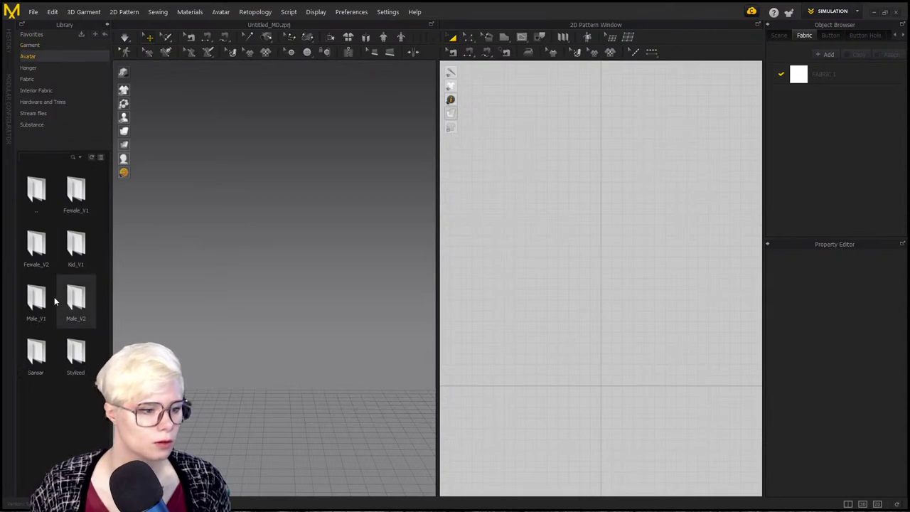
# Step: Load the MV2_Henry avatar from the Male_V2 library into the scene
pyautogui.doubleClick(75, 298)
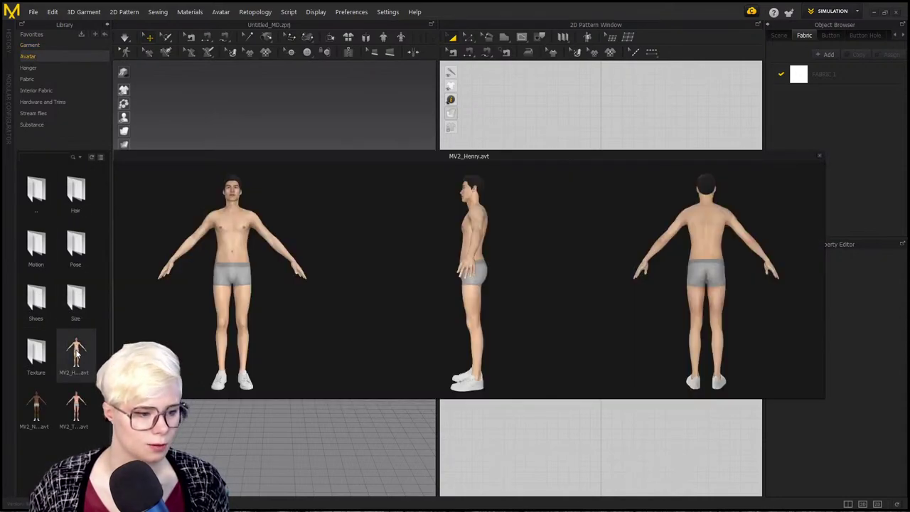
pyautogui.doubleClick(75, 352)
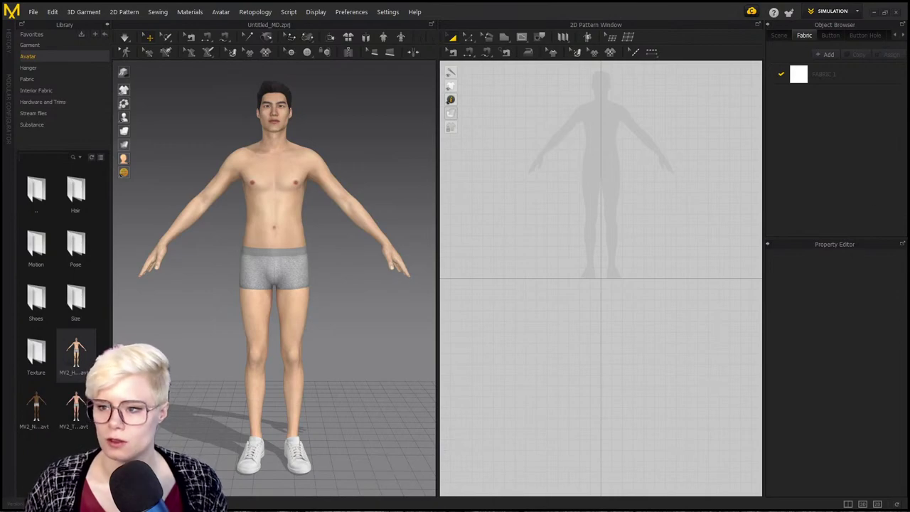
pyautogui.moveTo(152, 239); pyautogui.dragTo(228, 329, button='right')
pyautogui.scroll(4, 240, 299)
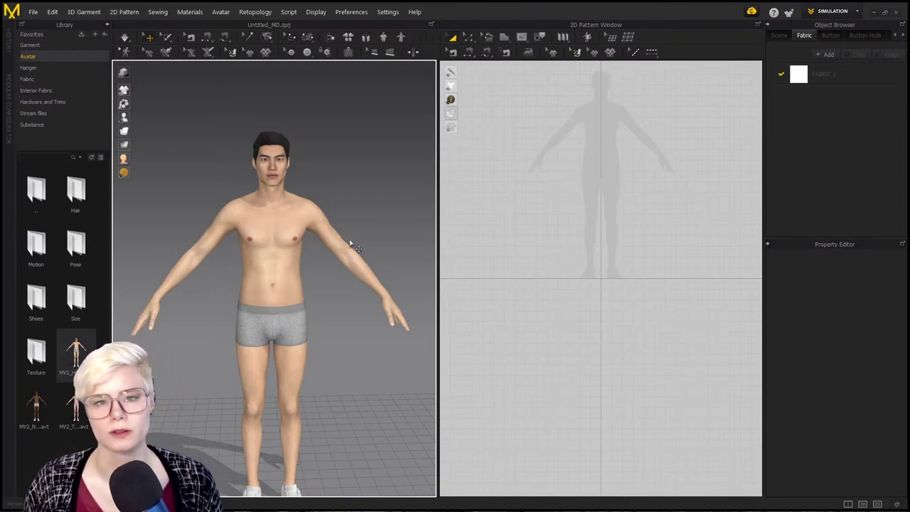
pyautogui.moveTo(190, 293); pyautogui.dragTo(204, 324, button='right')
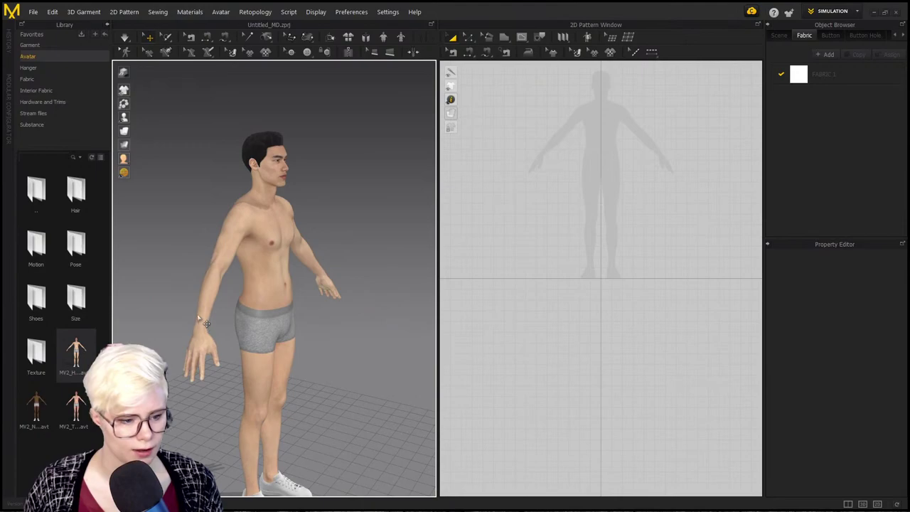
pyautogui.moveTo(186, 207); pyautogui.dragTo(275, 286, button='right')
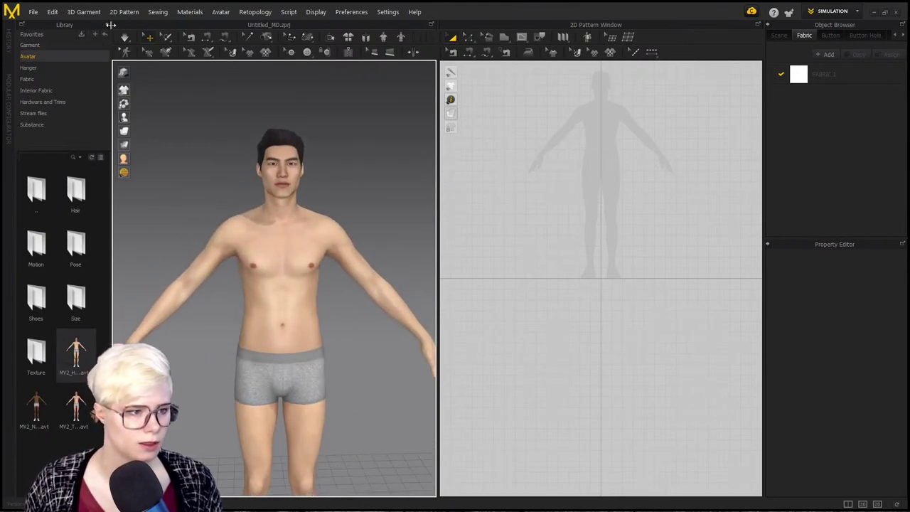
pyautogui.moveTo(264, 371); pyautogui.dragTo(255, 293, button='middle')
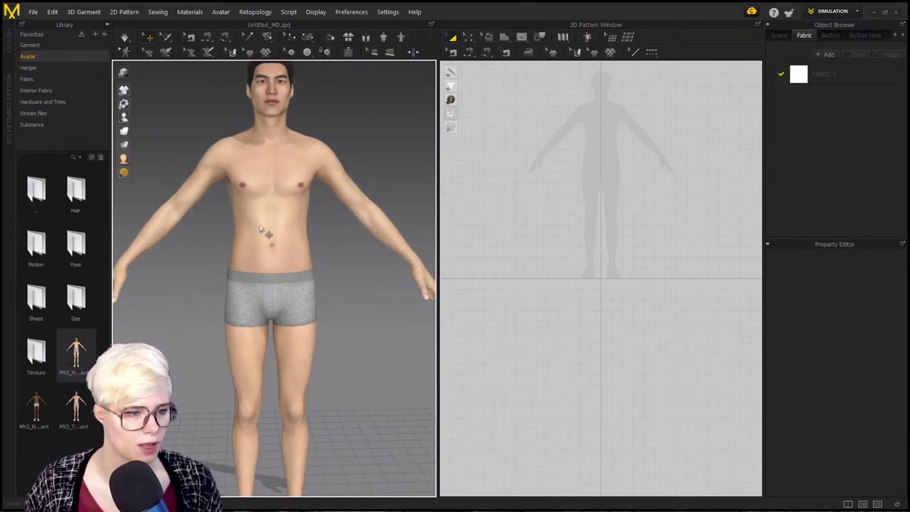
pyautogui.scroll(-3, 220, 235)
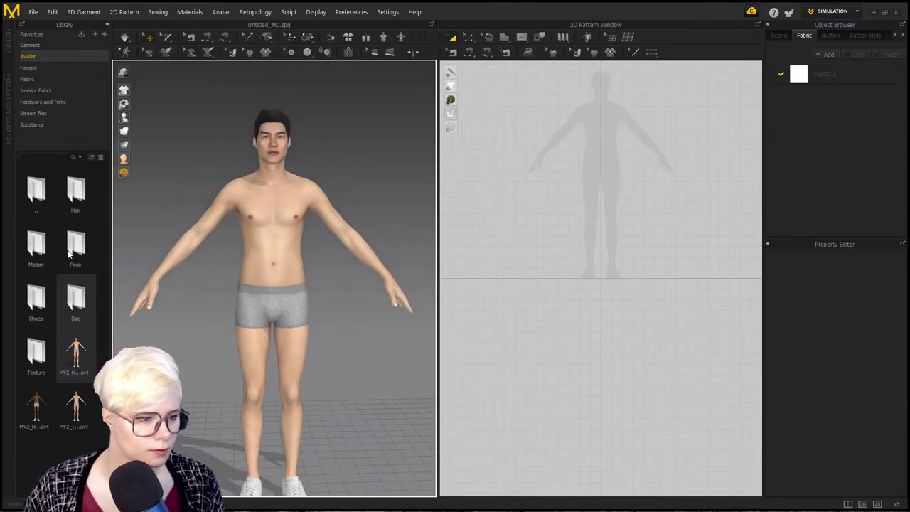
# Step: Load the Tshirt.zpac garment onto the avatar without its avatar pose and size file, and collapse the library
pyautogui.click(45, 46)
pyautogui.scroll(-1, 43, 348)
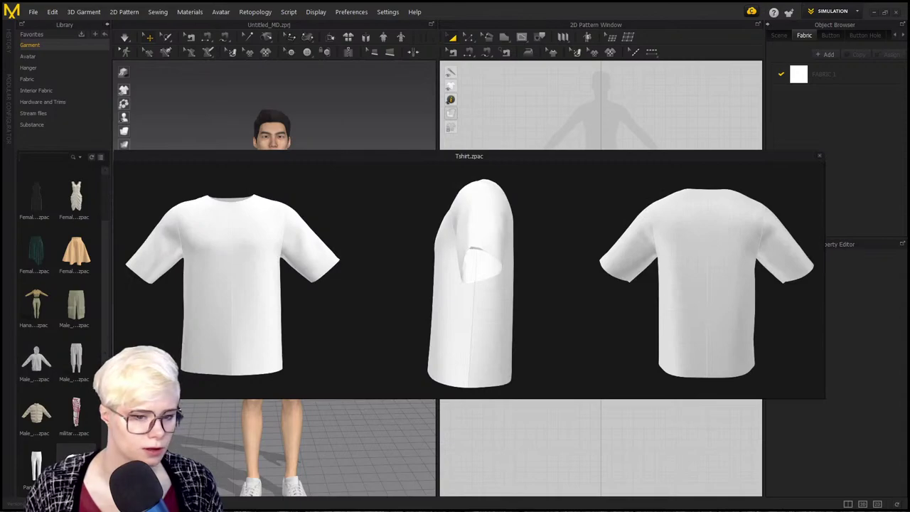
pyautogui.doubleClick(76, 464)
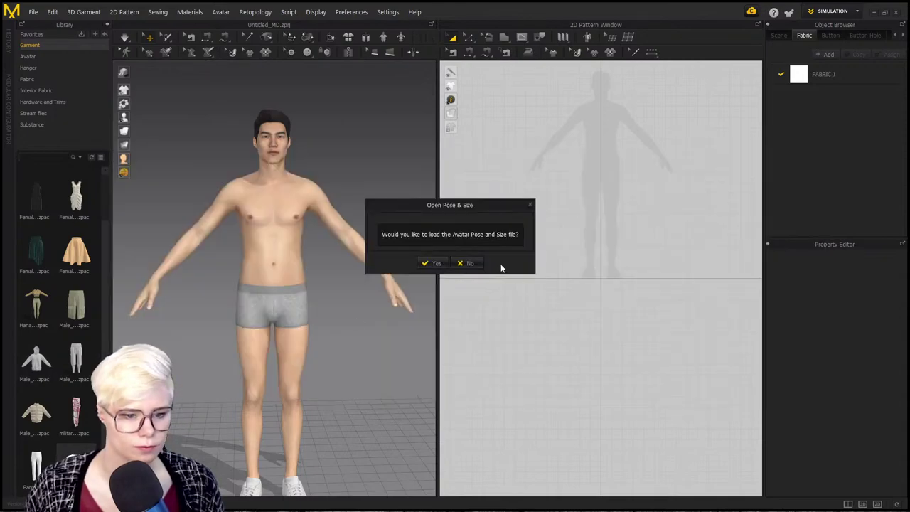
pyautogui.click(466, 263)
pyautogui.scroll(2, 286, 206)
pyautogui.moveTo(287, 203); pyautogui.dragTo(290, 270, button='middle')
pyautogui.moveTo(290, 270)
pyautogui.mouseDown(button='right')
pyautogui.moveTo(356, 269)
pyautogui.moveTo(306, 262)
pyautogui.mouseUp(button='right')
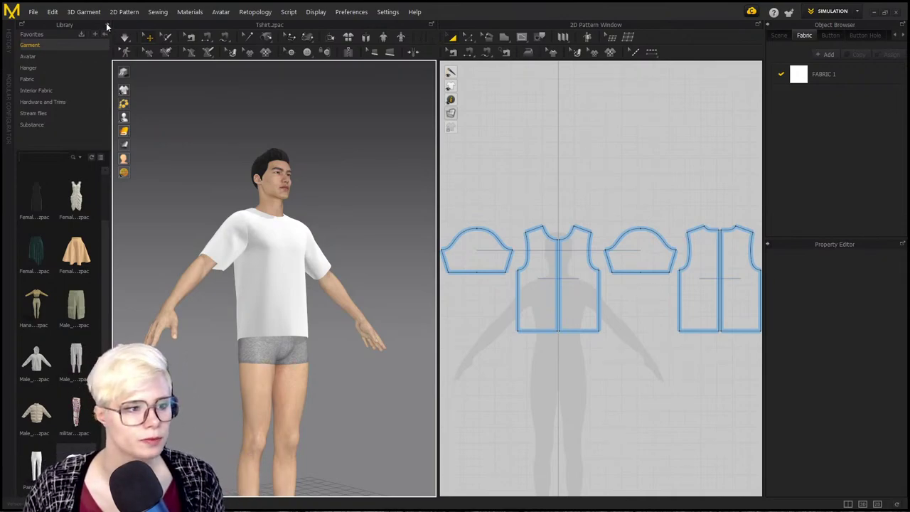
pyautogui.click(108, 26)
# Step: Examine how the T-shirt fits the avatar from several angles and compare it with its 2D pattern pieces
pyautogui.moveTo(201, 297); pyautogui.dragTo(188, 300, button='right')
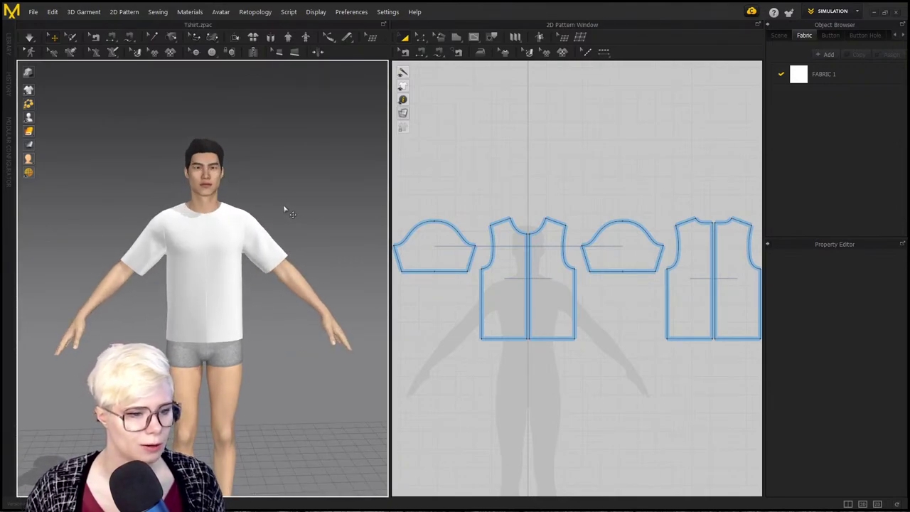
pyautogui.scroll(-1, 201, 292)
pyautogui.moveTo(202, 292); pyautogui.dragTo(197, 256, button='middle')
pyautogui.moveTo(197, 256)
pyautogui.mouseDown(button='right')
pyautogui.moveTo(209, 260)
pyautogui.moveTo(199, 264)
pyautogui.mouseUp(button='right')
pyautogui.scroll(1, 200, 266)
pyautogui.scroll(2, 211, 261)
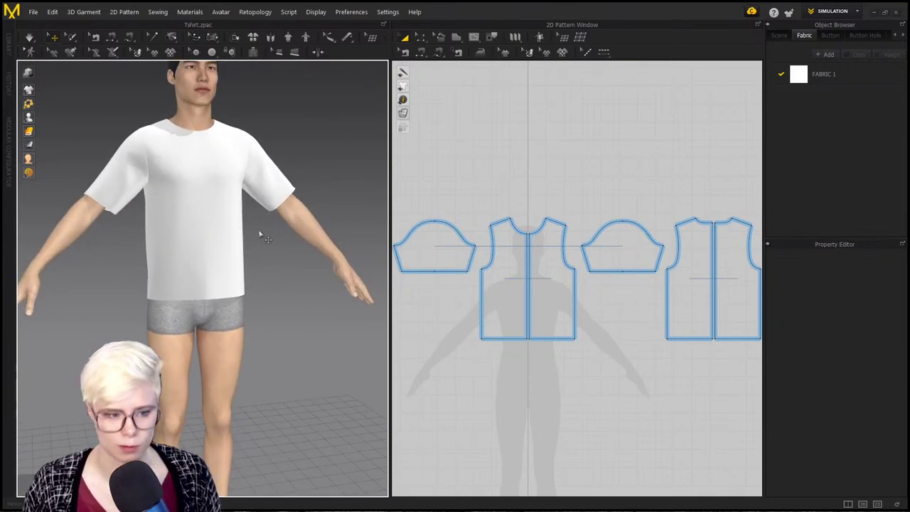
pyautogui.moveTo(193, 283); pyautogui.dragTo(196, 264, button='right')
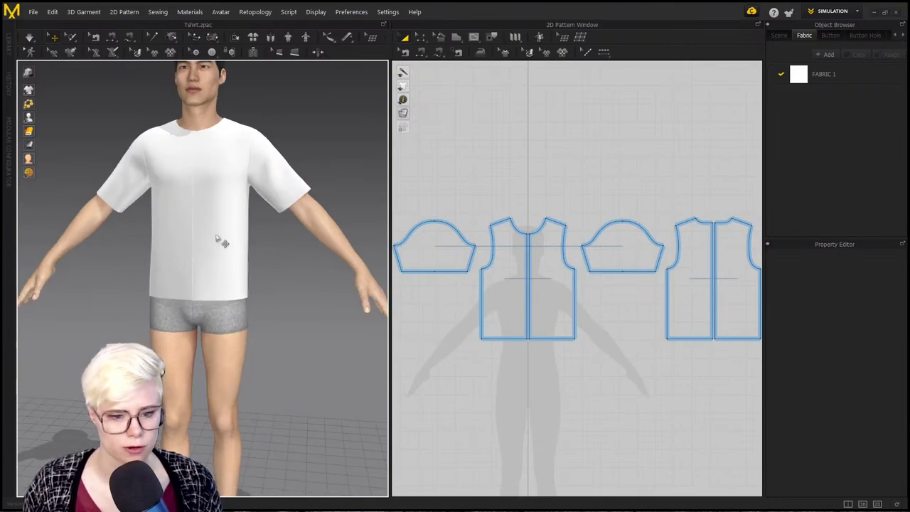
pyautogui.scroll(-2, 217, 239)
pyautogui.moveTo(218, 235); pyautogui.dragTo(237, 222, button='right')
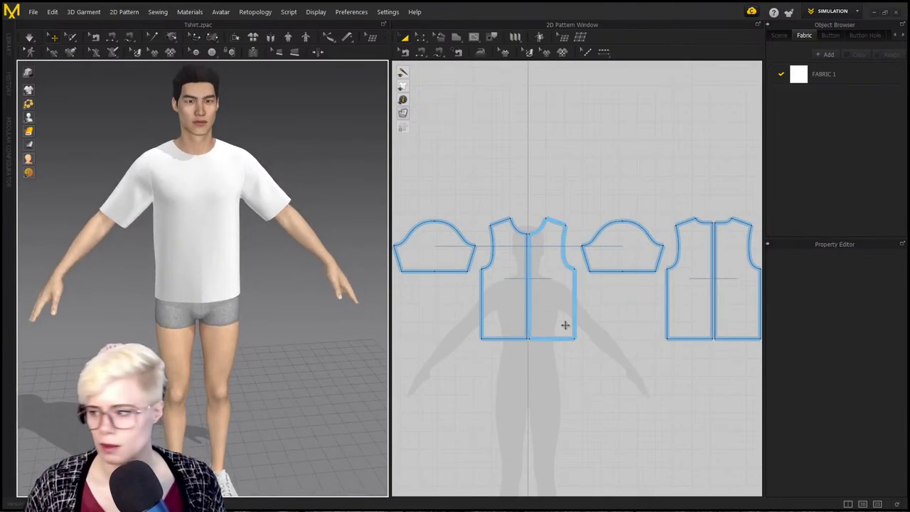
pyautogui.moveTo(565, 278); pyautogui.dragTo(566, 177, button='middle')
pyautogui.moveTo(309, 262); pyautogui.dragTo(182, 234, button='right')
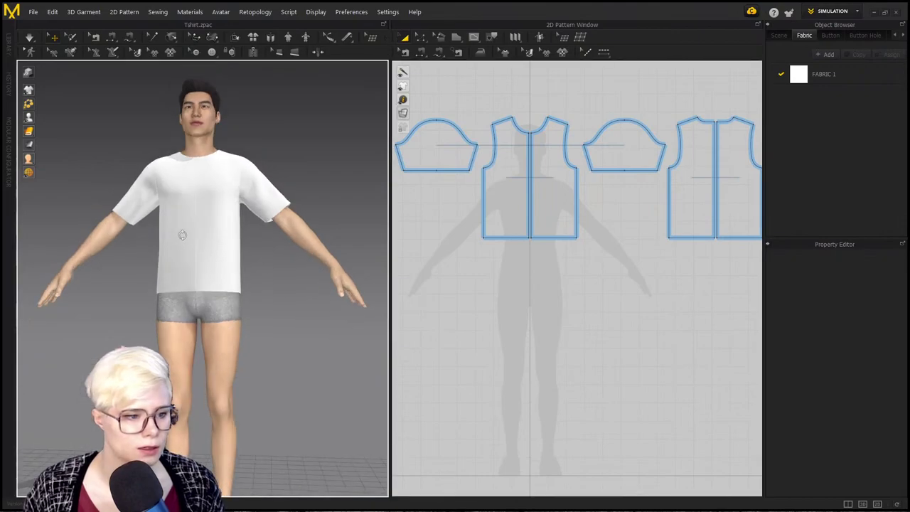
pyautogui.moveTo(452, 181); pyautogui.dragTo(477, 197, button='right')
pyautogui.moveTo(29, 254); pyautogui.dragTo(150, 252, button='right')
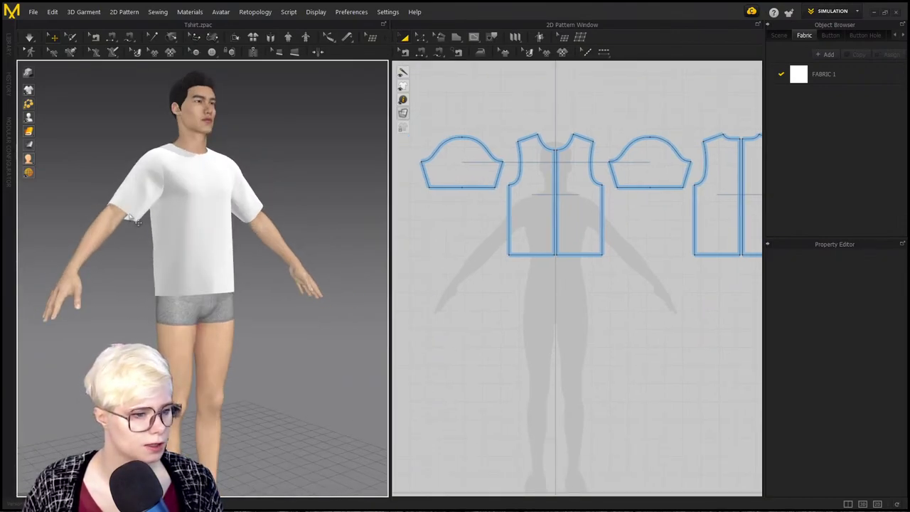
# Step: Lengthen both sleeves to the hands by extending the bottom edge of the sleeve pattern, and simulate the garment
pyautogui.click(475, 210)
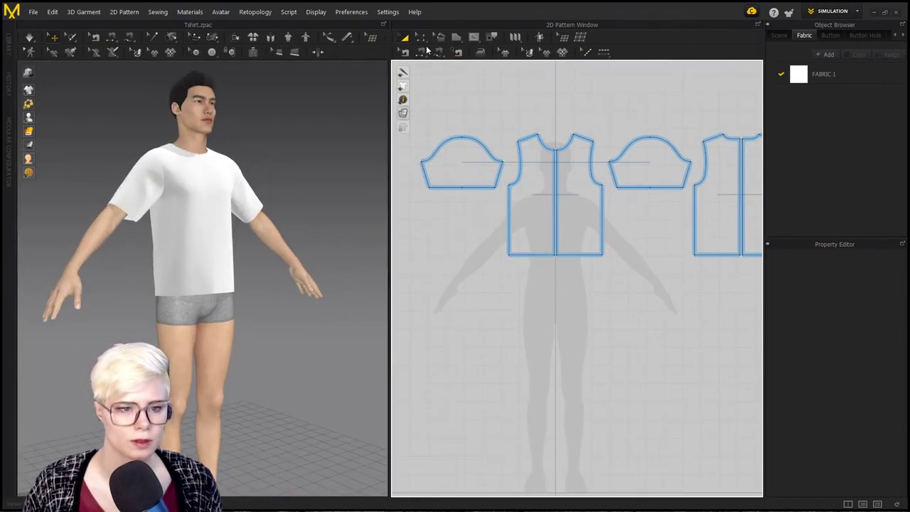
pyautogui.click(457, 176)
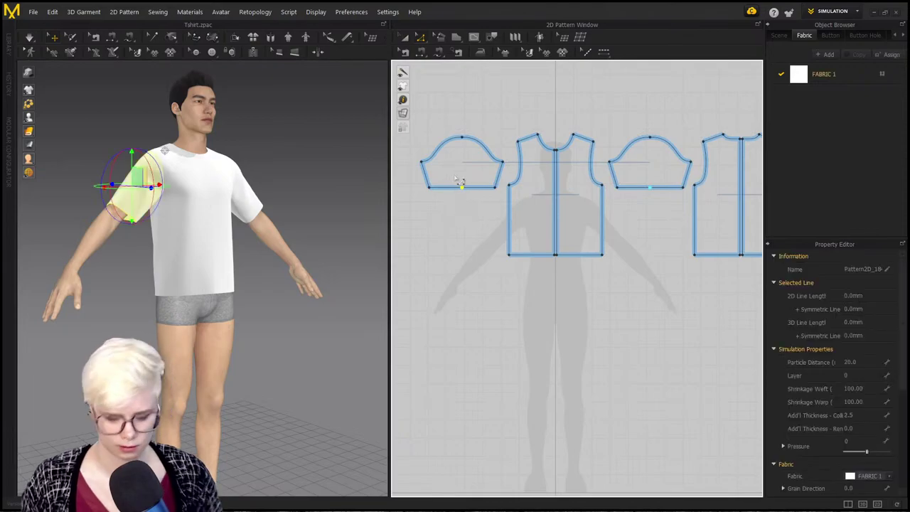
pyautogui.click(474, 209)
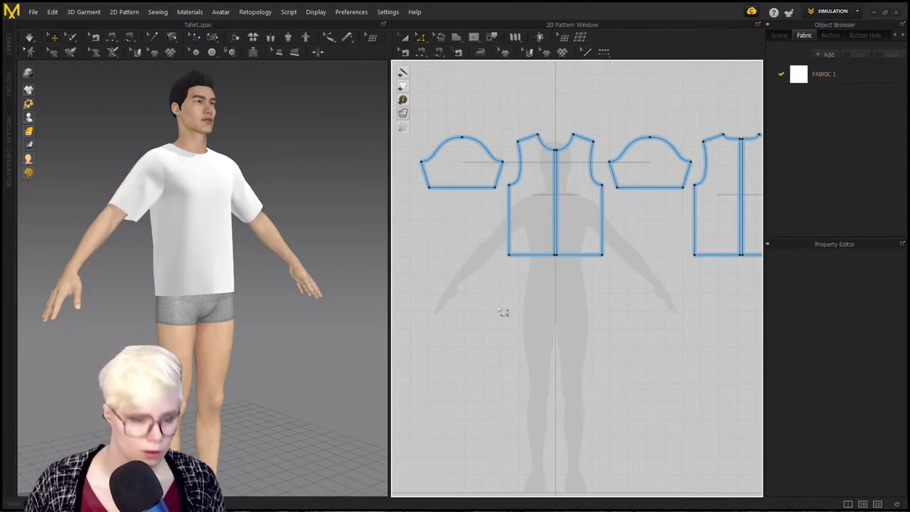
pyautogui.moveTo(461, 188); pyautogui.dragTo(467, 279)
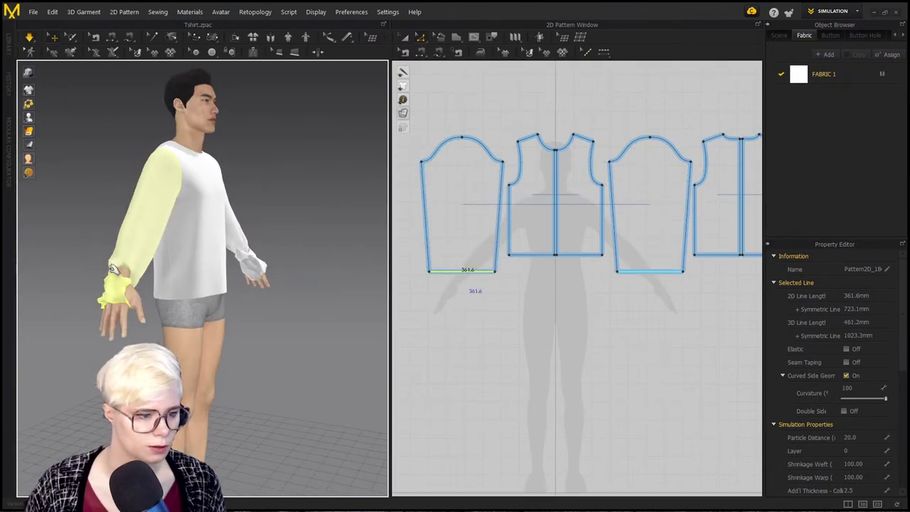
# Step: Stop the simulation and wrap the lengthened sleeves around the arms using the arrangement point on the outer arm
pyautogui.click(103, 302)
pyautogui.scroll(3, 80, 225)
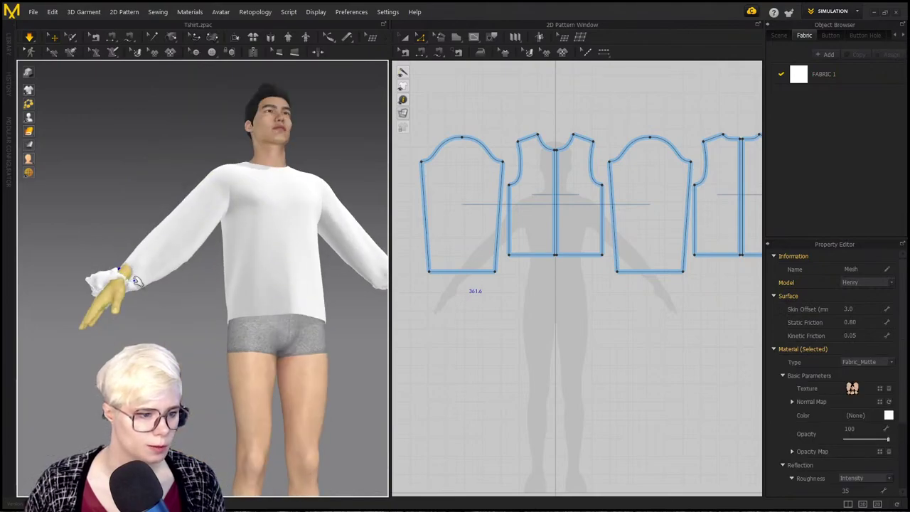
pyautogui.moveTo(80, 225); pyautogui.dragTo(203, 294, button='right')
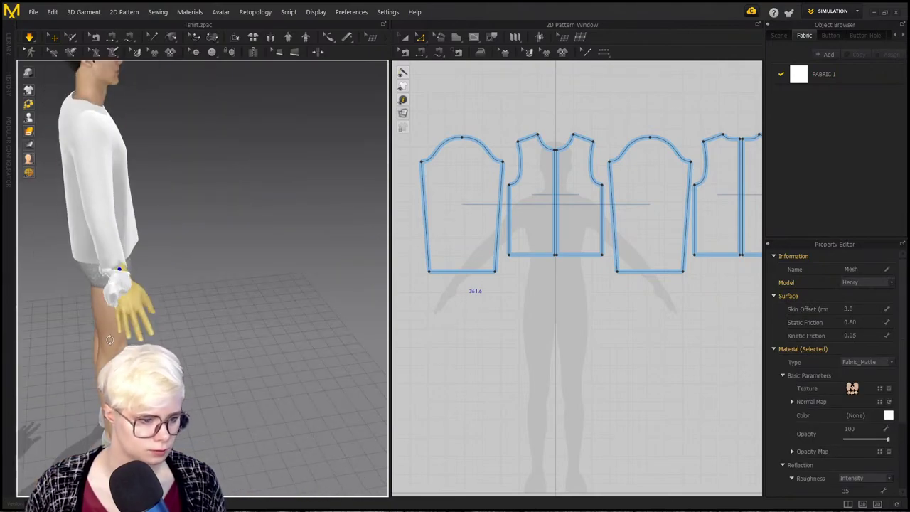
pyautogui.moveTo(148, 286); pyautogui.dragTo(241, 192, button='right')
pyautogui.scroll(3, 215, 315)
pyautogui.moveTo(290, 244); pyautogui.dragTo(227, 248, button='middle')
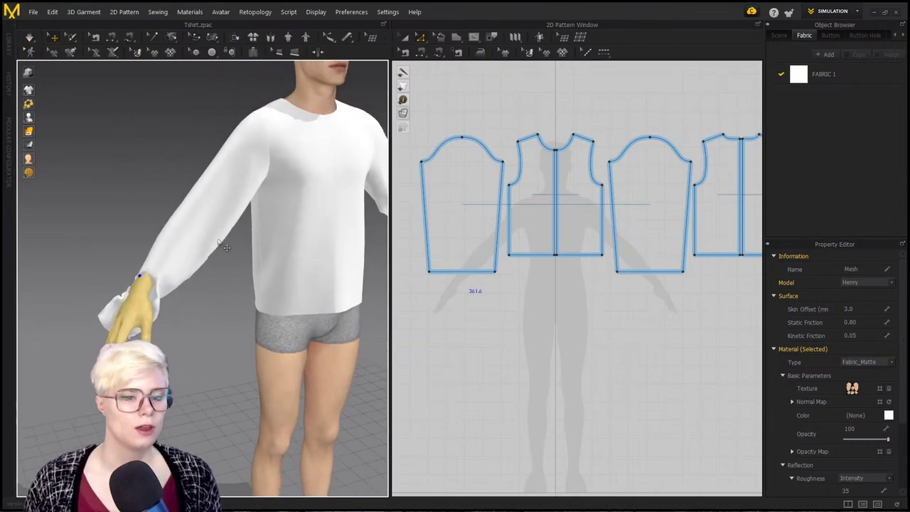
pyautogui.moveTo(228, 248); pyautogui.dragTo(189, 243, button='right')
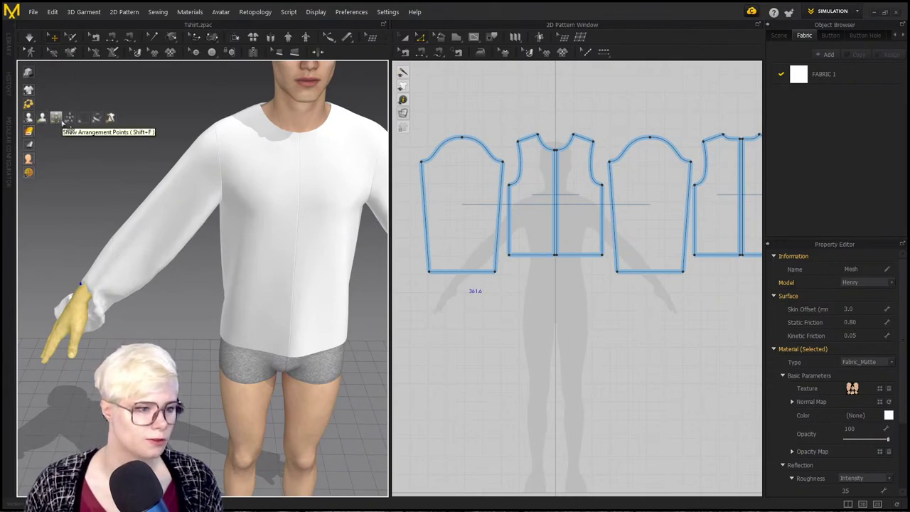
pyautogui.click(69, 118)
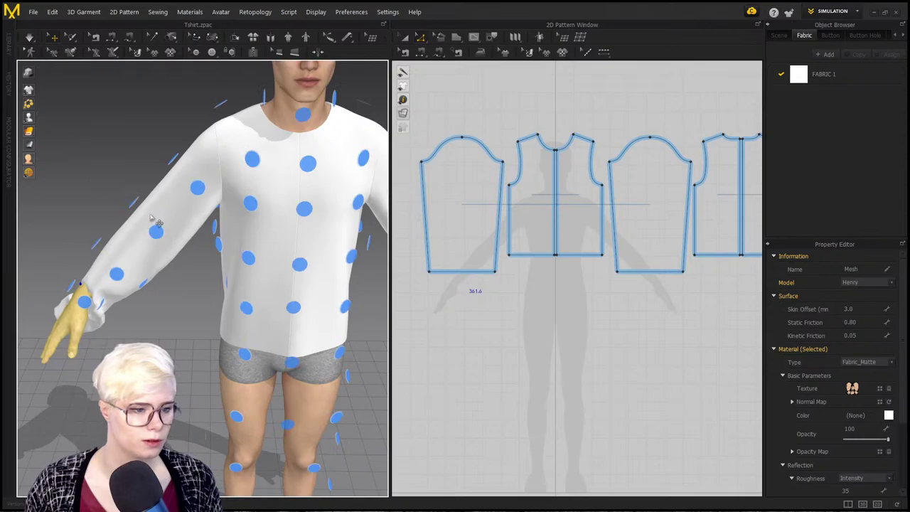
pyautogui.click(151, 219)
pyautogui.click(134, 205)
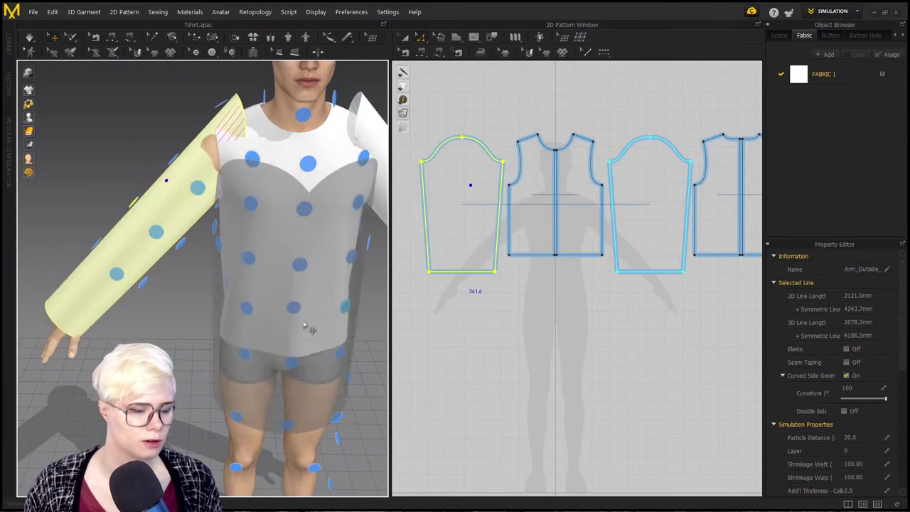
# Step: Simulate the garment so the rearranged long sleeves drape over the arms, and check them from the side and front
pyautogui.moveTo(309, 327); pyautogui.dragTo(302, 267, button='right')
pyautogui.press('space')
pyautogui.moveTo(302, 267); pyautogui.dragTo(171, 256, button='middle')
pyautogui.moveTo(171, 256); pyautogui.dragTo(126, 261, button='right')
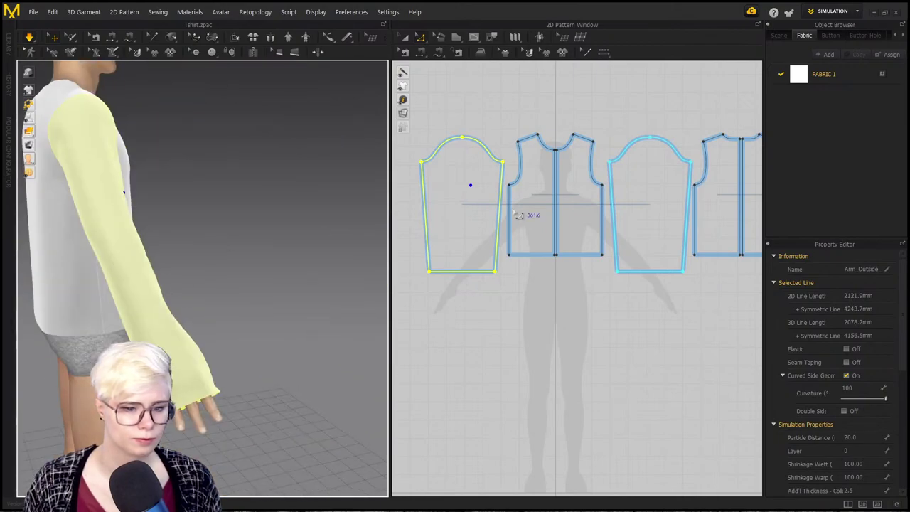
pyautogui.moveTo(264, 193); pyautogui.dragTo(211, 190, button='right')
pyautogui.moveTo(211, 191); pyautogui.dragTo(246, 177, button='middle')
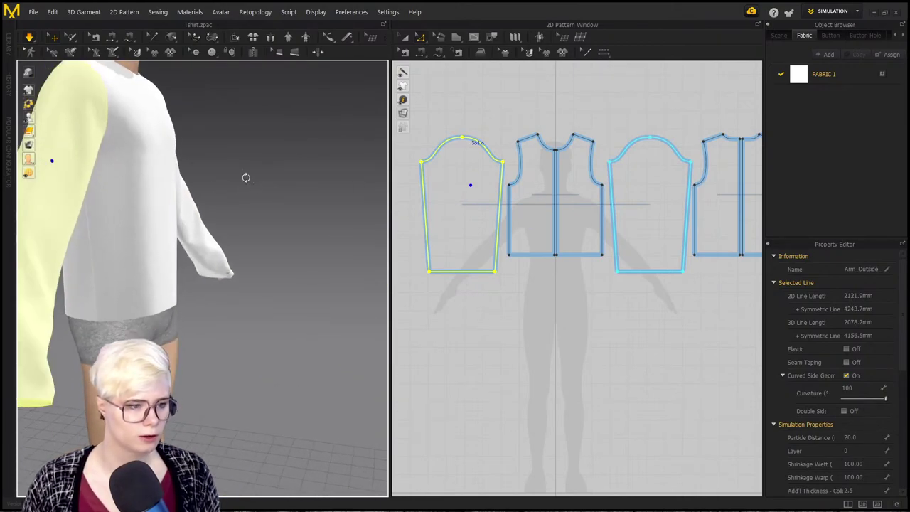
pyautogui.rightClick(246, 177)
# Step: Taper the sleeves by moving both bottom corner points of the sleeve pattern inward
pyautogui.click(521, 109)
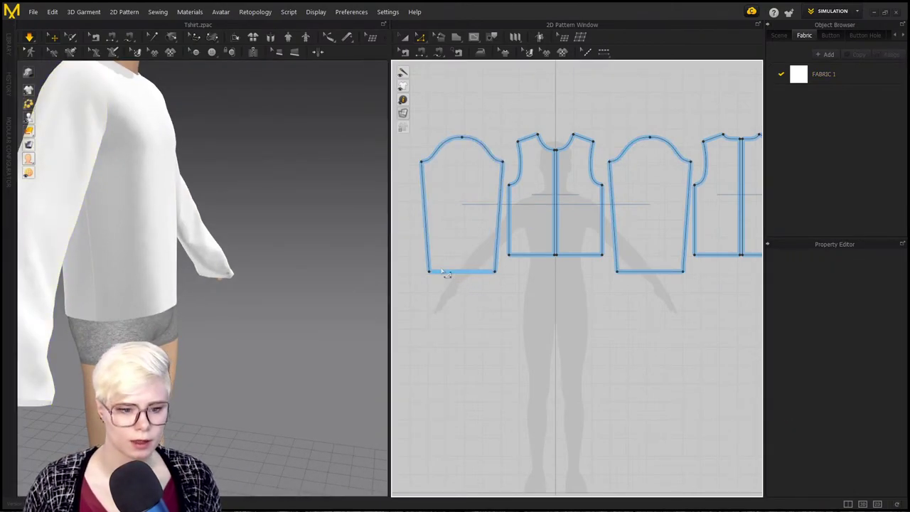
pyautogui.moveTo(431, 278); pyautogui.dragTo(439, 274)
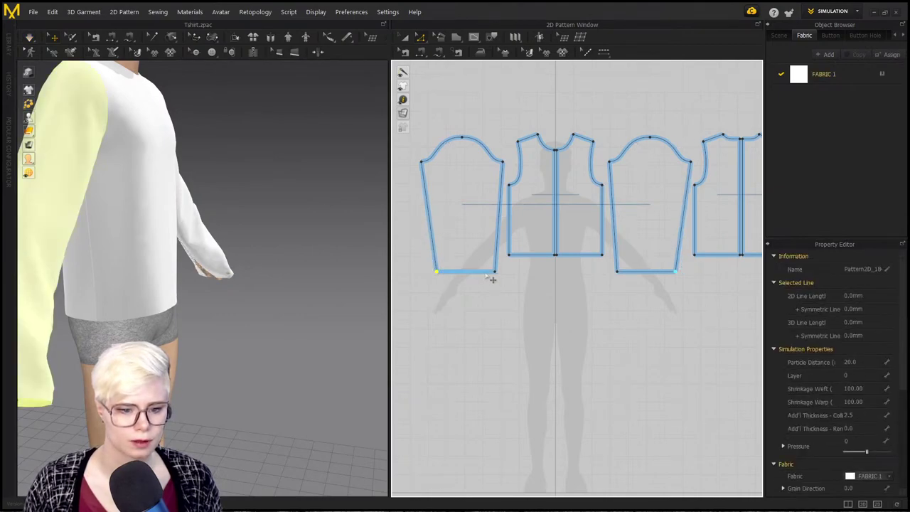
pyautogui.click(495, 271)
pyautogui.moveTo(500, 279); pyautogui.dragTo(482, 270)
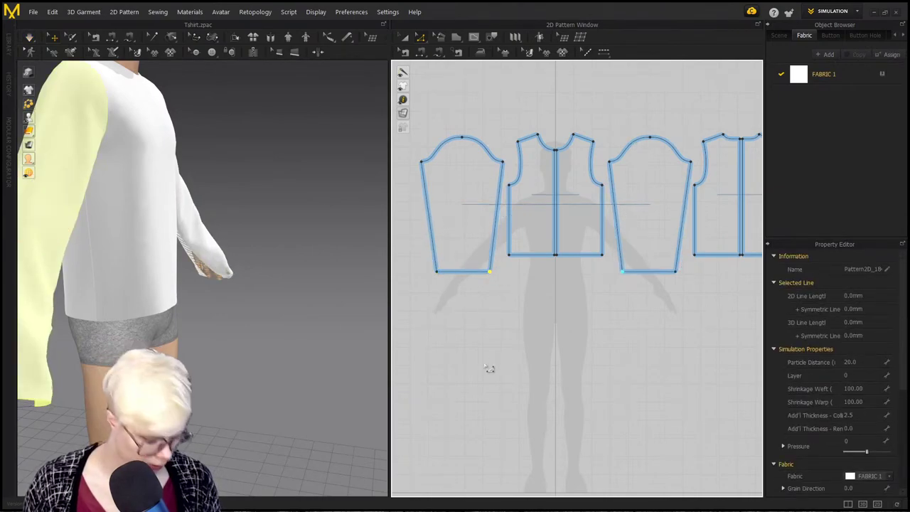
# Step: Simulate the tapered sleeves and pull the bunched sleeve fabric down the avatar's right arm towards the hand
pyautogui.moveTo(313, 284); pyautogui.dragTo(226, 290, button='right')
pyautogui.press('space')
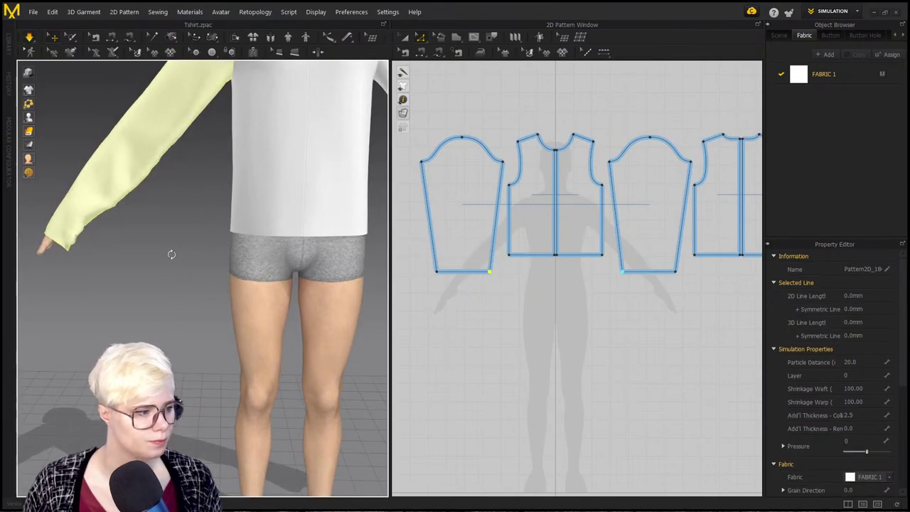
pyautogui.click(127, 191)
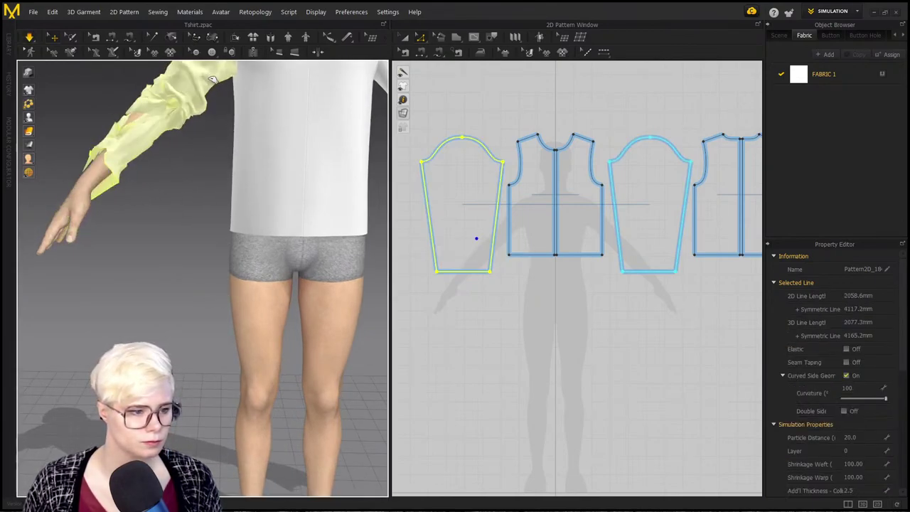
pyautogui.moveTo(88, 188); pyautogui.dragTo(47, 230)
pyautogui.rightClick(83, 205)
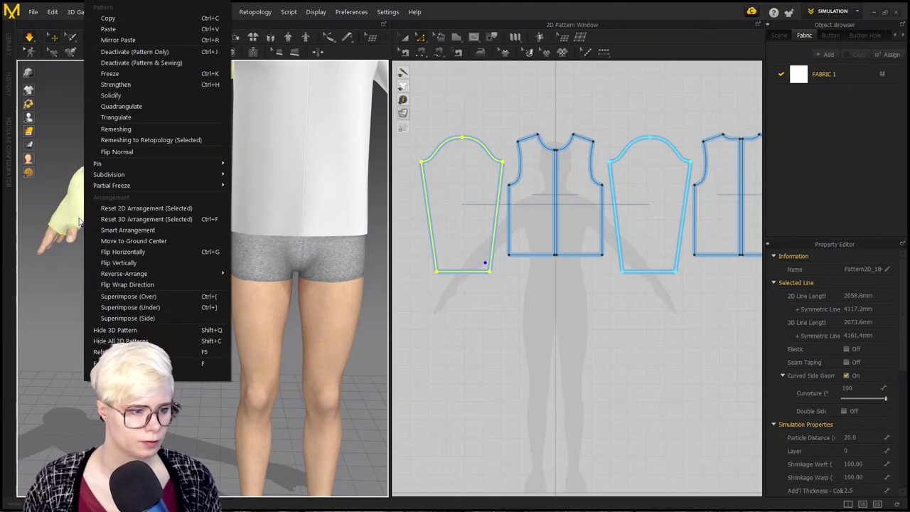
pyautogui.click(65, 183)
pyautogui.moveTo(65, 184); pyautogui.dragTo(134, 153, button='right')
pyautogui.scroll(3, 137, 210)
pyautogui.moveTo(139, 210); pyautogui.dragTo(168, 292, button='middle')
pyautogui.moveTo(169, 292); pyautogui.dragTo(189, 315, button='right')
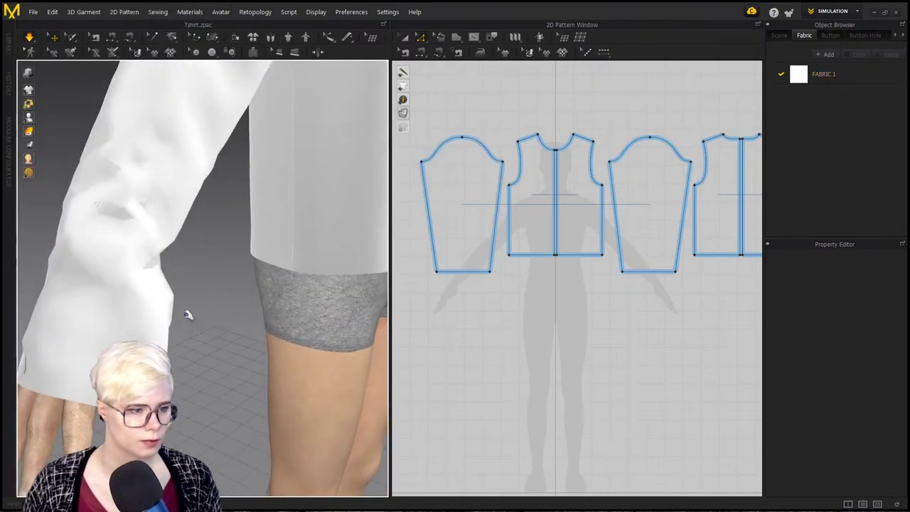
# Step: Pull the bunched cuff of the avatar's right sleeve sideways across the wrist, towards the body
pyautogui.moveTo(189, 315); pyautogui.dragTo(187, 244, button='middle')
pyautogui.moveTo(172, 209); pyautogui.dragTo(265, 251)
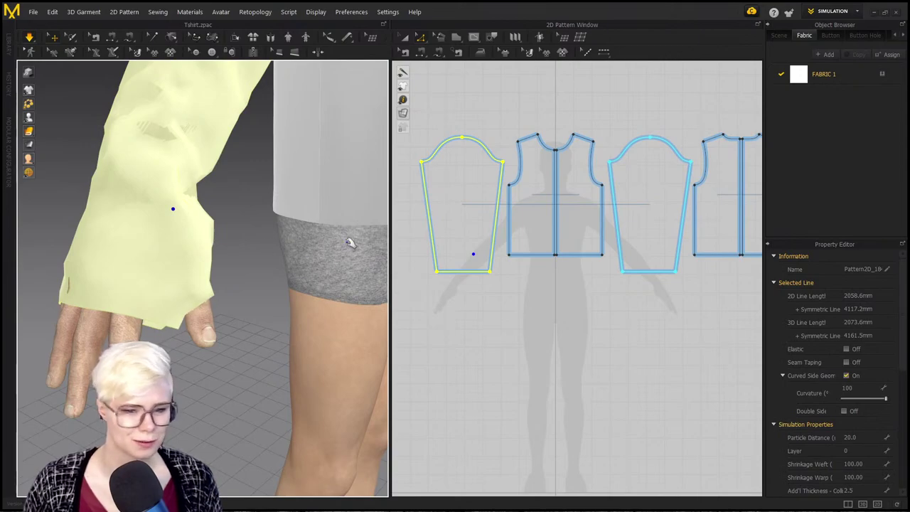
# Step: Draw a straight vertical internal line on the sleeve pattern from the top of the sleeve cap to the middle of the hem
pyautogui.scroll(5, 528, 229)
pyautogui.scroll(-2, 600, 227)
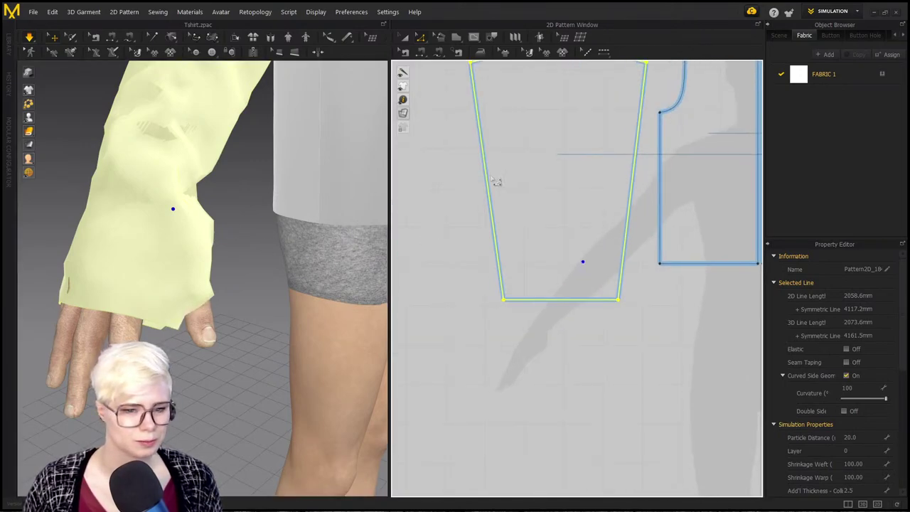
pyautogui.moveTo(178, 242); pyautogui.dragTo(384, 274, button='right')
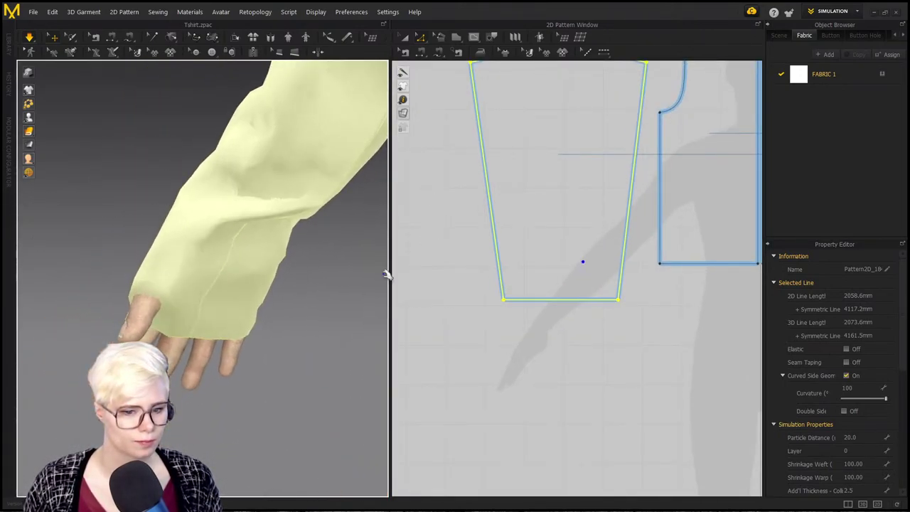
pyautogui.moveTo(570, 181); pyautogui.dragTo(573, 264, button='middle')
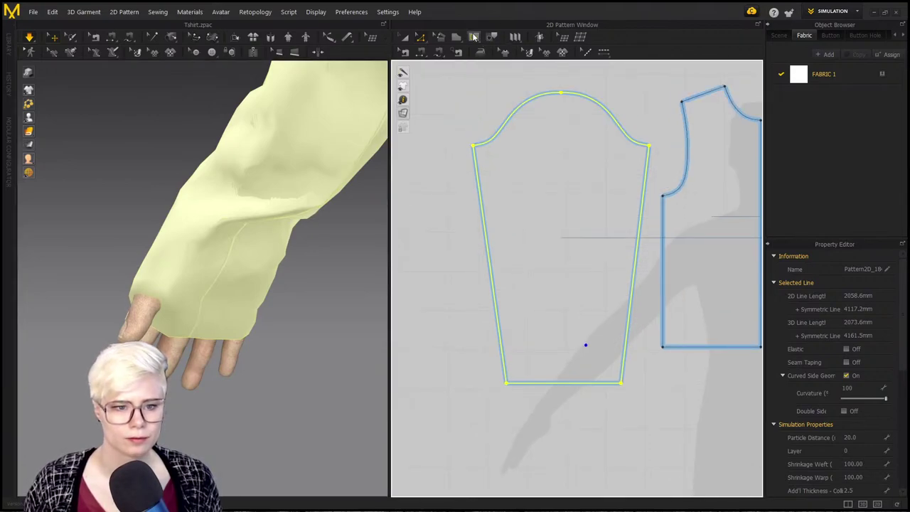
pyautogui.click(474, 37)
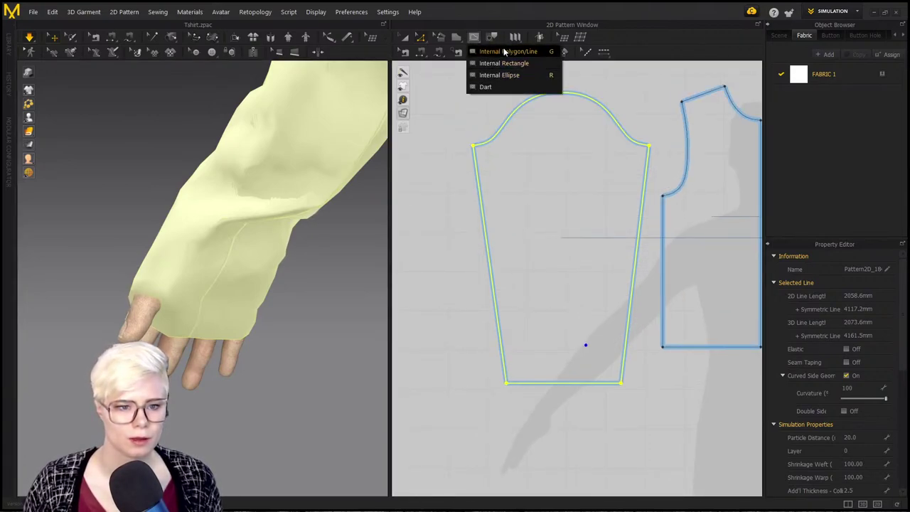
pyautogui.click(503, 52)
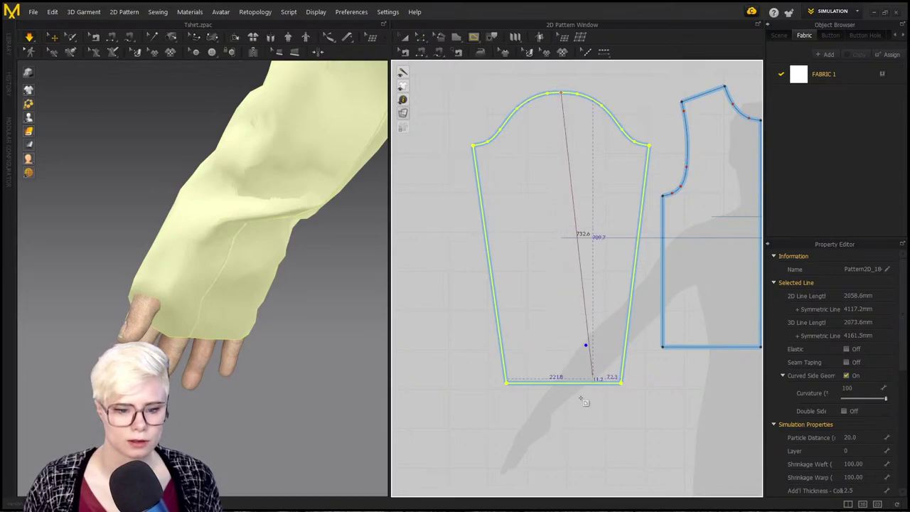
pyautogui.doubleClick(625, 362)
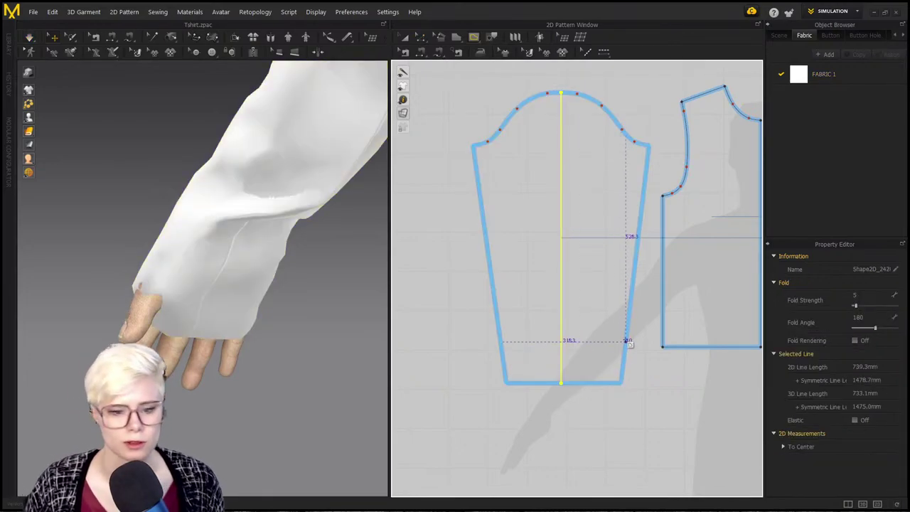
# Step: Pick points on the draped sleeve near the thumb to locate where they fall on the flat sleeve pattern
pyautogui.click(169, 260)
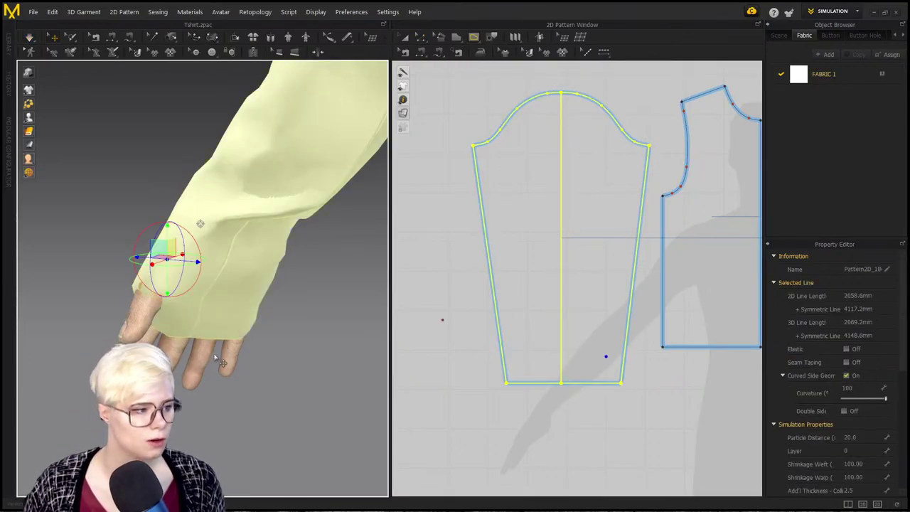
pyautogui.moveTo(216, 359); pyautogui.dragTo(263, 351, button='right')
pyautogui.click(263, 351)
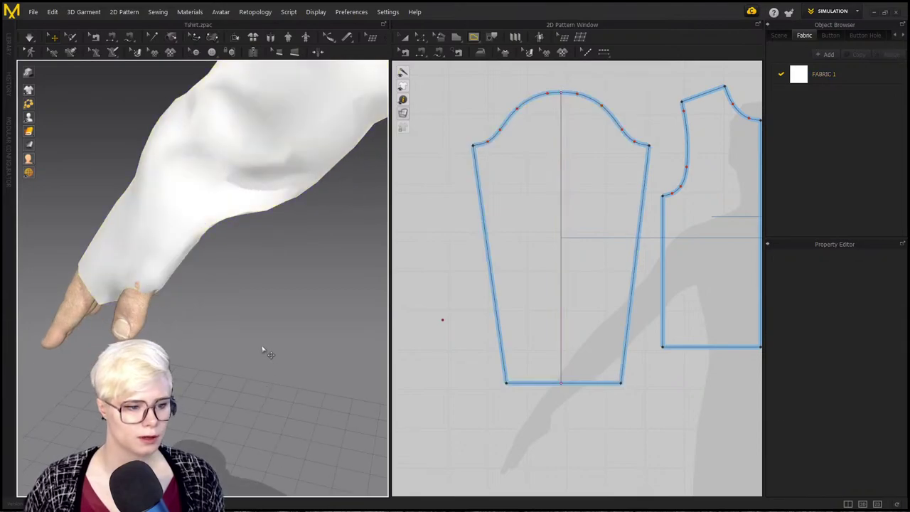
pyautogui.click(168, 243)
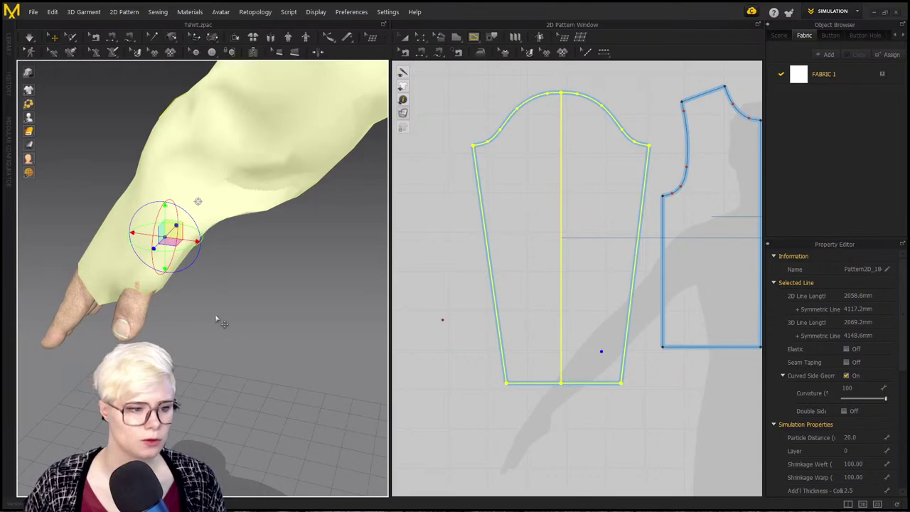
pyautogui.click(217, 320)
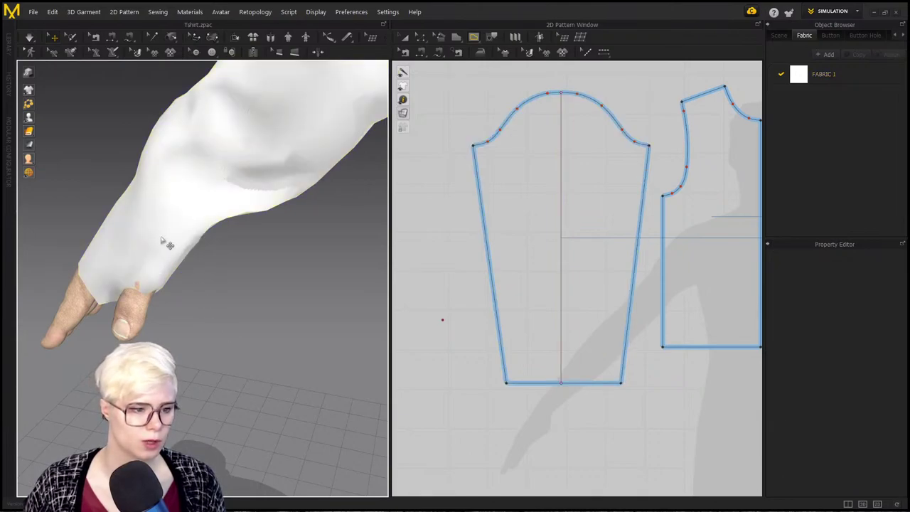
pyautogui.click(168, 243)
pyautogui.moveTo(181, 297); pyautogui.dragTo(209, 298, button='right')
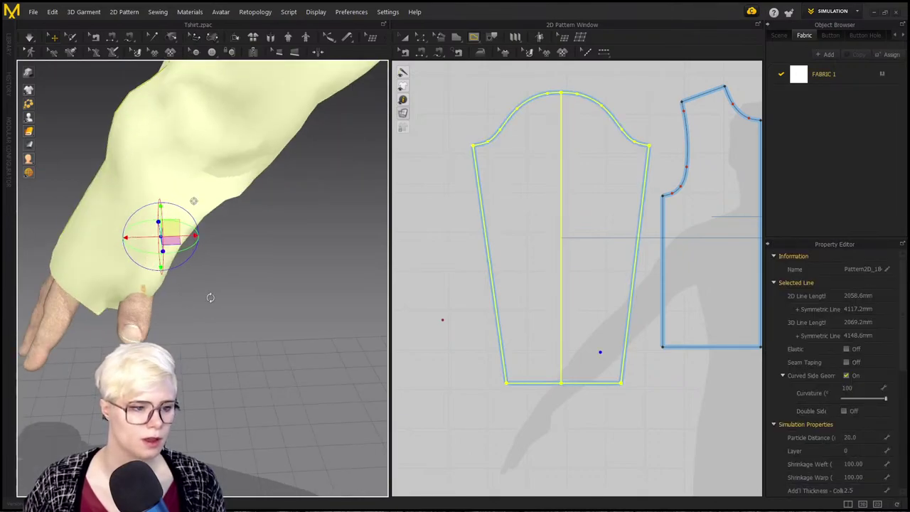
pyautogui.moveTo(235, 263); pyautogui.dragTo(164, 235, button='right')
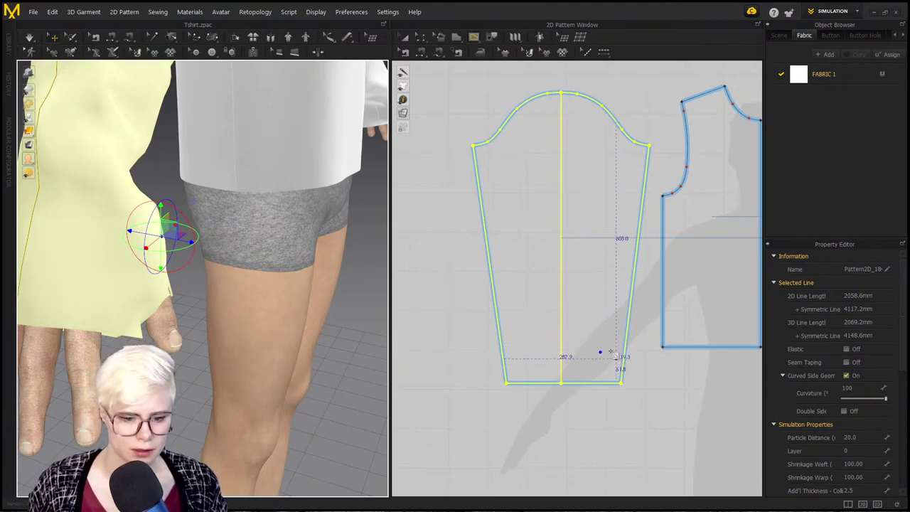
pyautogui.click(129, 184)
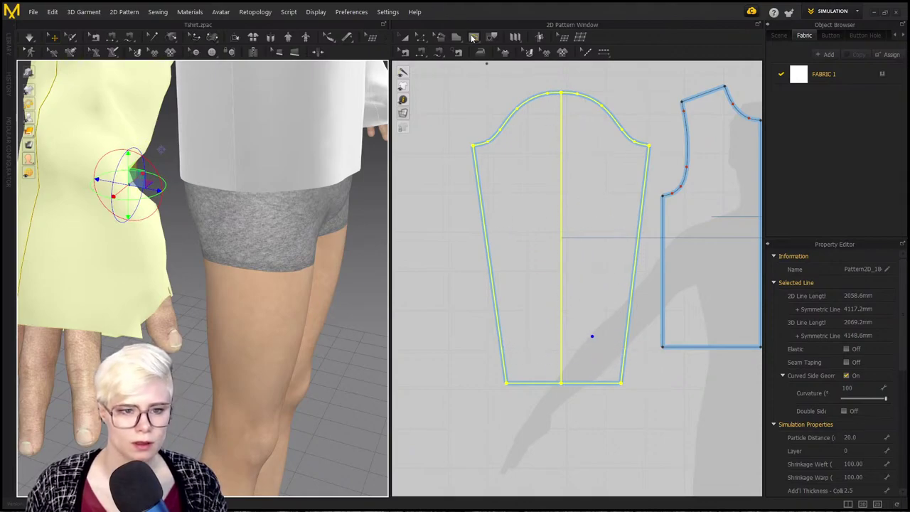
# Step: Draw a narrow upright internal ellipse with an outline about 171 mm long near the sleeve hem, at the thumb's location
pyautogui.click(473, 38)
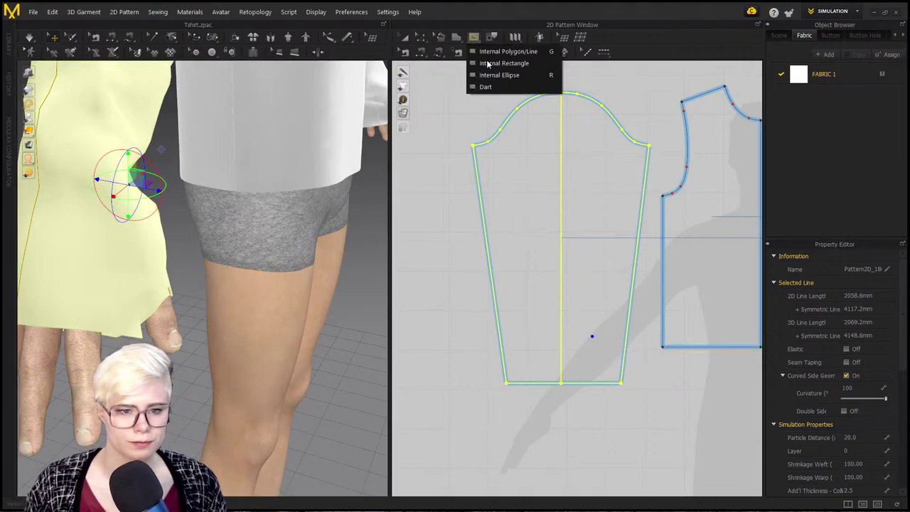
pyautogui.click(524, 75)
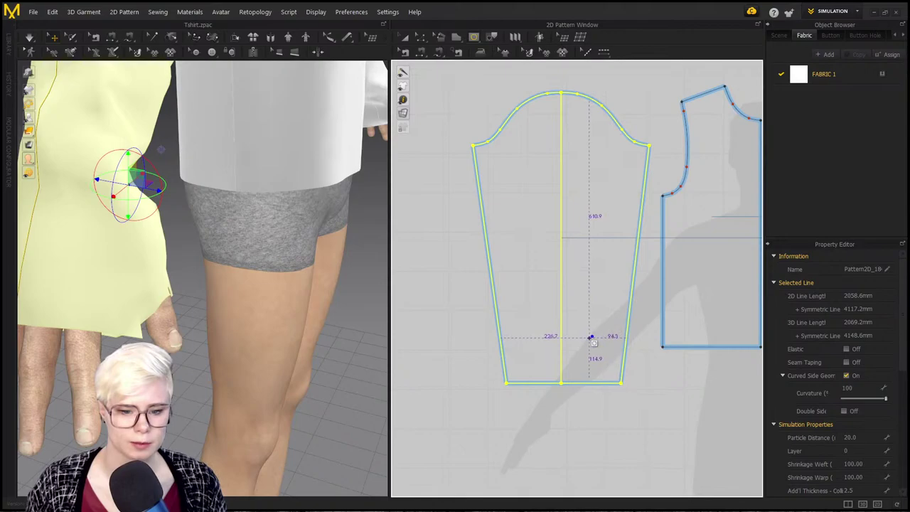
pyautogui.moveTo(590, 336); pyautogui.dragTo(603, 366)
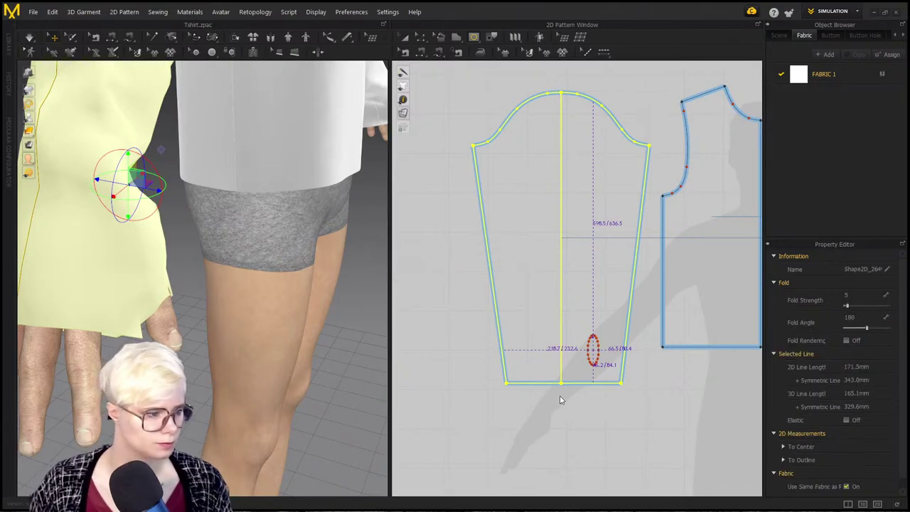
# Step: Convert the internal ellipse on the sleeve into a thumb hole
pyautogui.press('a')
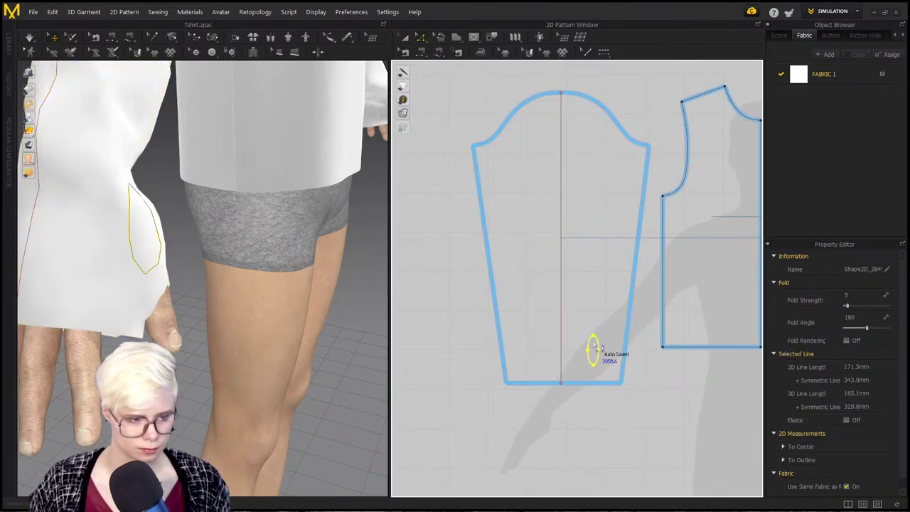
pyautogui.rightClick(592, 357)
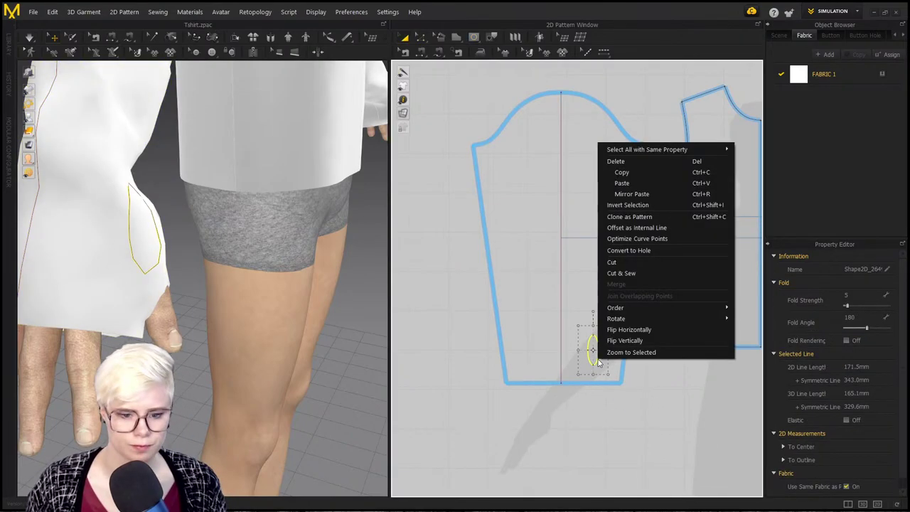
pyautogui.click(633, 270)
pyautogui.click(669, 405)
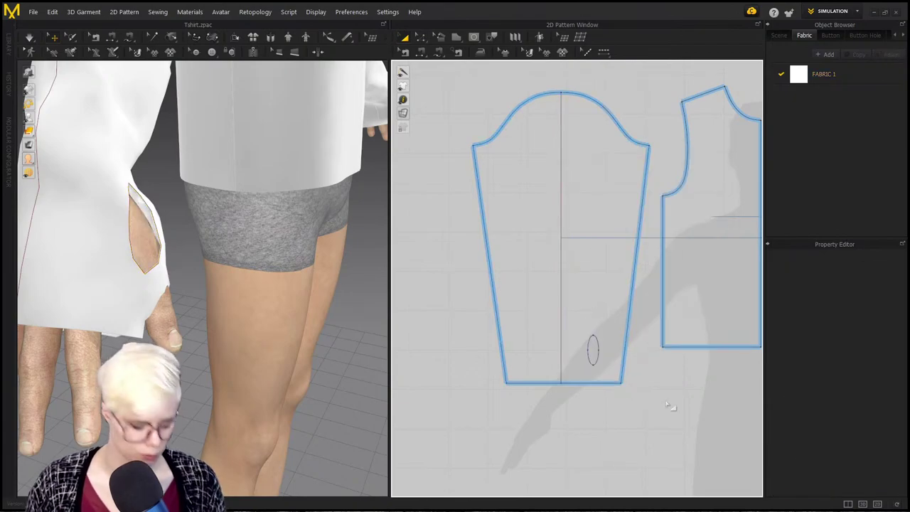
# Step: Nudge the hem corner nearest the thumb hole inward, simulate, and pull the cuff down over the hand around the thumb
pyautogui.click(622, 385)
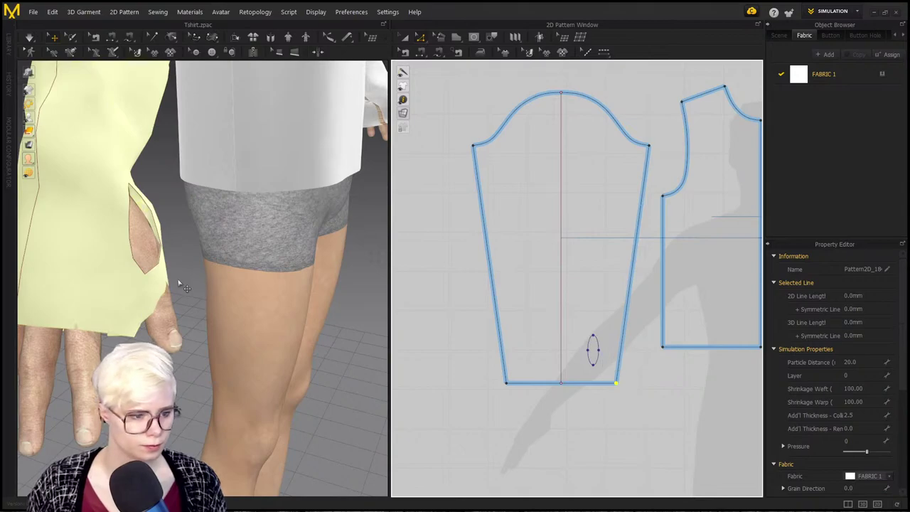
pyautogui.press('space')
pyautogui.moveTo(155, 270); pyautogui.dragTo(134, 328)
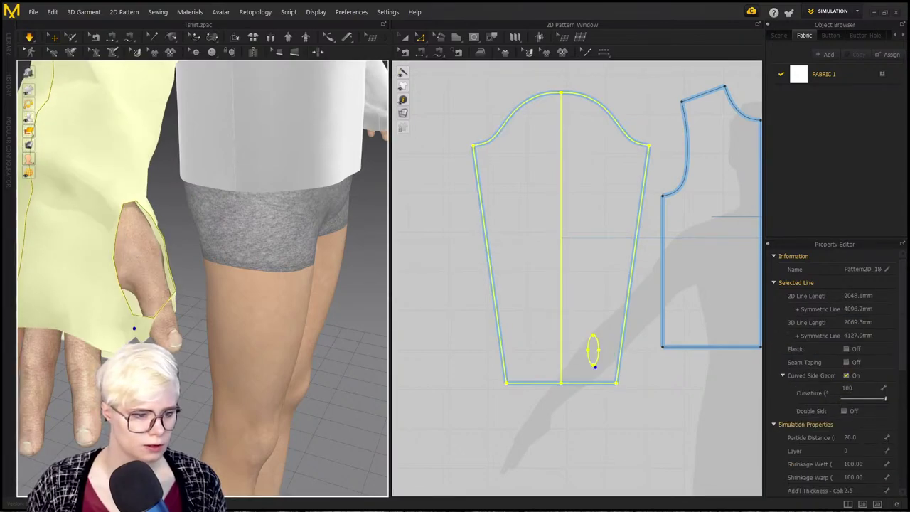
pyautogui.moveTo(240, 349); pyautogui.dragTo(102, 275, button='right')
pyautogui.moveTo(172, 310); pyautogui.dragTo(191, 419)
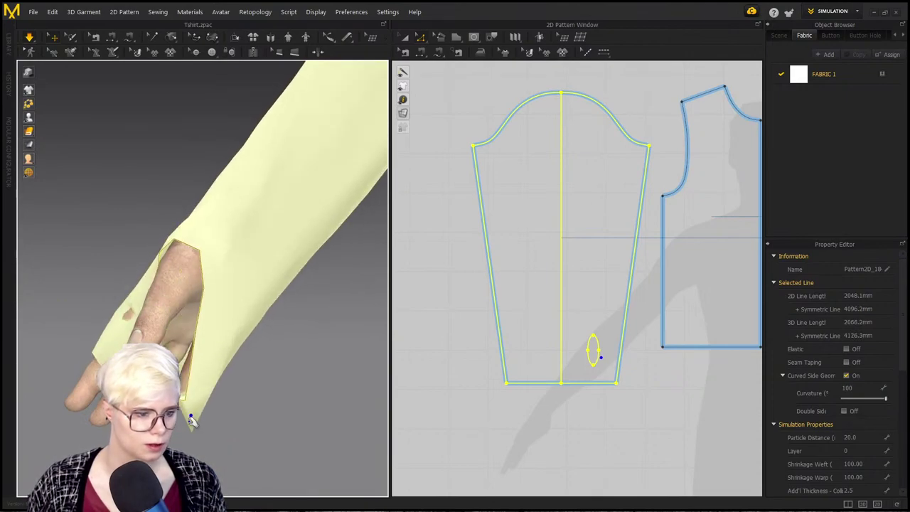
pyautogui.moveTo(197, 305); pyautogui.dragTo(126, 334, button='right')
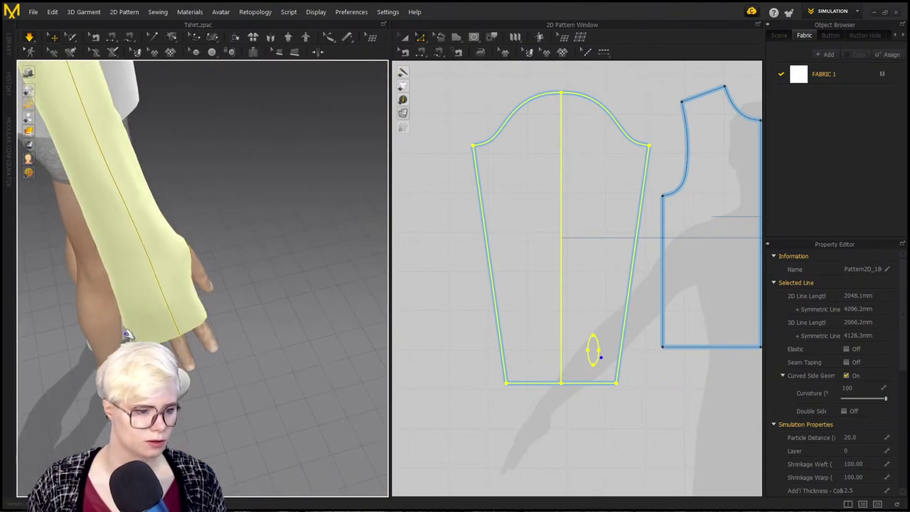
# Step: Shorten the sleeve slightly by moving its whole hem edge straight up towards the thumb hole
pyautogui.click(544, 421)
pyautogui.click(576, 386)
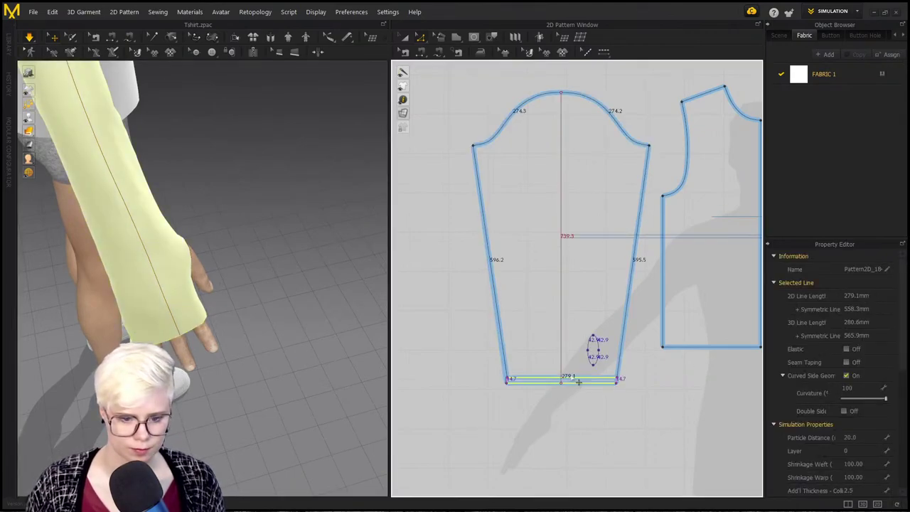
pyautogui.moveTo(577, 382); pyautogui.dragTo(576, 376)
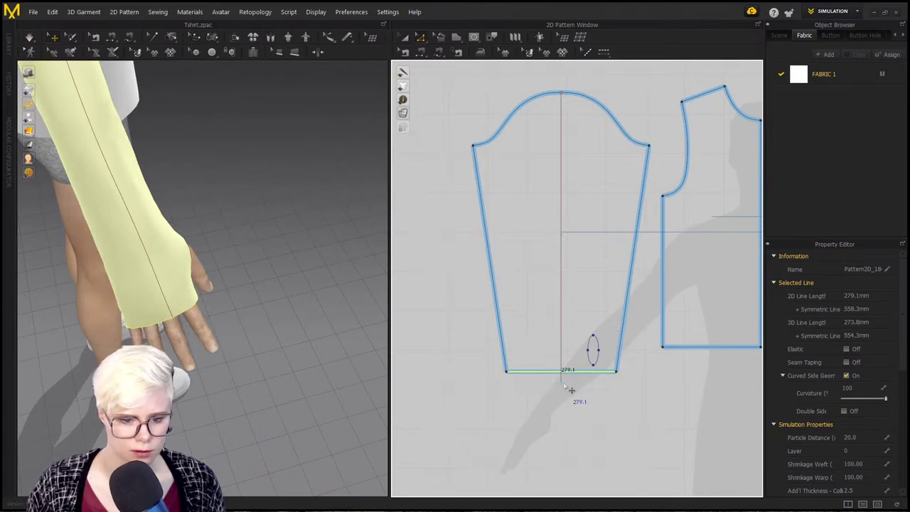
pyautogui.click(561, 383)
# Step: Simulate the shortened sleeve and check how the cuff sits over the back of the hand and the fingers
pyautogui.moveTo(238, 317); pyautogui.dragTo(163, 258, button='right')
pyautogui.moveTo(162, 258); pyautogui.dragTo(232, 331, button='middle')
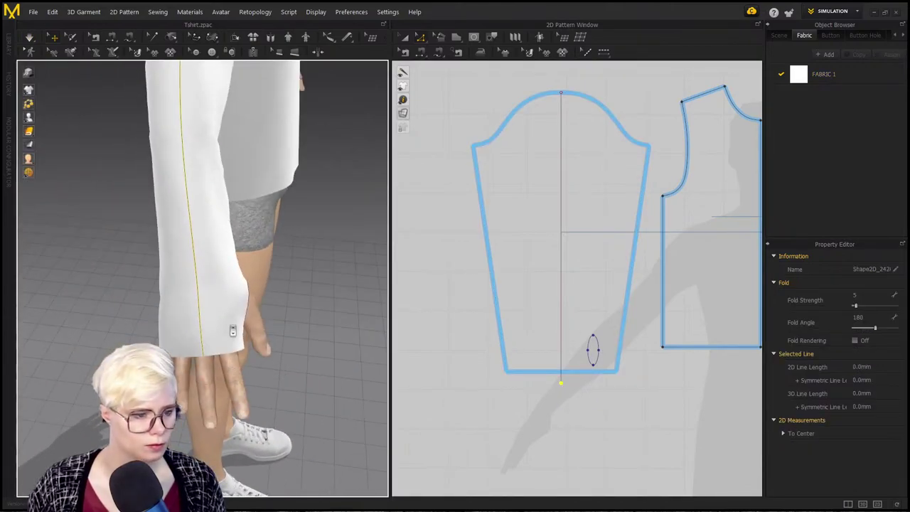
pyautogui.scroll(3, 232, 331)
pyautogui.press('space')
pyautogui.scroll(-2, 236, 367)
pyautogui.moveTo(236, 368); pyautogui.dragTo(209, 277, button='middle')
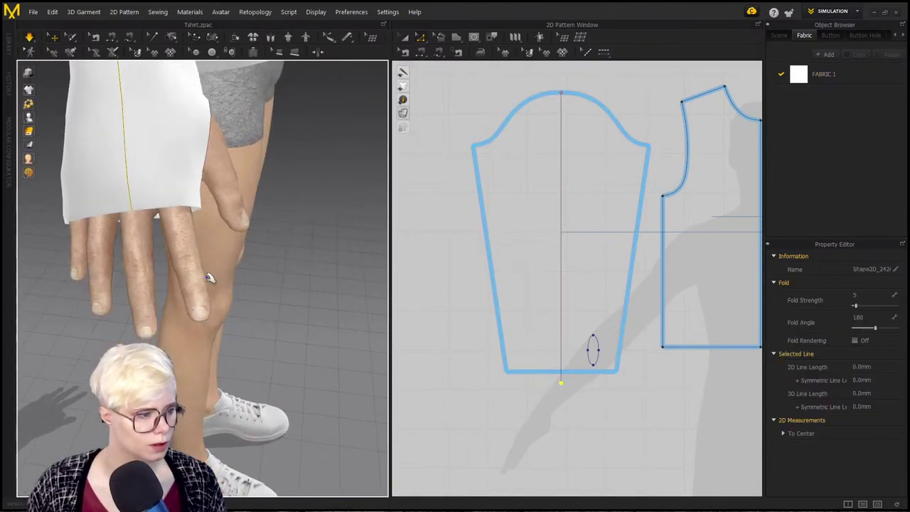
pyautogui.moveTo(222, 302); pyautogui.dragTo(180, 343, button='right')
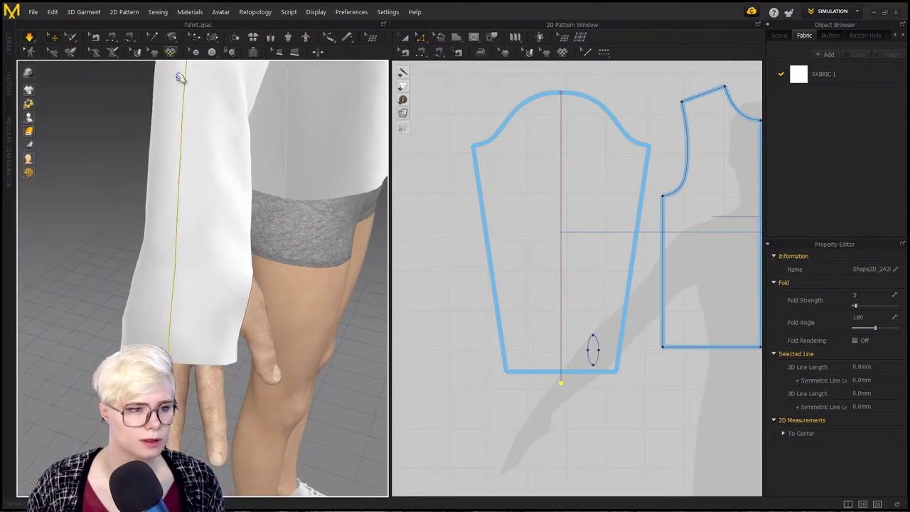
pyautogui.click(562, 286)
pyautogui.rightClick(565, 286)
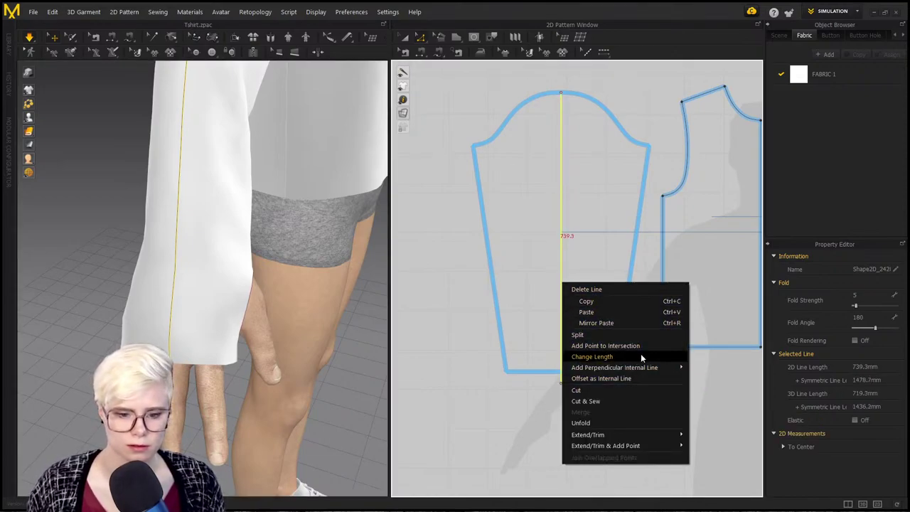
pyautogui.click(486, 421)
# Step: Examine the thumb hole, cuff and forearm drape of the right sleeve up close and from several angles
pyautogui.moveTo(286, 361); pyautogui.dragTo(197, 341, button='right')
pyautogui.moveTo(197, 341); pyautogui.dragTo(320, 391, button='middle')
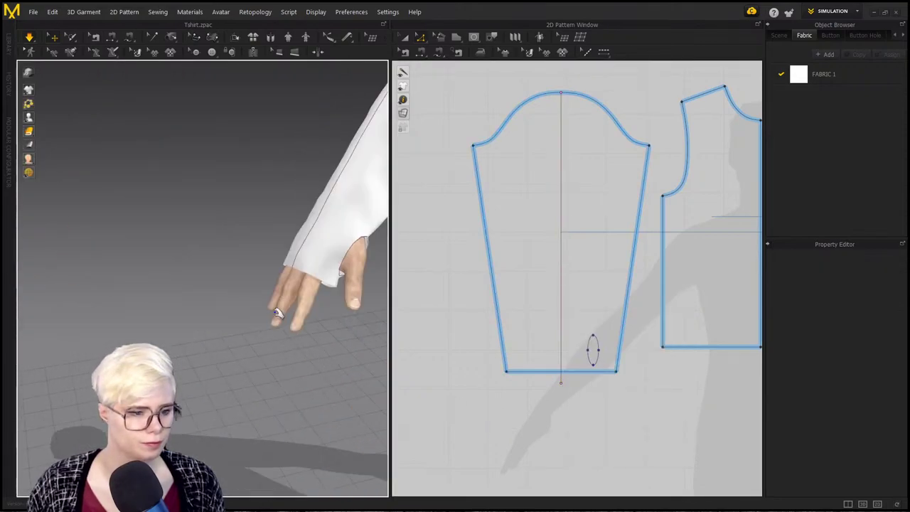
pyautogui.moveTo(320, 391); pyautogui.dragTo(207, 305, button='right')
pyautogui.scroll(3, 237, 237)
pyautogui.scroll(6, 238, 298)
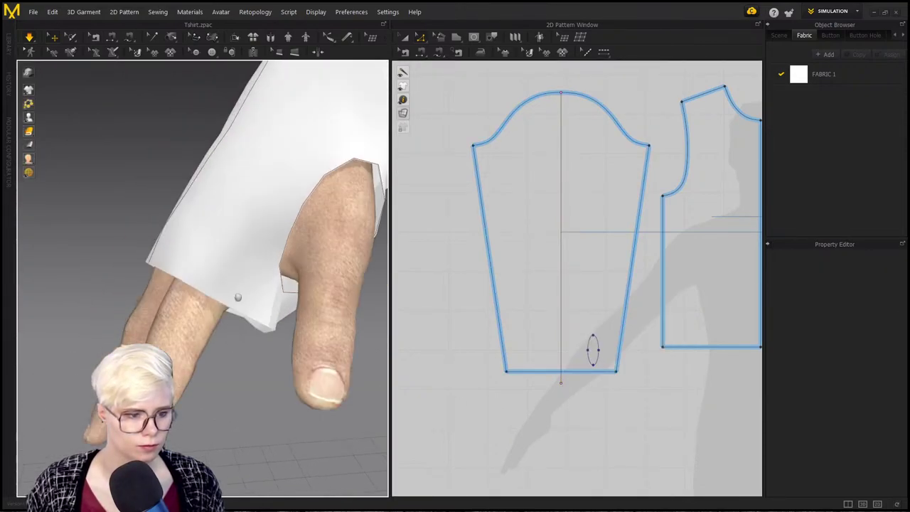
pyautogui.scroll(-5, 231, 310)
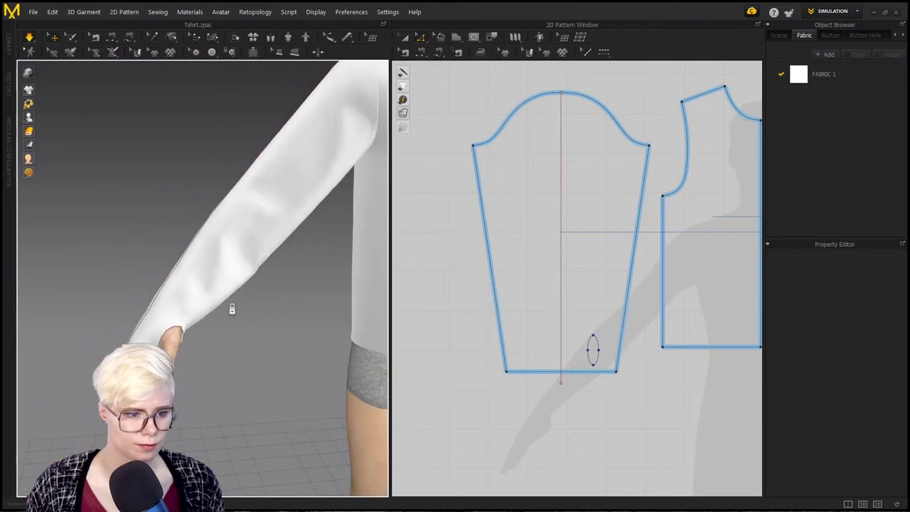
pyautogui.rightClick(228, 297)
pyautogui.click(310, 289)
pyautogui.moveTo(204, 229); pyautogui.dragTo(170, 243, button='right')
pyautogui.scroll(-3, 288, 351)
pyautogui.moveTo(288, 351); pyautogui.dragTo(207, 260, button='middle')
pyautogui.click(209, 270)
pyautogui.moveTo(218, 307); pyautogui.dragTo(52, 211, button='right')
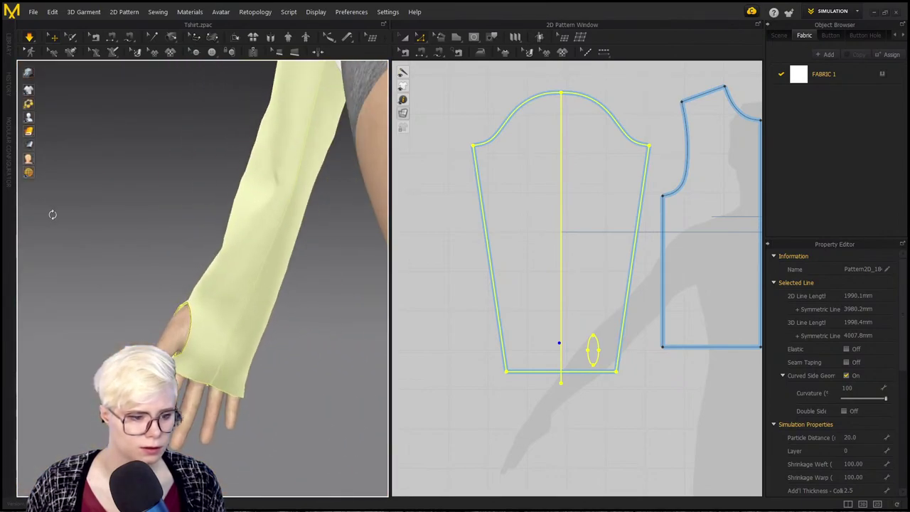
pyautogui.moveTo(265, 376); pyautogui.dragTo(248, 214, button='right')
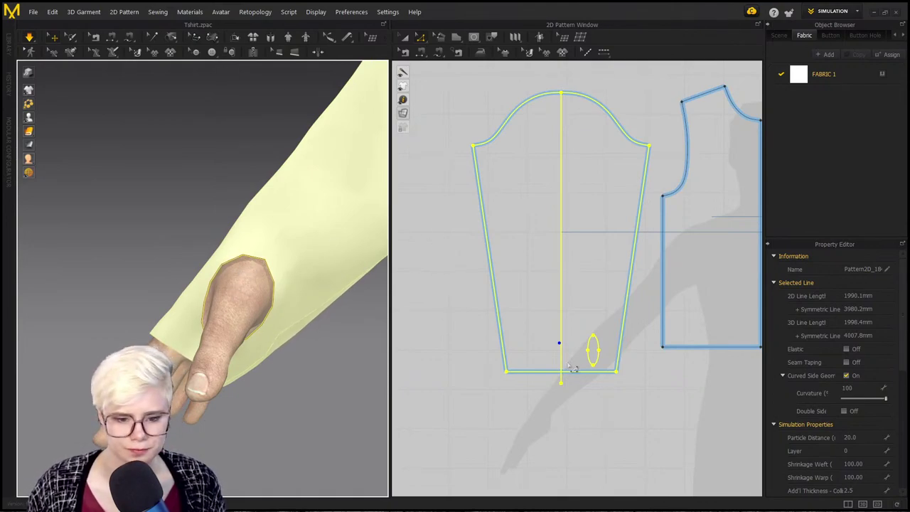
# Step: Delete the vertical internal line running down the centre of the sleeve pattern
pyautogui.click(484, 431)
pyautogui.moveTo(266, 366); pyautogui.dragTo(365, 325, button='right')
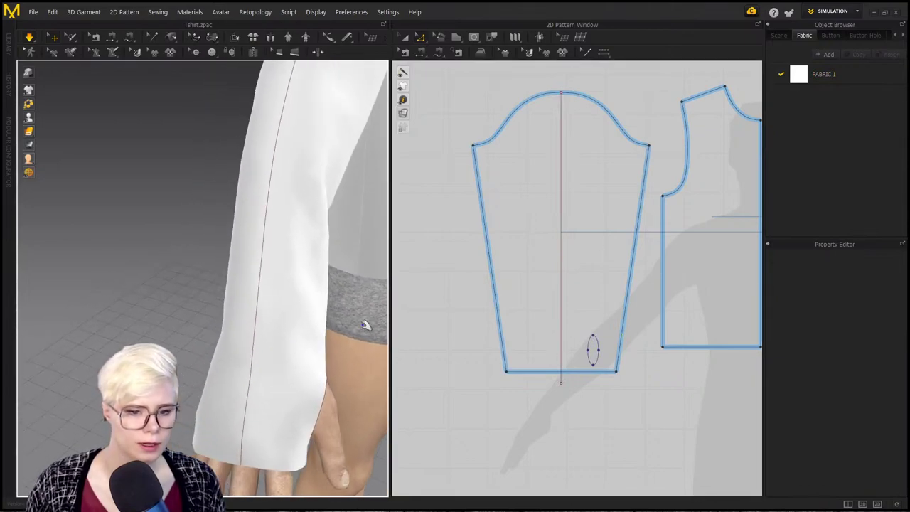
pyautogui.click(561, 232)
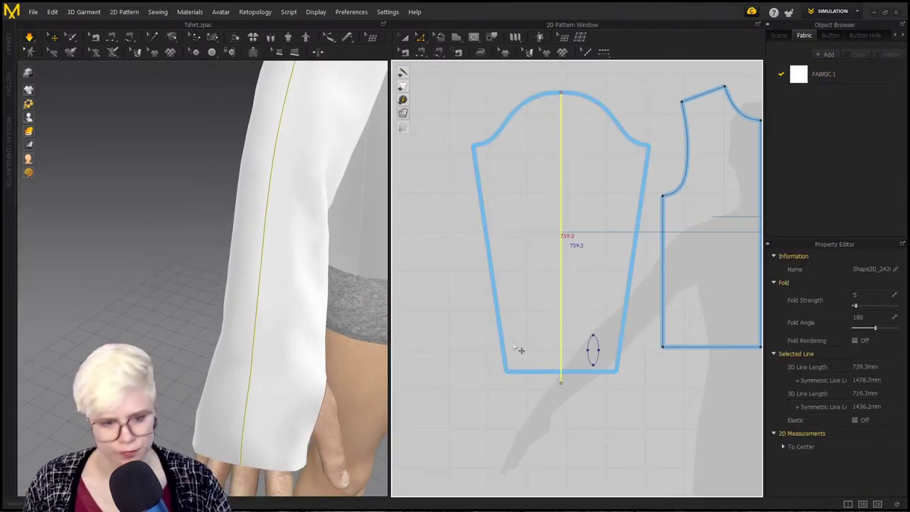
pyautogui.press('Delete')
pyautogui.scroll(-3, 262, 409)
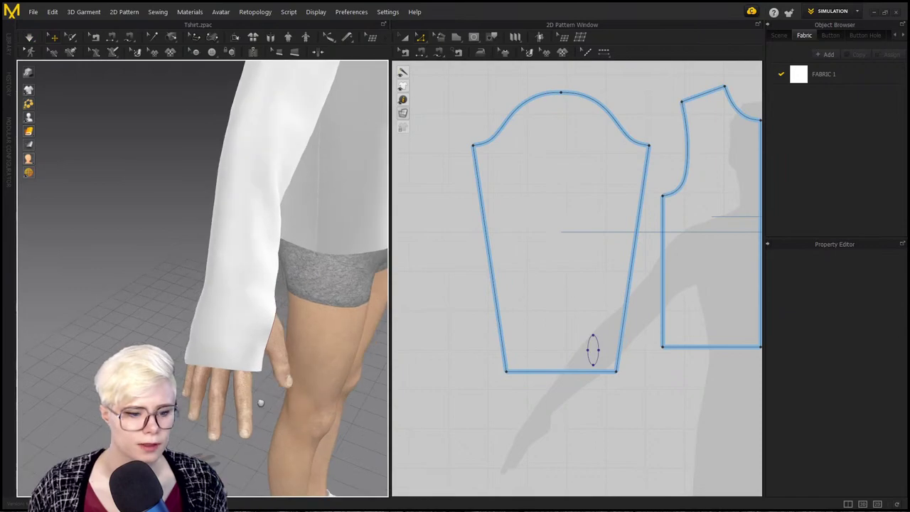
pyautogui.moveTo(258, 403); pyautogui.dragTo(229, 403, button='right')
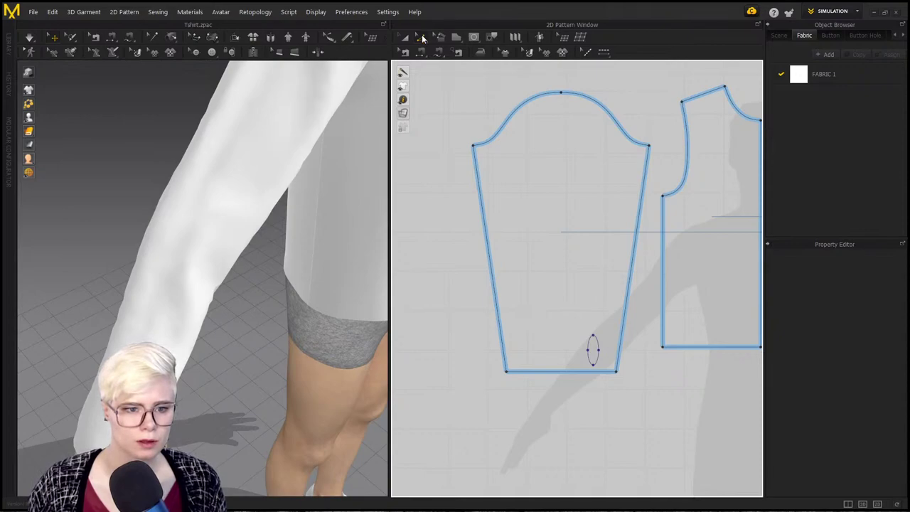
# Step: Narrow the sleeve hem by moving both of its bottom corners slightly inward, and simulate to check the tighter cuff
pyautogui.click(421, 38)
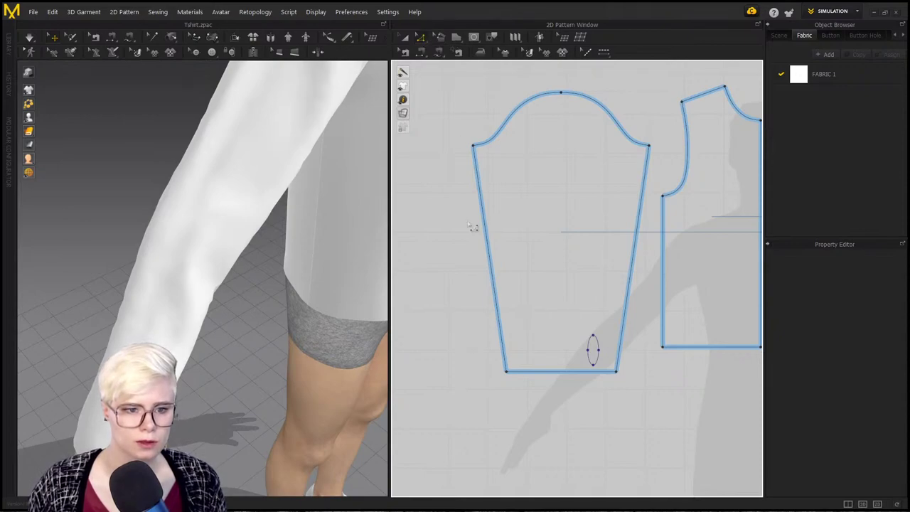
pyautogui.click(617, 376)
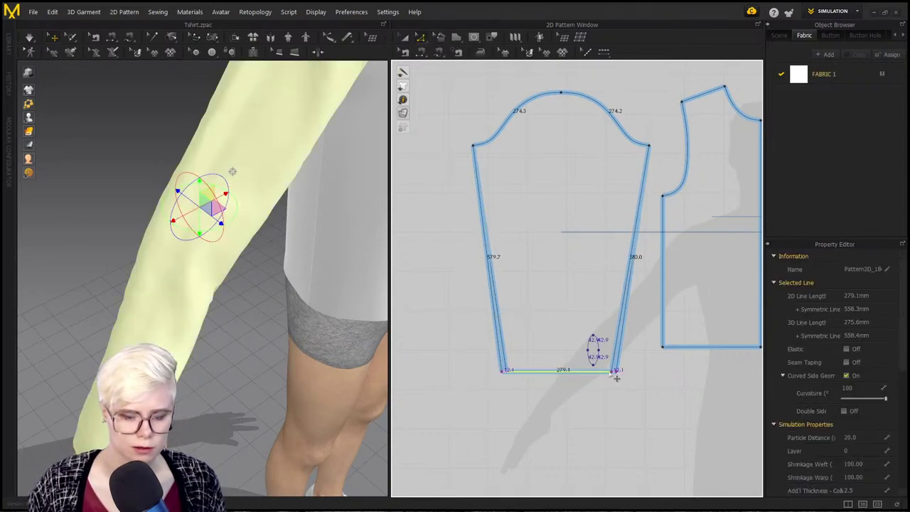
pyautogui.hotkey('ctrl', 'z')
pyautogui.click(626, 405)
pyautogui.moveTo(616, 372); pyautogui.dragTo(581, 379)
pyautogui.click(587, 384)
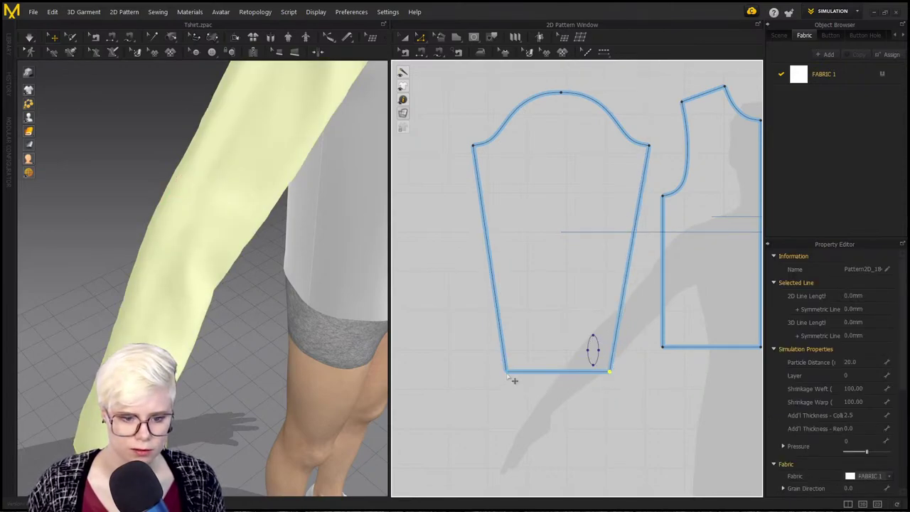
pyautogui.moveTo(514, 380); pyautogui.dragTo(523, 380)
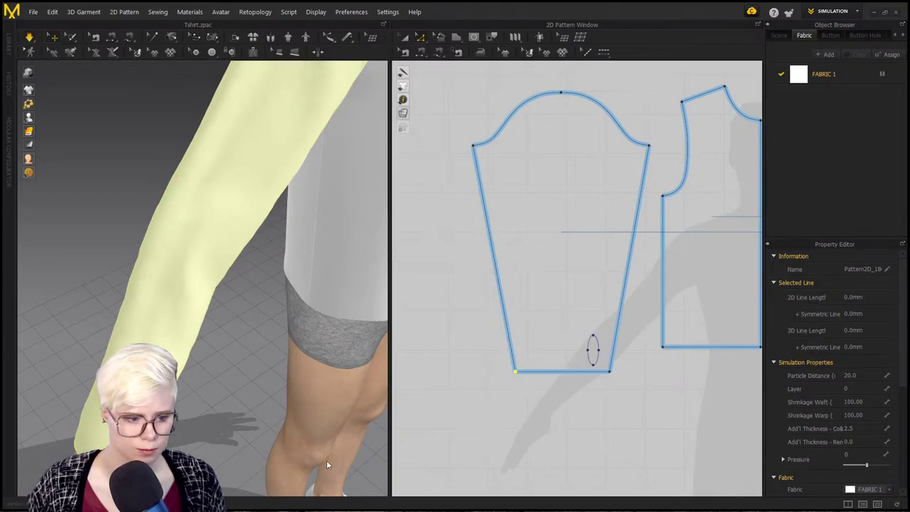
pyautogui.moveTo(250, 452); pyautogui.dragTo(334, 355, button='right')
pyautogui.scroll(-2, 302, 177)
pyautogui.moveTo(302, 100); pyautogui.dragTo(306, 254, button='middle')
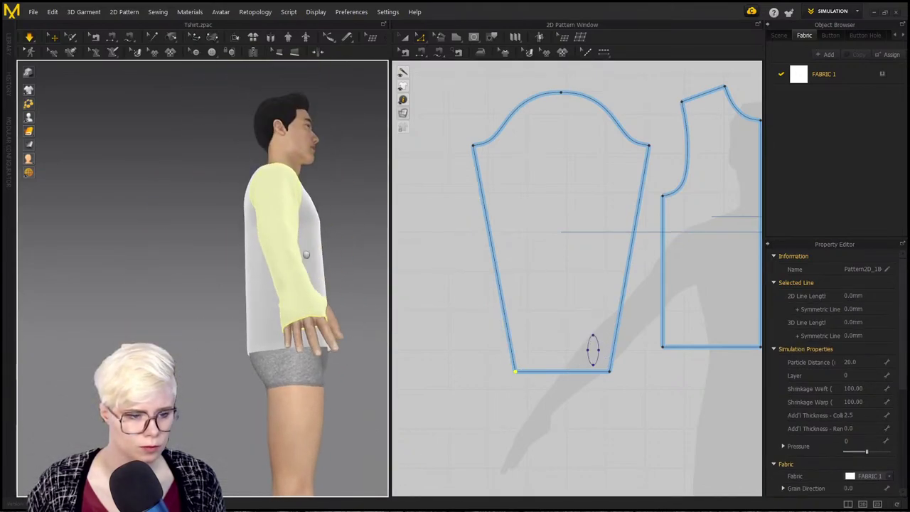
pyautogui.moveTo(286, 270); pyautogui.dragTo(442, 231, button='right')
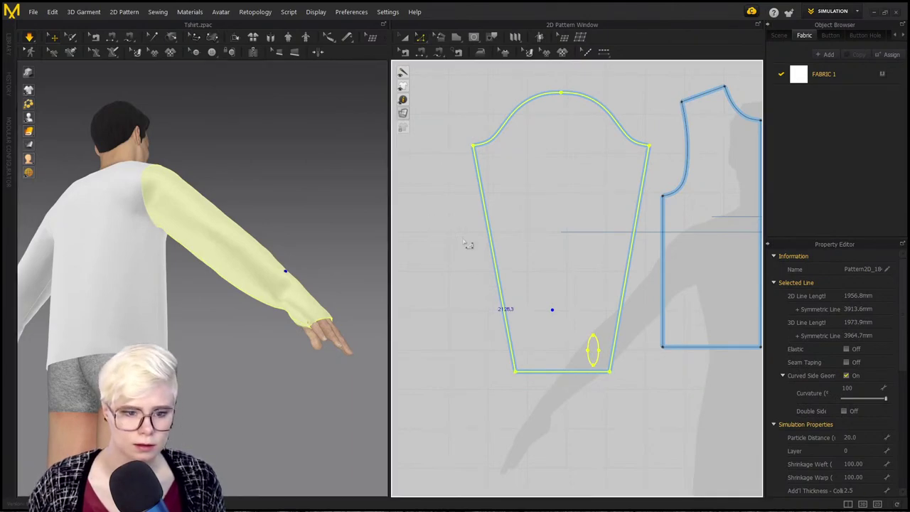
# Step: Try to curve the two long side edges of the sleeve pattern inward
pyautogui.click(423, 41)
pyautogui.click(449, 89)
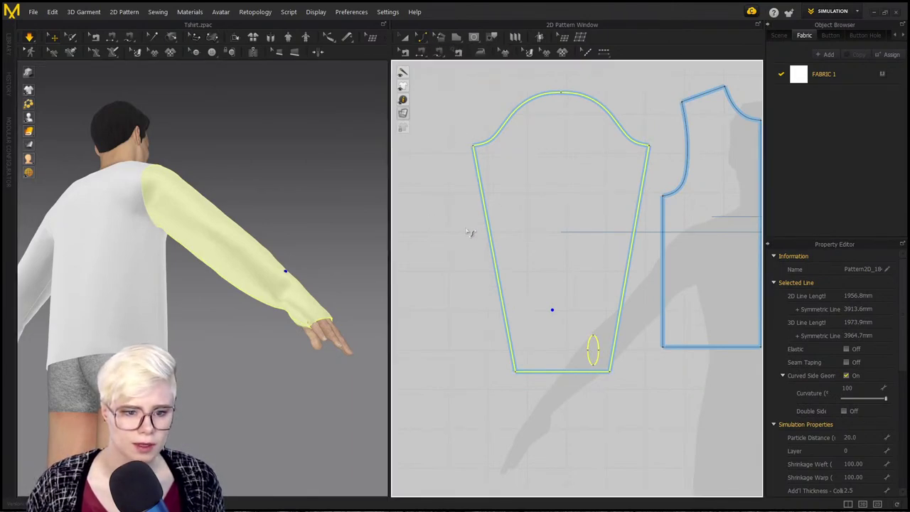
pyautogui.click(471, 230)
pyautogui.moveTo(494, 243); pyautogui.dragTo(508, 253)
pyautogui.click(604, 341)
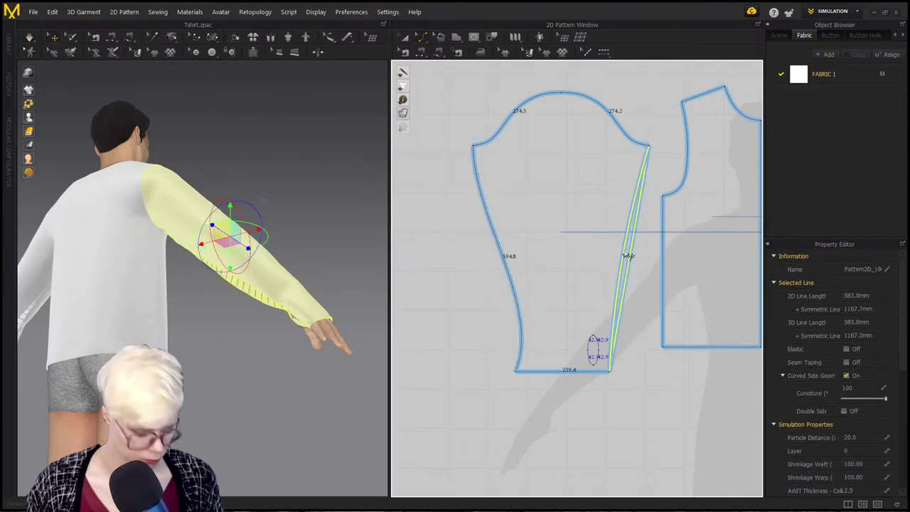
pyautogui.click(512, 328)
pyautogui.hotkey('ctrl', 'z')
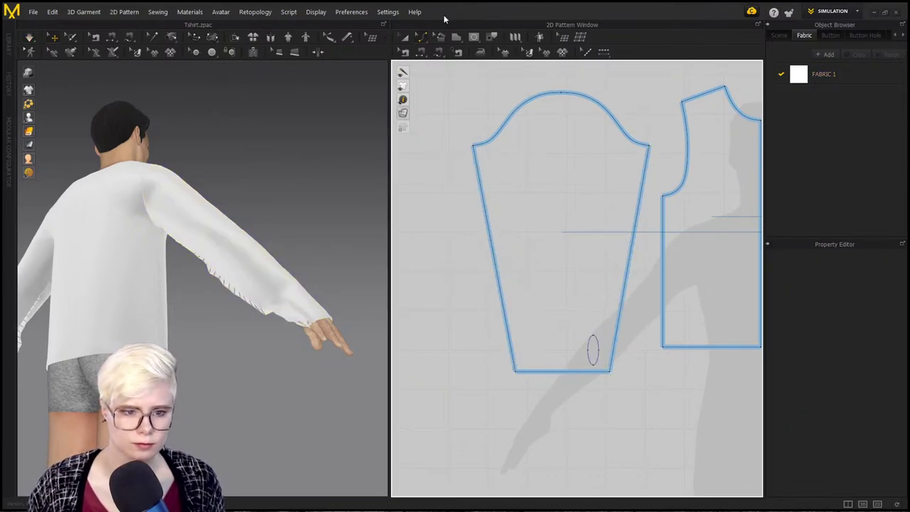
# Step: Examine the front of the top and its shoulder seams against the full layout of sleeve and body patterns
pyautogui.click(426, 35)
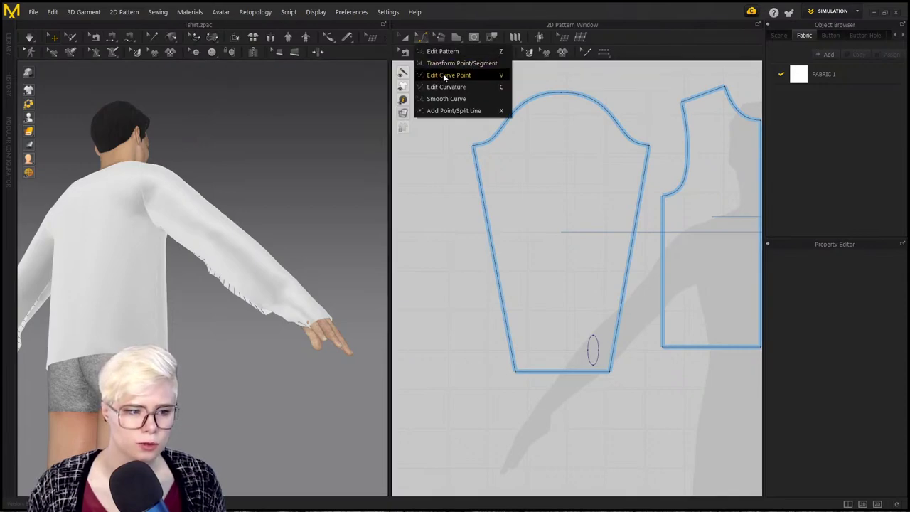
pyautogui.click(443, 74)
pyautogui.scroll(-3, 597, 284)
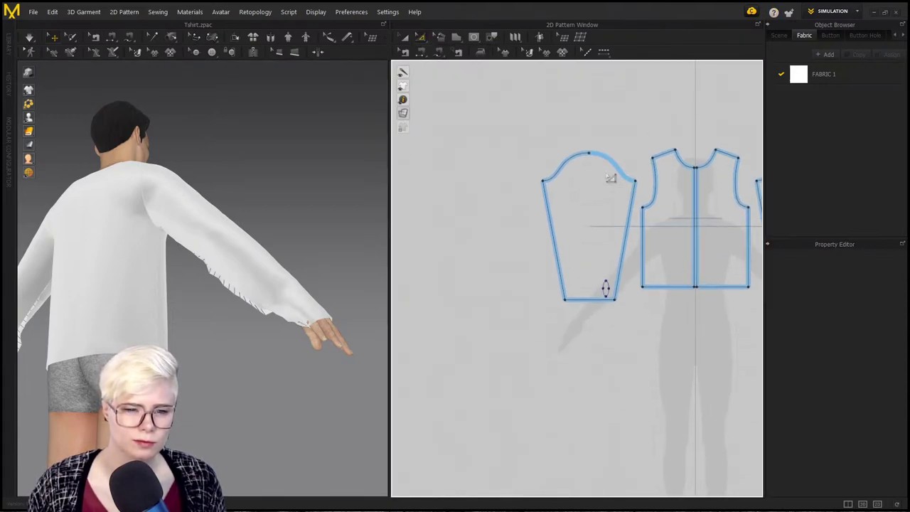
pyautogui.scroll(3, 560, 157)
pyautogui.moveTo(560, 157); pyautogui.dragTo(509, 169, button='middle')
pyautogui.scroll(-3, 515, 178)
pyautogui.moveTo(622, 155); pyautogui.dragTo(554, 188, button='middle')
pyautogui.moveTo(177, 222); pyautogui.dragTo(110, 240, button='right')
pyautogui.moveTo(111, 240); pyautogui.dragTo(240, 199, button='middle')
pyautogui.scroll(3, 240, 200)
pyautogui.moveTo(240, 200); pyautogui.dragTo(101, 289, button='right')
pyautogui.moveTo(309, 296); pyautogui.dragTo(137, 240, button='middle')
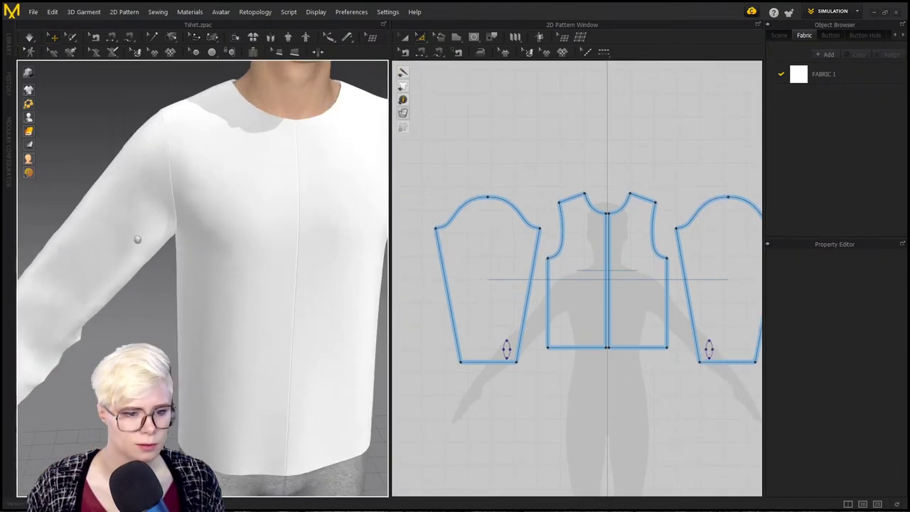
# Step: Simulate the garment while tugging the right upper sleeve, and check its fit around the armhole and underarm
pyautogui.click(150, 219)
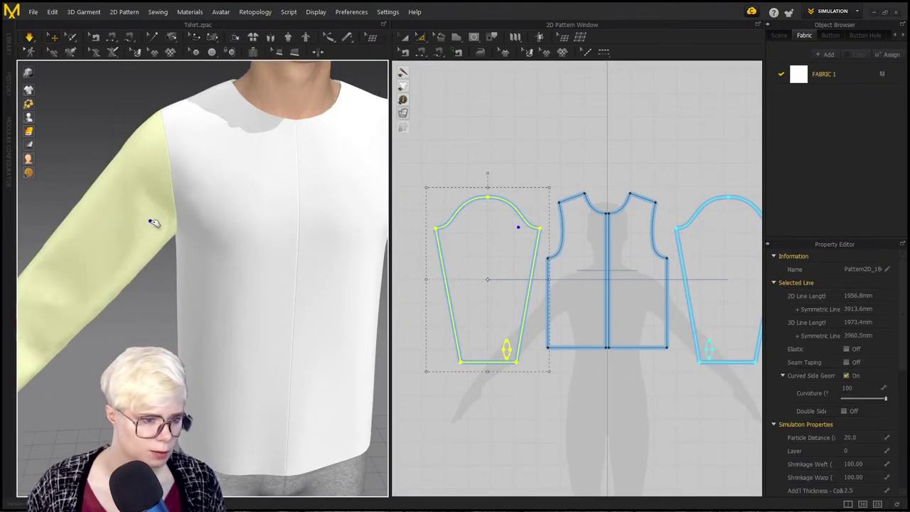
pyautogui.moveTo(150, 223); pyautogui.dragTo(165, 260, button='right')
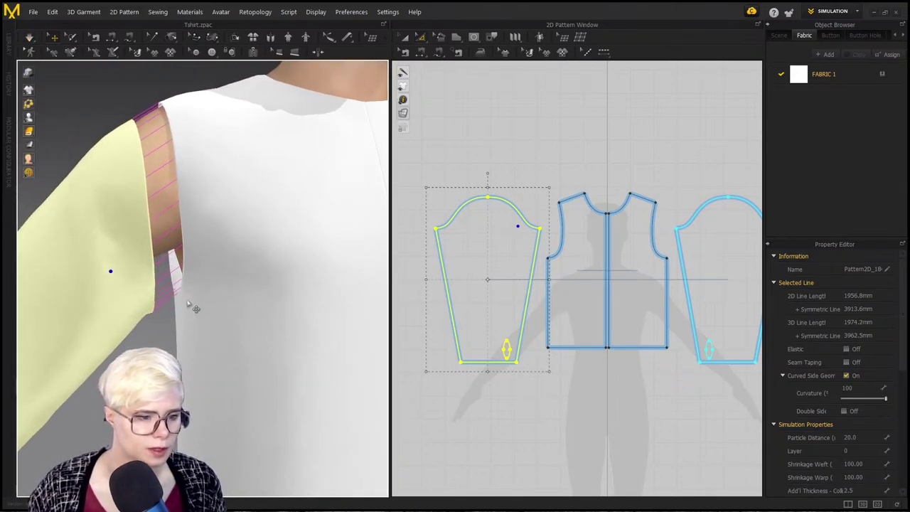
pyautogui.press('space')
pyautogui.scroll(-1, 324, 245)
pyautogui.scroll(-2, 135, 213)
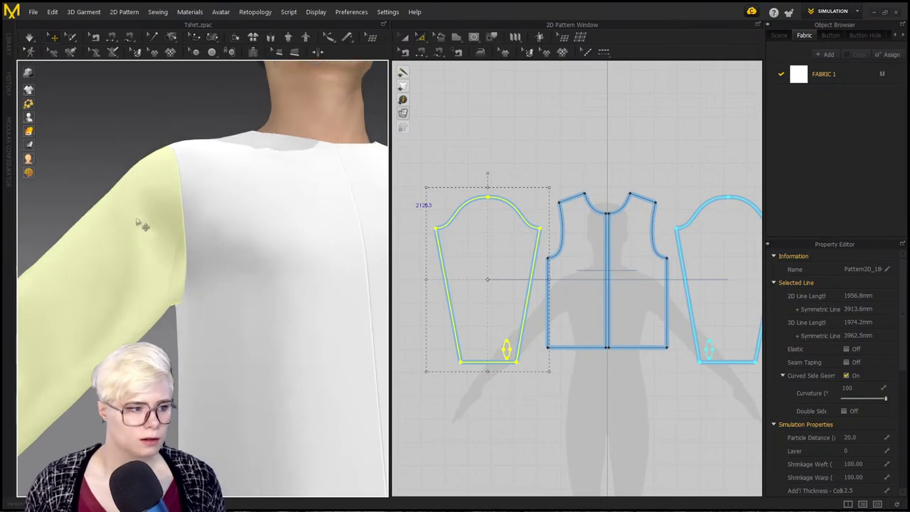
pyautogui.moveTo(138, 220); pyautogui.dragTo(291, 244, button='right')
pyautogui.click(291, 243)
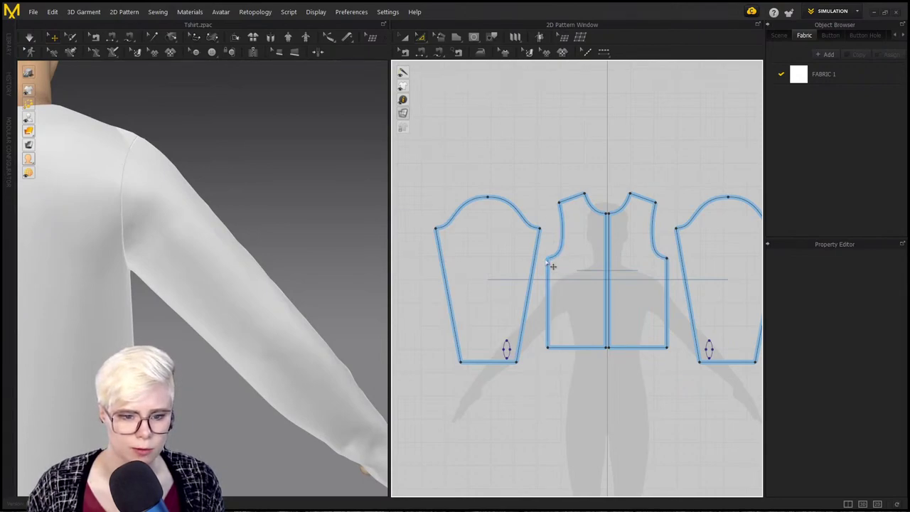
# Step: Slim the upper sleeve by moving both underarm corners of the sleeve pattern slightly inward
pyautogui.scroll(3, 476, 186)
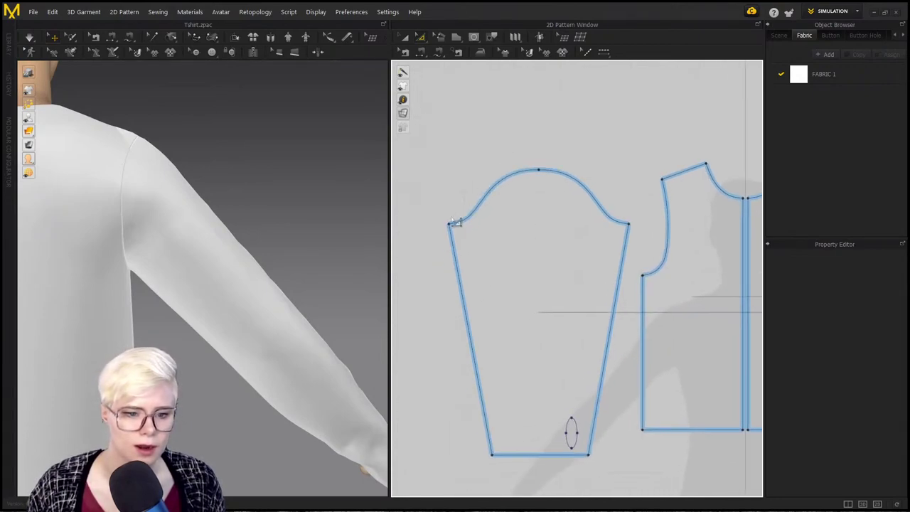
pyautogui.click(452, 226)
pyautogui.moveTo(449, 225); pyautogui.dragTo(453, 224)
pyautogui.moveTo(629, 225); pyautogui.dragTo(623, 226)
# Step: Raise the underarm corners of the front and back body patterns slightly, and simulate the tighter armholes
pyautogui.moveTo(681, 255); pyautogui.dragTo(647, 250, button='middle')
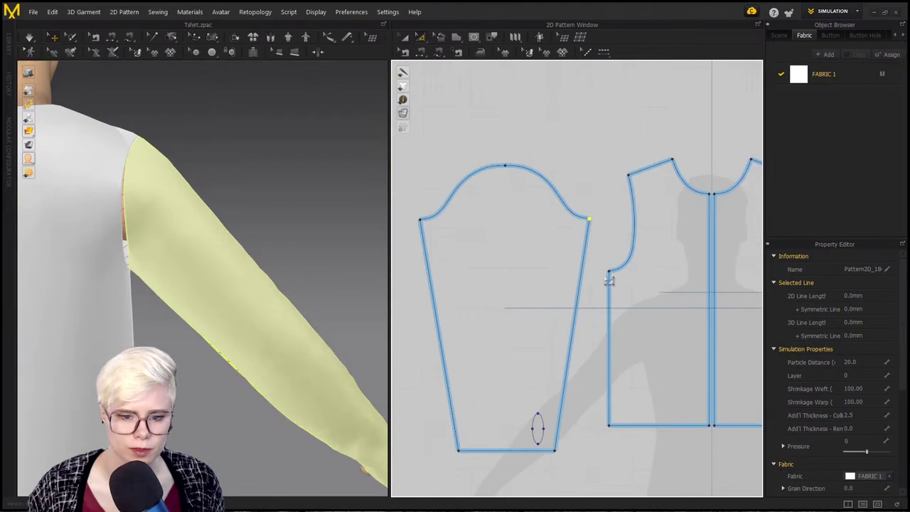
pyautogui.click(615, 280)
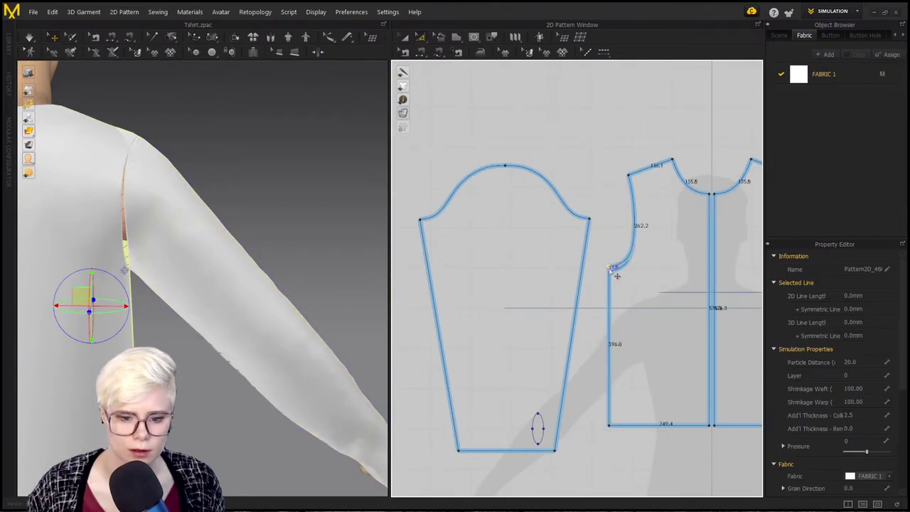
pyautogui.scroll(-3, 611, 277)
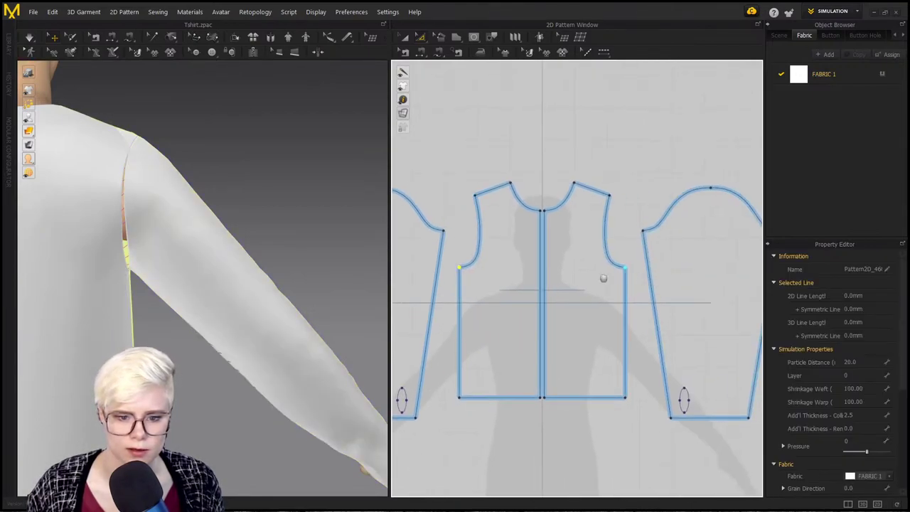
pyautogui.moveTo(607, 282); pyautogui.dragTo(608, 276)
pyautogui.press('space')
pyautogui.moveTo(231, 270); pyautogui.dragTo(222, 212, button='right')
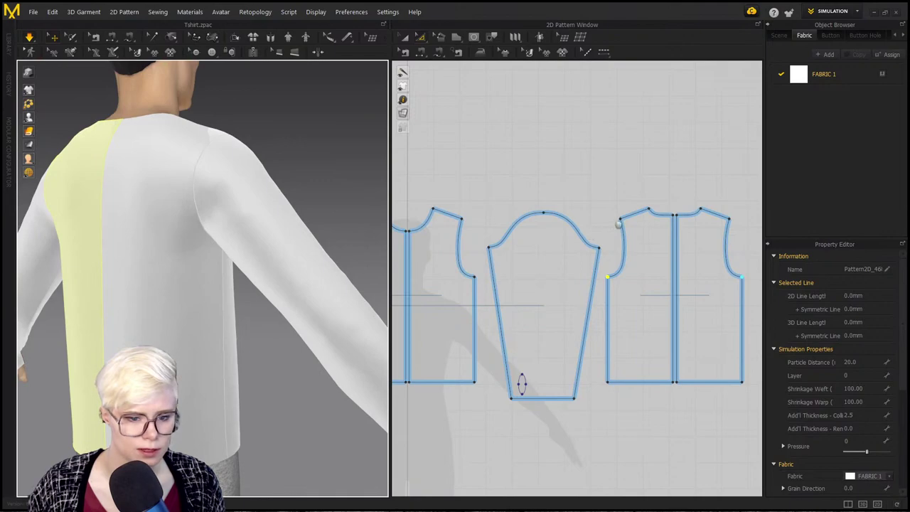
# Step: Move the whole thumb-hole ellipse slightly inward, away from the nearest side edge of the sleeve
pyautogui.moveTo(619, 223); pyautogui.dragTo(693, 200, button='middle')
pyautogui.scroll(-3, 465, 315)
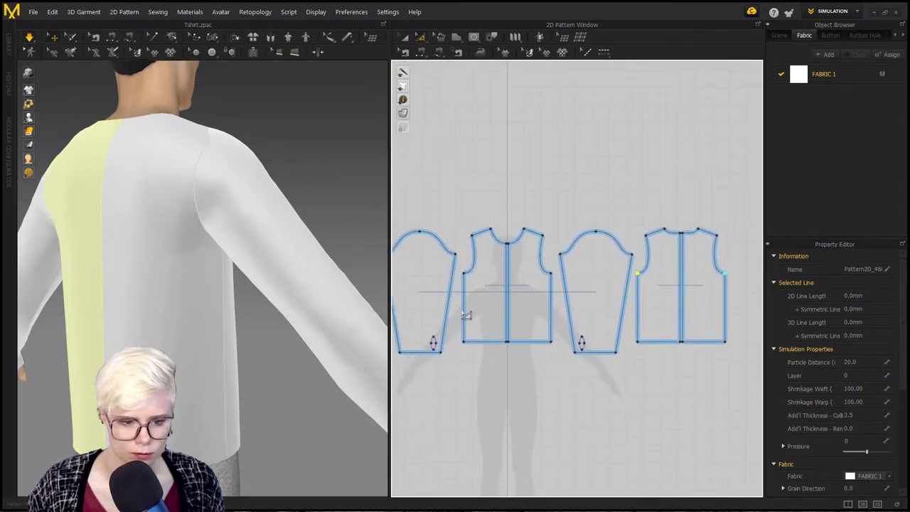
pyautogui.moveTo(465, 315); pyautogui.dragTo(560, 293, button='right')
pyautogui.scroll(4, 509, 332)
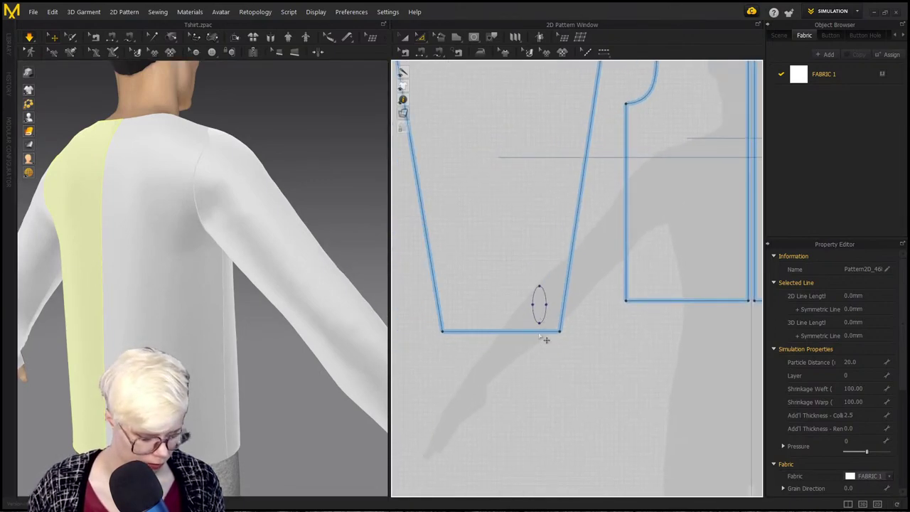
pyautogui.click(421, 37)
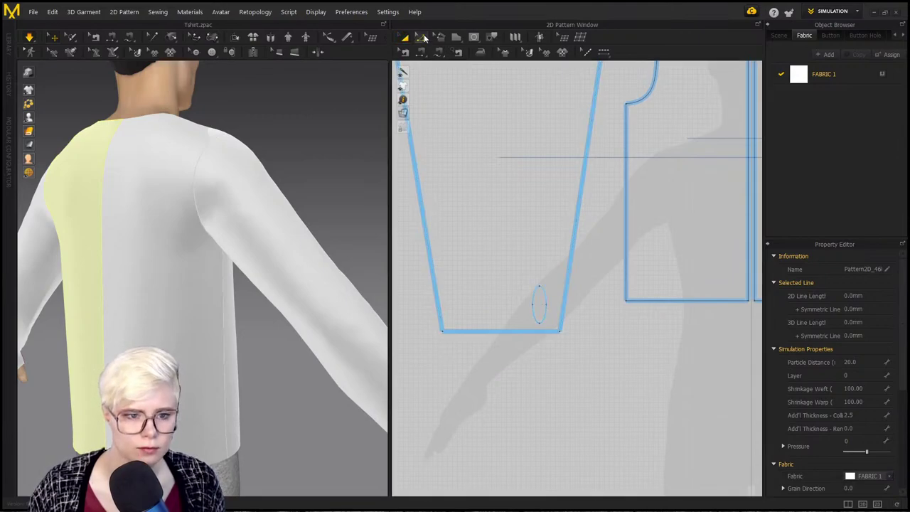
pyautogui.click(430, 51)
pyautogui.click(626, 371)
pyautogui.doubleClick(535, 294)
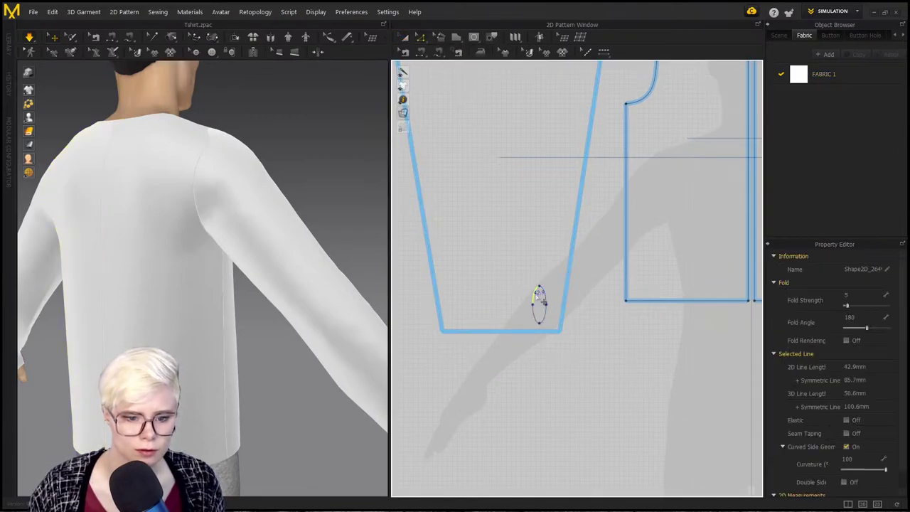
pyautogui.click(508, 265)
pyautogui.click(539, 304)
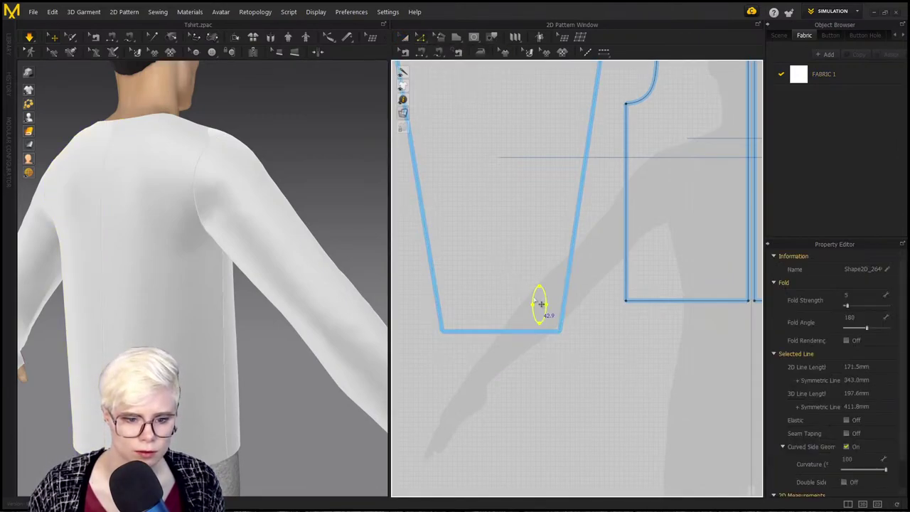
pyautogui.moveTo(540, 303); pyautogui.dragTo(533, 304)
pyautogui.click(590, 387)
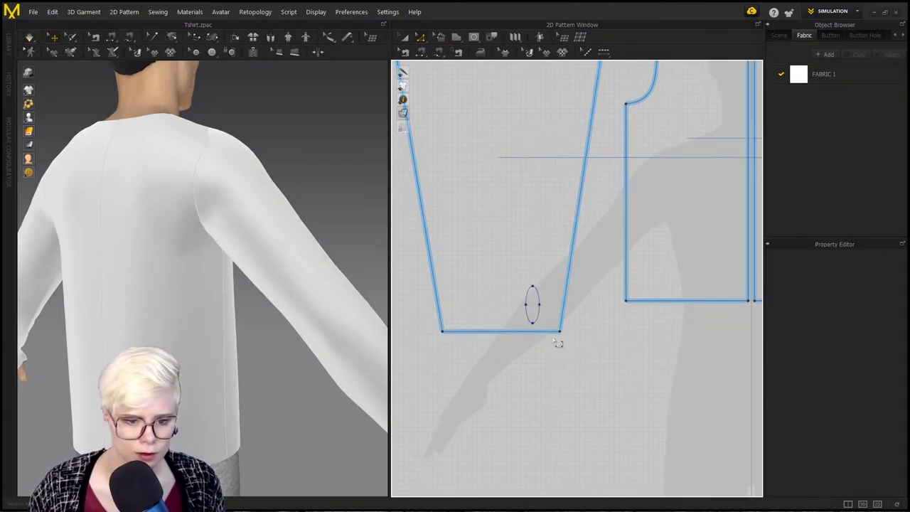
# Step: Bring the hem corner beside the repositioned thumb hole slightly inward, then simulate and review the top from the side and front
pyautogui.moveTo(560, 332); pyautogui.dragTo(553, 332)
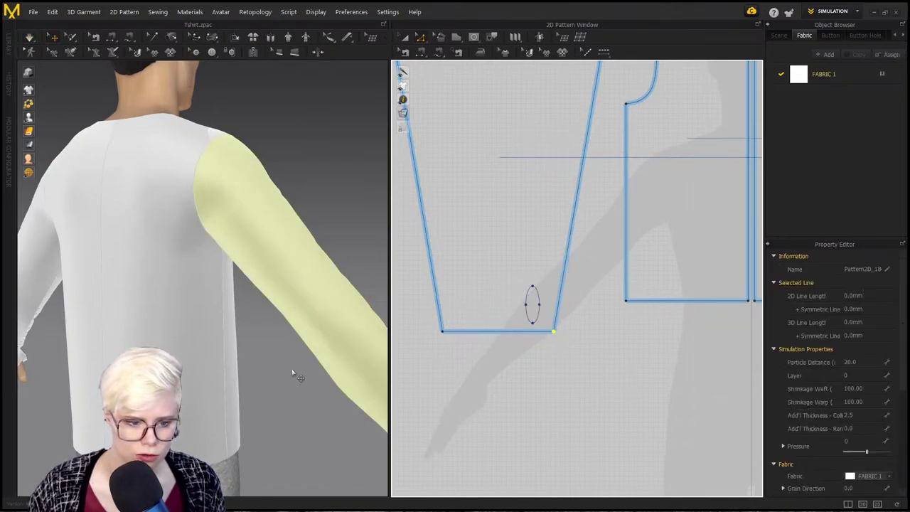
pyautogui.moveTo(337, 353); pyautogui.dragTo(266, 353, button='right')
pyautogui.scroll(2, 316, 271)
pyautogui.moveTo(266, 353); pyautogui.dragTo(294, 410, button='middle')
pyautogui.press('space')
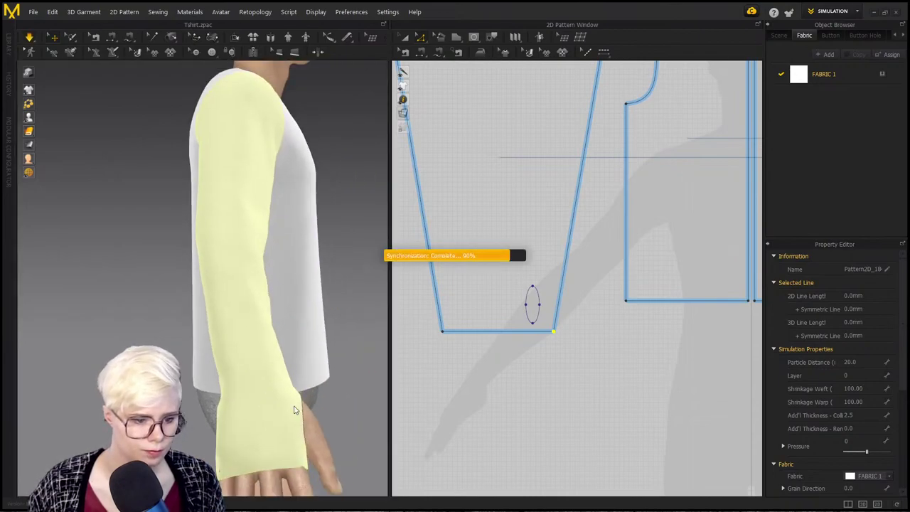
pyautogui.moveTo(294, 440); pyautogui.dragTo(263, 450, button='right')
pyautogui.scroll(-5, 262, 450)
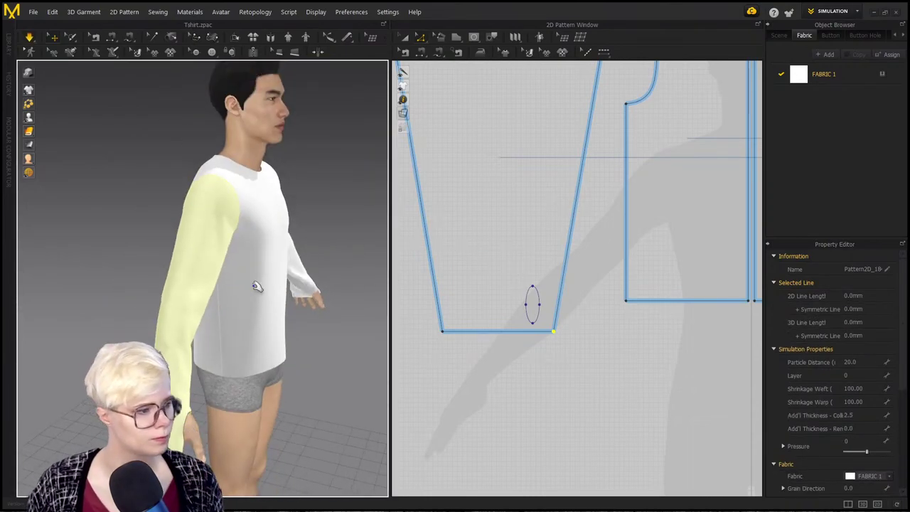
pyautogui.moveTo(257, 286); pyautogui.dragTo(171, 281, button='right')
pyautogui.scroll(5, 95, 285)
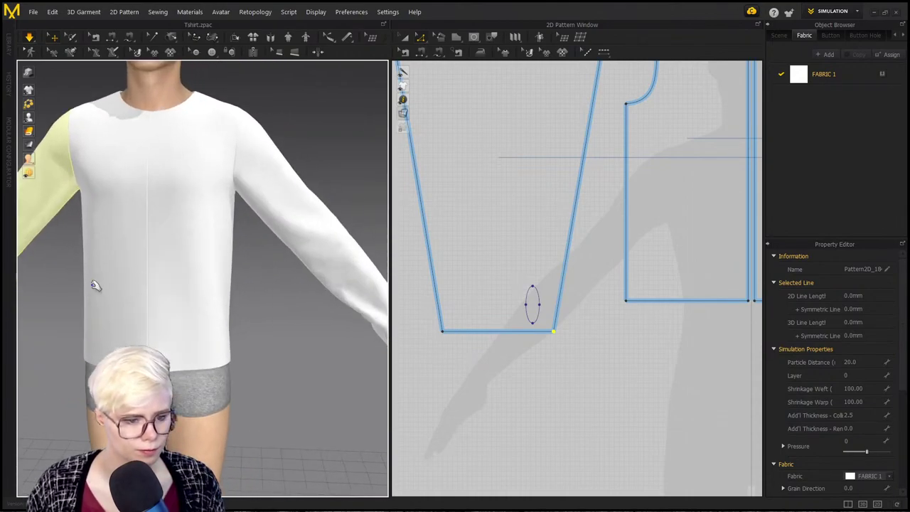
# Step: Pull the simulated sleeve cuff into place around the thumb and check the thumb-hole fit from several angles
pyautogui.moveTo(95, 285); pyautogui.dragTo(237, 320, button='right')
pyautogui.moveTo(327, 345); pyautogui.dragTo(271, 290, button='middle')
pyautogui.scroll(5, 276, 341)
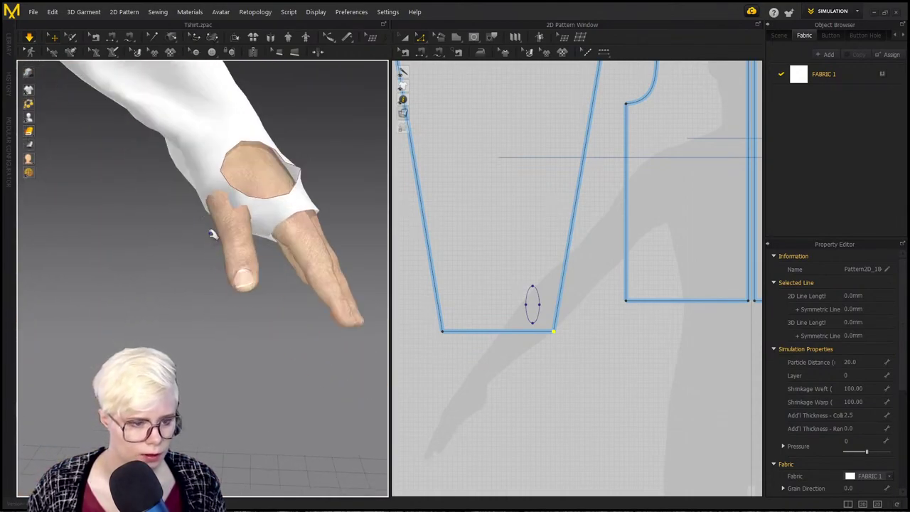
pyautogui.moveTo(214, 232); pyautogui.dragTo(215, 320, button='middle')
pyautogui.click(235, 357)
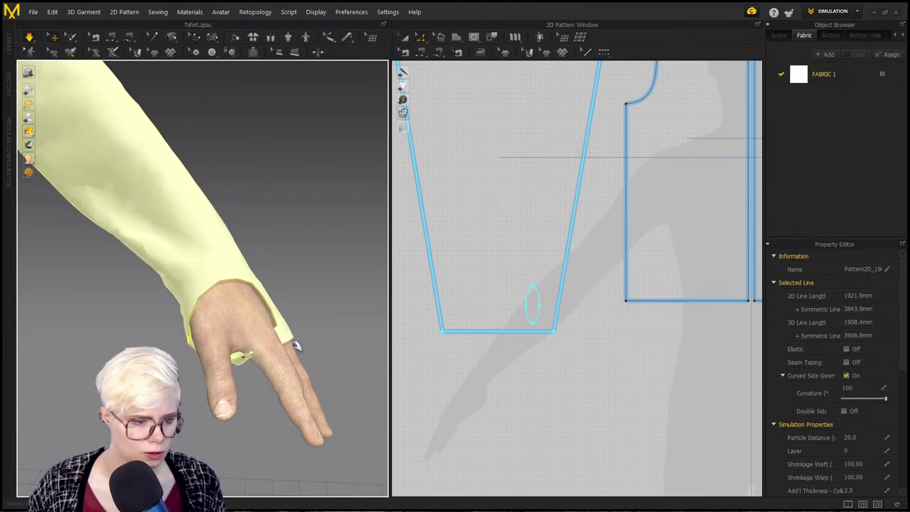
pyautogui.moveTo(235, 357); pyautogui.dragTo(260, 325, button='right')
pyautogui.moveTo(260, 324); pyautogui.dragTo(249, 353)
pyautogui.scroll(-3, 284, 323)
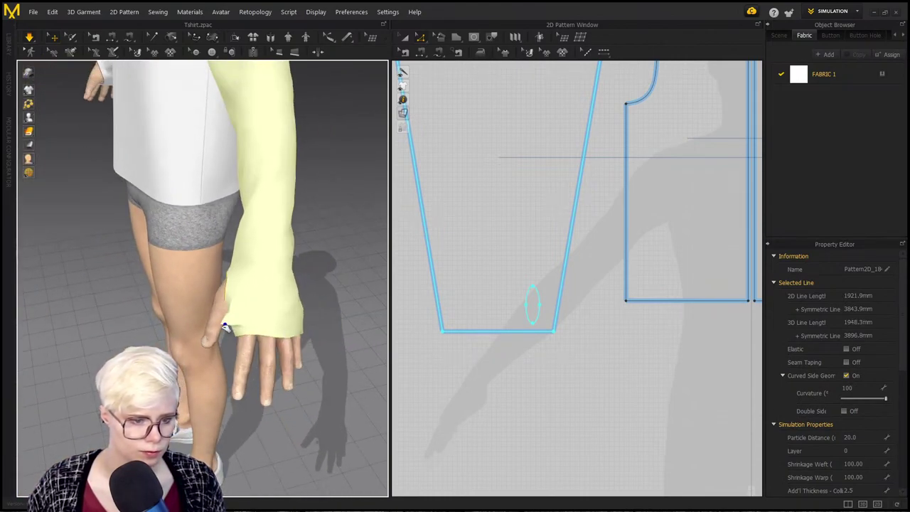
pyautogui.moveTo(251, 313); pyautogui.dragTo(49, 210, button='right')
pyautogui.moveTo(49, 211); pyautogui.dragTo(258, 232, button='middle')
pyautogui.scroll(-4, 258, 231)
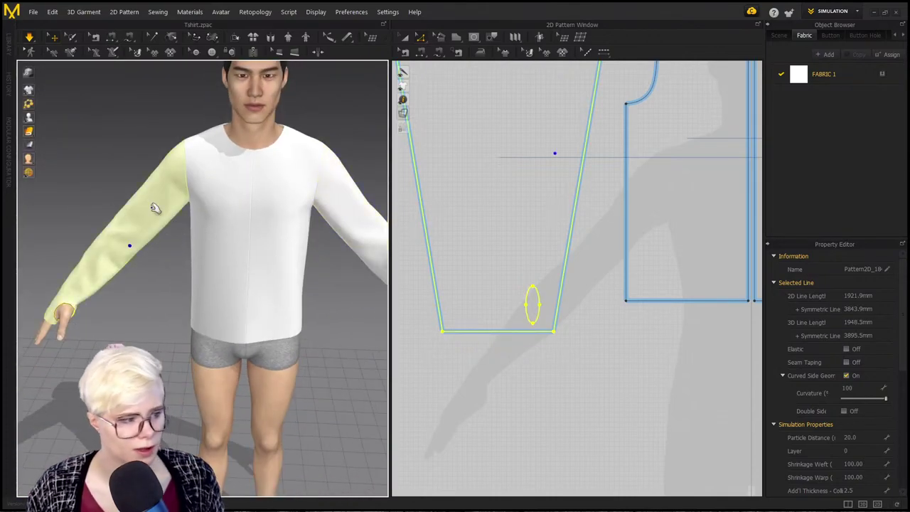
# Step: Open the library's Fabric collection and search for "knit"
pyautogui.click(5, 46)
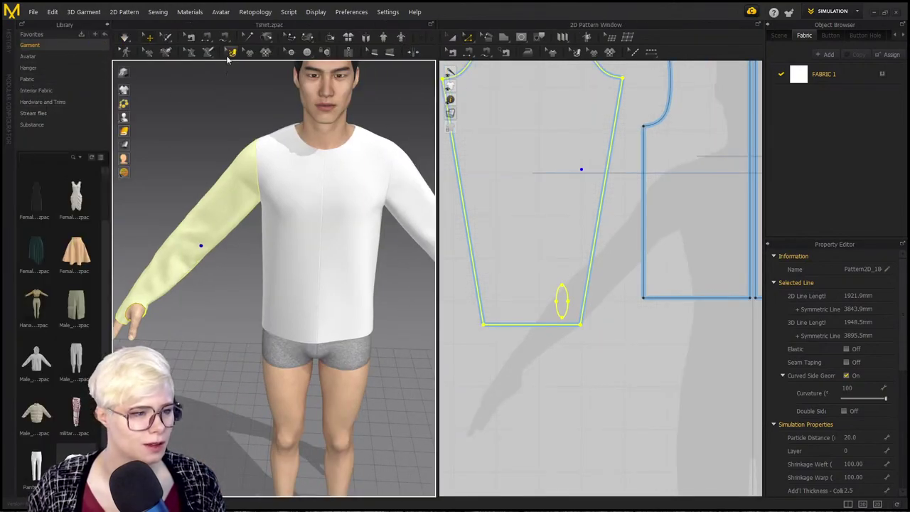
pyautogui.click(70, 80)
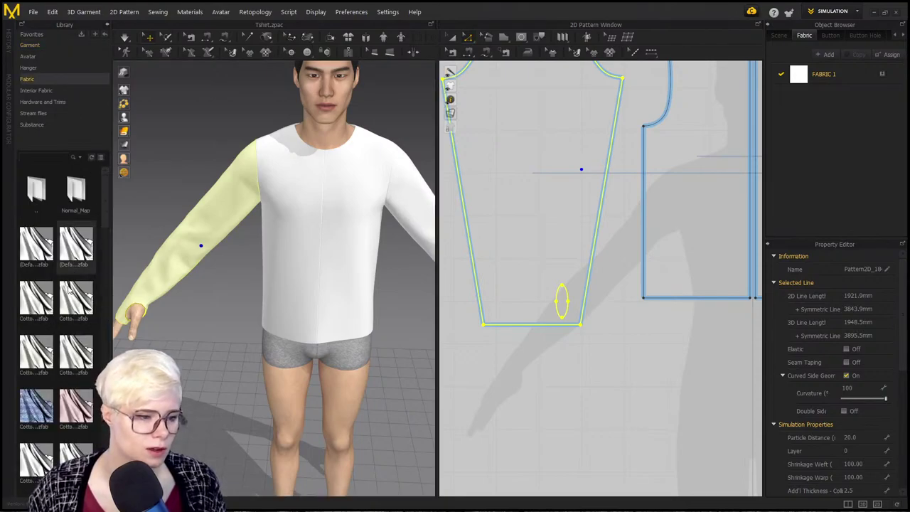
pyautogui.scroll(-3, 65, 298)
pyautogui.scroll(3, 64, 317)
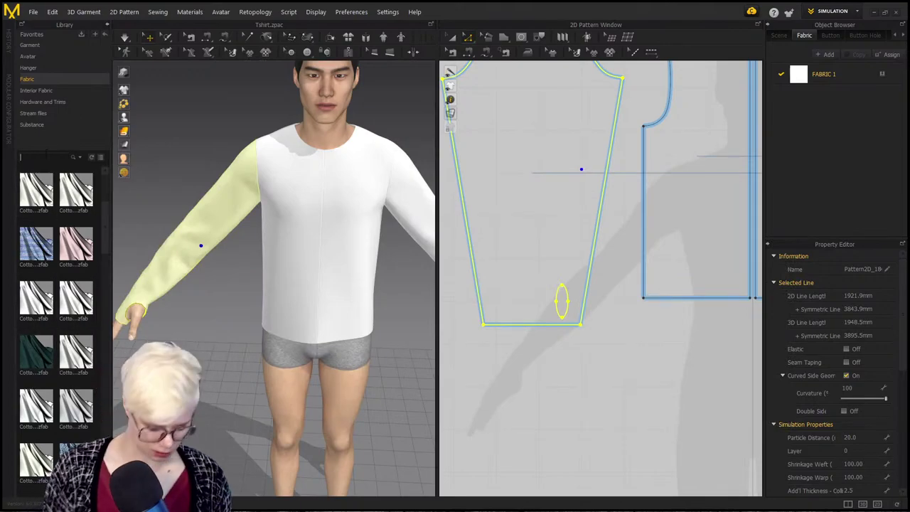
pyautogui.write('nit')
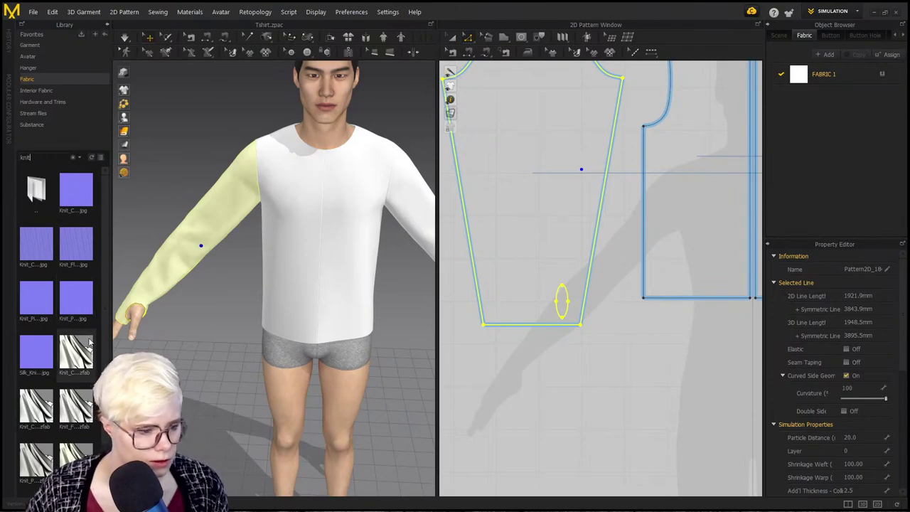
# Step: Add the Knit_Cotton_Jersey fabric to the project and assign it to all patterns of the top
pyautogui.moveTo(81, 354)
pyautogui.moveTo(80, 362); pyautogui.dragTo(839, 135)
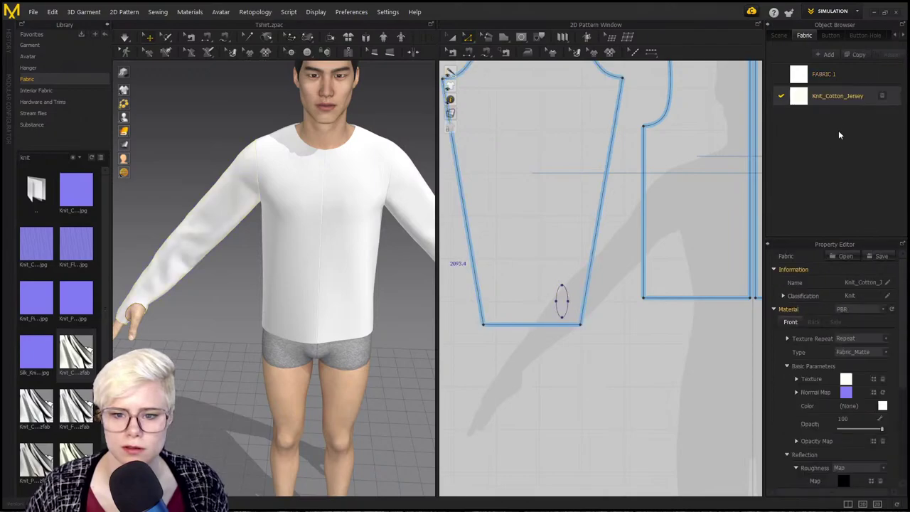
pyautogui.hotkey('ctrl', 'a')
pyautogui.moveTo(793, 95); pyautogui.dragTo(551, 168)
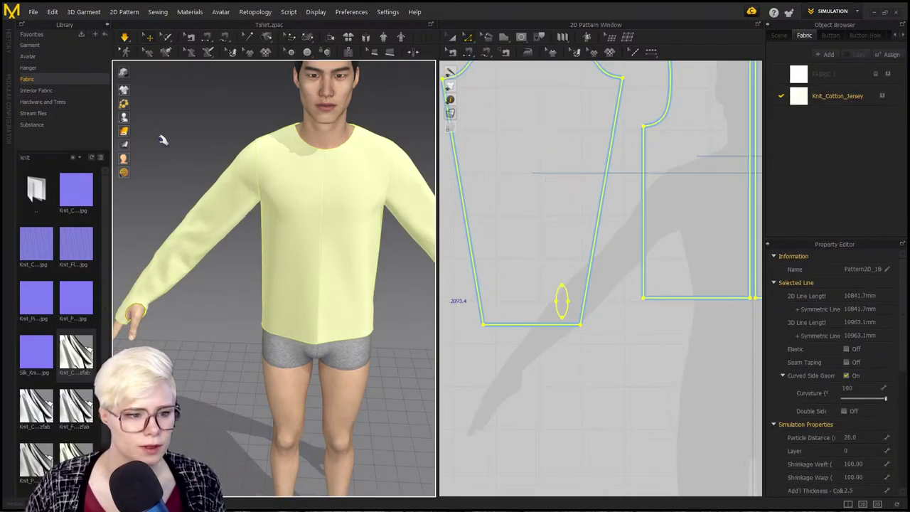
# Step: Add the Knit_Cotton_Rayon Jersey fabric, assign it to all patterns of the top, and close the library
pyautogui.scroll(-2, 23, 363)
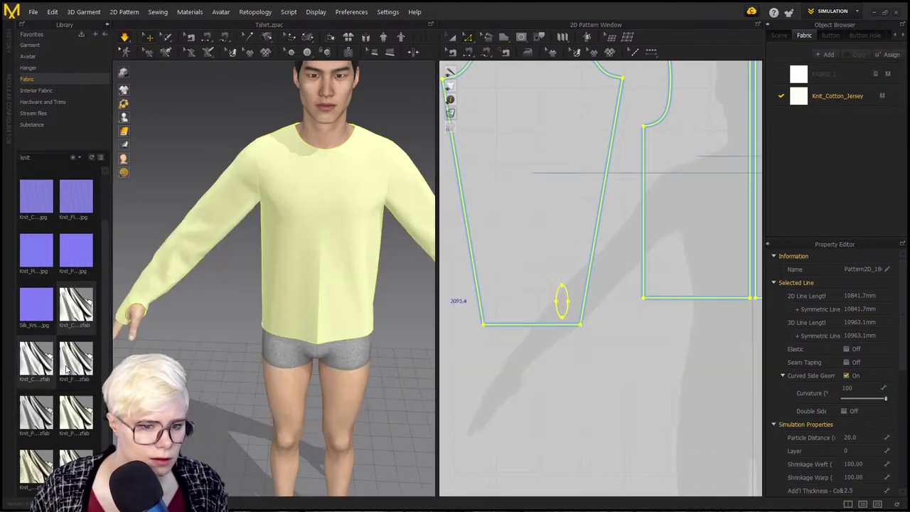
pyautogui.moveTo(78, 368)
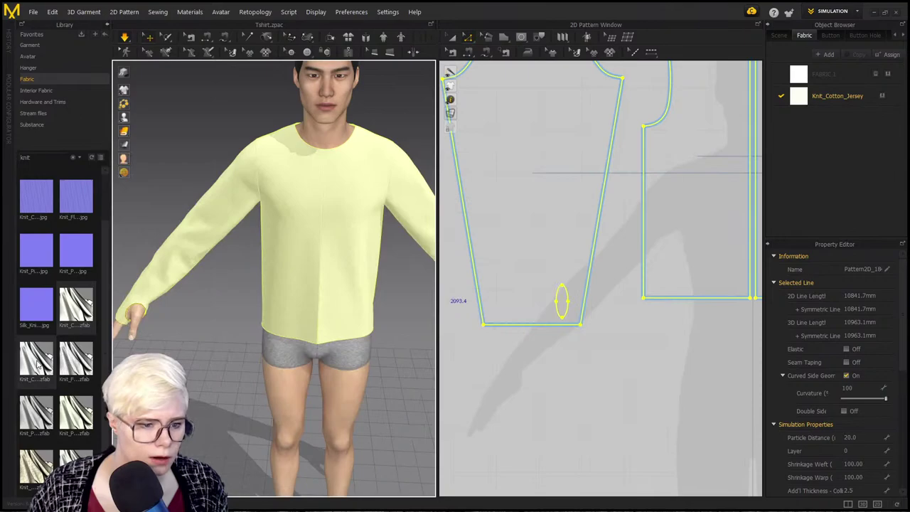
pyautogui.moveTo(38, 364)
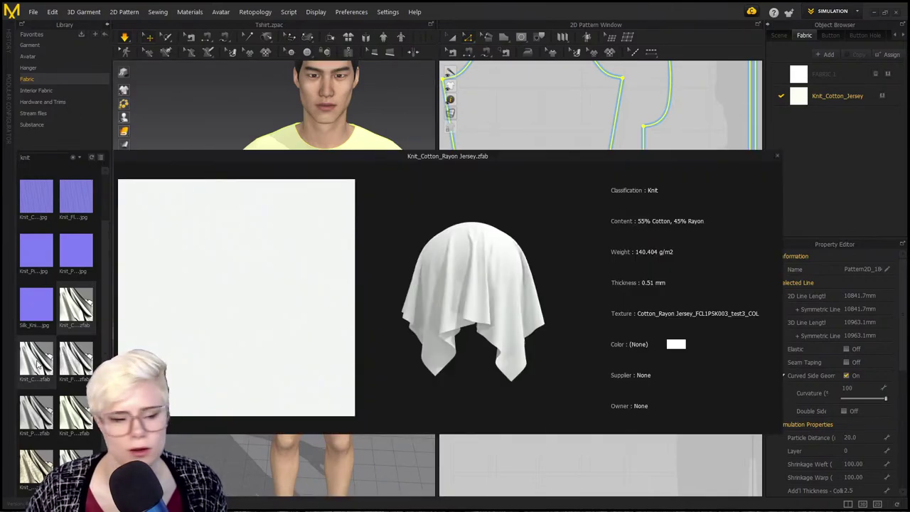
pyautogui.moveTo(37, 364); pyautogui.dragTo(825, 131)
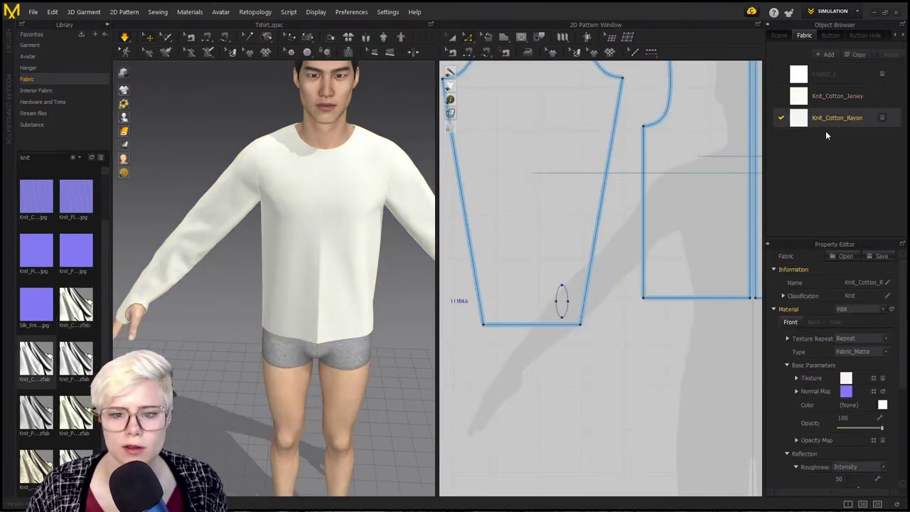
pyautogui.click(568, 270)
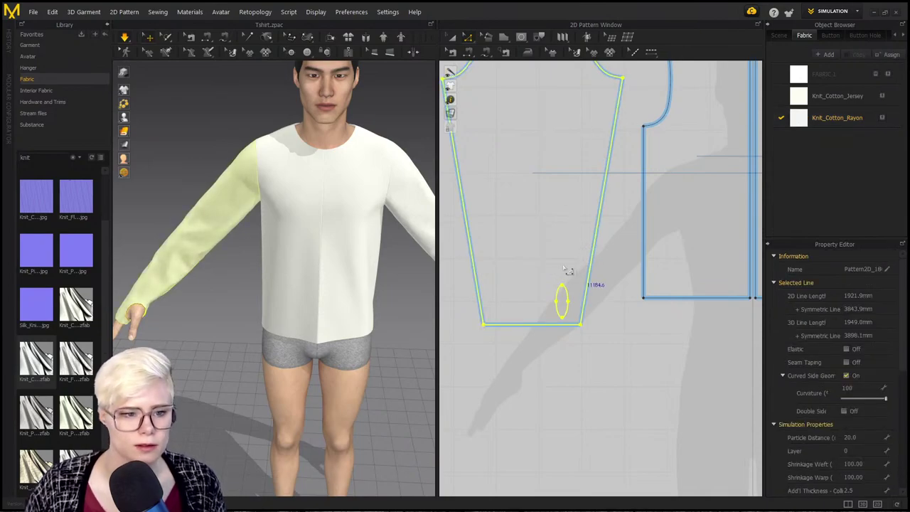
pyautogui.hotkey('ctrl', 'a')
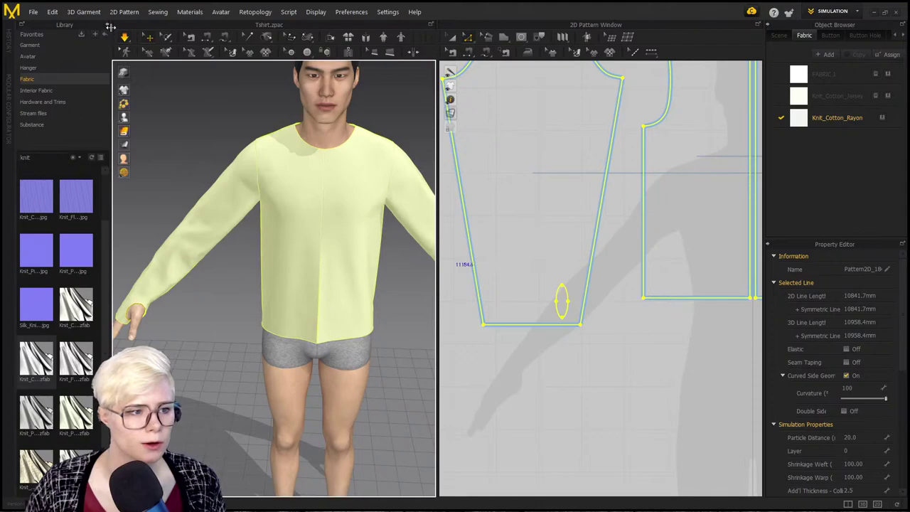
pyautogui.click(108, 26)
pyautogui.click(166, 156)
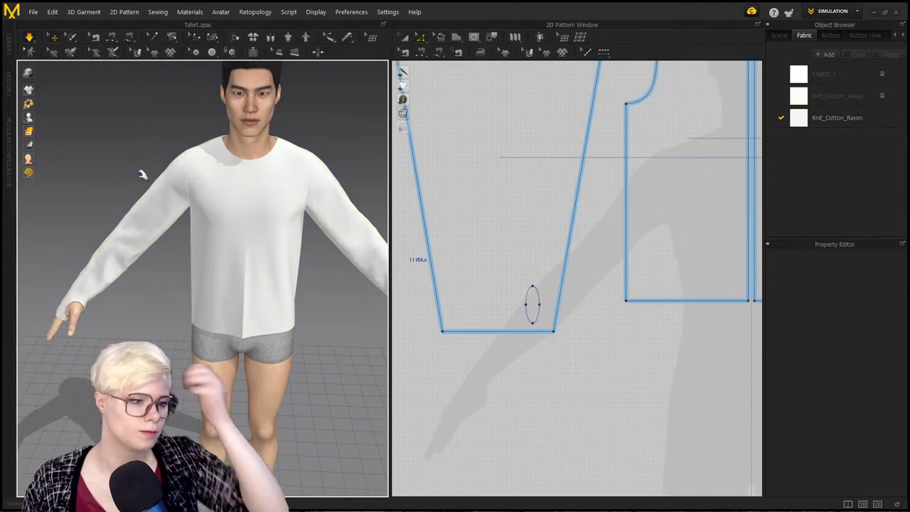
# Step: Examine how the sleeve, cuff and thumb hole drape in the new fabric, from the body down to the hand
pyautogui.moveTo(228, 321); pyautogui.dragTo(223, 272, button='right')
pyautogui.scroll(3, 223, 273)
pyautogui.moveTo(243, 335)
pyautogui.mouseDown(button='right')
pyautogui.moveTo(289, 390)
pyautogui.moveTo(232, 340)
pyautogui.mouseUp(button='right')
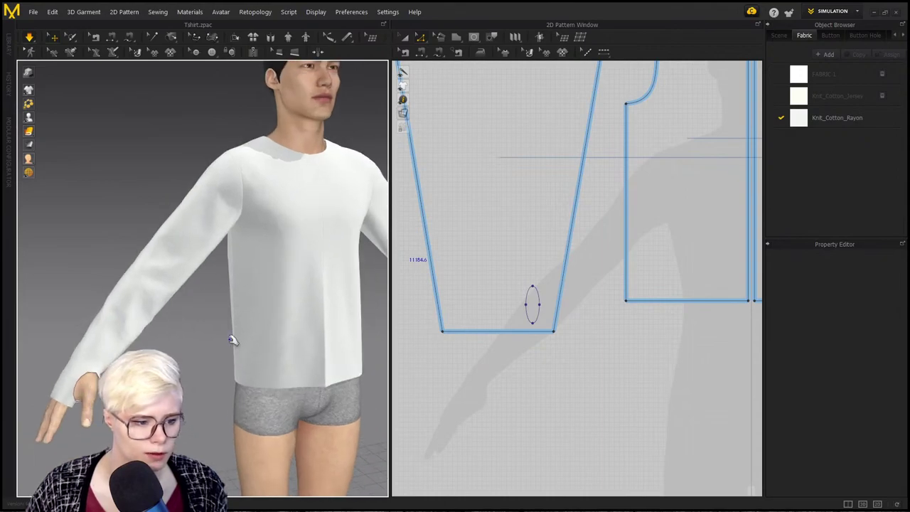
pyautogui.scroll(3, 72, 400)
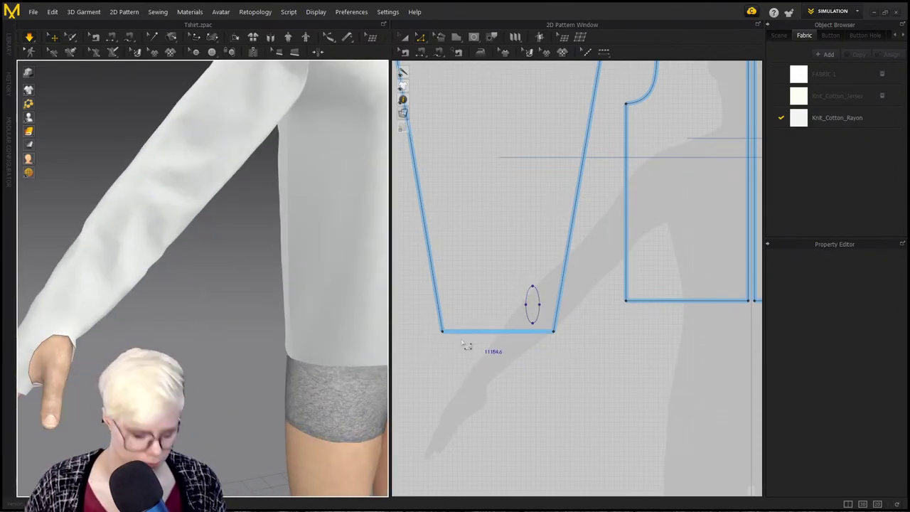
pyautogui.scroll(3, 624, 308)
pyautogui.scroll(-1, 612, 340)
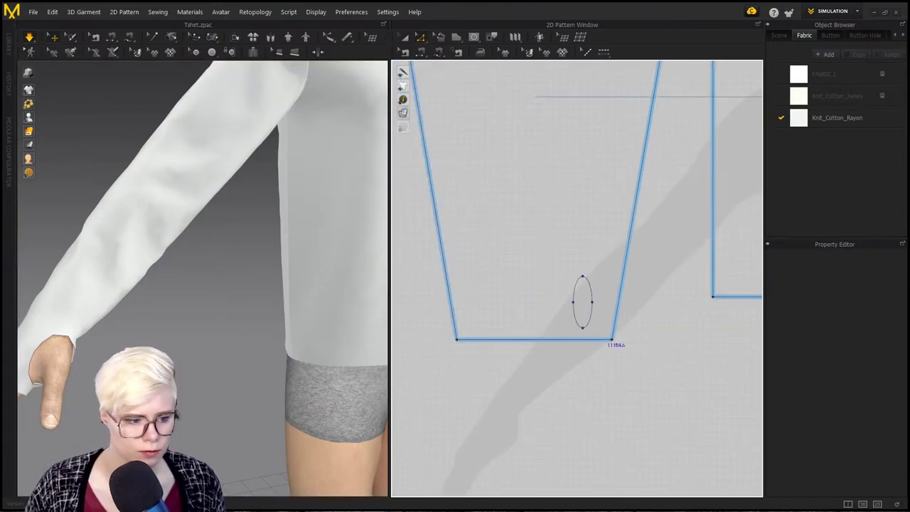
pyautogui.moveTo(82, 312); pyautogui.dragTo(204, 422, button='right')
pyautogui.click(193, 320)
pyautogui.moveTo(193, 320); pyautogui.dragTo(250, 376, button='right')
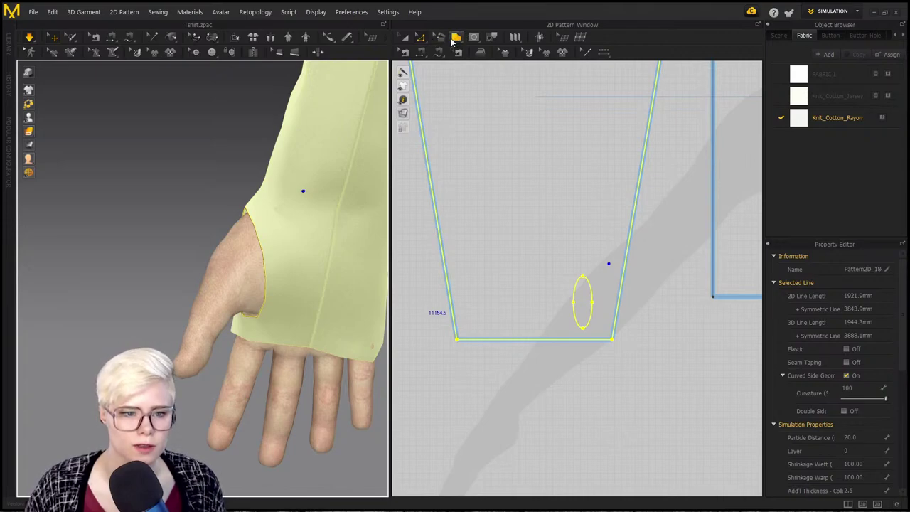
# Step: Add a point on each side edge of the sleeve pattern, just above the hem corners
pyautogui.click(421, 37)
pyautogui.click(442, 108)
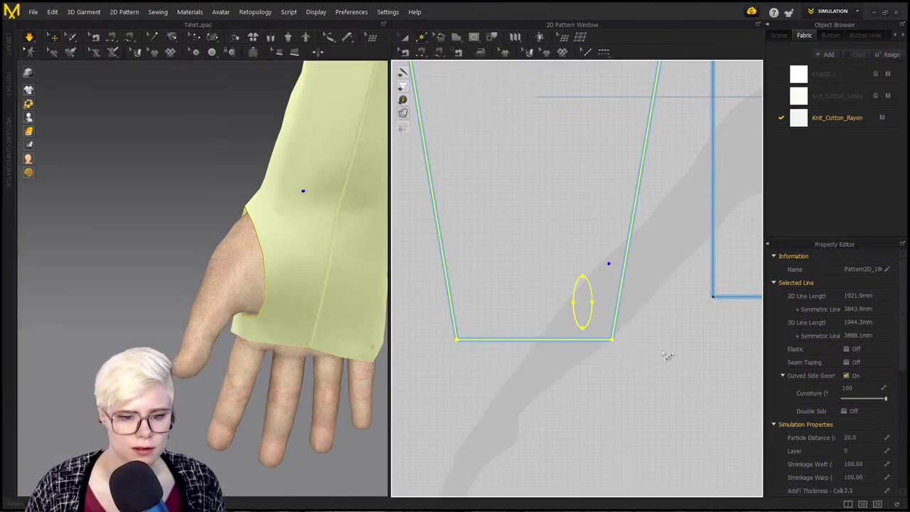
pyautogui.click(616, 319)
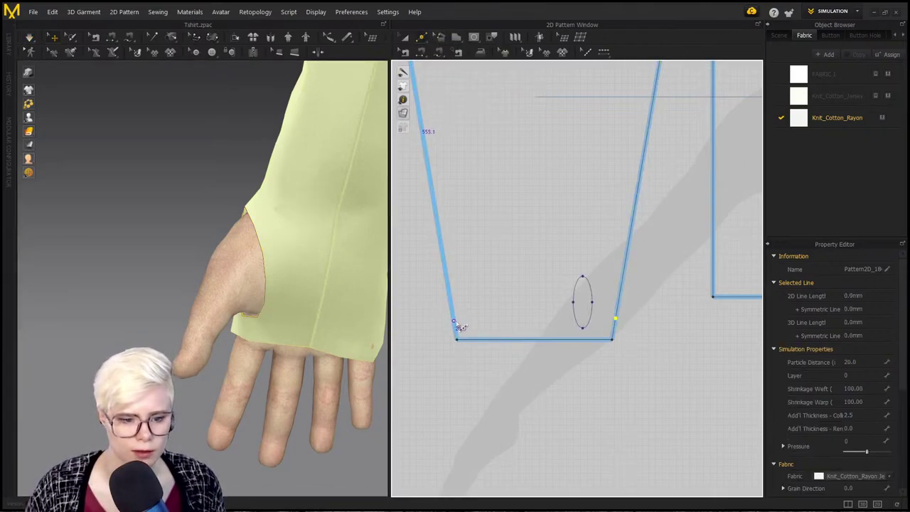
pyautogui.click(454, 322)
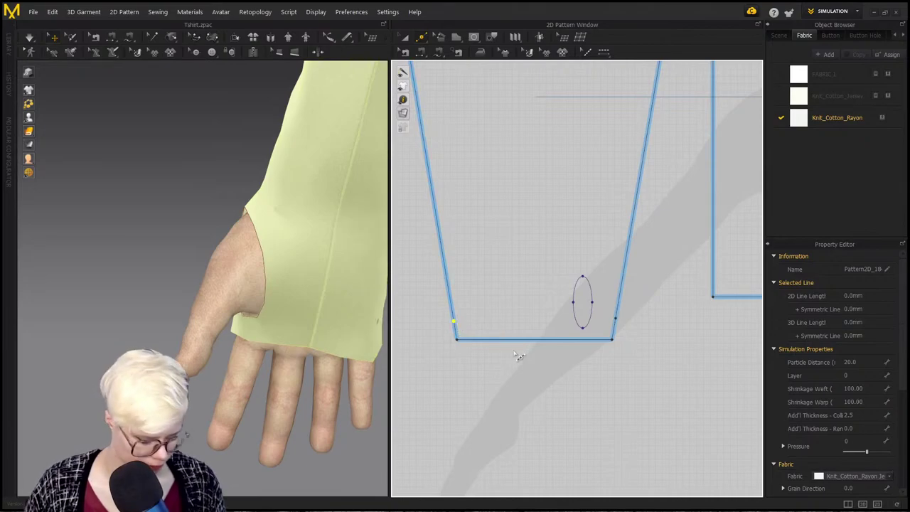
# Step: Move both hem corners of the sleeve slightly outward so the short cuff edges below the added points run nearly vertical
pyautogui.click(469, 347)
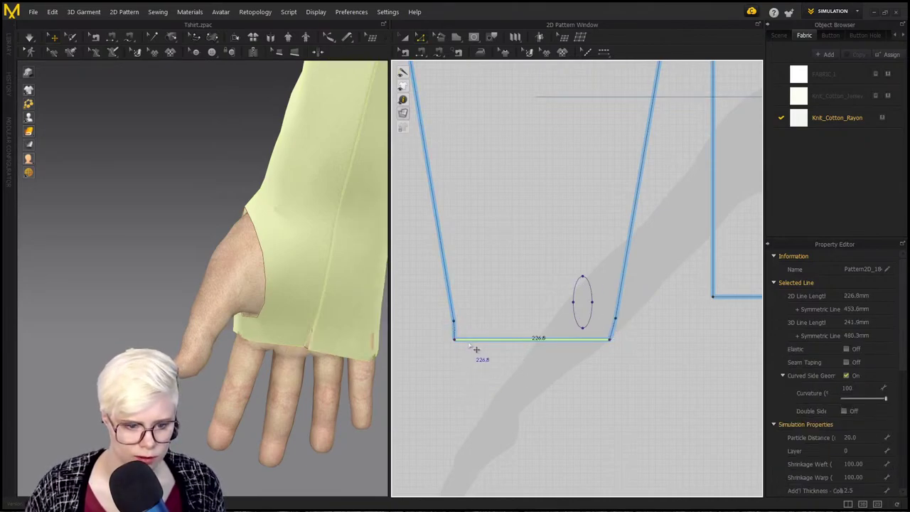
pyautogui.click(481, 360)
pyautogui.click(462, 348)
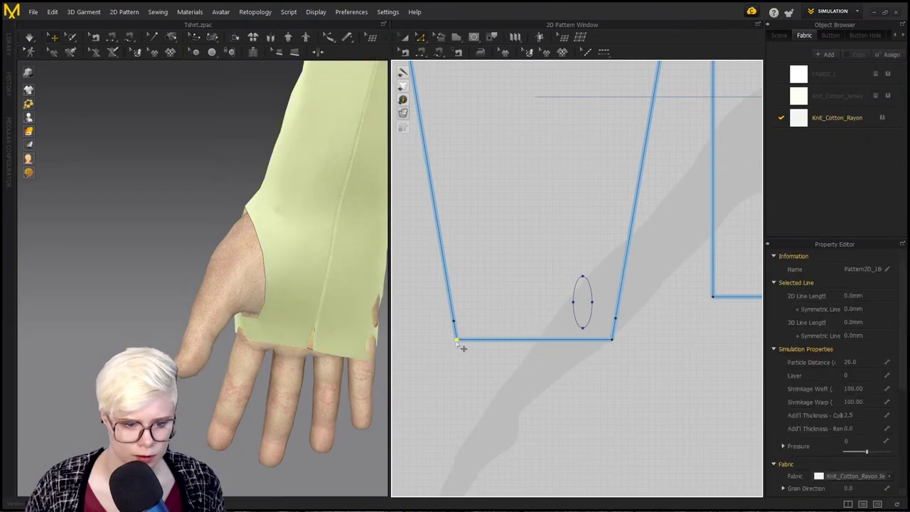
pyautogui.click(619, 345)
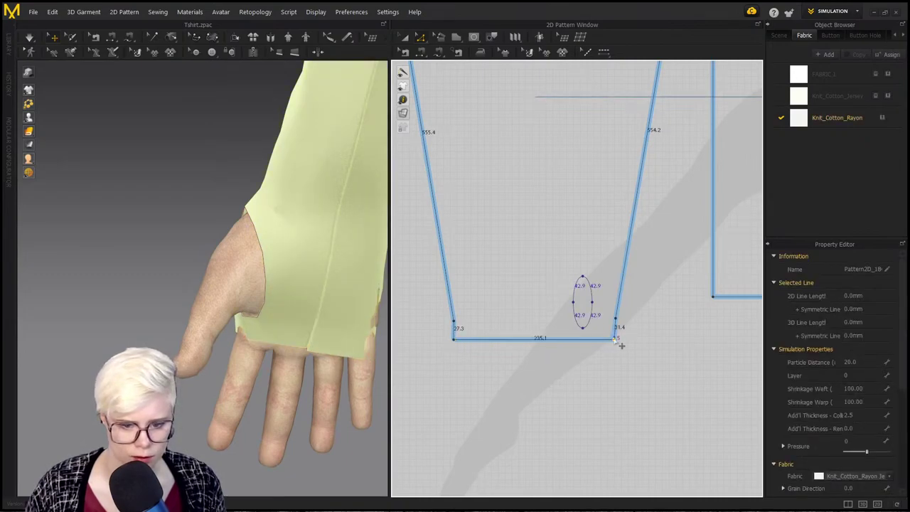
pyautogui.click(461, 339)
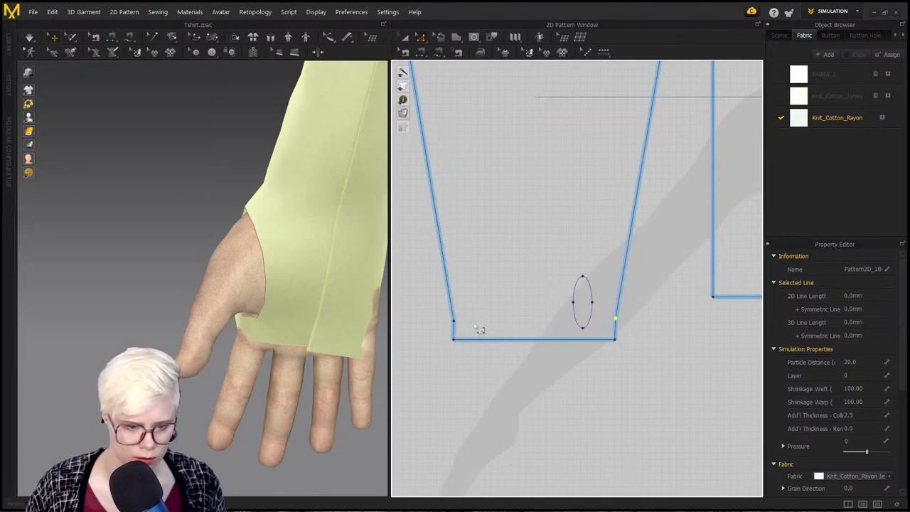
pyautogui.rightClick(454, 322)
pyautogui.moveTo(518, 350)
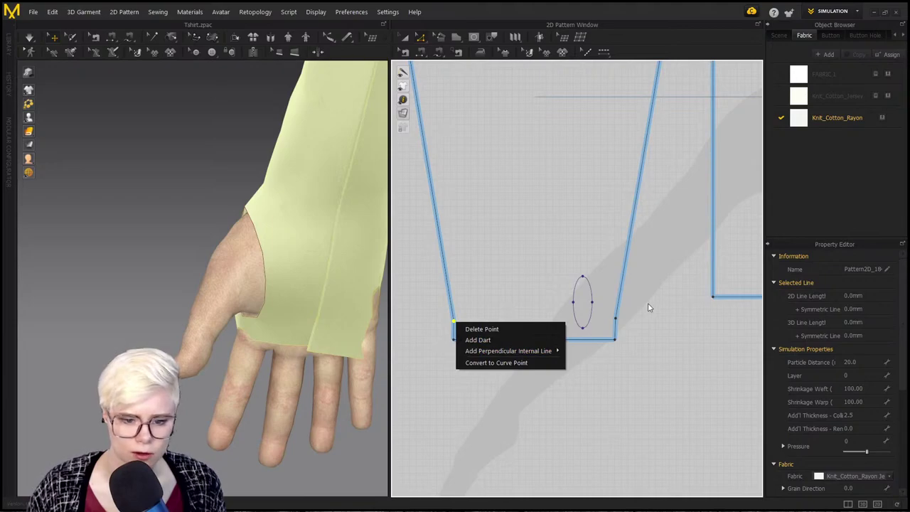
pyautogui.click(626, 324)
pyautogui.click(615, 320)
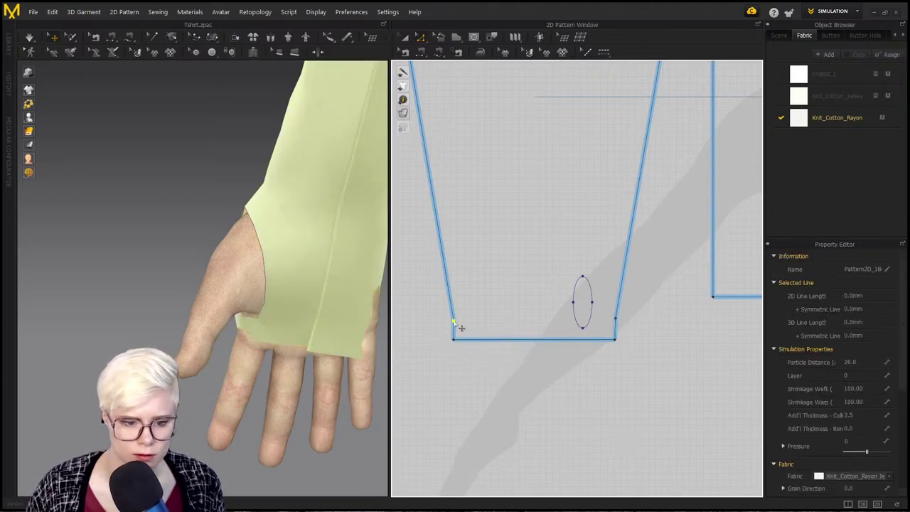
pyautogui.rightClick(455, 324)
pyautogui.click(632, 330)
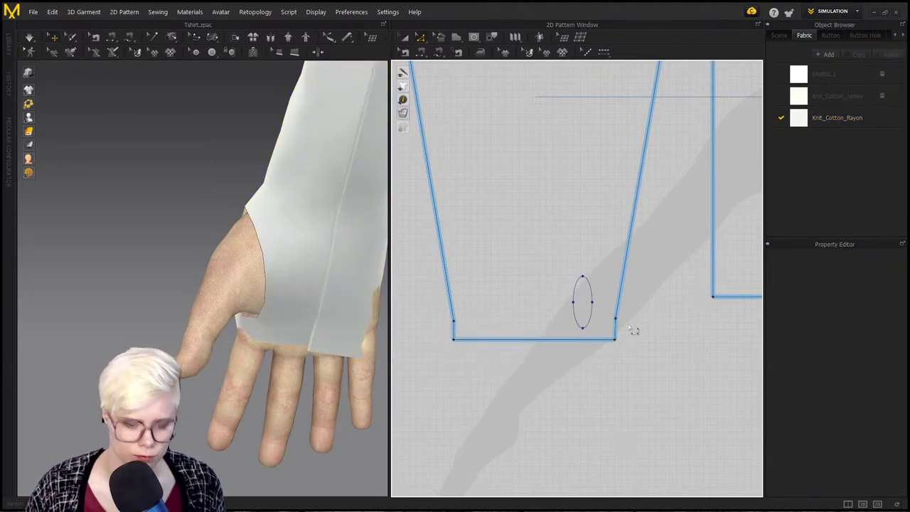
# Step: Align the two added sleeve side points with each other using Align Middle, then simulate and check the cuff around the hand
pyautogui.click(455, 322)
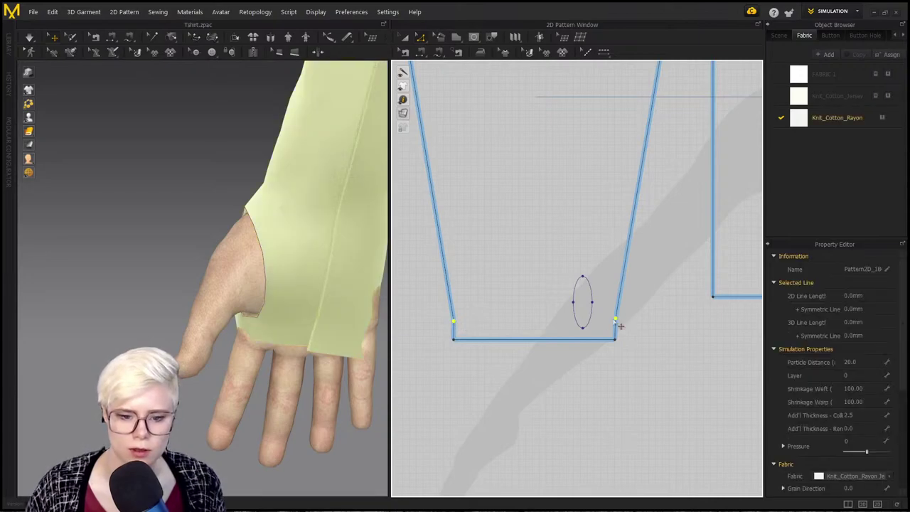
pyautogui.rightClick(616, 321)
pyautogui.moveTo(650, 359)
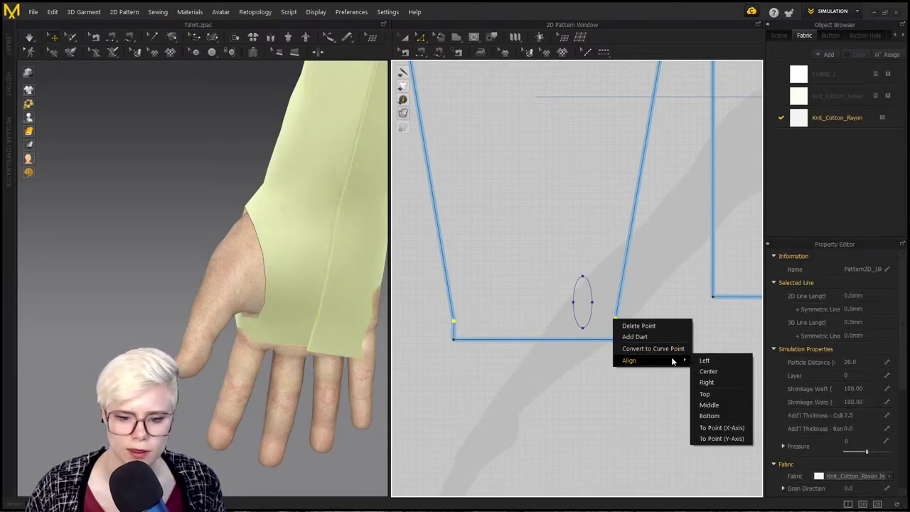
pyautogui.click(726, 408)
pyautogui.click(636, 384)
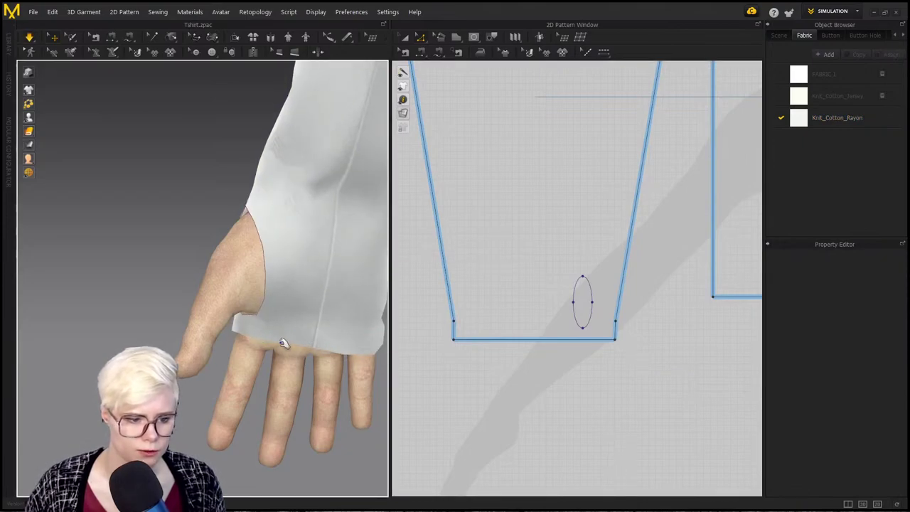
pyautogui.moveTo(283, 344); pyautogui.dragTo(256, 307, button='right')
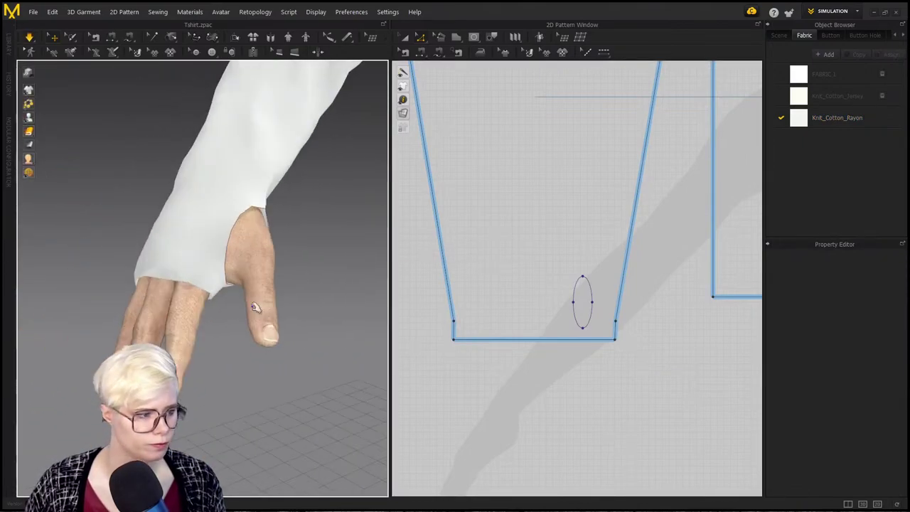
# Step: Examine how the sleeve fits around the hand, cuff, forearm and elbow from several angles
pyautogui.click(172, 235)
pyautogui.moveTo(212, 250); pyautogui.dragTo(206, 251, button='right')
pyautogui.moveTo(206, 251); pyautogui.dragTo(203, 343, button='middle')
pyautogui.moveTo(216, 357); pyautogui.dragTo(270, 361, button='right')
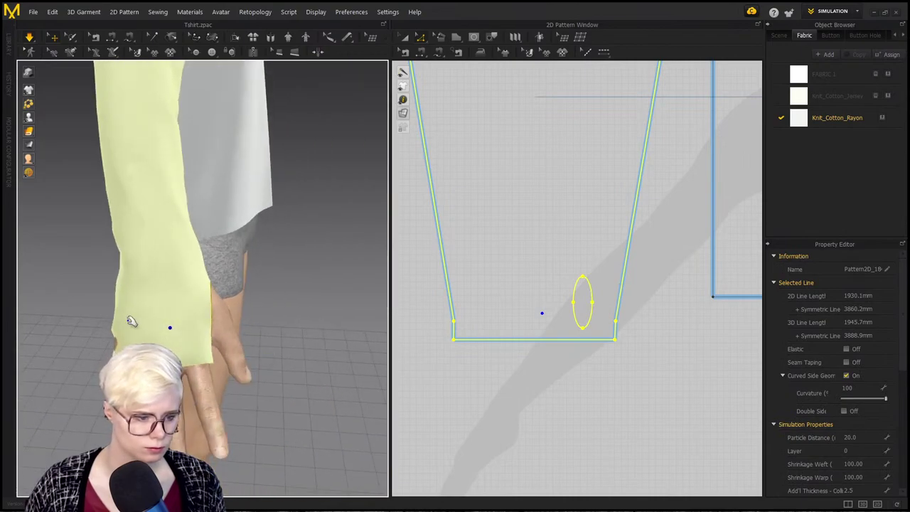
pyautogui.moveTo(139, 303); pyautogui.dragTo(145, 292, button='right')
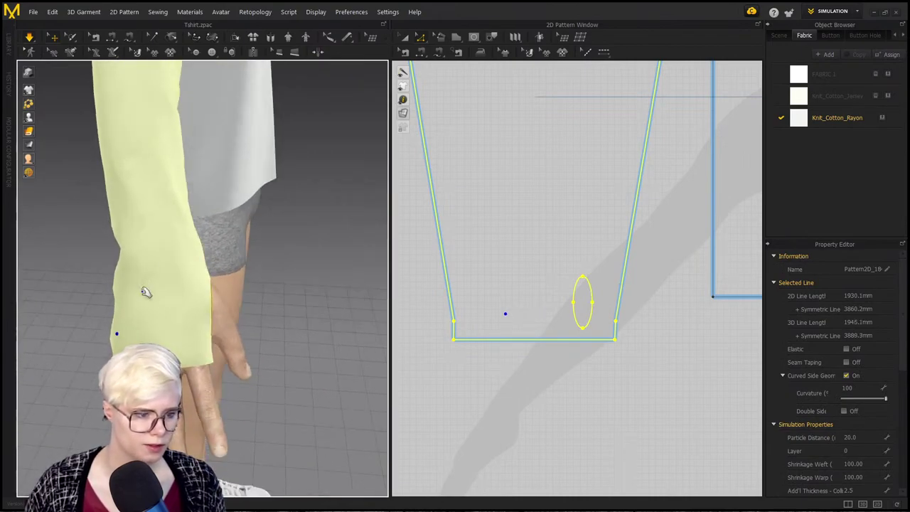
pyautogui.moveTo(158, 216); pyautogui.dragTo(186, 334, button='middle')
pyautogui.moveTo(190, 195); pyautogui.dragTo(128, 234, button='right')
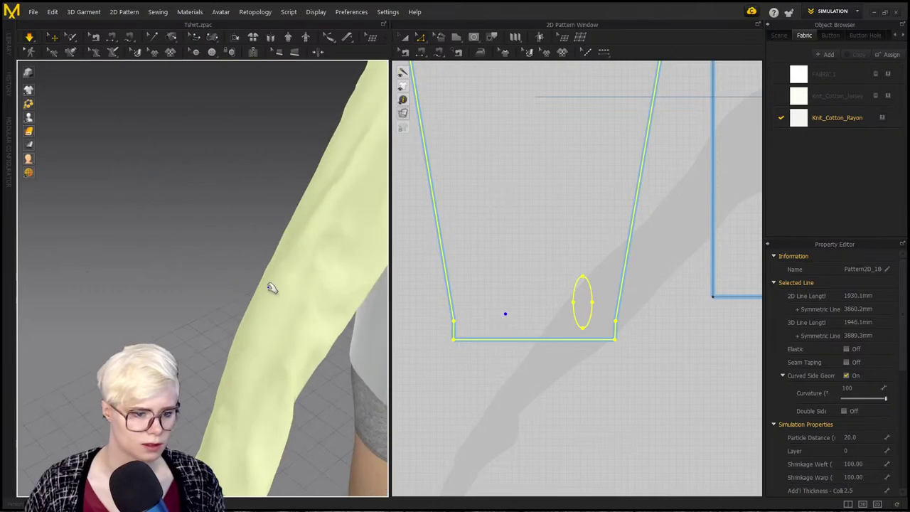
pyautogui.moveTo(272, 289); pyautogui.dragTo(104, 166, button='middle')
pyautogui.moveTo(112, 187); pyautogui.dragTo(140, 201, button='right')
# Step: Narrow the upper sleeve slightly by nudging both underarm corners of the sleeve pattern inward by two increments each
pyautogui.scroll(-3, 695, 176)
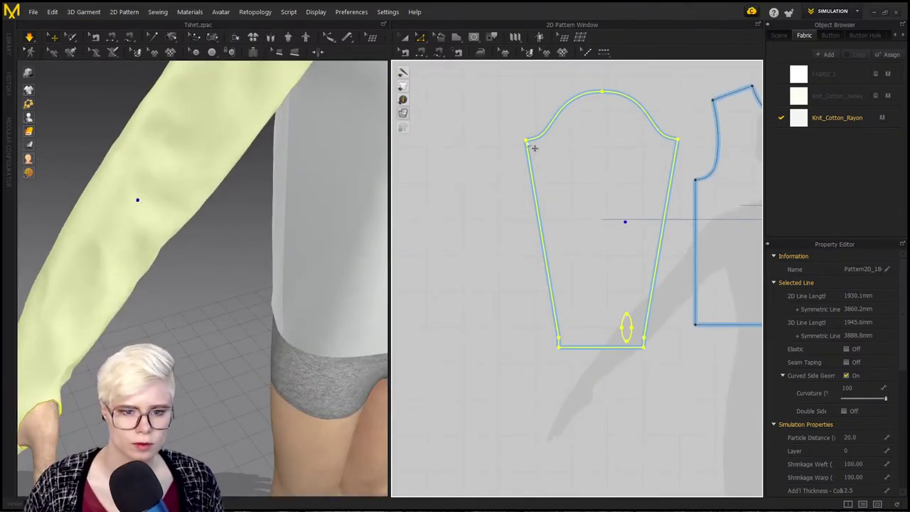
pyautogui.click(527, 143)
pyautogui.press('Right')
pyautogui.press('Right')
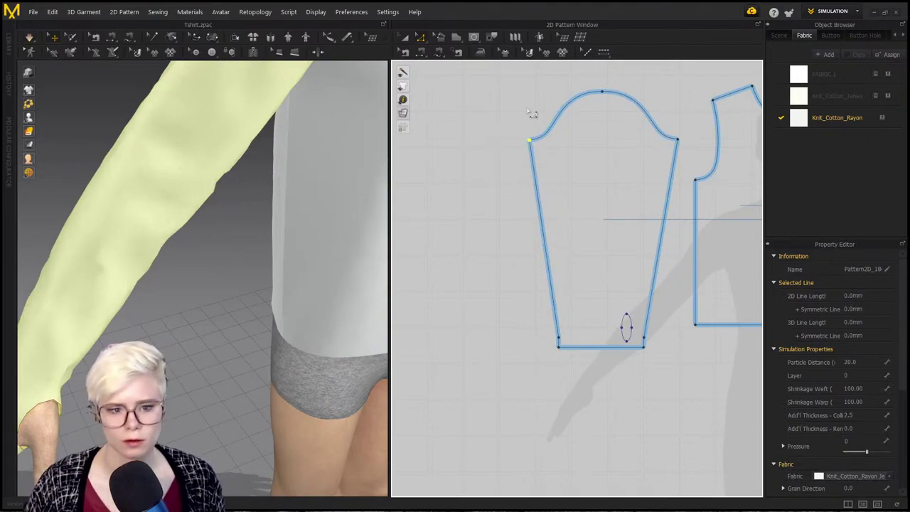
pyautogui.click(679, 140)
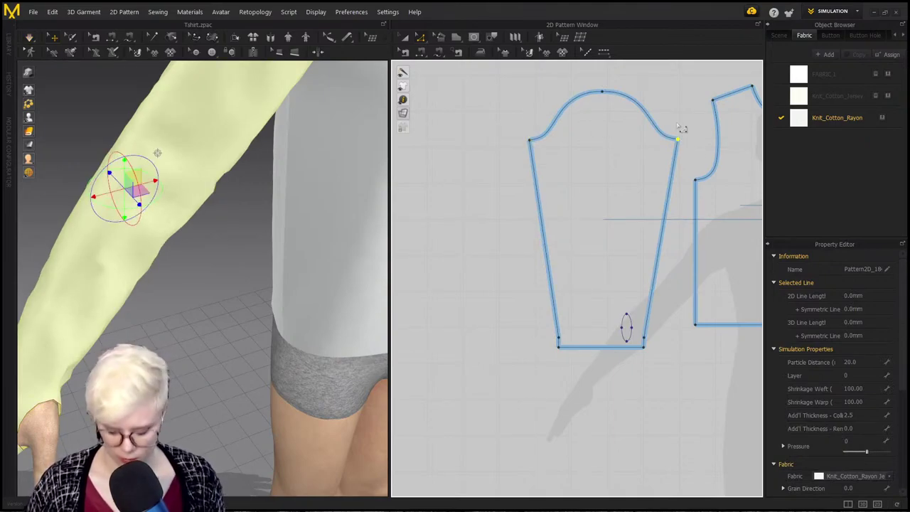
pyautogui.press('Left')
pyautogui.press('Left')
# Step: Raise the underarm corners of the front and back bodice patterns together by one nudge
pyautogui.moveTo(669, 173); pyautogui.dragTo(466, 193, button='middle')
pyautogui.scroll(-2, 466, 195)
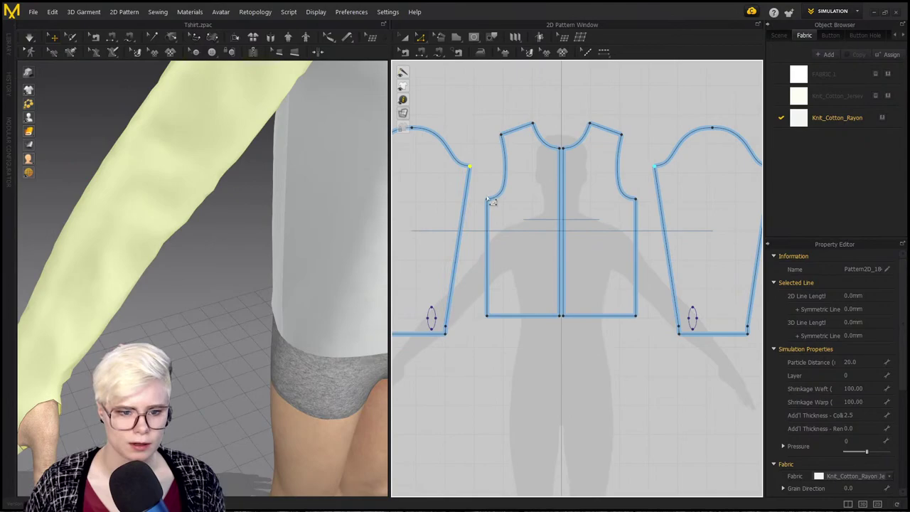
pyautogui.click(486, 204)
pyautogui.click(487, 197)
pyautogui.click(497, 207)
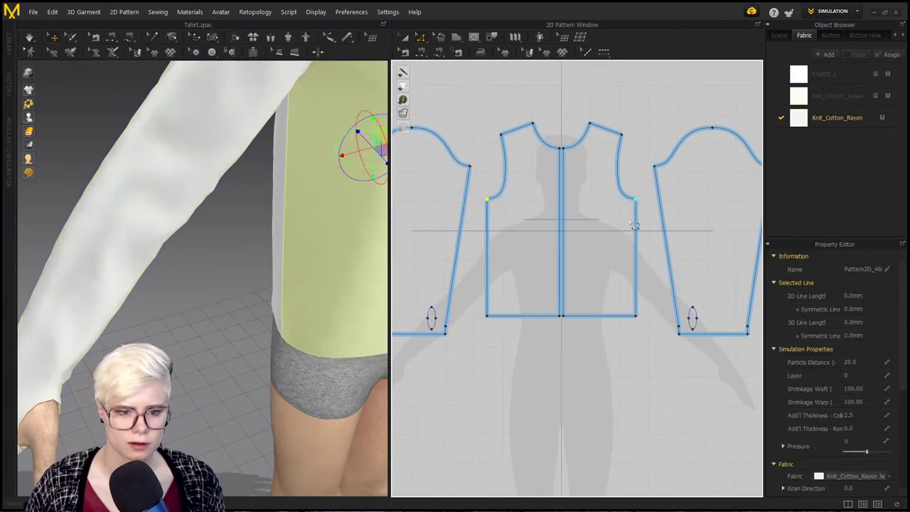
pyautogui.scroll(-2, 587, 238)
pyautogui.keyDown('shift'); pyautogui.click(714, 212); pyautogui.keyUp('shift')
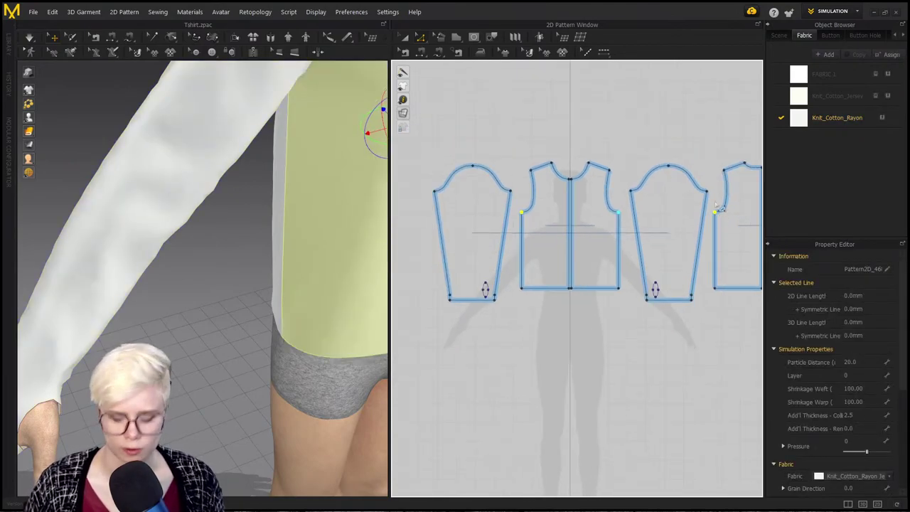
pyautogui.press('Up')
pyautogui.click(418, 170)
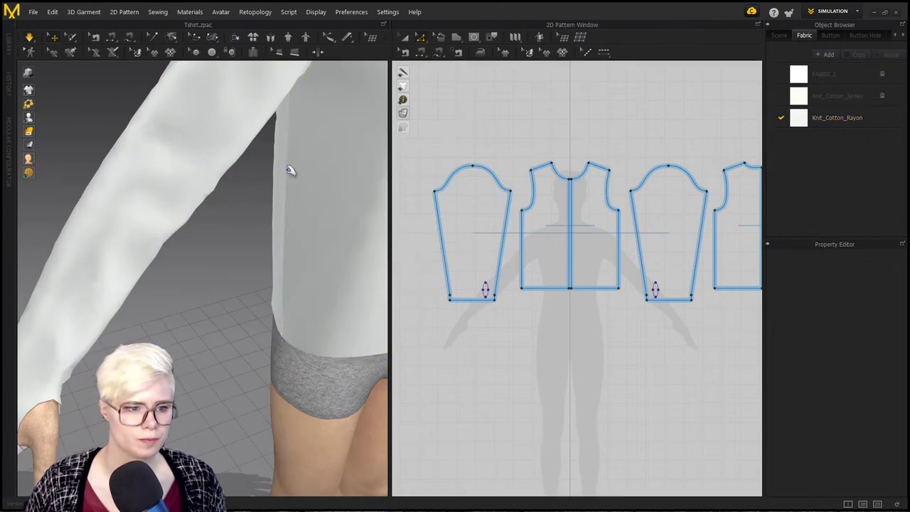
# Step: Simulate the adjusted garment and check the fit of the front, shoulders and sleeves
pyautogui.press('space')
pyautogui.moveTo(287, 169); pyautogui.dragTo(235, 311, button='middle')
pyautogui.scroll(-3, 278, 284)
pyautogui.moveTo(278, 284); pyautogui.dragTo(213, 268, button='middle')
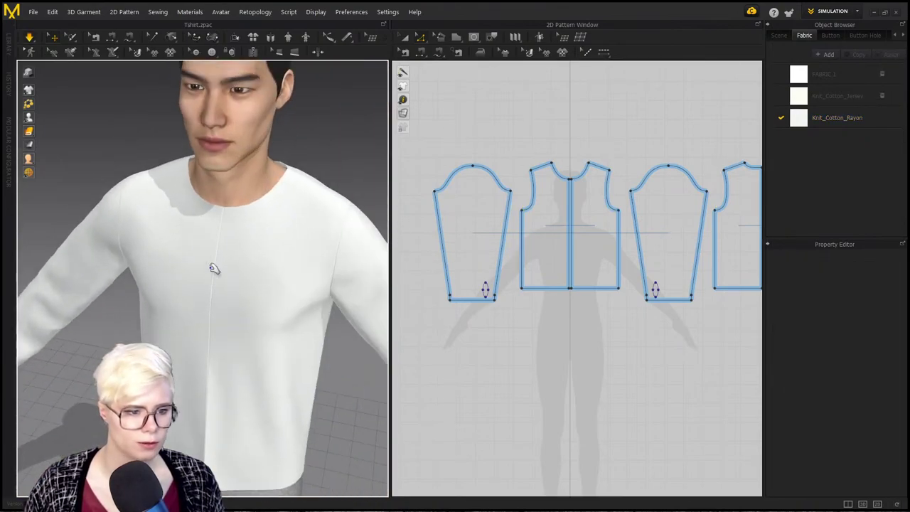
pyautogui.click(437, 235)
pyautogui.scroll(1, 432, 227)
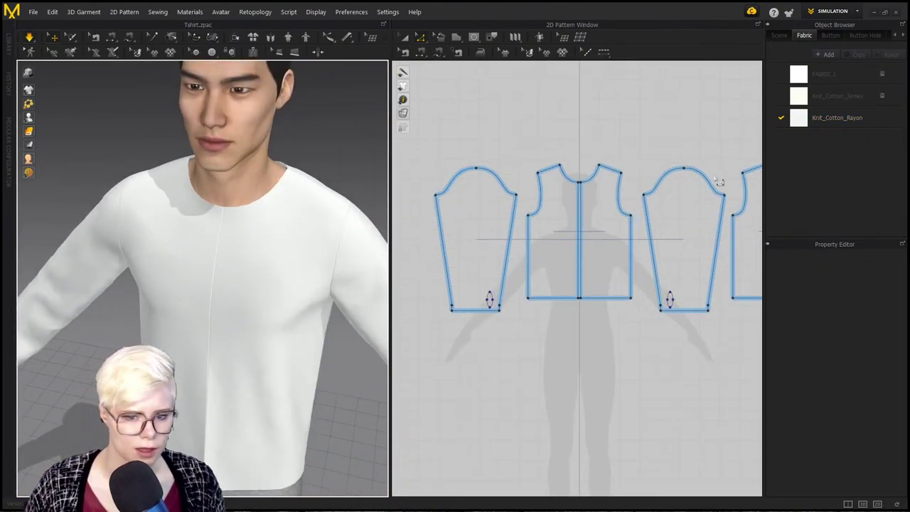
pyautogui.moveTo(233, 300); pyautogui.dragTo(239, 300, button='right')
pyautogui.moveTo(240, 301); pyautogui.dragTo(284, 199, button='middle')
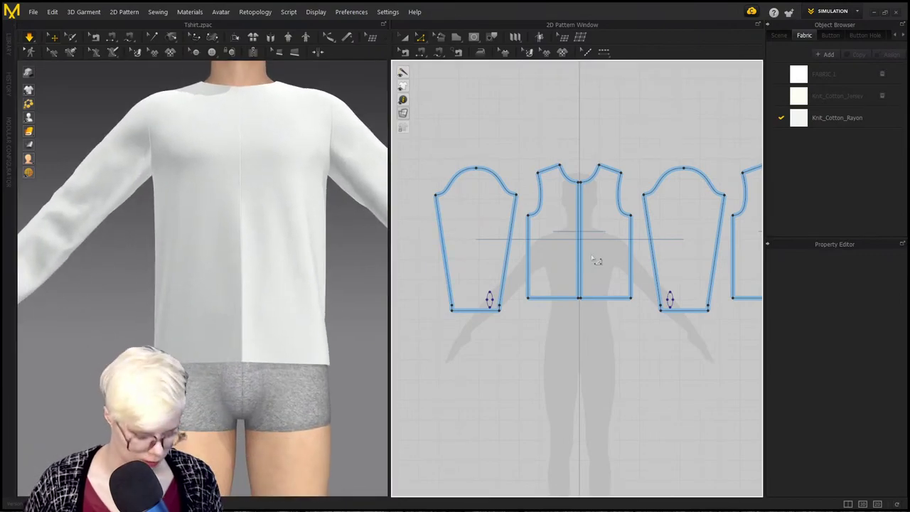
# Step: Merge the two front bodice halves along the centre line, and merge the two back halves the same way
pyautogui.scroll(5, 577, 243)
pyautogui.rightClick(581, 218)
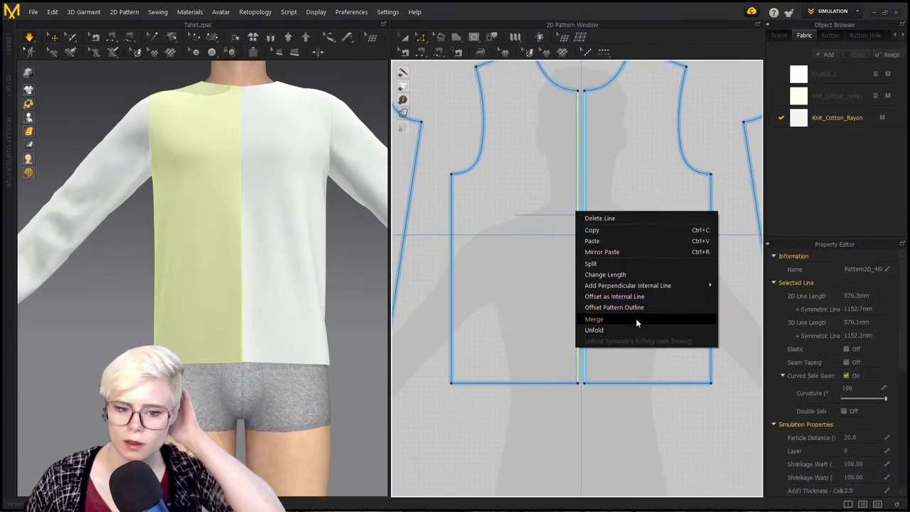
pyautogui.click(636, 318)
pyautogui.scroll(-5, 636, 291)
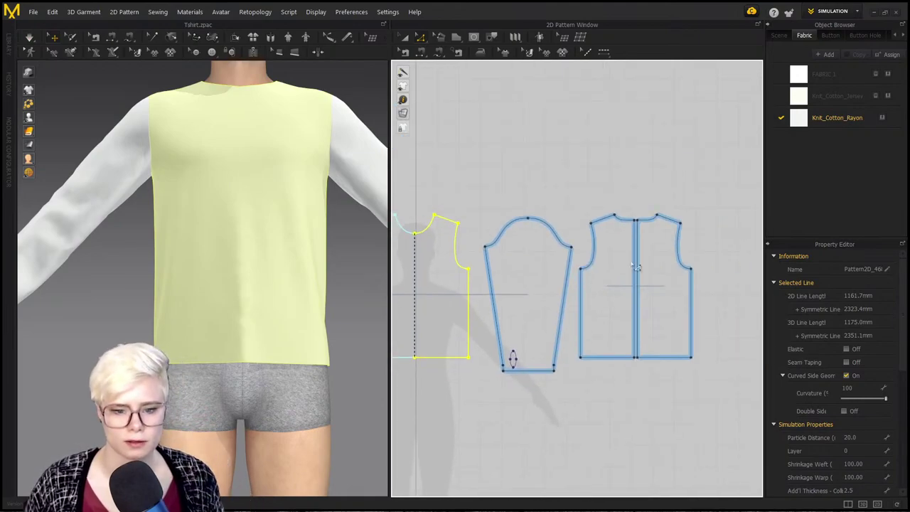
pyautogui.rightClick(637, 266)
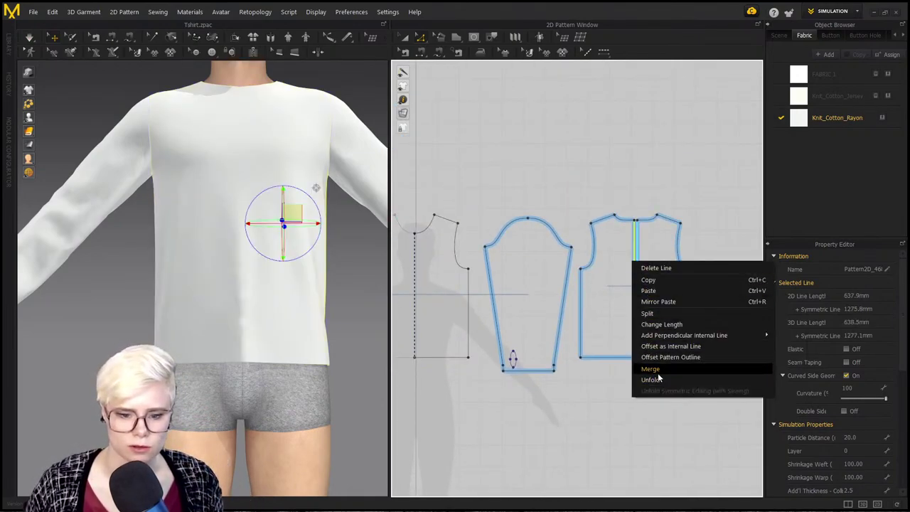
pyautogui.click(657, 372)
# Step: Simulate the shirt with its merged panels and check it from the back and front
pyautogui.moveTo(258, 325); pyautogui.dragTo(31, 308, button='right')
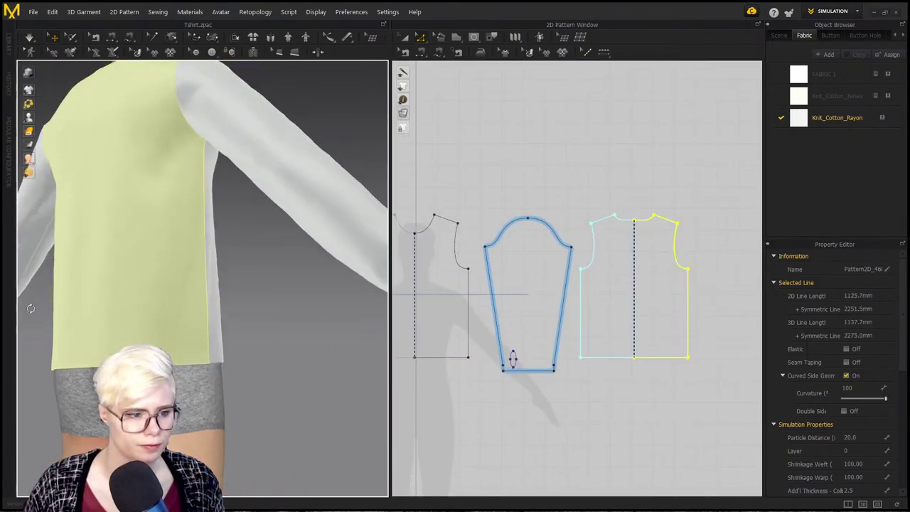
pyautogui.click(242, 308)
pyautogui.scroll(-2, 242, 307)
pyautogui.moveTo(242, 308); pyautogui.dragTo(244, 414, button='middle')
pyautogui.moveTo(245, 414); pyautogui.dragTo(211, 423, button='right')
pyautogui.press('space')
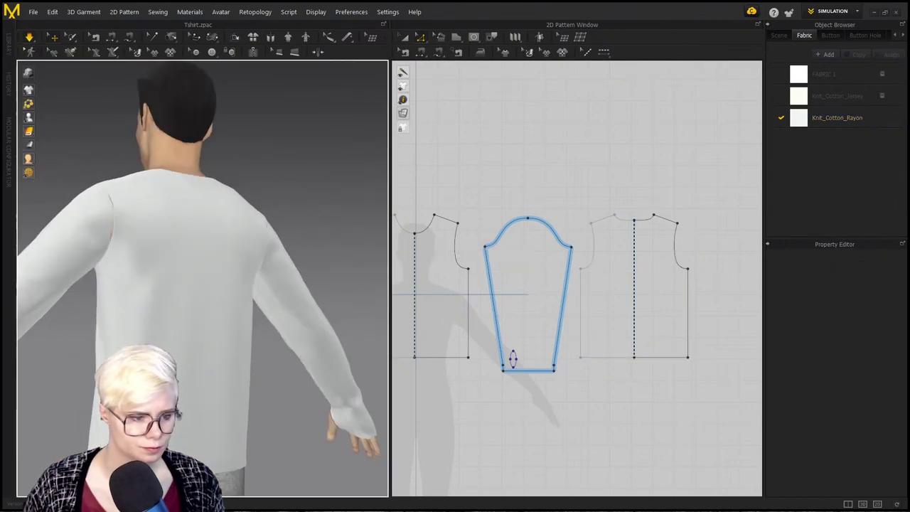
pyautogui.moveTo(135, 419); pyautogui.dragTo(292, 353, button='right')
pyautogui.moveTo(292, 353); pyautogui.dragTo(292, 420, button='middle')
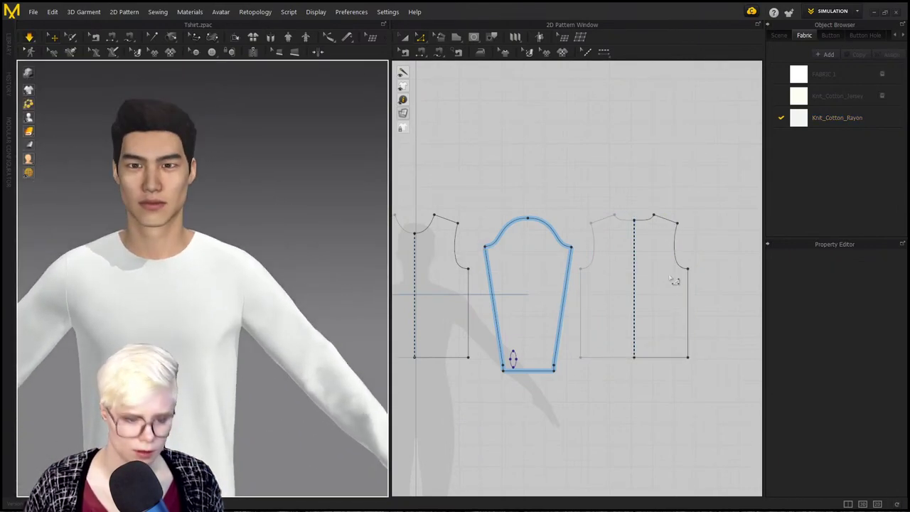
# Step: Move both sleeve patterns up above the bodice patterns in the 2D layout
pyautogui.press('a')
pyautogui.moveTo(508, 280); pyautogui.dragTo(535, 95)
pyautogui.scroll(-2, 520, 234)
pyautogui.moveTo(512, 248); pyautogui.dragTo(680, 211, button='middle')
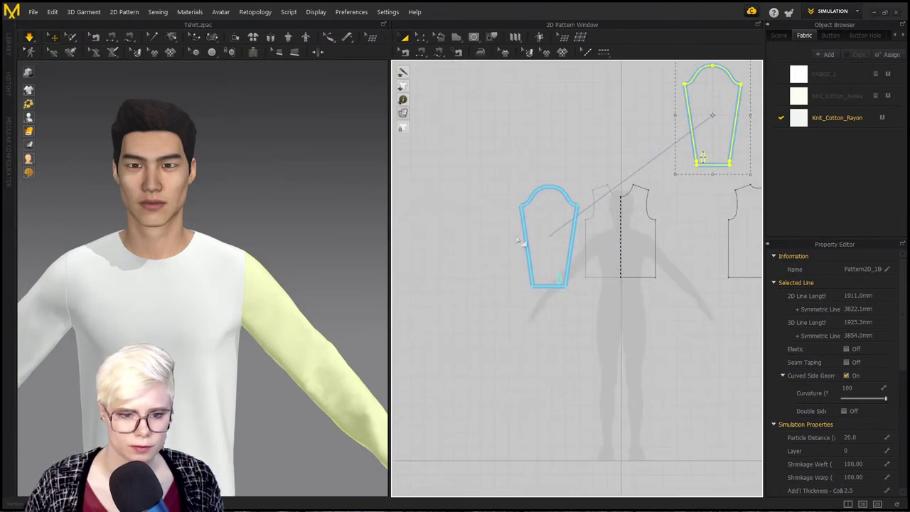
pyautogui.moveTo(535, 243); pyautogui.dragTo(563, 80)
pyautogui.moveTo(709, 117); pyautogui.dragTo(702, 88)
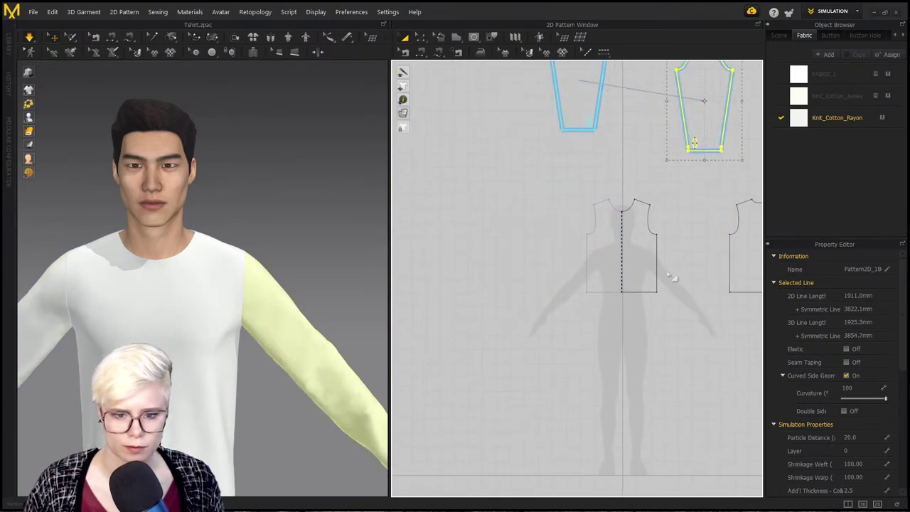
# Step: Place the back bodice pattern directly beside the front bodice pattern
pyautogui.scroll(3, 669, 275)
pyautogui.moveTo(667, 271); pyautogui.dragTo(607, 305, button='middle')
pyautogui.moveTo(755, 277); pyautogui.dragTo(628, 273)
pyautogui.scroll(2, 162, 289)
pyautogui.moveTo(163, 289); pyautogui.dragTo(171, 273, button='right')
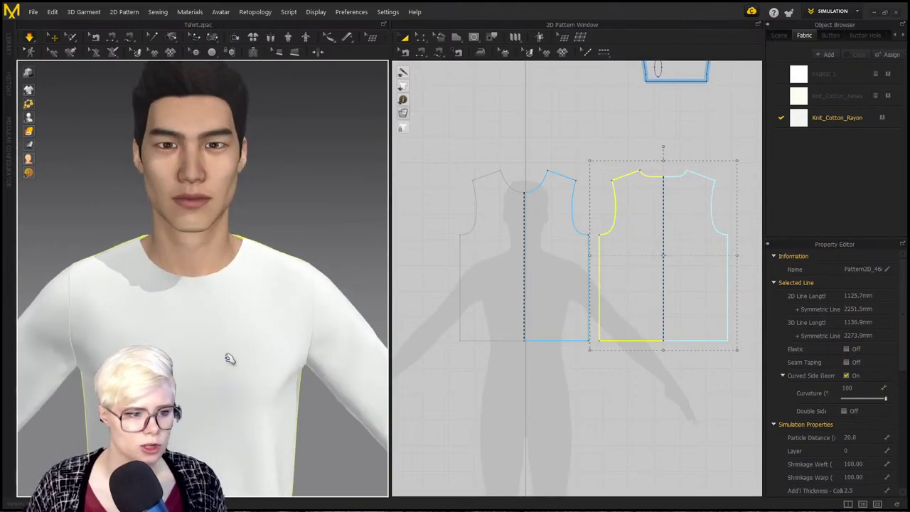
pyautogui.click(592, 139)
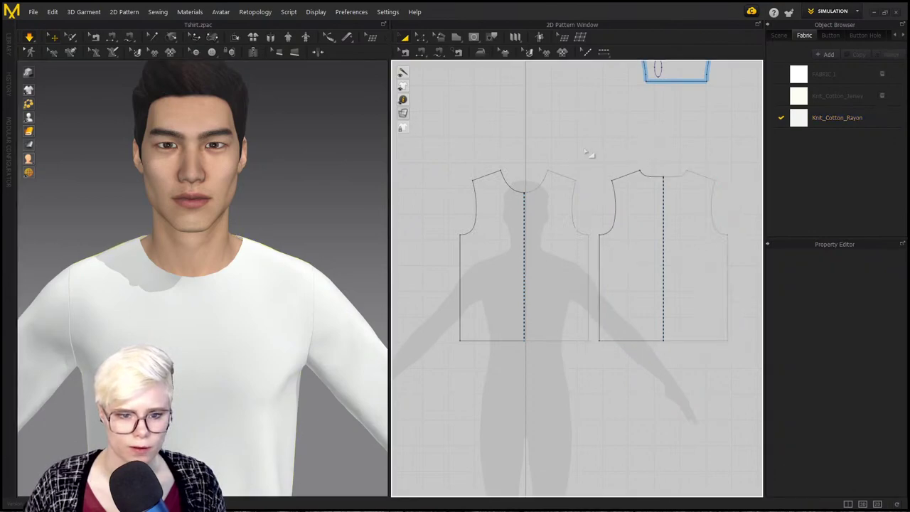
# Step: Draw a curved line about 237 mm long on the 3D shirt, from the centre front neckline over the shoulder to the upper back
pyautogui.click(69, 52)
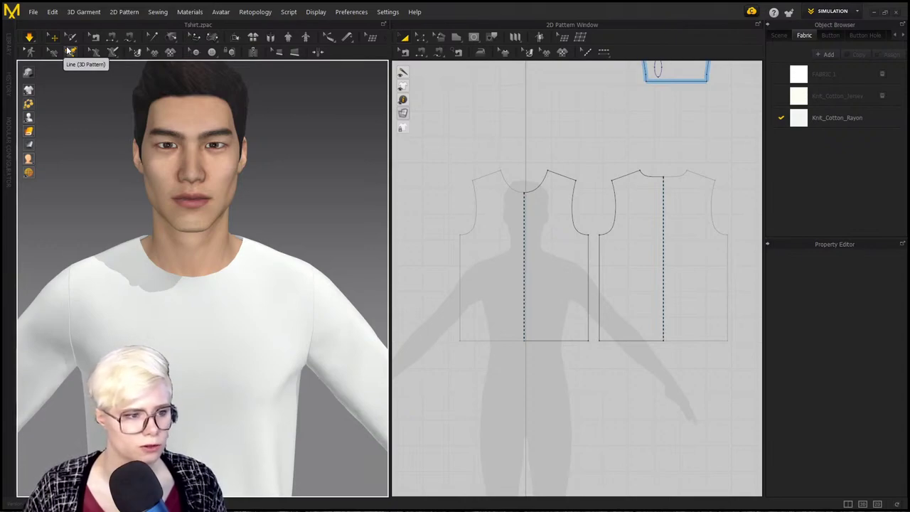
pyautogui.click(133, 276)
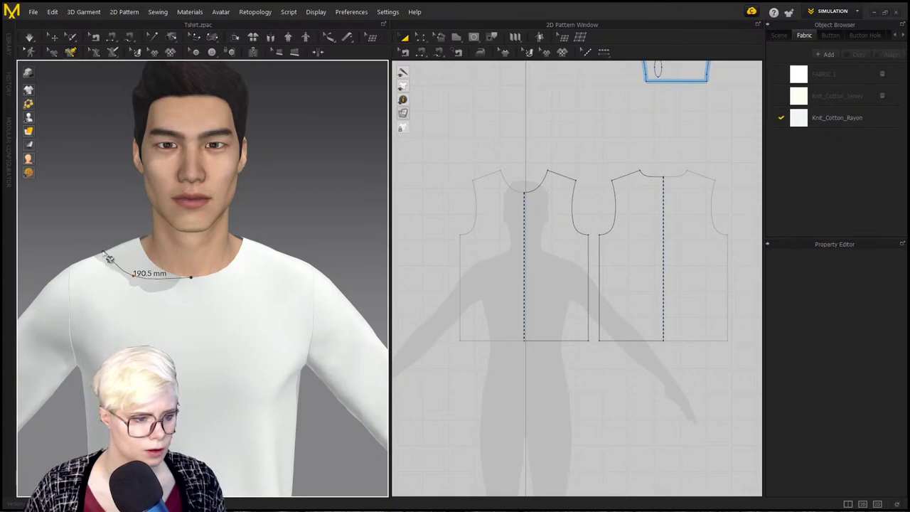
pyautogui.moveTo(116, 256); pyautogui.dragTo(239, 366, button='right')
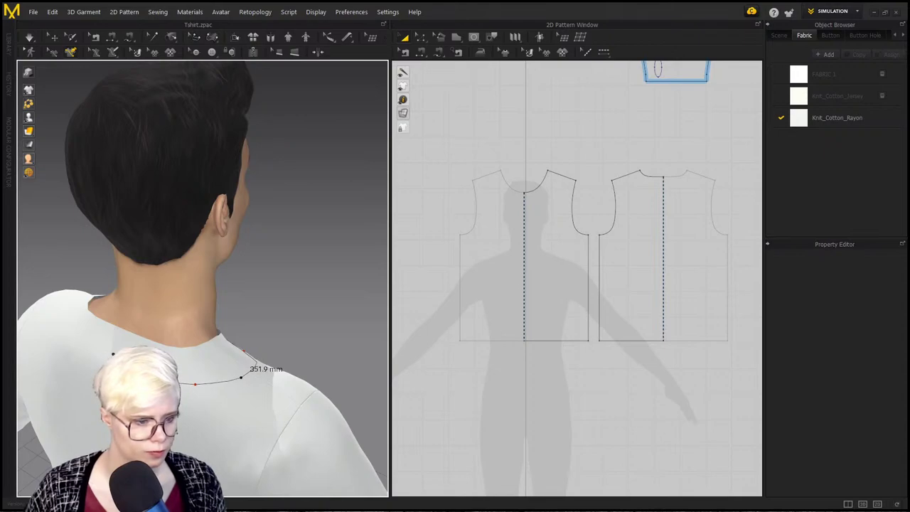
pyautogui.moveTo(241, 377); pyautogui.dragTo(187, 325, button='right')
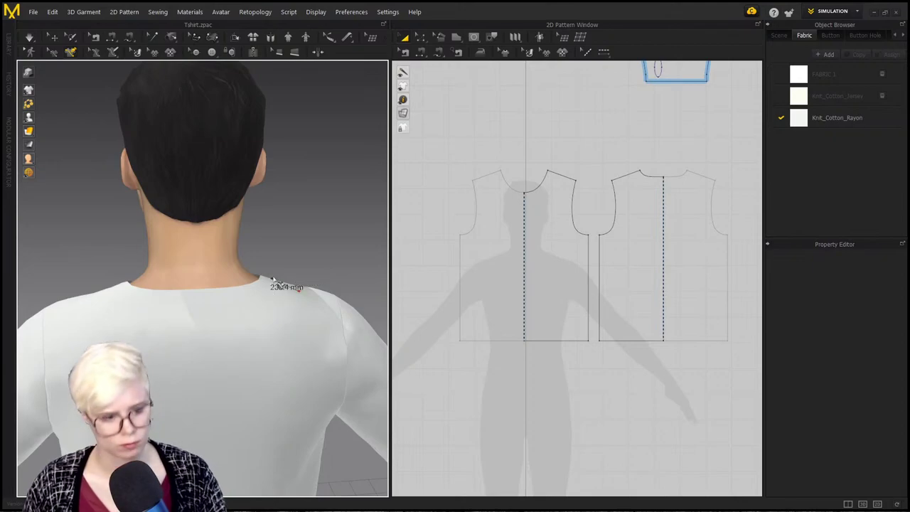
pyautogui.click(282, 304)
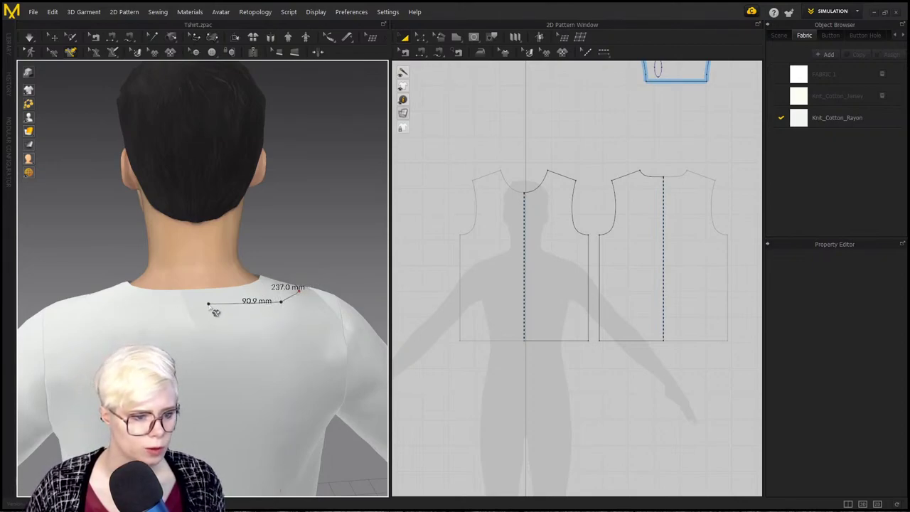
# Step: Continue the line about 107 mm to the centre back, finish it about 24 mm up at the neckline, and check it on the patterns
pyautogui.scroll(3, 211, 312)
pyautogui.moveTo(207, 346); pyautogui.dragTo(202, 286, button='middle')
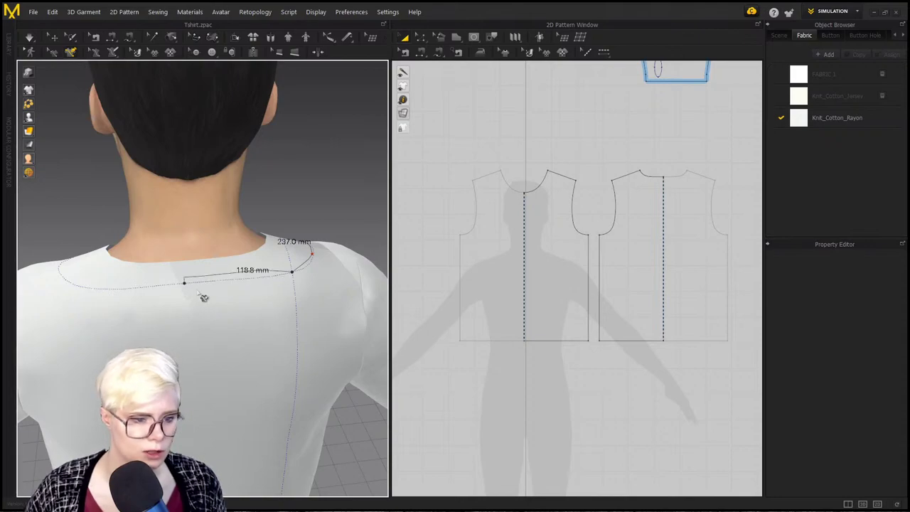
pyautogui.moveTo(239, 293); pyautogui.dragTo(304, 204, button='right')
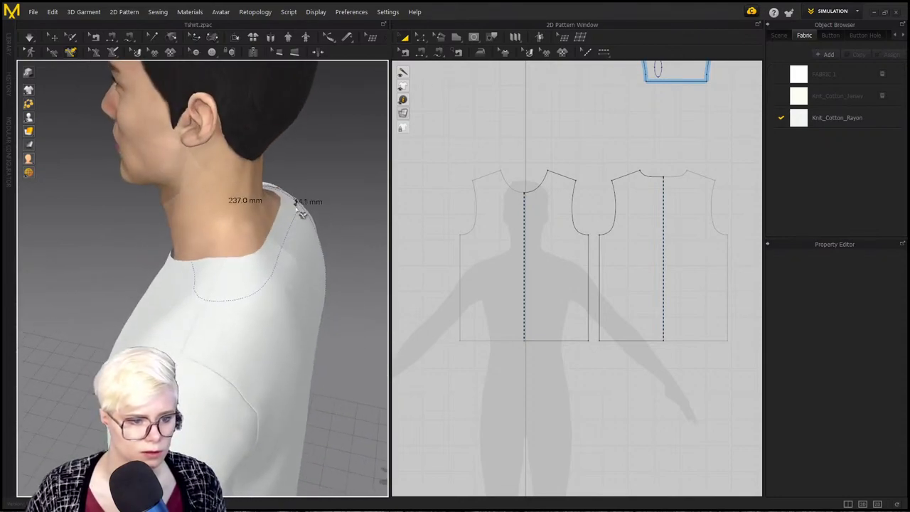
pyautogui.moveTo(296, 241); pyautogui.dragTo(215, 281, button='right')
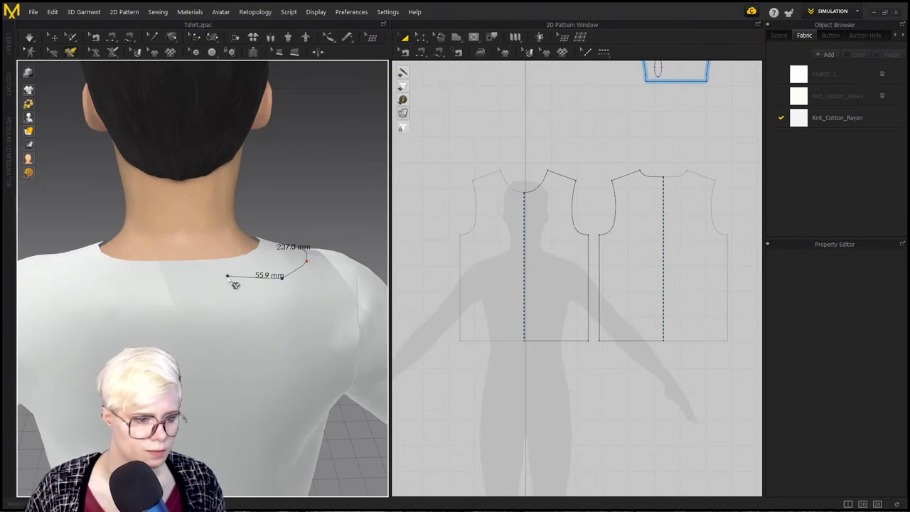
pyautogui.click(177, 282)
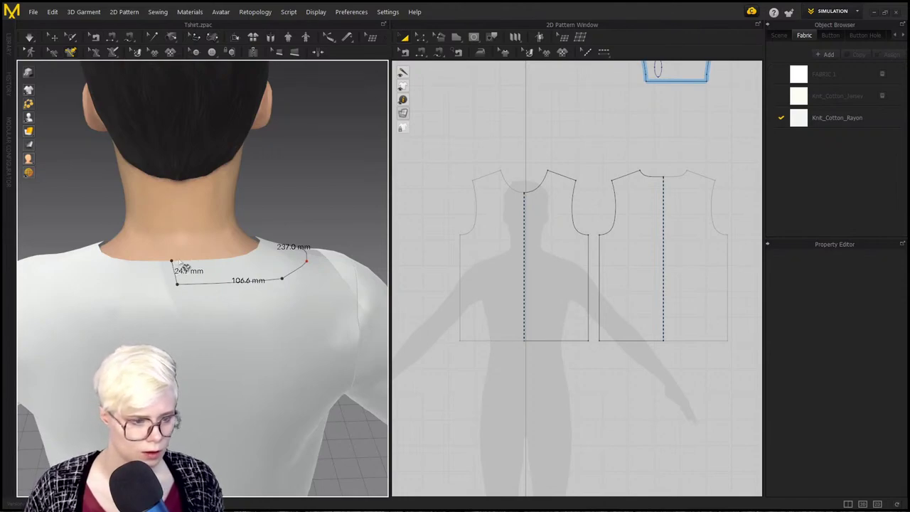
pyautogui.doubleClick(183, 268)
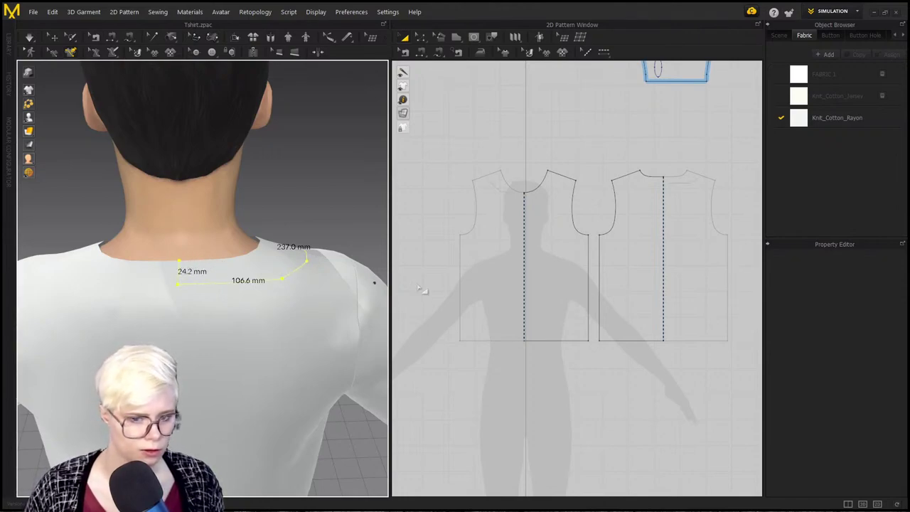
pyautogui.scroll(5, 501, 213)
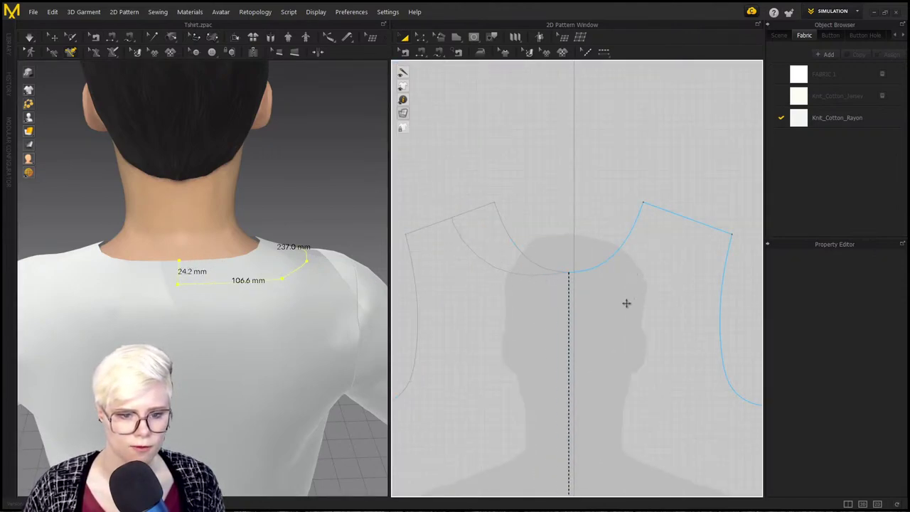
pyautogui.scroll(-3, 257, 290)
pyautogui.scroll(-4, 459, 289)
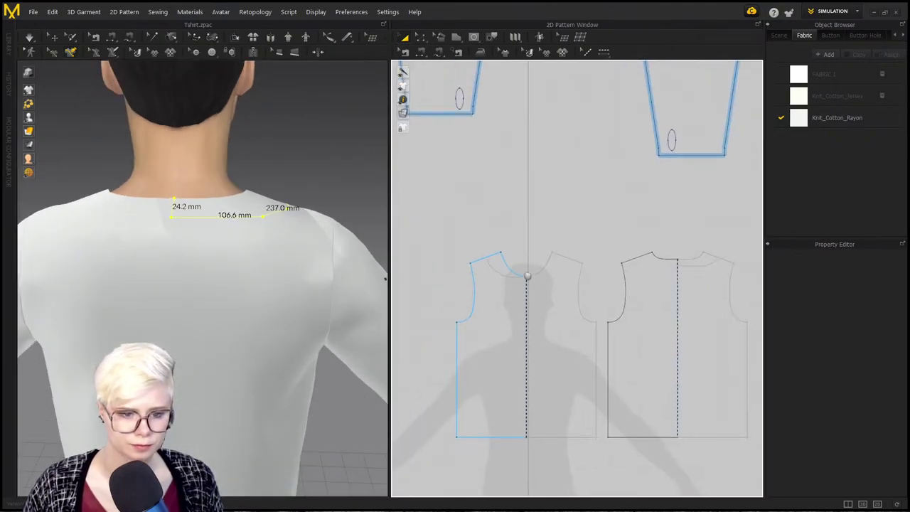
# Step: Examine the drawn neckline band line on the 3D shirt and how it falls on the front and back bodice patterns
pyautogui.moveTo(264, 217); pyautogui.dragTo(366, 237, button='right')
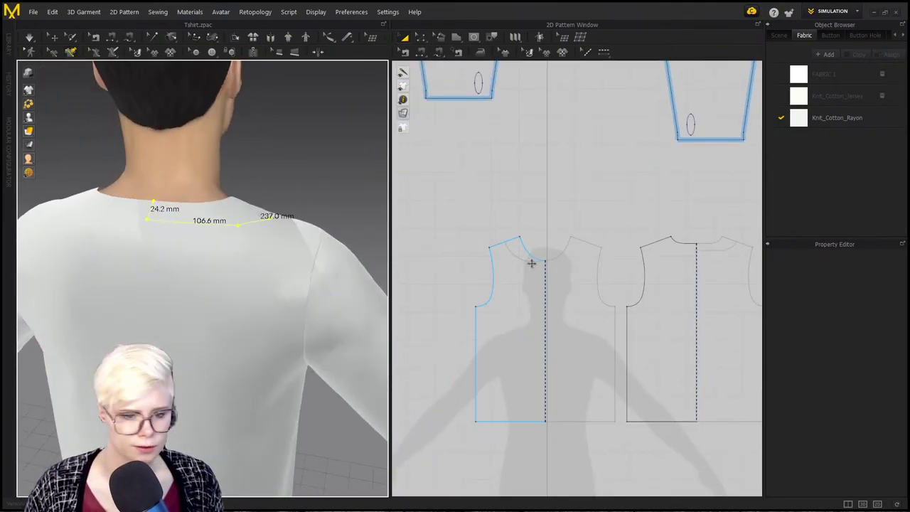
pyautogui.scroll(2, 508, 286)
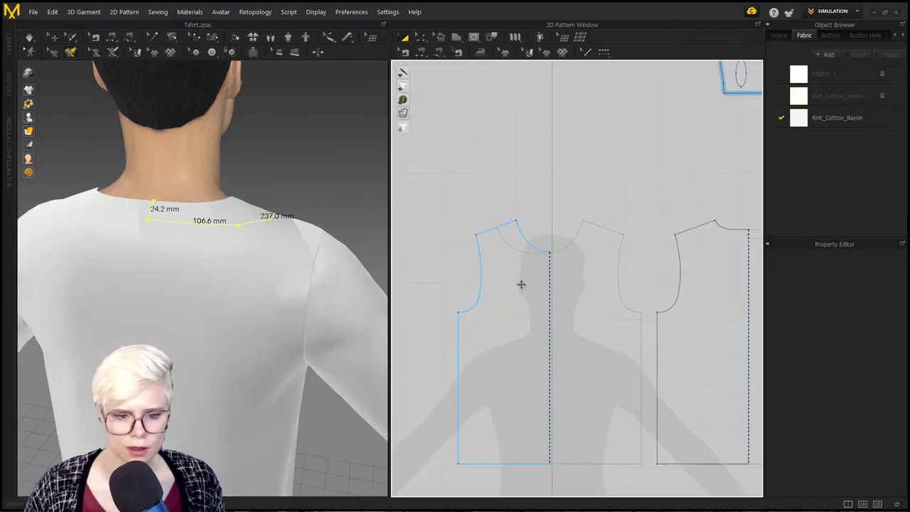
pyautogui.moveTo(320, 254); pyautogui.dragTo(135, 226, button='right')
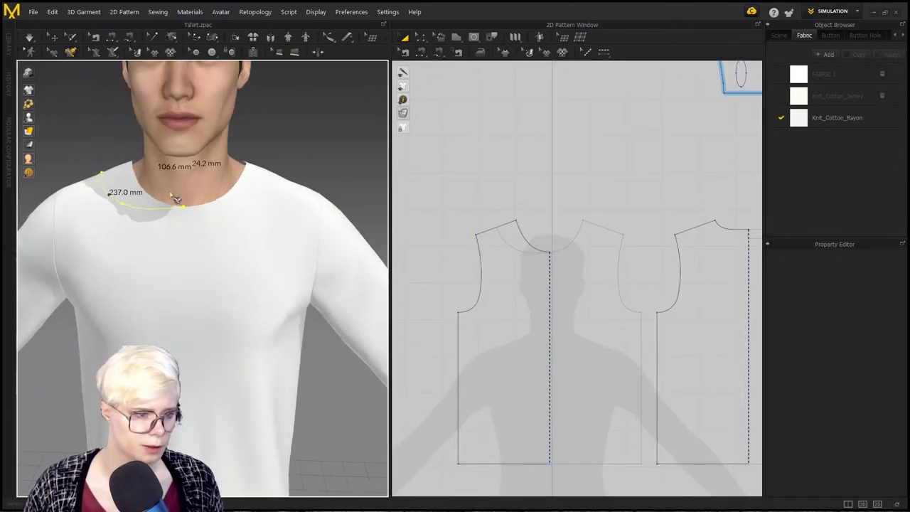
pyautogui.scroll(-2, 558, 249)
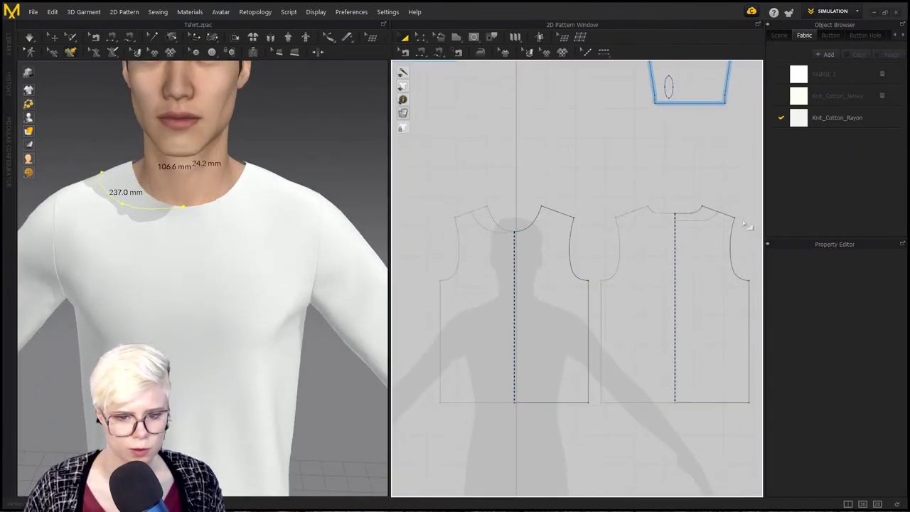
pyautogui.scroll(5, 485, 229)
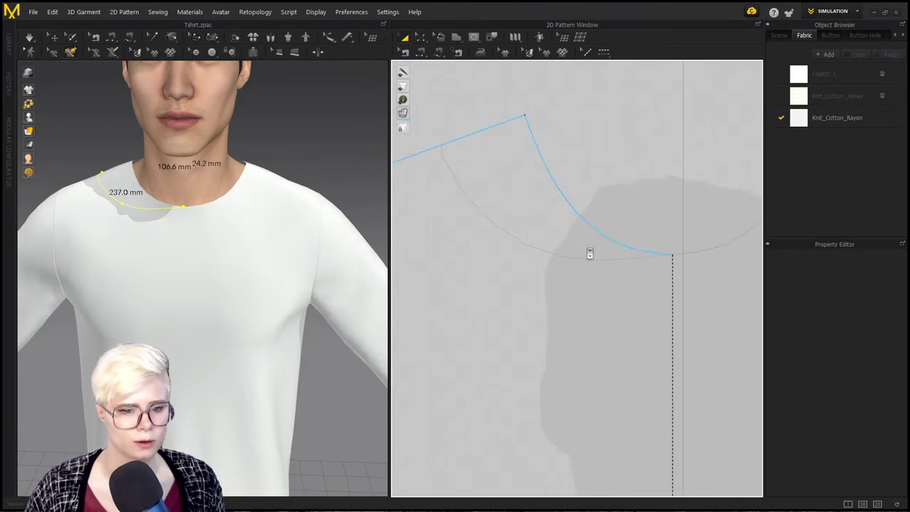
pyautogui.scroll(-3, 651, 250)
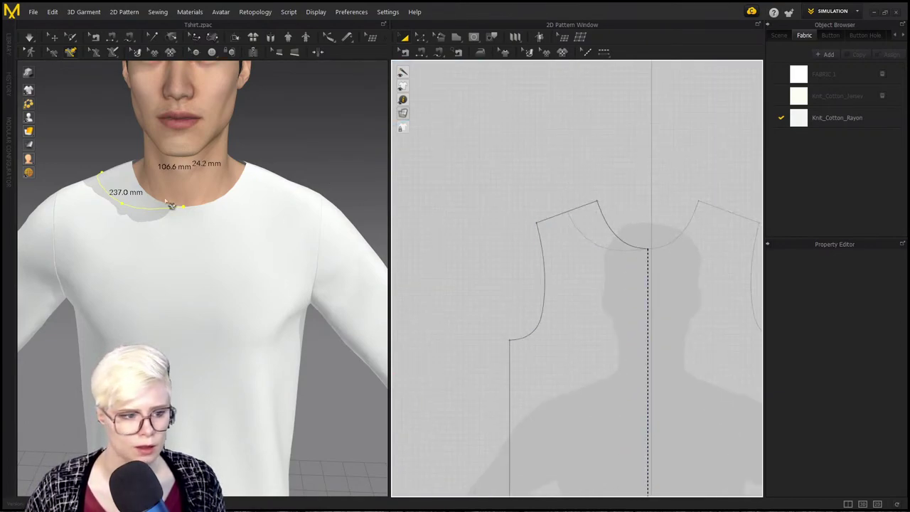
pyautogui.scroll(-3, 526, 226)
pyautogui.moveTo(526, 226); pyautogui.dragTo(465, 223, button='middle')
pyautogui.moveTo(608, 208); pyautogui.dragTo(519, 212, button='middle')
pyautogui.moveTo(128, 243); pyautogui.dragTo(95, 193, button='right')
# Step: Finish drawing the 3D neckline line and raise its front curve point slightly towards the neckline
pyautogui.click(52, 53)
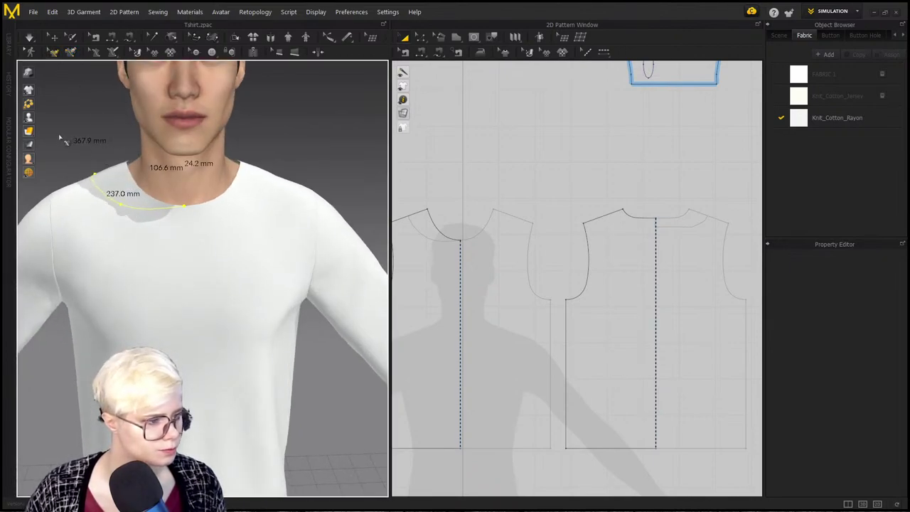
pyautogui.press('Return')
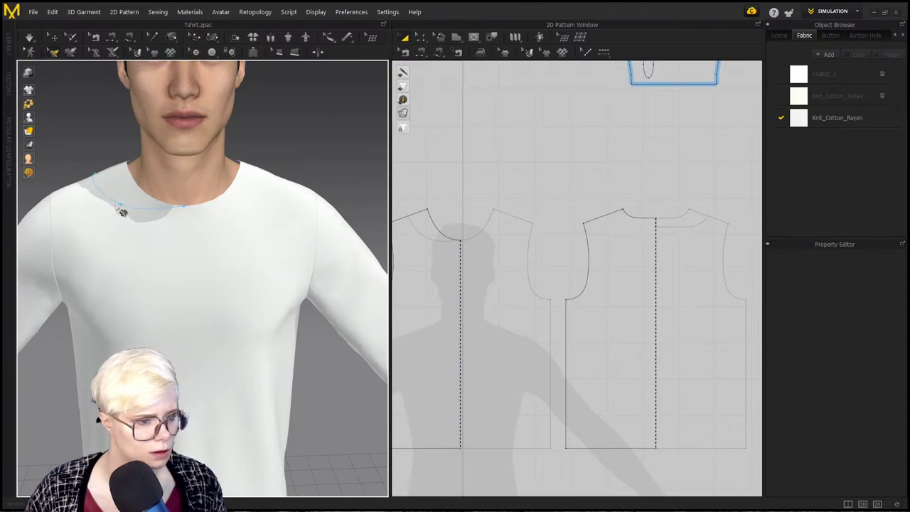
pyautogui.moveTo(126, 204); pyautogui.dragTo(125, 203)
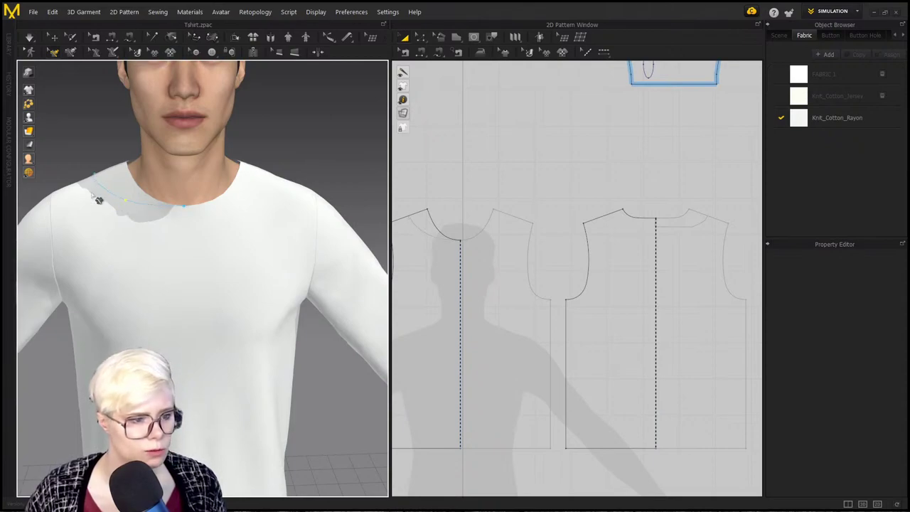
# Step: Reposition the back and shoulder points of the 3D line so the band follows the neckline more evenly
pyautogui.moveTo(135, 190); pyautogui.dragTo(185, 341, button='right')
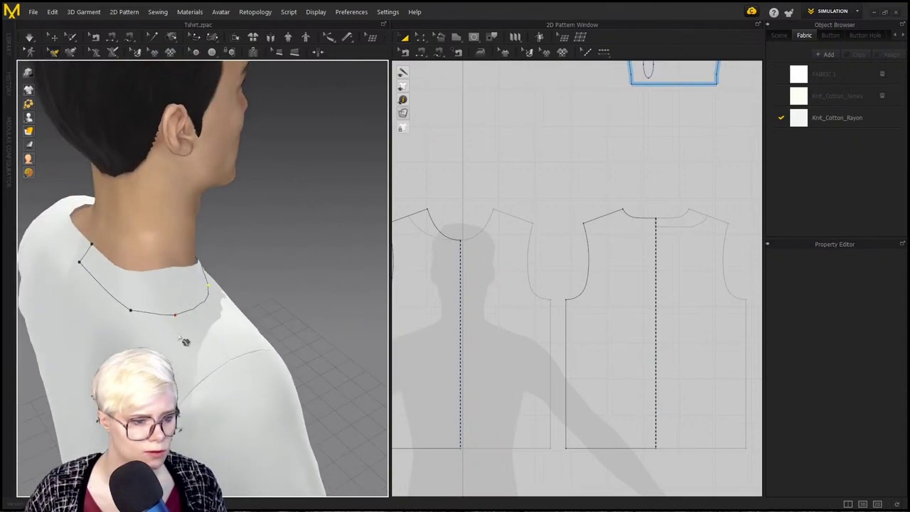
pyautogui.moveTo(176, 315); pyautogui.dragTo(131, 310)
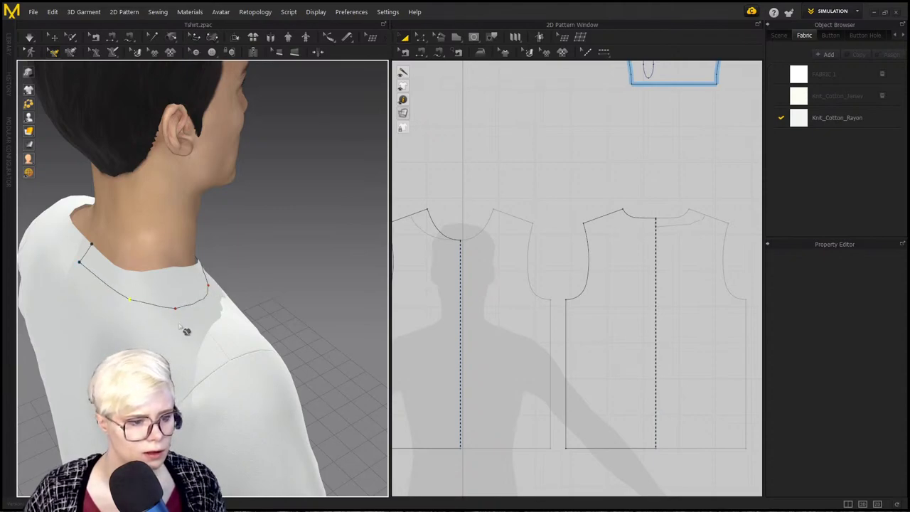
pyautogui.moveTo(135, 310); pyautogui.dragTo(74, 292, button='right')
pyautogui.moveTo(122, 213); pyautogui.dragTo(160, 327, button='middle')
pyautogui.scroll(2, 162, 330)
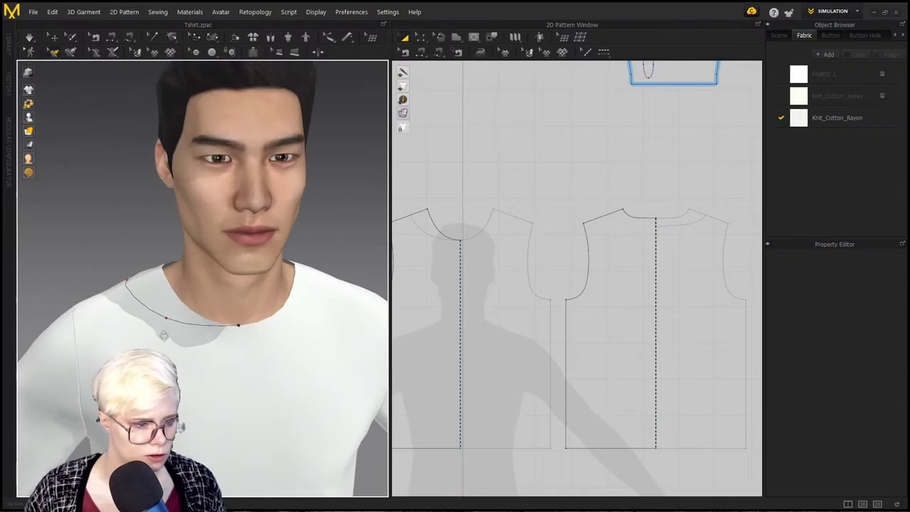
pyautogui.moveTo(163, 331); pyautogui.dragTo(212, 369, button='right')
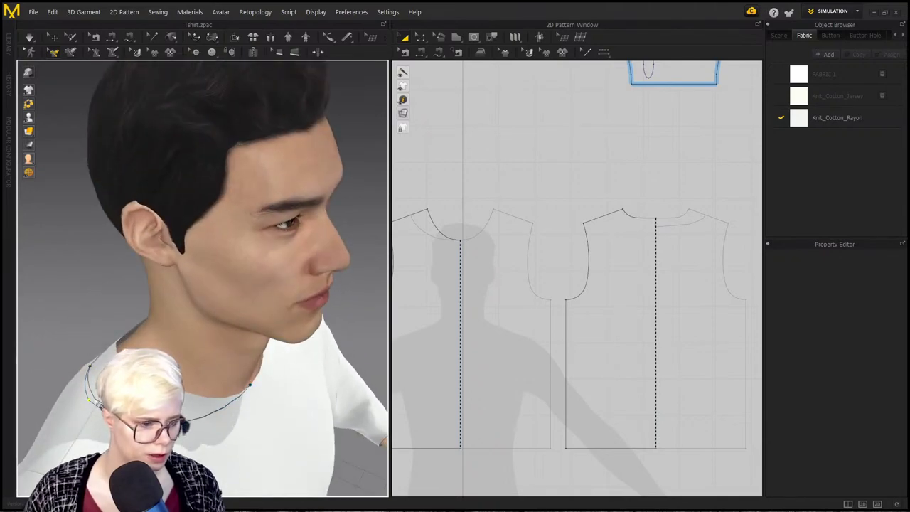
pyautogui.moveTo(205, 388); pyautogui.dragTo(192, 317, button='right')
pyautogui.scroll(-3, 192, 317)
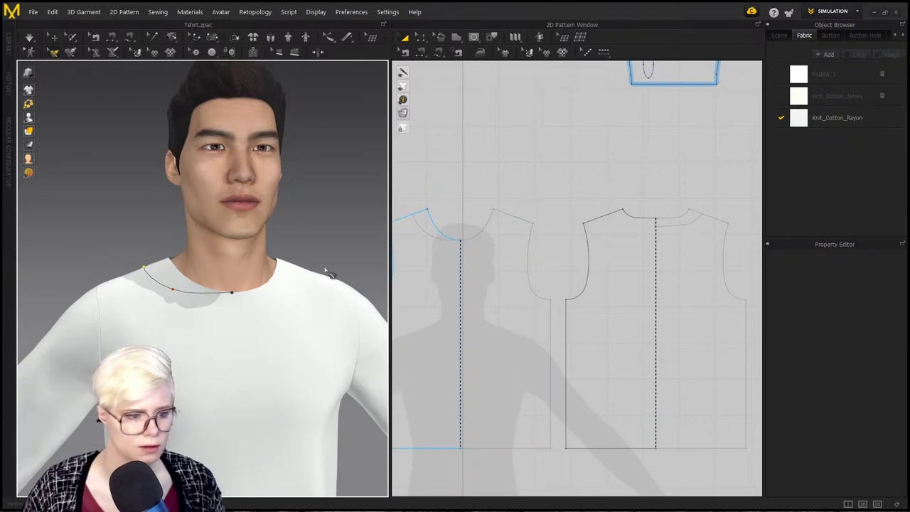
# Step: Select the whole 3D neckline line and convert it to an internal shape on the patterns
pyautogui.press('8')
pyautogui.press('6')
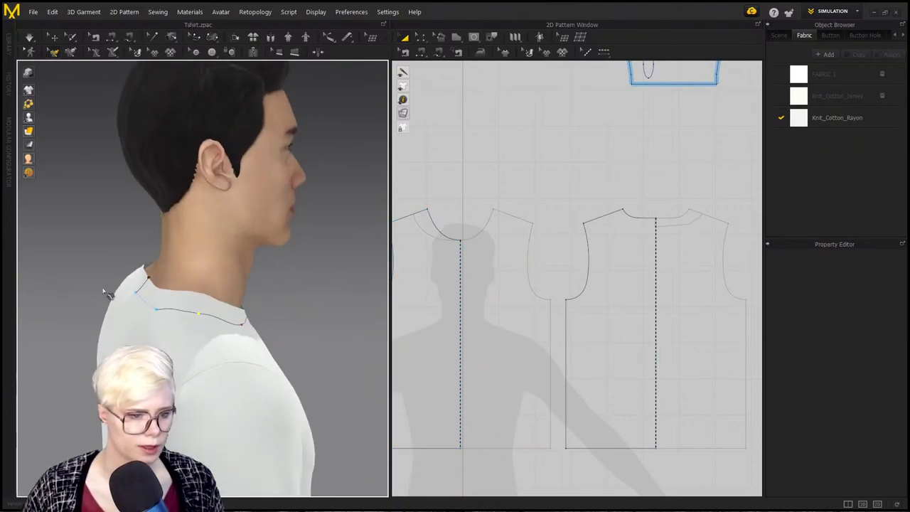
pyautogui.click(180, 316)
pyautogui.rightClick(173, 310)
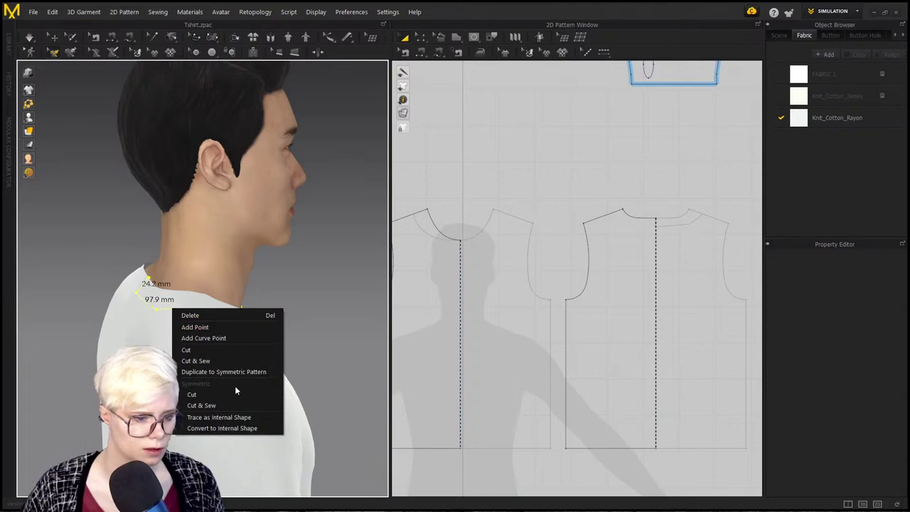
pyautogui.click(222, 428)
# Step: Move the lower centre-back point of the internal line onto the back pattern's symmetry line
pyautogui.scroll(8, 646, 183)
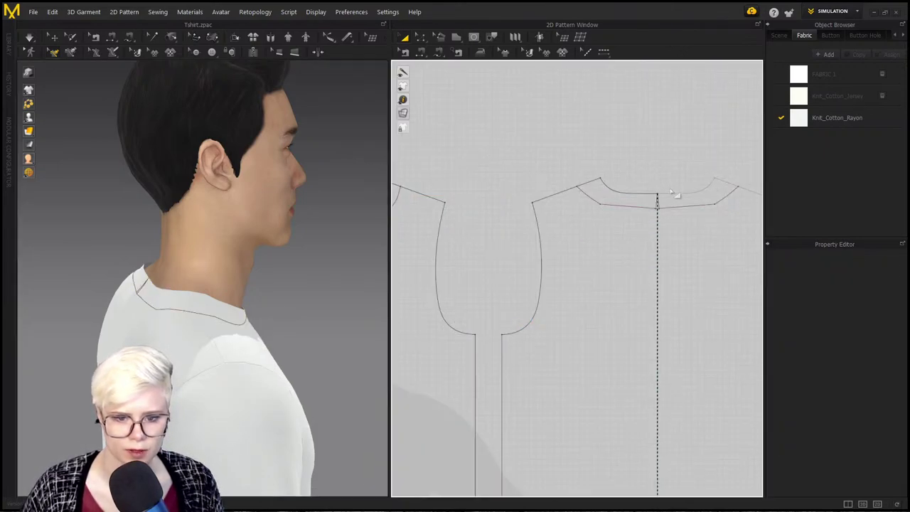
pyautogui.press('z')
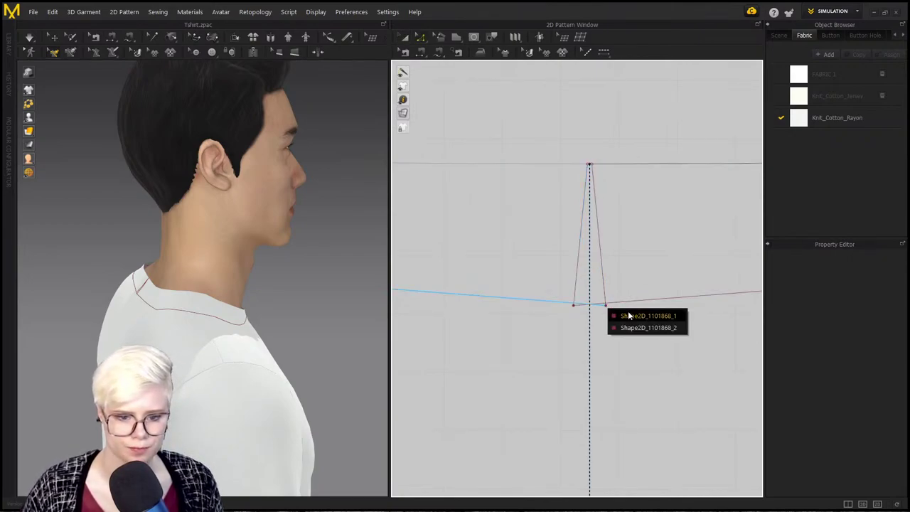
pyautogui.click(616, 311)
pyautogui.moveTo(605, 305); pyautogui.dragTo(589, 292)
# Step: Delete the leftover internal line point at the centre-back neckline, removing the short vertical segment
pyautogui.click(591, 167)
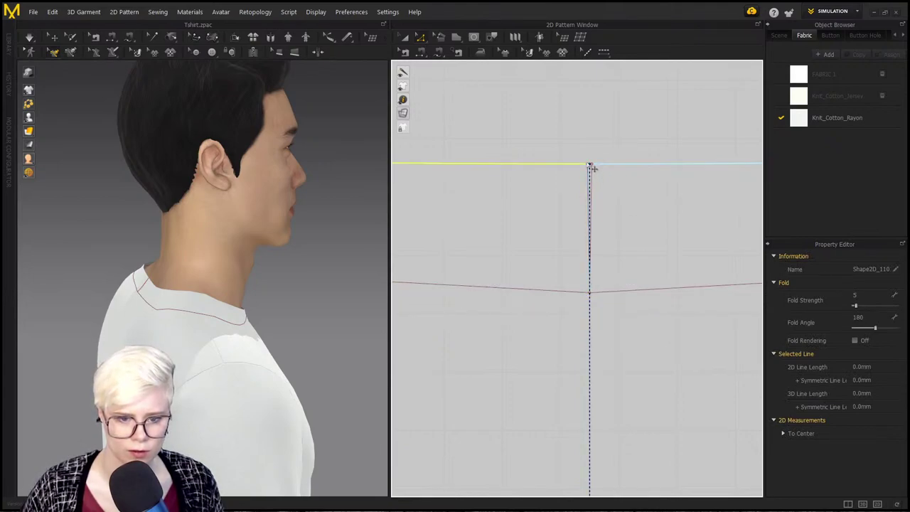
pyautogui.click(624, 151)
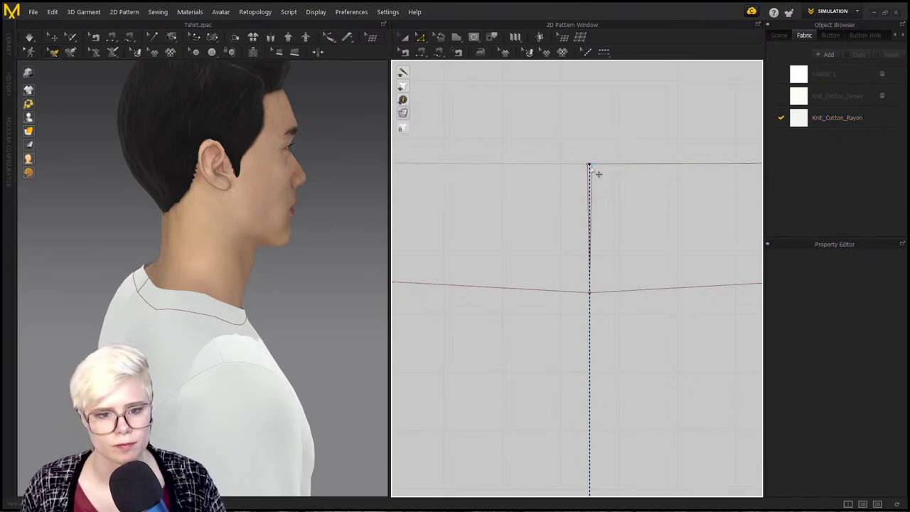
pyautogui.rightClick(598, 174)
pyautogui.click(667, 190)
pyautogui.click(624, 275)
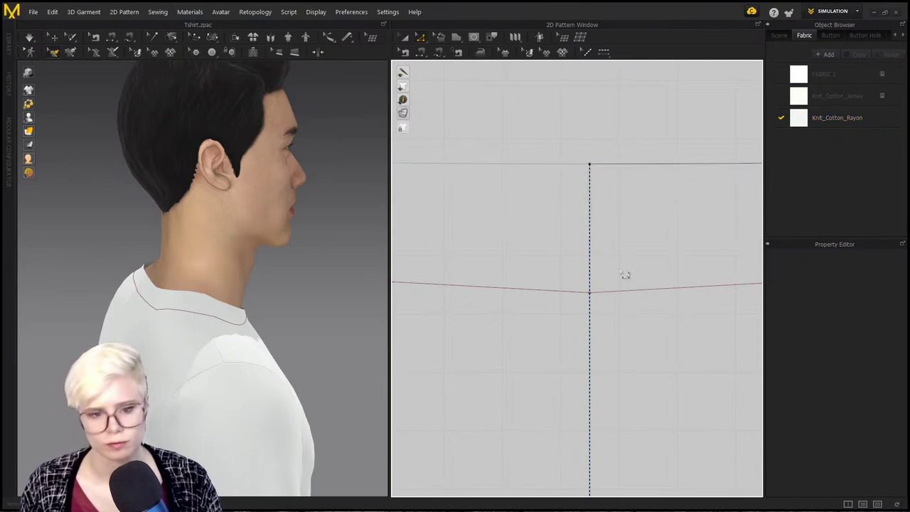
# Step: Try to join the overlapping internal line points at the centre back
pyautogui.click(590, 293)
pyautogui.rightClick(590, 293)
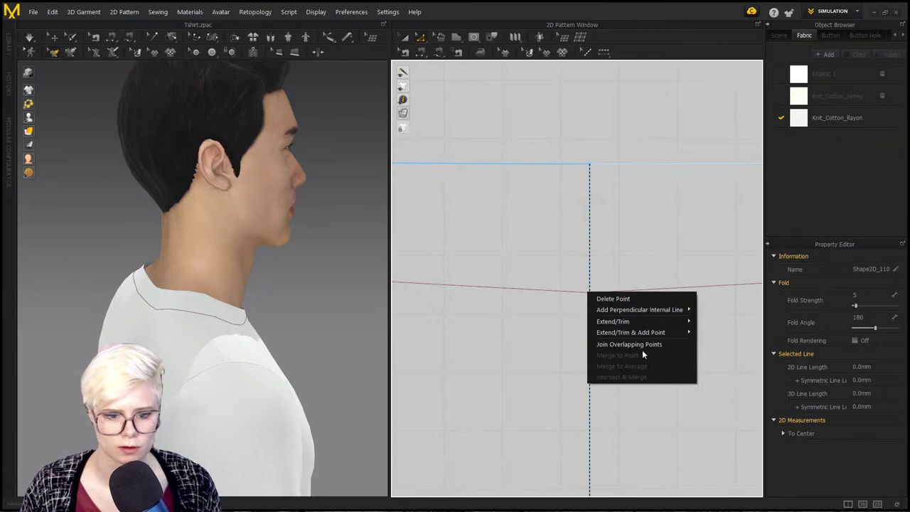
pyautogui.click(638, 344)
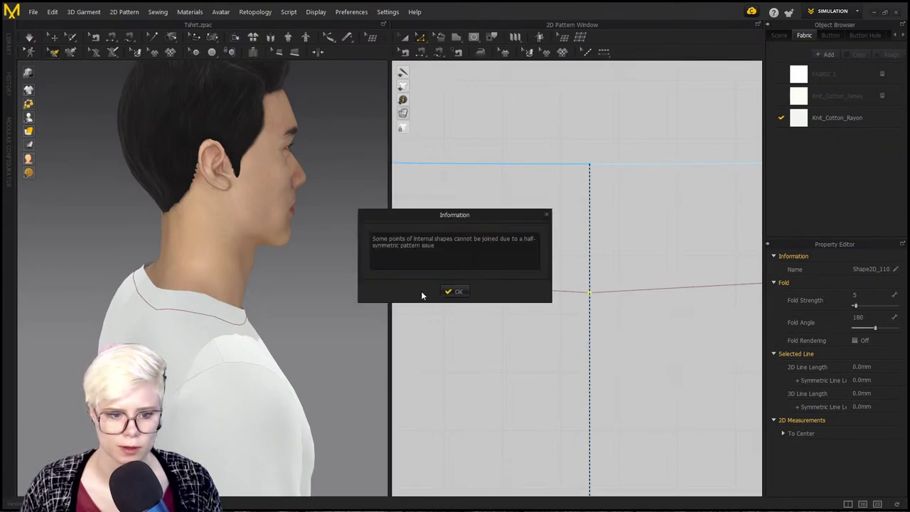
pyautogui.click(455, 292)
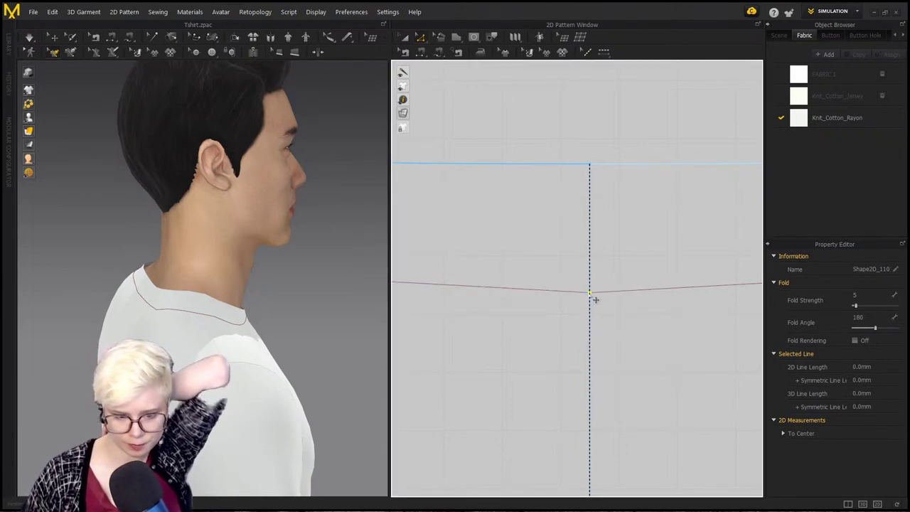
# Step: Level the back internal line horizontally and bring its end point exactly onto the centre-back symmetry line
pyautogui.moveTo(595, 299); pyautogui.dragTo(560, 270)
pyautogui.click(590, 276)
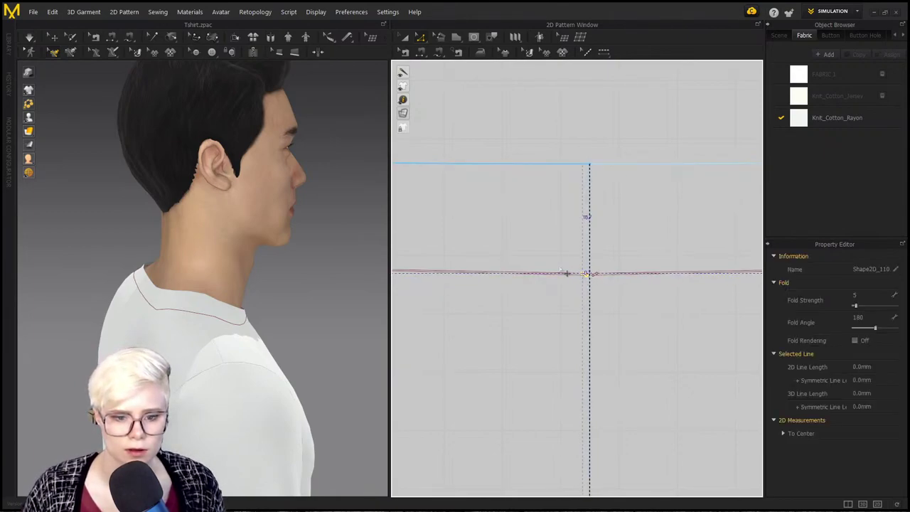
pyautogui.scroll(3, 560, 285)
pyautogui.scroll(2, 629, 288)
pyautogui.moveTo(629, 288); pyautogui.dragTo(602, 335, button='middle')
pyautogui.scroll(2, 568, 298)
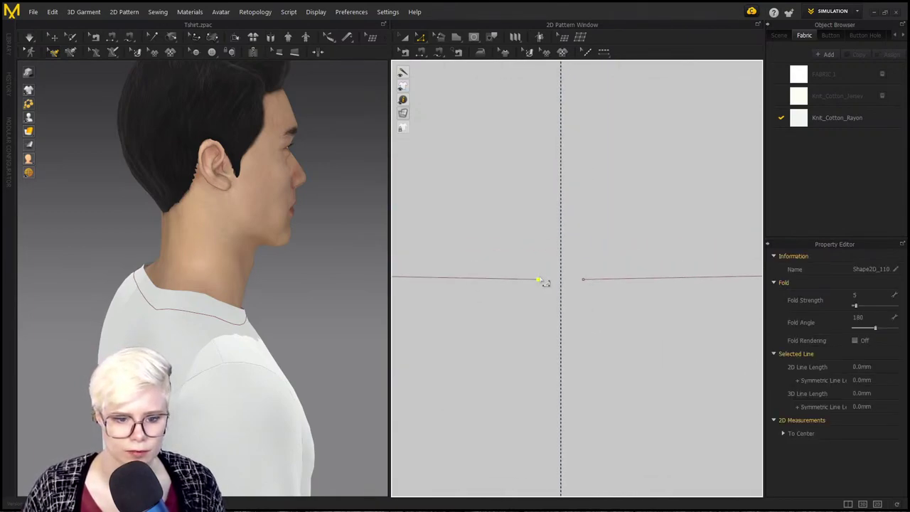
pyautogui.moveTo(543, 281); pyautogui.dragTo(569, 260)
pyautogui.scroll(-6, 562, 286)
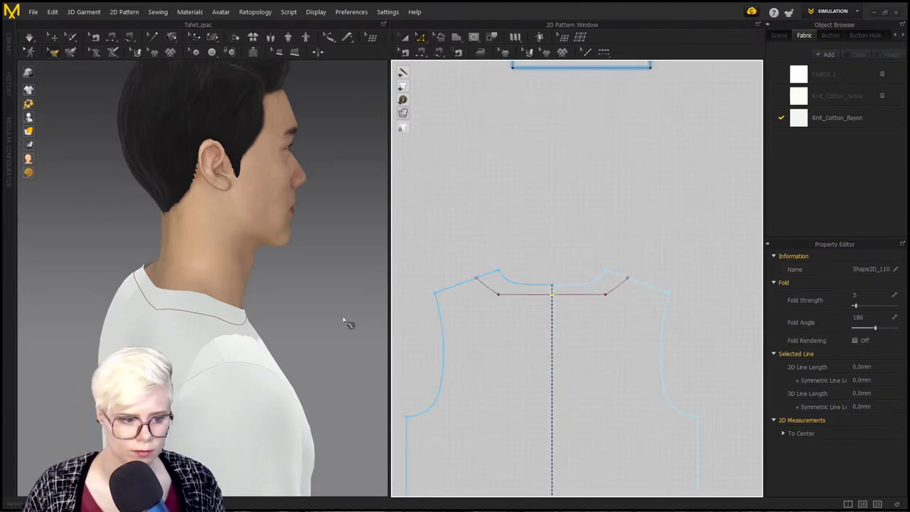
# Step: Examine the neckline band outline on the 3D shirt from the front
pyautogui.moveTo(343, 321); pyautogui.dragTo(227, 313, button='right')
pyautogui.scroll(-2, 228, 313)
pyautogui.scroll(3, 224, 327)
pyautogui.scroll(-3, 223, 336)
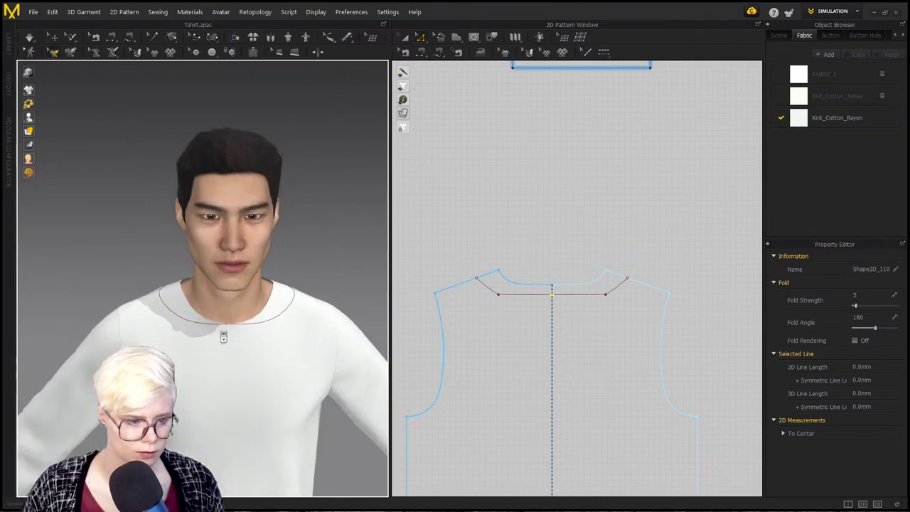
pyautogui.scroll(-1, 223, 336)
pyautogui.scroll(2, 214, 322)
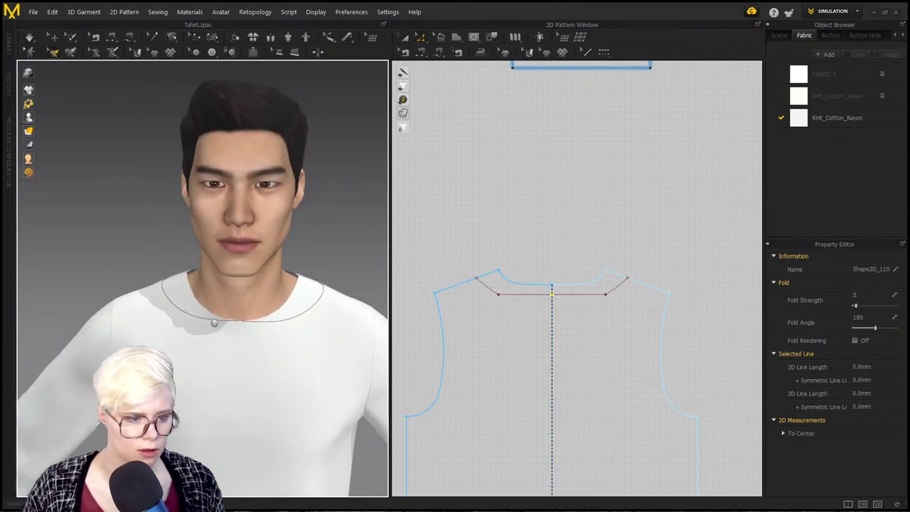
# Step: Check the lengths of the front and back internal neckline lines and inspect the corner on the back pattern
pyautogui.click(186, 319)
pyautogui.moveTo(470, 264); pyautogui.dragTo(685, 244, button='middle')
pyautogui.scroll(-2, 685, 244)
pyautogui.click(560, 283)
pyautogui.scroll(5, 717, 273)
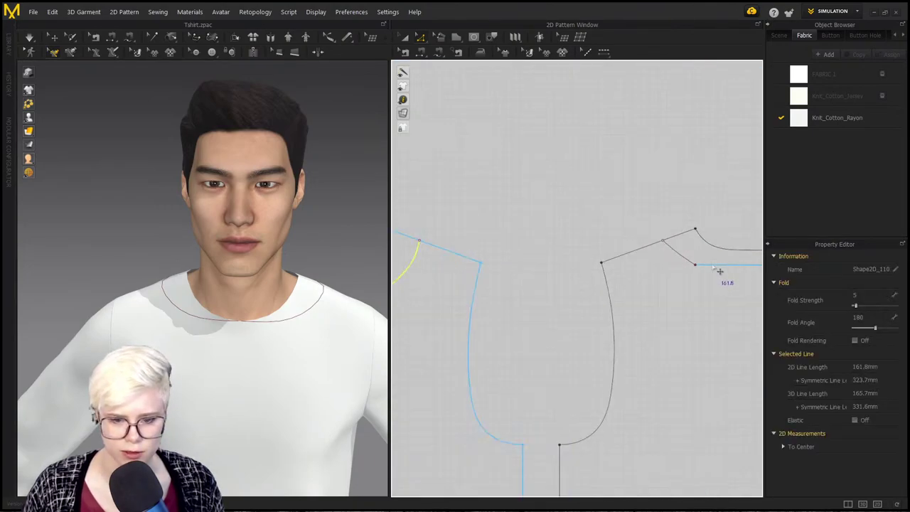
pyautogui.click(717, 273)
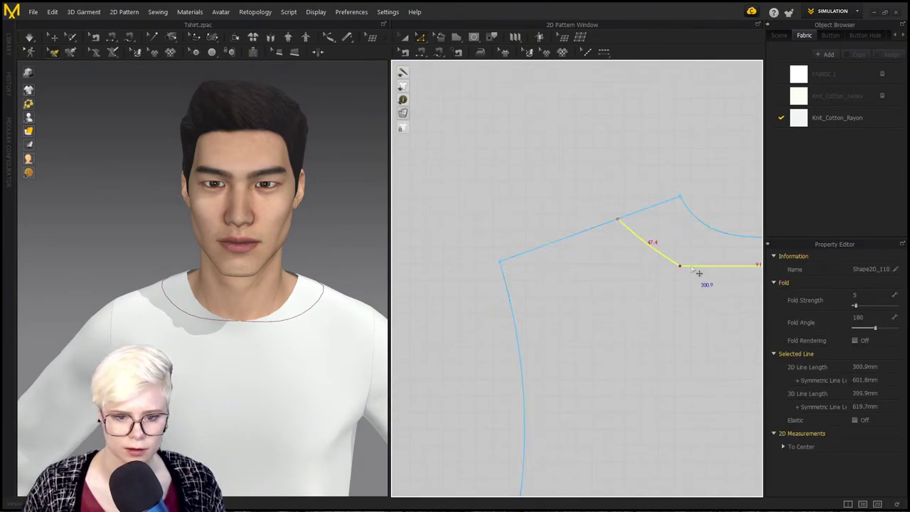
pyautogui.click(575, 176)
pyautogui.moveTo(632, 228); pyautogui.dragTo(563, 226, button='middle')
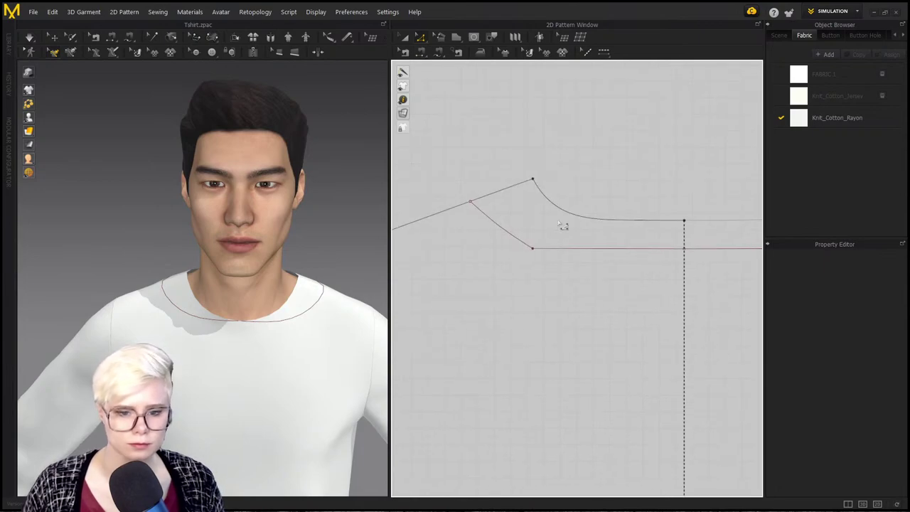
# Step: Round off the corner of the back internal neckline line with the Smooth Curve tool
pyautogui.click(420, 37)
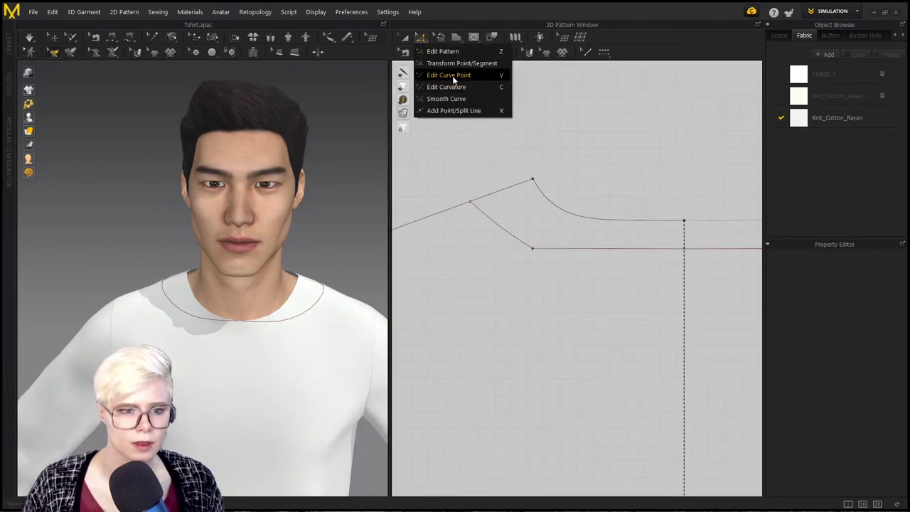
pyautogui.click(454, 77)
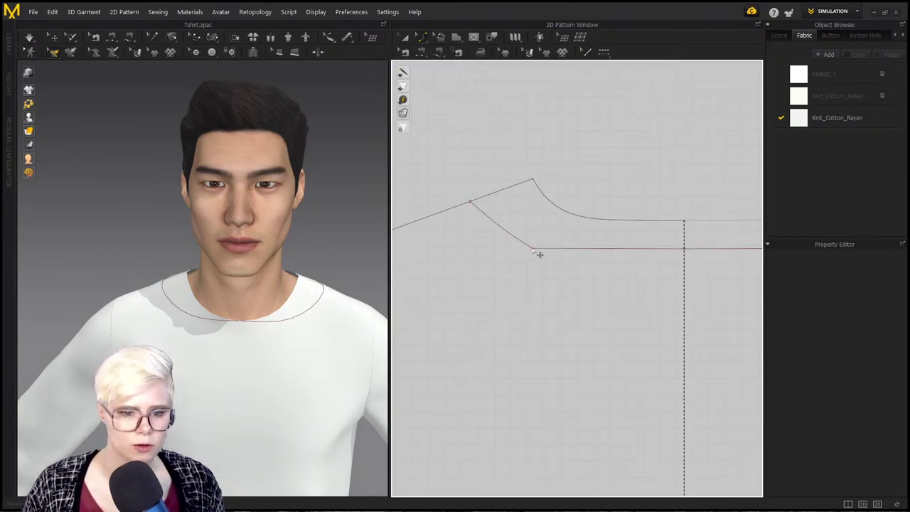
pyautogui.click(420, 37)
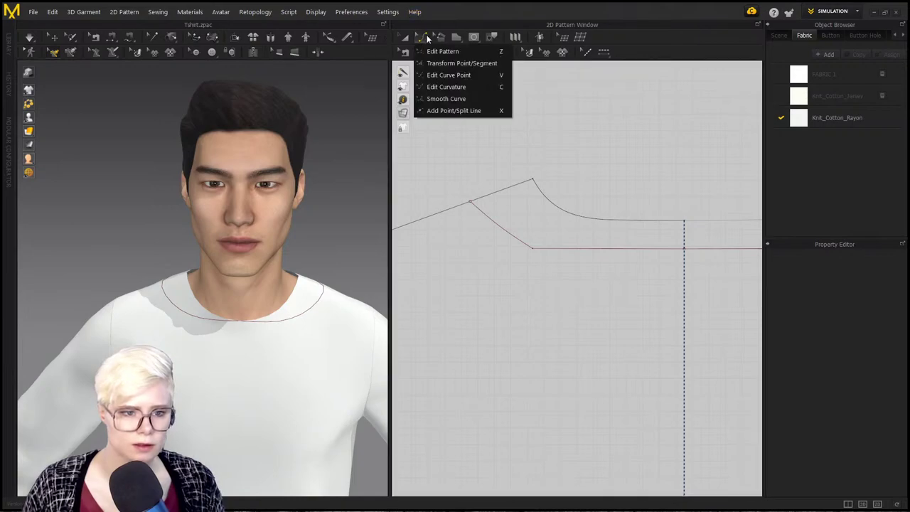
pyautogui.click(456, 106)
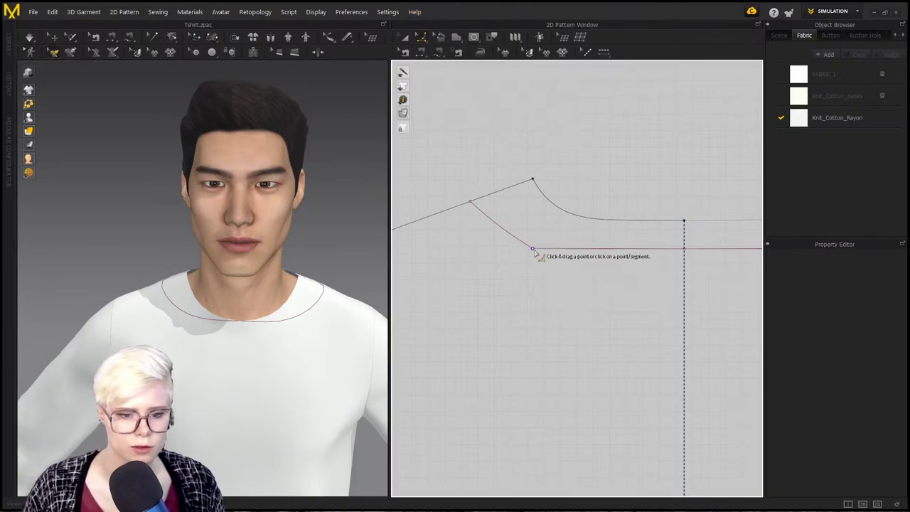
pyautogui.moveTo(534, 247); pyautogui.dragTo(564, 203)
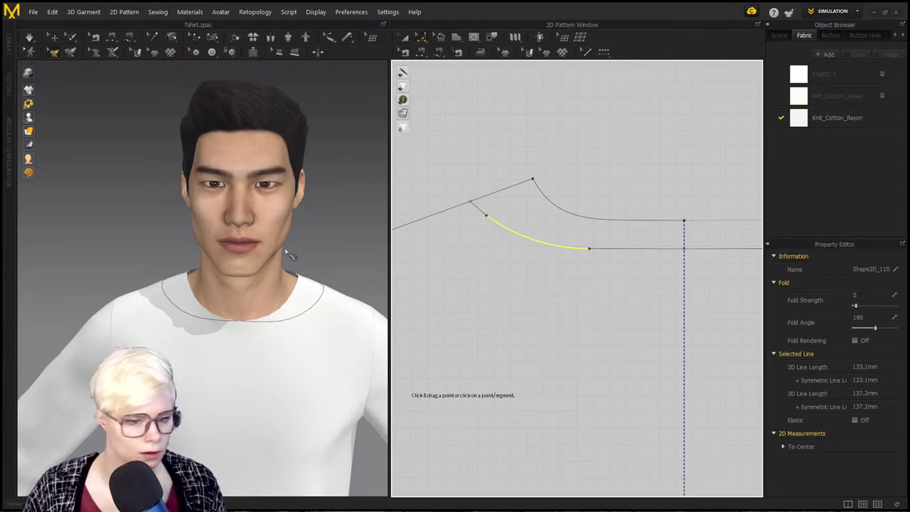
# Step: Examine the smoothed neckline band outline on the 3D shirt from the front, side and back
pyautogui.scroll(-3, 199, 241)
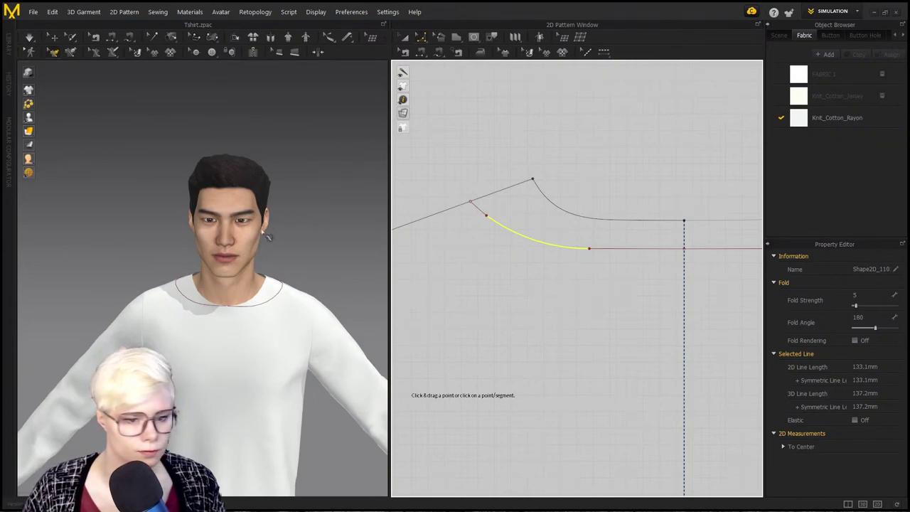
pyautogui.click(514, 129)
pyautogui.moveTo(179, 242); pyautogui.dragTo(212, 315, button='right')
pyautogui.moveTo(213, 314); pyautogui.dragTo(195, 180, button='middle')
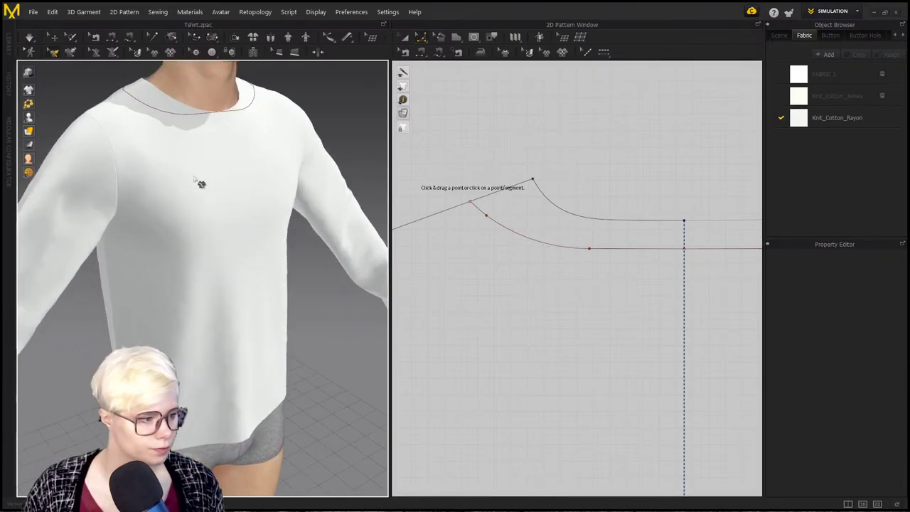
pyautogui.scroll(4, 201, 135)
pyautogui.moveTo(203, 135); pyautogui.dragTo(211, 302, button='middle')
pyautogui.moveTo(517, 155); pyautogui.dragTo(590, 163, button='middle')
pyautogui.scroll(-2, 587, 166)
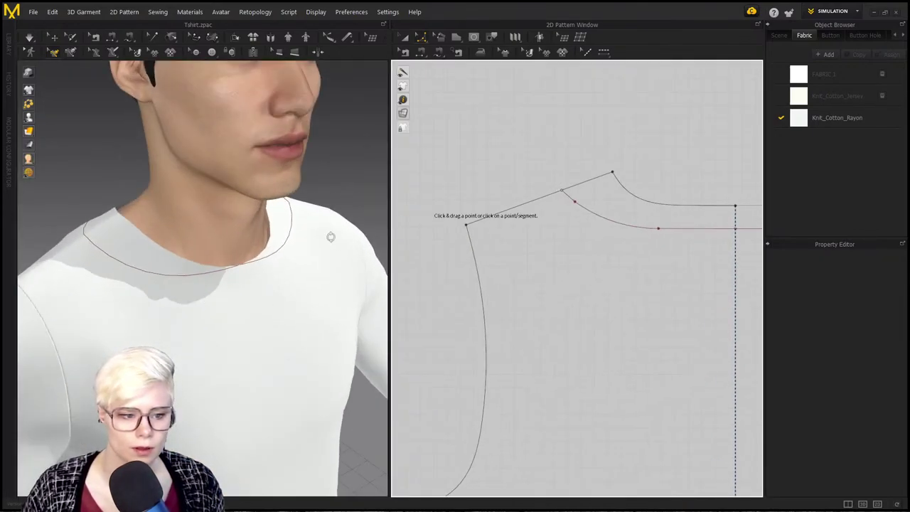
pyautogui.moveTo(330, 237); pyautogui.dragTo(403, 241, button='right')
pyautogui.moveTo(240, 472); pyautogui.dragTo(261, 310, button='middle')
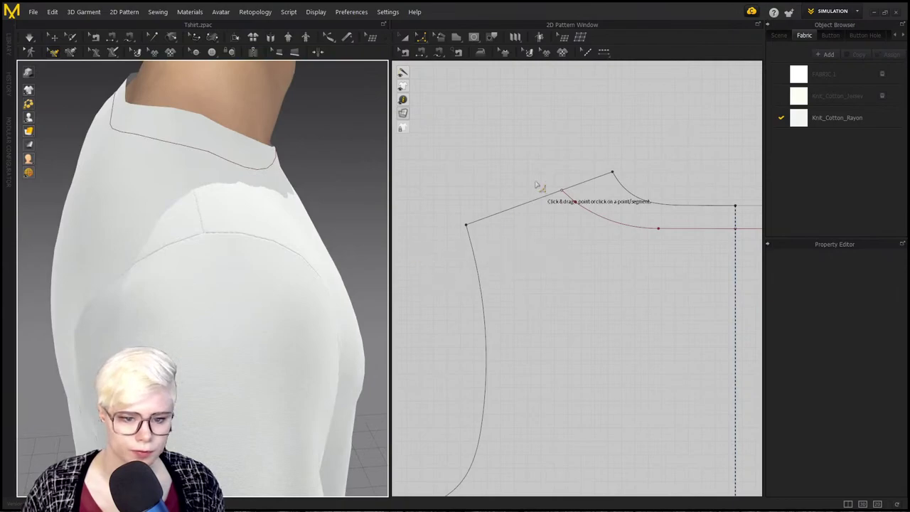
pyautogui.moveTo(313, 186); pyautogui.dragTo(226, 280, button='right')
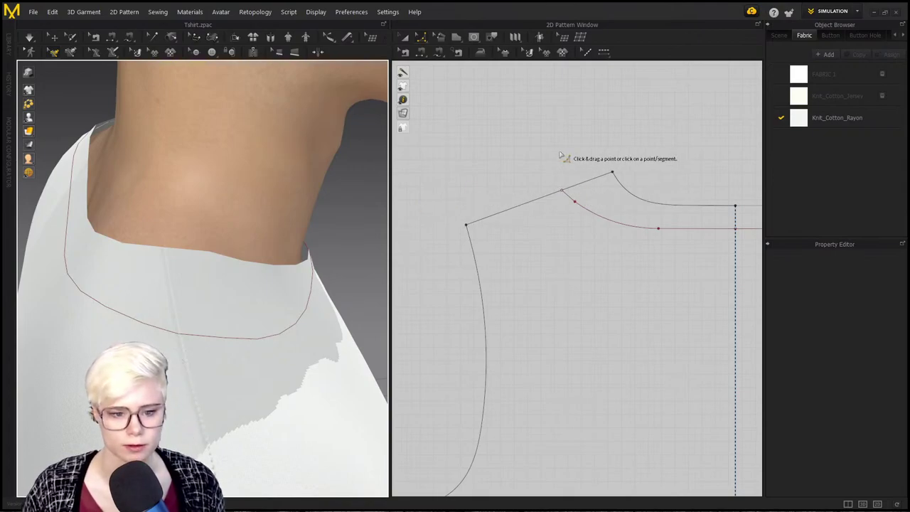
# Step: Cut and sew the front and back patterns along their internal neckline lines and set the band pieces apart from the bodice
pyautogui.scroll(-3, 572, 177)
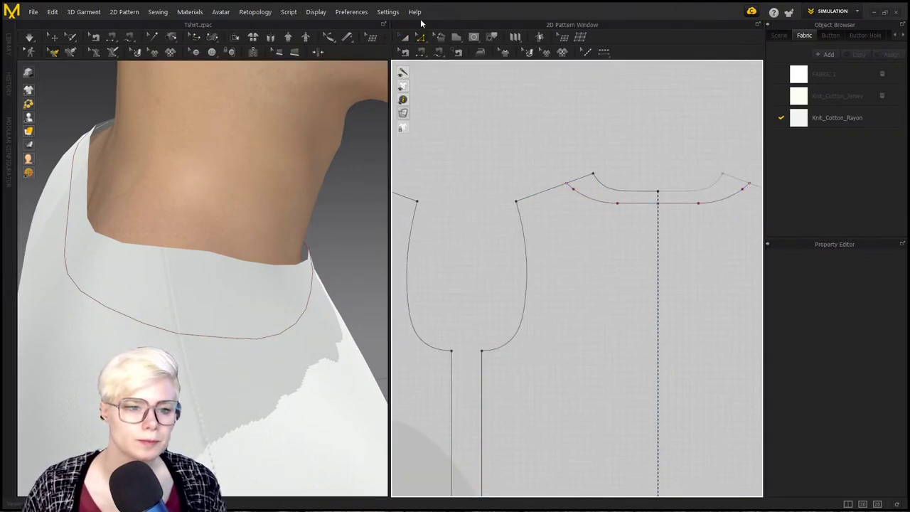
pyautogui.click(596, 200)
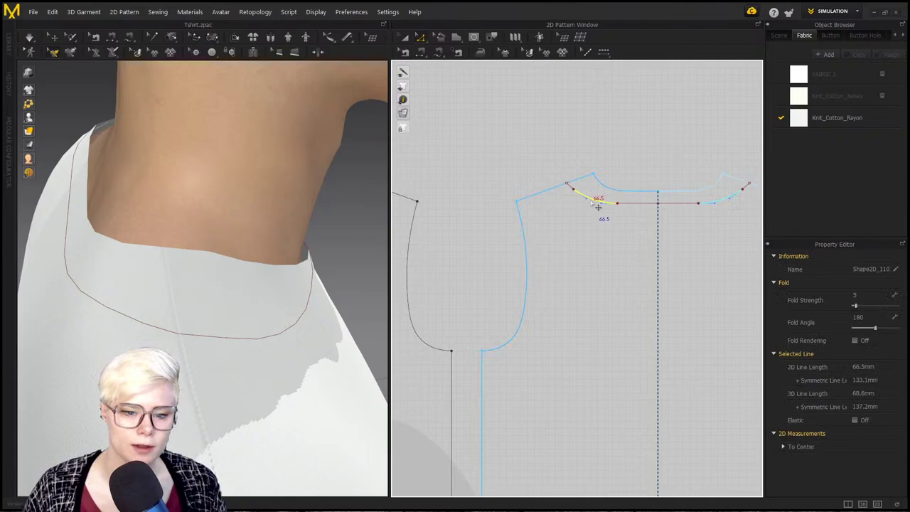
pyautogui.doubleClick(591, 201)
pyautogui.moveTo(534, 154); pyautogui.dragTo(624, 175, button='middle')
pyautogui.scroll(-2, 607, 167)
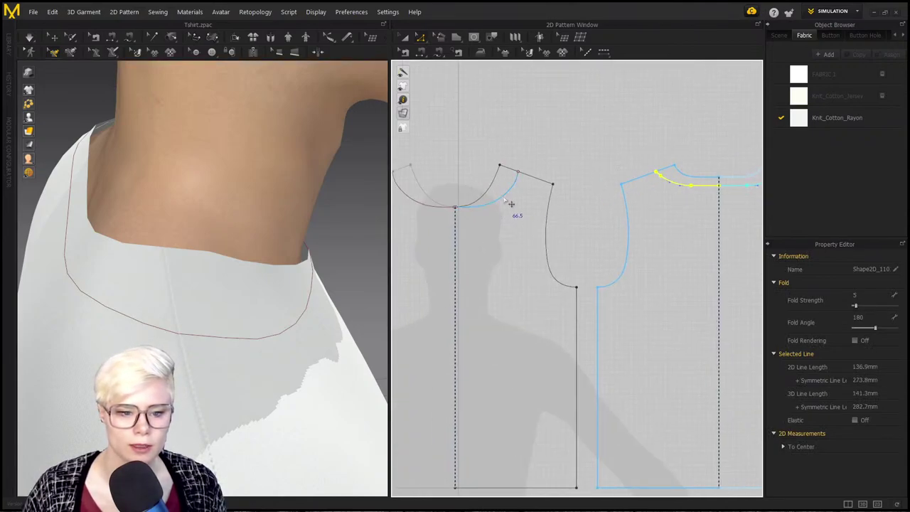
pyautogui.keyDown('shift'); pyautogui.click(506, 201); pyautogui.keyUp('shift')
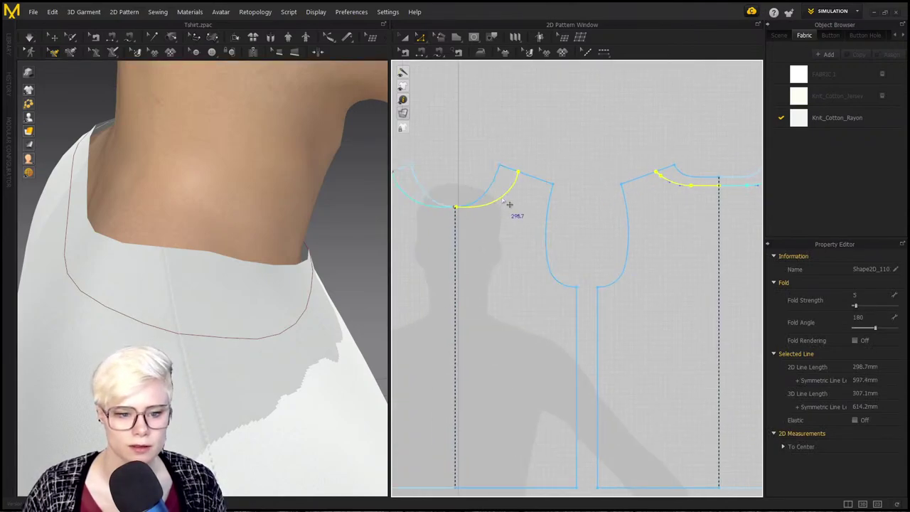
pyautogui.rightClick(503, 202)
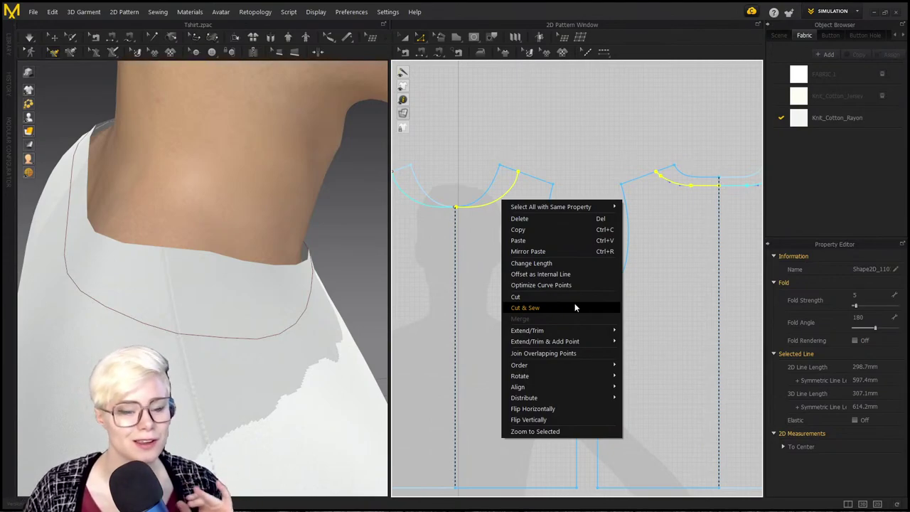
pyautogui.click(575, 307)
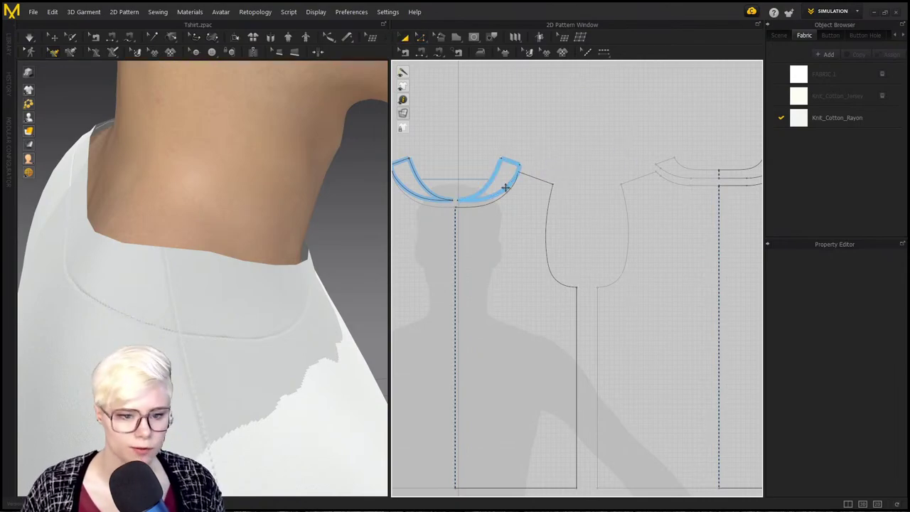
pyautogui.moveTo(503, 189); pyautogui.dragTo(513, 160)
# Step: Examine where the back neckline band meets the centre-back symmetry line in the 2D pattern
pyautogui.scroll(5, 629, 173)
pyautogui.moveTo(627, 172); pyautogui.dragTo(575, 203, button='middle')
pyautogui.scroll(-1, 678, 222)
pyautogui.moveTo(678, 221); pyautogui.dragTo(567, 203, button='middle')
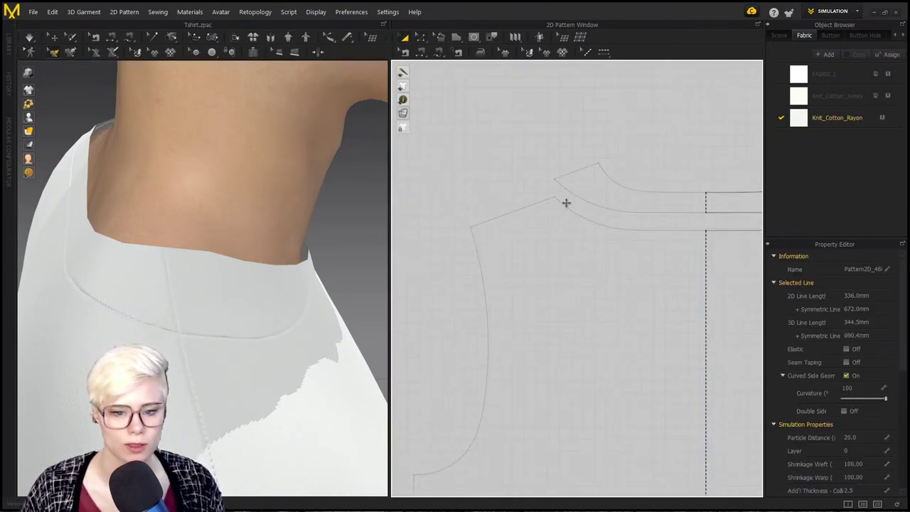
pyautogui.scroll(3, 656, 204)
pyautogui.moveTo(656, 204); pyautogui.dragTo(519, 191, button='middle')
pyautogui.scroll(-1, 625, 220)
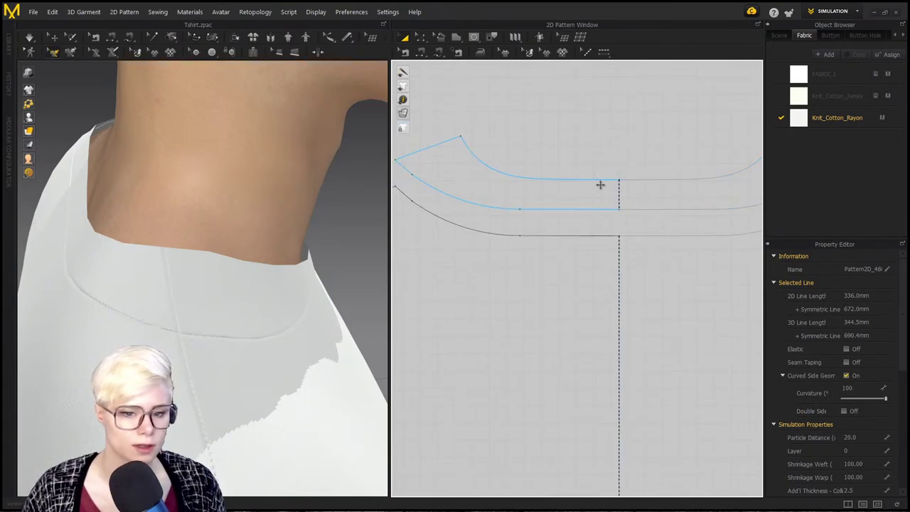
pyautogui.scroll(5, 597, 218)
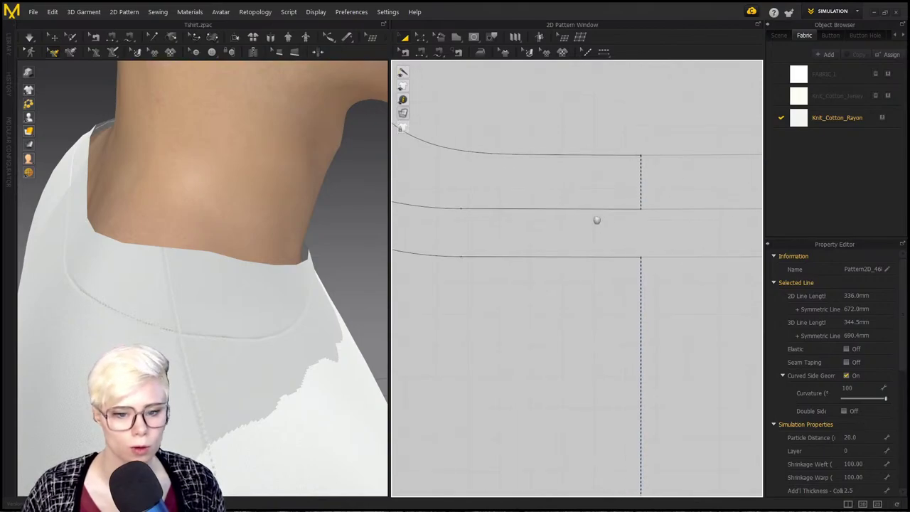
pyautogui.scroll(6, 606, 235)
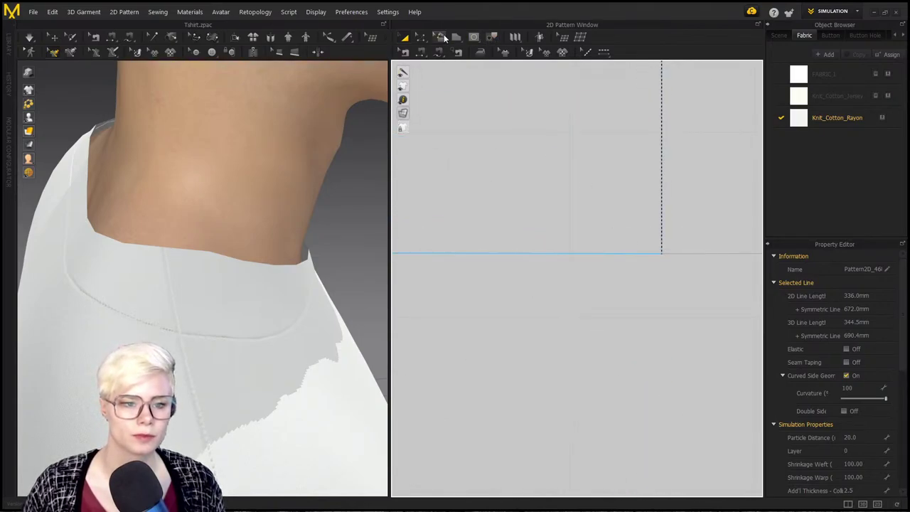
# Step: Draw a horizontal internal line about 5.4 mm long on the back neckline band beside the centre-back symmetry line
pyautogui.click(474, 38)
pyautogui.click(485, 52)
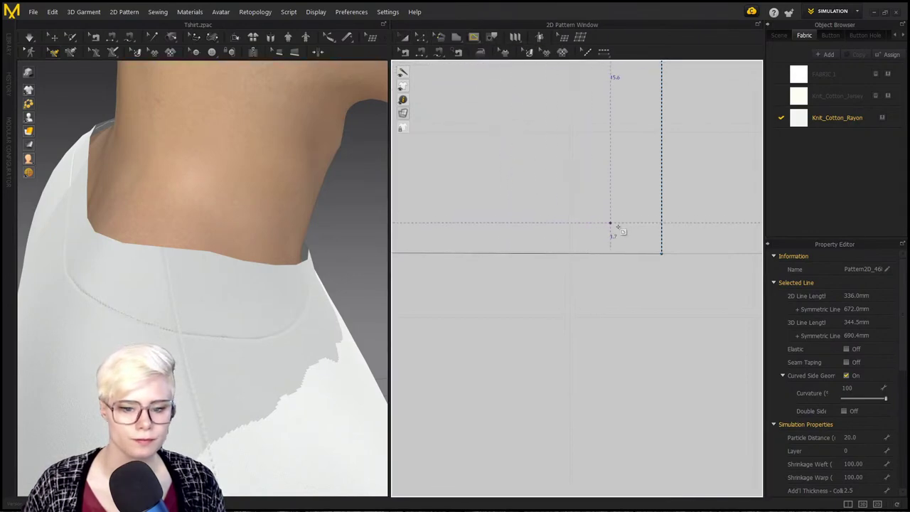
pyautogui.click(549, 238)
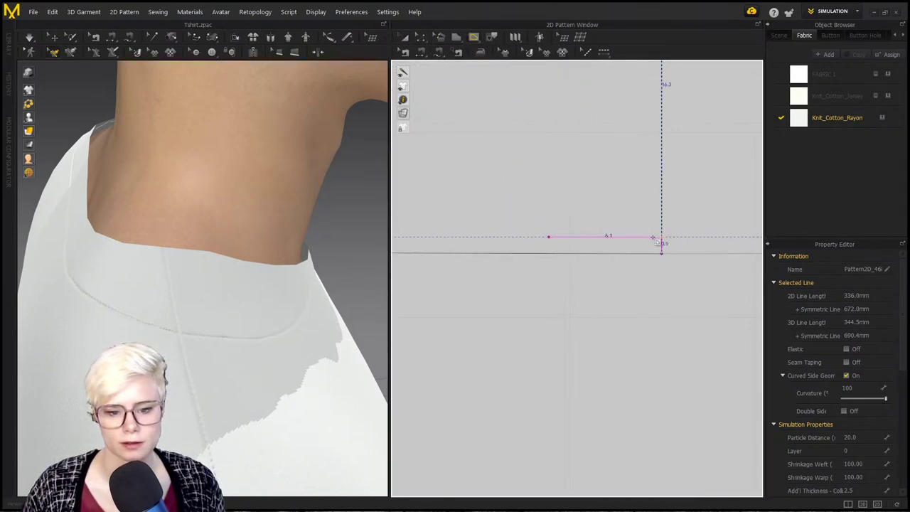
pyautogui.doubleClick(649, 236)
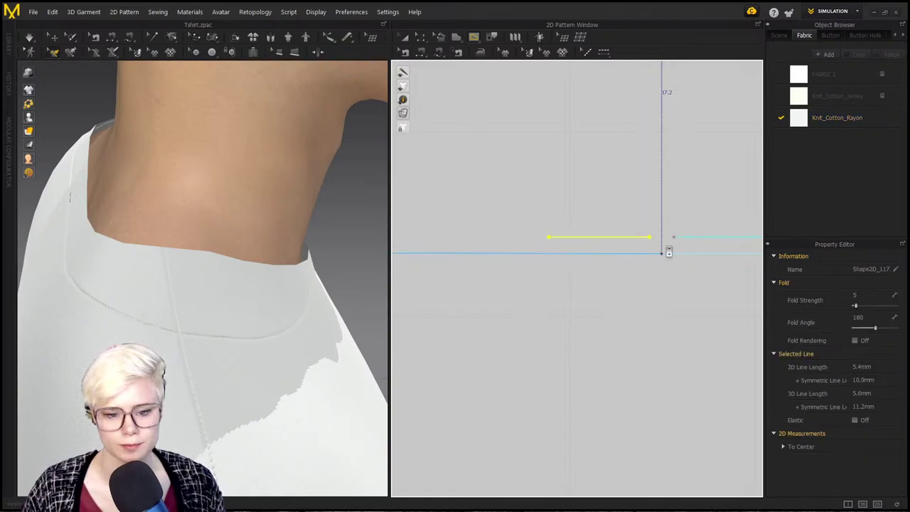
# Step: Try to bring the short internal line's inner end point onto the symmetry line, and delete the line
pyautogui.press('z')
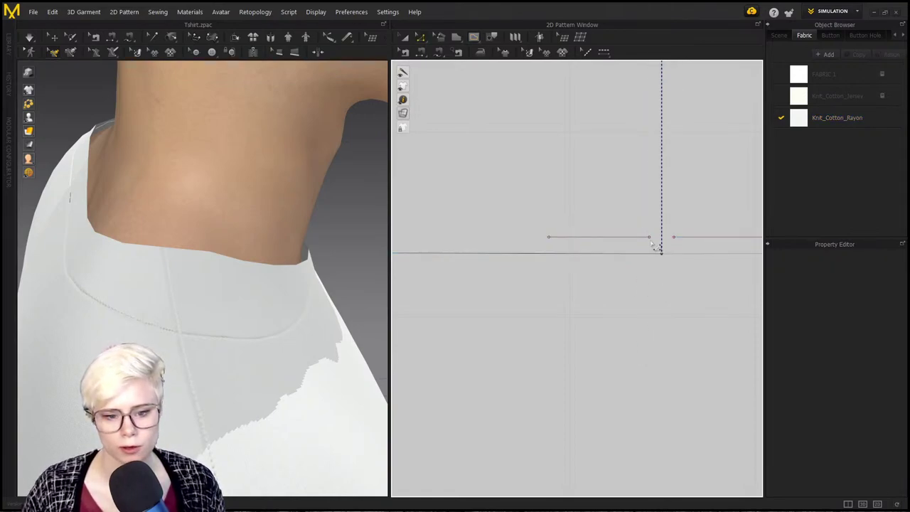
pyautogui.click(654, 245)
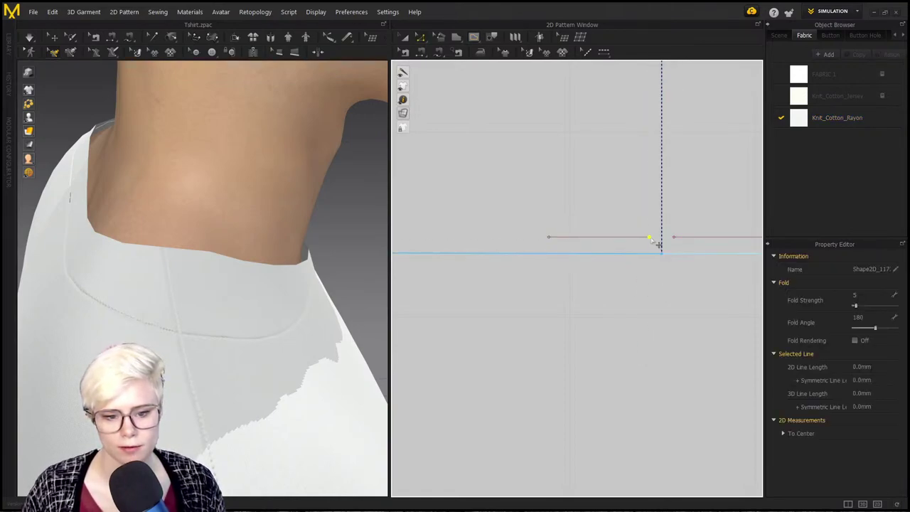
pyautogui.click(668, 304)
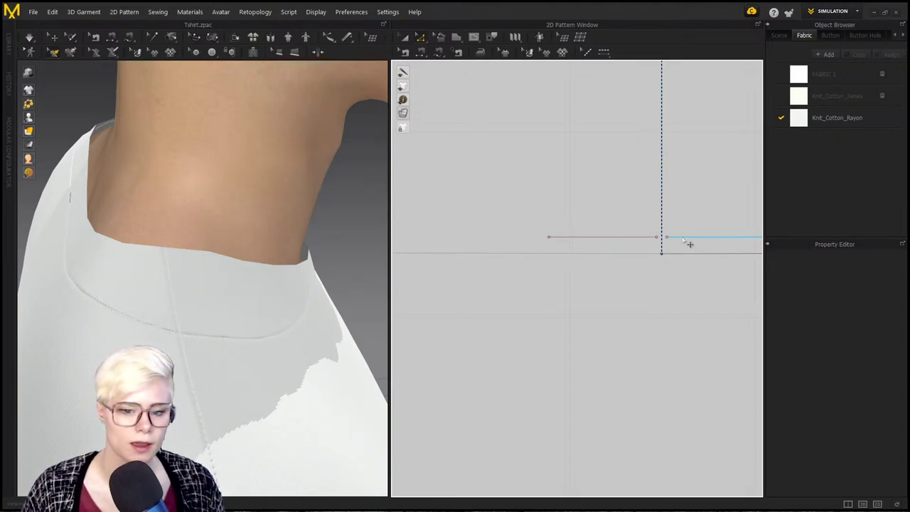
pyautogui.click(644, 245)
pyautogui.press('Delete')
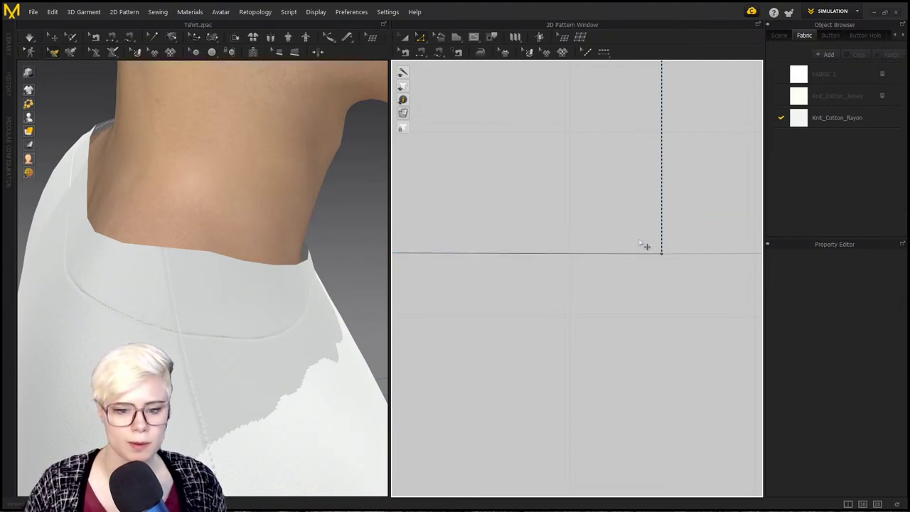
# Step: Draw a vertical internal line about 8.6 mm long across the back neckline band near the centre back
pyautogui.scroll(-6, 555, 202)
pyautogui.moveTo(551, 203); pyautogui.dragTo(778, 205, button='middle')
pyautogui.scroll(-1, 643, 230)
pyautogui.scroll(-2, 642, 230)
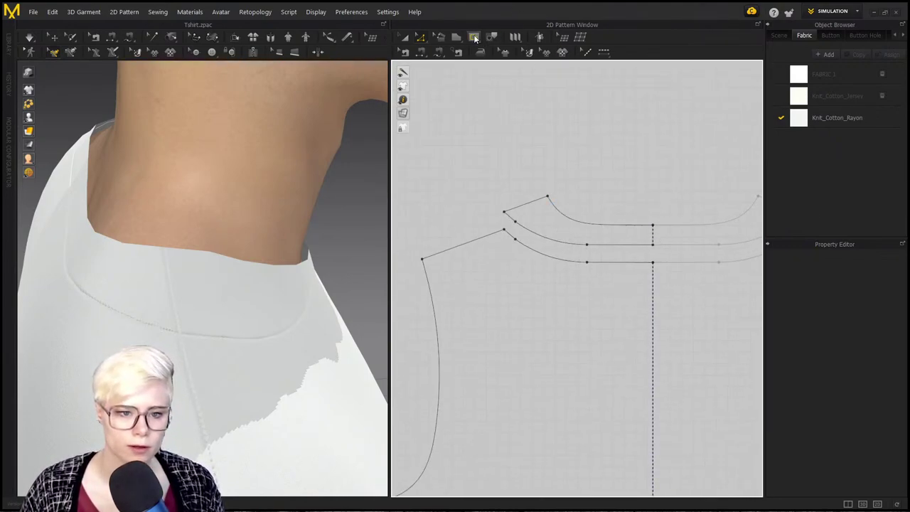
pyautogui.scroll(2, 600, 202)
pyautogui.moveTo(601, 201); pyautogui.dragTo(569, 157, button='middle')
pyautogui.click(608, 187)
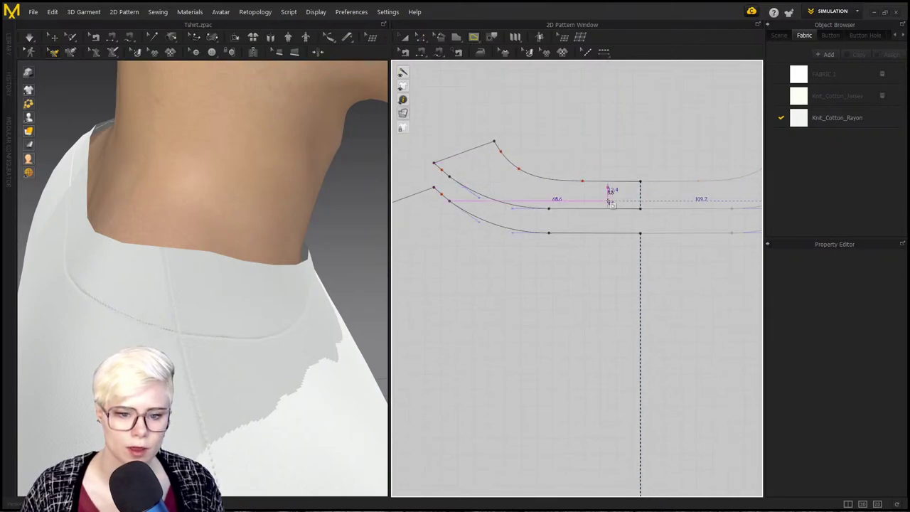
pyautogui.doubleClick(607, 201)
# Step: Shift the vertical internal line up near the band's upper edge and stretch its lower end to about 15.9 mm total length
pyautogui.scroll(3, 611, 205)
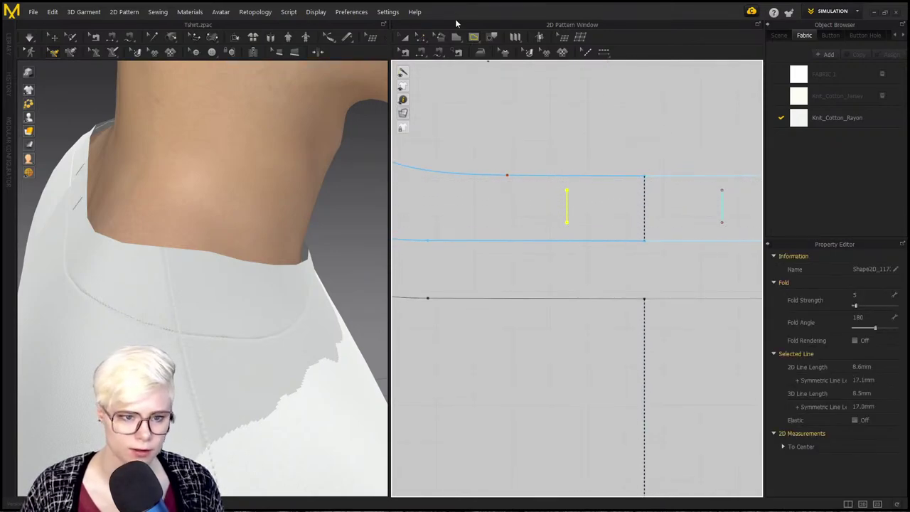
pyautogui.click(505, 139)
pyautogui.scroll(3, 580, 229)
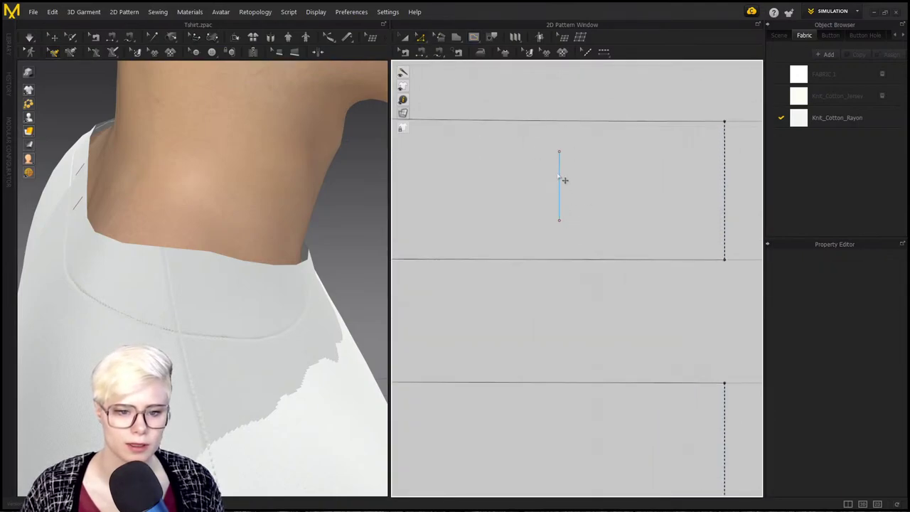
pyautogui.moveTo(565, 180); pyautogui.dragTo(560, 152)
pyautogui.click(562, 201)
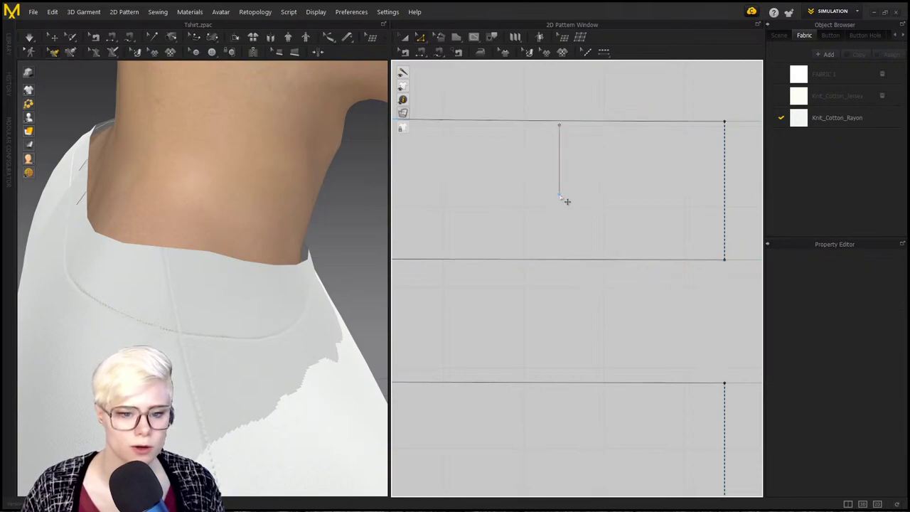
pyautogui.moveTo(566, 202); pyautogui.dragTo(566, 260)
pyautogui.click(566, 309)
# Step: Extend the vertical internal line to the pattern outline of the back neckline band
pyautogui.rightClick(560, 186)
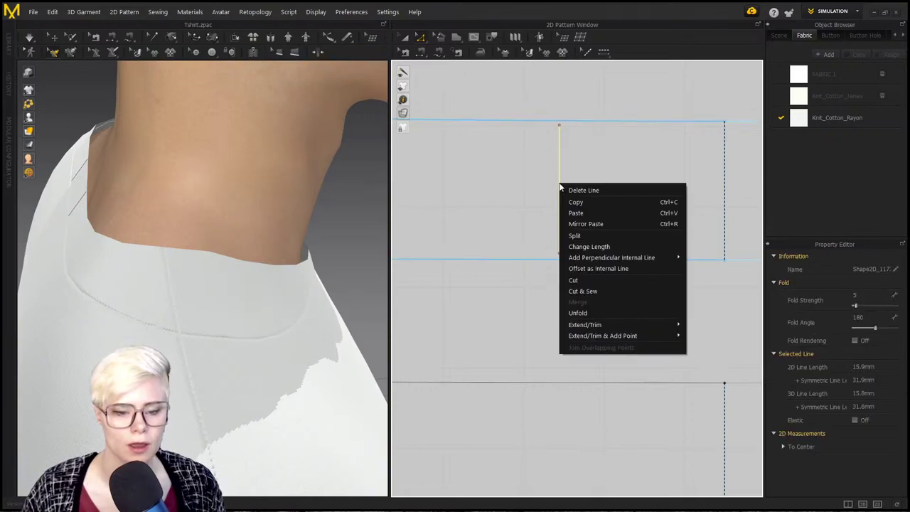
pyautogui.moveTo(599, 337)
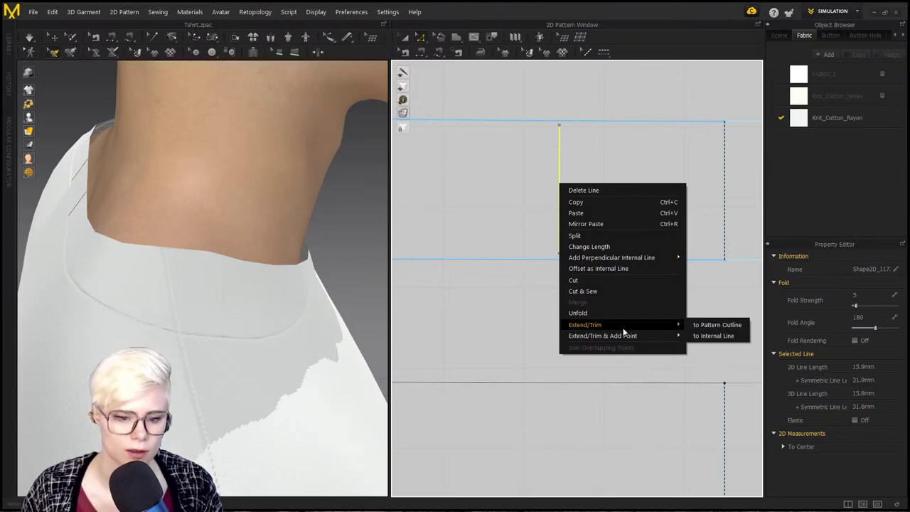
pyautogui.click(716, 325)
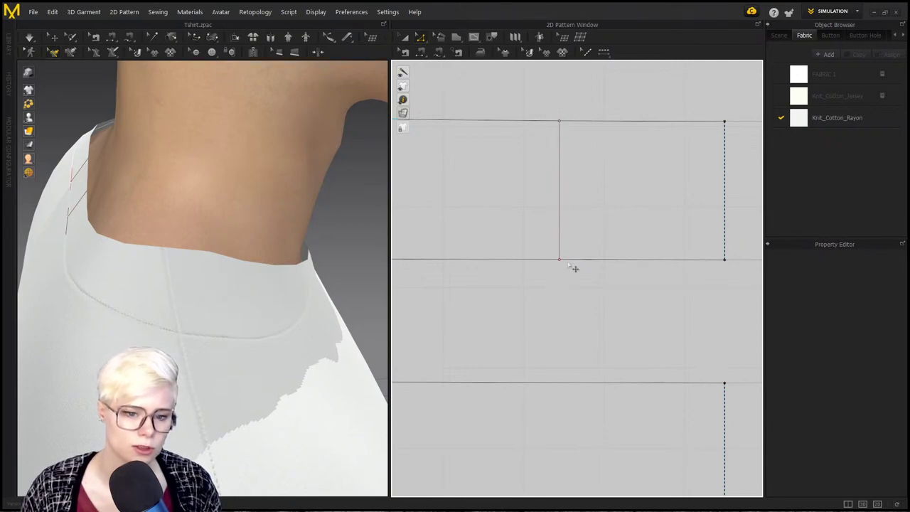
# Step: Cut the back neckline band along its vertical internal line
pyautogui.rightClick(560, 172)
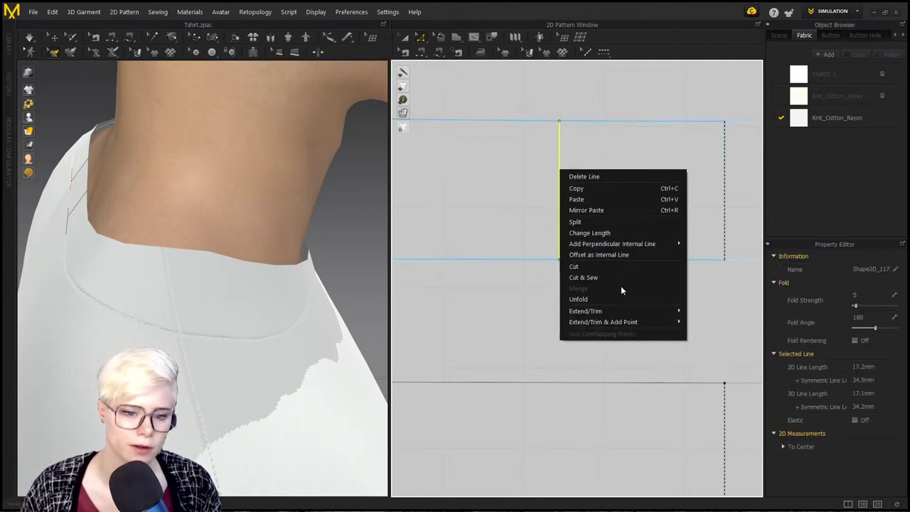
pyautogui.click(618, 268)
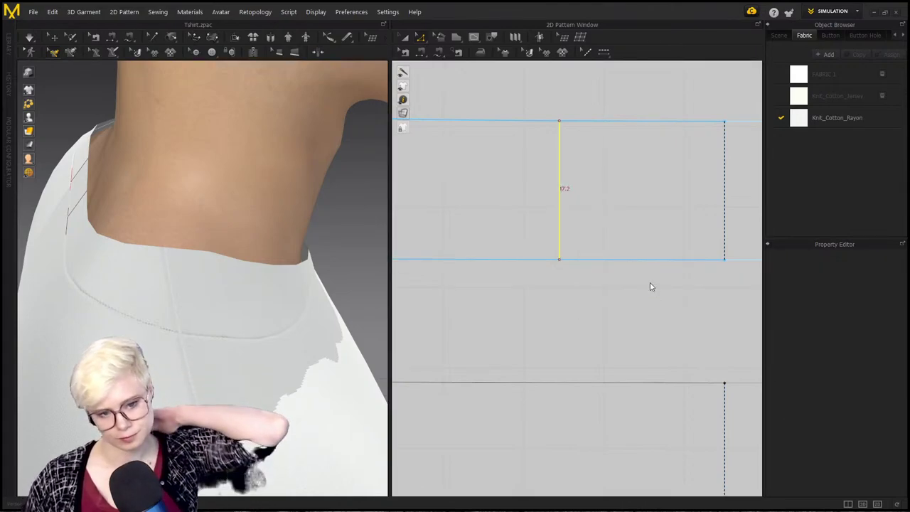
pyautogui.scroll(-6, 650, 284)
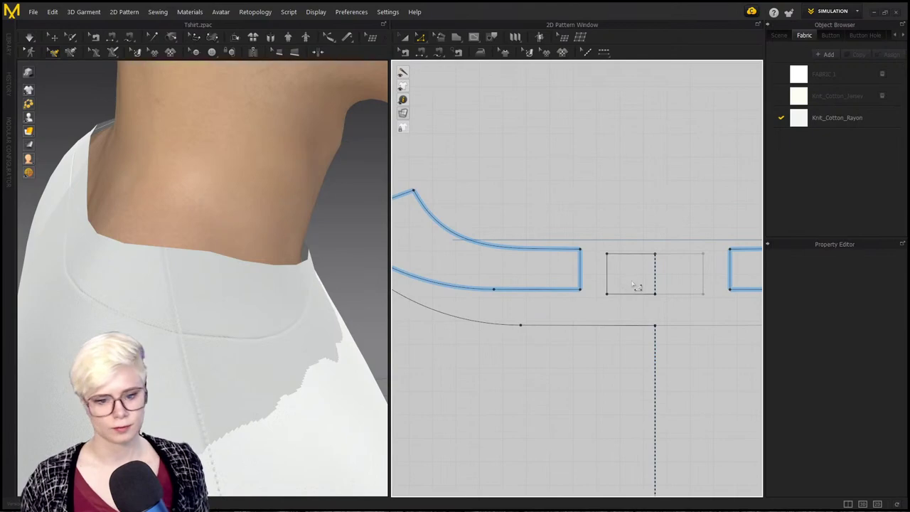
# Step: Delete all three pieces of the cut back neckline band: the centre rectangle and both curved side pieces
pyautogui.click(617, 273)
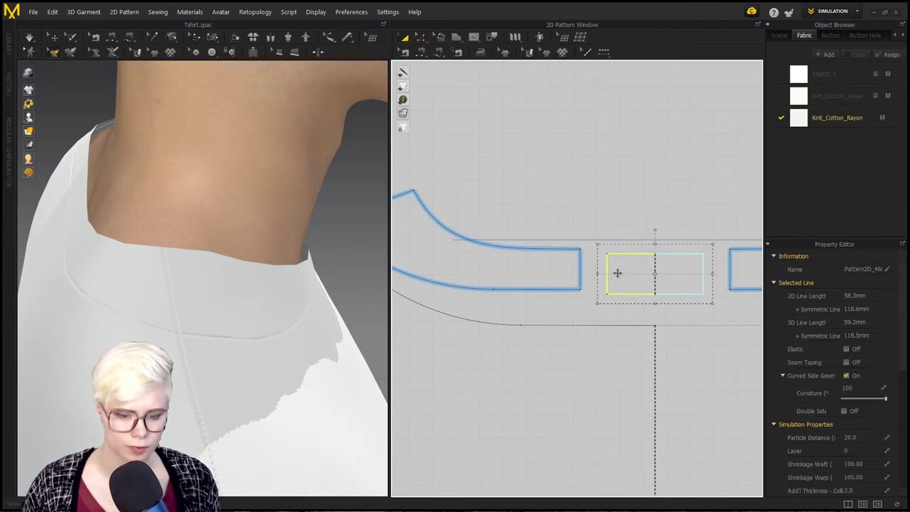
pyautogui.press('Delete')
pyautogui.click(563, 260)
pyautogui.press('Delete')
pyautogui.scroll(-4, 565, 260)
pyautogui.moveTo(564, 260); pyautogui.dragTo(586, 292, button='middle')
pyautogui.click(696, 286)
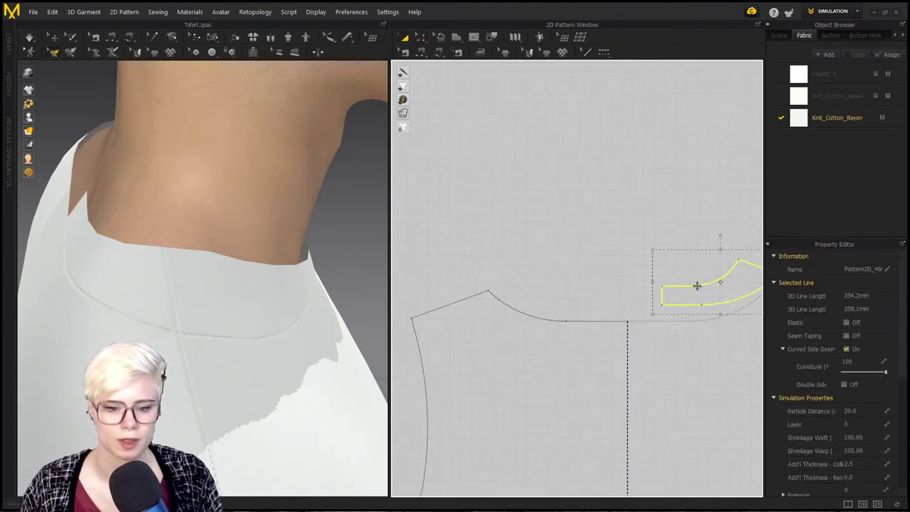
pyautogui.press('Delete')
# Step: Delete the front neckline band together with its symmetric counterpart
pyautogui.scroll(-5, 444, 292)
pyautogui.moveTo(444, 293); pyautogui.dragTo(756, 281, button='middle')
pyautogui.scroll(5, 633, 290)
pyautogui.click(541, 301)
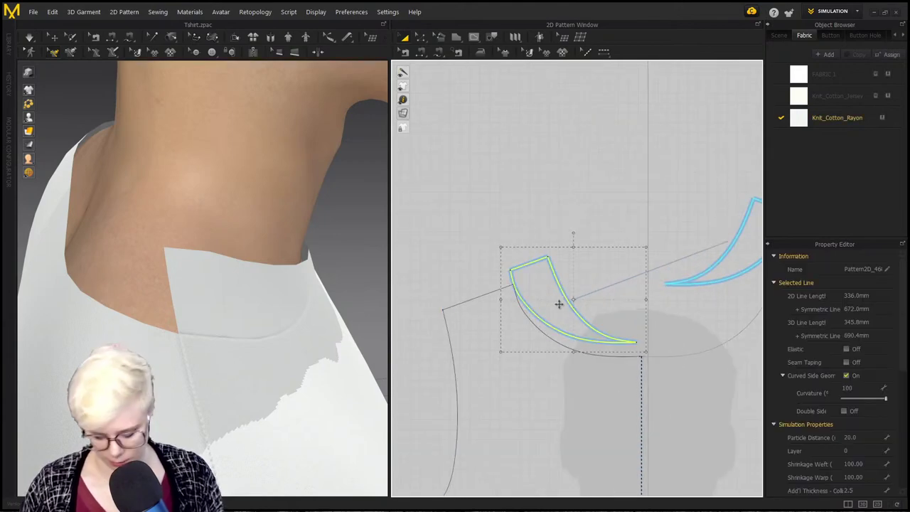
pyautogui.press('Delete')
# Step: Move the front neckline's outline point beside the centre line down level with the centre point
pyautogui.scroll(4, 725, 297)
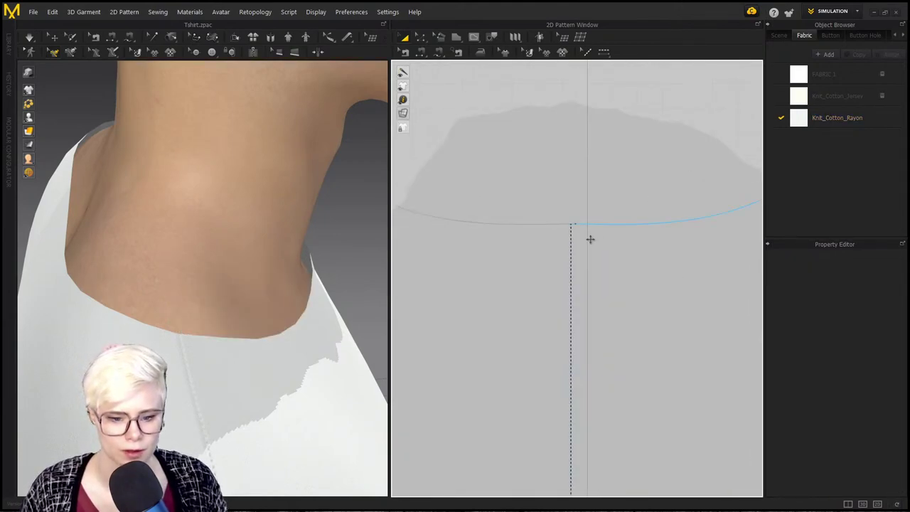
pyautogui.scroll(2, 568, 226)
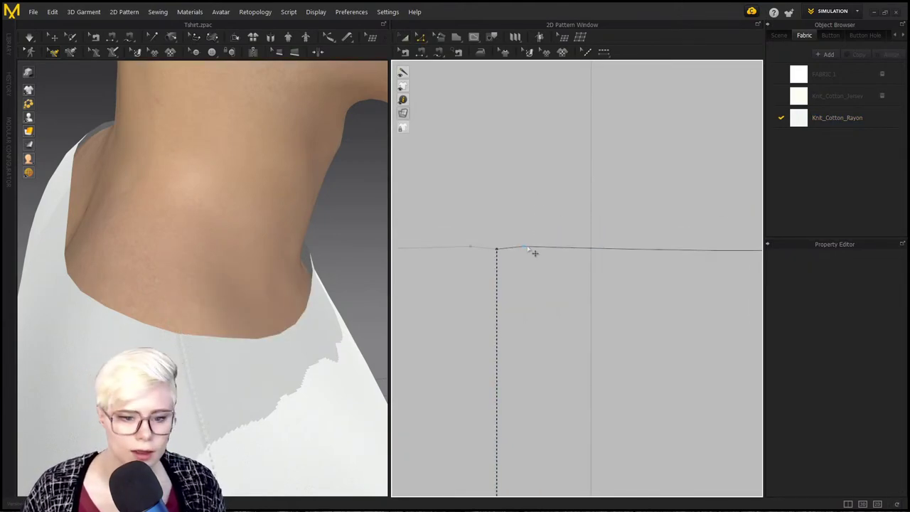
pyautogui.click(524, 248)
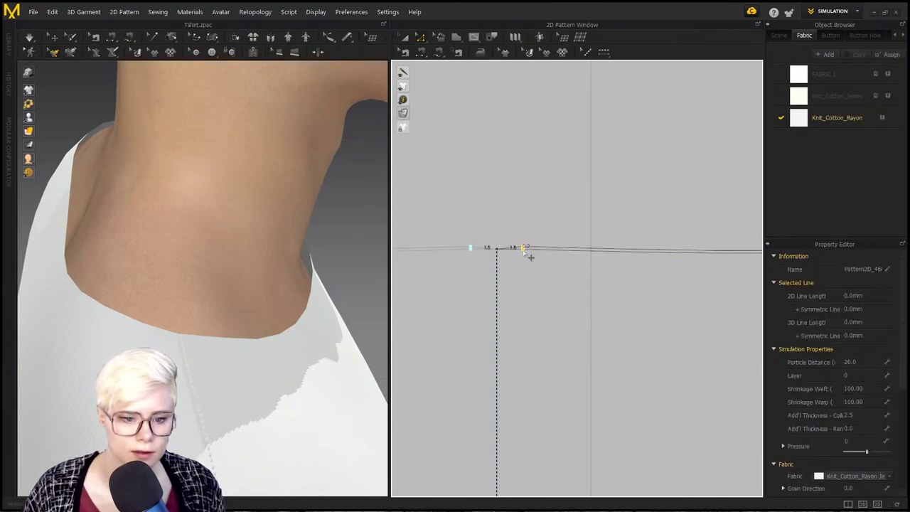
pyautogui.scroll(-5, 554, 259)
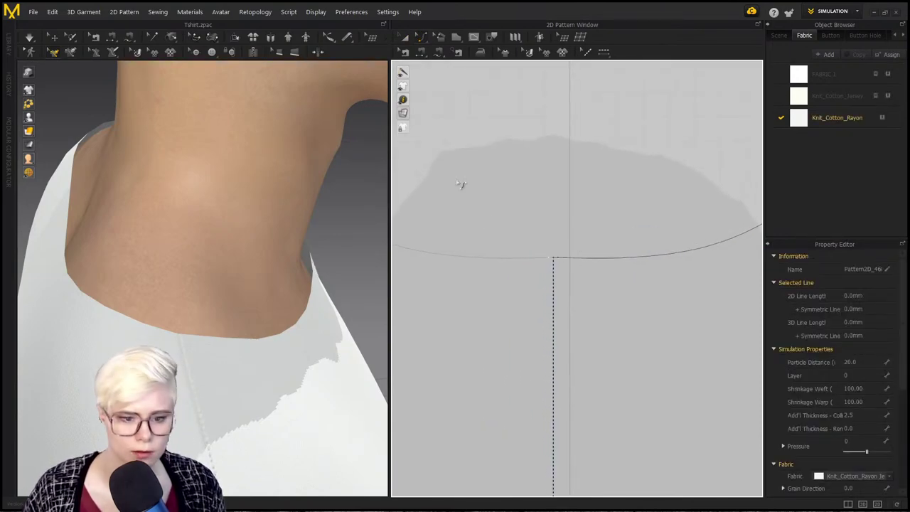
# Step: With the Edit Curve Point tool, nudge the front neckline's curve point nearest the centre slightly up to level the curve
pyautogui.click(421, 37)
pyautogui.click(448, 77)
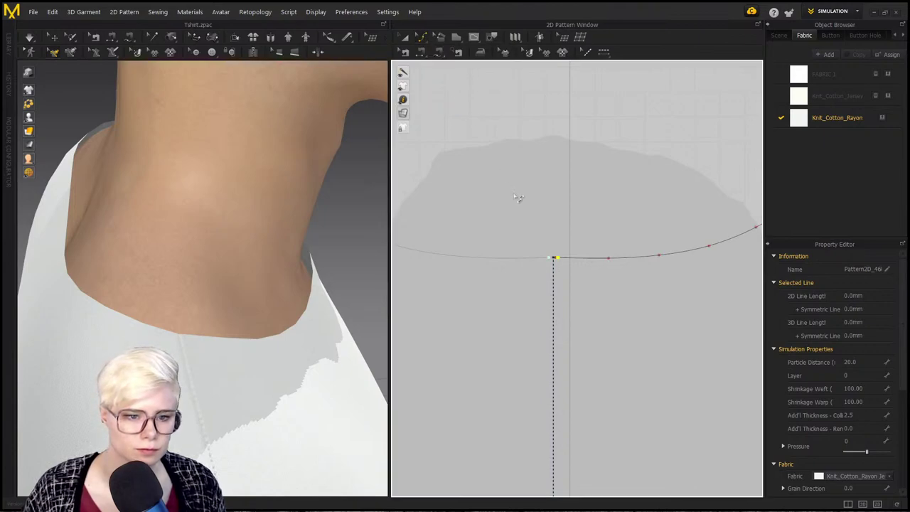
pyautogui.scroll(-2, 519, 200)
pyautogui.moveTo(508, 223); pyautogui.dragTo(443, 260, button='middle')
pyautogui.scroll(8, 477, 291)
pyautogui.scroll(3, 493, 282)
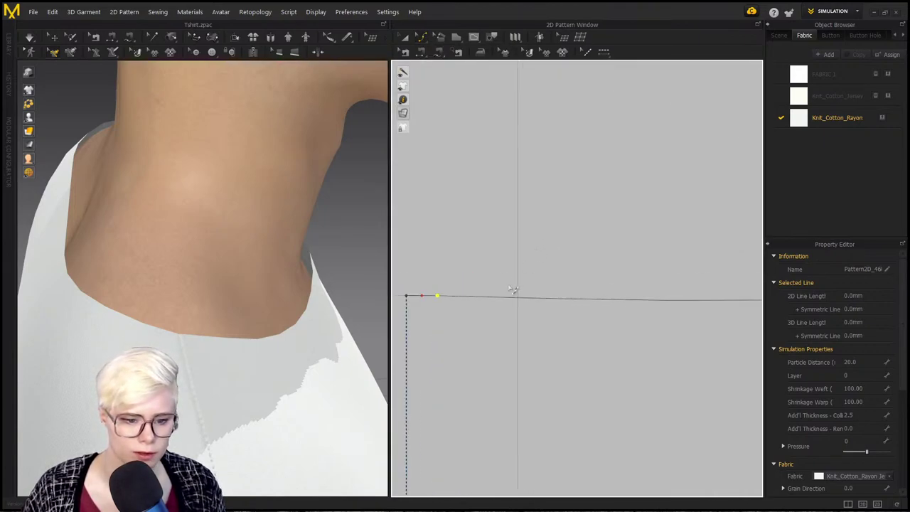
pyautogui.scroll(-2, 496, 284)
pyautogui.moveTo(497, 285); pyautogui.dragTo(497, 260, button='middle')
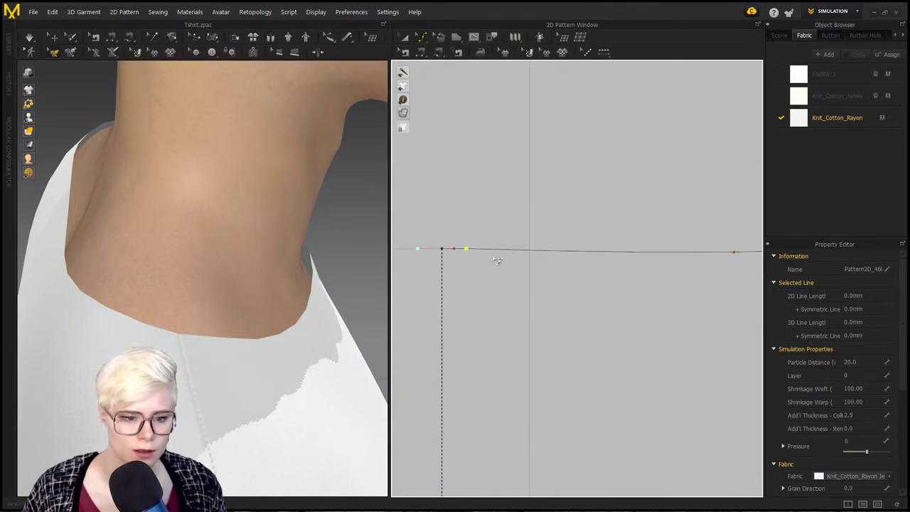
pyautogui.scroll(-2, 166, 277)
pyautogui.moveTo(165, 276); pyautogui.dragTo(219, 285, button='right')
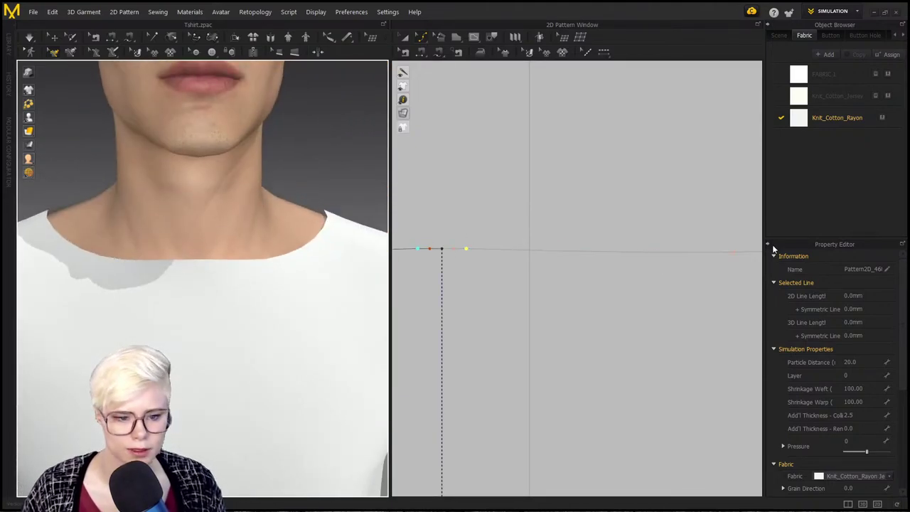
pyautogui.scroll(-3, 735, 227)
pyautogui.moveTo(680, 230); pyautogui.dragTo(615, 234, button='middle')
pyautogui.click(715, 232)
pyautogui.click(659, 248)
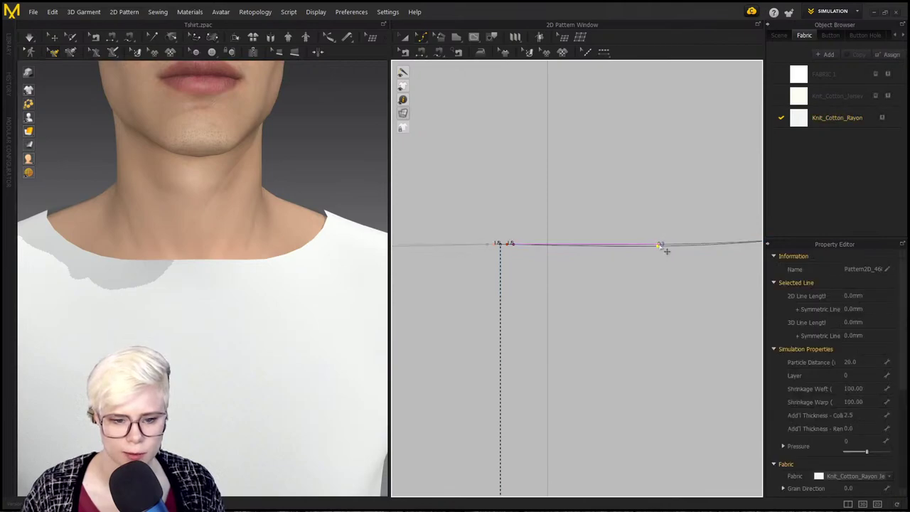
pyautogui.moveTo(661, 246); pyautogui.dragTo(661, 244)
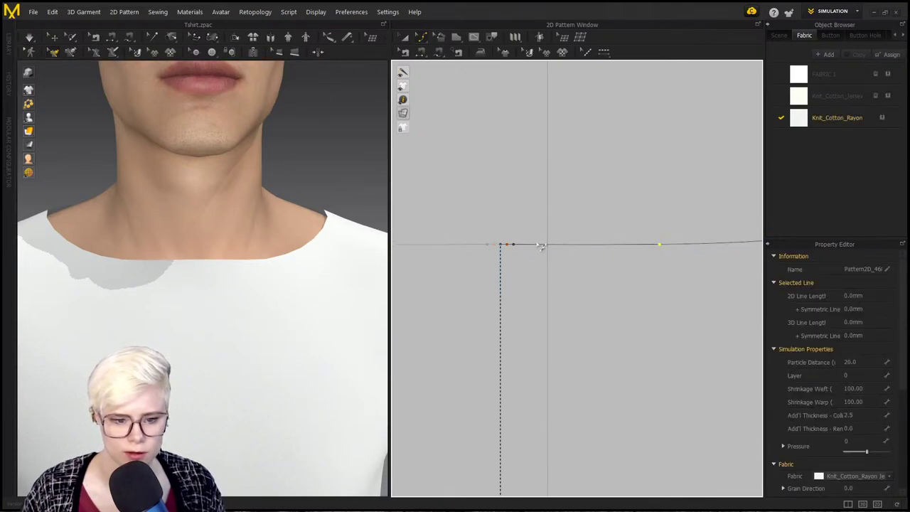
# Step: Raise the next front neckline curve point slightly and shift the one nearest the centre inward to smooth the curve
pyautogui.scroll(4, 534, 246)
pyautogui.scroll(-5, 720, 245)
pyautogui.moveTo(725, 255); pyautogui.dragTo(560, 307, button='middle')
pyautogui.scroll(-2, 560, 307)
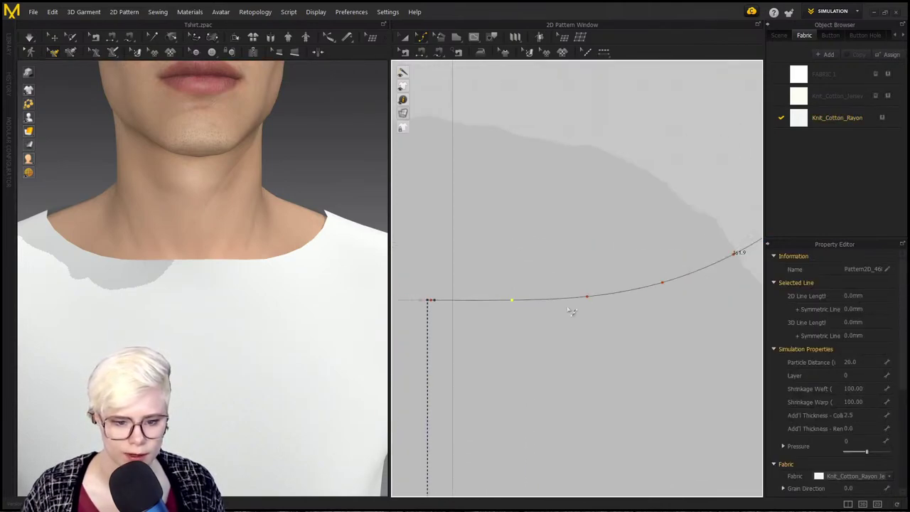
pyautogui.moveTo(588, 297); pyautogui.dragTo(585, 295)
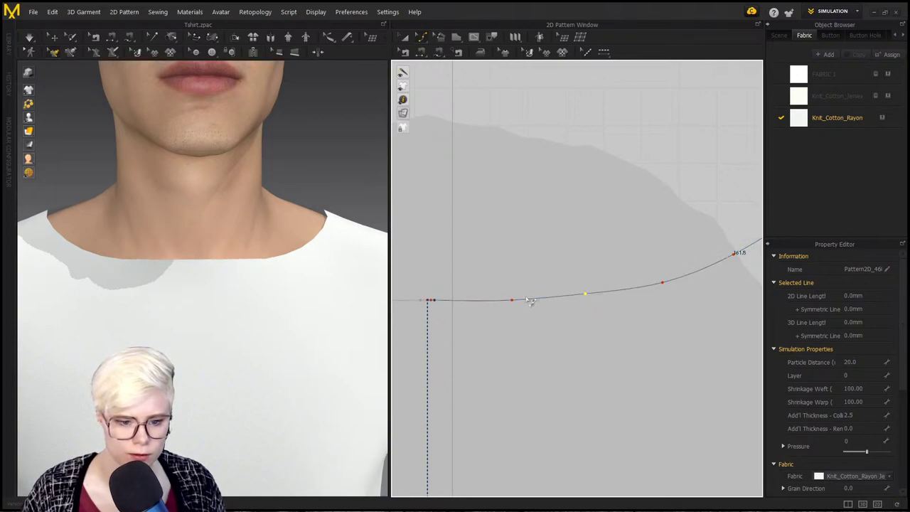
pyautogui.click(509, 299)
pyautogui.moveTo(509, 301)
pyautogui.mouseDown()
pyautogui.moveTo(498, 300)
pyautogui.moveTo(504, 317)
pyautogui.mouseUp()
pyautogui.scroll(4, 490, 285)
pyautogui.scroll(-5, 565, 330)
pyautogui.moveTo(513, 329); pyautogui.dragTo(571, 320, button='middle')
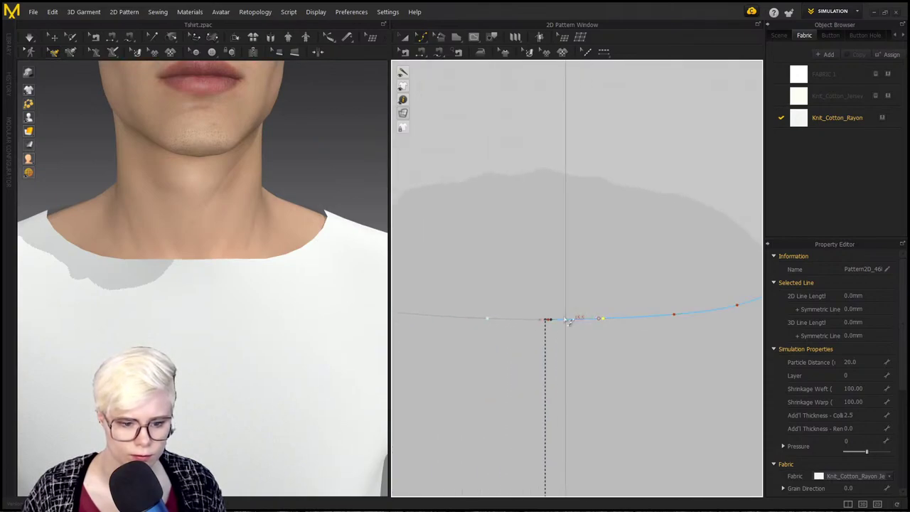
# Step: Examine the front neckline curve from the centre line out toward the shoulder for smoothness
pyautogui.scroll(8, 540, 321)
pyautogui.moveTo(641, 338); pyautogui.dragTo(572, 339, button='middle')
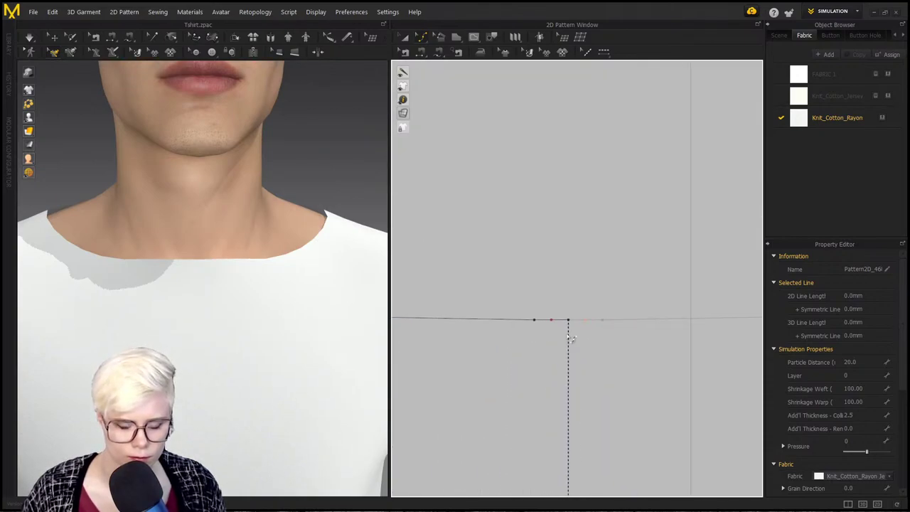
pyautogui.click(604, 320)
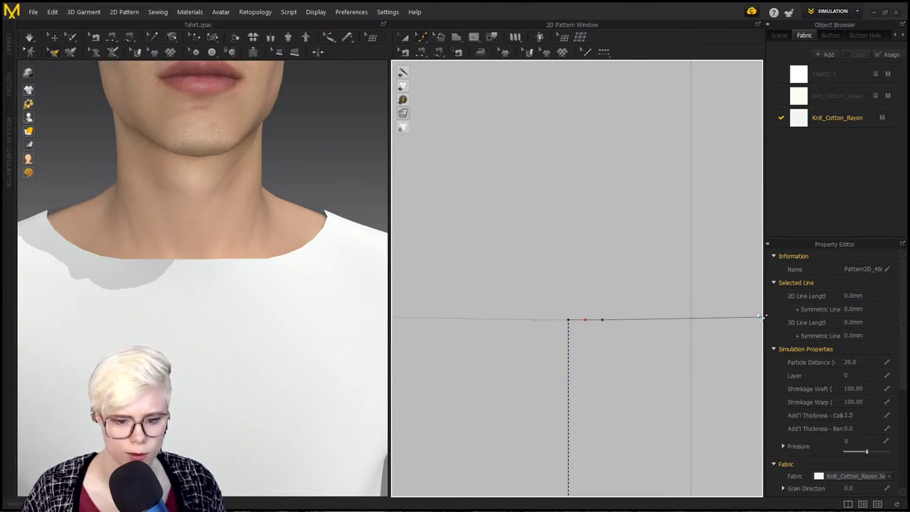
pyautogui.scroll(-3, 678, 324)
pyautogui.moveTo(688, 327); pyautogui.dragTo(609, 346, button='middle')
pyautogui.scroll(-5, 582, 362)
pyautogui.scroll(3, 593, 363)
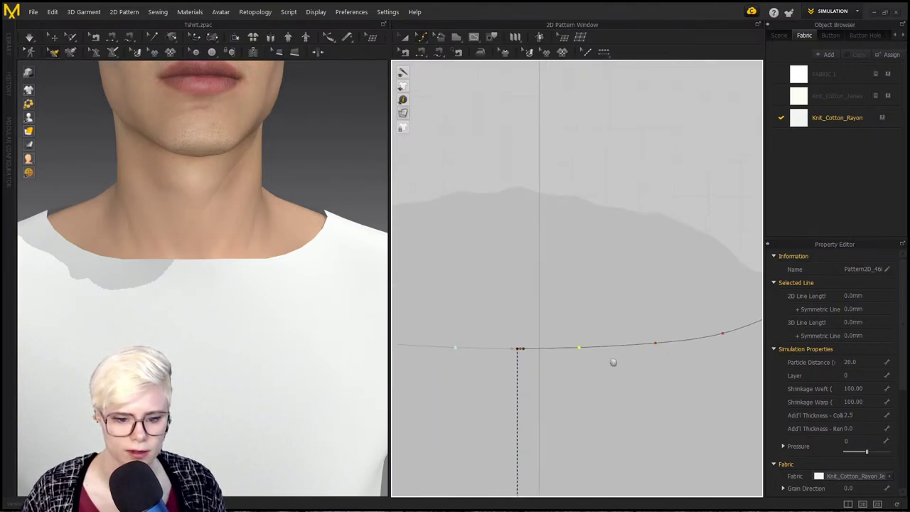
pyautogui.moveTo(757, 334); pyautogui.dragTo(630, 346, button='middle')
pyautogui.scroll(4, 663, 355)
pyautogui.scroll(-2, 649, 357)
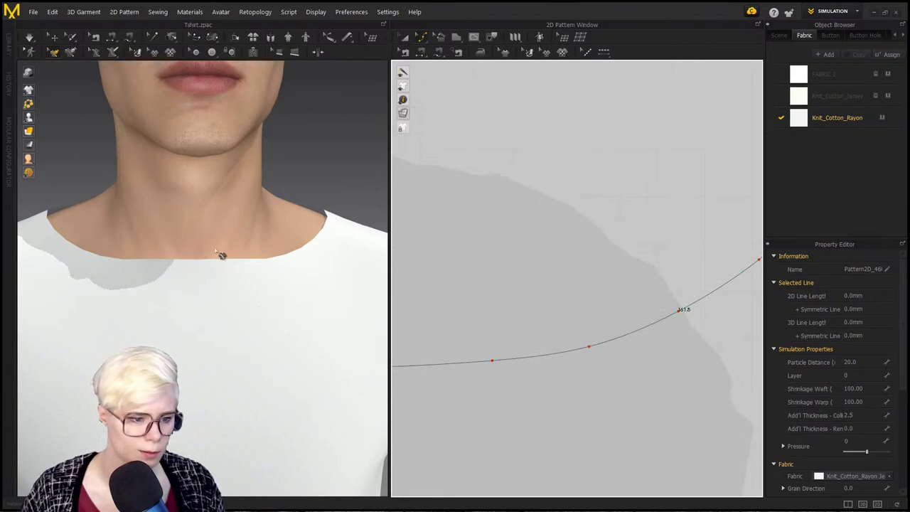
# Step: Simulate the garment and check the drape of the new neckline on the avatar from the front
pyautogui.scroll(2, 241, 302)
pyautogui.press('2')
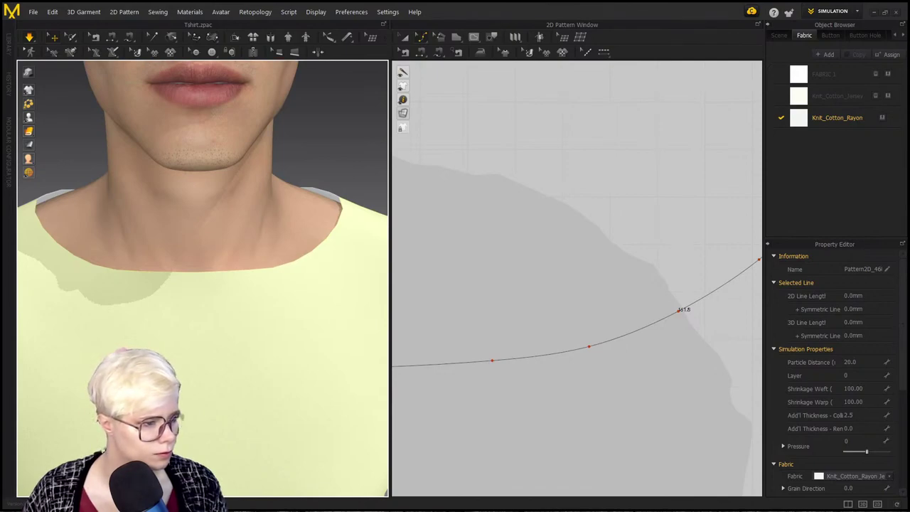
pyautogui.scroll(-5, 337, 272)
pyautogui.scroll(-4, 494, 321)
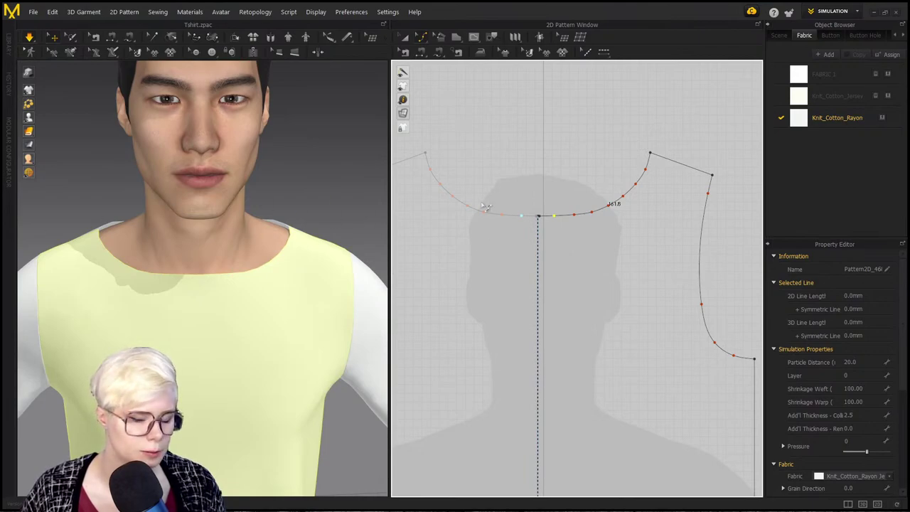
pyautogui.scroll(-2, 597, 204)
pyautogui.scroll(-4, 314, 309)
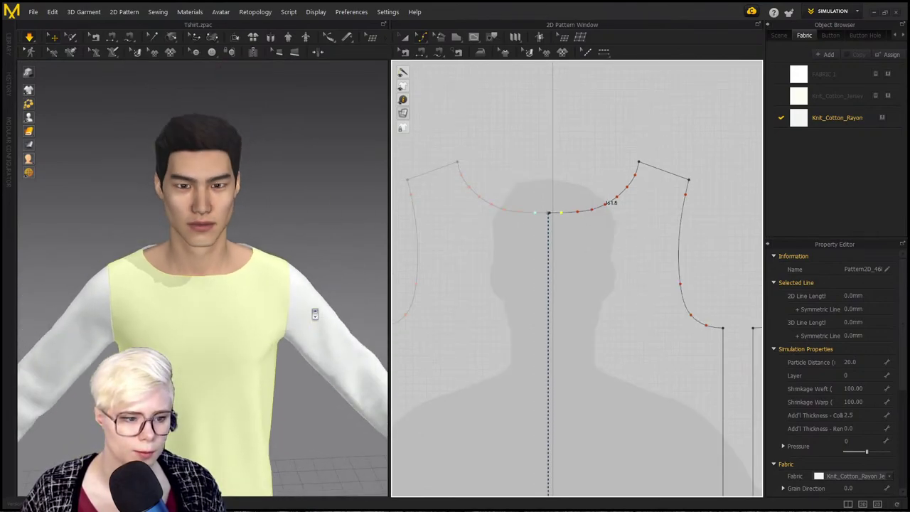
pyautogui.scroll(-1, 310, 308)
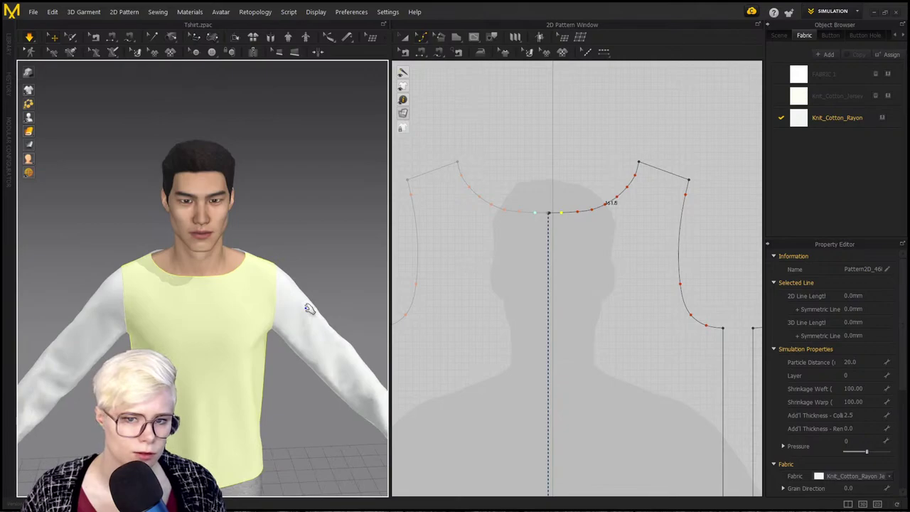
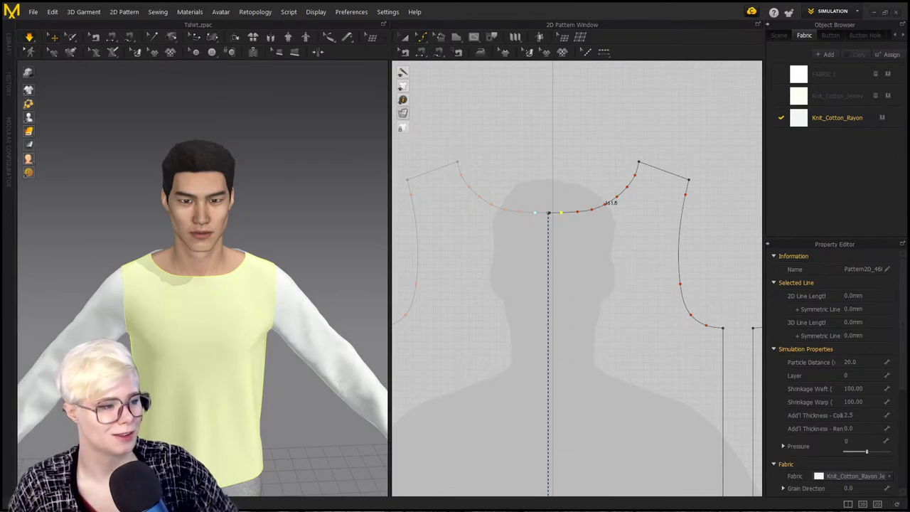
pyautogui.scroll(6, 349, 192)
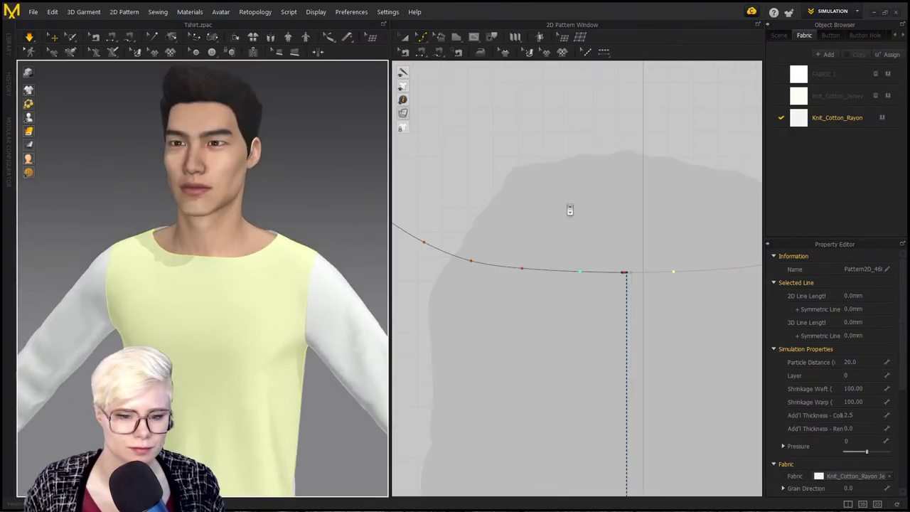
pyautogui.scroll(-5, 570, 209)
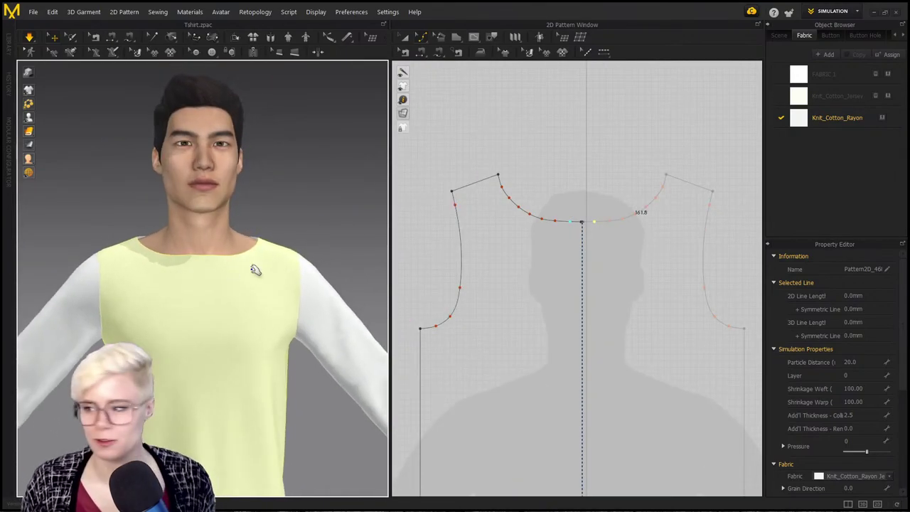
# Step: Adjust the front neckline's curvature between shoulder and centre to a length of about 159.1 mm and check the drape
pyautogui.click(562, 164)
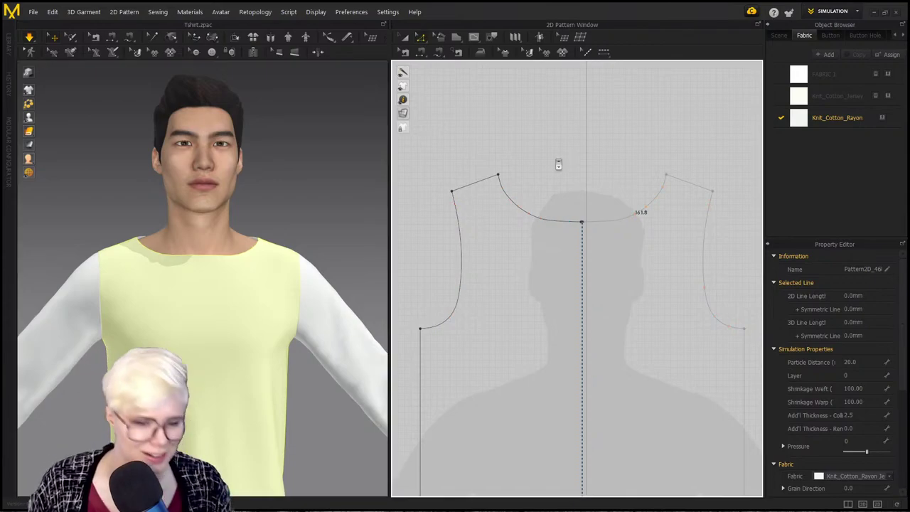
pyautogui.scroll(3, 558, 162)
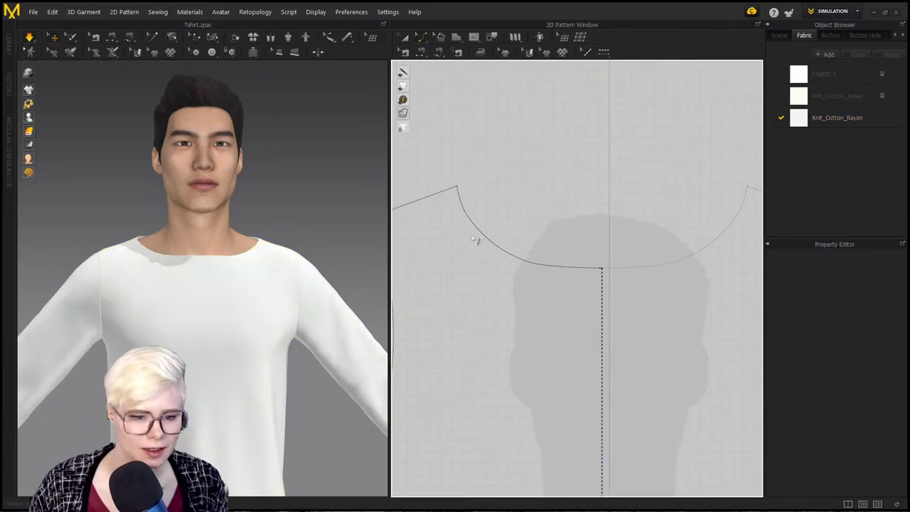
pyautogui.click(478, 222)
pyautogui.moveTo(474, 219); pyautogui.dragTo(474, 217)
pyautogui.press('space')
pyautogui.moveTo(251, 313); pyautogui.dragTo(294, 280, button='right')
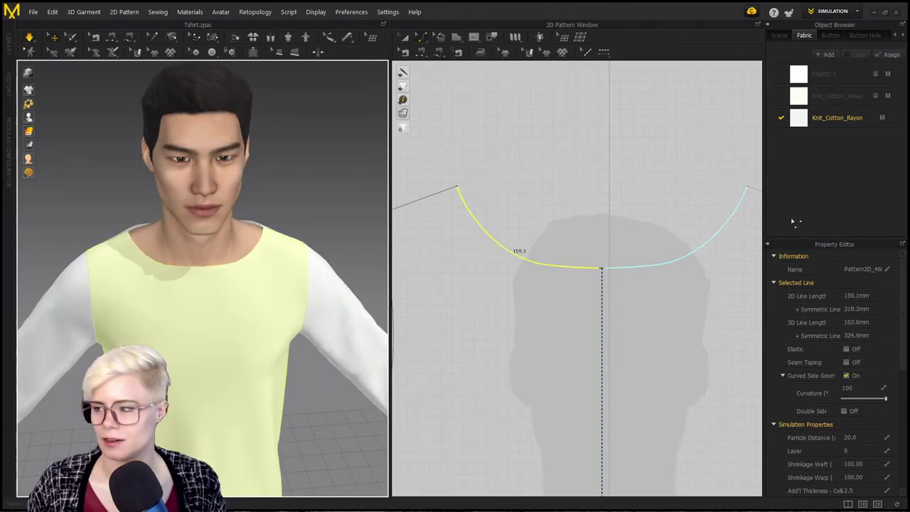
pyautogui.moveTo(204, 233); pyautogui.dragTo(304, 244, button='right')
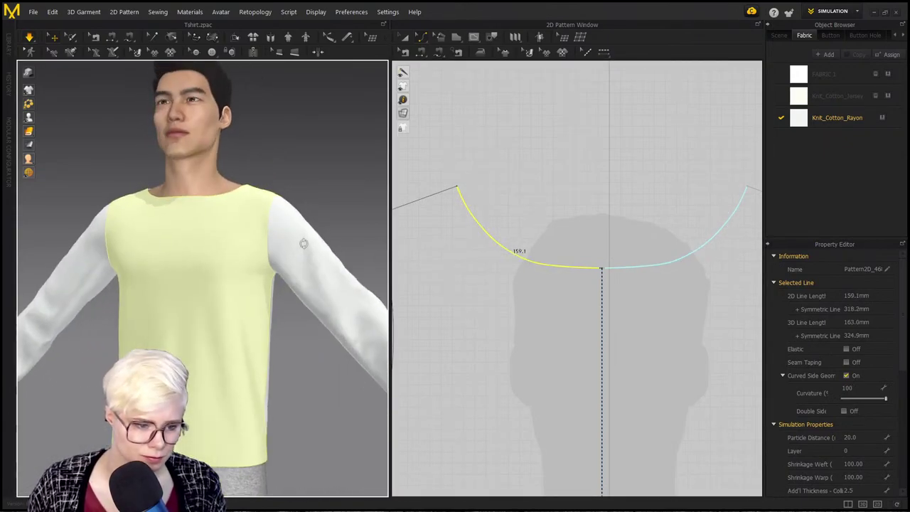
pyautogui.scroll(-4, 679, 187)
pyautogui.scroll(-2, 680, 186)
pyautogui.moveTo(609, 389); pyautogui.dragTo(590, 248, button='middle')
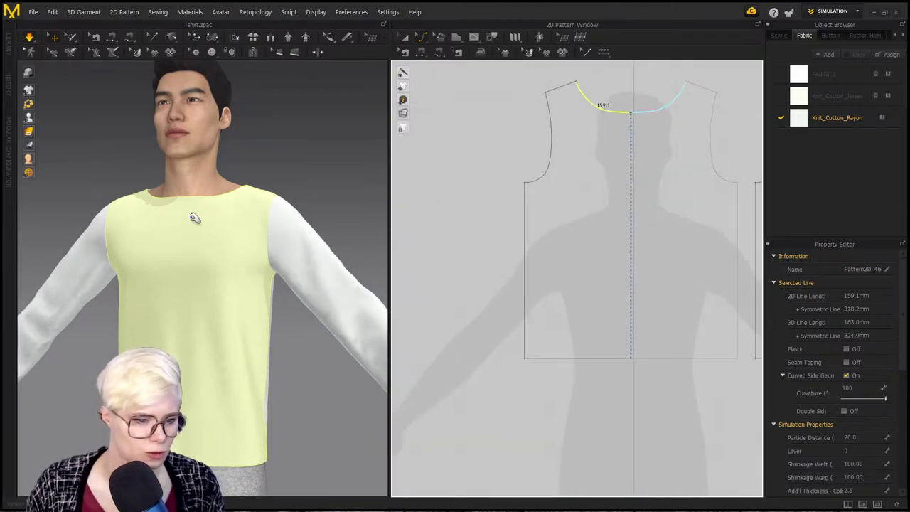
# Step: Remove the linked editing from the front and back bodice panels together
pyautogui.moveTo(195, 219); pyautogui.dragTo(297, 274, button='right')
pyautogui.moveTo(234, 267); pyautogui.dragTo(400, 201, button='right')
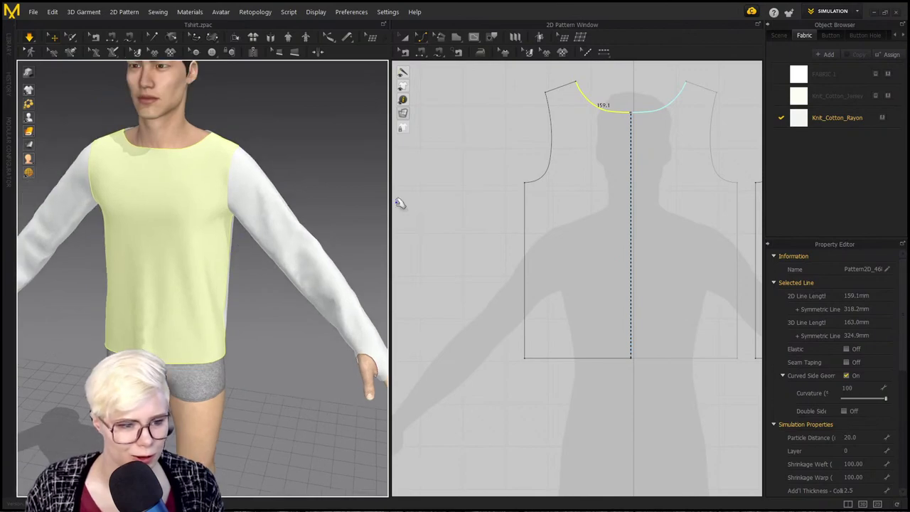
pyautogui.click(464, 175)
pyautogui.scroll(-2, 509, 172)
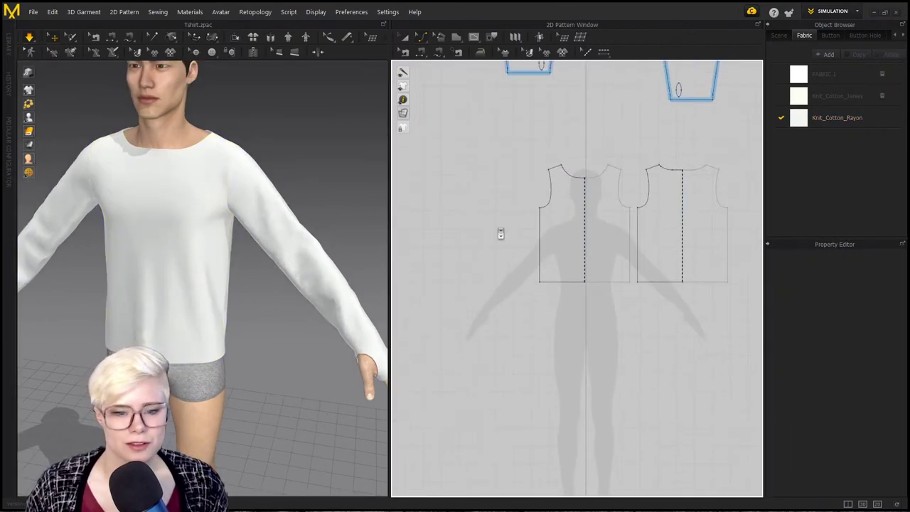
pyautogui.scroll(8, 526, 221)
pyautogui.scroll(-5, 603, 245)
pyautogui.moveTo(603, 245); pyautogui.dragTo(435, 304, button='middle')
pyautogui.scroll(-1, 484, 161)
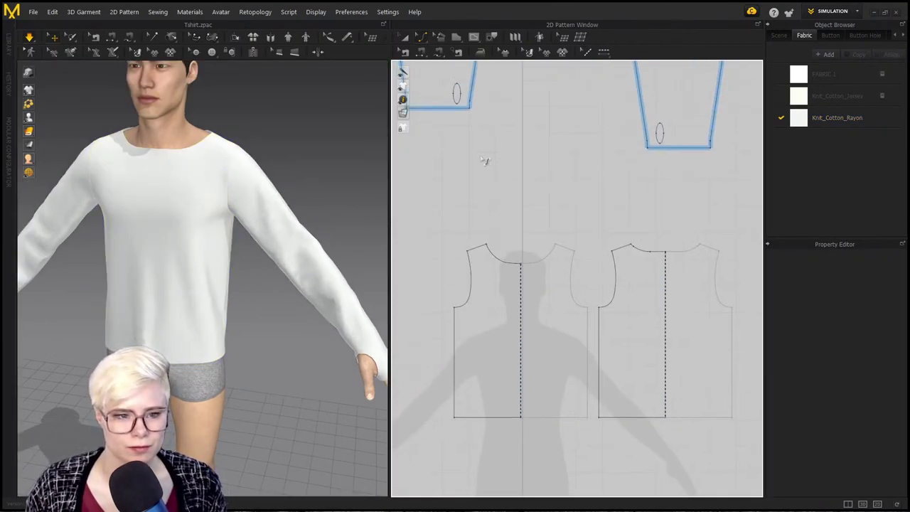
pyautogui.click(404, 39)
pyautogui.click(465, 361)
pyautogui.rightClick(463, 361)
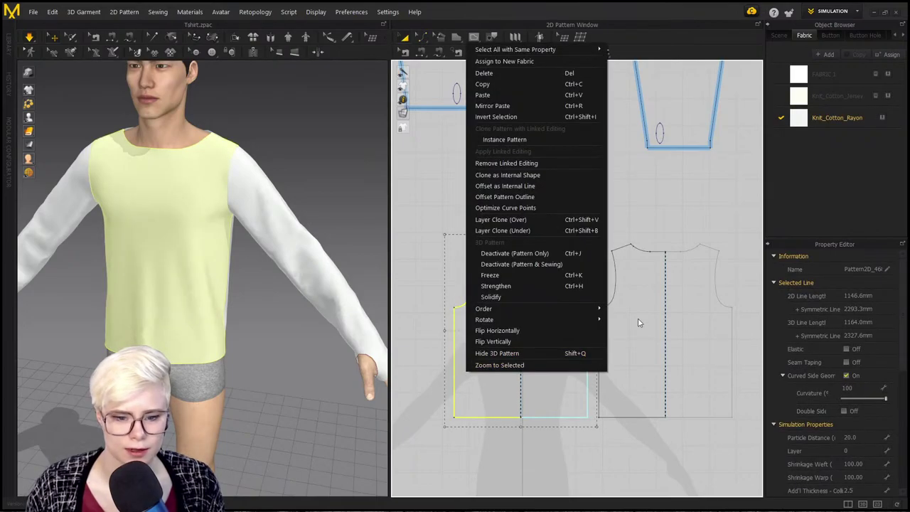
pyautogui.click(641, 295)
pyautogui.keyDown('shift'); pyautogui.click(485, 337); pyautogui.keyUp('shift')
pyautogui.rightClick(639, 321)
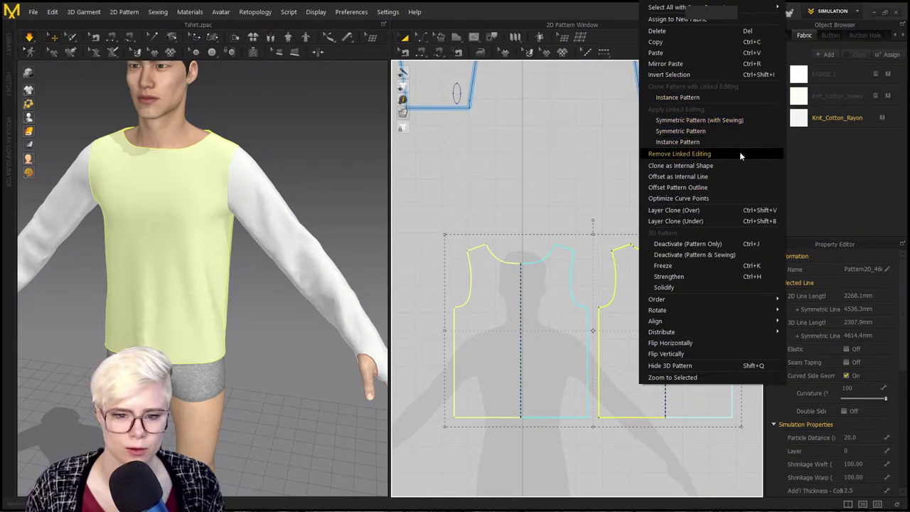
pyautogui.click(739, 152)
# Step: Draw a horizontal internal line across the front bodice panel from one underarm point to the other
pyautogui.scroll(3, 201, 267)
pyautogui.moveTo(200, 267); pyautogui.dragTo(221, 372, button='middle')
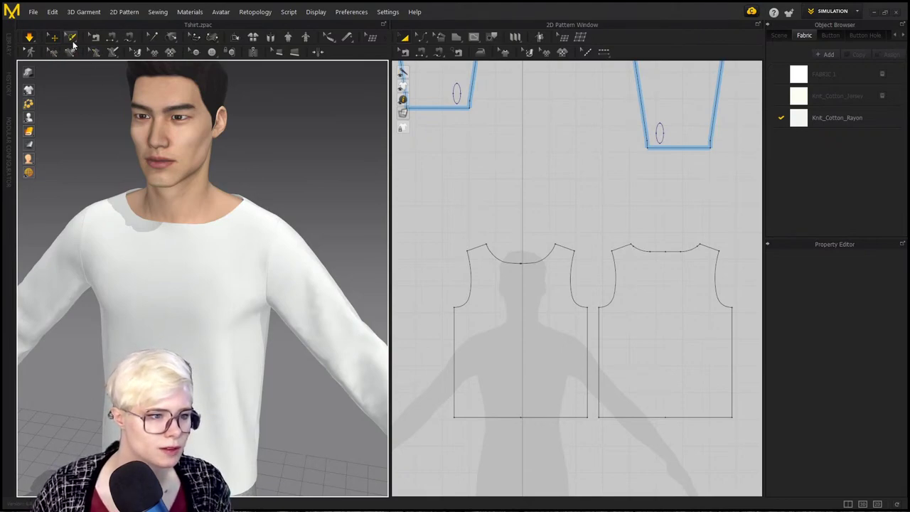
pyautogui.click(467, 37)
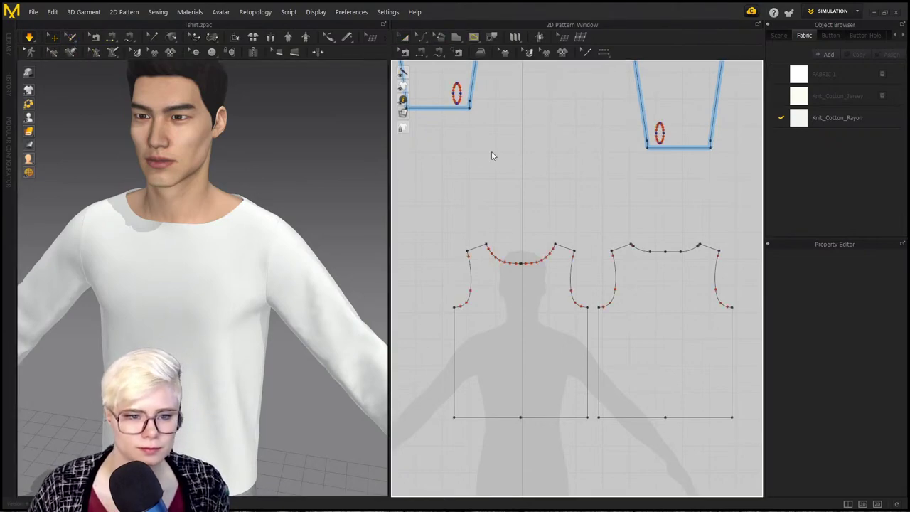
pyautogui.scroll(5, 505, 319)
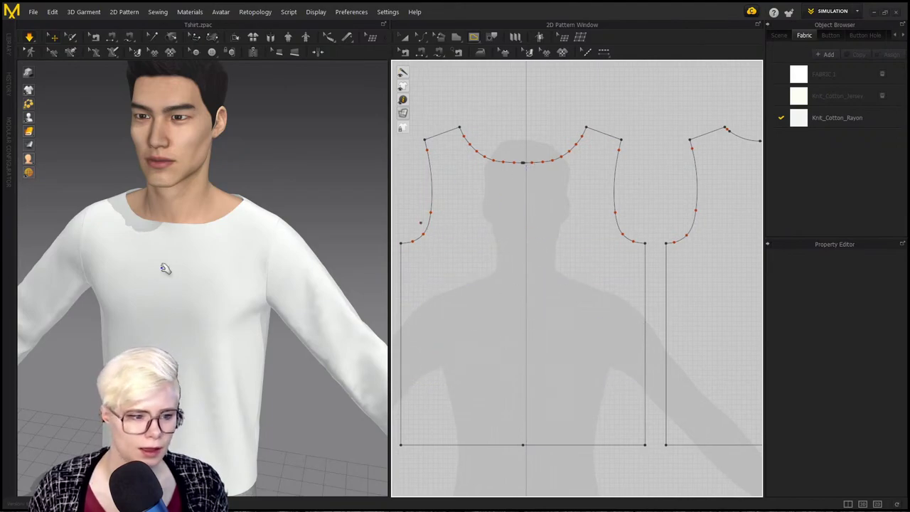
pyautogui.moveTo(166, 268); pyautogui.dragTo(210, 222, button='right')
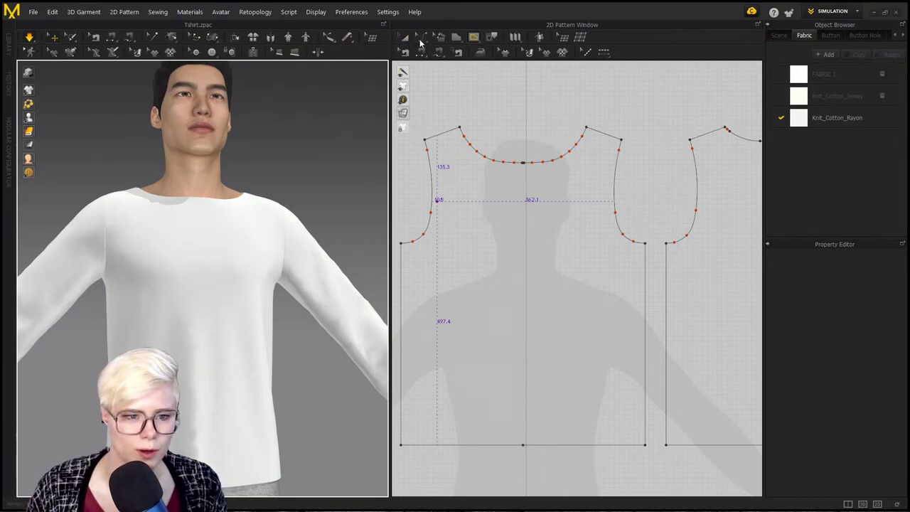
pyautogui.scroll(-2, 427, 231)
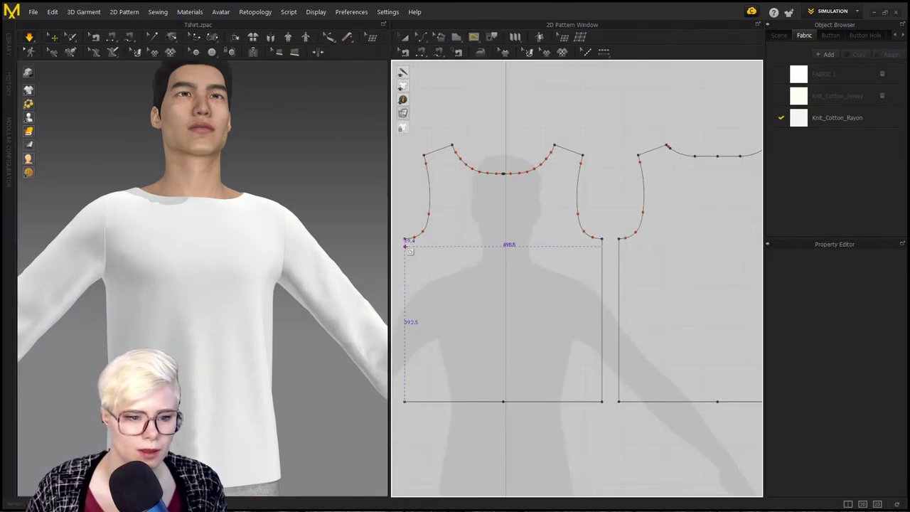
pyautogui.click(157, 270)
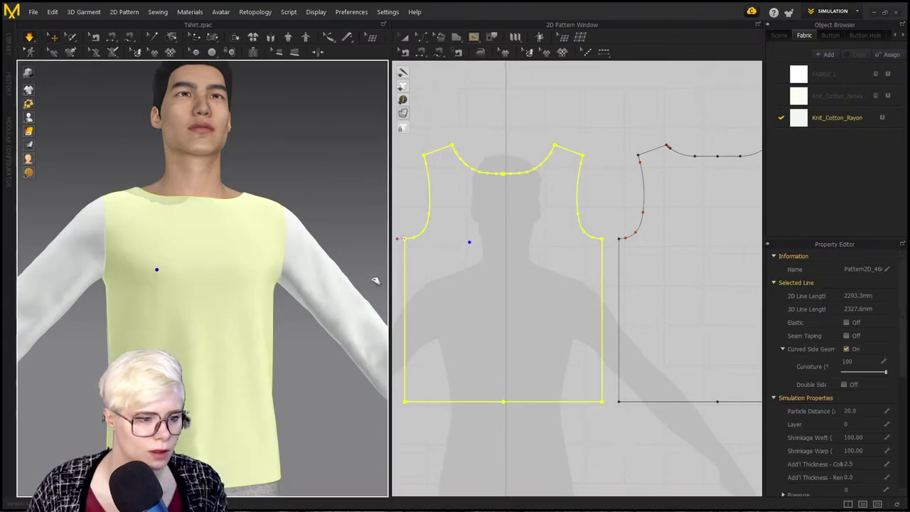
pyautogui.click(405, 239)
pyautogui.click(600, 240)
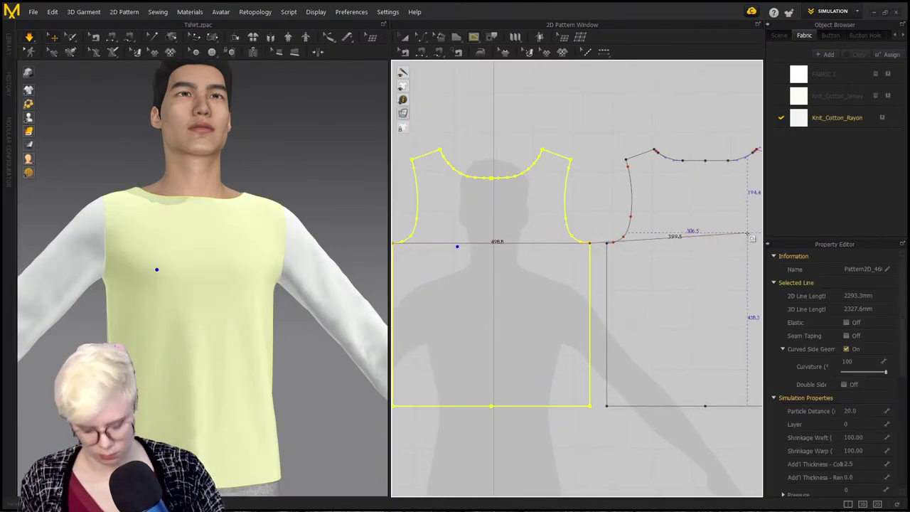
pyautogui.press('a')
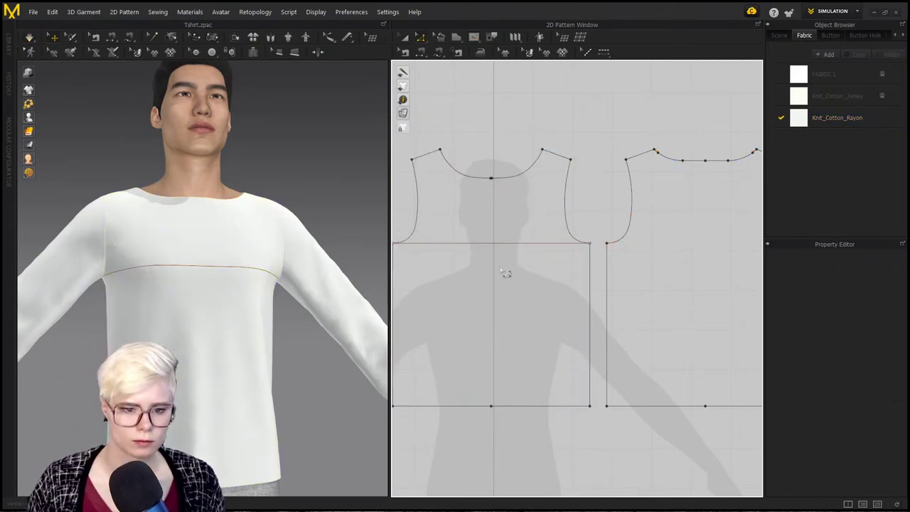
# Step: Cut and sew the front bodice panel along the horizontal underarm line
pyautogui.click(511, 248)
pyautogui.press('z')
pyautogui.click(524, 243)
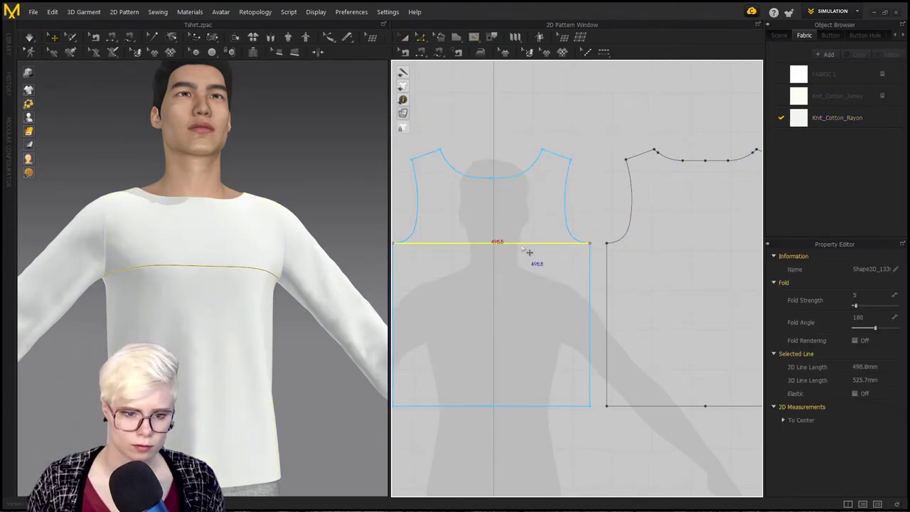
pyautogui.rightClick(524, 243)
pyautogui.click(574, 353)
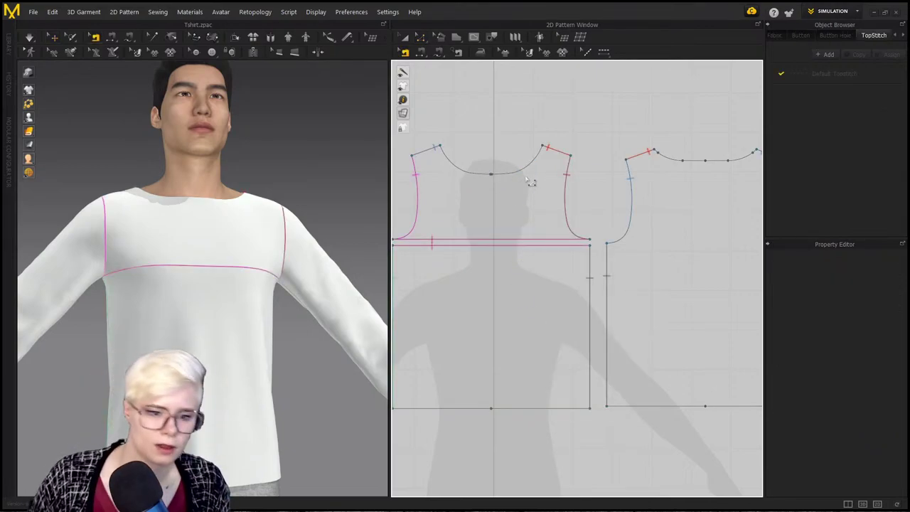
# Step: Lift the upper front panel off its seams on the avatar to show the cut, and restore its placement
pyautogui.press('a')
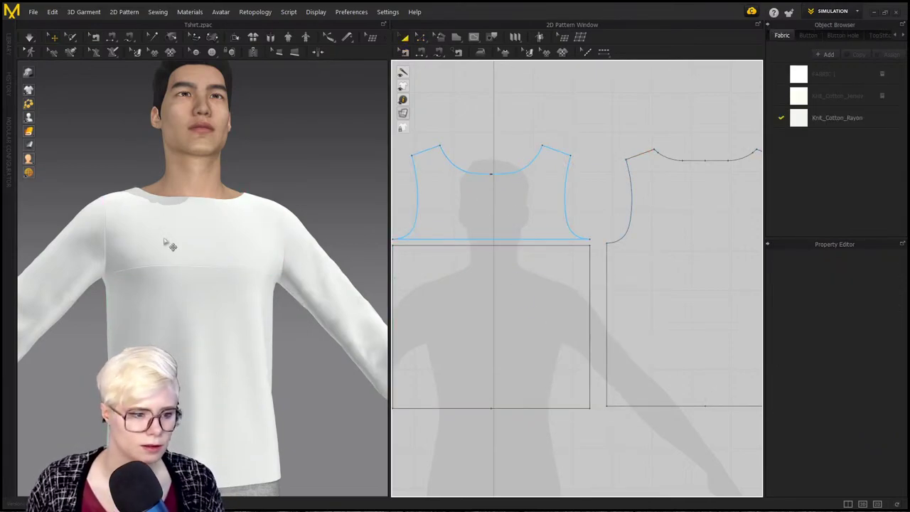
pyautogui.click(168, 217)
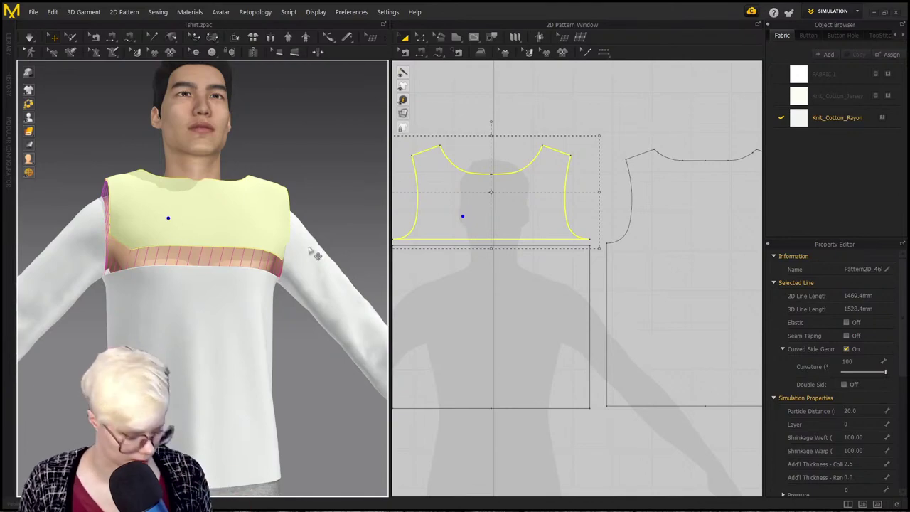
pyautogui.press('space')
pyautogui.click(556, 103)
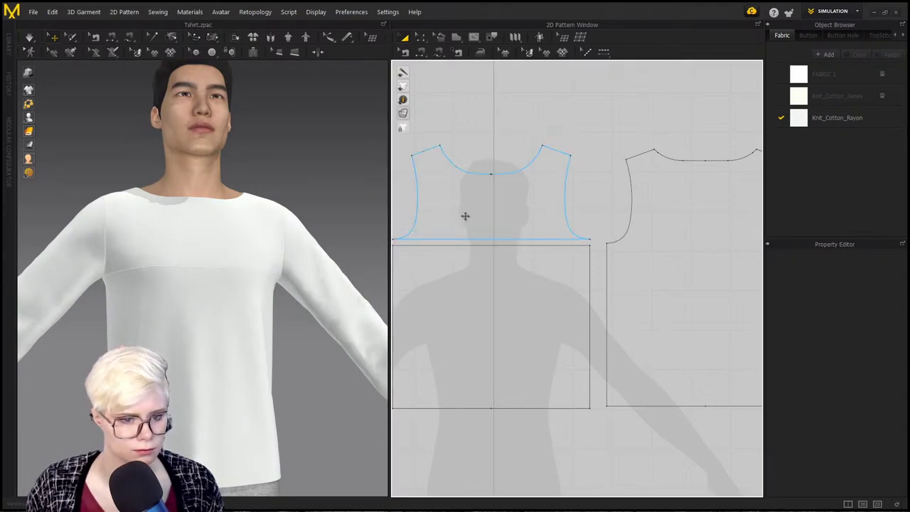
# Step: Draw a diagonal internal line across the lower front panel from its underarm corner to the opposite hem corner
pyautogui.scroll(-2, 536, 228)
pyautogui.press('2')
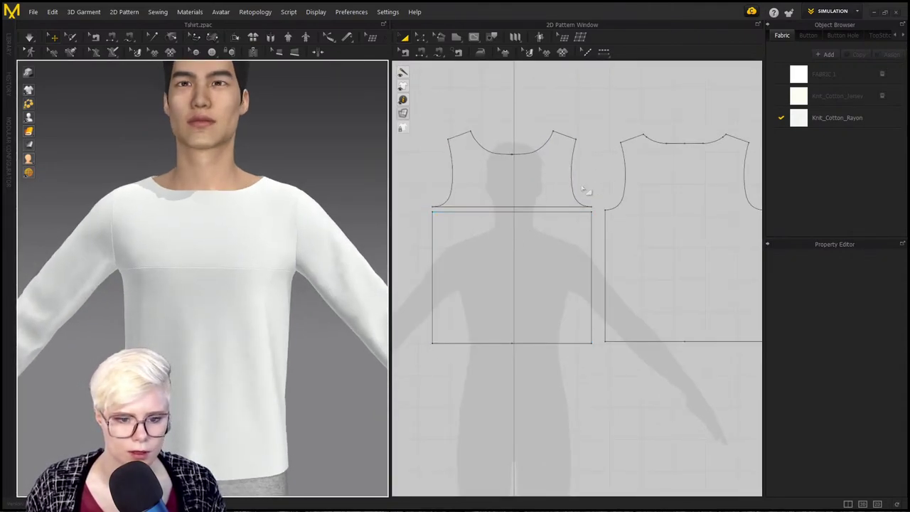
pyautogui.moveTo(583, 190); pyautogui.dragTo(589, 181, button='middle')
pyautogui.click(474, 37)
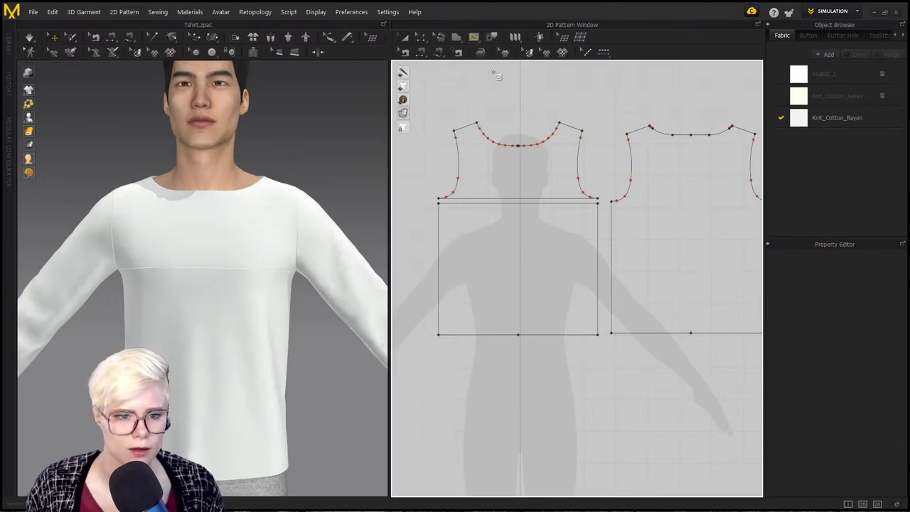
pyautogui.click(596, 204)
pyautogui.click(439, 334)
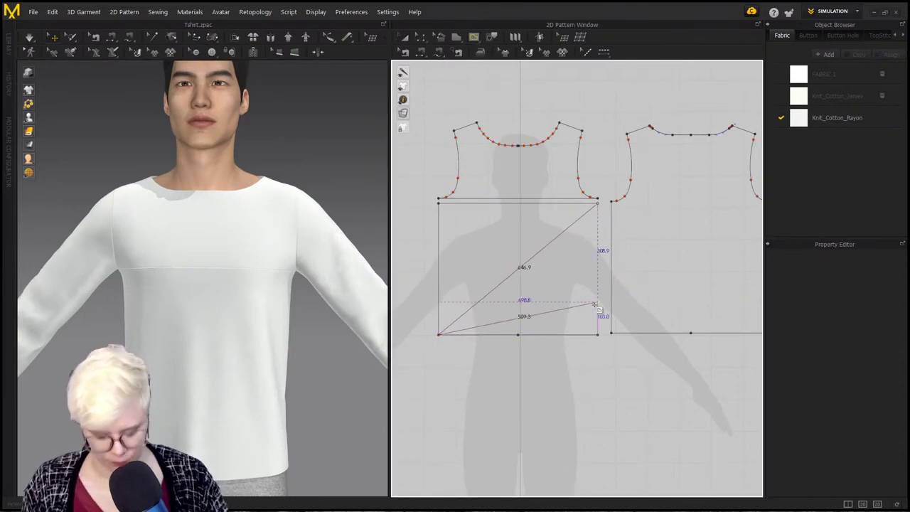
pyautogui.press('Return')
# Step: Cut and sew the lower front panel along the diagonal line
pyautogui.press('a')
pyautogui.click(435, 191)
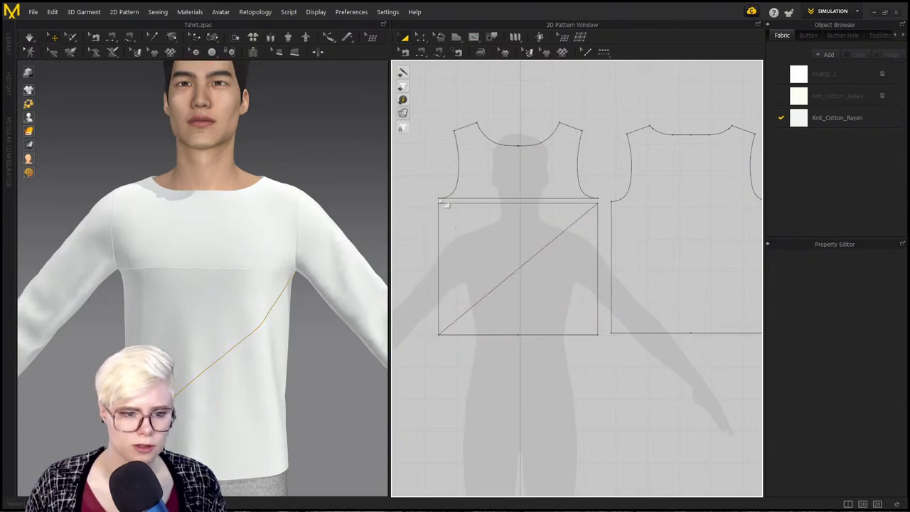
pyautogui.click(496, 290)
pyautogui.rightClick(497, 291)
pyautogui.click(477, 350)
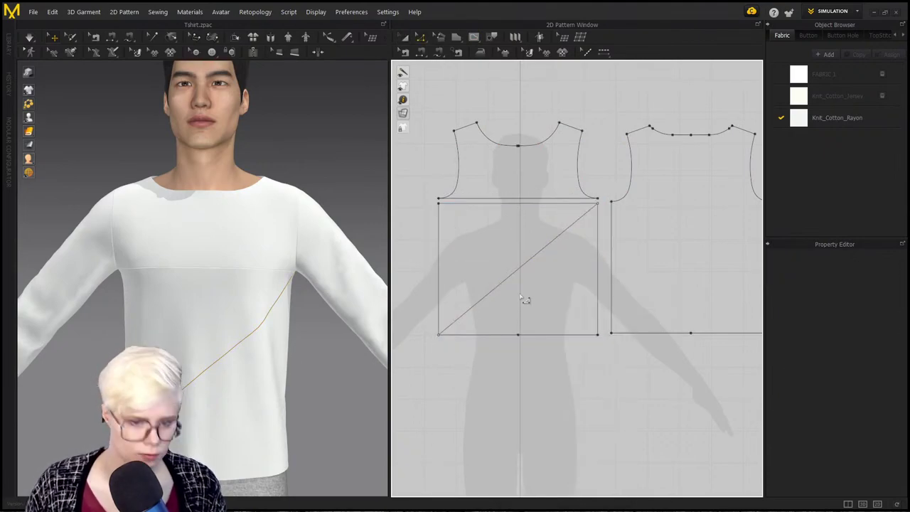
pyautogui.rightClick(514, 274)
pyautogui.click(576, 381)
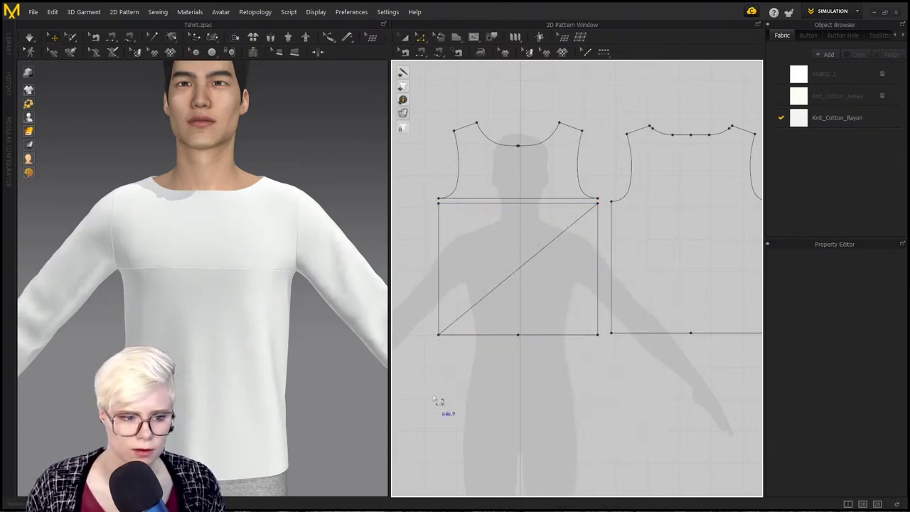
# Step: Examine the horizontal and diagonal seams of the front panels on the simulated garment from several angles
pyautogui.scroll(5, 277, 256)
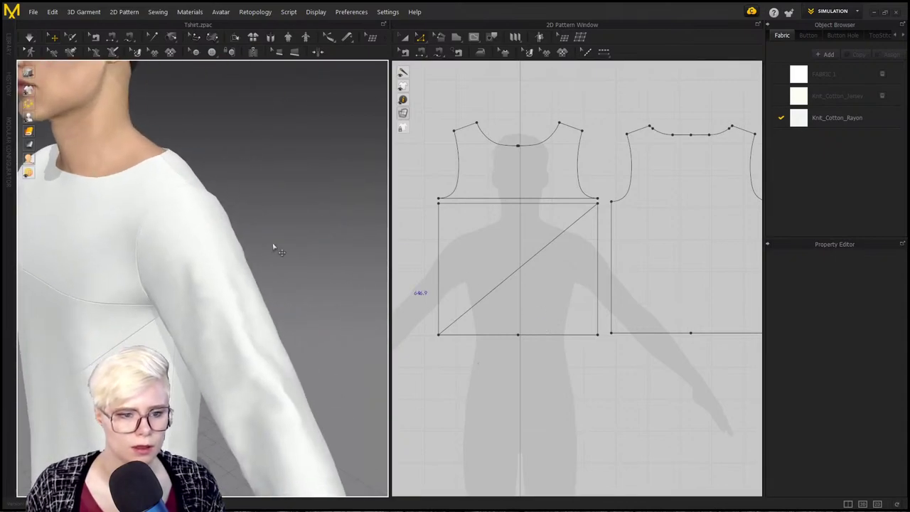
pyautogui.moveTo(171, 182); pyautogui.dragTo(191, 184, button='right')
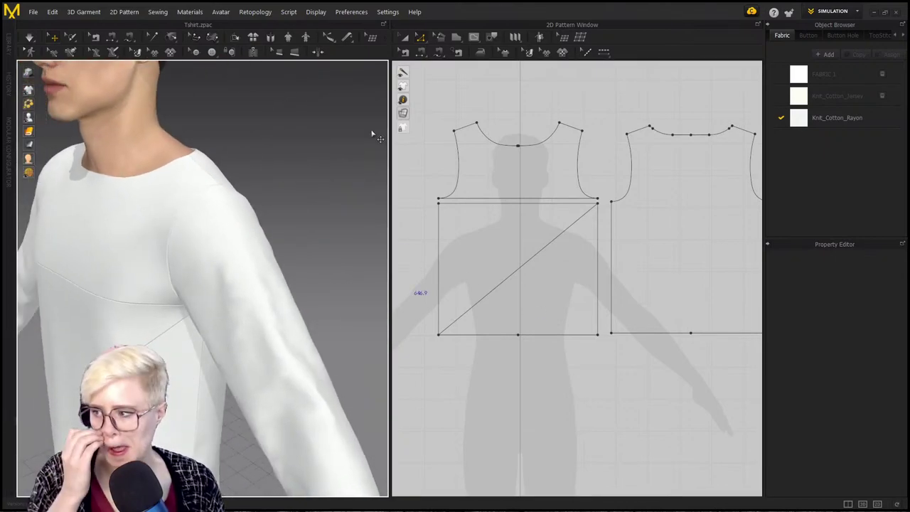
pyautogui.scroll(-2, 546, 172)
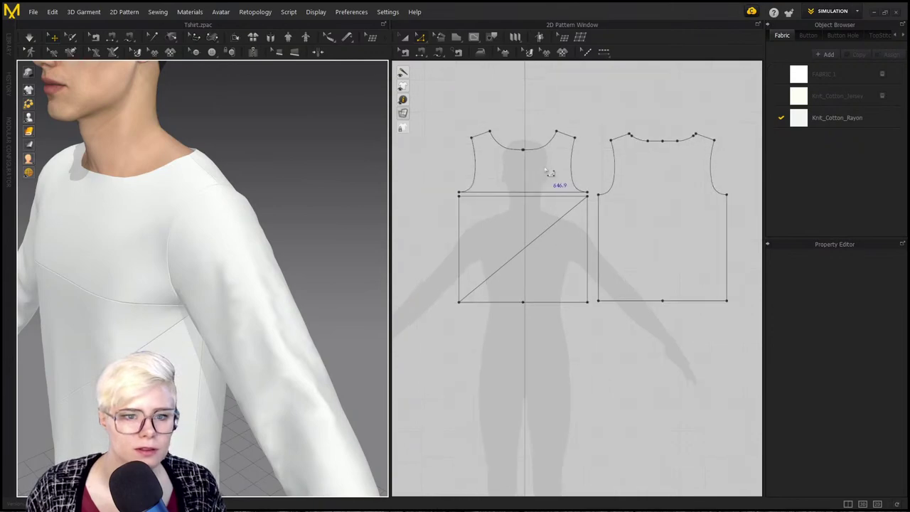
pyautogui.scroll(3, 548, 175)
pyautogui.moveTo(548, 175); pyautogui.dragTo(507, 187, button='middle')
pyautogui.scroll(-5, 121, 320)
pyautogui.moveTo(107, 320); pyautogui.dragTo(126, 289, button='right')
pyautogui.scroll(6, 168, 327)
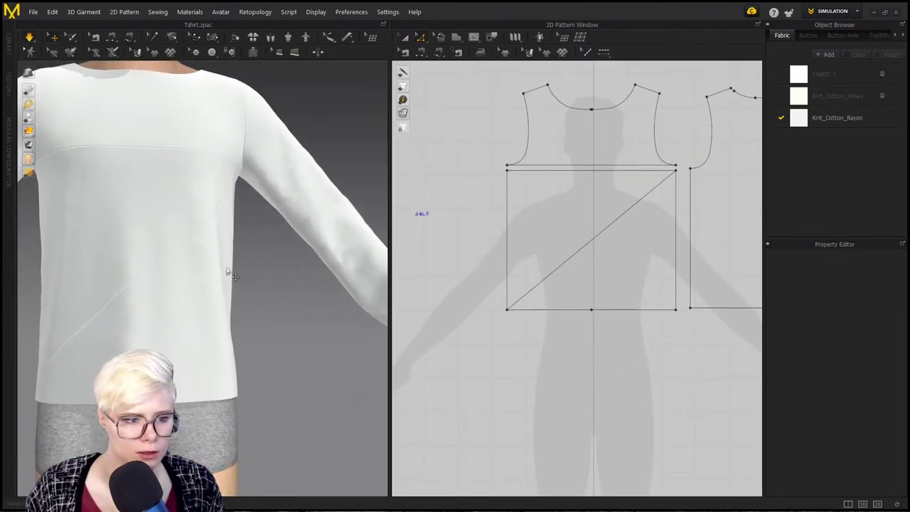
pyautogui.scroll(-2, 222, 245)
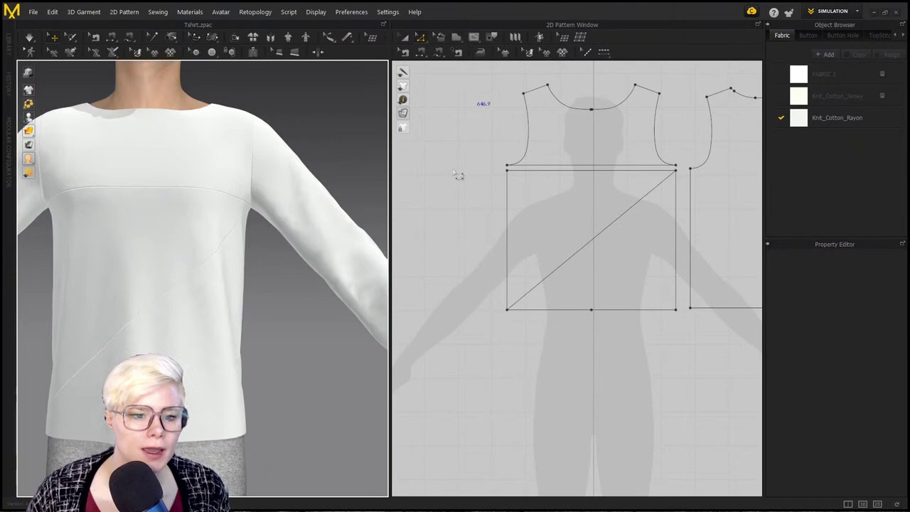
# Step: Draw a thin horizontal rectangular strip pattern below the lower front panel, about as wide as that panel
pyautogui.scroll(-2, 459, 175)
pyautogui.click(459, 41)
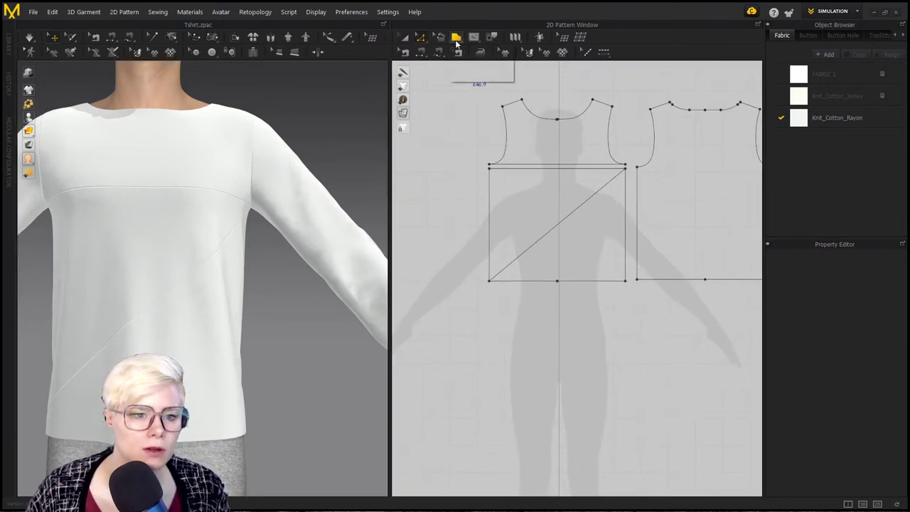
pyautogui.click(487, 63)
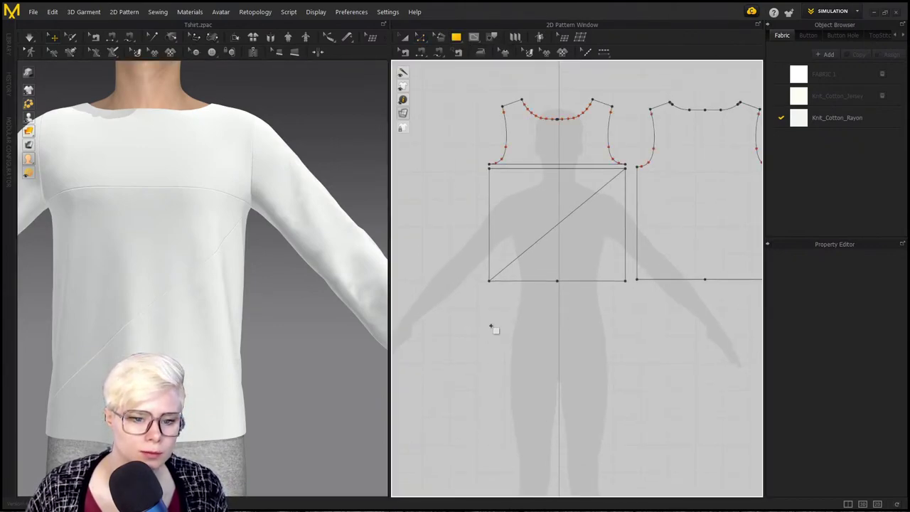
pyautogui.moveTo(490, 326); pyautogui.dragTo(626, 327)
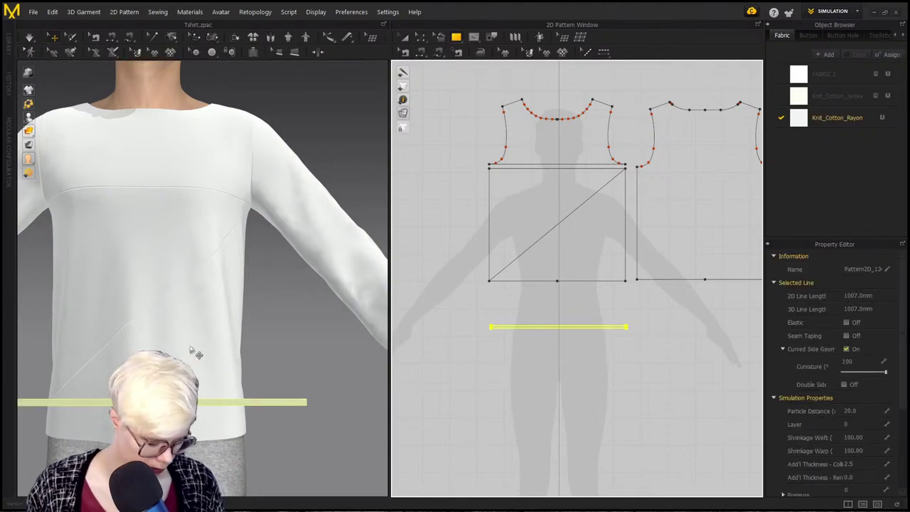
# Step: Check the length of the lower front panel's upper edge and delete the thin rectangular strip below it
pyautogui.click(580, 175)
pyautogui.scroll(3, 554, 192)
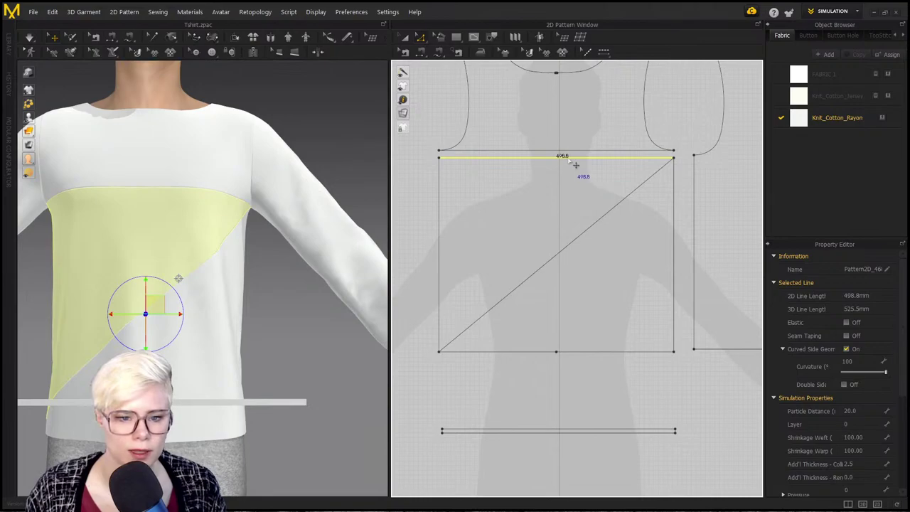
pyautogui.click(569, 432)
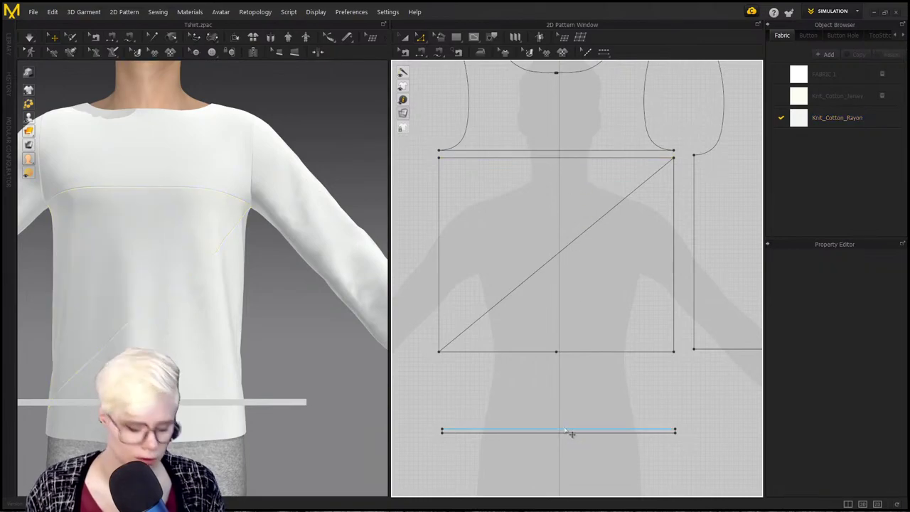
pyautogui.click(536, 431)
pyautogui.press('Delete')
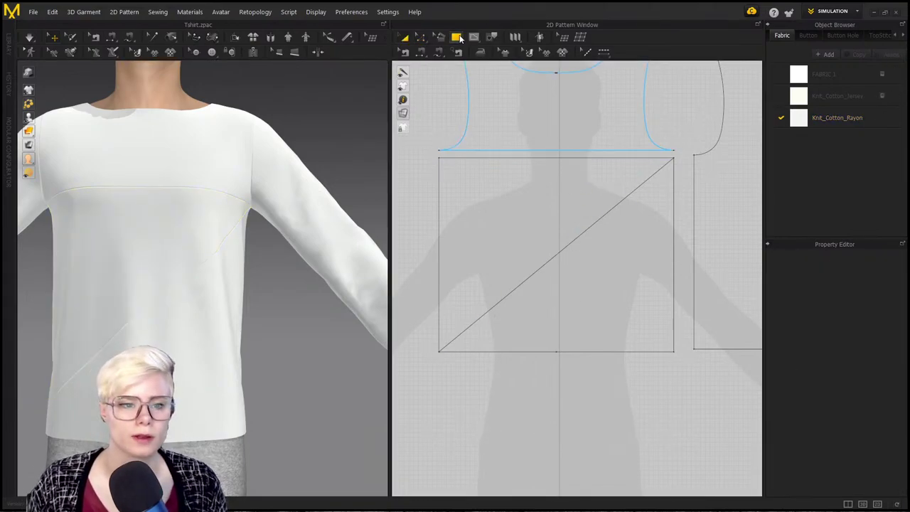
# Step: Create a rectangular strip pattern 498.8 mm wide and 10 mm high below the lower front panel
pyautogui.click(457, 38)
pyautogui.click(536, 404)
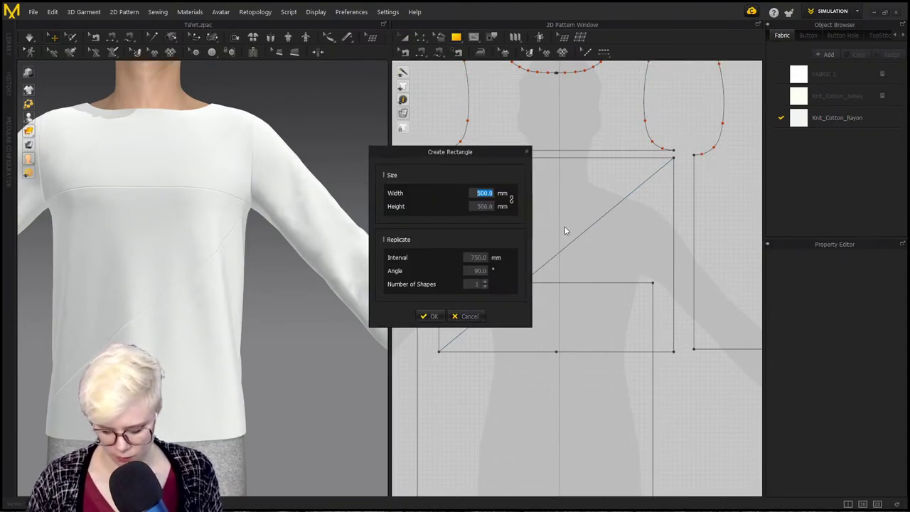
pyautogui.write('498')
pyautogui.press('Return')
pyautogui.write('.8')
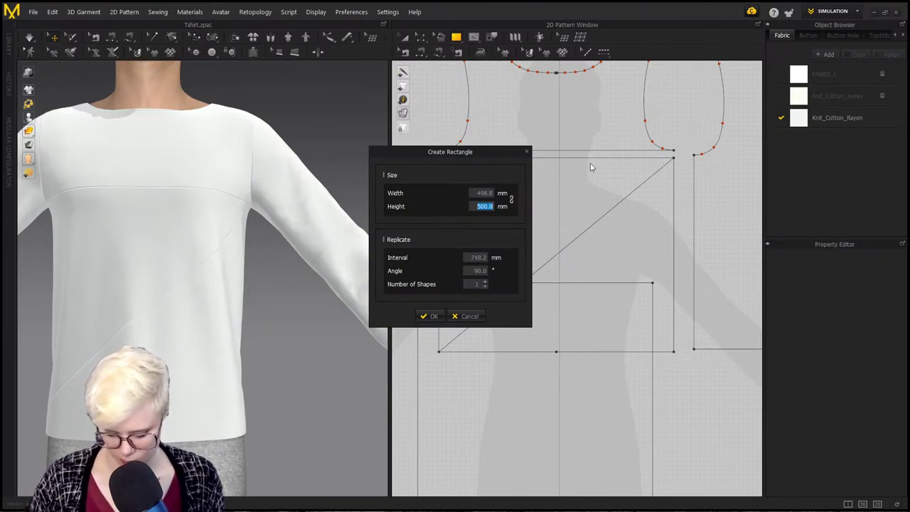
pyautogui.write('20')
pyautogui.press('BackSpace')
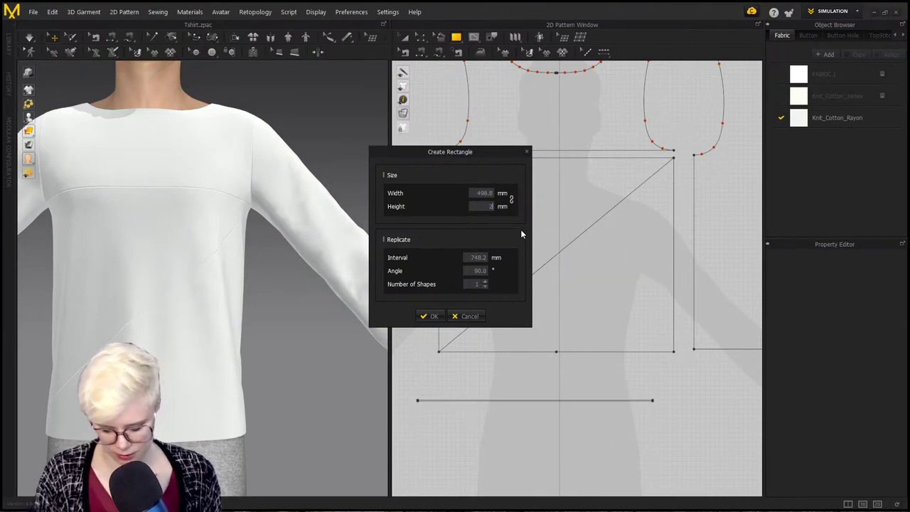
pyautogui.click(430, 315)
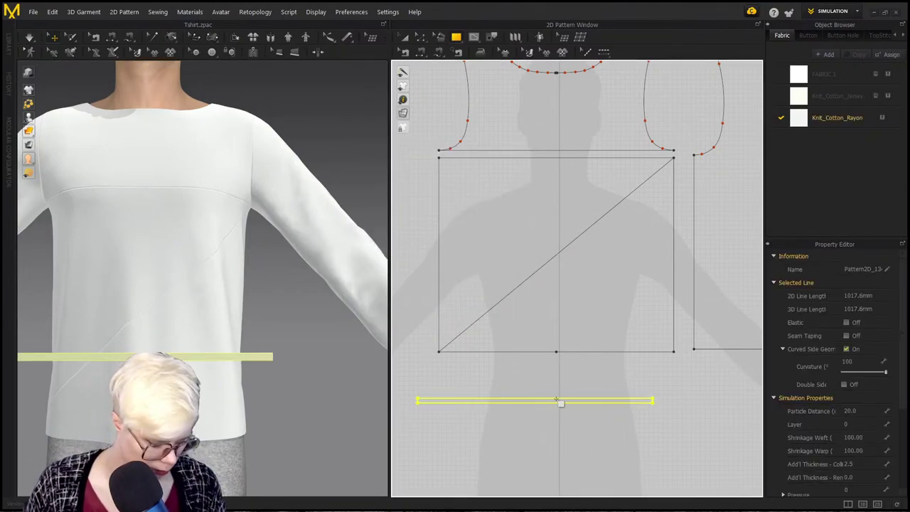
# Step: Move the strip up beside the upper front panel's lower edge, lined up with the panel's side corners
pyautogui.press('a')
pyautogui.moveTo(553, 403); pyautogui.dragTo(574, 146)
pyautogui.scroll(3, 499, 121)
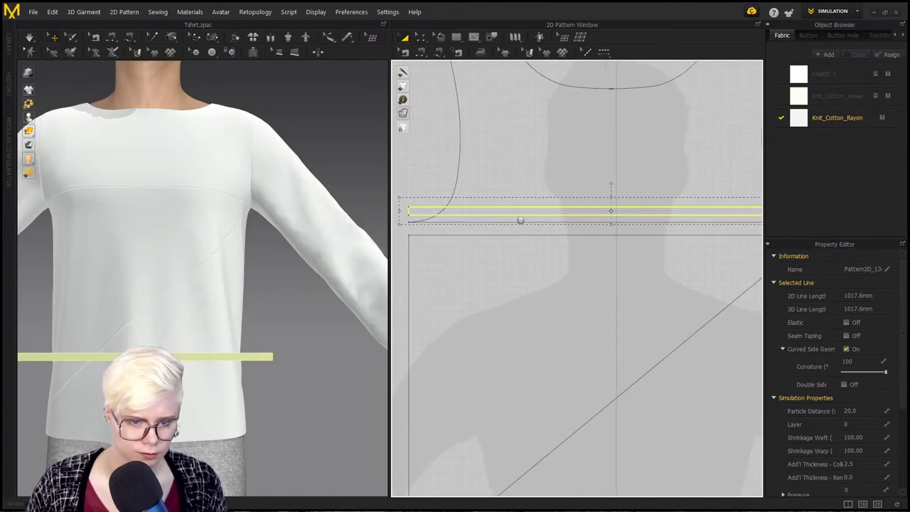
pyautogui.click(455, 193)
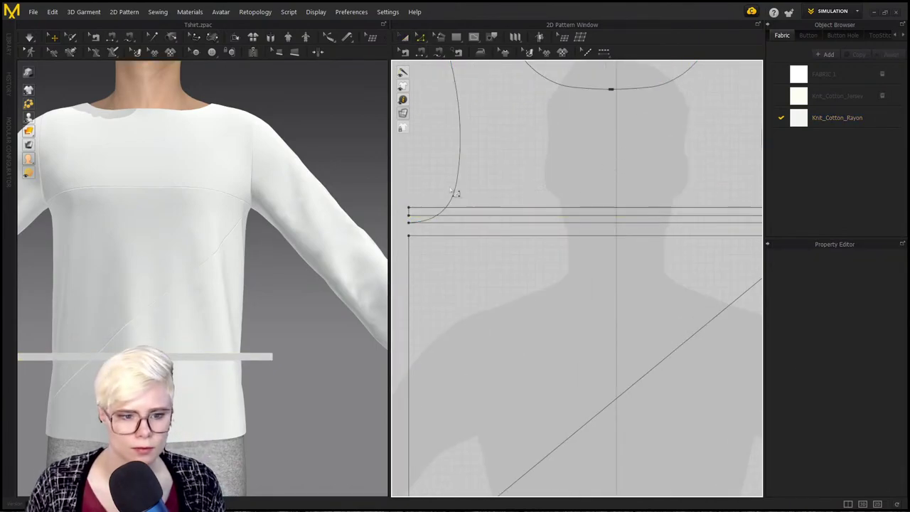
# Step: Sew the strip's lower edge to the upper front panel's lower edge and simulate the garment
pyautogui.press('n')
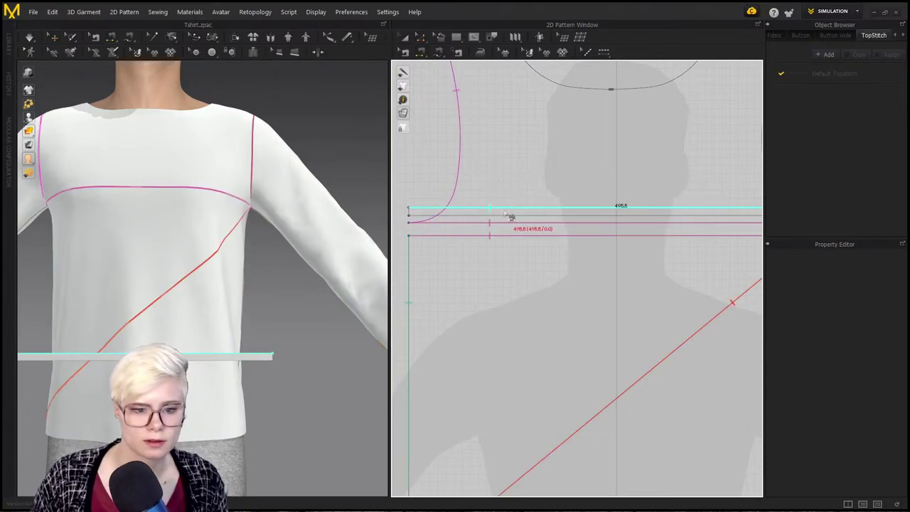
pyautogui.click(511, 217)
pyautogui.click(512, 224)
pyautogui.press('space')
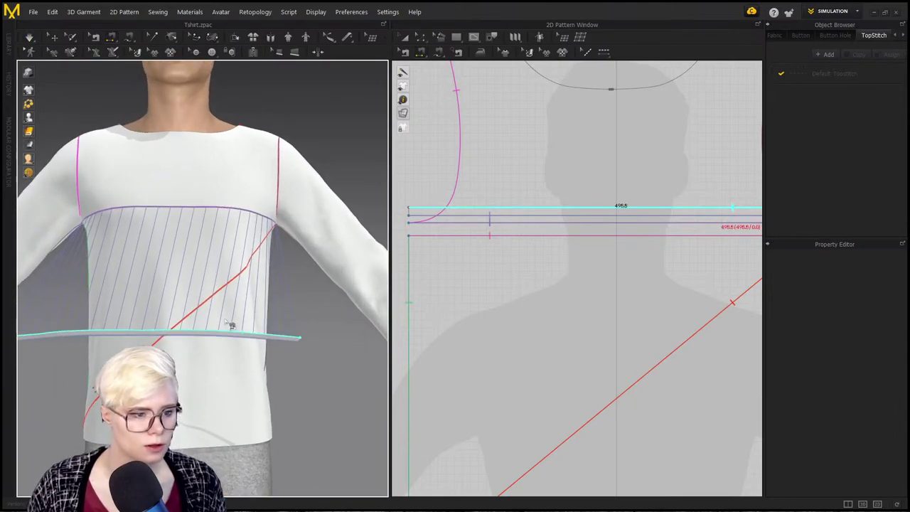
pyautogui.scroll(-2, 231, 324)
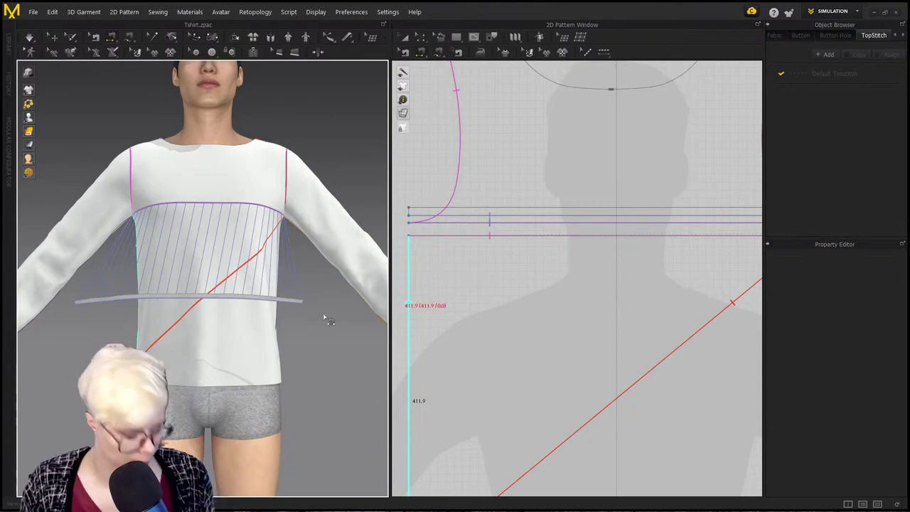
pyautogui.press('space')
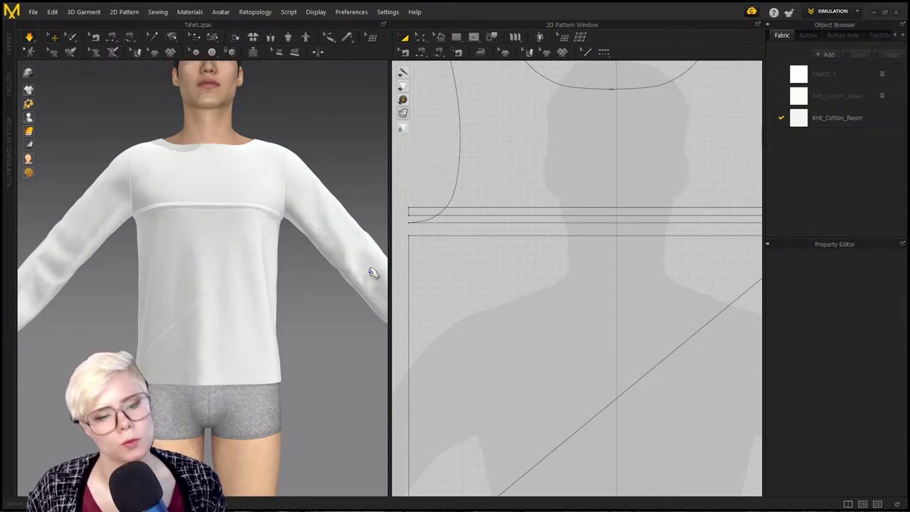
# Step: Set the strip's particle distance to 10 and shift the strip slightly farther up in the pattern layout
pyautogui.moveTo(297, 199); pyautogui.dragTo(291, 258, button='right')
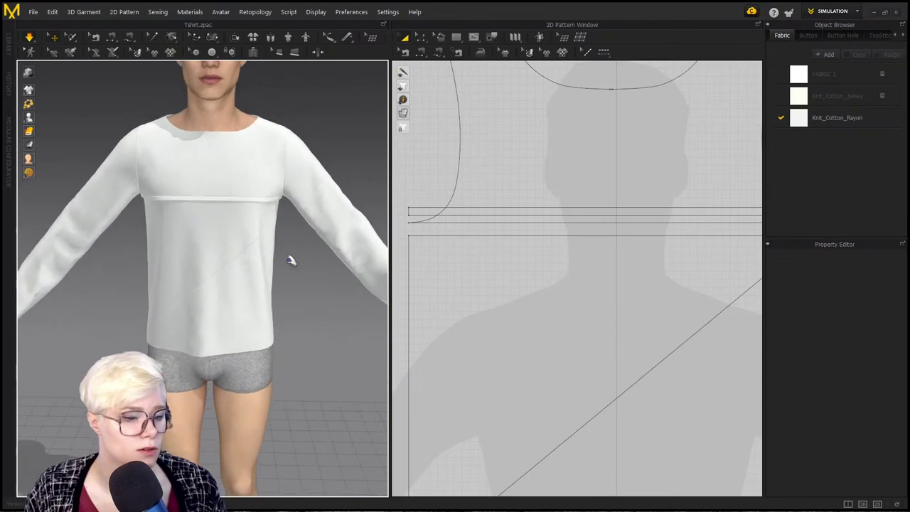
pyautogui.scroll(2, 234, 265)
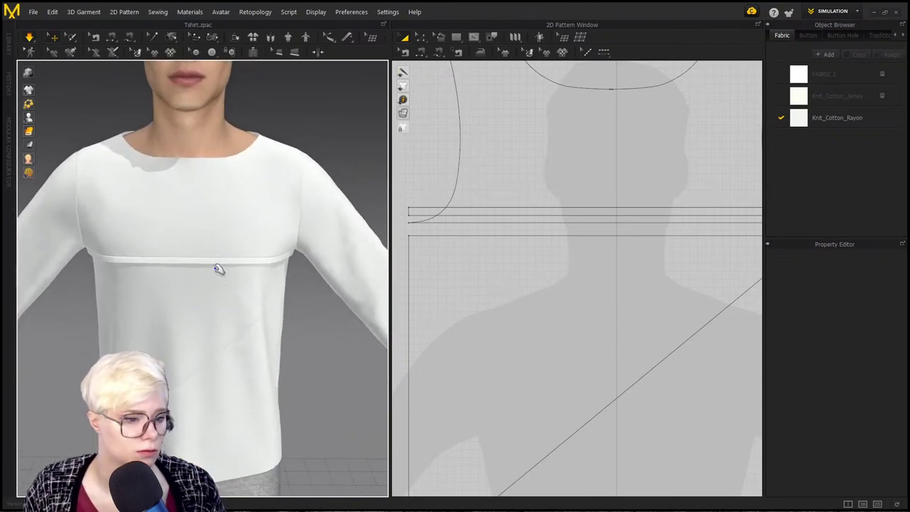
pyautogui.moveTo(220, 263)
pyautogui.mouseDown()
pyautogui.moveTo(228, 236)
pyautogui.moveTo(203, 256)
pyautogui.mouseUp()
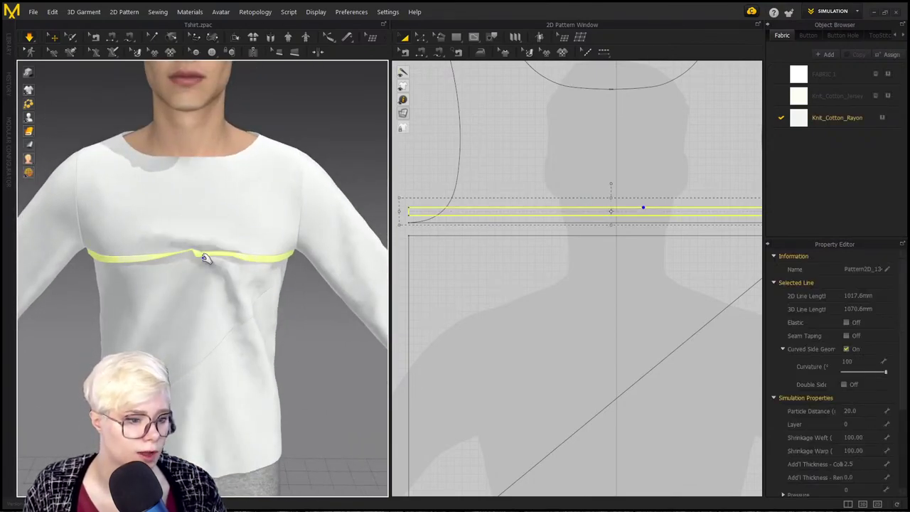
pyautogui.moveTo(204, 256); pyautogui.dragTo(223, 255, button='right')
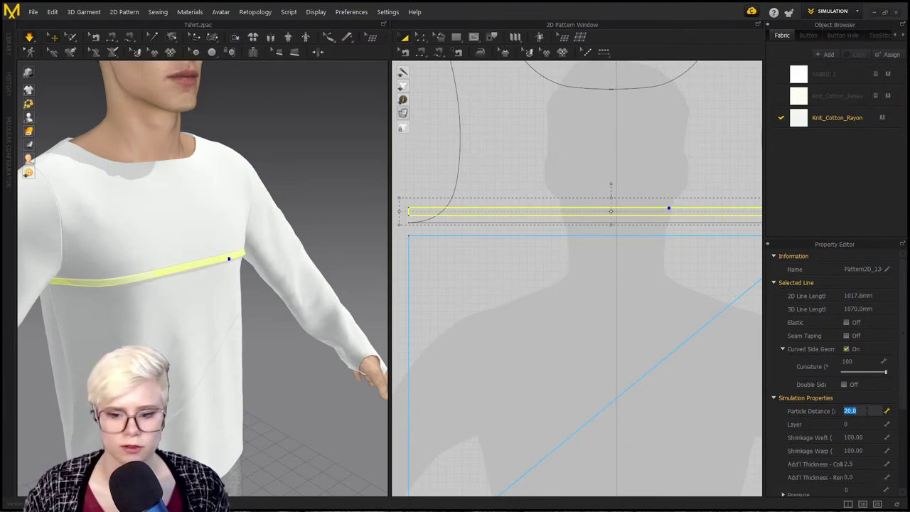
pyautogui.press('Return')
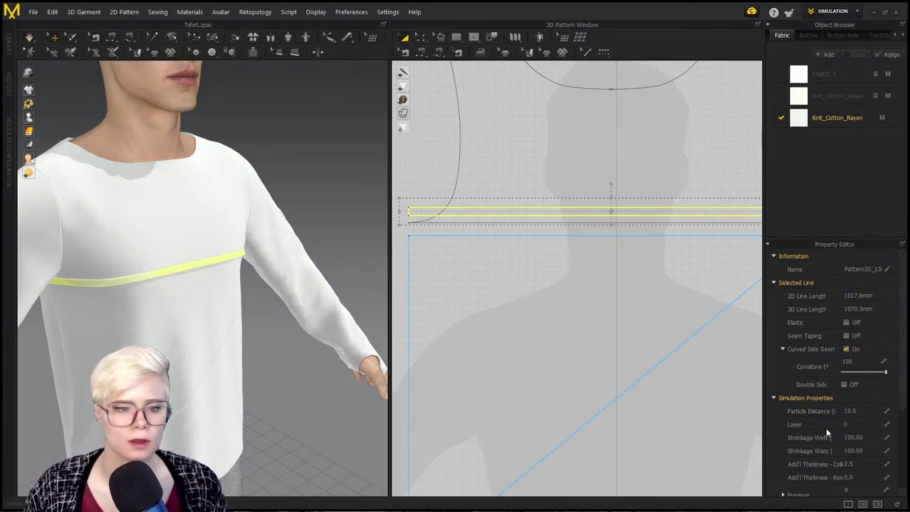
pyautogui.click(611, 213)
pyautogui.moveTo(611, 213); pyautogui.dragTo(611, 204)
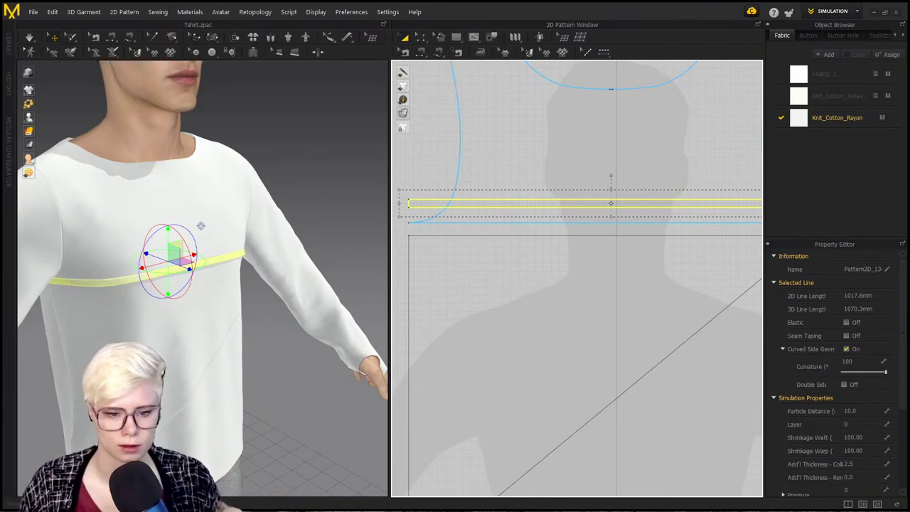
# Step: Try to lift the strip upward, away from the chest seam, on the 3D garment
pyautogui.click(503, 148)
pyautogui.scroll(-2, 566, 160)
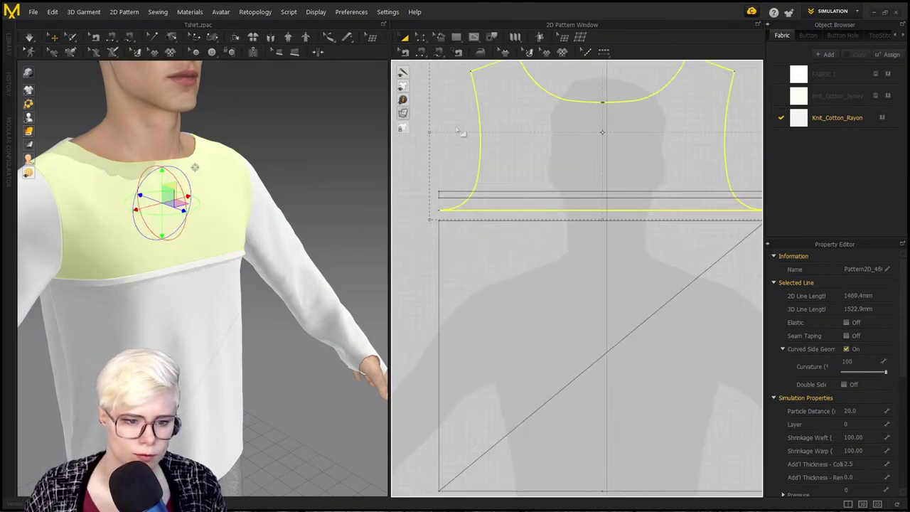
pyautogui.click(447, 140)
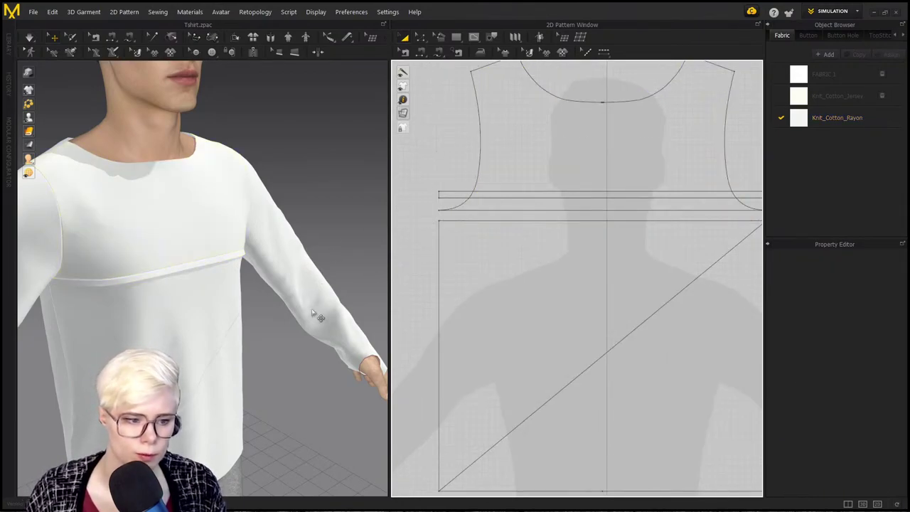
pyautogui.scroll(3, 180, 285)
pyautogui.click(182, 262)
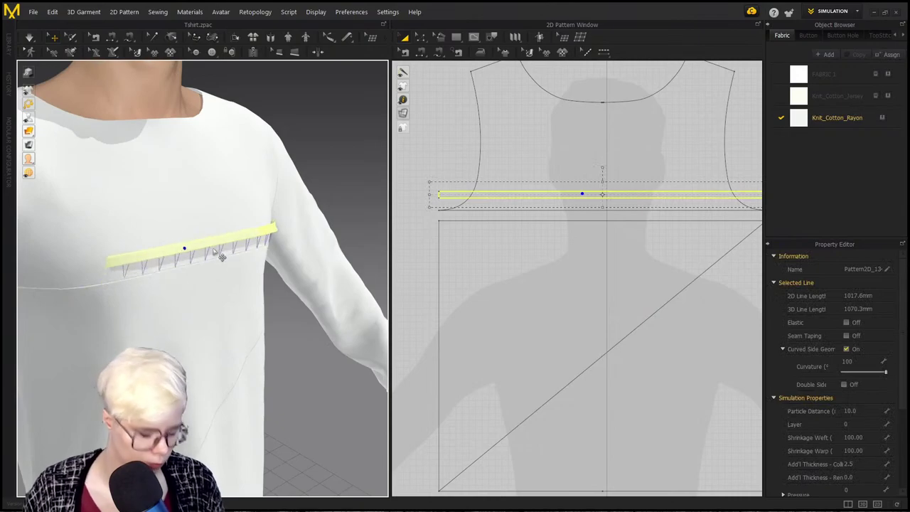
pyautogui.click(502, 185)
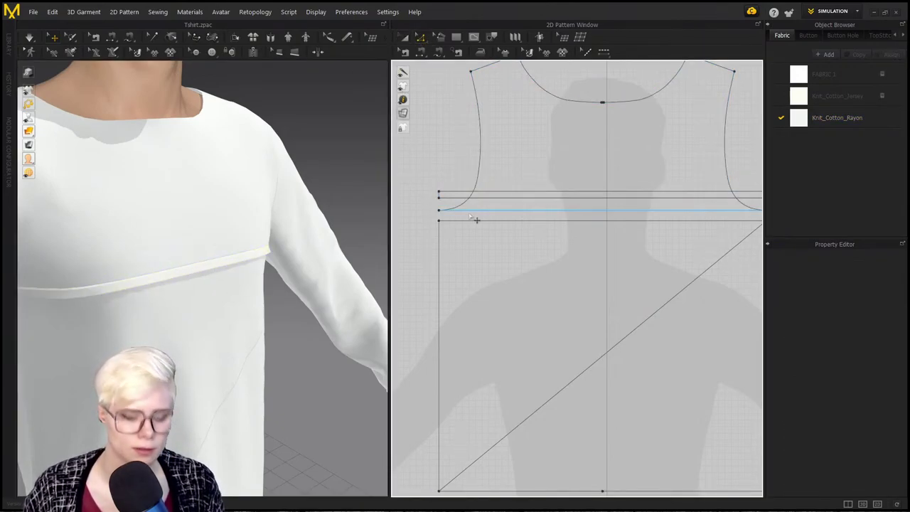
# Step: Set the fold strength to 100 for the seam joining the strip to the upper front panel
pyautogui.press('b')
pyautogui.click(496, 211)
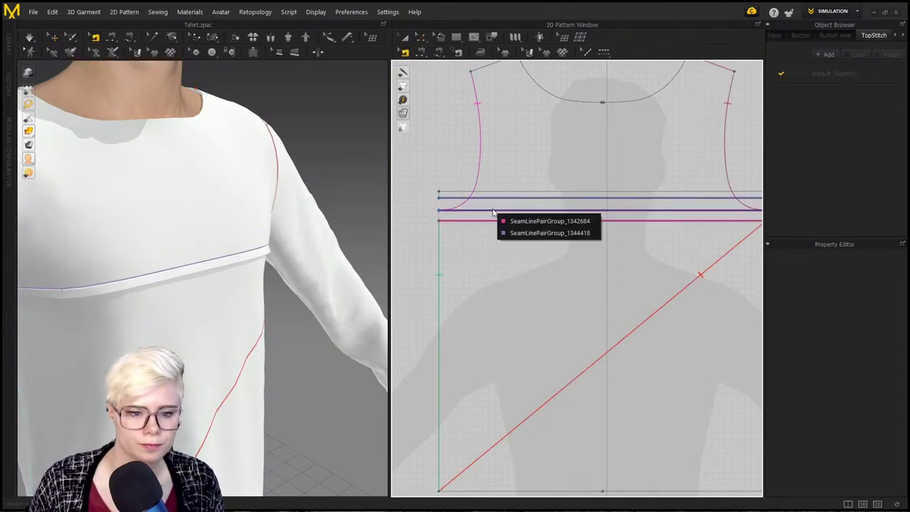
pyautogui.click(529, 233)
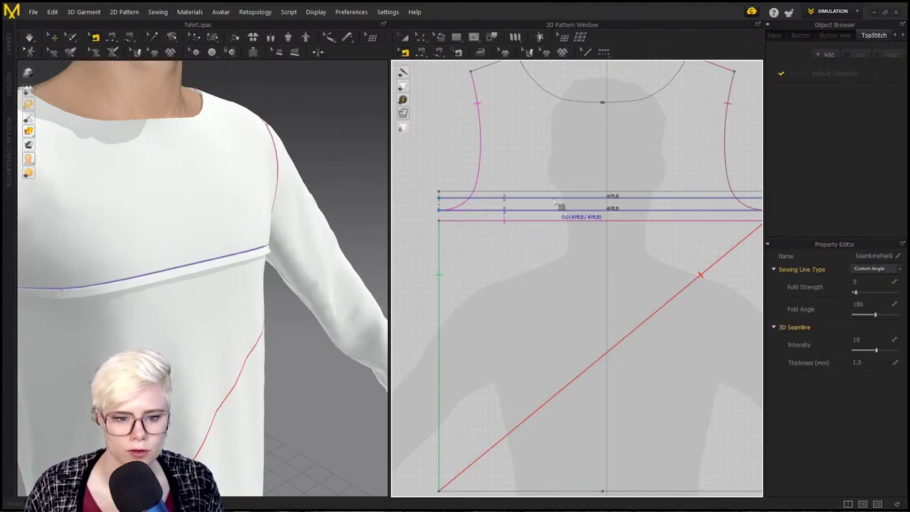
pyautogui.click(897, 274)
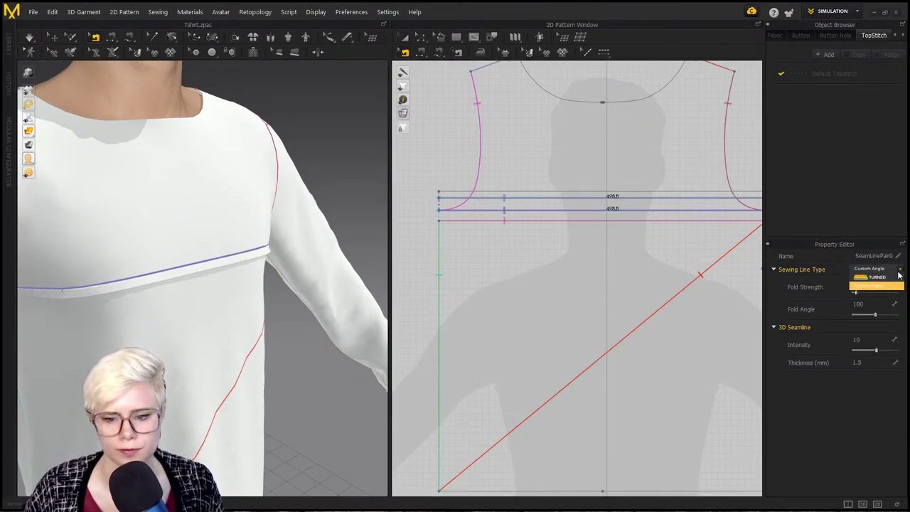
pyautogui.click(833, 297)
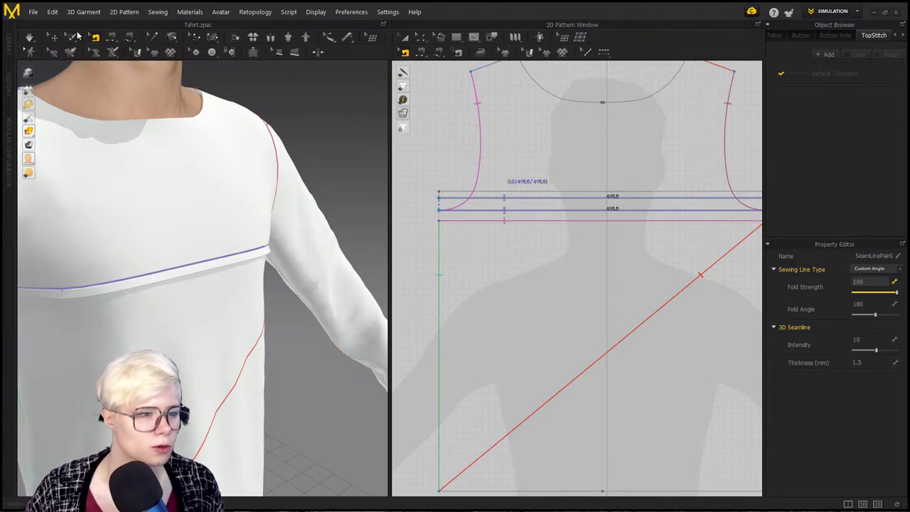
# Step: Try to fold the strip along its seam with the upper front panel using Fold Arrangement
pyautogui.click(235, 37)
pyautogui.click(215, 261)
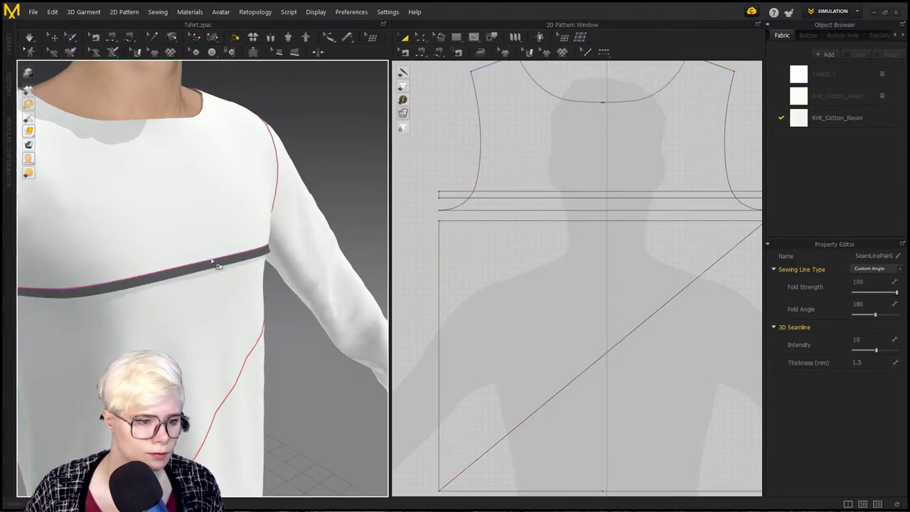
pyautogui.click(214, 263)
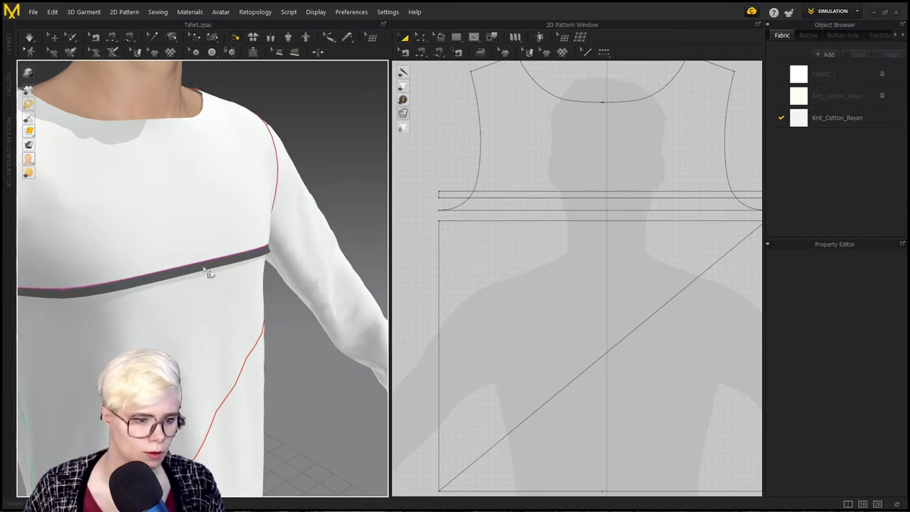
pyautogui.rightClick(203, 263)
pyautogui.press('Escape')
pyautogui.click(55, 39)
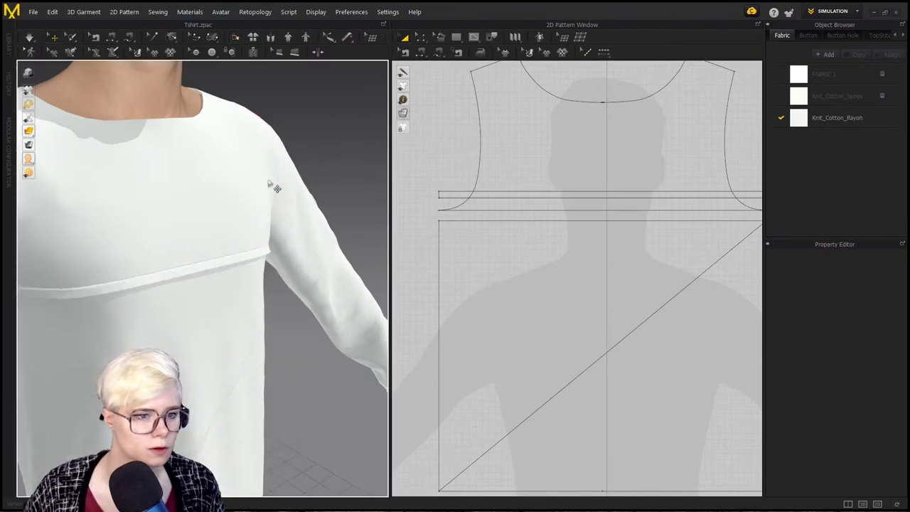
# Step: Retry Fold Arrangement on the strip across the chest, inspecting its seam from closer angles
pyautogui.click(204, 263)
pyautogui.click(297, 170)
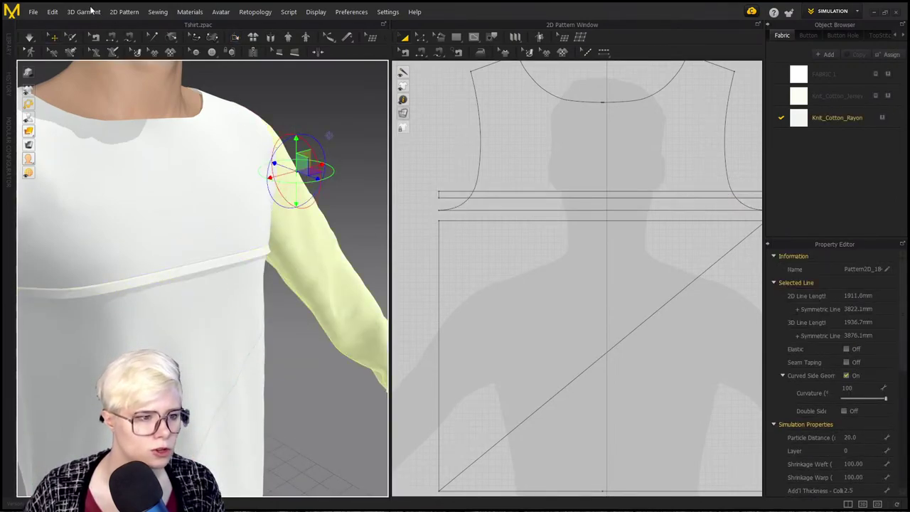
pyautogui.click(235, 37)
pyautogui.click(199, 268)
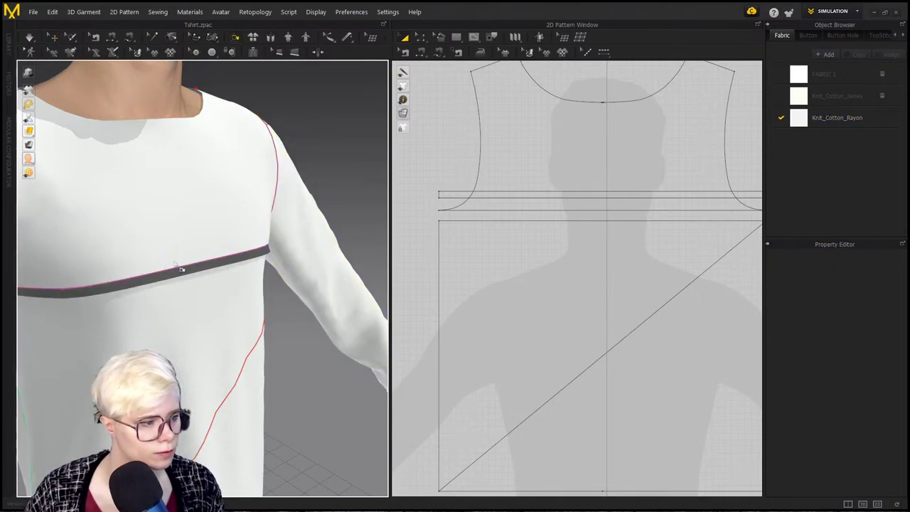
pyautogui.scroll(3, 189, 259)
pyautogui.moveTo(191, 260)
pyautogui.mouseDown(button='right')
pyautogui.moveTo(213, 262)
pyautogui.moveTo(189, 271)
pyautogui.mouseUp(button='right')
pyautogui.scroll(-3, 199, 271)
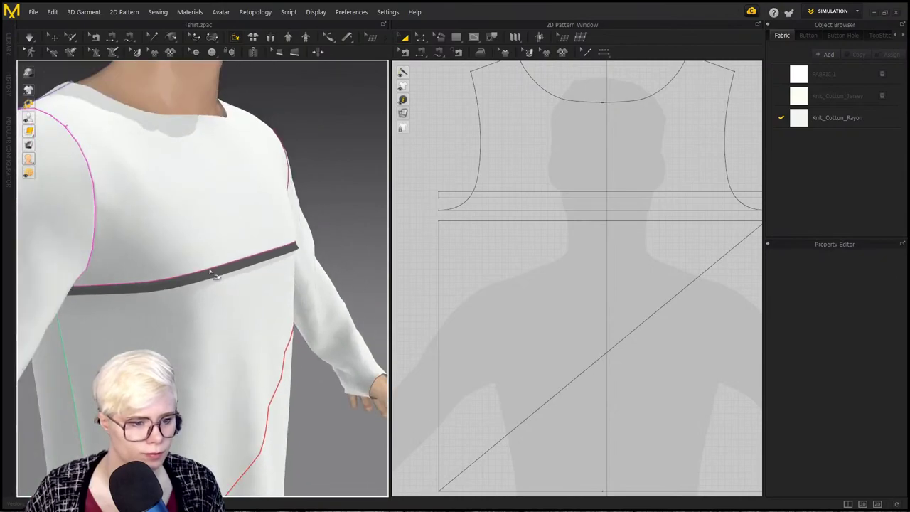
pyautogui.scroll(2, 228, 283)
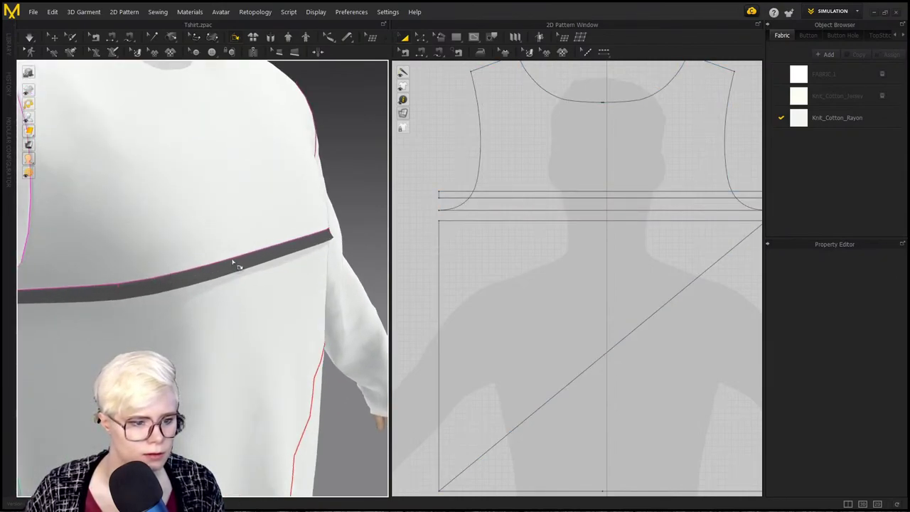
pyautogui.scroll(-3, 254, 276)
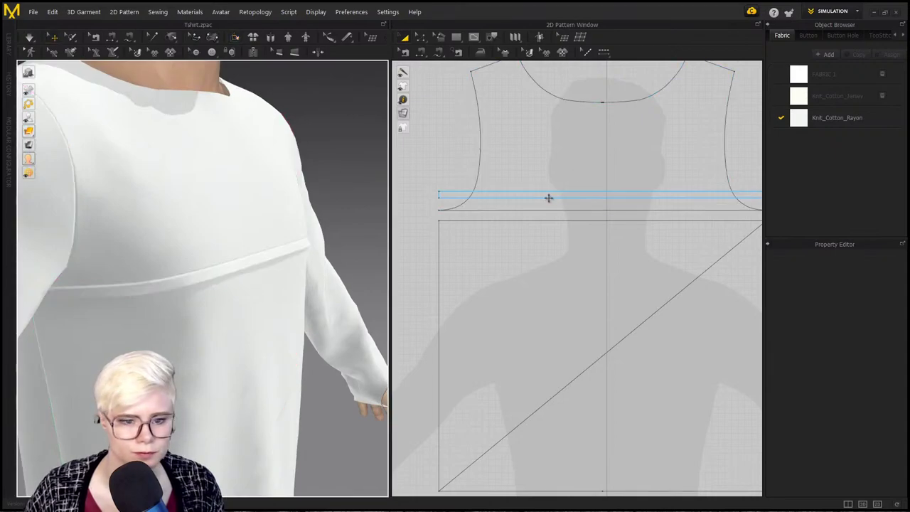
# Step: Select the lower front panel's diagonal seam with Fold Arrangement and rotate the piece below it slightly
pyautogui.click(235, 38)
pyautogui.scroll(-5, 237, 234)
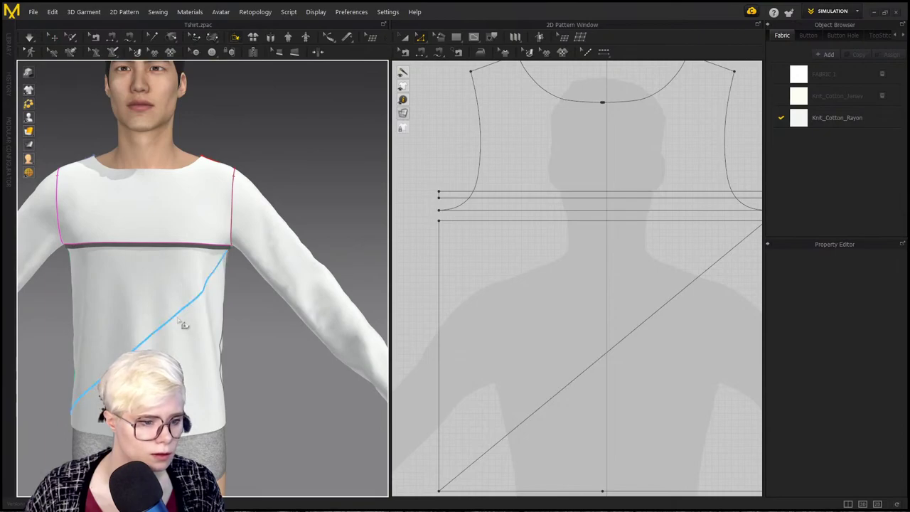
pyautogui.click(182, 324)
pyautogui.moveTo(183, 324); pyautogui.dragTo(235, 344, button='right')
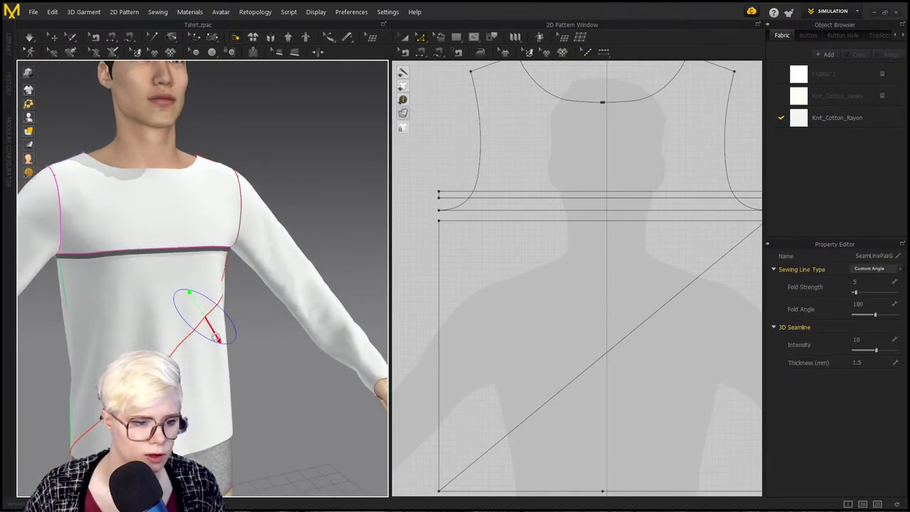
pyautogui.moveTo(216, 336)
pyautogui.mouseDown()
pyautogui.moveTo(230, 330)
pyautogui.moveTo(218, 336)
pyautogui.mouseUp()
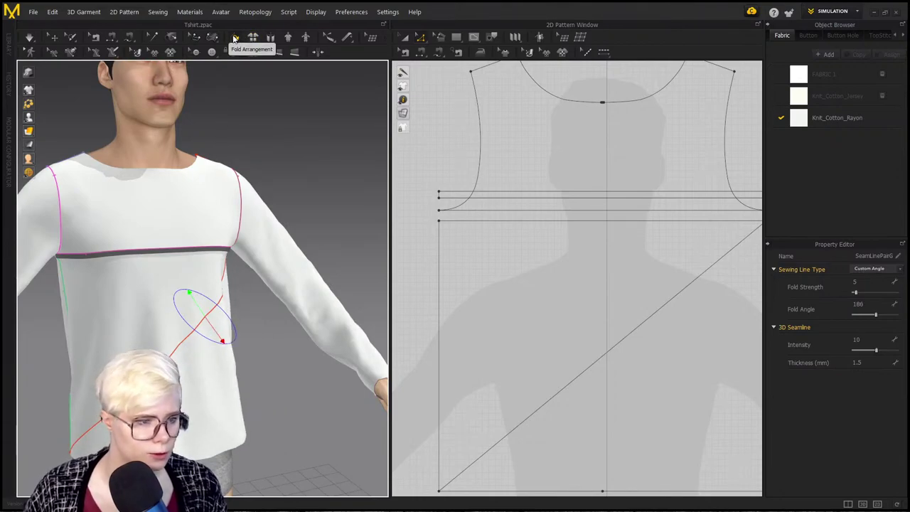
# Step: Undo the Fold Arrangement rotations made on the lower front panel's diagonal seam and deselect that seam
pyautogui.moveTo(251, 199); pyautogui.dragTo(183, 318, button='right')
pyautogui.moveTo(181, 308); pyautogui.dragTo(206, 344)
pyautogui.hotkey('ctrl', 'z')
pyautogui.hotkey('ctrl', 'z')
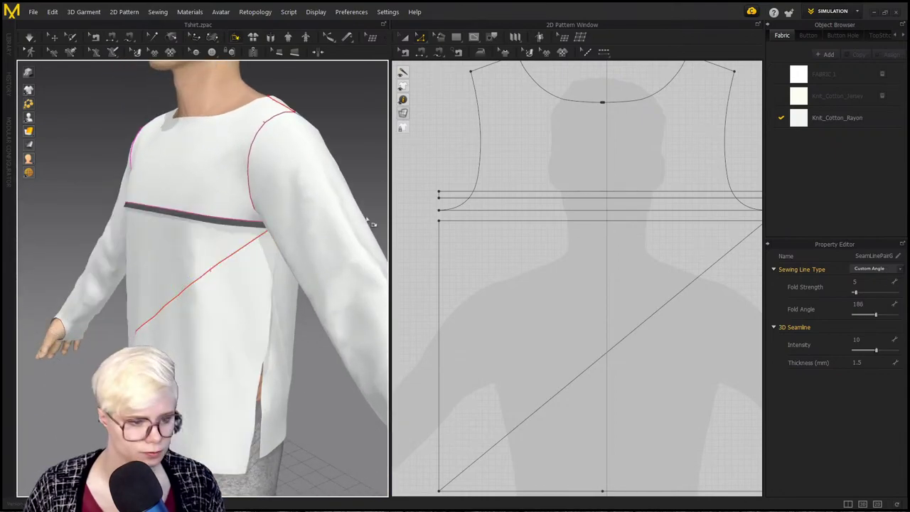
pyautogui.click(345, 117)
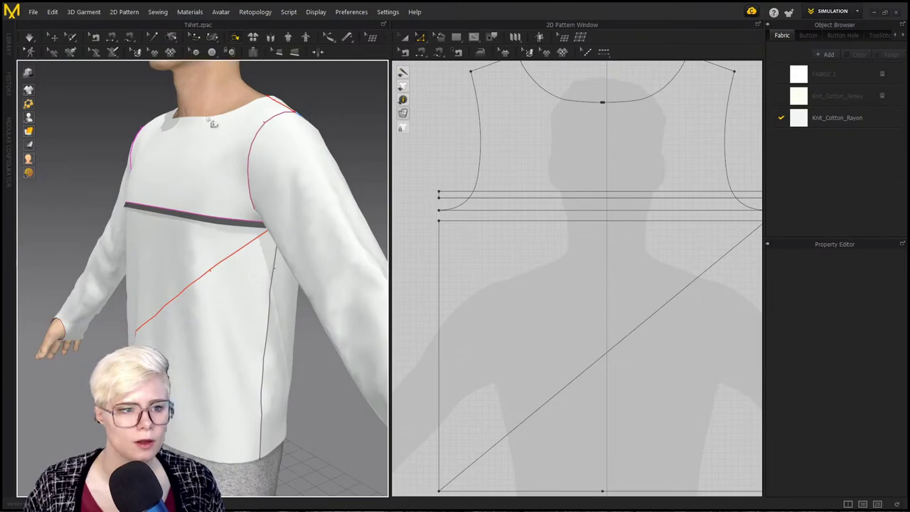
# Step: Set the fold strength to 0 for the seam joining the chest strip to the upper front panel
pyautogui.click(54, 39)
pyautogui.click(185, 216)
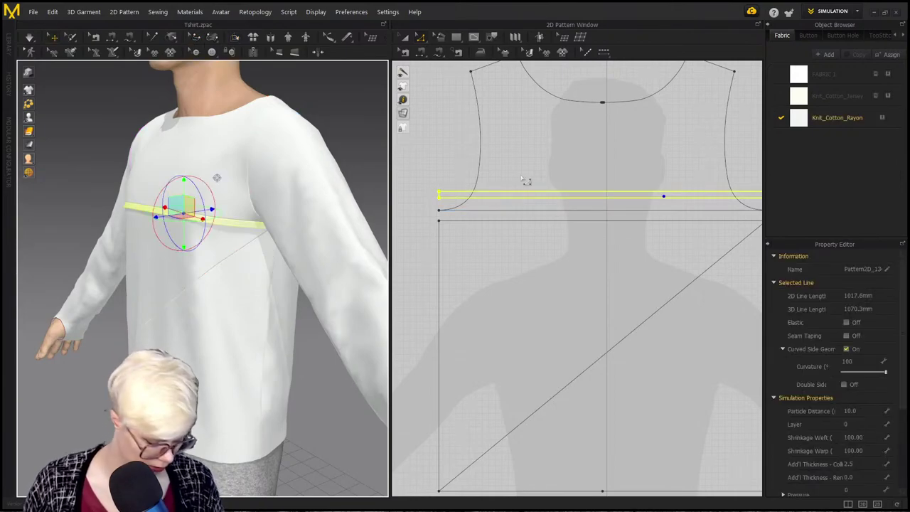
pyautogui.press('b')
pyautogui.click(530, 204)
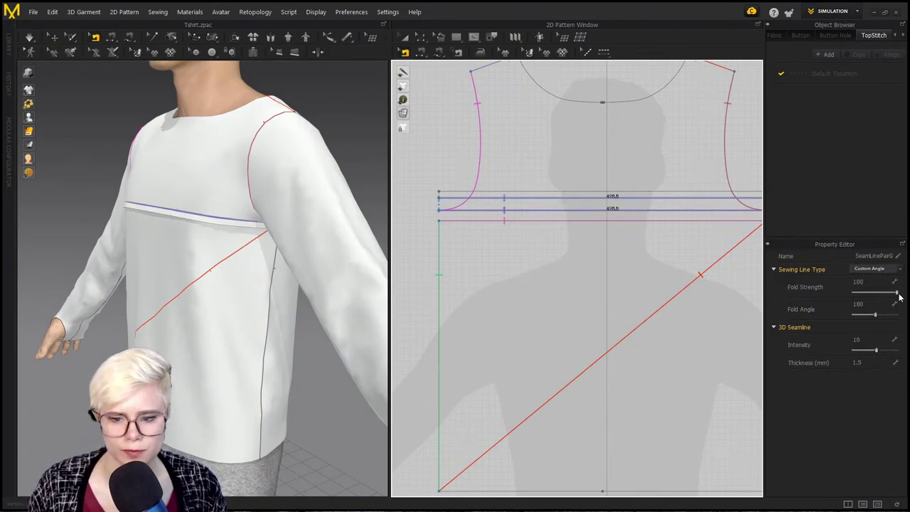
pyautogui.moveTo(896, 292); pyautogui.dragTo(889, 292)
# Step: Run the simulation and pull the chest strip upward over the upper front panel at the wearer's right side
pyautogui.press('space')
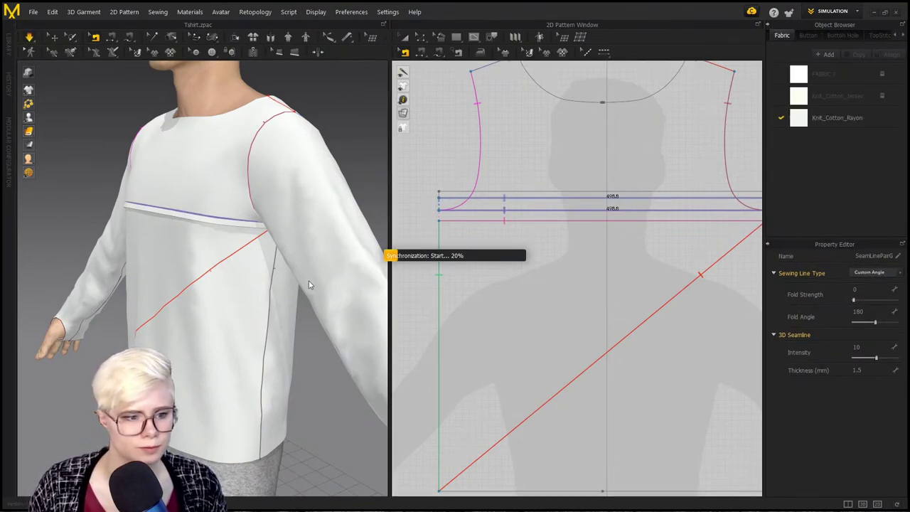
pyautogui.press('q')
pyautogui.moveTo(143, 208); pyautogui.dragTo(137, 180)
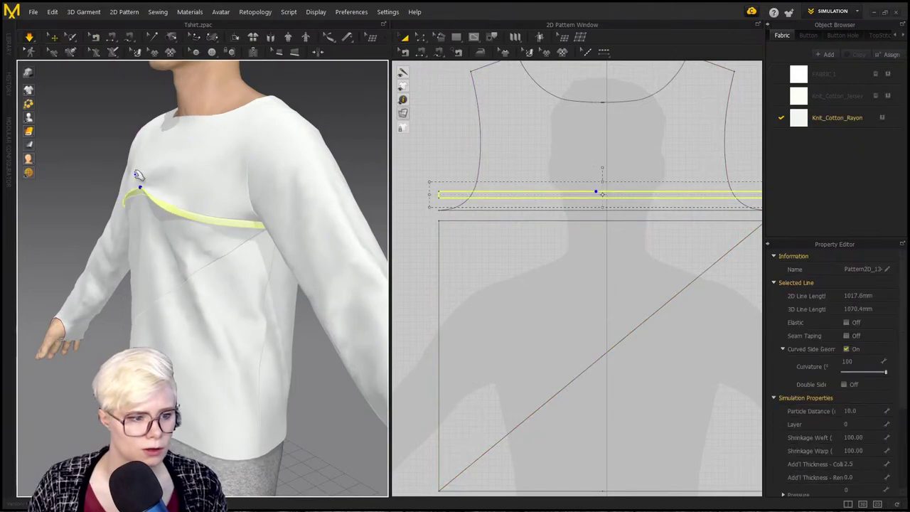
pyautogui.scroll(5, 146, 203)
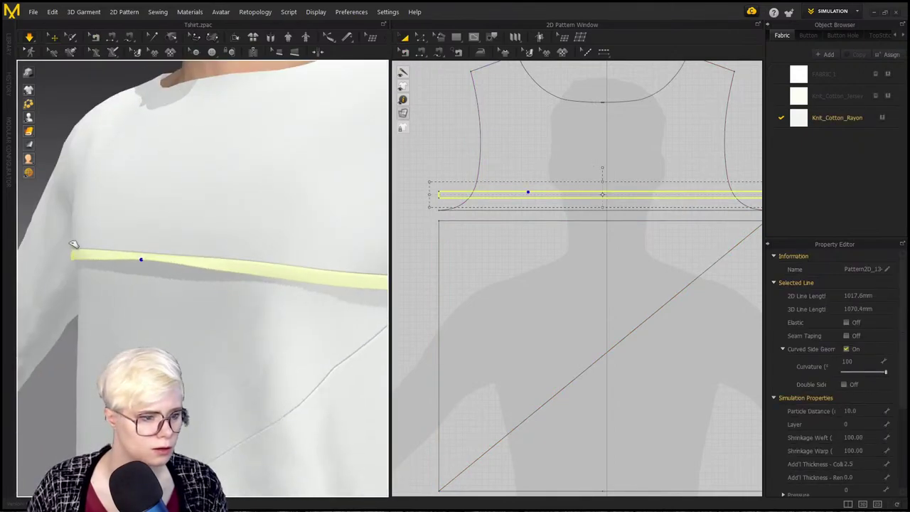
pyautogui.moveTo(73, 249); pyautogui.dragTo(67, 175)
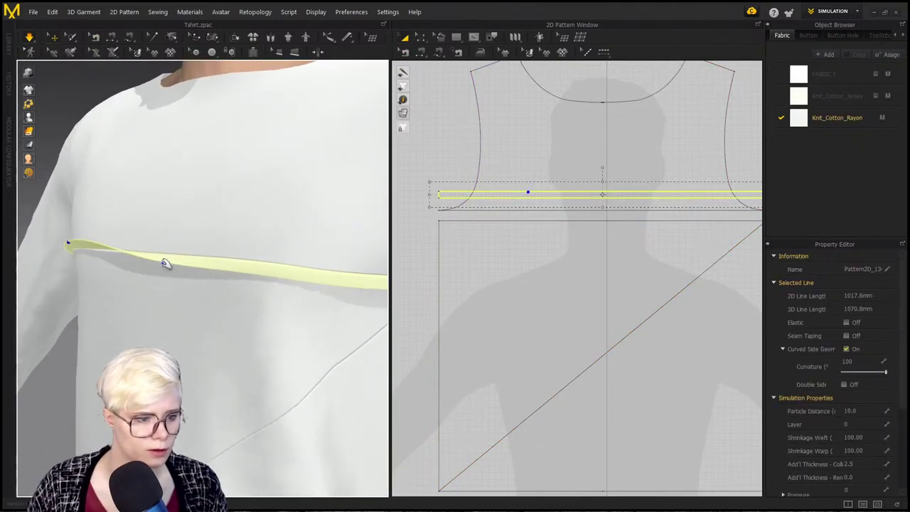
pyautogui.click(165, 264)
# Step: Pull the strip upward along the wearer's left side until its end lies flipped up beside the armpit
pyautogui.moveTo(165, 265); pyautogui.dragTo(318, 258, button='right')
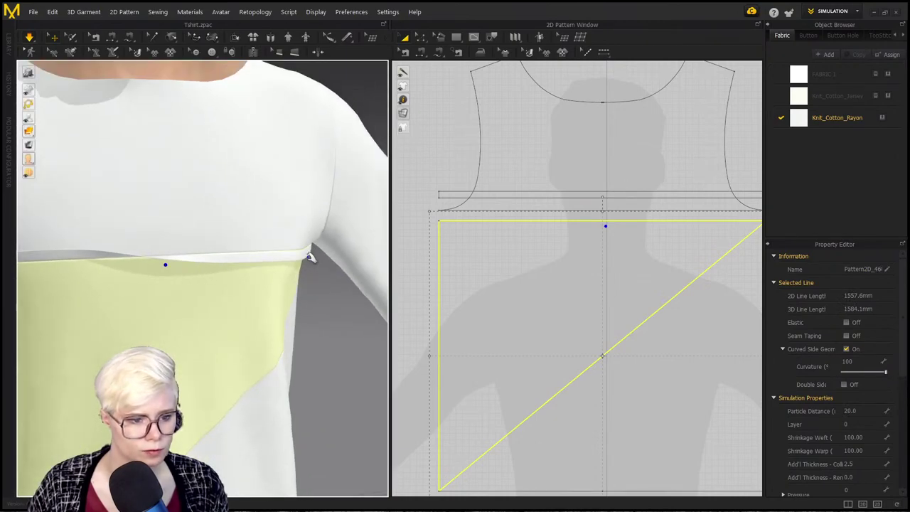
pyautogui.click(310, 256)
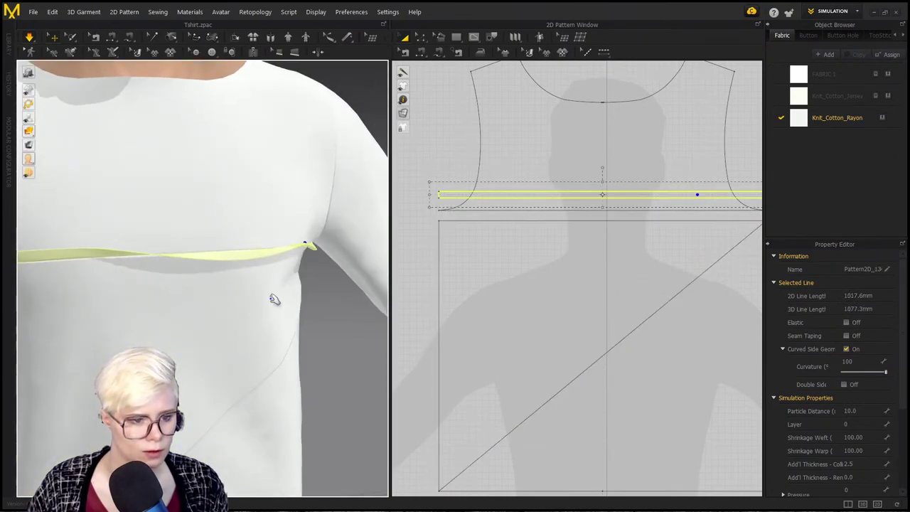
pyautogui.moveTo(250, 253); pyautogui.dragTo(278, 206)
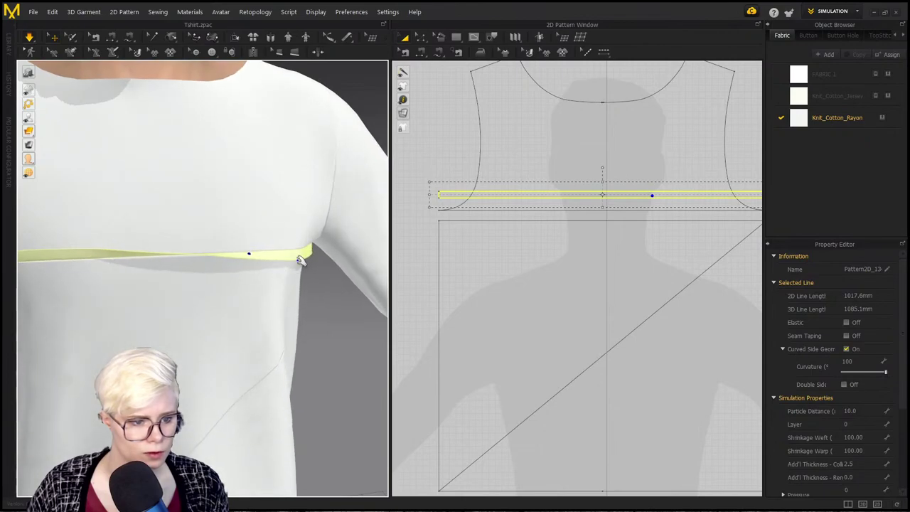
pyautogui.moveTo(299, 261); pyautogui.dragTo(349, 233)
pyautogui.moveTo(255, 257); pyautogui.dragTo(277, 221)
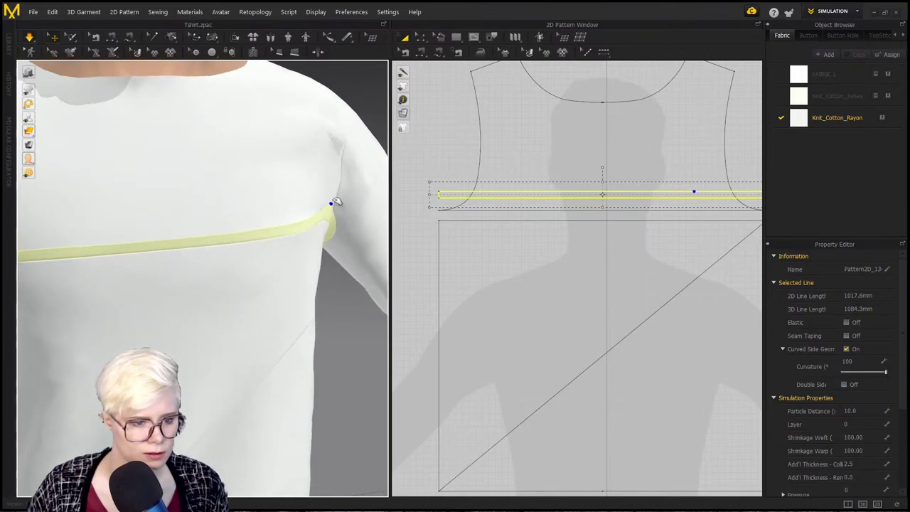
pyautogui.moveTo(327, 219); pyautogui.dragTo(322, 214)
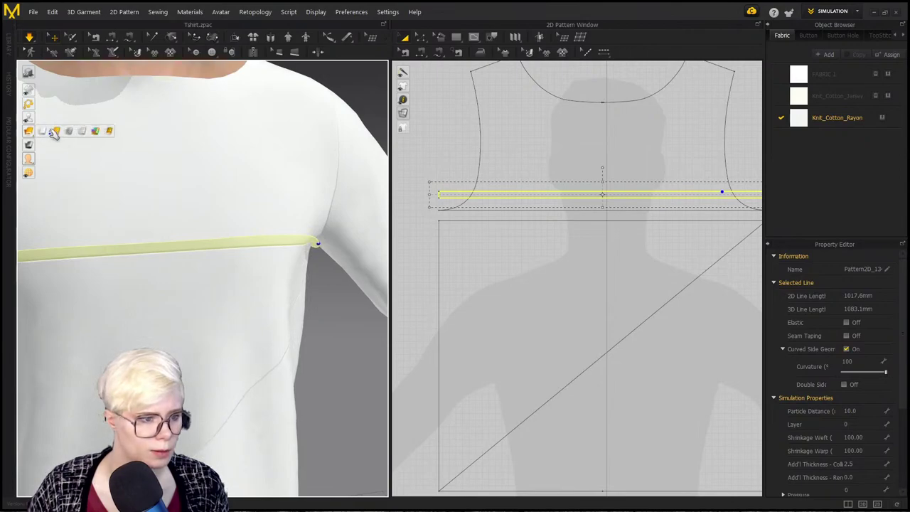
# Step: Change the 3D garment's surface display style and examine the strip's end at the wearer's right armpit
pyautogui.click(56, 132)
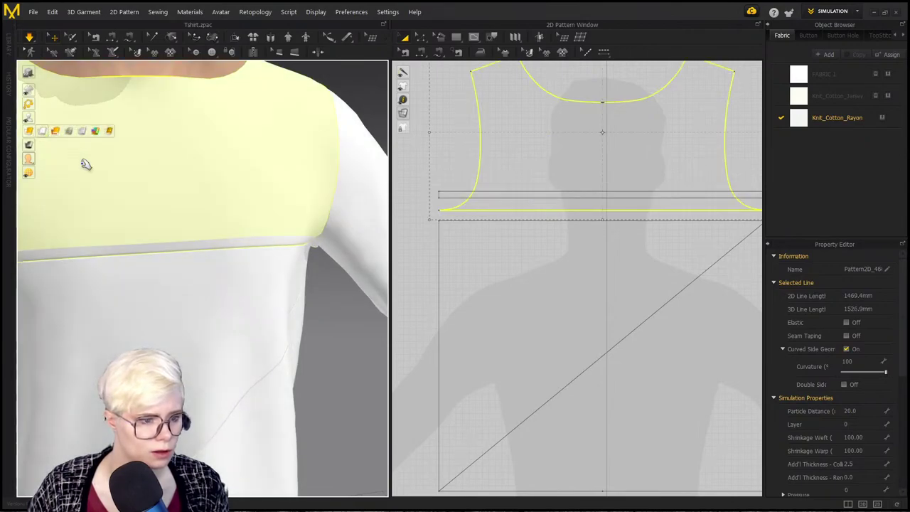
pyautogui.moveTo(243, 254)
pyautogui.mouseDown(button='right')
pyautogui.moveTo(280, 298)
pyautogui.moveTo(356, 290)
pyautogui.moveTo(246, 262)
pyautogui.mouseUp(button='right')
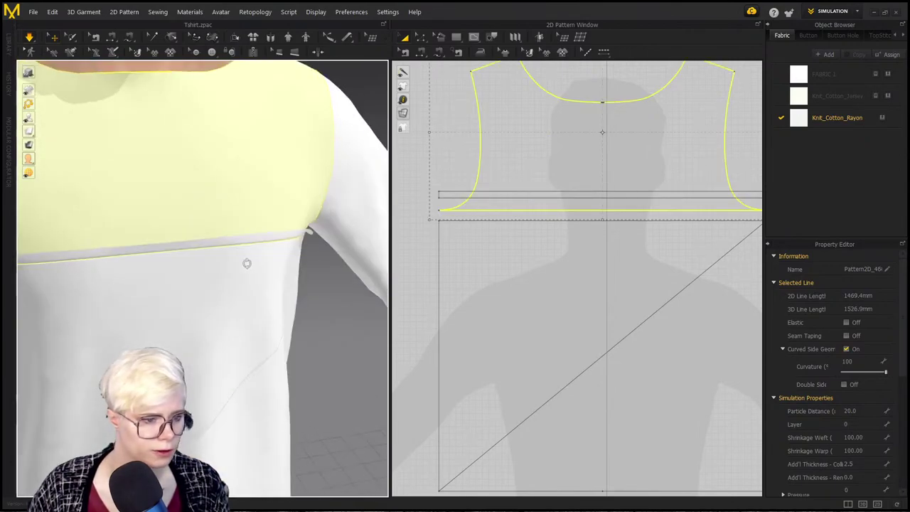
pyautogui.moveTo(246, 262); pyautogui.dragTo(312, 270, button='middle')
pyautogui.moveTo(313, 270); pyautogui.dragTo(274, 265, button='right')
pyautogui.scroll(2, 170, 273)
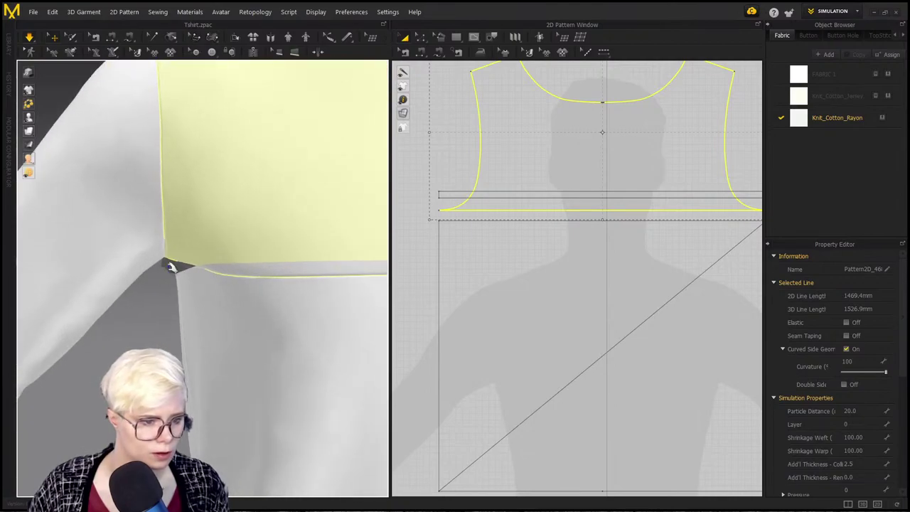
# Step: Taper both ends of the strip pattern by moving its upper corner points inward, about 65 mm at the wearer's left end
pyautogui.click(172, 268)
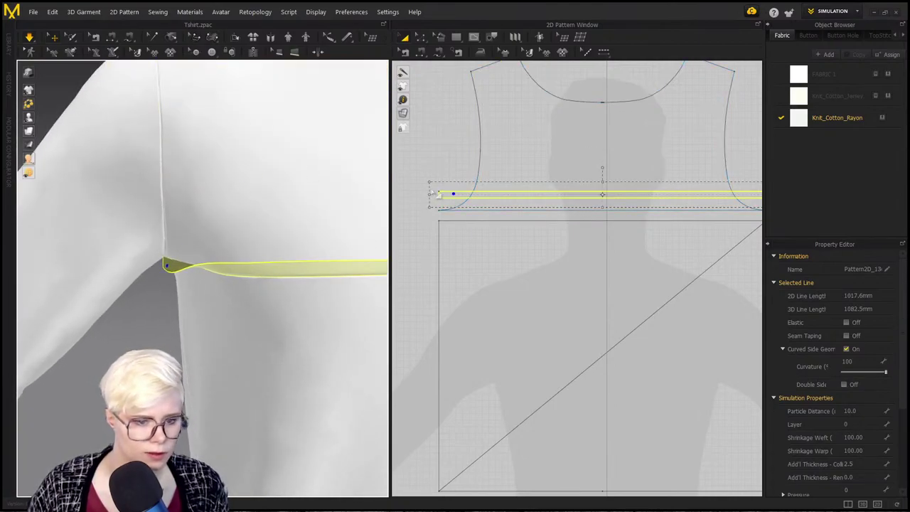
pyautogui.click(455, 178)
pyautogui.scroll(3, 446, 178)
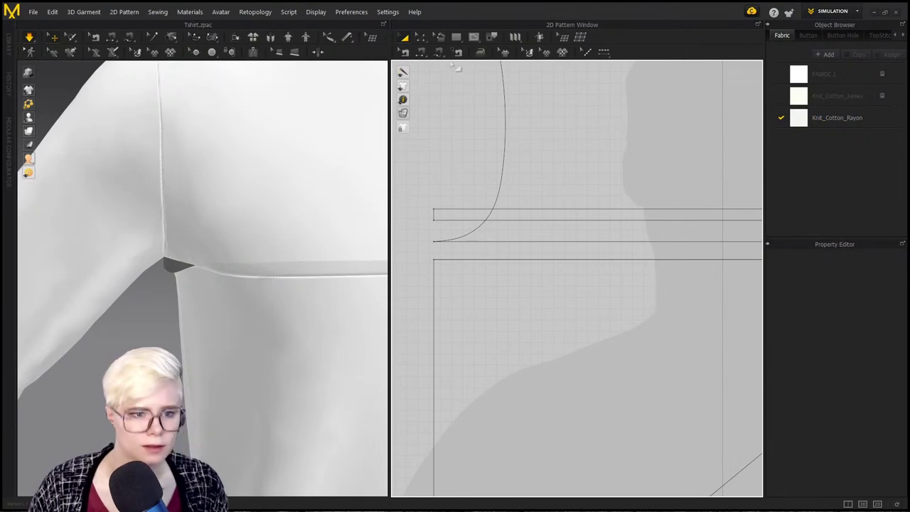
pyautogui.click(479, 212)
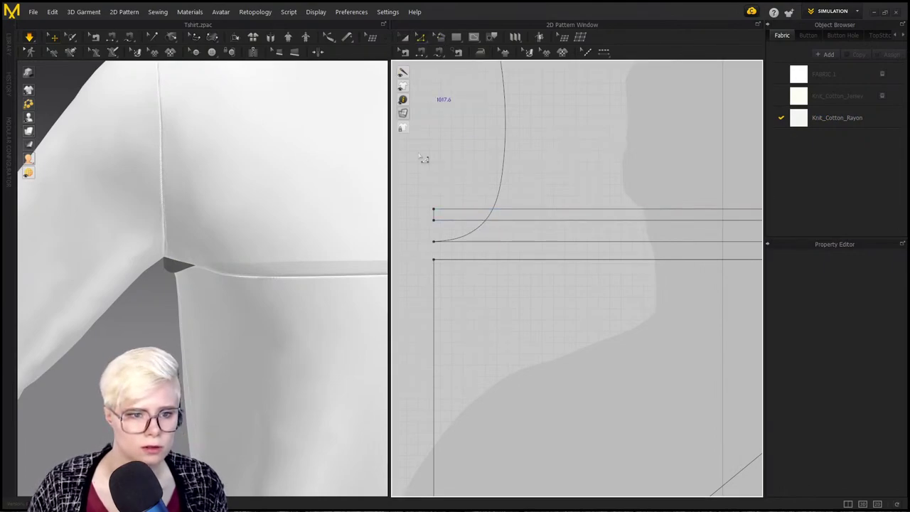
pyautogui.click(435, 216)
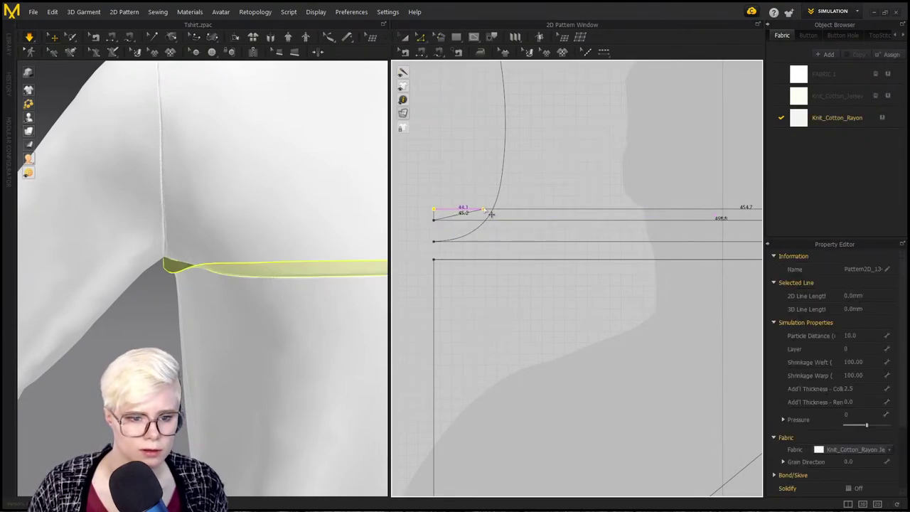
pyautogui.moveTo(499, 209); pyautogui.dragTo(499, 209)
pyautogui.scroll(-3, 576, 242)
pyautogui.moveTo(572, 246); pyautogui.dragTo(396, 268, button='middle')
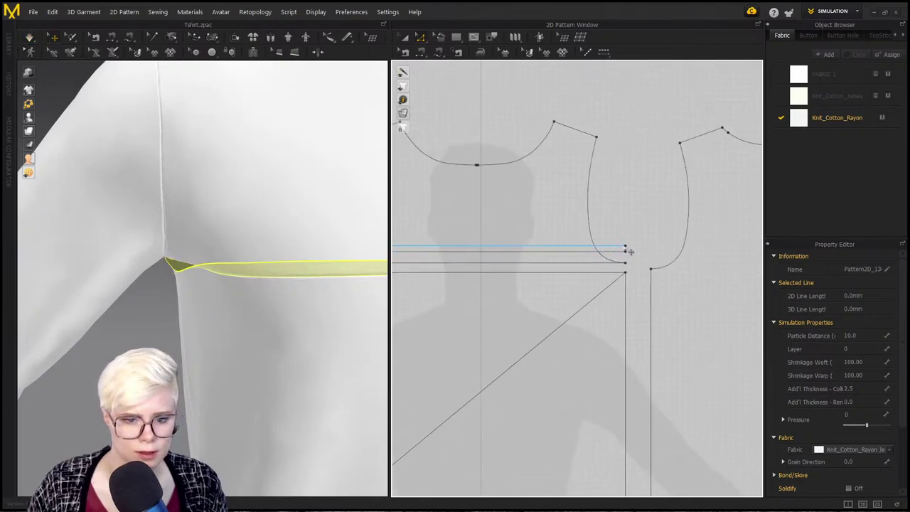
pyautogui.moveTo(627, 248); pyautogui.dragTo(603, 250)
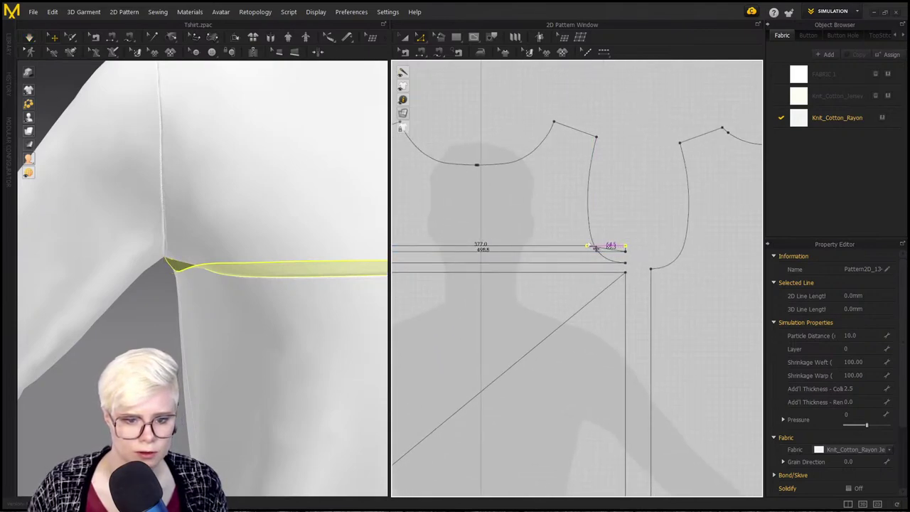
# Step: Simulate the tapered strip and pull the lower front panel down beside the wearer's right armpit
pyautogui.click(193, 254)
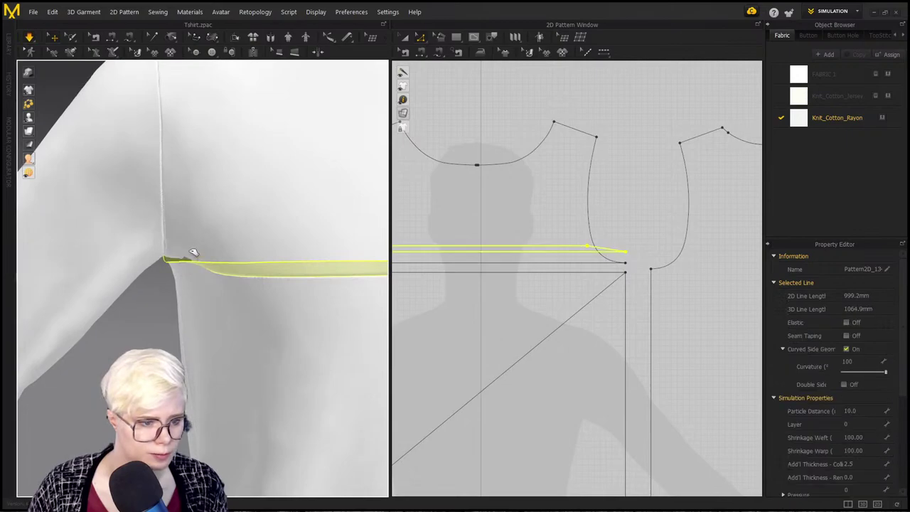
pyautogui.click(213, 327)
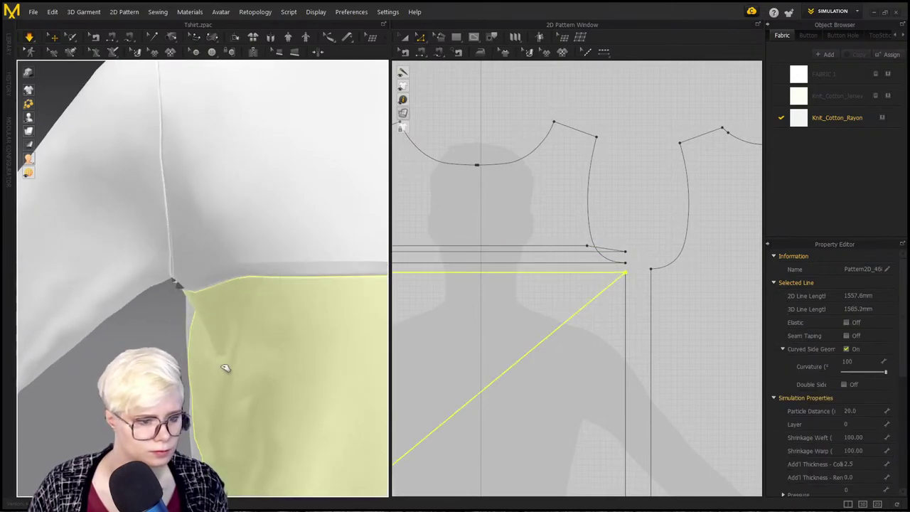
# Step: Duplicate the narrow strip pattern below the upper front piece and place the copy over the upper part of the lower front panel
pyautogui.scroll(-5, 205, 313)
pyautogui.moveTo(205, 313); pyautogui.dragTo(314, 360, button='right')
pyautogui.click(617, 219)
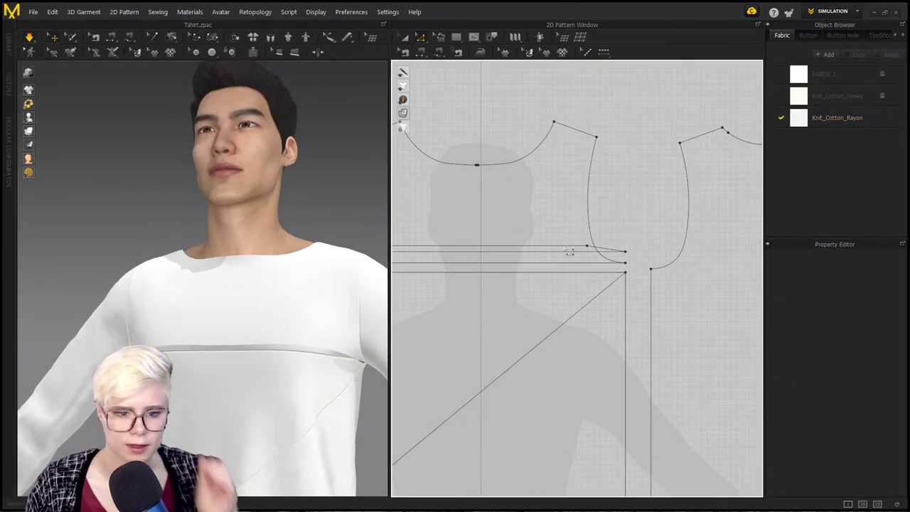
pyautogui.moveTo(546, 257); pyautogui.dragTo(583, 258, button='middle')
pyautogui.press('a')
pyautogui.click(585, 250)
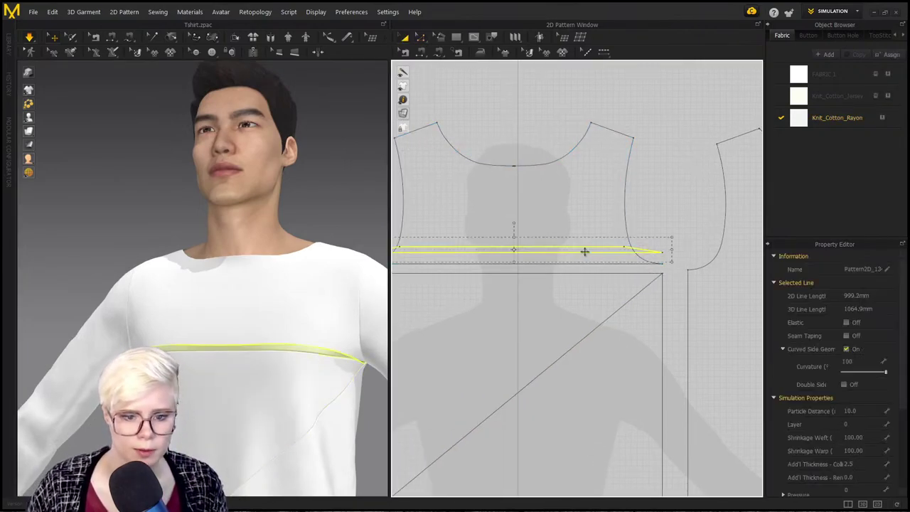
pyautogui.rightClick(586, 250)
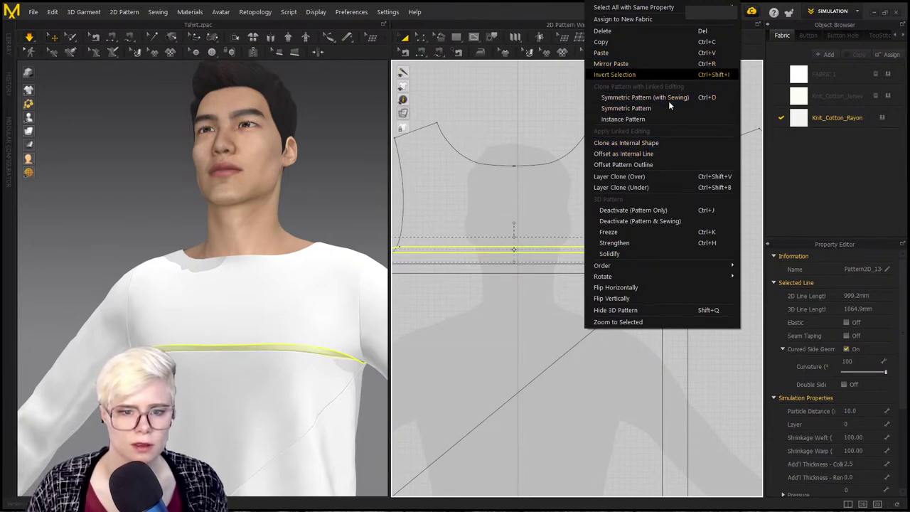
pyautogui.click(653, 41)
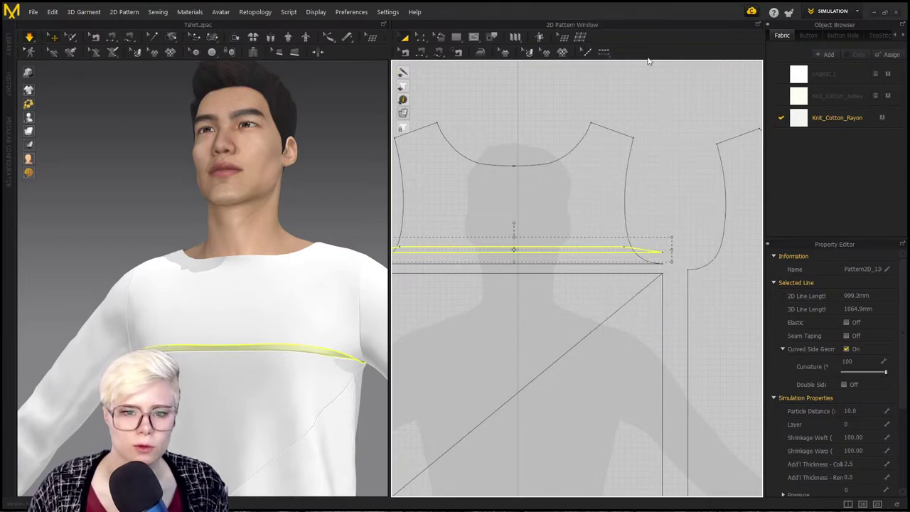
pyautogui.rightClick(510, 288)
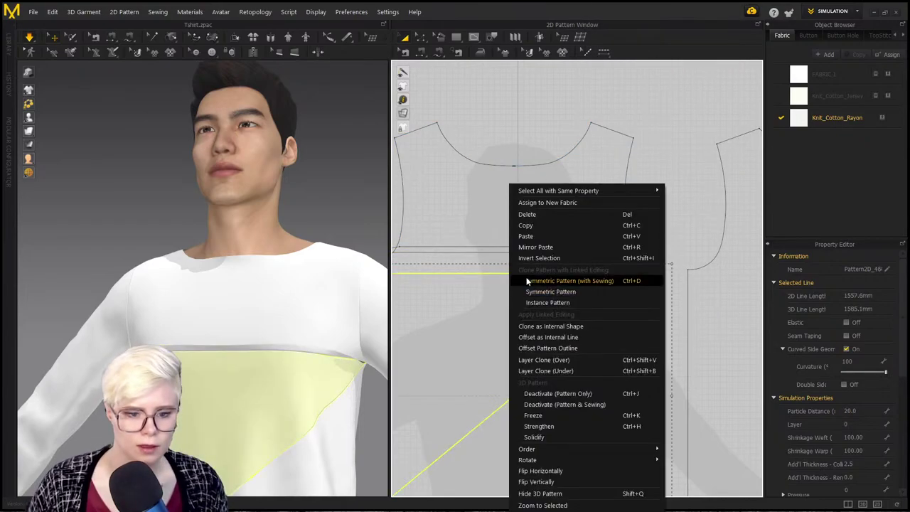
pyautogui.click(587, 246)
pyautogui.moveTo(536, 286); pyautogui.dragTo(564, 280, button='middle')
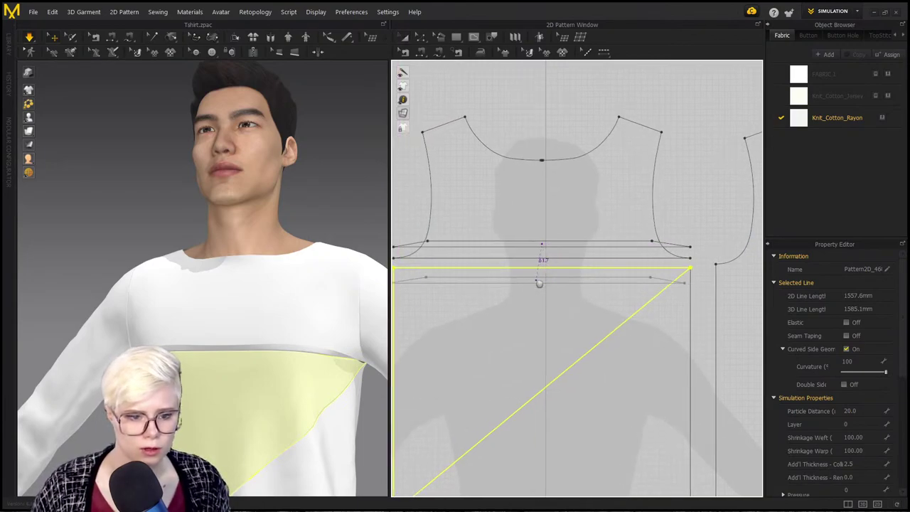
pyautogui.press('Escape')
pyautogui.click(563, 239)
# Step: Move the upper front bodice pattern upward so it sits clear of the narrow strip
pyautogui.click(664, 197)
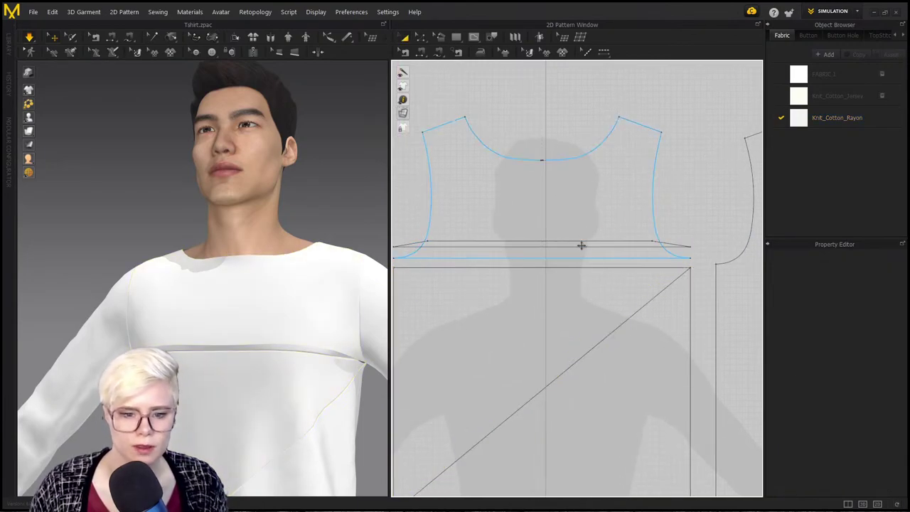
pyautogui.click(583, 240)
pyautogui.moveTo(583, 239); pyautogui.dragTo(546, 219)
# Step: Rotate the copied strip upside down and position it between the original strip and the lower front panel
pyautogui.click(617, 286)
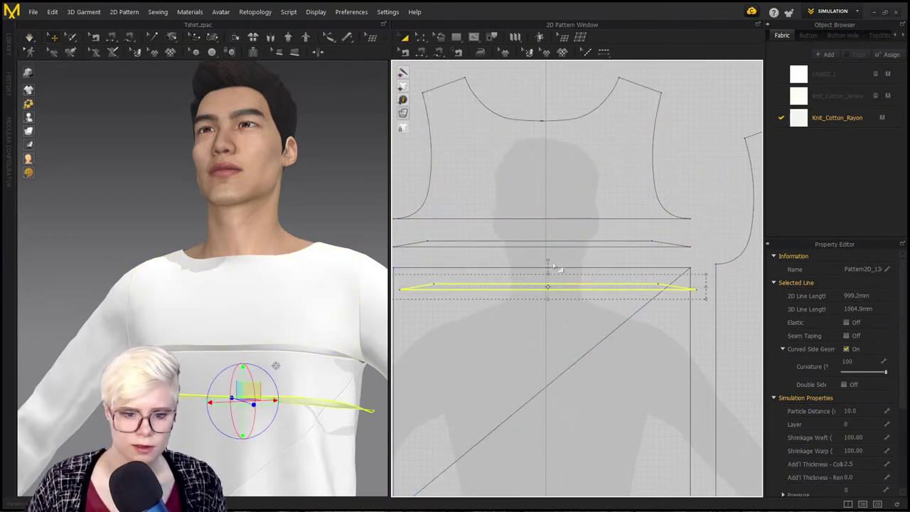
pyautogui.moveTo(553, 264); pyautogui.dragTo(558, 334)
pyautogui.click(709, 229)
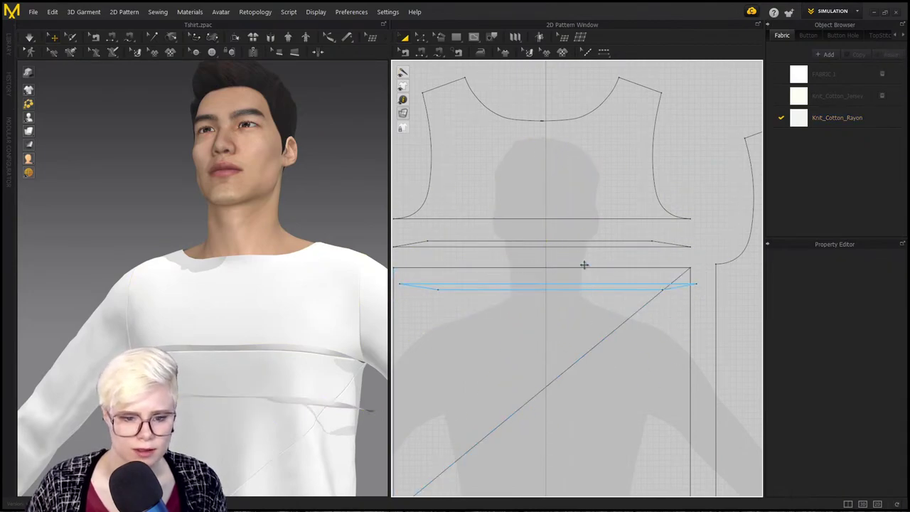
pyautogui.moveTo(560, 282); pyautogui.dragTo(617, 232)
pyautogui.click(721, 192)
# Step: Sew the copied strip's long edge to the top edge of the lower front panel
pyautogui.press('n')
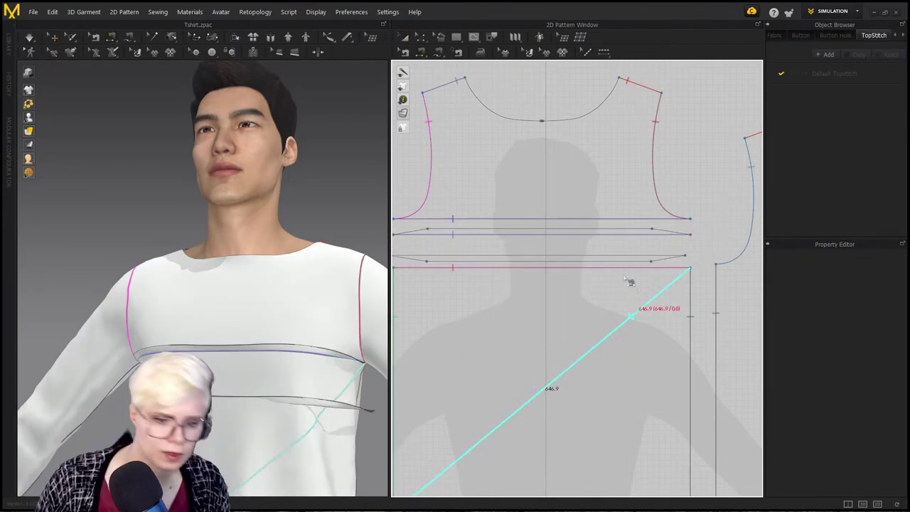
pyautogui.click(619, 255)
pyautogui.click(615, 268)
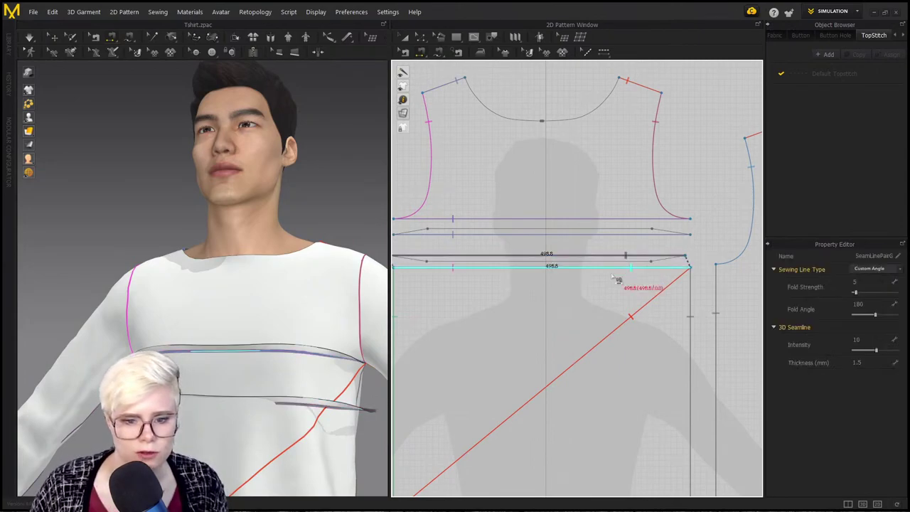
# Step: Move the copied strip forward in 3D, away from the avatar's chest
pyautogui.press('q')
pyautogui.moveTo(309, 406); pyautogui.dragTo(230, 414, button='right')
pyautogui.moveTo(249, 435); pyautogui.dragTo(186, 392)
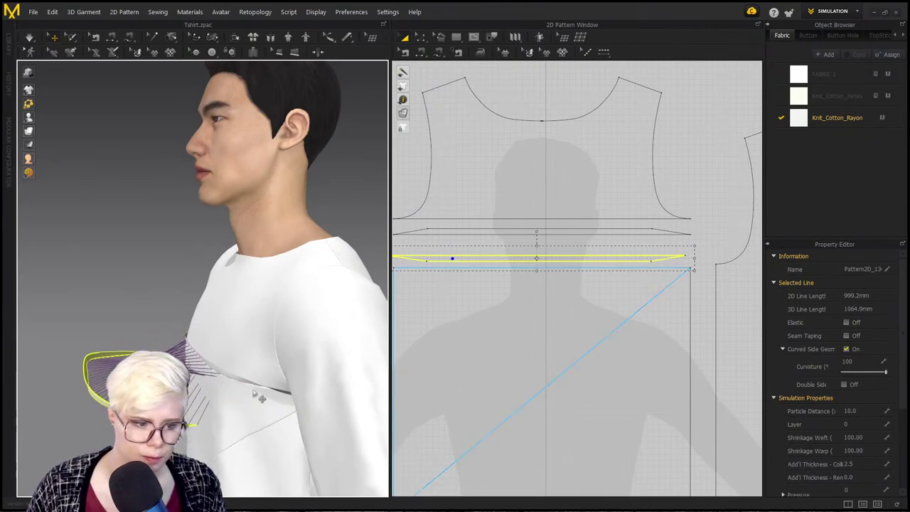
pyautogui.moveTo(259, 396); pyautogui.dragTo(242, 340, button='right')
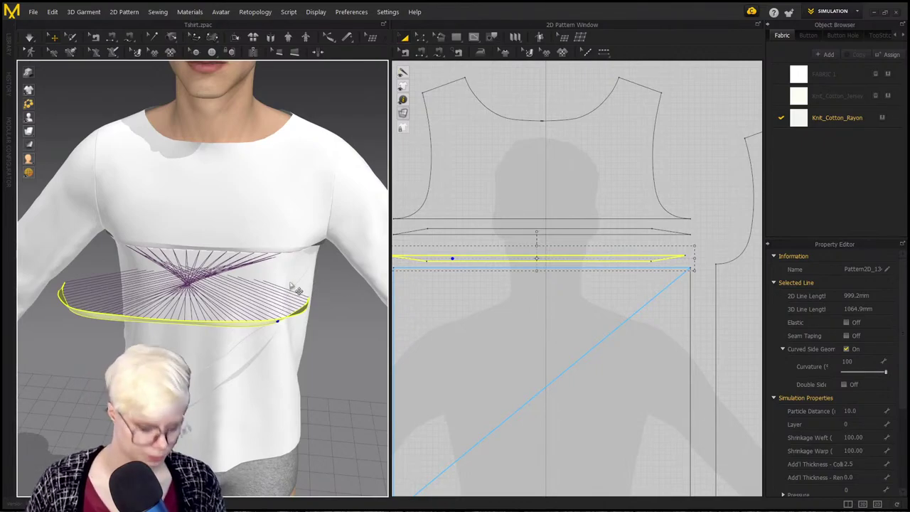
# Step: Delete the seam between the copied strip and the lower front panel
pyautogui.press('b')
pyautogui.click(540, 258)
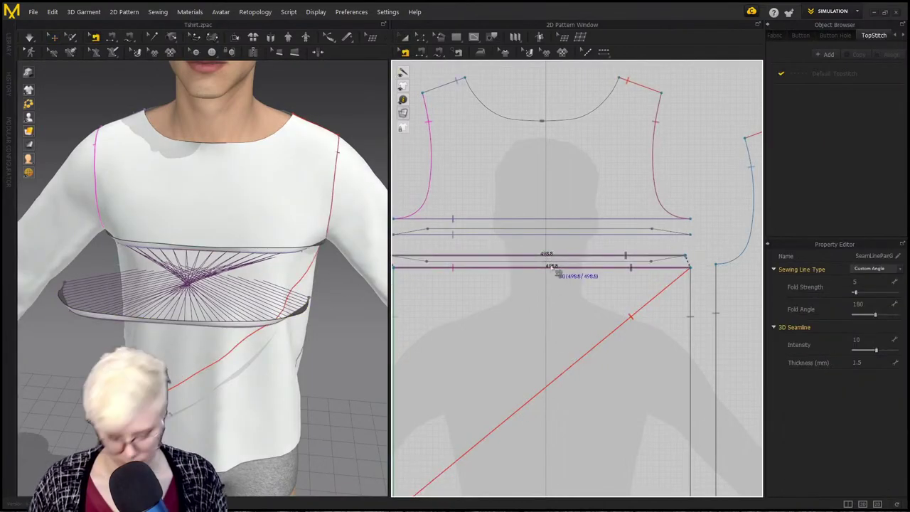
pyautogui.press('Delete')
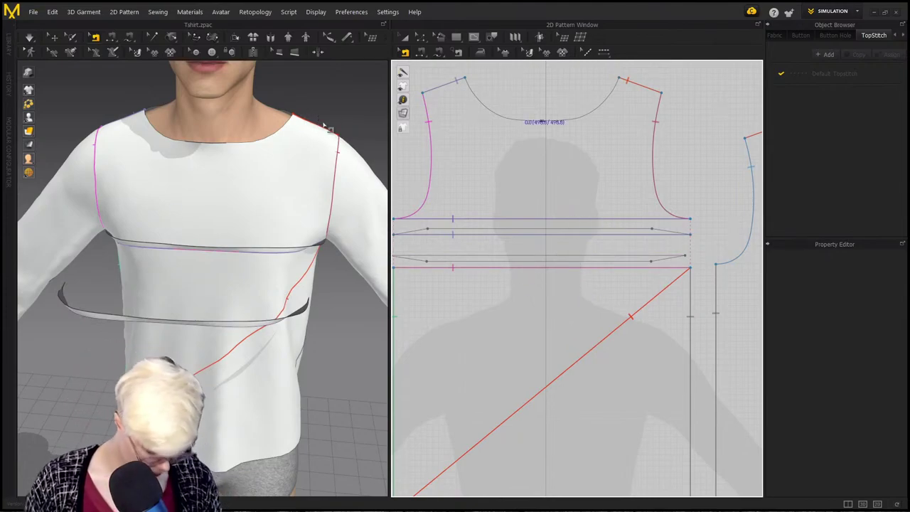
# Step: Sew the copied strip's long edge to the long lower edge of the original strip
pyautogui.click(240, 324)
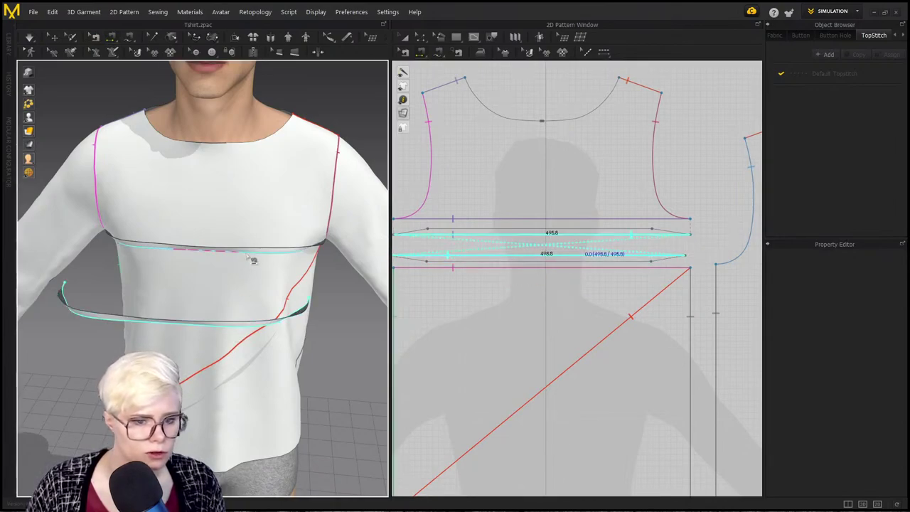
pyautogui.click(177, 256)
pyautogui.hotkey('ctrl', 'z')
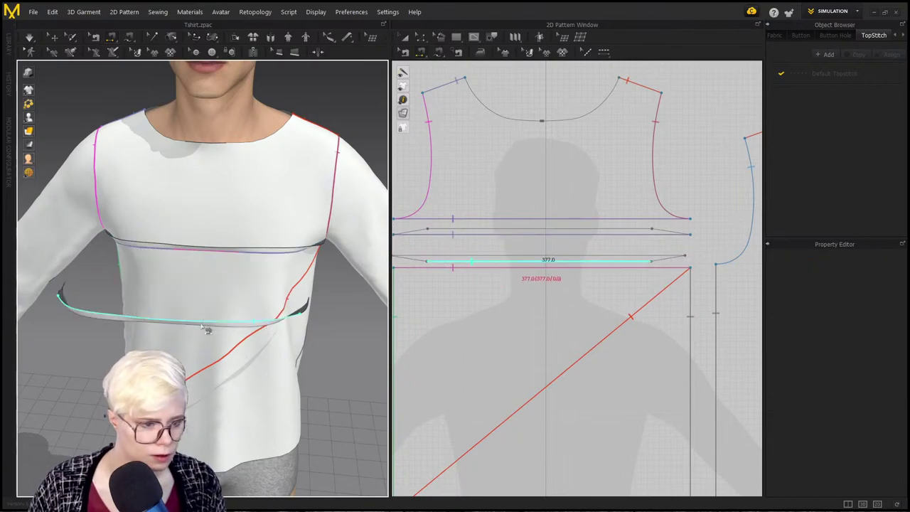
pyautogui.click(250, 253)
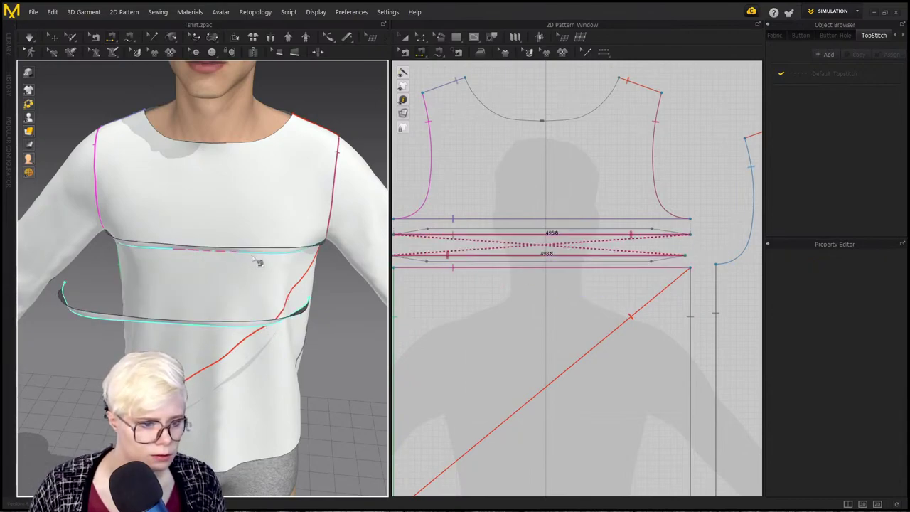
pyautogui.moveTo(201, 343); pyautogui.dragTo(87, 328, button='right')
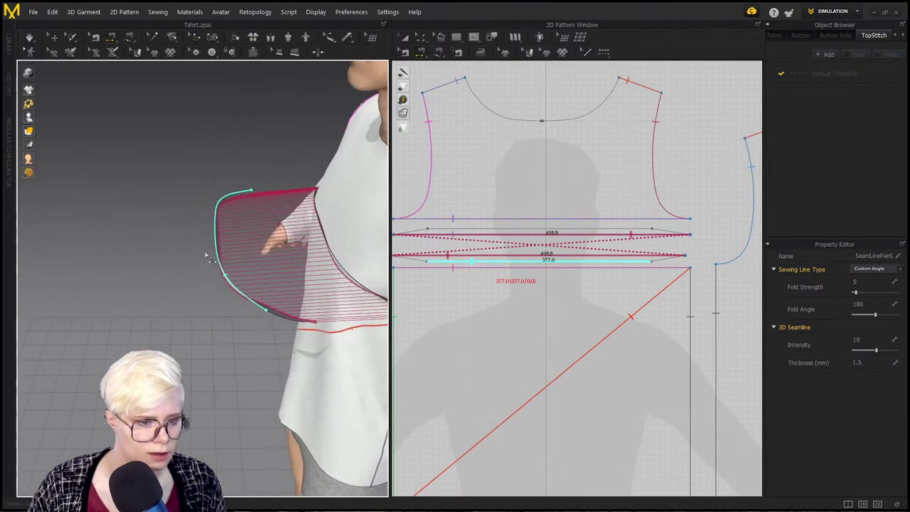
pyautogui.moveTo(307, 298); pyautogui.dragTo(376, 301, button='right')
# Step: Align the copied strip against the original strip in 3D with Superimpose (Side)
pyautogui.press('space')
pyautogui.press('q')
pyautogui.click(124, 349)
pyautogui.rightClick(124, 351)
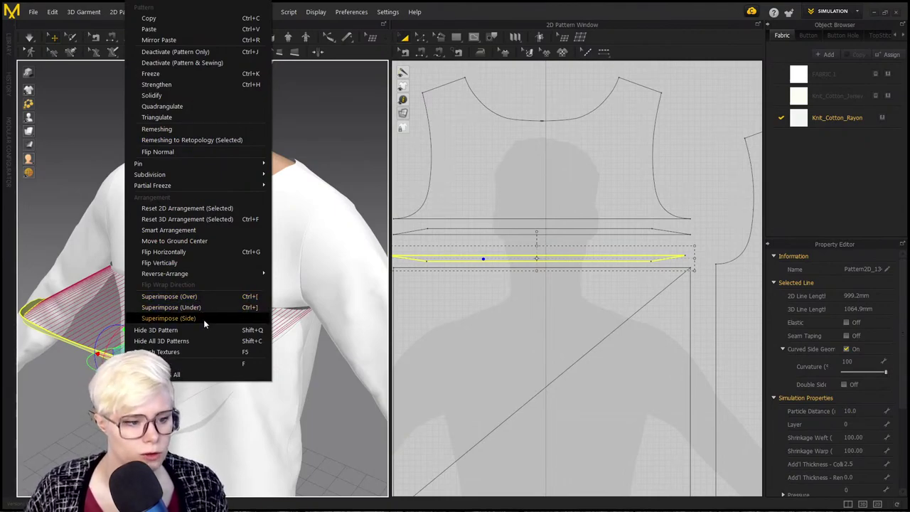
pyautogui.click(203, 319)
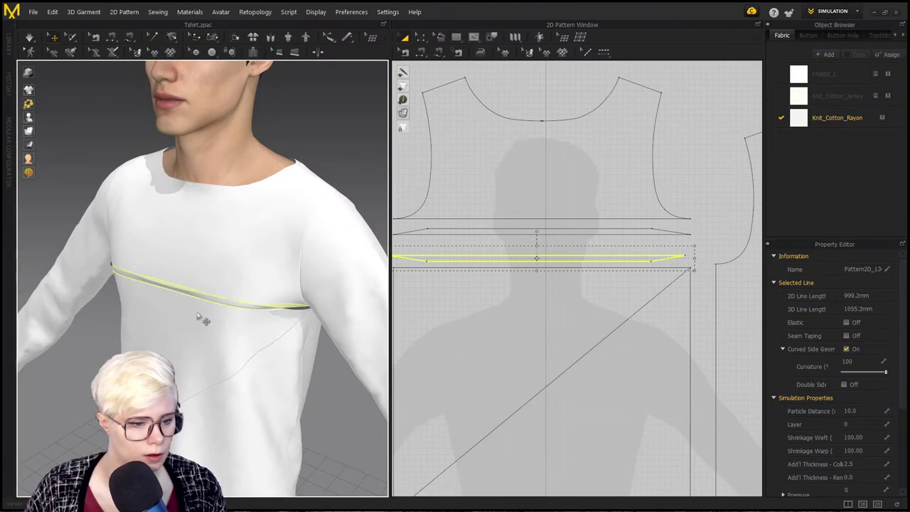
# Step: Simulate the garment and tug the original strip and both front panels to settle the chest seam
pyautogui.scroll(3, 193, 312)
pyautogui.moveTo(194, 311); pyautogui.dragTo(270, 306, button='right')
pyautogui.moveTo(270, 305); pyautogui.dragTo(349, 226, button='middle')
pyautogui.scroll(3, 349, 226)
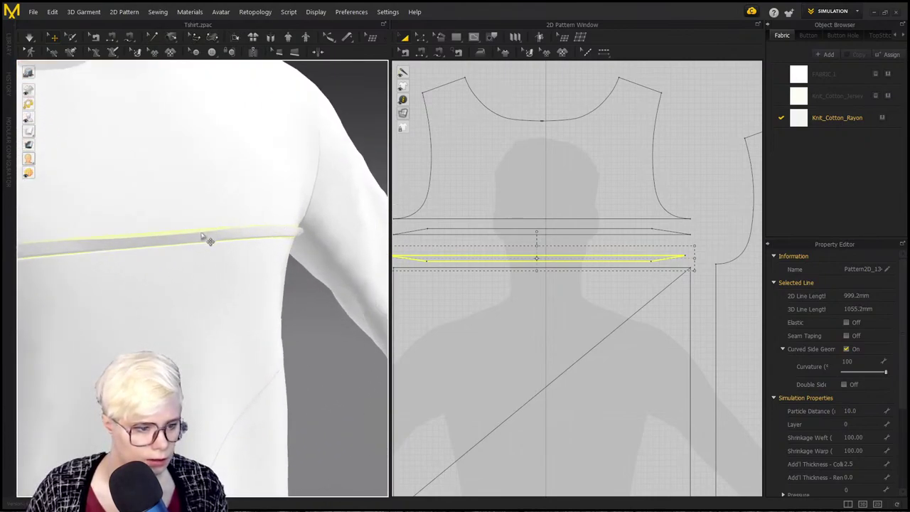
pyautogui.click(216, 246)
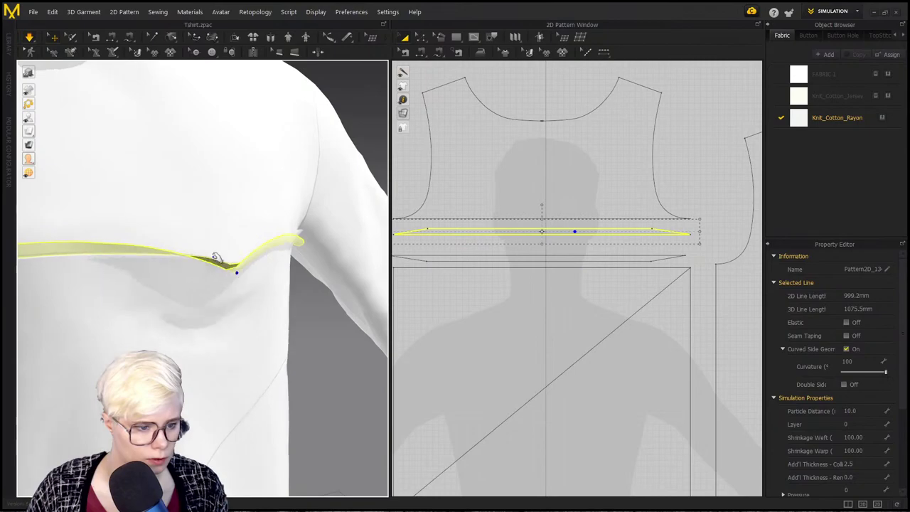
pyautogui.click(168, 263)
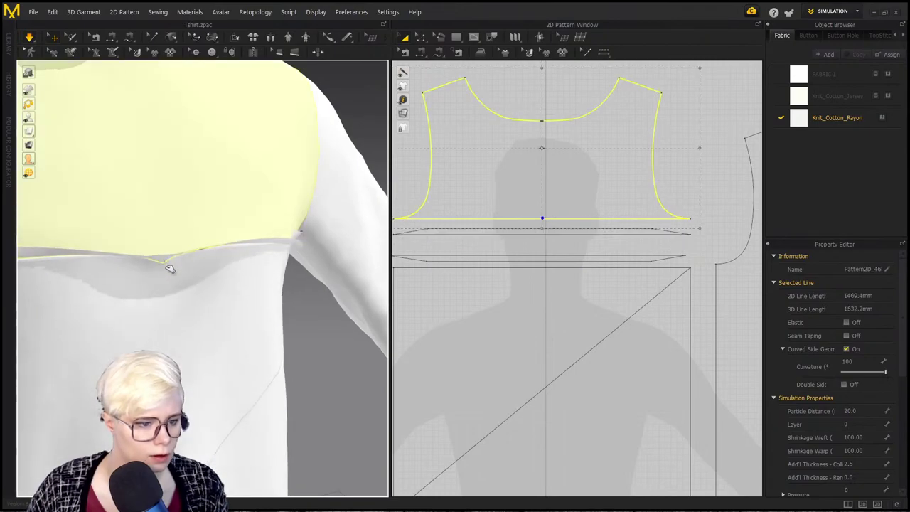
pyautogui.click(51, 133)
pyautogui.click(138, 276)
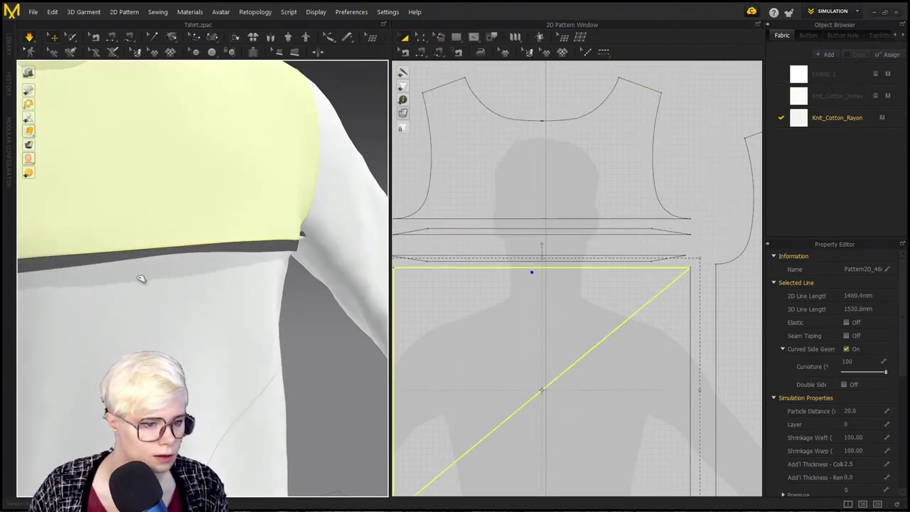
# Step: Pull the copied strip outward along the chest seam and set its simulation layer to 1
pyautogui.click(304, 239)
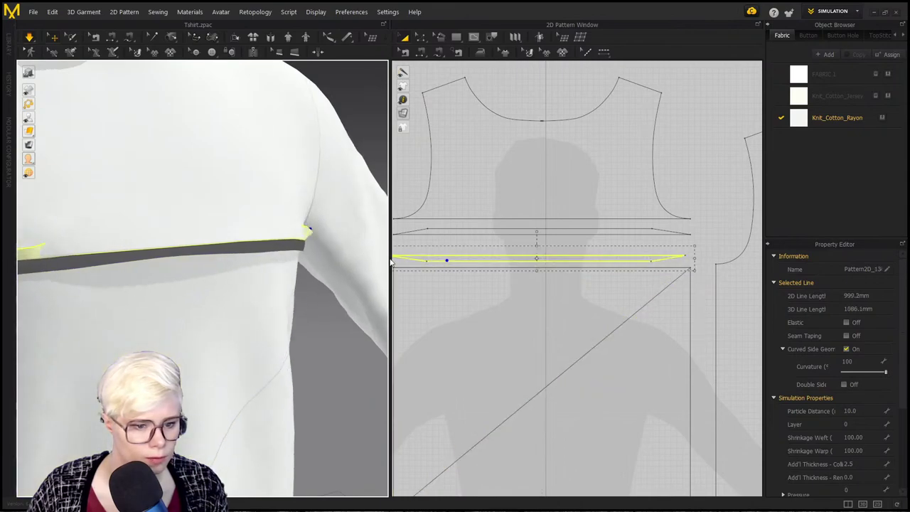
pyautogui.moveTo(250, 251); pyautogui.dragTo(324, 203)
pyautogui.click(151, 256)
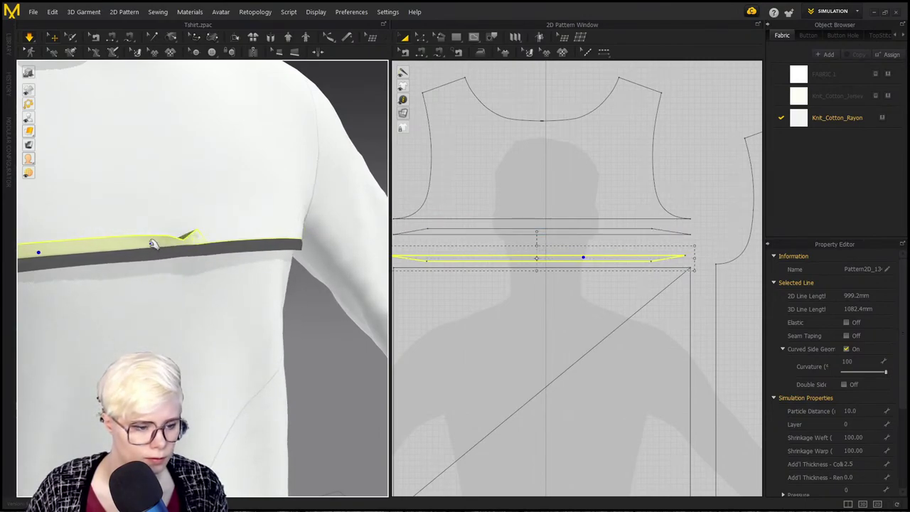
pyautogui.click(862, 425)
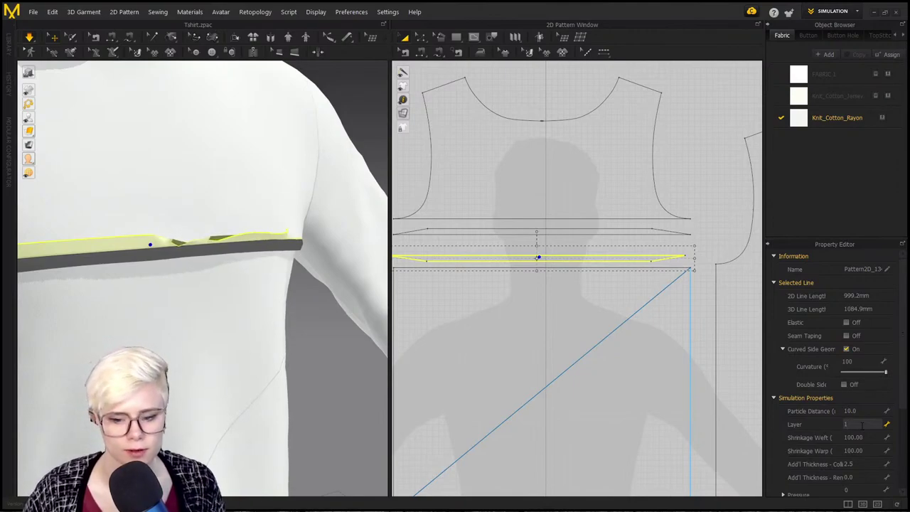
pyautogui.press('Return')
pyautogui.click(455, 291)
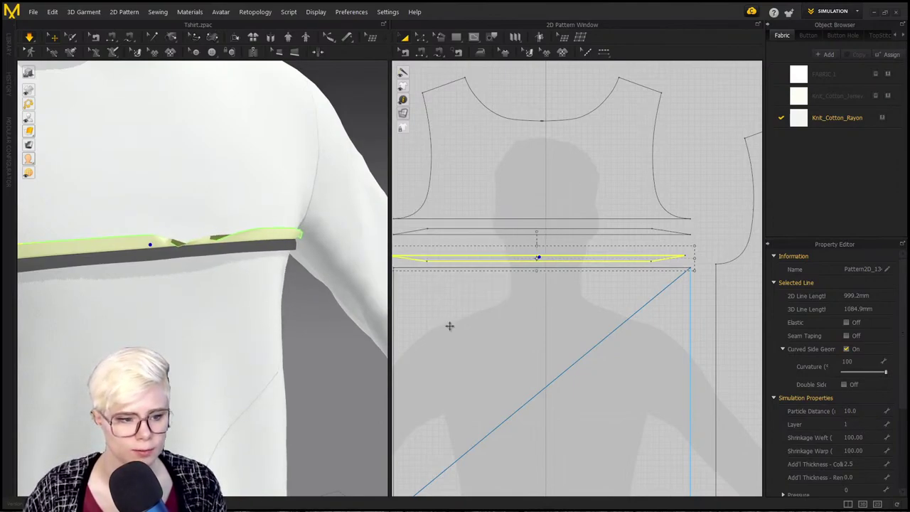
# Step: Pull the buckled sections of the copied strip smooth along the chest seam during simulation
pyautogui.moveTo(219, 239); pyautogui.dragTo(335, 204)
pyautogui.moveTo(179, 241); pyautogui.dragTo(229, 262)
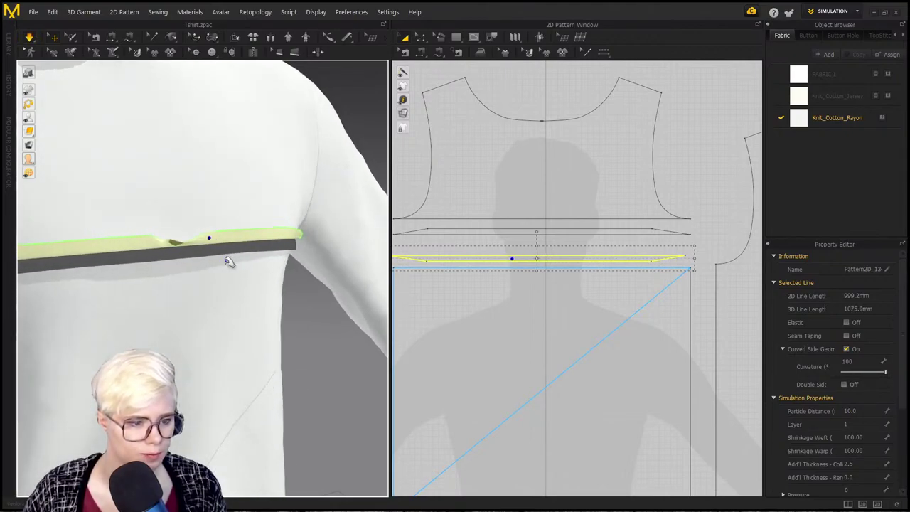
pyautogui.moveTo(230, 261); pyautogui.dragTo(213, 264, button='right')
pyautogui.moveTo(213, 262); pyautogui.dragTo(348, 250)
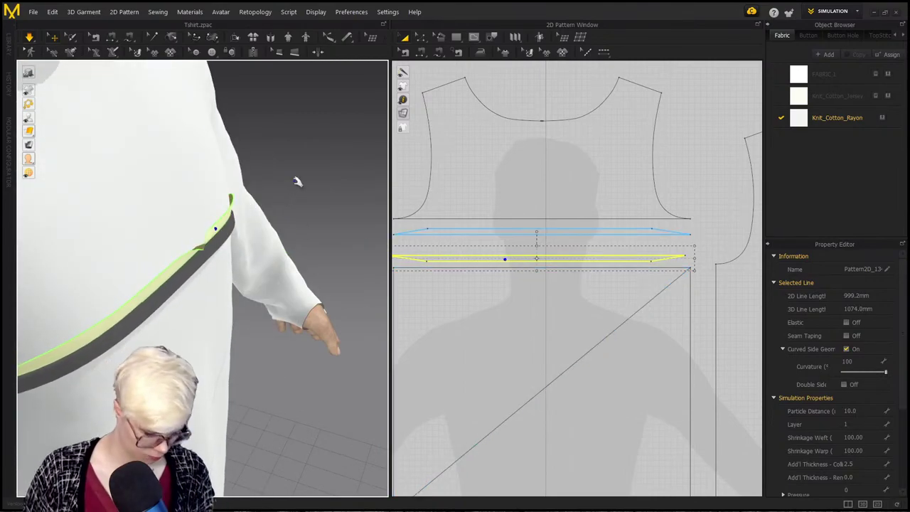
# Step: Examine how the two strips lie along the chest seam from the side, close up and from the front
pyautogui.moveTo(301, 195); pyautogui.dragTo(349, 220, button='right')
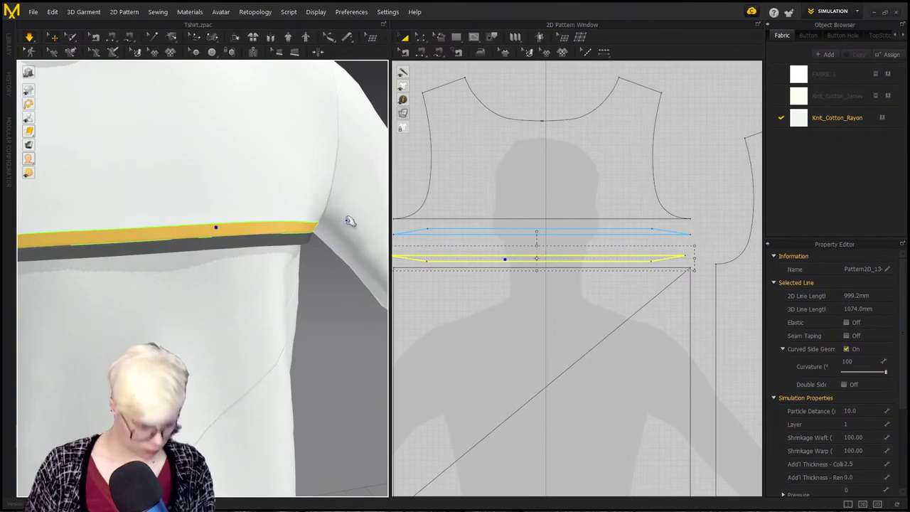
pyautogui.moveTo(276, 317); pyautogui.dragTo(77, 286, button='right')
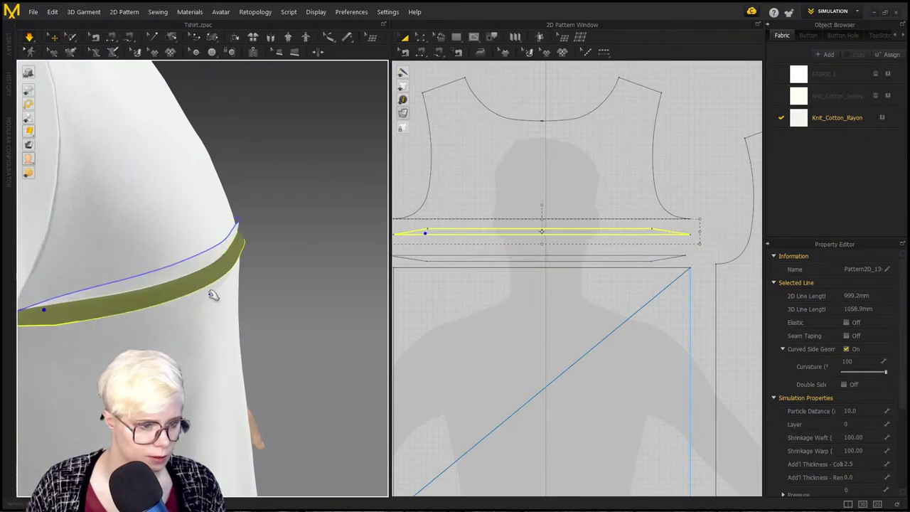
pyautogui.scroll(5, 182, 256)
pyautogui.click(291, 244)
pyautogui.scroll(-5, 291, 244)
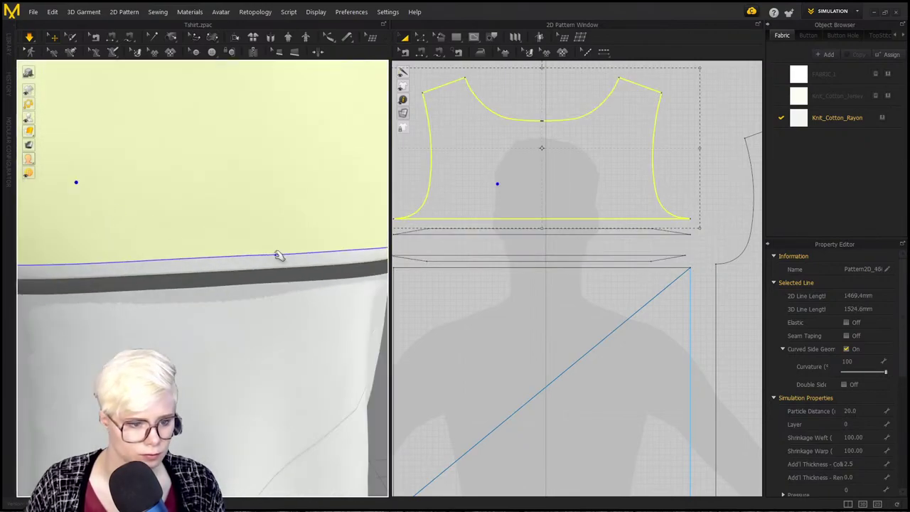
pyautogui.press('Escape')
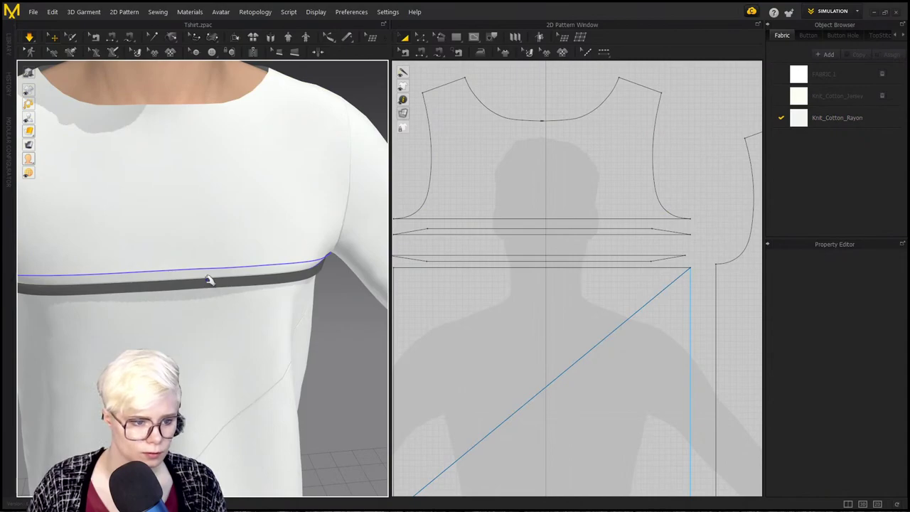
# Step: Set the simulation layer of the copied strip on the chest seam to 0
pyautogui.click(210, 275)
pyautogui.click(863, 435)
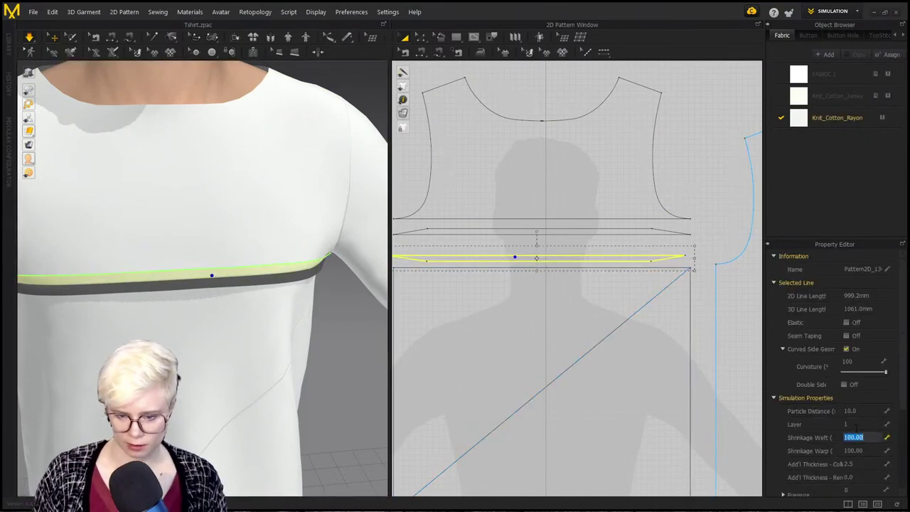
pyautogui.click(862, 425)
pyautogui.write('0')
pyautogui.press('Return')
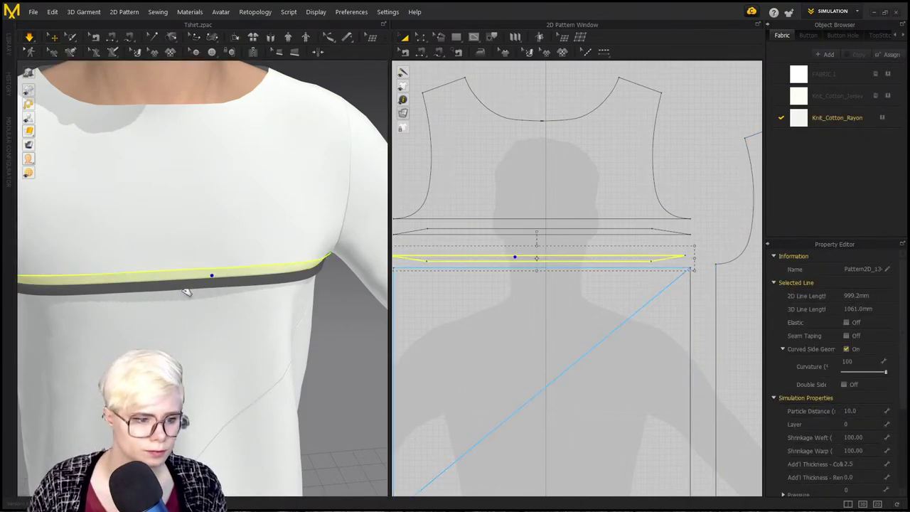
# Step: Flip the normals of the original dark strip along the chest seam so its face side points outward
pyautogui.rightClick(185, 288)
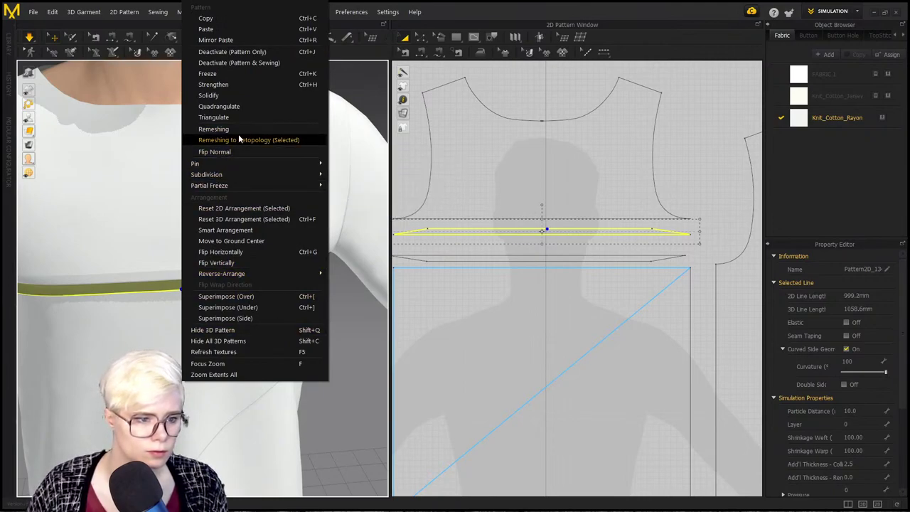
pyautogui.click(341, 374)
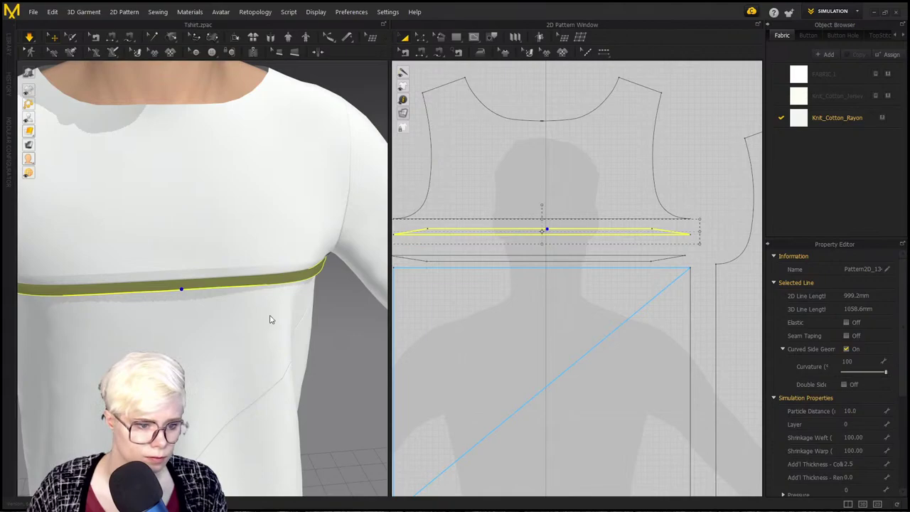
pyautogui.moveTo(229, 303); pyautogui.dragTo(191, 234, button='right')
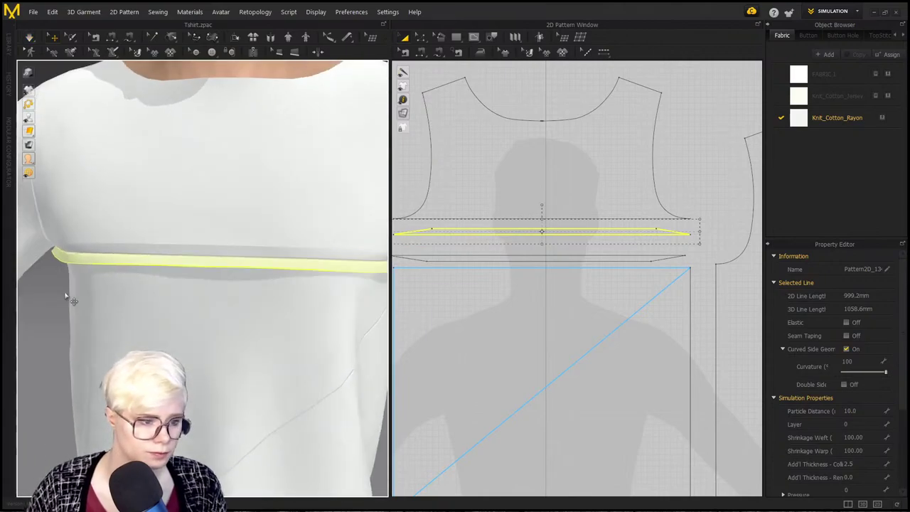
pyautogui.click(66, 297)
pyautogui.moveTo(63, 289); pyautogui.dragTo(151, 307, button='right')
pyautogui.scroll(4, 140, 240)
pyautogui.click(180, 362)
pyautogui.click(46, 388)
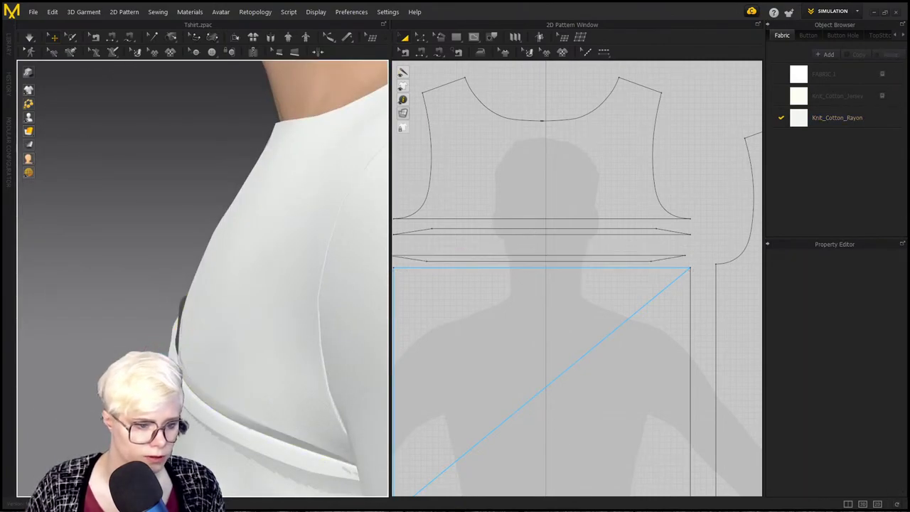
# Step: Narrow both chest strips together by scaling down their height in the 2D pattern, and simulate the garment
pyautogui.moveTo(174, 373); pyautogui.dragTo(319, 272, button='right')
pyautogui.scroll(2, 195, 351)
pyautogui.moveTo(195, 352); pyautogui.dragTo(214, 331, button='right')
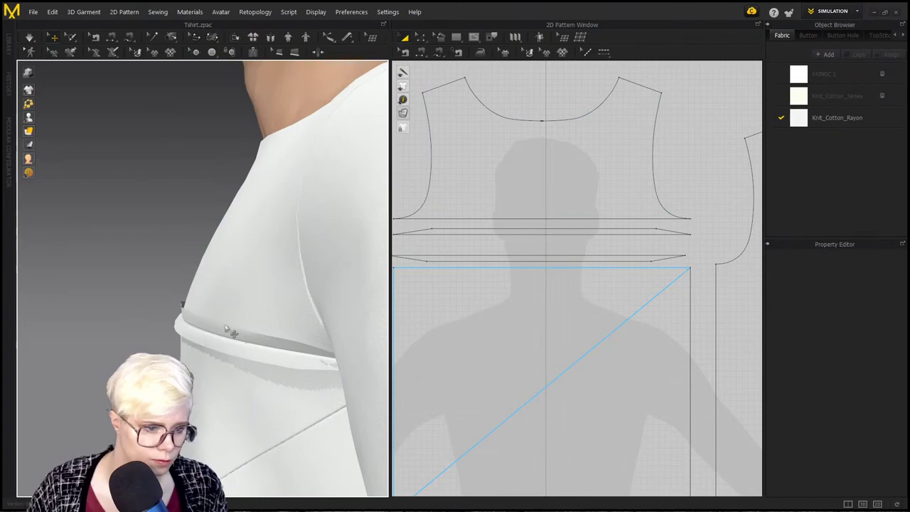
pyautogui.click(589, 229)
pyautogui.keyDown('shift'); pyautogui.click(593, 260); pyautogui.keyUp('shift')
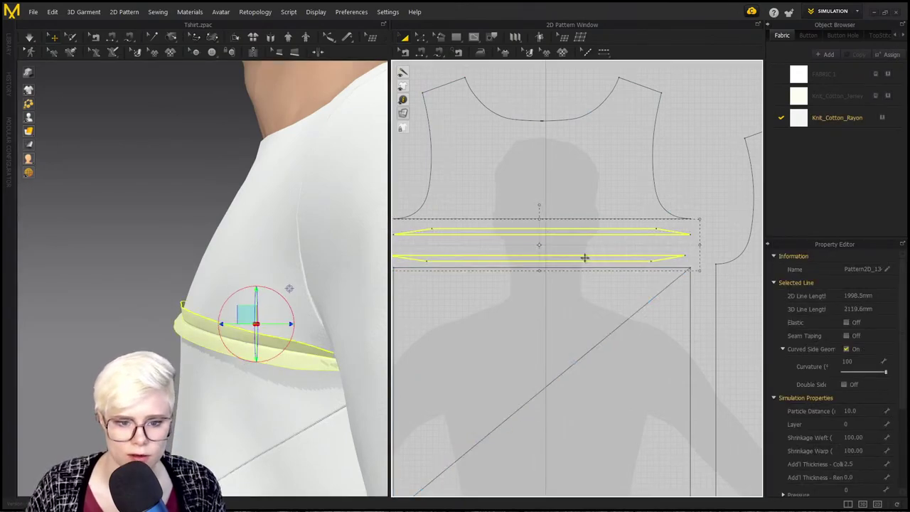
pyautogui.moveTo(540, 270); pyautogui.dragTo(540, 258)
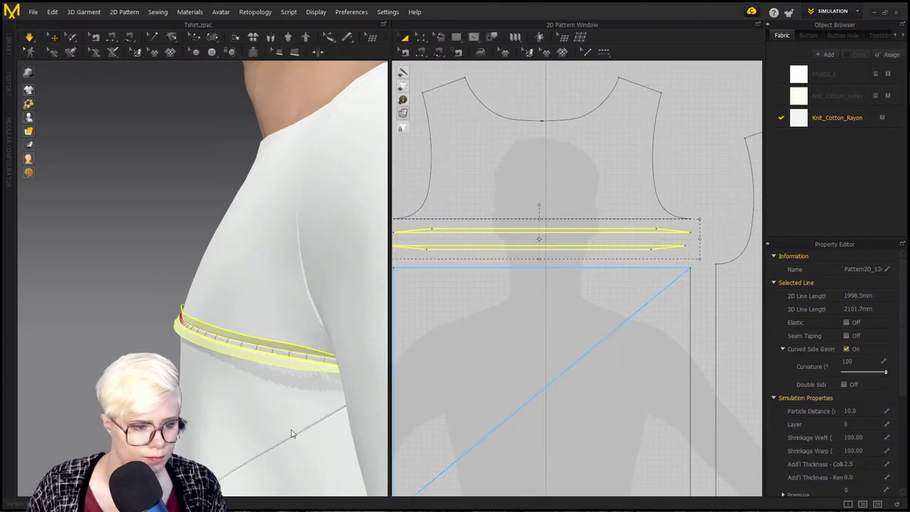
pyautogui.moveTo(291, 430); pyautogui.dragTo(226, 221, button='right')
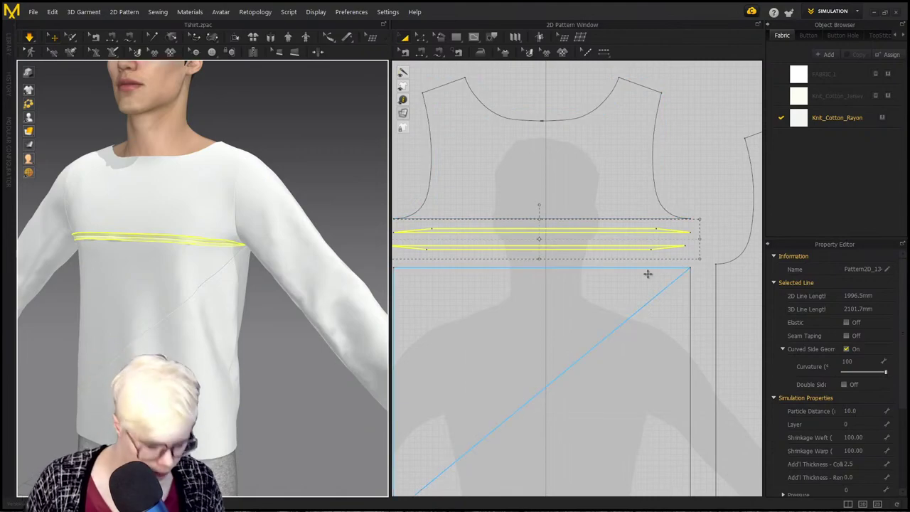
# Step: Set the simulation layer of both chest strips to 1
pyautogui.click(701, 169)
pyautogui.scroll(-4, 663, 272)
pyautogui.moveTo(634, 304); pyautogui.dragTo(627, 258, button='middle')
pyautogui.click(627, 258)
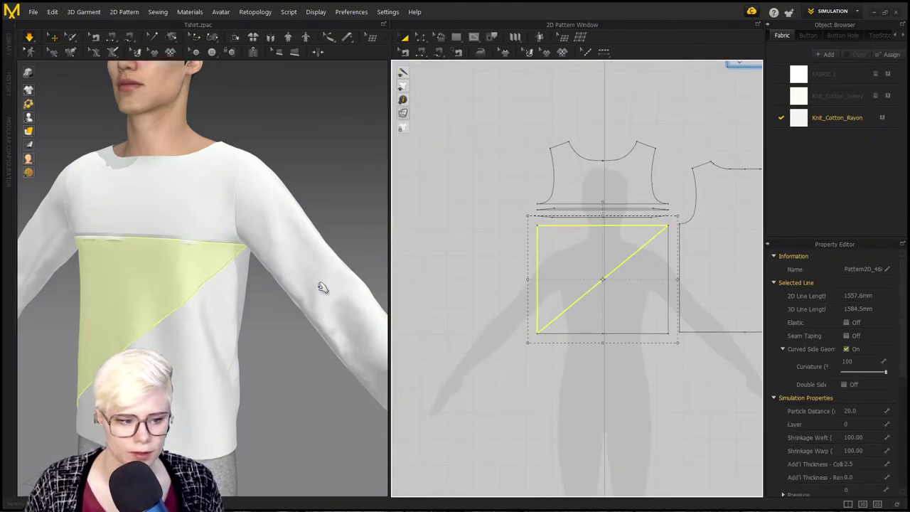
pyautogui.click(322, 287)
pyautogui.scroll(5, 187, 260)
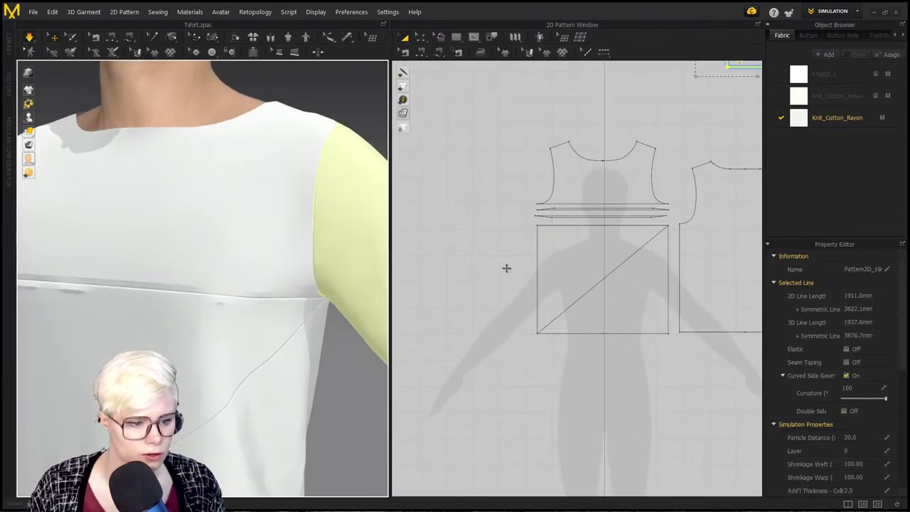
pyautogui.click(186, 298)
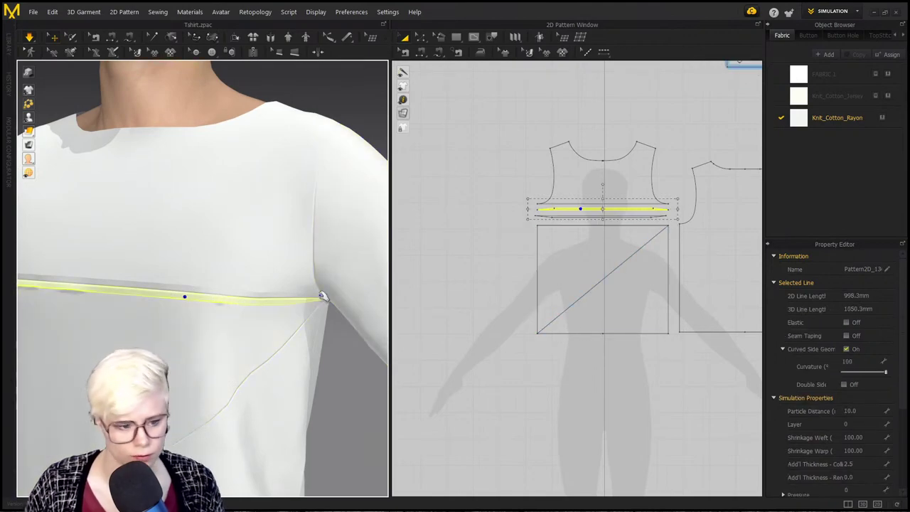
pyautogui.keyDown('shift'); pyautogui.click(240, 292); pyautogui.keyUp('shift')
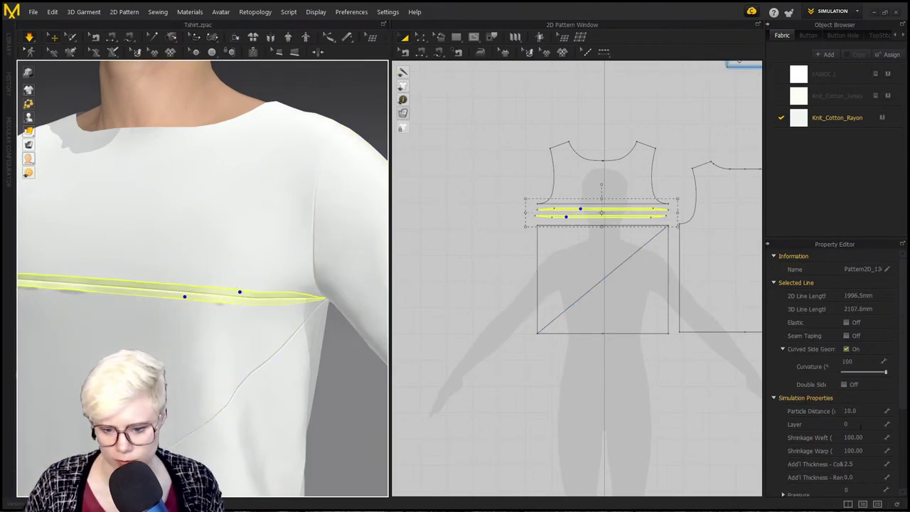
pyautogui.click(858, 422)
pyautogui.write('1')
pyautogui.press('Return')
pyautogui.press('Return')
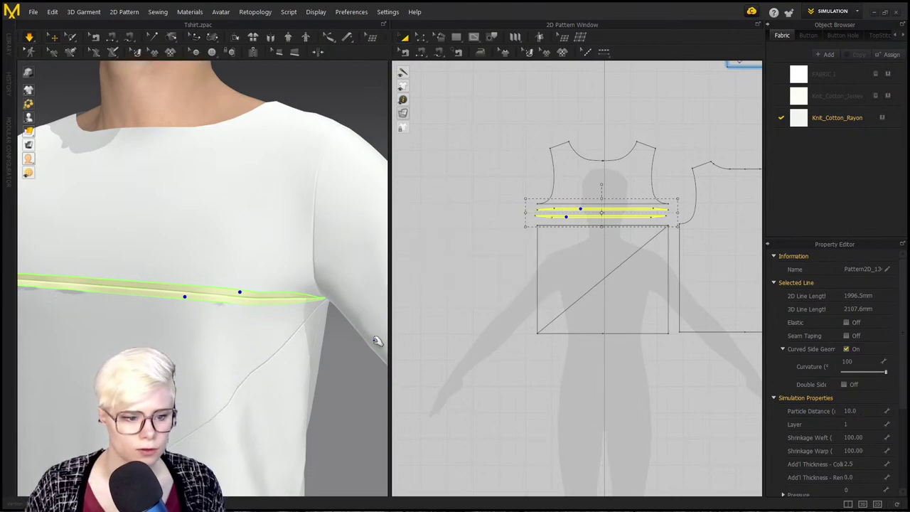
# Step: Check the length of the diagonal edge shared by the two triangular lower front panels
pyautogui.click(432, 331)
pyautogui.press('z')
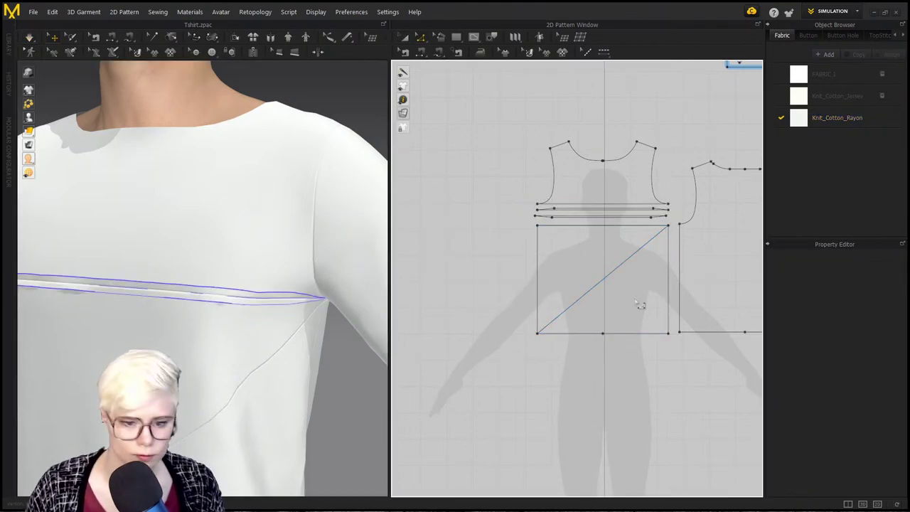
pyautogui.click(613, 272)
pyautogui.rightClick(613, 271)
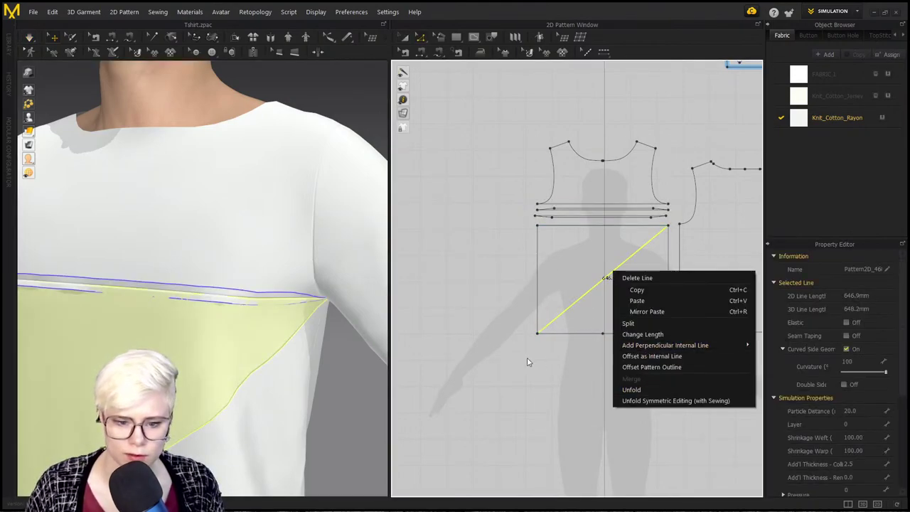
pyautogui.click(528, 361)
pyautogui.click(611, 277)
pyautogui.click(609, 277)
# Step: Create a rectangular strip pattern 646.9 mm wide and 10 mm high below the lower front panels
pyautogui.scroll(3, 587, 291)
pyautogui.scroll(-1, 532, 254)
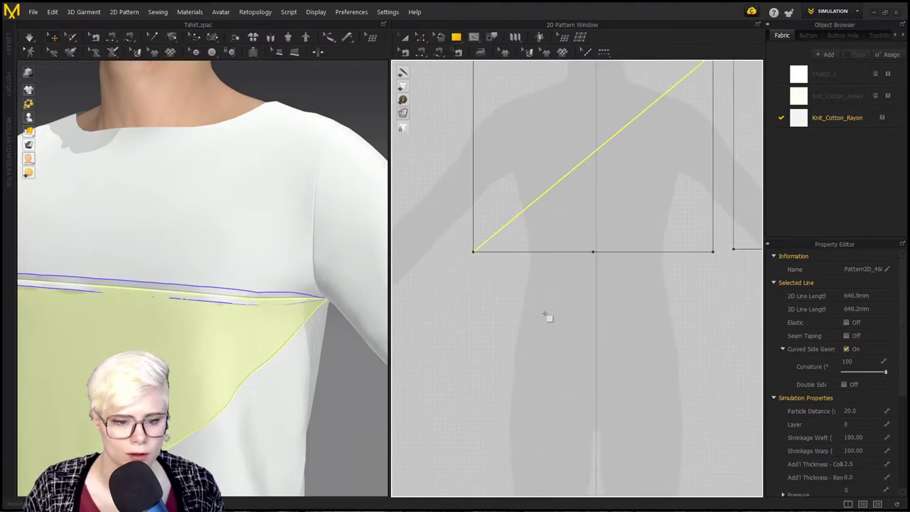
pyautogui.click(546, 317)
pyautogui.write('646.9')
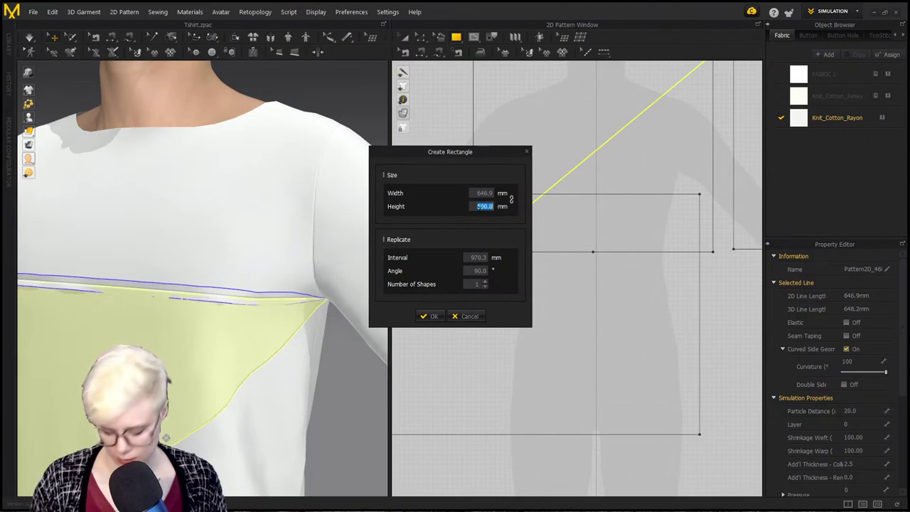
pyautogui.click(480, 207)
pyautogui.write('1')
pyautogui.press('Return')
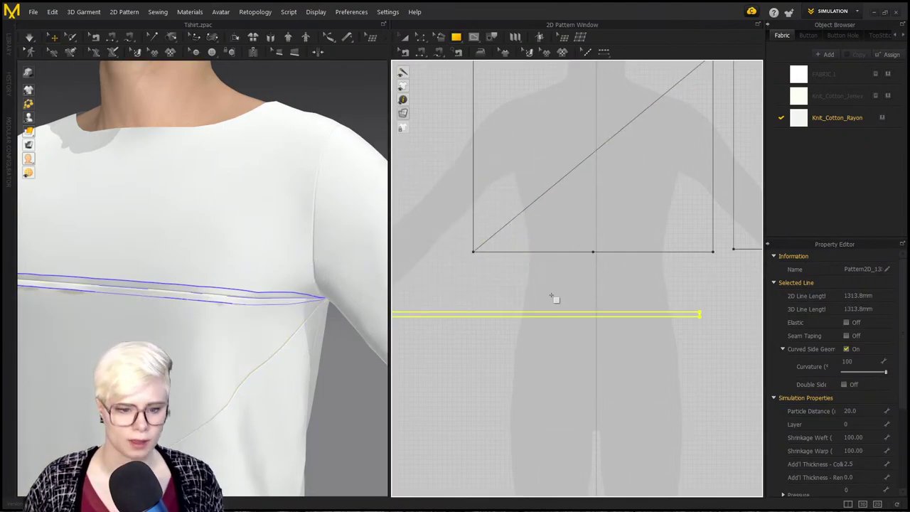
# Step: Taper both ends of the new strip by moving its two upper corner points inward along the top edge
pyautogui.moveTo(550, 297); pyautogui.dragTo(659, 273, button='middle')
pyautogui.click(508, 285)
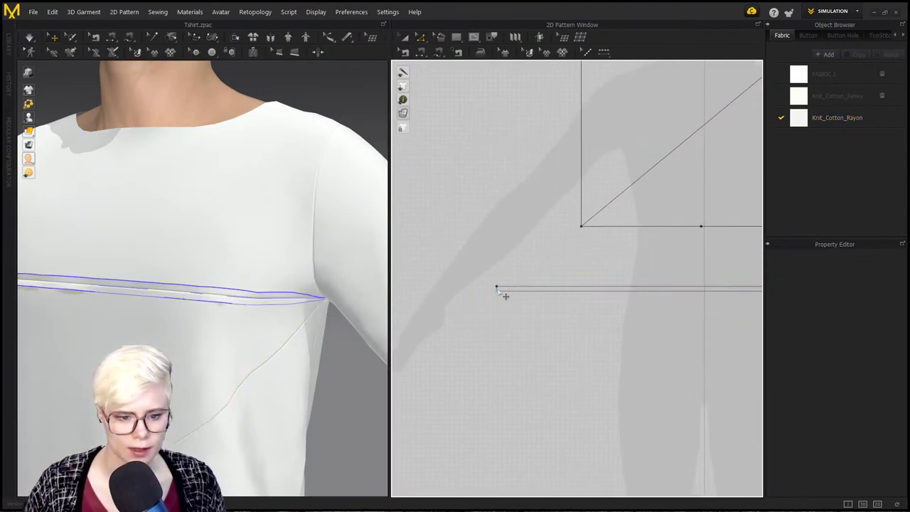
pyautogui.click(497, 289)
pyautogui.moveTo(518, 287); pyautogui.dragTo(518, 287)
pyautogui.scroll(-2, 538, 354)
pyautogui.moveTo(538, 354); pyautogui.dragTo(414, 389, button='middle')
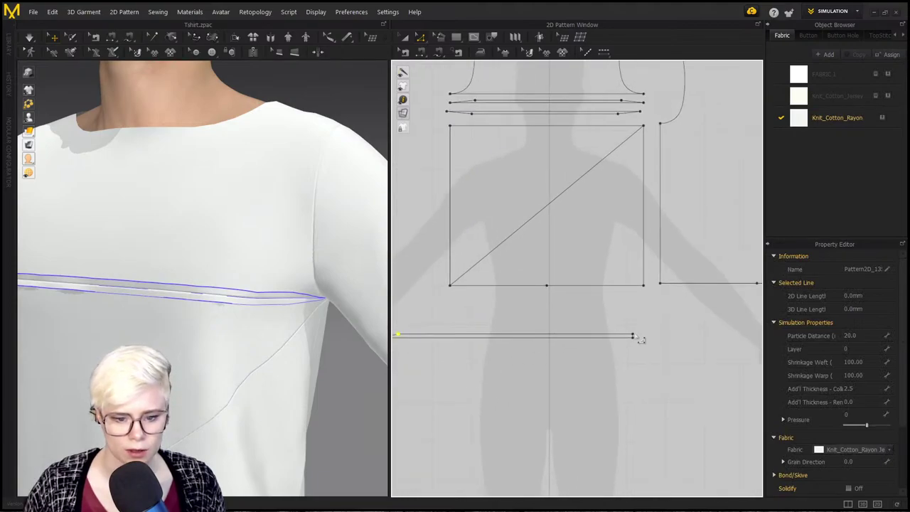
pyautogui.moveTo(633, 334); pyautogui.dragTo(614, 335)
pyautogui.scroll(2, 462, 333)
pyautogui.moveTo(479, 333); pyautogui.dragTo(546, 329, button='middle')
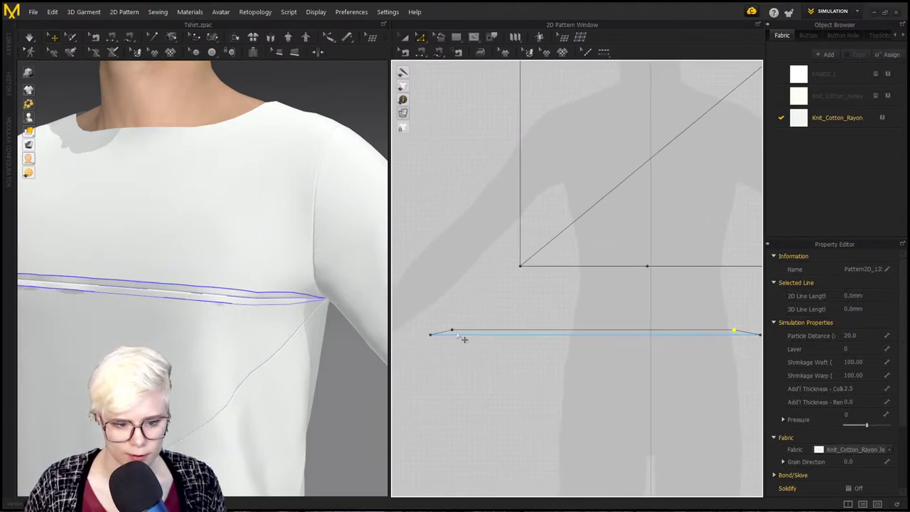
pyautogui.moveTo(452, 330); pyautogui.dragTo(464, 330)
pyautogui.scroll(-2, 512, 334)
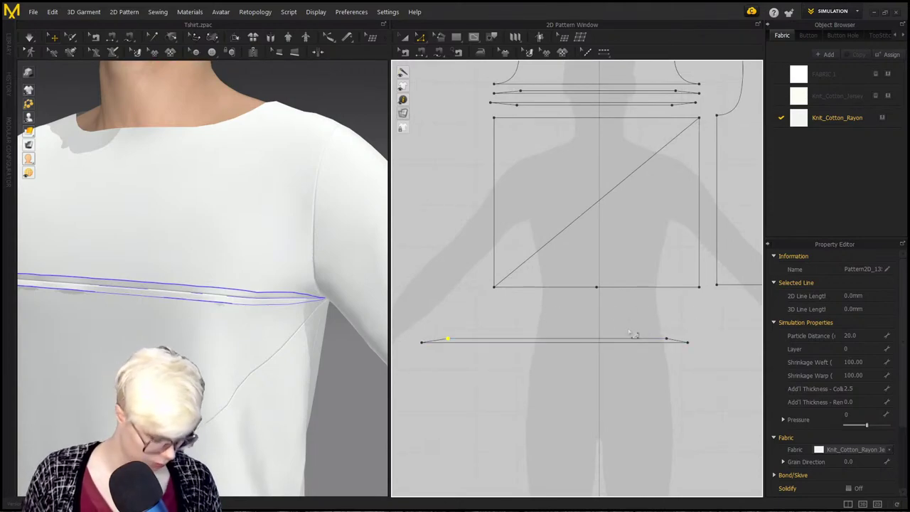
pyautogui.press('b')
pyautogui.press('z')
pyautogui.click(598, 340)
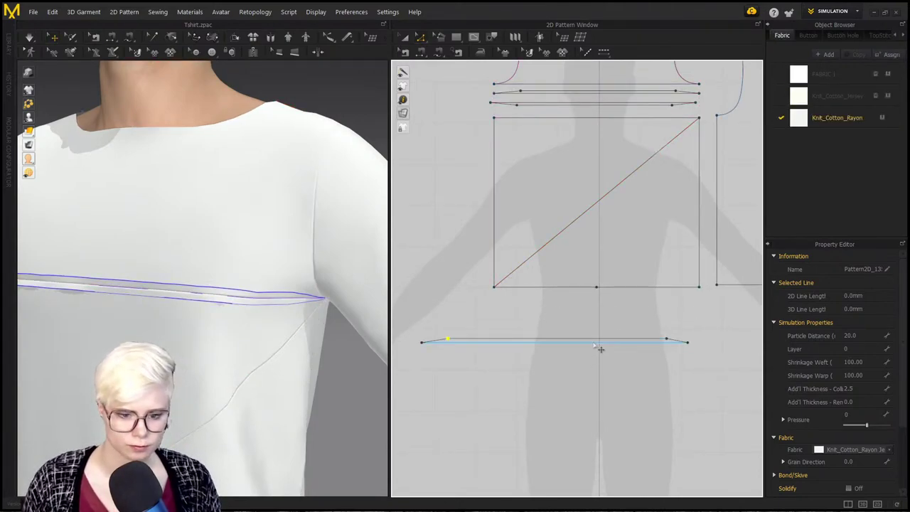
pyautogui.press('t')
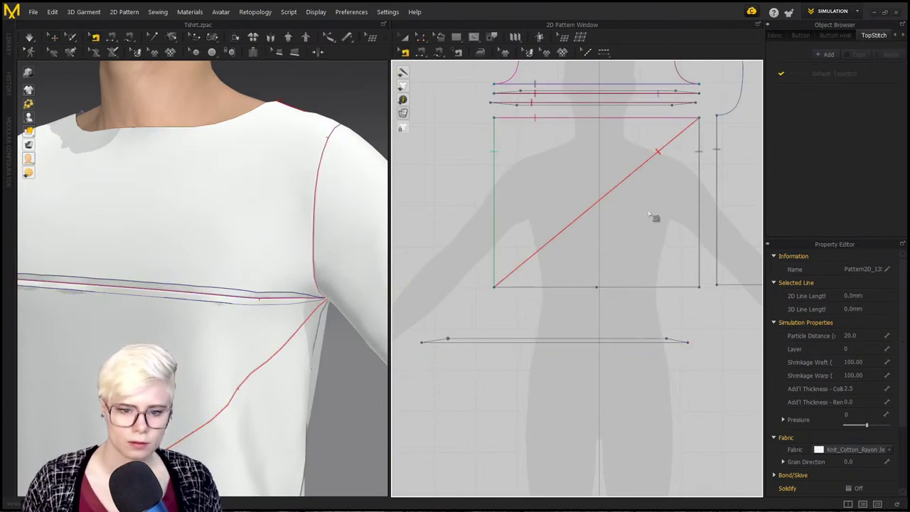
pyautogui.press('z')
pyautogui.click(649, 214)
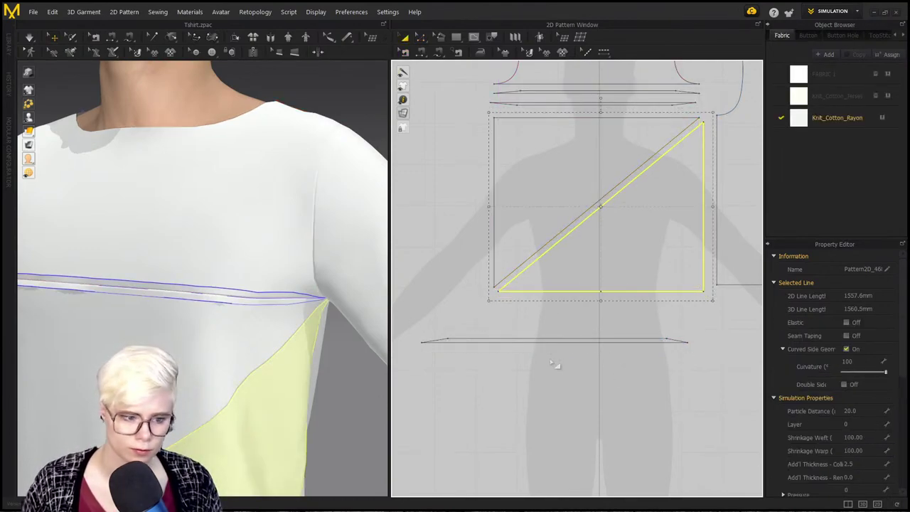
pyautogui.scroll(-2, 320, 400)
pyautogui.hotkey('ctrl', 'z')
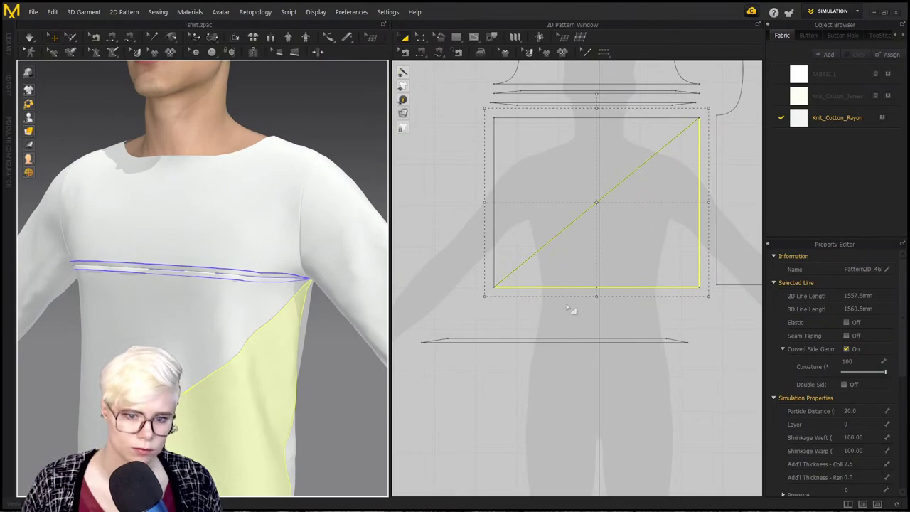
# Step: Move the right triangular front panel slightly apart and merge both triangles along their diagonal edges into one panel
pyautogui.moveTo(611, 268); pyautogui.dragTo(614, 275)
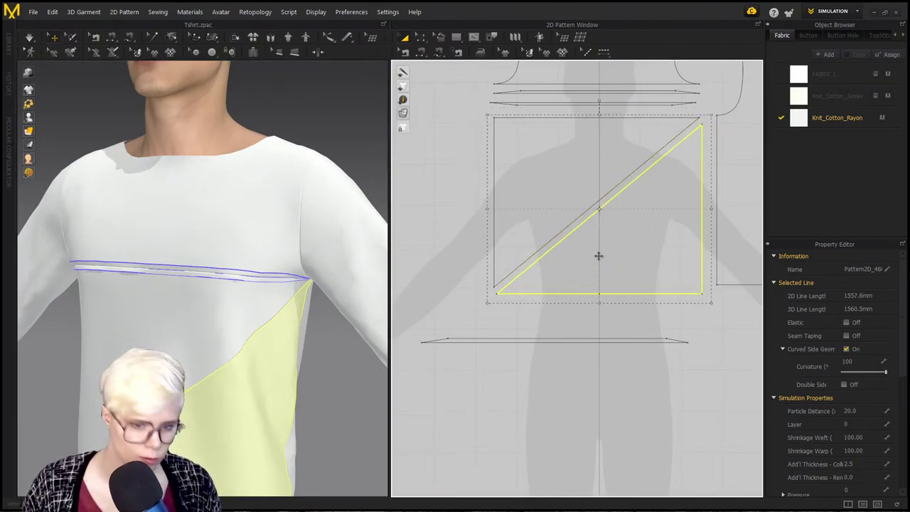
pyautogui.press('Delete')
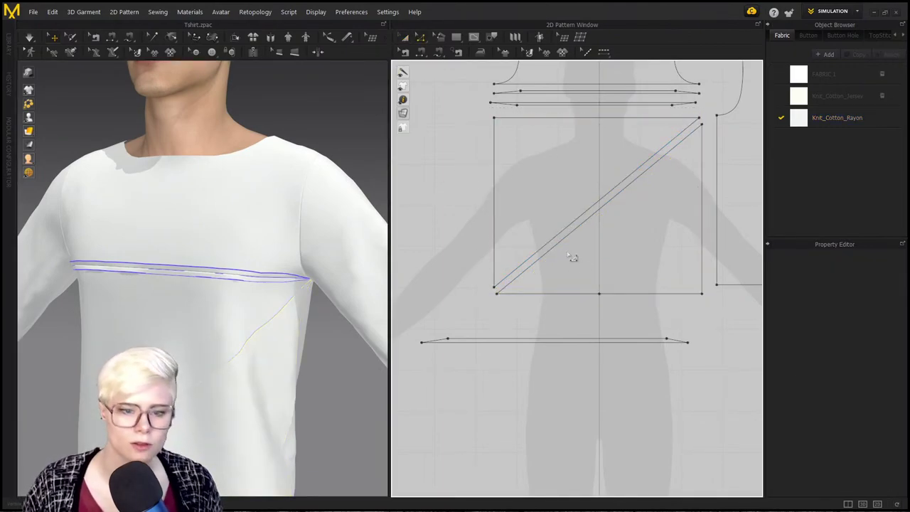
pyautogui.click(669, 162)
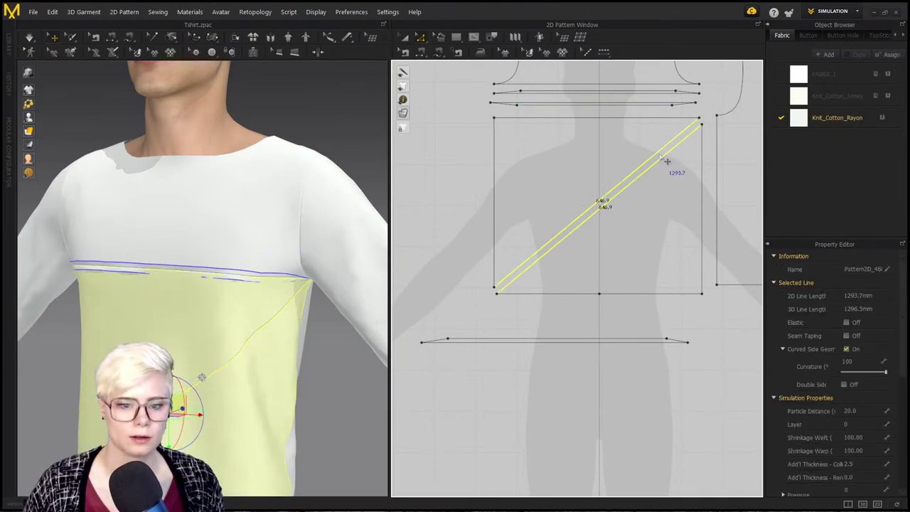
pyautogui.rightClick(666, 162)
pyautogui.click(709, 239)
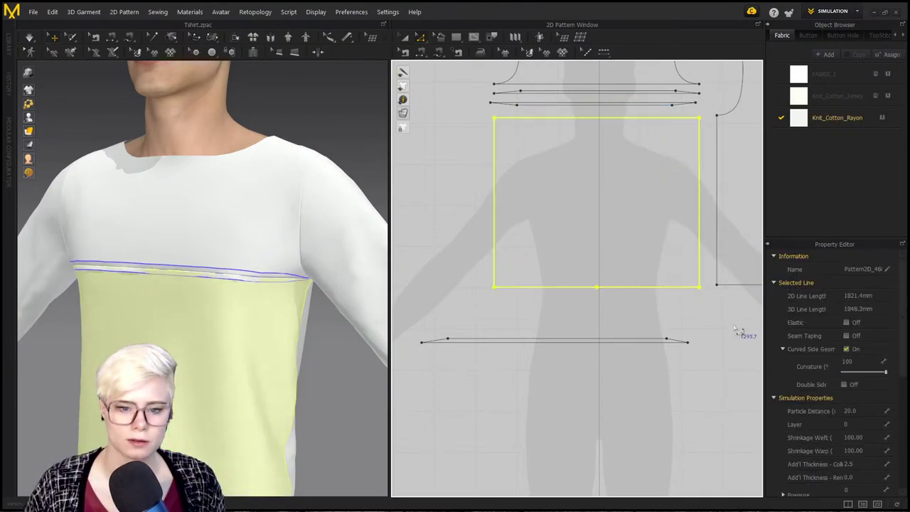
# Step: Draw an internal line across the merged front panel from its upper-right corner to its lower-left corner
pyautogui.click(474, 239)
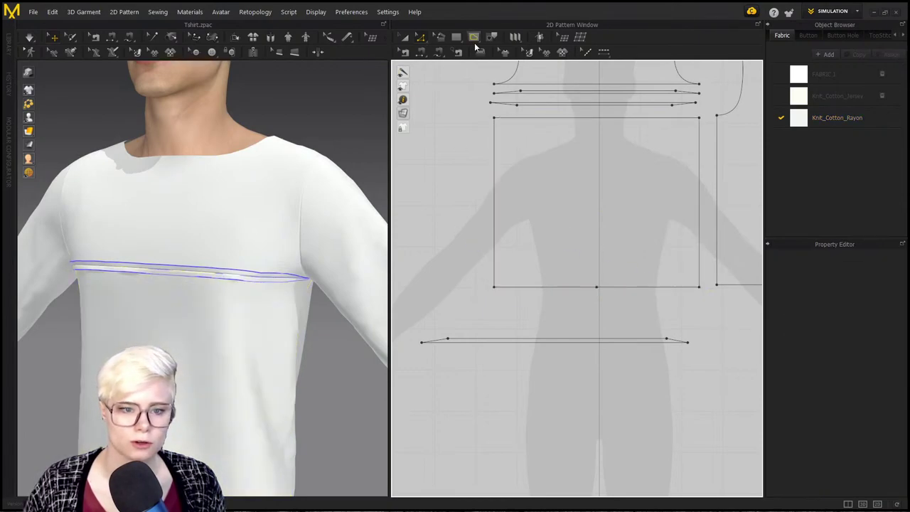
pyautogui.click(698, 117)
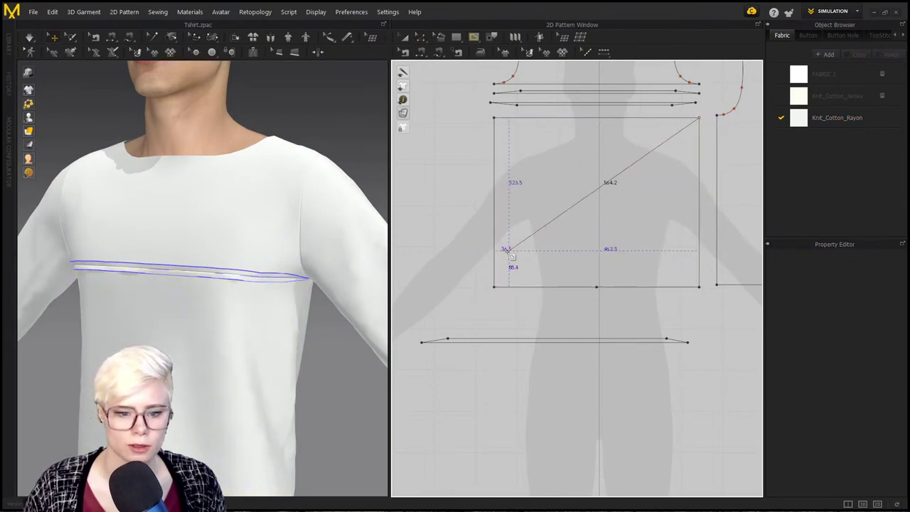
pyautogui.click(494, 287)
pyautogui.press('Return')
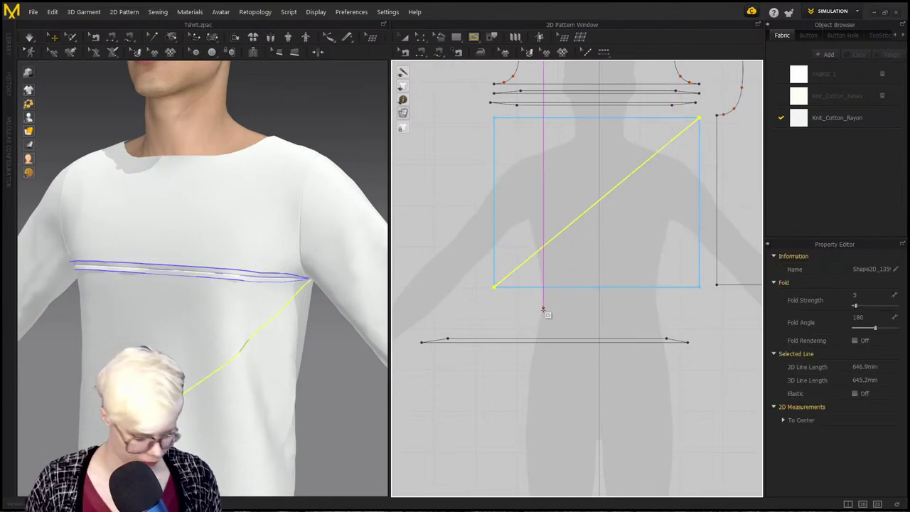
# Step: Sew the long bottom edge of the tapered strip to the diagonal internal line on the front panel
pyautogui.click(539, 385)
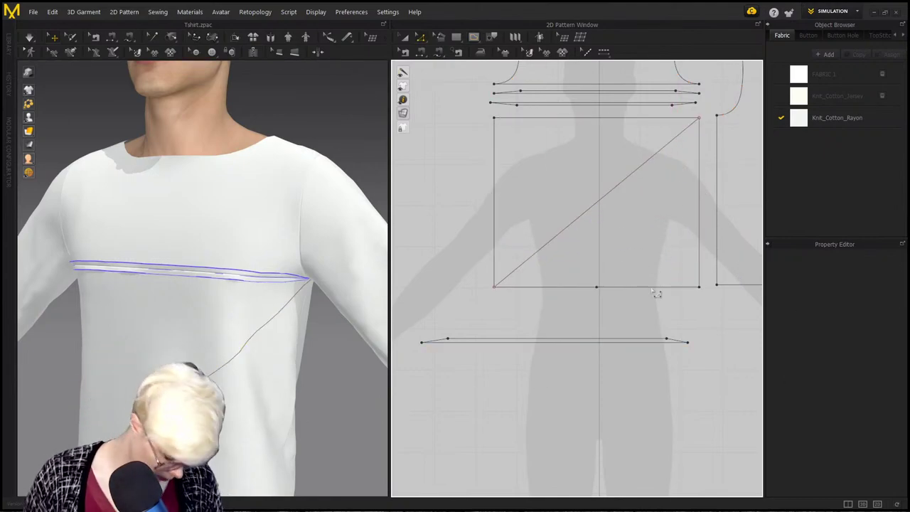
pyautogui.scroll(-2, 624, 222)
pyautogui.scroll(3, 620, 206)
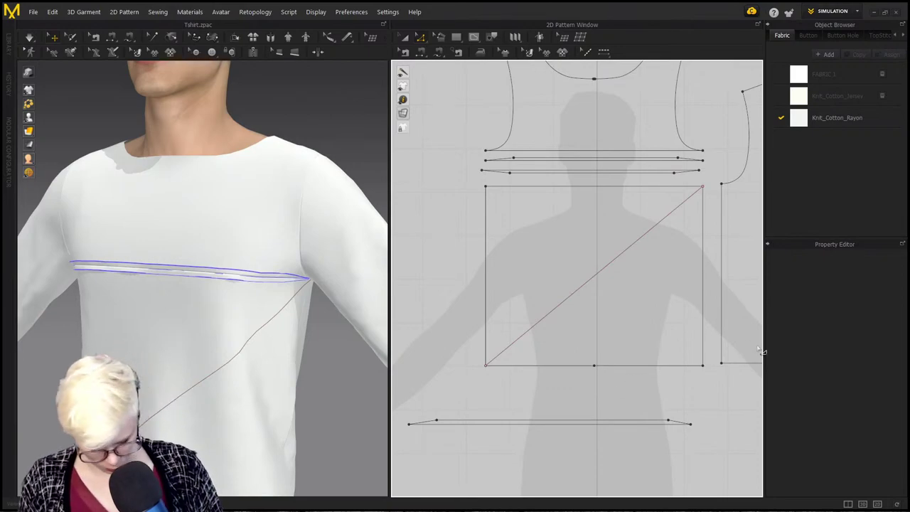
pyautogui.press('n')
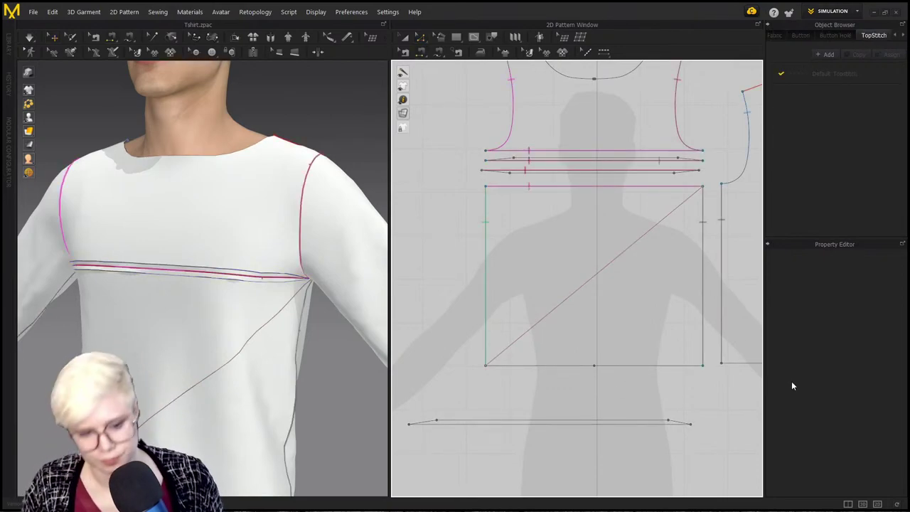
pyautogui.click(657, 424)
pyautogui.click(660, 223)
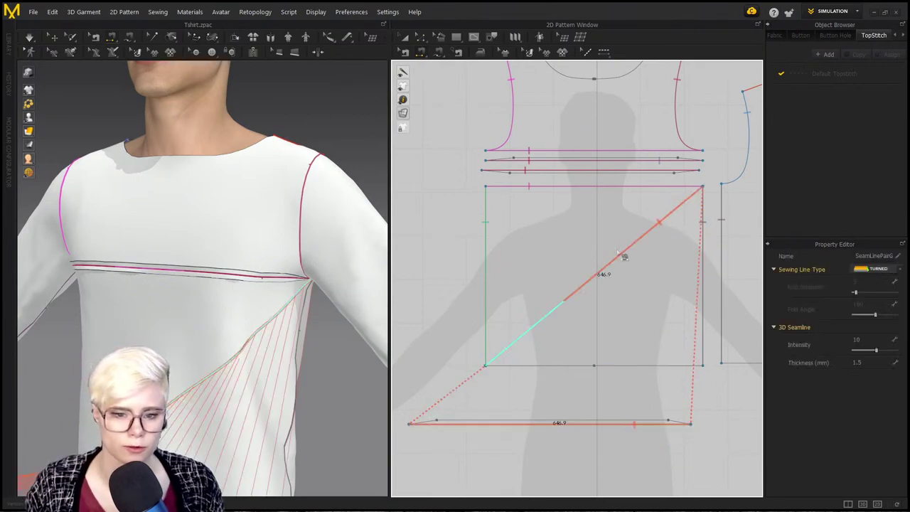
# Step: Superimpose the tapered strip onto the diagonal line of the shirt front using the Side option
pyautogui.scroll(-3, 239, 303)
pyautogui.moveTo(240, 303); pyautogui.dragTo(239, 246, button='middle')
pyautogui.scroll(1, 237, 245)
pyautogui.press('q')
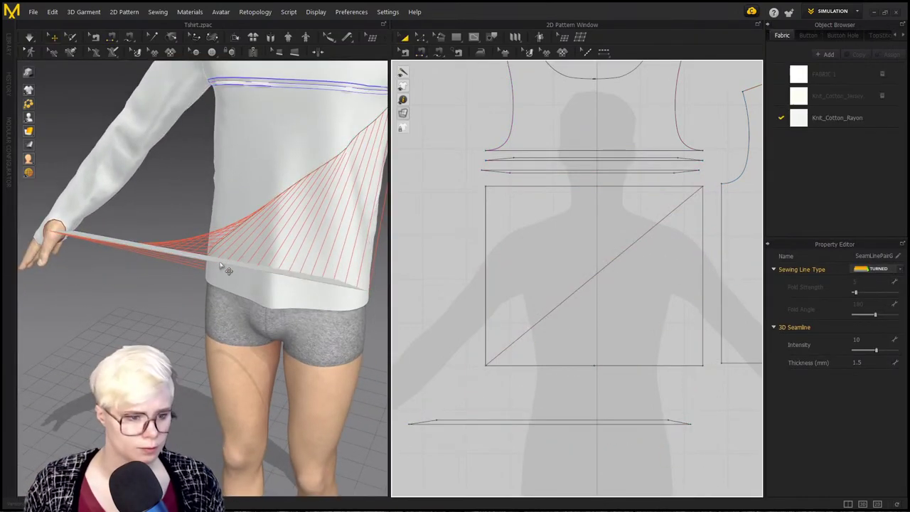
pyautogui.rightClick(224, 264)
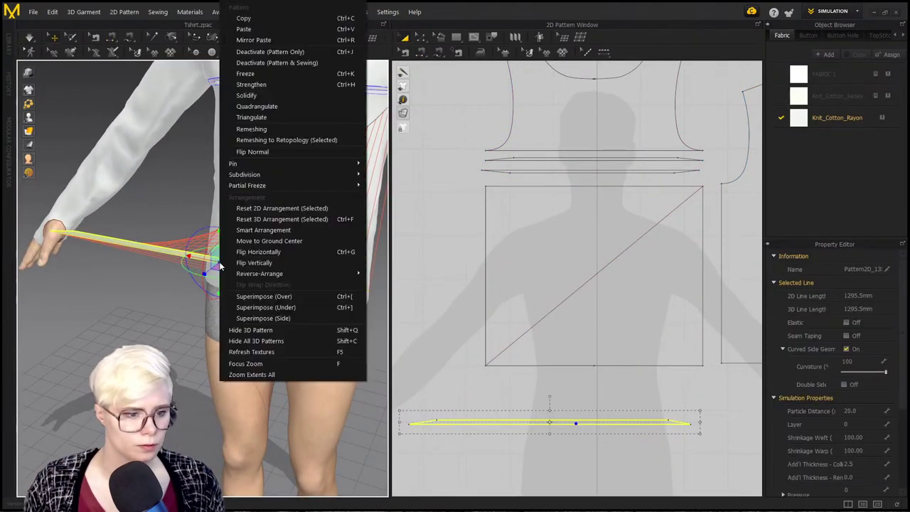
pyautogui.click(291, 319)
pyautogui.scroll(2, 299, 270)
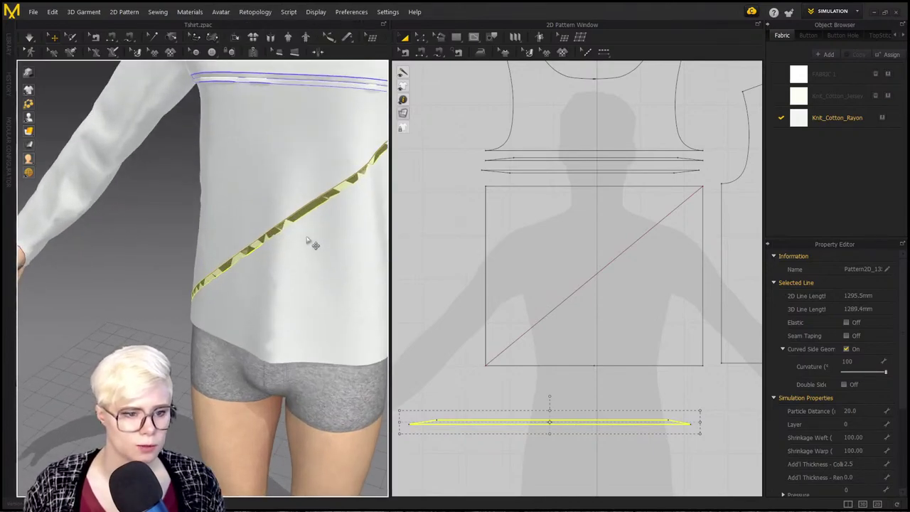
# Step: Set the diagonal strip's layer to 1, then simulate and pull the strip into place on the shirt
pyautogui.click(868, 425)
pyautogui.write('1')
pyautogui.press('Return')
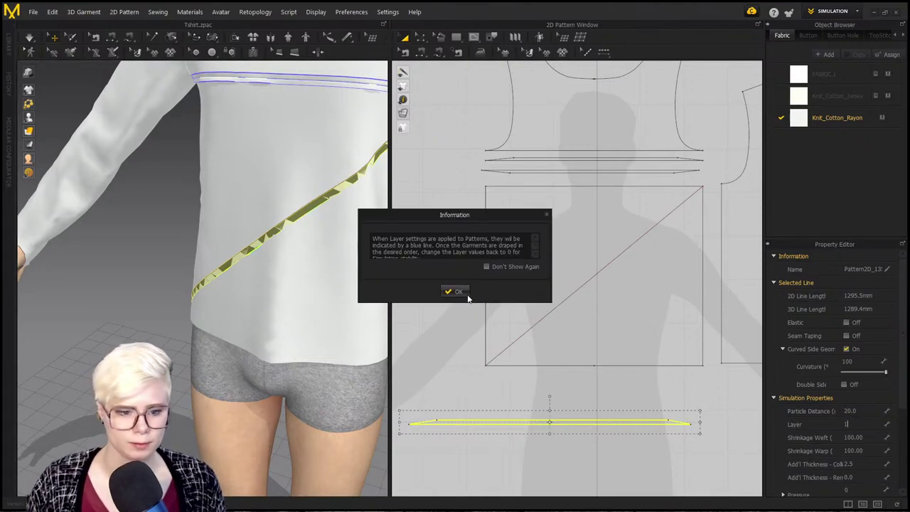
pyautogui.click(455, 288)
pyautogui.press('space')
pyautogui.moveTo(321, 253); pyautogui.dragTo(245, 260, button='middle')
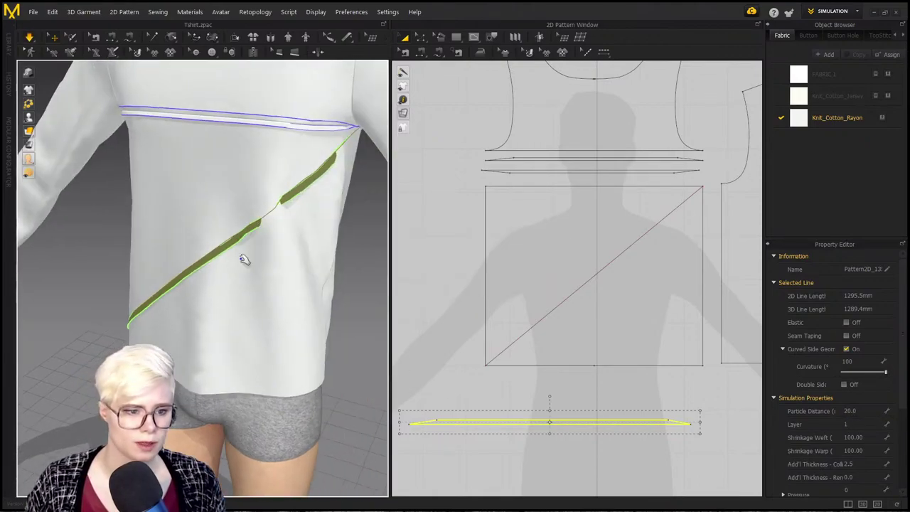
pyautogui.moveTo(320, 182); pyautogui.dragTo(303, 231)
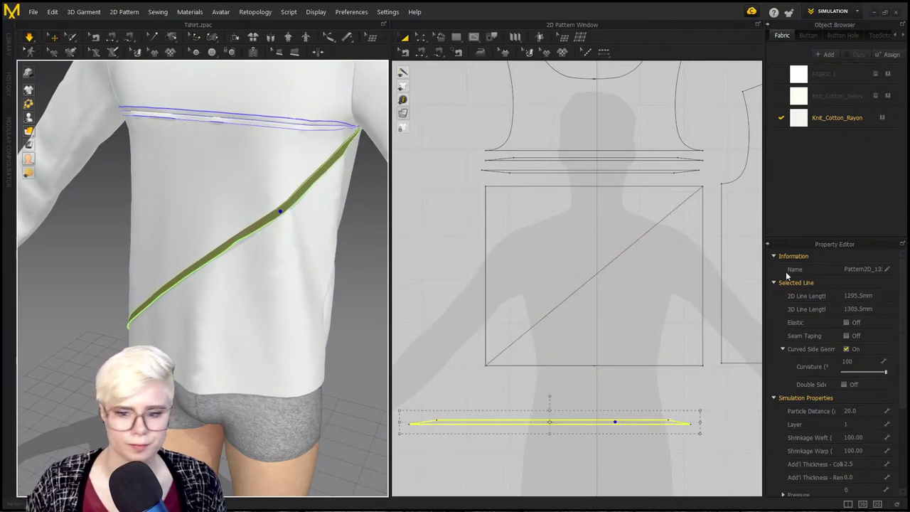
# Step: Duplicate the tapered strip and place the copy just above the original, below the front panel
pyautogui.scroll(2, 349, 230)
pyautogui.click(481, 443)
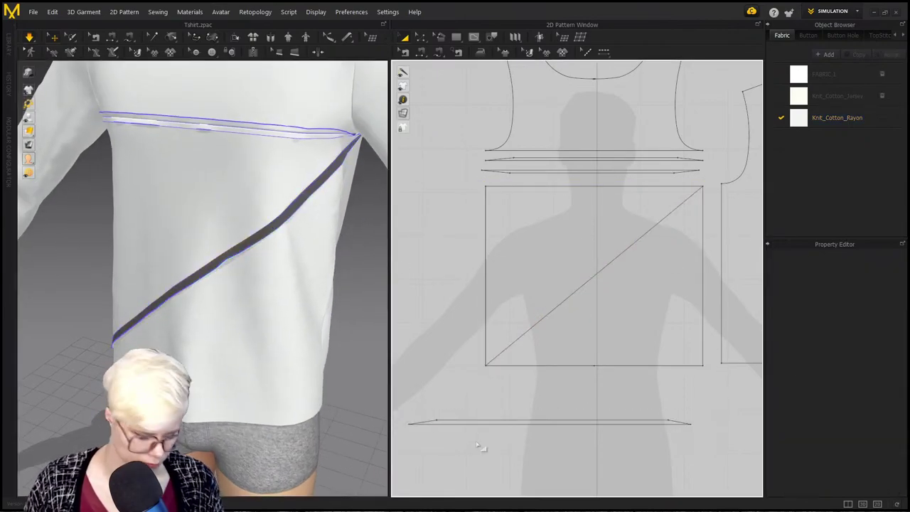
pyautogui.click(520, 423)
pyautogui.hotkey('ctrl', 'c')
pyautogui.hotkey('ctrl', 'v')
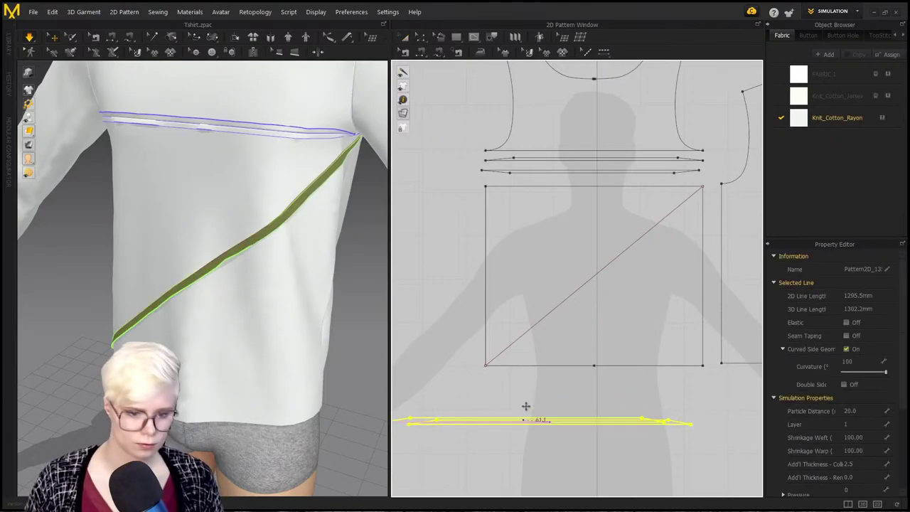
pyautogui.click(547, 390)
# Step: Sew the copied strip's long bottom edge to the diagonal line in reverse direction and superimpose the copy onto the shirt
pyautogui.press('n')
pyautogui.click(608, 393)
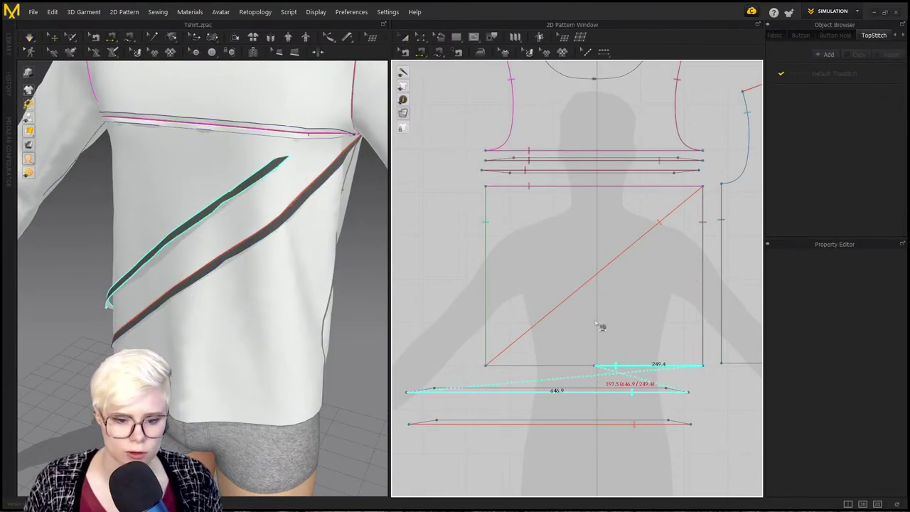
pyautogui.click(539, 327)
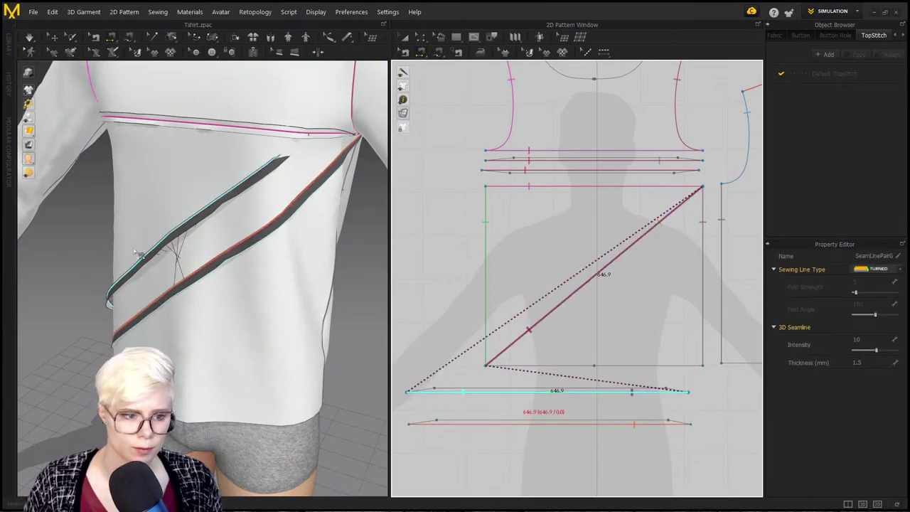
pyautogui.press('a')
pyautogui.moveTo(113, 302); pyautogui.dragTo(17, 286)
pyautogui.rightClick(48, 271)
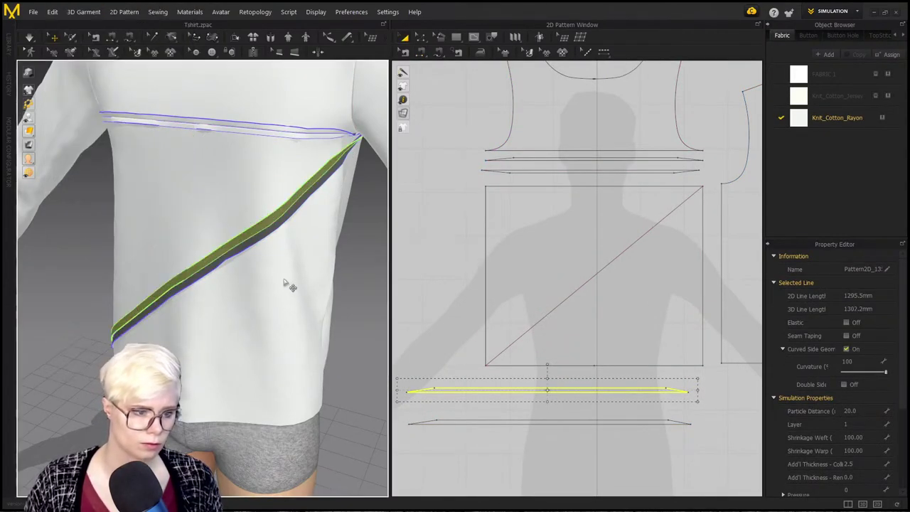
# Step: Flip the normals of both diagonal strips
pyautogui.keyDown('shift'); pyautogui.click(237, 261); pyautogui.keyUp('shift')
pyautogui.rightClick(233, 244)
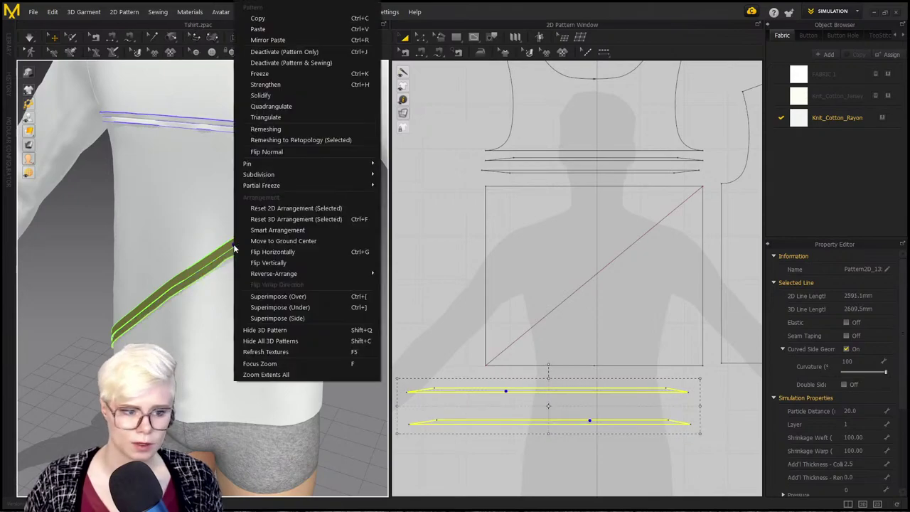
pyautogui.click(286, 152)
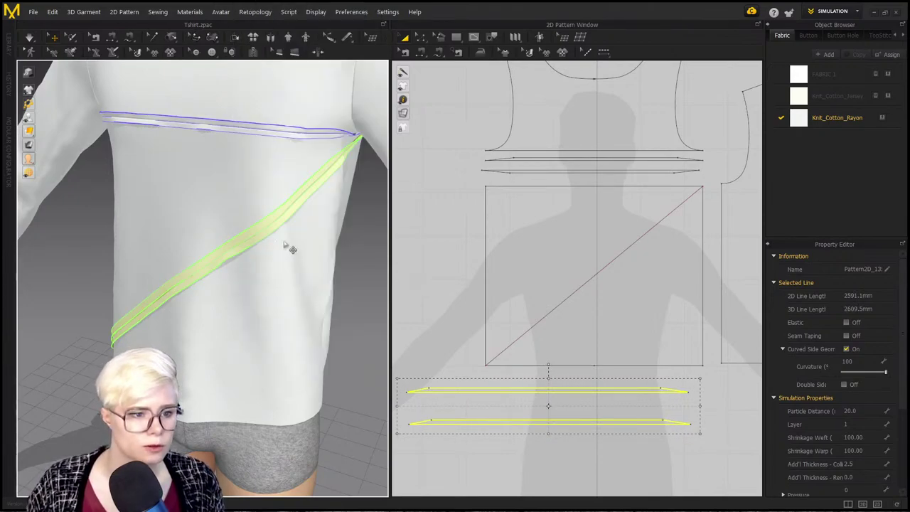
pyautogui.click(73, 292)
# Step: Simulate the garment and set the particle distance of both diagonal strips to 10
pyautogui.moveTo(190, 297); pyautogui.dragTo(234, 266, button='right')
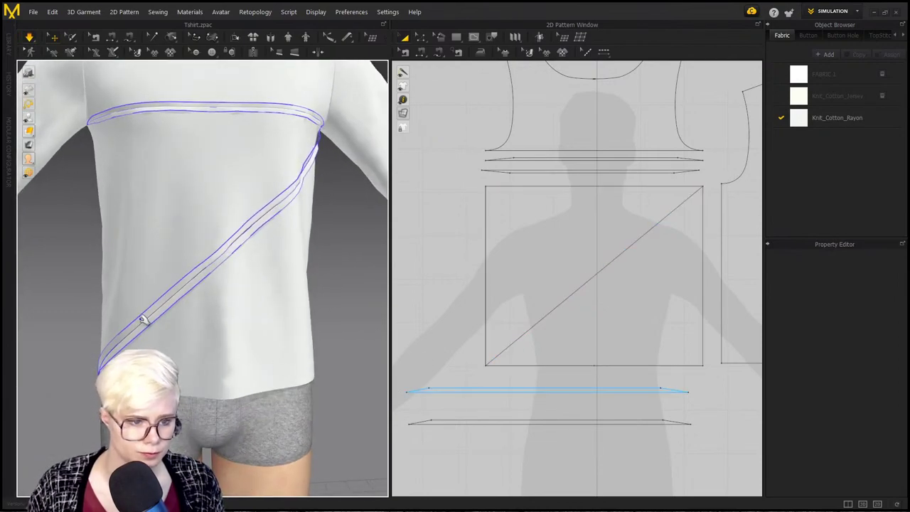
pyautogui.moveTo(249, 370); pyautogui.dragTo(223, 315, button='right')
pyautogui.moveTo(245, 381); pyautogui.dragTo(243, 313, button='right')
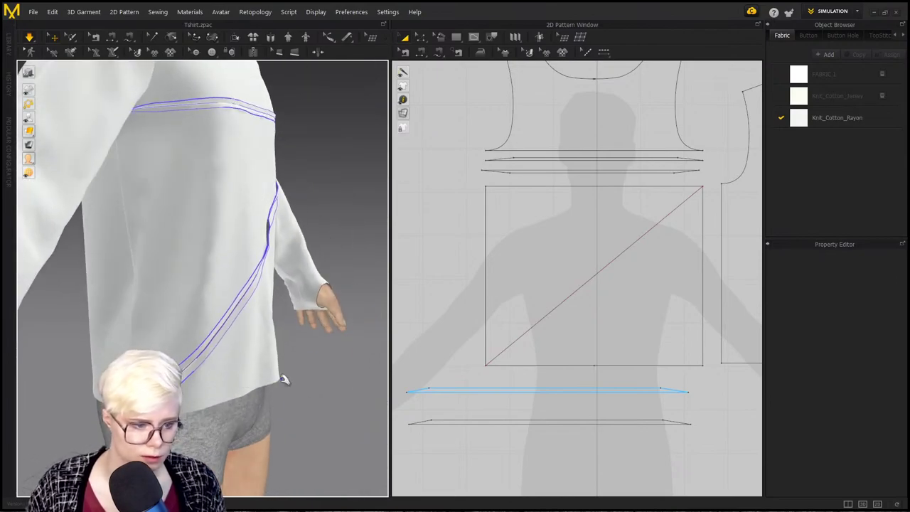
pyautogui.scroll(3, 432, 397)
pyautogui.scroll(-1, 432, 399)
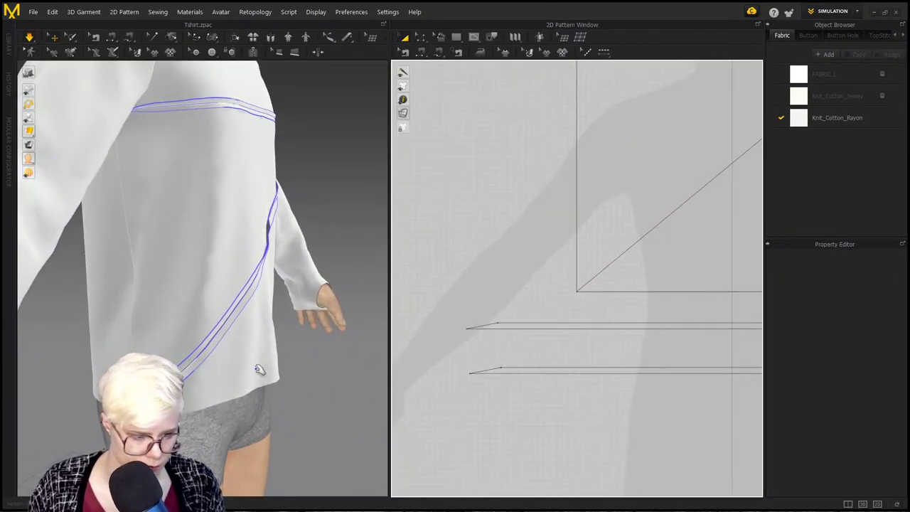
pyautogui.click(592, 271)
pyautogui.click(466, 346)
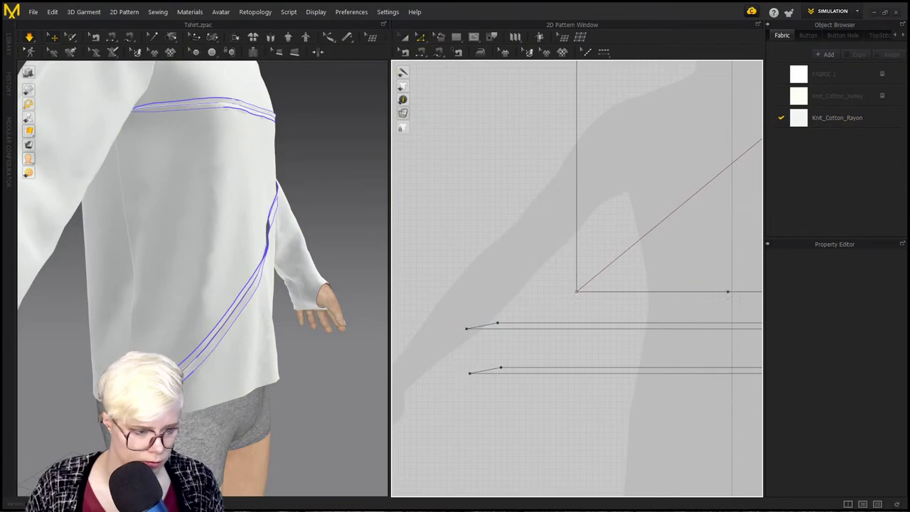
pyautogui.click(270, 221)
pyautogui.keyDown('shift'); pyautogui.click(246, 294); pyautogui.keyUp('shift')
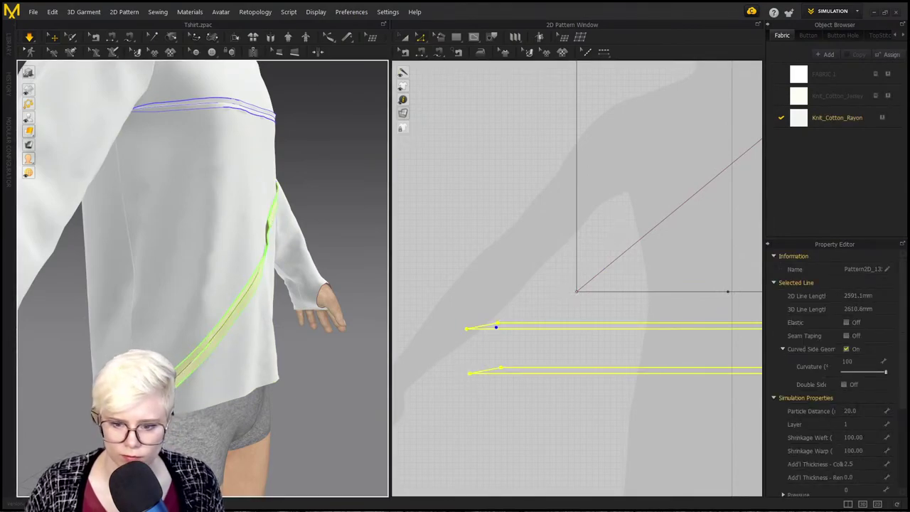
pyautogui.click(857, 411)
pyautogui.press('space')
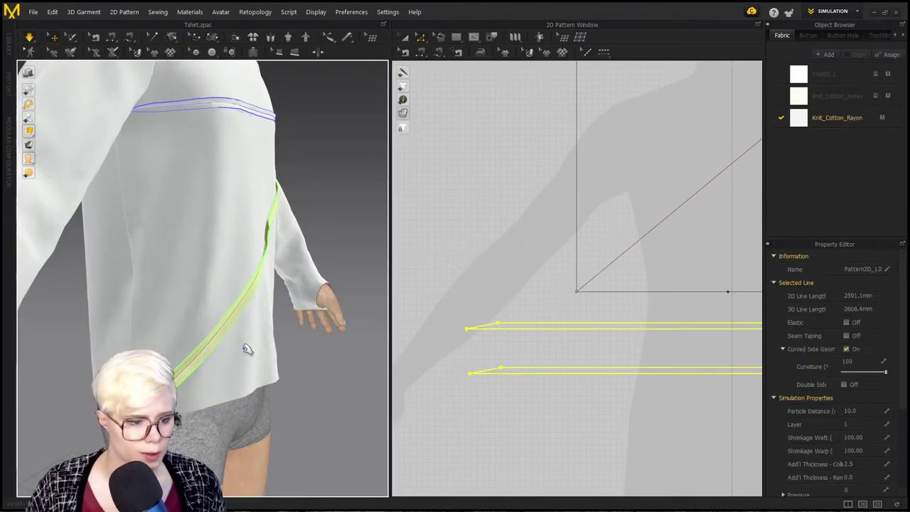
# Step: Examine how the diagonal strips drape across the shirt front and compare them with the chest seam strip
pyautogui.moveTo(199, 374); pyautogui.dragTo(320, 267, button='right')
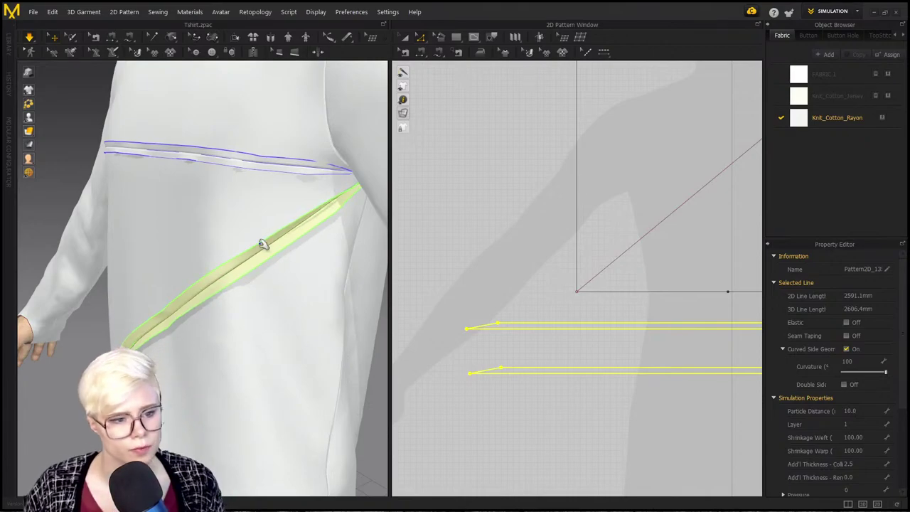
pyautogui.moveTo(262, 244); pyautogui.dragTo(289, 290, button='right')
pyautogui.moveTo(312, 330); pyautogui.dragTo(249, 296, button='middle')
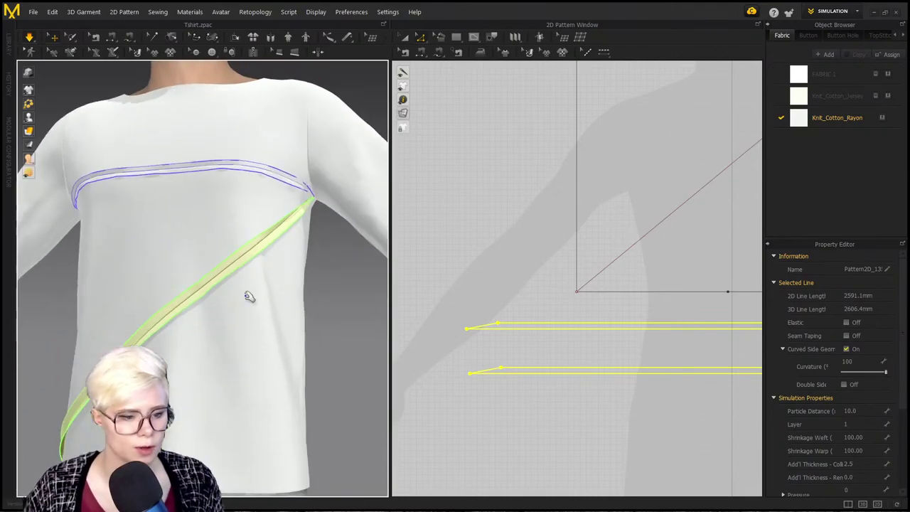
pyautogui.moveTo(194, 304); pyautogui.dragTo(186, 335, button='middle')
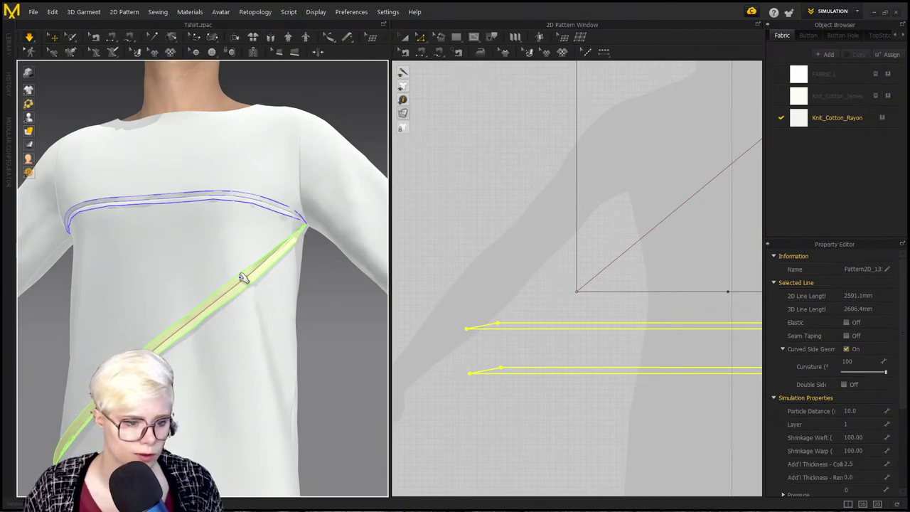
pyautogui.moveTo(249, 263); pyautogui.dragTo(237, 319, button='right')
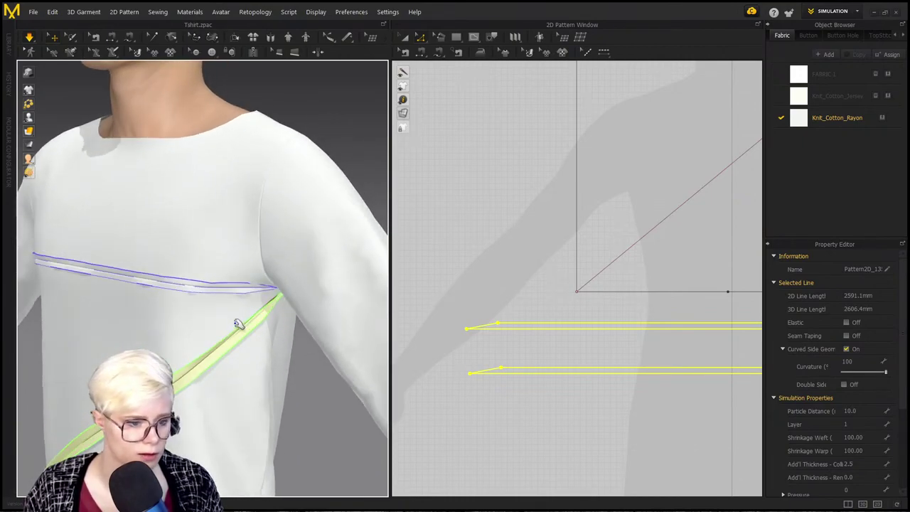
pyautogui.click(246, 326)
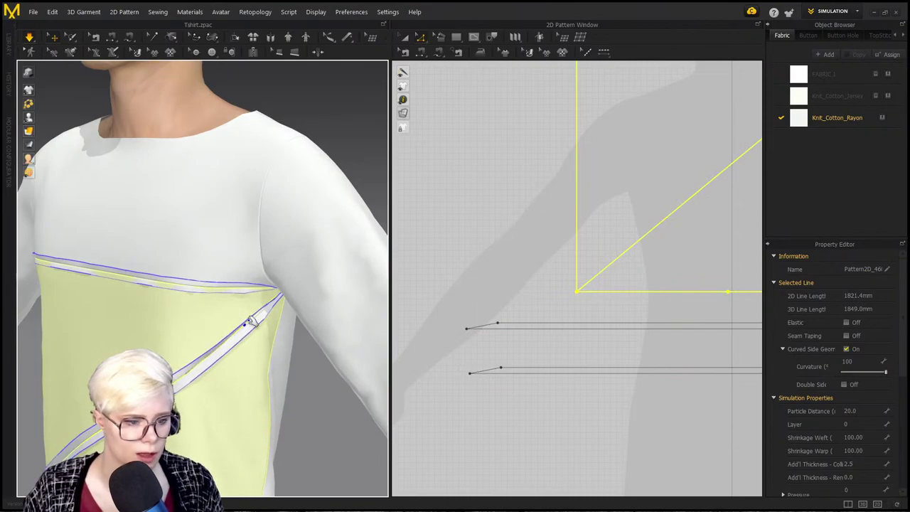
pyautogui.click(223, 288)
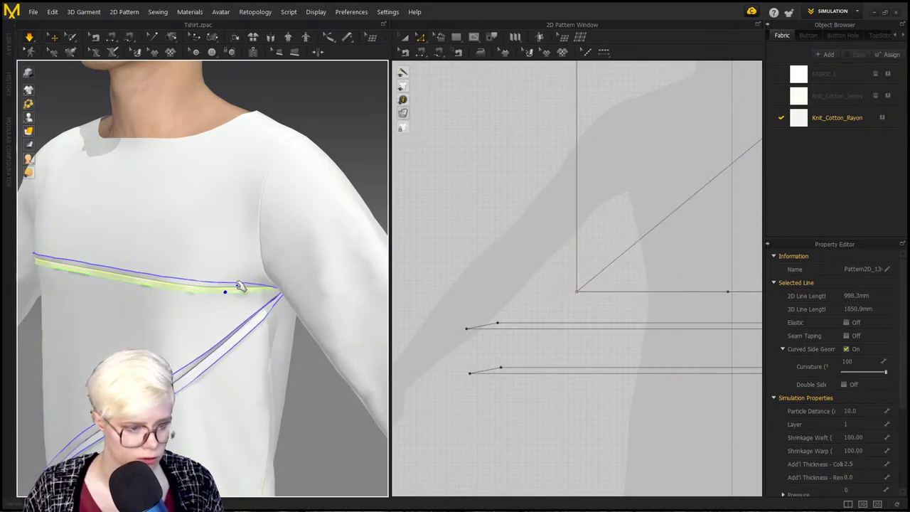
# Step: Select both diagonal strips and slightly reduce their height in the pattern layout, making them narrower
pyautogui.click(228, 344)
pyautogui.keyDown('shift'); pyautogui.click(229, 344); pyautogui.keyUp('shift')
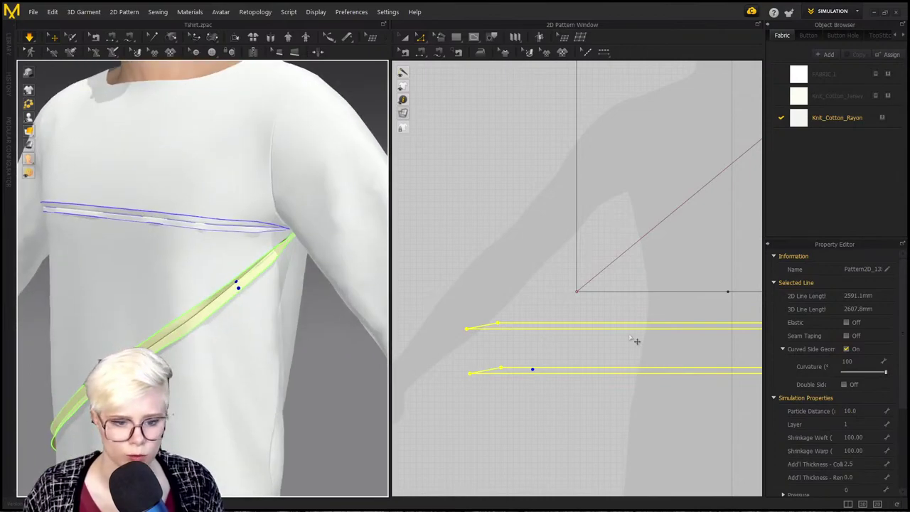
pyautogui.press('a')
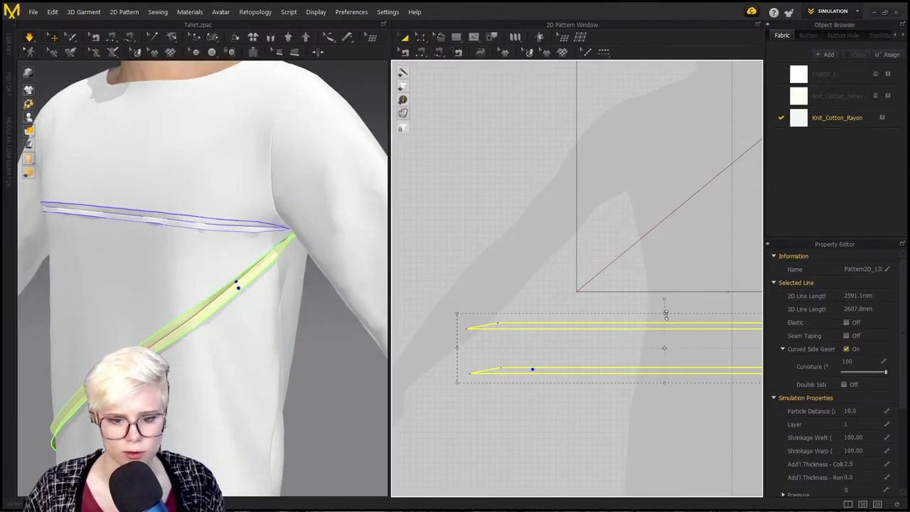
pyautogui.moveTo(666, 315); pyautogui.dragTo(666, 332)
pyautogui.click(613, 435)
pyautogui.scroll(-2, 628, 422)
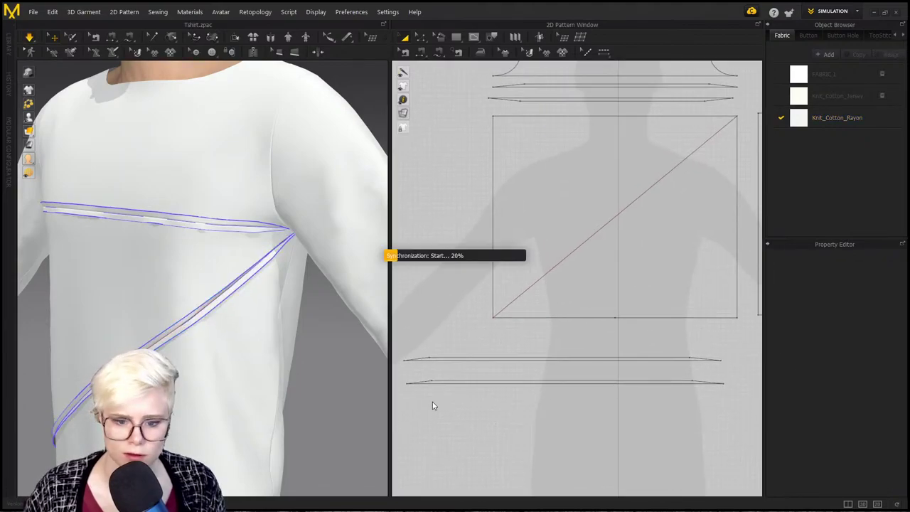
# Step: Inspect the narrowed diagonal strips around the armpit, hem and front of the simulated shirt
pyautogui.moveTo(239, 301); pyautogui.dragTo(290, 294, button='right')
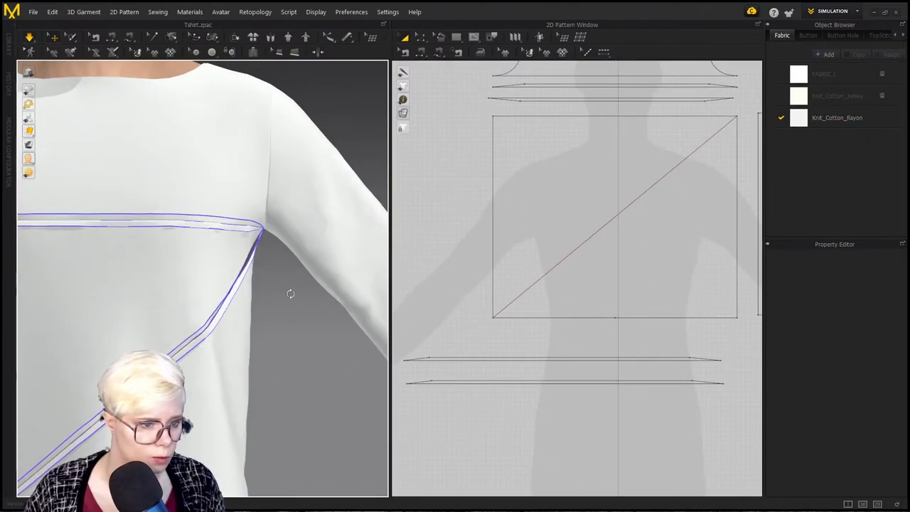
pyautogui.scroll(2, 251, 274)
pyautogui.scroll(-4, 251, 275)
pyautogui.moveTo(209, 287); pyautogui.dragTo(291, 312, button='right')
pyautogui.scroll(2, 291, 313)
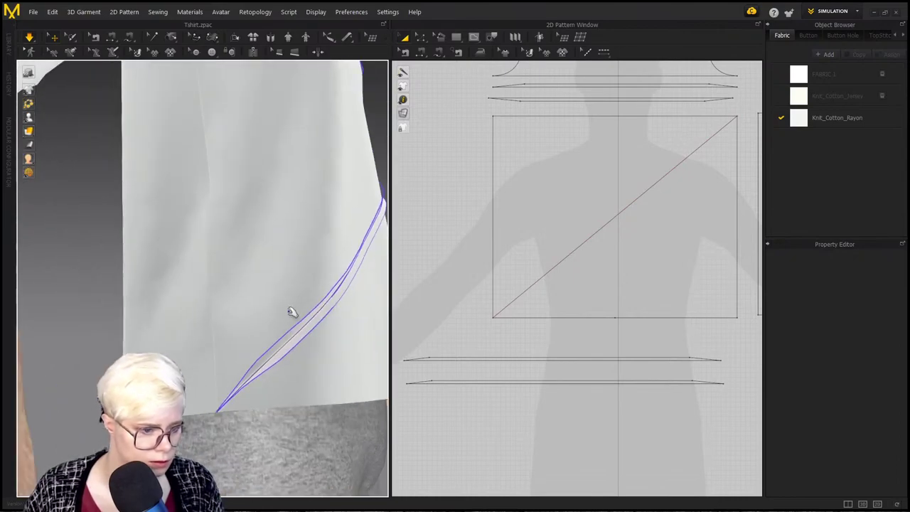
pyautogui.scroll(-2, 277, 295)
pyautogui.moveTo(264, 285); pyautogui.dragTo(187, 296, button='right')
pyautogui.moveTo(186, 296); pyautogui.dragTo(196, 378, button='middle')
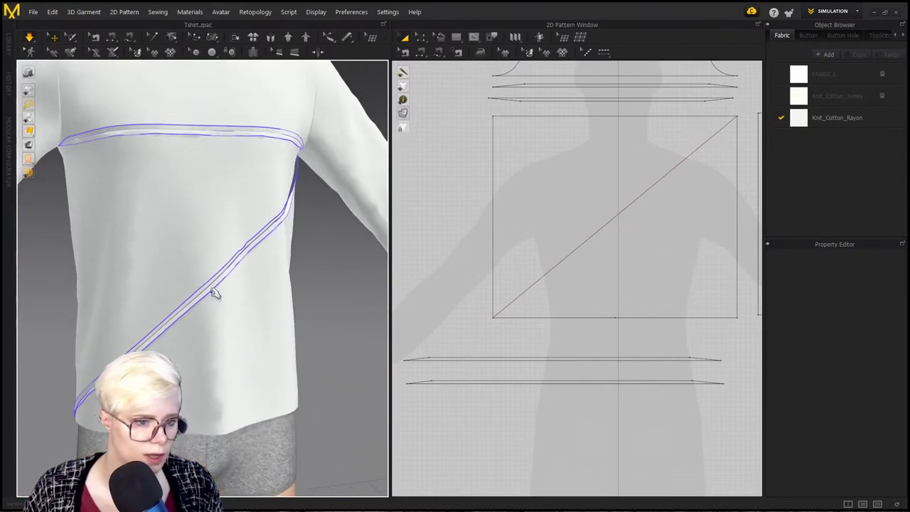
# Step: Set the particle distance of the lower front panel to 10
pyautogui.moveTo(214, 292); pyautogui.dragTo(221, 380, button='middle')
pyautogui.moveTo(220, 377); pyautogui.dragTo(193, 367, button='right')
pyautogui.scroll(2, 200, 375)
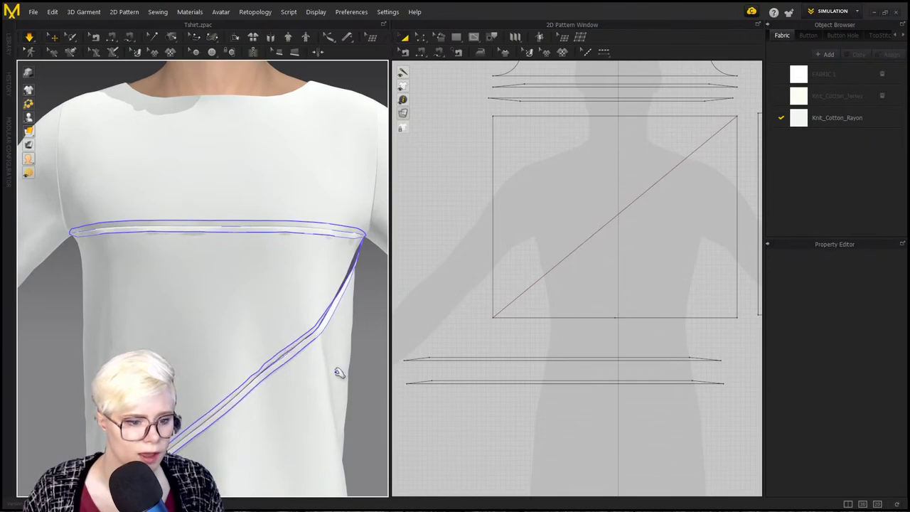
pyautogui.moveTo(324, 384); pyautogui.dragTo(311, 322, button='middle')
pyautogui.scroll(3, 310, 322)
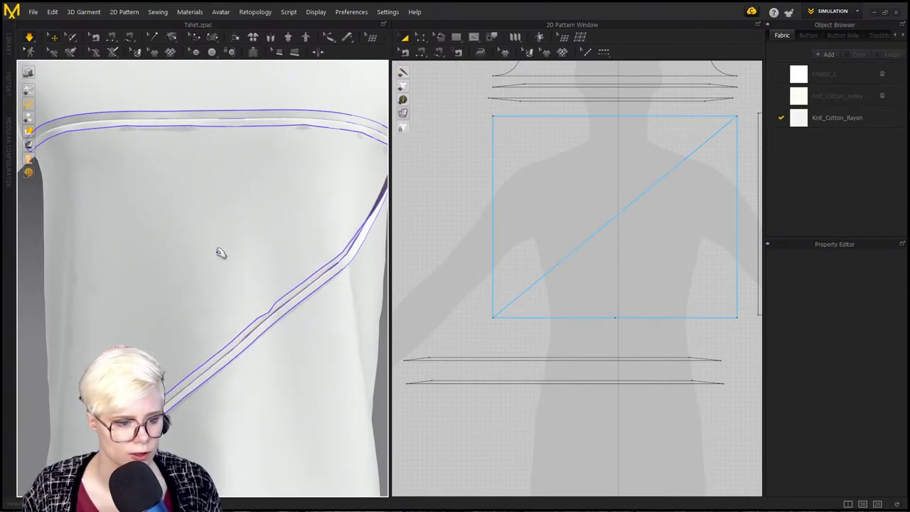
pyautogui.click(218, 184)
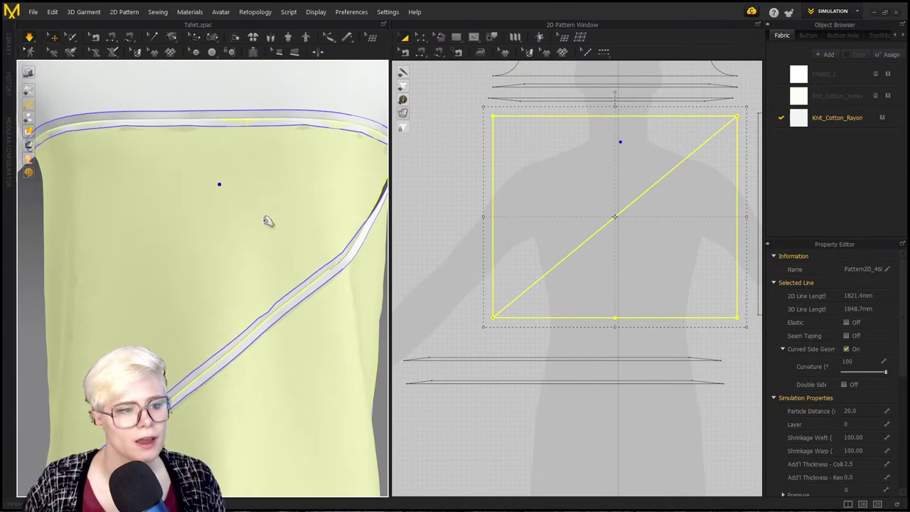
pyautogui.click(868, 410)
pyautogui.write('10')
pyautogui.press('Return')
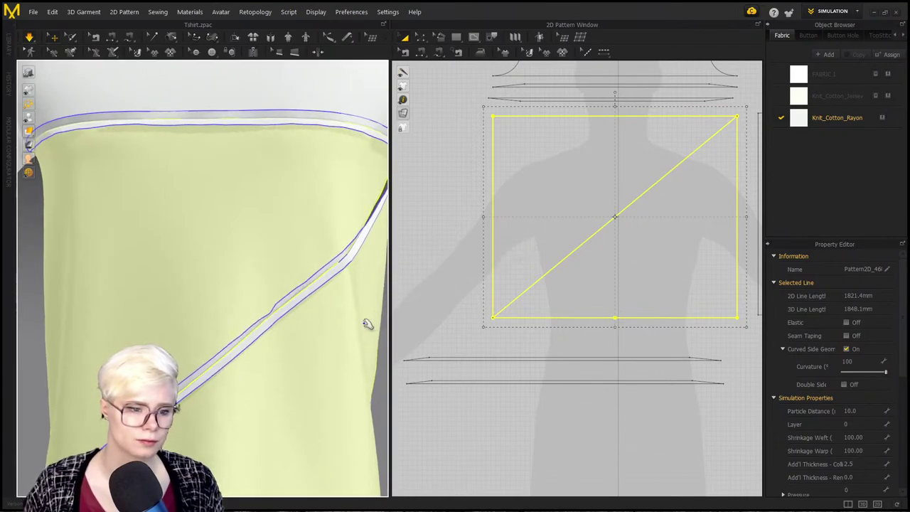
# Step: Check that the sewing lines joining both diagonal strips to the lower front panel use the TURNED type
pyautogui.click(303, 291)
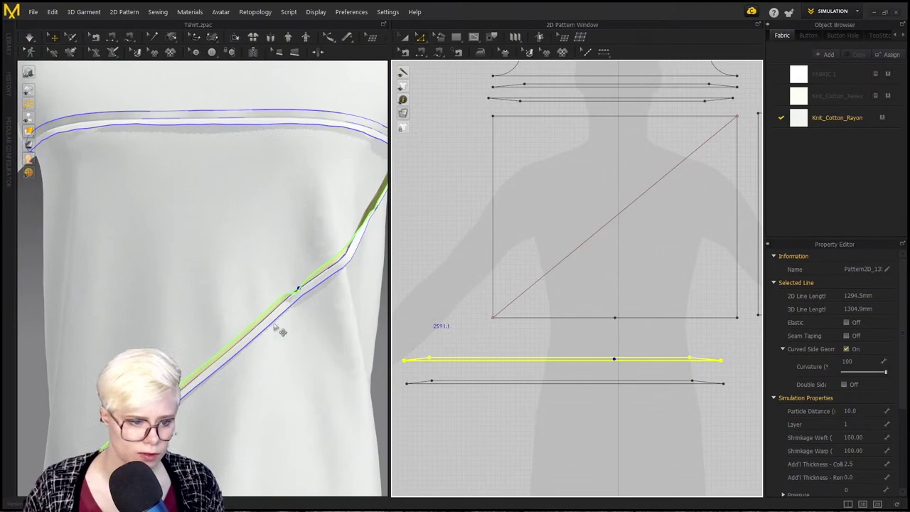
pyautogui.press('b')
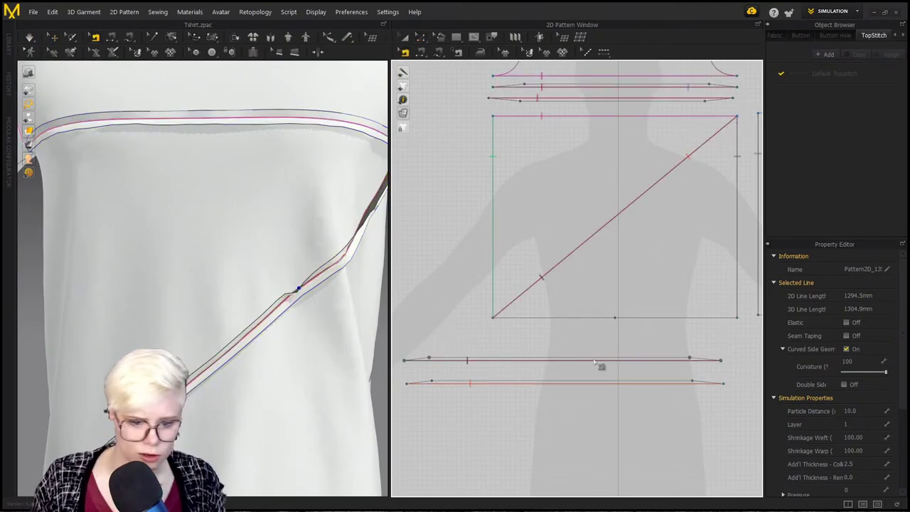
pyautogui.click(900, 270)
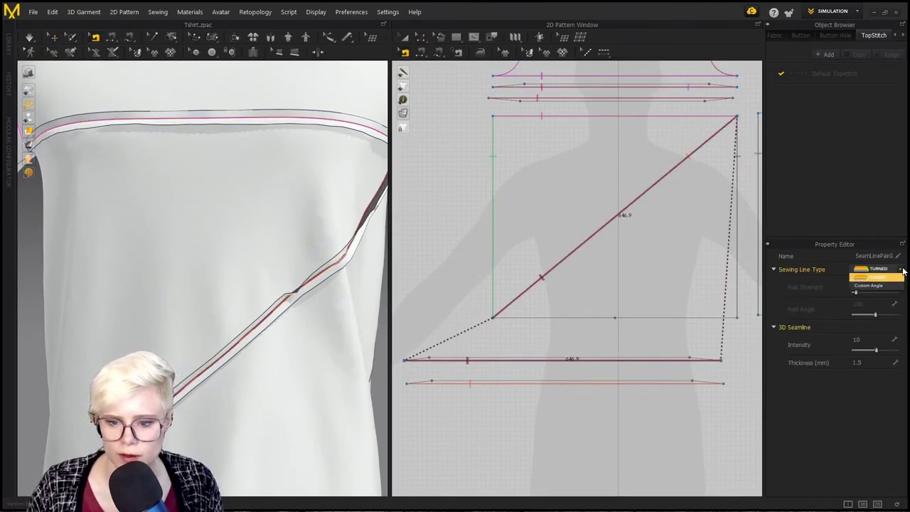
pyautogui.click(882, 277)
pyautogui.click(656, 384)
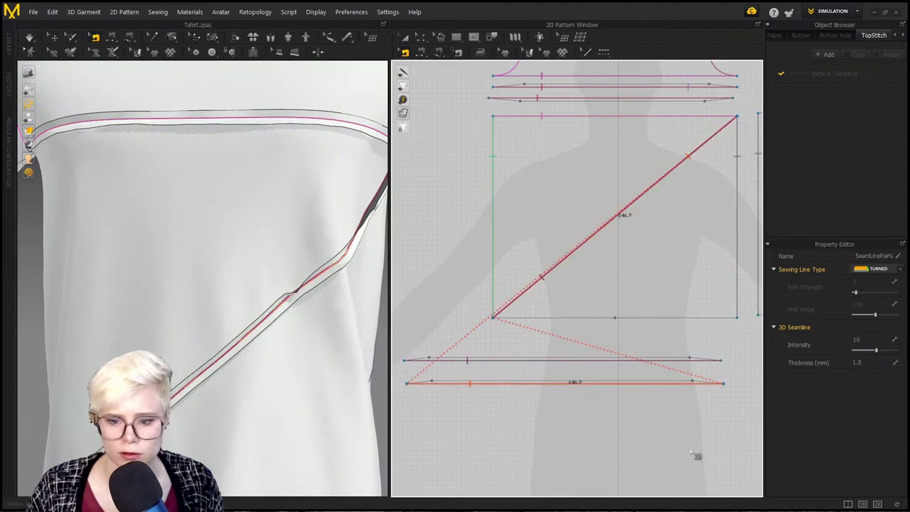
pyautogui.click(900, 271)
pyautogui.click(864, 289)
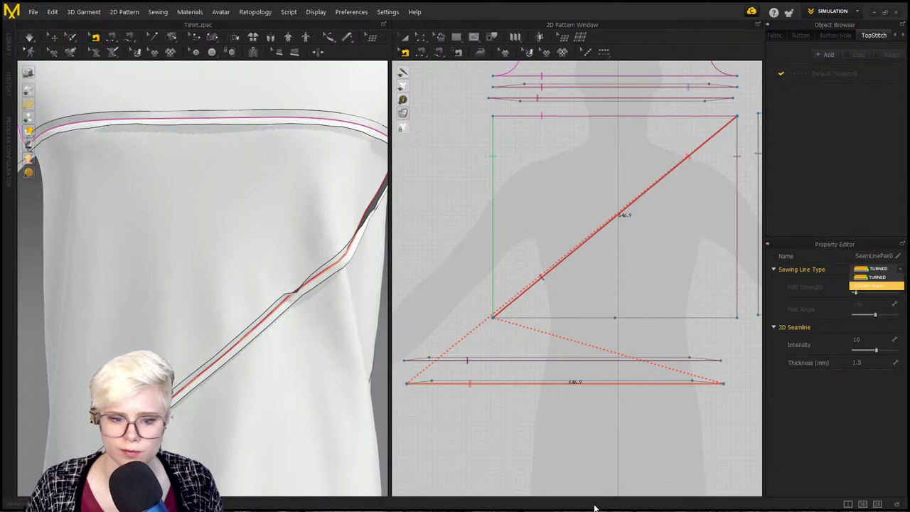
pyautogui.click(599, 416)
pyautogui.press('q')
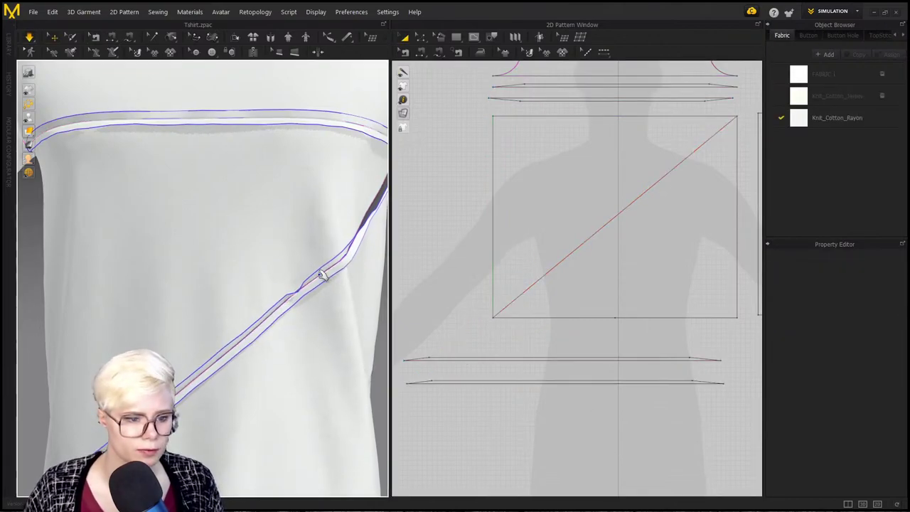
pyautogui.click(304, 281)
pyautogui.scroll(-4, 306, 302)
pyautogui.moveTo(307, 303); pyautogui.dragTo(117, 305, button='right')
pyautogui.scroll(4, 172, 314)
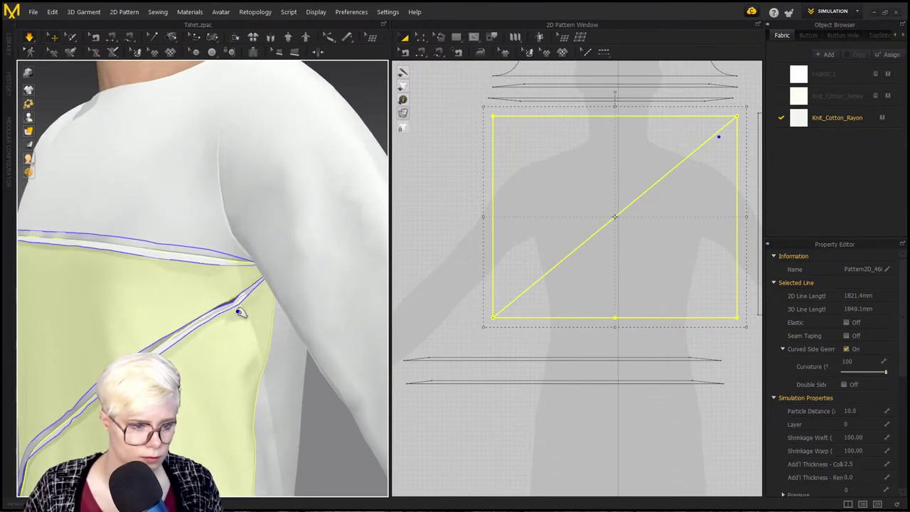
pyautogui.press('b')
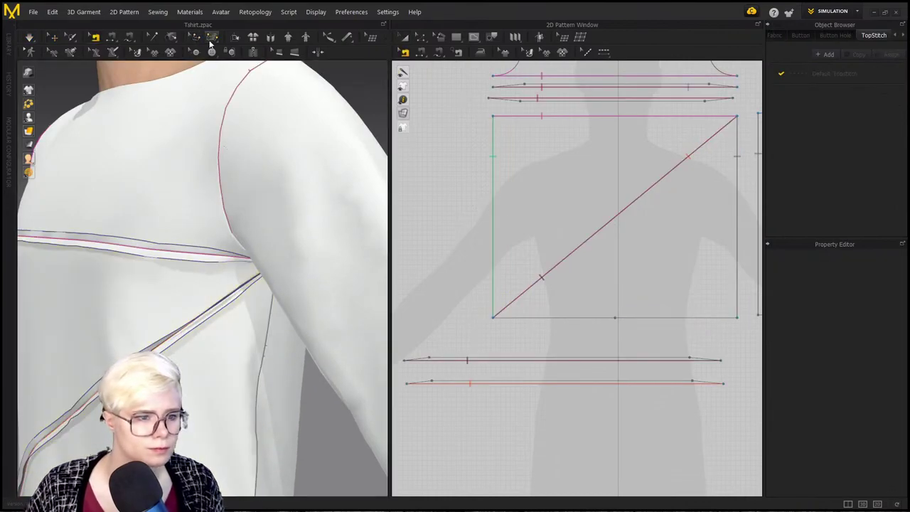
pyautogui.click(235, 37)
pyautogui.moveTo(102, 292); pyautogui.dragTo(210, 305, button='right')
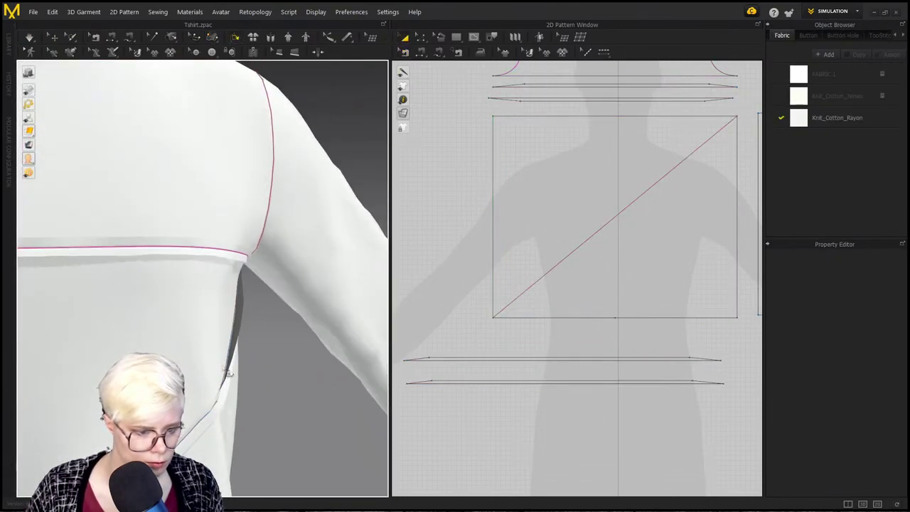
pyautogui.moveTo(229, 371); pyautogui.dragTo(163, 335, button='right')
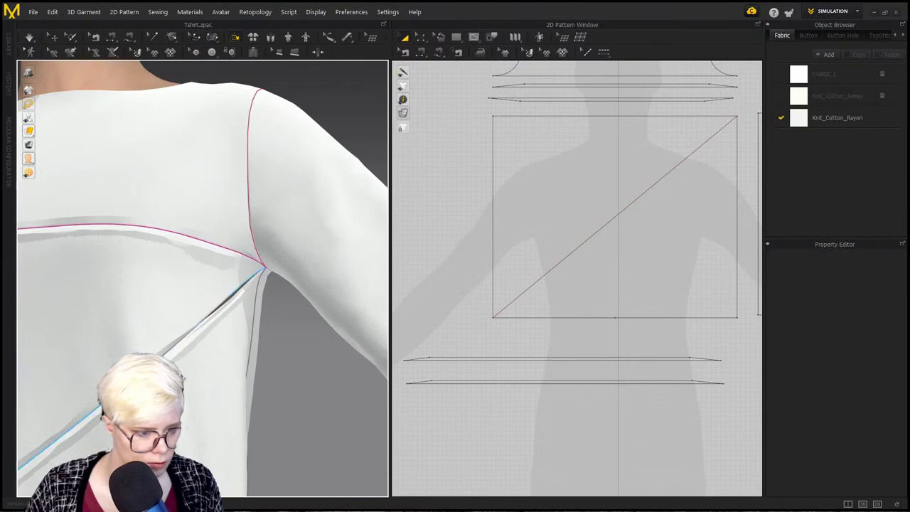
pyautogui.click(164, 348)
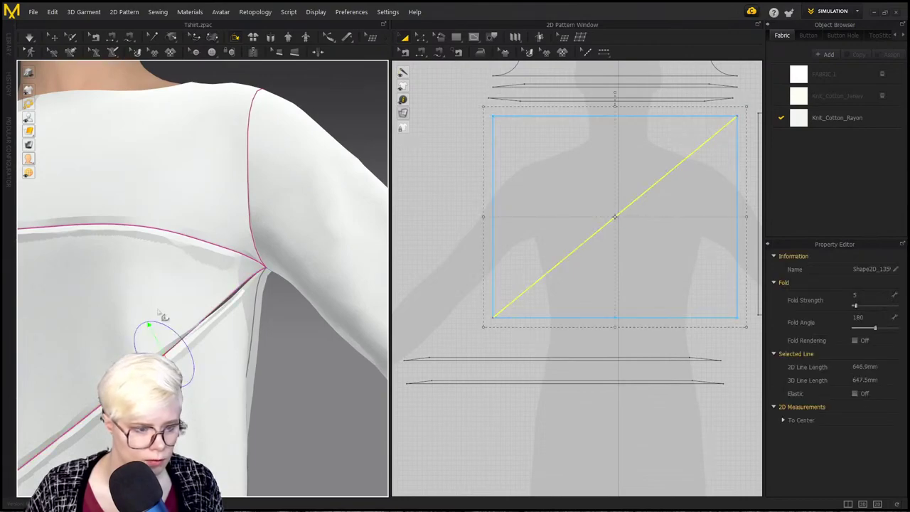
pyautogui.click(352, 388)
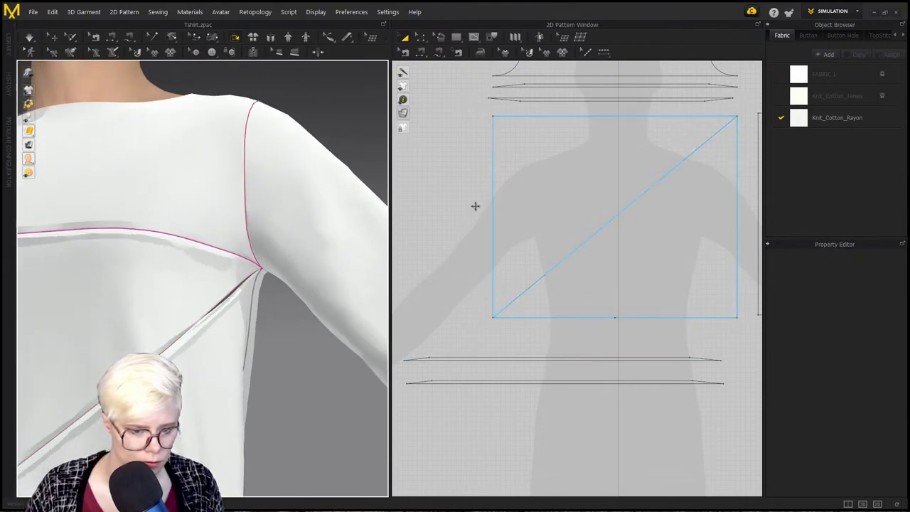
# Step: Simulate the garment and inspect the diagonal strips and the overall shirt on the avatar
pyautogui.press('space')
pyautogui.press('q')
pyautogui.scroll(-2, 282, 332)
pyautogui.moveTo(282, 331); pyautogui.dragTo(362, 184, button='middle')
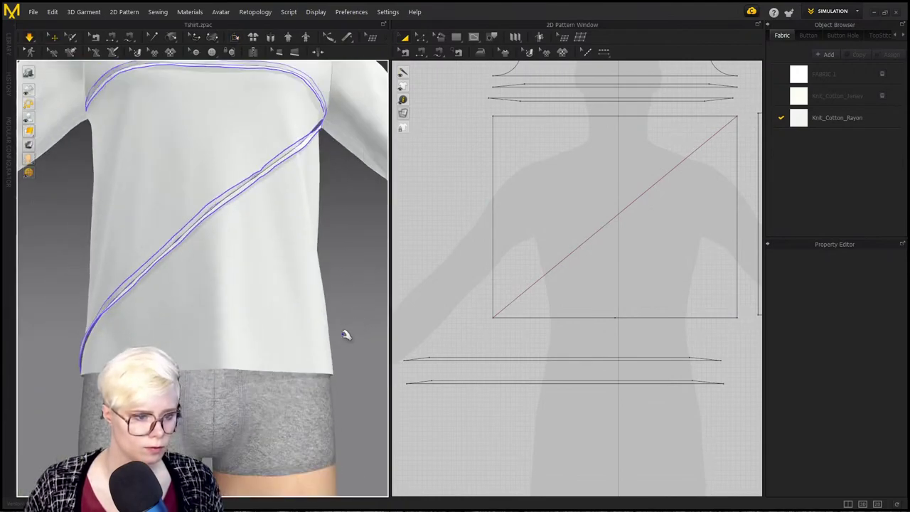
pyautogui.scroll(-2, 346, 334)
pyautogui.moveTo(278, 295); pyautogui.dragTo(220, 467, button='middle')
pyautogui.scroll(-1, 219, 467)
pyautogui.press('space')
pyautogui.scroll(-1, 248, 384)
pyautogui.moveTo(249, 383); pyautogui.dragTo(261, 321, button='middle')
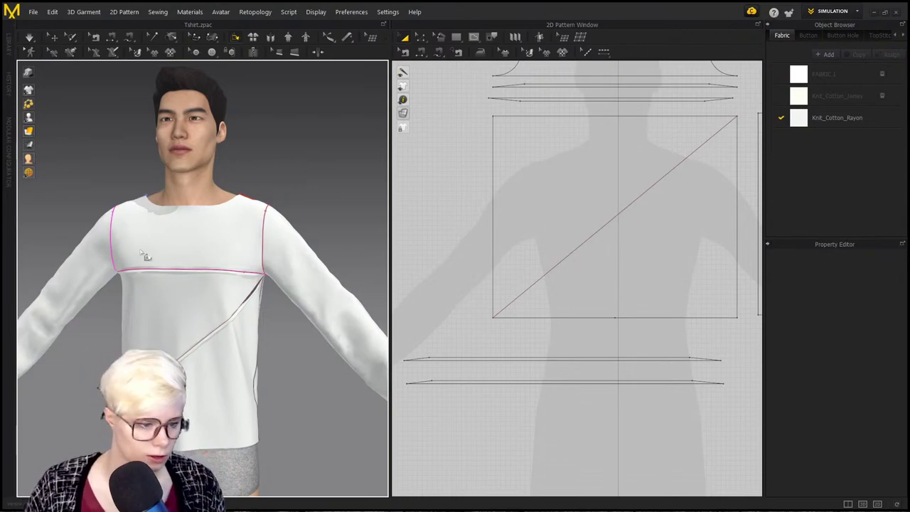
pyautogui.scroll(2, 213, 217)
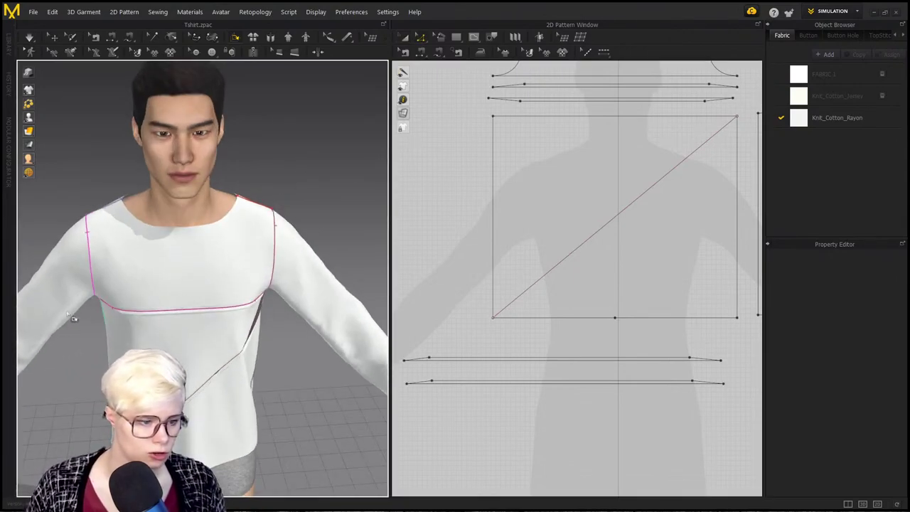
pyautogui.scroll(2, 247, 261)
pyautogui.moveTo(265, 298); pyautogui.dragTo(236, 285, button='right')
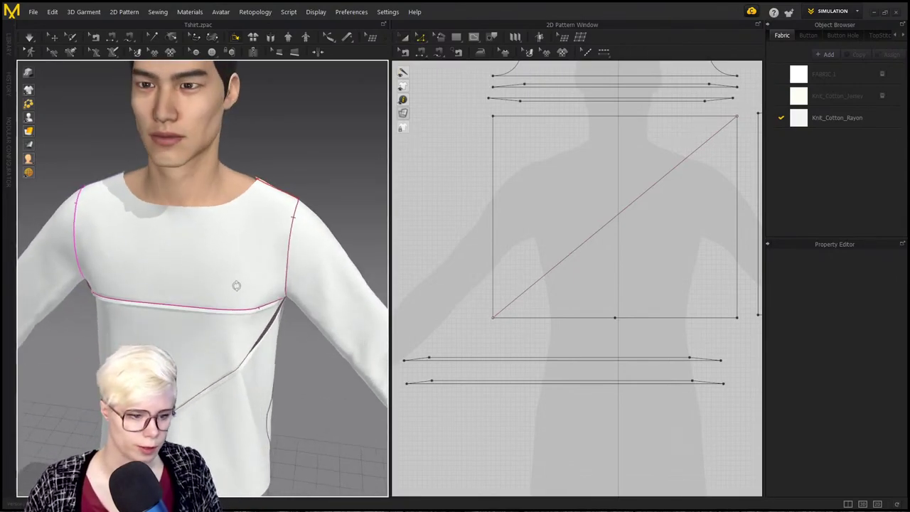
# Step: Freeze all patterns of the shirt
pyautogui.hotkey('ctrl', 'a')
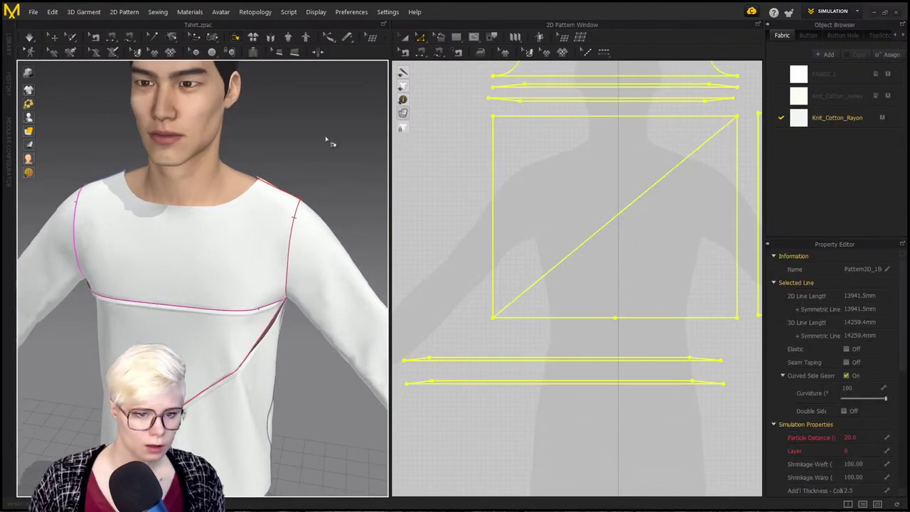
pyautogui.hotkey('ctrl', 'k')
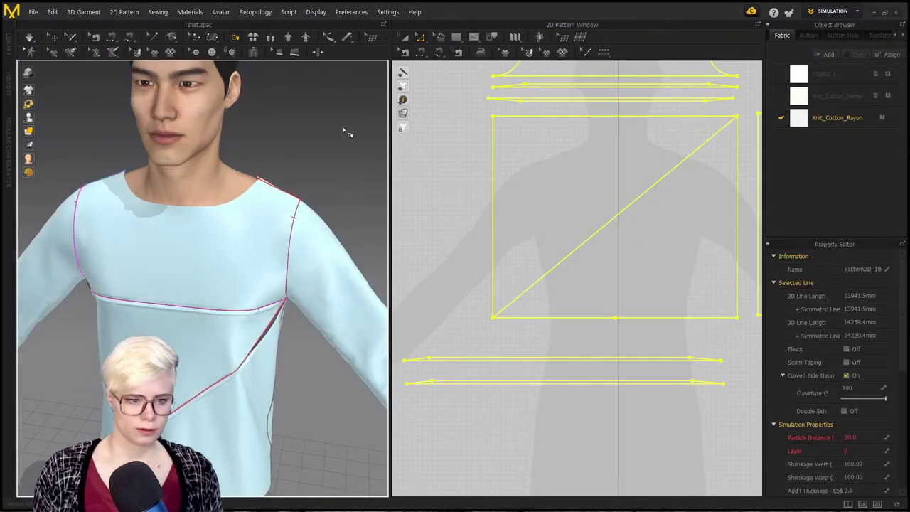
pyautogui.click(341, 133)
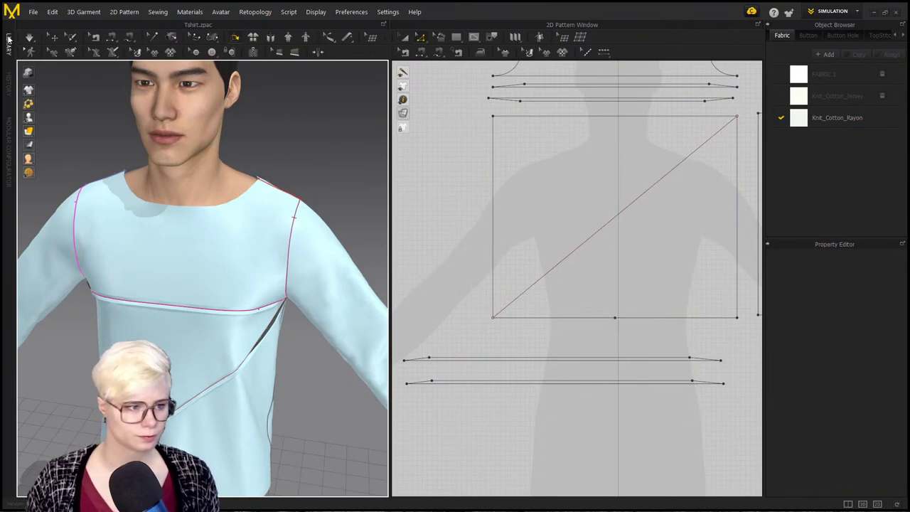
# Step: Select all patterns and start saving the shirt as a garment file, with the Desktop as the location
pyautogui.hotkey('ctrl', 'a')
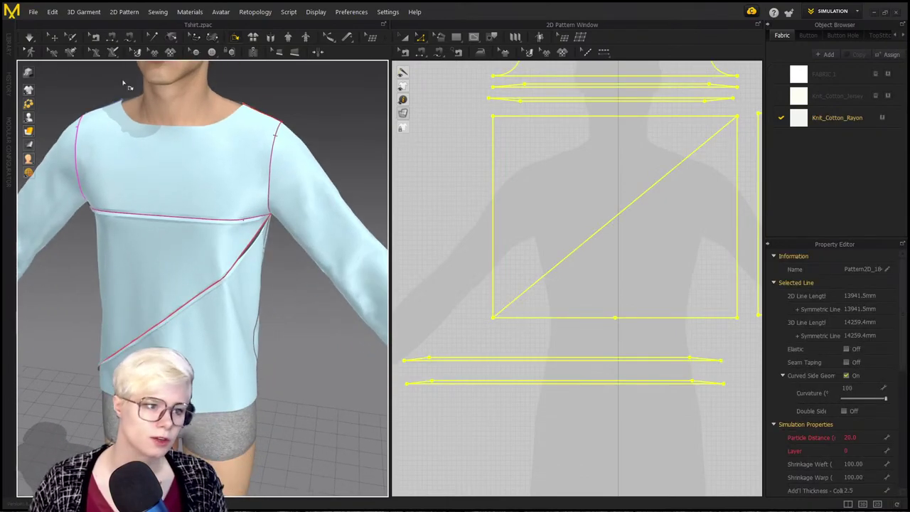
pyautogui.click(35, 13)
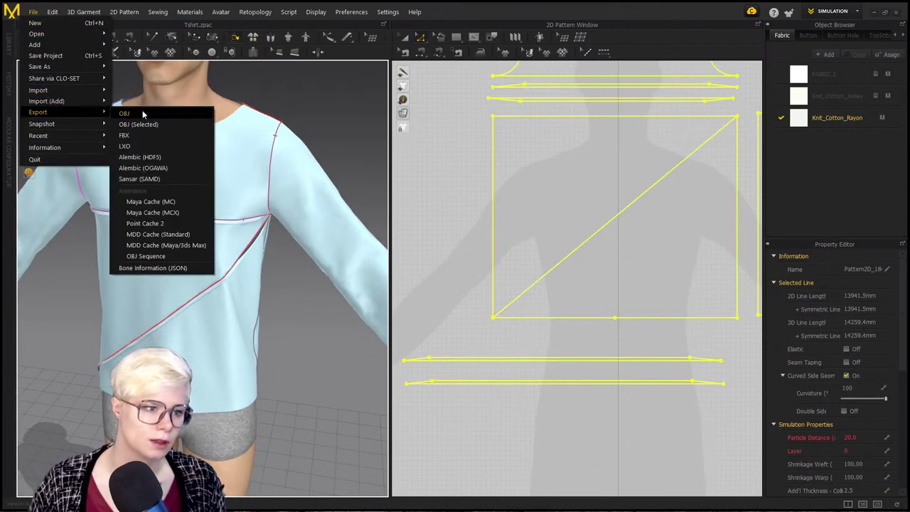
pyautogui.moveTo(74, 71)
pyautogui.click(160, 89)
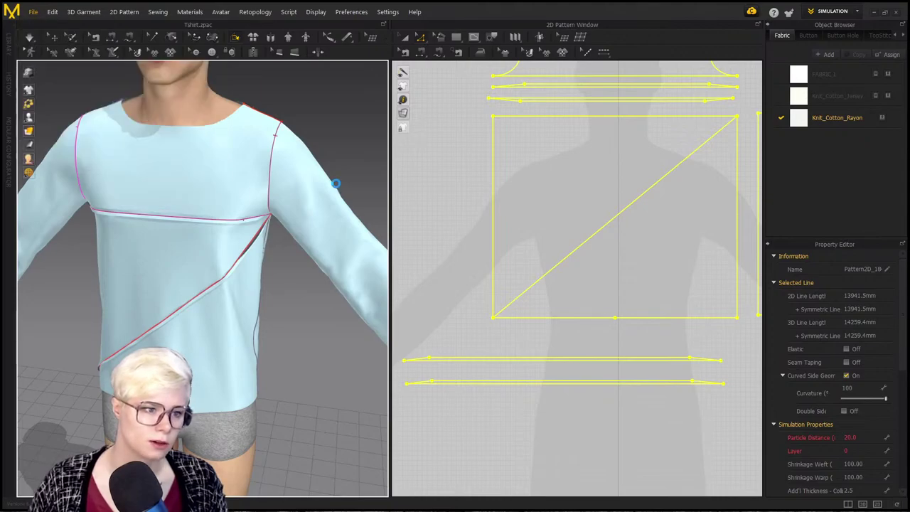
pyautogui.click(54, 74)
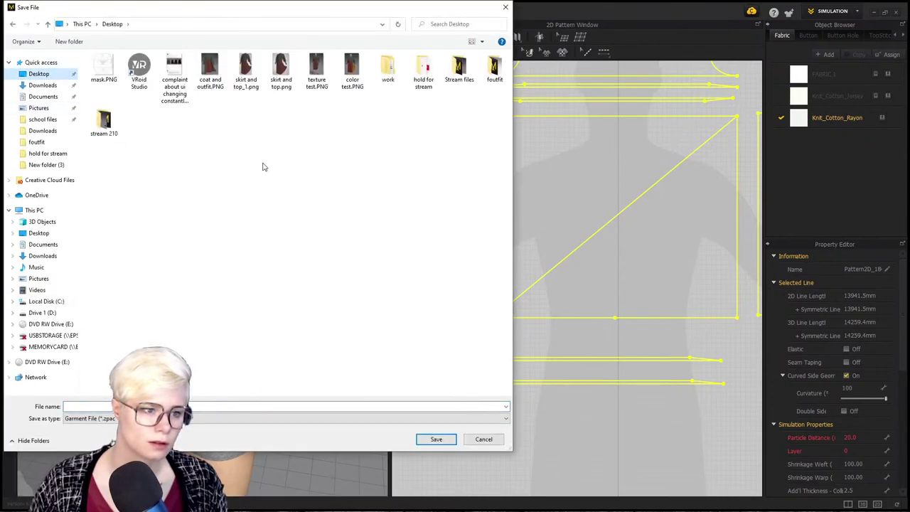
# Step: Create a folder named "mens shirt" on the Desktop and open it as the save location
pyautogui.rightClick(122, 208)
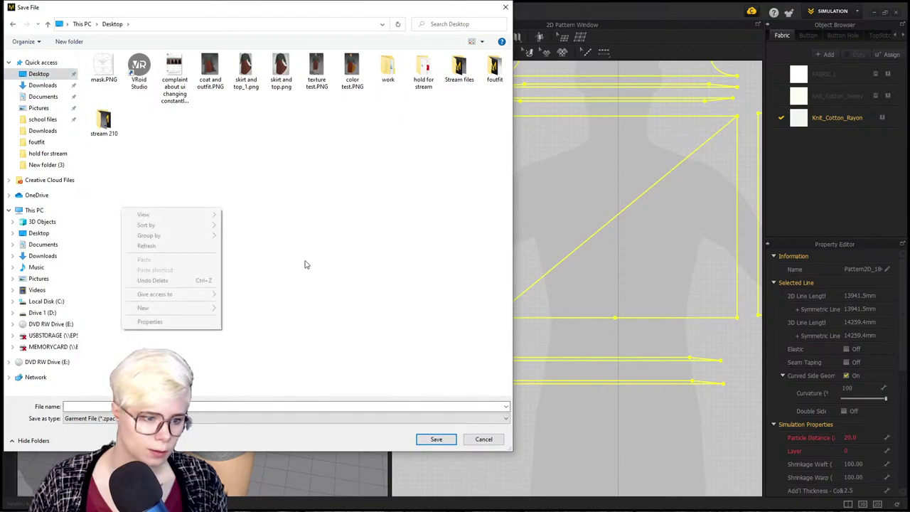
pyautogui.moveTo(187, 308)
pyautogui.click(261, 304)
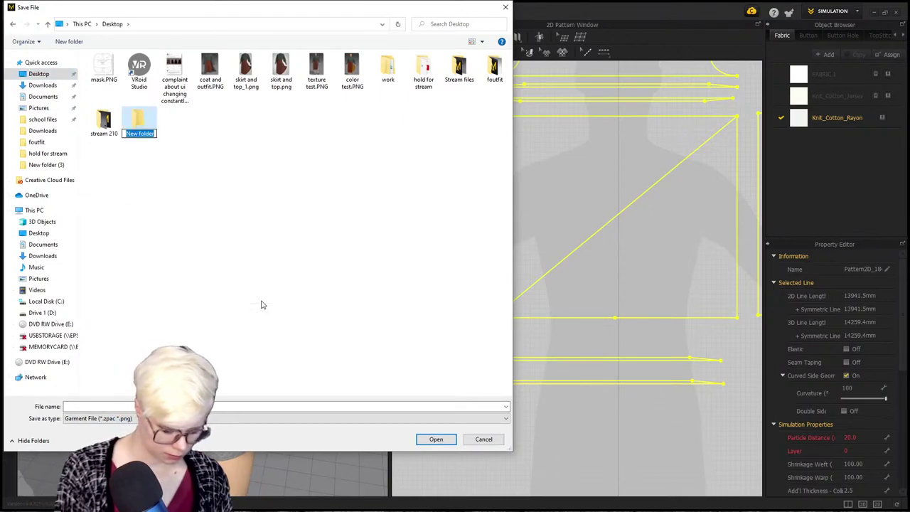
pyautogui.write('mens shirt')
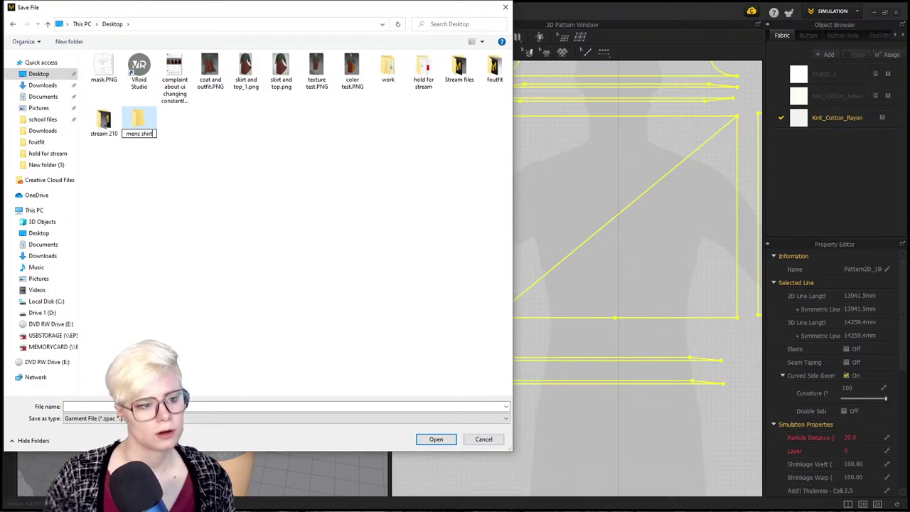
pyautogui.press('Return')
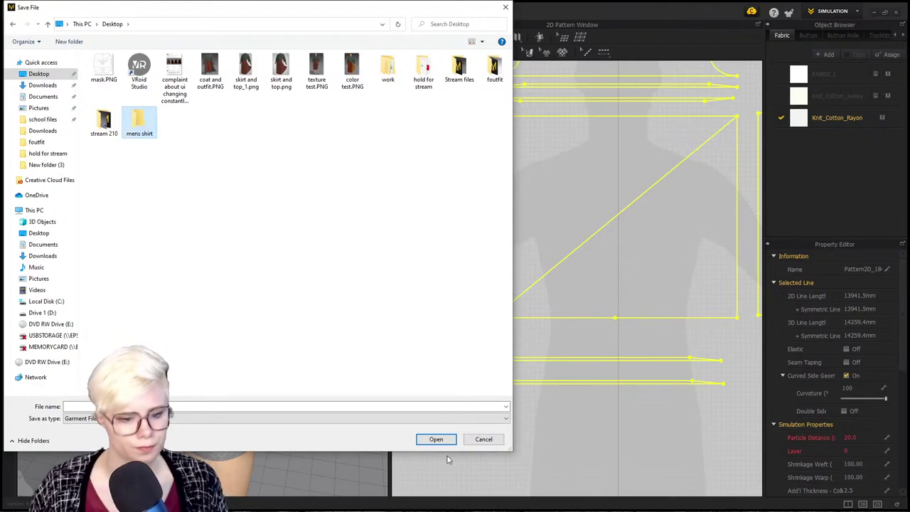
pyautogui.click(436, 439)
# Step: Save the garment file under the name "shirt" and deselect the patterns
pyautogui.click(217, 407)
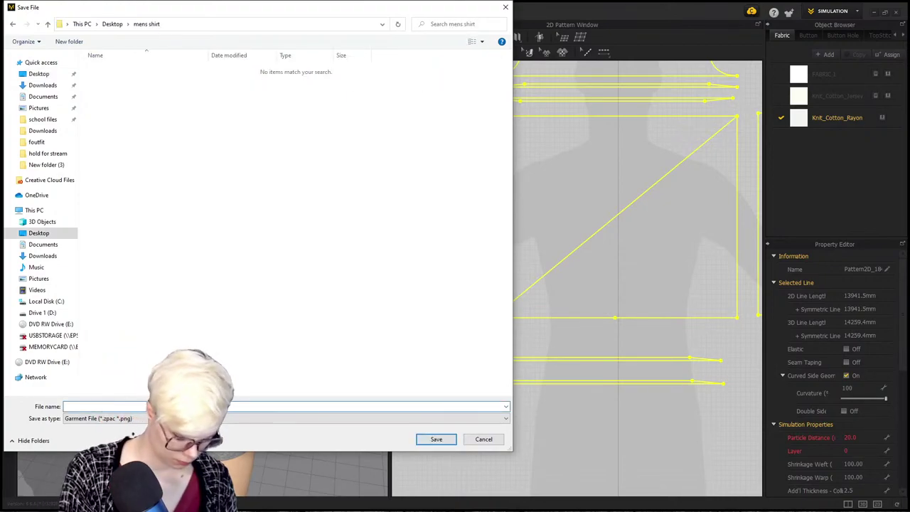
pyautogui.write('shirt')
pyautogui.press('Return')
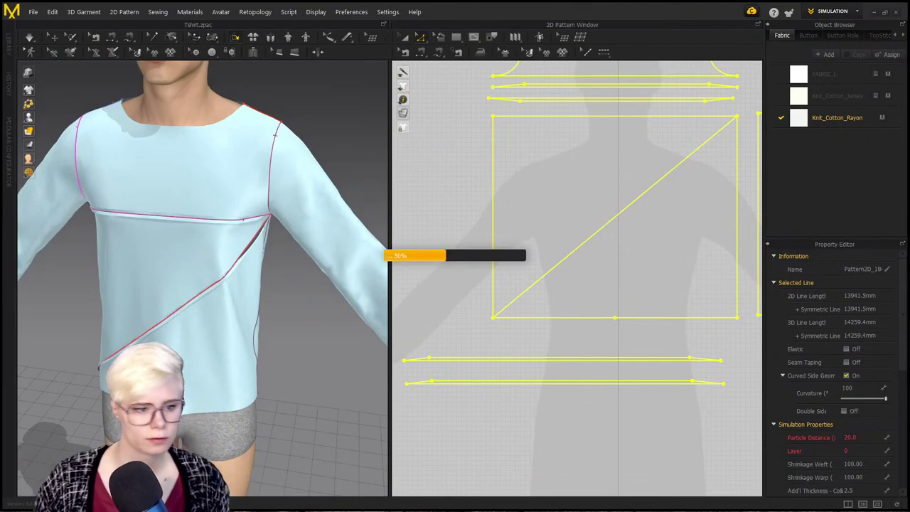
pyautogui.scroll(-4, 292, 268)
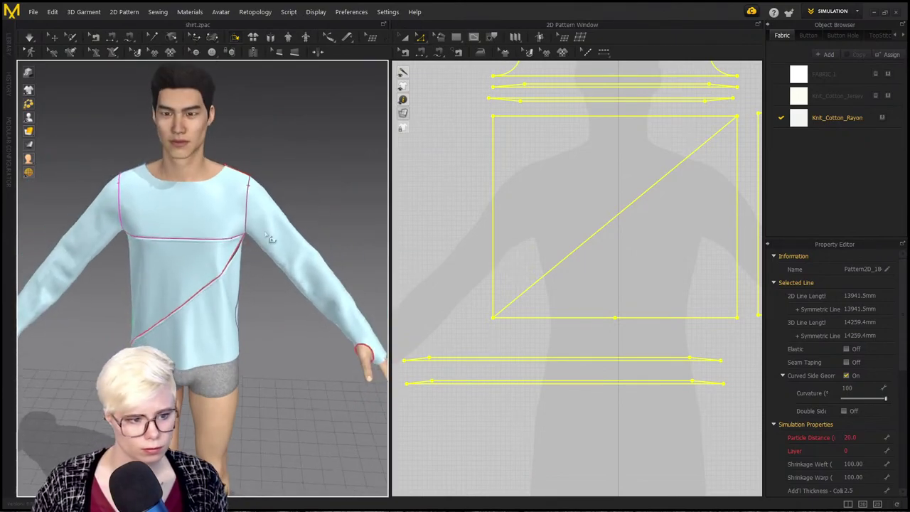
pyautogui.moveTo(272, 240); pyautogui.dragTo(226, 243, button='right')
pyautogui.click(331, 210)
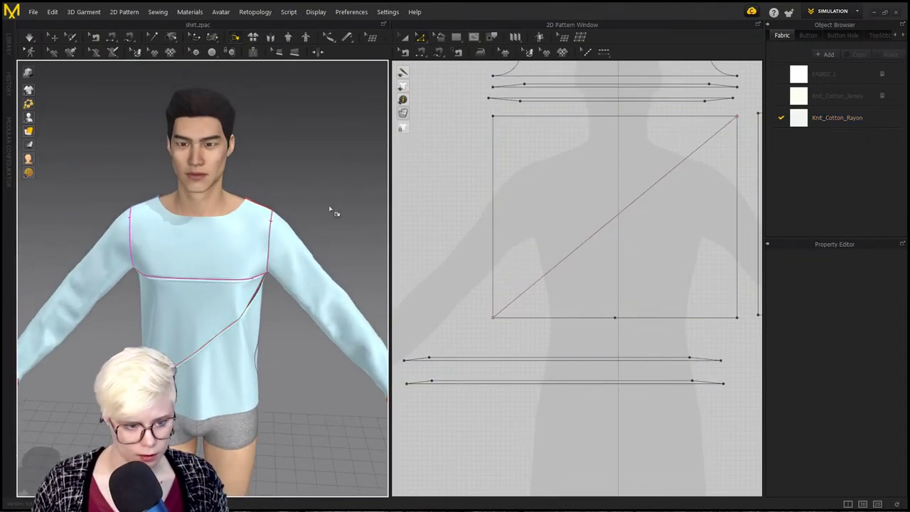
# Step: Select all patterns of the shirt and delete them from the scene
pyautogui.hotkey('ctrl', 'a')
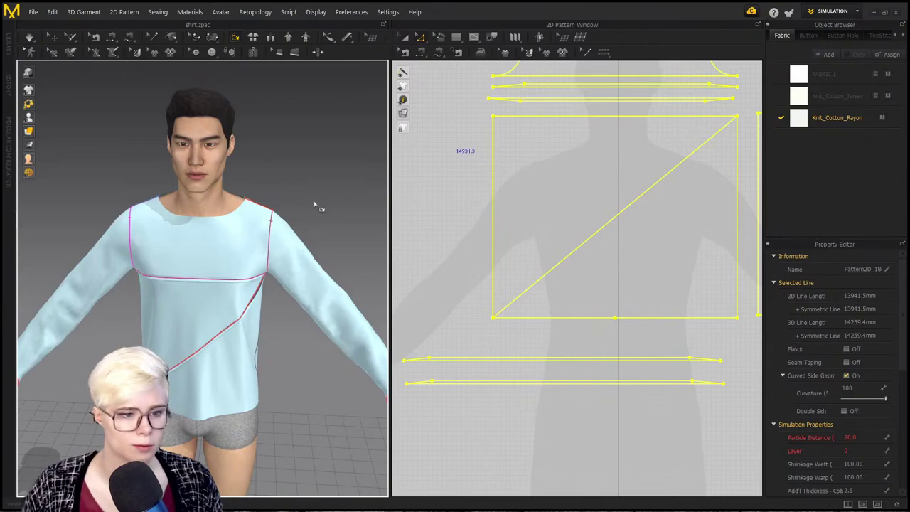
pyautogui.scroll(-1, 313, 209)
pyautogui.press('a')
pyautogui.moveTo(308, 211); pyautogui.dragTo(317, 238, button='middle')
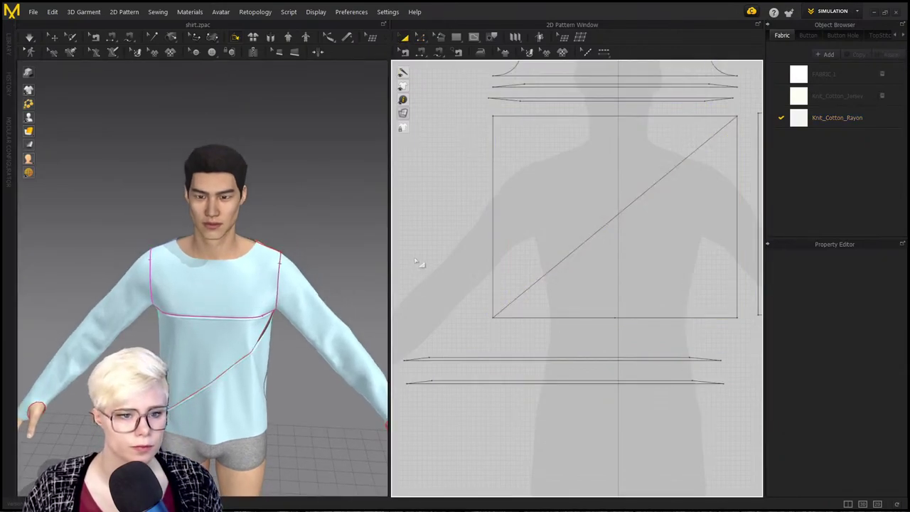
pyautogui.moveTo(296, 265); pyautogui.dragTo(292, 260, button='right')
pyautogui.moveTo(293, 259); pyautogui.dragTo(259, 225, button='middle')
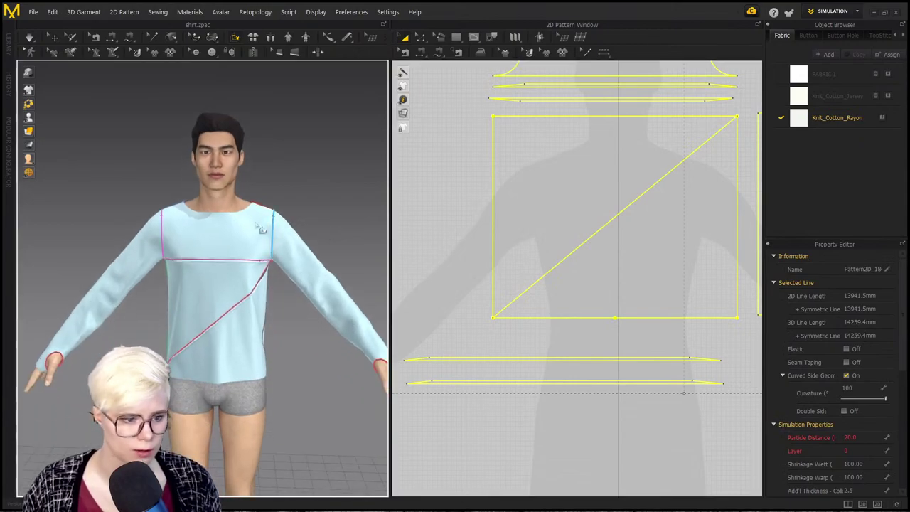
pyautogui.click(64, 282)
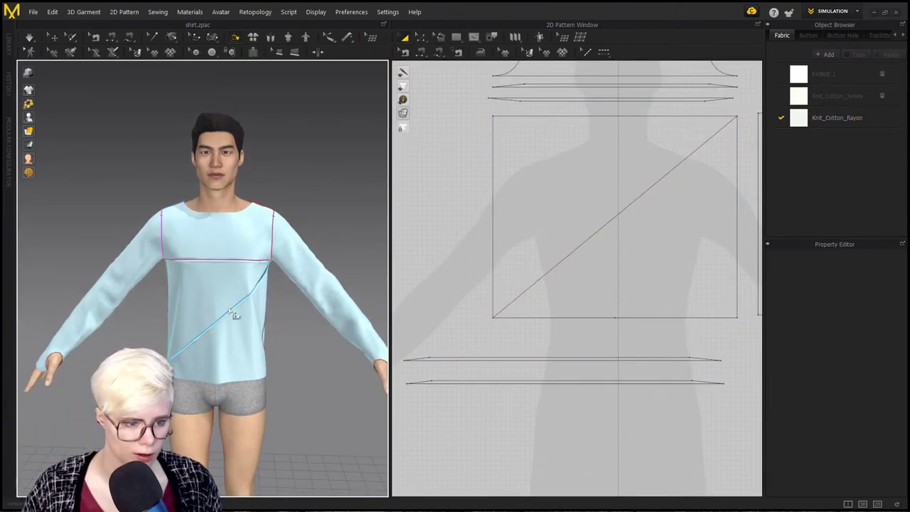
pyautogui.press('a')
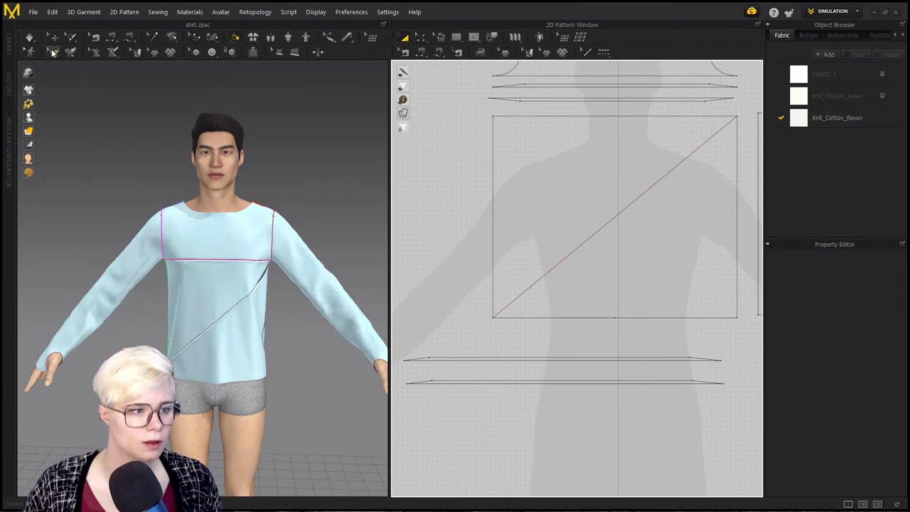
pyautogui.hotkey('ctrl', 'a')
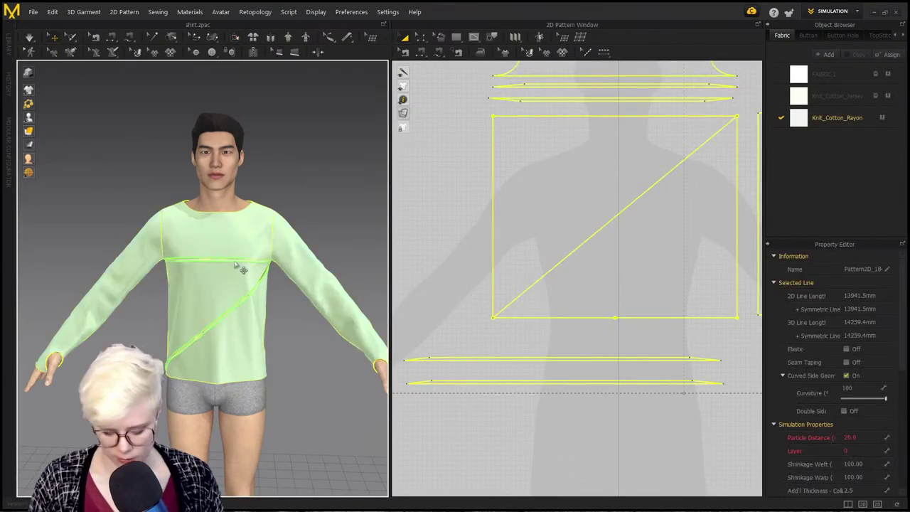
pyautogui.press('Delete')
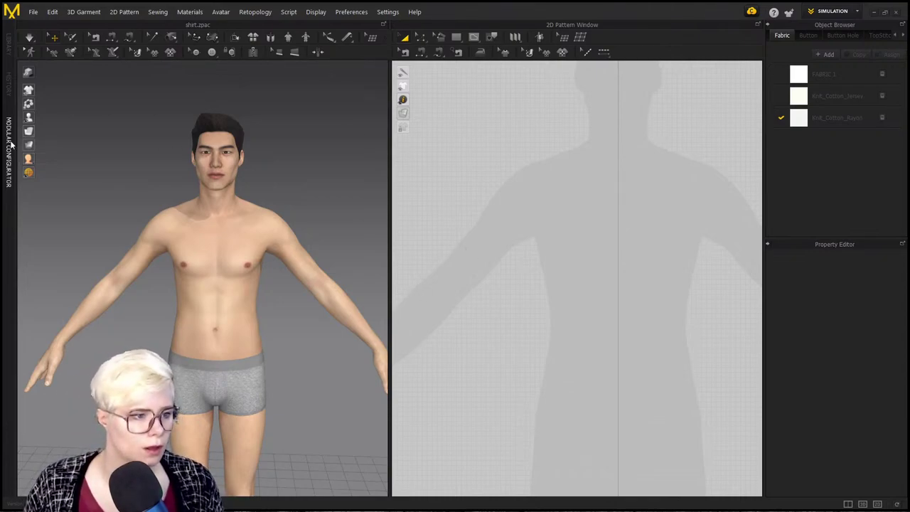
# Step: Load the T-shirt from the library's Garment category without saving the current file or loading the avatar pose and size, and deselect its patterns
pyautogui.click(9, 61)
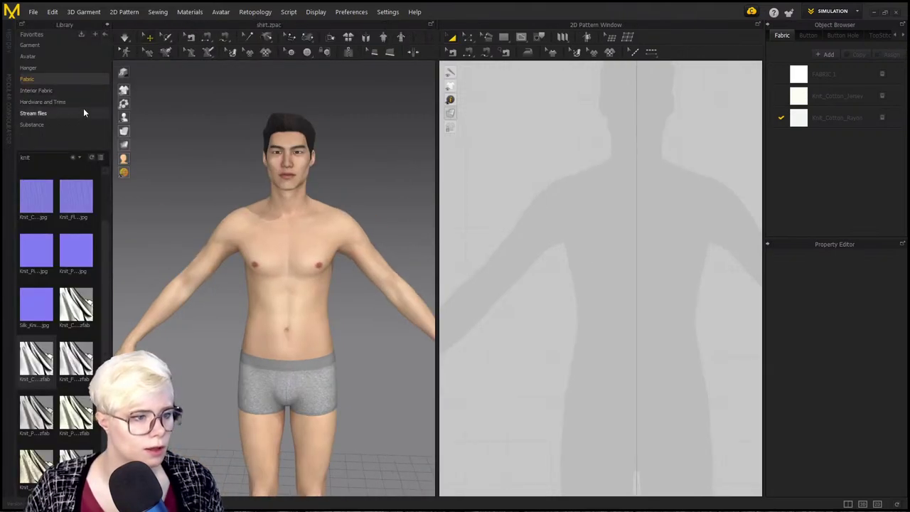
pyautogui.click(59, 47)
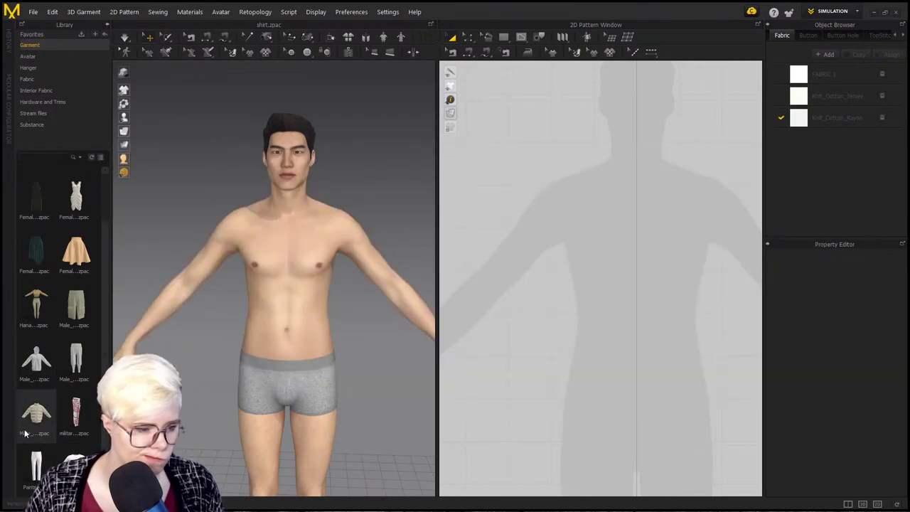
pyautogui.moveTo(28, 418)
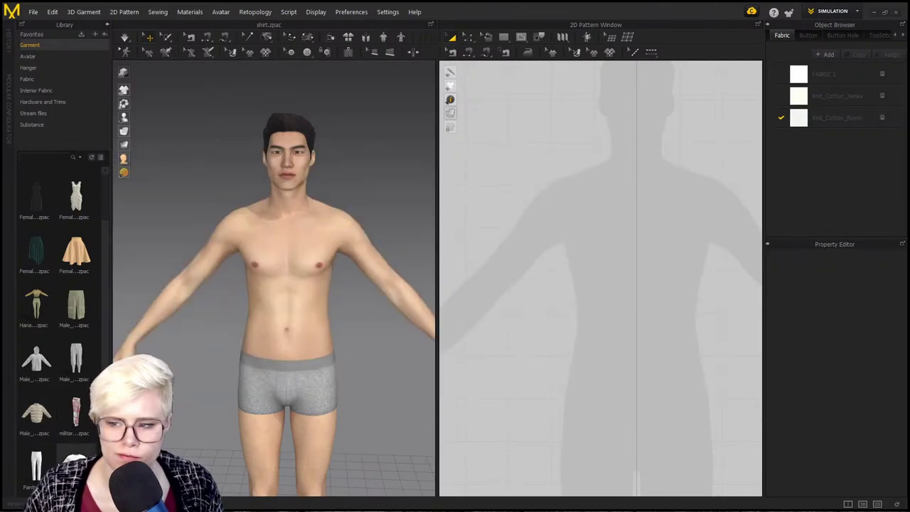
pyautogui.moveTo(76, 466)
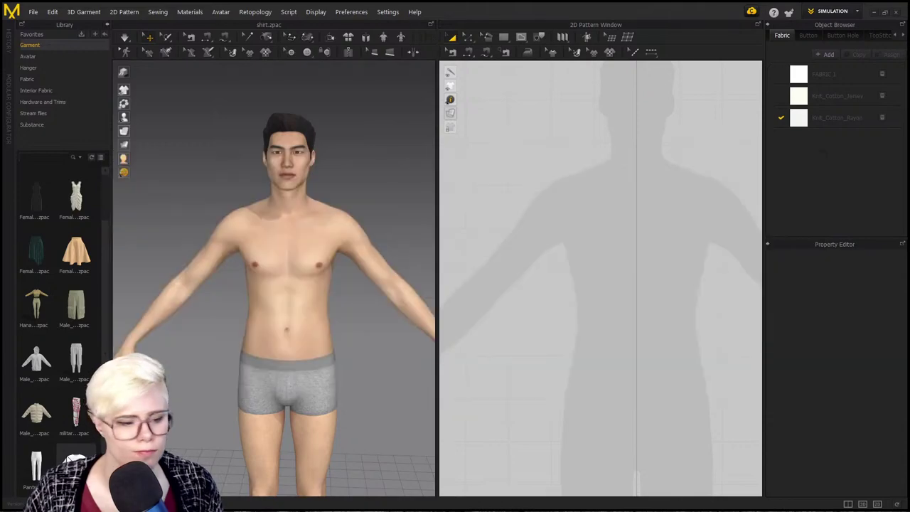
pyautogui.doubleClick(76, 464)
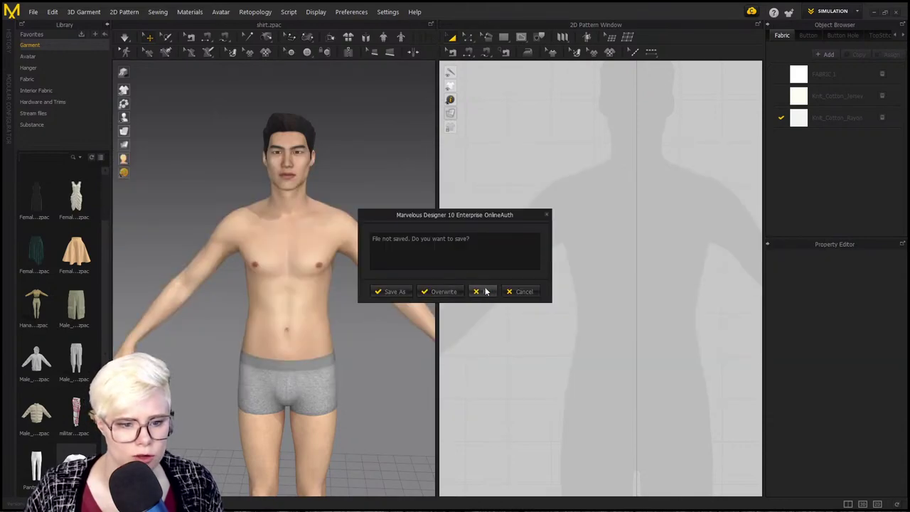
pyautogui.click(524, 291)
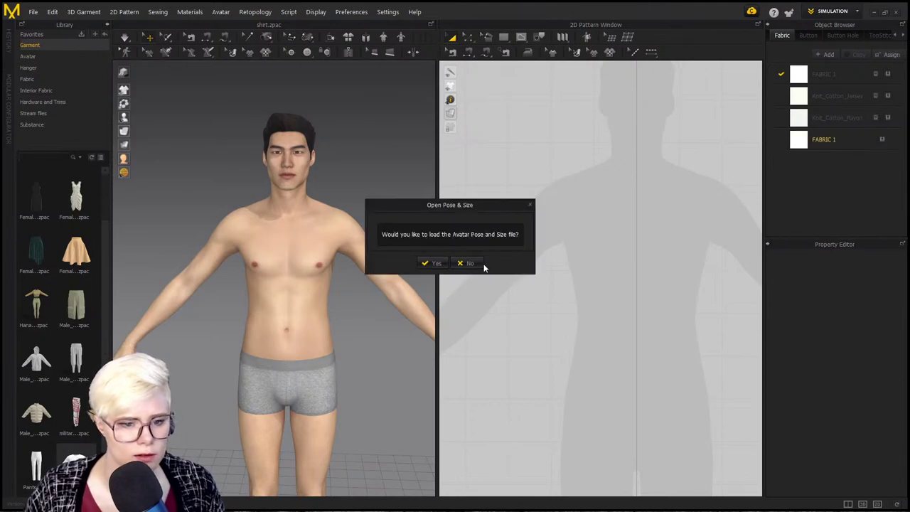
pyautogui.click(472, 263)
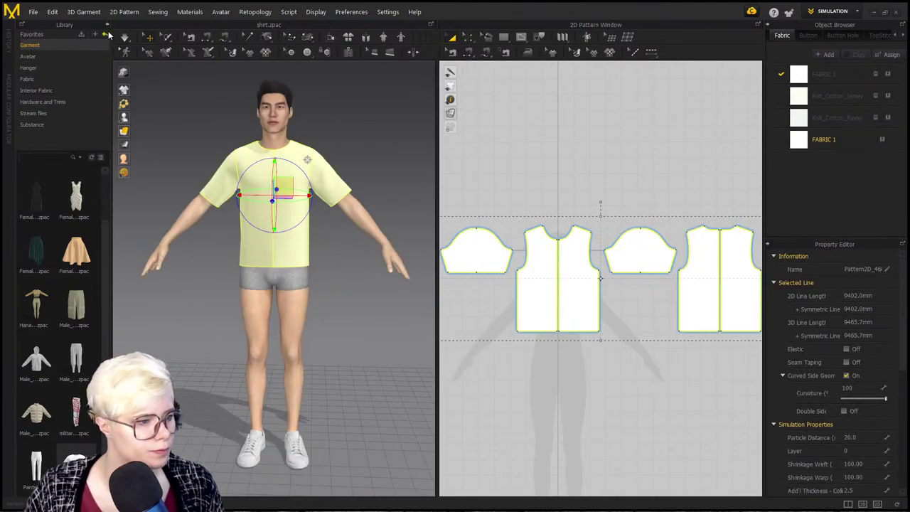
pyautogui.click(107, 27)
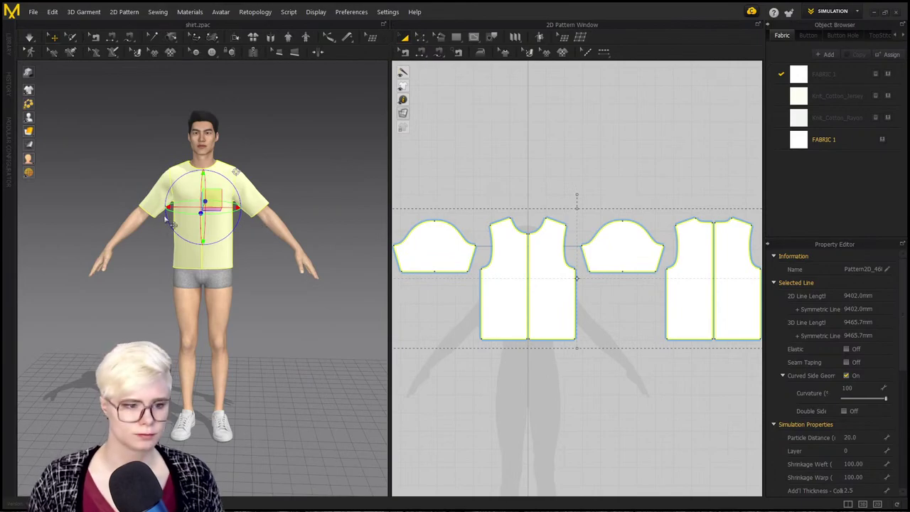
pyautogui.moveTo(165, 218); pyautogui.dragTo(195, 290, button='middle')
pyautogui.scroll(4, 373, 192)
pyautogui.moveTo(373, 192); pyautogui.dragTo(311, 237, button='middle')
pyautogui.click(99, 178)
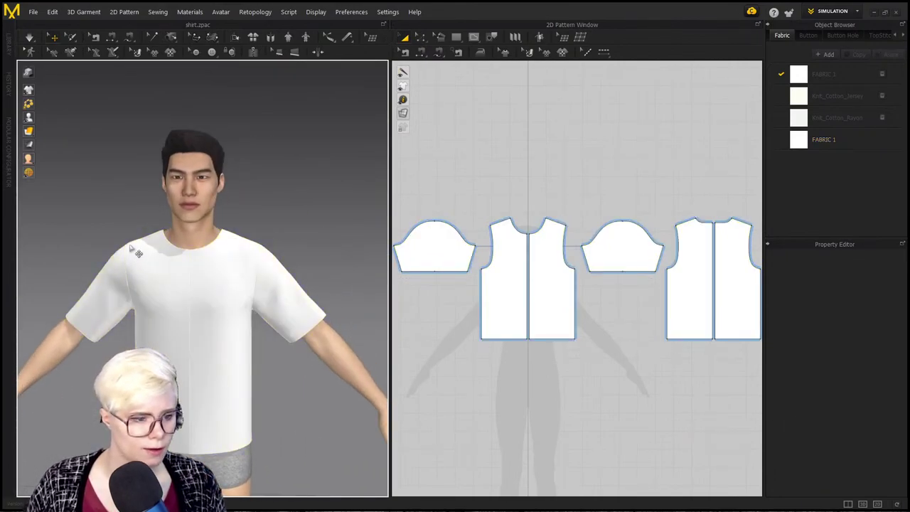
# Step: Move the outer shoulder points of the T-shirt's front and back patterns outward to widen the shoulders
pyautogui.scroll(4, 130, 247)
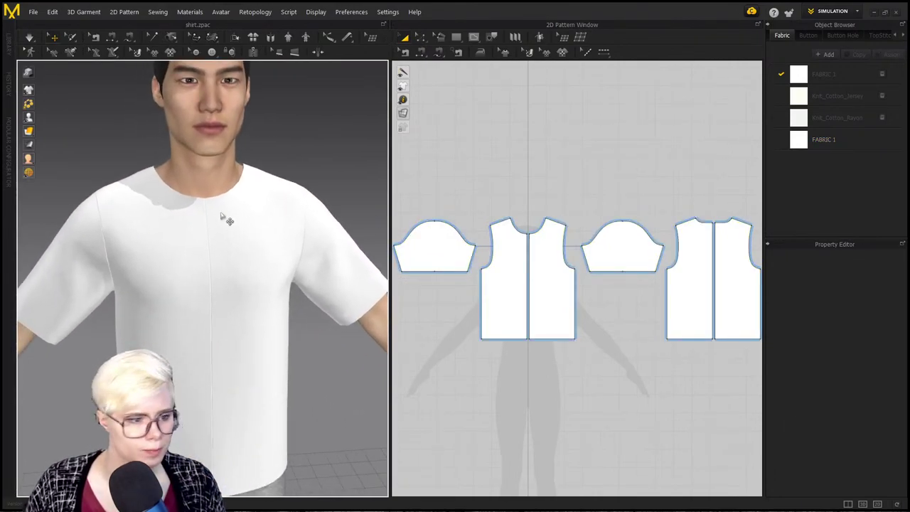
pyautogui.scroll(4, 503, 242)
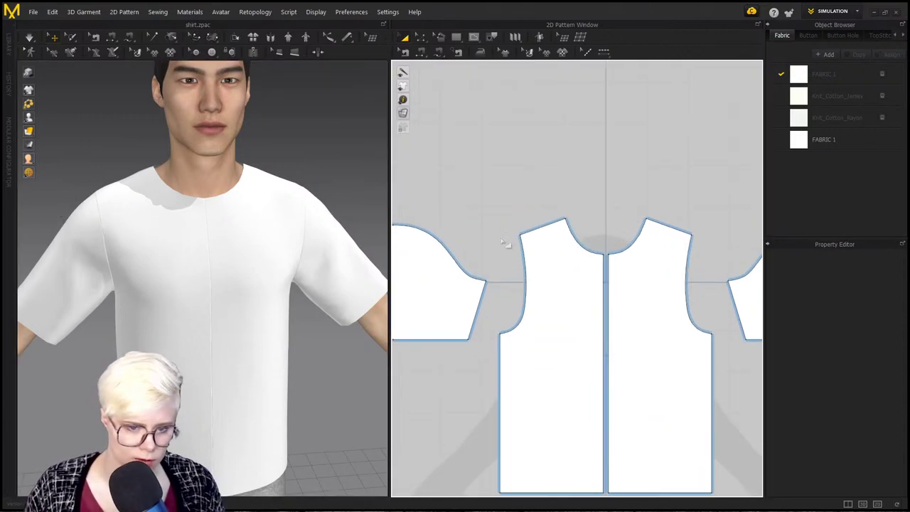
pyautogui.click(540, 245)
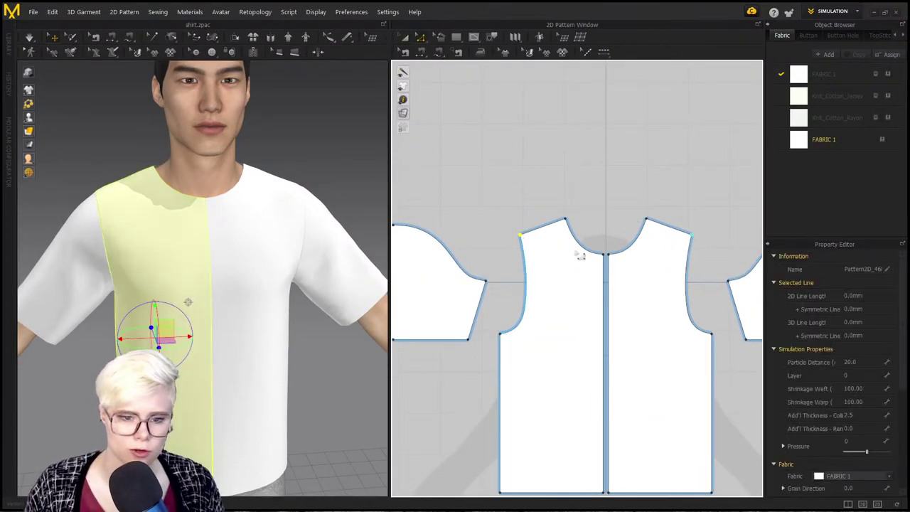
pyautogui.scroll(-4, 541, 233)
pyautogui.click(617, 226)
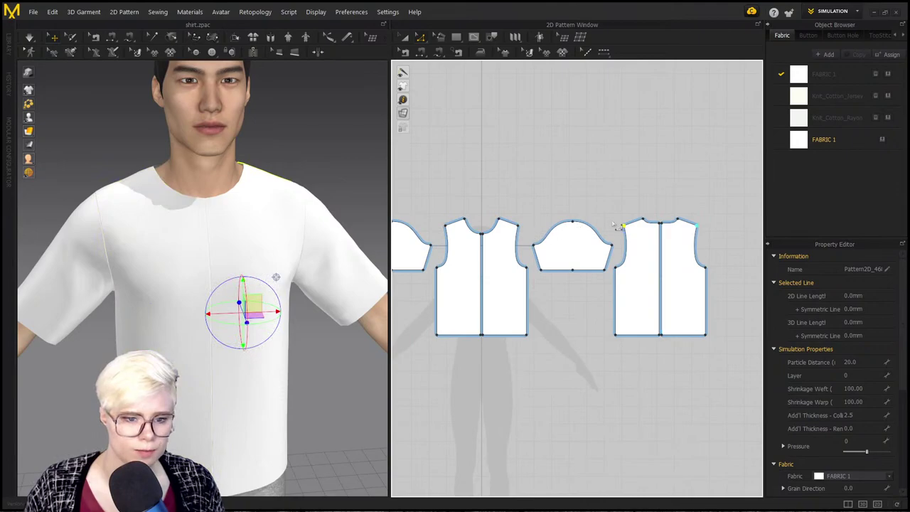
pyautogui.click(453, 232)
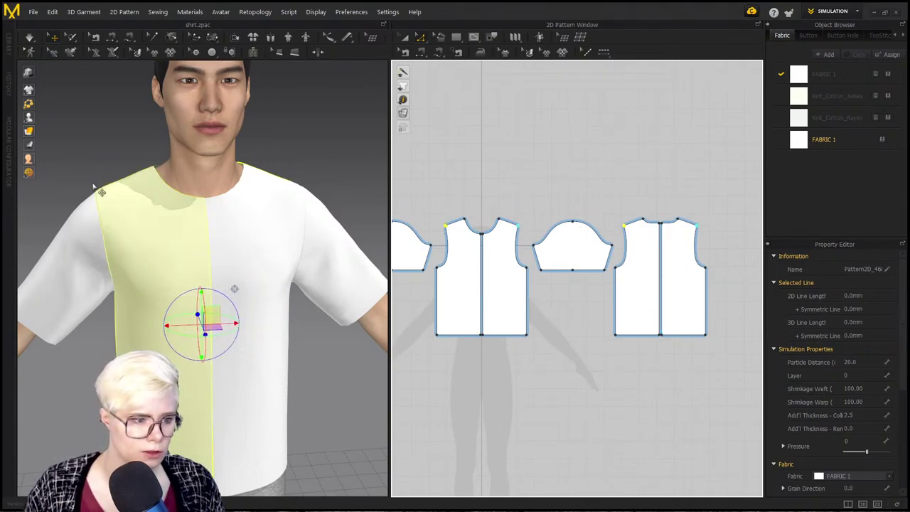
pyautogui.scroll(2, 469, 224)
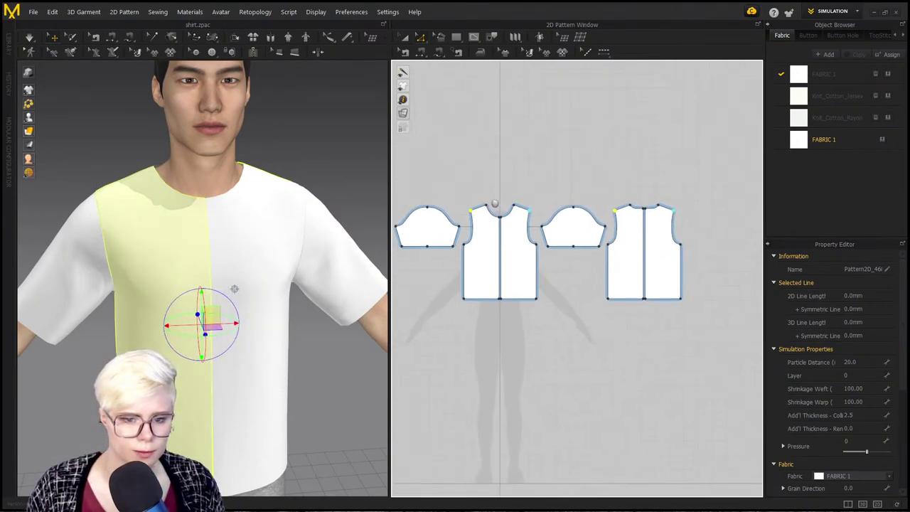
pyautogui.moveTo(464, 214); pyautogui.dragTo(457, 220)
pyautogui.scroll(3, 459, 220)
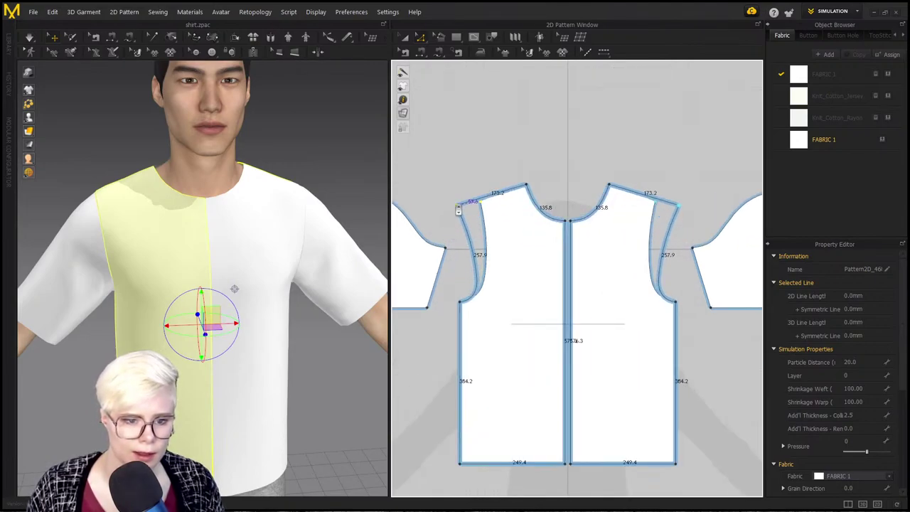
pyautogui.click(446, 237)
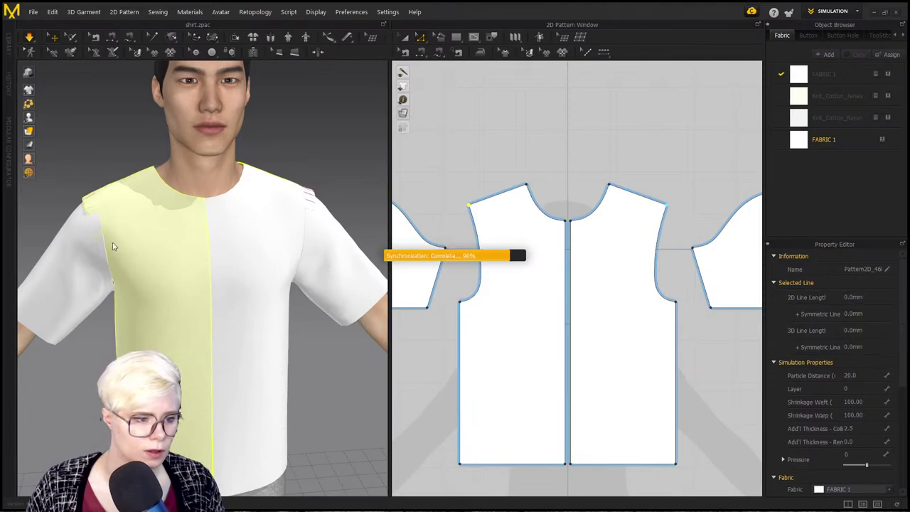
# Step: Simulate the T-shirt with its widened shoulders and inspect how the shoulder seam sits on the avatar
pyautogui.press('space')
pyautogui.moveTo(169, 221); pyautogui.dragTo(199, 204, button='right')
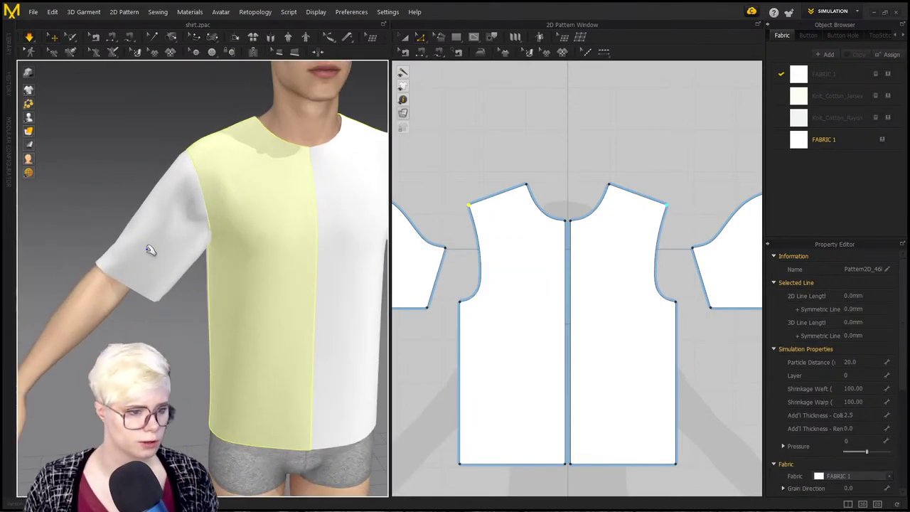
pyautogui.moveTo(199, 162); pyautogui.dragTo(161, 208, button='right')
pyautogui.moveTo(157, 206); pyautogui.dragTo(134, 231, button='middle')
pyautogui.scroll(2, 133, 231)
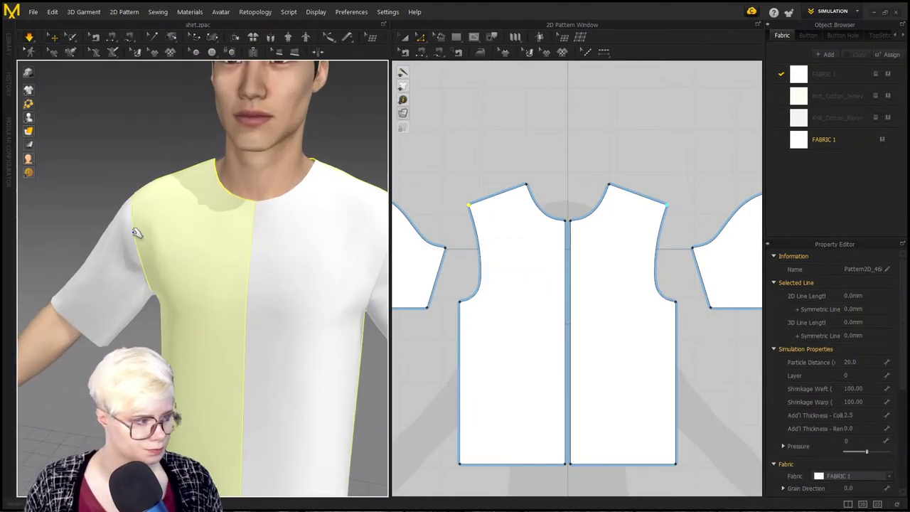
pyautogui.moveTo(170, 225); pyautogui.dragTo(200, 205, button='right')
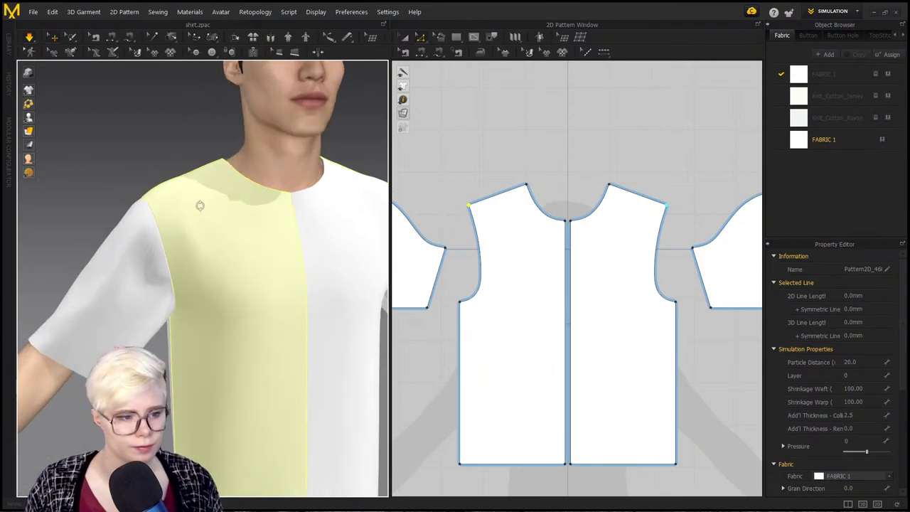
pyautogui.click(147, 192)
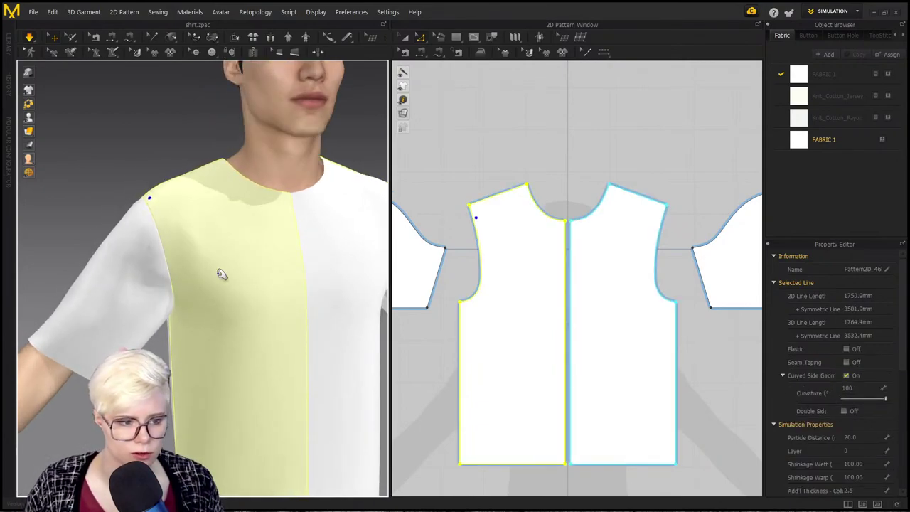
pyautogui.scroll(-2, 162, 242)
pyautogui.scroll(-3, 162, 242)
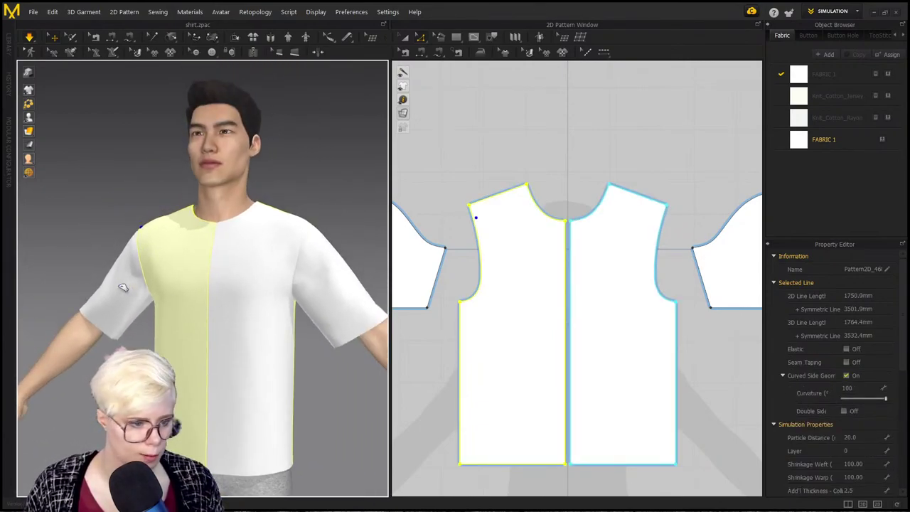
# Step: Pull the avatar's right sleeve away from the armhole to inspect the opening, and bring it back onto the T-shirt by simulating
pyautogui.click(118, 286)
pyautogui.moveTo(114, 283); pyautogui.dragTo(85, 268)
pyautogui.moveTo(135, 278)
pyautogui.mouseDown(button='right')
pyautogui.moveTo(161, 256)
pyautogui.moveTo(168, 226)
pyautogui.moveTo(124, 289)
pyautogui.mouseUp(button='right')
pyautogui.moveTo(124, 289); pyautogui.dragTo(243, 281, button='middle')
pyautogui.moveTo(138, 254); pyautogui.dragTo(228, 253)
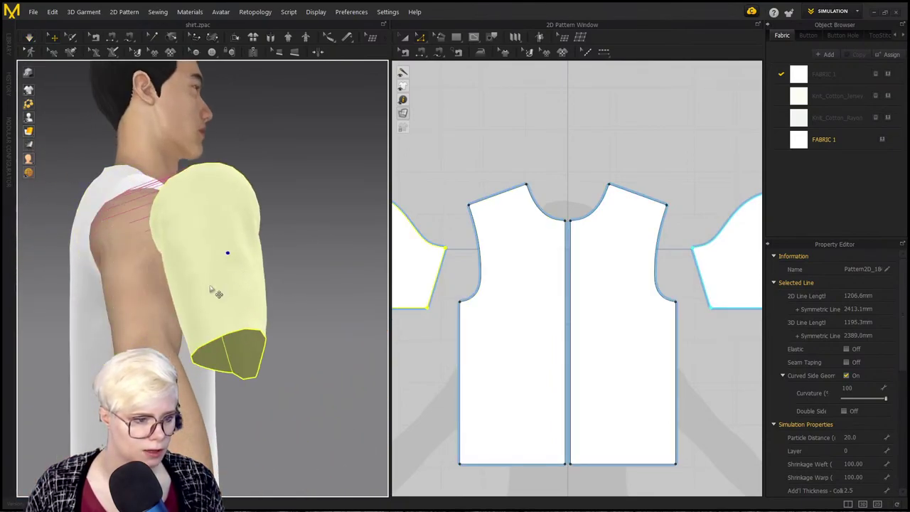
pyautogui.moveTo(216, 291); pyautogui.dragTo(221, 324, button='right')
pyautogui.moveTo(216, 286); pyautogui.dragTo(191, 286)
pyautogui.moveTo(164, 290); pyautogui.dragTo(187, 256, button='right')
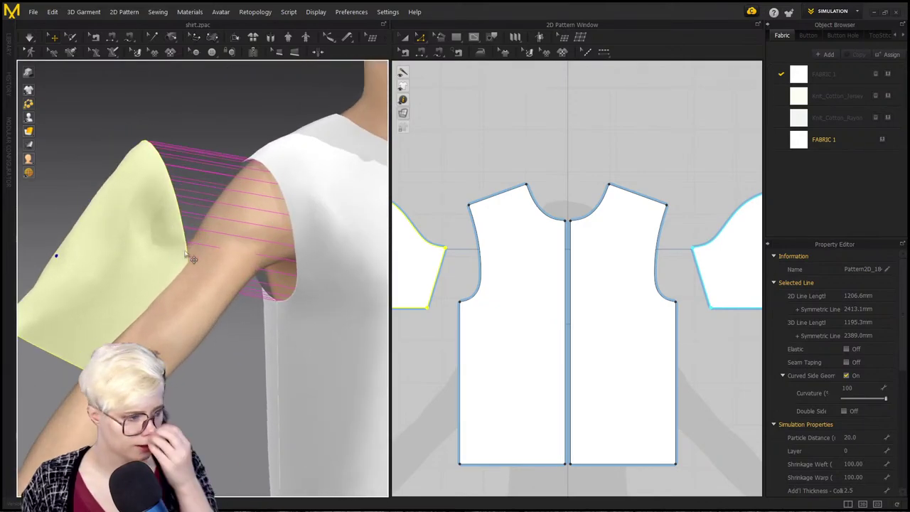
pyautogui.moveTo(260, 207); pyautogui.dragTo(206, 201, button='right')
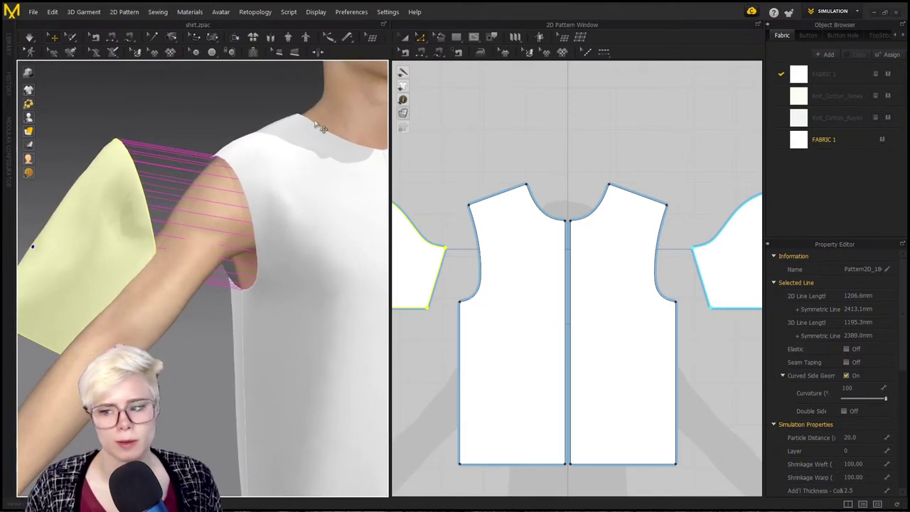
pyautogui.press('space')
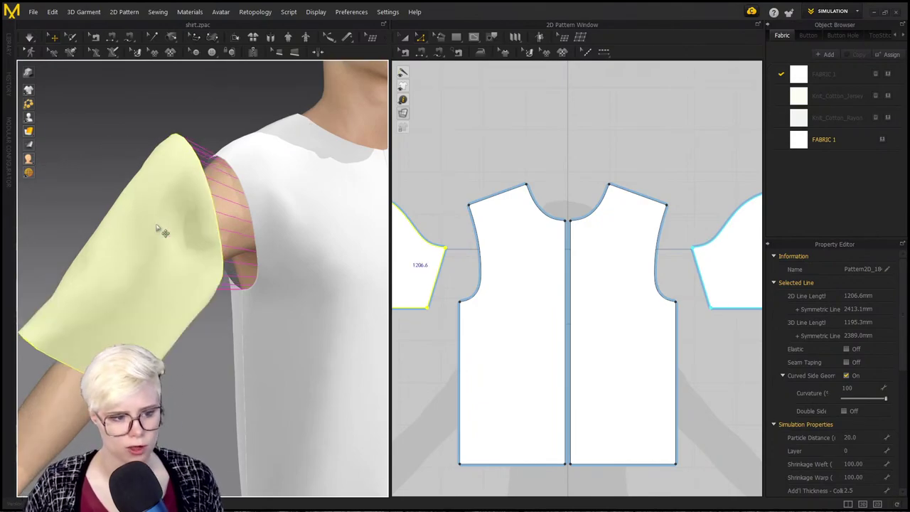
pyautogui.moveTo(204, 209); pyautogui.dragTo(157, 205, button='right')
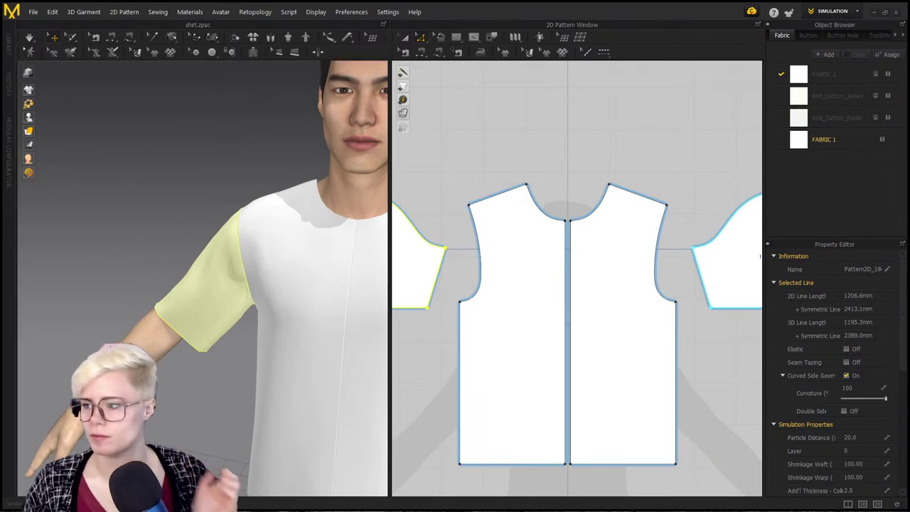
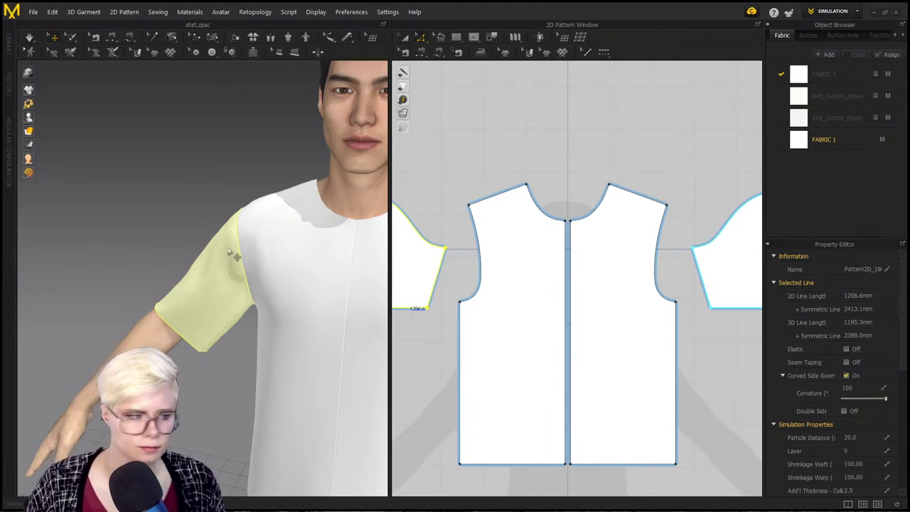
# Step: Examine the T-shirt's shoulder and sleeve seams on the avatar, along with the neckline and armhole curves of its front patterns
pyautogui.scroll(-1, 178, 306)
pyautogui.moveTo(252, 332); pyautogui.dragTo(197, 243, button='middle')
pyautogui.scroll(-2, 202, 248)
pyautogui.moveTo(528, 263); pyautogui.dragTo(541, 262, button='middle')
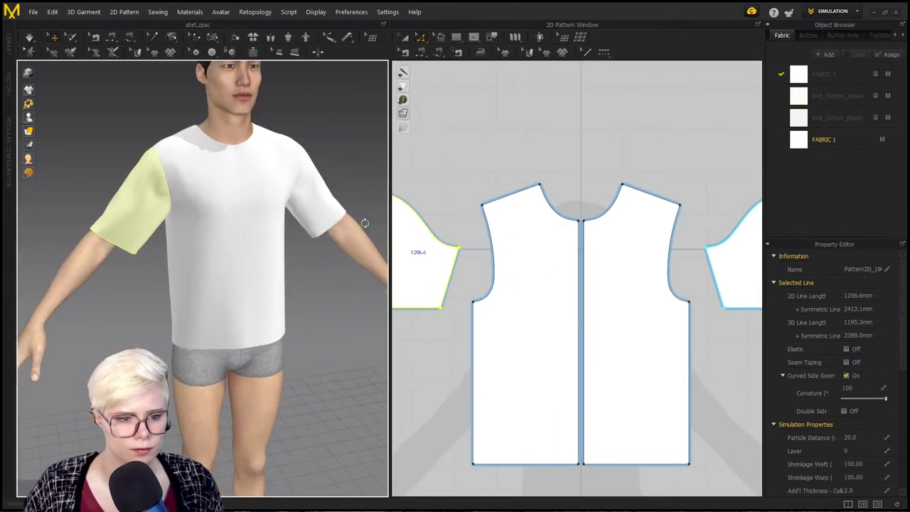
pyautogui.scroll(5, 289, 232)
pyautogui.moveTo(227, 242); pyautogui.dragTo(221, 242, button='middle')
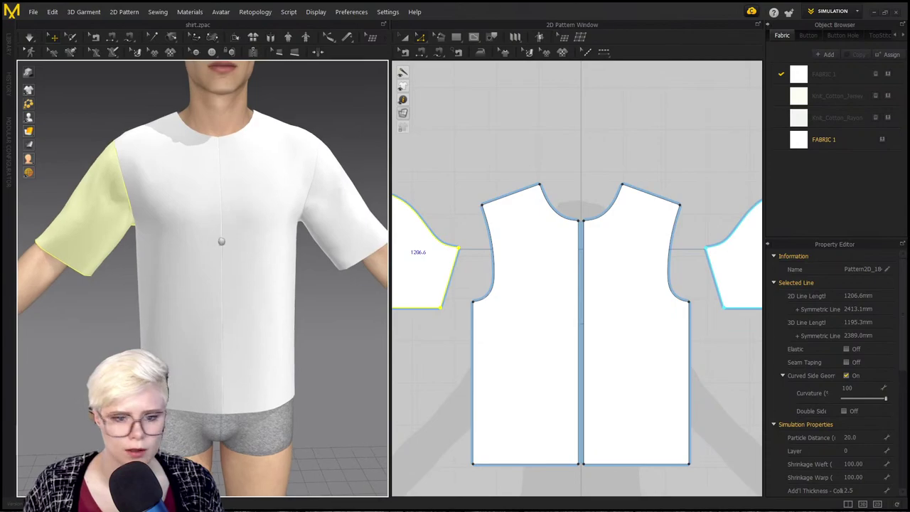
pyautogui.moveTo(262, 200); pyautogui.dragTo(263, 245, button='middle')
pyautogui.moveTo(263, 245); pyautogui.dragTo(387, 263, button='right')
pyautogui.moveTo(284, 156); pyautogui.dragTo(487, 285, button='middle')
pyautogui.click(286, 280)
pyautogui.moveTo(288, 281)
pyautogui.mouseDown(button='right')
pyautogui.moveTo(357, 286)
pyautogui.moveTo(304, 392)
pyautogui.moveTo(300, 287)
pyautogui.mouseUp(button='right')
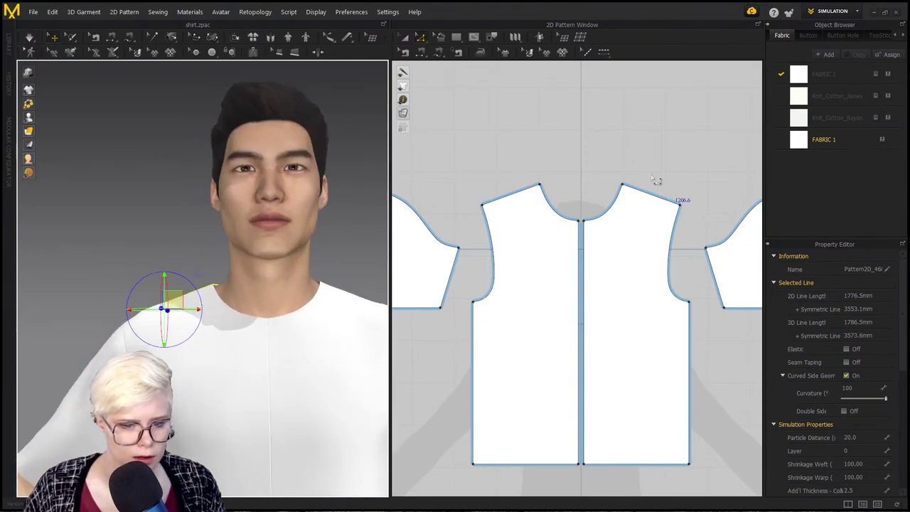
pyautogui.scroll(10, 568, 278)
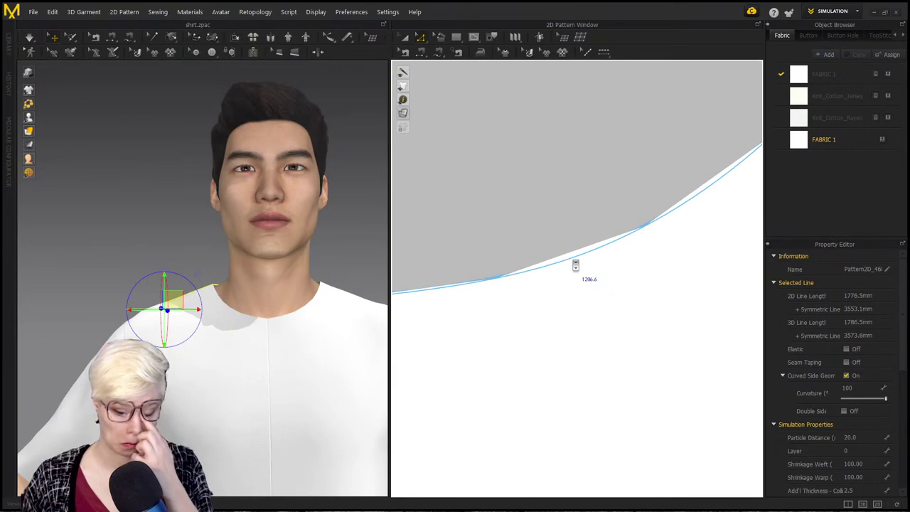
pyautogui.scroll(-6, 318, 222)
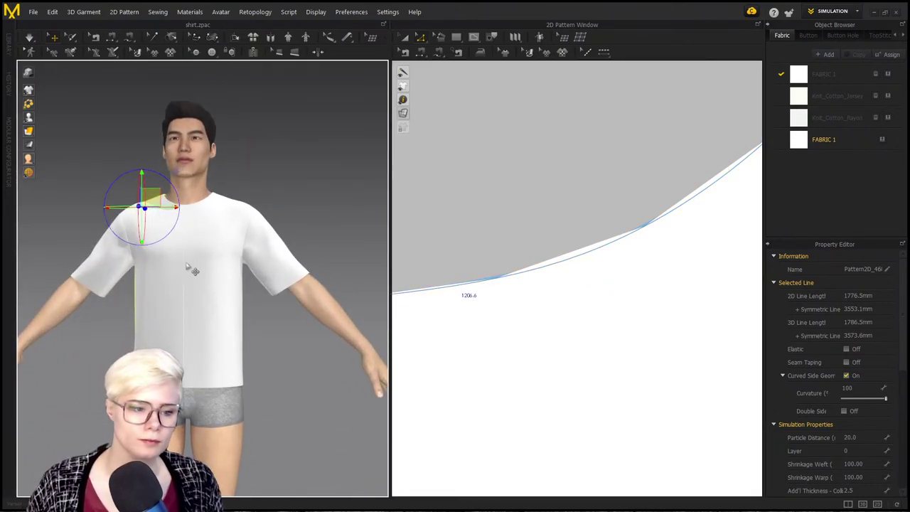
pyautogui.moveTo(188, 268)
pyautogui.mouseDown(button='right')
pyautogui.moveTo(404, 277)
pyautogui.moveTo(218, 274)
pyautogui.moveTo(186, 283)
pyautogui.mouseUp(button='right')
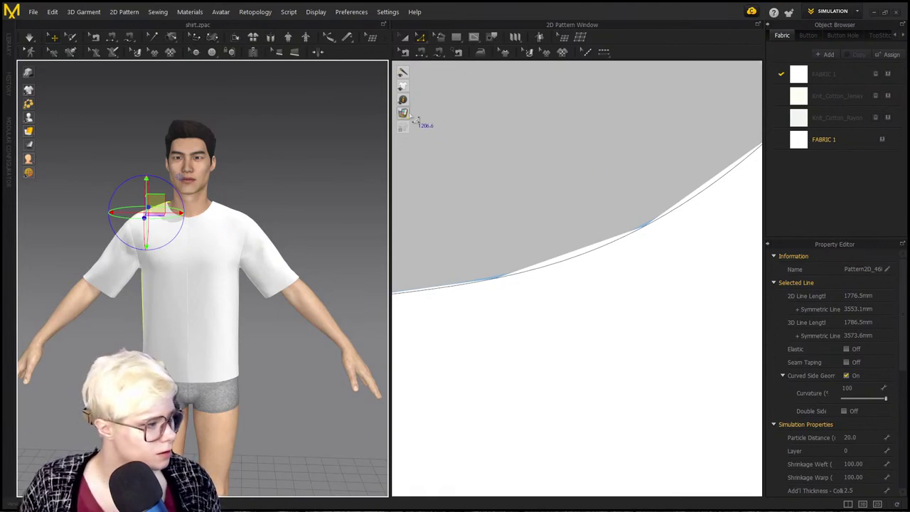
pyautogui.scroll(2, 506, 225)
pyautogui.scroll(-5, 509, 228)
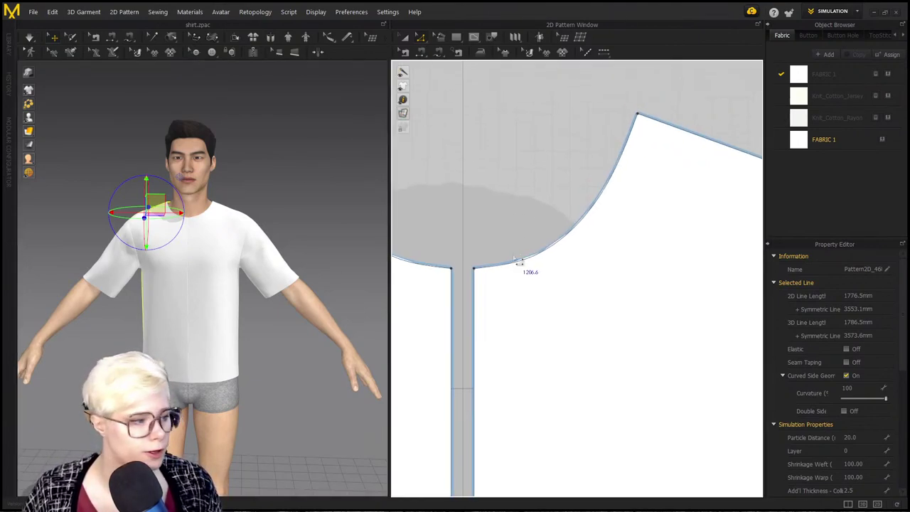
pyautogui.scroll(-2, 549, 291)
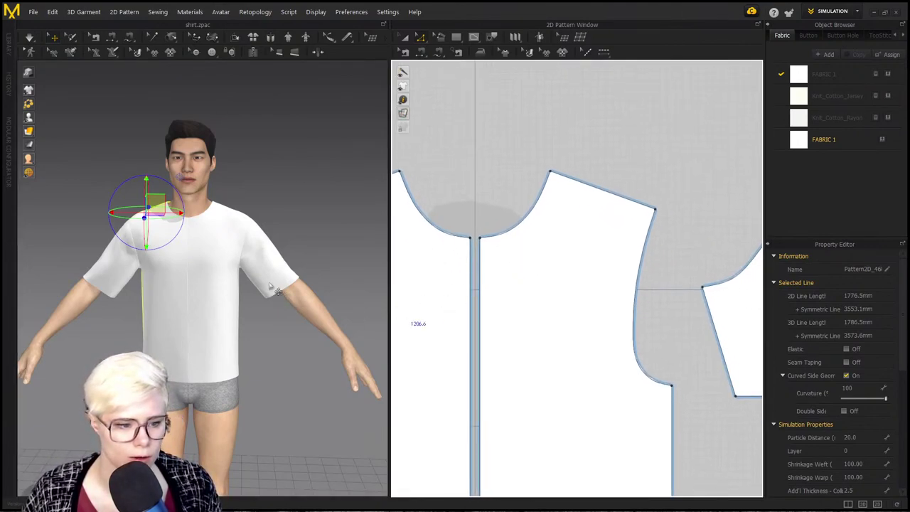
pyautogui.scroll(4, 157, 280)
pyautogui.scroll(-1, 266, 274)
pyautogui.moveTo(263, 280); pyautogui.dragTo(341, 280, button='right')
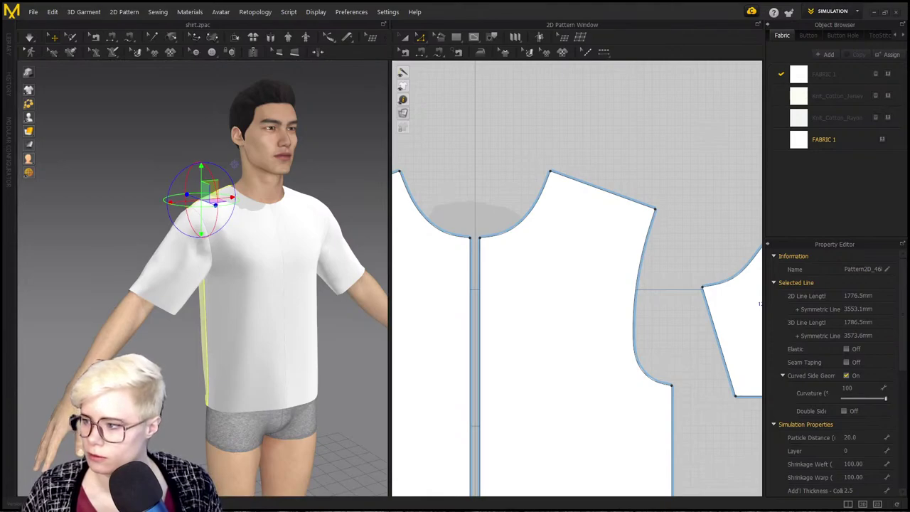
pyautogui.scroll(-4, 523, 301)
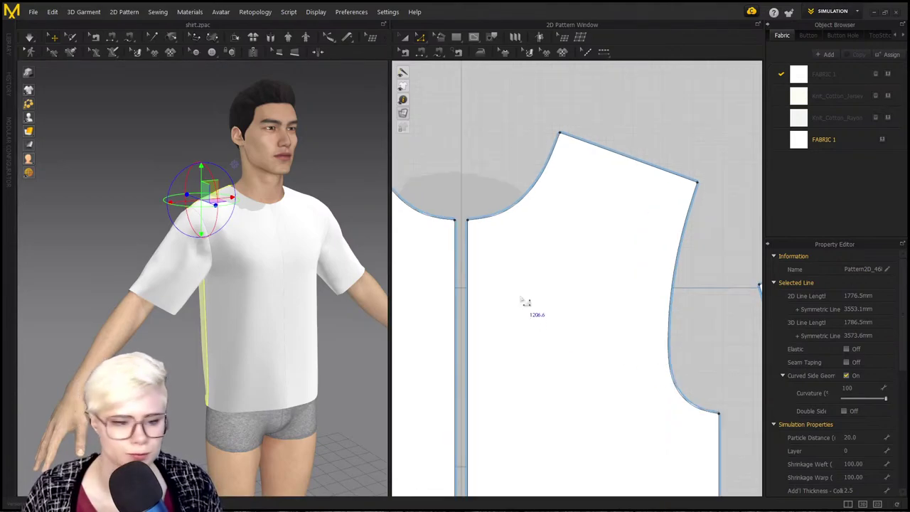
pyautogui.moveTo(307, 389); pyautogui.dragTo(293, 389, button='right')
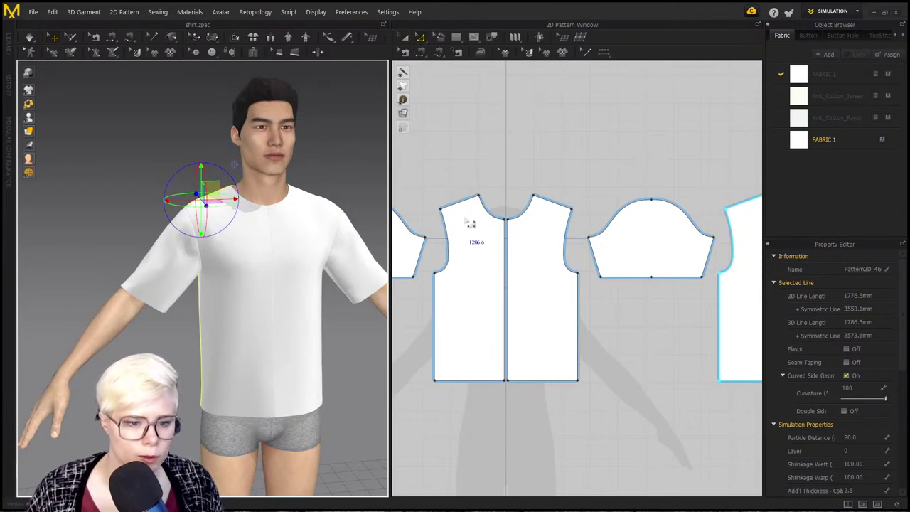
pyautogui.moveTo(459, 231); pyautogui.dragTo(553, 138, button='middle')
pyautogui.click(459, 183)
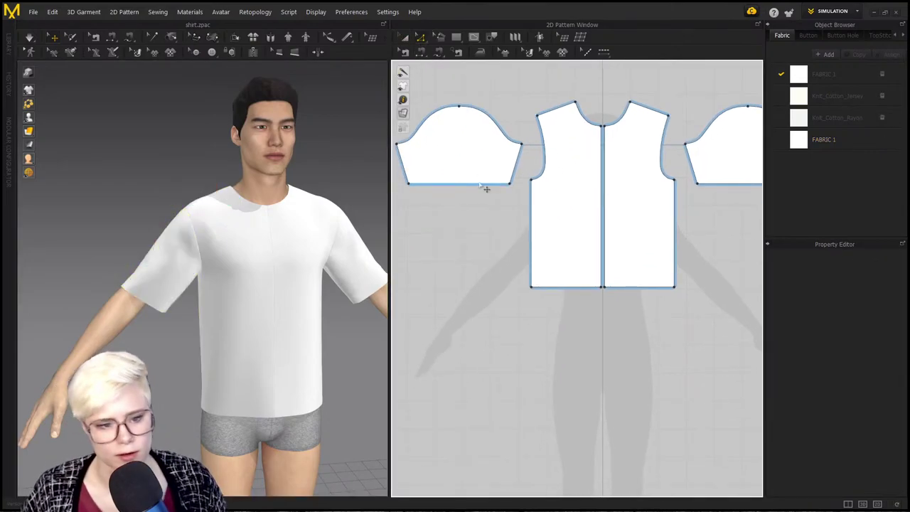
pyautogui.click(484, 185)
pyautogui.moveTo(484, 185); pyautogui.dragTo(483, 291)
pyautogui.hotkey('ctrl', 'z')
pyautogui.click(484, 203)
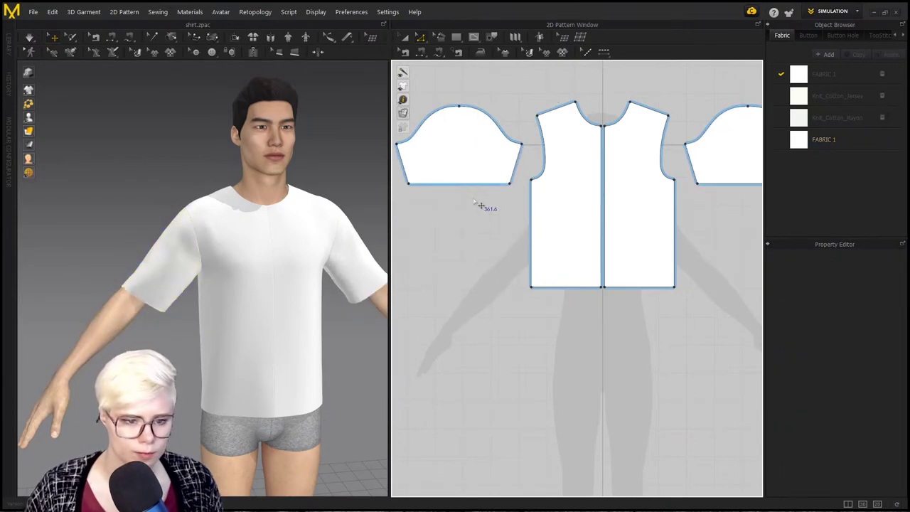
# Step: Lengthen the sleeves by moving the hem line well downward, and place the sleeve around the avatar's right arm with the arrangement points
pyautogui.click(475, 187)
pyautogui.moveTo(475, 187); pyautogui.dragTo(474, 270)
pyautogui.moveTo(154, 264); pyautogui.dragTo(116, 184)
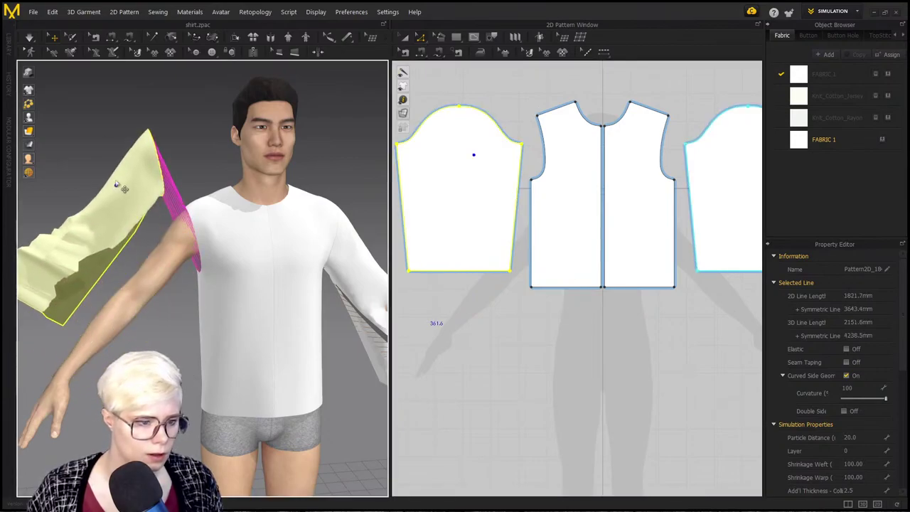
pyautogui.moveTo(31, 118)
pyautogui.click(68, 122)
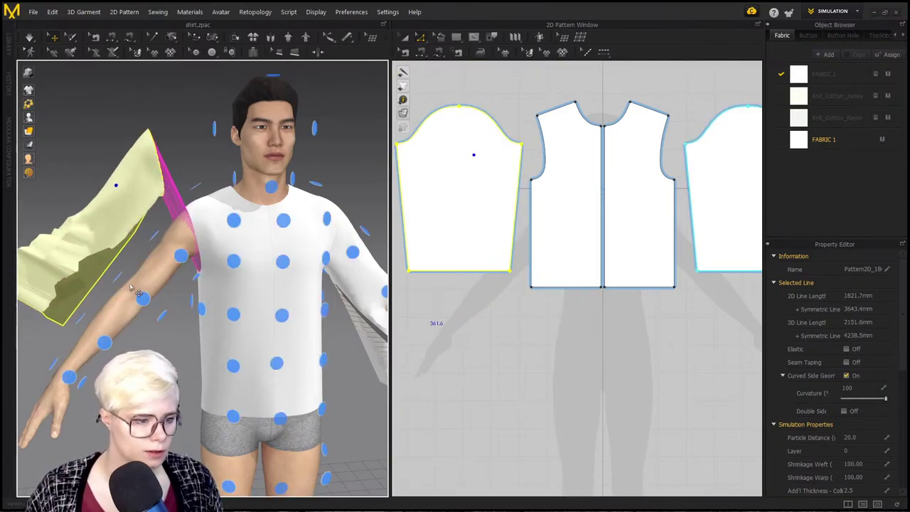
pyautogui.click(139, 293)
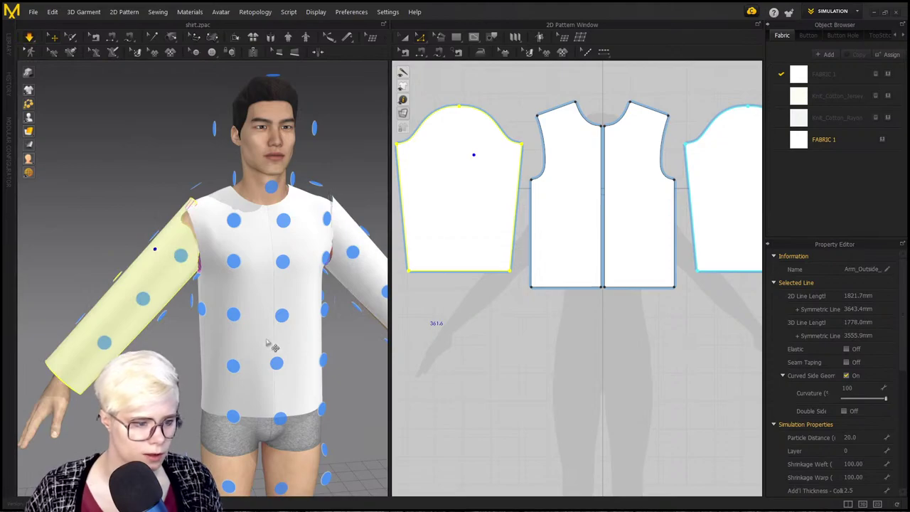
# Step: Simulate the lengthened sleeves, inspect them on the avatar from the back and front, and deselect the sleeve pattern
pyautogui.moveTo(270, 345); pyautogui.dragTo(264, 265, button='right')
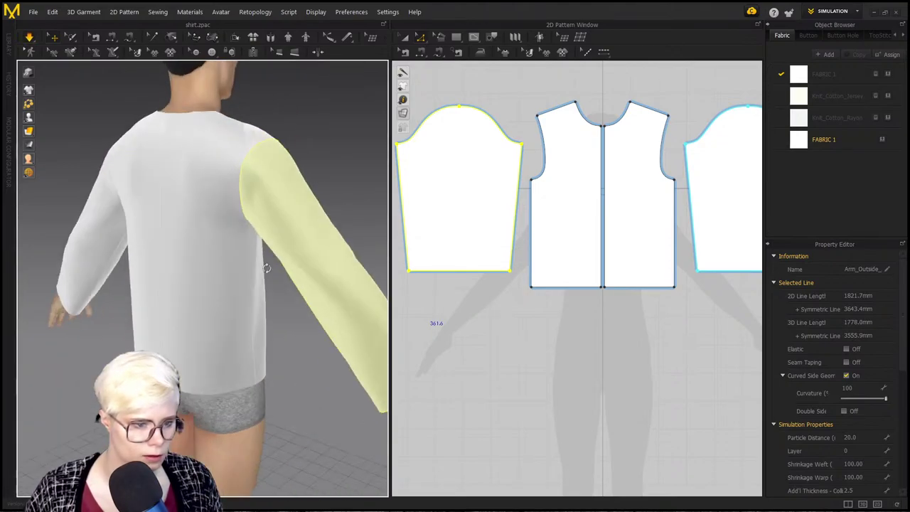
pyautogui.scroll(-2, 264, 266)
pyautogui.moveTo(264, 266); pyautogui.dragTo(193, 260, button='middle')
pyautogui.moveTo(192, 261); pyautogui.dragTo(145, 171, button='right')
pyautogui.moveTo(221, 211); pyautogui.dragTo(149, 219, button='right')
pyautogui.scroll(-2, 128, 209)
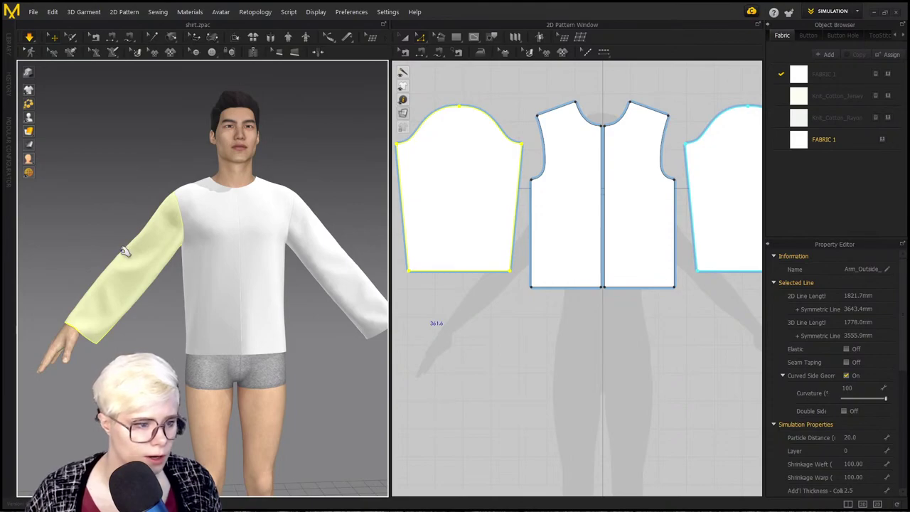
pyautogui.scroll(-1, 171, 234)
pyautogui.scroll(-1, 214, 203)
pyautogui.scroll(-1, 219, 210)
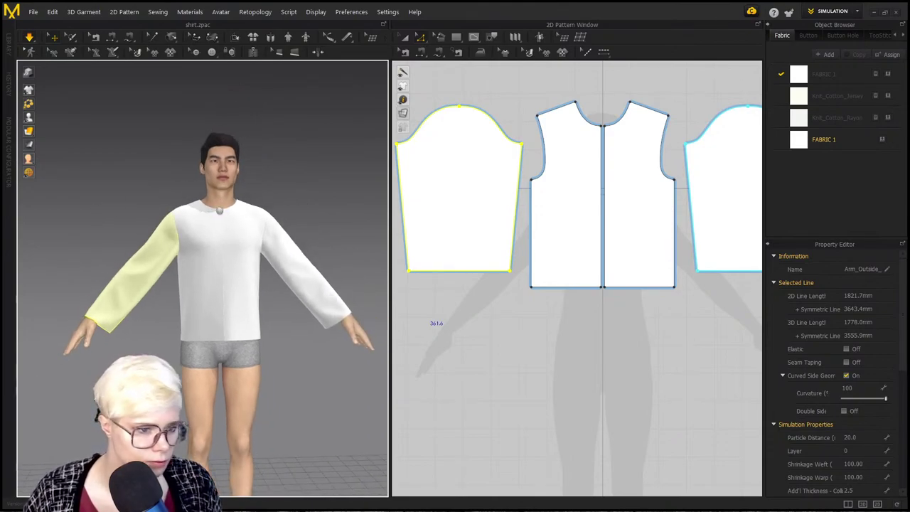
pyautogui.moveTo(218, 210); pyautogui.dragTo(178, 216, button='middle')
pyautogui.scroll(2, 118, 246)
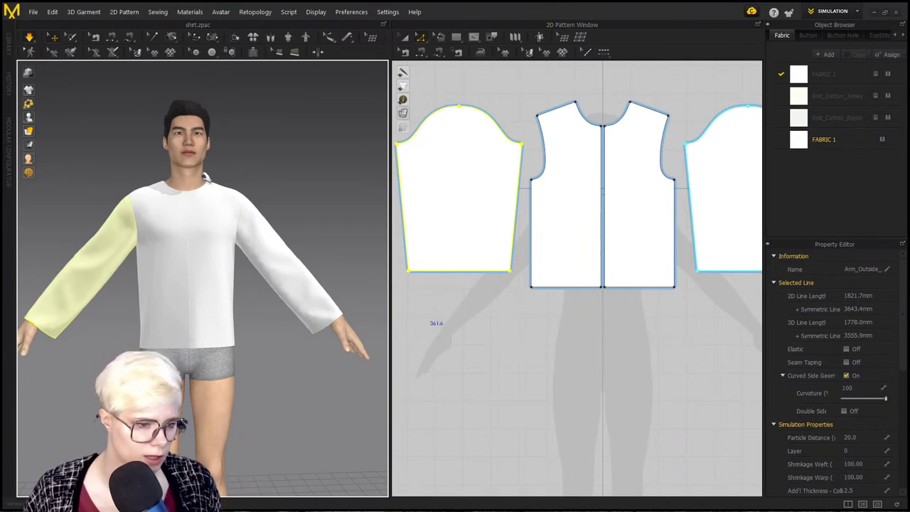
pyautogui.click(242, 169)
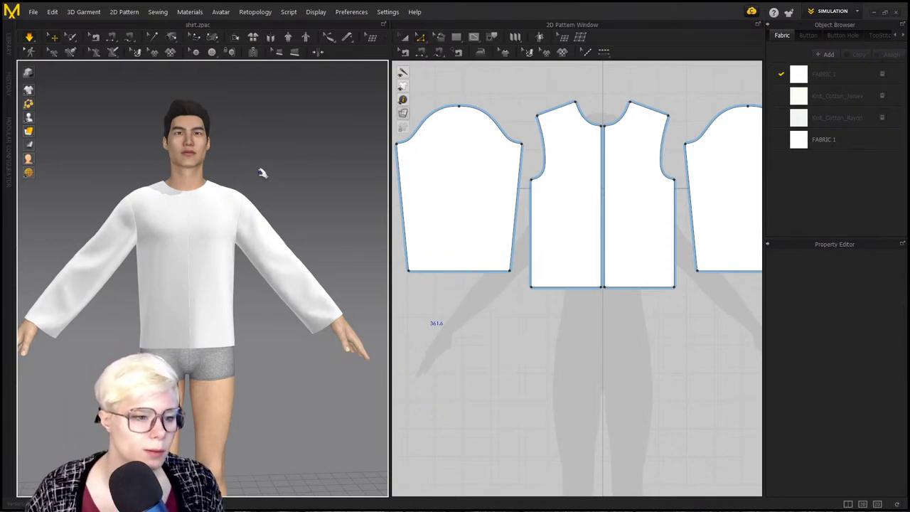
# Step: Examine the long-sleeved shirt's overall silhouette on the full figure and how its sleeves fit up close
pyautogui.moveTo(262, 173); pyautogui.dragTo(258, 189, button='right')
pyautogui.moveTo(231, 186); pyautogui.dragTo(263, 201, button='middle')
pyautogui.moveTo(263, 201); pyautogui.dragTo(252, 199, button='right')
pyautogui.scroll(-4, 252, 206)
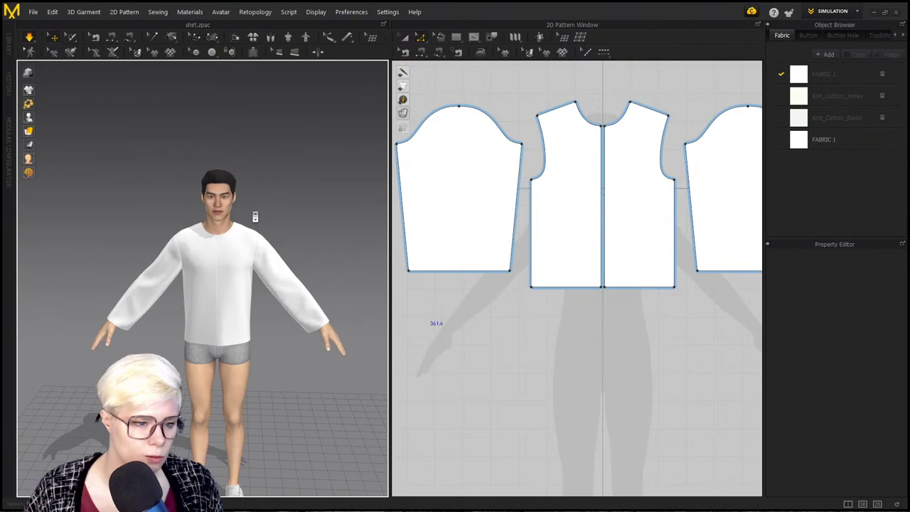
pyautogui.moveTo(254, 217); pyautogui.dragTo(230, 156, button='middle')
pyautogui.moveTo(229, 156); pyautogui.dragTo(223, 153, button='right')
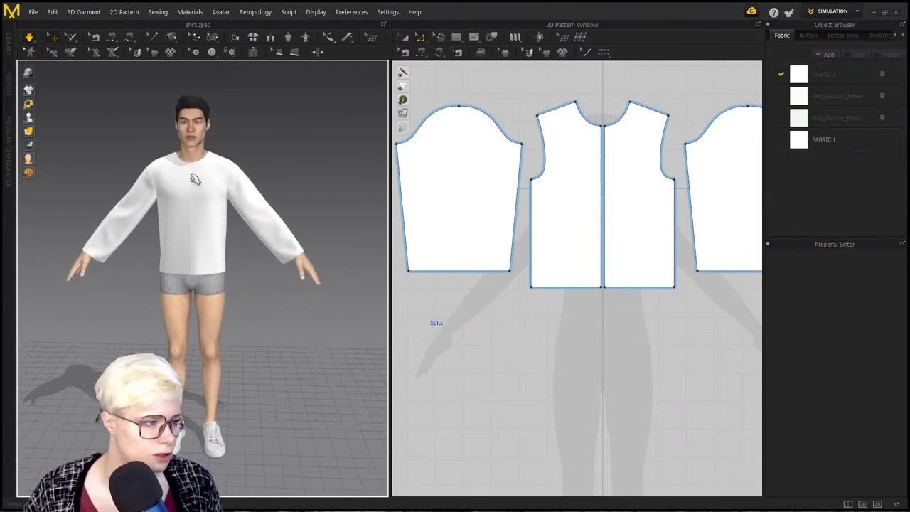
pyautogui.scroll(3, 192, 171)
pyautogui.moveTo(191, 171); pyautogui.dragTo(257, 238, button='middle')
pyautogui.moveTo(257, 239); pyautogui.dragTo(255, 229, button='right')
pyautogui.scroll(4, 256, 229)
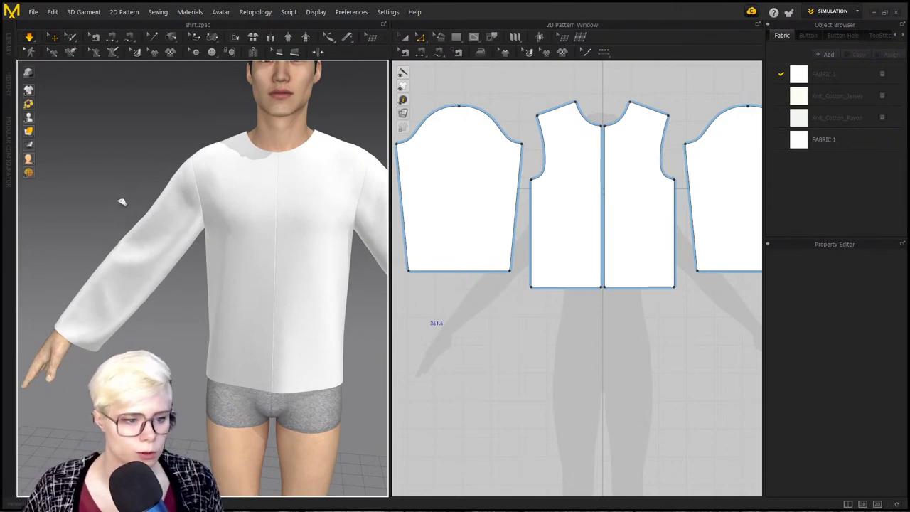
pyautogui.moveTo(126, 197); pyautogui.dragTo(134, 197, button='right')
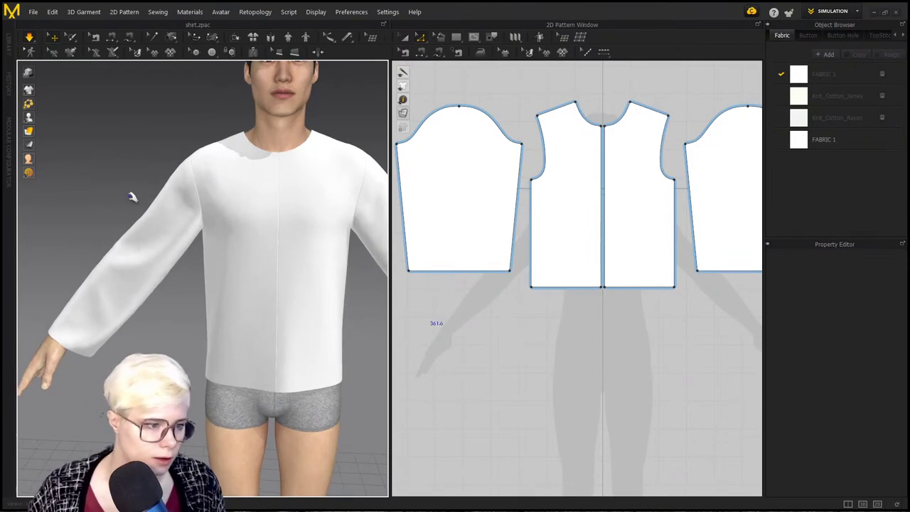
# Step: Shorten the sleeves slightly by moving the right sleeve's hem line upward, and end the simulation
pyautogui.moveTo(31, 131)
pyautogui.moveTo(73, 218); pyautogui.dragTo(115, 142, button='right')
pyautogui.click(455, 271)
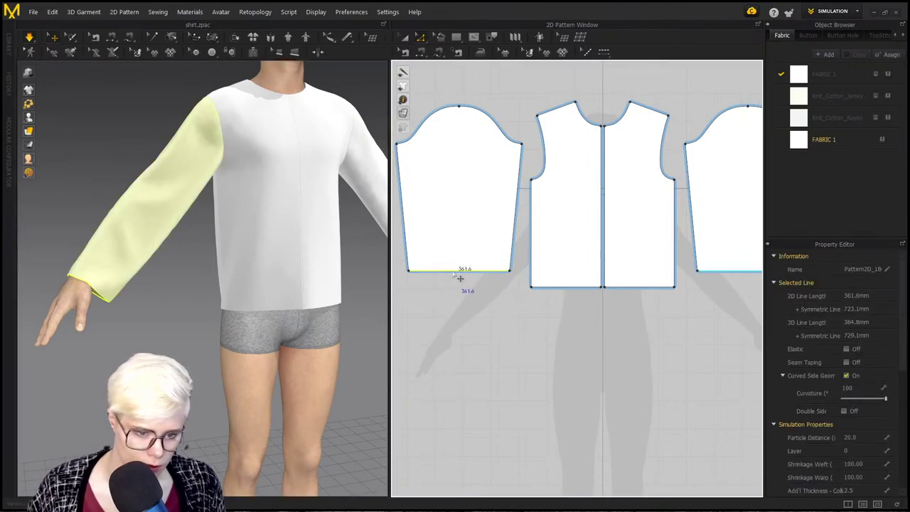
pyautogui.moveTo(460, 277); pyautogui.dragTo(461, 259)
pyautogui.scroll(-2, 473, 310)
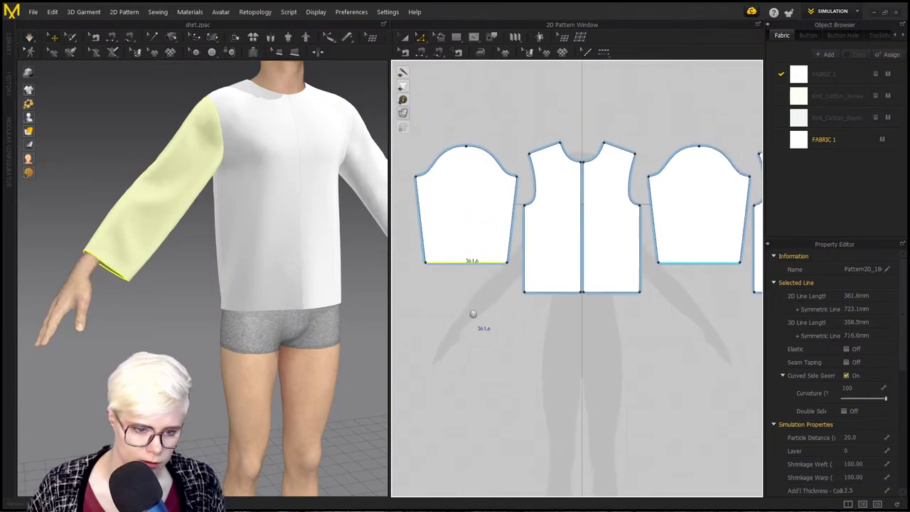
pyautogui.scroll(3, 455, 298)
pyautogui.moveTo(108, 317); pyautogui.dragTo(229, 291, button='right')
pyautogui.press('space')
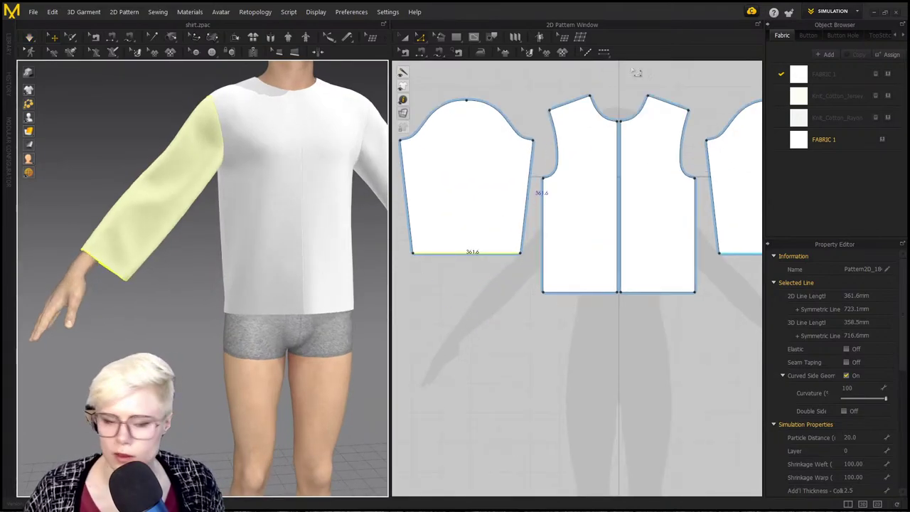
# Step: Draw a cuff rectangle about 80 mm tall below the right sleeve and place it around the avatar's right wrist with the arrangement points
pyautogui.click(455, 37)
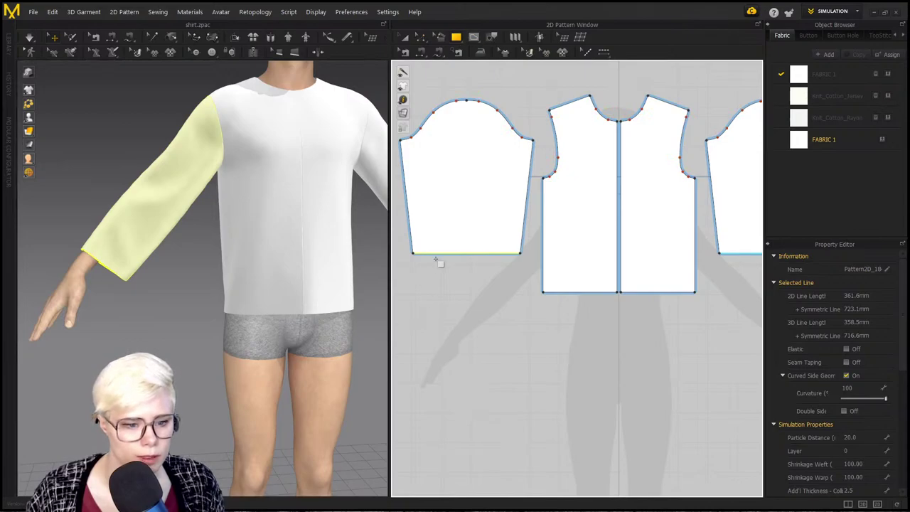
pyautogui.moveTo(436, 257); pyautogui.dragTo(499, 283)
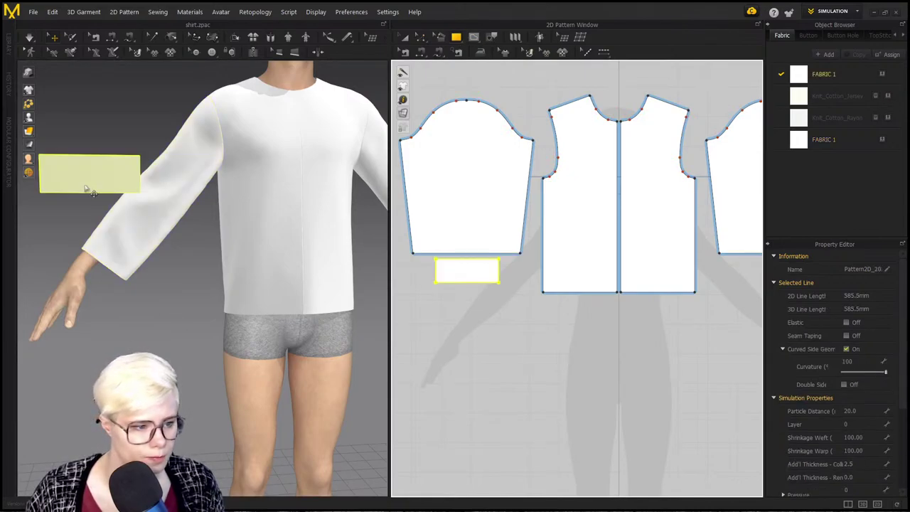
pyautogui.moveTo(30, 117)
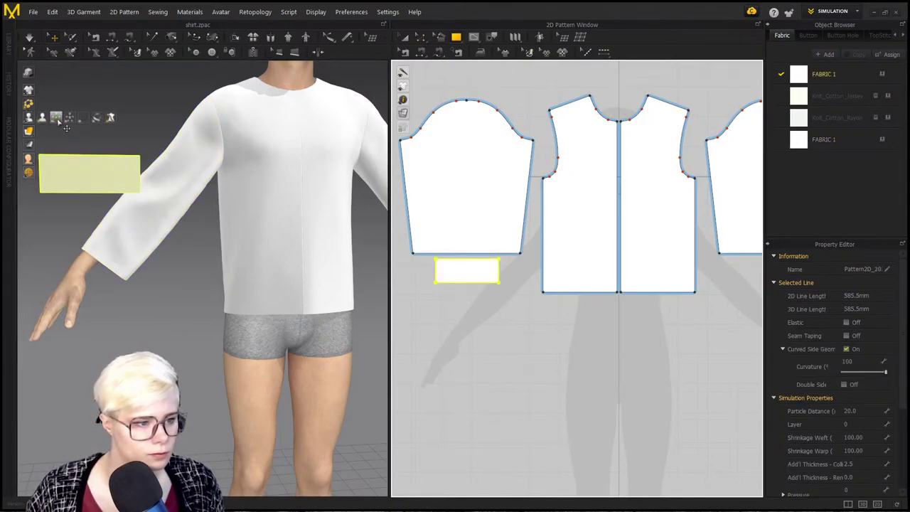
pyautogui.click(60, 121)
pyautogui.moveTo(98, 210); pyautogui.dragTo(207, 224, button='right')
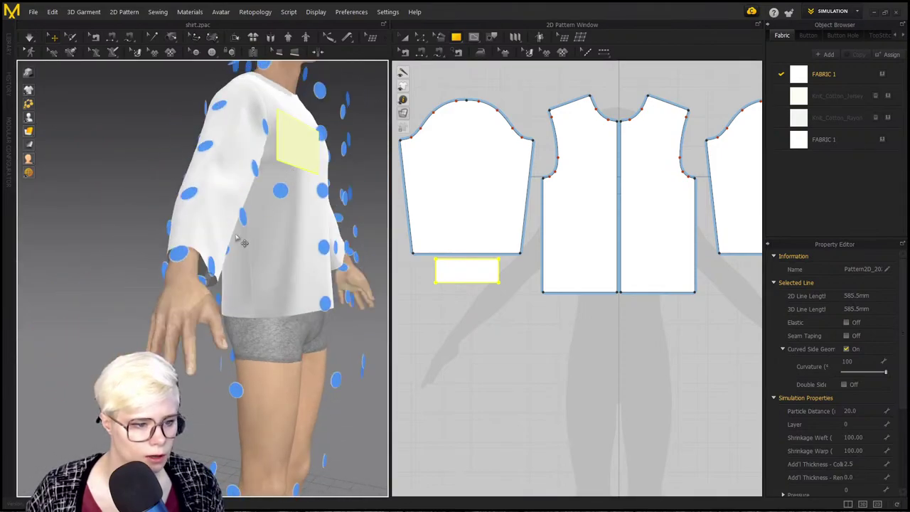
pyautogui.click(193, 265)
pyautogui.moveTo(248, 306); pyautogui.dragTo(116, 305, button='right')
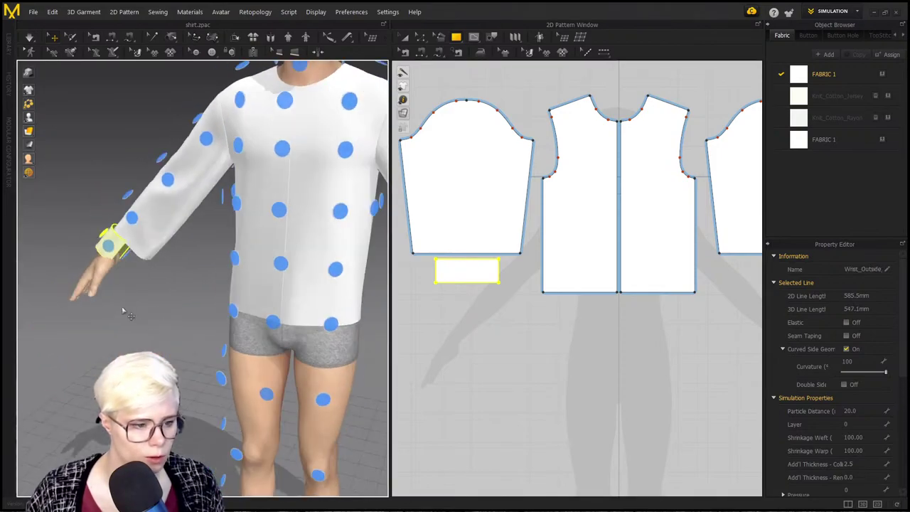
pyautogui.scroll(3, 115, 302)
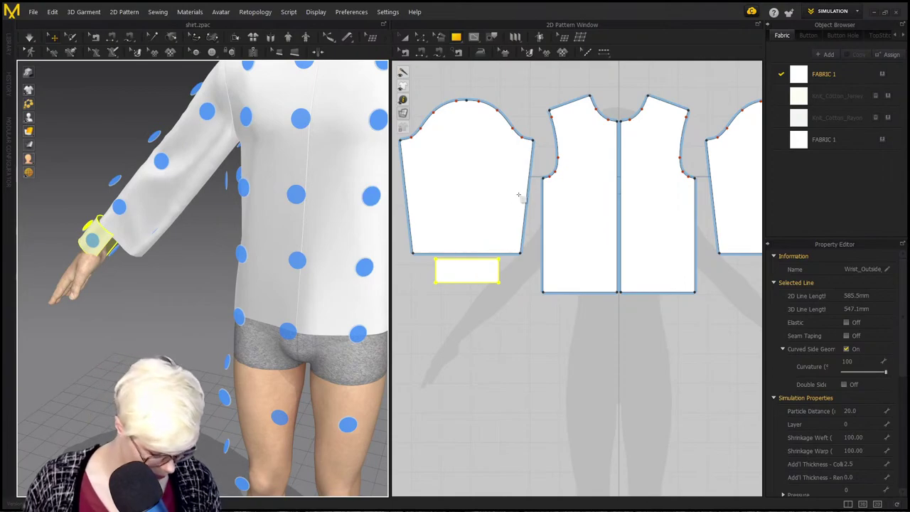
# Step: Sew the cuff's upper edge to the right sleeve's hem, sew its short ends together, and simulate the garment
pyautogui.press('n')
pyautogui.click(456, 252)
pyautogui.click(460, 266)
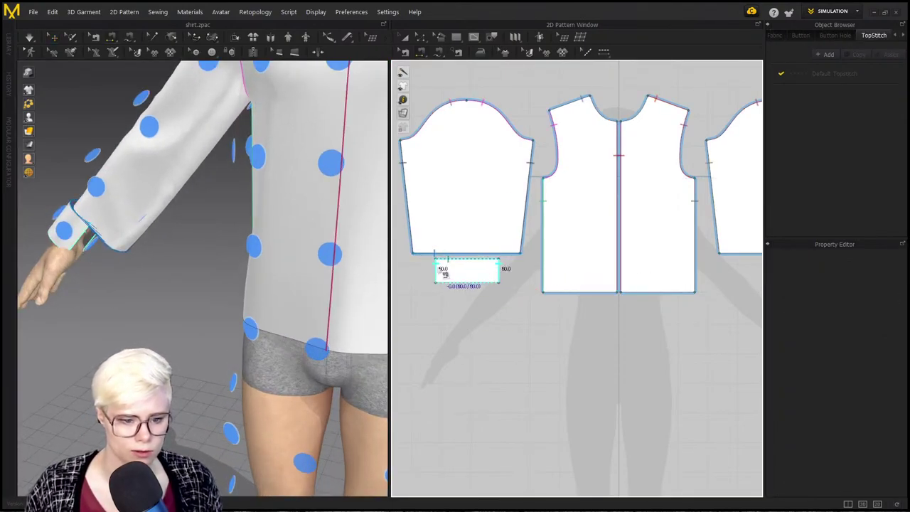
pyautogui.click(437, 267)
pyautogui.press('space')
pyautogui.press('space')
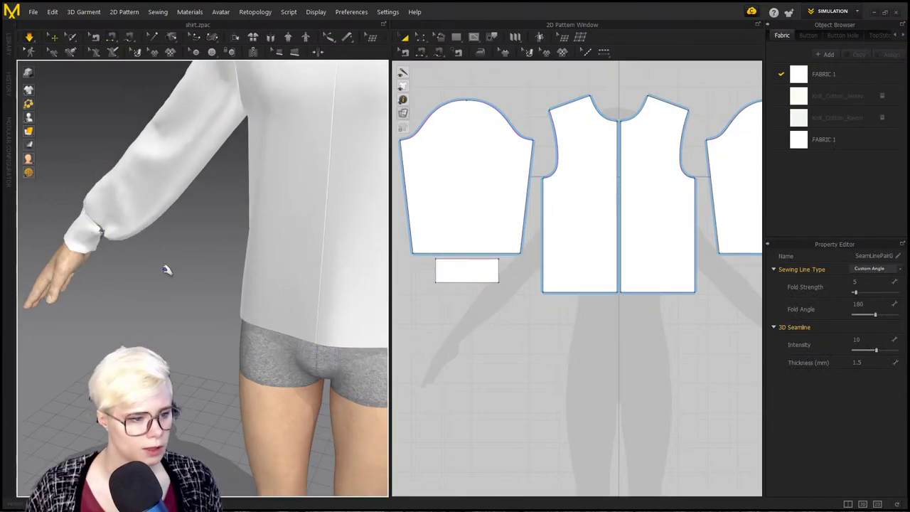
# Step: Examine the gathered right sleeve with its cuff and the front of the shirt against the uncuffed left sleeve
pyautogui.scroll(-5, 130, 173)
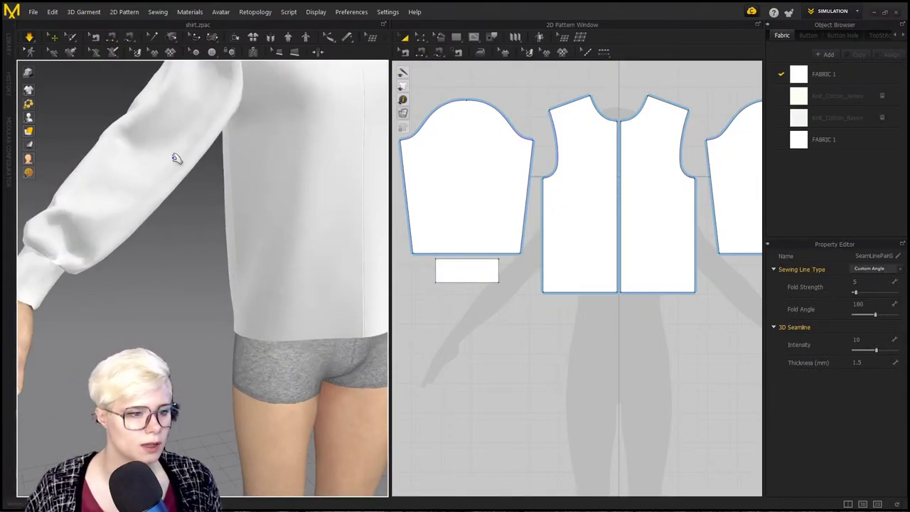
pyautogui.click(126, 253)
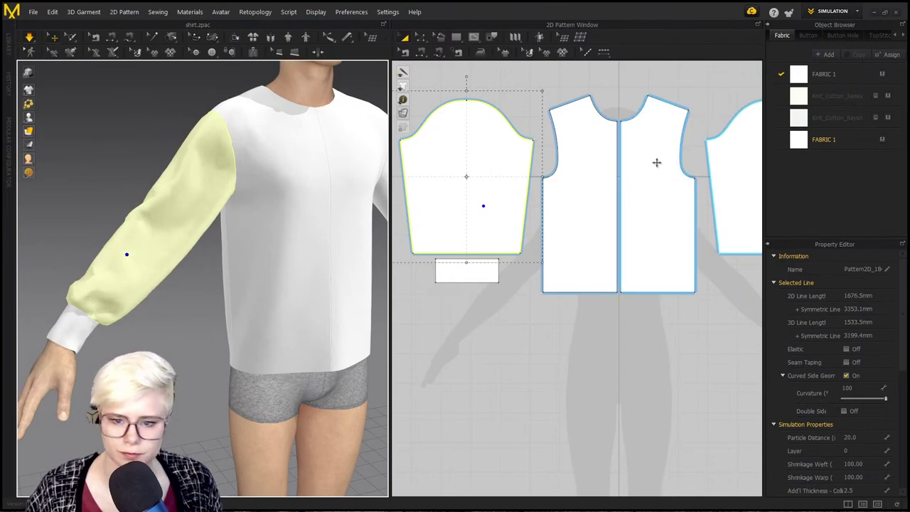
pyautogui.moveTo(183, 345); pyautogui.dragTo(141, 311, button='middle')
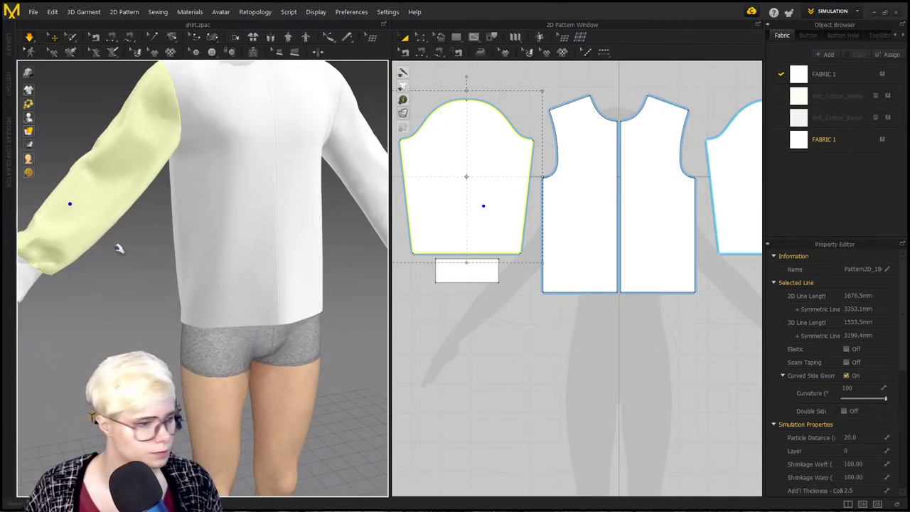
pyautogui.moveTo(270, 163); pyautogui.dragTo(231, 176, button='right')
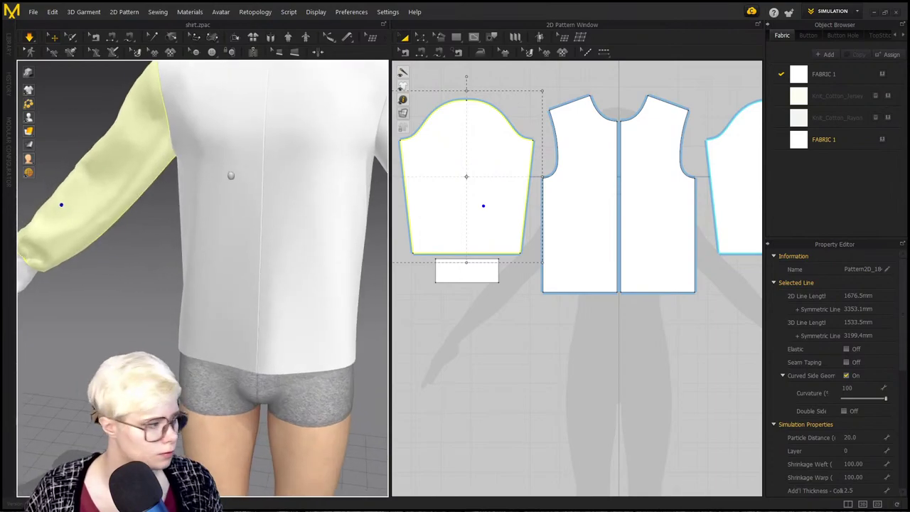
pyautogui.moveTo(170, 195); pyautogui.dragTo(238, 164, button='middle')
pyautogui.moveTo(590, 237); pyautogui.dragTo(496, 242, button='middle')
pyautogui.scroll(-2, 567, 219)
pyautogui.moveTo(342, 236); pyautogui.dragTo(145, 203, button='right')
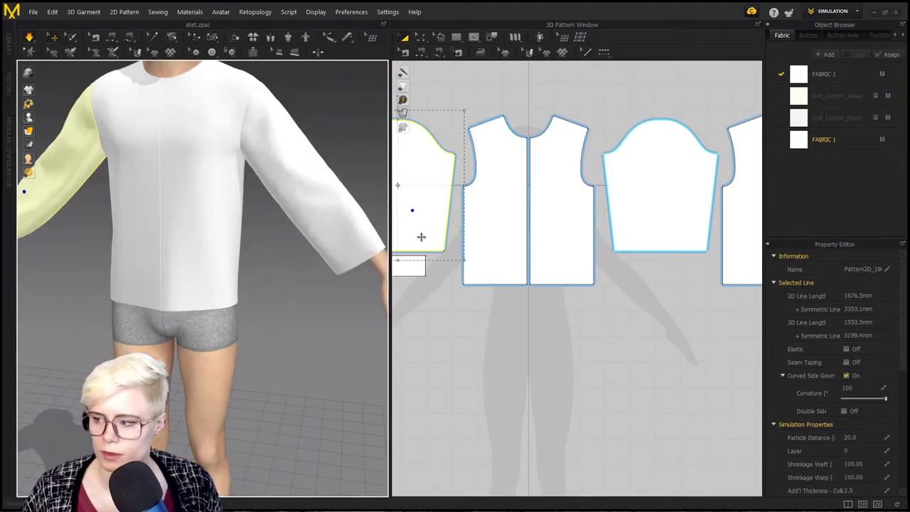
pyautogui.scroll(3, 426, 242)
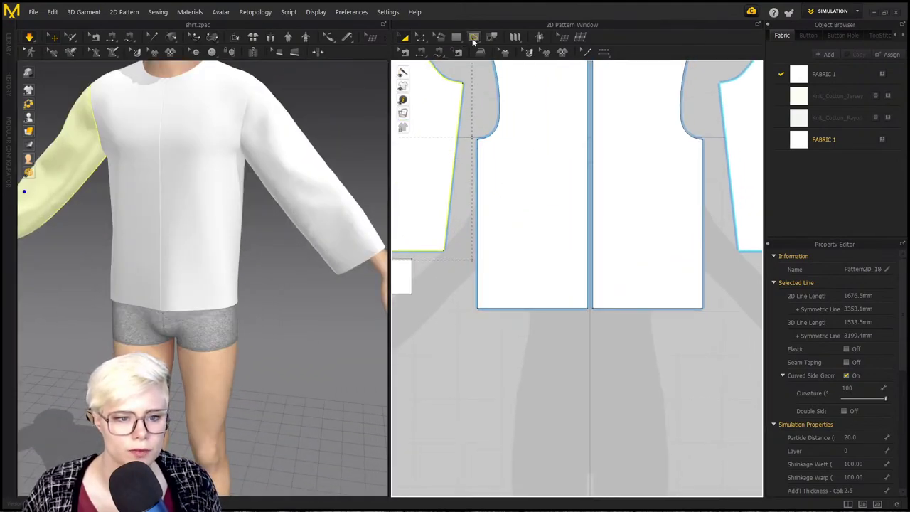
pyautogui.click(472, 37)
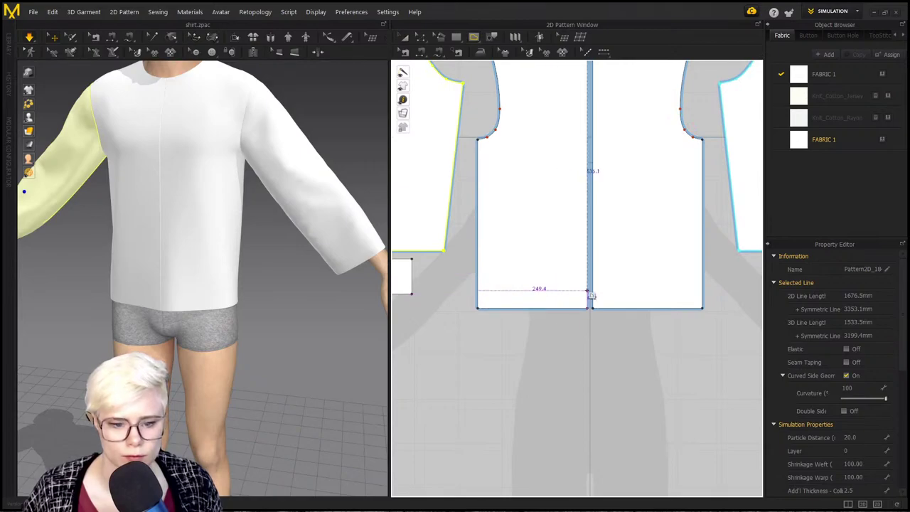
pyautogui.scroll(-3, 562, 270)
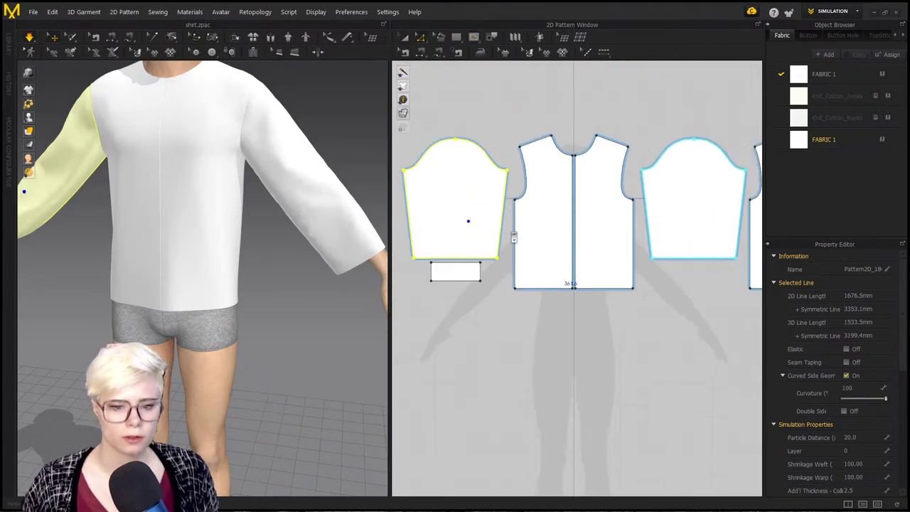
# Step: Offset the front and back hem lines inward by 50 mm as extended internal lines
pyautogui.moveTo(514, 237); pyautogui.dragTo(486, 218, button='middle')
pyautogui.scroll(-3, 497, 224)
pyautogui.moveTo(543, 241); pyautogui.dragTo(518, 293, button='middle')
pyautogui.scroll(1, 517, 294)
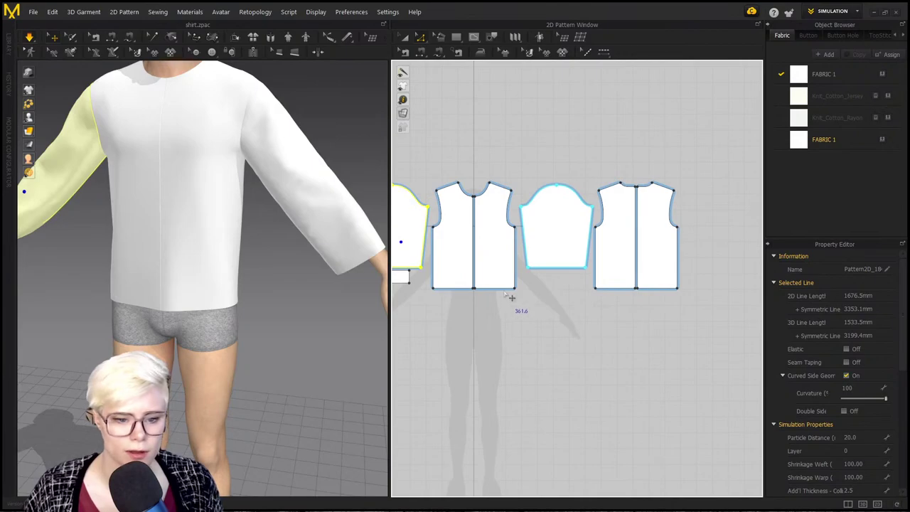
pyautogui.click(507, 291)
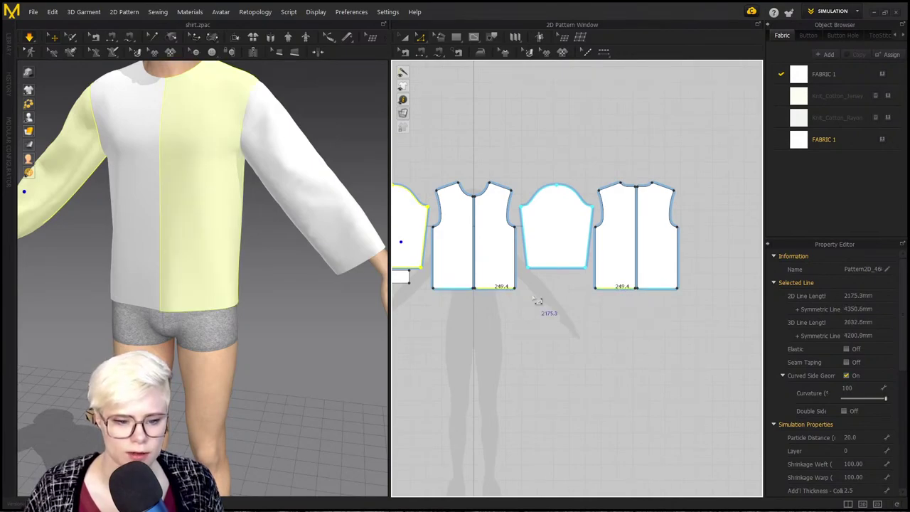
pyautogui.scroll(2, 540, 341)
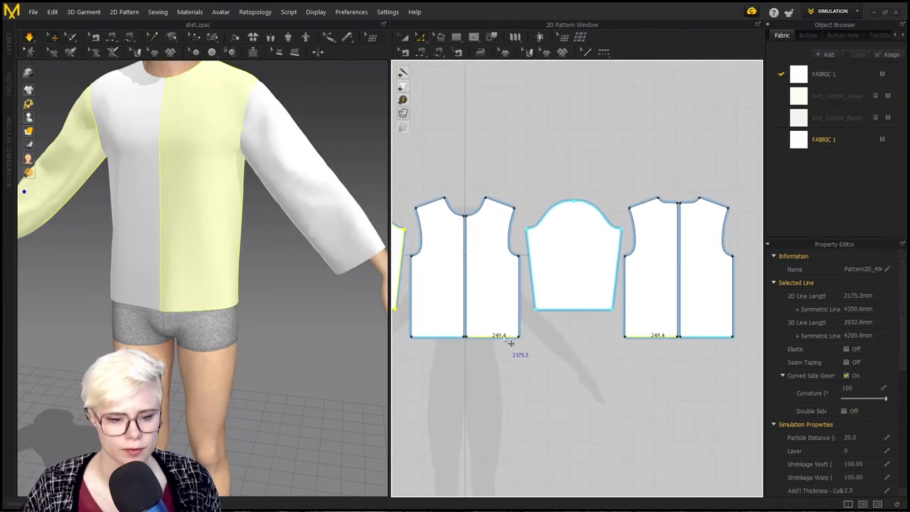
pyautogui.rightClick(505, 337)
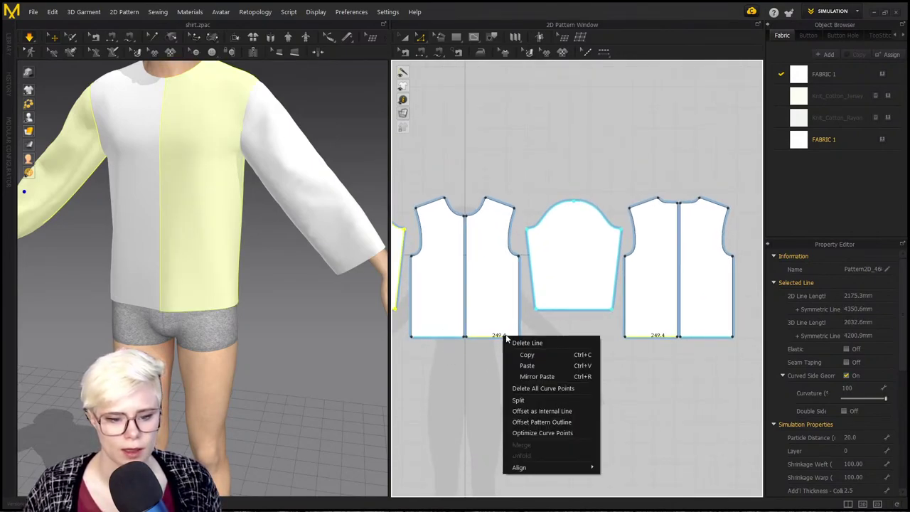
pyautogui.click(564, 409)
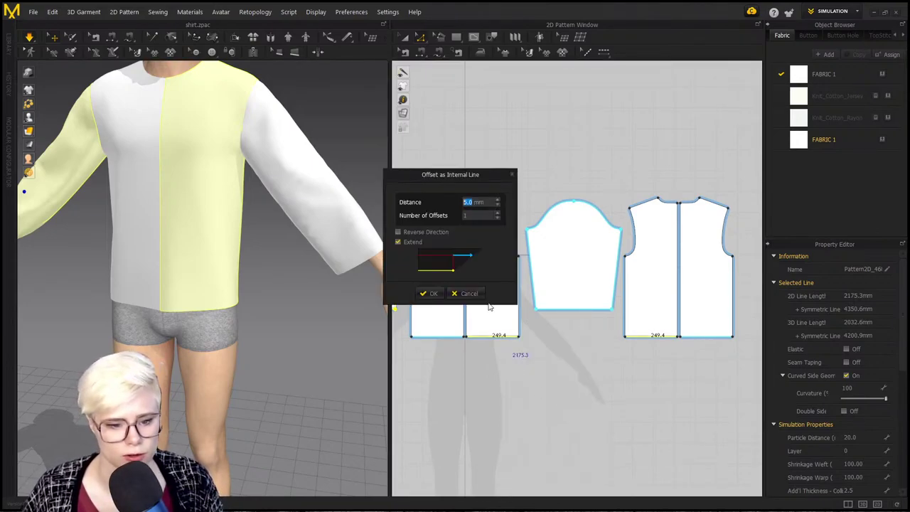
pyautogui.moveTo(461, 181); pyautogui.dragTo(548, 110)
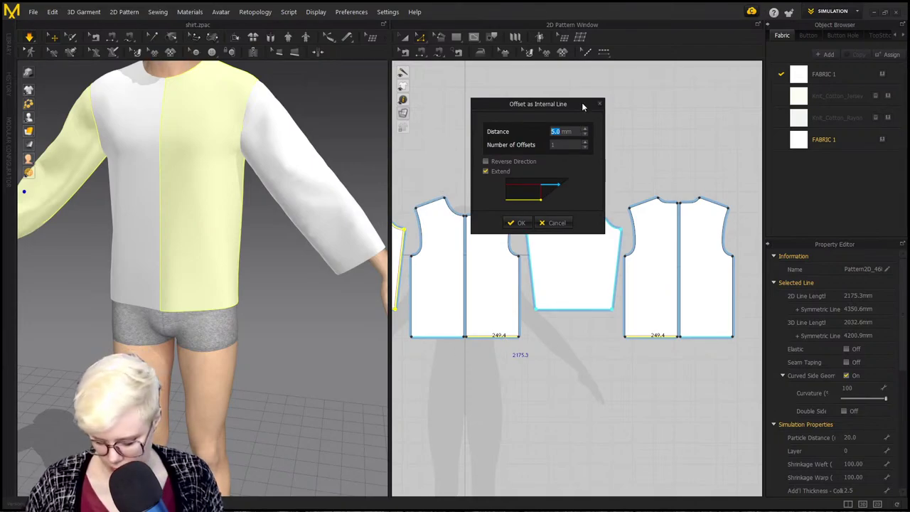
pyautogui.write('50')
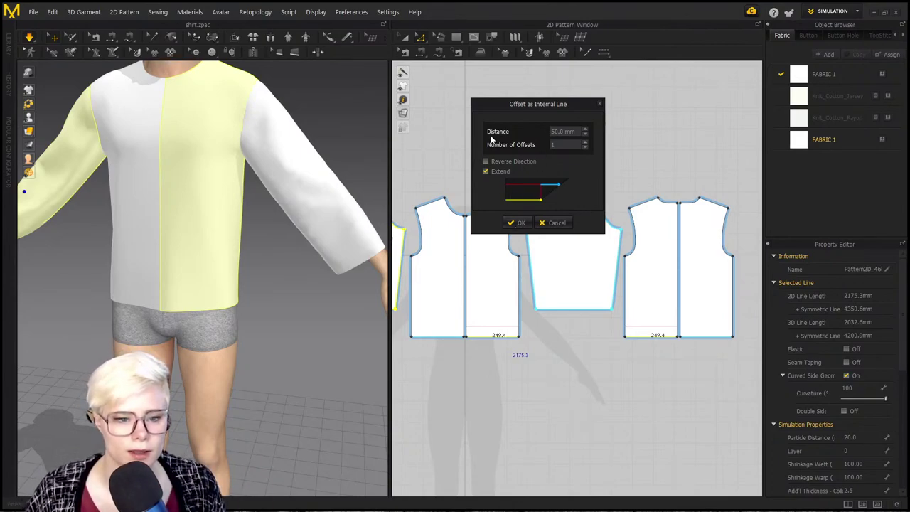
pyautogui.click(517, 222)
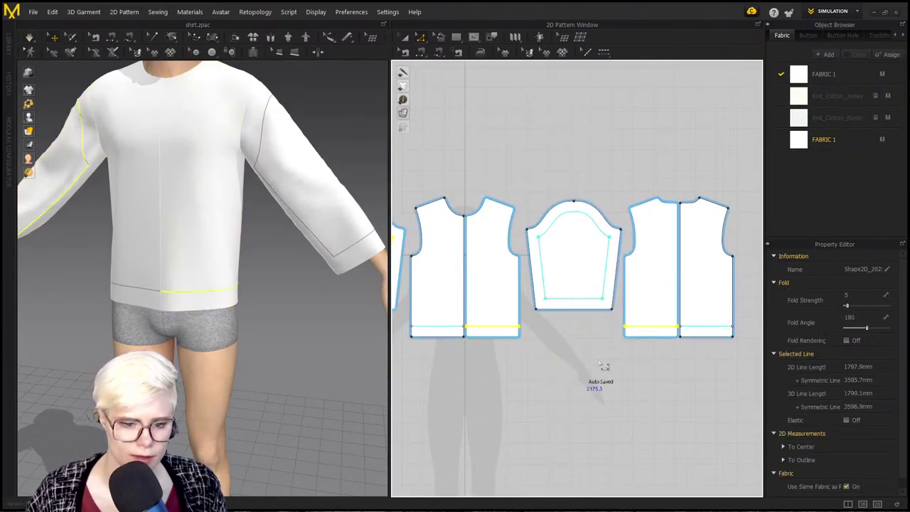
# Step: Delete the unwanted offset internal outlines from the sleeve patterns
pyautogui.moveTo(574, 297); pyautogui.dragTo(625, 281, button='middle')
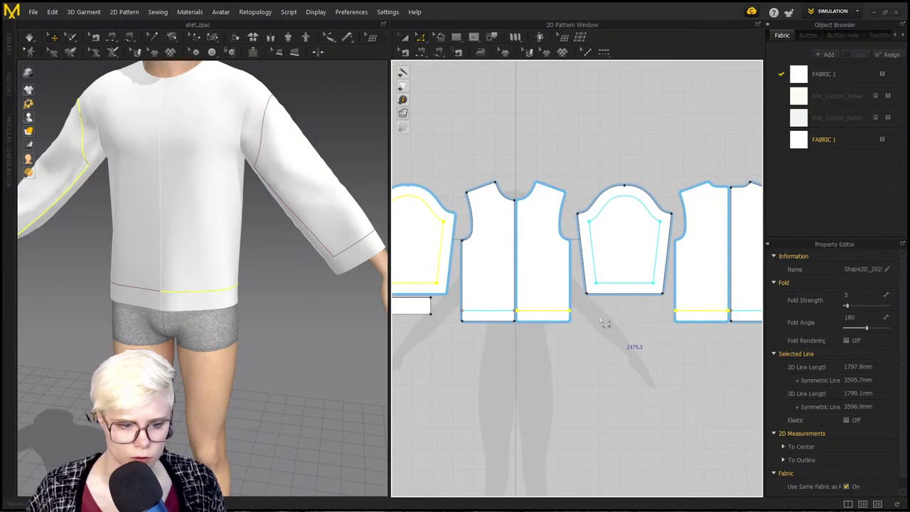
pyautogui.click(623, 283)
pyautogui.press('Delete')
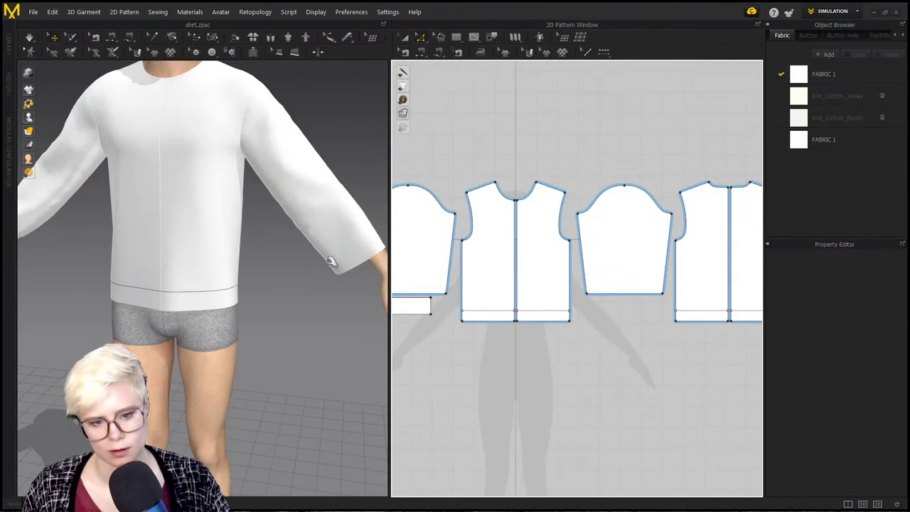
# Step: Cut and sew the front and back panels along the internal lines above the hem to separate a waistband
pyautogui.scroll(-2, 405, 252)
pyautogui.moveTo(405, 252); pyautogui.dragTo(547, 248, button='middle')
pyautogui.scroll(-2, 689, 287)
pyautogui.moveTo(689, 288); pyautogui.dragTo(473, 290, button='middle')
pyautogui.scroll(2, 554, 265)
pyautogui.moveTo(554, 265); pyautogui.dragTo(600, 233, button='middle')
pyautogui.scroll(3, 600, 233)
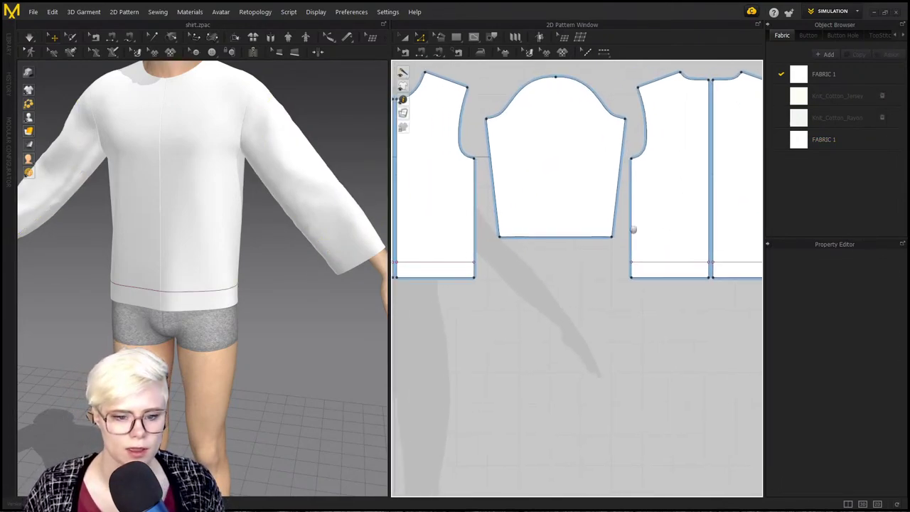
pyautogui.moveTo(481, 253); pyautogui.dragTo(521, 258, button='middle')
pyautogui.click(505, 260)
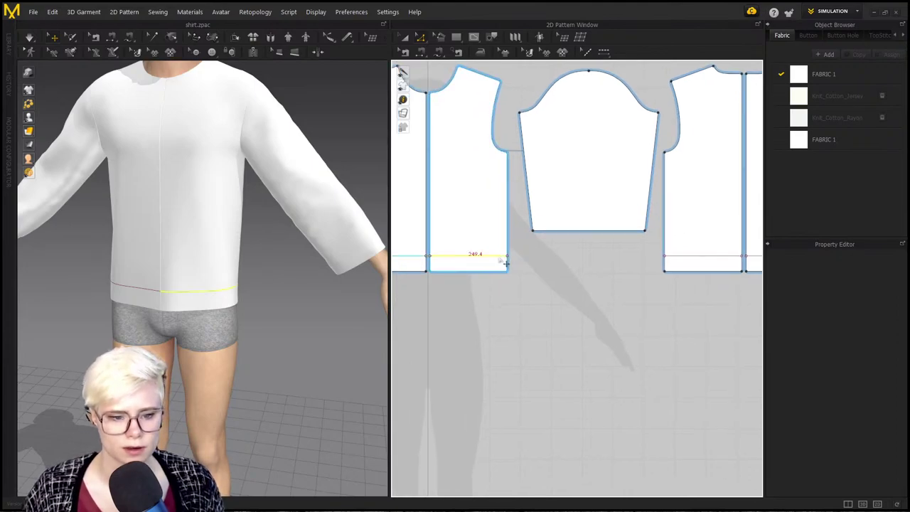
pyautogui.keyDown('shift'); pyautogui.click(701, 257); pyautogui.keyUp('shift')
pyautogui.rightClick(694, 259)
pyautogui.click(725, 337)
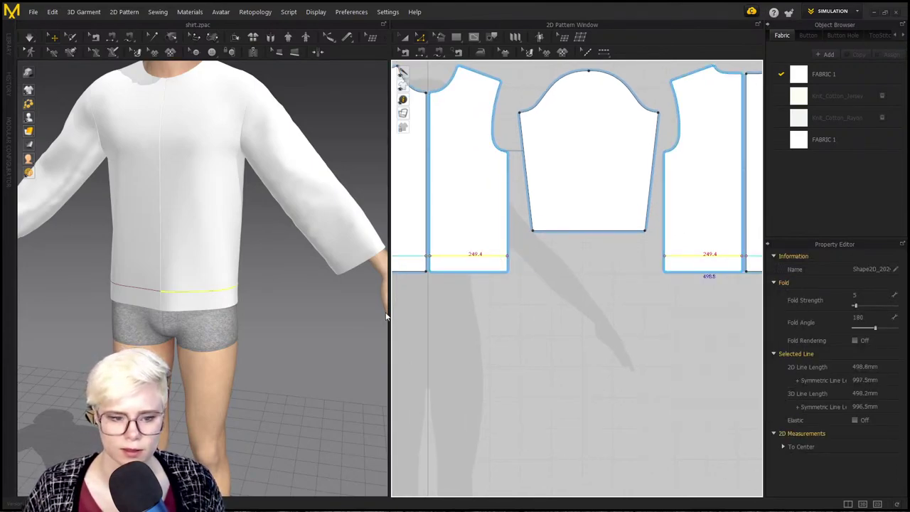
# Step: Draw a vertical internal line across the front waistband about 29 mm from the center edge, and cut and sew along it
pyautogui.scroll(3, 534, 296)
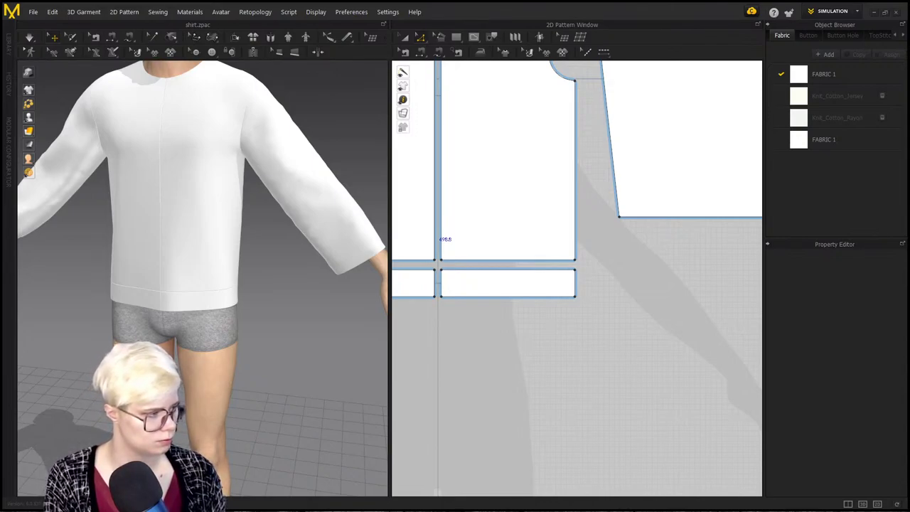
pyautogui.moveTo(454, 299); pyautogui.dragTo(481, 303, button='middle')
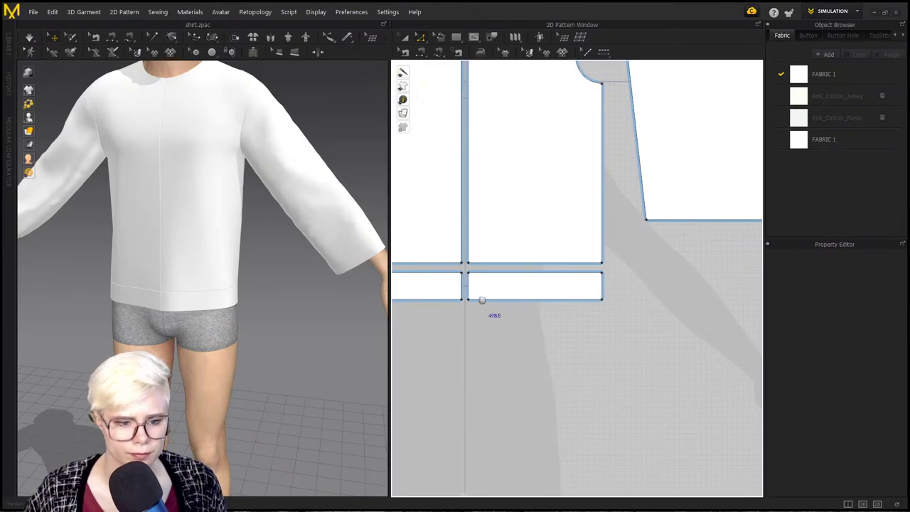
pyautogui.scroll(2, 420, 312)
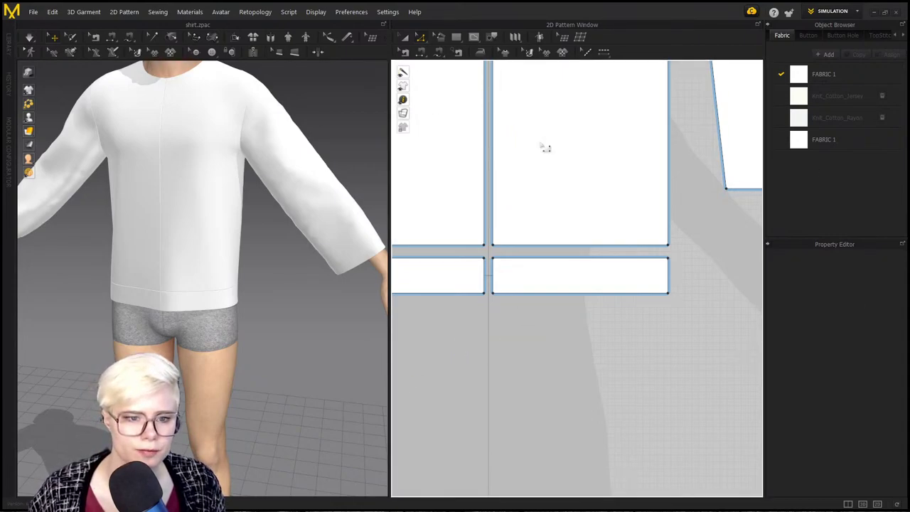
pyautogui.click(474, 37)
pyautogui.click(513, 258)
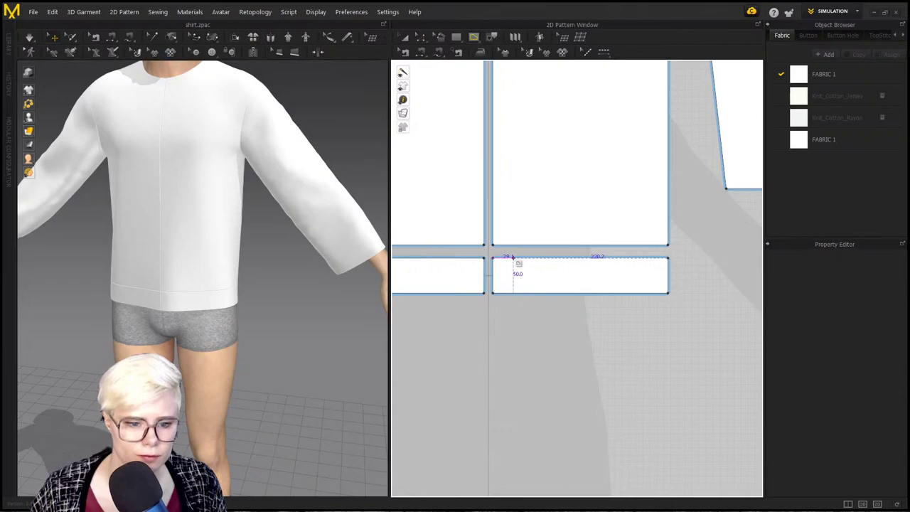
pyautogui.click(514, 291)
pyautogui.press('Return')
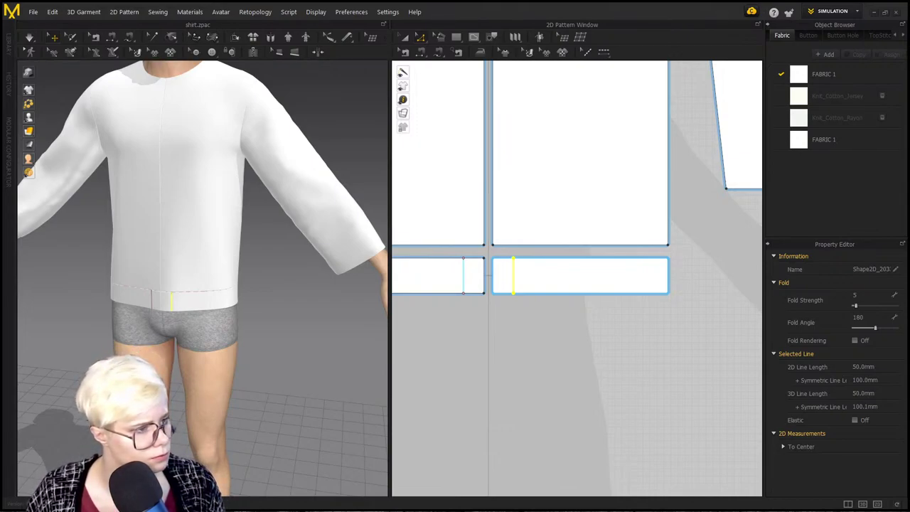
pyautogui.rightClick(515, 279)
pyautogui.click(579, 362)
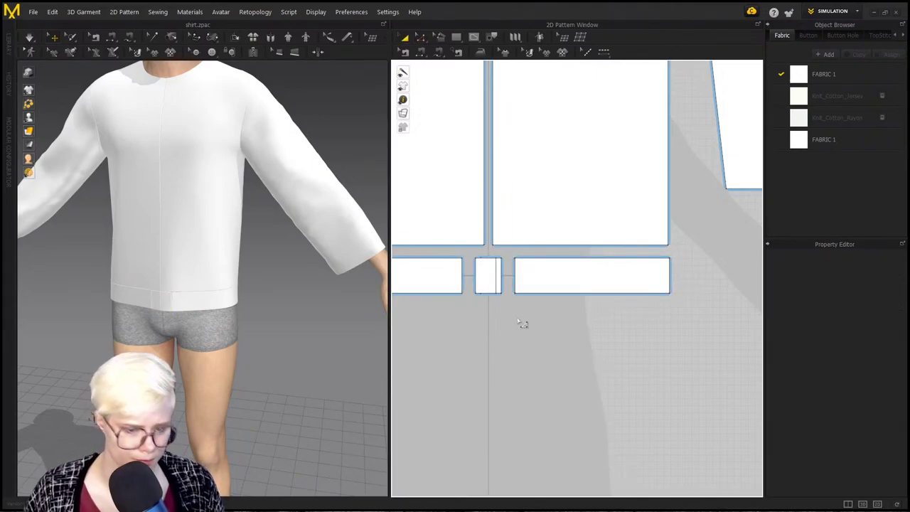
# Step: Move the front waistband's side pieces outward, away from the small center pieces, and separate the overlapping center pieces
pyautogui.scroll(-2, 521, 323)
pyautogui.moveTo(548, 292); pyautogui.dragTo(591, 291)
pyautogui.moveTo(449, 296); pyautogui.dragTo(419, 297)
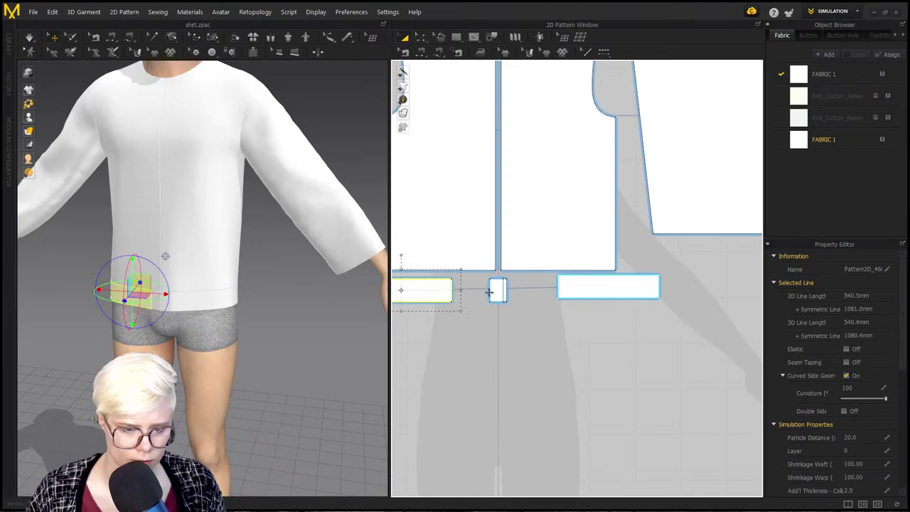
pyautogui.moveTo(494, 292)
pyautogui.mouseDown()
pyautogui.moveTo(481, 292)
pyautogui.moveTo(510, 292)
pyautogui.mouseUp()
pyautogui.scroll(-5, 666, 320)
pyautogui.moveTo(666, 320); pyautogui.dragTo(599, 332, button='middle')
pyautogui.moveTo(597, 321); pyautogui.dragTo(626, 321)
# Step: Shift both back waistband pieces toward the front waistband's side piece, leaving a gap between them
pyautogui.scroll(3, 611, 327)
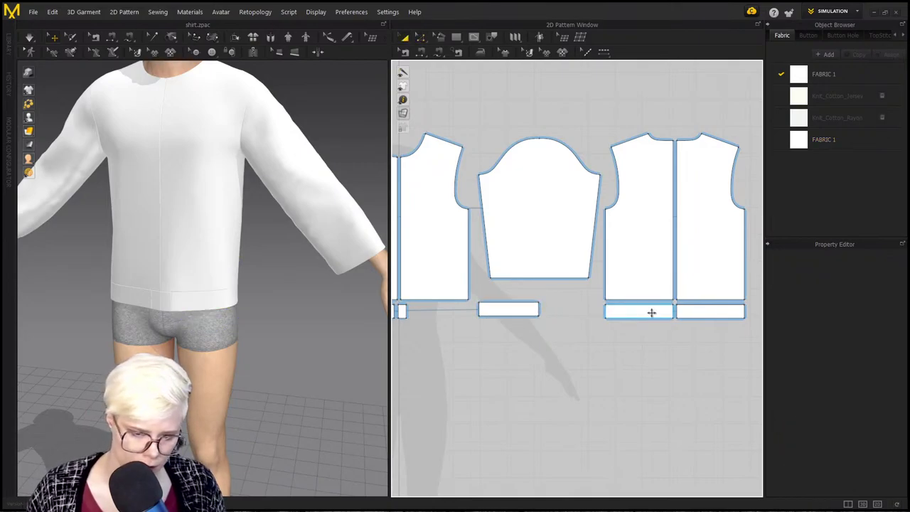
pyautogui.moveTo(651, 313); pyautogui.dragTo(607, 312)
pyautogui.click(709, 310)
pyautogui.moveTo(708, 310); pyautogui.dragTo(681, 311)
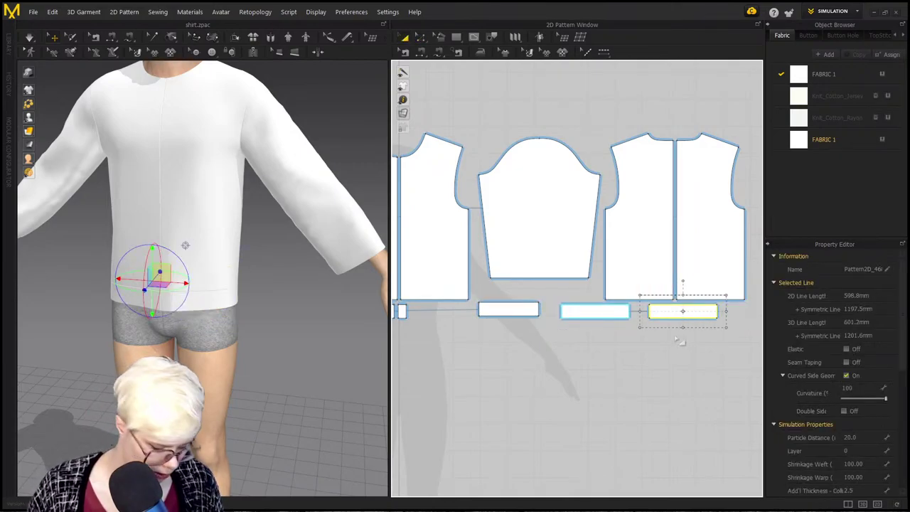
# Step: Try to merge the two back waistband pieces through the seam that joins their center edges
pyautogui.click(642, 320)
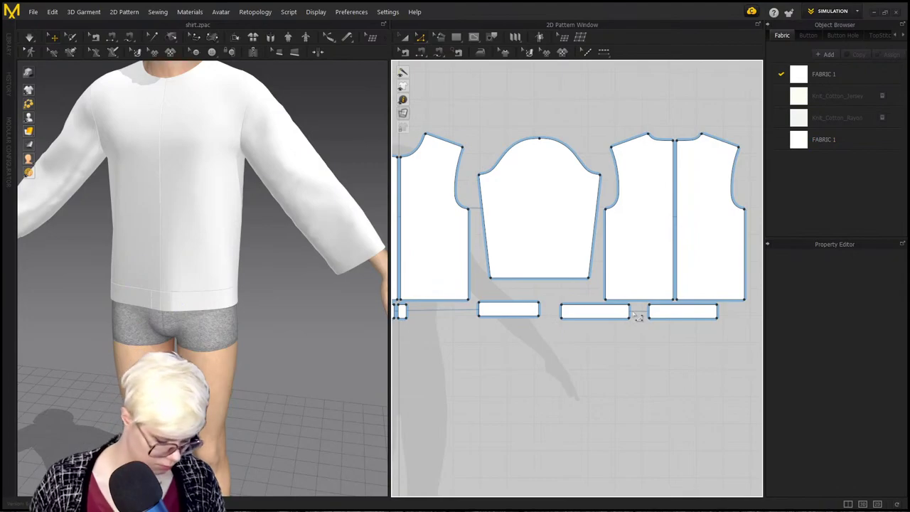
pyautogui.press('b')
pyautogui.scroll(2, 431, 304)
pyautogui.moveTo(431, 304); pyautogui.dragTo(539, 293, button='middle')
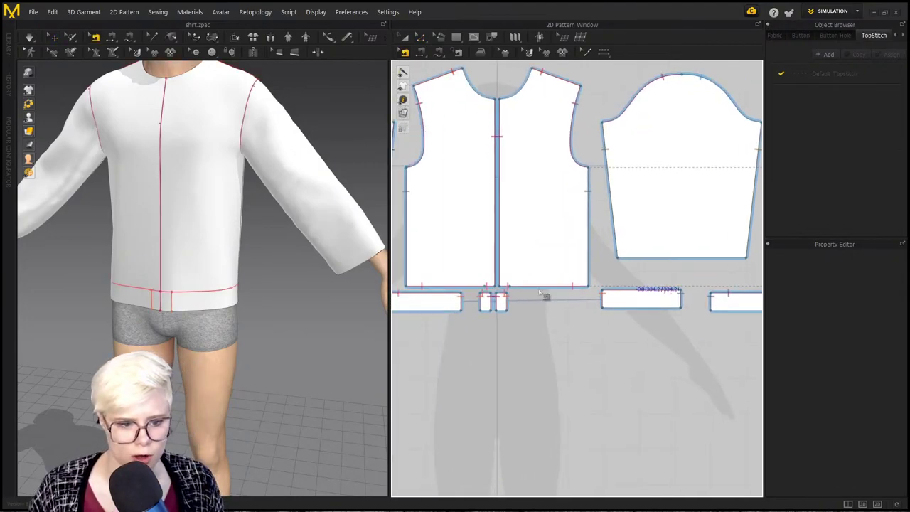
pyautogui.moveTo(639, 301); pyautogui.dragTo(525, 270, button='middle')
pyautogui.rightClick(685, 273)
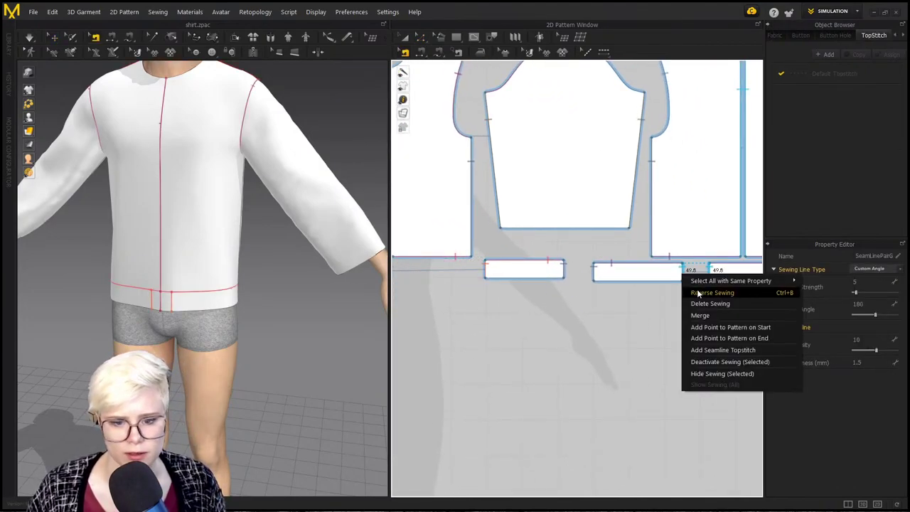
pyautogui.click(743, 310)
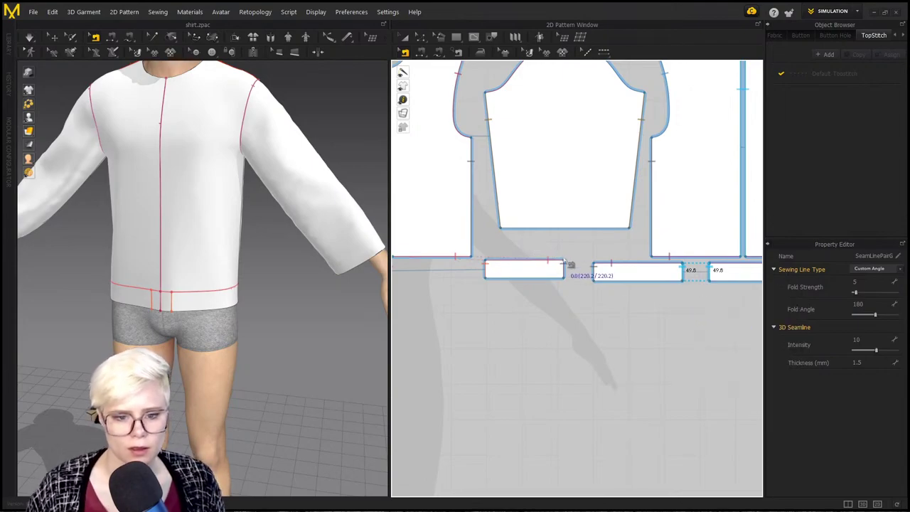
pyautogui.rightClick(693, 279)
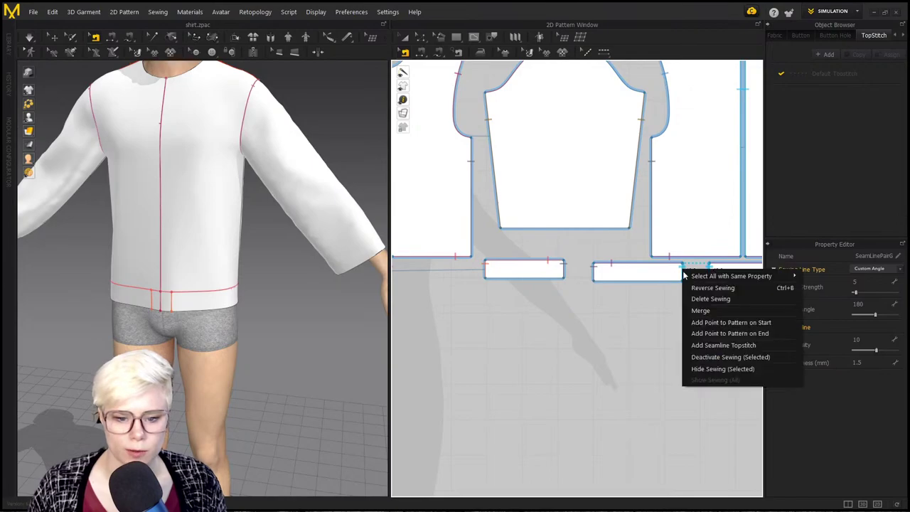
pyautogui.click(718, 317)
pyautogui.press('a')
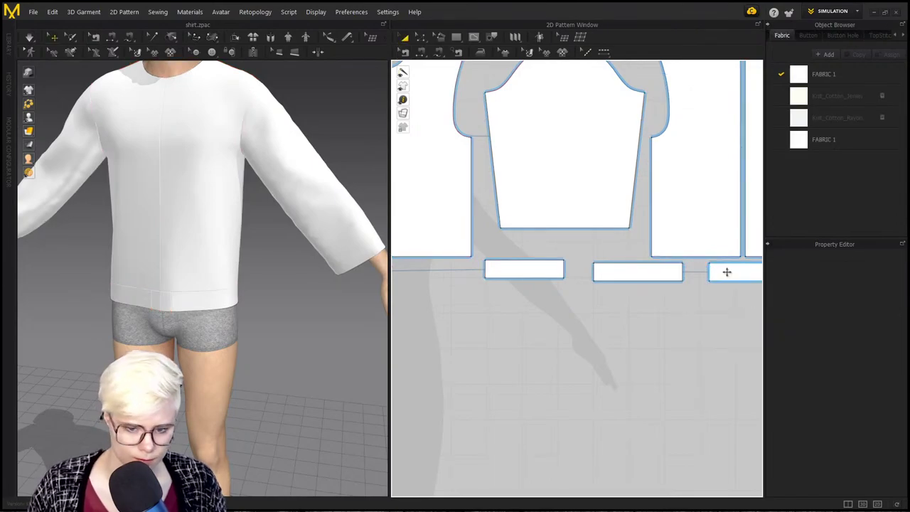
pyautogui.click(728, 271)
pyautogui.rightClick(727, 271)
pyautogui.moveTo(744, 266)
pyautogui.click(664, 312)
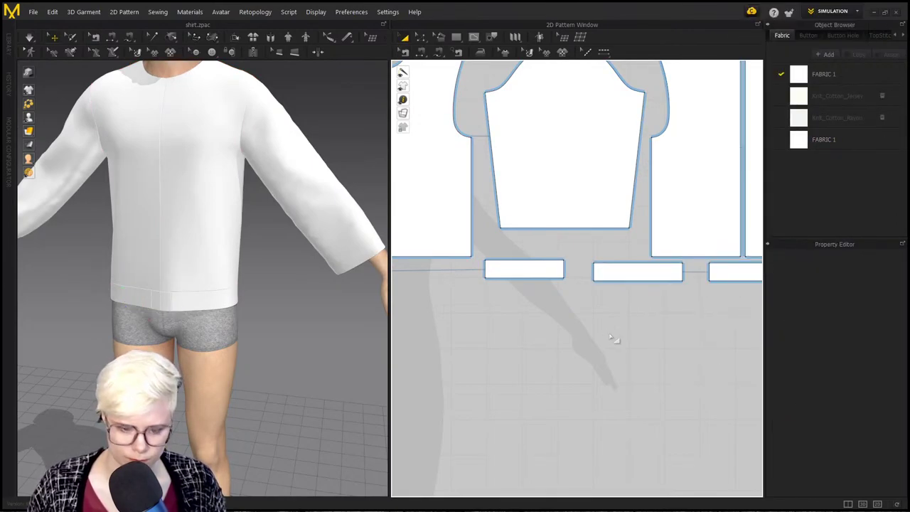
# Step: Merge the two back waistband pieces into one along their facing center edges
pyautogui.scroll(3, 455, 349)
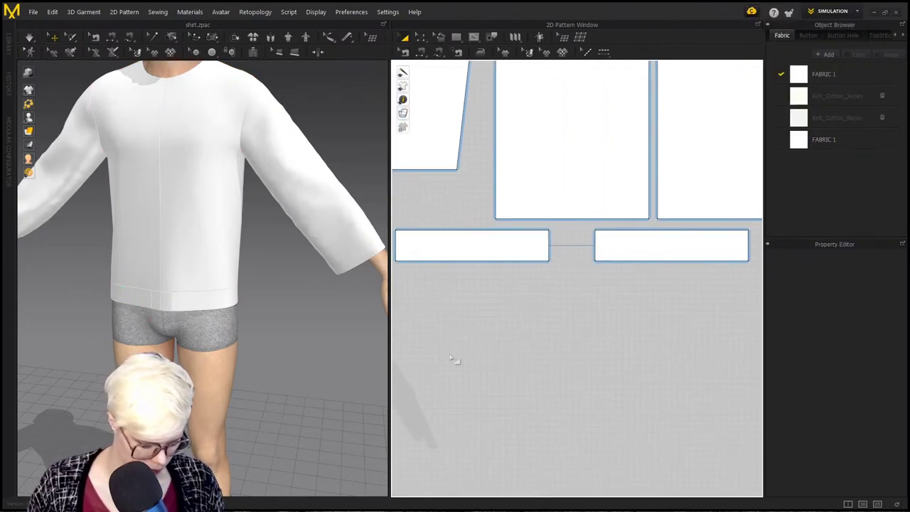
pyautogui.press('a')
pyautogui.rightClick(549, 257)
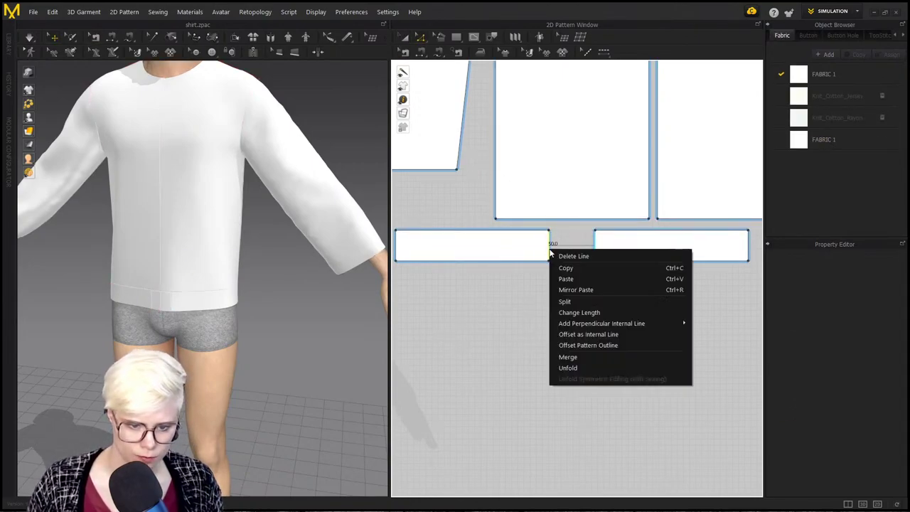
pyautogui.click(600, 356)
# Step: Try to merge the front waistband's side piece along its side edge, and undo the resulting merge
pyautogui.moveTo(483, 293); pyautogui.dragTo(649, 324, button='middle')
pyautogui.scroll(-2, 649, 324)
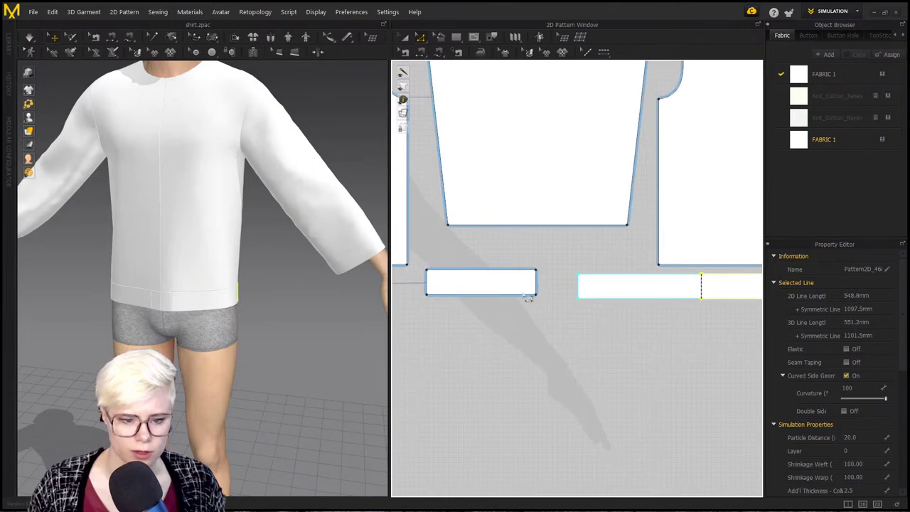
pyautogui.rightClick(537, 285)
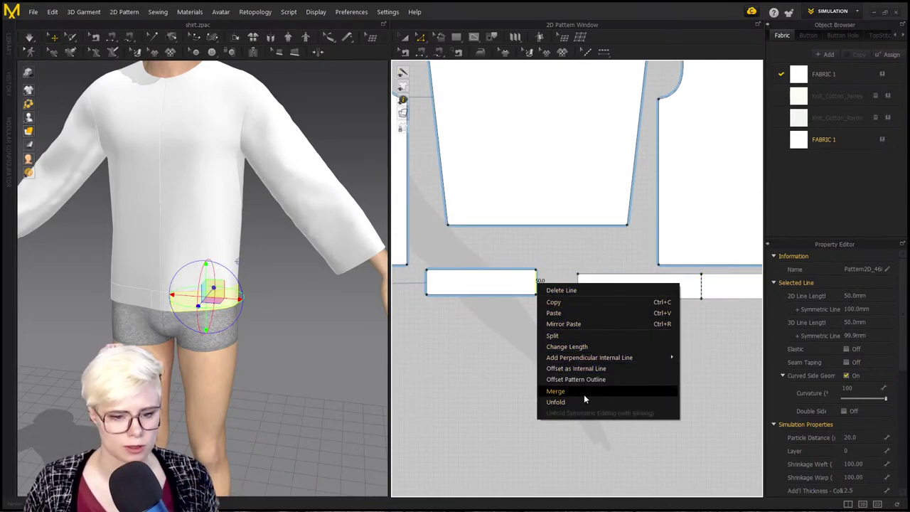
pyautogui.click(583, 393)
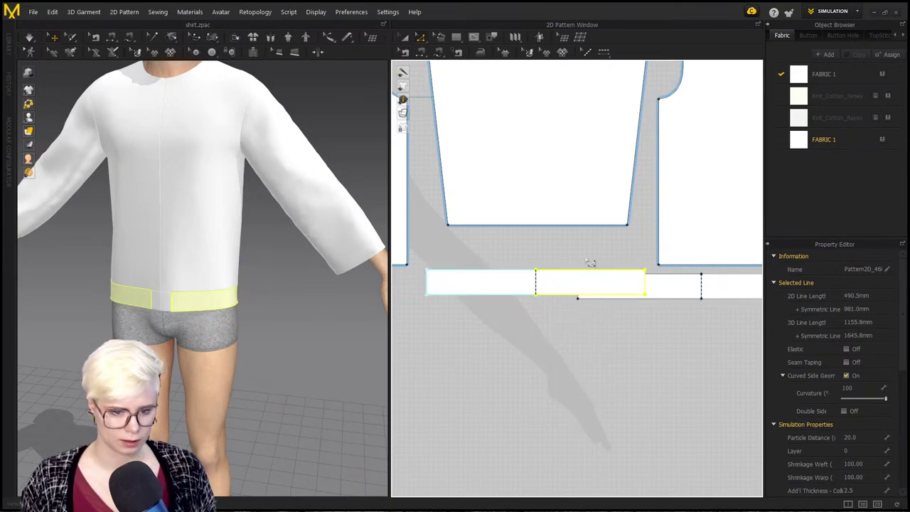
pyautogui.hotkey('ctrl', 'z')
# Step: Merge the front waistband's side piece with the back waistband through the side seam connecting them
pyautogui.moveTo(479, 271); pyautogui.dragTo(496, 282, button='middle')
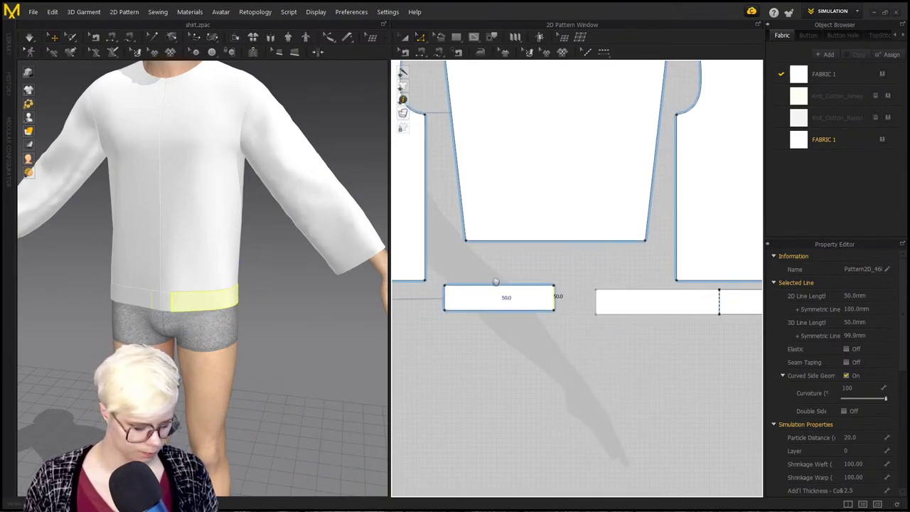
pyautogui.press('b')
pyautogui.click(554, 301)
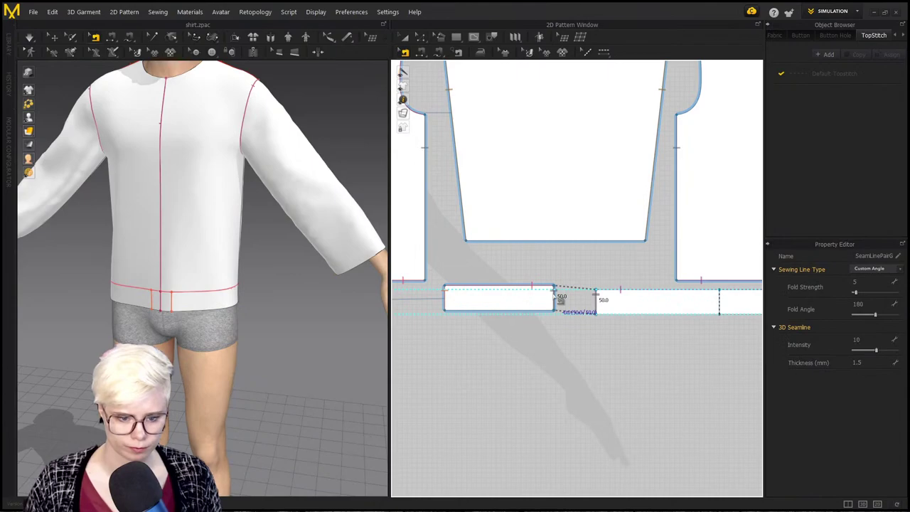
pyautogui.rightClick(553, 294)
pyautogui.click(604, 335)
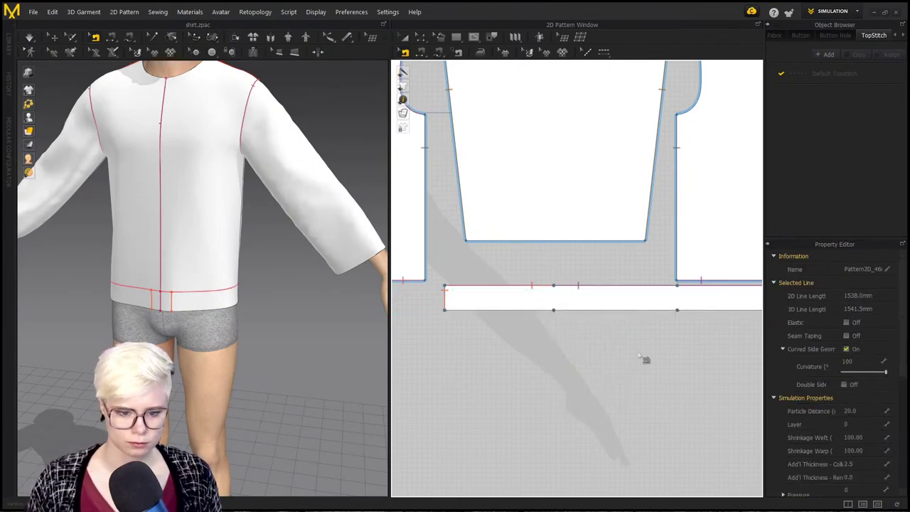
# Step: Move the merged waistband strip down, clear of the sleeve and back body panels
pyautogui.scroll(-6, 643, 359)
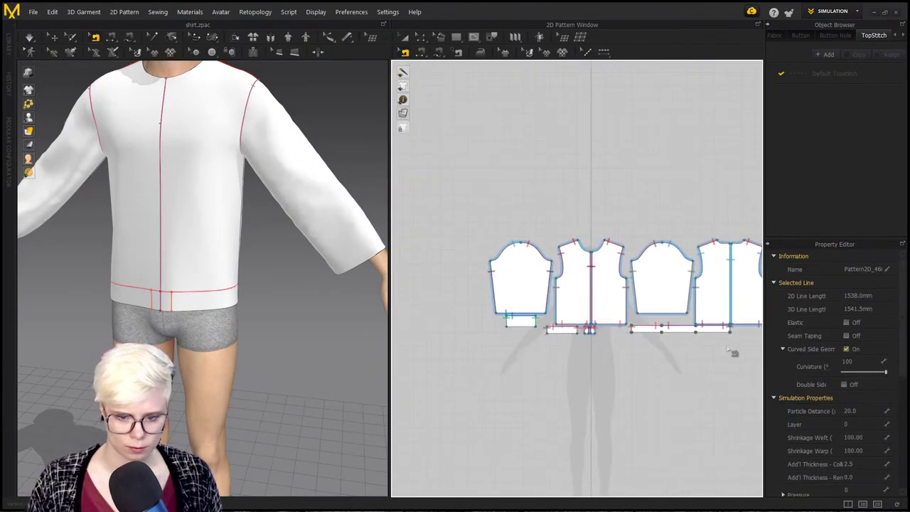
pyautogui.scroll(3, 625, 351)
pyautogui.moveTo(626, 351); pyautogui.dragTo(637, 367)
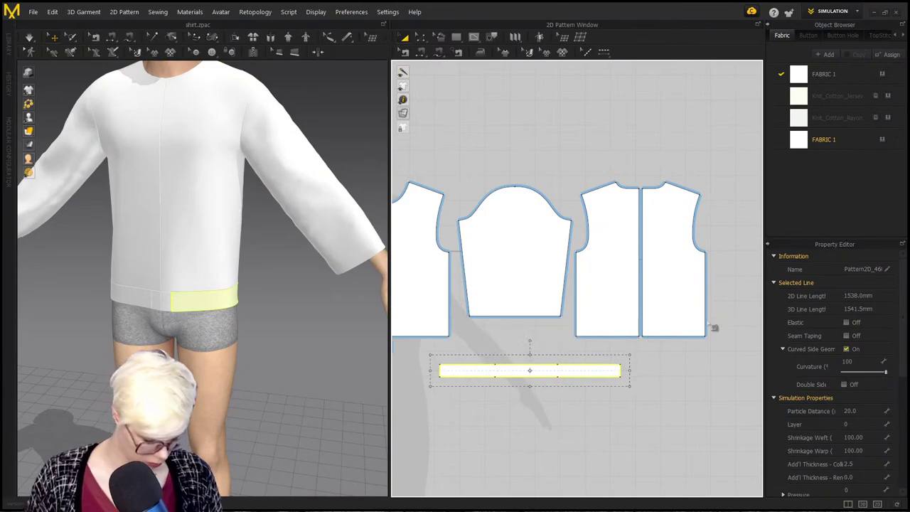
# Step: Merge the other front waistband side piece onto the free end of the strip through their shared seam
pyautogui.press('b')
pyautogui.scroll(3, 654, 355)
pyautogui.rightClick(578, 389)
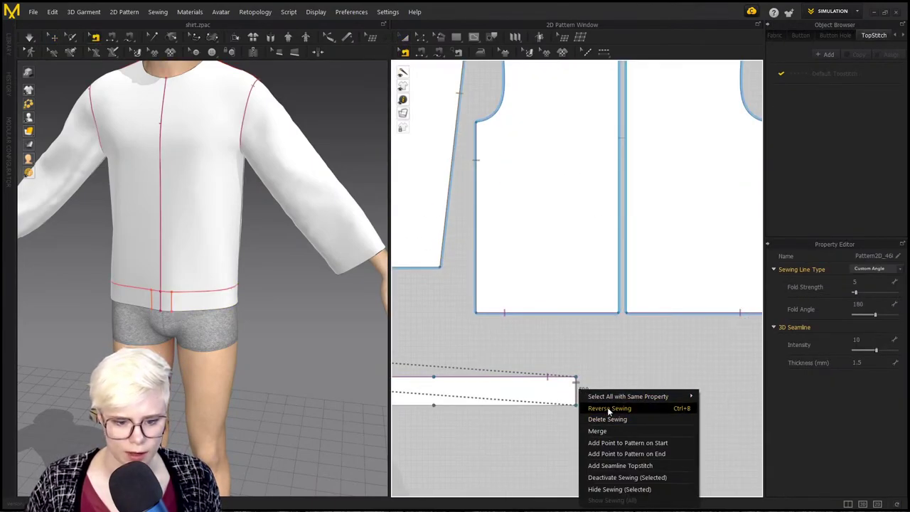
pyautogui.click(609, 409)
pyautogui.moveTo(645, 359); pyautogui.dragTo(656, 310, button='middle')
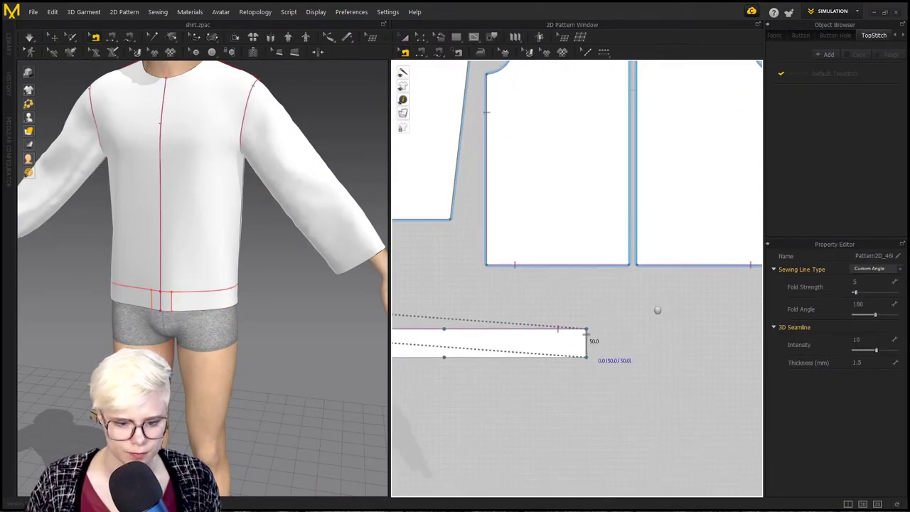
pyautogui.rightClick(589, 340)
pyautogui.click(625, 378)
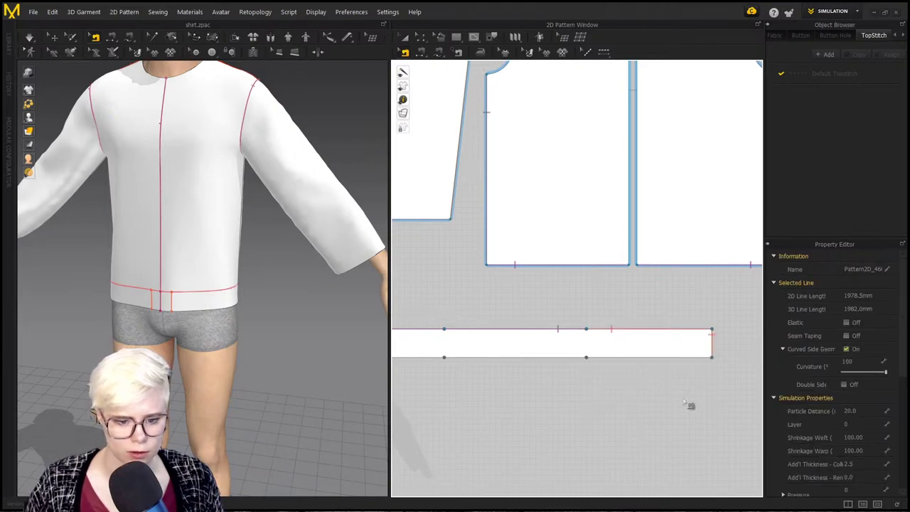
# Step: Examine the joined waistband strip in the 2D pattern and on the garment from several sides
pyautogui.scroll(-3, 685, 404)
pyautogui.press('a')
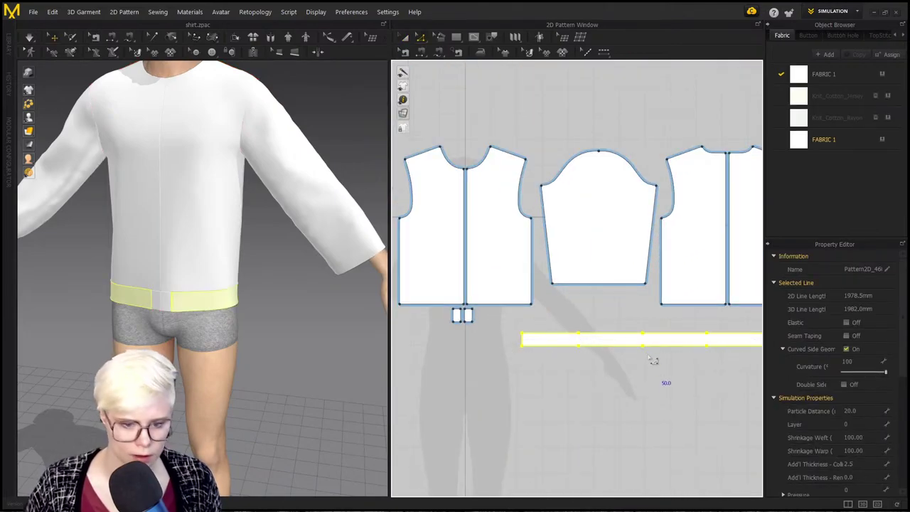
pyautogui.moveTo(635, 354); pyautogui.dragTo(630, 358, button='middle')
pyautogui.click(596, 378)
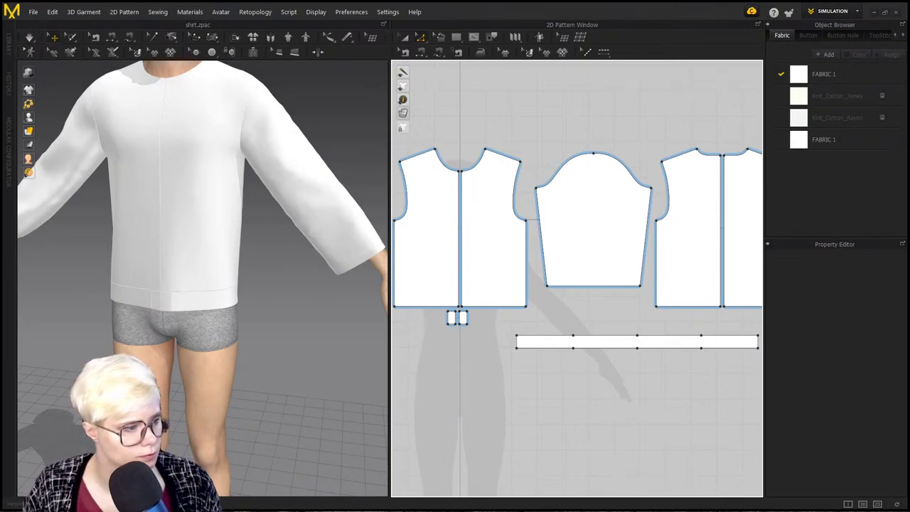
pyautogui.scroll(1, 313, 337)
pyautogui.moveTo(609, 360); pyautogui.dragTo(591, 317, button='middle')
pyautogui.scroll(-2, 591, 317)
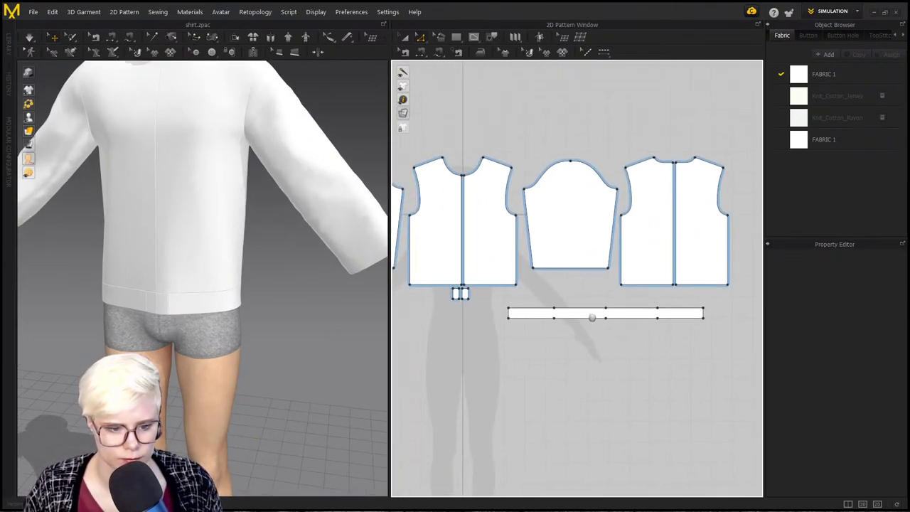
pyautogui.scroll(-1, 223, 327)
pyautogui.scroll(2, 216, 319)
pyautogui.moveTo(216, 319); pyautogui.dragTo(228, 293, button='right')
pyautogui.scroll(1, 239, 310)
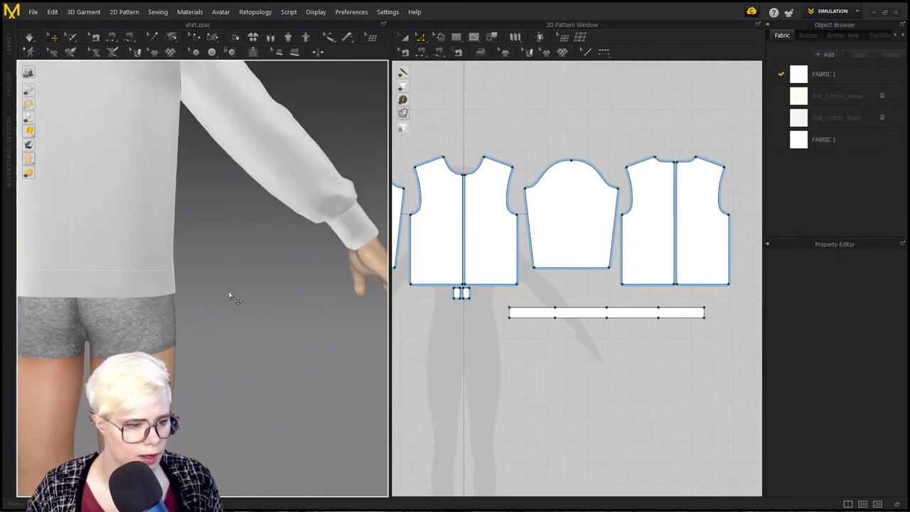
pyautogui.moveTo(104, 283)
pyautogui.mouseDown(button='right')
pyautogui.moveTo(27, 275)
pyautogui.moveTo(108, 296)
pyautogui.mouseUp(button='right')
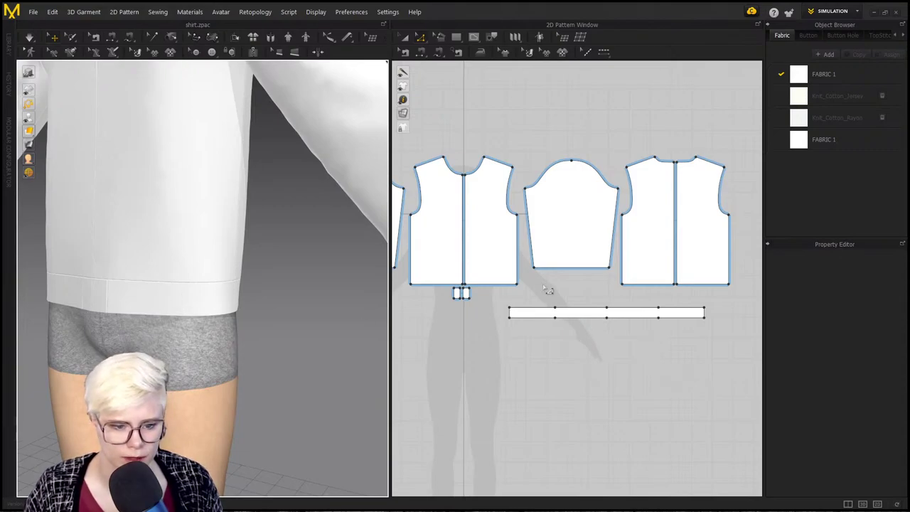
# Step: Scale the merged waistband strip shorter horizontally, to an outline length of about 1627 mm
pyautogui.click(531, 312)
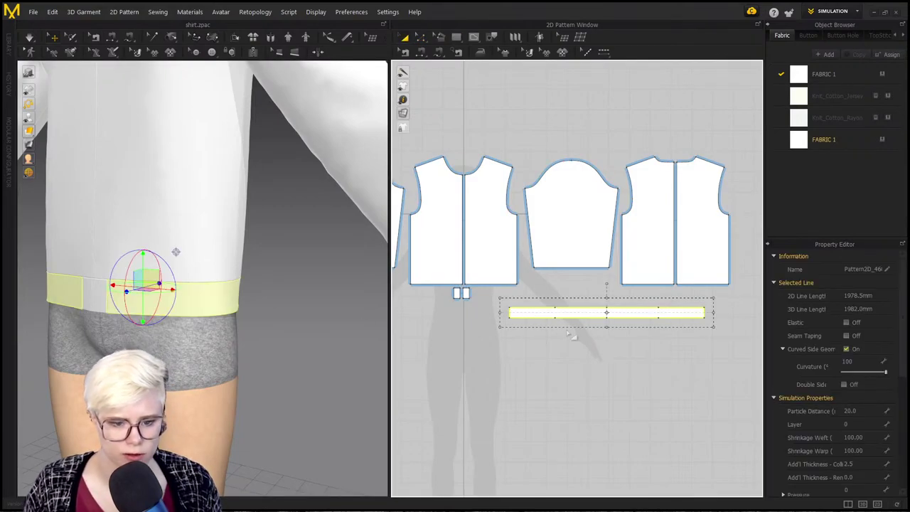
pyautogui.scroll(-2, 204, 224)
pyautogui.moveTo(107, 208); pyautogui.dragTo(441, 286, button='right')
pyautogui.moveTo(296, 254); pyautogui.dragTo(214, 258, button='middle')
pyautogui.scroll(-2, 530, 311)
pyautogui.moveTo(529, 311); pyautogui.dragTo(575, 312, button='middle')
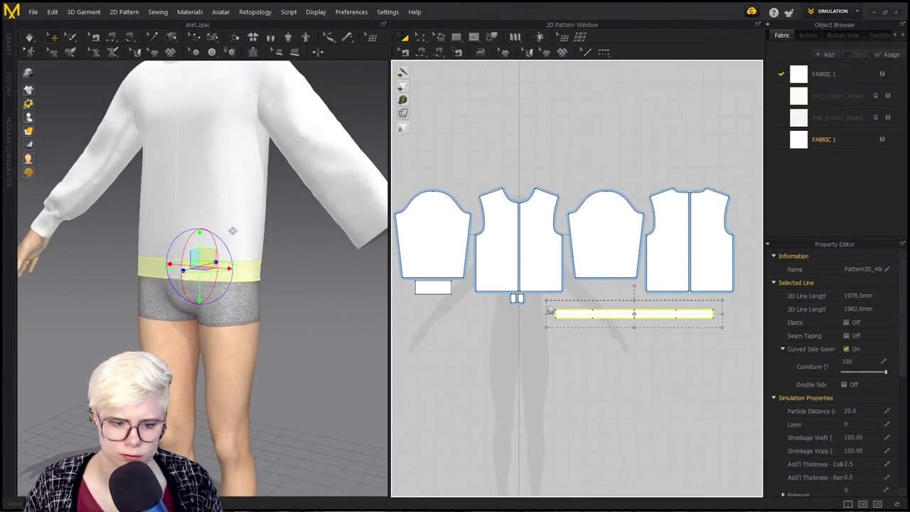
pyautogui.scroll(3, 192, 261)
pyautogui.moveTo(213, 266); pyautogui.dragTo(291, 282, button='right')
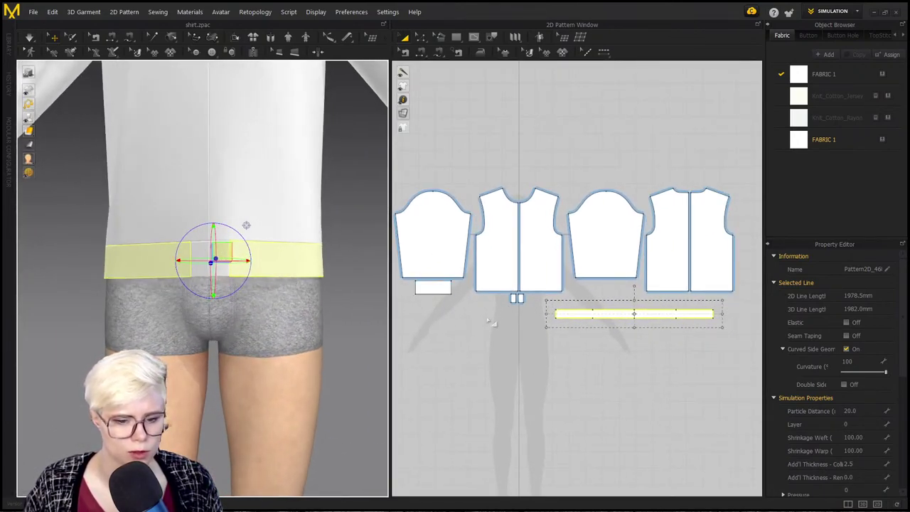
pyautogui.scroll(3, 490, 322)
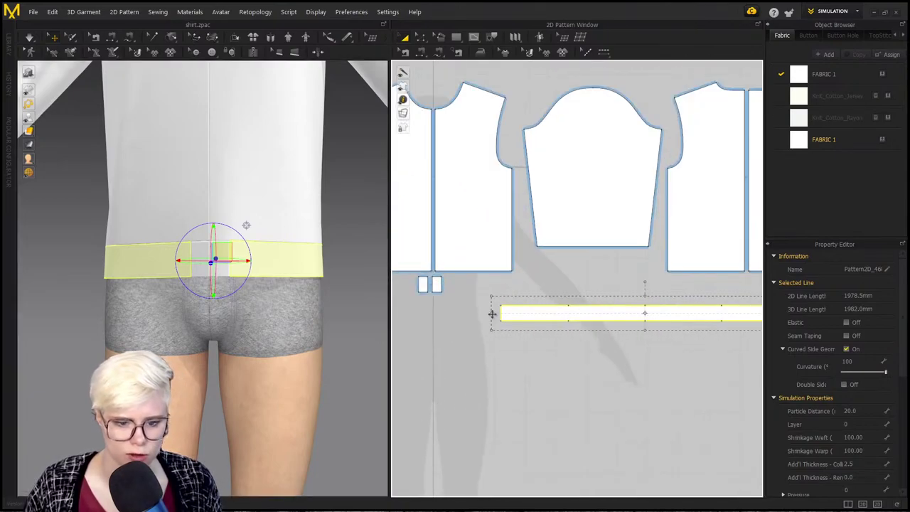
pyautogui.hotkey('ctrl', 'z')
# Step: Simulate the garment and pull the front of the shortened waistband sideways on the avatar
pyautogui.scroll(-1, 492, 313)
pyautogui.moveTo(400, 309); pyautogui.dragTo(457, 320, button='middle')
pyautogui.scroll(2, 457, 320)
pyautogui.press('space')
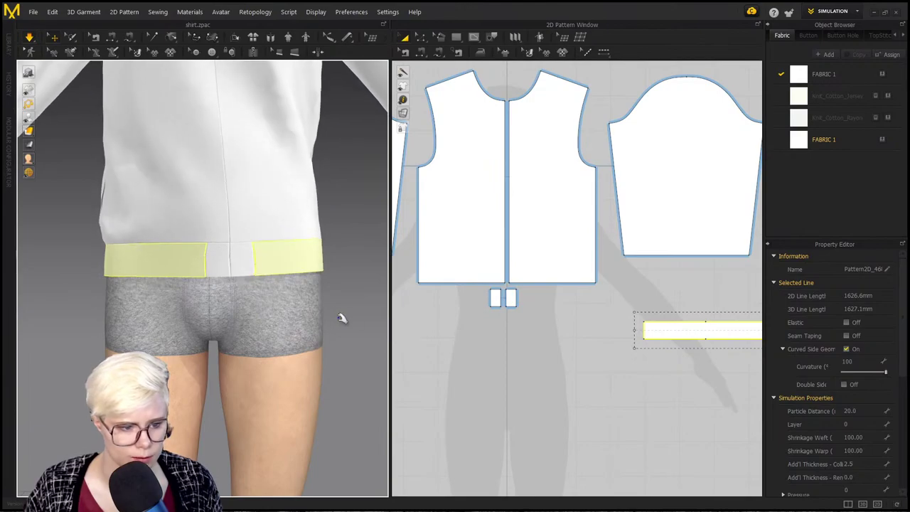
pyautogui.moveTo(238, 262); pyautogui.dragTo(154, 274)
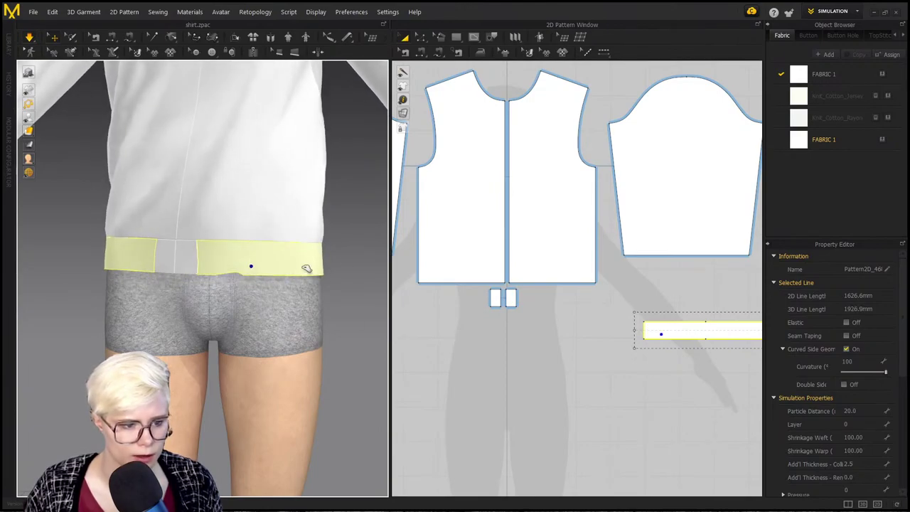
pyautogui.scroll(-4, 565, 265)
pyautogui.moveTo(579, 270); pyautogui.dragTo(594, 270, button='middle')
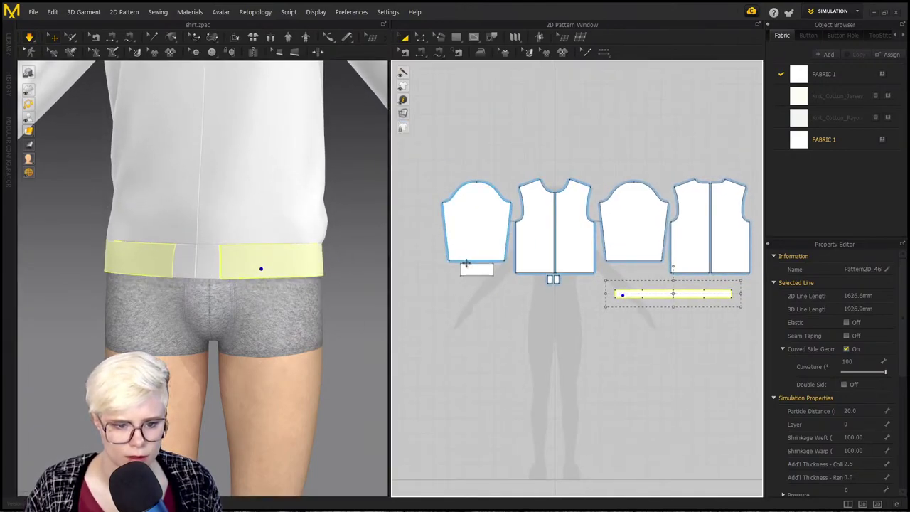
pyautogui.click(471, 268)
pyautogui.hotkey('ctrl', 'v')
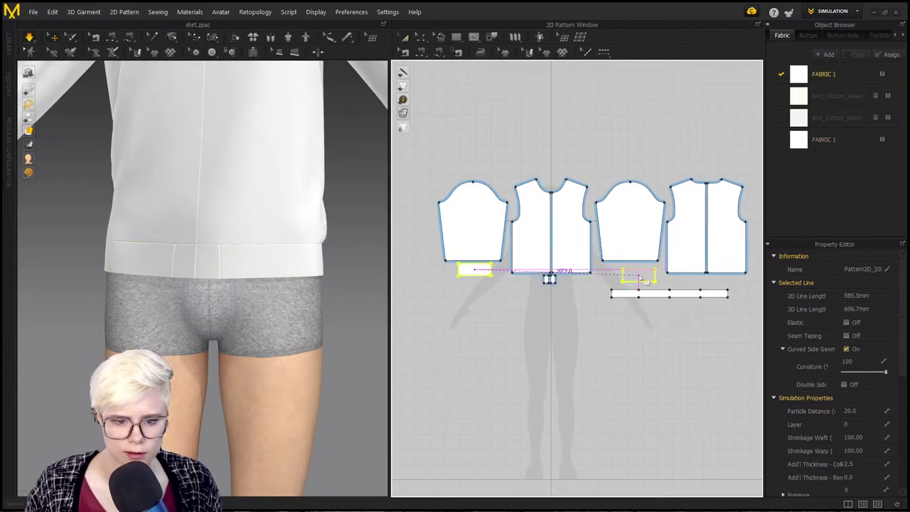
pyautogui.press('Escape')
pyautogui.rightClick(483, 276)
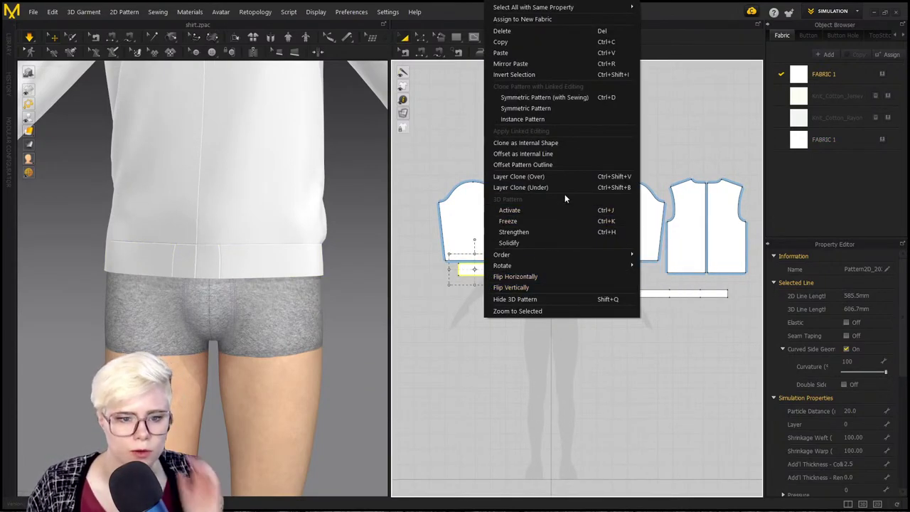
pyautogui.click(449, 280)
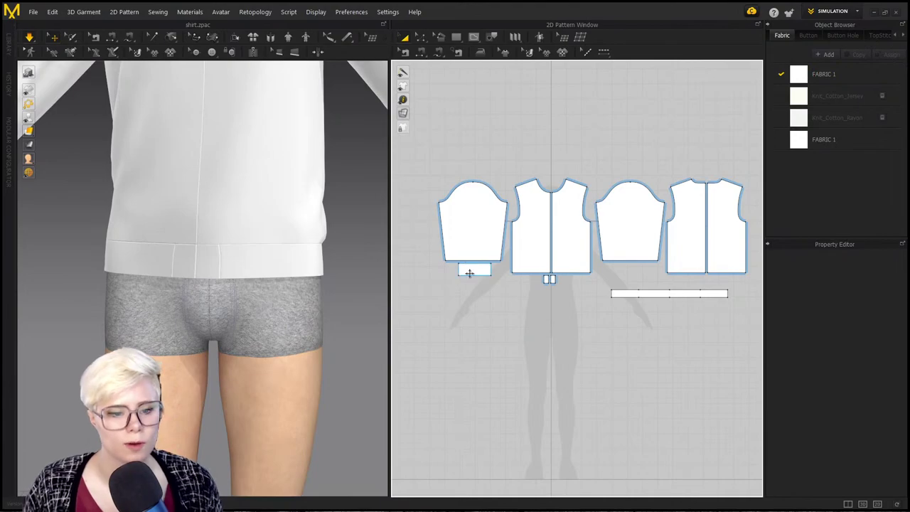
# Step: Clone the cuff as a symmetric pattern with sewing and place the copy under the other sleeve
pyautogui.rightClick(469, 273)
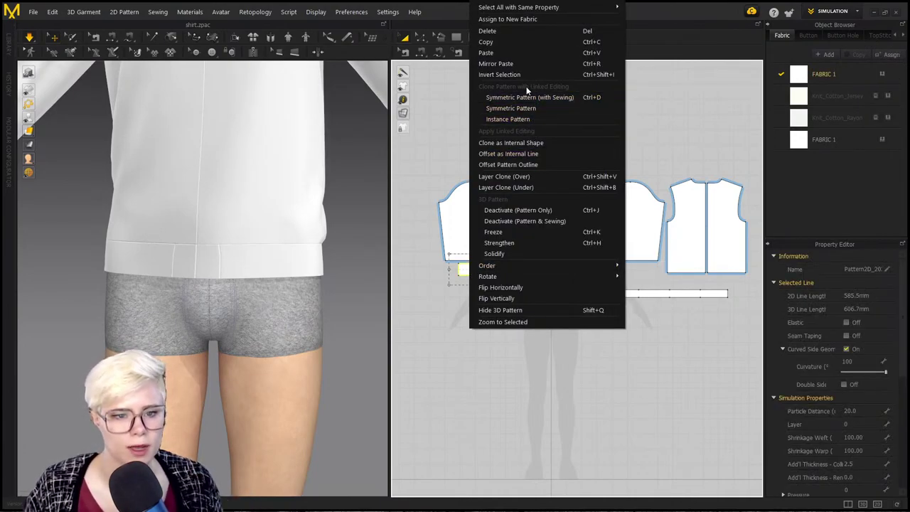
pyautogui.click(586, 101)
pyautogui.click(631, 276)
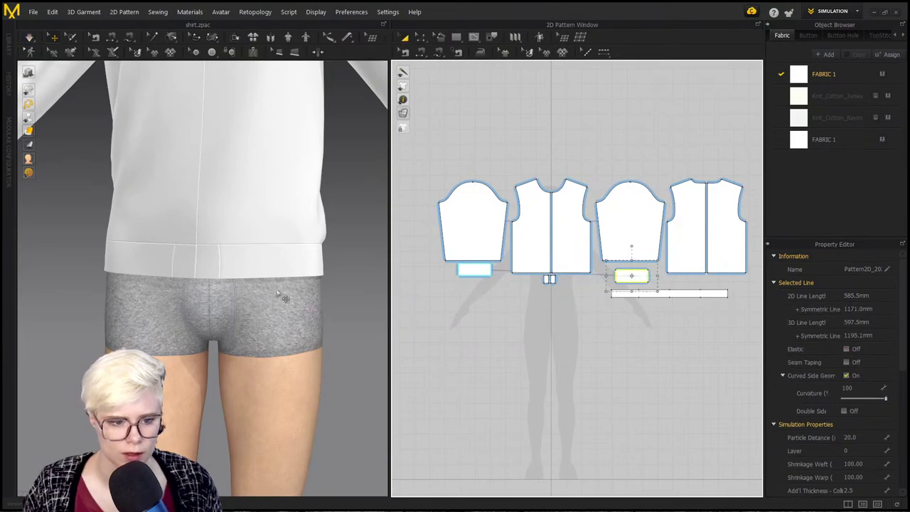
# Step: Position the cloned cuff around the avatar's other wrist in 3D and simulate it onto the sleeve end
pyautogui.scroll(-3, 300, 260)
pyautogui.moveTo(300, 260); pyautogui.dragTo(97, 327, button='middle')
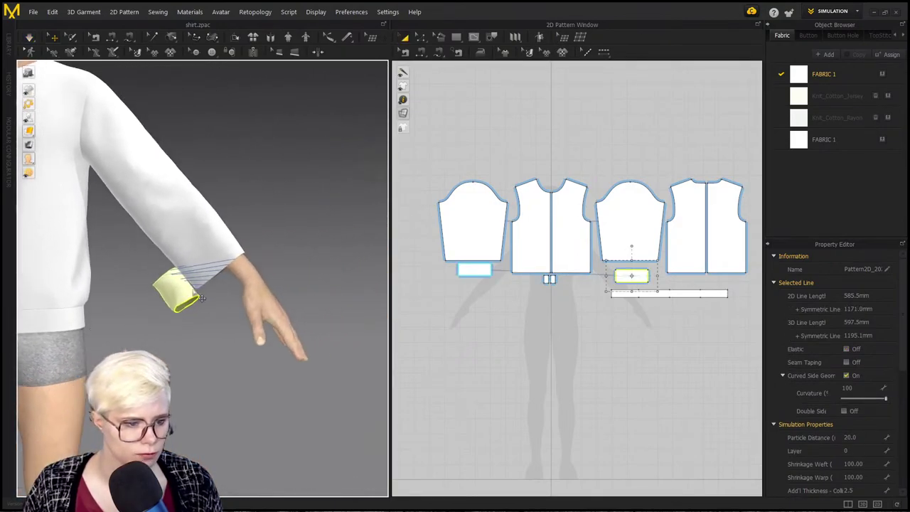
pyautogui.moveTo(187, 294); pyautogui.dragTo(263, 273)
pyautogui.moveTo(265, 277); pyautogui.dragTo(208, 303, button='right')
pyautogui.moveTo(212, 318); pyautogui.dragTo(198, 311)
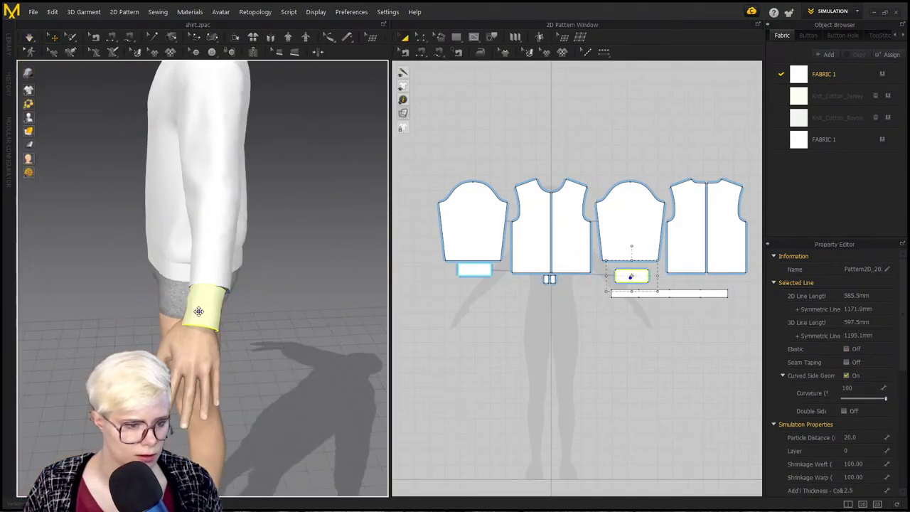
pyautogui.moveTo(199, 310); pyautogui.dragTo(277, 285, button='right')
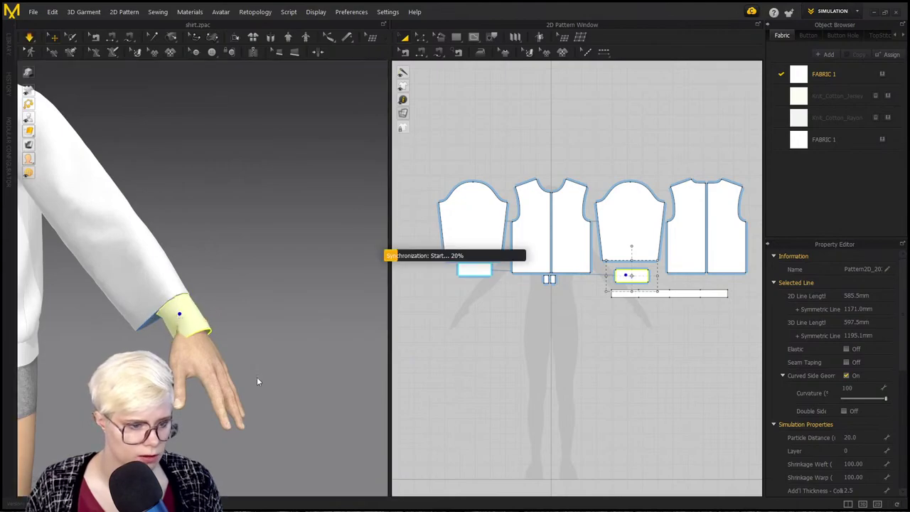
pyautogui.scroll(-3, 171, 311)
pyautogui.moveTo(155, 300); pyautogui.dragTo(289, 298, button='middle')
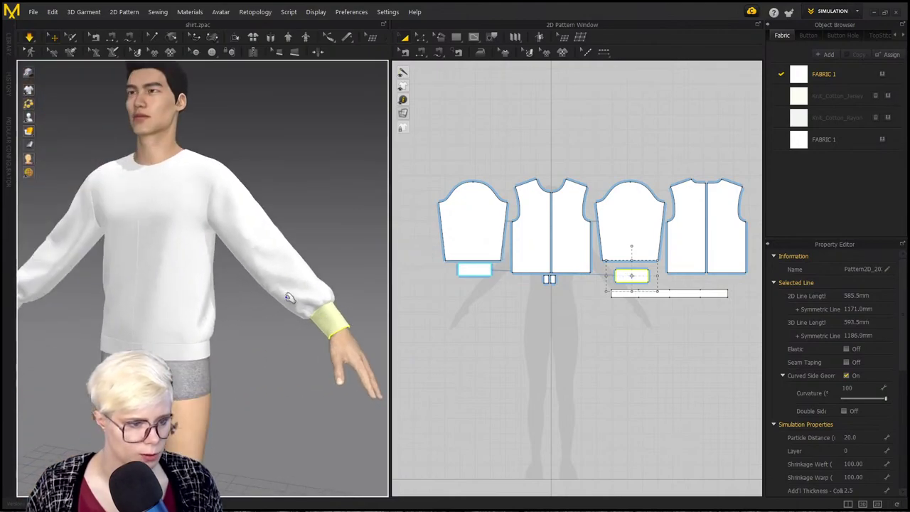
# Step: Tug the front of the waistband sideways on the simulated garment
pyautogui.scroll(2, 235, 309)
pyautogui.moveTo(188, 313); pyautogui.dragTo(231, 275, button='right')
pyautogui.moveTo(154, 343); pyautogui.dragTo(194, 349)
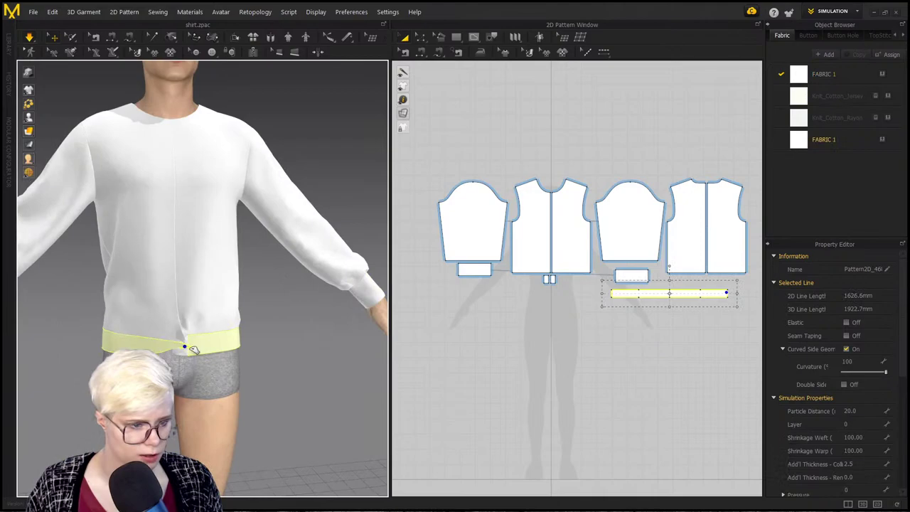
# Step: Move one of the two small front waistband pieces beside the end of the long waistband strip
pyautogui.scroll(3, 625, 306)
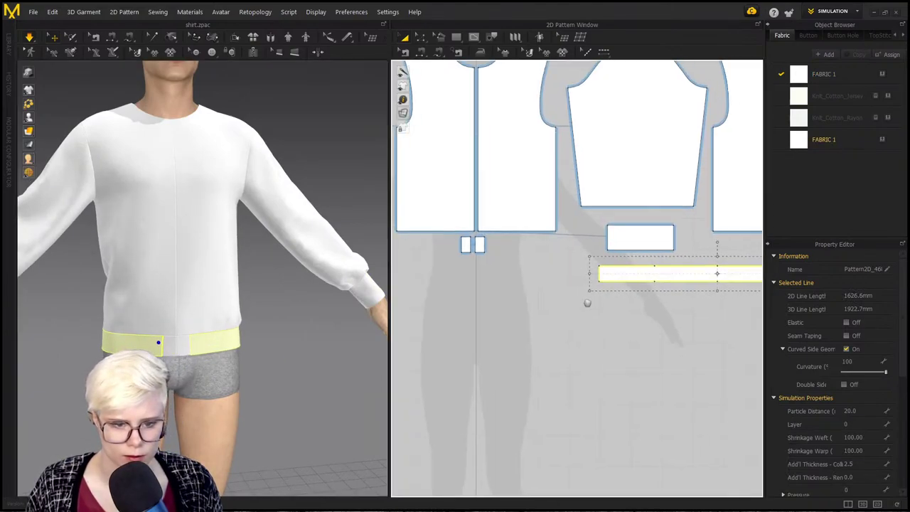
pyautogui.moveTo(587, 302); pyautogui.dragTo(509, 314, button='middle')
pyautogui.click(647, 309)
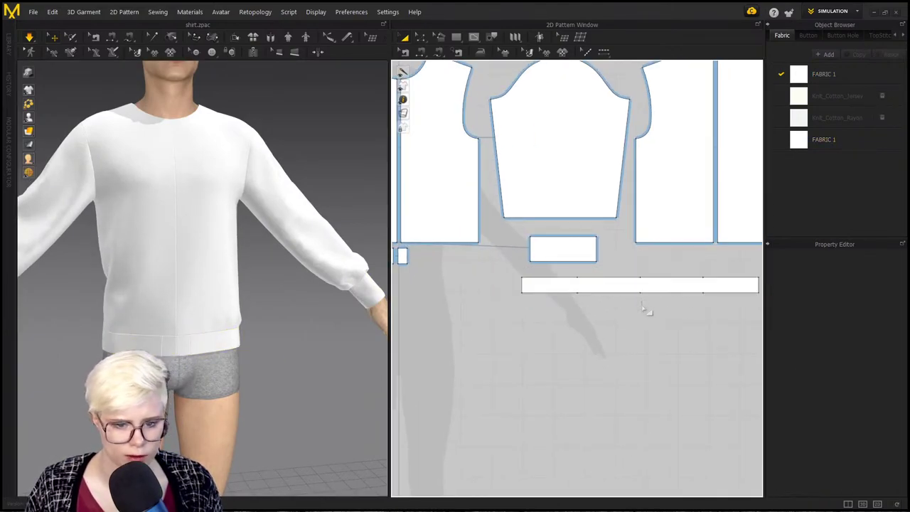
pyautogui.click(641, 289)
pyautogui.moveTo(412, 273); pyautogui.dragTo(532, 266, button='middle')
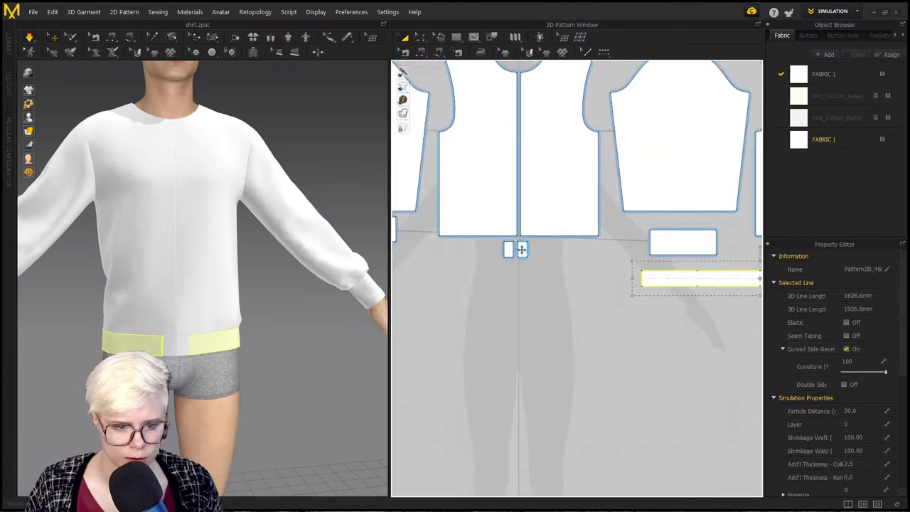
pyautogui.click(521, 249)
pyautogui.click(628, 278)
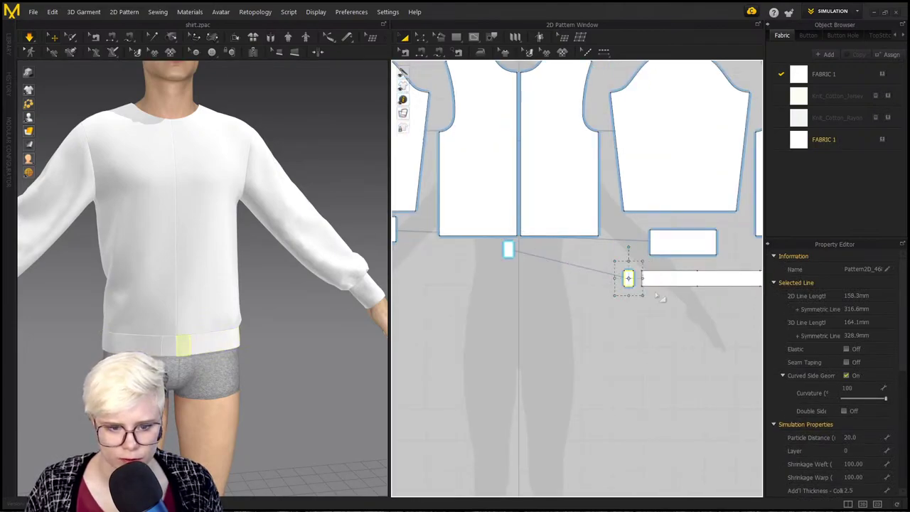
# Step: Scale the long strip and the small waistband piece taller together, giving the strip an outline length of about 1649 mm
pyautogui.click(666, 278)
pyautogui.moveTo(725, 302); pyautogui.dragTo(620, 311, button='middle')
pyautogui.scroll(-1, 621, 310)
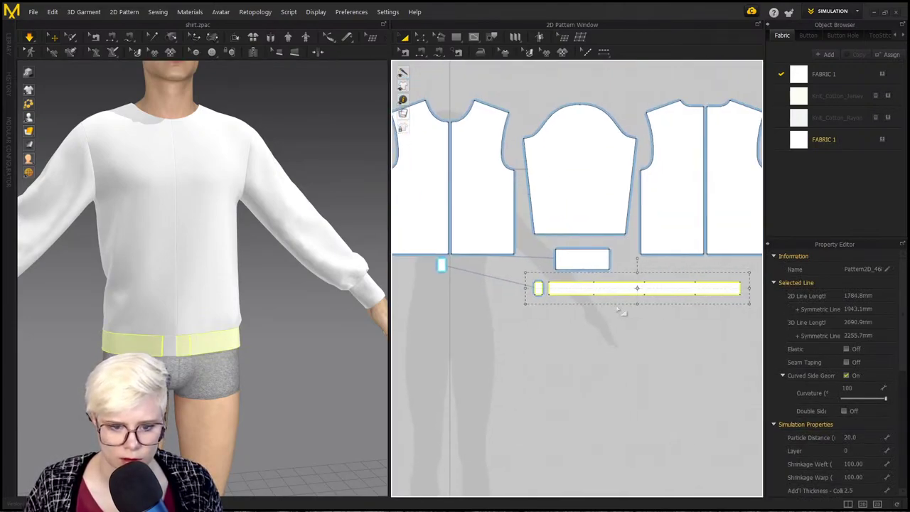
pyautogui.moveTo(639, 302); pyautogui.dragTo(640, 309)
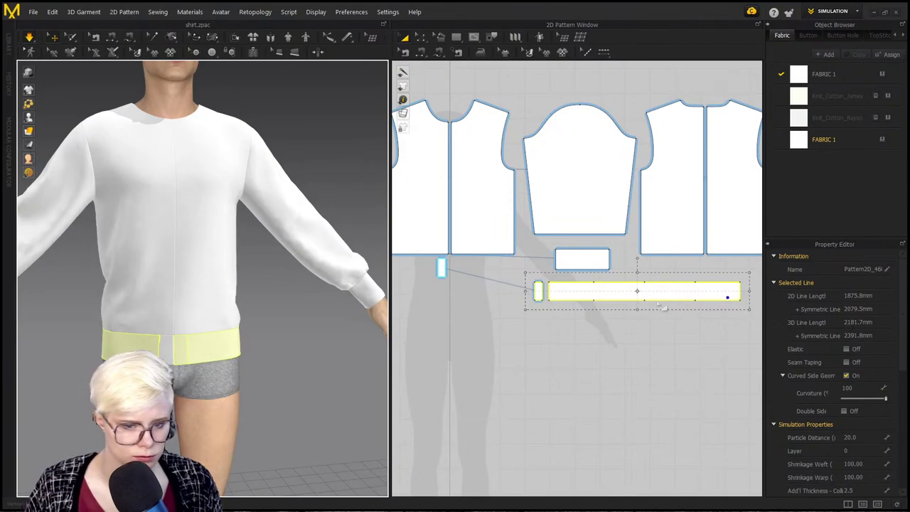
pyautogui.moveTo(637, 310); pyautogui.dragTo(638, 306)
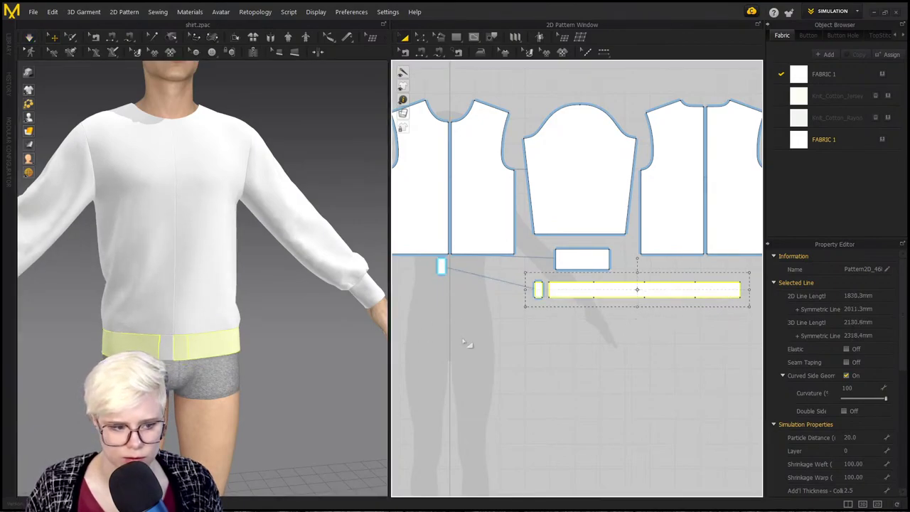
# Step: Simulate the taller waistband and pull the waistband and front panels to settle the drape
pyautogui.moveTo(134, 345); pyautogui.dragTo(196, 340)
pyautogui.moveTo(535, 308); pyautogui.dragTo(565, 315, button='middle')
pyautogui.click(565, 315)
pyautogui.scroll(3, 569, 318)
pyautogui.click(188, 279)
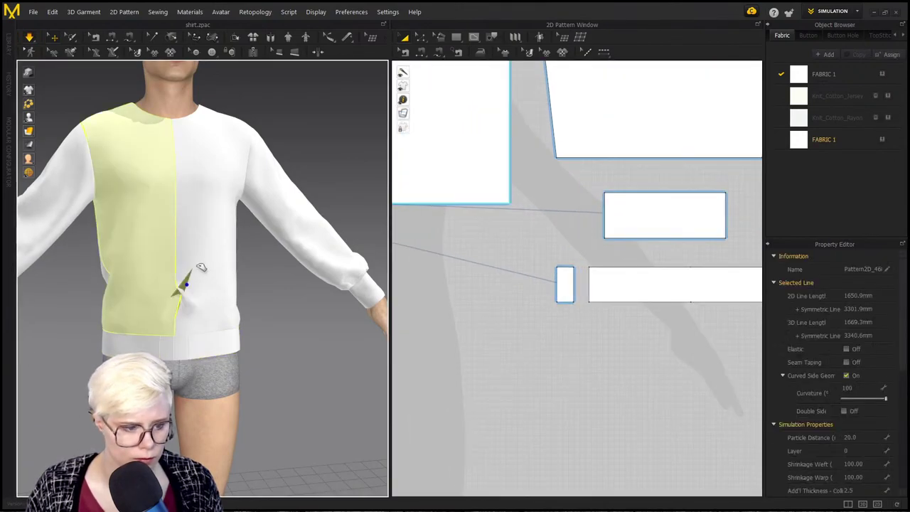
pyautogui.click(239, 260)
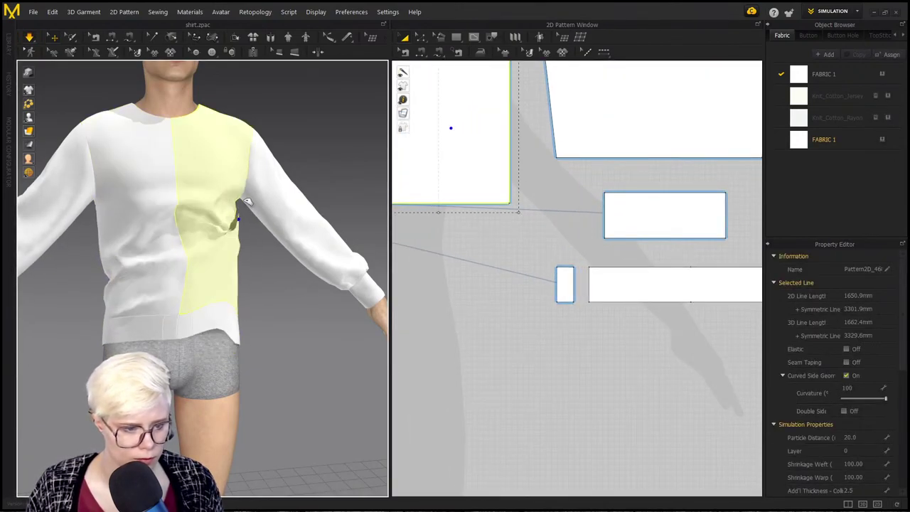
pyautogui.click(228, 301)
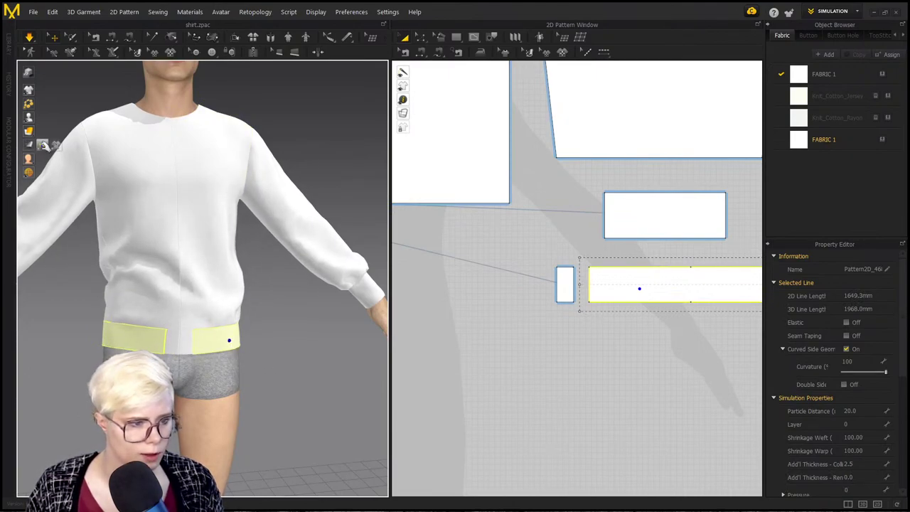
# Step: Display the strain map and tug the shirt's back, front and sides to examine the stretch around the waistband
pyautogui.click(43, 145)
pyautogui.moveTo(198, 344); pyautogui.dragTo(348, 361, button='right')
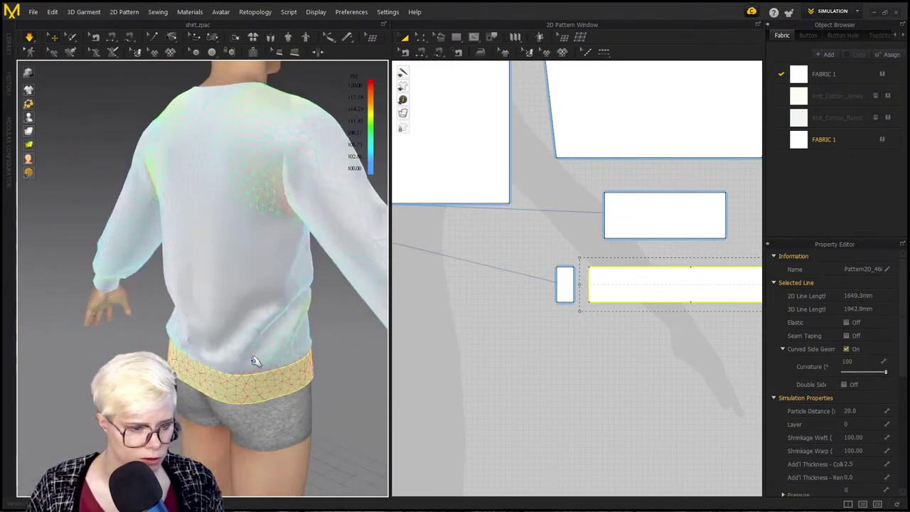
pyautogui.moveTo(242, 360); pyautogui.dragTo(270, 294)
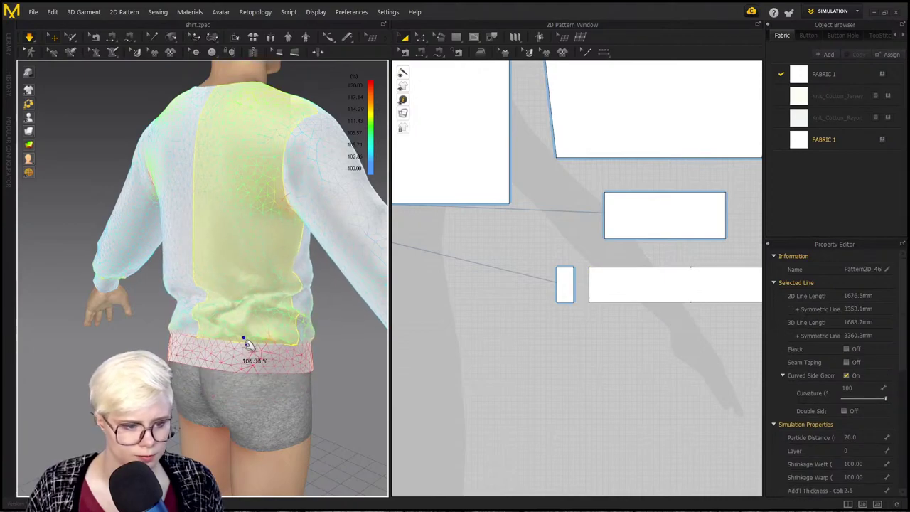
pyautogui.click(229, 376)
pyautogui.moveTo(311, 393); pyautogui.dragTo(206, 319, button='right')
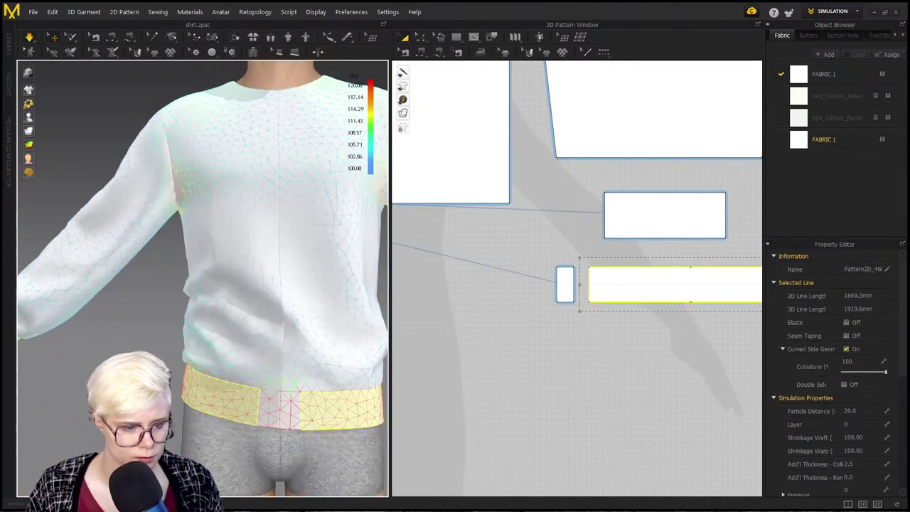
pyautogui.scroll(3, 201, 318)
pyautogui.moveTo(280, 276); pyautogui.dragTo(333, 255)
pyautogui.scroll(-1, 288, 303)
pyautogui.scroll(-2, 288, 303)
pyautogui.scroll(-2, 491, 320)
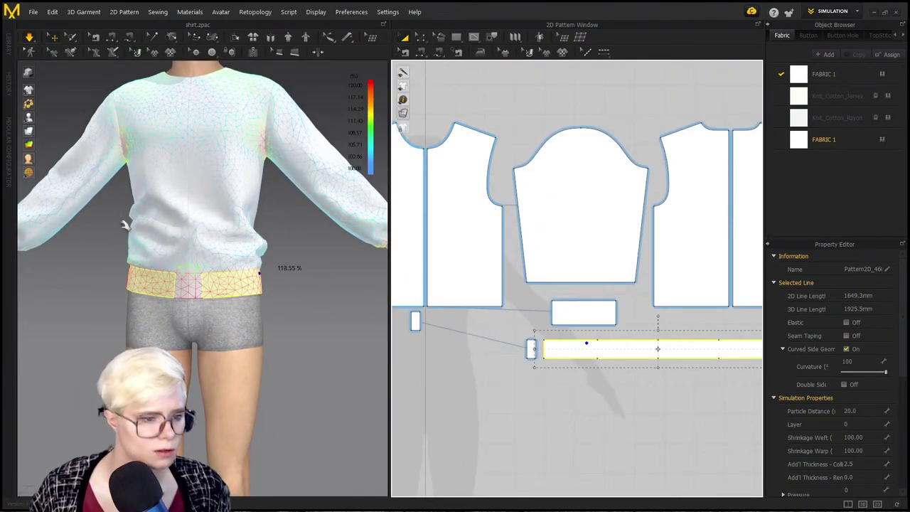
pyautogui.moveTo(134, 236); pyautogui.dragTo(94, 256)
pyautogui.moveTo(261, 225); pyautogui.dragTo(264, 229)
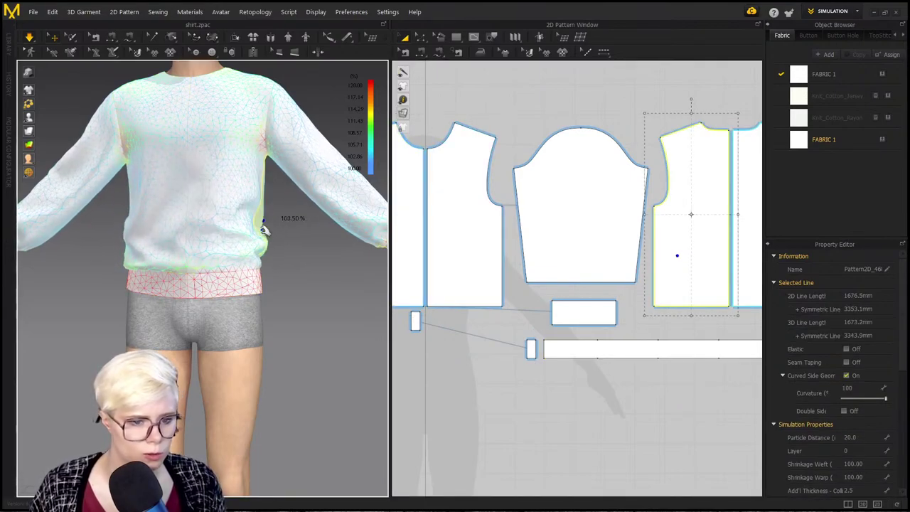
# Step: Widen the front and back body panels by moving their side seam edges outward
pyautogui.click(506, 249)
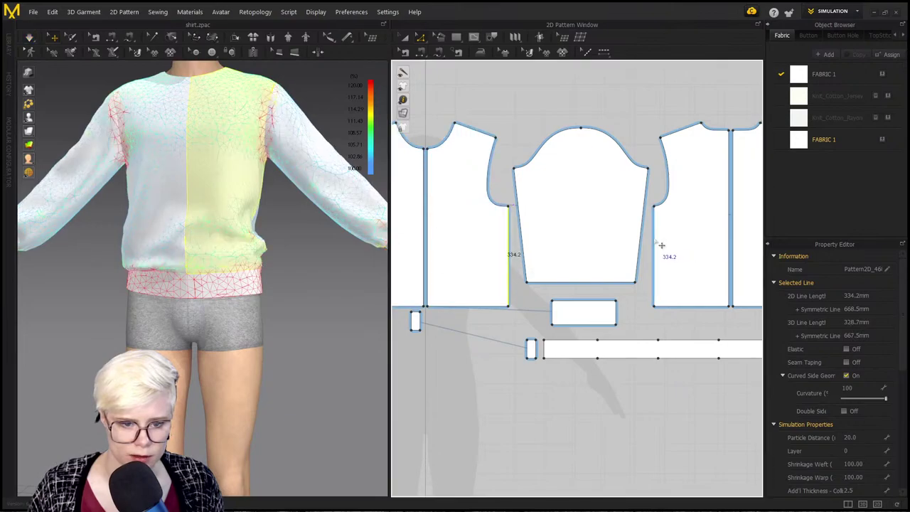
pyautogui.click(657, 245)
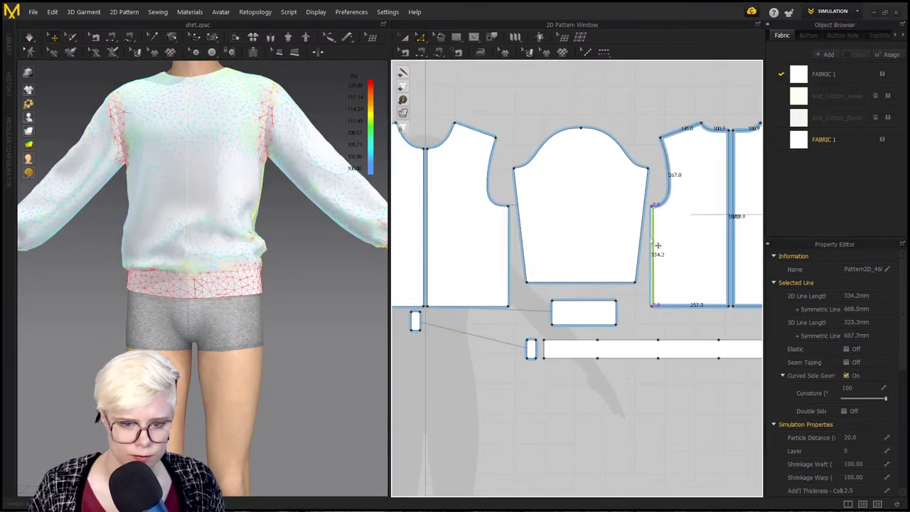
pyautogui.moveTo(651, 241); pyautogui.dragTo(655, 247)
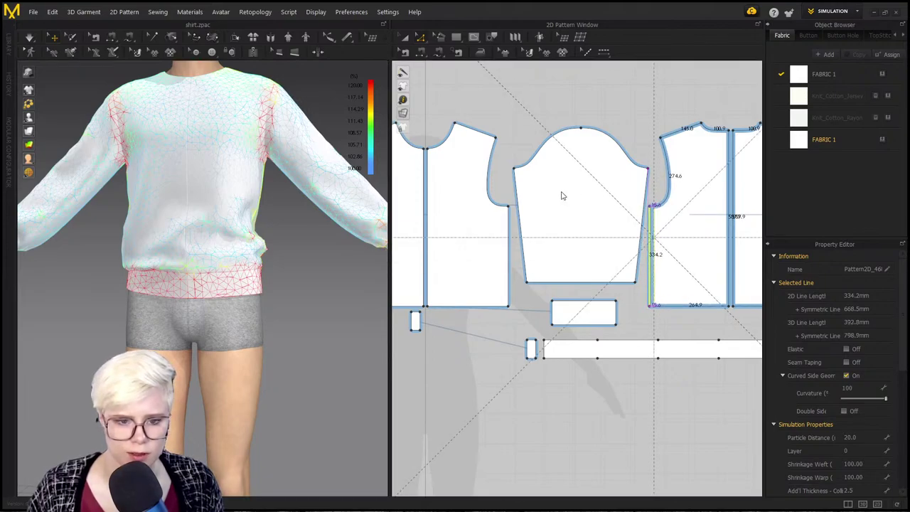
# Step: Move the sleeve pattern up clear of the body panels and scale it wider, to an outline length of about 1695 mm
pyautogui.moveTo(561, 213); pyautogui.dragTo(561, 151)
pyautogui.scroll(-2, 583, 252)
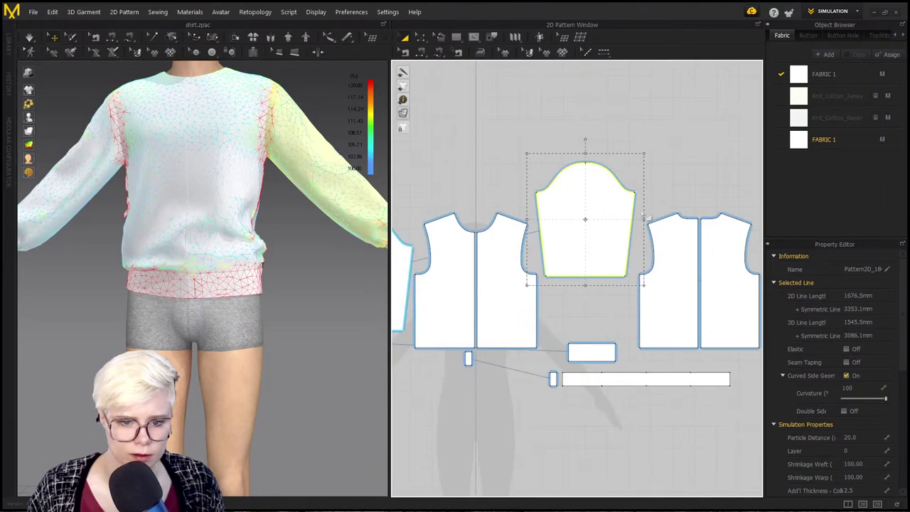
pyautogui.moveTo(645, 218); pyautogui.dragTo(646, 220)
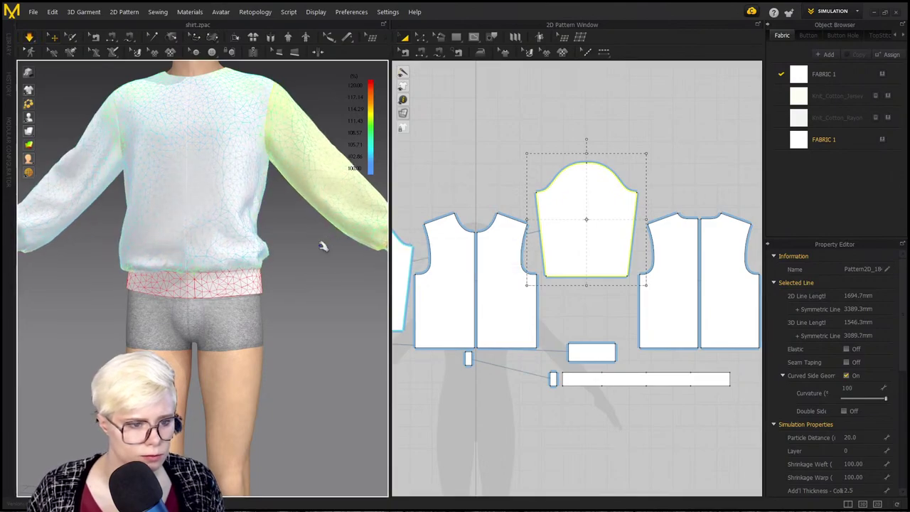
# Step: Simulate the widened shirt, pull its side outward, and examine the body, waistband and cuffs with the strain map
pyautogui.moveTo(262, 221); pyautogui.dragTo(288, 229)
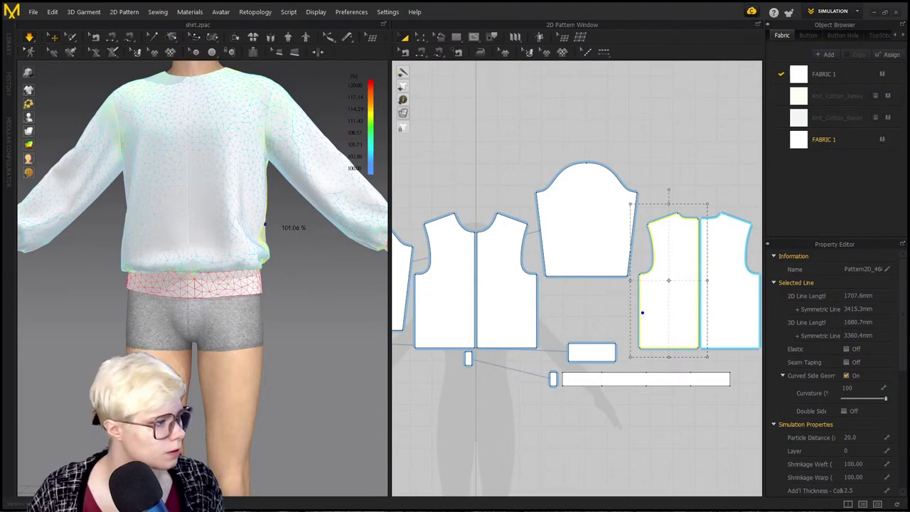
pyautogui.scroll(4, 128, 260)
pyautogui.scroll(-3, 138, 246)
pyautogui.moveTo(157, 258); pyautogui.dragTo(172, 257, button='right')
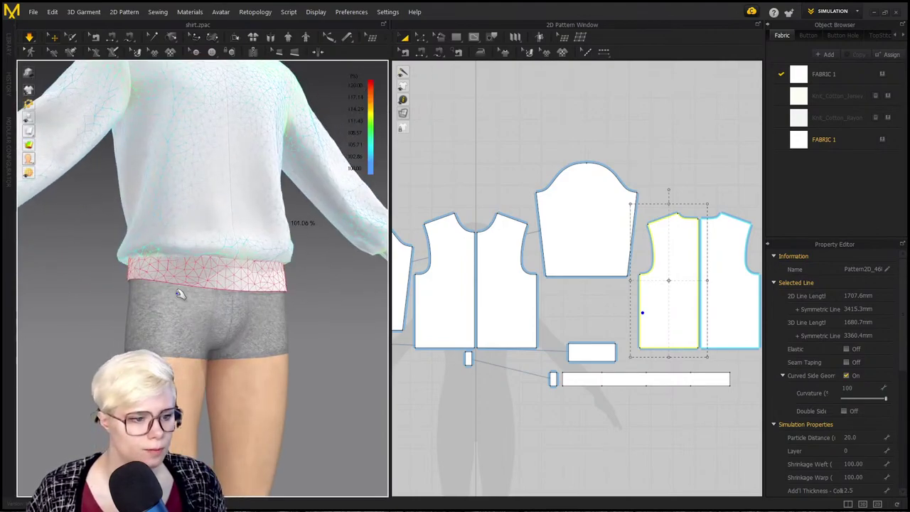
pyautogui.scroll(-1, 178, 294)
pyautogui.click(149, 264)
pyautogui.scroll(-3, 174, 341)
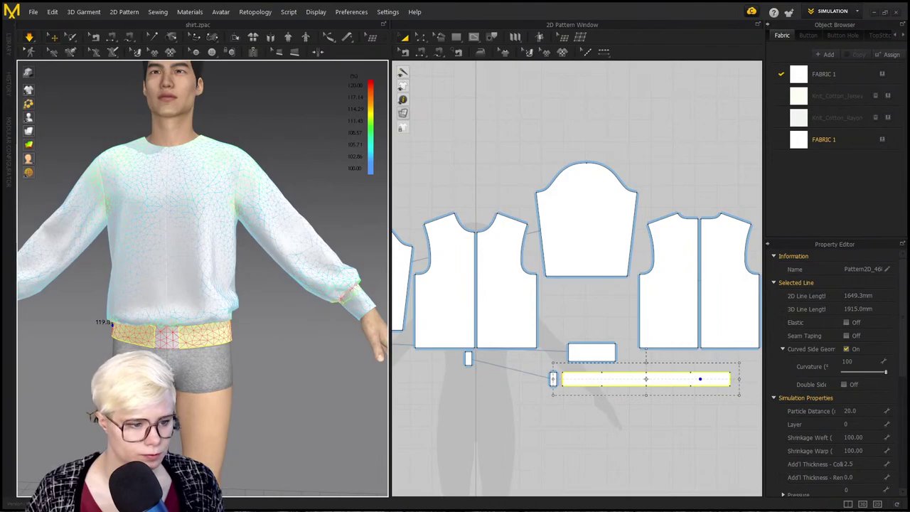
pyautogui.moveTo(155, 214); pyautogui.dragTo(175, 236, button='right')
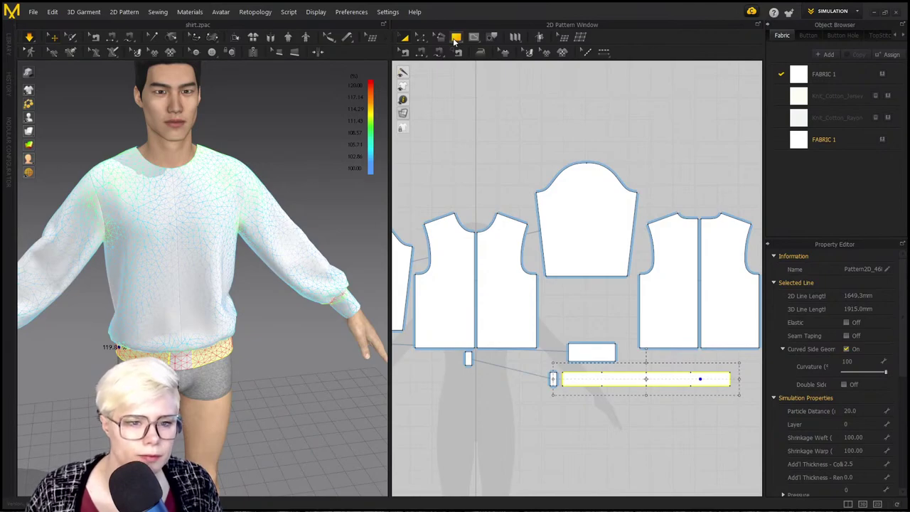
# Step: Measure the combined length of the half neckline curves on the front and back body panels
pyautogui.scroll(3, 459, 245)
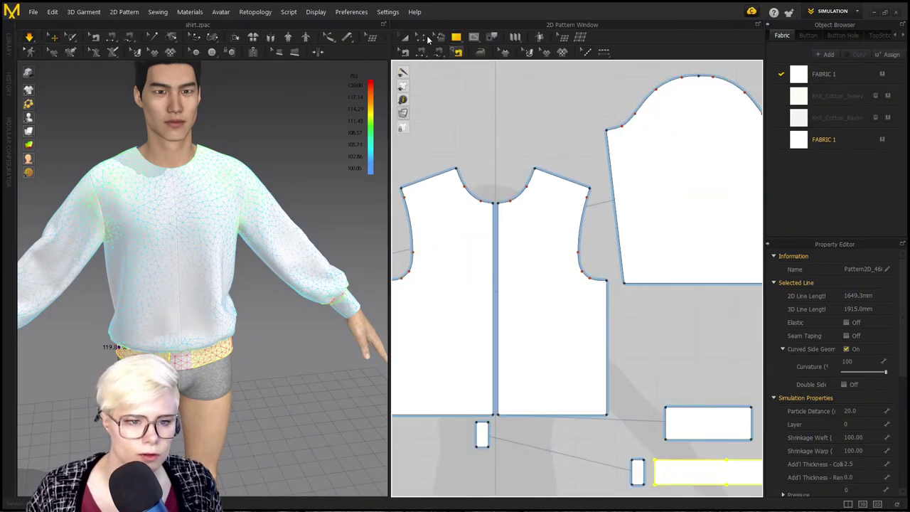
pyautogui.scroll(-4, 512, 186)
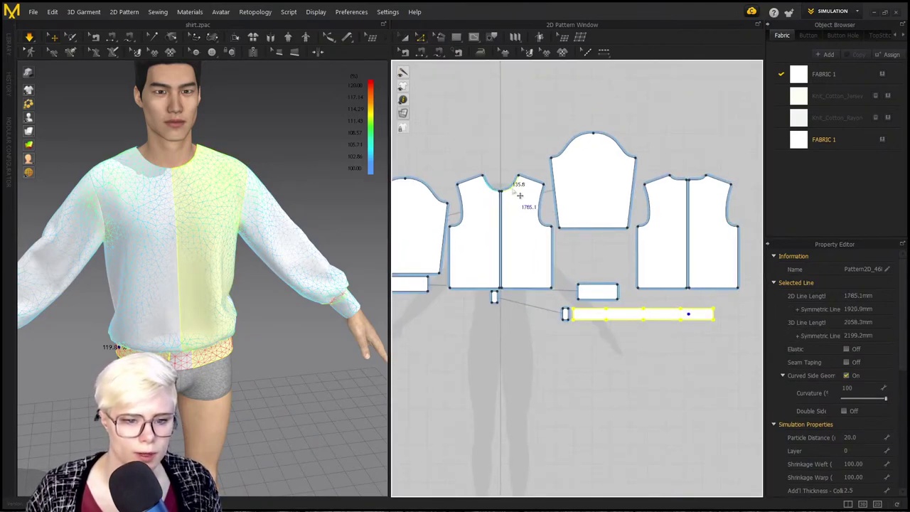
pyautogui.click(514, 126)
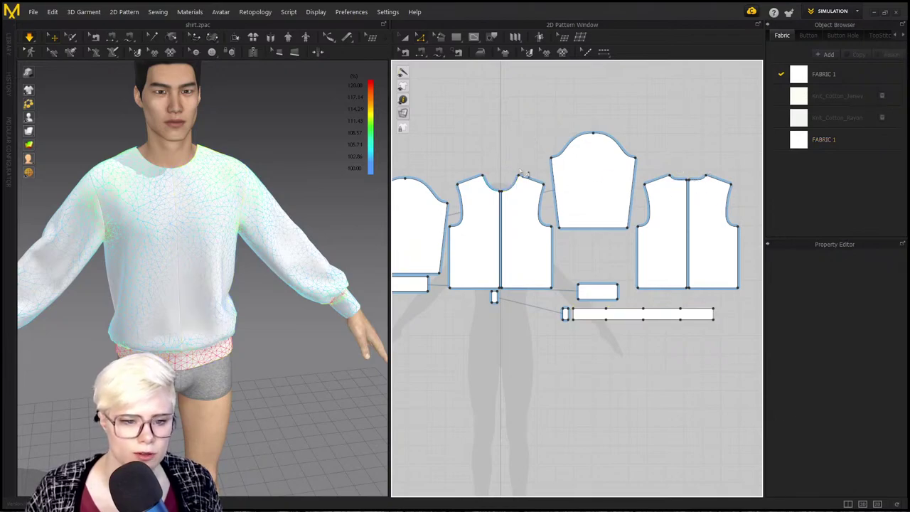
pyautogui.click(521, 196)
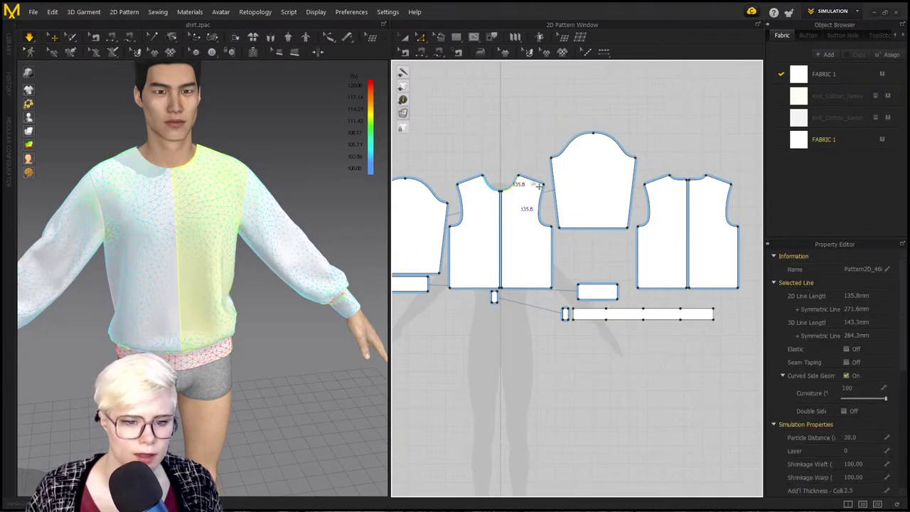
pyautogui.keyDown('shift'); pyautogui.click(682, 186); pyautogui.keyUp('shift')
pyautogui.scroll(3, 645, 185)
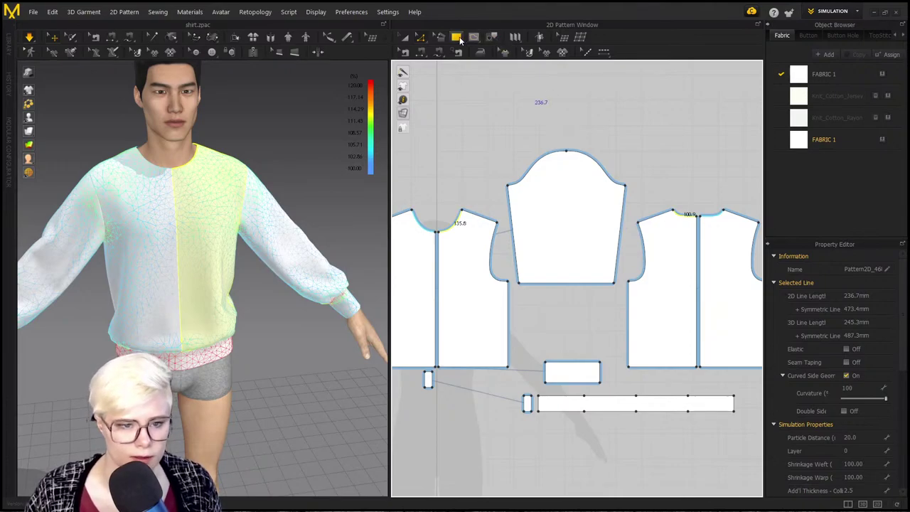
# Step: Create a rectangular collar pattern 236.7 mm wide and 100 mm high above the body panels
pyautogui.click(457, 37)
pyautogui.click(482, 99)
pyautogui.write('23')
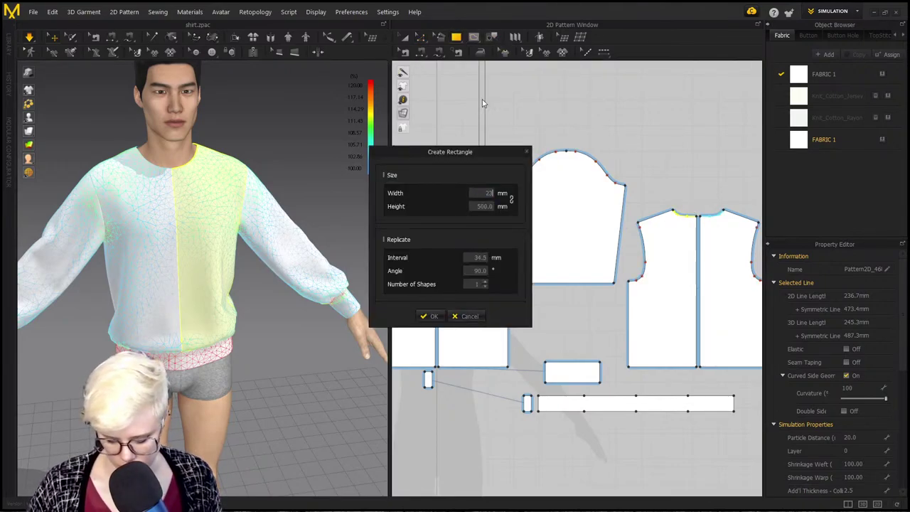
pyautogui.write('6.7')
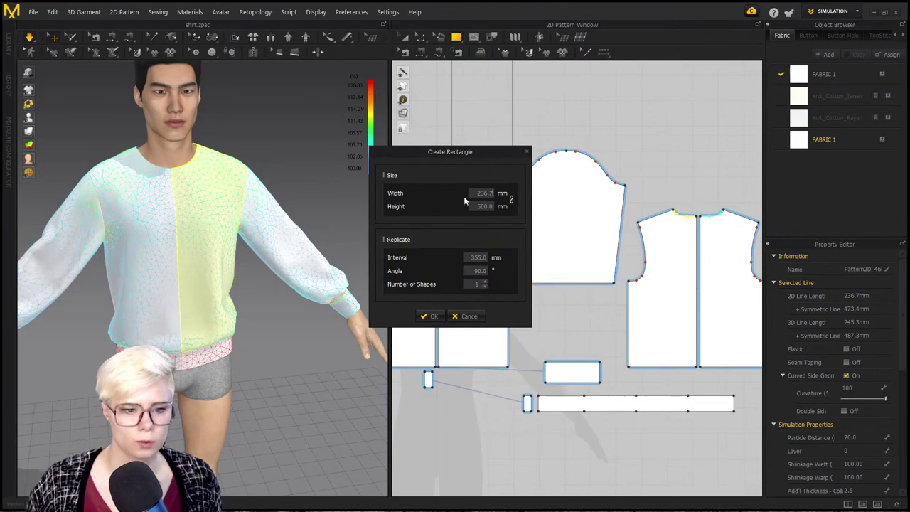
pyautogui.write('10')
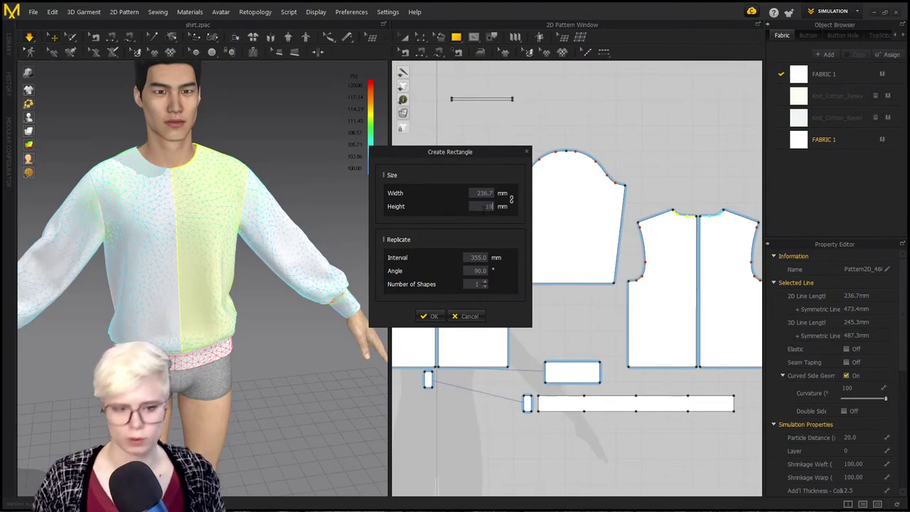
pyautogui.write('0')
pyautogui.press('Return')
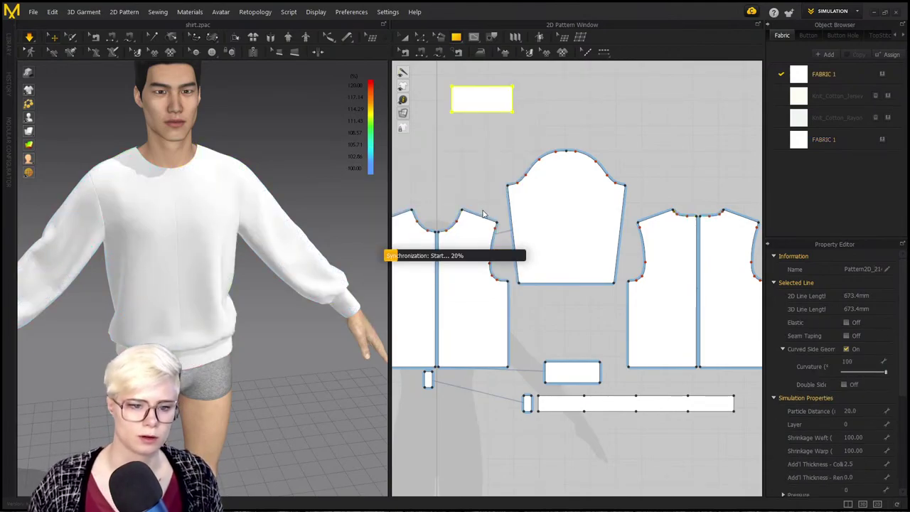
# Step: Move the collar rectangle slightly down and unfold it across its right-hand short edge with symmetric editing and sewing
pyautogui.press('a')
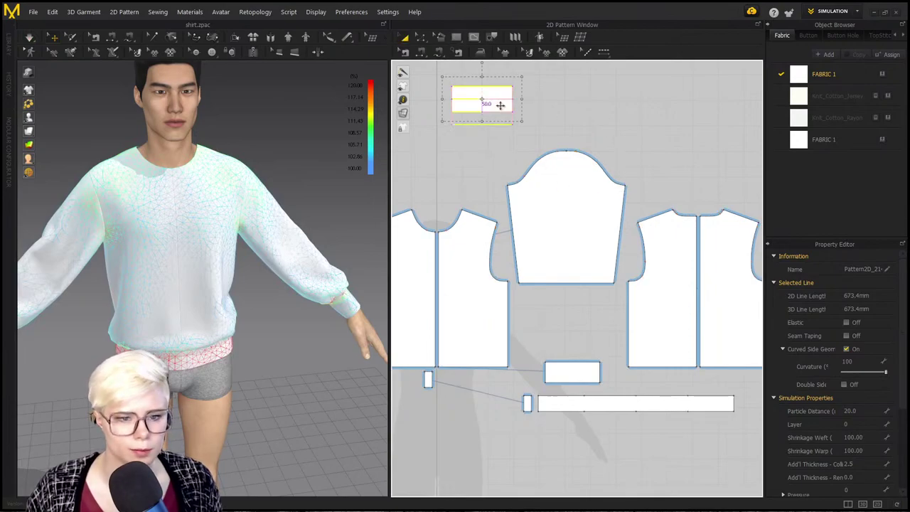
pyautogui.moveTo(493, 97); pyautogui.dragTo(494, 113)
pyautogui.click(579, 126)
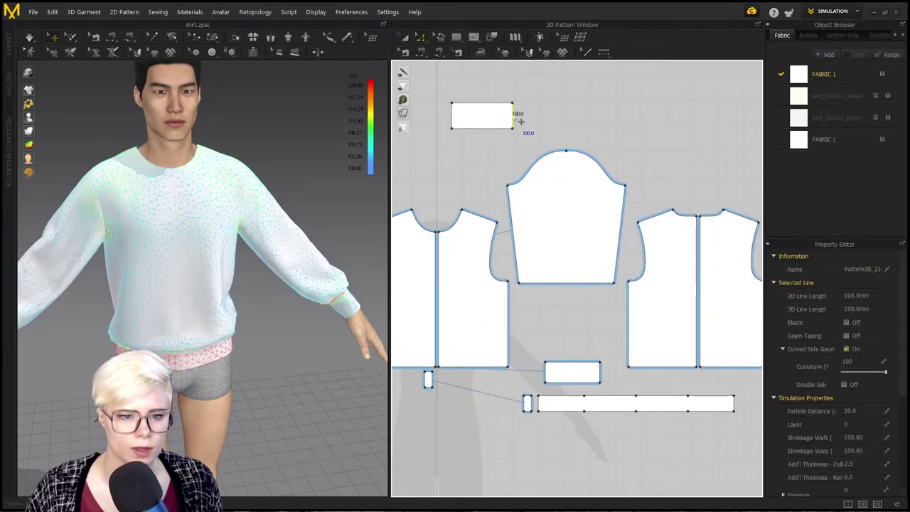
pyautogui.rightClick(518, 116)
pyautogui.click(587, 96)
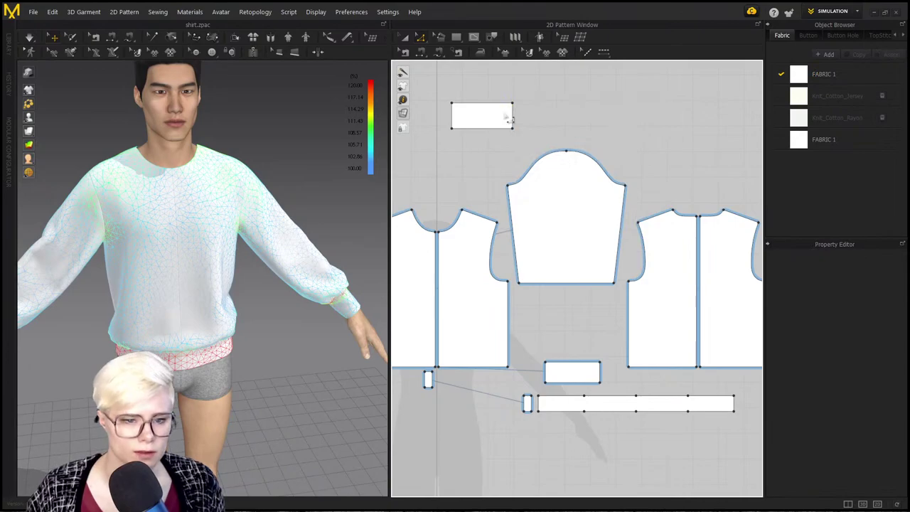
pyautogui.rightClick(512, 119)
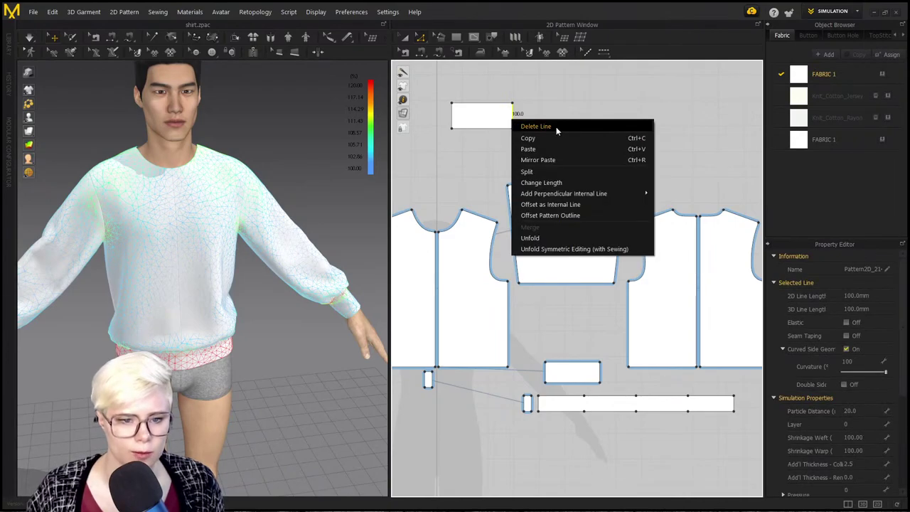
pyautogui.click(574, 249)
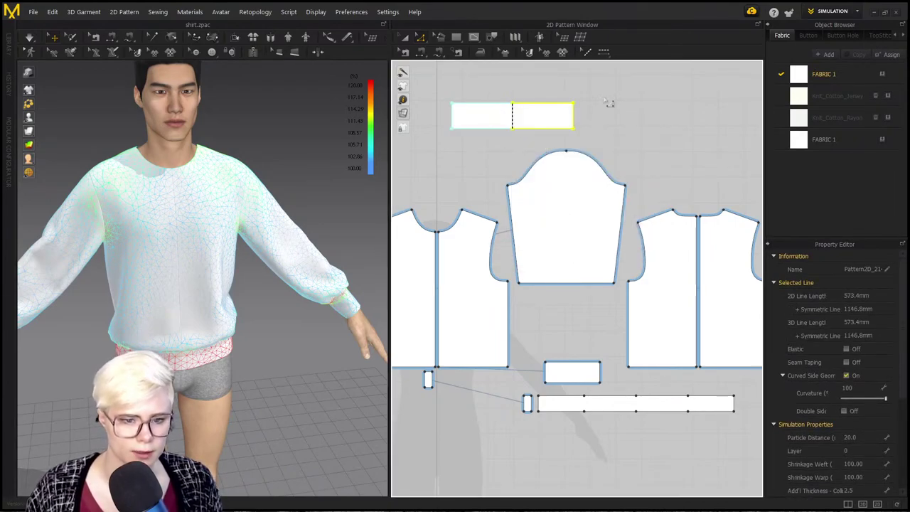
# Step: Reposition the unfolded collar strip above the front body panel, clear of the sleeve pattern
pyautogui.click(491, 120)
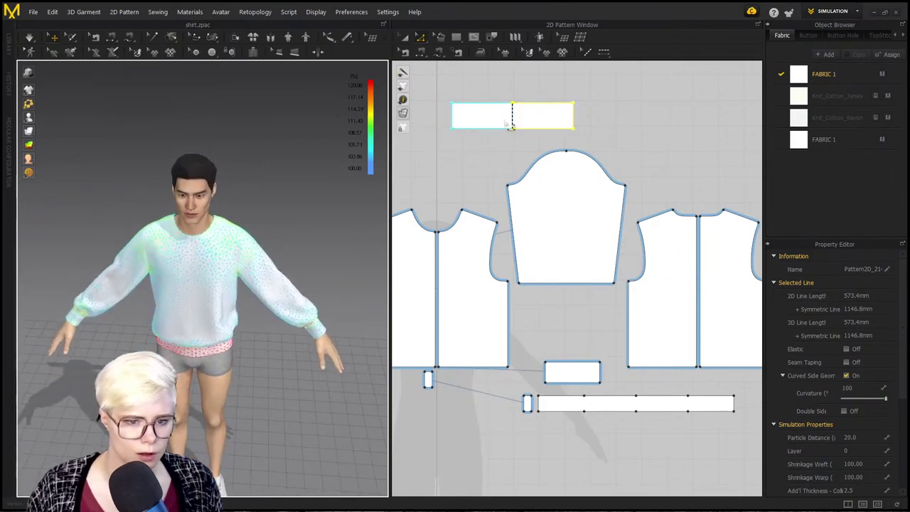
pyautogui.moveTo(490, 120); pyautogui.dragTo(484, 140)
pyautogui.scroll(-3, 483, 140)
pyautogui.moveTo(483, 140); pyautogui.dragTo(568, 91, button='middle')
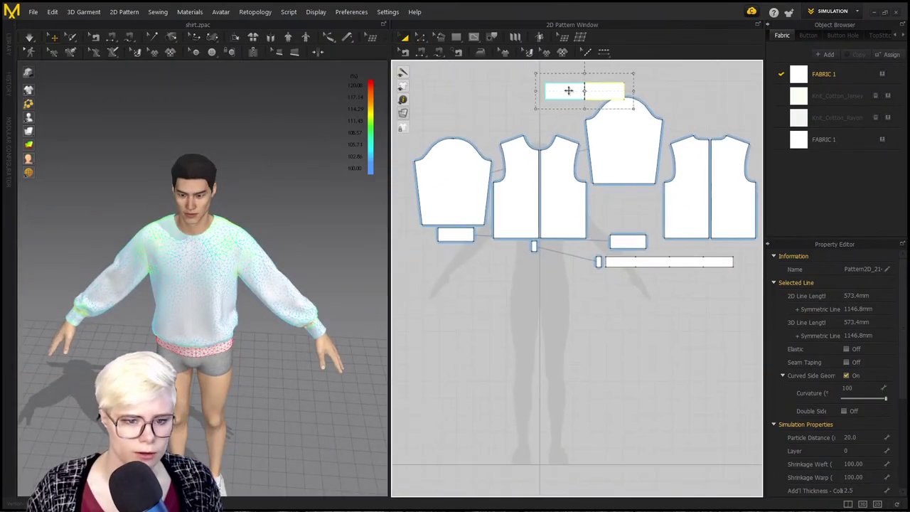
pyautogui.moveTo(568, 91); pyautogui.dragTo(526, 91)
# Step: Look through the garment library and the operation history
pyautogui.click(9, 45)
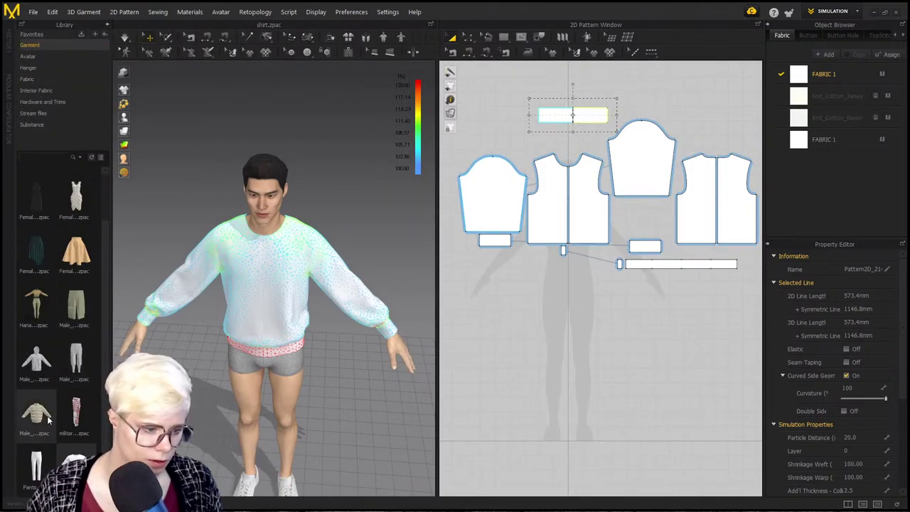
pyautogui.moveTo(48, 420)
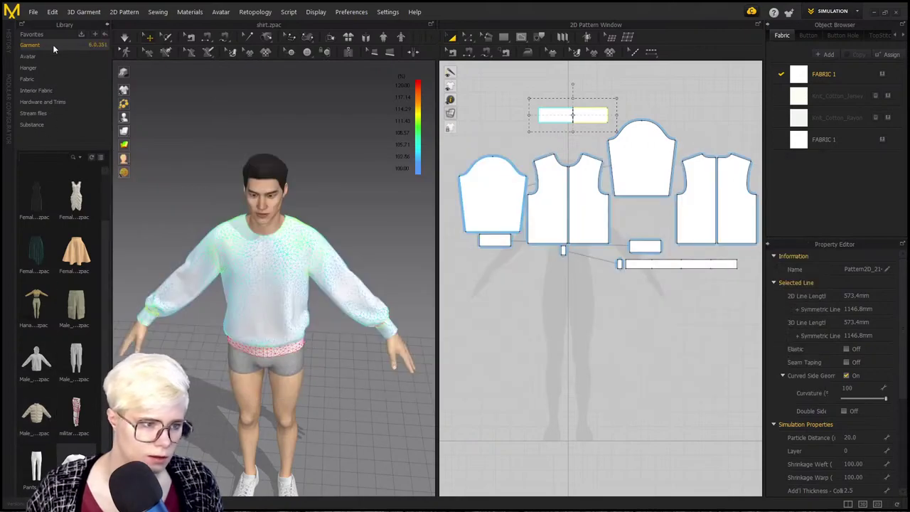
pyautogui.click(9, 32)
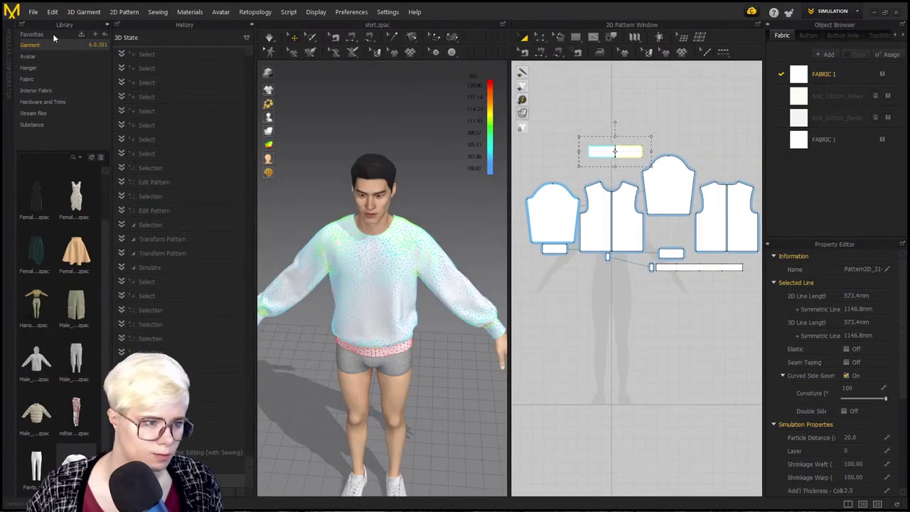
pyautogui.click(107, 27)
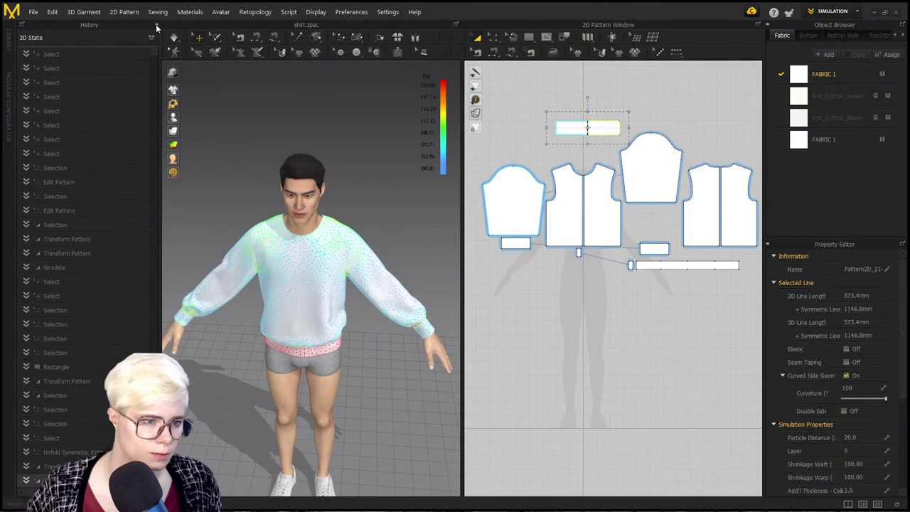
pyautogui.click(156, 26)
# Step: Browse the Man blocks for Jackets and Trench Coats in the Modular Configurator and choose the Raglan block
pyautogui.click(10, 124)
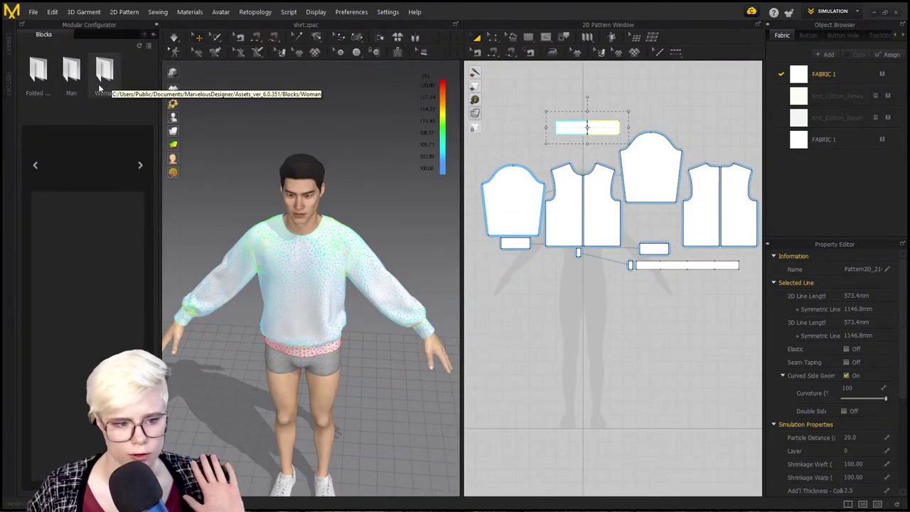
pyautogui.doubleClick(72, 94)
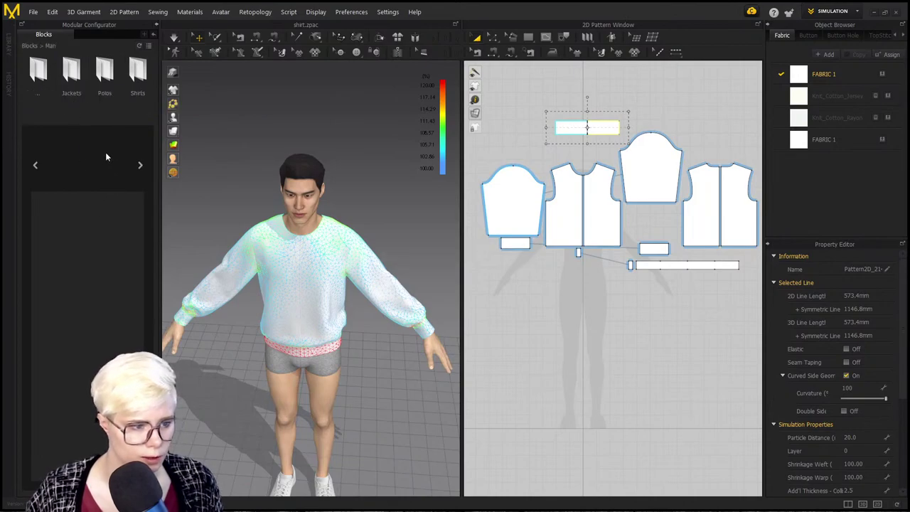
pyautogui.doubleClick(71, 80)
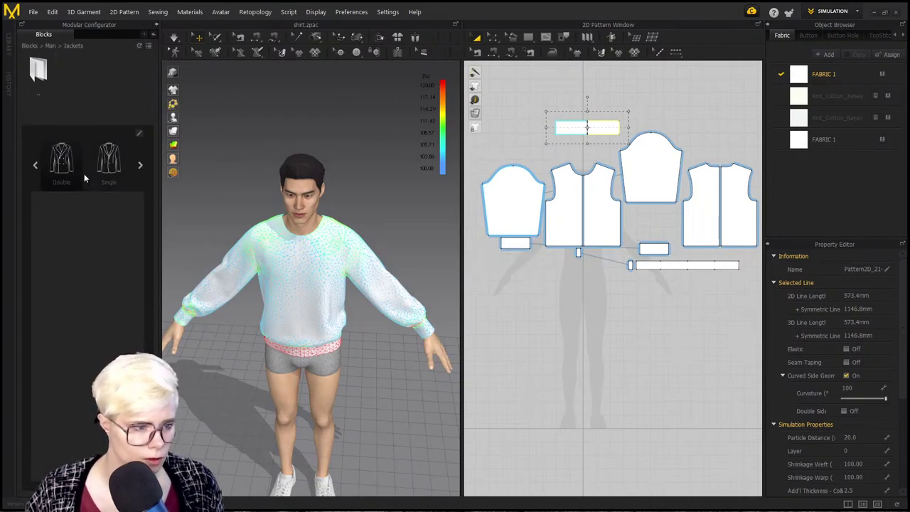
pyautogui.doubleClick(44, 76)
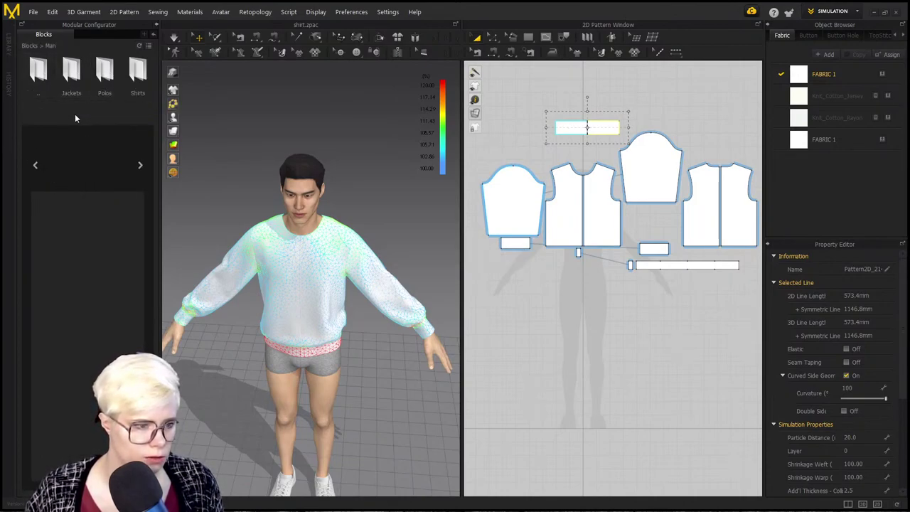
pyautogui.click(100, 106)
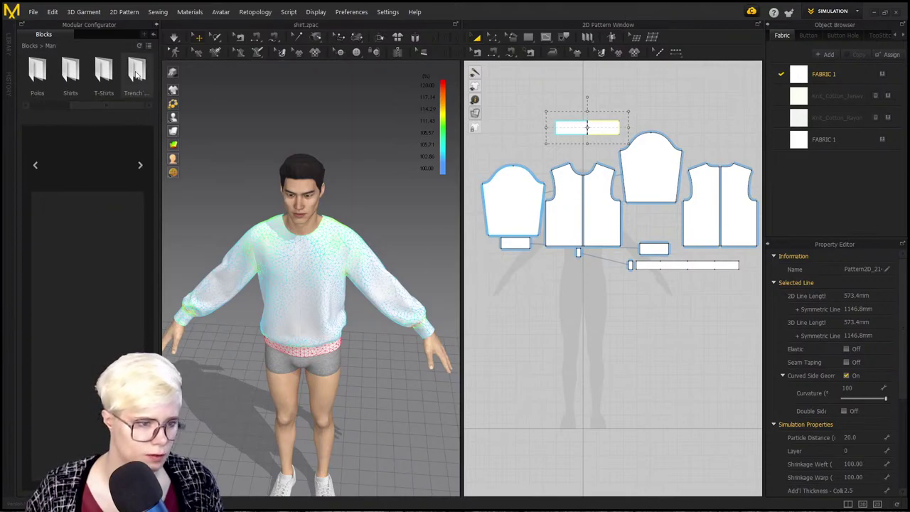
pyautogui.doubleClick(137, 71)
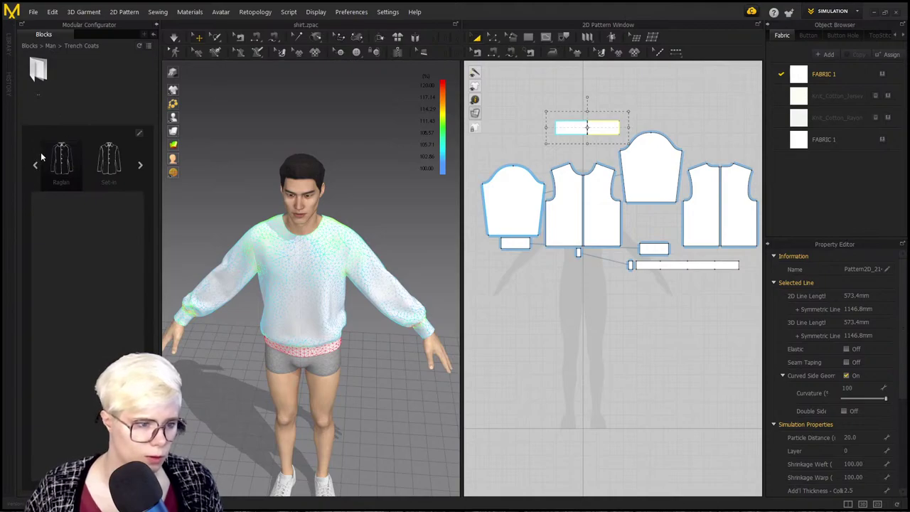
pyautogui.click(61, 152)
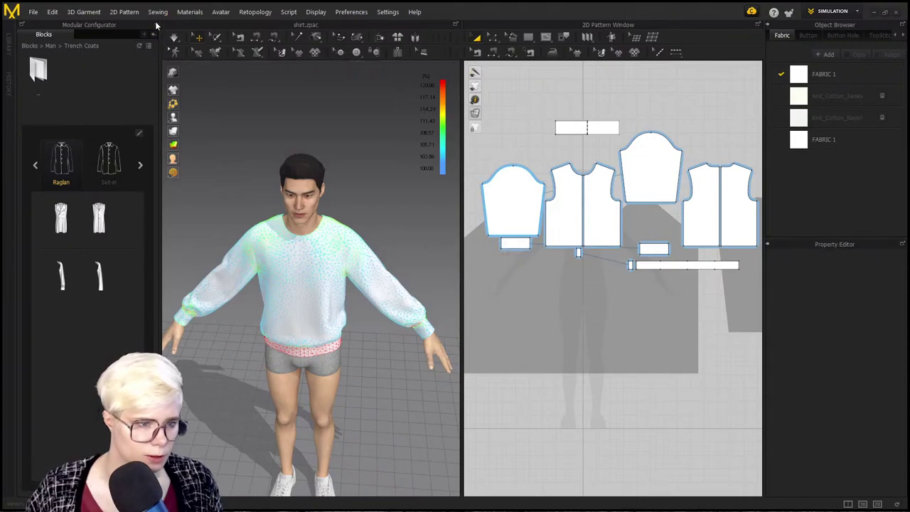
pyautogui.click(156, 26)
# Step: Remove the modular relationship to delete the Raglan block's frame from the pattern area
pyautogui.rightClick(717, 103)
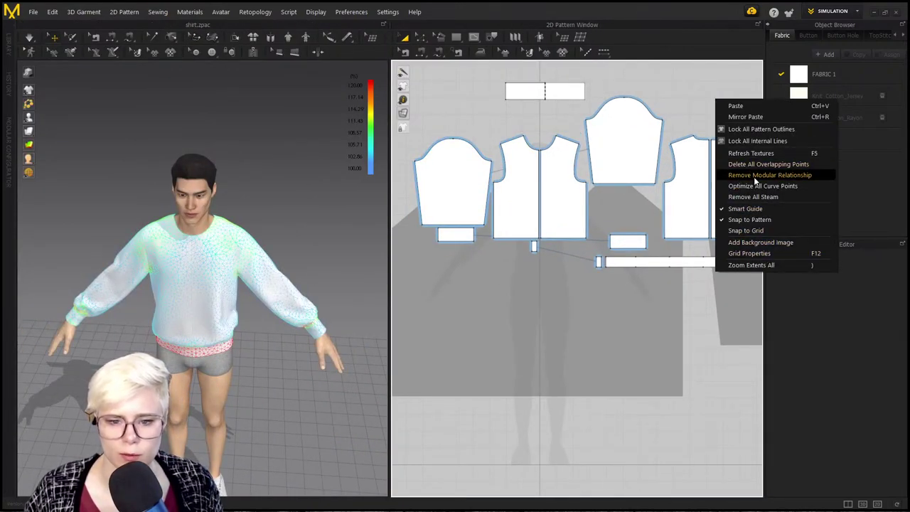
pyautogui.click(769, 175)
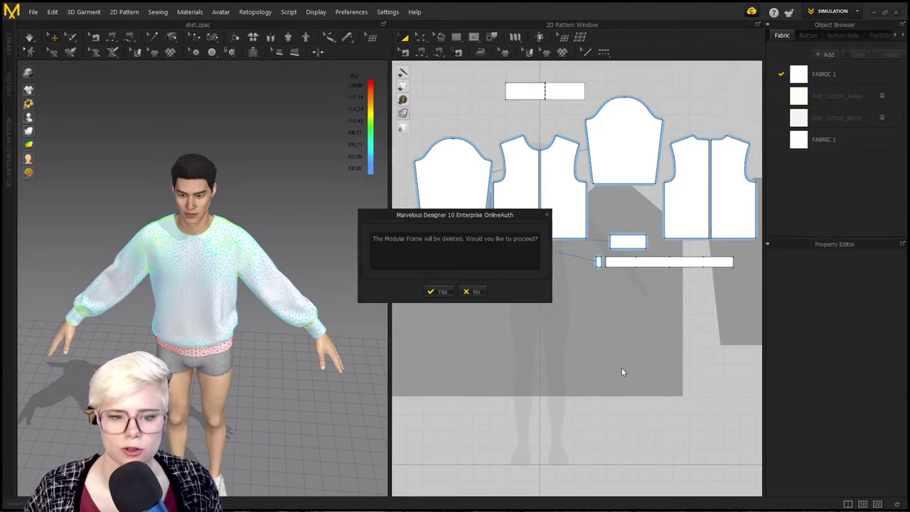
pyautogui.click(438, 292)
# Step: Reduce the collar strip's height by lowering its upper edge, to an outline length of about 546 mm for one half
pyautogui.scroll(-3, 506, 339)
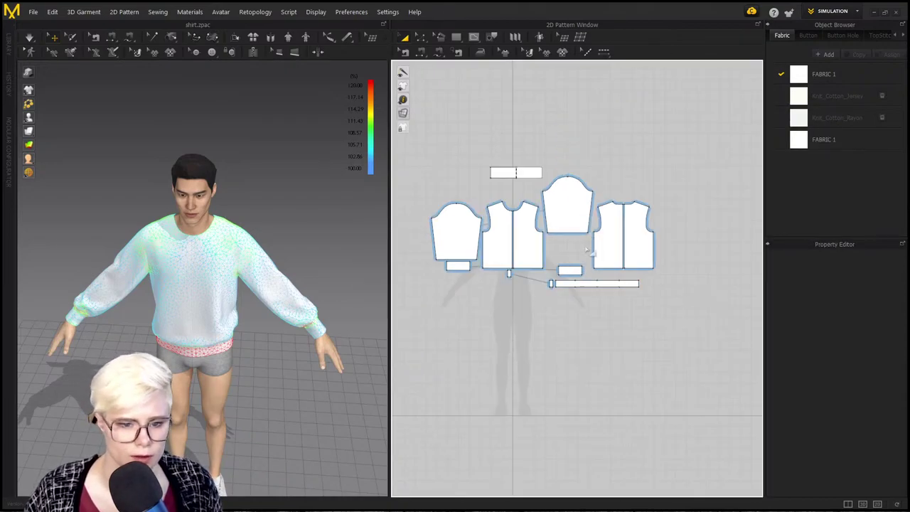
pyautogui.scroll(5, 524, 209)
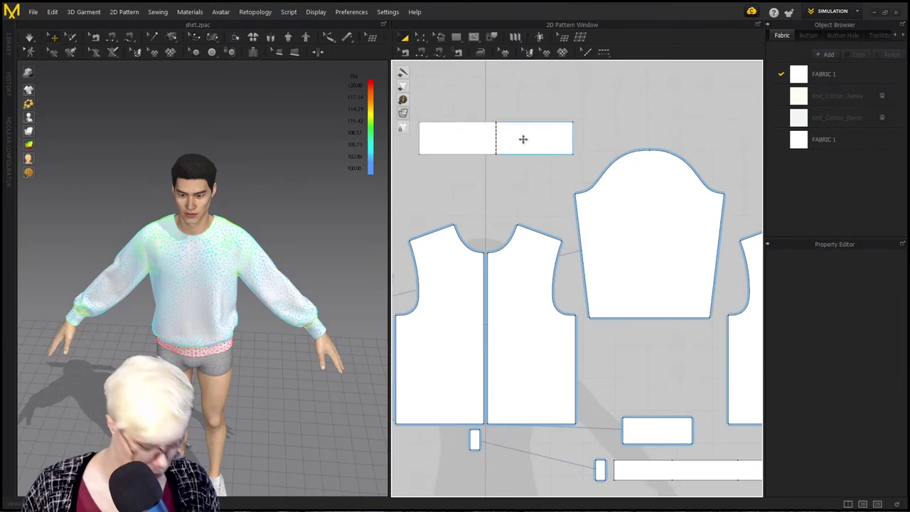
pyautogui.click(537, 139)
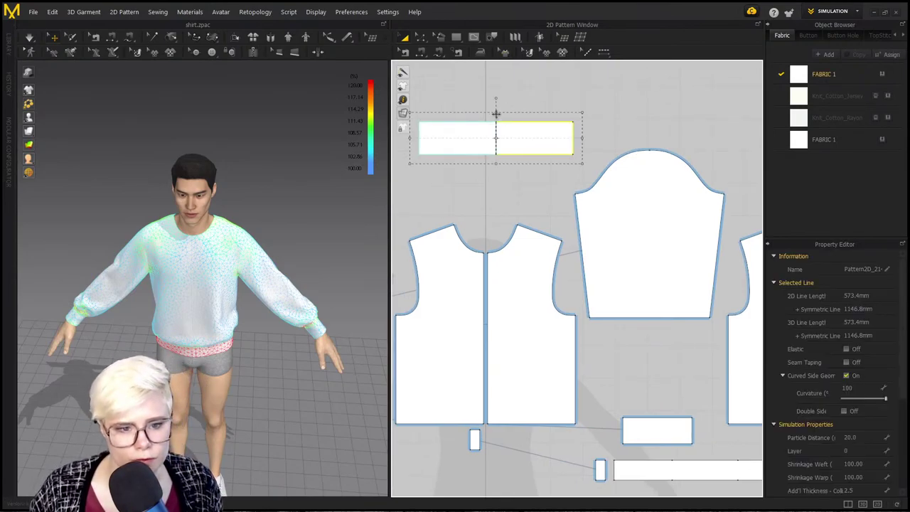
pyautogui.moveTo(495, 114); pyautogui.dragTo(495, 122)
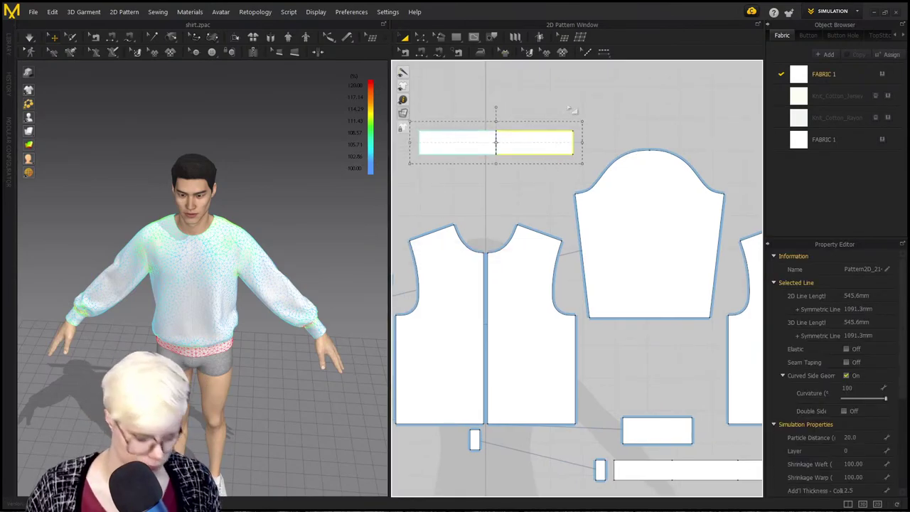
pyautogui.click(574, 72)
pyautogui.press('n')
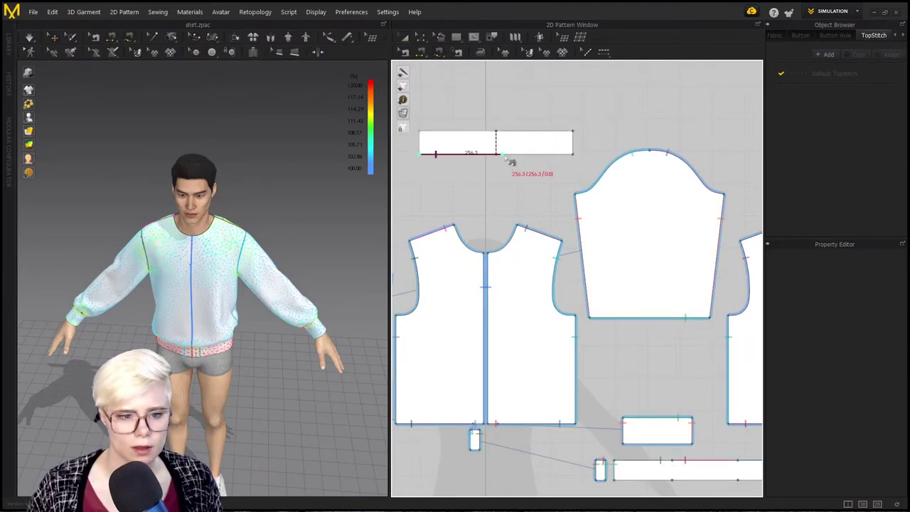
pyautogui.click(497, 155)
pyautogui.moveTo(226, 229); pyautogui.dragTo(224, 292, button='middle')
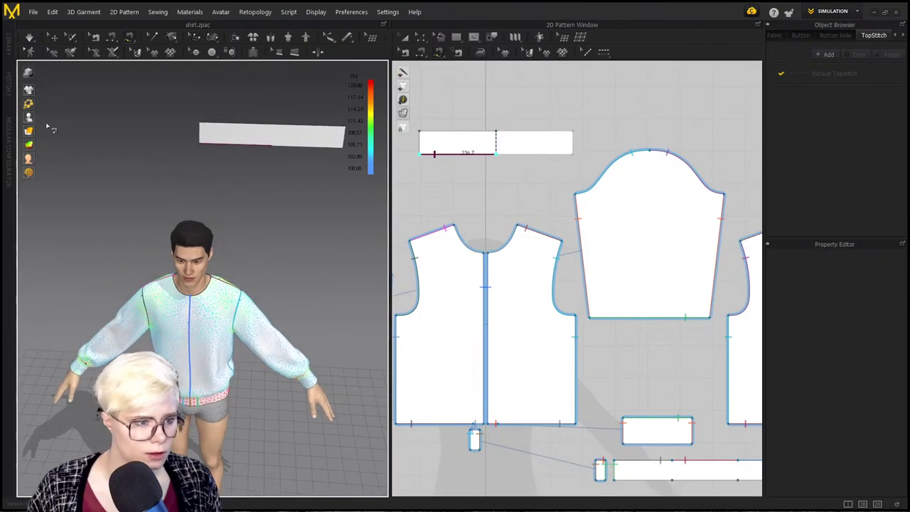
# Step: Wrap the collar strip around the avatar's neck by placing it on an arrangement point at the back of the neck
pyautogui.moveTo(283, 145); pyautogui.dragTo(211, 228)
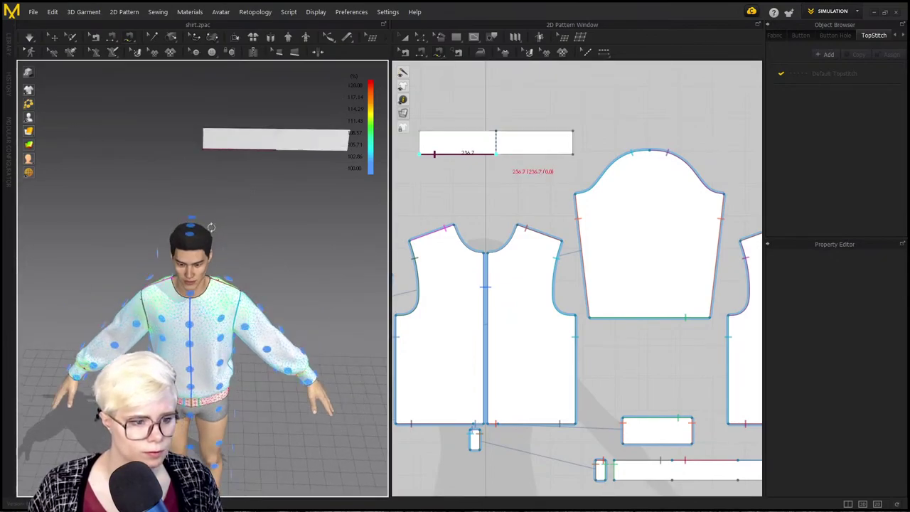
pyautogui.moveTo(211, 227); pyautogui.dragTo(287, 163, button='right')
pyautogui.press('q')
pyautogui.click(216, 104)
pyautogui.moveTo(144, 286); pyautogui.dragTo(134, 260, button='right')
pyautogui.click(164, 265)
pyautogui.scroll(4, 191, 315)
pyautogui.press('2')
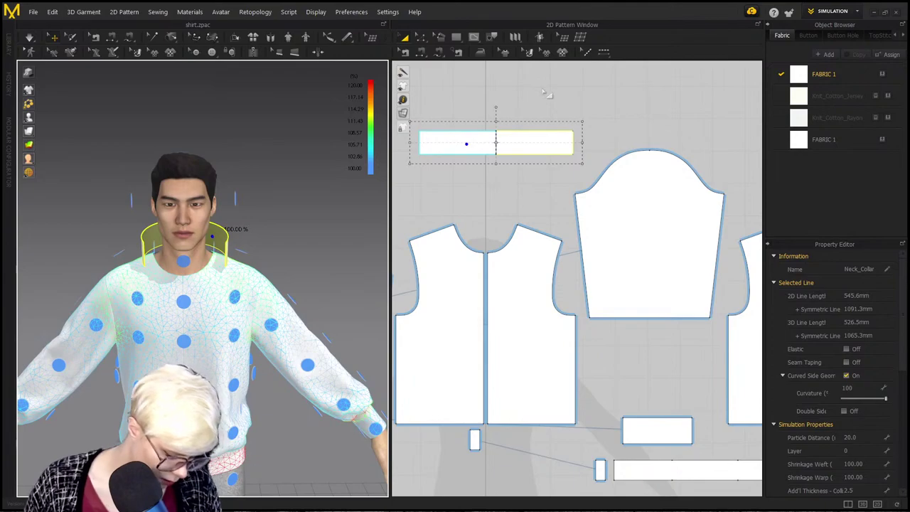
# Step: Hide the avatar's arrangement points and deselect the collar strip
pyautogui.moveTo(229, 263); pyautogui.dragTo(341, 246, button='right')
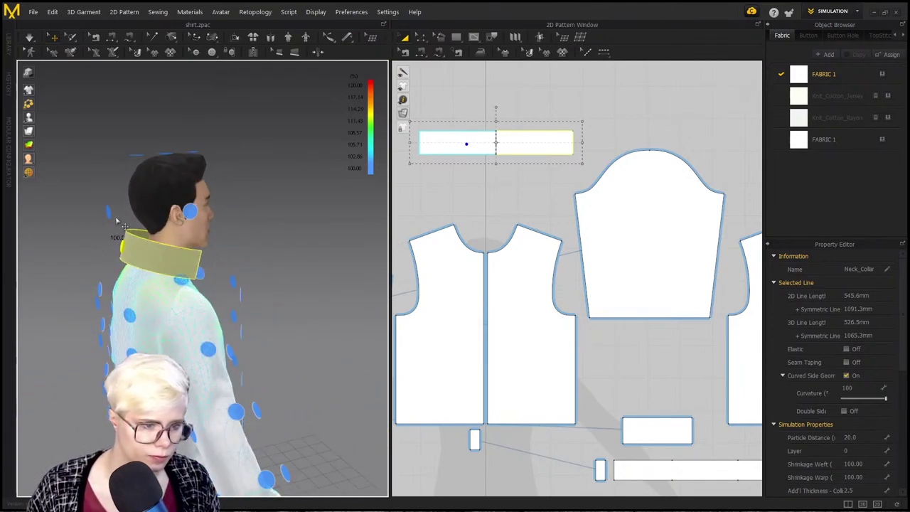
pyautogui.moveTo(575, 83); pyautogui.dragTo(592, 96, button='middle')
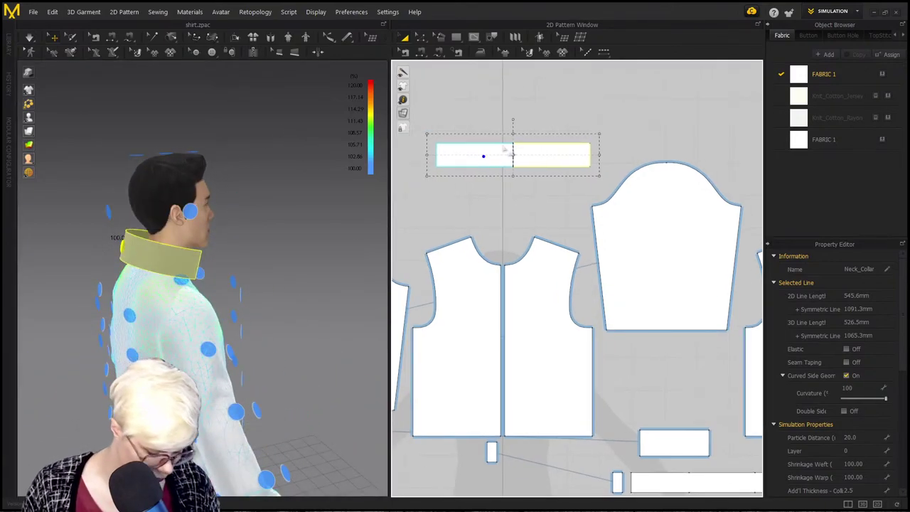
pyautogui.moveTo(197, 252); pyautogui.dragTo(170, 241, button='right')
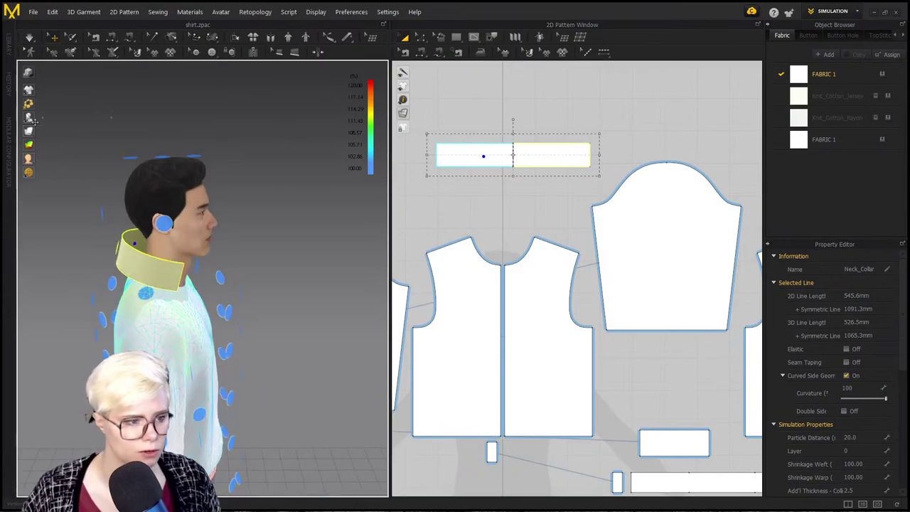
pyautogui.moveTo(30, 119)
pyautogui.click(507, 116)
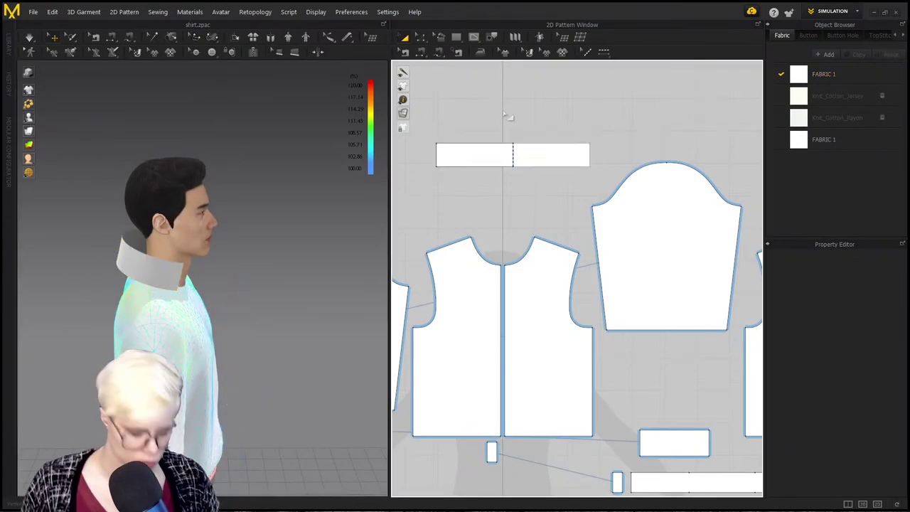
# Step: Sew the lower edge of one collar half to the front and back neckline curves with one multi-segment free sewing
pyautogui.press('m')
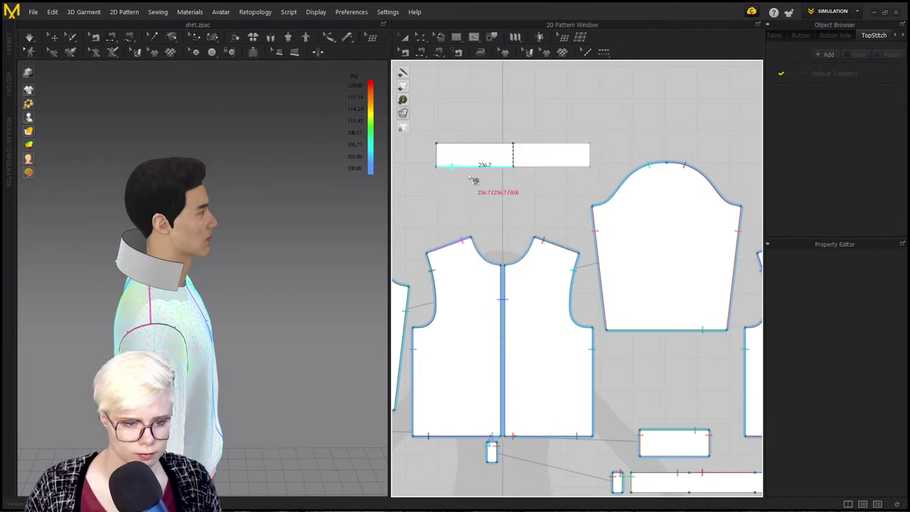
pyautogui.click(440, 174)
pyautogui.click(513, 173)
pyautogui.moveTo(220, 286); pyautogui.dragTo(59, 305, button='right')
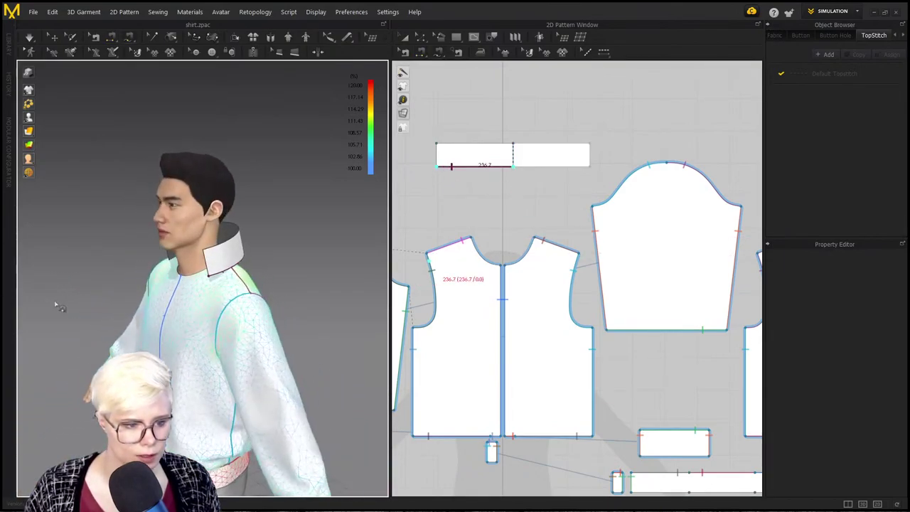
pyautogui.click(506, 267)
pyautogui.click(535, 239)
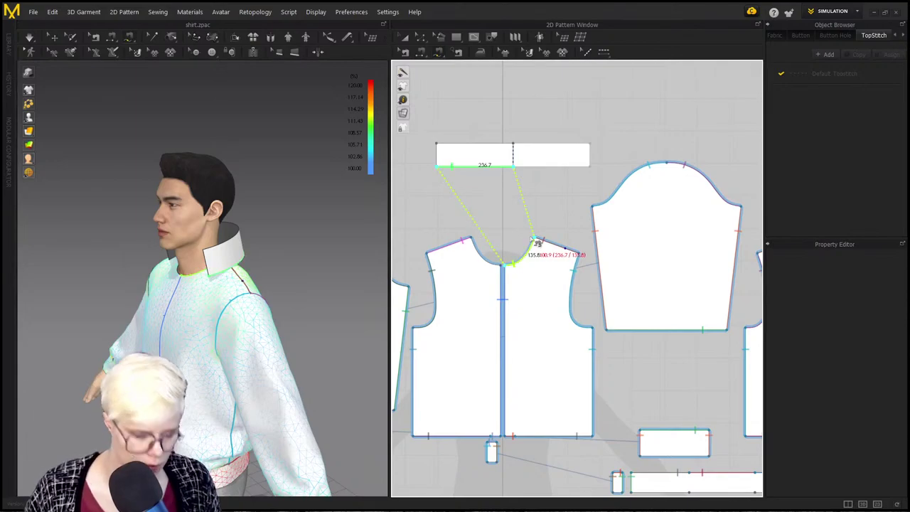
pyautogui.scroll(-4, 599, 285)
pyautogui.scroll(5, 696, 301)
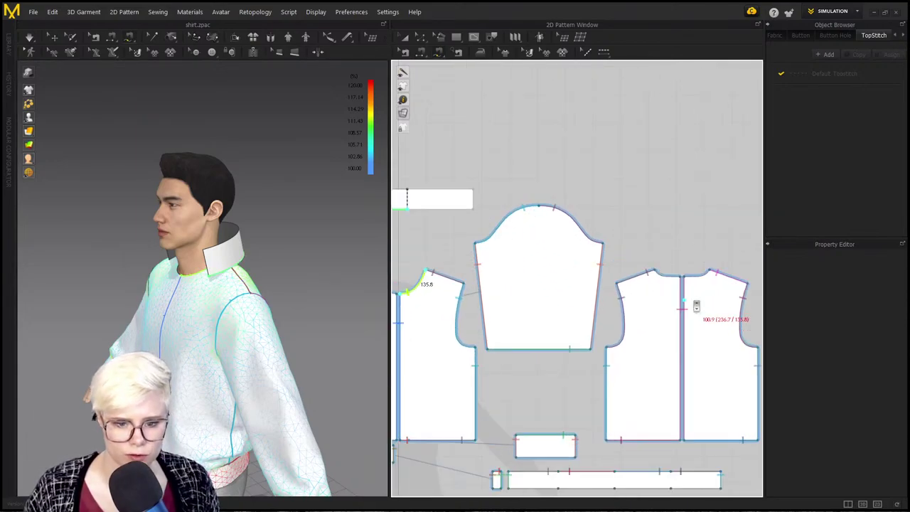
pyautogui.moveTo(284, 304); pyautogui.dragTo(164, 300, button='right')
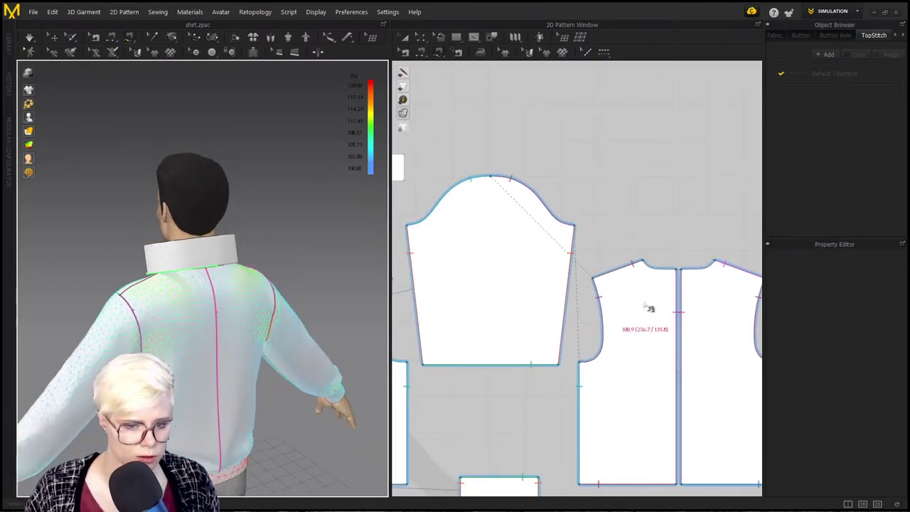
pyautogui.click(643, 261)
pyautogui.click(658, 265)
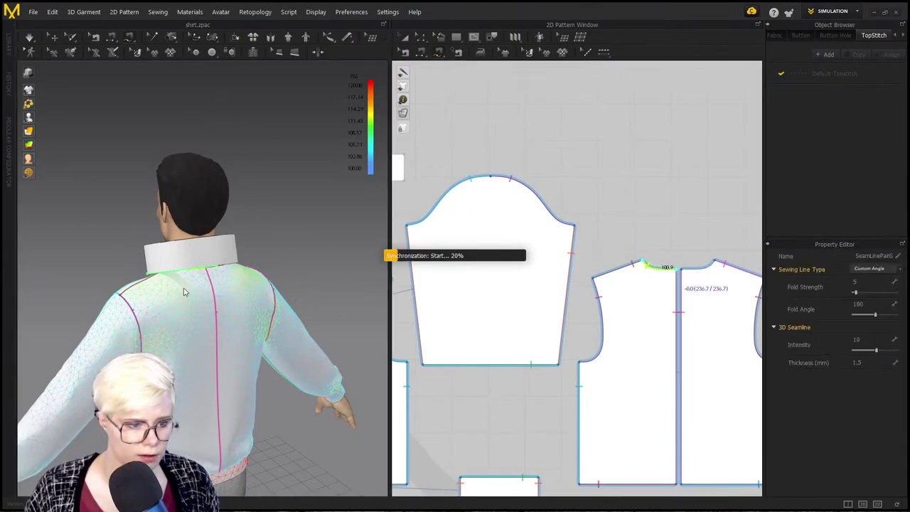
# Step: Simulate the garment to pull the sewn collar onto the neckline
pyautogui.moveTo(206, 281); pyautogui.dragTo(365, 297, button='right')
pyautogui.press('space')
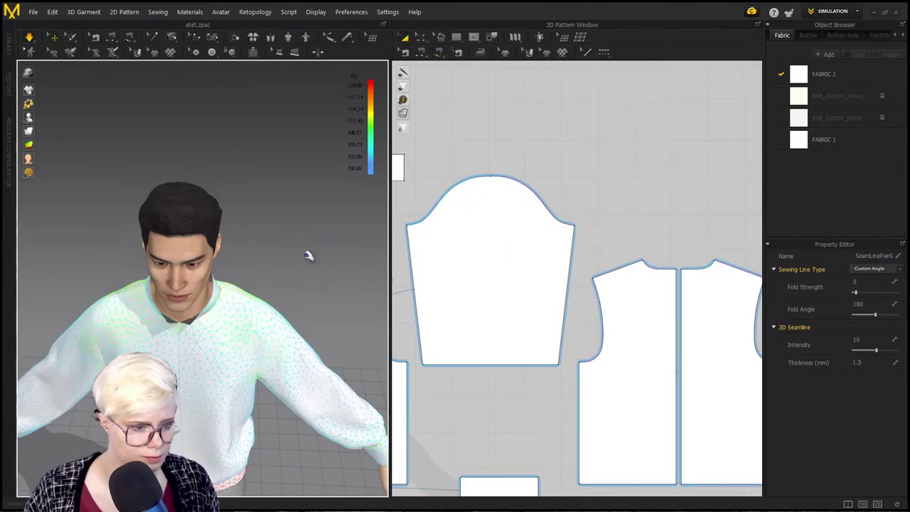
pyautogui.moveTo(307, 252); pyautogui.dragTo(279, 258, button='right')
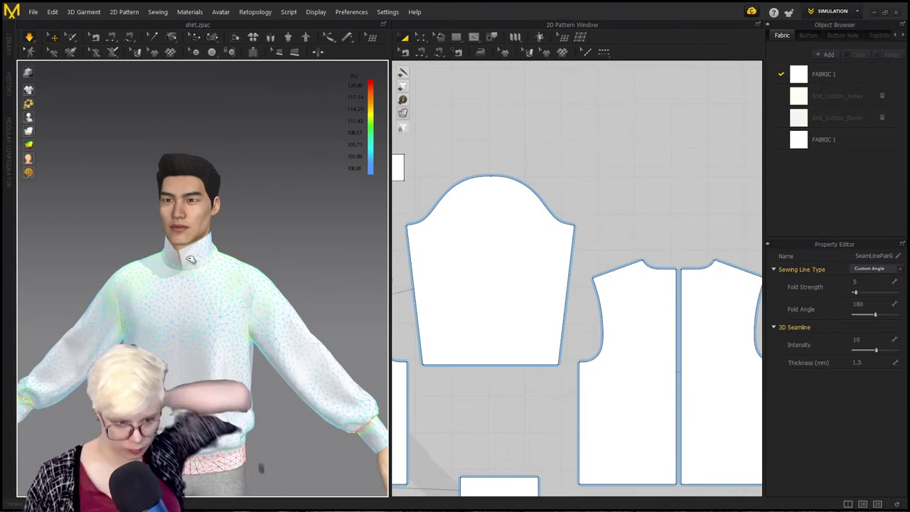
pyautogui.click(228, 263)
pyautogui.moveTo(234, 270); pyautogui.dragTo(254, 234, button='right')
# Step: Try to slash and spread the collar strip along a line close to its centre fold
pyautogui.click(241, 244)
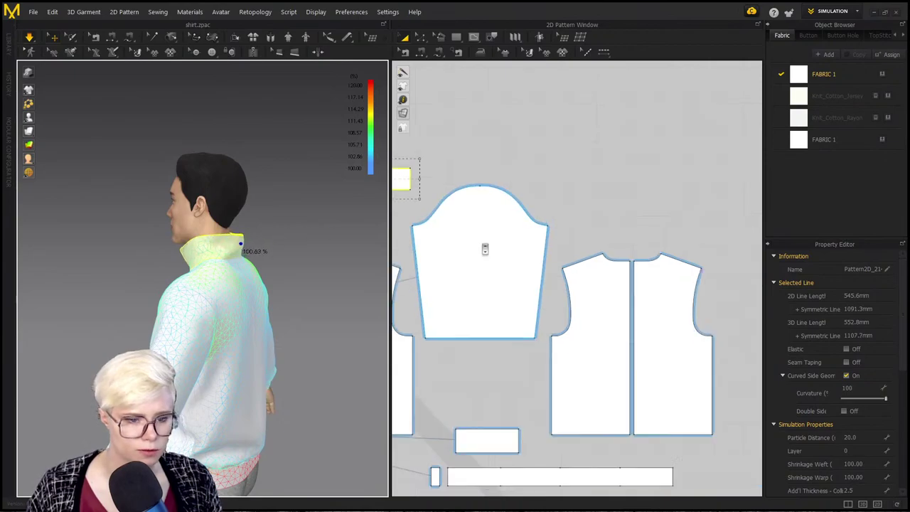
pyautogui.scroll(5, 433, 181)
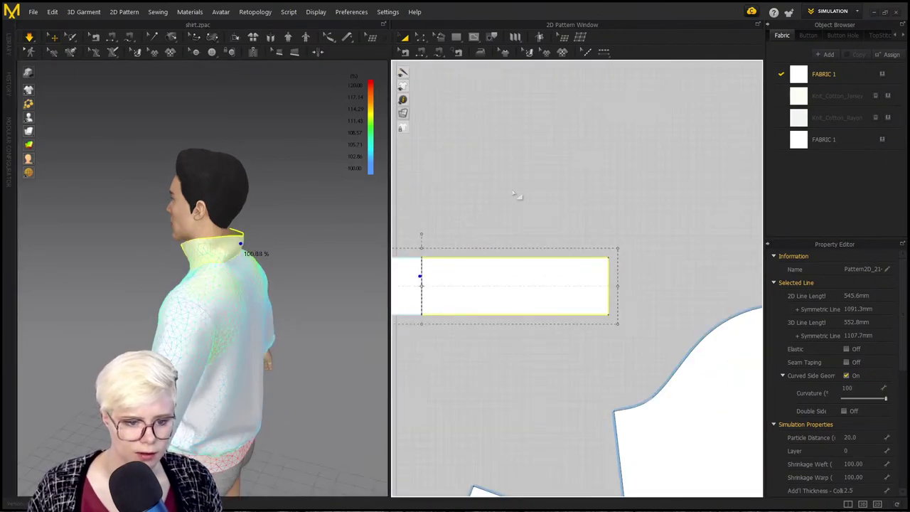
pyautogui.click(518, 214)
pyautogui.click(475, 273)
pyautogui.rightClick(476, 273)
pyautogui.click(414, 178)
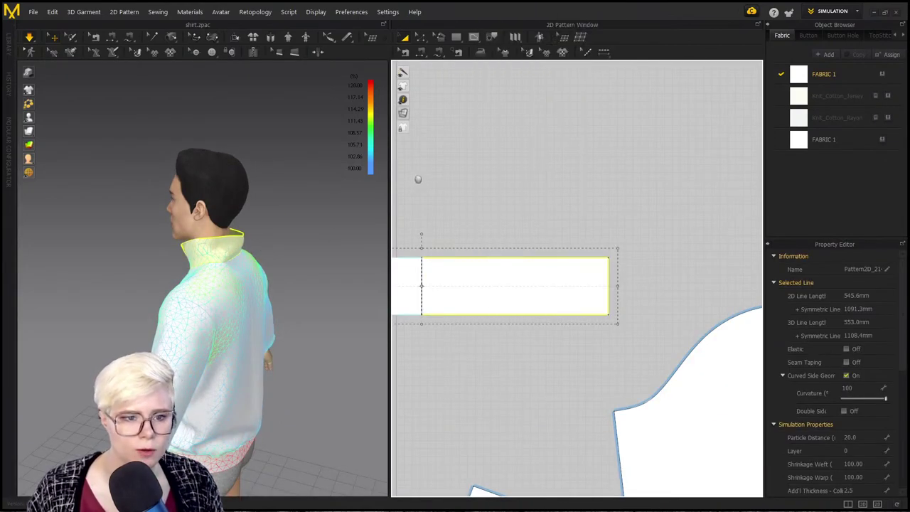
pyautogui.moveTo(439, 183); pyautogui.dragTo(499, 167, button='middle')
pyautogui.moveTo(499, 167); pyautogui.dragTo(518, 146, button='right')
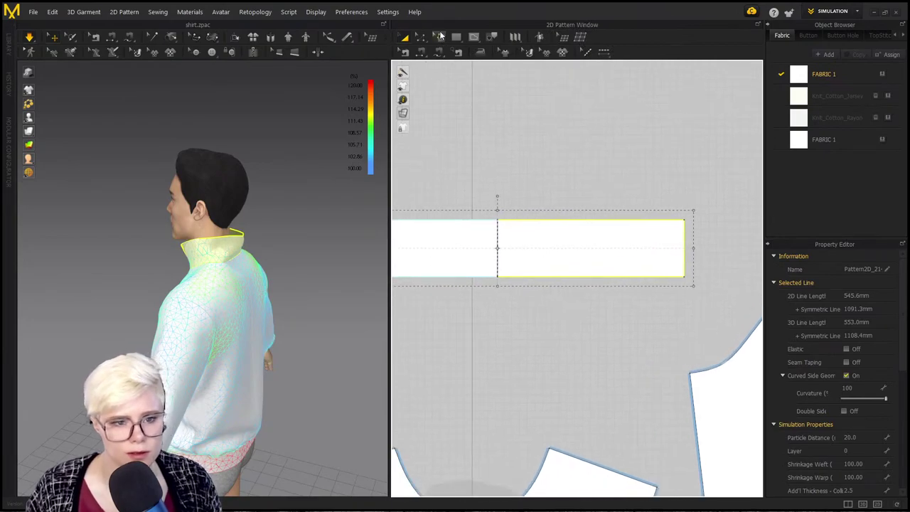
pyautogui.click(441, 35)
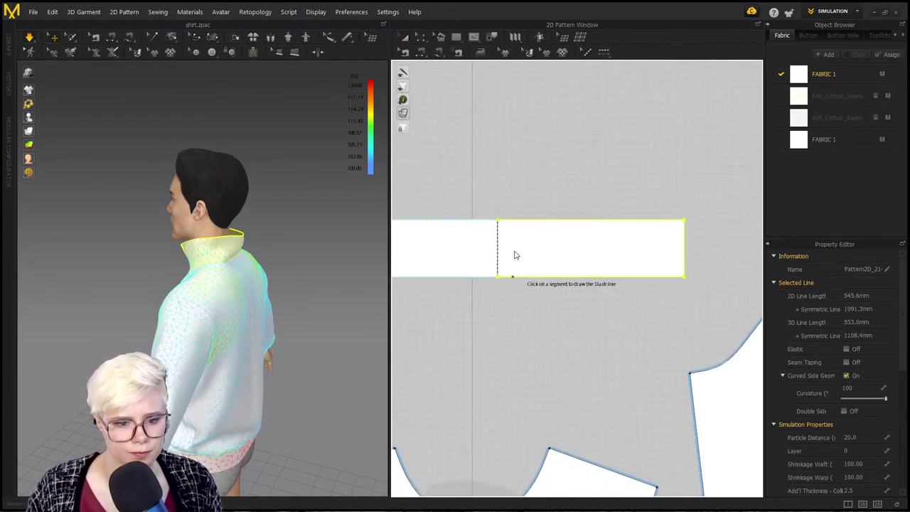
pyautogui.click(510, 221)
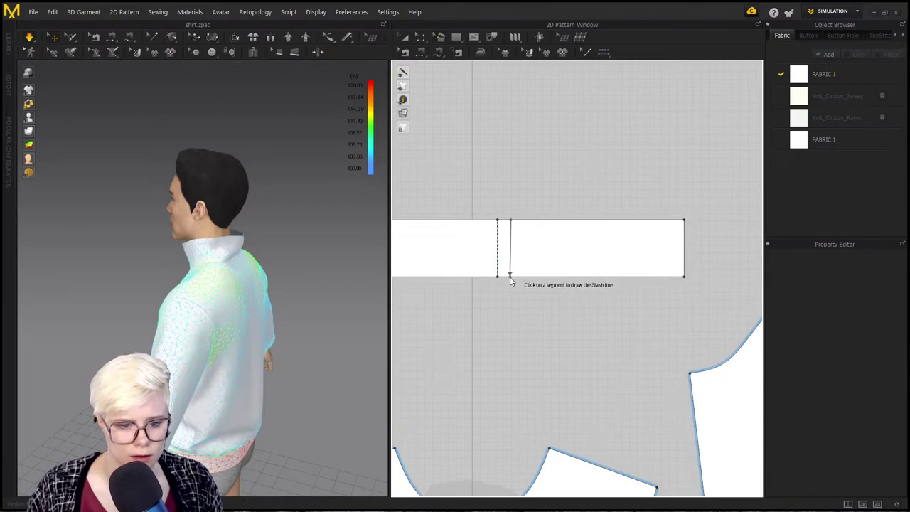
pyautogui.click(510, 277)
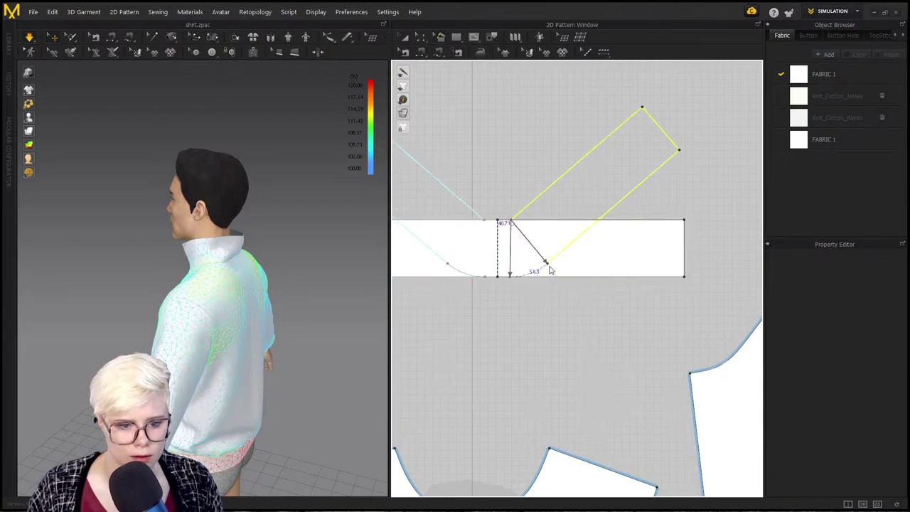
pyautogui.click(510, 294)
# Step: Tack two points on either side of the collar's centre line together at the back of the neck
pyautogui.scroll(3, 208, 250)
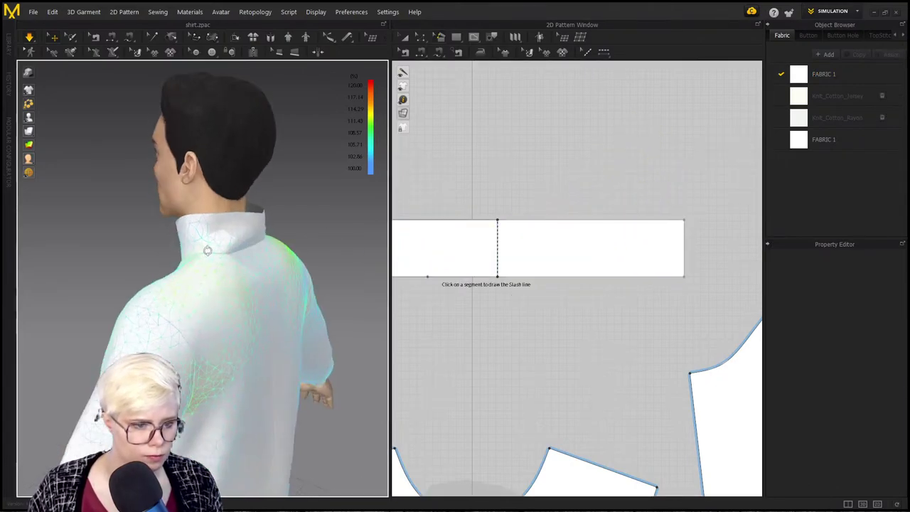
pyautogui.moveTo(208, 250); pyautogui.dragTo(201, 256, button='right')
pyautogui.scroll(3, 202, 256)
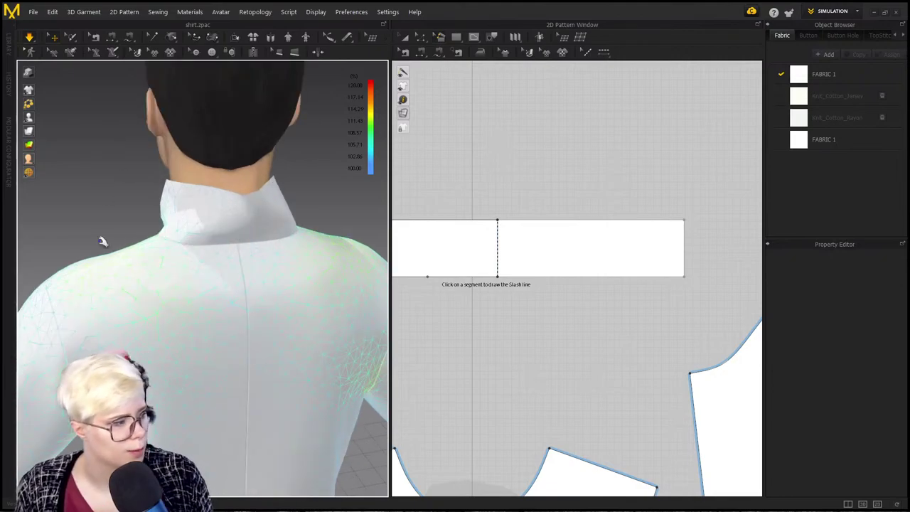
pyautogui.click(174, 38)
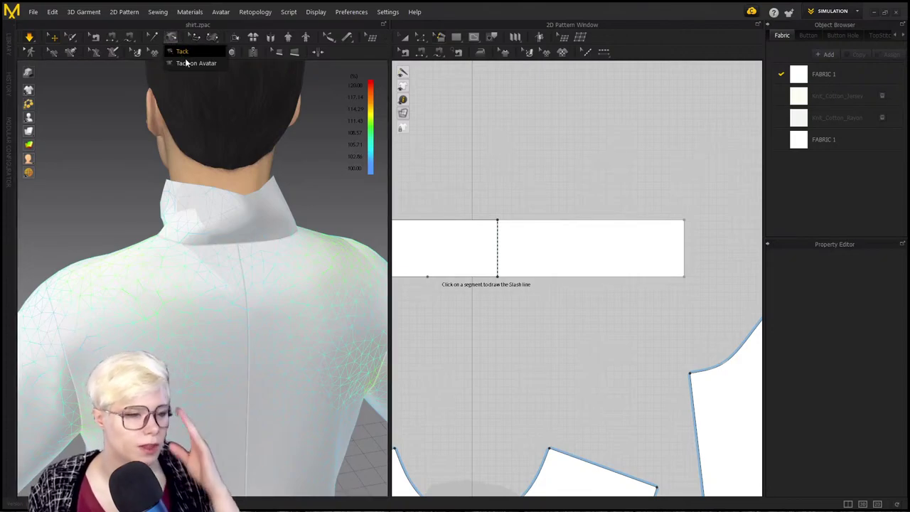
pyautogui.click(190, 63)
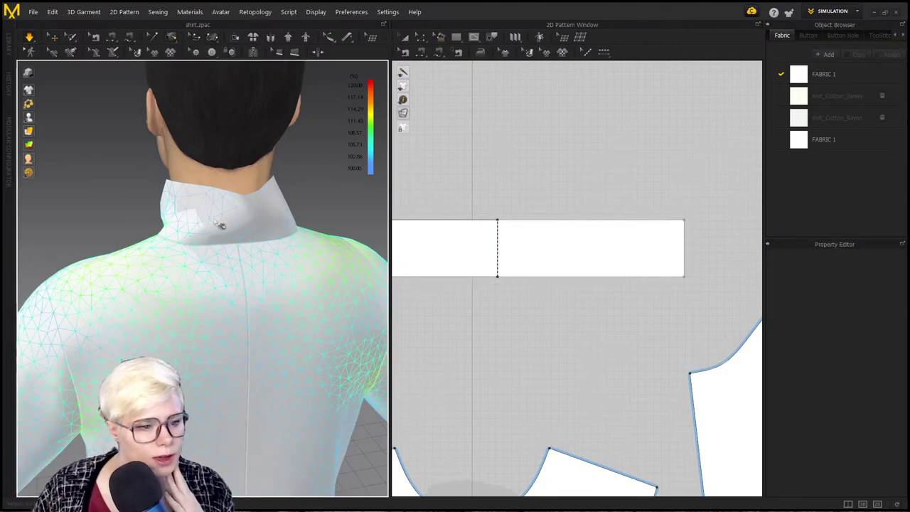
pyautogui.scroll(1, 217, 223)
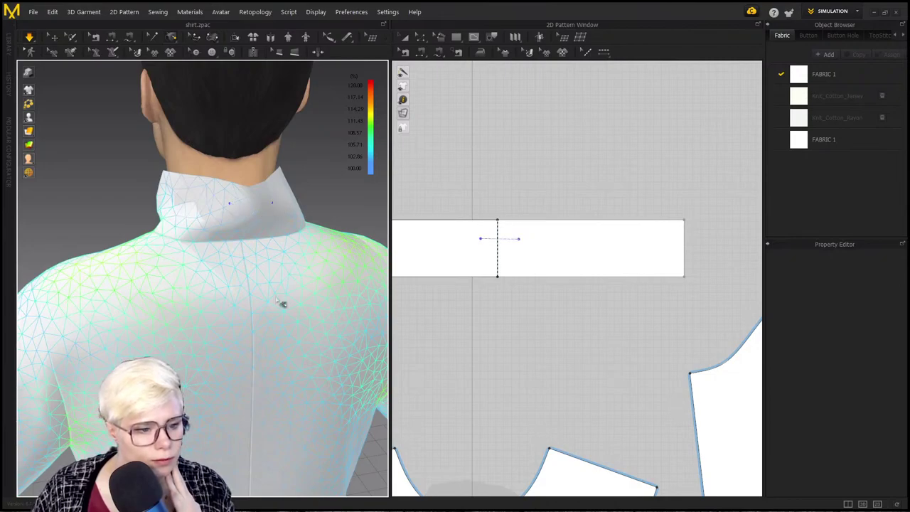
# Step: Simulate the tacked collar and examine its shape from the back and the side
pyautogui.press('space')
pyautogui.press('space')
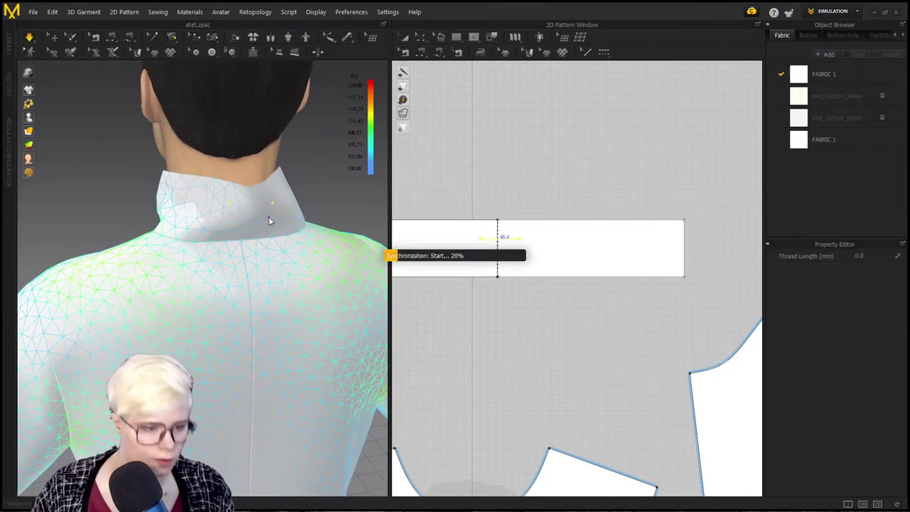
pyautogui.moveTo(231, 211); pyautogui.dragTo(305, 213, button='right')
pyautogui.click(290, 190)
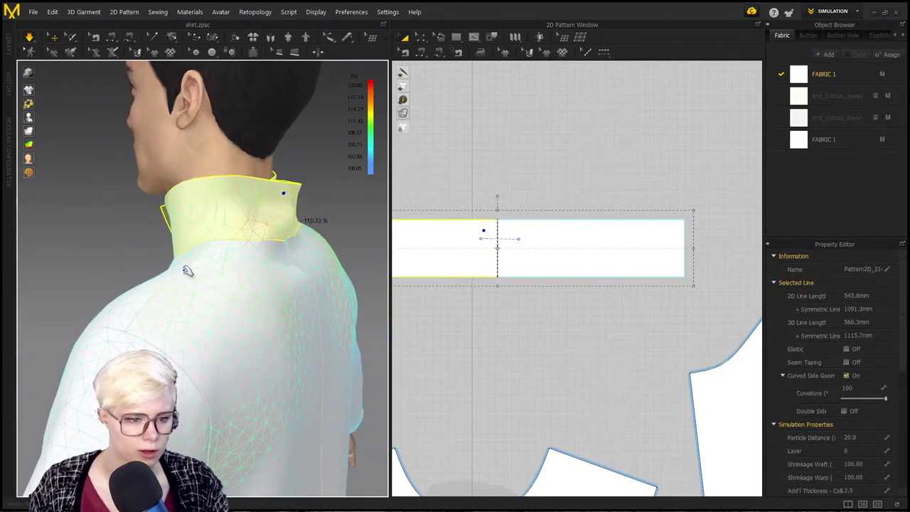
pyautogui.moveTo(288, 206)
pyautogui.mouseDown(button='right')
pyautogui.moveTo(317, 204)
pyautogui.moveTo(300, 201)
pyautogui.moveTo(303, 209)
pyautogui.mouseUp(button='right')
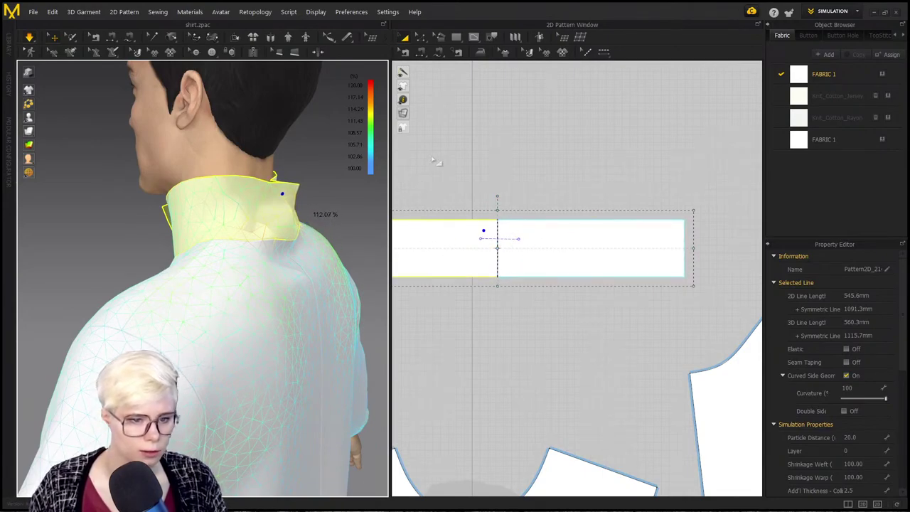
pyautogui.moveTo(118, 236); pyautogui.dragTo(186, 229, button='right')
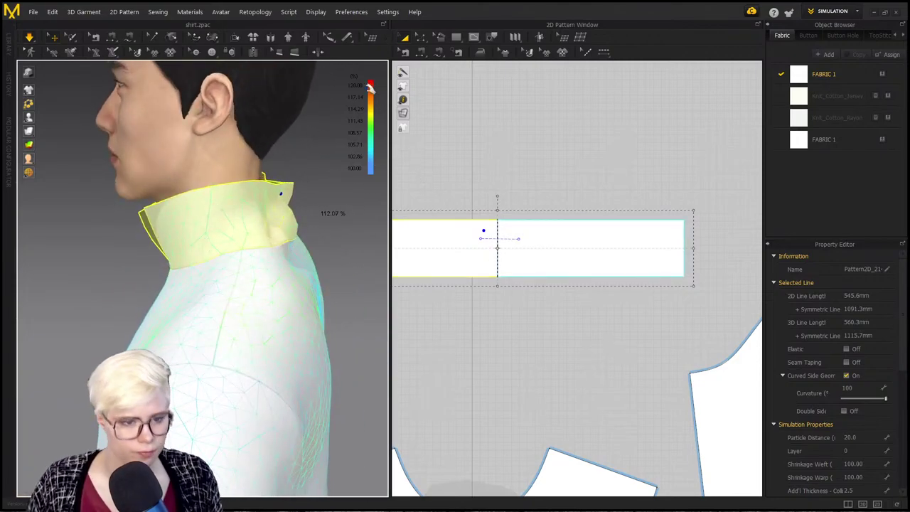
# Step: Remove the tack thread that crosses the collar pattern's centre line
pyautogui.click(110, 53)
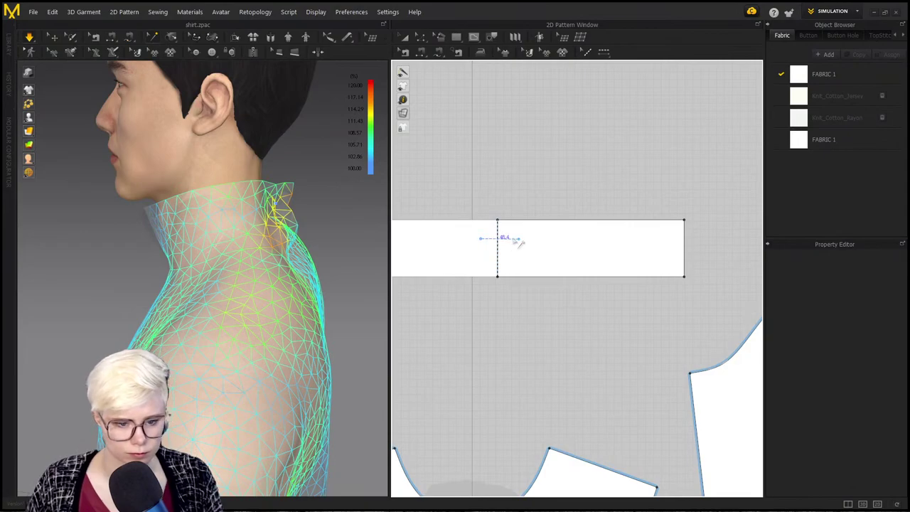
pyautogui.click(519, 242)
pyautogui.hotkey('ctrl', 'z')
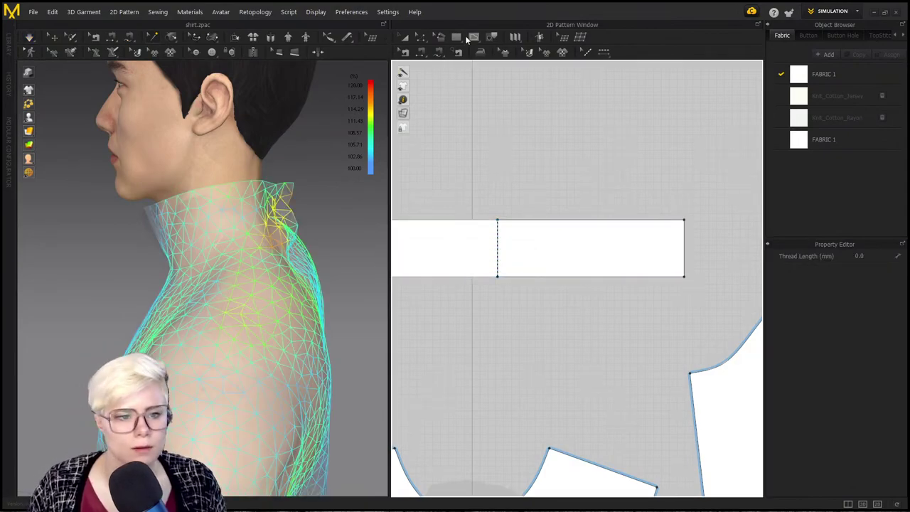
pyautogui.click(493, 39)
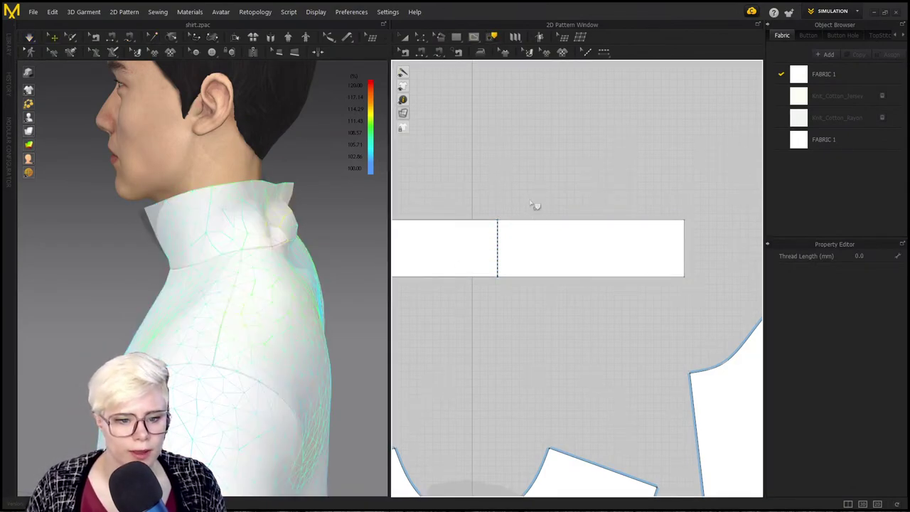
pyautogui.click(488, 53)
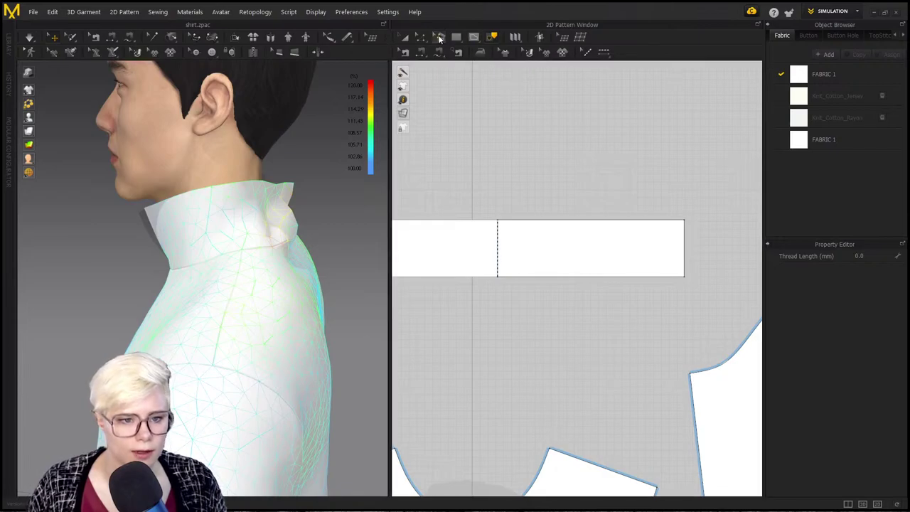
pyautogui.click(502, 220)
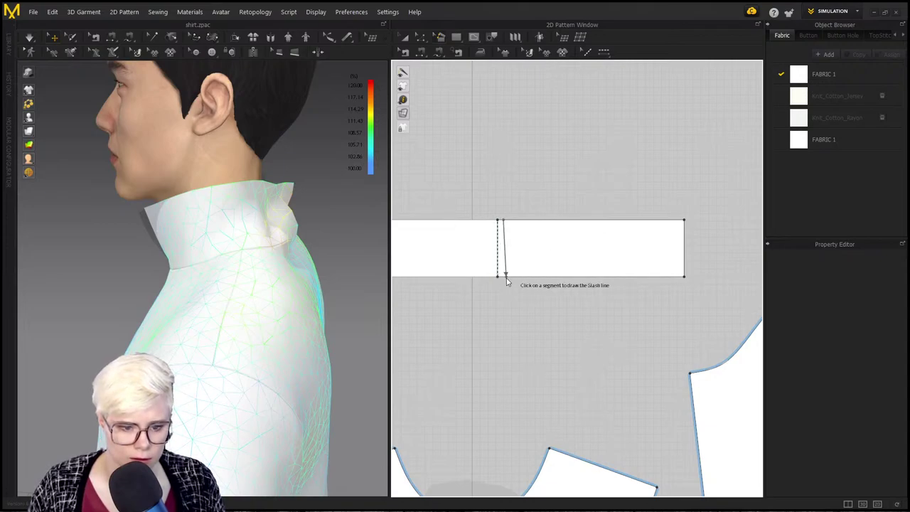
pyautogui.click(504, 277)
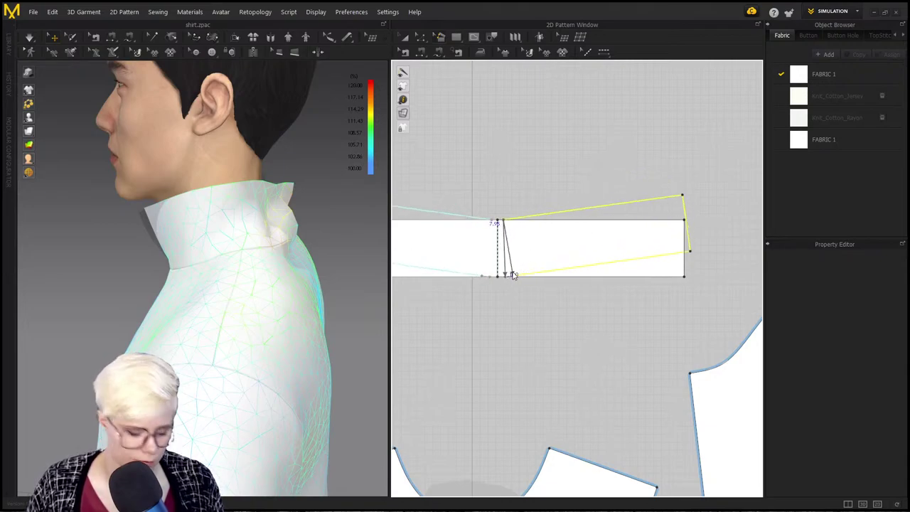
pyautogui.press('Escape')
# Step: Remove the linked editing between the two symmetric halves of the collar pattern
pyautogui.press('a')
pyautogui.click(482, 233)
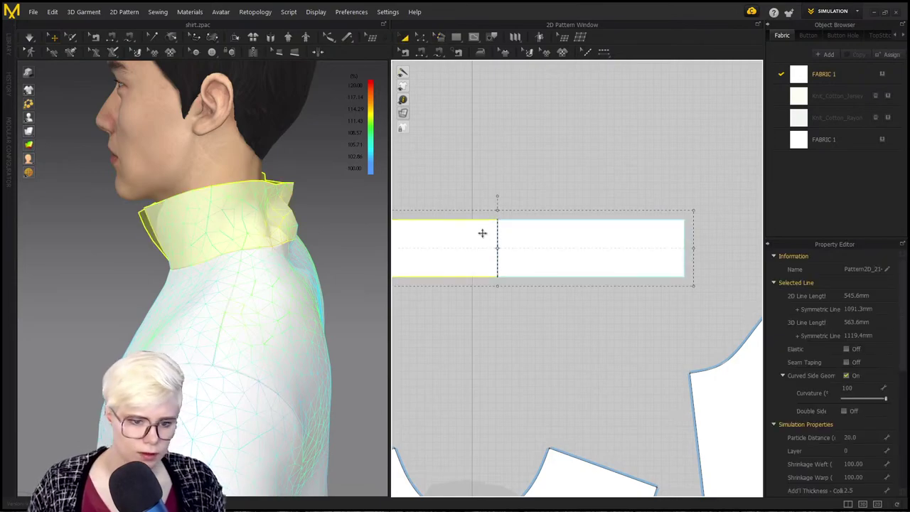
pyautogui.rightClick(496, 233)
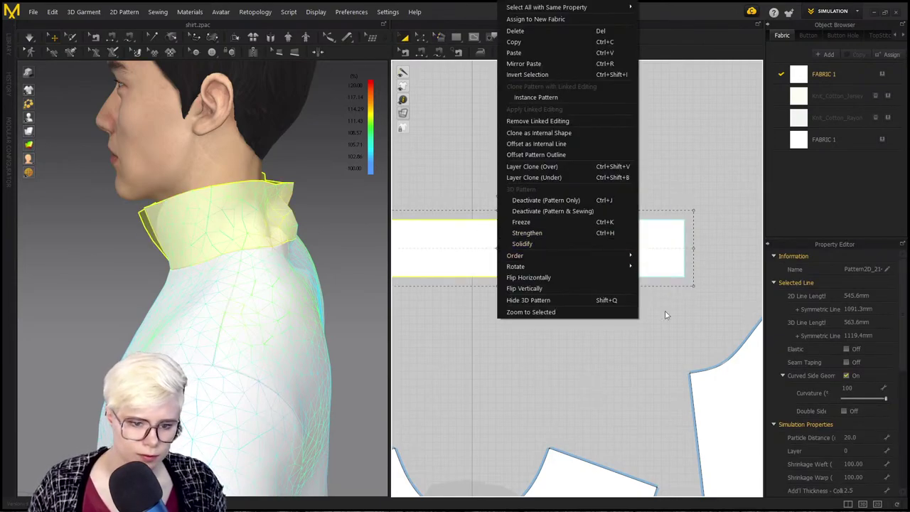
pyautogui.click(581, 121)
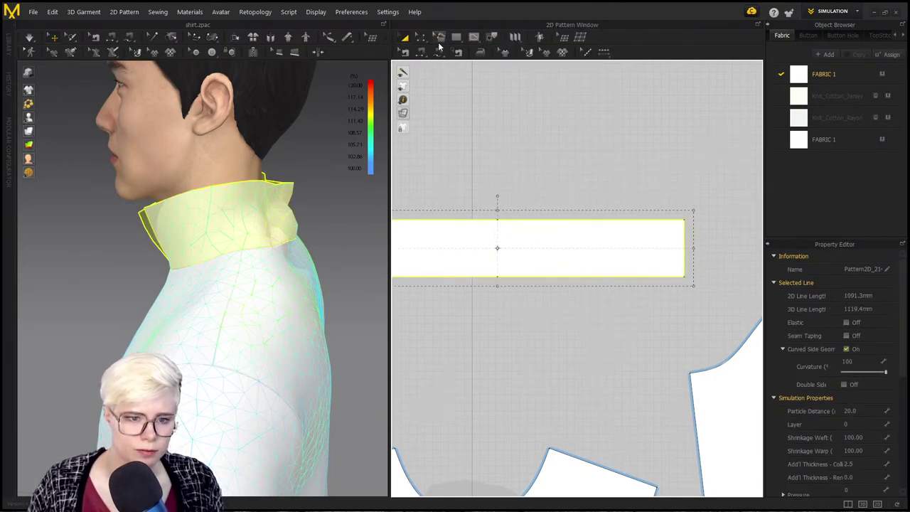
pyautogui.click(438, 40)
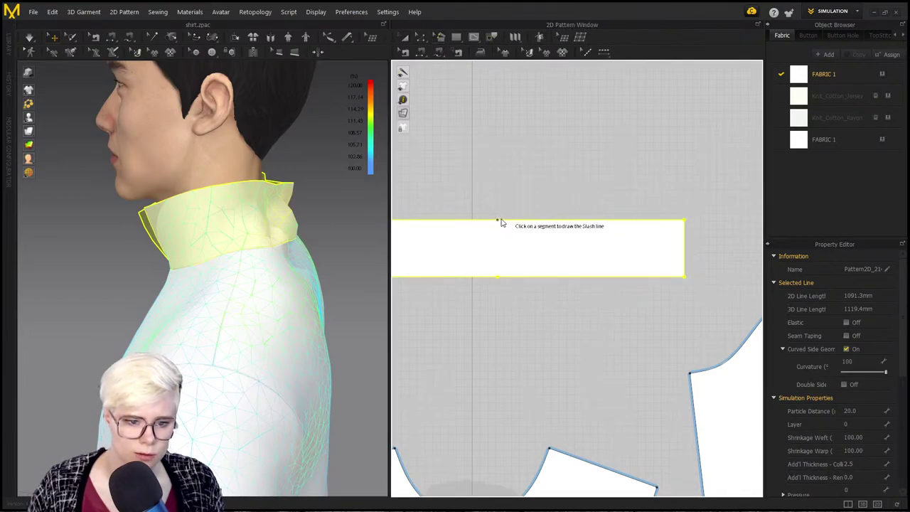
pyautogui.click(503, 221)
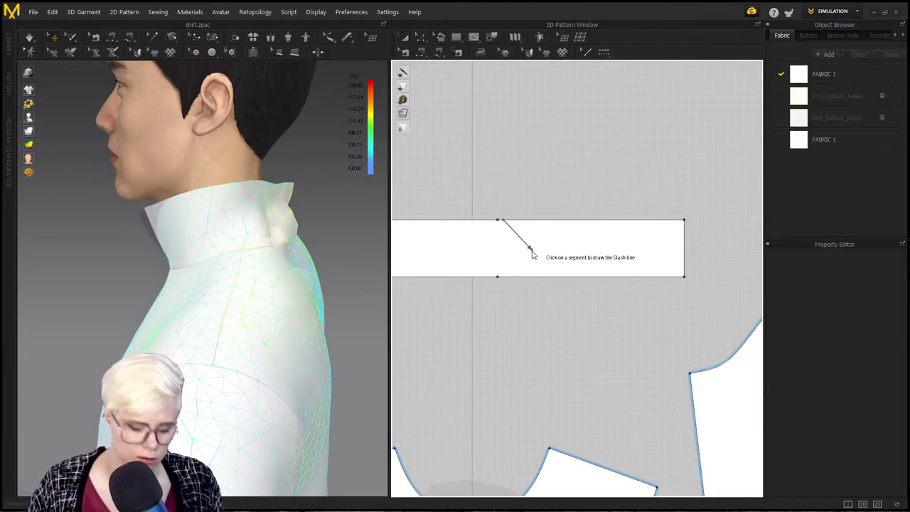
pyautogui.click(504, 277)
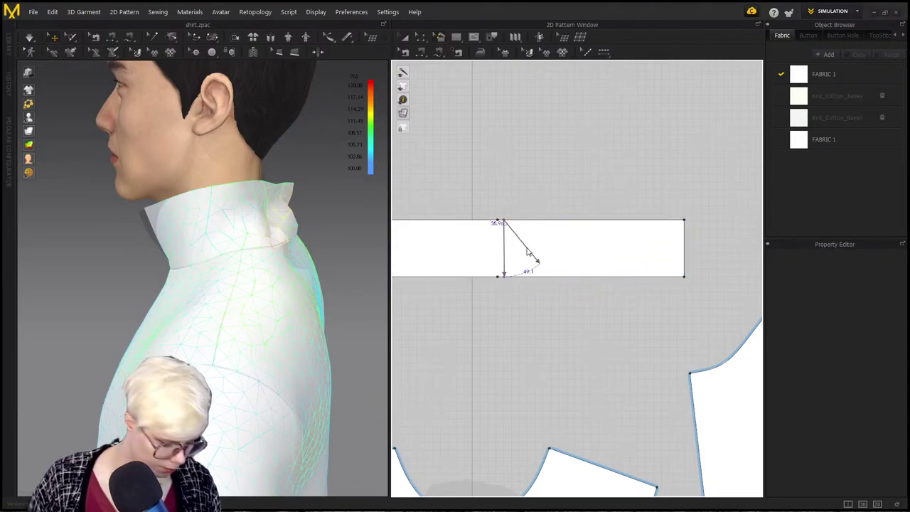
pyautogui.press('Escape')
pyautogui.click(497, 219)
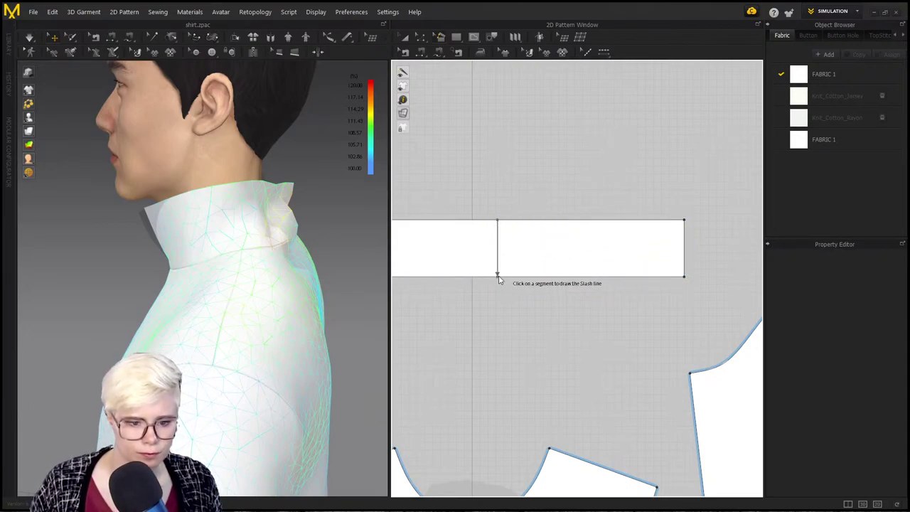
pyautogui.click(498, 277)
pyautogui.click(528, 262)
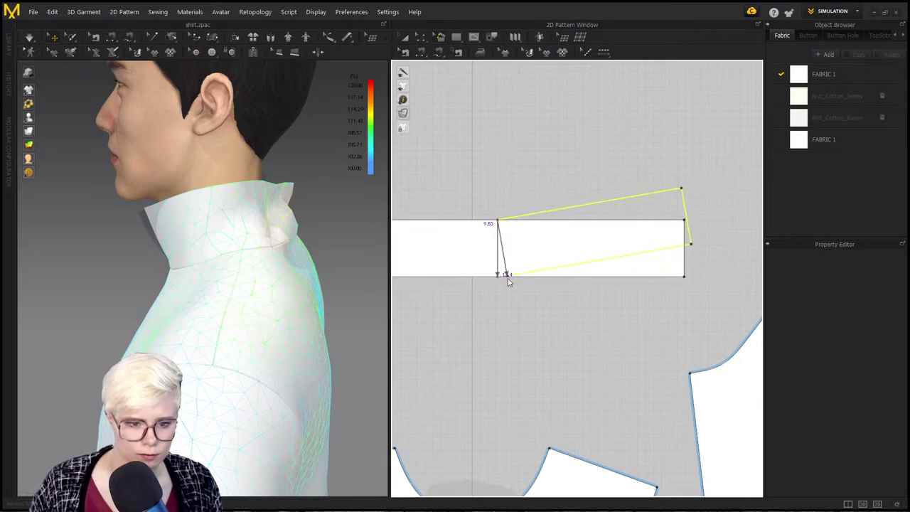
pyautogui.press('Escape')
pyautogui.press('Escape')
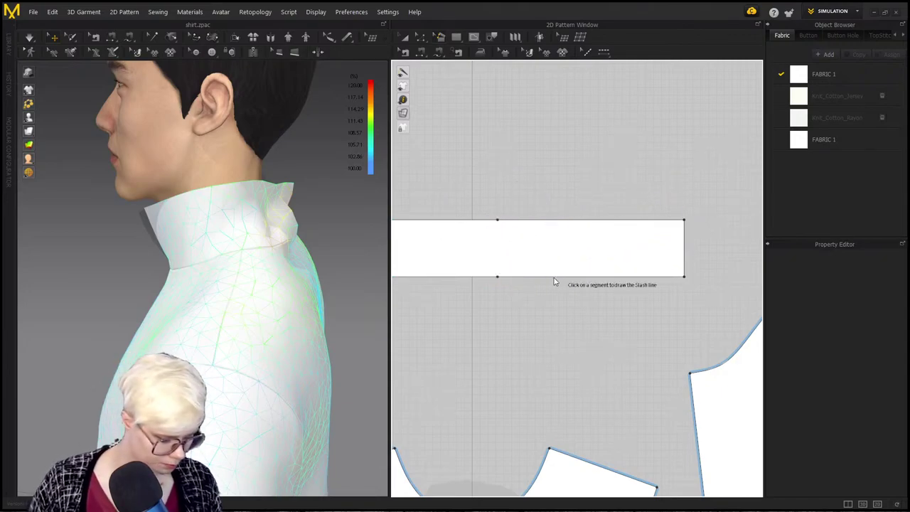
# Step: Draw a V-shaped internal line at the collar's centre, with its tip on the lower edge's midpoint and sides about 73.5 mm long
pyautogui.click(487, 220)
pyautogui.click(497, 277)
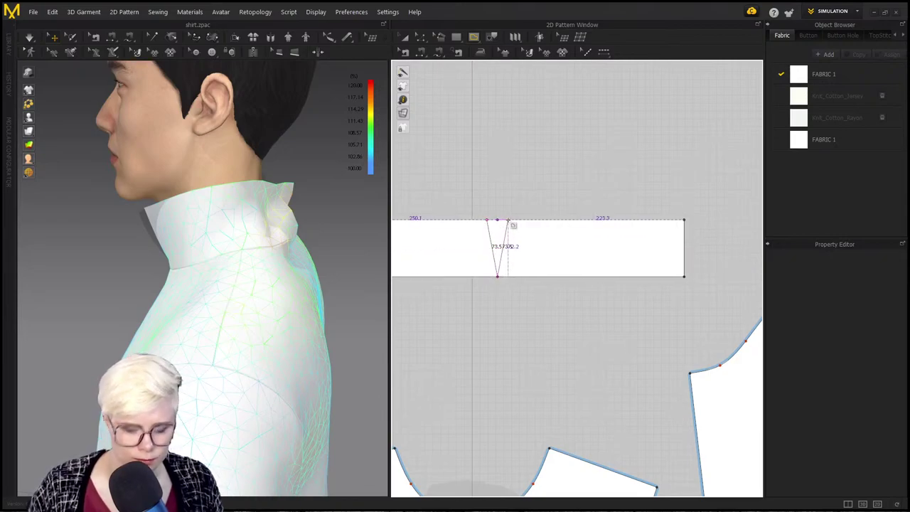
pyautogui.click(506, 221)
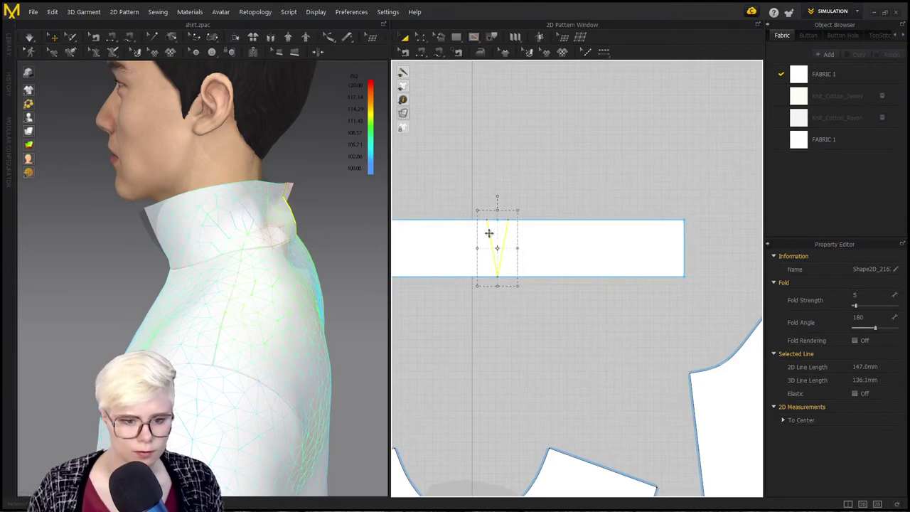
# Step: Cut the collar along the V-shaped internal line and delete the wedge piece between the two halves
pyautogui.rightClick(502, 228)
pyautogui.click(547, 305)
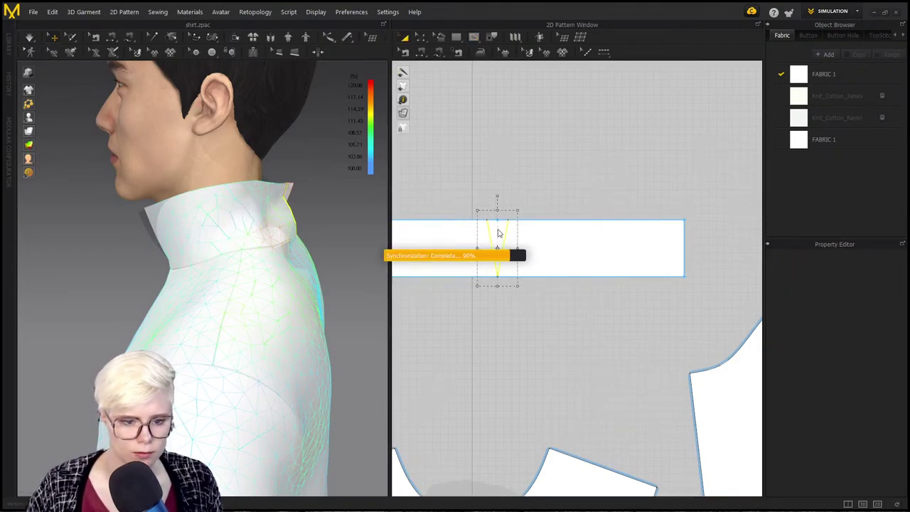
pyautogui.click(500, 227)
pyautogui.press('Delete')
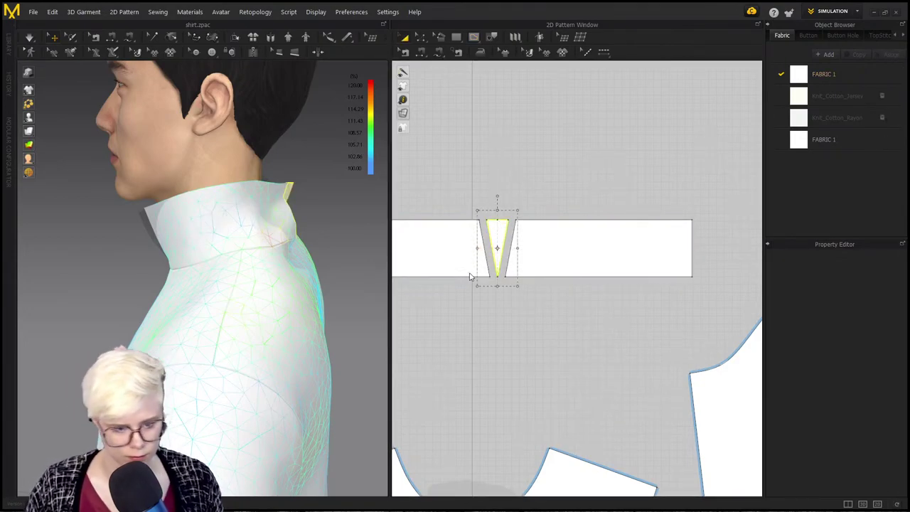
# Step: Sew the two slanted centre edges of the collar halves together and simulate the garment
pyautogui.press('n')
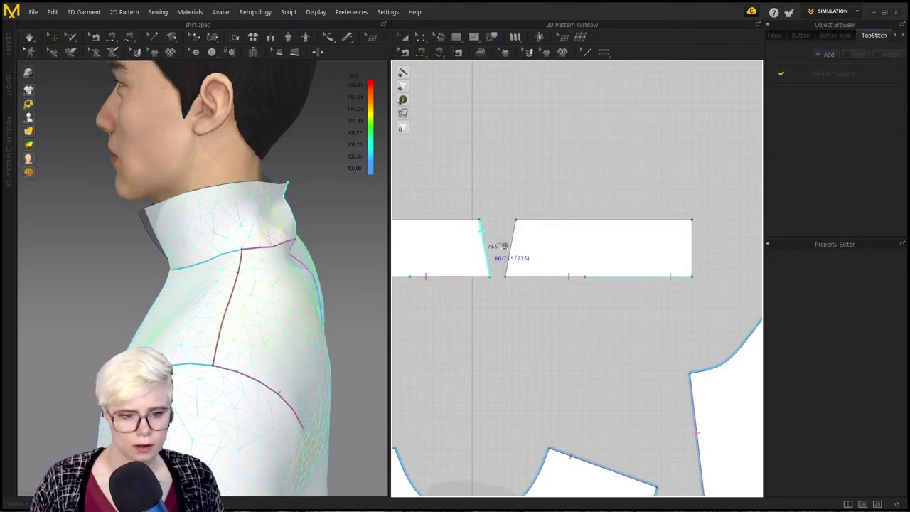
pyautogui.press('space')
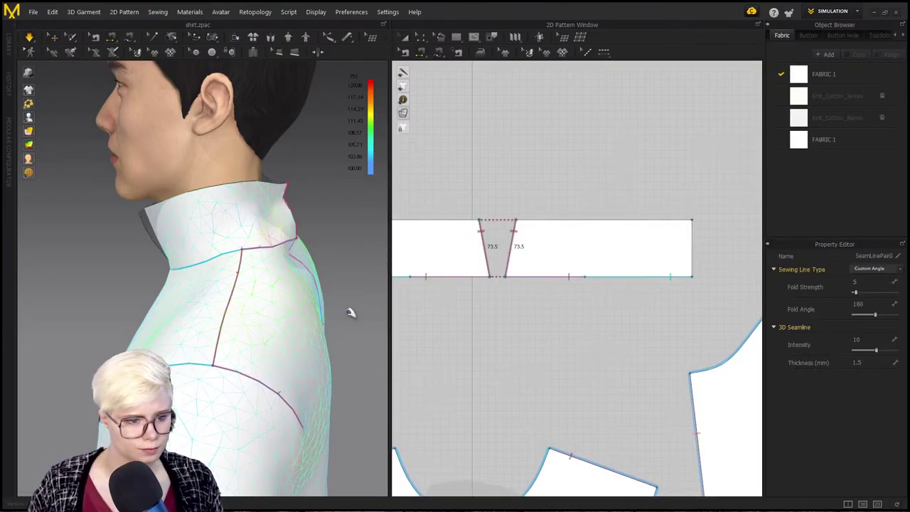
pyautogui.moveTo(287, 194); pyautogui.dragTo(263, 202, button='right')
pyautogui.scroll(2, 230, 219)
pyautogui.click(270, 239)
pyautogui.click(504, 125)
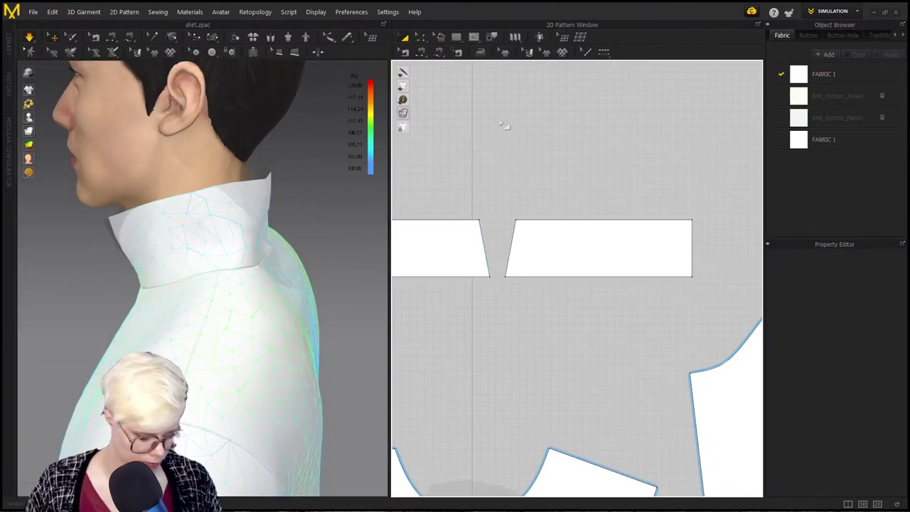
# Step: Move the upper corner points of the collar's slanted centre edges toward the centre to narrow the wedge, and rerun the simulation
pyautogui.scroll(2, 527, 187)
pyautogui.moveTo(514, 233); pyautogui.dragTo(473, 233)
pyautogui.click(508, 173)
pyautogui.press('space')
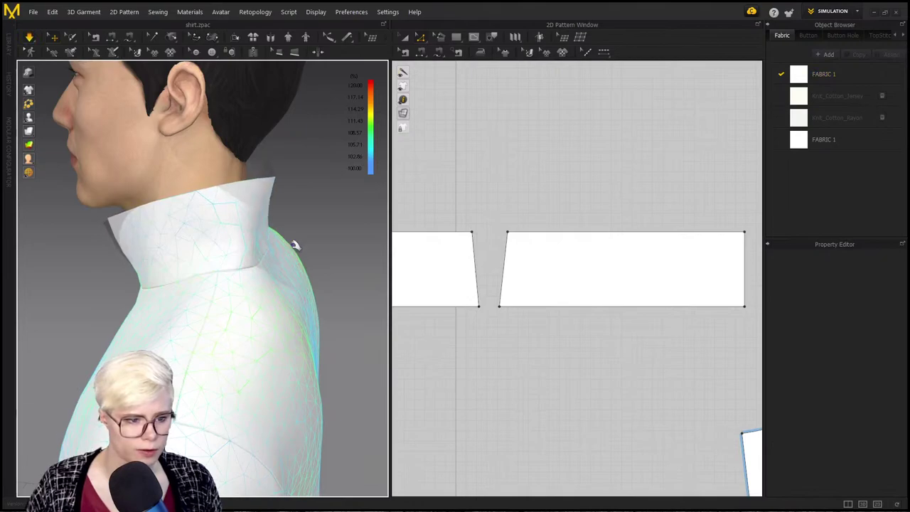
pyautogui.moveTo(294, 246); pyautogui.dragTo(208, 255, button='right')
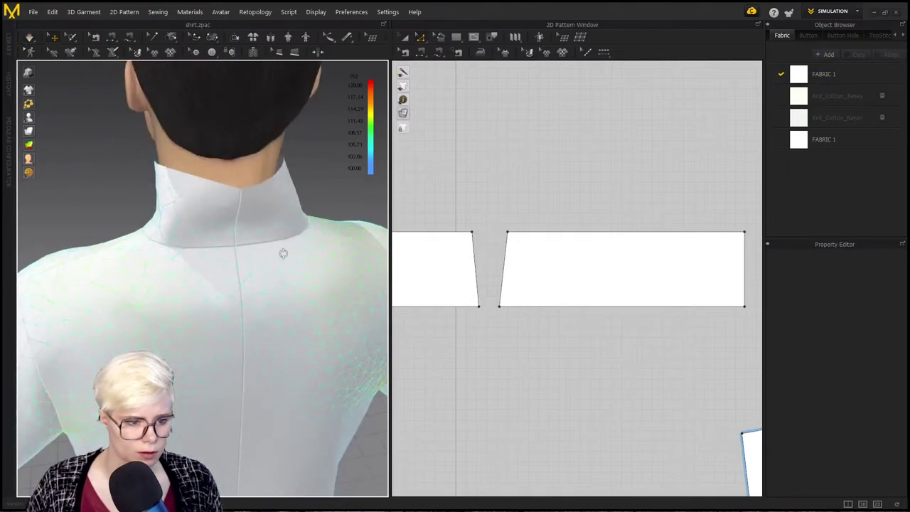
pyautogui.moveTo(283, 254); pyautogui.dragTo(289, 244, button='right')
pyautogui.click(266, 156)
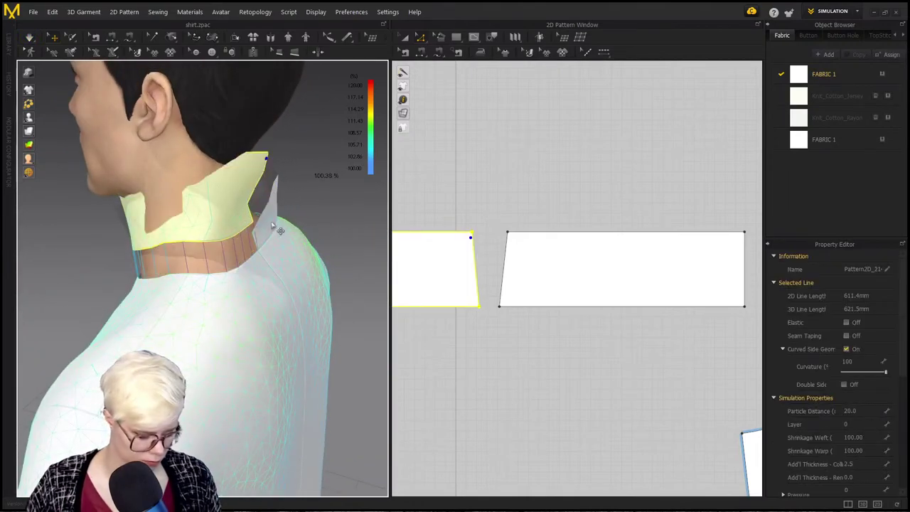
pyautogui.hotkey('ctrl', 'z')
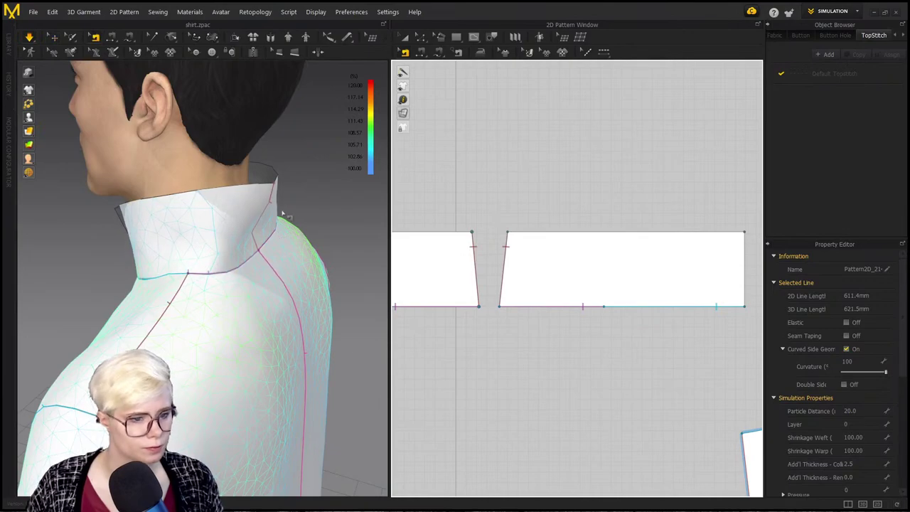
# Step: Delete the seam picked at the shirt's upper centre back and let the back panel settle in the simulation
pyautogui.moveTo(282, 214); pyautogui.dragTo(320, 231, button='right')
pyautogui.click(284, 285)
pyautogui.press('Delete')
pyautogui.press('q')
pyautogui.click(290, 325)
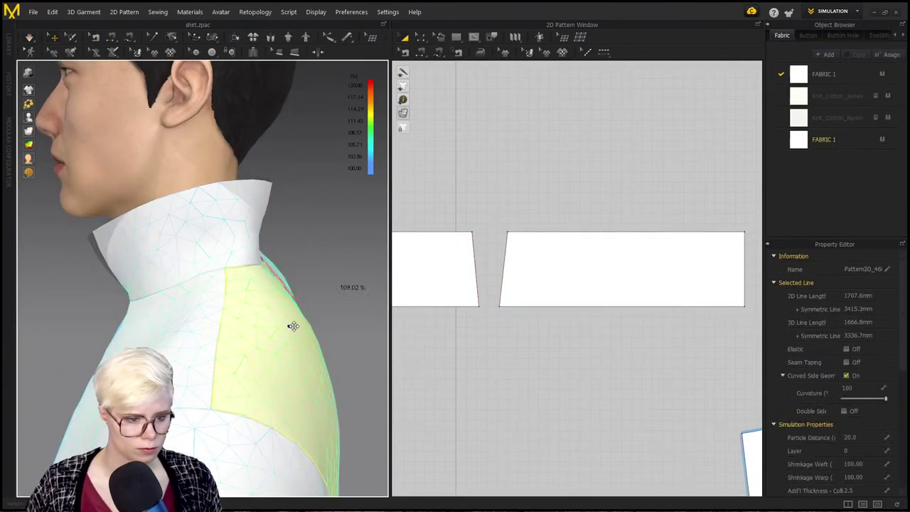
pyautogui.press('space')
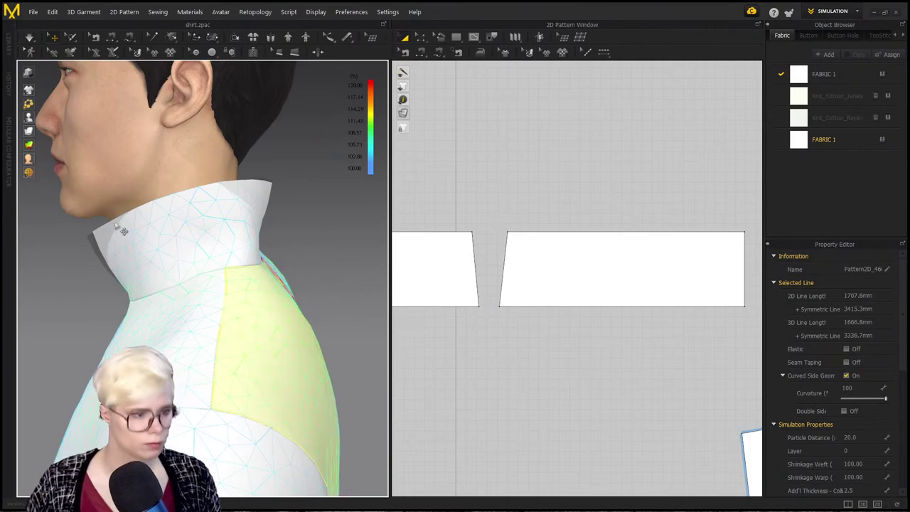
# Step: Turn off the strain map on the 3D garment and resume the simulation
pyautogui.click(41, 147)
pyautogui.press('space')
pyautogui.click(357, 305)
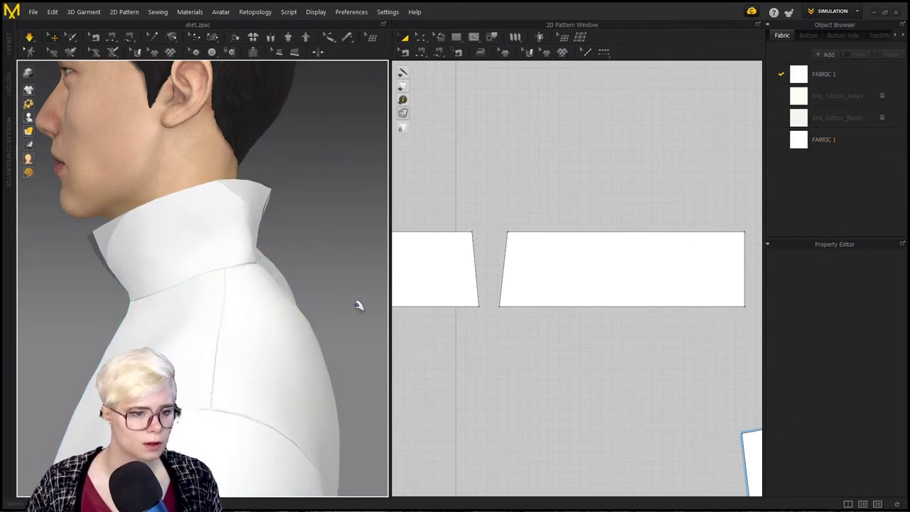
# Step: Pull the shirt's back panel outward in the running simulation to settle it below the collar
pyautogui.scroll(-3, 280, 296)
pyautogui.moveTo(220, 260); pyautogui.dragTo(273, 324)
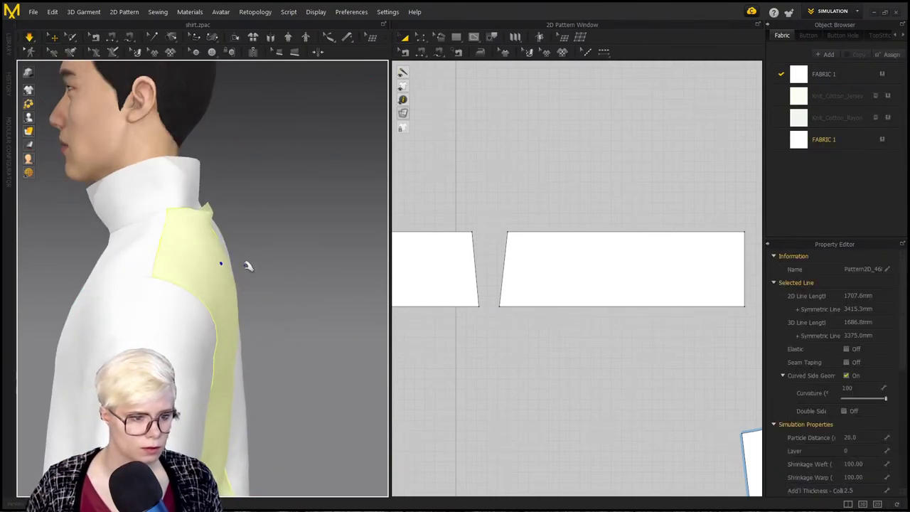
pyautogui.moveTo(249, 264); pyautogui.dragTo(177, 303, button='right')
pyautogui.moveTo(251, 263); pyautogui.dragTo(183, 304, button='middle')
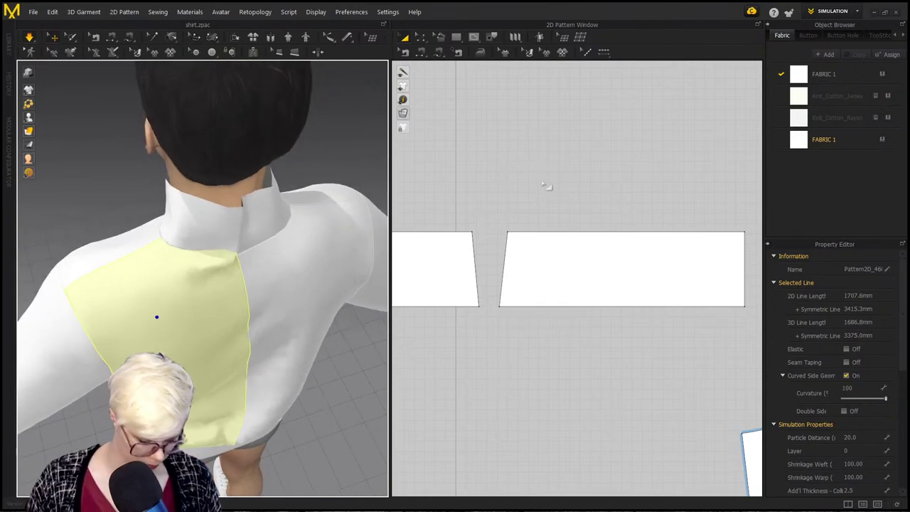
# Step: Examine the sewing lines along the neckline and centre edges of the two back panels
pyautogui.press('b')
pyautogui.scroll(-4, 522, 270)
pyautogui.moveTo(529, 455); pyautogui.dragTo(538, 252, button='middle')
pyautogui.scroll(-2, 620, 222)
pyautogui.moveTo(620, 222); pyautogui.dragTo(492, 275, button='middle')
pyautogui.moveTo(657, 268); pyautogui.dragTo(528, 337, button='middle')
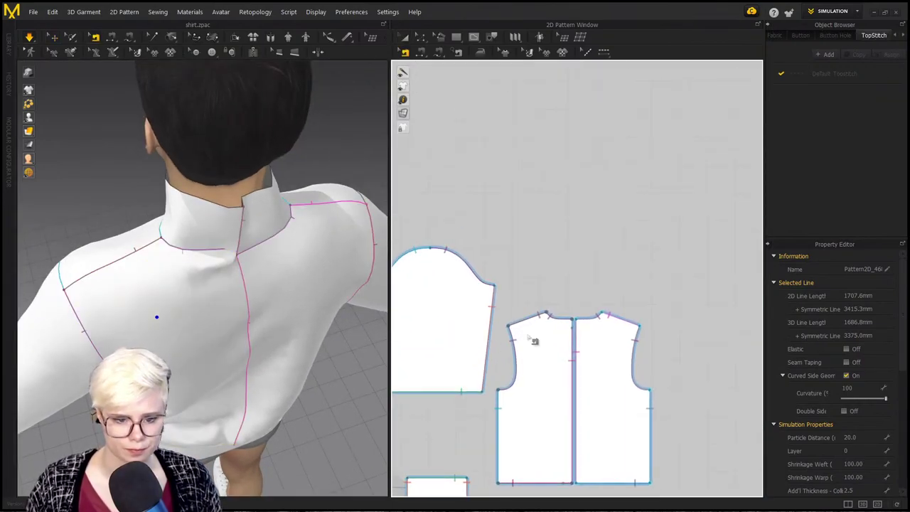
pyautogui.scroll(5, 534, 342)
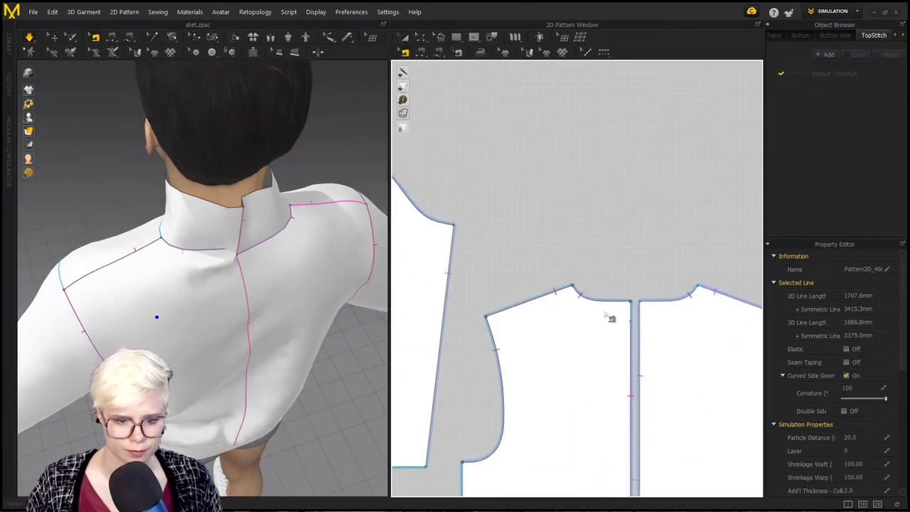
# Step: Tug the collar halves in place at the back and extend the centre-back panel seam up to the neckline corner, resuming the simulation
pyautogui.press('s')
pyautogui.click(198, 234)
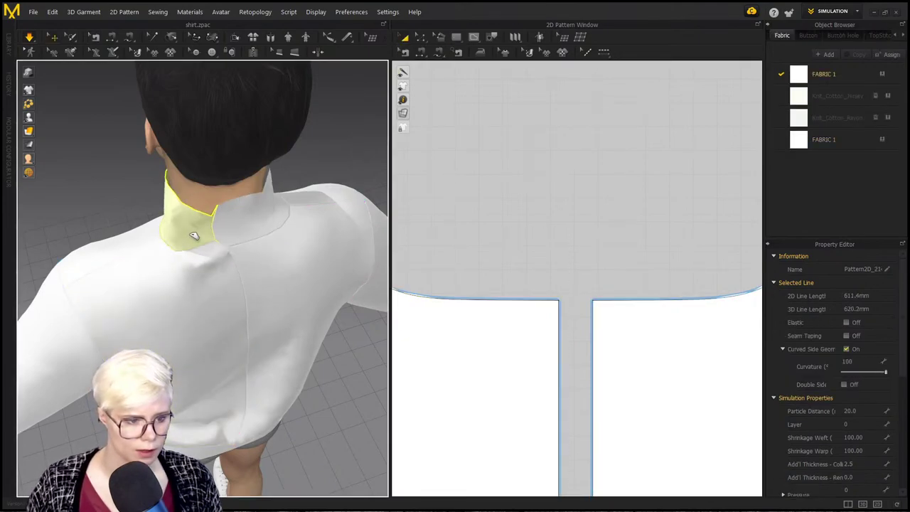
pyautogui.click(264, 228)
pyautogui.press('b')
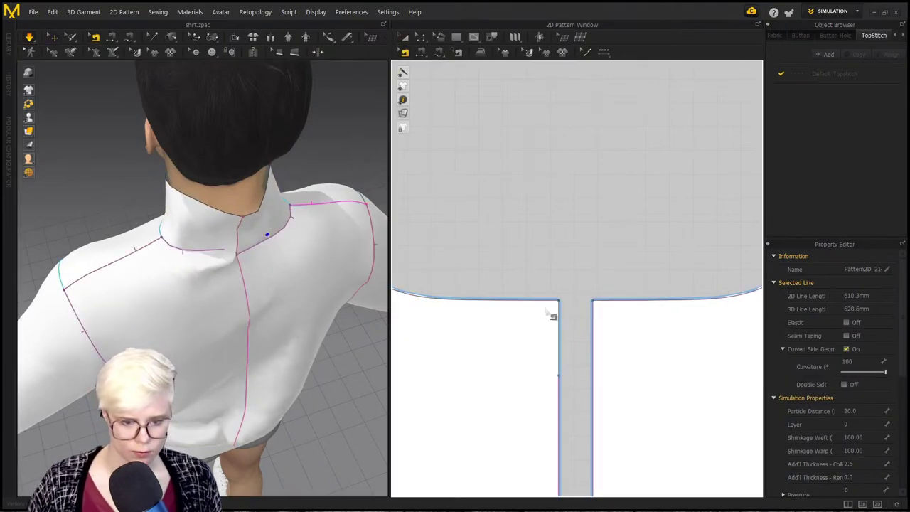
pyautogui.click(560, 378)
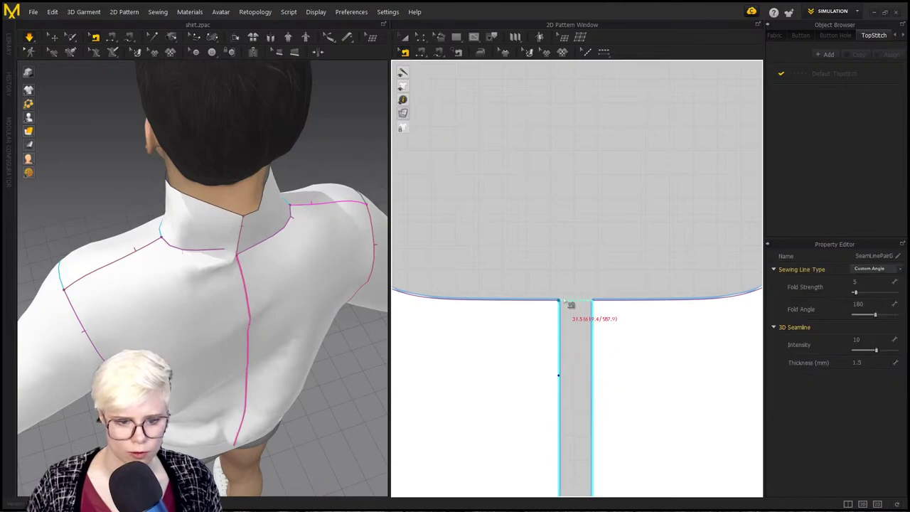
pyautogui.press('space')
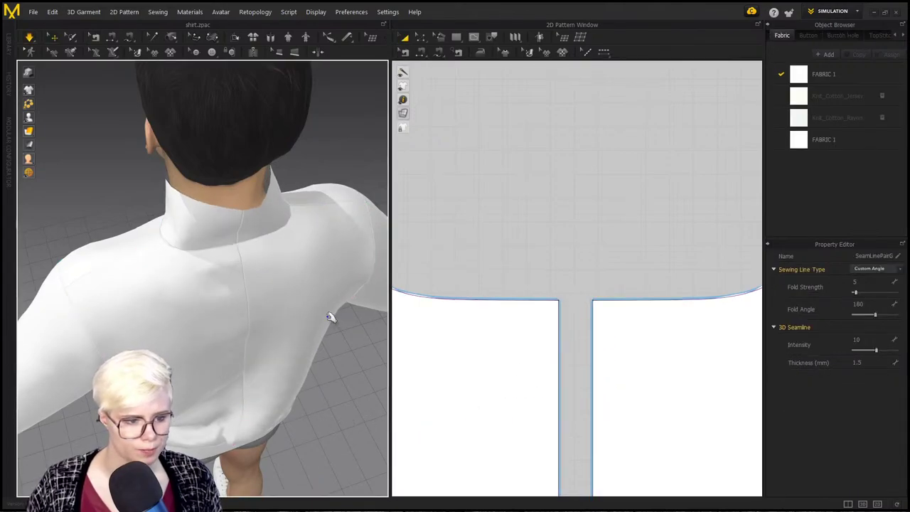
# Step: Move the upper centre-back corner of each collar half inward by about 6 mm and simulate the narrower collar top
pyautogui.moveTo(248, 260); pyautogui.dragTo(319, 269, button='right')
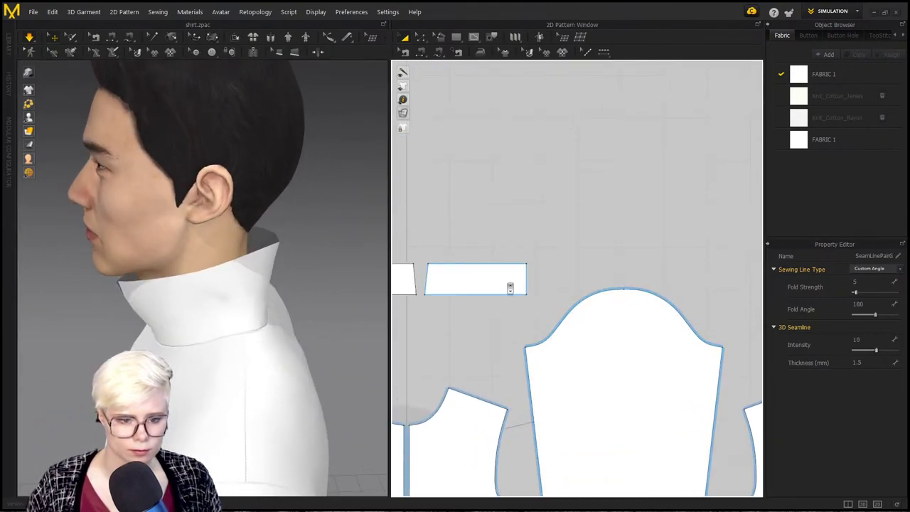
pyautogui.scroll(3, 508, 289)
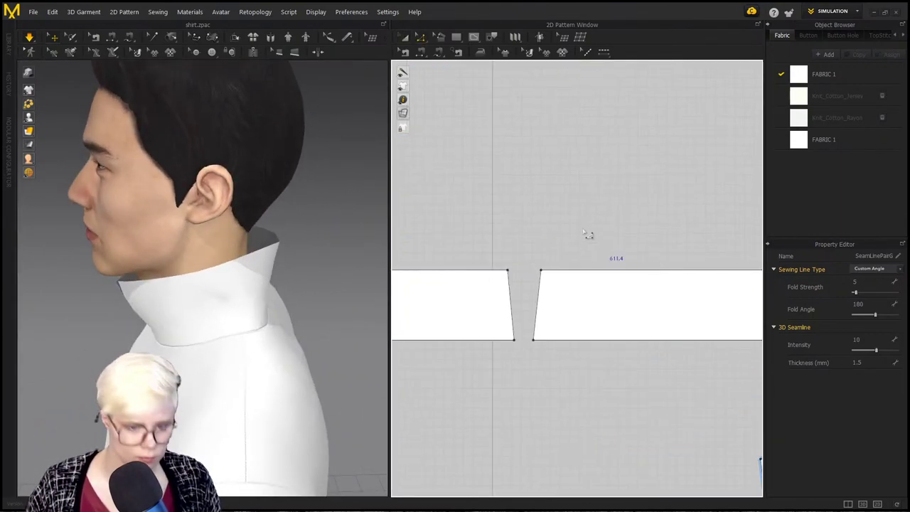
pyautogui.click(553, 277)
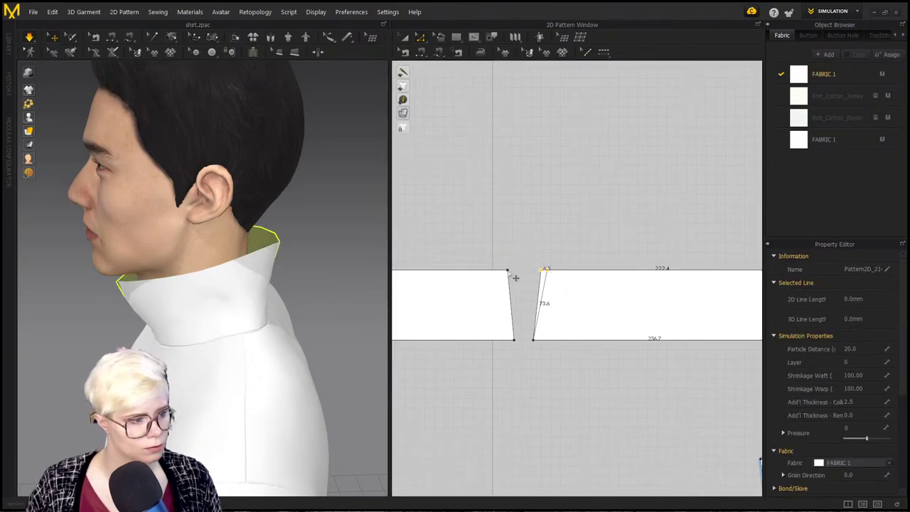
pyautogui.moveTo(507, 271); pyautogui.dragTo(503, 272)
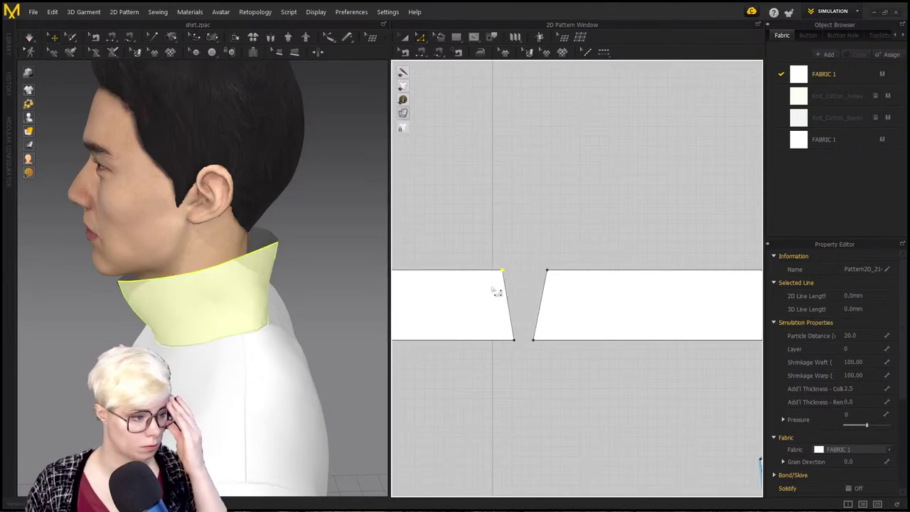
pyautogui.click(531, 256)
pyautogui.scroll(-1, 539, 287)
pyautogui.moveTo(327, 311); pyautogui.dragTo(281, 306, button='right')
pyautogui.press('space')
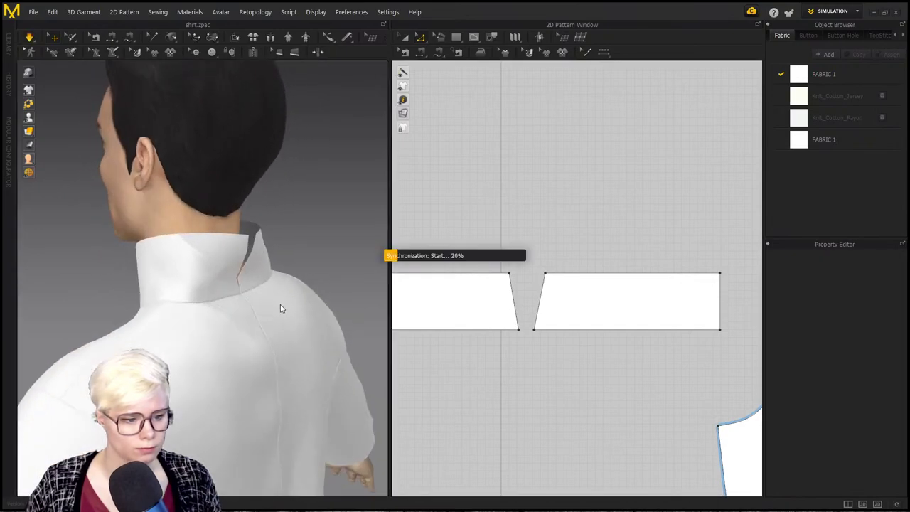
pyautogui.moveTo(246, 255); pyautogui.dragTo(203, 239, button='right')
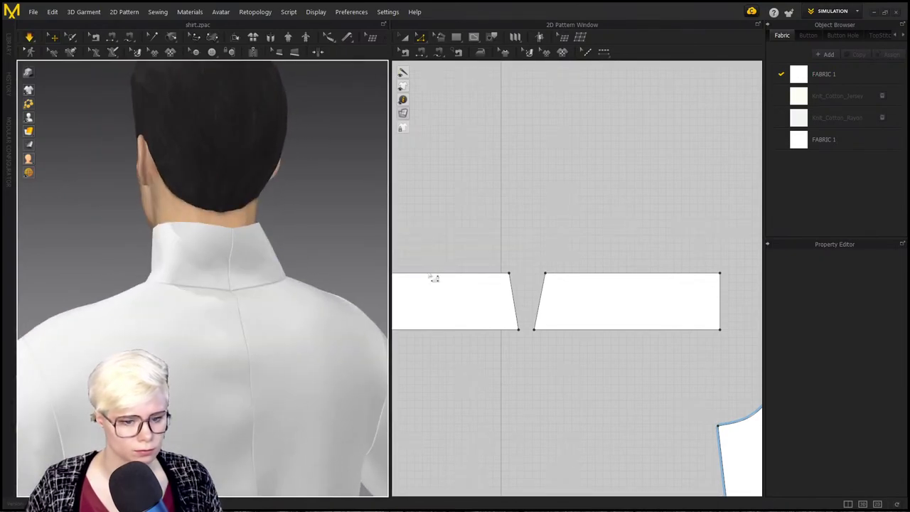
pyautogui.moveTo(290, 266); pyautogui.dragTo(417, 268, button='right')
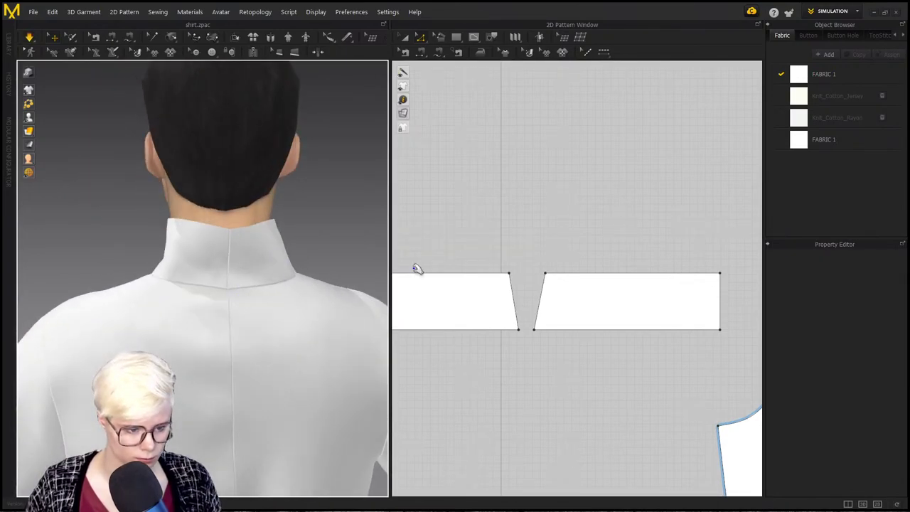
# Step: Merge the two collar halves into one pattern piece along their centre-back seam
pyautogui.press('b')
pyautogui.rightClick(510, 289)
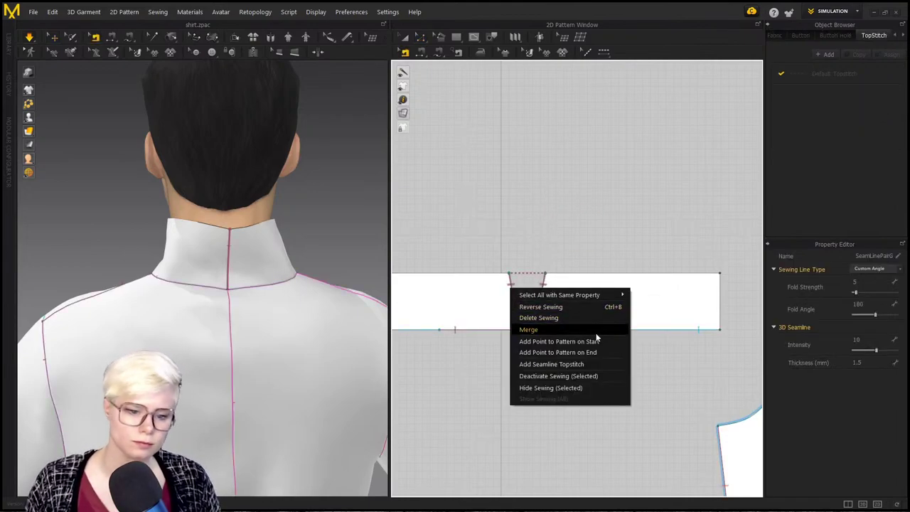
pyautogui.click(585, 328)
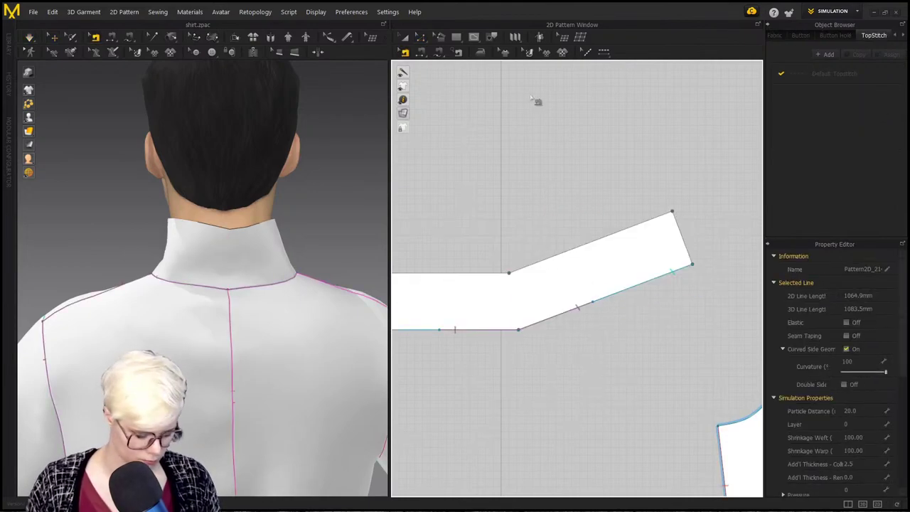
# Step: Round the merged collar's upper and lower centre corners into long, even curves with Smooth Curve
pyautogui.press('a')
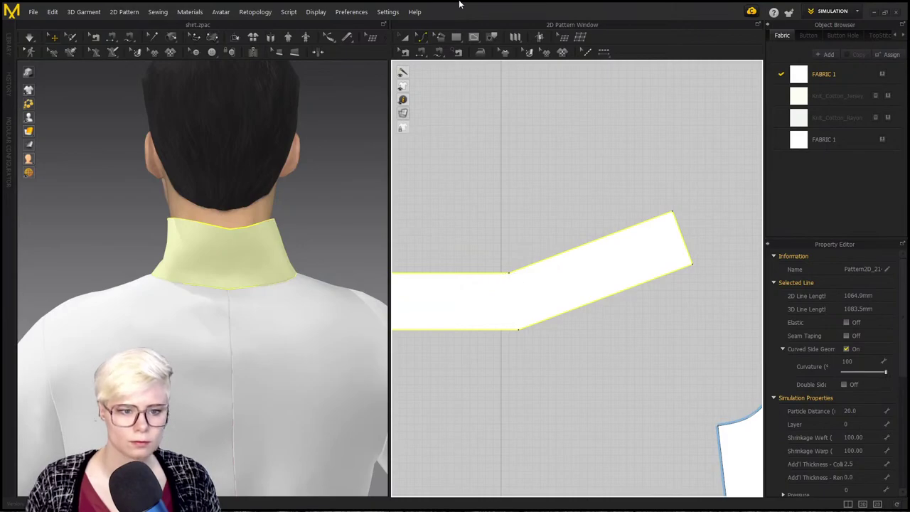
pyautogui.click(420, 37)
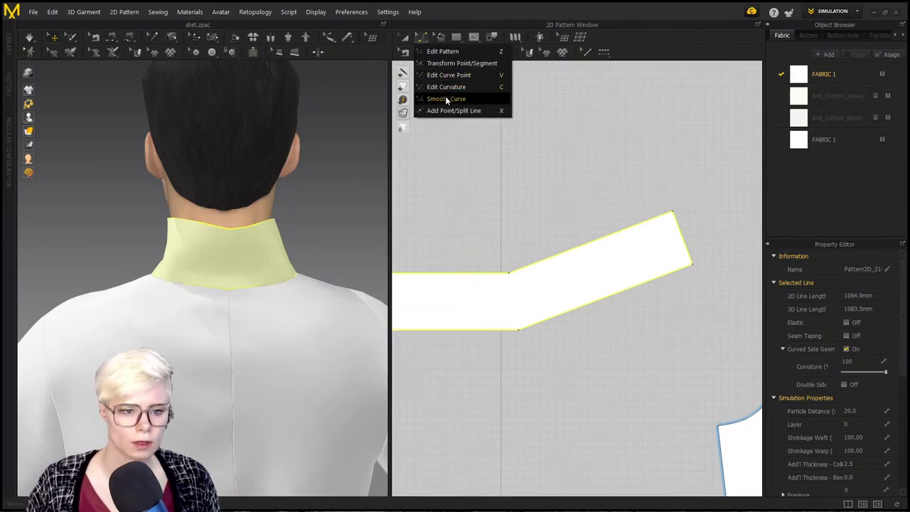
pyautogui.click(446, 99)
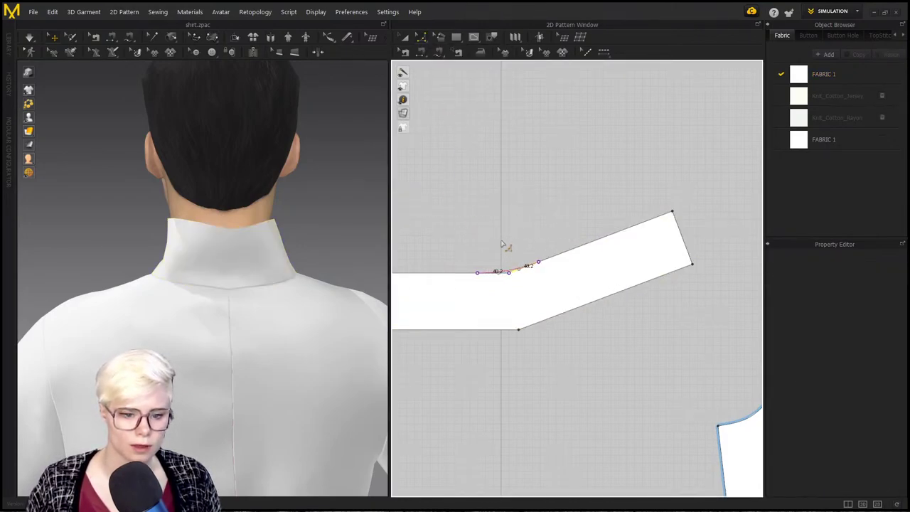
pyautogui.moveTo(501, 244); pyautogui.dragTo(498, 211)
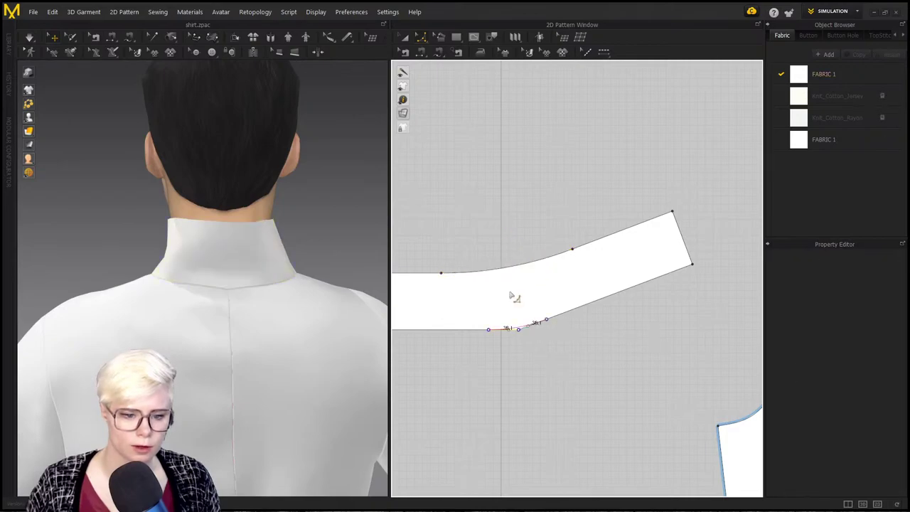
pyautogui.moveTo(509, 293); pyautogui.dragTo(508, 249)
# Step: Rotate the collar pattern so its two ends sit roughly level, and settle the collar on the neck in the simulation
pyautogui.press('a')
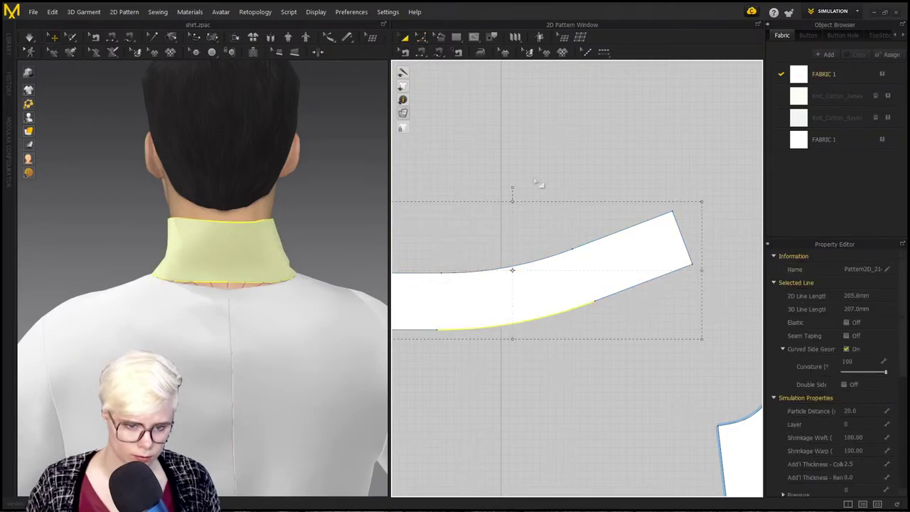
pyautogui.moveTo(515, 186); pyautogui.dragTo(531, 172)
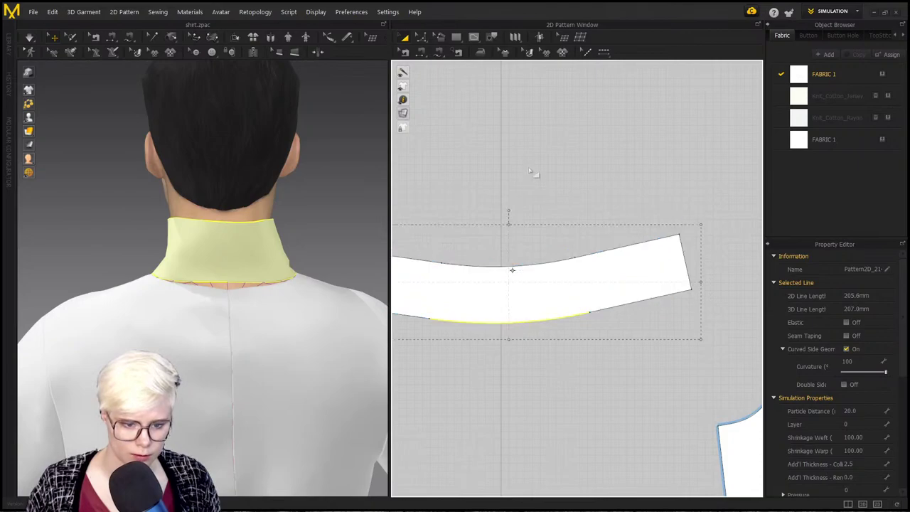
pyautogui.moveTo(235, 266); pyautogui.dragTo(281, 326, button='right')
pyautogui.click(233, 318)
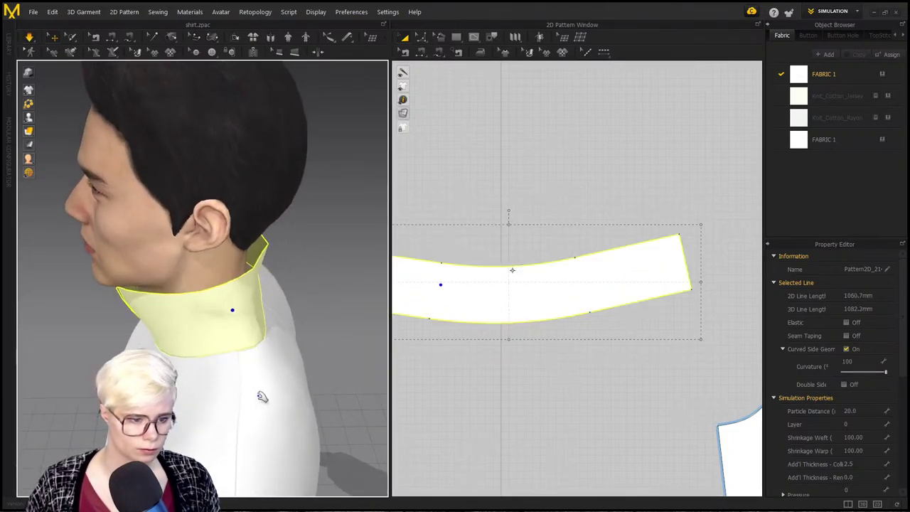
pyautogui.moveTo(262, 397); pyautogui.dragTo(247, 390, button='right')
# Step: Reshape the neckline curve of the symmetric back panels into a shallower, more gradual arc about 97 mm long per side
pyautogui.scroll(-5, 526, 90)
pyautogui.scroll(3, 221, 342)
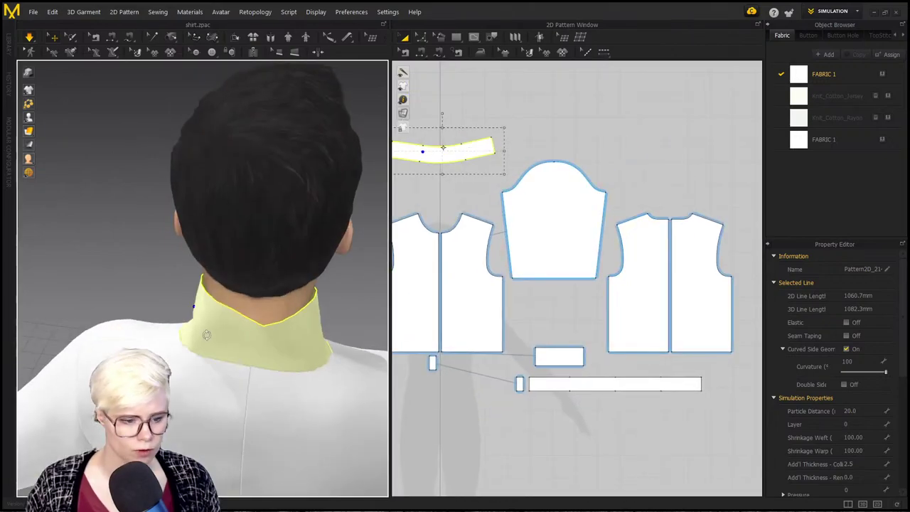
pyautogui.moveTo(221, 341); pyautogui.dragTo(284, 334, button='right')
pyautogui.scroll(5, 661, 213)
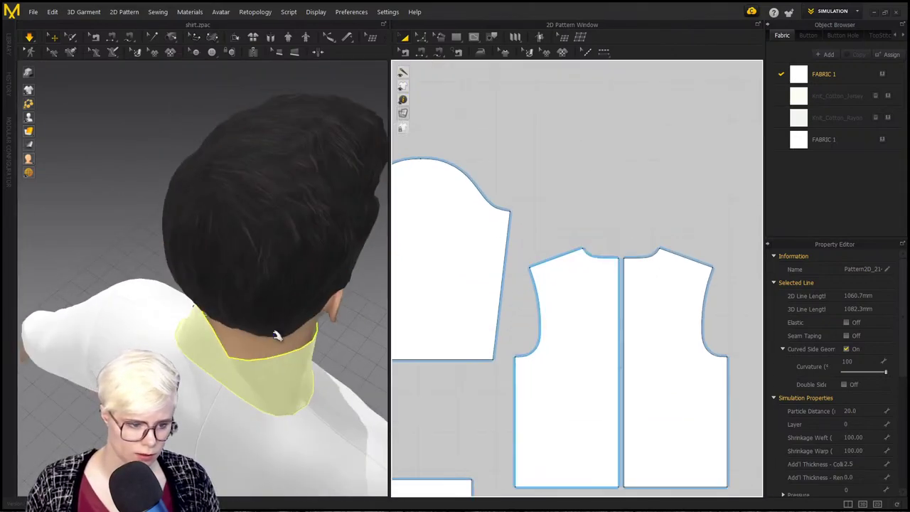
pyautogui.moveTo(613, 166); pyautogui.dragTo(560, 199, button='right')
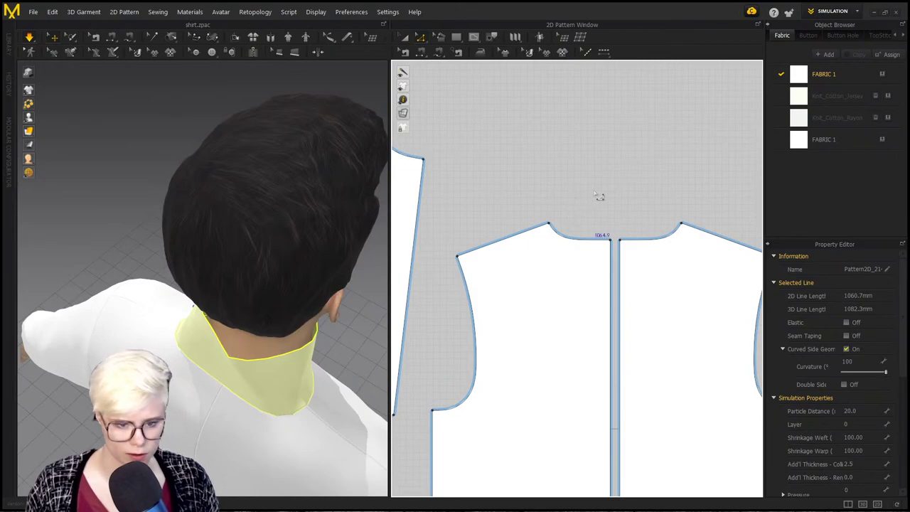
pyautogui.scroll(3, 598, 196)
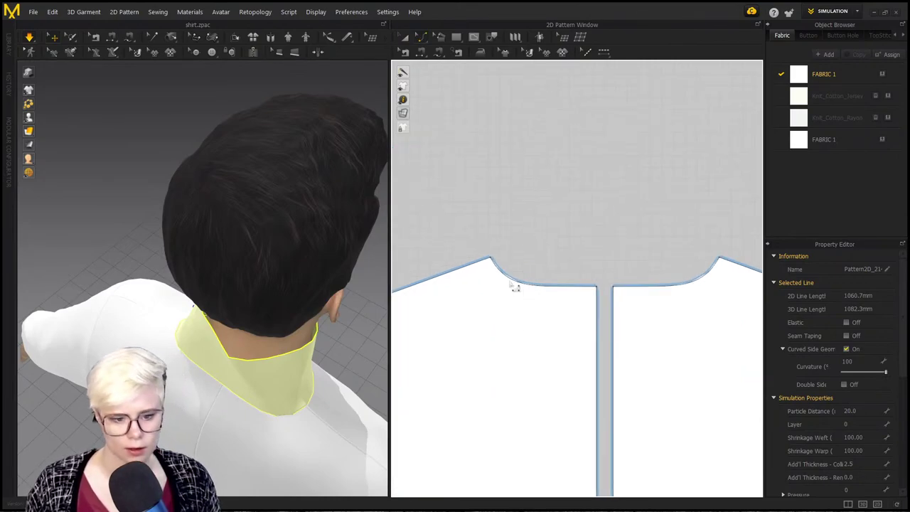
pyautogui.click(516, 283)
pyautogui.moveTo(514, 276); pyautogui.dragTo(514, 276)
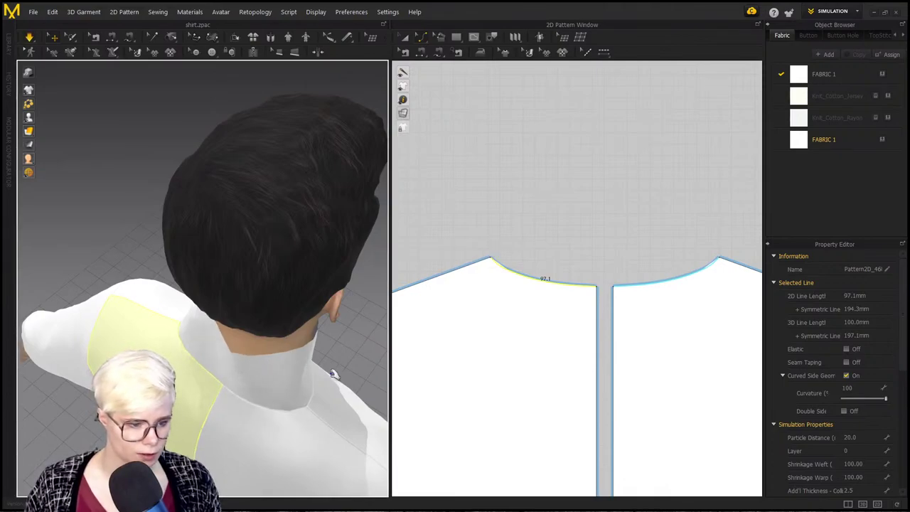
# Step: Lower the centre-back neckline corner of both back panels slightly and simulate the shirt again
pyautogui.moveTo(334, 372); pyautogui.dragTo(174, 373, button='right')
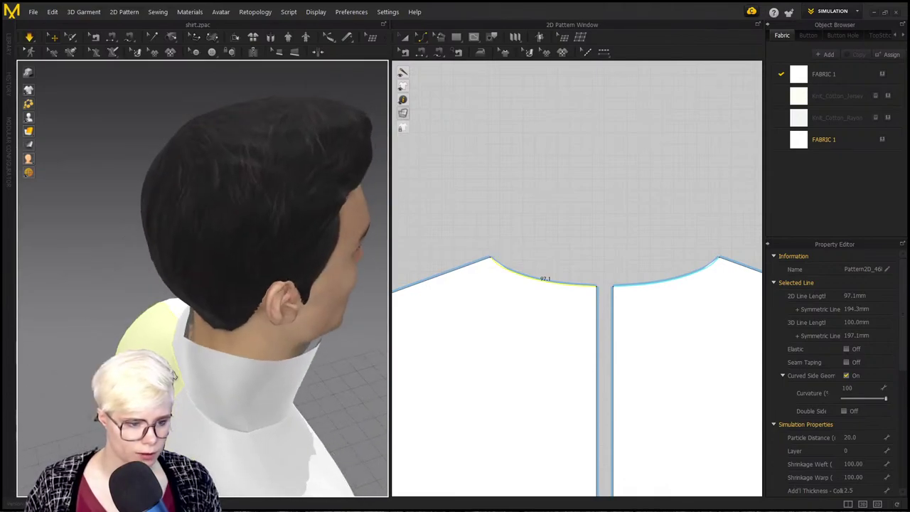
pyautogui.click(599, 291)
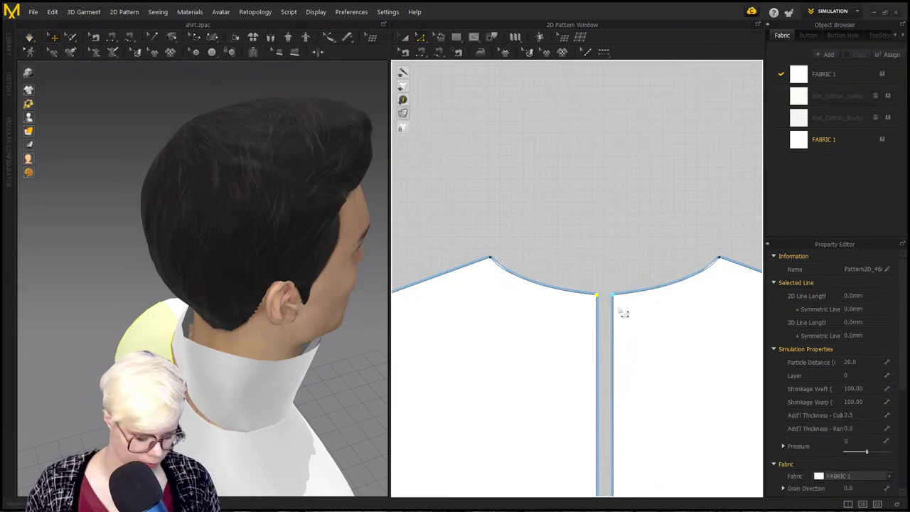
pyautogui.moveTo(238, 405); pyautogui.dragTo(92, 359, button='right')
pyautogui.scroll(-2, 206, 370)
pyautogui.moveTo(93, 358); pyautogui.dragTo(206, 328, button='middle')
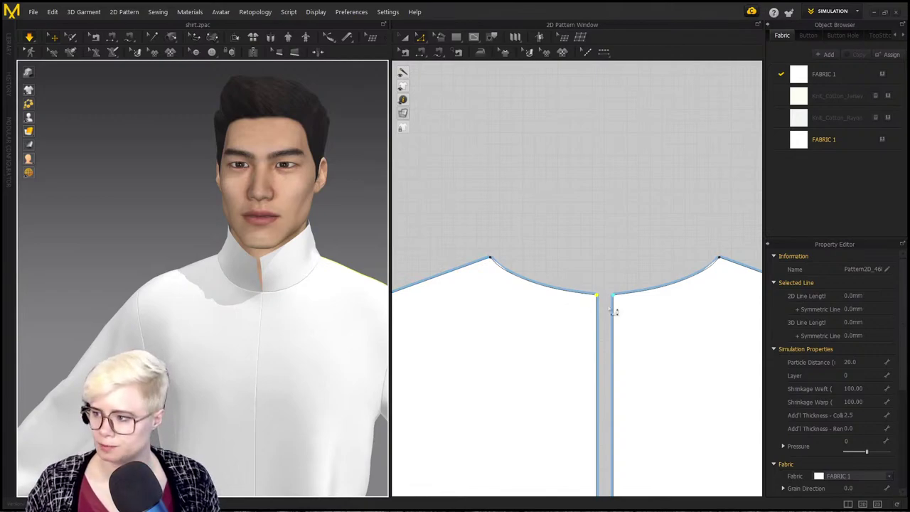
# Step: Delete the centre-front seam joining the two front panels
pyautogui.scroll(-5, 524, 245)
pyautogui.scroll(3, 538, 211)
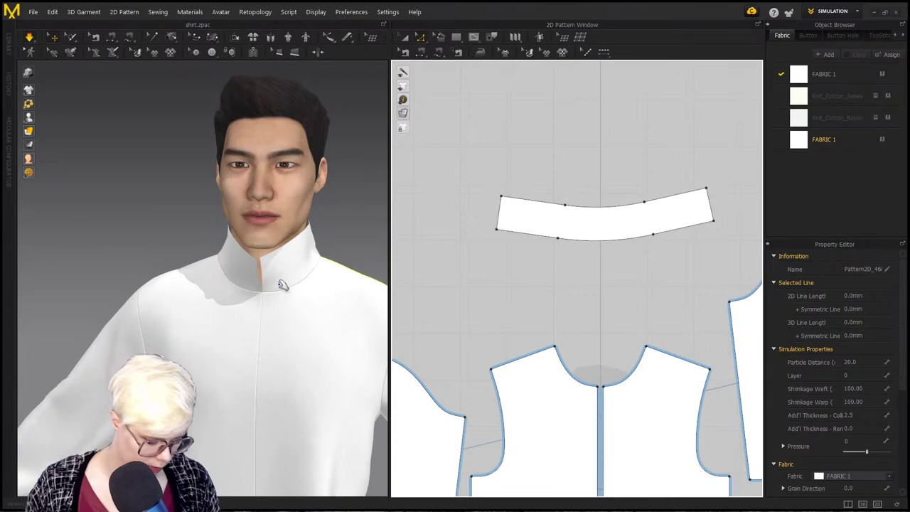
pyautogui.scroll(-2, 535, 220)
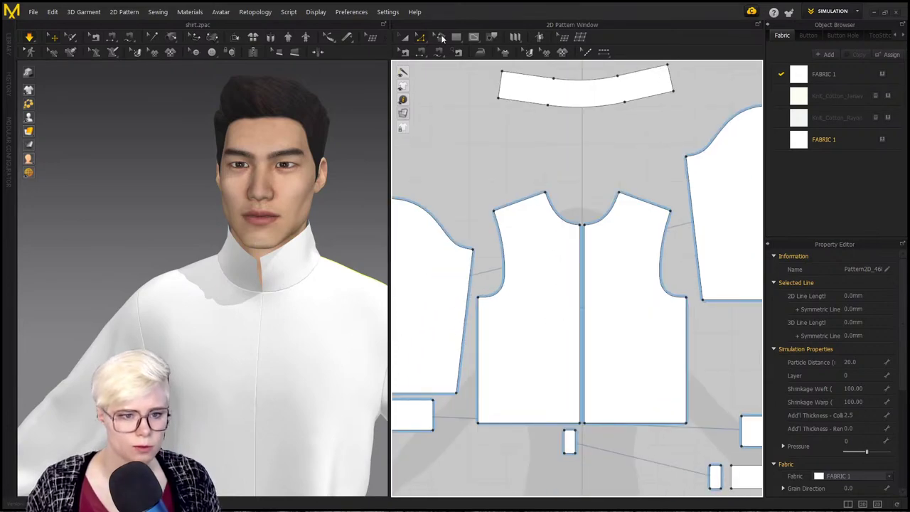
pyautogui.click(492, 37)
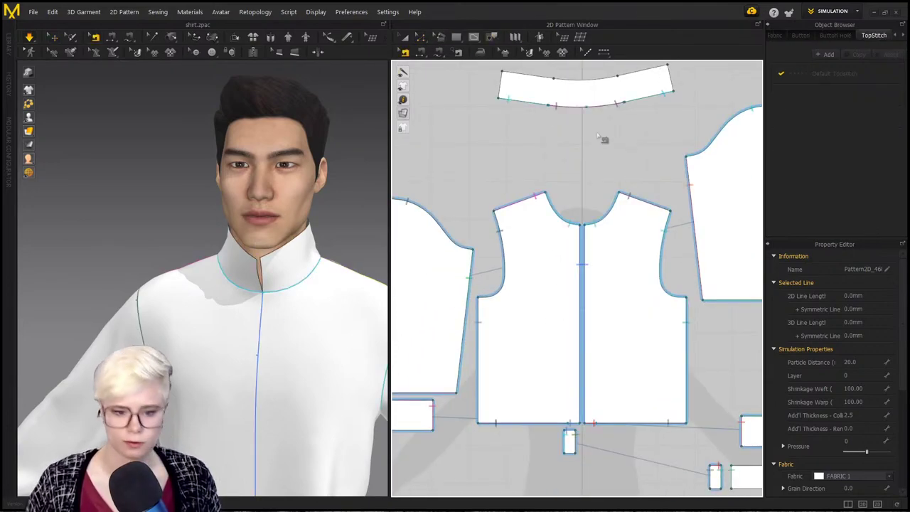
pyautogui.click(582, 295)
pyautogui.press('Delete')
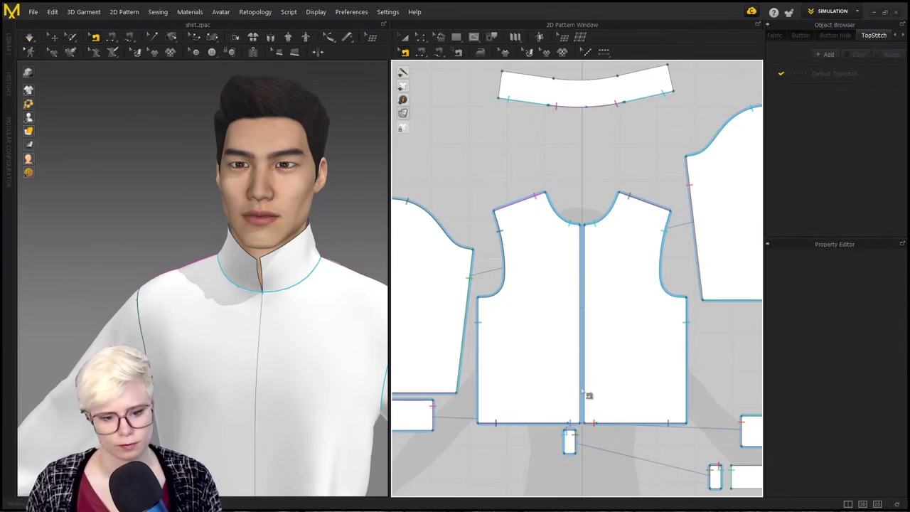
# Step: Delete the seam joining the two small rectangular pieces below the shirt front and simulate the opened front
pyautogui.click(709, 478)
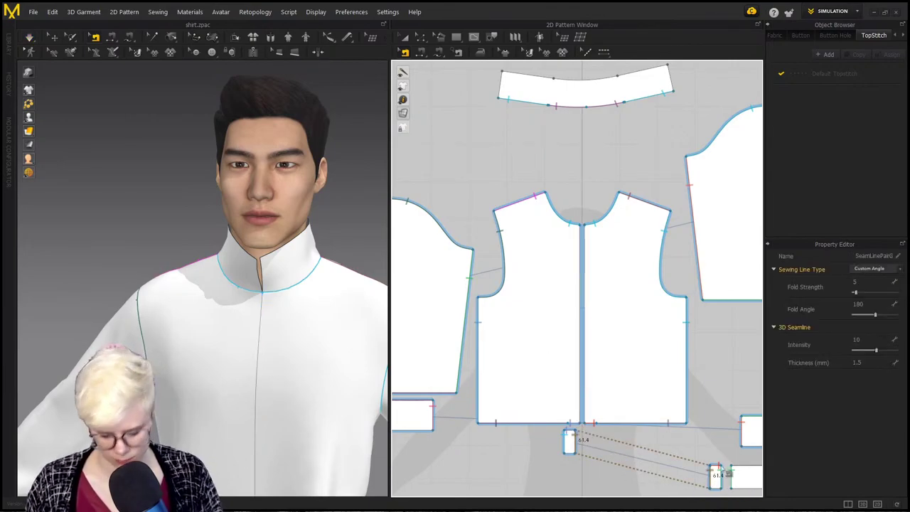
pyautogui.press('Delete')
pyautogui.press('space')
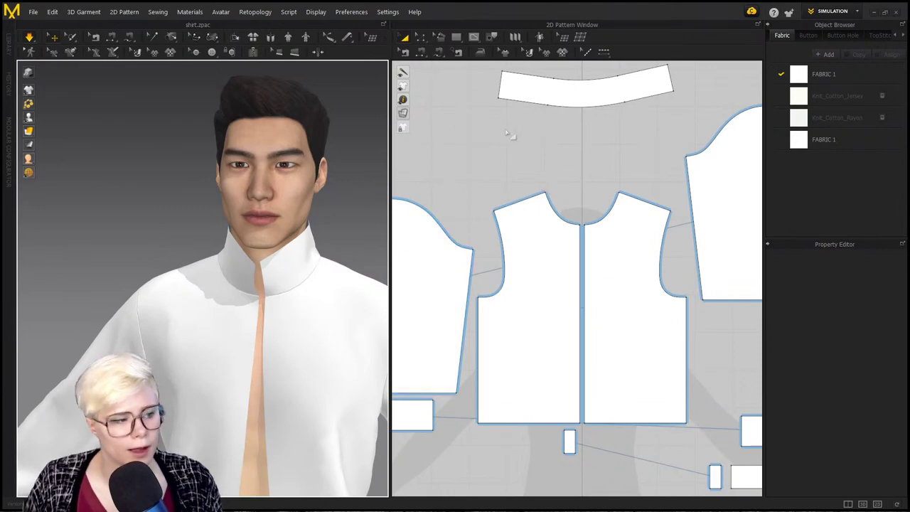
# Step: Reposition the collar pattern so it is centred on the vertical centre line above the two front panels
pyautogui.click(575, 94)
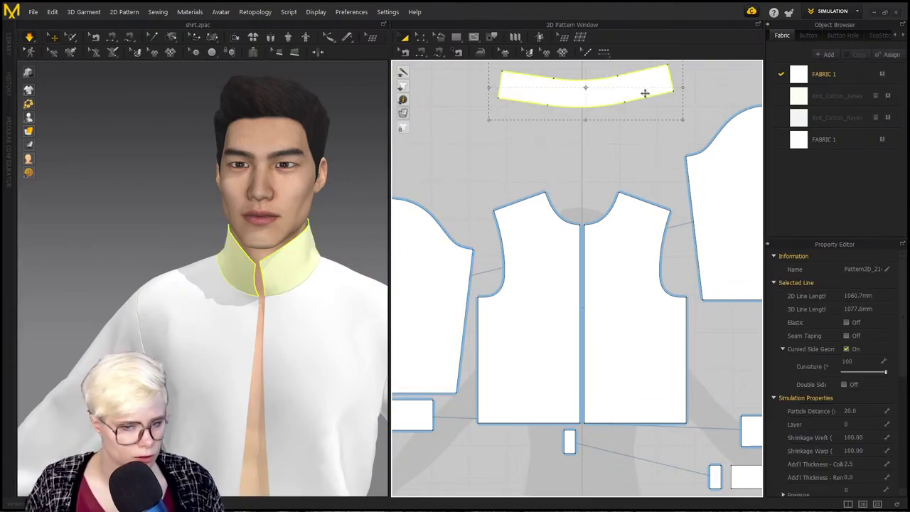
pyautogui.scroll(-2, 645, 139)
pyautogui.moveTo(644, 138); pyautogui.dragTo(644, 245, button='middle')
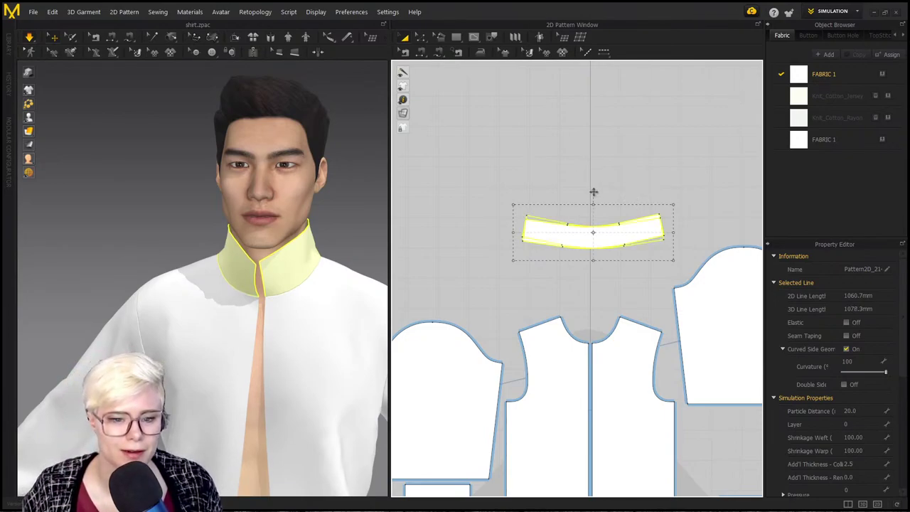
pyautogui.moveTo(593, 192); pyautogui.dragTo(594, 192)
pyautogui.moveTo(614, 233); pyautogui.dragTo(610, 232)
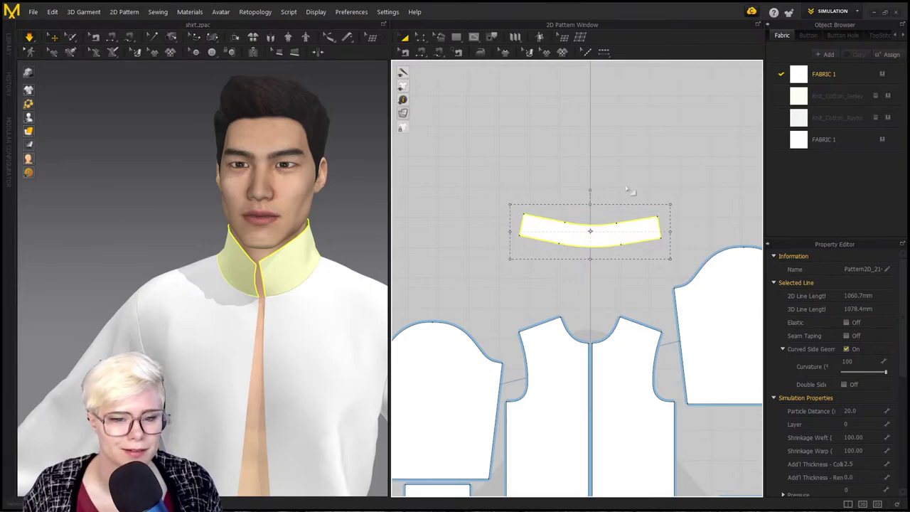
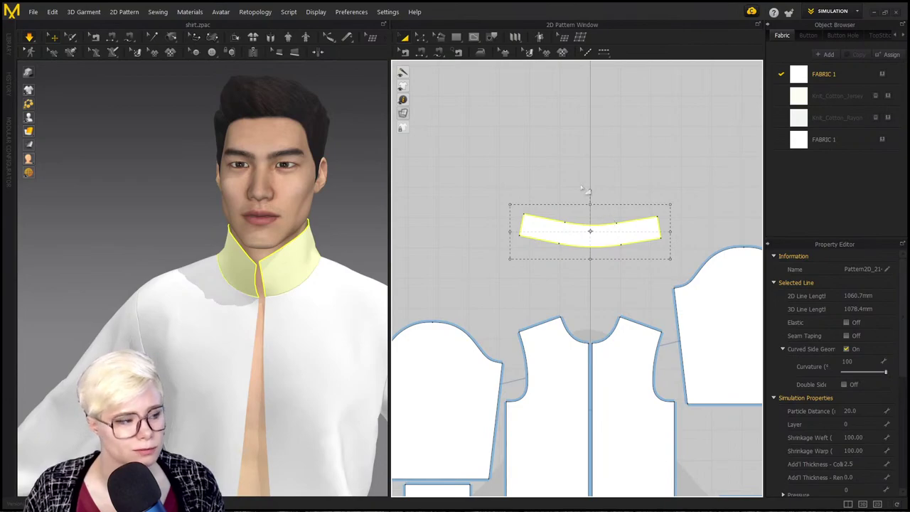
pyautogui.click(652, 210)
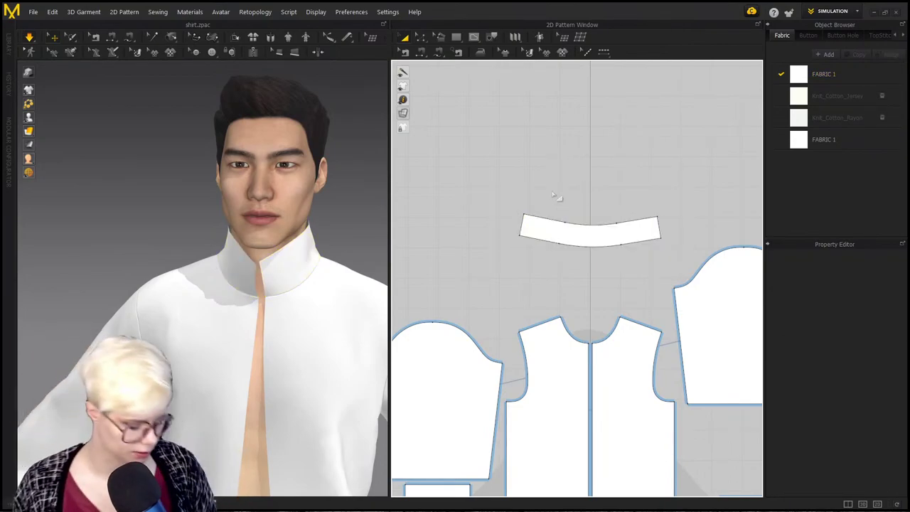
# Step: Pull both front ends of the standing collar outward on the avatar to open the neck during simulation
pyautogui.scroll(2, 606, 214)
pyautogui.moveTo(341, 320); pyautogui.dragTo(309, 215, button='middle')
pyautogui.scroll(-1, 309, 215)
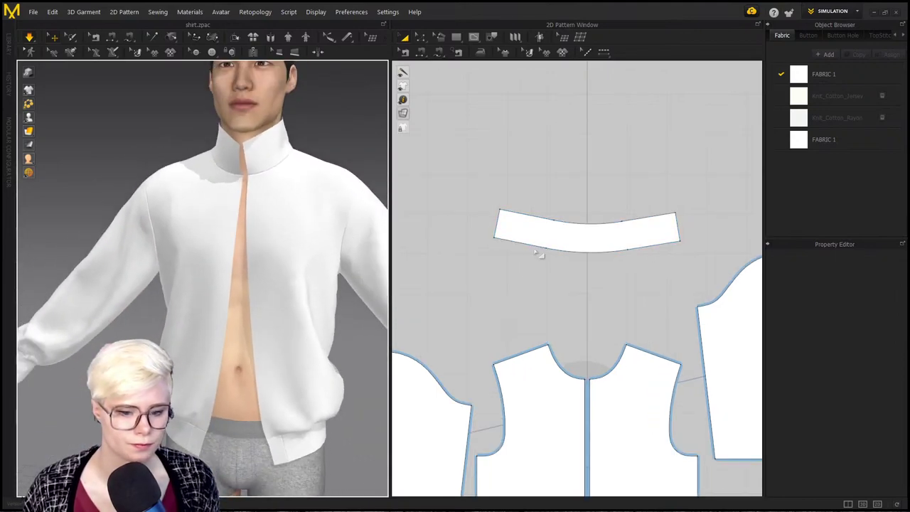
pyautogui.moveTo(527, 278); pyautogui.dragTo(525, 213, button='middle')
pyautogui.scroll(-2, 524, 212)
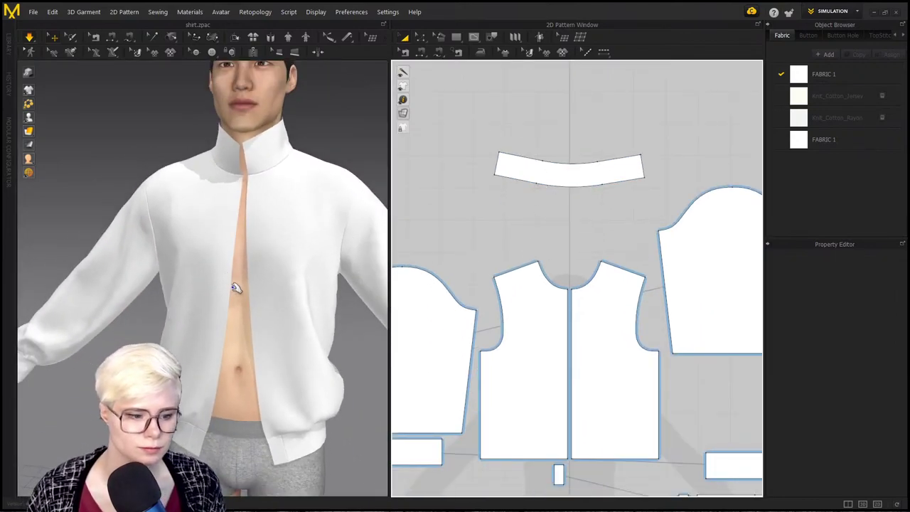
pyautogui.scroll(-3, 236, 287)
pyautogui.scroll(4, 237, 237)
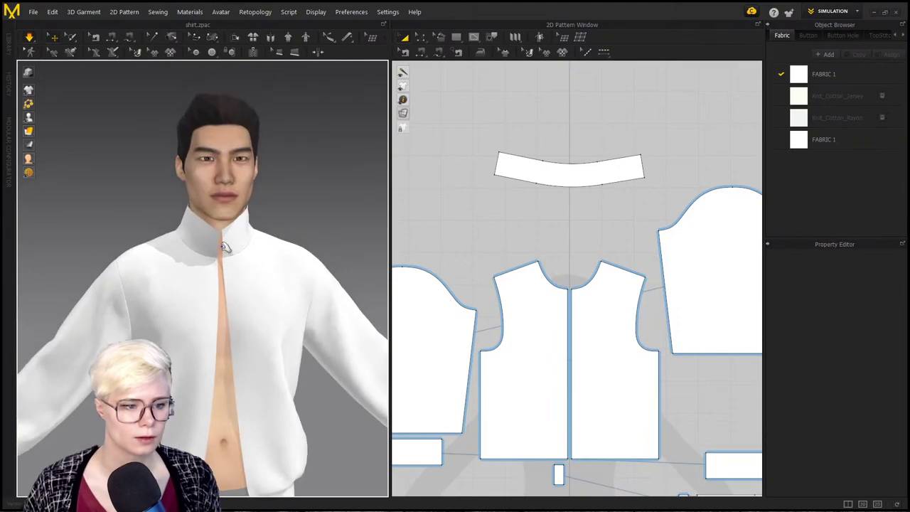
pyautogui.click(224, 247)
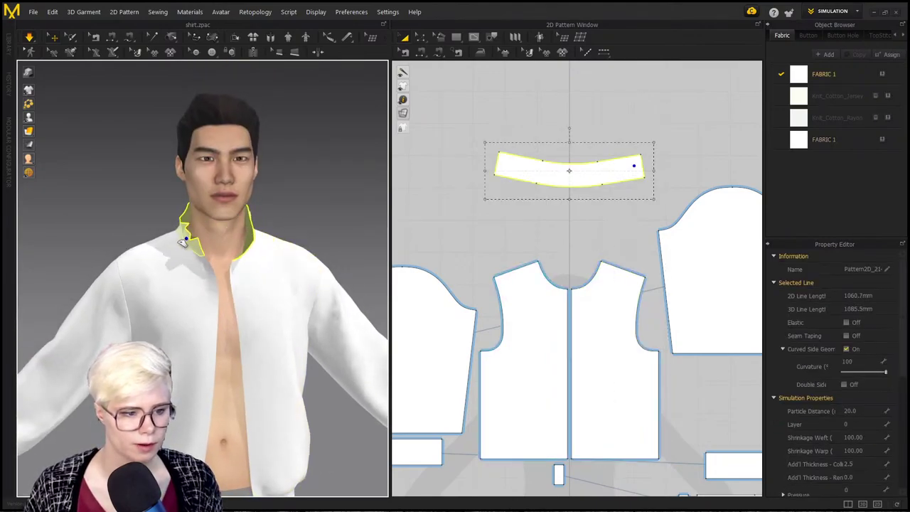
pyautogui.moveTo(181, 242); pyautogui.dragTo(148, 260)
pyautogui.moveTo(245, 233); pyautogui.dragTo(454, 222)
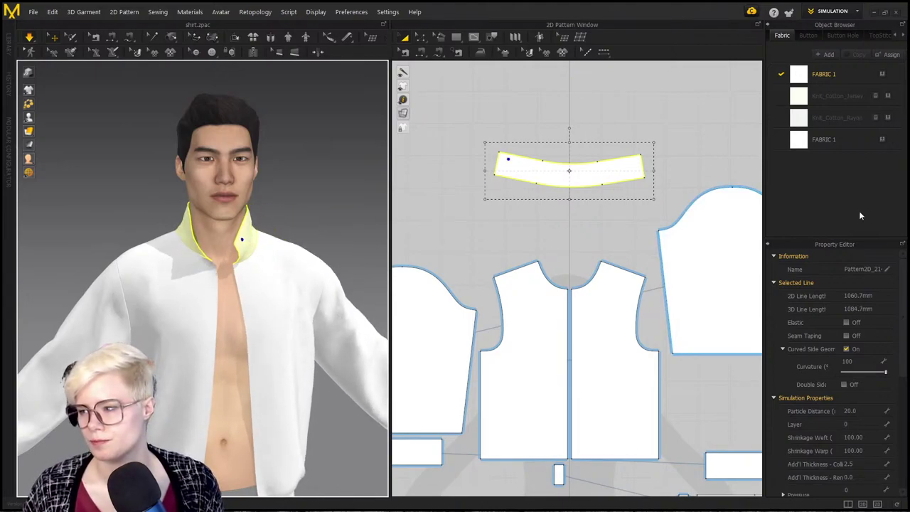
# Step: Tug the collar's back and both front ends outward and down on the avatar to turn the collar over
pyautogui.moveTo(375, 244); pyautogui.dragTo(213, 192, button='right')
pyautogui.click(211, 191)
pyautogui.click(206, 205)
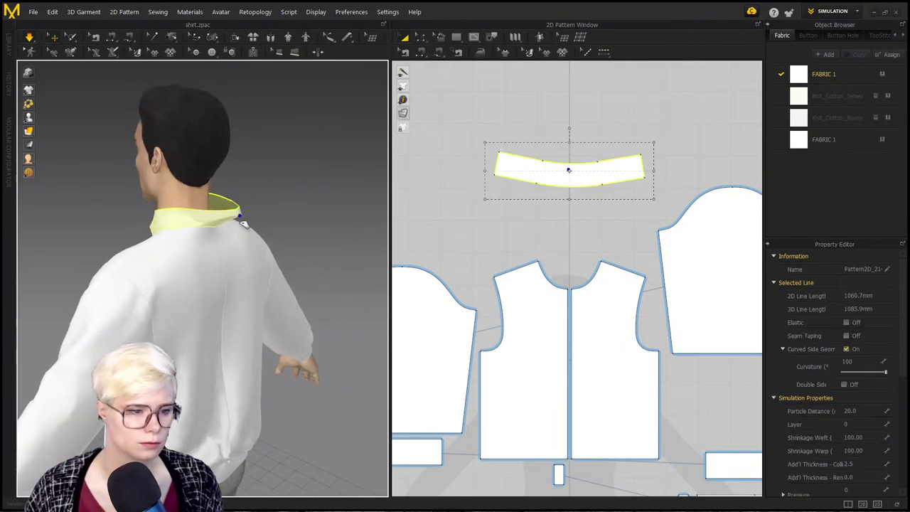
pyautogui.moveTo(213, 277); pyautogui.dragTo(328, 258, button='right')
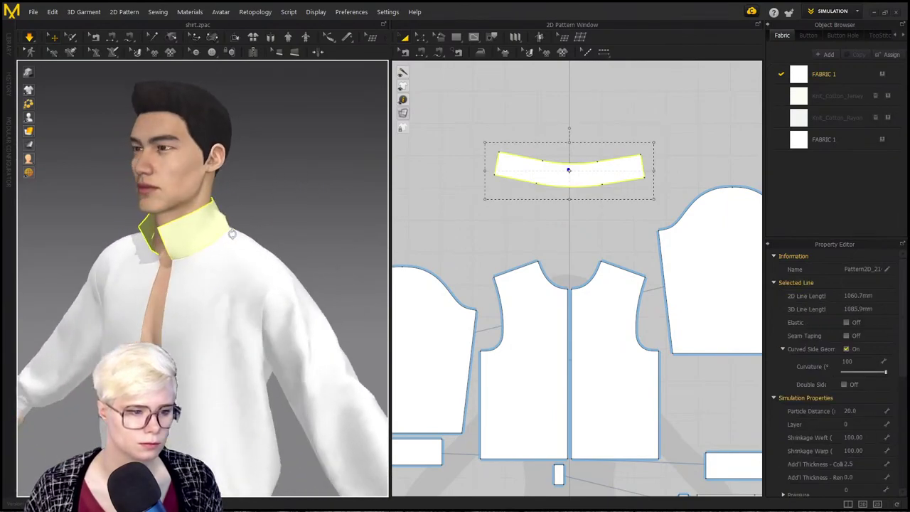
pyautogui.click(194, 216)
pyautogui.moveTo(199, 224); pyautogui.dragTo(224, 265)
pyautogui.moveTo(224, 265); pyautogui.dragTo(253, 253, button='right')
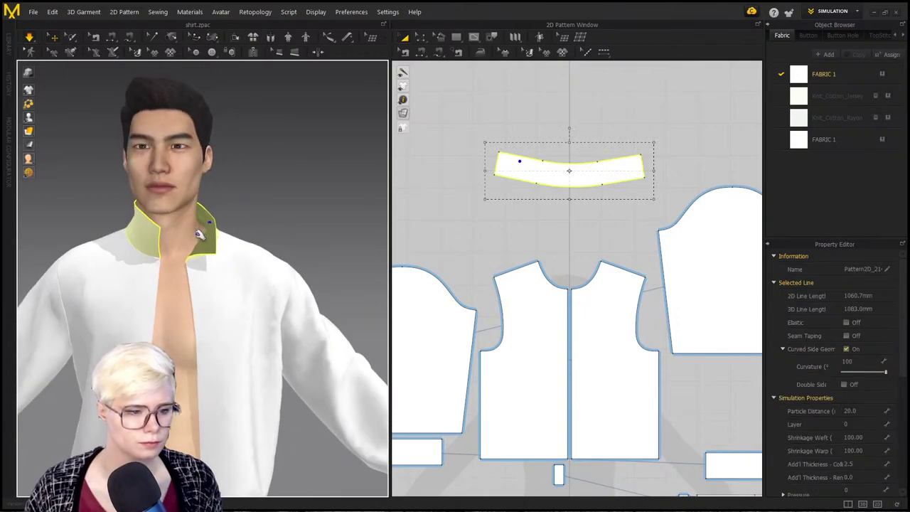
pyautogui.click(190, 236)
pyautogui.moveTo(157, 230); pyautogui.dragTo(142, 229)
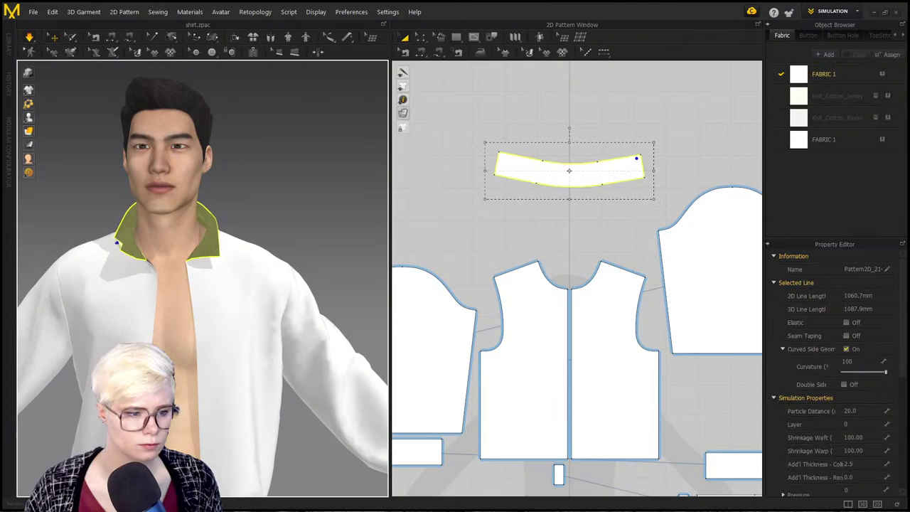
# Step: Draw an internal line about 466 mm long across the collar pattern, joining its two lower corners
pyautogui.click(480, 143)
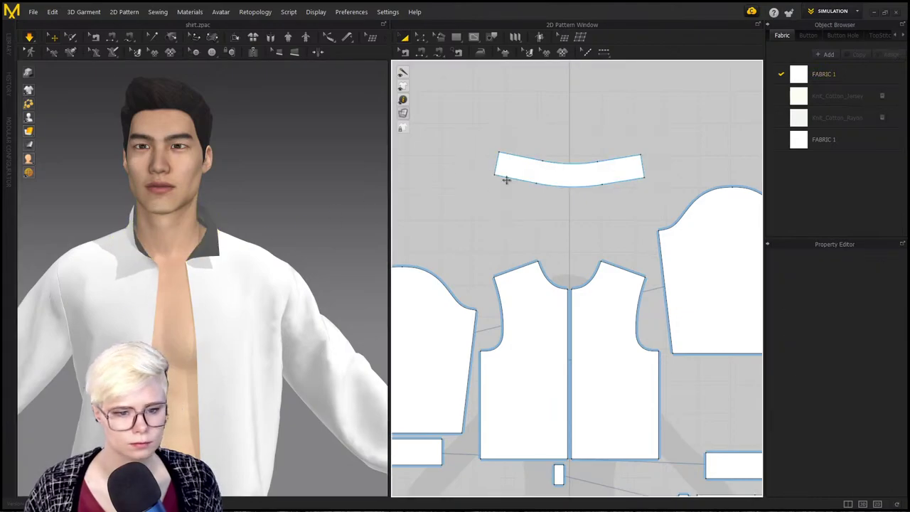
pyautogui.scroll(4, 530, 170)
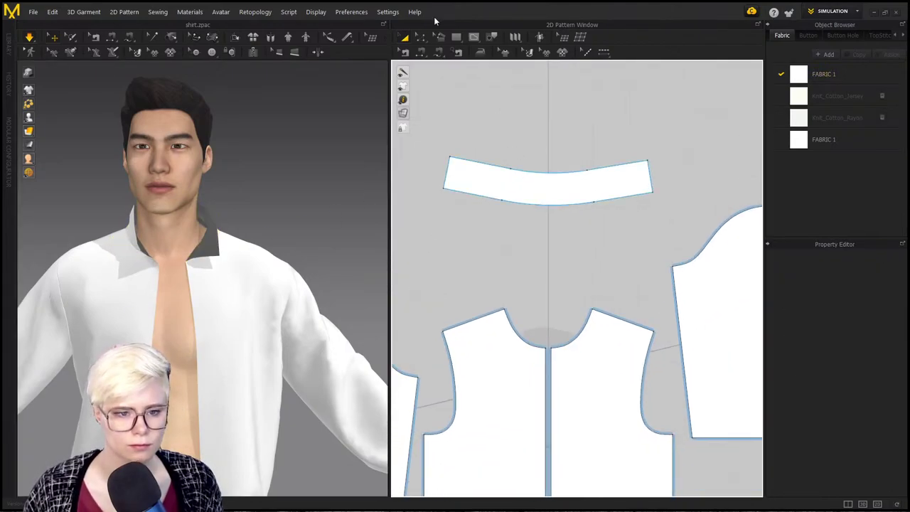
pyautogui.click(474, 38)
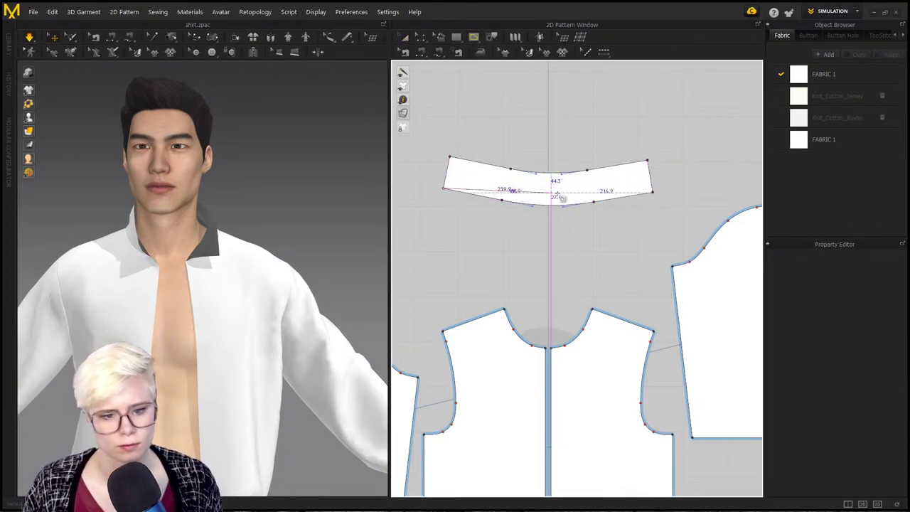
pyautogui.click(652, 192)
pyautogui.press('Return')
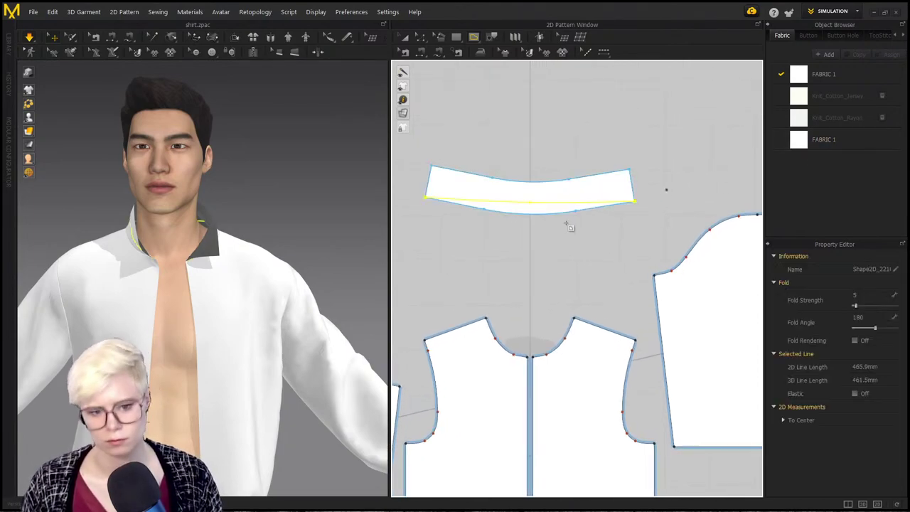
# Step: Fold the collar outward along the internal line with Fold Arrangement to an angle of about 300 degrees, and simulate the shirt
pyautogui.scroll(3, 540, 239)
pyautogui.moveTo(535, 221); pyautogui.dragTo(571, 257, button='middle')
pyautogui.scroll(-1, 570, 257)
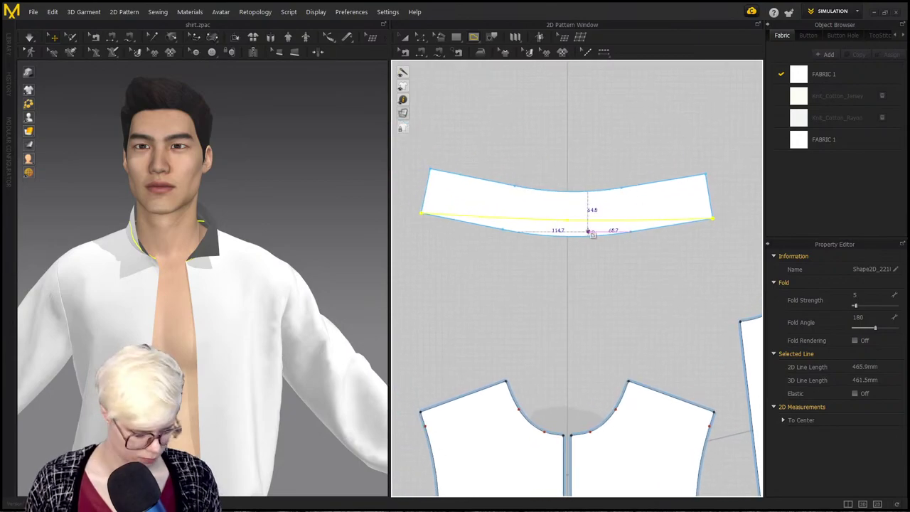
pyautogui.press('z')
pyautogui.moveTo(211, 269)
pyautogui.mouseDown(button='right')
pyautogui.moveTo(238, 246)
pyautogui.moveTo(177, 239)
pyautogui.mouseUp(button='right')
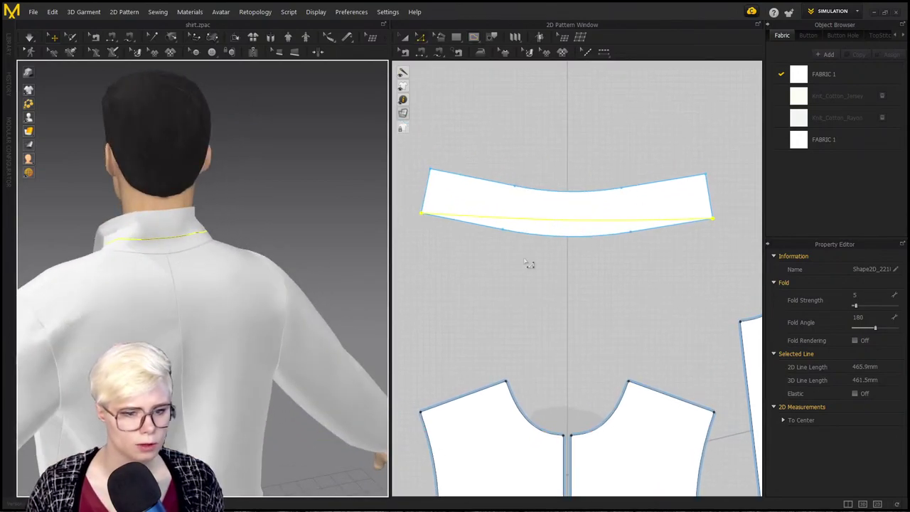
pyautogui.click(234, 38)
pyautogui.moveTo(226, 203); pyautogui.dragTo(253, 205, button='right')
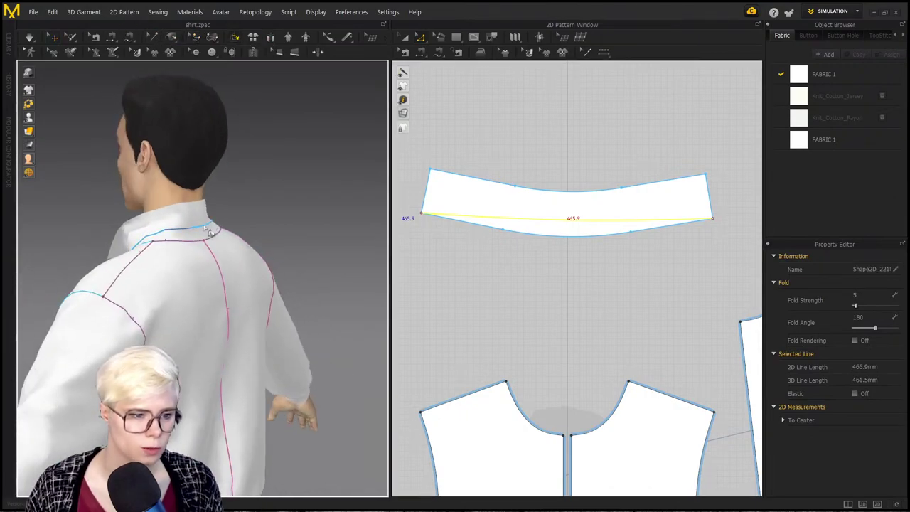
pyautogui.click(204, 225)
pyautogui.moveTo(198, 192); pyautogui.dragTo(230, 239)
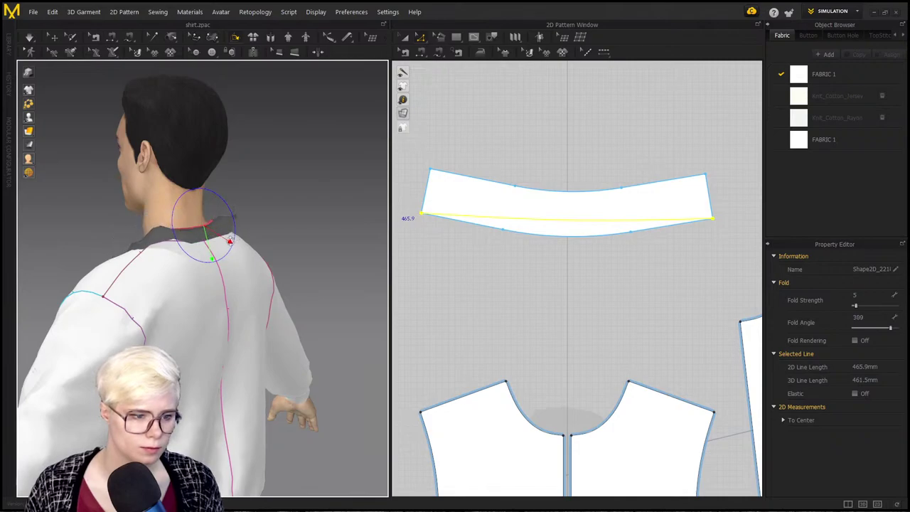
pyautogui.scroll(2, 247, 318)
pyautogui.moveTo(231, 288); pyautogui.dragTo(298, 272, button='right')
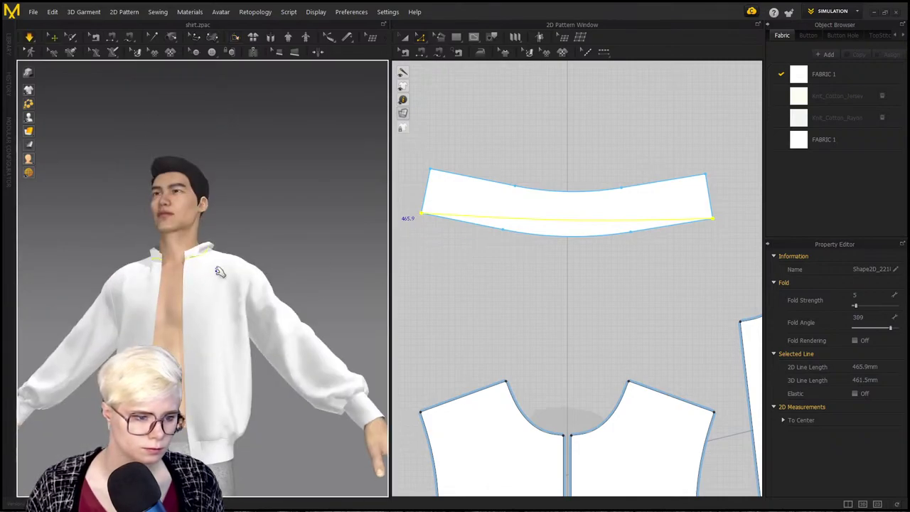
# Step: Pull the folded collar's front points outward and down so both sides turn over the shirt in simulation
pyautogui.scroll(-4, 219, 271)
pyautogui.moveTo(220, 270); pyautogui.dragTo(208, 342, button='right')
pyautogui.click(211, 311)
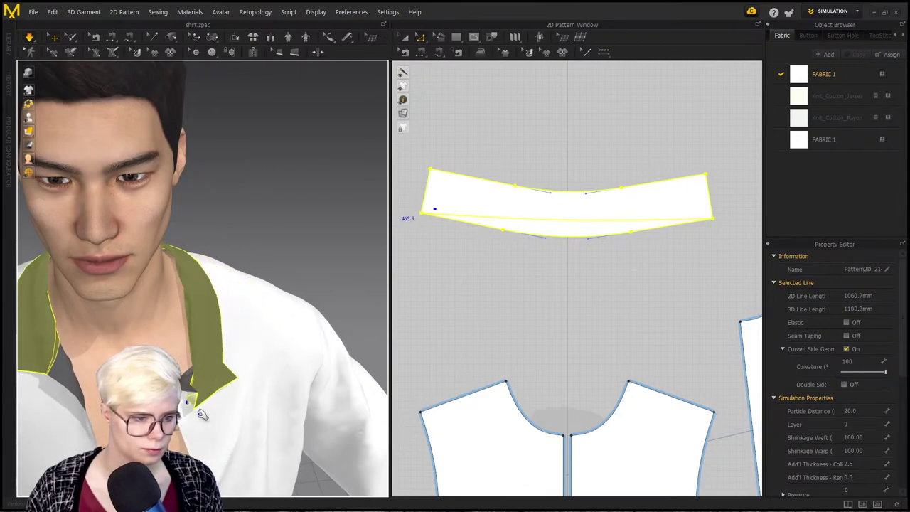
pyautogui.moveTo(183, 359); pyautogui.dragTo(162, 346, button='right')
pyautogui.moveTo(39, 299); pyautogui.dragTo(84, 307)
pyautogui.moveTo(234, 309); pyautogui.dragTo(121, 298, button='right')
pyautogui.scroll(5, 175, 237)
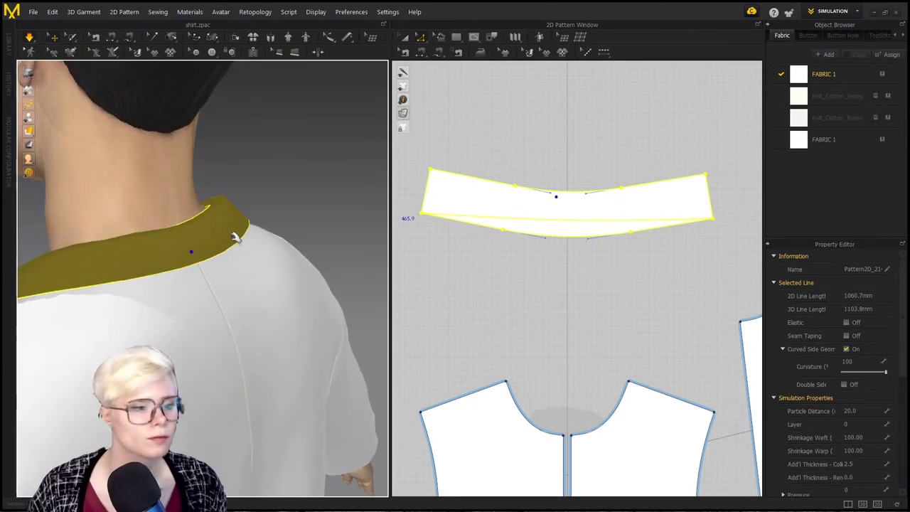
# Step: Drape the front panel open below the collar and adjust the folded collar's front point on the avatar
pyautogui.moveTo(203, 270); pyautogui.dragTo(314, 223, button='right')
pyautogui.scroll(-5, 313, 223)
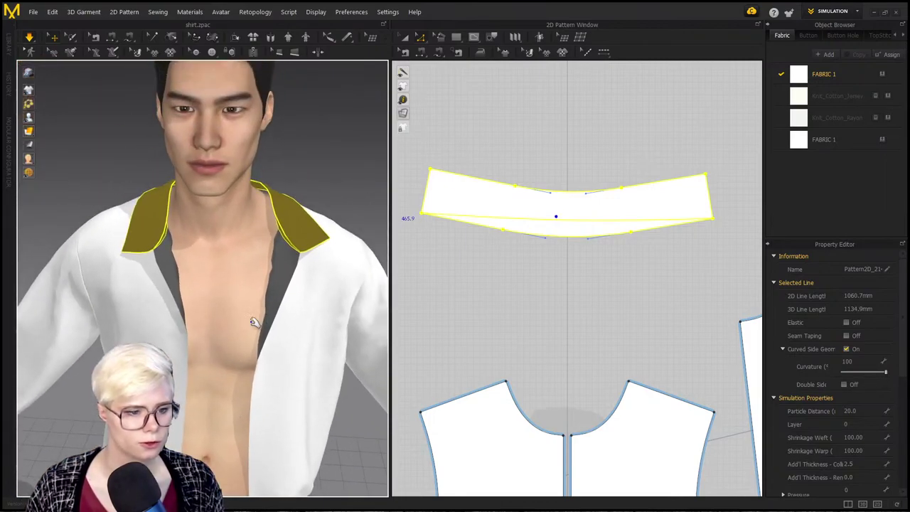
pyautogui.moveTo(298, 258); pyautogui.dragTo(269, 269)
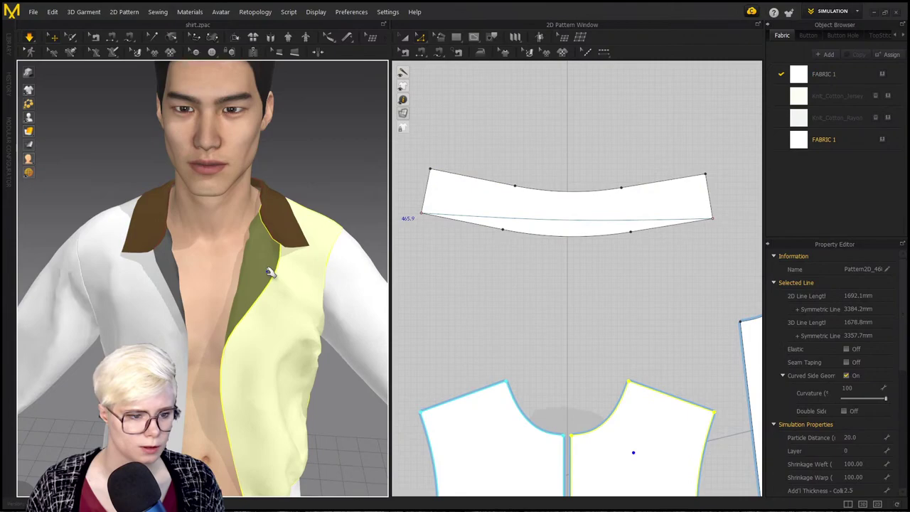
pyautogui.click(312, 175)
pyautogui.click(144, 247)
pyautogui.moveTo(304, 211); pyautogui.dragTo(211, 238, button='right')
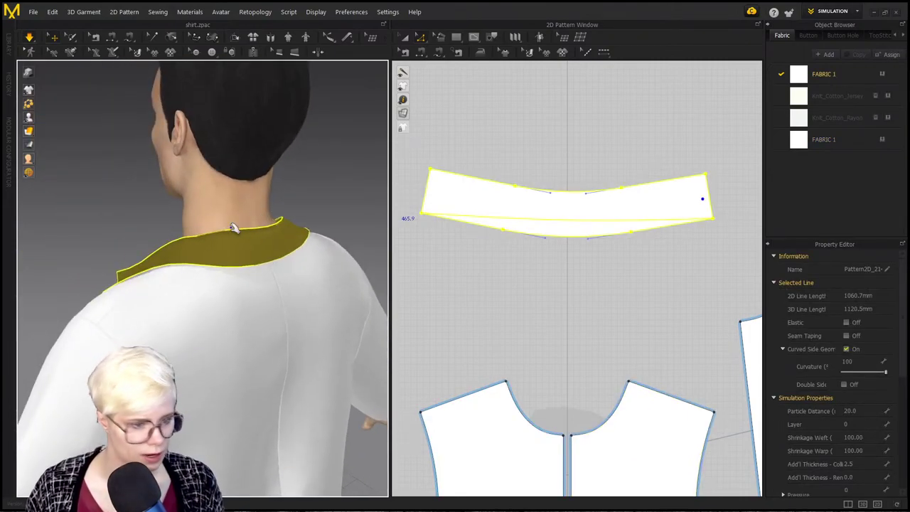
pyautogui.moveTo(164, 195); pyautogui.dragTo(339, 162, button='right')
pyautogui.click(341, 160)
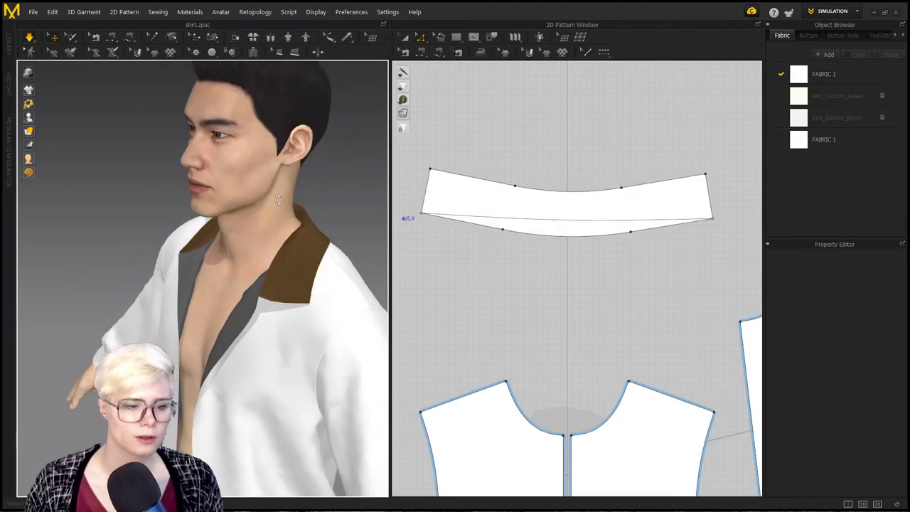
pyautogui.click(253, 53)
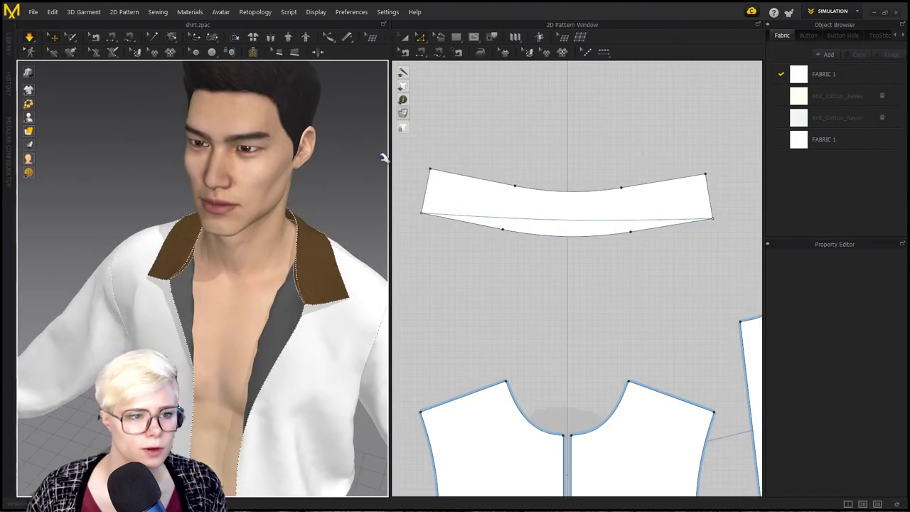
pyautogui.scroll(-2, 544, 345)
pyautogui.moveTo(544, 346); pyautogui.dragTo(585, 195, button='middle')
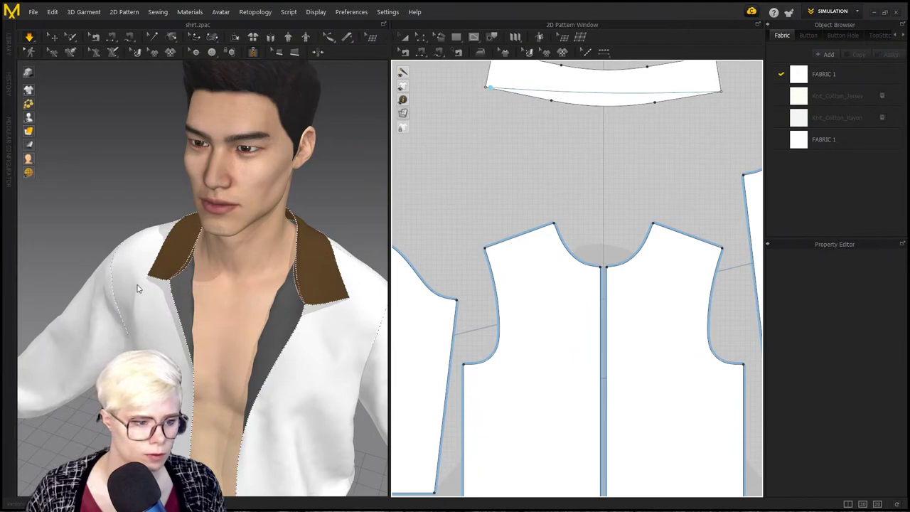
pyautogui.scroll(-1, 507, 159)
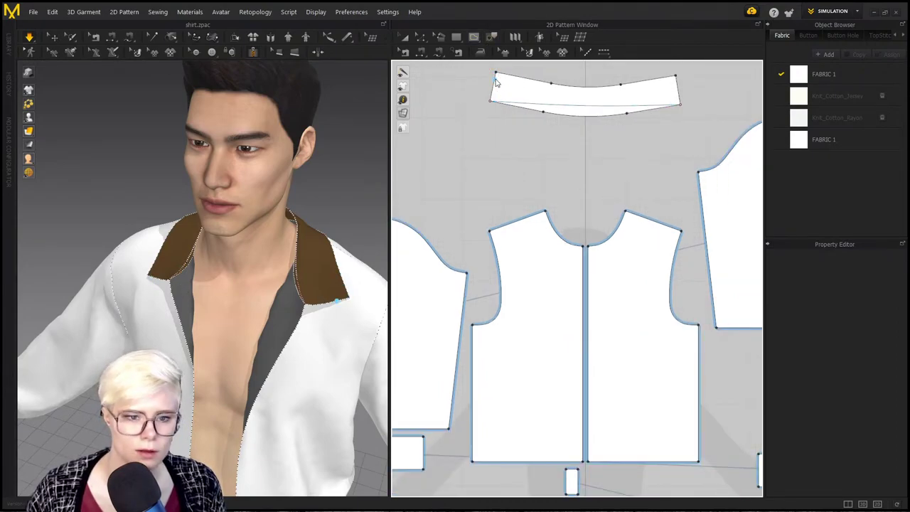
pyautogui.click(489, 103)
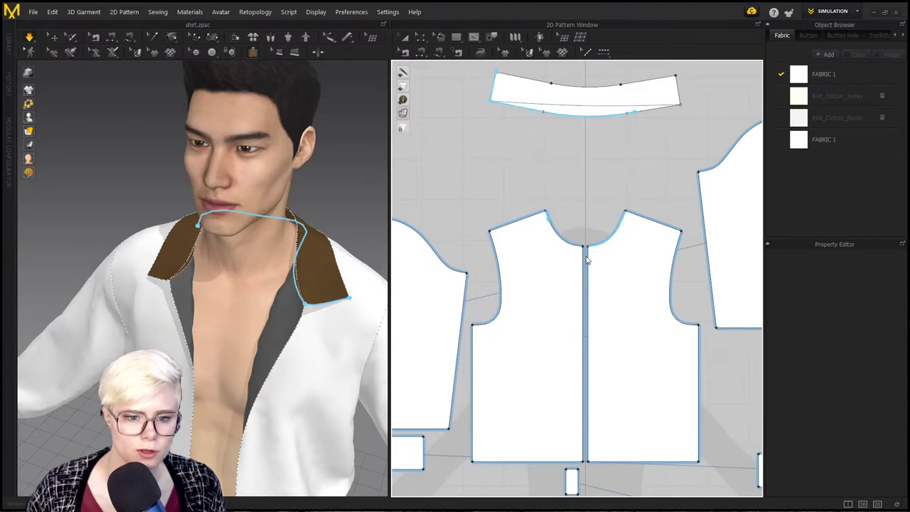
pyautogui.press('Escape')
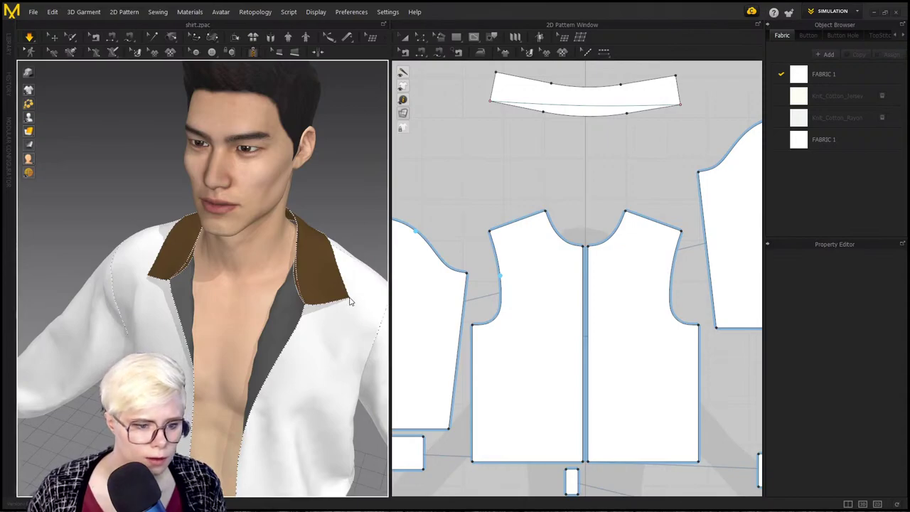
# Step: Stop the simulation and draw the zipper's first side from the collar point down to the waistband hem on the avatar's right front
pyautogui.scroll(5, 349, 302)
pyautogui.scroll(3, 258, 122)
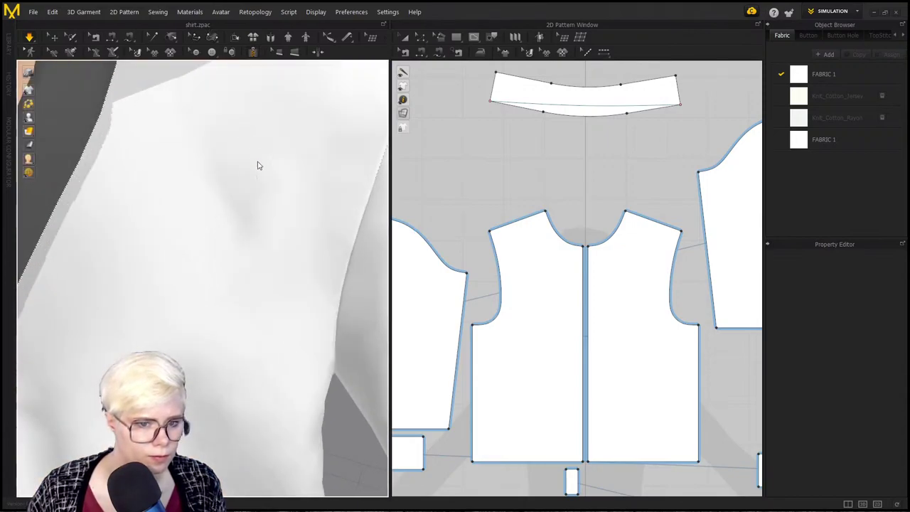
pyautogui.moveTo(258, 164); pyautogui.dragTo(280, 226, button='middle')
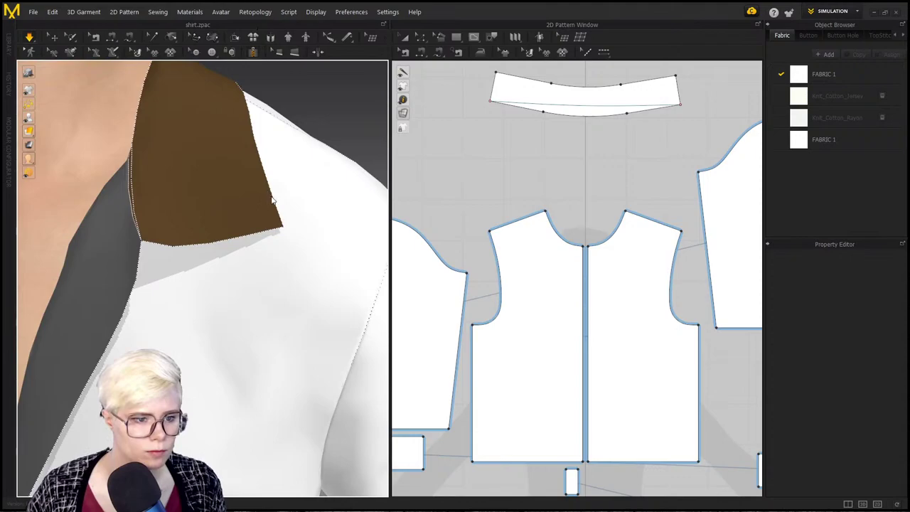
pyautogui.scroll(-5, 256, 223)
pyautogui.moveTo(255, 224); pyautogui.dragTo(202, 330, button='middle')
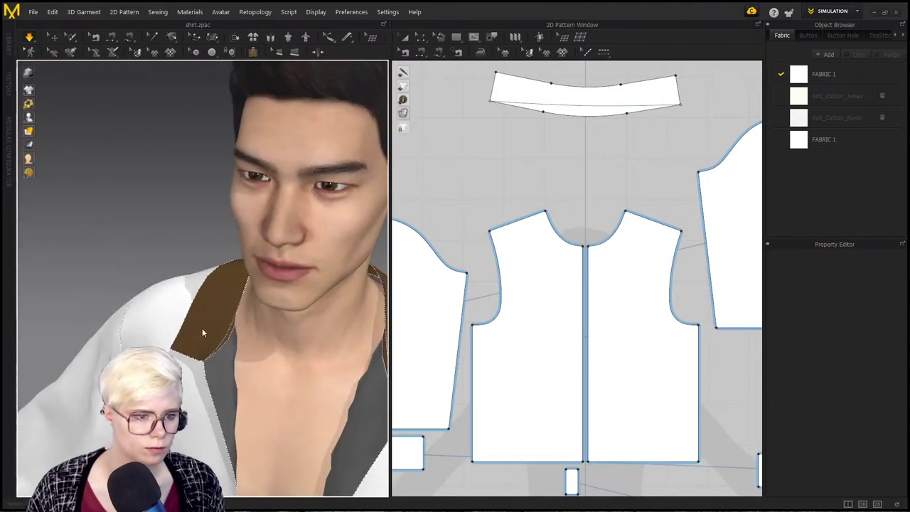
pyautogui.click(54, 39)
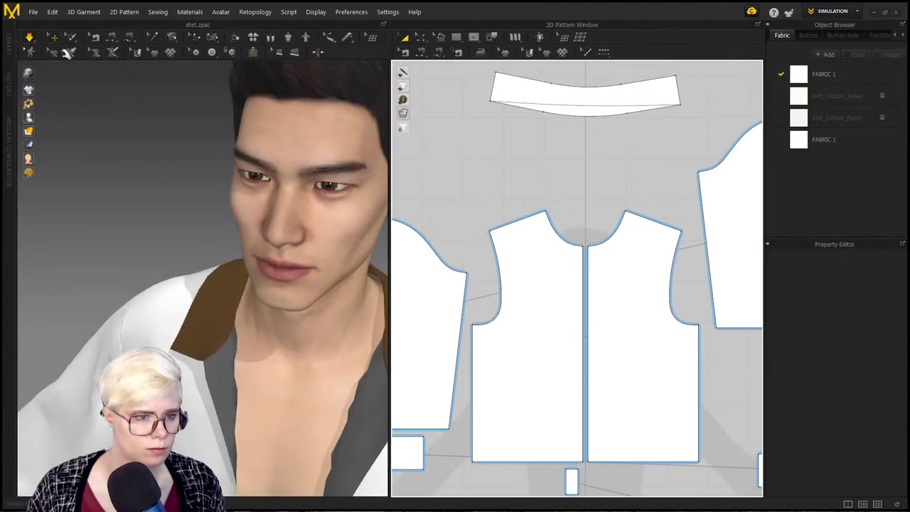
pyautogui.click(29, 37)
pyautogui.click(209, 308)
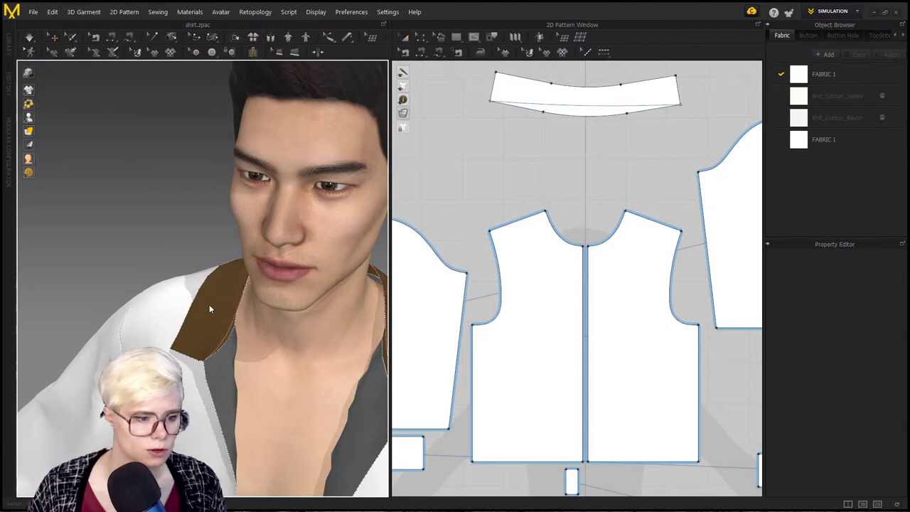
pyautogui.moveTo(198, 372); pyautogui.dragTo(174, 205, button='right')
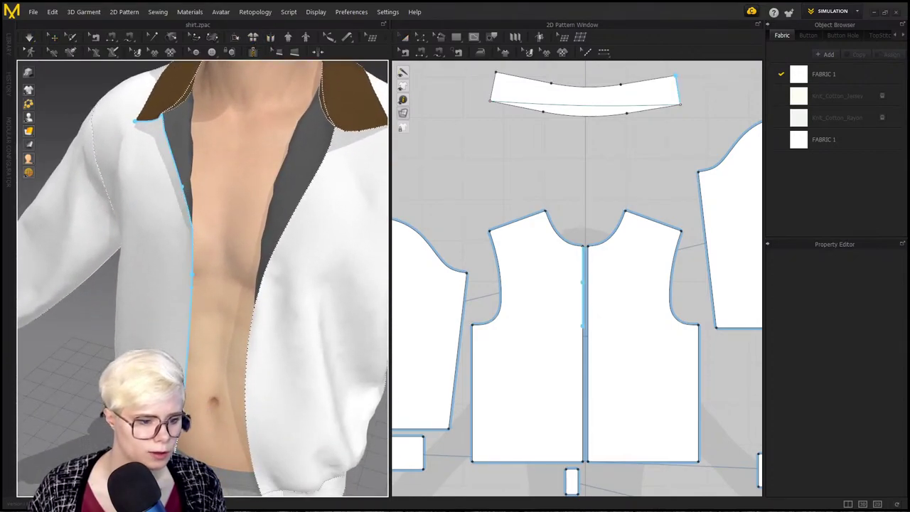
pyautogui.moveTo(178, 418); pyautogui.dragTo(178, 252, button='middle')
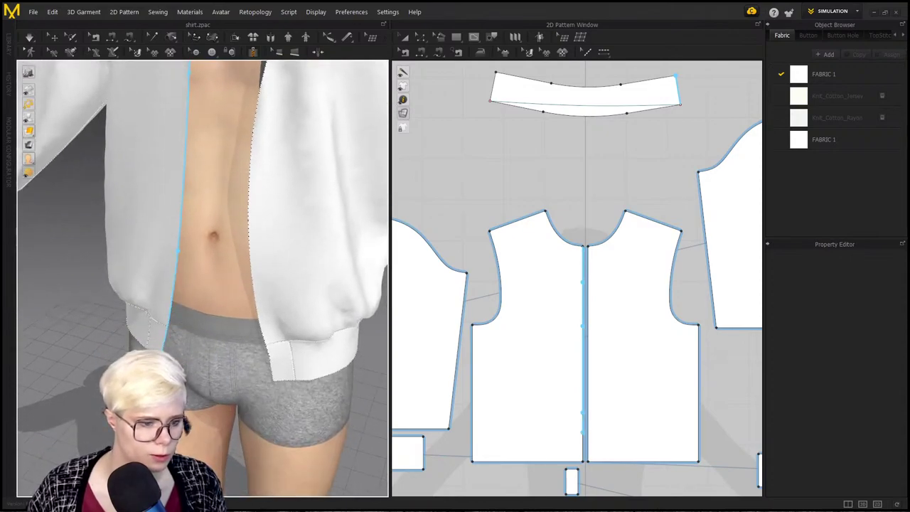
pyautogui.doubleClick(161, 354)
# Step: Draw the matching zipper side from the collar point down to the waistband hem on the avatar's left front
pyautogui.scroll(-3, 262, 268)
pyautogui.moveTo(262, 268); pyautogui.dragTo(262, 325, button='middle')
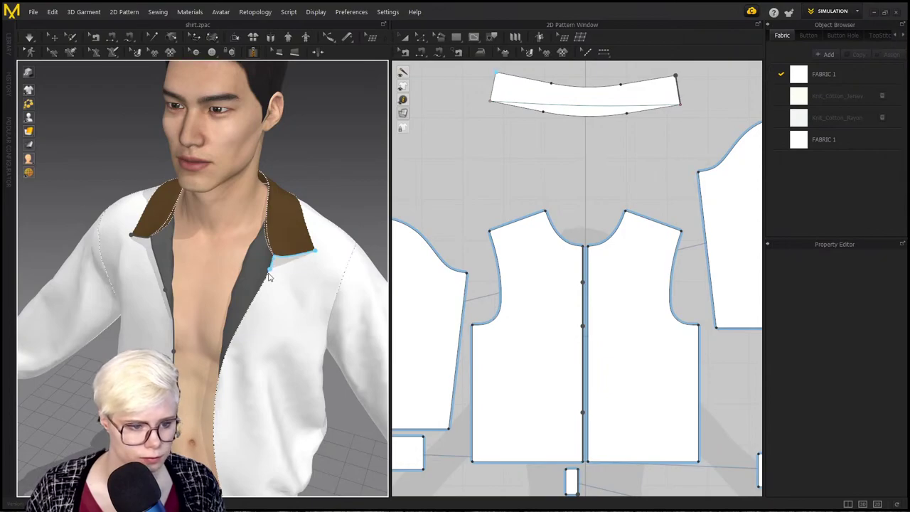
pyautogui.click(243, 317)
pyautogui.moveTo(221, 395); pyautogui.dragTo(184, 165, button='middle')
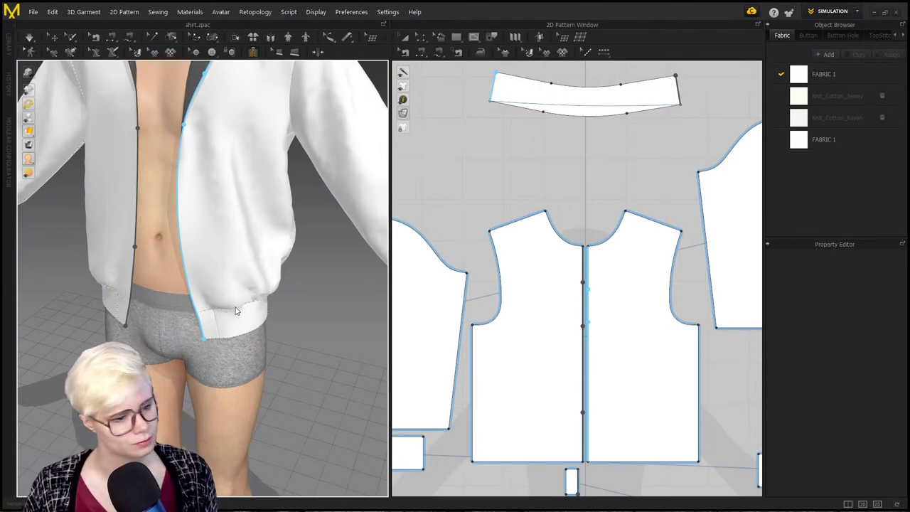
pyautogui.doubleClick(207, 335)
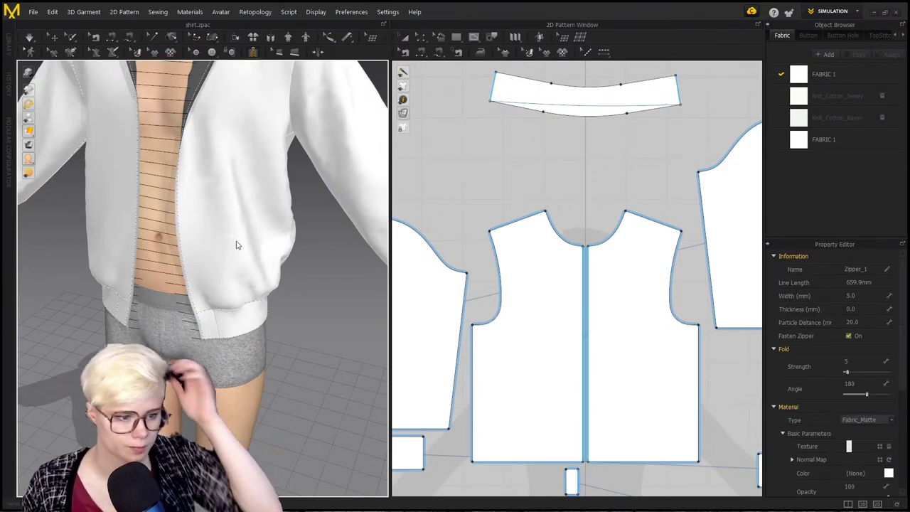
# Step: Simulate the shirt so the zipper fastens the front, and pull at the collar on the avatar's right side
pyautogui.press('space')
pyautogui.scroll(1, 202, 259)
pyautogui.moveTo(197, 248); pyautogui.dragTo(254, 237, button='right')
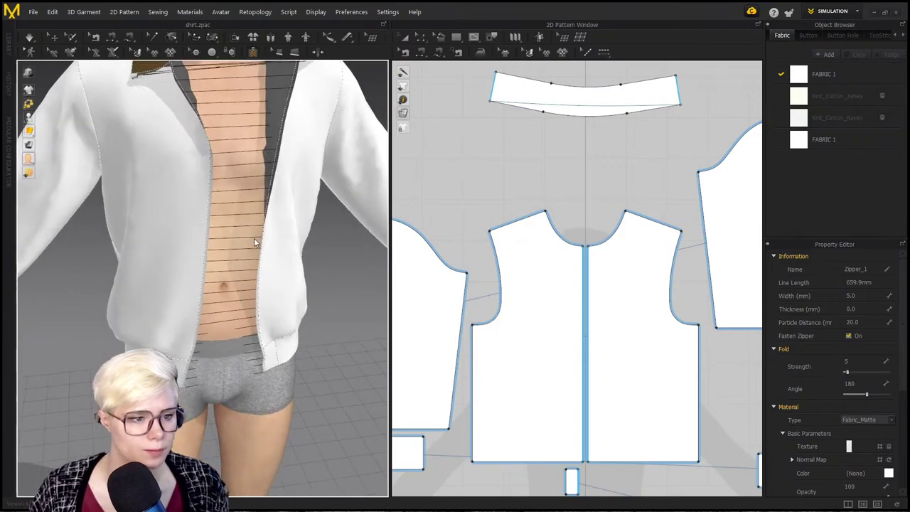
pyautogui.moveTo(254, 237); pyautogui.dragTo(221, 311, button='middle')
pyautogui.scroll(-1, 221, 311)
pyautogui.press('space')
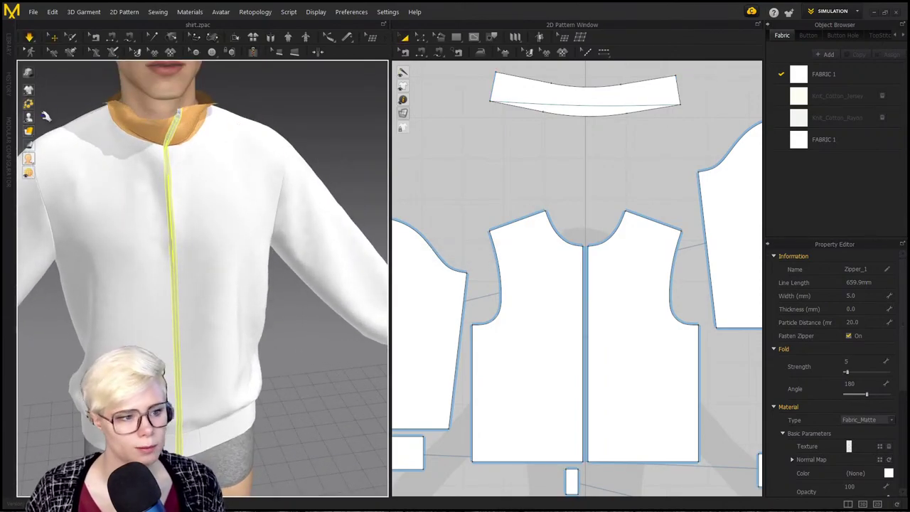
pyautogui.click(132, 122)
pyautogui.moveTo(109, 122); pyautogui.dragTo(135, 121)
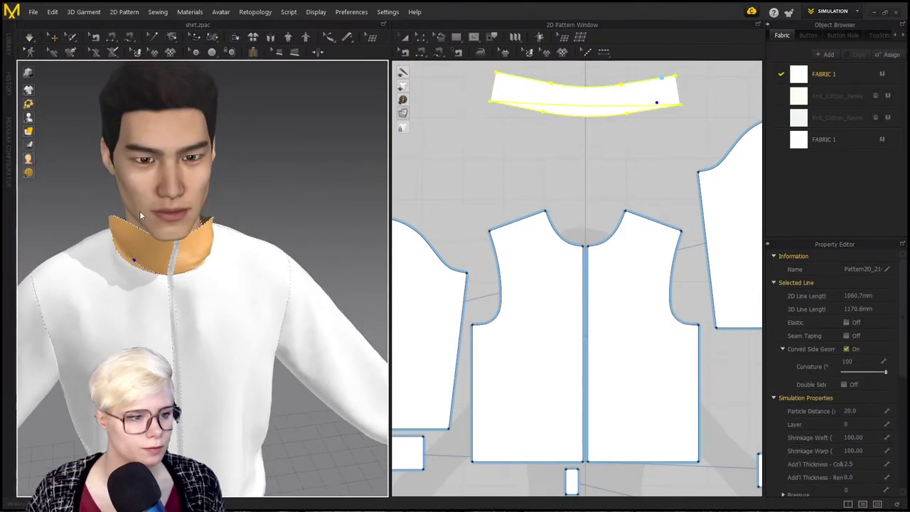
# Step: Add a slider to the zipper at mid-chest height and simulate so the front opens above it
pyautogui.scroll(3, 140, 215)
pyautogui.moveTo(167, 265); pyautogui.dragTo(212, 202, button='right')
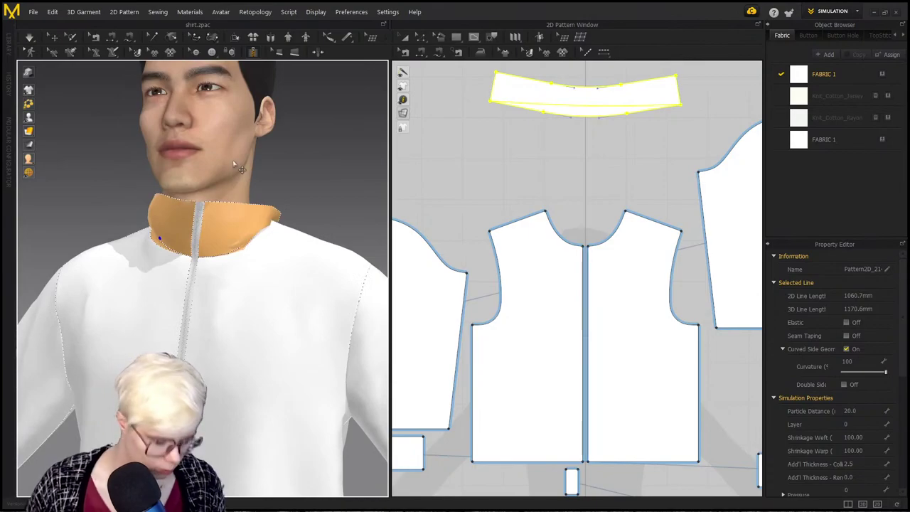
pyautogui.press('z')
pyautogui.moveTo(281, 173); pyautogui.dragTo(250, 212, button='right')
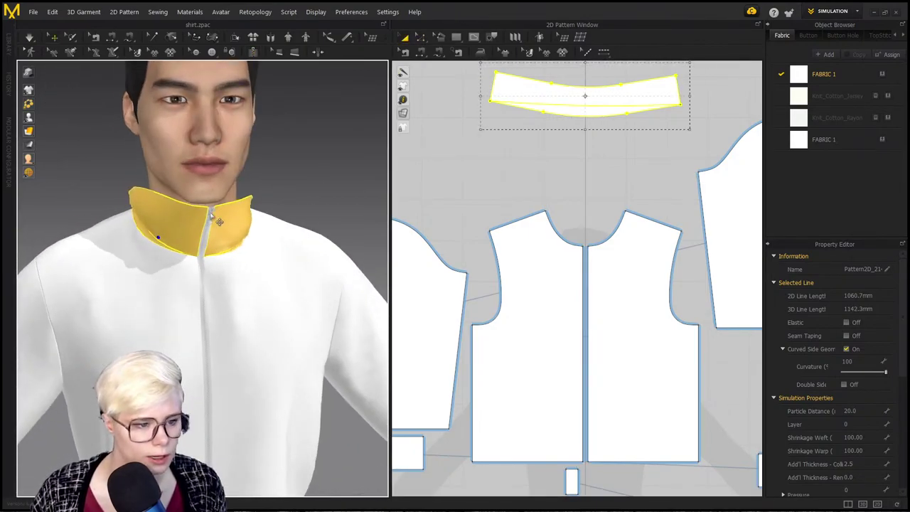
pyautogui.doubleClick(205, 318)
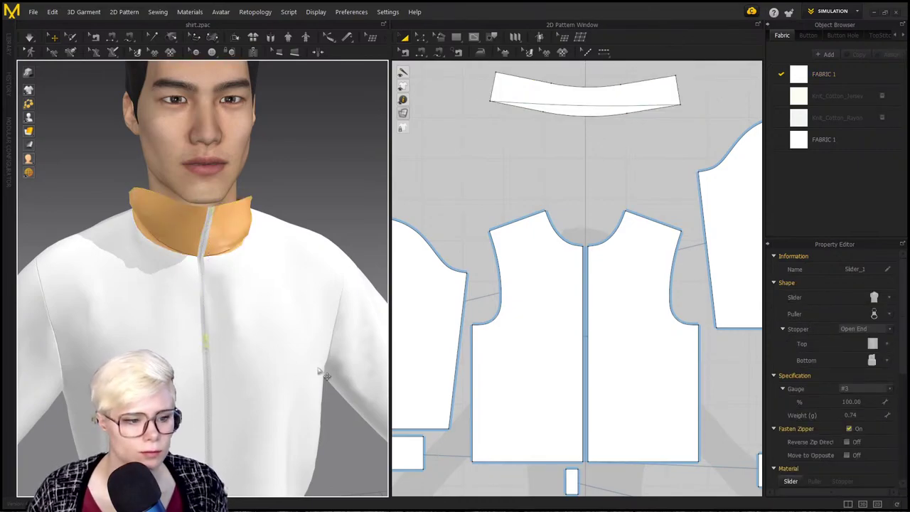
pyautogui.press('space')
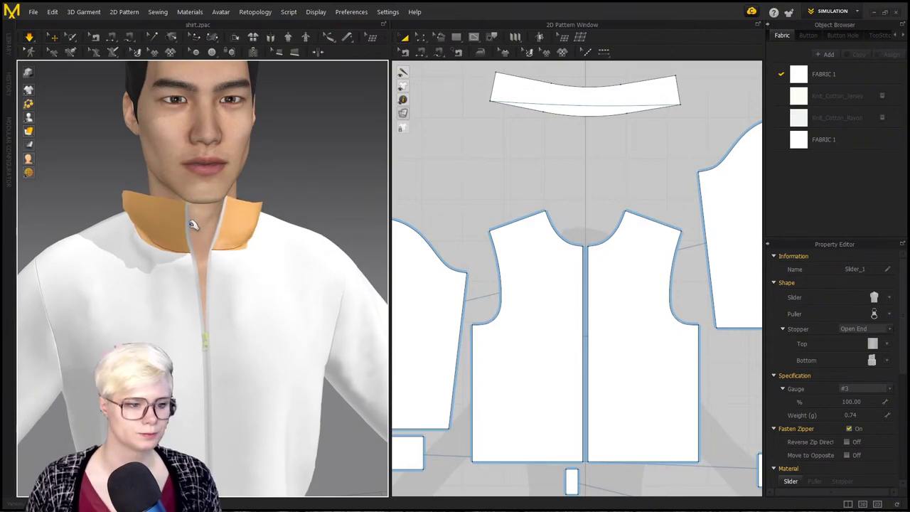
# Step: Pull both sides of the collar and the upper front edges outward in simulation so the collar folds over the shirt
pyautogui.moveTo(193, 223); pyautogui.dragTo(163, 226)
pyautogui.click(181, 258)
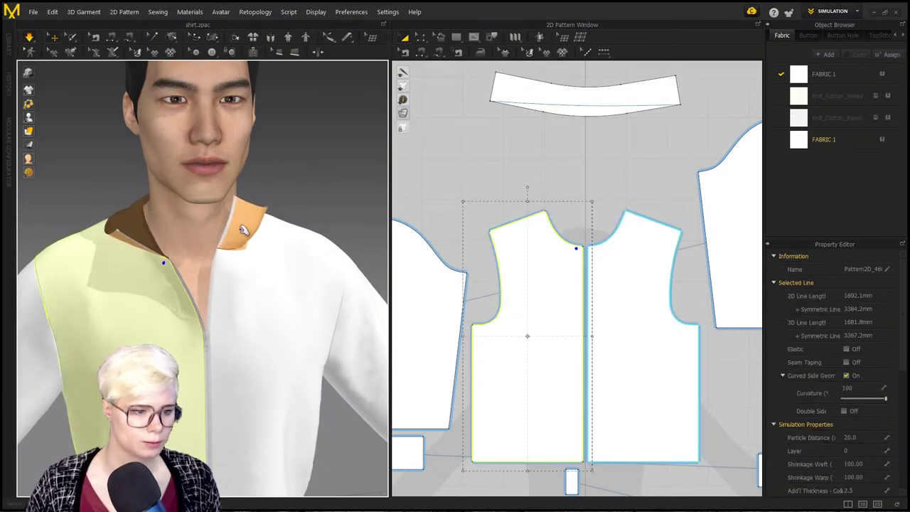
pyautogui.click(240, 262)
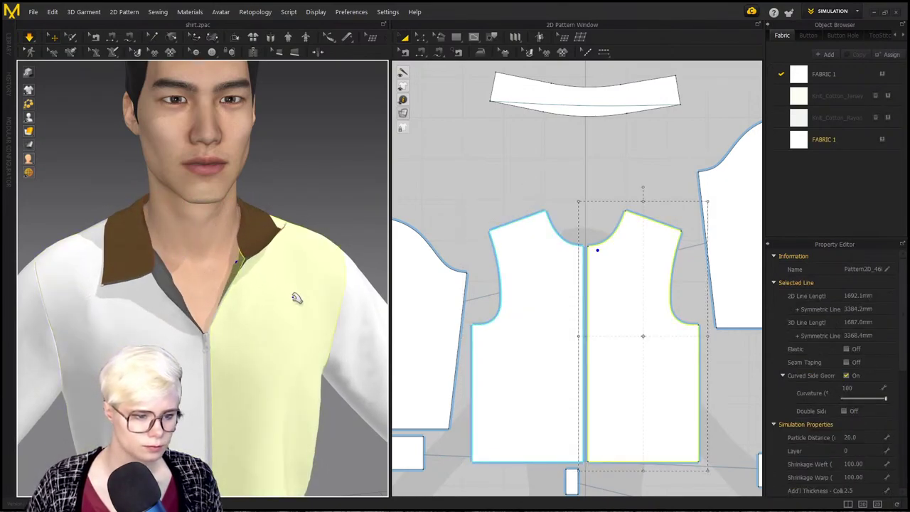
pyautogui.scroll(-8, 308, 298)
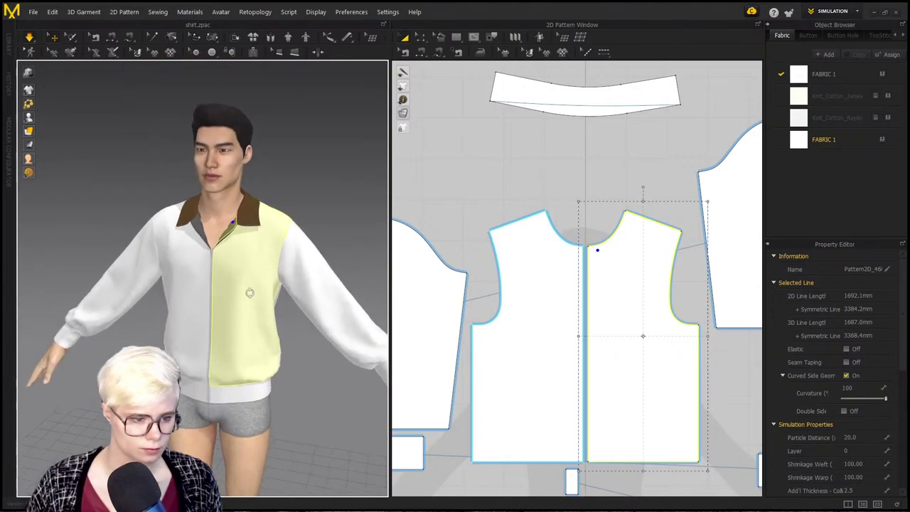
pyautogui.scroll(-2, 247, 337)
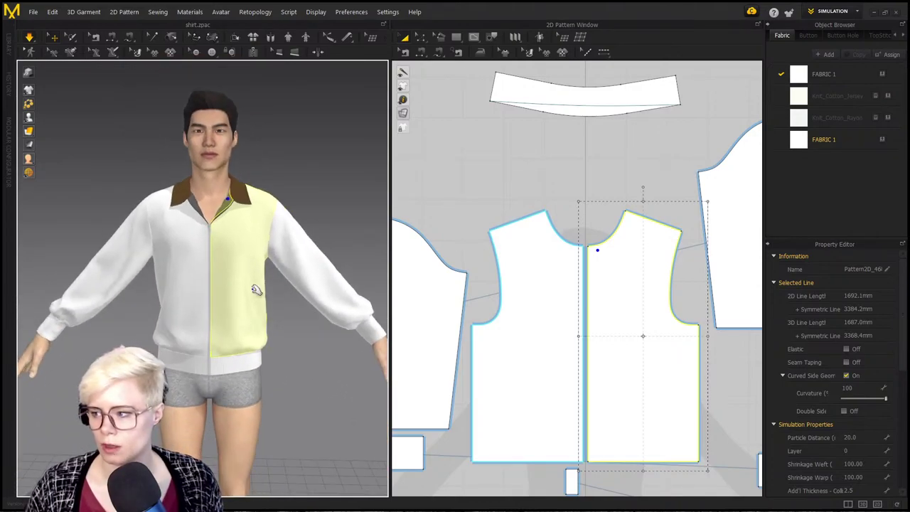
# Step: Open the library's fabric collection and search it for leather
pyautogui.click(9, 44)
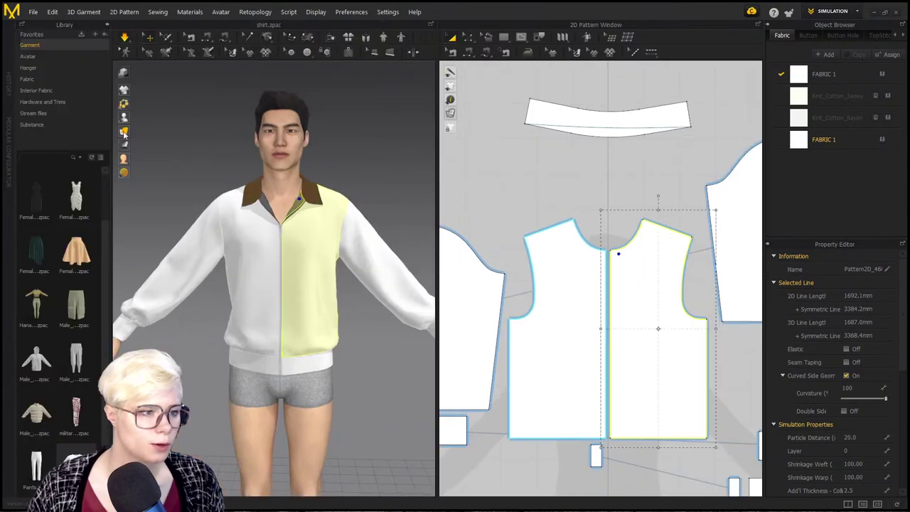
pyautogui.click(32, 81)
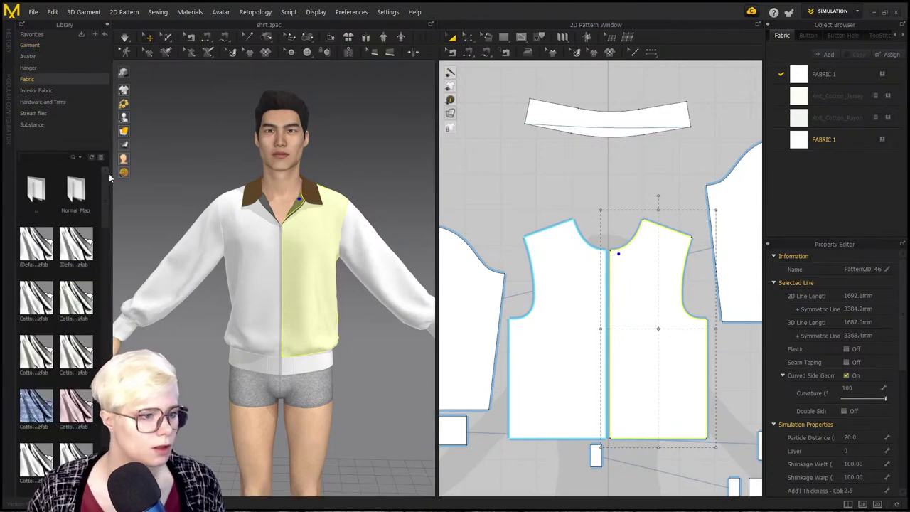
pyautogui.moveTo(75, 265)
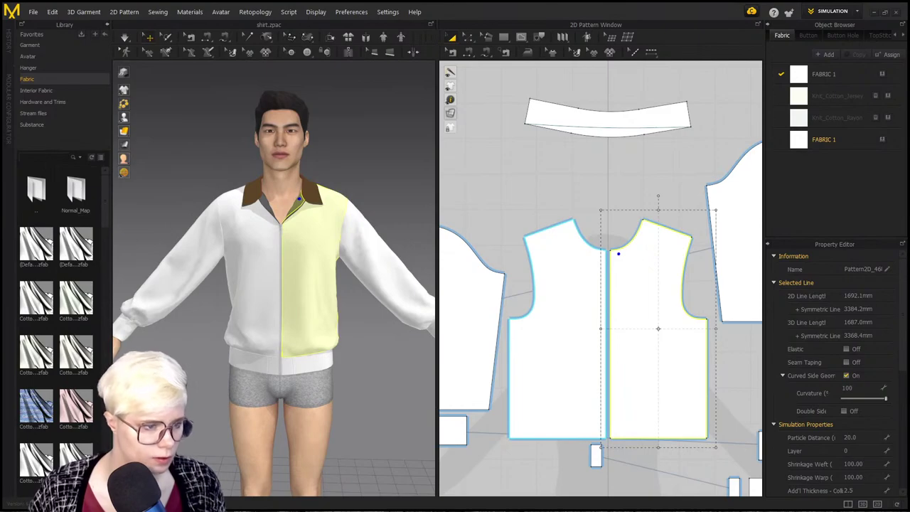
pyautogui.write('lea')
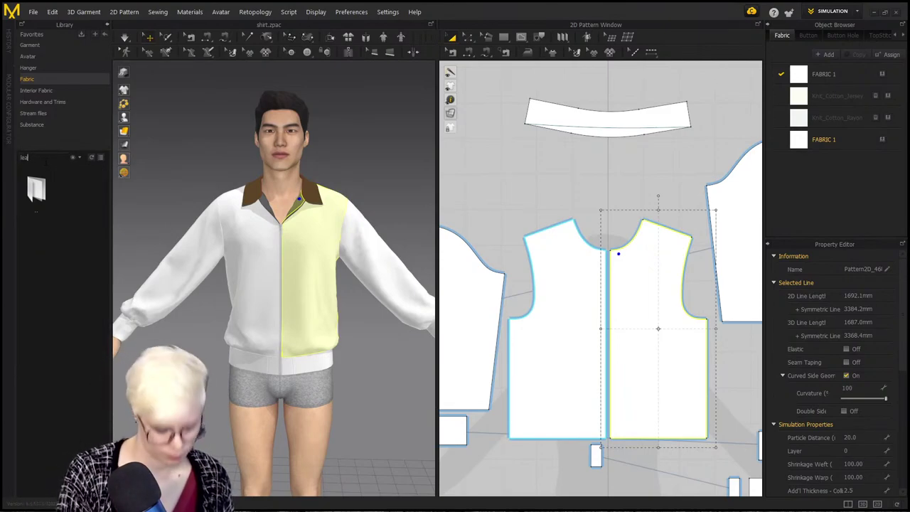
pyautogui.write('tjerther')
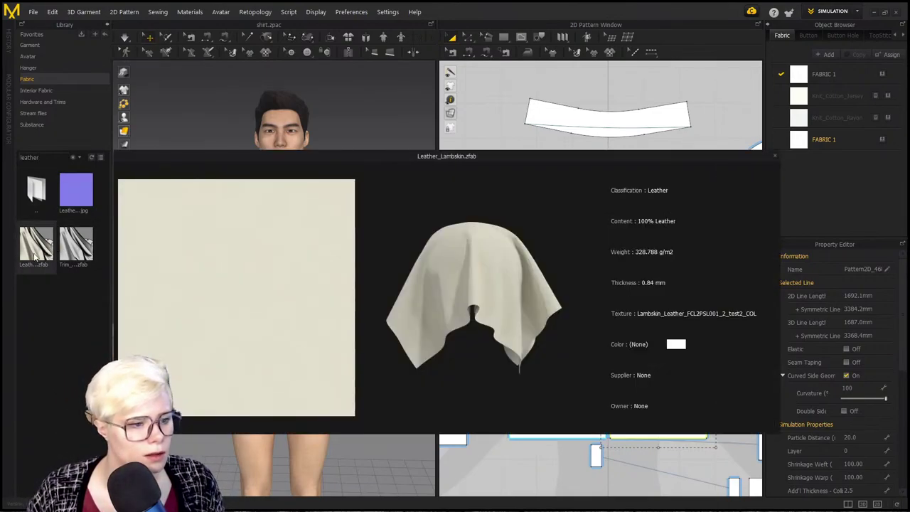
# Step: Assign the Leather_Lambskin fabric to all pattern pieces and simulate the garment with it
pyautogui.moveTo(36, 249); pyautogui.dragTo(677, 289)
pyautogui.hotkey('ctrl', 'a')
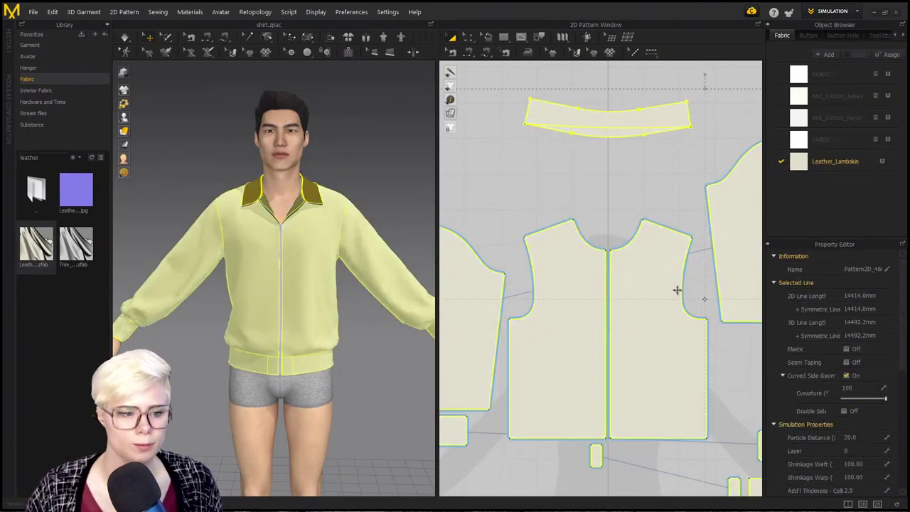
pyautogui.click(542, 167)
pyautogui.moveTo(329, 283); pyautogui.dragTo(341, 216, button='middle')
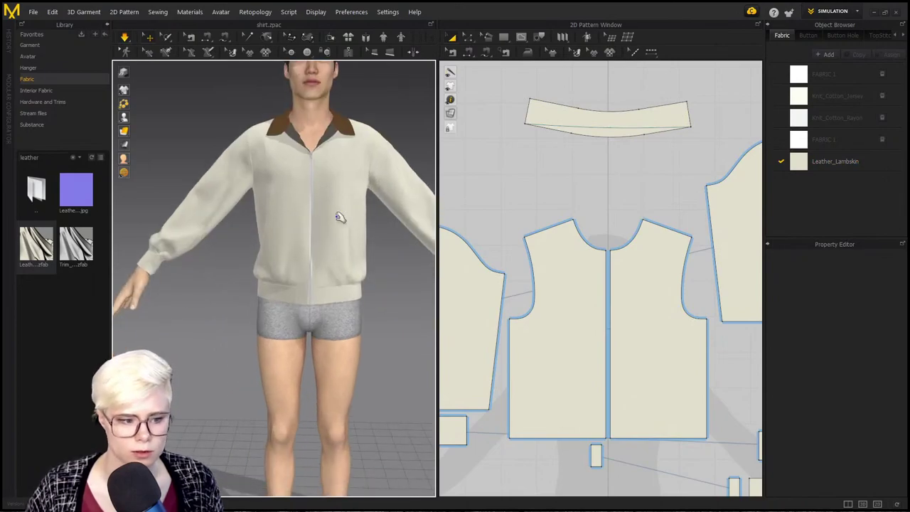
pyautogui.press('space')
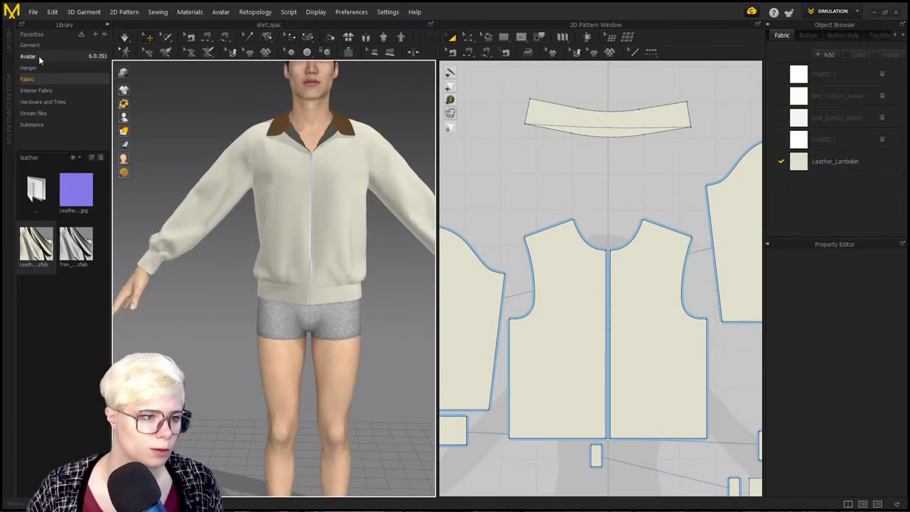
# Step: Search the fabric library for knit and add the Knit_Ponte_Jersey fabric to the project
pyautogui.click(72, 158)
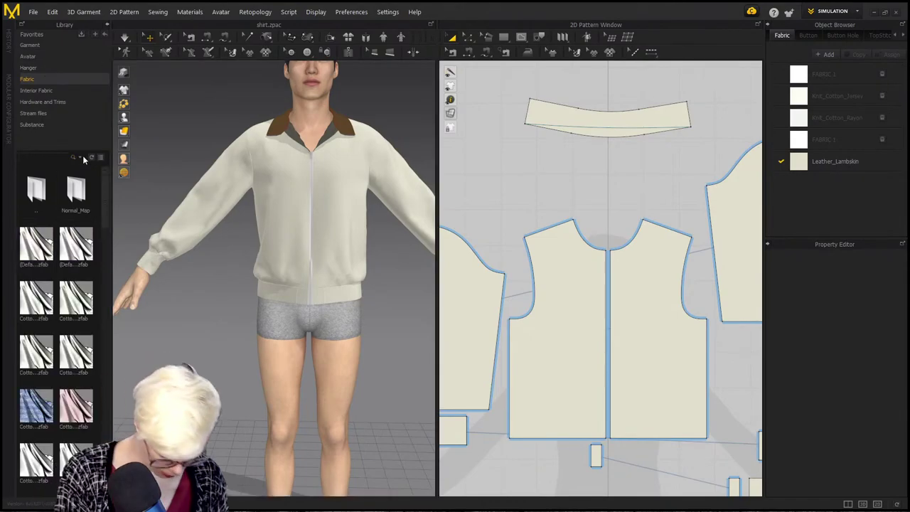
pyautogui.press('t')
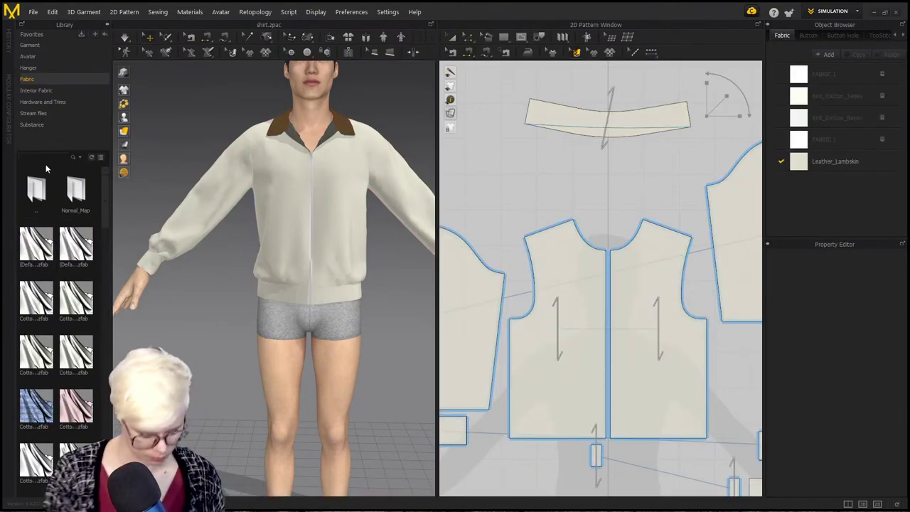
pyautogui.press('Return')
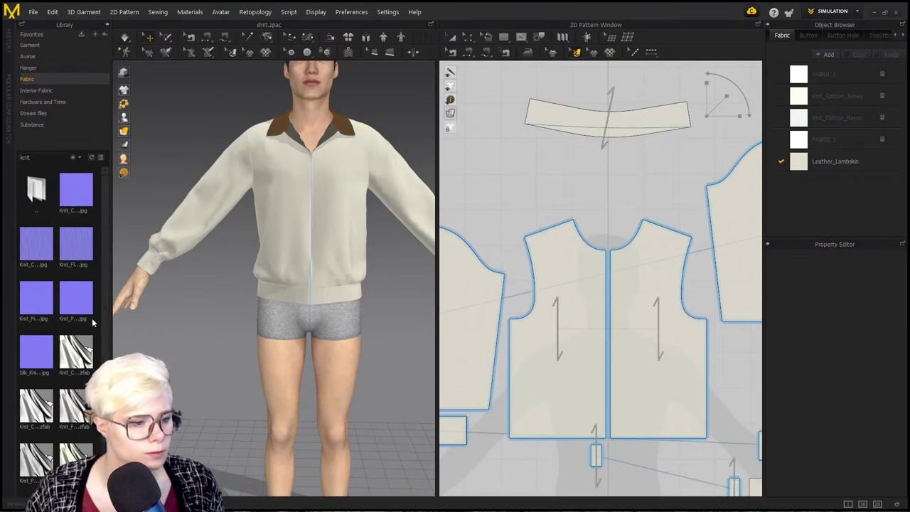
pyautogui.scroll(-1, 92, 321)
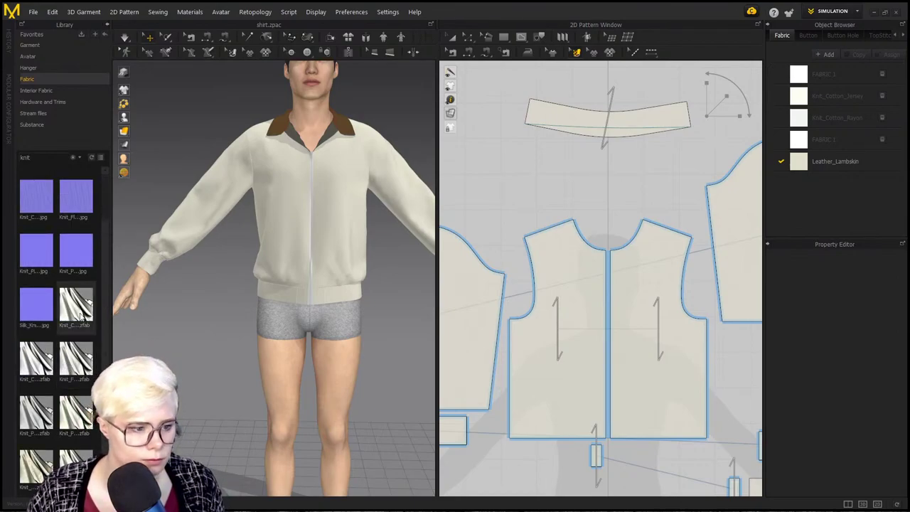
pyautogui.moveTo(71, 307)
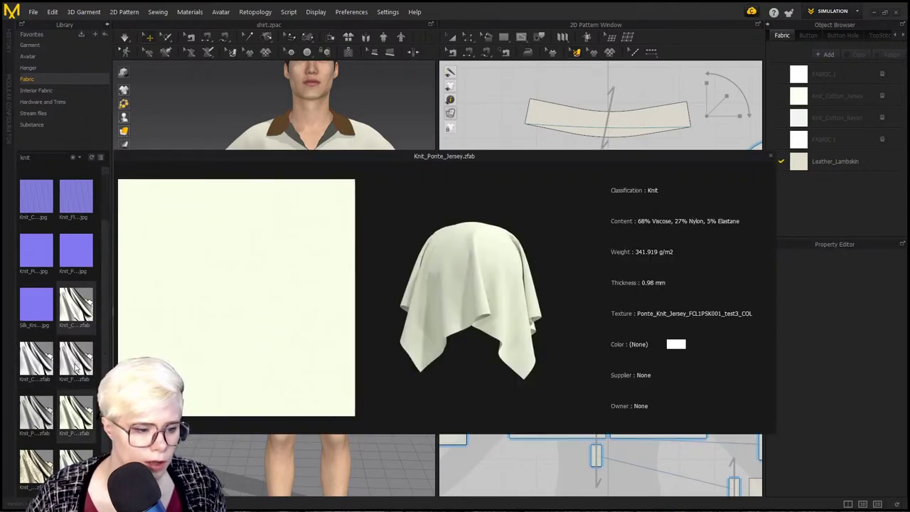
pyautogui.moveTo(90, 410); pyautogui.dragTo(839, 228)
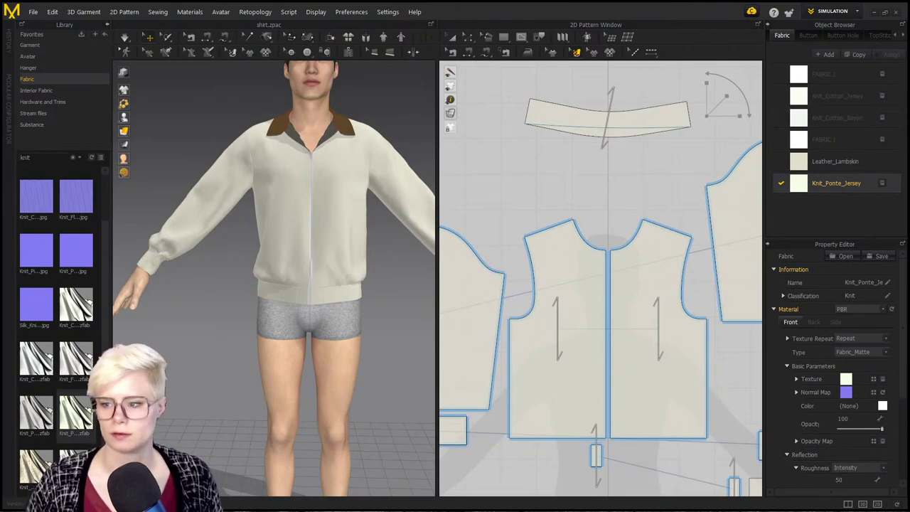
# Step: Assign the Knit_Ponte_Jersey fabric to both sleeve cuffs and the long hem band, and simulate the garment
pyautogui.scroll(-4, 614, 262)
pyautogui.moveTo(573, 304); pyautogui.dragTo(572, 261, button='middle')
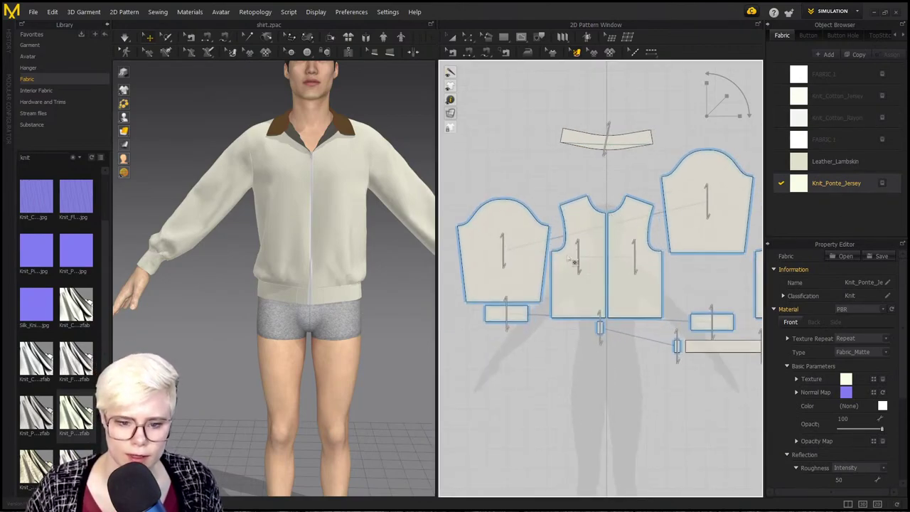
pyautogui.click(514, 315)
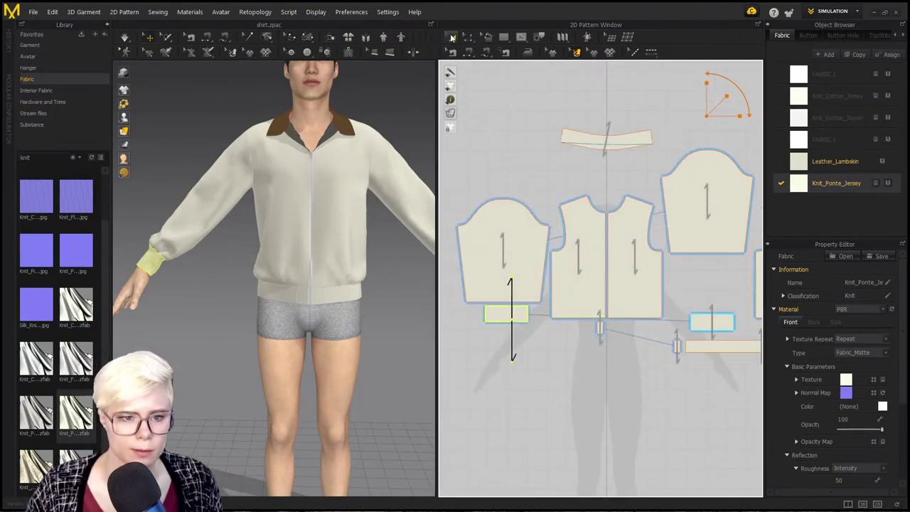
pyautogui.click(452, 36)
pyautogui.click(506, 314)
pyautogui.keyDown('shift'); pyautogui.click(701, 320); pyautogui.keyUp('shift')
pyautogui.keyDown('shift'); pyautogui.click(721, 346); pyautogui.keyUp('shift')
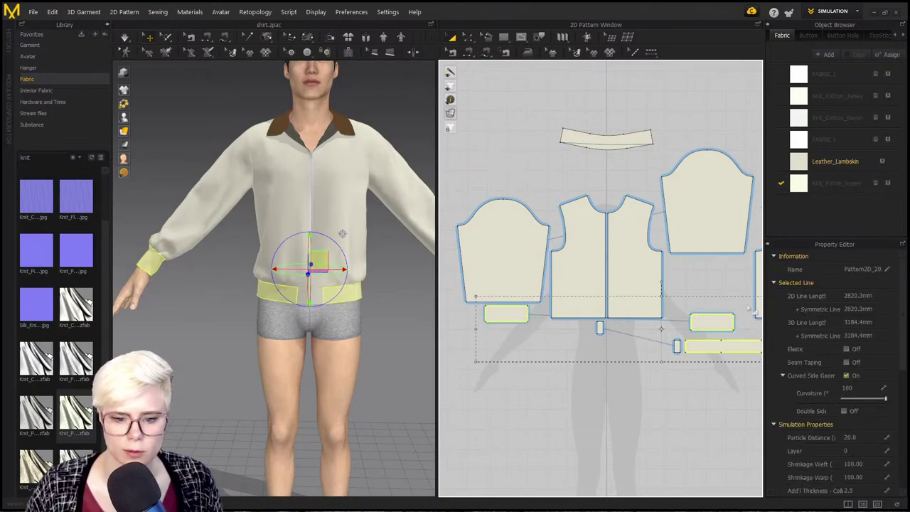
pyautogui.moveTo(714, 323); pyautogui.dragTo(712, 323)
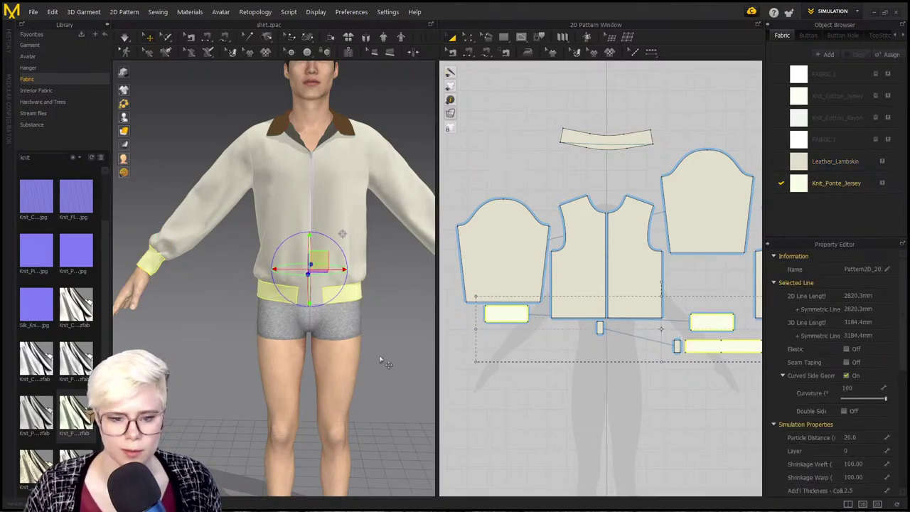
pyautogui.click(496, 418)
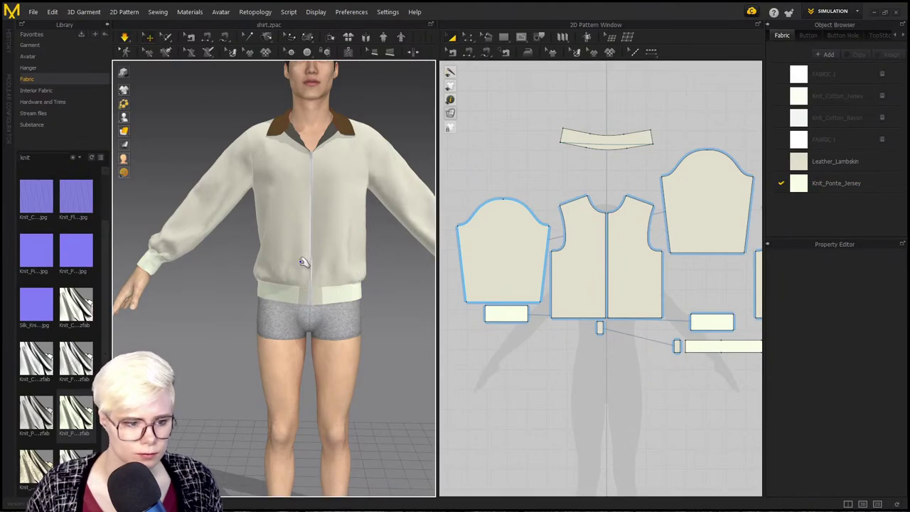
# Step: Examine the drape of the cuffs, hem band, collar and front on the avatar from several angles
pyautogui.scroll(3, 217, 276)
pyautogui.moveTo(217, 276); pyautogui.dragTo(469, 192, button='right')
pyautogui.scroll(3, 329, 230)
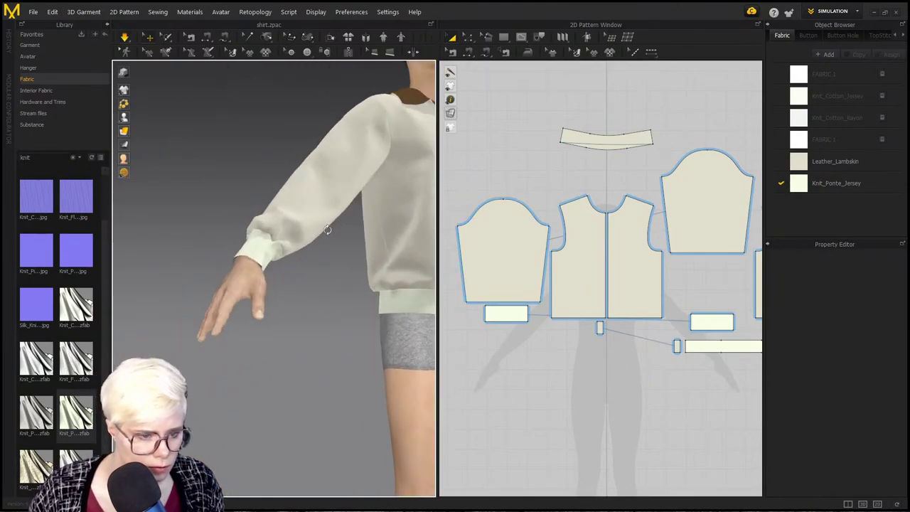
pyautogui.click(256, 254)
pyautogui.moveTo(344, 240); pyautogui.dragTo(183, 307, button='right')
pyautogui.scroll(-4, 212, 363)
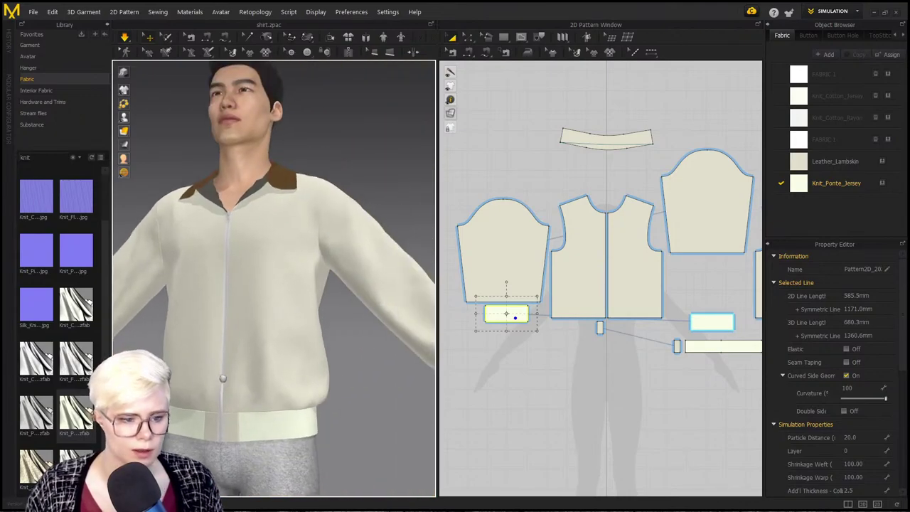
pyautogui.scroll(2, 217, 380)
pyautogui.moveTo(240, 392); pyautogui.dragTo(243, 405, button='middle')
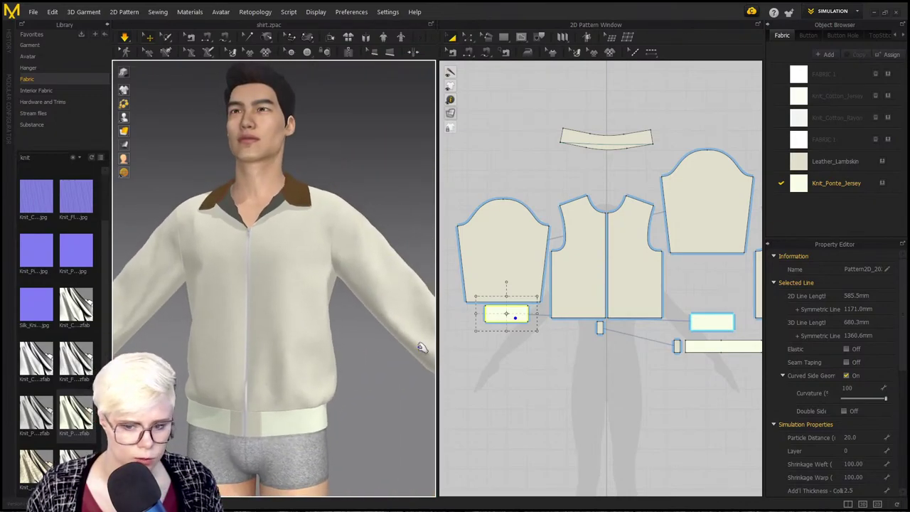
pyautogui.rightClick(317, 335)
pyautogui.click(169, 177)
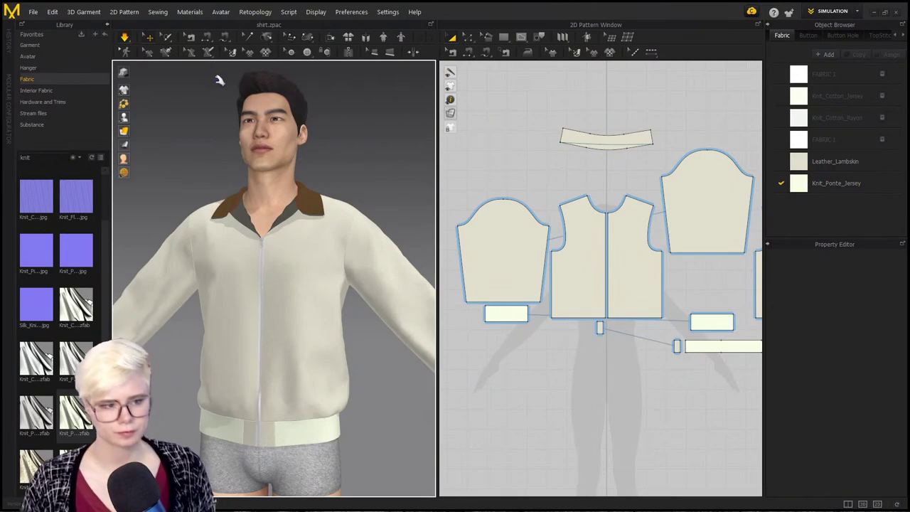
pyautogui.scroll(1, 582, 214)
pyautogui.moveTo(583, 215); pyautogui.dragTo(590, 193, button='middle')
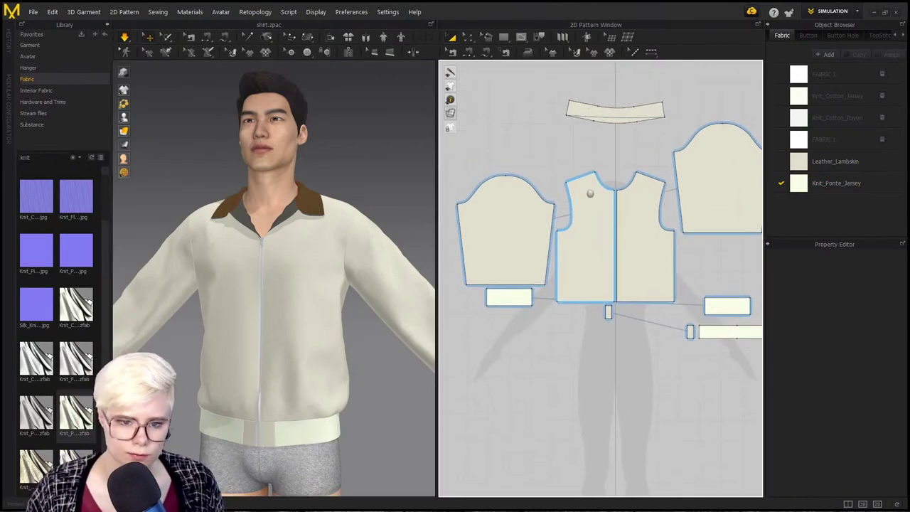
pyautogui.moveTo(344, 251); pyautogui.dragTo(355, 233, button='middle')
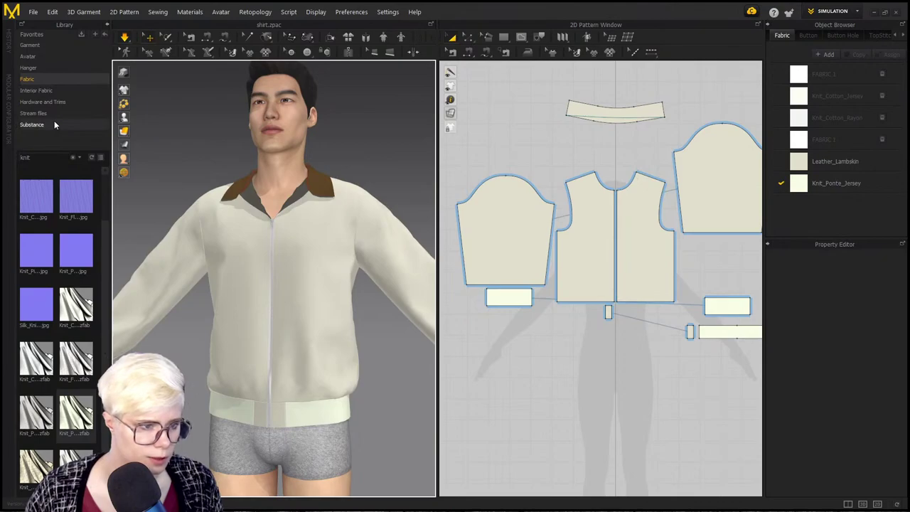
# Step: Add the military pant garment from the library's garment collection to the current project alongside the jacket
pyautogui.click(30, 45)
pyautogui.scroll(-3, 43, 342)
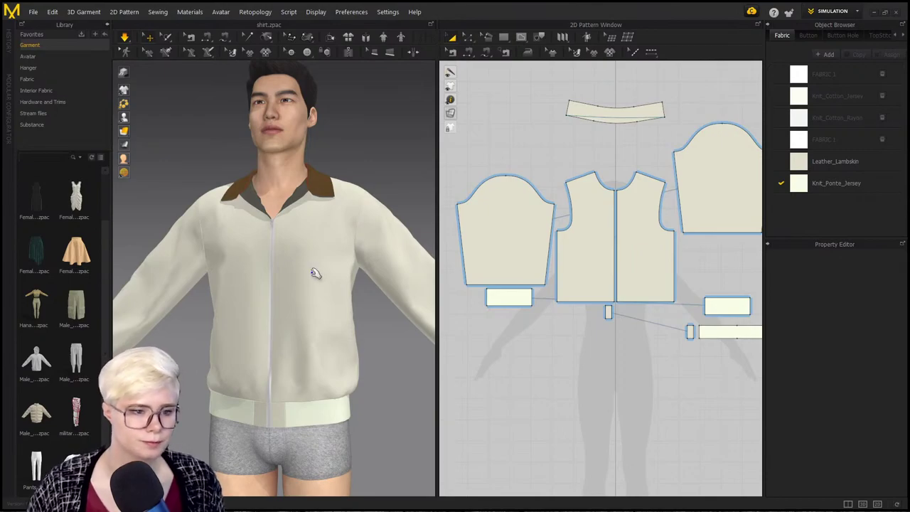
pyautogui.scroll(-1, 259, 276)
pyautogui.scroll(-1, 260, 276)
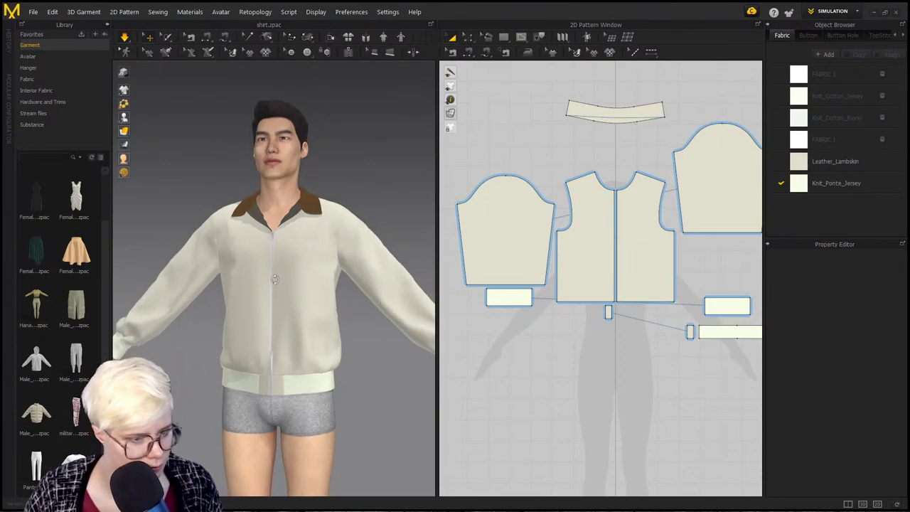
pyautogui.moveTo(259, 276); pyautogui.dragTo(264, 292, button='right')
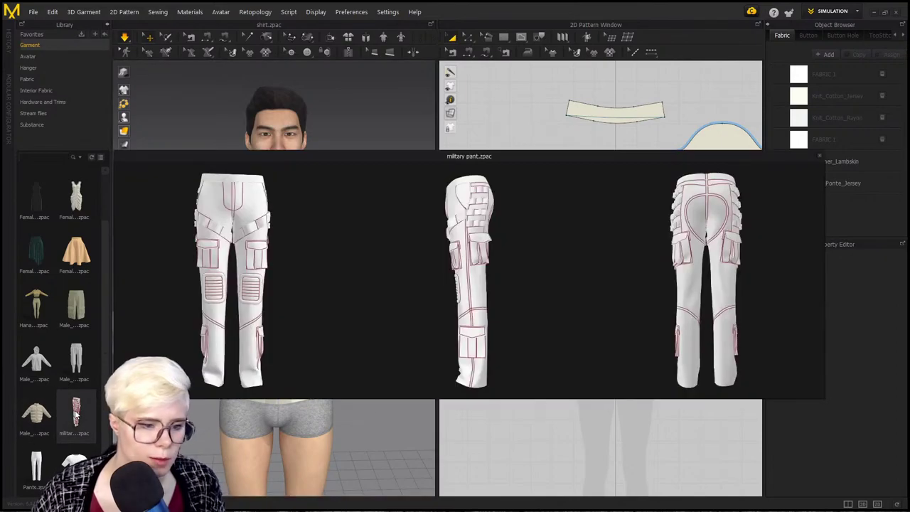
pyautogui.rightClick(80, 418)
pyautogui.click(93, 422)
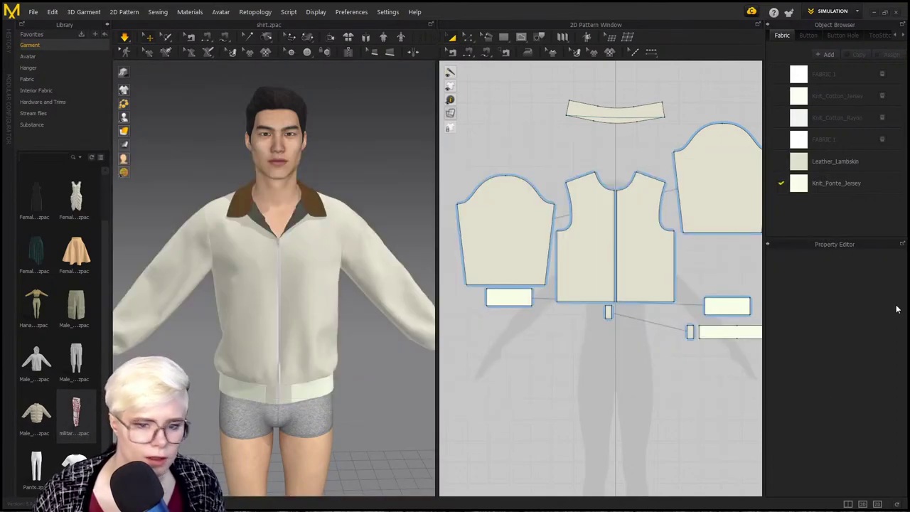
pyautogui.click(443, 309)
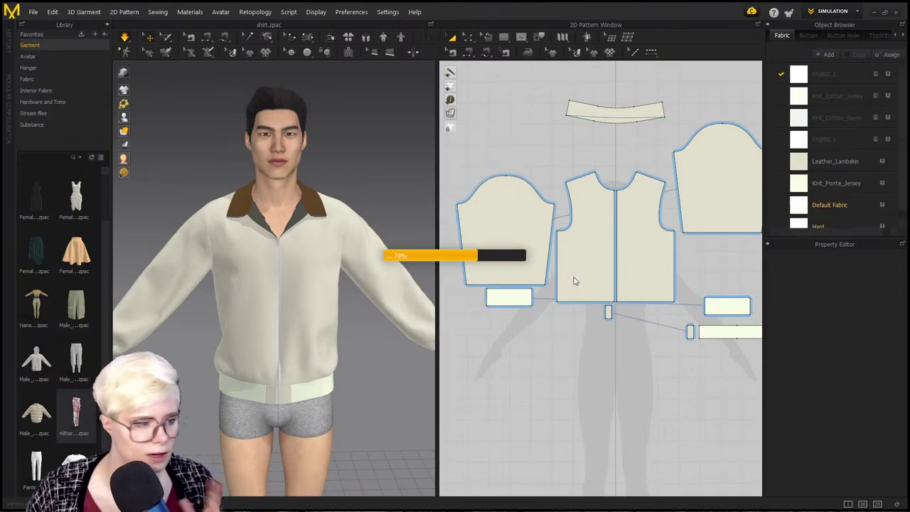
pyautogui.click(524, 261)
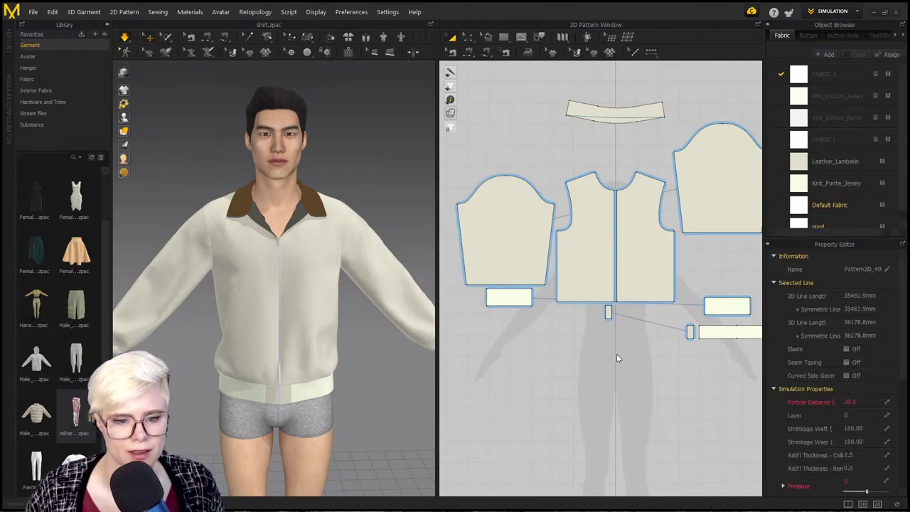
# Step: Duplicate the trousers' thigh cargo pocket and its flap, placing the copies in the empty space between the trouser and jacket patterns
pyautogui.scroll(-2, 608, 216)
pyautogui.click(659, 245)
pyautogui.scroll(6, 660, 246)
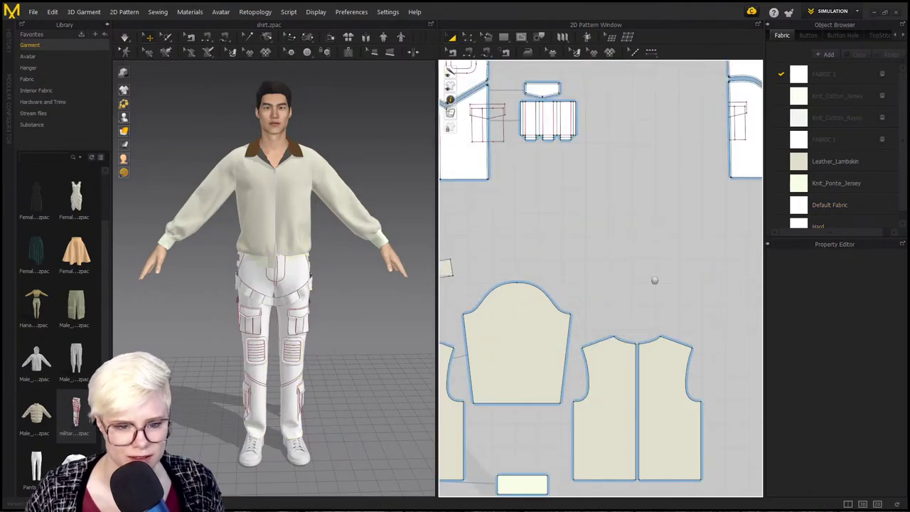
pyautogui.scroll(10, 367, 290)
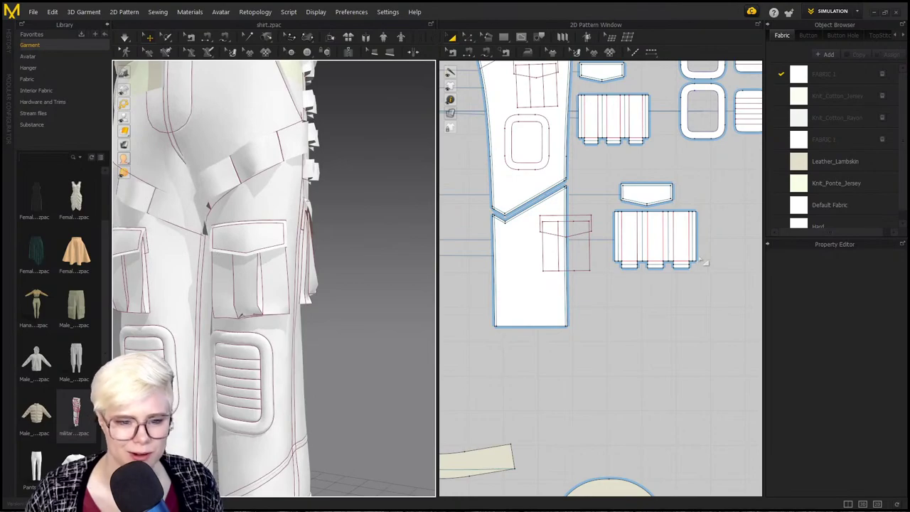
pyautogui.click(245, 248)
pyautogui.keyDown('shift'); pyautogui.click(250, 298); pyautogui.keyUp('shift')
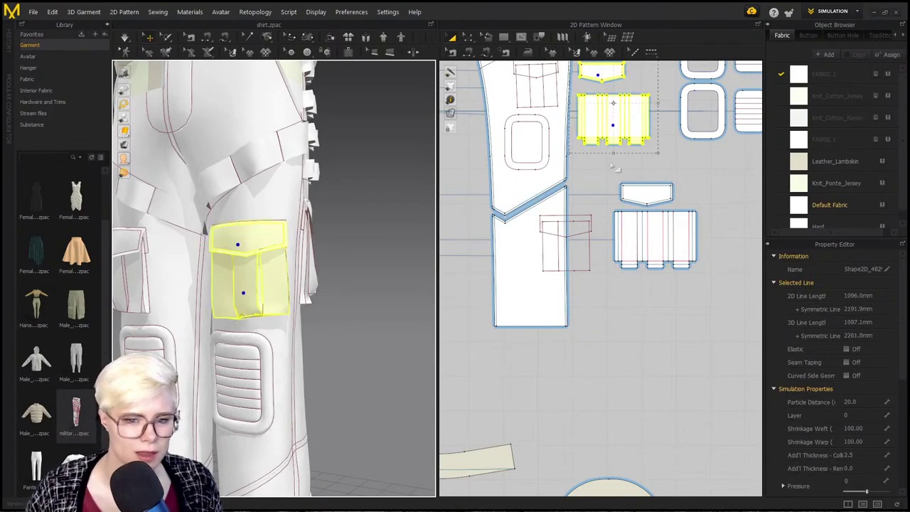
pyautogui.scroll(2, 625, 117)
pyautogui.scroll(-3, 600, 143)
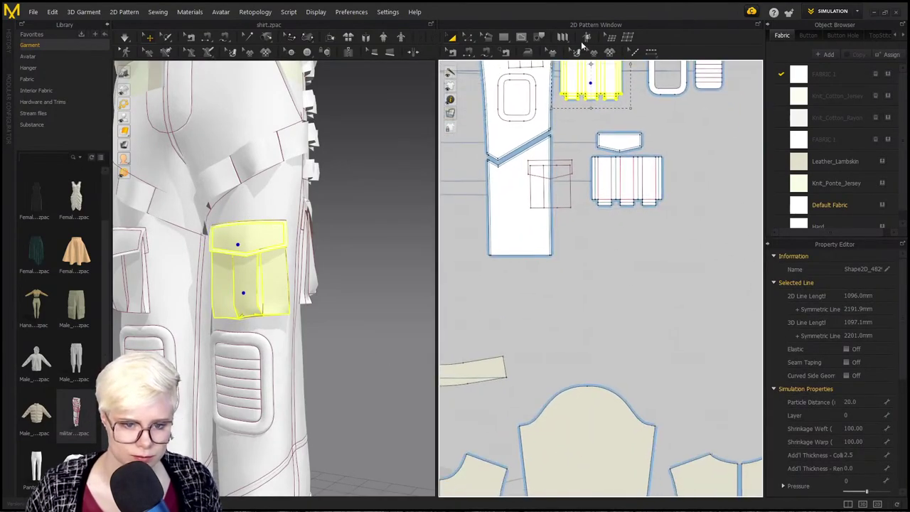
pyautogui.moveTo(589, 106); pyautogui.dragTo(669, 324)
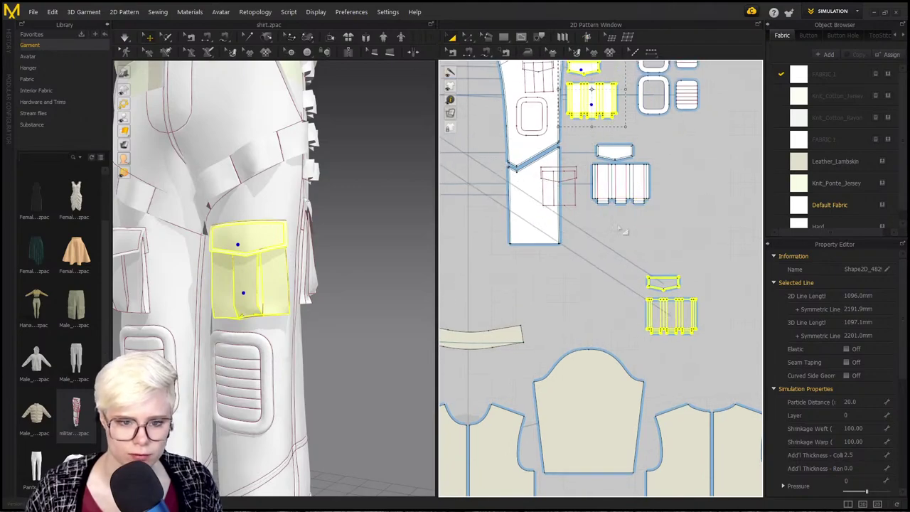
# Step: Copy the thigh pocket's internal placement outline from the trouser leg and paste it onto the lower part of the jacket front
pyautogui.moveTo(575, 153); pyautogui.dragTo(589, 264, button='middle')
pyautogui.scroll(5, 582, 199)
pyautogui.scroll(-3, 598, 230)
pyautogui.scroll(1, 598, 229)
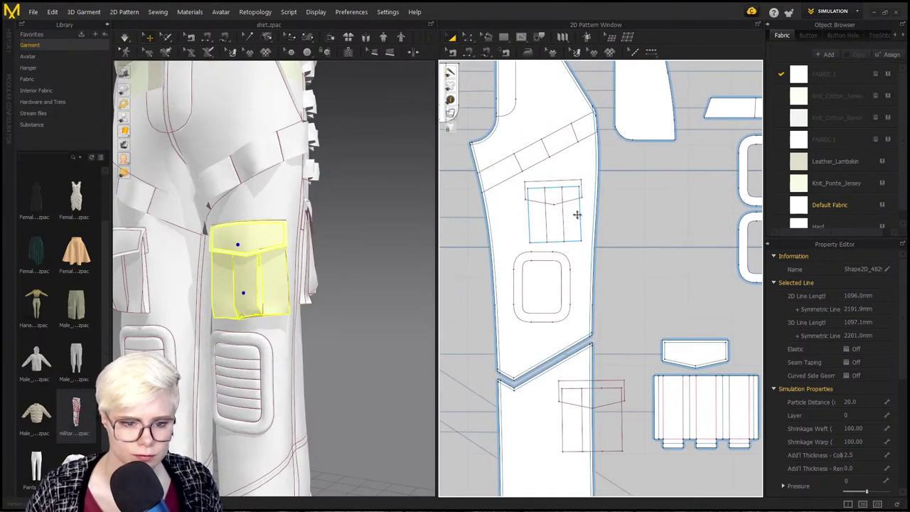
pyautogui.click(567, 178)
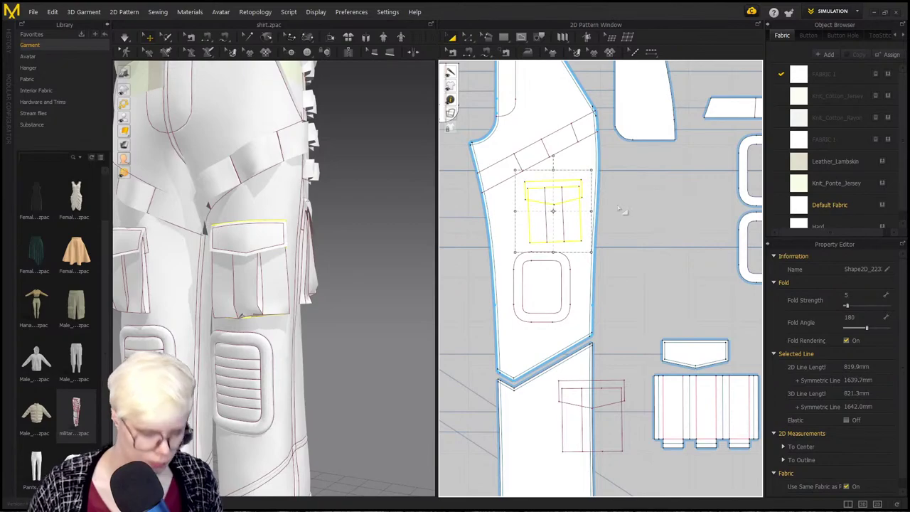
pyautogui.scroll(-5, 556, 368)
pyautogui.moveTo(700, 490); pyautogui.dragTo(685, 314, button='middle')
pyautogui.scroll(-1, 498, 324)
pyautogui.scroll(5, 491, 324)
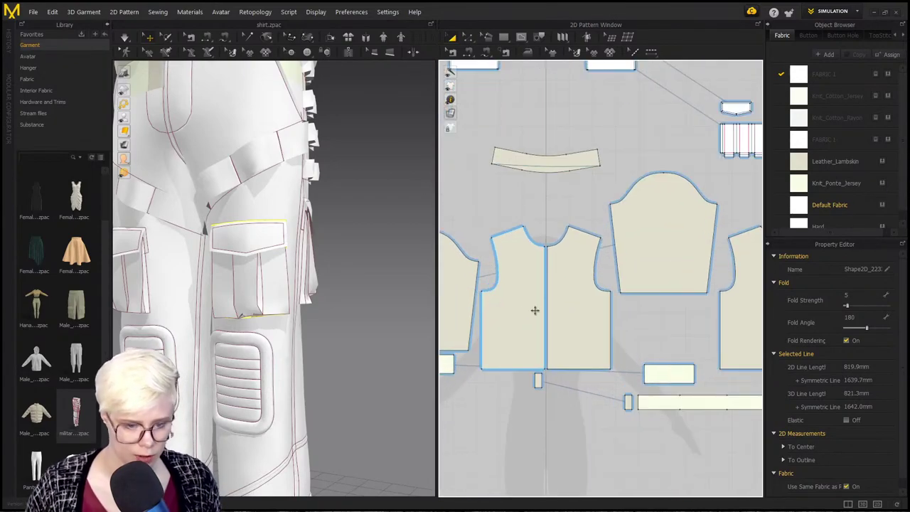
pyautogui.hotkey('ctrl', 'v')
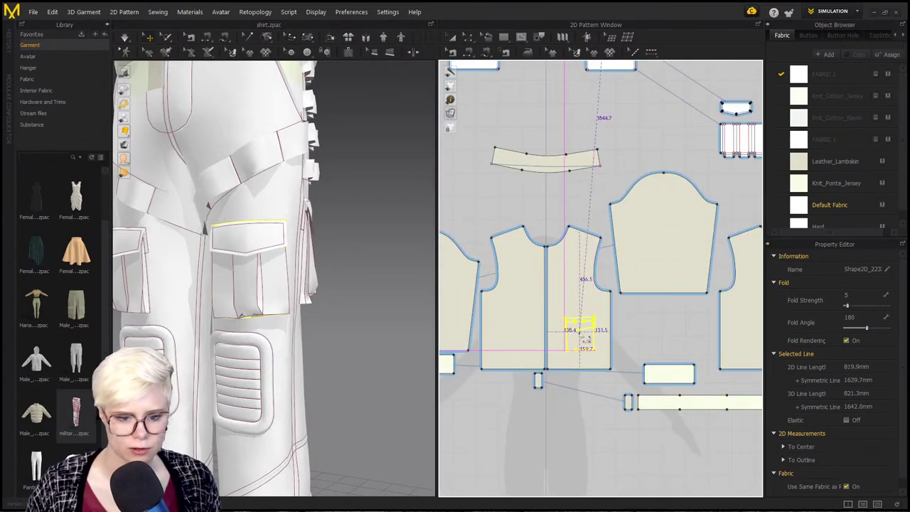
pyautogui.click(585, 340)
pyautogui.scroll(-5, 355, 299)
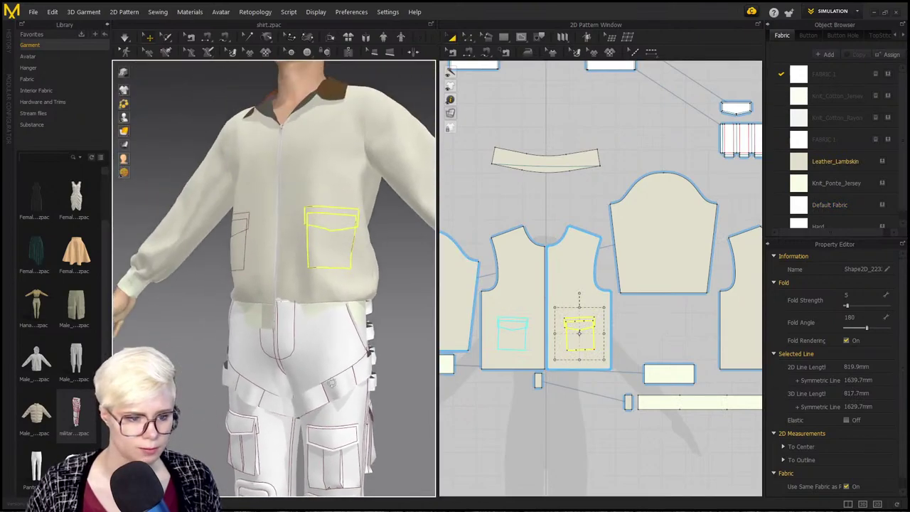
pyautogui.moveTo(330, 384); pyautogui.dragTo(362, 366, button='right')
pyautogui.scroll(-3, 366, 391)
pyautogui.scroll(-2, 553, 241)
pyautogui.moveTo(553, 241); pyautogui.dragTo(566, 337, button='middle')
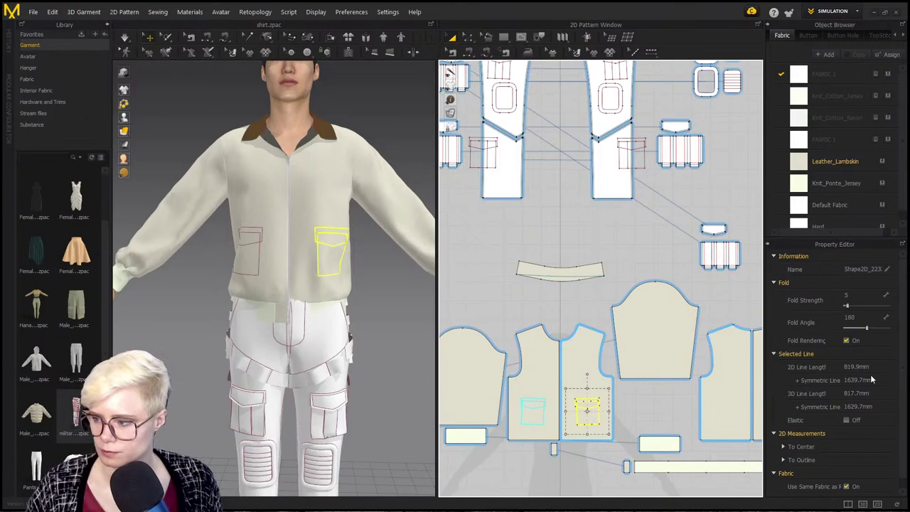
pyautogui.moveTo(602, 238); pyautogui.dragTo(599, 325, button='middle')
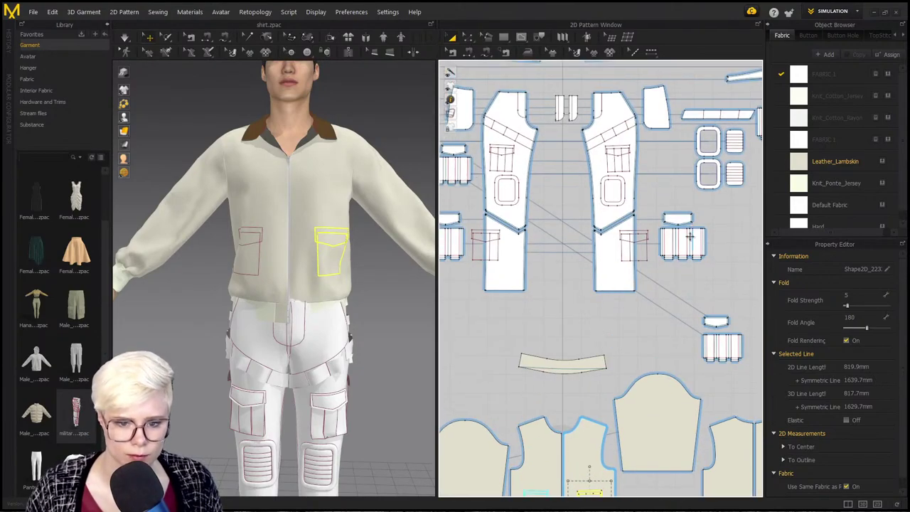
# Step: Move the copied cargo pocket and flap patterns together to the empty space beside the jacket's collar pattern
pyautogui.scroll(5, 688, 238)
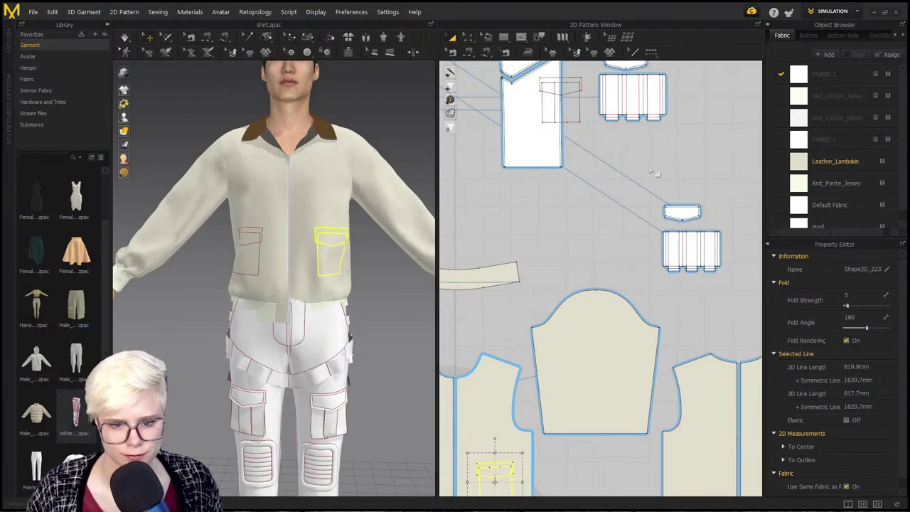
pyautogui.moveTo(650, 171); pyautogui.dragTo(739, 310)
pyautogui.moveTo(704, 261); pyautogui.dragTo(573, 271)
# Step: Delete all the military pant patterns, keeping only the copied cargo pocket and its flap with the jacket
pyautogui.scroll(-2, 594, 257)
pyautogui.moveTo(595, 257); pyautogui.dragTo(627, 336, button='middle')
pyautogui.scroll(-8, 627, 336)
pyautogui.moveTo(505, 218); pyautogui.dragTo(763, 331)
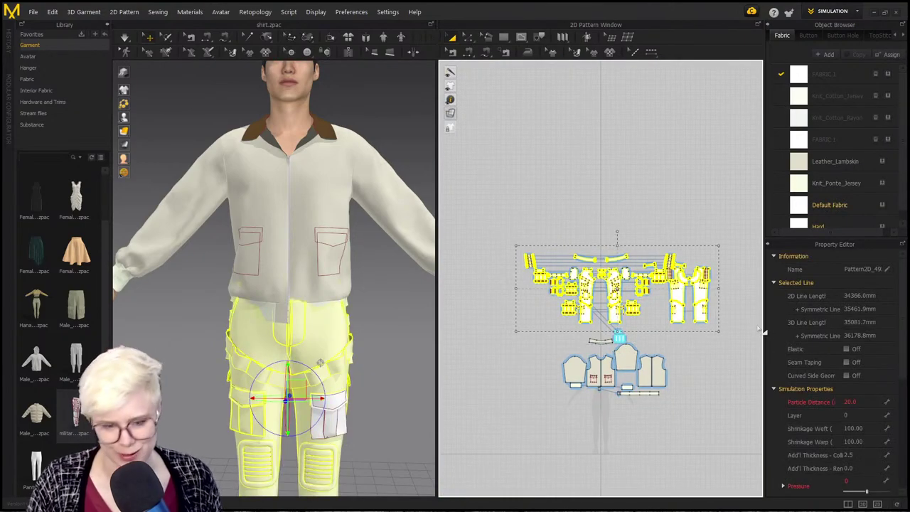
pyautogui.press('Delete')
pyautogui.scroll(3, 647, 341)
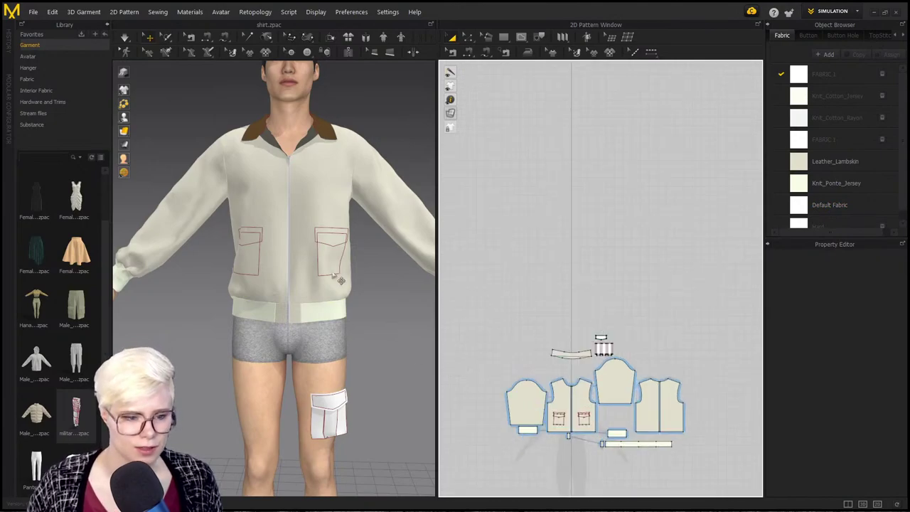
# Step: Examine the copied cargo pocket and flap patterns and their inner lines beside the jacket patterns and on the avatar
pyautogui.scroll(2, 316, 382)
pyautogui.moveTo(316, 382); pyautogui.dragTo(309, 308, button='middle')
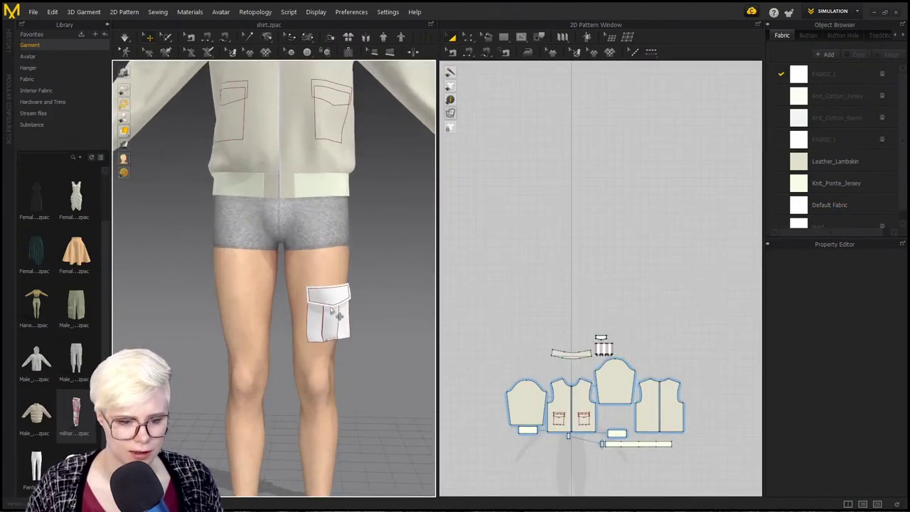
pyautogui.scroll(4, 554, 378)
pyautogui.moveTo(560, 373); pyautogui.dragTo(530, 253, button='middle')
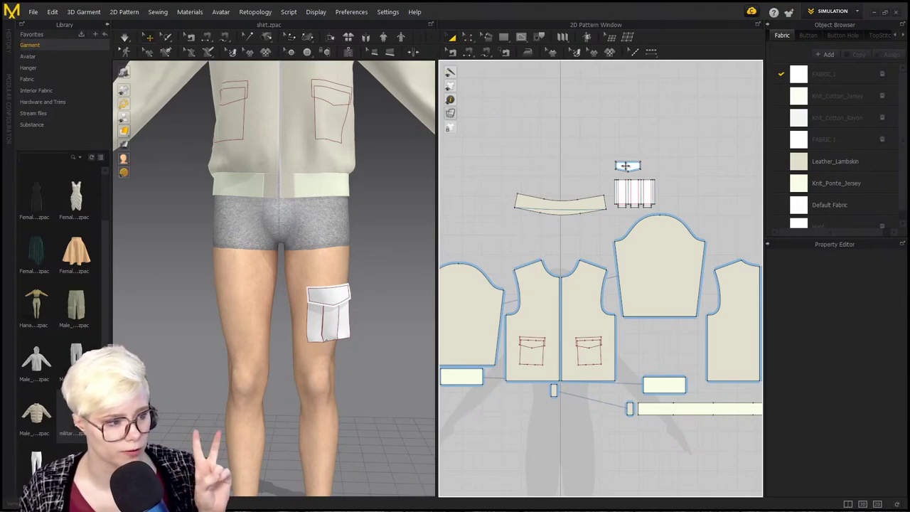
pyautogui.scroll(2, 628, 183)
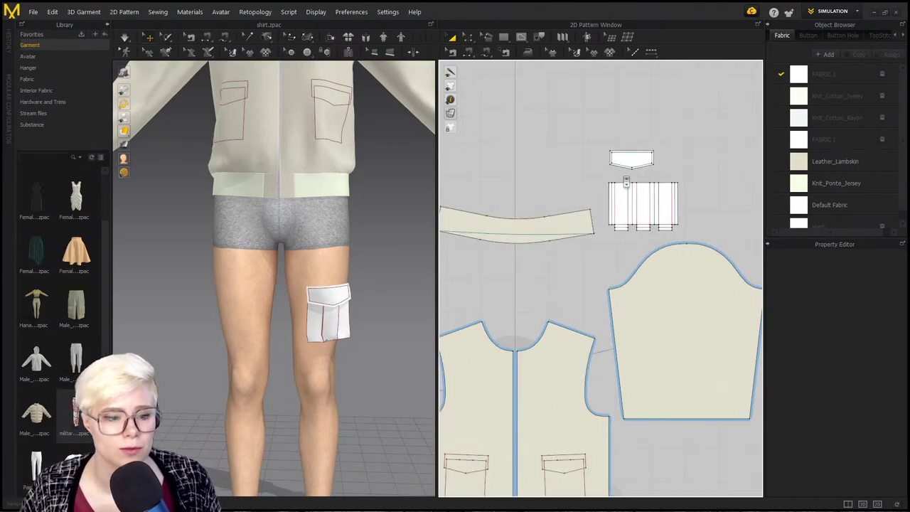
pyautogui.click(642, 156)
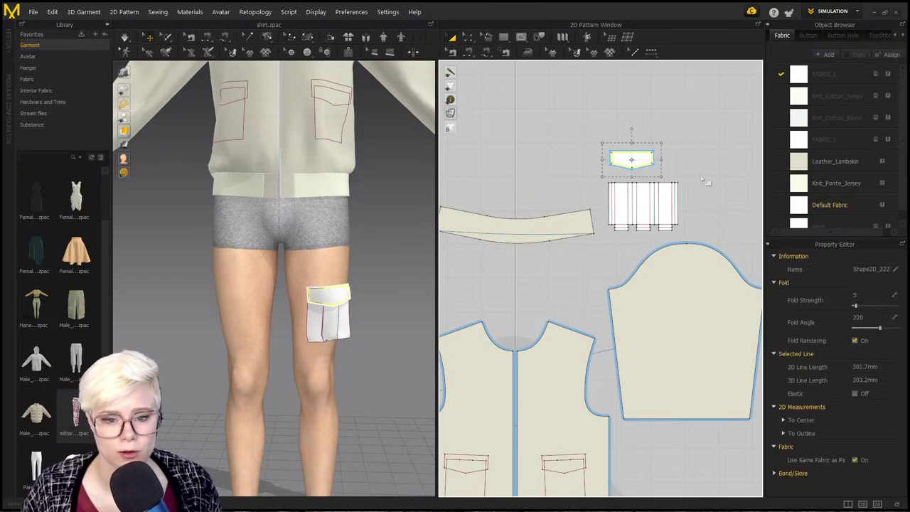
pyautogui.scroll(2, 713, 180)
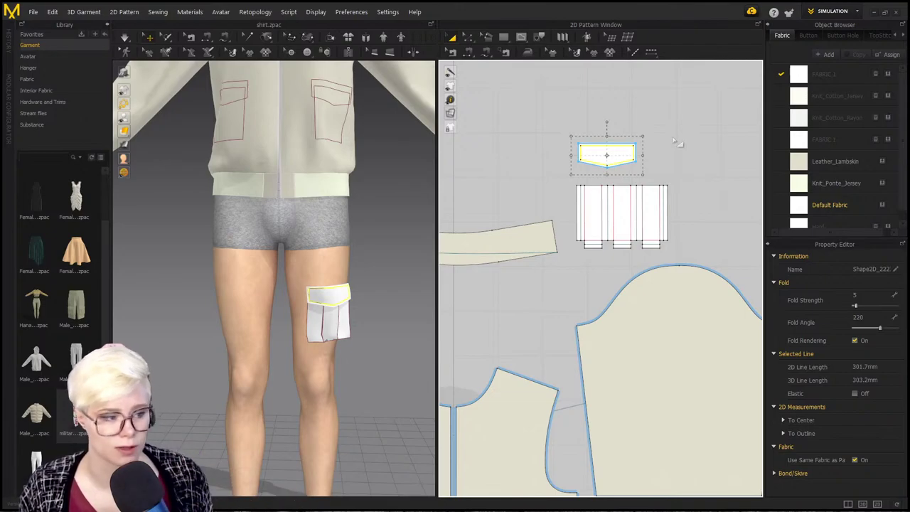
pyautogui.click(674, 140)
pyautogui.scroll(5, 659, 155)
pyautogui.scroll(-6, 652, 224)
pyautogui.moveTo(647, 224); pyautogui.dragTo(646, 190, button='middle')
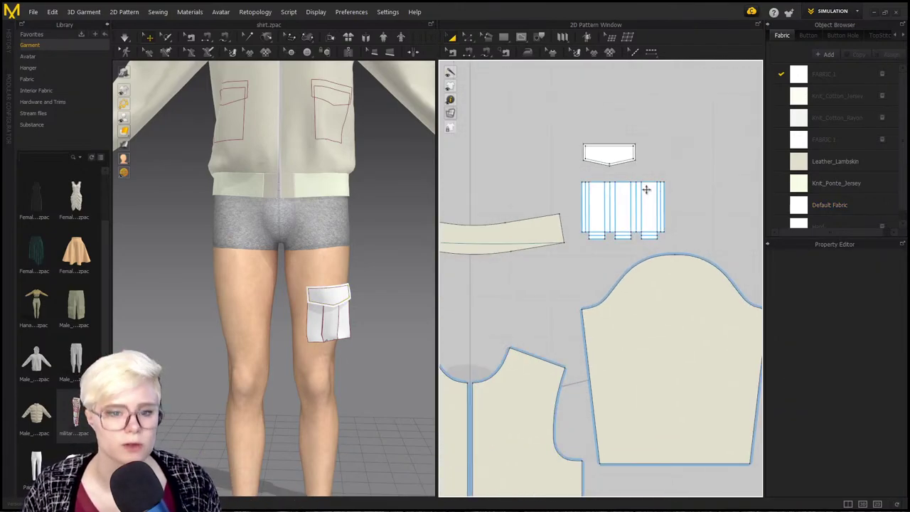
pyautogui.scroll(-3, 646, 189)
# Step: Move the cargo pocket and flap on the avatar from the thigh up to just outside the jacket front's pocket outline
pyautogui.click(347, 313)
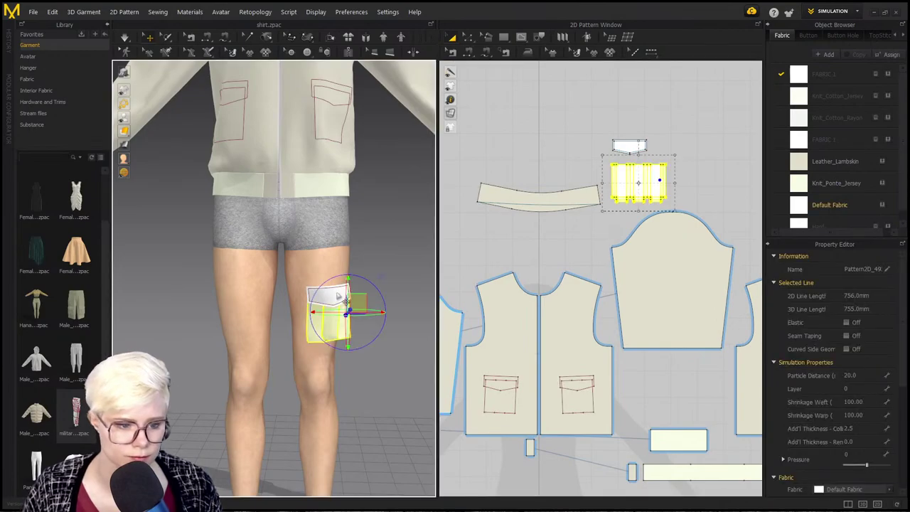
pyautogui.keyDown('shift'); pyautogui.click(327, 293); pyautogui.keyUp('shift')
pyautogui.moveTo(327, 294); pyautogui.dragTo(354, 96)
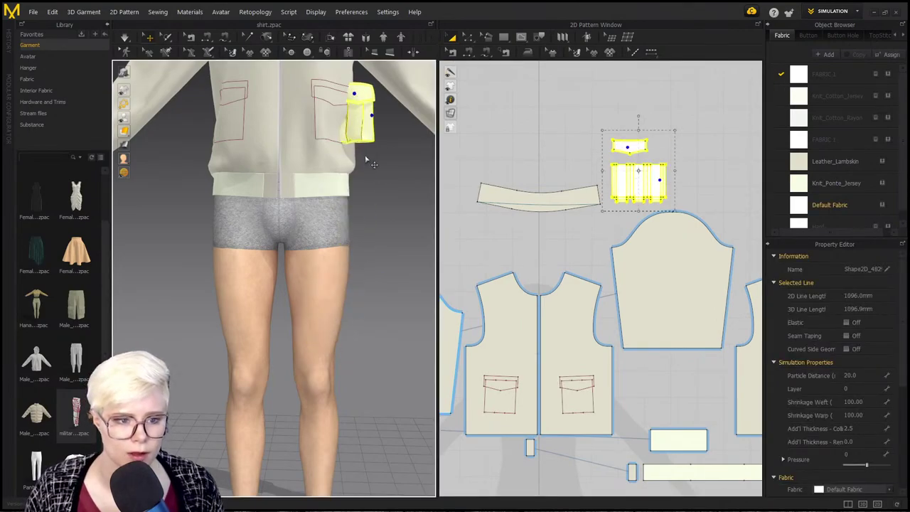
pyautogui.moveTo(366, 160); pyautogui.dragTo(333, 212, button='middle')
pyautogui.scroll(2, 333, 212)
pyautogui.moveTo(398, 196); pyautogui.dragTo(327, 192, button='right')
pyautogui.moveTo(327, 186); pyautogui.dragTo(241, 186)
pyautogui.click(550, 121)
# Step: Assign the Leather_Lambskin fabric to the cargo pocket and its flap
pyautogui.moveTo(615, 172); pyautogui.dragTo(584, 199, button='middle')
pyautogui.scroll(5, 583, 201)
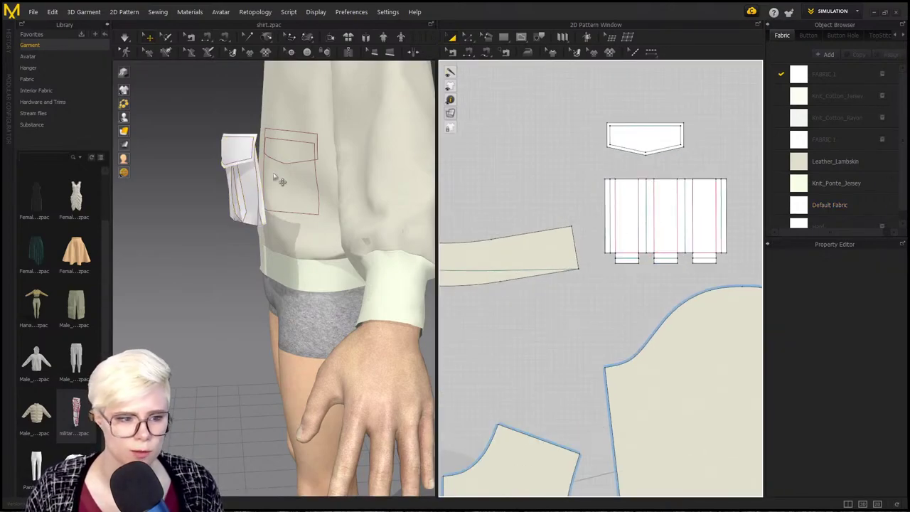
pyautogui.click(637, 142)
pyautogui.keyDown('shift'); pyautogui.click(666, 205); pyautogui.keyUp('shift')
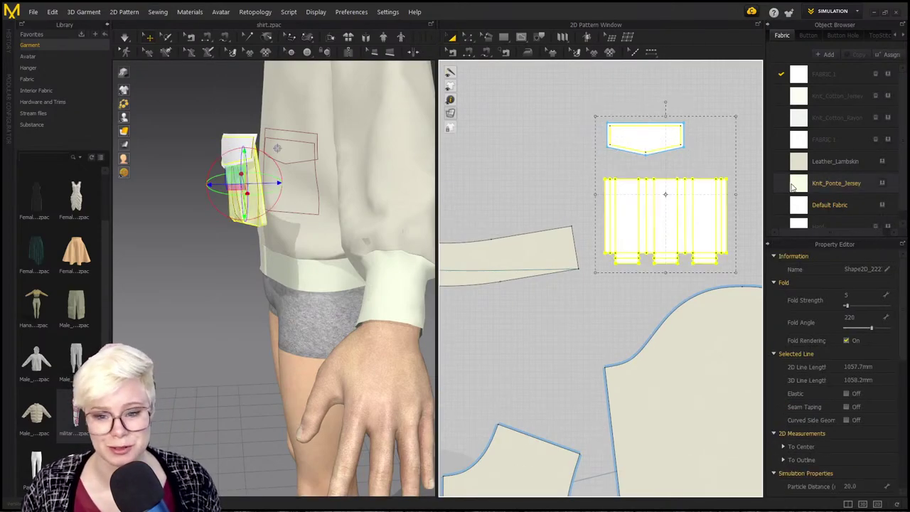
pyautogui.click(597, 151)
pyautogui.click(458, 291)
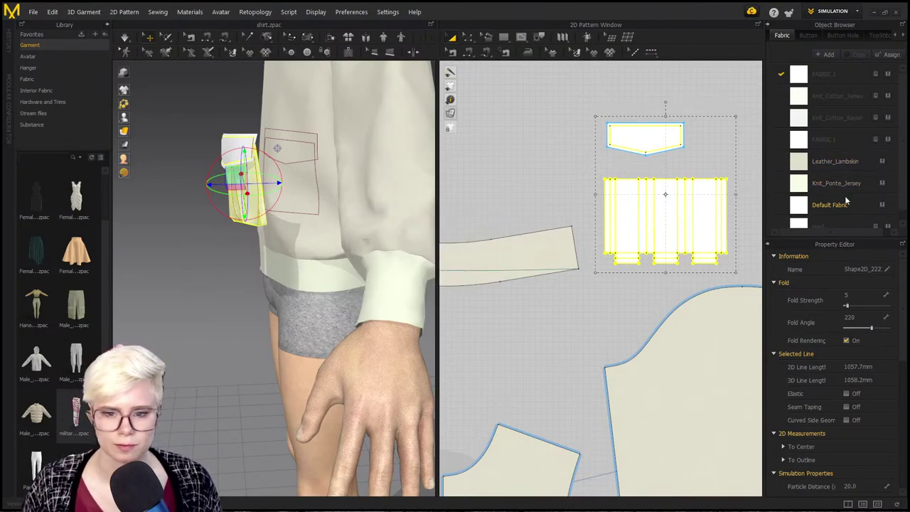
pyautogui.click(881, 163)
pyautogui.moveTo(840, 163); pyautogui.dragTo(671, 137)
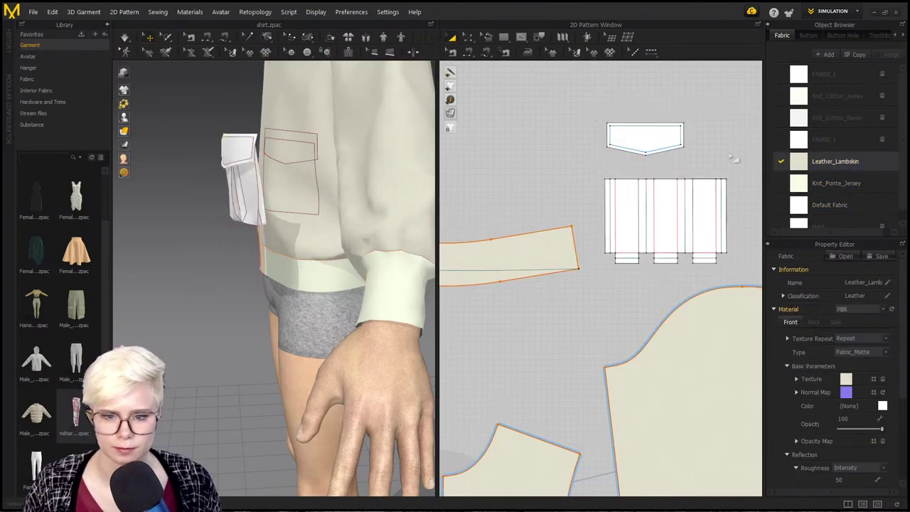
pyautogui.moveTo(804, 166); pyautogui.dragTo(700, 216)
# Step: Straighten the pocket and flap placement outlines together on the lower jacket front so their edges run level
pyautogui.scroll(-5, 620, 299)
pyautogui.moveTo(559, 345); pyautogui.dragTo(570, 148, button='middle')
pyautogui.click(614, 246)
pyautogui.scroll(5, 614, 249)
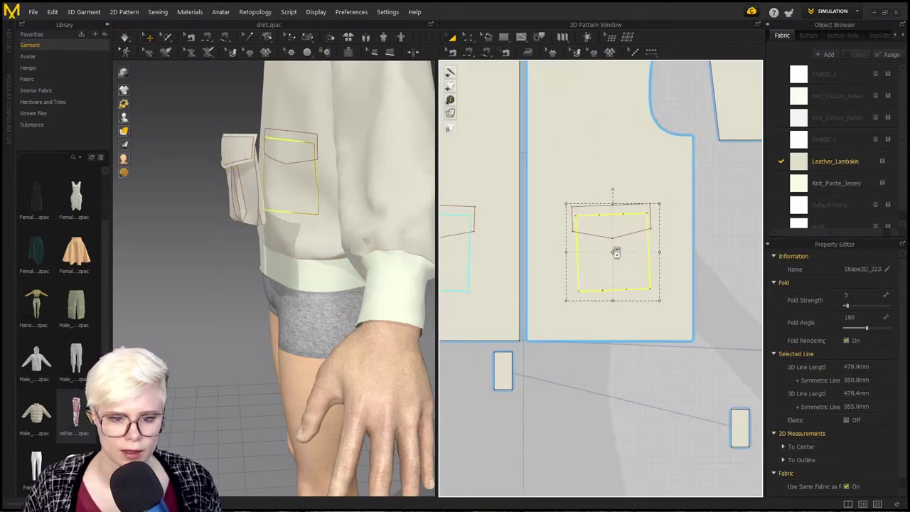
pyautogui.keyDown('shift'); pyautogui.click(611, 209); pyautogui.keyUp('shift')
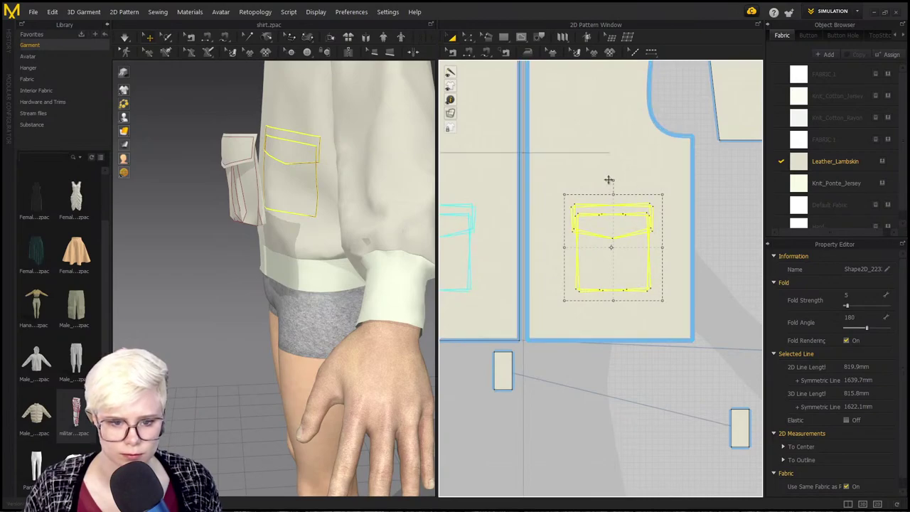
pyautogui.scroll(-2, 713, 275)
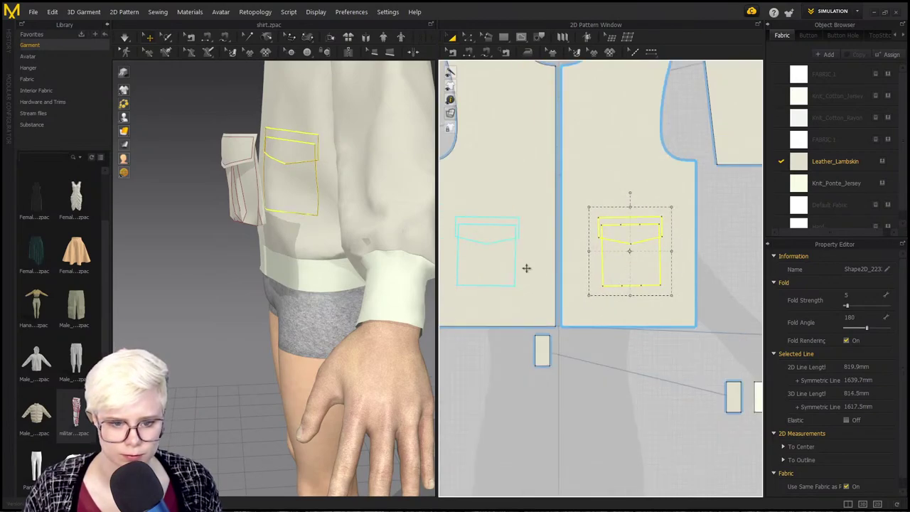
pyautogui.rightClick(649, 244)
pyautogui.moveTo(731, 420)
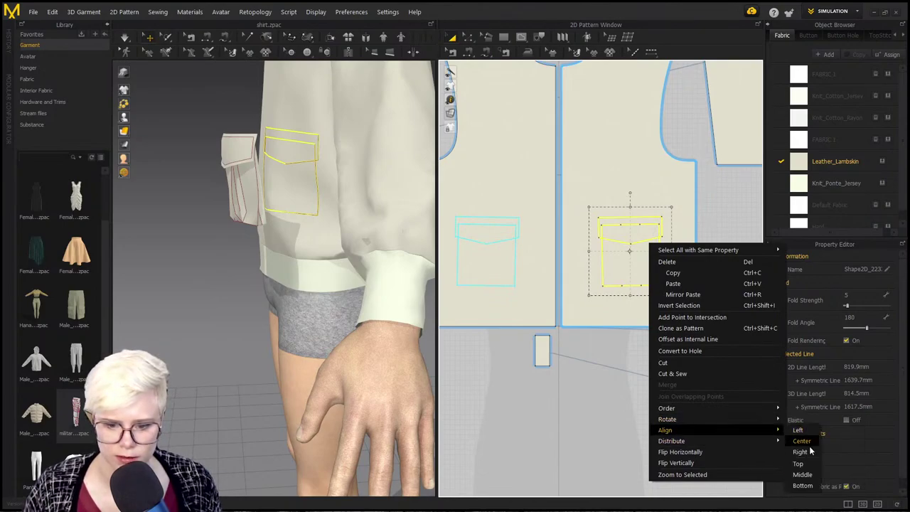
pyautogui.click(811, 464)
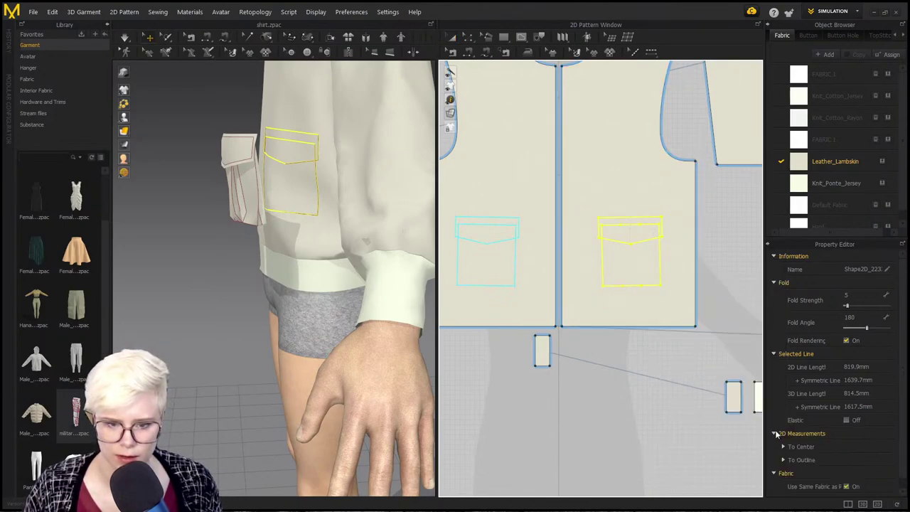
pyautogui.click(636, 294)
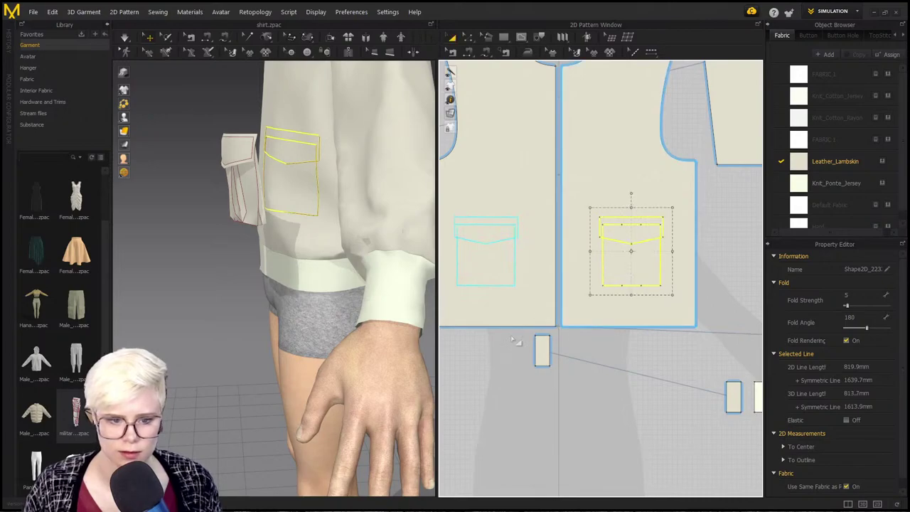
pyautogui.moveTo(193, 261); pyautogui.dragTo(332, 256, button='right')
pyautogui.scroll(-3, 262, 285)
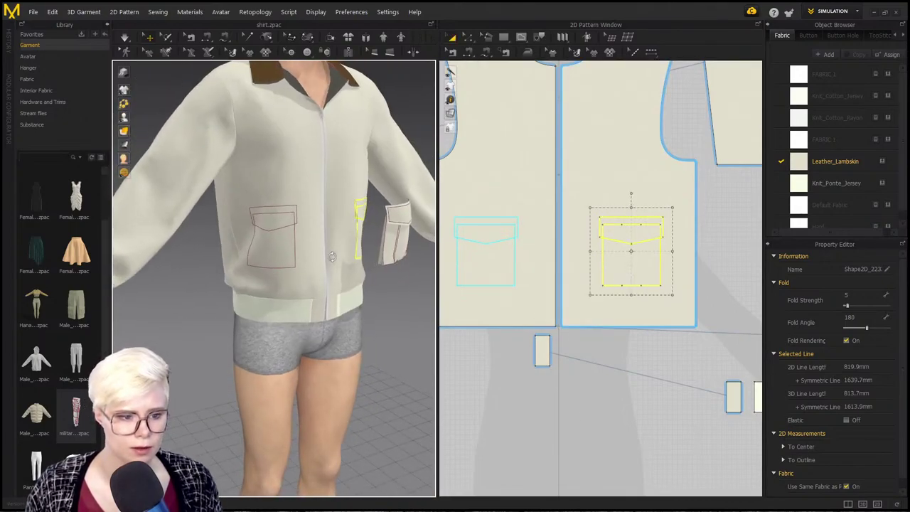
pyautogui.scroll(-5, 589, 227)
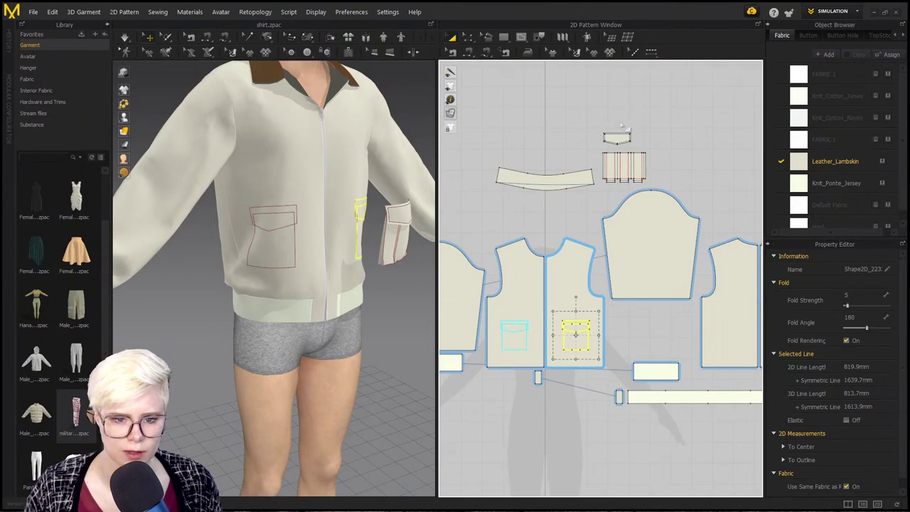
pyautogui.moveTo(622, 139); pyautogui.dragTo(627, 319)
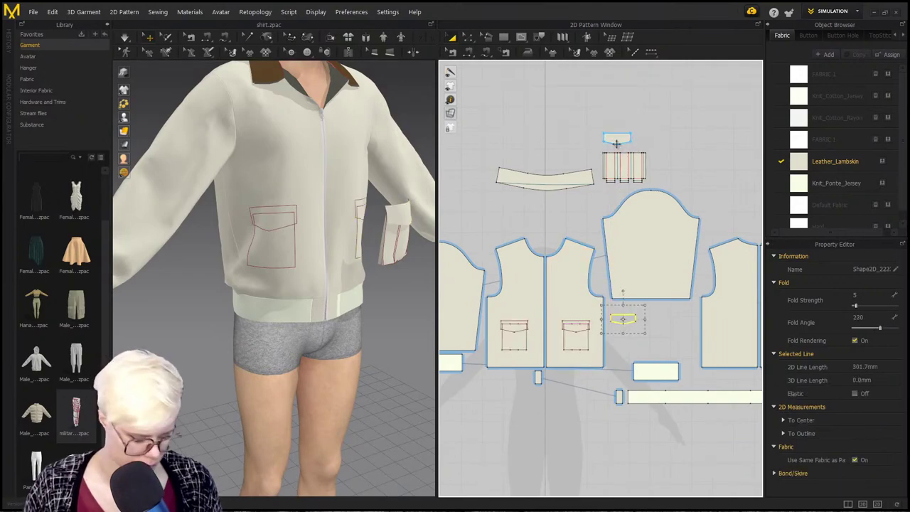
pyautogui.hotkey('ctrl', 'z')
pyautogui.scroll(6, 626, 138)
pyautogui.keyDown('shift'); pyautogui.click(629, 267); pyautogui.keyUp('shift')
pyautogui.scroll(-3, 600, 178)
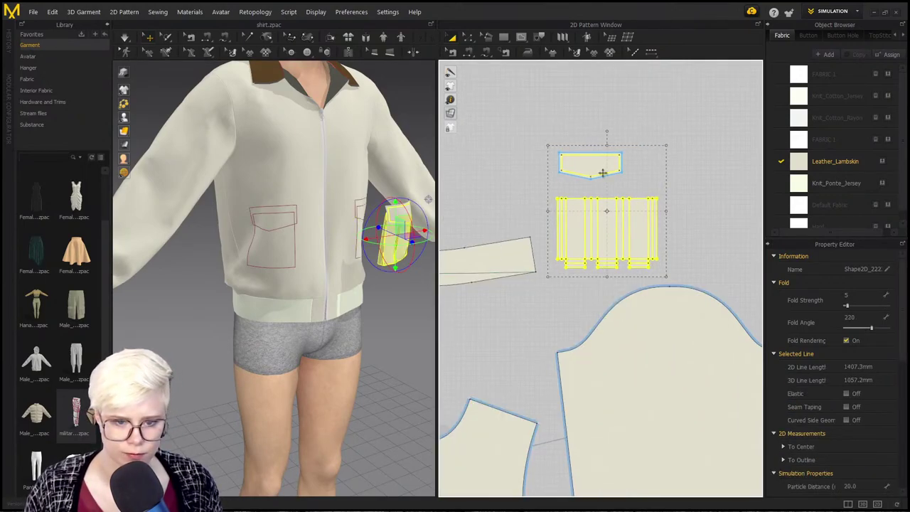
pyautogui.click(612, 142)
pyautogui.click(594, 162)
pyautogui.keyDown('shift'); pyautogui.click(607, 245); pyautogui.keyUp('shift')
pyautogui.scroll(-3, 609, 250)
pyautogui.moveTo(624, 275); pyautogui.dragTo(613, 163, button='middle')
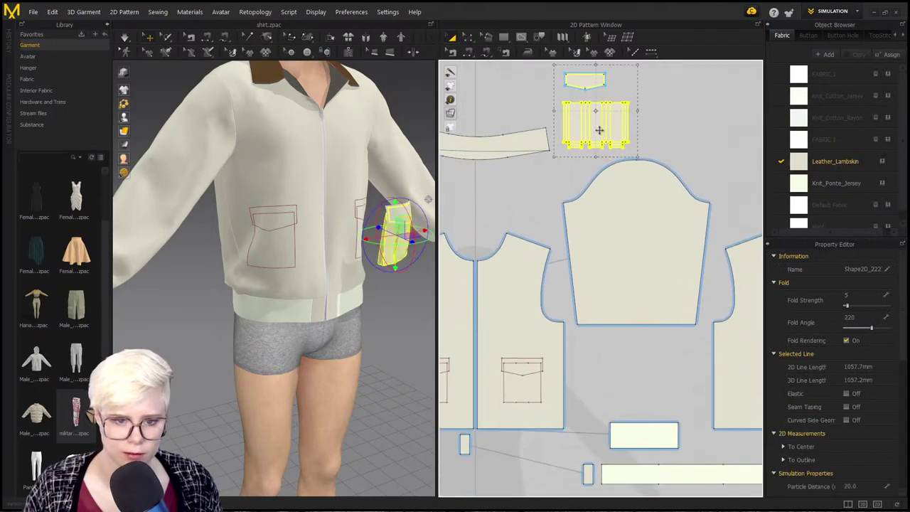
pyautogui.moveTo(599, 130); pyautogui.dragTo(612, 384)
pyautogui.scroll(3, 613, 373)
pyautogui.moveTo(614, 373); pyautogui.dragTo(693, 303, button='middle')
pyautogui.click(579, 174)
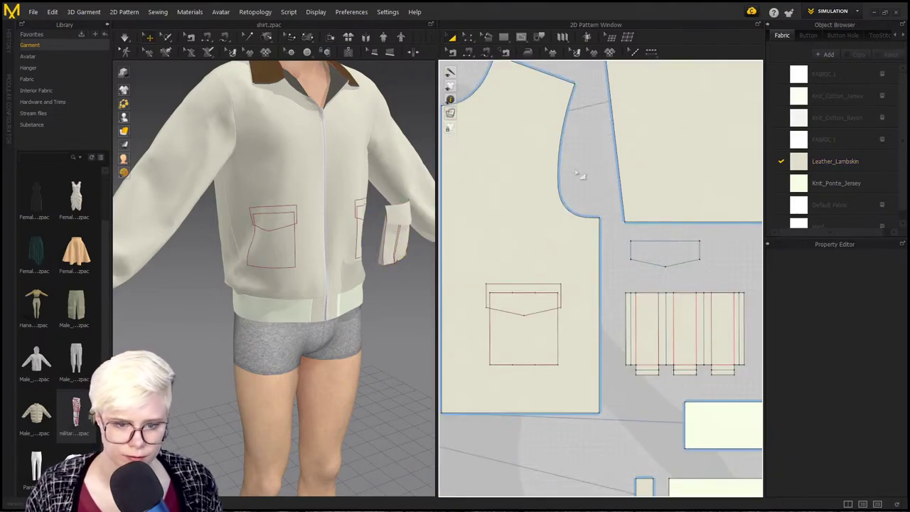
pyautogui.scroll(-5, 579, 174)
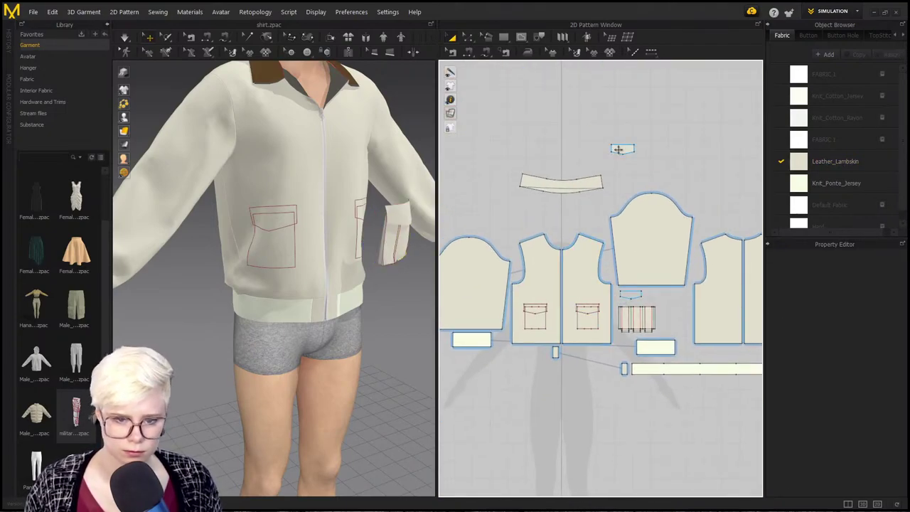
pyautogui.click(618, 148)
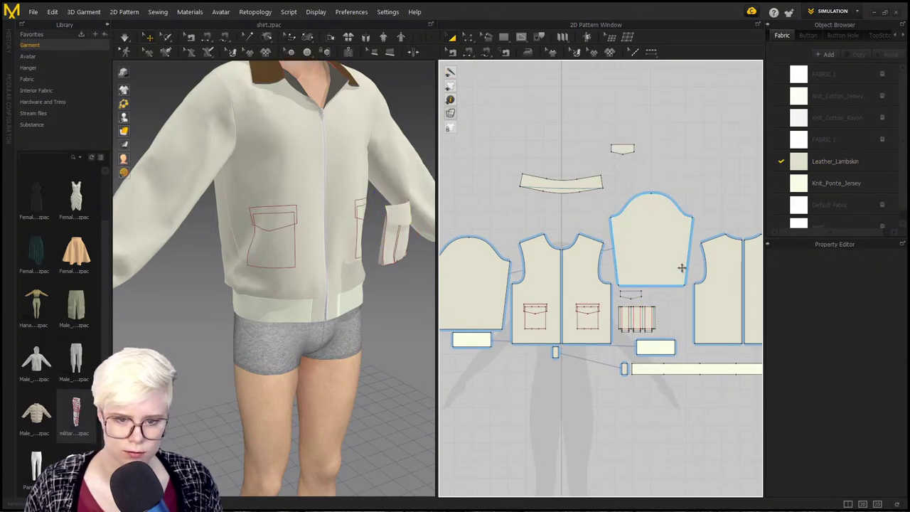
pyautogui.moveTo(646, 310); pyautogui.dragTo(639, 165)
# Step: Move the whole cargo pocket and flap patterns together beside the jacket front's lower edge, below the sleeve pattern
pyautogui.click(597, 114)
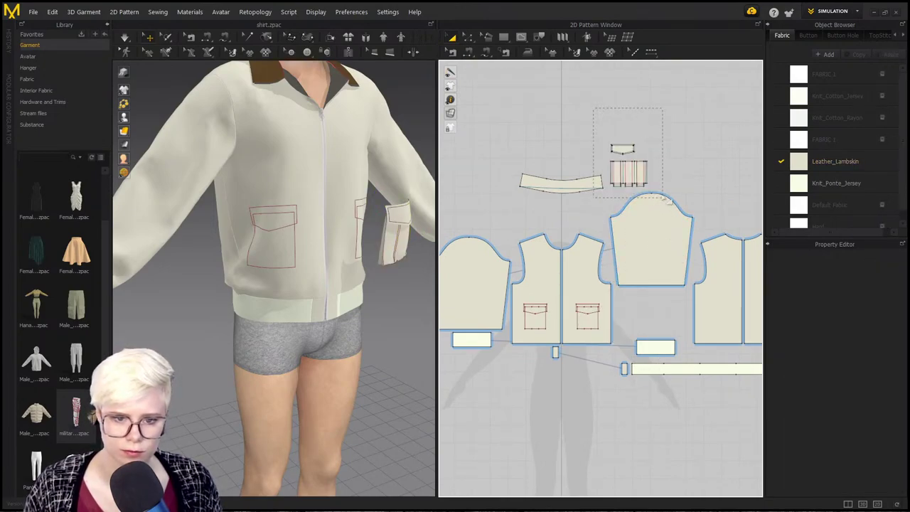
pyautogui.moveTo(661, 196); pyautogui.dragTo(648, 315)
pyautogui.scroll(6, 644, 290)
pyautogui.moveTo(643, 270); pyautogui.dragTo(665, 204, button='middle')
pyautogui.click(732, 253)
# Step: Sew the flap's upper edge to the upper line of the flap outline on the jacket front
pyautogui.press('n')
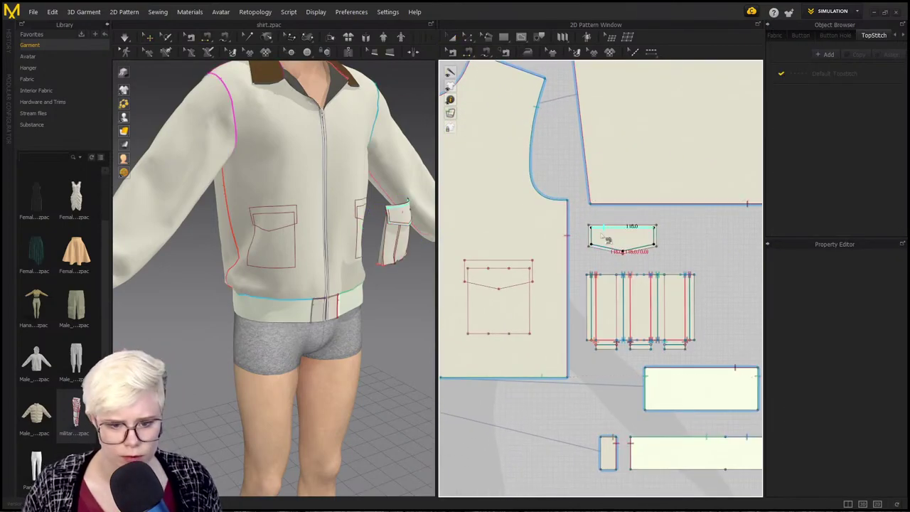
pyautogui.click(608, 239)
pyautogui.click(498, 261)
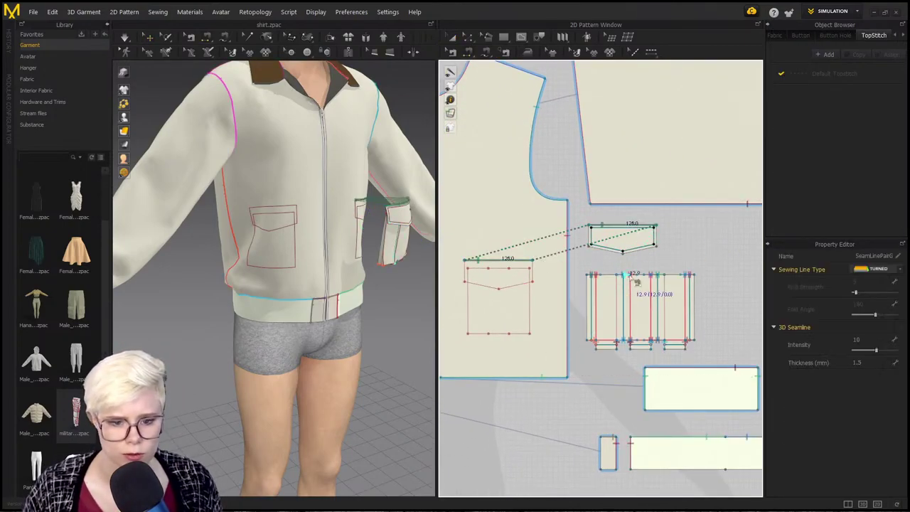
# Step: Sew both outer side edges of the cargo pocket to the matching side lines of the pocket outline on the jacket front
pyautogui.moveTo(396, 265); pyautogui.dragTo(345, 232, button='right')
pyautogui.moveTo(345, 232); pyautogui.dragTo(313, 298, button='middle')
pyautogui.scroll(3, 321, 323)
pyautogui.click(585, 308)
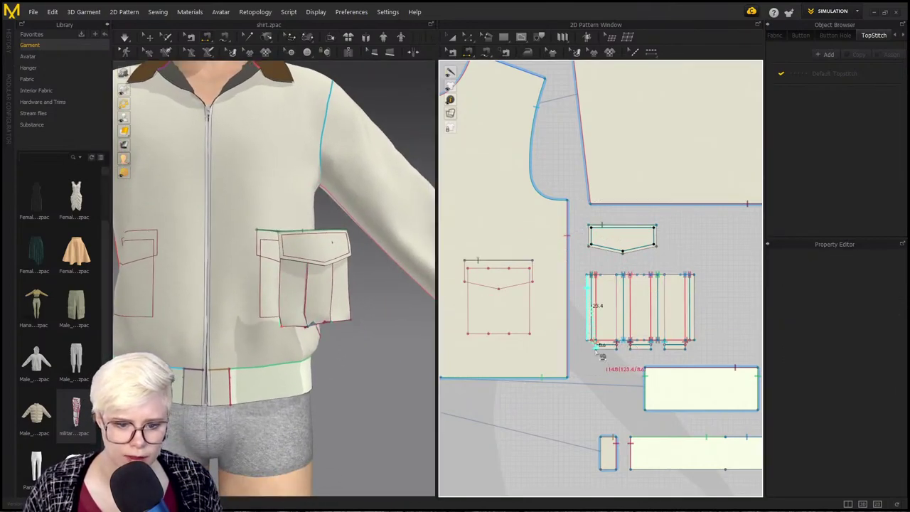
pyautogui.click(471, 299)
pyautogui.click(695, 310)
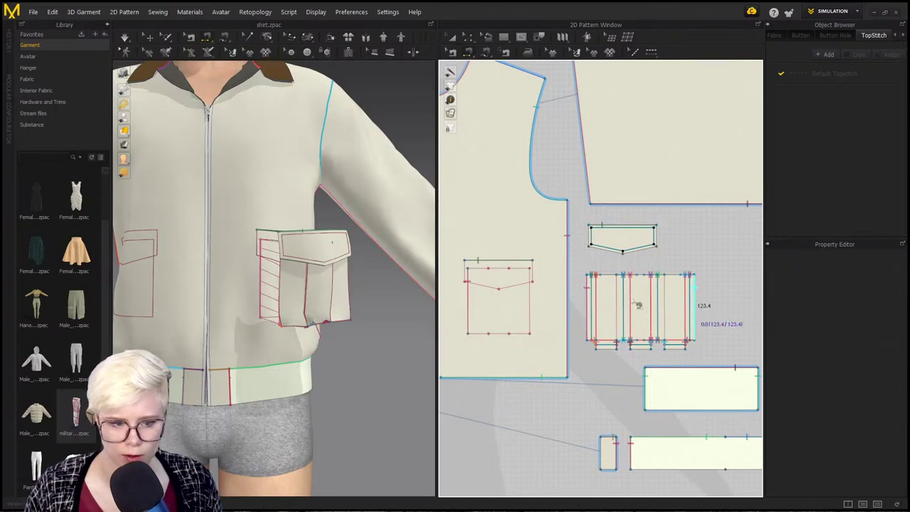
pyautogui.moveTo(377, 270); pyautogui.dragTo(283, 271, button='right')
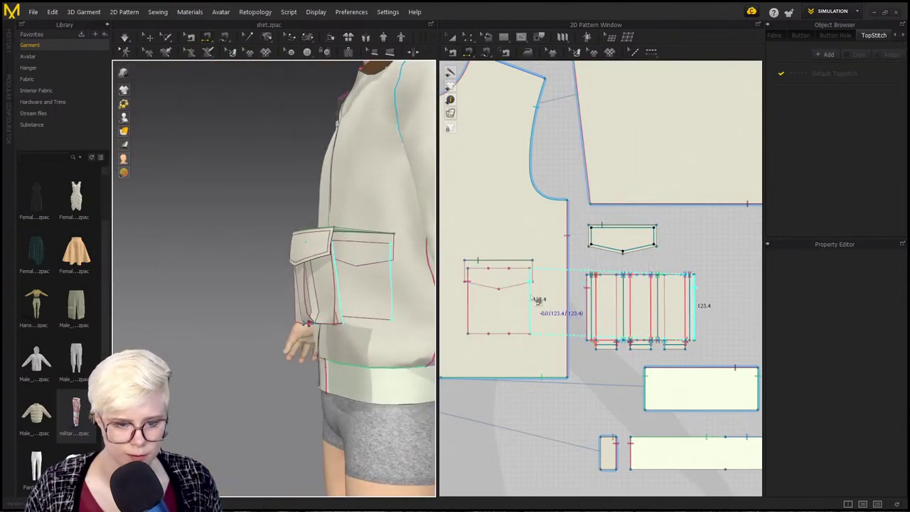
pyautogui.click(531, 299)
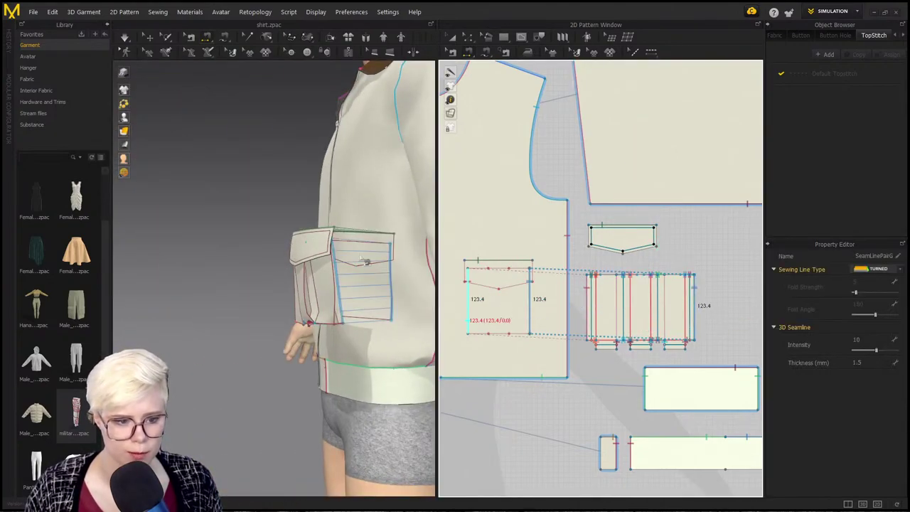
# Step: Sew the bottom edges of the pocket's three lower tabs to the matching segments of the pocket outline's lower line
pyautogui.click(682, 348)
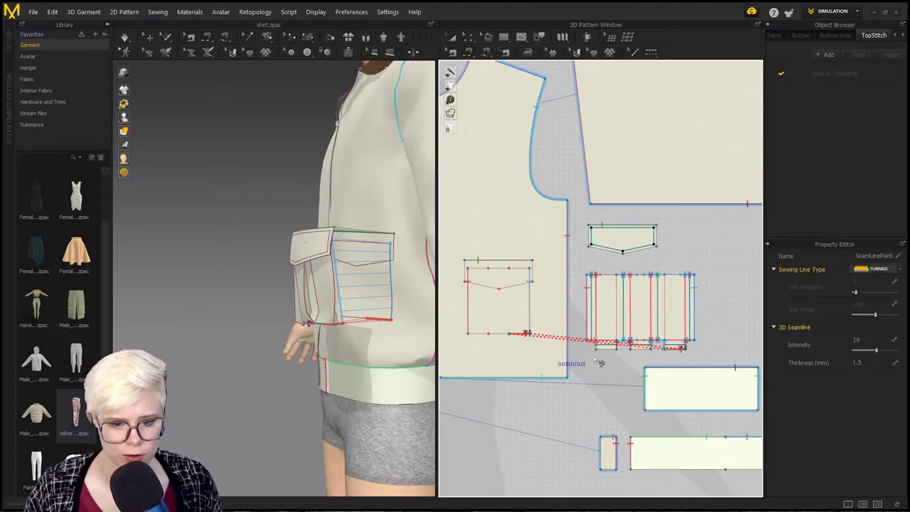
pyautogui.click(641, 354)
pyautogui.click(495, 338)
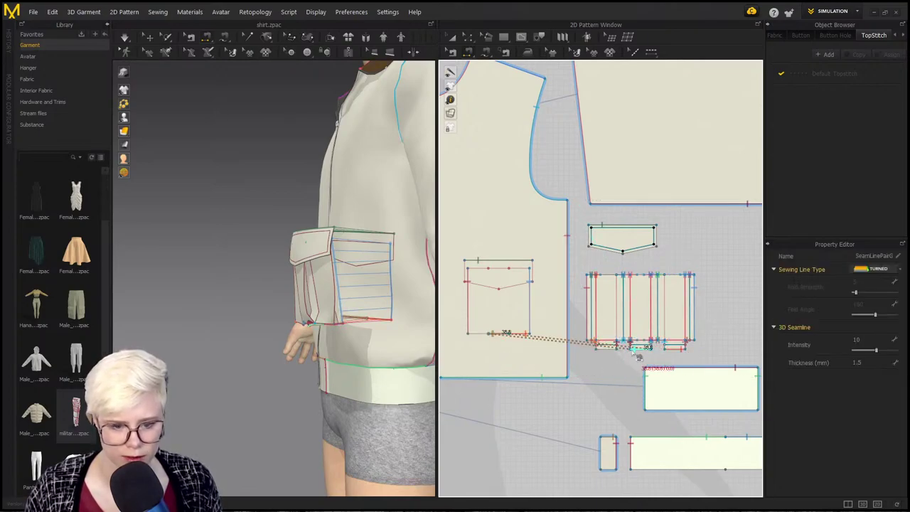
pyautogui.click(606, 350)
pyautogui.click(474, 338)
# Step: Select the cargo pocket and flap together and move them in 3D until they sit just in front of their jacket outline
pyautogui.moveTo(391, 345); pyautogui.dragTo(298, 349, button='right')
pyautogui.press('a')
pyautogui.click(305, 346)
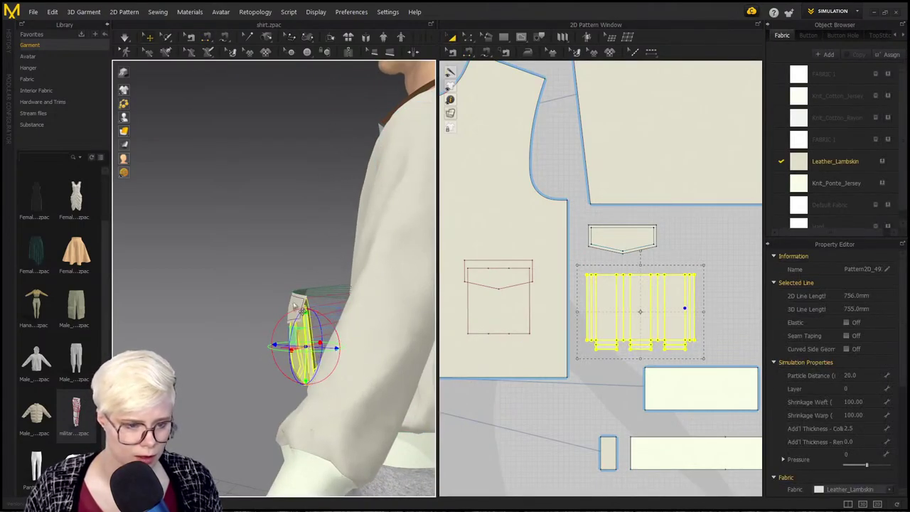
pyautogui.keyDown('shift'); pyautogui.click(634, 232); pyautogui.keyUp('shift')
pyautogui.moveTo(300, 314); pyautogui.dragTo(279, 316, button='right')
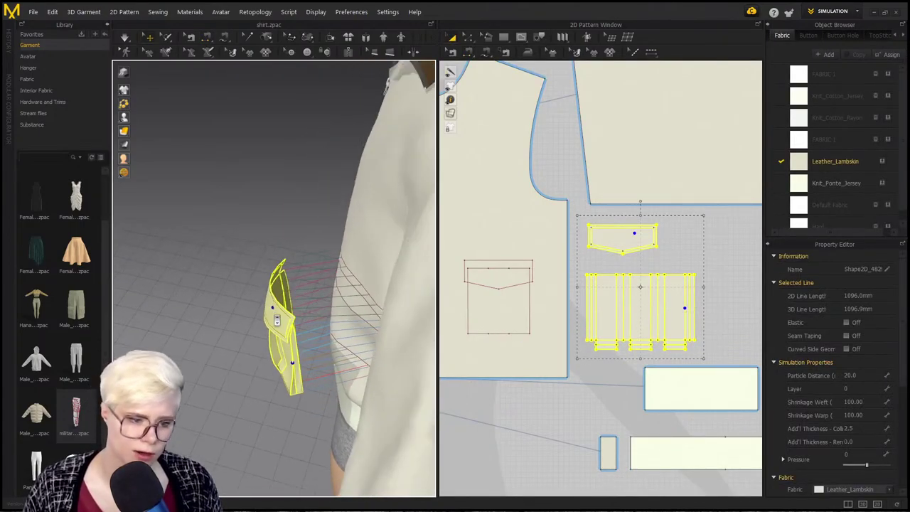
pyautogui.moveTo(281, 325); pyautogui.dragTo(338, 319)
pyautogui.moveTo(231, 298); pyautogui.dragTo(300, 313, button='right')
pyautogui.moveTo(300, 312); pyautogui.dragTo(306, 342, button='middle')
pyautogui.moveTo(306, 342); pyautogui.dragTo(327, 302, button='right')
pyautogui.moveTo(334, 250); pyautogui.dragTo(326, 242)
pyautogui.moveTo(316, 296); pyautogui.dragTo(308, 266)
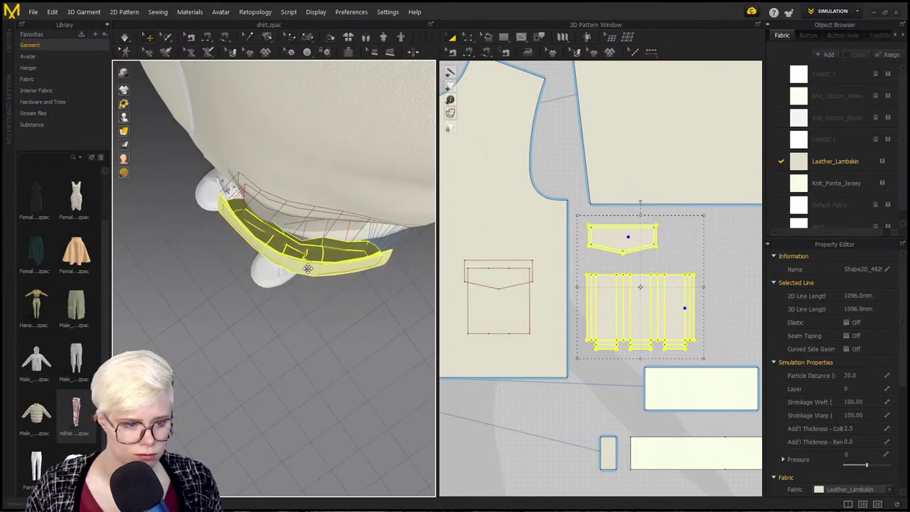
pyautogui.moveTo(308, 266); pyautogui.dragTo(306, 183, button='right')
pyautogui.moveTo(317, 315); pyautogui.dragTo(274, 313, button='right')
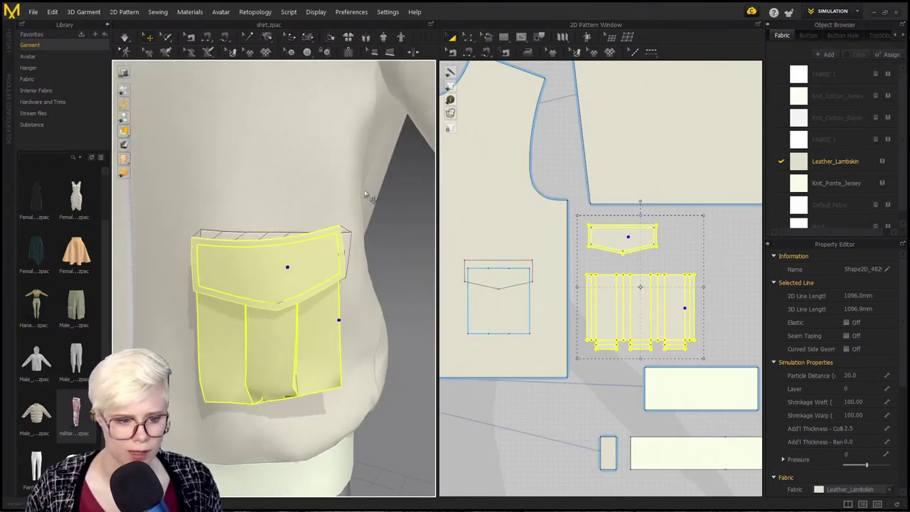
# Step: Simulate the jacket to pull the sewn pocket onto its front, tugging the flap outward so it settles
pyautogui.click(460, 270)
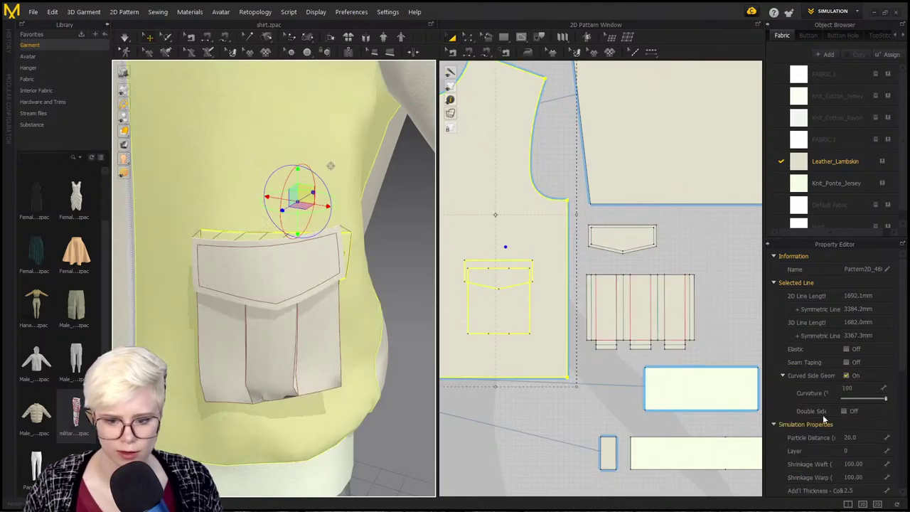
pyautogui.scroll(-5, 359, 368)
pyautogui.press('space')
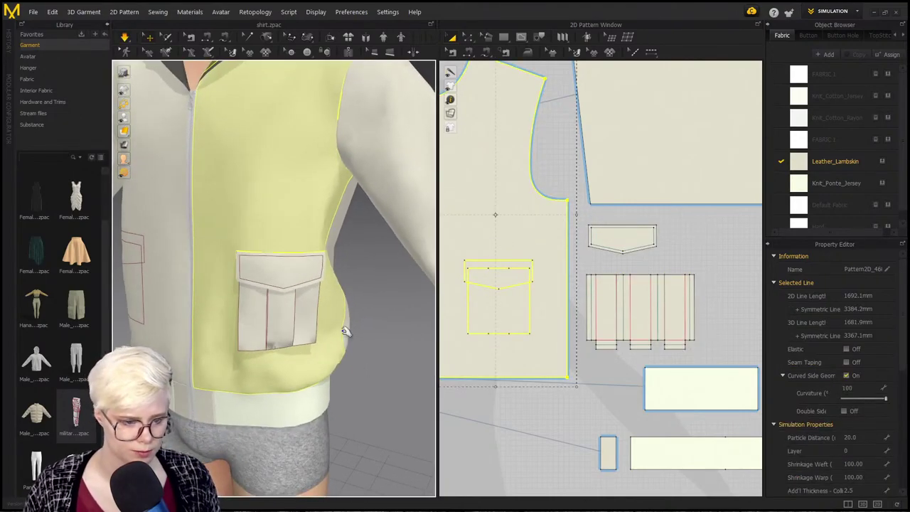
pyautogui.moveTo(344, 331); pyautogui.dragTo(331, 265, button='right')
pyautogui.click(305, 275)
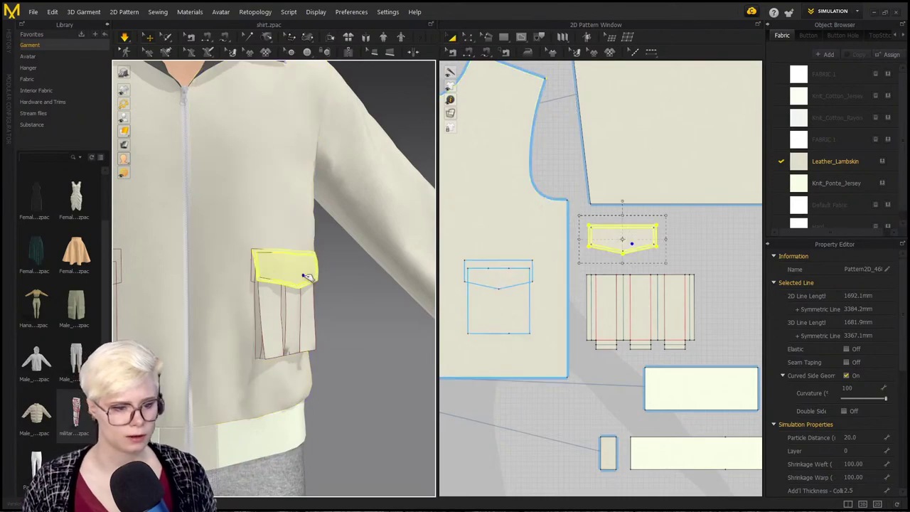
pyautogui.moveTo(305, 276); pyautogui.dragTo(325, 223)
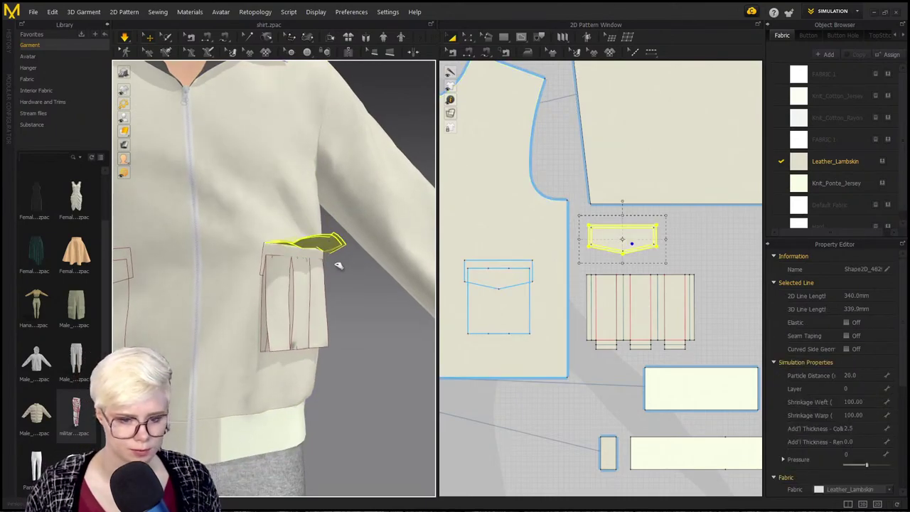
# Step: Clone the pocket and flap as a Symmetric Pattern (with Sewing), placing the copies below the opposite front and sleeve patterns
pyautogui.keyDown('shift'); pyautogui.click(604, 281); pyautogui.keyUp('shift')
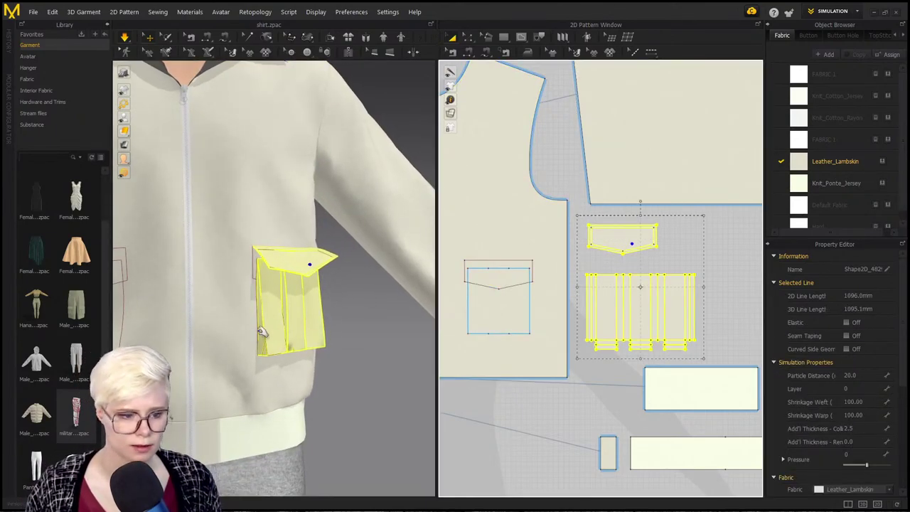
pyautogui.moveTo(257, 379); pyautogui.dragTo(300, 349, button='middle')
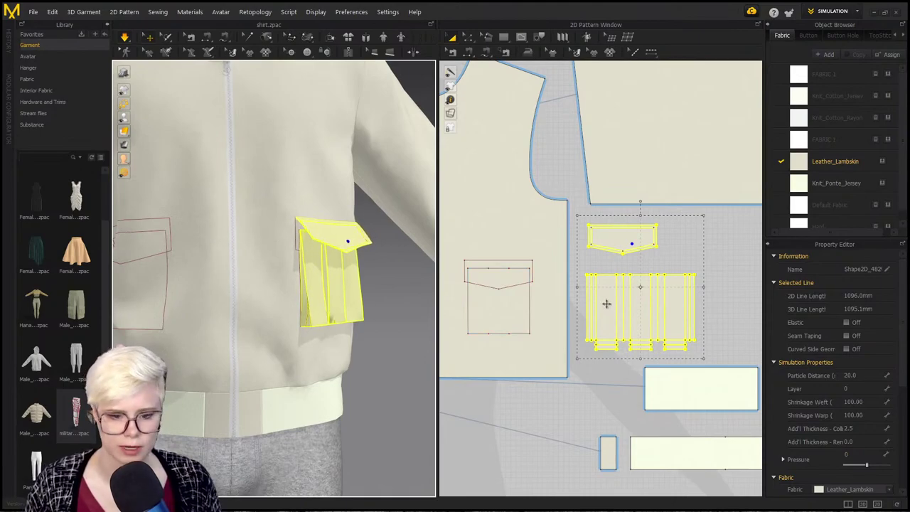
pyautogui.scroll(-3, 532, 260)
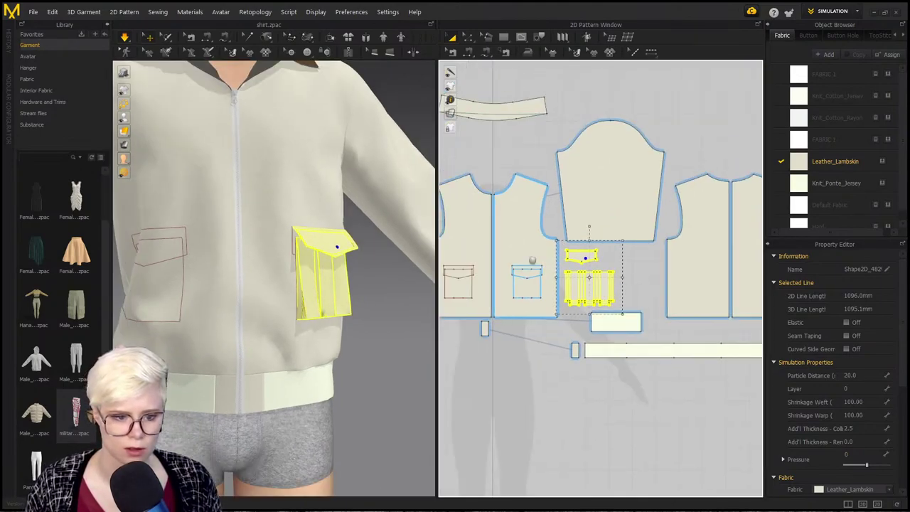
pyautogui.moveTo(533, 261); pyautogui.dragTo(550, 261, button='middle')
pyautogui.rightClick(599, 256)
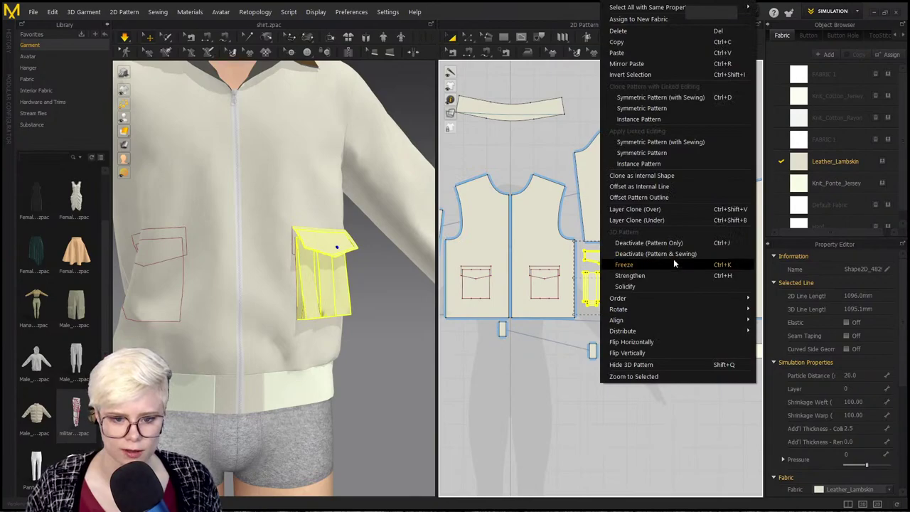
pyautogui.click(701, 96)
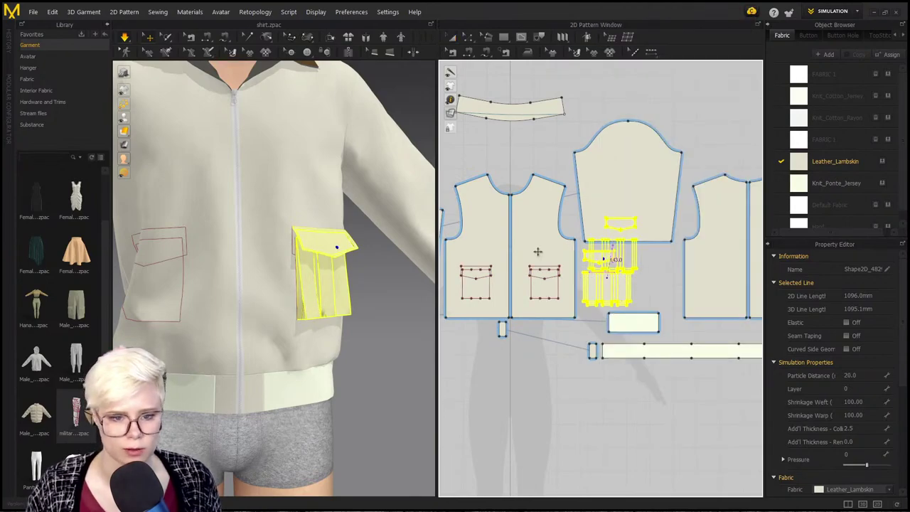
pyautogui.scroll(-2, 661, 227)
pyautogui.click(637, 311)
pyautogui.scroll(-1, 268, 308)
# Step: Bring the mirrored pocket and flap in 3D from beside the arm to the outline on the opposite jacket front
pyautogui.moveTo(268, 308); pyautogui.dragTo(226, 295, button='right')
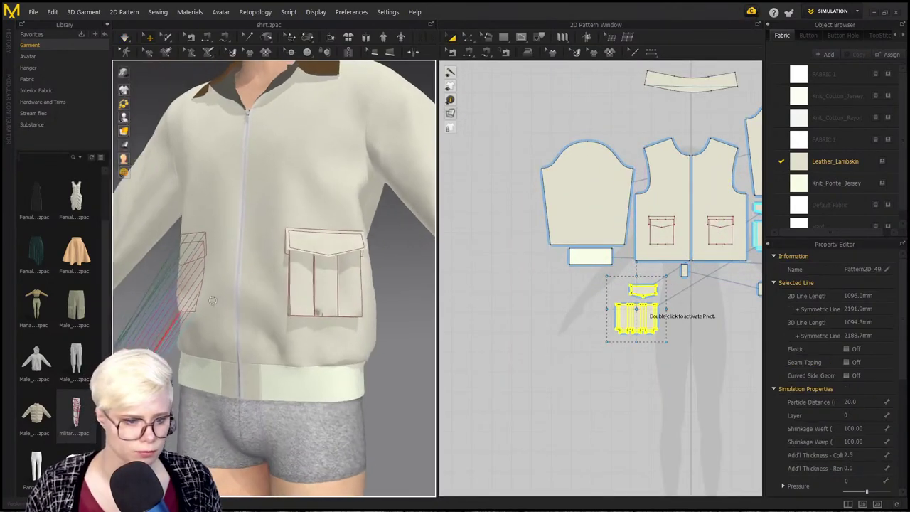
pyautogui.moveTo(226, 295); pyautogui.dragTo(396, 271, button='middle')
pyautogui.moveTo(219, 445); pyautogui.dragTo(304, 272)
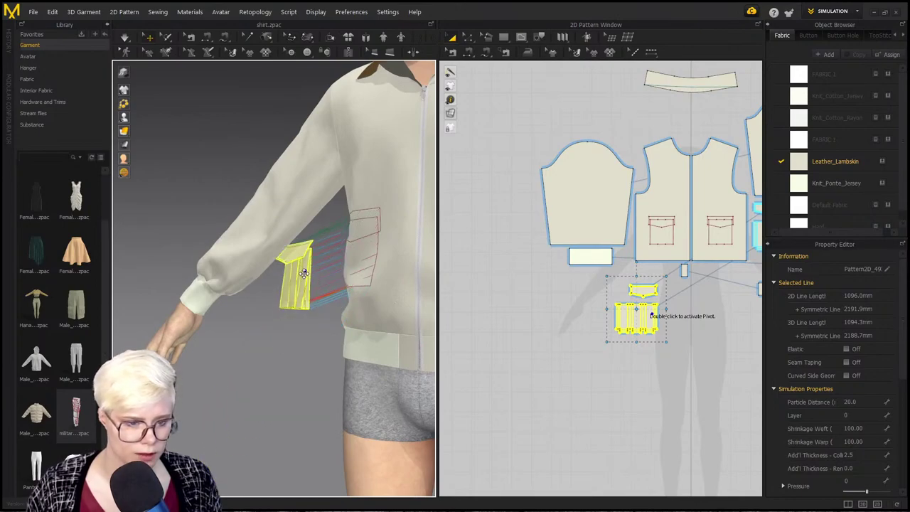
pyautogui.moveTo(305, 272); pyautogui.dragTo(367, 284, button='right')
pyautogui.moveTo(225, 275); pyautogui.dragTo(301, 230)
pyautogui.scroll(3, 292, 223)
pyautogui.moveTo(292, 223); pyautogui.dragTo(290, 313, button='middle')
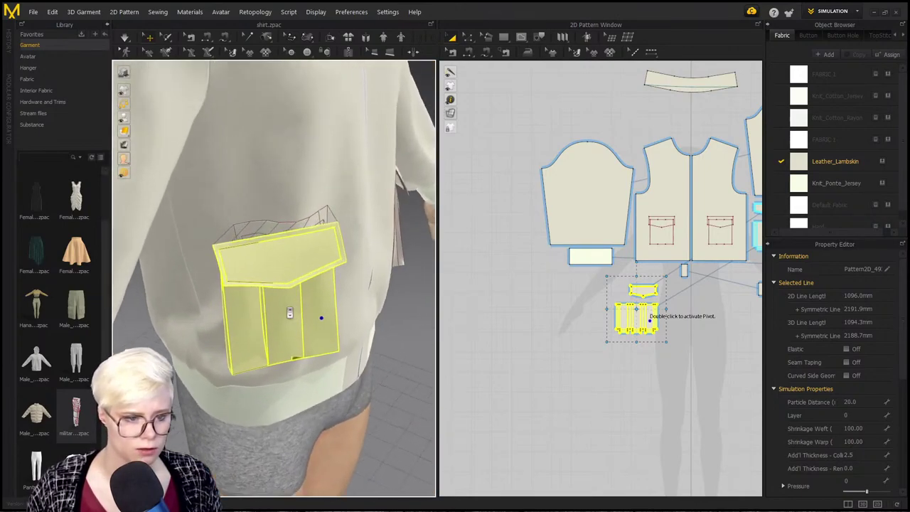
# Step: Fit the mirrored pocket and flap closely against the jacket front, and simulate to attach them
pyautogui.scroll(1, 290, 313)
pyautogui.moveTo(290, 313); pyautogui.dragTo(290, 388, button='right')
pyautogui.moveTo(290, 387); pyautogui.dragTo(334, 356)
pyautogui.moveTo(382, 373); pyautogui.dragTo(382, 320)
pyautogui.moveTo(382, 319); pyautogui.dragTo(166, 190, button='right')
pyautogui.scroll(-2, 165, 190)
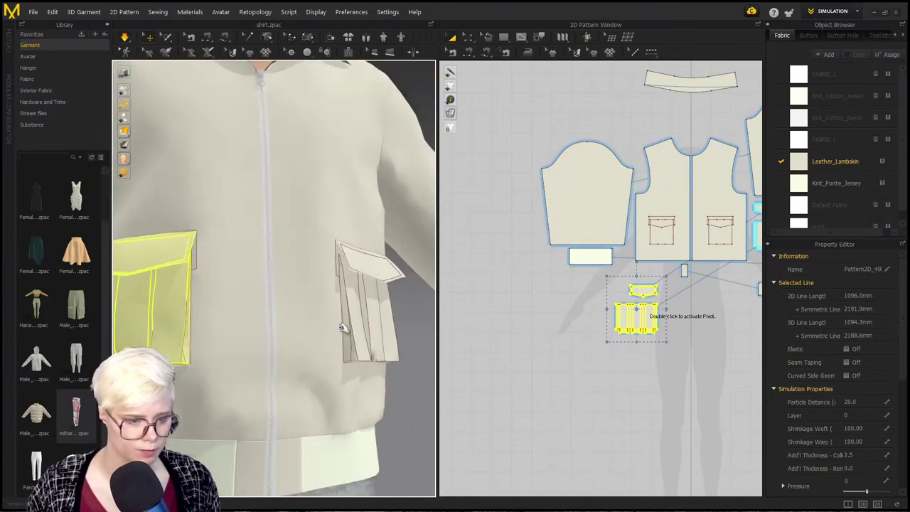
pyautogui.moveTo(405, 320); pyautogui.dragTo(319, 346, button='right')
pyautogui.scroll(-2, 319, 345)
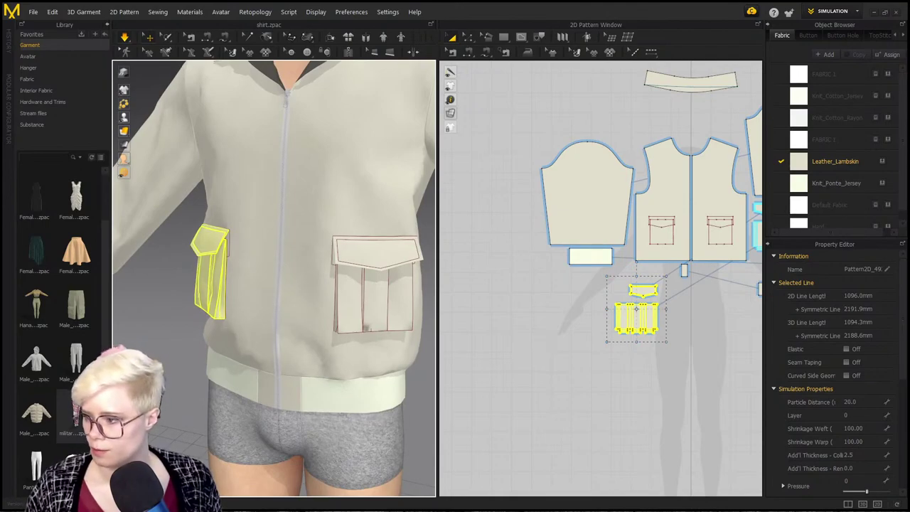
pyautogui.moveTo(179, 162); pyautogui.dragTo(173, 264, button='middle')
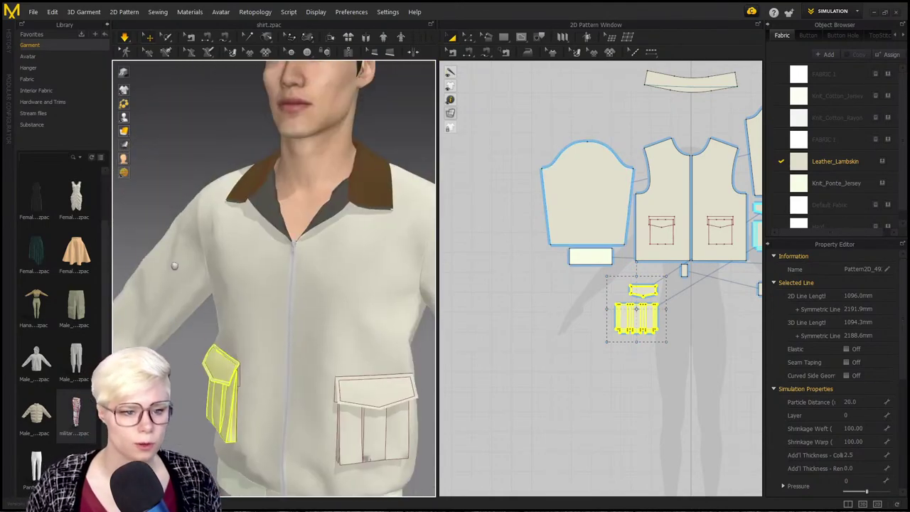
# Step: Lift the brown collar in 3D and simulate so it folds down around the neck, and clear the pattern selection
pyautogui.moveTo(419, 285); pyautogui.dragTo(325, 291, button='right')
pyautogui.scroll(-2, 327, 266)
pyautogui.click(327, 234)
pyautogui.moveTo(329, 234); pyautogui.dragTo(307, 117)
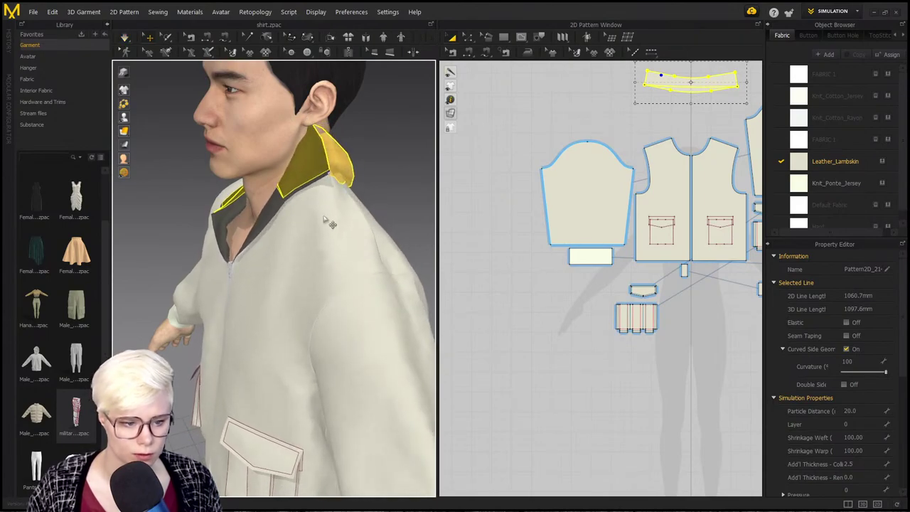
pyautogui.scroll(-2, 626, 260)
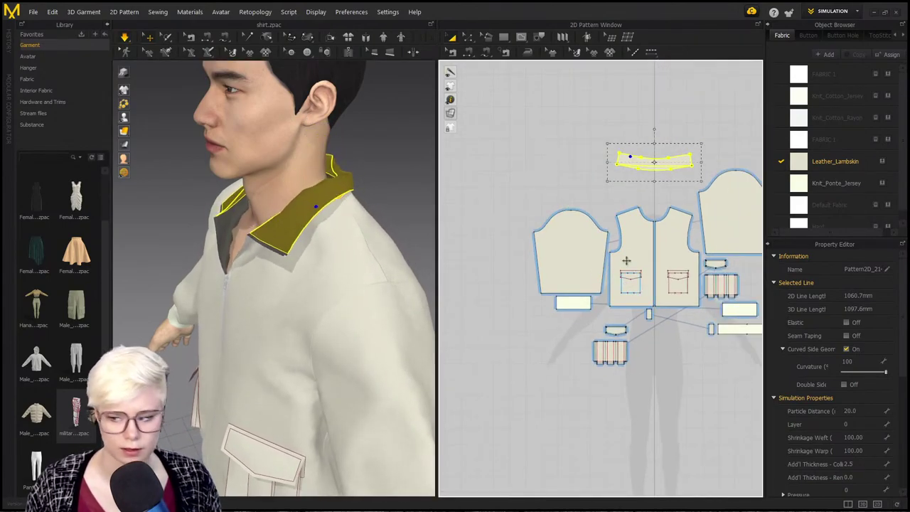
pyautogui.moveTo(422, 276); pyautogui.dragTo(384, 268, button='right')
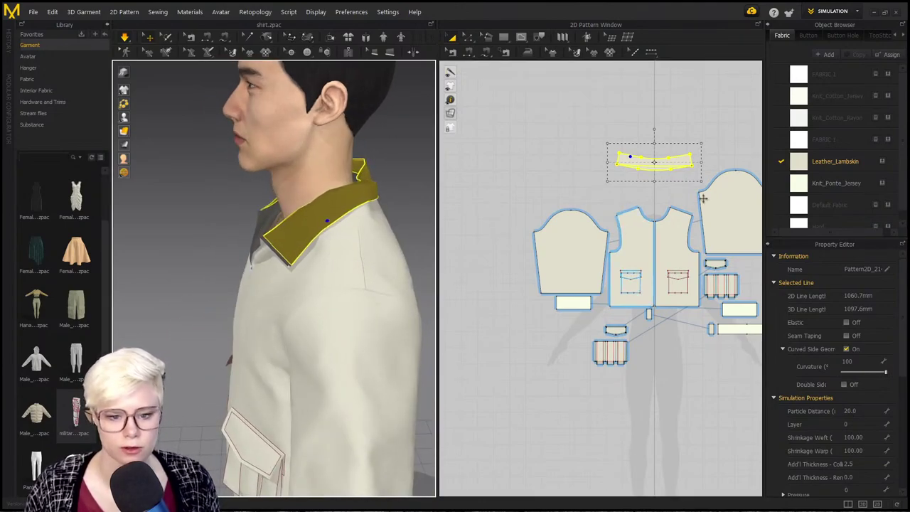
pyautogui.rightClick(638, 216)
pyautogui.click(510, 199)
# Step: Draw a closed strap outline about 110 by 28 mm on the garment with the 3D pen, straddling the shoulder seam
pyautogui.moveTo(416, 266); pyautogui.dragTo(313, 310, button='right')
pyautogui.scroll(-2, 718, 224)
pyautogui.moveTo(739, 218); pyautogui.dragTo(601, 222, button='middle')
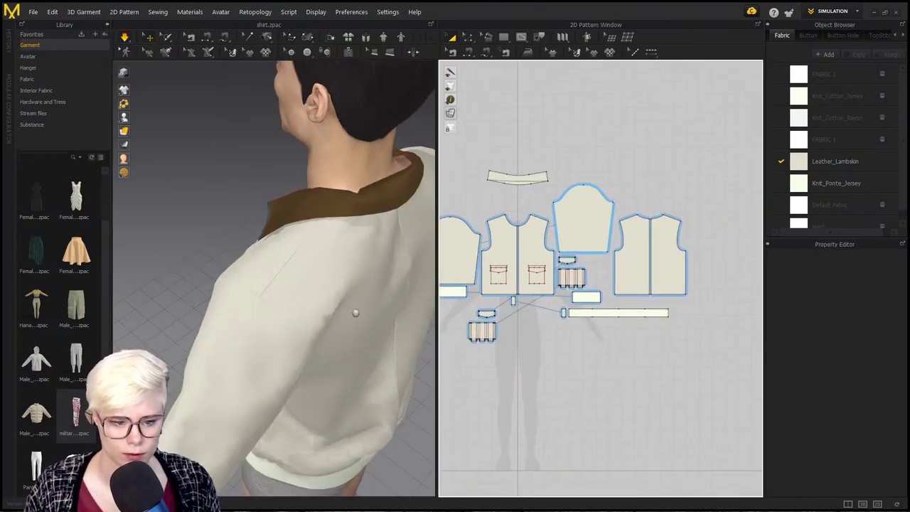
pyautogui.moveTo(295, 288); pyautogui.dragTo(295, 264, button='middle')
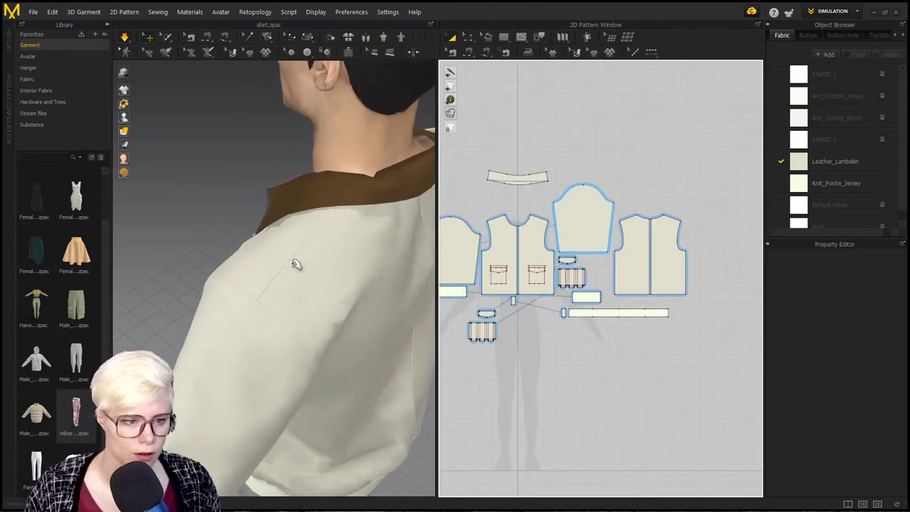
pyautogui.click(162, 54)
pyautogui.scroll(4, 257, 286)
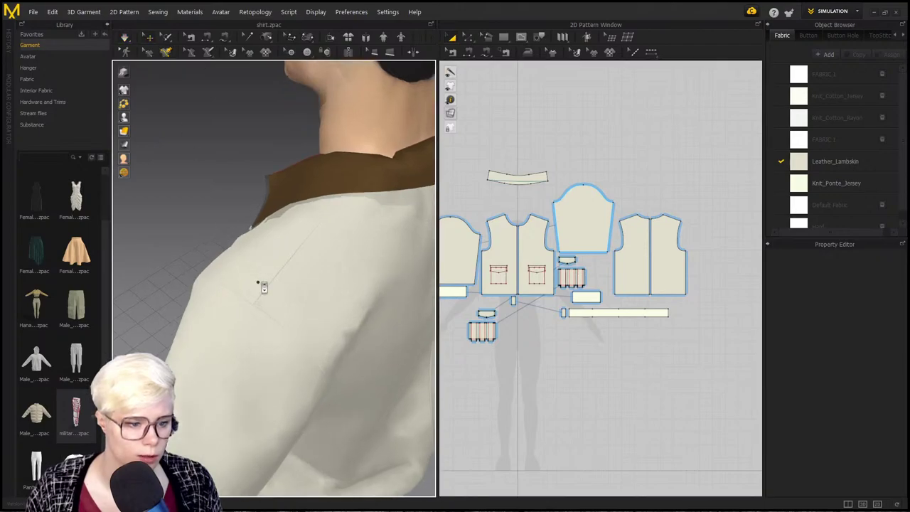
pyautogui.scroll(2, 254, 298)
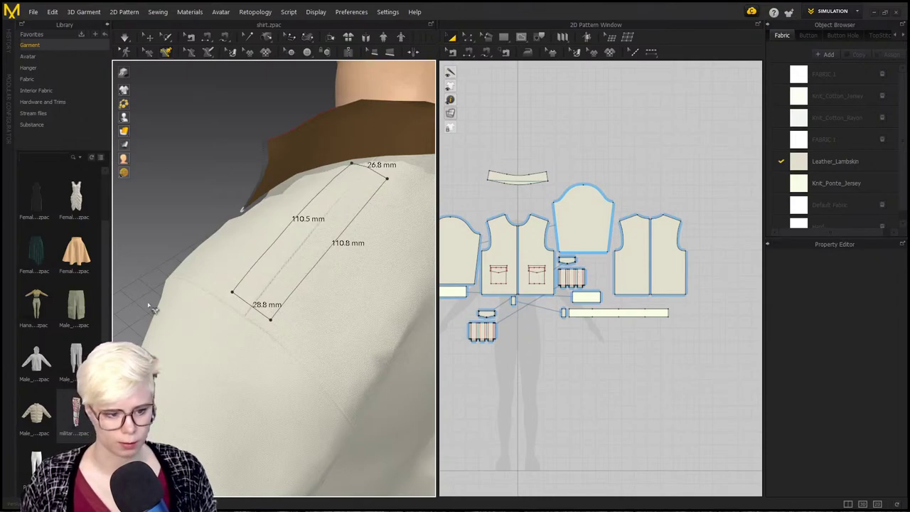
pyautogui.click(234, 291)
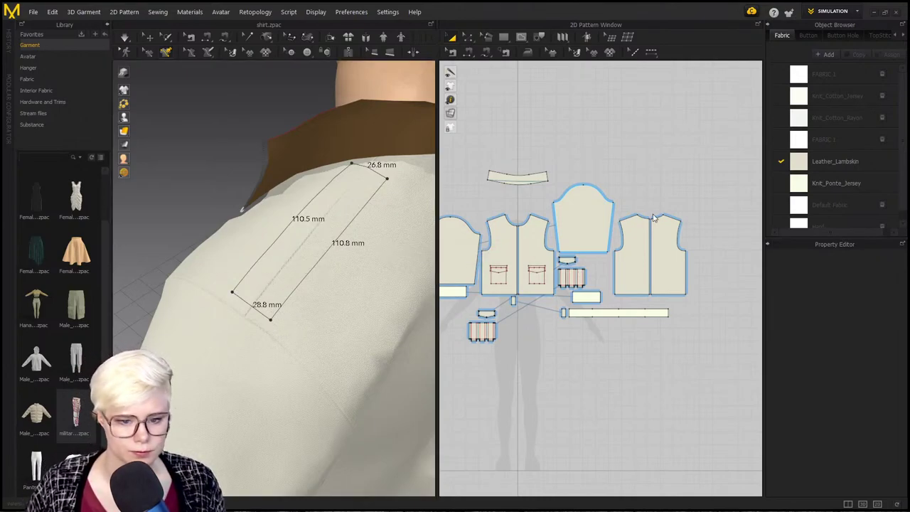
pyautogui.scroll(6, 540, 228)
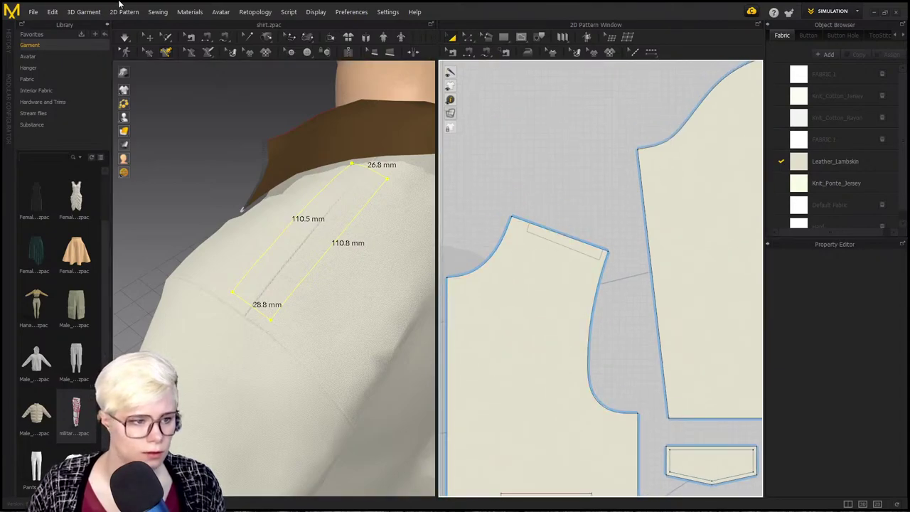
pyautogui.click(149, 37)
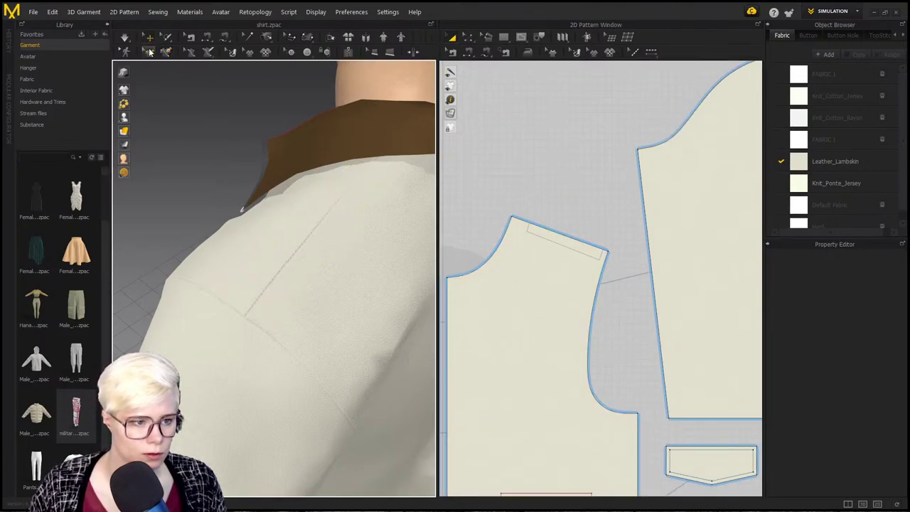
# Step: Convert the drawn strap outline into an internal shape on the shoulder patterns and clear the selection
pyautogui.rightClick(326, 257)
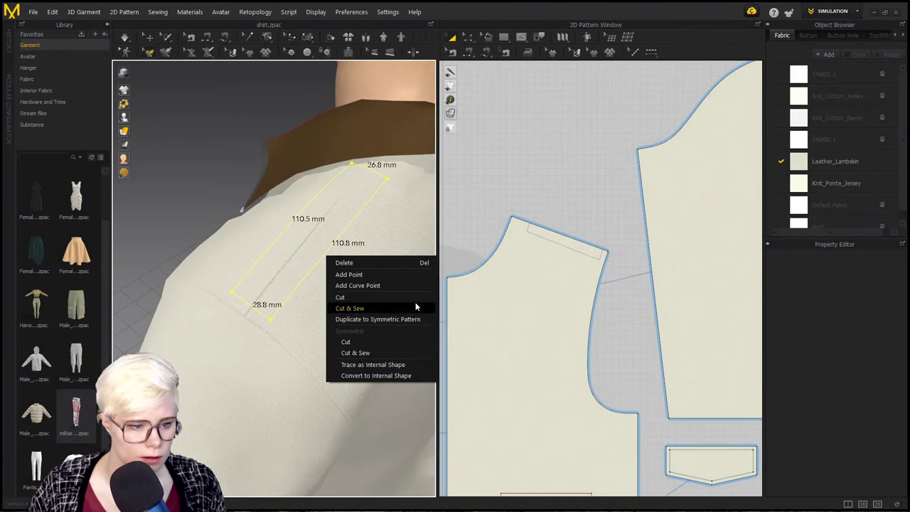
pyautogui.click(386, 375)
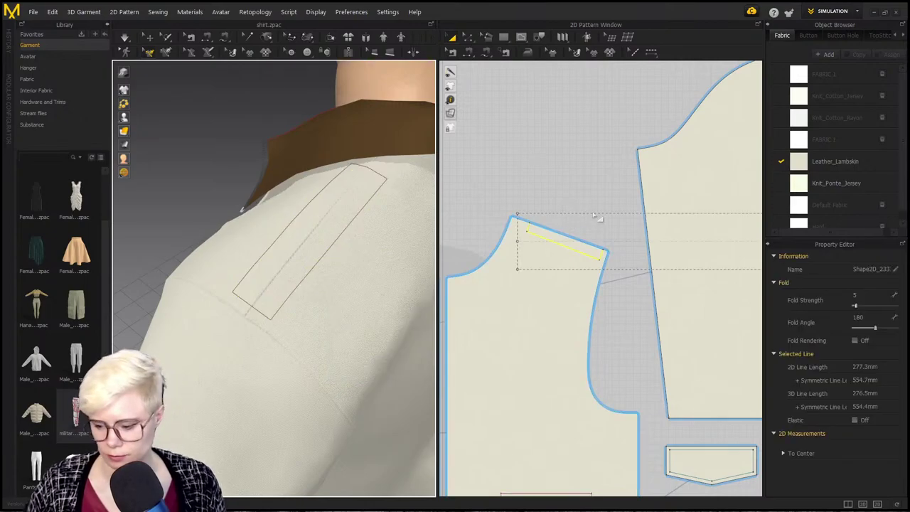
pyautogui.click(574, 175)
pyautogui.scroll(-2, 537, 235)
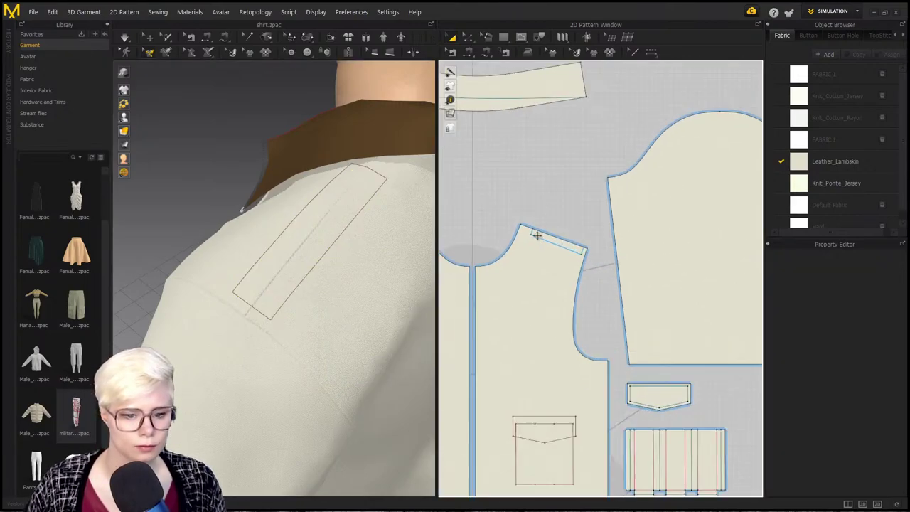
# Step: Nudge the two inner corner points of the strap outline on the front pattern to straighten the shape
pyautogui.scroll(6, 542, 229)
pyautogui.moveTo(576, 230); pyautogui.dragTo(580, 170, button='middle')
pyautogui.scroll(-1, 580, 170)
pyautogui.press('z')
pyautogui.scroll(3, 544, 249)
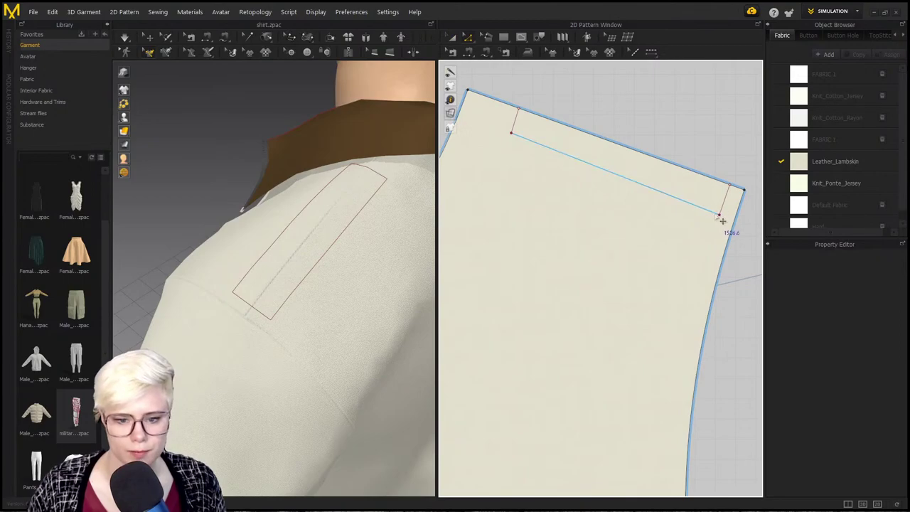
pyautogui.moveTo(721, 215); pyautogui.dragTo(730, 216)
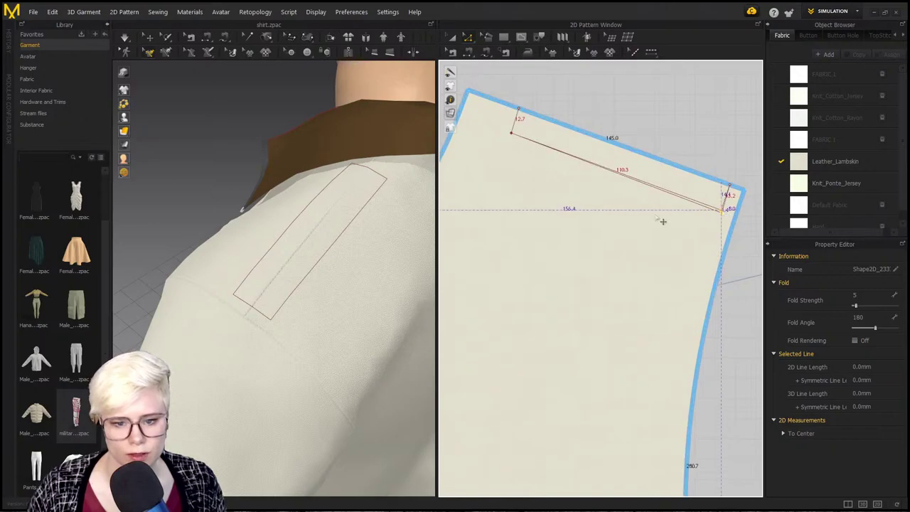
pyautogui.moveTo(512, 133); pyautogui.dragTo(516, 134)
pyautogui.scroll(-5, 522, 184)
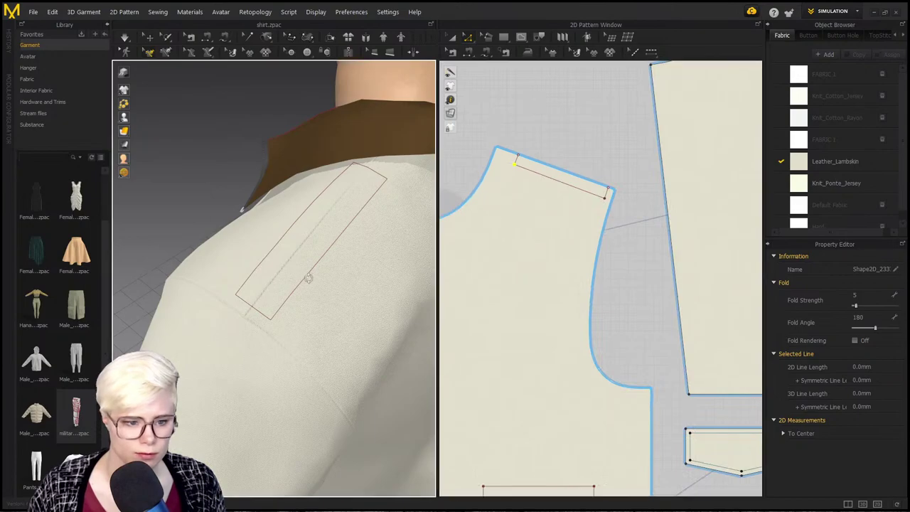
# Step: Move the strap outline's neck-end points on the front and back shoulder edges closer to the neckline
pyautogui.moveTo(309, 278)
pyautogui.mouseDown(button='right')
pyautogui.moveTo(360, 288)
pyautogui.moveTo(297, 272)
pyautogui.mouseUp(button='right')
pyautogui.scroll(-3, 354, 286)
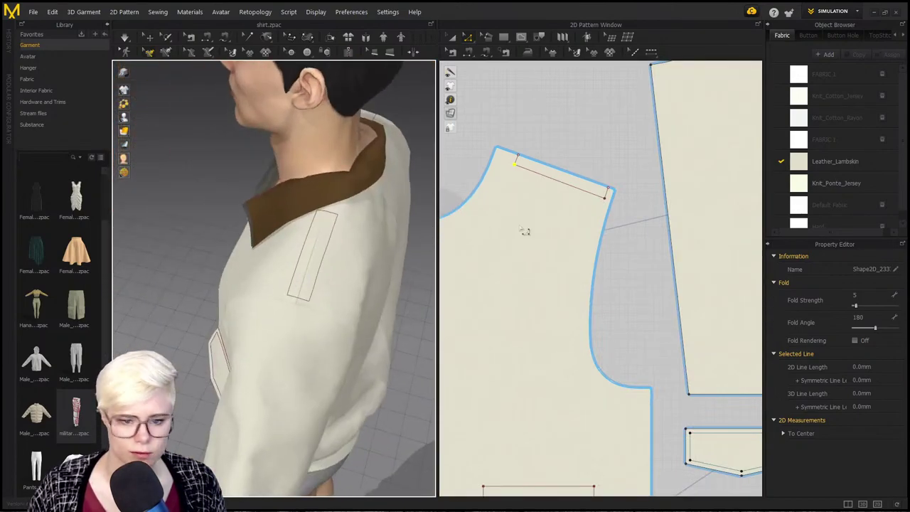
pyautogui.scroll(-3, 213, 118)
pyautogui.moveTo(229, 402); pyautogui.dragTo(228, 330, button='middle')
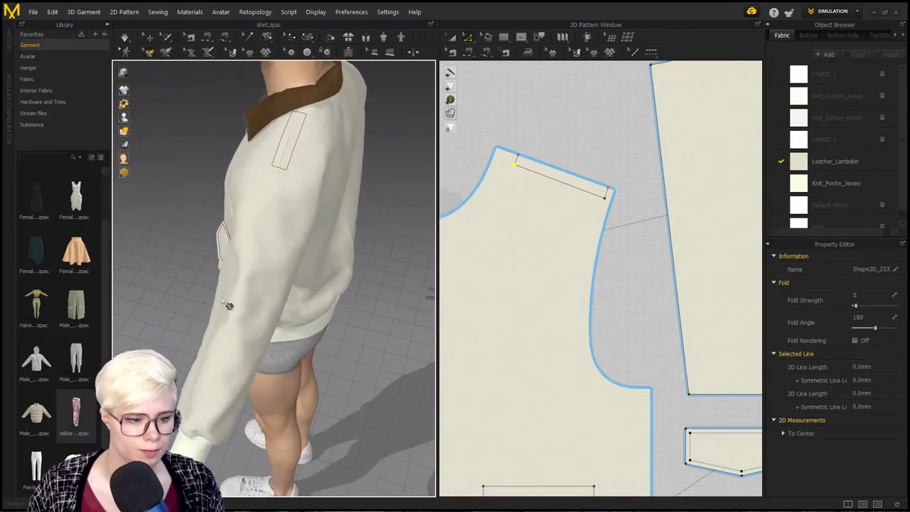
pyautogui.moveTo(259, 284); pyautogui.dragTo(290, 290, button='right')
pyautogui.scroll(-2, 293, 287)
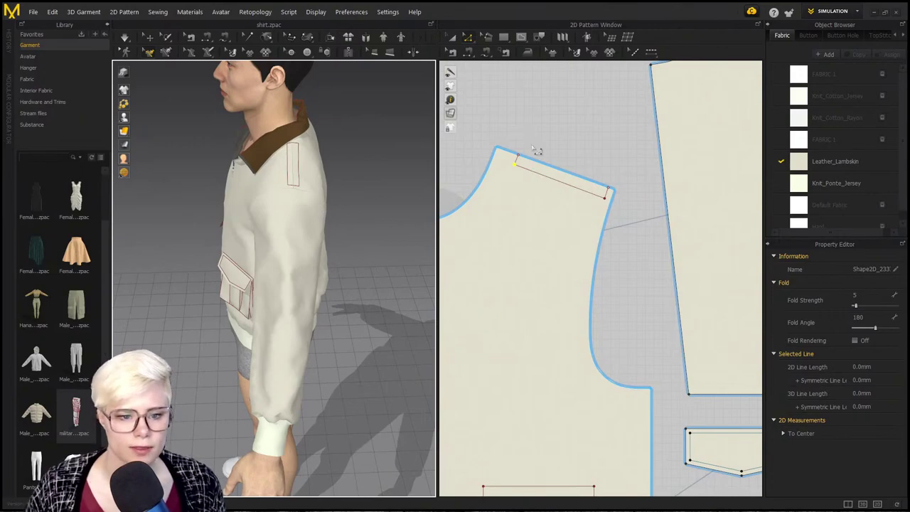
pyautogui.moveTo(523, 168); pyautogui.dragTo(515, 161)
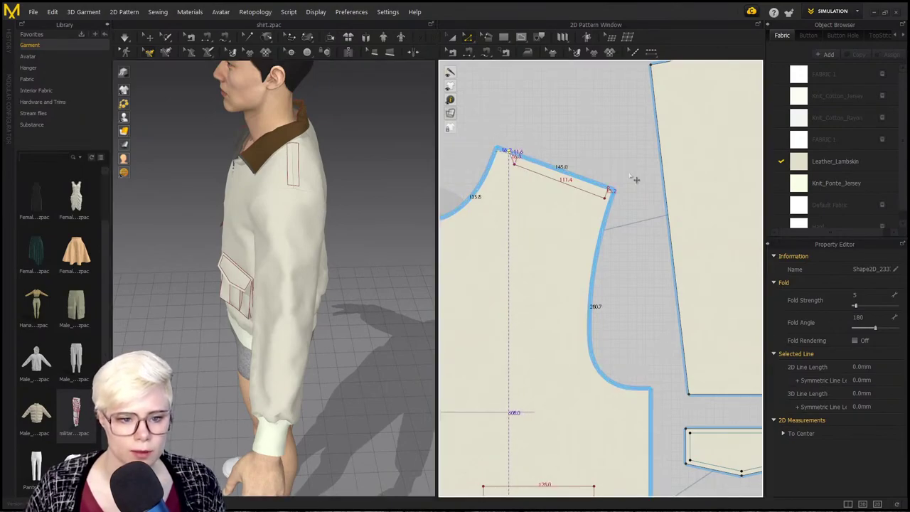
pyautogui.scroll(-5, 635, 180)
pyautogui.scroll(6, 595, 223)
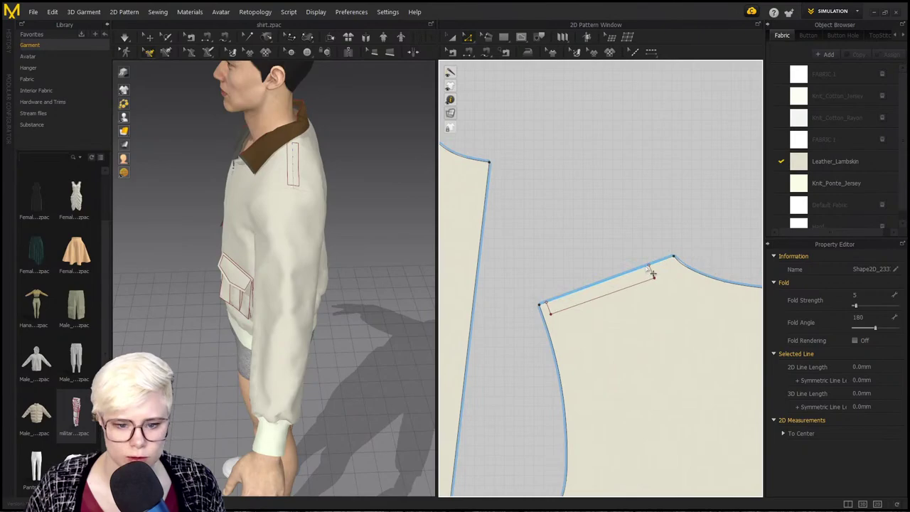
pyautogui.moveTo(652, 274); pyautogui.dragTo(664, 267)
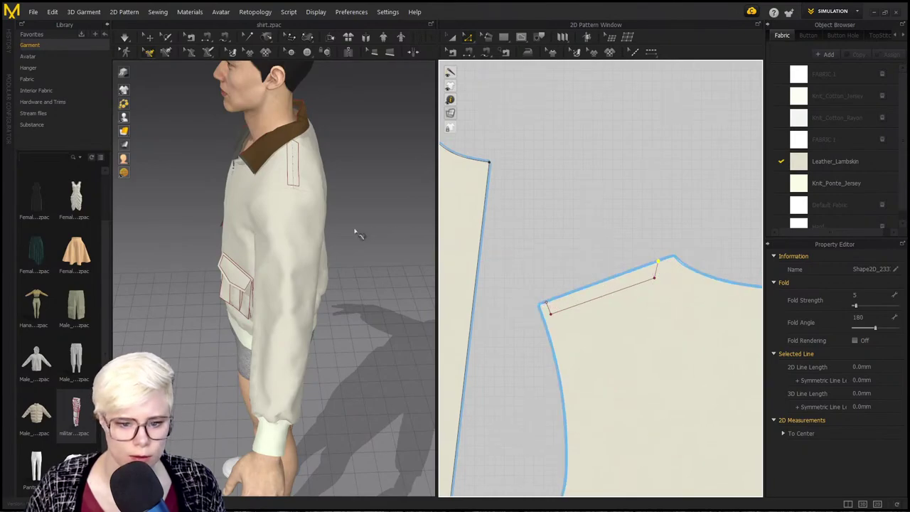
# Step: Simulate the garment and tug at the collar beside the neck end of the strap outline
pyautogui.scroll(6, 213, 236)
pyautogui.moveTo(214, 235); pyautogui.dragTo(233, 296, button='middle')
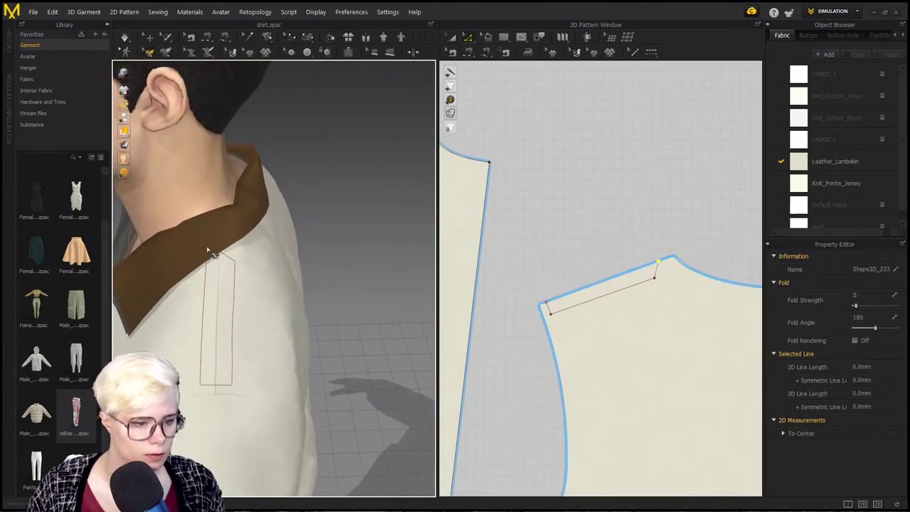
pyautogui.click(209, 231)
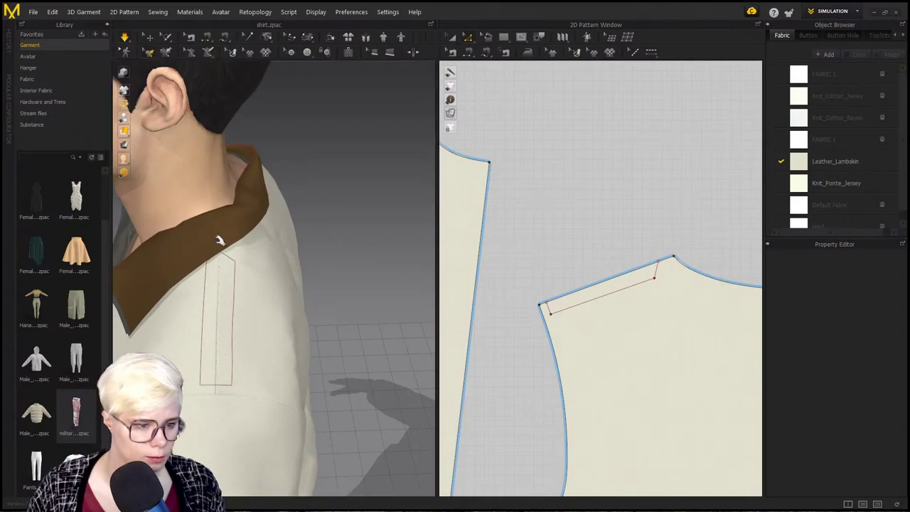
pyautogui.click(217, 239)
pyautogui.moveTo(204, 142); pyautogui.dragTo(377, 238, button='right')
pyautogui.scroll(-2, 620, 245)
pyautogui.moveTo(621, 243); pyautogui.dragTo(649, 196, button='middle')
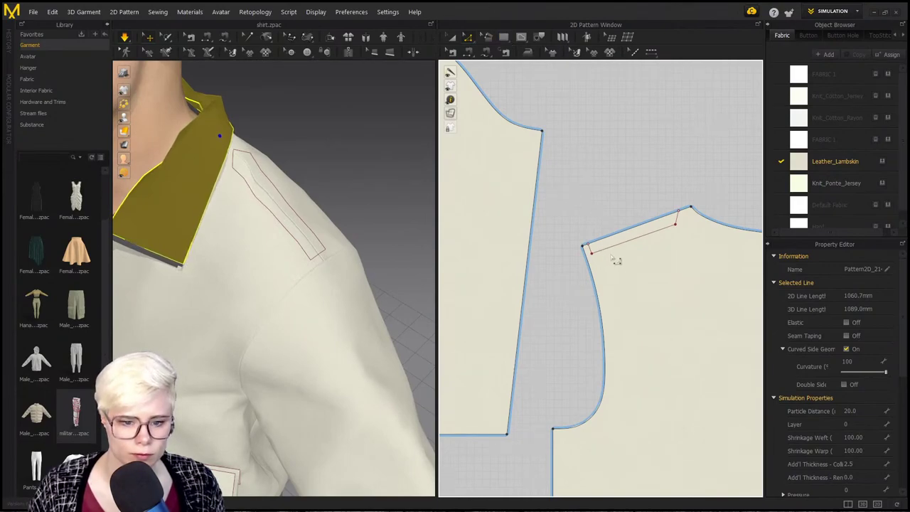
pyautogui.click(637, 237)
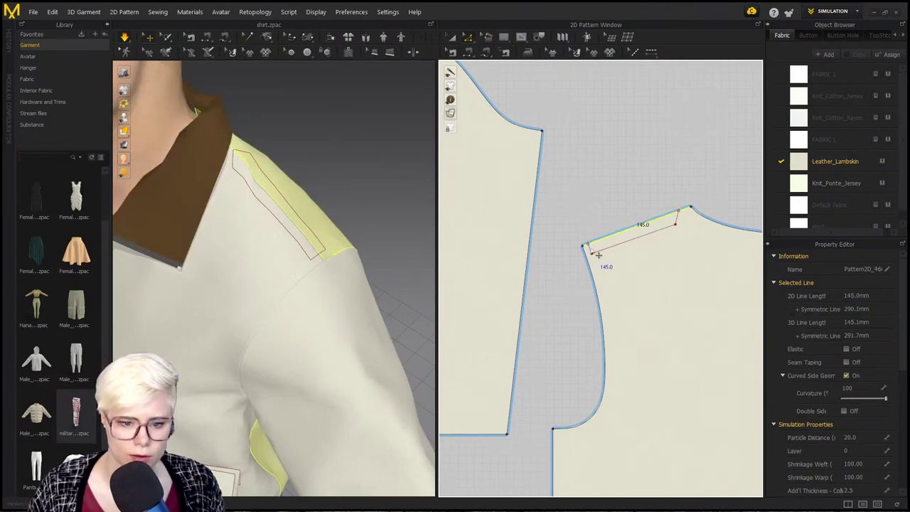
pyautogui.click(599, 254)
pyautogui.keyDown('shift'); pyautogui.click(662, 230); pyautogui.keyUp('shift')
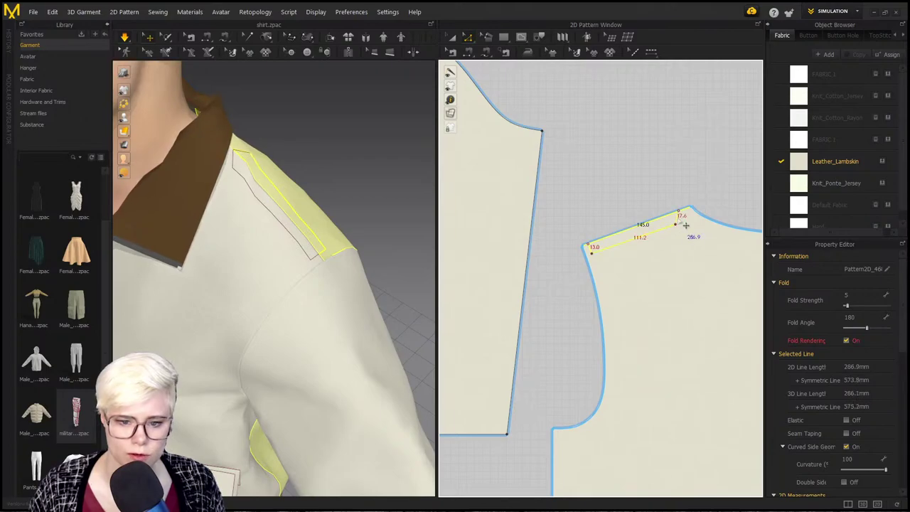
pyautogui.rightClick(681, 221)
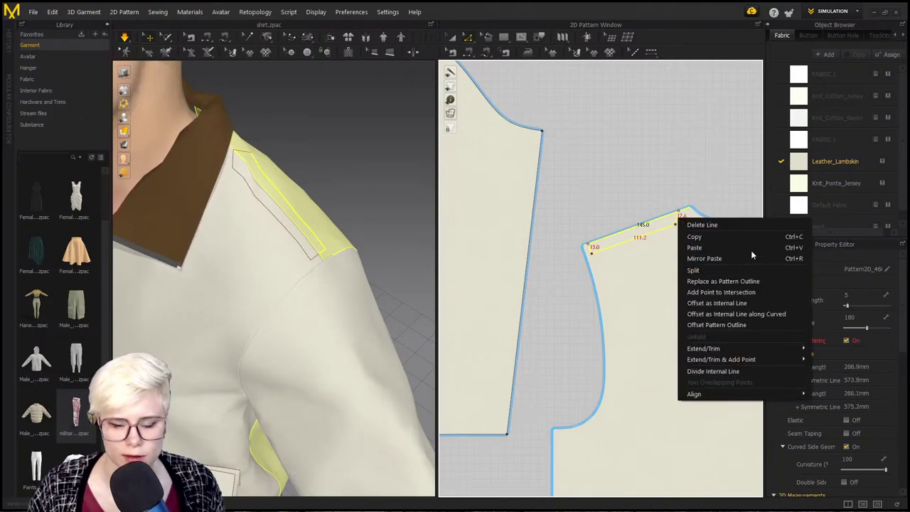
pyautogui.moveTo(717, 347)
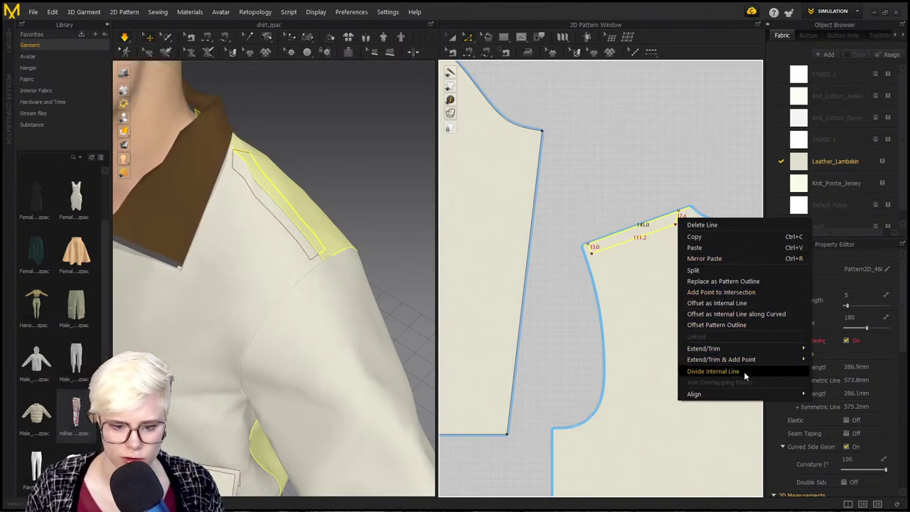
pyautogui.click(599, 161)
pyautogui.click(600, 168)
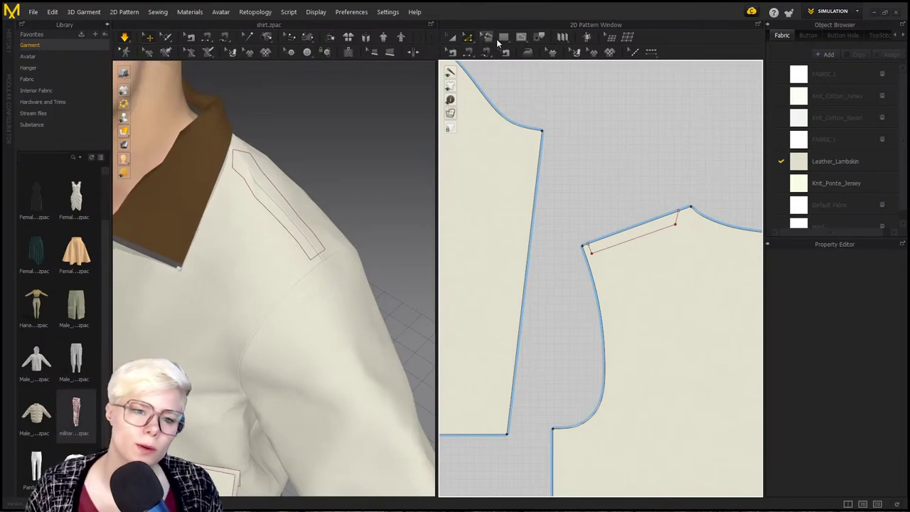
# Step: Draw a rectangular strap pattern about 128 by 23 mm and place it parallel to the back shoulder edge
pyautogui.click(503, 37)
pyautogui.moveTo(594, 215)
pyautogui.mouseDown()
pyautogui.moveTo(618, 230)
pyautogui.moveTo(613, 273)
pyautogui.mouseUp()
pyautogui.press('a')
pyautogui.moveTo(604, 205); pyautogui.dragTo(586, 160)
pyautogui.moveTo(583, 104); pyautogui.dragTo(661, 204)
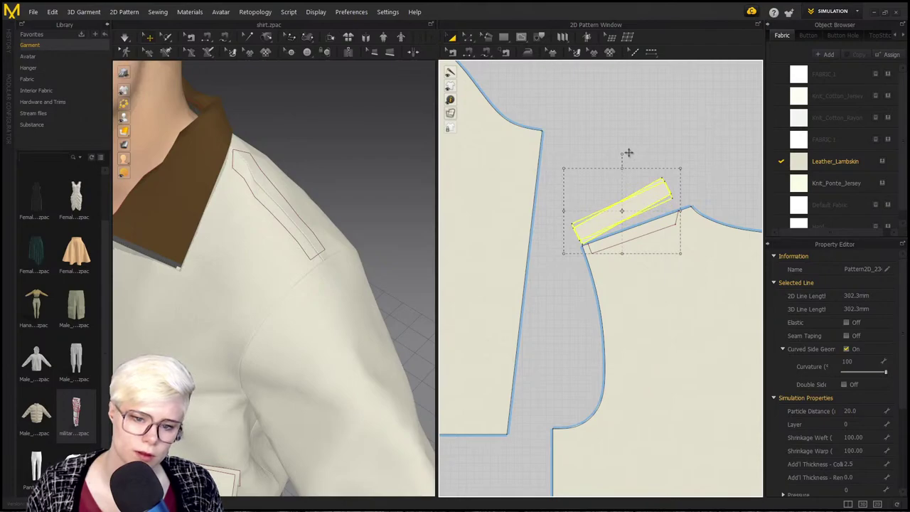
pyautogui.moveTo(631, 154); pyautogui.dragTo(632, 155)
pyautogui.moveTo(648, 220); pyautogui.dragTo(628, 206)
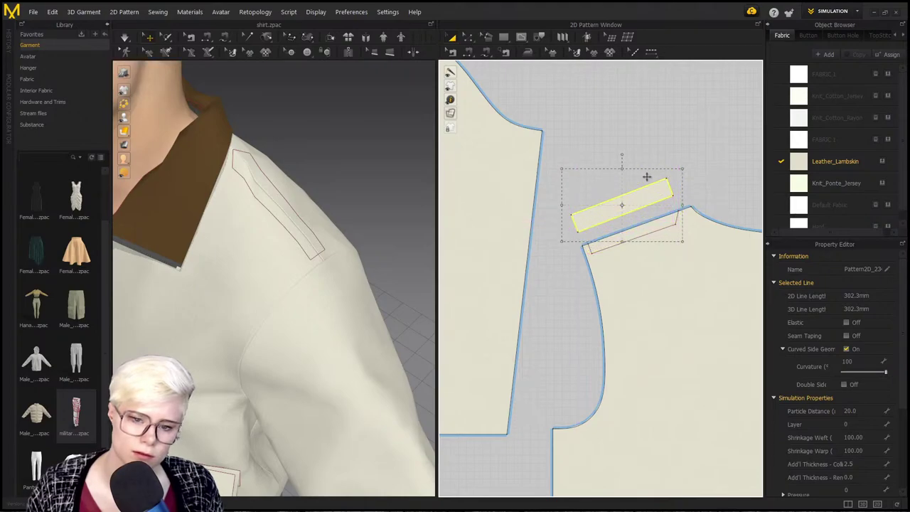
# Step: Select the rectangular strap pattern and rotate it upright
pyautogui.scroll(3, 662, 153)
pyautogui.scroll(-3, 663, 153)
pyautogui.click(550, 91)
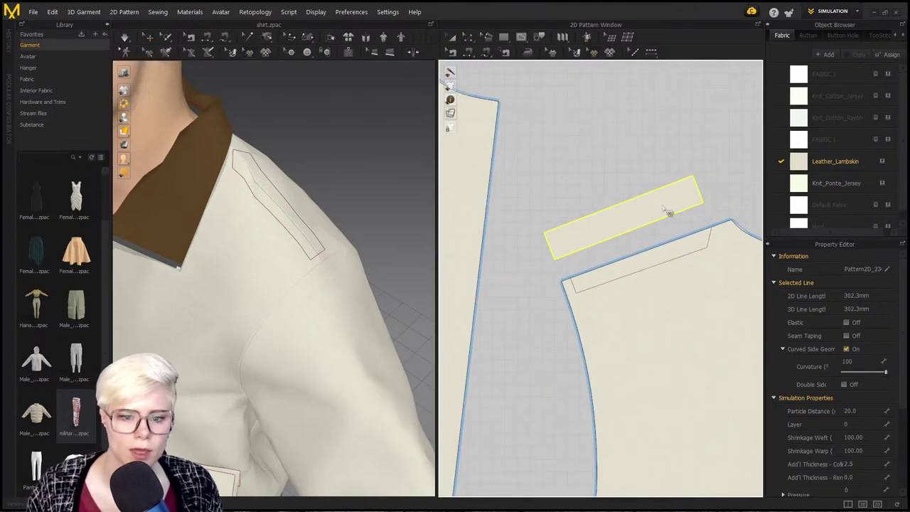
pyautogui.click(641, 224)
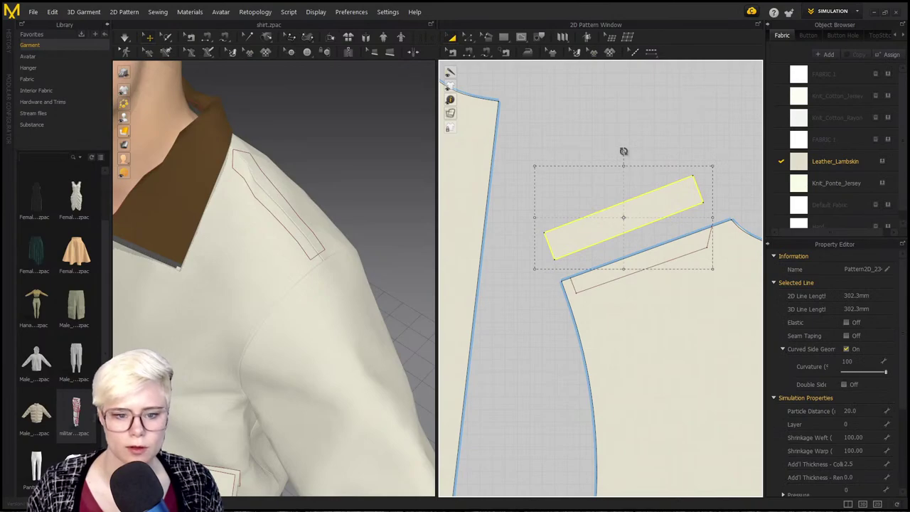
pyautogui.moveTo(536, 146); pyautogui.dragTo(514, 179)
# Step: Add a point midway along the strap's top edge and raise it into a pointed tip with about 20 mm sides
pyautogui.click(467, 40)
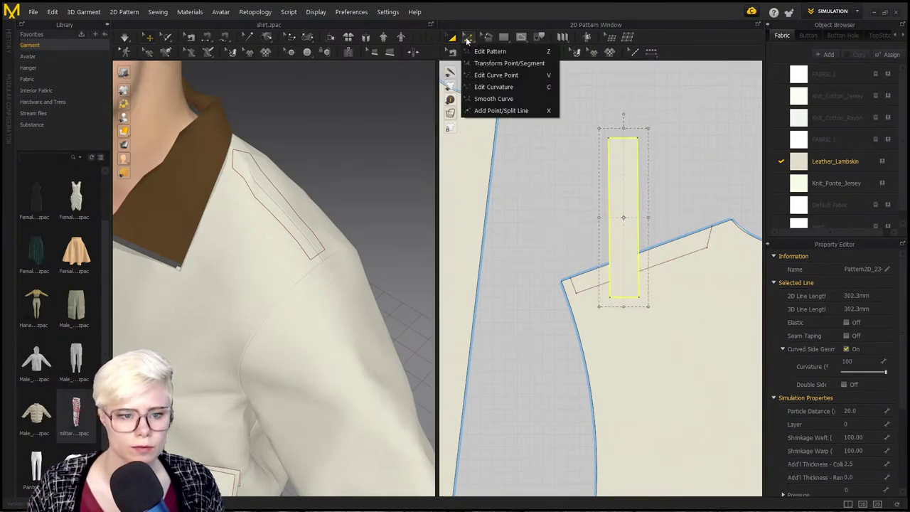
pyautogui.click(492, 99)
pyautogui.click(623, 138)
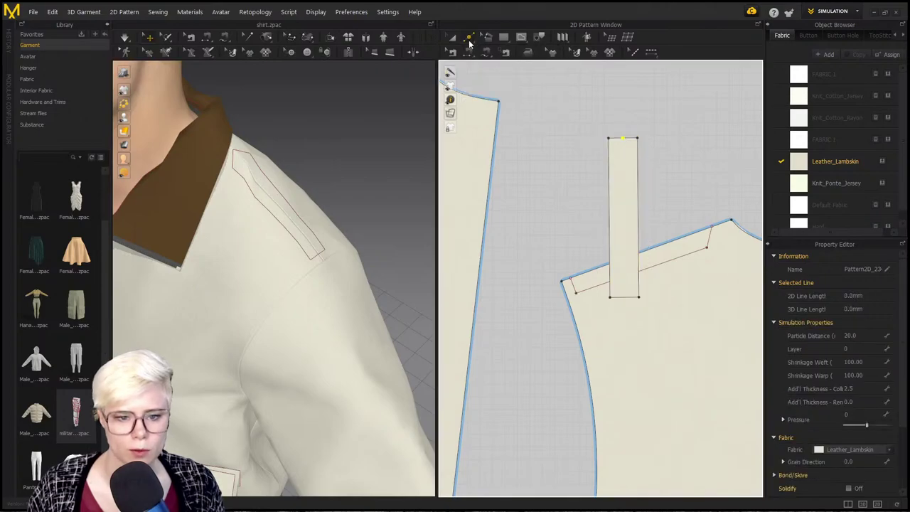
pyautogui.click(468, 38)
pyautogui.click(484, 52)
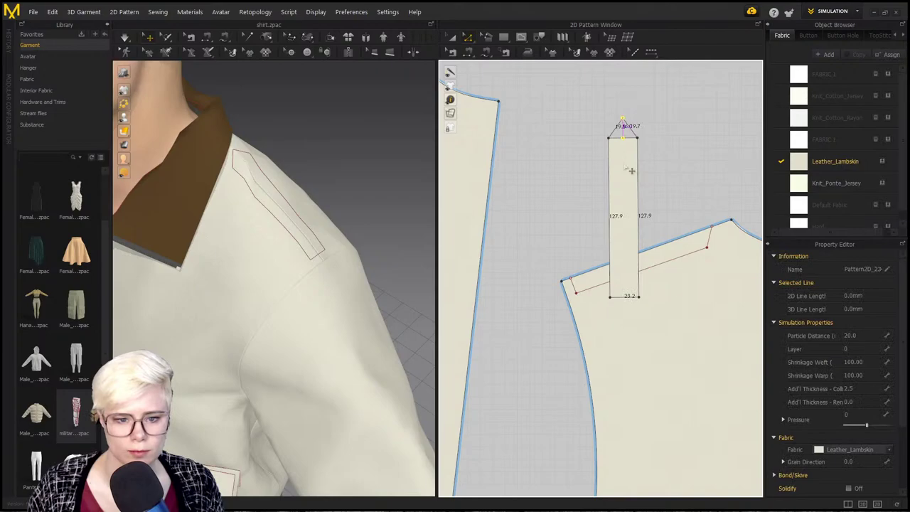
# Step: Move the pointed strap pattern clear of the back panel, just above its shoulder edge
pyautogui.scroll(-2, 644, 206)
pyautogui.moveTo(644, 206); pyautogui.dragTo(644, 146, button='middle')
pyautogui.press('a')
pyautogui.click(627, 156)
pyautogui.scroll(-1, 630, 142)
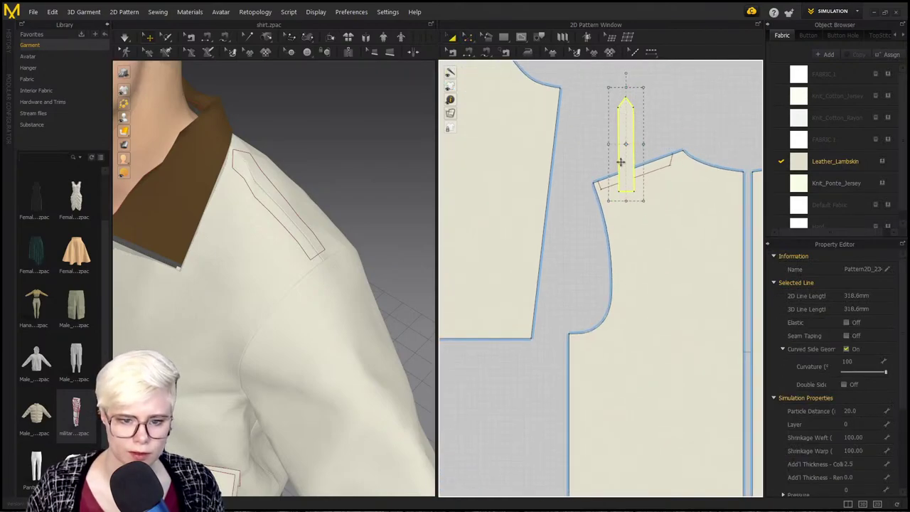
pyautogui.scroll(3, 608, 121)
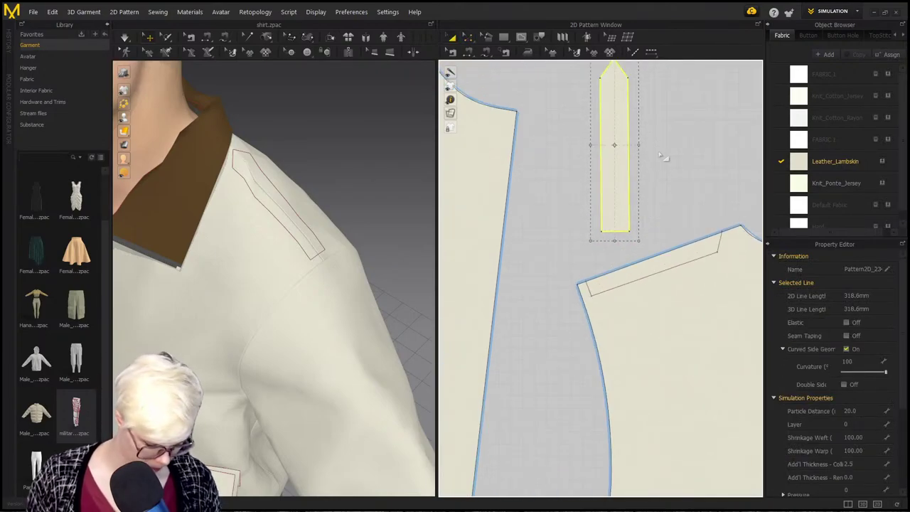
# Step: Sew the strap's straight end to the armhole-side ends of the strap outline on the back and front patterns
pyautogui.press('m')
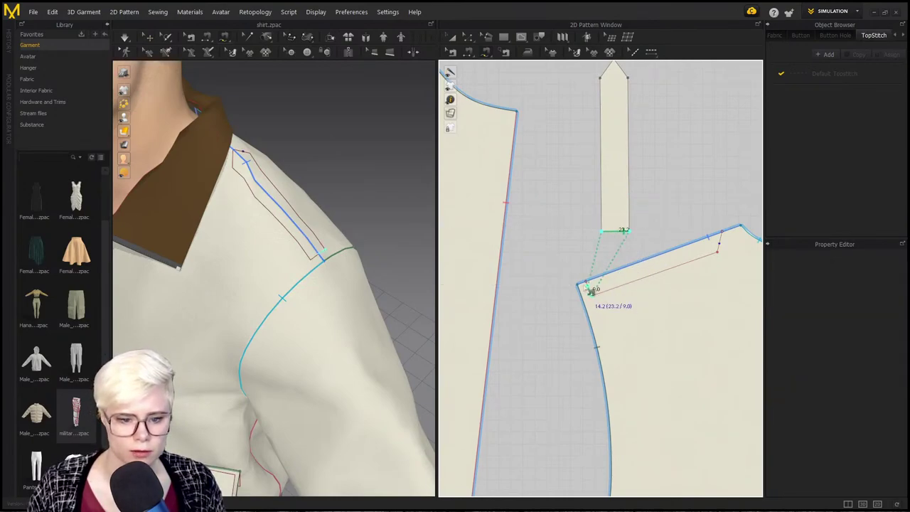
pyautogui.scroll(-5, 606, 305)
pyautogui.moveTo(606, 306); pyautogui.dragTo(757, 330, button='middle')
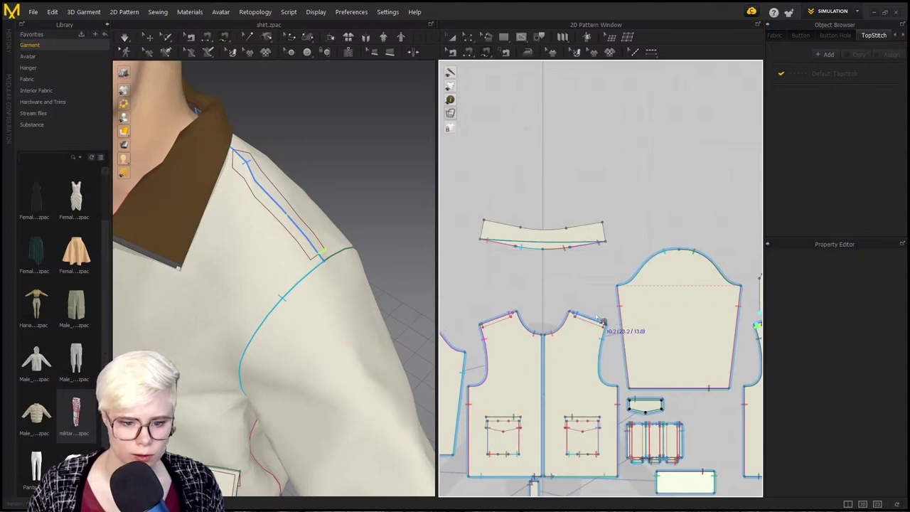
pyautogui.scroll(5, 605, 325)
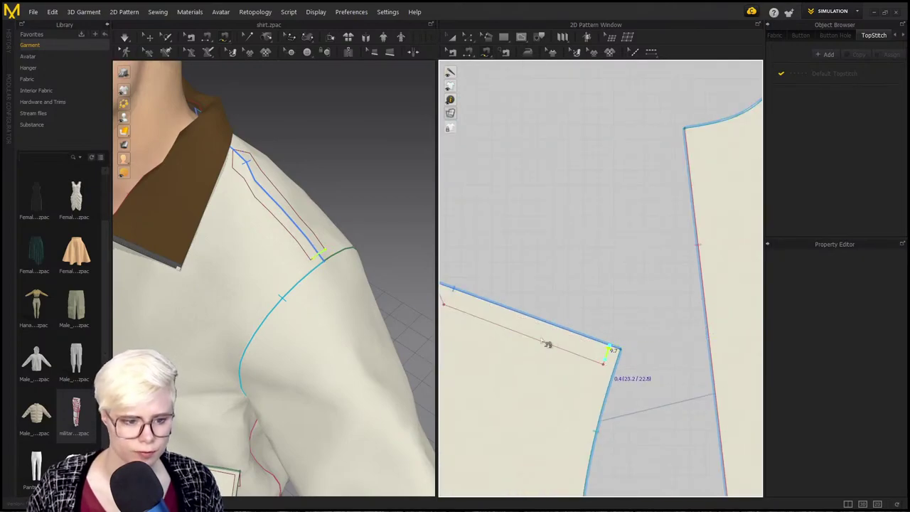
pyautogui.click(605, 359)
# Step: Duplicate the pointed shoulder strap as a linked symmetric pattern
pyautogui.scroll(-4, 289, 343)
pyautogui.press('a')
pyautogui.scroll(-8, 713, 296)
pyautogui.moveTo(713, 296); pyautogui.dragTo(465, 270, button='middle')
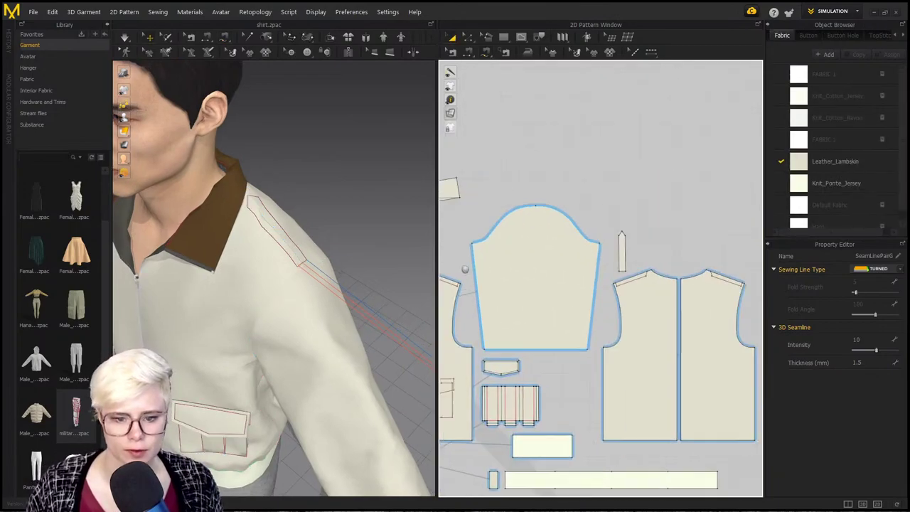
pyautogui.scroll(3, 592, 252)
pyautogui.click(593, 251)
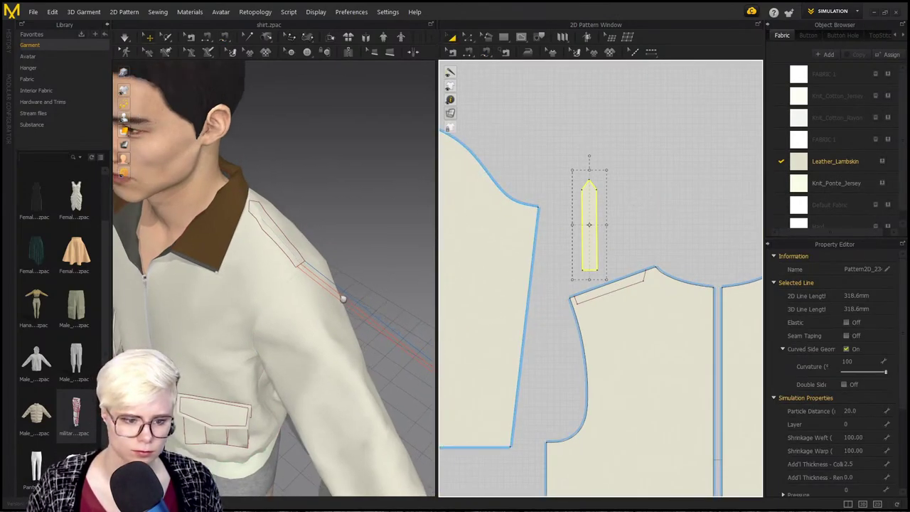
pyautogui.moveTo(344, 299); pyautogui.dragTo(293, 253, button='middle')
pyautogui.click(637, 204)
pyautogui.scroll(4, 631, 240)
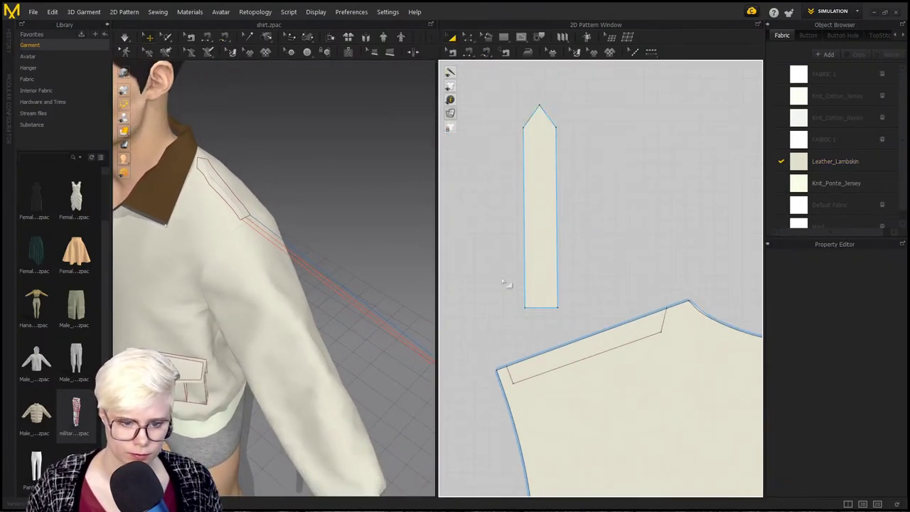
# Step: Draw an internal square about 19 mm wide inside the pointed strap, just above its straight end
pyautogui.scroll(2, 547, 298)
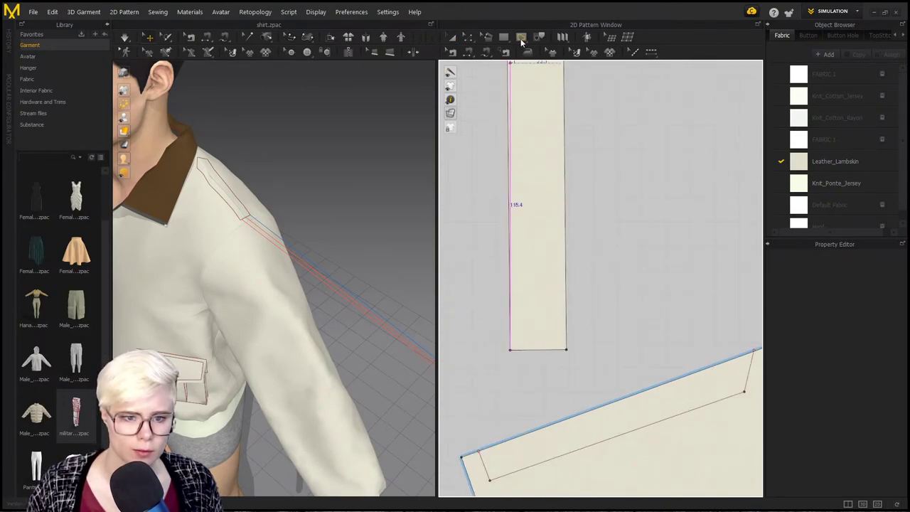
pyautogui.click(522, 41)
pyautogui.click(541, 67)
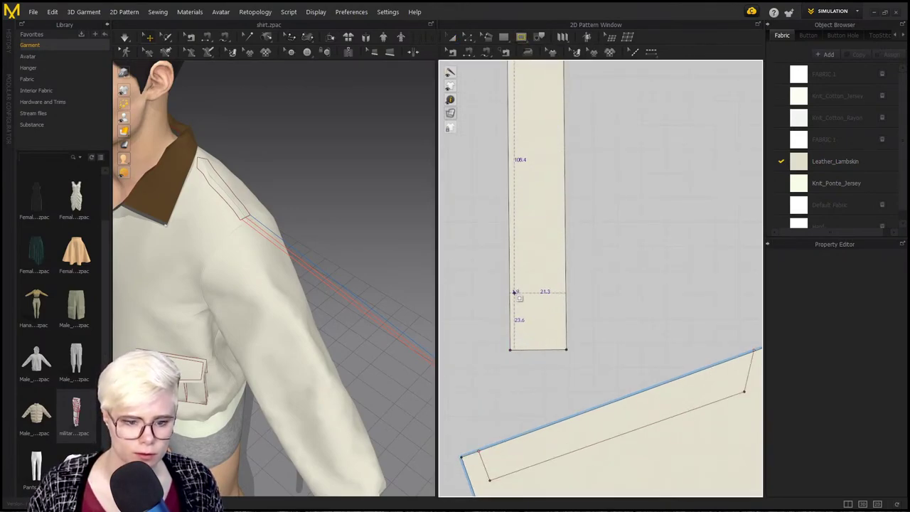
pyautogui.moveTo(514, 294); pyautogui.dragTo(564, 342)
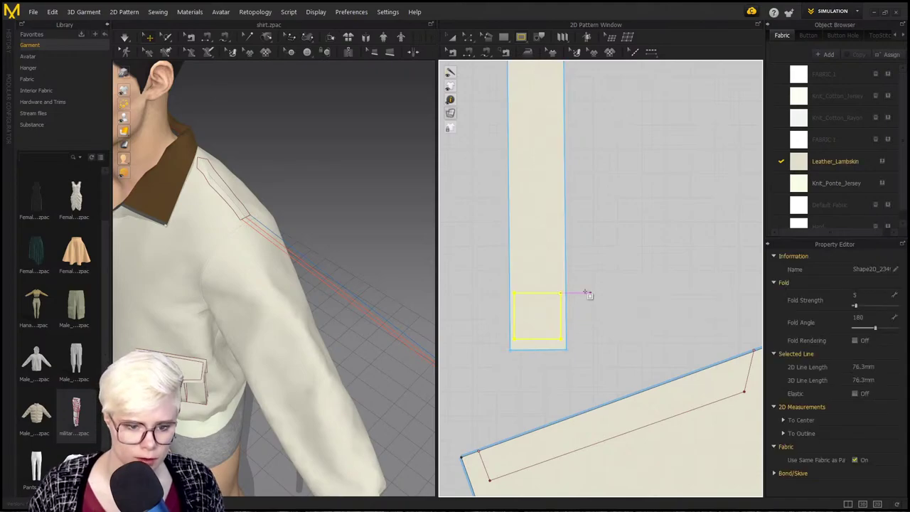
# Step: Cross the square on the strap with two internal diagonal lines, each about 27 mm long, from corner to corner
pyautogui.click(522, 36)
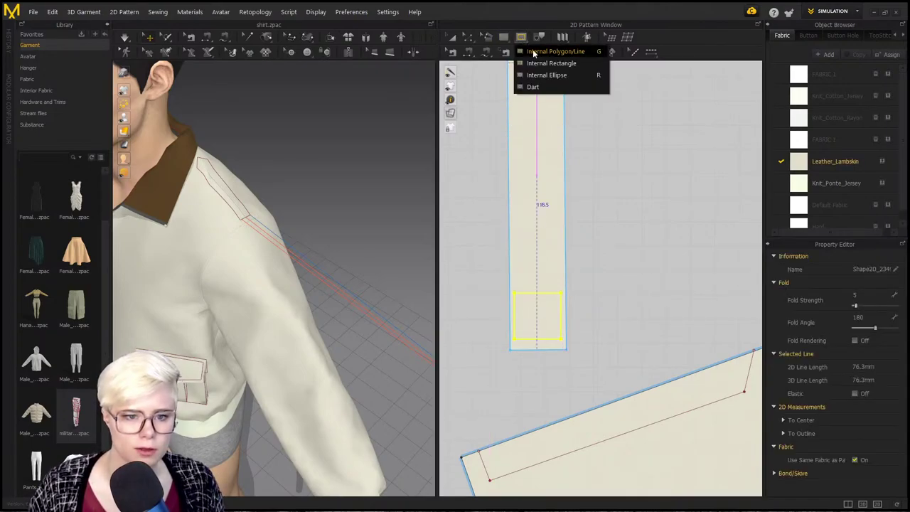
pyautogui.click(577, 62)
pyautogui.click(560, 339)
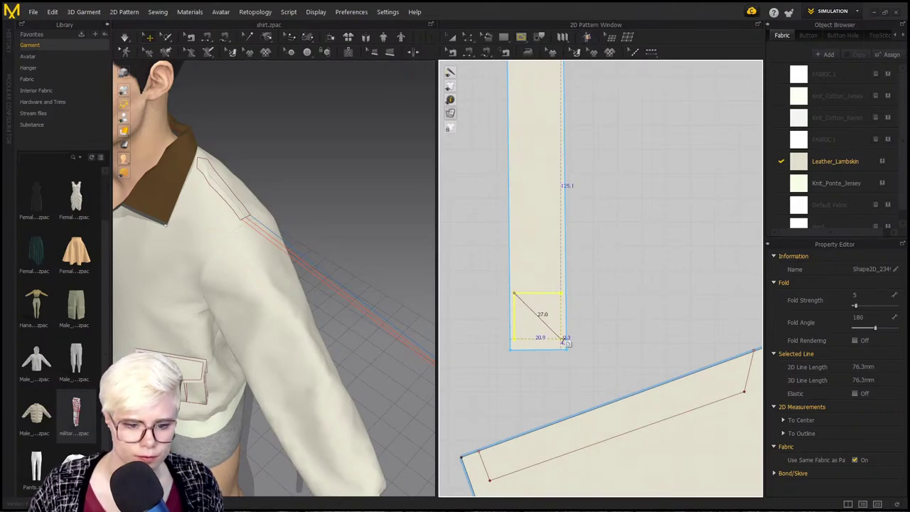
pyautogui.doubleClick(560, 339)
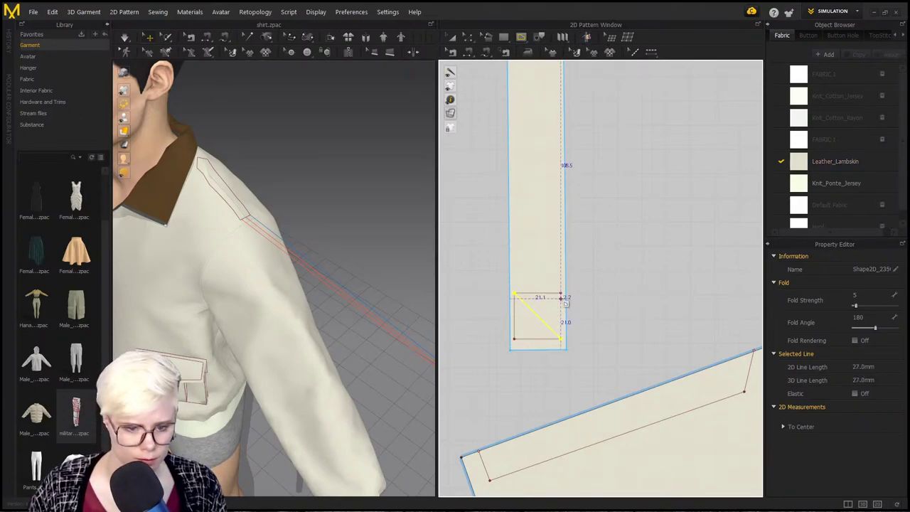
pyautogui.click(560, 293)
pyautogui.click(514, 339)
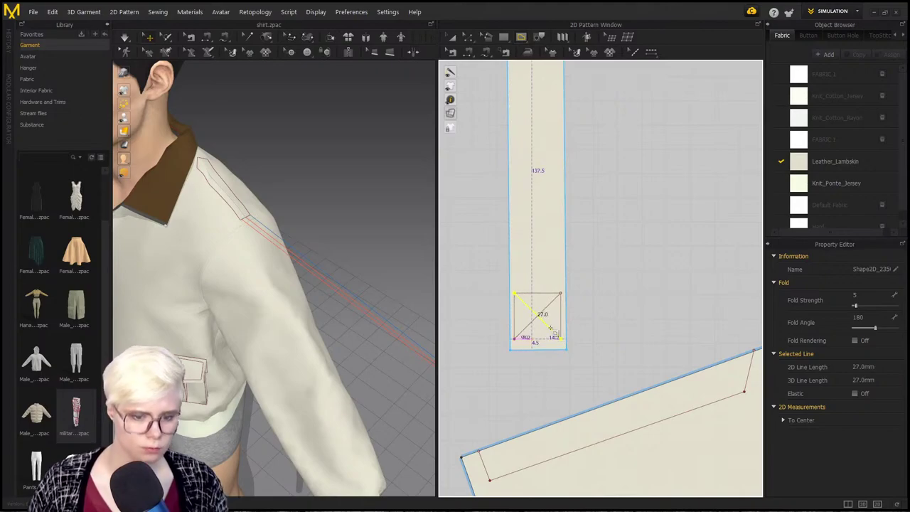
pyautogui.press('Return')
# Step: Shift the strap pattern slightly down toward the back panel's shoulder edge and collapse the library
pyautogui.scroll(-3, 559, 337)
pyautogui.scroll(-5, 374, 355)
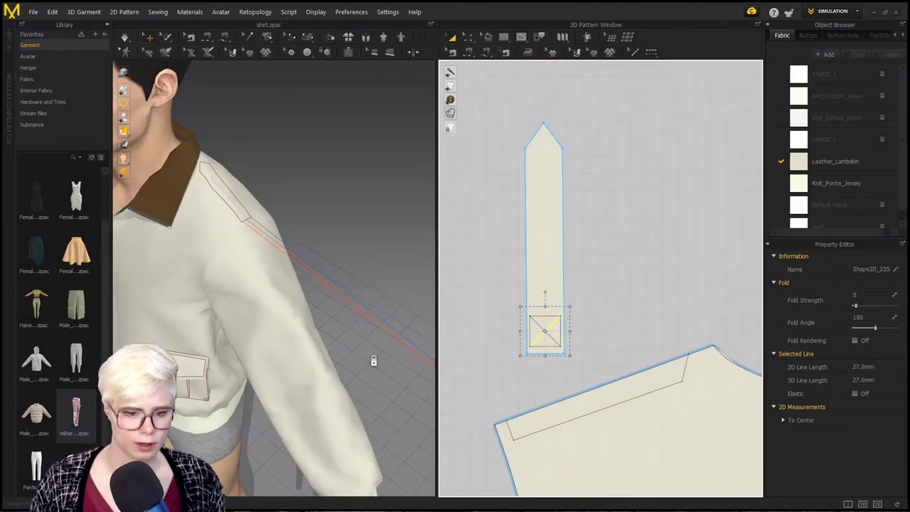
pyautogui.moveTo(376, 317); pyautogui.dragTo(257, 227, button='middle')
pyautogui.moveTo(259, 229); pyautogui.dragTo(315, 279, button='right')
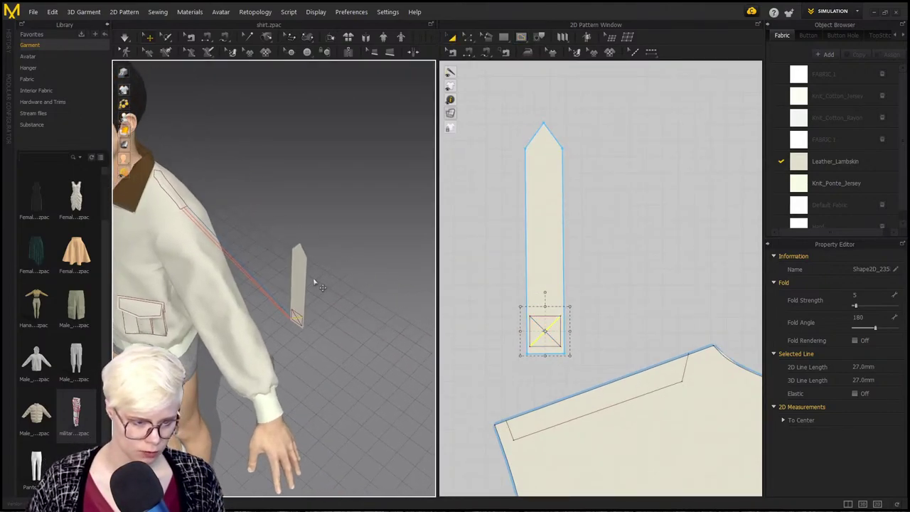
pyautogui.click(304, 281)
pyautogui.moveTo(556, 312); pyautogui.dragTo(553, 334)
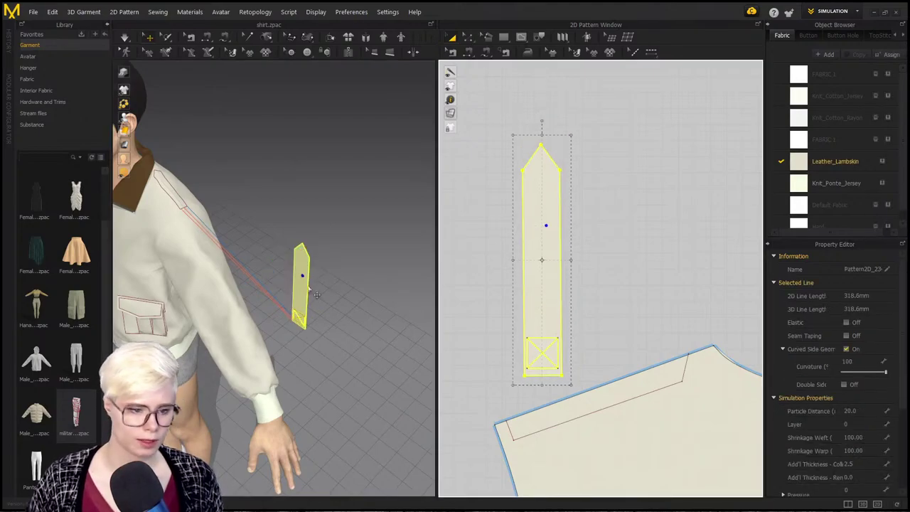
pyautogui.moveTo(302, 277); pyautogui.dragTo(317, 286, button='right')
pyautogui.scroll(-2, 643, 247)
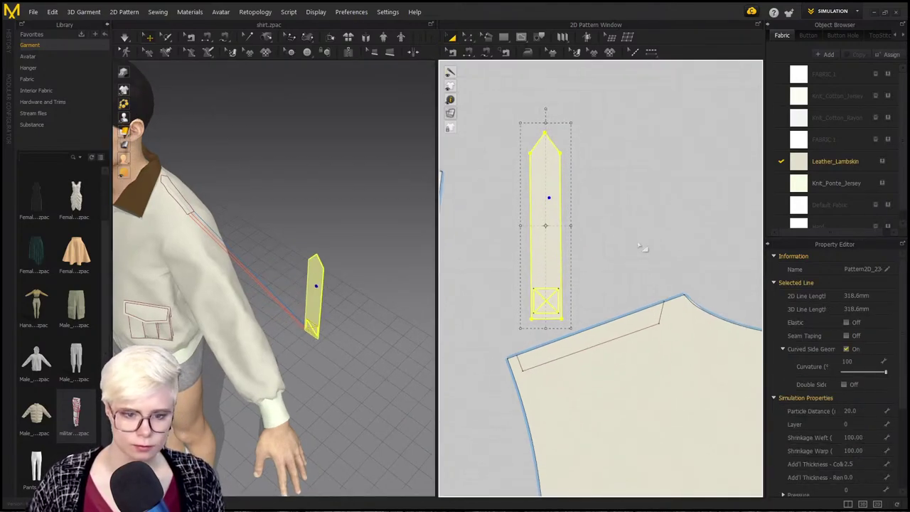
pyautogui.click(106, 25)
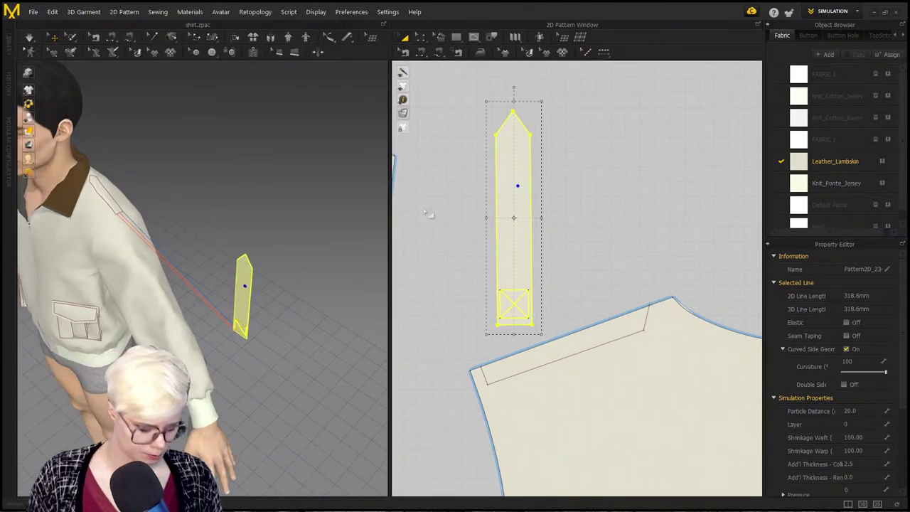
# Step: Superimpose the 3D strap over the garment at its sewn shoulder end
pyautogui.rightClick(233, 288)
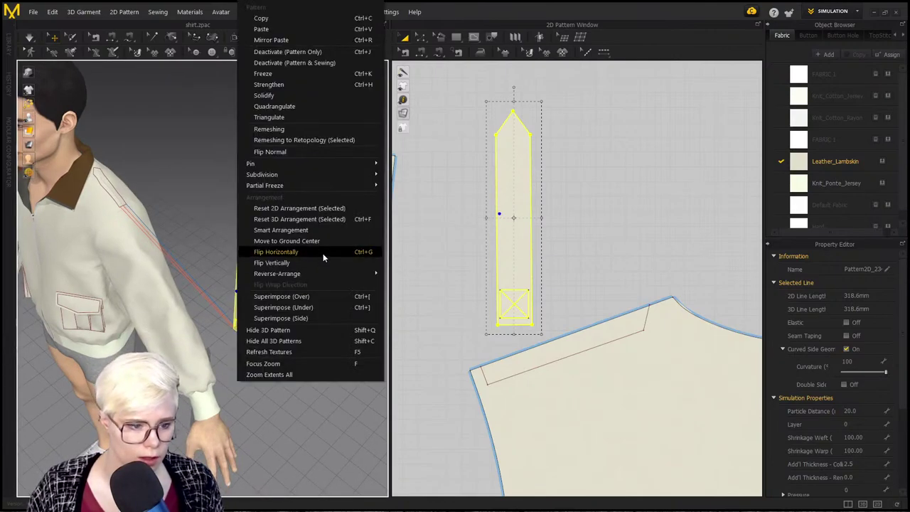
pyautogui.click(302, 297)
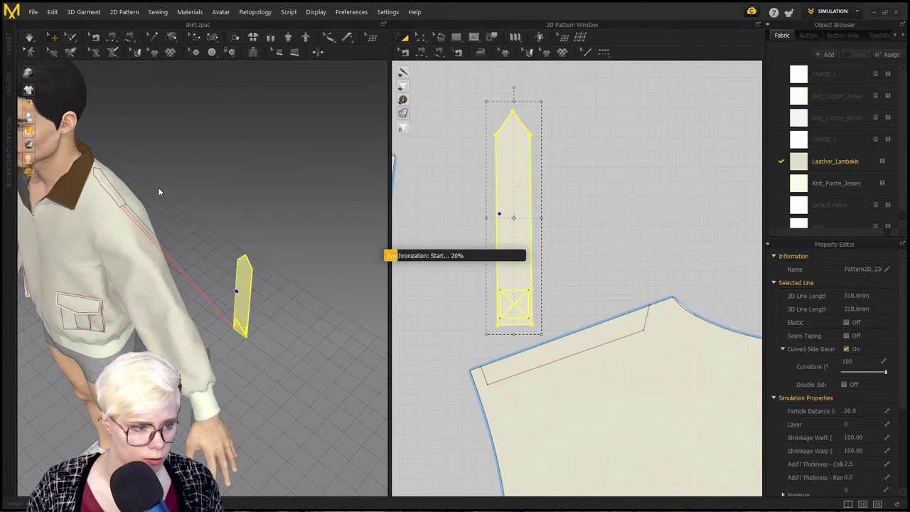
pyautogui.click(105, 188)
pyautogui.scroll(3, 179, 258)
pyautogui.moveTo(178, 258); pyautogui.dragTo(426, 332, button='right')
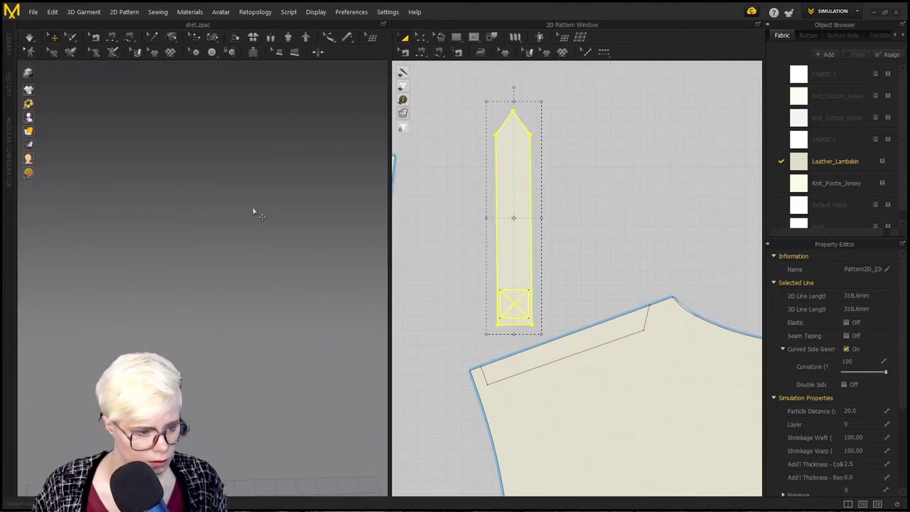
pyautogui.moveTo(254, 212); pyautogui.dragTo(211, 277, button='right')
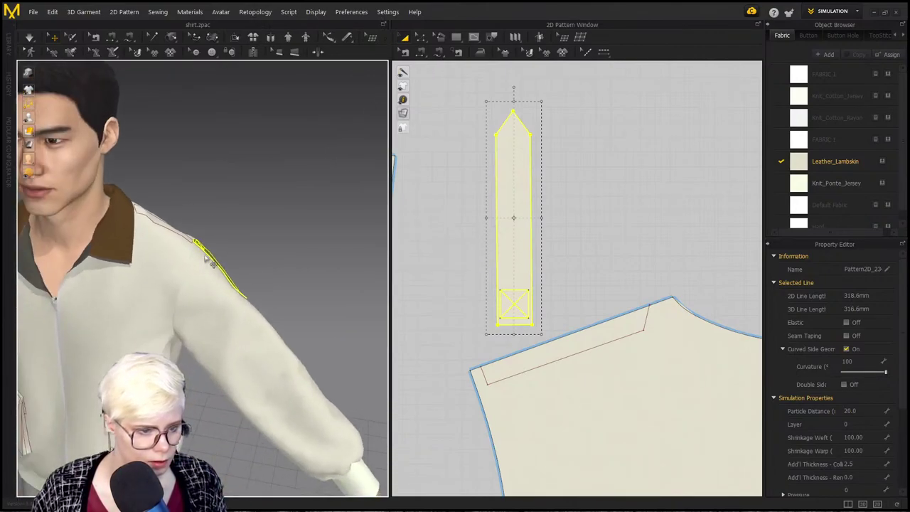
# Step: Superimpose the strap with the Side option at its sewn shoulder end and simulate it onto the shoulder
pyautogui.click(207, 254)
pyautogui.moveTo(271, 239); pyautogui.dragTo(198, 267, button='right')
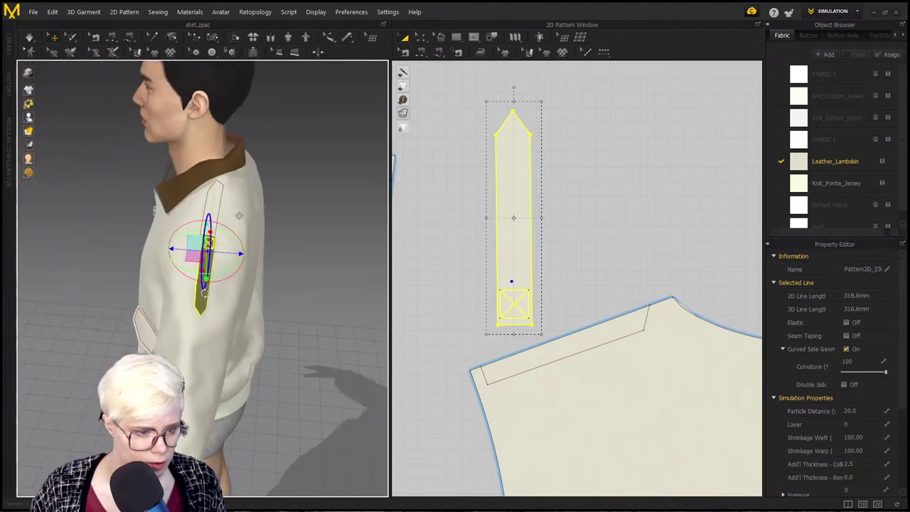
pyautogui.click(205, 295)
pyautogui.rightClick(213, 304)
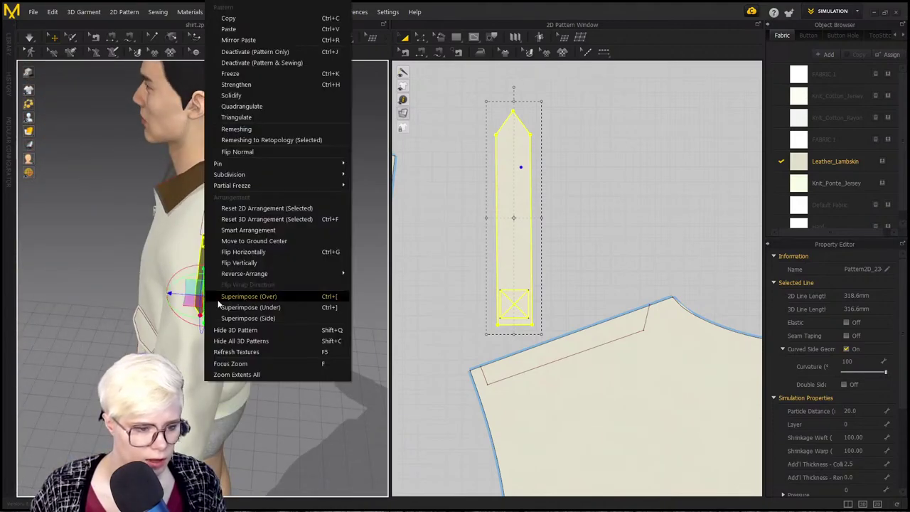
pyautogui.click(254, 317)
pyautogui.moveTo(261, 309); pyautogui.dragTo(192, 344, button='right')
pyautogui.press('Escape')
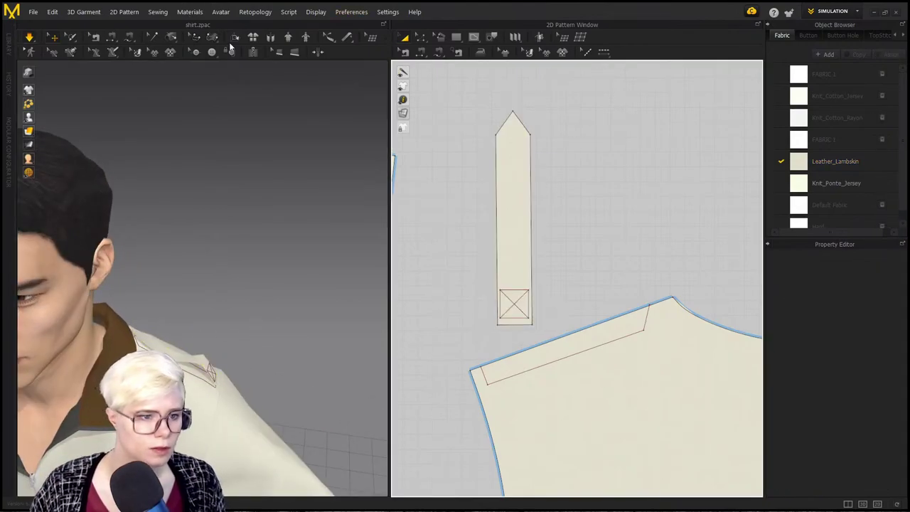
# Step: Tack the strap's pointed tip to the neck-side end of the strap outline on the back panel
pyautogui.click(173, 37)
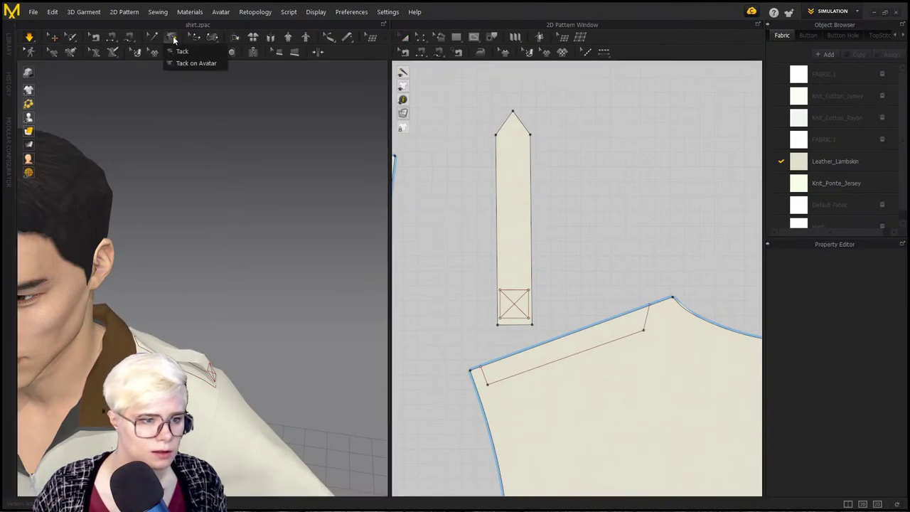
pyautogui.click(173, 37)
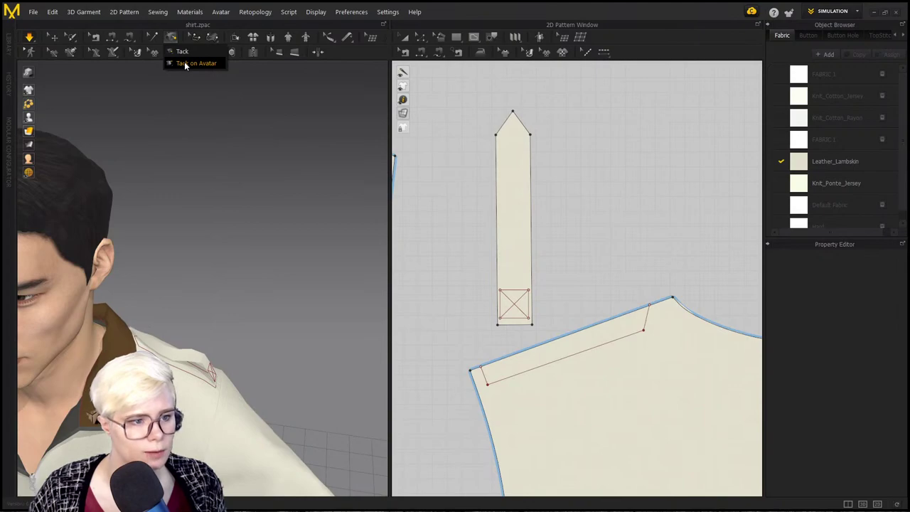
pyautogui.click(186, 63)
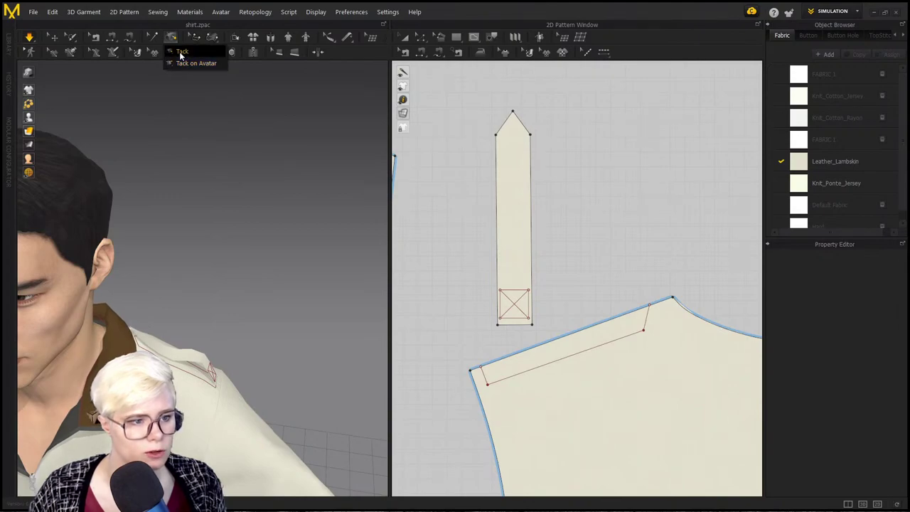
pyautogui.click(520, 127)
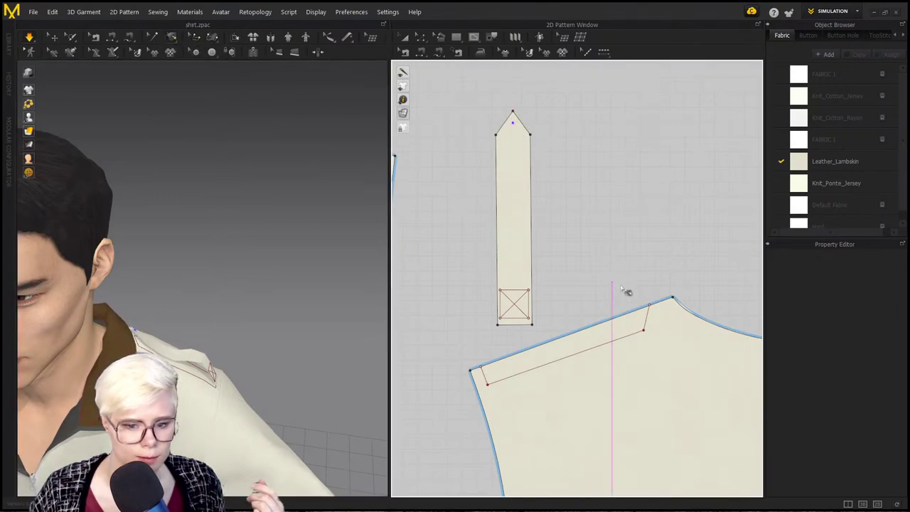
pyautogui.click(649, 308)
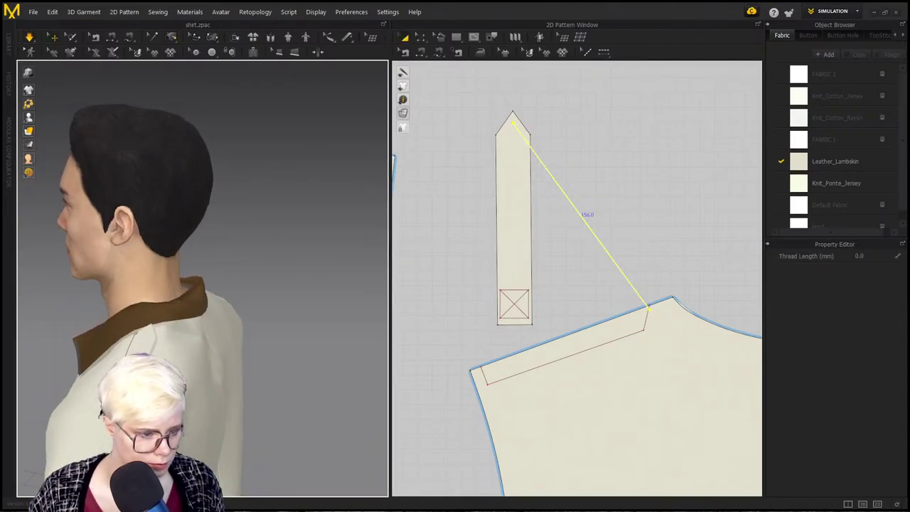
# Step: Check the tacked strap from behind and in front, and pull the strap and collar into place during simulation
pyautogui.moveTo(148, 344); pyautogui.dragTo(193, 349, button='right')
pyautogui.moveTo(193, 349); pyautogui.dragTo(157, 285, button='middle')
pyautogui.moveTo(157, 285); pyautogui.dragTo(10, 270, button='right')
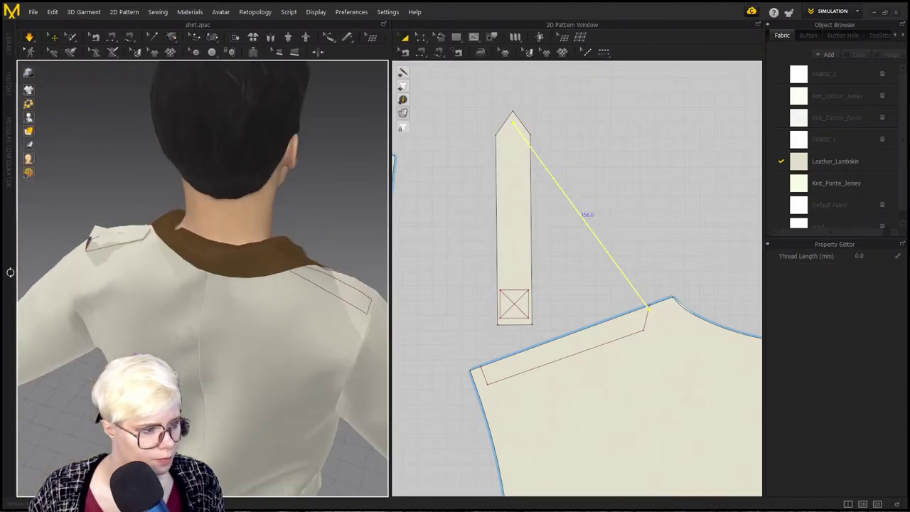
pyautogui.scroll(1, 91, 274)
pyautogui.moveTo(93, 270); pyautogui.dragTo(92, 345, button='middle')
pyautogui.moveTo(93, 345); pyautogui.dragTo(336, 342, button='right')
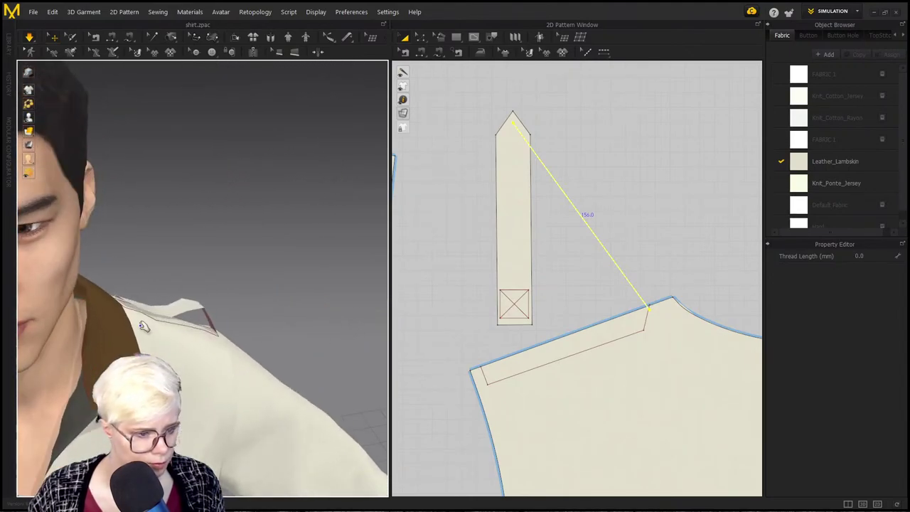
pyautogui.click(171, 310)
pyautogui.moveTo(201, 275); pyautogui.dragTo(177, 270)
pyautogui.moveTo(86, 305); pyautogui.dragTo(45, 296)
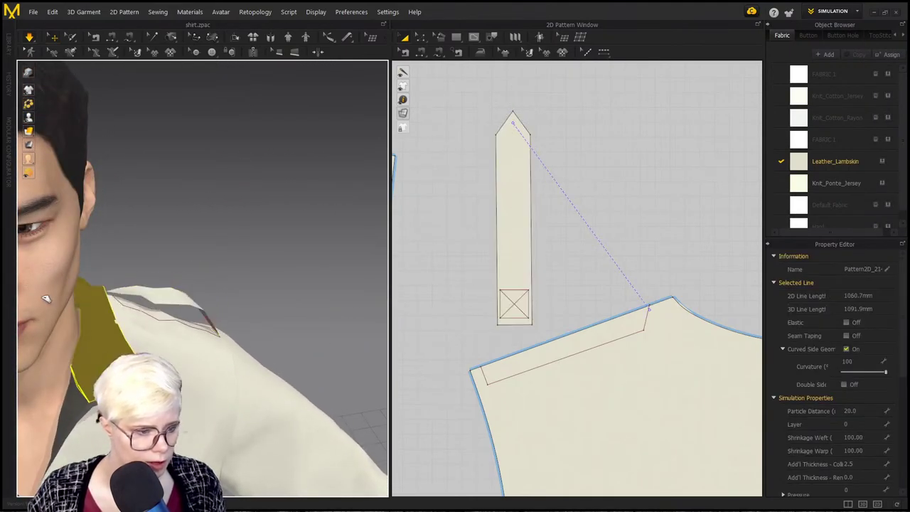
# Step: Duplicate the strap as a linked symmetric pattern with sewing and place it above the opposite back shoulder
pyautogui.rightClick(517, 186)
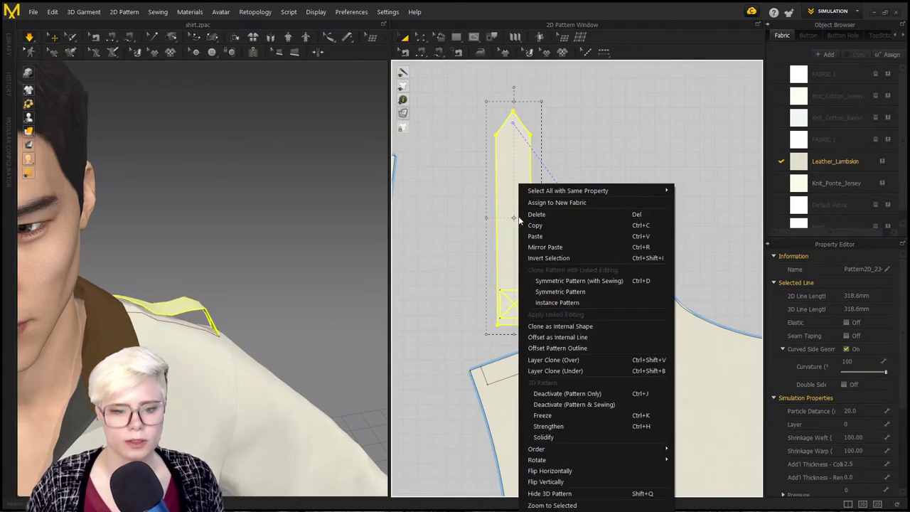
pyautogui.click(578, 280)
pyautogui.scroll(-5, 618, 291)
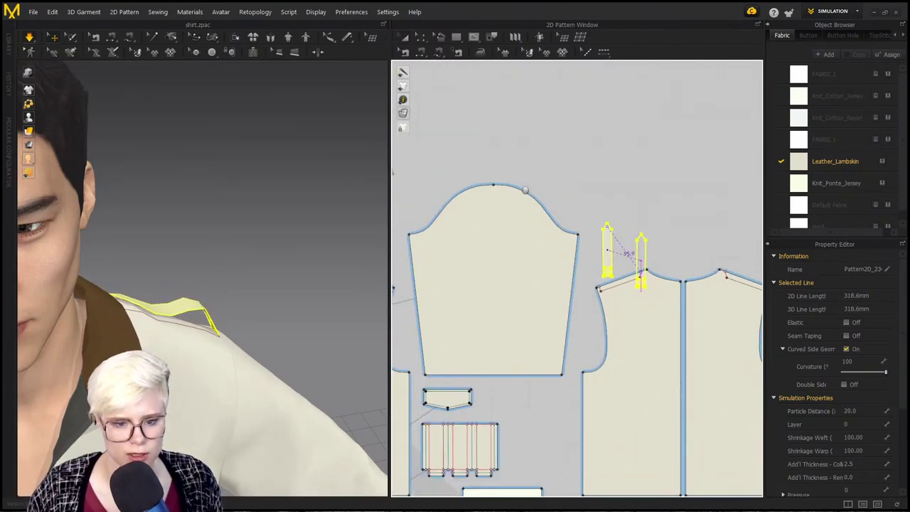
pyautogui.click(595, 205)
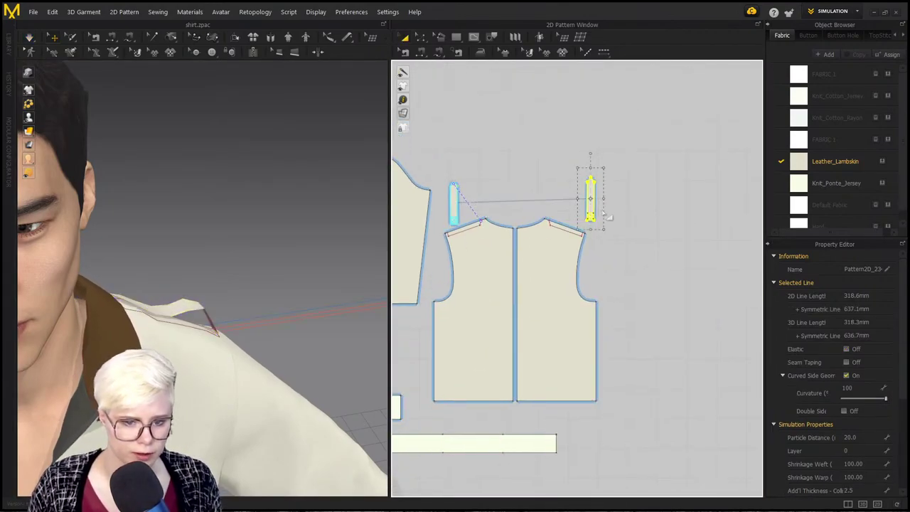
# Step: Superimpose the mirrored 3D strap on the opposite shoulder with the Under option
pyautogui.scroll(-3, 331, 313)
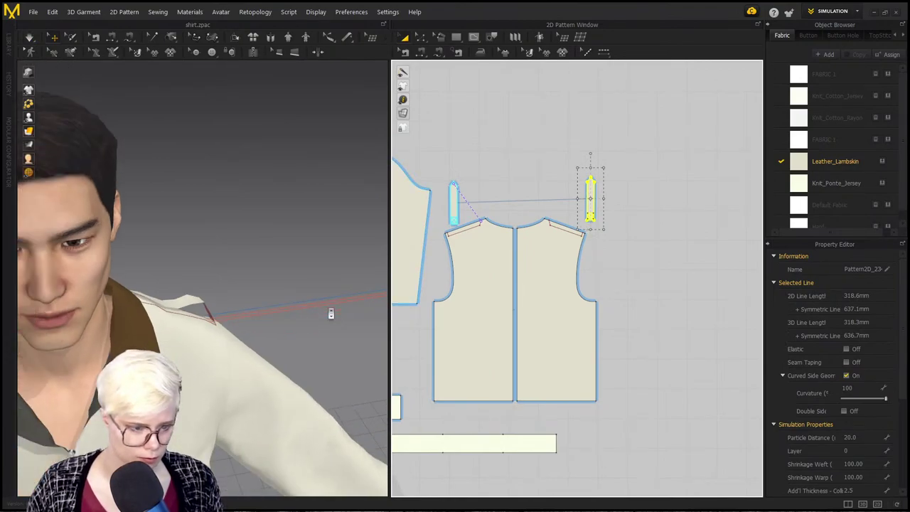
pyautogui.moveTo(331, 313); pyautogui.dragTo(271, 301, button='middle')
pyautogui.rightClick(242, 250)
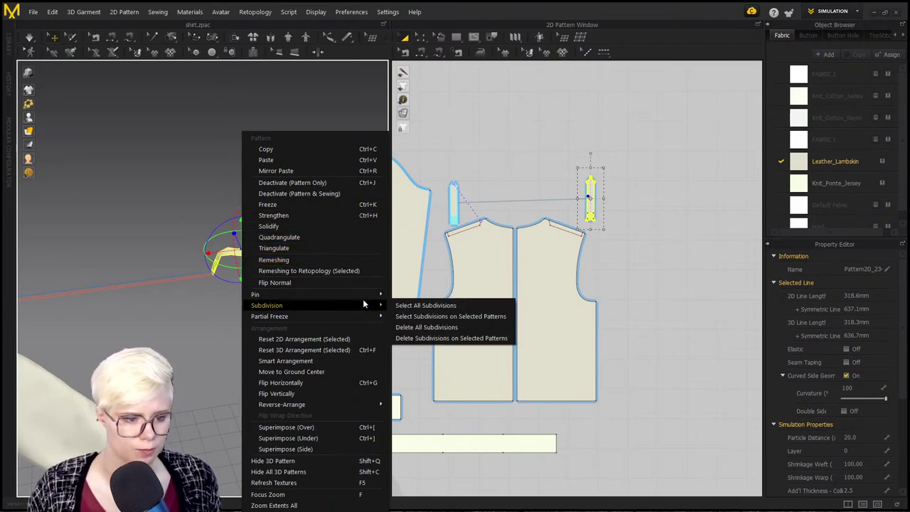
pyautogui.click(320, 438)
pyautogui.moveTo(358, 201); pyautogui.dragTo(163, 260, button='middle')
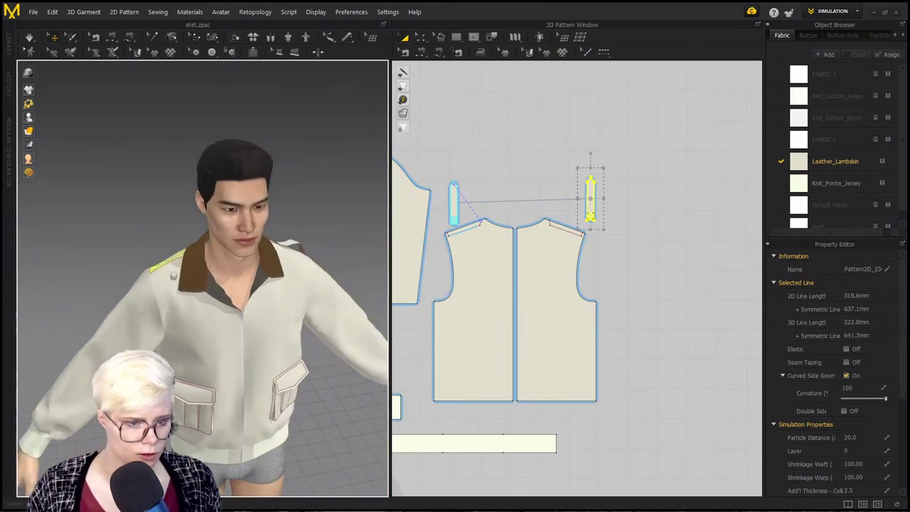
# Step: Raise the mirrored 3D strap slightly so it sits above the jacket's shoulder surface
pyautogui.scroll(8, 163, 260)
pyautogui.scroll(-2, 175, 312)
pyautogui.moveTo(175, 312); pyautogui.dragTo(119, 222, button='right')
pyautogui.click(118, 268)
pyautogui.click(591, 194)
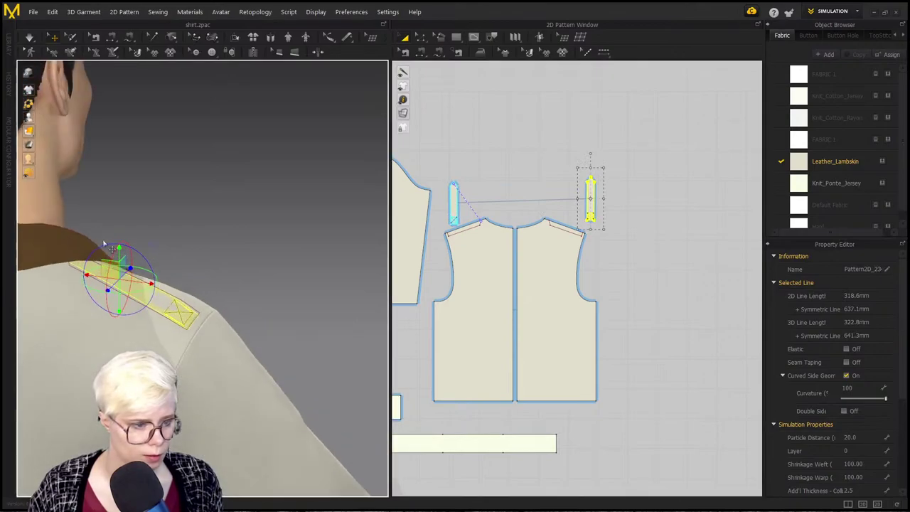
pyautogui.moveTo(119, 252); pyautogui.dragTo(119, 235)
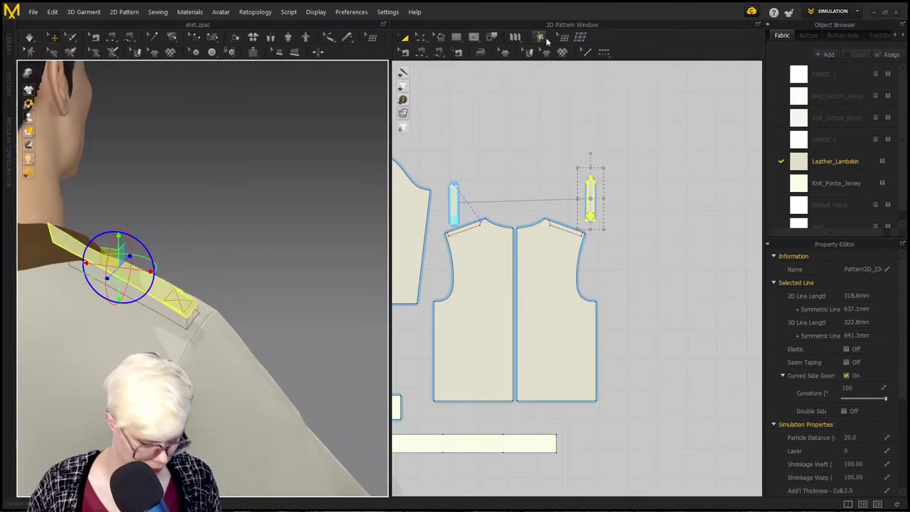
# Step: Tack the mirrored strap's pointed tip to the neck end of the internal shoulder line on the back panel
pyautogui.click(170, 37)
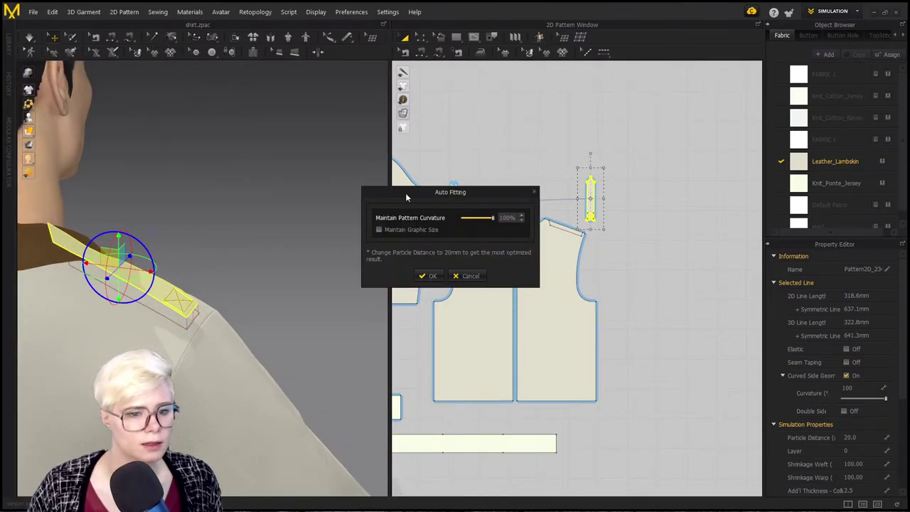
pyautogui.click(466, 276)
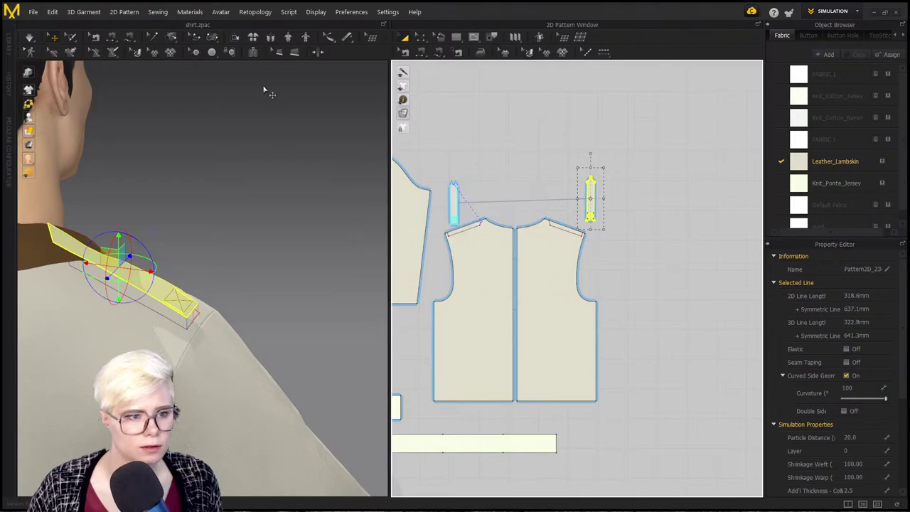
pyautogui.click(171, 37)
pyautogui.scroll(5, 590, 175)
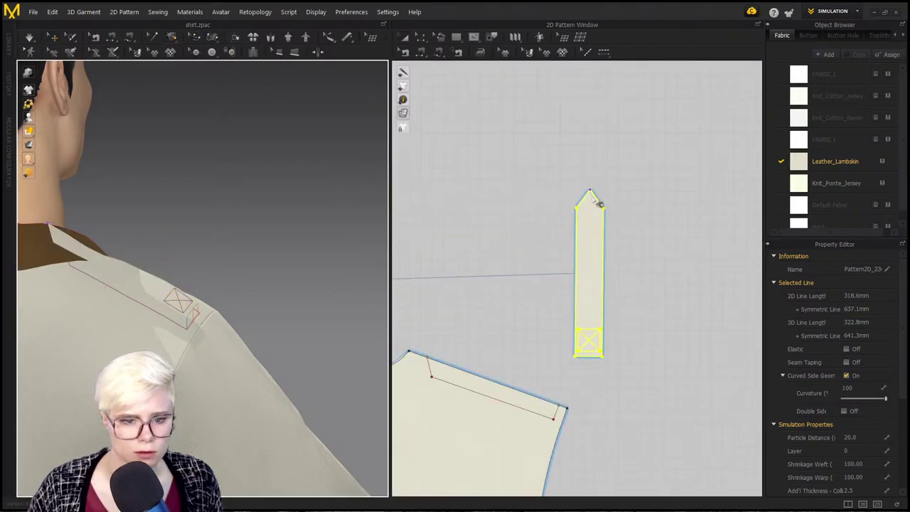
pyautogui.scroll(5, 441, 369)
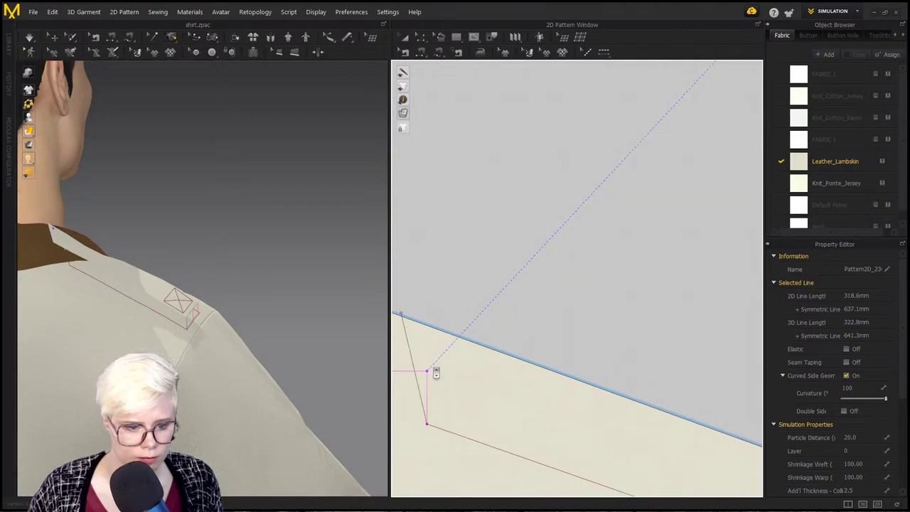
pyautogui.click(434, 284)
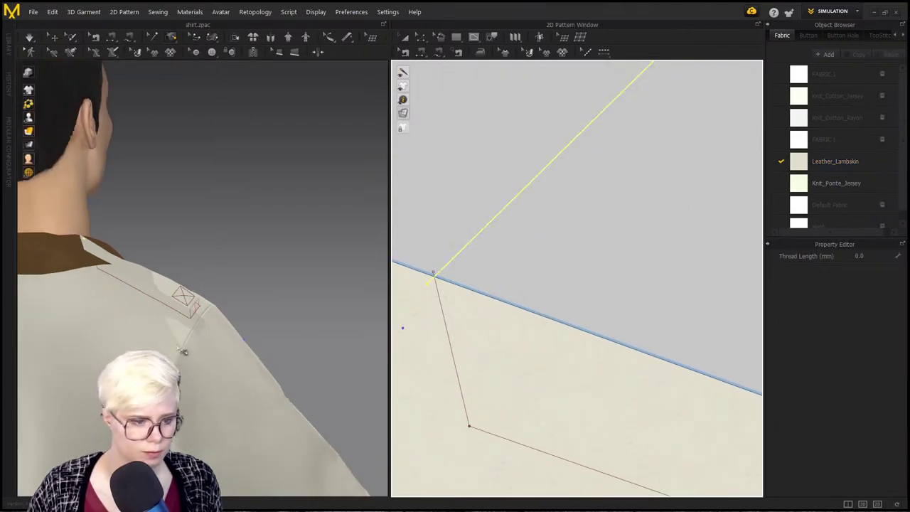
# Step: Simulate the garment and pull the mirrored strap and the collar into place over the shoulder
pyautogui.press('q')
pyautogui.click(167, 268)
pyautogui.click(89, 256)
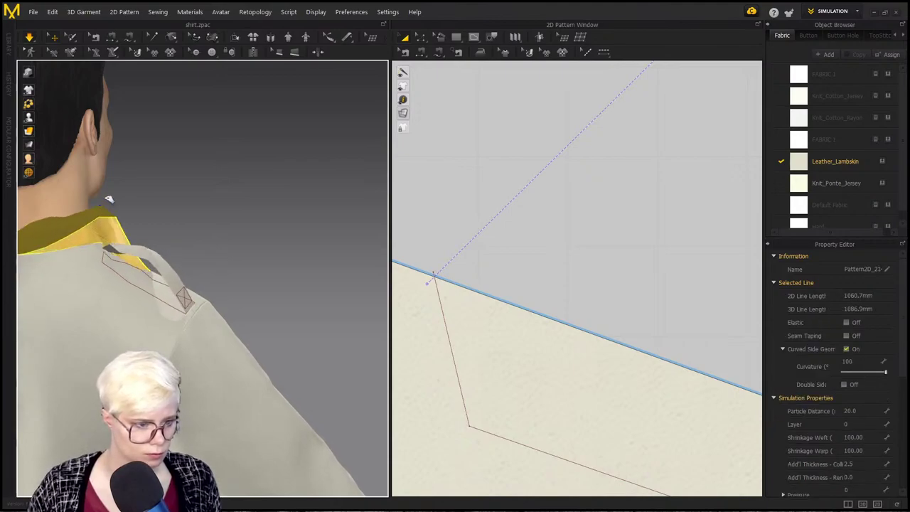
pyautogui.click(160, 269)
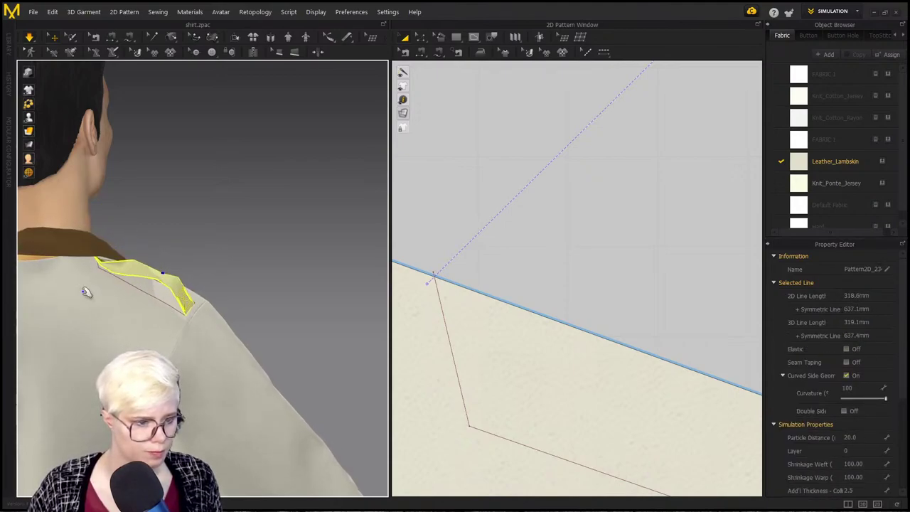
# Step: Shorten the mirrored strap pattern from its cross-stitched end to an outline length of about 297 mm
pyautogui.moveTo(135, 318); pyautogui.dragTo(182, 335, button='middle')
pyautogui.scroll(-1, 182, 334)
pyautogui.scroll(-8, 562, 278)
pyautogui.moveTo(526, 241); pyautogui.dragTo(415, 293, button='middle')
pyautogui.scroll(-1, 475, 290)
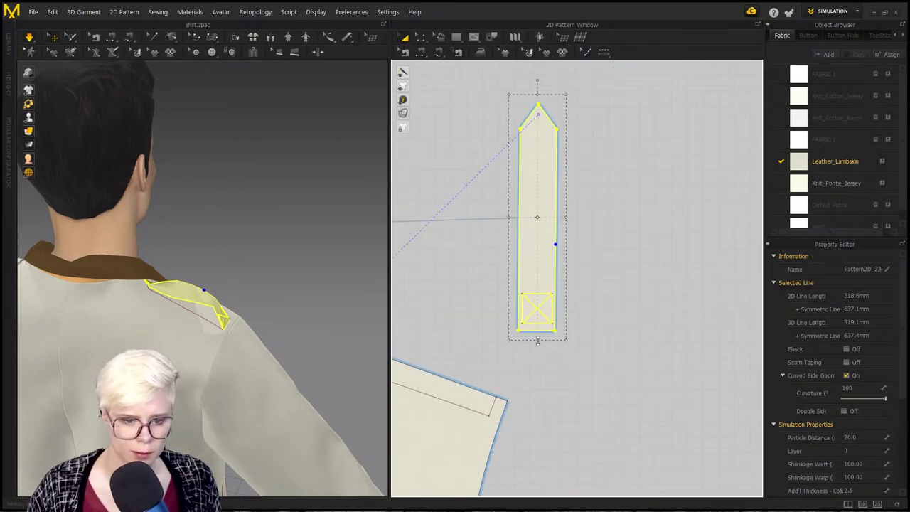
pyautogui.moveTo(538, 342); pyautogui.dragTo(537, 321)
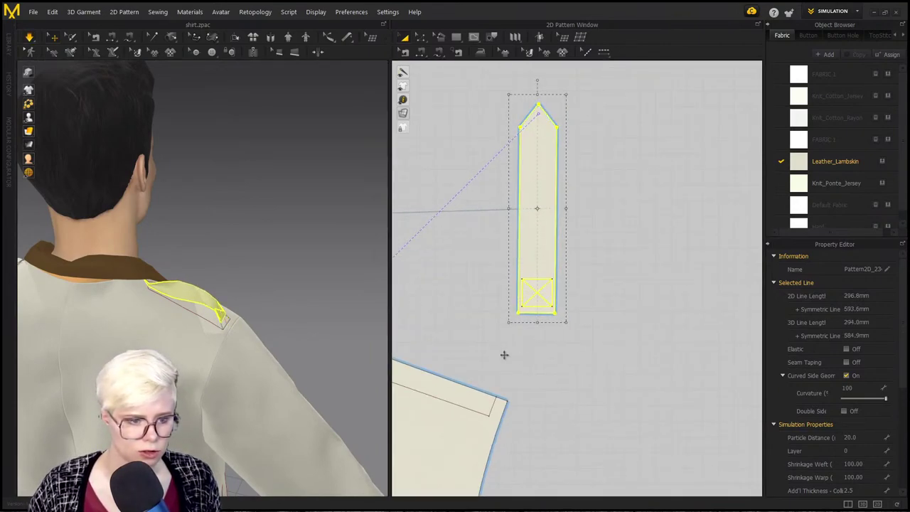
# Step: View the jacket from the front and pull the sleeve up the avatar's arm during simulation
pyautogui.moveTo(256, 319); pyautogui.dragTo(348, 313, button='right')
pyautogui.moveTo(370, 306); pyautogui.dragTo(260, 232, button='middle')
pyautogui.moveTo(260, 231); pyautogui.dragTo(251, 229, button='right')
pyautogui.scroll(-2, 238, 277)
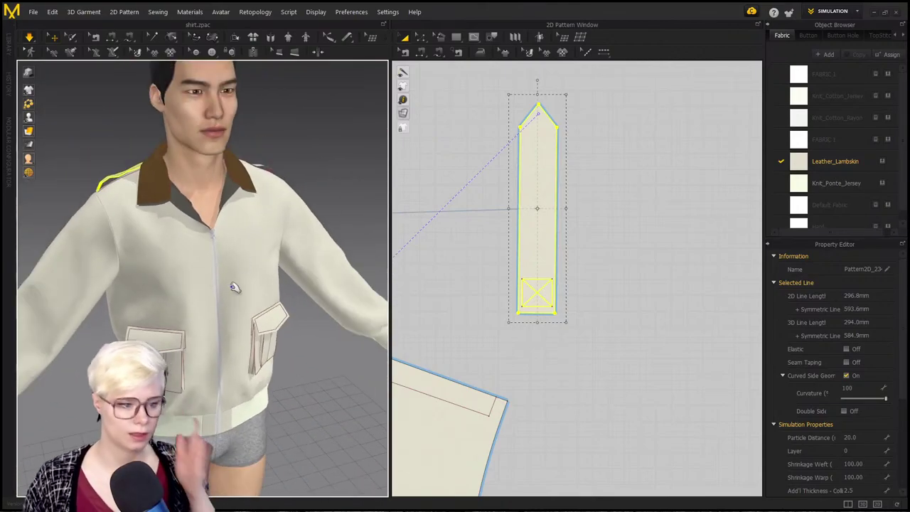
pyautogui.scroll(-3, 234, 287)
pyautogui.moveTo(132, 294); pyautogui.dragTo(199, 285, button='middle')
pyautogui.moveTo(199, 286); pyautogui.dragTo(108, 301, button='right')
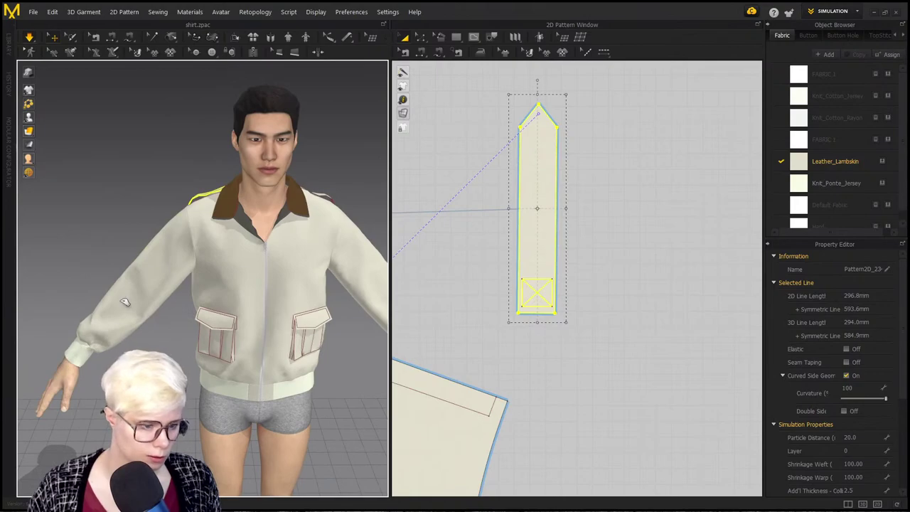
pyautogui.moveTo(125, 300); pyautogui.dragTo(173, 249)
# Step: Pause the simulation, set the selected sleeve's particle distance to 10, and simulate again
pyautogui.press('space')
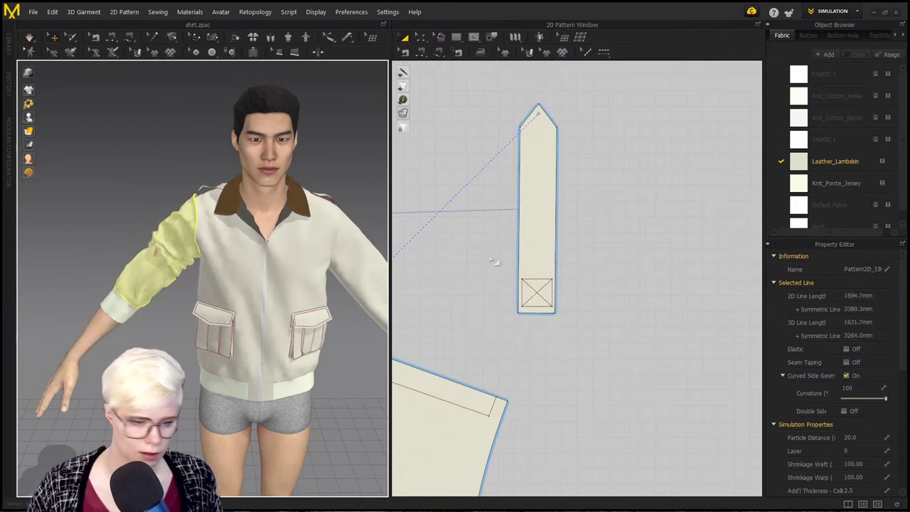
pyautogui.click(874, 440)
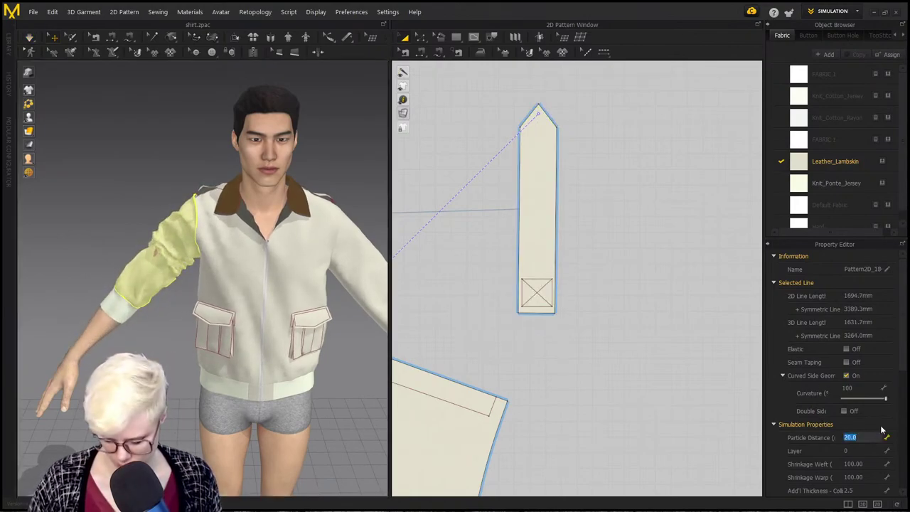
pyautogui.write('10')
pyautogui.press('Return')
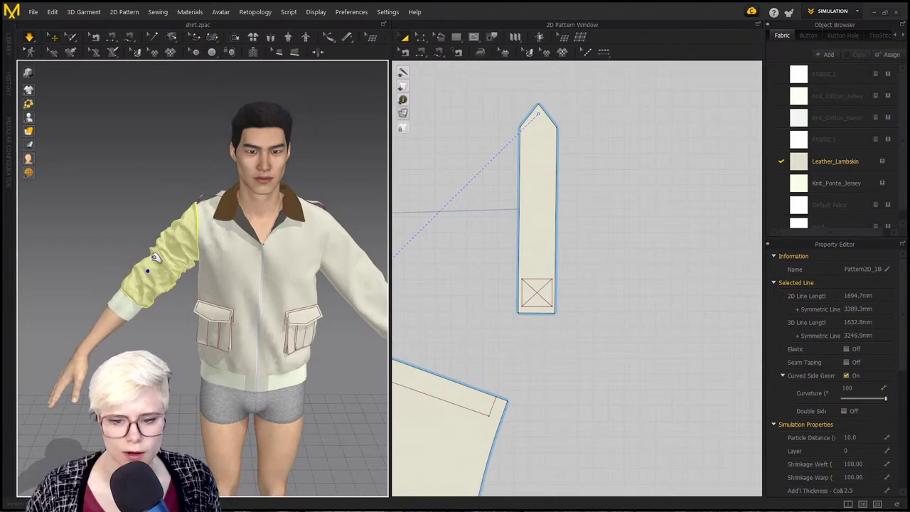
# Step: Examine the refined sleeve's folds up close from the side and the front
pyautogui.scroll(2, 190, 285)
pyautogui.moveTo(191, 285); pyautogui.dragTo(219, 316, button='middle')
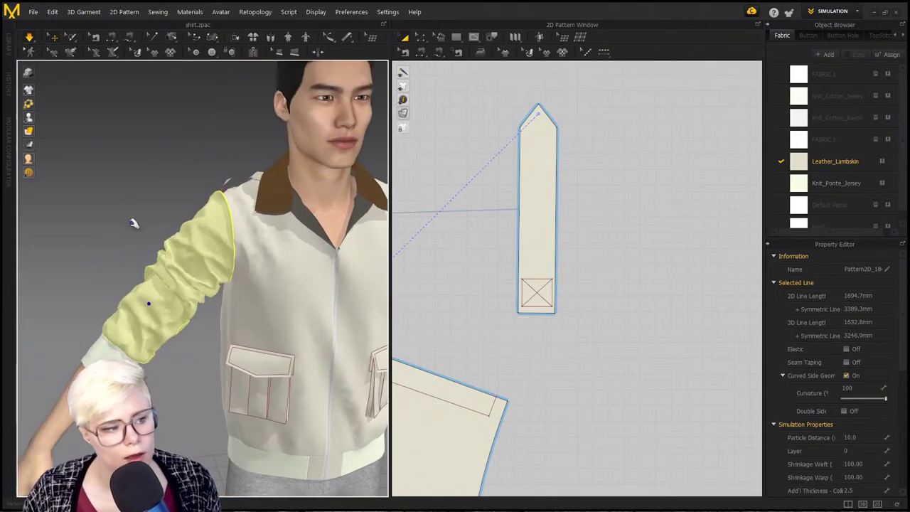
pyautogui.scroll(3, 134, 224)
pyautogui.moveTo(135, 277); pyautogui.dragTo(187, 297, button='right')
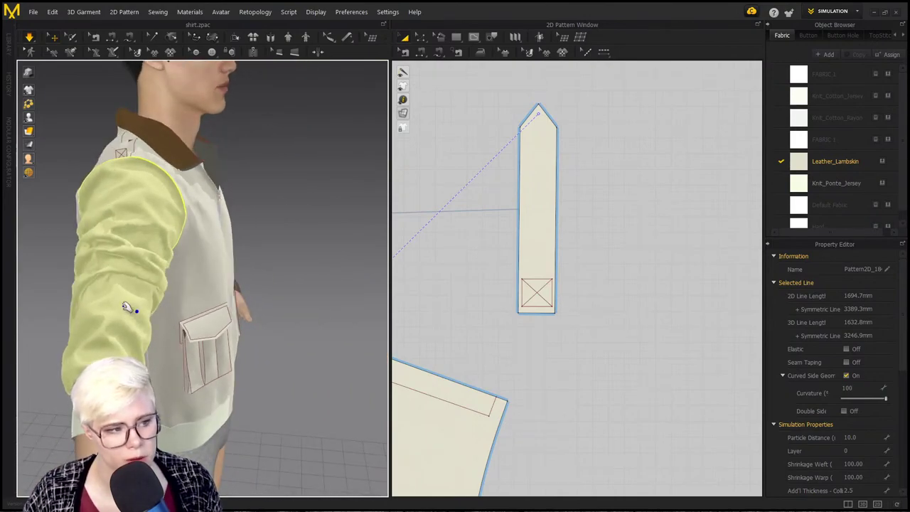
pyautogui.moveTo(129, 297); pyautogui.dragTo(41, 278, button='right')
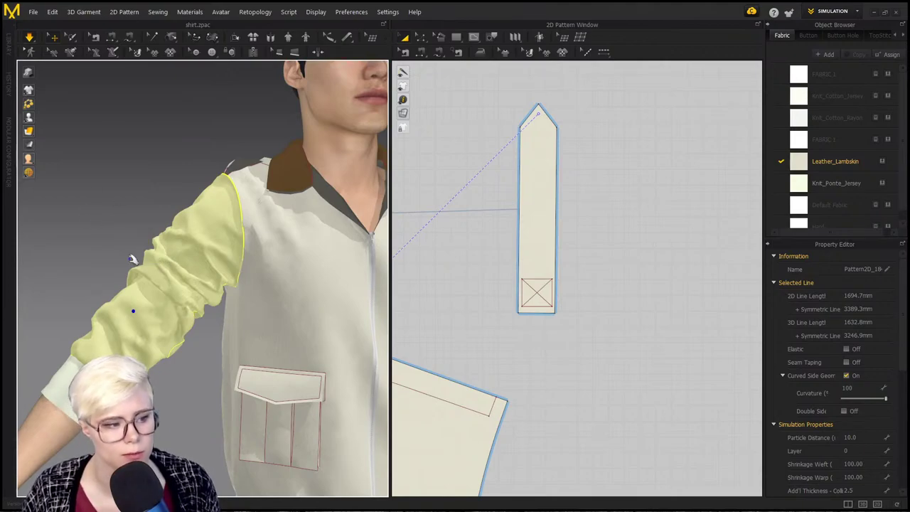
pyautogui.scroll(2, 119, 265)
pyautogui.scroll(-4, 129, 309)
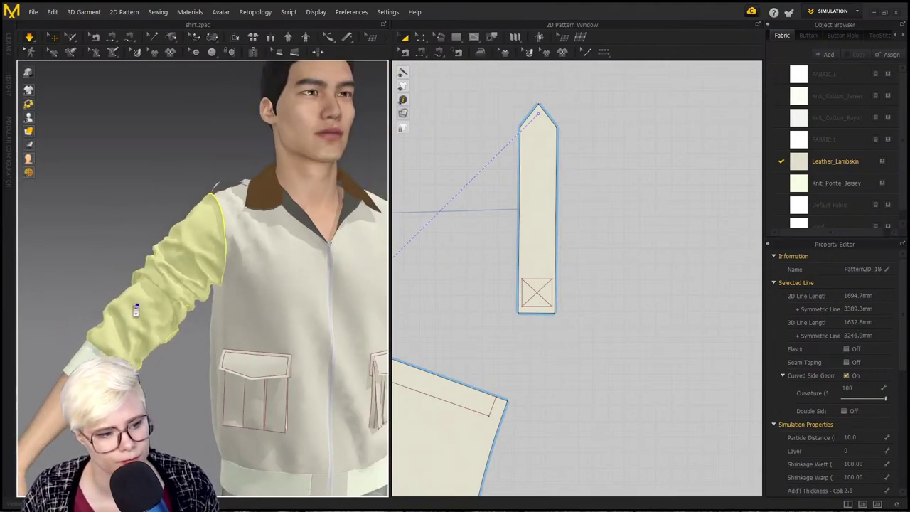
pyautogui.moveTo(128, 315); pyautogui.dragTo(219, 292, button='right')
# Step: Display the garment as a see-through mesh and compare the front panel's density with the sleeve's
pyautogui.click(252, 300)
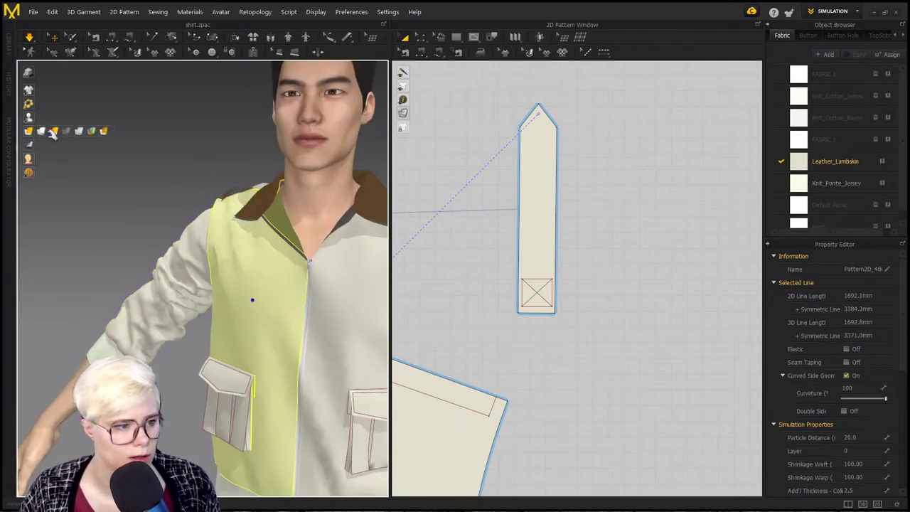
pyautogui.click(84, 135)
pyautogui.scroll(3, 224, 347)
pyautogui.moveTo(224, 347); pyautogui.dragTo(111, 310, button='right')
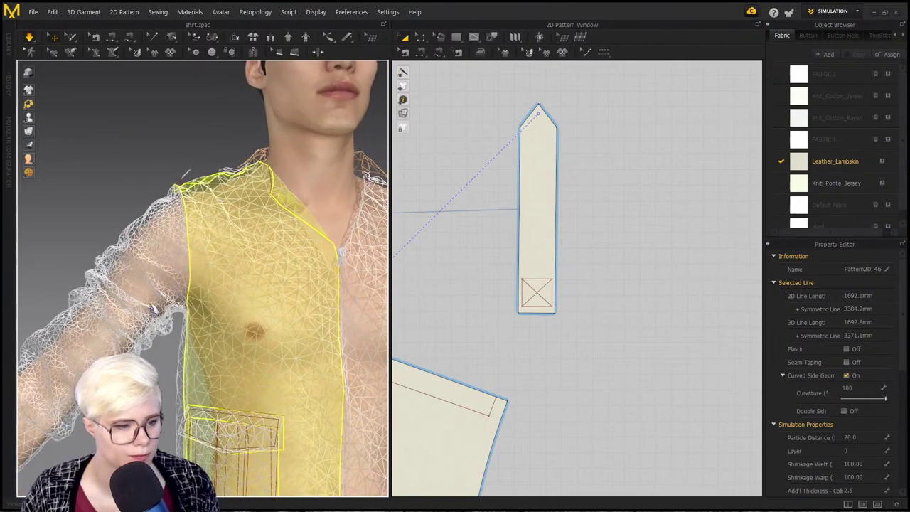
pyautogui.moveTo(104, 304); pyautogui.dragTo(247, 214, button='middle')
pyautogui.scroll(3, 247, 213)
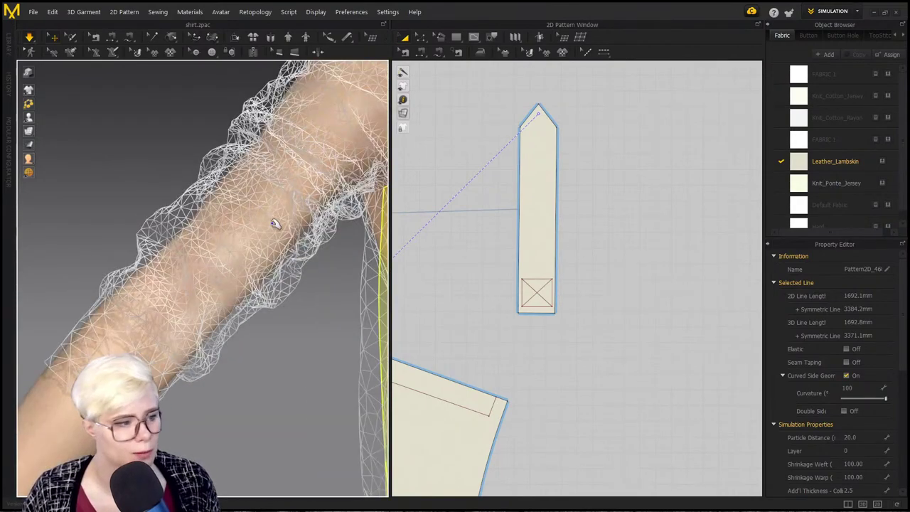
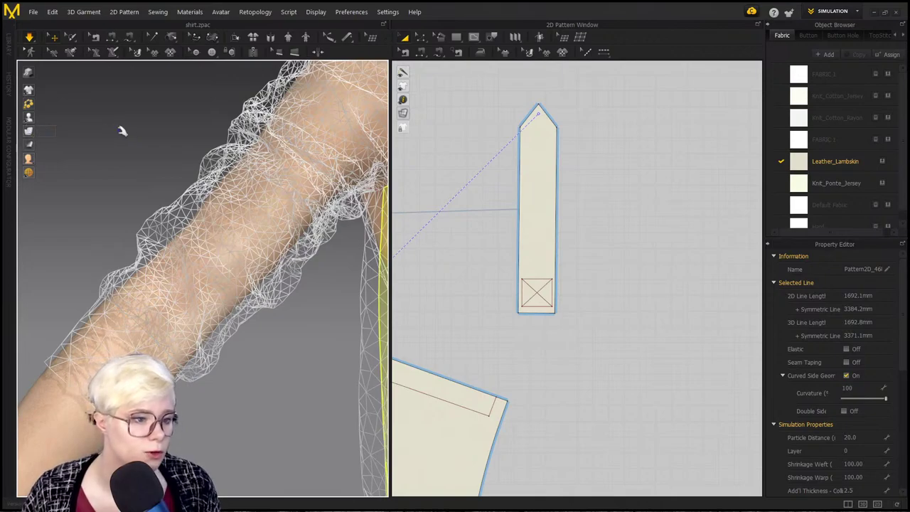
# Step: Display the garment as an opaque surface with mesh lines and inspect the sleeve, cuff and body triangles
pyautogui.moveTo(35, 132)
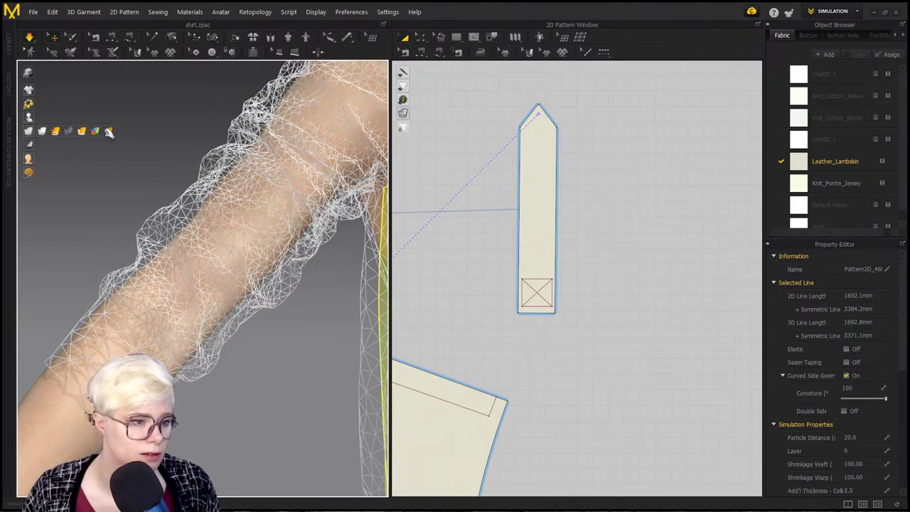
pyautogui.click(108, 131)
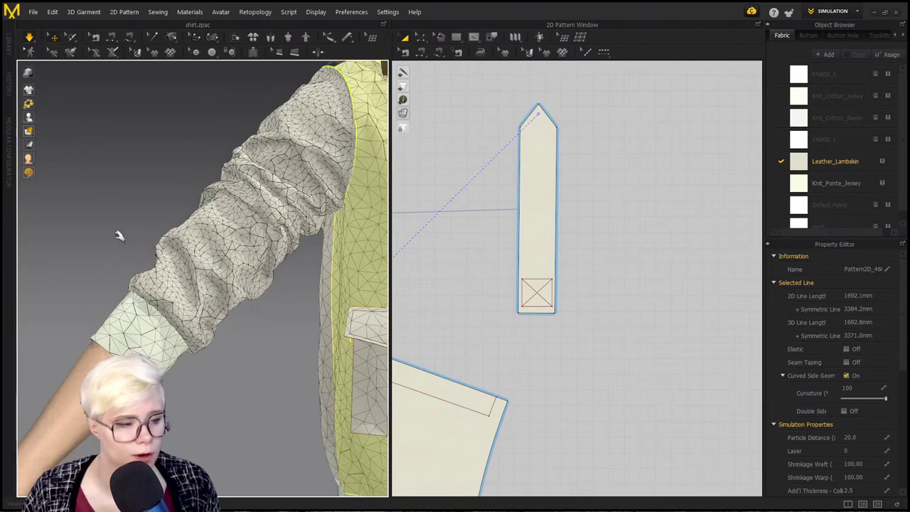
pyautogui.click(152, 230)
pyautogui.moveTo(198, 247); pyautogui.dragTo(188, 268, button='right')
pyautogui.scroll(-2, 170, 215)
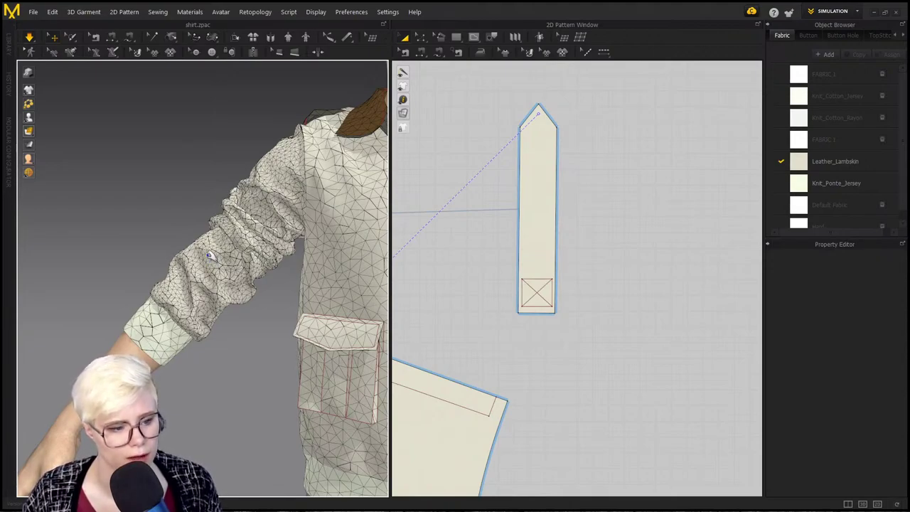
pyautogui.moveTo(203, 210); pyautogui.dragTo(118, 257, button='right')
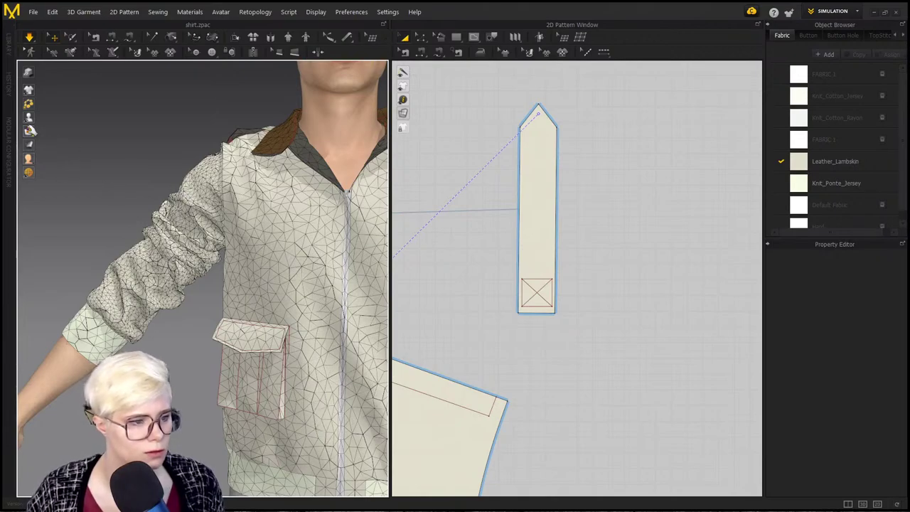
# Step: Return the garment to a solid surface display without mesh lines and view the front of the jacket
pyautogui.click(55, 131)
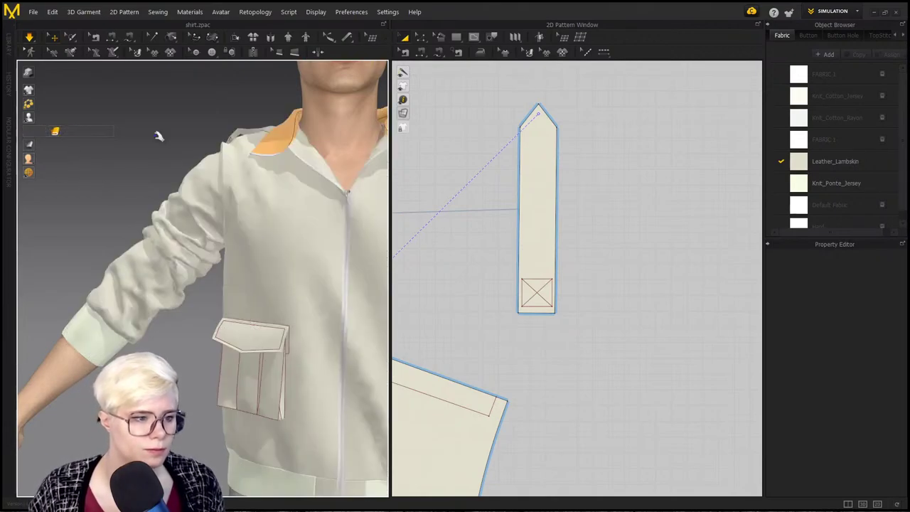
pyautogui.scroll(3, 217, 238)
pyautogui.moveTo(217, 238); pyautogui.dragTo(141, 160, button='right')
pyautogui.scroll(-2, 167, 197)
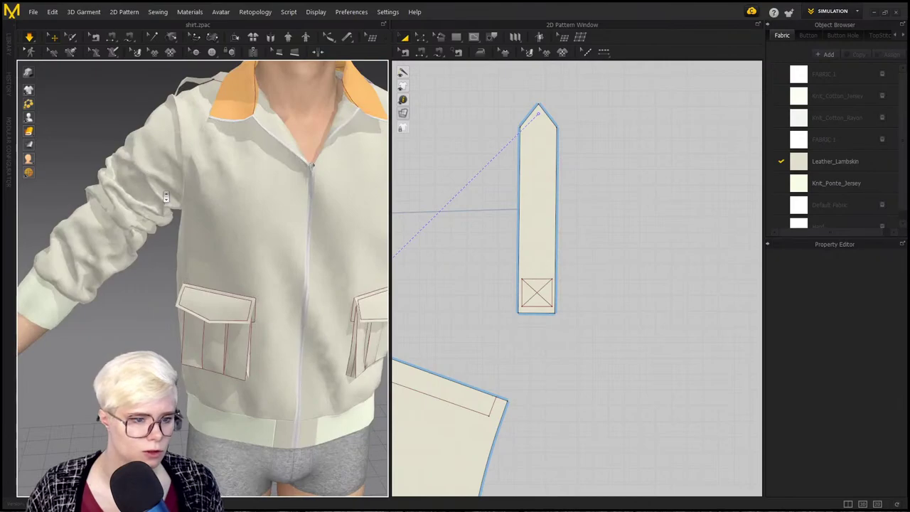
pyautogui.moveTo(166, 196); pyautogui.dragTo(161, 158, button='right')
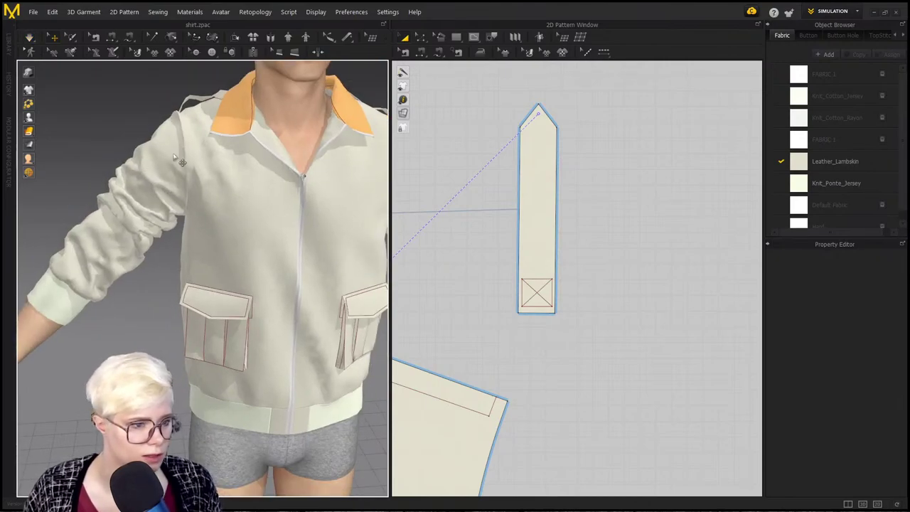
# Step: Resume the simulation, pull the gathered sleeve, and compare it with the opposite sleeve from the front
pyautogui.click(182, 139)
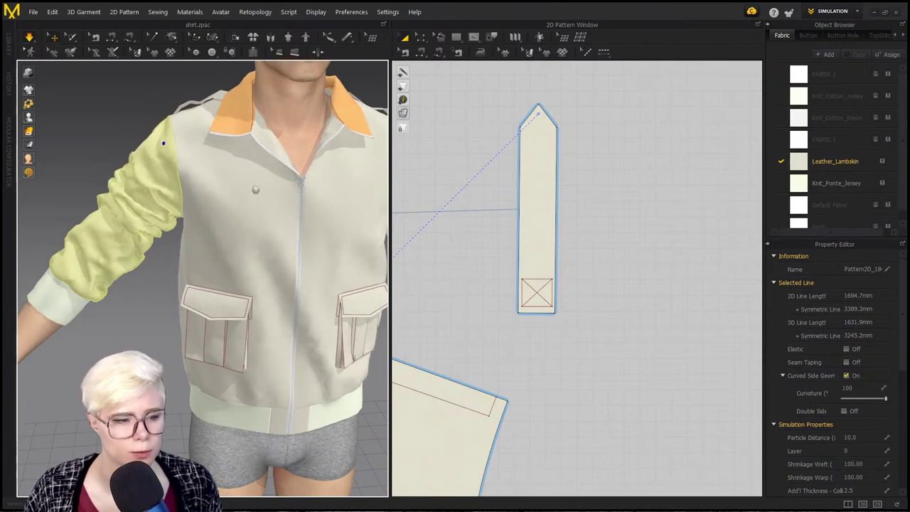
pyautogui.moveTo(248, 175); pyautogui.dragTo(350, 246, button='right')
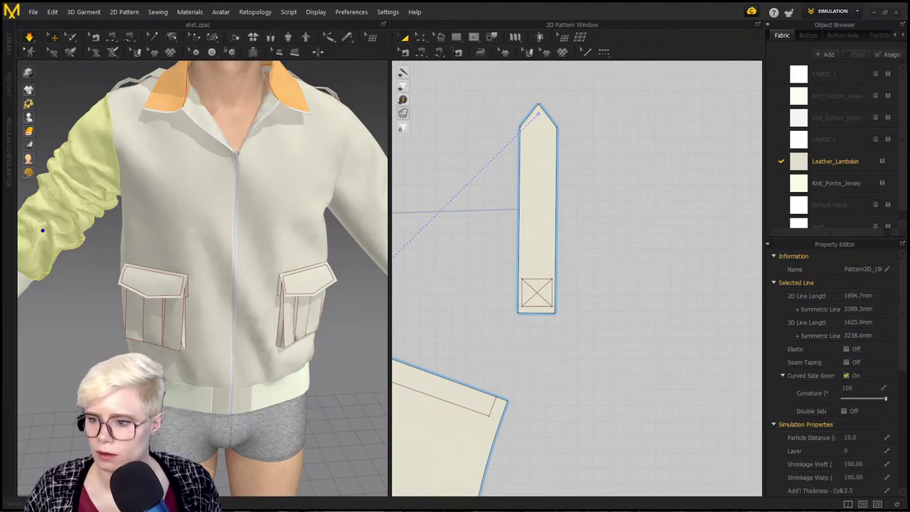
pyautogui.moveTo(309, 219)
pyautogui.mouseDown(button='right')
pyautogui.moveTo(299, 215)
pyautogui.moveTo(308, 218)
pyautogui.mouseUp(button='right')
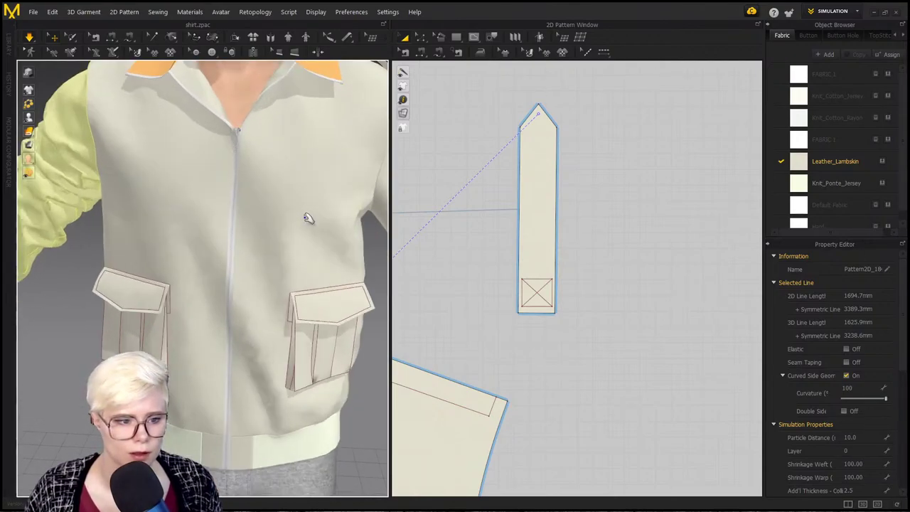
pyautogui.scroll(-3, 308, 217)
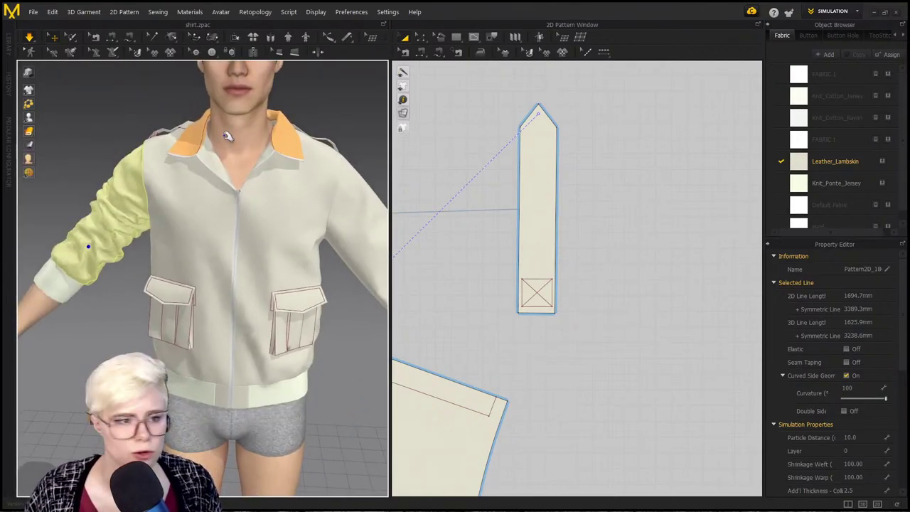
# Step: Try to start an internal line at the shoulder seam of the front panel
pyautogui.moveTo(382, 211); pyautogui.dragTo(378, 137, button='middle')
pyautogui.scroll(-5, 442, 284)
pyautogui.moveTo(470, 273); pyautogui.dragTo(630, 195, button='middle')
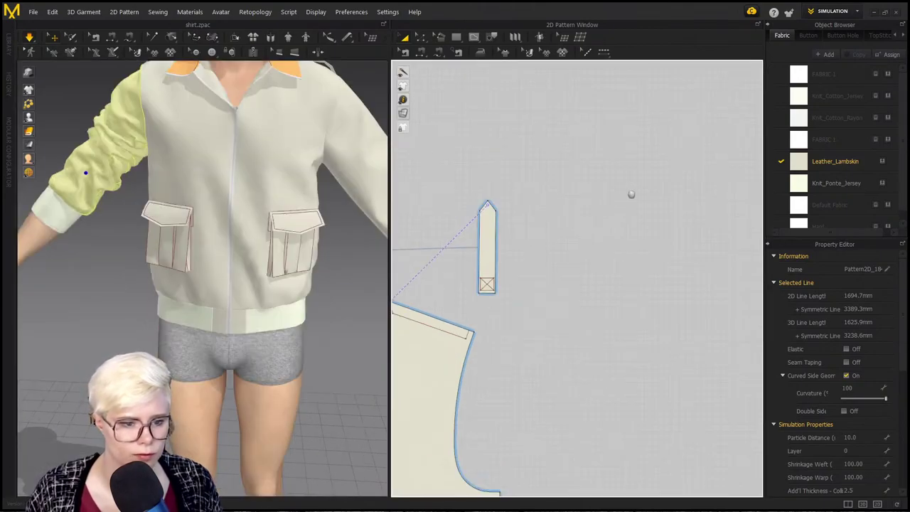
pyautogui.scroll(-4, 609, 205)
pyautogui.moveTo(543, 253); pyautogui.dragTo(702, 107, button='middle')
pyautogui.scroll(-3, 539, 259)
pyautogui.moveTo(442, 221); pyautogui.dragTo(622, 266, button='middle')
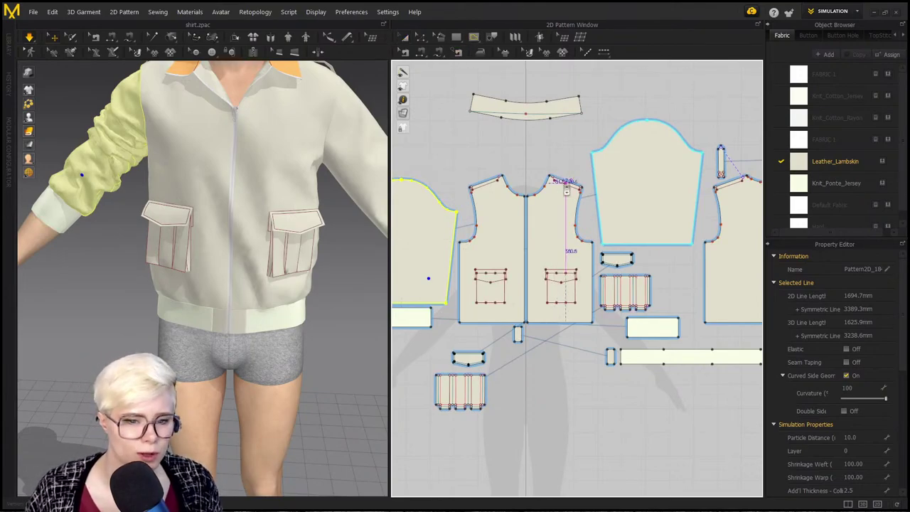
pyautogui.scroll(2, 568, 189)
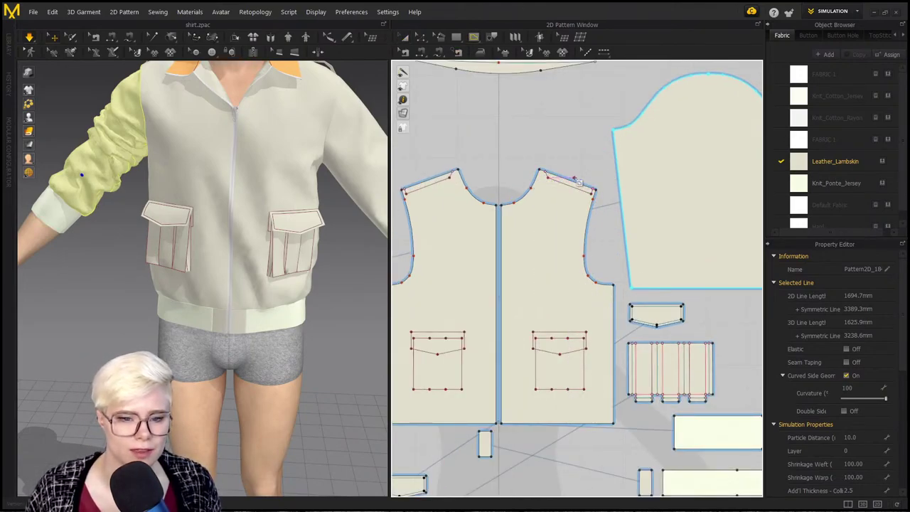
pyautogui.click(573, 182)
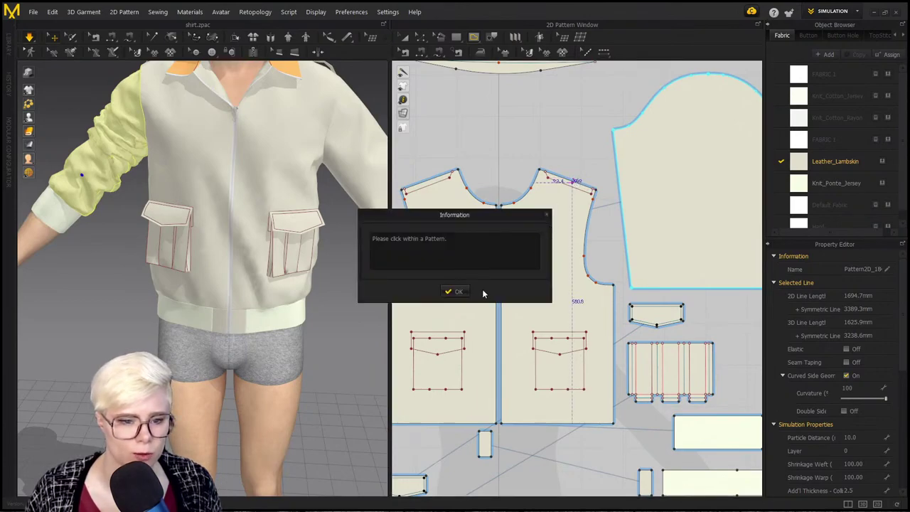
pyautogui.click(455, 293)
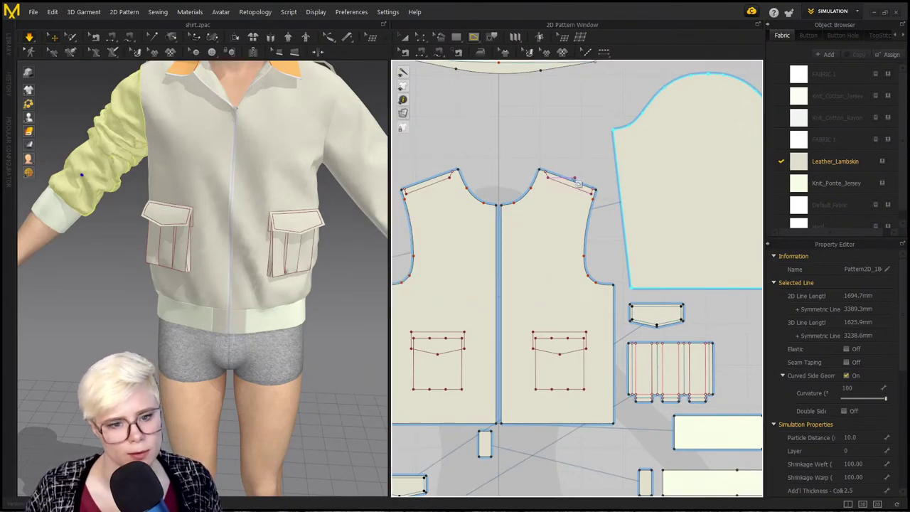
# Step: Draw an angled internal line about 631 mm long from the front panel's shoulder seam to its hem, stepping toward the zipper above the pocket
pyautogui.scroll(3, 574, 183)
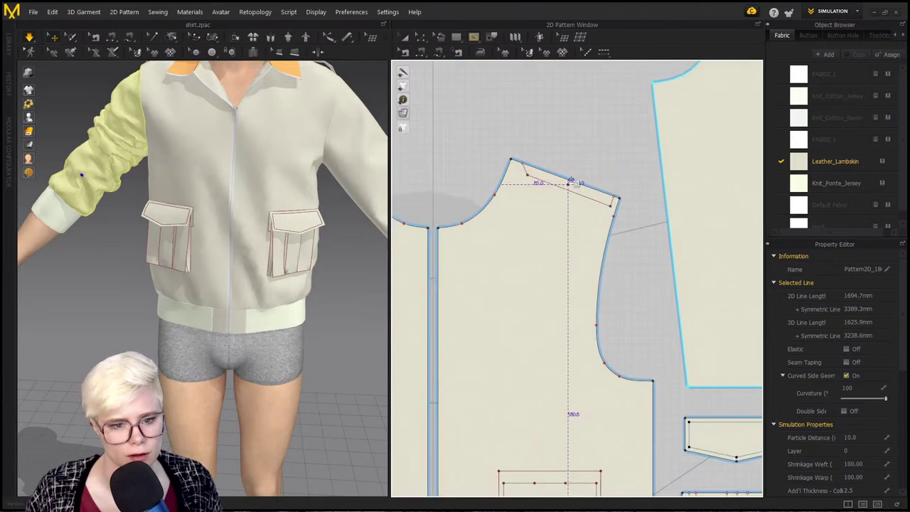
pyautogui.scroll(2, 571, 182)
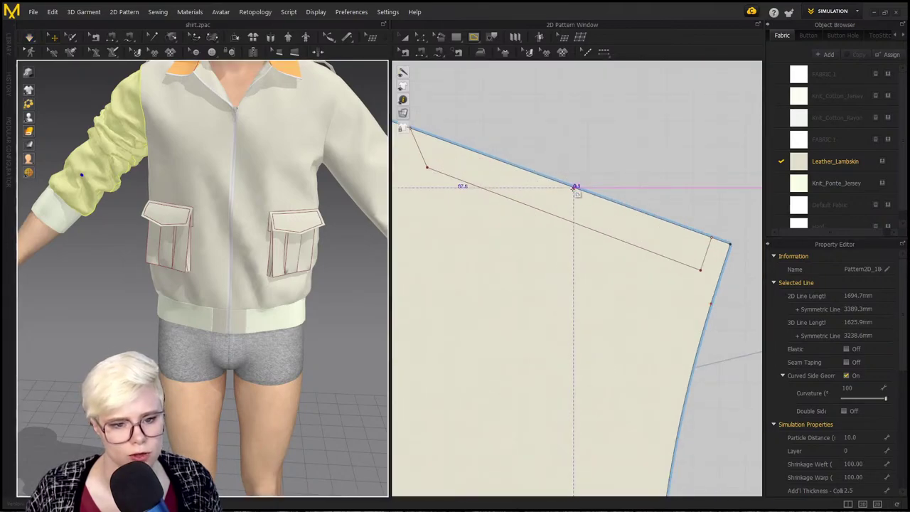
pyautogui.click(573, 188)
pyautogui.scroll(-3, 552, 256)
pyautogui.moveTo(552, 256); pyautogui.dragTo(631, 132, button='middle')
pyautogui.click(565, 252)
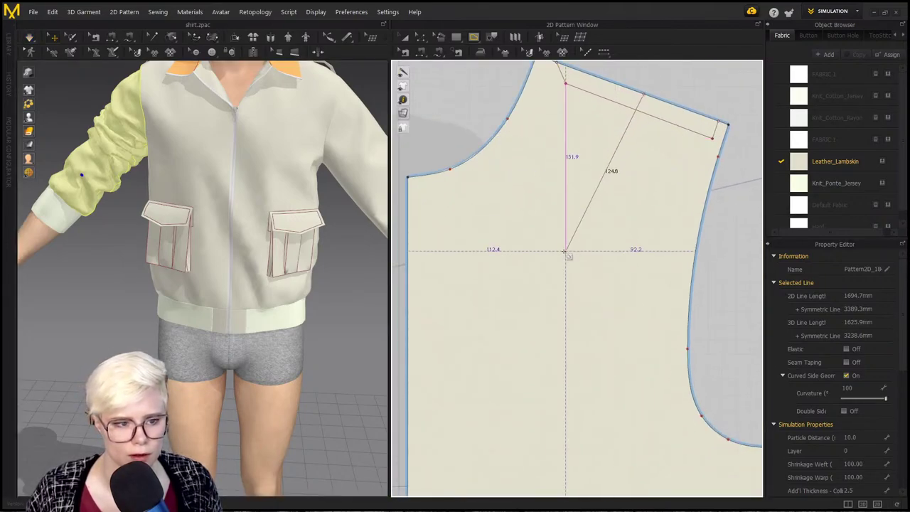
pyautogui.scroll(-1, 560, 252)
pyautogui.moveTo(559, 252); pyautogui.dragTo(590, 105, button='middle')
pyautogui.click(594, 102)
pyautogui.click(596, 254)
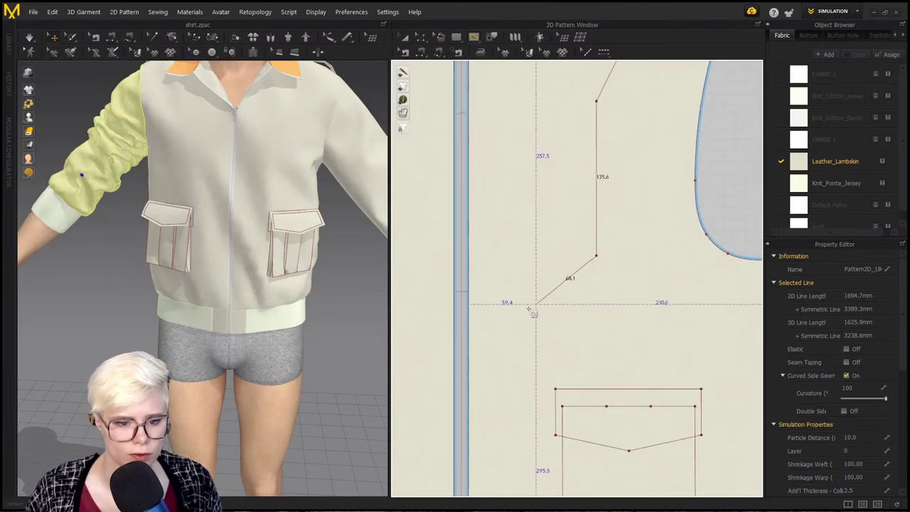
pyautogui.click(521, 312)
pyautogui.scroll(-1, 523, 393)
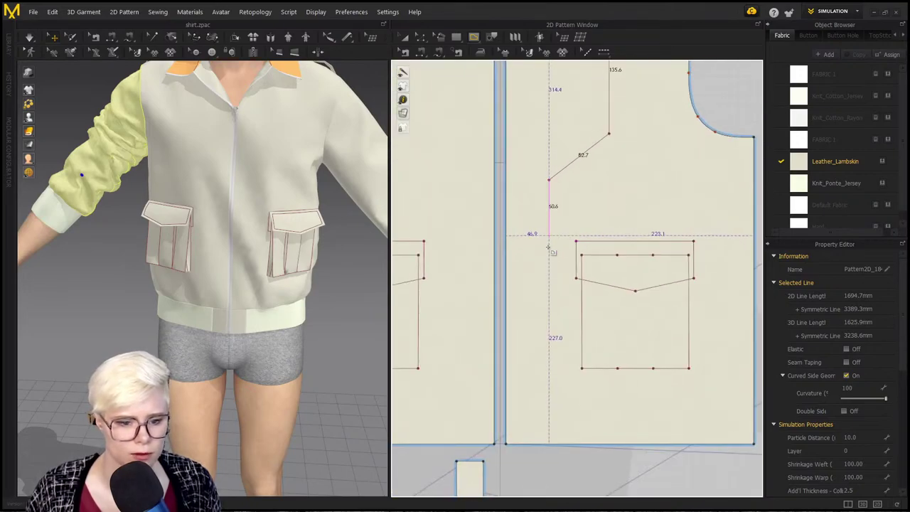
pyautogui.click(543, 442)
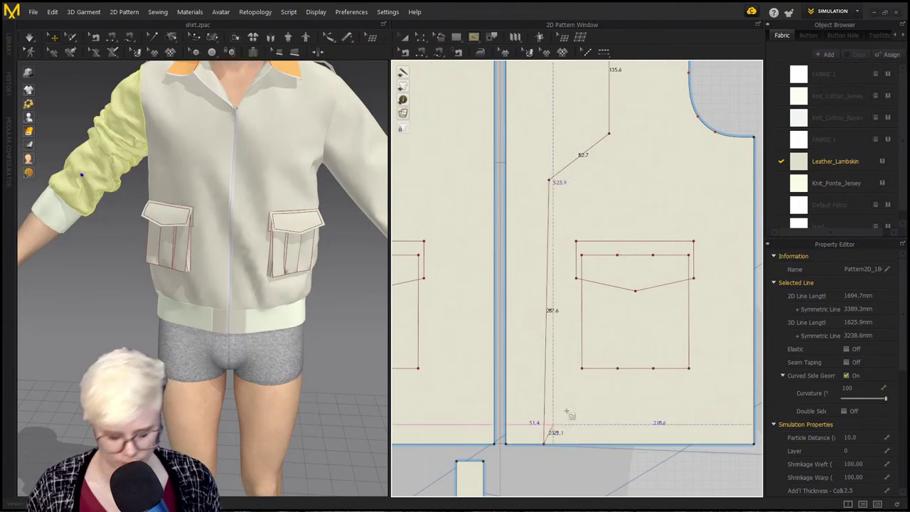
pyautogui.press('Return')
# Step: Move the internal line's hem end toward the zipper to align it with the outer edge of the small waistband end piece
pyautogui.scroll(-2, 591, 455)
pyautogui.moveTo(590, 455); pyautogui.dragTo(608, 317, button='middle')
pyautogui.scroll(-1, 609, 318)
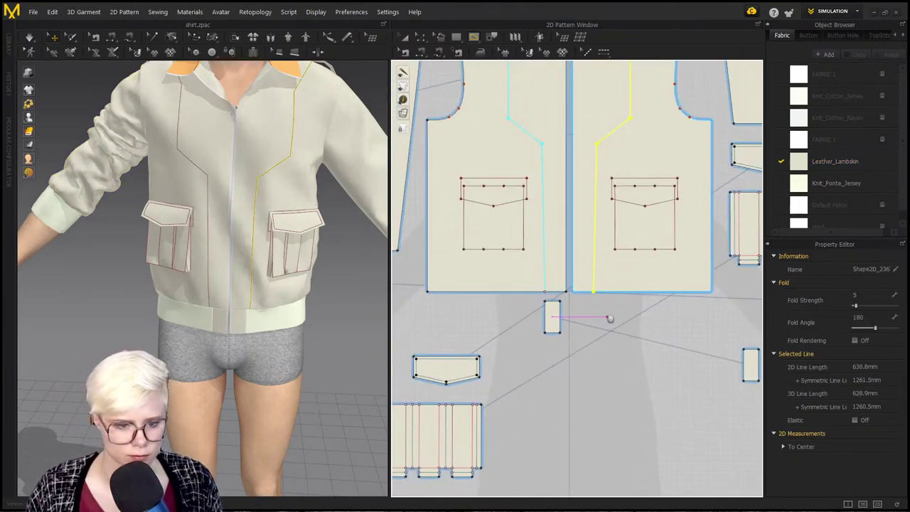
pyautogui.click(552, 316)
pyautogui.scroll(3, 553, 318)
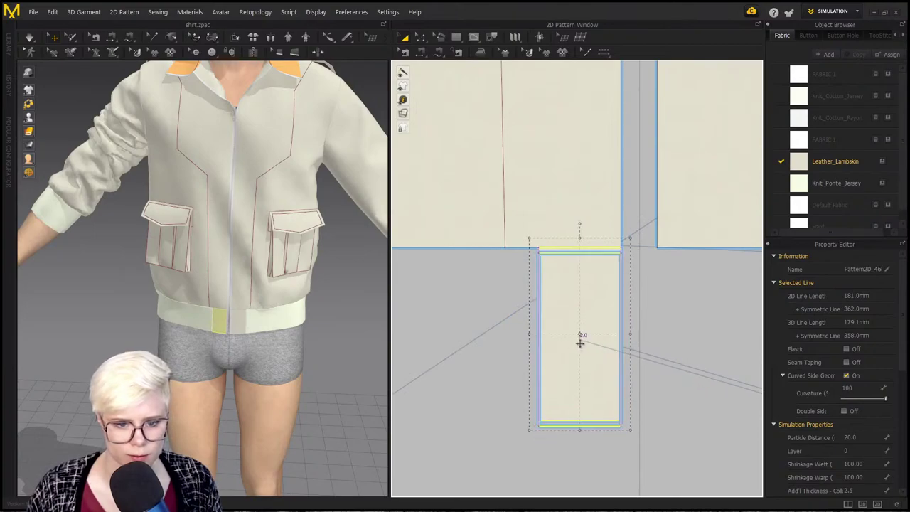
pyautogui.scroll(-3, 630, 346)
pyautogui.scroll(-1, 630, 346)
pyautogui.moveTo(627, 339); pyautogui.dragTo(618, 401, button='middle')
pyautogui.press('z')
pyautogui.scroll(2, 580, 374)
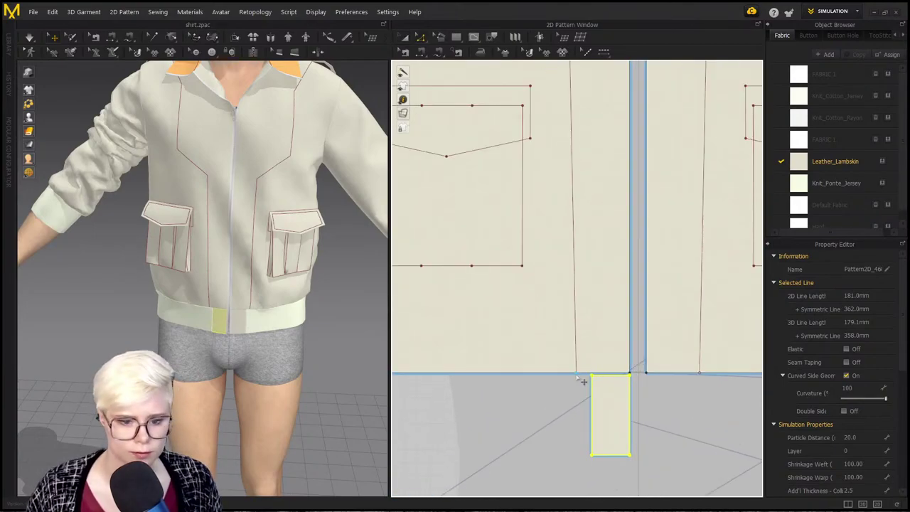
pyautogui.scroll(-1, 187, 195)
pyautogui.moveTo(187, 195); pyautogui.dragTo(186, 274, button='middle')
pyautogui.scroll(2, 543, 376)
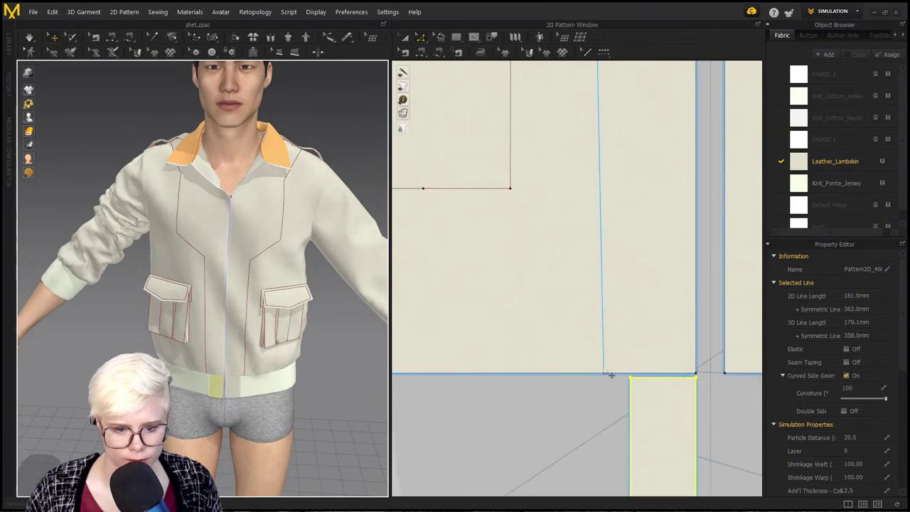
pyautogui.moveTo(604, 376); pyautogui.dragTo(629, 377)
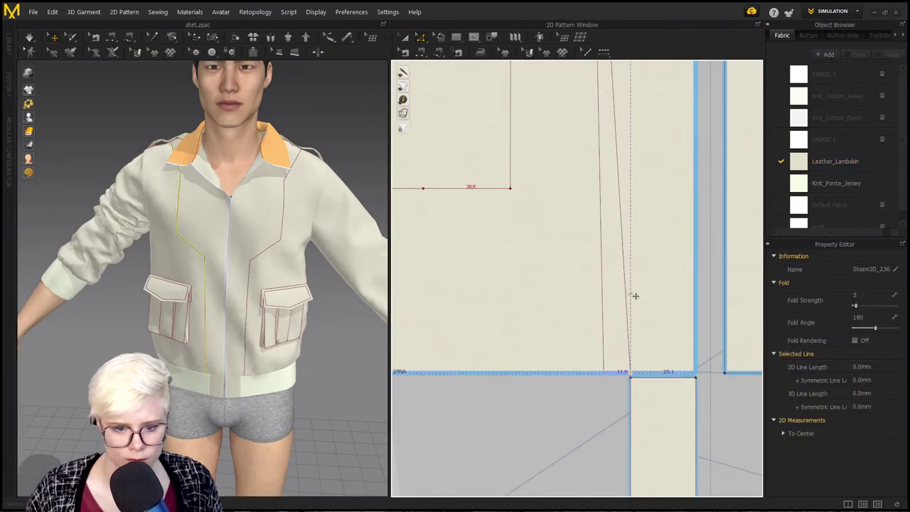
# Step: Move the line's lower bend point toward the zipper so the segment down to the hem runs vertically
pyautogui.scroll(-3, 634, 296)
pyautogui.scroll(2, 618, 298)
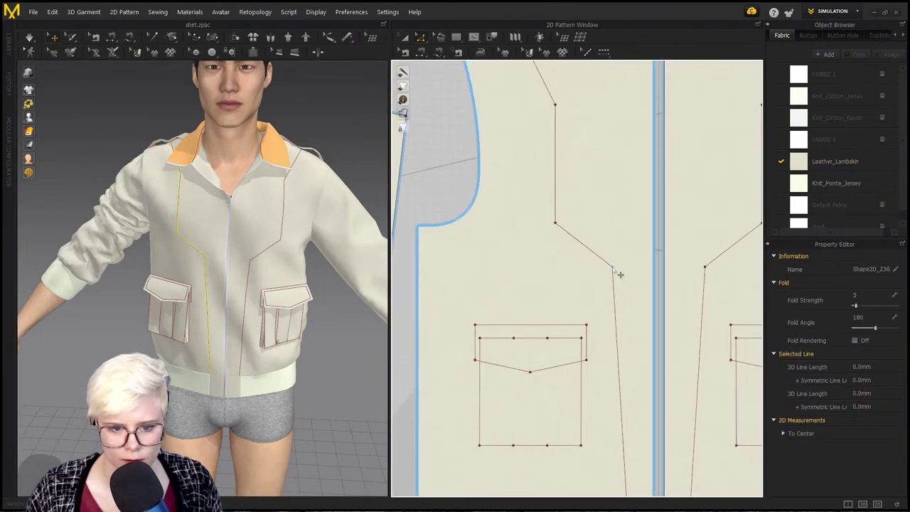
pyautogui.scroll(-2, 620, 274)
pyautogui.scroll(2, 633, 276)
pyautogui.scroll(-3, 561, 355)
pyautogui.scroll(3, 564, 326)
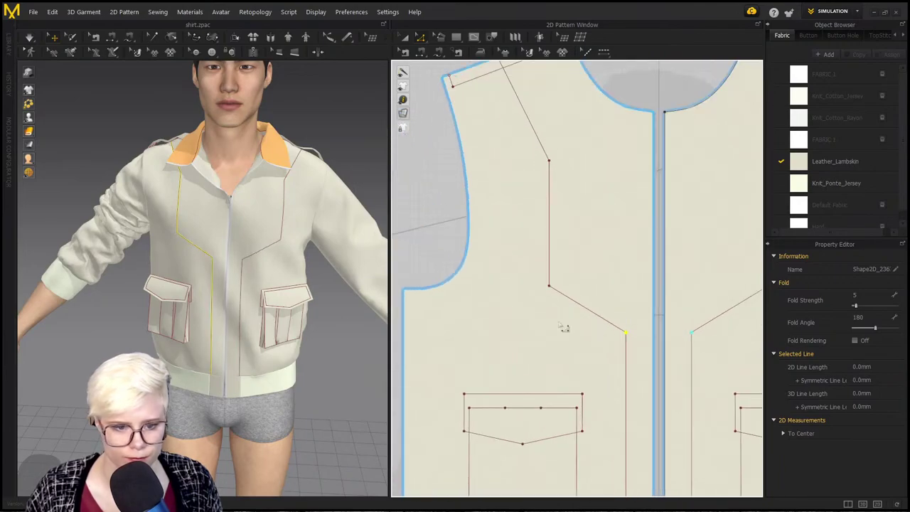
# Step: Add a piping about 690 mm long along the front panel's internal line, from the shoulder seam to the waistband's lower edge
pyautogui.scroll(-2, 334, 171)
pyautogui.moveTo(324, 160); pyautogui.dragTo(343, 172, button='right')
pyautogui.click(342, 172)
pyautogui.scroll(3, 266, 249)
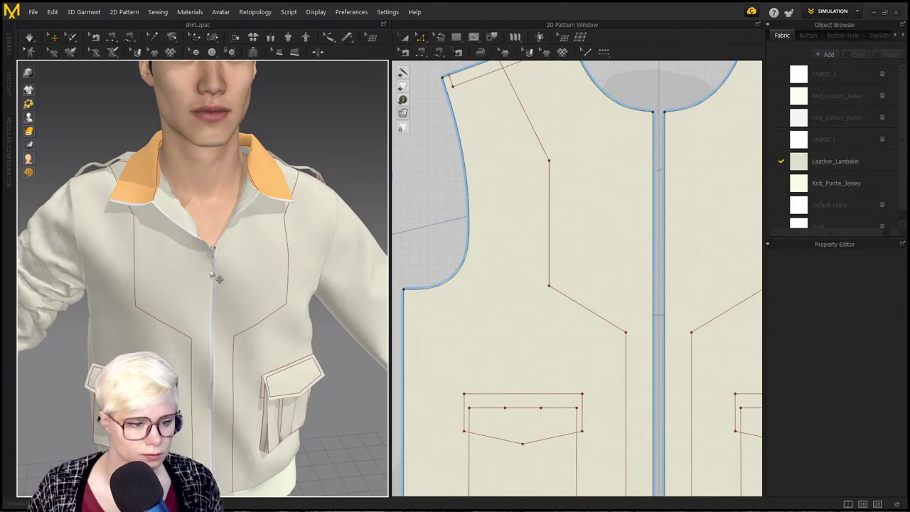
pyautogui.scroll(-1, 241, 262)
pyautogui.scroll(2, 197, 239)
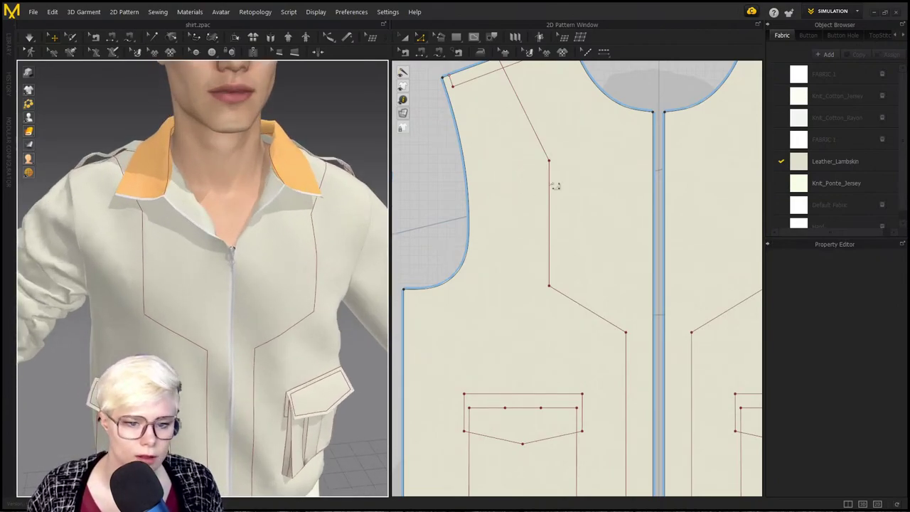
pyautogui.click(294, 52)
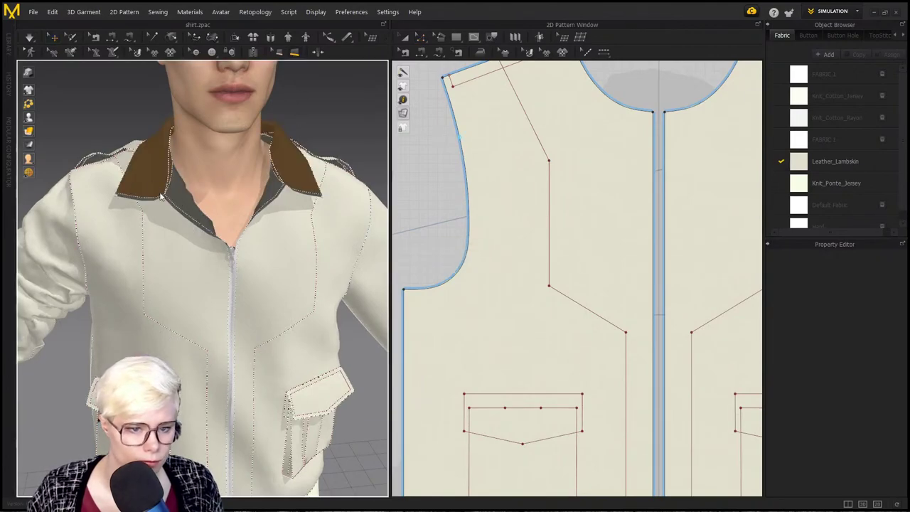
pyautogui.moveTo(166, 199); pyautogui.dragTo(206, 205, button='right')
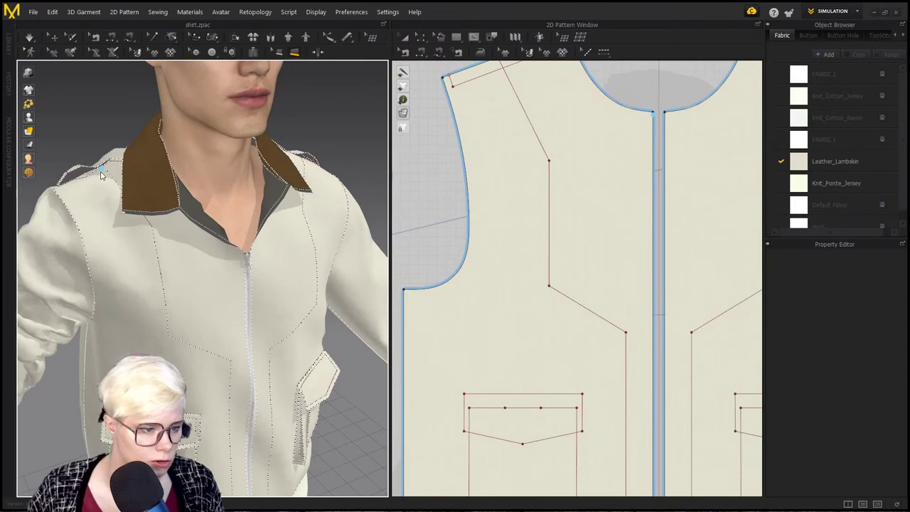
pyautogui.click(101, 168)
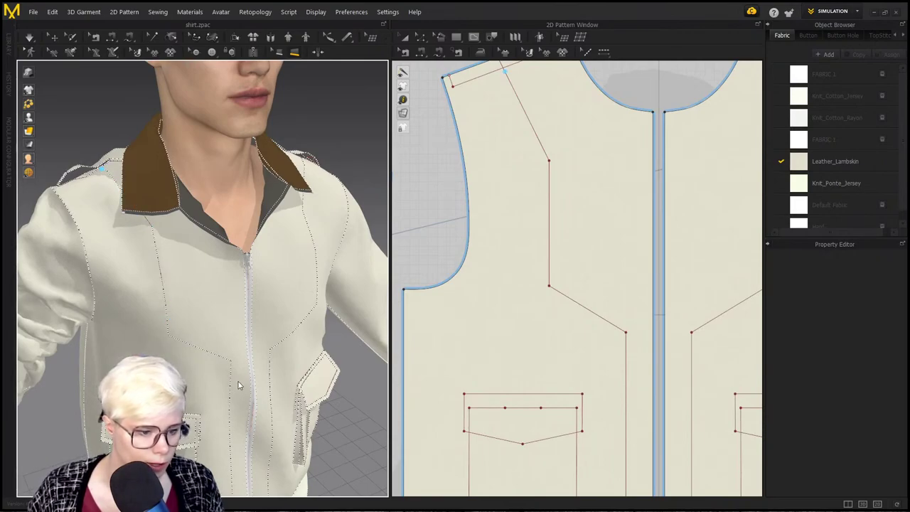
pyautogui.moveTo(238, 382); pyautogui.dragTo(259, 142, button='middle')
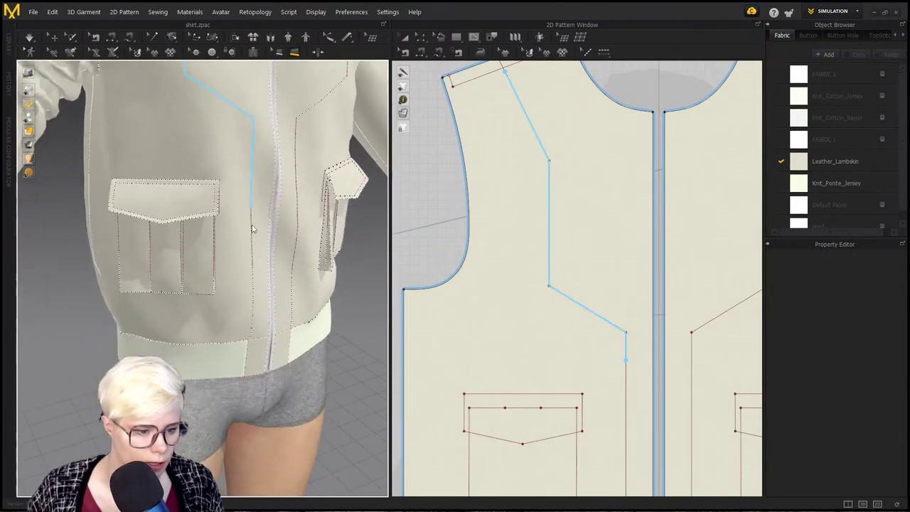
pyautogui.doubleClick(244, 377)
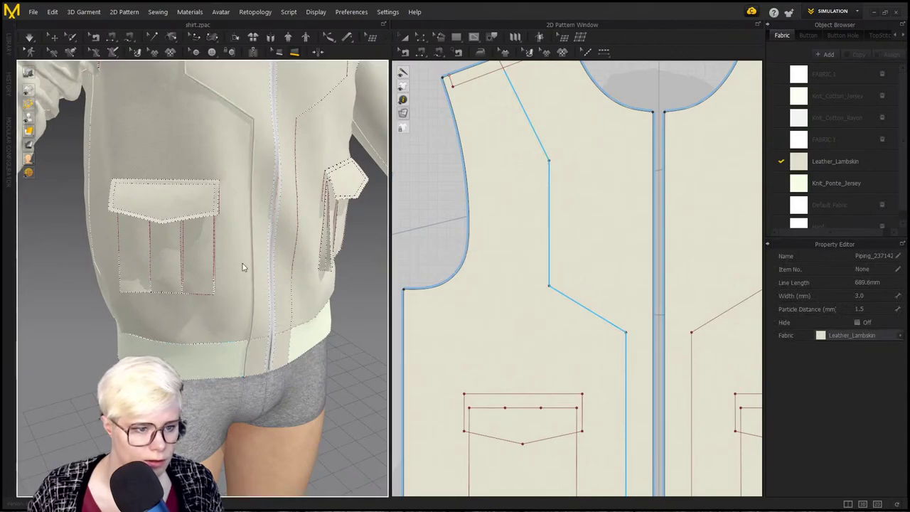
# Step: Select the front panel's piping for editing and examine the fabrics available for it
pyautogui.moveTo(260, 96); pyautogui.dragTo(219, 357, button='middle')
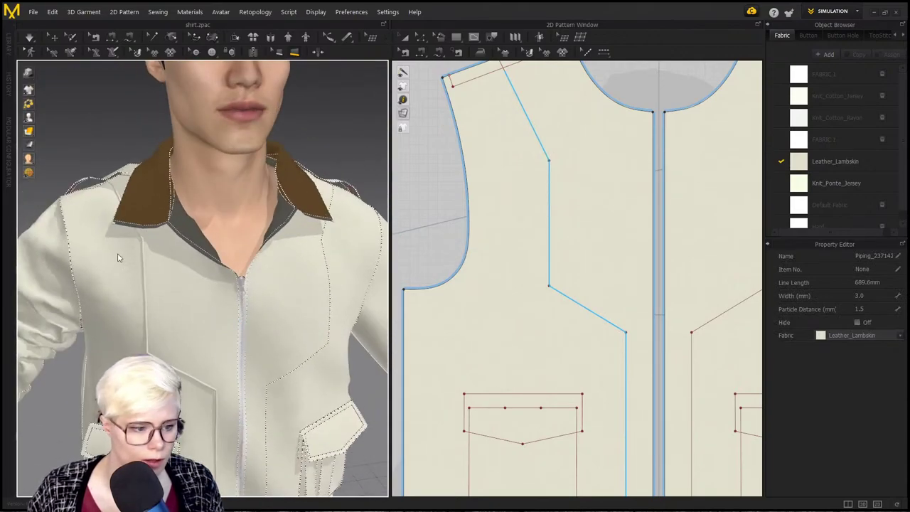
pyautogui.click(278, 52)
pyautogui.click(146, 282)
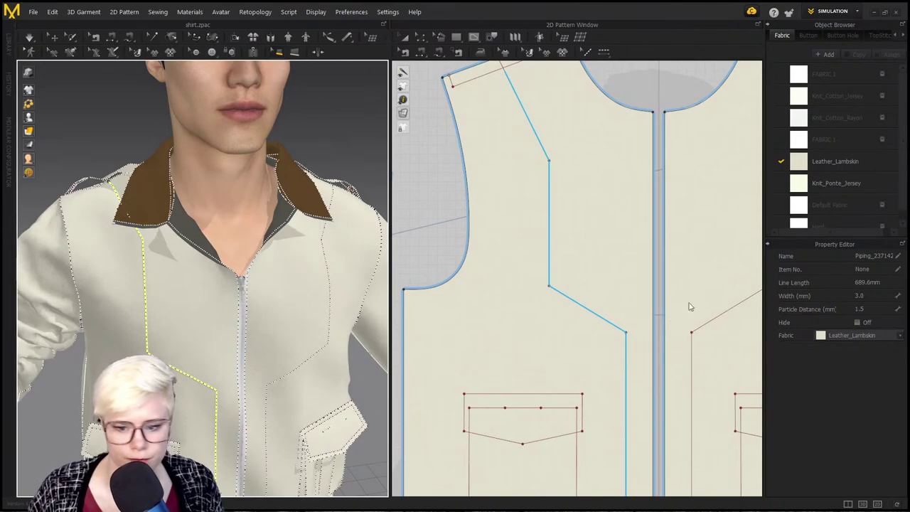
pyautogui.click(863, 336)
pyautogui.click(865, 339)
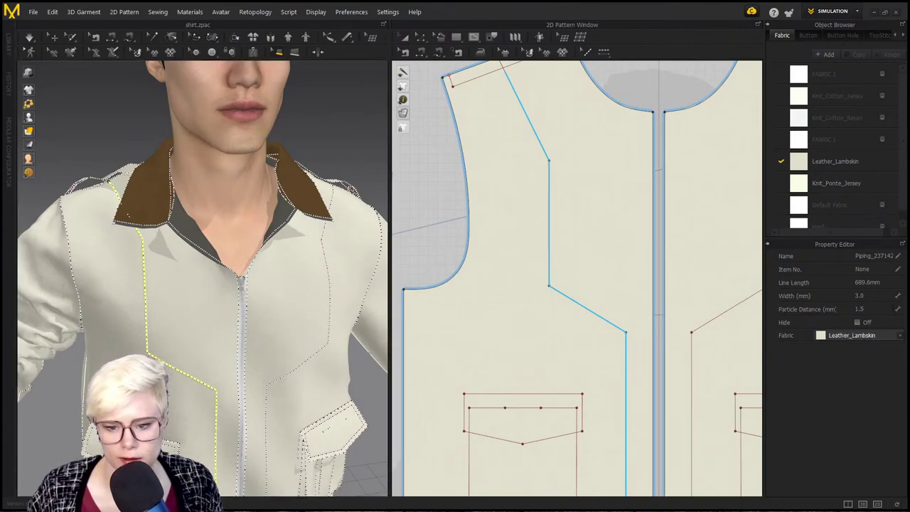
pyautogui.click(891, 337)
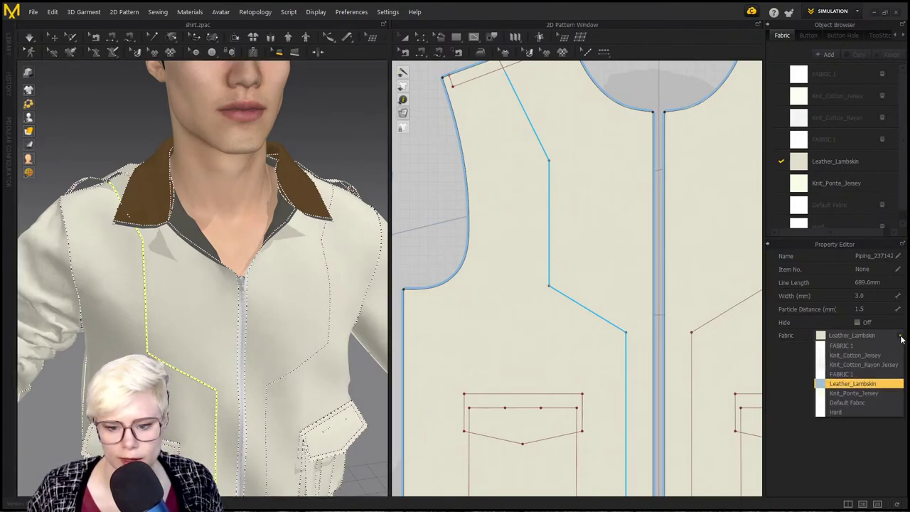
pyautogui.click(781, 357)
# Step: Make a copy of the Leather_Lambskin fabric and bring its material properties into view
pyautogui.click(835, 163)
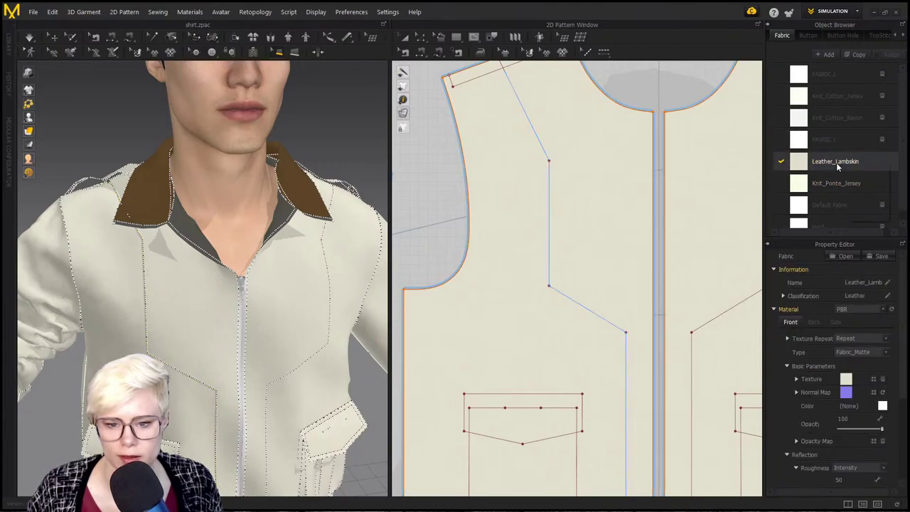
pyautogui.rightClick(836, 162)
pyautogui.click(850, 57)
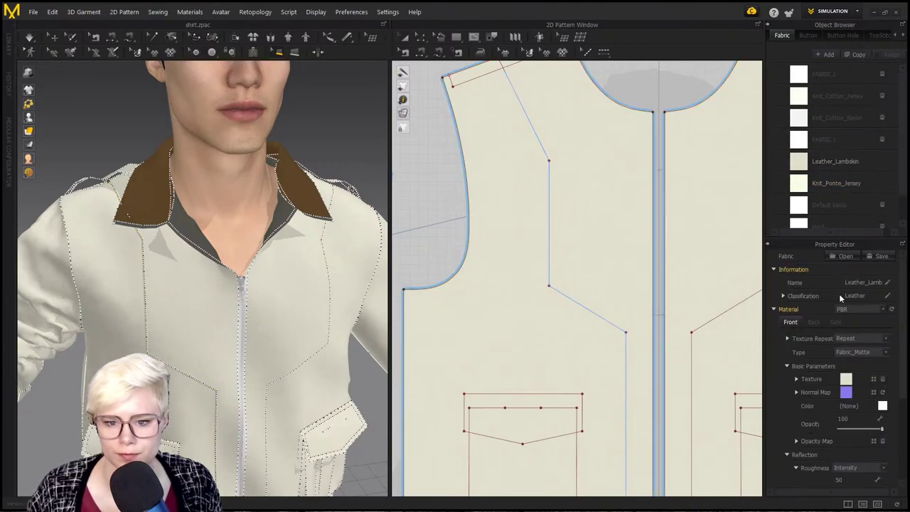
pyautogui.scroll(-1, 838, 297)
pyautogui.scroll(-1, 851, 194)
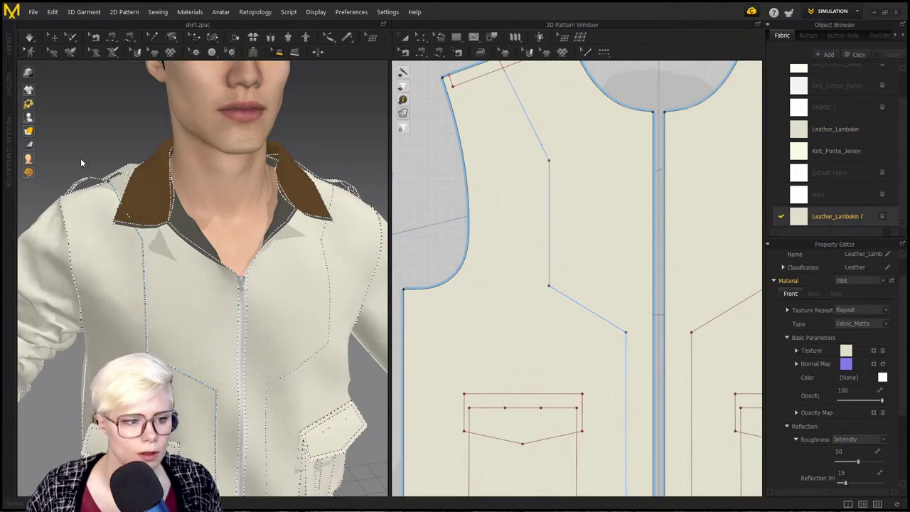
# Step: Reselect the front panel's piping and select the fabric Leather_Lambskin Copy 1
pyautogui.click(144, 274)
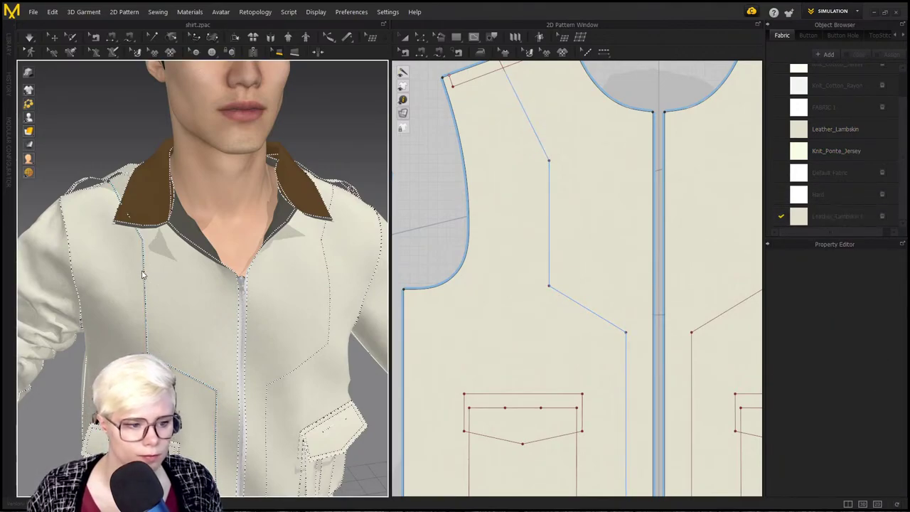
pyautogui.click(144, 275)
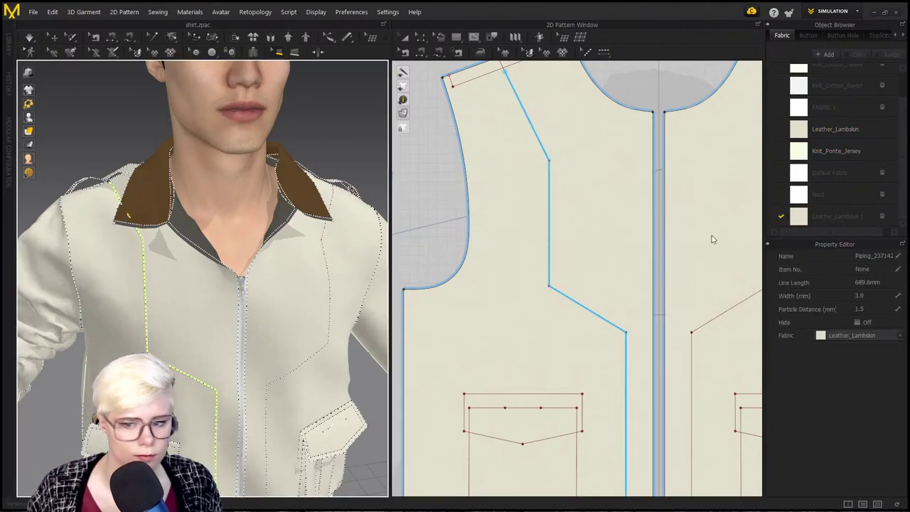
pyautogui.click(845, 218)
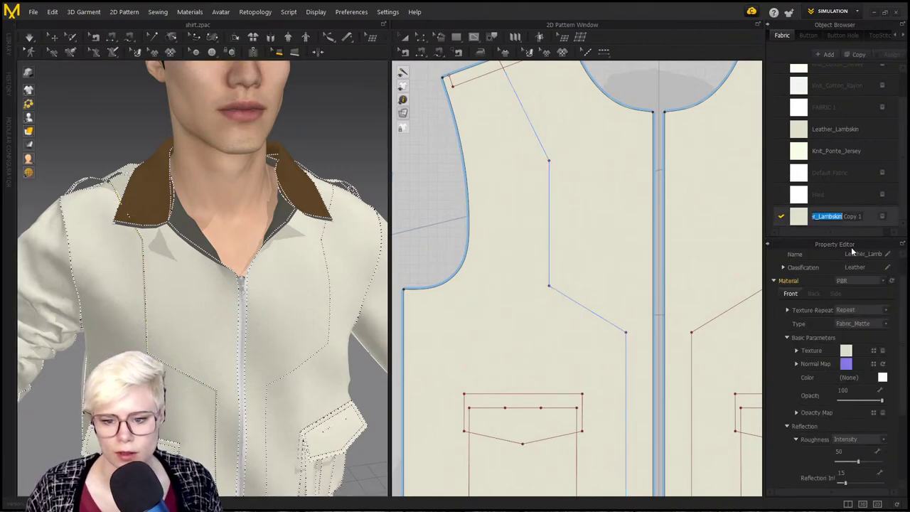
pyautogui.click(871, 225)
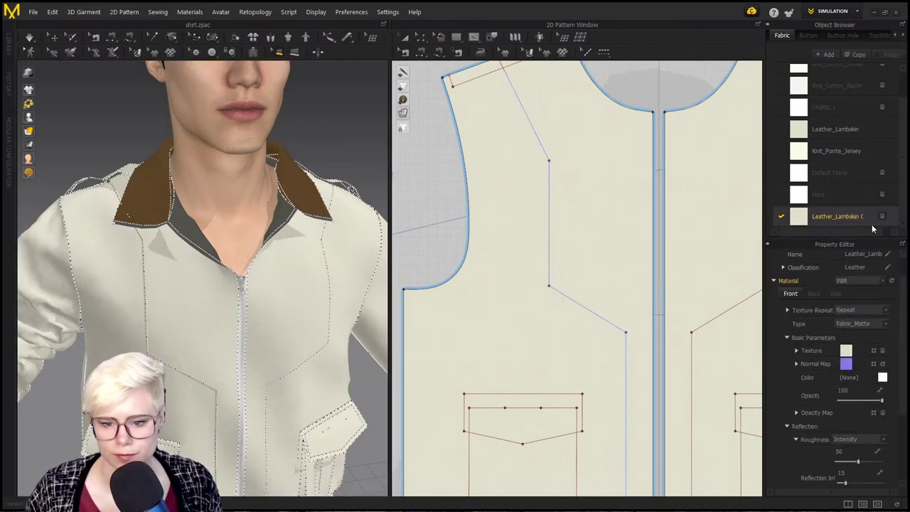
# Step: Set the material type of the Leather_Lambskin Copy 1 fabric to Metal
pyautogui.click(860, 323)
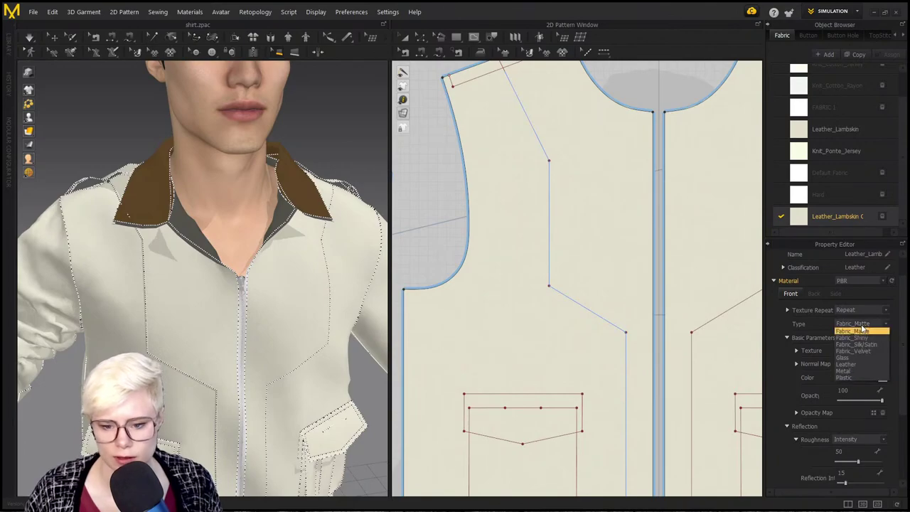
pyautogui.click(875, 370)
pyautogui.scroll(3, 254, 237)
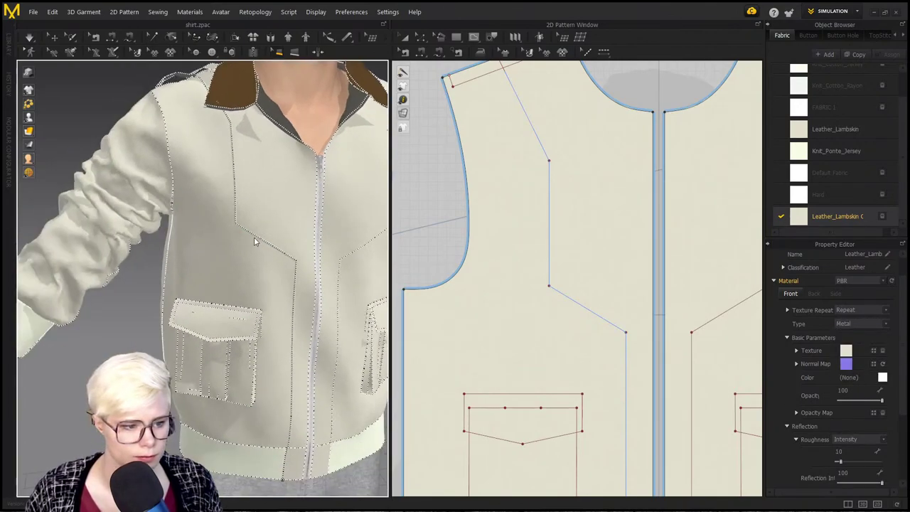
pyautogui.scroll(3, 545, 262)
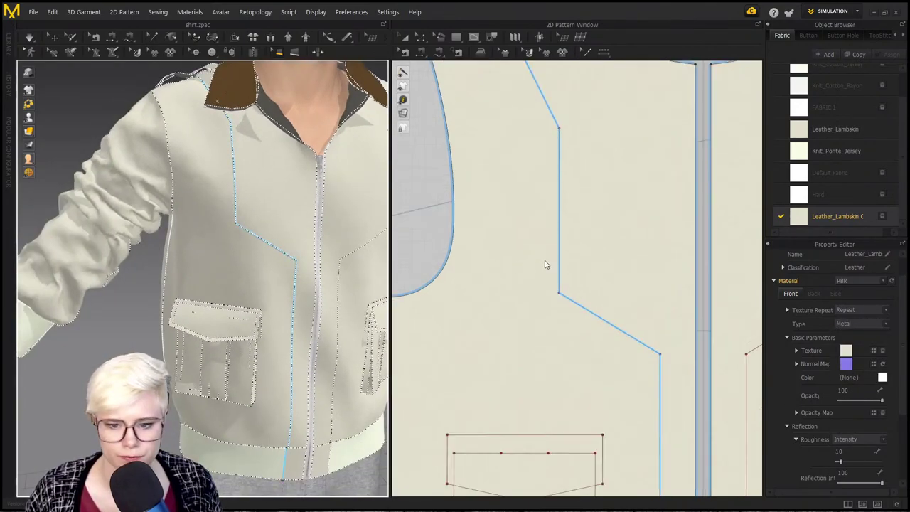
# Step: Set the colour of the copied lambskin fabric to dark grey 5C5C5C
pyautogui.click(845, 350)
pyautogui.click(506, 6)
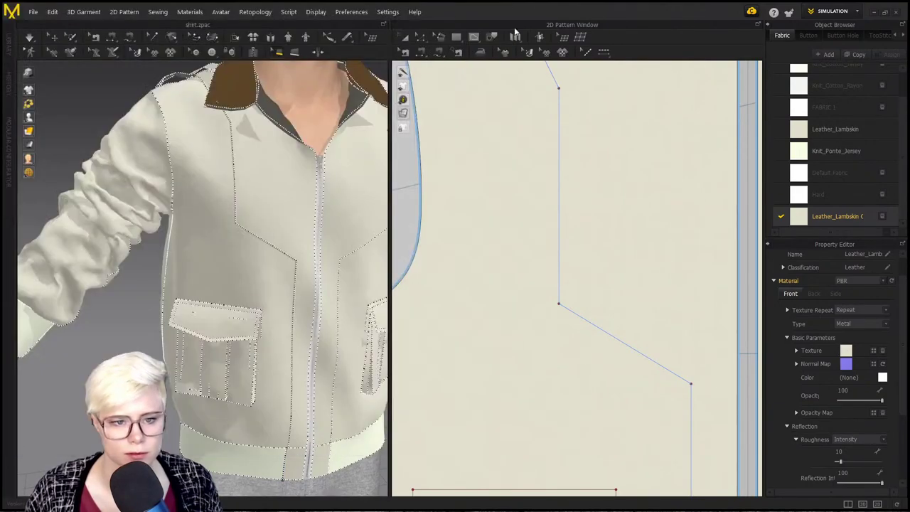
pyautogui.click(882, 377)
pyautogui.moveTo(568, 97); pyautogui.dragTo(674, 113)
pyautogui.moveTo(451, 148); pyautogui.dragTo(361, 151)
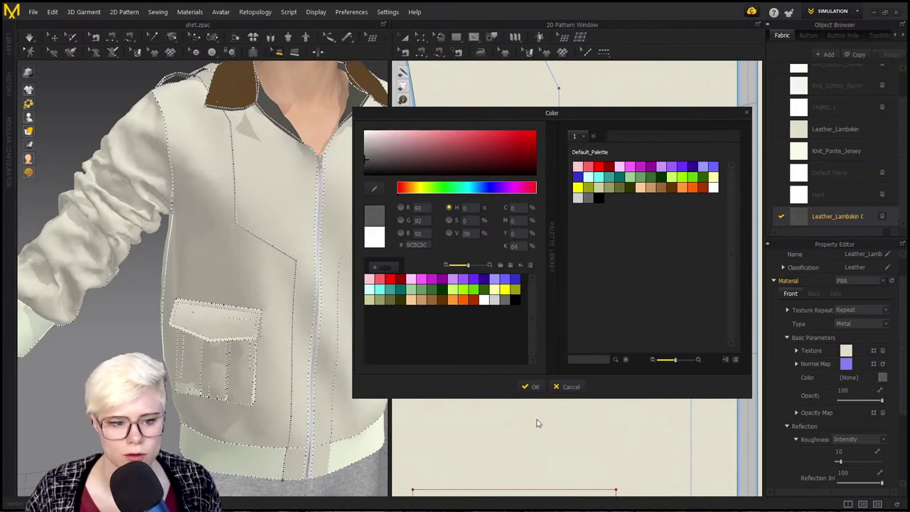
pyautogui.click(533, 386)
# Step: Clear the selection, switch to the Select/Move tool and examine the piping on the jacket's front panel
pyautogui.scroll(3, 323, 338)
pyautogui.moveTo(324, 295); pyautogui.dragTo(246, 375, button='middle')
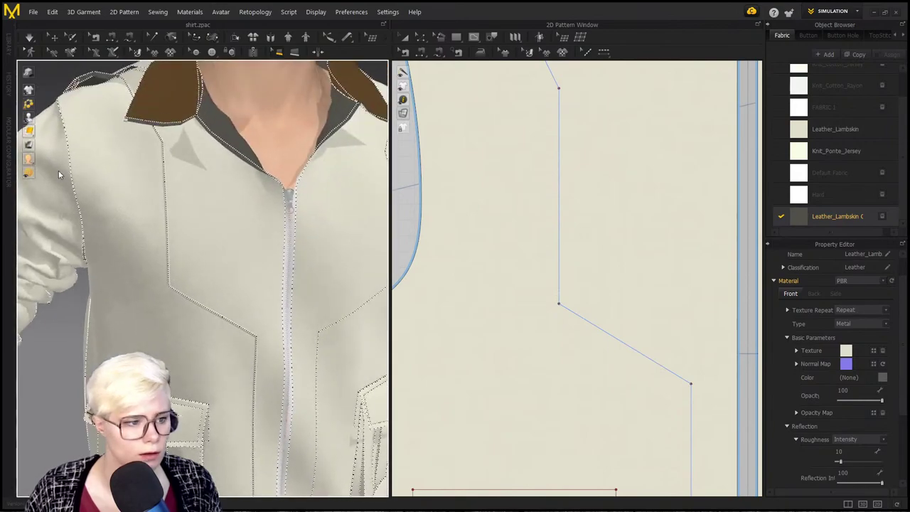
pyautogui.click(43, 133)
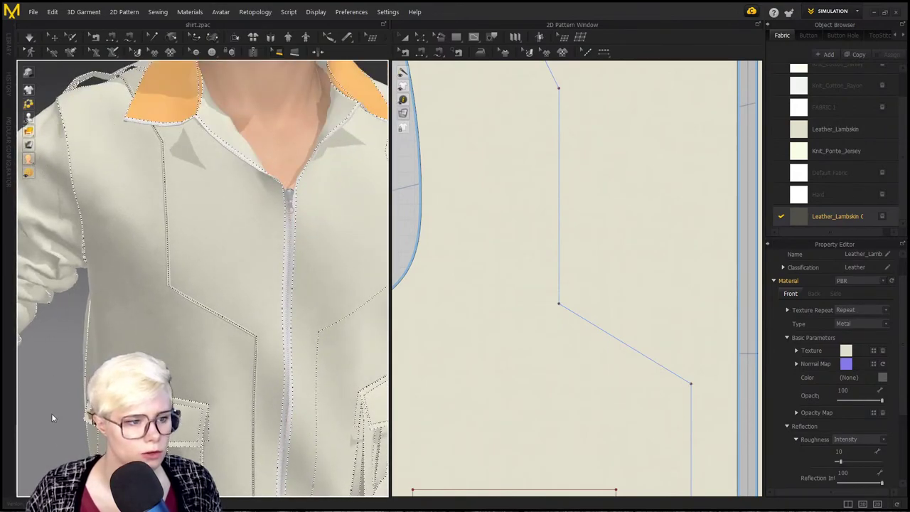
pyautogui.click(520, 345)
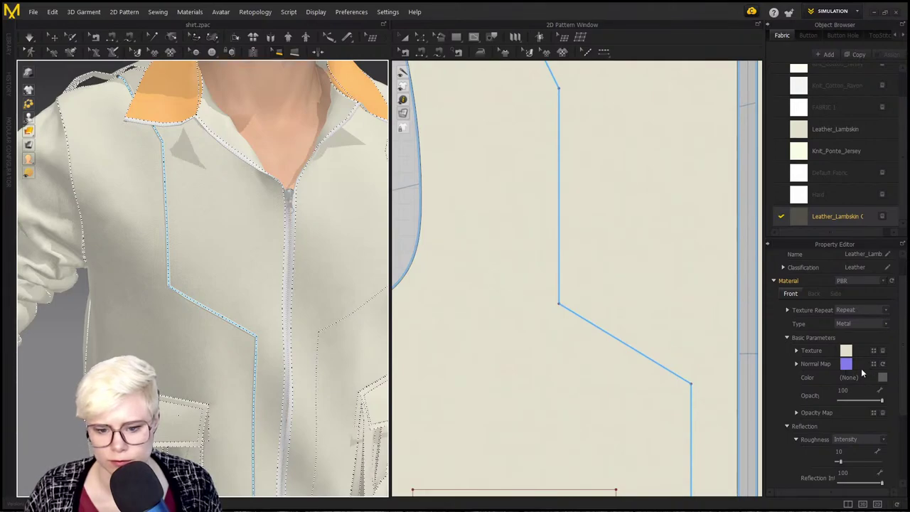
pyautogui.click(25, 369)
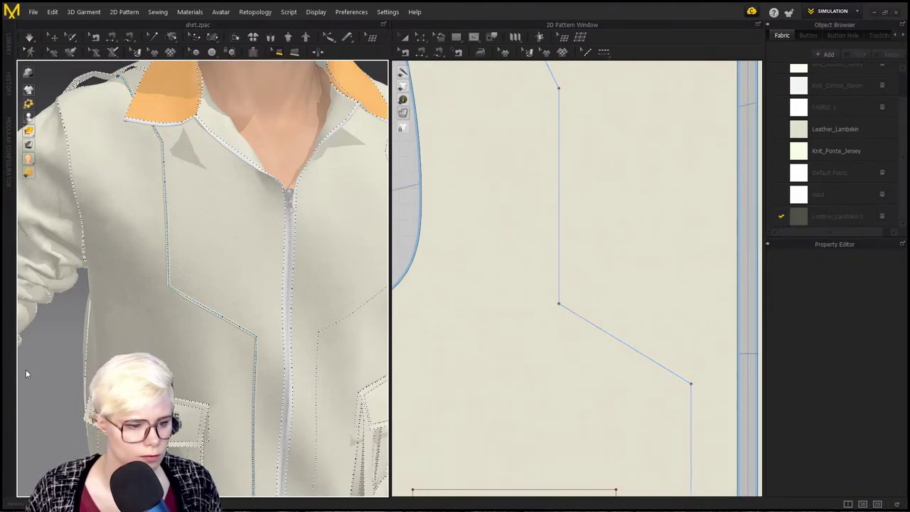
pyautogui.scroll(-3, 368, 251)
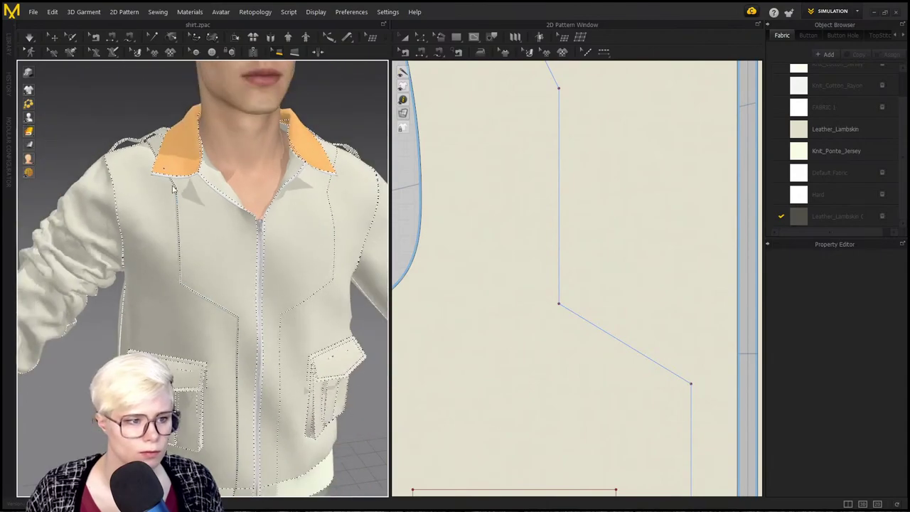
pyautogui.click(54, 37)
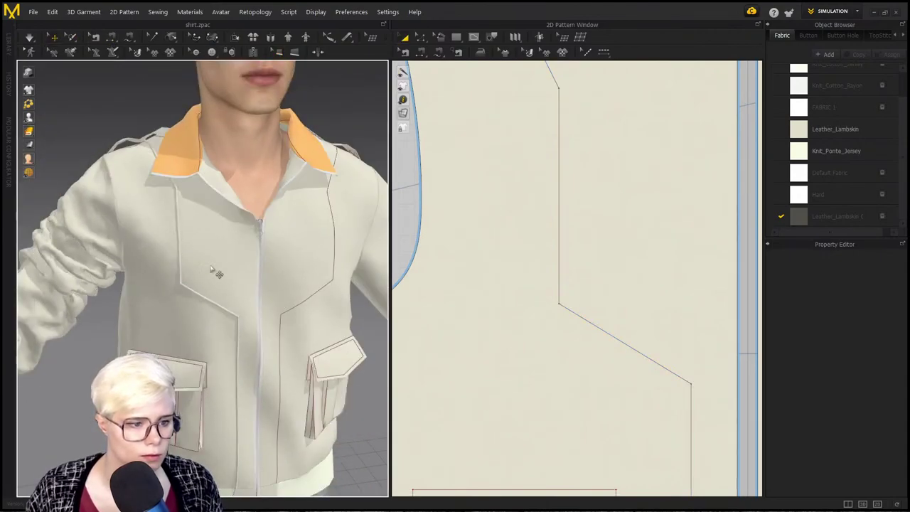
pyautogui.scroll(4, 218, 305)
pyautogui.click(214, 316)
# Step: Review the material and colour settings of the Leather_Lambskin Copy 1 fabric without changing them
pyautogui.click(799, 218)
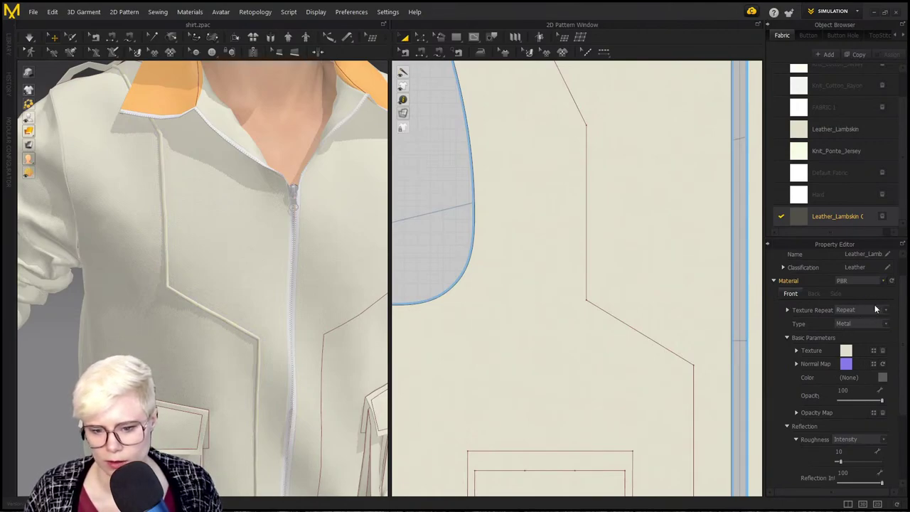
pyautogui.click(885, 282)
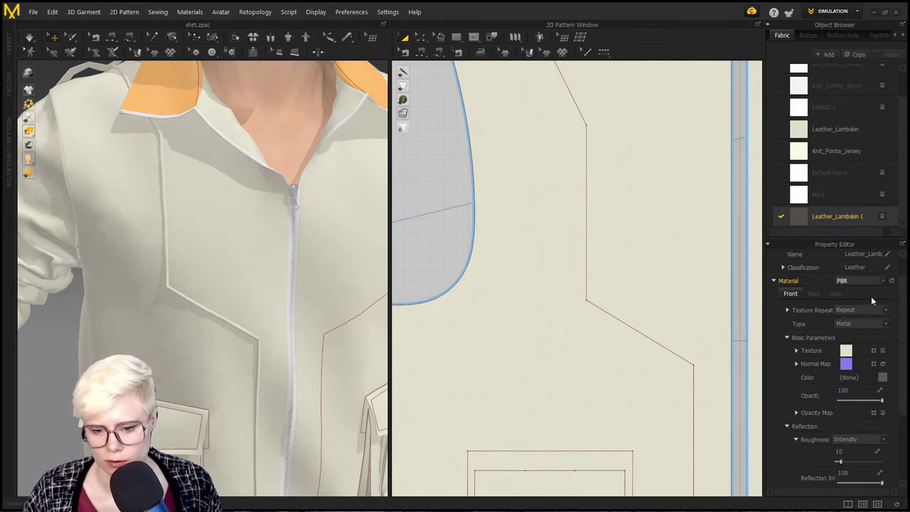
pyautogui.click(882, 378)
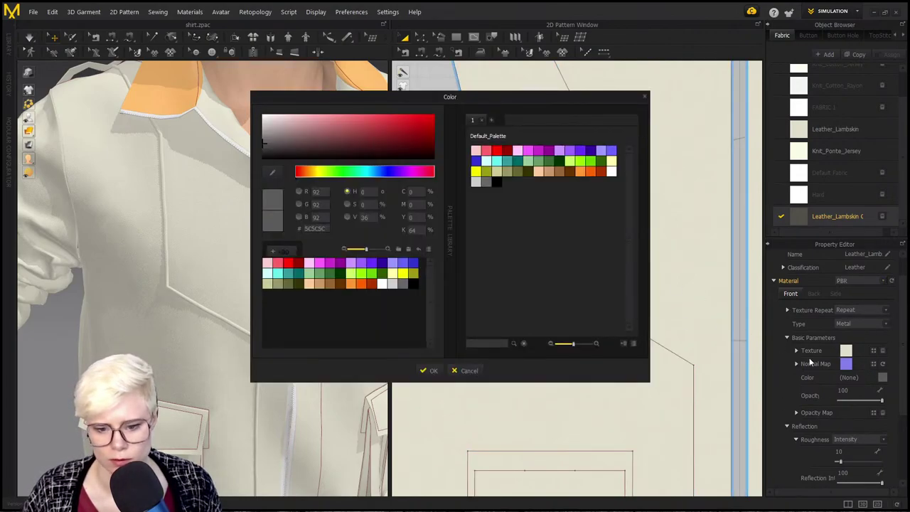
pyautogui.click(644, 96)
pyautogui.scroll(-3, 817, 414)
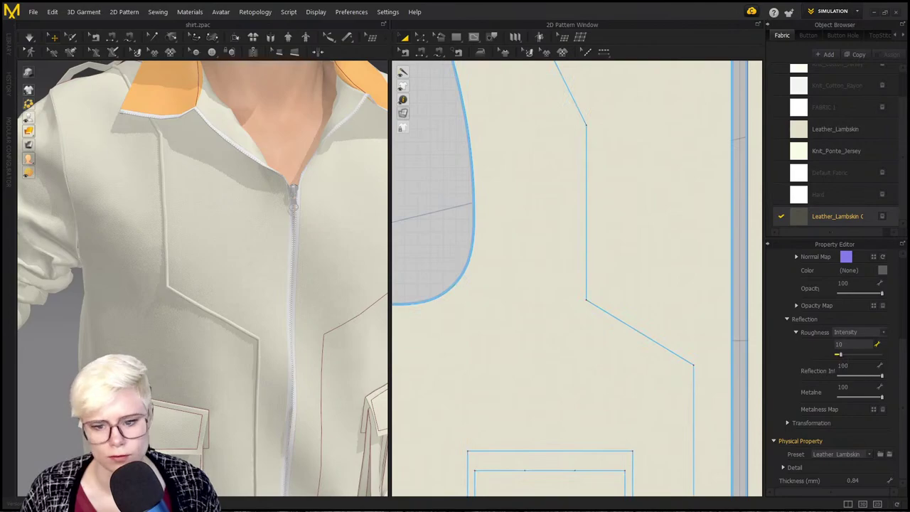
pyautogui.click(882, 271)
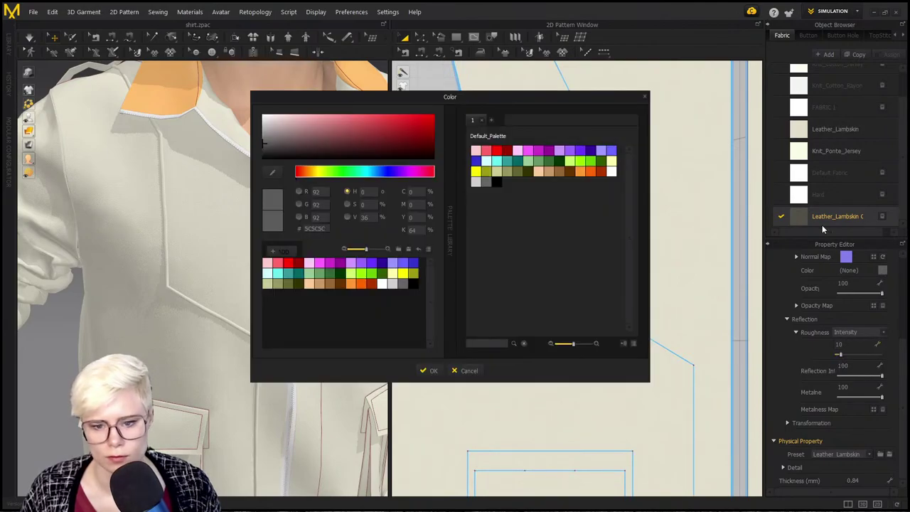
pyautogui.click(463, 370)
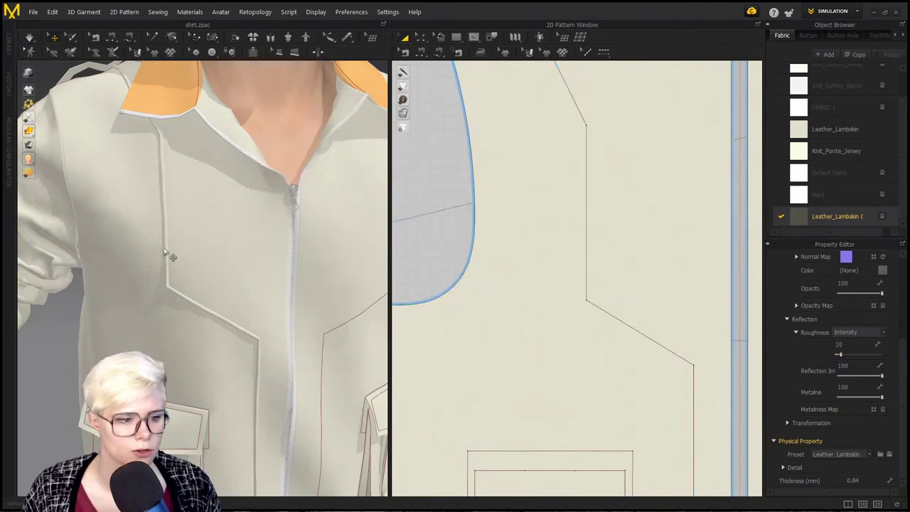
# Step: Assign the Leather_Lambskin Copy 1 fabric to the piping on the jacket's front panel
pyautogui.click(164, 250)
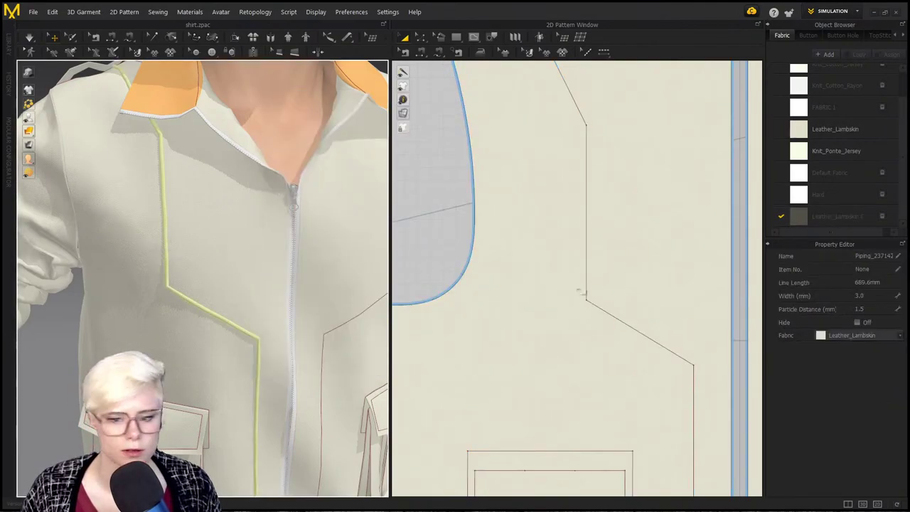
pyautogui.click(870, 339)
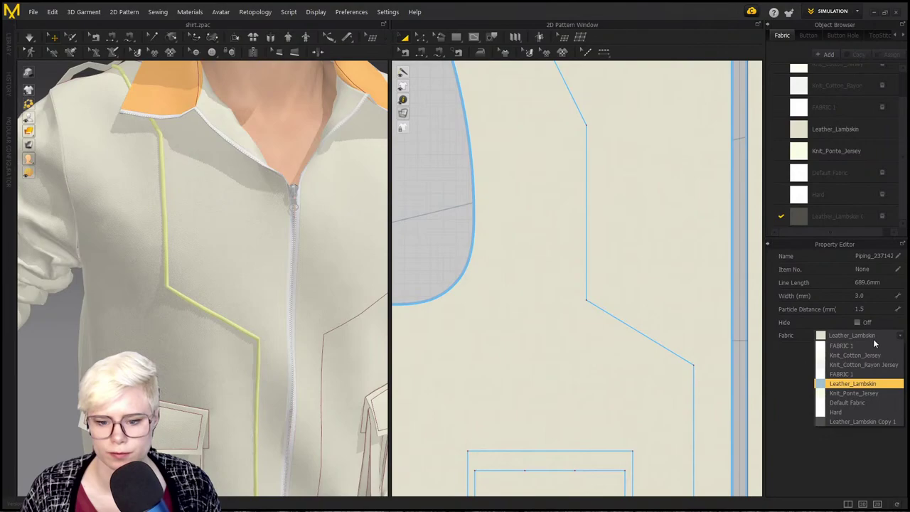
pyautogui.click(884, 421)
pyautogui.click(56, 72)
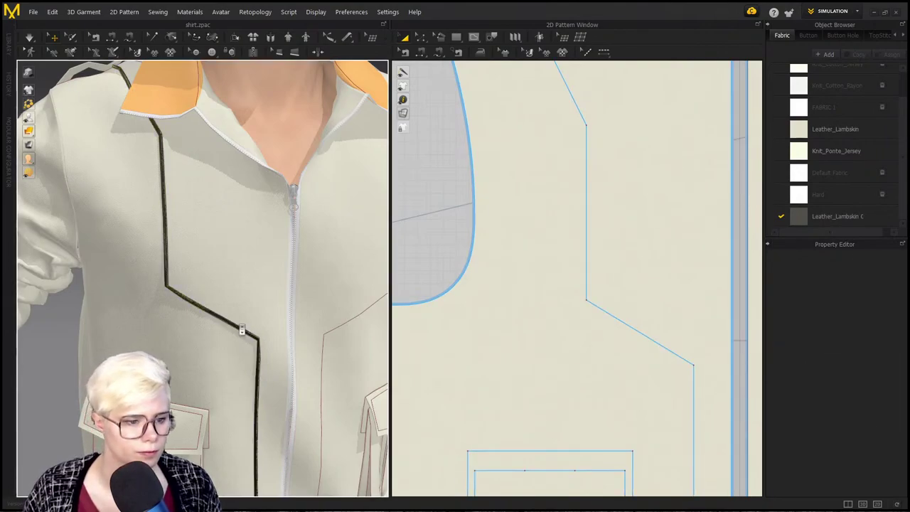
pyautogui.scroll(5, 239, 329)
pyautogui.scroll(-5, 194, 401)
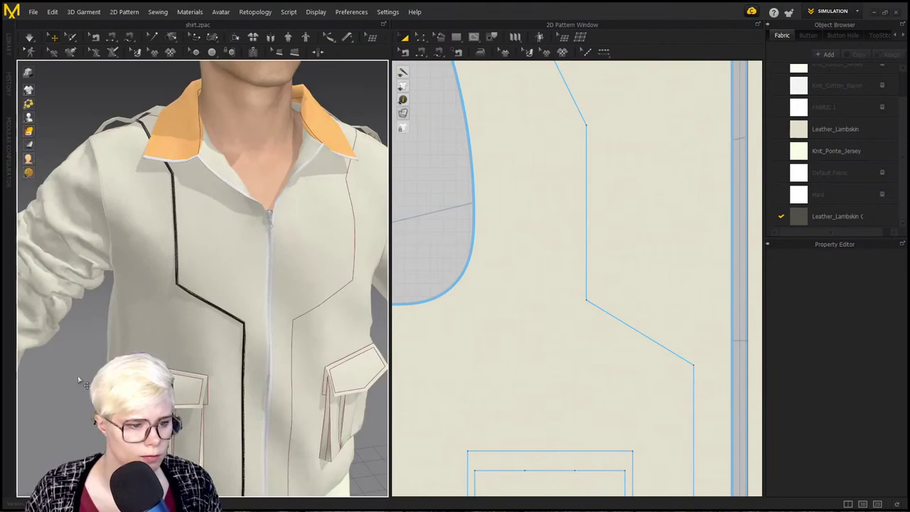
# Step: Change the colour of the Leather_Lambskin Copy 1 fabric used by the piping to white
pyautogui.click(204, 307)
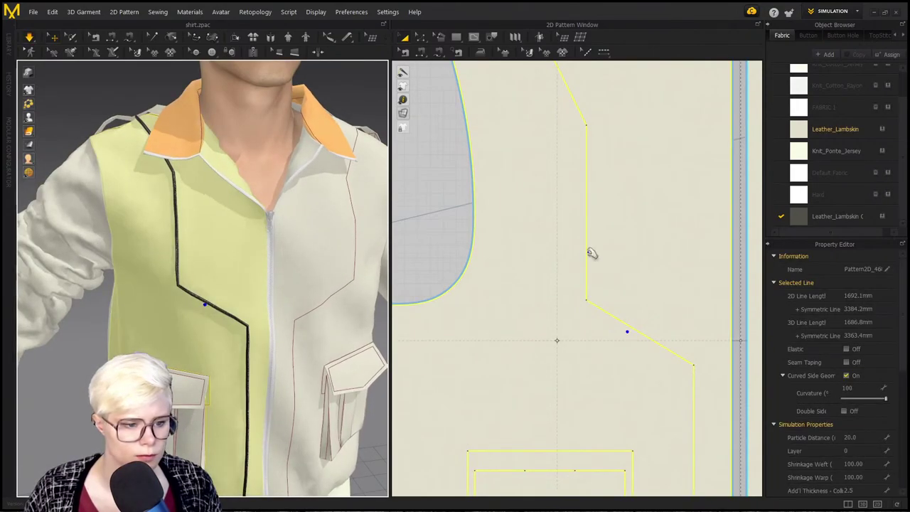
pyautogui.click(802, 216)
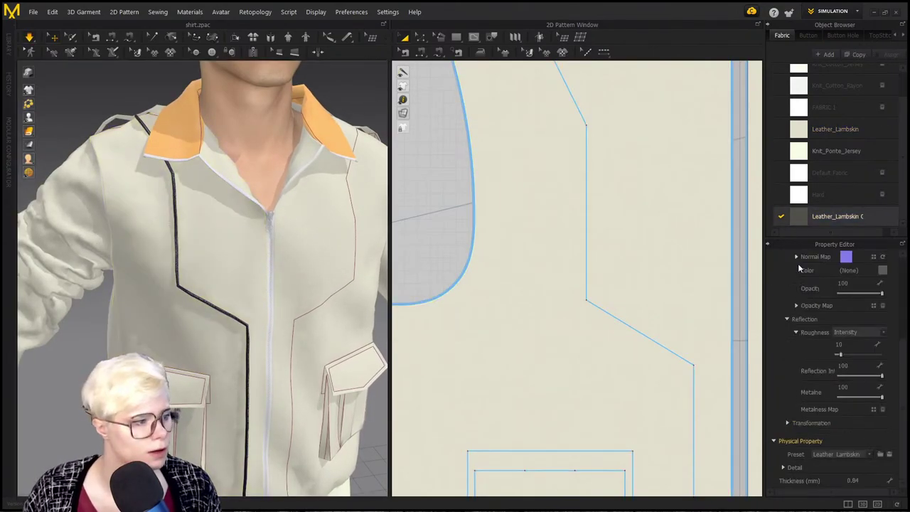
pyautogui.scroll(2, 758, 246)
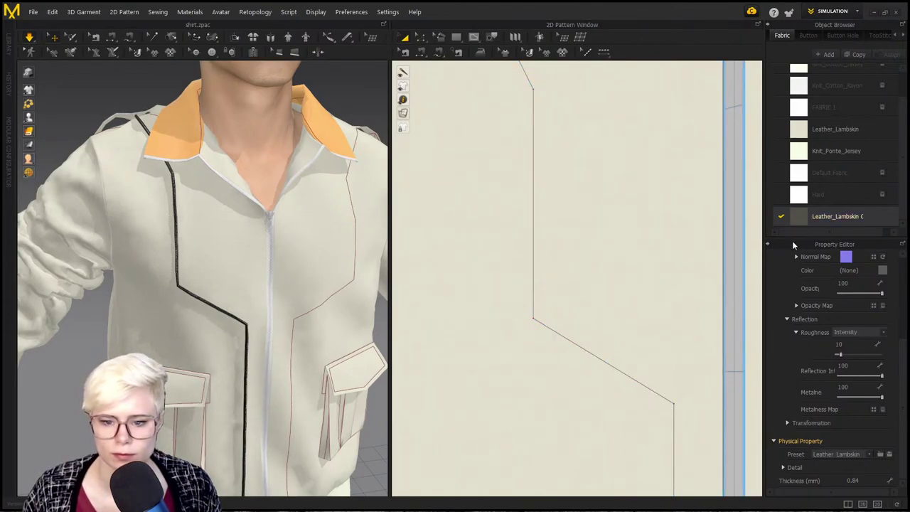
pyautogui.scroll(2, 881, 280)
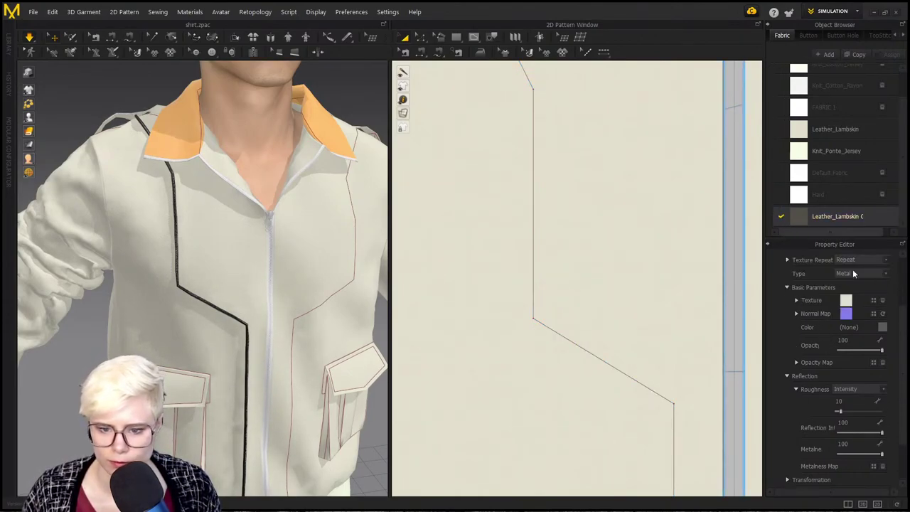
pyautogui.scroll(3, 192, 336)
pyautogui.scroll(6, 192, 336)
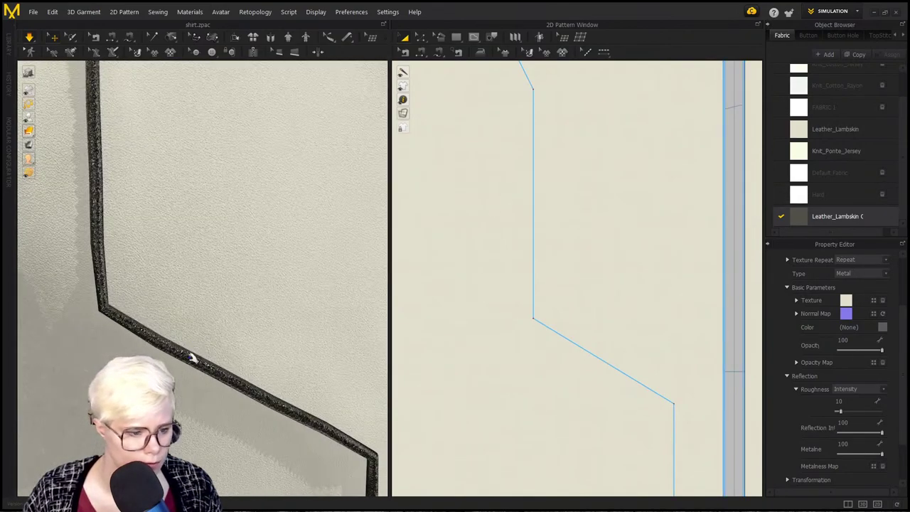
pyautogui.moveTo(210, 358); pyautogui.dragTo(187, 361, button='right')
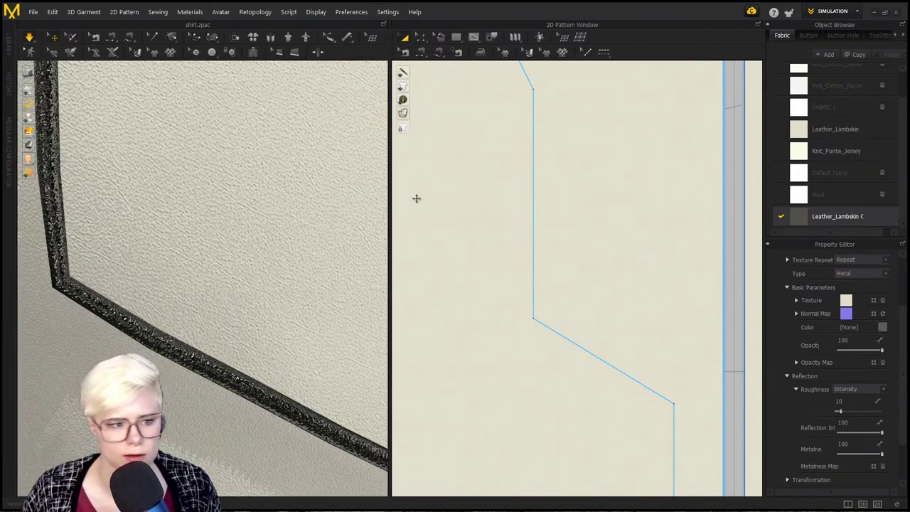
pyautogui.click(882, 327)
pyautogui.click(264, 118)
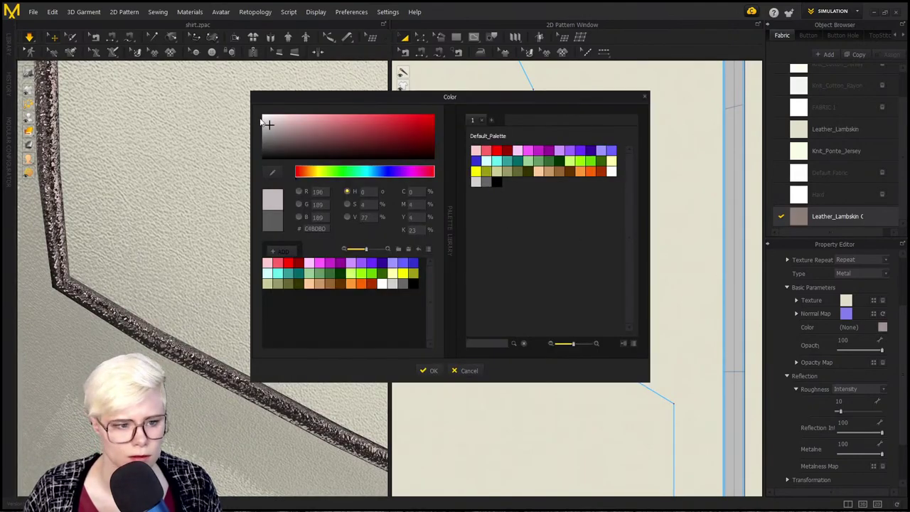
pyautogui.click(425, 373)
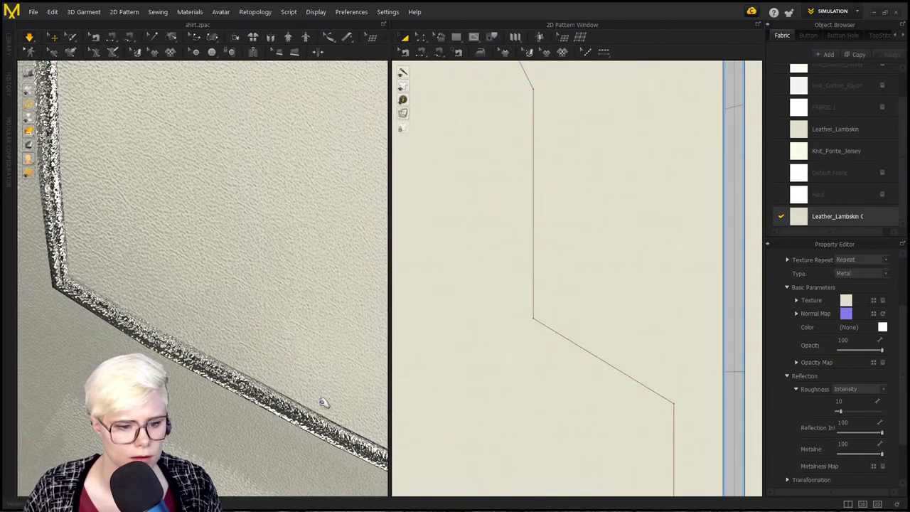
# Step: Examine the recoloured piping along the jacket front from several distances and angles, and clear the fabric selection
pyautogui.scroll(-5, 223, 406)
pyautogui.scroll(-2, 245, 441)
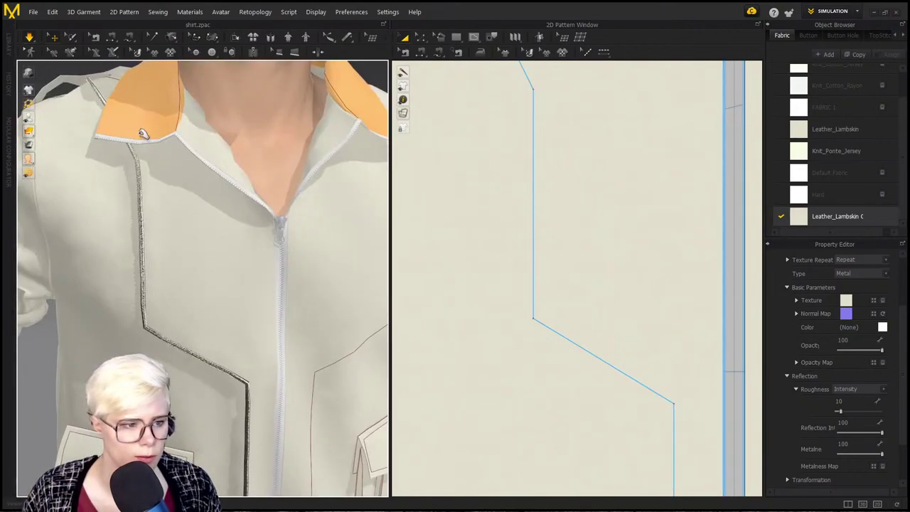
pyautogui.moveTo(278, 373); pyautogui.dragTo(253, 261, button='middle')
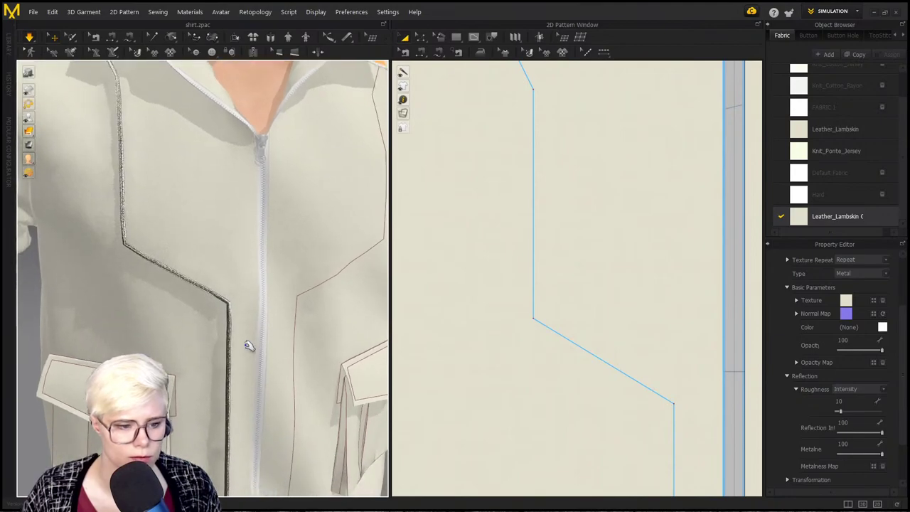
pyautogui.scroll(-2, 249, 346)
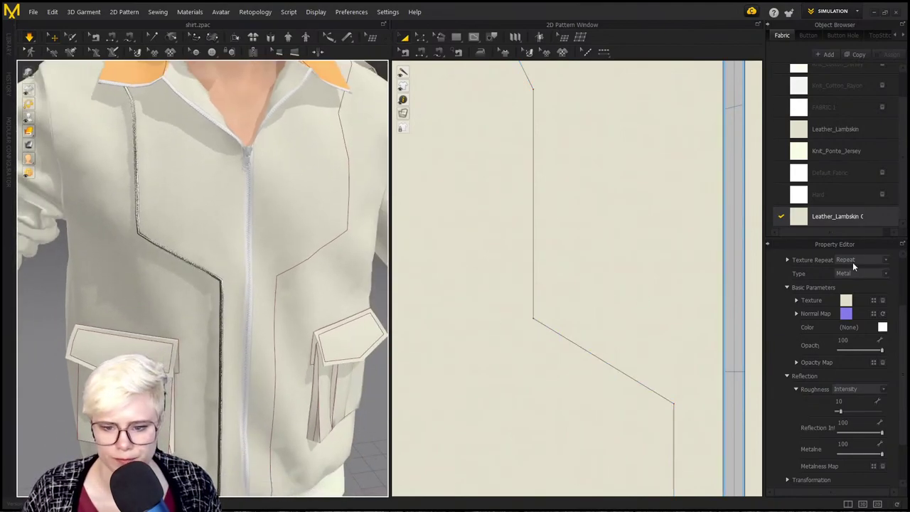
pyautogui.moveTo(238, 236); pyautogui.dragTo(277, 254, button='right')
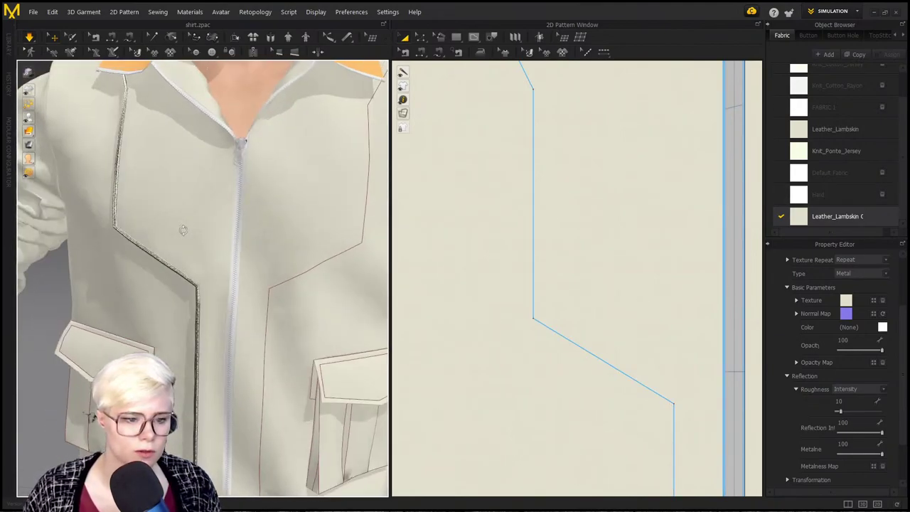
pyautogui.scroll(-5, 479, 278)
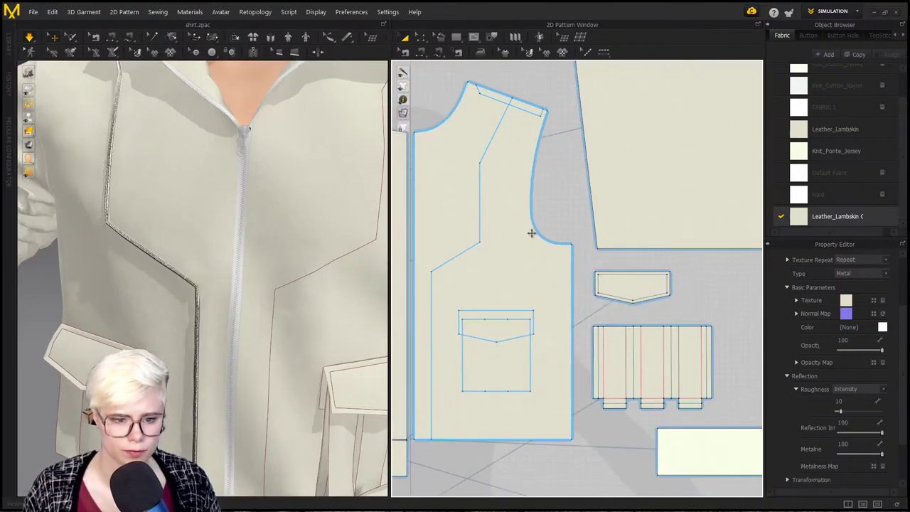
pyautogui.click(489, 201)
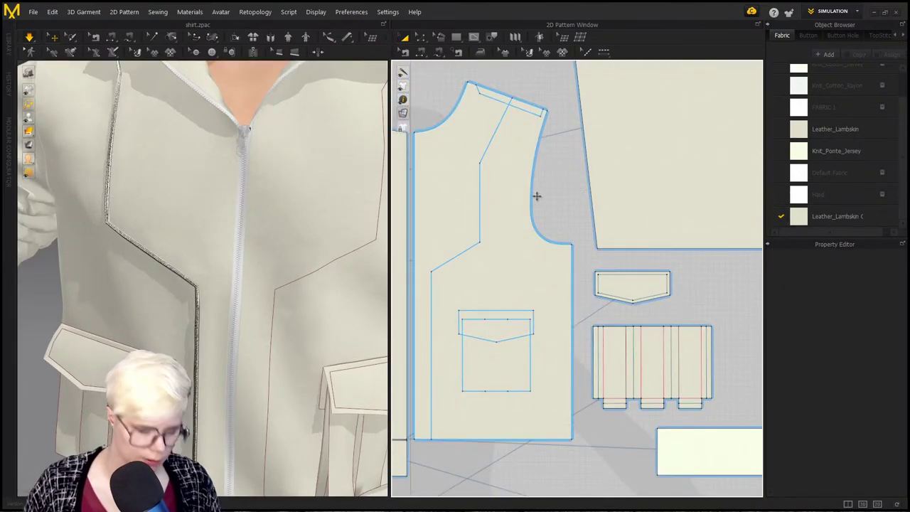
# Step: Offset the angled style line on the jacket's front pattern as one internal line at a distance of 5 mm
pyautogui.press('z')
pyautogui.click(481, 199)
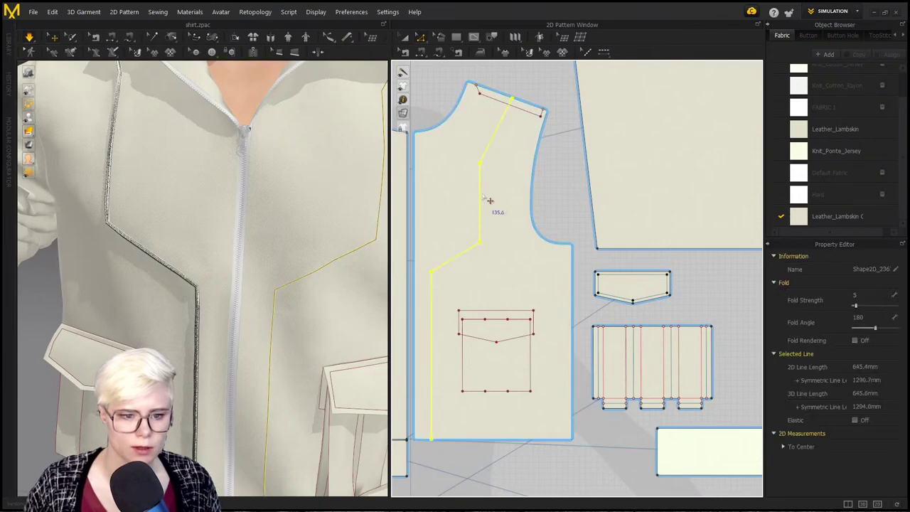
pyautogui.rightClick(482, 194)
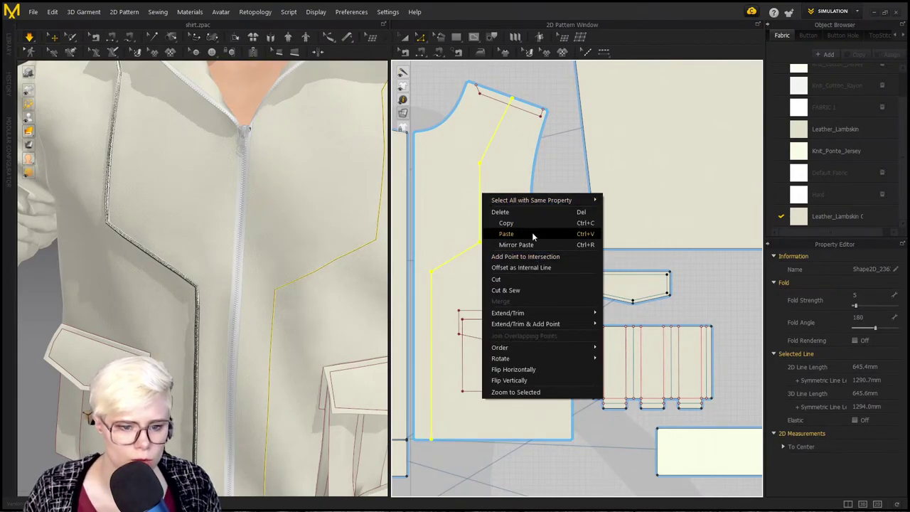
pyautogui.click(543, 268)
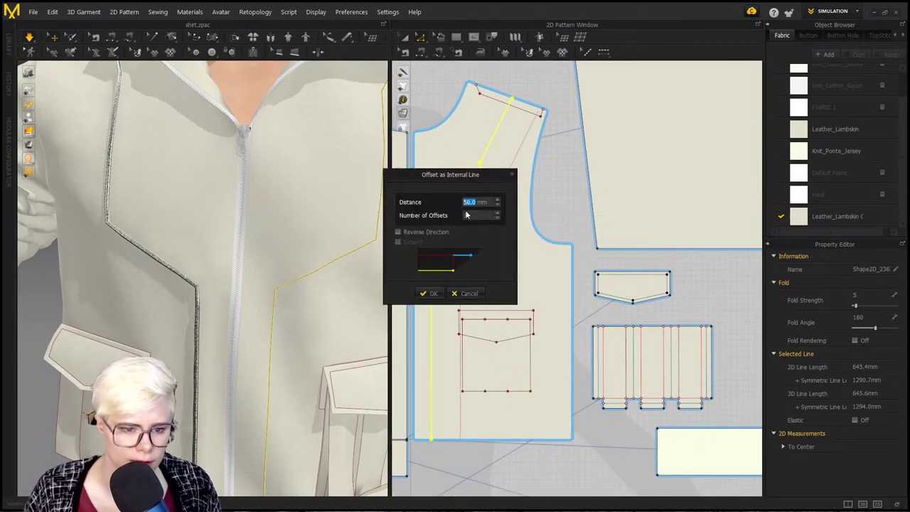
pyautogui.moveTo(465, 174); pyautogui.dragTo(300, 150)
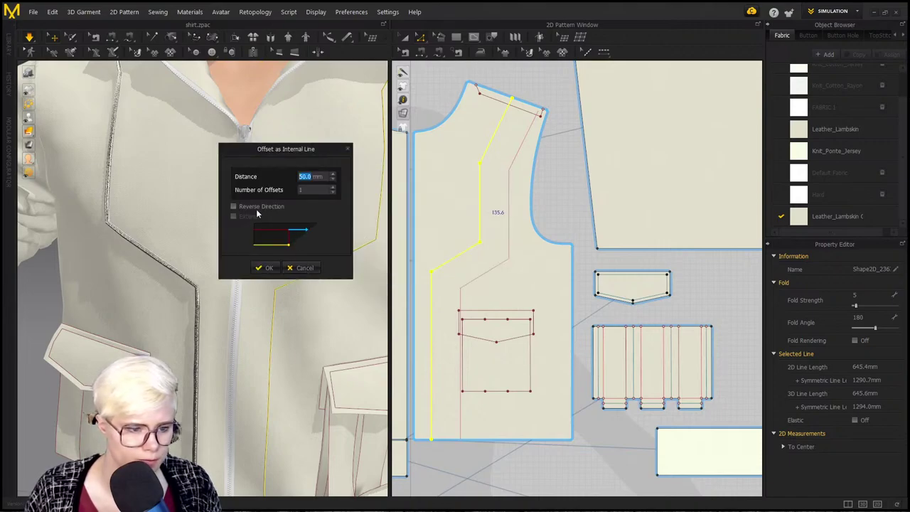
pyautogui.write('10')
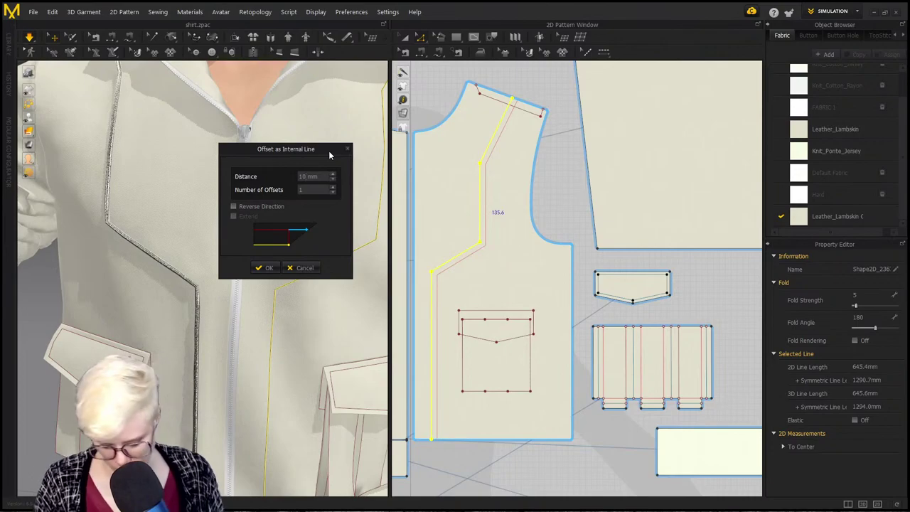
pyautogui.press('BackSpace')
pyautogui.press('BackSpace')
pyautogui.write('52')
pyautogui.press('BackSpace')
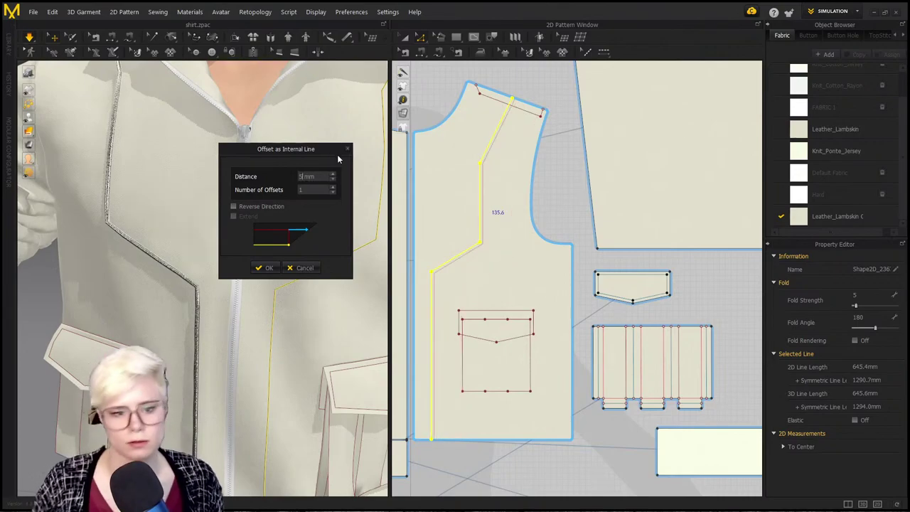
pyautogui.click(269, 268)
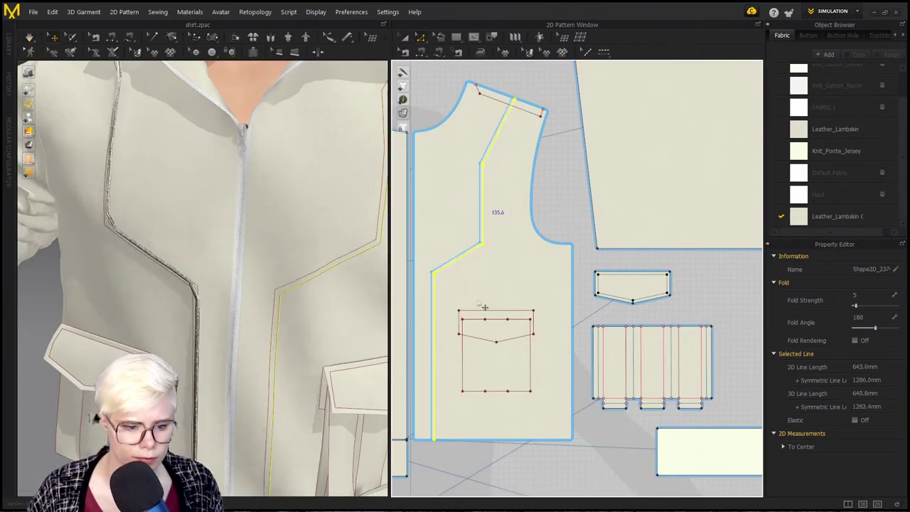
# Step: Apply Extend/Trim to Internal Line to the offset style line on the front pattern
pyautogui.rightClick(442, 293)
pyautogui.moveTo(492, 405)
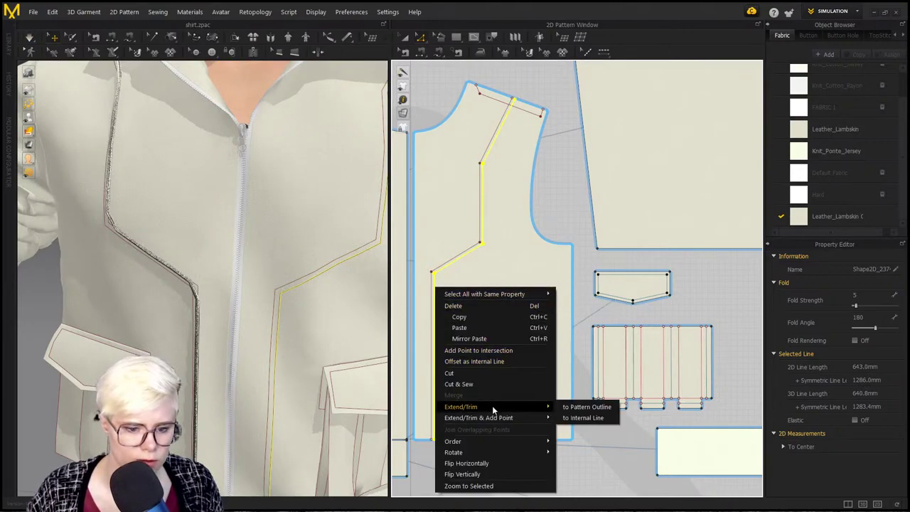
pyautogui.click(577, 416)
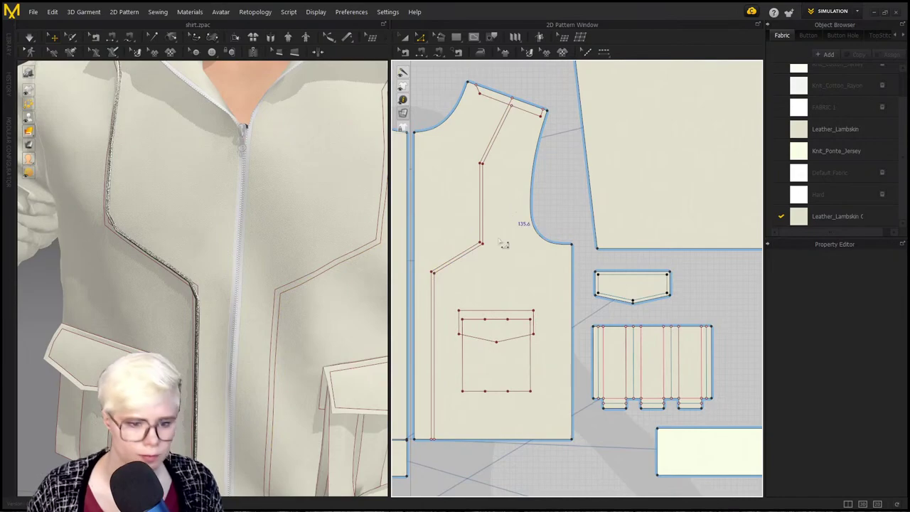
pyautogui.rightClick(484, 200)
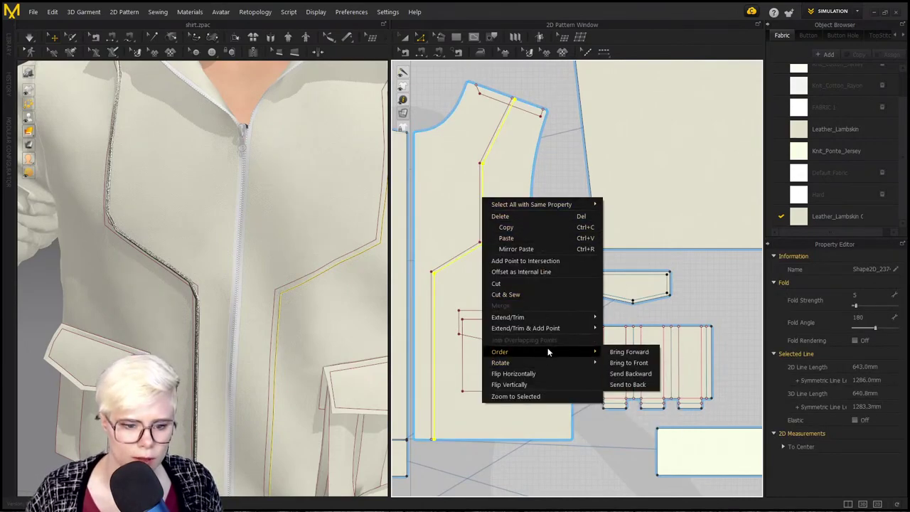
pyautogui.moveTo(552, 317)
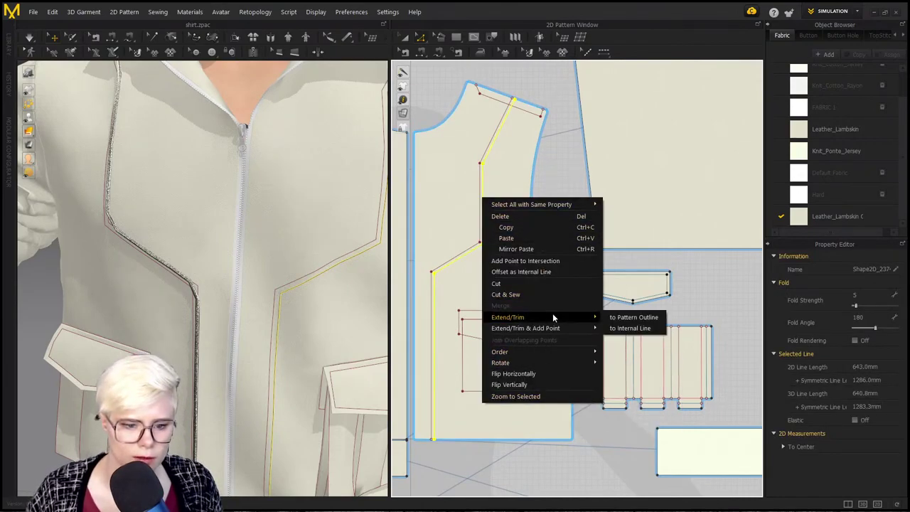
pyautogui.click(618, 327)
# Step: Extend or trim the original angled style line on the front pattern to the pattern outline
pyautogui.click(482, 189)
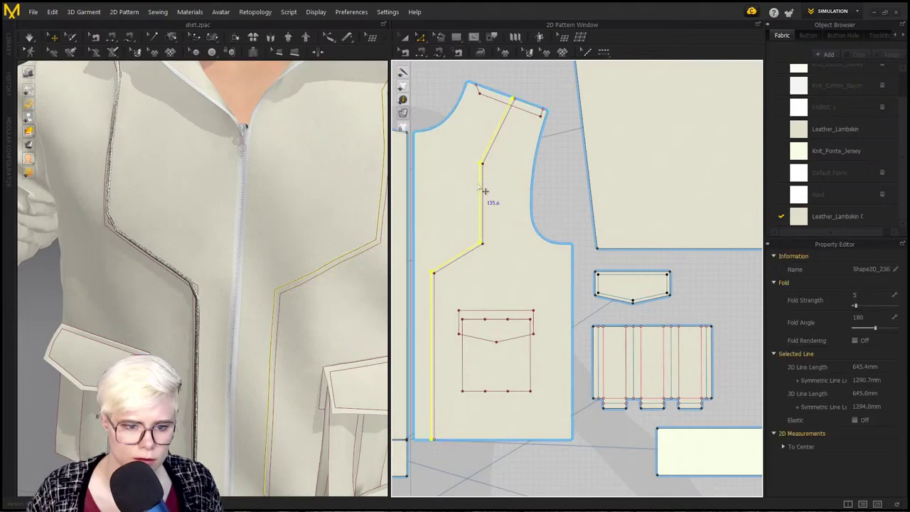
pyautogui.rightClick(479, 185)
pyautogui.moveTo(537, 306)
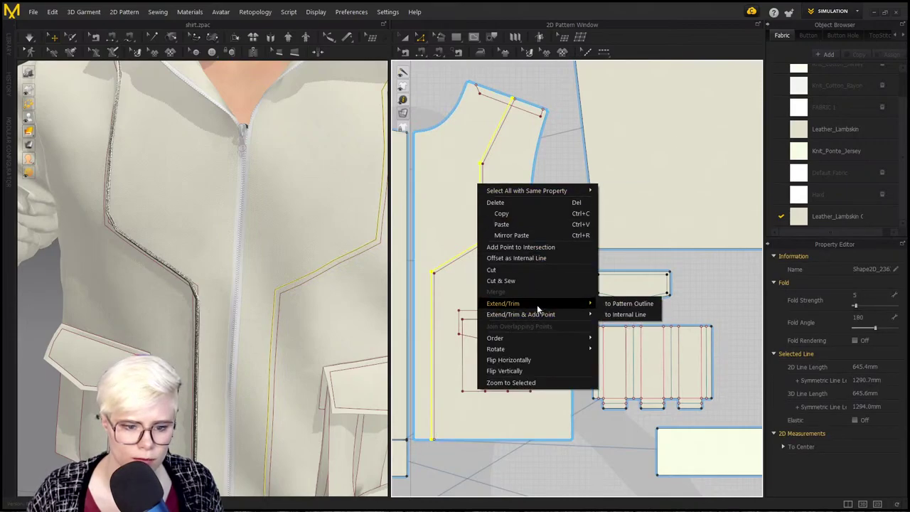
pyautogui.click(617, 303)
# Step: Cut and sew the front pattern along the original angled style line
pyautogui.rightClick(500, 149)
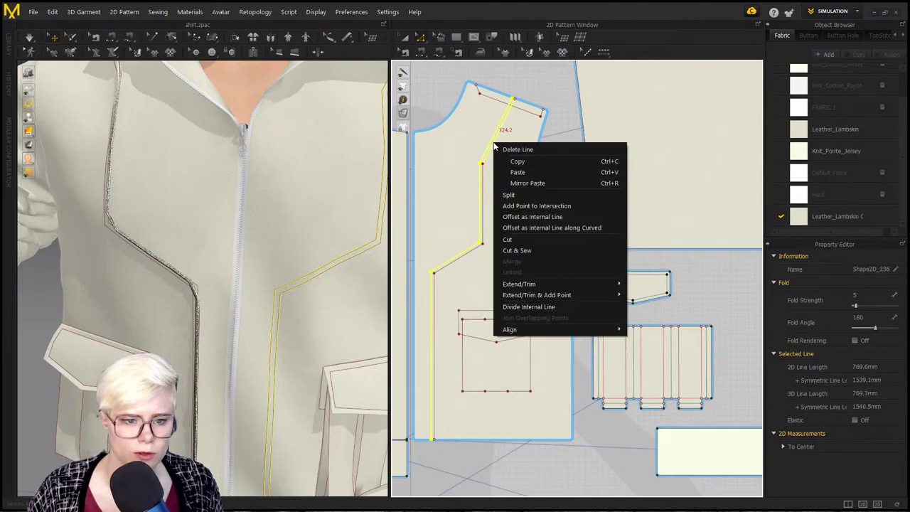
pyautogui.click(468, 142)
pyautogui.click(487, 163)
pyautogui.rightClick(483, 155)
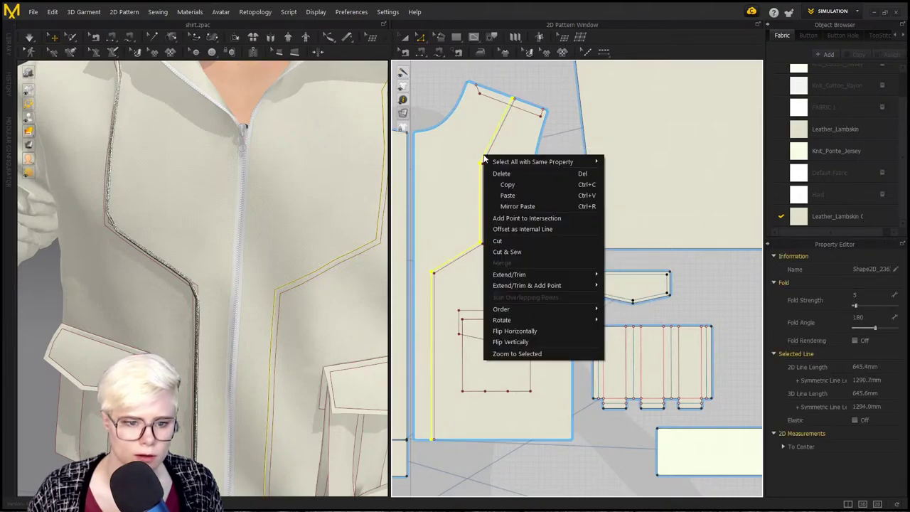
pyautogui.click(545, 255)
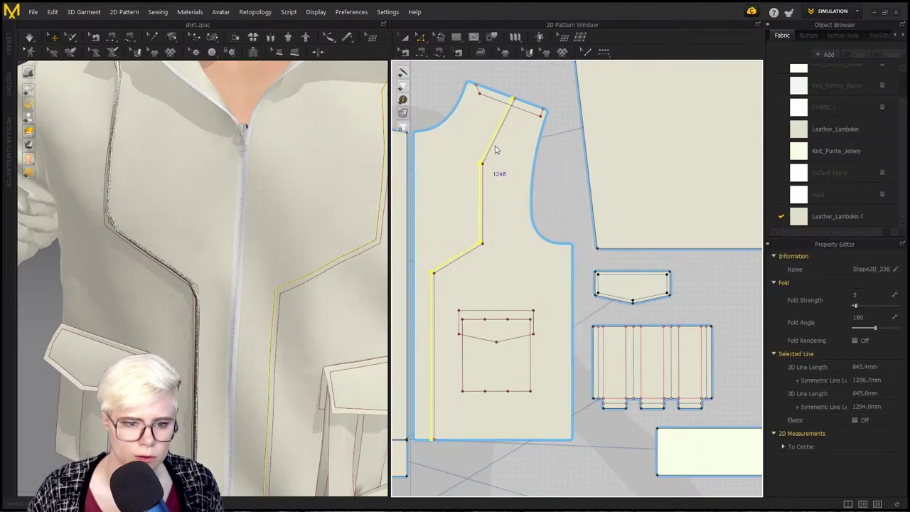
# Step: Cut and sew the front pattern along the offset line to separate the narrow piping strip
pyautogui.rightClick(497, 148)
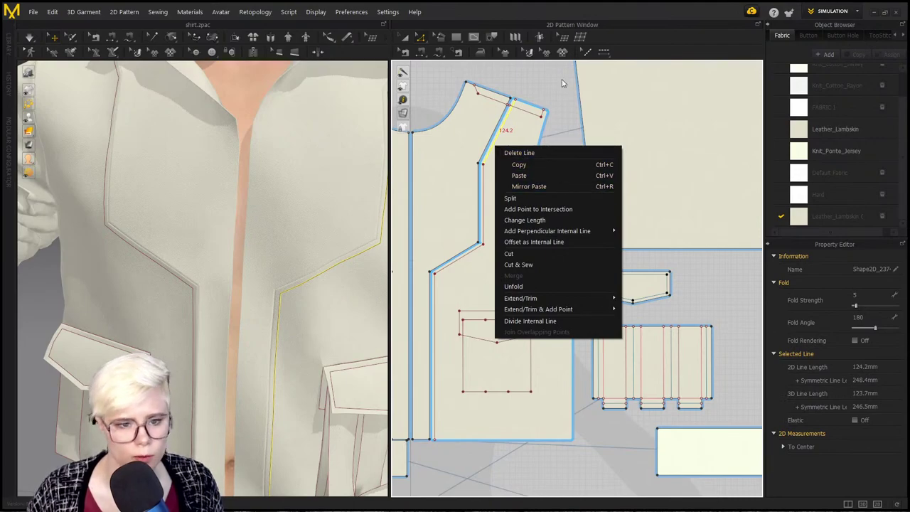
pyautogui.click(561, 84)
pyautogui.click(508, 139)
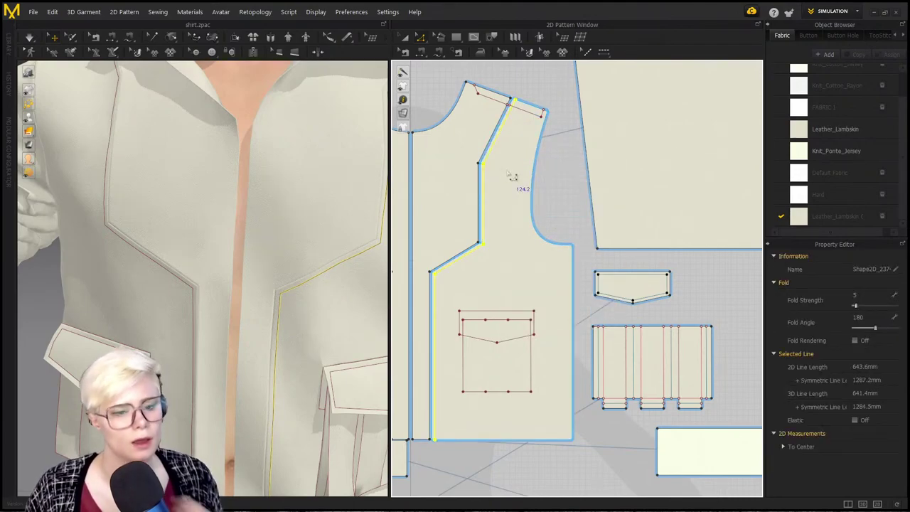
pyautogui.rightClick(506, 126)
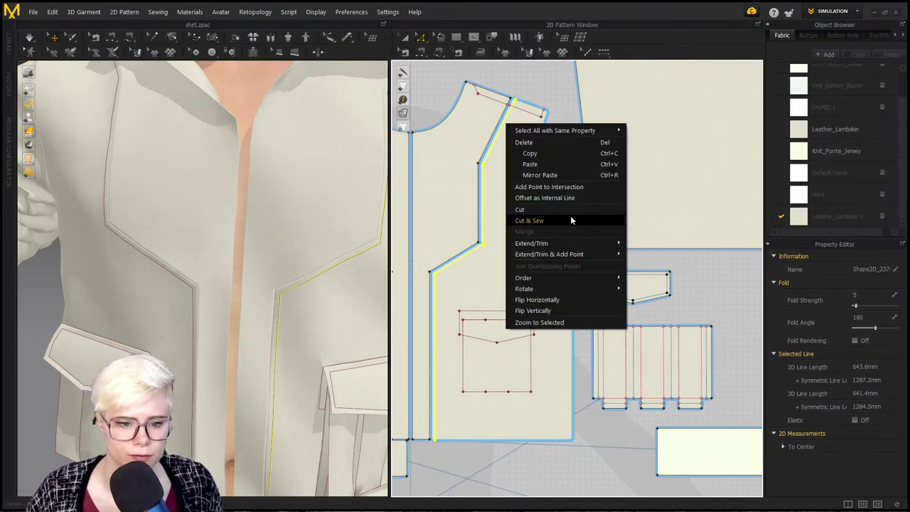
pyautogui.click(529, 221)
# Step: Assign the Leather_Lambskin Copy 1 fabric to the narrow piping strip between the two front pattern pieces
pyautogui.scroll(4, 510, 137)
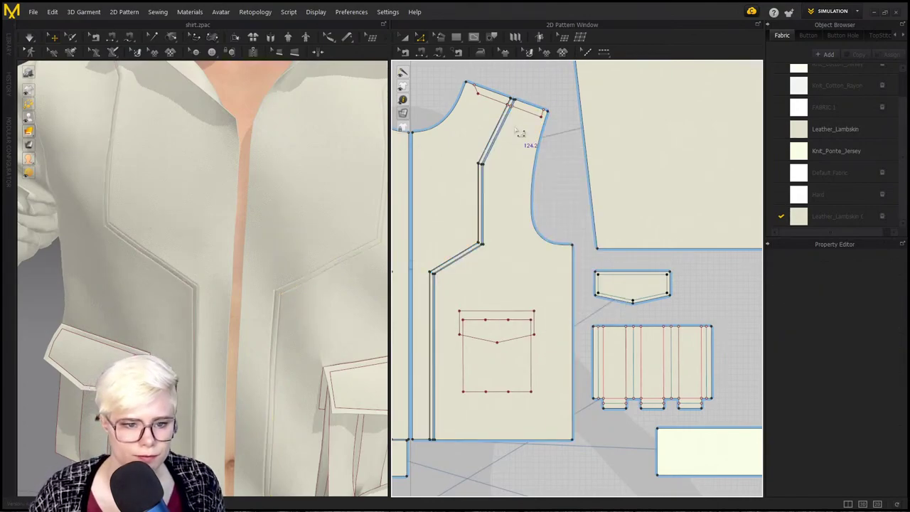
pyautogui.scroll(2, 510, 136)
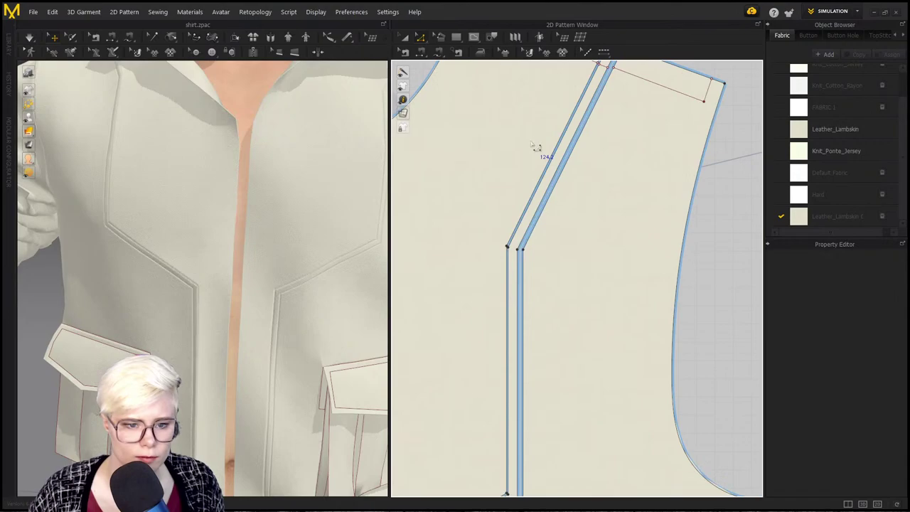
pyautogui.click(559, 171)
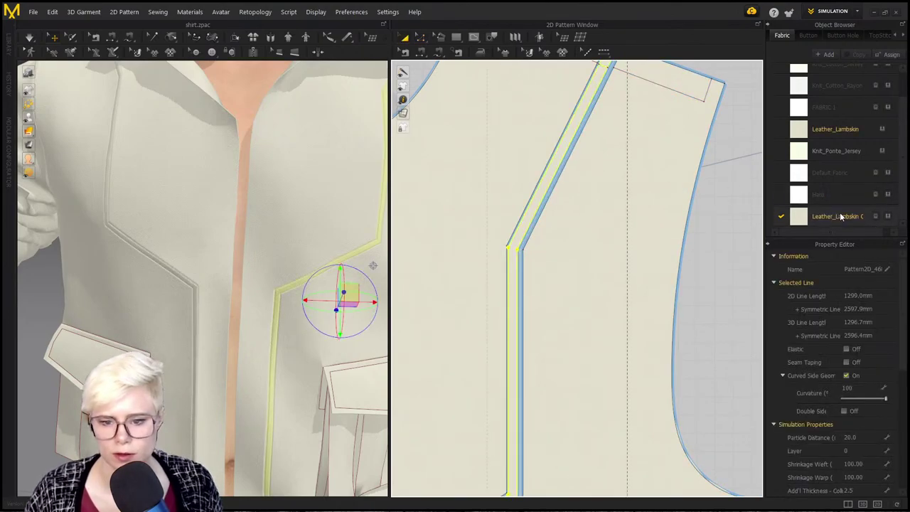
pyautogui.moveTo(559, 165); pyautogui.dragTo(559, 166)
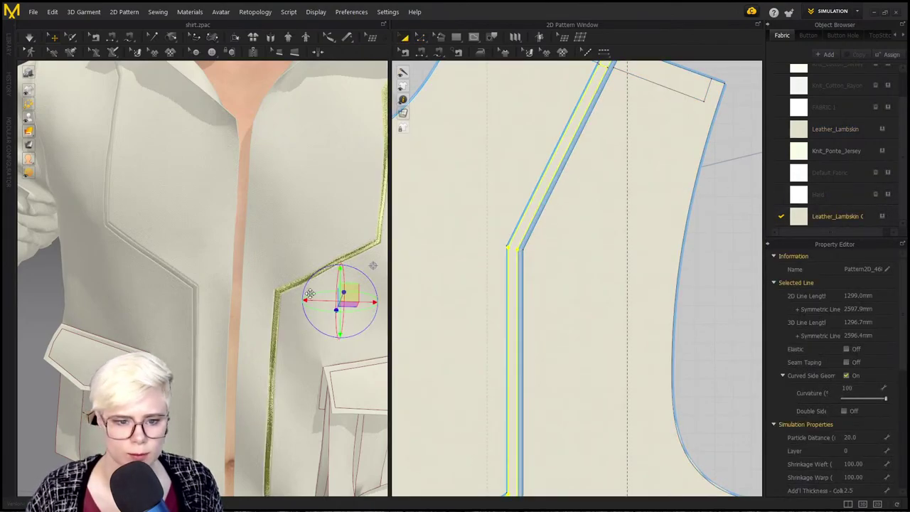
# Step: Simulate the garment with the new piping strip sewn into the front panel
pyautogui.click(251, 253)
pyautogui.scroll(-1, 251, 253)
pyautogui.moveTo(257, 256); pyautogui.dragTo(228, 227, button='middle')
pyautogui.press('space')
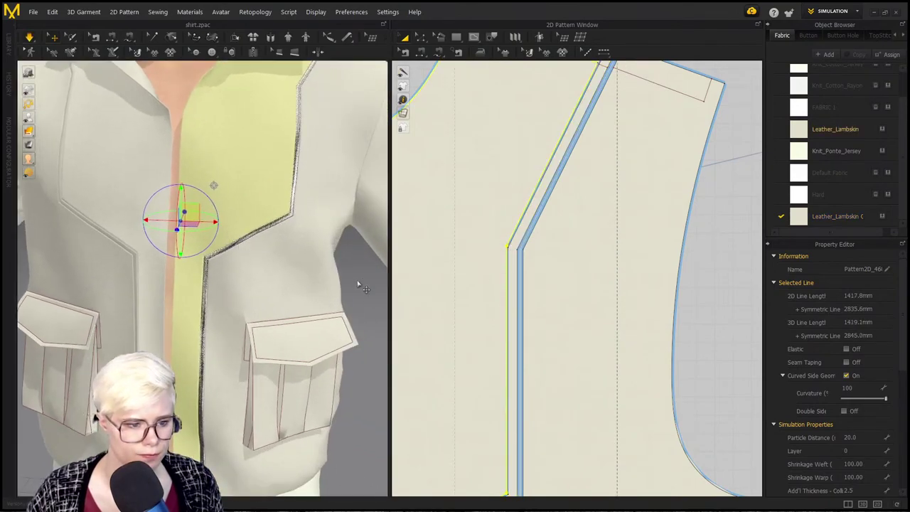
pyautogui.click(400, 282)
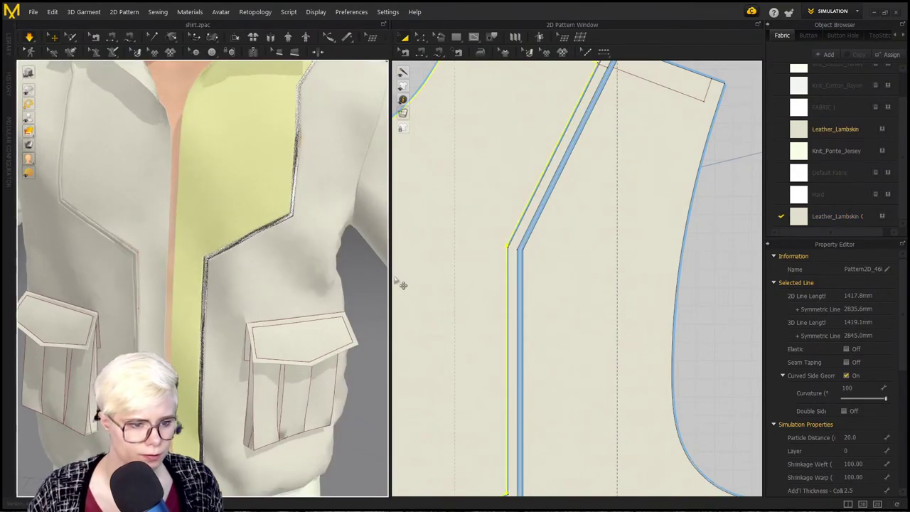
# Step: Select the piping strip and search the fabric library for nylon
pyautogui.click(298, 194)
pyautogui.click(10, 54)
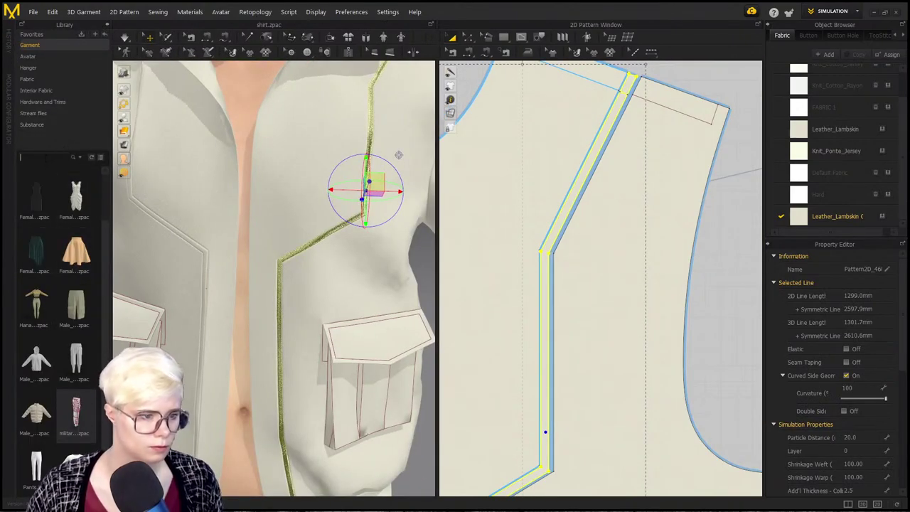
pyautogui.click(41, 79)
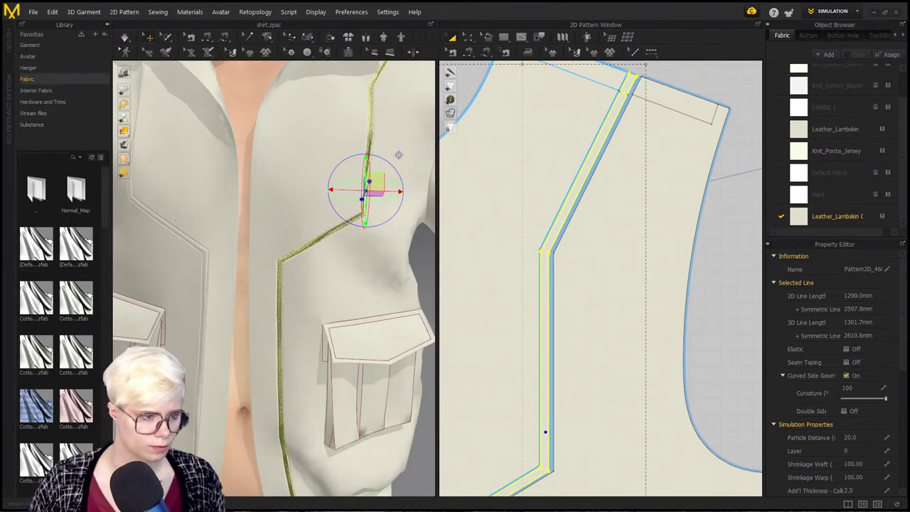
pyautogui.write('fabr')
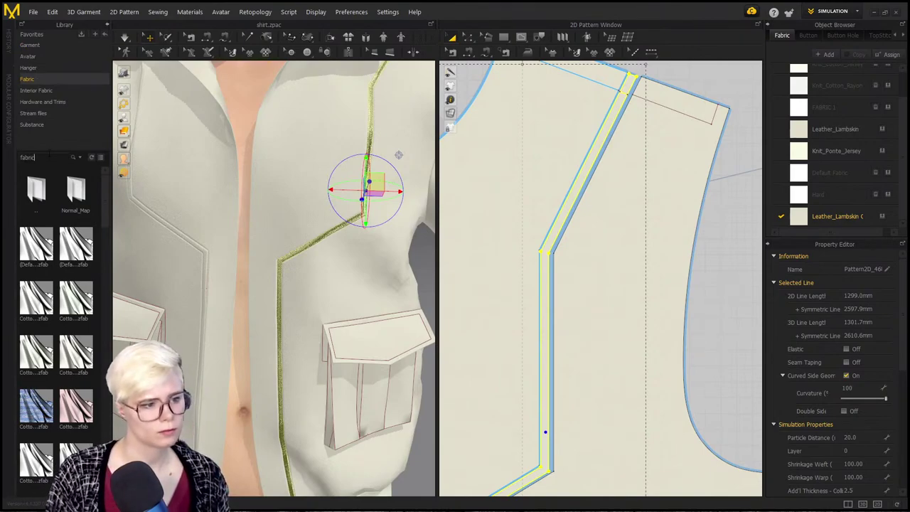
pyautogui.write('ic')
pyautogui.press('BackSpace')
pyautogui.press('BackSpace')
pyautogui.press('BackSpace')
pyautogui.press('BackSpace')
pyautogui.press('BackSpace')
pyautogui.press('BackSpace')
pyautogui.write('nylon')
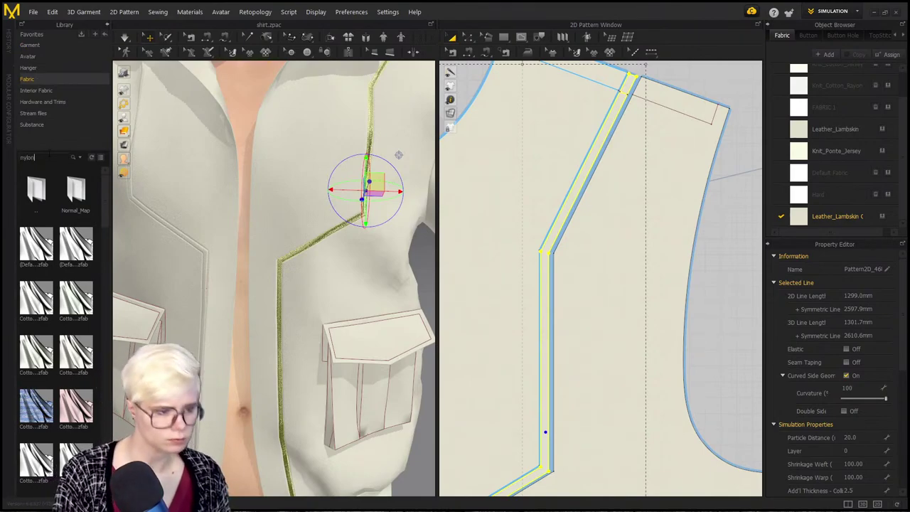
pyautogui.press('Return')
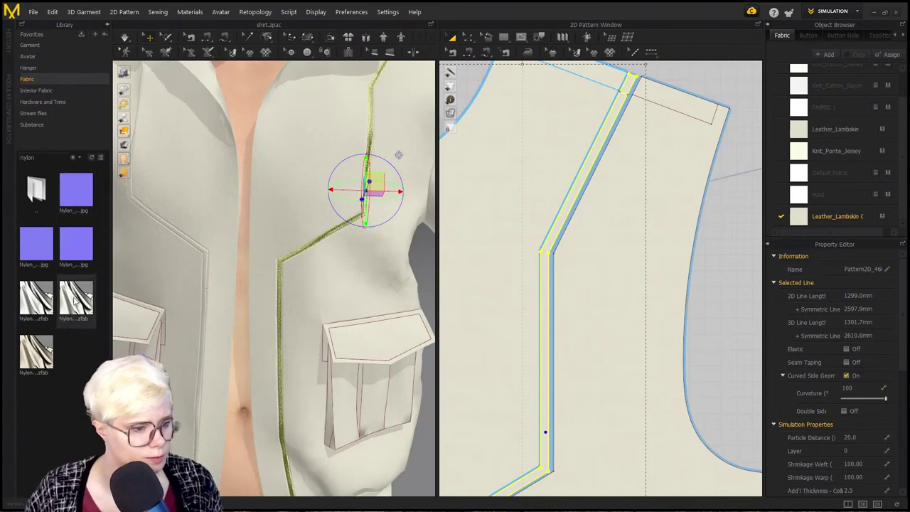
# Step: Replace the unused Hard fabric in the fabric list with Nylon_Featherweight and show its material settings
pyautogui.moveTo(861, 217); pyautogui.dragTo(836, 214)
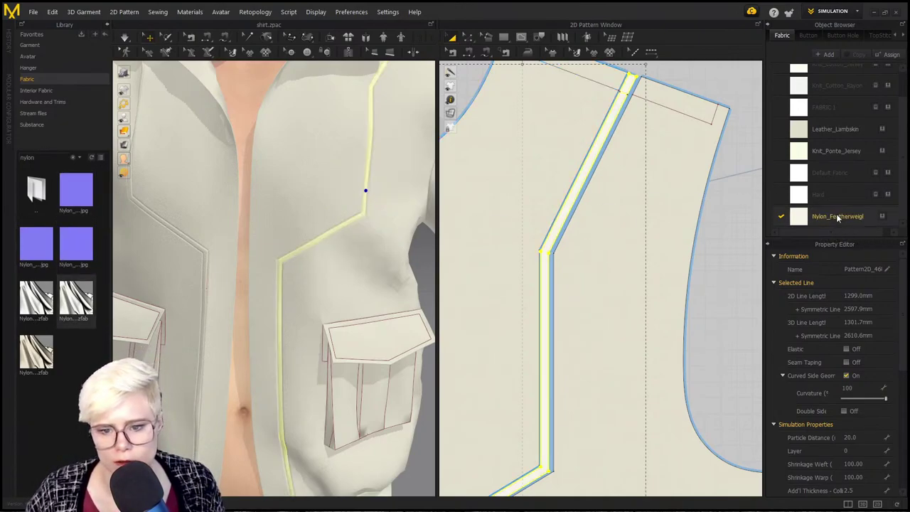
pyautogui.hotkey('ctrl', 'z')
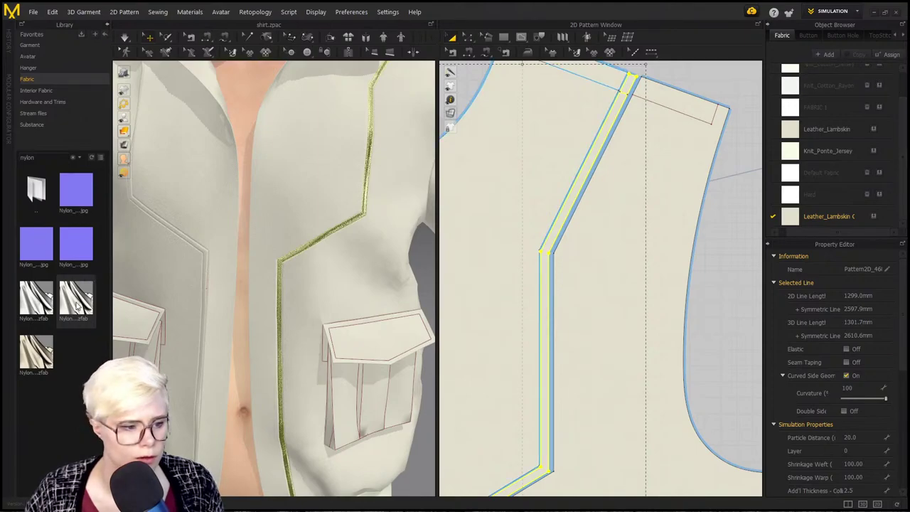
pyautogui.moveTo(77, 305); pyautogui.dragTo(843, 189)
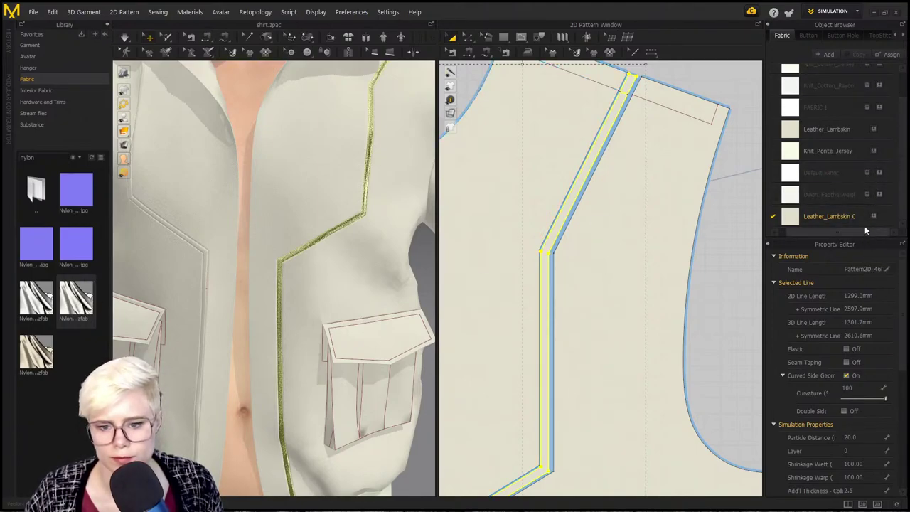
pyautogui.scroll(1, 865, 217)
pyautogui.scroll(-1, 865, 218)
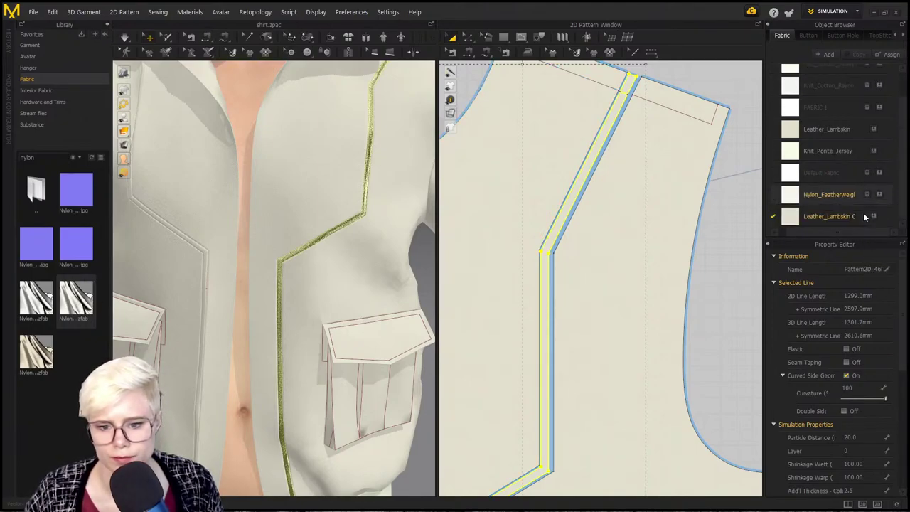
pyautogui.click(820, 196)
pyautogui.scroll(2, 867, 290)
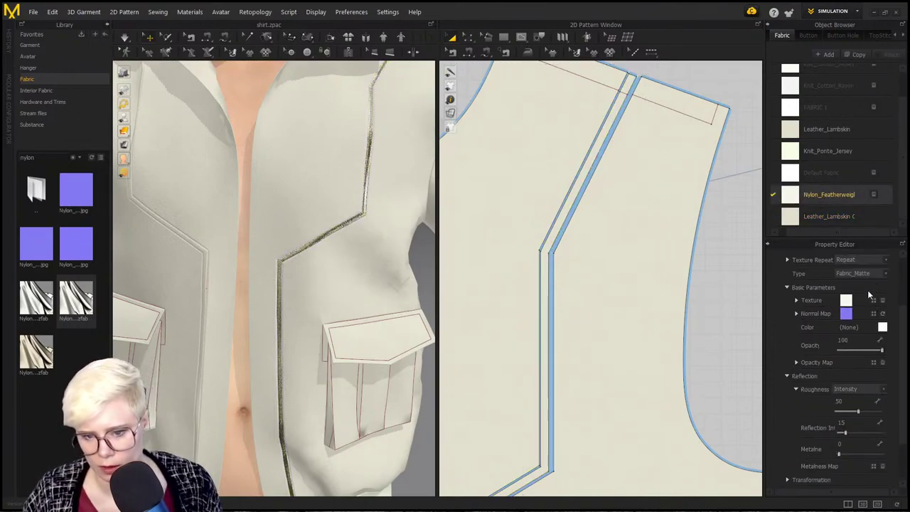
# Step: Set the Nylon_Featherweight material type to Metal and apply the fabric to the front piping strip
pyautogui.click(856, 275)
pyautogui.click(853, 321)
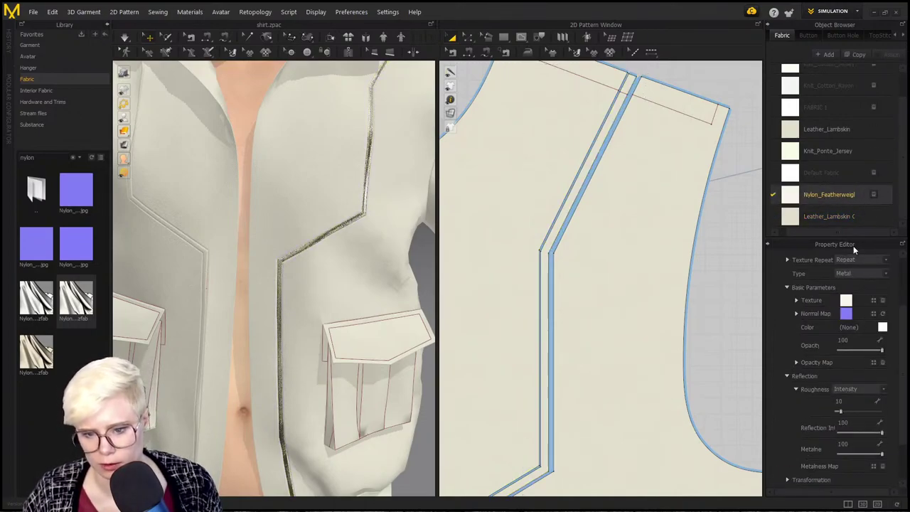
pyautogui.click(574, 199)
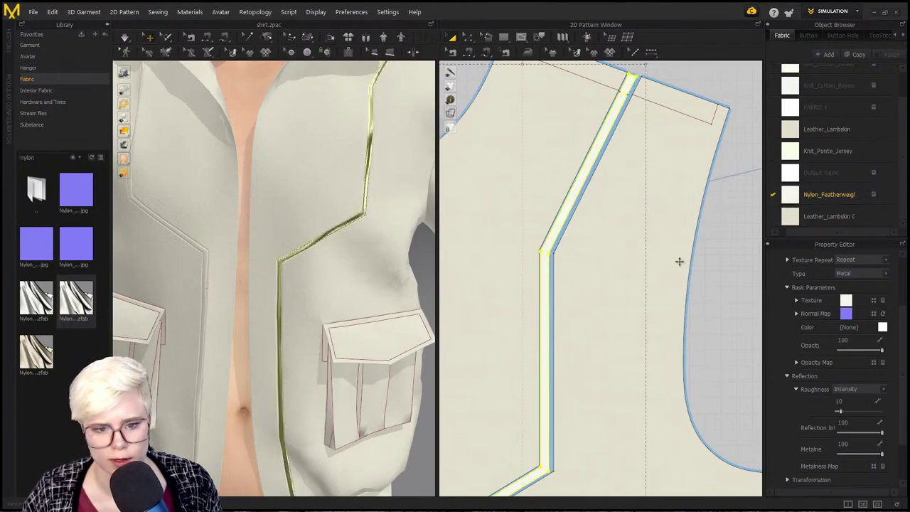
# Step: Change the Nylon_Featherweight fabric colour to a neutral mid grey, A2A2A2, and clear the selection
pyautogui.click(828, 194)
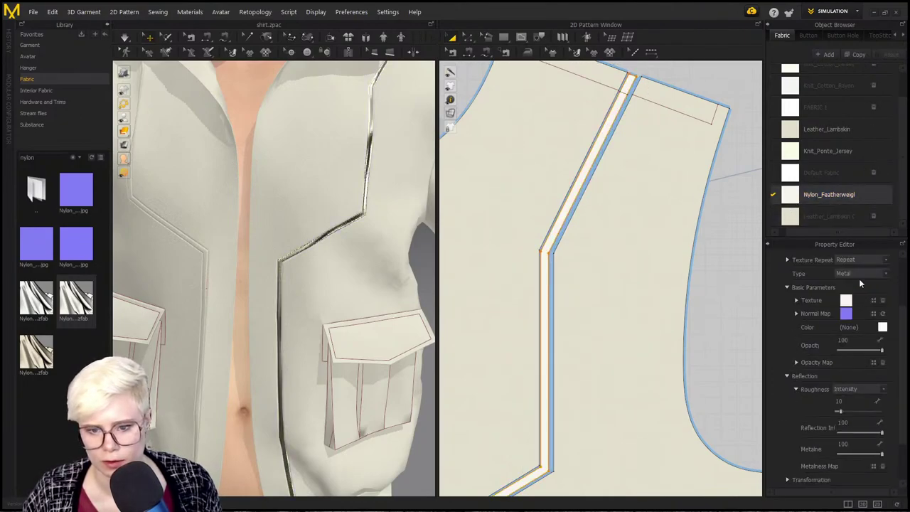
pyautogui.click(882, 327)
pyautogui.moveTo(290, 129); pyautogui.dragTo(253, 130)
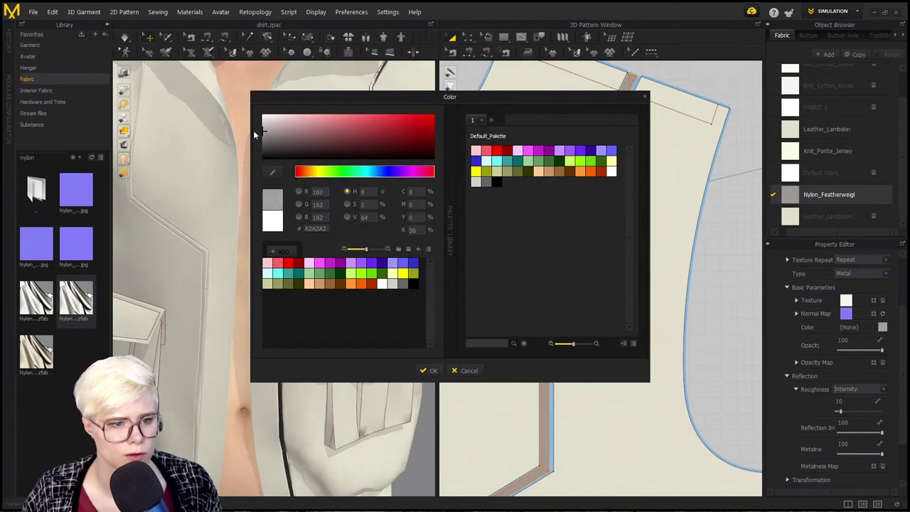
pyautogui.click(429, 370)
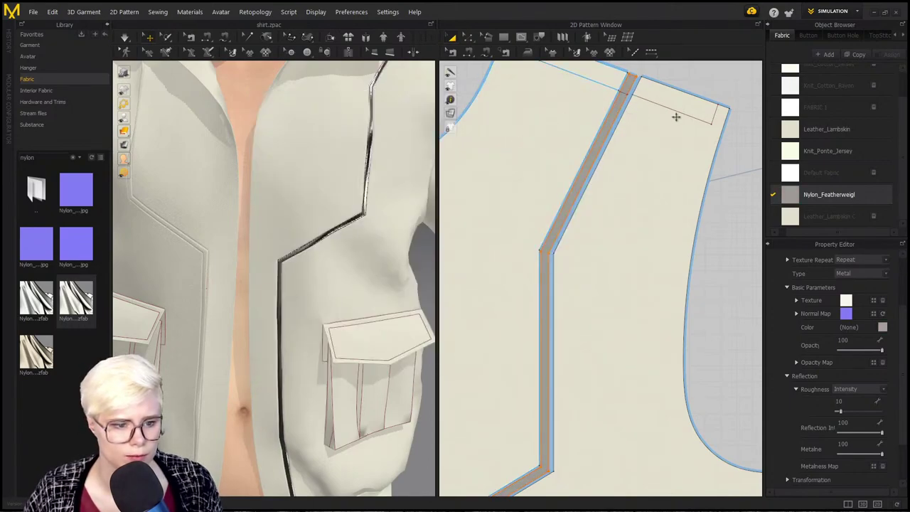
pyautogui.click(632, 134)
pyautogui.scroll(-5, 265, 262)
pyautogui.scroll(4, 266, 263)
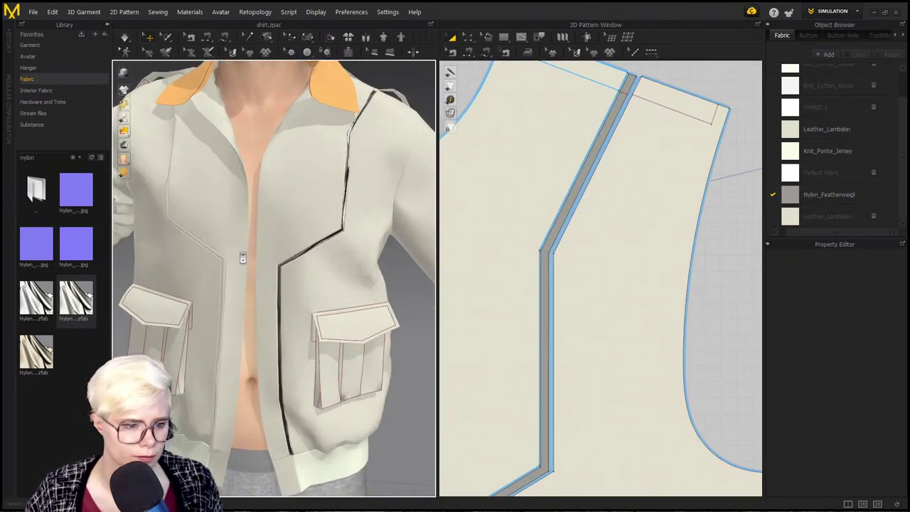
pyautogui.scroll(-1, 265, 262)
# Step: Assign the grey Nylon_Featherweight fabric to the matching piping strip on the opposite front panel
pyautogui.click(236, 269)
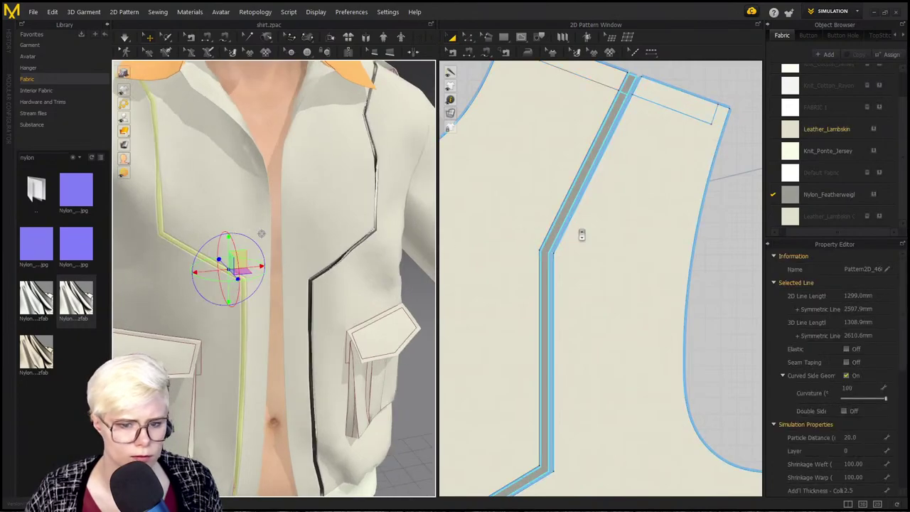
pyautogui.scroll(-5, 638, 226)
pyautogui.scroll(5, 637, 226)
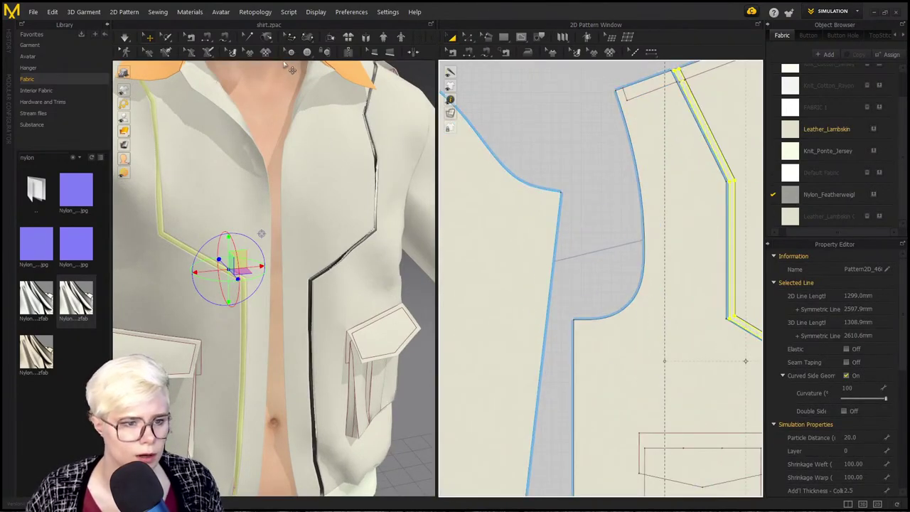
pyautogui.scroll(-2, 364, 155)
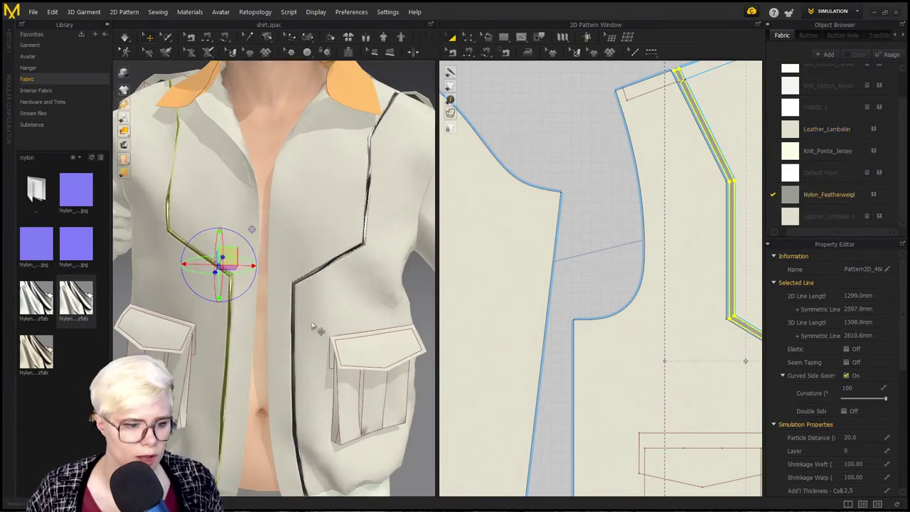
pyautogui.click(418, 74)
pyautogui.scroll(-4, 251, 226)
pyautogui.moveTo(186, 251); pyautogui.dragTo(183, 216, button='right')
pyautogui.scroll(2, 226, 290)
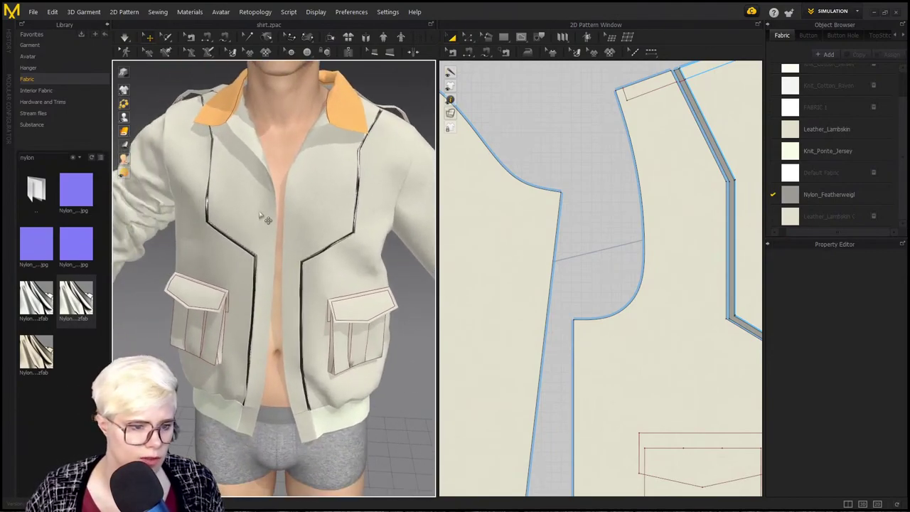
# Step: Simulate the jacket and tug the front opening panel to examine how the metallic piping strips drape
pyautogui.click(301, 187)
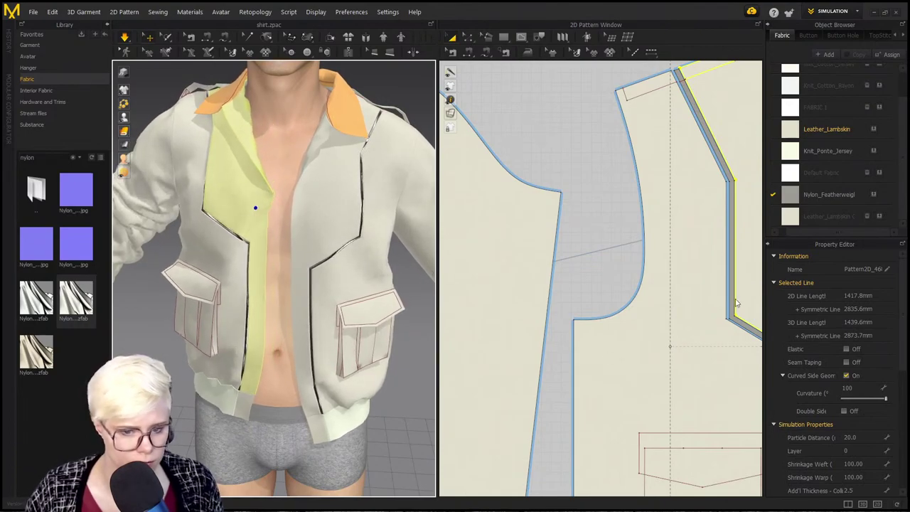
pyautogui.scroll(-4, 711, 291)
pyautogui.scroll(2, 632, 270)
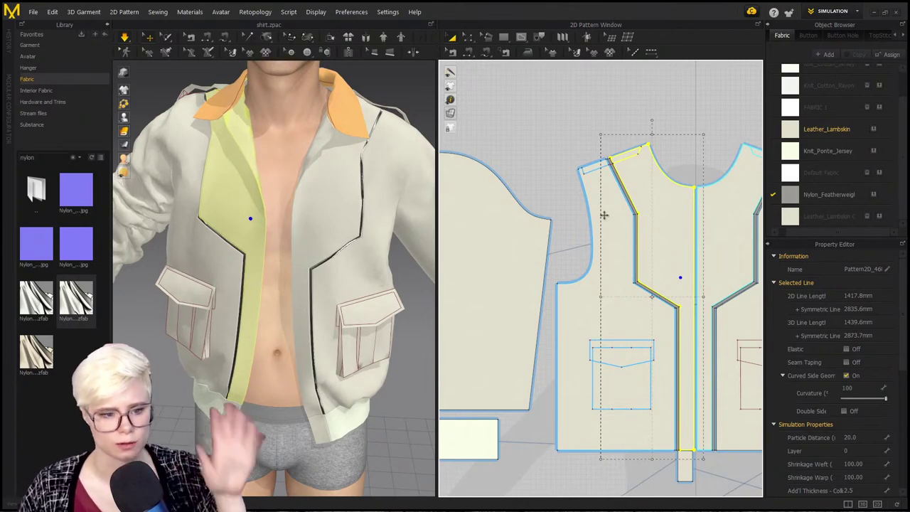
pyautogui.scroll(2, 313, 260)
pyautogui.moveTo(347, 267); pyautogui.dragTo(341, 147, button='middle')
pyautogui.scroll(2, 352, 372)
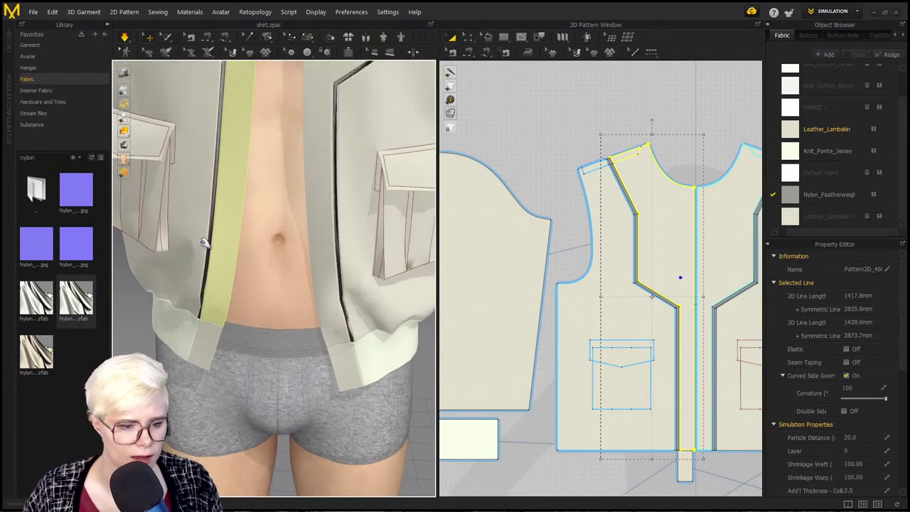
pyautogui.moveTo(203, 244); pyautogui.dragTo(238, 227, button='right')
pyautogui.scroll(3, 272, 138)
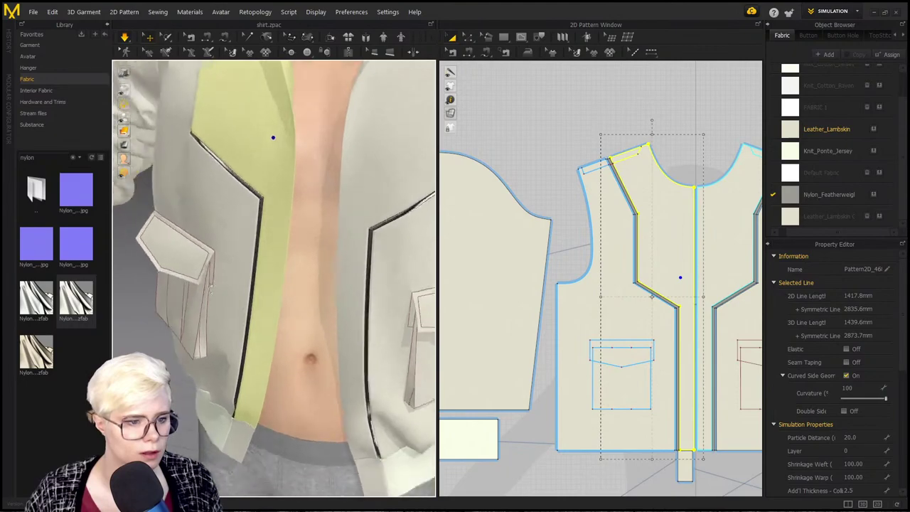
pyautogui.scroll(2, 273, 140)
pyautogui.moveTo(235, 128); pyautogui.dragTo(241, 223, button='middle')
pyautogui.moveTo(240, 223); pyautogui.dragTo(332, 220)
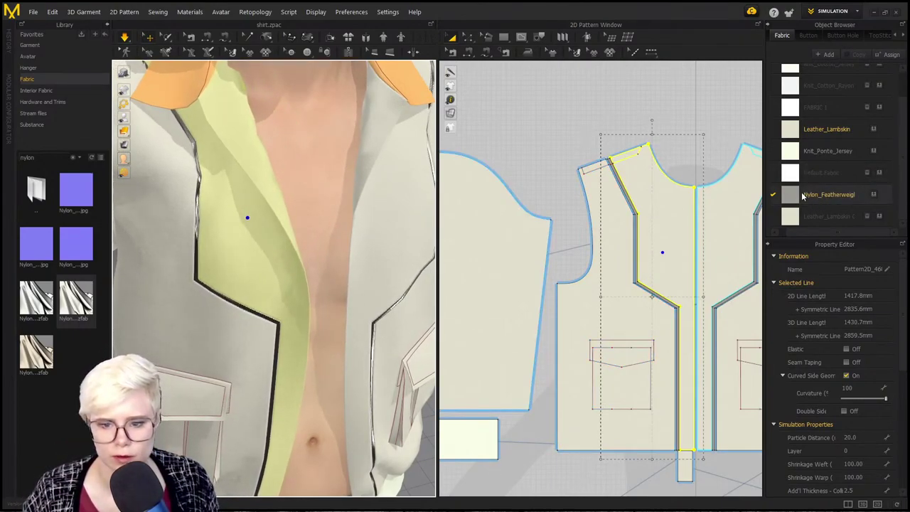
# Step: Select the piping strips on both front halves together and show their fabric setting
pyautogui.click(621, 187)
pyautogui.click(622, 195)
pyautogui.scroll(-2, 625, 226)
pyautogui.moveTo(626, 228); pyautogui.dragTo(643, 140, button='middle')
pyautogui.scroll(10, 551, 169)
pyautogui.scroll(-4, 538, 228)
pyautogui.scroll(-3, 606, 189)
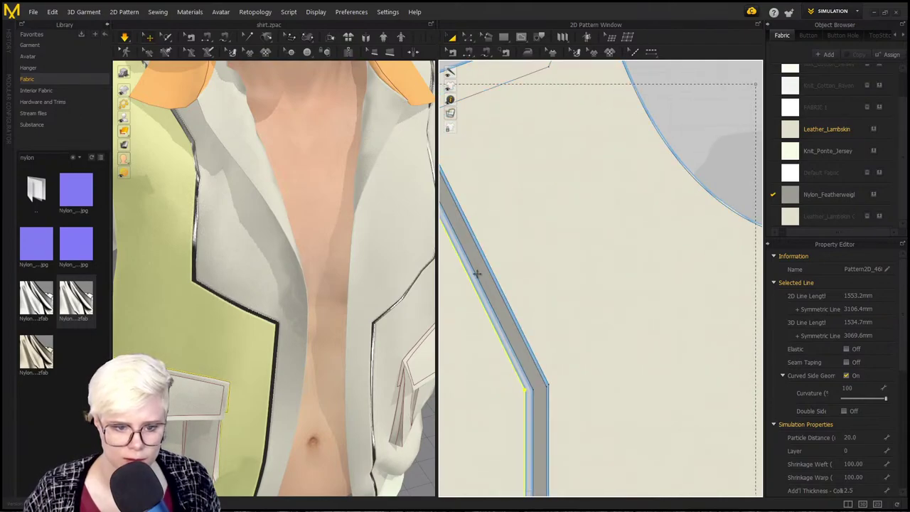
pyautogui.click(482, 273)
pyautogui.scroll(-3, 680, 269)
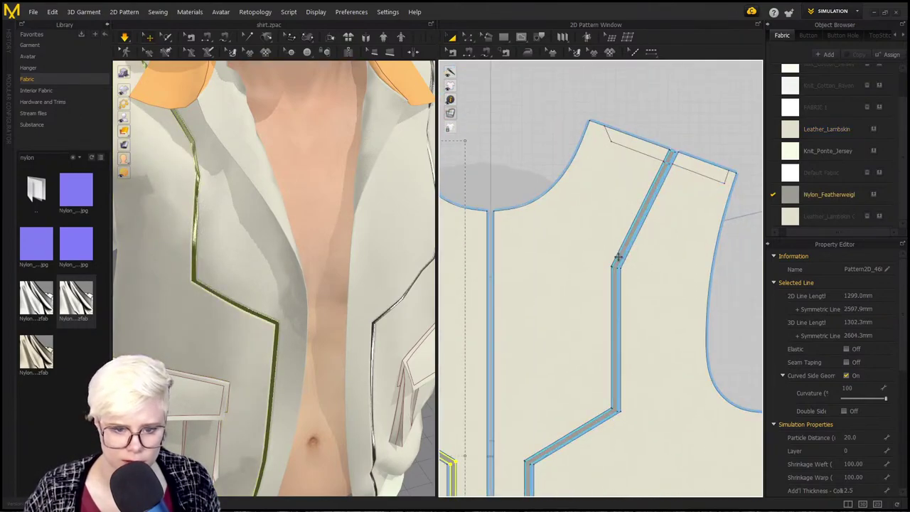
pyautogui.click(617, 259)
pyautogui.scroll(-3, 809, 377)
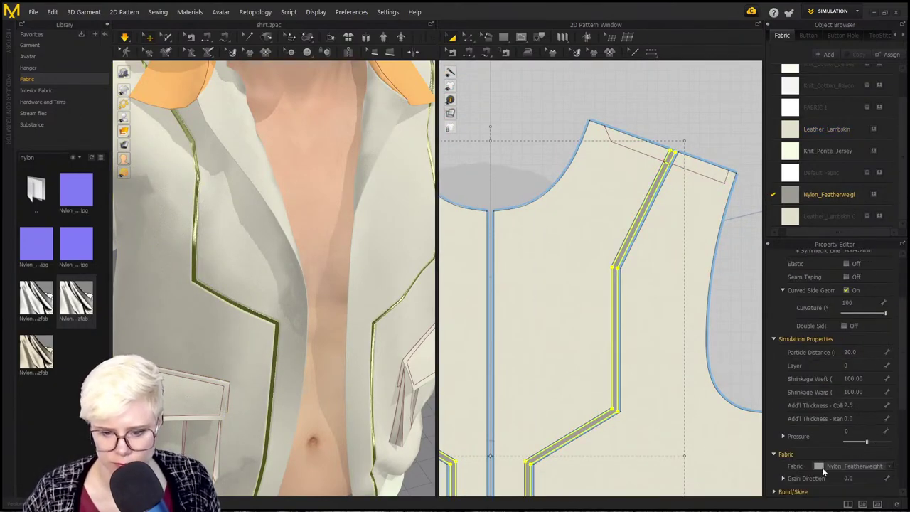
# Step: Try Leather_Lambskin and Leather_Lambskin Copy 1 as the fabric of both piping strips
pyautogui.click(858, 464)
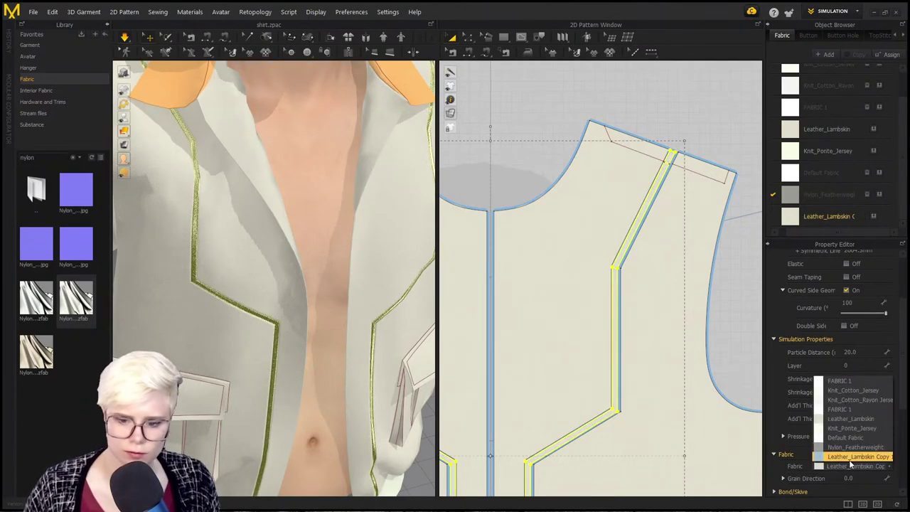
pyautogui.click(864, 421)
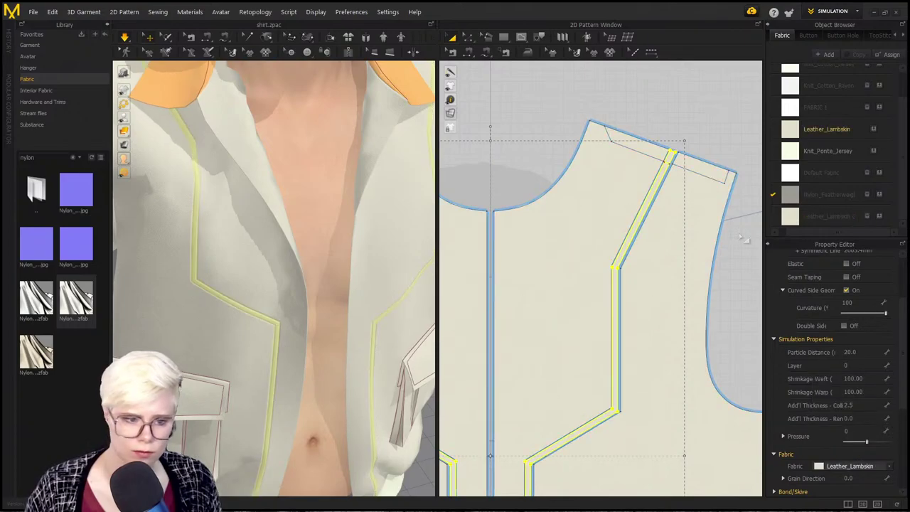
pyautogui.click(879, 216)
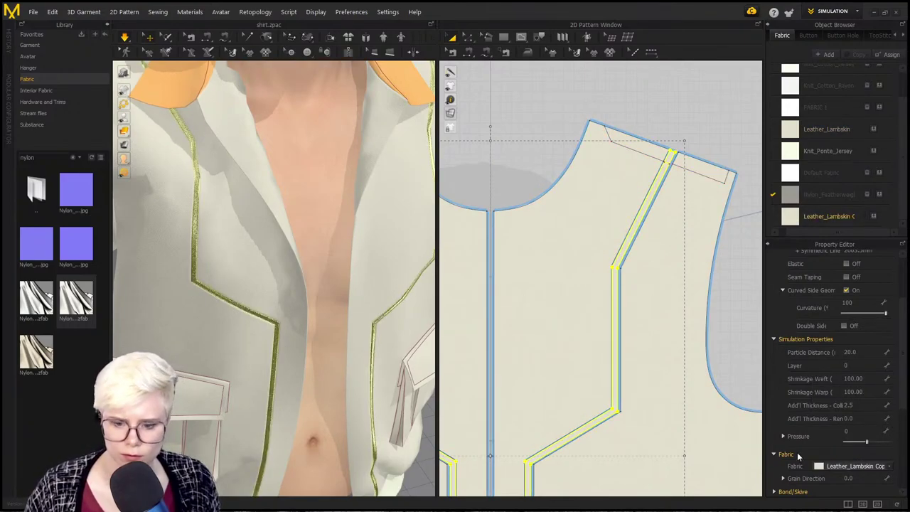
# Step: Turn on Bond for both selected piping strips
pyautogui.scroll(-3, 799, 462)
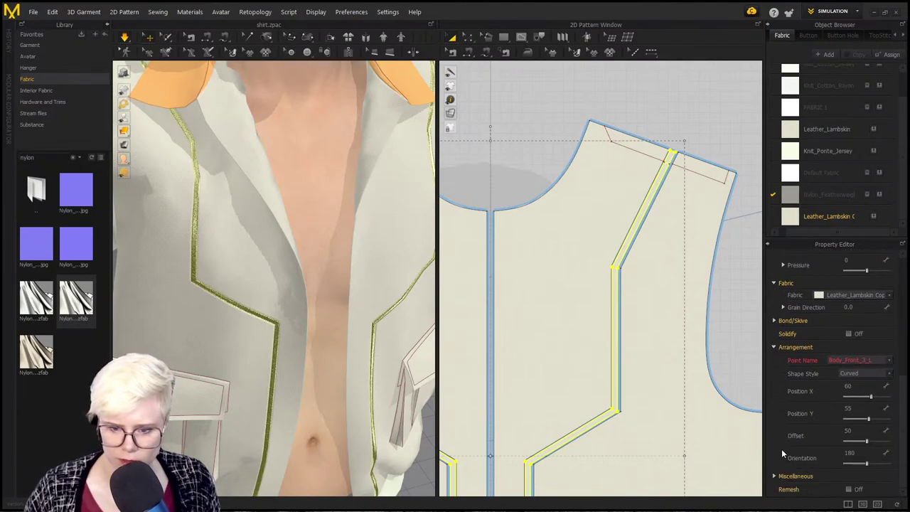
pyautogui.click(774, 477)
pyautogui.scroll(-1, 863, 426)
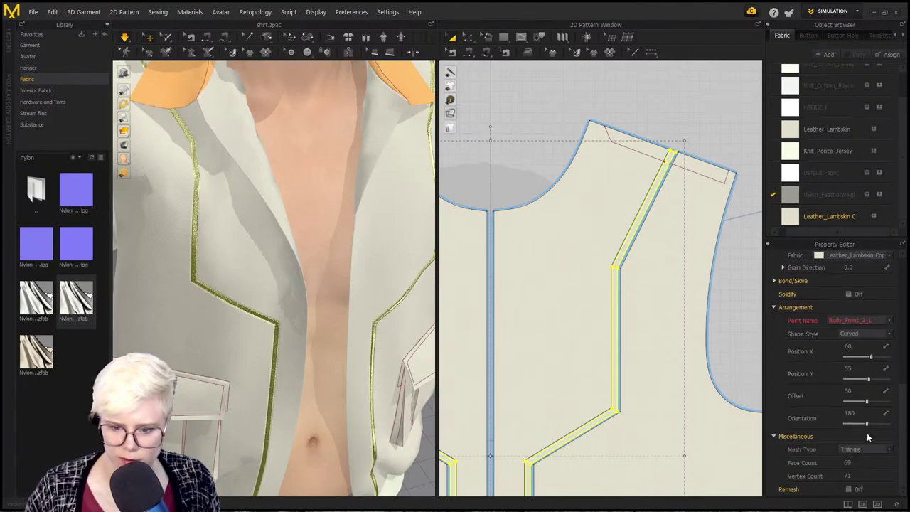
pyautogui.scroll(2, 846, 483)
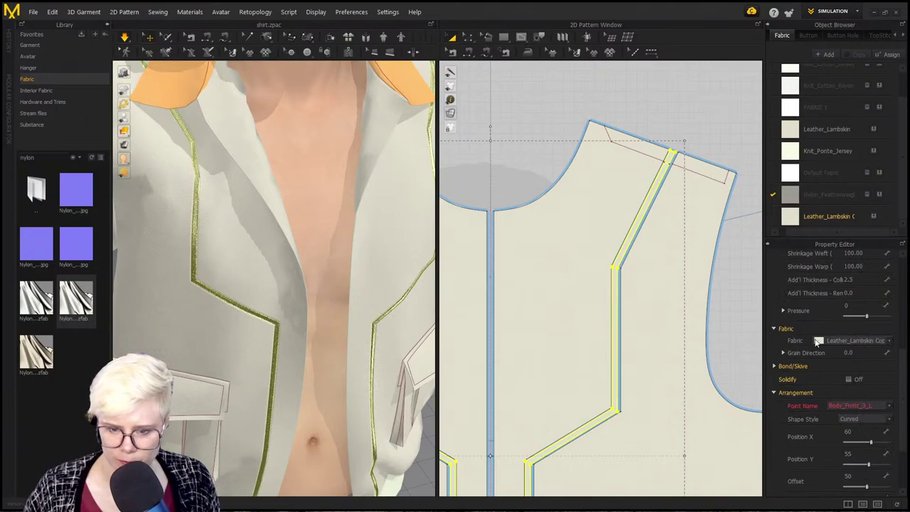
pyautogui.click(773, 366)
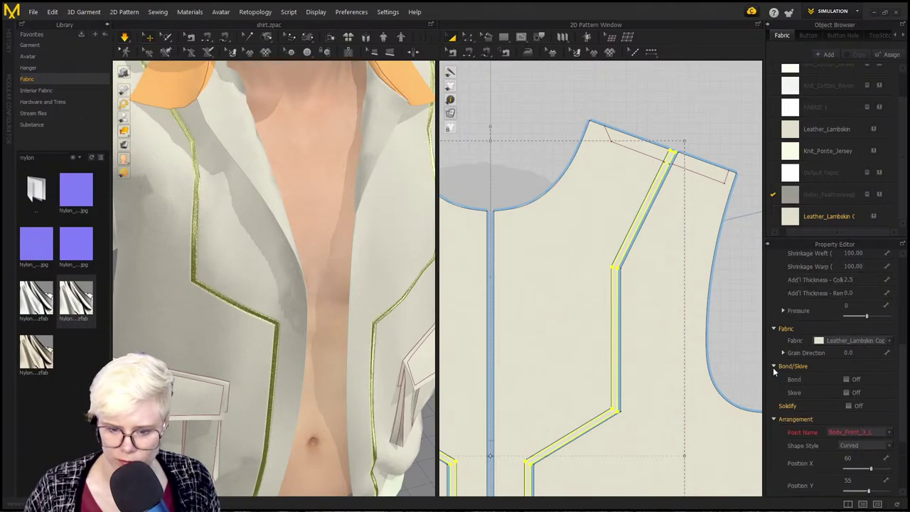
pyautogui.click(846, 379)
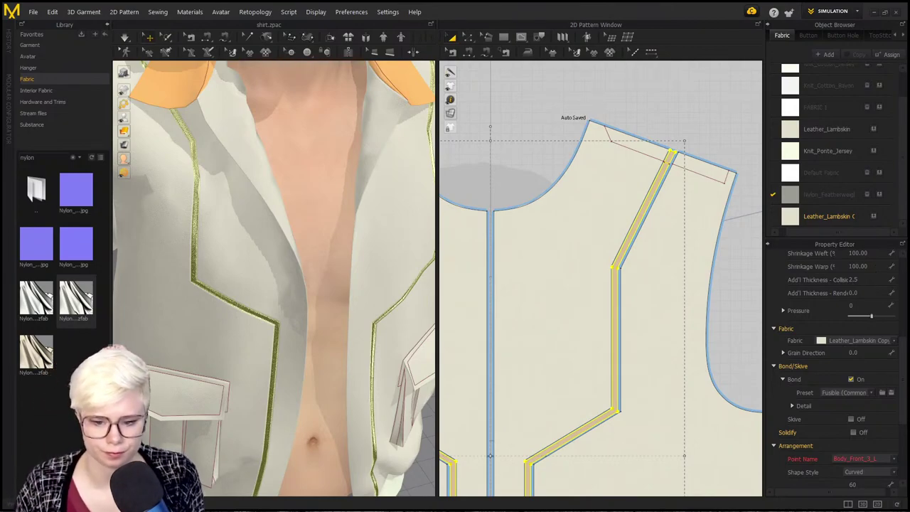
# Step: Set the fabric of both piping strips to Nylon_Featherweight and clear the selection
pyautogui.click(885, 342)
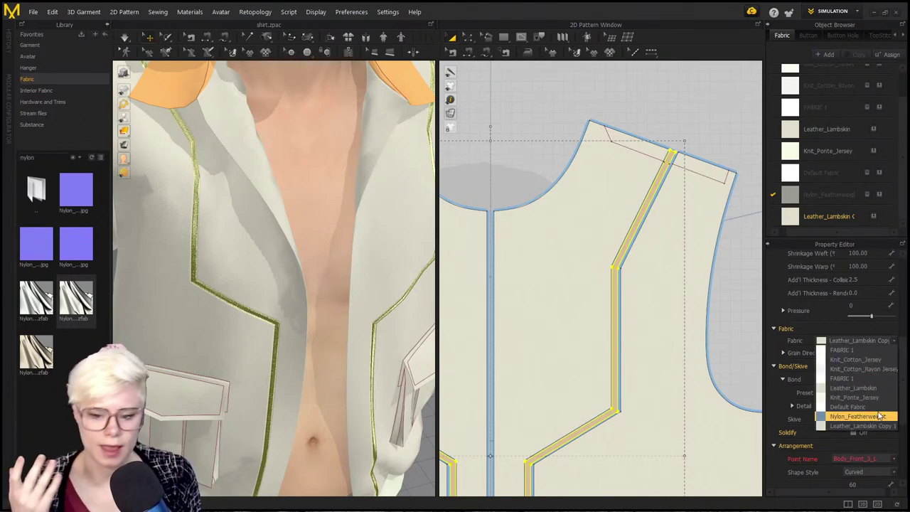
pyautogui.click(879, 416)
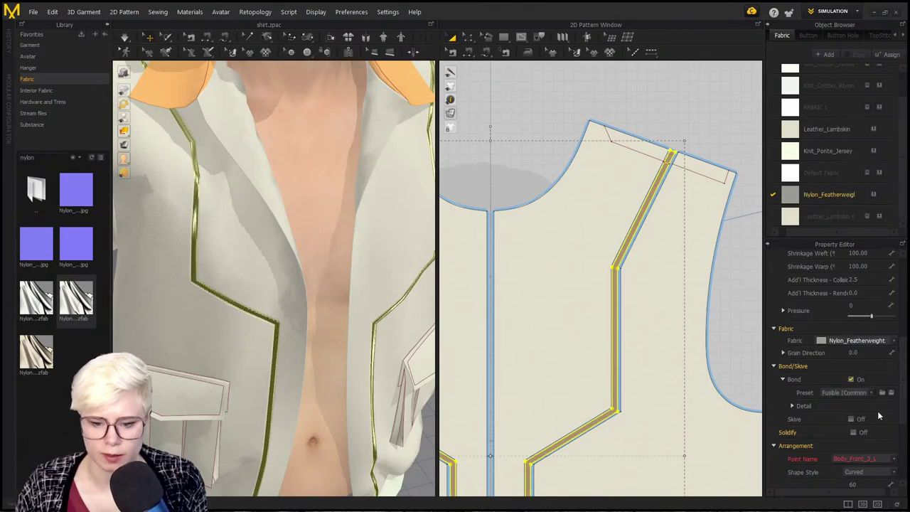
pyautogui.click(650, 101)
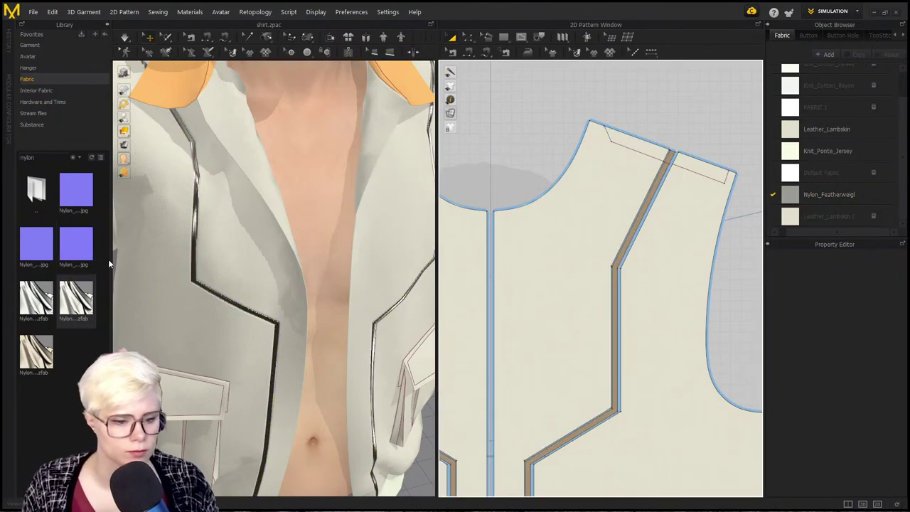
# Step: Simulate the jacket with the bonded piping strips and pull the front opening panel into shape
pyautogui.press('space')
pyautogui.moveTo(315, 248); pyautogui.dragTo(280, 245, button='right')
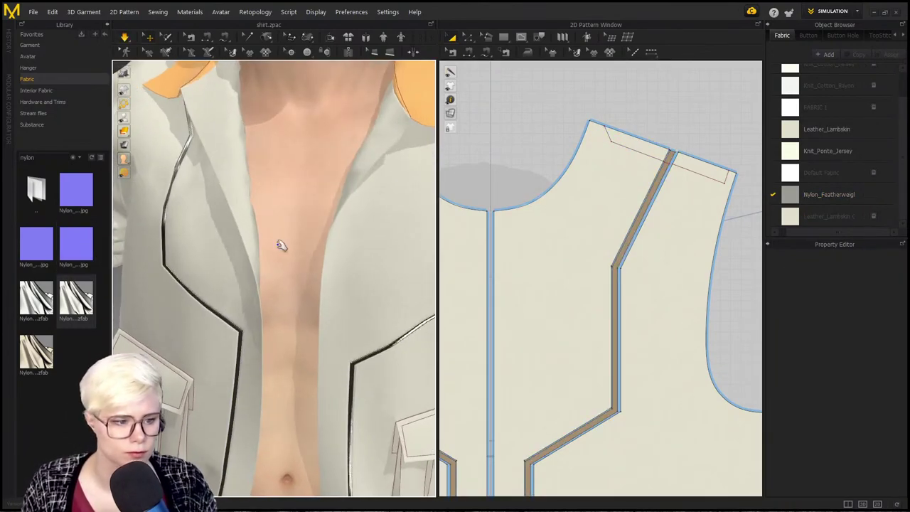
pyautogui.click(180, 190)
pyautogui.scroll(-5, 295, 256)
pyautogui.scroll(2, 327, 268)
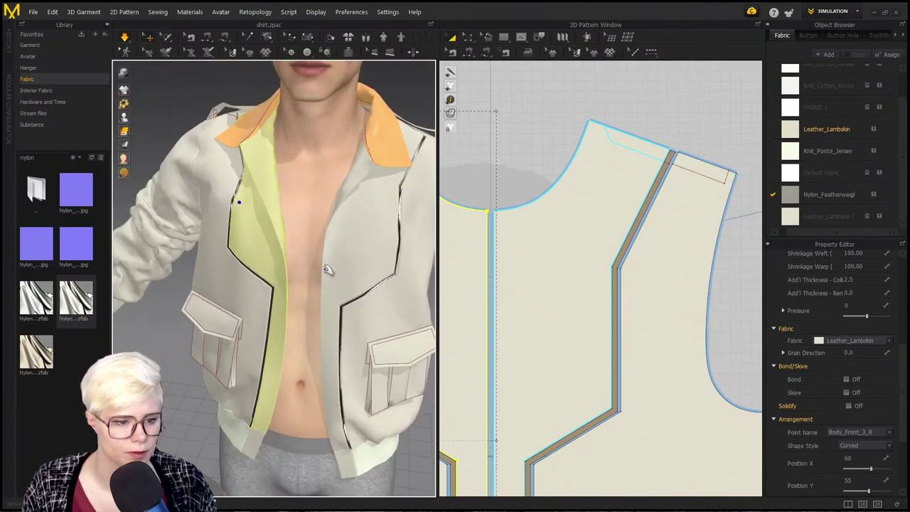
pyautogui.moveTo(325, 268); pyautogui.dragTo(322, 244, button='middle')
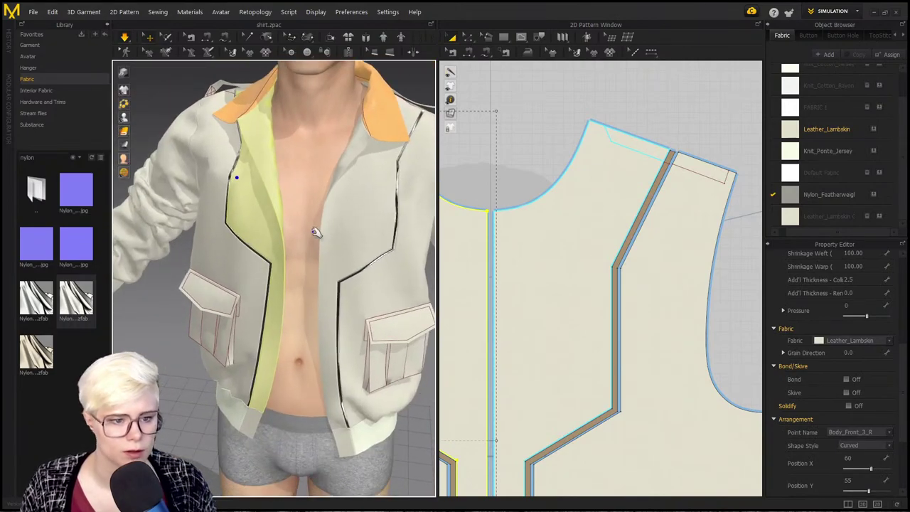
# Step: Create a zipper along both front opening edges of the jacket, running from the collar corners down to the waistband hem
pyautogui.click(348, 52)
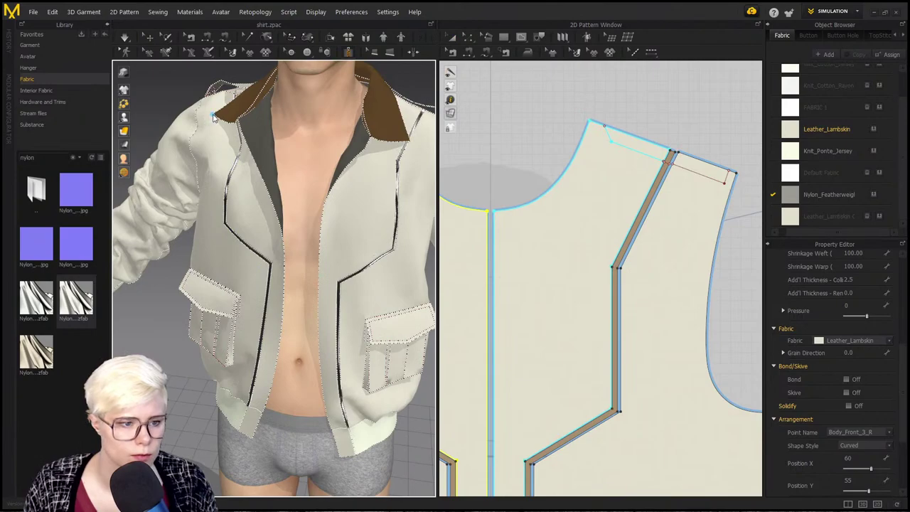
pyautogui.click(254, 438)
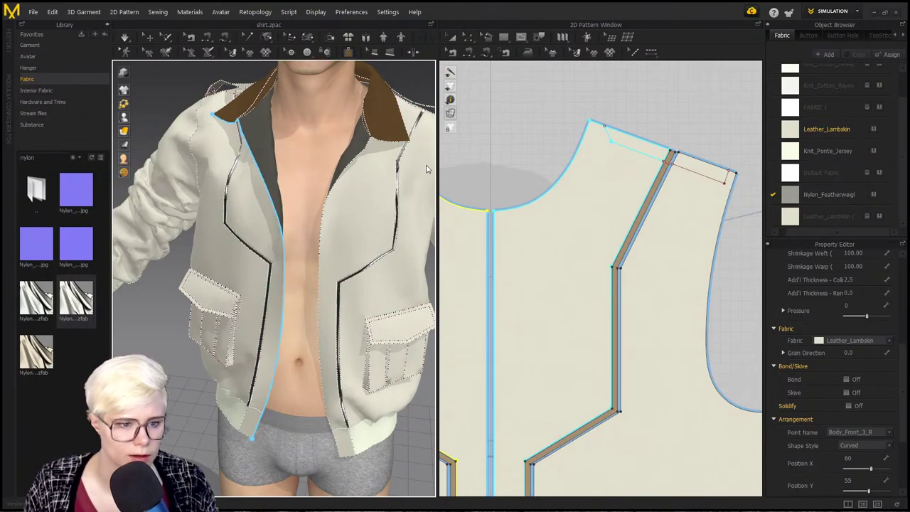
pyautogui.click(252, 439)
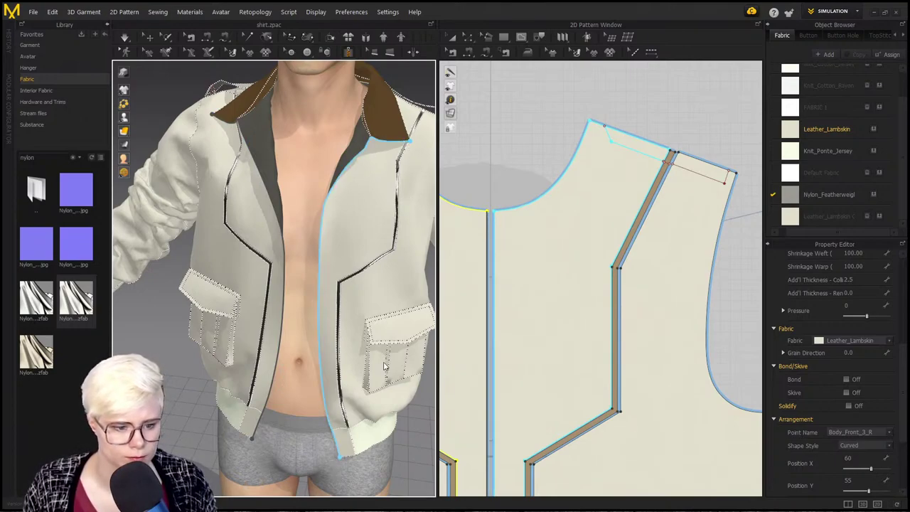
pyautogui.doubleClick(318, 230)
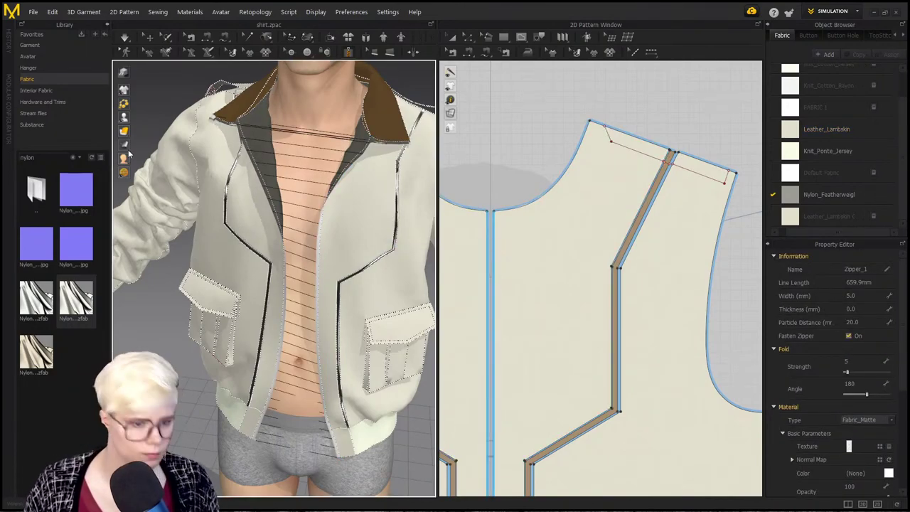
# Step: Simulate the jacket so the front zipper fastens, and pull the front panels into shape
pyautogui.press('a')
pyautogui.click(280, 227)
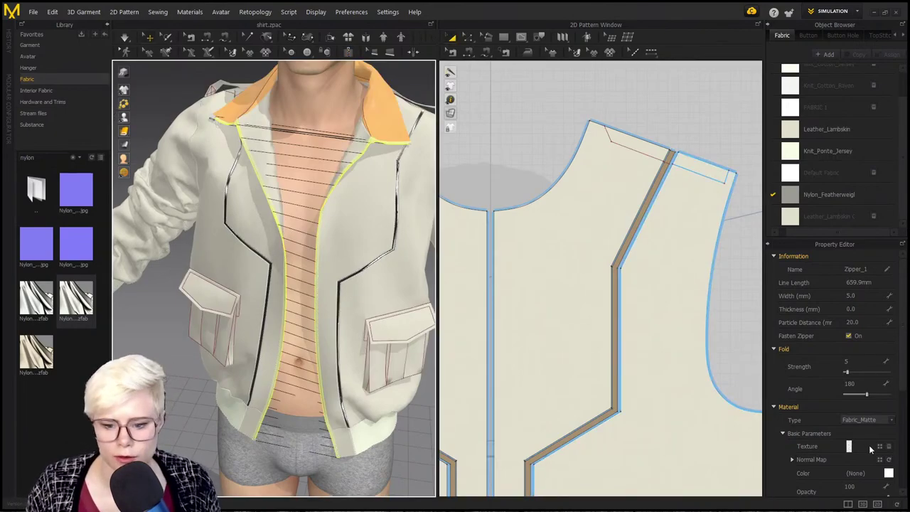
pyautogui.click(532, 146)
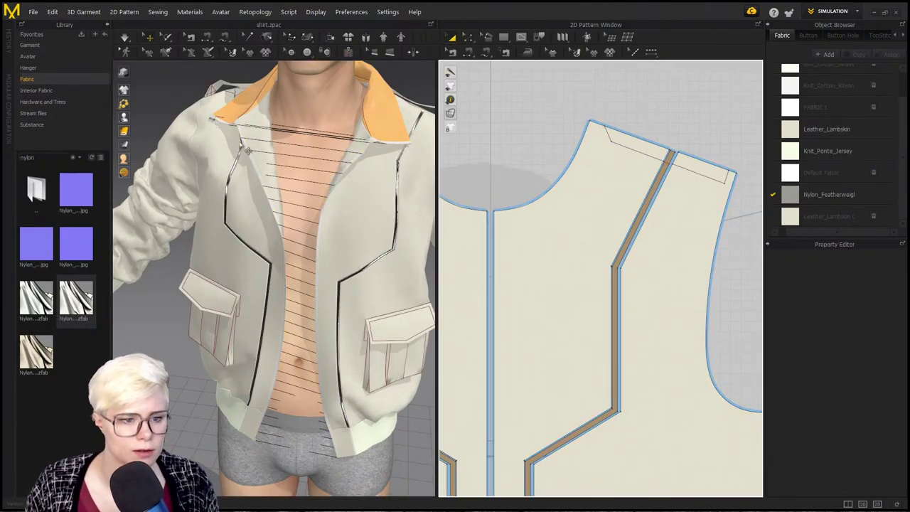
pyautogui.click(251, 157)
pyautogui.scroll(5, 311, 212)
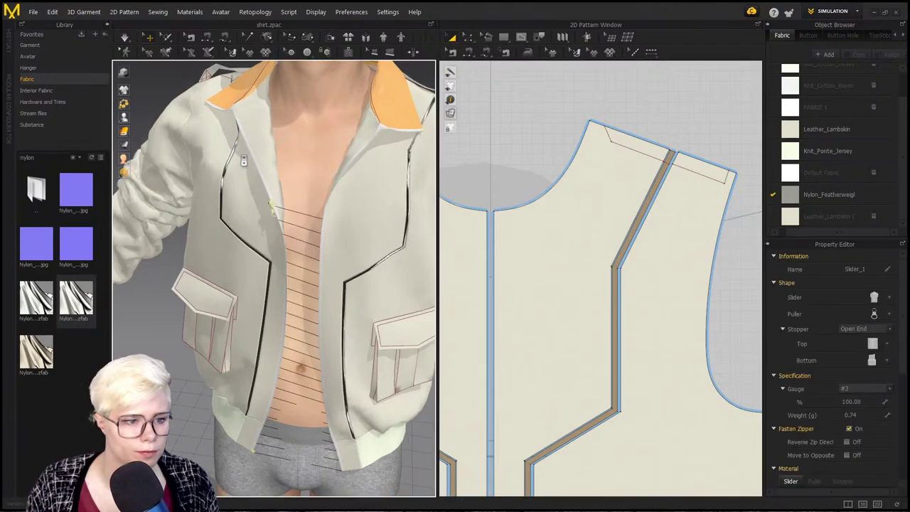
pyautogui.scroll(-5, 311, 211)
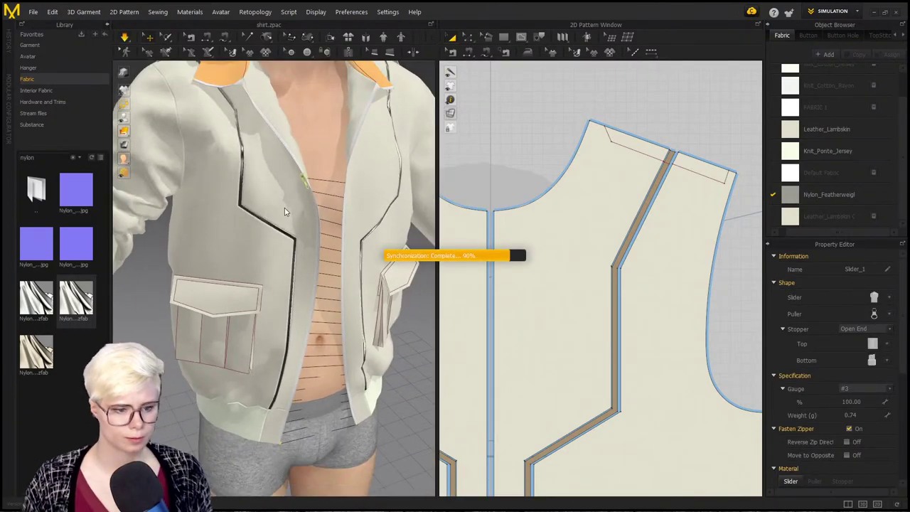
pyautogui.scroll(3, 361, 207)
pyautogui.moveTo(376, 274); pyautogui.dragTo(361, 267)
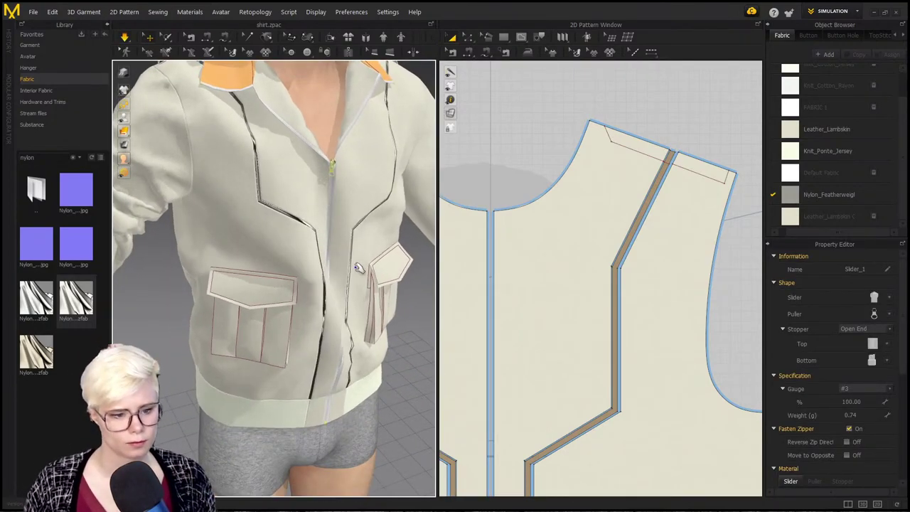
pyautogui.moveTo(351, 284); pyautogui.dragTo(334, 327, button='right')
pyautogui.scroll(-4, 334, 263)
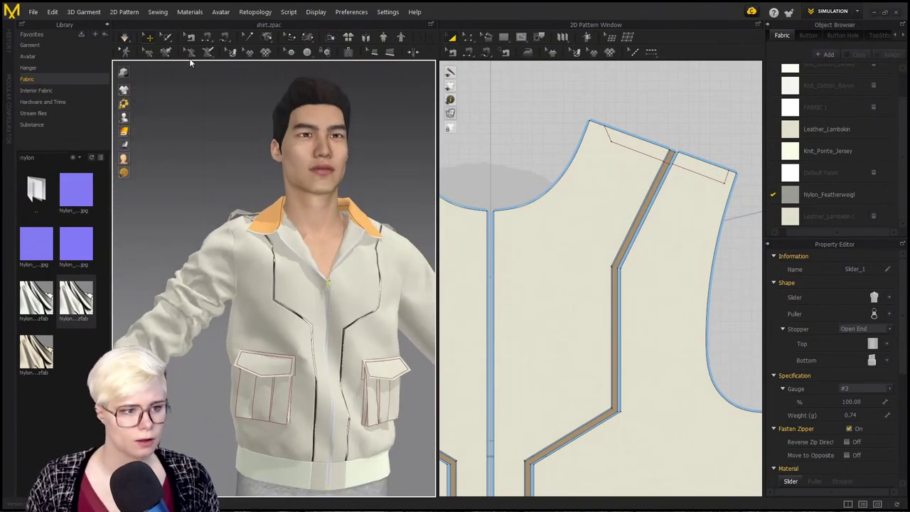
# Step: Select the sleeve on the avatar's left arm, open its particle distance for editing, and simulate the jacket while pulling the sleeve
pyautogui.scroll(-3, 397, 299)
pyautogui.click(400, 301)
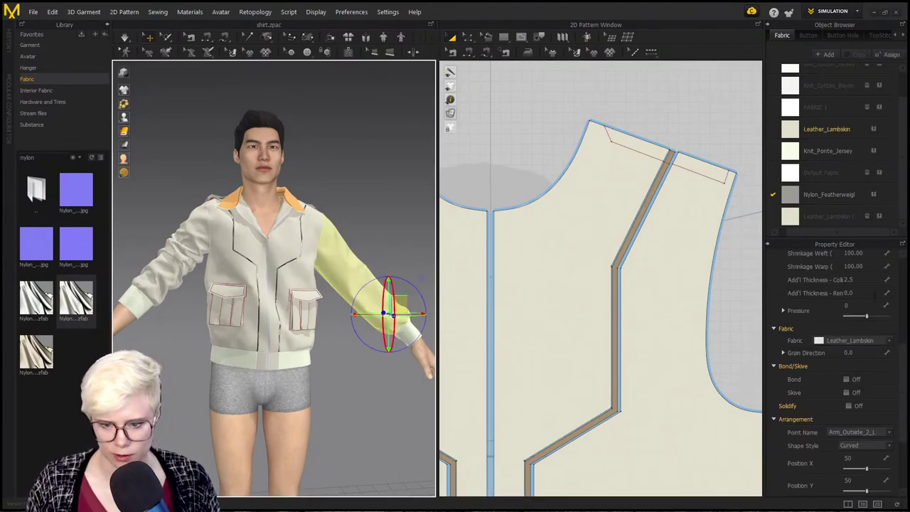
pyautogui.scroll(3, 835, 341)
pyautogui.click(850, 311)
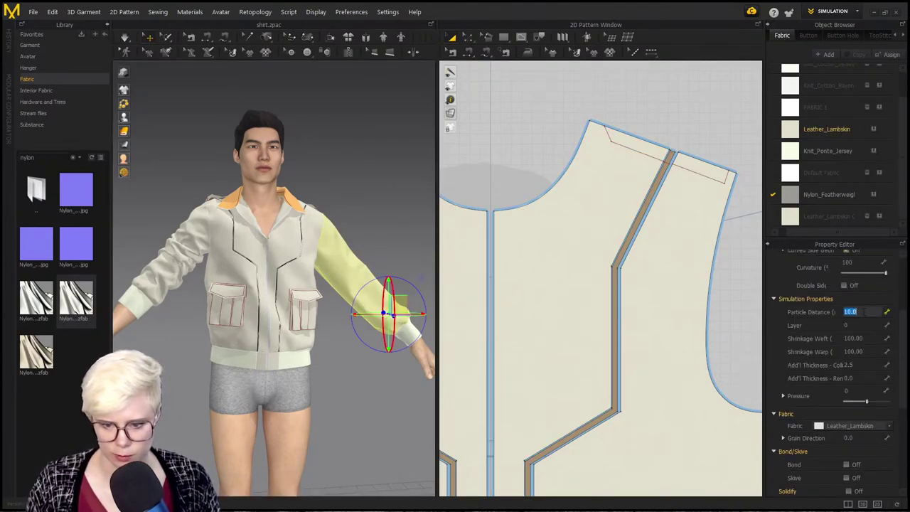
pyautogui.click(361, 286)
pyautogui.press('space')
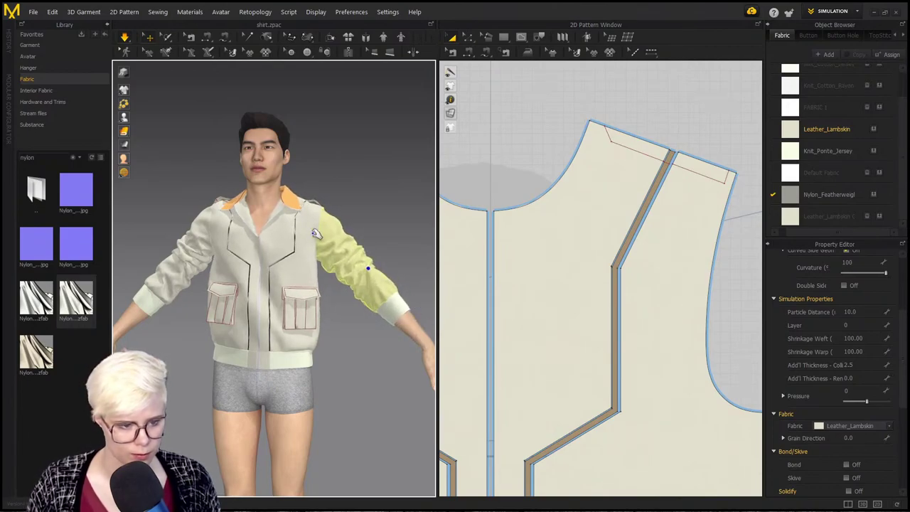
# Step: Select the left front panel and examine how the zipped jacket fits the avatar from several angles
pyautogui.click(302, 212)
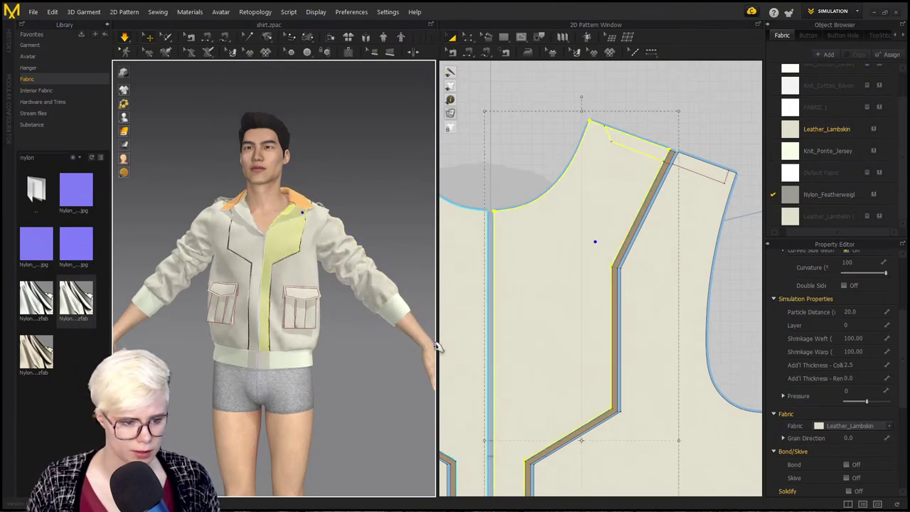
pyautogui.moveTo(297, 265); pyautogui.dragTo(305, 294, button='right')
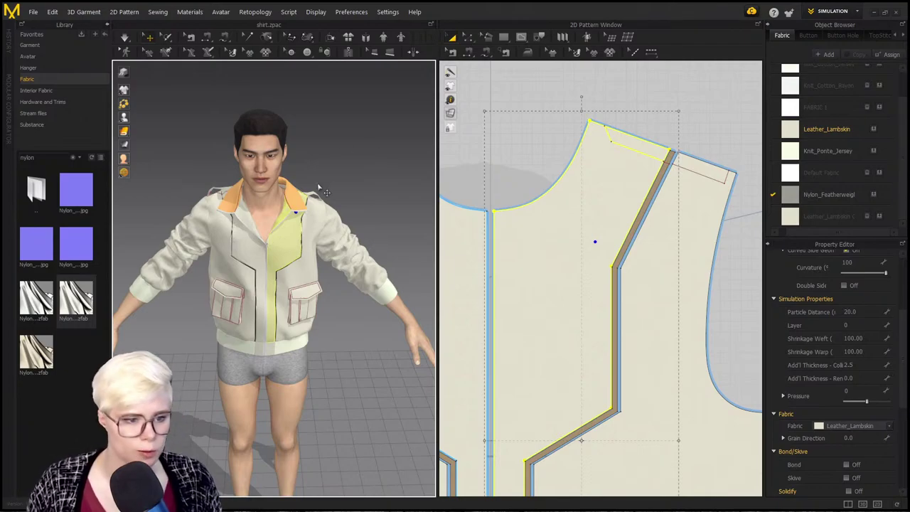
pyautogui.keyDown('alt'); pyautogui.moveTo(318, 186); pyautogui.dragTo(319, 206, button='right'); pyautogui.keyUp('alt')
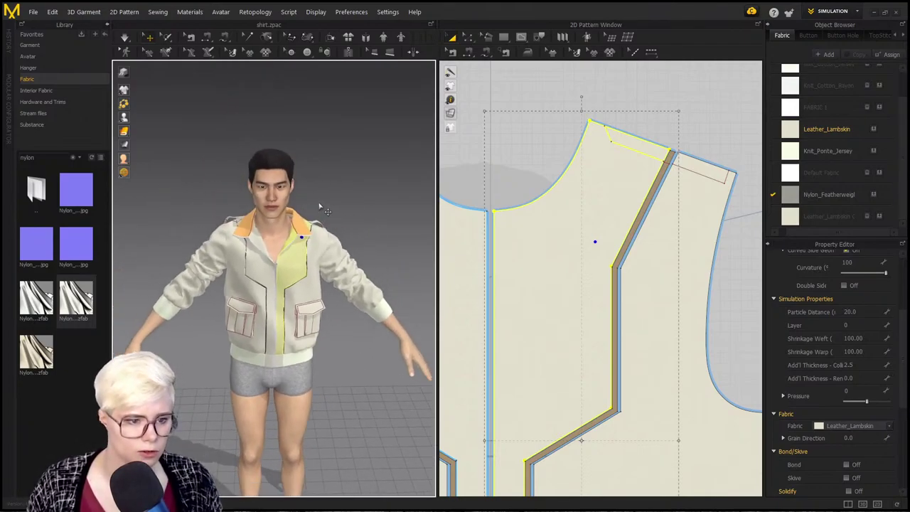
pyautogui.scroll(3, 326, 210)
pyautogui.scroll(-3, 328, 213)
pyautogui.scroll(3, 336, 221)
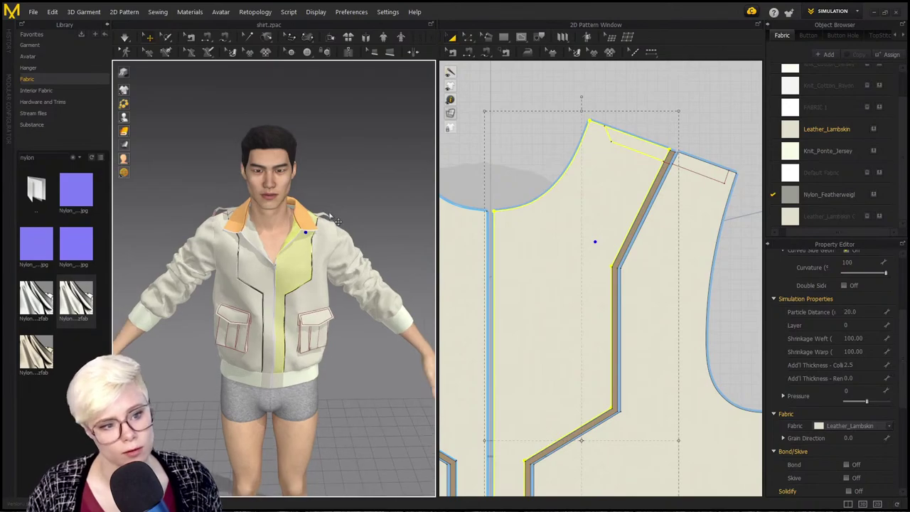
pyautogui.moveTo(359, 204); pyautogui.dragTo(321, 217, button='right')
pyautogui.moveTo(323, 237)
pyautogui.mouseDown(button='middle')
pyautogui.moveTo(306, 264)
pyautogui.moveTo(283, 263)
pyautogui.moveTo(317, 233)
pyautogui.mouseUp(button='middle')
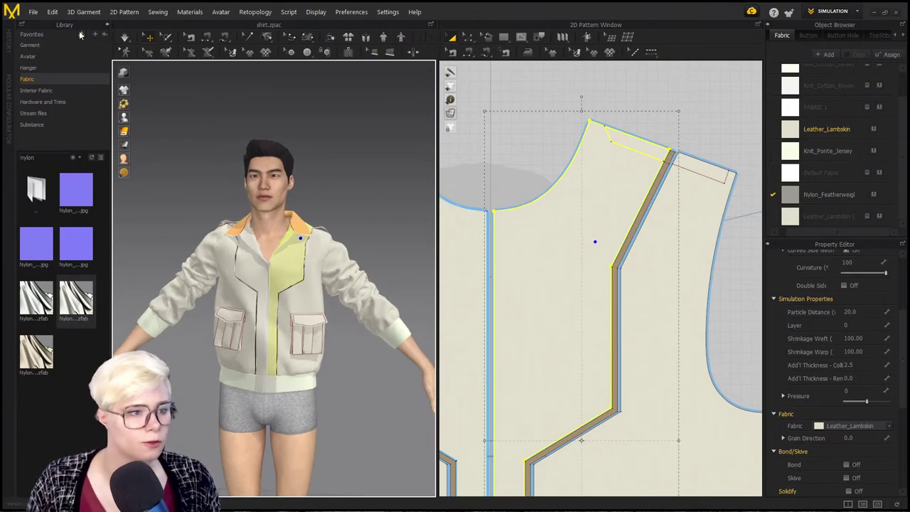
# Step: Collapse the library to make room for the 3D and 2D views, and frame the jacket's upper body
pyautogui.click(106, 27)
pyautogui.moveTo(319, 222); pyautogui.dragTo(314, 179, button='middle')
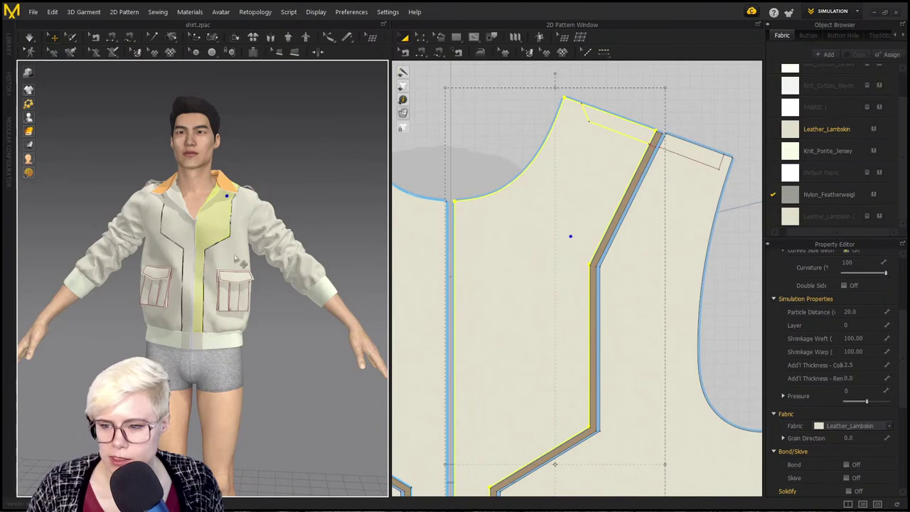
pyautogui.scroll(-2, 235, 258)
pyautogui.moveTo(236, 258); pyautogui.dragTo(254, 270, button='middle')
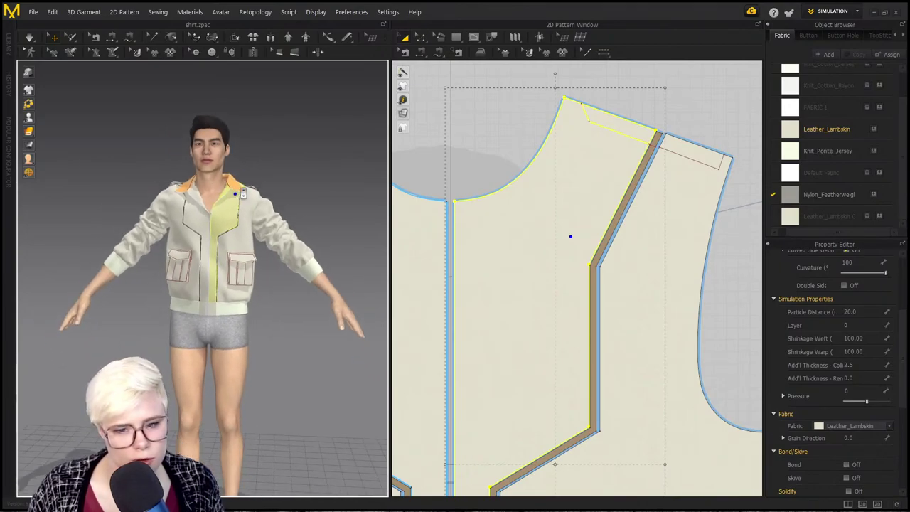
pyautogui.scroll(3, 241, 253)
pyautogui.scroll(2, 239, 253)
pyautogui.moveTo(239, 253); pyautogui.dragTo(182, 316, button='middle')
pyautogui.scroll(1, 235, 298)
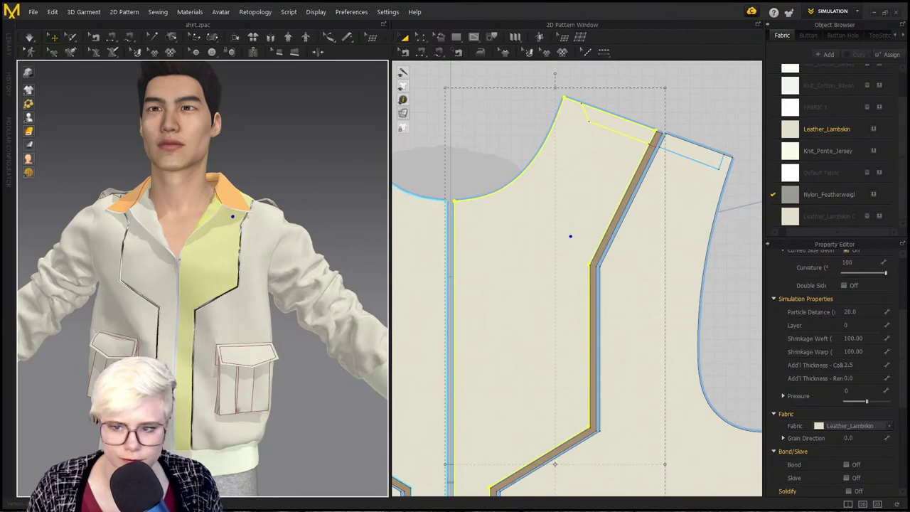
# Step: Draw a downward-curving internal line about 347 mm long across the sleeve pattern, joining the two sides of the sleeve cap
pyautogui.scroll(-5, 666, 167)
pyautogui.moveTo(695, 213); pyautogui.dragTo(535, 214, button='middle')
pyautogui.moveTo(363, 246); pyautogui.dragTo(302, 242, button='right')
pyautogui.scroll(2, 605, 187)
pyautogui.moveTo(607, 183); pyautogui.dragTo(590, 250, button='middle')
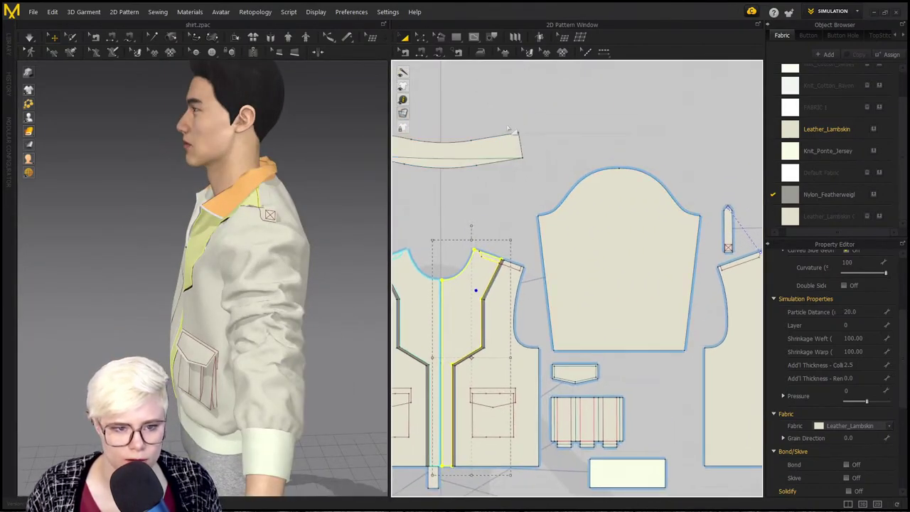
pyautogui.click(481, 52)
pyautogui.click(479, 36)
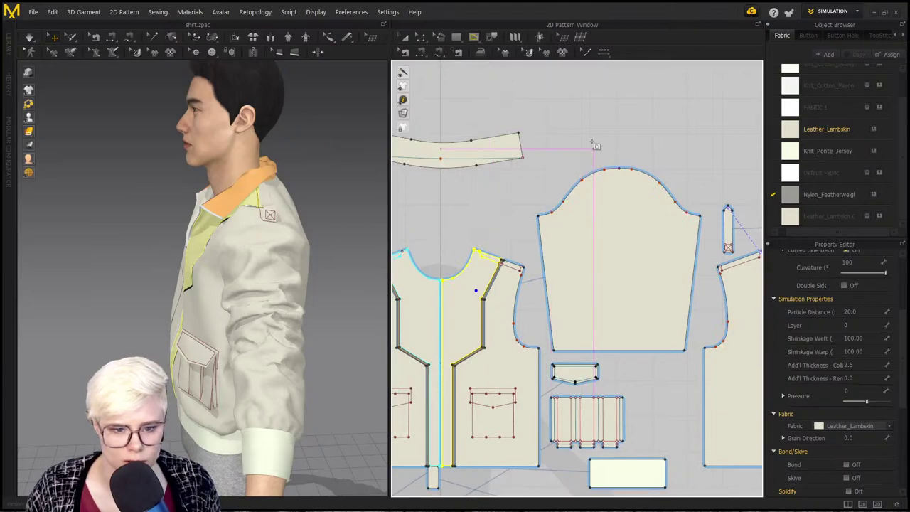
pyautogui.click(568, 166)
pyautogui.click(452, 292)
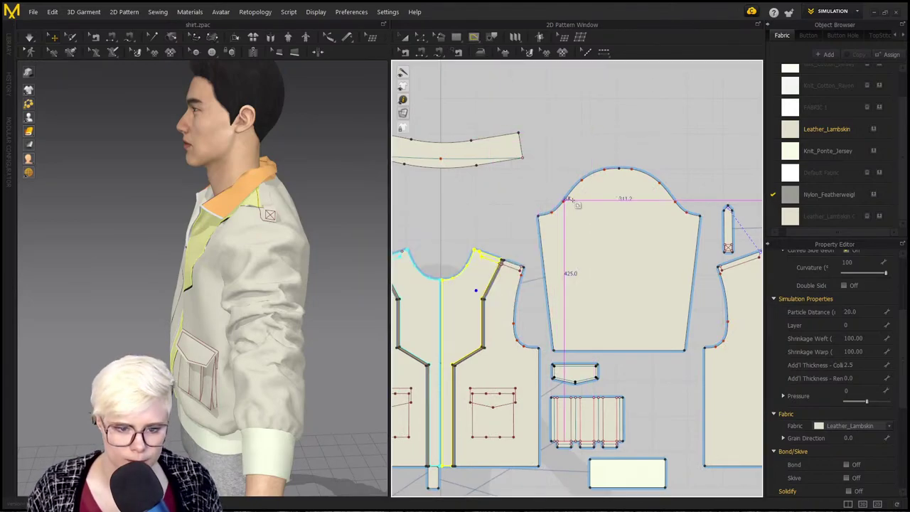
pyautogui.click(567, 204)
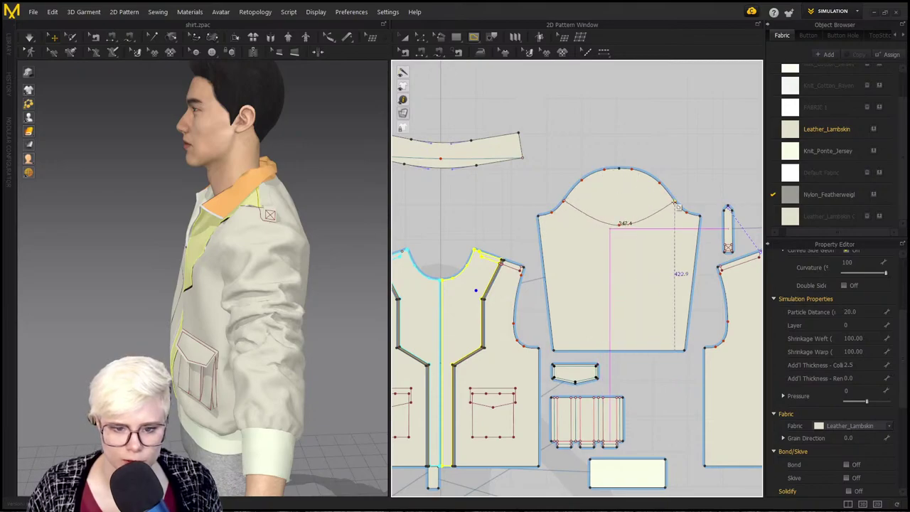
pyautogui.click(675, 201)
pyautogui.press('Return')
pyautogui.moveTo(268, 246); pyautogui.dragTo(326, 242, button='right')
pyautogui.press('a')
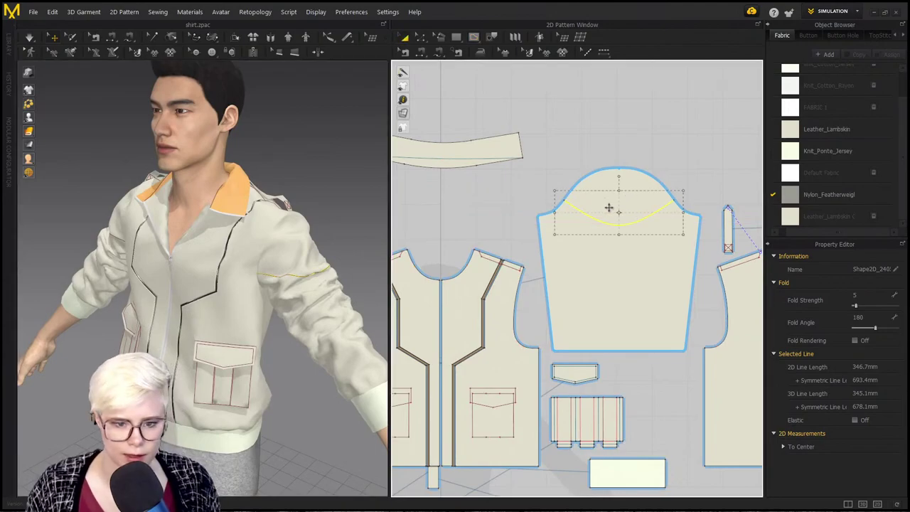
# Step: Trace the curved internal line and both sleeve cap edges as a separate pattern, and place it above the sleeve
pyautogui.click(595, 133)
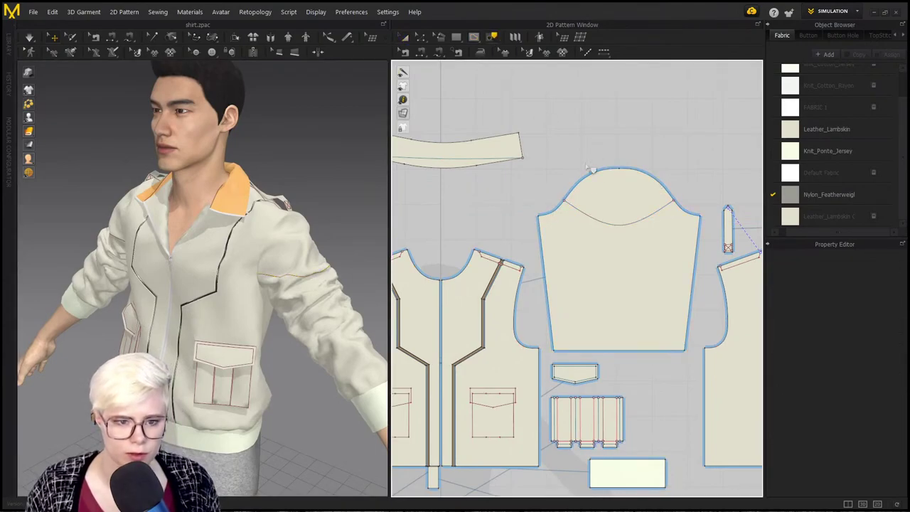
pyautogui.moveTo(703, 243); pyautogui.dragTo(703, 243)
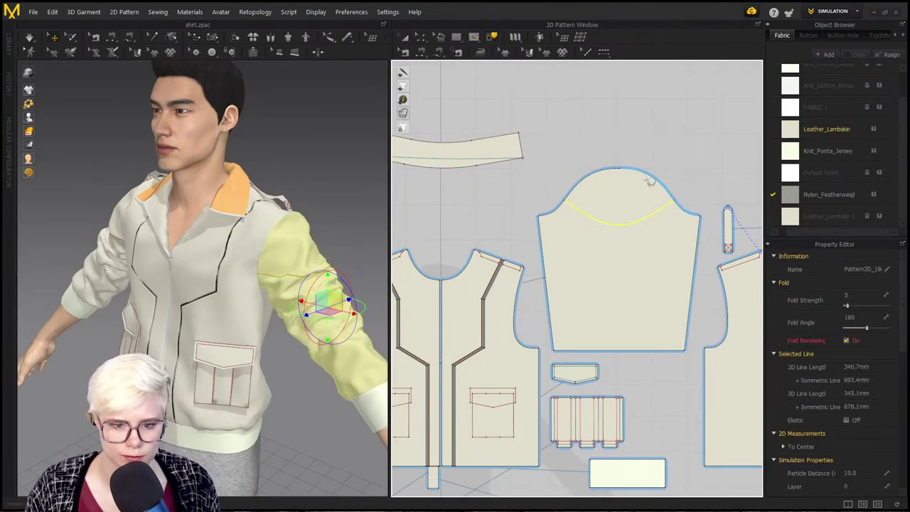
pyautogui.click(649, 180)
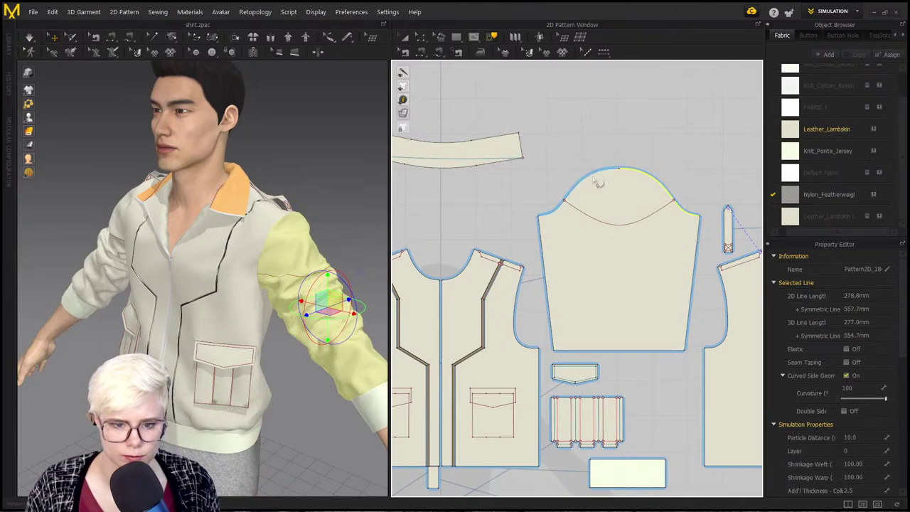
pyautogui.keyDown('shift'); pyautogui.click(649, 177); pyautogui.keyUp('shift')
pyautogui.rightClick(643, 228)
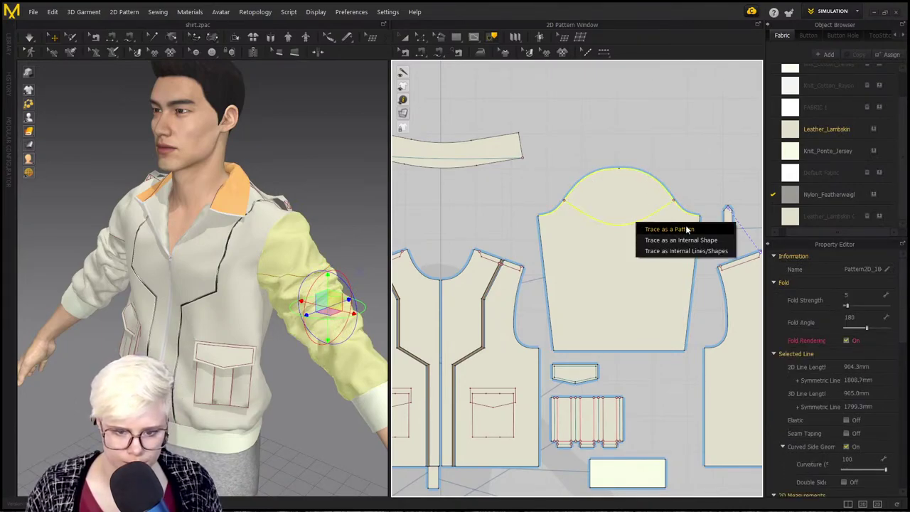
pyautogui.click(687, 227)
pyautogui.click(633, 133)
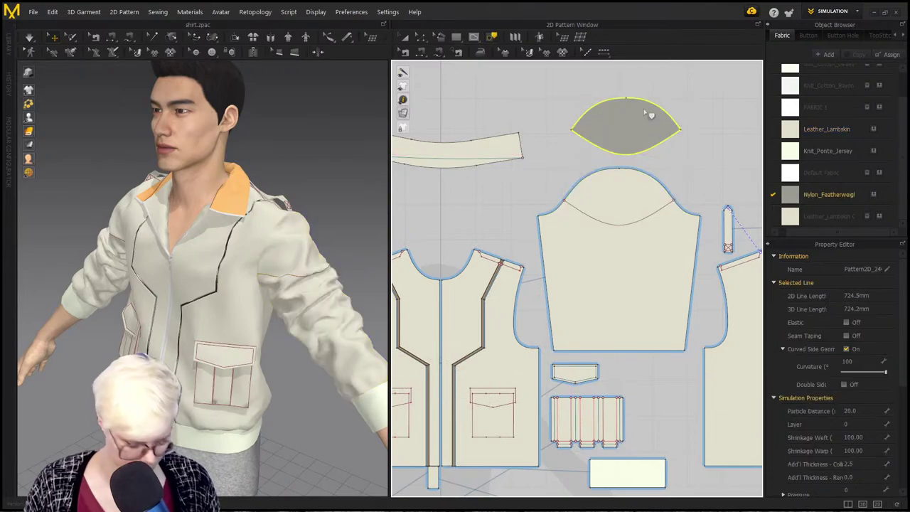
# Step: Sew the two upper edges of the traced cap piece to the corresponding halves of the sleeve's cap edge
pyautogui.click(611, 100)
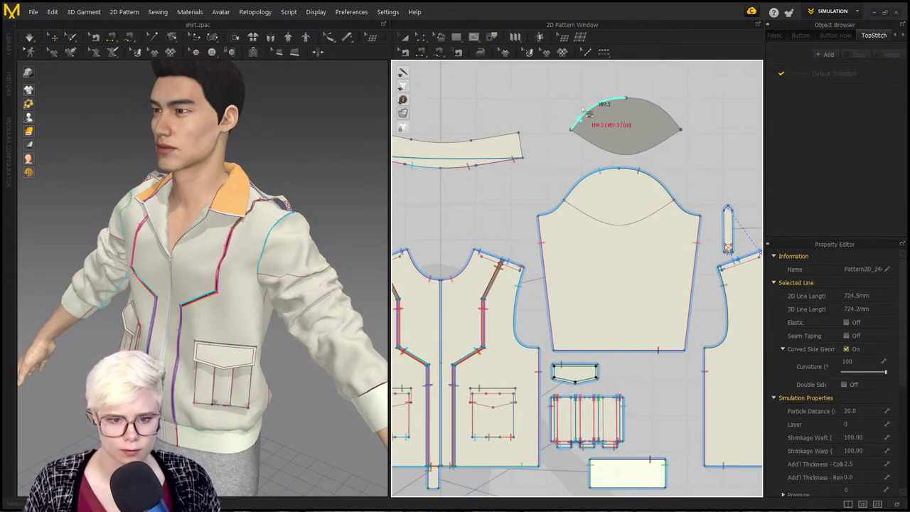
pyautogui.click(582, 109)
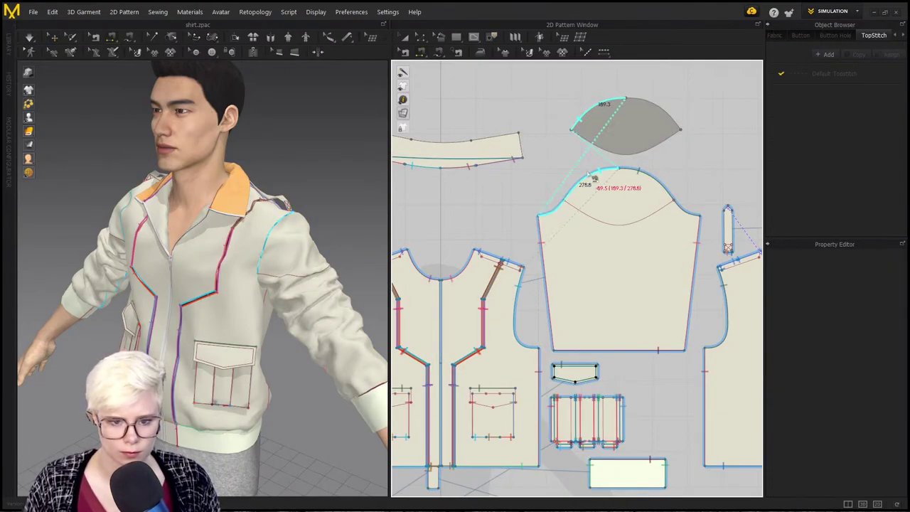
pyautogui.click(592, 176)
pyautogui.click(648, 108)
pyautogui.click(648, 184)
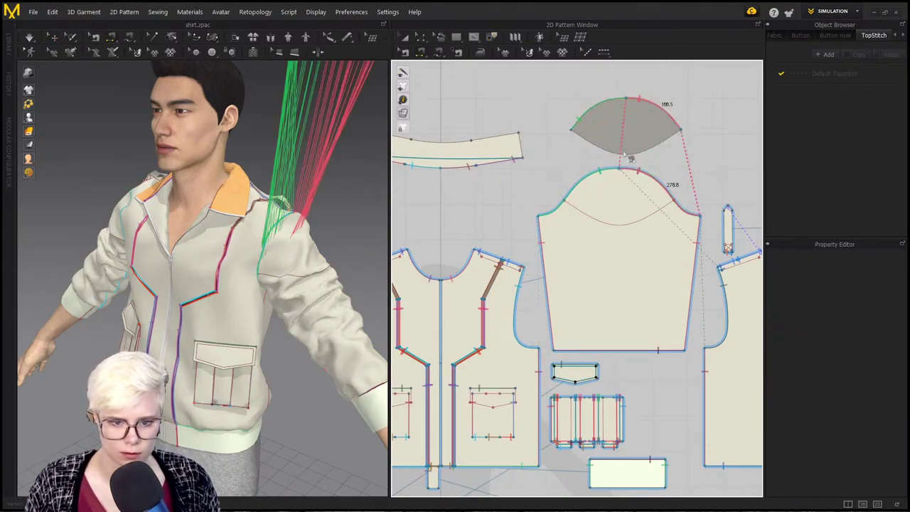
pyautogui.click(629, 167)
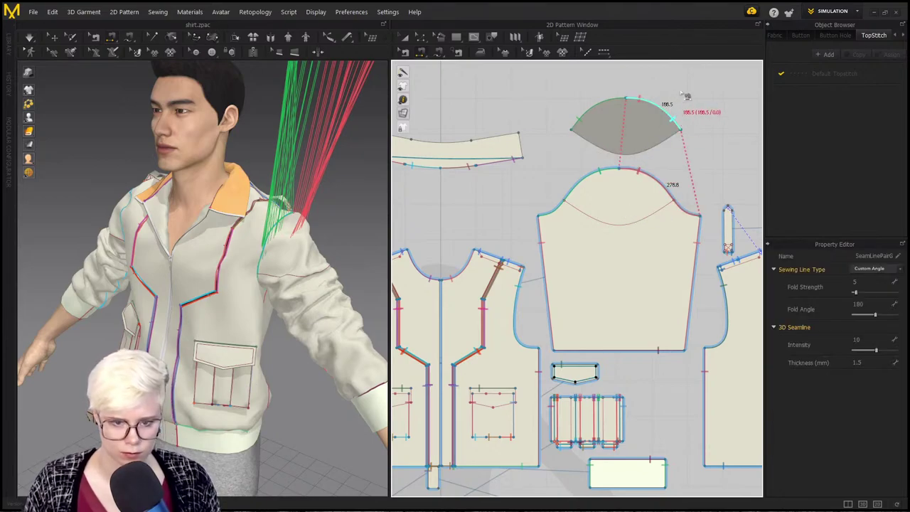
# Step: Remove the two seams that join the traced cap piece's upper edge halves to the sleeve
pyautogui.hotkey('ctrl', 'z')
pyautogui.press('m')
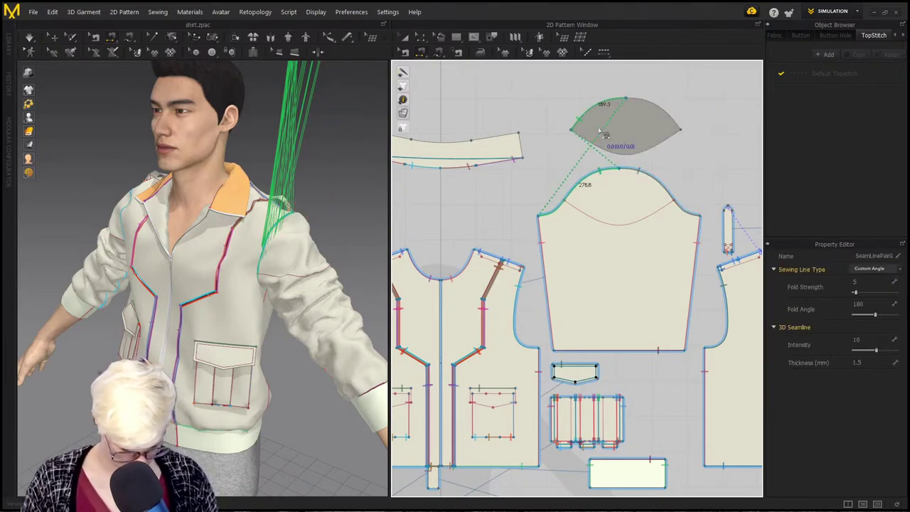
pyautogui.press('Delete')
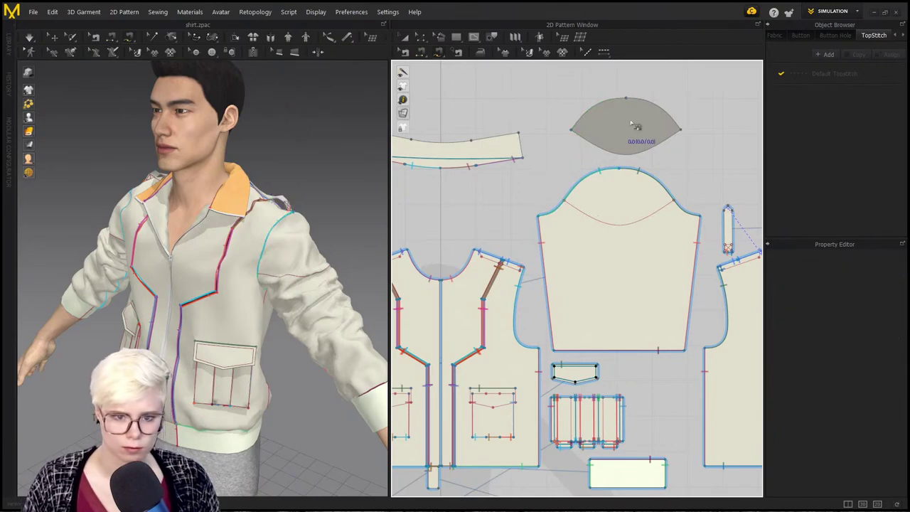
# Step: Free-sew the cap piece's full upper arc to the sleeve cap above the internal line, and its lower edge to that curved line
pyautogui.click(572, 132)
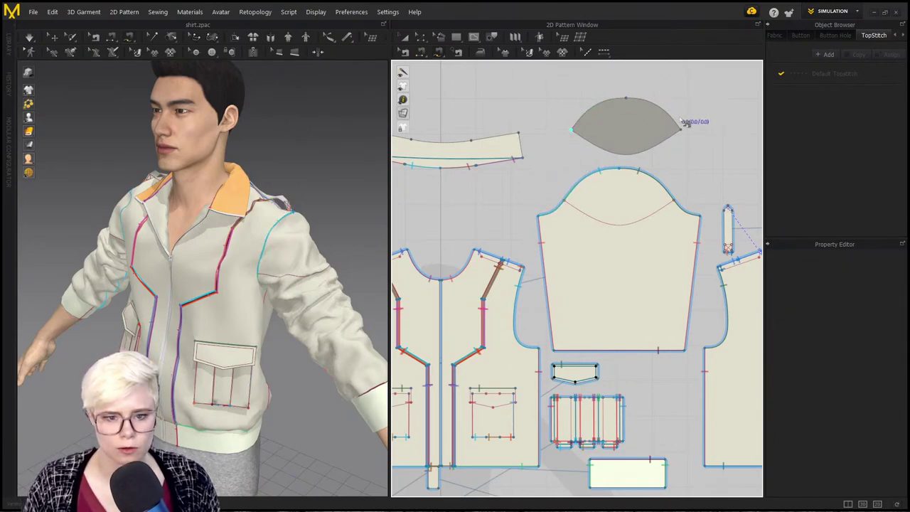
pyautogui.click(567, 205)
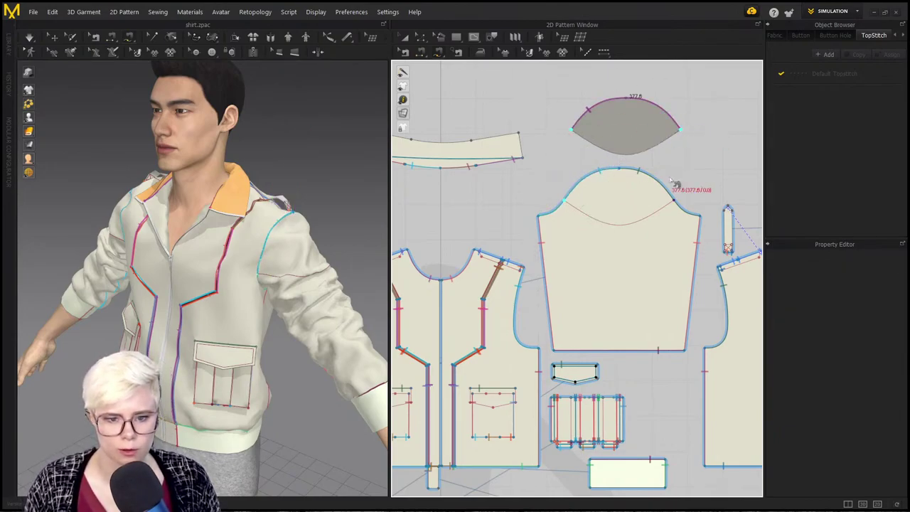
pyautogui.click(741, 167)
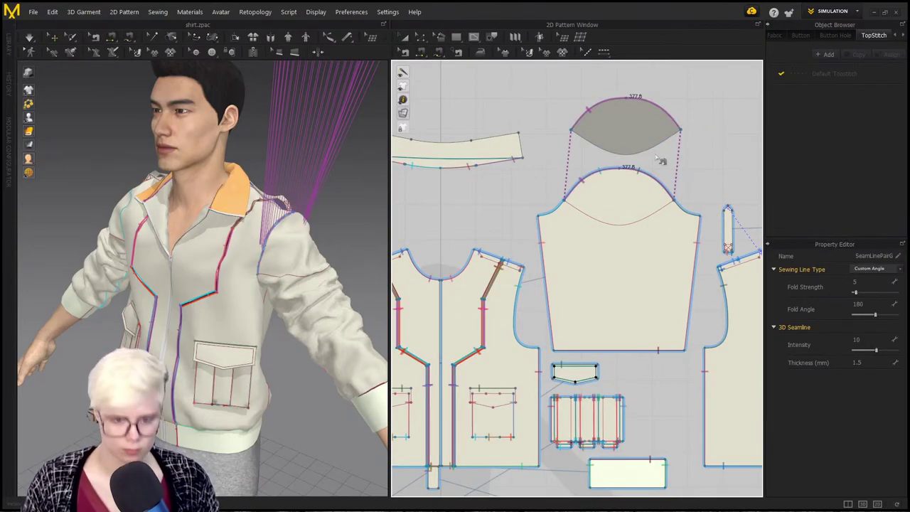
pyautogui.click(658, 158)
pyautogui.click(525, 213)
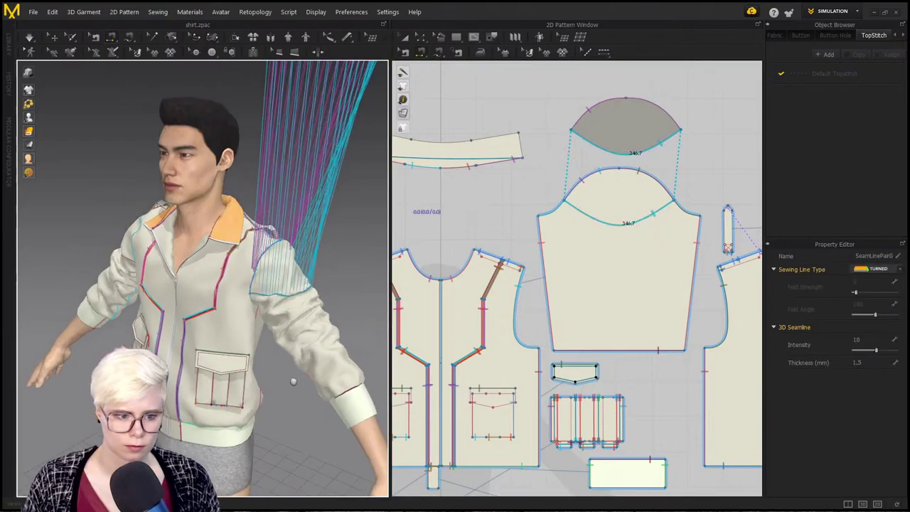
# Step: Superimpose the cap piece over the sleeve it is sewn to in 3D
pyautogui.scroll(10, 301, 237)
pyautogui.rightClick(302, 226)
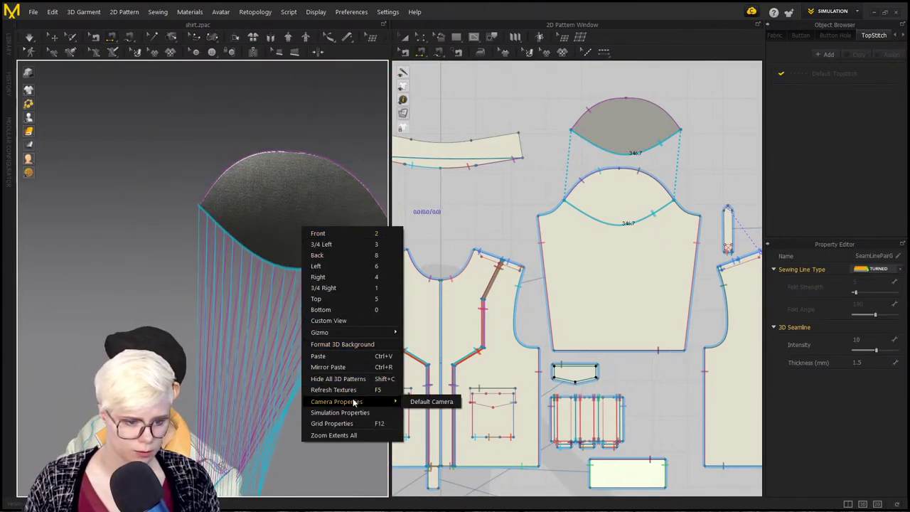
pyautogui.click(260, 270)
pyautogui.rightClick(299, 220)
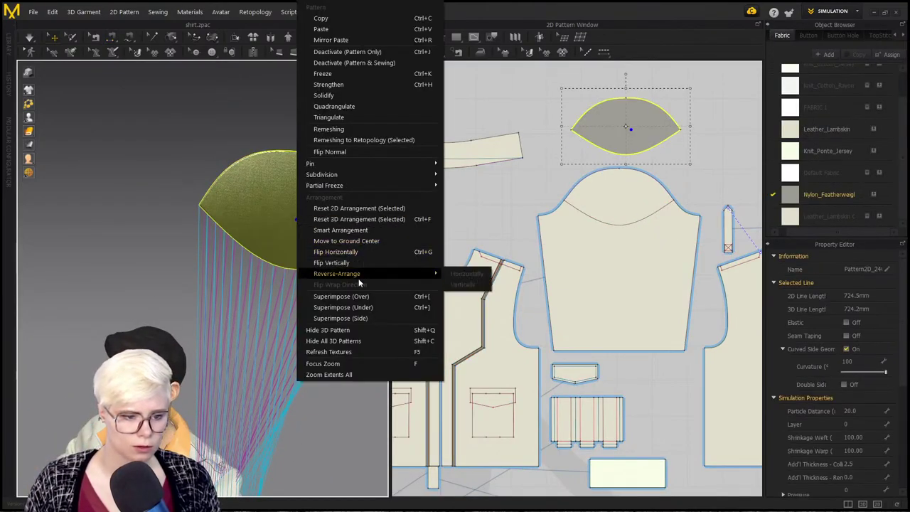
pyautogui.click(369, 297)
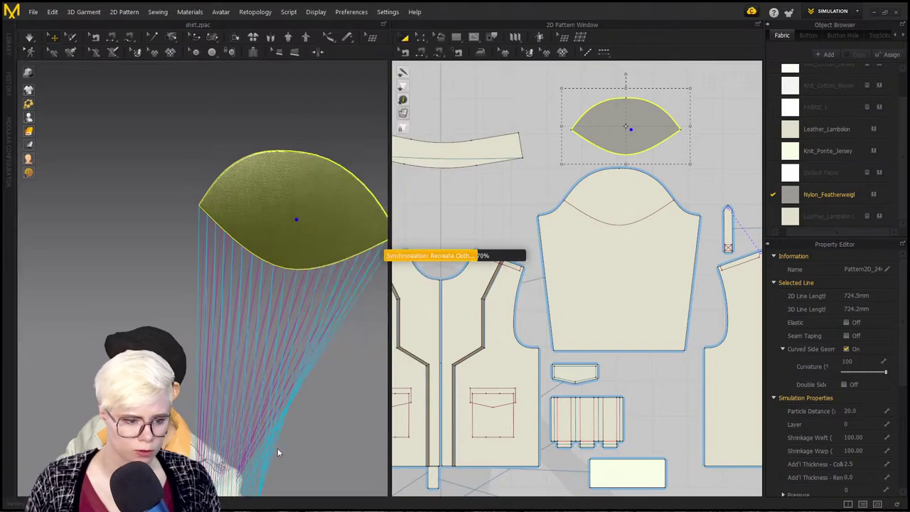
pyautogui.scroll(-8, 299, 242)
pyautogui.scroll(6, 300, 242)
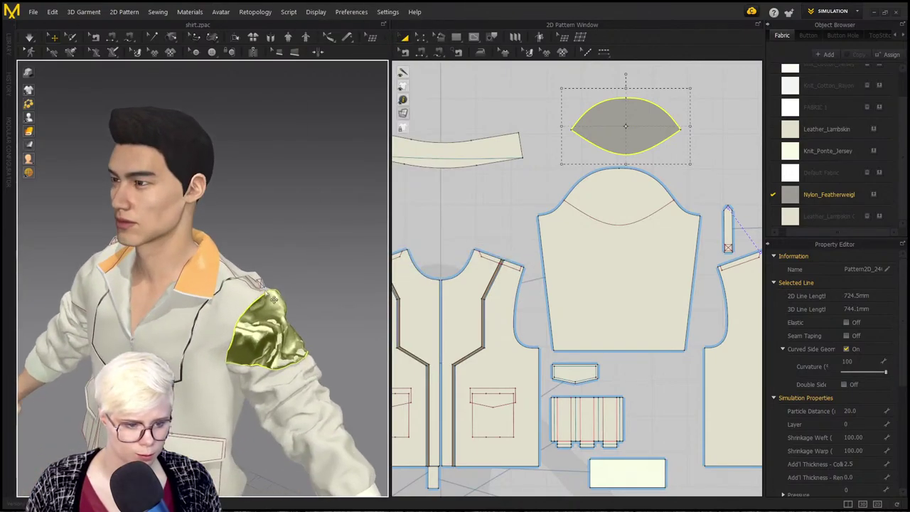
# Step: Clone the cap piece as a symmetric pattern with sewing and place it above the opposite sleeve pattern
pyautogui.rightClick(616, 129)
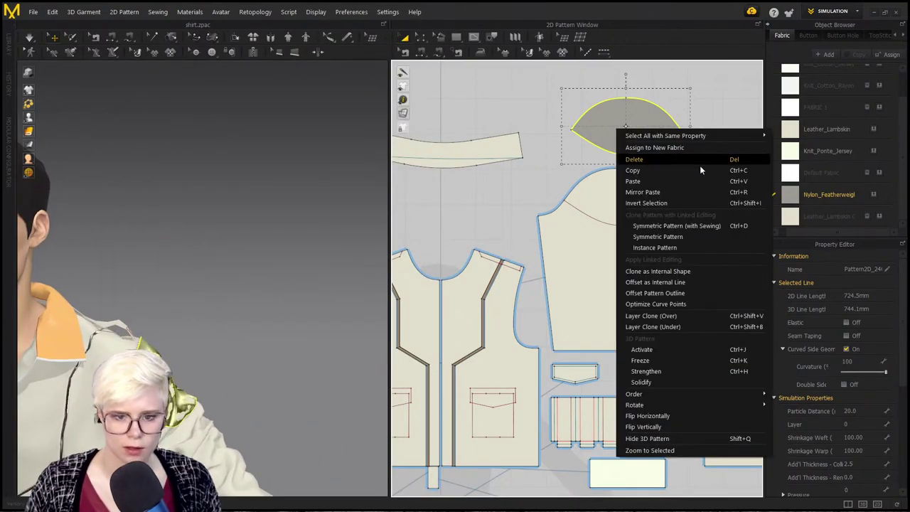
pyautogui.click(690, 225)
pyautogui.scroll(-5, 662, 261)
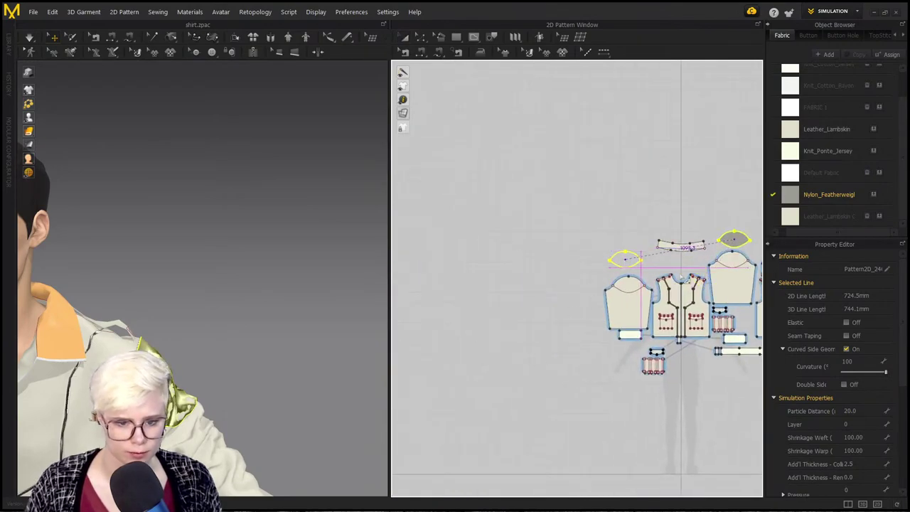
pyautogui.click(678, 277)
# Step: Superimpose the mirrored cap piece over the opposite sleeve in 3D
pyautogui.scroll(5, 679, 281)
pyautogui.scroll(-2, 377, 272)
pyautogui.moveTo(206, 249); pyautogui.dragTo(548, 199, button='middle')
pyautogui.rightClick(102, 318)
pyautogui.click(188, 294)
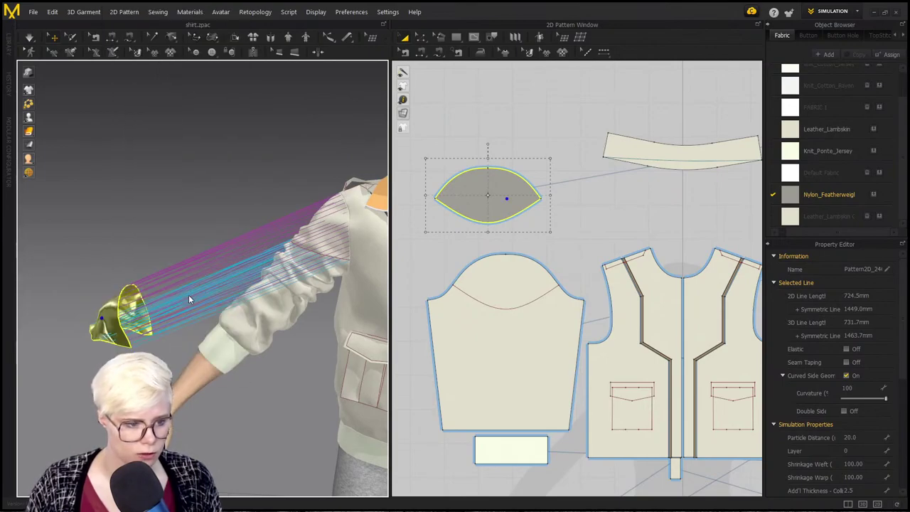
pyautogui.moveTo(380, 212); pyautogui.dragTo(311, 220, button='middle')
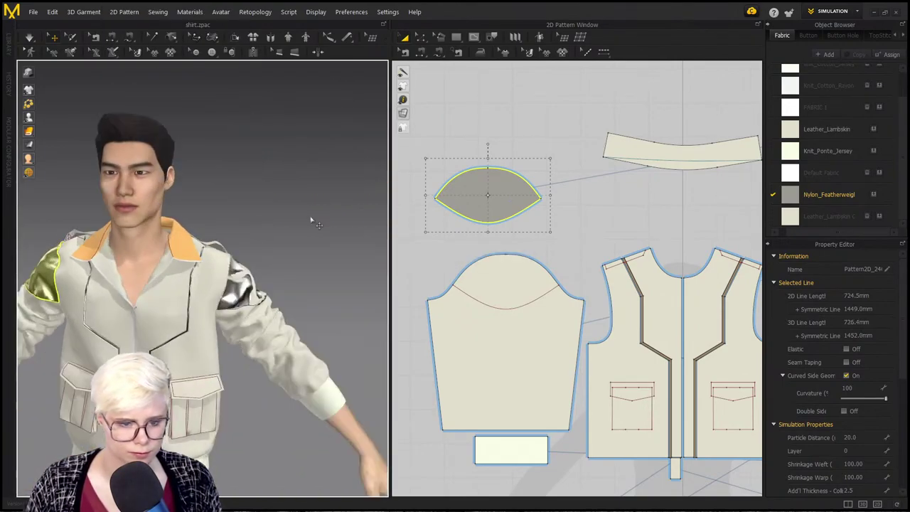
# Step: Set the pressure of both nylon cap pieces to 10
pyautogui.scroll(-4, 605, 209)
pyautogui.keyDown('shift'); pyautogui.click(643, 184); pyautogui.keyUp('shift')
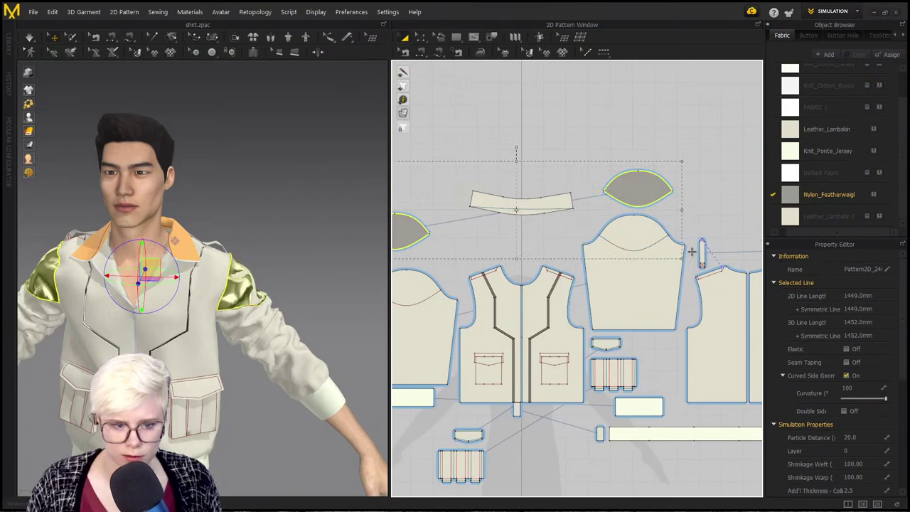
pyautogui.scroll(-3, 841, 449)
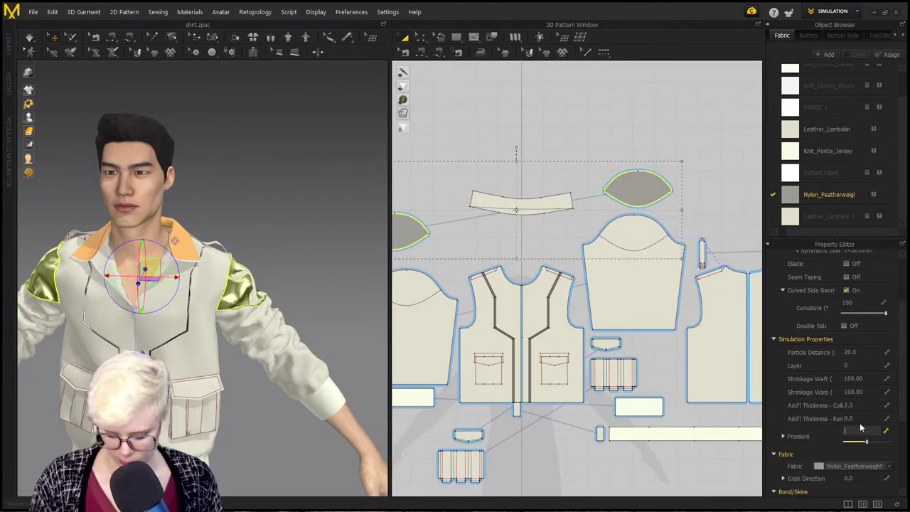
pyautogui.press('Return')
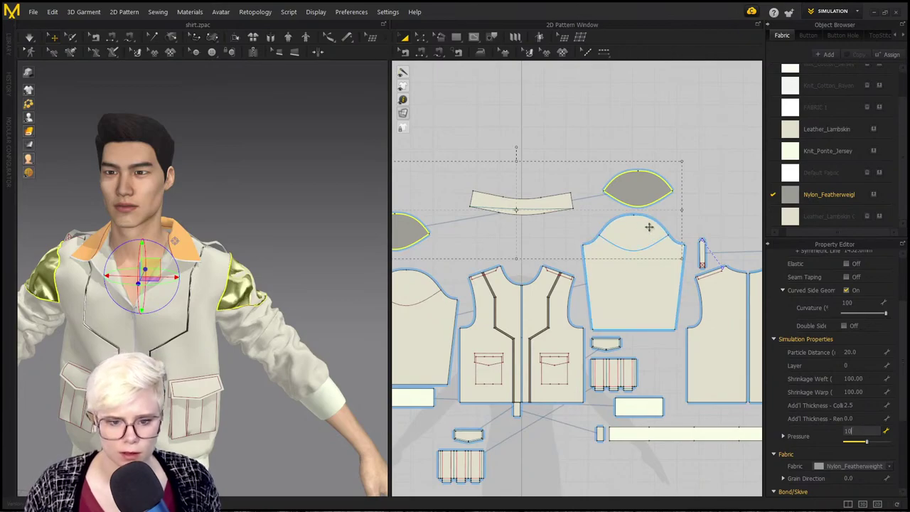
# Step: Cut and sew the sleeve pattern along its curved internal line
pyautogui.scroll(3, 641, 245)
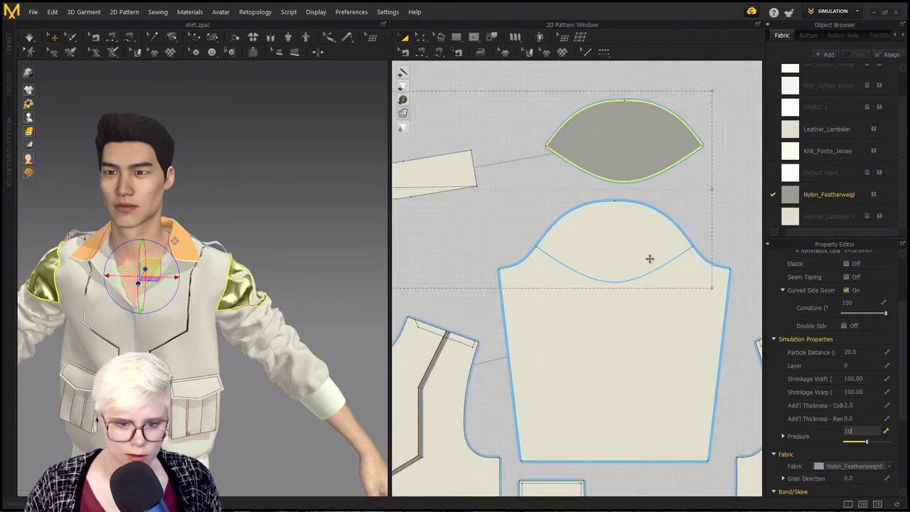
pyautogui.click(652, 276)
pyautogui.rightClick(604, 281)
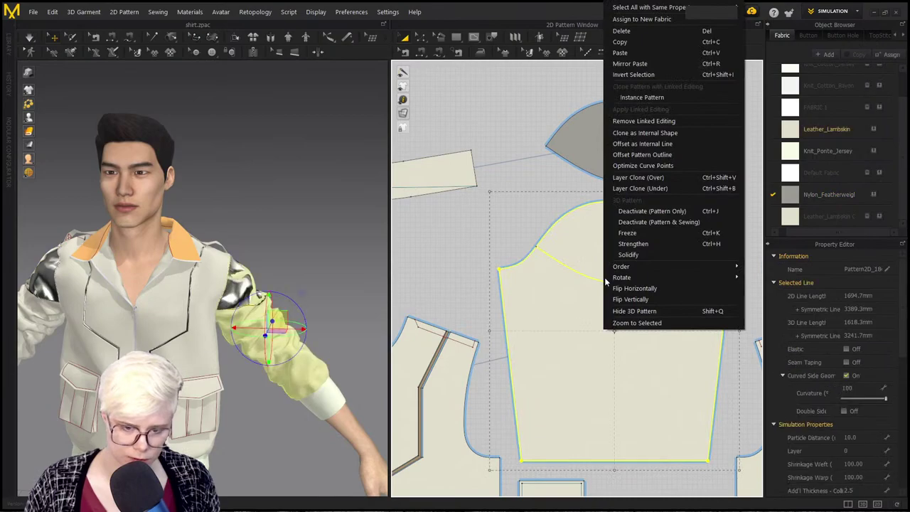
pyautogui.click(610, 288)
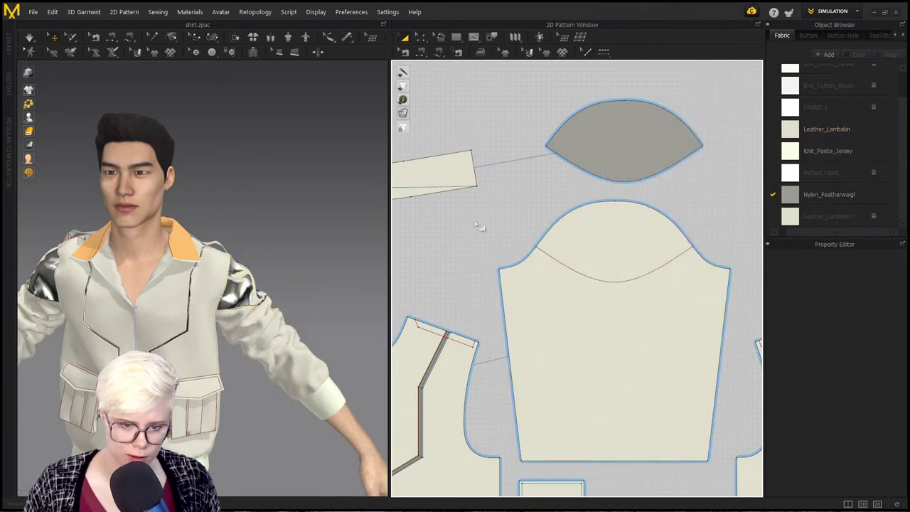
pyautogui.click(604, 285)
pyautogui.rightClick(603, 282)
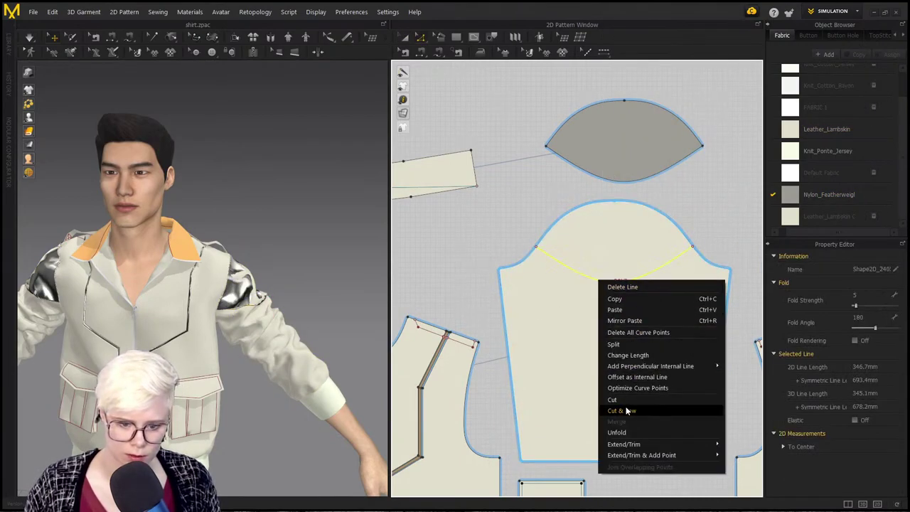
# Step: Set the pressure of the cut-off upper sections of both sleeves to -10
pyautogui.click(647, 232)
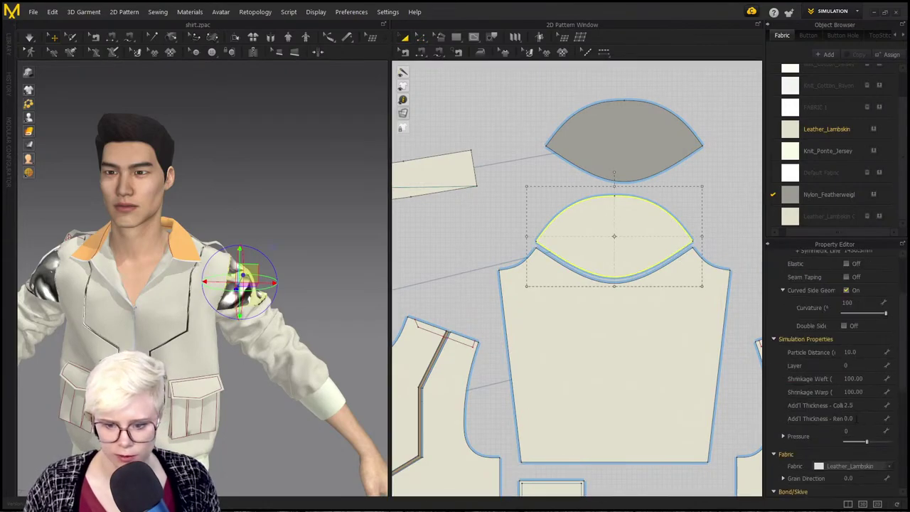
pyautogui.click(850, 432)
pyautogui.write('-10')
pyautogui.press('Return')
pyautogui.scroll(-5, 646, 281)
pyautogui.moveTo(577, 290); pyautogui.dragTo(729, 300, button='middle')
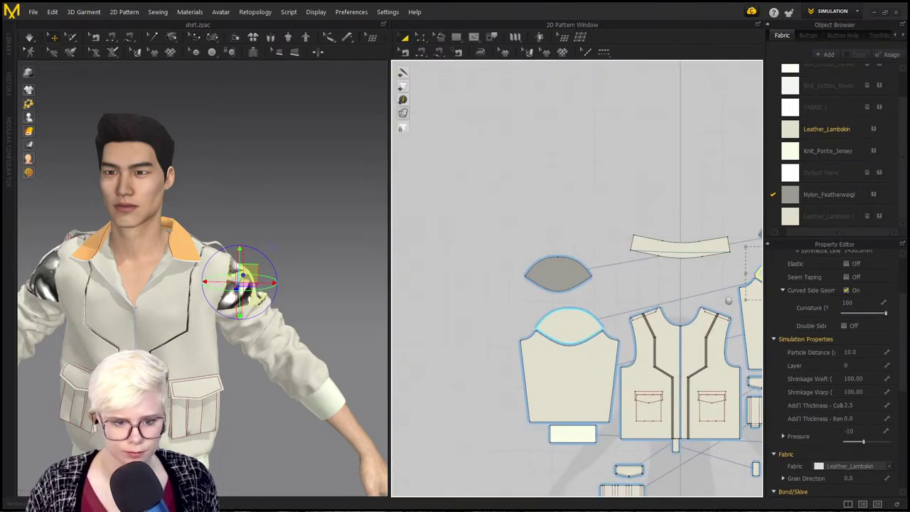
pyautogui.scroll(3, 573, 347)
pyautogui.click(565, 334)
pyautogui.click(853, 431)
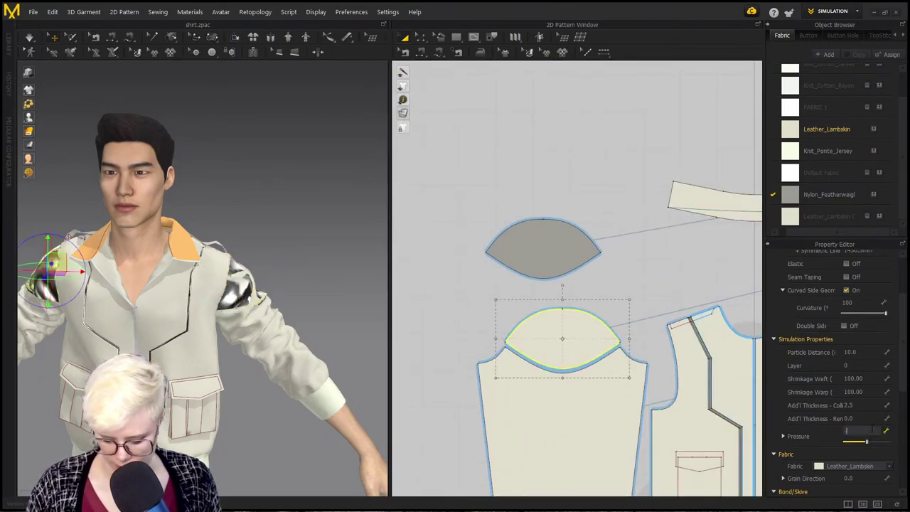
pyautogui.write('-10')
pyautogui.press('Return')
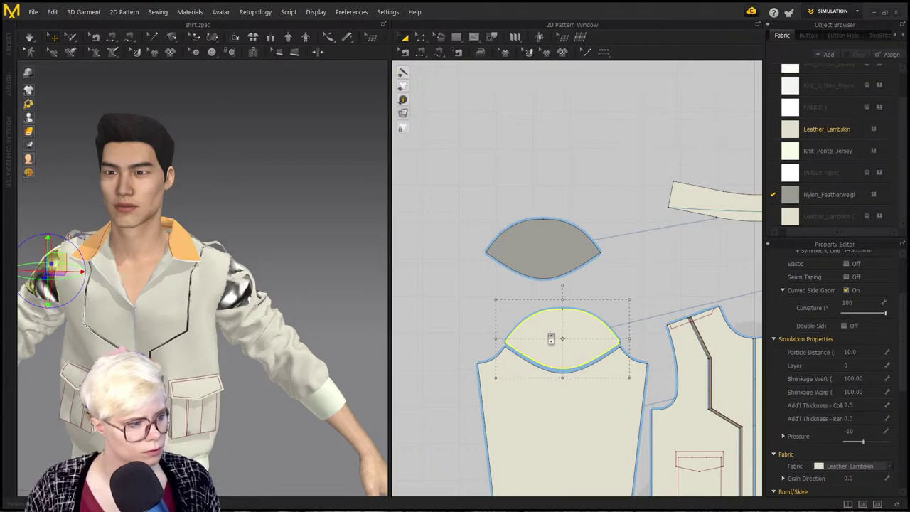
# Step: Simulate the jacket with the opposing pressures on the shoulder cap layers
pyautogui.scroll(-5, 551, 338)
pyautogui.scroll(4, 541, 309)
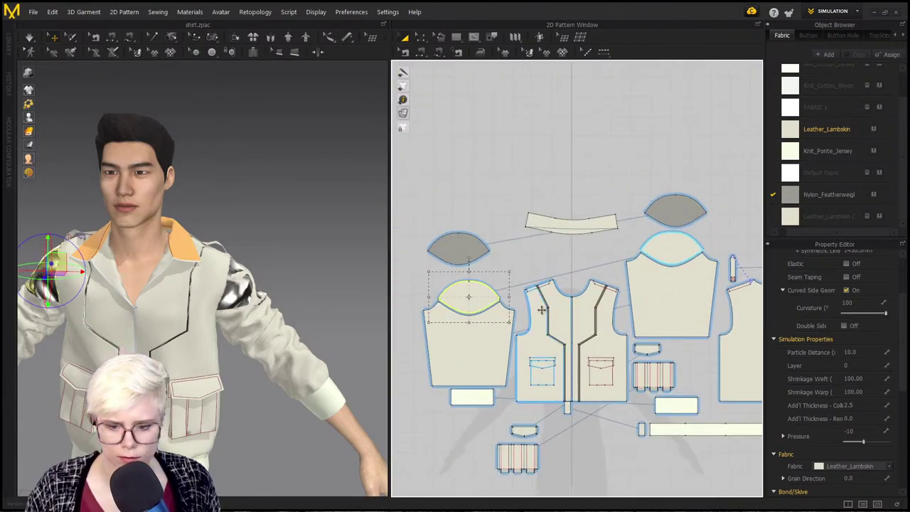
pyautogui.press('space')
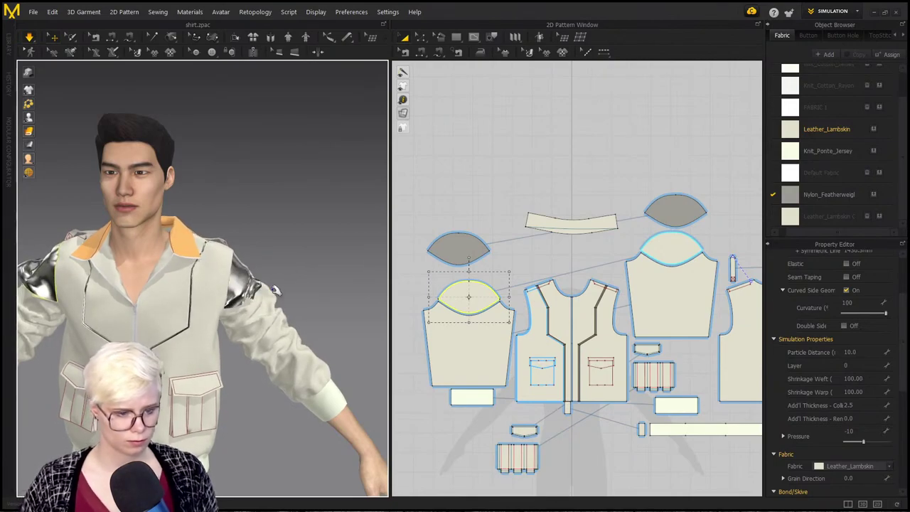
# Step: Sew the nylon cap's lower edge to the lower edge of the cut-off sleeve section, and simulate the jacket
pyautogui.press('n')
pyautogui.scroll(5, 534, 170)
pyautogui.click(702, 261)
pyautogui.scroll(-3, 703, 256)
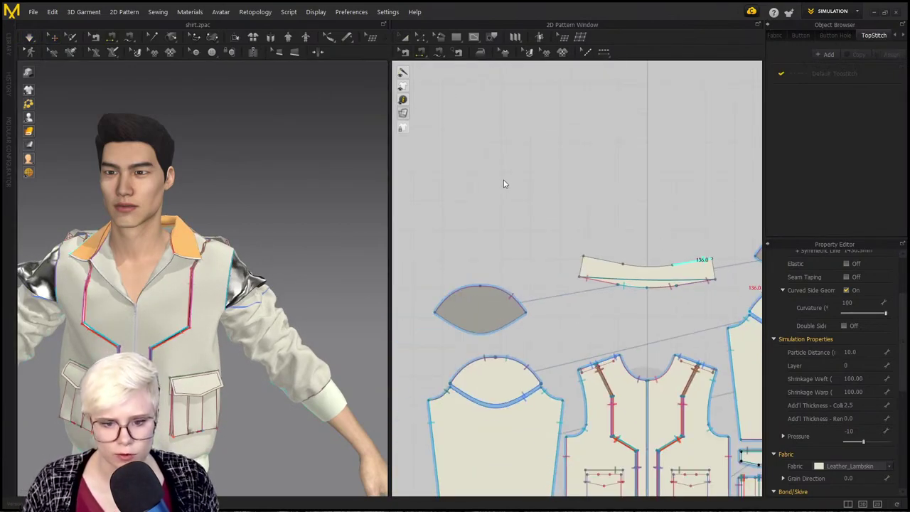
pyautogui.scroll(1, 504, 183)
pyautogui.press('n')
pyautogui.click(479, 332)
pyautogui.click(490, 406)
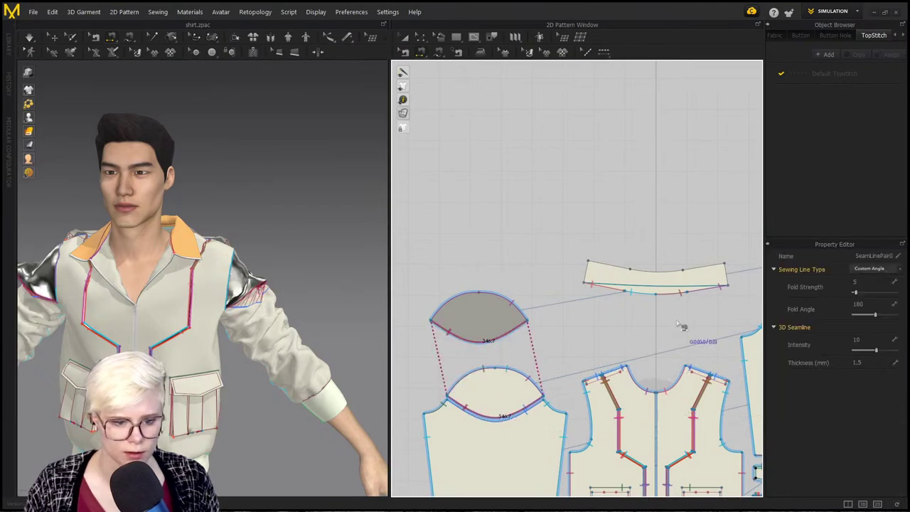
pyautogui.moveTo(676, 324); pyautogui.dragTo(423, 317, button='middle')
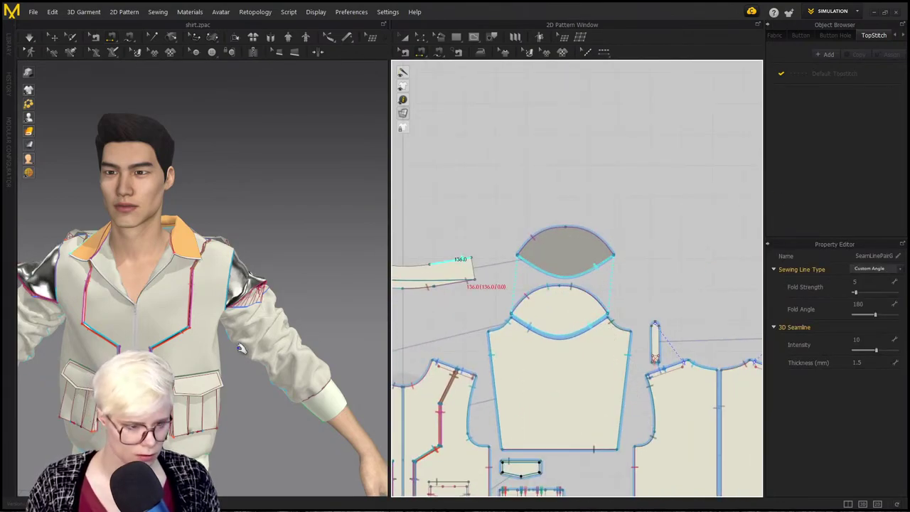
pyautogui.press('space')
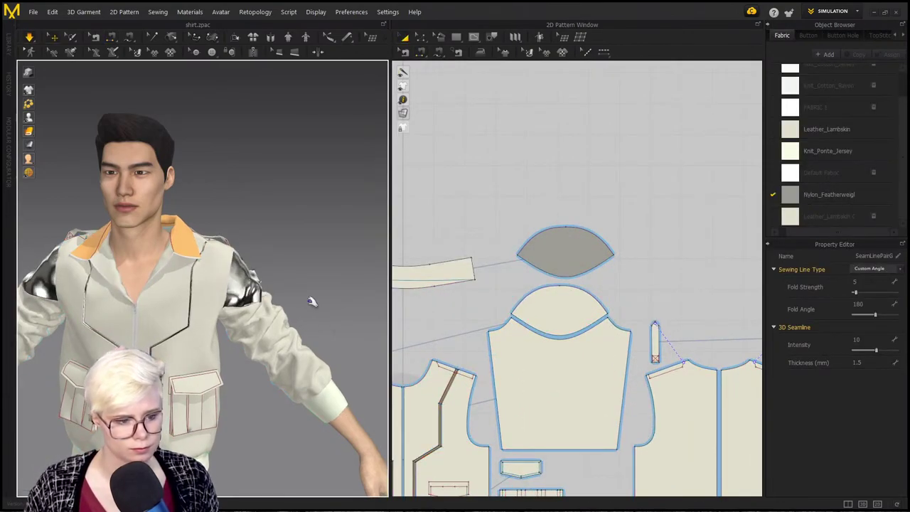
pyautogui.moveTo(308, 294); pyautogui.dragTo(403, 278, button='right')
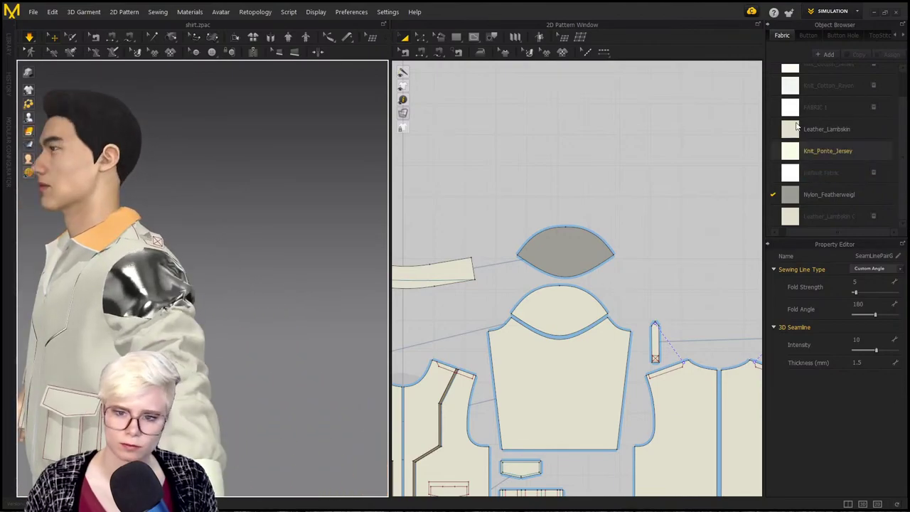
# Step: Assign the Leather_Lambskin fabric to the outer shoulder cap pieces on both sleeves
pyautogui.moveTo(796, 126); pyautogui.dragTo(583, 250)
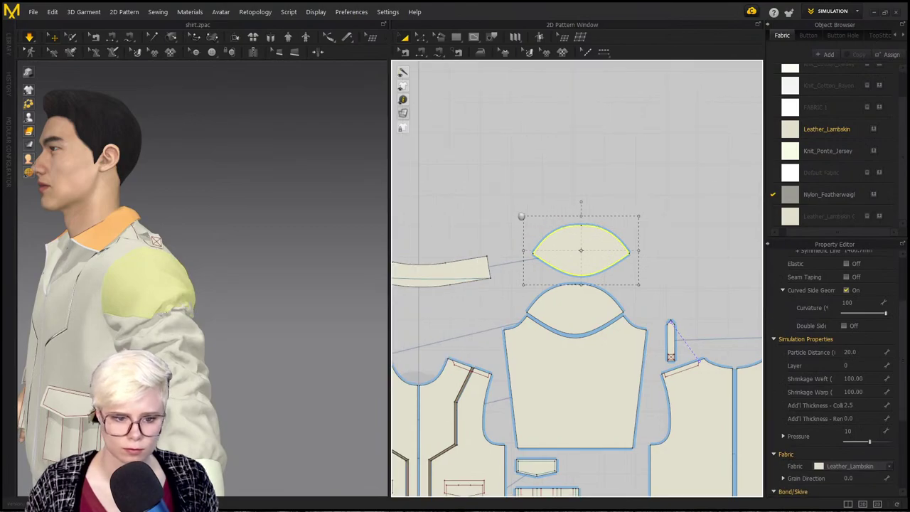
pyautogui.moveTo(521, 216); pyautogui.dragTo(570, 234, button='middle')
pyautogui.moveTo(817, 128); pyautogui.dragTo(721, 248)
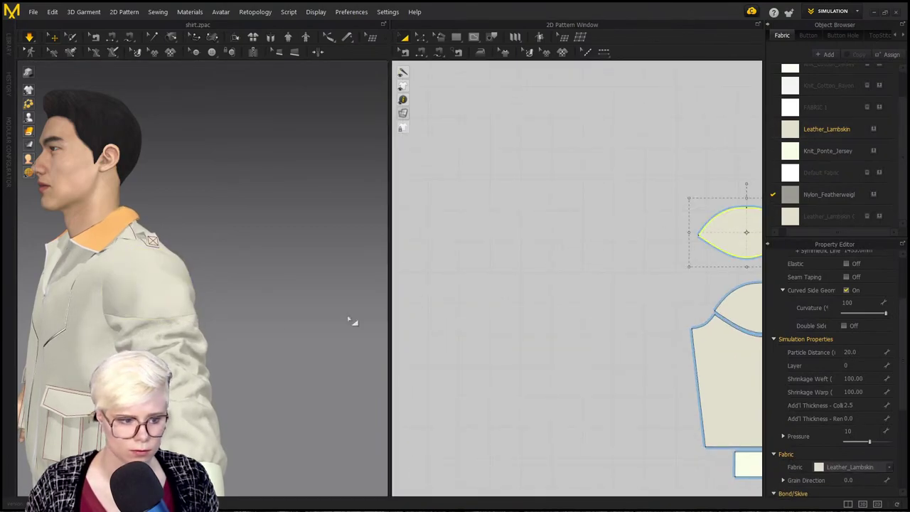
pyautogui.moveTo(107, 317); pyautogui.dragTo(197, 300, button='right')
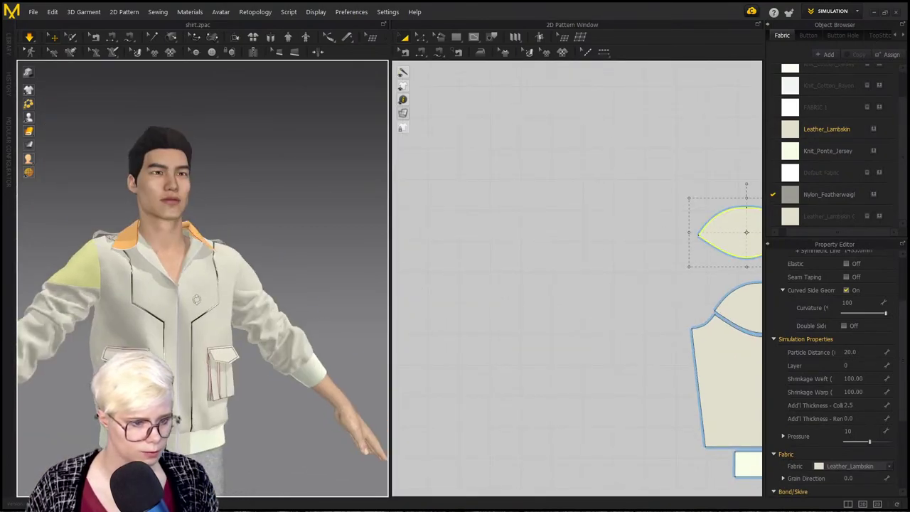
# Step: Check the lambskin shoulder cap on the avatar's left sleeve from the front and side, and stop the simulation
pyautogui.scroll(3, 196, 299)
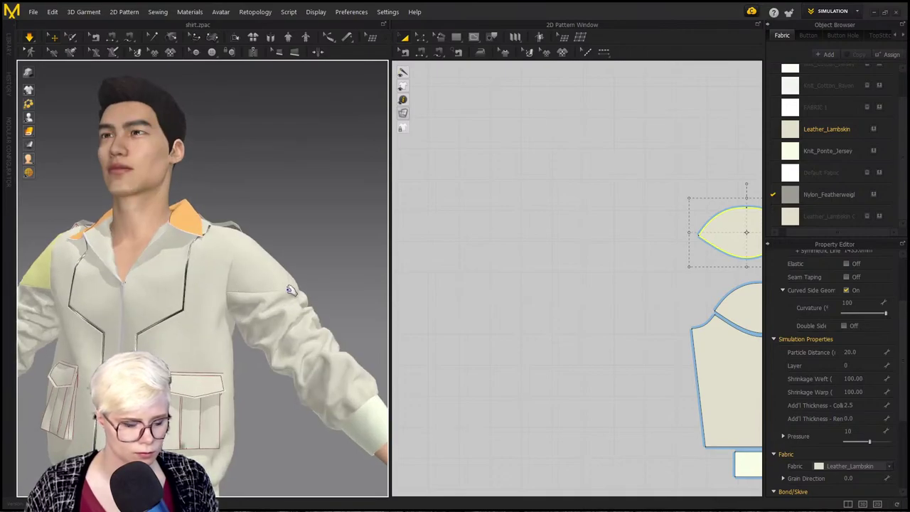
pyautogui.moveTo(313, 285); pyautogui.dragTo(270, 289, button='right')
pyautogui.click(227, 266)
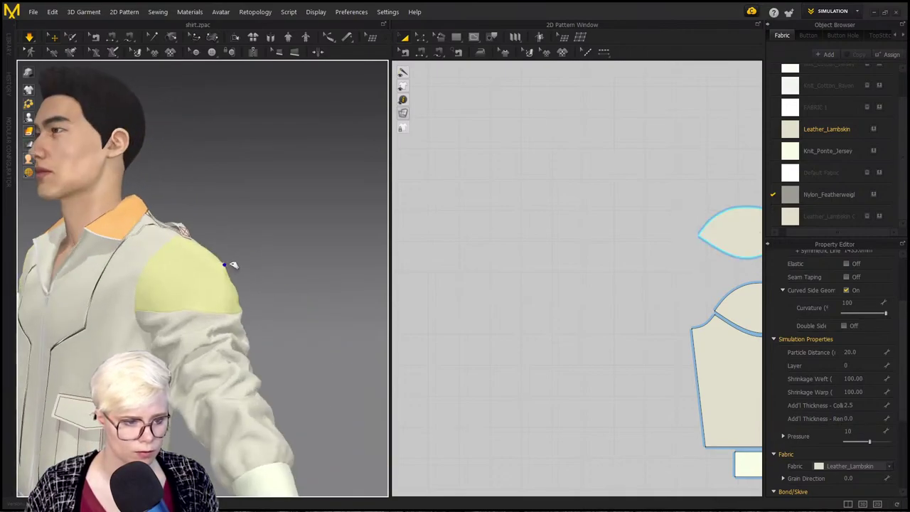
pyautogui.moveTo(264, 304); pyautogui.dragTo(299, 289, button='right')
pyautogui.scroll(1, 217, 253)
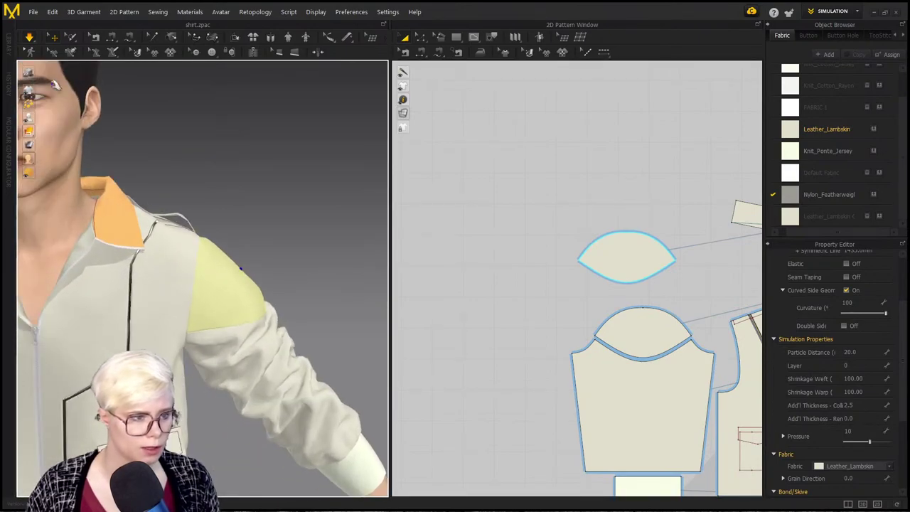
pyautogui.click(30, 37)
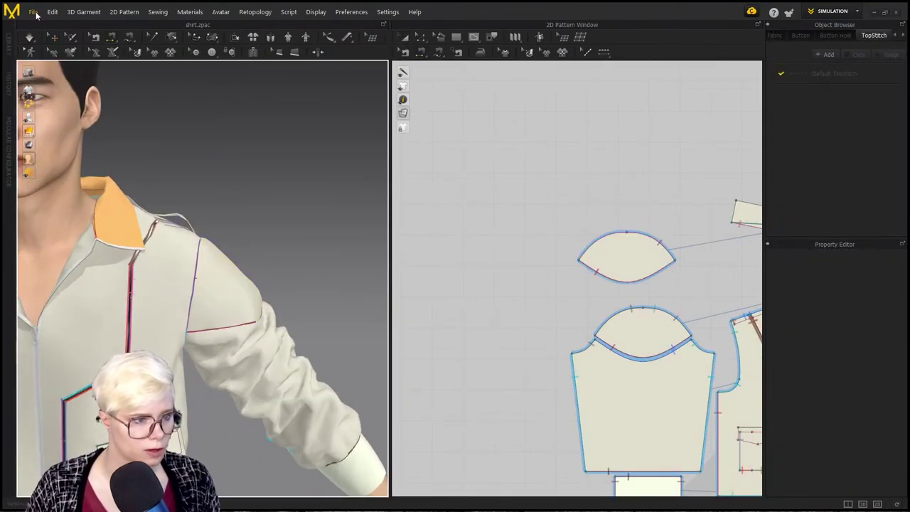
# Step: Open Base_Coupling_01.obj for OBJ import from the Avatars folder in the desktop's Stream files folder
pyautogui.click(33, 12)
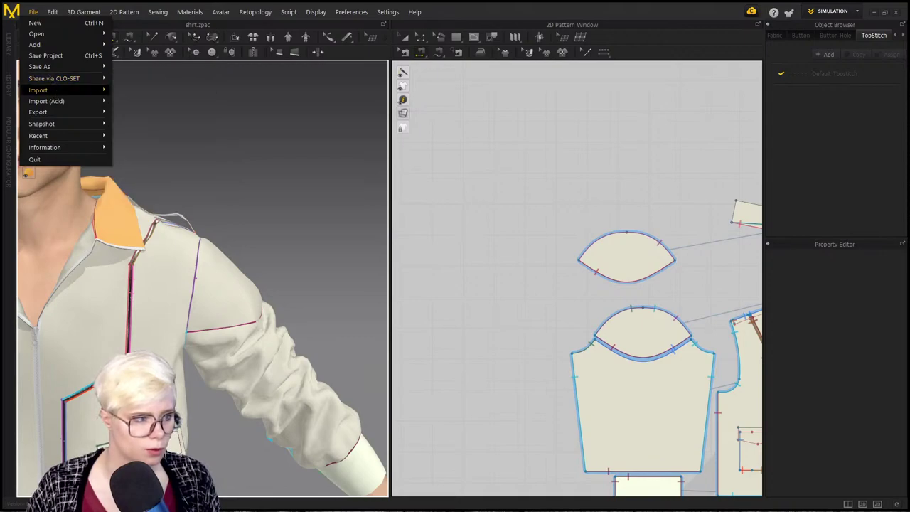
pyautogui.click(155, 86)
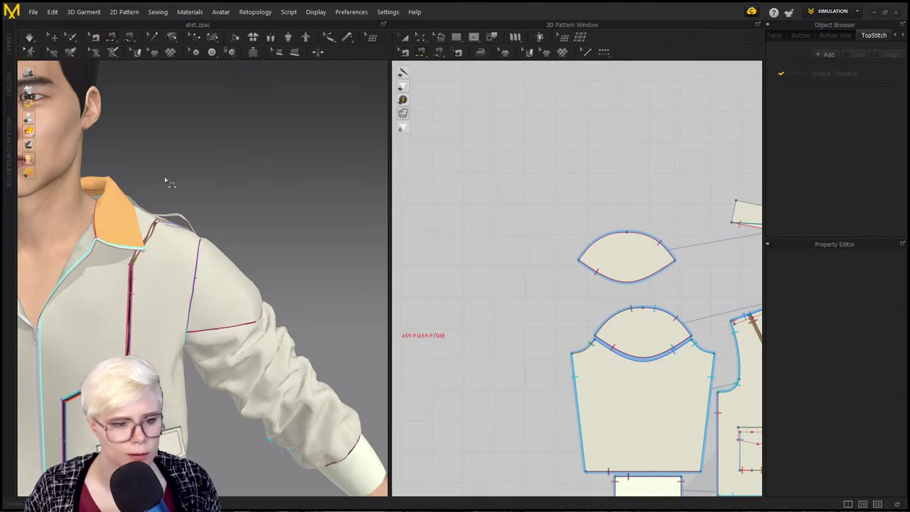
pyautogui.click(34, 12)
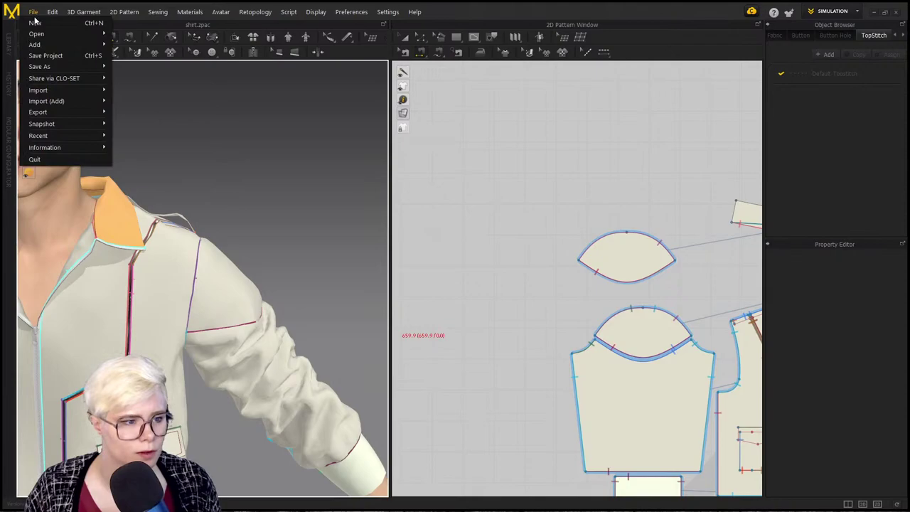
pyautogui.moveTo(49, 92)
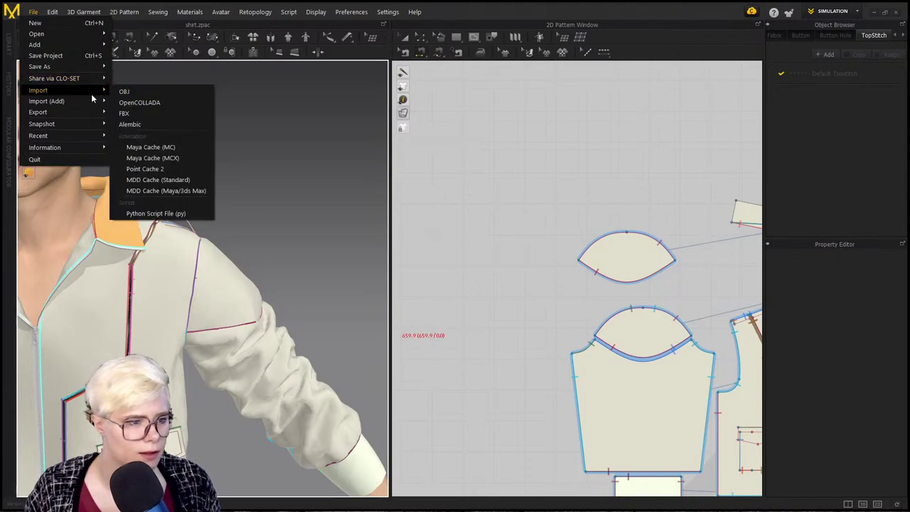
pyautogui.click(123, 92)
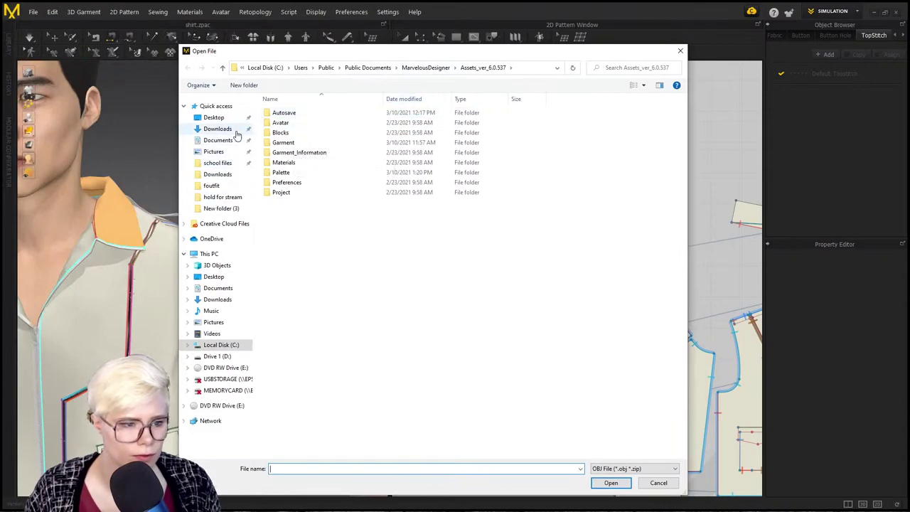
pyautogui.click(213, 117)
pyautogui.doubleClick(421, 115)
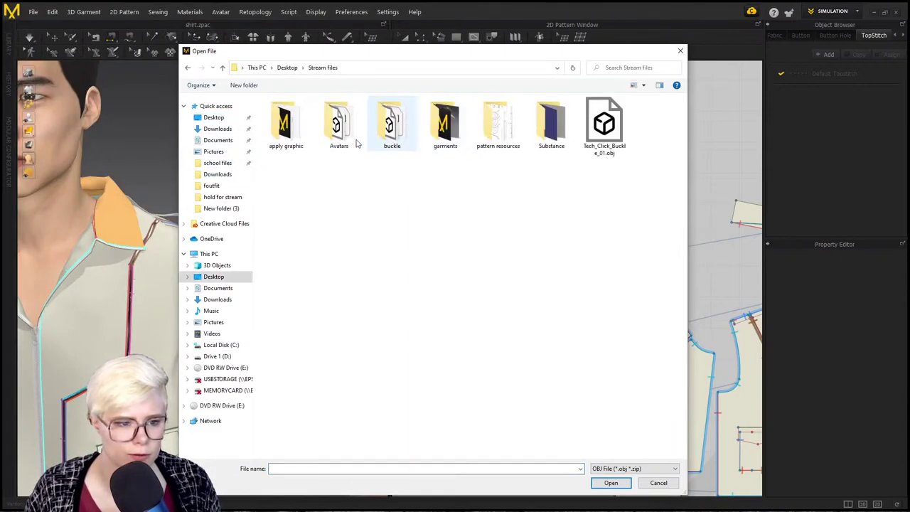
pyautogui.click(347, 126)
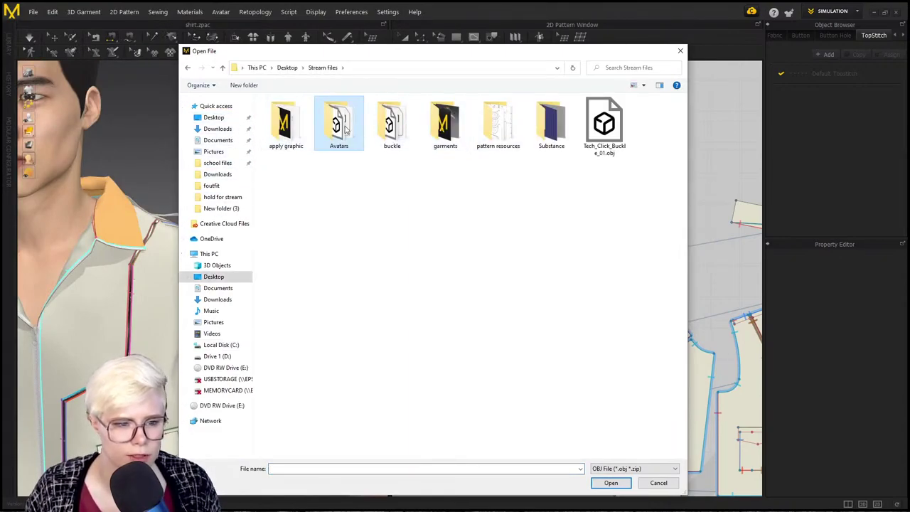
pyautogui.doubleClick(349, 138)
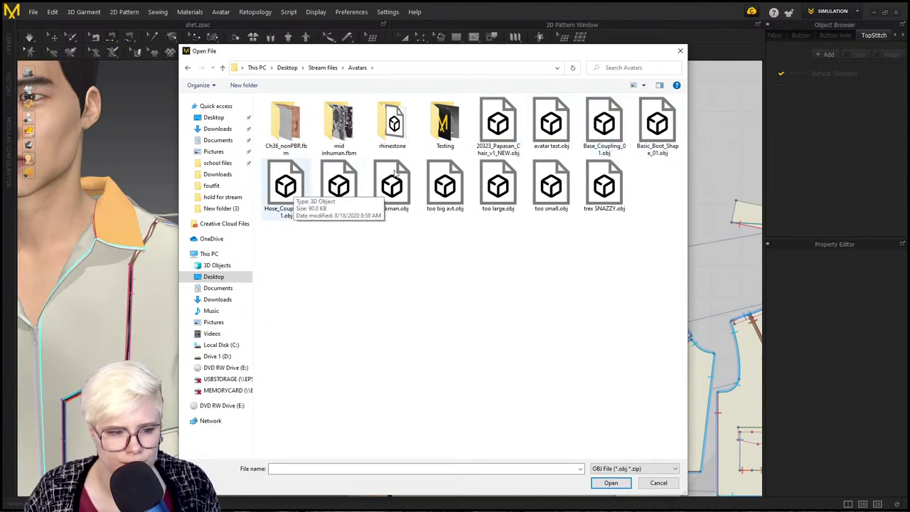
pyautogui.click(617, 134)
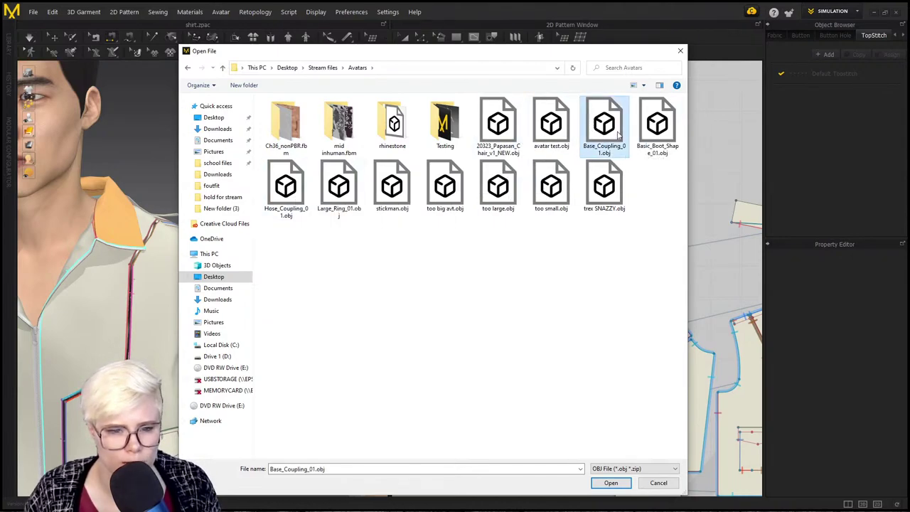
pyautogui.click(610, 483)
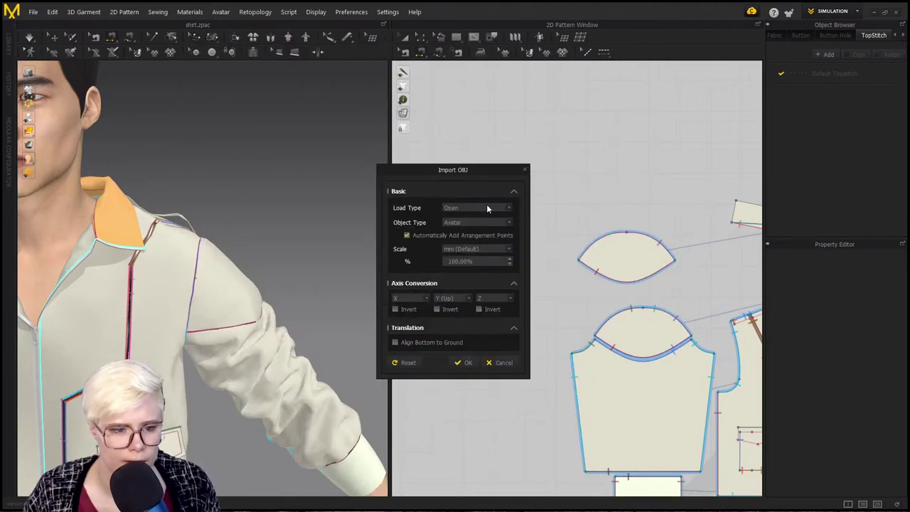
# Step: Import the coupling with load type Add and object type Trim, keeping the default millimetre scale
pyautogui.click(487, 206)
pyautogui.click(486, 208)
pyautogui.click(482, 209)
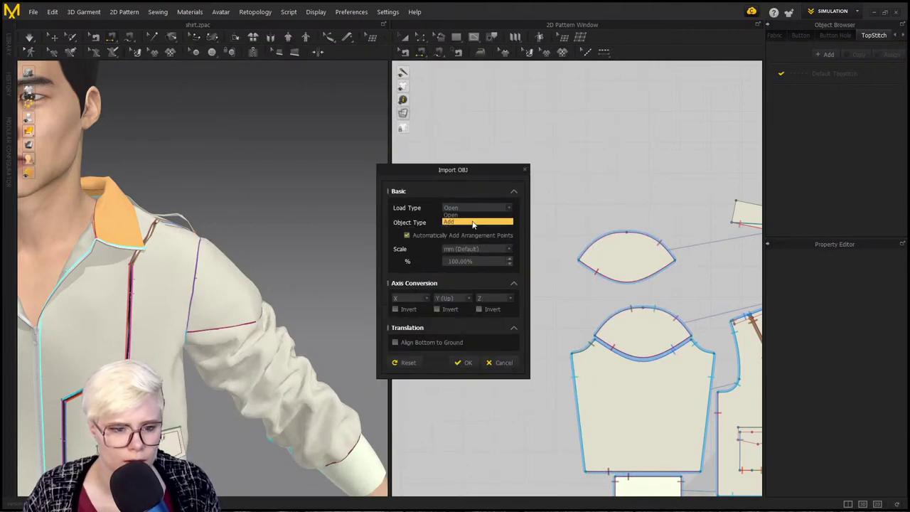
pyautogui.click(473, 223)
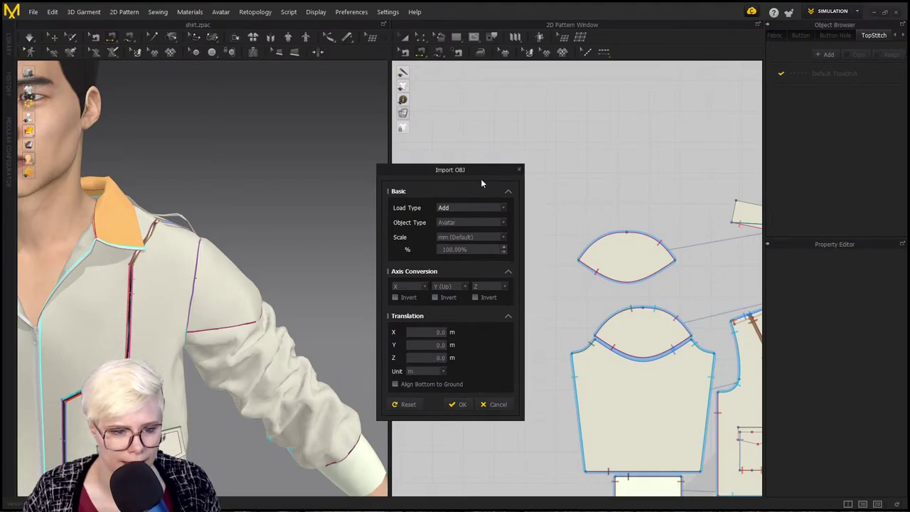
pyautogui.click(472, 223)
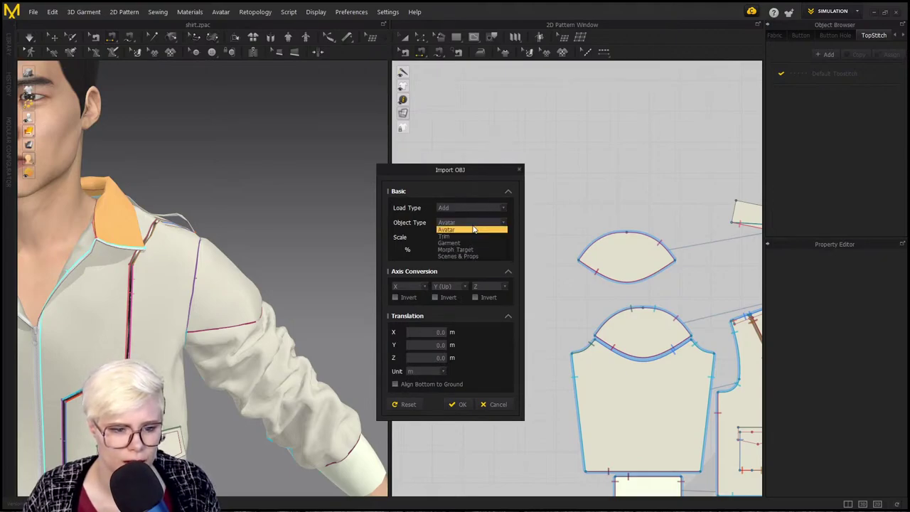
pyautogui.click(467, 237)
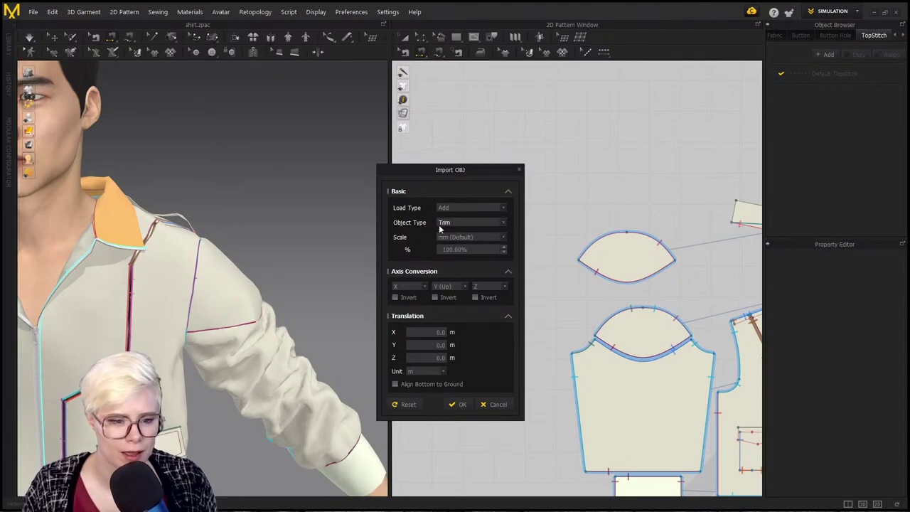
pyautogui.click(460, 405)
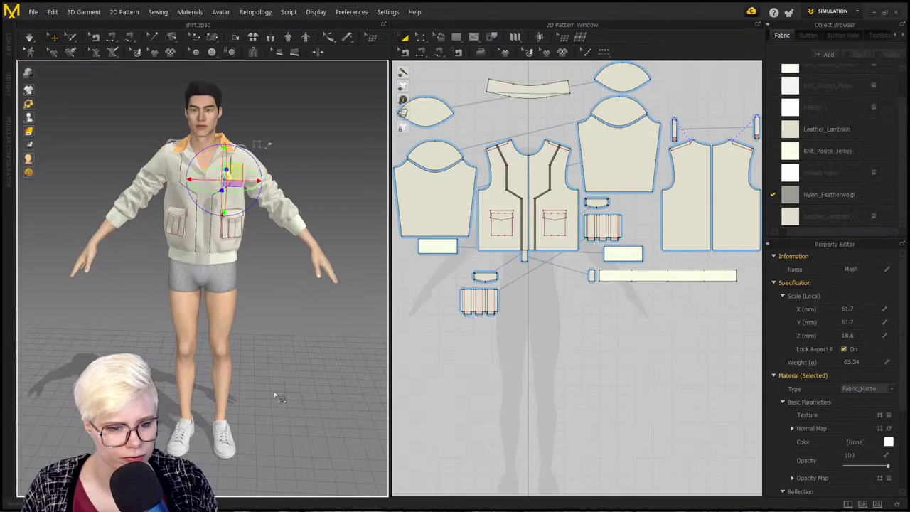
# Step: Glue the imported coupling trim onto the shoulder cap of the avatar's left sleeve
pyautogui.scroll(5, 203, 270)
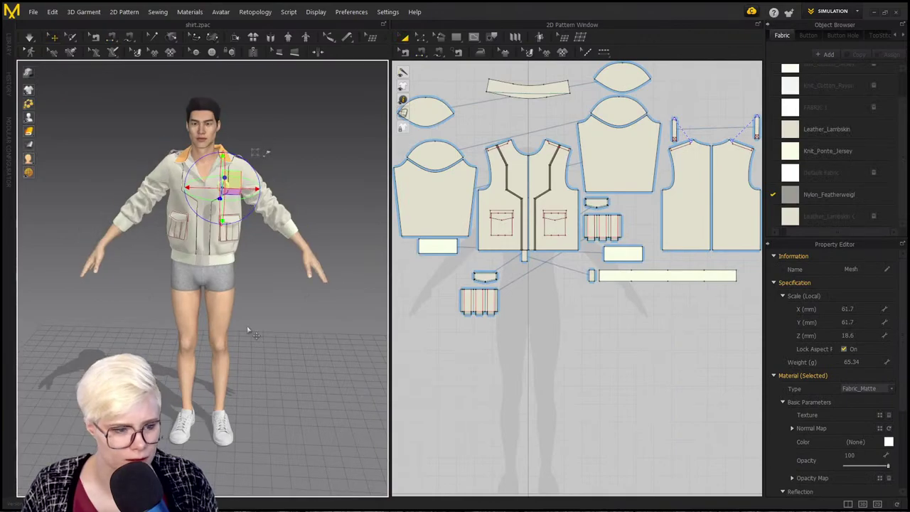
pyautogui.scroll(4, 230, 253)
pyautogui.moveTo(230, 253); pyautogui.dragTo(146, 202, button='right')
pyautogui.press('`')
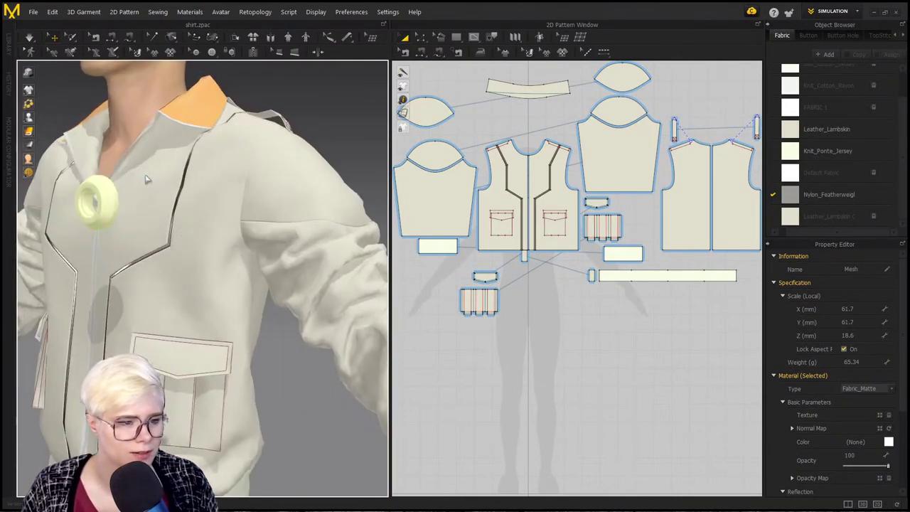
pyautogui.moveTo(299, 139); pyautogui.dragTo(179, 285, button='right')
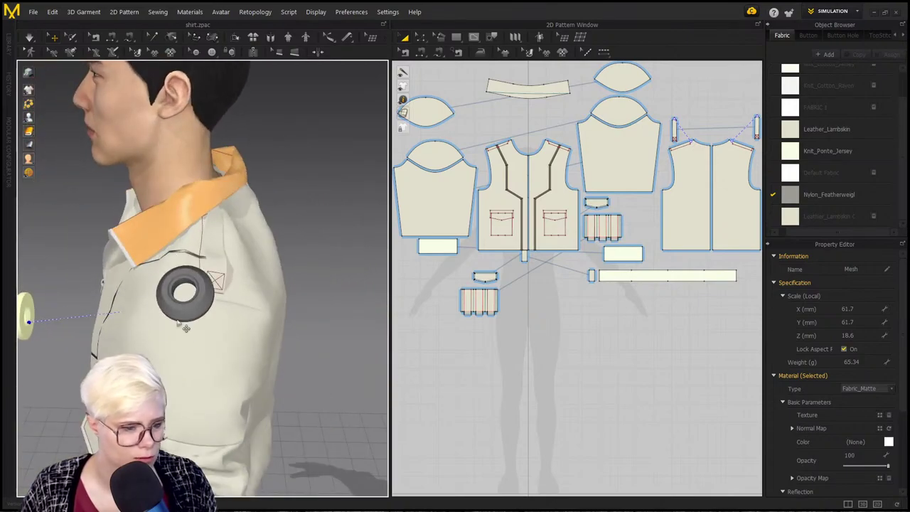
pyautogui.click(157, 355)
# Step: Rotate the coupling slightly to follow the shoulder surface and shift it a little toward the jacket's front
pyautogui.moveTo(226, 385); pyautogui.dragTo(135, 302, button='right')
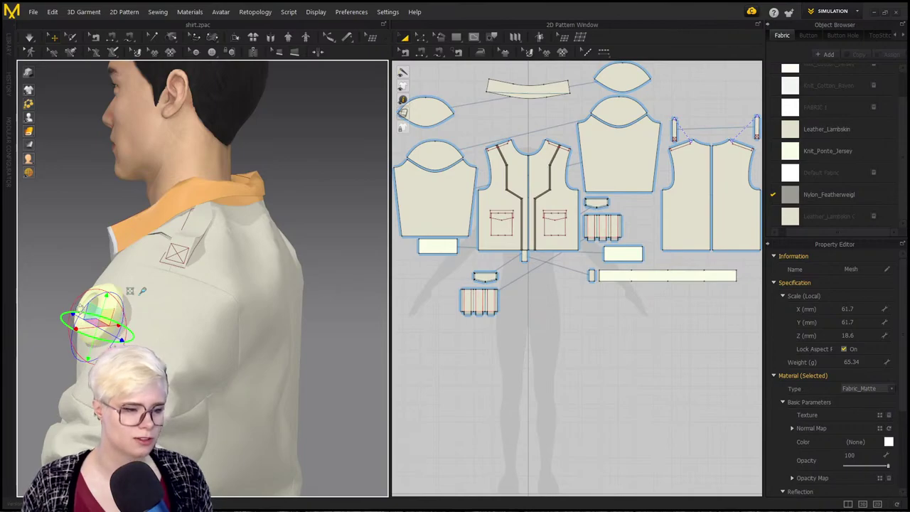
pyautogui.moveTo(75, 307); pyautogui.dragTo(79, 306)
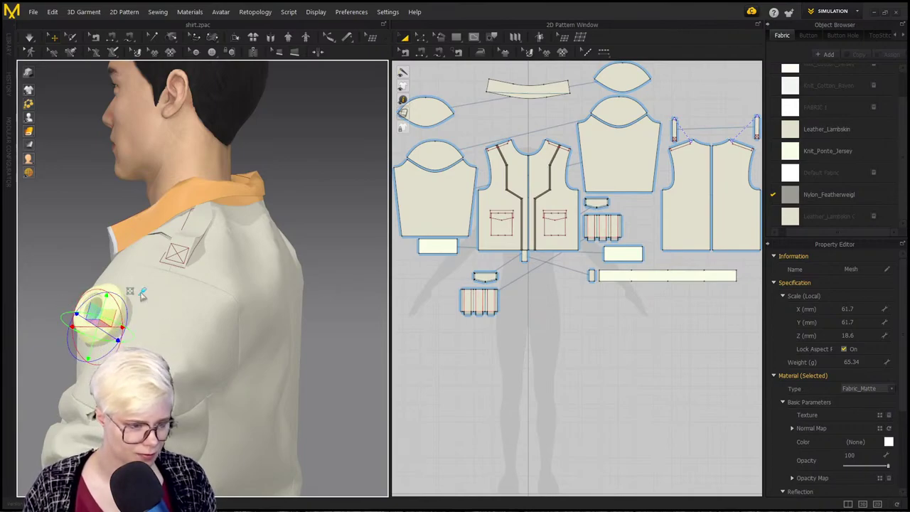
pyautogui.moveTo(83, 254); pyautogui.dragTo(186, 310, button='right')
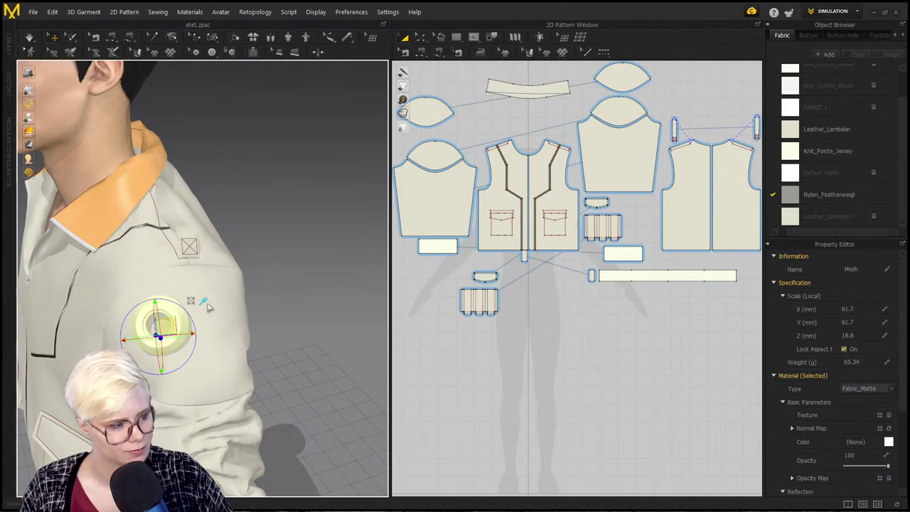
pyautogui.moveTo(157, 324)
pyautogui.mouseDown()
pyautogui.moveTo(192, 290)
pyautogui.moveTo(224, 329)
pyautogui.moveTo(193, 305)
pyautogui.moveTo(150, 327)
pyautogui.mouseUp()
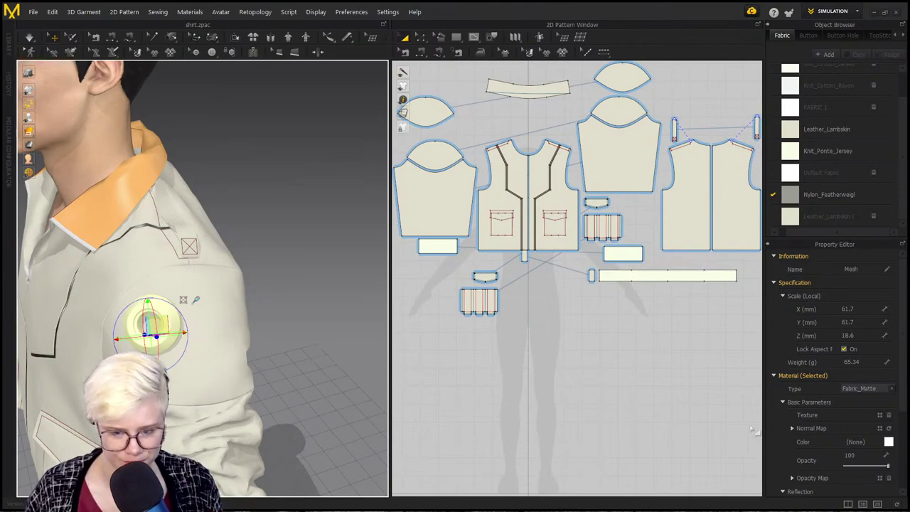
# Step: Simulate the jacket with the coupling glued to the shoulder cap
pyautogui.scroll(-3, 835, 351)
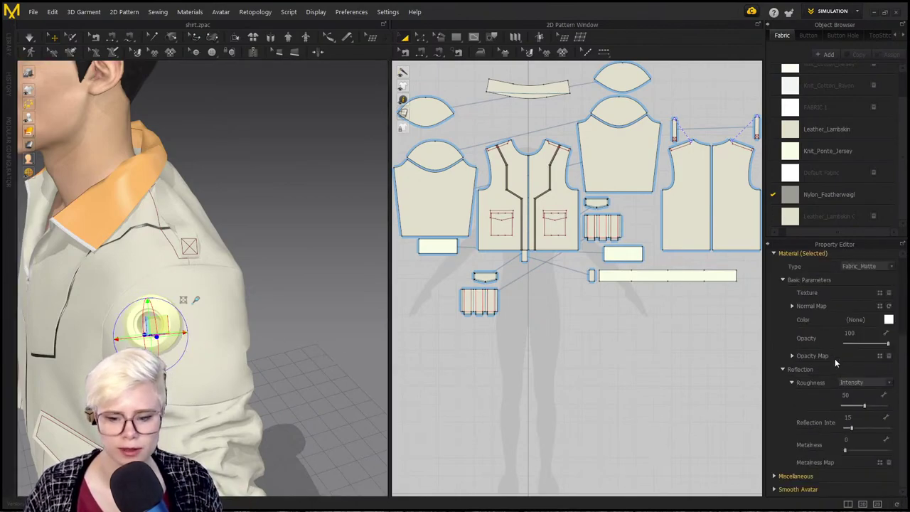
pyautogui.scroll(3, 817, 461)
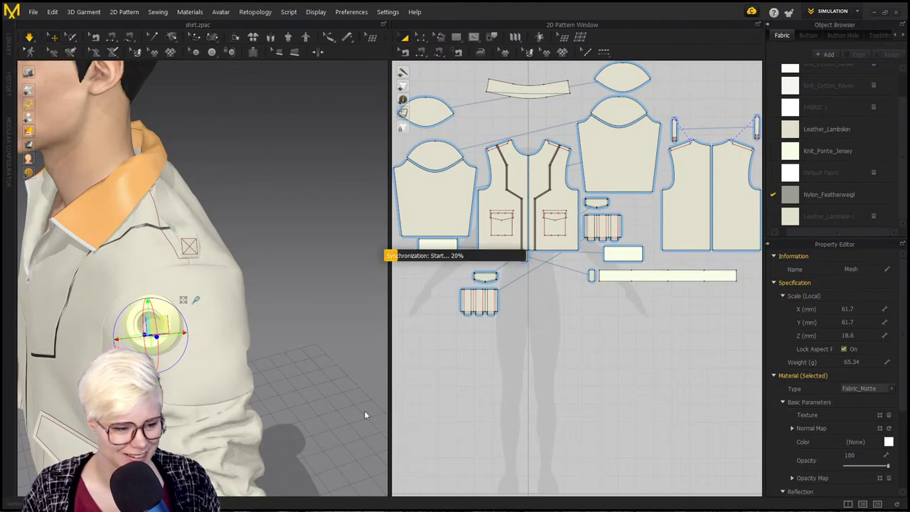
pyautogui.press('space')
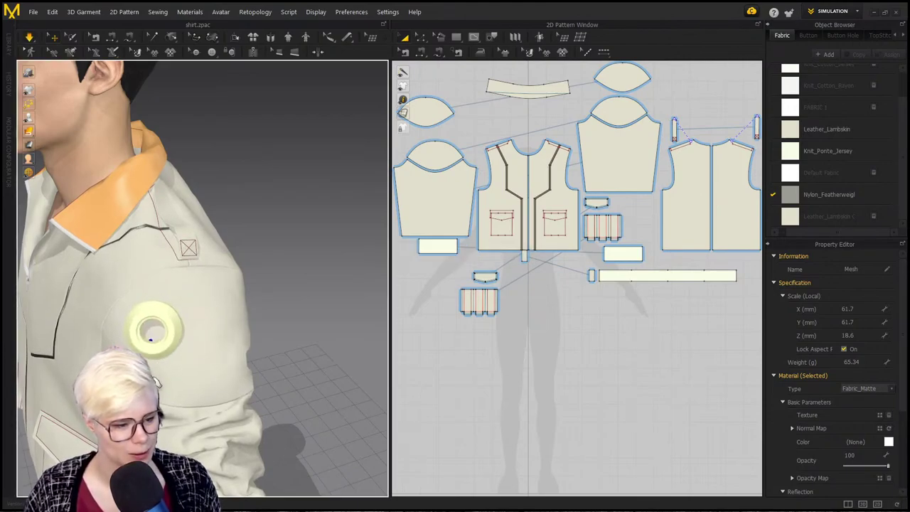
# Step: Examine how the coupling sits on the shoulder cap from several angles, and check its weight property
pyautogui.moveTo(152, 344); pyautogui.dragTo(218, 383, button='right')
pyautogui.scroll(3, 219, 377)
pyautogui.scroll(2, 219, 377)
pyautogui.moveTo(221, 393); pyautogui.dragTo(227, 246, button='middle')
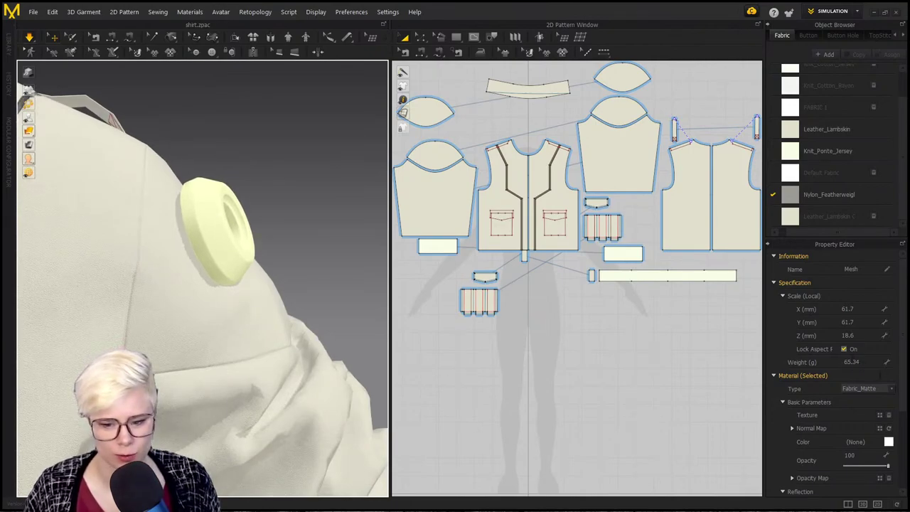
pyautogui.click(851, 362)
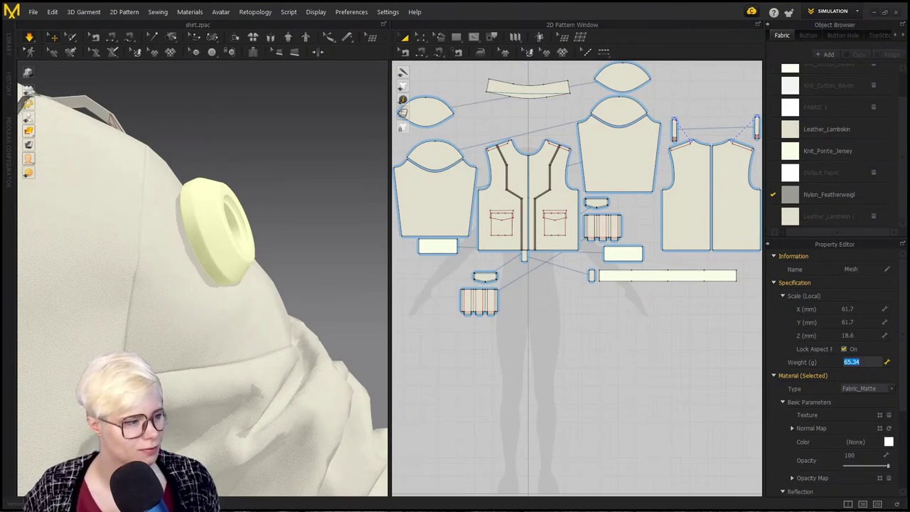
pyautogui.moveTo(290, 252); pyautogui.dragTo(259, 224, button='right')
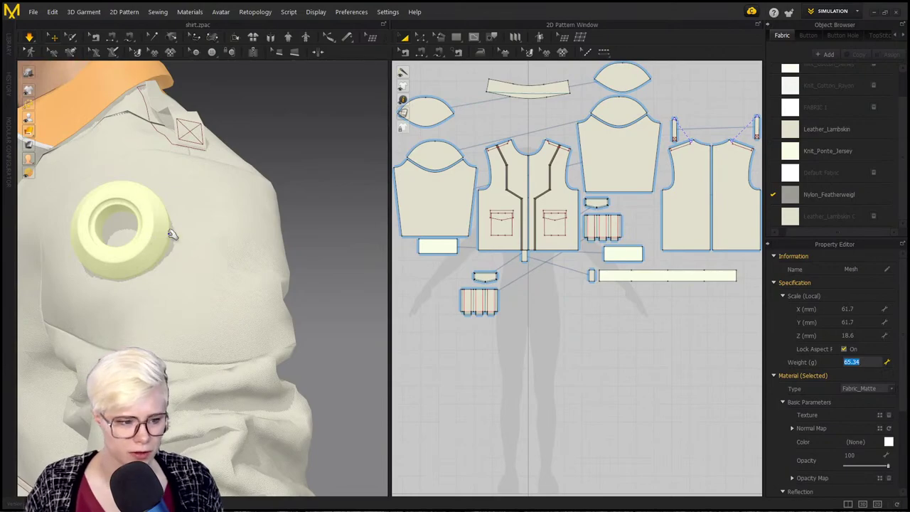
pyautogui.moveTo(174, 235); pyautogui.dragTo(158, 226, button='right')
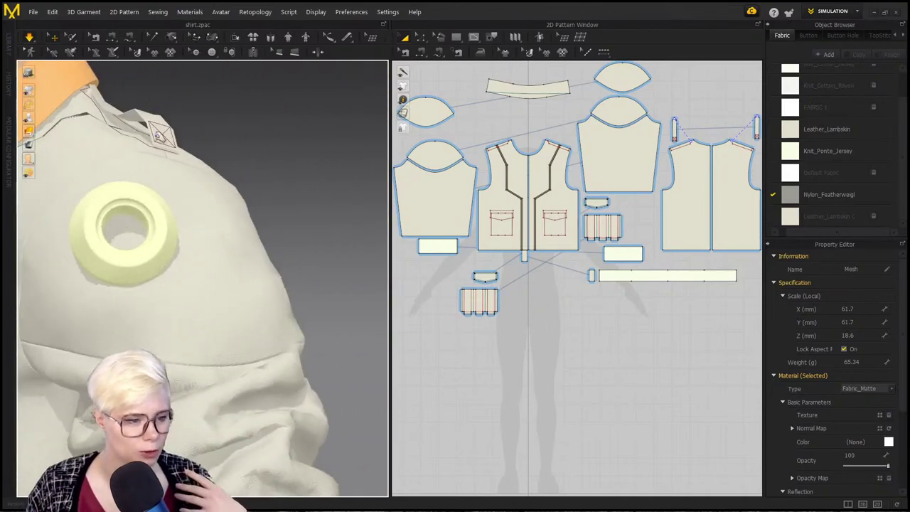
pyautogui.moveTo(144, 265); pyautogui.dragTo(129, 253, button='right')
pyautogui.moveTo(210, 280); pyautogui.dragTo(255, 287, button='right')
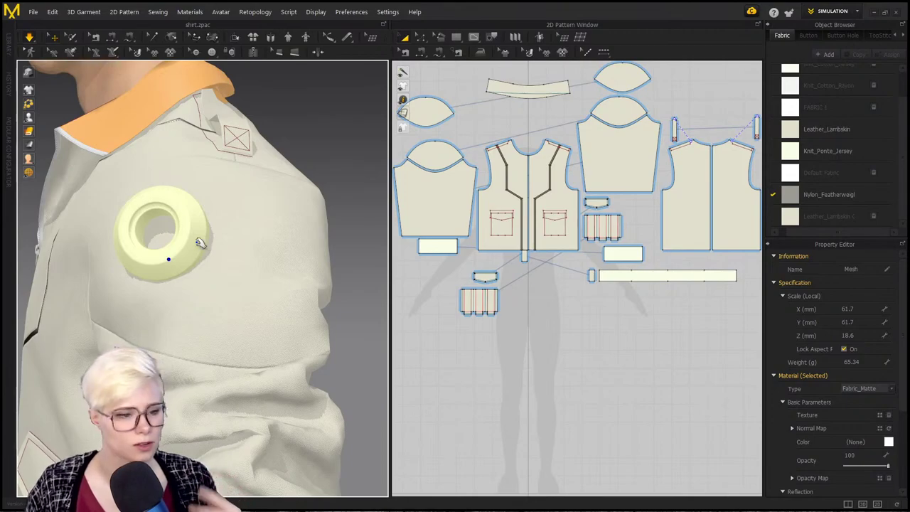
# Step: Copy the coupling on the avatar's left shoulder cap and glue the duplicate onto the rear of the same cap
pyautogui.rightClick(183, 199)
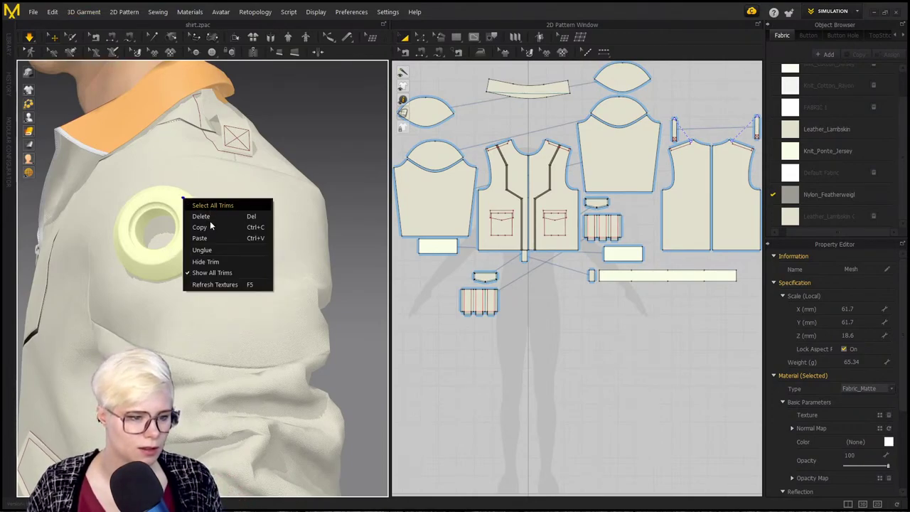
pyautogui.click(201, 227)
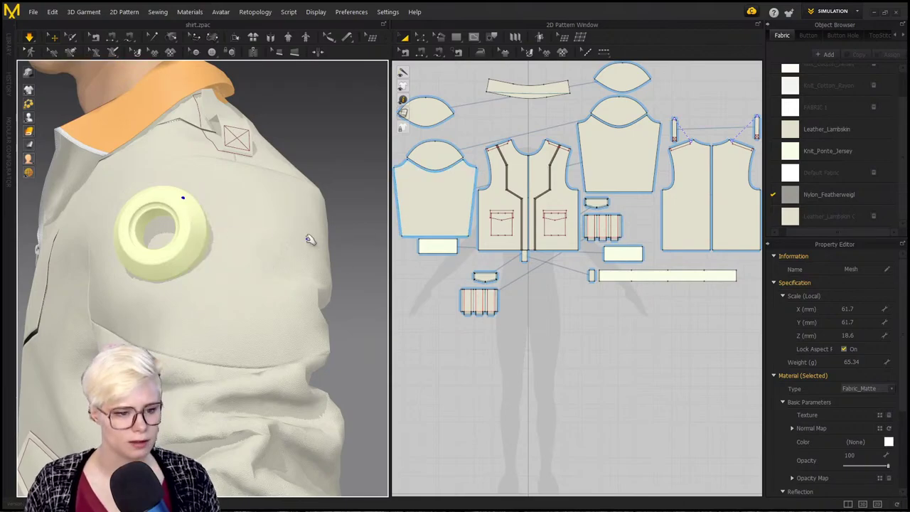
pyautogui.hotkey('ctrl', 'v')
pyautogui.click(292, 218)
pyautogui.moveTo(327, 261); pyautogui.dragTo(294, 266, button='right')
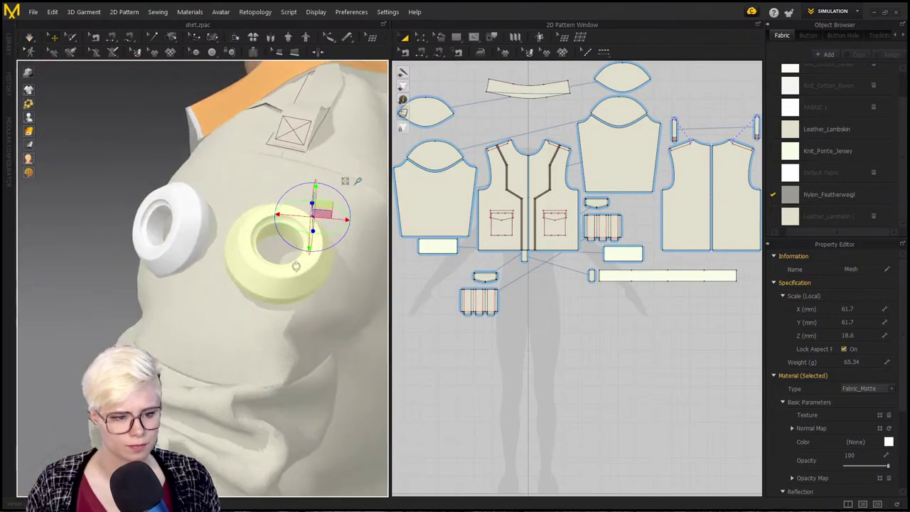
pyautogui.moveTo(337, 287); pyautogui.dragTo(189, 246, button='right')
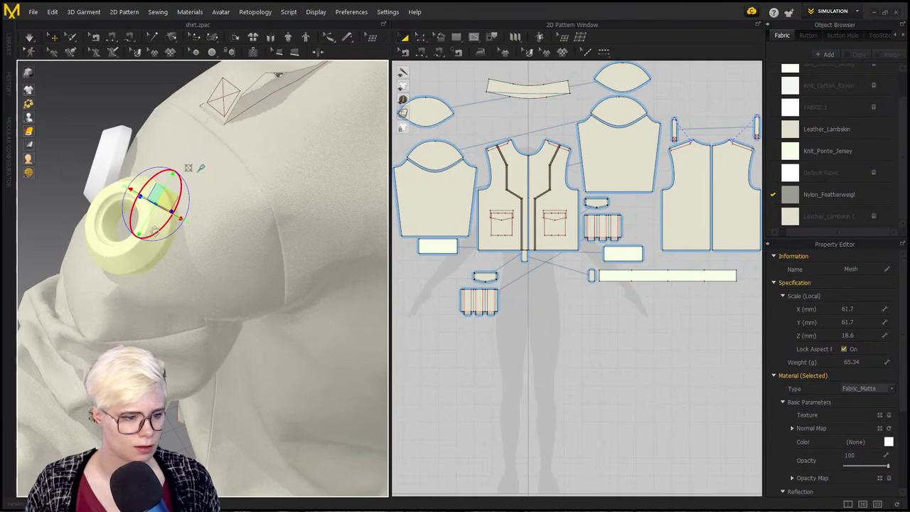
pyautogui.click(202, 169)
pyautogui.click(226, 246)
# Step: Tug the sleeve fabric below the shoulder cap while simulating to settle the cloth around the two couplings
pyautogui.click(172, 347)
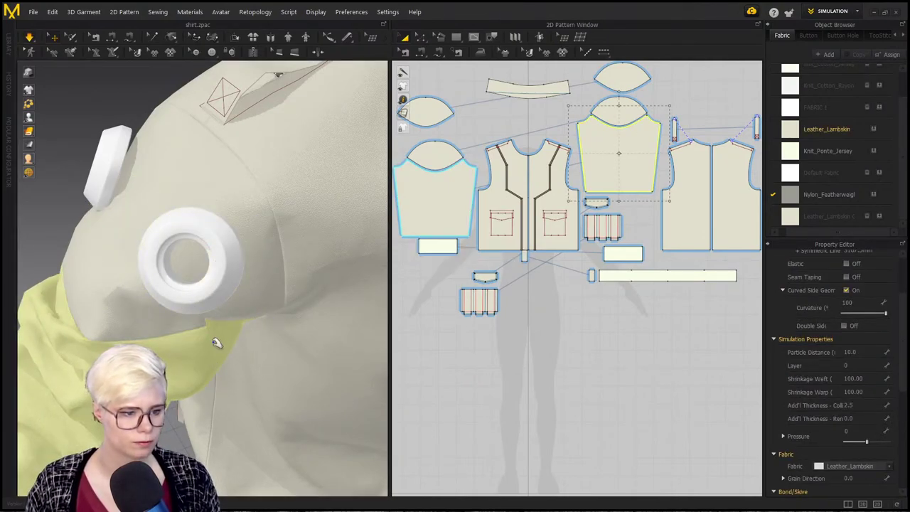
pyautogui.moveTo(220, 365); pyautogui.dragTo(205, 324)
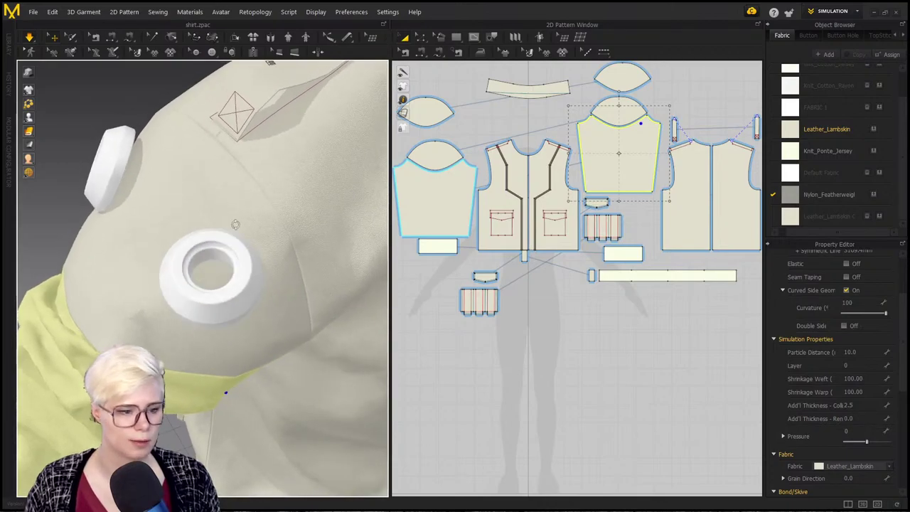
pyautogui.moveTo(233, 225); pyautogui.dragTo(294, 205, button='right')
pyautogui.scroll(-3, 294, 205)
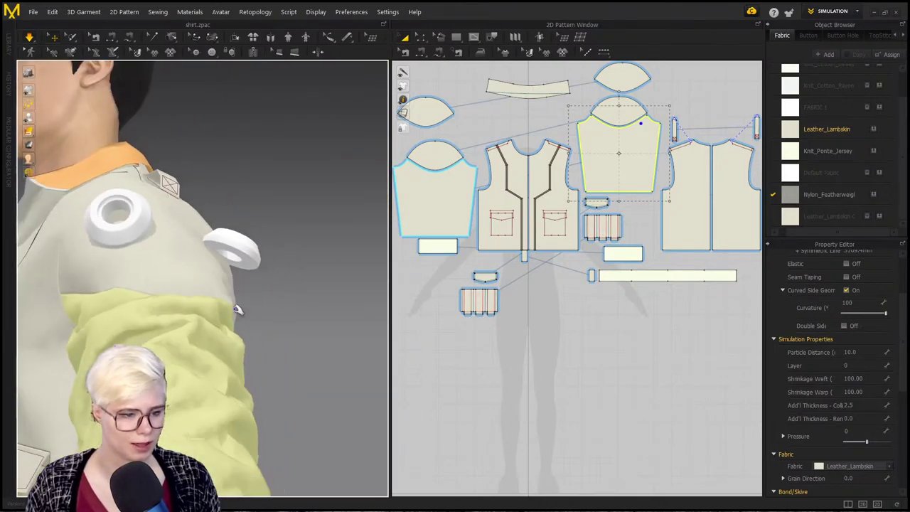
# Step: Reglue the rear coupling at a new spot on the shoulder cap
pyautogui.click(239, 253)
pyautogui.rightClick(245, 260)
pyautogui.click(256, 249)
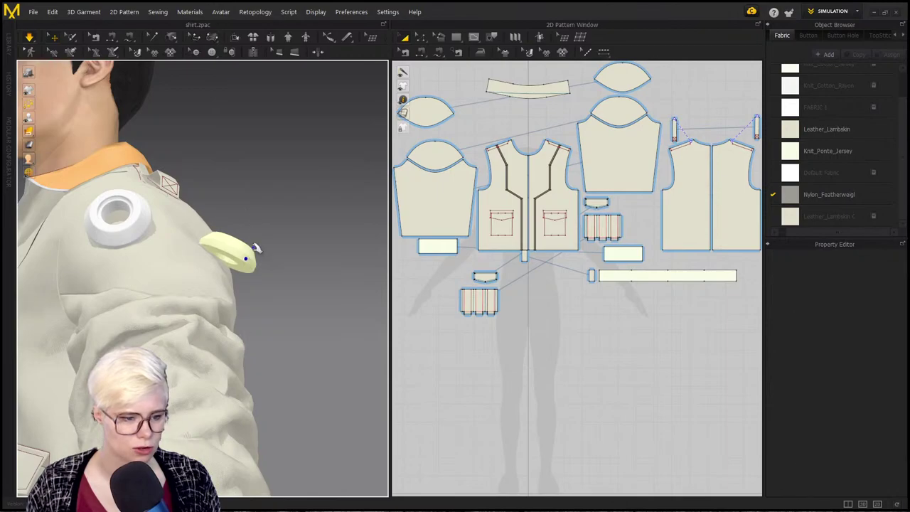
pyautogui.click(251, 254)
pyautogui.press('space')
pyautogui.moveTo(247, 252); pyautogui.dragTo(265, 260, button='right')
pyautogui.click(243, 245)
pyautogui.hotkey('ctrl', 'c')
pyautogui.hotkey('ctrl', 'v')
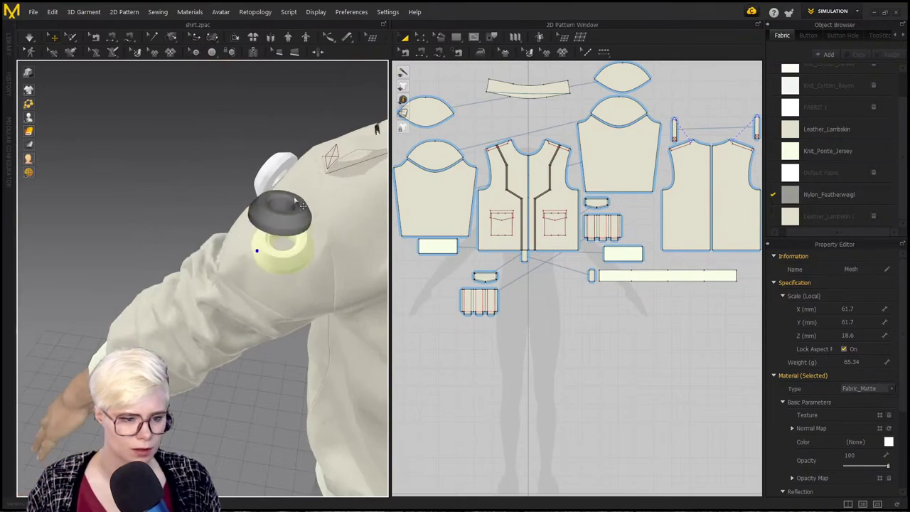
pyautogui.click(280, 220)
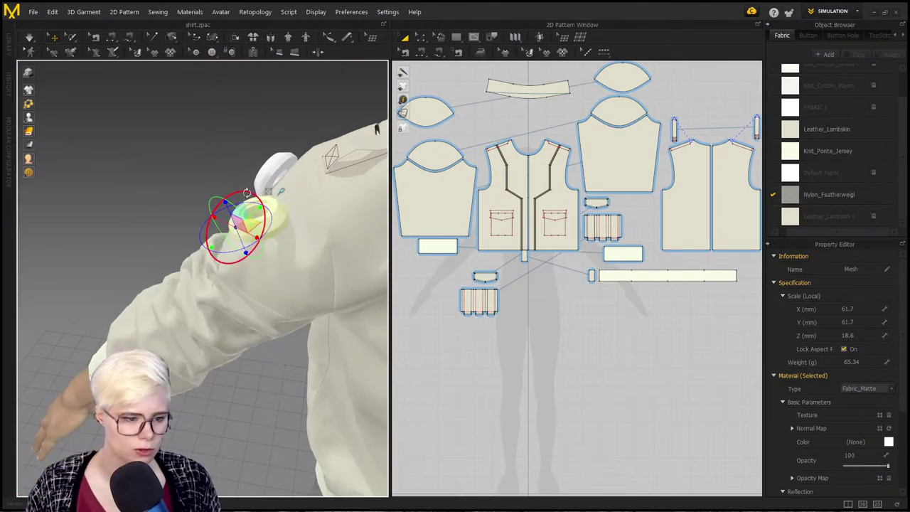
# Step: Rotate the rear coupling, glue it closer to the cap's back seam, and simulate the jacket
pyautogui.moveTo(265, 217); pyautogui.dragTo(259, 193)
pyautogui.hotkey('ctrl', 'v')
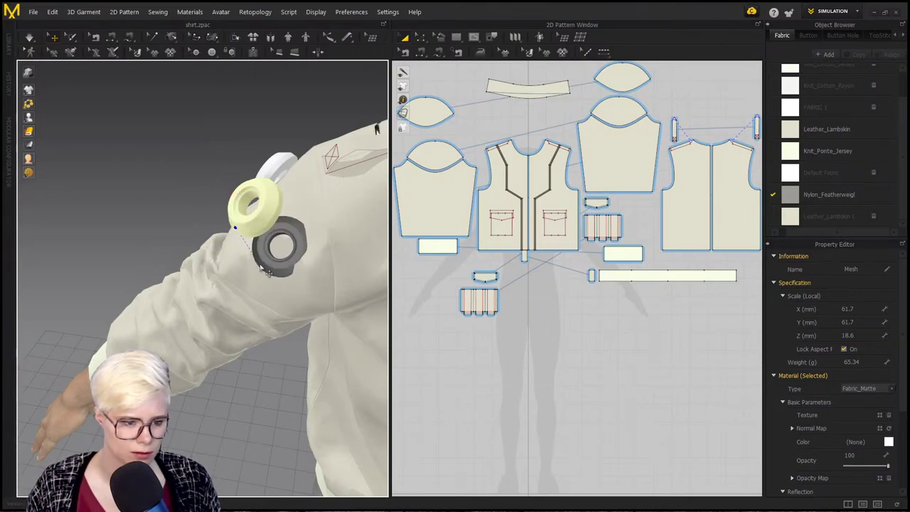
pyautogui.click(257, 288)
pyautogui.click(220, 227)
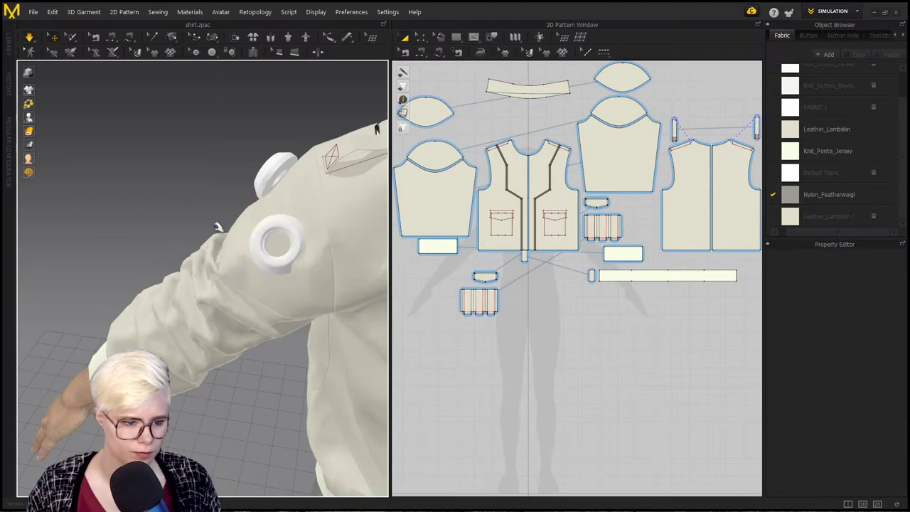
pyautogui.press('space')
# Step: Glue the rear coupling slightly closer to the front one and rotate it to lie along the shoulder surface
pyautogui.moveTo(299, 232); pyautogui.dragTo(270, 240, button='right')
pyautogui.scroll(1, 241, 185)
pyautogui.click(228, 172)
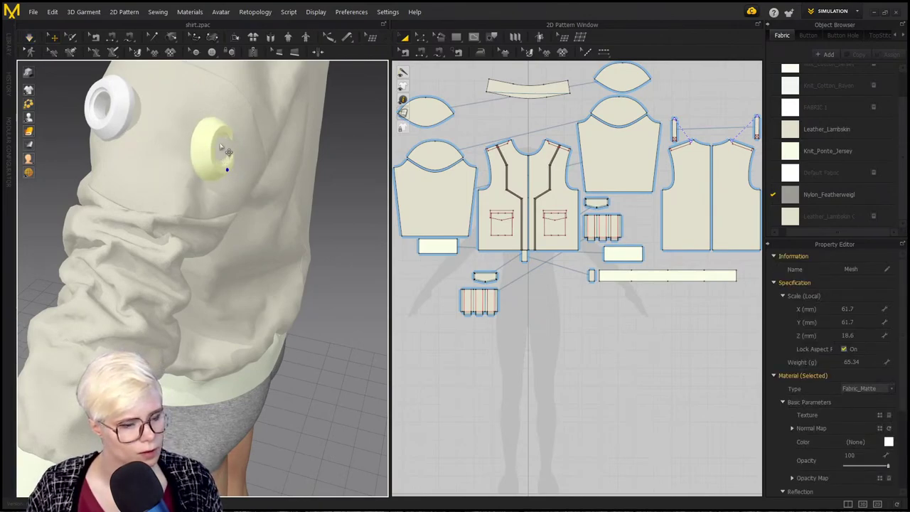
pyautogui.click(212, 138)
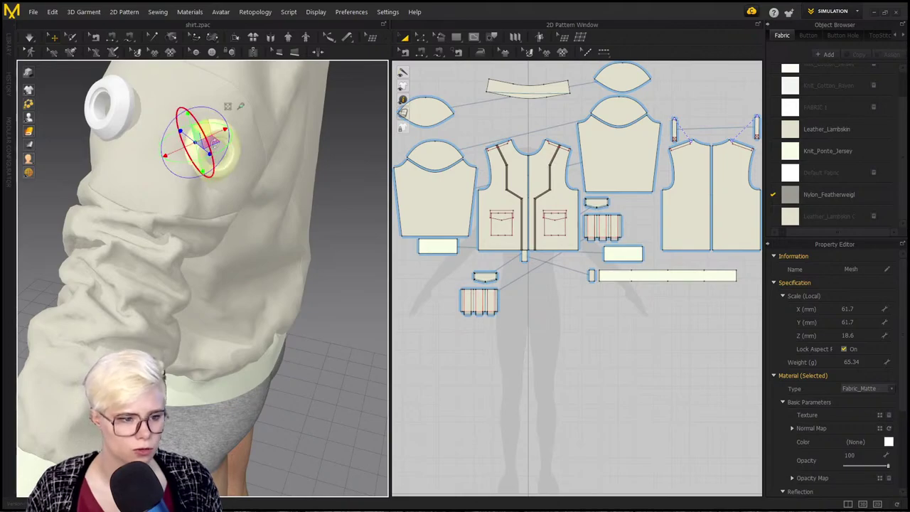
pyautogui.moveTo(176, 155); pyautogui.dragTo(148, 150)
pyautogui.click(70, 170)
pyautogui.moveTo(71, 174); pyautogui.dragTo(95, 214, button='right')
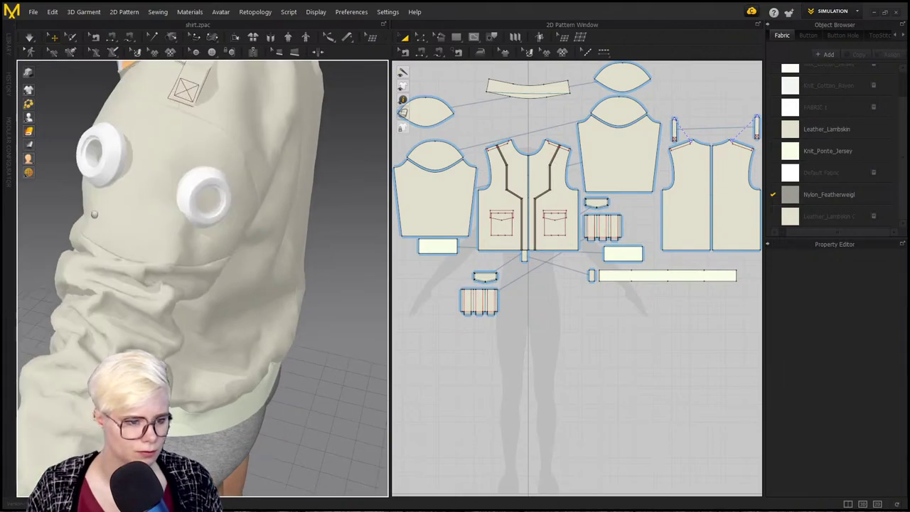
# Step: Simulate the jacket with both couplings attached and check how the rear one sits on the shoulder cap
pyautogui.click(196, 201)
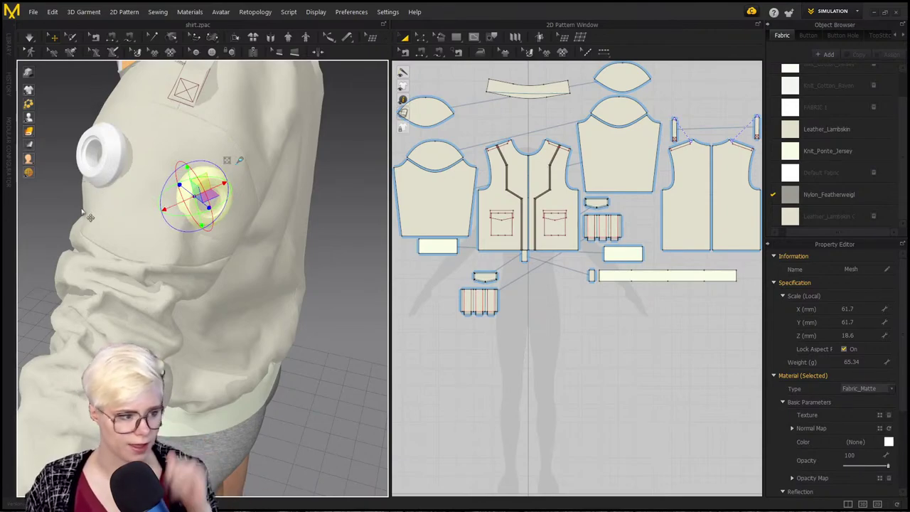
pyautogui.press('space')
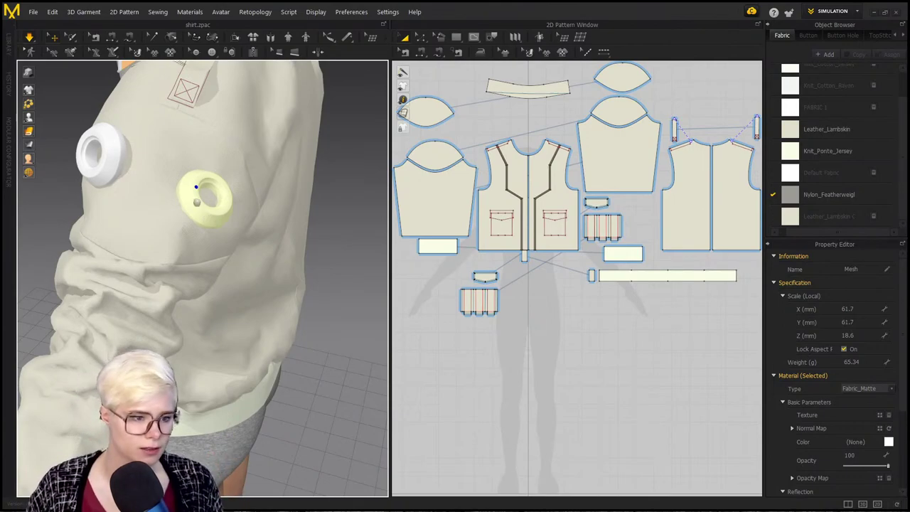
pyautogui.moveTo(197, 201); pyautogui.dragTo(183, 349, button='middle')
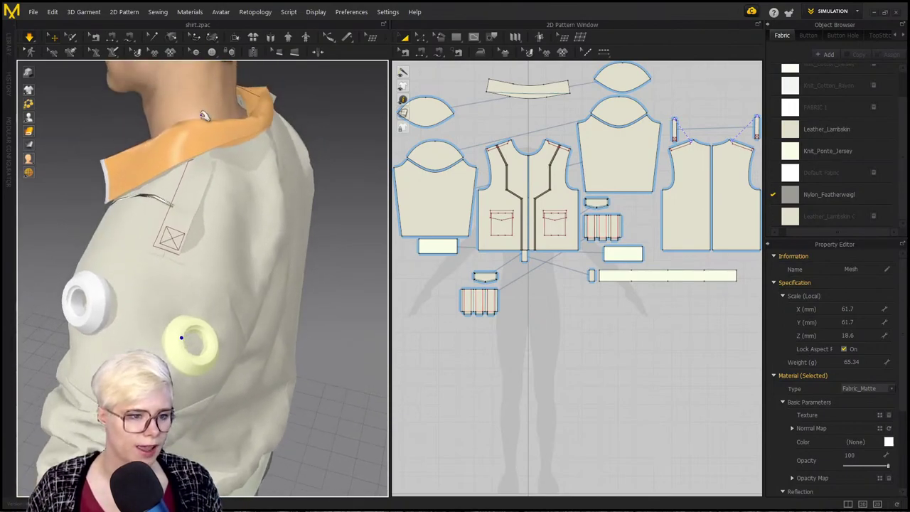
pyautogui.scroll(5, 177, 313)
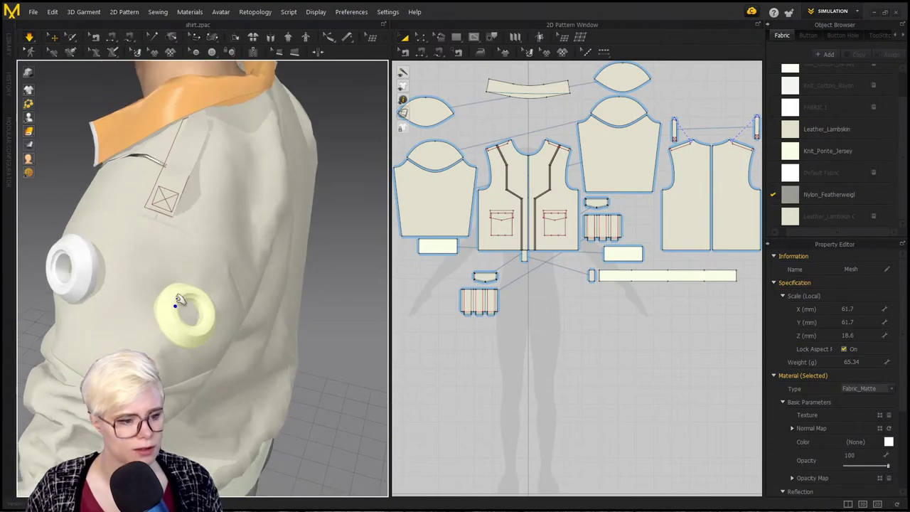
pyautogui.click(241, 281)
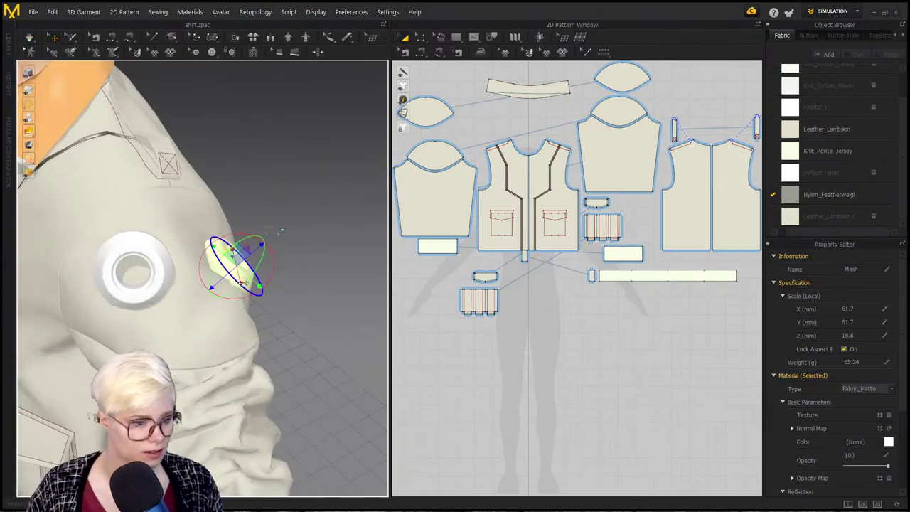
# Step: Set the pressure of the outer shoulder cap layer on the avatar's left sleeve to 20 and simulate
pyautogui.click(181, 304)
pyautogui.click(849, 431)
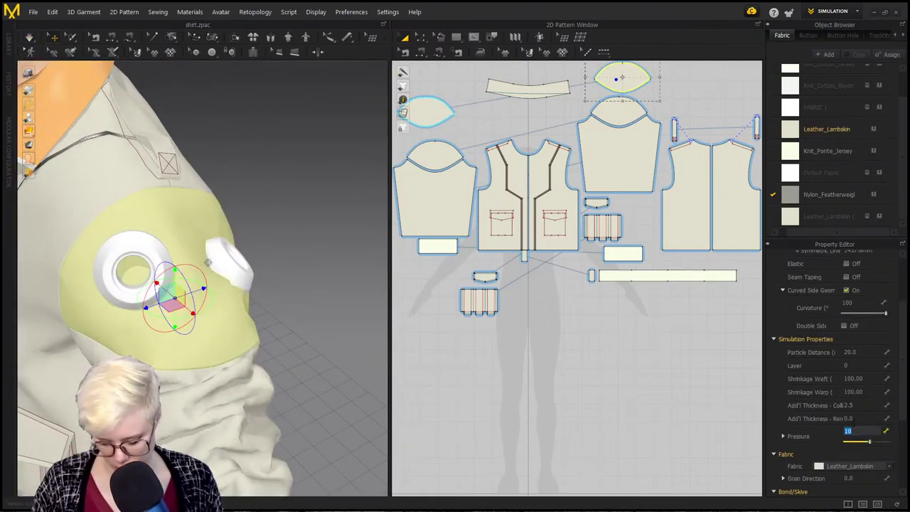
pyautogui.press('Return')
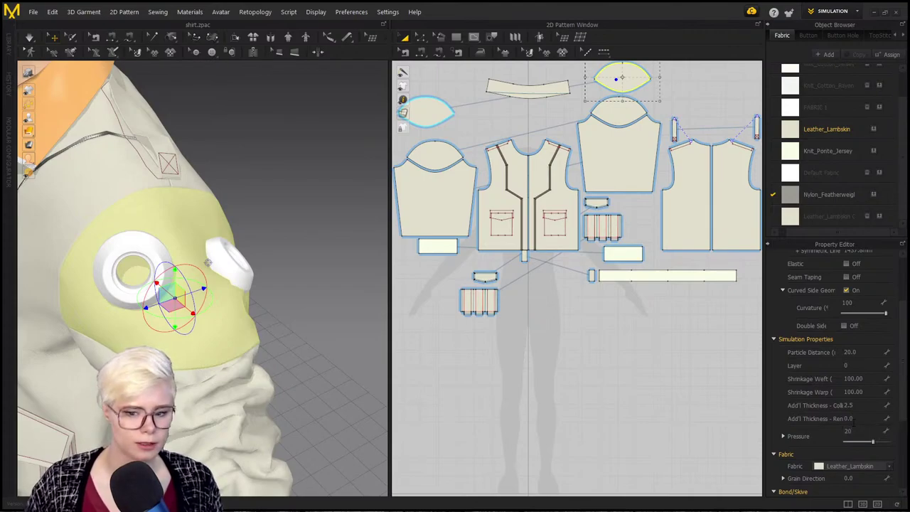
pyautogui.press('space')
# Step: Set the pressure of the inner cap layer on the avatar's left sleeve to -20
pyautogui.click(628, 106)
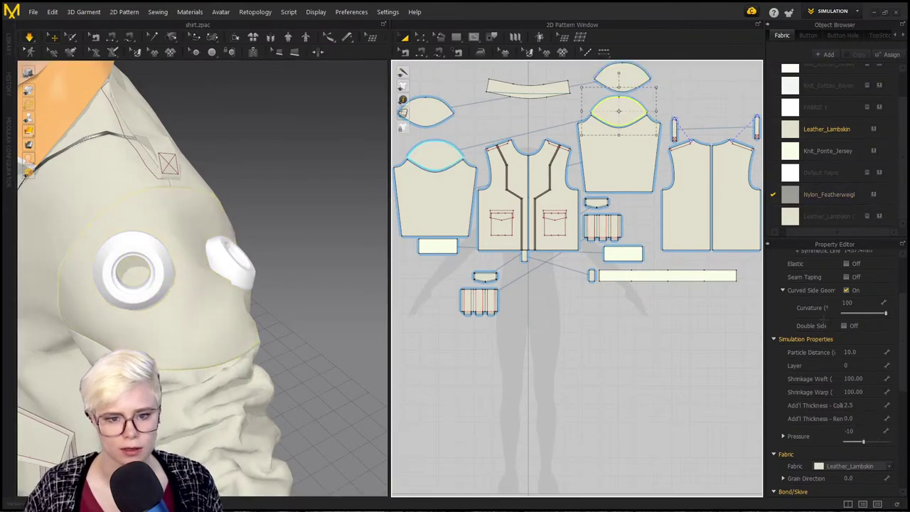
pyautogui.doubleClick(858, 431)
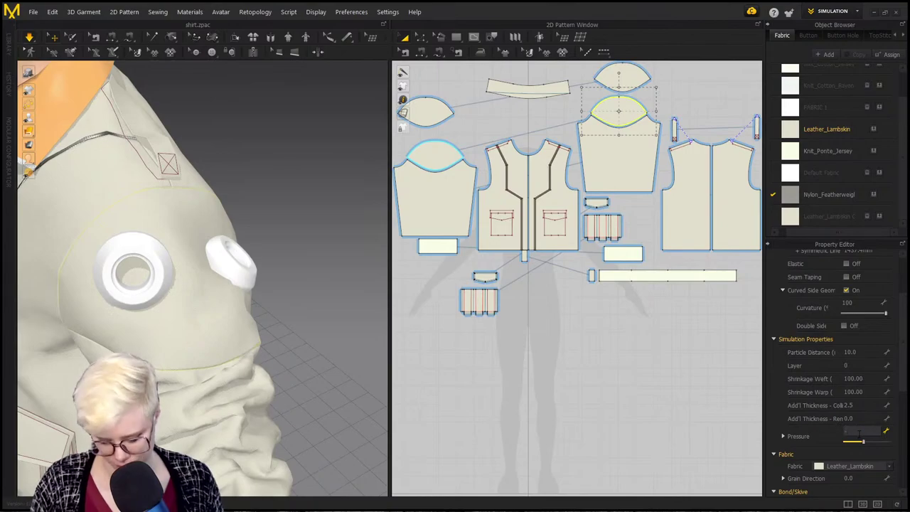
pyautogui.write('-20')
pyautogui.press('Return')
pyautogui.press('space')
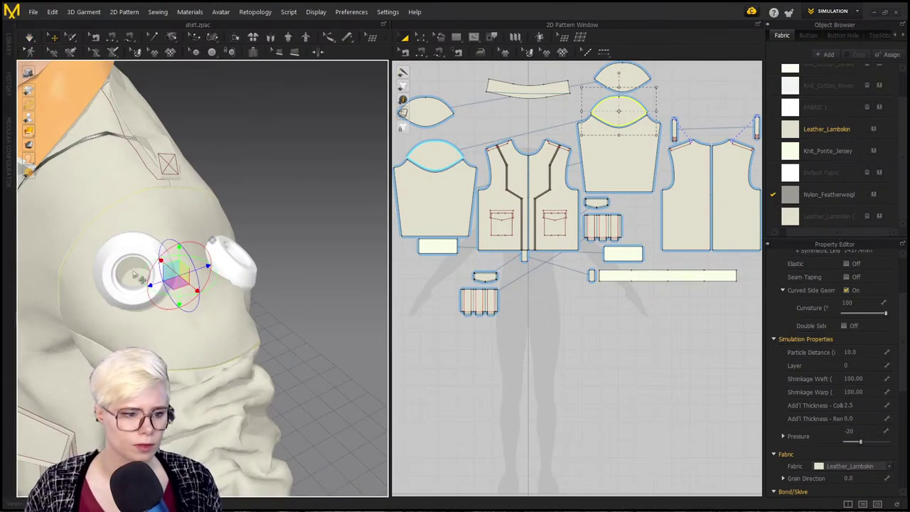
# Step: Set the pressure of the outer shoulder cap layer on the avatar's right sleeve to 20
pyautogui.moveTo(86, 247); pyautogui.dragTo(241, 169, button='right')
pyautogui.moveTo(204, 216); pyautogui.dragTo(259, 237, button='right')
pyautogui.moveTo(260, 237); pyautogui.dragTo(286, 266, button='middle')
pyautogui.scroll(-1, 285, 266)
pyautogui.click(428, 116)
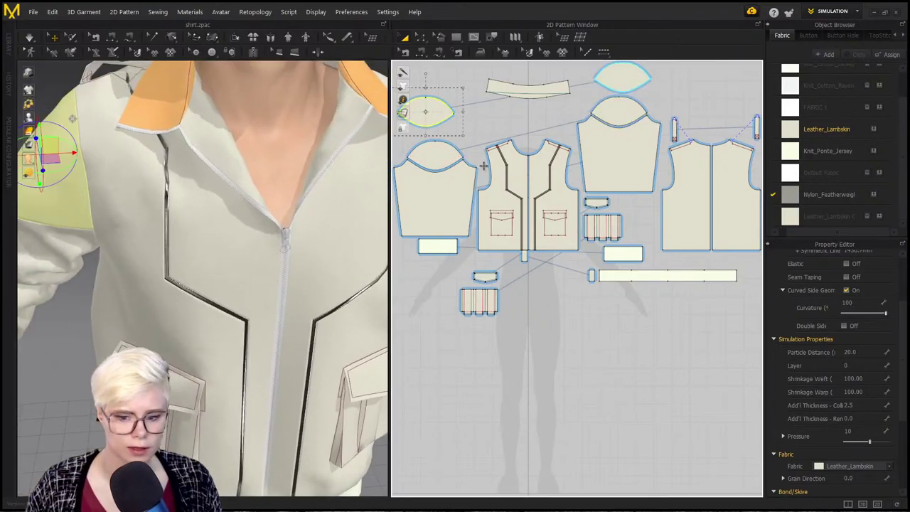
pyautogui.click(867, 429)
pyautogui.write('20')
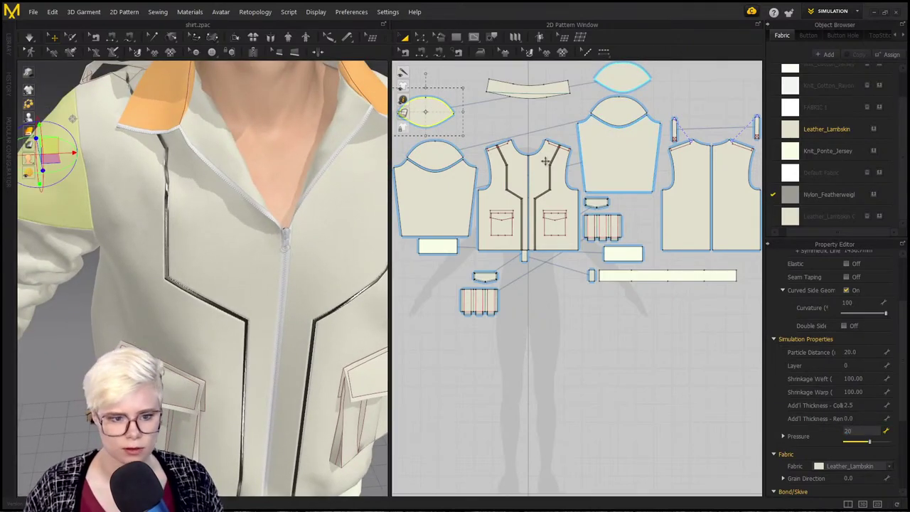
# Step: Set the pressure of the inner cap layer on the avatar's right sleeve to -20 and simulate the jacket
pyautogui.click(429, 155)
pyautogui.moveTo(857, 429); pyautogui.dragTo(796, 435)
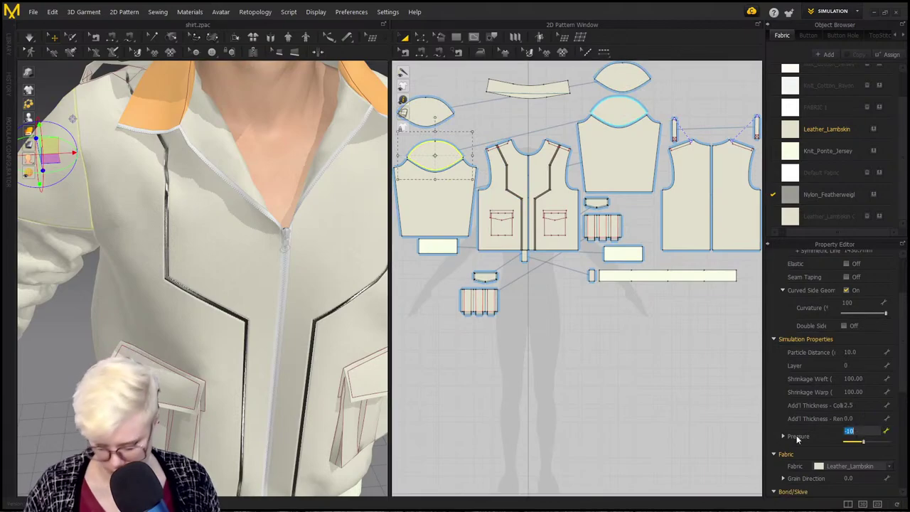
pyautogui.write('20')
pyautogui.press('BackSpace')
pyautogui.press('BackSpace')
pyautogui.write('-10')
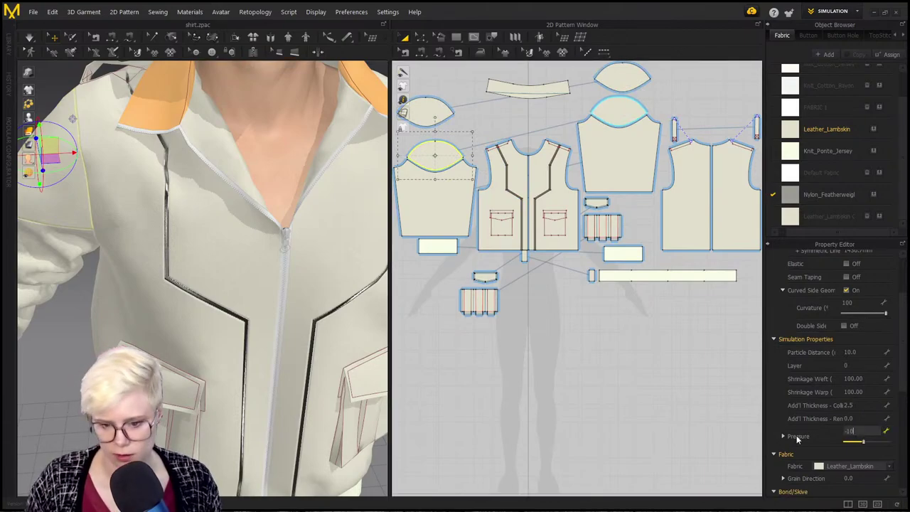
pyautogui.press('BackSpace')
pyautogui.press('BackSpace')
pyautogui.write('20')
pyautogui.press('Return')
pyautogui.press('space')
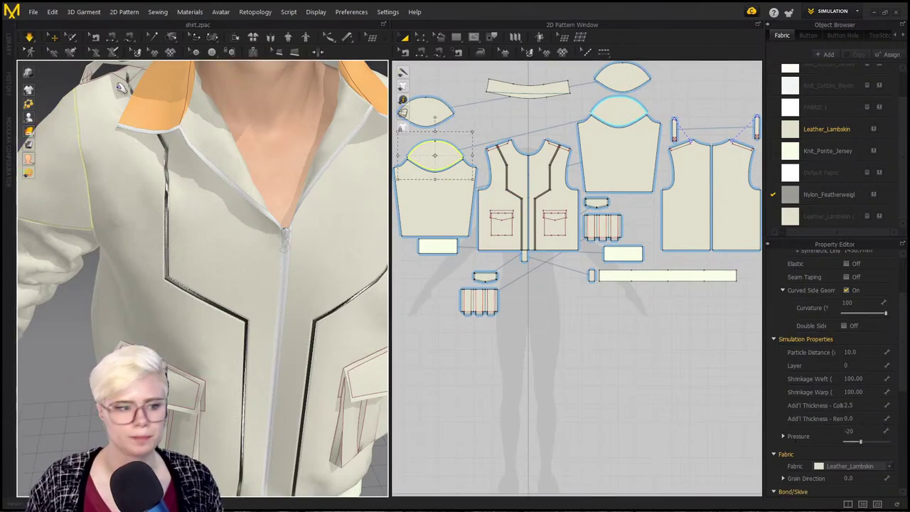
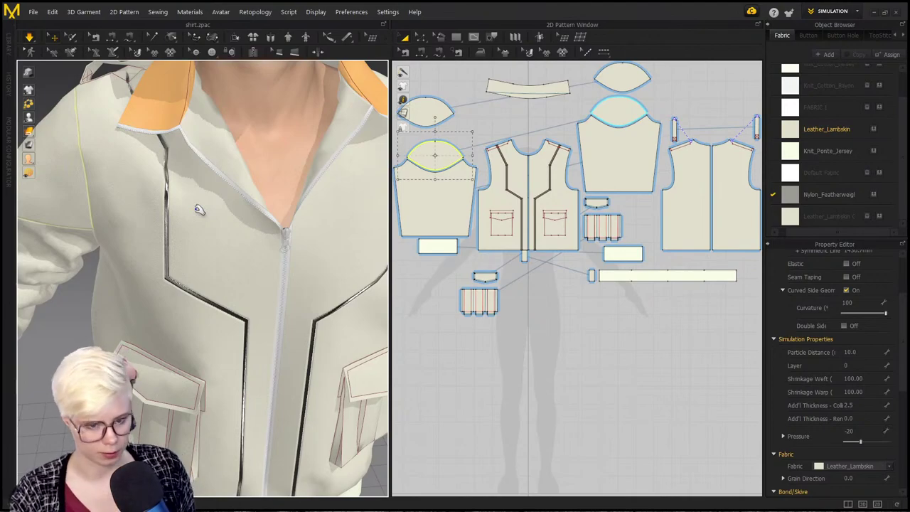
# Step: Glue the rear coupling farther back on the avatar's left shoulder cap, rotate it to follow the surface, and simulate
pyautogui.scroll(-8, 199, 210)
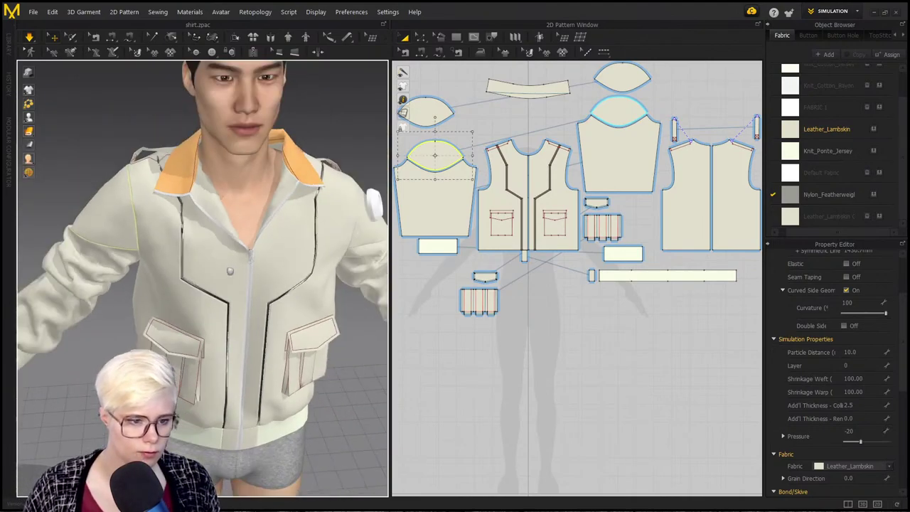
pyautogui.moveTo(198, 214); pyautogui.dragTo(253, 229, button='right')
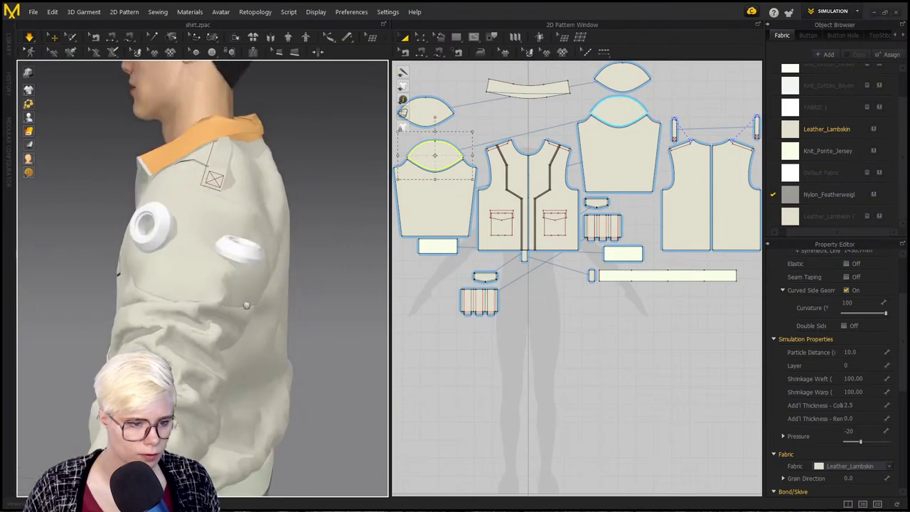
pyautogui.click(238, 255)
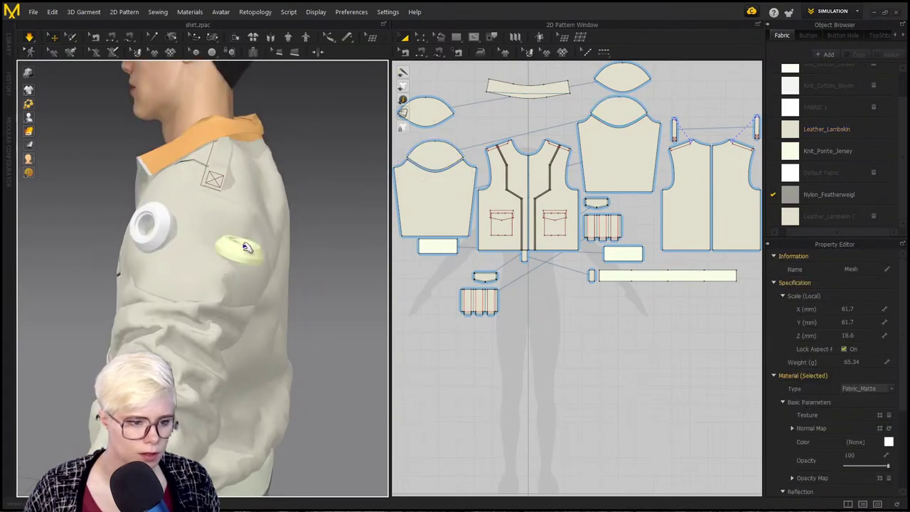
pyautogui.scroll(3, 295, 222)
pyautogui.click(274, 234)
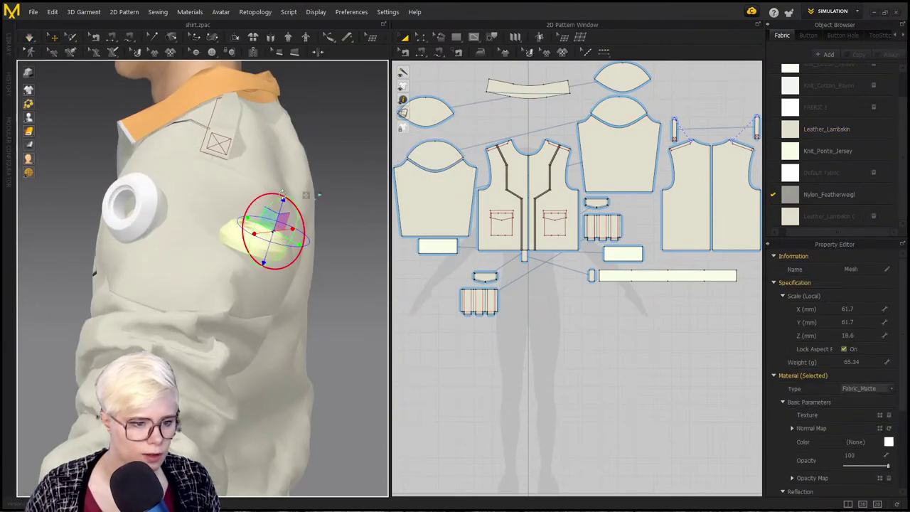
pyautogui.moveTo(300, 216); pyautogui.dragTo(297, 256)
pyautogui.press('space')
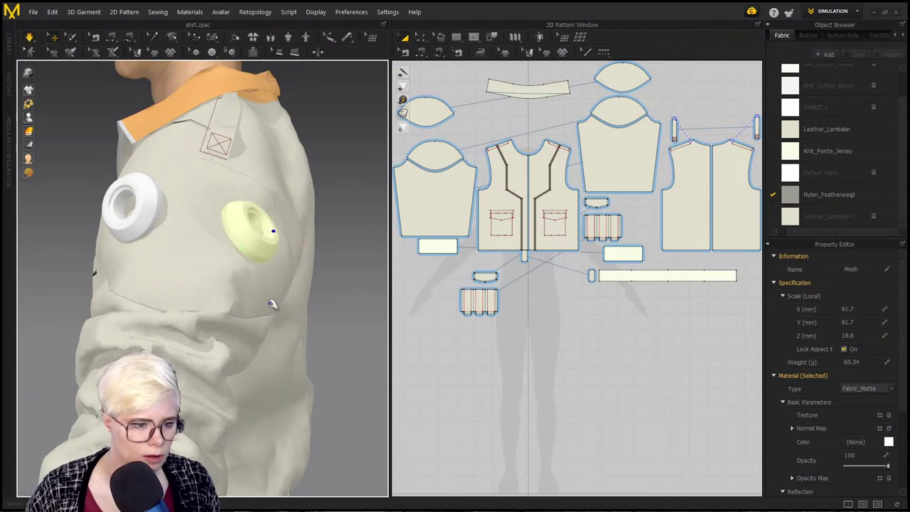
# Step: Copy the front coupling on the avatar's left shoulder and paste it onto the right shoulder cap
pyautogui.moveTo(249, 303); pyautogui.dragTo(292, 319, button='right')
pyautogui.scroll(-2, 223, 280)
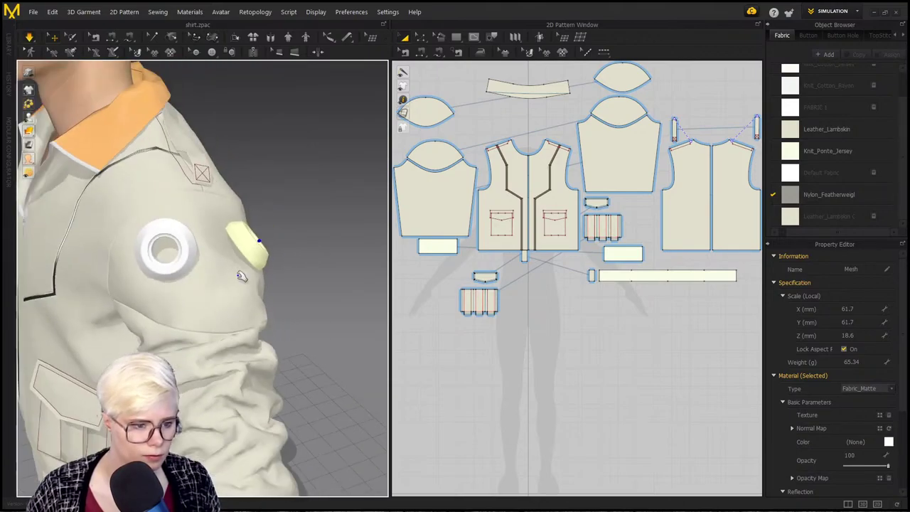
pyautogui.moveTo(242, 274); pyautogui.dragTo(274, 274, button='right')
pyautogui.moveTo(298, 185); pyautogui.dragTo(288, 189, button='right')
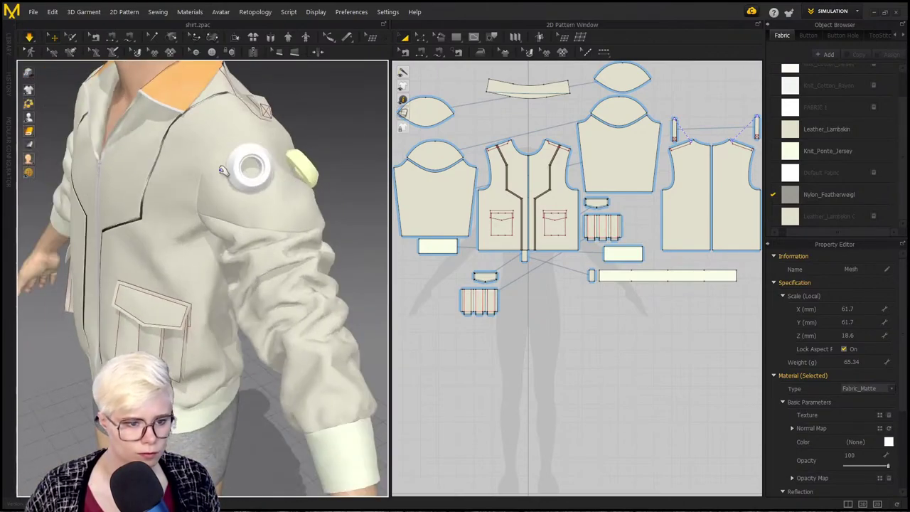
pyautogui.click(237, 171)
pyautogui.rightClick(243, 178)
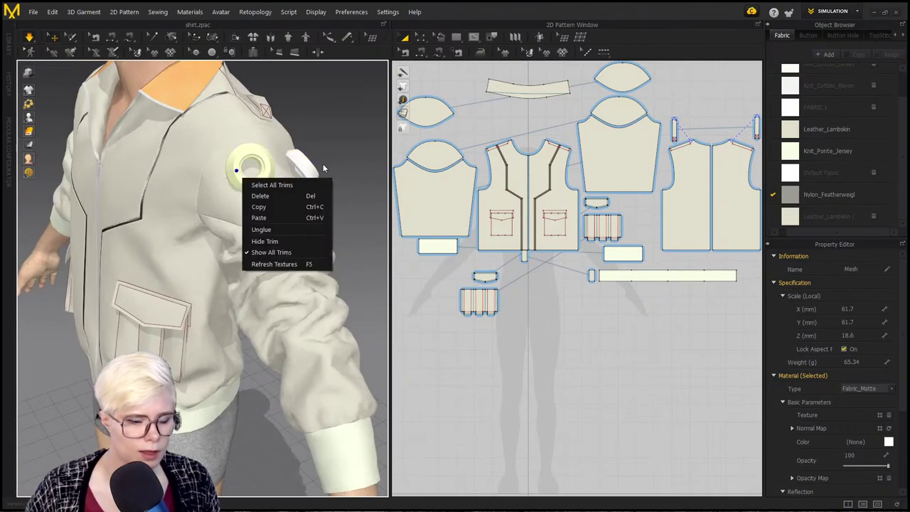
pyautogui.click(279, 204)
pyautogui.moveTo(48, 147); pyautogui.dragTo(271, 229, button='right')
pyautogui.scroll(-10, 270, 229)
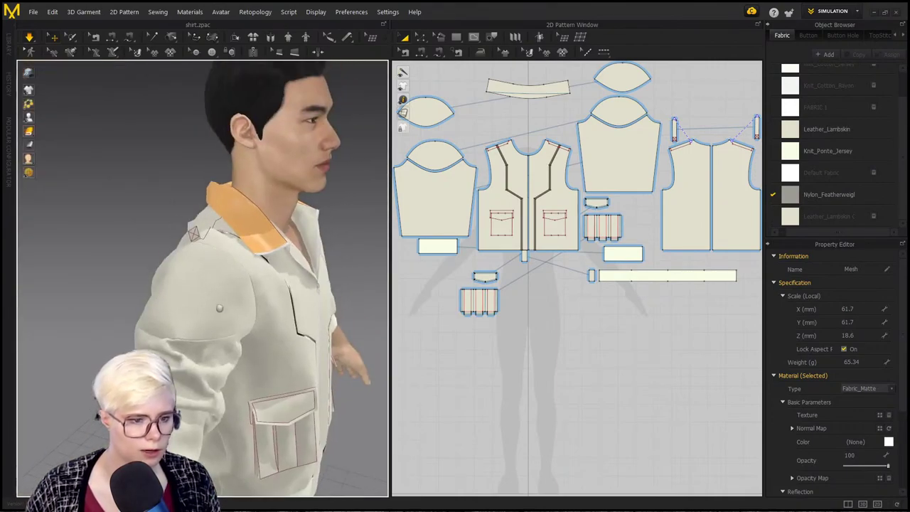
pyautogui.rightClick(216, 300)
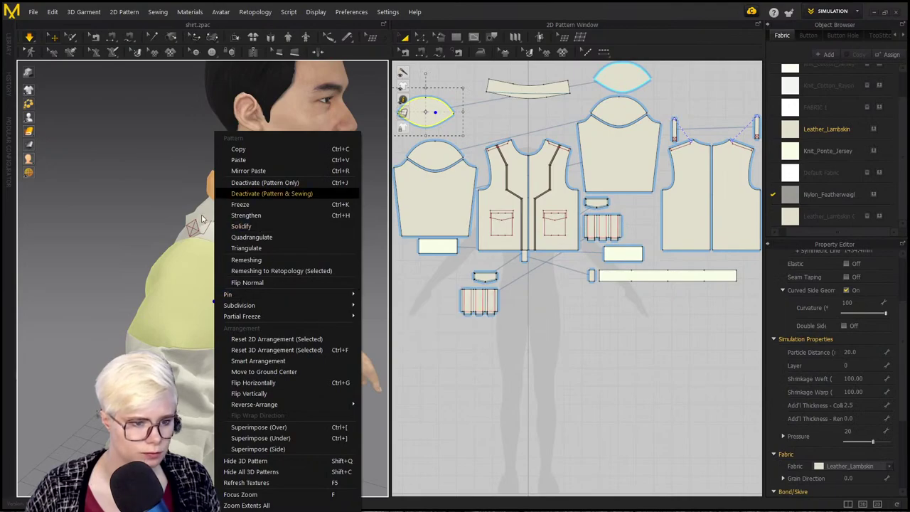
pyautogui.click(238, 160)
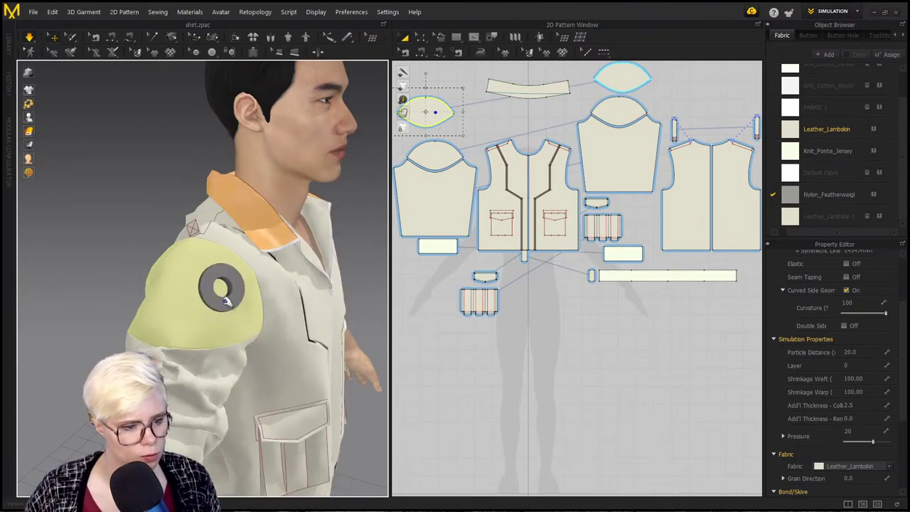
pyautogui.click(224, 300)
# Step: Try to rotate the pasted coupling flat against the avatar's right shoulder cap, and delete it
pyautogui.moveTo(234, 298); pyautogui.dragTo(321, 289, button='right')
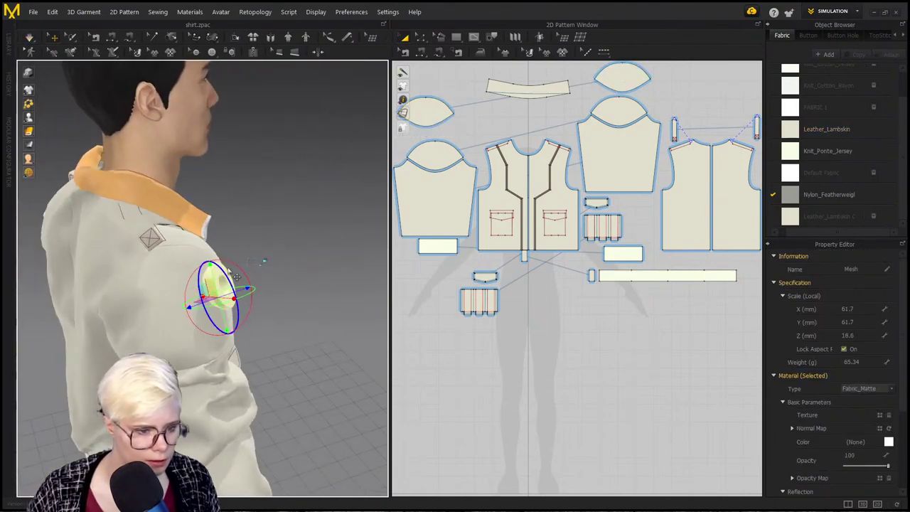
pyautogui.moveTo(235, 276); pyautogui.dragTo(202, 378)
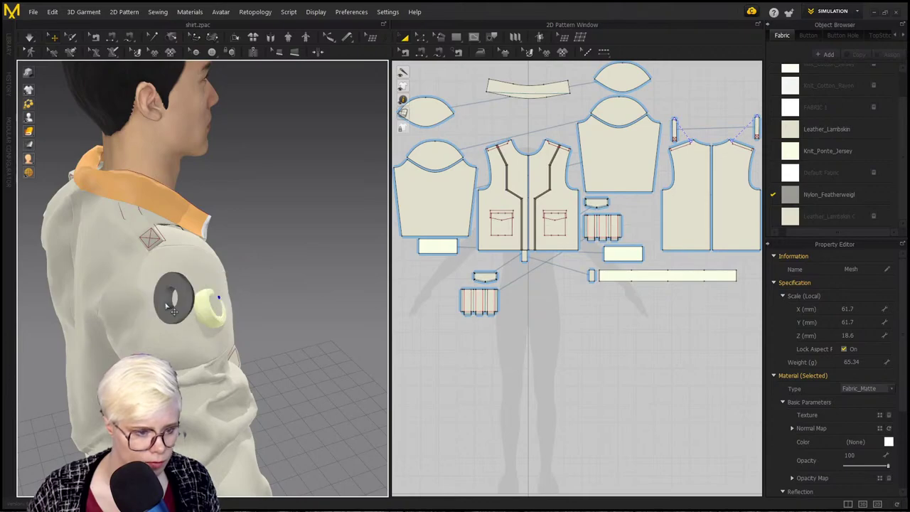
pyautogui.moveTo(192, 279); pyautogui.dragTo(109, 302, button='right')
pyautogui.scroll(2, 185, 248)
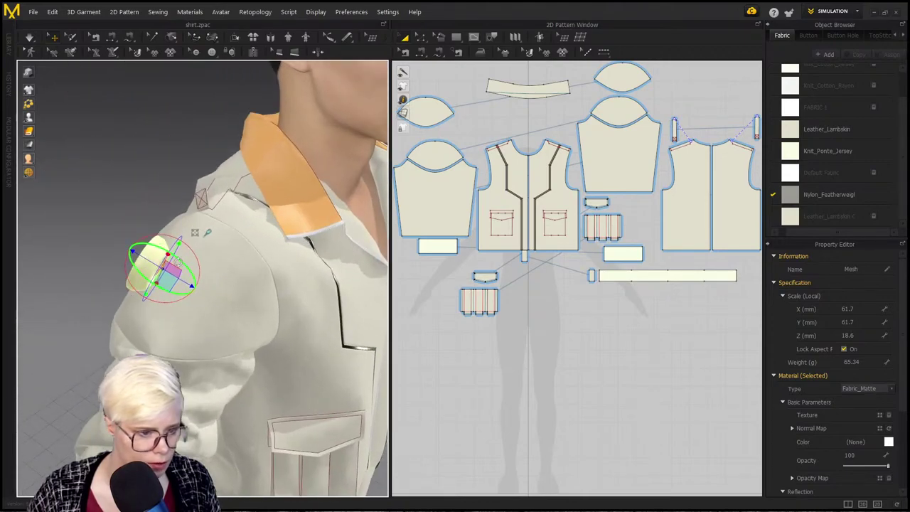
pyautogui.moveTo(184, 248); pyautogui.dragTo(276, 304, button='right')
pyautogui.moveTo(212, 246); pyautogui.dragTo(164, 249, button='right')
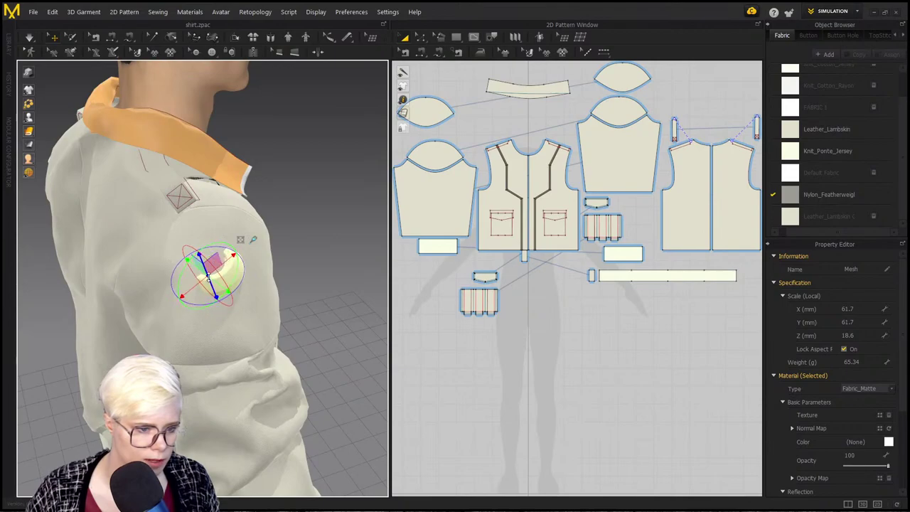
pyautogui.moveTo(217, 298); pyautogui.dragTo(228, 299)
pyautogui.moveTo(200, 263); pyautogui.dragTo(243, 269)
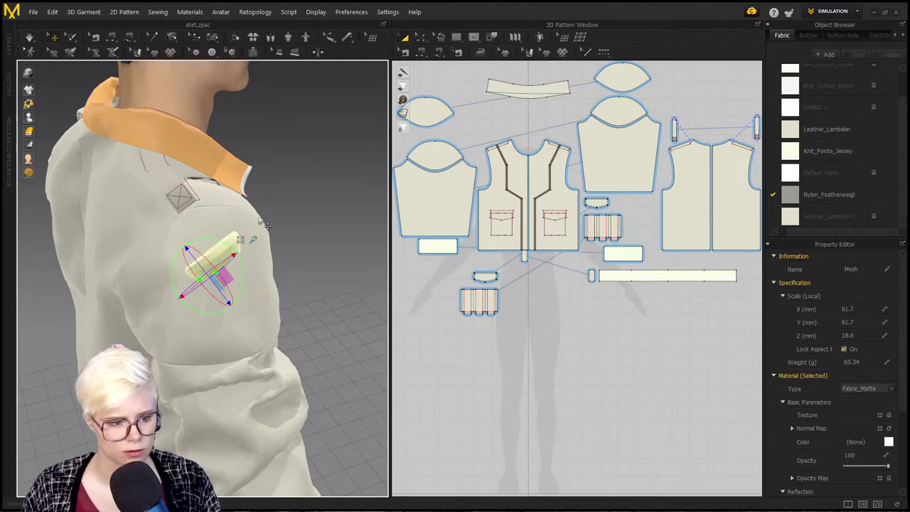
pyautogui.hotkey('ctrl', 's')
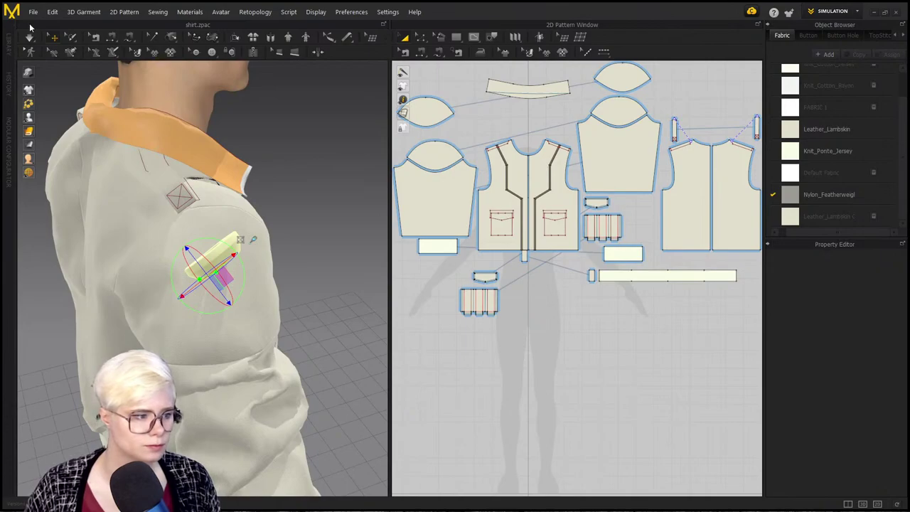
pyautogui.press('Delete')
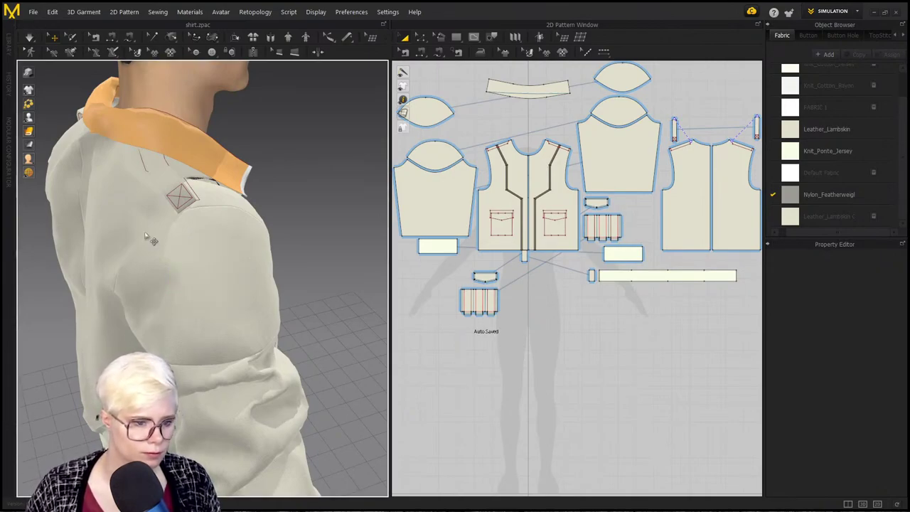
# Step: Import Base_Coupling_01.obj with the object type set to Trim
pyautogui.click(33, 12)
pyautogui.moveTo(68, 91)
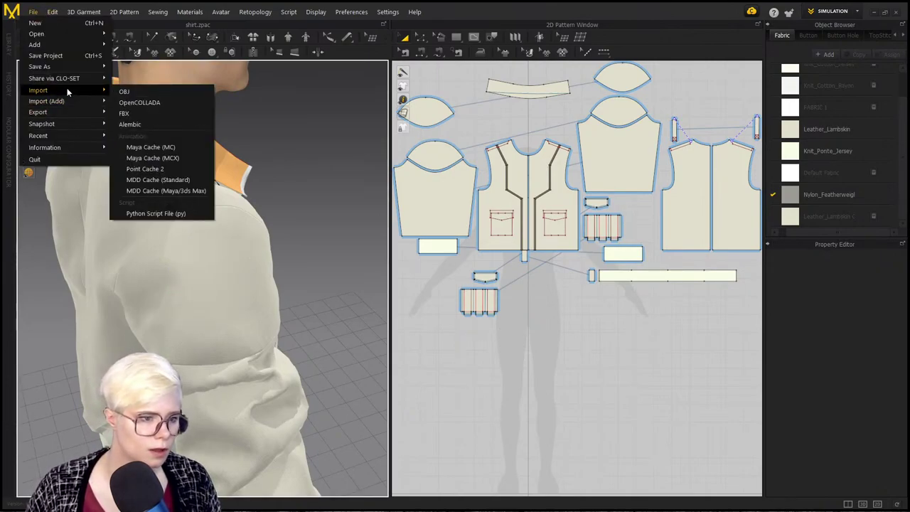
pyautogui.click(140, 102)
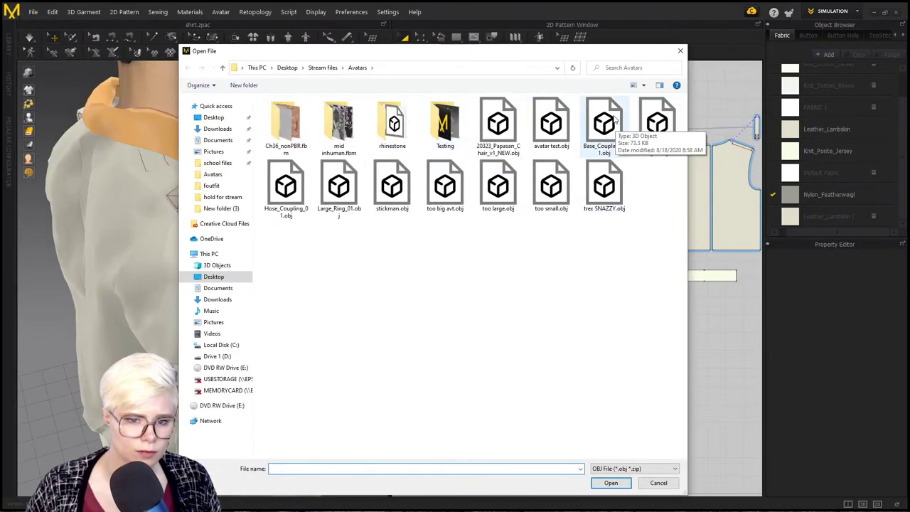
pyautogui.click(615, 121)
pyautogui.click(610, 482)
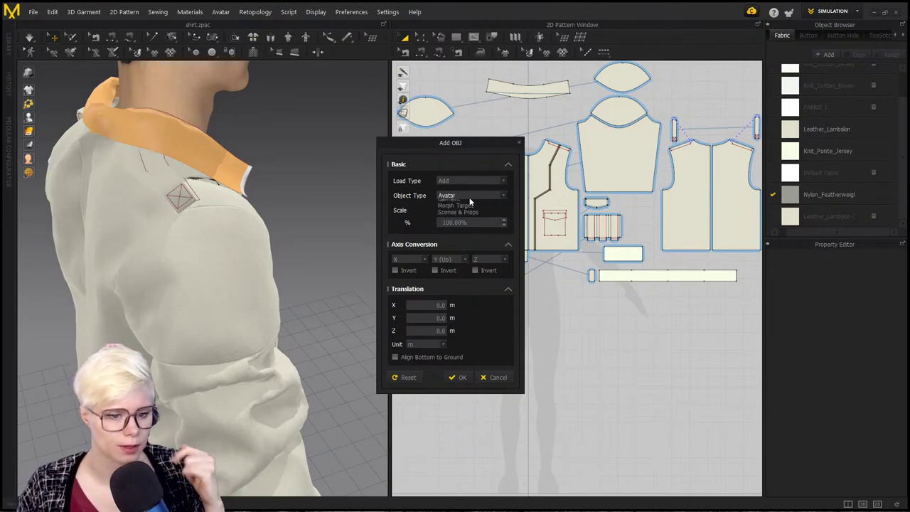
pyautogui.click(473, 210)
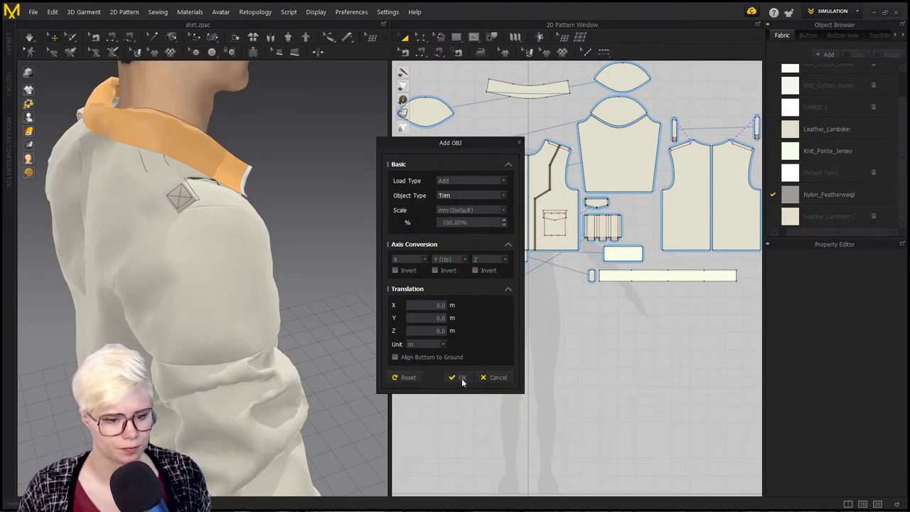
pyautogui.click(462, 377)
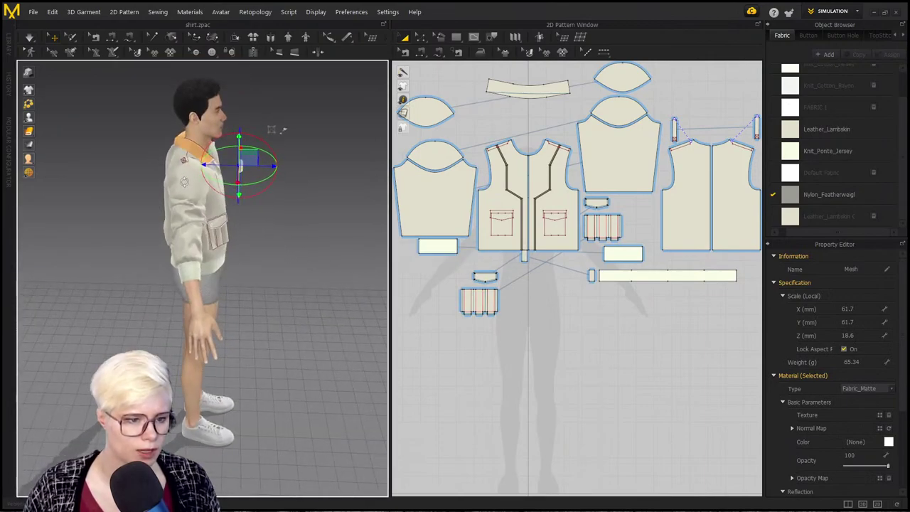
# Step: Glue the imported coupling trim onto the front of the avatar's right shoulder cap
pyautogui.scroll(3, 282, 130)
pyautogui.moveTo(281, 130); pyautogui.dragTo(353, 161, button='middle')
pyautogui.click(344, 171)
pyautogui.scroll(4, 211, 246)
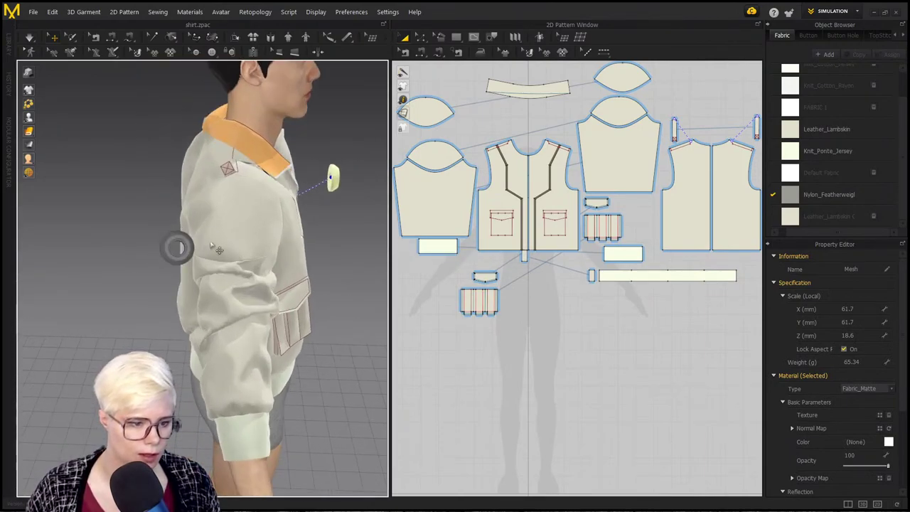
pyautogui.click(275, 213)
pyautogui.scroll(3, 255, 261)
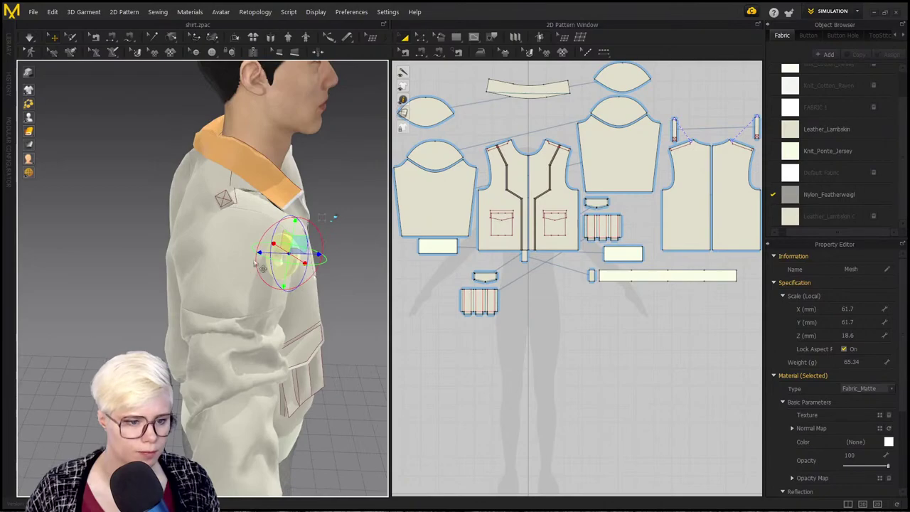
# Step: Rotate the glued coupling so that it lies against the surface of the right shoulder cap, and deselect it
pyautogui.moveTo(286, 261); pyautogui.dragTo(266, 244)
pyautogui.scroll(2, 260, 320)
pyautogui.moveTo(260, 319); pyautogui.dragTo(234, 327, button='middle')
pyautogui.moveTo(313, 326); pyautogui.dragTo(243, 320)
pyautogui.moveTo(243, 320); pyautogui.dragTo(264, 304, button='right')
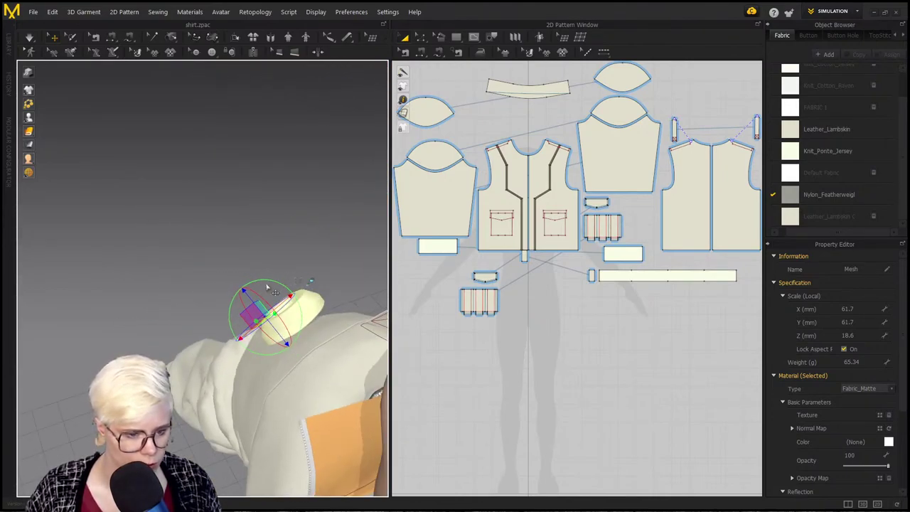
pyautogui.click(327, 329)
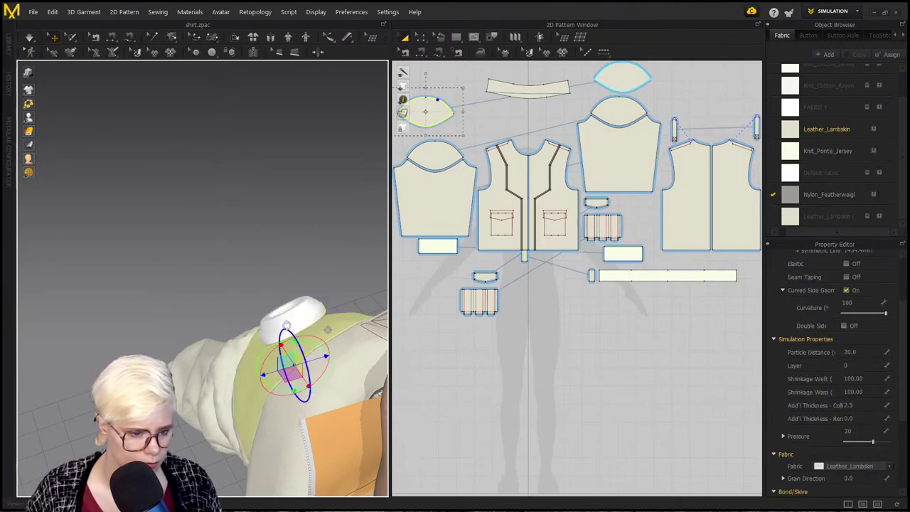
pyautogui.click(318, 299)
pyautogui.click(325, 294)
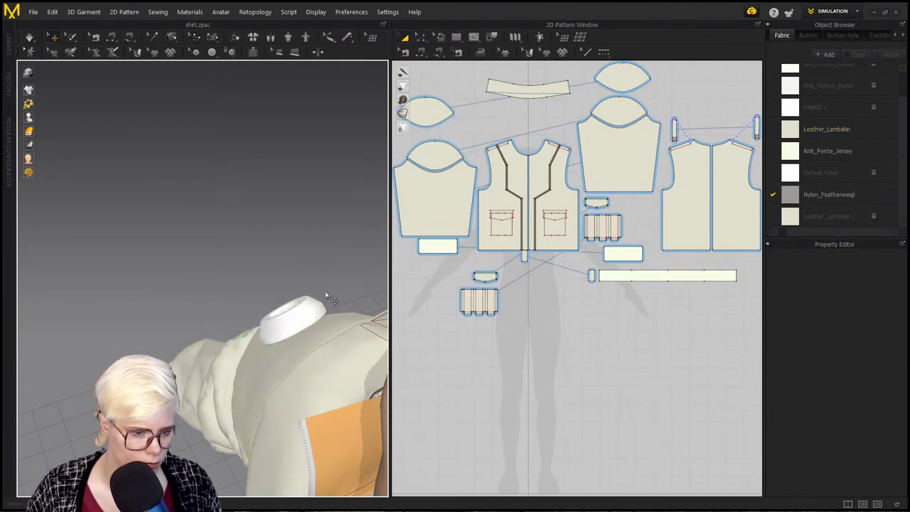
# Step: Glue the coupling farther forward on the avatar's right shoulder cap and fine-tune its rotation
pyautogui.click(301, 311)
pyautogui.hotkey('ctrl', 'c')
pyautogui.hotkey('ctrl', 'v')
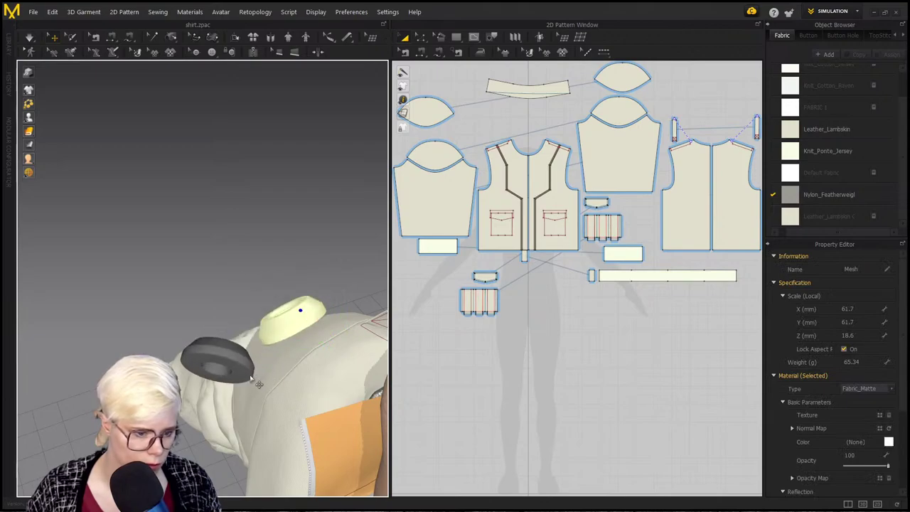
pyautogui.press('Escape')
pyautogui.moveTo(288, 320); pyautogui.dragTo(283, 342, button='right')
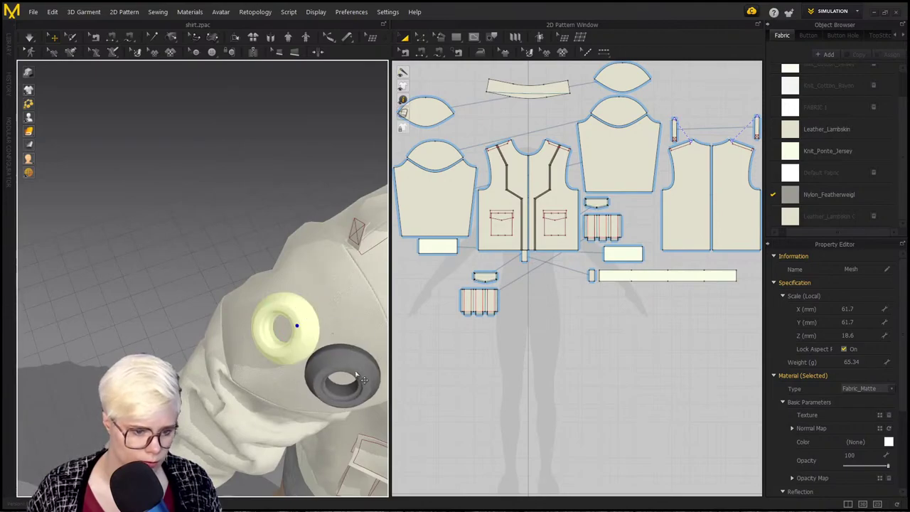
pyautogui.click(357, 375)
pyautogui.moveTo(336, 359); pyautogui.dragTo(297, 326, button='right')
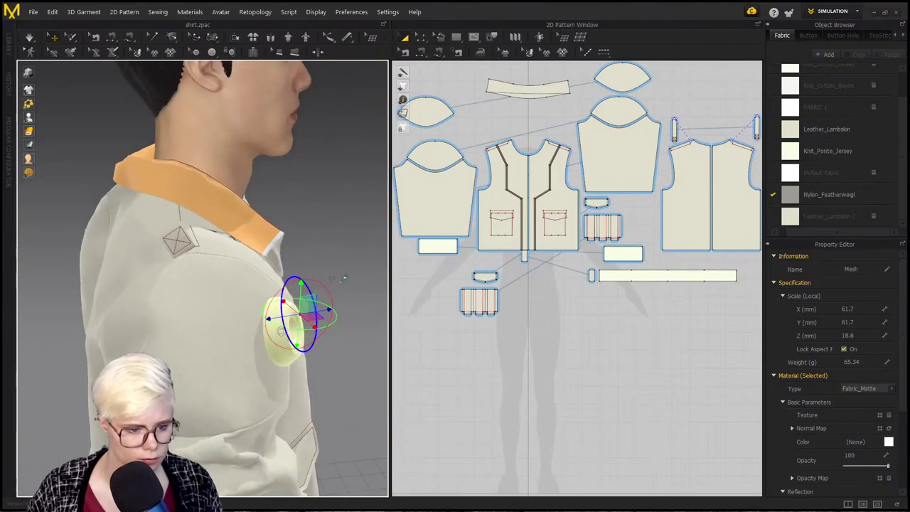
pyautogui.moveTo(281, 331); pyautogui.dragTo(282, 343)
# Step: Paste a copy of the coupling trim and glue it onto the back of the avatar's right shoulder cap
pyautogui.hotkey('ctrl', 'v')
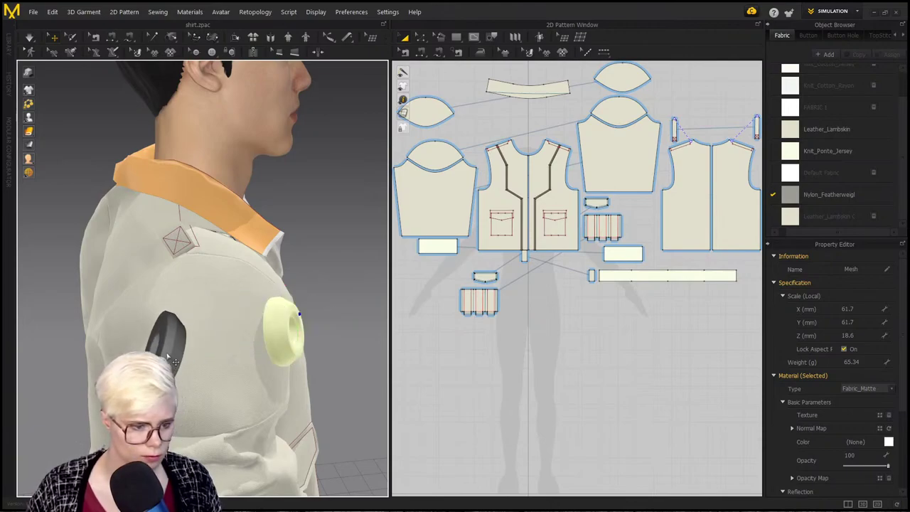
pyautogui.click(164, 333)
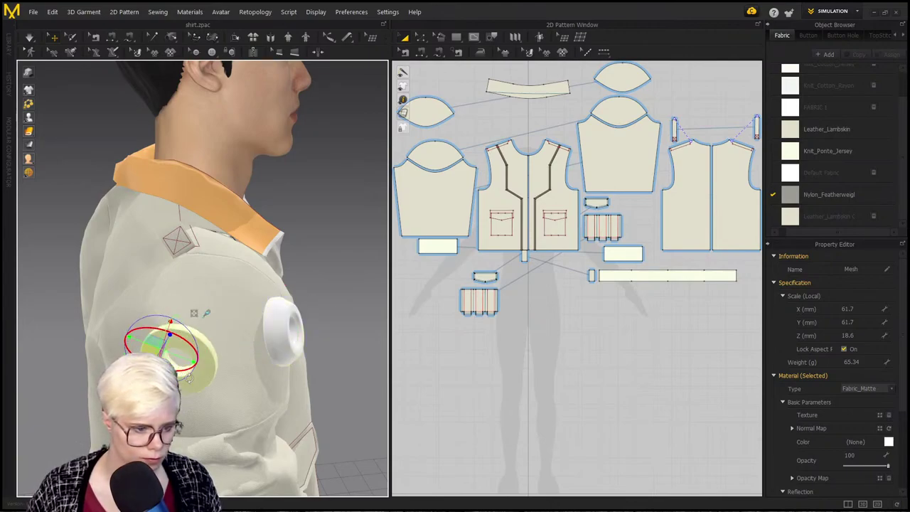
pyautogui.hotkey('ctrl', 'v')
pyautogui.click(137, 336)
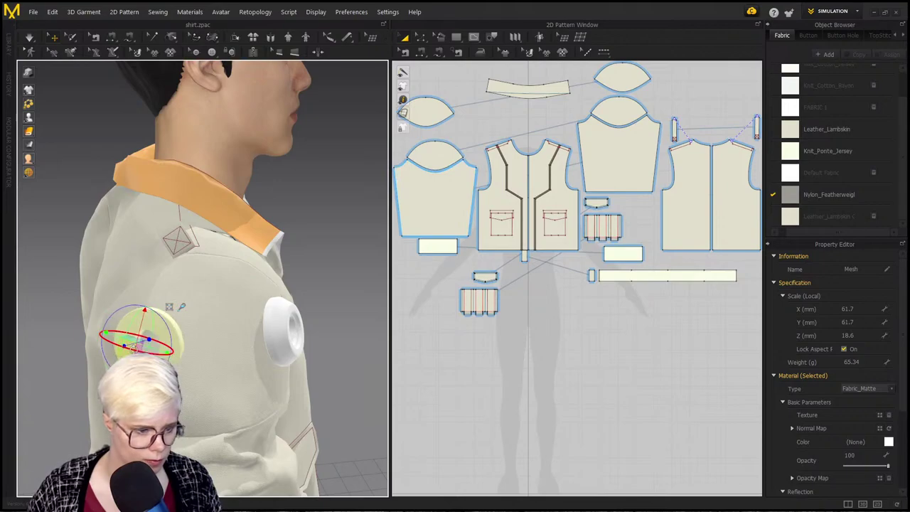
pyautogui.moveTo(147, 308); pyautogui.dragTo(107, 292, button='right')
# Step: Rotate the rear coupling on the avatar's right shoulder cap to follow the slope of the leather
pyautogui.moveTo(129, 295); pyautogui.dragTo(41, 348)
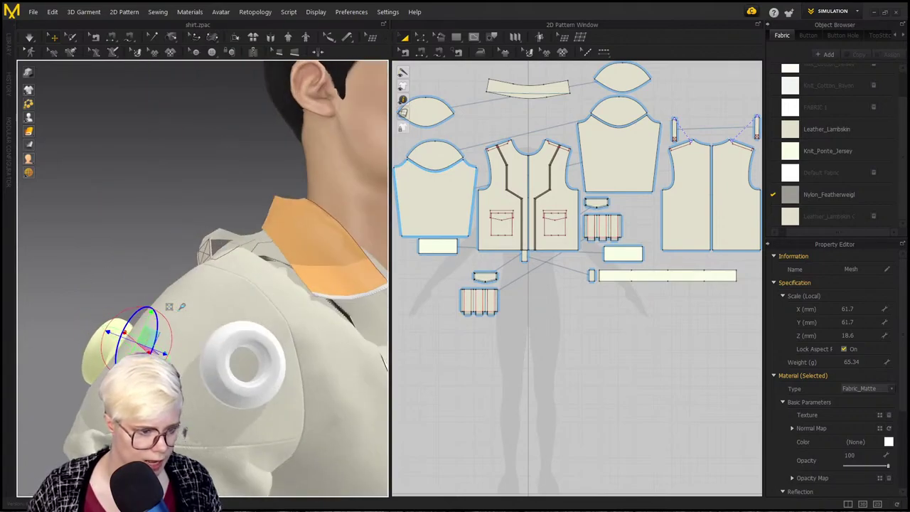
pyautogui.moveTo(41, 347); pyautogui.dragTo(226, 378, button='right')
pyautogui.click(135, 327)
pyautogui.scroll(4, 226, 378)
pyautogui.moveTo(226, 378); pyautogui.dragTo(168, 231, button='middle')
pyautogui.click(100, 341)
pyautogui.scroll(-2, 135, 305)
pyautogui.moveTo(143, 298); pyautogui.dragTo(184, 180, button='middle')
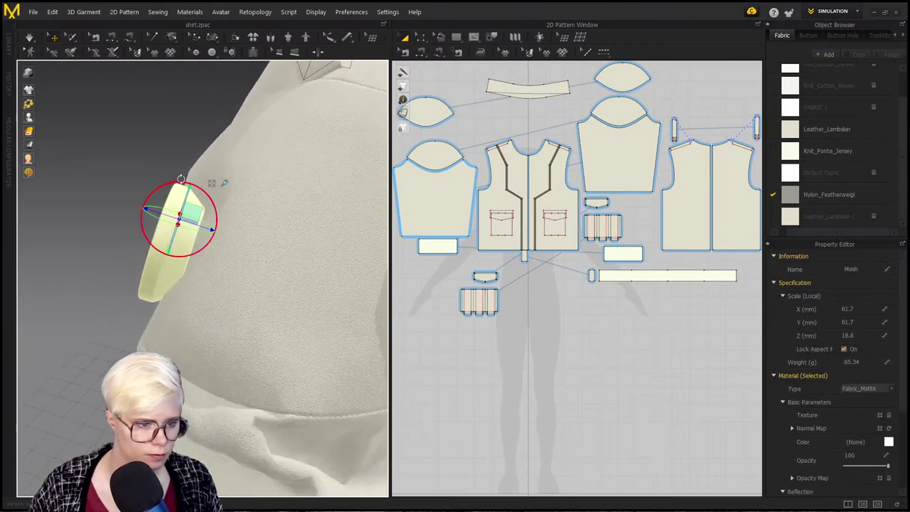
pyautogui.moveTo(181, 179); pyautogui.dragTo(178, 312)
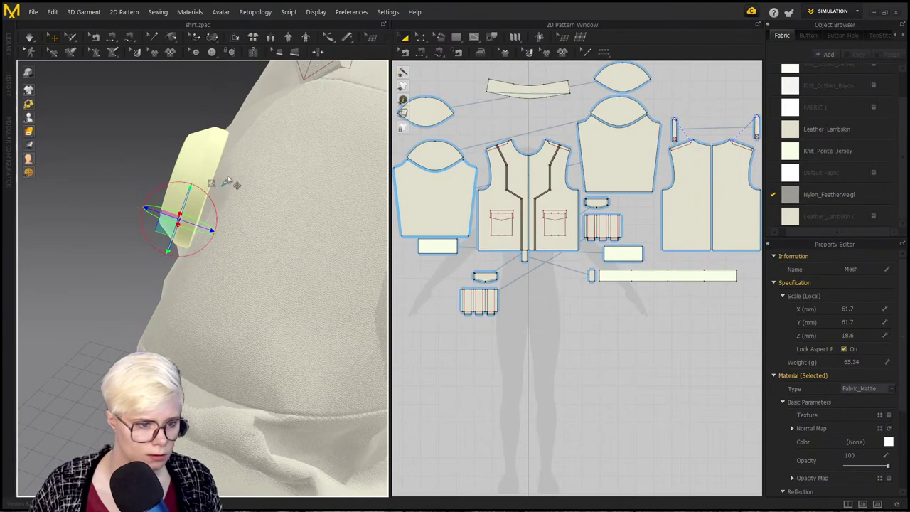
# Step: Fine-tune the rear coupling's placement on the right shoulder cap and deselect it
pyautogui.hotkey('ctrl', 'v')
pyautogui.moveTo(221, 199); pyautogui.dragTo(178, 194, button='right')
pyautogui.moveTo(176, 214); pyautogui.dragTo(178, 242)
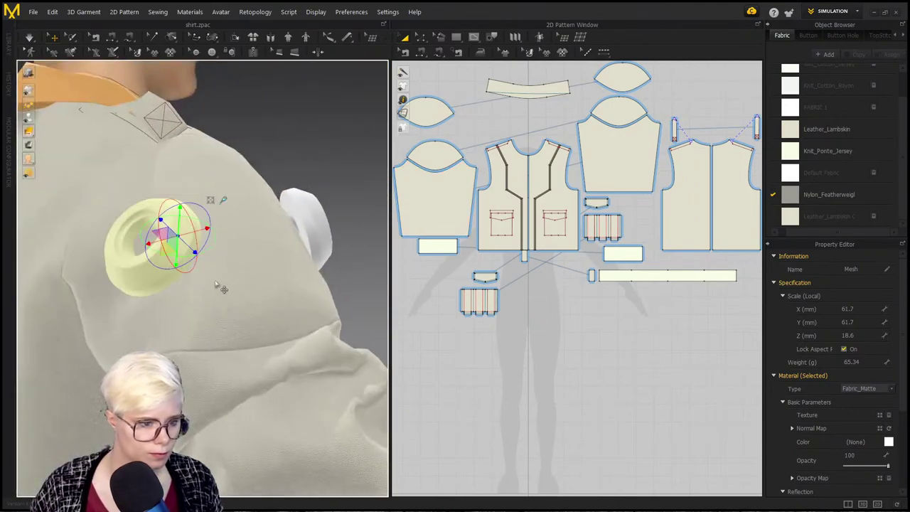
pyautogui.moveTo(227, 267); pyautogui.dragTo(218, 327, button='right')
pyautogui.click(198, 306)
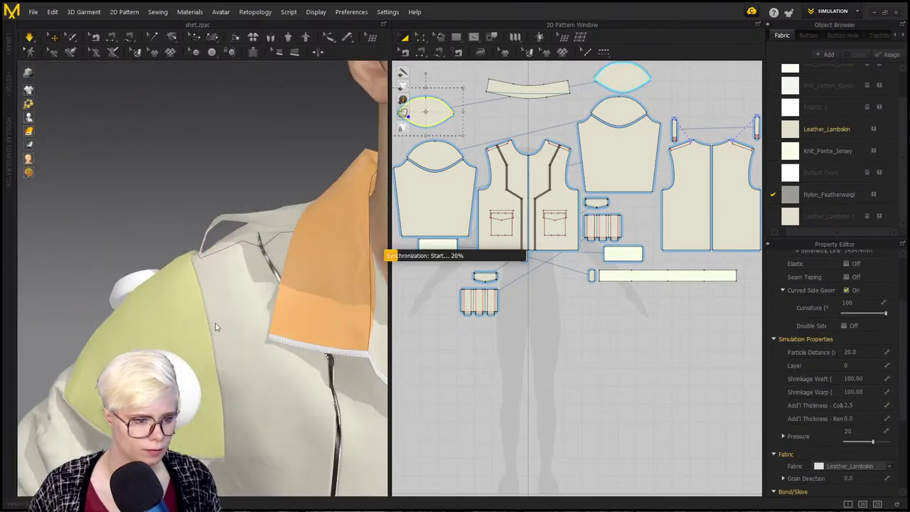
# Step: Examine the coupling pairs on both shoulders from the front and sides of the jacket
pyautogui.scroll(-3, 71, 245)
pyautogui.moveTo(180, 286); pyautogui.dragTo(71, 202, button='right')
pyautogui.scroll(-3, 92, 207)
pyautogui.moveTo(245, 153); pyautogui.dragTo(178, 169, button='middle')
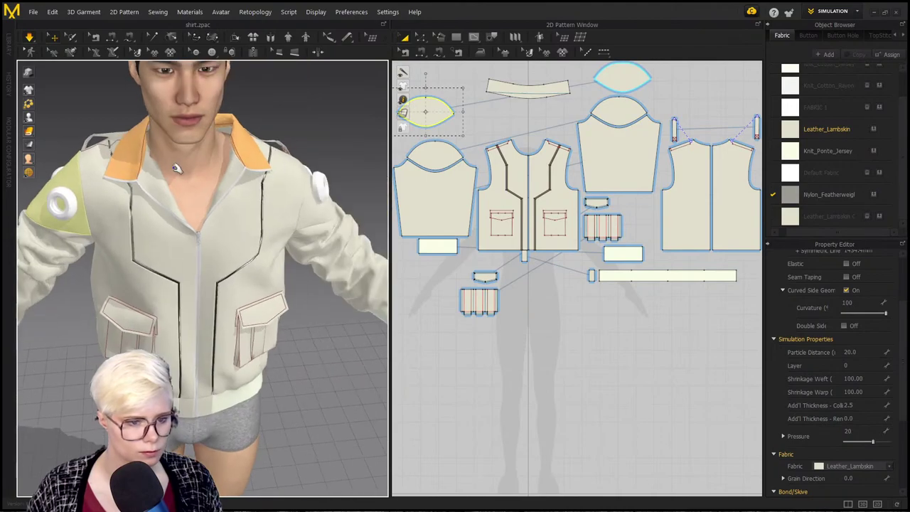
pyautogui.moveTo(108, 207); pyautogui.dragTo(21, 195, button='right')
pyautogui.scroll(-3, 142, 221)
pyautogui.moveTo(78, 196); pyautogui.dragTo(201, 182, button='right')
pyautogui.moveTo(201, 182); pyautogui.dragTo(192, 250, button='middle')
pyautogui.moveTo(157, 239); pyautogui.dragTo(173, 241, button='right')
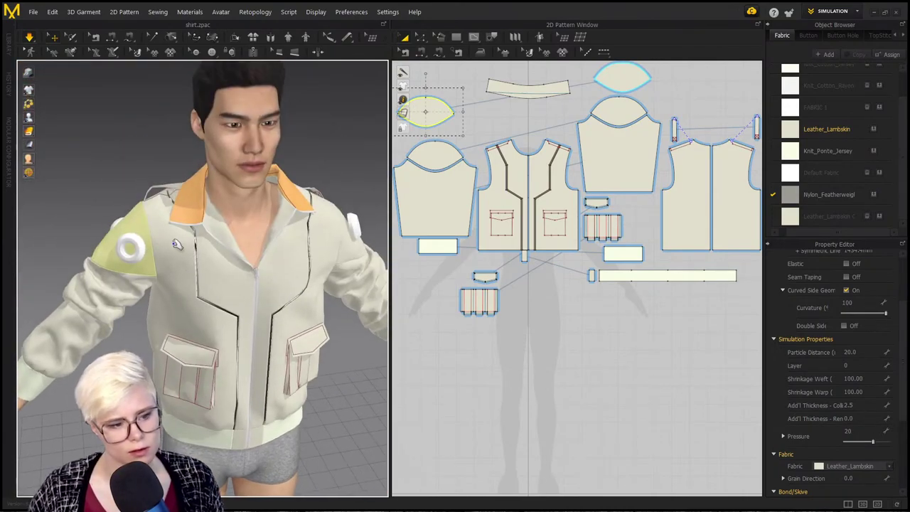
pyautogui.moveTo(114, 295); pyautogui.dragTo(101, 280, button='right')
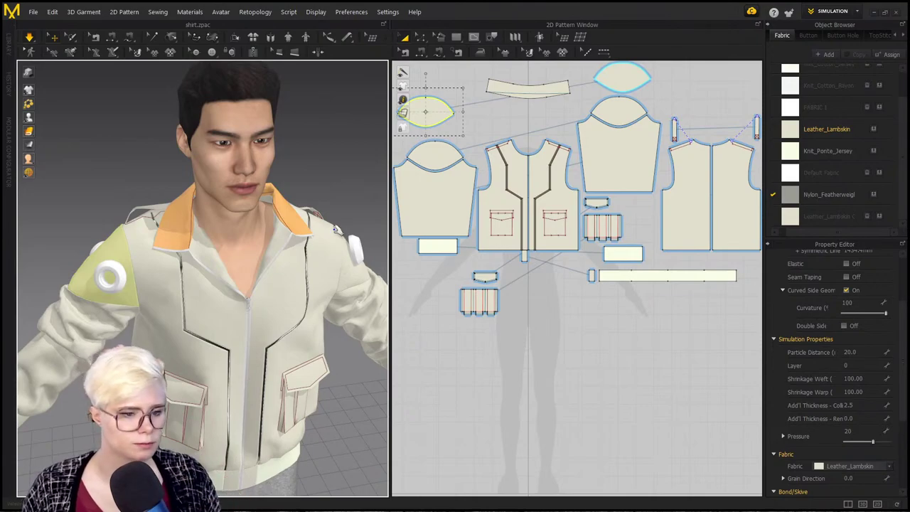
pyautogui.moveTo(321, 266); pyautogui.dragTo(262, 229, button='right')
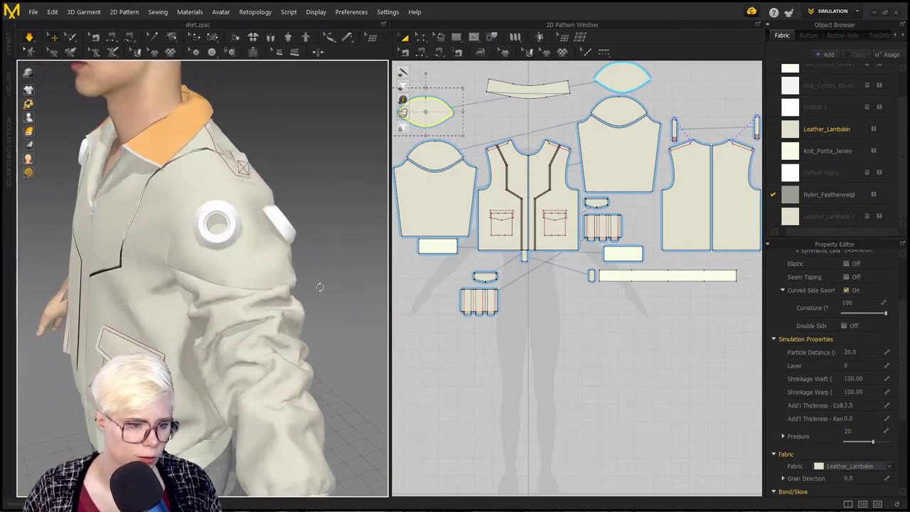
pyautogui.moveTo(319, 286); pyautogui.dragTo(158, 248, button='right')
pyautogui.moveTo(238, 259); pyautogui.dragTo(203, 350, button='middle')
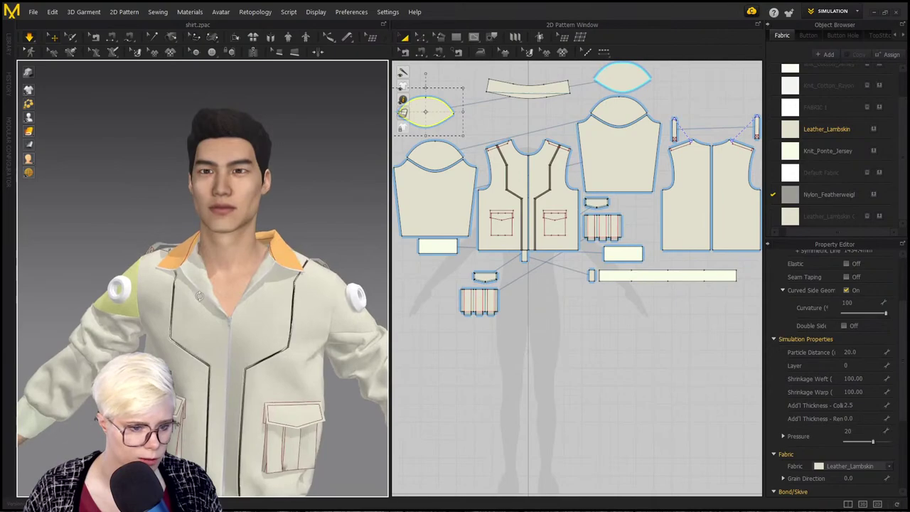
pyautogui.moveTo(203, 350); pyautogui.dragTo(131, 320, button='right')
pyautogui.moveTo(131, 320); pyautogui.dragTo(299, 270, button='middle')
pyautogui.moveTo(256, 249); pyautogui.dragTo(226, 266, button='right')
# Step: Delete both tacks that join the tips of the shoulder straps to the back patterns
pyautogui.moveTo(212, 251); pyautogui.dragTo(225, 231)
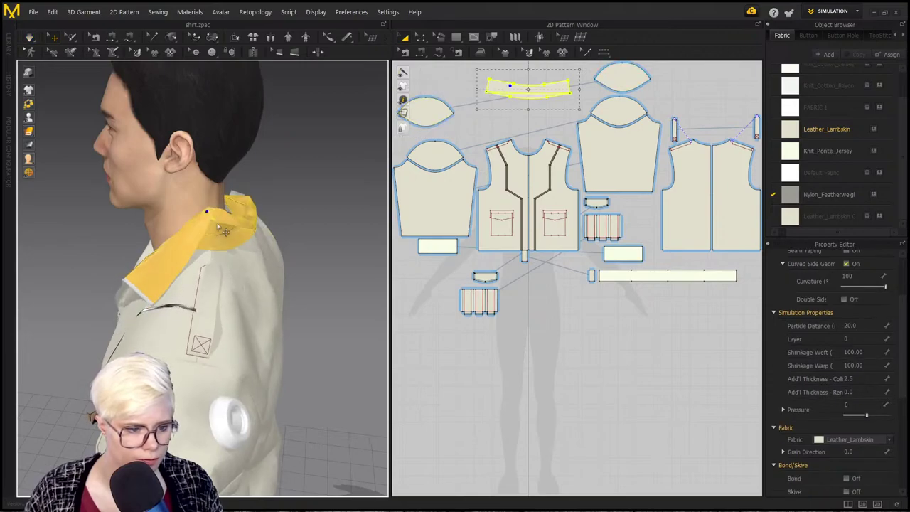
pyautogui.scroll(10, 590, 214)
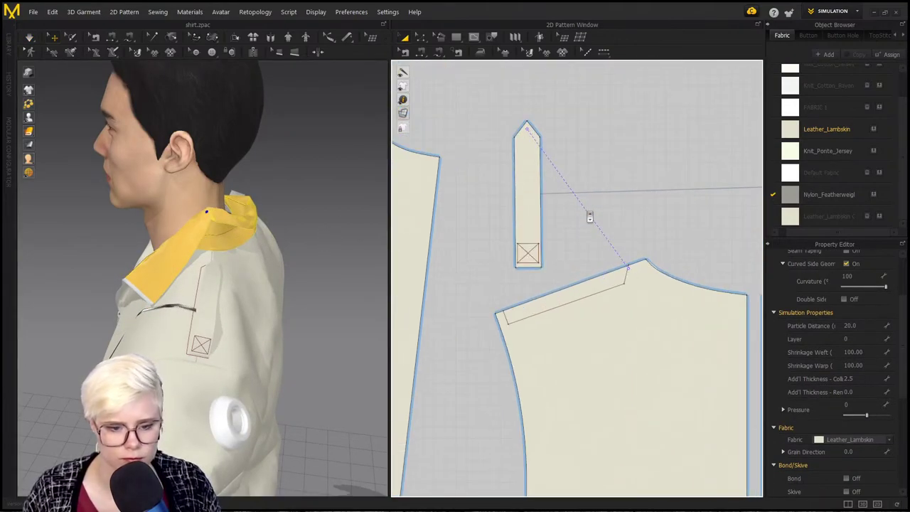
pyautogui.click(152, 37)
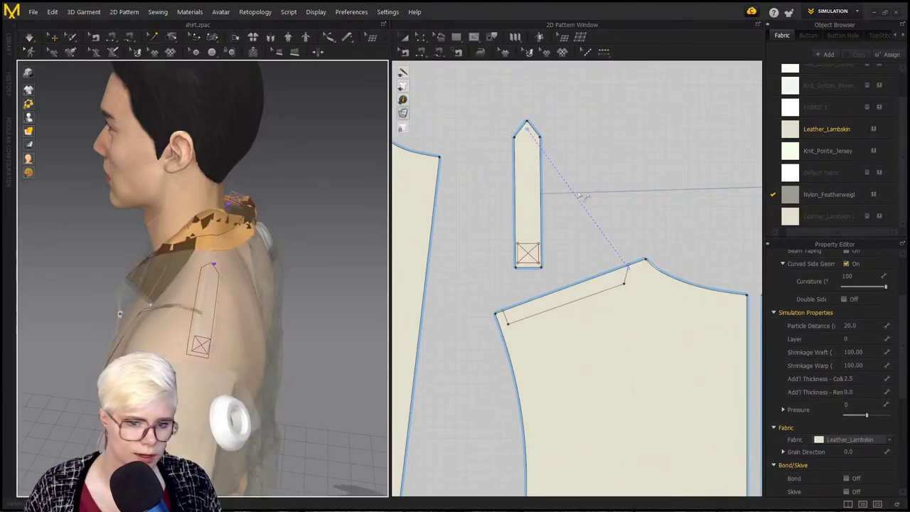
pyautogui.click(627, 265)
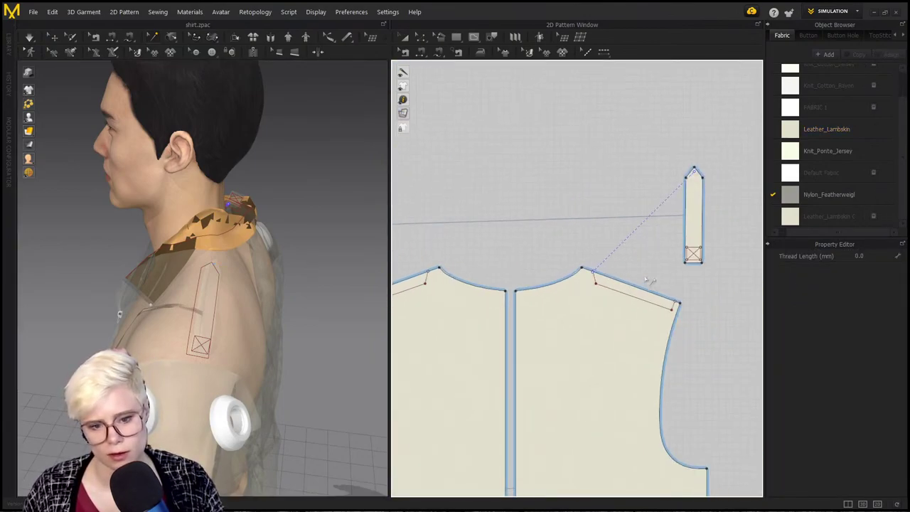
pyautogui.click(654, 214)
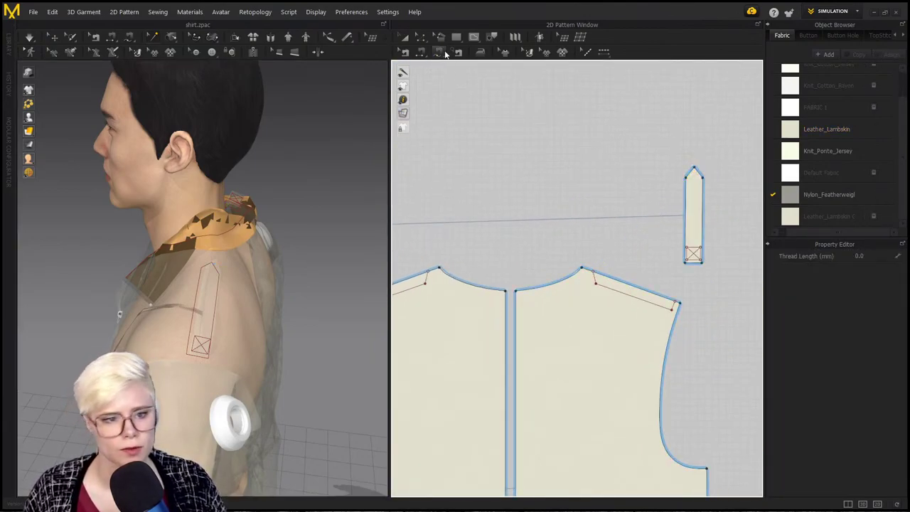
# Step: Place a button on the avatar's right back pattern where the strap outline meets the shoulder seam near the neck
pyautogui.click(211, 52)
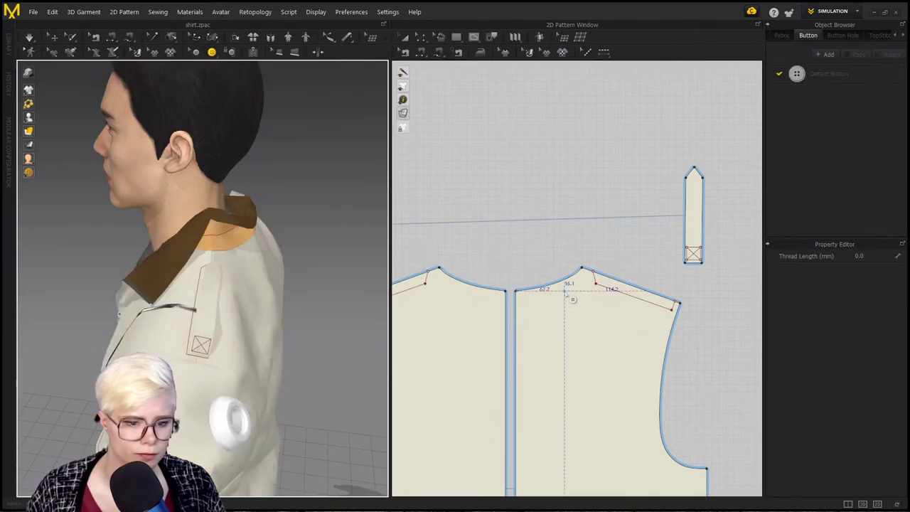
pyautogui.click(597, 274)
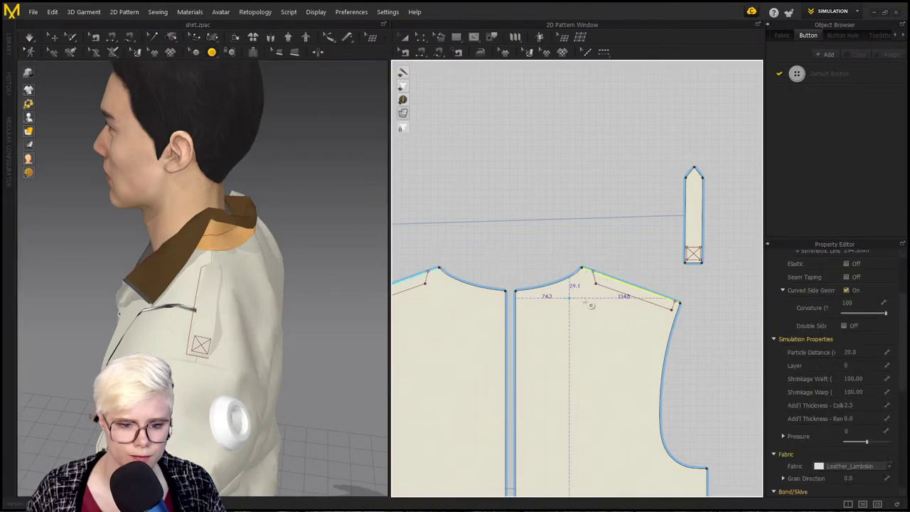
pyautogui.scroll(4, 597, 288)
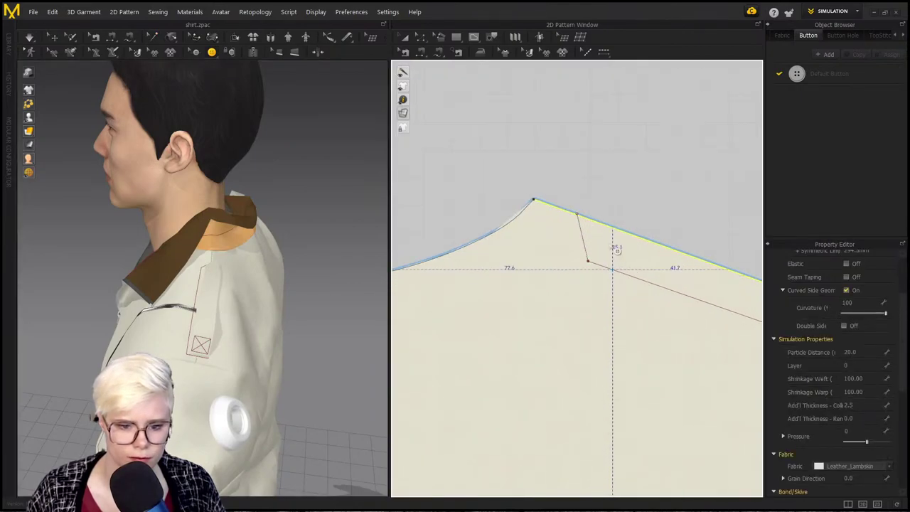
pyautogui.click(577, 214)
pyautogui.scroll(-1, 500, 241)
pyautogui.moveTo(490, 243); pyautogui.dragTo(769, 211, button='middle')
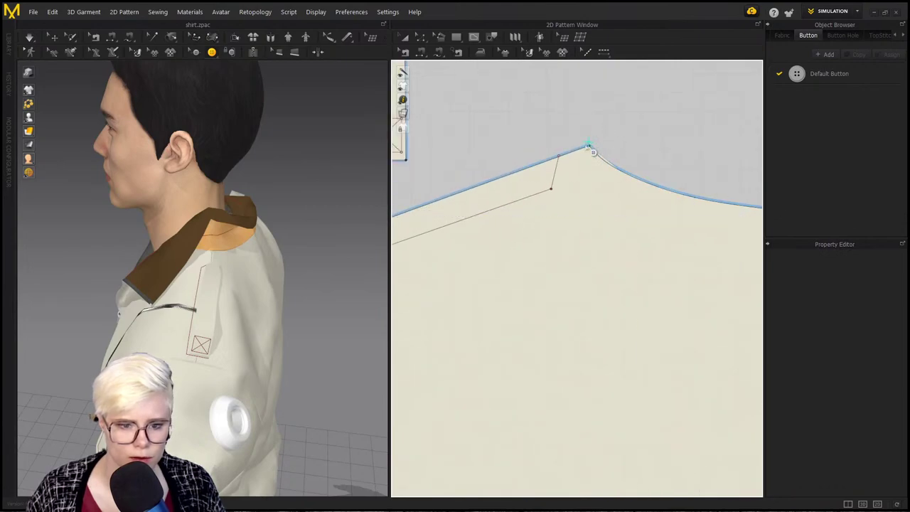
pyautogui.scroll(-1, 601, 158)
pyautogui.moveTo(599, 160); pyautogui.dragTo(481, 205, button='middle')
pyautogui.scroll(-1, 610, 223)
pyautogui.press('a')
# Step: Add a buttonhole centred across the right shoulder strap at the base of its pointed tip
pyautogui.scroll(-4, 597, 216)
pyautogui.moveTo(700, 231); pyautogui.dragTo(501, 300, button='middle')
pyautogui.scroll(-1, 609, 212)
pyautogui.scroll(5, 589, 219)
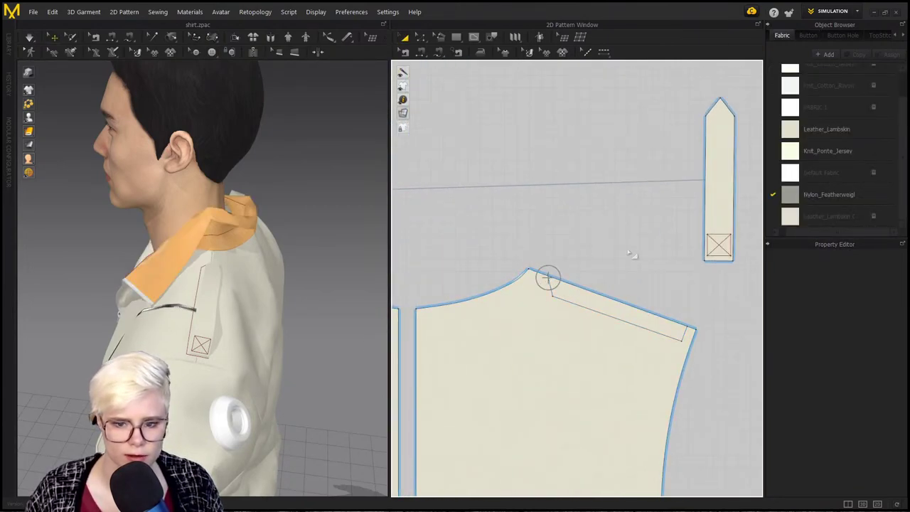
pyautogui.scroll(-1, 635, 254)
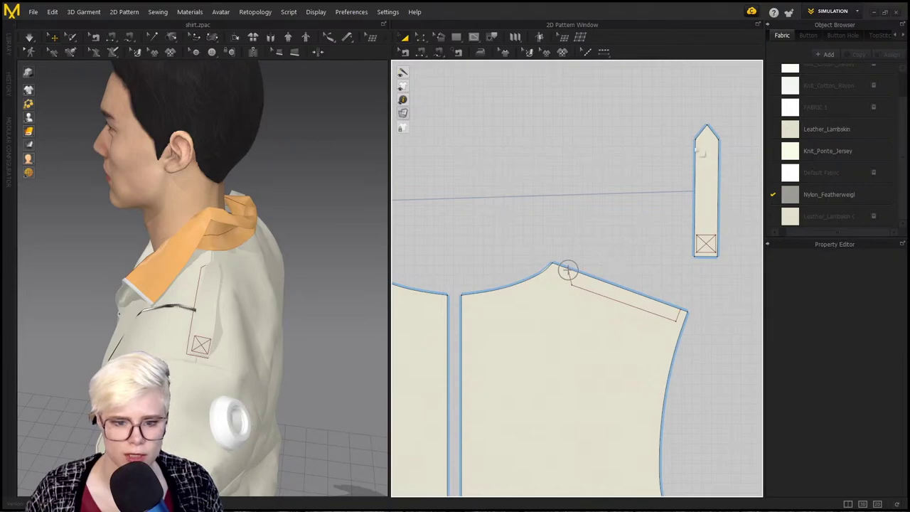
pyautogui.click(212, 53)
pyautogui.scroll(5, 734, 121)
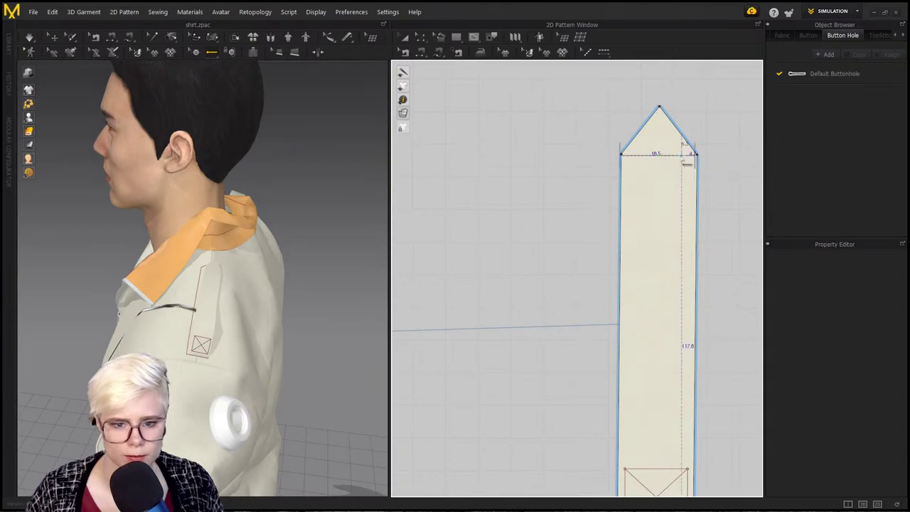
pyautogui.click(419, 37)
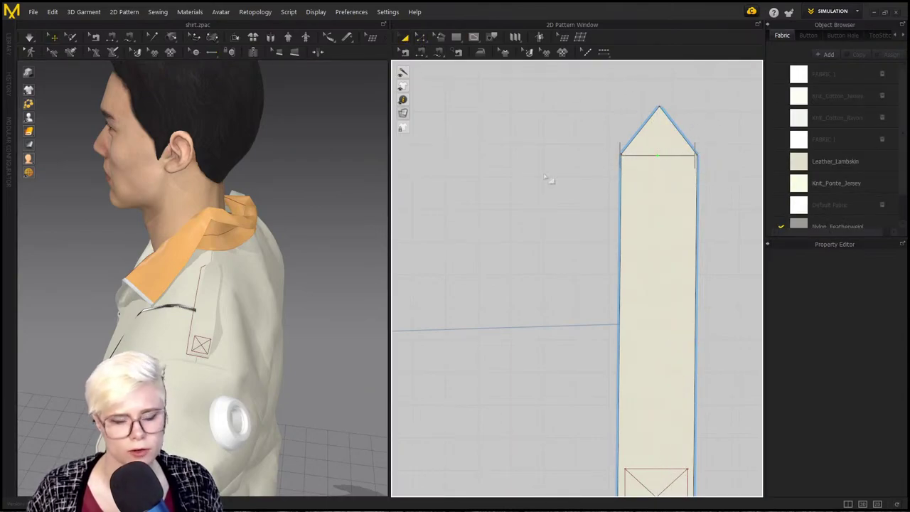
pyautogui.click(650, 154)
pyautogui.click(523, 122)
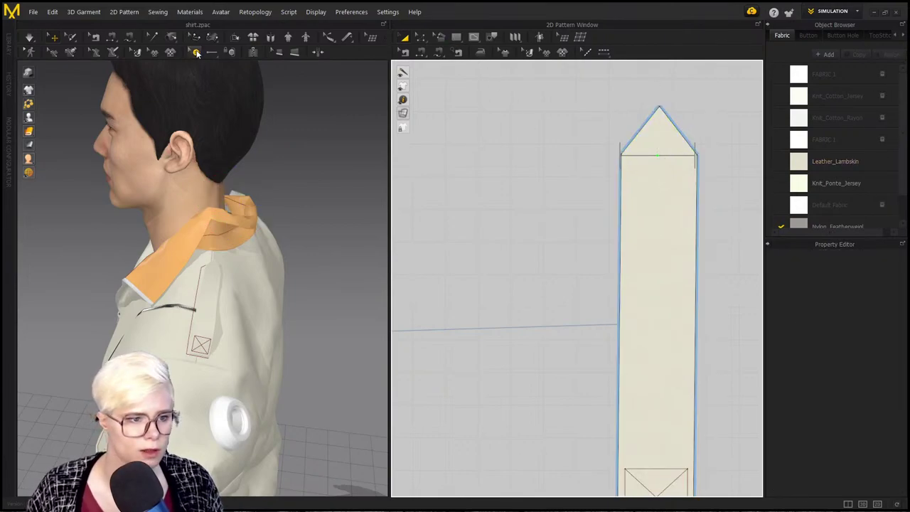
# Step: Set the Default Buttonhole's width to 15 mm
pyautogui.click(197, 52)
pyautogui.click(851, 37)
pyautogui.click(832, 77)
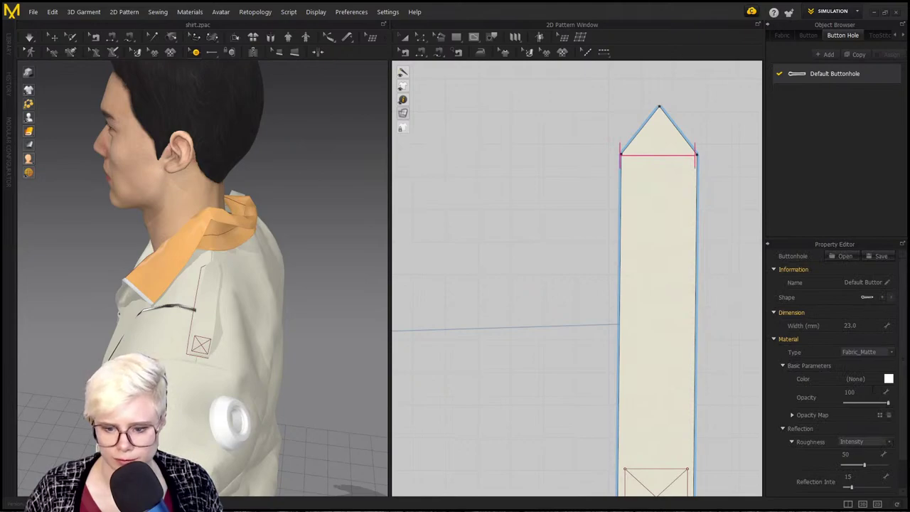
pyautogui.click(865, 326)
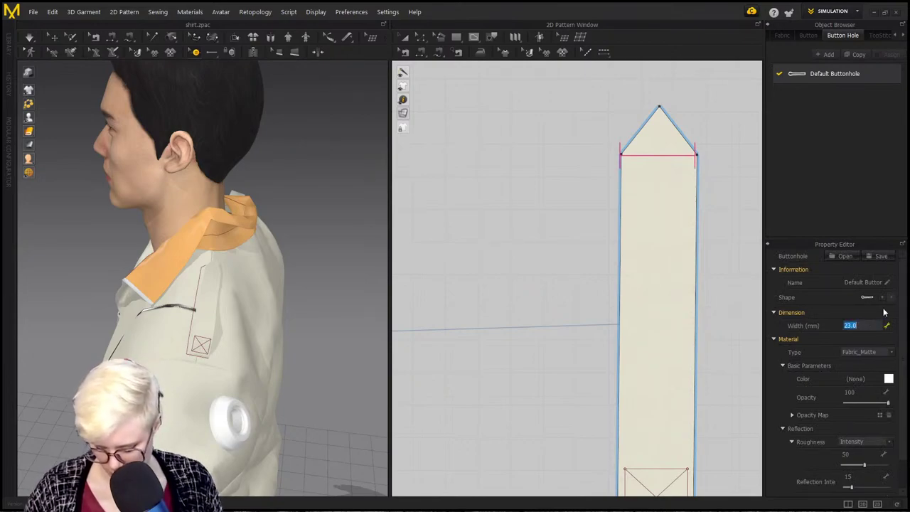
pyautogui.write('15')
pyautogui.press('Return')
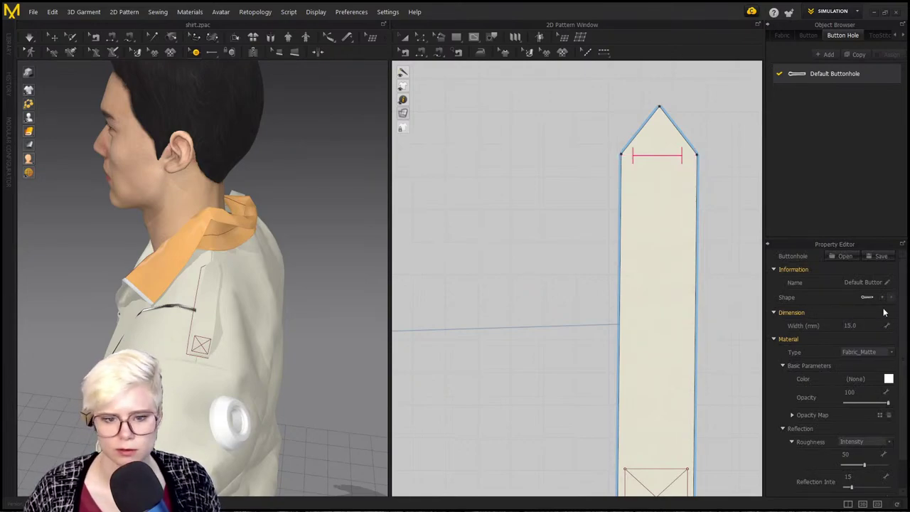
# Step: Fasten the button on the right back pattern to the buttonhole in the shoulder strap
pyautogui.moveTo(284, 265); pyautogui.dragTo(137, 250, button='right')
pyautogui.scroll(2, 141, 253)
pyautogui.scroll(-4, 561, 292)
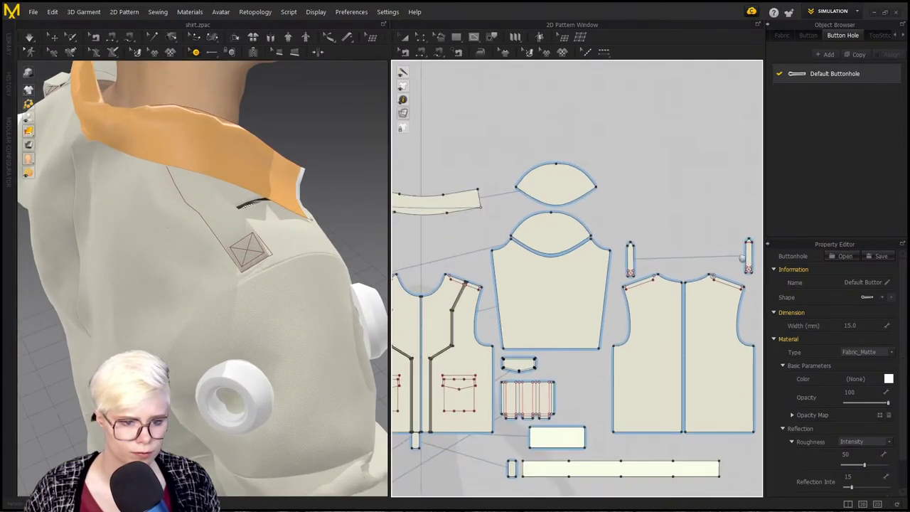
pyautogui.scroll(3, 572, 316)
pyautogui.scroll(4, 650, 267)
pyautogui.scroll(-1, 651, 268)
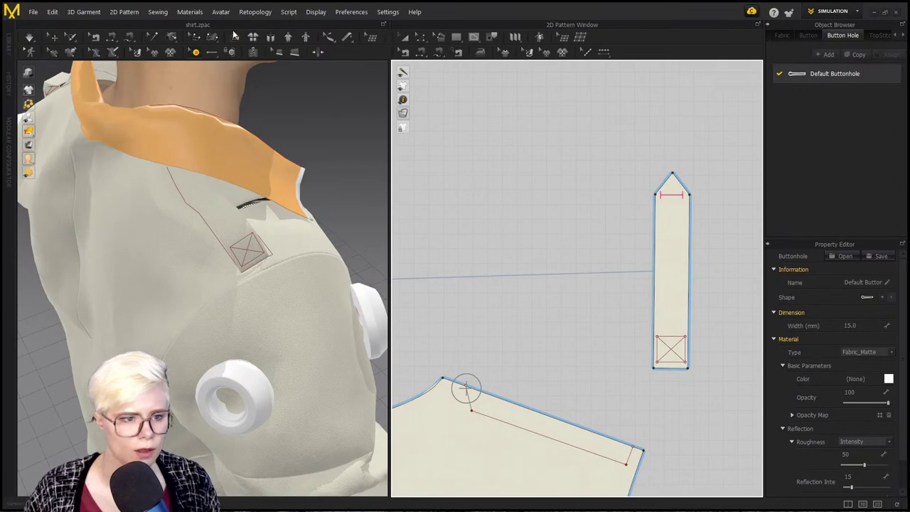
pyautogui.click(231, 52)
pyautogui.click(469, 392)
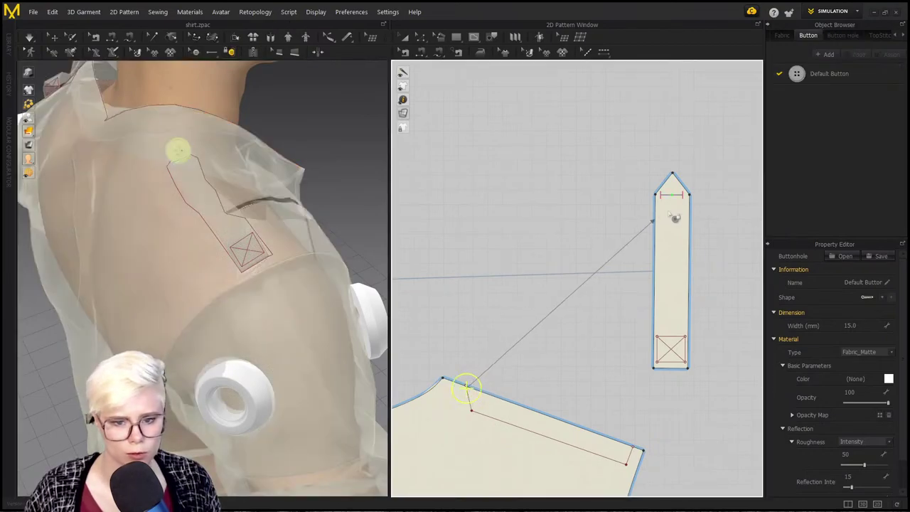
pyautogui.click(669, 197)
pyautogui.moveTo(174, 194); pyautogui.dragTo(220, 142, button='right')
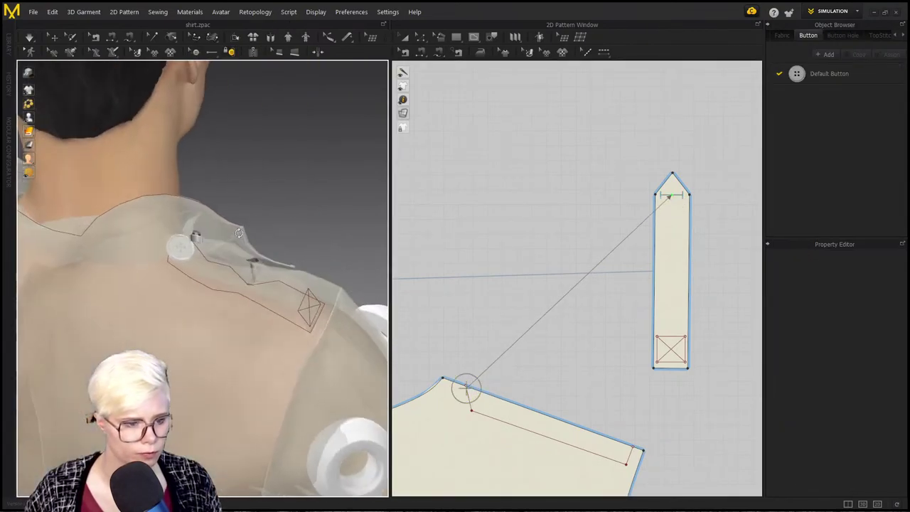
pyautogui.press('a')
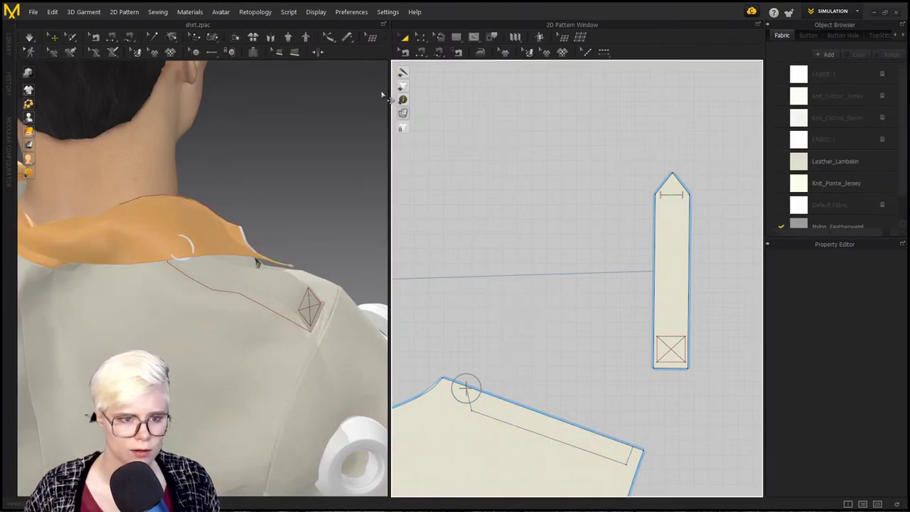
# Step: Duplicate the button on the right back pattern to its symmetric left back pattern
pyautogui.click(197, 51)
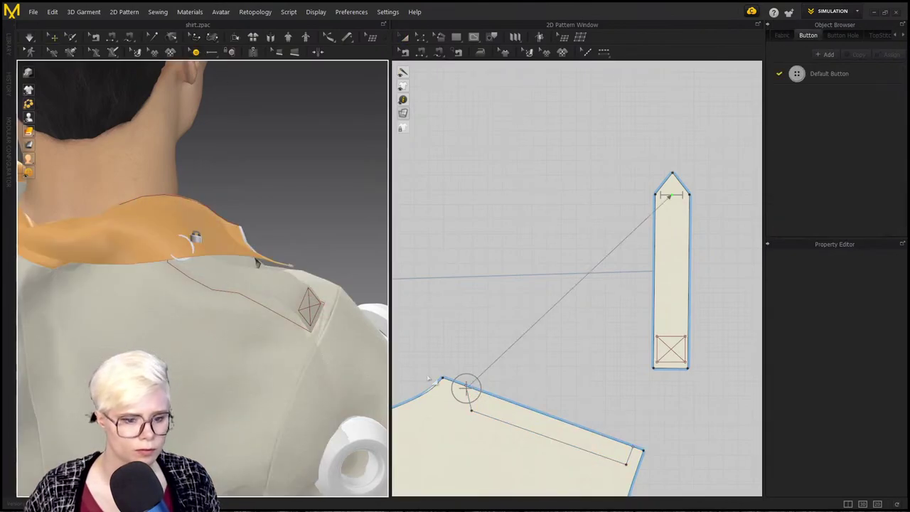
pyautogui.rightClick(465, 391)
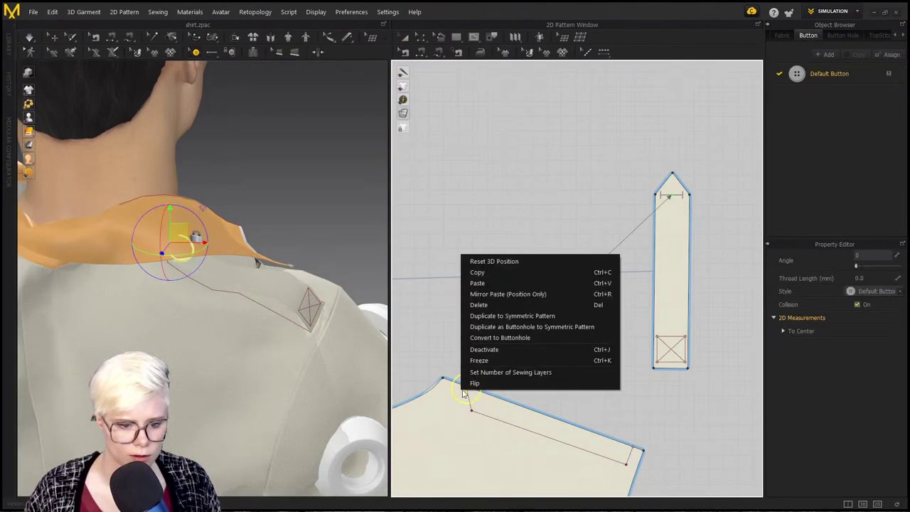
pyautogui.click(522, 322)
pyautogui.scroll(-5, 498, 327)
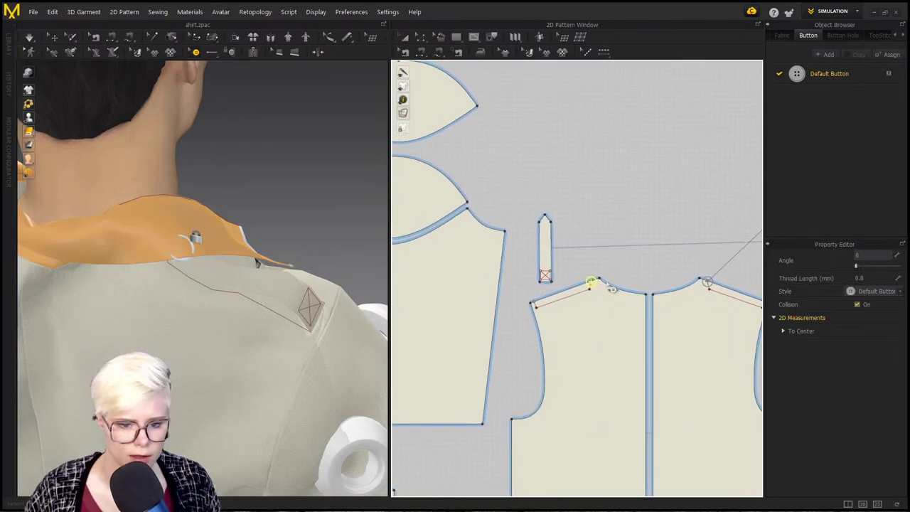
# Step: Duplicate the buttonhole in the right shoulder strap to the symmetric left strap
pyautogui.scroll(5, 566, 276)
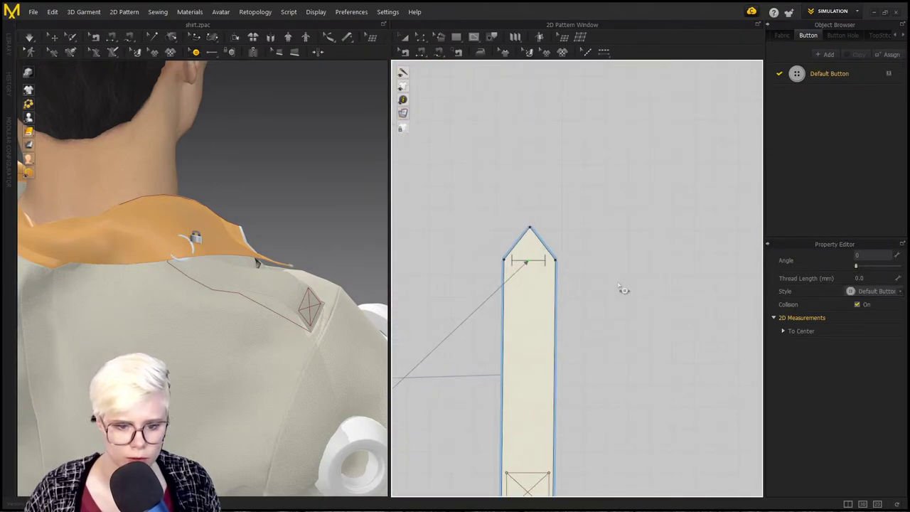
pyautogui.rightClick(527, 263)
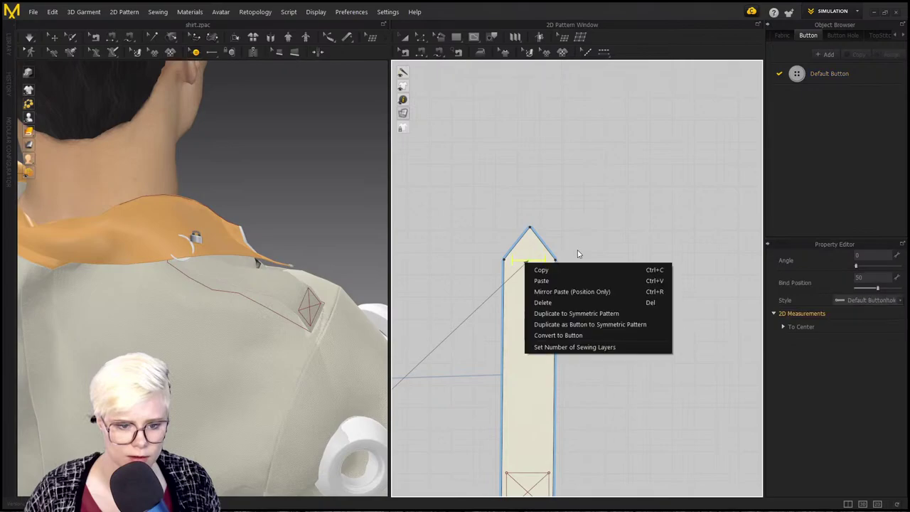
pyautogui.click(577, 312)
# Step: Fasten the button on the avatar's left back pattern to the buttonhole in the left shoulder strap
pyautogui.scroll(-3, 513, 309)
pyautogui.moveTo(513, 309); pyautogui.dragTo(746, 277, button='middle')
pyautogui.scroll(-1, 473, 317)
pyautogui.moveTo(473, 317); pyautogui.dragTo(739, 306, button='middle')
pyautogui.moveTo(604, 325); pyautogui.dragTo(644, 320, button='middle')
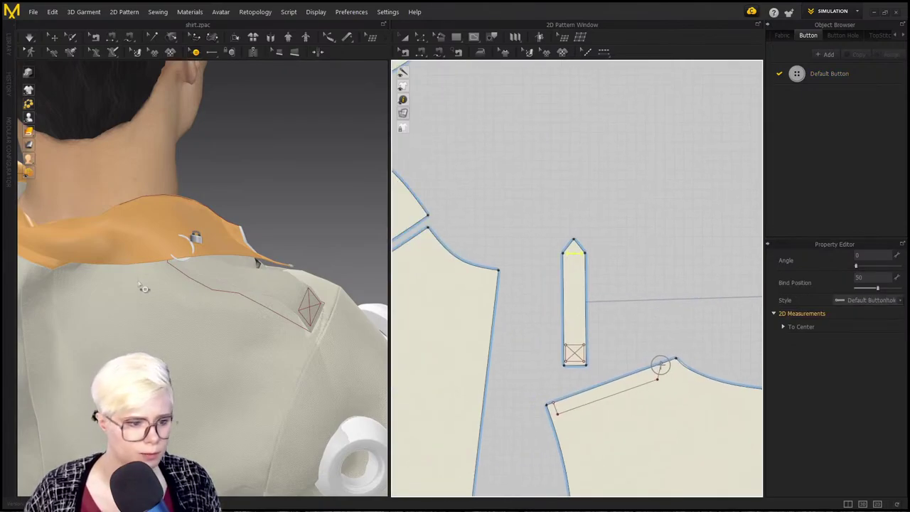
pyautogui.moveTo(158, 272); pyautogui.dragTo(265, 267, button='middle')
pyautogui.moveTo(265, 267); pyautogui.dragTo(284, 305, button='right')
pyautogui.moveTo(284, 305); pyautogui.dragTo(295, 262, button='middle')
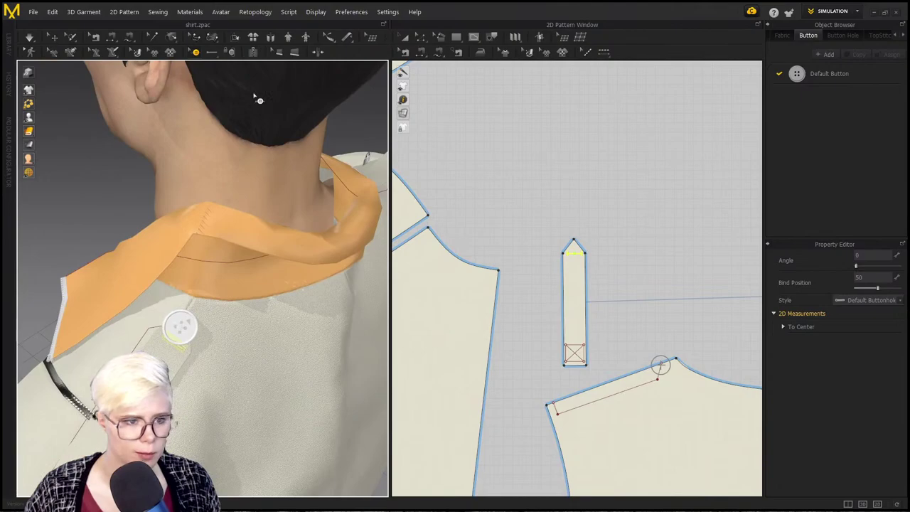
pyautogui.click(228, 54)
pyautogui.moveTo(598, 280); pyautogui.dragTo(516, 243, button='middle')
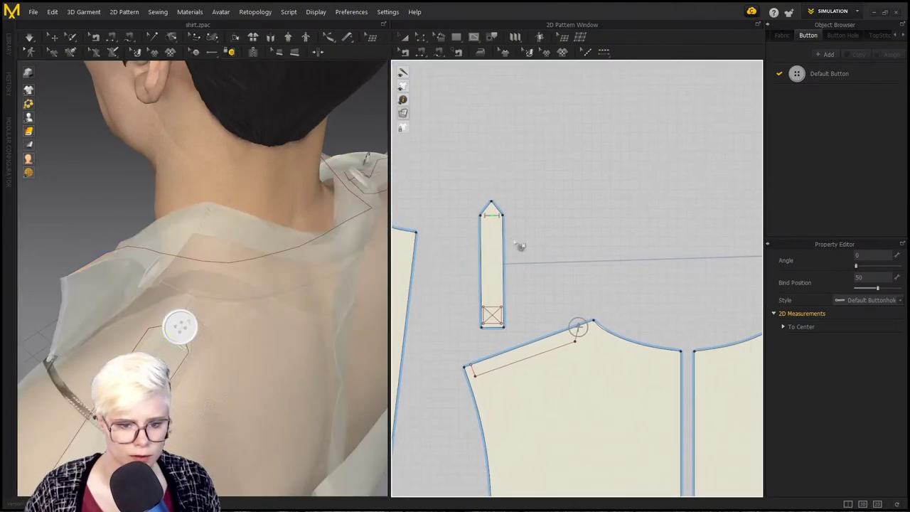
pyautogui.click(578, 331)
pyautogui.click(494, 217)
# Step: Simulate the garment with both straps buttoned and pull the back of the collar up around the neck
pyautogui.press('space')
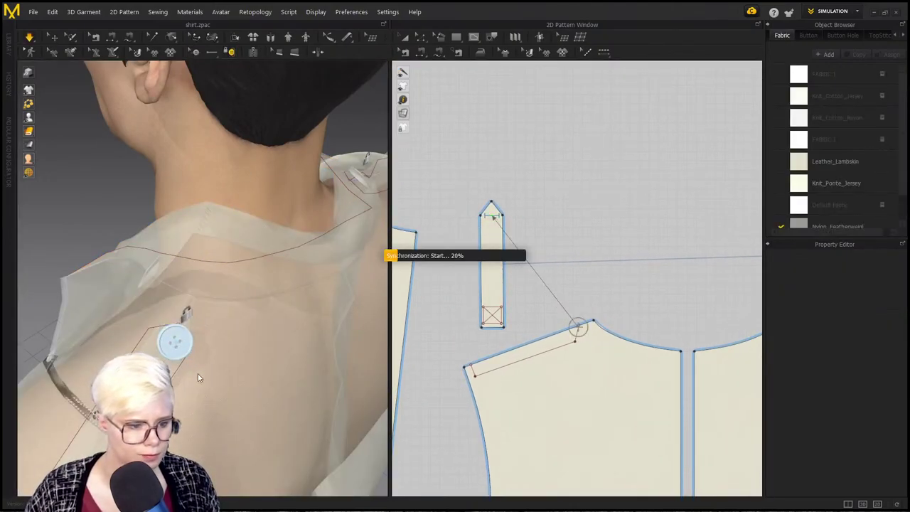
pyautogui.press('space')
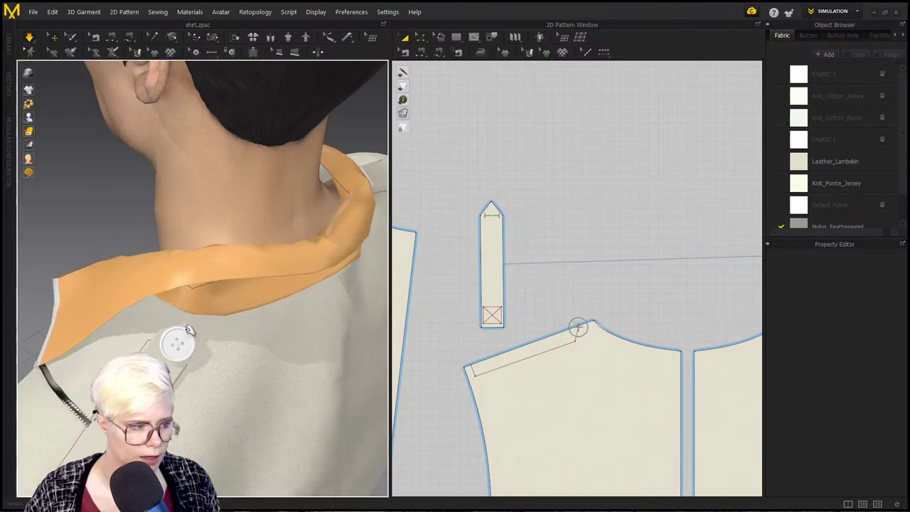
pyautogui.moveTo(207, 328); pyautogui.dragTo(168, 282, button='right')
pyautogui.moveTo(291, 223); pyautogui.dragTo(333, 143)
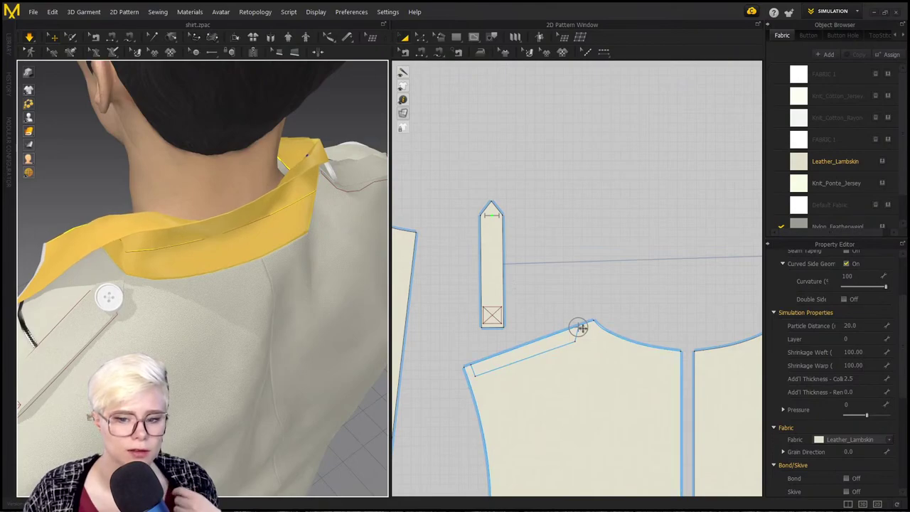
pyautogui.click(577, 327)
pyautogui.click(605, 248)
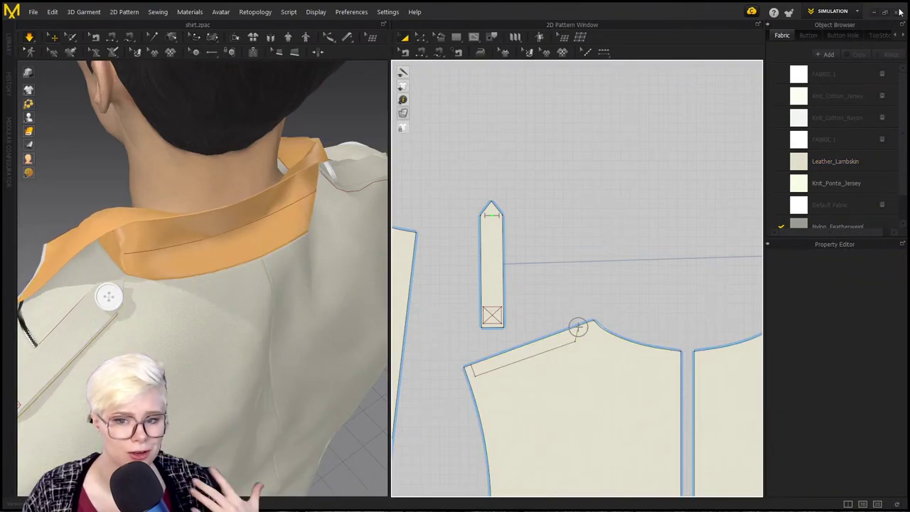
# Step: Add a second button style and look at the form for registering a custom button shape without registering one
pyautogui.click(808, 36)
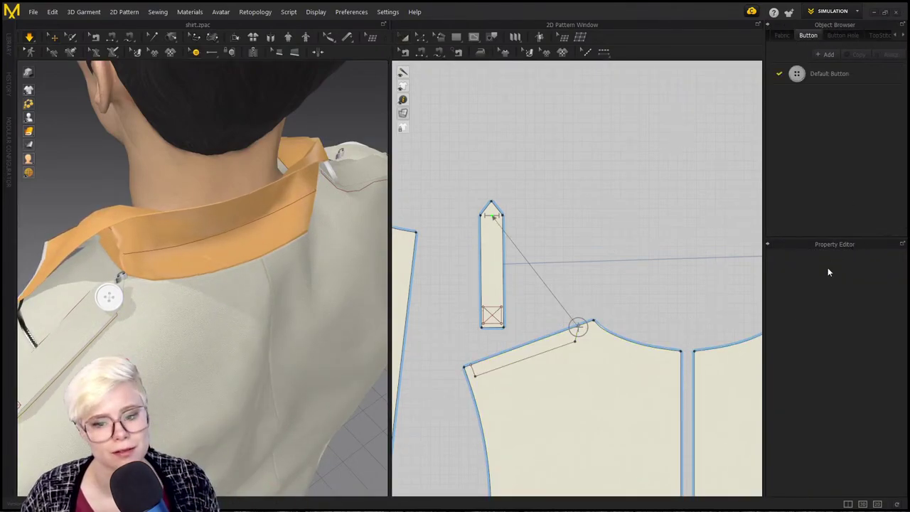
pyautogui.click(819, 54)
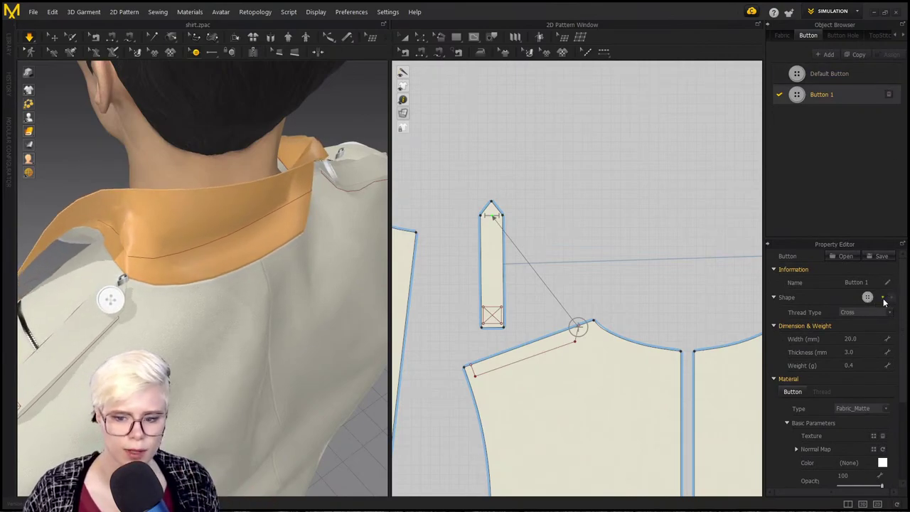
pyautogui.click(883, 299)
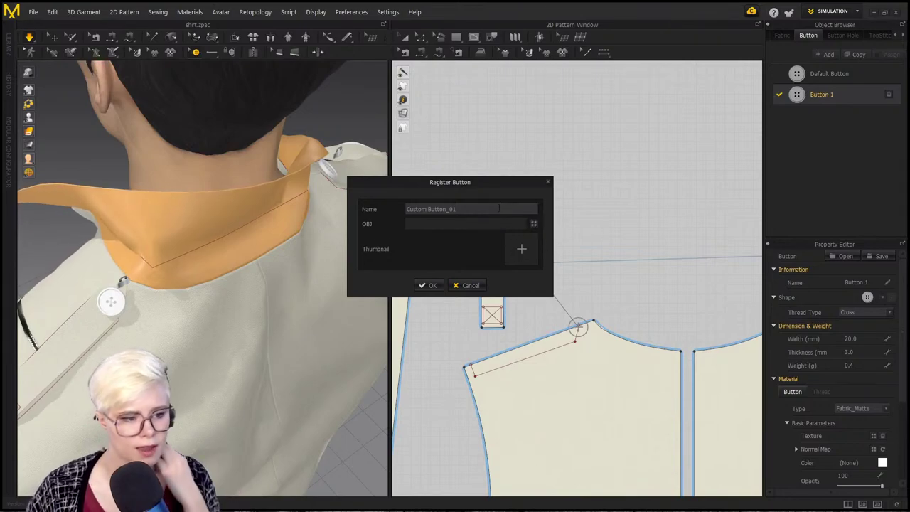
pyautogui.click(470, 287)
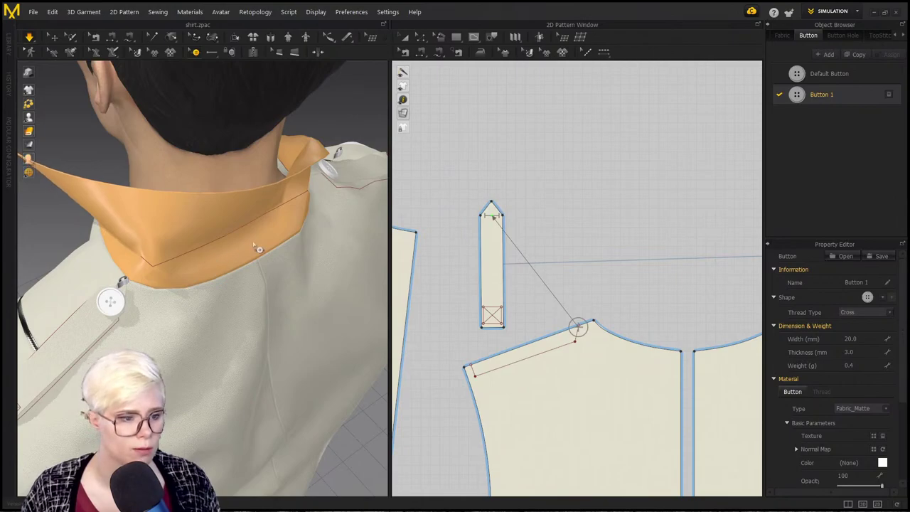
# Step: Restart the simulation and pull the collar at the avatar's left shoulder back from the strap button
pyautogui.moveTo(253, 245); pyautogui.dragTo(278, 277, button='right')
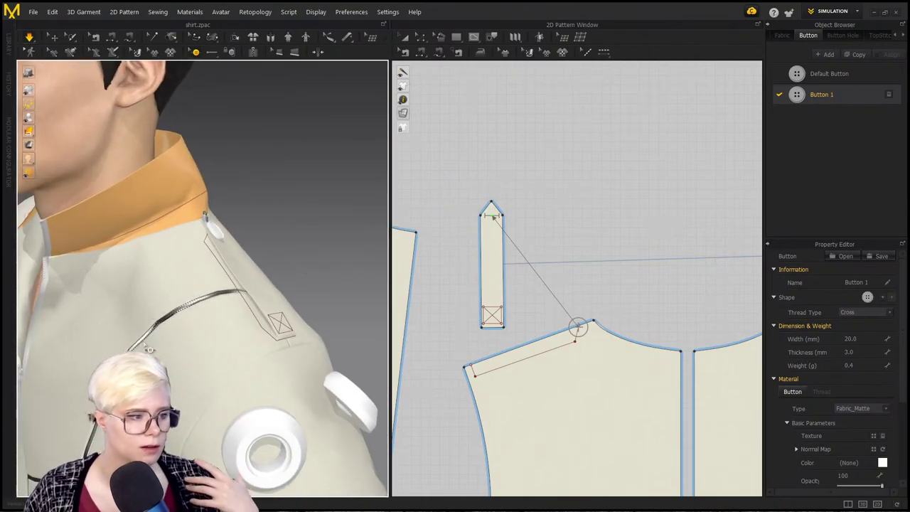
pyautogui.moveTo(184, 337); pyautogui.dragTo(275, 298, button='right')
pyautogui.scroll(-2, 232, 267)
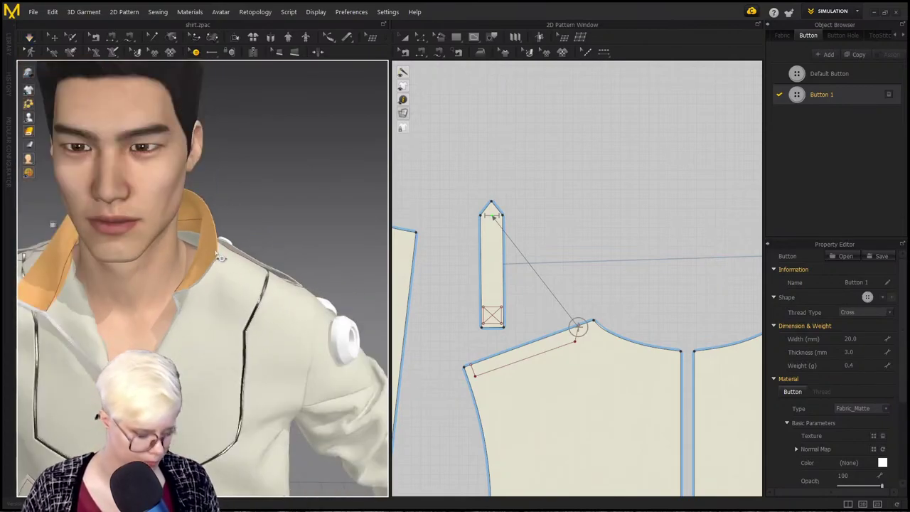
pyautogui.press('q')
pyautogui.click(221, 315)
pyautogui.click(208, 254)
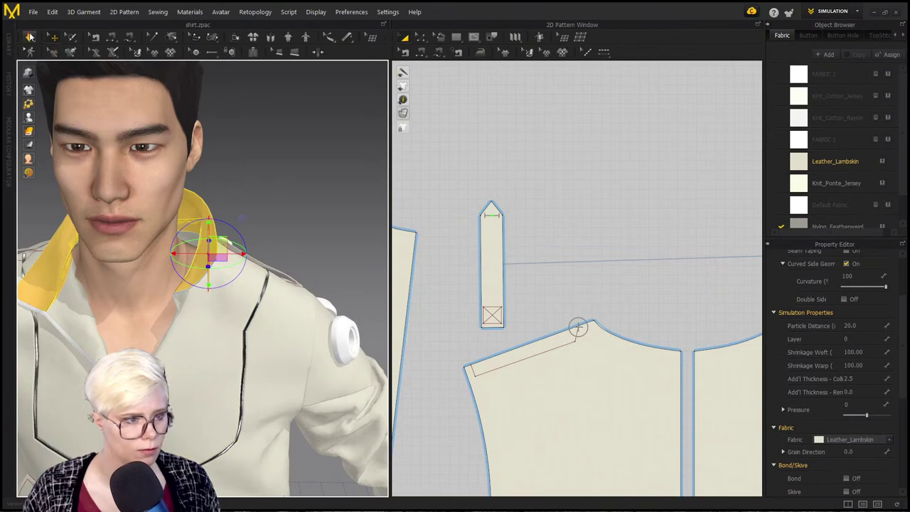
pyautogui.click(185, 275)
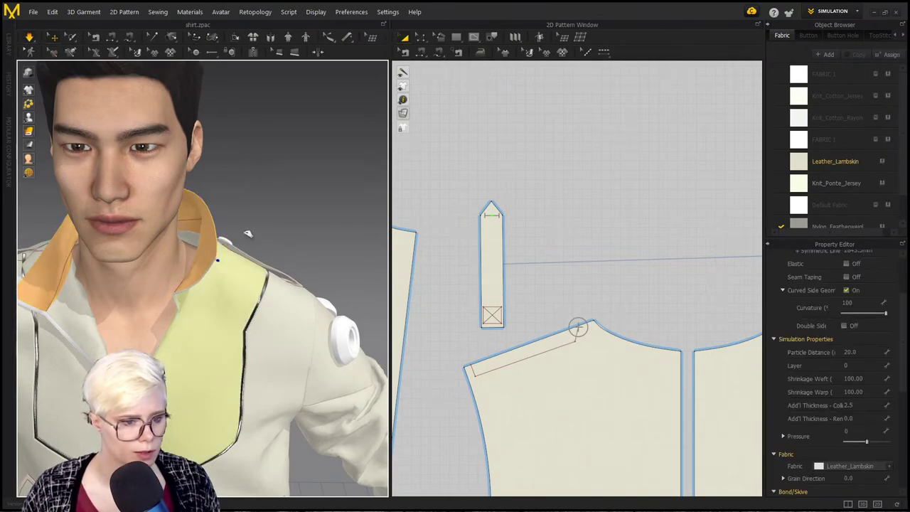
pyautogui.click(213, 234)
pyautogui.moveTo(221, 205); pyautogui.dragTo(287, 230, button='right')
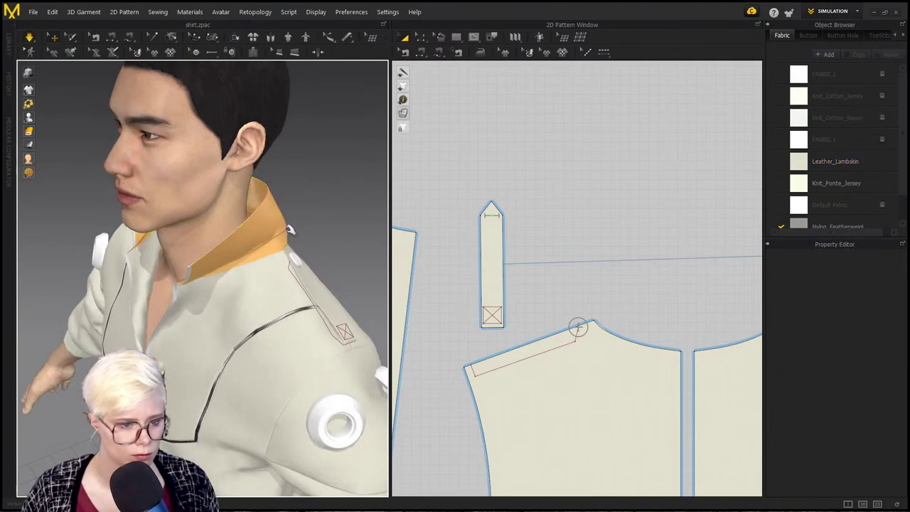
pyautogui.moveTo(239, 229); pyautogui.dragTo(268, 261)
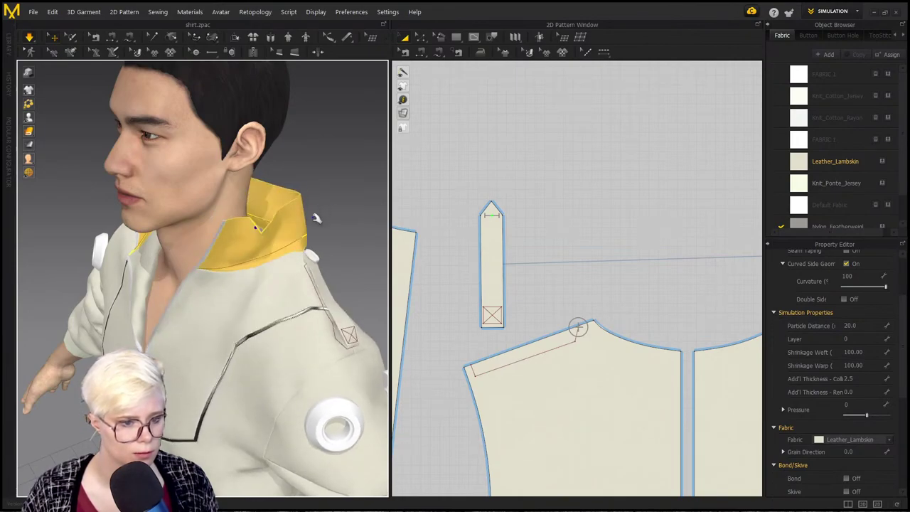
# Step: Reposition the collar around the back and left side of the neck while the simulation runs, clear of the strap
pyautogui.moveTo(315, 214); pyautogui.dragTo(310, 268, button='right')
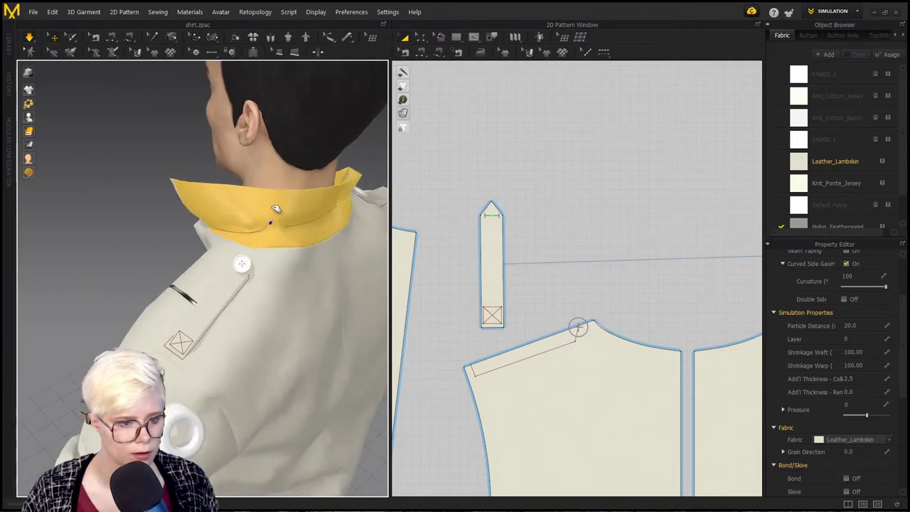
pyautogui.moveTo(279, 199); pyautogui.dragTo(287, 211)
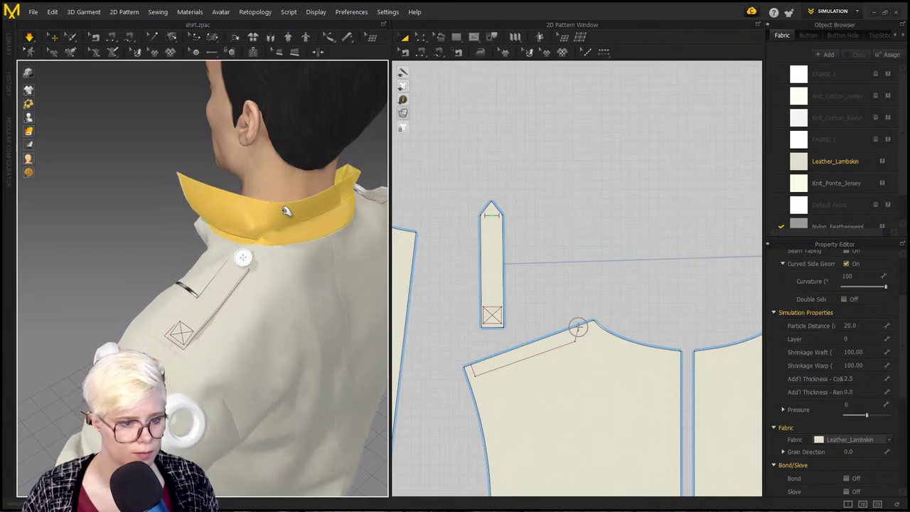
pyautogui.moveTo(287, 212); pyautogui.dragTo(276, 232, button='right')
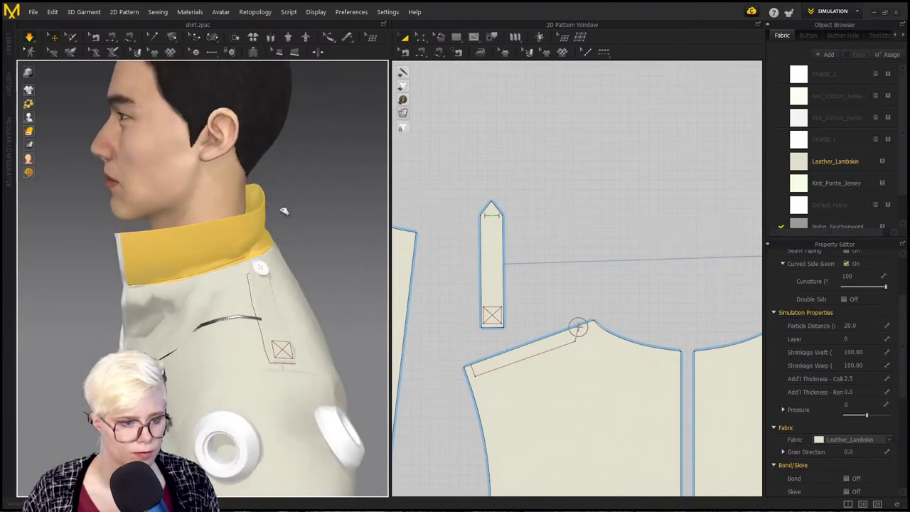
pyautogui.moveTo(260, 207); pyautogui.dragTo(312, 248)
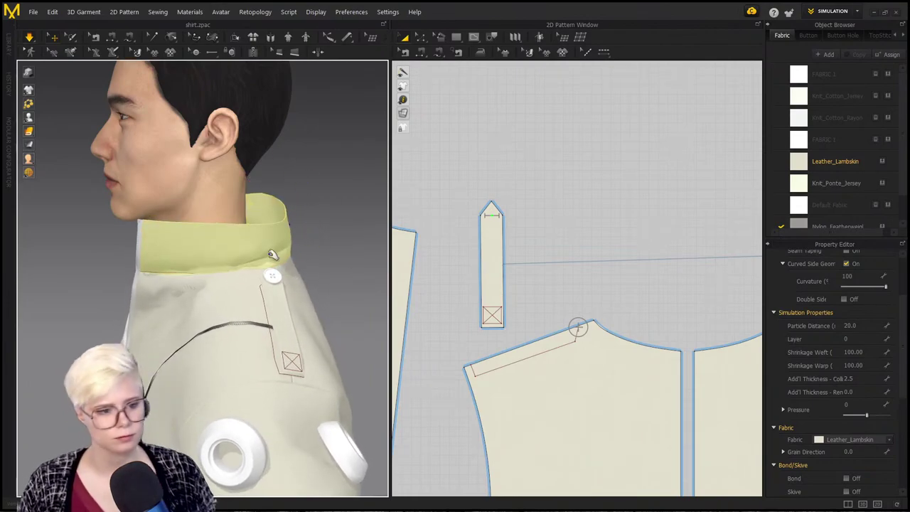
pyautogui.moveTo(351, 245); pyautogui.dragTo(278, 250, button='right')
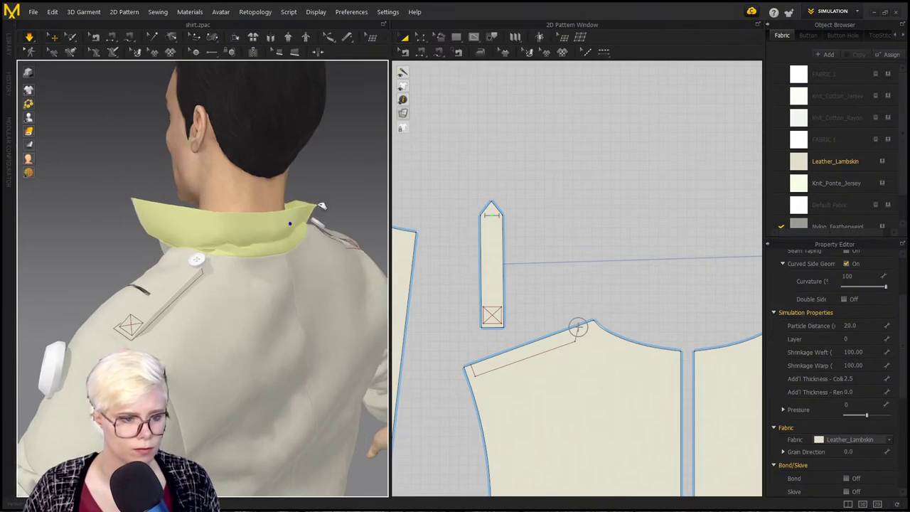
pyautogui.moveTo(292, 243); pyautogui.dragTo(266, 246)
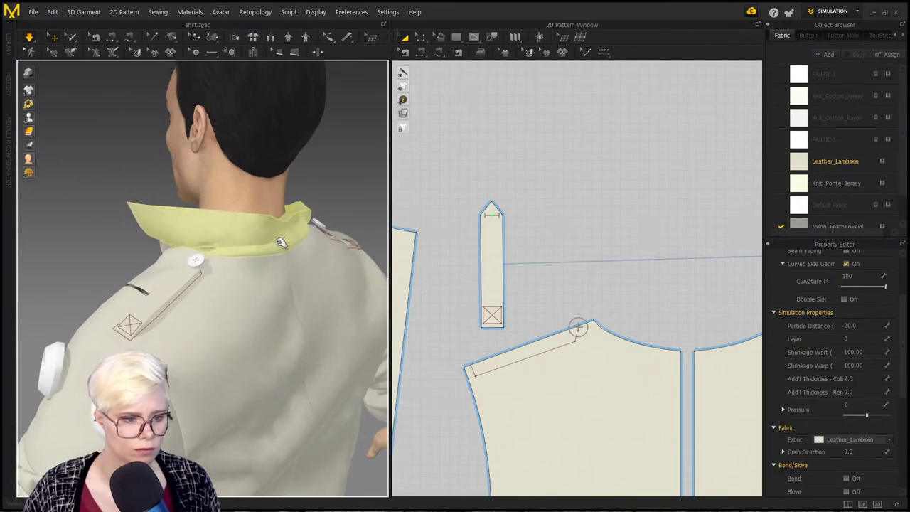
pyautogui.moveTo(281, 243); pyautogui.dragTo(283, 236, button='right')
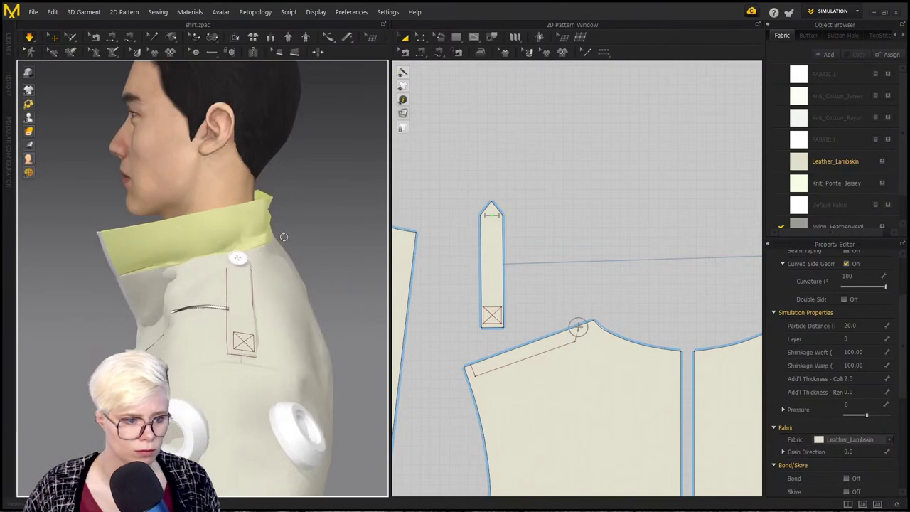
pyautogui.moveTo(317, 291); pyautogui.dragTo(376, 285, button='right')
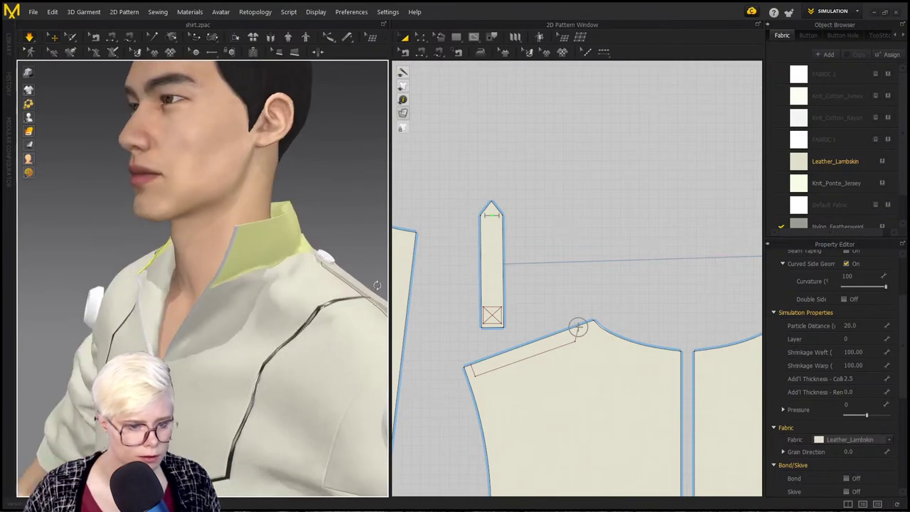
# Step: Lengthen the shoulder strap pattern slightly by stretching its square base end away from the pointed tip
pyautogui.click(491, 253)
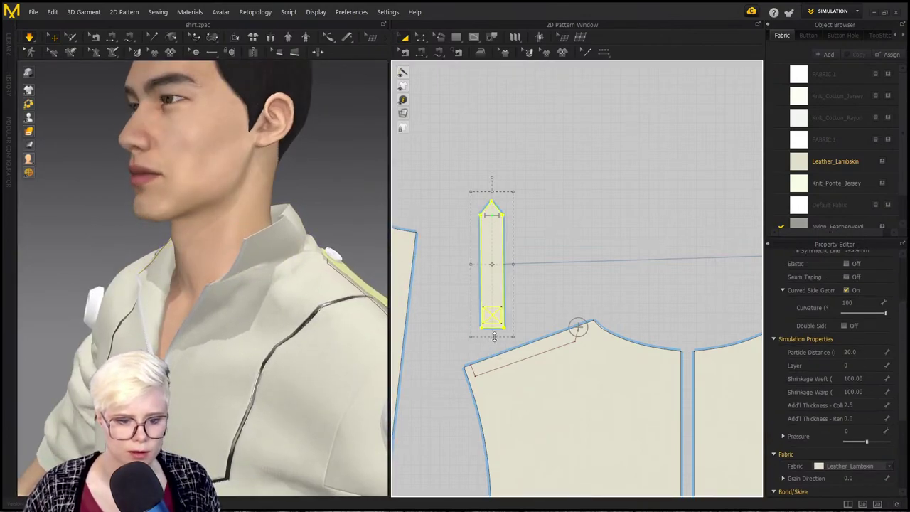
pyautogui.moveTo(494, 337); pyautogui.dragTo(492, 349)
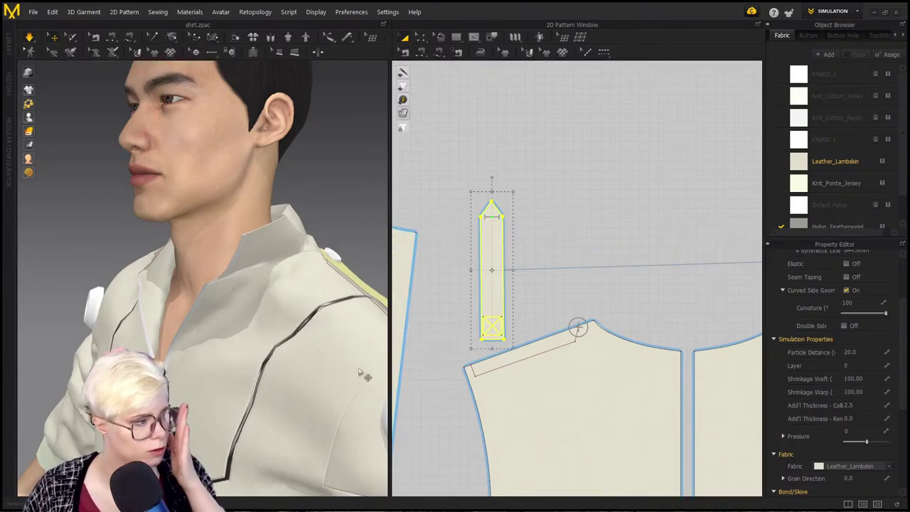
# Step: Pull the collar on the avatar's left side up and away from the lengthened strap during simulation
pyautogui.moveTo(263, 260); pyautogui.dragTo(231, 270, button='right')
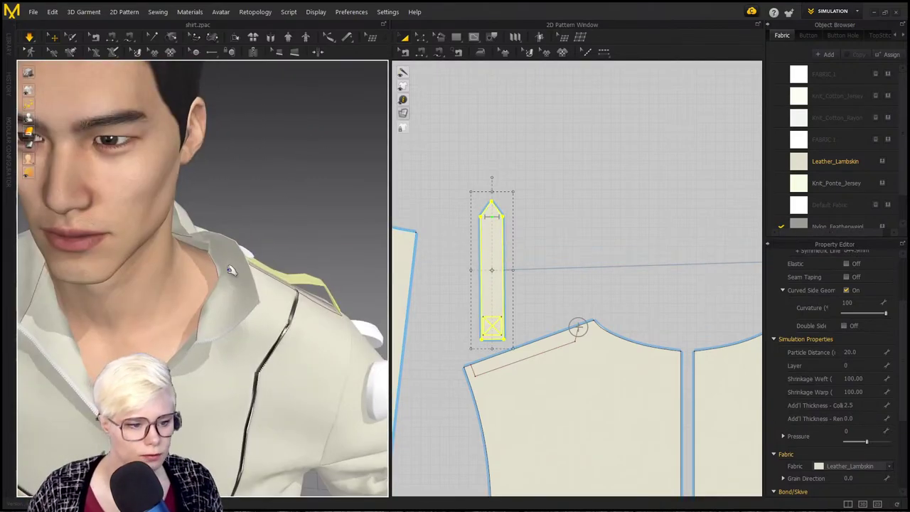
pyautogui.moveTo(215, 232); pyautogui.dragTo(284, 195)
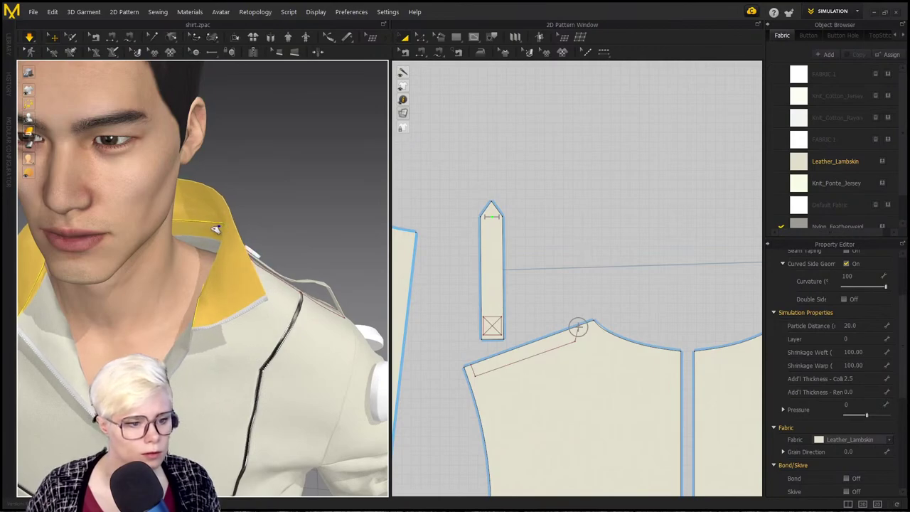
pyautogui.moveTo(216, 225); pyautogui.dragTo(202, 236)
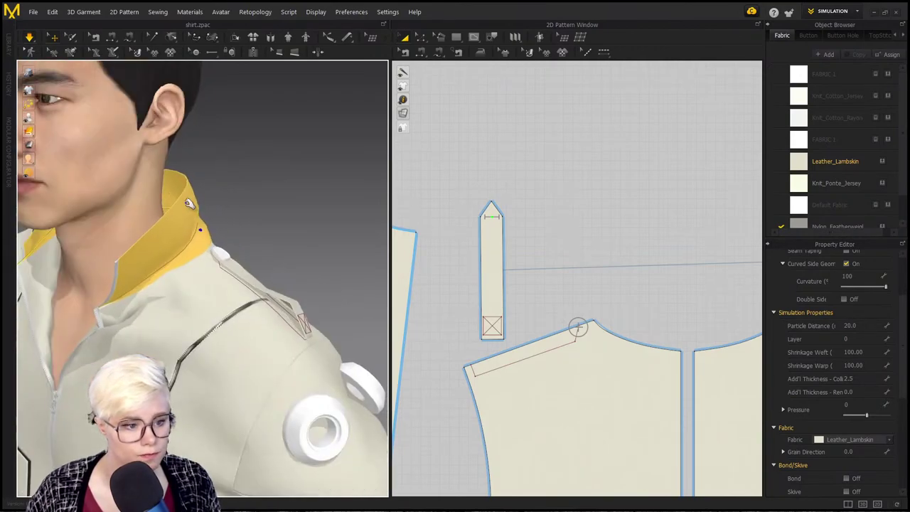
# Step: Try to fold the collar down over its base along the internal fold line with Fold Arrangement, and run the simulation
pyautogui.press('n')
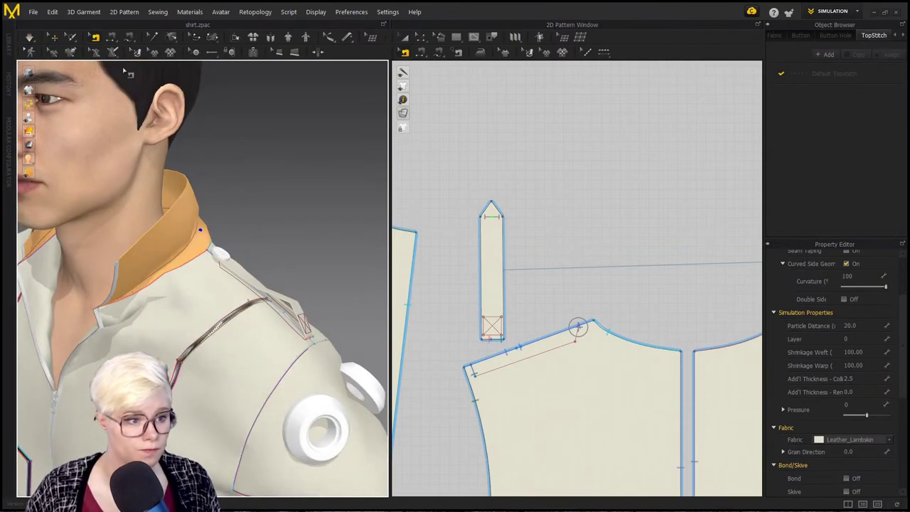
pyautogui.click(236, 37)
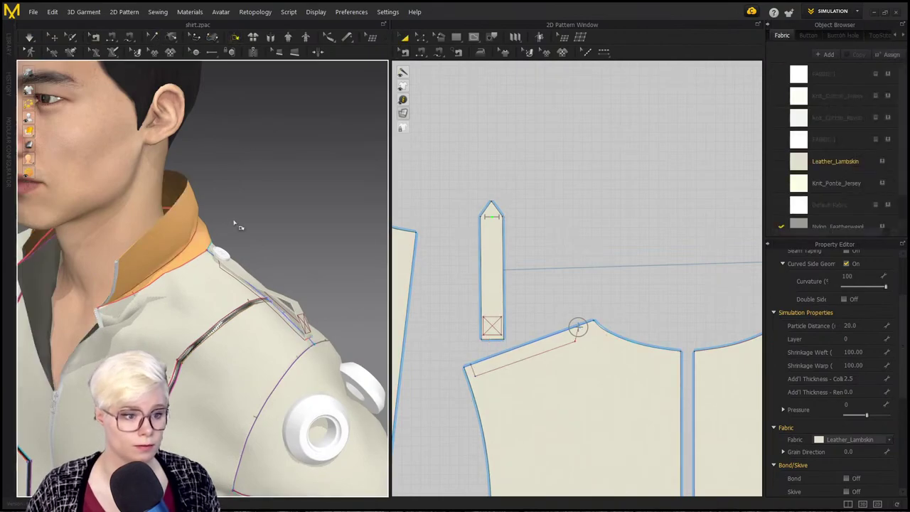
pyautogui.click(204, 241)
pyautogui.moveTo(199, 209); pyautogui.dragTo(228, 228)
pyautogui.press('space')
pyautogui.moveTo(220, 198); pyautogui.dragTo(216, 231, button='right')
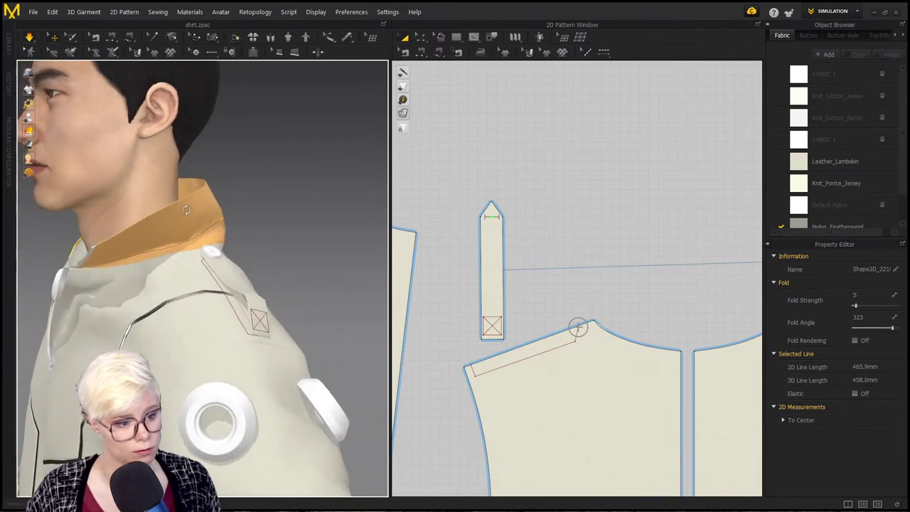
# Step: Bring up the collar's fold line for folding again, resume the simulation and pull the collar clear of the shoulder strap button
pyautogui.click(216, 231)
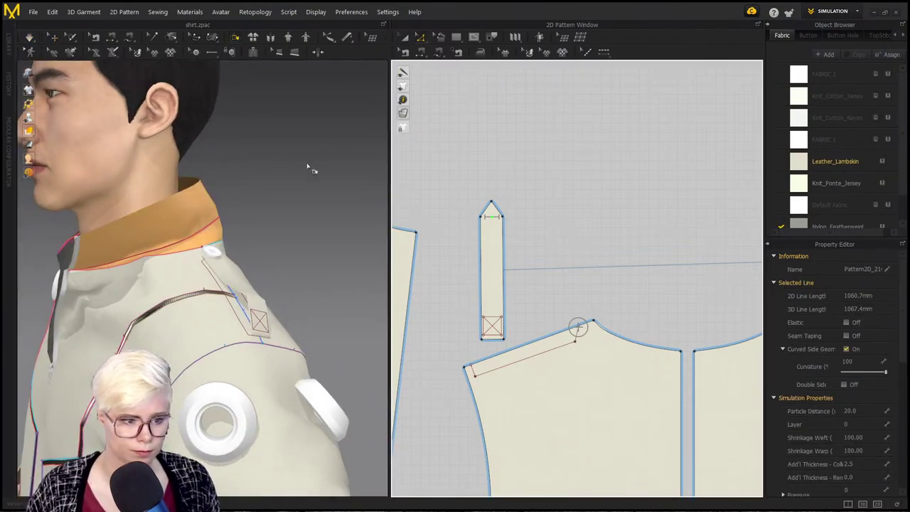
pyautogui.click(311, 168)
pyautogui.click(200, 234)
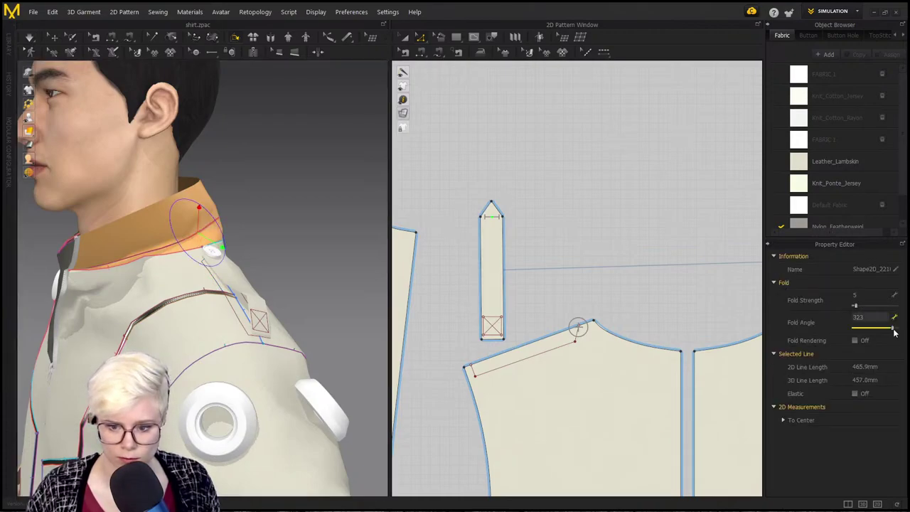
pyautogui.click(584, 179)
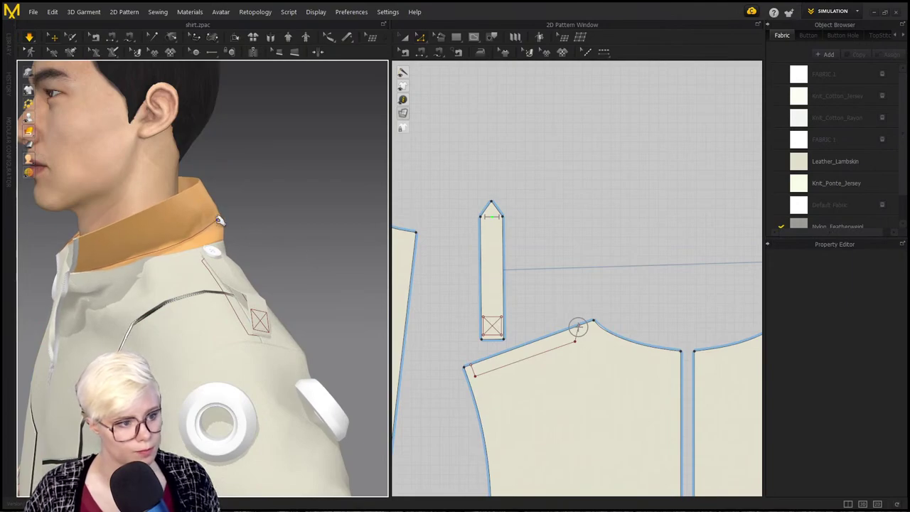
pyautogui.moveTo(221, 218); pyautogui.dragTo(198, 223)
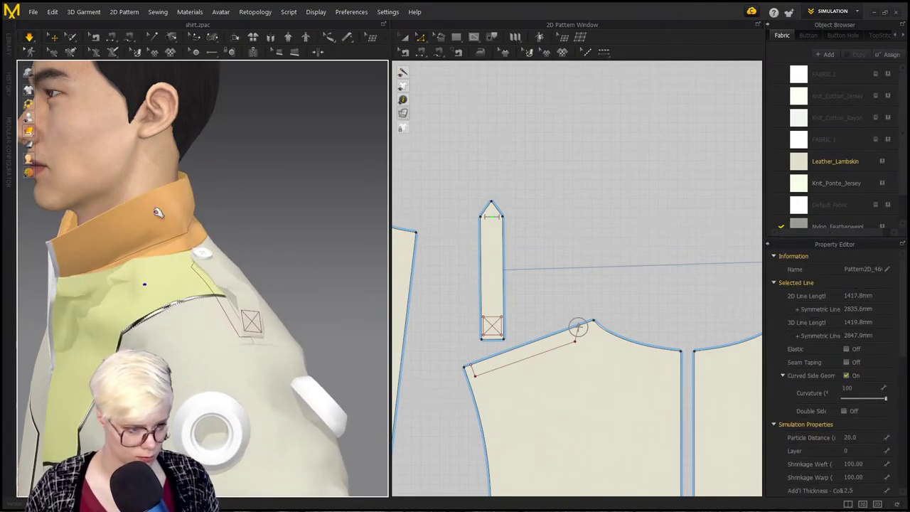
# Step: Select every pattern except the collar by inverting the collar selection, and freeze them
pyautogui.scroll(-5, 578, 370)
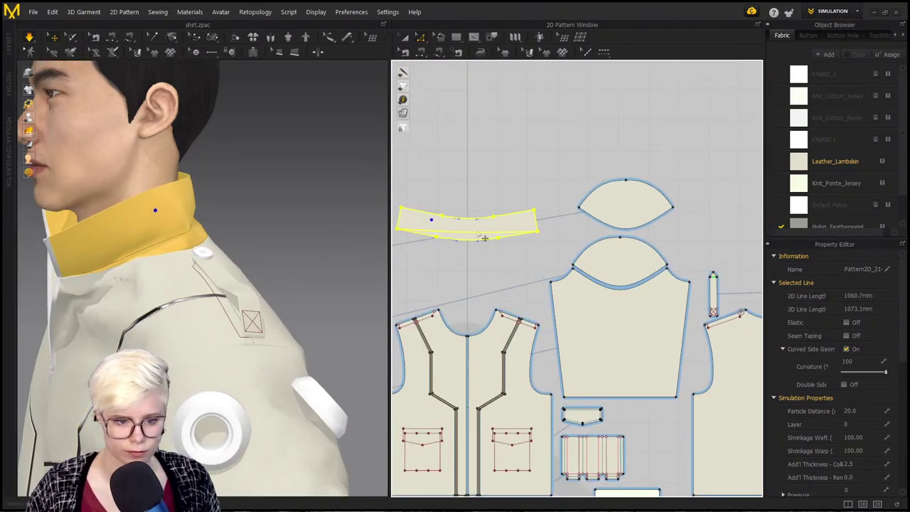
pyautogui.rightClick(477, 233)
pyautogui.click(536, 173)
pyautogui.press('a')
pyautogui.rightClick(490, 226)
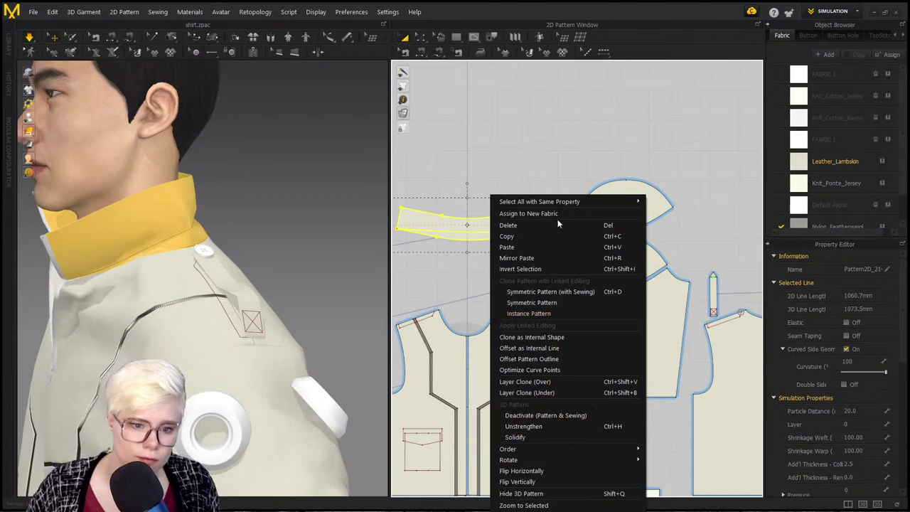
pyautogui.click(554, 268)
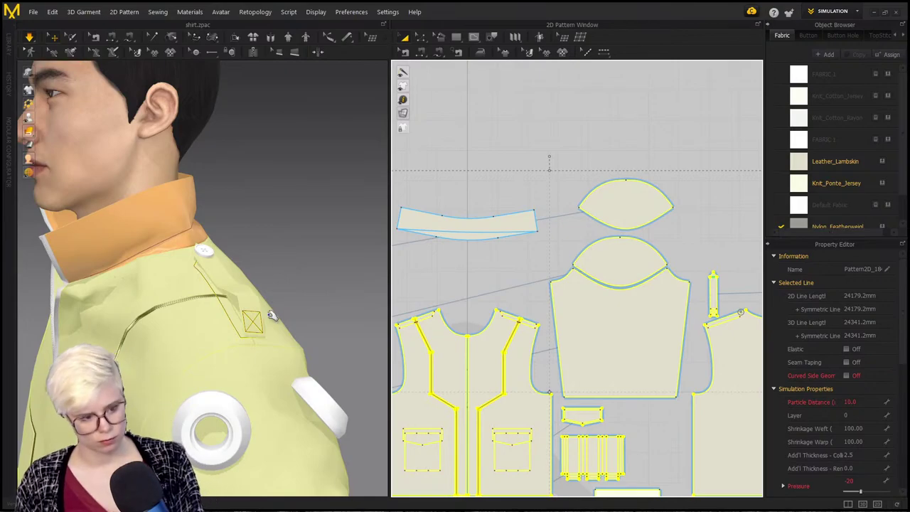
pyautogui.rightClick(174, 249)
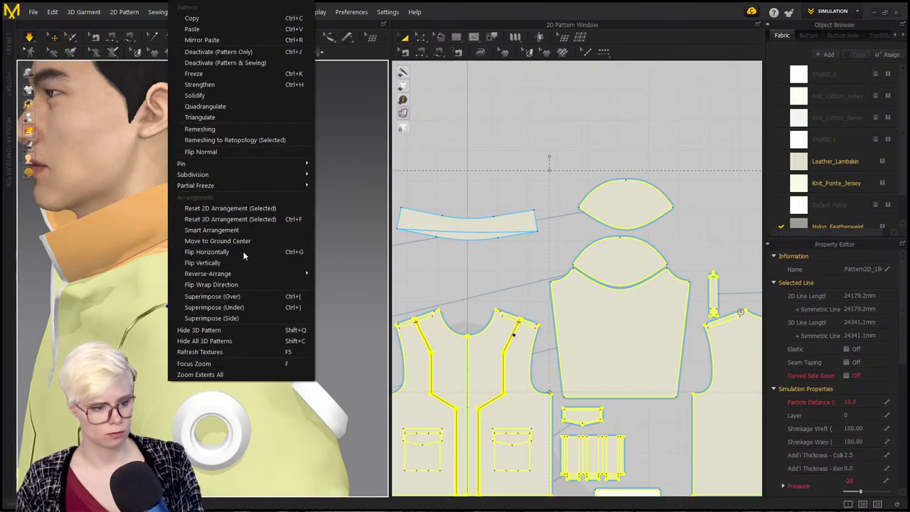
pyautogui.click(246, 71)
# Step: Simulate with the body frozen and pull the collar down and outward around the back of the neck
pyautogui.click(179, 212)
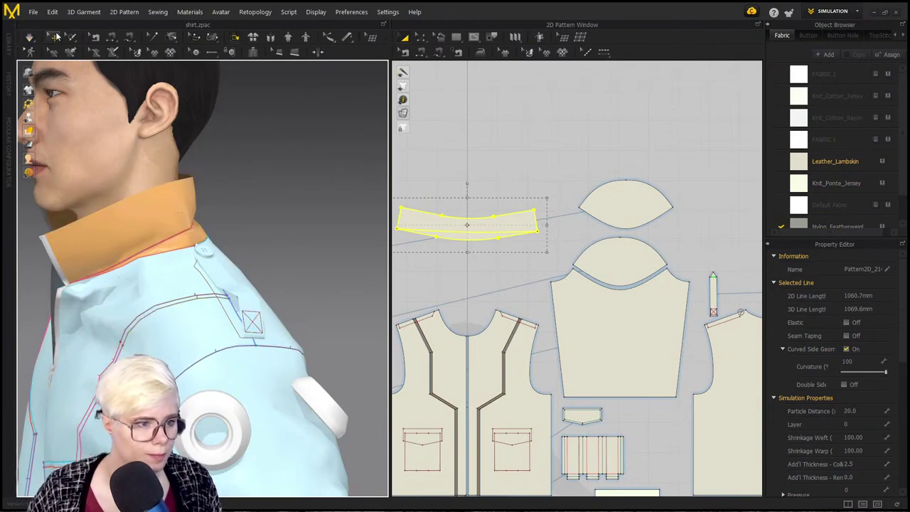
pyautogui.click(204, 199)
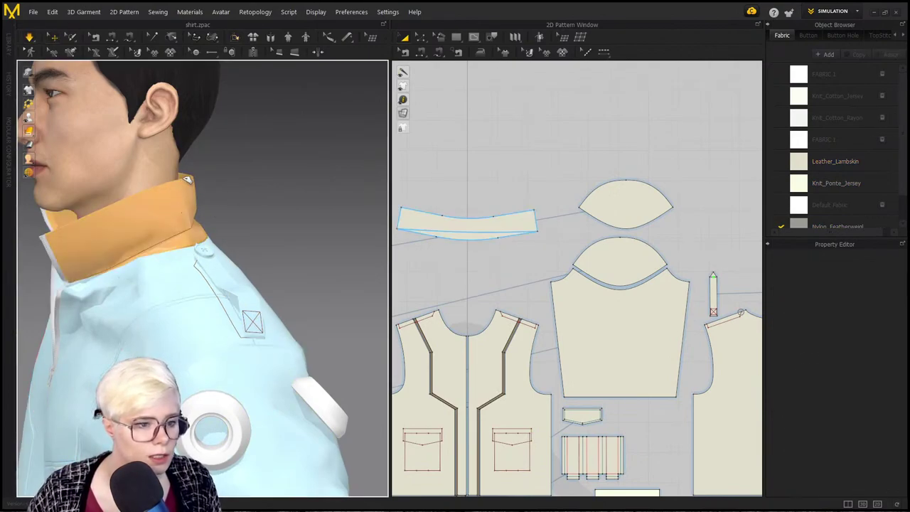
pyautogui.click(187, 179)
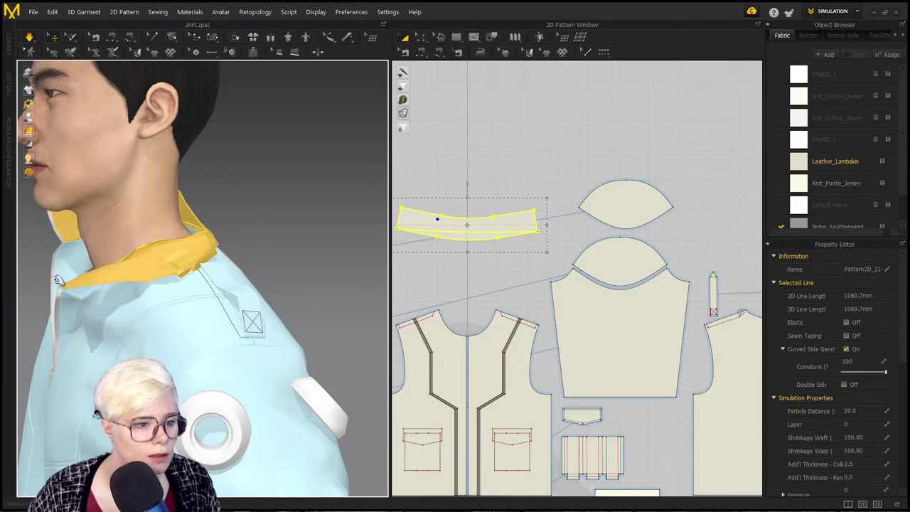
pyautogui.moveTo(58, 279); pyautogui.dragTo(101, 324, button='right')
pyautogui.moveTo(335, 230); pyautogui.dragTo(327, 187, button='right')
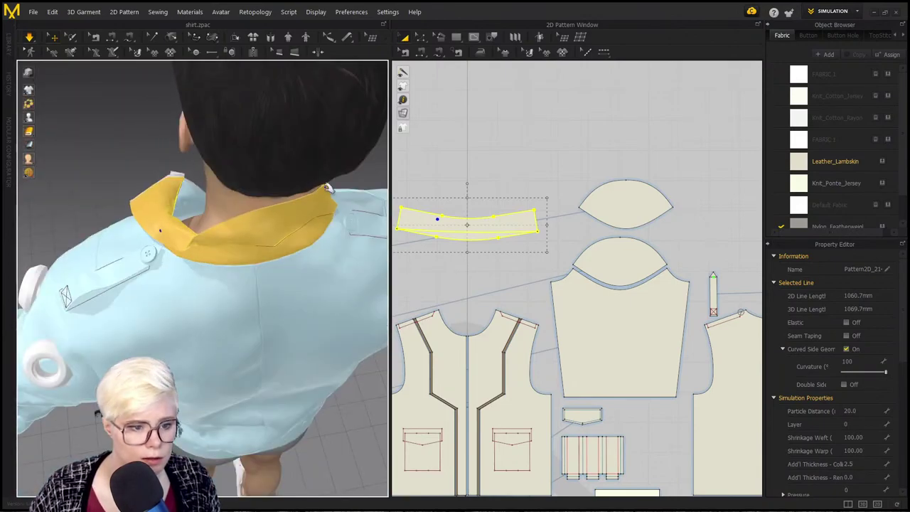
pyautogui.moveTo(327, 189); pyautogui.dragTo(395, 215)
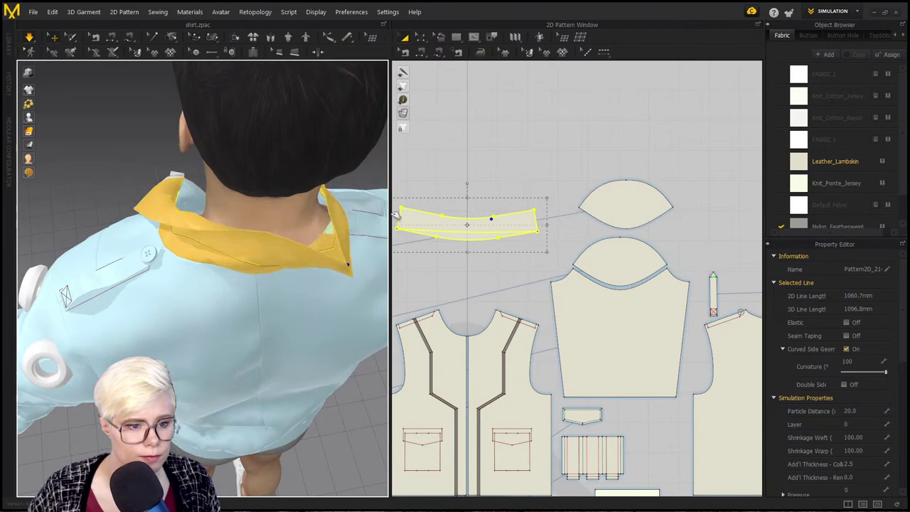
pyautogui.moveTo(315, 234); pyautogui.dragTo(345, 211, button='right')
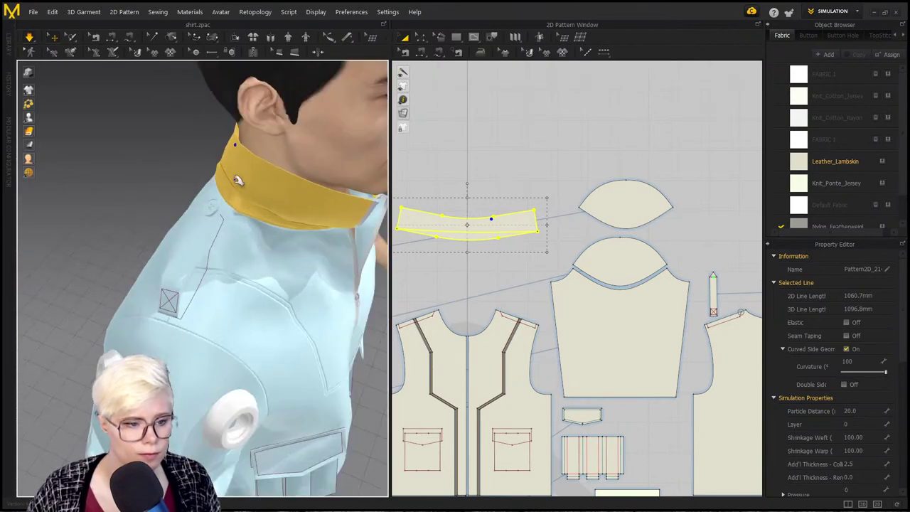
# Step: Try folding the collar outward along its fold line with Fold Arrangement and resume the simulation
pyautogui.click(235, 38)
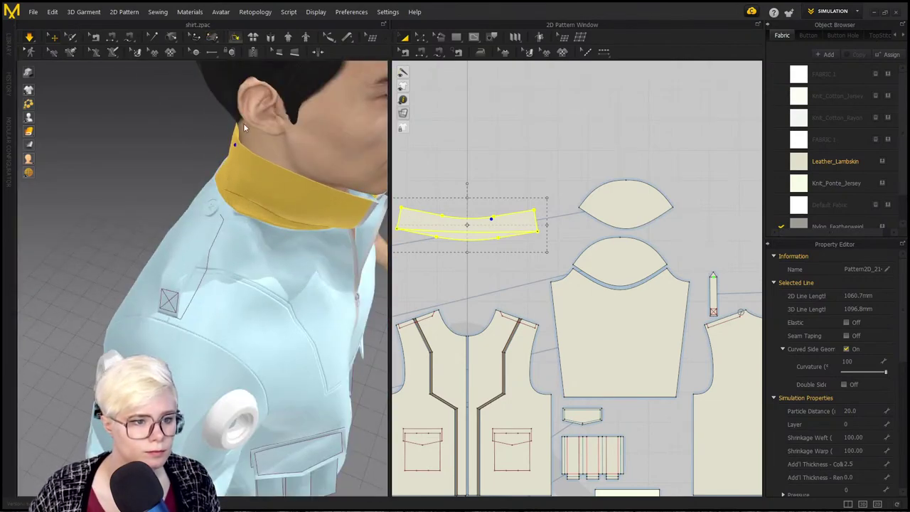
pyautogui.click(262, 203)
pyautogui.moveTo(251, 180); pyautogui.dragTo(222, 155, button='right')
pyautogui.moveTo(222, 187); pyautogui.dragTo(184, 274)
pyautogui.press('space')
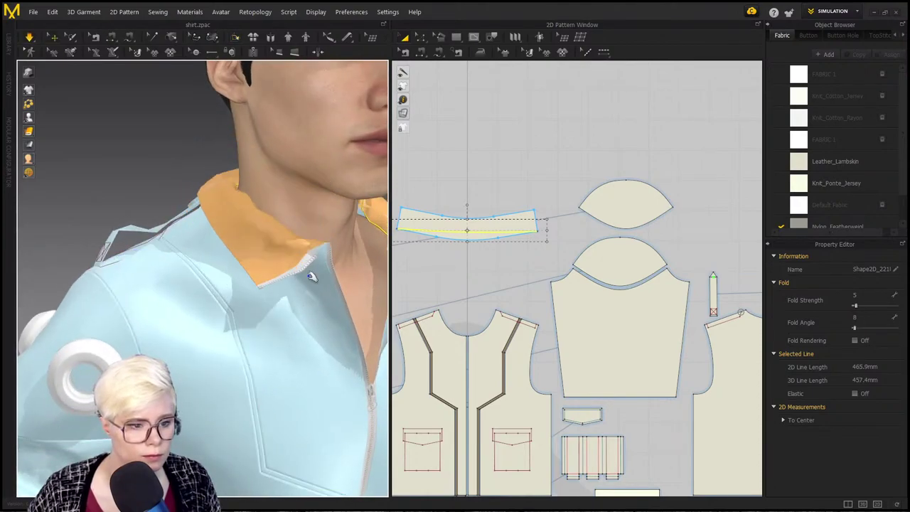
# Step: Pull the collar's edge on the avatar's left side outward over the shoulder while simulating
pyautogui.moveTo(337, 265); pyautogui.dragTo(239, 247, button='right')
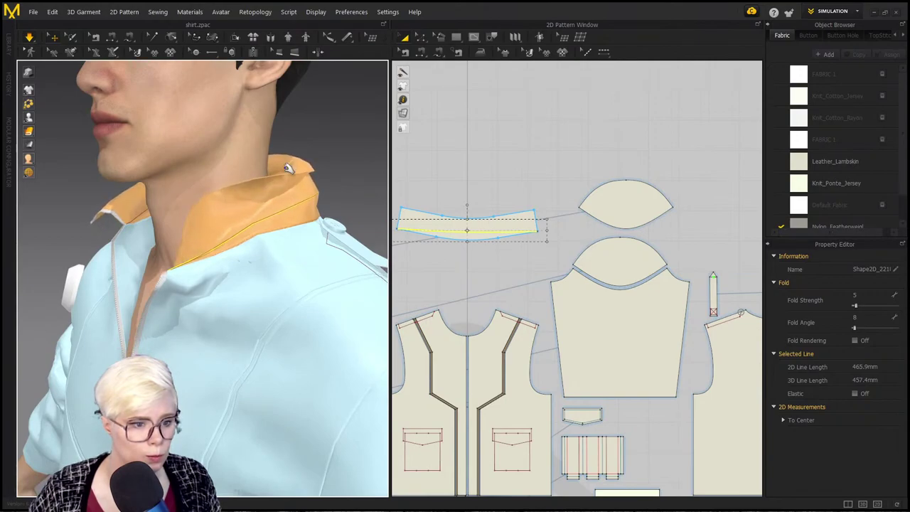
pyautogui.moveTo(288, 167); pyautogui.dragTo(279, 217, button='right')
pyautogui.click(325, 187)
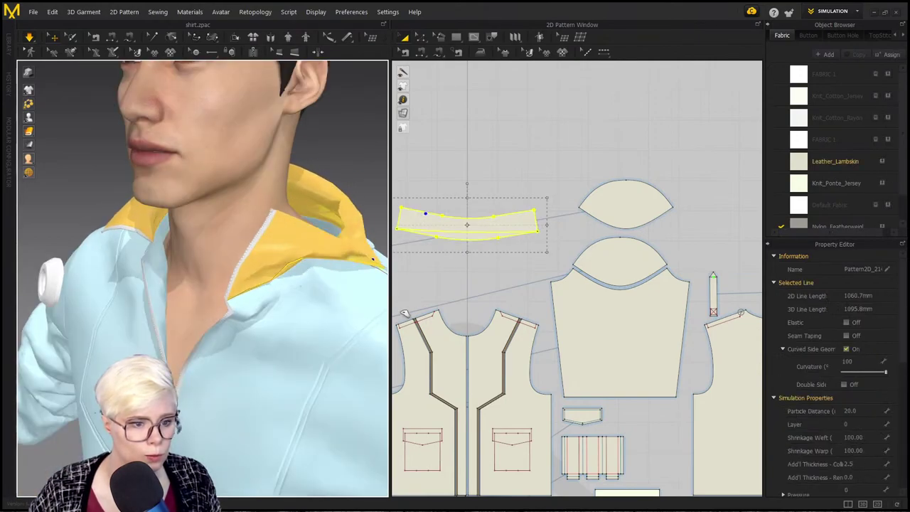
pyautogui.moveTo(338, 250); pyautogui.dragTo(170, 231, button='right')
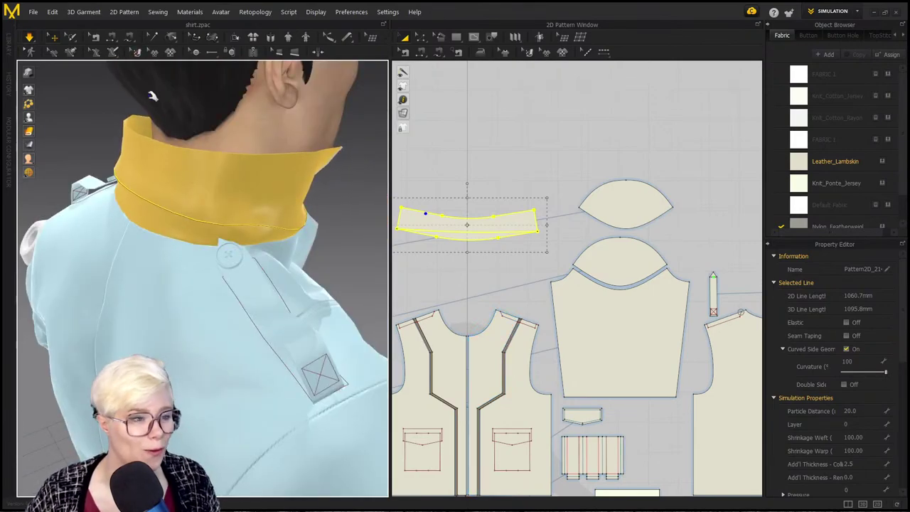
# Step: Fold the whole collar down over its base along the internal fold line with Fold Arrangement
pyautogui.click(234, 39)
pyautogui.click(193, 217)
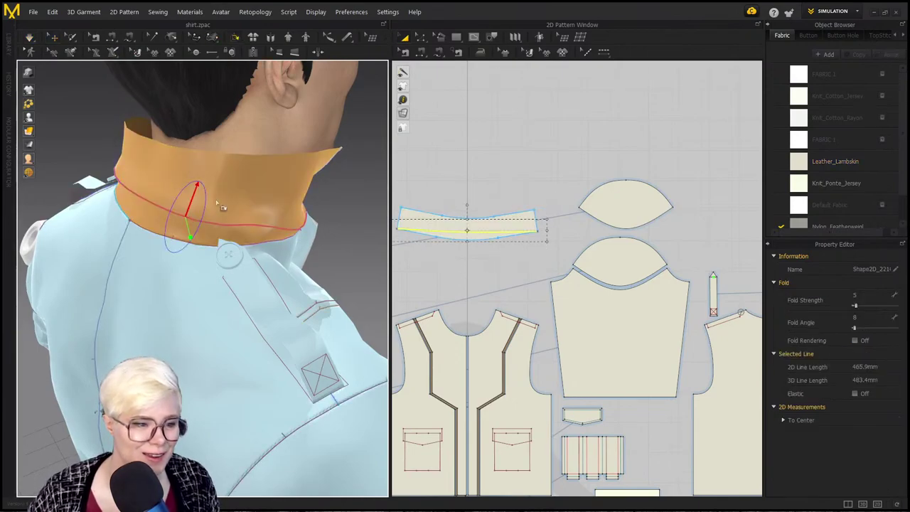
pyautogui.moveTo(223, 206); pyautogui.dragTo(105, 164, button='right')
pyautogui.moveTo(77, 133); pyautogui.dragTo(79, 193)
pyautogui.moveTo(192, 220); pyautogui.dragTo(150, 243, button='right')
# Step: Unfreeze the jacket patterns, run the simulation and pull the folded collar's point outward at the avatar's right side
pyautogui.hotkey('ctrl', 'a')
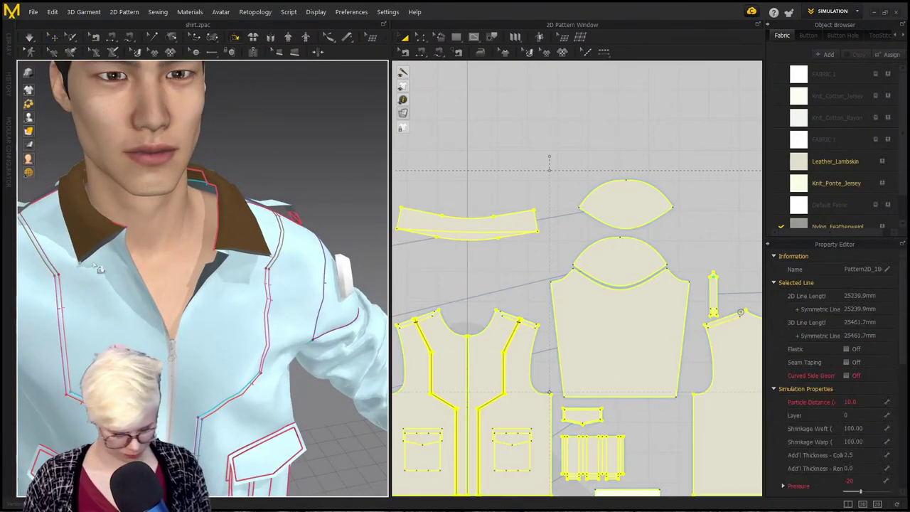
pyautogui.hotkey('ctrl', 'k')
pyautogui.click(239, 116)
pyautogui.press('q')
pyautogui.press('space')
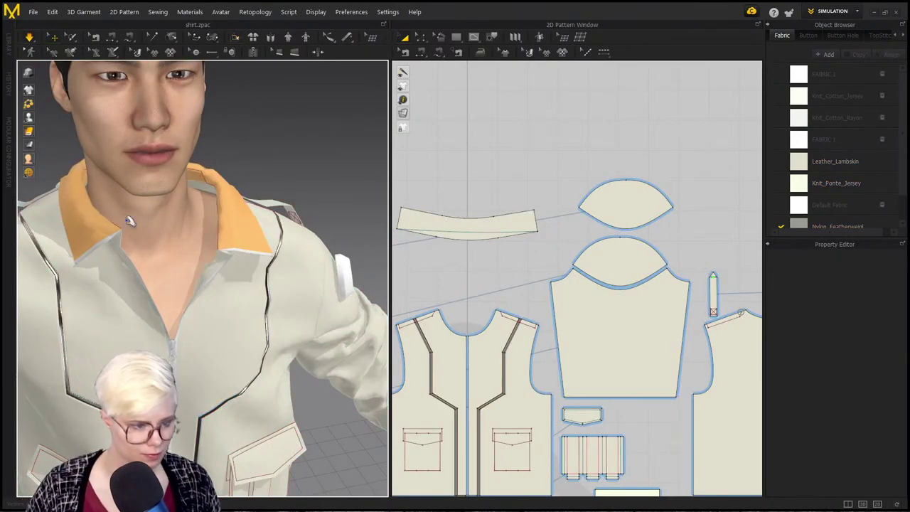
pyautogui.click(70, 233)
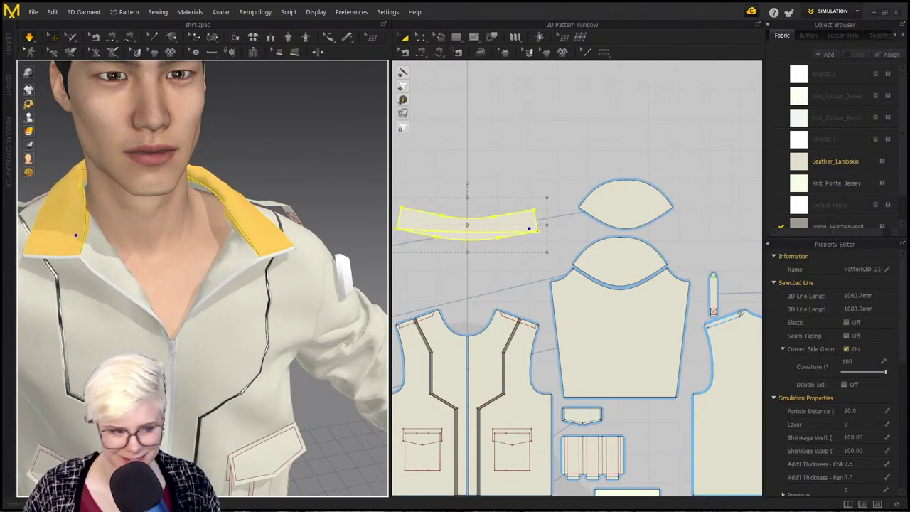
# Step: Turn on Solidify for the collar pattern
pyautogui.press('f')
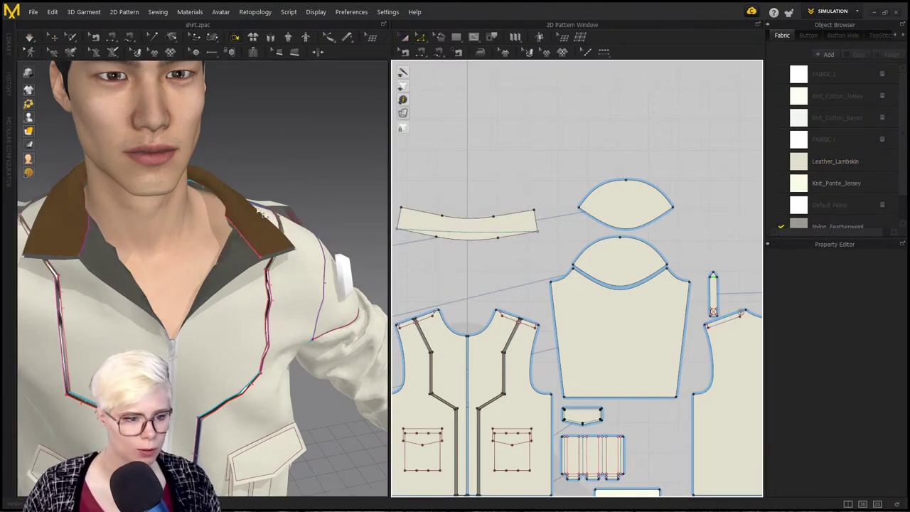
pyautogui.click(403, 37)
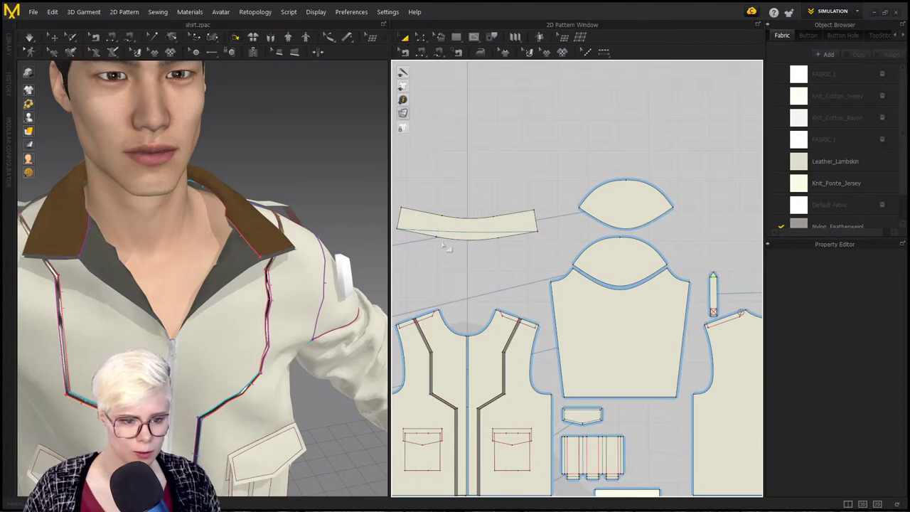
pyautogui.click(425, 221)
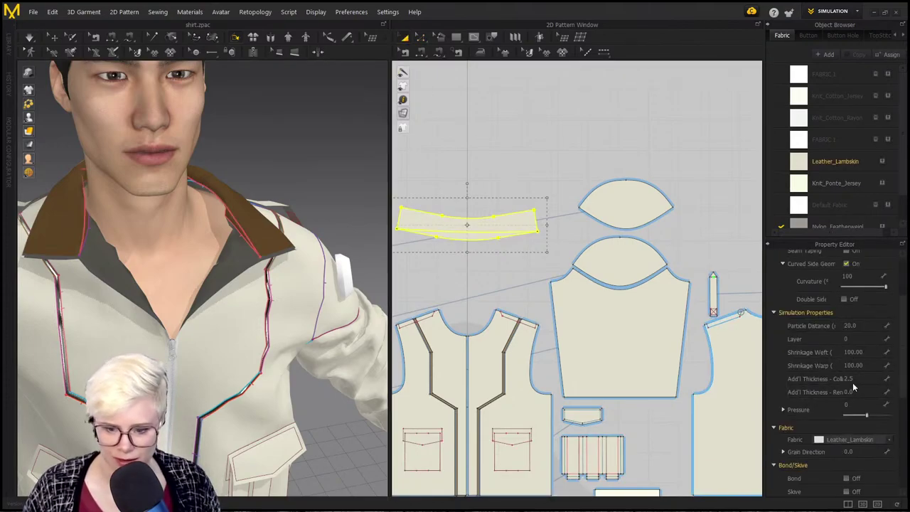
pyautogui.scroll(-5, 812, 354)
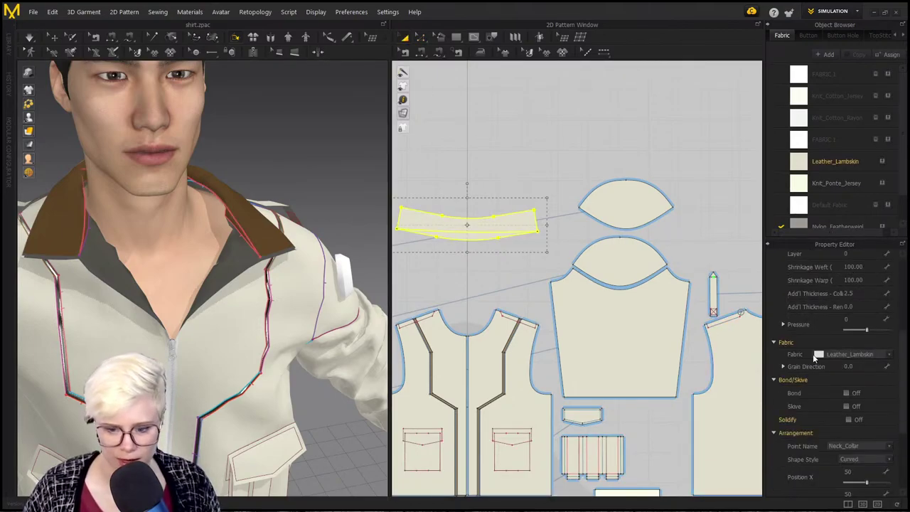
pyautogui.click(846, 420)
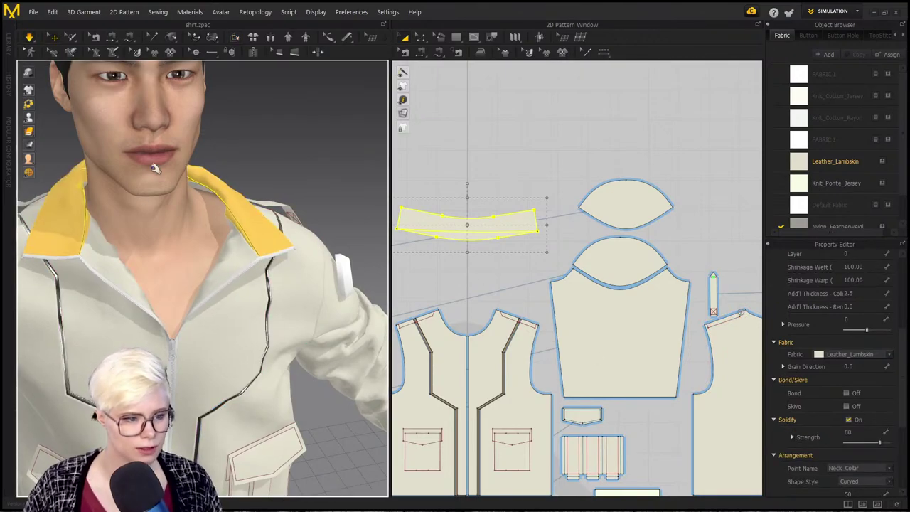
# Step: Simulate the solidified collar, adjust its drape at the avatar's left side and view the jacket from the front
pyautogui.click(278, 179)
pyautogui.moveTo(278, 178); pyautogui.dragTo(209, 193, button='right')
pyautogui.moveTo(252, 234); pyautogui.dragTo(150, 233, button='right')
pyautogui.moveTo(193, 201); pyautogui.dragTo(242, 183, button='right')
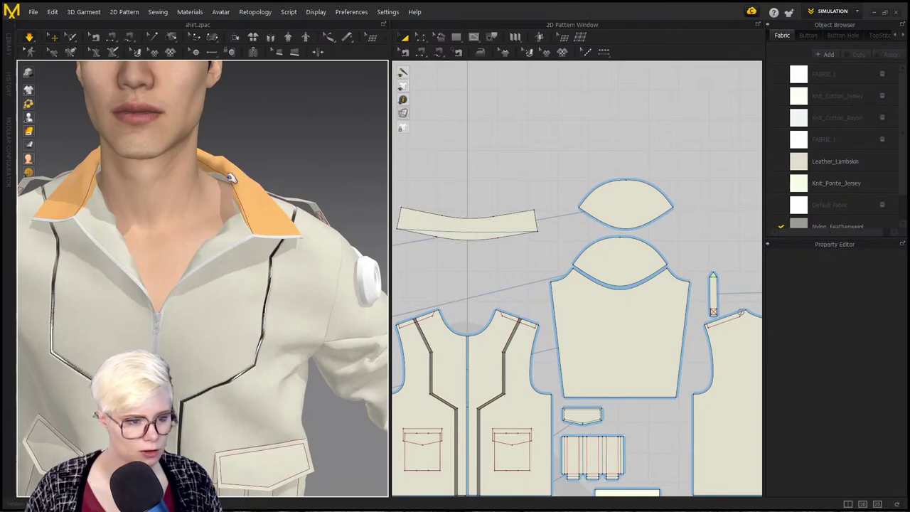
pyautogui.click(238, 181)
pyautogui.moveTo(213, 142); pyautogui.dragTo(289, 175)
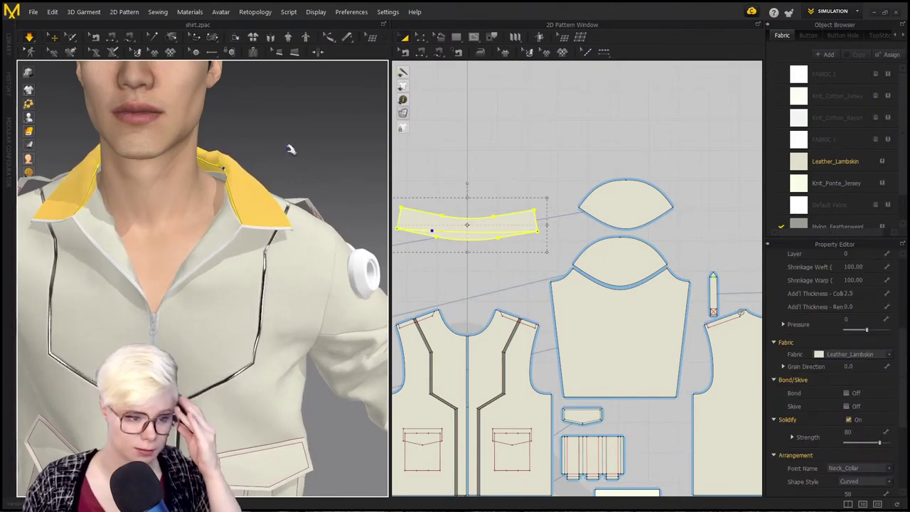
pyautogui.click(290, 147)
pyautogui.scroll(-1, 277, 329)
pyautogui.scroll(-4, 277, 329)
pyautogui.moveTo(277, 329); pyautogui.dragTo(288, 315, button='middle')
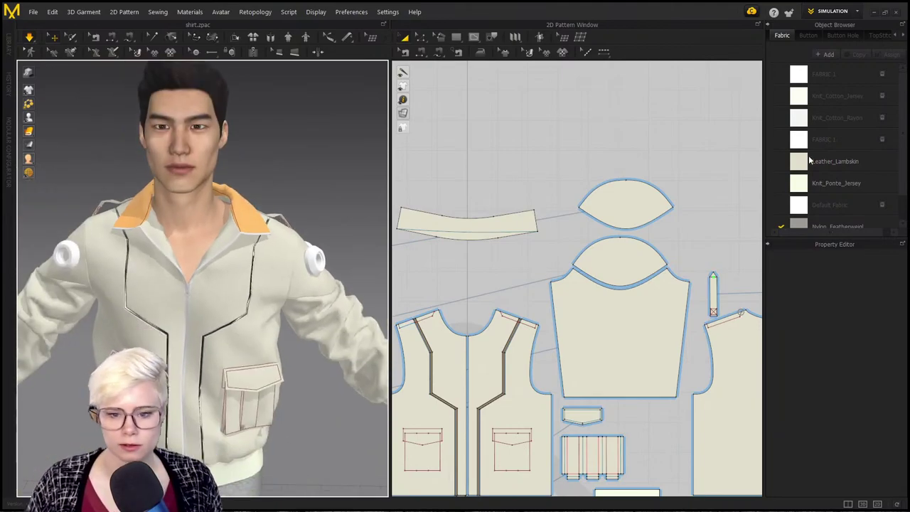
# Step: Recolour the Leather_Lambskin fabric dark brown (H 30, S 70, V 24), starting from the Brown 4 swatch
pyautogui.click(831, 161)
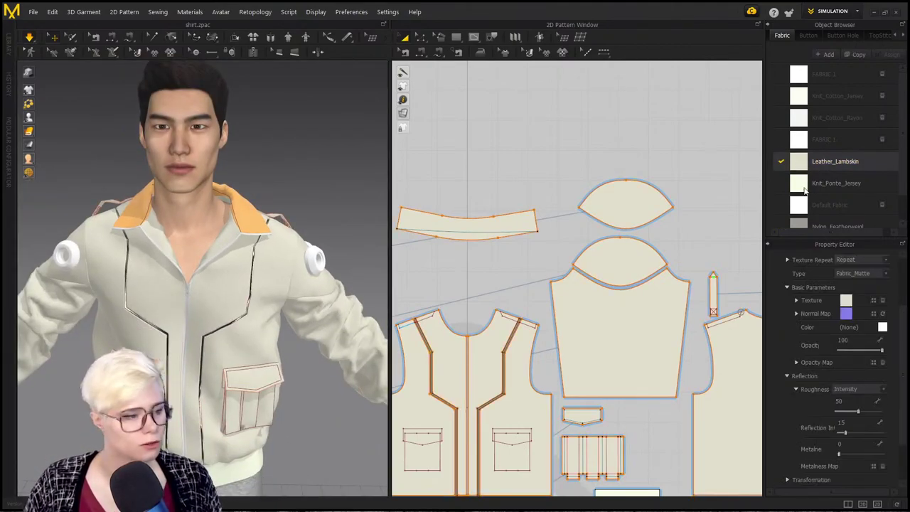
pyautogui.click(882, 326)
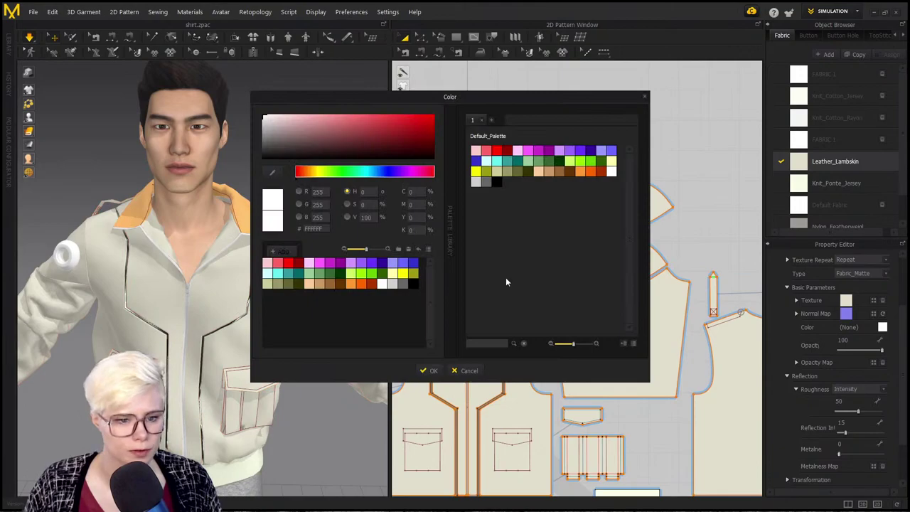
pyautogui.moveTo(278, 132); pyautogui.dragTo(260, 136)
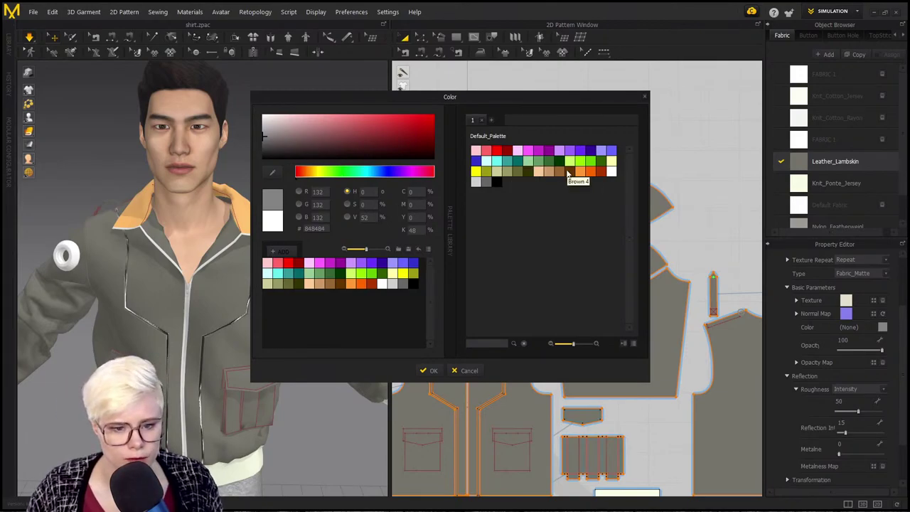
pyautogui.click(569, 171)
pyautogui.click(429, 133)
pyautogui.moveTo(429, 134); pyautogui.dragTo(383, 149)
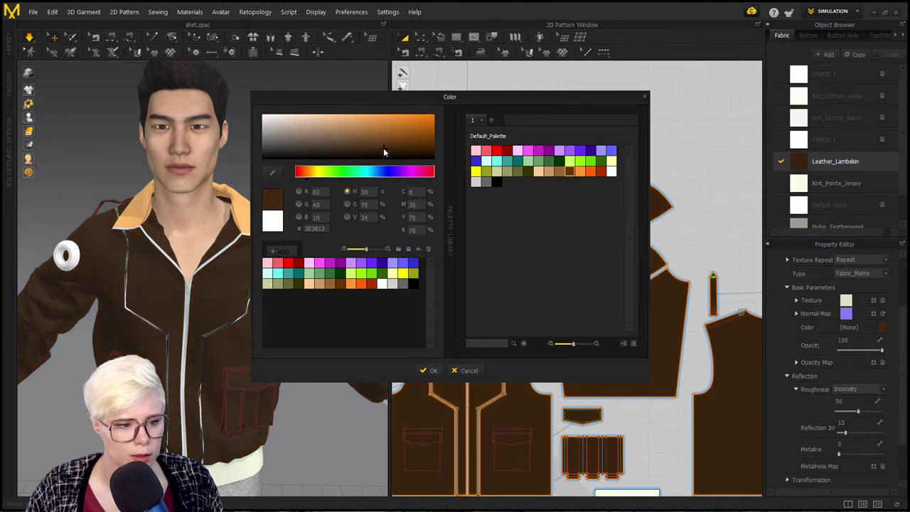
pyautogui.click(431, 371)
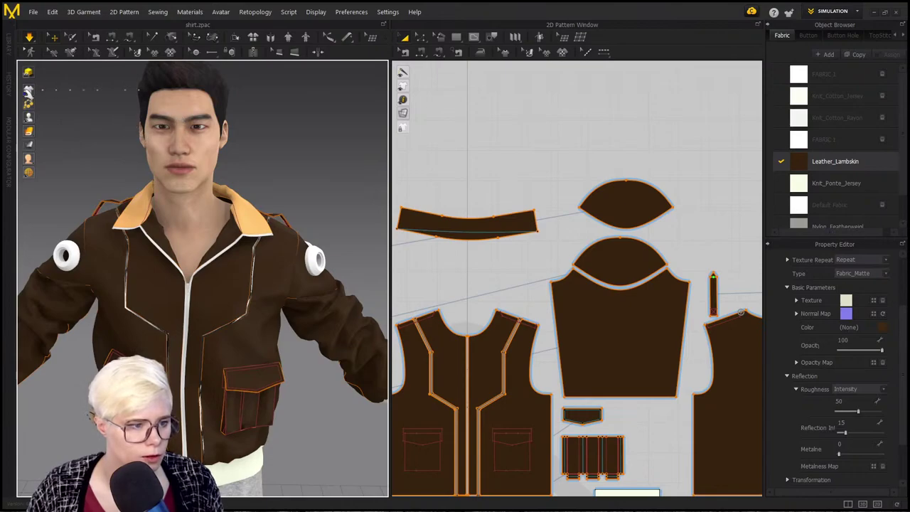
# Step: Turn off the orange-marked strengthening on the jacket's collar pattern and deselect it
pyautogui.moveTo(29, 90)
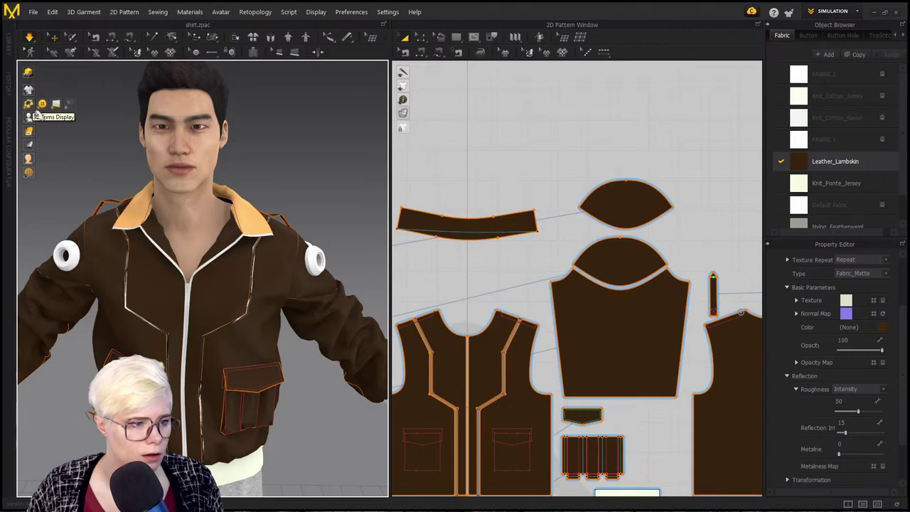
pyautogui.click(98, 198)
pyautogui.click(139, 216)
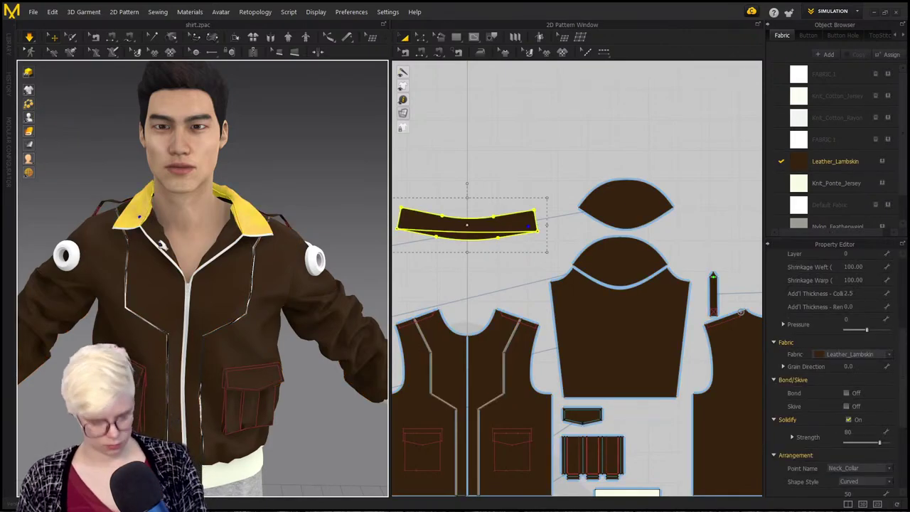
pyautogui.click(340, 132)
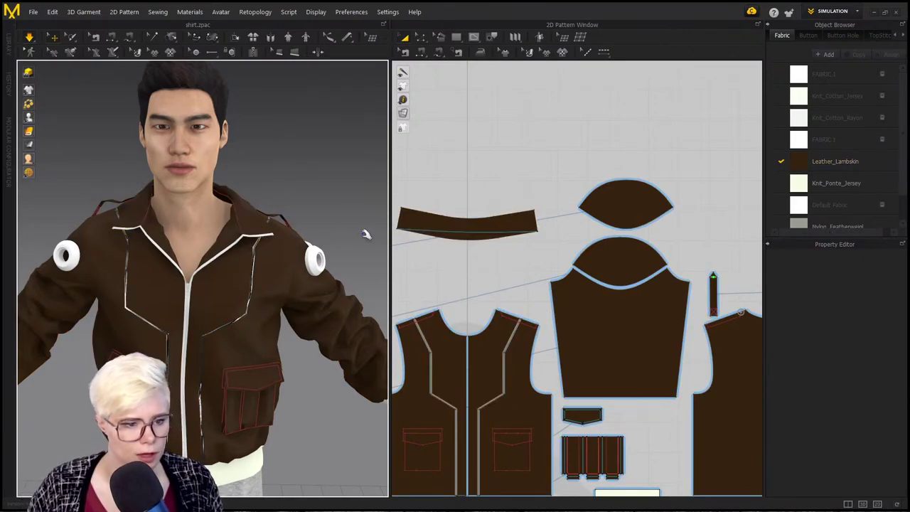
pyautogui.scroll(4, 242, 239)
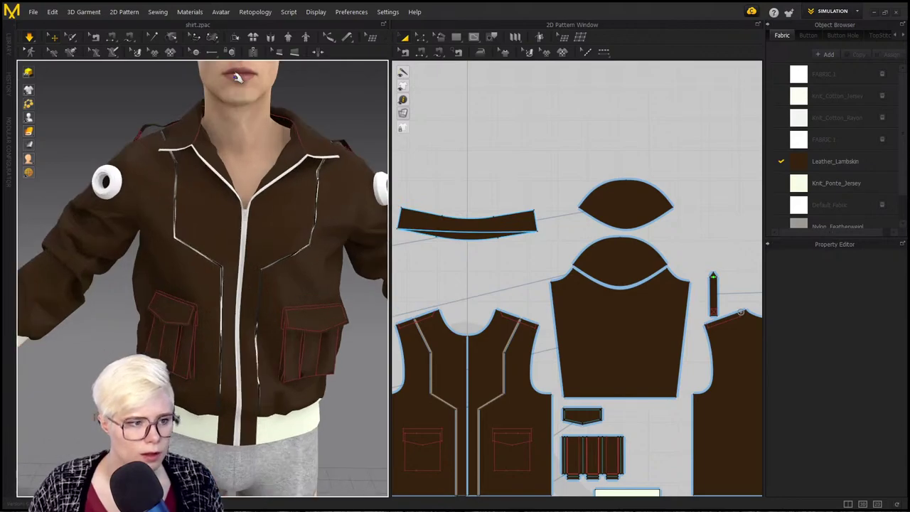
# Step: Pause the simulation and select the zipper along the jacket's front opening
pyautogui.press('space')
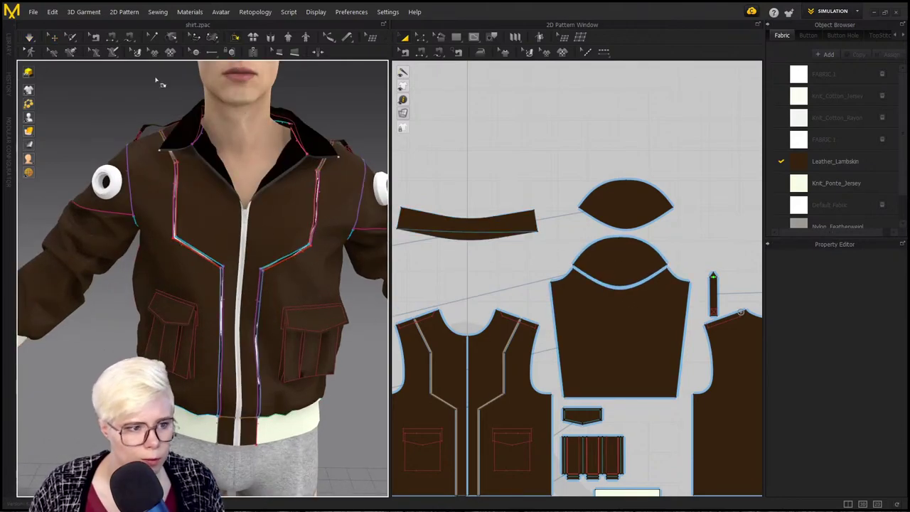
pyautogui.click(71, 53)
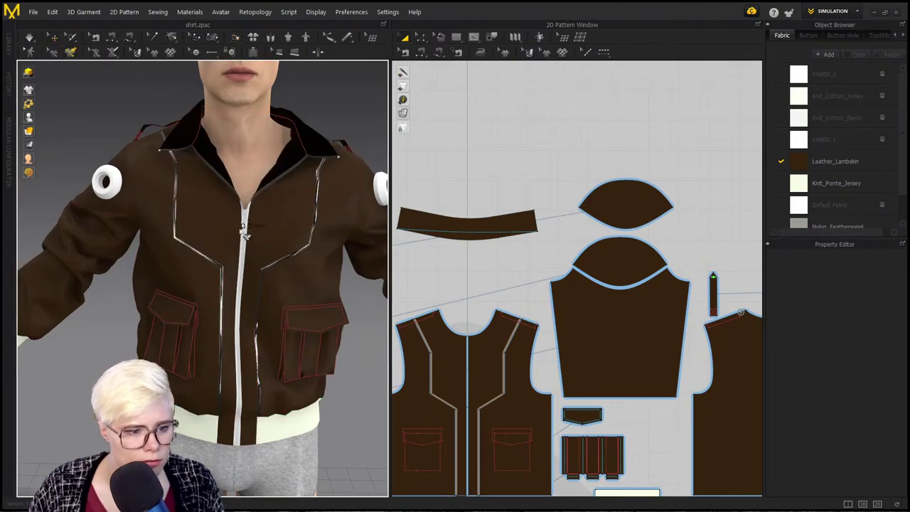
pyautogui.scroll(3, 272, 259)
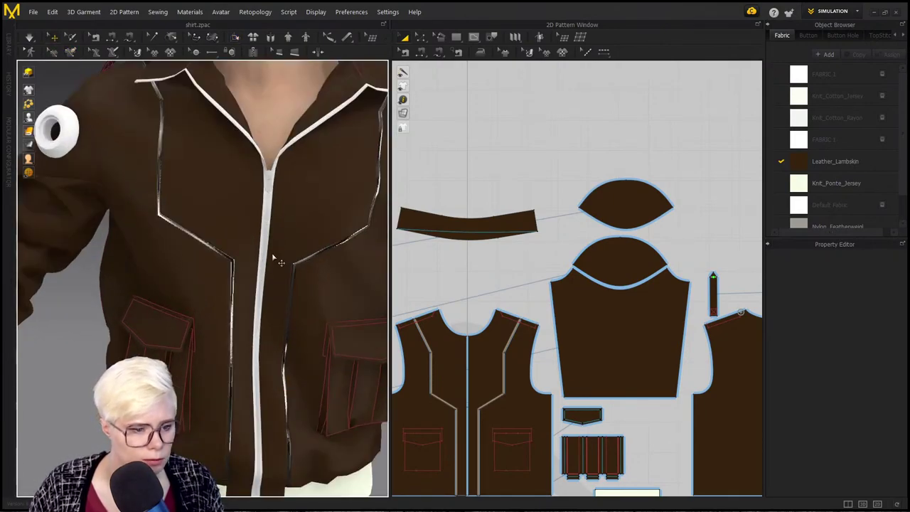
pyautogui.click(272, 240)
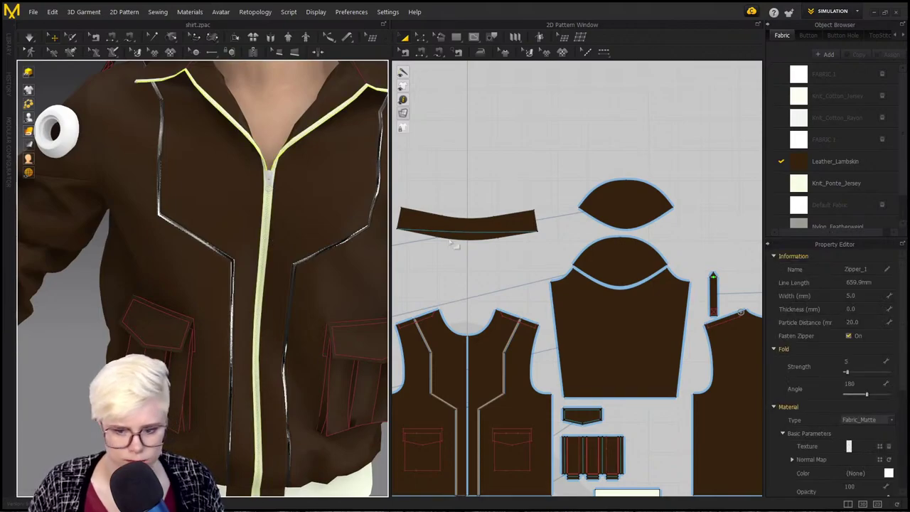
pyautogui.scroll(-2, 853, 421)
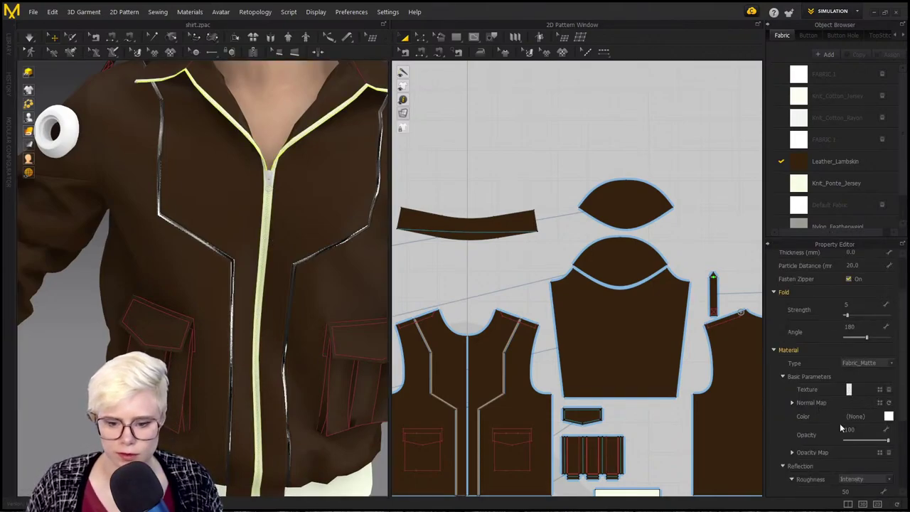
# Step: Set the front zipper's colour to dark gray 4E4E4E
pyautogui.click(889, 416)
pyautogui.click(265, 152)
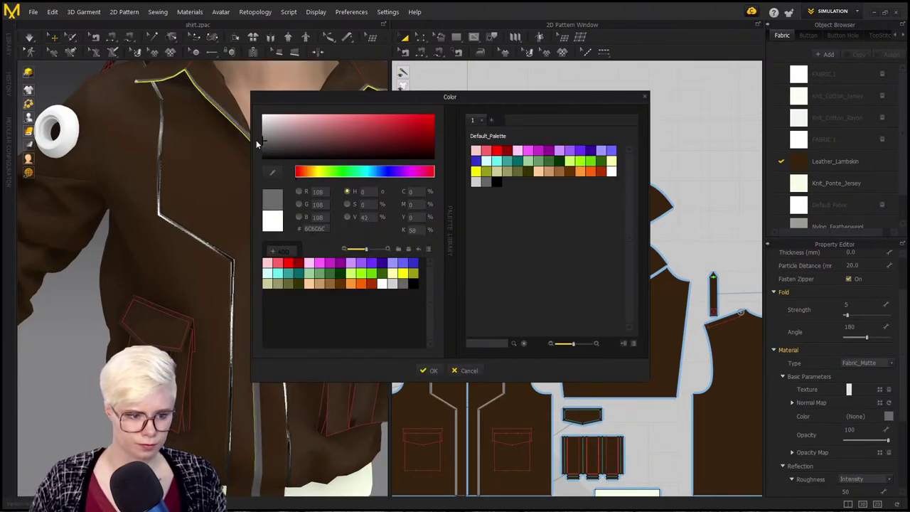
pyautogui.moveTo(242, 154); pyautogui.dragTo(230, 192)
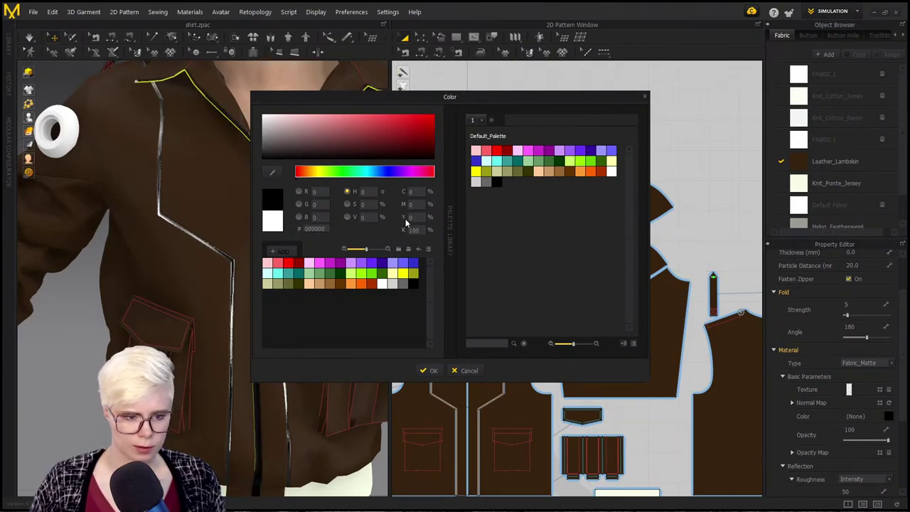
pyautogui.click(261, 148)
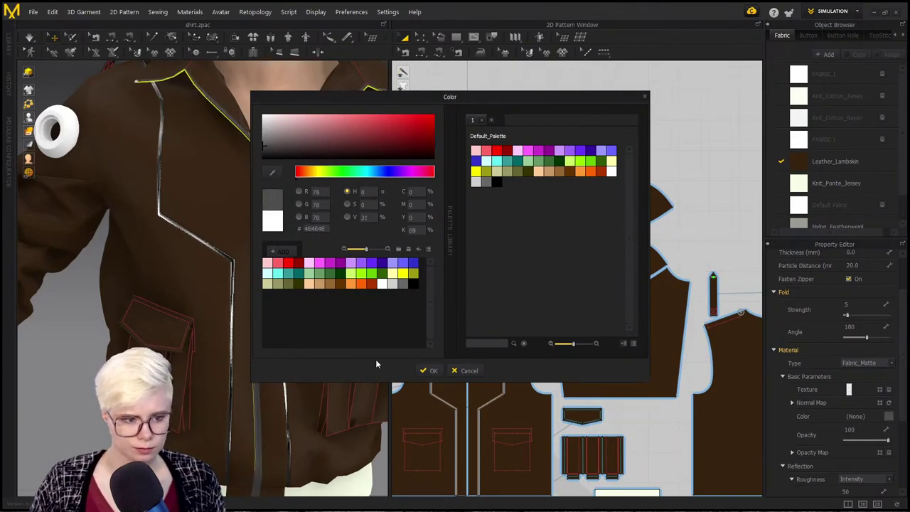
pyautogui.click(430, 371)
# Step: Change the zipper's material type to Metal, with roughness intensity 33 and reflection intensity 49
pyautogui.click(887, 364)
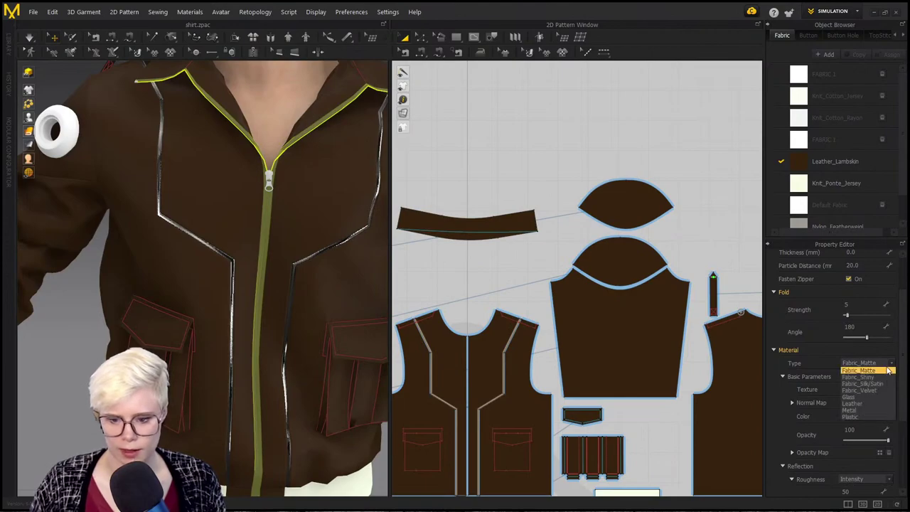
pyautogui.click(864, 407)
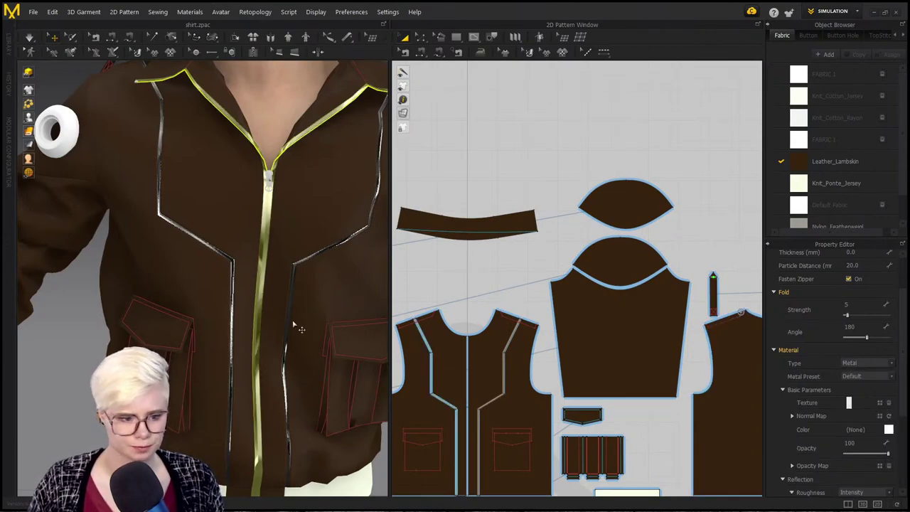
pyautogui.scroll(-3, 862, 442)
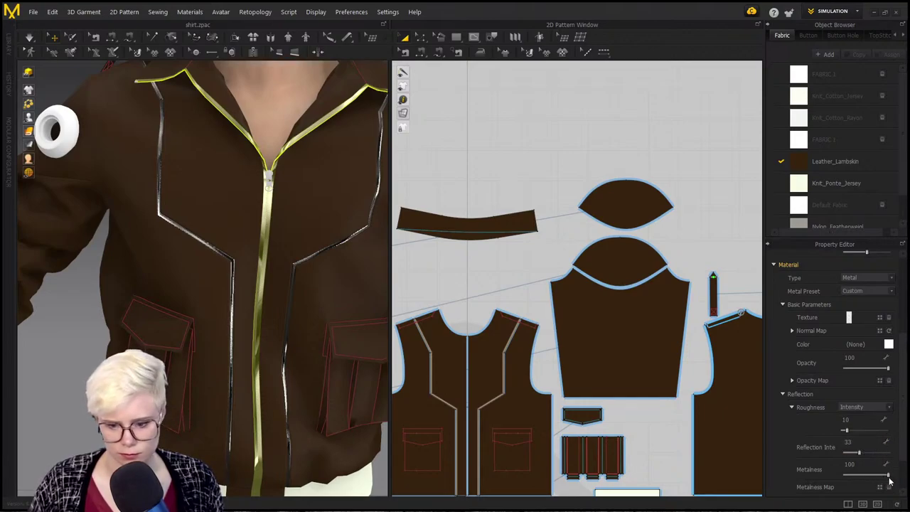
pyautogui.moveTo(888, 475); pyautogui.dragTo(842, 451)
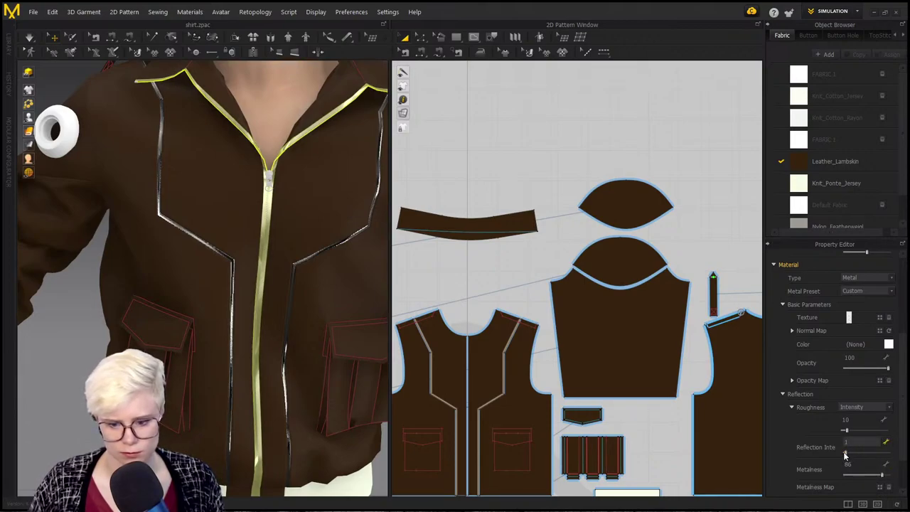
pyautogui.click(467, 163)
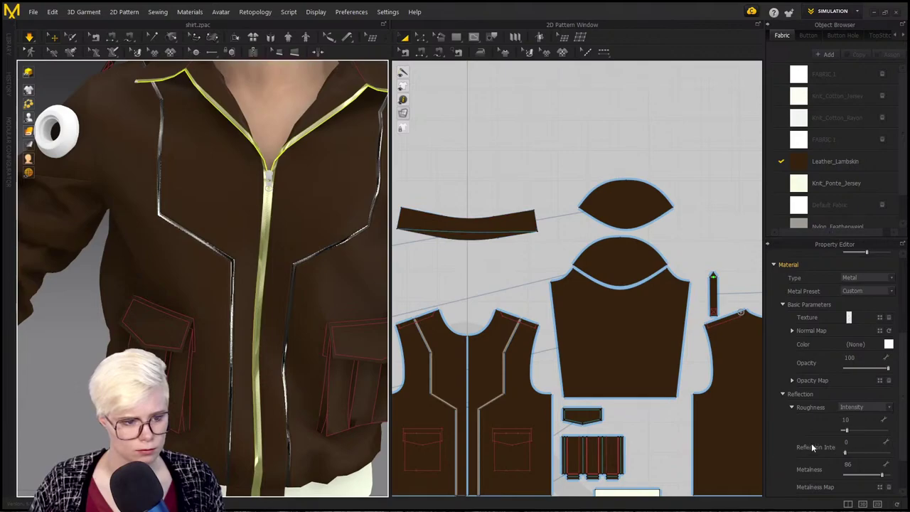
pyautogui.click(270, 200)
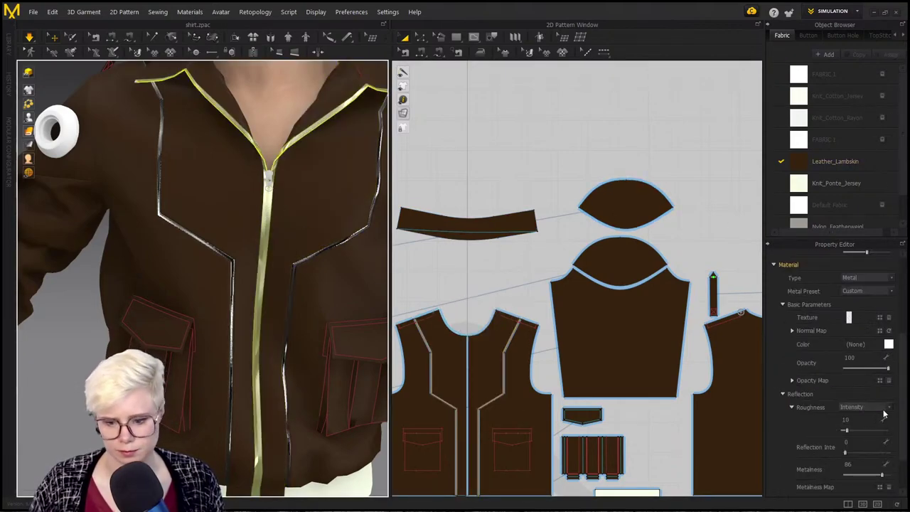
pyautogui.moveTo(848, 432); pyautogui.dragTo(857, 432)
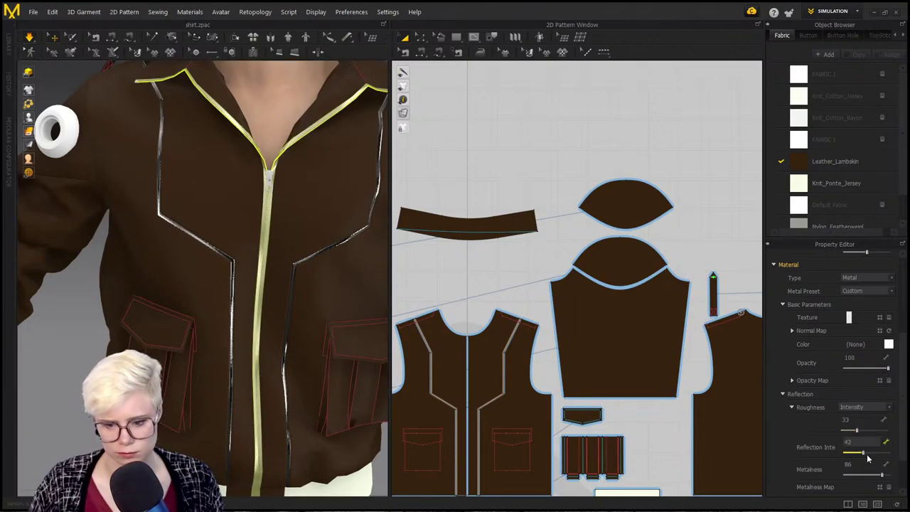
# Step: Raise the zipper's metalness to 100 and set its colour to dark gray 464646
pyautogui.moveTo(876, 474); pyautogui.dragTo(888, 474)
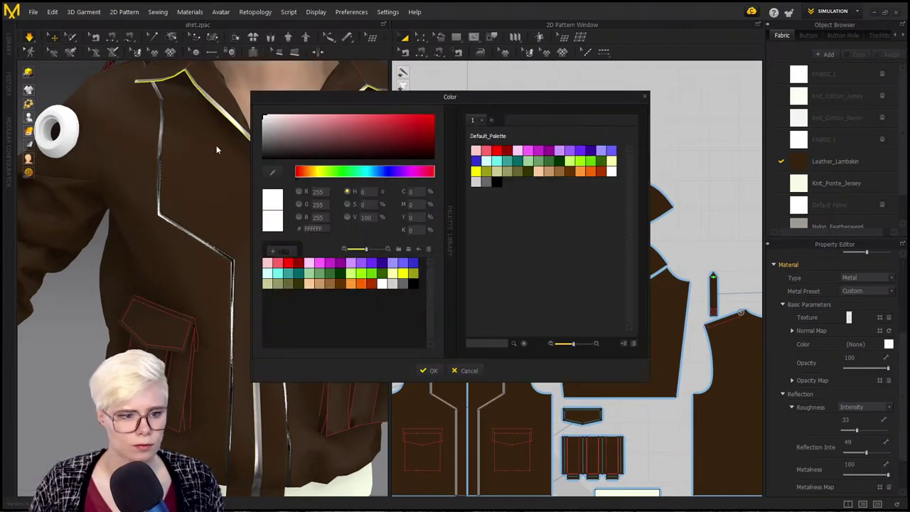
pyautogui.moveTo(268, 132); pyautogui.dragTo(263, 147)
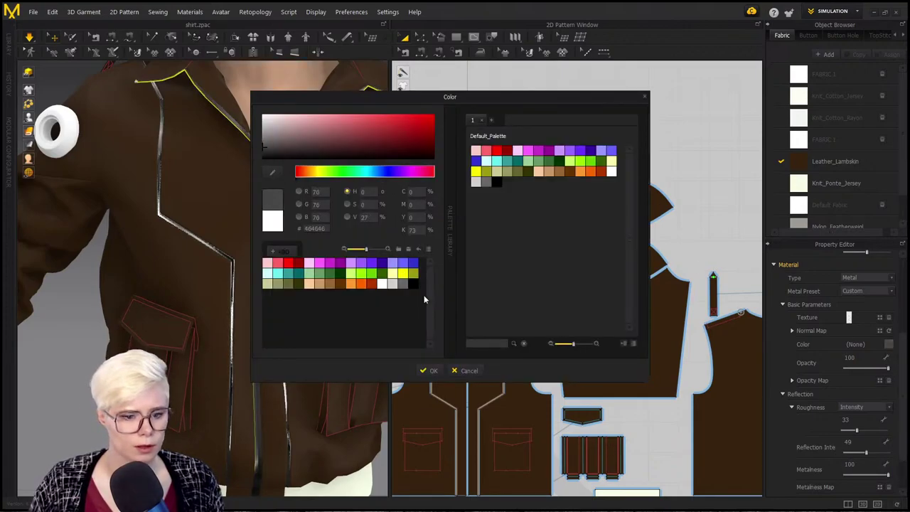
pyautogui.click(426, 371)
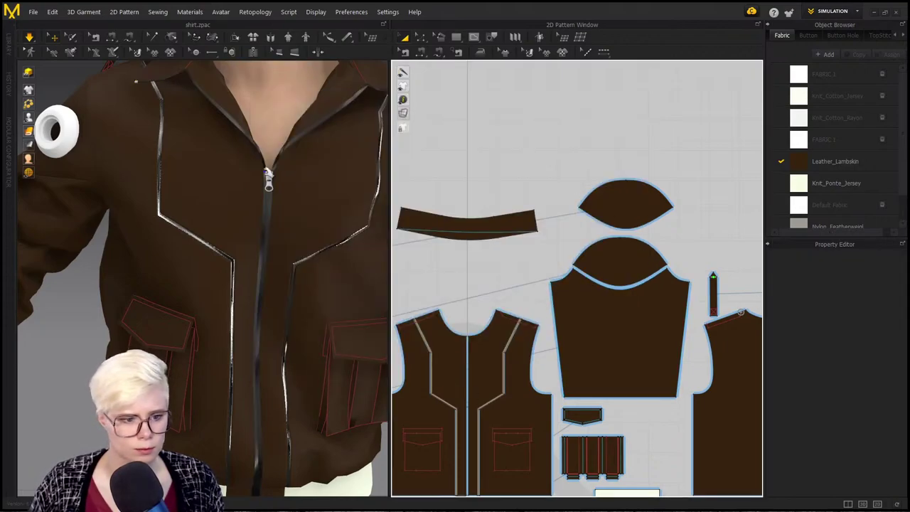
# Step: Recolour the zipper slider with a dark gray sampled from the zipper tape
pyautogui.click(268, 177)
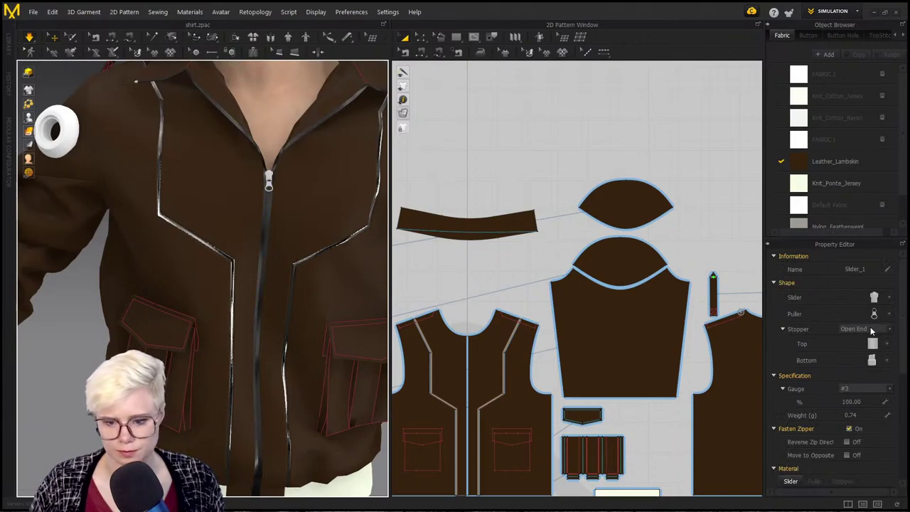
pyautogui.scroll(-5, 873, 435)
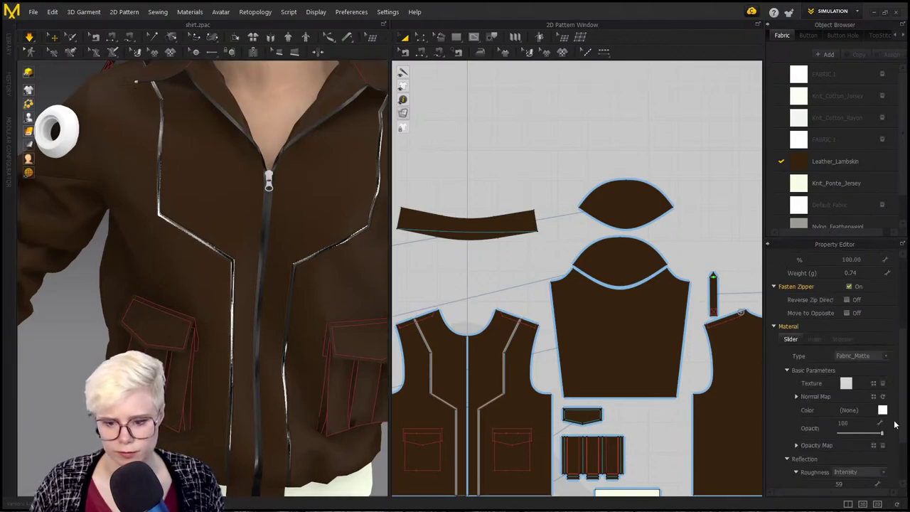
pyautogui.click(882, 411)
pyautogui.click(272, 172)
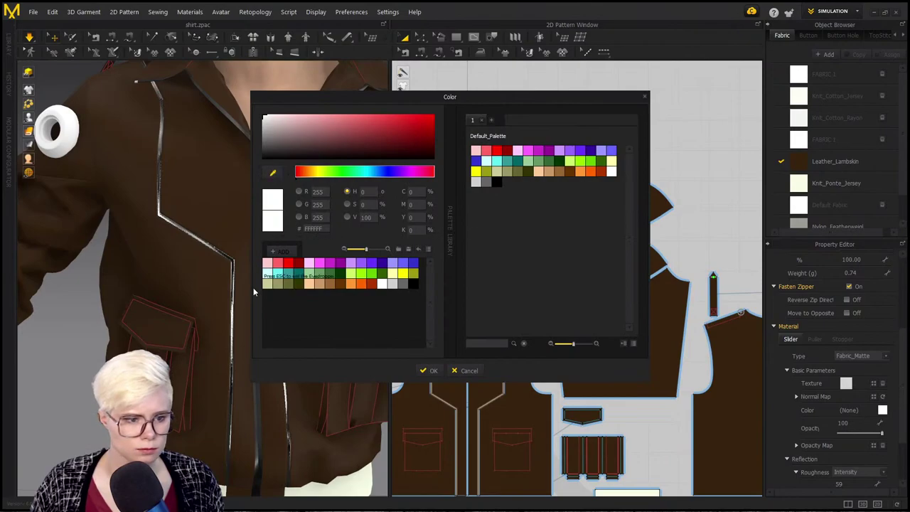
pyautogui.click(254, 408)
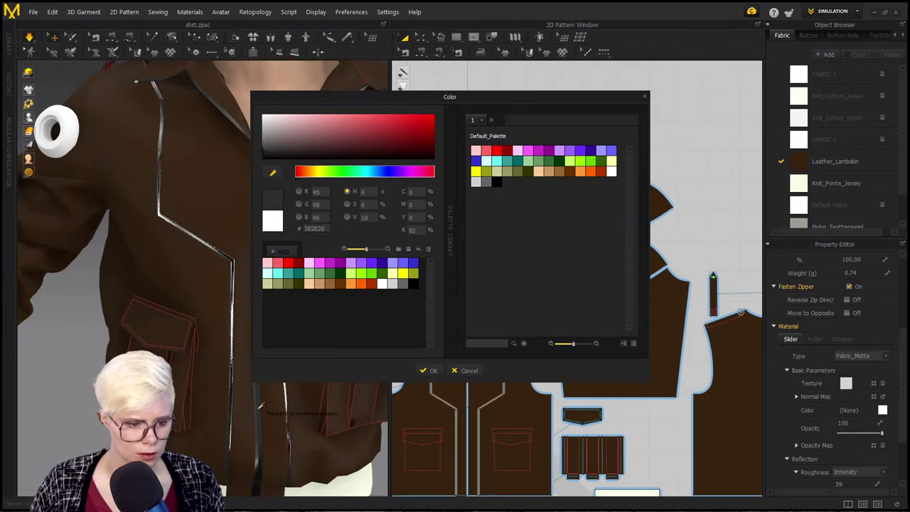
pyautogui.click(429, 370)
pyautogui.click(484, 236)
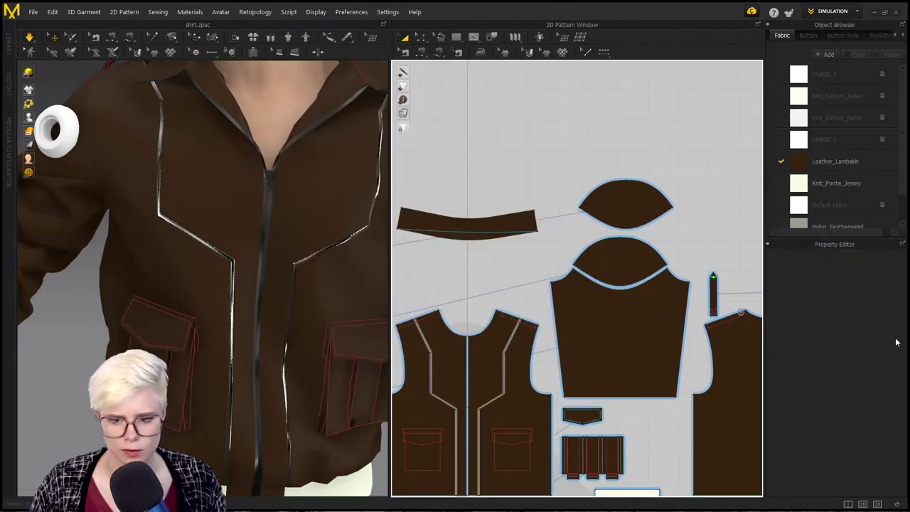
# Step: Try to select both white ring trims on one sleeve cap together
pyautogui.moveTo(262, 230); pyautogui.dragTo(274, 306, button='middle')
pyautogui.scroll(-2, 250, 271)
pyautogui.moveTo(249, 263); pyautogui.dragTo(226, 225, button='middle')
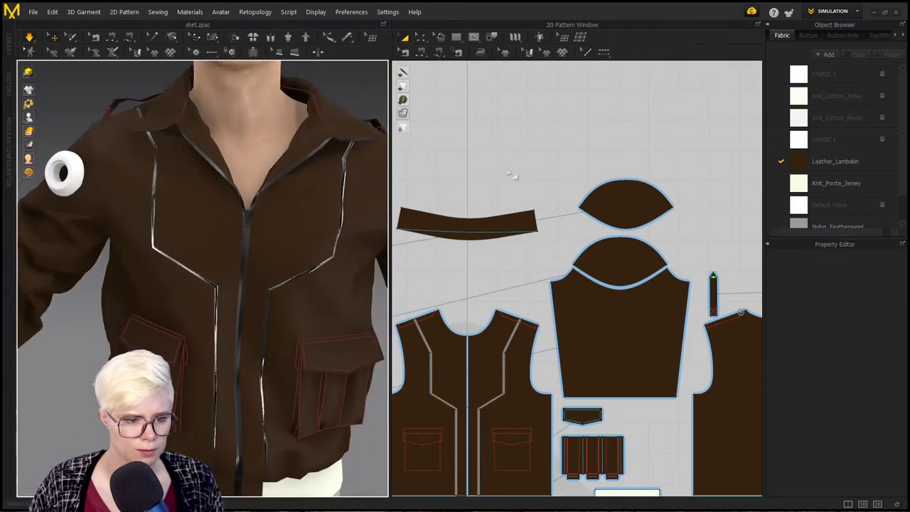
pyautogui.scroll(-5, 319, 277)
pyautogui.click(114, 264)
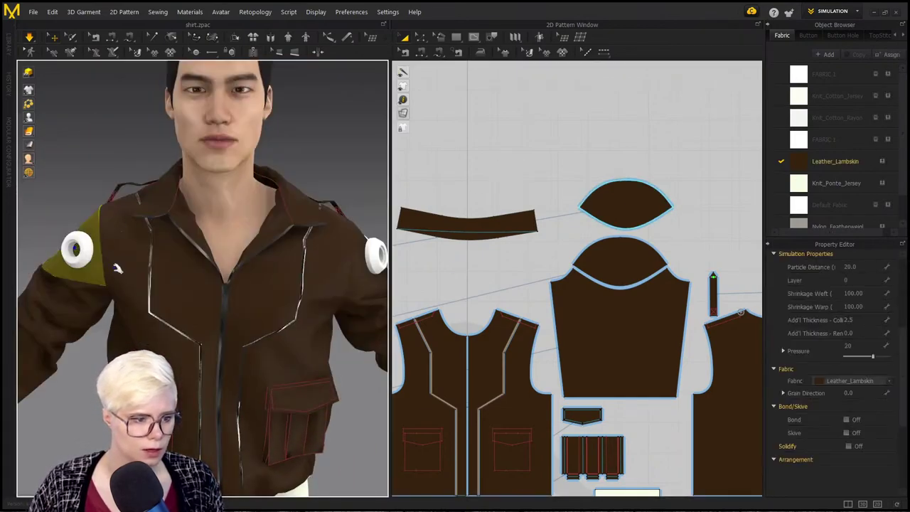
pyautogui.scroll(2, 182, 294)
pyautogui.moveTo(182, 294); pyautogui.dragTo(118, 264, button='right')
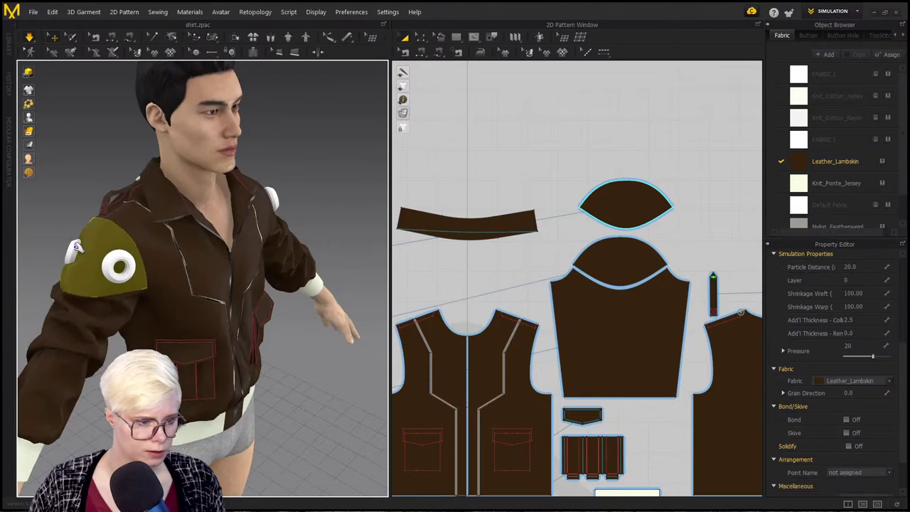
pyautogui.click(78, 257)
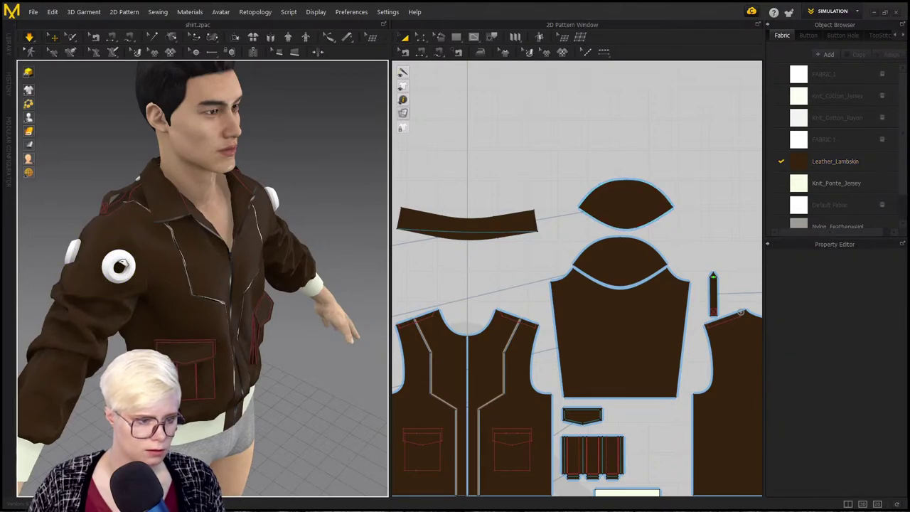
pyautogui.click(67, 238)
pyautogui.click(74, 255)
pyautogui.keyDown('shift'); pyautogui.click(120, 257); pyautogui.keyUp('shift')
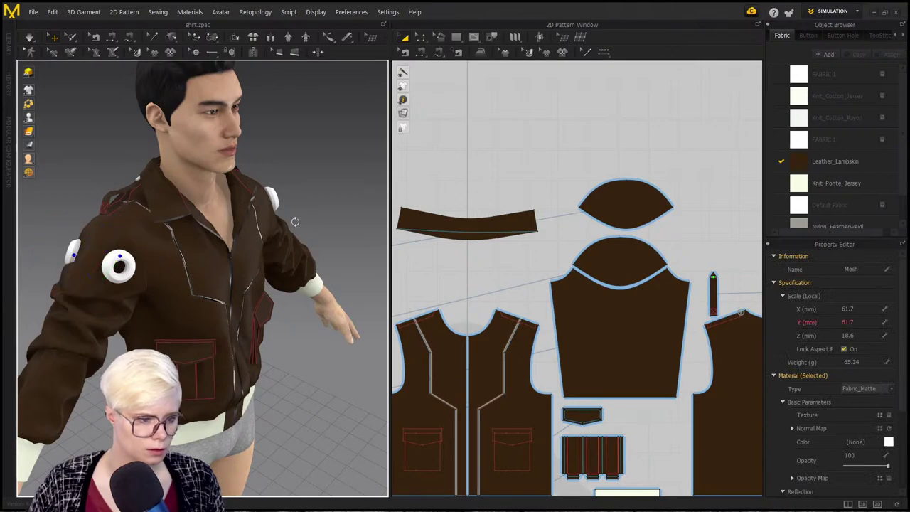
# Step: Set the colour of the front ring trim on the sleeve cap to dark gray 2B2B2B
pyautogui.moveTo(295, 221); pyautogui.dragTo(231, 240, button='right')
pyautogui.click(142, 258)
pyautogui.click(133, 262)
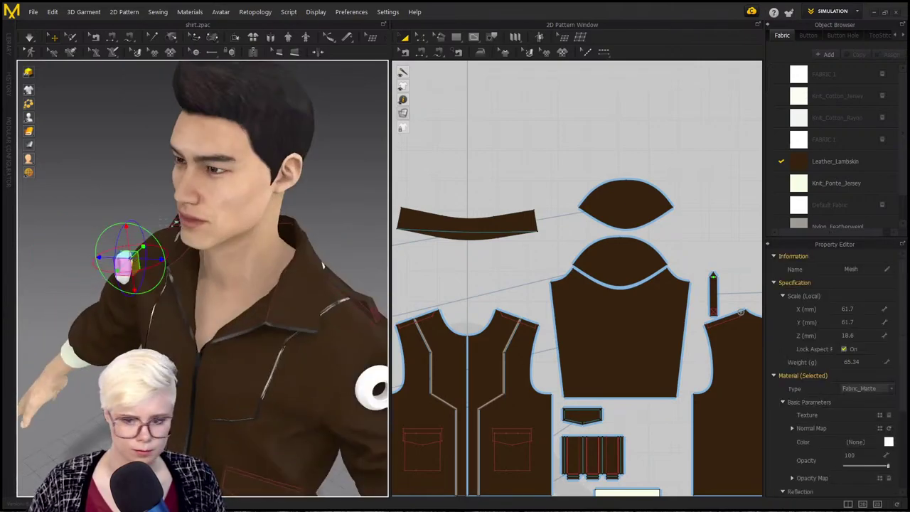
pyautogui.click(889, 442)
pyautogui.moveTo(267, 145)
pyautogui.mouseDown()
pyautogui.moveTo(271, 140)
pyautogui.moveTo(257, 154)
pyautogui.mouseUp()
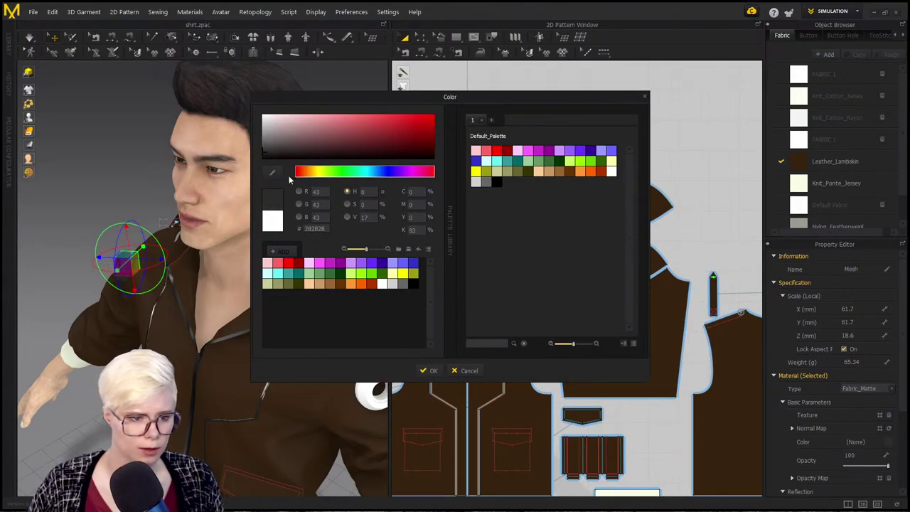
pyautogui.click(272, 172)
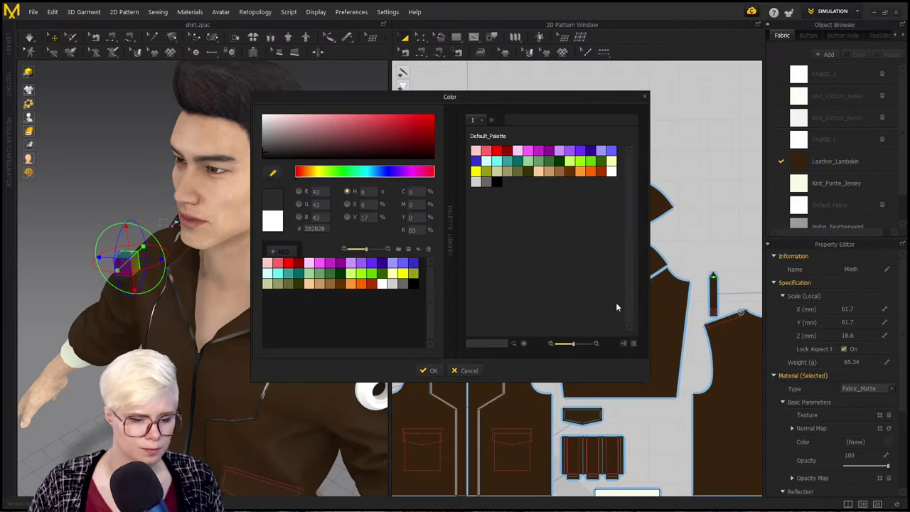
pyautogui.click(429, 371)
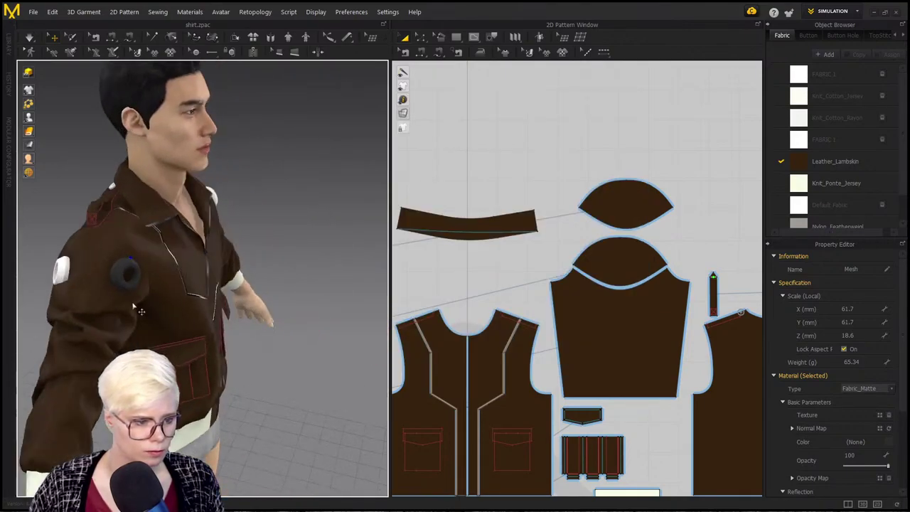
# Step: Change the front ring's material type to Leather and inspect its surface up close
pyautogui.scroll(-1, 858, 192)
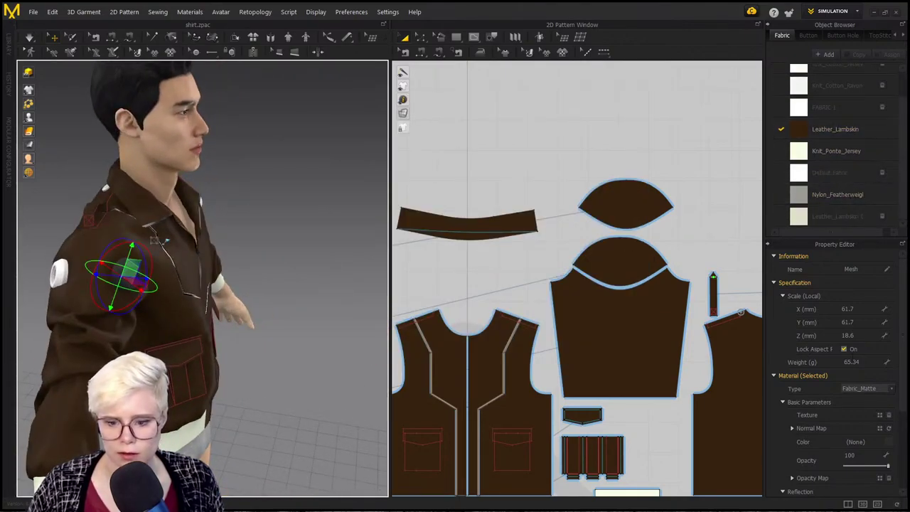
pyautogui.click(891, 389)
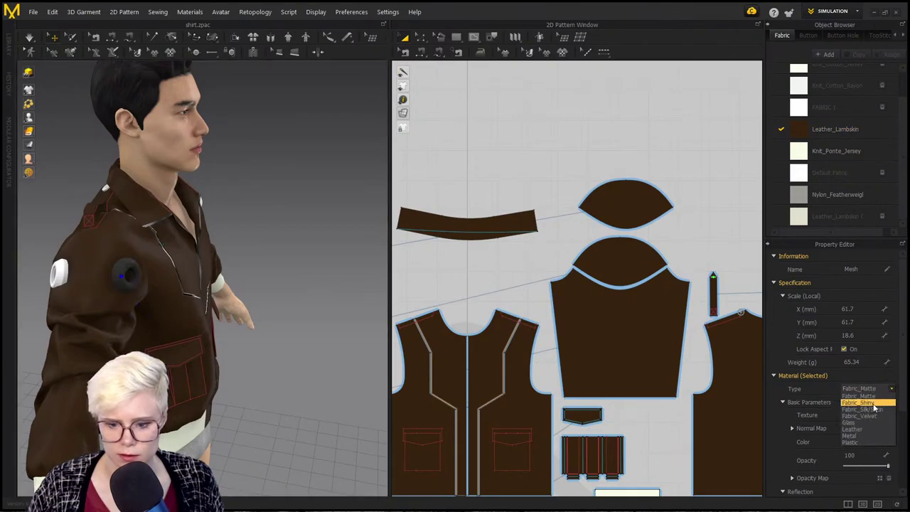
pyautogui.click(855, 430)
pyautogui.scroll(5, 183, 291)
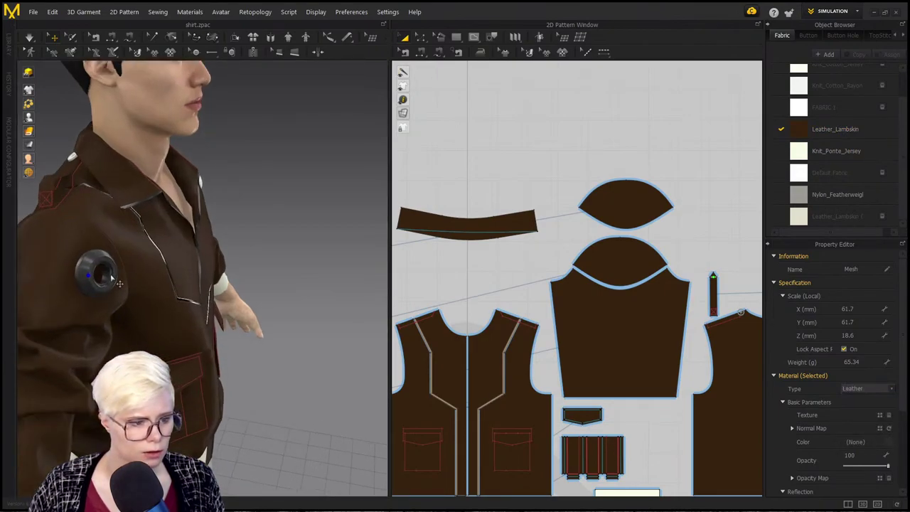
pyautogui.scroll(2, 187, 298)
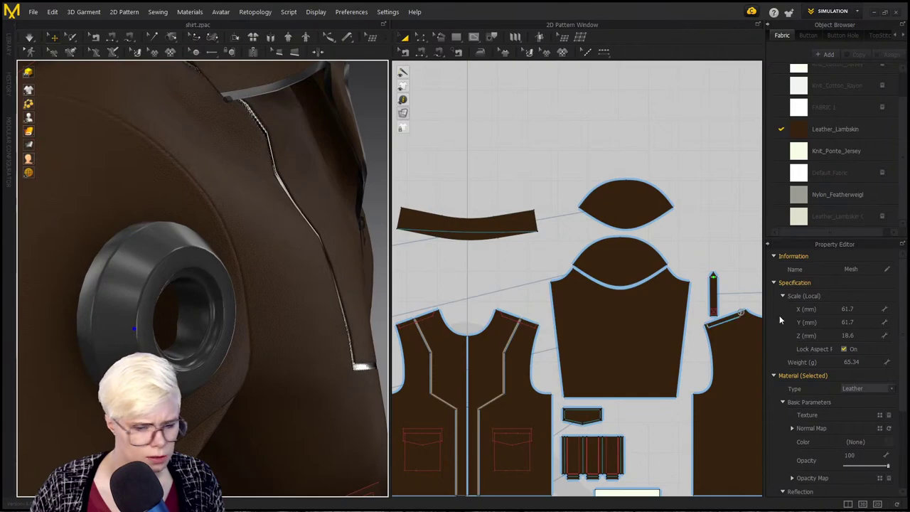
# Step: Undo the front ring's change to the Leather material type
pyautogui.click(890, 390)
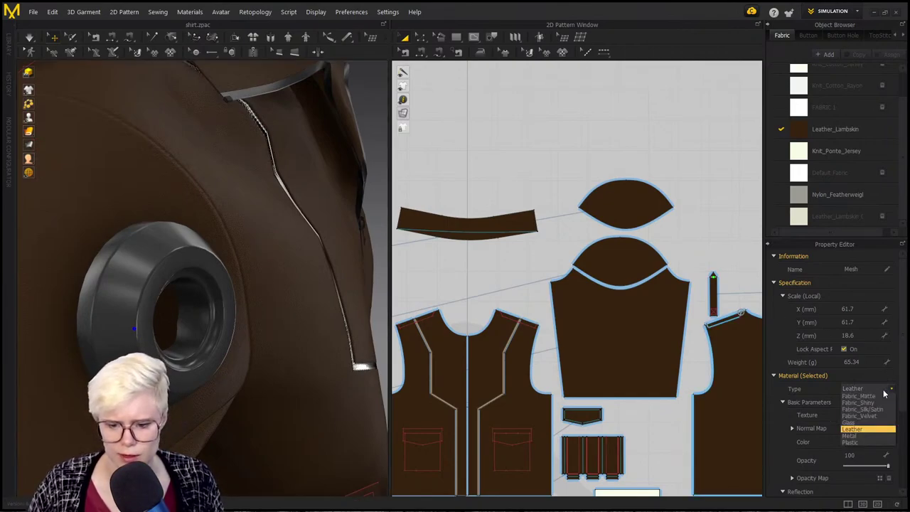
pyautogui.click(859, 431)
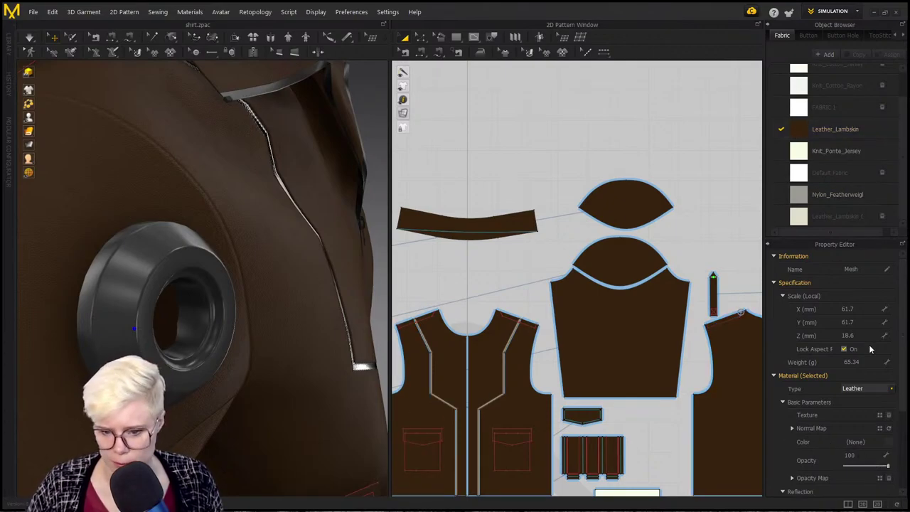
pyautogui.hotkey('ctrl', 'z')
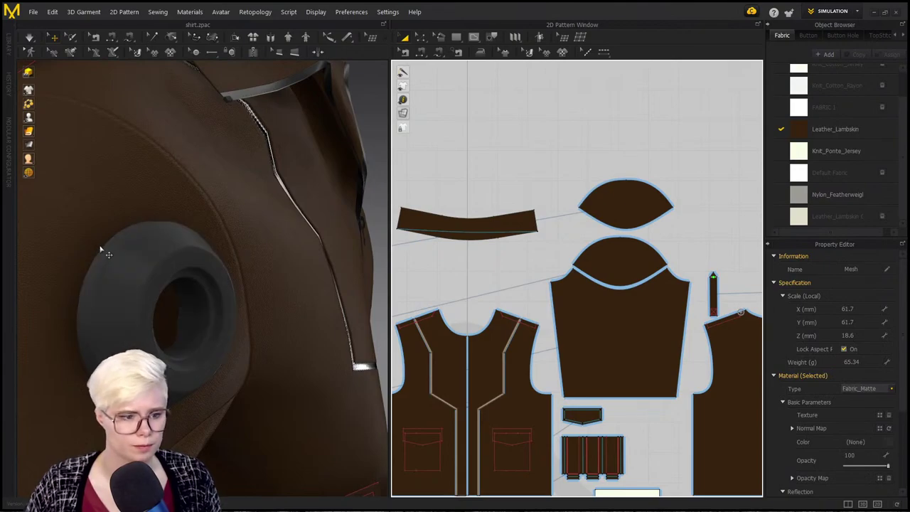
# Step: Examine the front ring's material properties, including its basic parameters and reflection settings
pyautogui.click(100, 249)
pyautogui.click(166, 287)
pyautogui.click(132, 256)
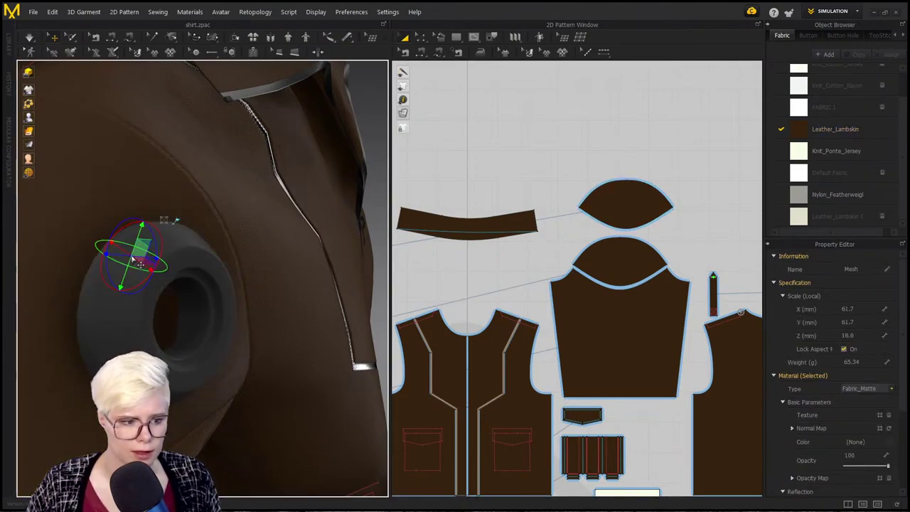
pyautogui.click(125, 313)
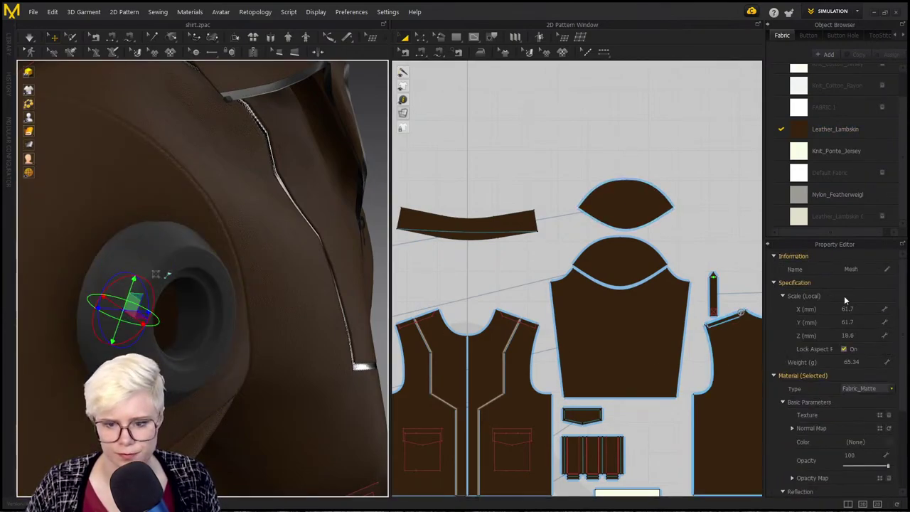
pyautogui.scroll(-3, 843, 296)
pyautogui.scroll(3, 844, 295)
pyautogui.click(690, 156)
pyautogui.scroll(-5, 676, 236)
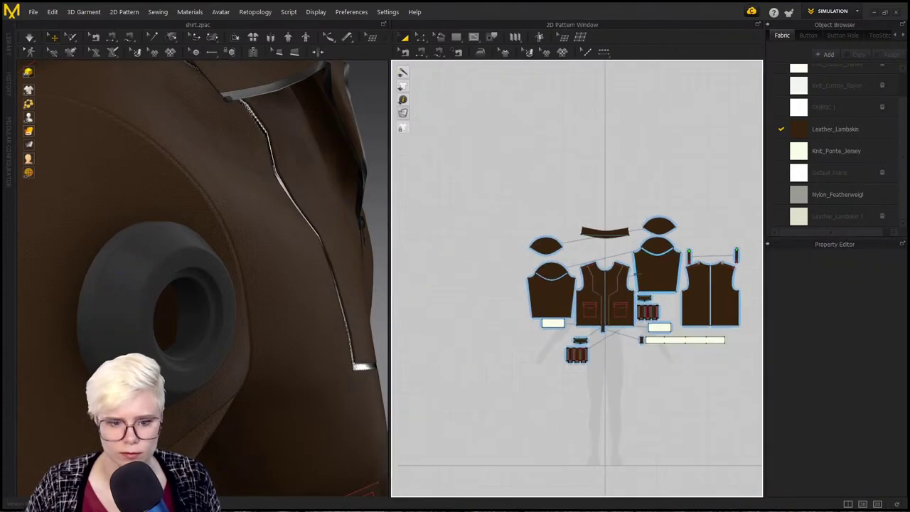
pyautogui.click(153, 277)
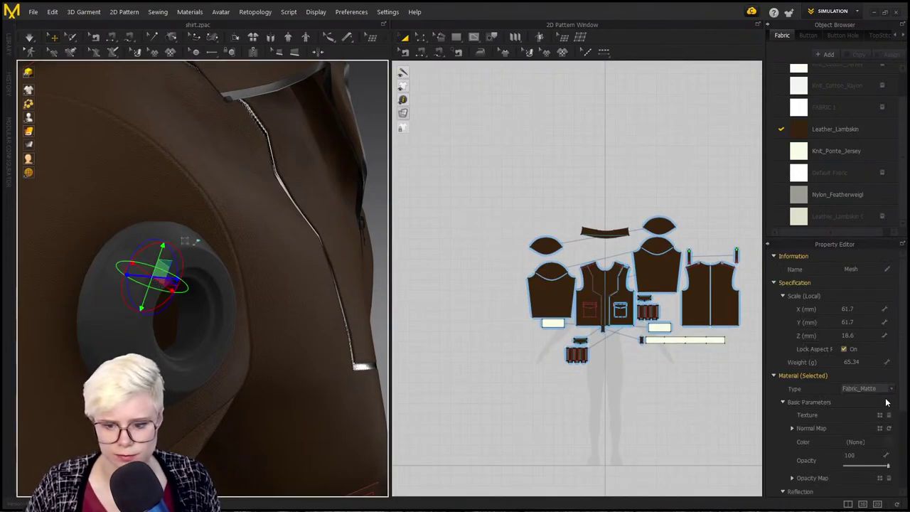
pyautogui.scroll(-3, 885, 392)
pyautogui.scroll(3, 882, 424)
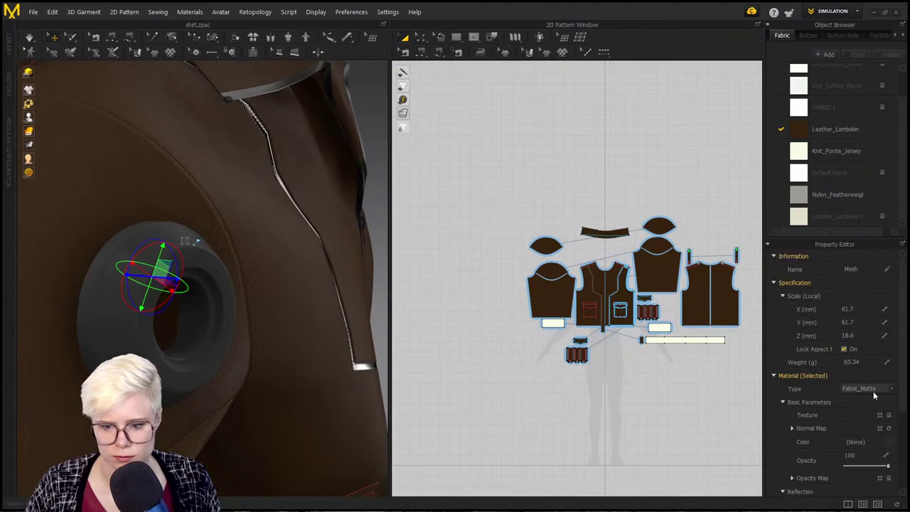
pyautogui.click(504, 146)
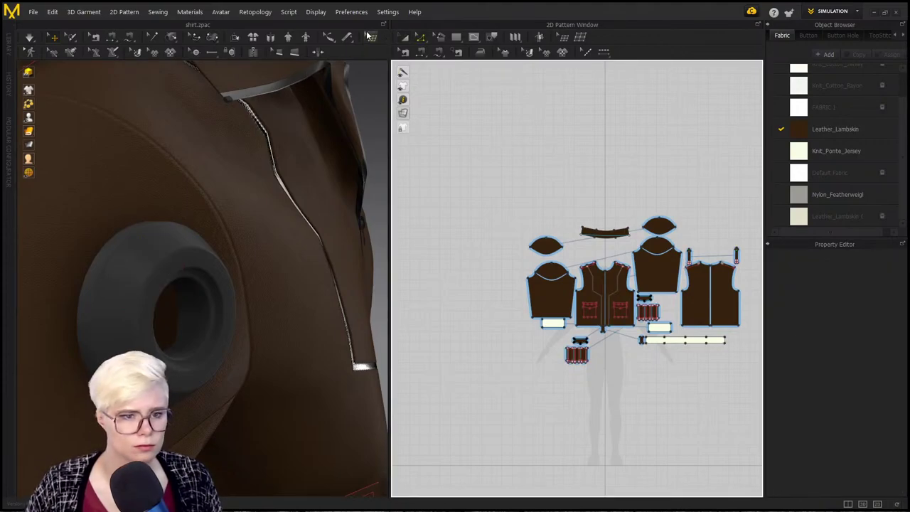
pyautogui.click(174, 258)
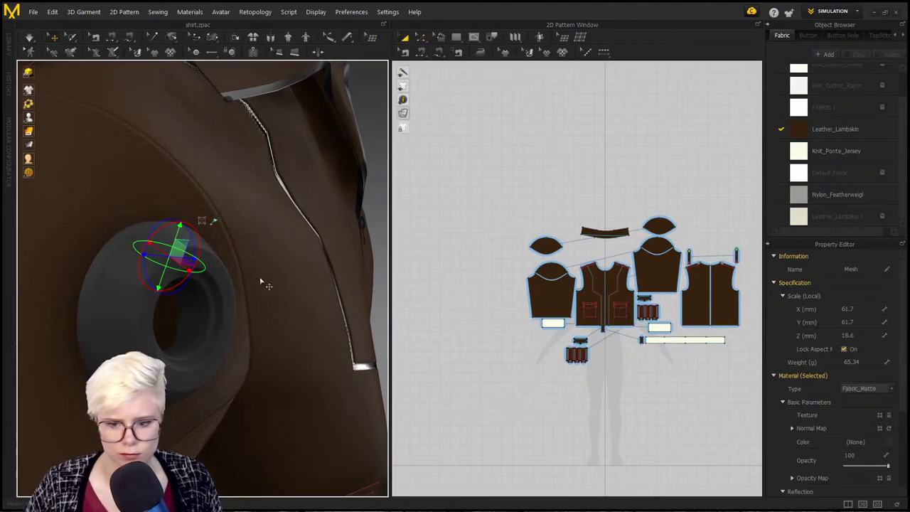
pyautogui.scroll(-4, 896, 405)
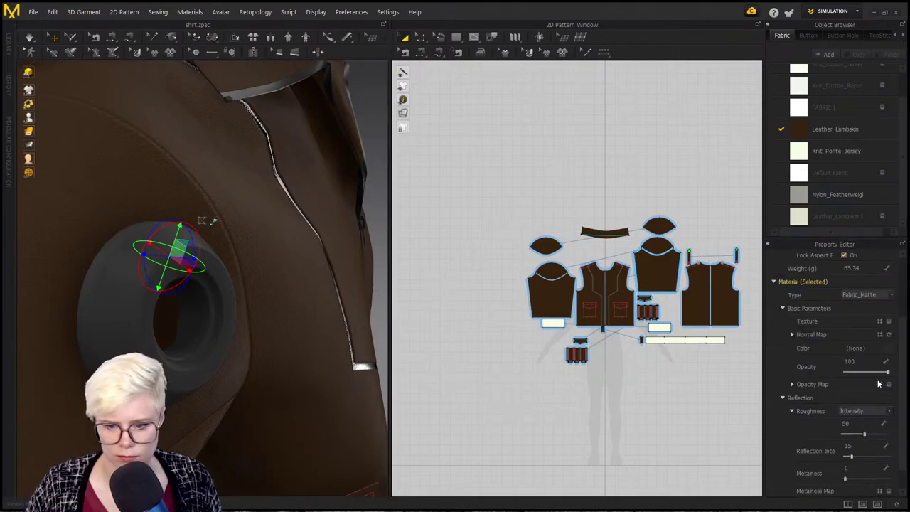
pyautogui.scroll(5, 858, 415)
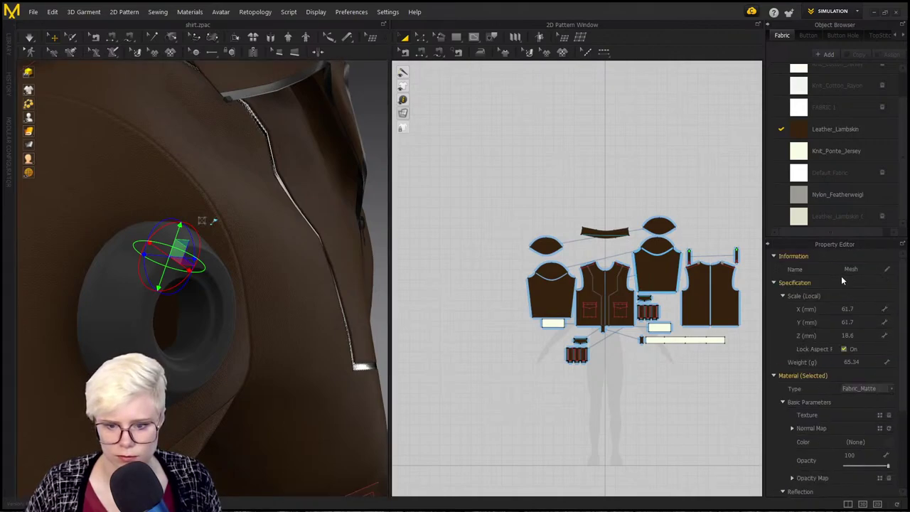
# Step: Recolour the white rear ring on the same sleeve cap with brown 382616 sampled from the lambskin jacket
pyautogui.rightClick(554, 339)
pyautogui.moveTo(294, 396); pyautogui.dragTo(150, 127, button='right')
pyautogui.click(150, 128)
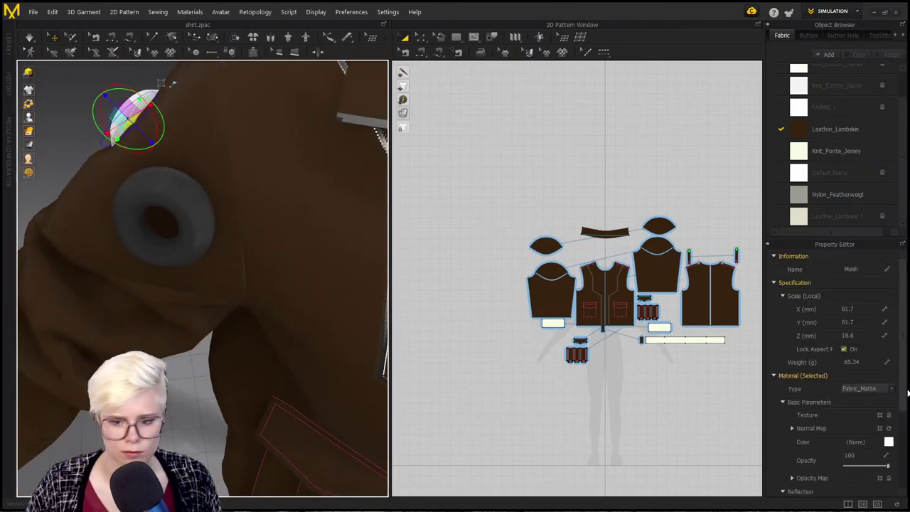
pyautogui.click(888, 441)
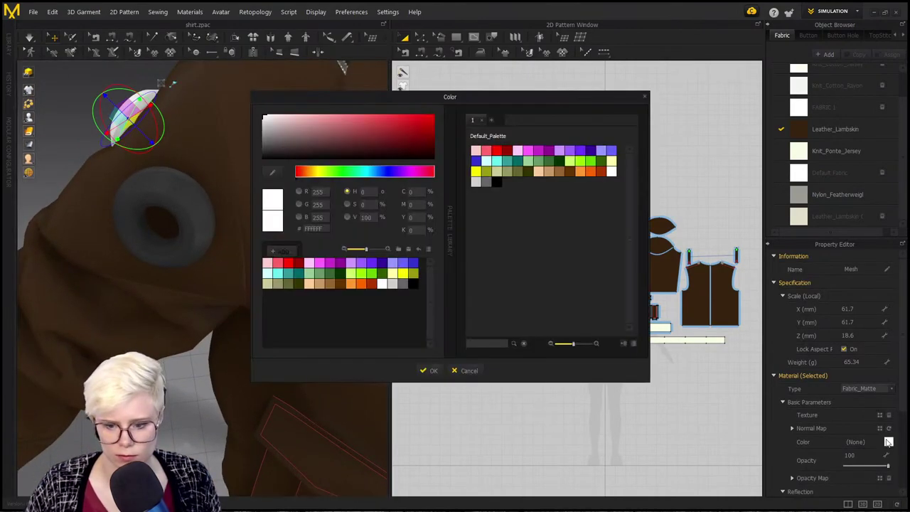
pyautogui.click(274, 175)
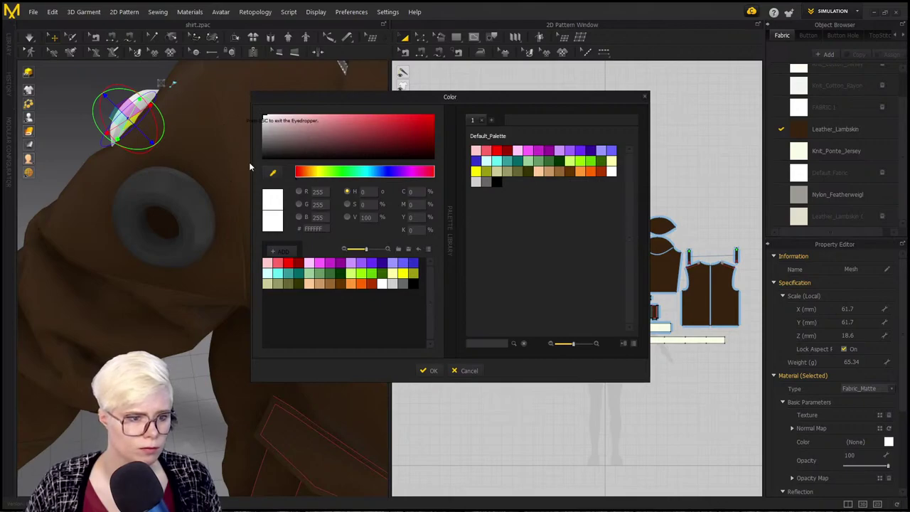
pyautogui.click(220, 136)
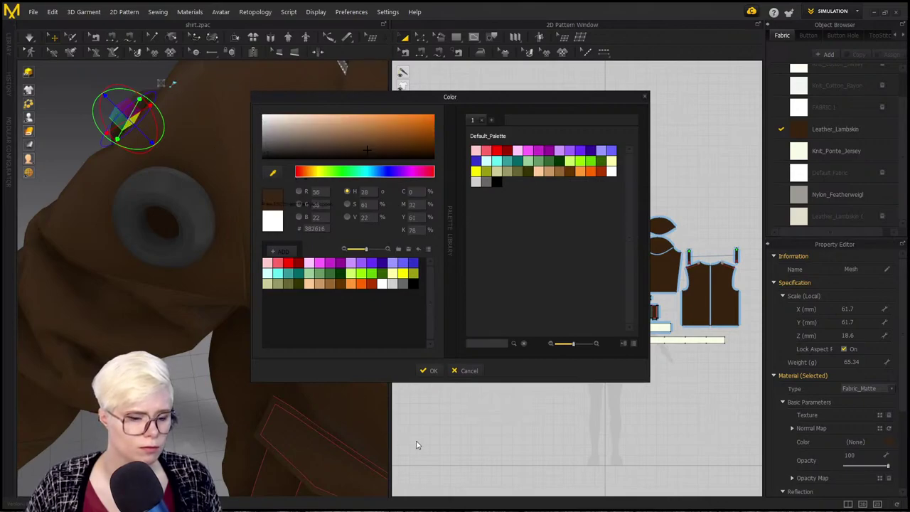
pyautogui.click(433, 371)
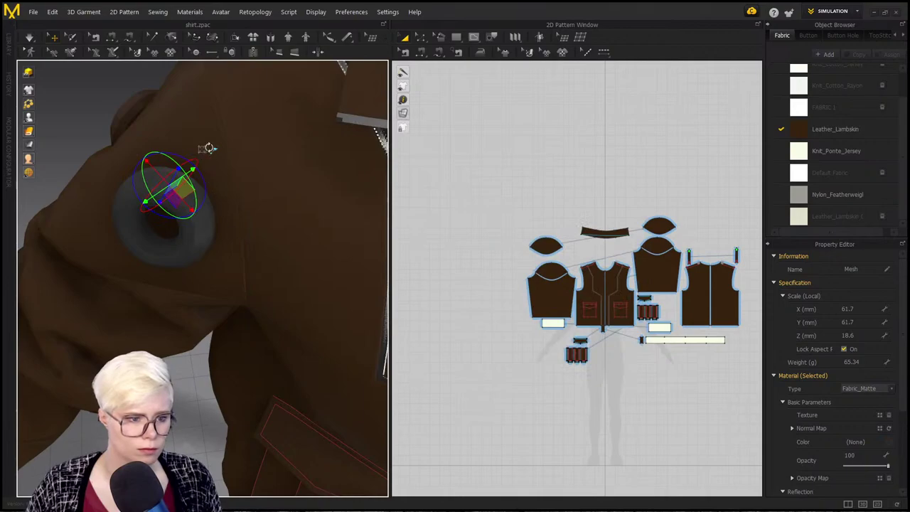
# Step: Recolour the dark gray front ring with brown 3B2919 sampled from the lambskin sleeve
pyautogui.scroll(-2, 885, 396)
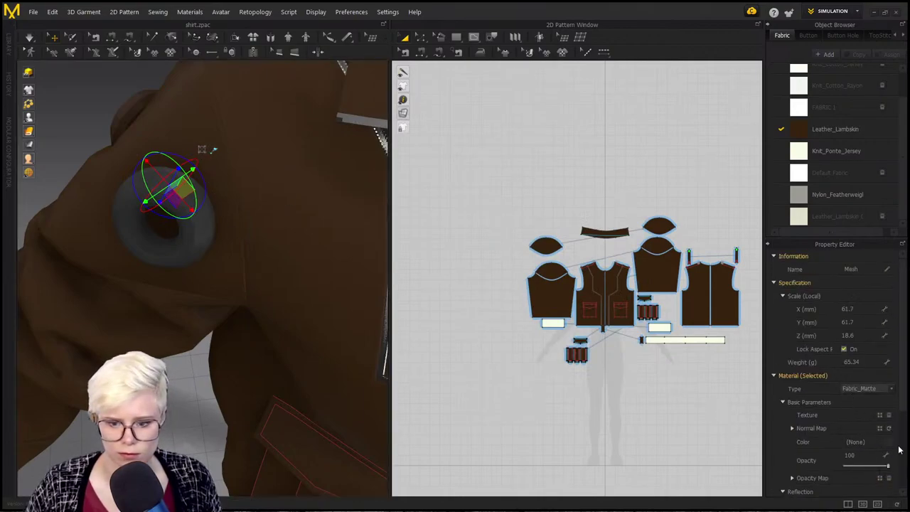
pyautogui.click(882, 415)
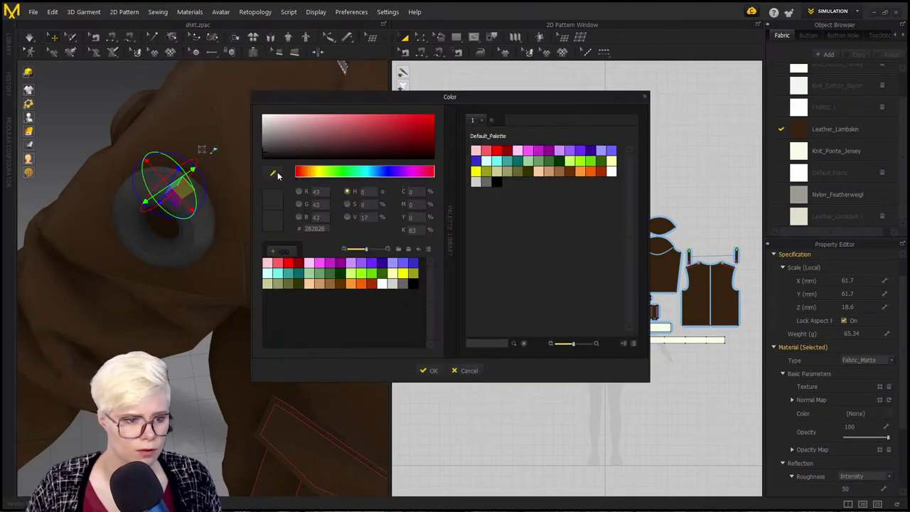
pyautogui.click(273, 173)
pyautogui.click(214, 114)
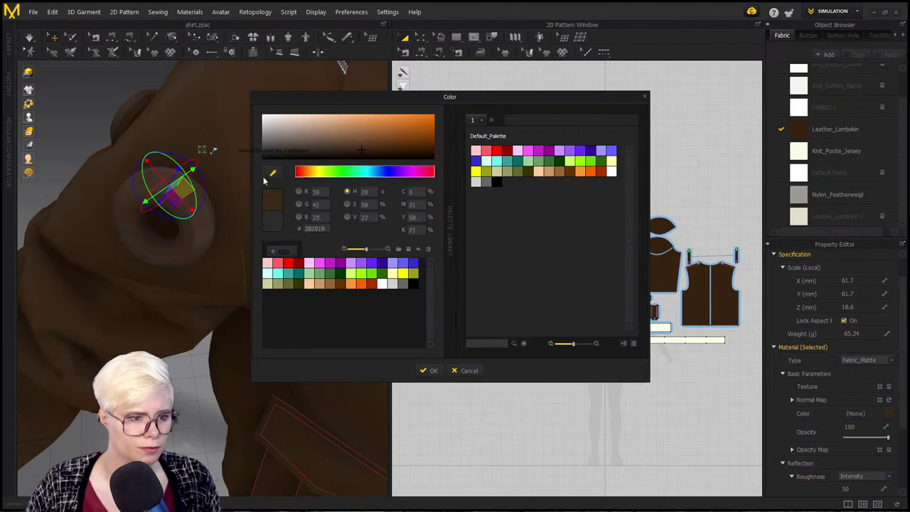
pyautogui.click(432, 373)
# Step: Recolour both white rings on the avatar's left sleeve cap with brown 412D1B sampled from the lambskin jacket
pyautogui.scroll(-2, 324, 232)
pyautogui.moveTo(325, 231); pyautogui.dragTo(190, 163, button='right')
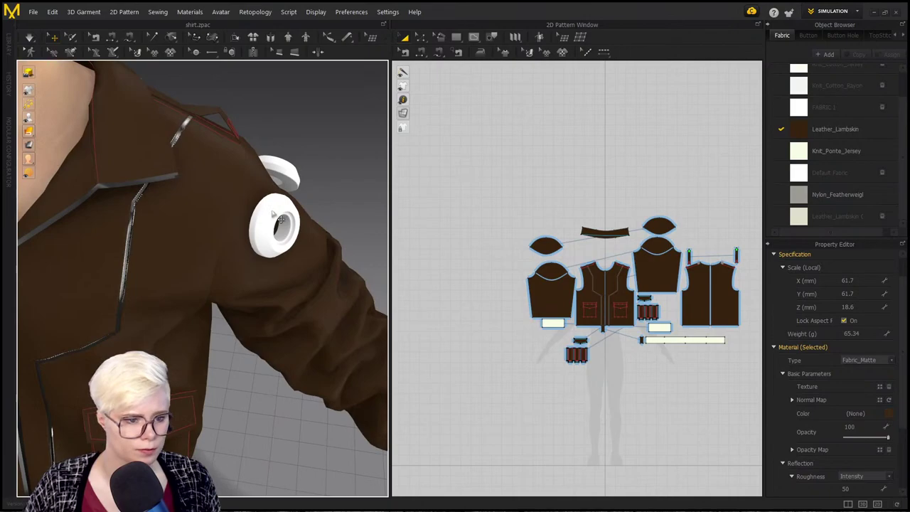
pyautogui.click(888, 412)
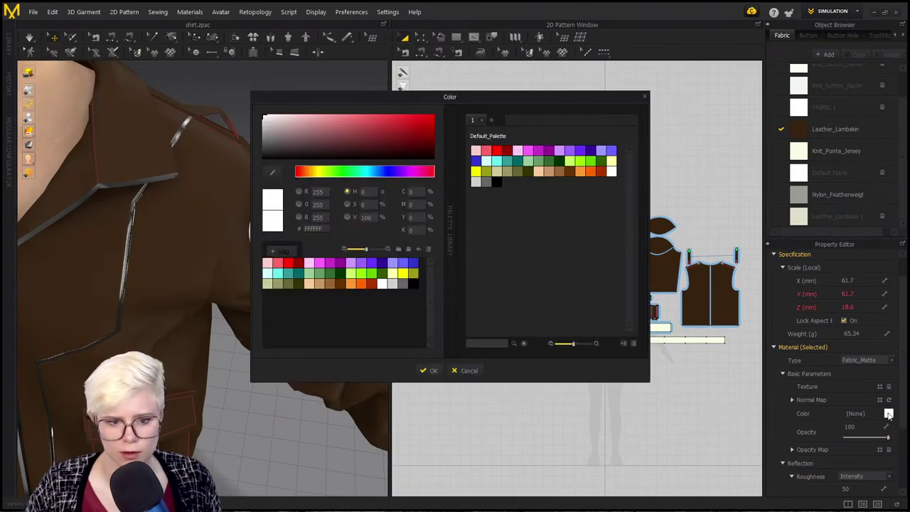
pyautogui.click(220, 162)
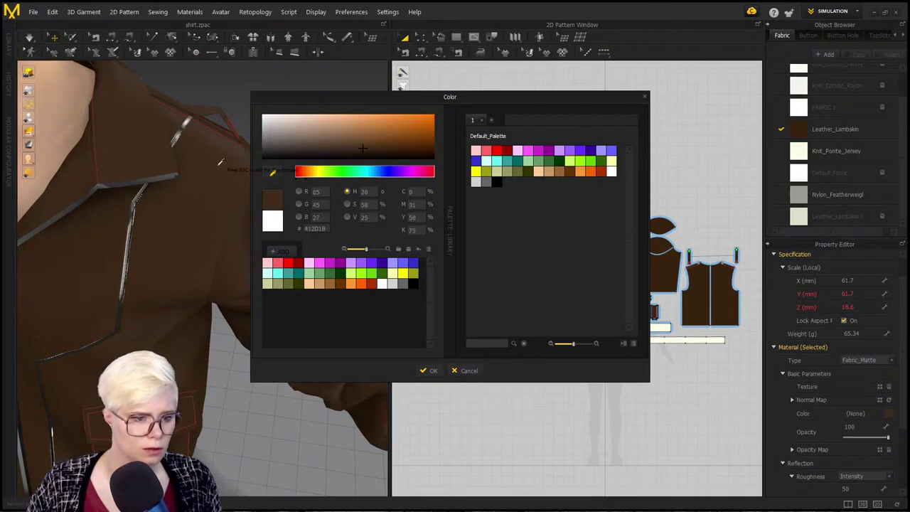
pyautogui.click(427, 375)
# Step: Recolour the Knit_Ponte_Jersey fabric of the hem band and cuffs with brown 4C331A, a lighter shade of the brown sampled from the jacket
pyautogui.scroll(-4, 278, 429)
pyautogui.moveTo(314, 327); pyautogui.dragTo(230, 384, button='right')
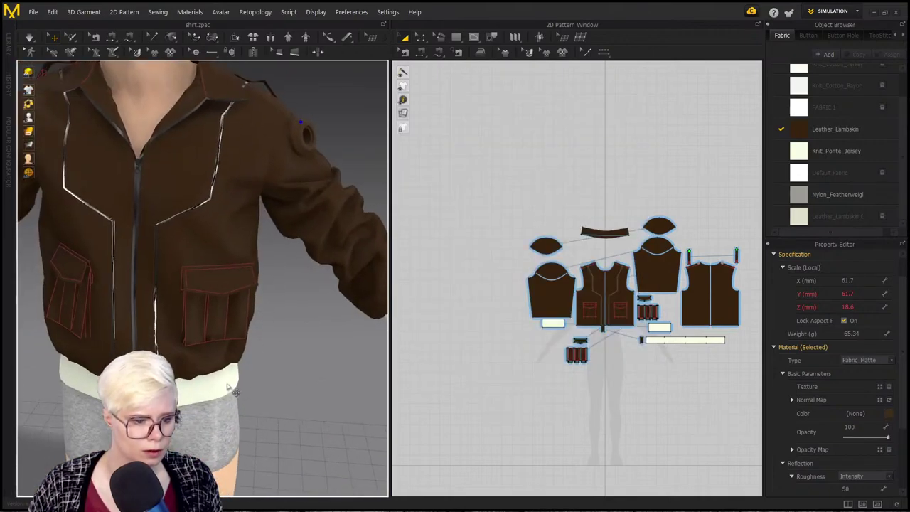
pyautogui.click(229, 388)
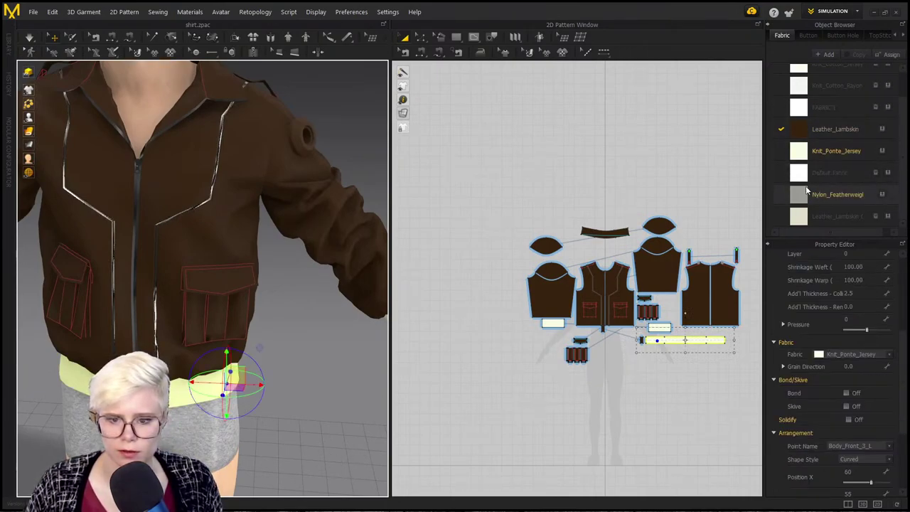
pyautogui.scroll(1, 805, 186)
pyautogui.click(803, 182)
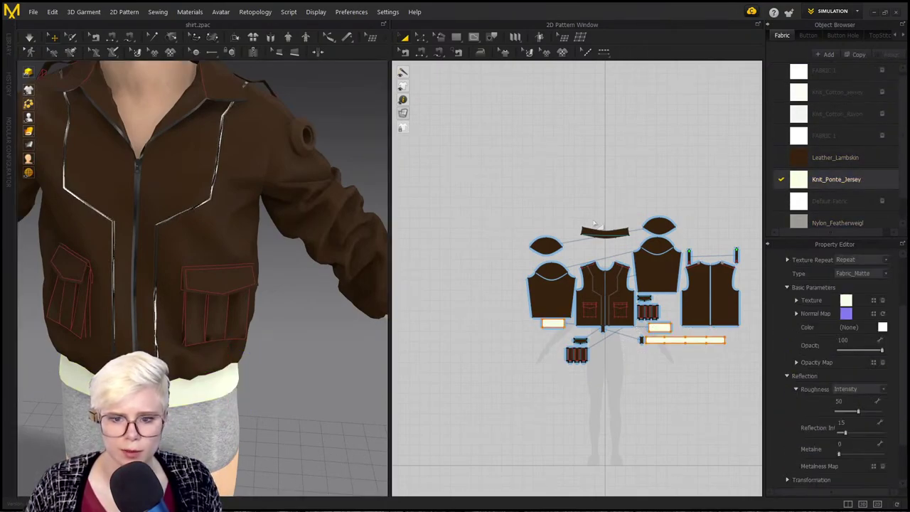
pyautogui.click(882, 327)
pyautogui.click(278, 139)
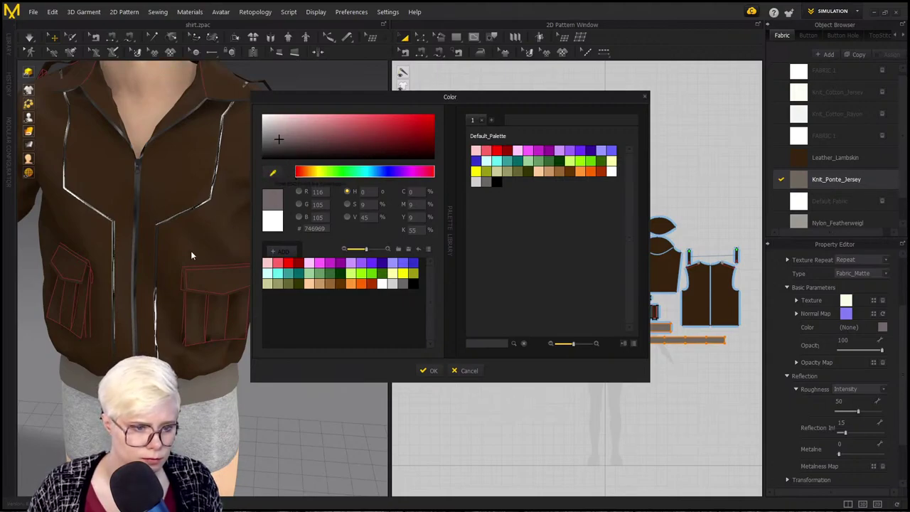
pyautogui.click(207, 237)
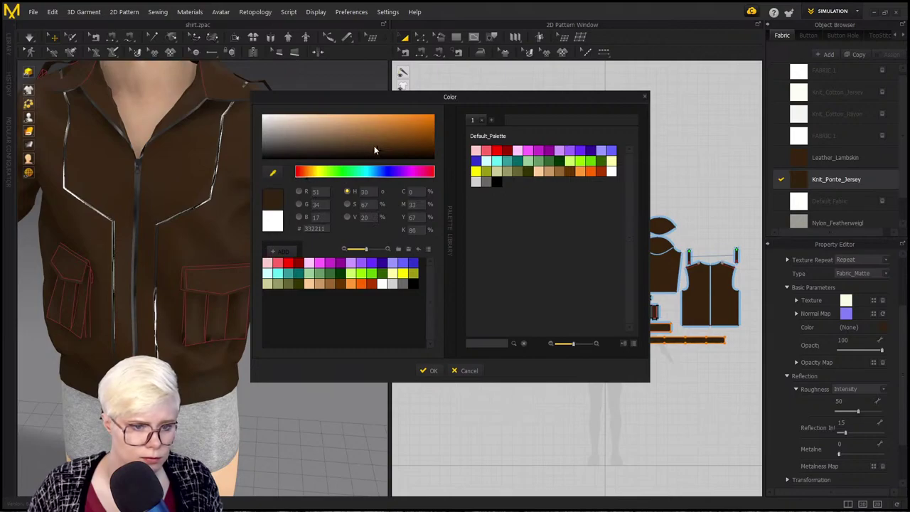
pyautogui.click(375, 148)
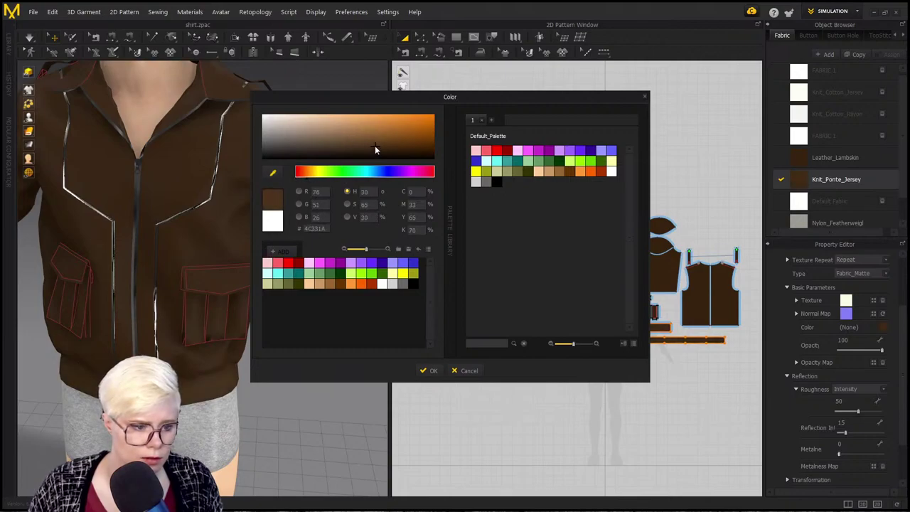
pyautogui.click(423, 369)
# Step: Examine the coloured jacket on the avatar in front view, including the hem band, cuffs and shoulder rings
pyautogui.scroll(-3, 240, 330)
pyautogui.moveTo(242, 329); pyautogui.dragTo(281, 257, button='middle')
pyautogui.click(69, 276)
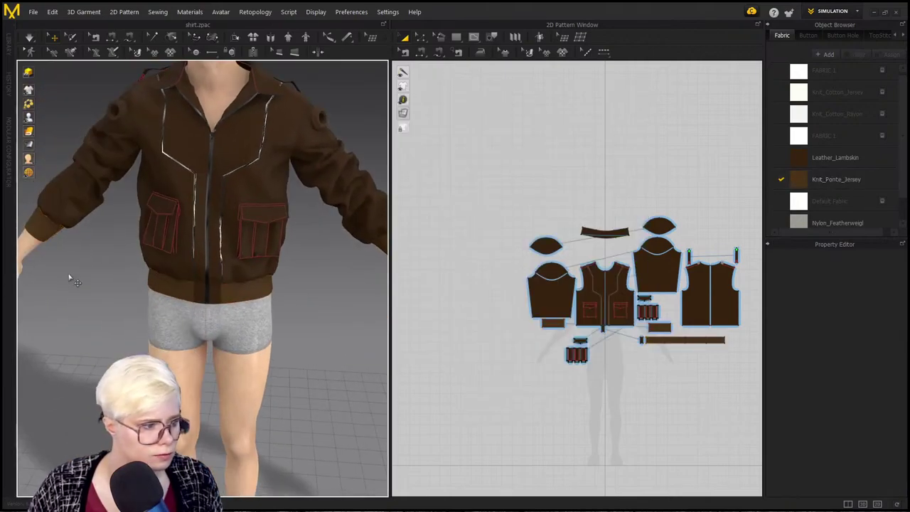
pyautogui.scroll(-5, 94, 284)
pyautogui.moveTo(94, 284); pyautogui.dragTo(97, 351, button='middle')
pyautogui.press('2')
pyautogui.scroll(1, 96, 351)
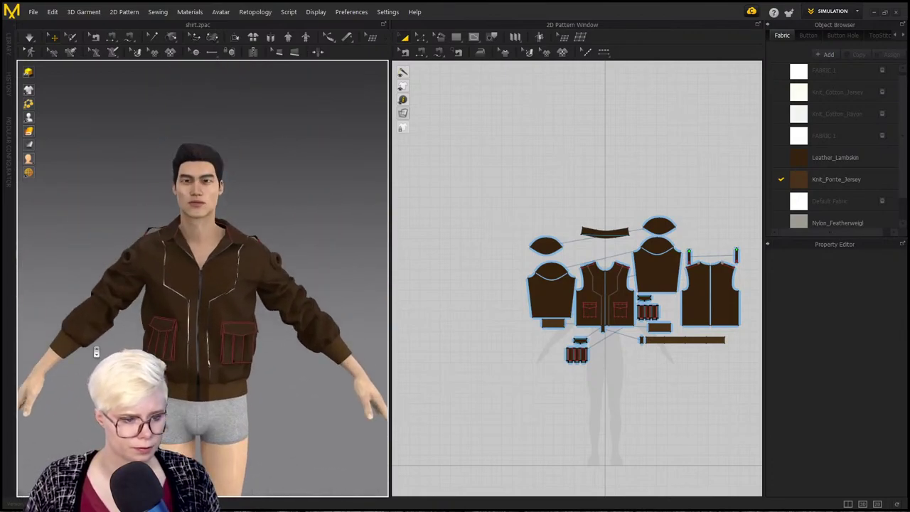
pyautogui.scroll(2, 71, 292)
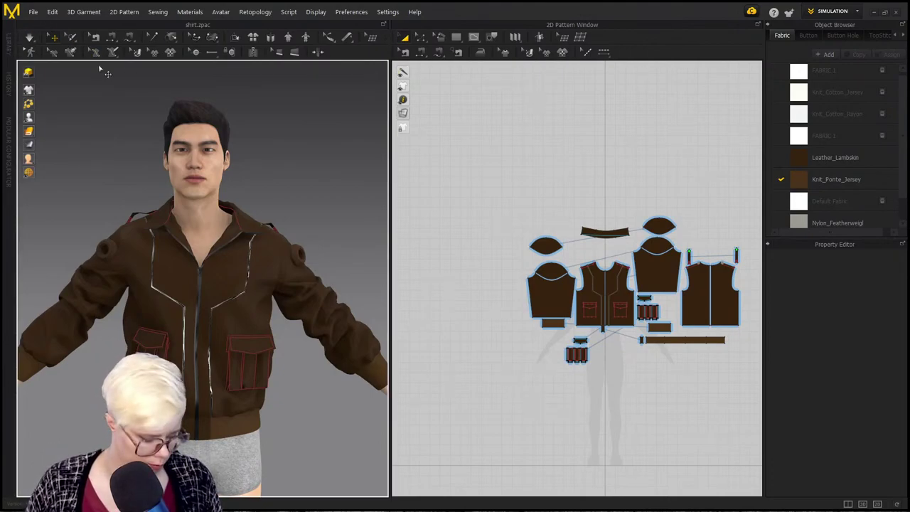
# Step: Save the whole jacket as a garment file named jacket in the Desktop's mens shirt folder, and delete it from the scene
pyautogui.hotkey('ctrl', 'a')
pyautogui.click(51, 12)
pyautogui.moveTo(33, 12)
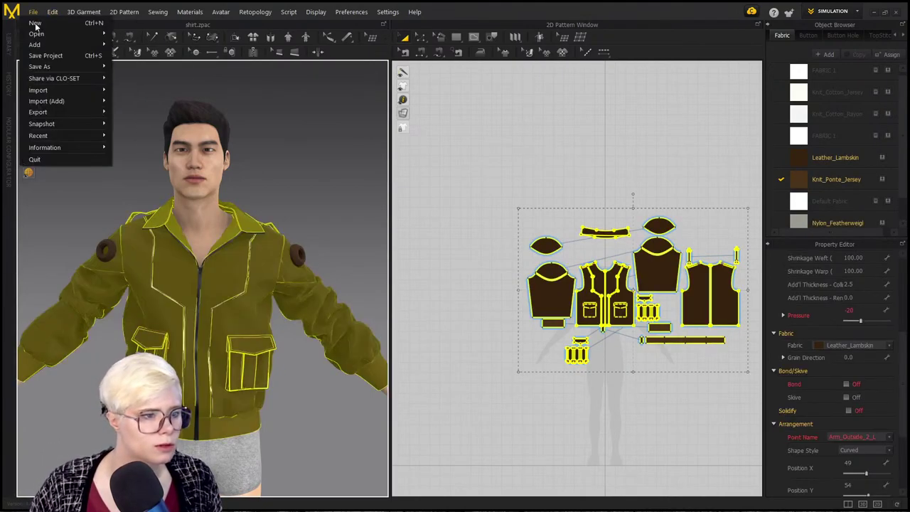
pyautogui.moveTo(43, 90)
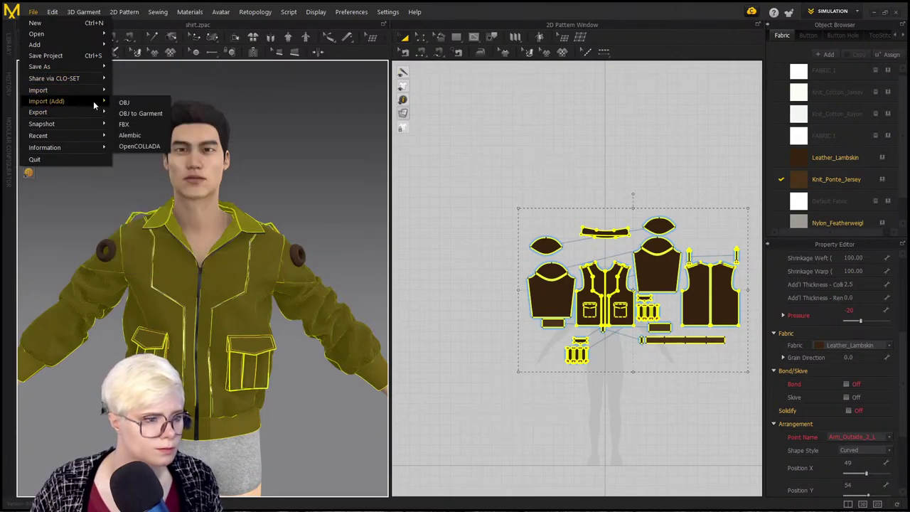
pyautogui.moveTo(84, 48)
pyautogui.moveTo(80, 65)
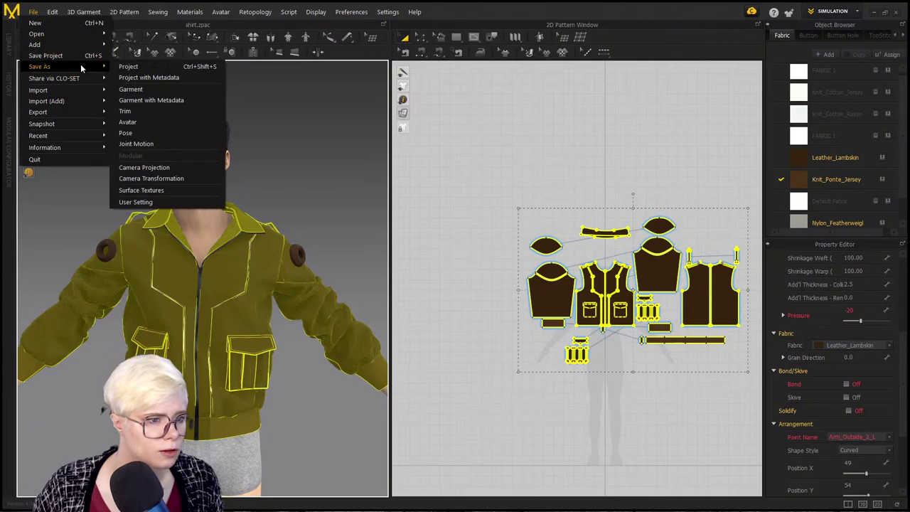
pyautogui.click(158, 89)
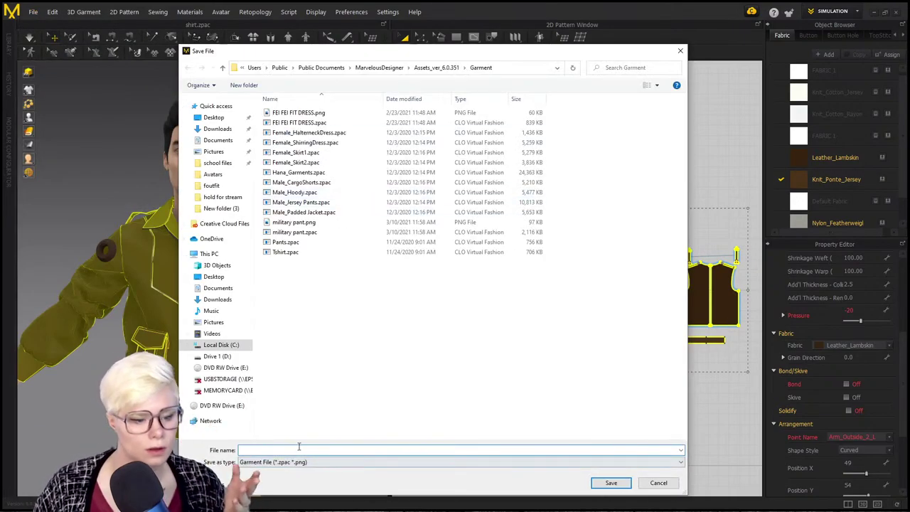
pyautogui.click(215, 117)
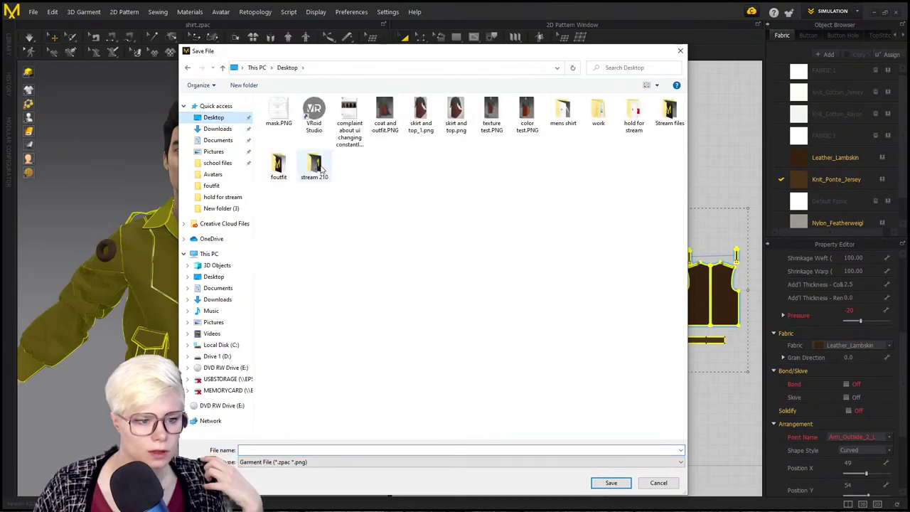
pyautogui.doubleClick(565, 114)
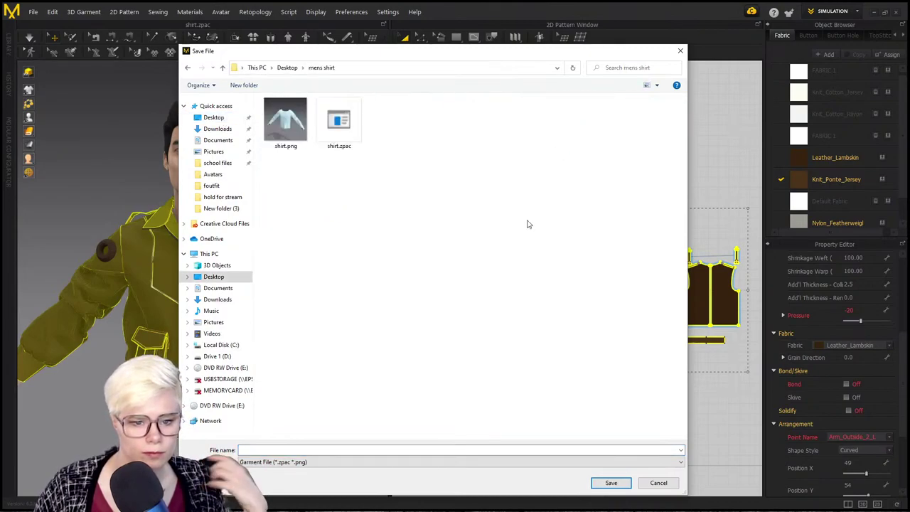
pyautogui.click(361, 449)
pyautogui.write('jacket')
pyautogui.press('Return')
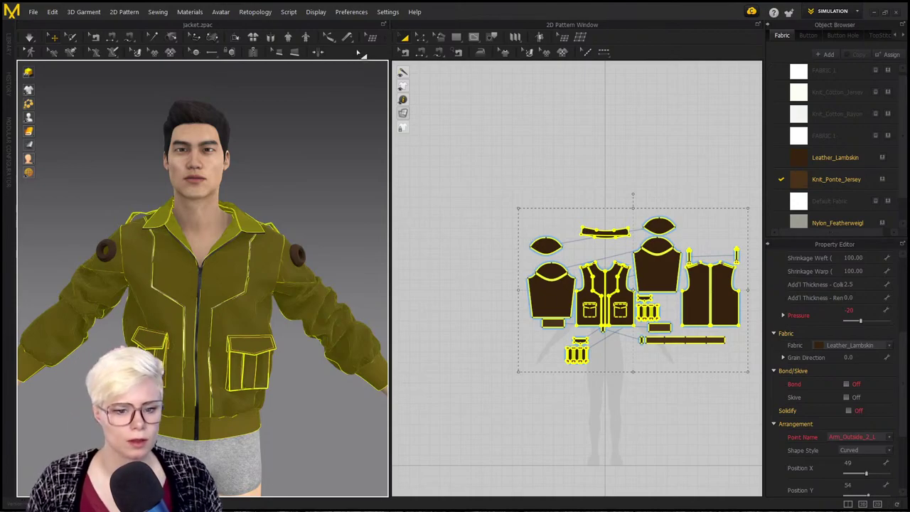
pyautogui.press('Delete')
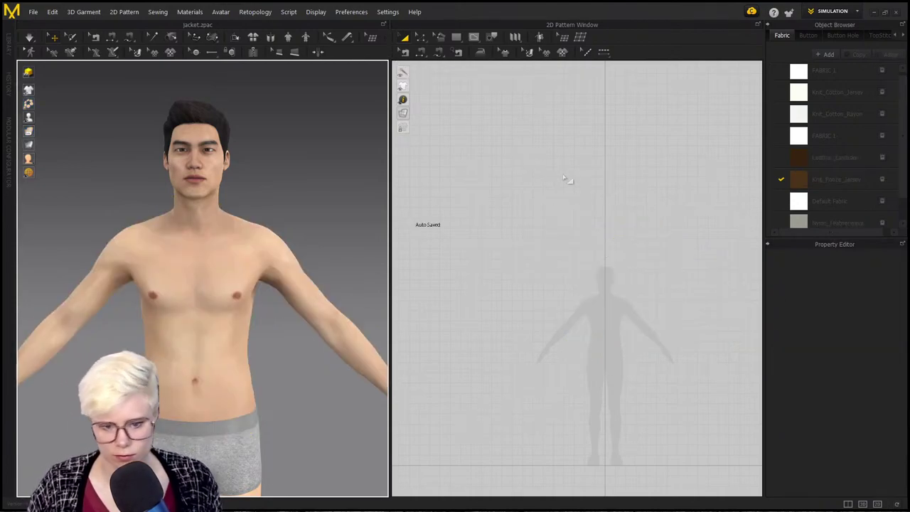
# Step: Add the shirt.png garment from the mens shirt folder to the scene without loading its avatar pose and size
pyautogui.click(37, 14)
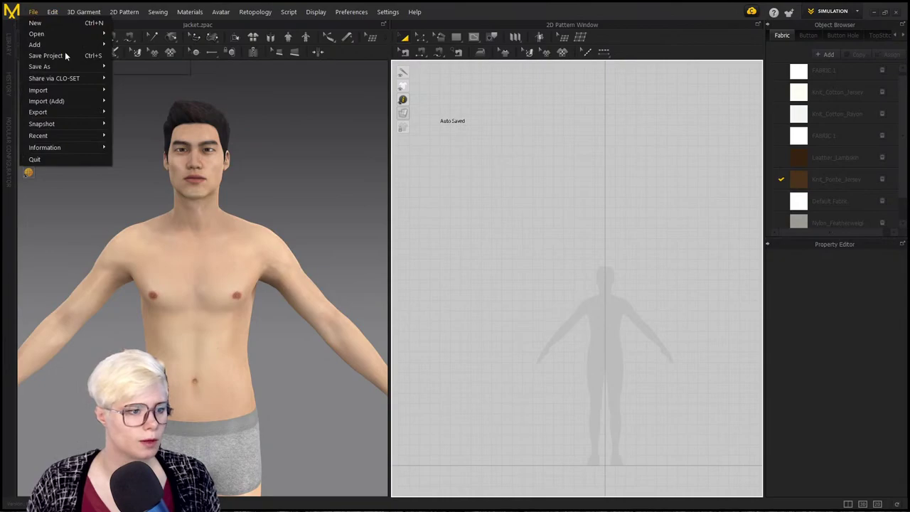
pyautogui.moveTo(91, 92)
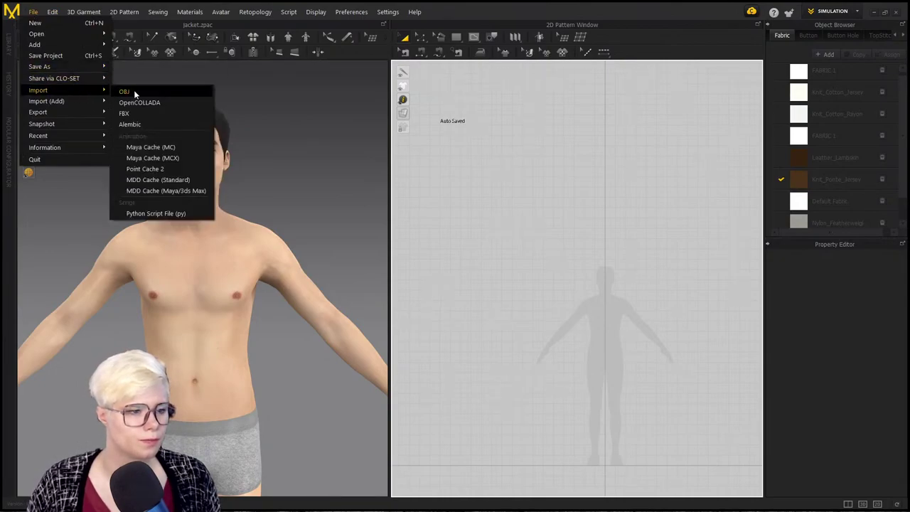
pyautogui.moveTo(71, 42)
pyautogui.click(157, 55)
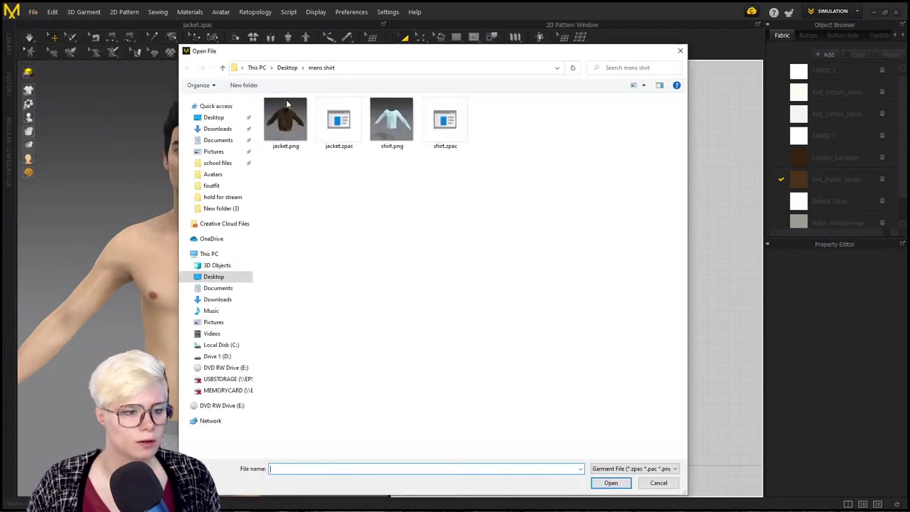
pyautogui.click(398, 127)
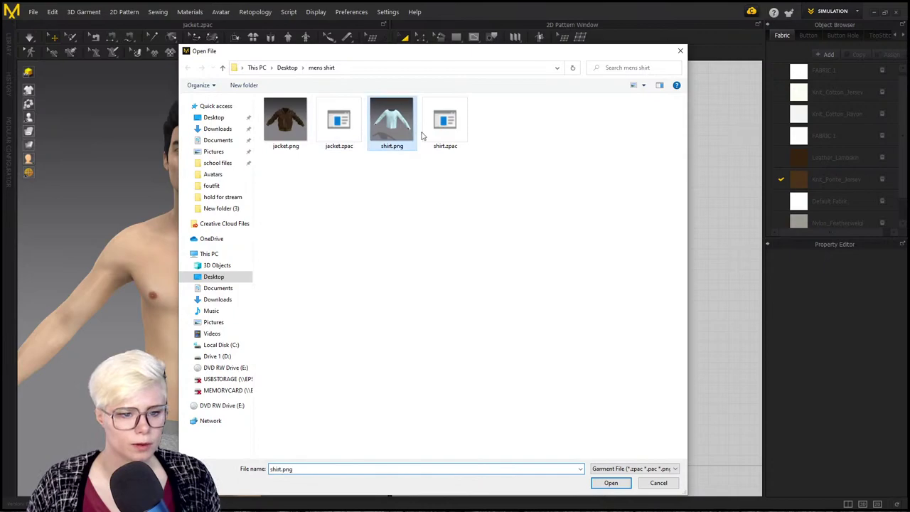
pyautogui.click(610, 483)
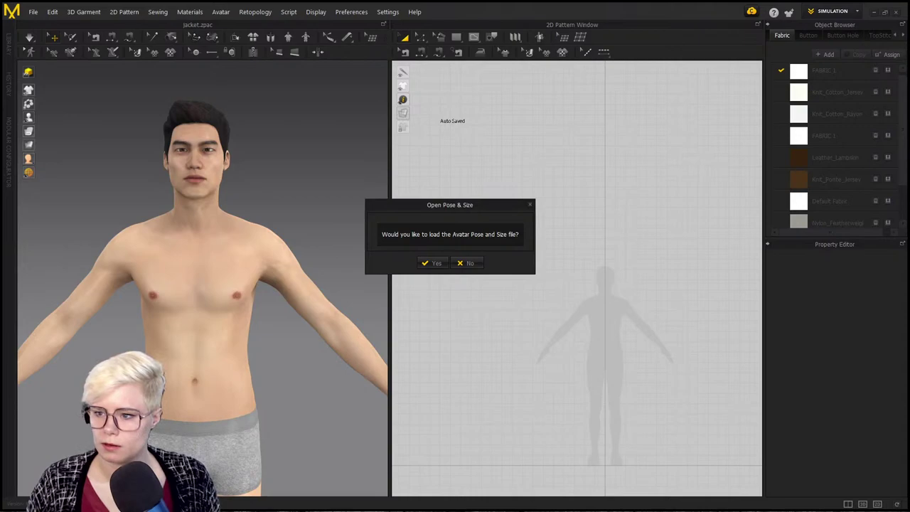
pyautogui.click(471, 264)
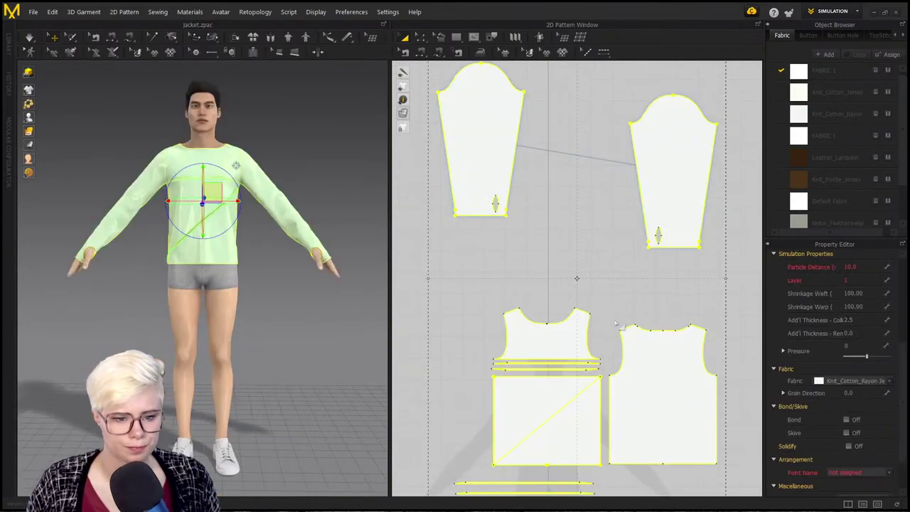
# Step: Delete all pattern pieces of the loaded white shirt from the avatar
pyautogui.moveTo(218, 182); pyautogui.dragTo(207, 280, button='middle')
pyautogui.scroll(1, 207, 280)
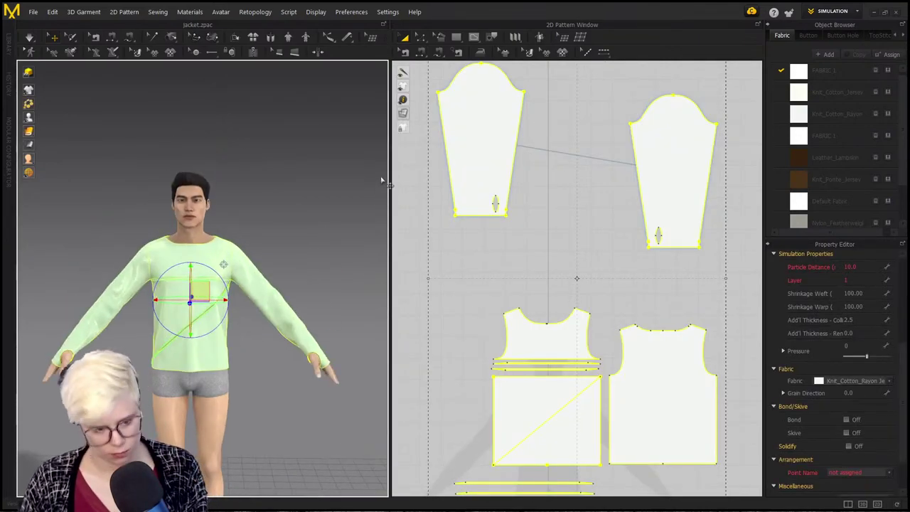
pyautogui.scroll(3, 290, 227)
pyautogui.click(288, 236)
pyautogui.moveTo(288, 273); pyautogui.dragTo(292, 172, button='middle')
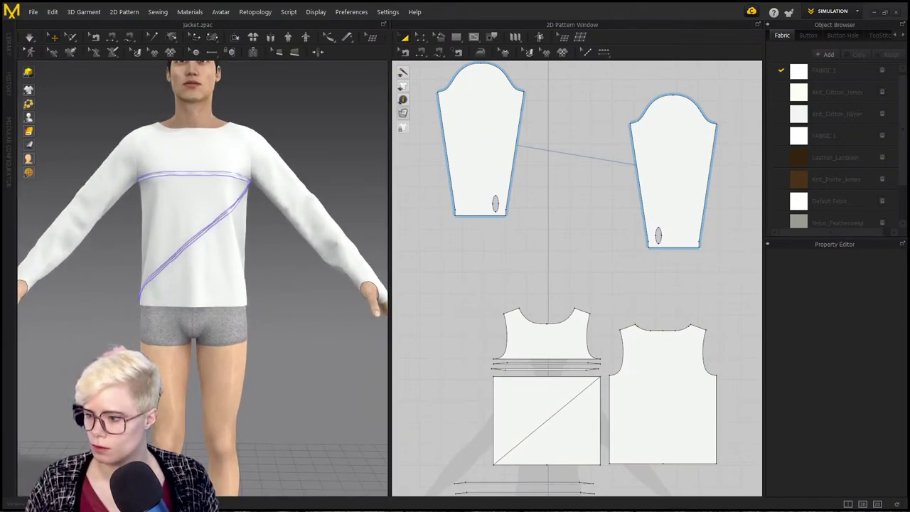
pyautogui.scroll(2, 618, 291)
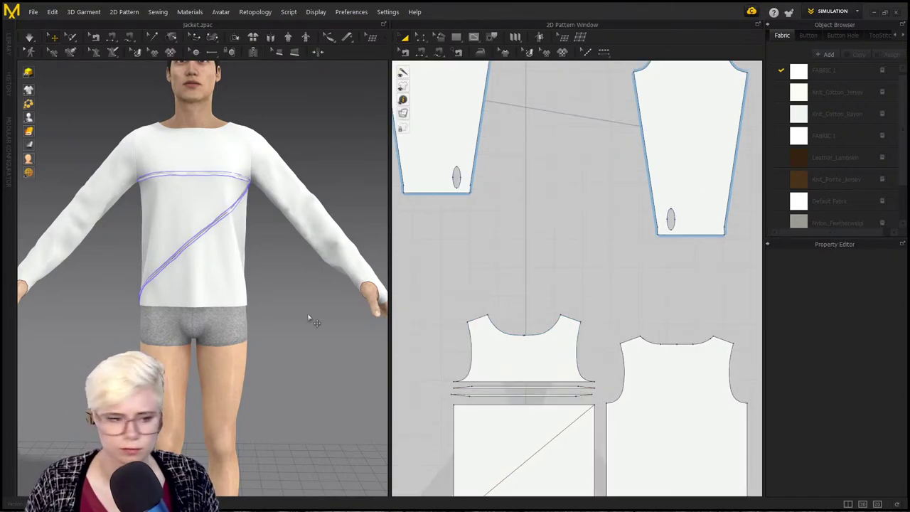
pyautogui.scroll(5, 308, 319)
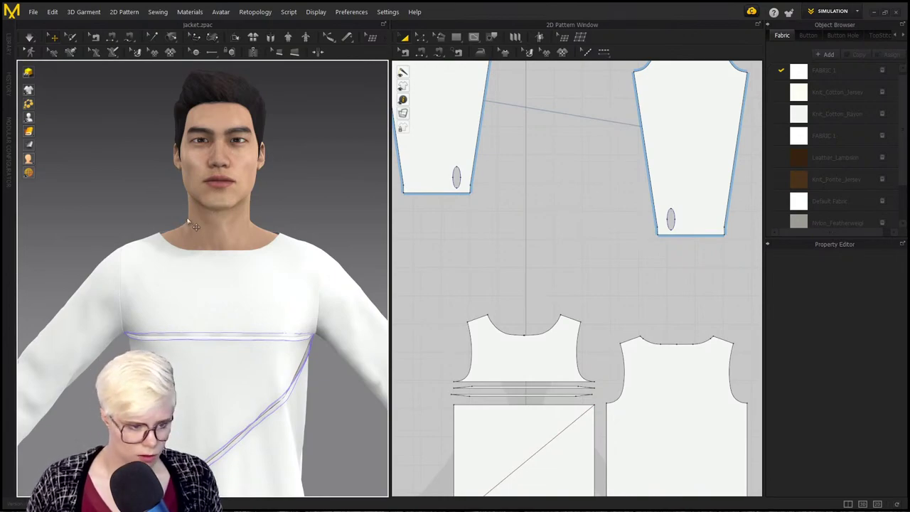
pyautogui.scroll(1, 189, 225)
pyautogui.hotkey('ctrl', 'a')
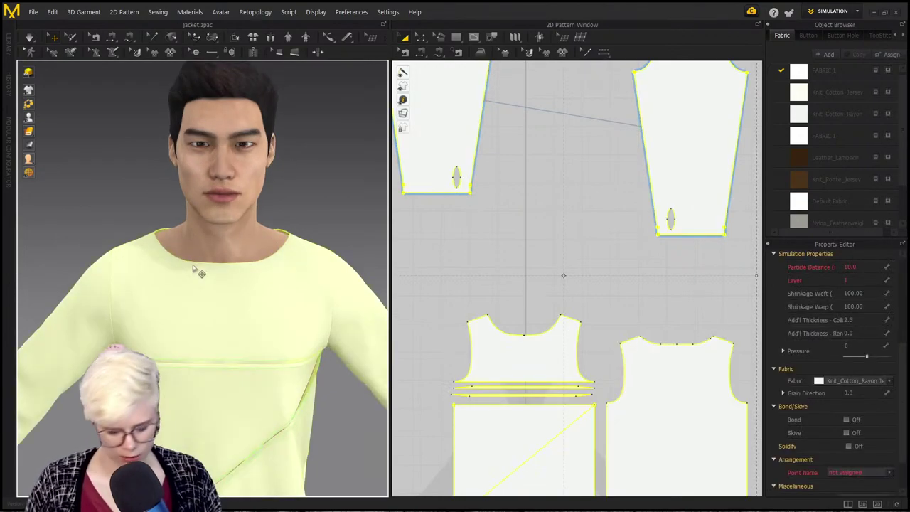
pyautogui.press('Delete')
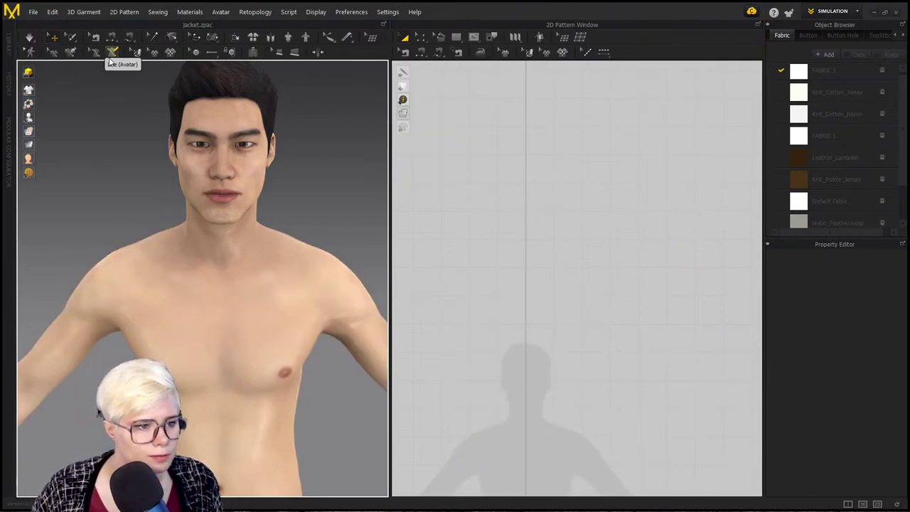
# Step: Draw on the avatar's right chest a front armhole line about 151 mm, an underarm line about 21 mm, and a diagonal about 156 mm to below the neck
pyautogui.click(111, 54)
pyautogui.click(137, 245)
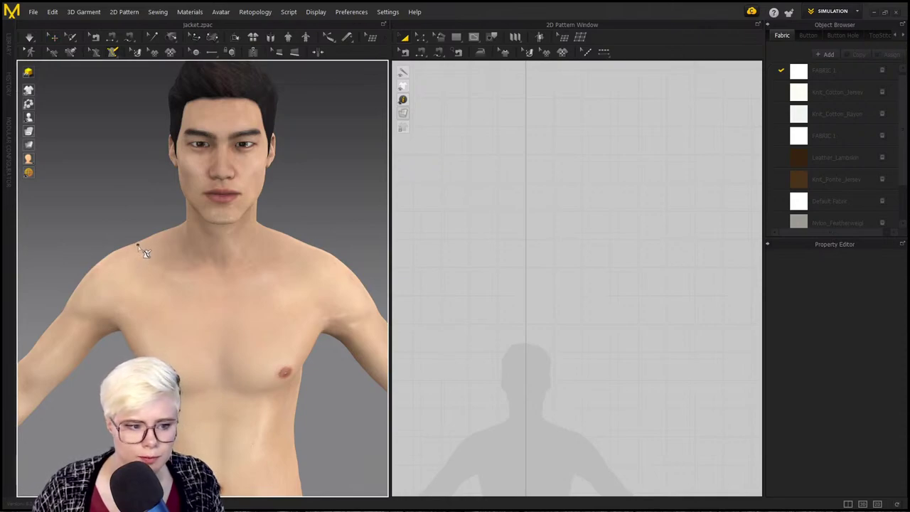
pyautogui.click(130, 326)
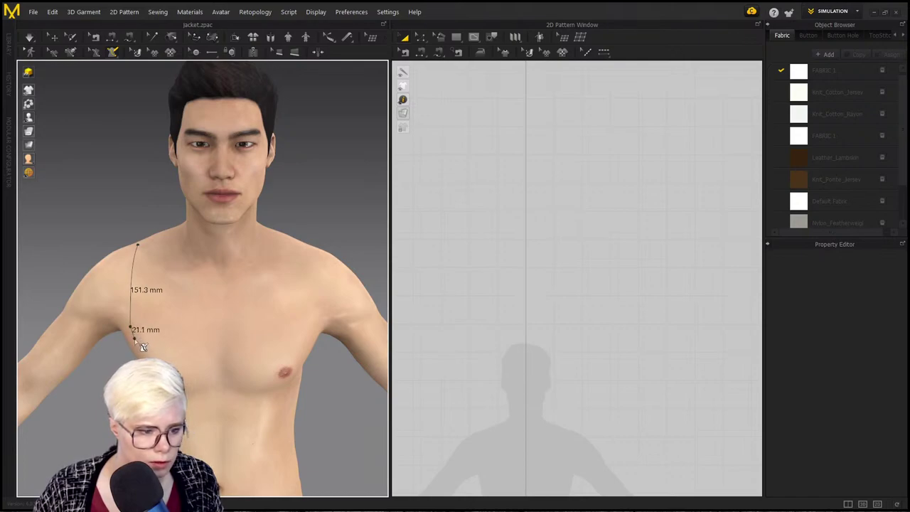
pyautogui.click(134, 338)
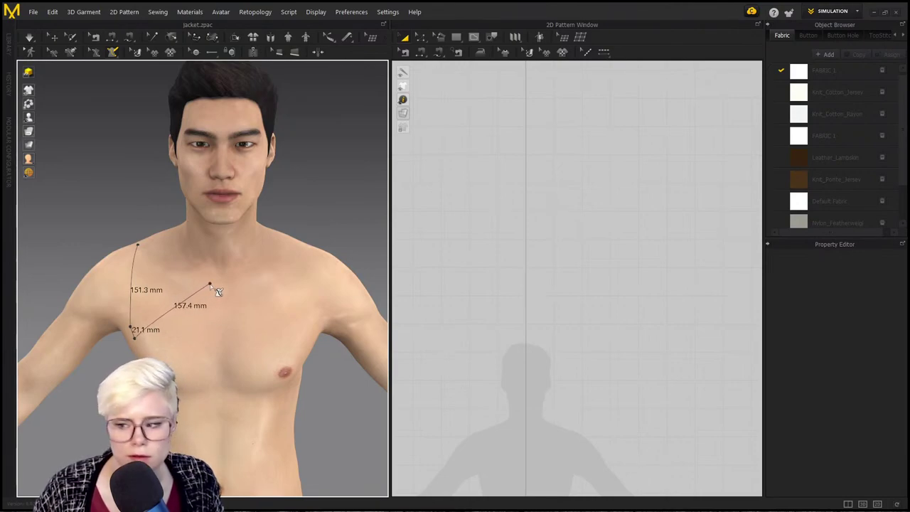
pyautogui.click(206, 281)
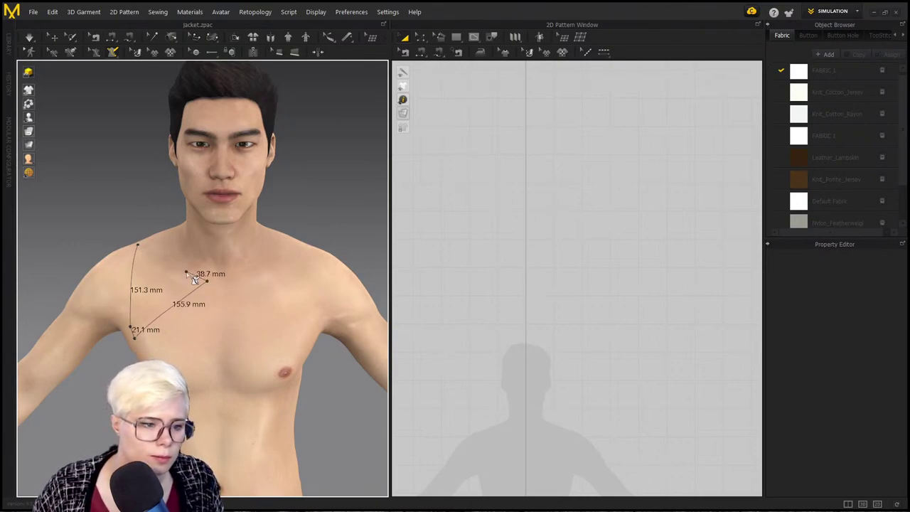
# Step: Draw a curved front neckline about 134 mm long up to the neck side, and close the outline with a shoulder line of about 64 mm
pyautogui.click(186, 274)
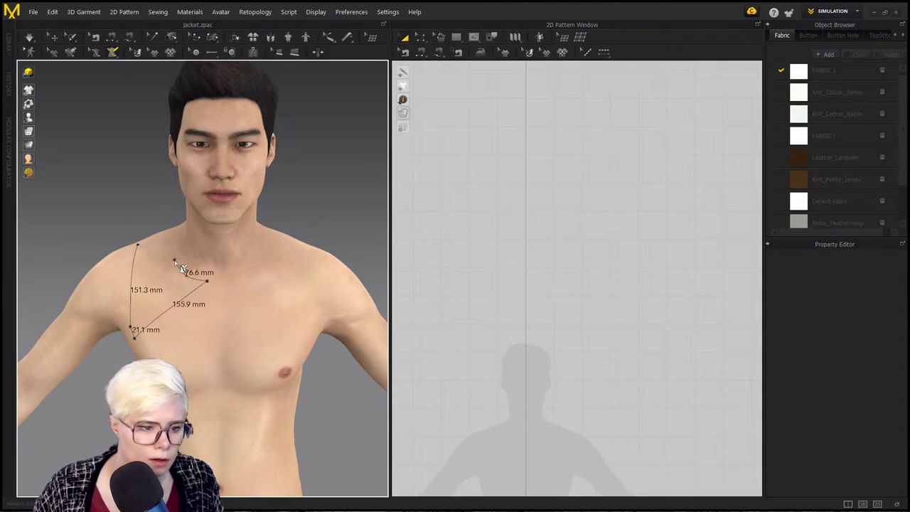
pyautogui.click(174, 251)
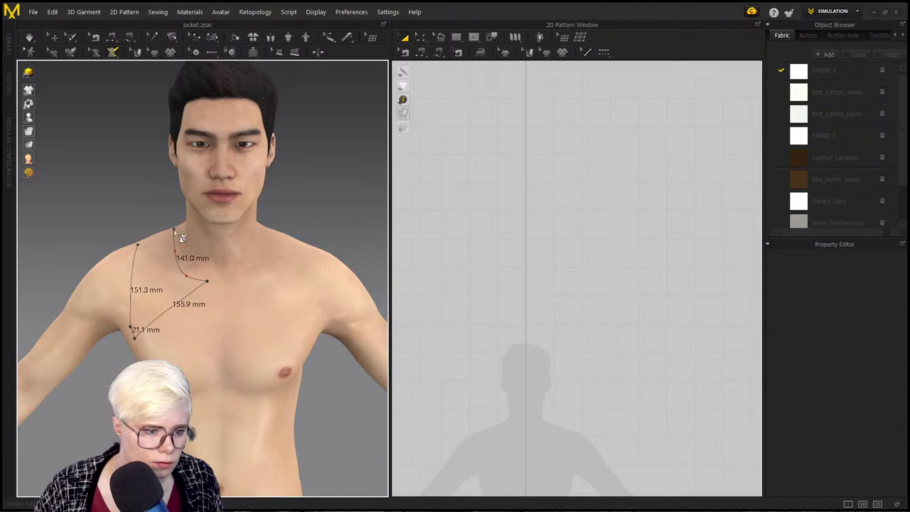
pyautogui.keyDown('ctrl'); pyautogui.click(175, 230); pyautogui.keyUp('ctrl')
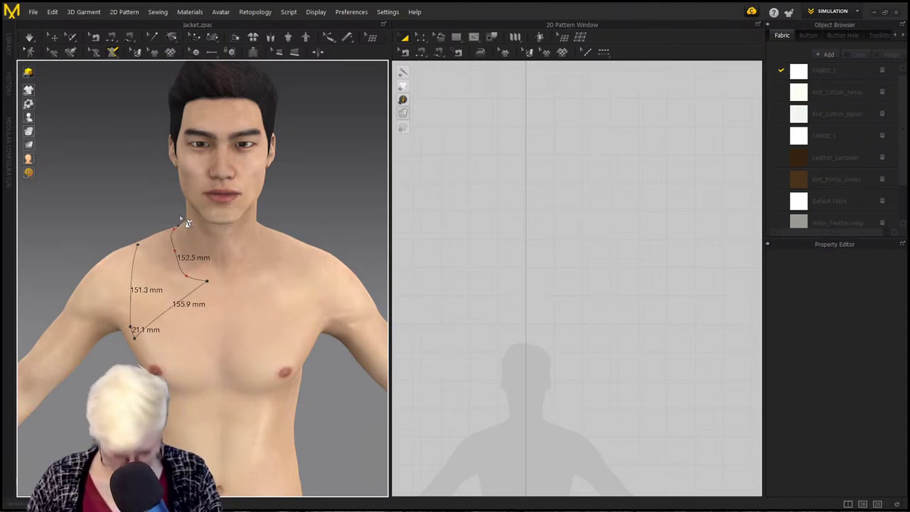
pyautogui.moveTo(175, 222); pyautogui.dragTo(194, 233, button='right')
pyautogui.hotkey('ctrl', 'z')
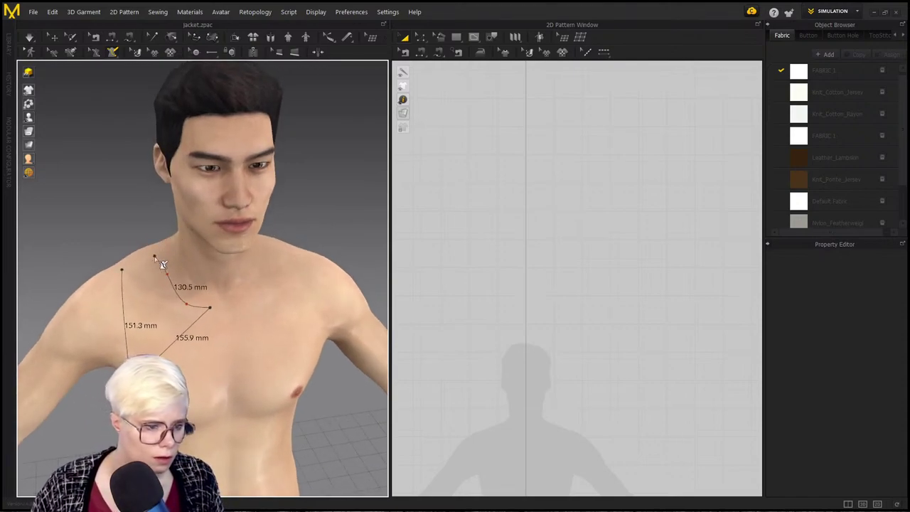
pyautogui.click(124, 273)
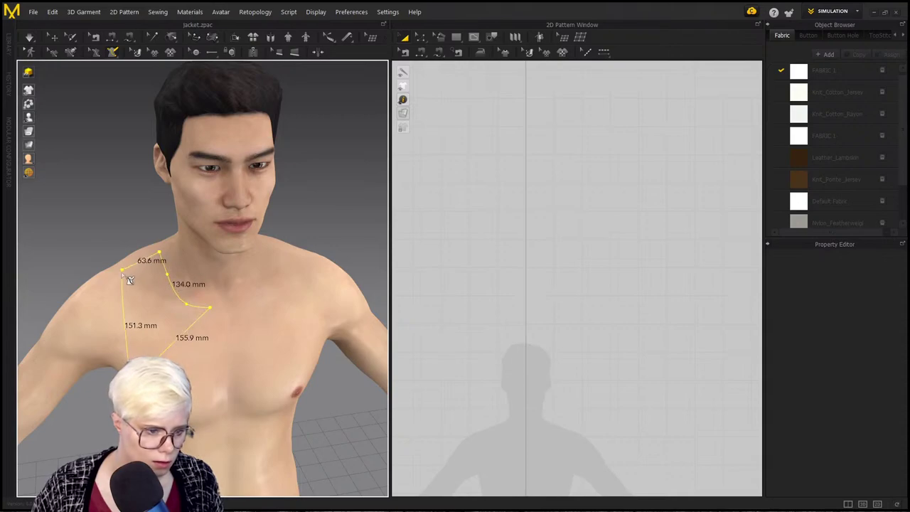
# Step: Outline the matching back panel with neckline about 104 mm, centre line 97 mm, curved lower edge 186 mm, underarm 35 mm and armhole 198 mm
pyautogui.moveTo(190, 306); pyautogui.dragTo(206, 353, button='right')
pyautogui.click(195, 318)
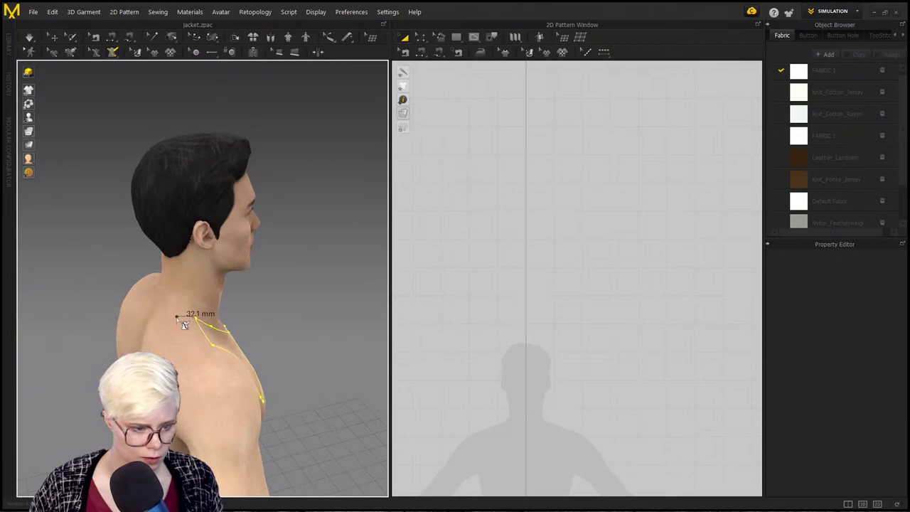
pyautogui.moveTo(172, 316); pyautogui.dragTo(231, 315, button='right')
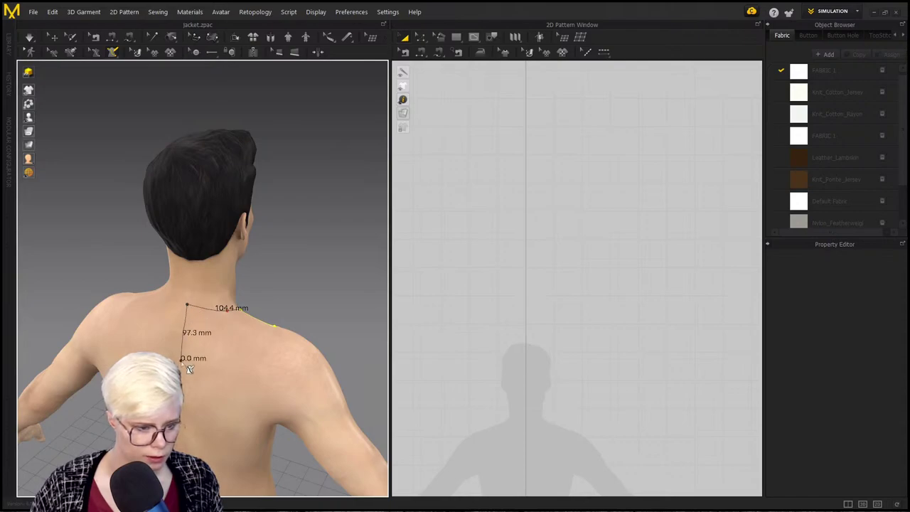
pyautogui.moveTo(231, 416); pyautogui.dragTo(238, 309, button='middle')
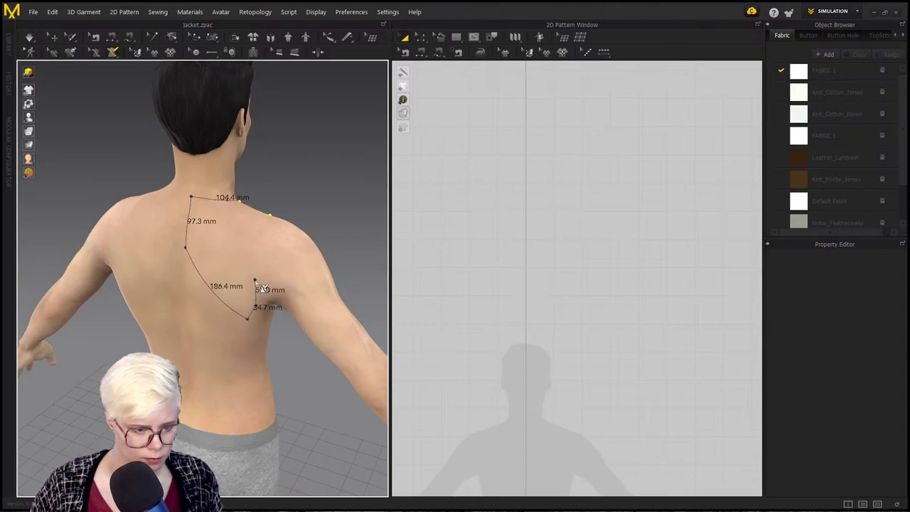
pyautogui.moveTo(264, 228); pyautogui.dragTo(228, 263, button='right')
pyautogui.click(157, 245)
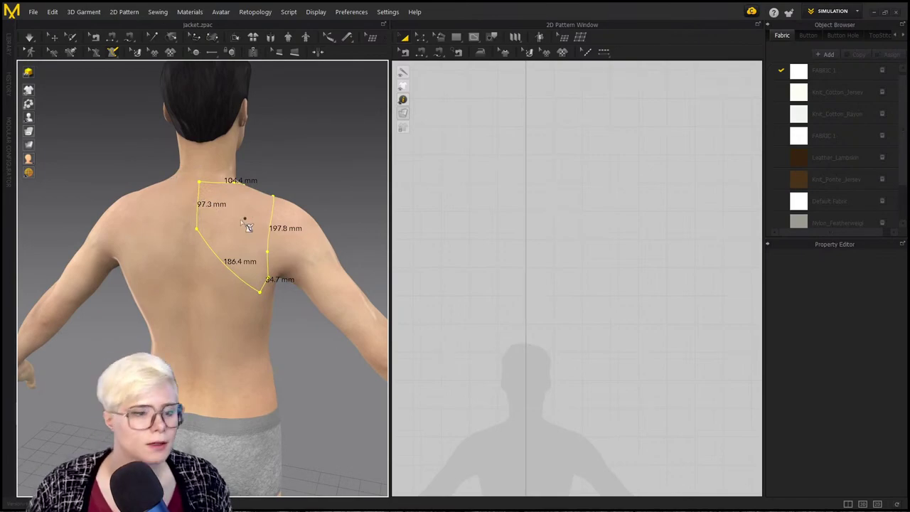
# Step: Edit the drawn avatar lines by moving the lower curve point of the front neckline slightly upward to flatten the curve
pyautogui.moveTo(248, 226); pyautogui.dragTo(207, 349, button='right')
pyautogui.scroll(3, 187, 269)
pyautogui.scroll(3, 157, 261)
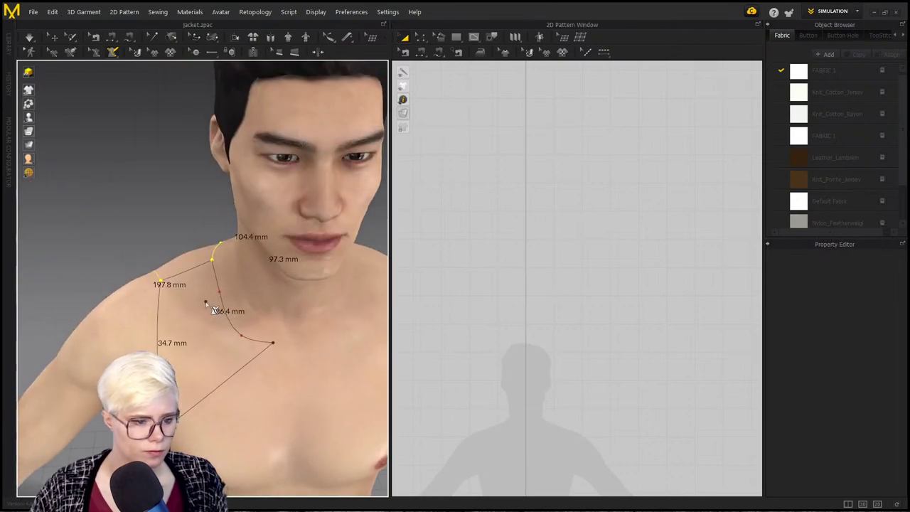
pyautogui.scroll(-3, 241, 301)
pyautogui.moveTo(240, 301); pyautogui.dragTo(192, 208, button='right')
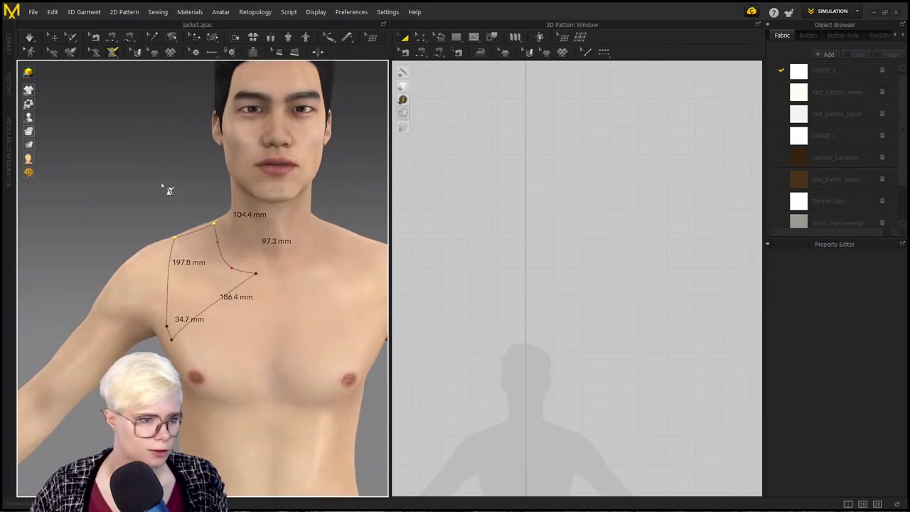
pyautogui.click(97, 53)
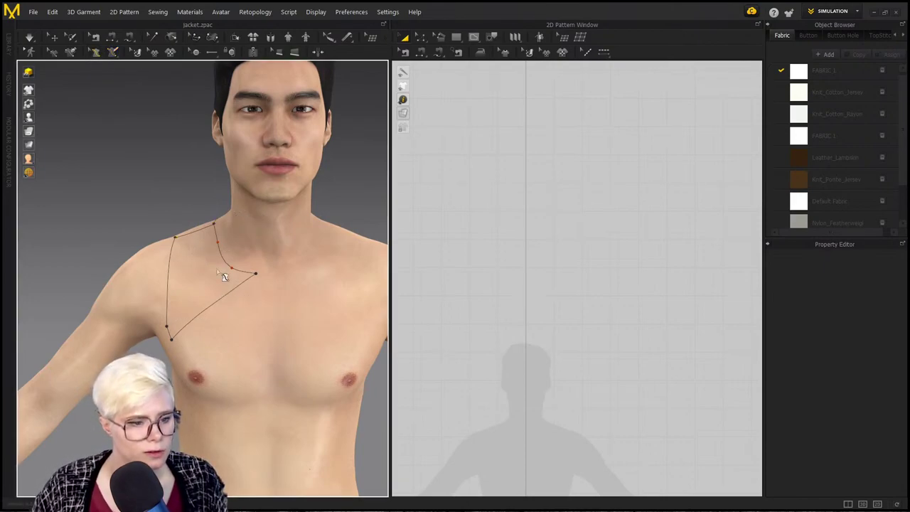
pyautogui.click(250, 279)
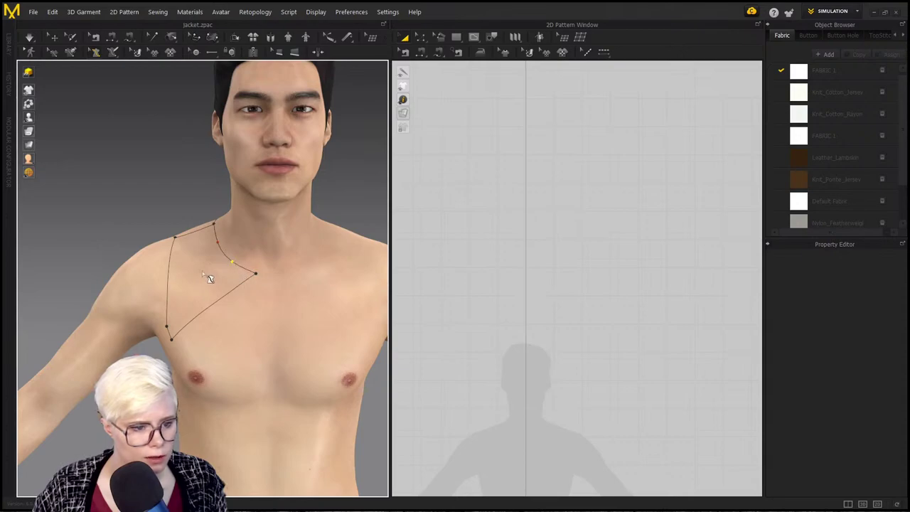
pyautogui.scroll(4, 216, 265)
pyautogui.moveTo(216, 265); pyautogui.dragTo(236, 286, button='right')
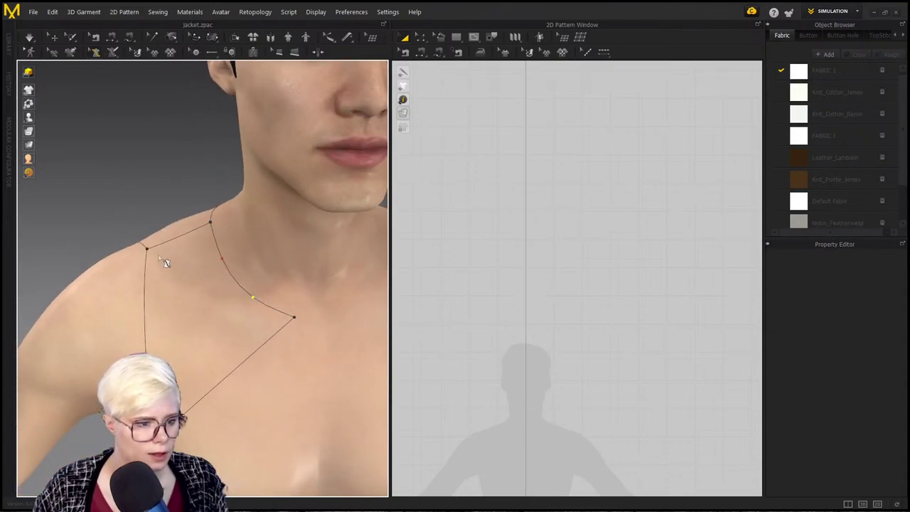
# Step: Reposition the outer shoulder point slightly outward so the shoulder line is about 75 mm and the front armhole about 144 mm long
pyautogui.moveTo(147, 250); pyautogui.dragTo(115, 254)
pyautogui.scroll(-3, 146, 264)
pyautogui.moveTo(171, 304); pyautogui.dragTo(147, 247, button='right')
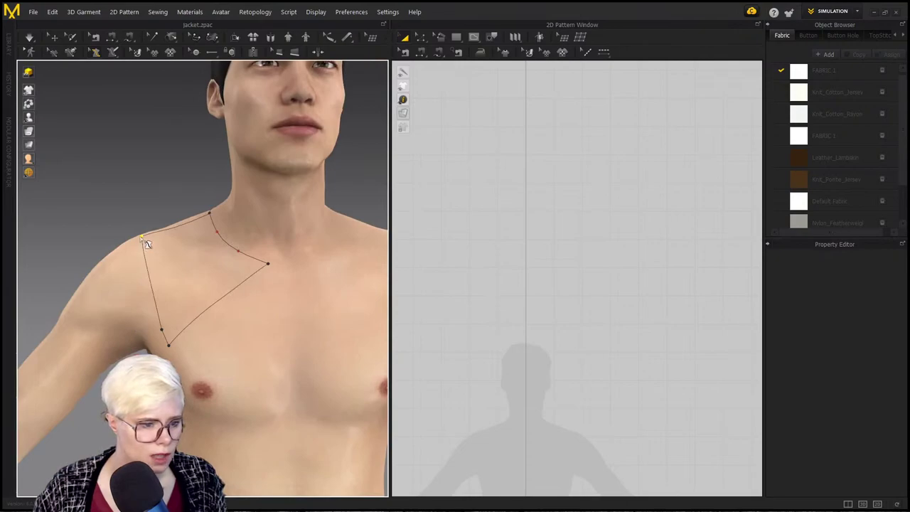
pyautogui.moveTo(142, 237); pyautogui.dragTo(158, 237)
pyautogui.scroll(3, 185, 298)
pyautogui.moveTo(185, 290); pyautogui.dragTo(192, 300, button='right')
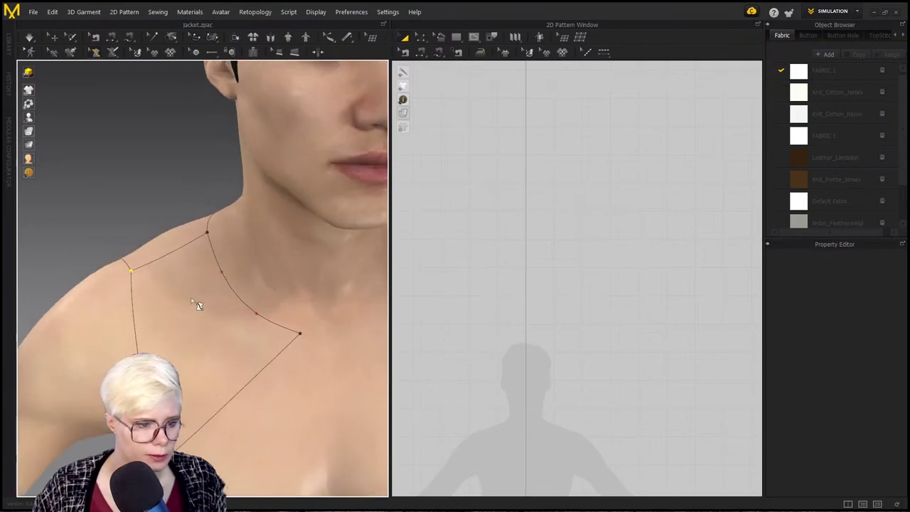
pyautogui.scroll(-3, 197, 305)
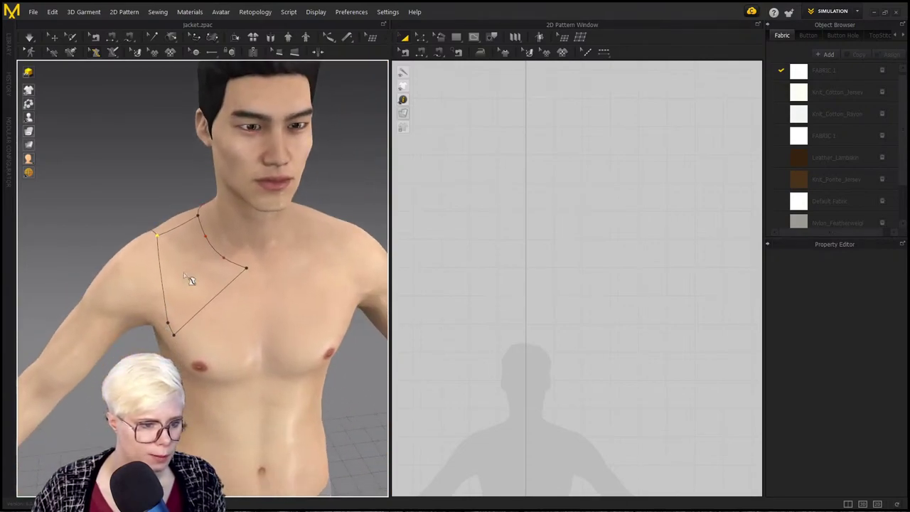
# Step: Flatten the outlined front and back shoulder areas of the avatar into pattern pieces
pyautogui.click(112, 53)
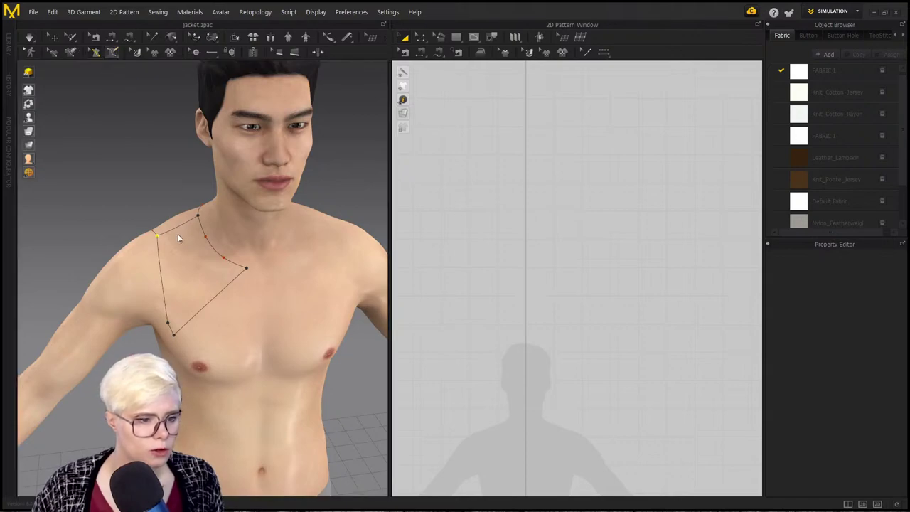
pyautogui.click(186, 260)
pyautogui.moveTo(186, 260); pyautogui.dragTo(234, 337, button='right')
pyautogui.click(236, 337)
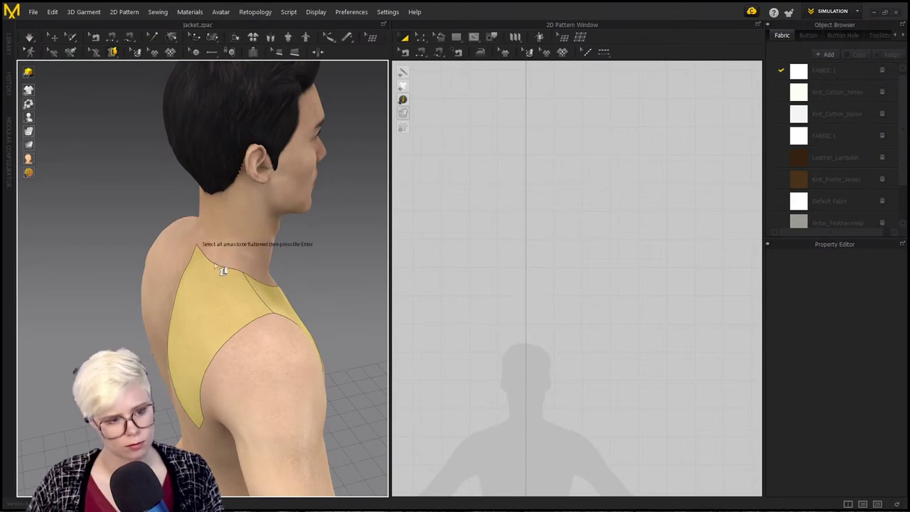
pyautogui.press('Return')
# Step: Inspect the two flattened pieces on the avatar and in the 2D pattern layout, and undo the flattening
pyautogui.moveTo(249, 302); pyautogui.dragTo(367, 357, button='right')
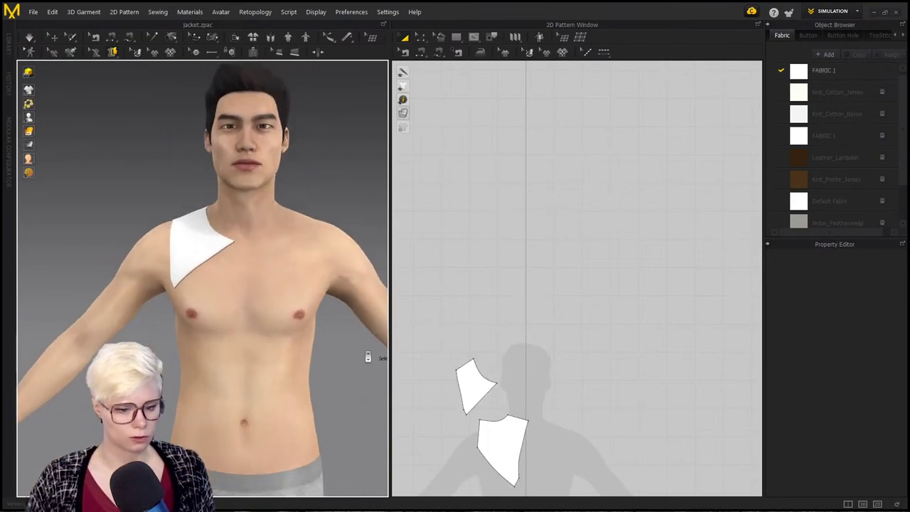
pyautogui.scroll(-3, 368, 357)
pyautogui.scroll(5, 506, 355)
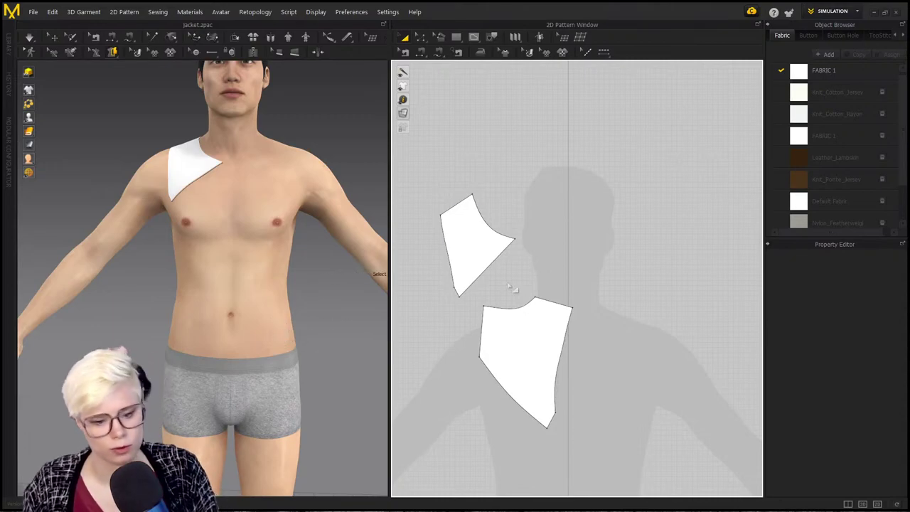
pyautogui.moveTo(243, 224); pyautogui.dragTo(272, 287, button='right')
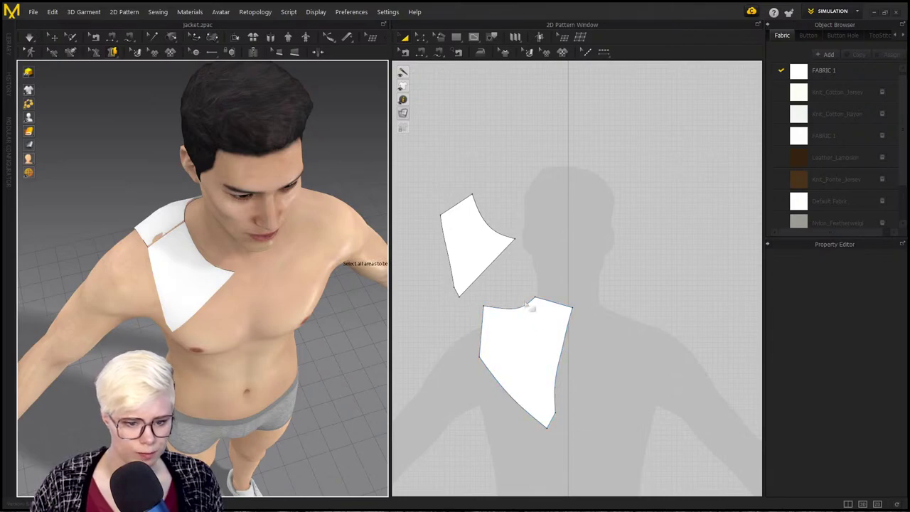
pyautogui.hotkey('ctrl', 'z')
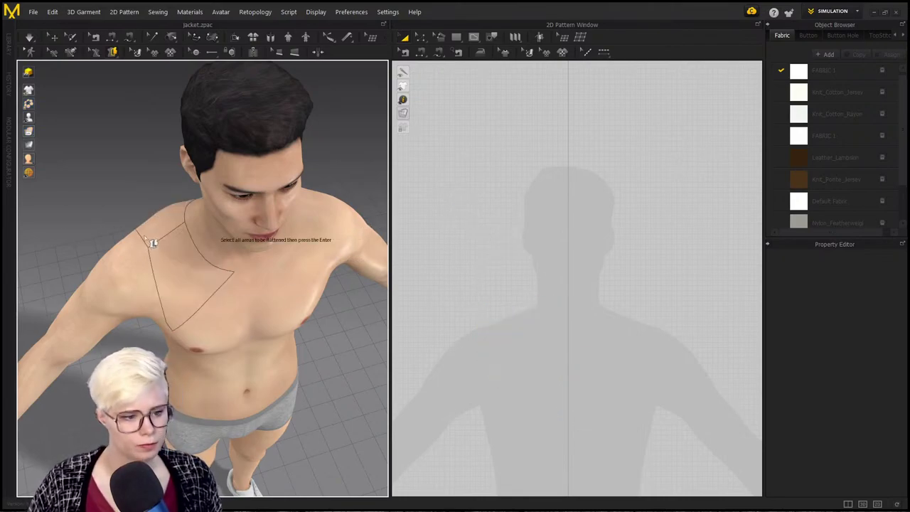
# Step: Select all outline segments of the front and back panels except the necklines and apply Flattening as Straight Line
pyautogui.click(93, 53)
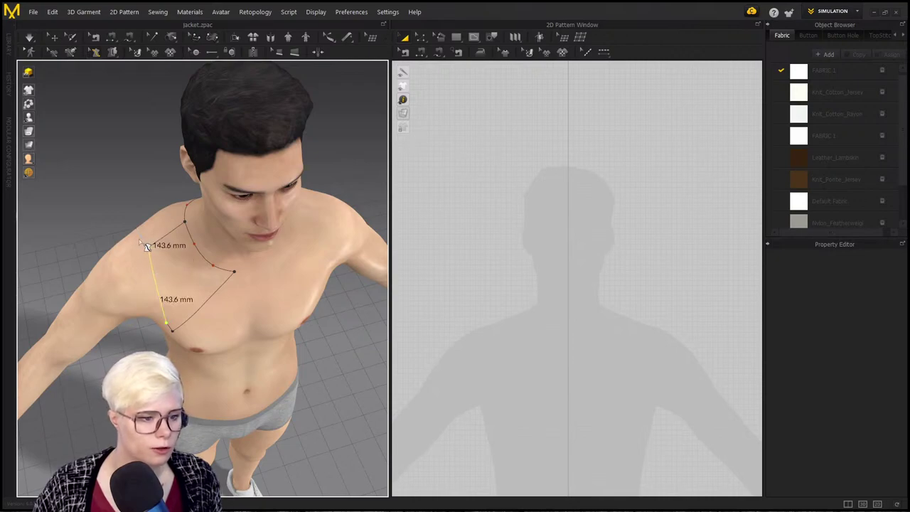
pyautogui.keyDown('shift'); pyautogui.click(206, 298); pyautogui.keyUp('shift')
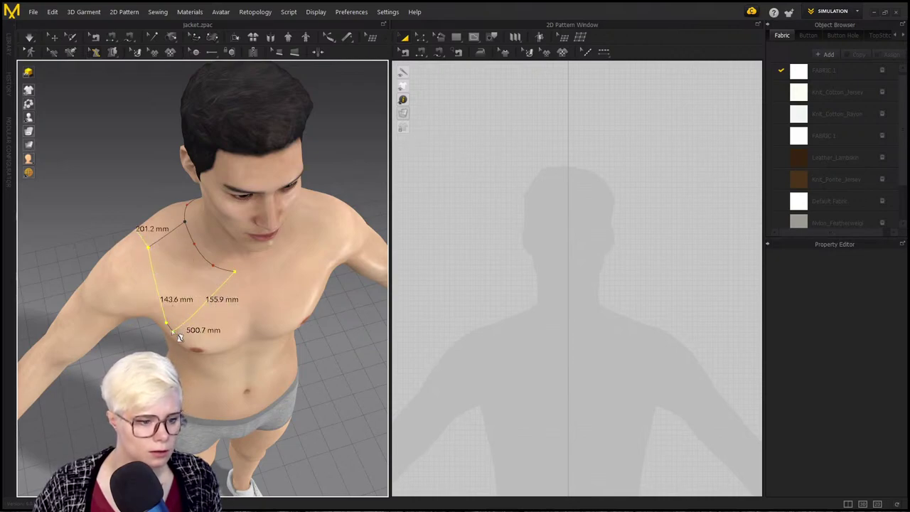
pyautogui.moveTo(177, 336); pyautogui.dragTo(260, 273, button='right')
pyautogui.keyDown('shift'); pyautogui.click(247, 269); pyautogui.keyUp('shift')
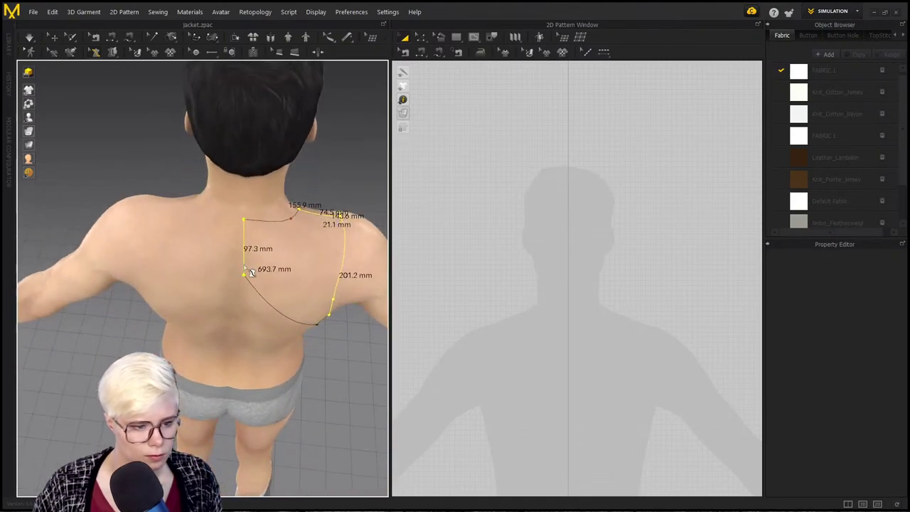
pyautogui.rightClick(264, 307)
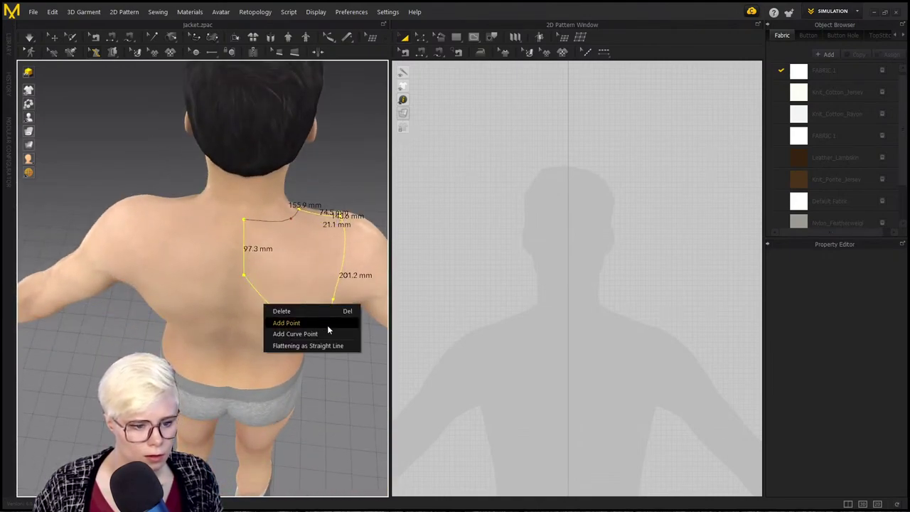
pyautogui.click(312, 346)
# Step: Flatten the front and back shoulder areas again into pattern pieces and check the back piece's edges in the 2D layout
pyautogui.moveTo(359, 249); pyautogui.dragTo(199, 192, button='right')
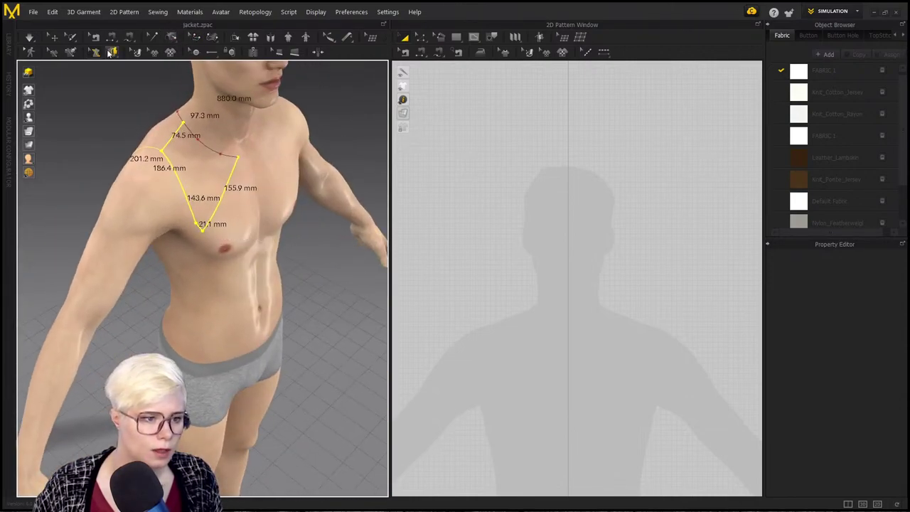
pyautogui.click(112, 52)
pyautogui.click(179, 148)
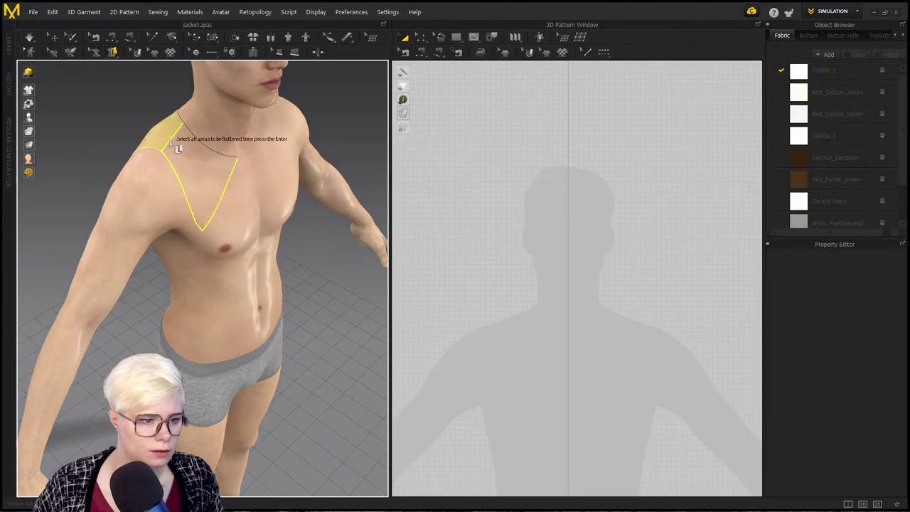
pyautogui.click(201, 171)
pyautogui.press('Return')
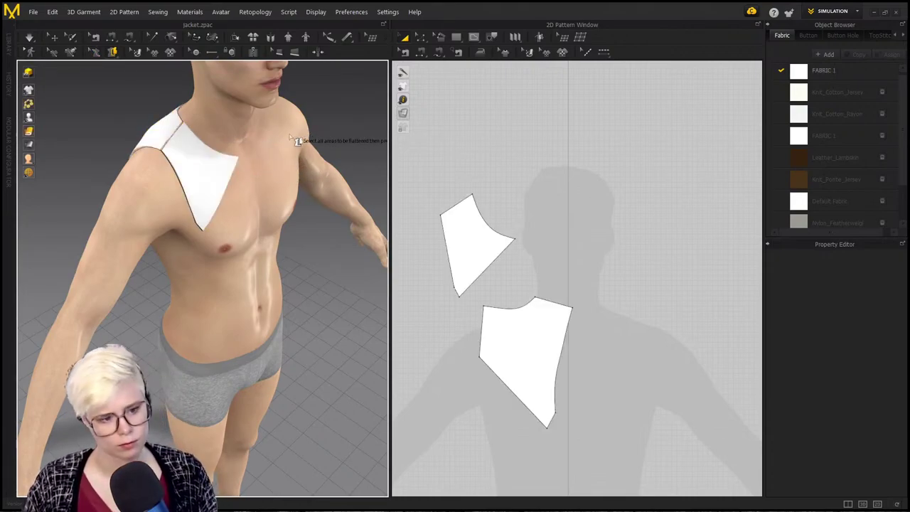
pyautogui.click(545, 301)
pyautogui.scroll(2, 548, 318)
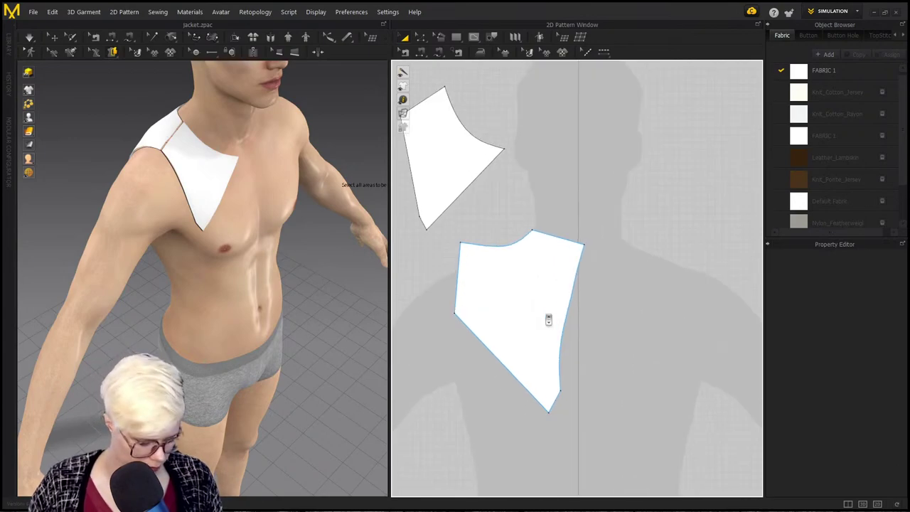
# Step: Rearrange the 2D pieces with the front piece on the avatar silhouette's shoulder and the back piece just above it
pyautogui.keyDown('shift'); pyautogui.moveTo(518, 302); pyautogui.dragTo(739, 302); pyautogui.keyUp('shift')
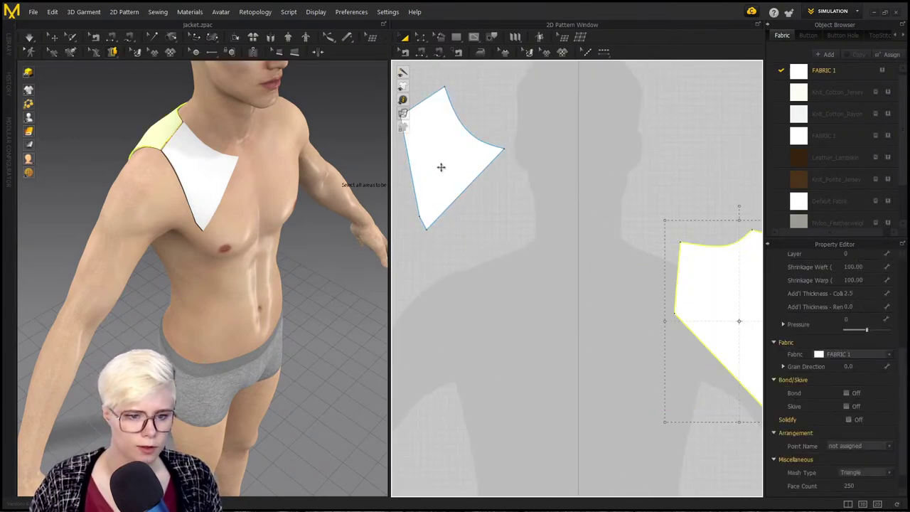
pyautogui.moveTo(441, 167); pyautogui.dragTo(516, 324)
pyautogui.moveTo(709, 328); pyautogui.dragTo(422, 130)
pyautogui.moveTo(496, 233); pyautogui.dragTo(506, 344, button='middle')
pyautogui.scroll(-2, 505, 341)
pyautogui.moveTo(487, 179); pyautogui.dragTo(535, 343)
pyautogui.moveTo(500, 317); pyautogui.dragTo(483, 331)
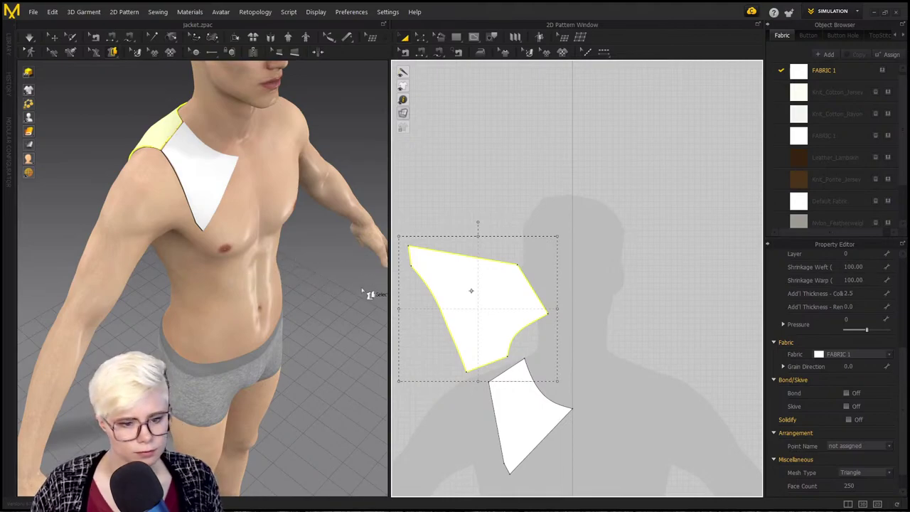
# Step: Rotate the back piece so its shoulder edge runs roughly parallel to the front piece's shoulder edge, shifting it outward
pyautogui.moveTo(479, 223); pyautogui.dragTo(439, 209)
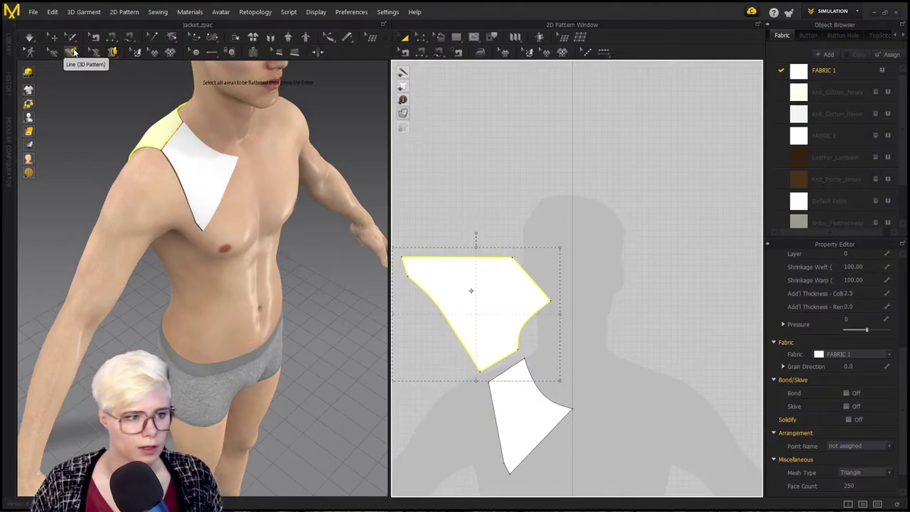
pyautogui.click(112, 55)
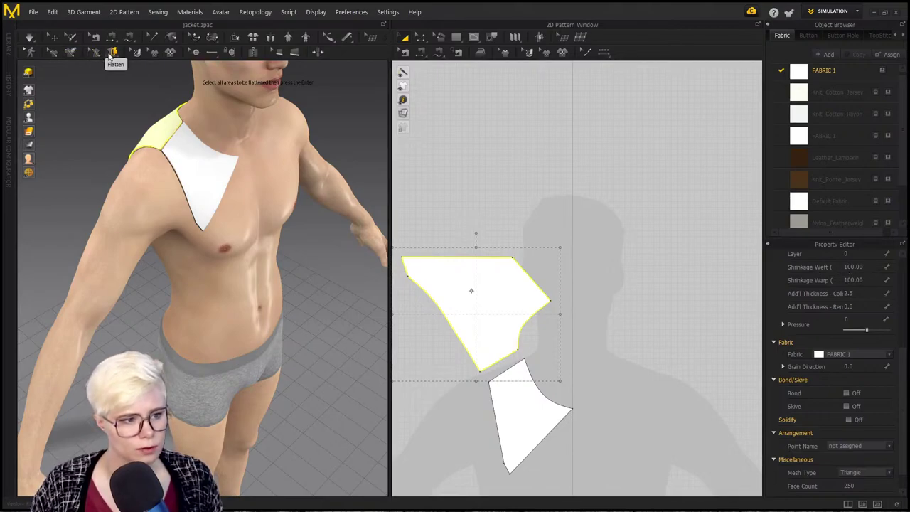
pyautogui.click(118, 66)
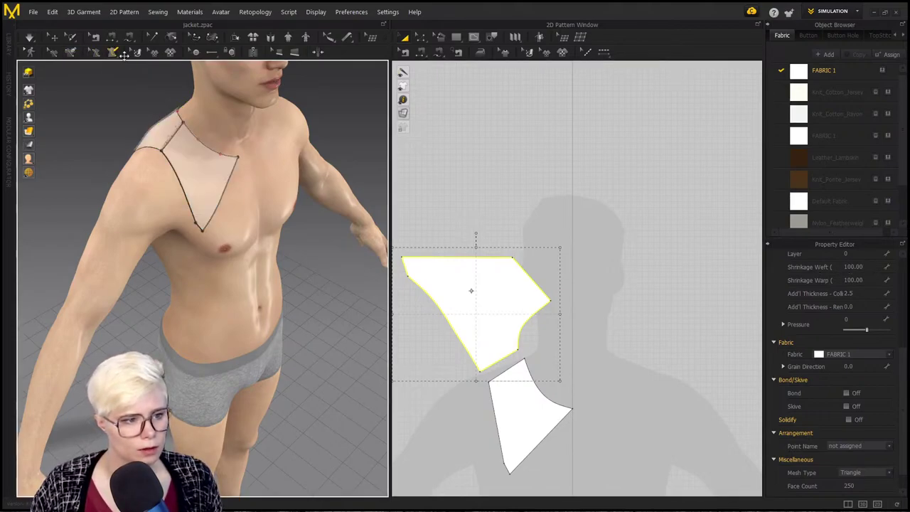
pyautogui.click(496, 277)
pyautogui.moveTo(487, 293); pyautogui.dragTo(472, 281)
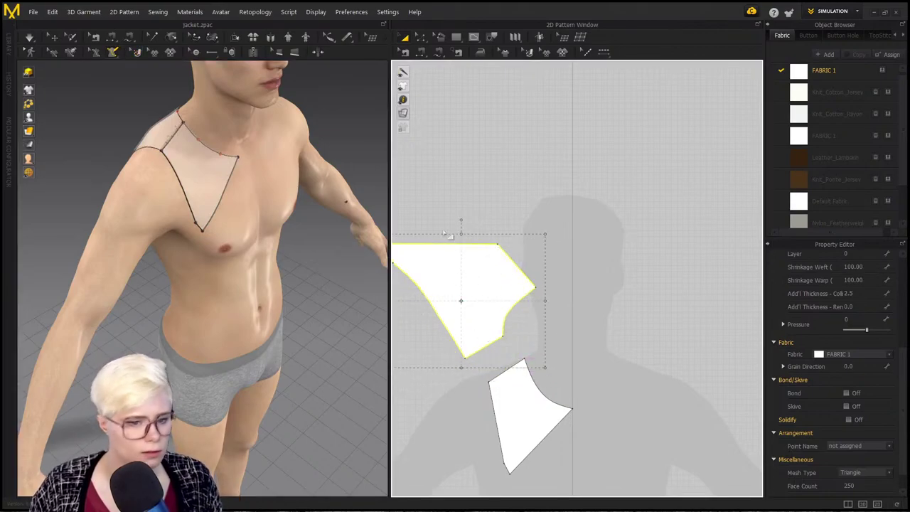
pyautogui.moveTo(449, 224); pyautogui.dragTo(451, 223)
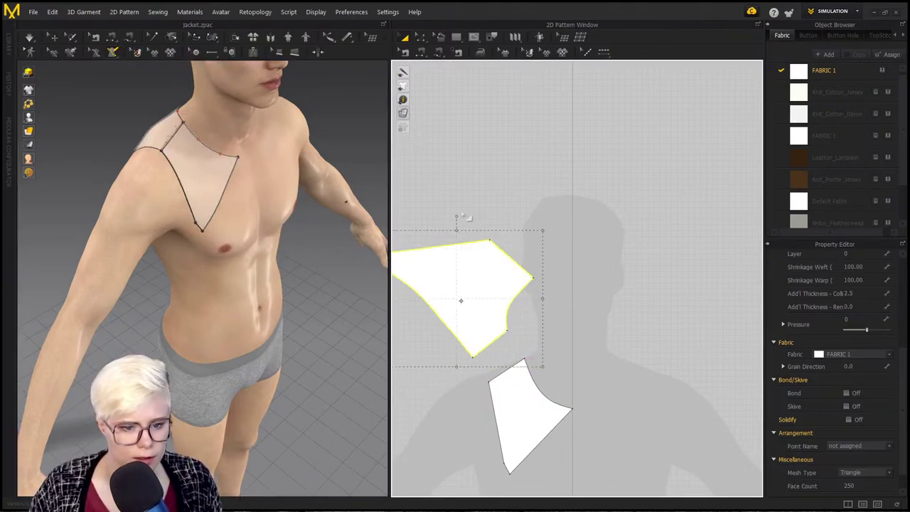
# Step: Move the back and front pieces close together so their shoulder edges face each other across a narrow gap
pyautogui.moveTo(484, 308); pyautogui.dragTo(482, 326)
pyautogui.click(489, 381)
pyautogui.moveTo(490, 380); pyautogui.dragTo(489, 380)
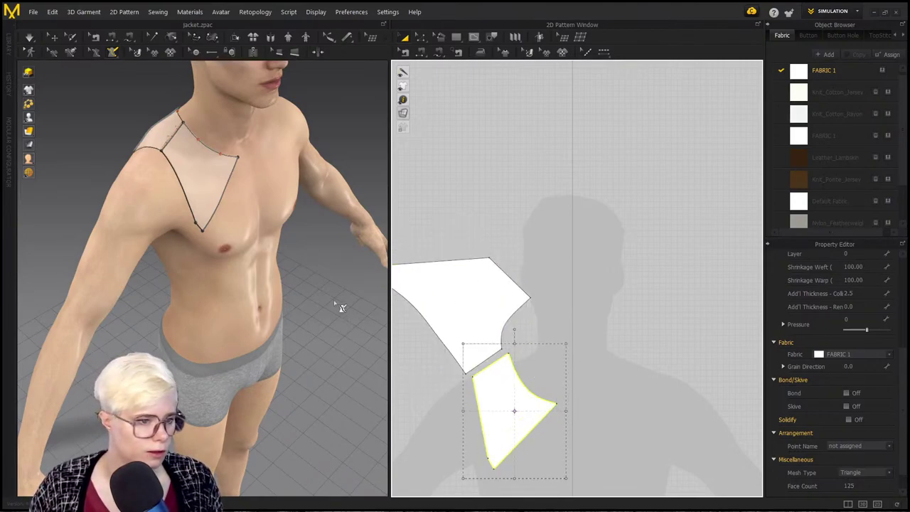
pyautogui.click(484, 240)
pyautogui.scroll(-2, 566, 296)
pyautogui.moveTo(566, 297); pyautogui.dragTo(608, 185, button='middle')
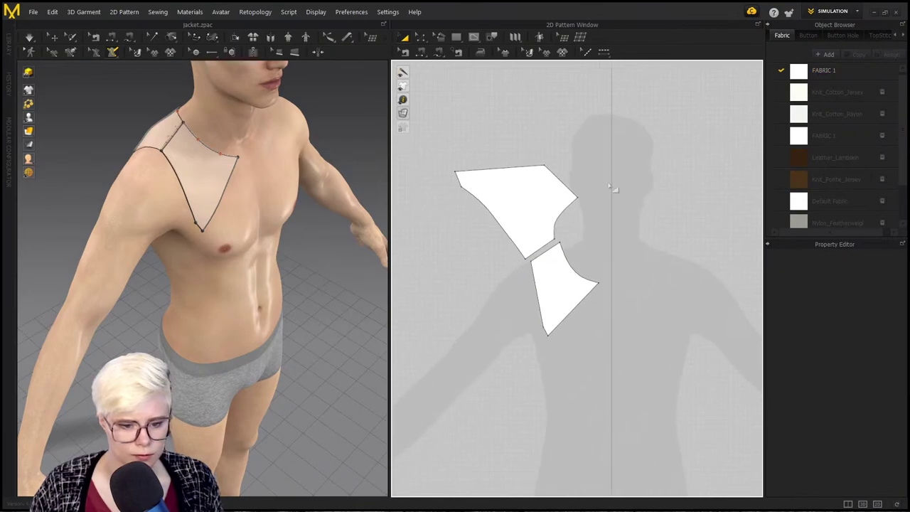
pyautogui.click(562, 288)
pyautogui.scroll(1, 565, 290)
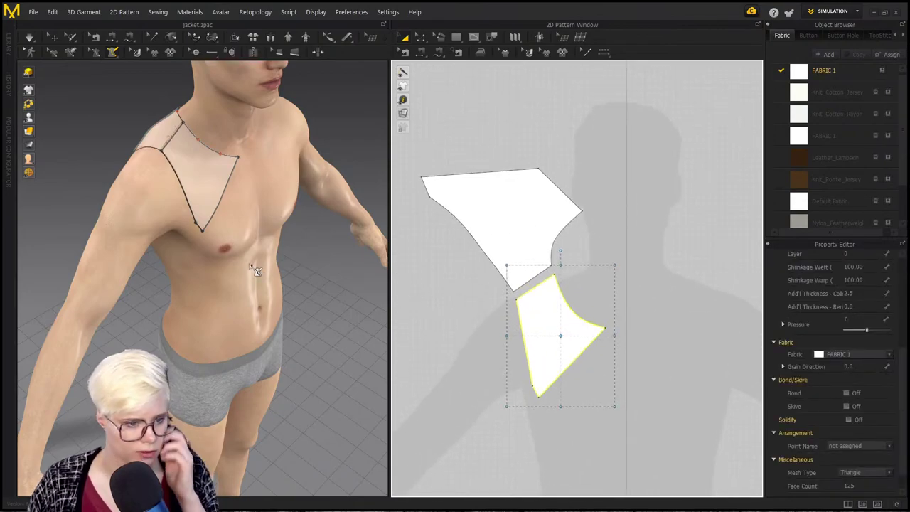
# Step: Switch to Select/Move and examine how the flattened shoulder pieces sit on the avatar from the front and side
pyautogui.scroll(-2, 250, 267)
pyautogui.moveTo(217, 296); pyautogui.dragTo(288, 268, button='right')
pyautogui.scroll(2, 223, 250)
pyautogui.moveTo(226, 310); pyautogui.dragTo(227, 398, button='middle')
pyautogui.scroll(1, 219, 266)
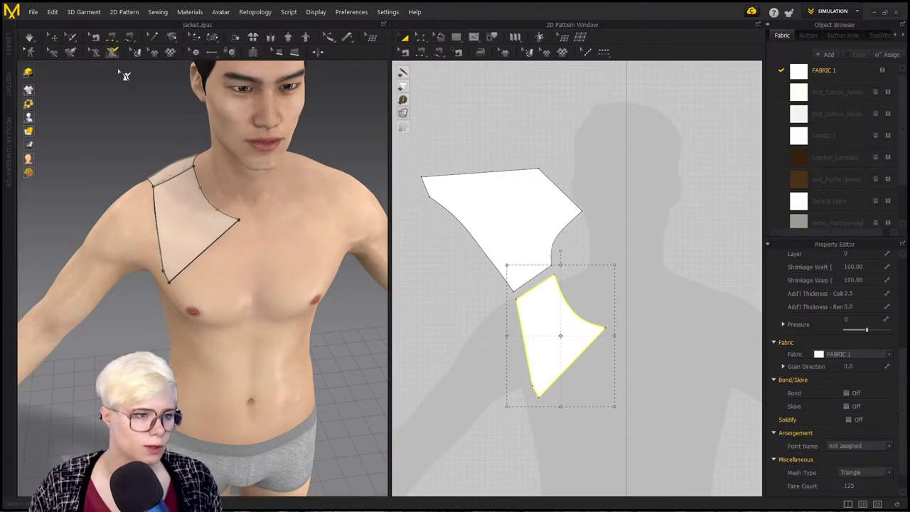
pyautogui.click(52, 40)
pyautogui.moveTo(118, 213); pyautogui.dragTo(117, 176, button='right')
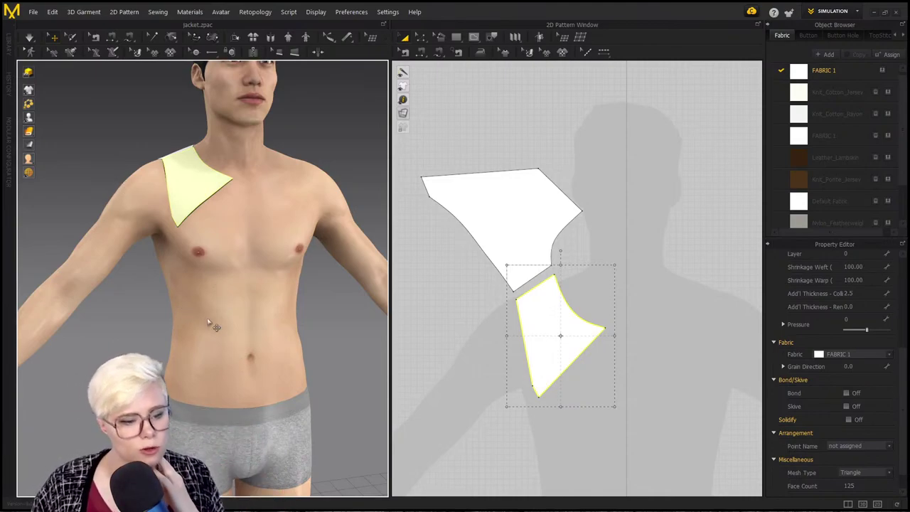
pyautogui.moveTo(219, 293); pyautogui.dragTo(288, 288, button='right')
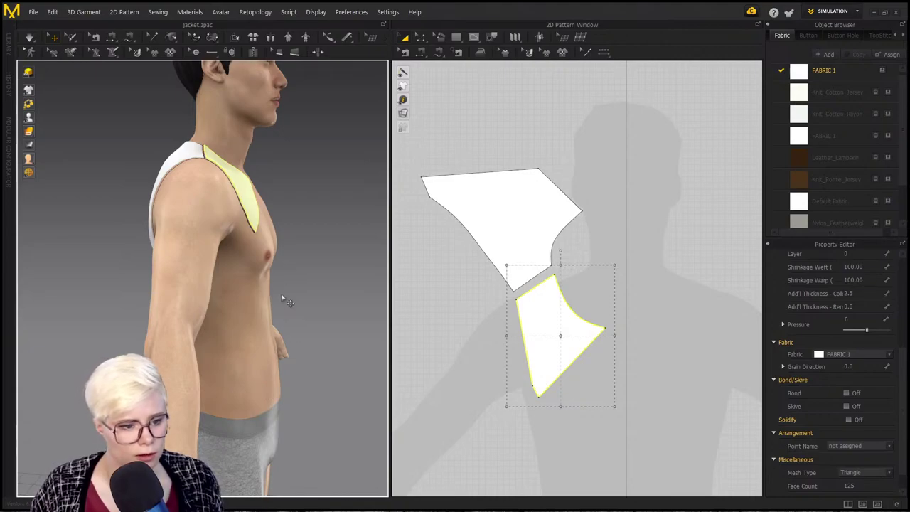
pyautogui.moveTo(282, 298); pyautogui.dragTo(226, 311, button='right')
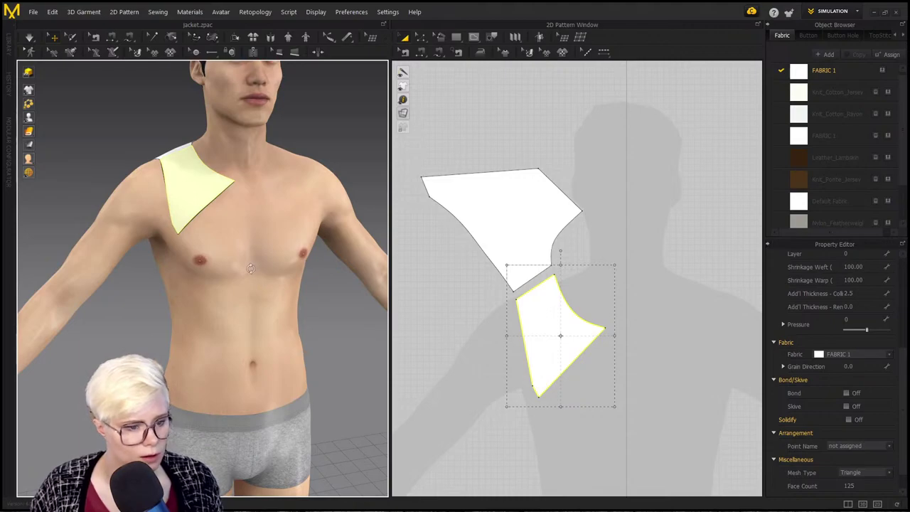
pyautogui.moveTo(250, 267); pyautogui.dragTo(180, 140, button='right')
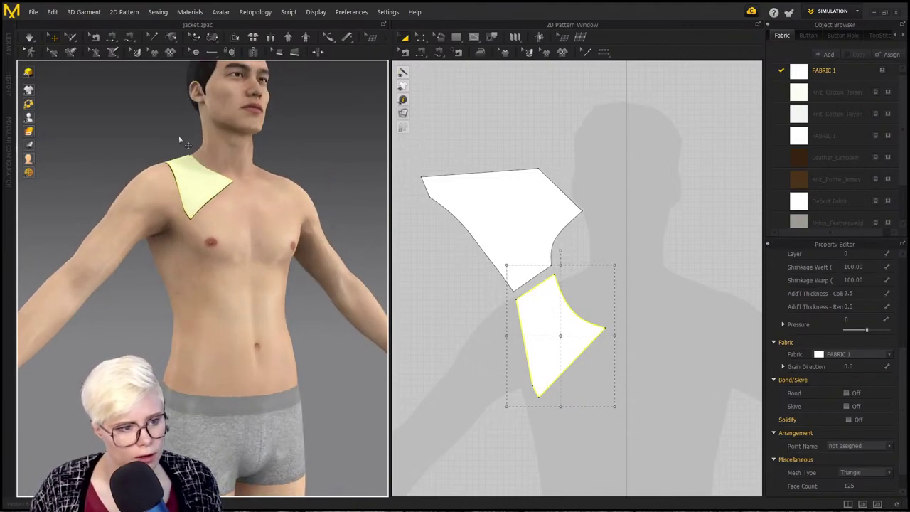
pyautogui.click(113, 53)
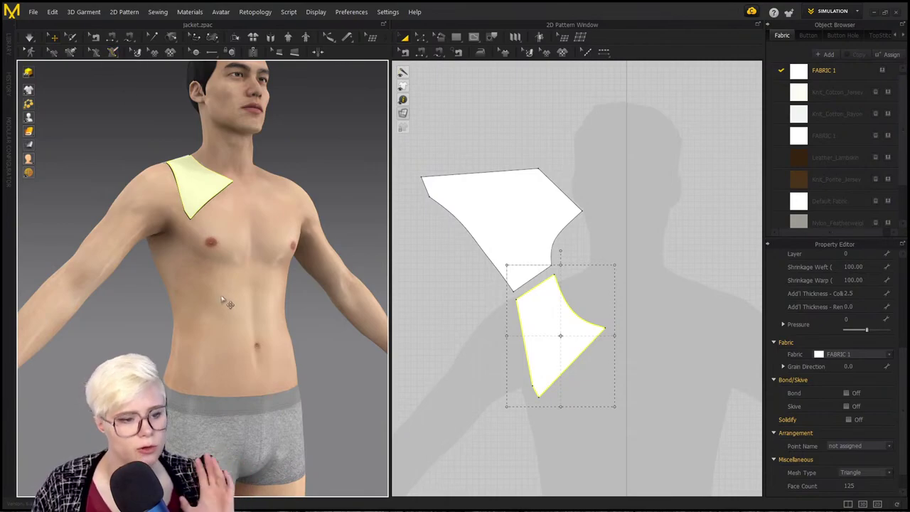
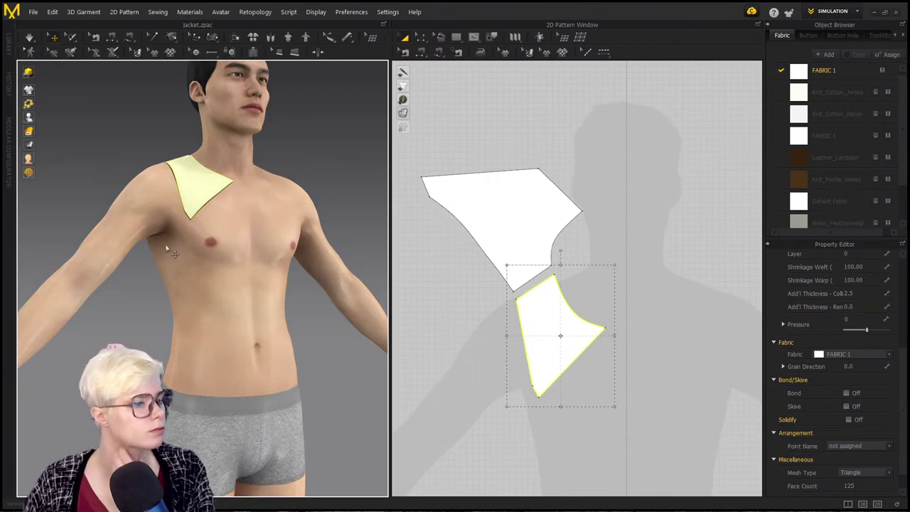
pyautogui.moveTo(252, 230); pyautogui.dragTo(235, 259, button='right')
pyautogui.moveTo(258, 275); pyautogui.dragTo(252, 298, button='middle')
pyautogui.scroll(-2, 252, 300)
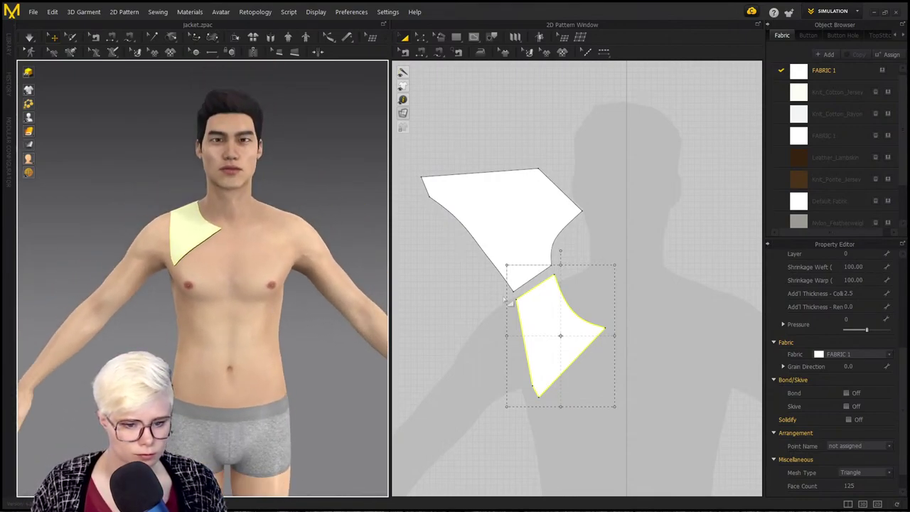
pyautogui.moveTo(220, 322); pyautogui.dragTo(292, 339, button='right')
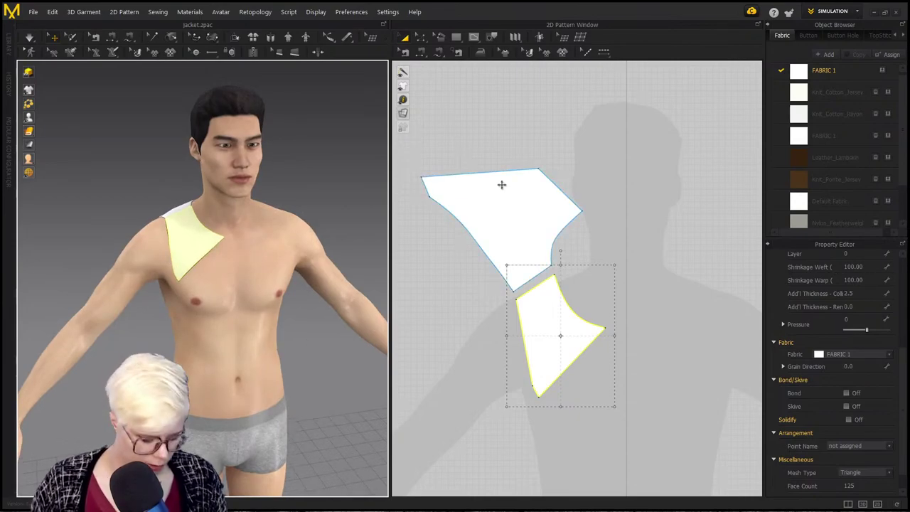
# Step: Clone the front and back pieces as Symmetric Pattern (with Sewing) and place the mirrored copies across the centre line
pyautogui.click(529, 211)
pyautogui.keyDown('shift'); pyautogui.click(547, 318); pyautogui.keyUp('shift')
pyautogui.rightClick(550, 316)
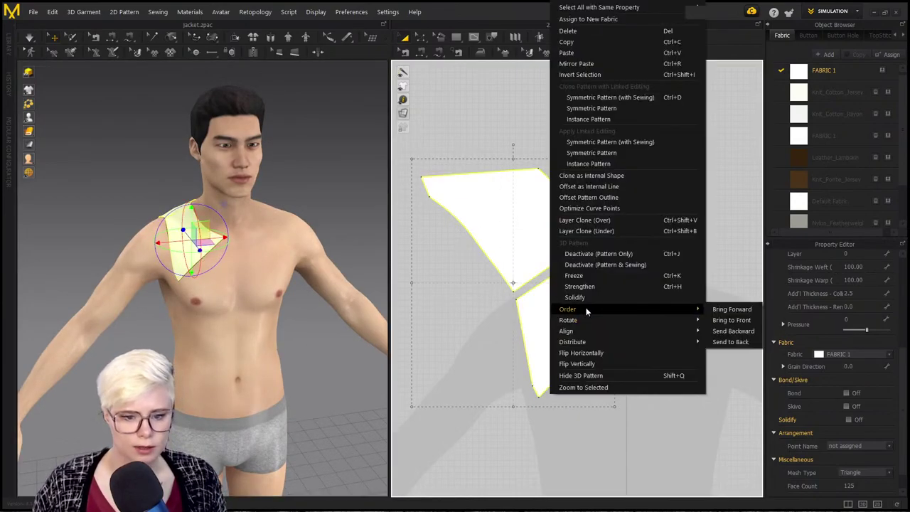
pyautogui.click(648, 97)
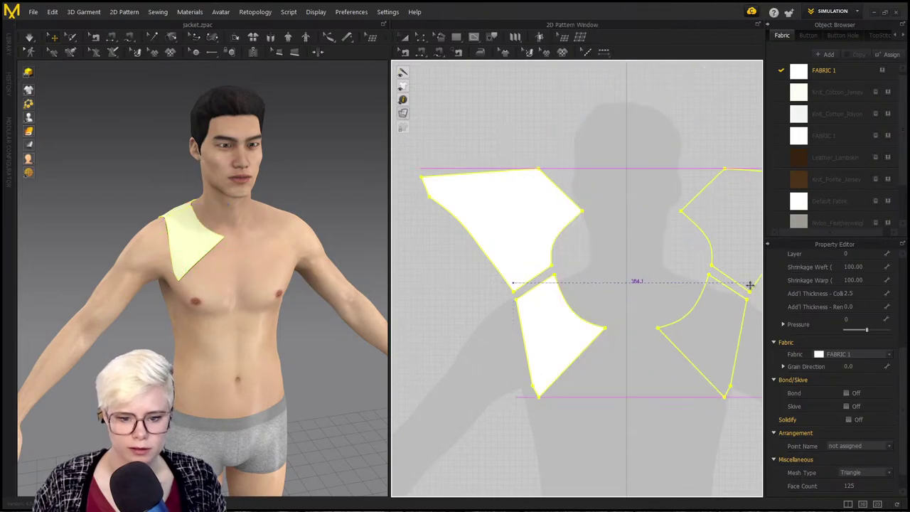
pyautogui.click(743, 285)
# Step: Sew the centre-back edges of the two back pieces together and check the seams around the avatar
pyautogui.moveTo(299, 246); pyautogui.dragTo(146, 257, button='right')
pyautogui.press('n')
pyautogui.click(574, 200)
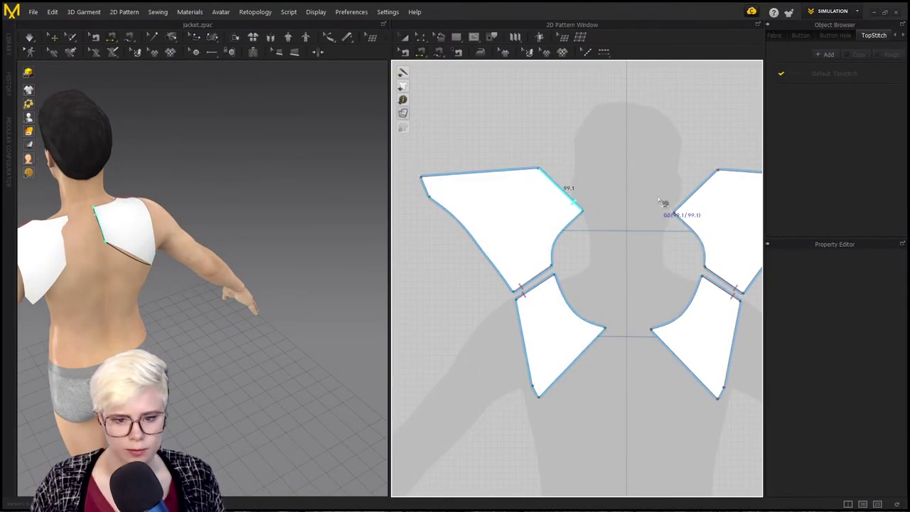
pyautogui.click(688, 199)
pyautogui.scroll(2, 62, 299)
pyautogui.moveTo(58, 294); pyautogui.dragTo(256, 262, button='right')
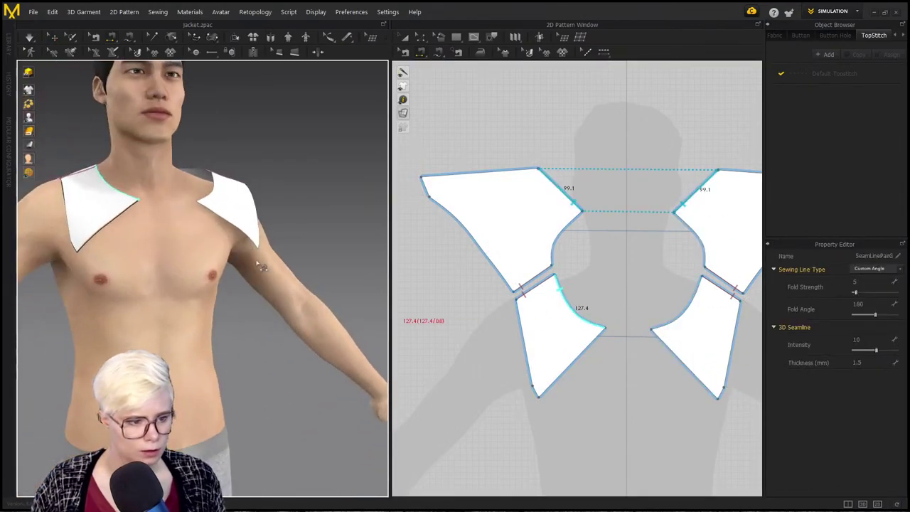
pyautogui.moveTo(246, 319); pyautogui.dragTo(212, 306, button='right')
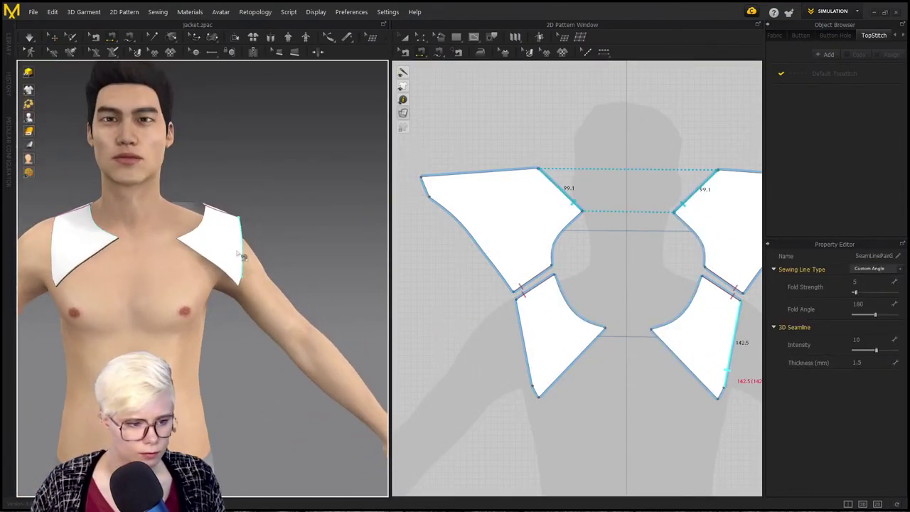
pyautogui.moveTo(237, 236); pyautogui.dragTo(206, 259, button='right')
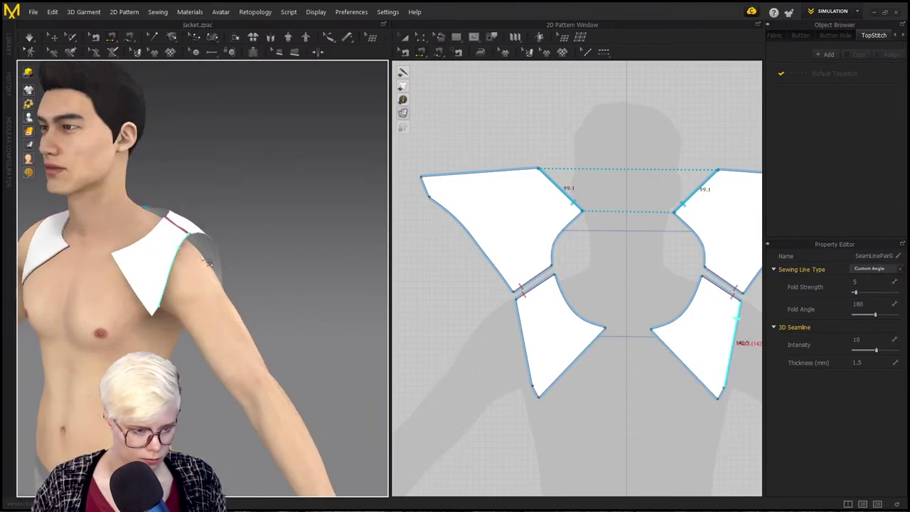
pyautogui.press('2')
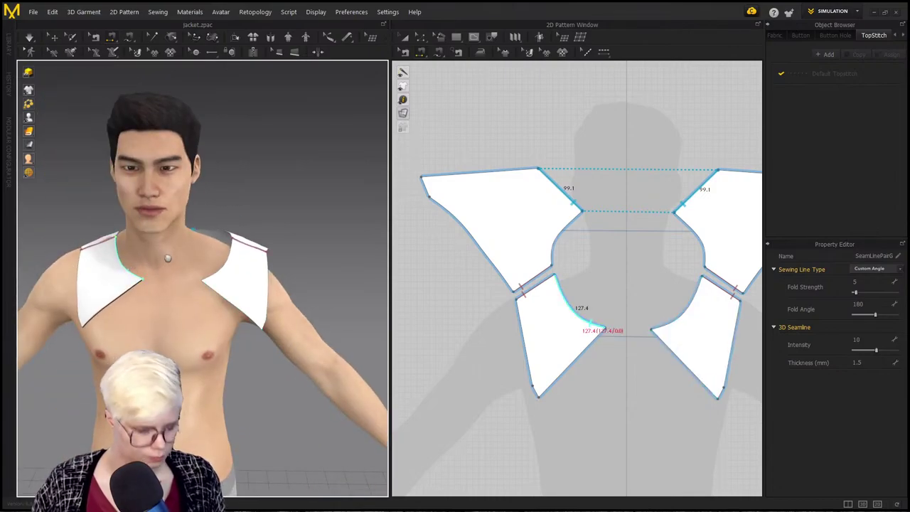
pyautogui.moveTo(167, 258); pyautogui.dragTo(170, 257, button='right')
# Step: Freeze the original front and back pieces, run the simulation, and pull the mirrored front piece towards the neck
pyautogui.press('a')
pyautogui.click(171, 282)
pyautogui.press('1')
pyautogui.click(142, 276)
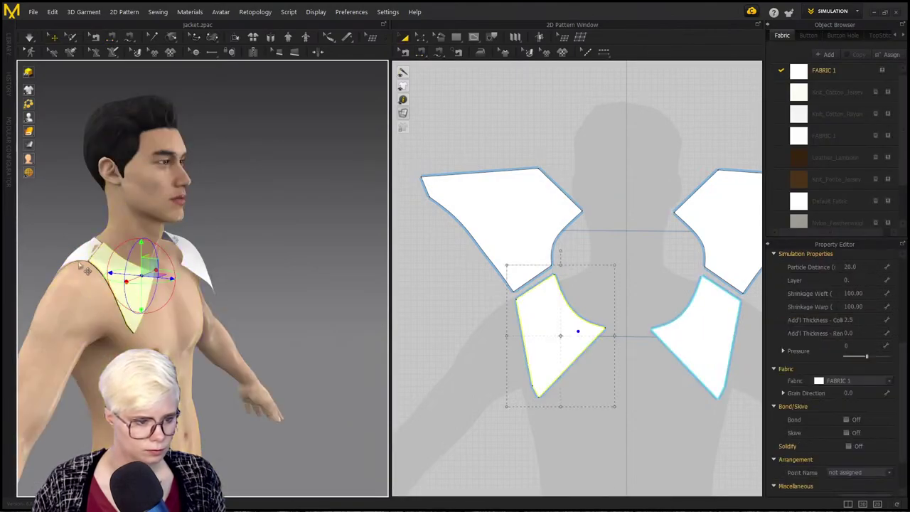
pyautogui.keyDown('shift'); pyautogui.click(81, 258); pyautogui.keyUp('shift')
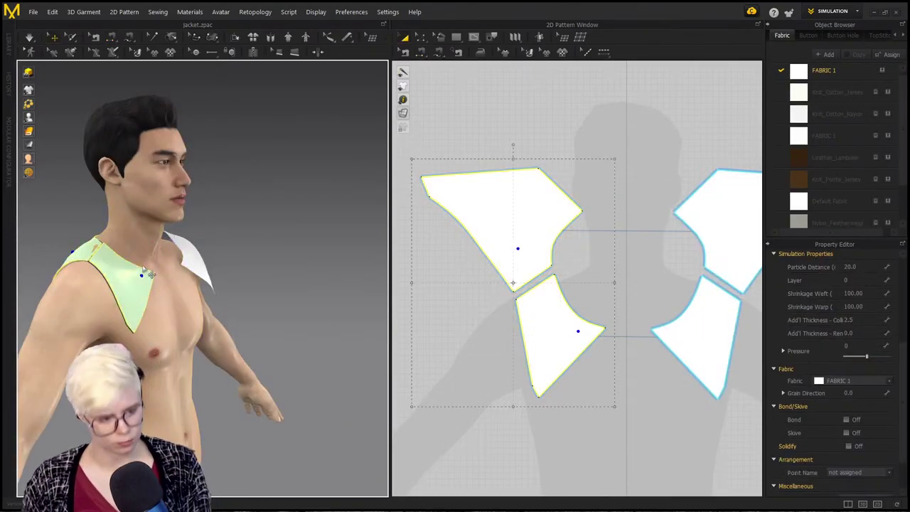
pyautogui.press('space')
pyautogui.moveTo(253, 286); pyautogui.dragTo(178, 285, button='right')
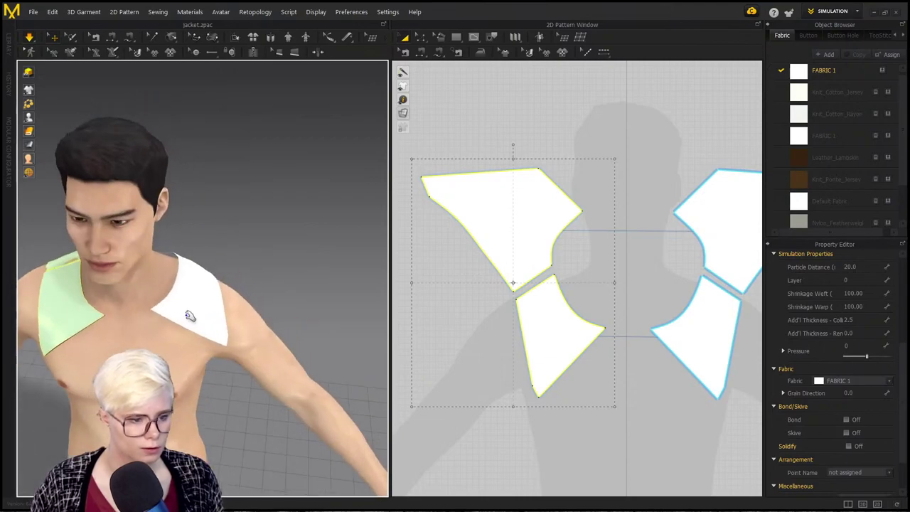
pyautogui.click(686, 348)
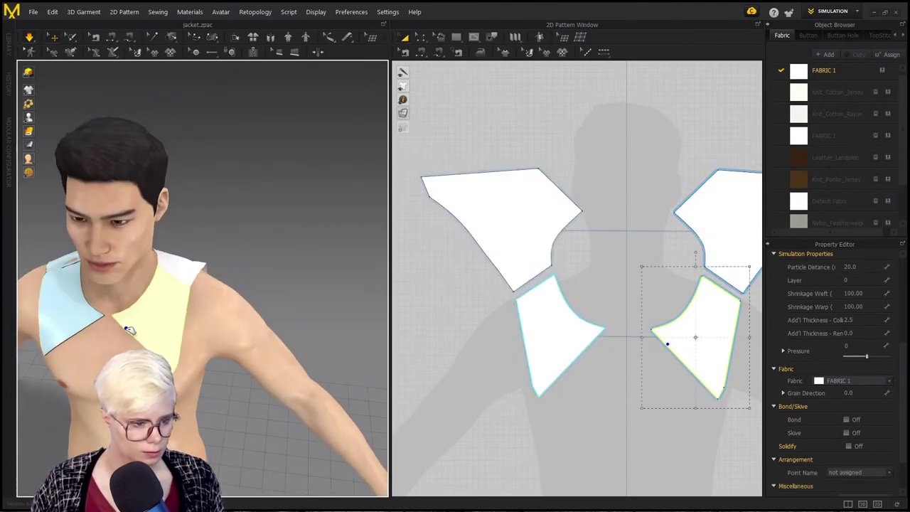
# Step: Try to move the mirrored back piece down the avatar's back, and undo the move
pyautogui.moveTo(151, 349); pyautogui.dragTo(81, 304, button='right')
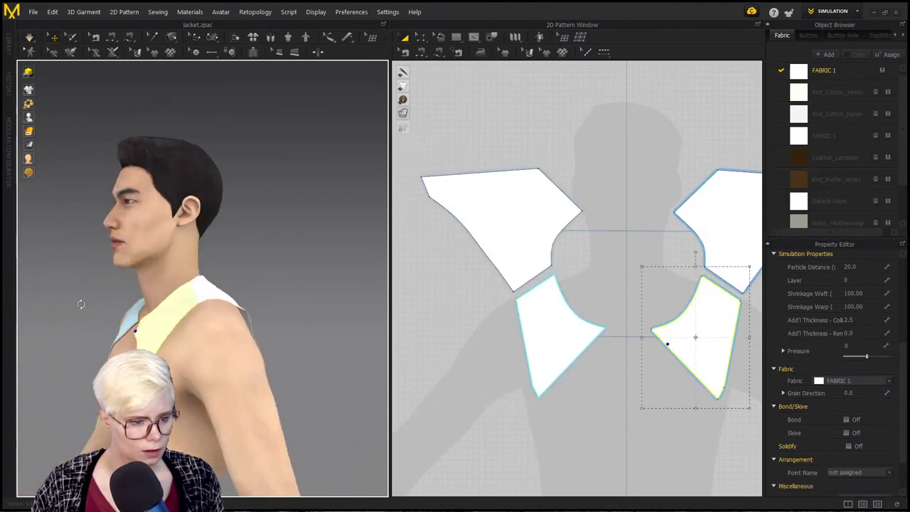
pyautogui.moveTo(192, 312); pyautogui.dragTo(142, 320, button='right')
pyautogui.moveTo(160, 320); pyautogui.dragTo(186, 370)
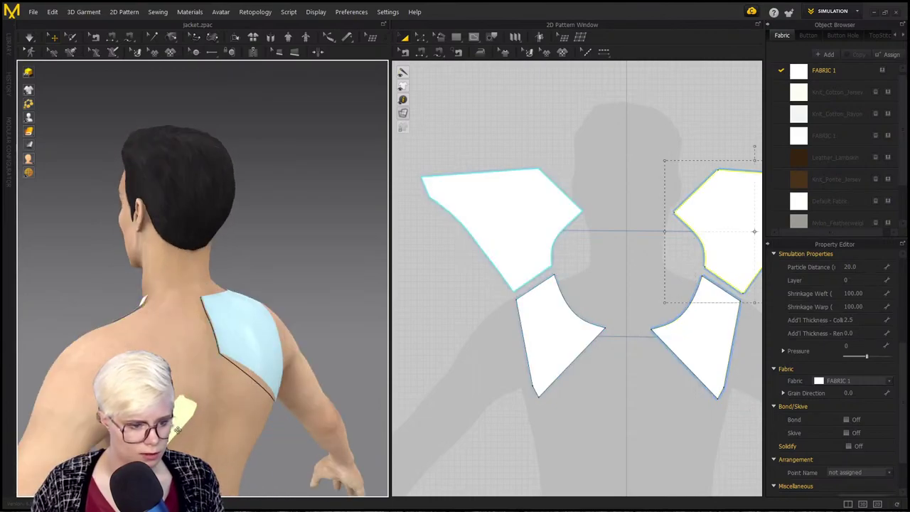
pyautogui.hotkey('ctrl', 'z')
# Step: Select the mirrored front and back pieces together and move them outward from the neck onto the avatar's shoulder
pyautogui.moveTo(197, 416); pyautogui.dragTo(325, 364, button='right')
pyautogui.moveTo(202, 361); pyautogui.dragTo(289, 341, button='right')
pyautogui.moveTo(289, 341); pyautogui.dragTo(311, 266, button='middle')
pyautogui.moveTo(311, 266); pyautogui.dragTo(258, 269, button='right')
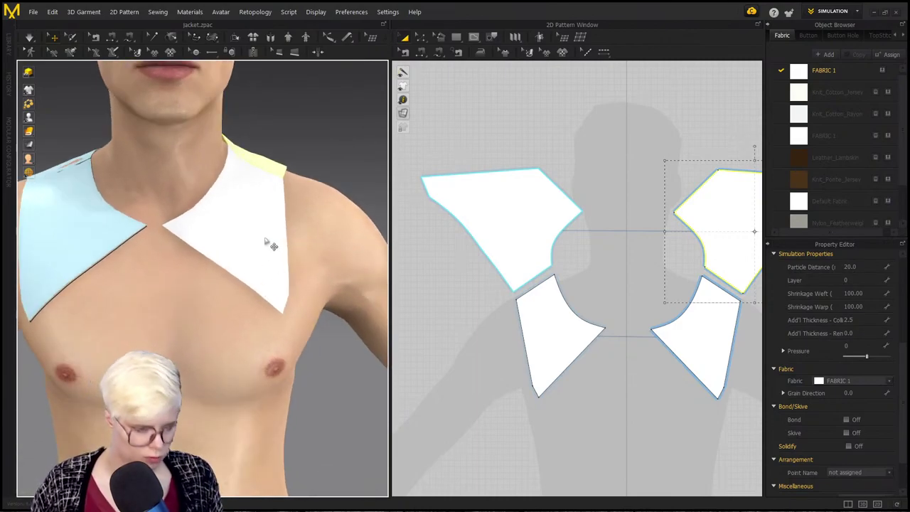
pyautogui.click(257, 240)
pyautogui.click(276, 149)
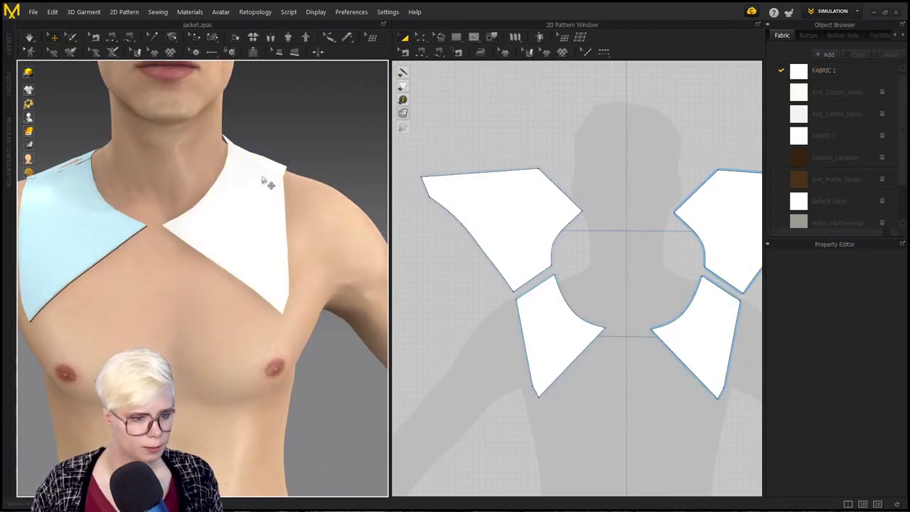
pyautogui.moveTo(268, 183); pyautogui.dragTo(336, 237, button='right')
pyautogui.click(264, 197)
pyautogui.keyDown('shift'); pyautogui.click(300, 190); pyautogui.keyUp('shift')
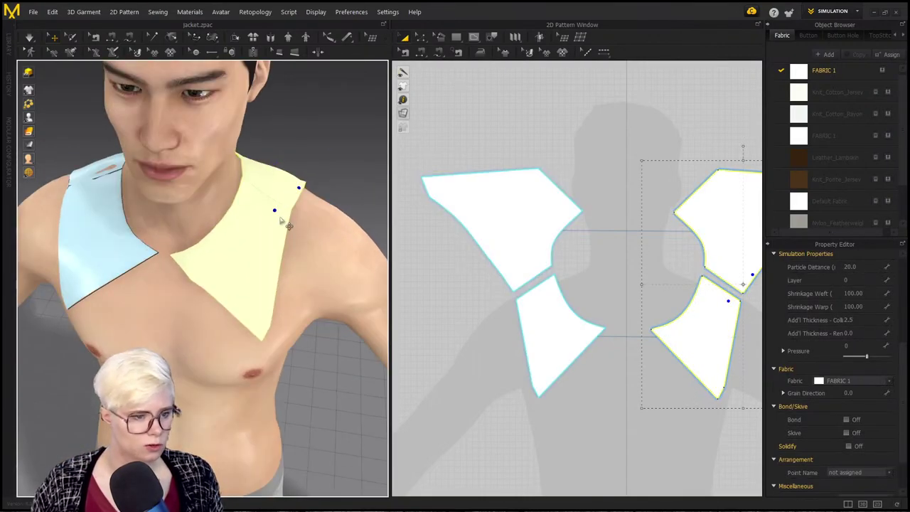
pyautogui.moveTo(282, 220); pyautogui.dragTo(295, 223)
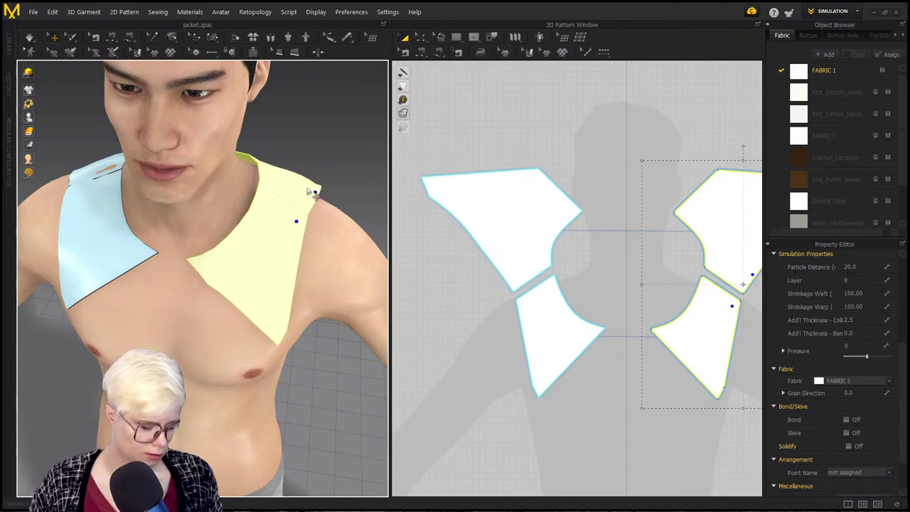
# Step: Run the simulation and pull the mirrored back and front pieces into place over the shoulder and chest
pyautogui.moveTo(313, 194); pyautogui.dragTo(241, 219, button='right')
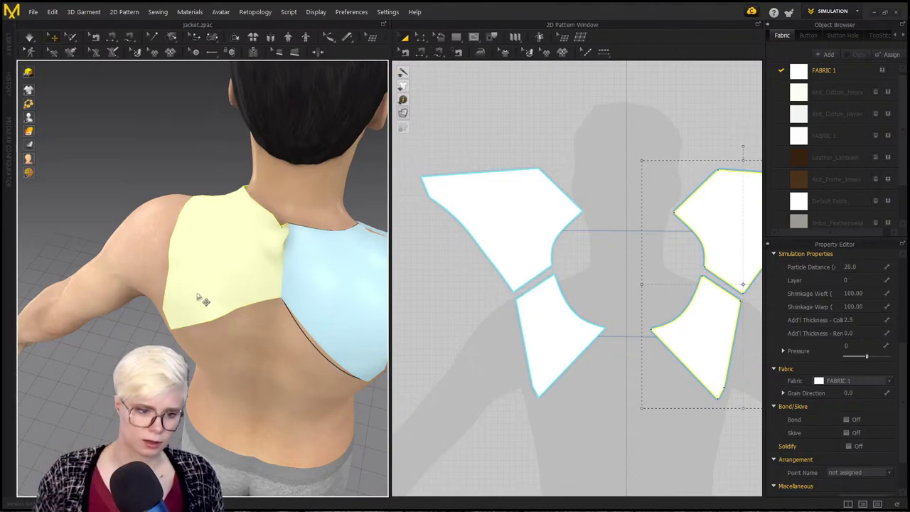
pyautogui.press('space')
pyautogui.moveTo(206, 290); pyautogui.dragTo(142, 265)
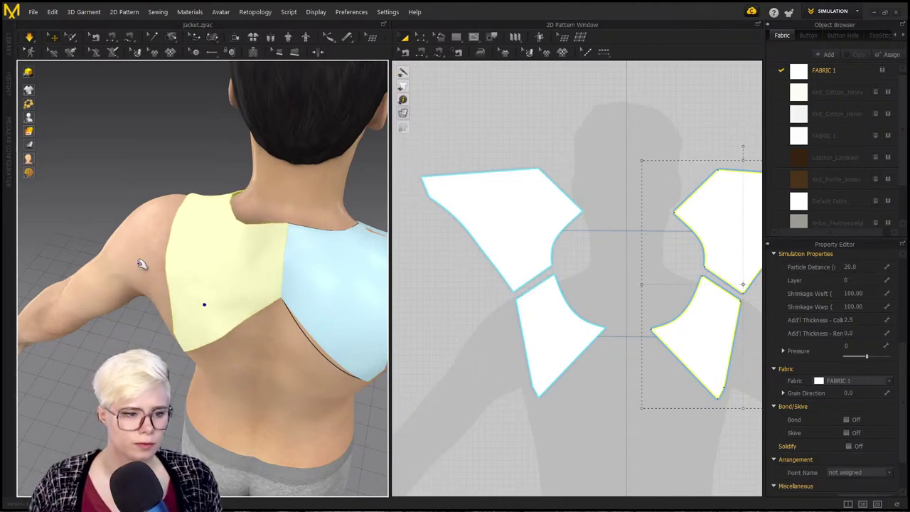
pyautogui.moveTo(183, 196); pyautogui.dragTo(189, 184)
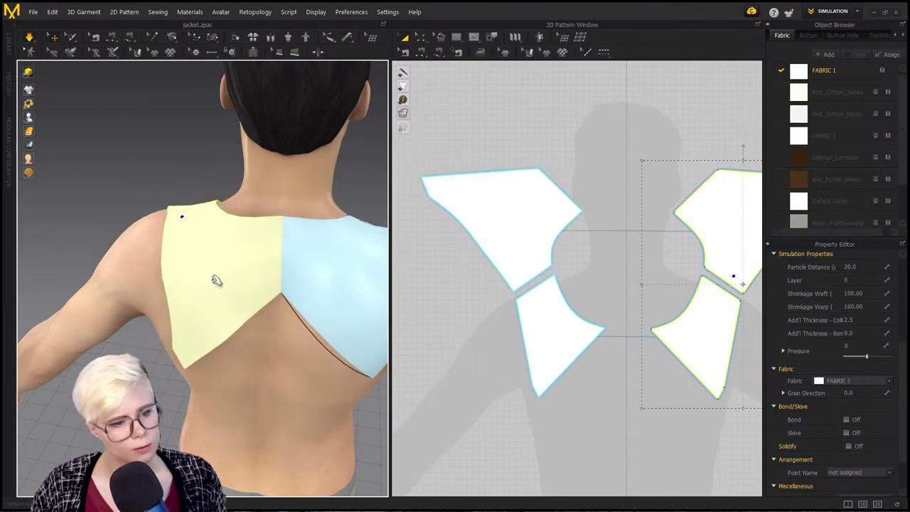
pyautogui.click(297, 273)
pyautogui.moveTo(195, 267); pyautogui.dragTo(386, 237, button='right')
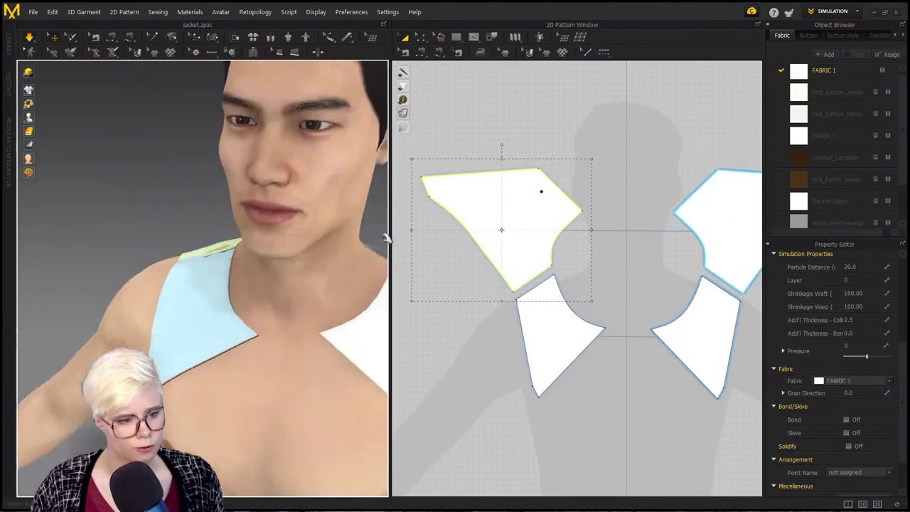
pyautogui.moveTo(309, 348); pyautogui.dragTo(253, 283, button='middle')
pyautogui.moveTo(340, 286); pyautogui.dragTo(270, 260)
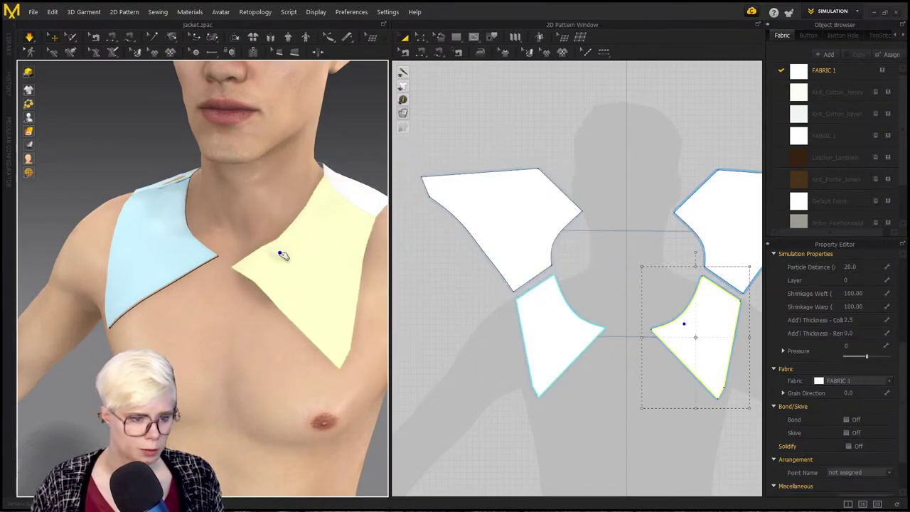
pyautogui.moveTo(283, 256); pyautogui.dragTo(316, 259, button='right')
pyautogui.moveTo(312, 256)
pyautogui.mouseDown()
pyautogui.moveTo(318, 265)
pyautogui.moveTo(306, 261)
pyautogui.moveTo(330, 268)
pyautogui.moveTo(319, 258)
pyautogui.mouseUp()
# Step: Add the Male_Hoody.zpac garment from the library to the workspace with the Add load type, keeping the existing pieces
pyautogui.click(9, 44)
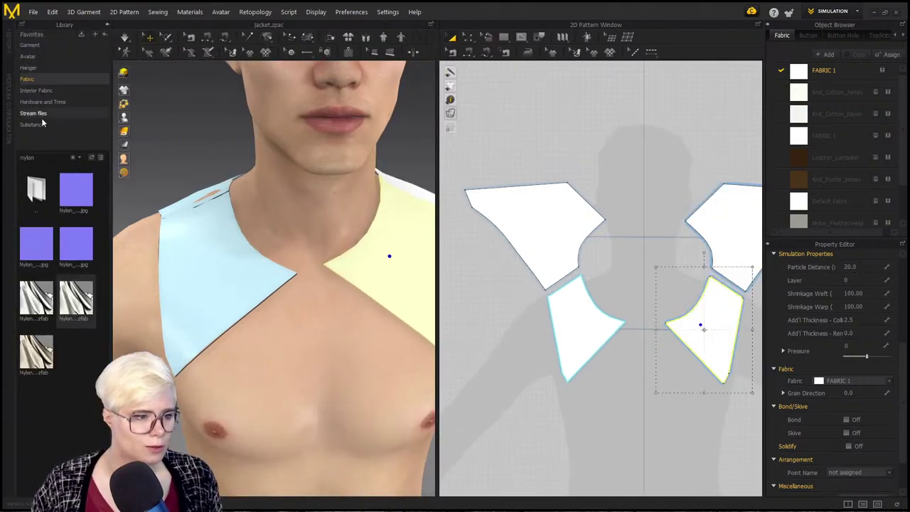
pyautogui.click(60, 46)
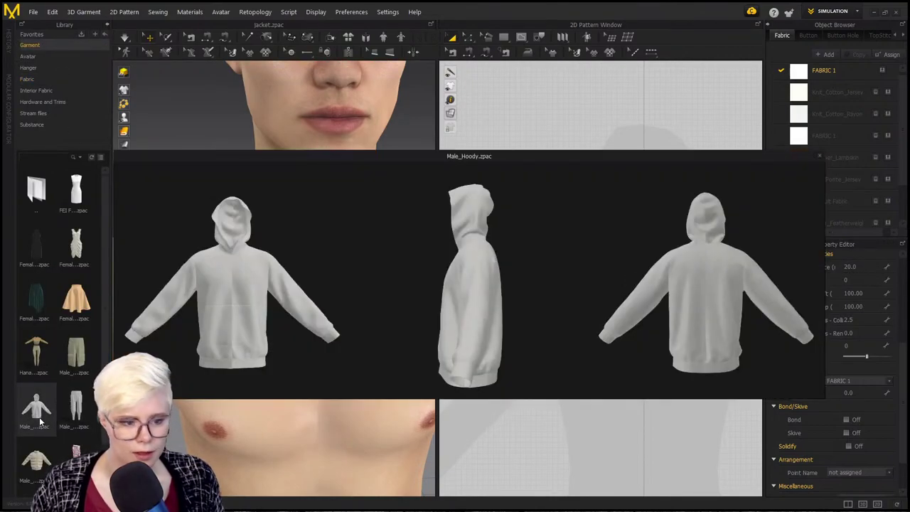
pyautogui.rightClick(45, 407)
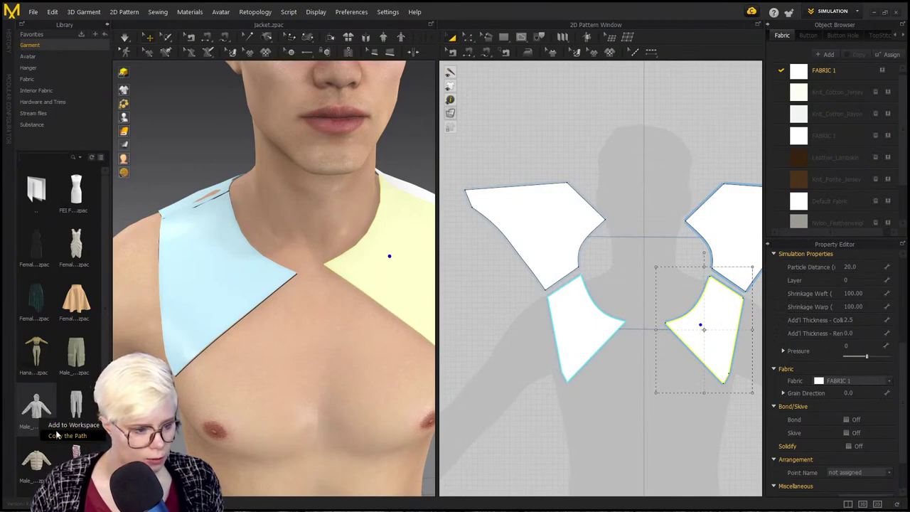
pyautogui.click(60, 437)
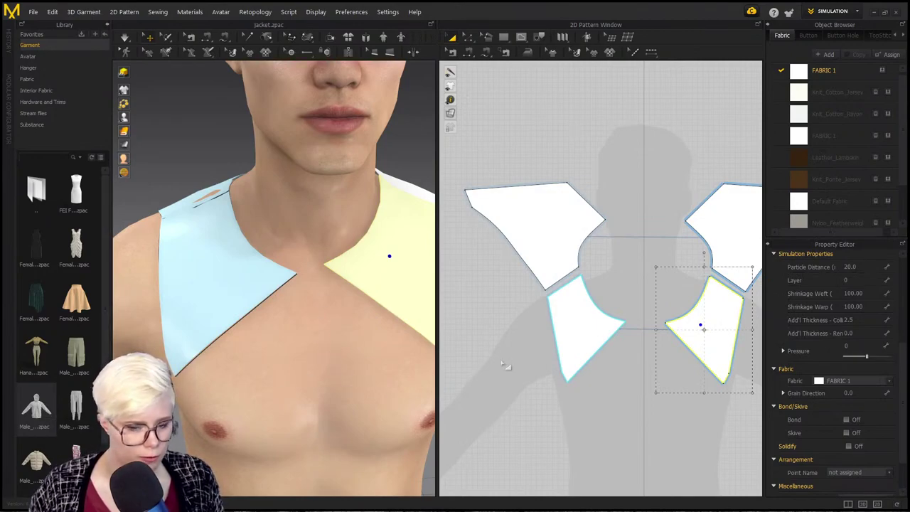
pyautogui.moveTo(34, 425)
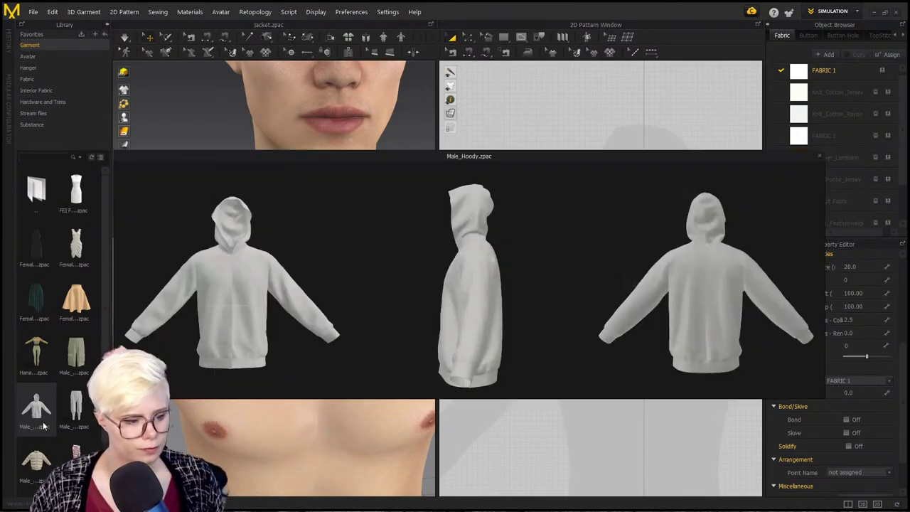
pyautogui.rightClick(51, 425)
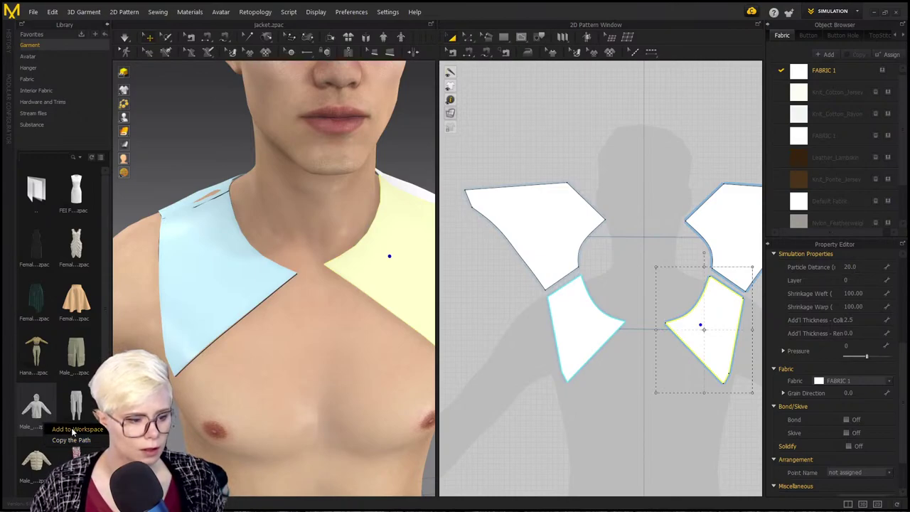
pyautogui.click(75, 429)
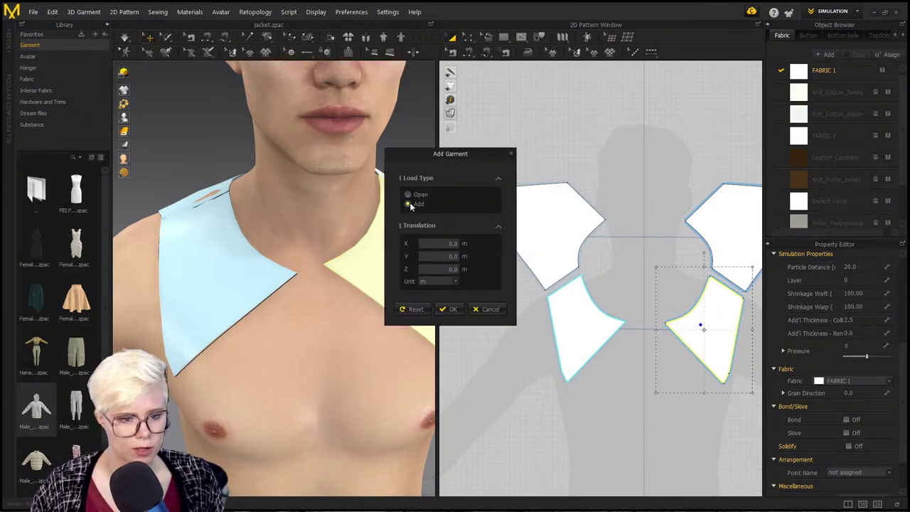
pyautogui.click(447, 308)
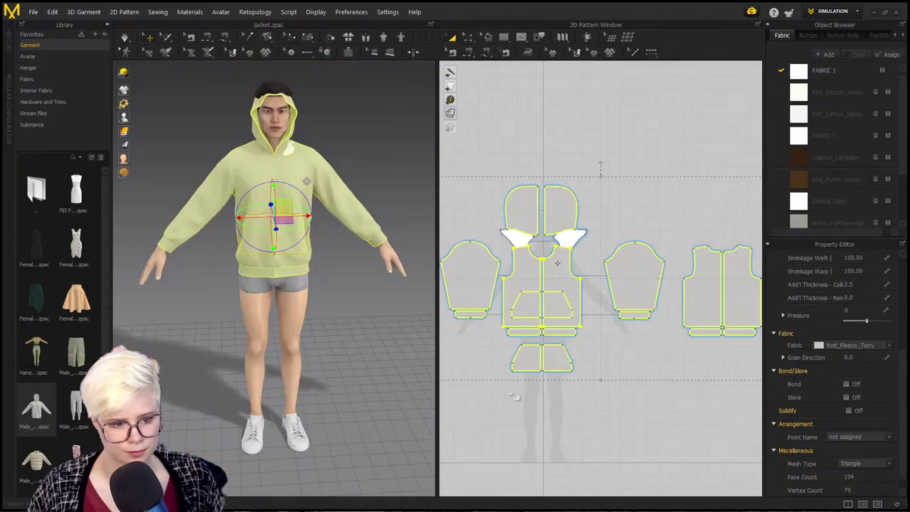
# Step: Delete the hoodie's sleeve and cuff from the avatar's right arm, along with the separate pocket pieces and front hem bands
pyautogui.moveTo(327, 179); pyautogui.dragTo(339, 216, button='middle')
pyautogui.scroll(1, 339, 218)
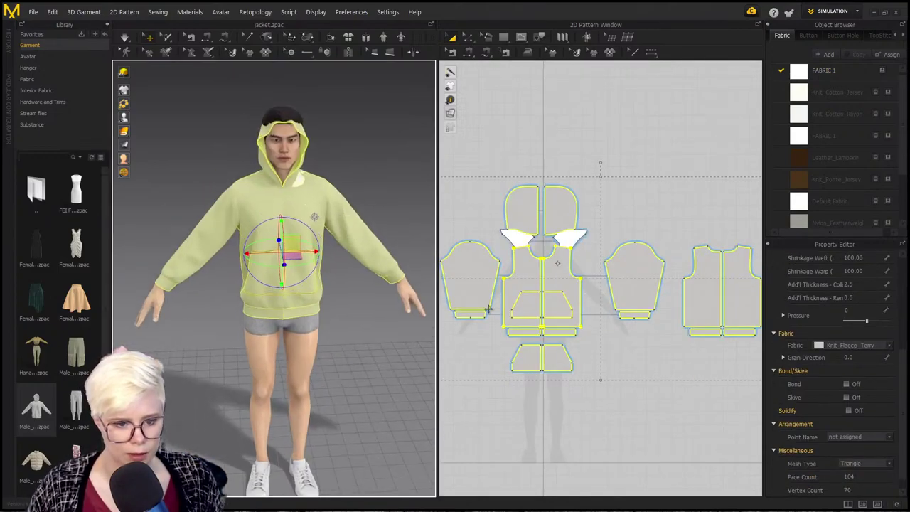
pyautogui.keyDown('shift'); pyautogui.click(488, 310); pyautogui.keyUp('shift')
pyautogui.keyDown('shift'); pyautogui.click(530, 363); pyautogui.keyUp('shift')
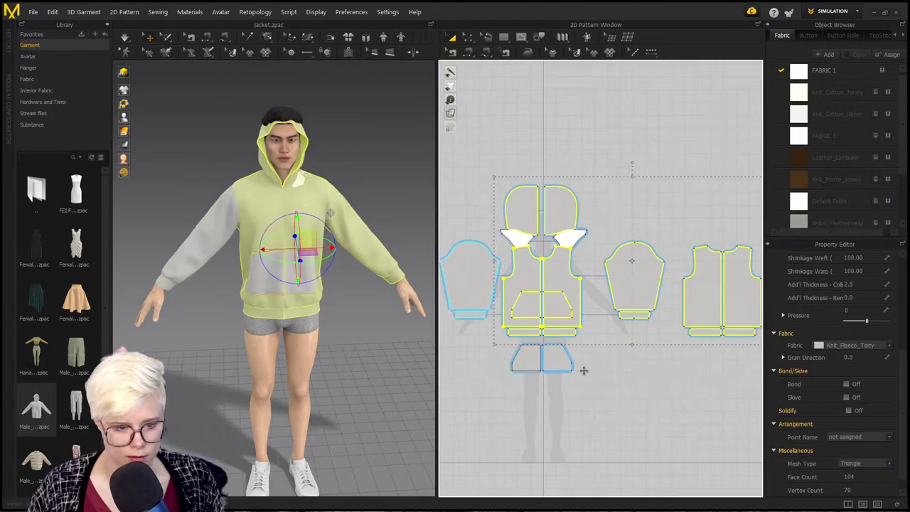
pyautogui.click(616, 381)
pyautogui.click(469, 285)
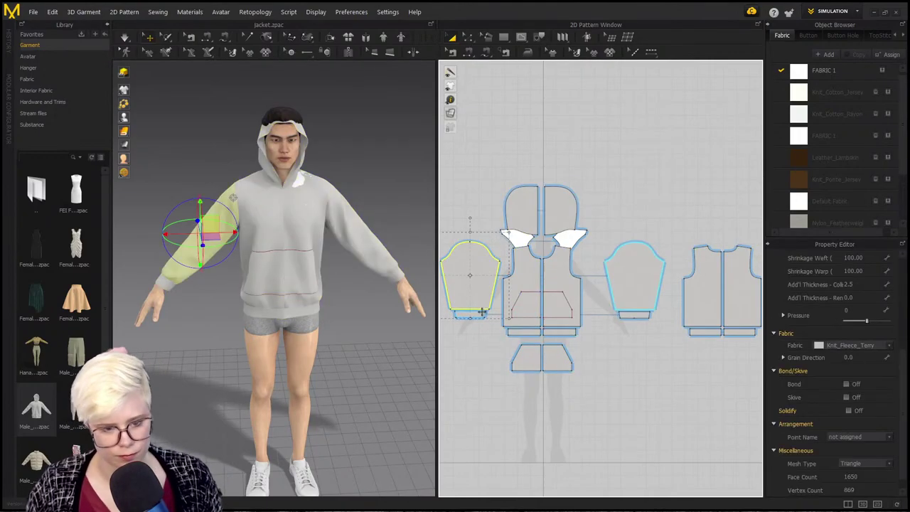
pyautogui.keyDown('shift'); pyautogui.click(540, 359); pyautogui.keyUp('shift')
pyautogui.press('Delete')
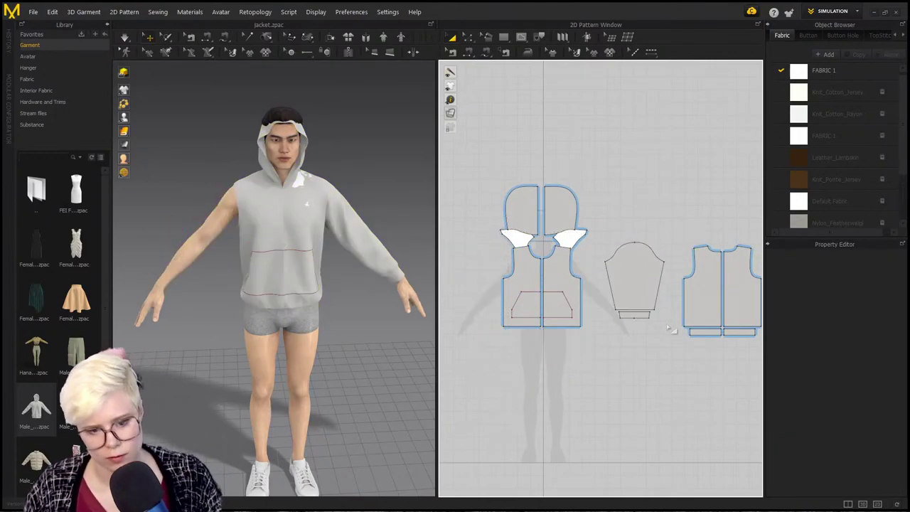
# Step: Delete the hoodie's remaining sleeve, its cuff and the back hem bands
pyautogui.click(638, 278)
pyautogui.press('Delete')
pyautogui.click(649, 313)
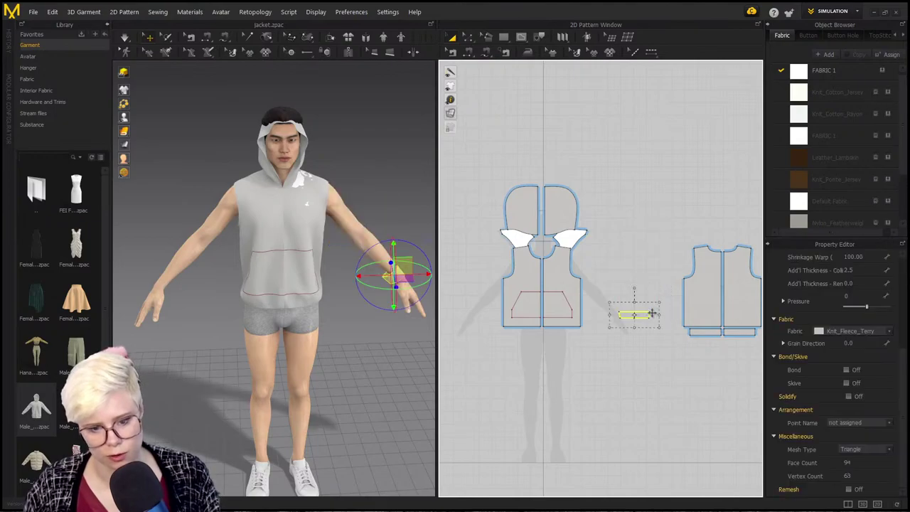
pyautogui.press('Delete')
pyautogui.click(704, 331)
pyautogui.press('Delete')
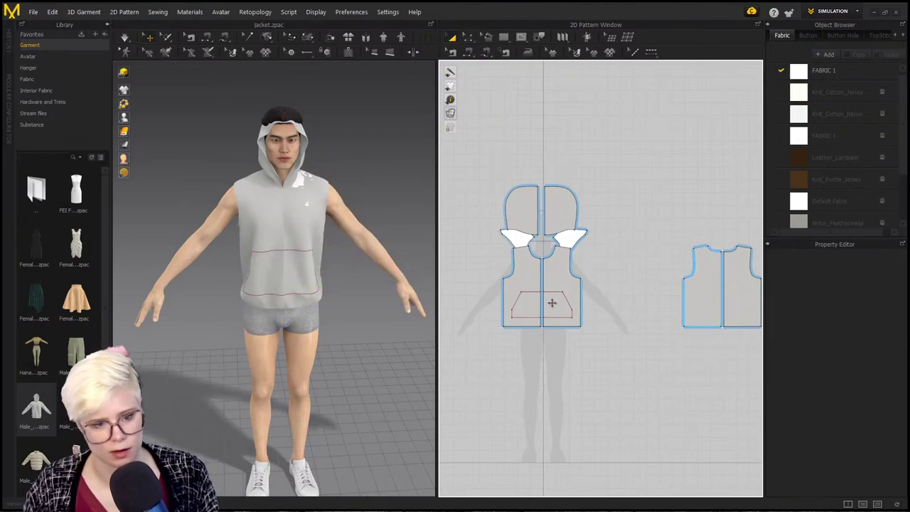
# Step: Move the hood pieces above and the hoodie's front pieces below the shoulder pieces in the 2D pattern layout
pyautogui.moveTo(513, 206); pyautogui.dragTo(545, 164)
pyautogui.moveTo(566, 204); pyautogui.dragTo(599, 140)
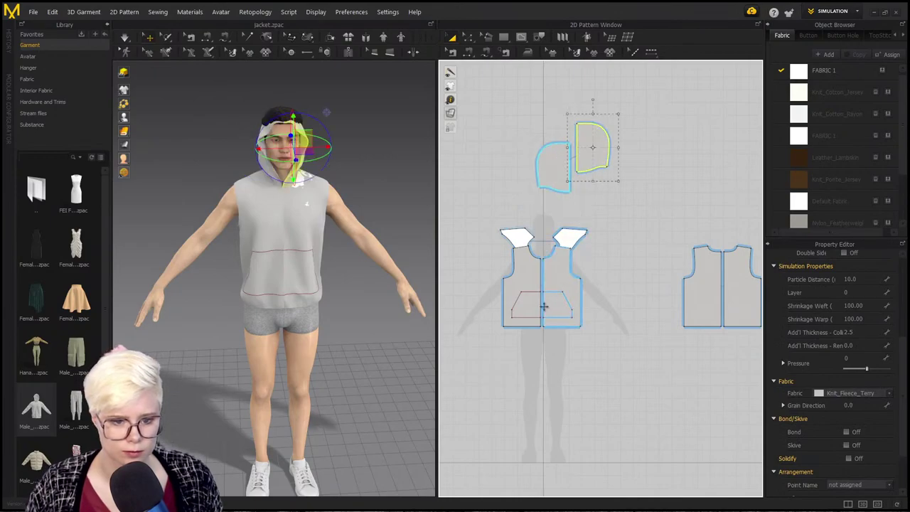
pyautogui.moveTo(526, 302); pyautogui.dragTo(498, 438)
pyautogui.moveTo(567, 290); pyautogui.dragTo(590, 335)
# Step: Inspect where the hoodie overlaps the shoulder pieces, and set the layer of all four shoulder pieces to 1
pyautogui.scroll(3, 277, 234)
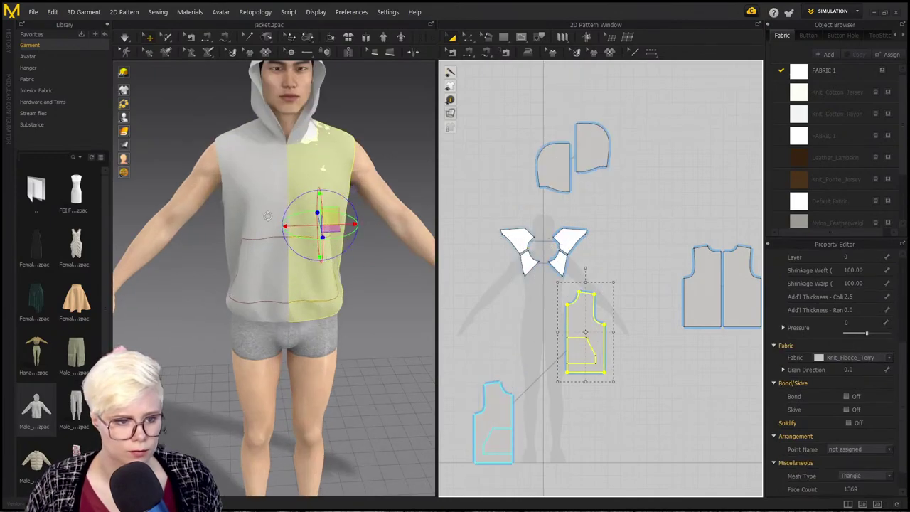
pyautogui.moveTo(276, 235); pyautogui.dragTo(277, 360, button='right')
pyautogui.moveTo(269, 304); pyautogui.dragTo(234, 313, button='right')
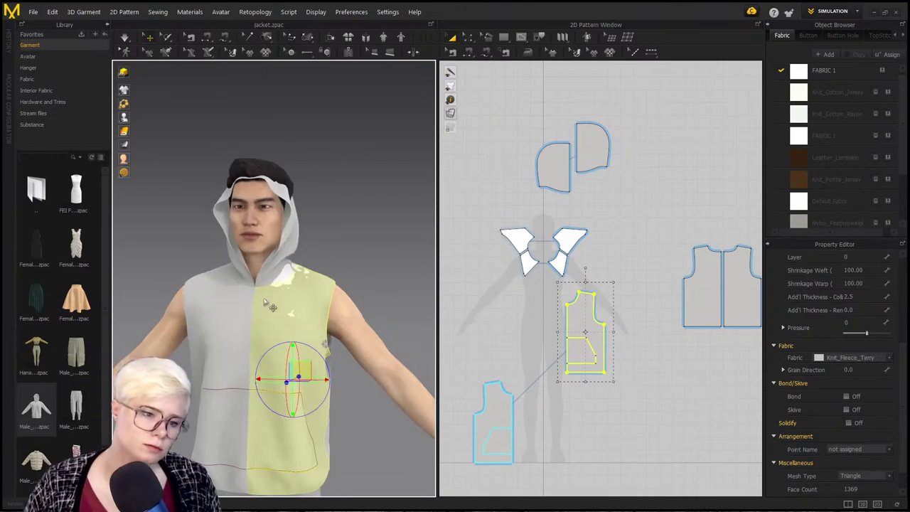
pyautogui.scroll(4, 284, 292)
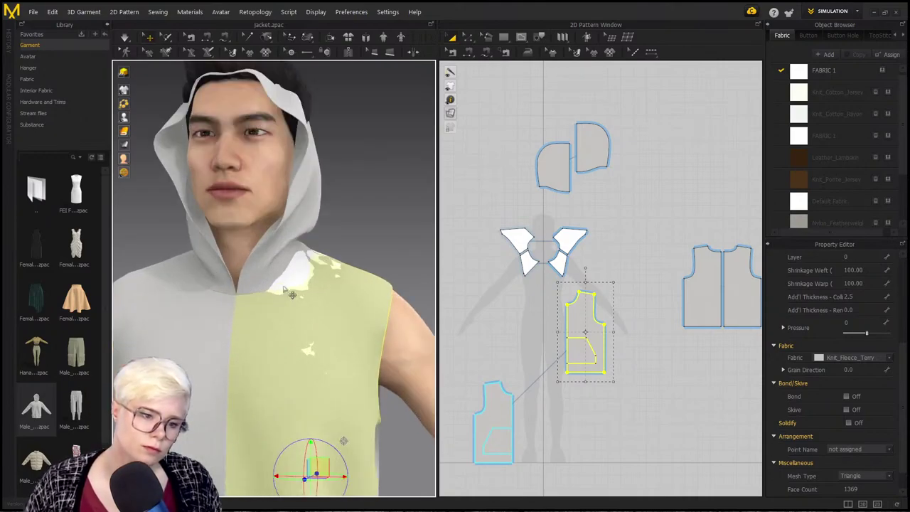
pyautogui.moveTo(285, 292); pyautogui.dragTo(374, 338, button='right')
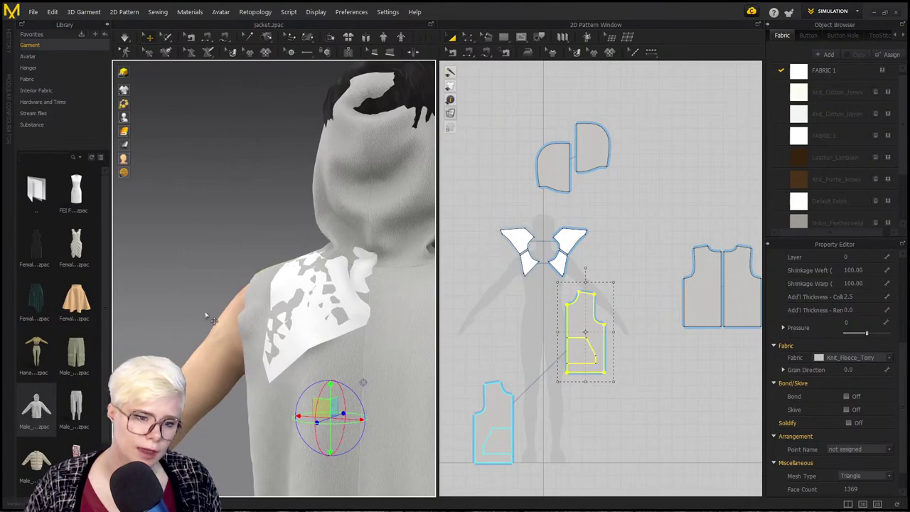
pyautogui.moveTo(206, 315); pyautogui.dragTo(389, 329, button='right')
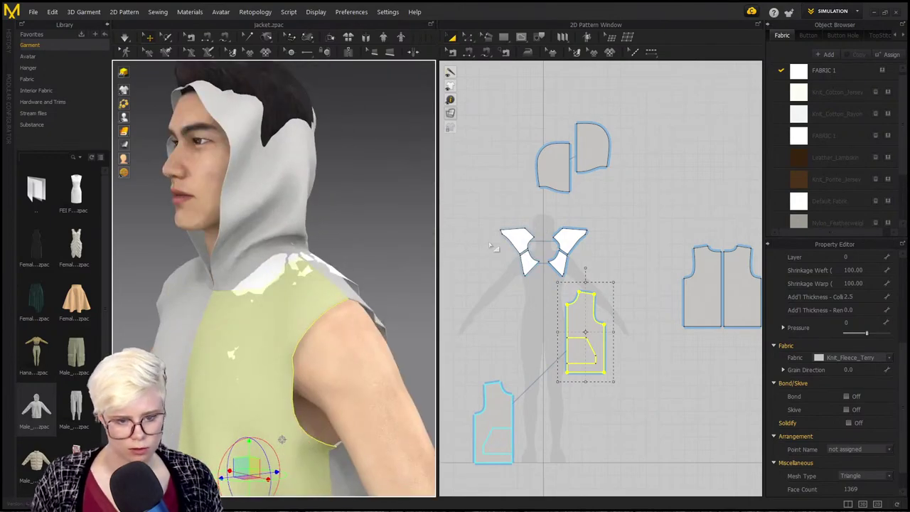
pyautogui.click(517, 232)
pyautogui.keyDown('shift'); pyautogui.click(571, 240); pyautogui.keyUp('shift')
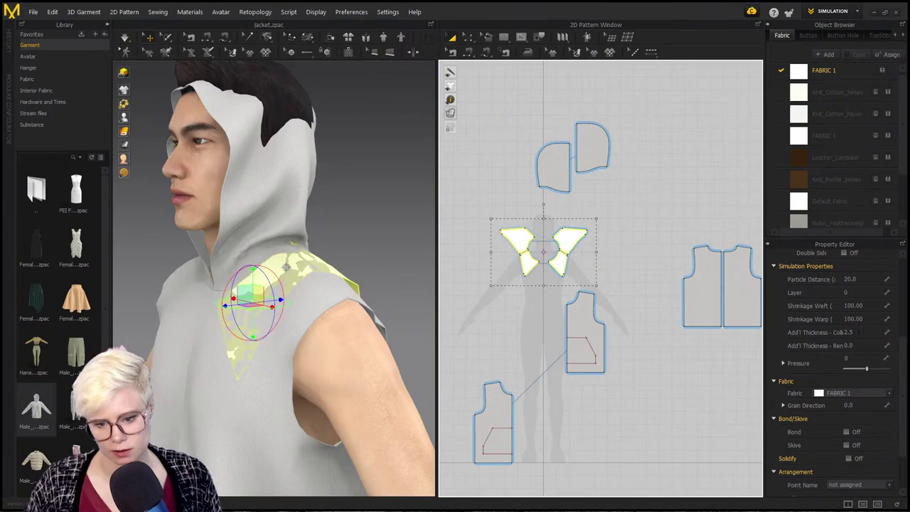
pyautogui.click(863, 292)
pyautogui.write('1')
pyautogui.press('Return')
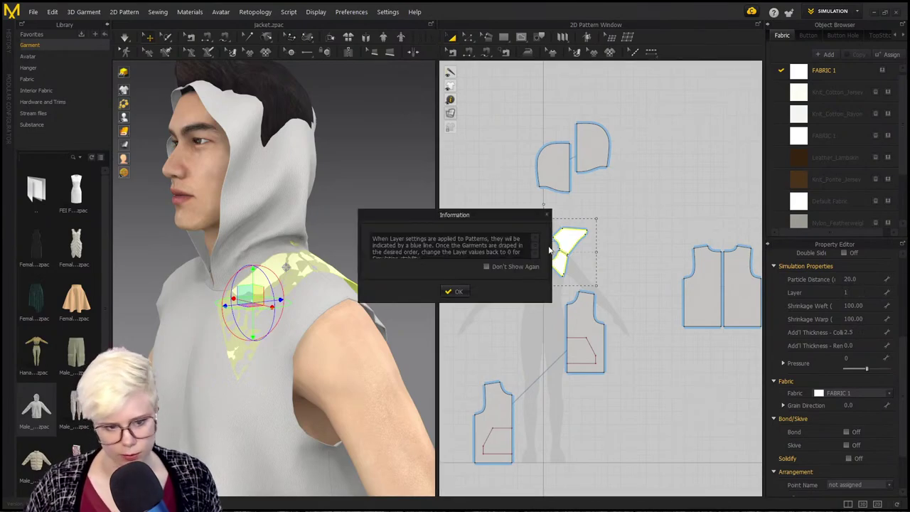
pyautogui.click(455, 292)
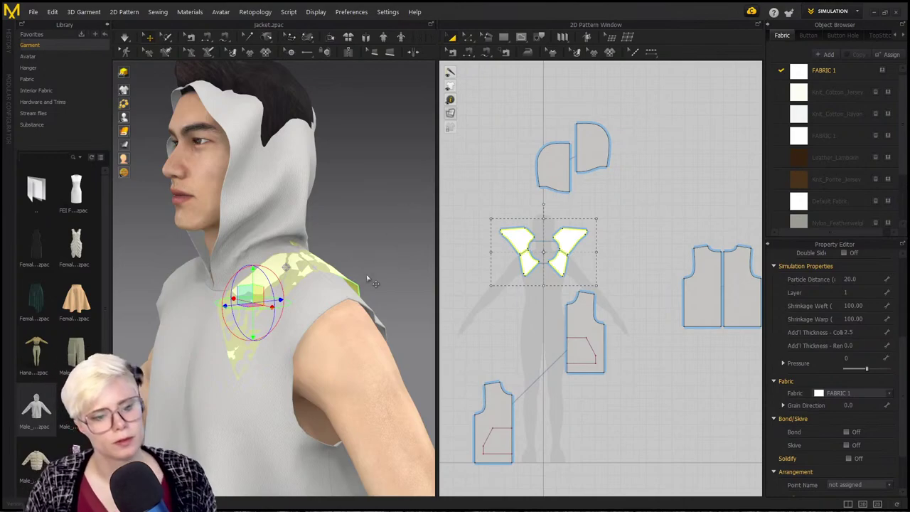
# Step: Simulate the garment and pull on the hoodie's front panel to check the overlap with the shoulder pieces
pyautogui.press('space')
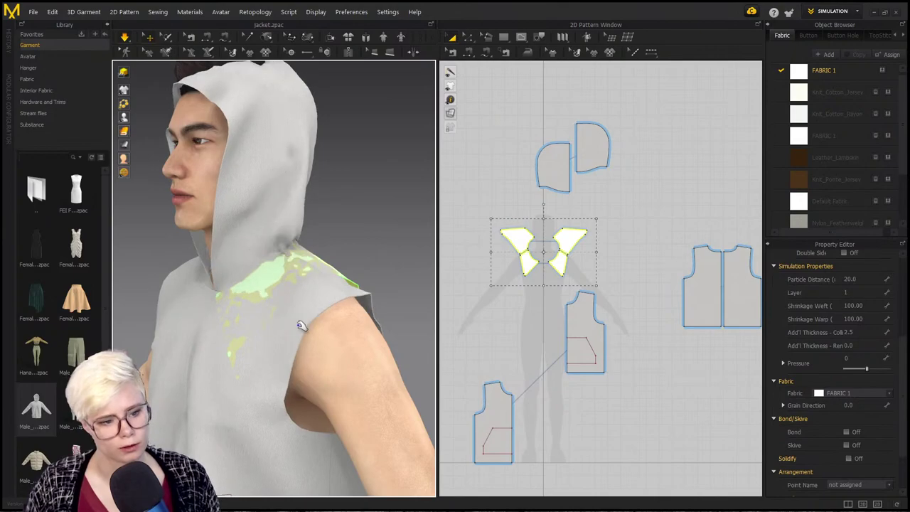
pyautogui.moveTo(290, 329); pyautogui.dragTo(345, 317, button='right')
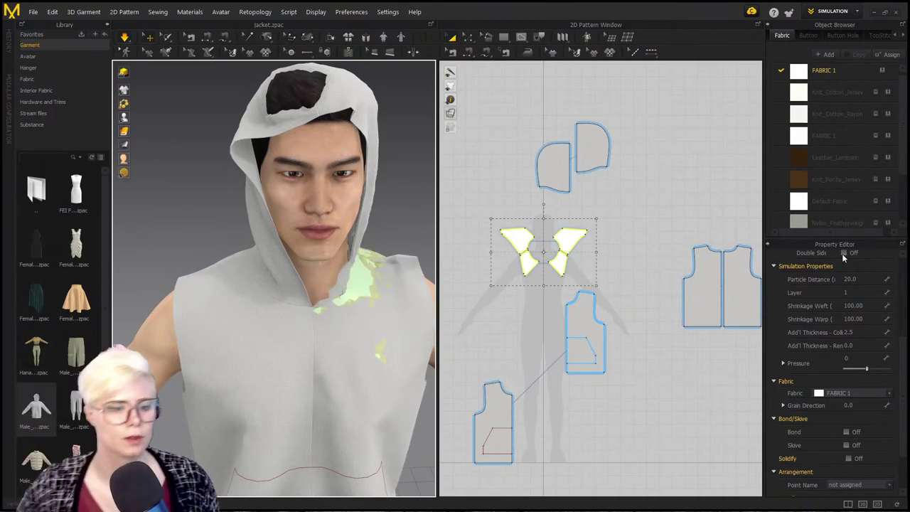
pyautogui.click(416, 332)
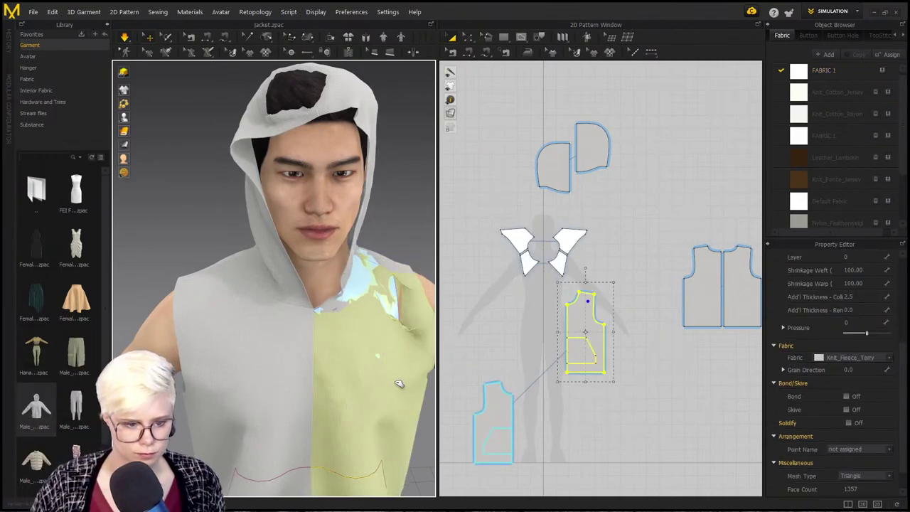
# Step: Set the layer of all four shoulder pieces to 0 and simulate the garment to settle the overlapping fabric
pyautogui.click(562, 257)
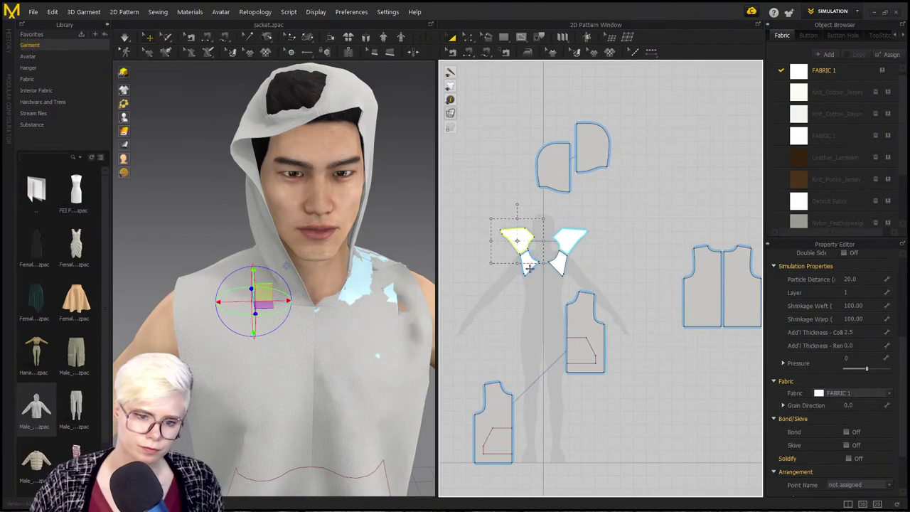
pyautogui.click(846, 292)
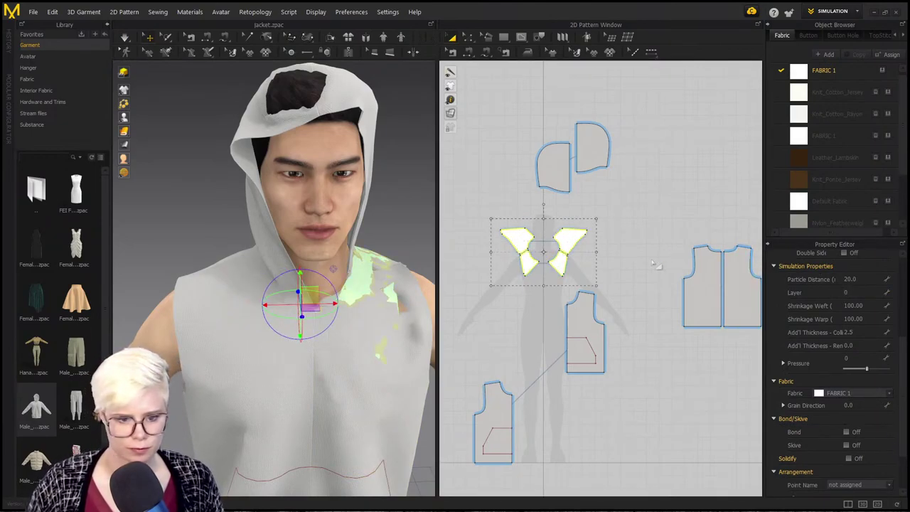
pyautogui.press('space')
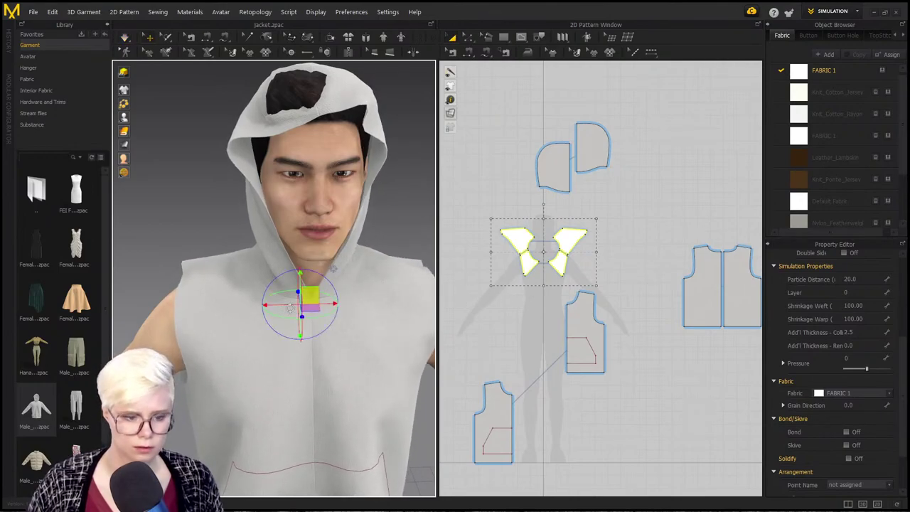
pyautogui.scroll(-3, 362, 335)
pyautogui.moveTo(361, 334); pyautogui.dragTo(369, 256, button='right')
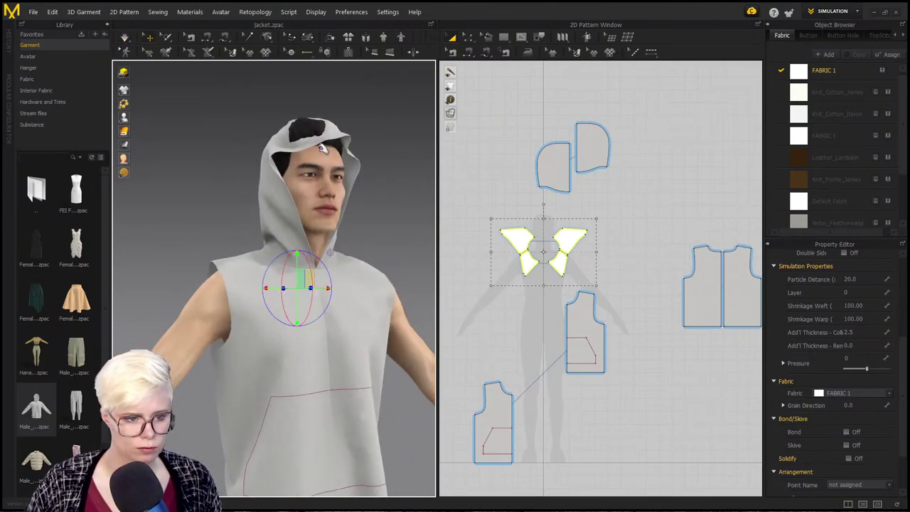
# Step: Simulate the garment while pulling the hood's front edge upward off the avatar's forehead, and check the hood from behind and the side
pyautogui.click(125, 37)
pyautogui.click(377, 130)
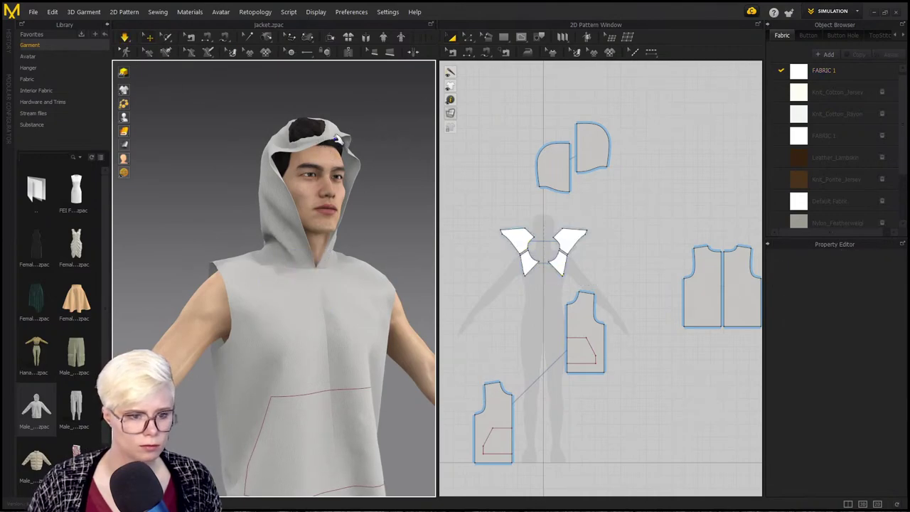
pyautogui.moveTo(337, 138); pyautogui.dragTo(384, 103)
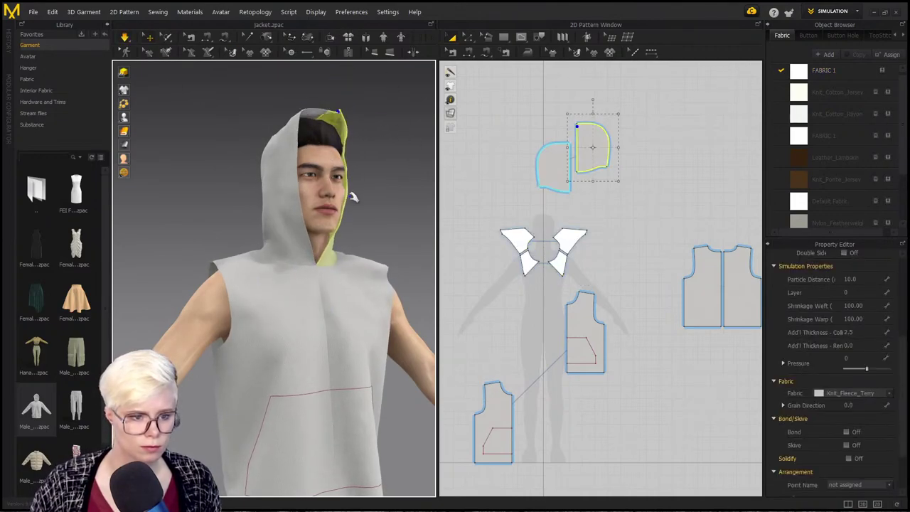
pyautogui.moveTo(352, 197); pyautogui.dragTo(313, 298, button='right')
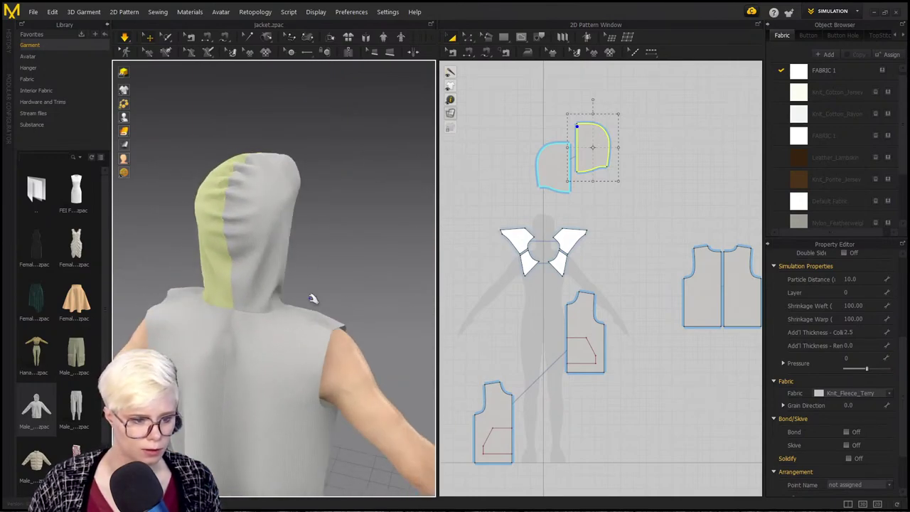
pyautogui.moveTo(386, 355); pyautogui.dragTo(174, 387, button='right')
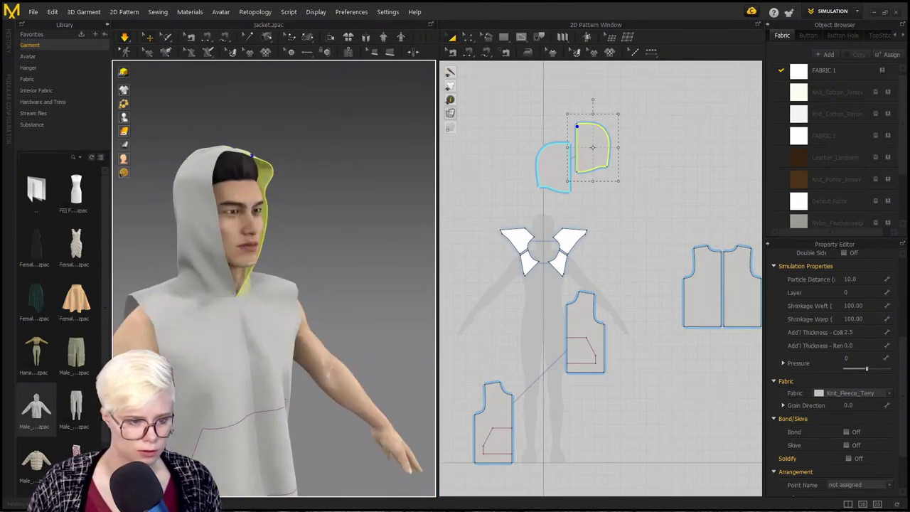
pyautogui.moveTo(178, 339); pyautogui.dragTo(218, 331, button='right')
pyautogui.rightClick(192, 336)
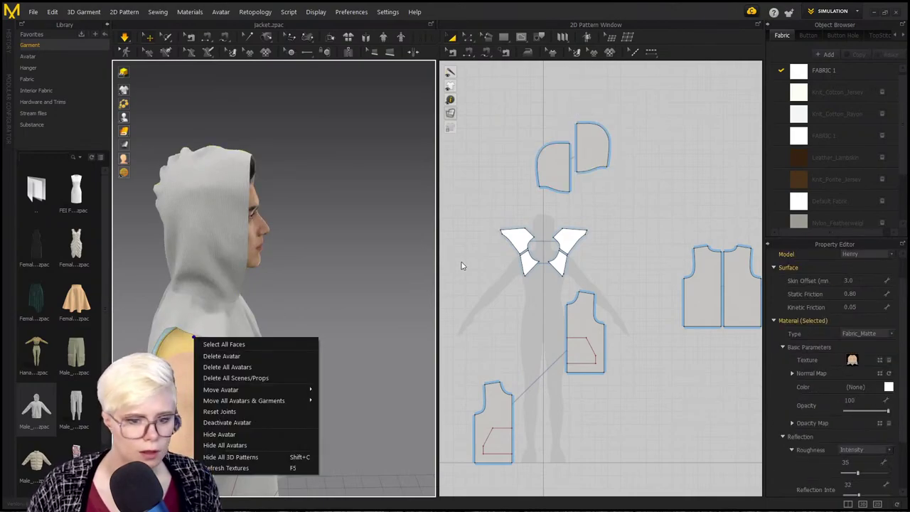
pyautogui.click(492, 207)
# Step: Raise all four shoulder pieces out above the hoodie's shoulders and set their layer to 1
pyautogui.moveTo(654, 286); pyautogui.dragTo(649, 285)
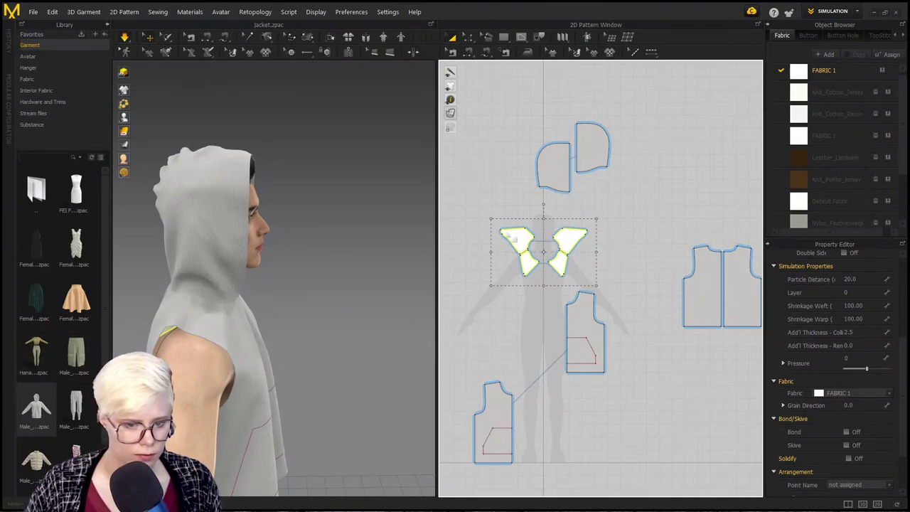
pyautogui.click(125, 35)
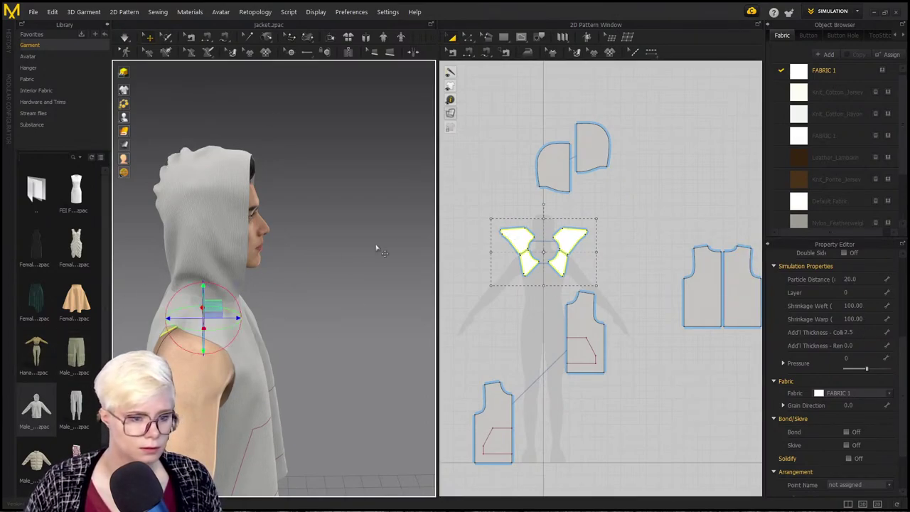
pyautogui.moveTo(205, 287); pyautogui.dragTo(252, 281, button='right')
pyautogui.moveTo(153, 305)
pyautogui.mouseDown()
pyautogui.moveTo(153, 290)
pyautogui.moveTo(154, 299)
pyautogui.mouseUp()
pyautogui.moveTo(155, 299); pyautogui.dragTo(230, 305, button='right')
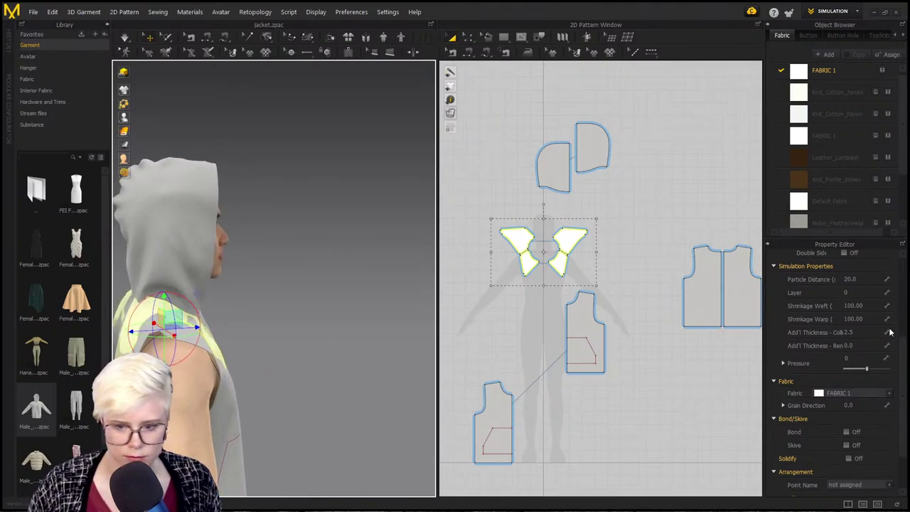
pyautogui.click(855, 291)
pyautogui.write('1')
pyautogui.press('Return')
pyautogui.press('Return')
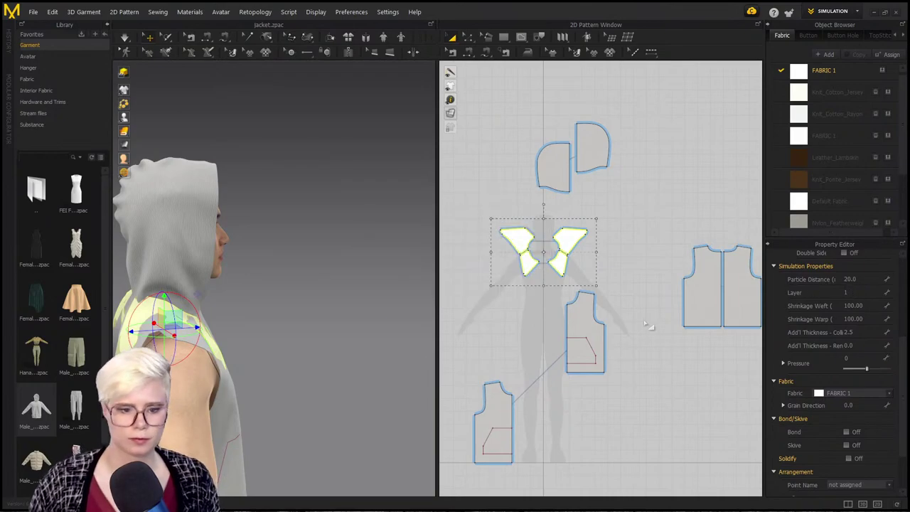
# Step: Simulate the garment and pull the front shoulder pieces into place on both sides of the hoodie's neckline
pyautogui.moveTo(288, 374); pyautogui.dragTo(252, 324, button='right')
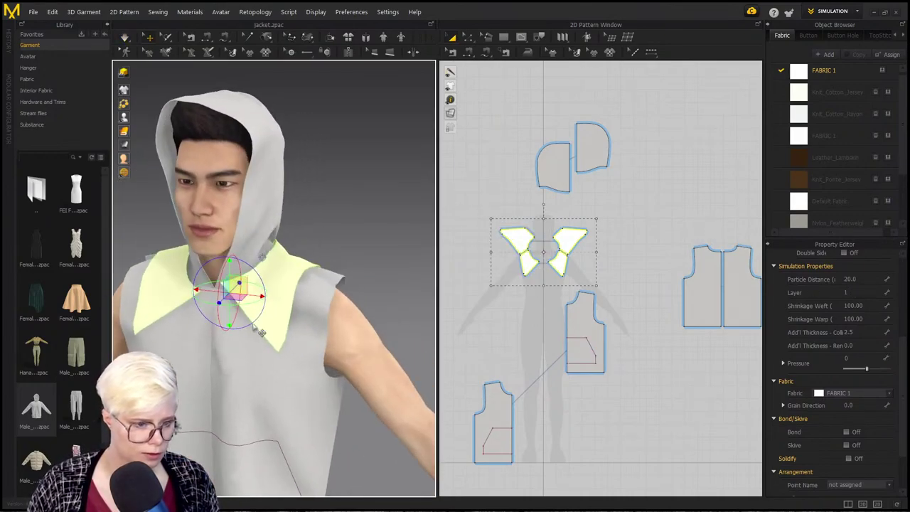
pyautogui.click(327, 195)
pyautogui.click(277, 310)
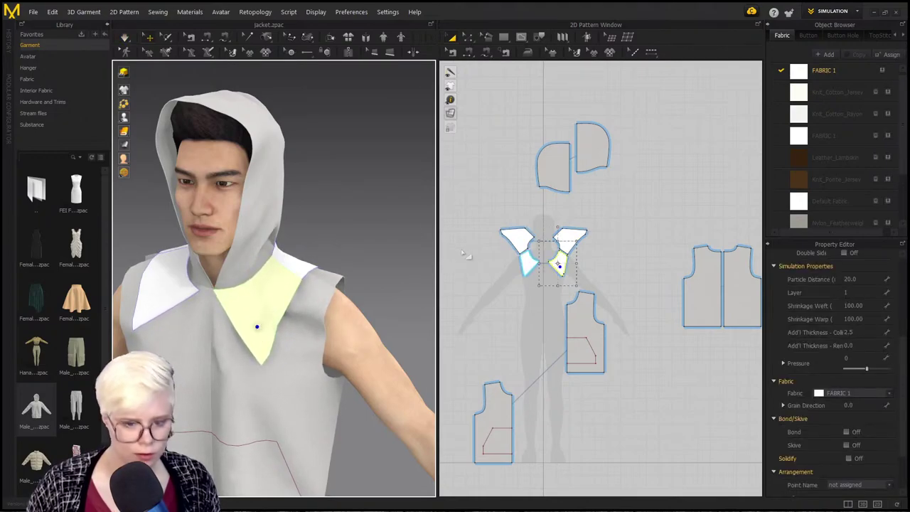
pyautogui.moveTo(390, 253); pyautogui.dragTo(181, 319, button='right')
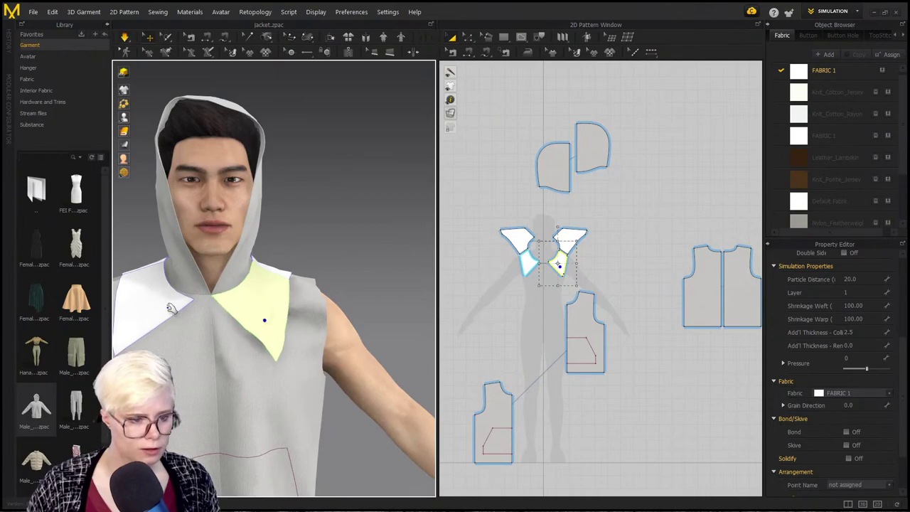
pyautogui.click(186, 311)
pyautogui.moveTo(201, 311); pyautogui.dragTo(199, 285)
pyautogui.click(239, 295)
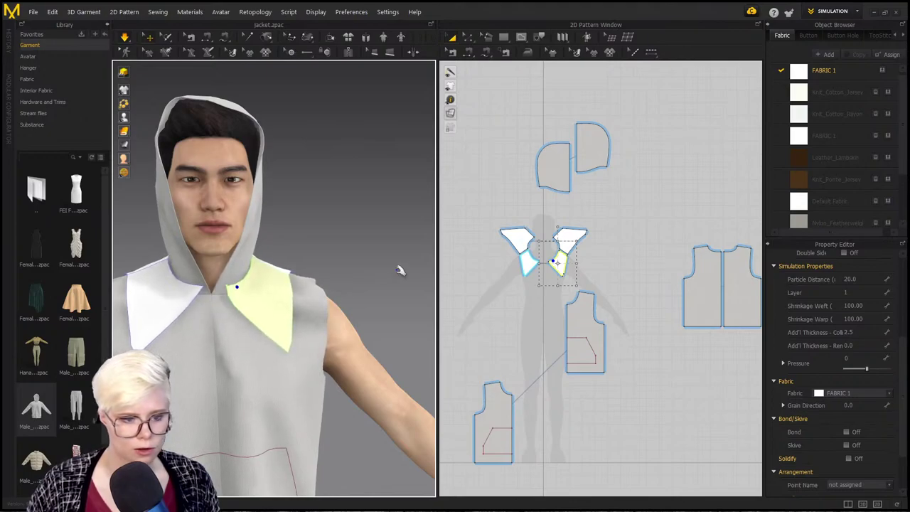
# Step: Try an internal line across the hoodie front's neck corner, from the neckline curve to the center edge, and undo it
pyautogui.scroll(-2, 400, 266)
pyautogui.scroll(-1, 544, 308)
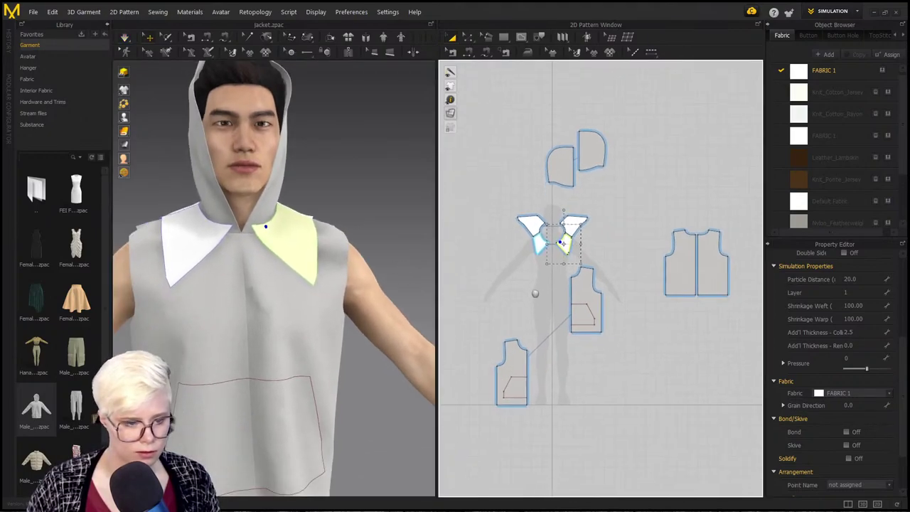
pyautogui.scroll(2, 211, 232)
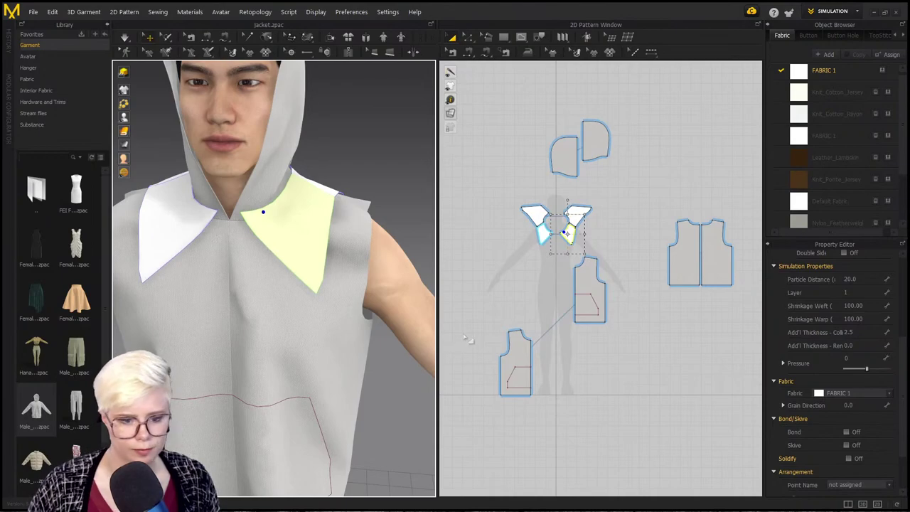
pyautogui.scroll(2, 507, 299)
pyautogui.moveTo(509, 295); pyautogui.dragTo(541, 199, button='middle')
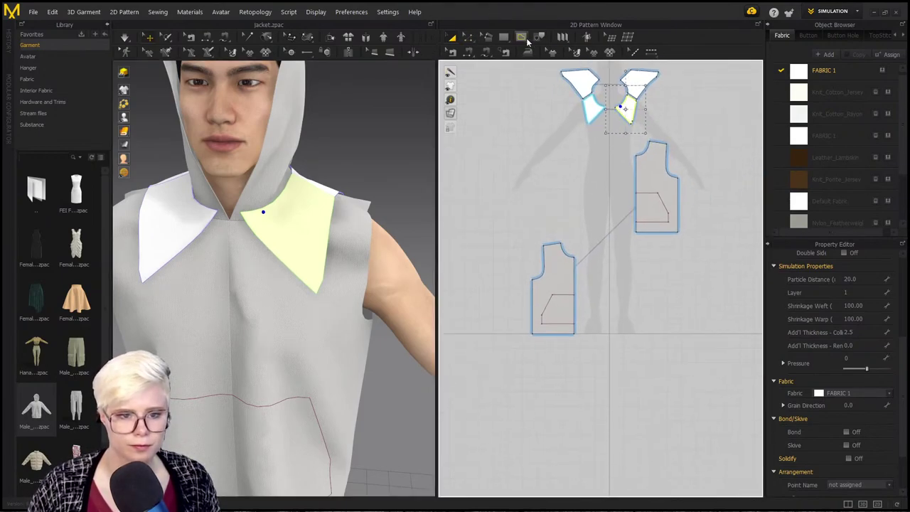
pyautogui.click(521, 36)
pyautogui.scroll(5, 232, 264)
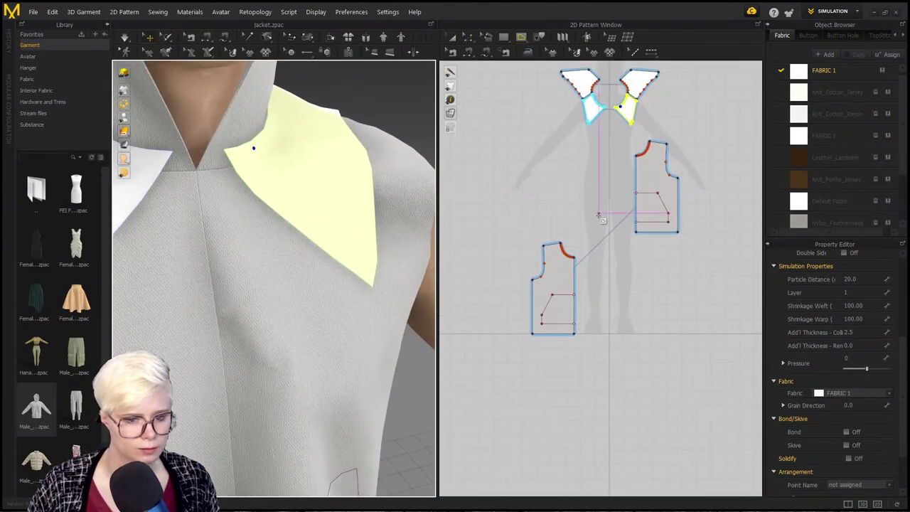
pyautogui.scroll(4, 575, 266)
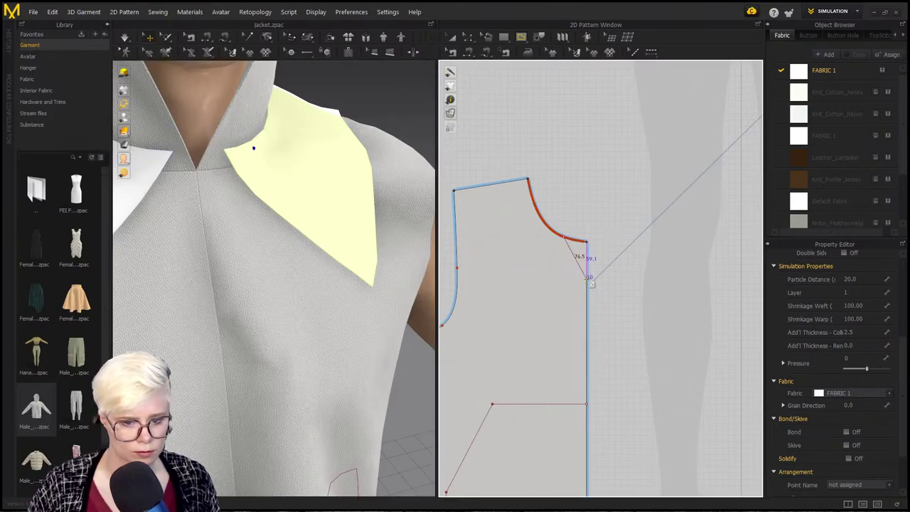
pyautogui.click(668, 271)
pyautogui.scroll(4, 248, 284)
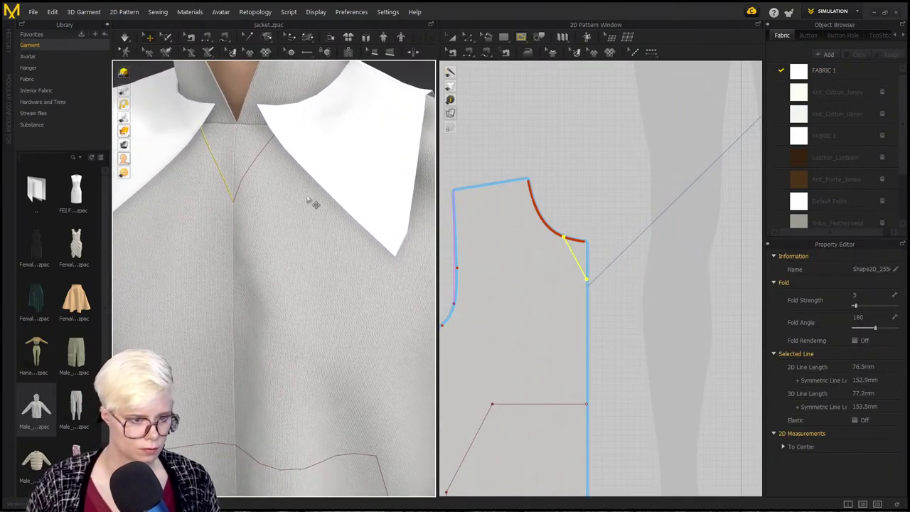
pyautogui.hotkey('ctrl', 'z')
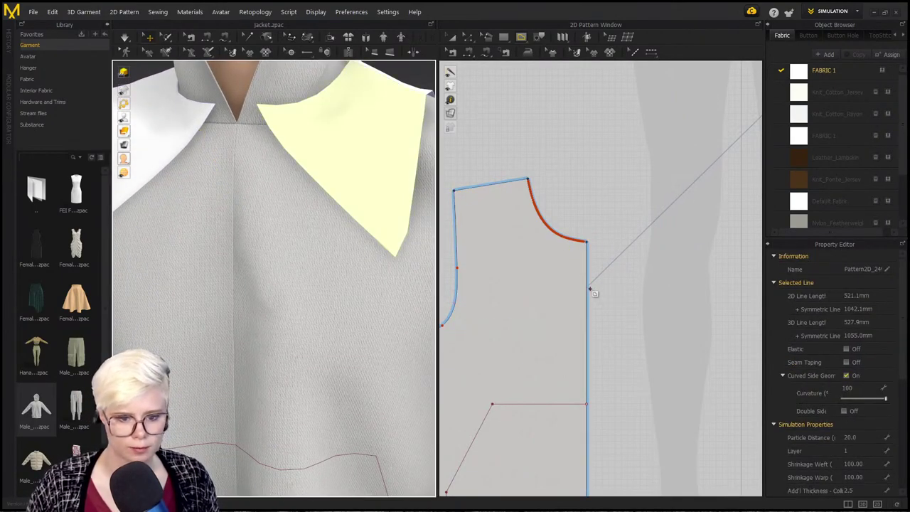
# Step: Draw an internal triangle with a slanted side about 86 mm long at the hoodie front's center neck corner, and cut it out
pyautogui.click(587, 243)
pyautogui.click(588, 244)
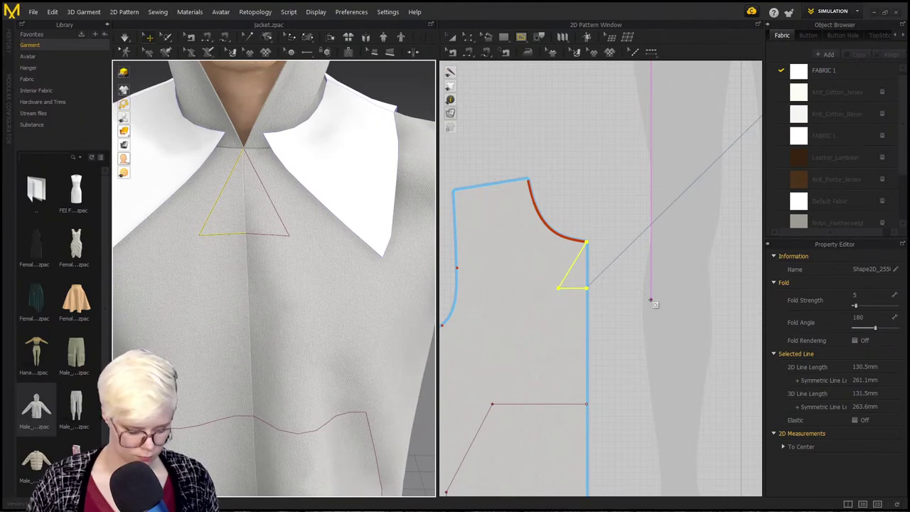
pyautogui.rightClick(572, 270)
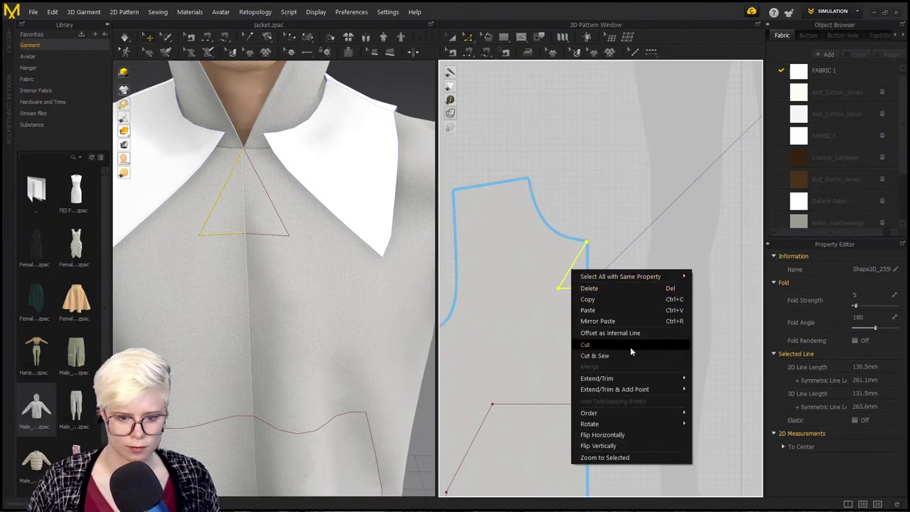
pyautogui.click(628, 344)
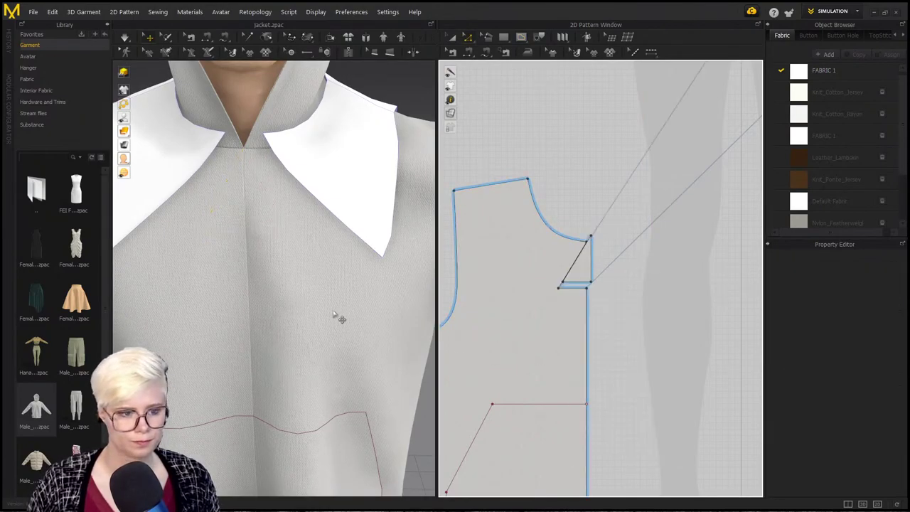
# Step: Delete both of the hoodie's front body panels, keeping only the two small triangles cut from the neck corners
pyautogui.click(534, 327)
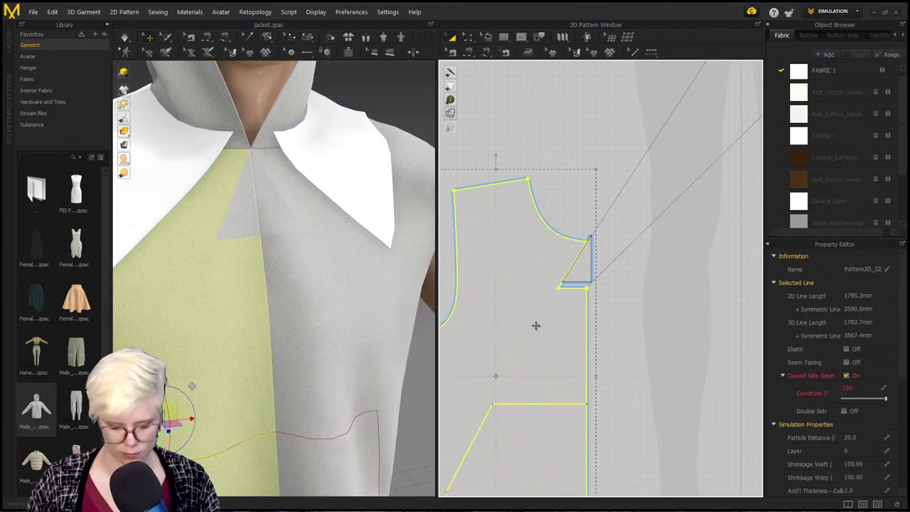
pyautogui.press('Delete')
pyautogui.scroll(-5, 543, 326)
pyautogui.moveTo(545, 327); pyautogui.dragTo(405, 287, button='middle')
pyautogui.moveTo(567, 284); pyautogui.dragTo(591, 365, button='middle')
pyautogui.click(582, 202)
pyautogui.press('Delete')
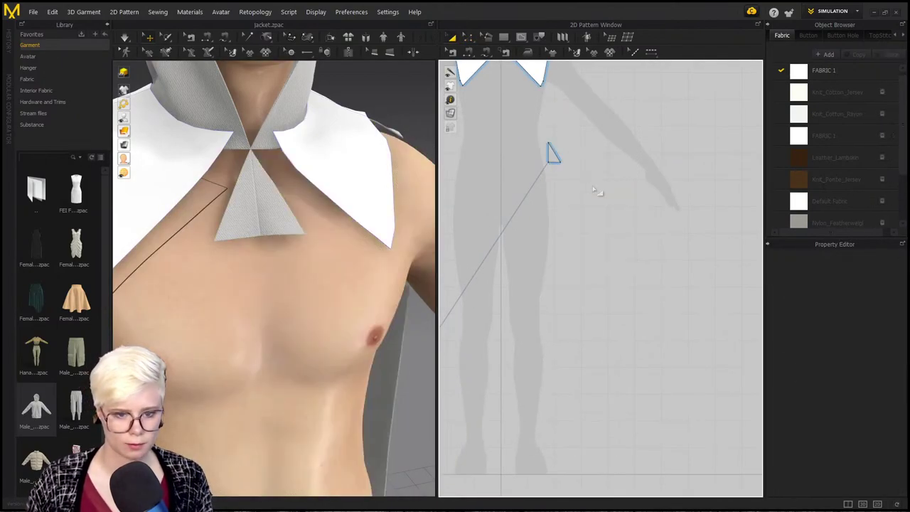
# Step: Free-sew the triangles' slanted edges to the inner edges of the front shoulder pieces, starting at the neck tip, over 85.9 mm
pyautogui.press('n')
pyautogui.click(548, 153)
pyautogui.scroll(-2, 509, 183)
pyautogui.moveTo(509, 183); pyautogui.dragTo(546, 302, button='middle')
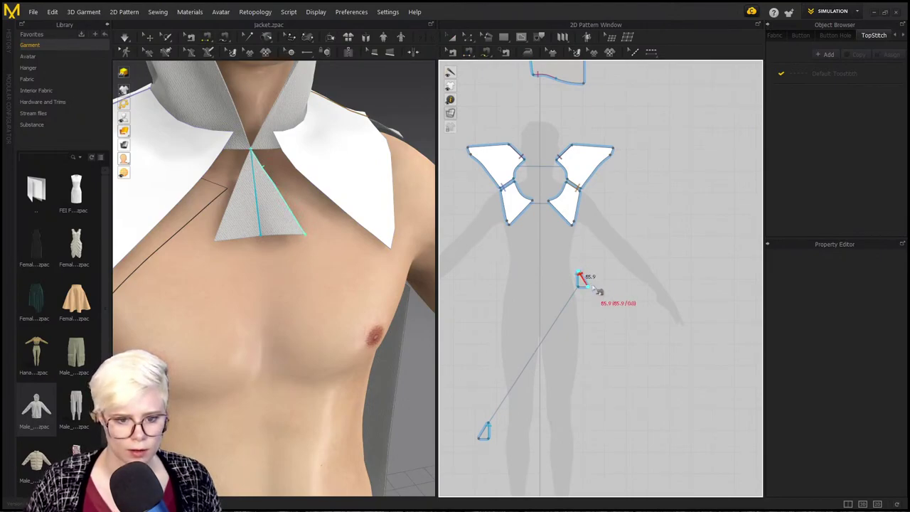
pyautogui.click(549, 203)
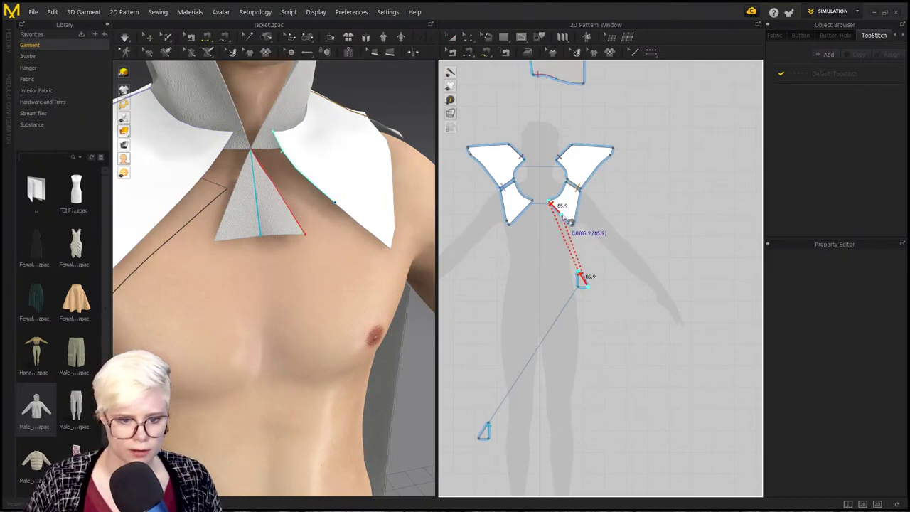
pyautogui.click(582, 277)
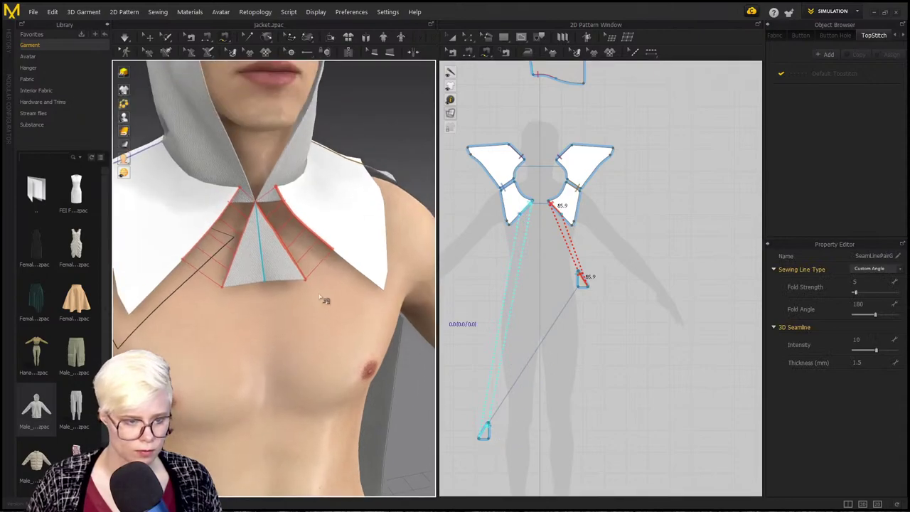
# Step: Simulate the newly sewn neckline triangles and pull the front shoulder pieces down so they settle on the chest
pyautogui.press('q')
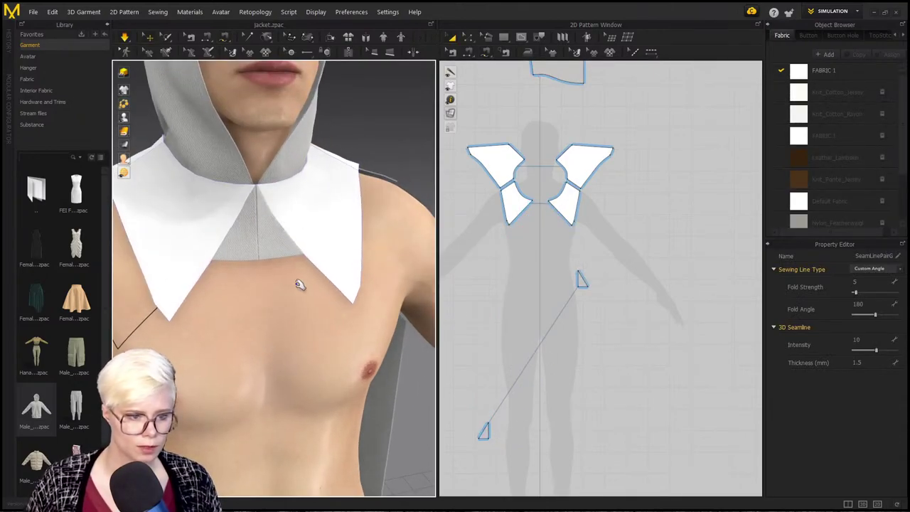
pyautogui.moveTo(298, 282)
pyautogui.mouseDown(button='right')
pyautogui.moveTo(388, 248)
pyautogui.moveTo(266, 285)
pyautogui.moveTo(303, 279)
pyautogui.mouseUp(button='right')
pyautogui.moveTo(300, 280); pyautogui.dragTo(284, 367)
pyautogui.moveTo(226, 278); pyautogui.dragTo(270, 372)
# Step: Delete both of the hoodie's remaining back body panels beneath the shoulder pieces
pyautogui.scroll(-3, 277, 384)
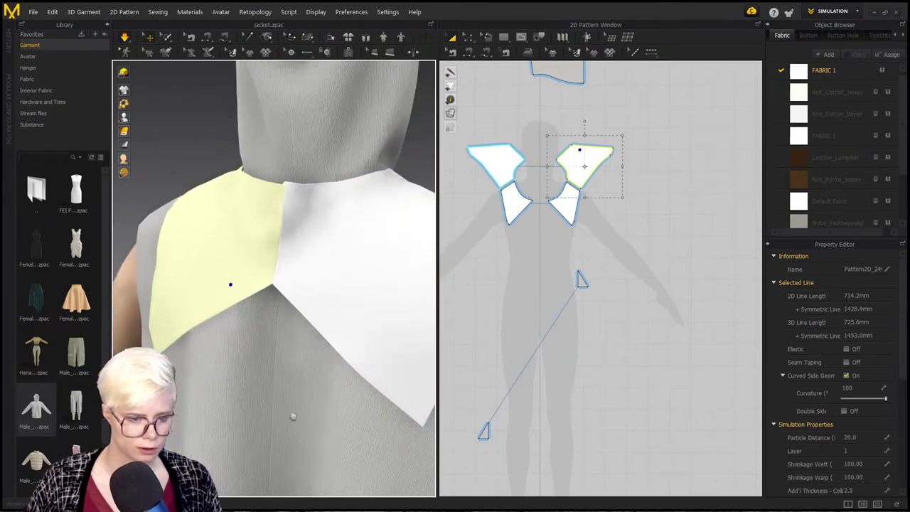
pyautogui.moveTo(292, 414); pyautogui.dragTo(307, 313, button='middle')
pyautogui.click(302, 311)
pyautogui.press('Delete')
pyautogui.click(211, 310)
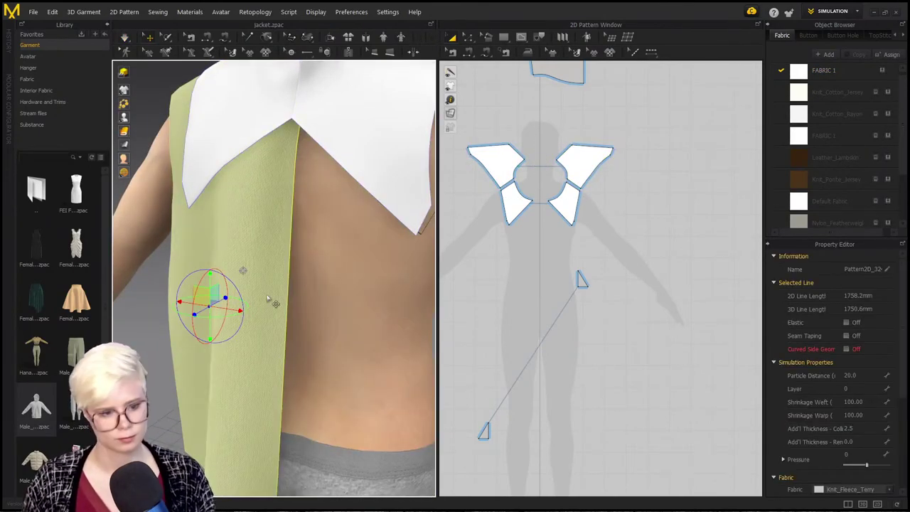
pyautogui.press('Delete')
# Step: Sew the hood's full bottom edge to the combined neck curves of the back and front shoulder pieces
pyautogui.moveTo(410, 251); pyautogui.dragTo(309, 213, button='right')
pyautogui.moveTo(310, 213); pyautogui.dragTo(317, 360, button='middle')
pyautogui.moveTo(316, 361); pyautogui.dragTo(274, 268, button='right')
pyautogui.click(258, 260)
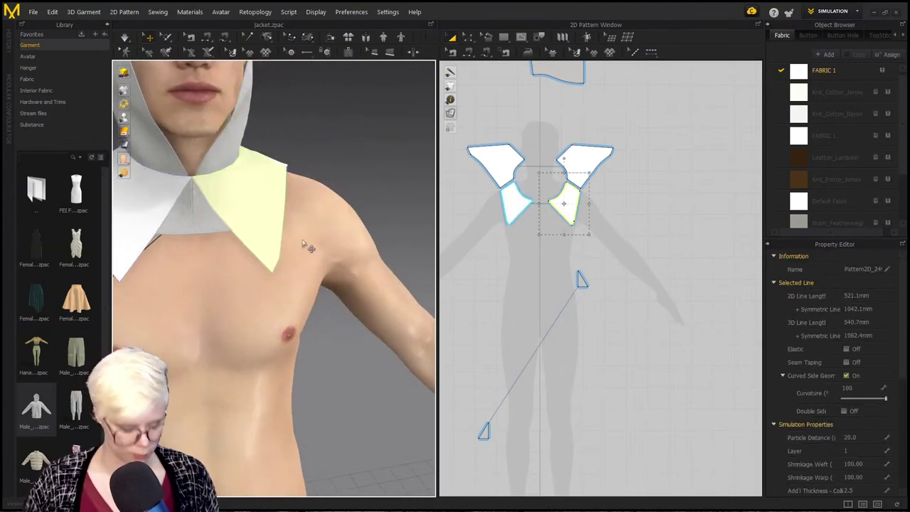
pyautogui.moveTo(619, 267); pyautogui.dragTo(639, 298, button='middle')
pyautogui.click(684, 246)
pyautogui.press('n')
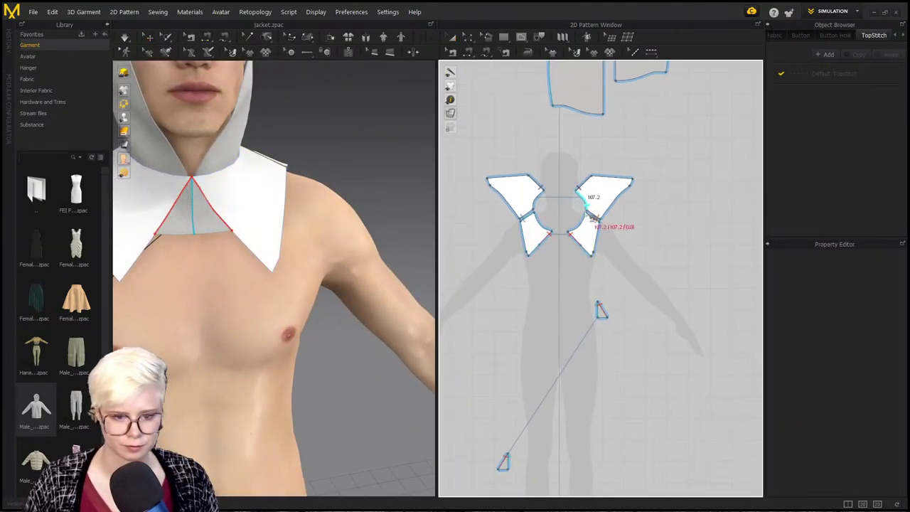
pyautogui.scroll(-2, 576, 192)
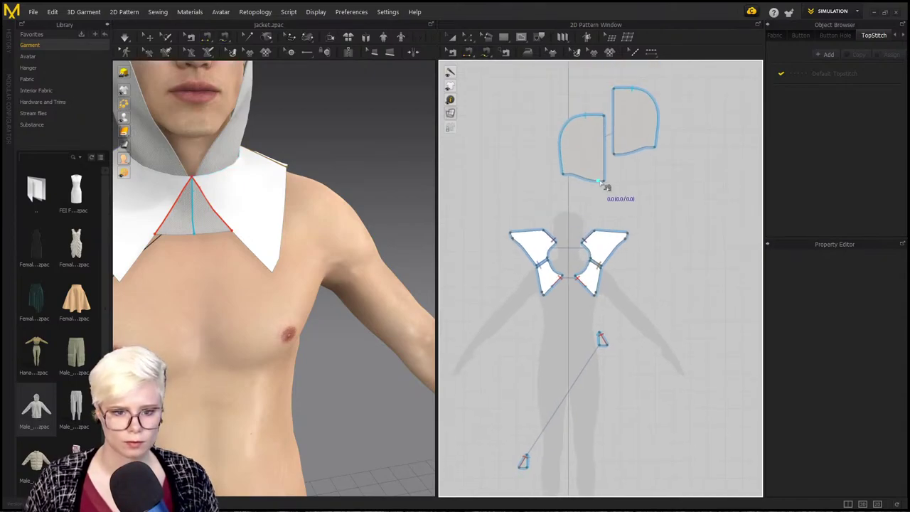
pyautogui.scroll(2, 575, 270)
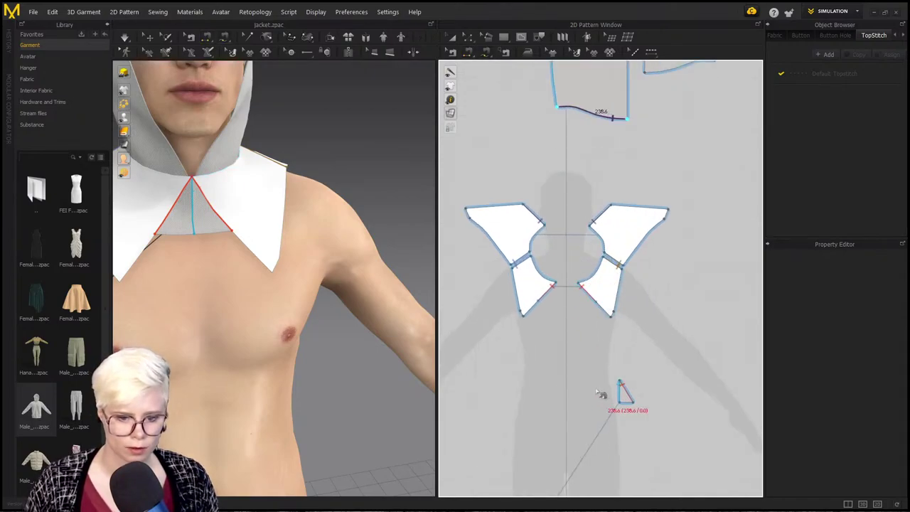
pyautogui.scroll(3, 597, 392)
pyautogui.moveTo(597, 392); pyautogui.dragTo(696, 138, button='middle')
pyautogui.scroll(-3, 619, 135)
pyautogui.moveTo(609, 127); pyautogui.dragTo(601, 334, button='middle')
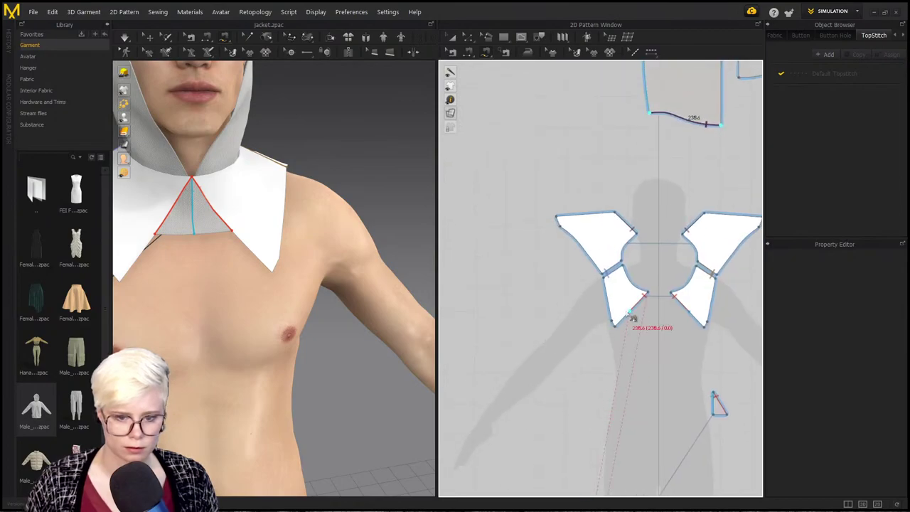
pyautogui.scroll(2, 632, 317)
pyautogui.click(672, 281)
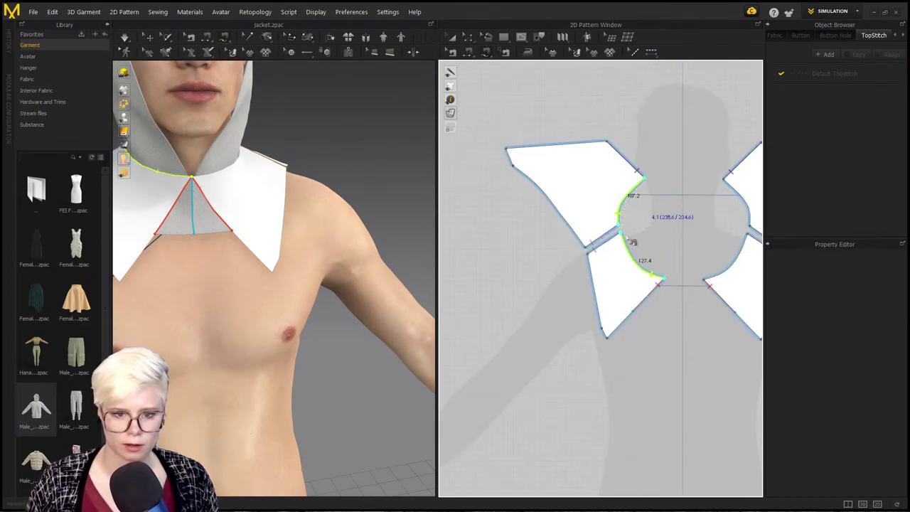
pyautogui.press('Return')
# Step: Simulate the hood's new neck seam and tug the front shoulder pieces into place on the chest
pyautogui.scroll(4, 513, 202)
pyautogui.scroll(2, 711, 182)
pyautogui.moveTo(711, 182); pyautogui.dragTo(548, 289, button='middle')
pyautogui.scroll(3, 603, 284)
pyautogui.moveTo(603, 284); pyautogui.dragTo(457, 321, button='middle')
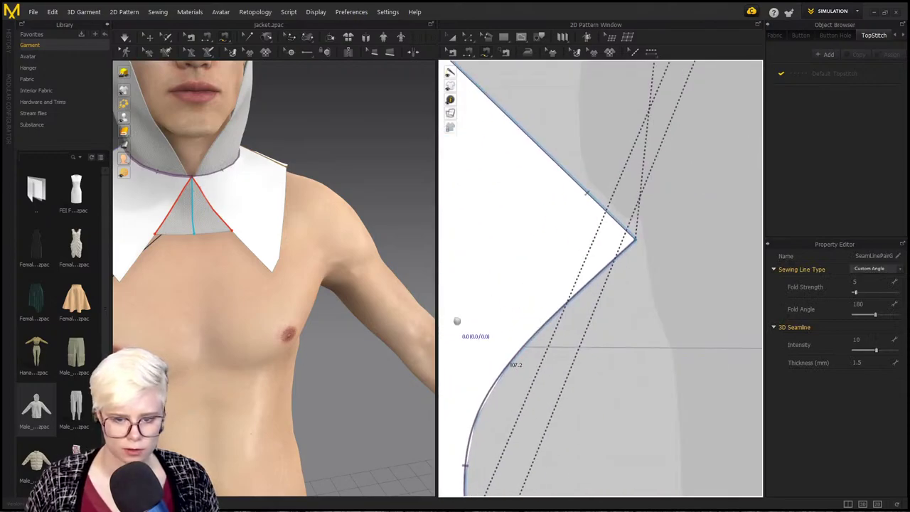
pyautogui.scroll(3, 568, 277)
pyautogui.scroll(-8, 615, 293)
pyautogui.press('space')
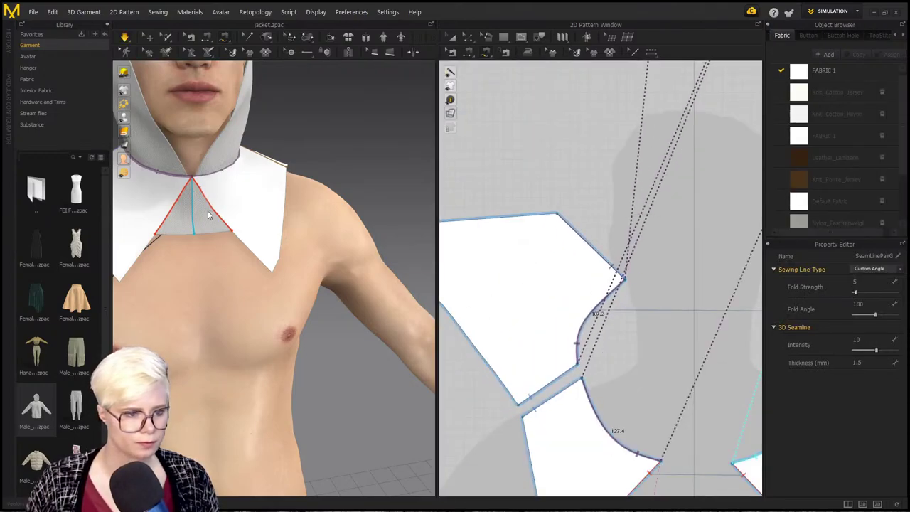
pyautogui.scroll(-5, 208, 215)
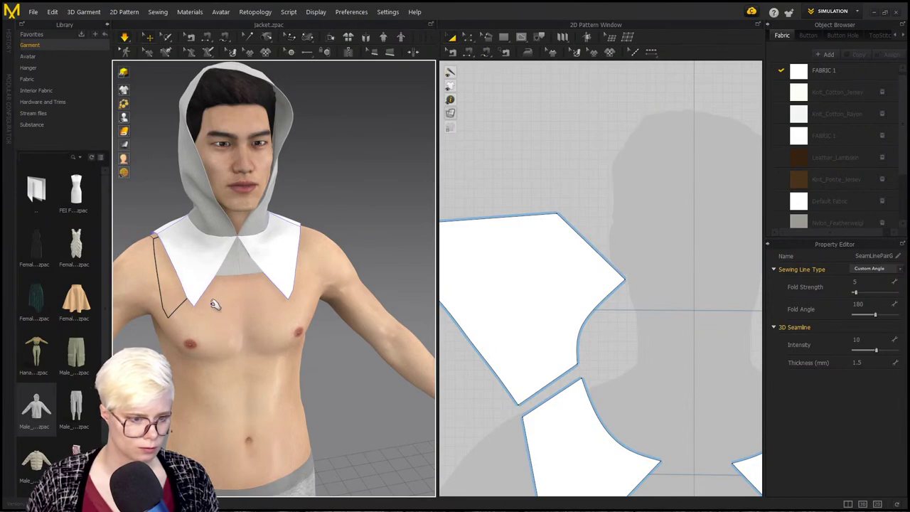
pyautogui.moveTo(201, 282)
pyautogui.mouseDown()
pyautogui.moveTo(194, 277)
pyautogui.moveTo(214, 287)
pyautogui.mouseUp()
pyautogui.click(250, 295)
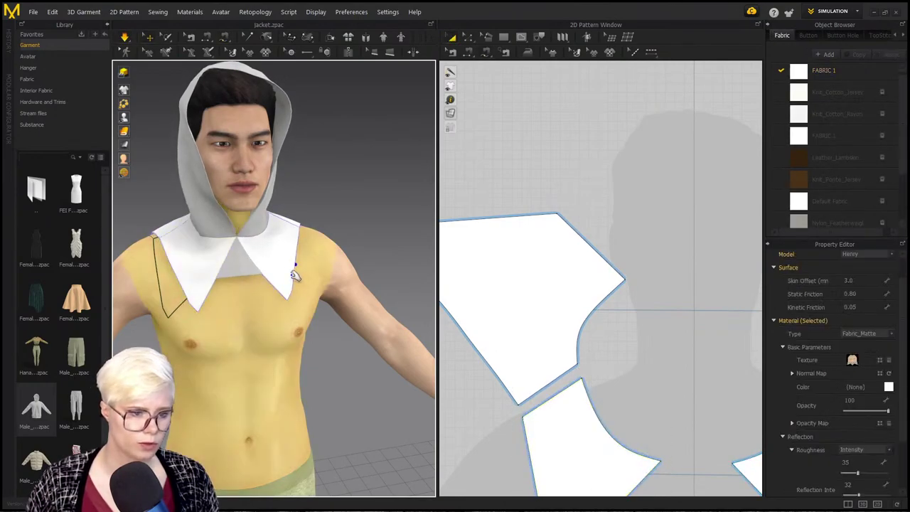
pyautogui.click(293, 274)
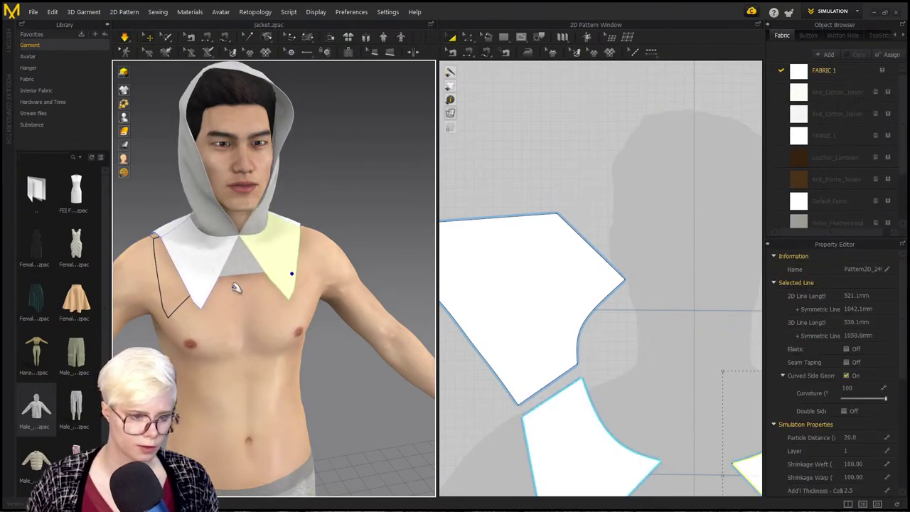
# Step: Examine how the back and front shoulder pieces sit around the avatar's shoulders
pyautogui.moveTo(751, 247); pyautogui.dragTo(741, 96, button='middle')
pyautogui.scroll(-2, 579, 195)
pyautogui.moveTo(579, 192); pyautogui.dragTo(584, 182, button='middle')
pyautogui.press('z')
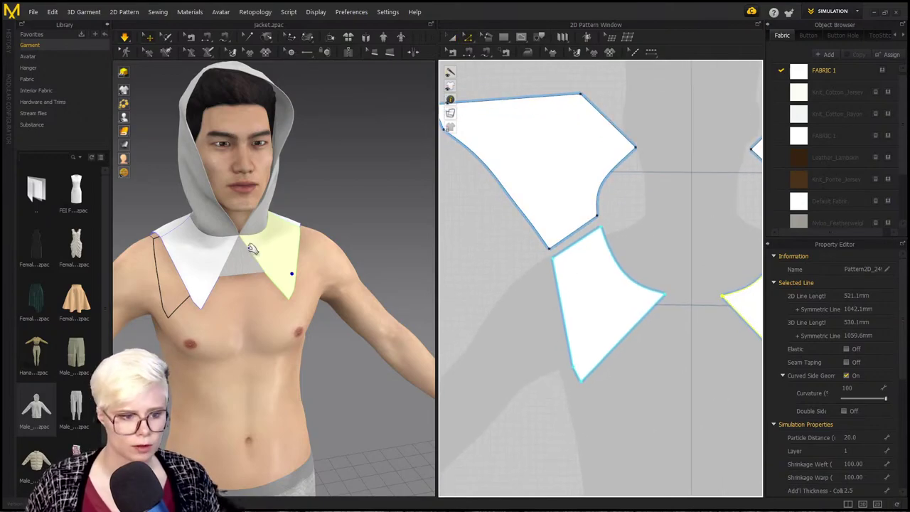
pyautogui.moveTo(285, 270); pyautogui.dragTo(341, 280, button='right')
pyautogui.click(334, 337)
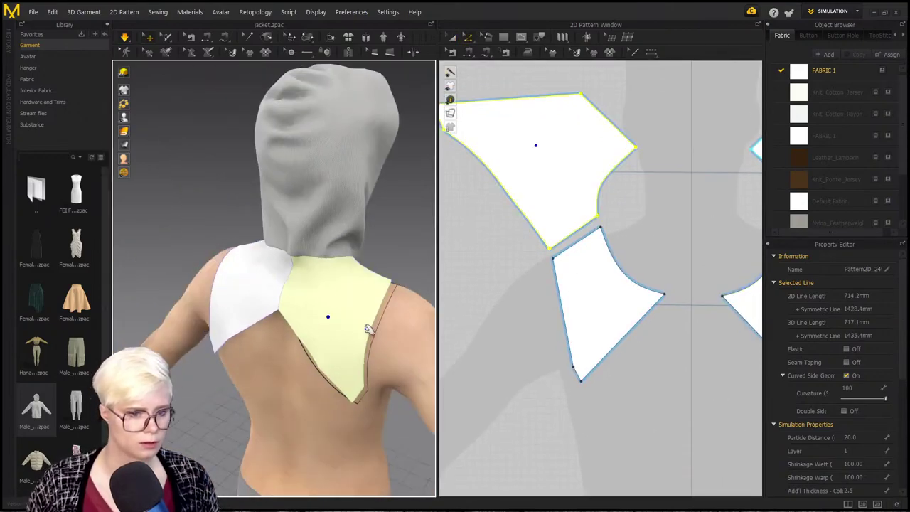
pyautogui.moveTo(368, 329); pyautogui.dragTo(282, 305, button='right')
pyautogui.click(568, 325)
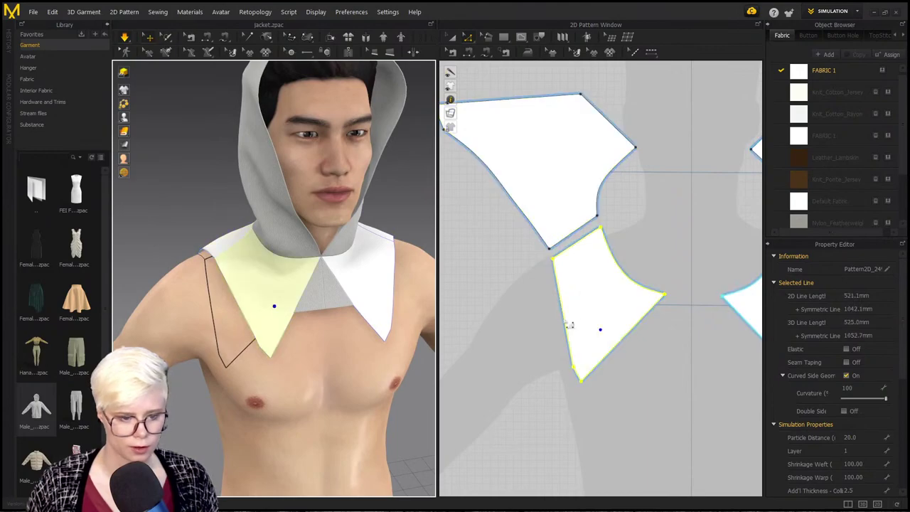
# Step: Move the neckline triangle's lower outer corner outward to widen its base, and tug the adjoining front shoulder piece into place
pyautogui.moveTo(566, 325); pyautogui.dragTo(465, 243, button='middle')
pyautogui.scroll(-2, 464, 243)
pyautogui.scroll(-2, 580, 328)
pyautogui.moveTo(579, 328); pyautogui.dragTo(615, 155, button='middle')
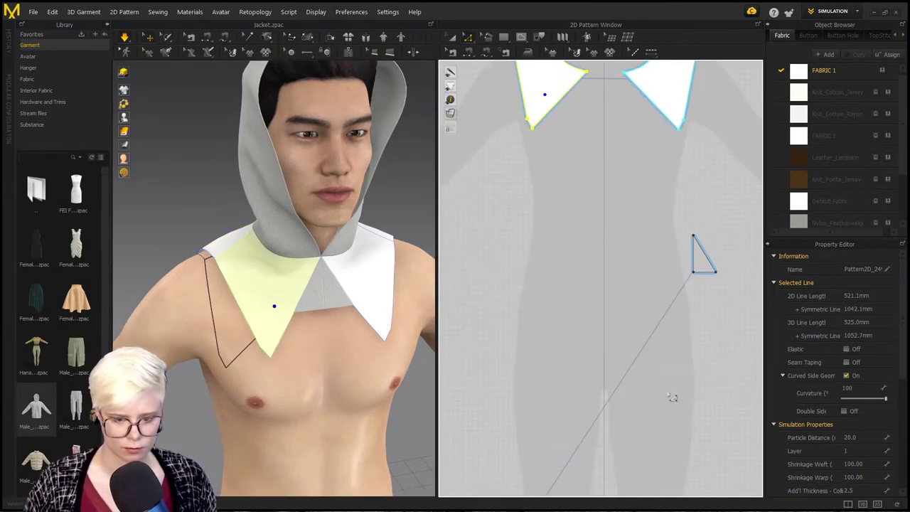
pyautogui.moveTo(591, 346); pyautogui.dragTo(698, 135, button='middle')
pyautogui.click(560, 384)
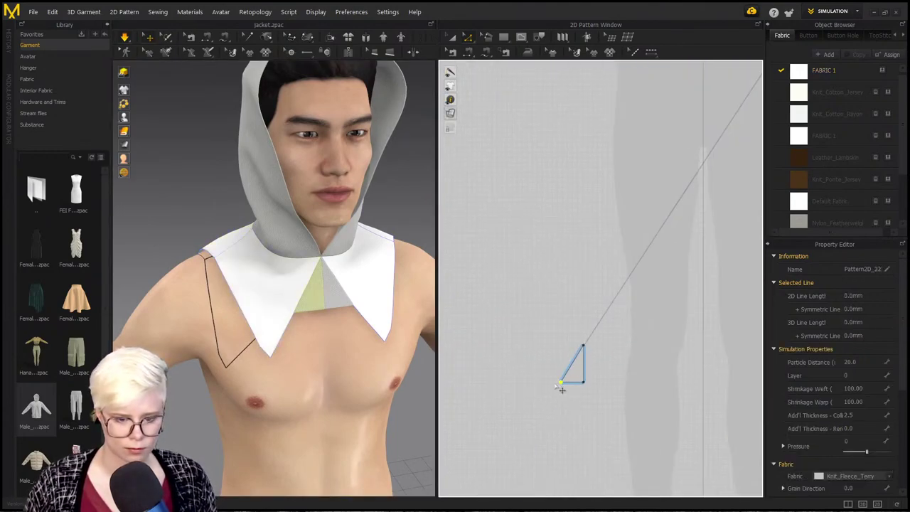
pyautogui.moveTo(561, 384); pyautogui.dragTo(553, 382)
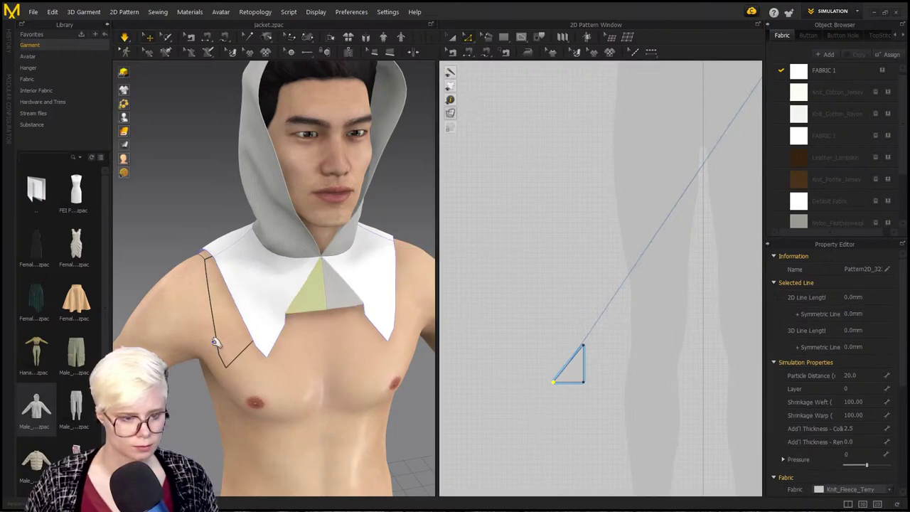
pyautogui.click(251, 337)
pyautogui.moveTo(251, 338); pyautogui.dragTo(243, 341)
# Step: Draw a narrow vertical rectangular strip about 22 by 270 mm below one front shoulder piece
pyautogui.scroll(-5, 540, 257)
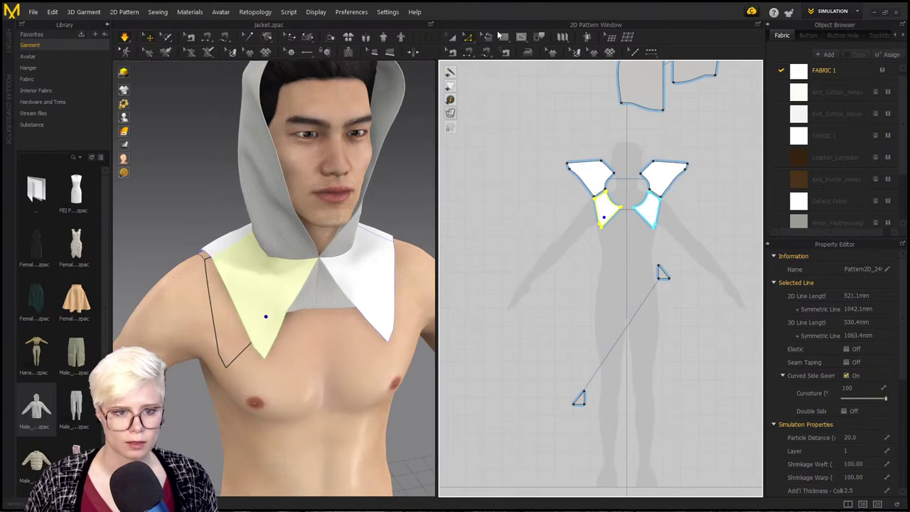
pyautogui.scroll(4, 608, 182)
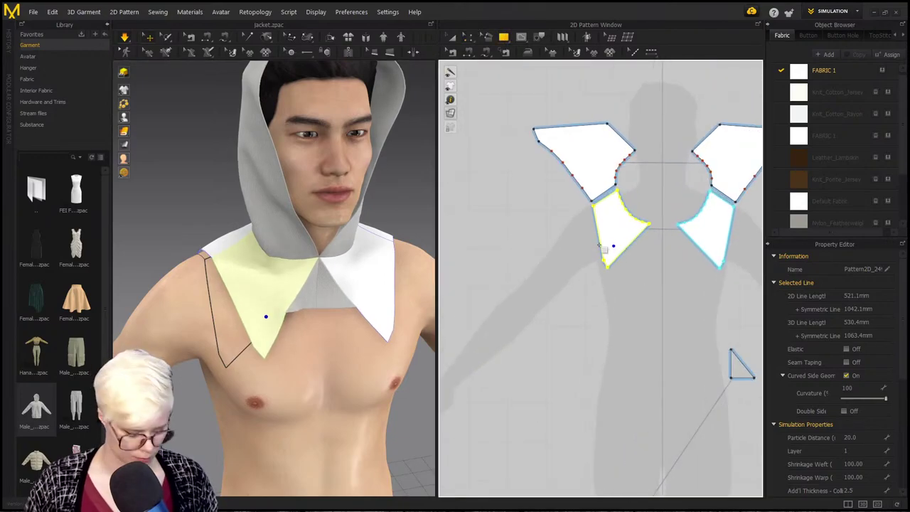
pyautogui.scroll(3, 626, 287)
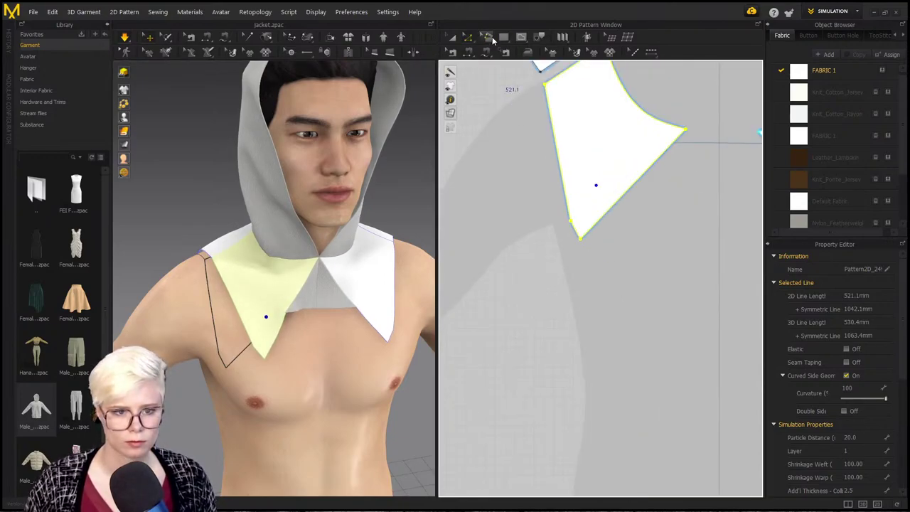
pyautogui.moveTo(565, 423); pyautogui.dragTo(548, 507)
pyautogui.scroll(-4, 587, 305)
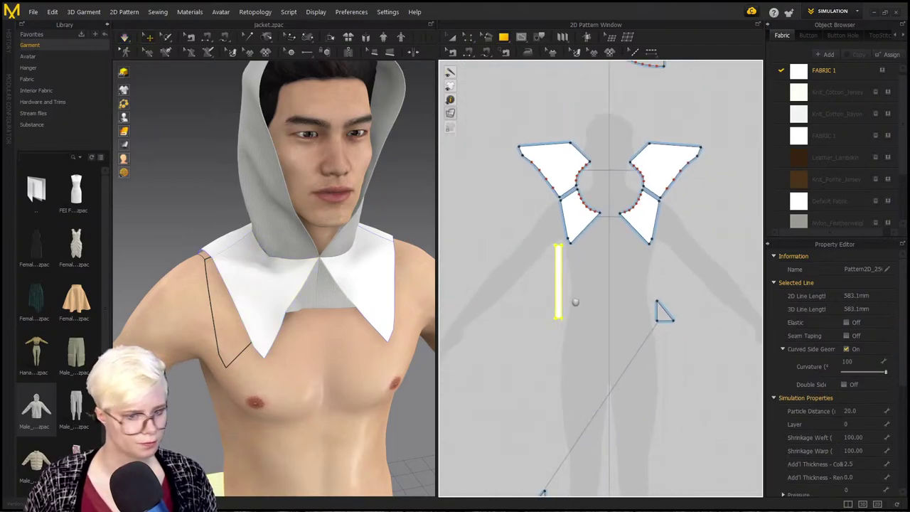
# Step: Sew the strip's upper end to the front shoulder piece's short tip edge and its lower end to the back shoulder piece's short tip edge
pyautogui.scroll(2, 565, 297)
pyautogui.press('n')
pyautogui.scroll(3, 551, 280)
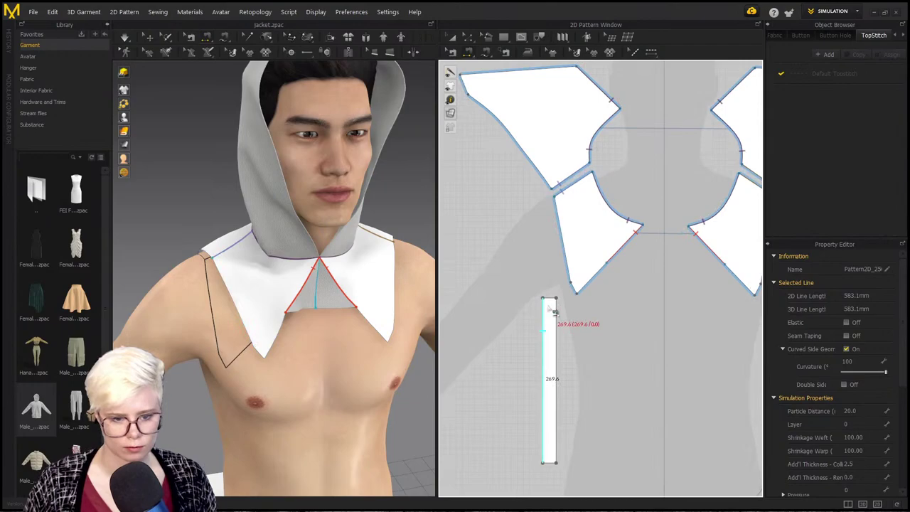
pyautogui.click(550, 299)
pyautogui.click(580, 296)
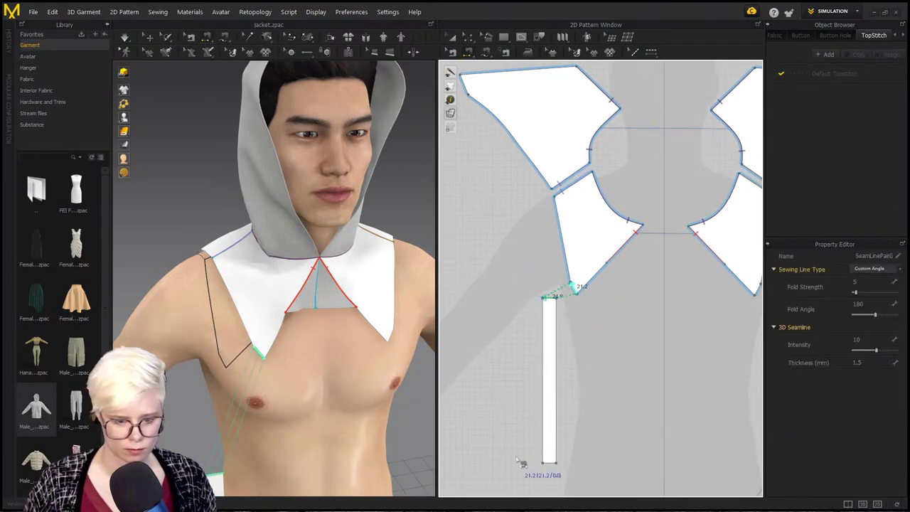
pyautogui.click(547, 462)
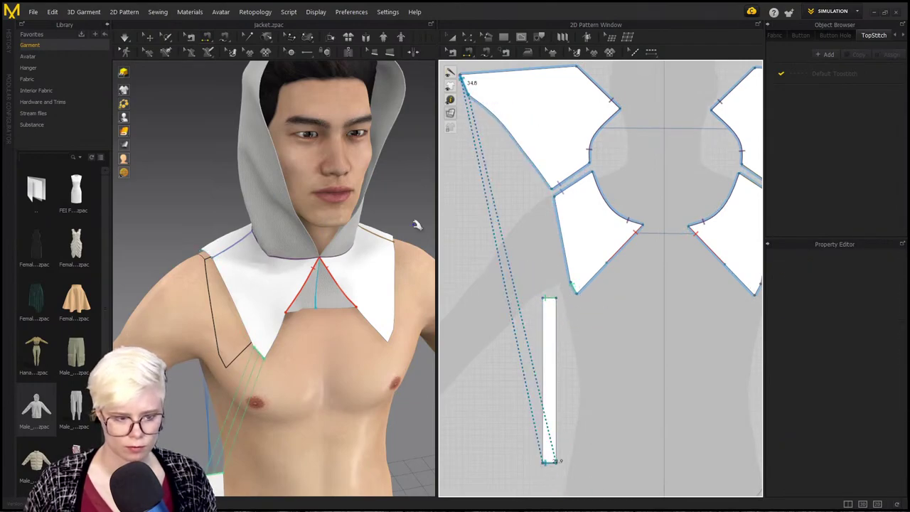
# Step: Position the strip beneath the avatar's arm, close to the shoulder pieces it is sewn to
pyautogui.scroll(-2, 398, 242)
pyautogui.moveTo(294, 391); pyautogui.dragTo(316, 242, button='middle')
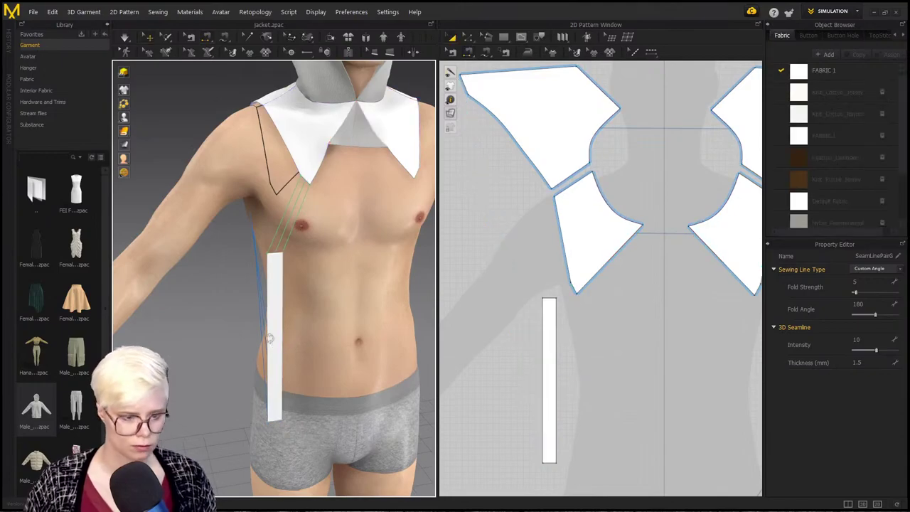
pyautogui.rightClick(275, 343)
pyautogui.click(356, 321)
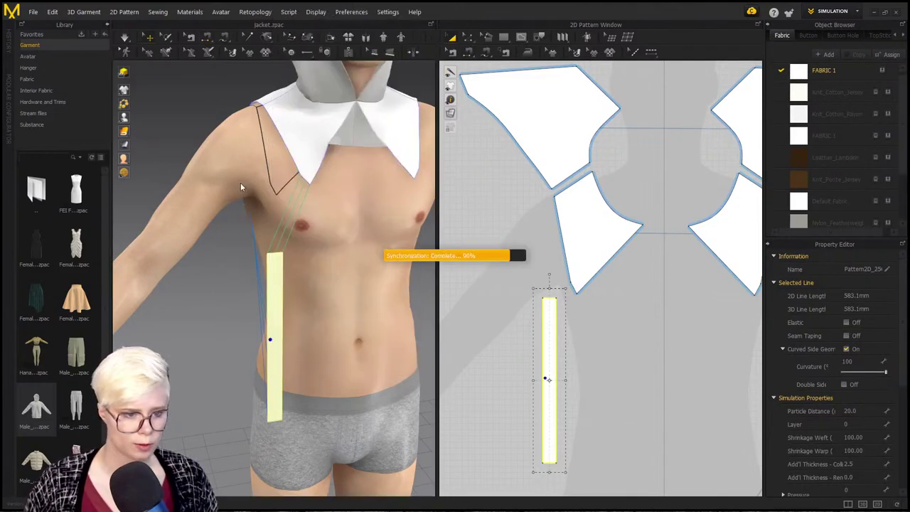
pyautogui.click(288, 232)
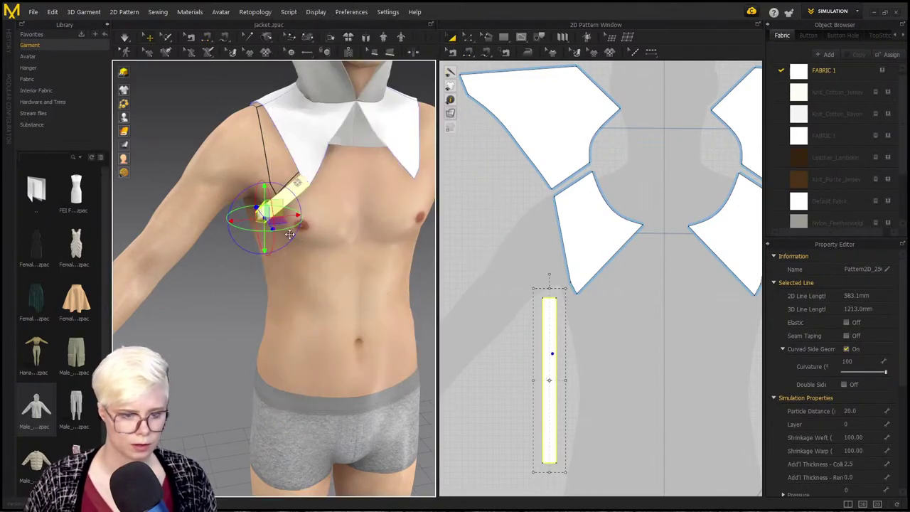
# Step: Set the strip's particle distance to 5 and simulate it into an underarm strap joining the front and back shoulder pieces
pyautogui.click(860, 412)
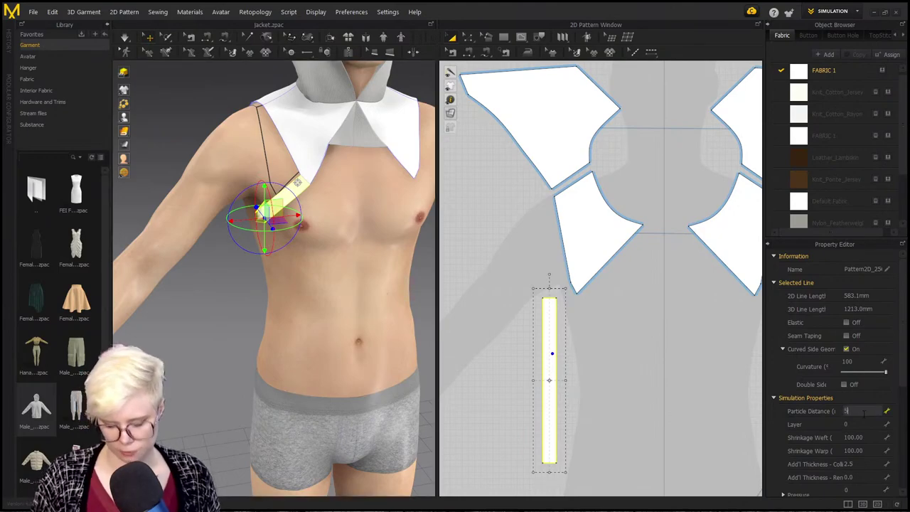
pyautogui.write('5')
pyautogui.press('Return')
pyautogui.press('space')
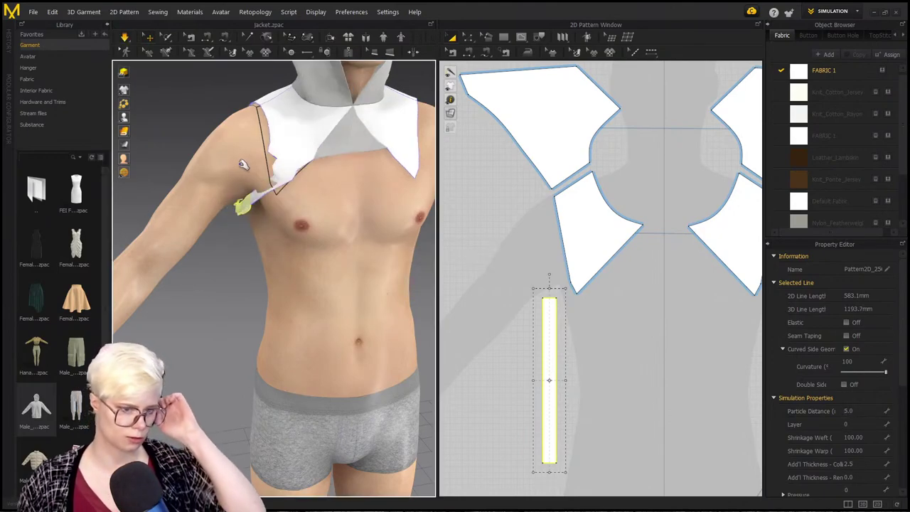
pyautogui.moveTo(371, 135); pyautogui.dragTo(412, 141)
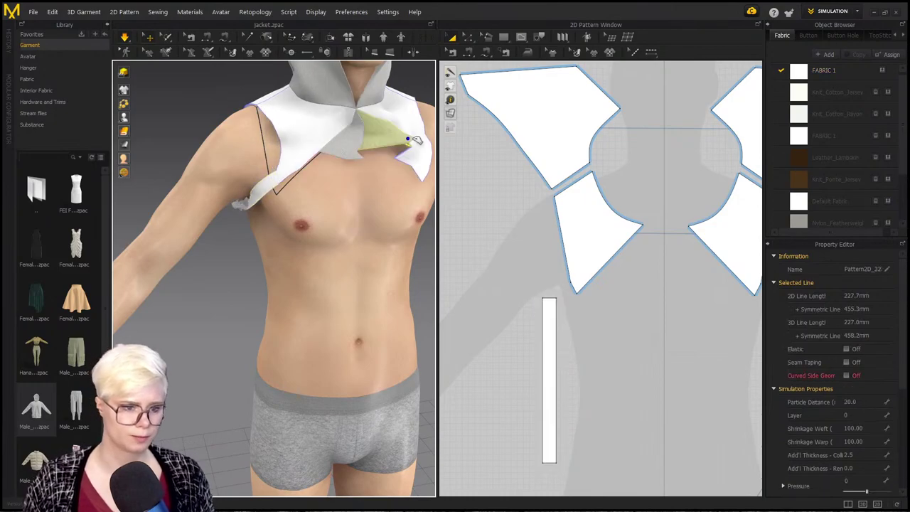
pyautogui.click(280, 211)
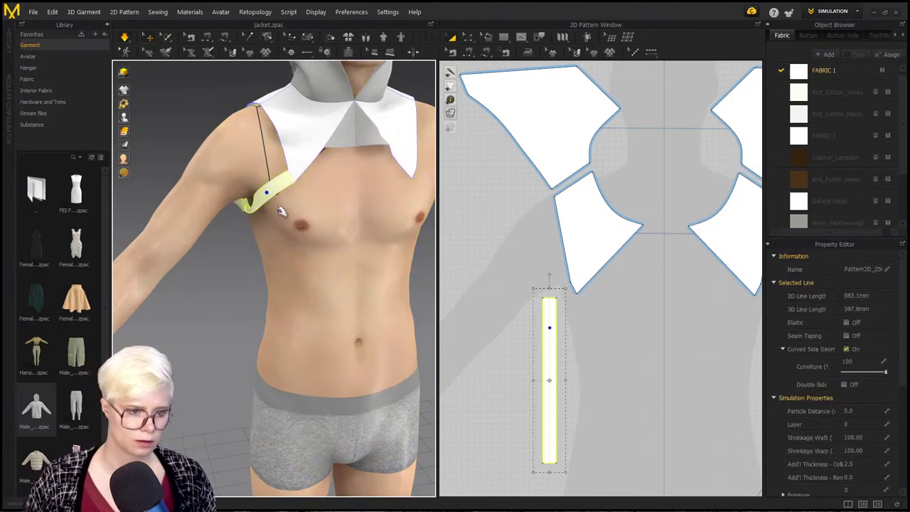
pyautogui.moveTo(188, 268); pyautogui.dragTo(303, 264, button='right')
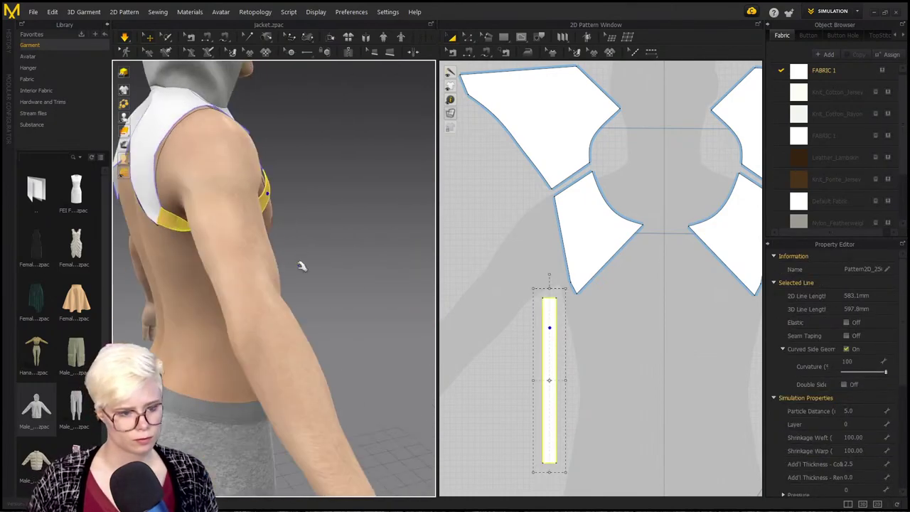
# Step: Move the lower corner of the back shoulder piece's short tip edge outward, lengthening that edge to about 37 mm
pyautogui.moveTo(226, 276); pyautogui.dragTo(292, 201, button='right')
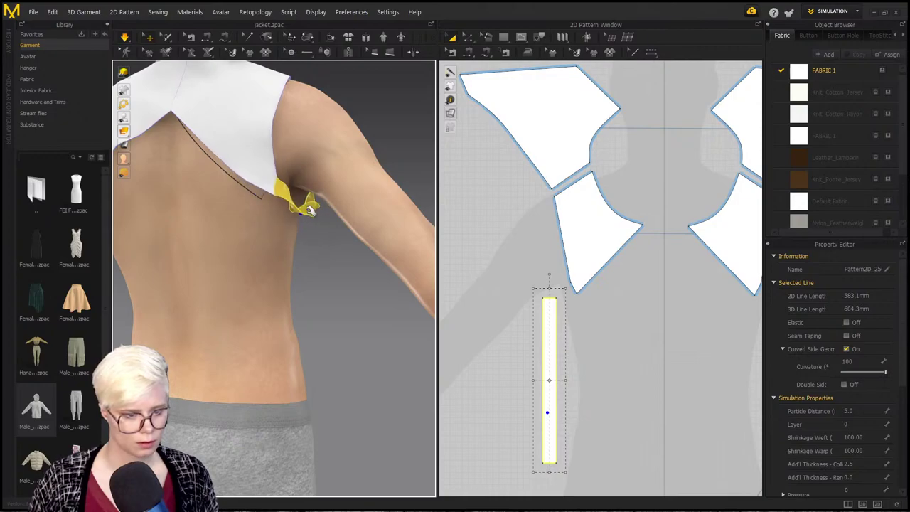
pyautogui.moveTo(304, 219); pyautogui.dragTo(318, 150, button='right')
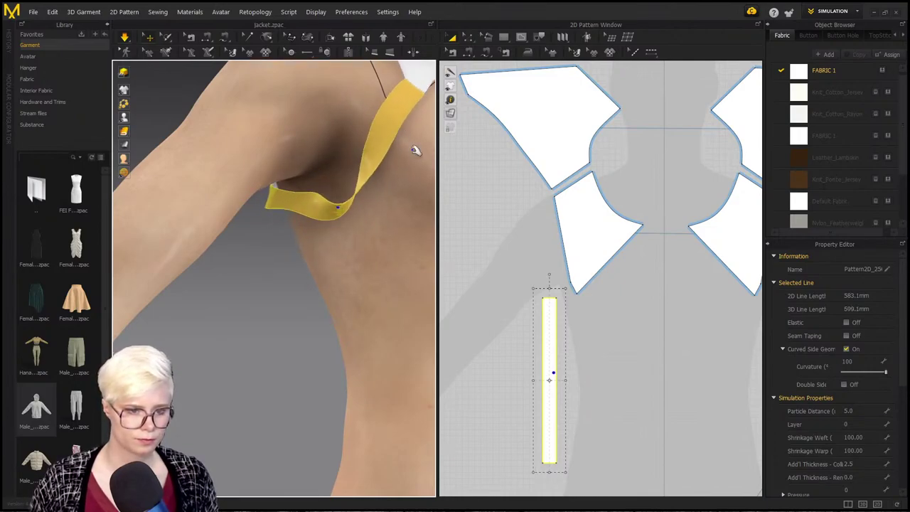
pyautogui.moveTo(417, 148); pyautogui.dragTo(172, 307, button='right')
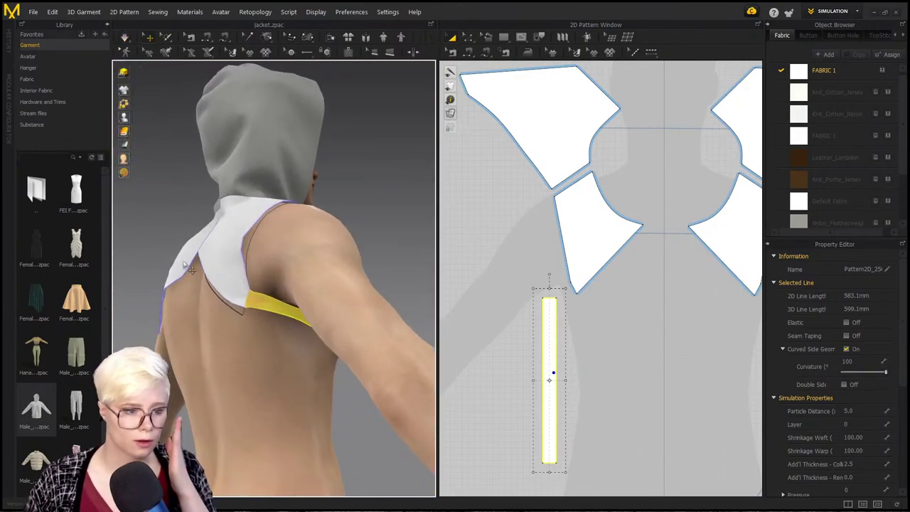
pyautogui.moveTo(223, 293); pyautogui.dragTo(286, 329, button='right')
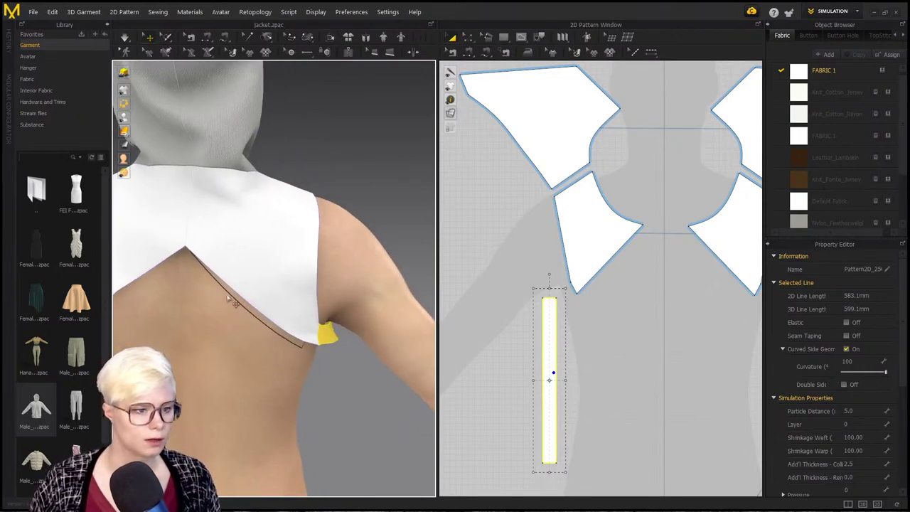
pyautogui.scroll(-2, 613, 345)
pyautogui.scroll(6, 566, 262)
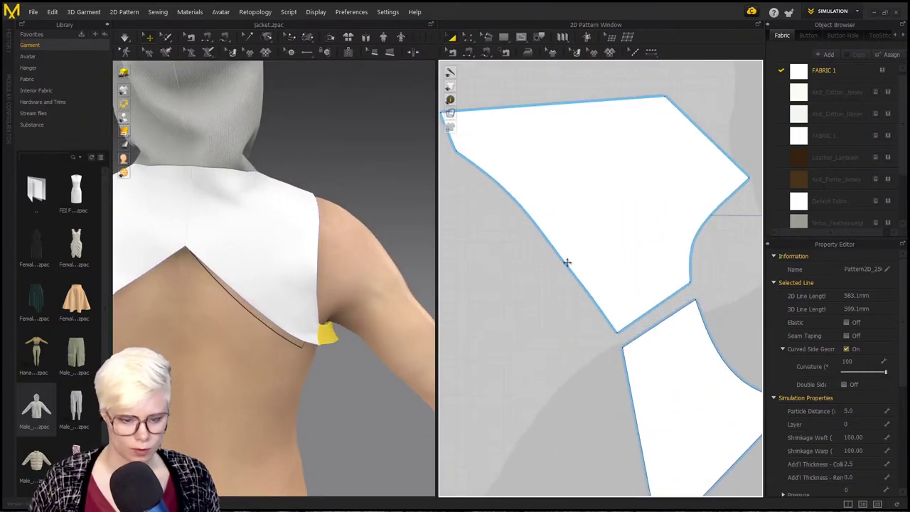
pyautogui.moveTo(513, 167); pyautogui.dragTo(554, 225, button='middle')
pyautogui.keyDown('shift'); pyautogui.moveTo(482, 172); pyautogui.dragTo(483, 200); pyautogui.keyUp('shift')
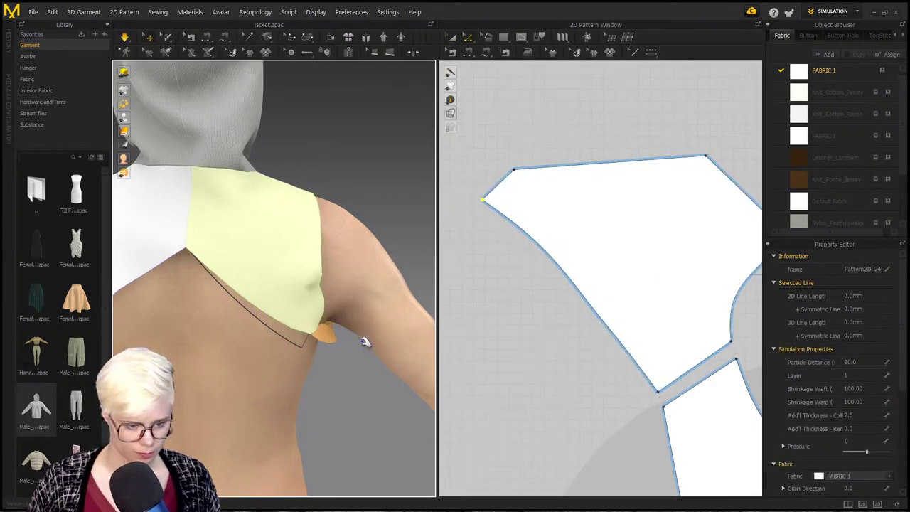
# Step: Pull the underarm strap downward in the running simulation and let it settle beneath the avatar's arm
pyautogui.click(331, 337)
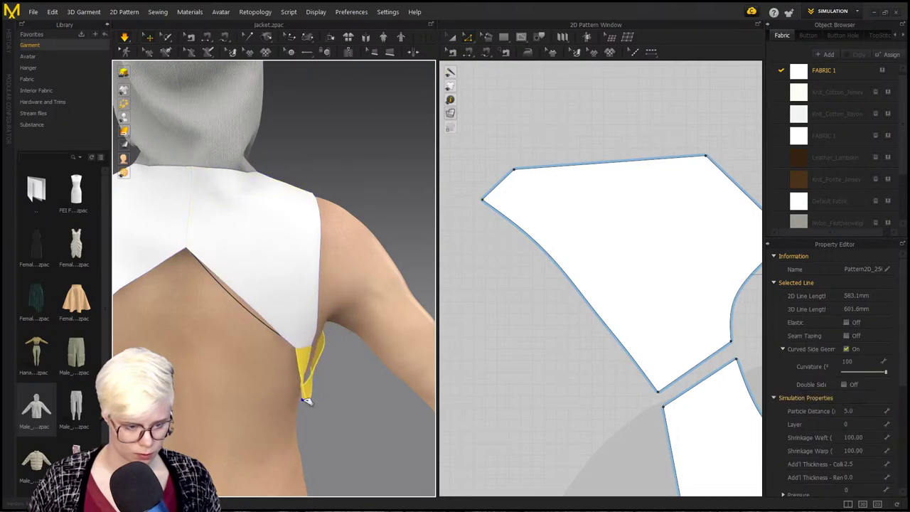
pyautogui.moveTo(307, 391); pyautogui.dragTo(345, 362, button='right')
pyautogui.press('f')
pyautogui.moveTo(362, 366); pyautogui.dragTo(363, 424)
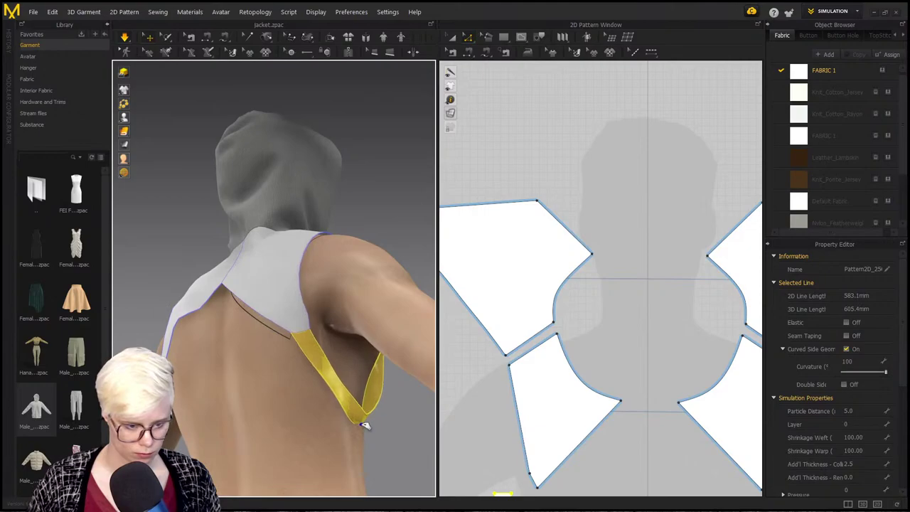
pyautogui.scroll(-5, 611, 451)
pyautogui.moveTo(618, 462); pyautogui.dragTo(664, 353, button='middle')
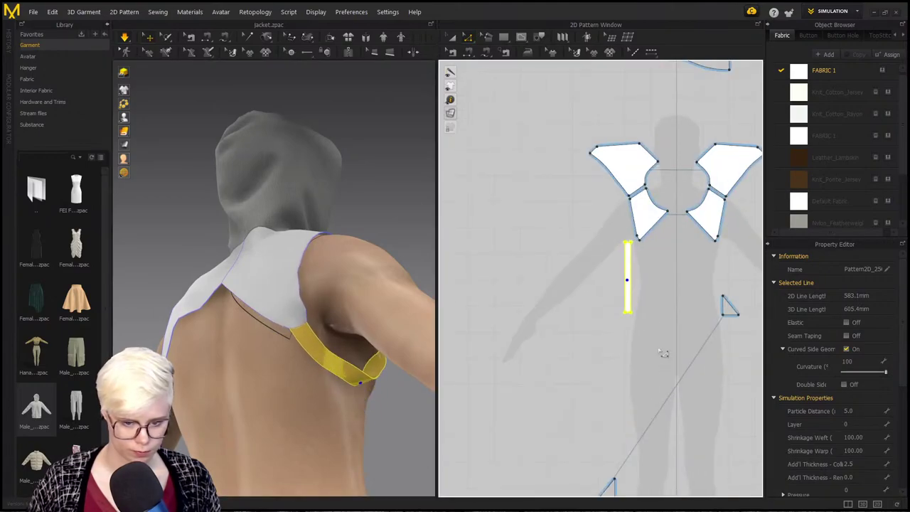
pyautogui.scroll(-1, 652, 318)
pyautogui.moveTo(356, 383); pyautogui.dragTo(305, 355, button='right')
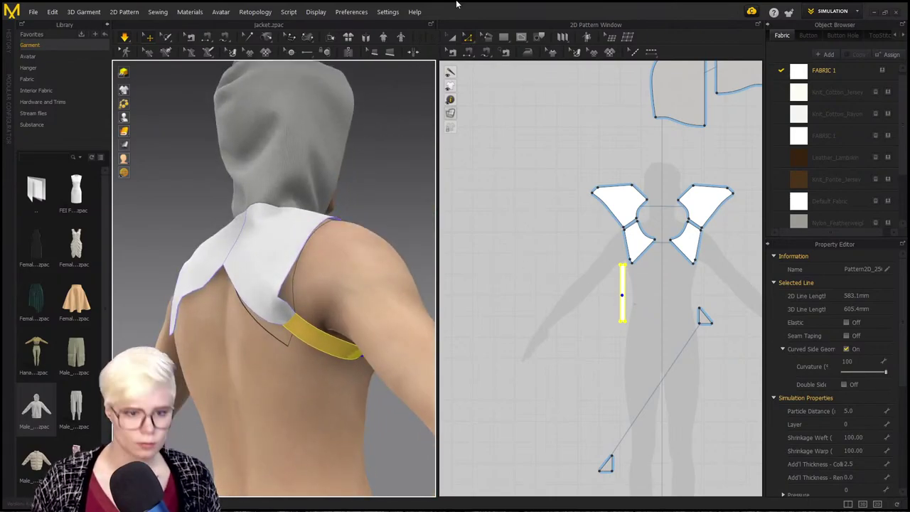
# Step: Draw an internal line across the strap pattern about 140 mm from its upper end and cut the strap in two there
pyautogui.click(521, 37)
pyautogui.scroll(-1, 676, 229)
pyautogui.scroll(3, 567, 199)
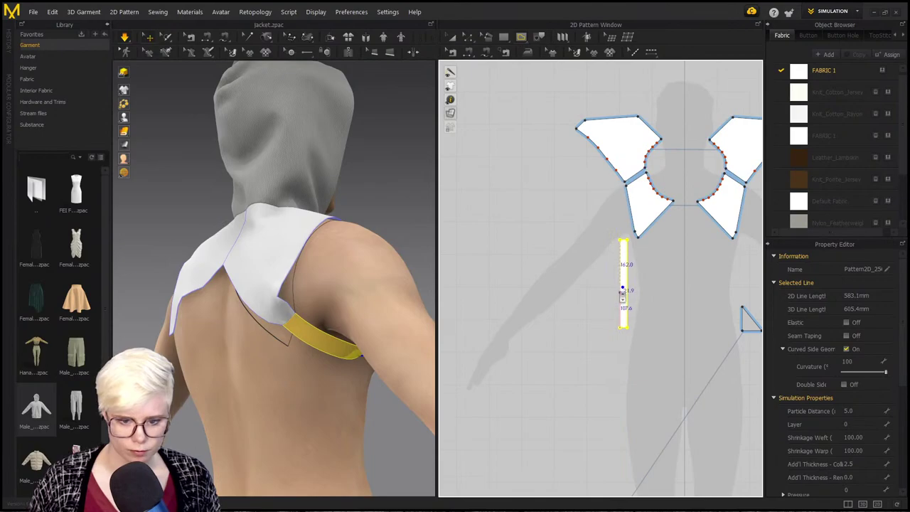
pyautogui.scroll(6, 623, 293)
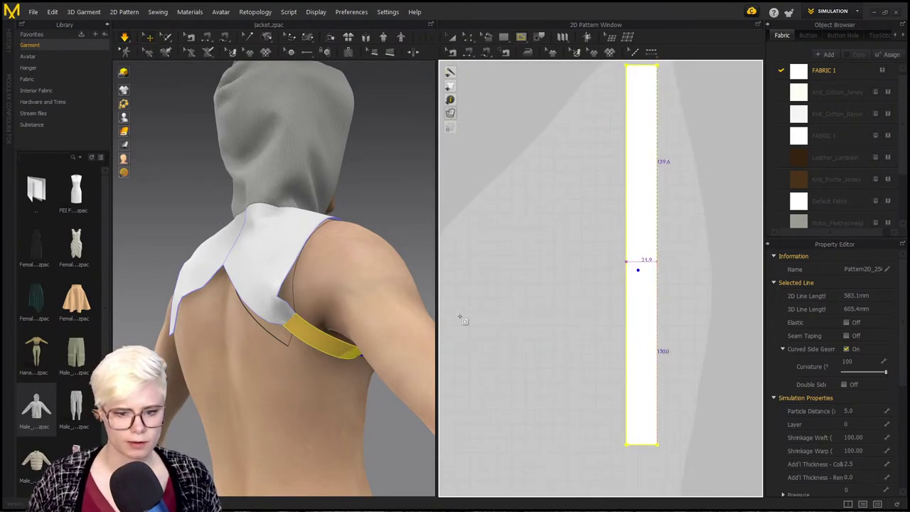
pyautogui.click(313, 324)
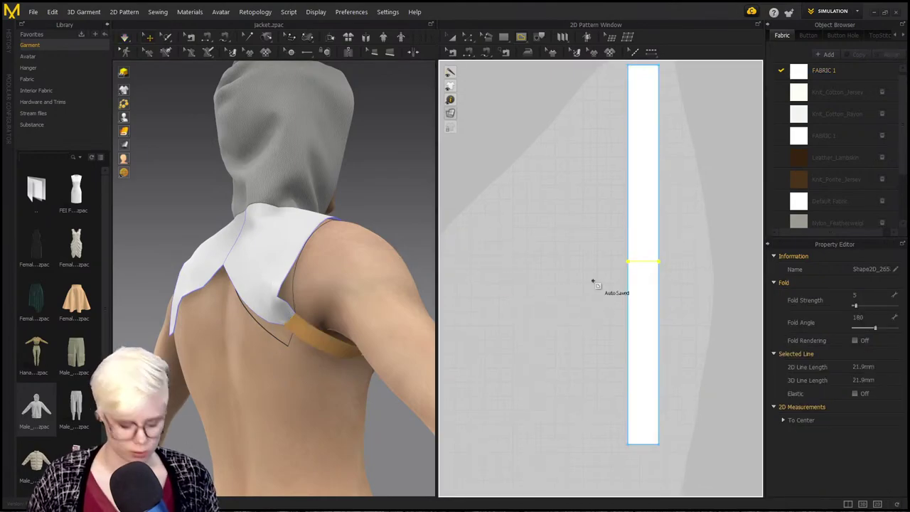
pyautogui.click(675, 264)
pyautogui.rightClick(658, 269)
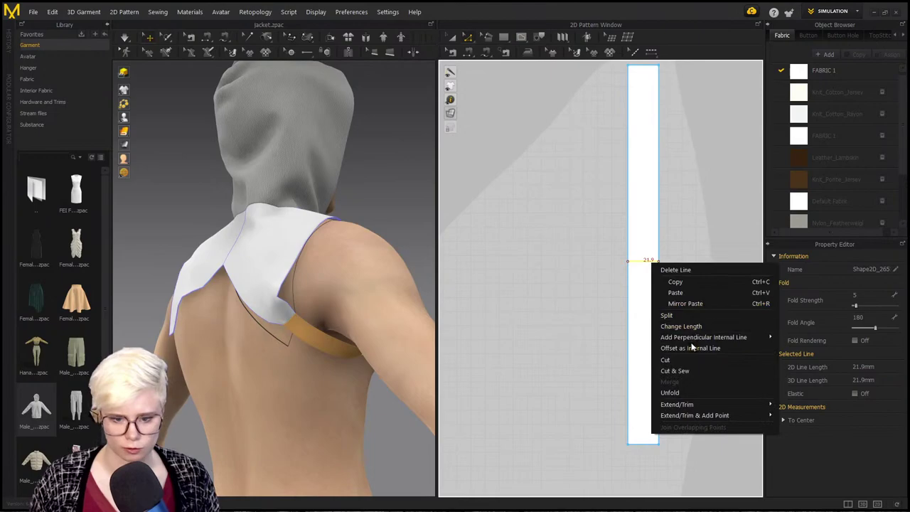
pyautogui.click(694, 362)
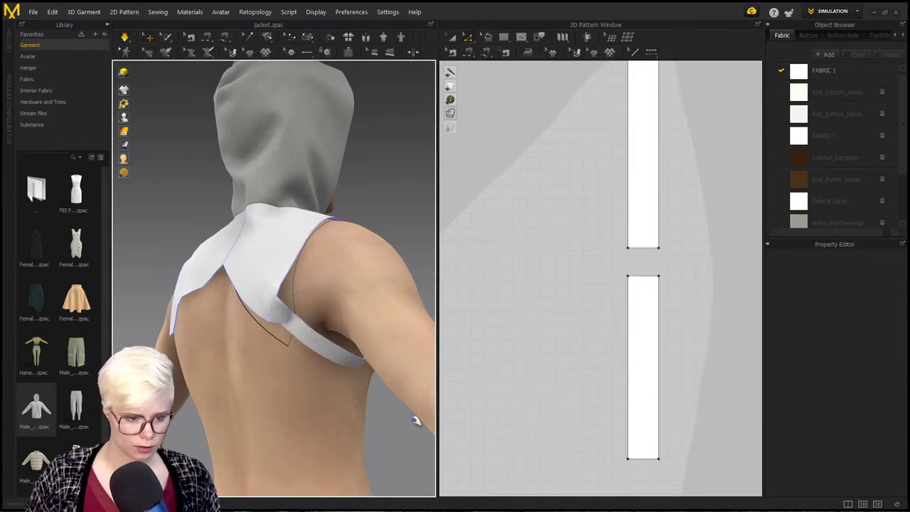
# Step: Separate the two strap halves in the 2D layout, moving the upper half up beside the back shoulder piece
pyautogui.scroll(-5, 461, 357)
pyautogui.moveTo(321, 371); pyautogui.dragTo(404, 370, button='right')
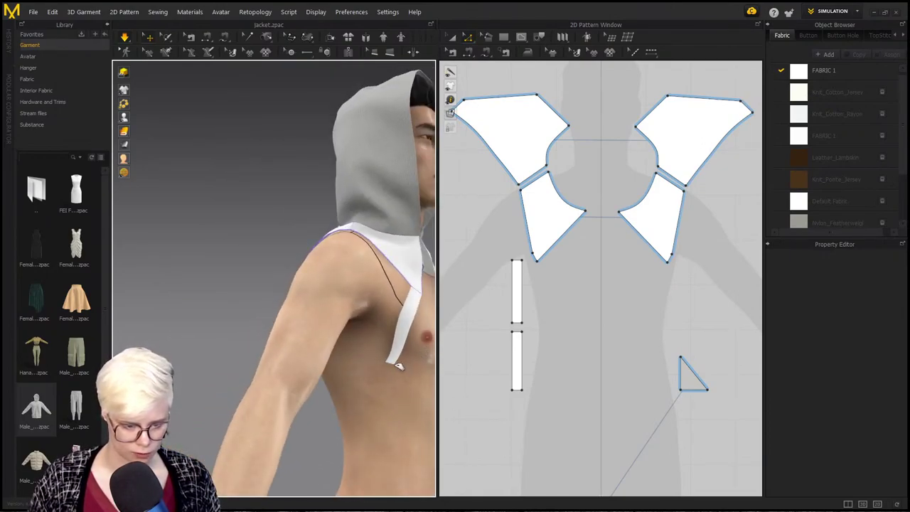
pyautogui.click(398, 366)
pyautogui.click(542, 399)
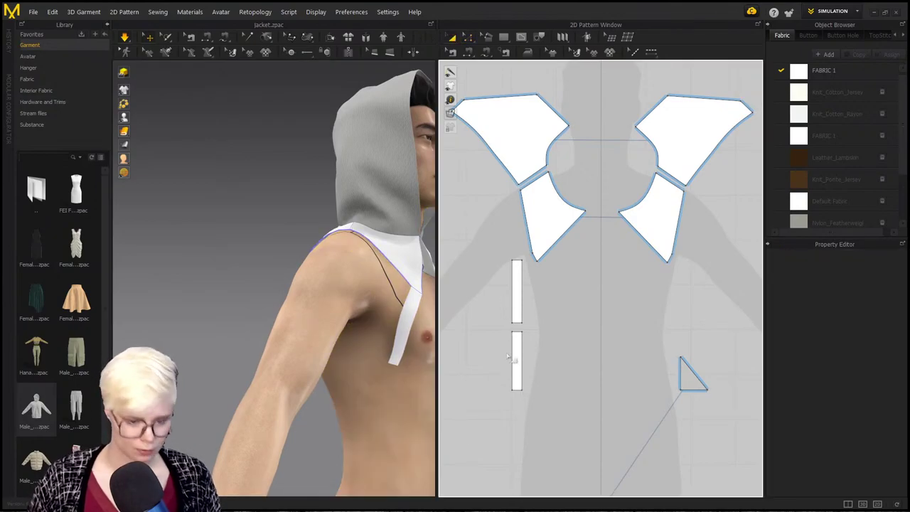
pyautogui.moveTo(513, 302); pyautogui.dragTo(448, 214)
pyautogui.moveTo(517, 365); pyautogui.dragTo(520, 361)
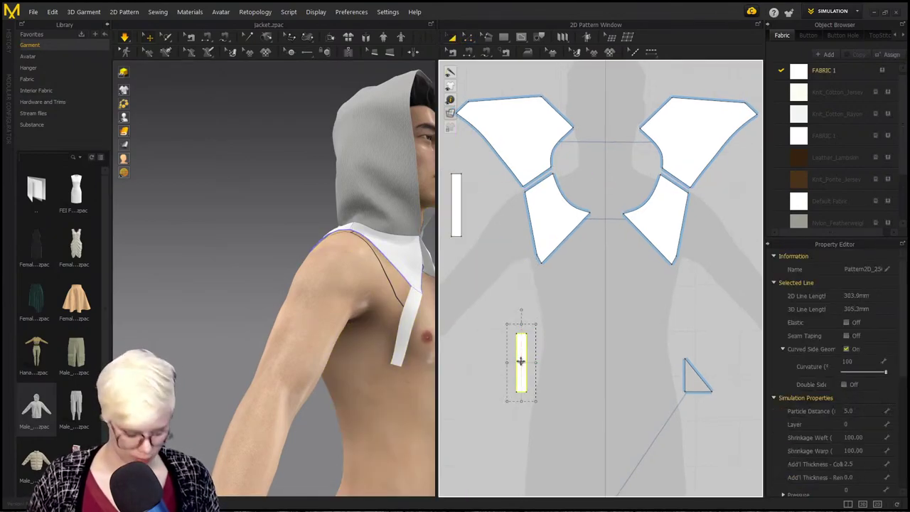
# Step: Try to merge the lower strap half with the back shoulder piece along the seam joining them
pyautogui.press('n')
pyautogui.click(530, 348)
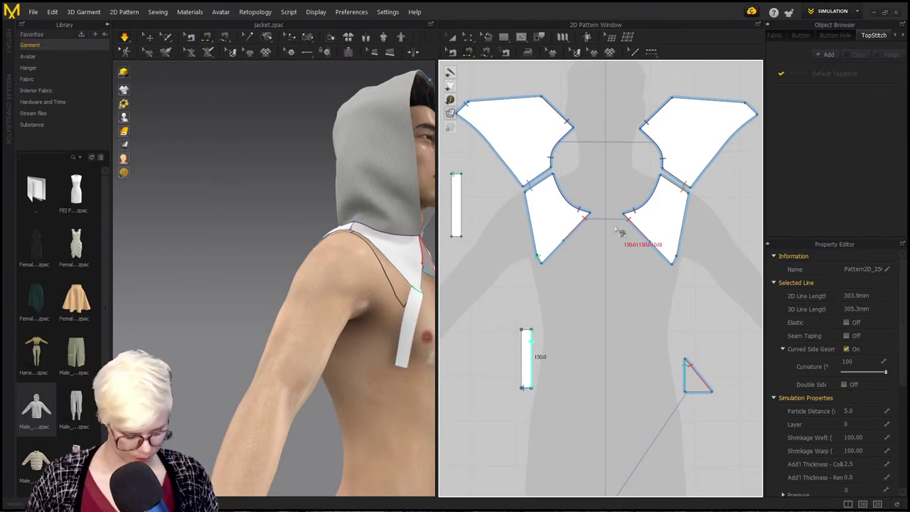
pyautogui.press('a')
pyautogui.scroll(3, 566, 282)
pyautogui.press('b')
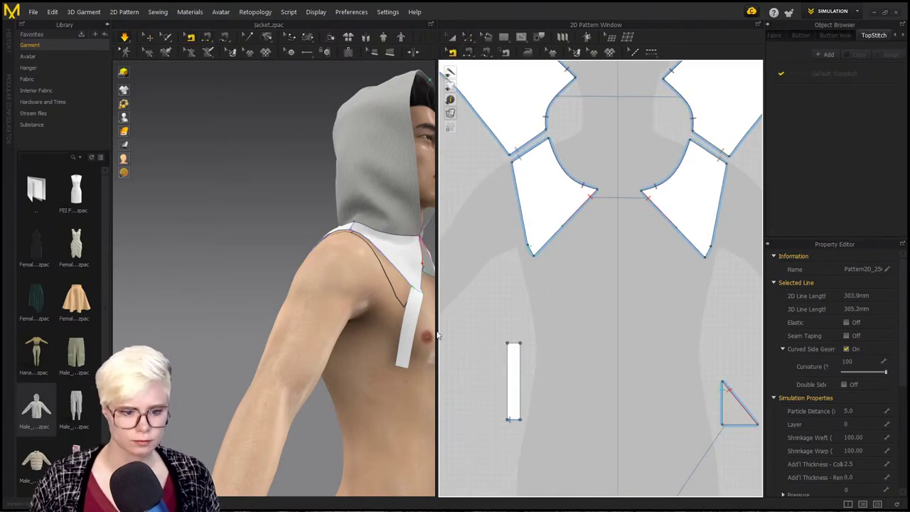
pyautogui.click(520, 425)
pyautogui.scroll(-1, 558, 466)
pyautogui.rightClick(558, 435)
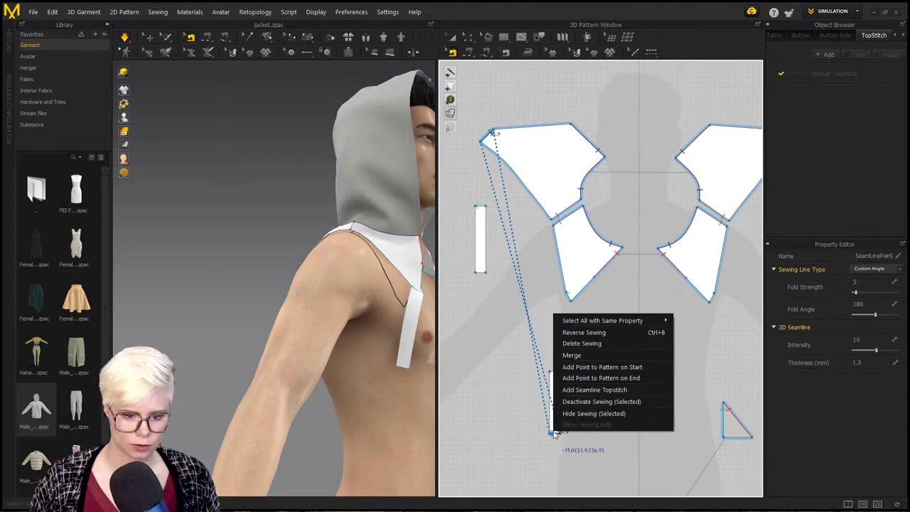
pyautogui.click(595, 354)
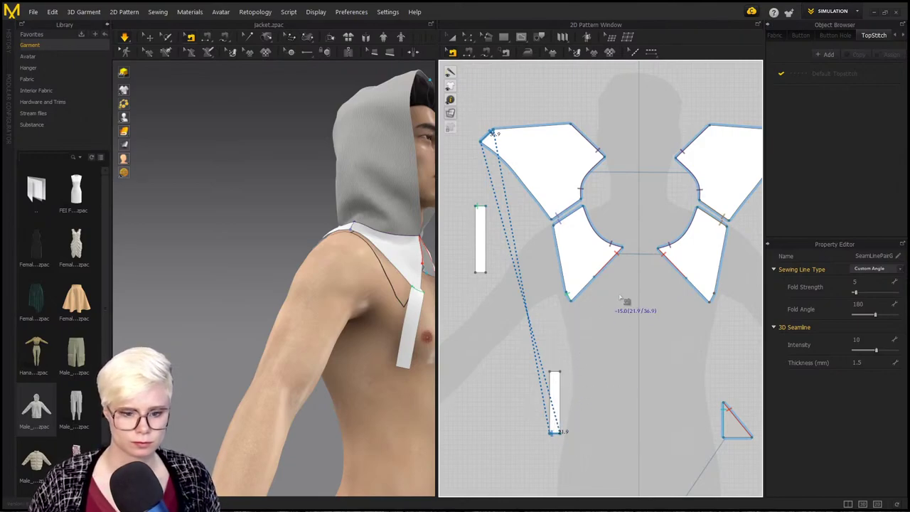
# Step: Select the seam at the back shoulder piece's tip and merge the lower strap half into that piece
pyautogui.click(524, 272)
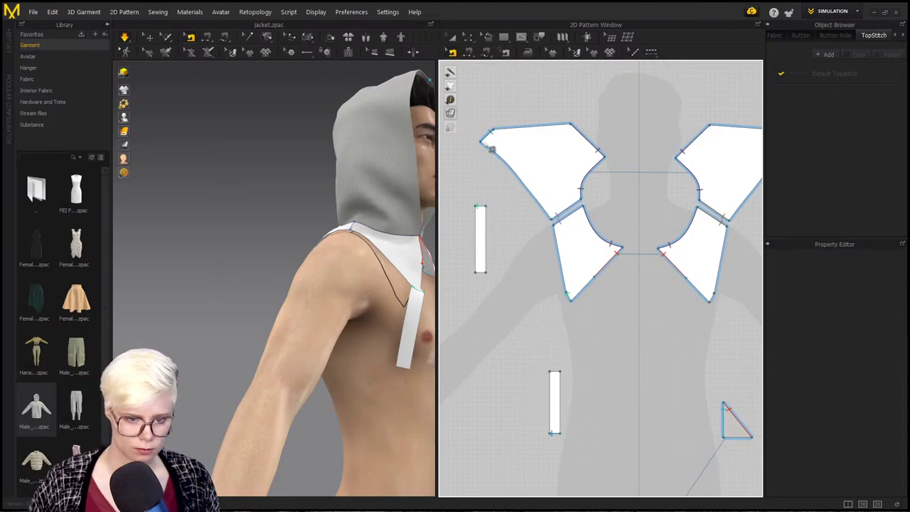
pyautogui.rightClick(486, 133)
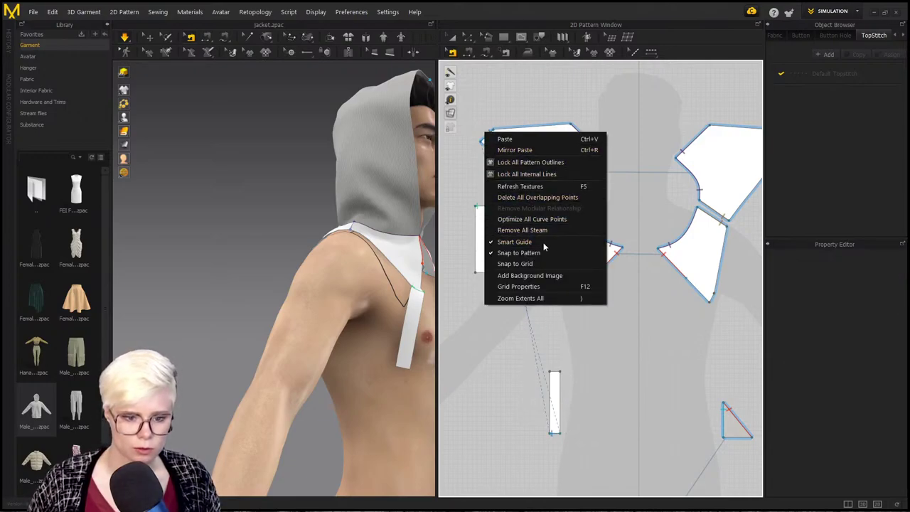
pyautogui.click(476, 256)
pyautogui.click(488, 138)
pyautogui.rightClick(486, 139)
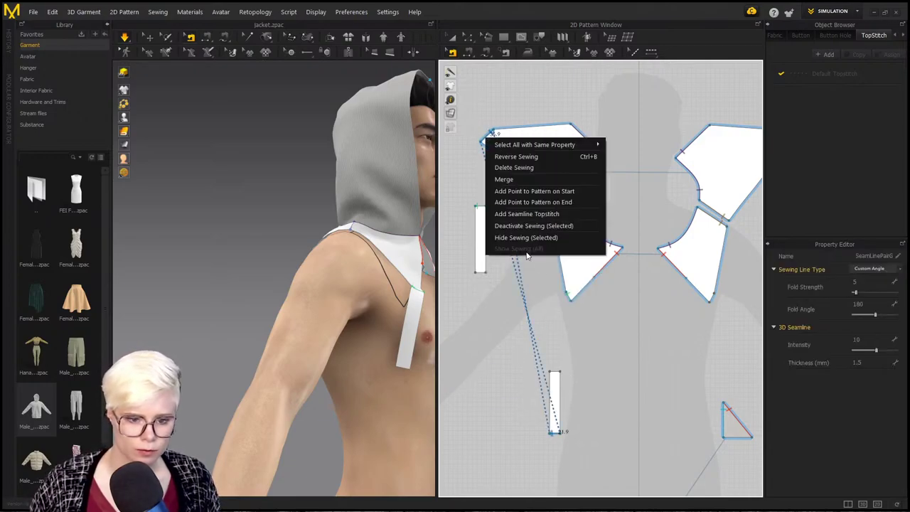
pyautogui.click(515, 178)
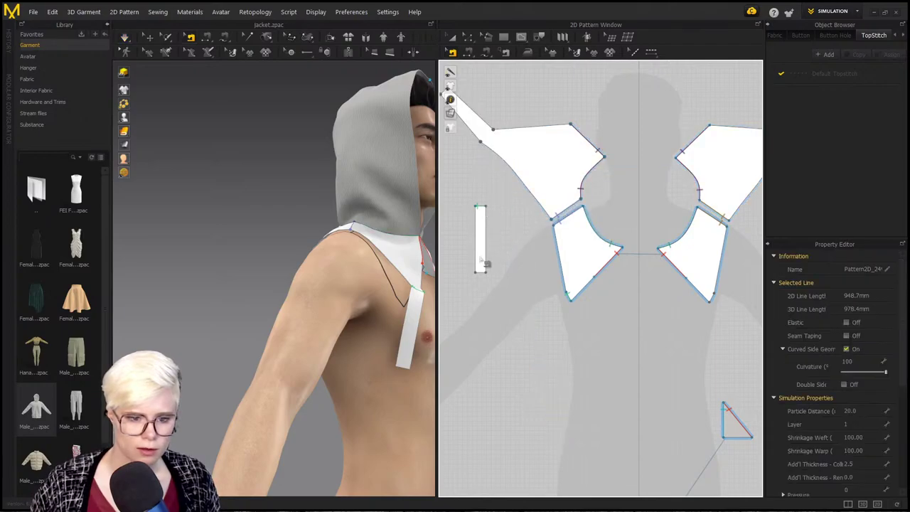
# Step: Merge the upper strap half into the front shoulder piece along the seam at its tip
pyautogui.rightClick(487, 212)
pyautogui.click(528, 247)
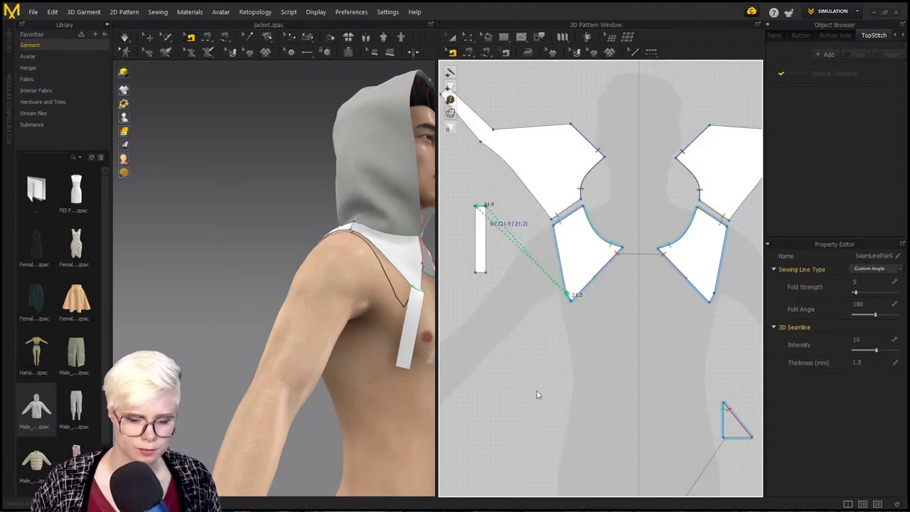
pyautogui.hotkey('ctrl', 'z')
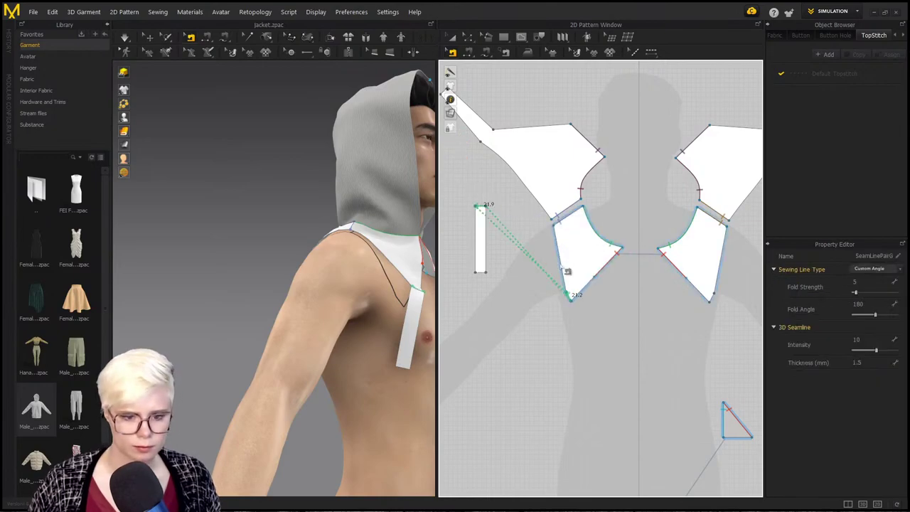
pyautogui.rightClick(571, 299)
pyautogui.click(588, 341)
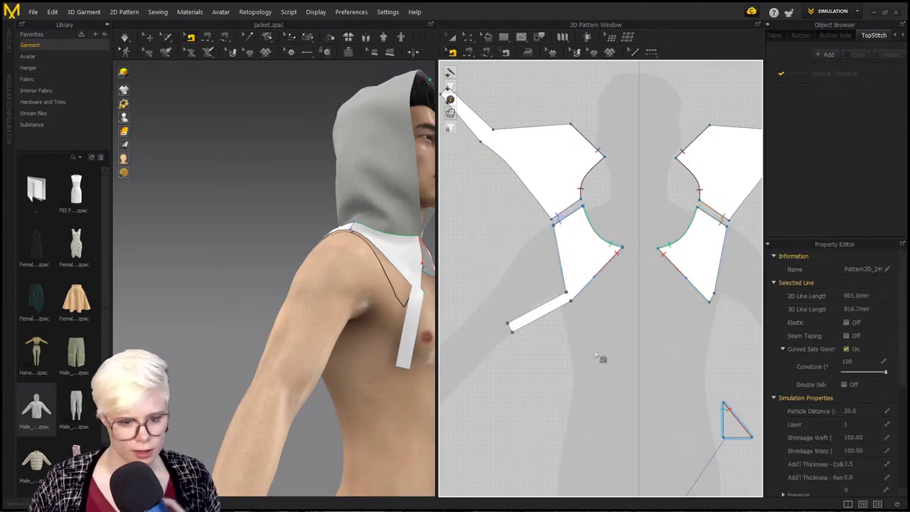
# Step: Simulate the merged shoulder pieces and undo both strap merges
pyautogui.scroll(5, 552, 288)
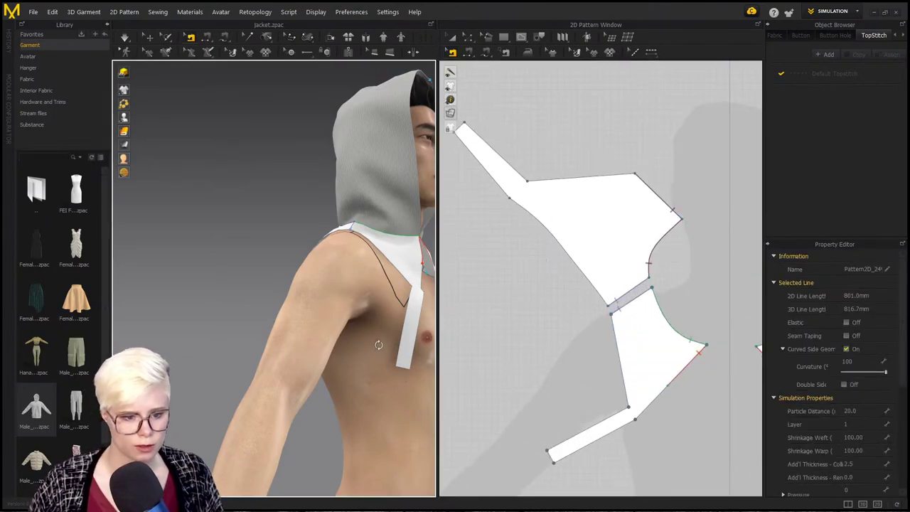
pyautogui.moveTo(378, 346); pyautogui.dragTo(405, 368, button='right')
pyautogui.press('space')
pyautogui.click(398, 367)
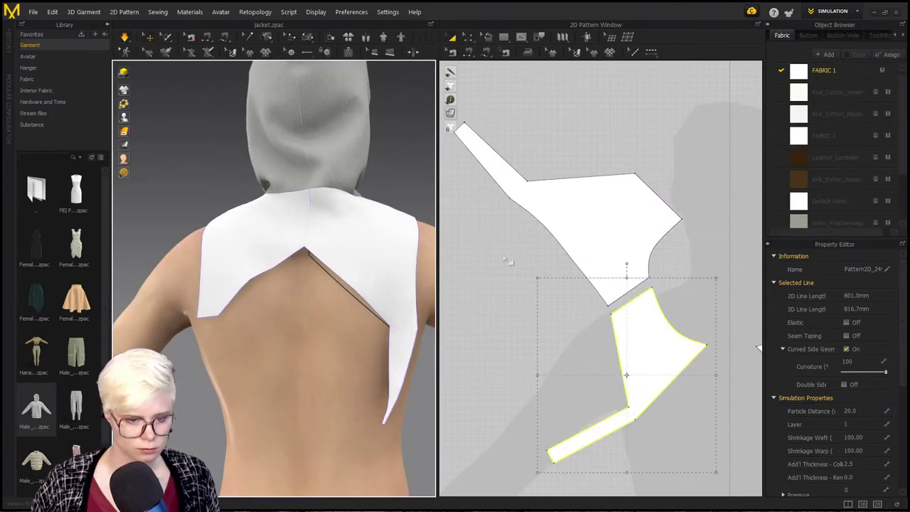
pyautogui.hotkey('ctrl', 'z')
pyautogui.hotkey('ctrl', 'z')
pyautogui.hotkey('ctrl', 'z')
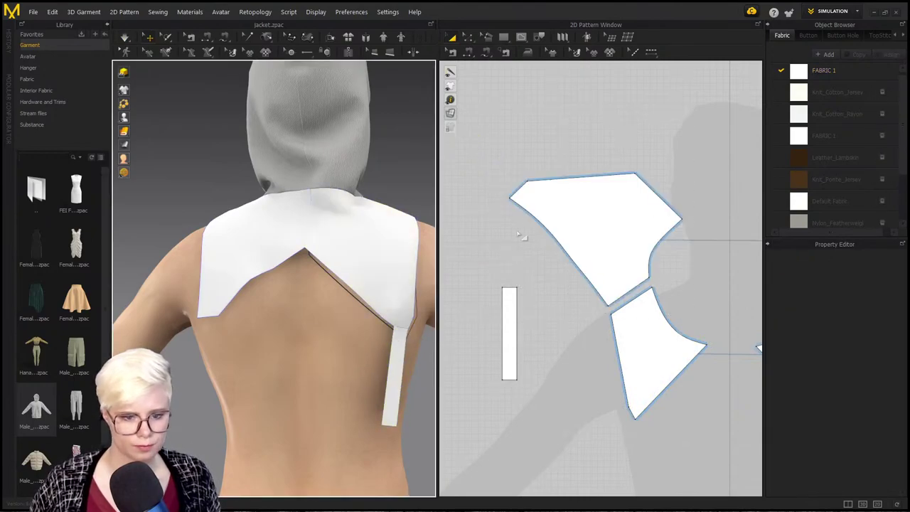
# Step: Move the lower corner of the back shoulder piece's tip edge inward to shorten that edge, and simulate the garment
pyautogui.click(535, 194)
pyautogui.scroll(2, 505, 199)
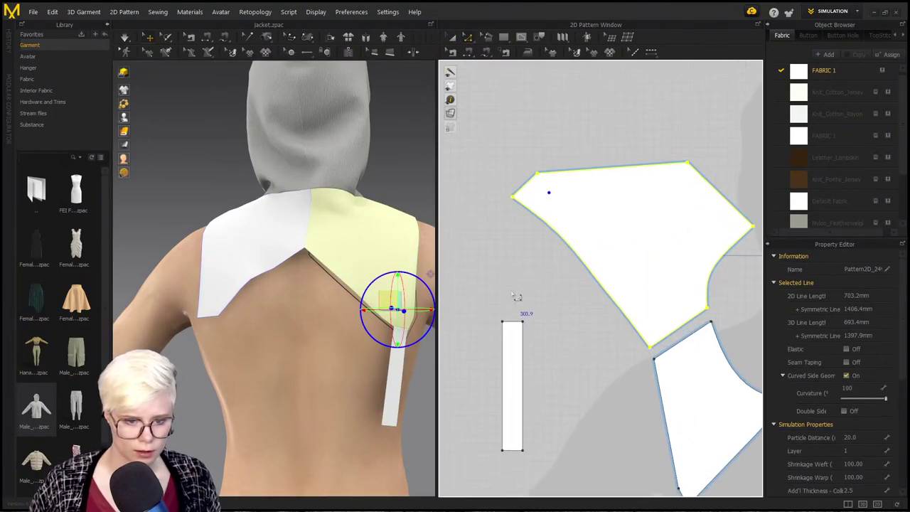
pyautogui.moveTo(513, 198); pyautogui.dragTo(528, 208)
pyautogui.hotkey('ctrl', 'z')
pyautogui.click(519, 279)
pyautogui.click(408, 362)
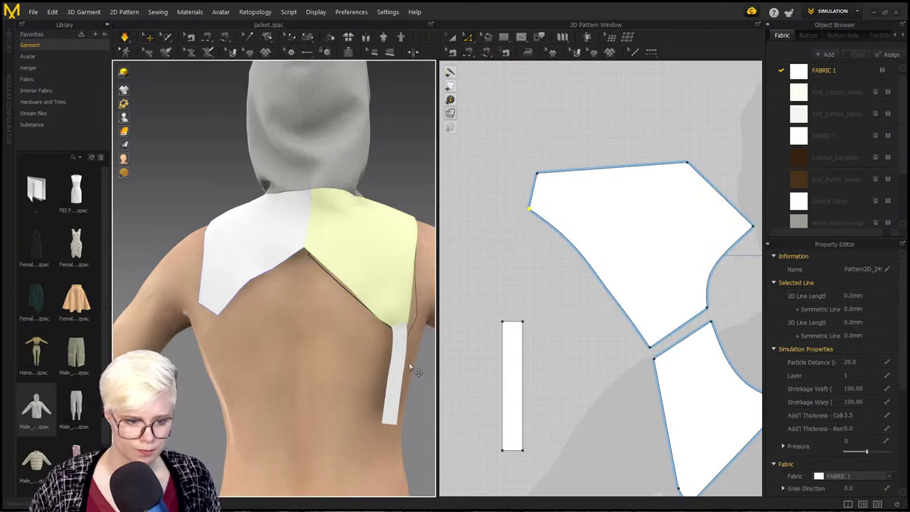
pyautogui.moveTo(428, 369); pyautogui.dragTo(263, 361, button='right')
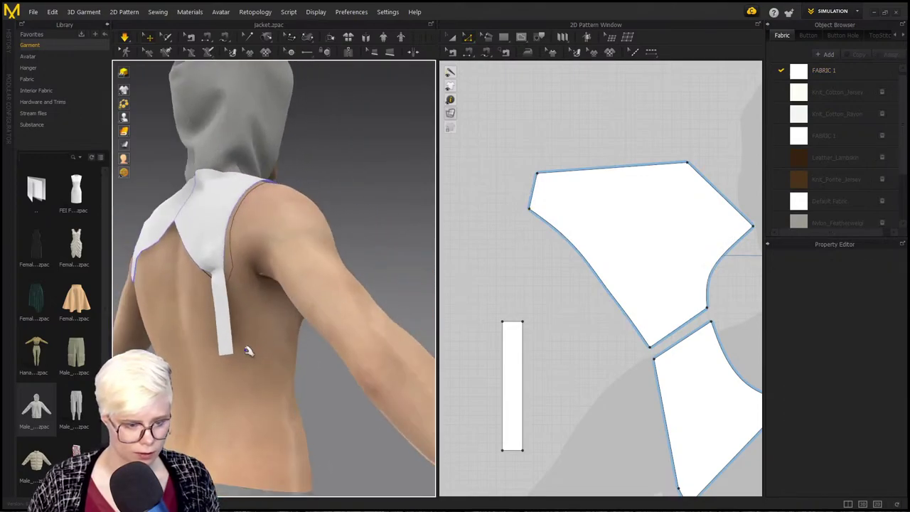
pyautogui.click(260, 360)
pyautogui.scroll(-3, 426, 410)
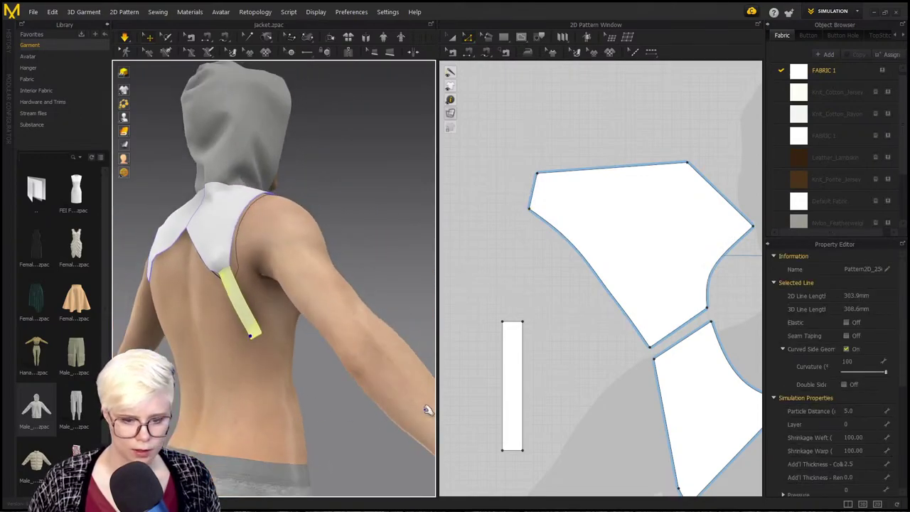
pyautogui.moveTo(426, 410); pyautogui.dragTo(451, 259, button='middle')
pyautogui.moveTo(284, 335); pyautogui.dragTo(195, 331, button='right')
pyautogui.scroll(-2, 584, 239)
# Step: Draw a long, thin horizontal rectangle about 27 mm high below the shoulder pieces as a chest band, and shift it over the torso silhouette
pyautogui.moveTo(679, 332); pyautogui.dragTo(575, 195, button='middle')
pyautogui.scroll(-4, 602, 168)
pyautogui.click(525, 40)
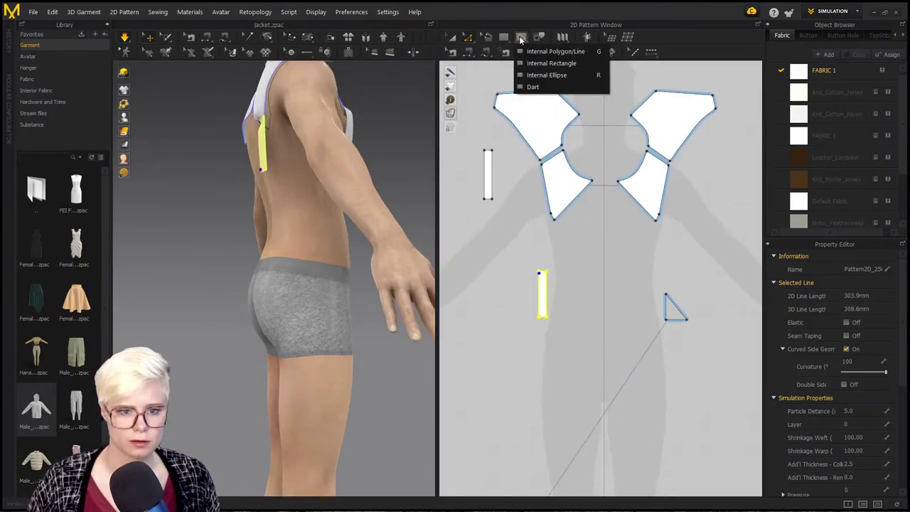
pyautogui.click(503, 38)
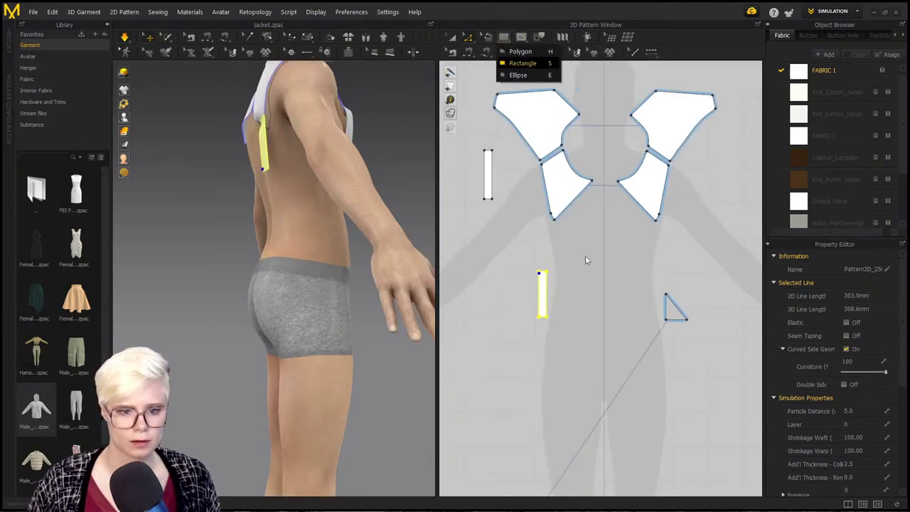
pyautogui.click(521, 51)
pyautogui.moveTo(534, 245); pyautogui.dragTo(681, 254)
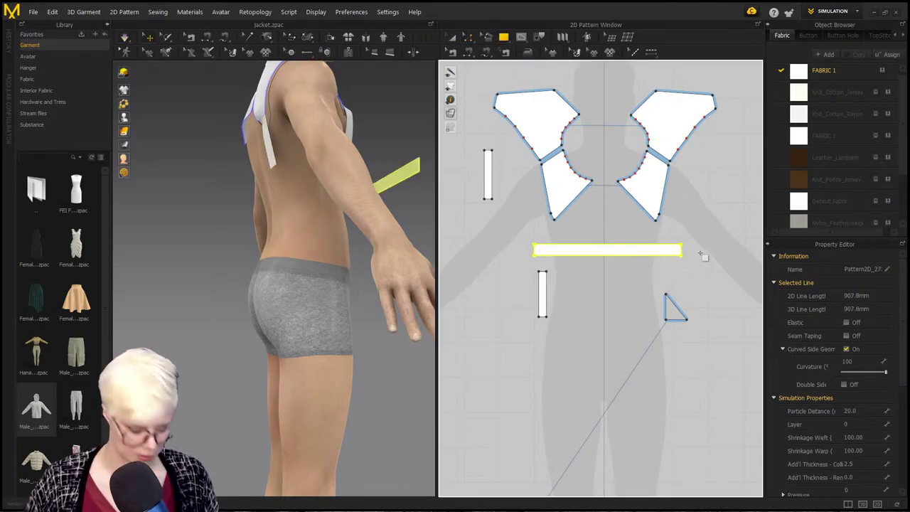
pyautogui.hotkey('ctrl', 'z')
pyautogui.moveTo(549, 245); pyautogui.dragTo(754, 251)
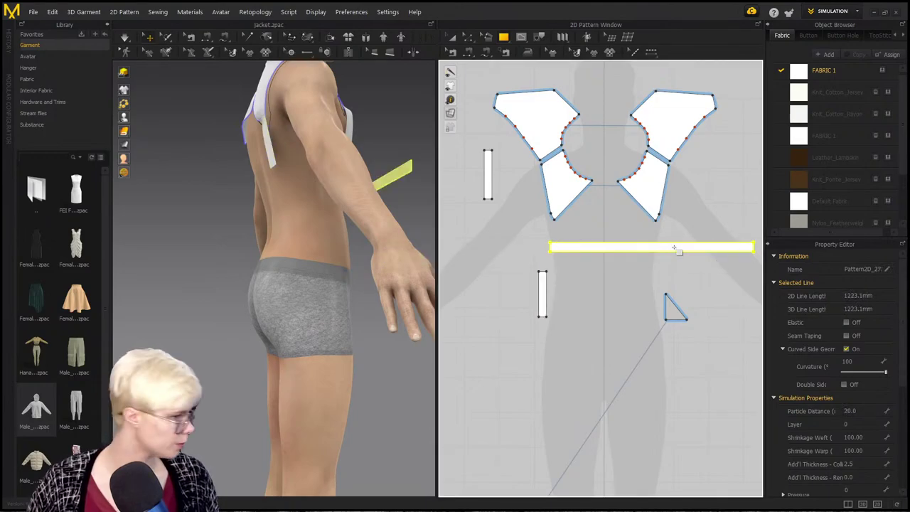
pyautogui.press('a')
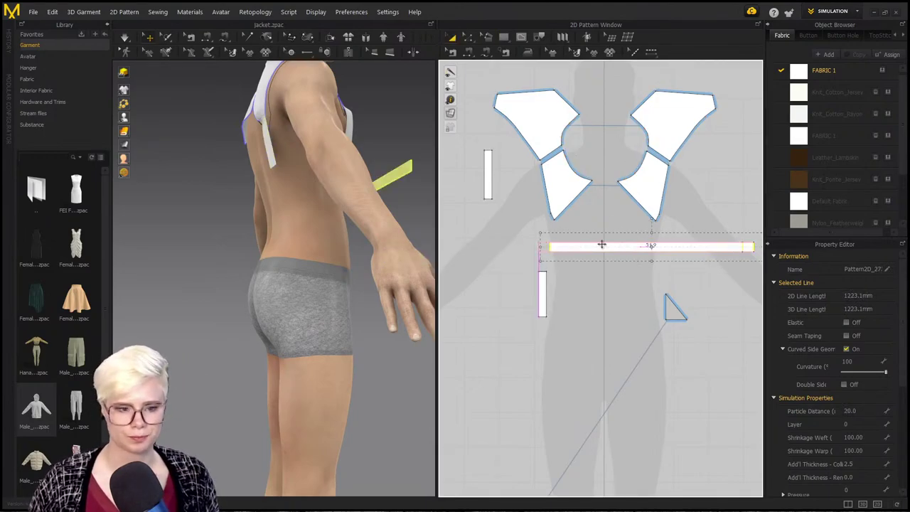
pyautogui.moveTo(601, 244); pyautogui.dragTo(529, 240)
# Step: Show the avatar's arrangement points and place the chest band at the front-centre point of the body
pyautogui.moveTo(355, 242); pyautogui.dragTo(131, 137, button='right')
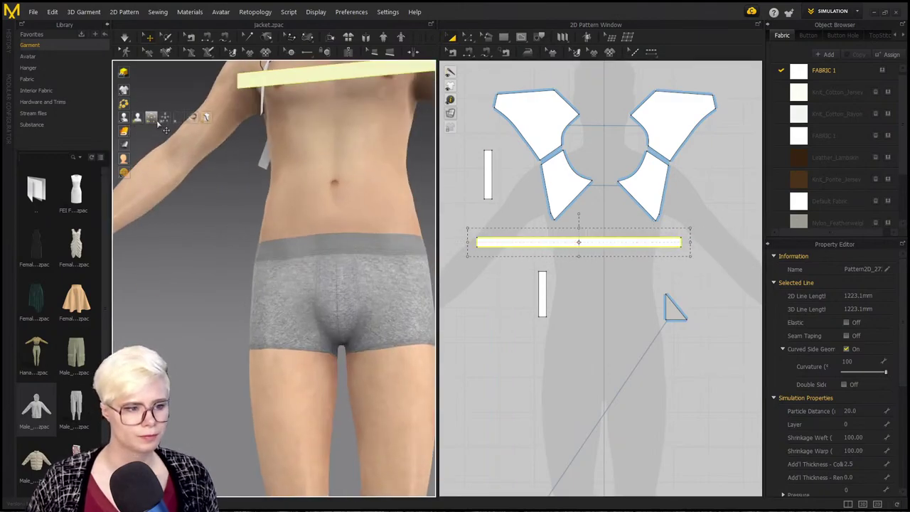
pyautogui.moveTo(262, 206); pyautogui.dragTo(266, 264, button='middle')
pyautogui.scroll(-3, 266, 264)
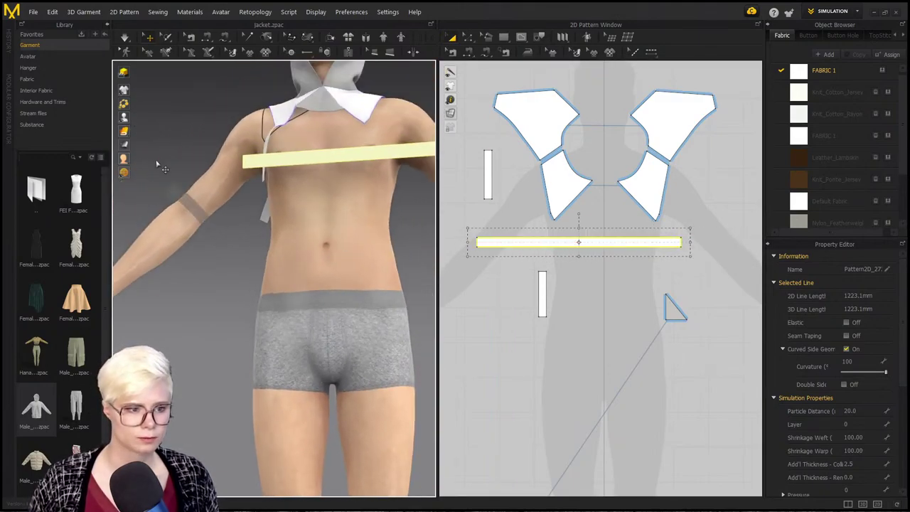
pyautogui.click(164, 118)
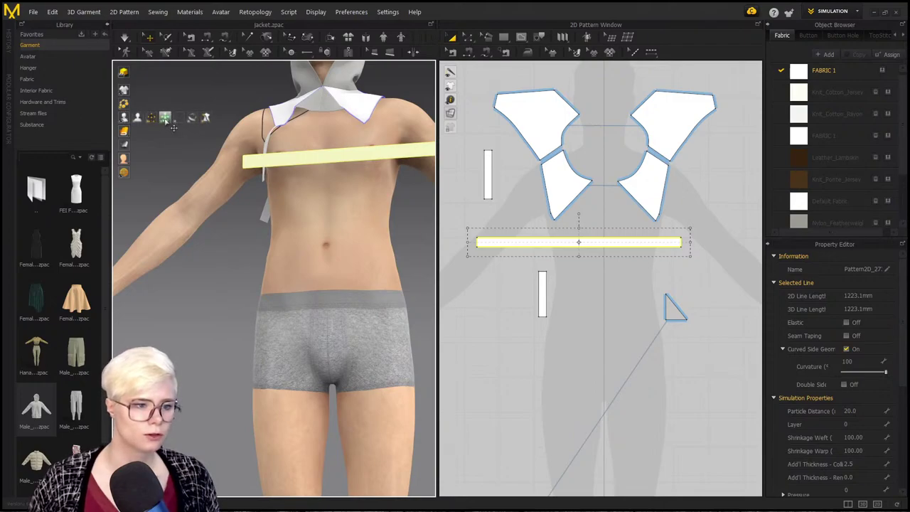
pyautogui.moveTo(356, 238); pyautogui.dragTo(366, 271, button='right')
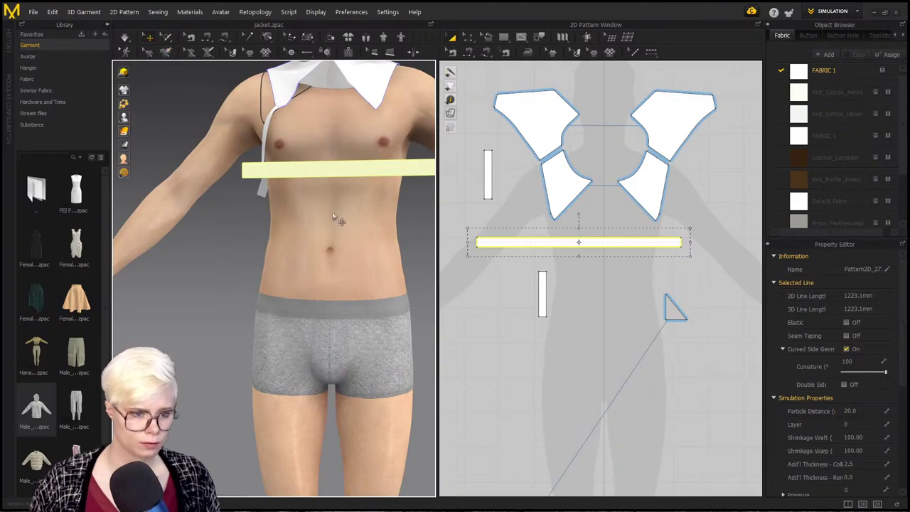
pyautogui.moveTo(332, 215); pyautogui.dragTo(354, 330, button='right')
pyautogui.moveTo(214, 240); pyautogui.dragTo(234, 140, button='right')
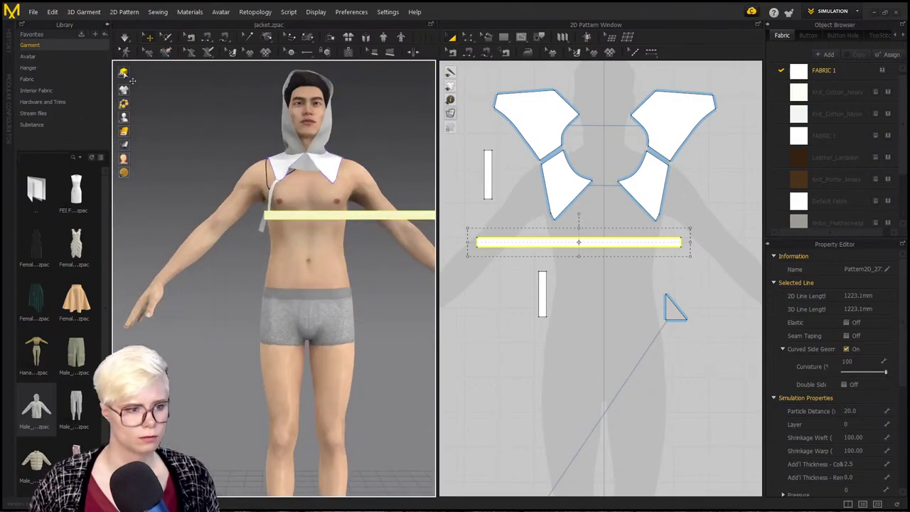
pyautogui.hotkey('shift', 'f')
pyautogui.click(311, 236)
# Step: Stretch the band pattern to about 727 mm long and set its arrangement offset to 26 so it wraps closely around the torso
pyautogui.moveTo(324, 295); pyautogui.dragTo(436, 300, button='right')
pyautogui.scroll(-5, 837, 396)
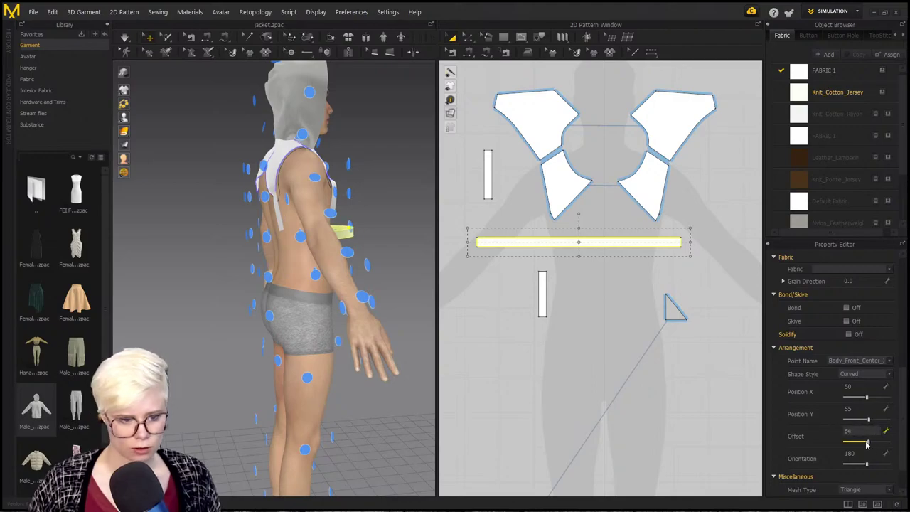
pyautogui.click(680, 246)
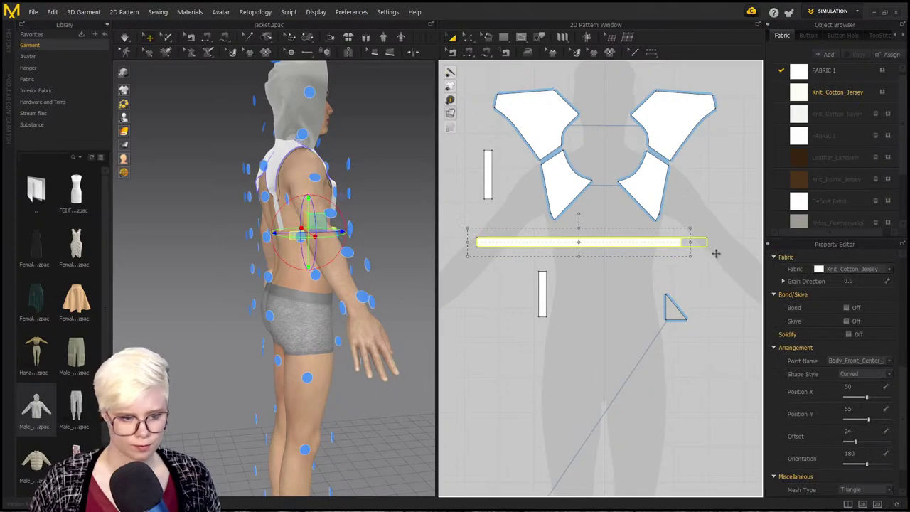
pyautogui.moveTo(729, 255); pyautogui.dragTo(739, 254)
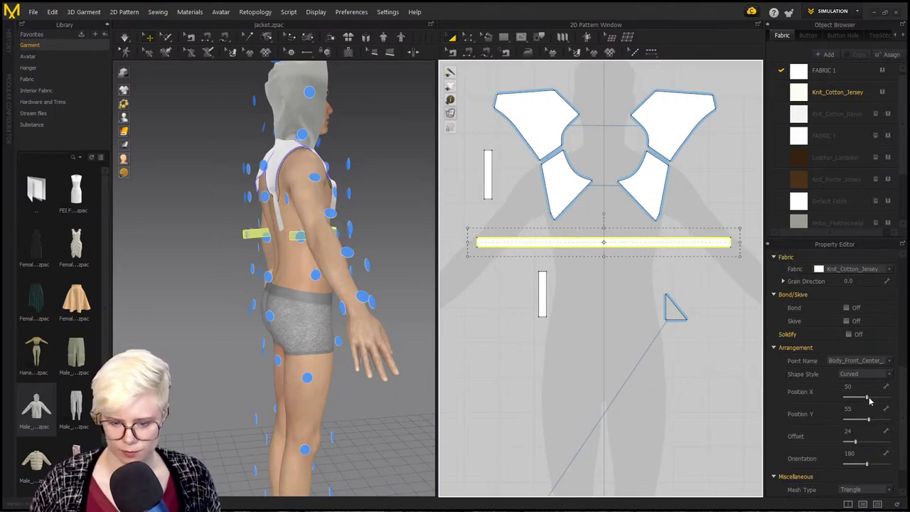
pyautogui.click(862, 443)
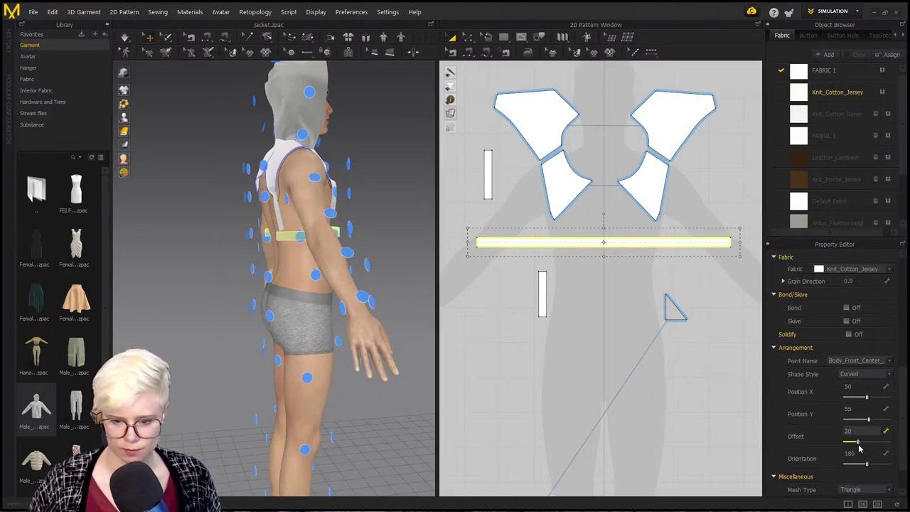
# Step: Sew the chest band's two short ends together to form a closed loop
pyautogui.press('n')
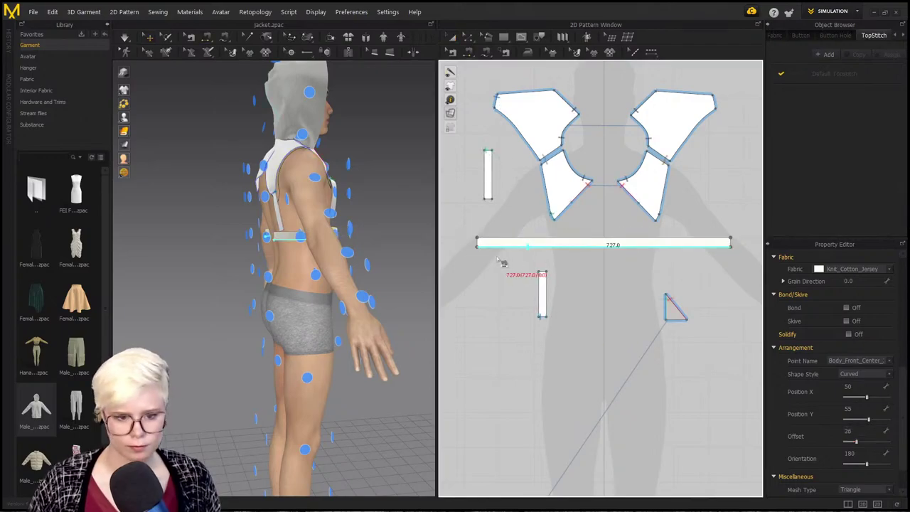
pyautogui.click(479, 243)
pyautogui.click(732, 243)
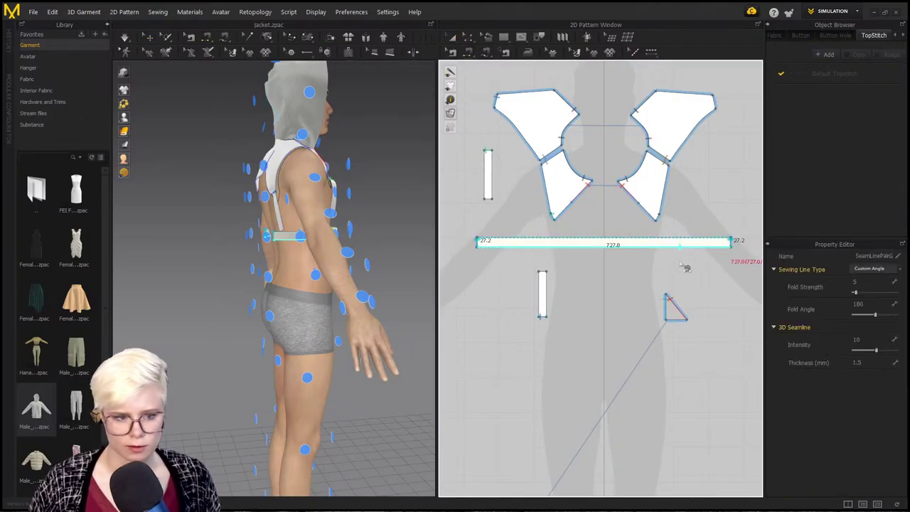
pyautogui.press('space')
# Step: Free-sew the lower edge of the front strap half to the chest band's upper edge directly beneath it, and simulate
pyautogui.moveTo(337, 271); pyautogui.dragTo(263, 259, button='right')
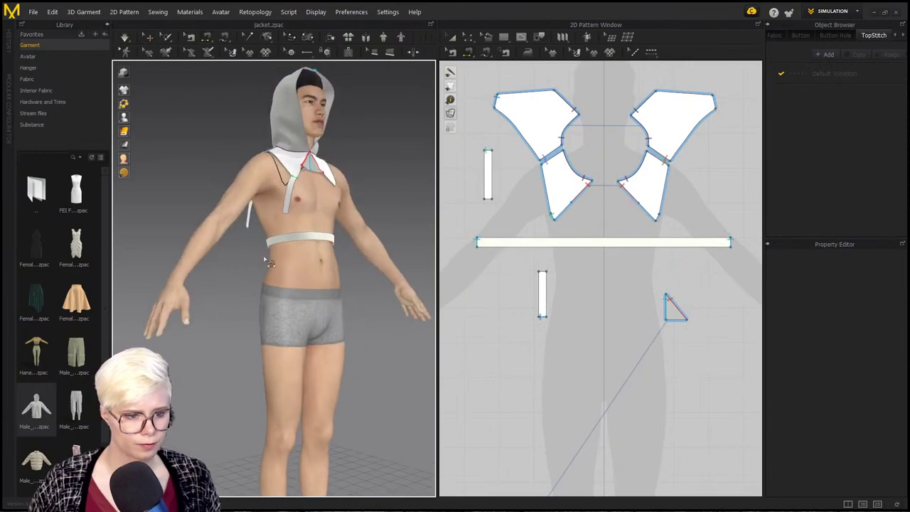
pyautogui.scroll(3, 264, 258)
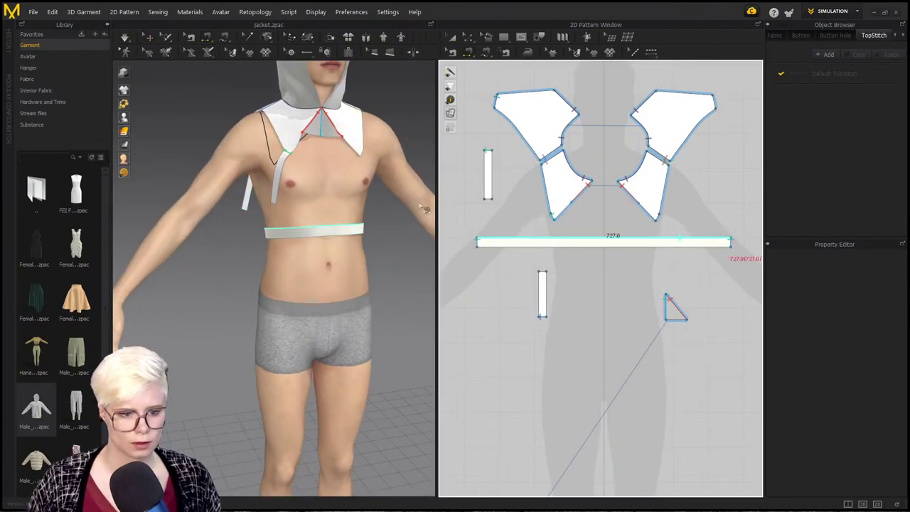
pyautogui.scroll(2, 402, 220)
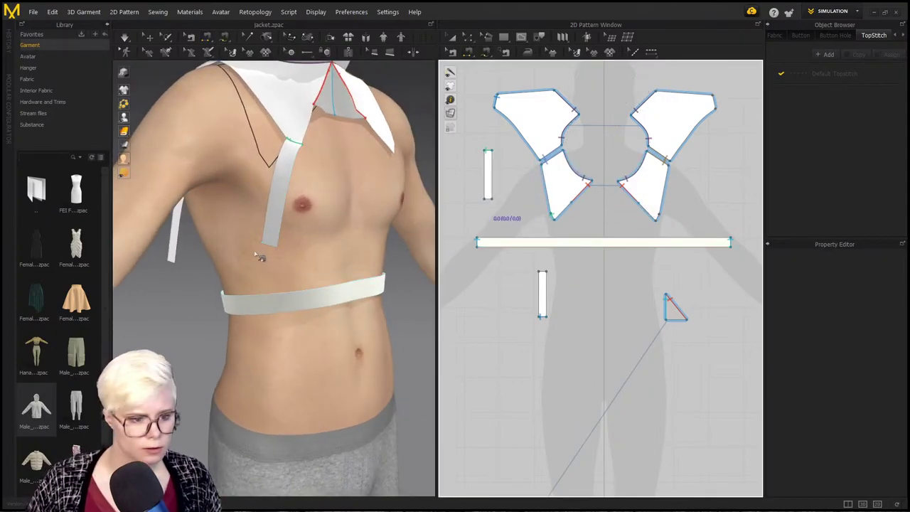
pyautogui.click(268, 246)
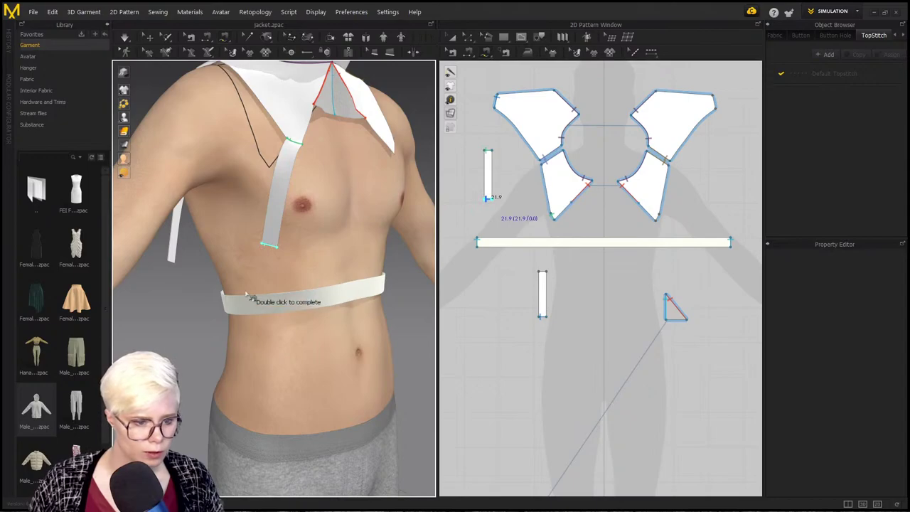
pyautogui.scroll(1, 274, 248)
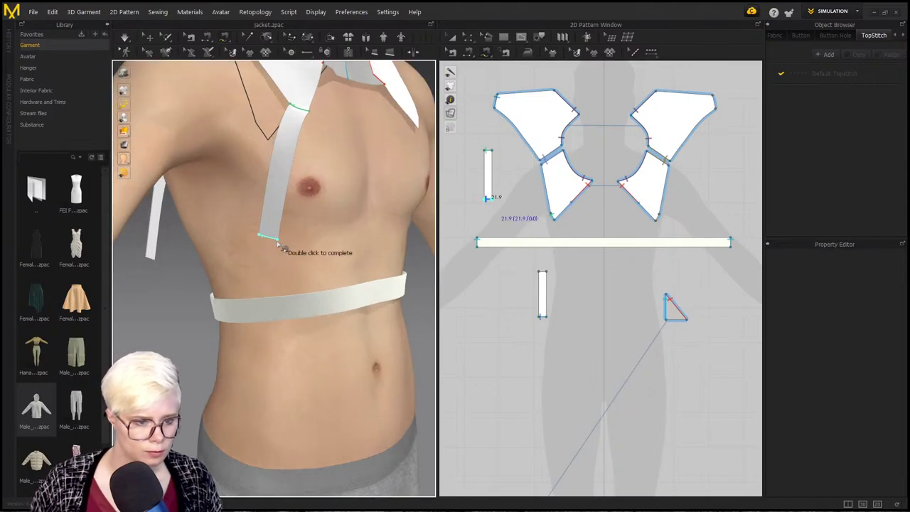
pyautogui.scroll(2, 264, 307)
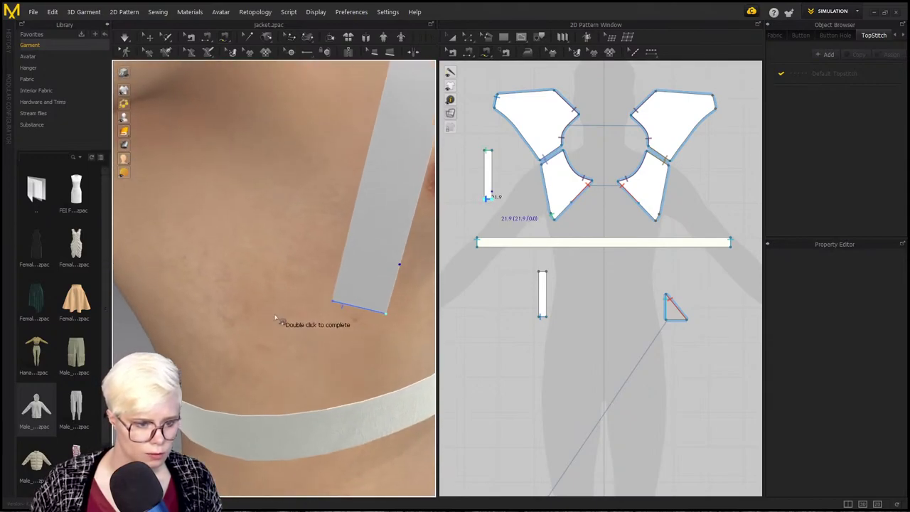
pyautogui.scroll(3, 512, 263)
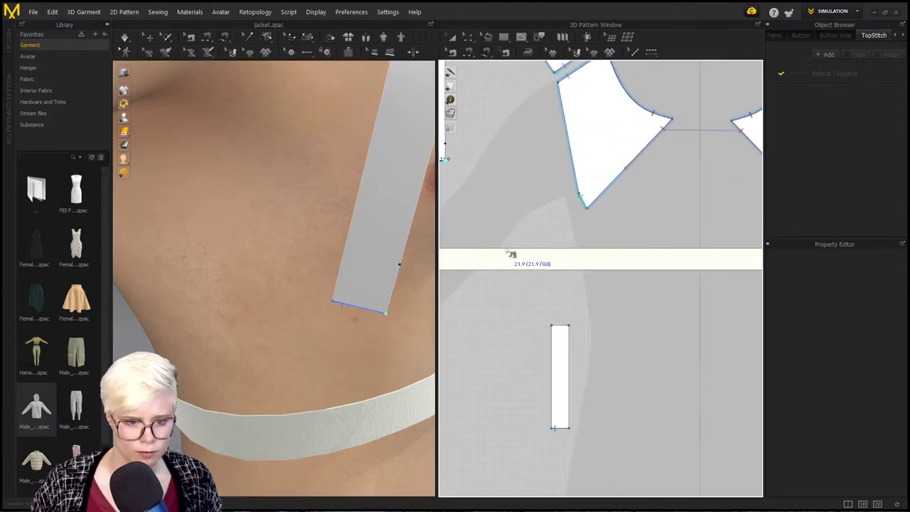
pyautogui.scroll(-4, 512, 254)
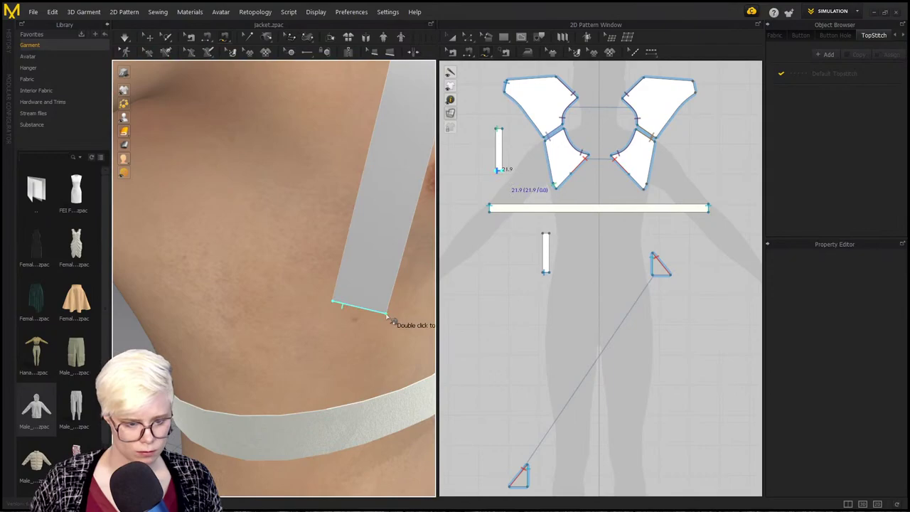
pyautogui.click(383, 310)
pyautogui.click(306, 416)
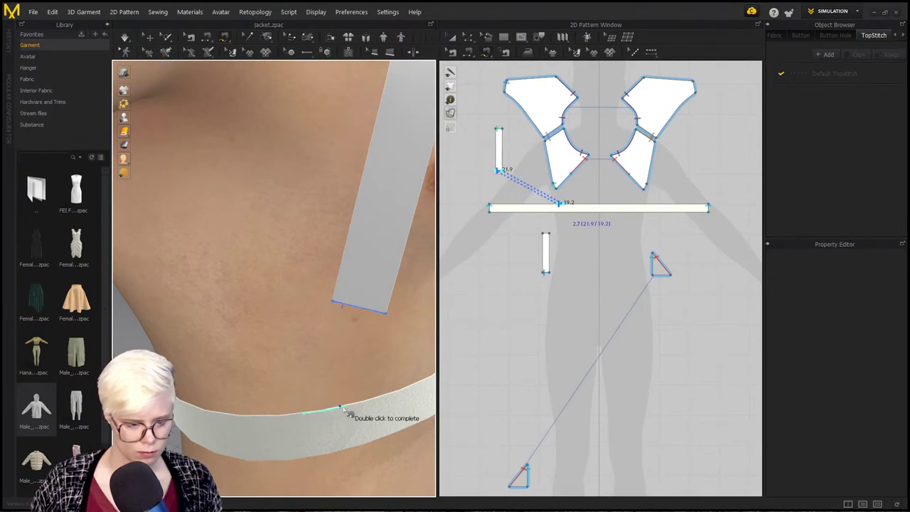
pyautogui.doubleClick(344, 410)
pyautogui.scroll(-5, 333, 368)
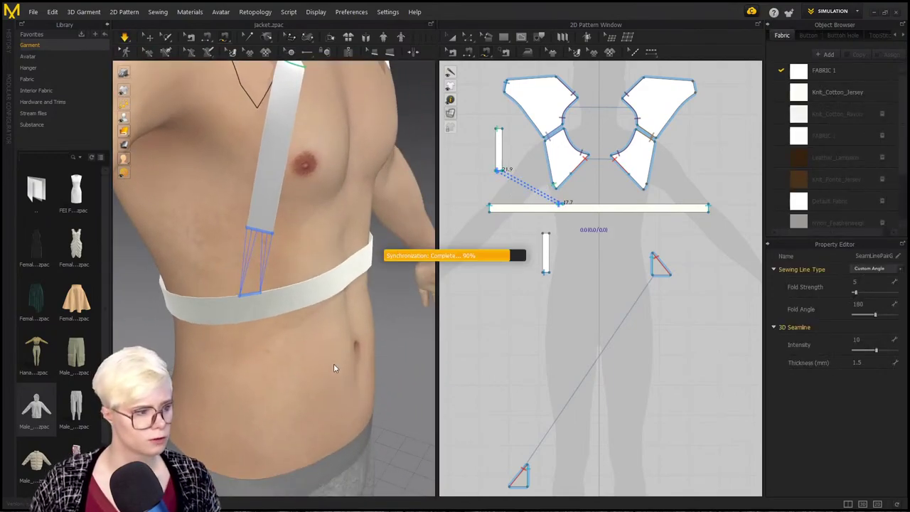
# Step: Free-sew the lower edge of the back strap half to the chest band's upper edge at the back, and simulate
pyautogui.moveTo(295, 331); pyautogui.dragTo(287, 299, button='right')
pyautogui.scroll(3, 579, 201)
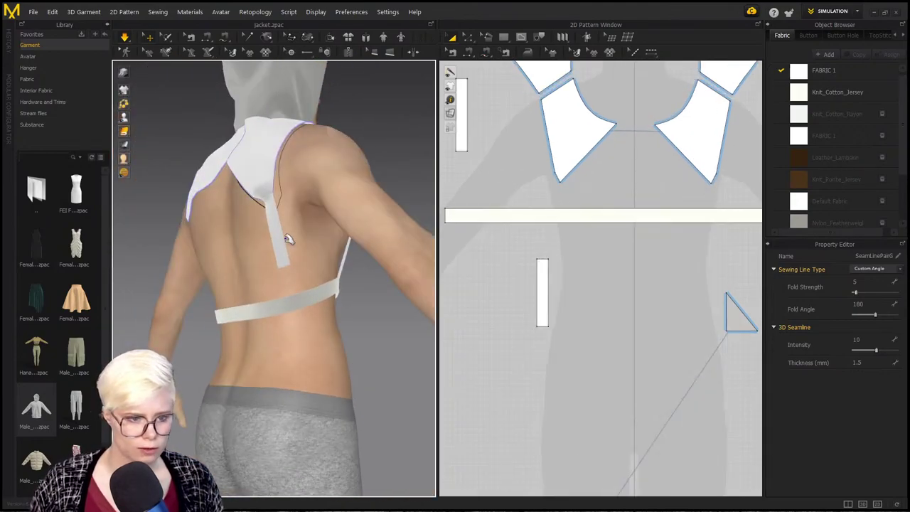
pyautogui.moveTo(288, 239); pyautogui.dragTo(296, 199, button='right')
pyautogui.scroll(3, 315, 319)
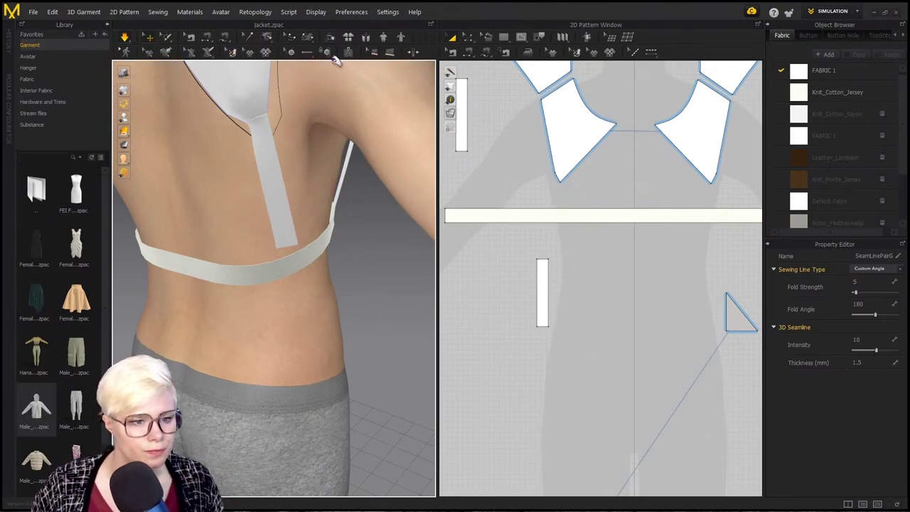
pyautogui.click(485, 54)
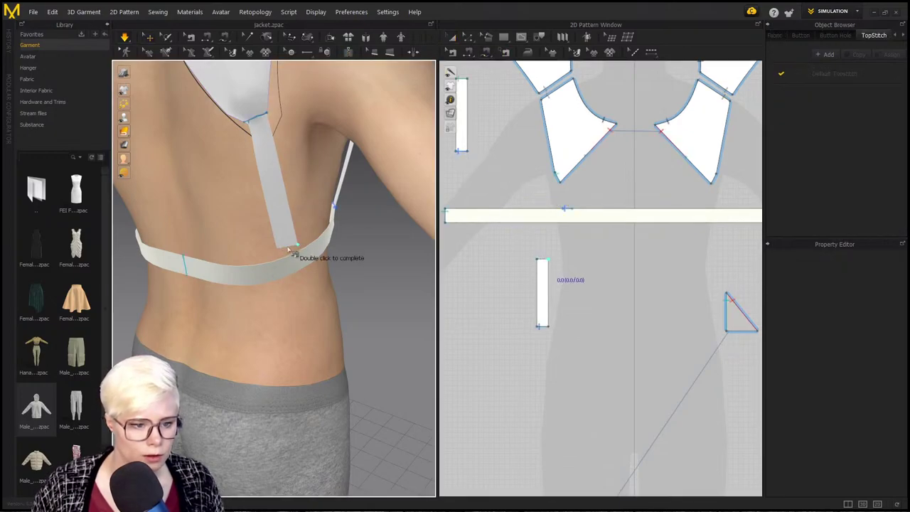
pyautogui.moveTo(278, 249); pyautogui.dragTo(270, 213, button='right')
pyautogui.scroll(3, 268, 246)
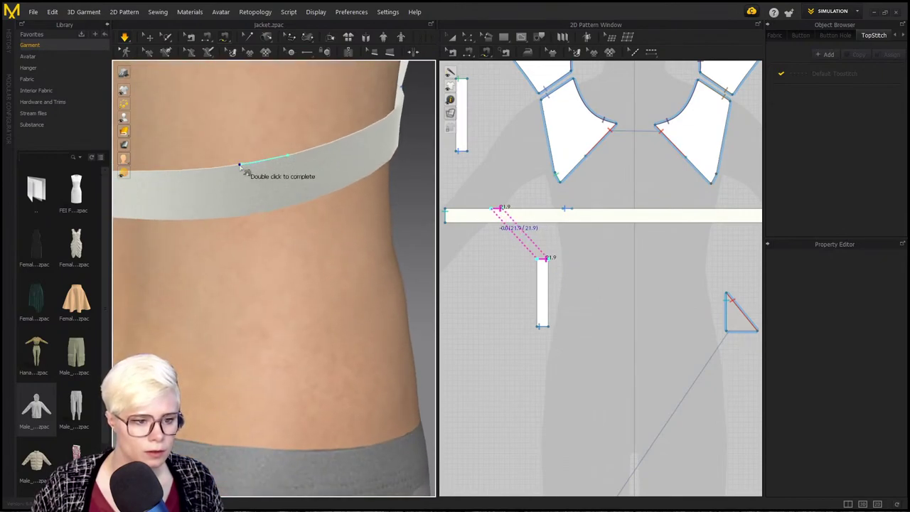
pyautogui.doubleClick(242, 165)
pyautogui.scroll(-3, 258, 157)
pyautogui.moveTo(258, 157); pyautogui.dragTo(244, 225, button='middle')
pyautogui.press('space')
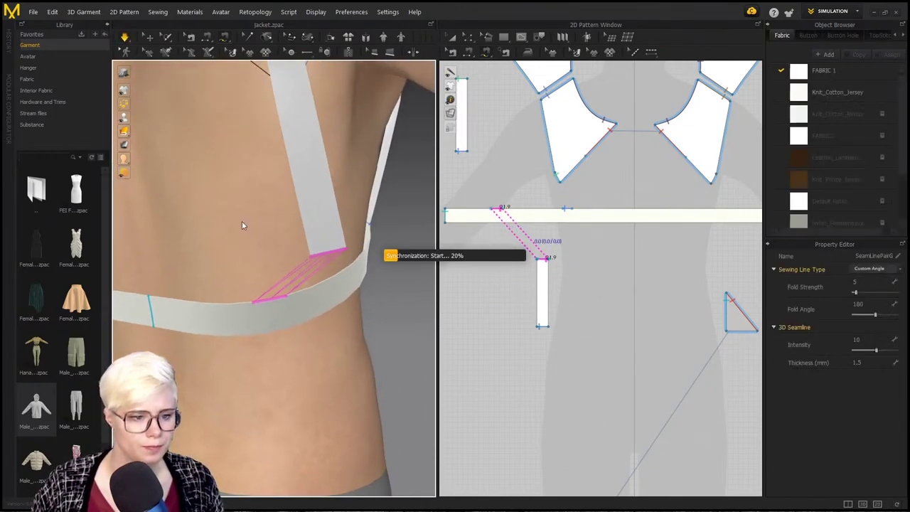
# Step: Clone the front and back strap halves as symmetric patterns with sewing, and place the copies opposite the originals across the centre line
pyautogui.scroll(-3, 339, 283)
pyautogui.moveTo(339, 283); pyautogui.dragTo(193, 257, button='right')
pyautogui.scroll(-2, 310, 248)
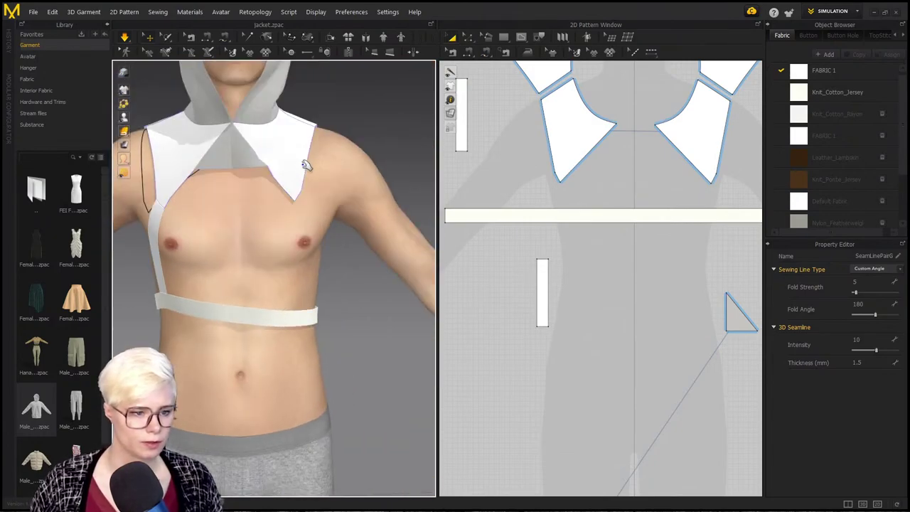
pyautogui.click(318, 165)
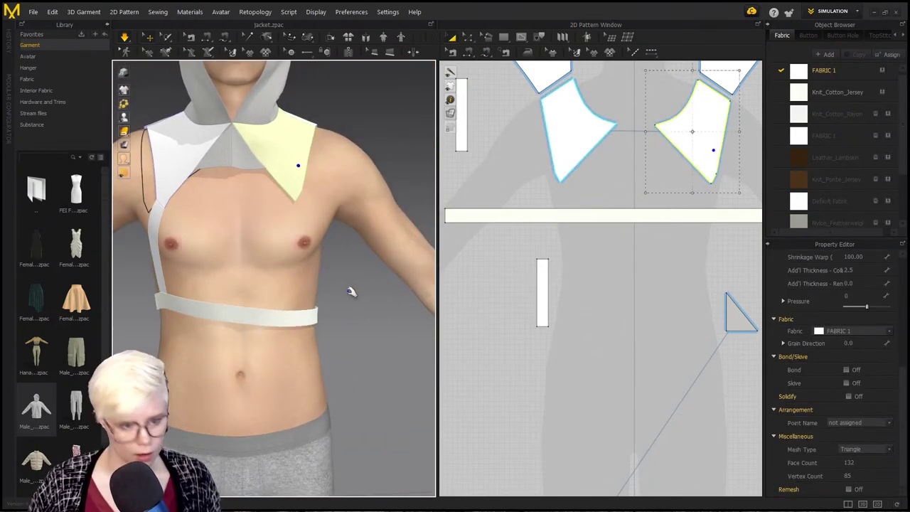
pyautogui.scroll(-1, 510, 280)
pyautogui.scroll(-1, 567, 248)
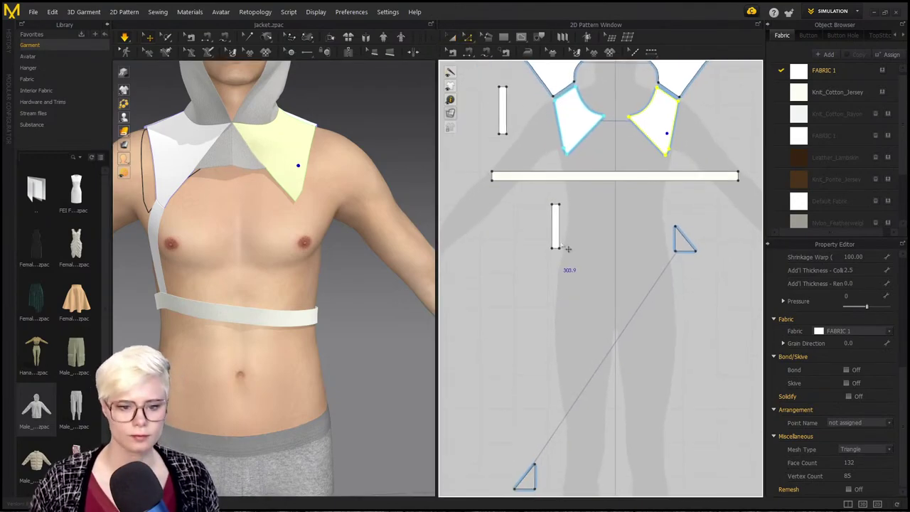
pyautogui.click(555, 227)
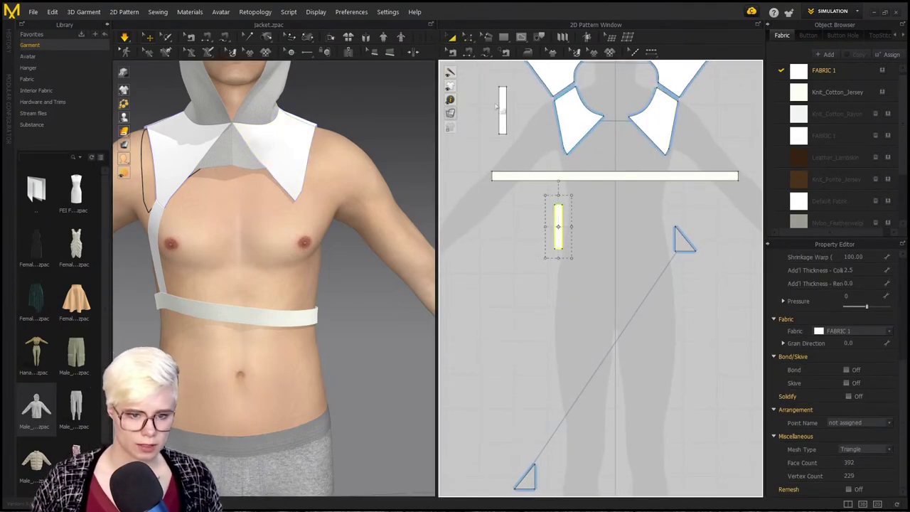
pyautogui.keyDown('shift'); pyautogui.click(499, 105); pyautogui.keyUp('shift')
pyautogui.rightClick(501, 105)
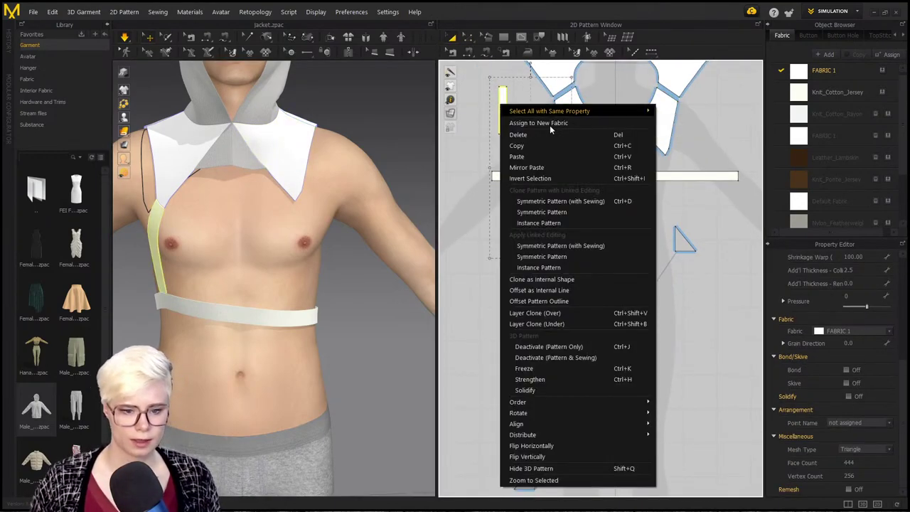
pyautogui.click(585, 200)
pyautogui.click(739, 169)
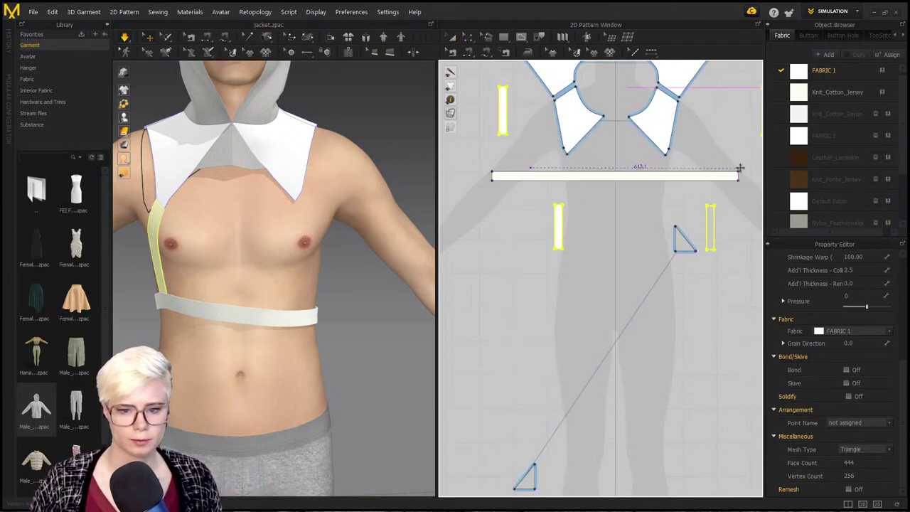
pyautogui.scroll(-2, 626, 245)
pyautogui.moveTo(626, 245); pyautogui.dragTo(513, 283, button='middle')
pyautogui.scroll(-2, 598, 252)
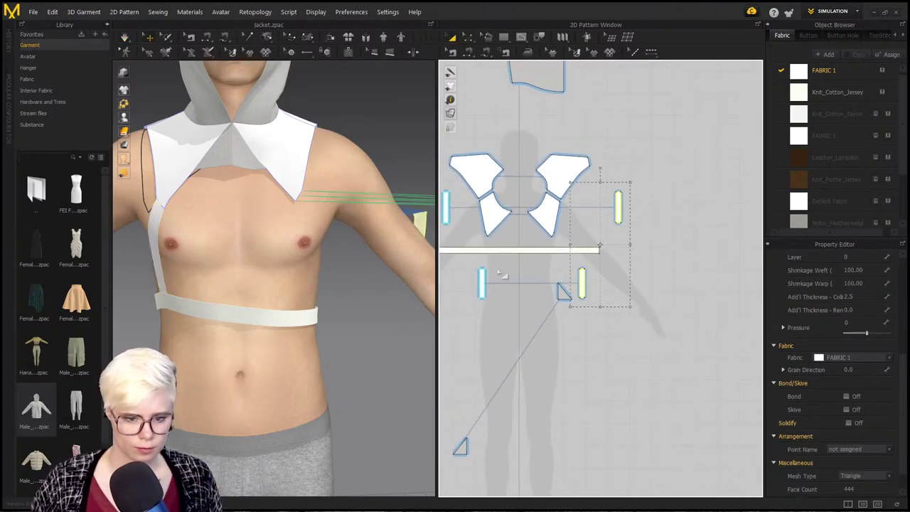
# Step: Draw a vertical internal line across the chest band at its middle
pyautogui.moveTo(373, 258); pyautogui.dragTo(291, 359, button='right')
pyautogui.moveTo(519, 286); pyautogui.dragTo(539, 271, button='right')
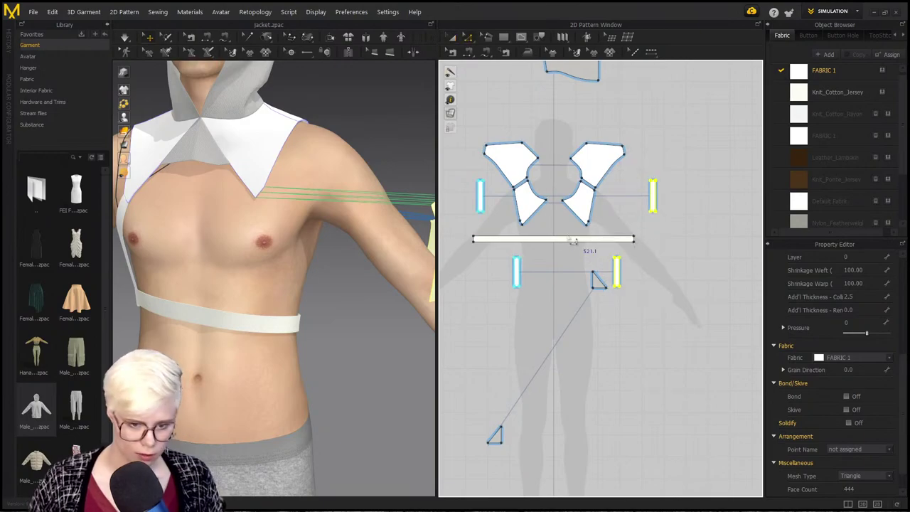
pyautogui.scroll(4, 545, 236)
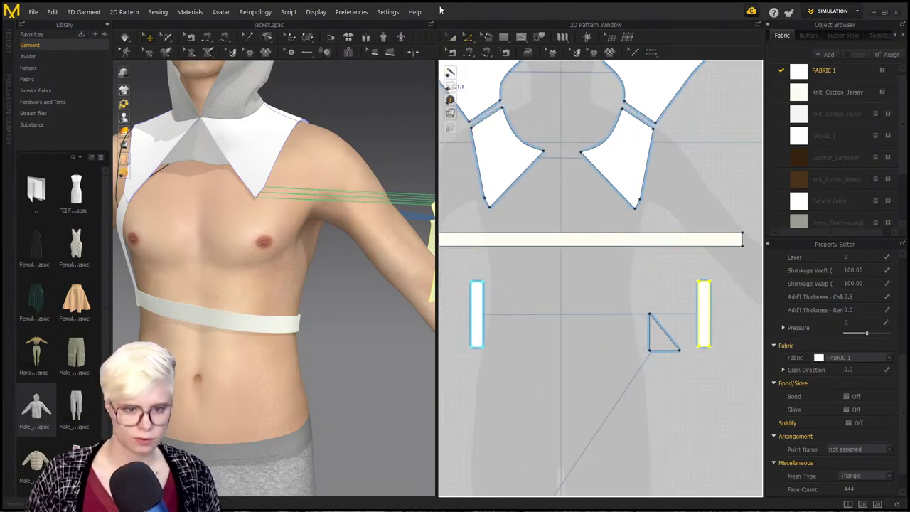
pyautogui.click(564, 240)
pyautogui.scroll(-2, 568, 238)
pyautogui.scroll(4, 582, 220)
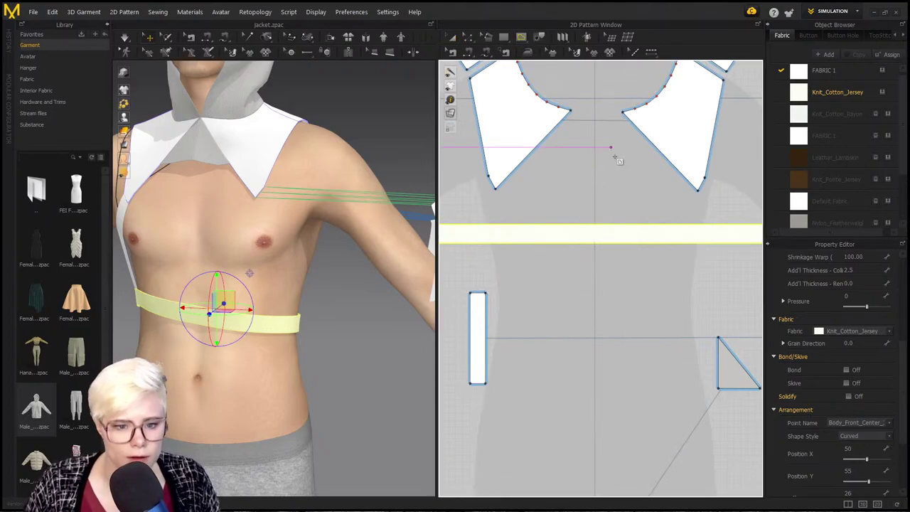
pyautogui.scroll(-2, 607, 200)
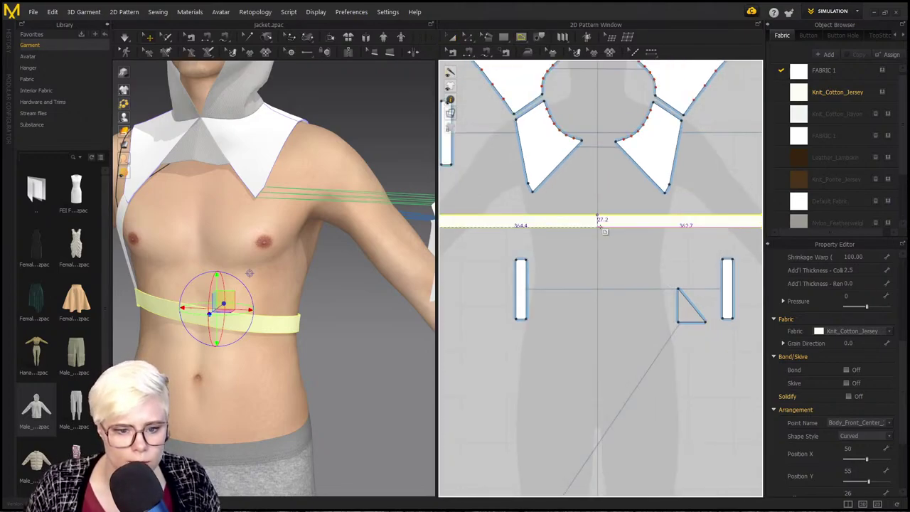
pyautogui.scroll(3, 592, 222)
pyautogui.press('Return')
pyautogui.scroll(-2, 622, 249)
pyautogui.moveTo(615, 248); pyautogui.dragTo(613, 254, button='middle')
pyautogui.press('a')
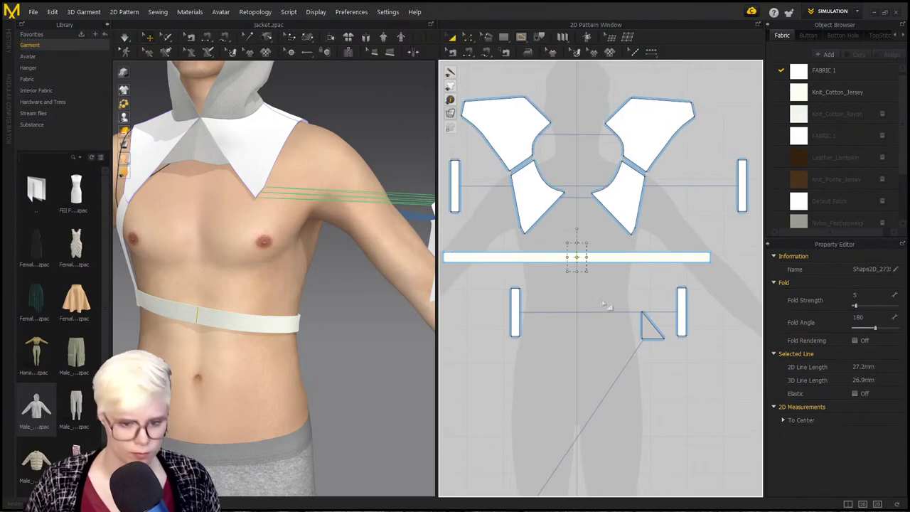
# Step: Cut the chest band along the middle internal line and delete the half on the mirrored straps' side
pyautogui.rightClick(570, 259)
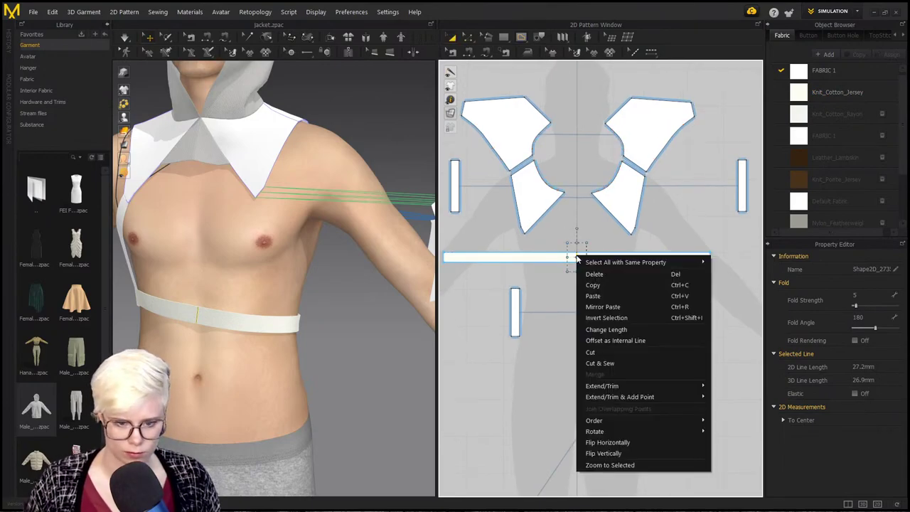
pyautogui.click(619, 353)
pyautogui.click(660, 258)
pyautogui.press('Delete')
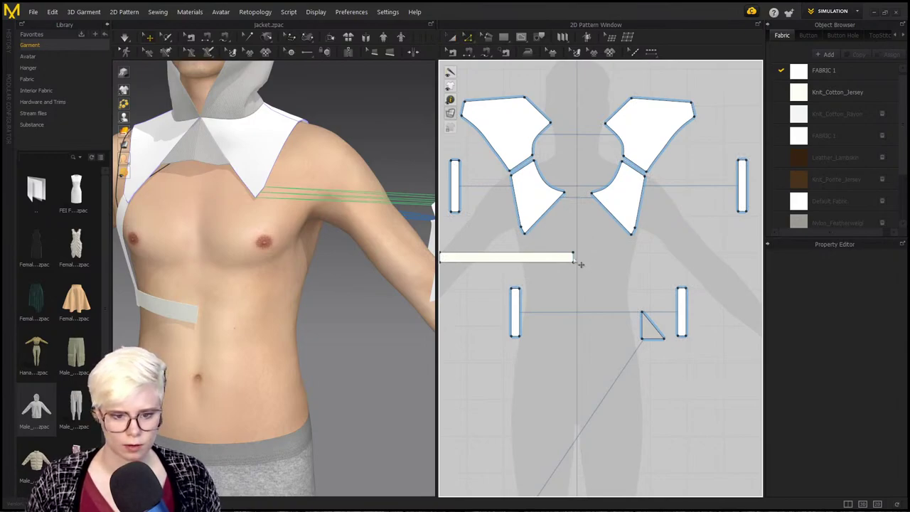
# Step: Try to unfold the remaining half band symmetrically about its cut edge
pyautogui.rightClick(580, 263)
pyautogui.click(631, 386)
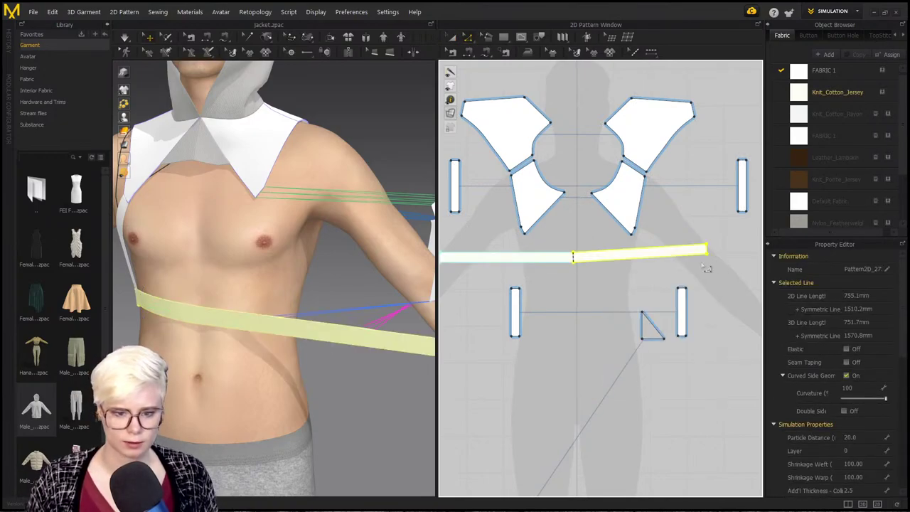
pyautogui.click(571, 323)
pyautogui.scroll(-2, 626, 301)
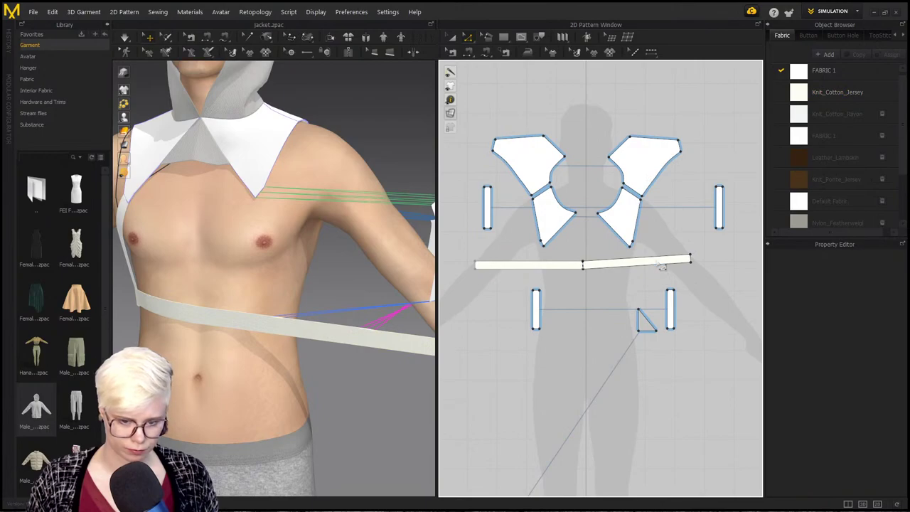
pyautogui.scroll(2, 604, 281)
pyautogui.hotkey('ctrl', 'z')
pyautogui.hotkey('ctrl', 'z')
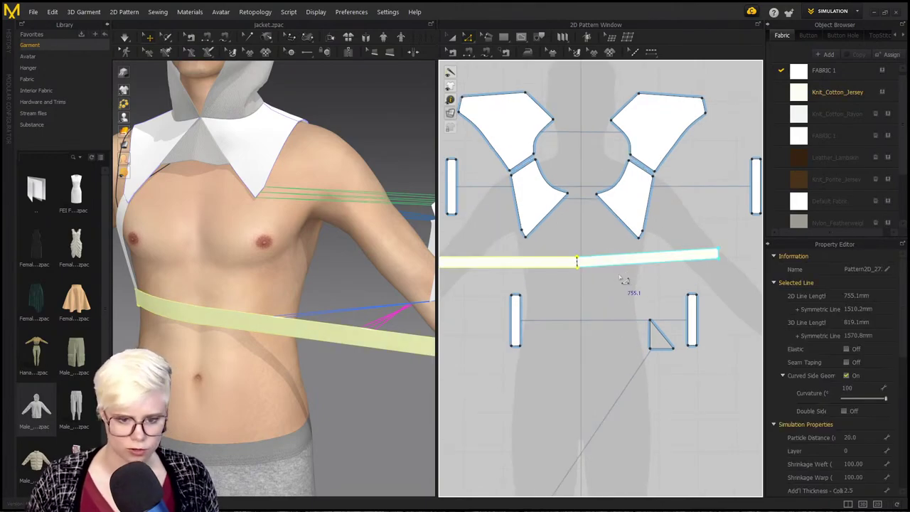
# Step: Nudge the lower corner point of the band's cut edge to bring the edge to 27.0 mm
pyautogui.scroll(10, 608, 271)
pyautogui.moveTo(566, 256); pyautogui.dragTo(642, 242, button='middle')
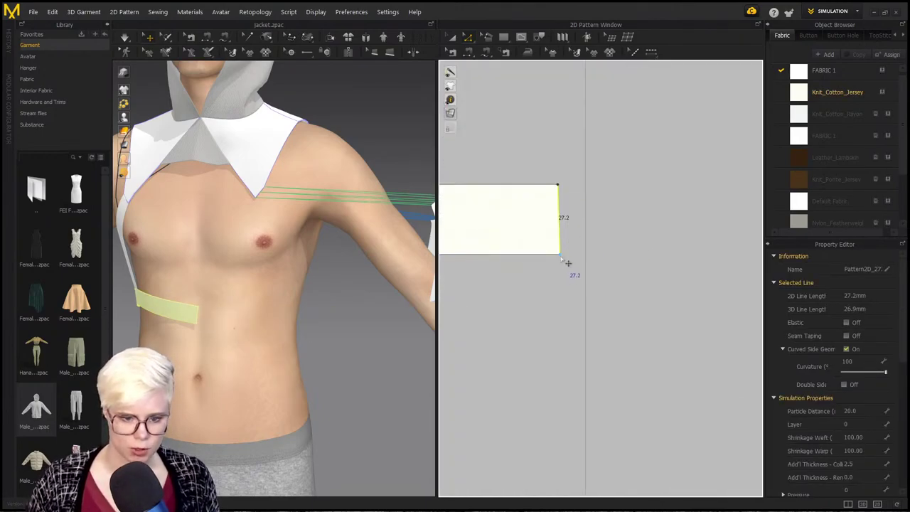
pyautogui.moveTo(560, 255); pyautogui.dragTo(559, 254)
pyautogui.click(557, 196)
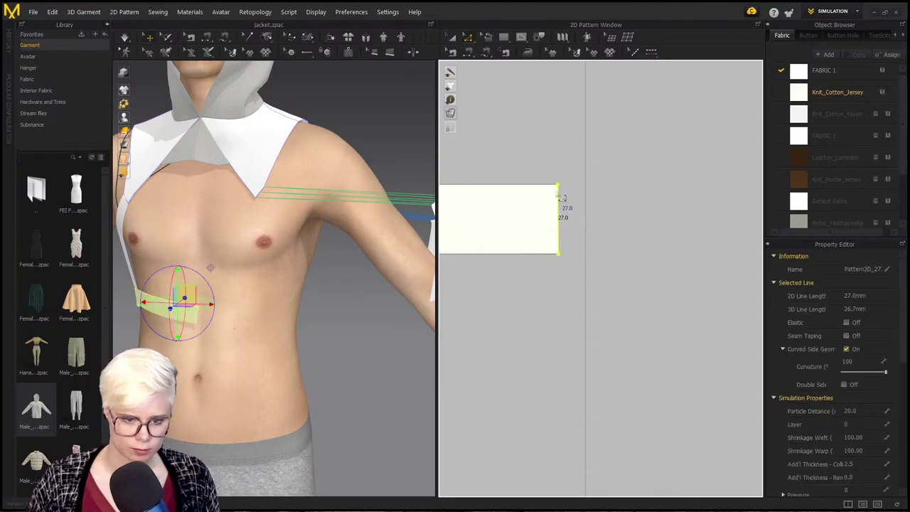
# Step: Try to align the two corner points of the band's cut edge with the Center option
pyautogui.rightClick(557, 184)
pyautogui.click(560, 187)
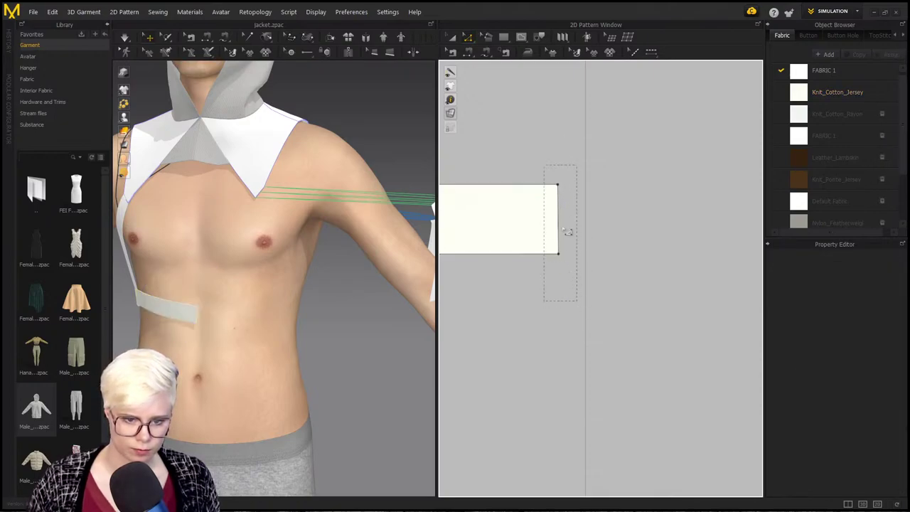
pyautogui.click(559, 209)
pyautogui.rightClick(558, 187)
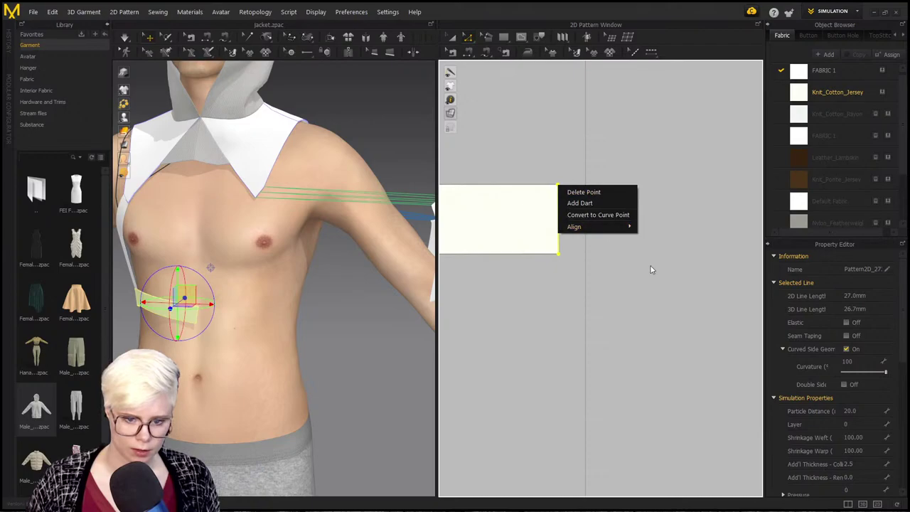
pyautogui.moveTo(609, 230)
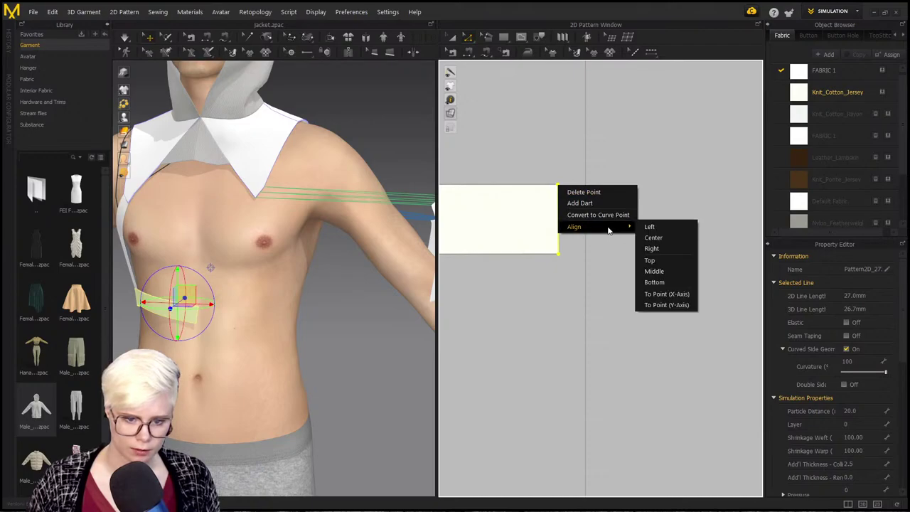
pyautogui.click(673, 237)
pyautogui.click(574, 271)
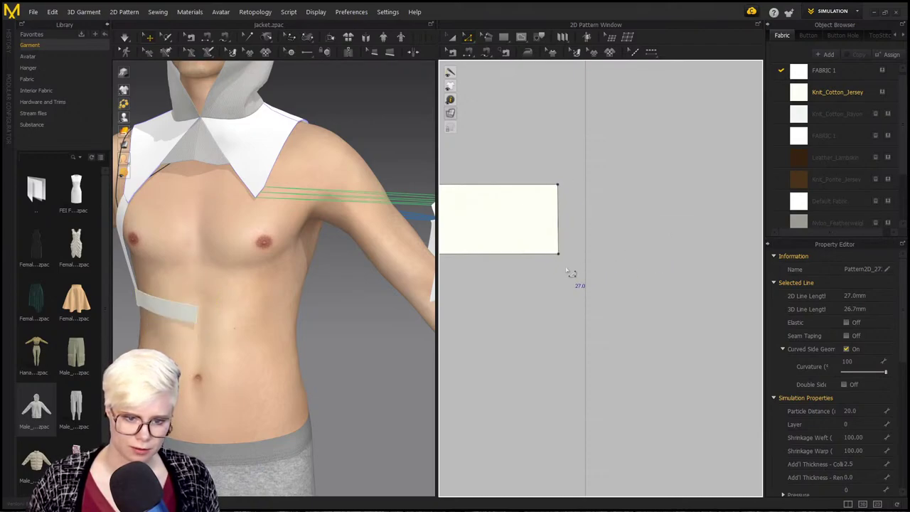
# Step: Align the cut edge's two corner points with the Left option to make the edge vertical
pyautogui.click(559, 250)
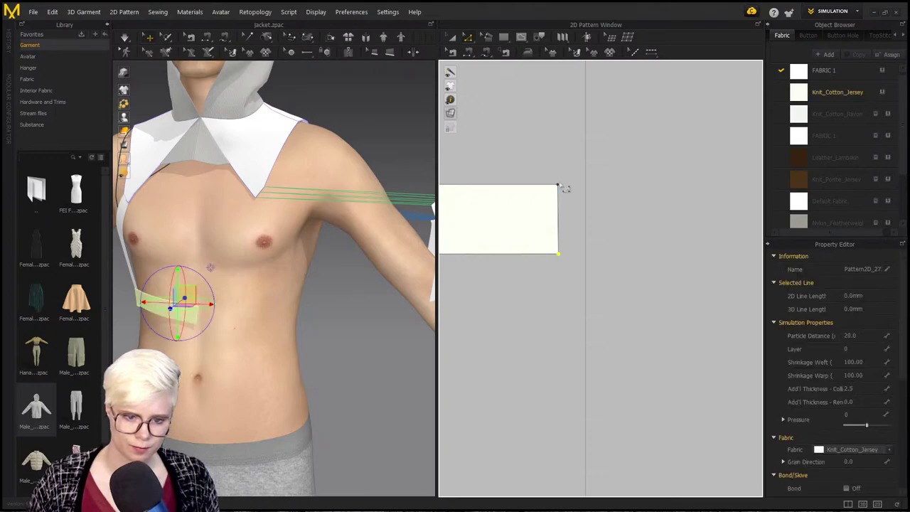
pyautogui.rightClick(558, 187)
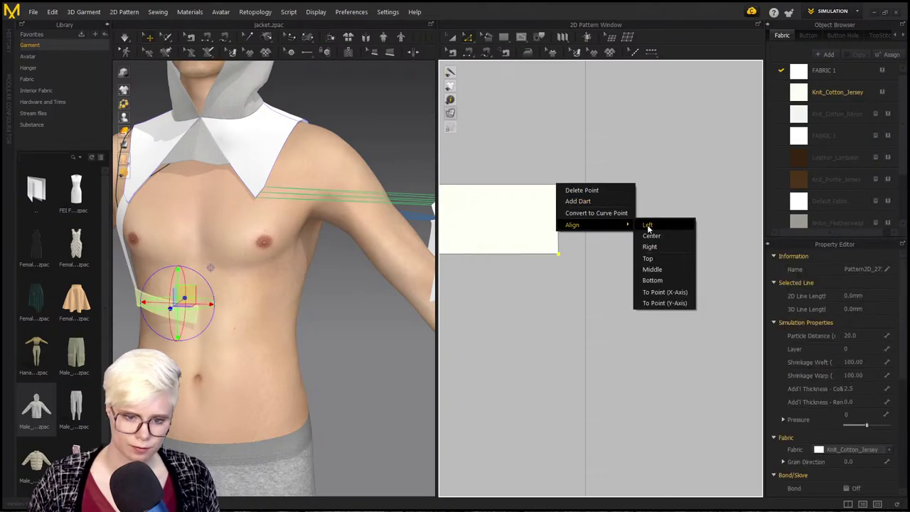
pyautogui.click(583, 269)
pyautogui.click(603, 282)
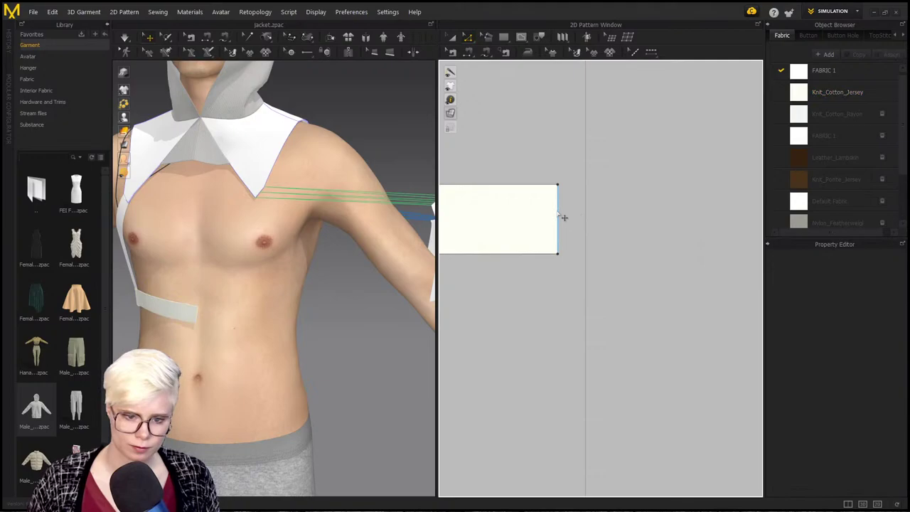
# Step: Unfold the half band symmetrically about its straightened cut edge to form a full-length chest band
pyautogui.rightClick(559, 213)
pyautogui.click(625, 340)
pyautogui.scroll(-5, 636, 290)
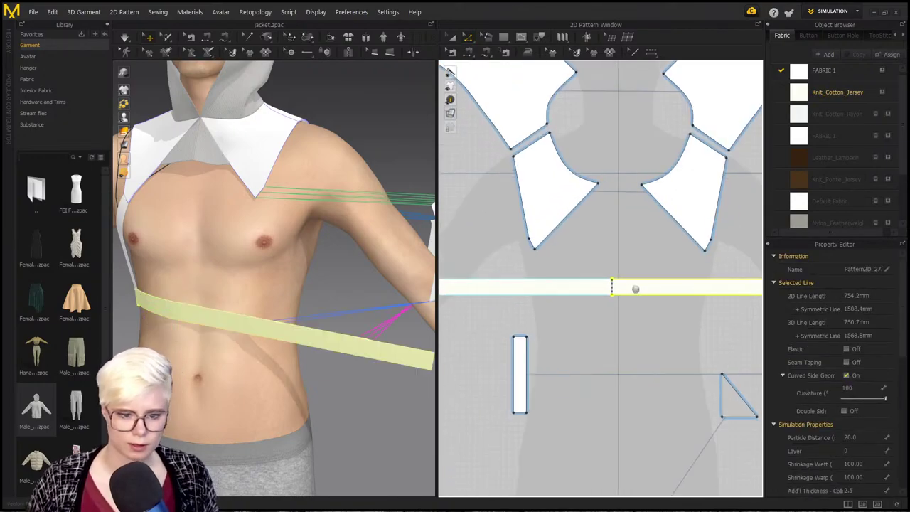
pyautogui.scroll(-3, 635, 290)
pyautogui.moveTo(766, 286); pyautogui.dragTo(728, 282, button='middle')
pyautogui.scroll(3, 728, 282)
pyautogui.moveTo(432, 292); pyautogui.dragTo(334, 263, button='middle')
pyautogui.scroll(-1, 334, 263)
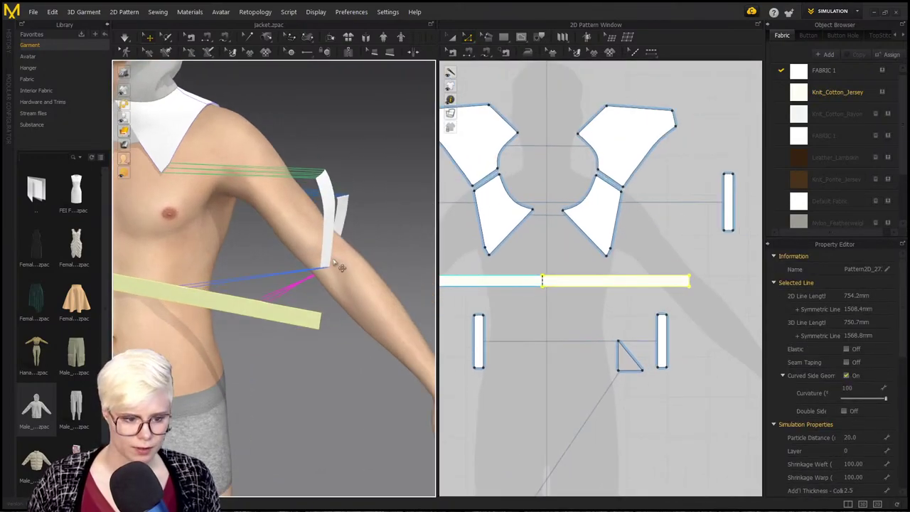
# Step: Sew the unfolded chest band's two short outer ends together at the back and start the simulation
pyautogui.press('m')
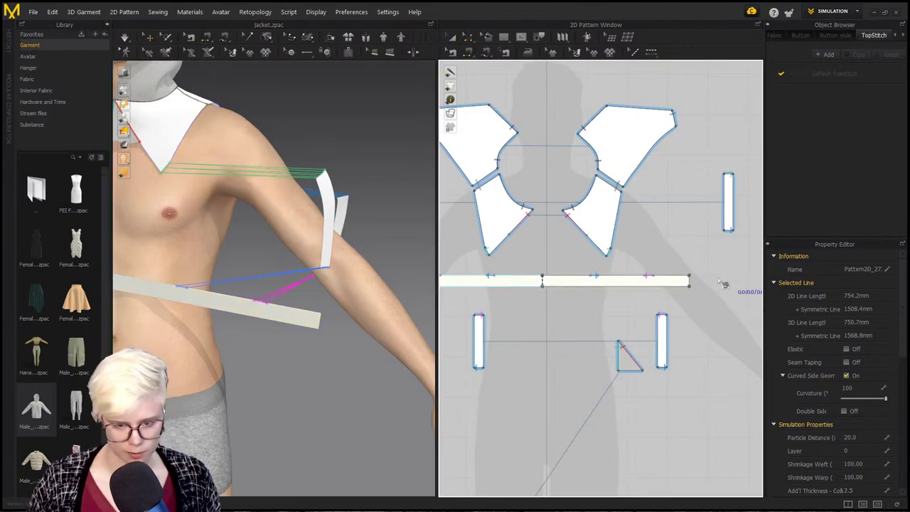
pyautogui.click(690, 280)
pyautogui.moveTo(480, 279); pyautogui.dragTo(627, 252, button='middle')
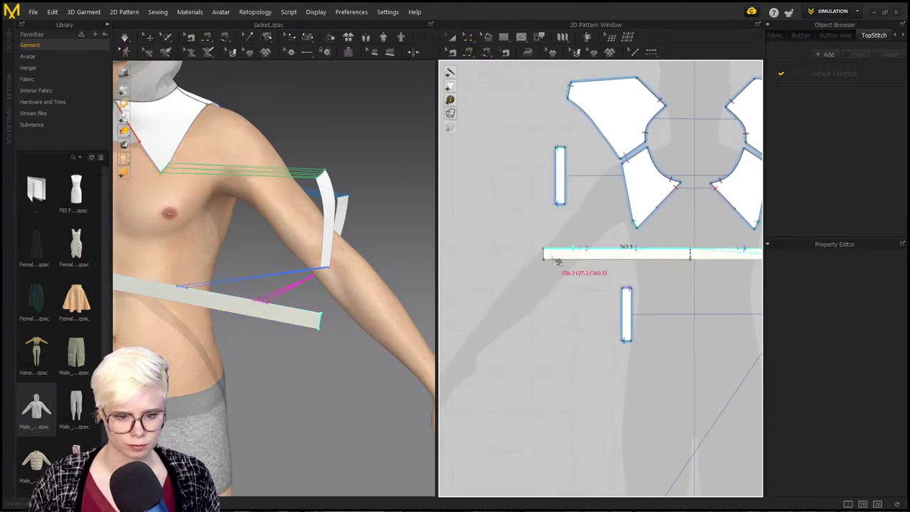
pyautogui.click(555, 254)
pyautogui.moveTo(374, 349); pyautogui.dragTo(564, 301, button='right')
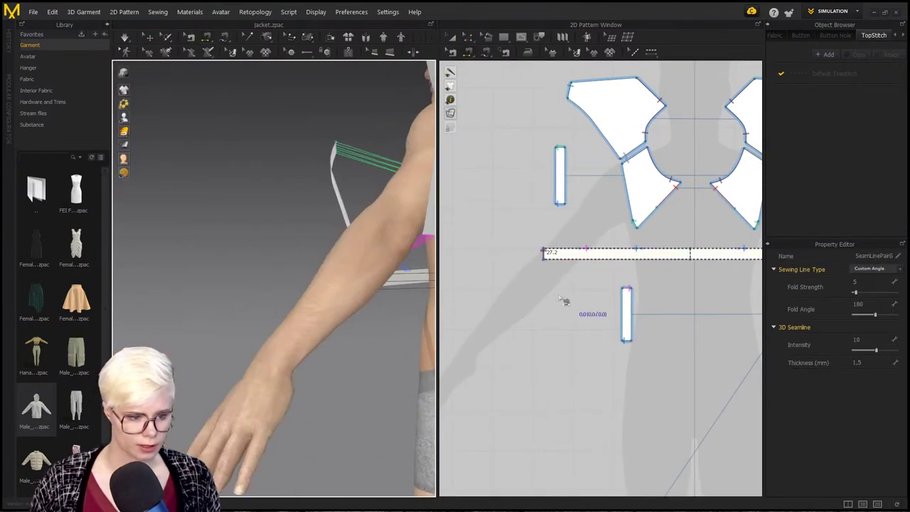
pyautogui.moveTo(407, 292); pyautogui.dragTo(238, 292, button='middle')
pyautogui.press('space')
# Step: Pull both sides of the chest band down at the front during simulation so it sits level below the chest
pyautogui.moveTo(413, 262); pyautogui.dragTo(421, 252)
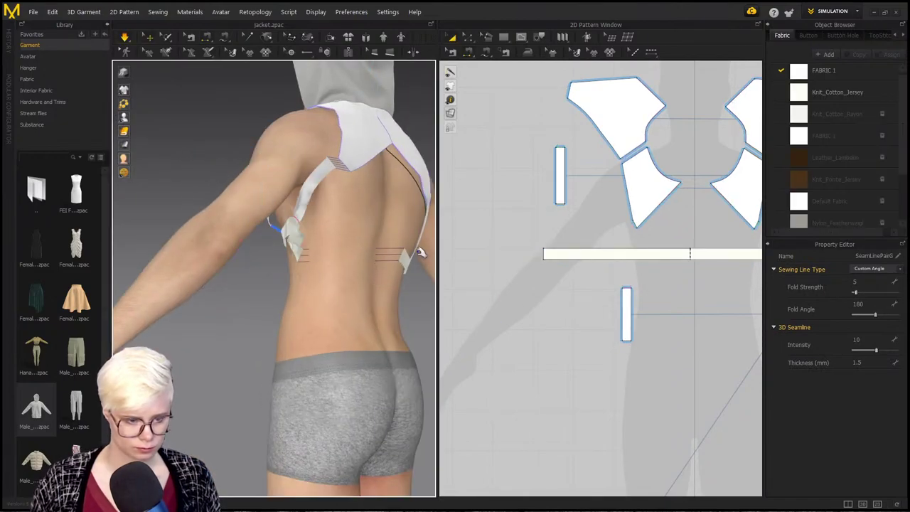
pyautogui.click(323, 252)
pyautogui.moveTo(330, 254); pyautogui.dragTo(468, 258, button='right')
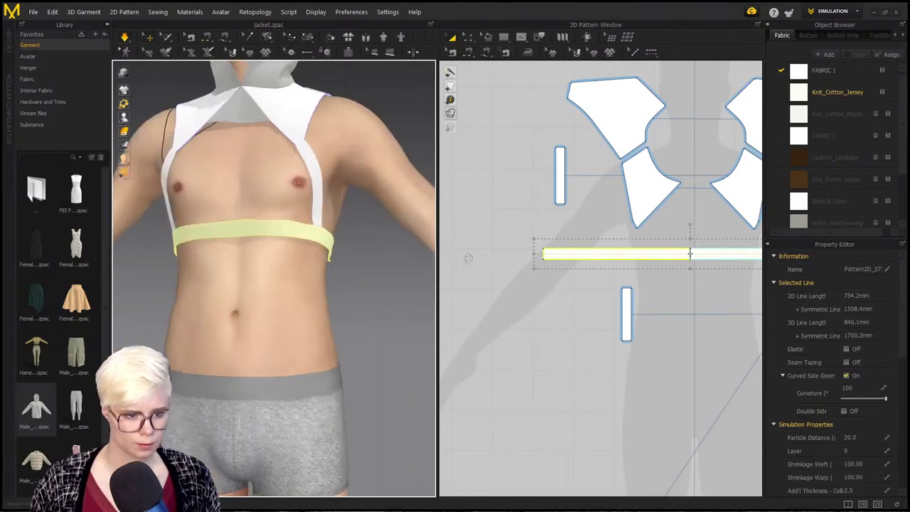
pyautogui.moveTo(325, 231); pyautogui.dragTo(334, 301)
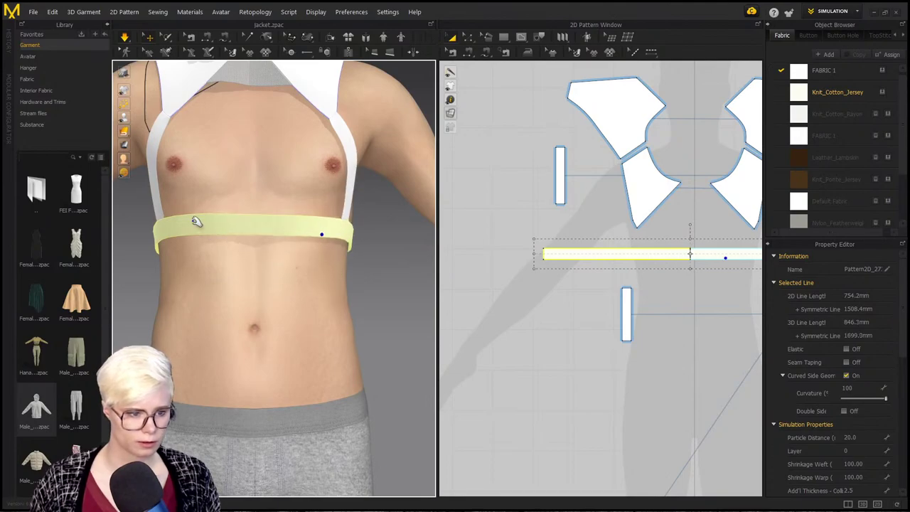
pyautogui.moveTo(195, 221); pyautogui.dragTo(196, 280)
pyautogui.scroll(-1, 245, 201)
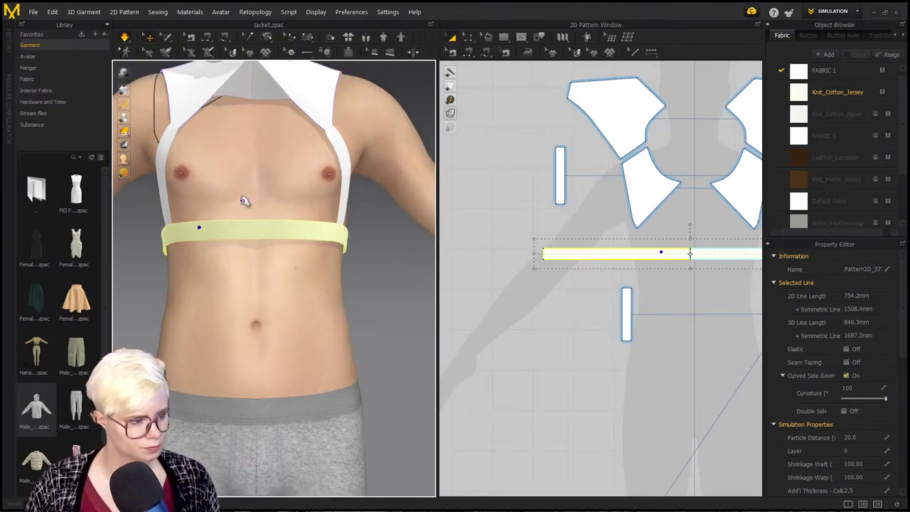
pyautogui.moveTo(245, 201); pyautogui.dragTo(241, 263, button='right')
pyautogui.moveTo(241, 263); pyautogui.dragTo(234, 347, button='middle')
pyautogui.moveTo(233, 348); pyautogui.dragTo(218, 277, button='right')
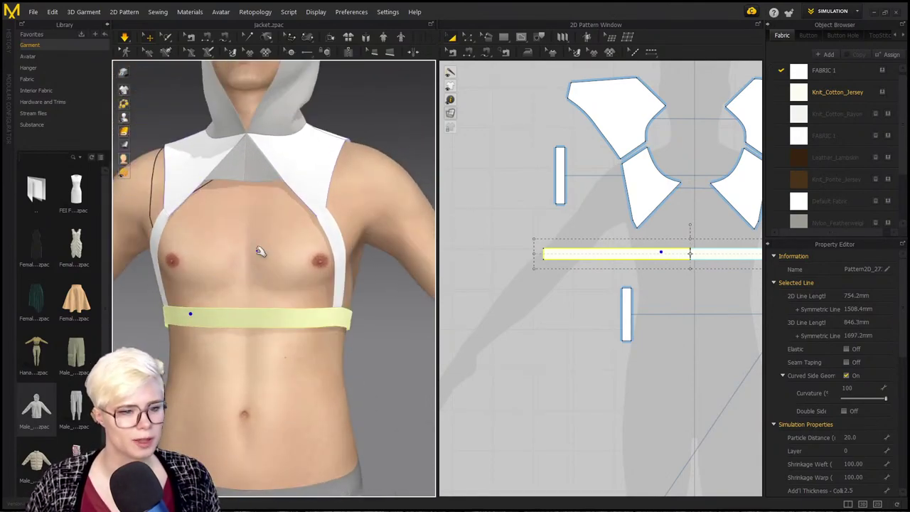
pyautogui.moveTo(252, 216); pyautogui.dragTo(259, 253, button='middle')
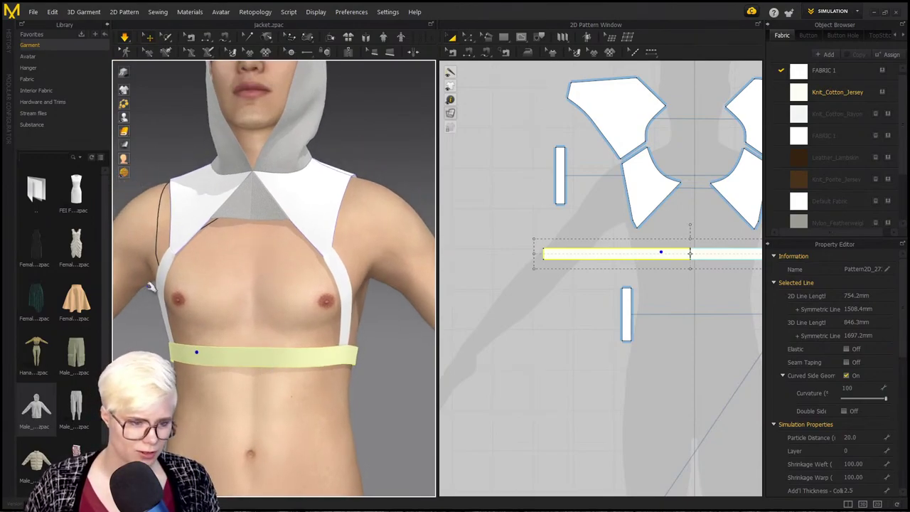
pyautogui.moveTo(213, 281); pyautogui.dragTo(216, 287, button='middle')
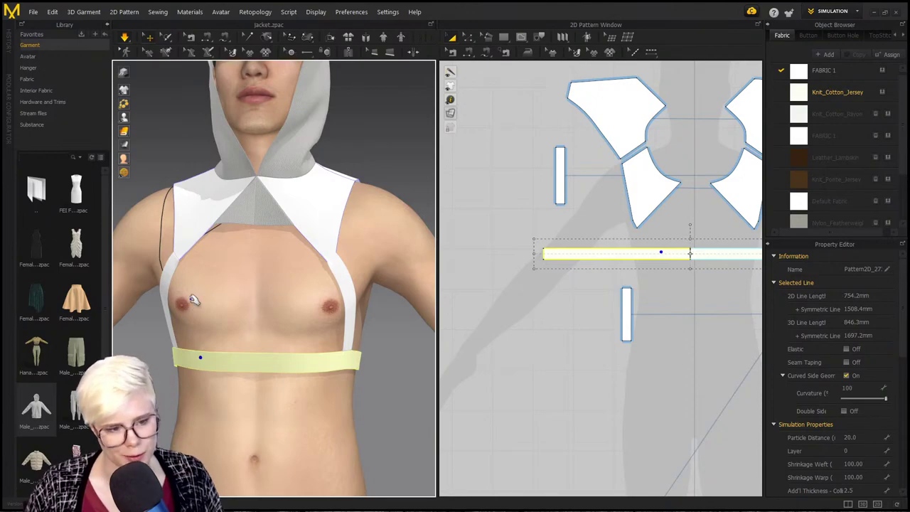
# Step: Deactivate both halves of the hood
pyautogui.moveTo(194, 300); pyautogui.dragTo(209, 308, button='right')
pyautogui.moveTo(212, 243)
pyautogui.mouseDown(button='middle')
pyautogui.moveTo(217, 337)
pyautogui.moveTo(222, 270)
pyautogui.moveTo(226, 310)
pyautogui.mouseUp(button='middle')
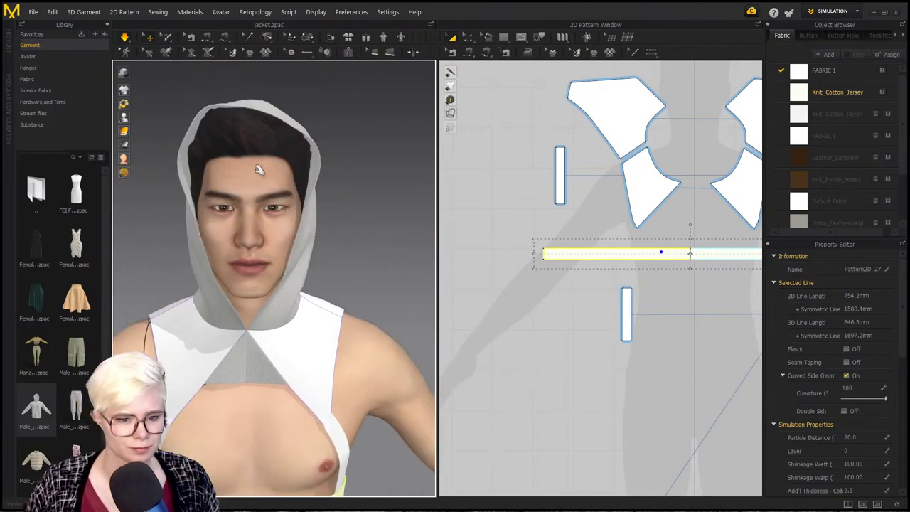
pyautogui.moveTo(258, 169); pyautogui.dragTo(427, 156, button='right')
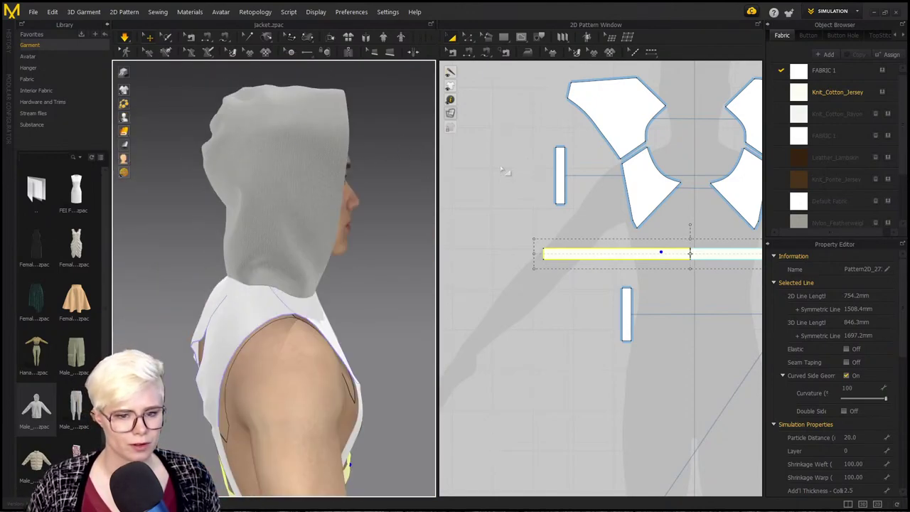
pyautogui.moveTo(311, 203); pyautogui.dragTo(184, 197, button='right')
pyautogui.click(359, 131)
pyautogui.moveTo(359, 130); pyautogui.dragTo(288, 184, button='right')
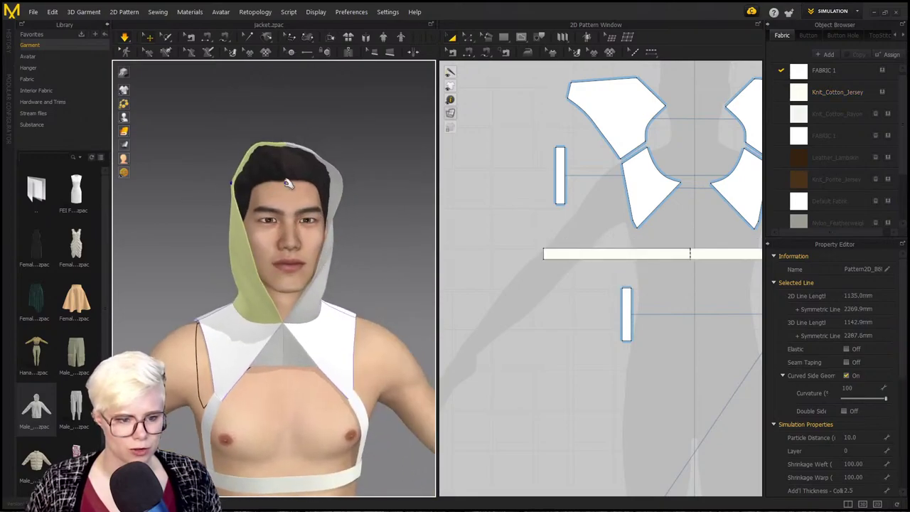
pyautogui.keyDown('shift'); pyautogui.click(342, 187); pyautogui.keyUp('shift')
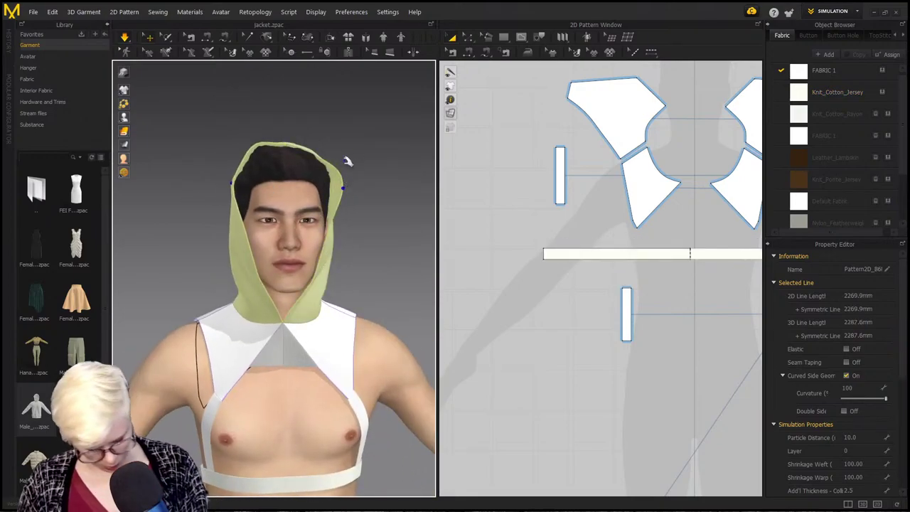
pyautogui.hotkey('ctrl', 'j')
pyautogui.click(197, 139)
pyautogui.moveTo(197, 140); pyautogui.dragTo(258, 175, button='right')
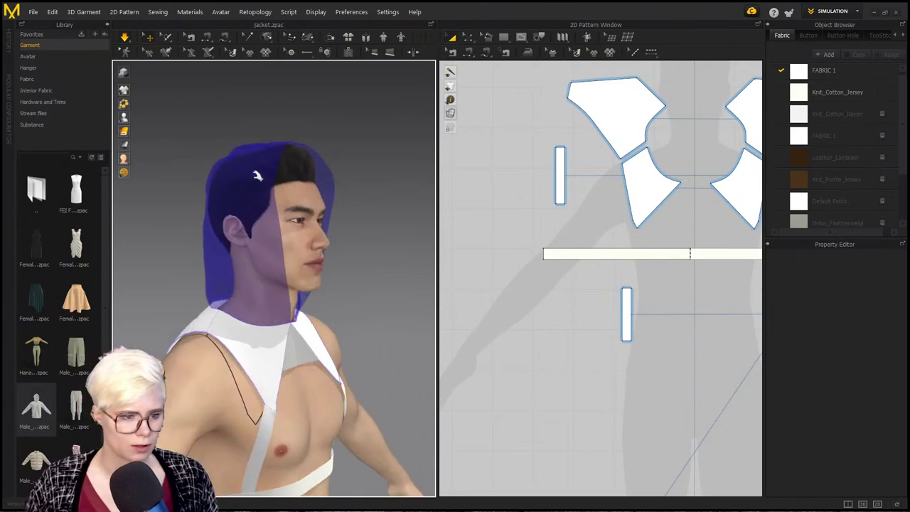
pyautogui.click(255, 174)
pyautogui.click(189, 121)
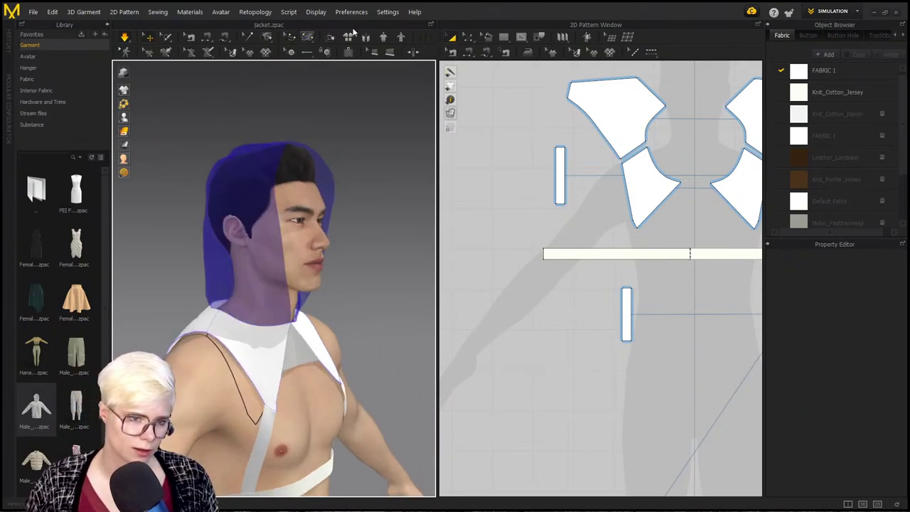
# Step: Draw a rectangular pattern about 383 mm tall directly above the shoulder patterns, overlapping the lower hood piece
pyautogui.click(503, 36)
pyautogui.scroll(-5, 540, 208)
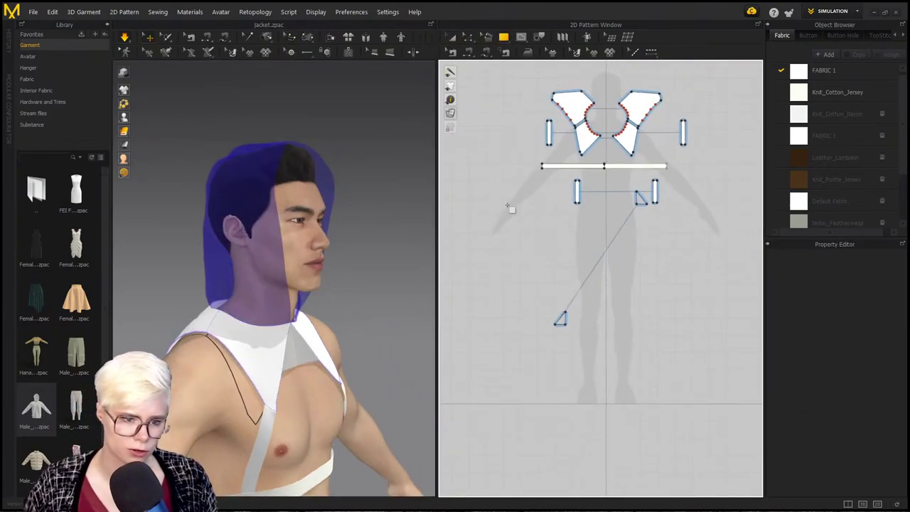
pyautogui.scroll(3, 591, 151)
pyautogui.moveTo(592, 150); pyautogui.dragTo(581, 206, button='middle')
pyautogui.scroll(-2, 593, 104)
pyautogui.moveTo(593, 104); pyautogui.dragTo(605, 190, button='middle')
pyautogui.moveTo(545, 134)
pyautogui.mouseDown()
pyautogui.moveTo(567, 160)
pyautogui.moveTo(608, 179)
pyautogui.moveTo(610, 203)
pyautogui.moveTo(628, 206)
pyautogui.mouseUp()
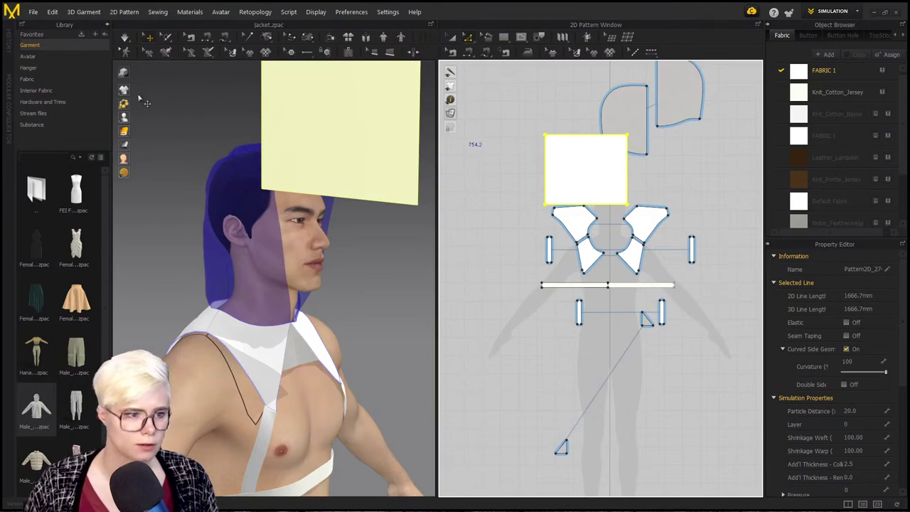
# Step: Wrap the rectangular pattern around the avatar's neck using the front neck arrangement point
pyautogui.click(153, 122)
pyautogui.moveTo(315, 257); pyautogui.dragTo(294, 255, button='right')
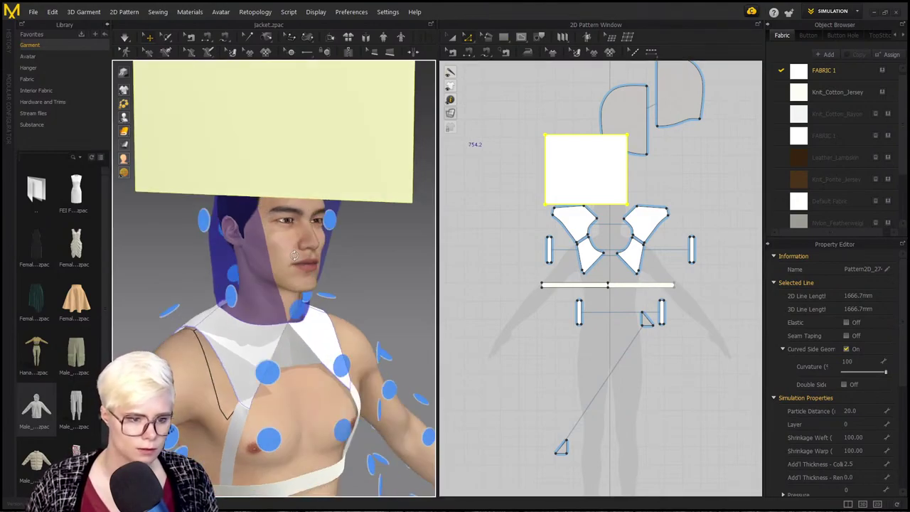
pyautogui.click(305, 311)
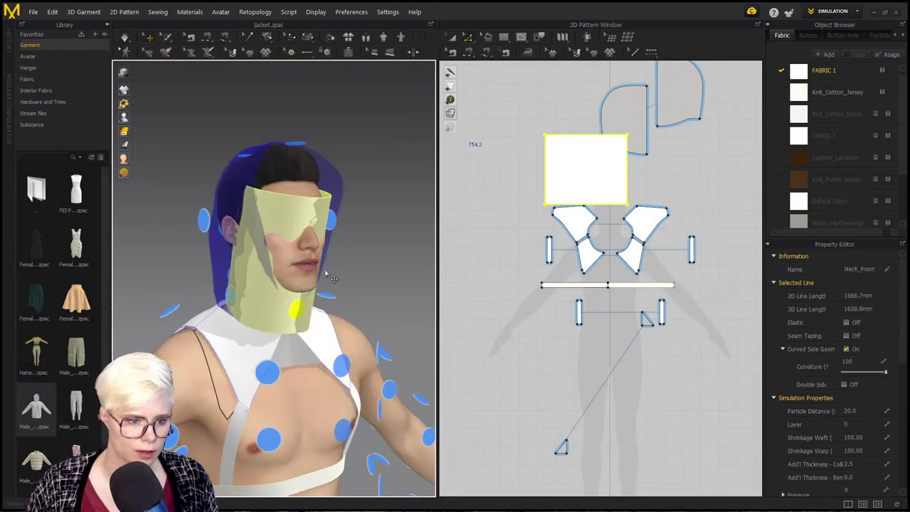
pyautogui.moveTo(305, 310); pyautogui.dragTo(408, 257, button='right')
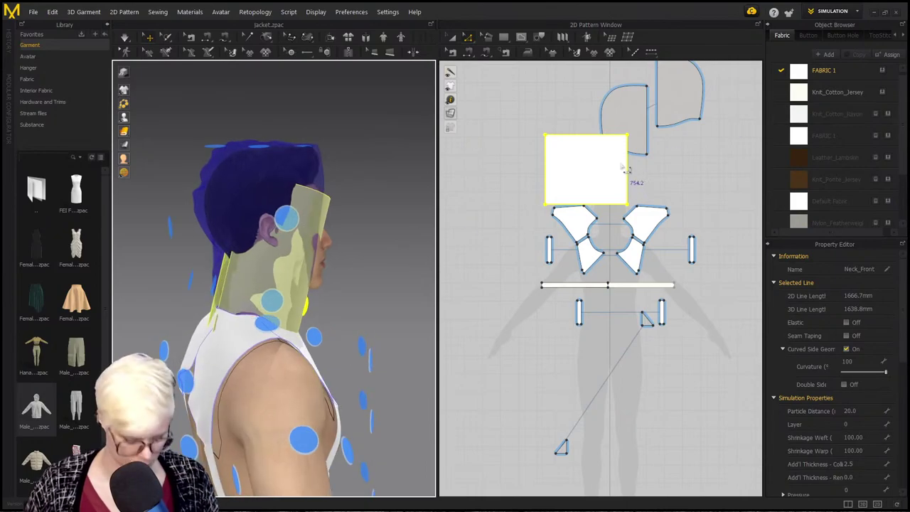
# Step: Sew the two short vertical edges of the rectangle together to form a tube
pyautogui.press('n')
pyautogui.click(546, 152)
pyautogui.click(628, 164)
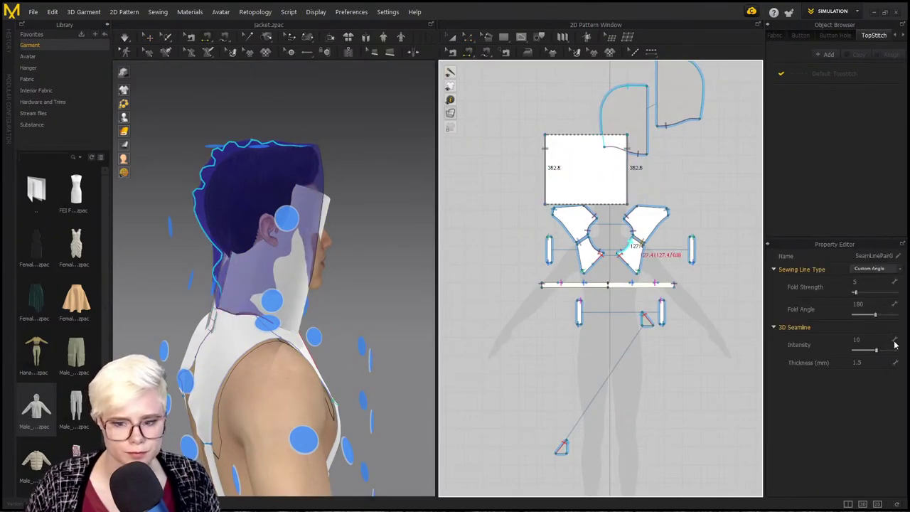
# Step: Set the particle distance of the rectangular pattern to 5 mm
pyautogui.press('a')
pyautogui.click(599, 175)
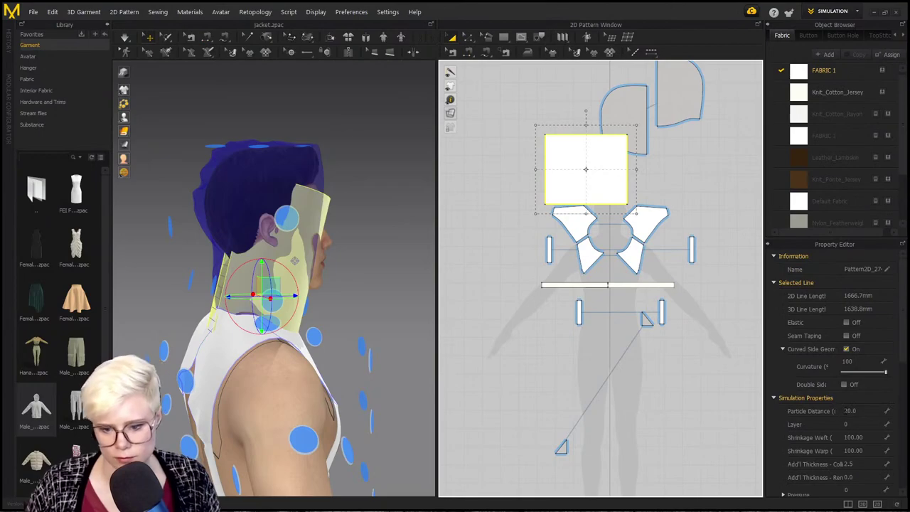
pyautogui.moveTo(844, 411); pyautogui.dragTo(849, 410)
pyautogui.hotkey('ctrl', 's')
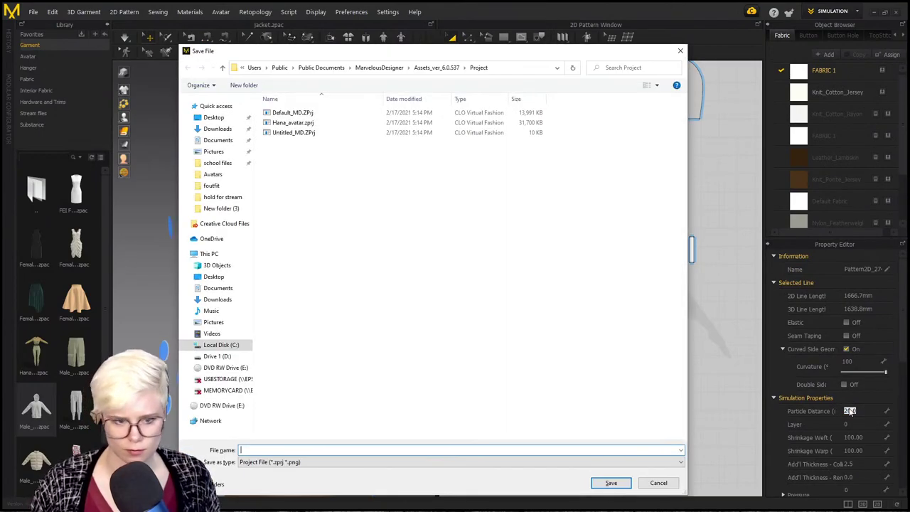
pyautogui.click(680, 51)
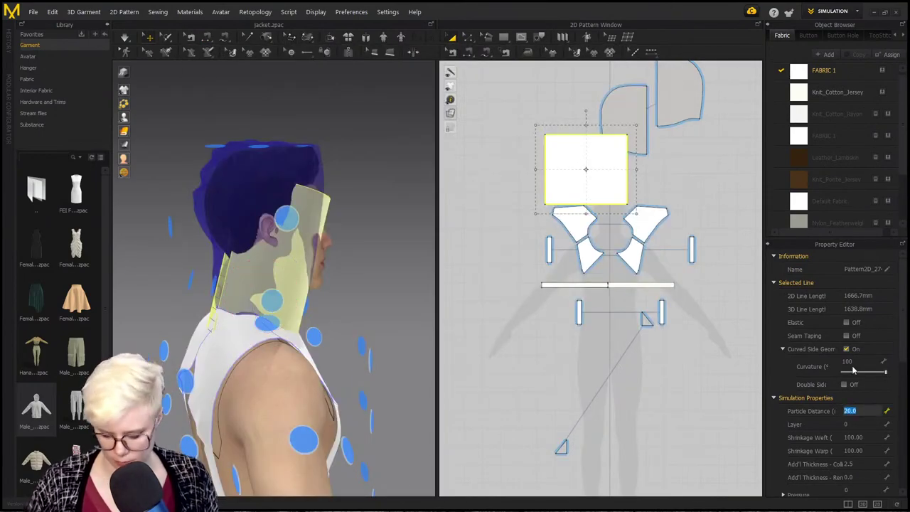
pyautogui.press('Return')
# Step: Move the rectangular 2D pattern into free space beside the hood pieces, away from the shoulder patterns
pyautogui.moveTo(391, 329); pyautogui.dragTo(330, 331, button='right')
pyautogui.scroll(-3, 509, 339)
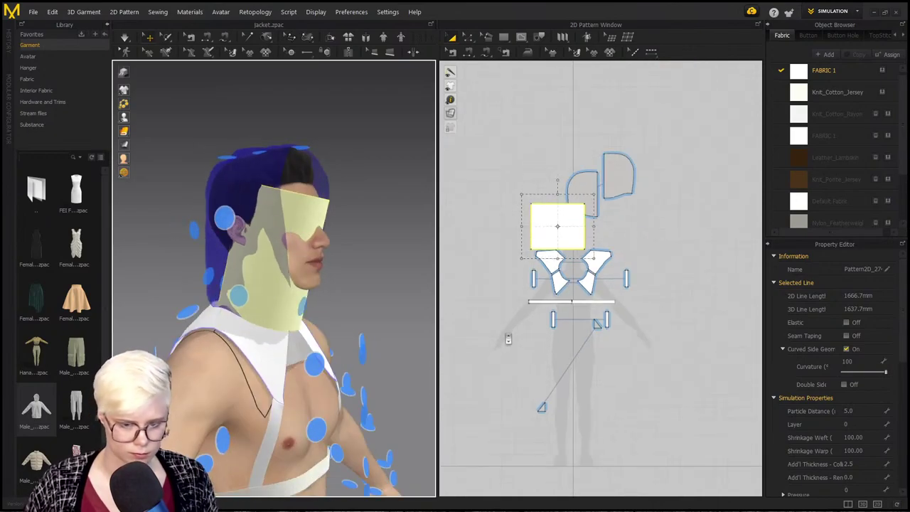
pyautogui.moveTo(536, 234); pyautogui.dragTo(481, 174)
# Step: Deactivate all shoulder, strap and band patterns below the hood and start the simulation
pyautogui.moveTo(690, 482); pyautogui.dragTo(456, 241)
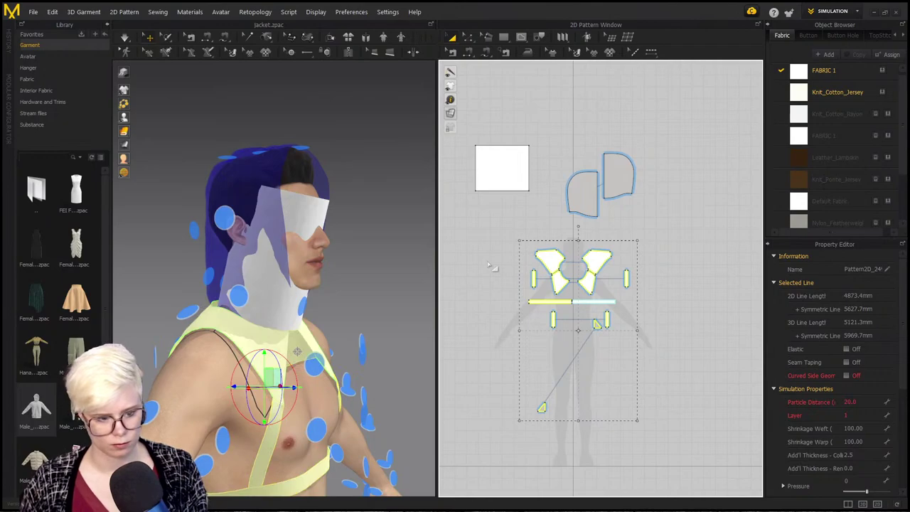
pyautogui.press('space')
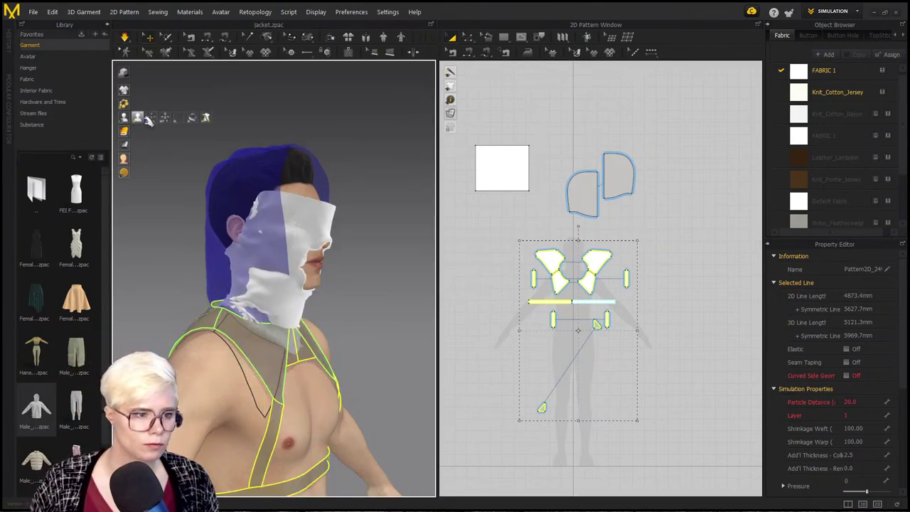
pyautogui.moveTo(127, 118)
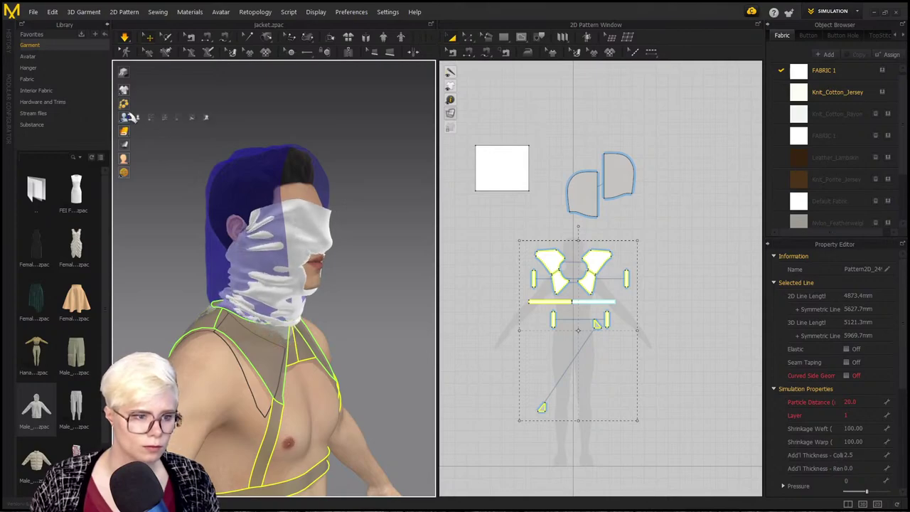
# Step: Assign the Knit_Cotton_Jersey fabric to the tube around the face and neck
pyautogui.click(265, 88)
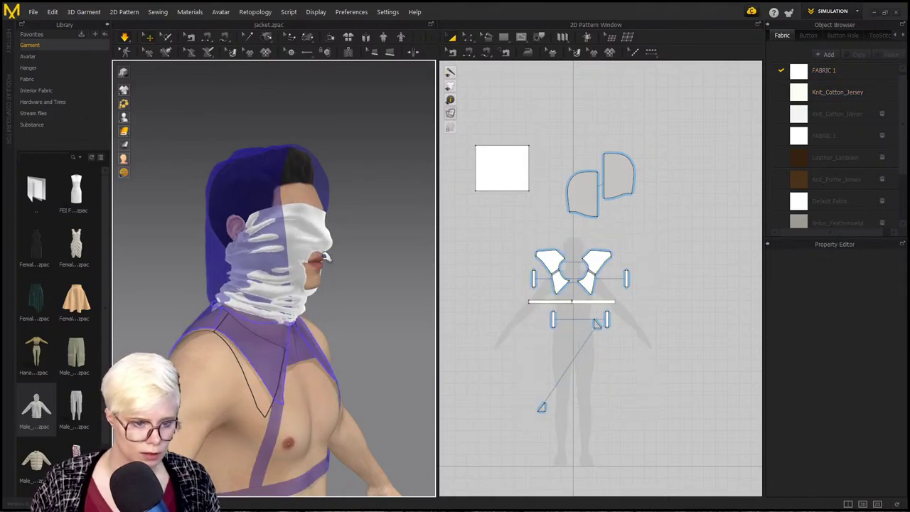
pyautogui.click(316, 252)
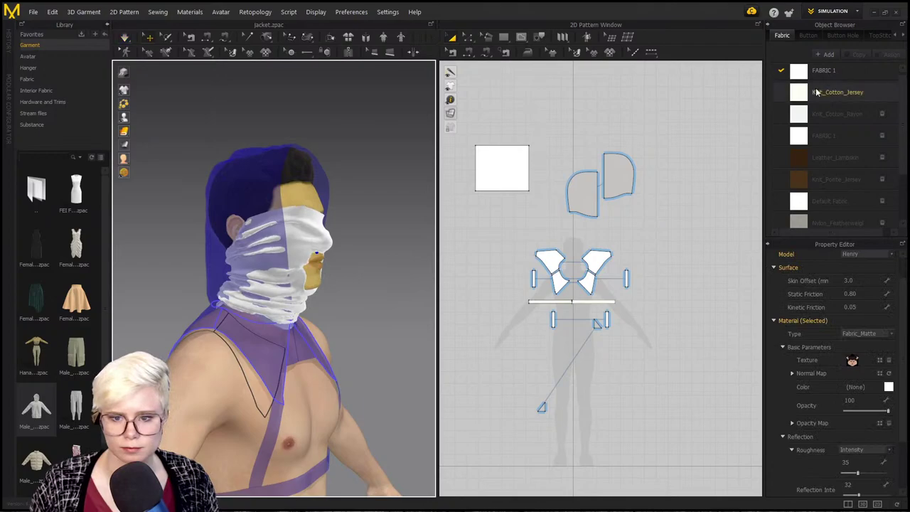
pyautogui.click(289, 246)
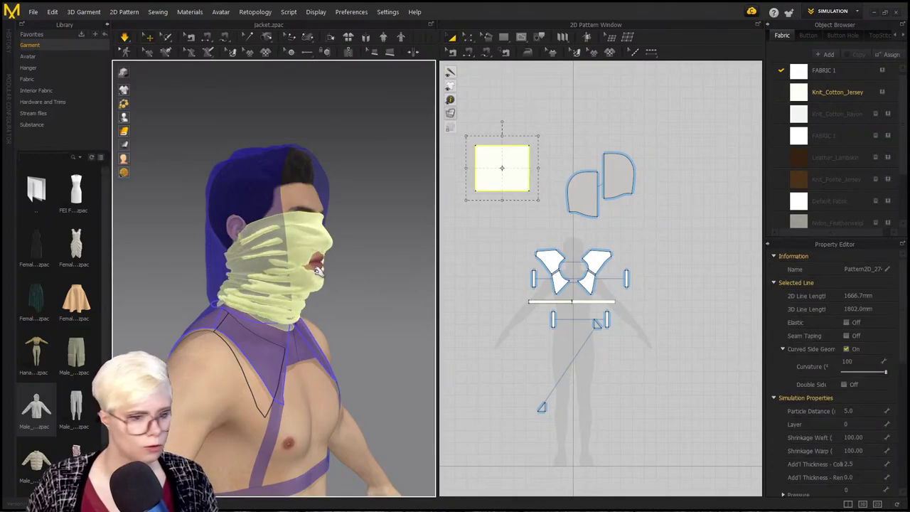
# Step: Pull the simulated tube fabric over the avatar's nose and mouth and settle it below the eyes
pyautogui.scroll(2, 323, 253)
pyautogui.moveTo(323, 253); pyautogui.dragTo(284, 253, button='right')
pyautogui.moveTo(454, 272); pyautogui.dragTo(361, 267)
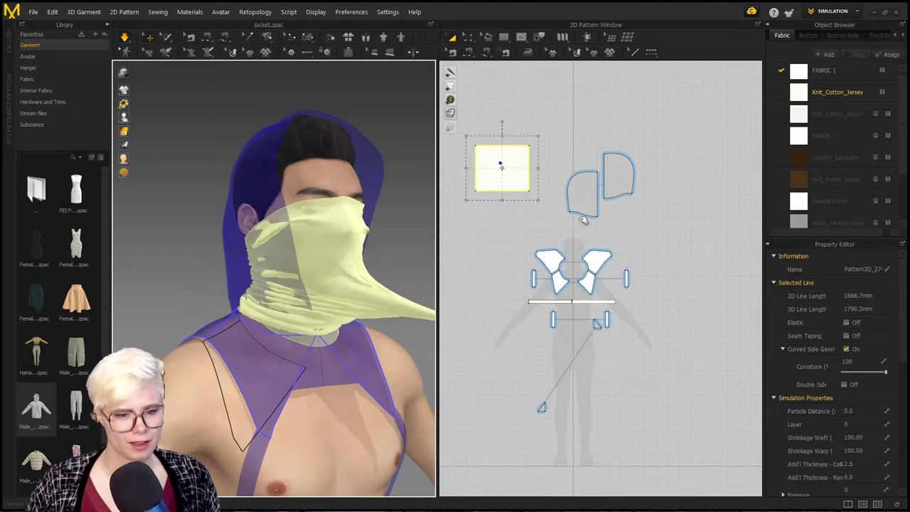
pyautogui.moveTo(351, 227); pyautogui.dragTo(365, 267)
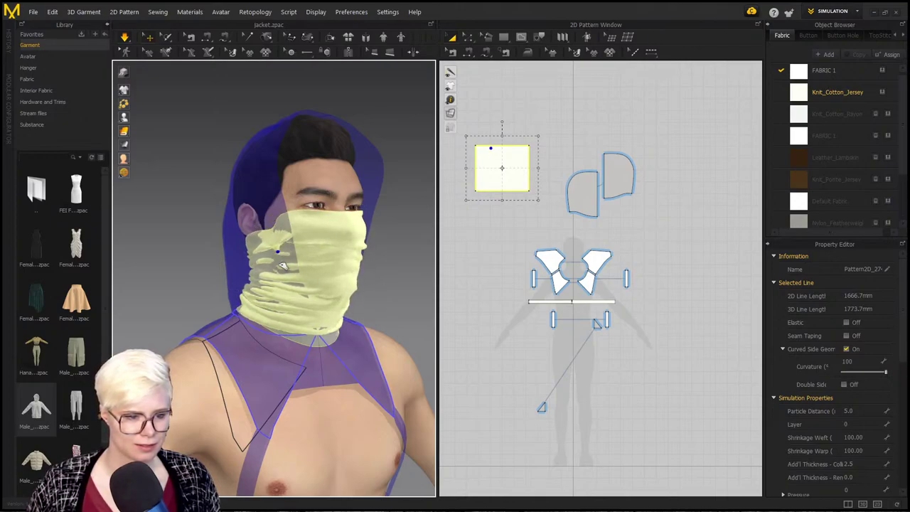
# Step: Reduce the rectangular pattern's height from its lower edge to a total 2D line length of about 1523 mm
pyautogui.moveTo(285, 280); pyautogui.dragTo(326, 278, button='right')
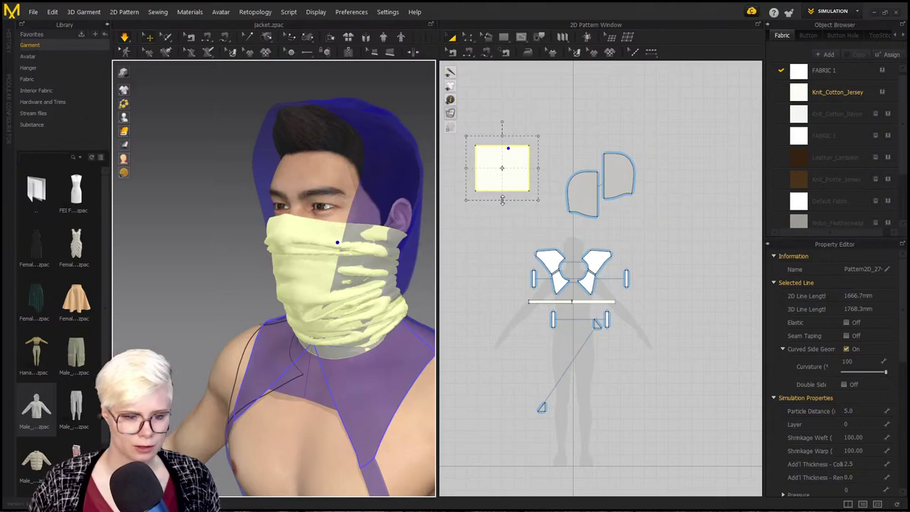
pyautogui.moveTo(502, 199); pyautogui.dragTo(504, 196)
pyautogui.click(294, 337)
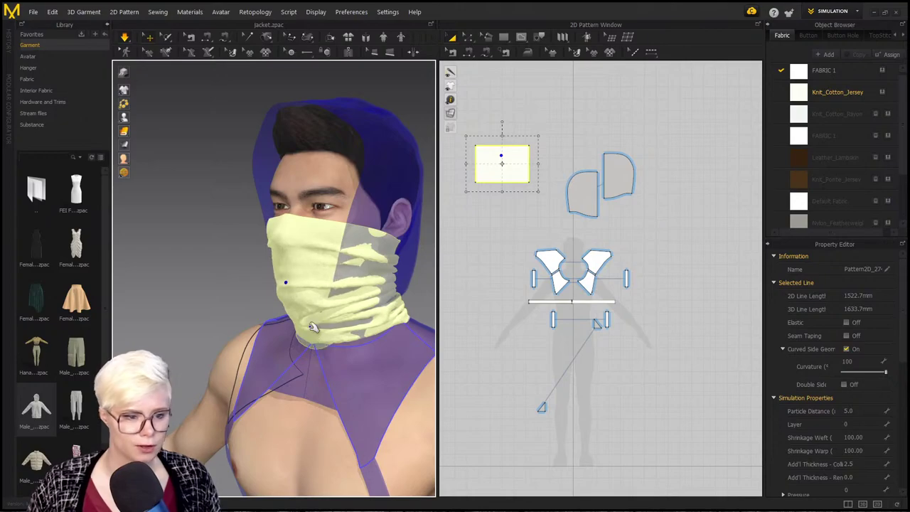
# Step: Examine how the shortened mask drapes around the face and neck from the front and side
pyautogui.moveTo(187, 323); pyautogui.dragTo(233, 238, button='right')
pyautogui.scroll(4, 263, 321)
pyautogui.moveTo(263, 211); pyautogui.dragTo(243, 270, button='right')
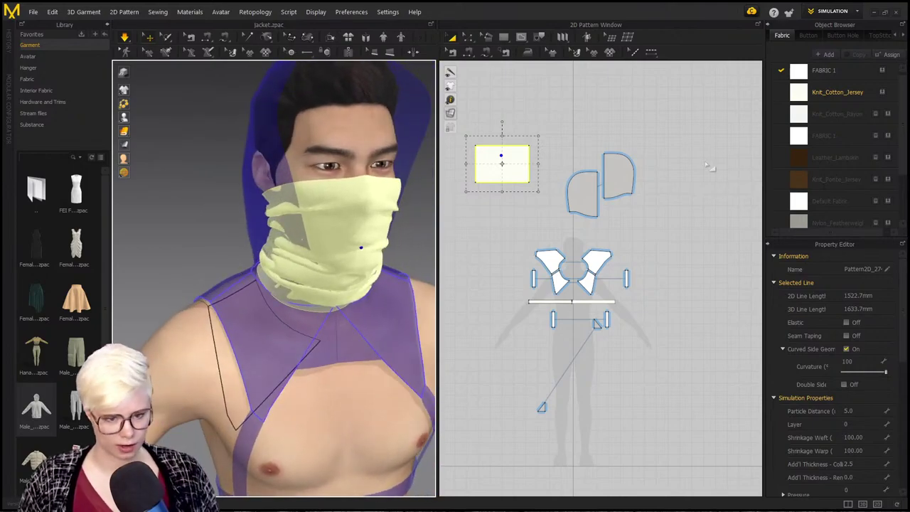
pyautogui.moveTo(539, 146); pyautogui.dragTo(579, 204, button='right')
pyautogui.scroll(3, 564, 221)
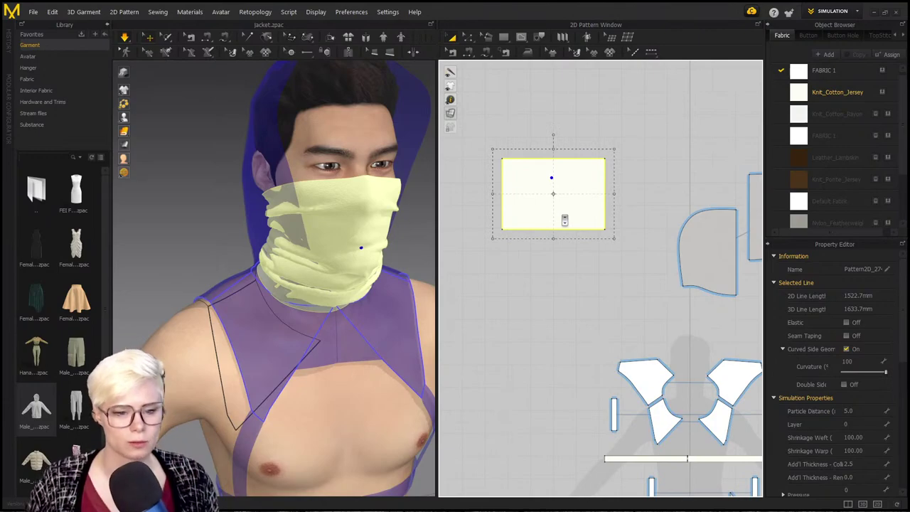
pyautogui.click(535, 256)
pyautogui.moveTo(334, 213); pyautogui.dragTo(405, 209, button='right')
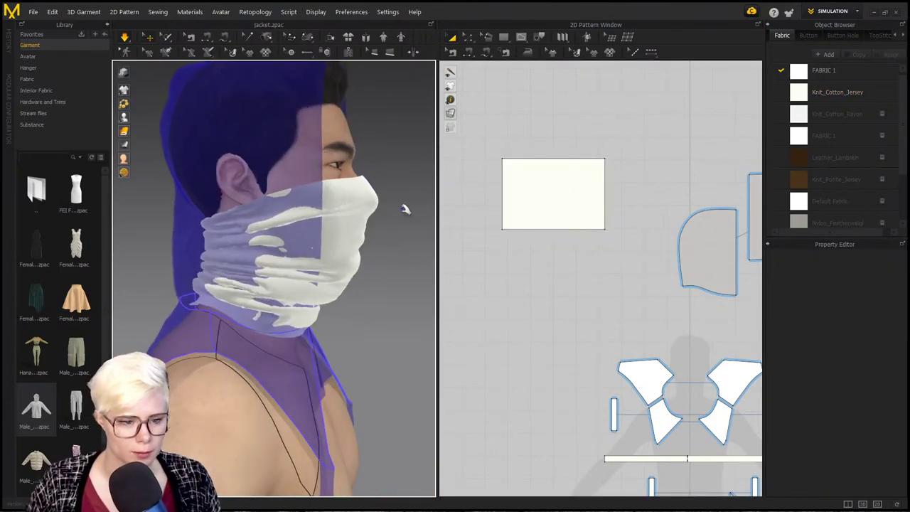
pyautogui.moveTo(349, 240); pyautogui.dragTo(321, 221, button='right')
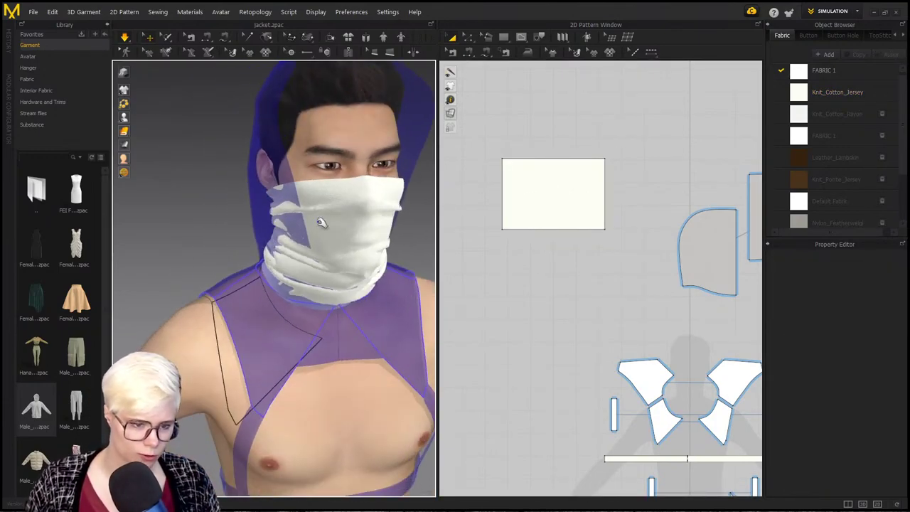
# Step: Duplicate the Knit_Cotton_Jersey fabric used on the mask and locate the copy in the fabric list
pyautogui.click(341, 214)
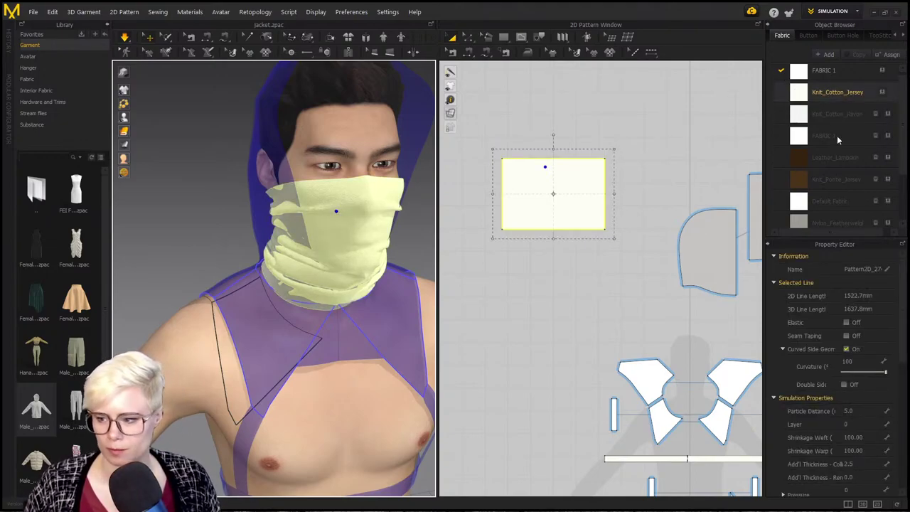
pyautogui.click(839, 92)
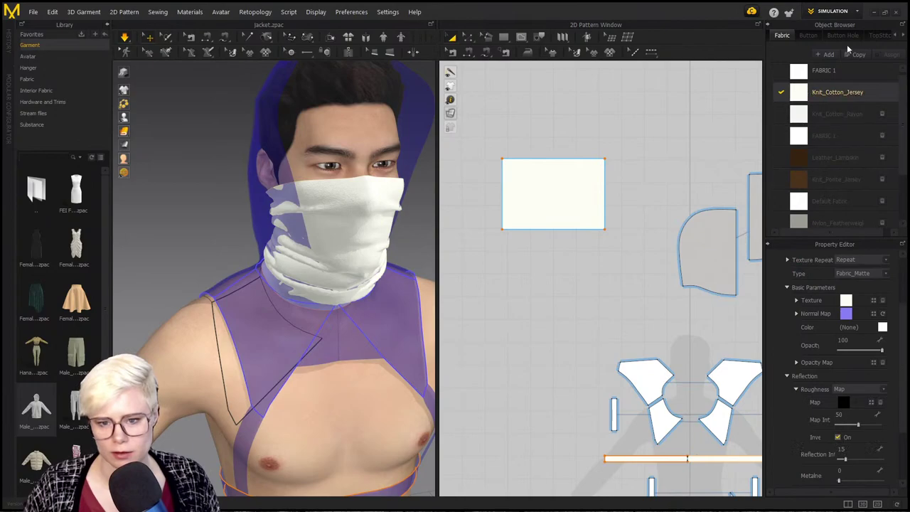
pyautogui.scroll(-3, 623, 305)
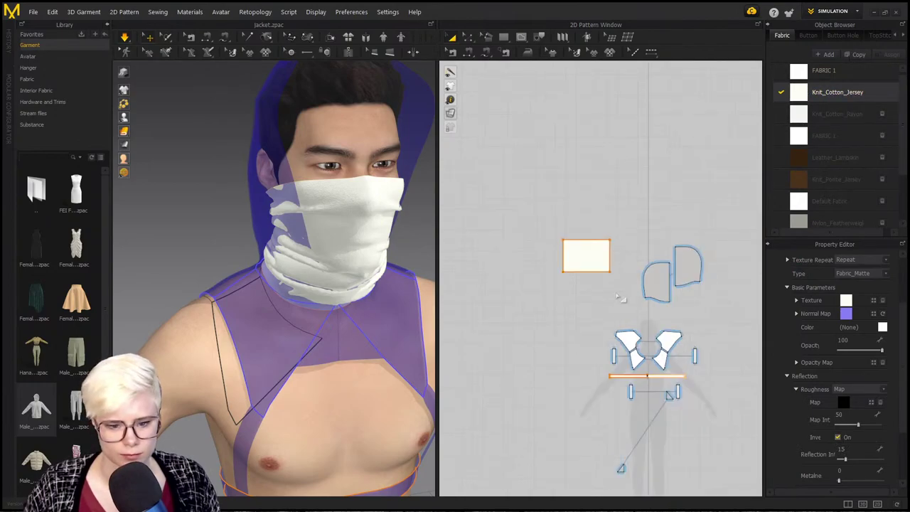
pyautogui.scroll(2, 638, 291)
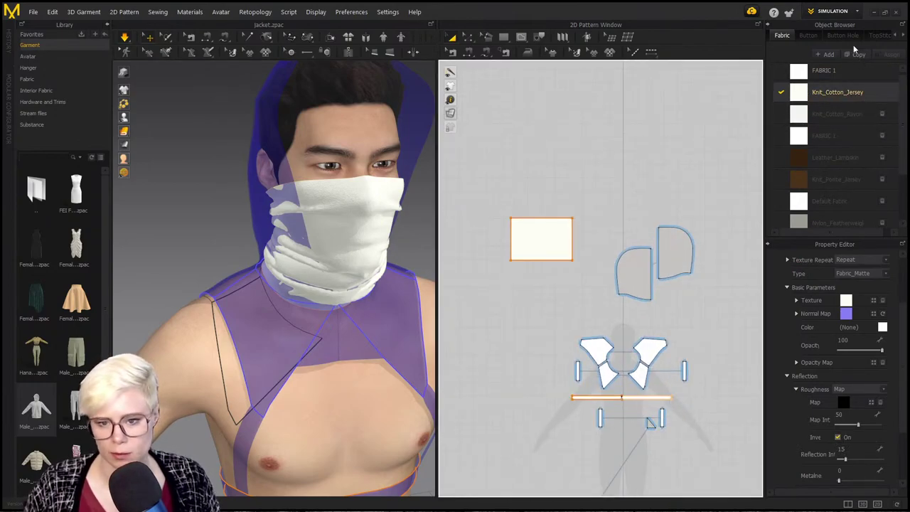
pyautogui.click(856, 55)
pyautogui.scroll(-3, 821, 119)
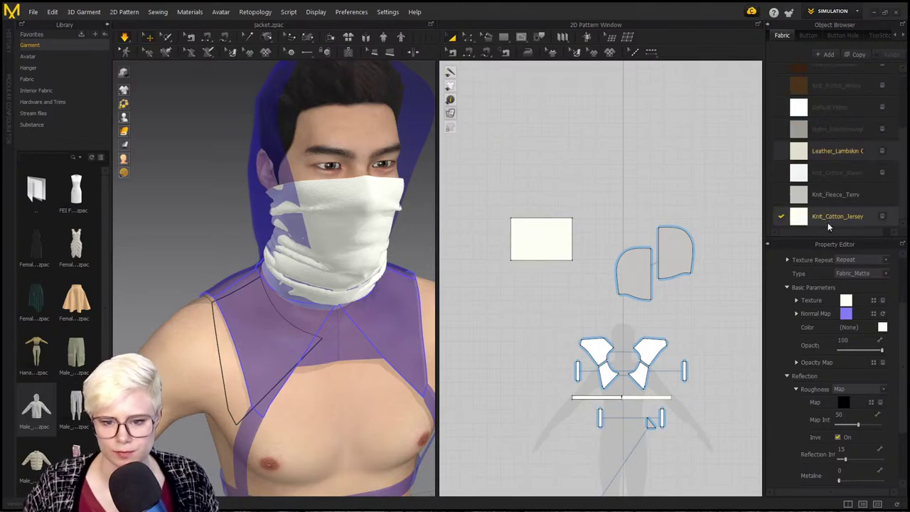
# Step: Colour the copied Knit_Cotton_Jersey fabric pure red (FF0000) and assign it to the mask
pyautogui.click(882, 327)
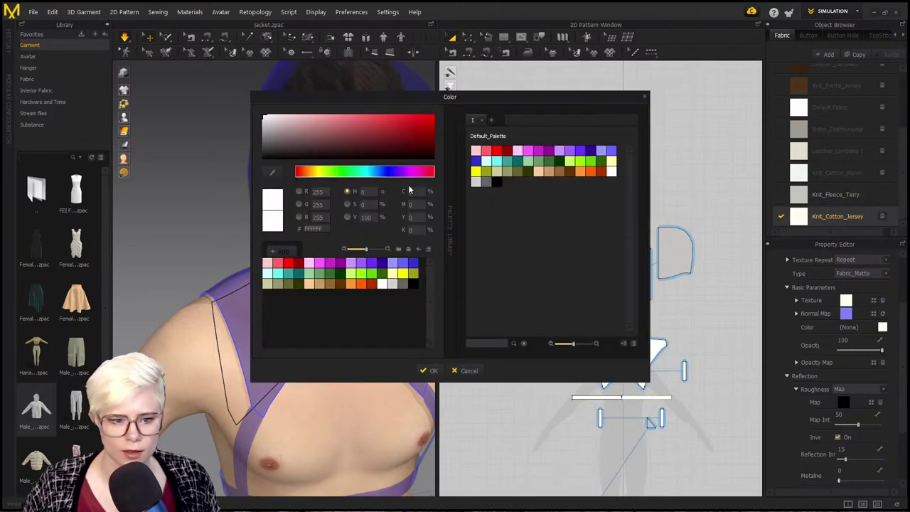
pyautogui.moveTo(271, 142)
pyautogui.mouseDown()
pyautogui.moveTo(254, 141)
pyautogui.moveTo(436, 115)
pyautogui.mouseUp()
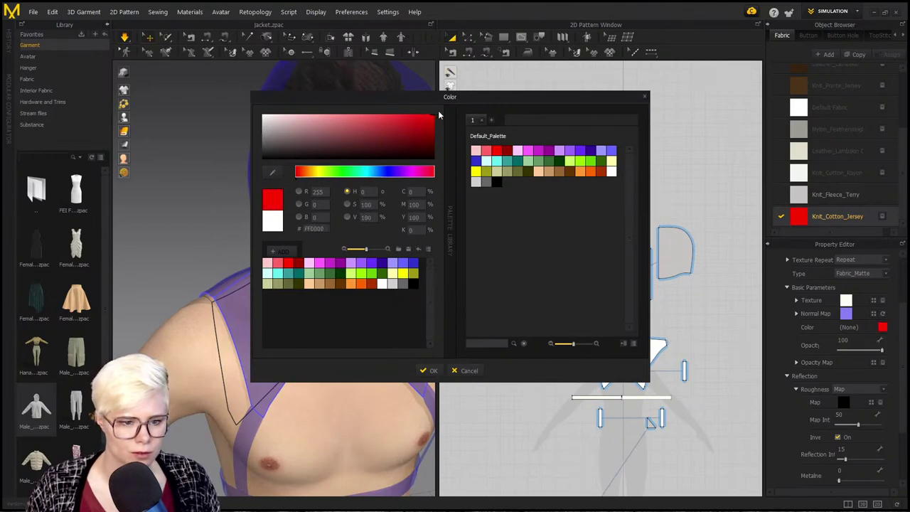
pyautogui.click(435, 371)
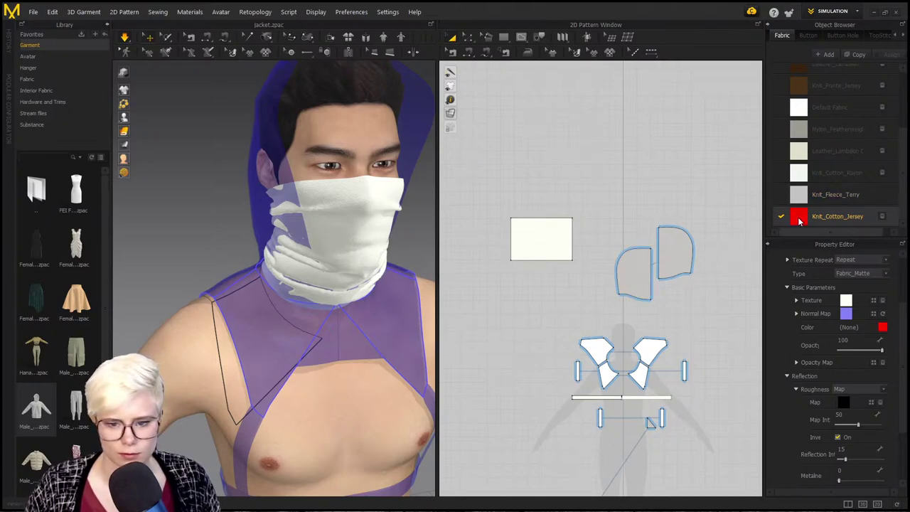
pyautogui.moveTo(349, 214); pyautogui.dragTo(373, 220)
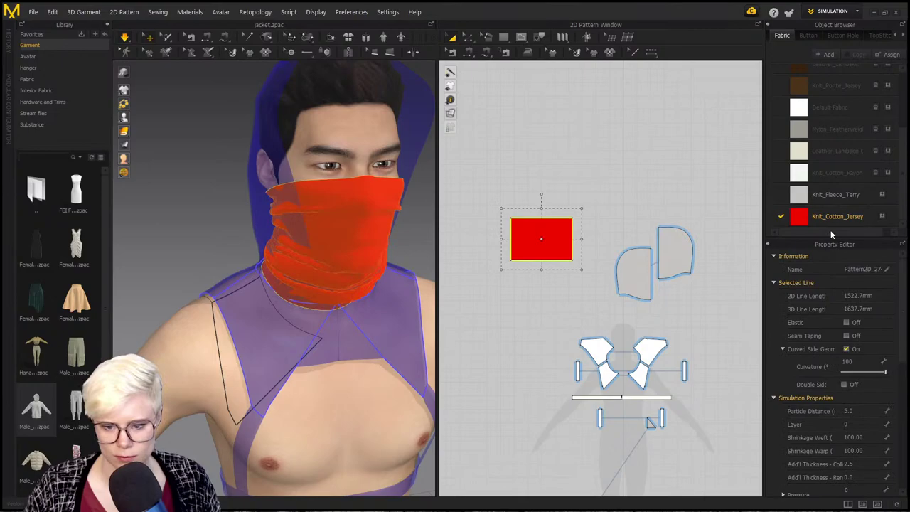
# Step: Soften the mask fabric's colour to a muted pinkish red
pyautogui.click(806, 221)
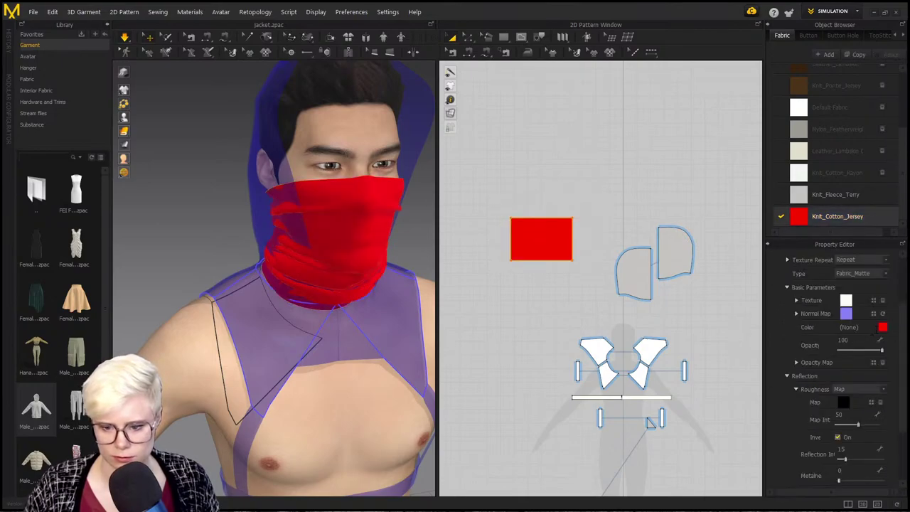
pyautogui.click(881, 328)
pyautogui.moveTo(509, 114); pyautogui.dragTo(593, 108)
pyautogui.moveTo(519, 136); pyautogui.dragTo(438, 118)
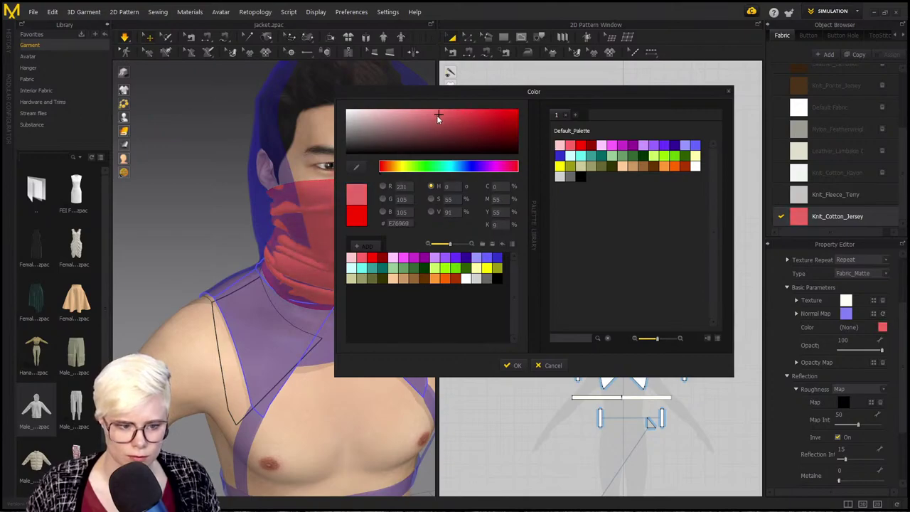
pyautogui.click(514, 365)
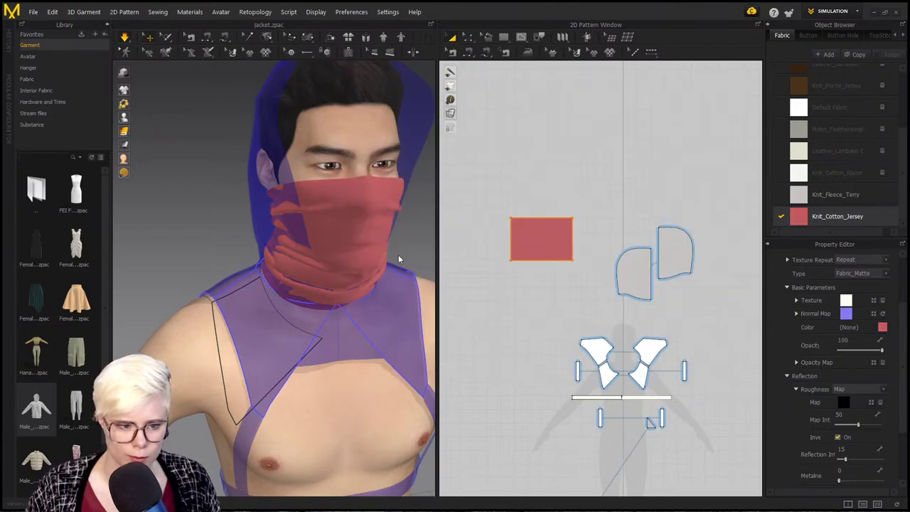
# Step: Set the mask fabric's material type to Fabric_Velvet and inspect its sheen from the front and side
pyautogui.click(874, 273)
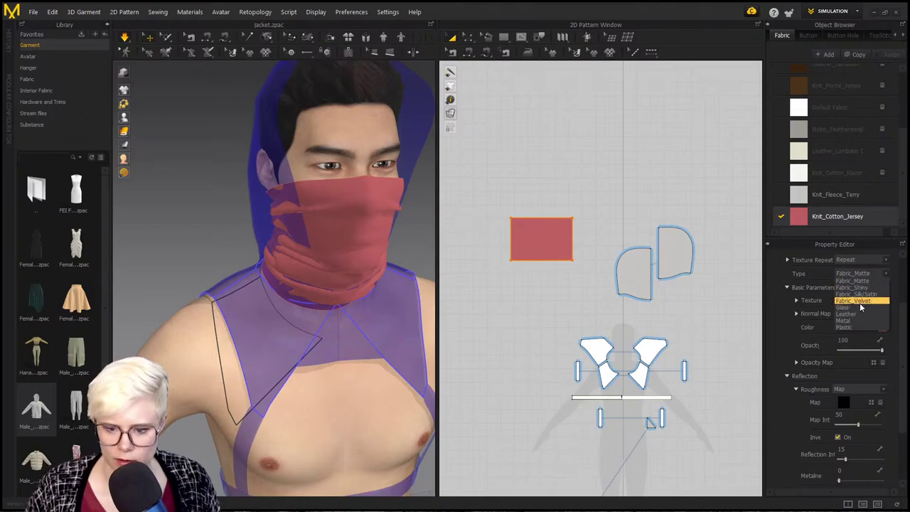
pyautogui.click(859, 303)
pyautogui.moveTo(367, 204); pyautogui.dragTo(304, 189, button='right')
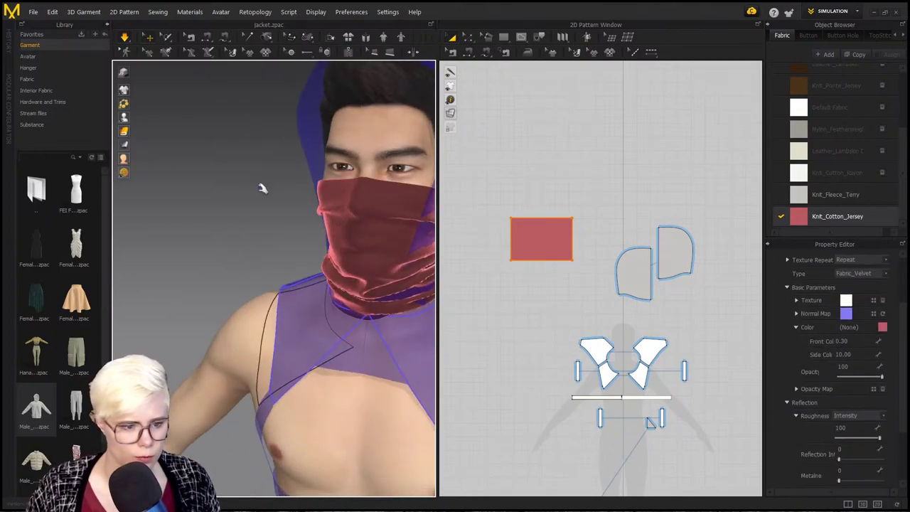
pyautogui.click(263, 188)
pyautogui.scroll(-2, 263, 188)
pyautogui.moveTo(263, 188); pyautogui.dragTo(216, 200, button='middle')
pyautogui.moveTo(203, 209); pyautogui.dragTo(303, 252, button='right')
pyautogui.scroll(3, 258, 211)
pyautogui.moveTo(302, 252); pyautogui.dragTo(394, 176, button='middle')
pyautogui.moveTo(344, 184); pyautogui.dragTo(365, 172, button='right')
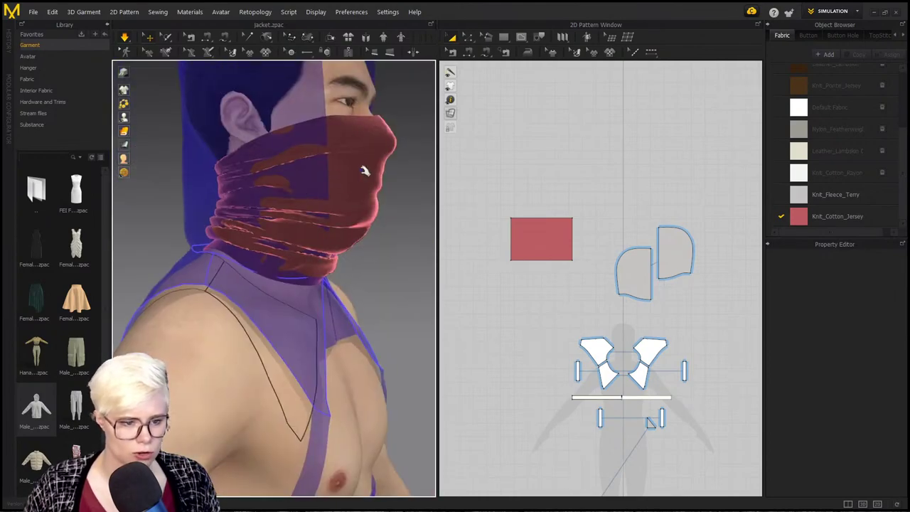
pyautogui.click(369, 169)
pyautogui.scroll(-3, 623, 254)
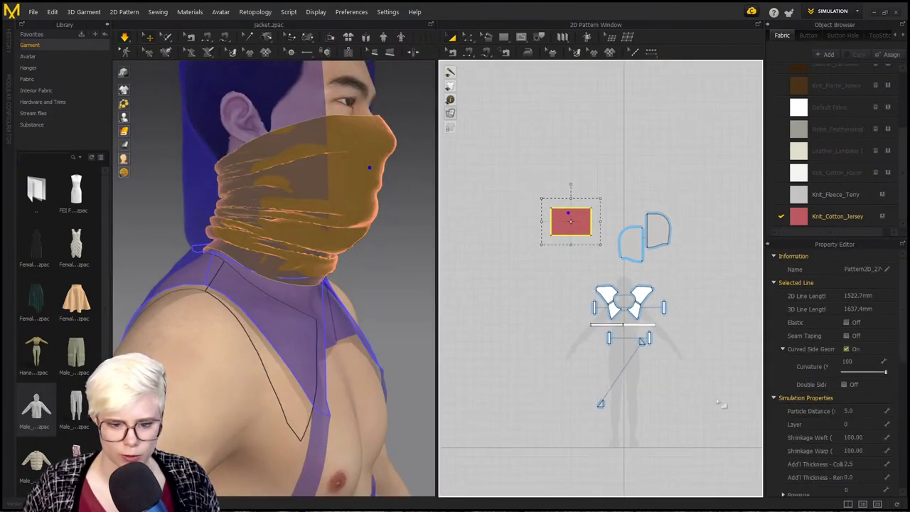
pyautogui.click(620, 237)
pyautogui.hotkey('ctrl', 'a')
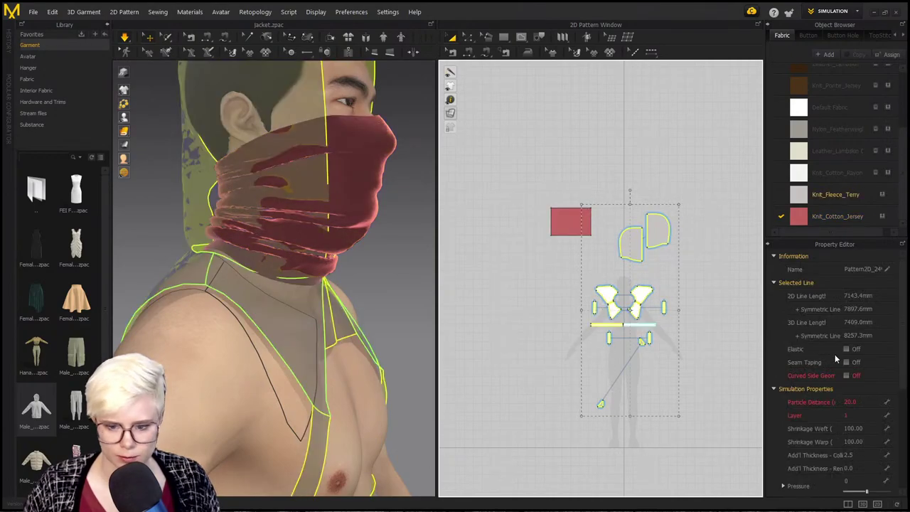
pyautogui.click(855, 415)
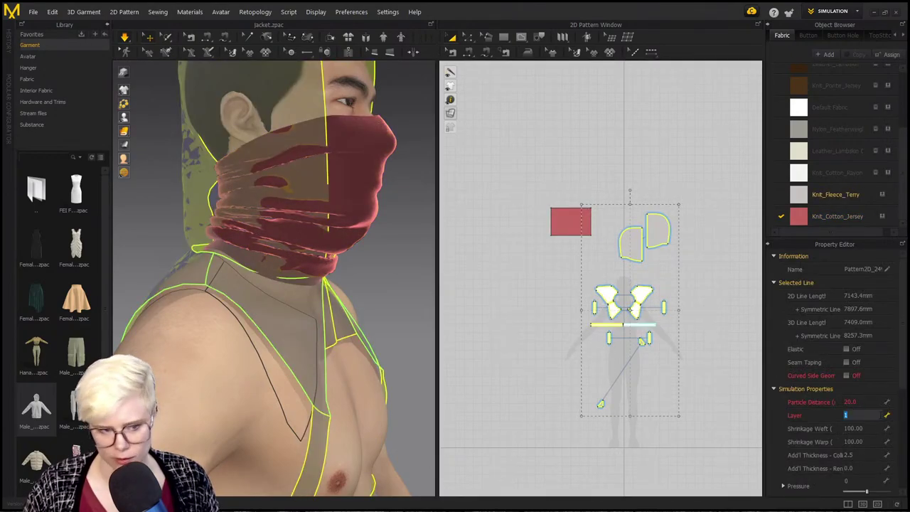
pyautogui.click(600, 405)
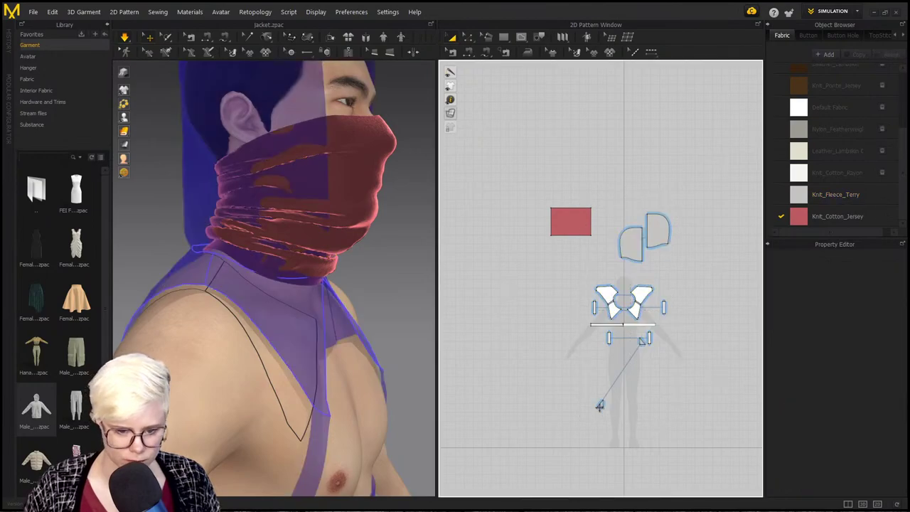
# Step: Move the stray triangle pattern level with its mirrored partner, and reactivate all jacket patterns with their layer set to 1
pyautogui.click(602, 404)
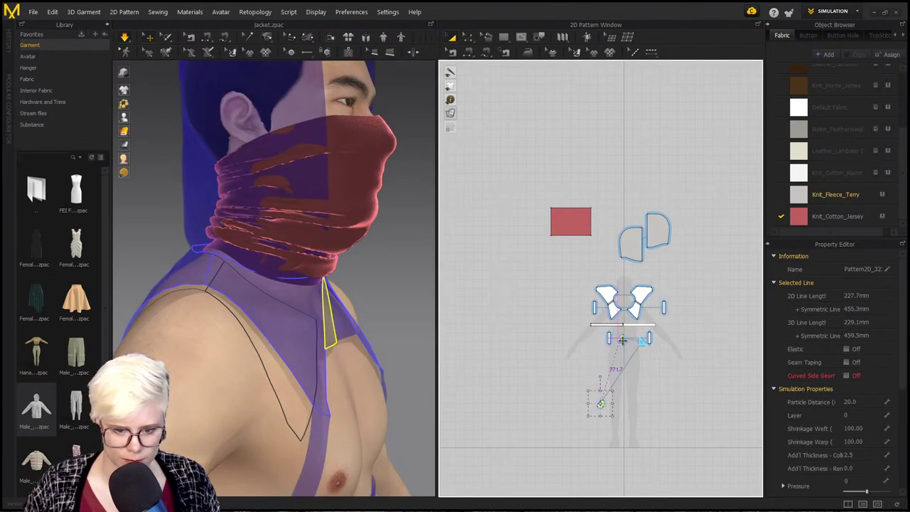
pyautogui.moveTo(622, 339); pyautogui.dragTo(622, 339)
pyautogui.moveTo(714, 349); pyautogui.dragTo(584, 208)
pyautogui.click(862, 415)
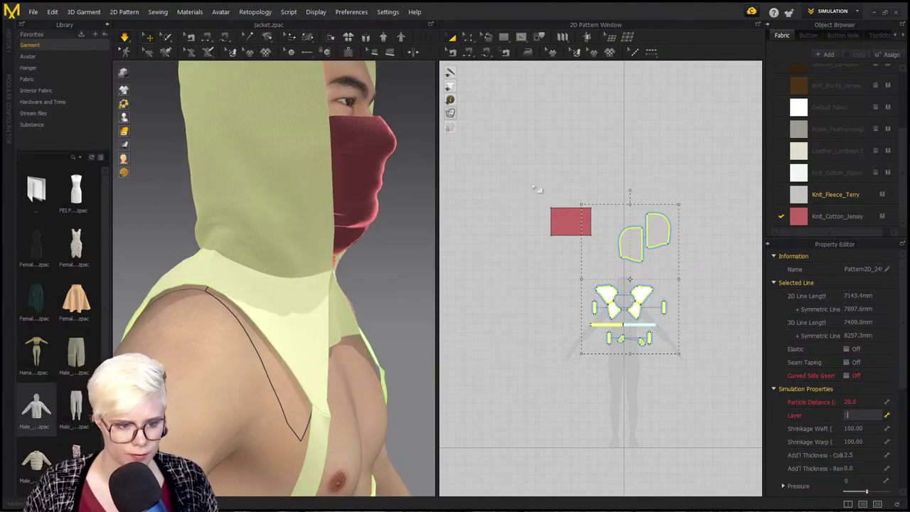
pyautogui.moveTo(305, 208); pyautogui.dragTo(246, 204, button='right')
pyautogui.moveTo(340, 275); pyautogui.dragTo(310, 309, button='right')
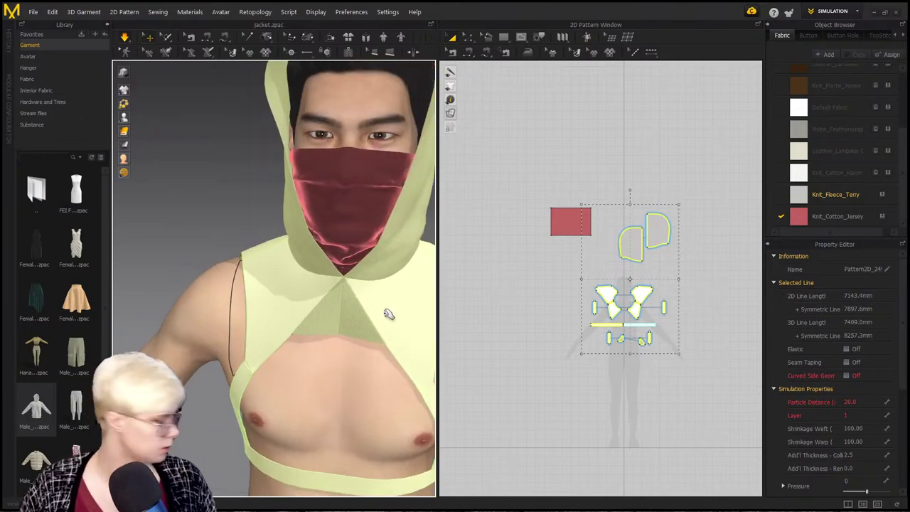
# Step: Sew the mask's lower edge to the four neckline edges of the jacket's front and back panels
pyautogui.moveTo(526, 273); pyautogui.dragTo(469, 274, button='middle')
pyautogui.scroll(2, 524, 273)
pyautogui.scroll(-1, 466, 276)
pyautogui.press('n')
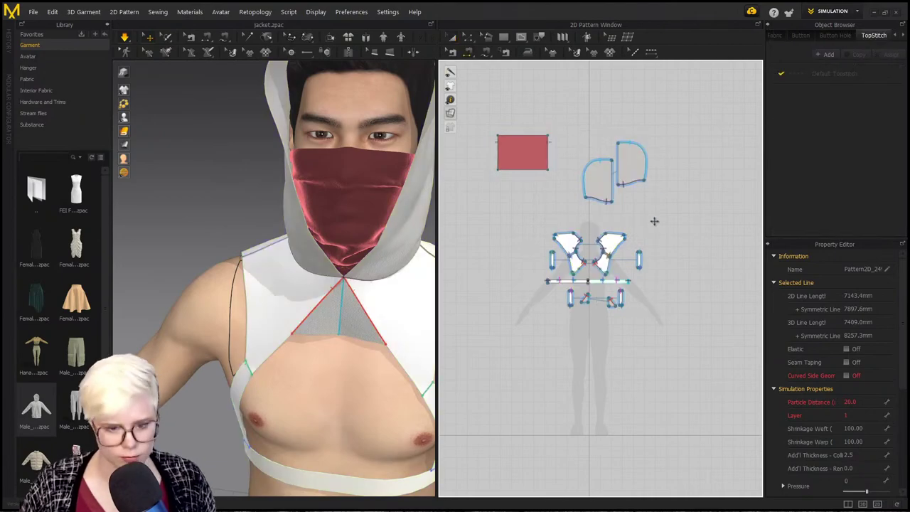
pyautogui.scroll(1, 651, 238)
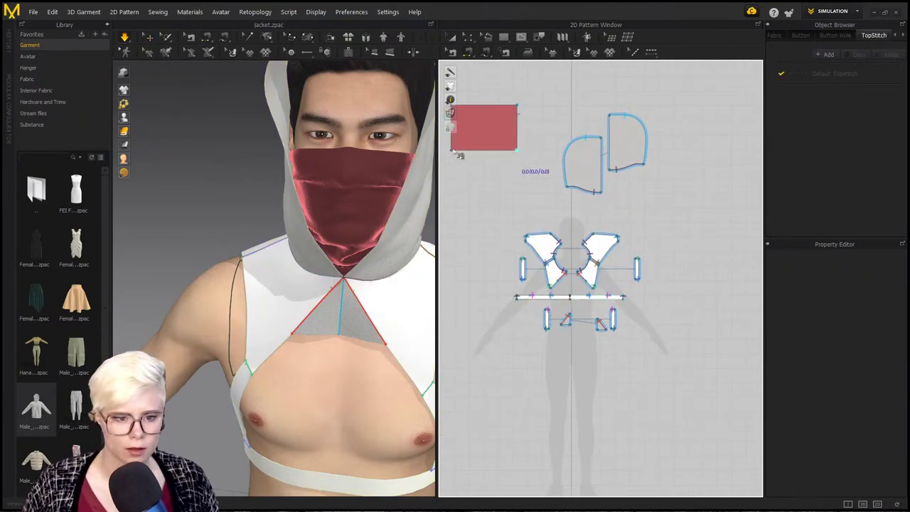
pyautogui.scroll(3, 566, 243)
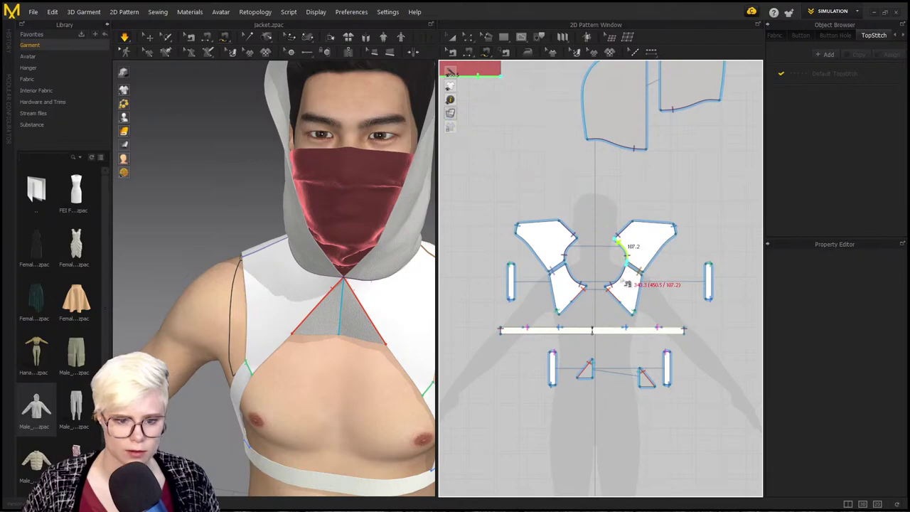
pyautogui.click(626, 267)
pyautogui.click(607, 289)
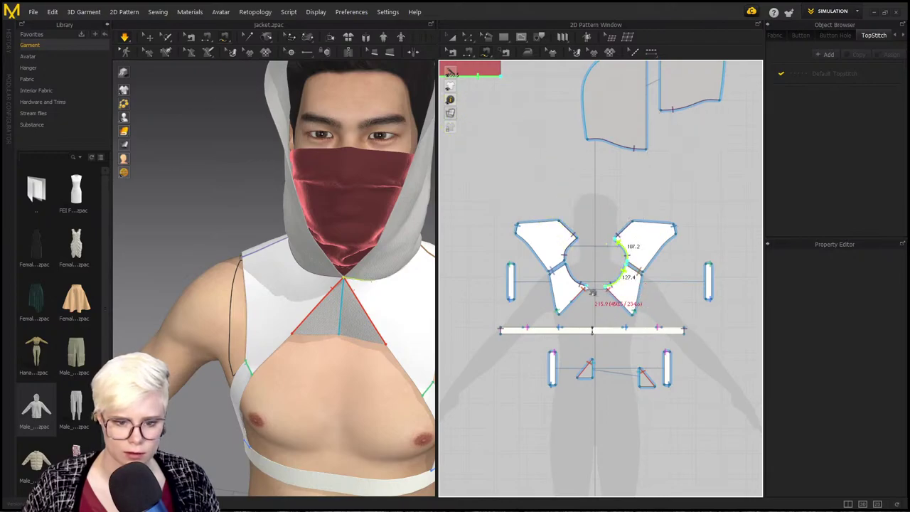
pyautogui.click(565, 264)
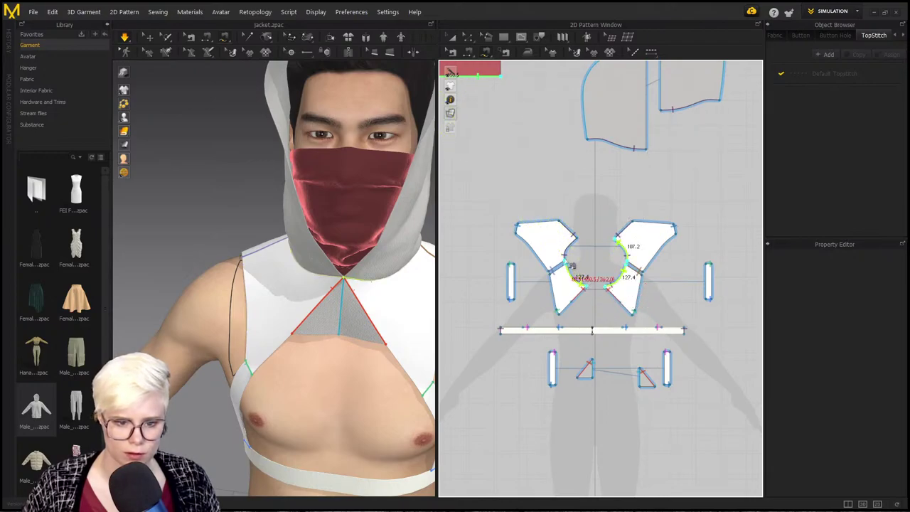
pyautogui.keyDown('shift'); pyautogui.click(583, 248); pyautogui.keyUp('shift')
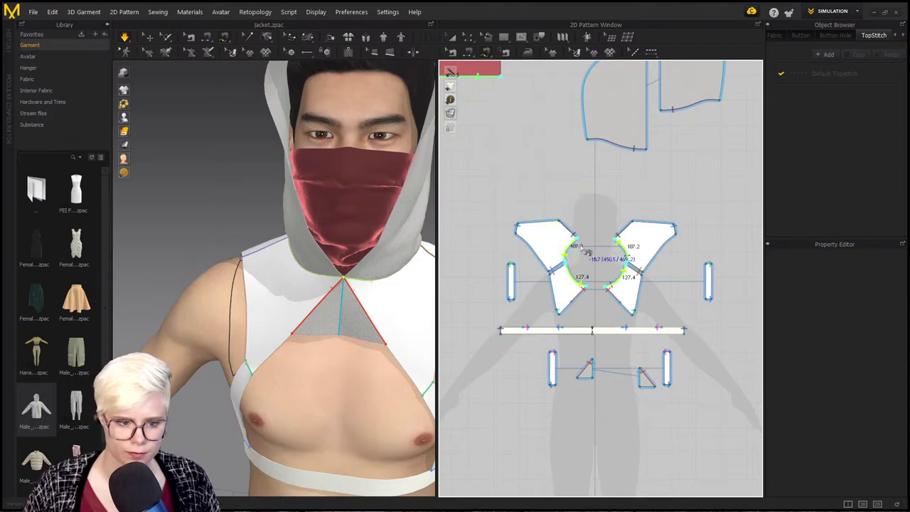
pyautogui.press('Return')
pyautogui.scroll(3, 337, 275)
pyautogui.moveTo(337, 276); pyautogui.dragTo(293, 278, button='middle')
pyautogui.scroll(-1, 290, 277)
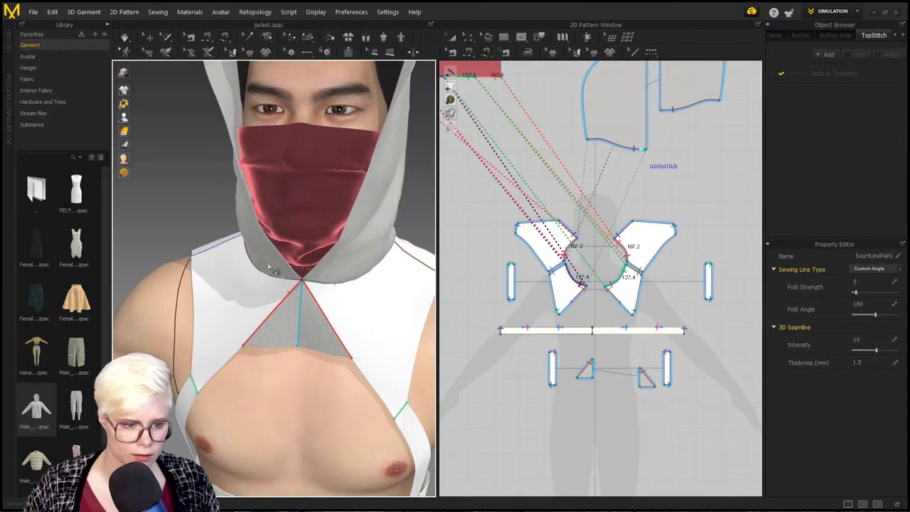
pyautogui.click(525, 36)
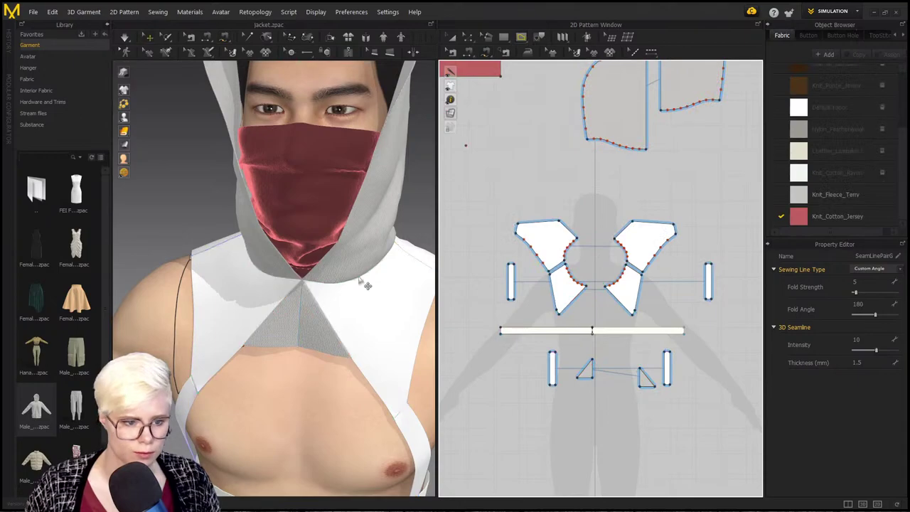
pyautogui.moveTo(362, 280); pyautogui.dragTo(389, 264, button='right')
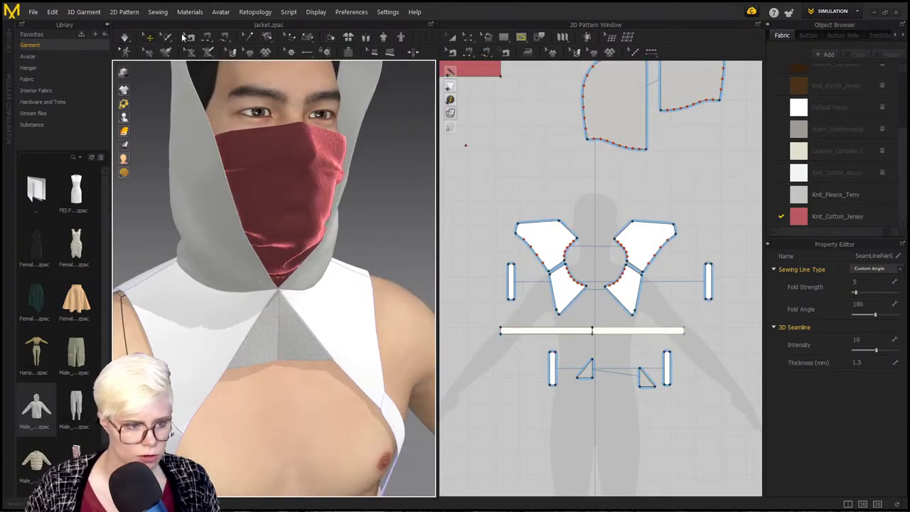
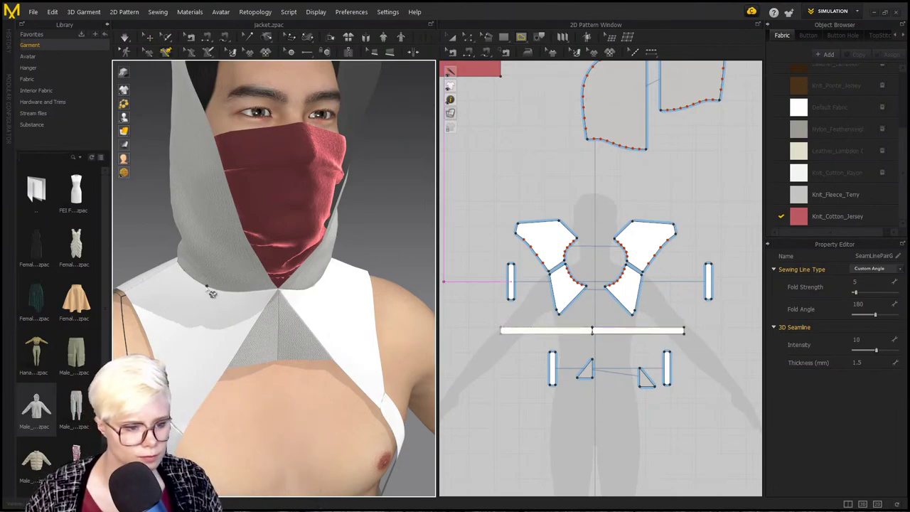
pyautogui.click(207, 287)
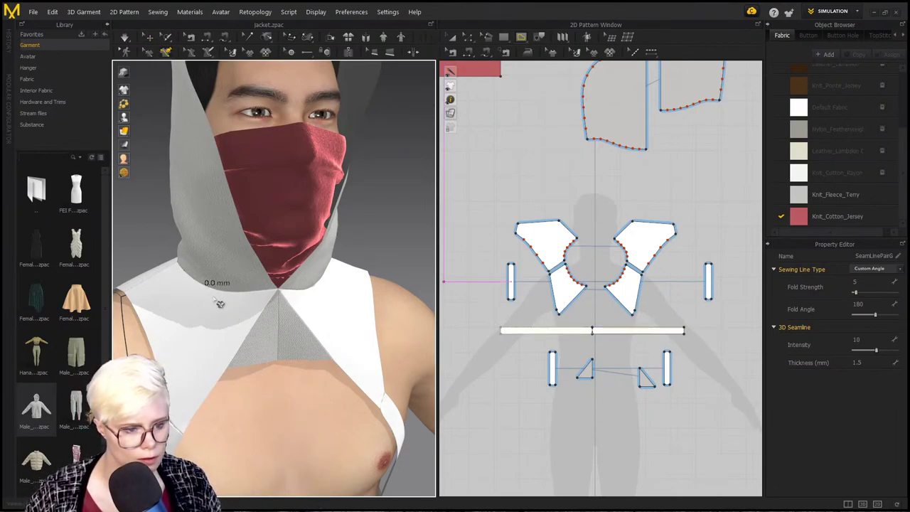
pyautogui.press('Escape')
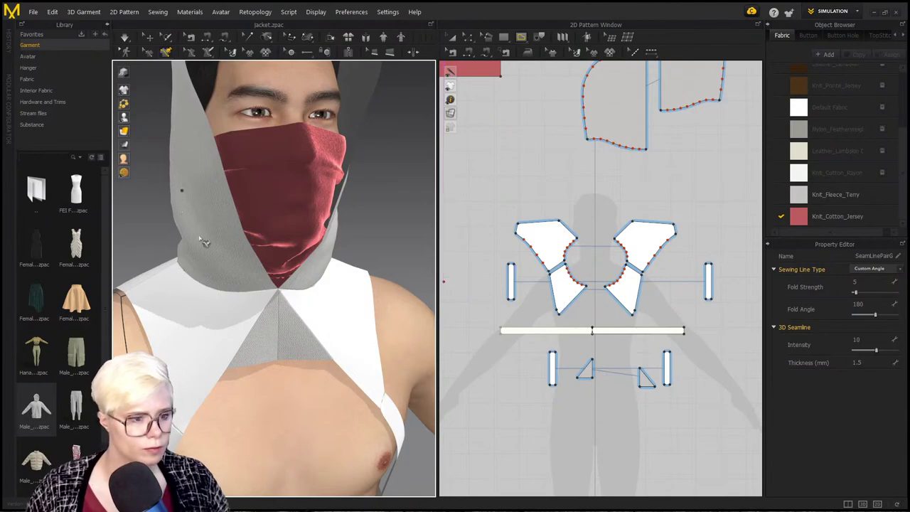
# Step: Draw a 3D line about 79 mm long across the avatar's right front panel, from the neckline to its lower diagonal edge
pyautogui.moveTo(204, 242); pyautogui.dragTo(187, 304, button='right')
pyautogui.moveTo(186, 296); pyautogui.dragTo(244, 349)
pyautogui.doubleClick(236, 340)
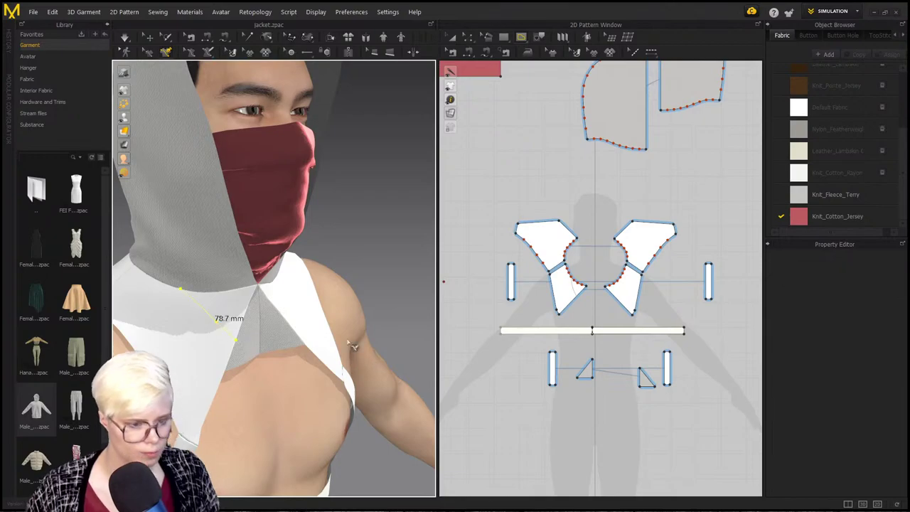
# Step: Convert the drawn chest line to symmetric internal shapes on both front jacket panels
pyautogui.moveTo(348, 341); pyautogui.dragTo(254, 314, button='right')
pyautogui.press('z')
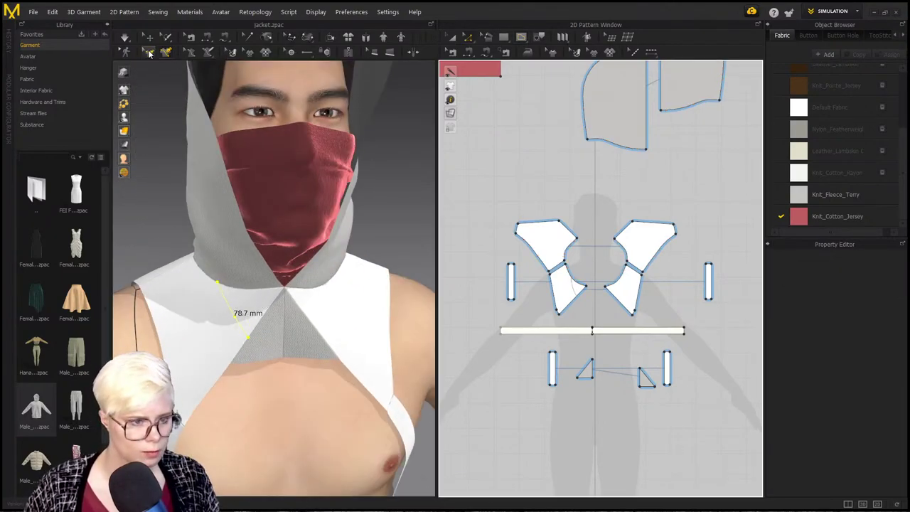
pyautogui.click(149, 53)
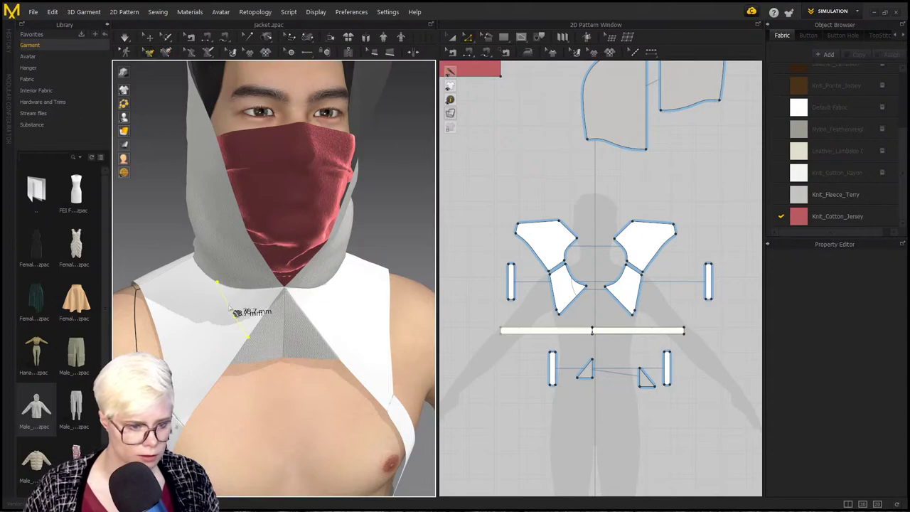
pyautogui.rightClick(231, 308)
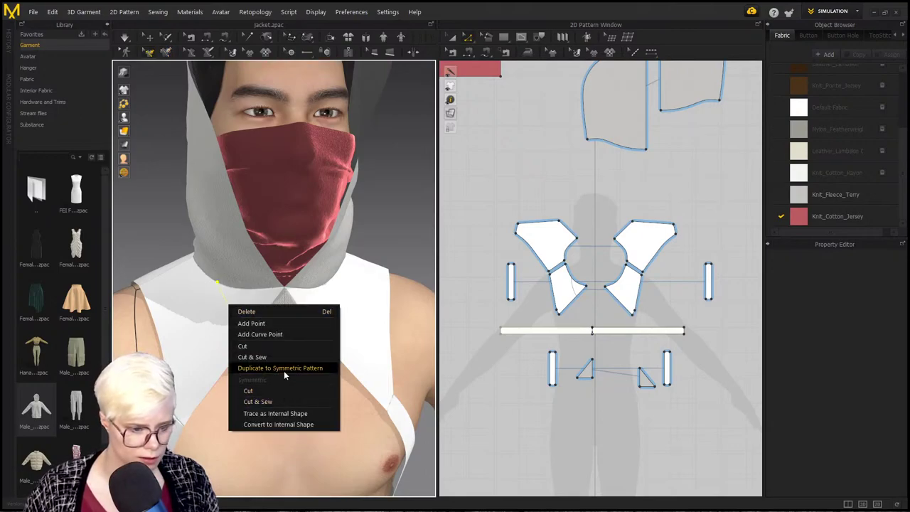
pyautogui.click(278, 424)
# Step: Delete the existing seam between the hood's lower edge and the jacket's neckline
pyautogui.scroll(5, 590, 307)
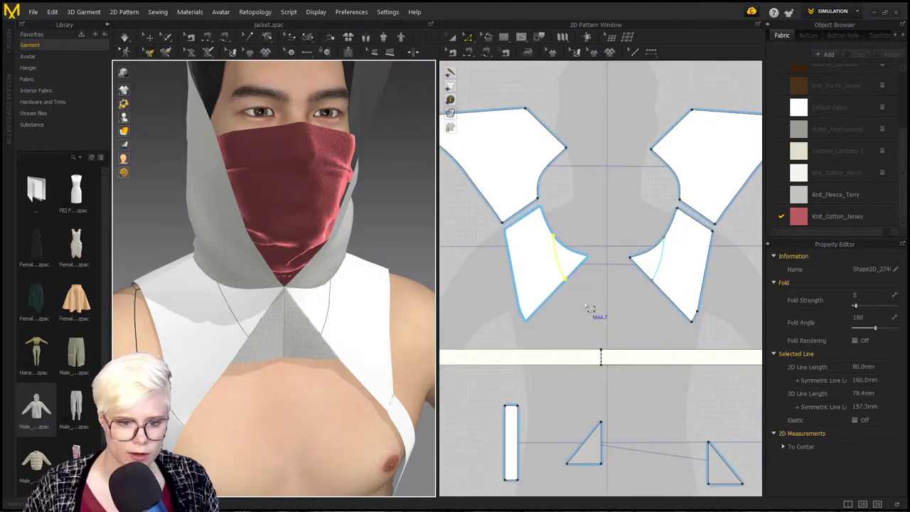
pyautogui.scroll(1, 586, 306)
pyautogui.press('n')
pyautogui.scroll(-5, 630, 131)
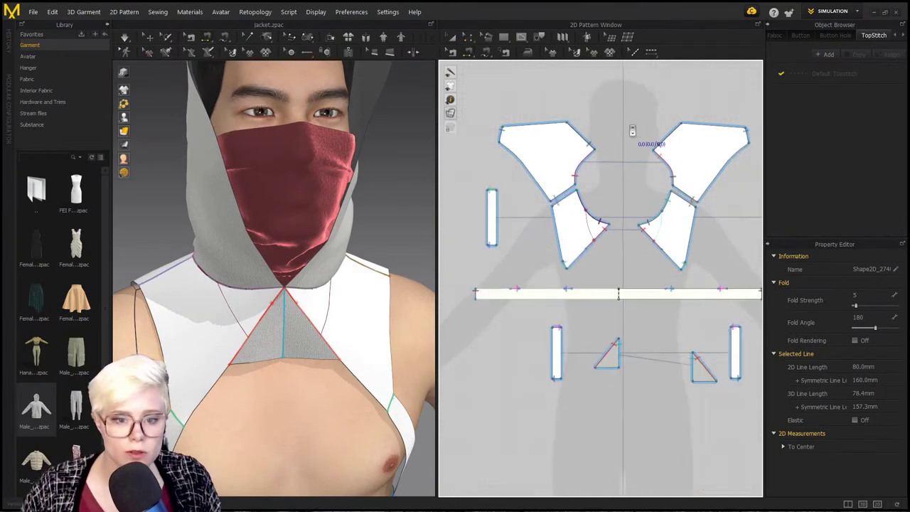
pyautogui.moveTo(631, 125); pyautogui.dragTo(616, 240, button='middle')
pyautogui.scroll(3, 614, 238)
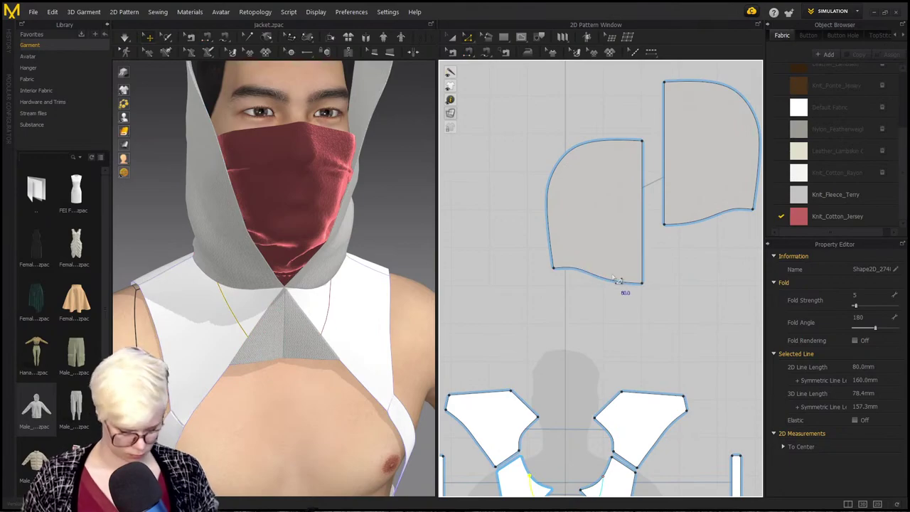
pyautogui.press('b')
pyautogui.click(618, 284)
pyautogui.click(477, 290)
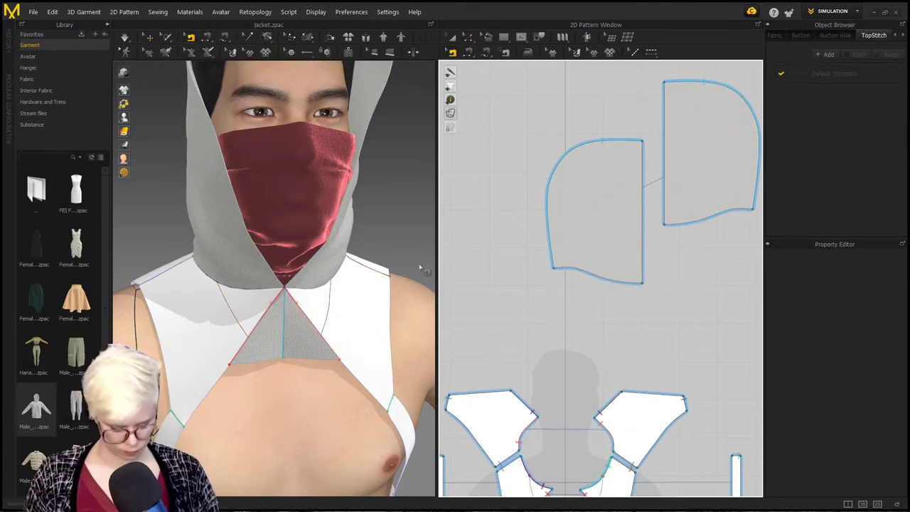
pyautogui.scroll(-2, 496, 319)
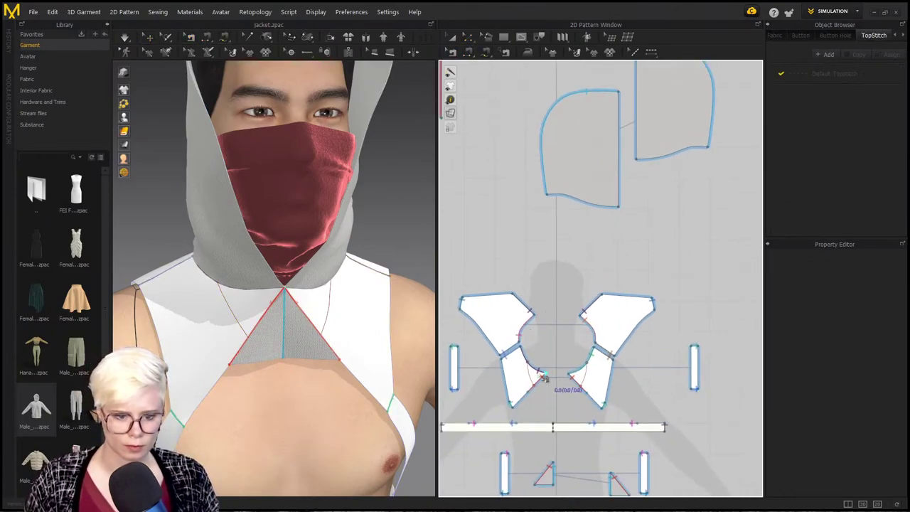
# Step: Free-sew the 80 mm internal chest line to an 80 mm stretch of the hood's lower edge, starting at its front corner
pyautogui.scroll(3, 544, 378)
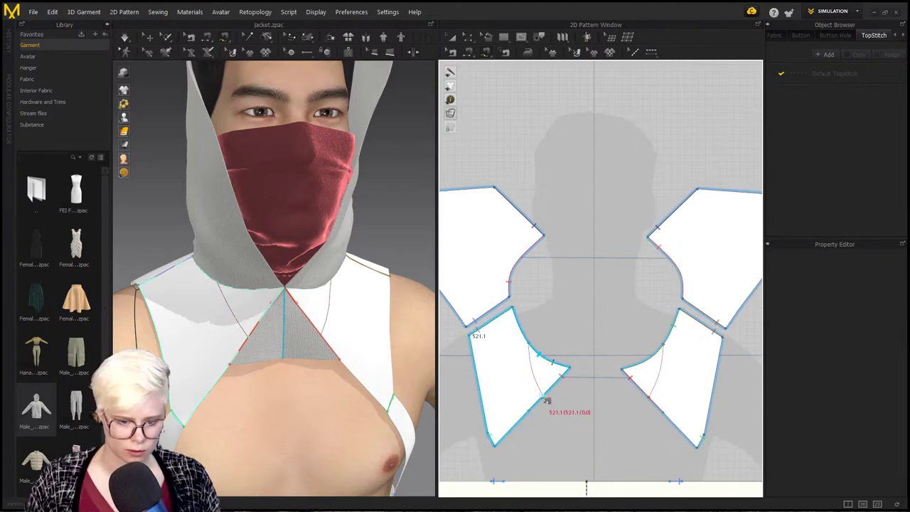
pyautogui.scroll(-1, 569, 372)
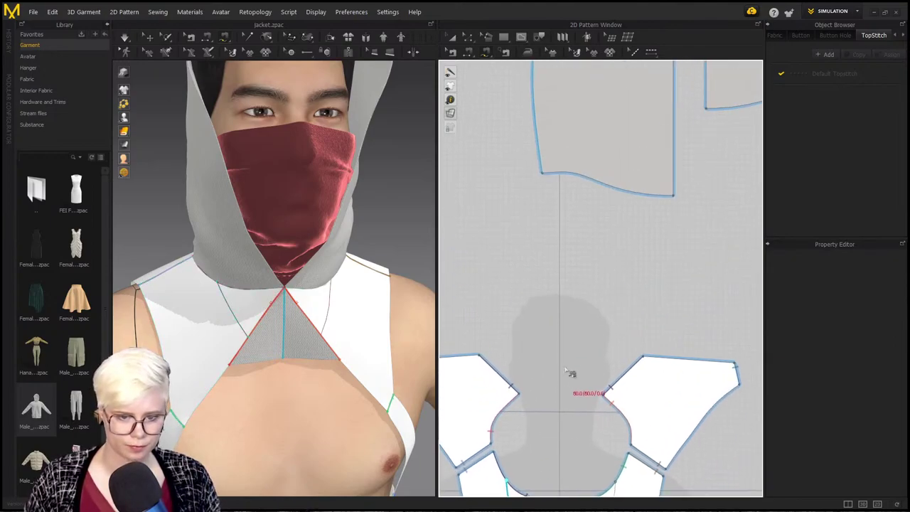
pyautogui.click(672, 195)
pyautogui.click(631, 192)
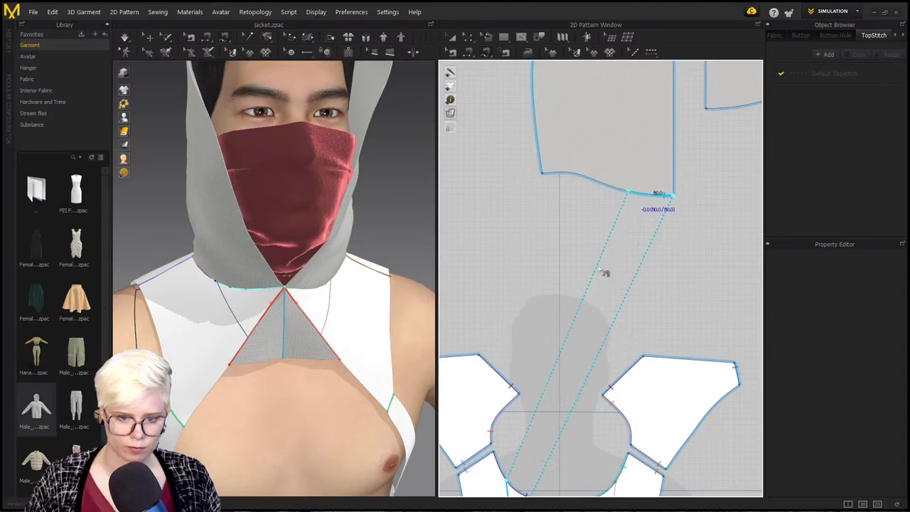
# Step: Sew the rest of the hood's lower edge to the back and front panel necklines up to the internal line, and simulate the garment
pyautogui.scroll(-3, 603, 277)
pyautogui.scroll(4, 548, 373)
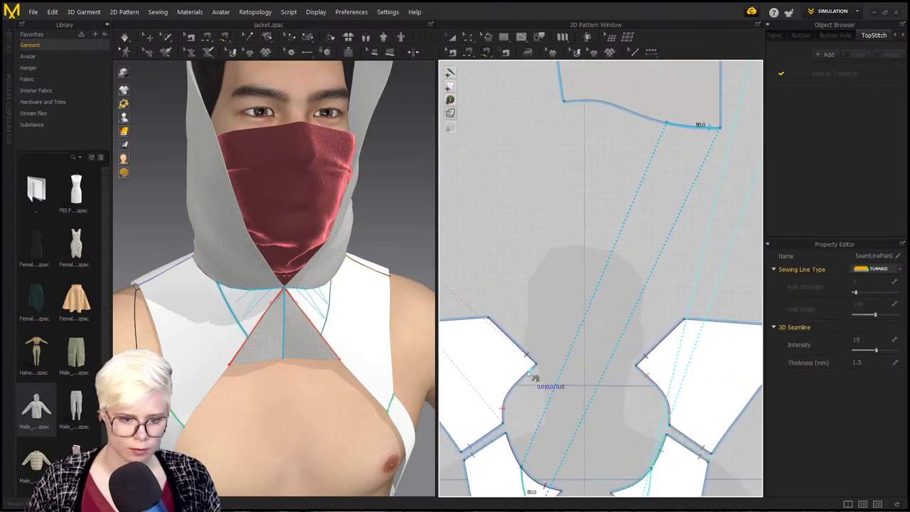
pyautogui.click(564, 103)
pyautogui.click(667, 124)
pyautogui.moveTo(534, 390); pyautogui.dragTo(609, 260, button='middle')
pyautogui.click(609, 233)
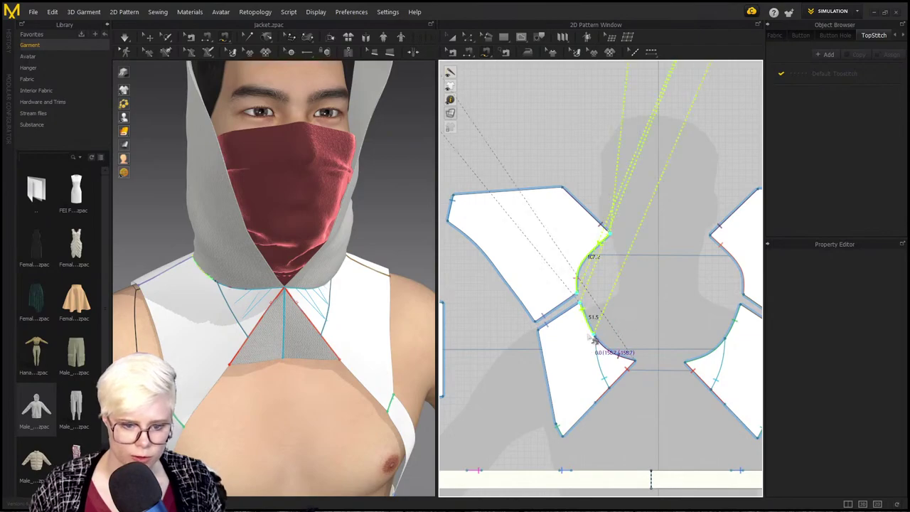
pyautogui.scroll(4, 594, 341)
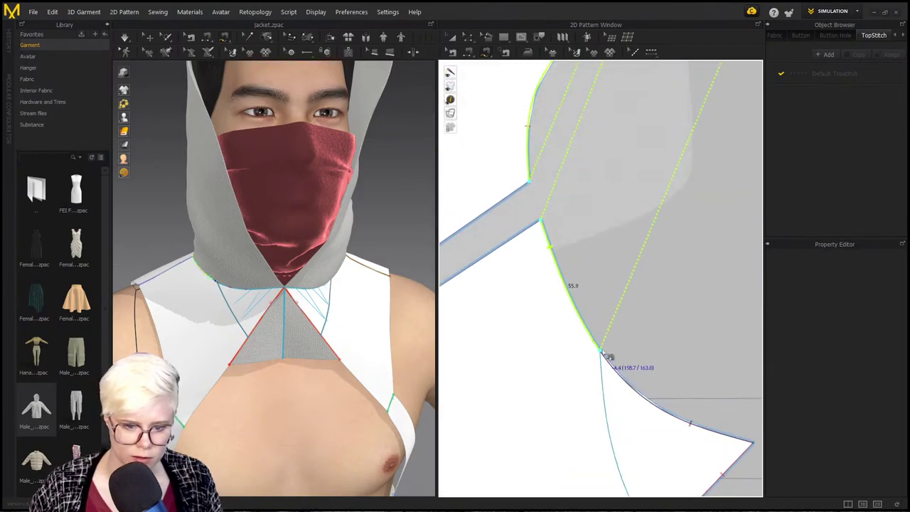
pyautogui.click(602, 355)
pyautogui.press('a')
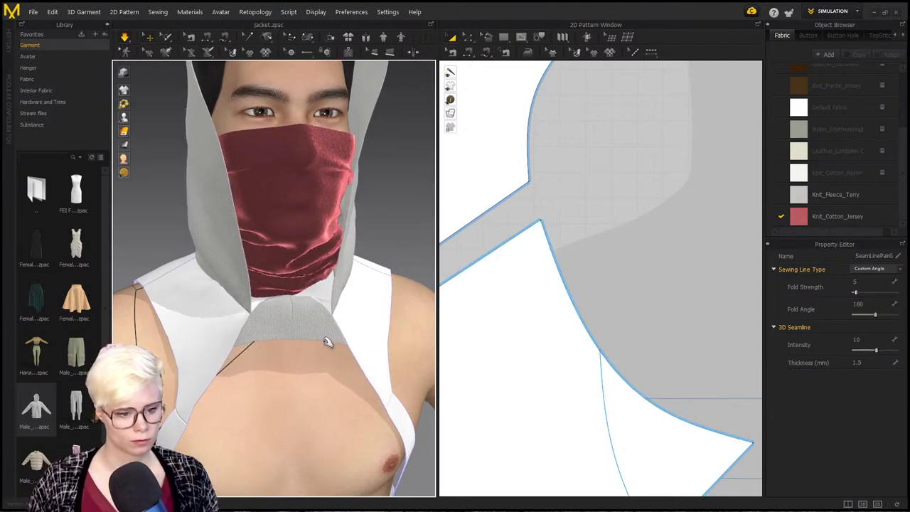
pyautogui.moveTo(305, 335); pyautogui.dragTo(362, 384)
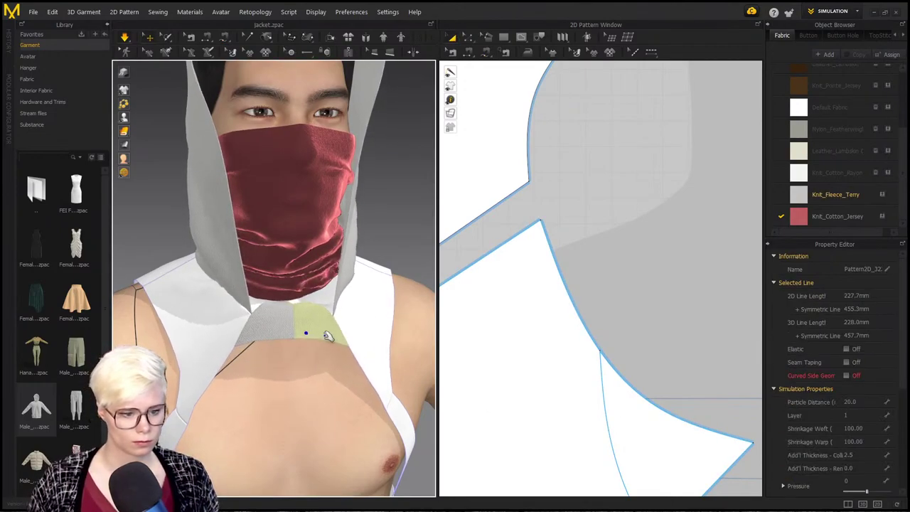
# Step: Stretch the hood pattern taller by moving its upper side upward, and simulate the drape
pyautogui.scroll(-4, 317, 396)
pyautogui.moveTo(316, 400); pyautogui.dragTo(306, 432, button='middle')
pyautogui.scroll(-4, 668, 288)
pyautogui.moveTo(667, 287); pyautogui.dragTo(603, 398, button='middle')
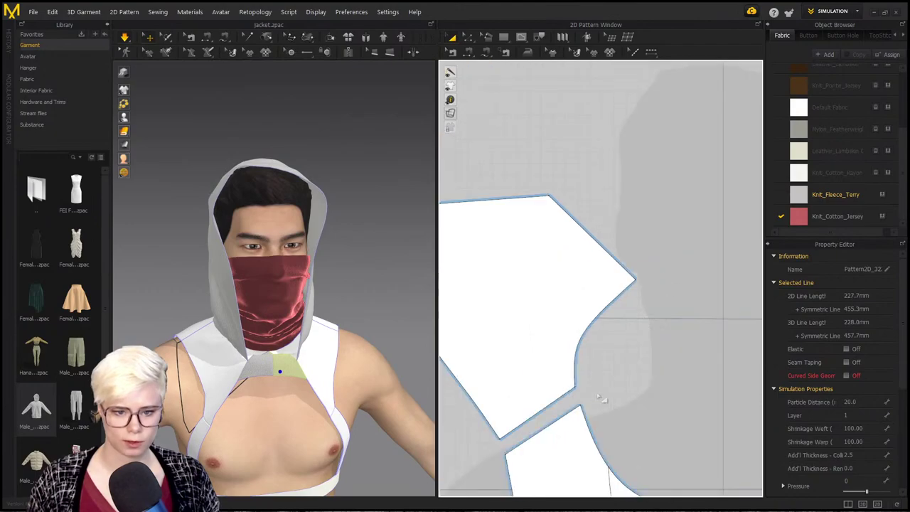
pyautogui.scroll(-3, 666, 149)
pyautogui.moveTo(666, 149); pyautogui.dragTo(571, 469, button='middle')
pyautogui.scroll(-3, 652, 300)
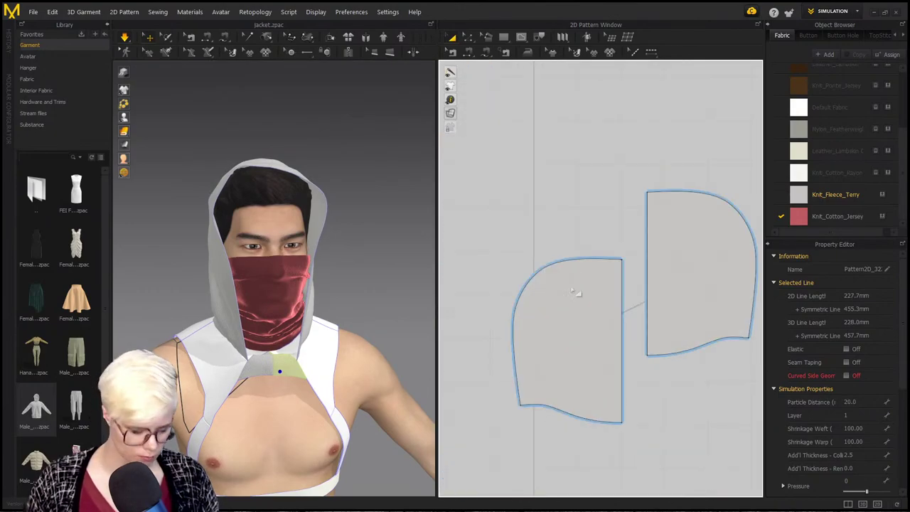
pyautogui.click(584, 275)
pyautogui.press('m')
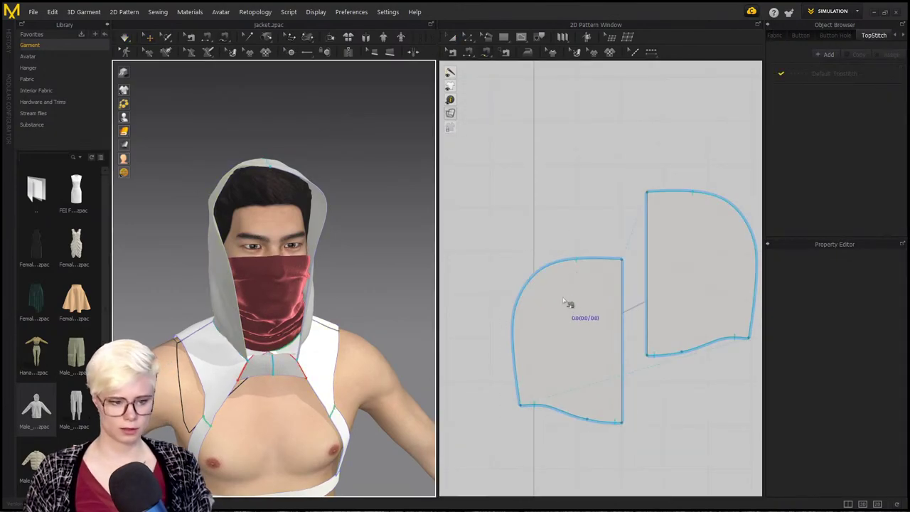
pyautogui.press('a')
pyautogui.click(570, 309)
pyautogui.moveTo(567, 248); pyautogui.dragTo(569, 221)
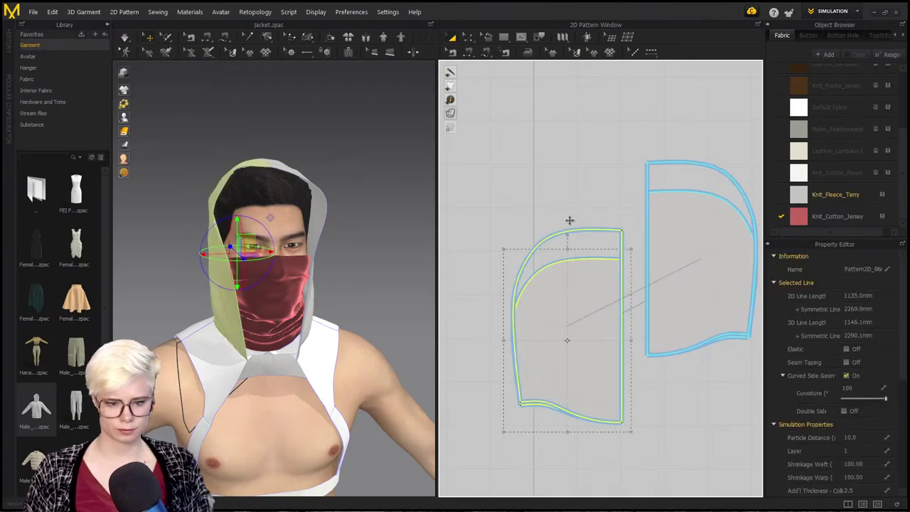
pyautogui.press('space')
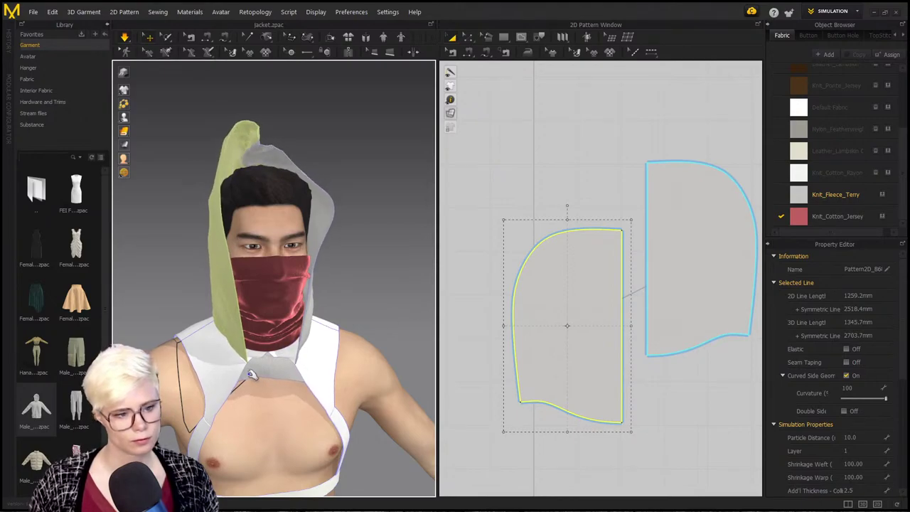
# Step: Tug the chest triangle, the front panel and the hood into place during simulation, and inspect the drape from the side
pyautogui.click(250, 382)
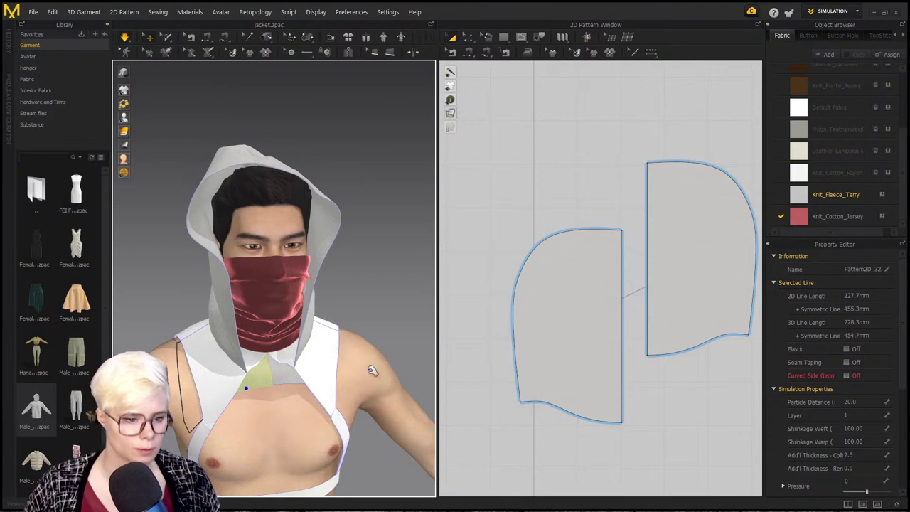
pyautogui.click(320, 365)
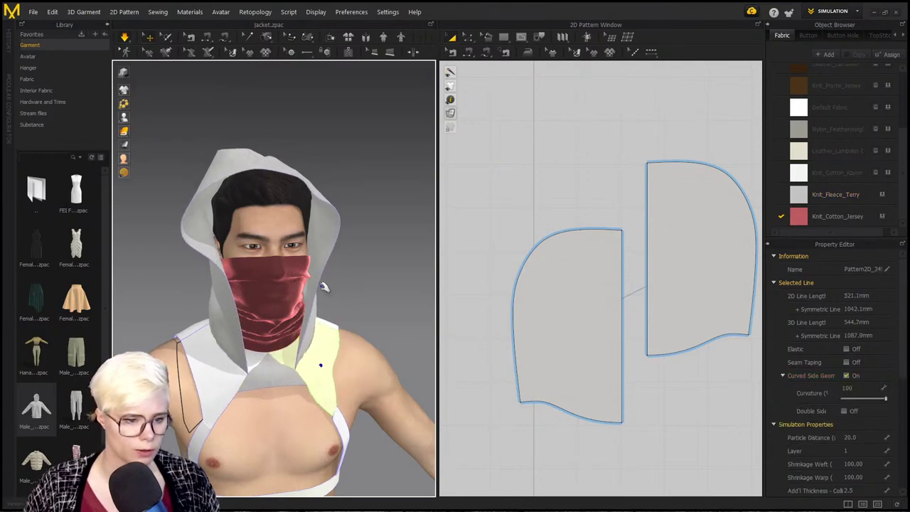
pyautogui.click(329, 311)
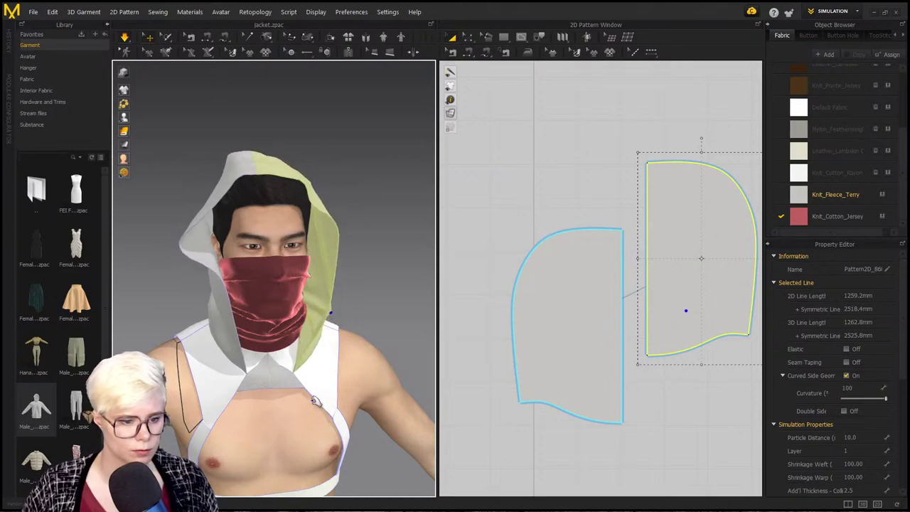
pyautogui.click(273, 386)
pyautogui.moveTo(276, 400); pyautogui.dragTo(367, 360, button='right')
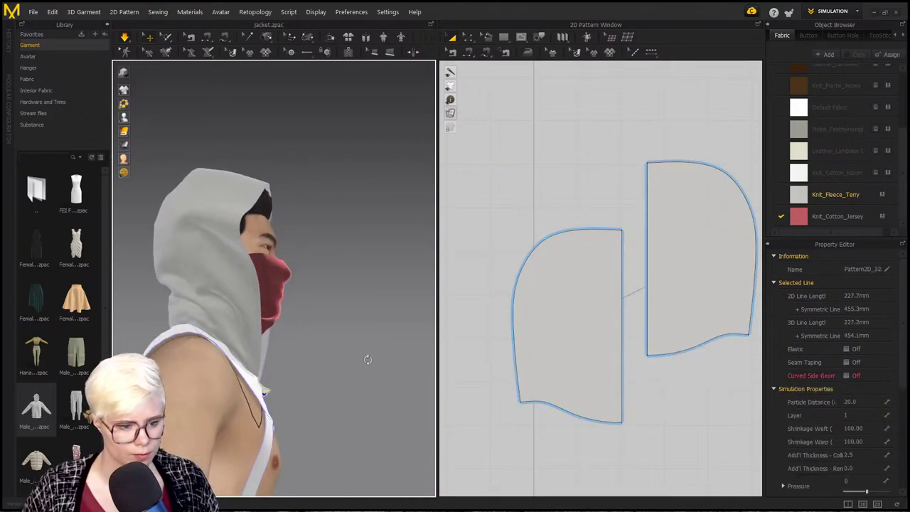
pyautogui.scroll(3, 274, 427)
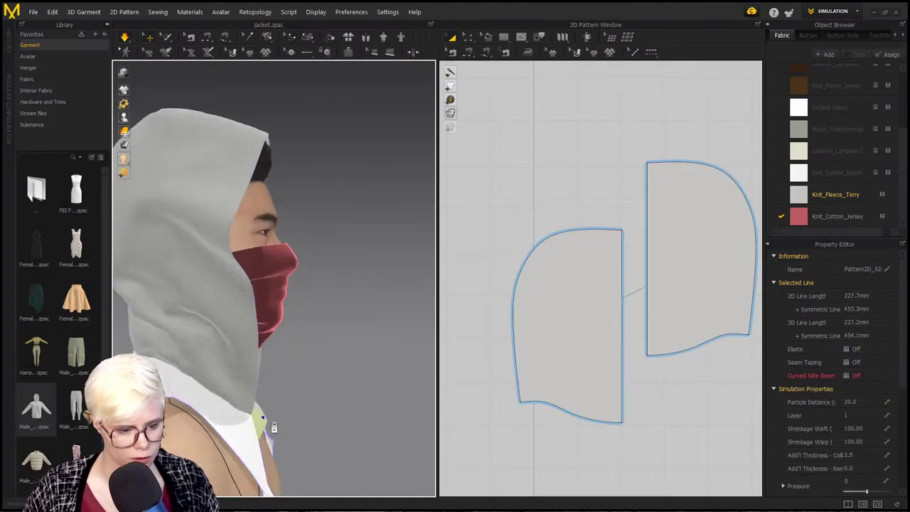
pyautogui.moveTo(273, 427); pyautogui.dragTo(249, 374, button='right')
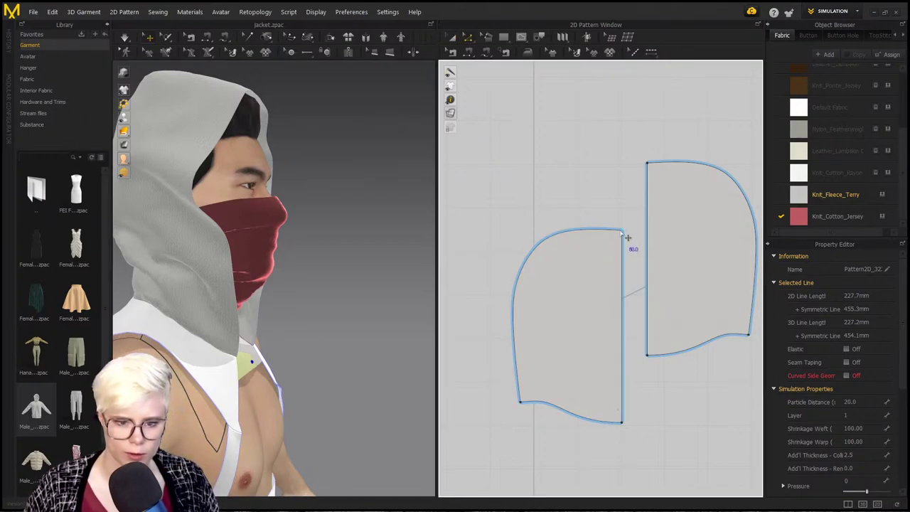
# Step: Try lowering the hood's lower front corner point slightly, simulate the drape, and move the point back up
pyautogui.scroll(-2, 629, 354)
pyautogui.moveTo(628, 351); pyautogui.dragTo(625, 293, button='middle')
pyautogui.moveTo(620, 356); pyautogui.dragTo(621, 362)
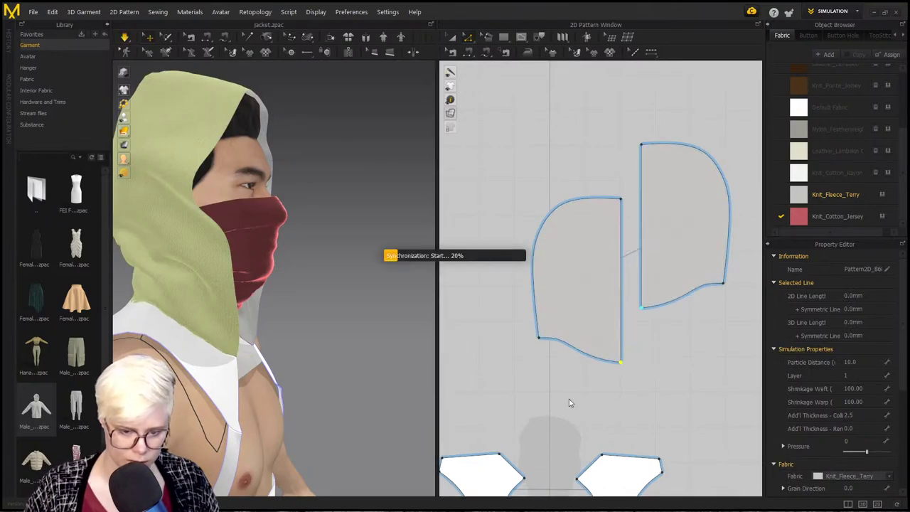
pyautogui.press('space')
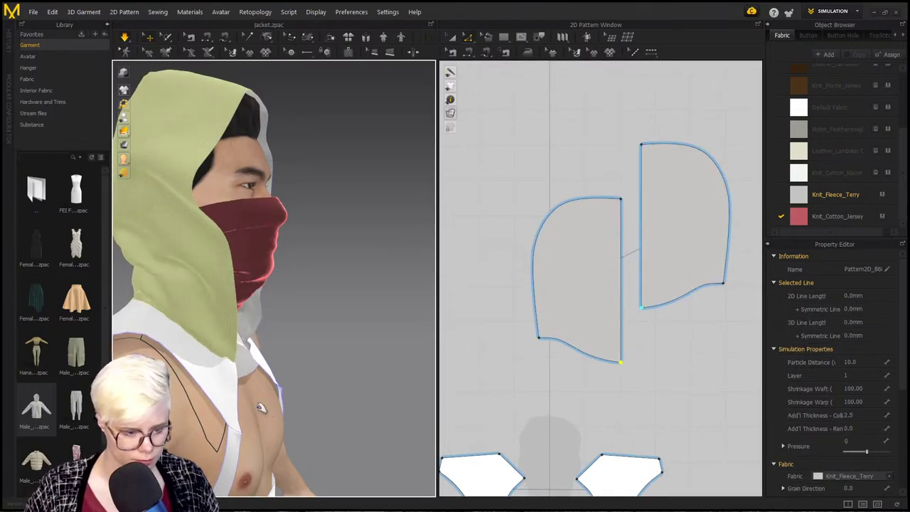
pyautogui.moveTo(377, 279); pyautogui.dragTo(287, 277, button='right')
pyautogui.moveTo(334, 347); pyautogui.dragTo(313, 349, button='right')
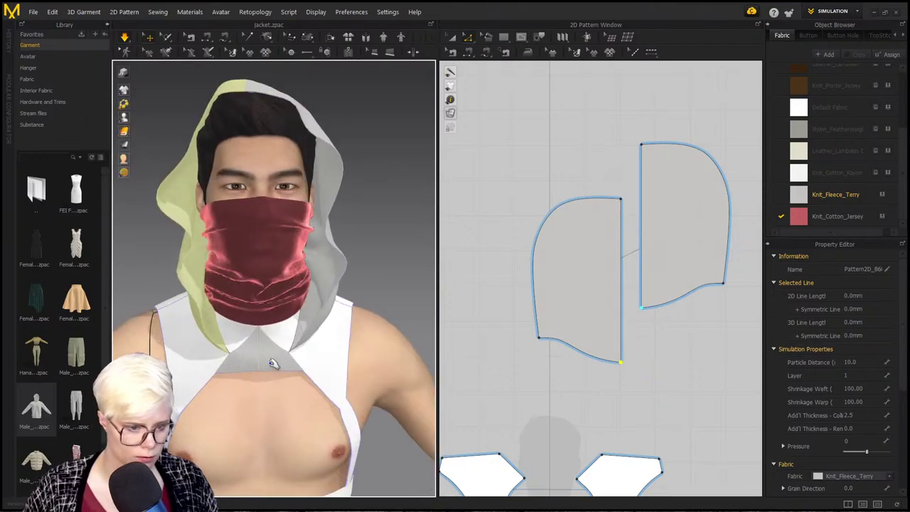
pyautogui.moveTo(270, 362); pyautogui.dragTo(270, 356, button='middle')
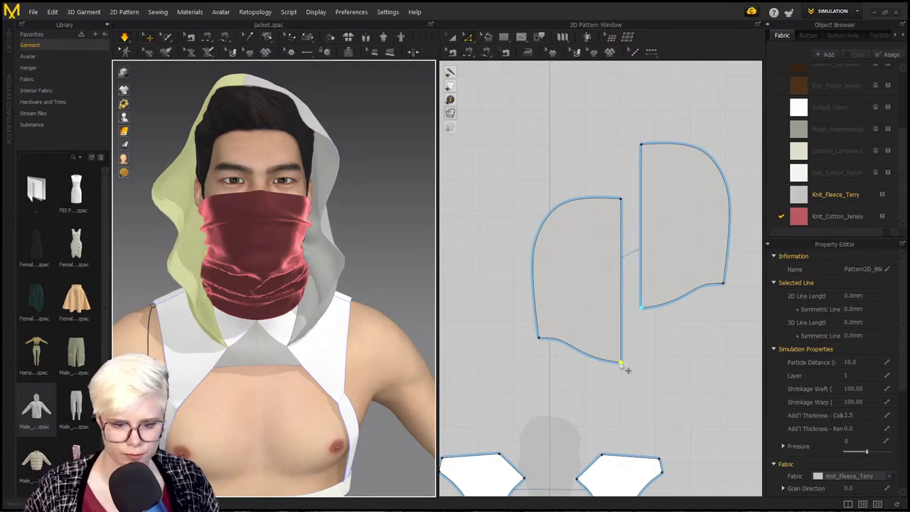
pyautogui.moveTo(625, 365); pyautogui.dragTo(625, 360)
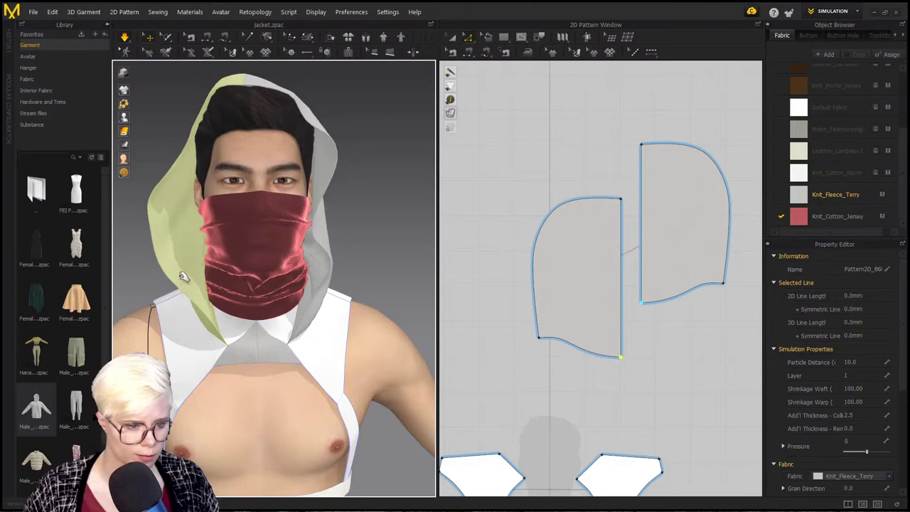
pyautogui.click(240, 365)
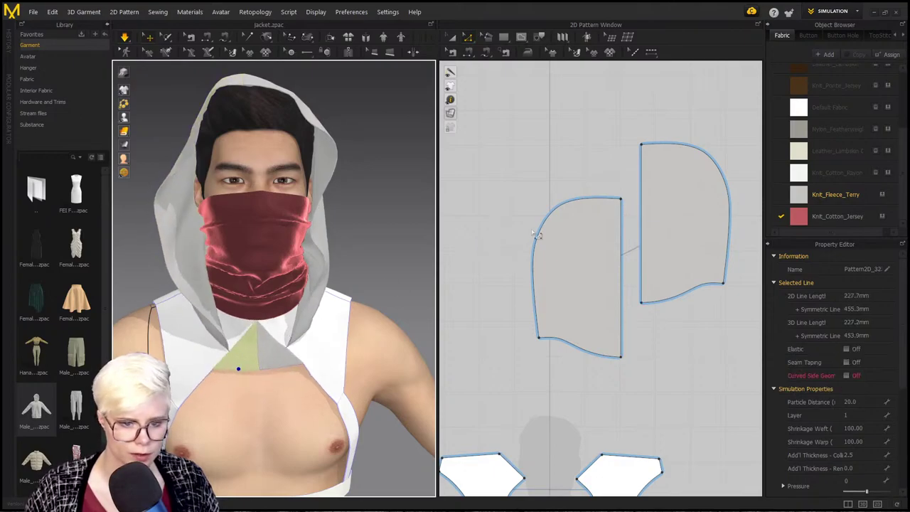
# Step: Bulge the hood's curved back edge slightly outward, and pull the top of the hood forward during simulation
pyautogui.press('c')
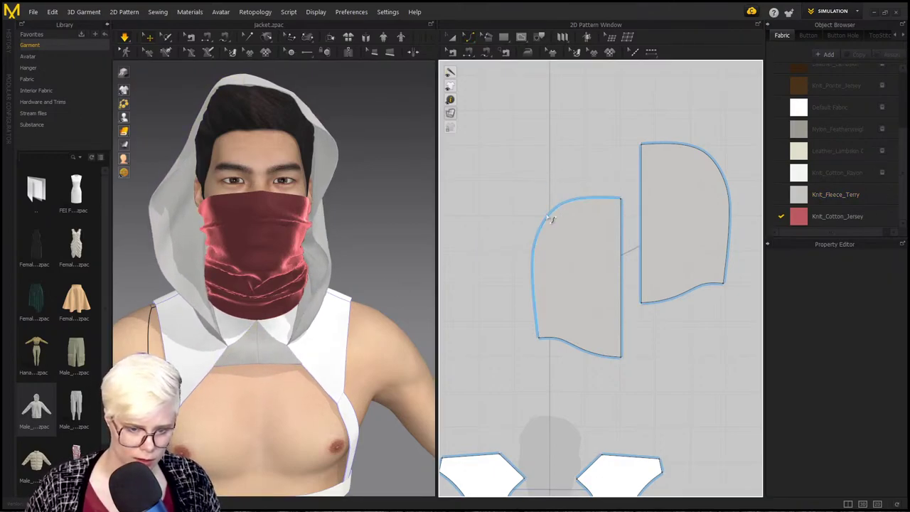
pyautogui.click(552, 219)
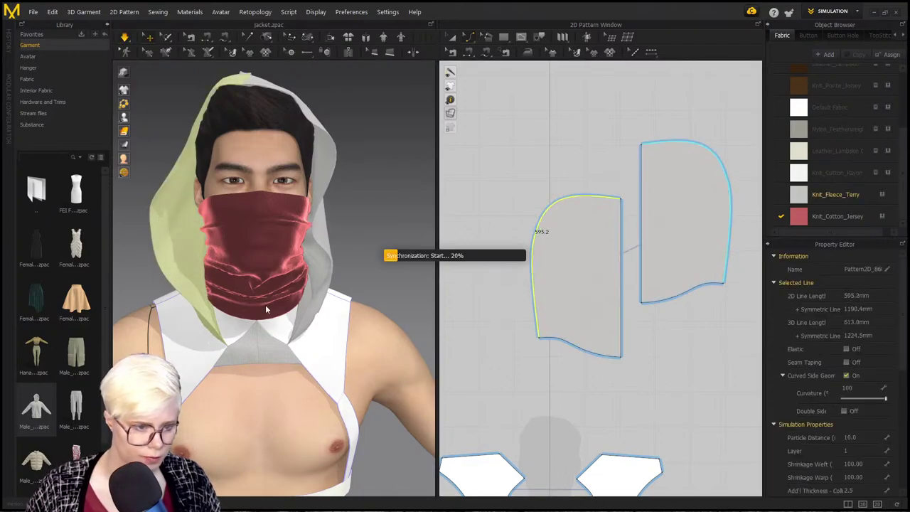
pyautogui.moveTo(285, 367); pyautogui.dragTo(354, 357, button='right')
pyautogui.moveTo(223, 89); pyautogui.dragTo(272, 72)
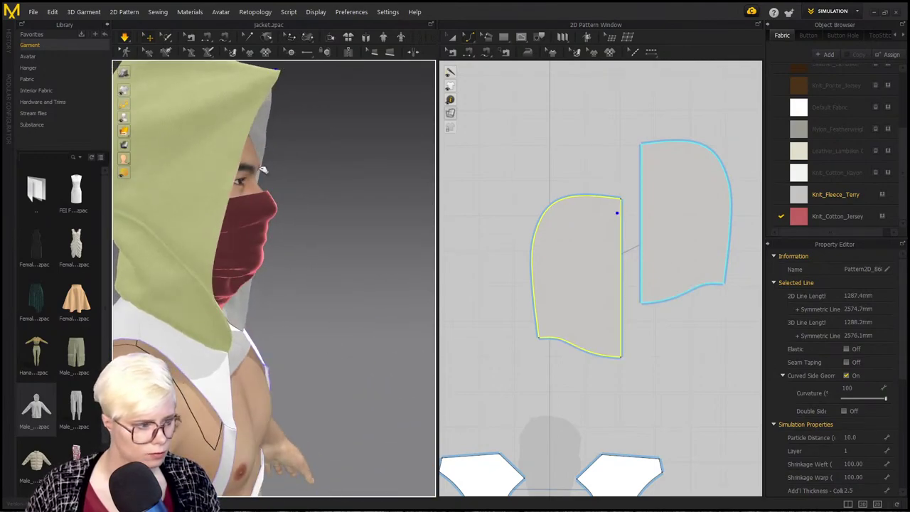
# Step: Pull the triangle insert at the centre of the chest downward during simulation
pyautogui.moveTo(325, 270); pyautogui.dragTo(287, 263, button='right')
pyautogui.moveTo(286, 263); pyautogui.dragTo(288, 179, button='middle')
pyautogui.moveTo(287, 179); pyautogui.dragTo(250, 184, button='right')
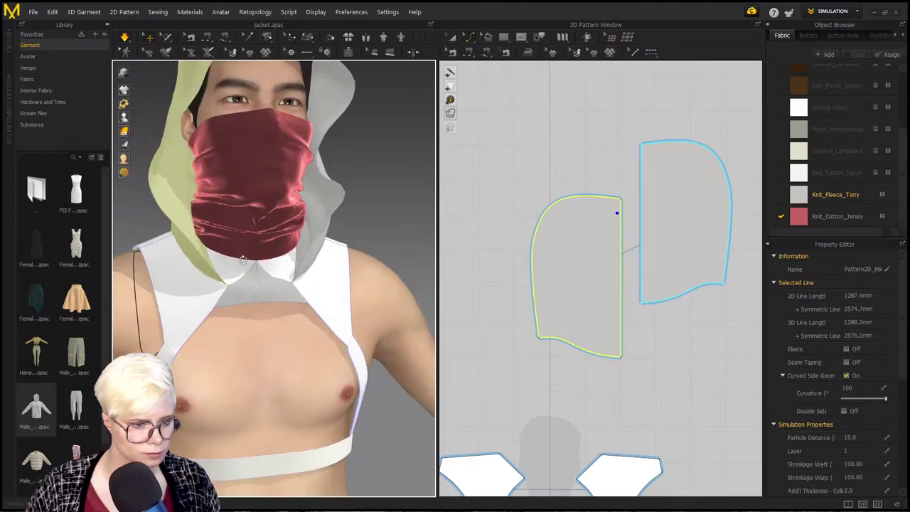
pyautogui.moveTo(254, 298); pyautogui.dragTo(257, 331)
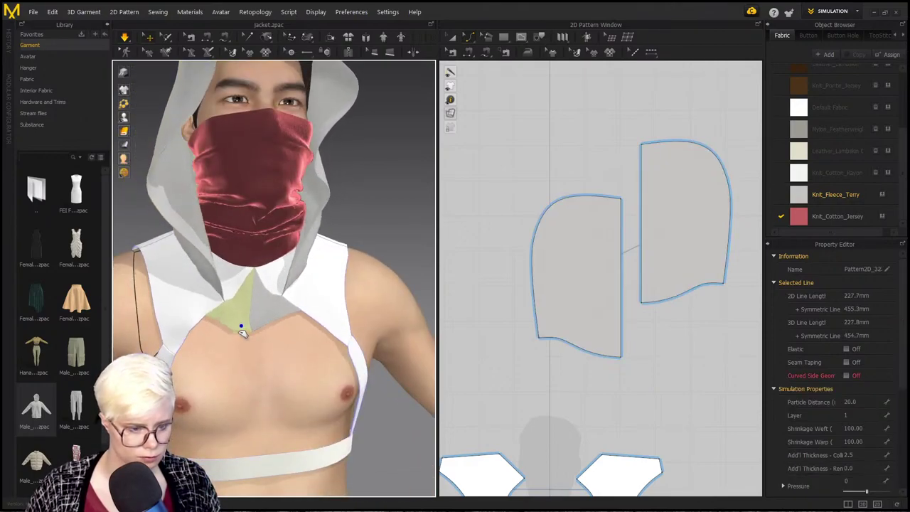
# Step: Stop the simulation, put all the hood, gaiter and jacket patterns on layer 1, and deactivate them
pyautogui.moveTo(242, 325); pyautogui.dragTo(384, 324, button='right')
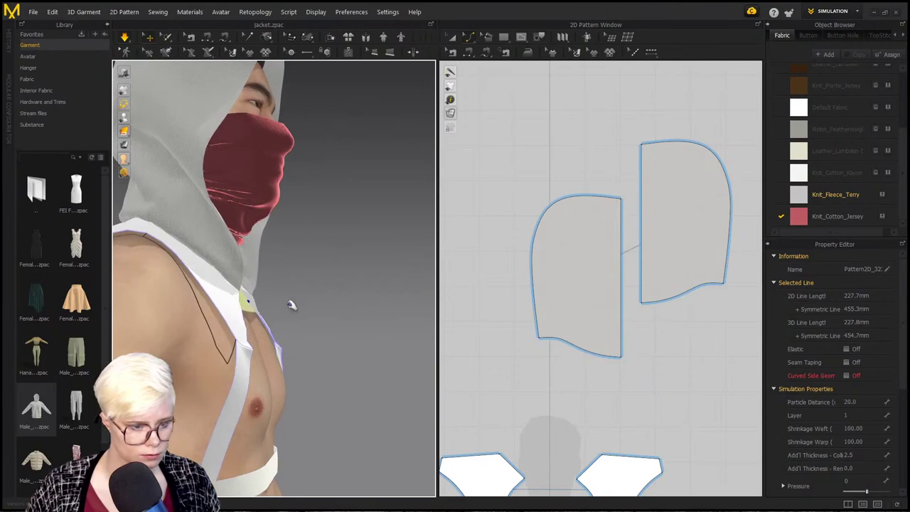
pyautogui.moveTo(183, 296); pyautogui.dragTo(242, 280, button='right')
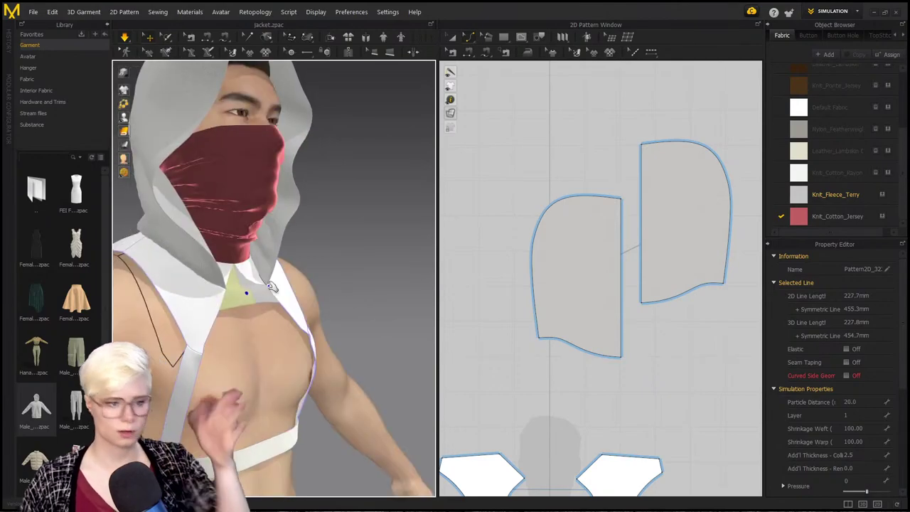
pyautogui.scroll(-3, 351, 293)
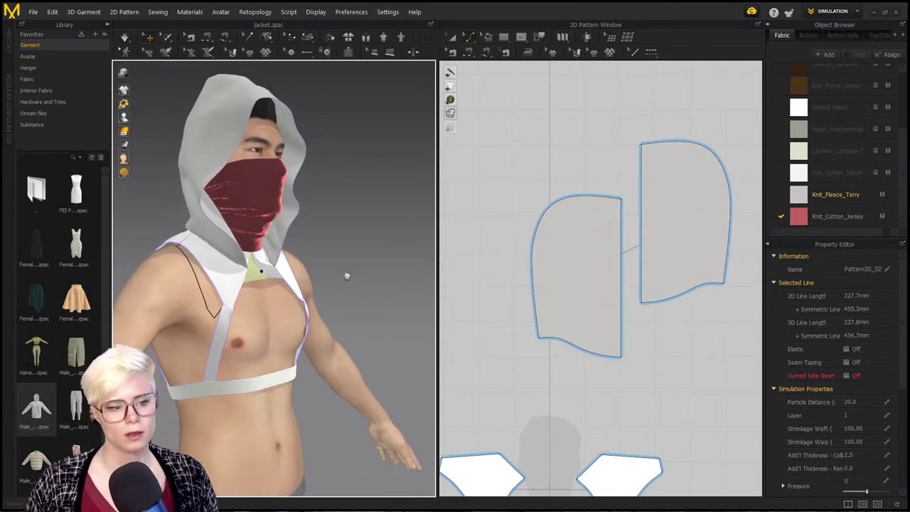
pyautogui.moveTo(346, 274); pyautogui.dragTo(292, 291, button='right')
pyautogui.scroll(-2, 292, 291)
pyautogui.press('space')
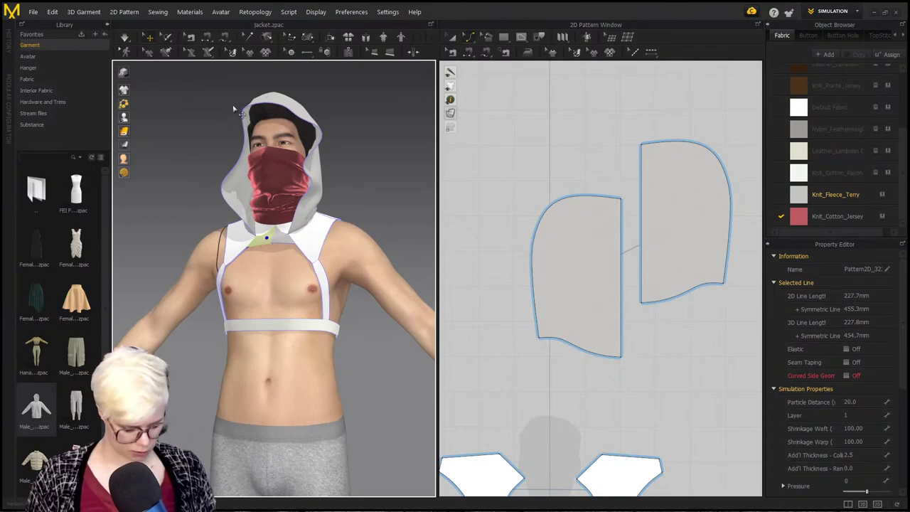
pyautogui.hotkey('ctrl', 'a')
pyautogui.click(867, 417)
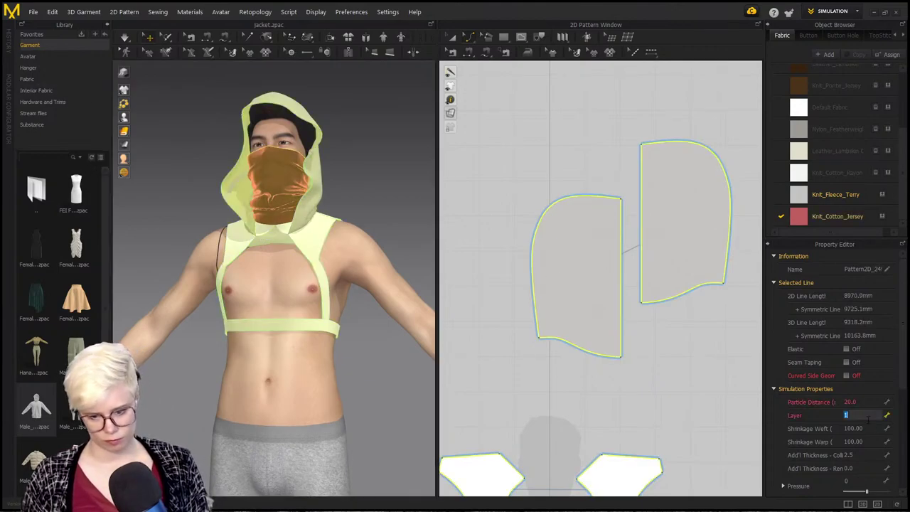
pyautogui.write('1')
pyautogui.press('Return')
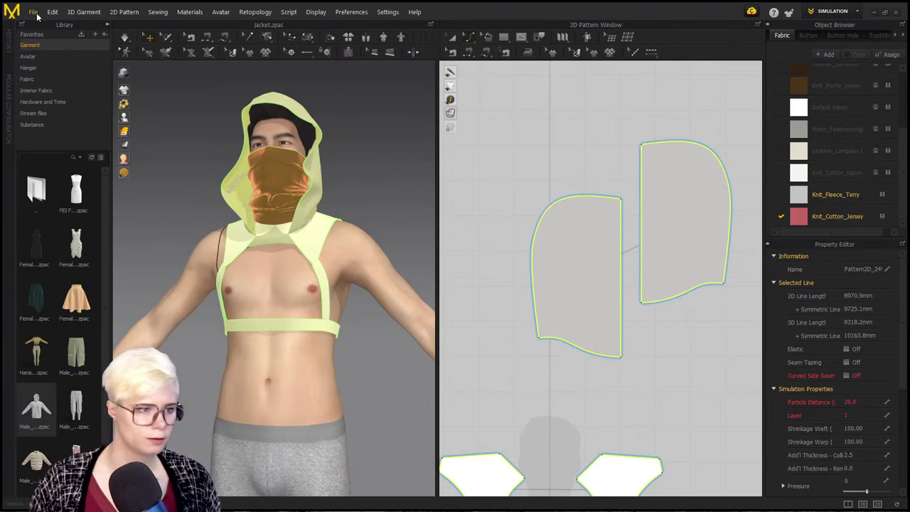
pyautogui.hotkey('ctrl', 'j')
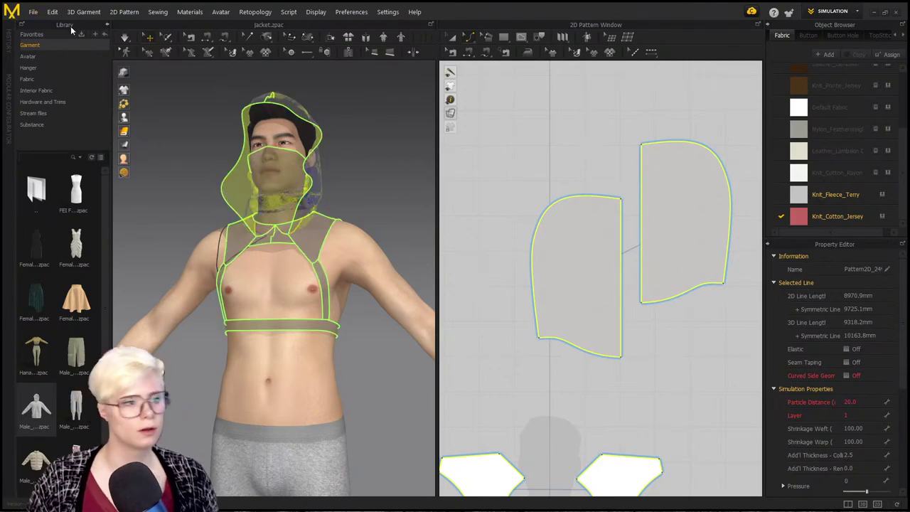
# Step: Add the shirt garment from the desktop's "mens shirt" folder to the scene, without loading its avatar pose and size
pyautogui.click(52, 12)
pyautogui.moveTo(56, 92)
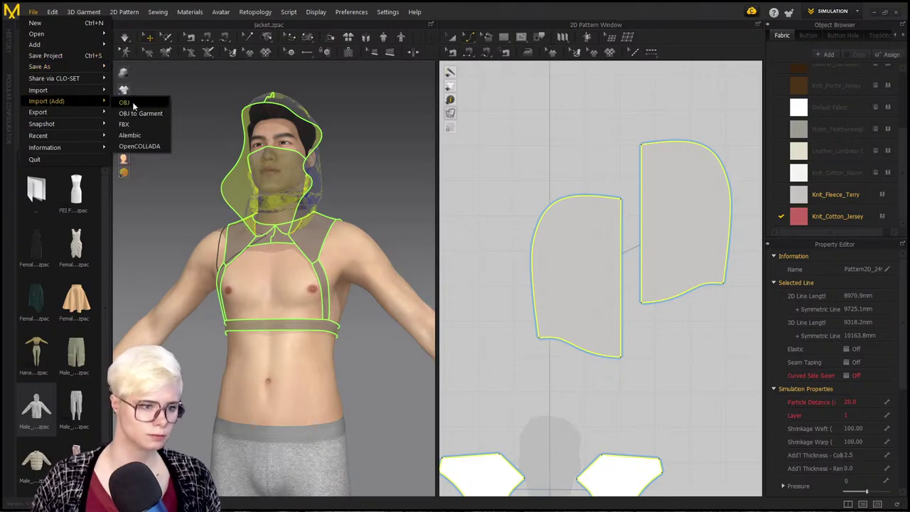
pyautogui.moveTo(69, 44)
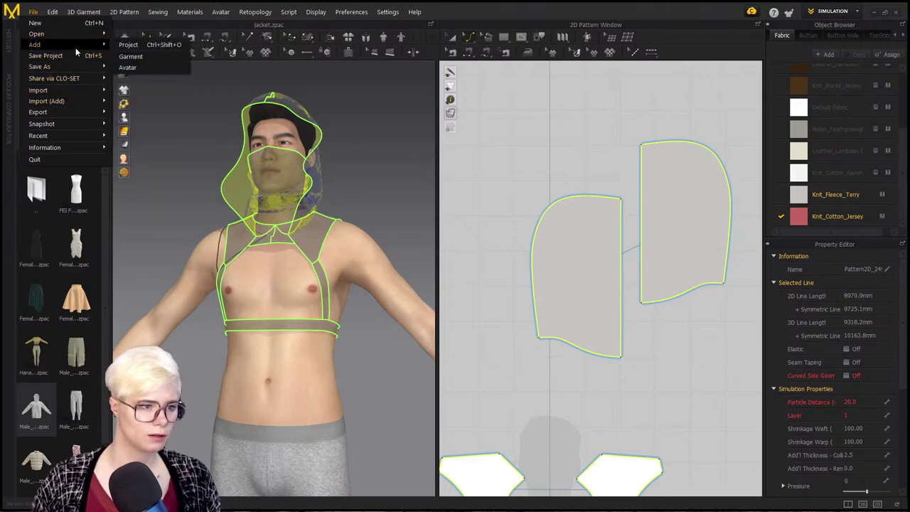
pyautogui.click(136, 57)
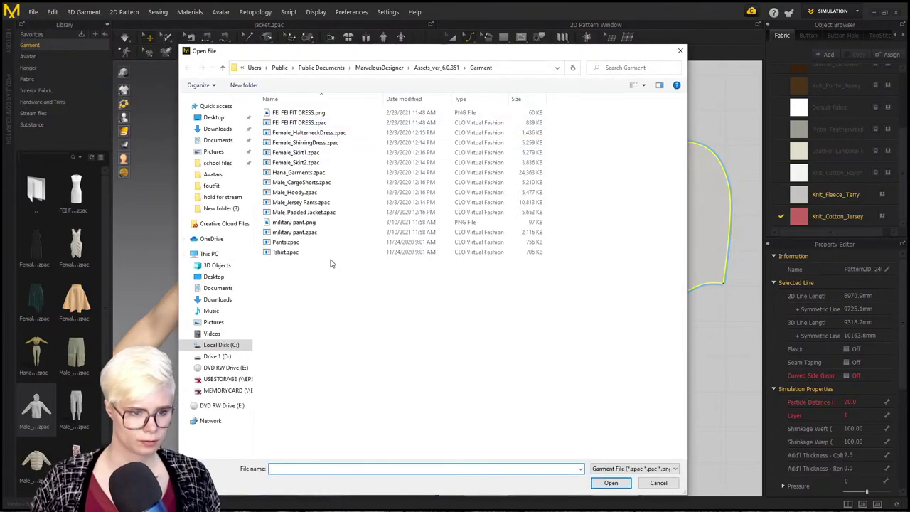
pyautogui.click(214, 118)
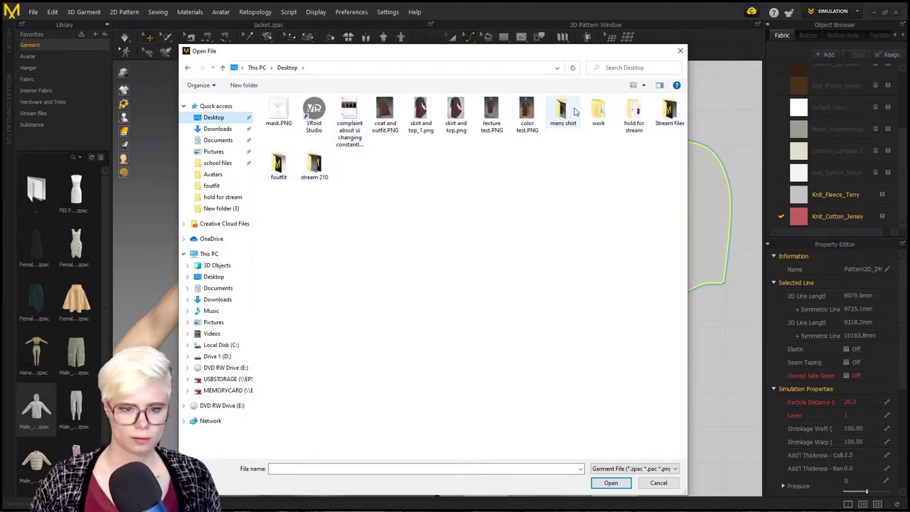
pyautogui.doubleClick(573, 112)
pyautogui.click(392, 121)
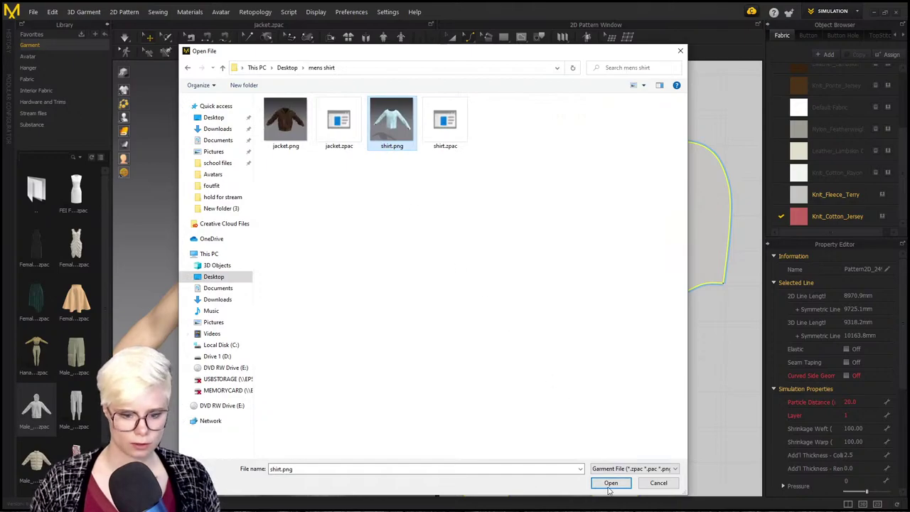
pyautogui.click(610, 485)
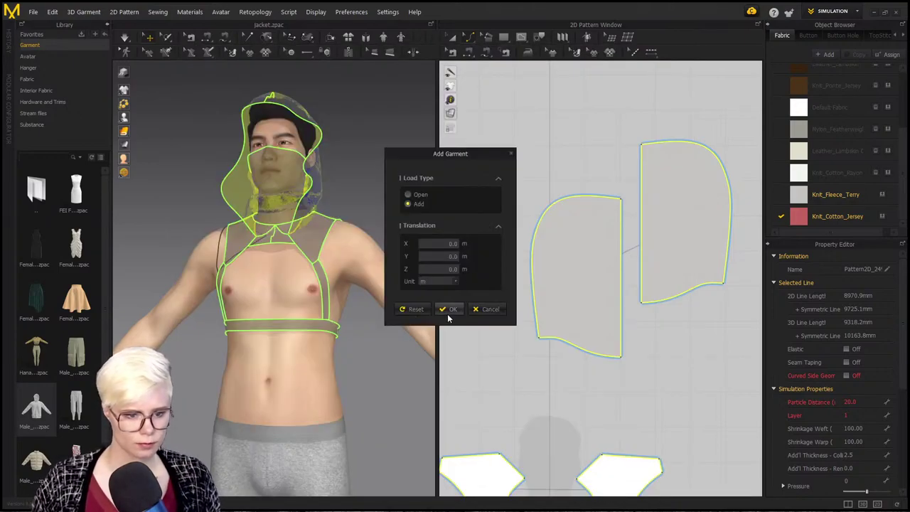
pyautogui.click(449, 310)
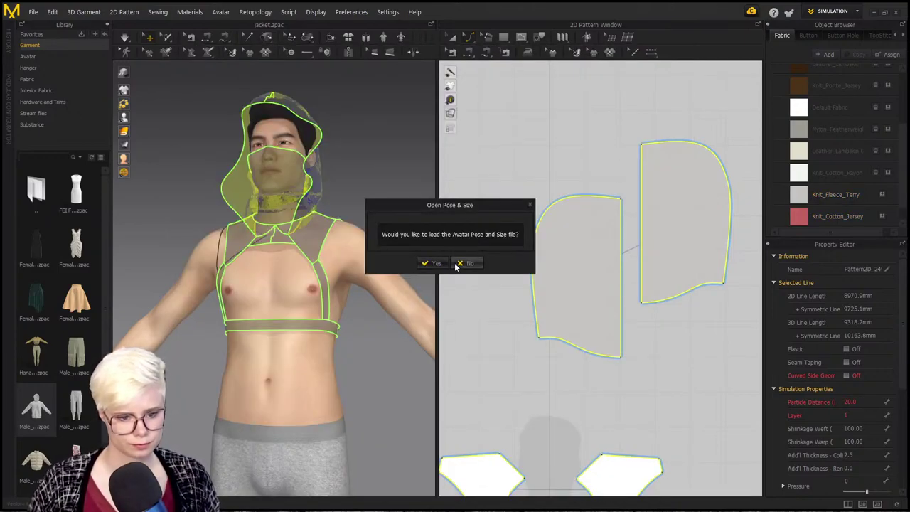
pyautogui.click(457, 264)
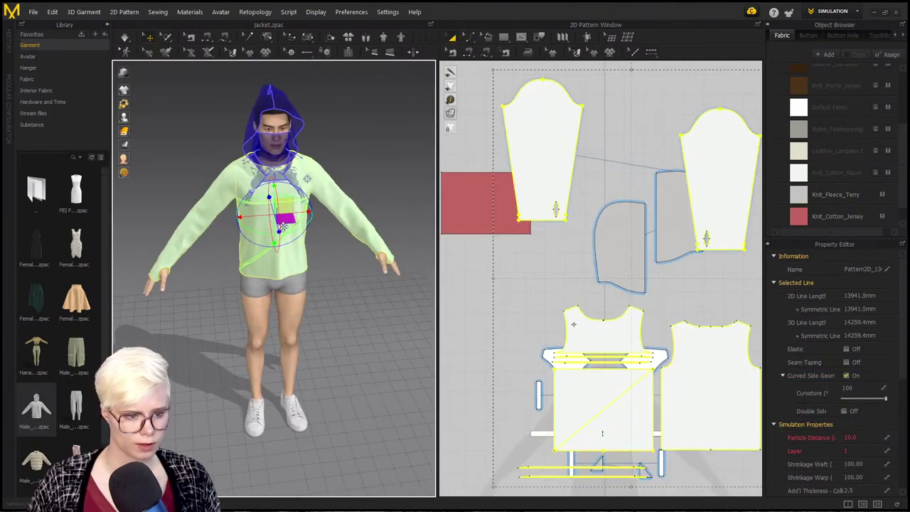
# Step: Move the added shirt's 2D patterns clear of the jacket, hood and gaiter patterns, to their right
pyautogui.scroll(5, 283, 226)
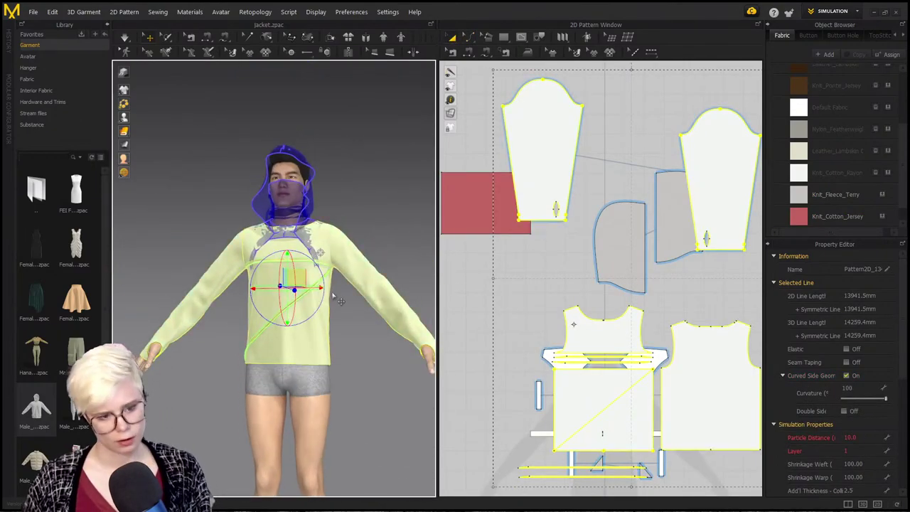
pyautogui.scroll(-5, 685, 392)
pyautogui.moveTo(685, 393); pyautogui.dragTo(637, 310, button='middle')
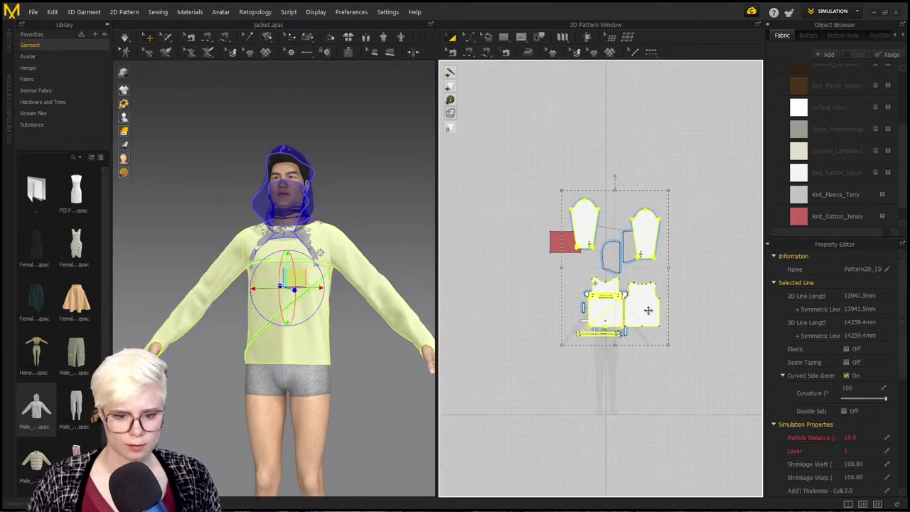
pyautogui.moveTo(643, 306); pyautogui.dragTo(727, 333)
pyautogui.scroll(2, 693, 331)
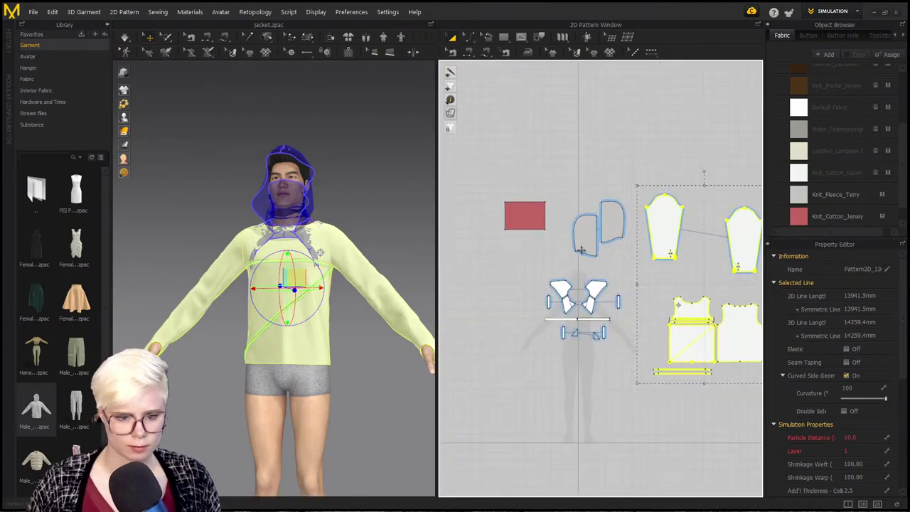
# Step: Arrange the jacket pieces above the avatar silhouette, with a hood half on each side and the red gaiter above them
pyautogui.click(637, 361)
pyautogui.moveTo(541, 274); pyautogui.dragTo(530, 263)
pyautogui.moveTo(595, 289); pyautogui.dragTo(606, 104)
pyautogui.click(618, 204)
pyautogui.moveTo(618, 205); pyautogui.dragTo(652, 99)
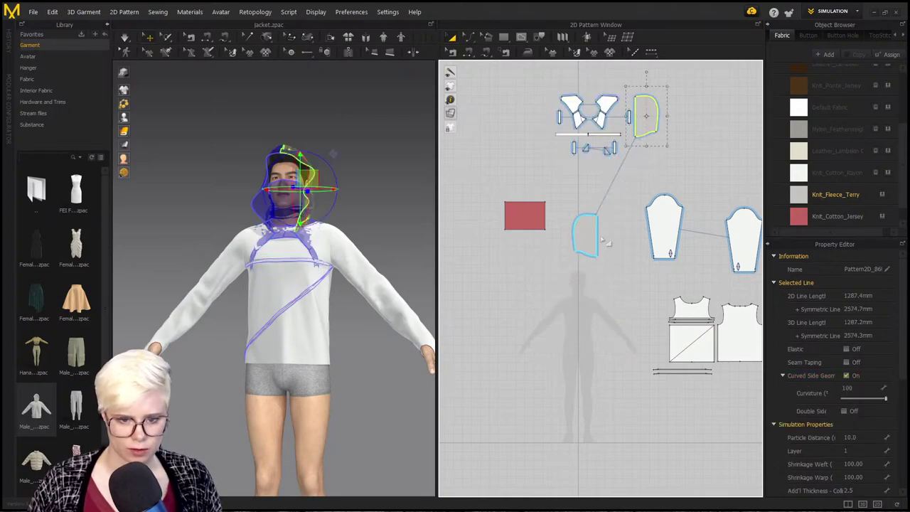
pyautogui.click(608, 244)
pyautogui.moveTo(591, 235); pyautogui.dragTo(528, 117)
pyautogui.moveTo(524, 215); pyautogui.dragTo(589, 78)
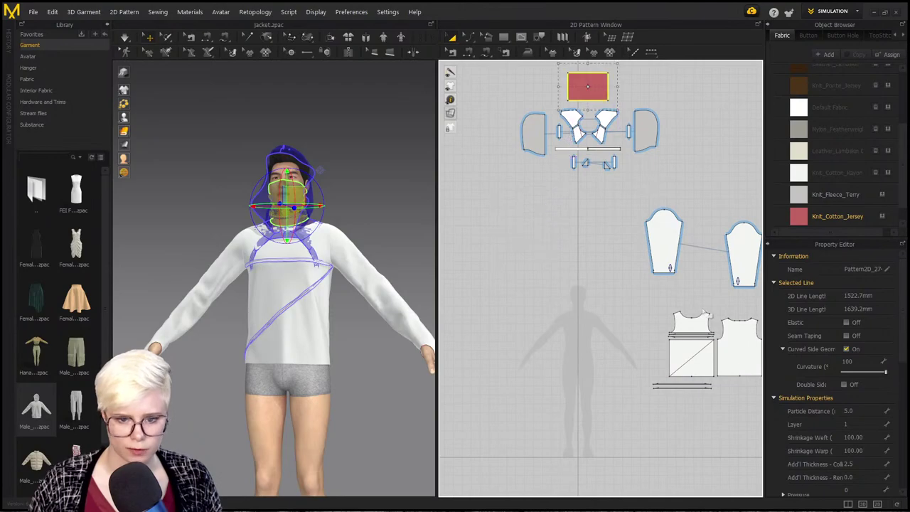
# Step: Place the two sleeve patterns on either side of the shirt body patterns and move the whole shirt set up near the jacket pieces
pyautogui.scroll(-2, 577, 251)
pyautogui.moveTo(651, 222); pyautogui.dragTo(638, 301)
pyautogui.moveTo(716, 254); pyautogui.dragTo(748, 324)
pyautogui.moveTo(550, 240); pyautogui.dragTo(805, 450)
pyautogui.moveTo(746, 321); pyautogui.dragTo(703, 224)
pyautogui.scroll(3, 603, 283)
pyautogui.moveTo(550, 291)
pyautogui.mouseDown(button='middle')
pyautogui.moveTo(625, 263)
pyautogui.moveTo(548, 304)
pyautogui.mouseUp(button='middle')
pyautogui.scroll(-2, 548, 304)
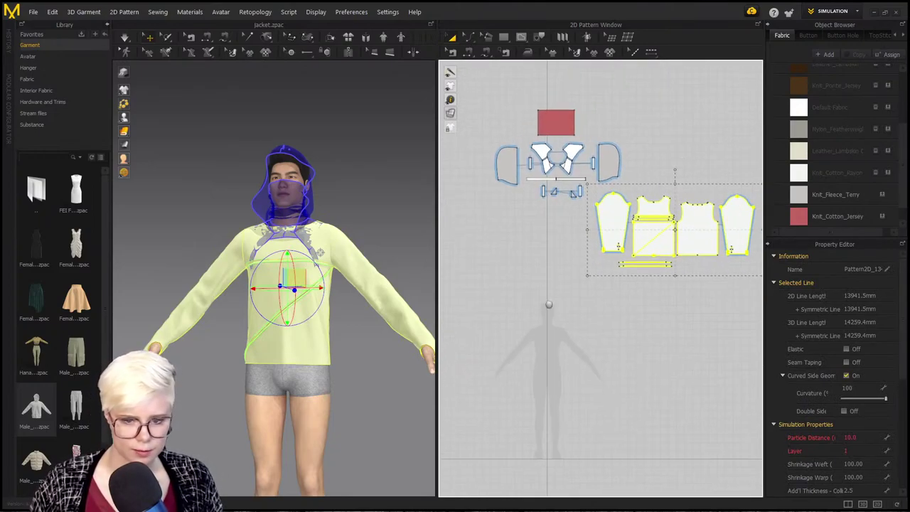
# Step: Set the layer of all the shirt patterns to 0
pyautogui.scroll(5, 574, 355)
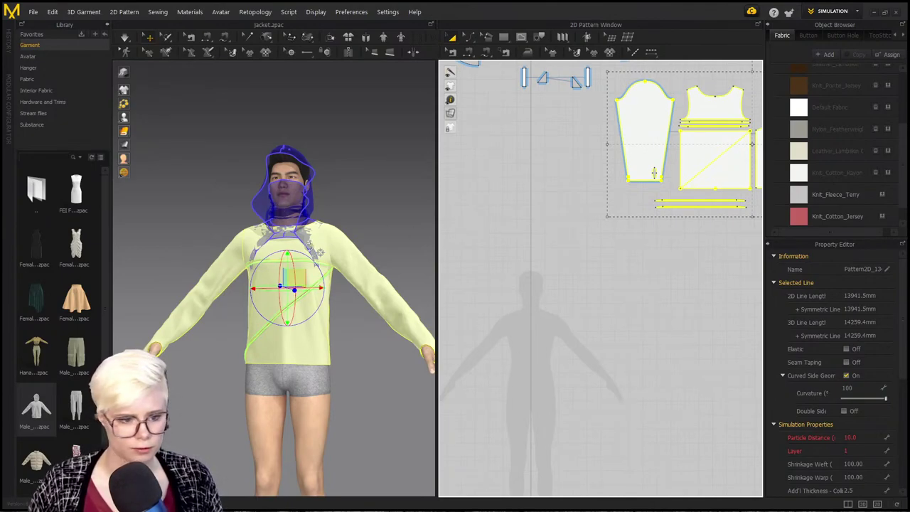
pyautogui.moveTo(319, 253); pyautogui.dragTo(336, 259, button='right')
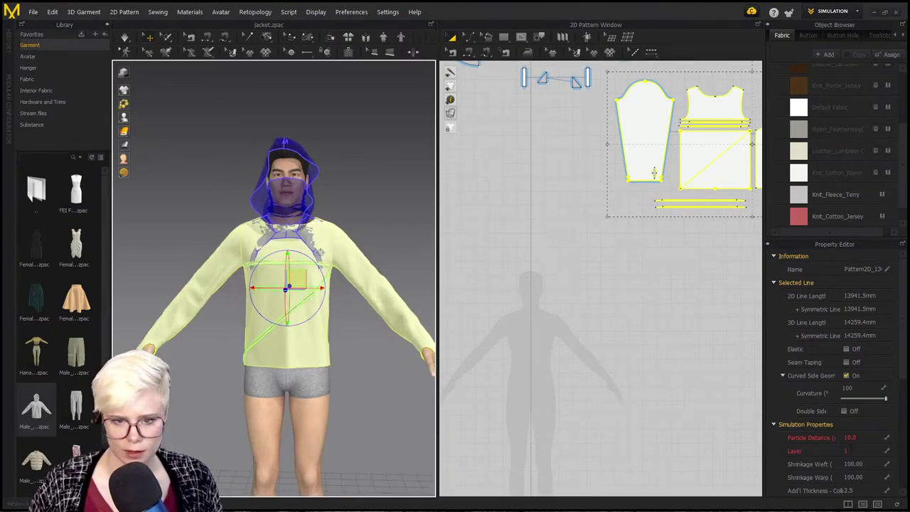
pyautogui.click(851, 450)
pyautogui.write('0')
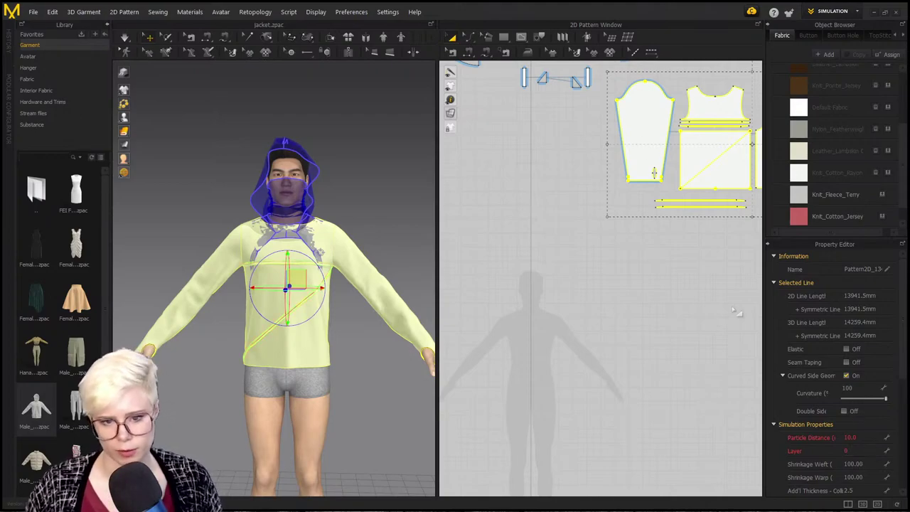
pyautogui.moveTo(734, 311); pyautogui.dragTo(623, 379, button='middle')
pyautogui.scroll(-1, 824, 452)
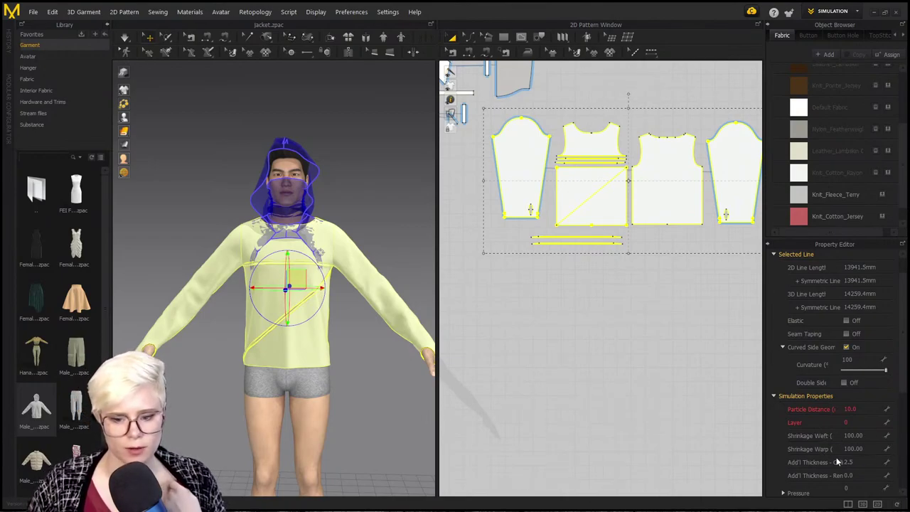
# Step: Set the shirt patterns' weft shrinkage to 80 and start the simulation
pyautogui.click(860, 434)
pyautogui.write('80')
pyautogui.press('Return')
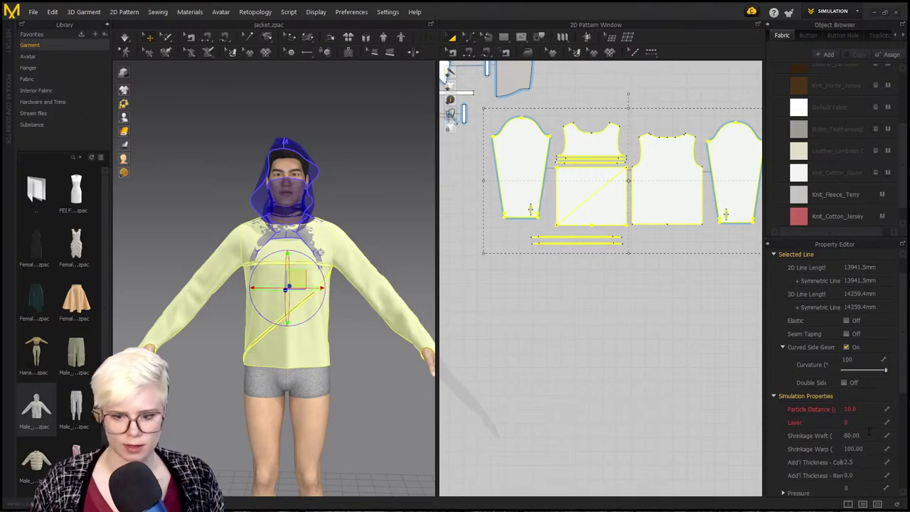
pyautogui.press('space')
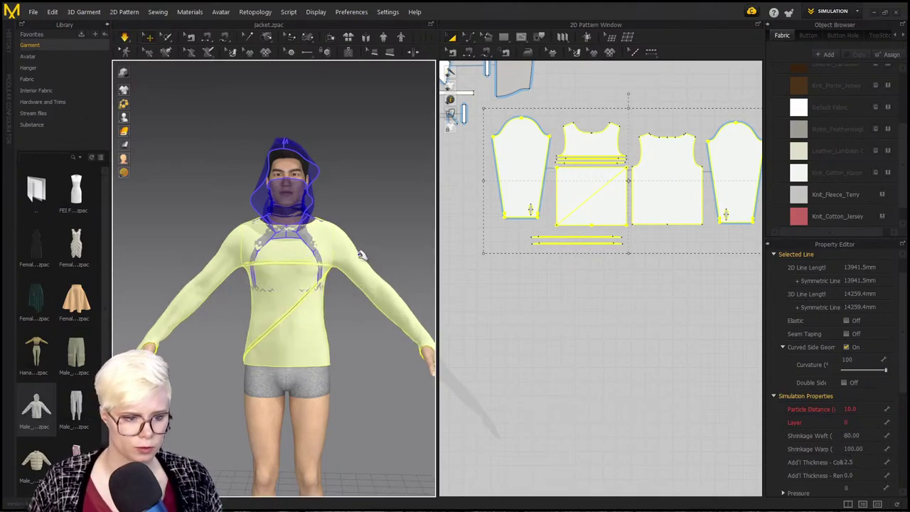
# Step: Reactivate the gaiter, hood and jacket patterns during simulation so they drape over the shirt
pyautogui.moveTo(479, 196); pyautogui.dragTo(545, 342, button='middle')
pyautogui.moveTo(518, 208); pyautogui.dragTo(588, 242, button='middle')
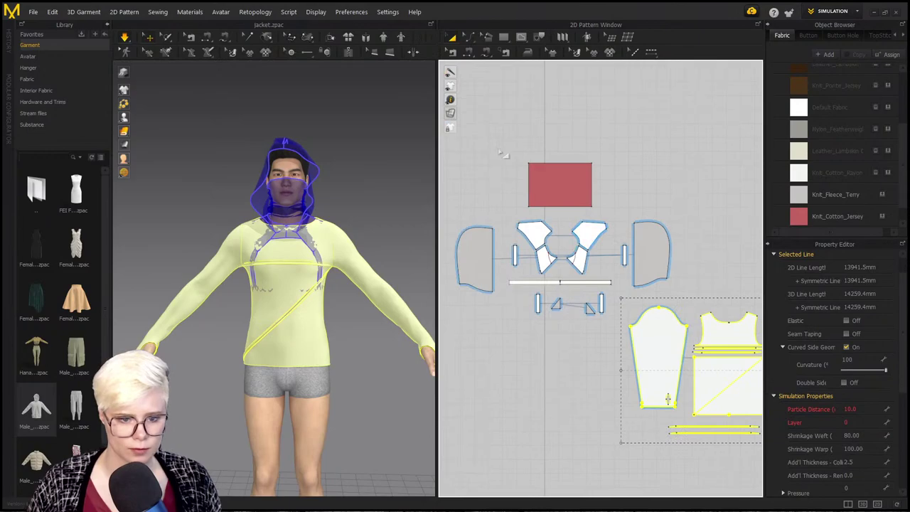
pyautogui.scroll(-2, 464, 162)
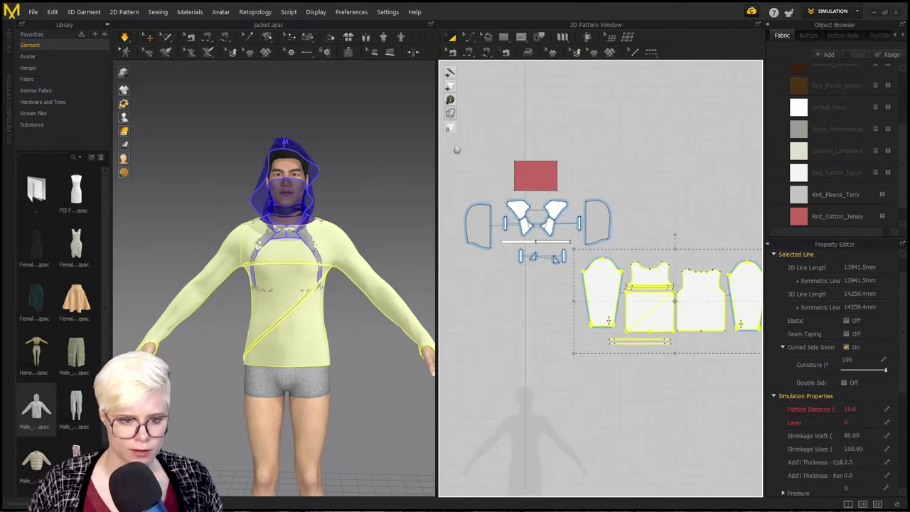
pyautogui.click(616, 252)
pyautogui.moveTo(619, 265); pyautogui.dragTo(619, 267)
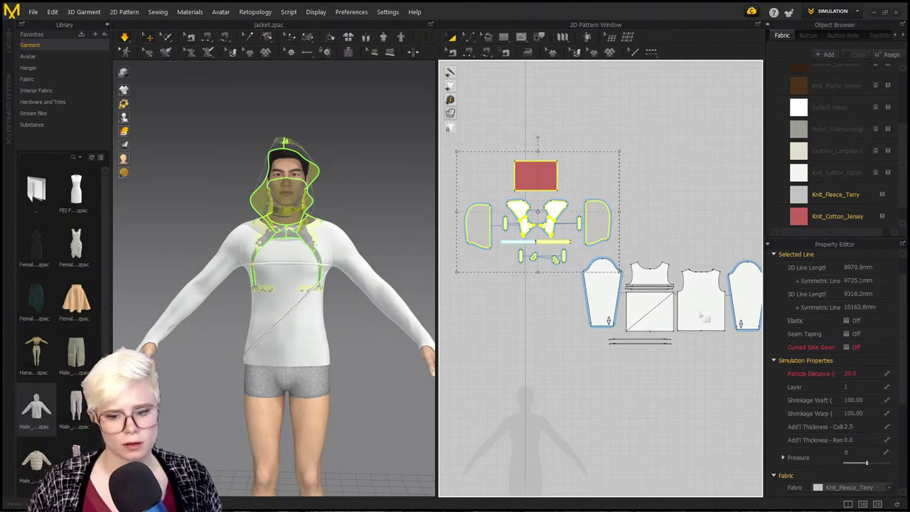
pyautogui.press('space')
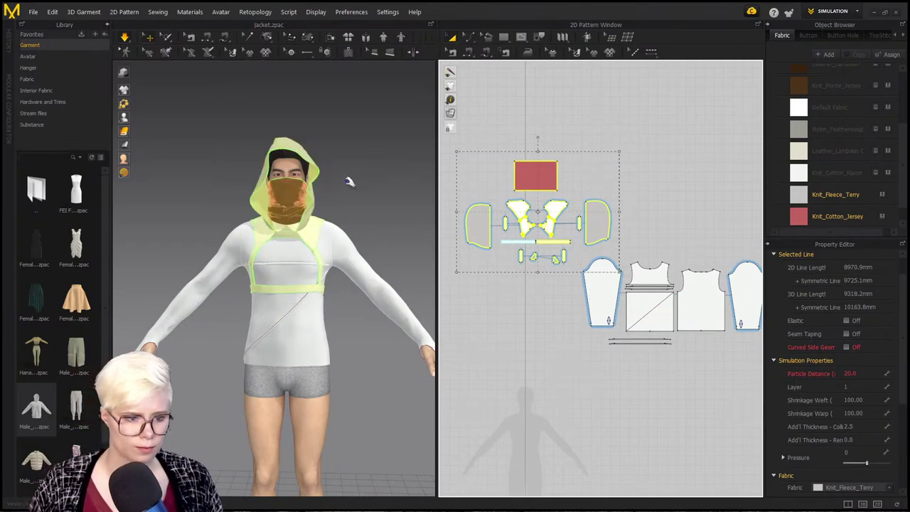
pyautogui.click(359, 219)
pyautogui.moveTo(366, 227)
pyautogui.mouseDown(button='right')
pyautogui.moveTo(346, 216)
pyautogui.moveTo(363, 211)
pyautogui.mouseUp(button='right')
# Step: Set the weft shrinkage of all the shirt patterns to 100 and simulate the drape again
pyautogui.moveTo(761, 353); pyautogui.dragTo(710, 334, button='middle')
pyautogui.scroll(-2, 721, 341)
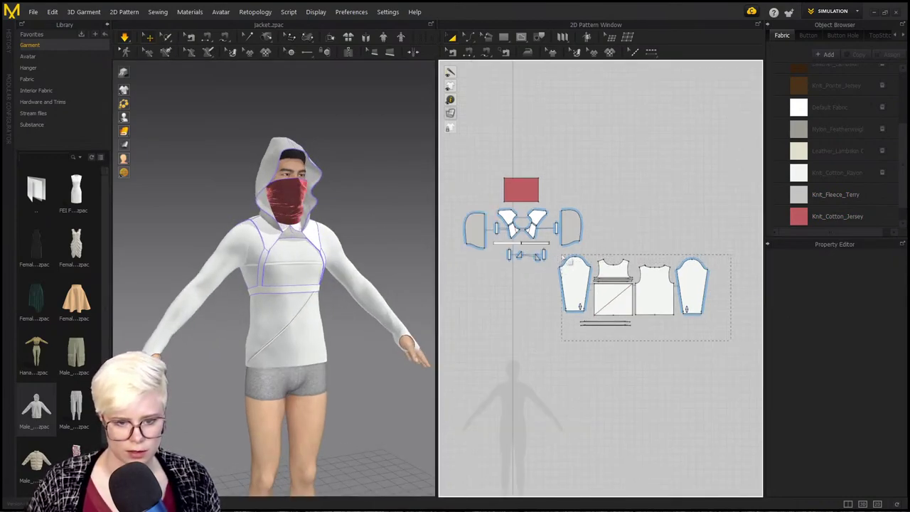
pyautogui.press('space')
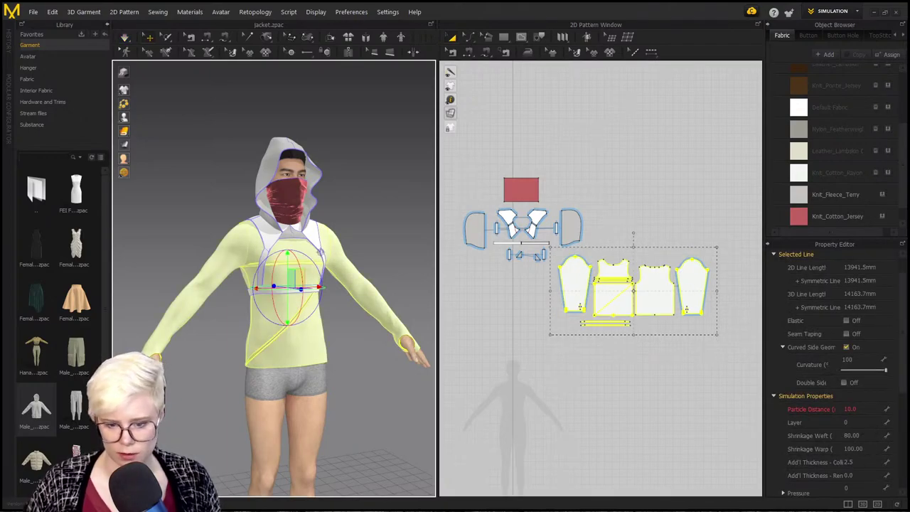
pyautogui.click(853, 435)
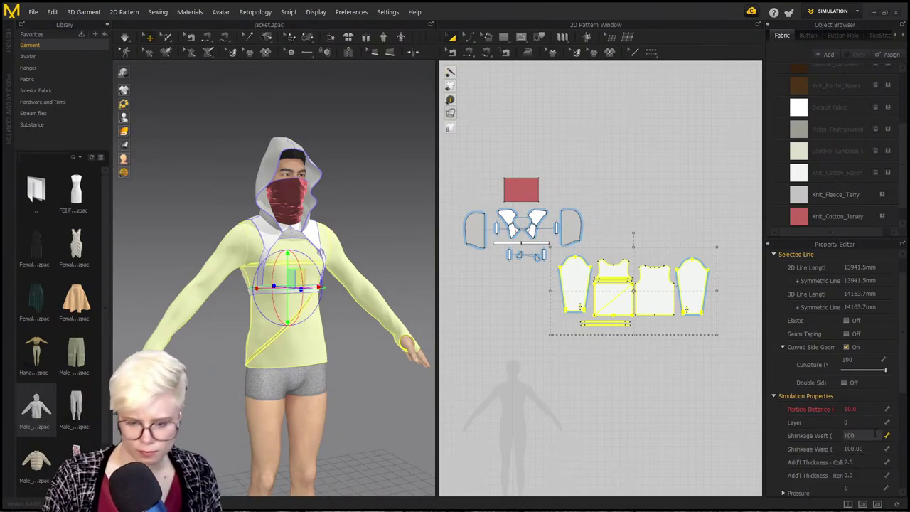
pyautogui.press('Return')
pyautogui.press('space')
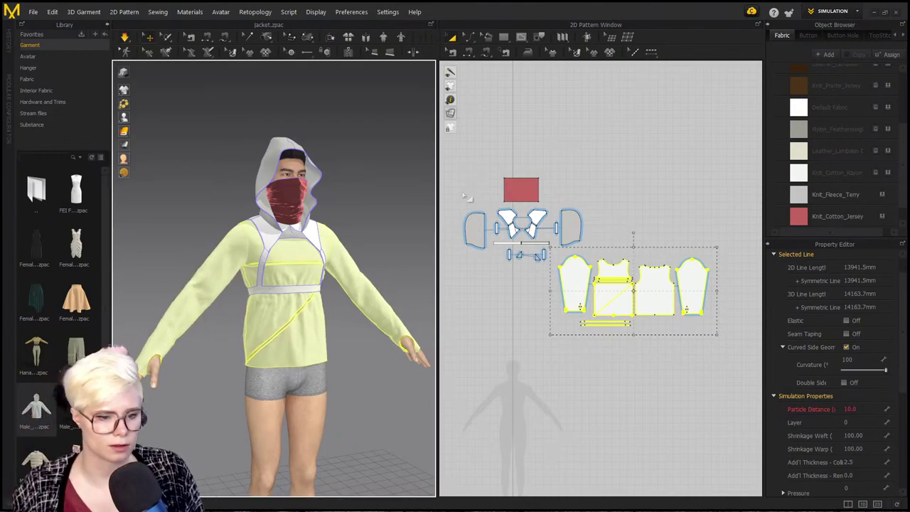
# Step: Add the military pants garment from the library to the avatar without loading its pose and size file
pyautogui.scroll(-1, 70, 376)
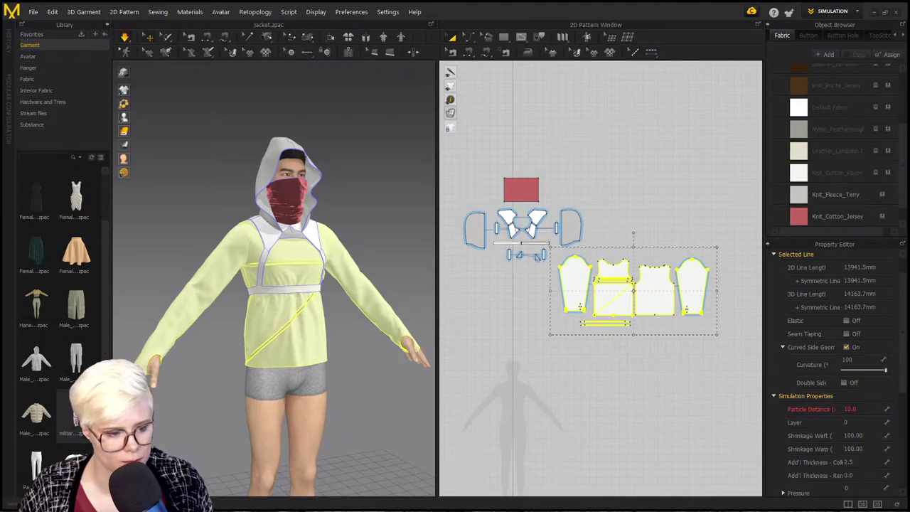
pyautogui.doubleClick(73, 414)
pyautogui.click(458, 310)
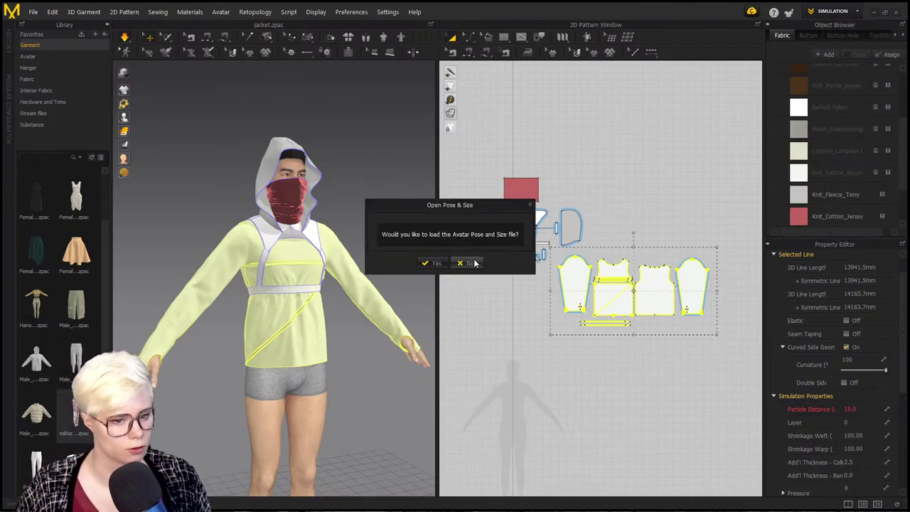
pyautogui.click(471, 263)
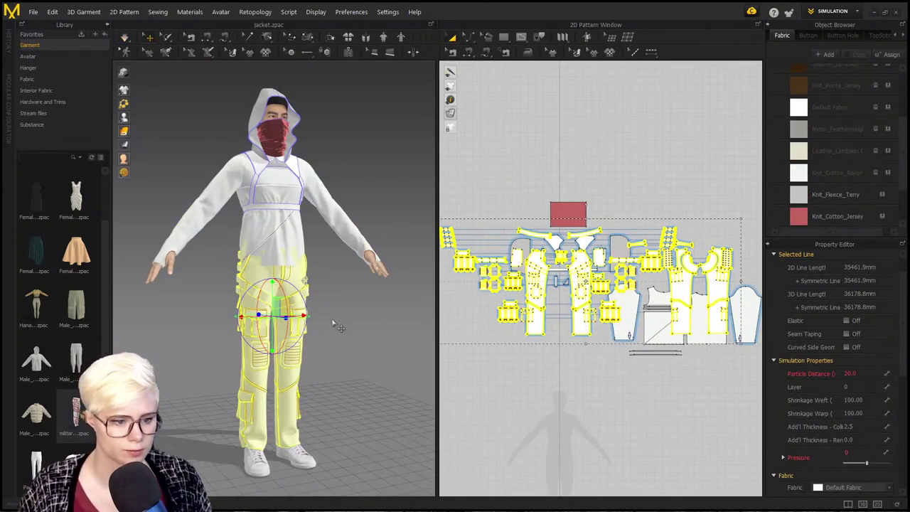
pyautogui.moveTo(360, 297); pyautogui.dragTo(254, 338, button='right')
pyautogui.click(377, 302)
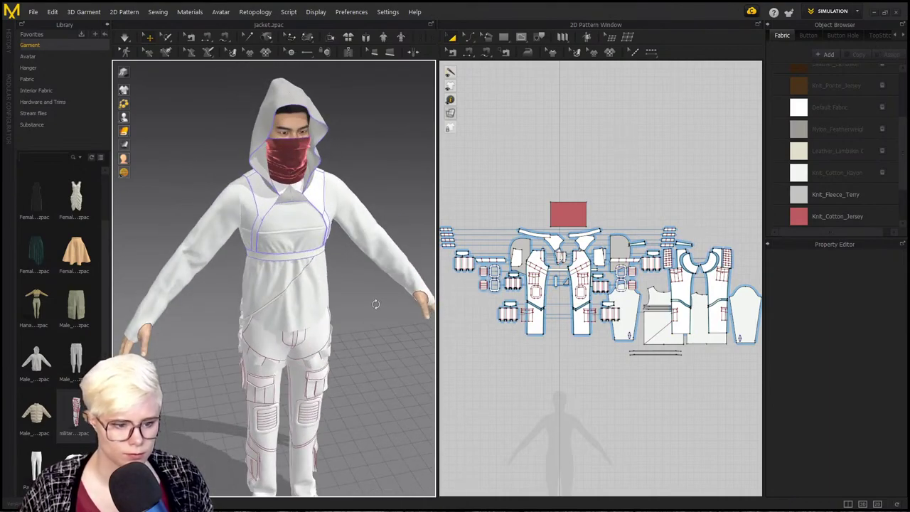
# Step: Move all the pants patterns in the 2D layout to the left of the shirt patterns so they no longer overlap
pyautogui.scroll(-2, 625, 302)
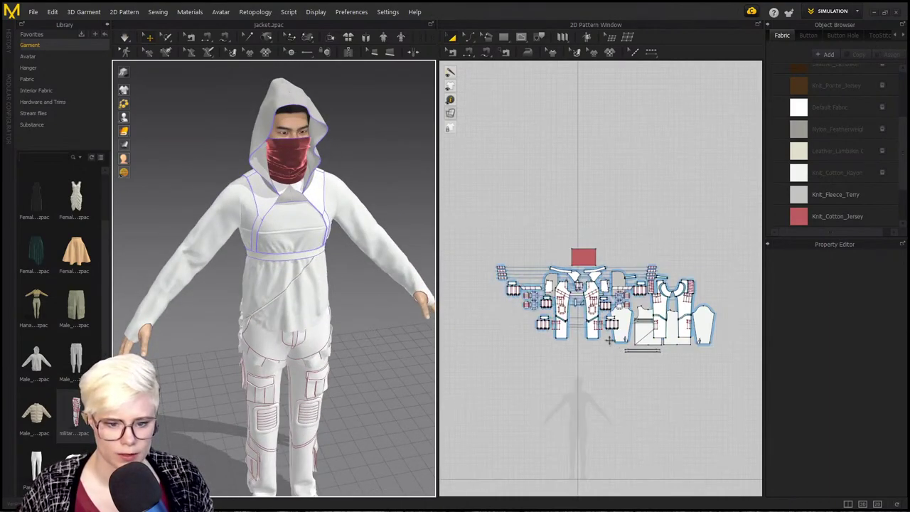
pyautogui.hotkey('ctrl', 'a')
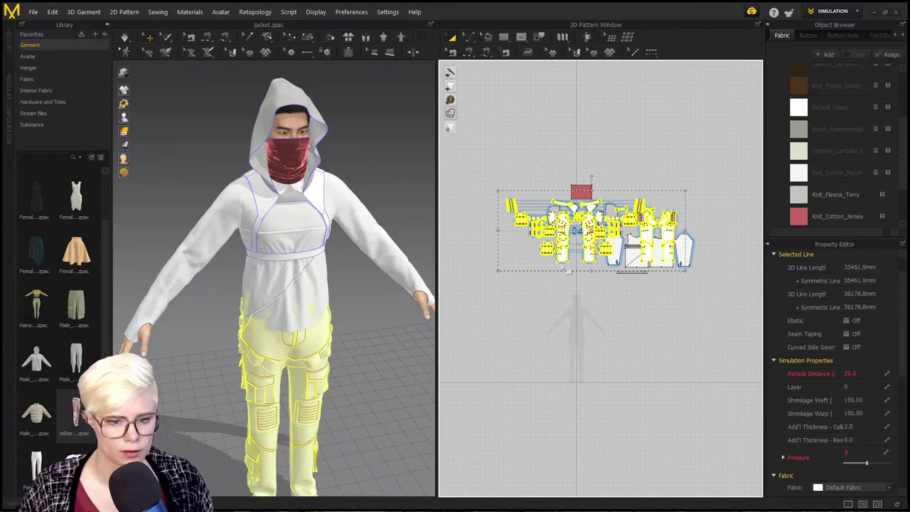
pyautogui.hotkey('ctrl', 'c')
pyautogui.hotkey('ctrl', 'v')
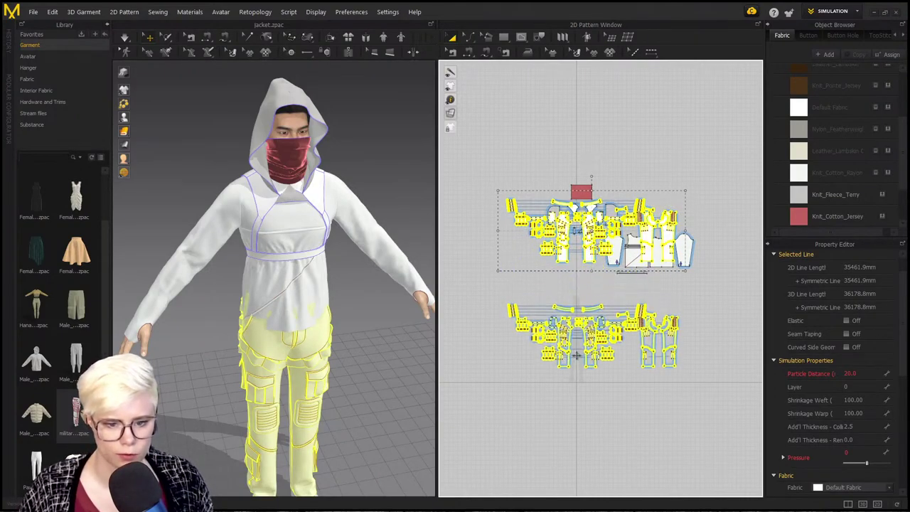
pyautogui.click(473, 272)
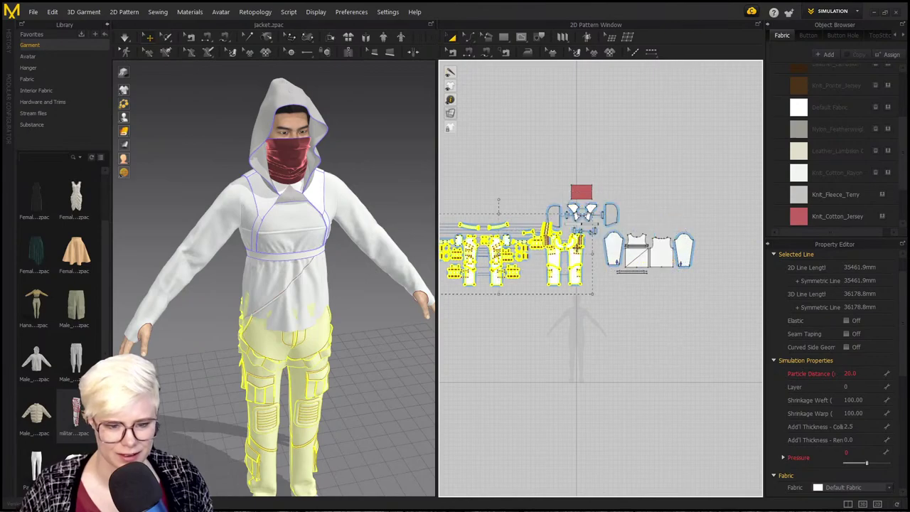
pyautogui.moveTo(541, 280); pyautogui.dragTo(531, 280)
pyautogui.moveTo(531, 280); pyautogui.dragTo(565, 284, button='middle')
pyautogui.moveTo(564, 179); pyautogui.dragTo(593, 130, button='middle')
pyautogui.scroll(-2, 593, 130)
pyautogui.scroll(4, 584, 221)
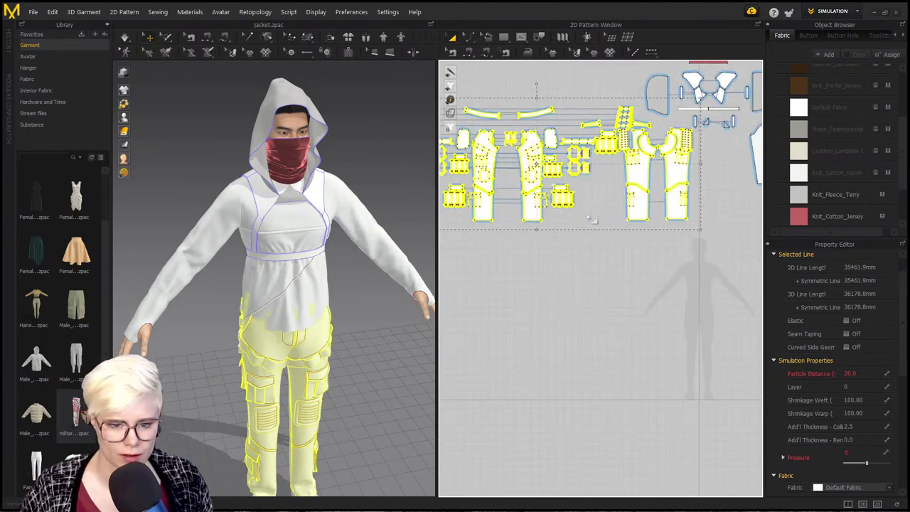
pyautogui.moveTo(593, 219); pyautogui.dragTo(574, 310, button='middle')
pyautogui.scroll(-1, 573, 309)
# Step: Set the layer of all the pants patterns to 1
pyautogui.moveTo(304, 288); pyautogui.dragTo(282, 295, button='right')
pyautogui.scroll(-2, 635, 274)
pyautogui.moveTo(747, 335); pyautogui.dragTo(612, 351, button='middle')
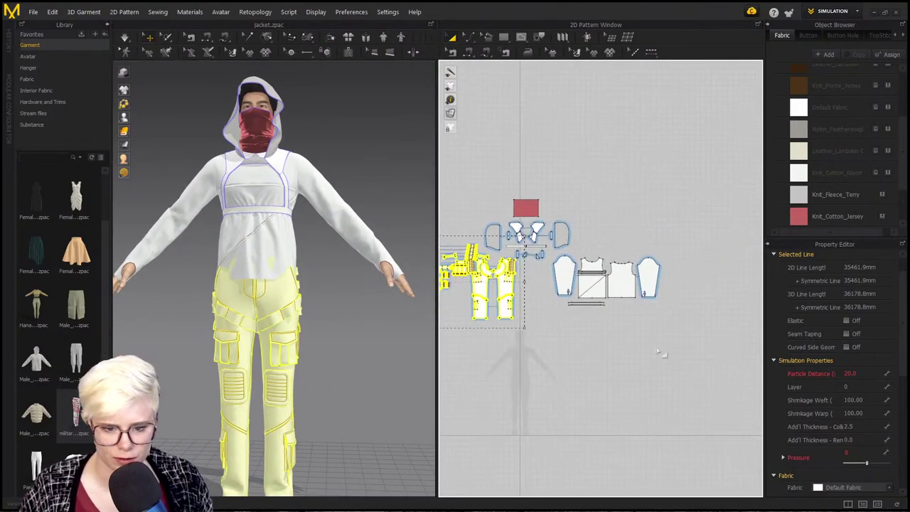
pyautogui.click(707, 328)
pyautogui.moveTo(548, 337); pyautogui.dragTo(604, 334, button='middle')
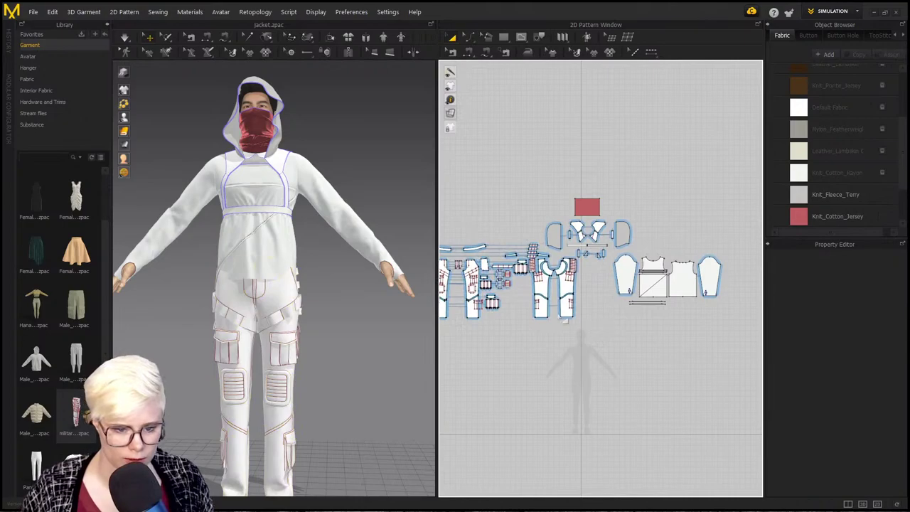
pyautogui.moveTo(484, 277); pyautogui.dragTo(564, 273, button='middle')
pyautogui.scroll(3, 560, 267)
pyautogui.moveTo(651, 282); pyautogui.dragTo(646, 264, button='middle')
pyautogui.scroll(-1, 654, 296)
pyautogui.scroll(-2, 465, 266)
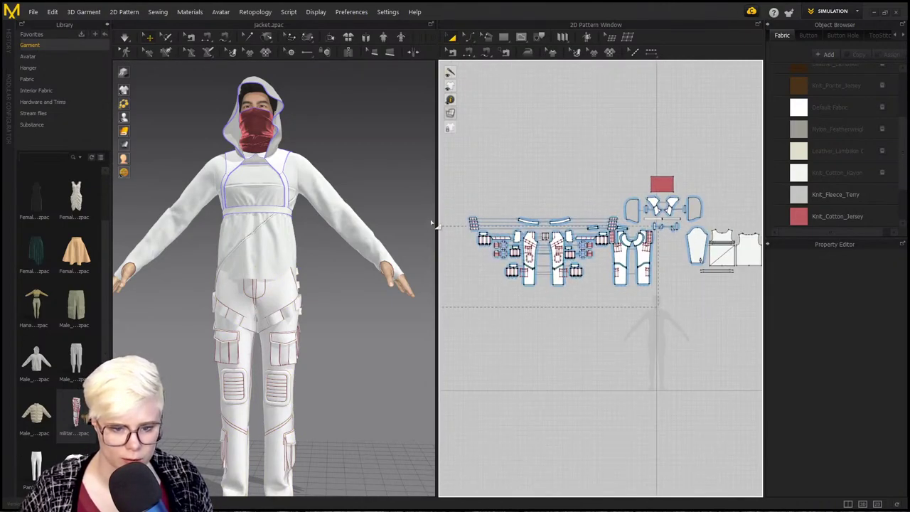
pyautogui.moveTo(430, 216); pyautogui.dragTo(432, 216)
pyautogui.doubleClick(846, 386)
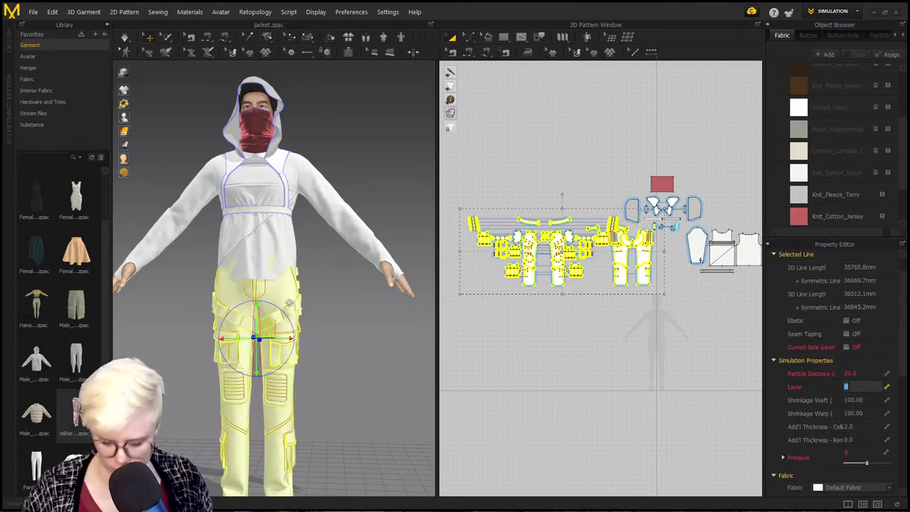
pyautogui.write('1')
pyautogui.press('Return')
pyautogui.click(459, 291)
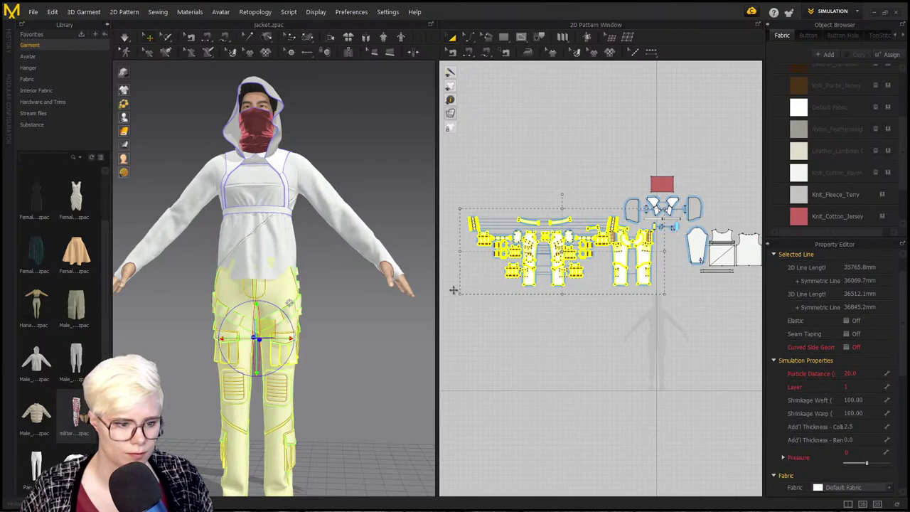
# Step: Simulate the drape with the pants layered over the shirt hem, and stop the simulation
pyautogui.press('space')
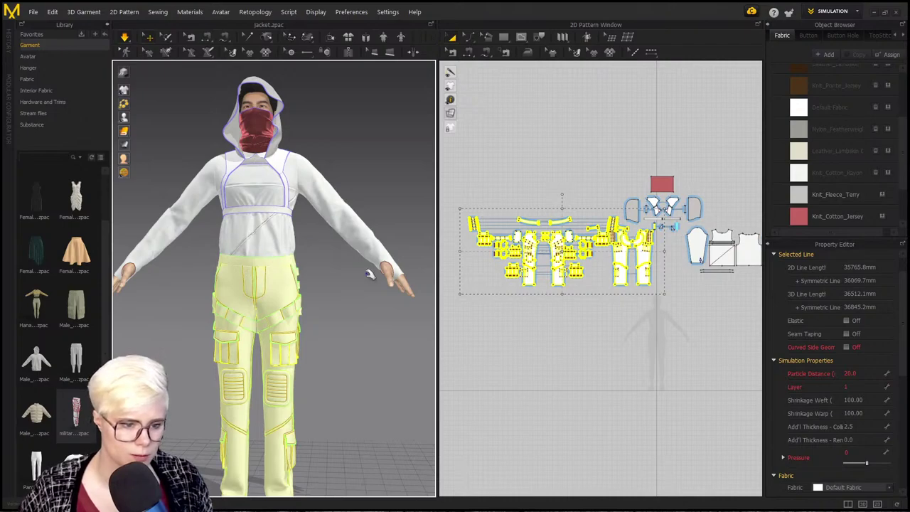
pyautogui.moveTo(299, 283); pyautogui.dragTo(314, 272, button='right')
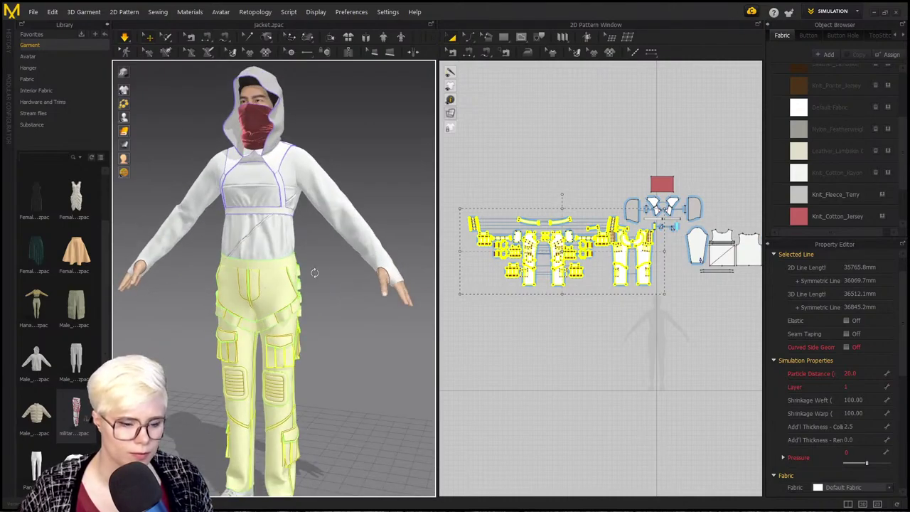
pyautogui.click(292, 301)
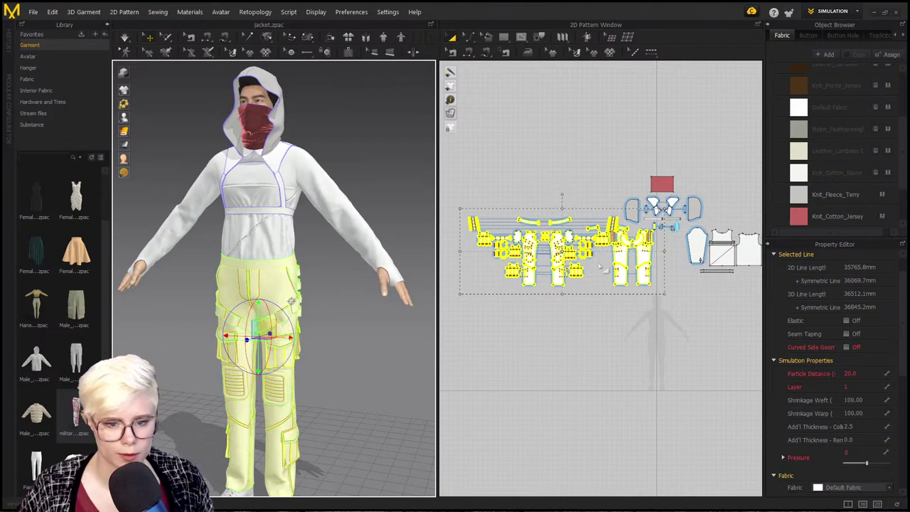
# Step: Examine the shirt front between the chest strap and the pants waistband from several angles
pyautogui.click(349, 218)
pyautogui.moveTo(349, 218); pyautogui.dragTo(254, 318, button='right')
pyautogui.scroll(5, 282, 249)
pyautogui.scroll(-3, 278, 283)
pyautogui.scroll(2, 252, 268)
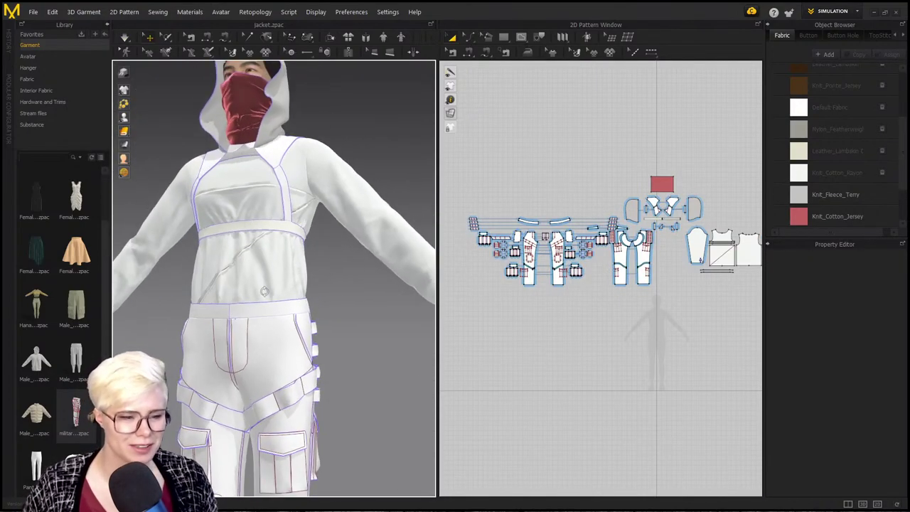
pyautogui.moveTo(266, 293); pyautogui.dragTo(270, 311, button='middle')
pyautogui.moveTo(270, 309); pyautogui.dragTo(264, 288, button='right')
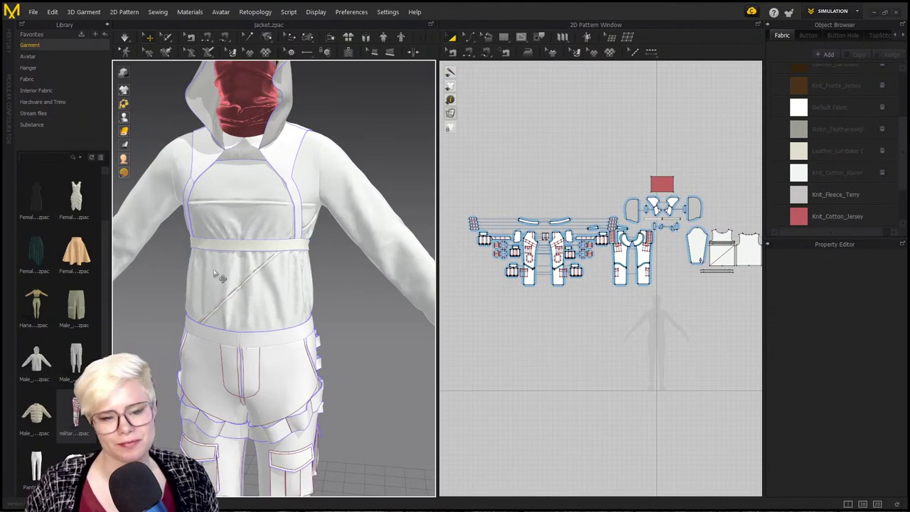
pyautogui.scroll(2, 230, 264)
pyautogui.click(231, 249)
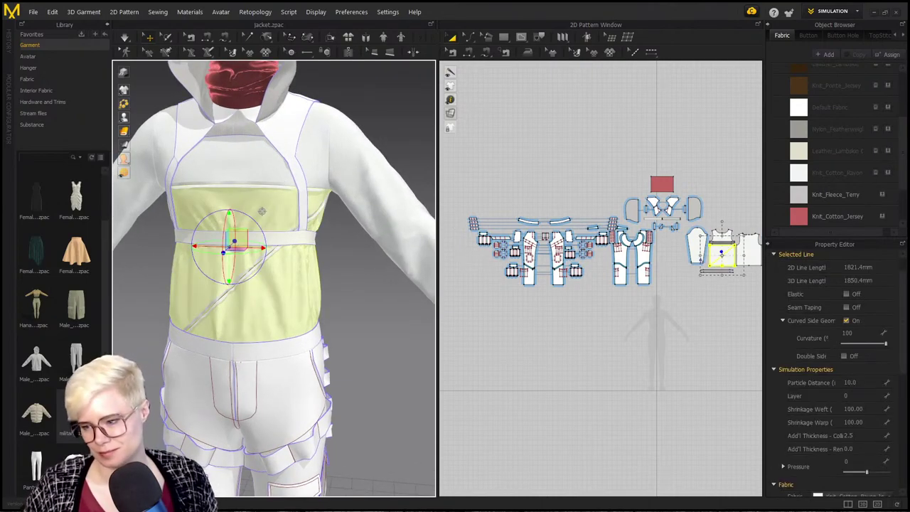
pyautogui.moveTo(366, 241); pyautogui.dragTo(426, 225, button='right')
pyautogui.click(608, 150)
pyautogui.moveTo(296, 265); pyautogui.dragTo(298, 248, button='right')
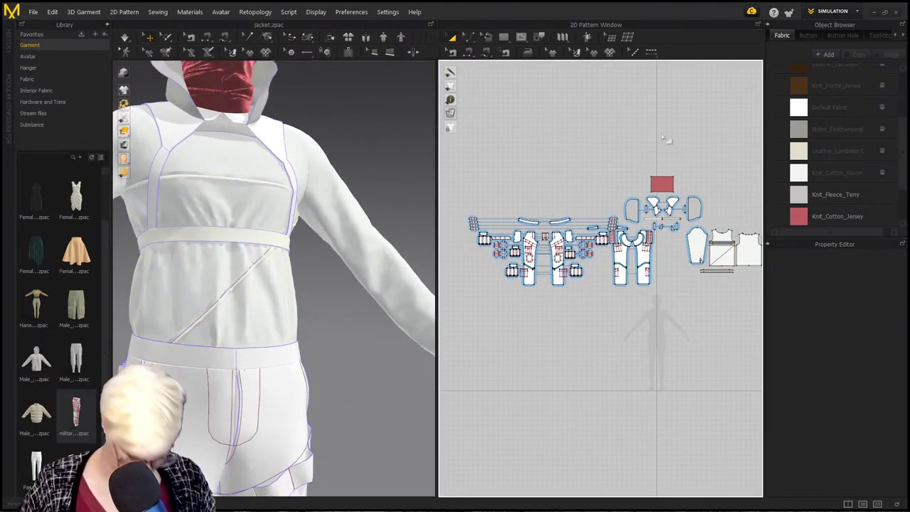
pyautogui.press('m')
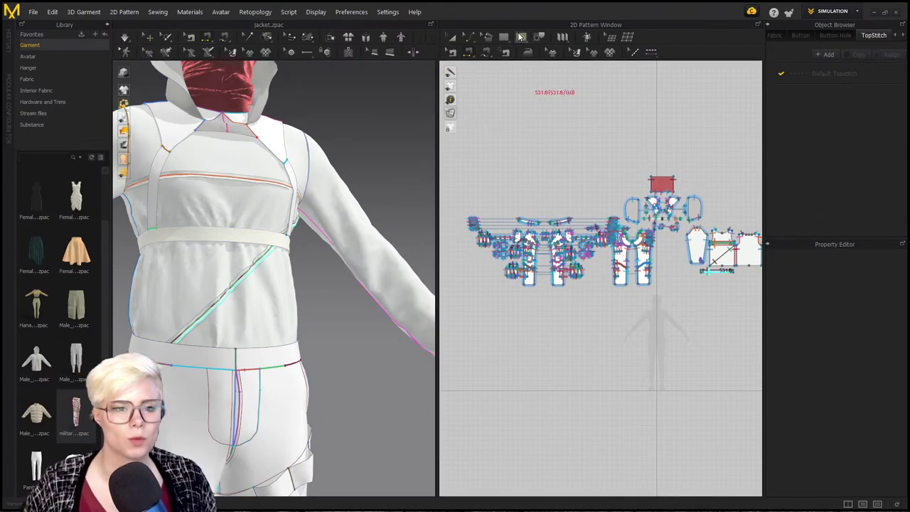
pyautogui.click(521, 37)
pyautogui.scroll(-2, 606, 163)
pyautogui.scroll(5, 613, 163)
pyautogui.moveTo(672, 231); pyautogui.dragTo(487, 183, button='middle')
pyautogui.scroll(5, 559, 232)
pyautogui.scroll(1, 558, 231)
pyautogui.moveTo(477, 229); pyautogui.dragTo(675, 223, button='middle')
pyautogui.scroll(-2, 631, 234)
pyautogui.scroll(5, 635, 226)
pyautogui.moveTo(159, 238); pyautogui.dragTo(182, 216, button='right')
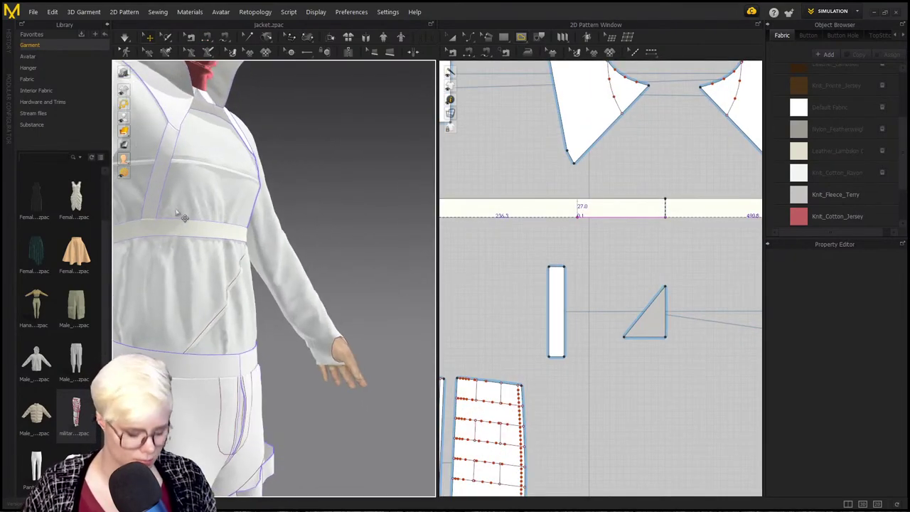
pyautogui.press('b')
pyautogui.scroll(2, 310, 189)
pyautogui.moveTo(311, 189); pyautogui.dragTo(313, 254, button='right')
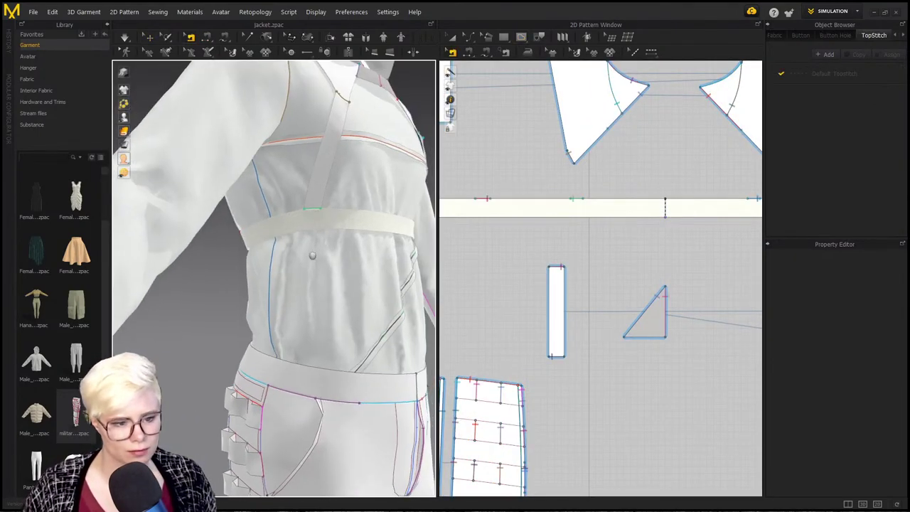
pyautogui.scroll(2, 301, 265)
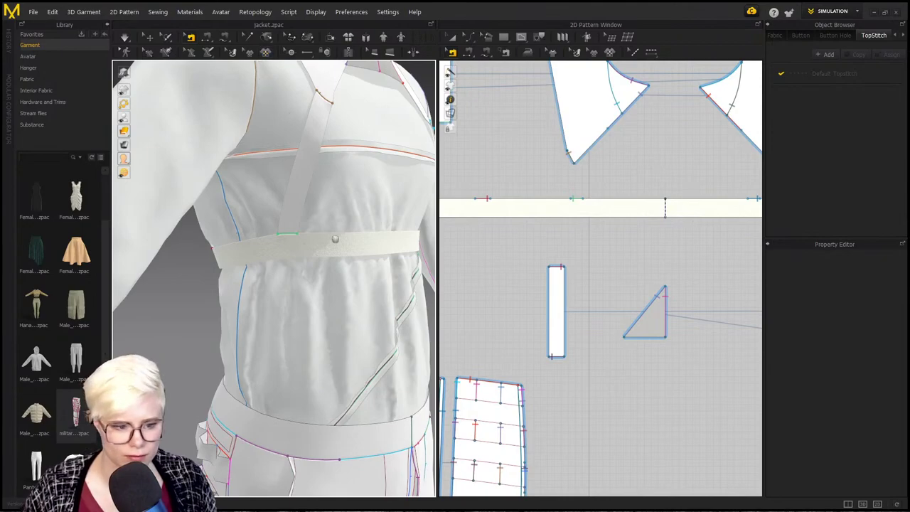
pyautogui.moveTo(334, 238); pyautogui.dragTo(276, 159, button='middle')
pyautogui.moveTo(276, 159); pyautogui.dragTo(355, 263, button='right')
pyautogui.scroll(-4, 358, 265)
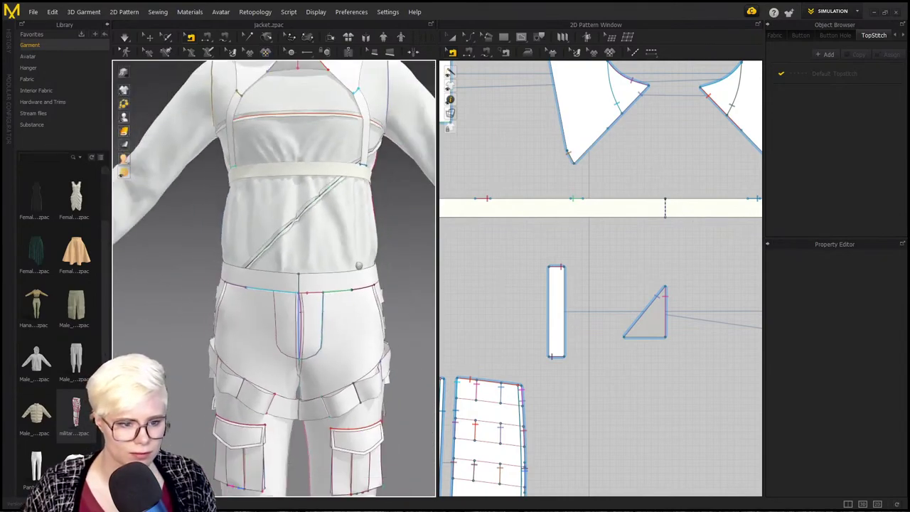
pyautogui.scroll(-3, 358, 265)
pyautogui.moveTo(374, 360); pyautogui.dragTo(335, 210, button='middle')
pyautogui.scroll(-5, 507, 285)
pyautogui.moveTo(469, 437); pyautogui.dragTo(564, 321, button='middle')
pyautogui.scroll(-6, 573, 311)
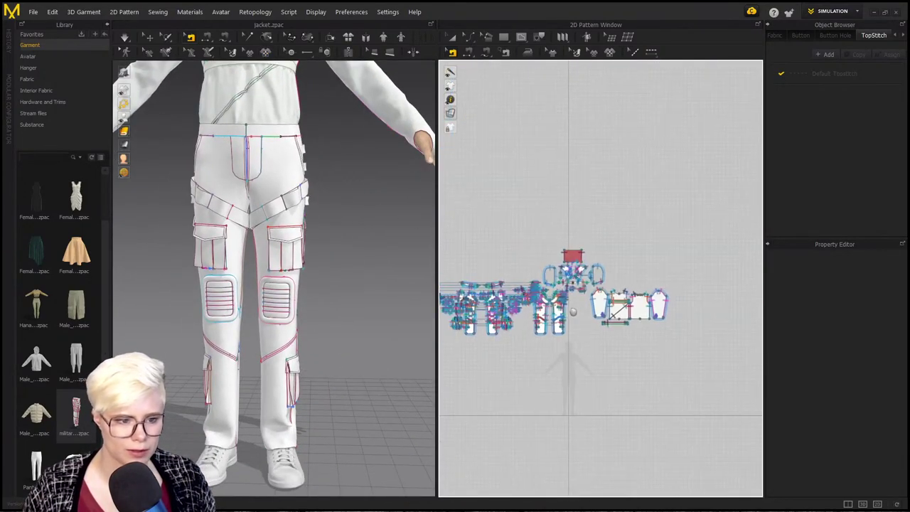
pyautogui.moveTo(586, 363); pyautogui.dragTo(604, 367, button='right')
pyautogui.press('a')
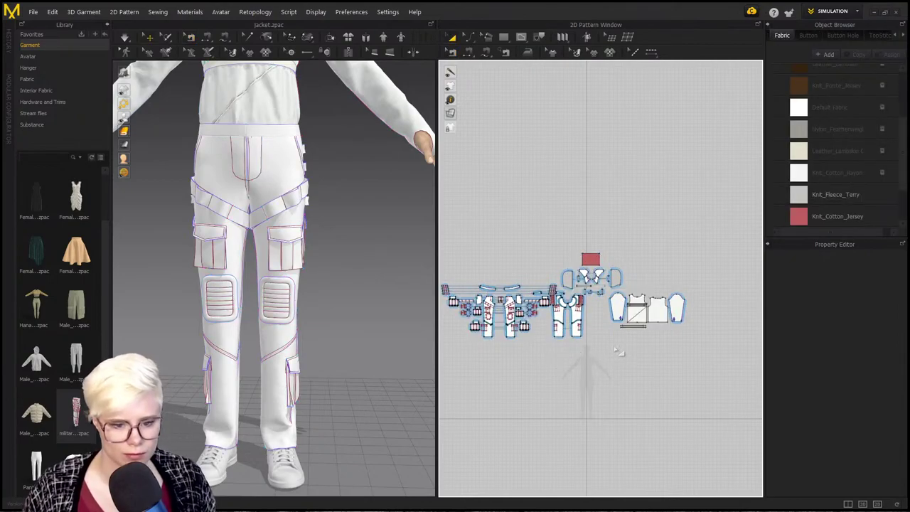
# Step: Undo the simulation with the tucked-in shirt and the layer change on the pants patterns
pyautogui.moveTo(425, 284); pyautogui.dragTo(427, 285)
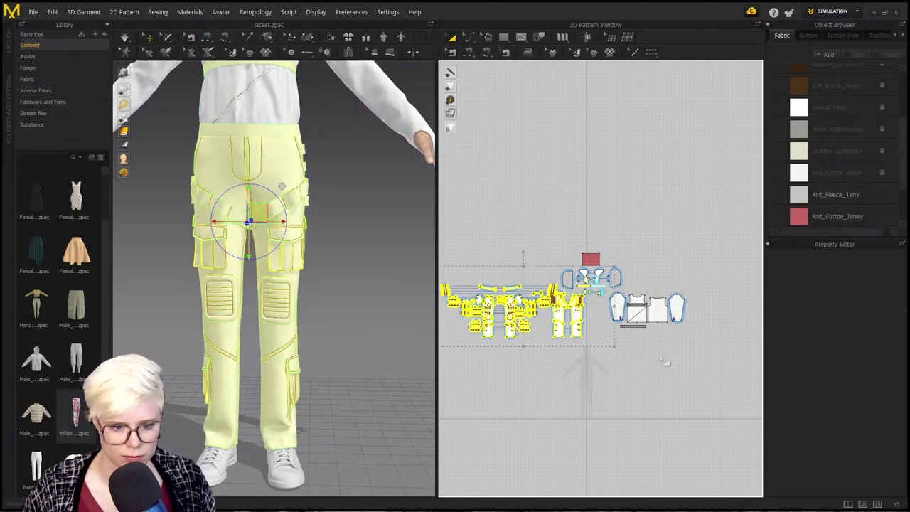
pyautogui.hotkey('ctrl', 'z')
pyautogui.hotkey('ctrl', 'z')
pyautogui.hotkey('ctrl', 'z')
pyautogui.hotkey('ctrl', 'z')
pyautogui.hotkey('ctrl', 'z')
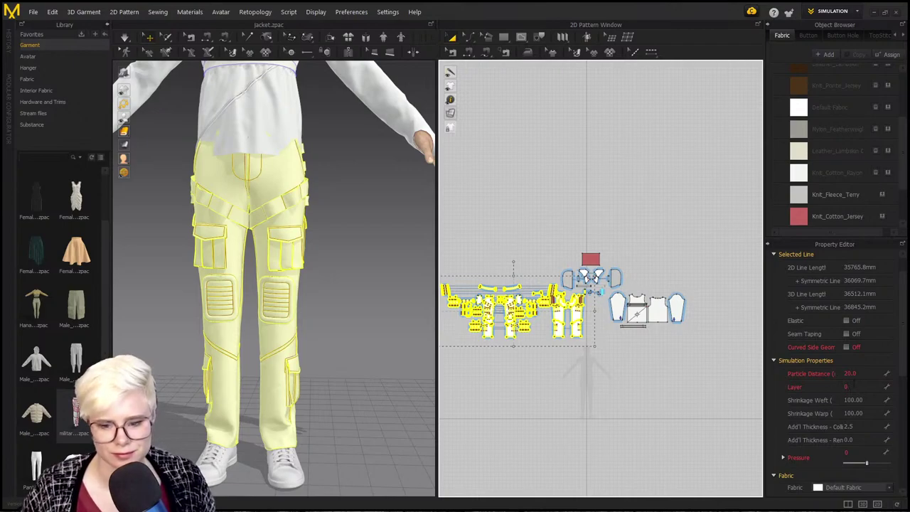
# Step: Simulate the drape with the shirt hanging over the pants, check it from the side, and stop the simulation
pyautogui.click(576, 375)
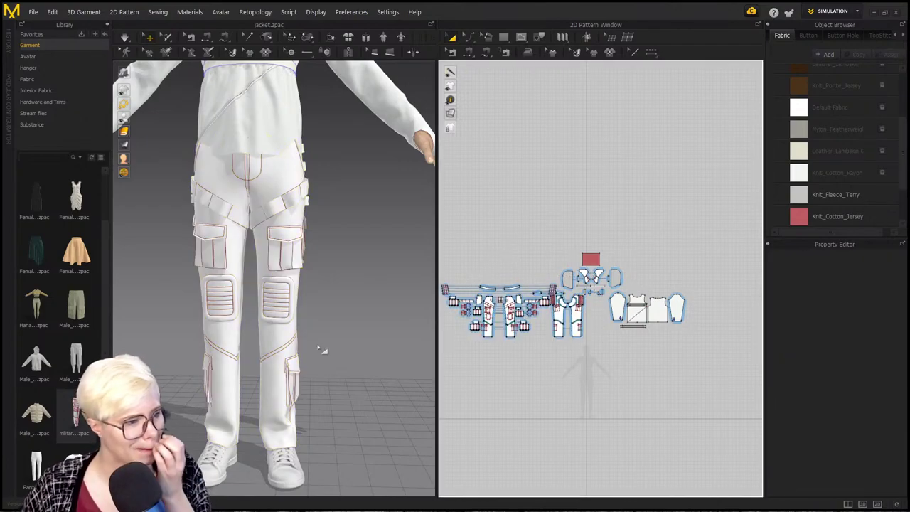
pyautogui.click(191, 180)
pyautogui.press('space')
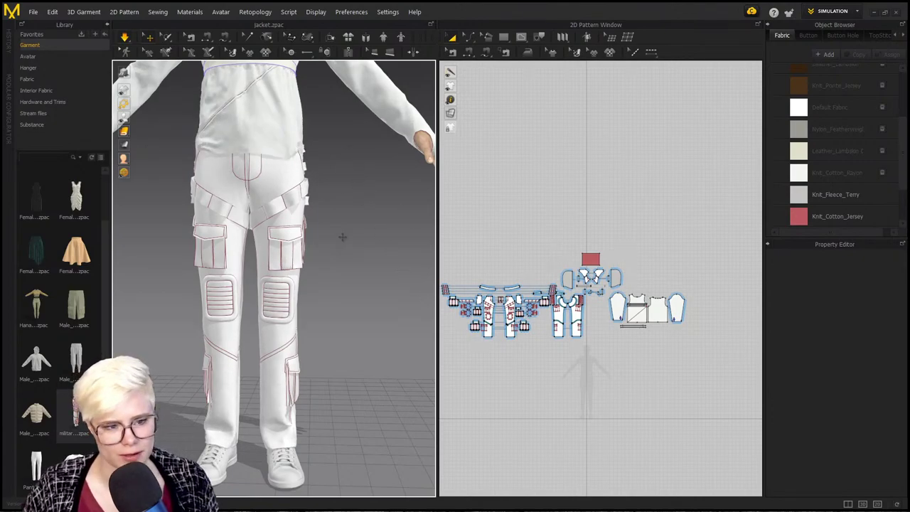
pyautogui.moveTo(296, 170); pyautogui.dragTo(328, 290, button='middle')
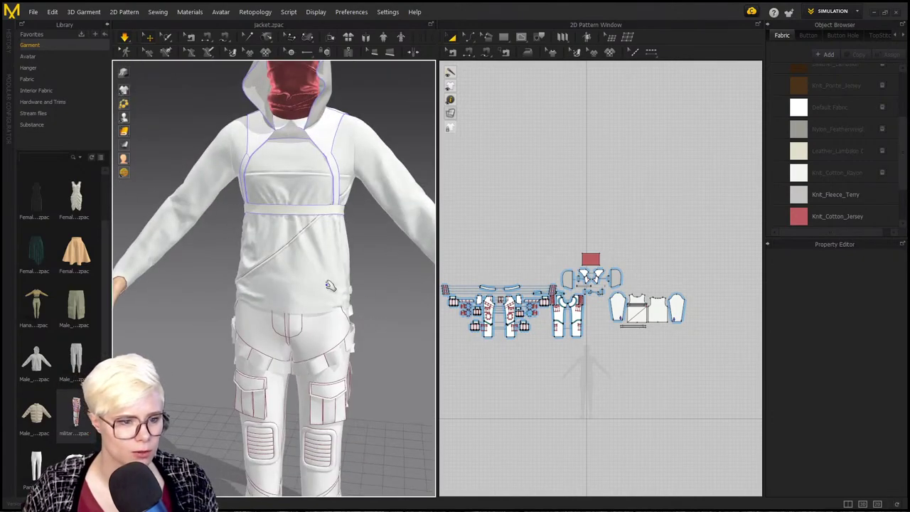
pyautogui.moveTo(270, 328); pyautogui.dragTo(280, 398, button='middle')
pyautogui.moveTo(242, 292); pyautogui.dragTo(353, 278, button='right')
pyautogui.scroll(3, 261, 286)
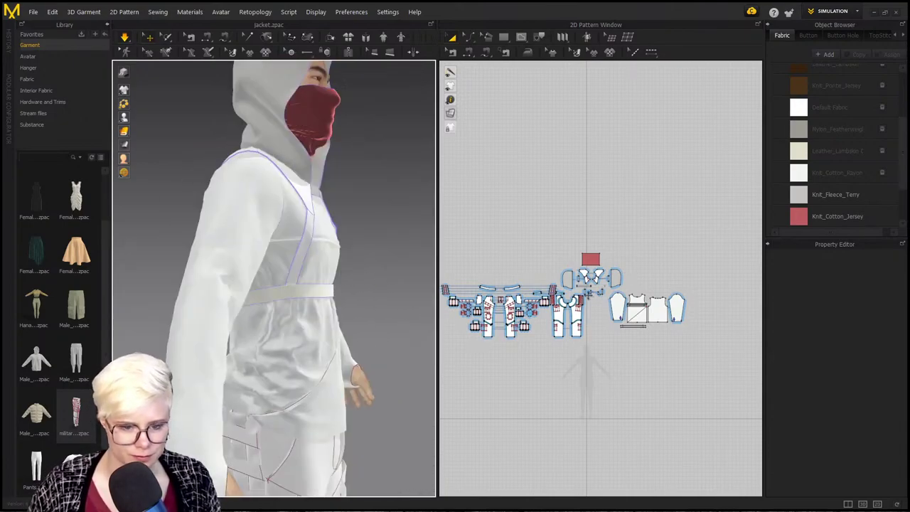
pyautogui.scroll(10, 588, 292)
pyautogui.scroll(-8, 578, 315)
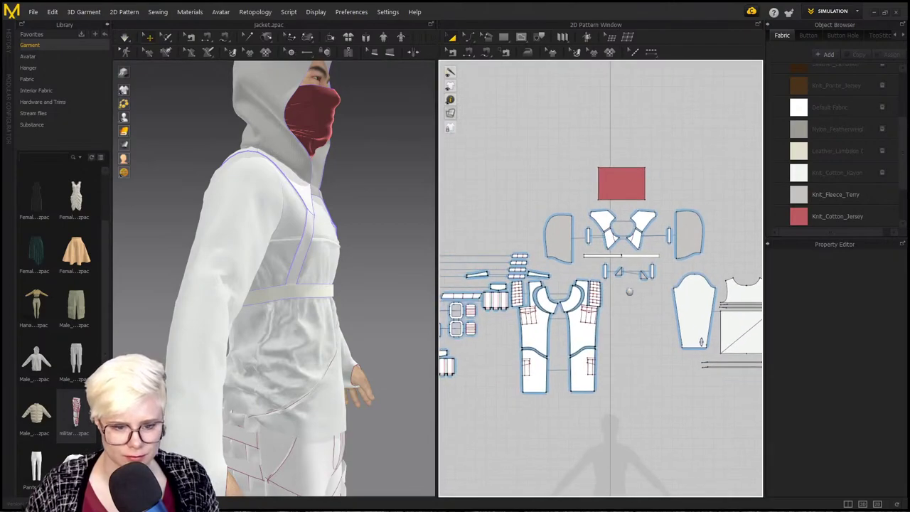
# Step: Try moving the hood, neck gaiter and jacket strap patterns higher above the pants patterns, and undo the move
pyautogui.scroll(4, 540, 323)
pyautogui.scroll(-2, 584, 247)
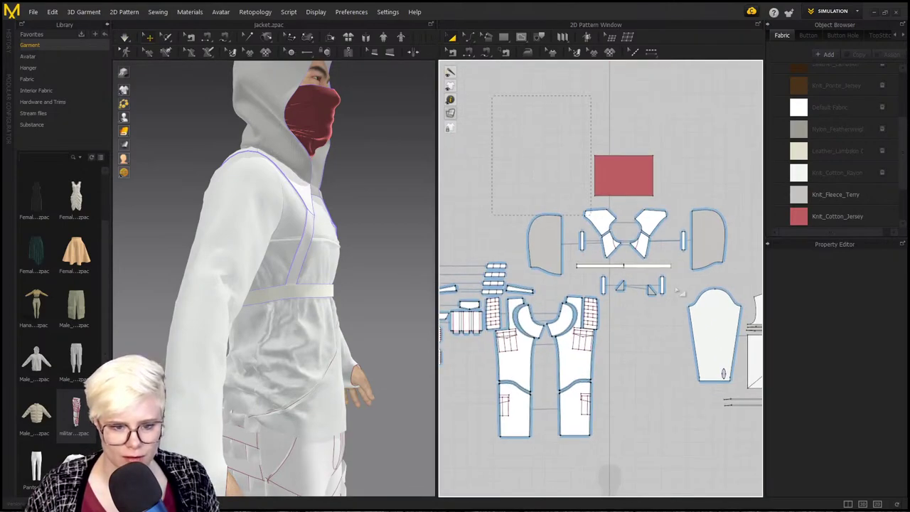
pyautogui.moveTo(764, 299); pyautogui.dragTo(756, 294)
pyautogui.moveTo(718, 244); pyautogui.dragTo(712, 175)
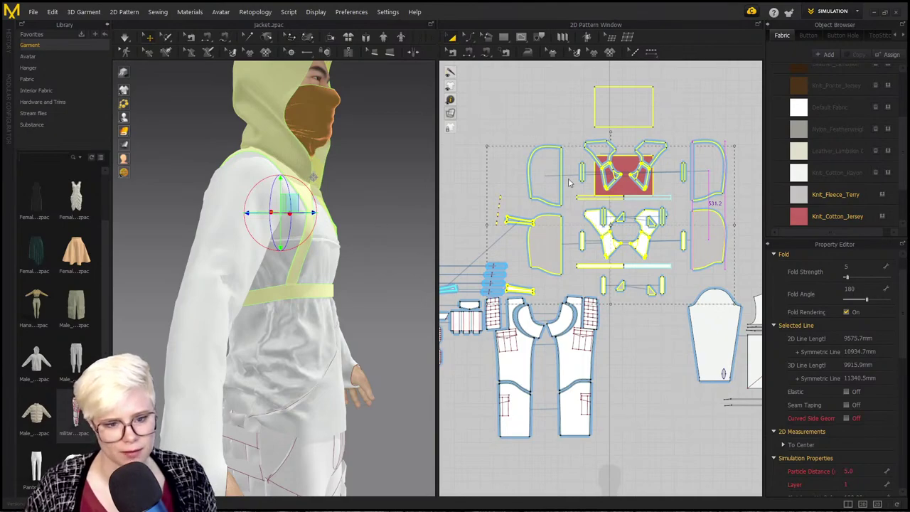
pyautogui.press('z')
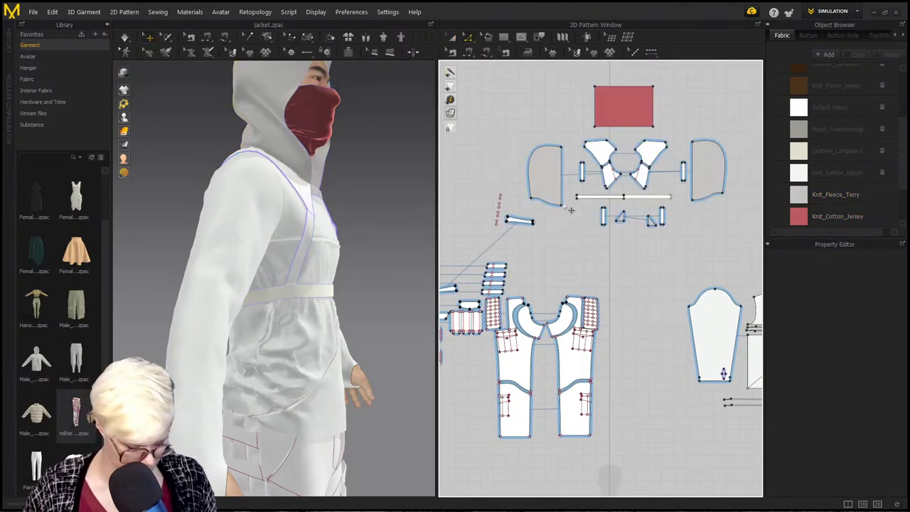
pyautogui.hotkey('ctrl', 'z')
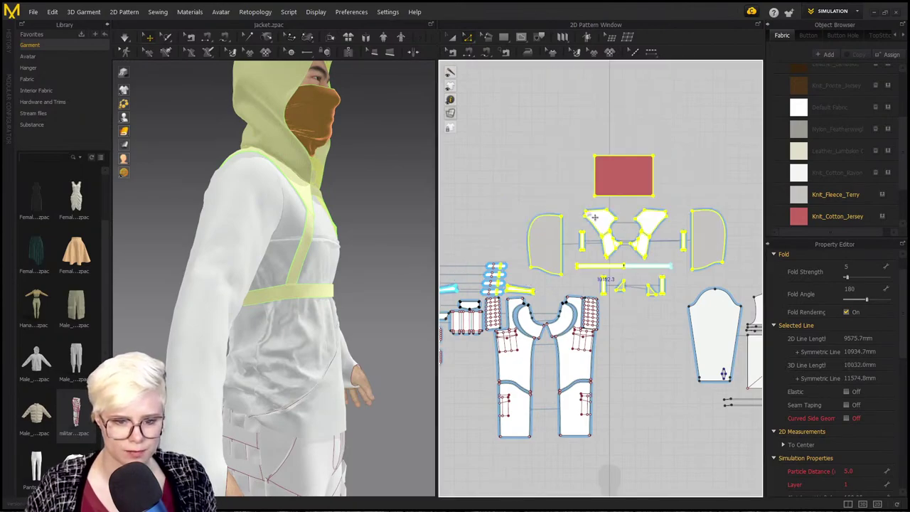
pyautogui.click(543, 186)
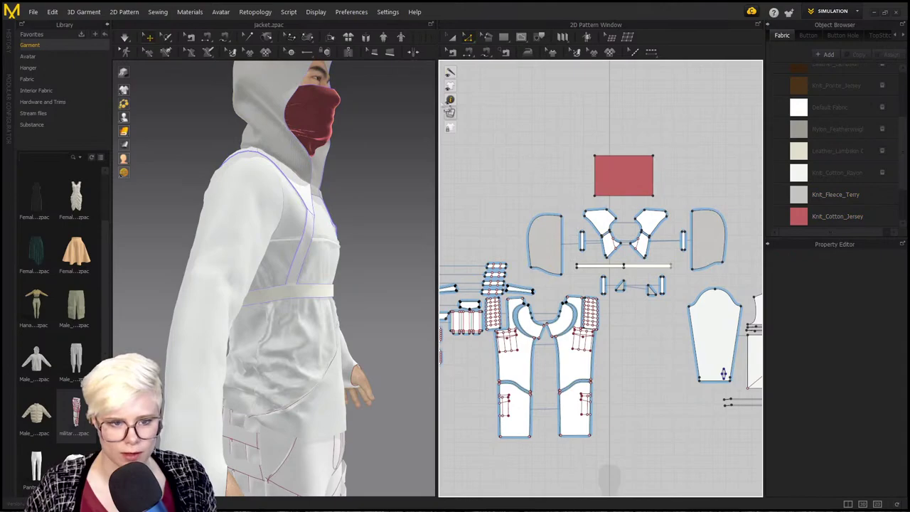
# Step: Collapse the library and delete the long horizontal waist strap pattern of the jacket
pyautogui.click(106, 25)
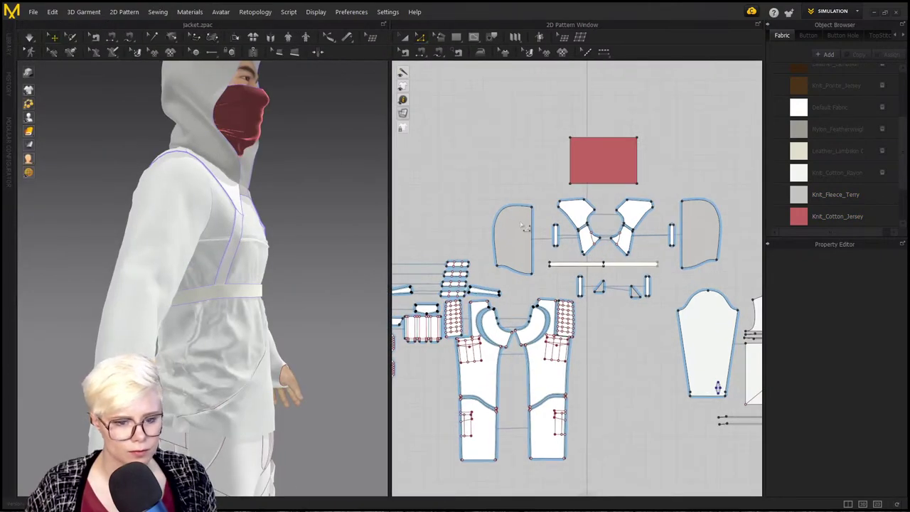
pyautogui.scroll(-2, 523, 226)
pyautogui.moveTo(200, 333); pyautogui.dragTo(266, 318, button='right')
pyautogui.moveTo(257, 288); pyautogui.dragTo(244, 270, button='right')
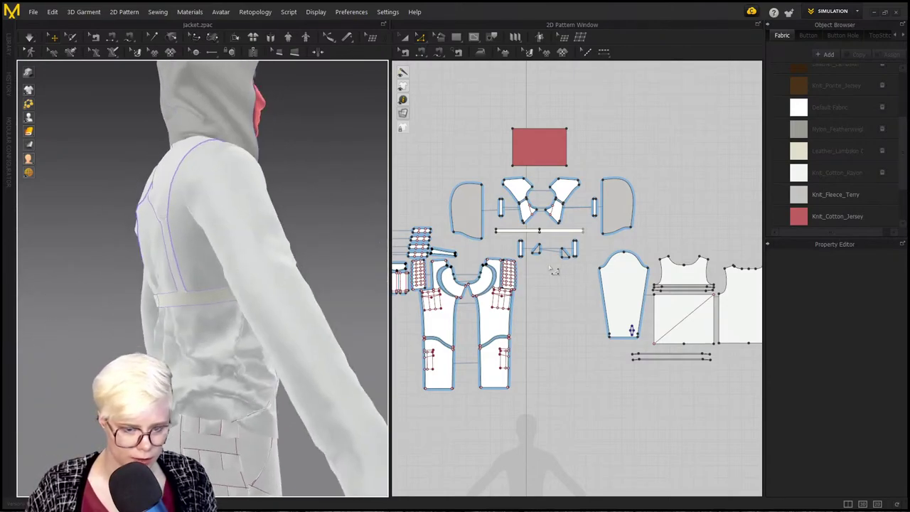
pyautogui.scroll(3, 564, 327)
pyautogui.click(612, 269)
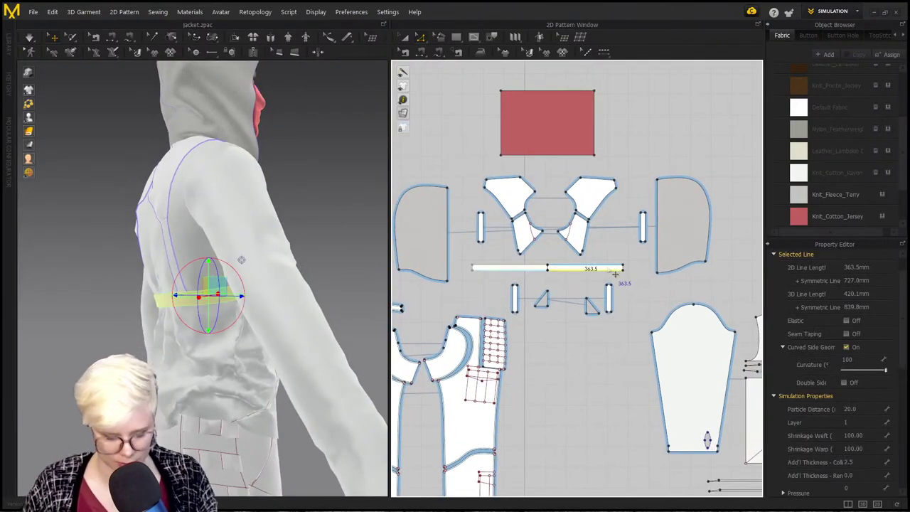
pyautogui.click(564, 362)
pyautogui.click(579, 269)
pyautogui.press('Delete')
# Step: Lengthen the front strap pattern to about 183 mm and the back strap pattern to about 184 mm by extending their lower ends
pyautogui.scroll(2, 558, 316)
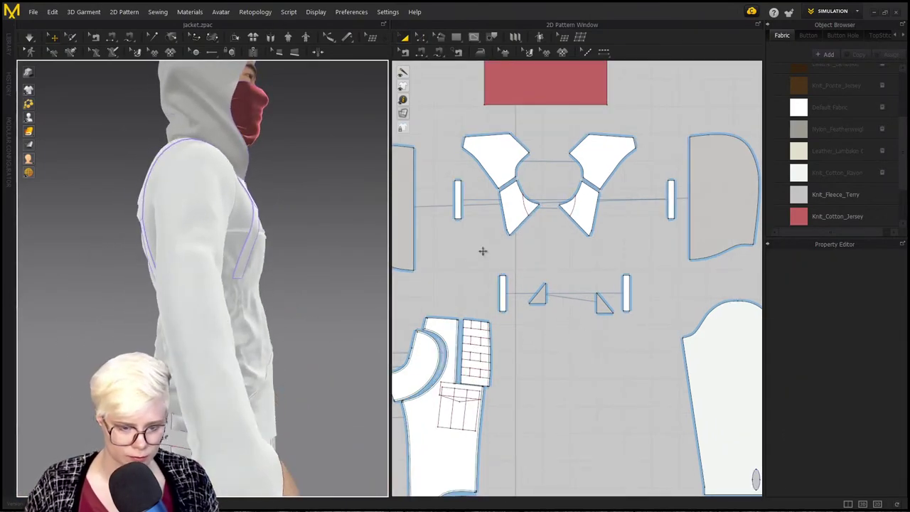
pyautogui.click(457, 202)
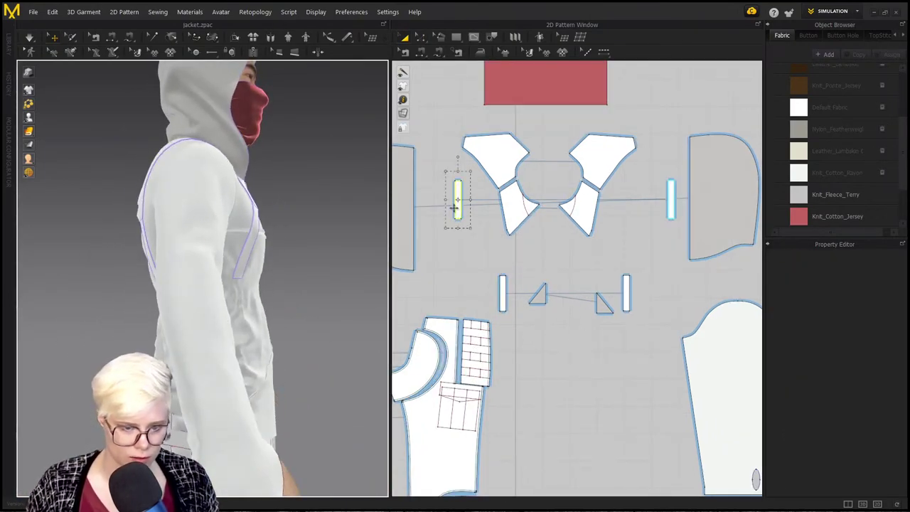
pyautogui.click(503, 304)
pyautogui.moveTo(504, 322); pyautogui.dragTo(503, 336)
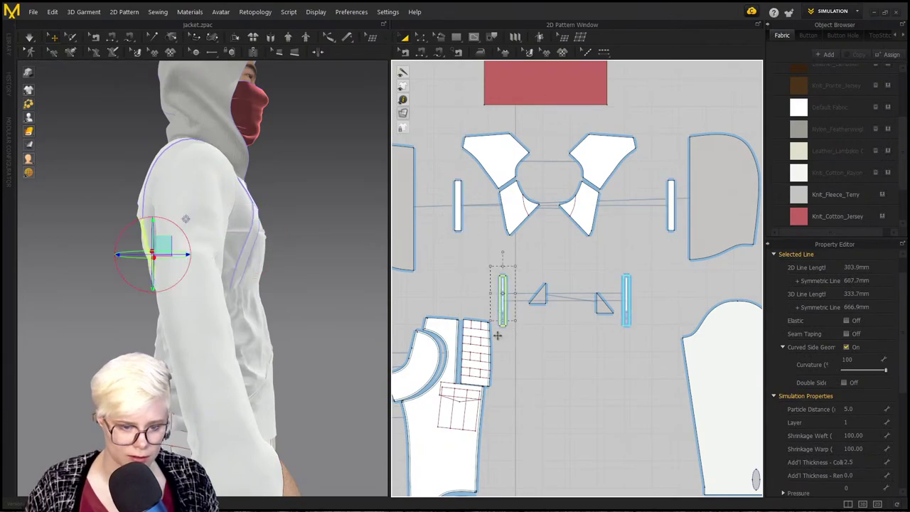
# Step: Try sewing the lower end of the front strap to the upper end of the back strap, and check the seam from behind
pyautogui.press('n')
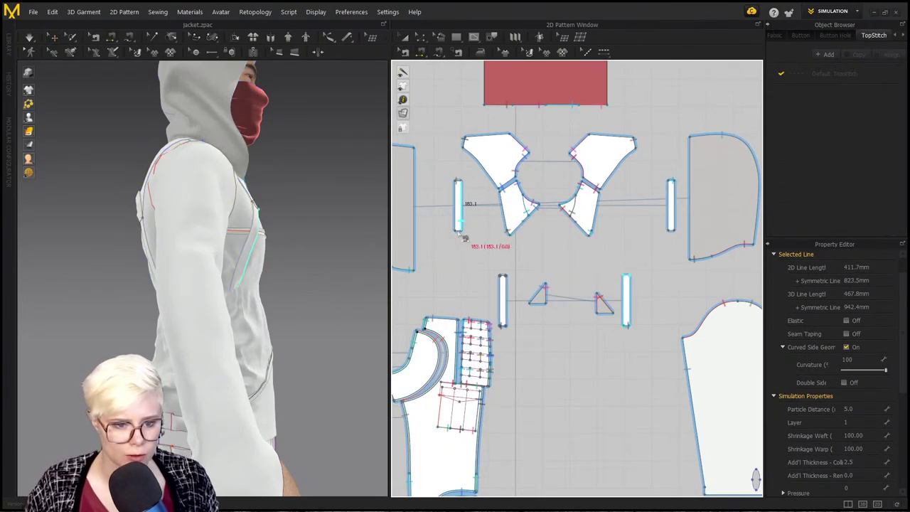
pyautogui.click(459, 228)
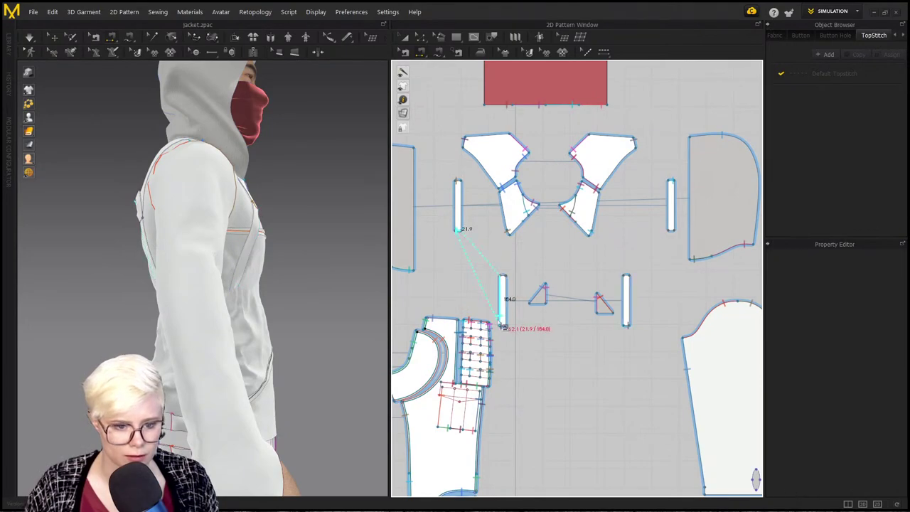
pyautogui.click(510, 278)
pyautogui.moveTo(159, 309); pyautogui.dragTo(304, 295, button='right')
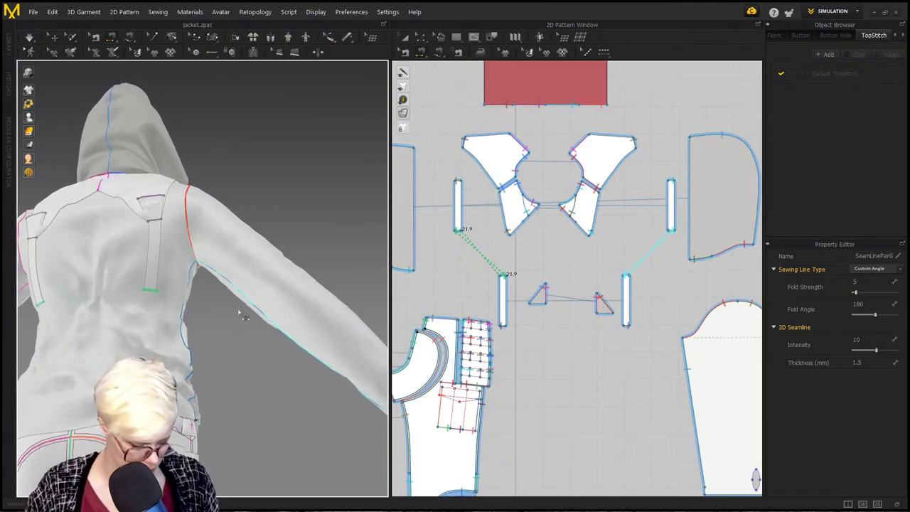
# Step: Undo the strap seam, sew the same ends again, and test the connection by simulating the drape
pyautogui.hotkey('ctrl', 'z')
pyautogui.click(462, 235)
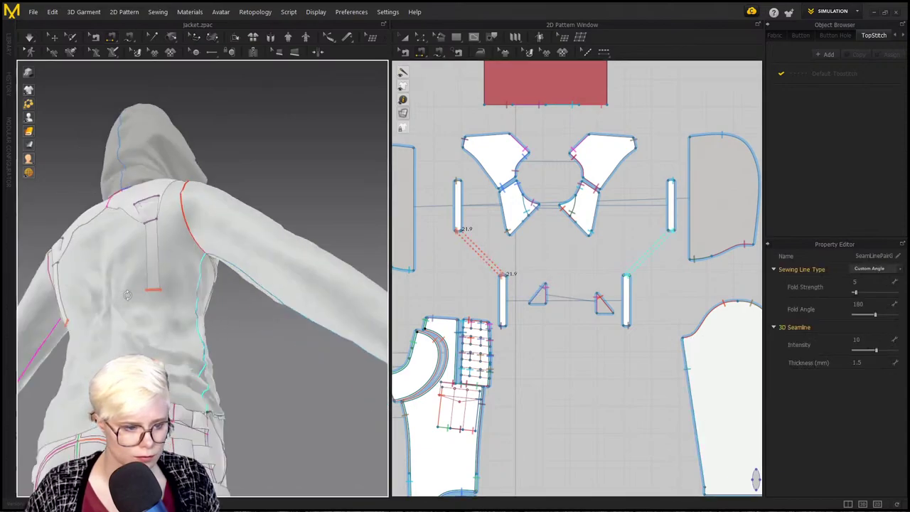
pyautogui.moveTo(187, 321); pyautogui.dragTo(231, 316, button='right')
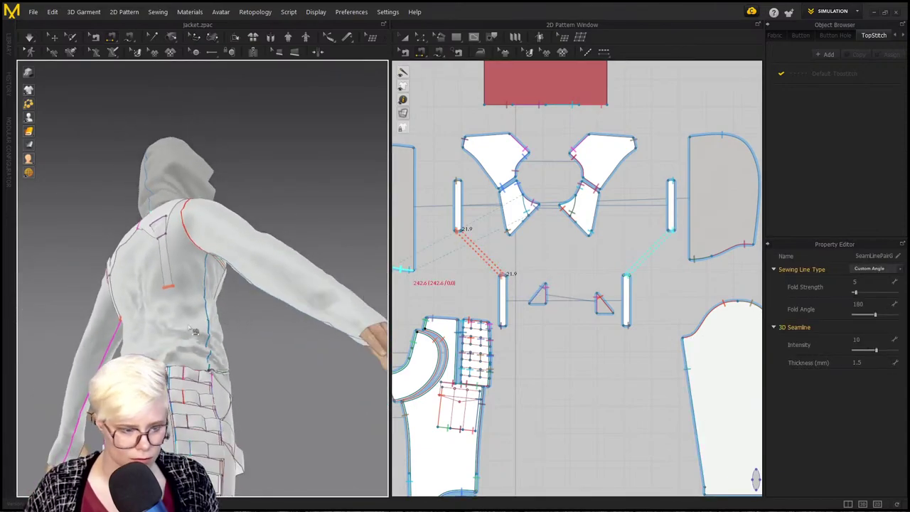
pyautogui.press('space')
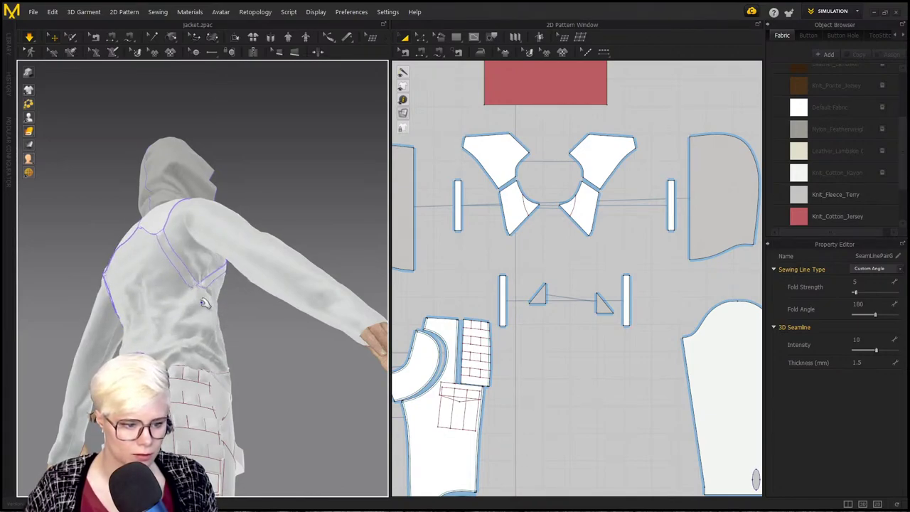
pyautogui.scroll(2, 206, 304)
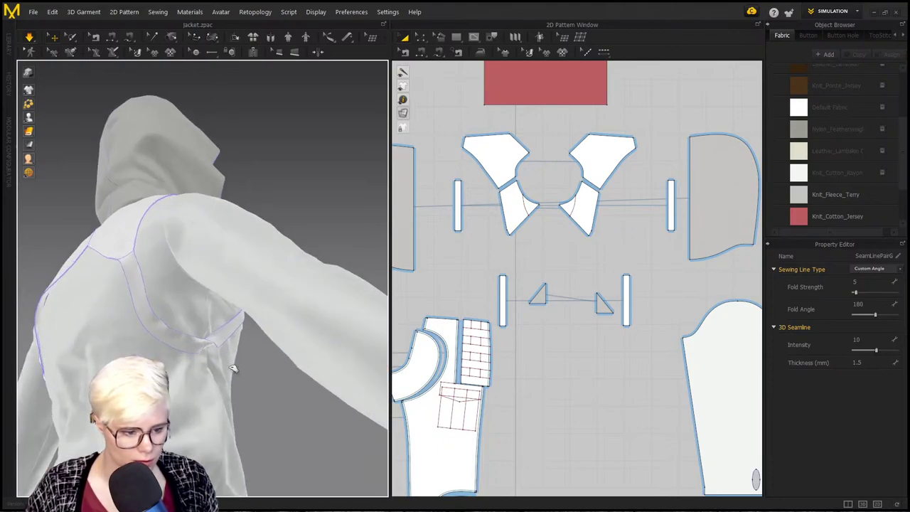
pyautogui.click(224, 355)
# Step: Replace the strap seam by sewing the front strap's lower end to the back strap's upper end in the opposite direction
pyautogui.press('n')
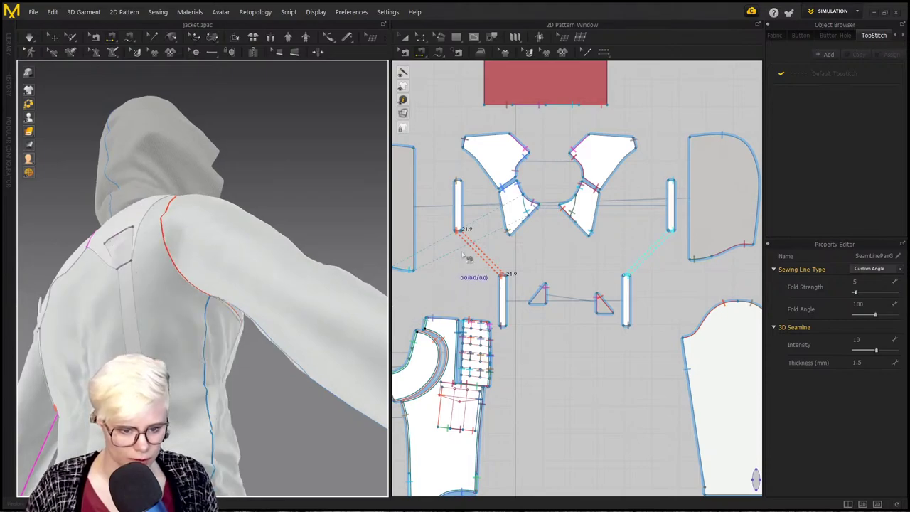
pyautogui.click(462, 219)
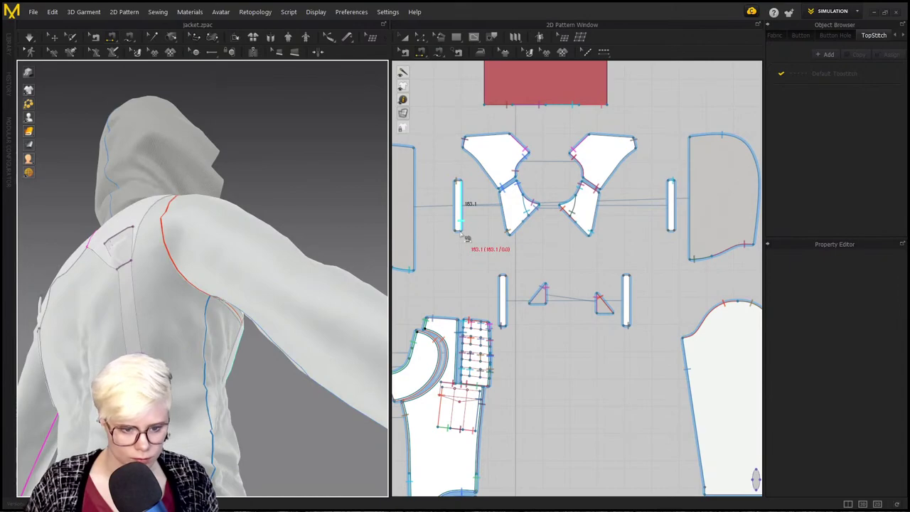
pyautogui.scroll(2, 463, 235)
pyautogui.click(460, 231)
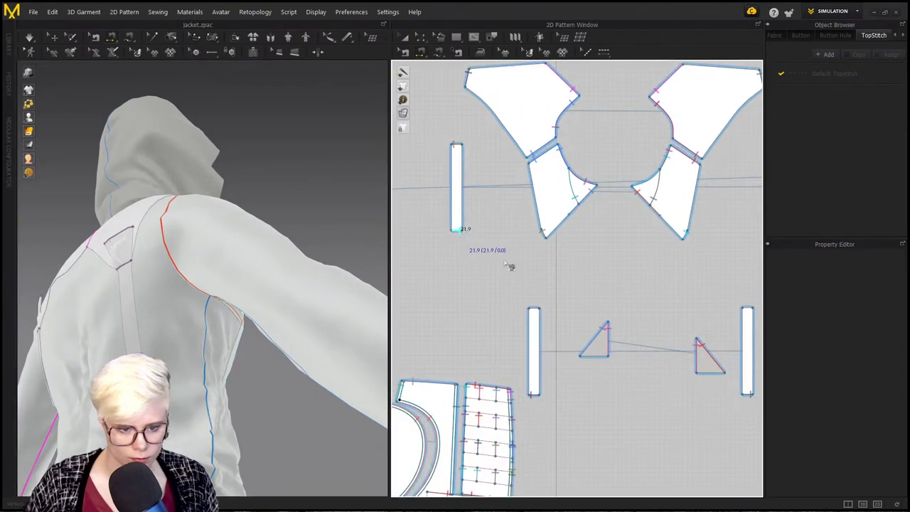
pyautogui.click(539, 314)
pyautogui.moveTo(226, 355); pyautogui.dragTo(232, 331, button='right')
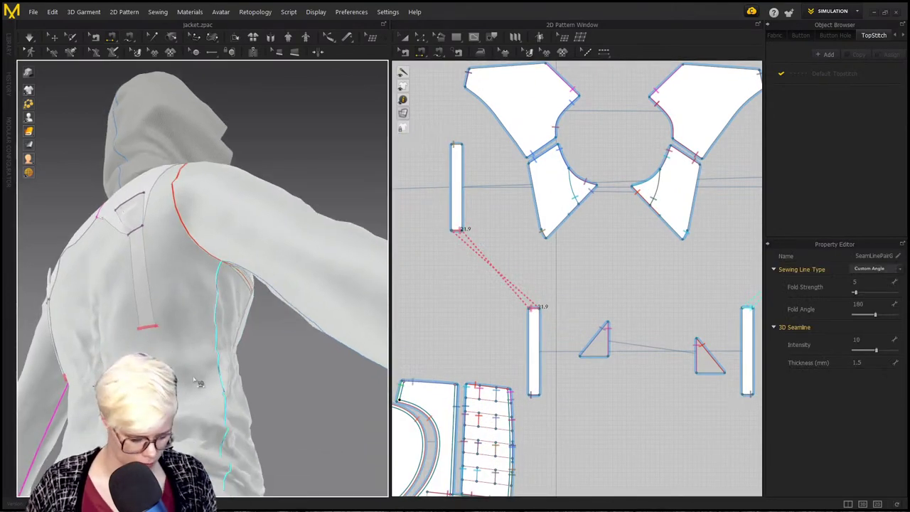
# Step: Simulate the drape with the joined straps and adjust the back strap on the avatar
pyautogui.press('q')
pyautogui.click(177, 385)
pyautogui.press('space')
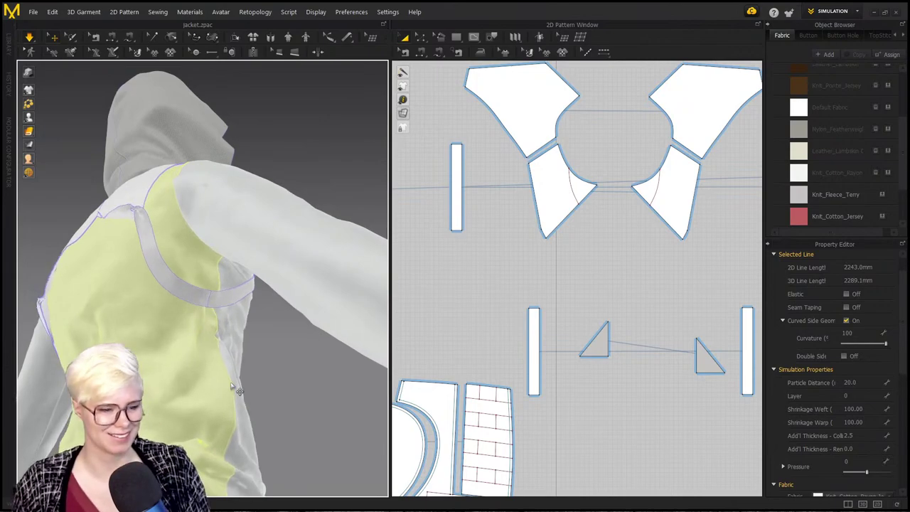
pyautogui.click(156, 272)
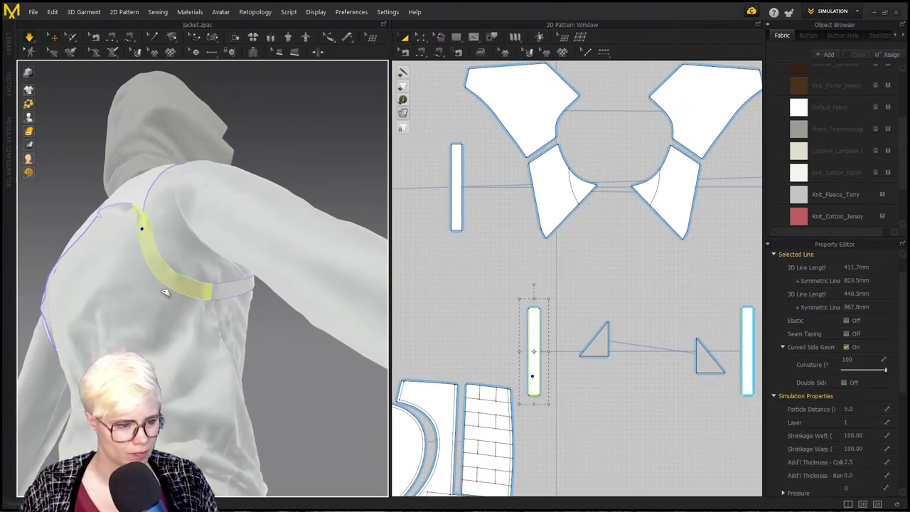
# Step: Examine how the joined straps wrap around the torso from the front, back and side
pyautogui.press('0')
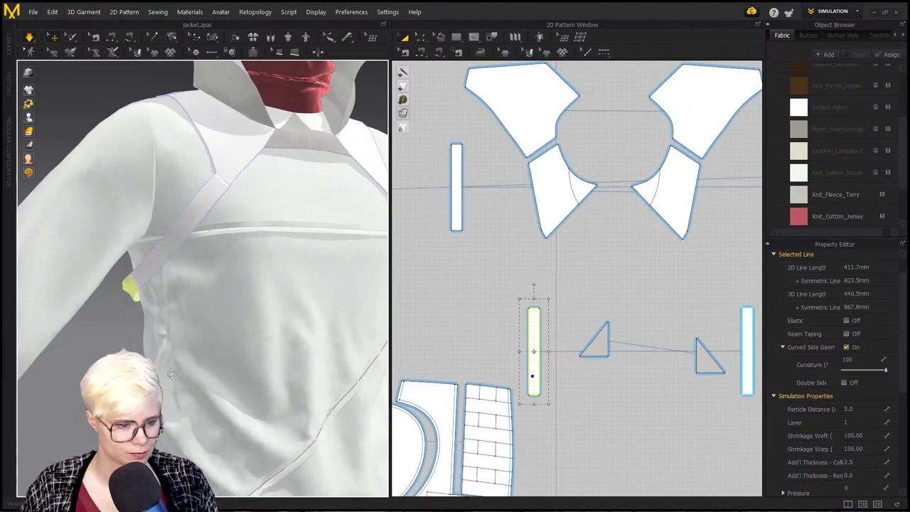
pyautogui.moveTo(263, 386); pyautogui.dragTo(215, 423, button='right')
pyautogui.scroll(-3, 215, 424)
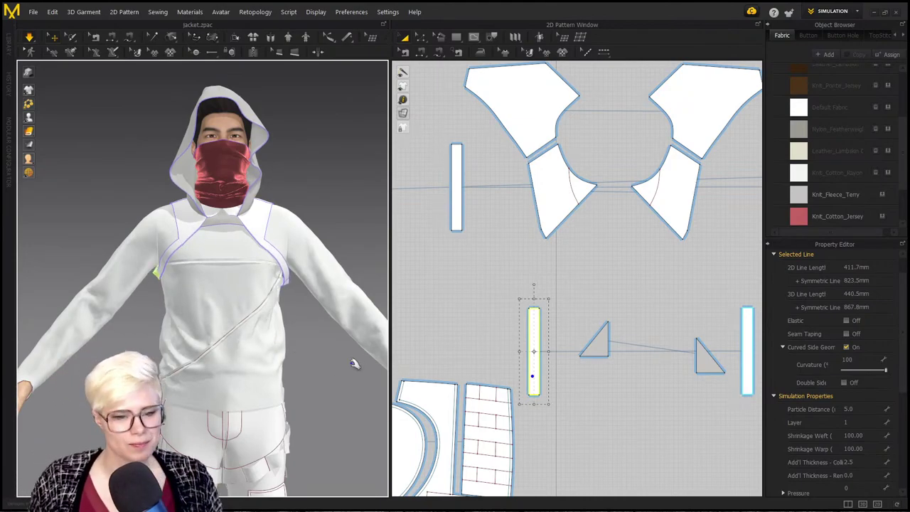
pyautogui.moveTo(351, 362); pyautogui.dragTo(181, 286, button='right')
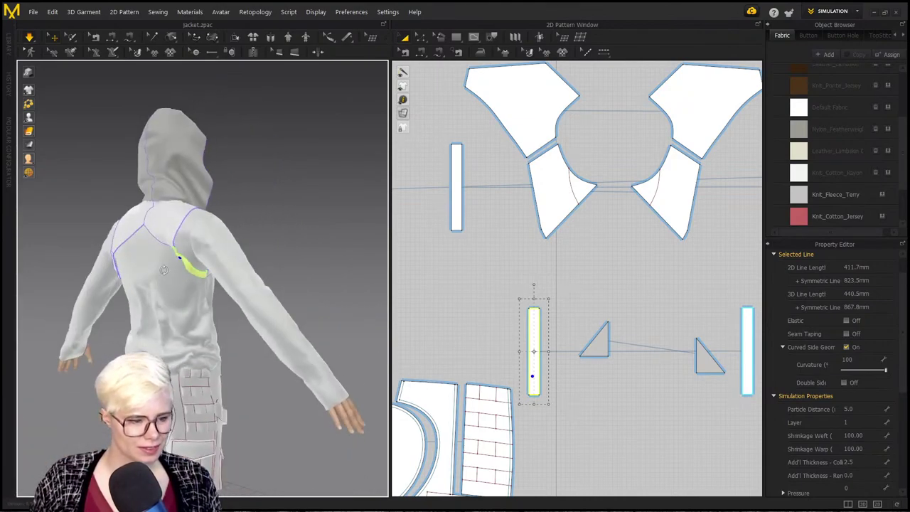
pyautogui.scroll(4, 208, 259)
pyautogui.moveTo(157, 258); pyautogui.dragTo(252, 260, button='right')
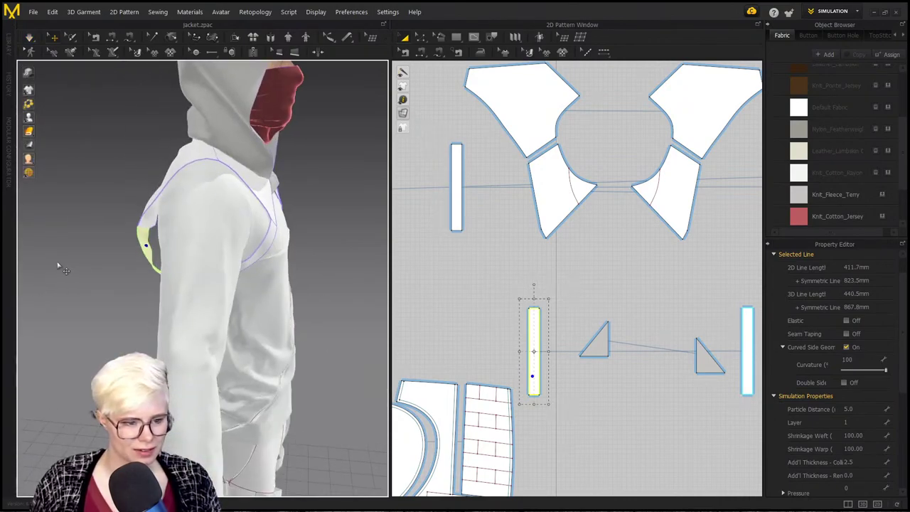
pyautogui.press('2')
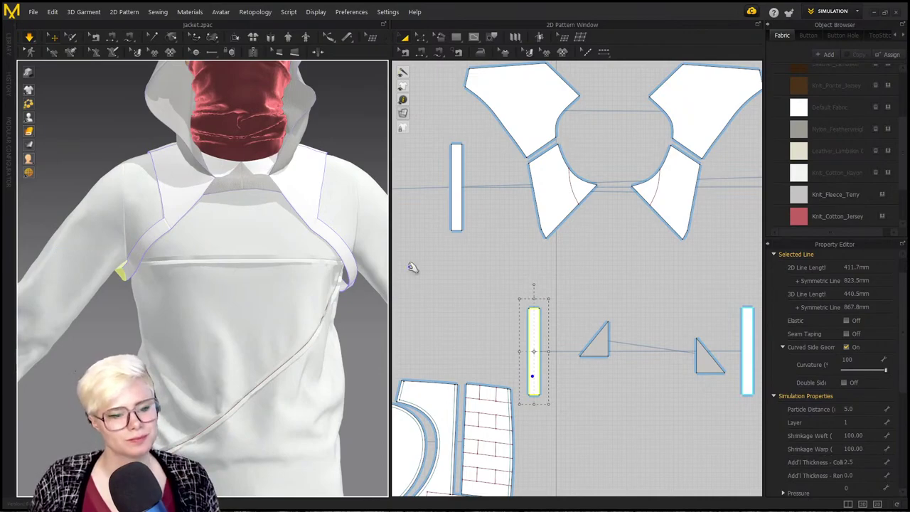
# Step: Shorten the front strap pattern at its lower end to a 2D line length of about 366 mm
pyautogui.click(469, 240)
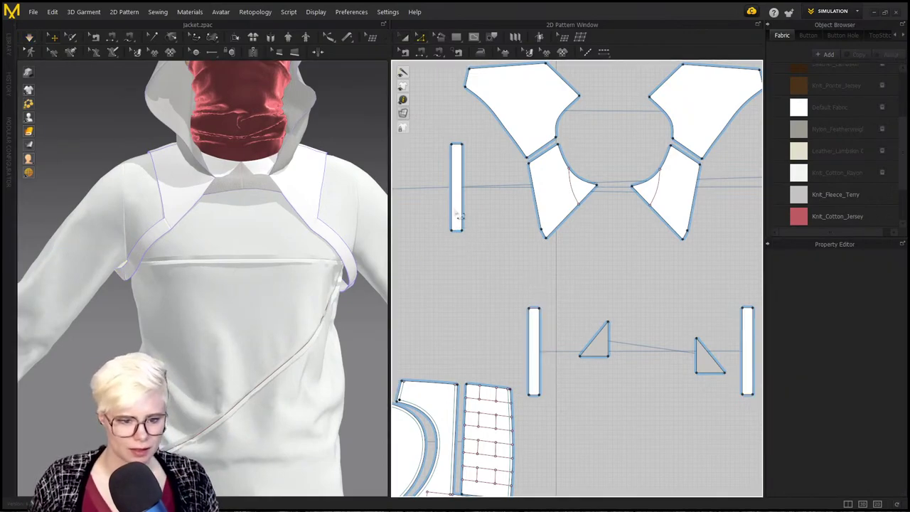
pyautogui.click(457, 199)
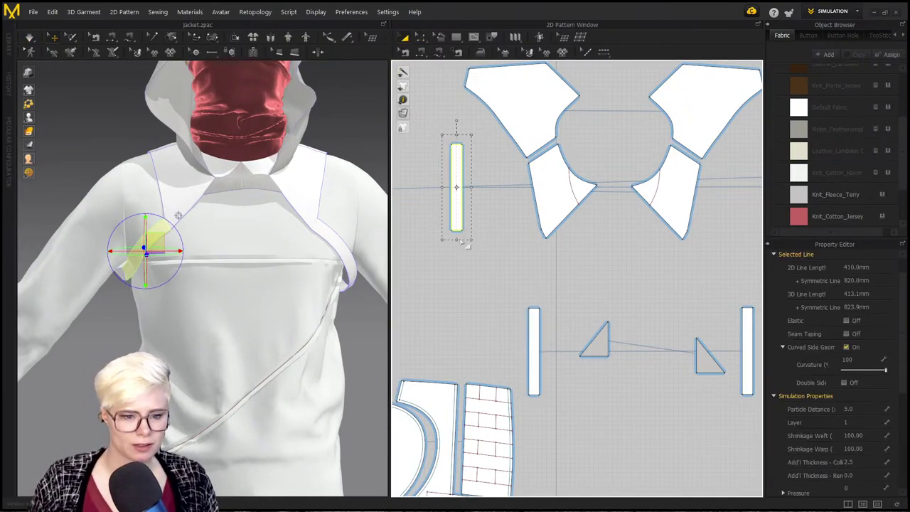
pyautogui.moveTo(464, 242); pyautogui.dragTo(459, 229)
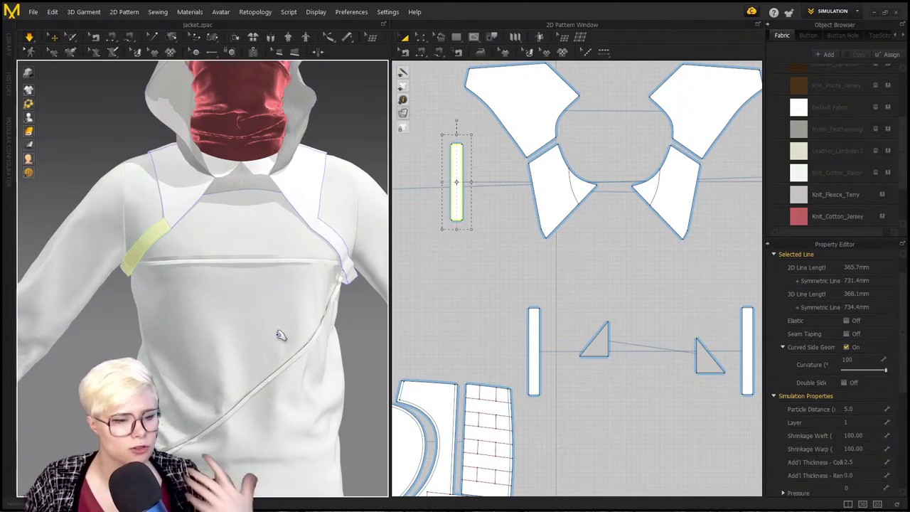
# Step: Check the full outfit with the shortened straps from the front, and stop the simulation
pyautogui.scroll(-2, 327, 366)
pyautogui.scroll(-2, 406, 366)
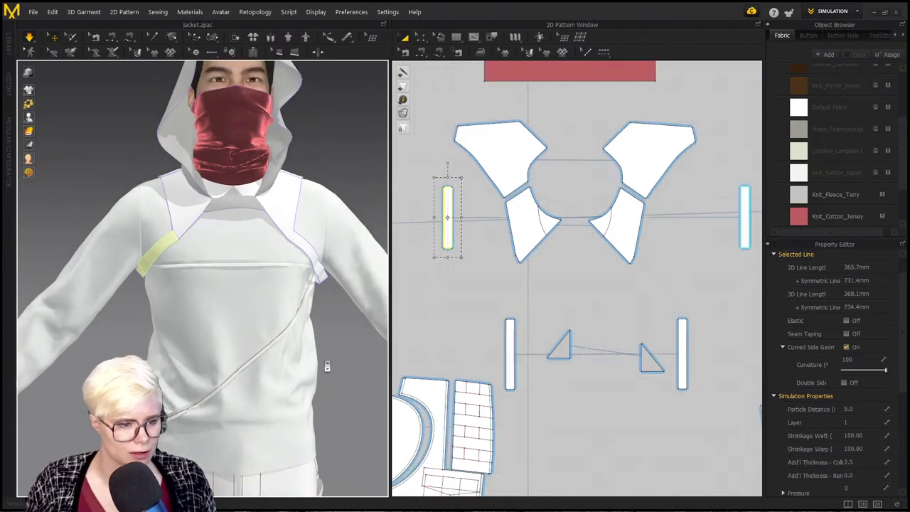
pyautogui.scroll(-3, 327, 366)
pyautogui.scroll(-2, 327, 366)
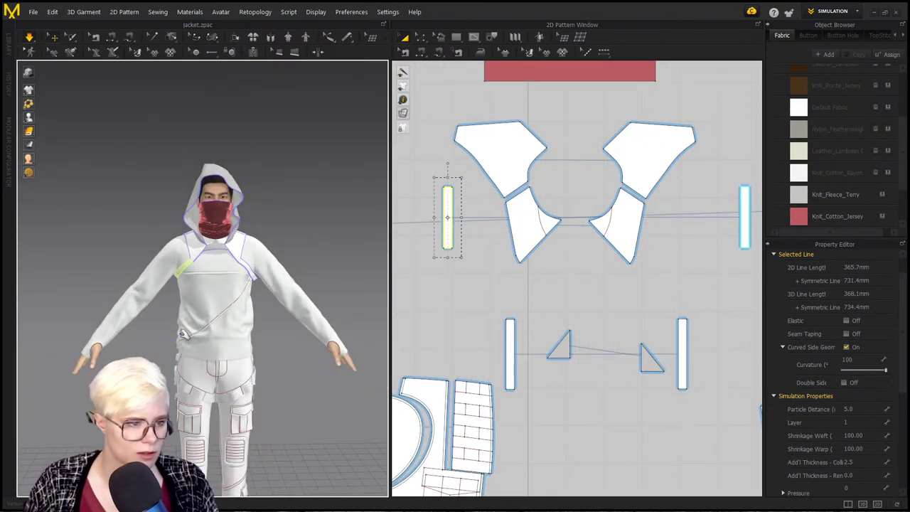
pyautogui.scroll(3, 209, 364)
pyautogui.moveTo(153, 311); pyautogui.dragTo(178, 311, button='right')
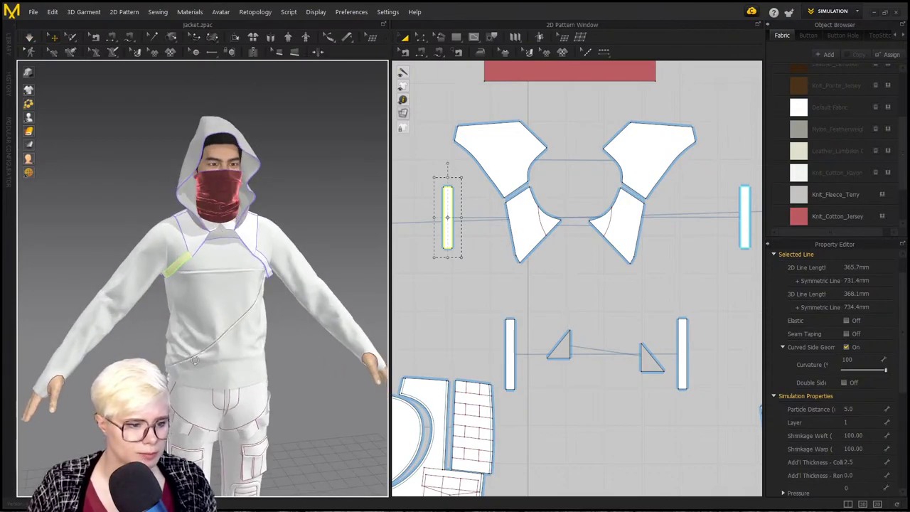
# Step: Freeze all existing garment patterns and add the jacket garment from the Desktop's mens shirt folder without loading its avatar pose and size
pyautogui.click(126, 274)
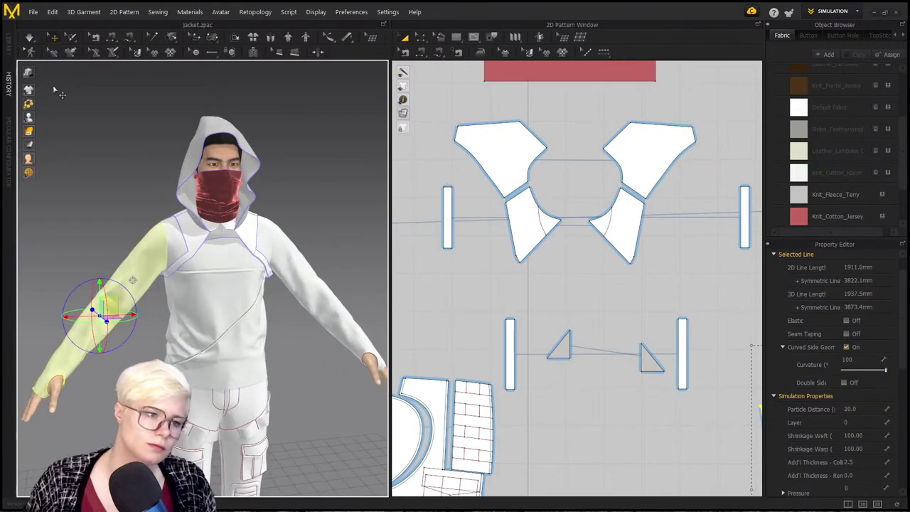
pyautogui.hotkey('ctrl', 'a')
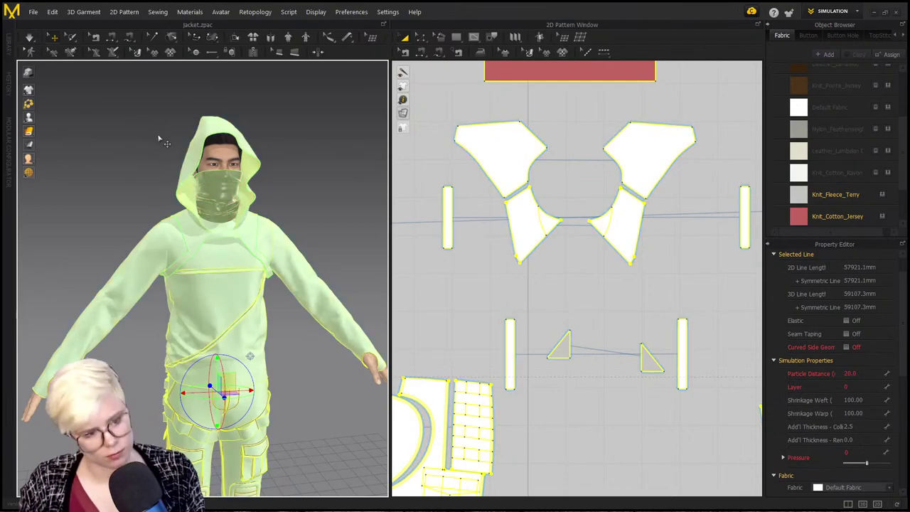
pyautogui.click(32, 11)
pyautogui.moveTo(44, 65)
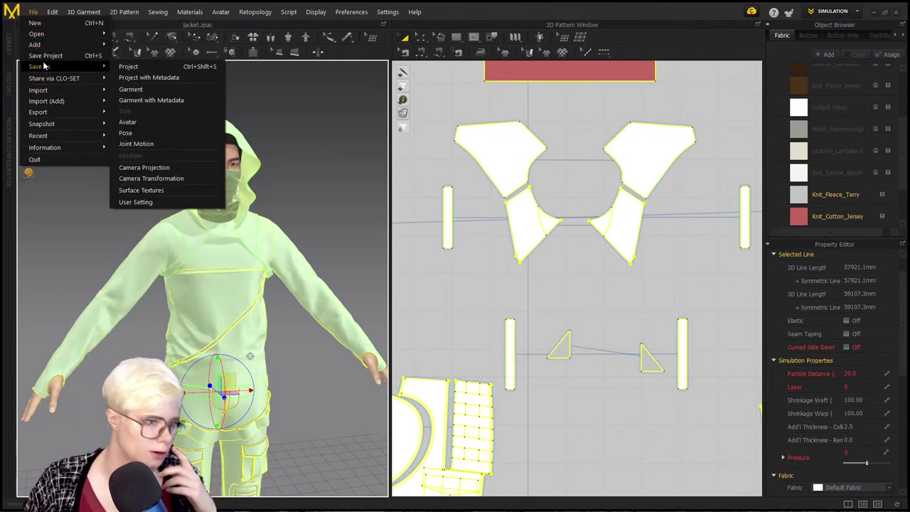
pyautogui.moveTo(65, 43)
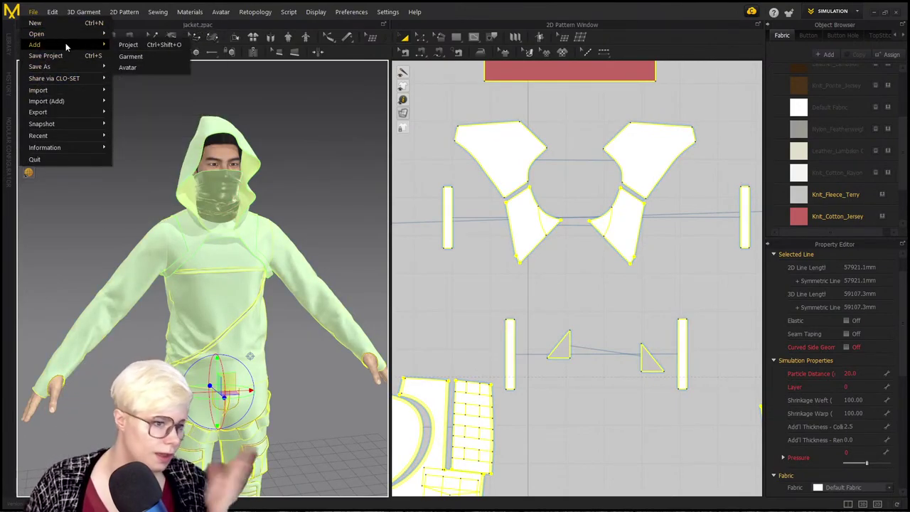
pyautogui.click(130, 56)
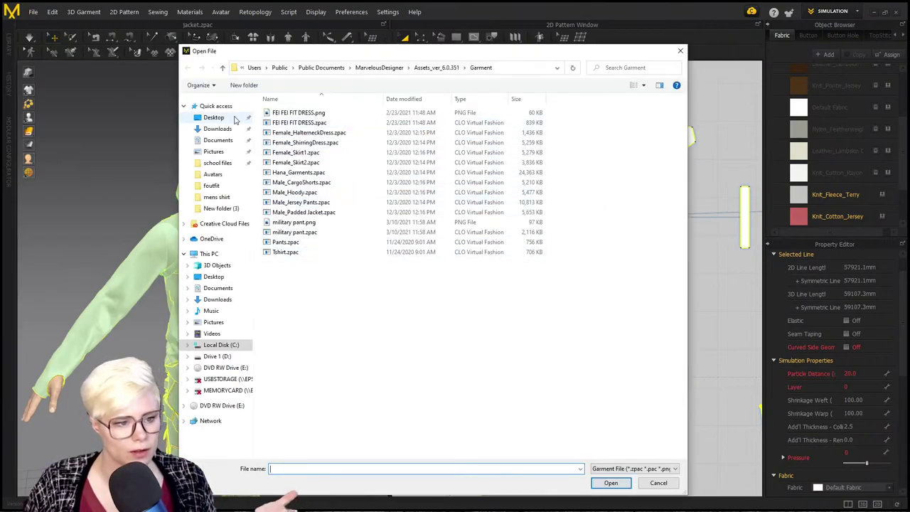
pyautogui.click(214, 118)
pyautogui.doubleClick(562, 114)
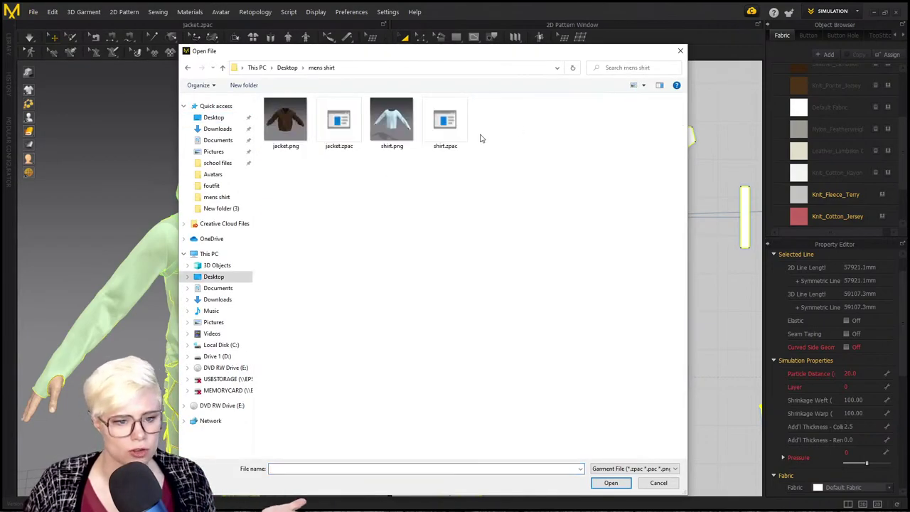
pyautogui.click(297, 128)
pyautogui.click(611, 482)
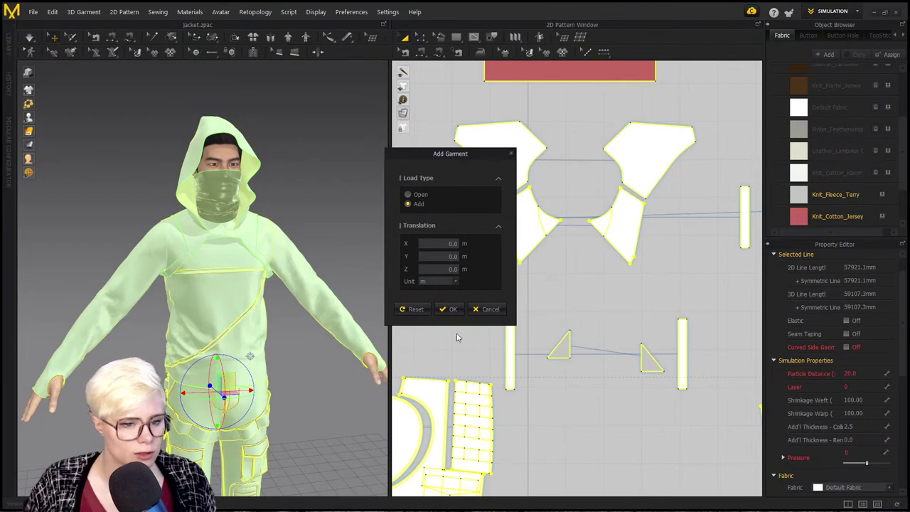
pyautogui.click(448, 309)
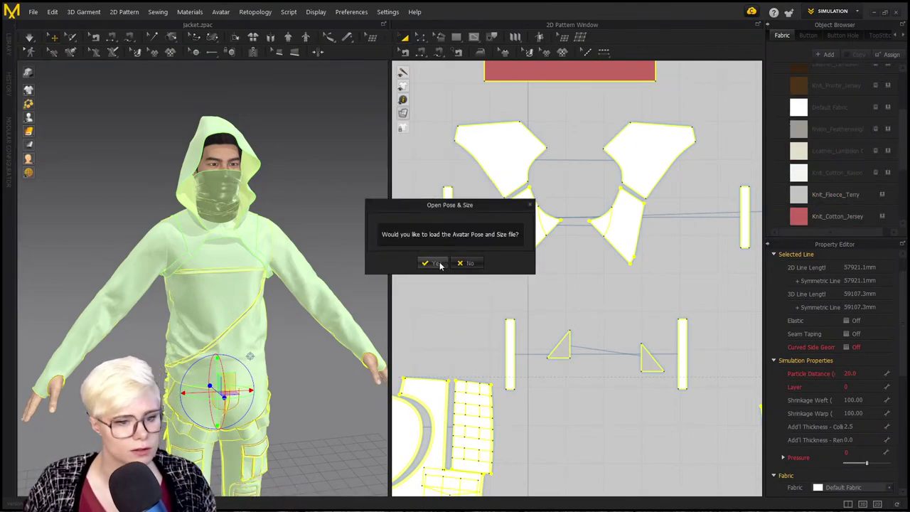
pyautogui.click(466, 265)
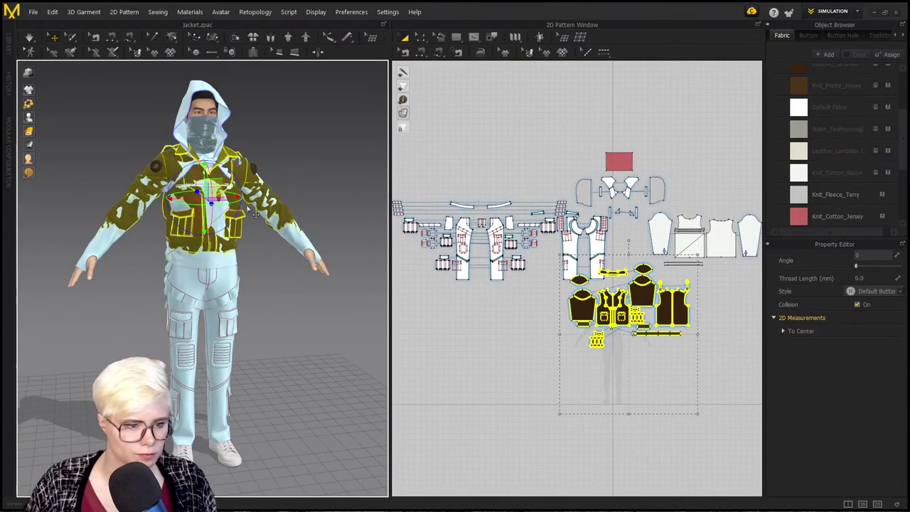
# Step: Move the added jacket's patterns down in the 2D workspace so they sit clear of the pants patterns
pyautogui.scroll(3, 213, 213)
pyautogui.moveTo(655, 288); pyautogui.dragTo(639, 341)
pyautogui.moveTo(692, 321); pyautogui.dragTo(639, 335, button='middle')
pyautogui.scroll(-5, 628, 320)
# Step: Select all the existing outfit patterns except the jacket and set their Layer to 0
pyautogui.moveTo(485, 229); pyautogui.dragTo(690, 326)
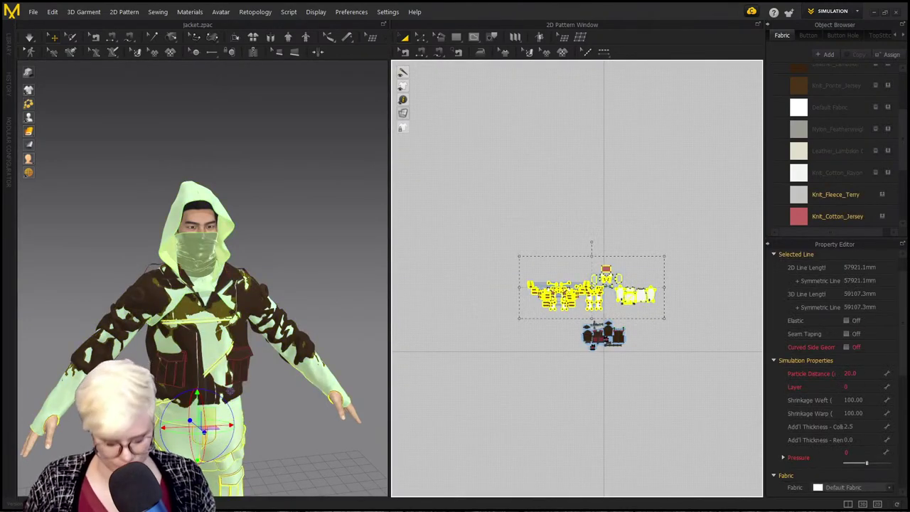
pyautogui.moveTo(177, 291); pyautogui.dragTo(227, 171, button='middle')
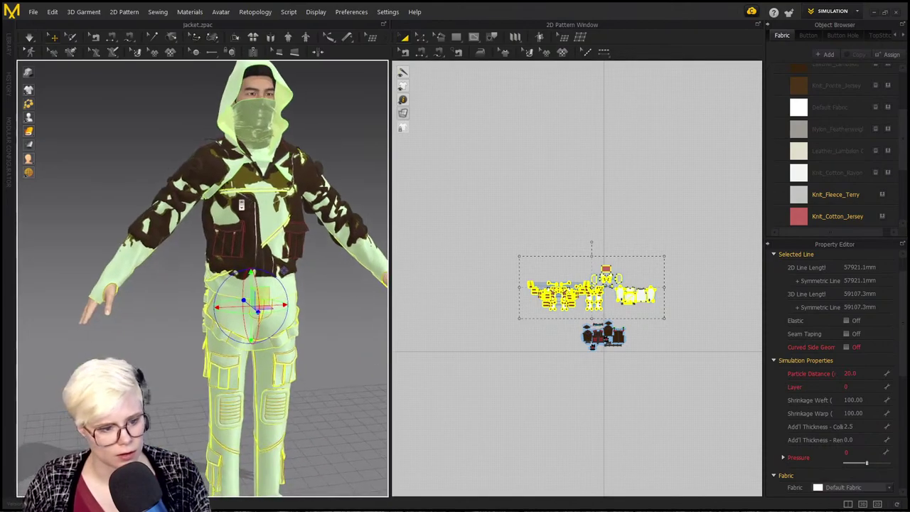
pyautogui.scroll(-1, 216, 197)
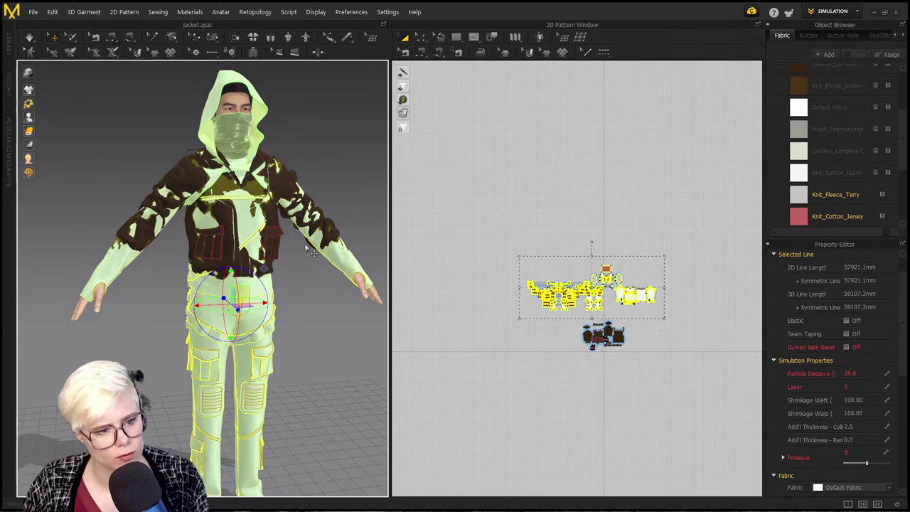
pyautogui.click(652, 379)
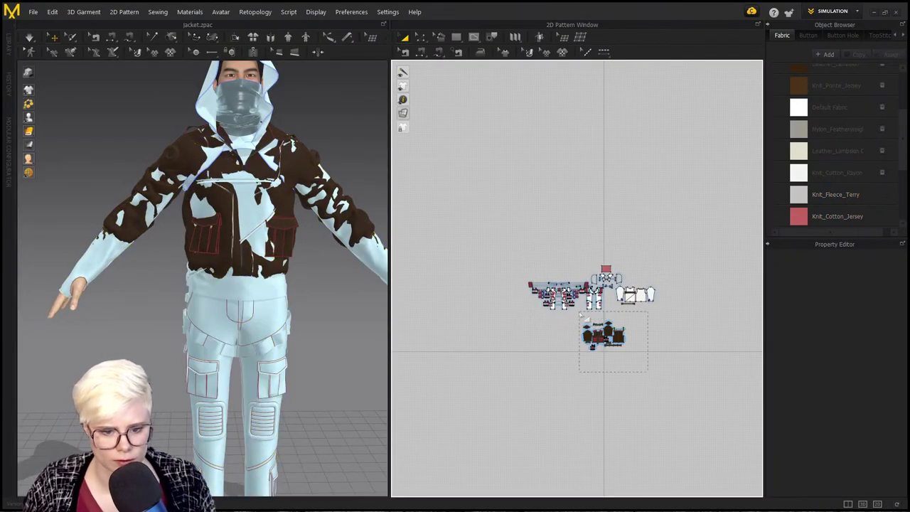
pyautogui.moveTo(695, 324); pyautogui.dragTo(713, 332)
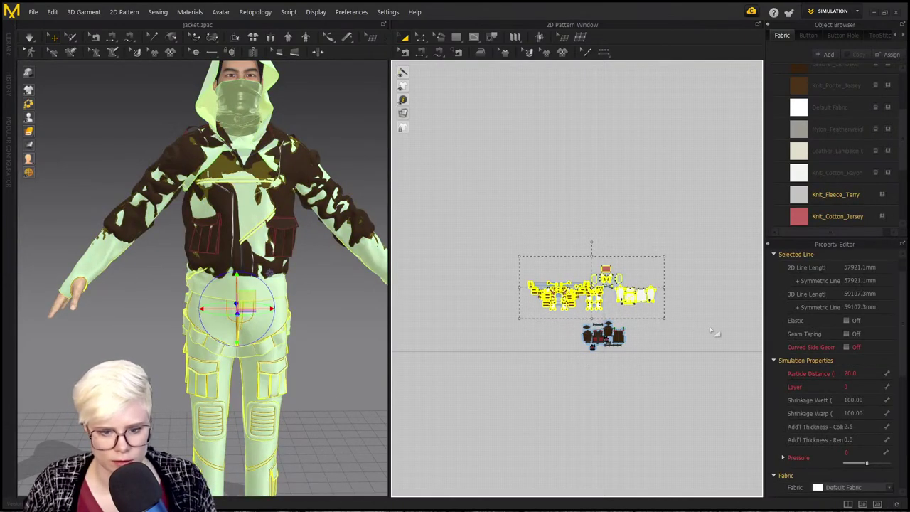
pyautogui.click(867, 387)
pyautogui.press('Return')
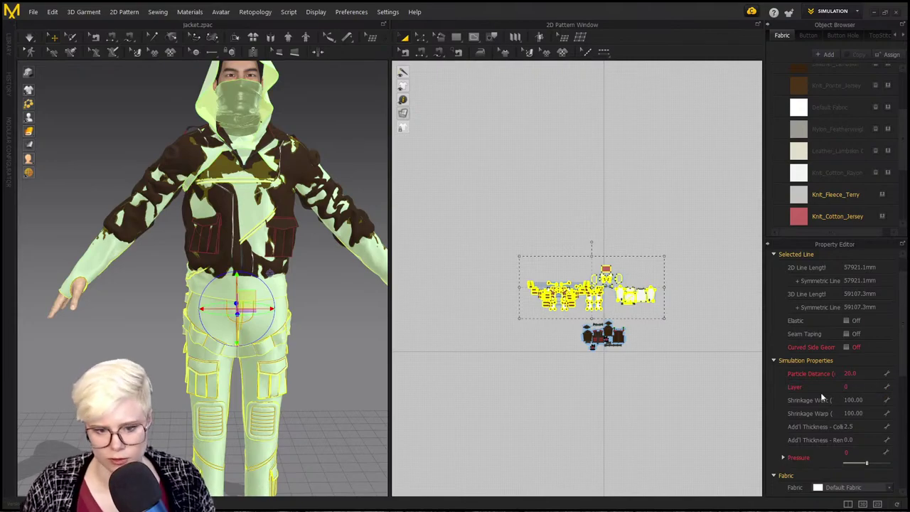
# Step: Select all the jacket patterns and set their particle distance to 10 and their Layer to 1
pyautogui.scroll(10, 661, 365)
pyautogui.scroll(-4, 381, 276)
pyautogui.scroll(-6, 579, 368)
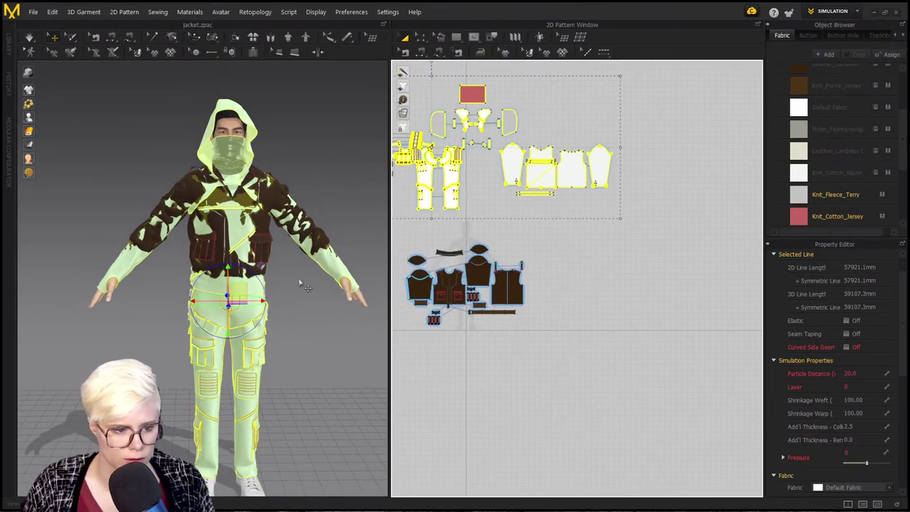
pyautogui.scroll(2, 297, 281)
pyautogui.moveTo(295, 282); pyautogui.dragTo(263, 275, button='middle')
pyautogui.moveTo(570, 351); pyautogui.dragTo(600, 364)
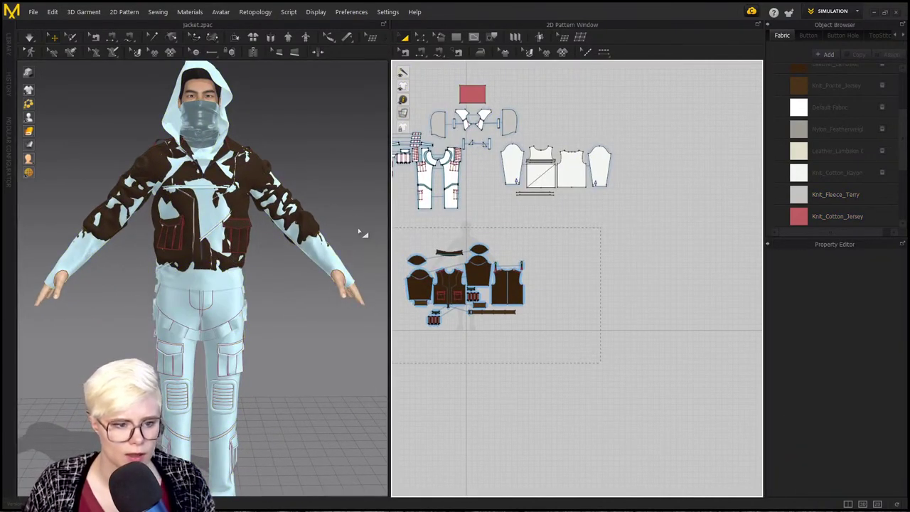
pyautogui.hotkey('ctrl', 'a')
pyautogui.scroll(3, 370, 256)
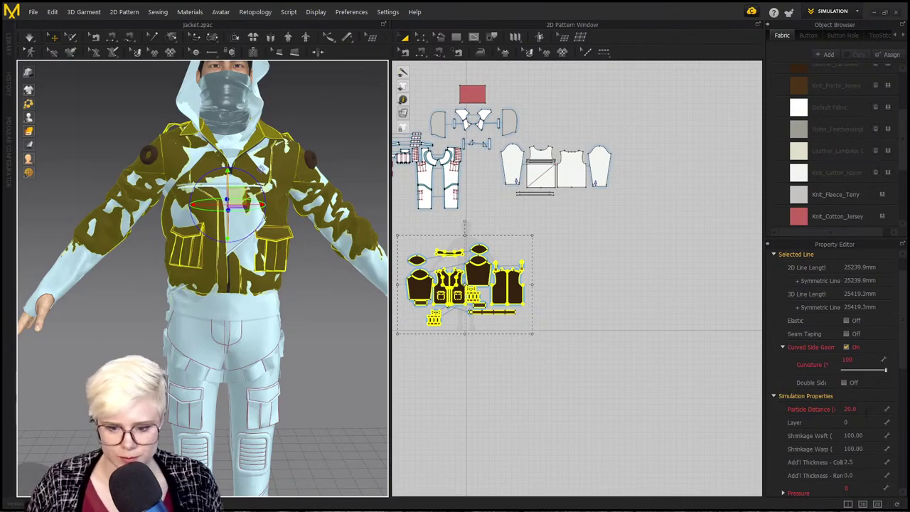
pyautogui.click(865, 409)
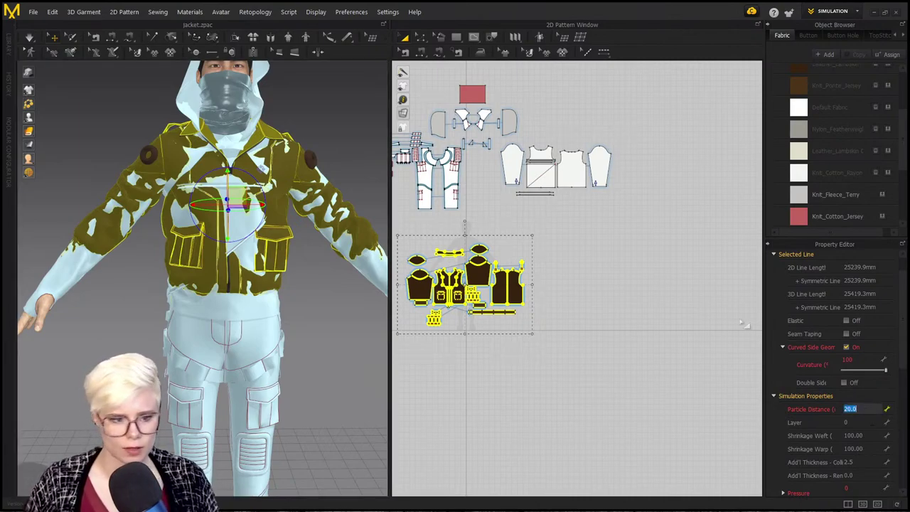
pyautogui.write('10')
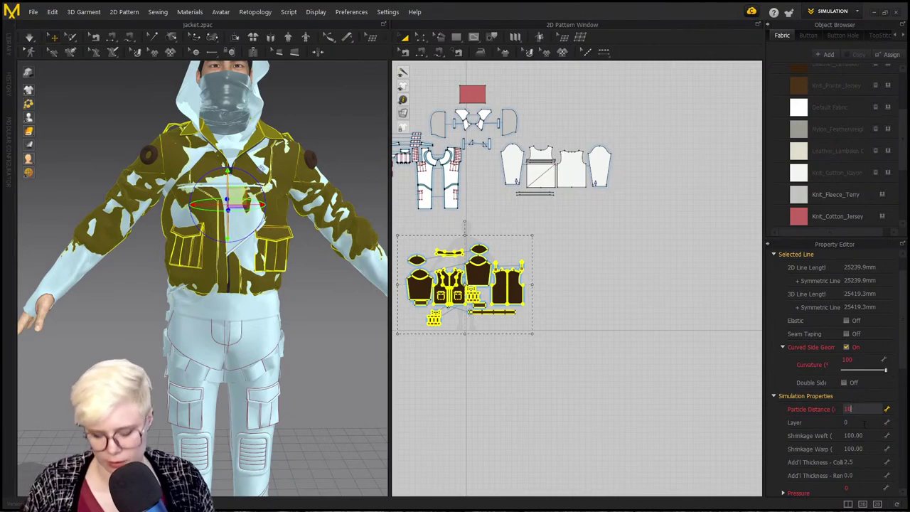
pyautogui.press('Return')
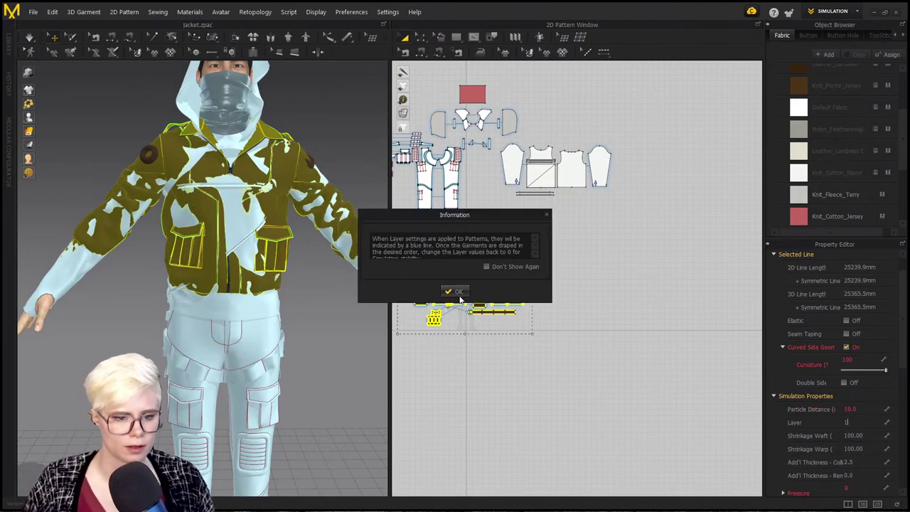
pyautogui.click(460, 295)
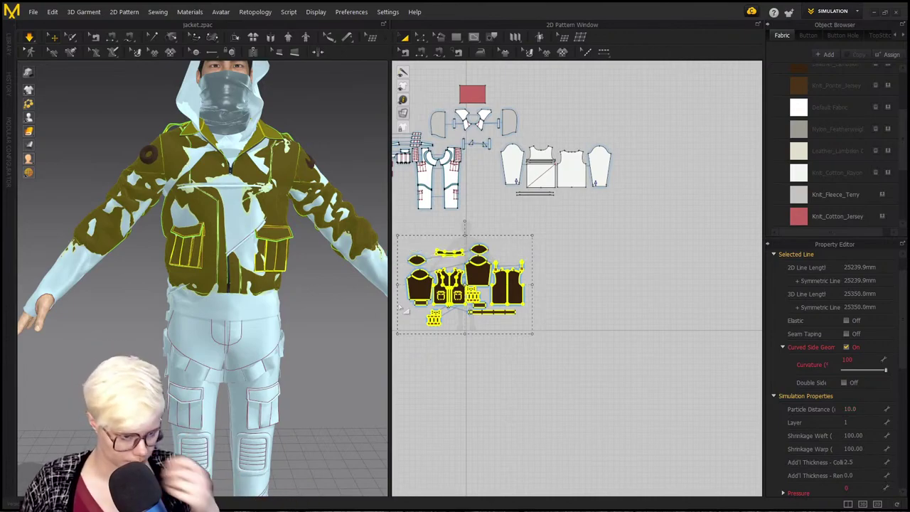
# Step: Simulate the jacket over the outfit, tug its front panel and sleeve into place near the armpit, and stop the simulation
pyautogui.click(359, 333)
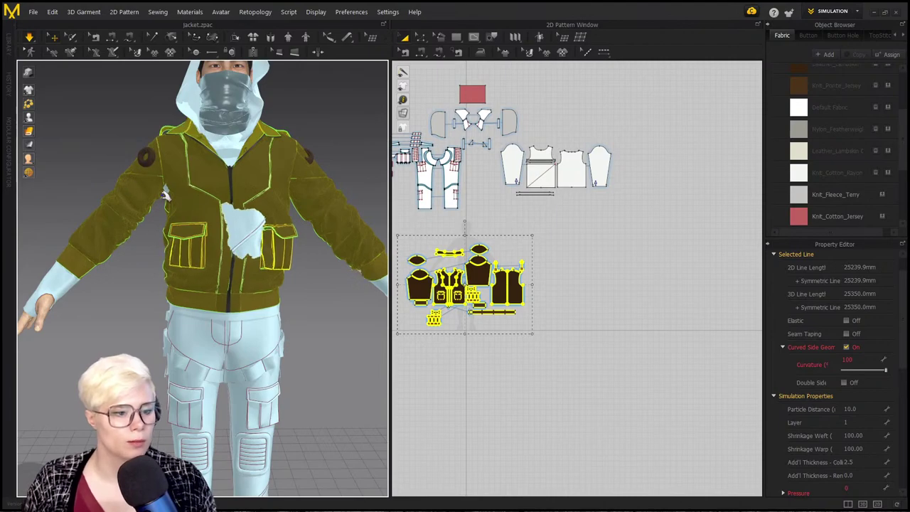
pyautogui.click(161, 216)
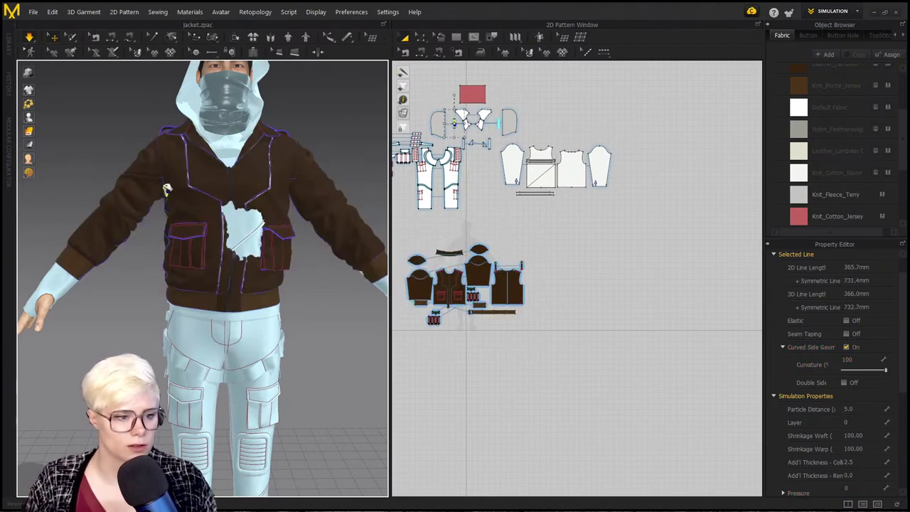
pyautogui.click(165, 208)
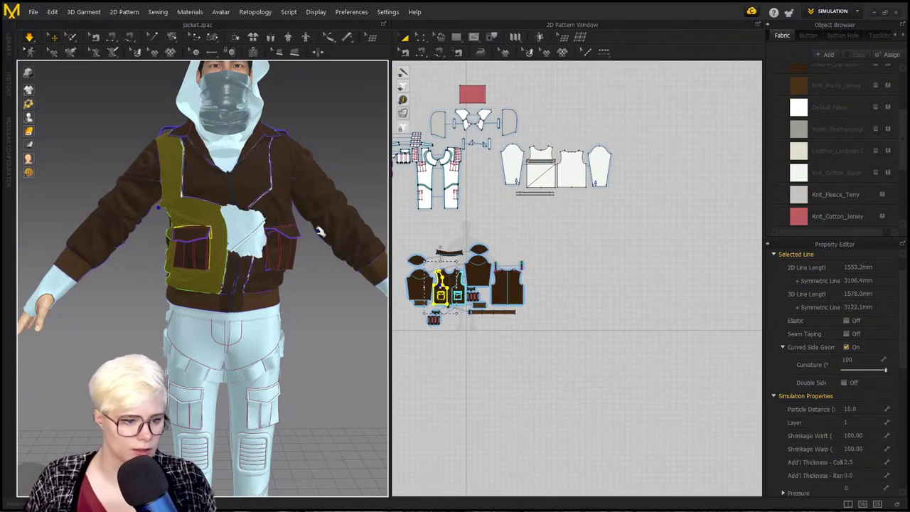
pyautogui.moveTo(321, 233); pyautogui.dragTo(307, 240, button='right')
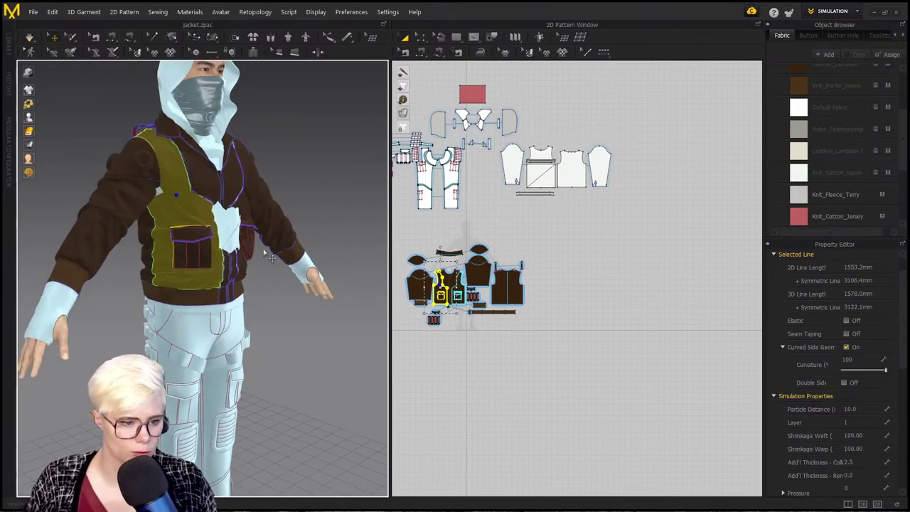
pyautogui.moveTo(129, 301); pyautogui.dragTo(79, 297, button='right')
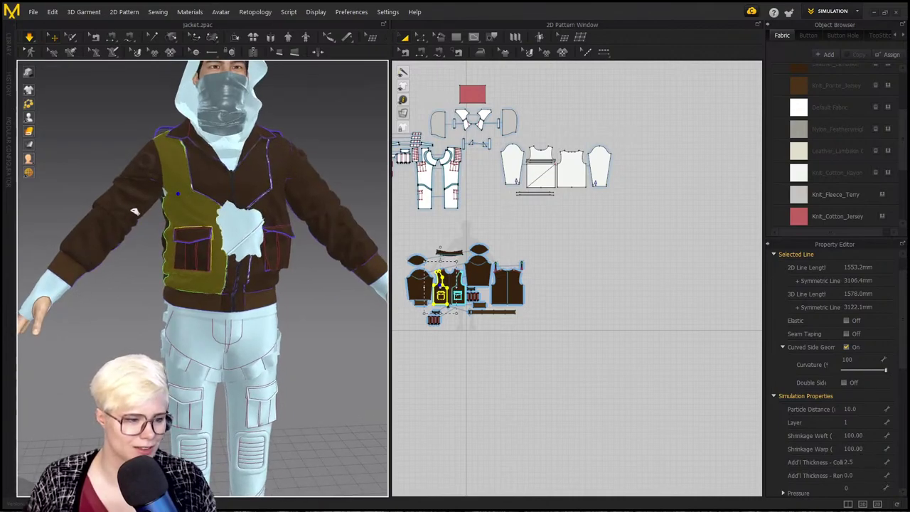
pyautogui.click(135, 211)
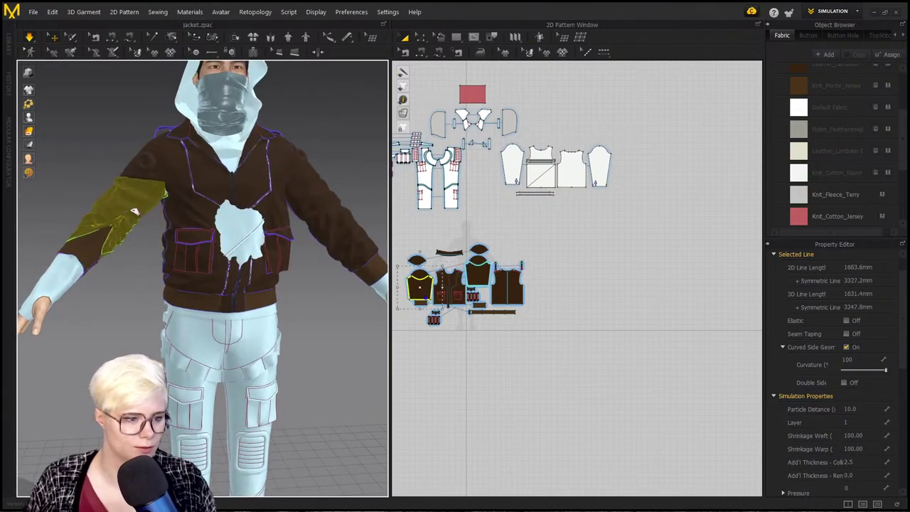
pyautogui.press('space')
# Step: Delete both sleeve patterns of the long-sleeved shirt under the jacket
pyautogui.click(75, 280)
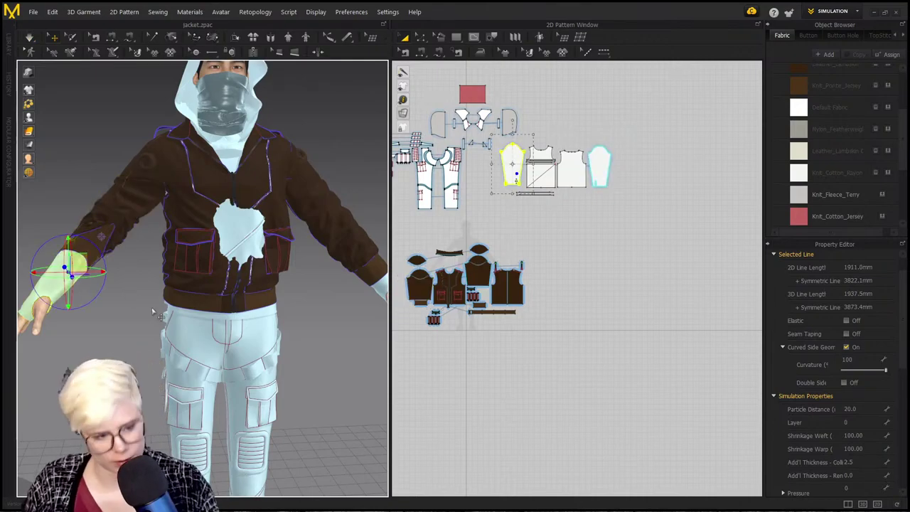
pyautogui.press('Delete')
pyautogui.scroll(-1, 304, 291)
pyautogui.moveTo(274, 292); pyautogui.dragTo(170, 293, button='middle')
pyautogui.click(293, 297)
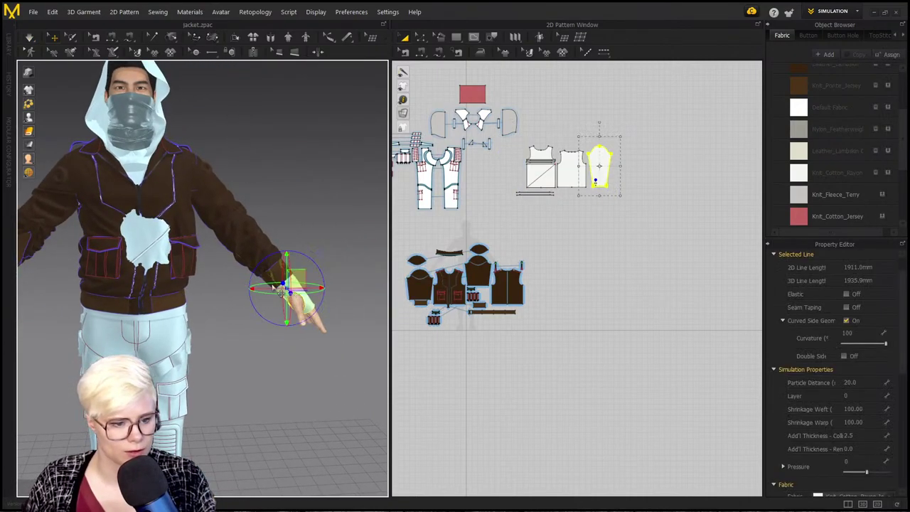
pyautogui.press('Delete')
# Step: Simulate the jacket without the shirt sleeves underneath and check its drape around the front opening
pyautogui.moveTo(279, 291); pyautogui.dragTo(236, 219, button='right')
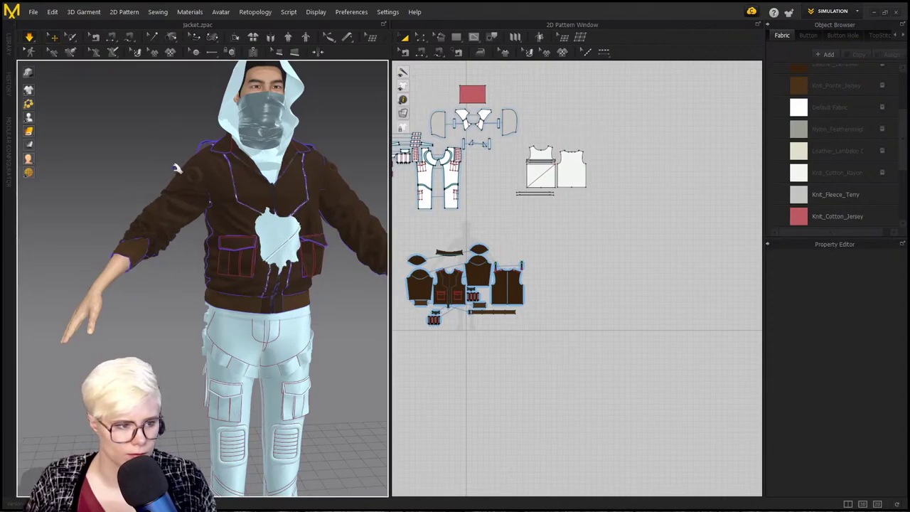
pyautogui.moveTo(171, 231); pyautogui.dragTo(162, 222, button='right')
pyautogui.scroll(5, 162, 221)
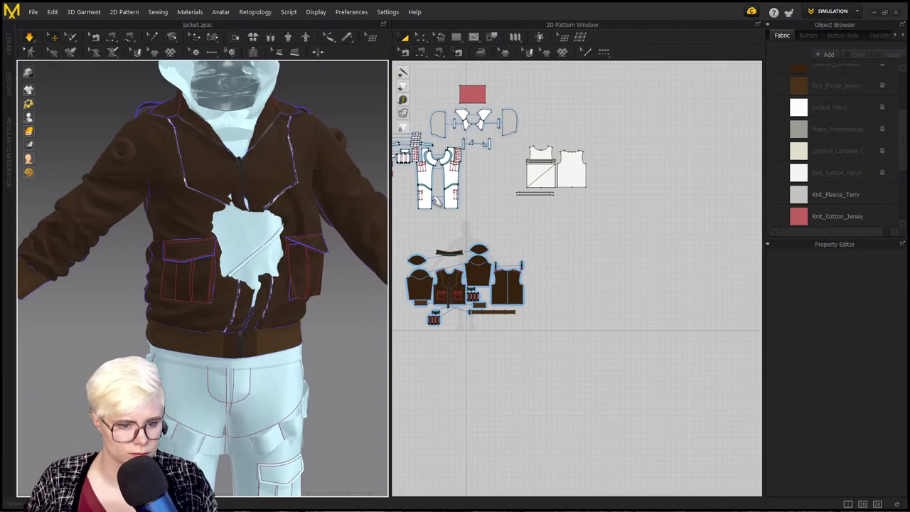
pyautogui.scroll(-3, 166, 262)
pyautogui.scroll(2, 629, 255)
# Step: Simulate the outfit and pull the jacket's front panel closed over the exposed shirt
pyautogui.moveTo(653, 265); pyautogui.dragTo(550, 202)
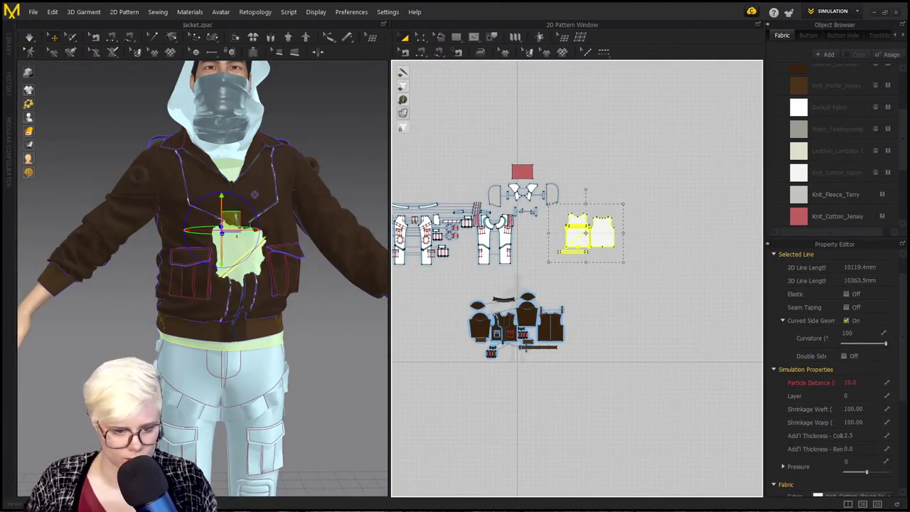
pyautogui.scroll(3, 268, 262)
pyautogui.moveTo(267, 262); pyautogui.dragTo(363, 298, button='right')
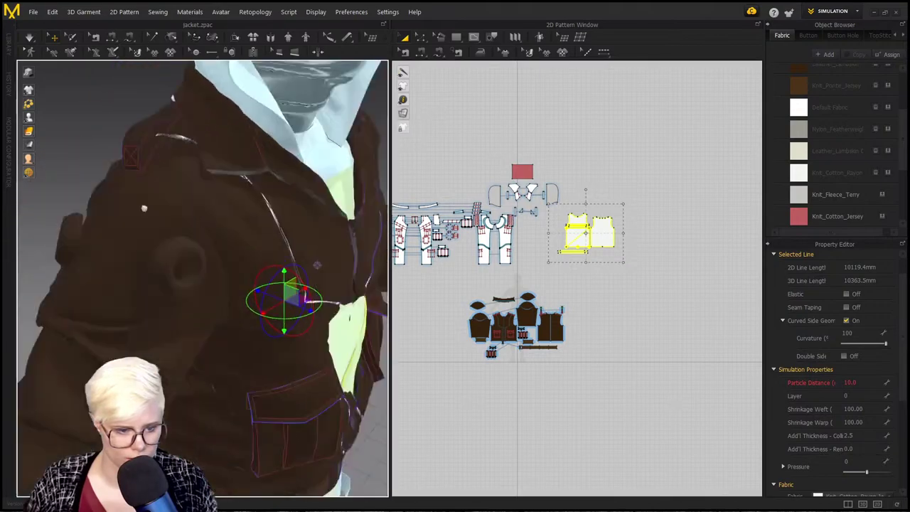
pyautogui.moveTo(362, 297); pyautogui.dragTo(157, 220, button='middle')
pyautogui.press('space')
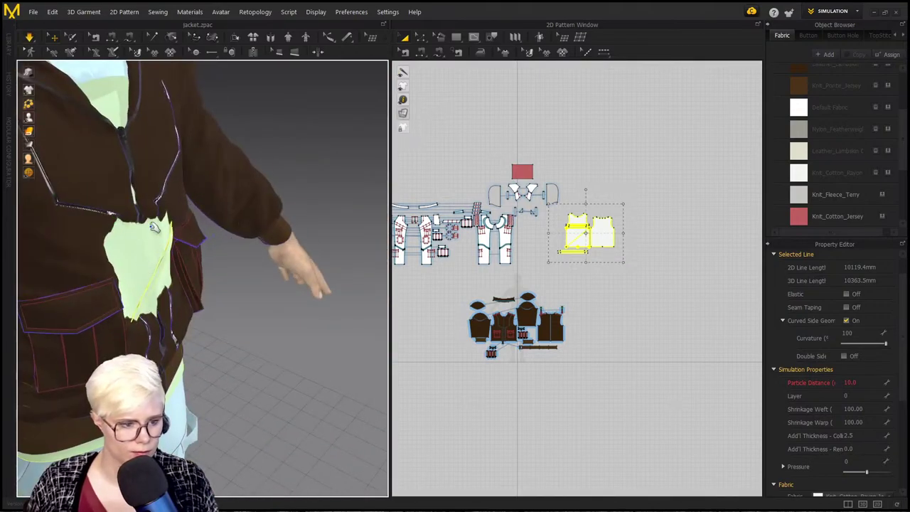
pyautogui.moveTo(211, 188); pyautogui.dragTo(353, 186)
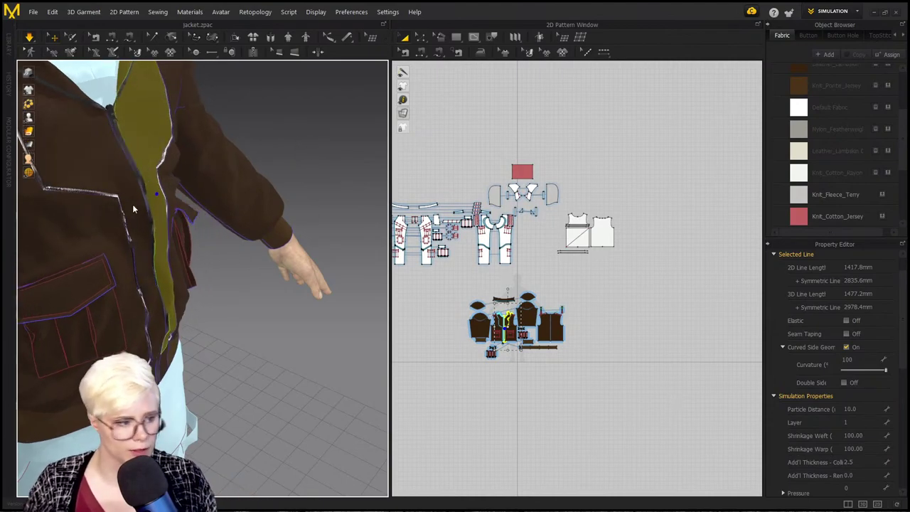
pyautogui.rightClick(133, 132)
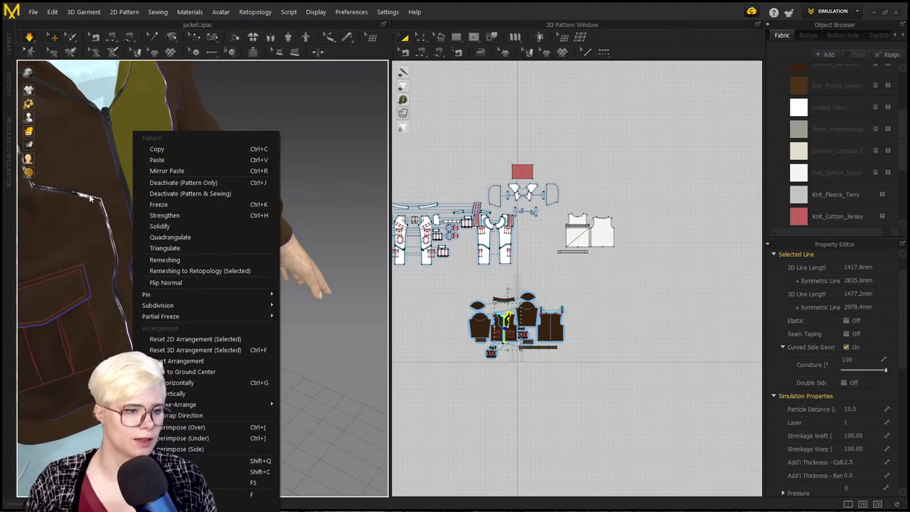
pyautogui.click(300, 79)
pyautogui.moveTo(219, 104); pyautogui.dragTo(172, 113, button='right')
pyautogui.moveTo(155, 136); pyautogui.dragTo(207, 120, button='middle')
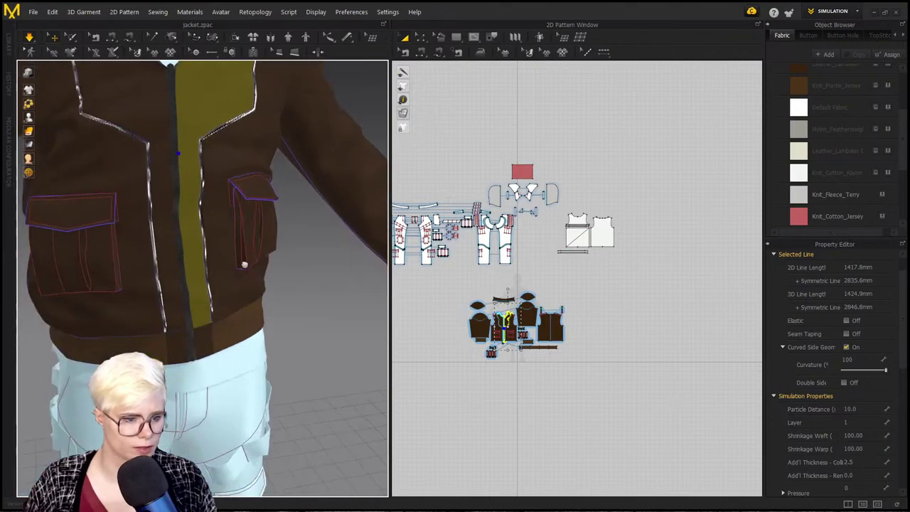
# Step: Tug the jacket's waistband into place around the hips and stop the simulation
pyautogui.click(256, 326)
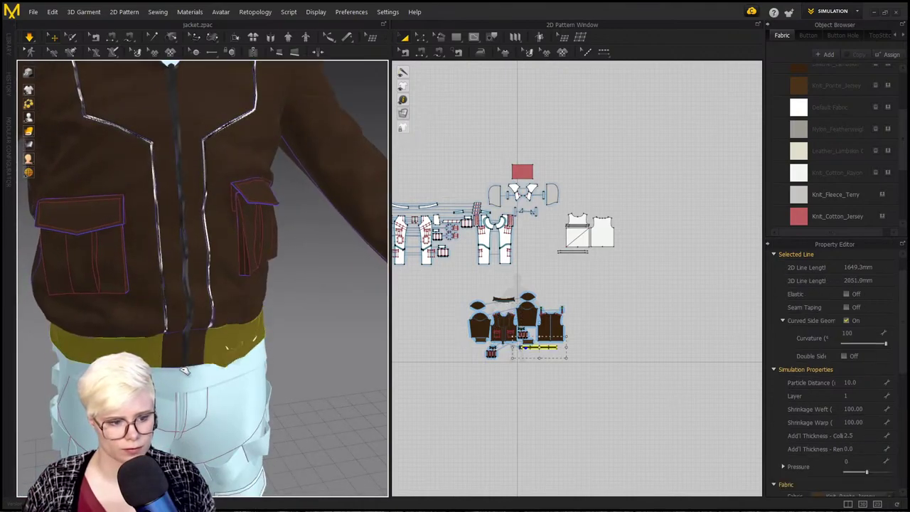
pyautogui.moveTo(214, 374); pyautogui.dragTo(223, 354)
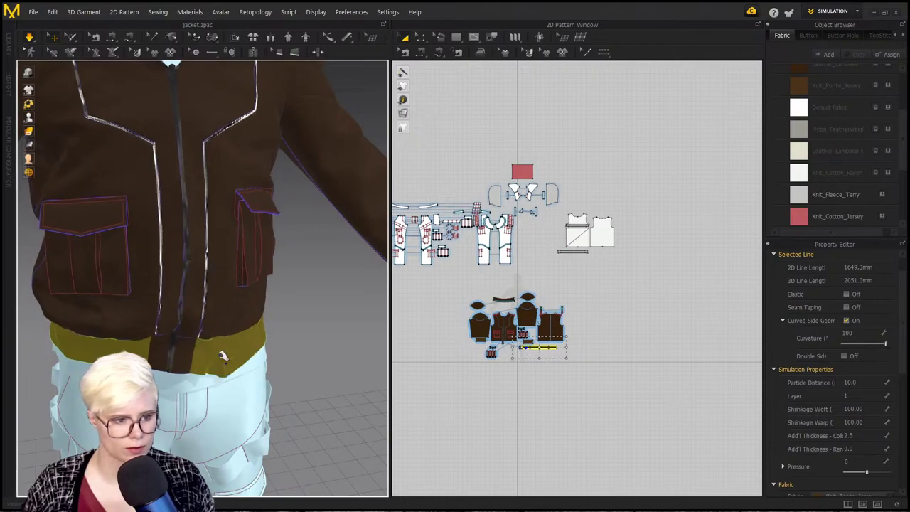
pyautogui.scroll(-3, 179, 325)
pyautogui.moveTo(152, 316); pyautogui.dragTo(139, 261, button='right')
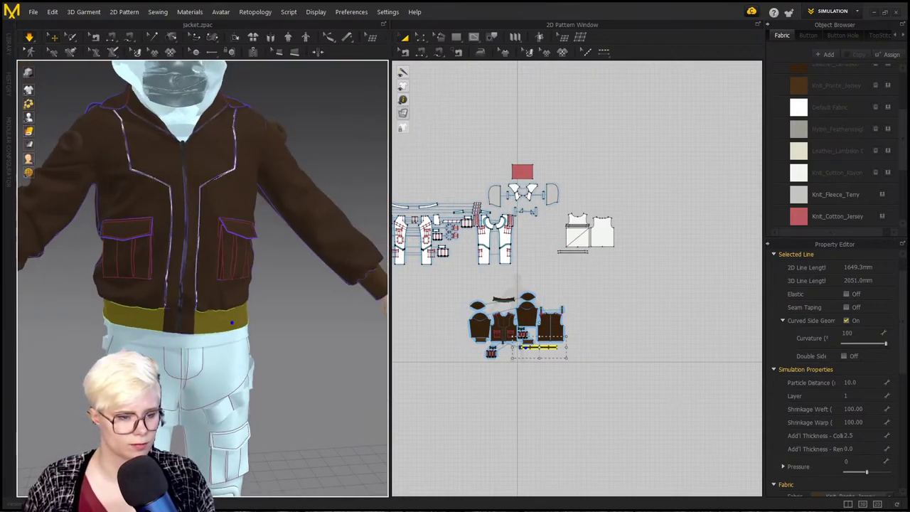
pyautogui.moveTo(127, 147); pyautogui.dragTo(133, 246, button='middle')
pyautogui.moveTo(133, 246); pyautogui.dragTo(109, 244, button='right')
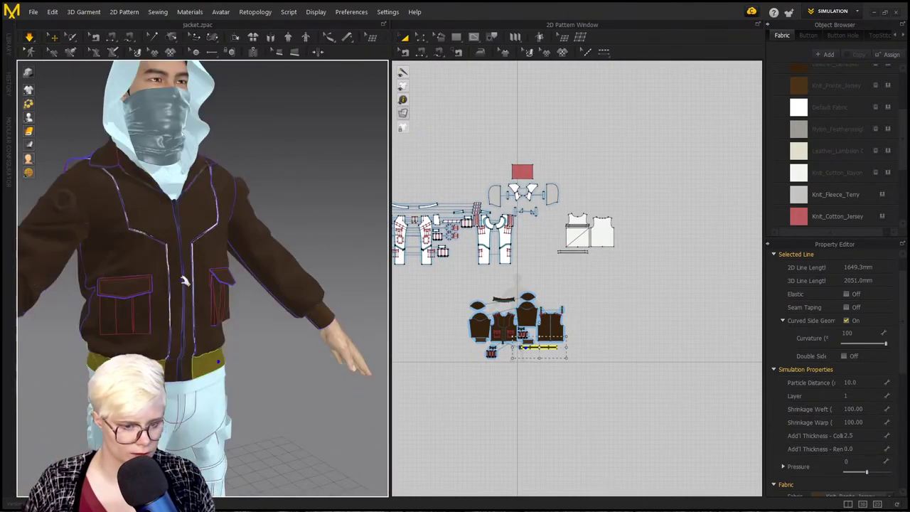
pyautogui.press('space')
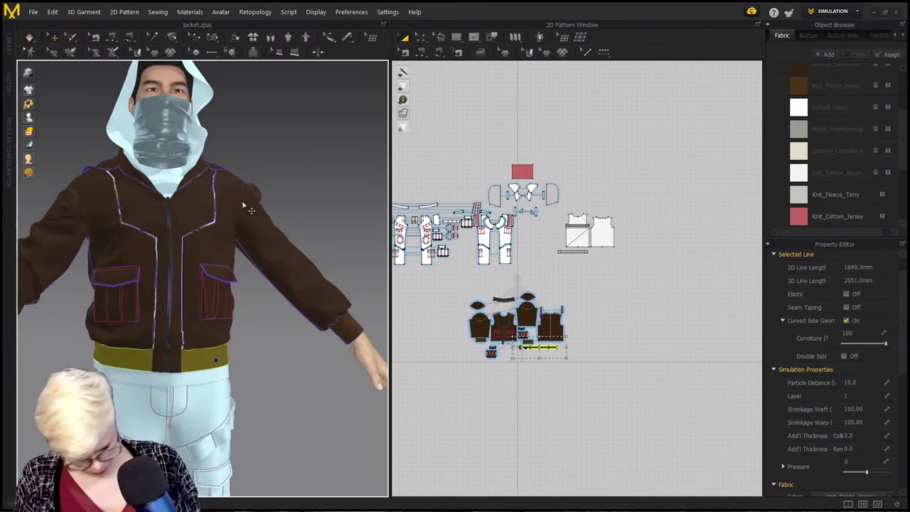
# Step: Deactivate the jacket's waistband and all its remaining patterns
pyautogui.hotkey('shift', 'q')
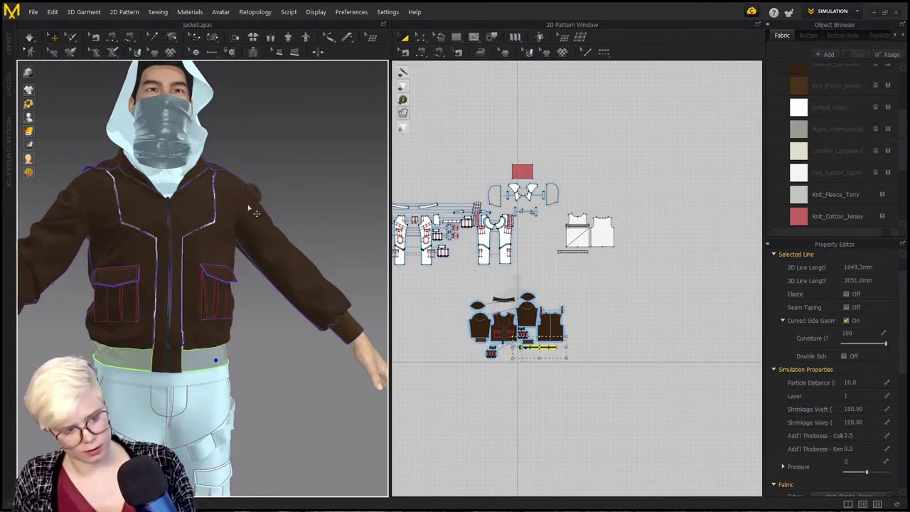
pyautogui.moveTo(611, 398); pyautogui.dragTo(457, 287)
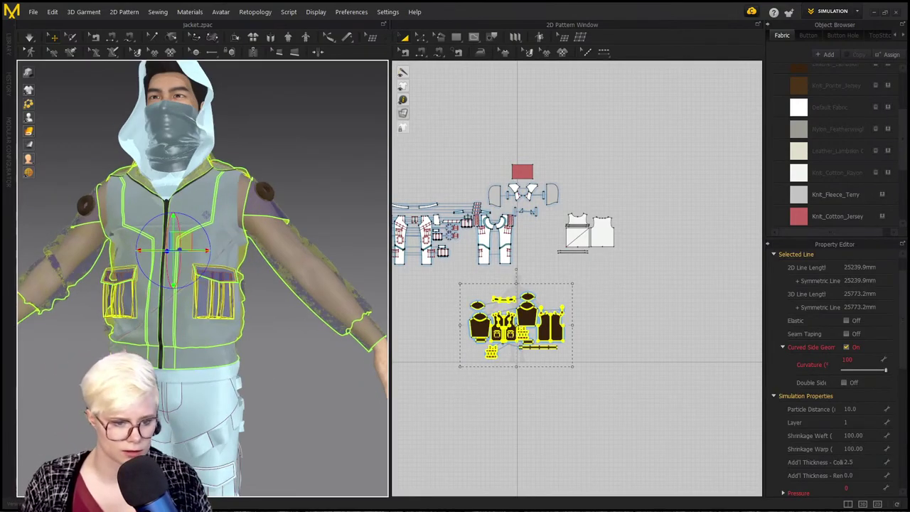
pyautogui.scroll(2, 512, 238)
pyautogui.moveTo(513, 235); pyautogui.dragTo(574, 224, button='middle')
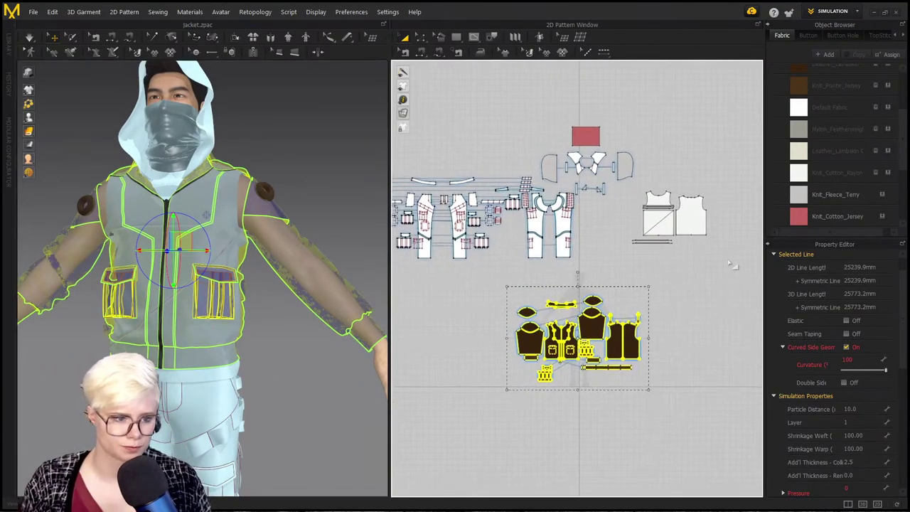
# Step: Select the pants, hood, harness and neck gaiter patterns and set their Layer to 1
pyautogui.moveTo(727, 259); pyautogui.dragTo(625, 189)
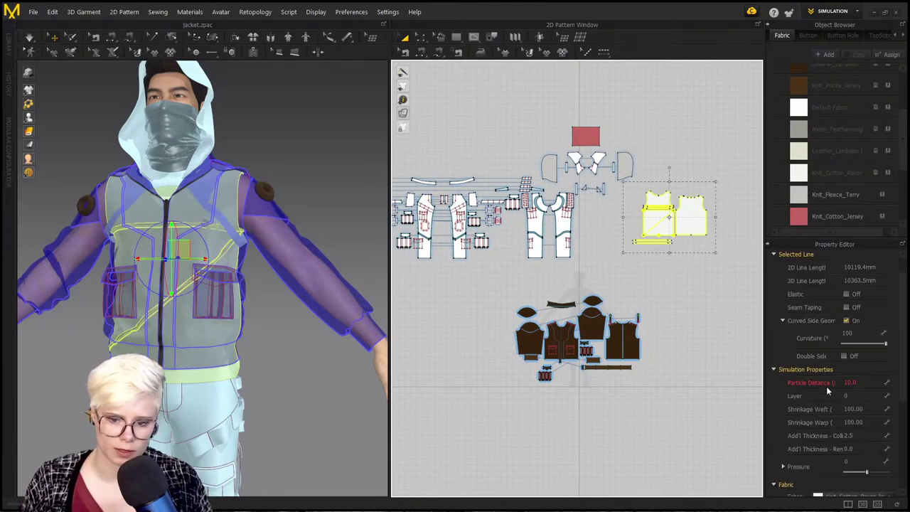
pyautogui.click(604, 265)
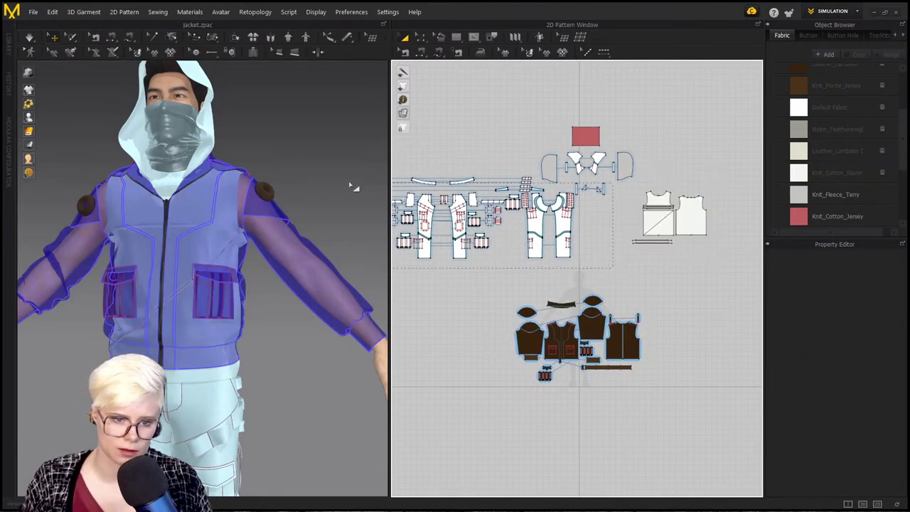
pyautogui.moveTo(345, 175); pyautogui.dragTo(344, 175)
pyautogui.moveTo(608, 193); pyautogui.dragTo(675, 172, button='middle')
pyautogui.click(511, 146)
pyautogui.scroll(-1, 514, 148)
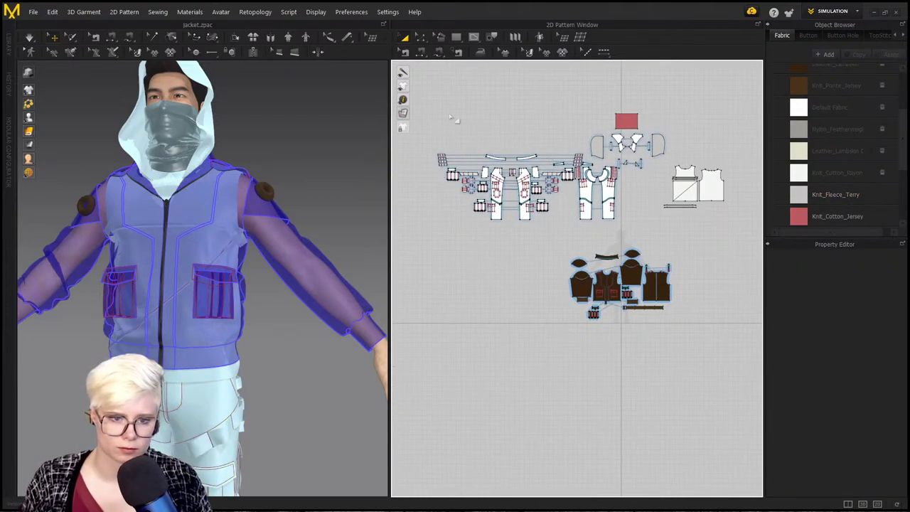
pyautogui.moveTo(424, 98); pyautogui.dragTo(675, 243)
pyautogui.click(861, 451)
pyautogui.click(859, 387)
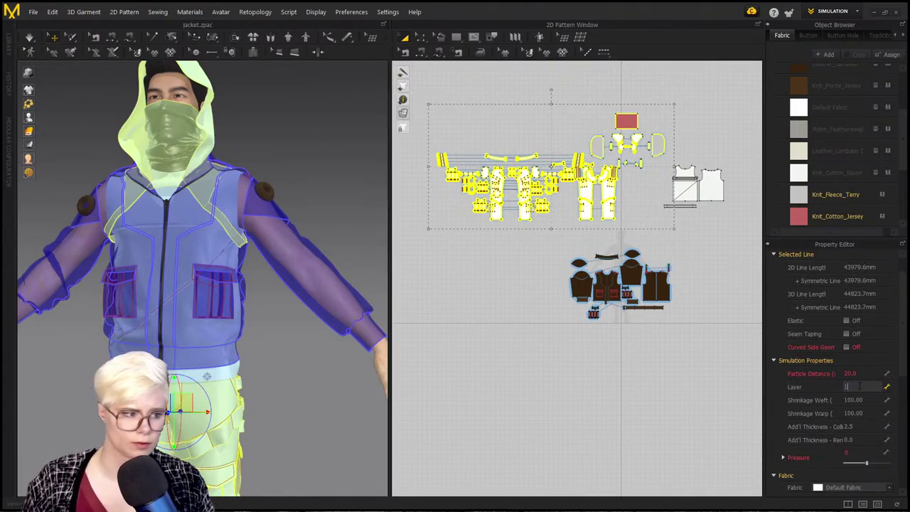
pyautogui.press('Return')
pyautogui.click(454, 291)
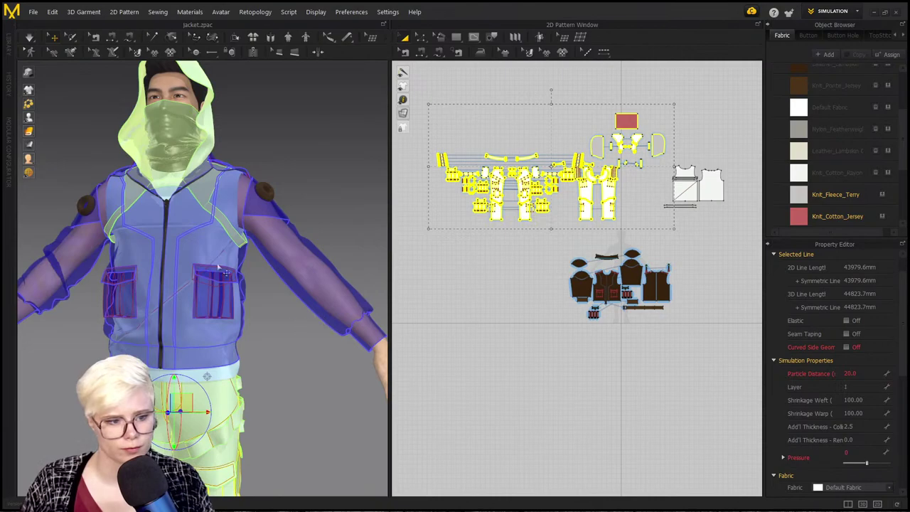
# Step: Try unfreezing the shirt patterns beneath the deactivated jacket
pyautogui.click(736, 229)
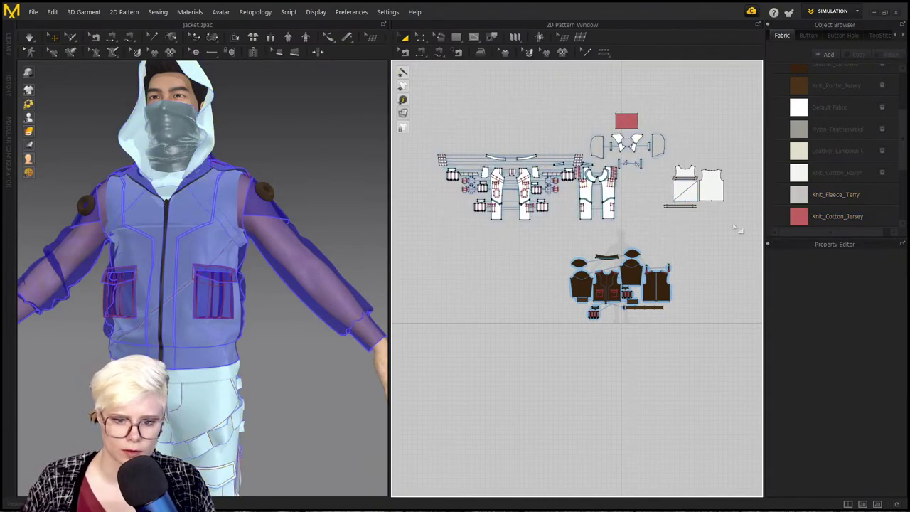
pyautogui.click(665, 163)
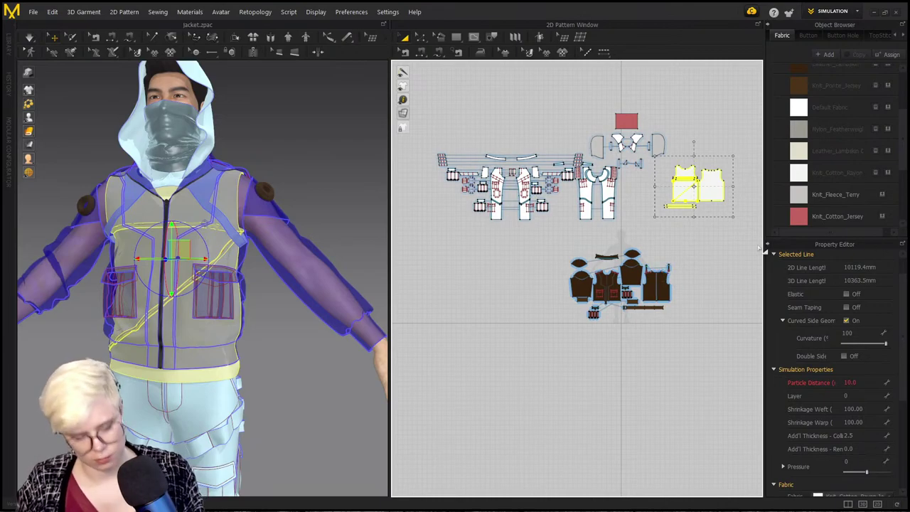
pyautogui.scroll(4, 179, 331)
pyautogui.moveTo(179, 355); pyautogui.dragTo(218, 301, button='middle')
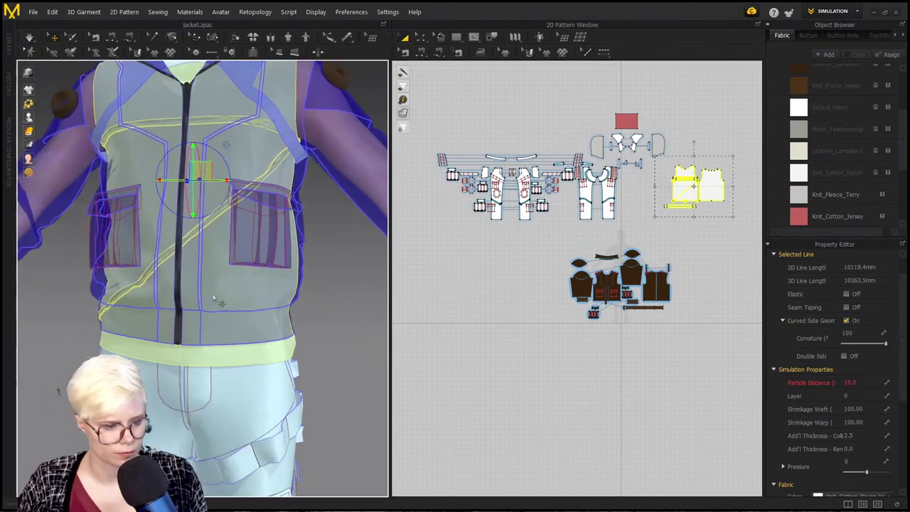
pyautogui.click(344, 329)
pyautogui.moveTo(733, 233); pyautogui.dragTo(666, 168)
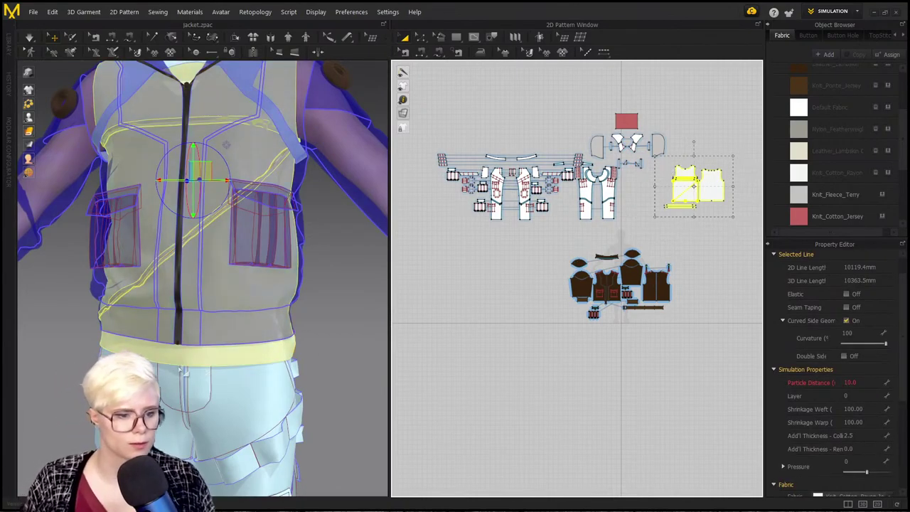
pyautogui.press('space')
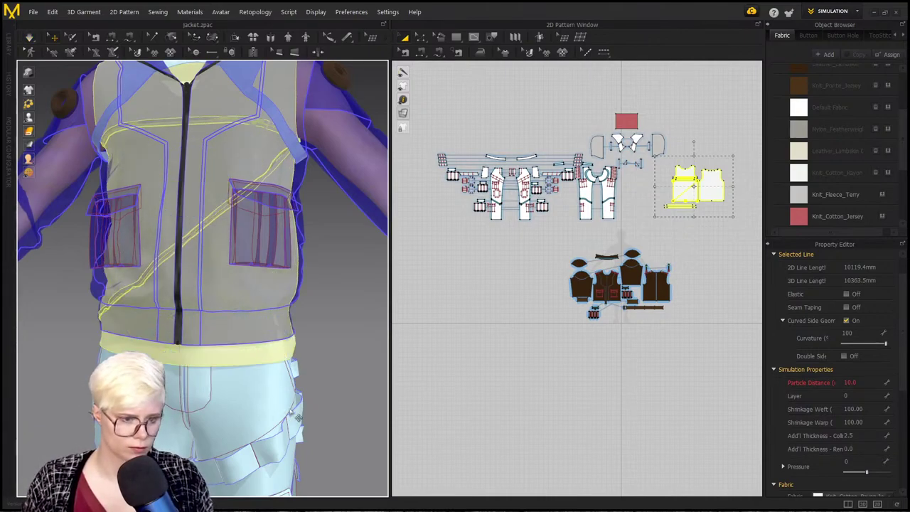
pyautogui.click(510, 297)
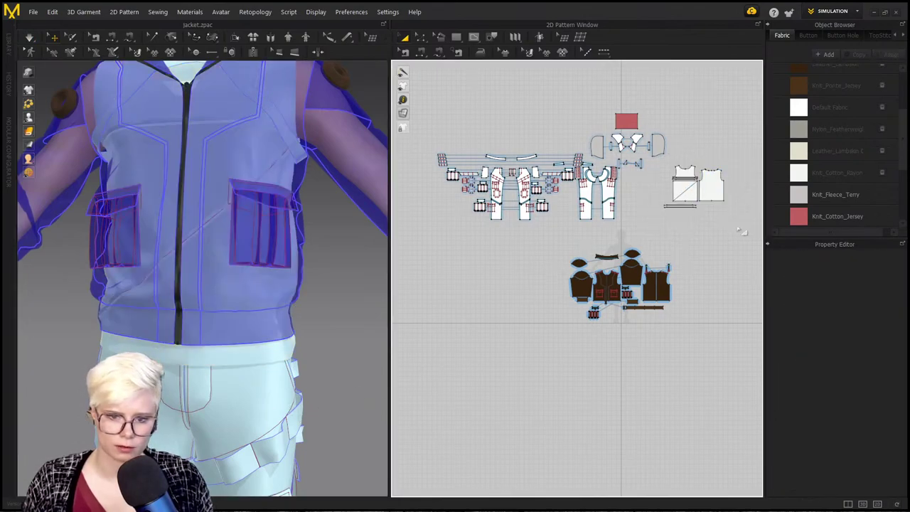
pyautogui.moveTo(662, 171); pyautogui.dragTo(660, 169)
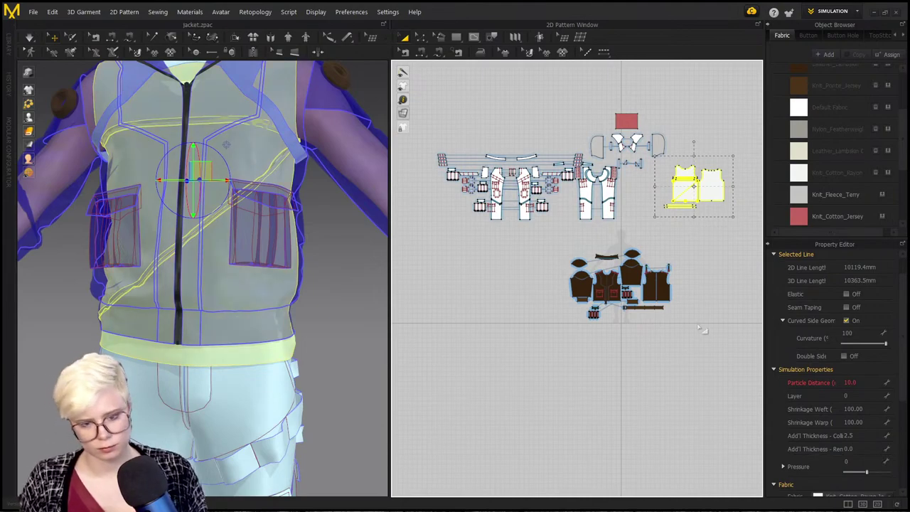
# Step: Unfreeze the pants, hood, harness and neck gaiter patterns and simulate them briefly against the shirt
pyautogui.click(651, 227)
pyautogui.moveTo(408, 109)
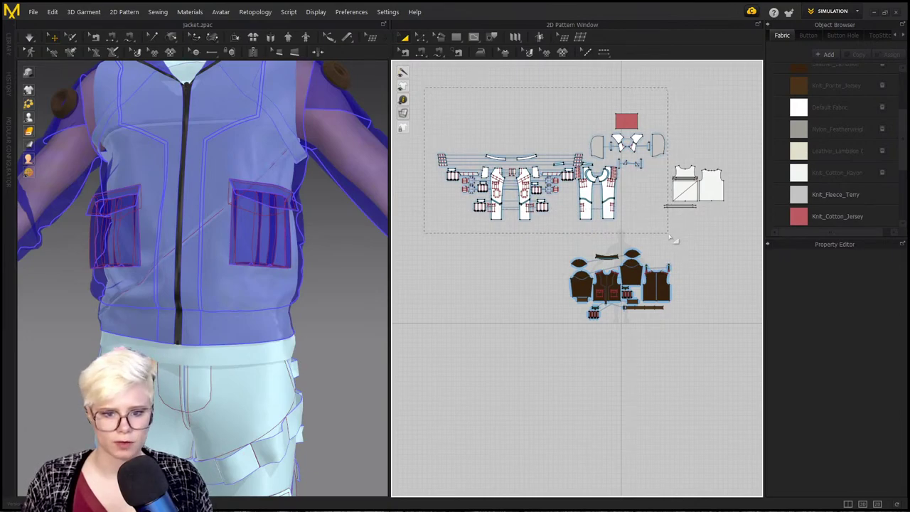
pyautogui.moveTo(672, 239); pyautogui.dragTo(668, 238)
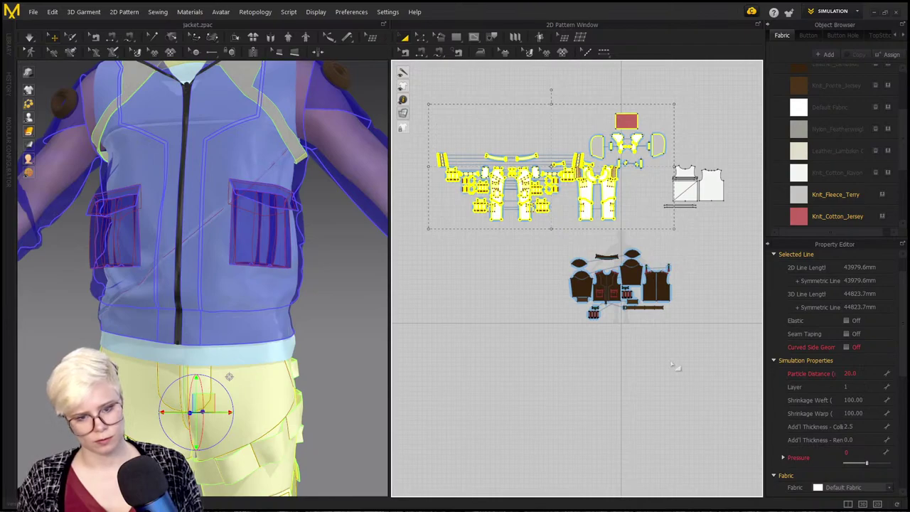
pyautogui.press('space')
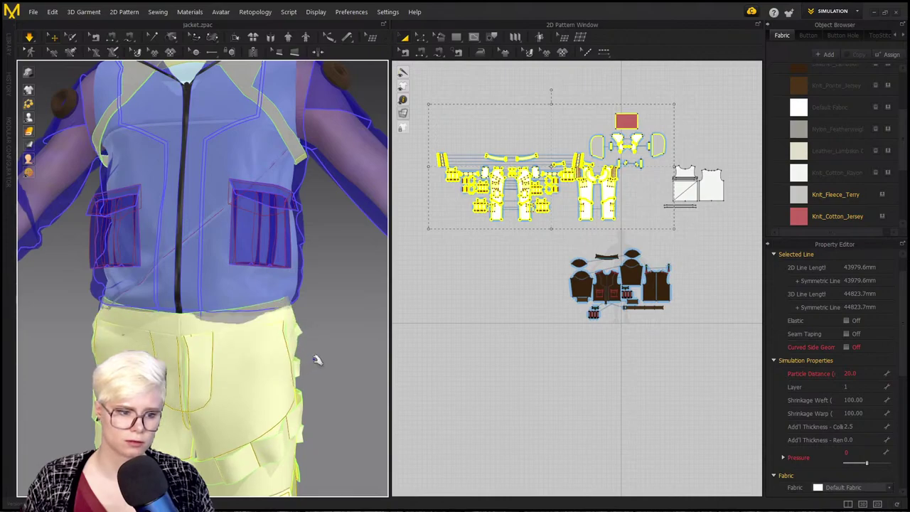
pyautogui.press('space')
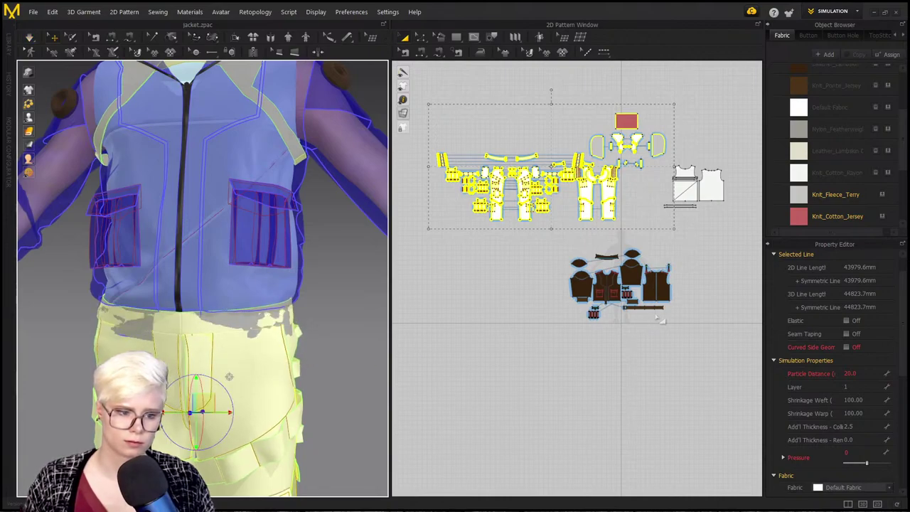
pyautogui.press('space')
pyautogui.press('space')
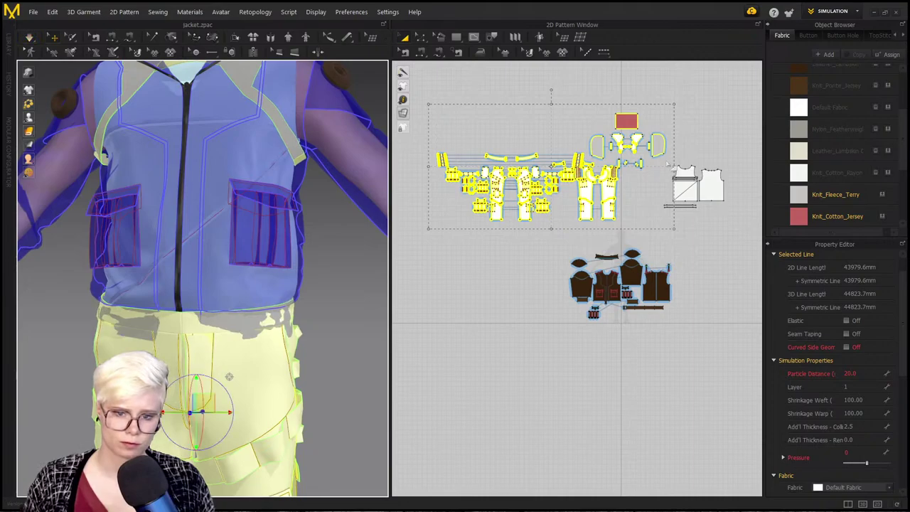
# Step: Unfreeze the shirt patterns, simulate them together with the Layer 1 garments, and stop the simulation
pyautogui.click(720, 207)
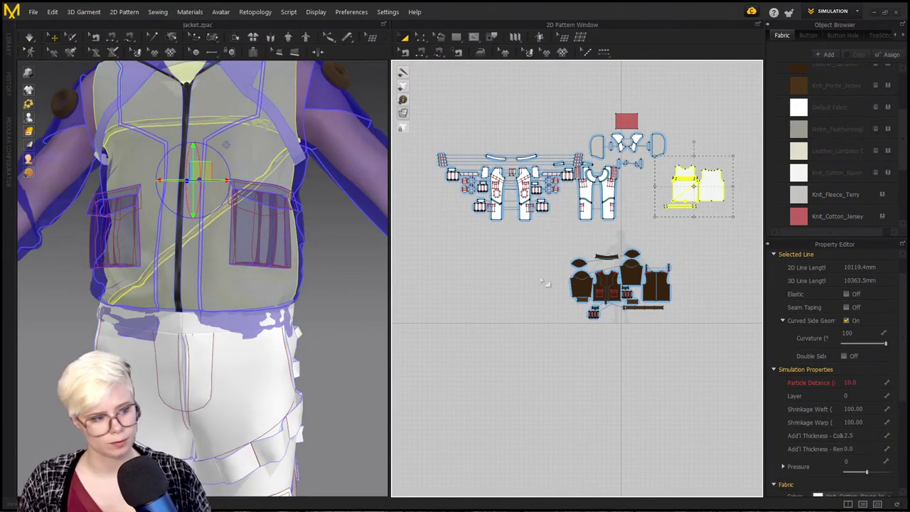
pyautogui.press('space')
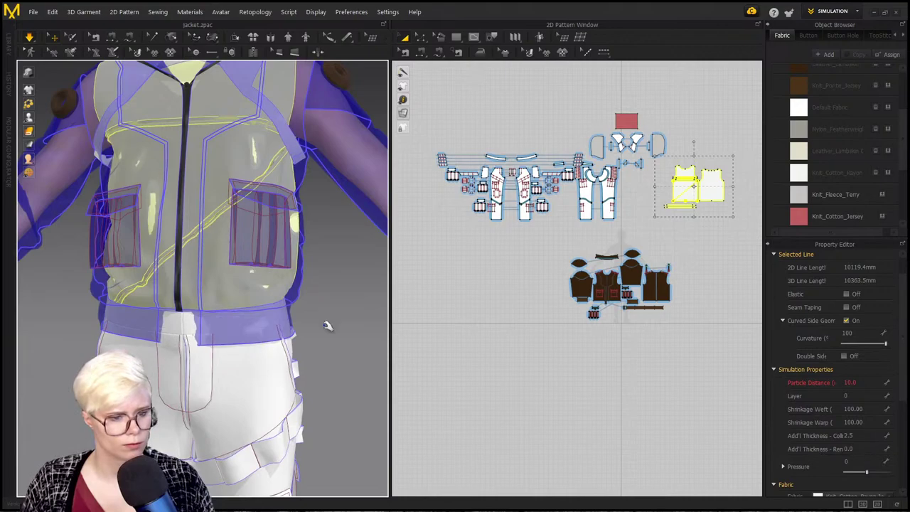
pyautogui.press('space')
pyautogui.scroll(-3, 300, 312)
pyautogui.moveTo(300, 312)
pyautogui.mouseDown(button='right')
pyautogui.moveTo(333, 316)
pyautogui.moveTo(302, 320)
pyautogui.mouseUp(button='right')
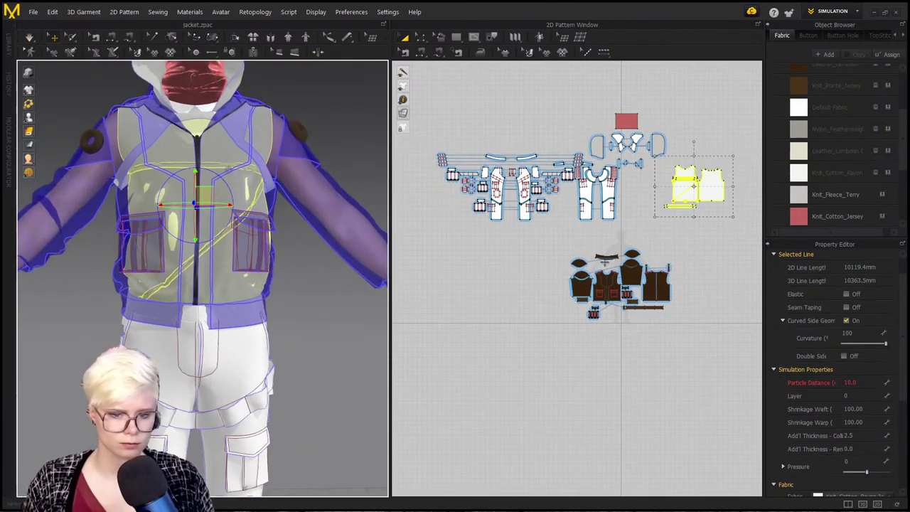
# Step: Select the shirt, pants, hood, harness and neck gaiter patterns and set their Layer to 0
pyautogui.moveTo(419, 94); pyautogui.dragTo(753, 240)
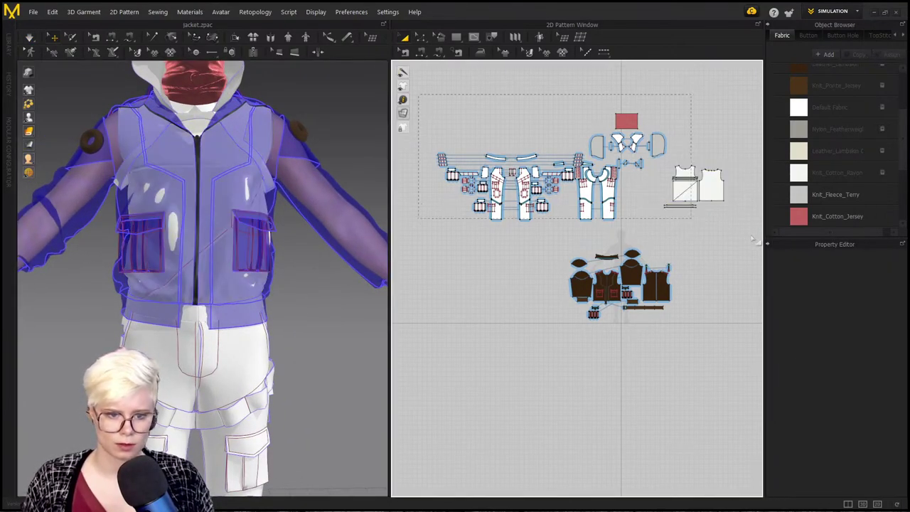
pyautogui.moveTo(776, 287); pyautogui.dragTo(776, 287)
pyautogui.click(860, 386)
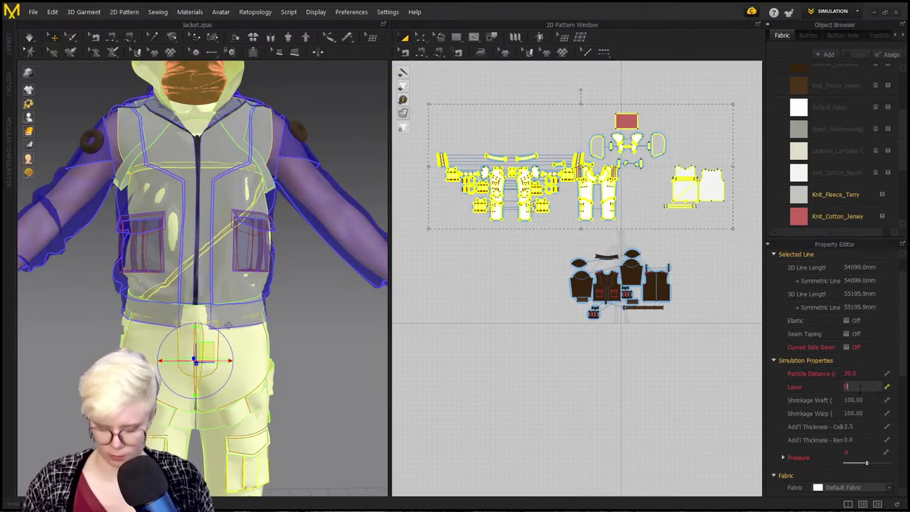
pyautogui.press('Return')
pyautogui.click(722, 350)
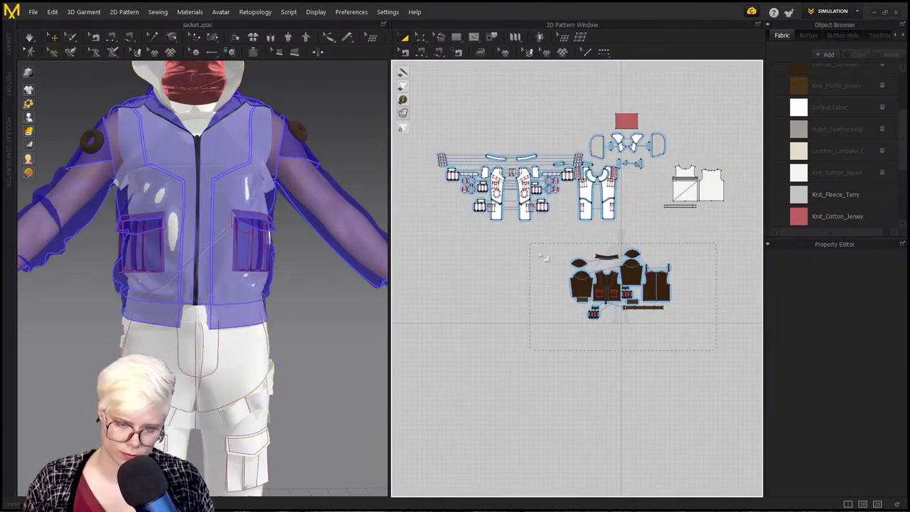
# Step: Select all the brown jacket patterns, reactivate them and set their Layer to 1
pyautogui.moveTo(541, 256); pyautogui.dragTo(537, 253)
pyautogui.click(845, 422)
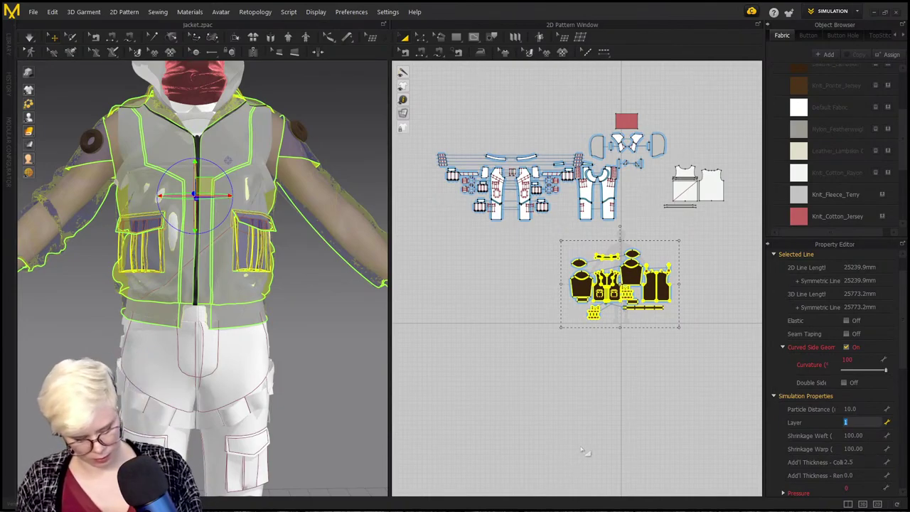
pyautogui.hotkey('ctrl', 'j')
pyautogui.press('BackSpace')
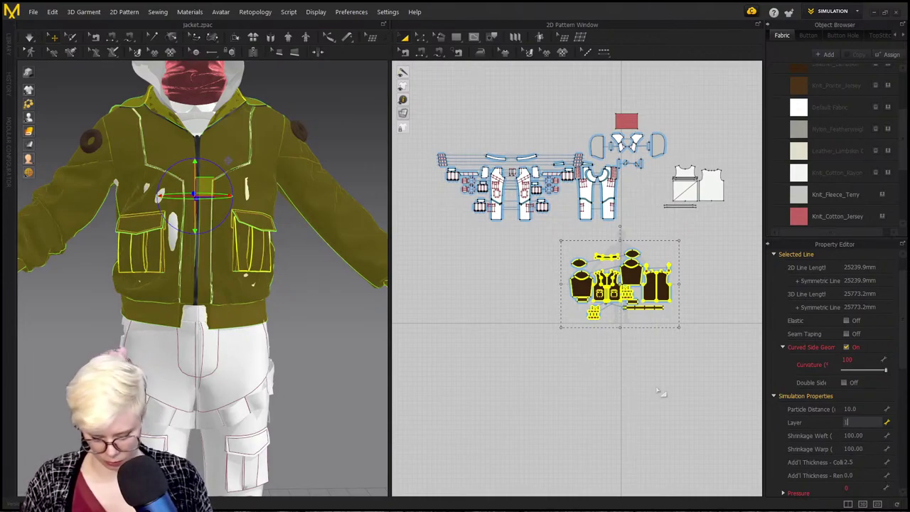
# Step: Freeze all the patterns except the jacket, simulate the jacket over them, and stop the simulation
pyautogui.moveTo(430, 93); pyautogui.dragTo(698, 207)
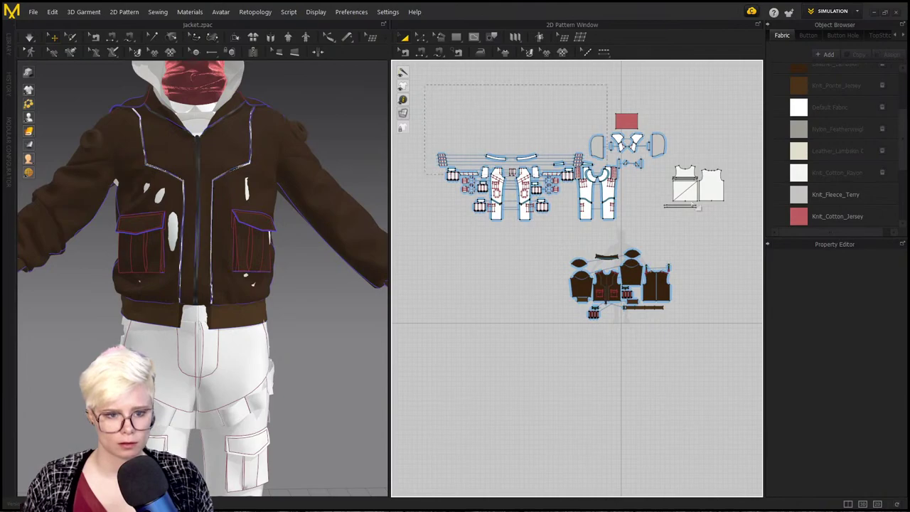
pyautogui.moveTo(756, 236); pyautogui.dragTo(756, 237)
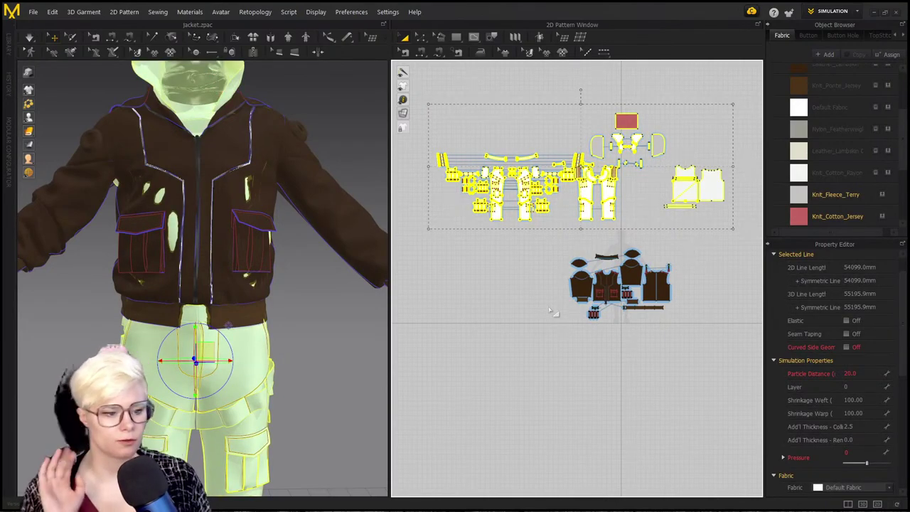
pyautogui.press('space')
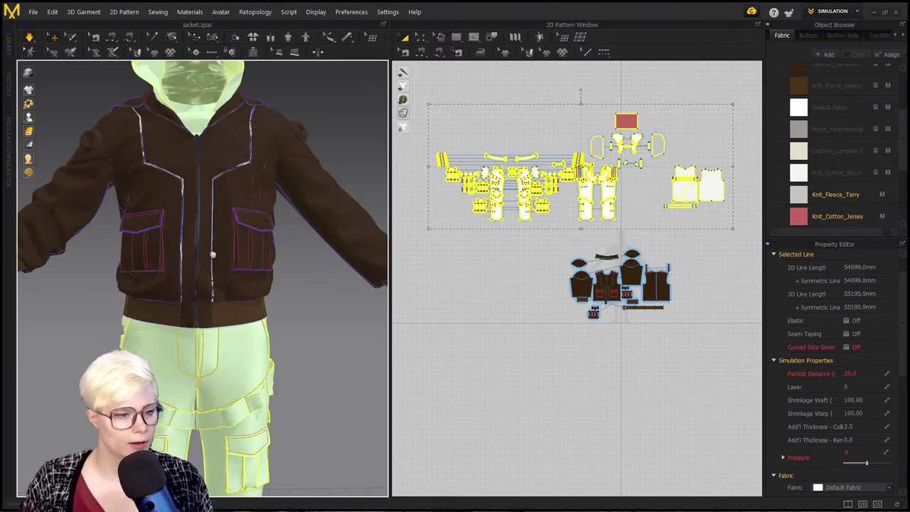
pyautogui.scroll(-1, 234, 206)
pyautogui.moveTo(275, 127); pyautogui.dragTo(261, 185, button='middle')
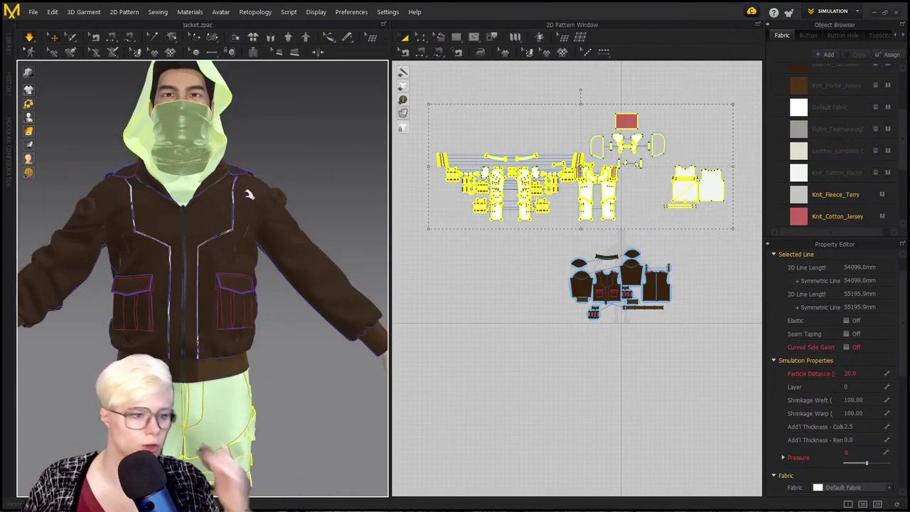
pyautogui.click(299, 138)
pyautogui.press('space')
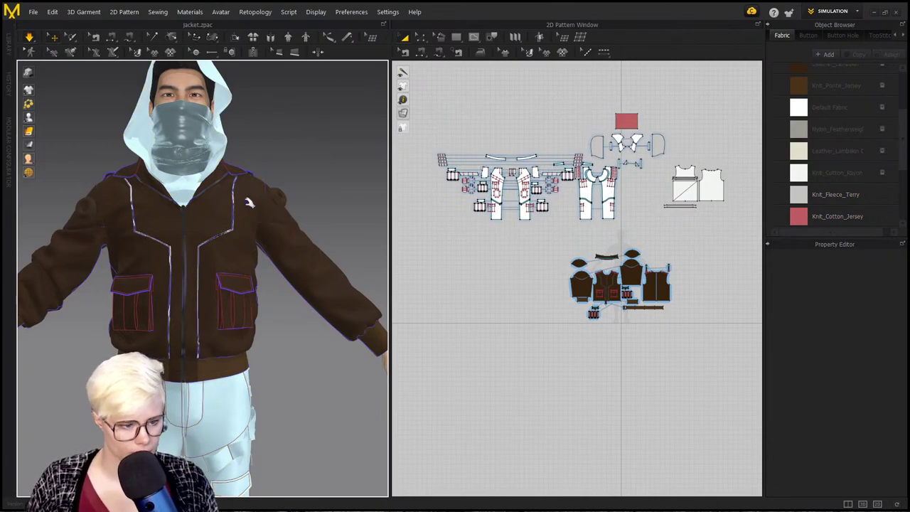
# Step: Turn off Fasten Zipper on the jacket's zipper slider and simulate until the jacket falls open
pyautogui.click(183, 209)
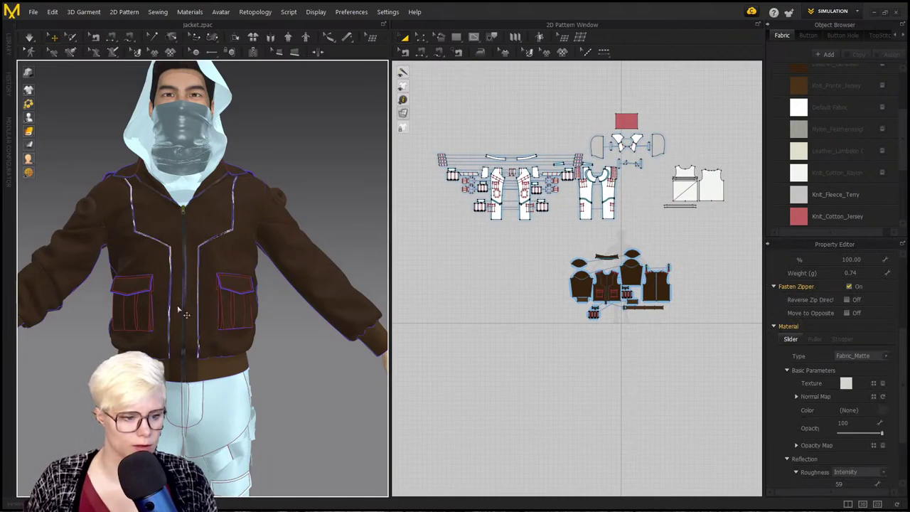
pyautogui.scroll(3, 183, 312)
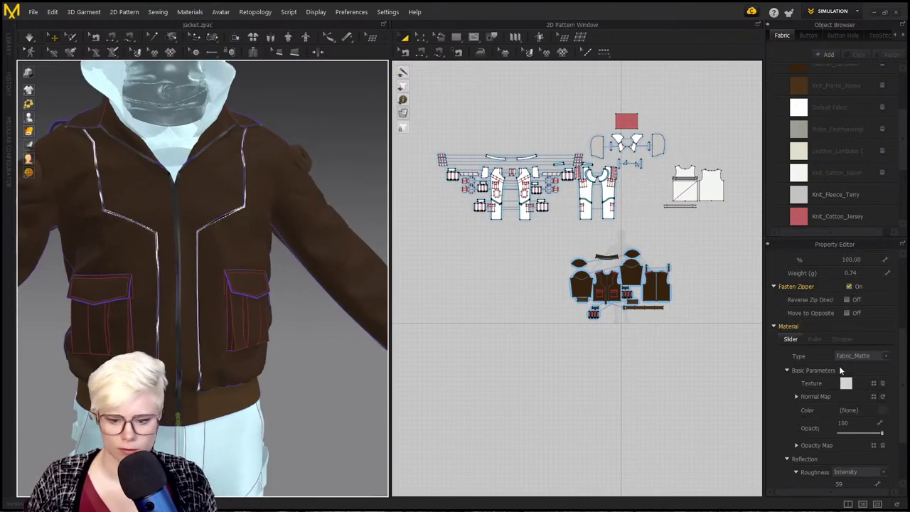
pyautogui.scroll(-3, 853, 372)
pyautogui.scroll(5, 846, 373)
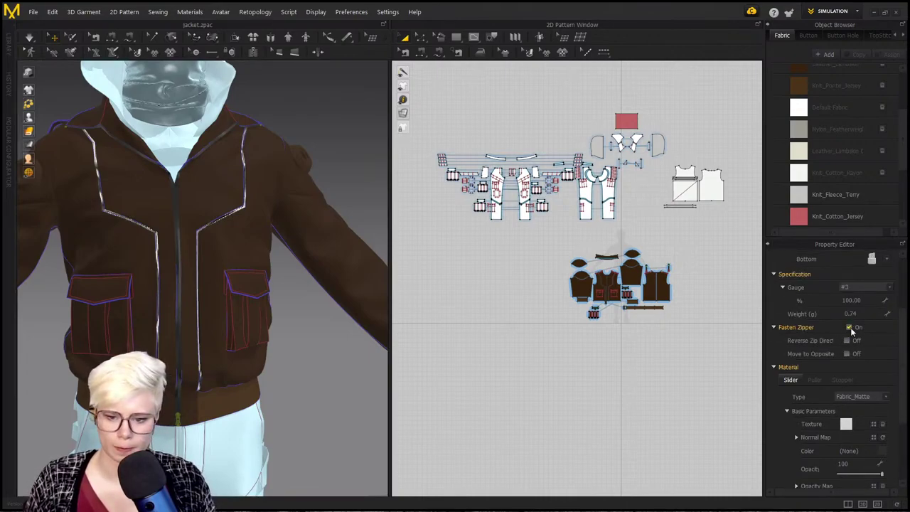
pyautogui.press('space')
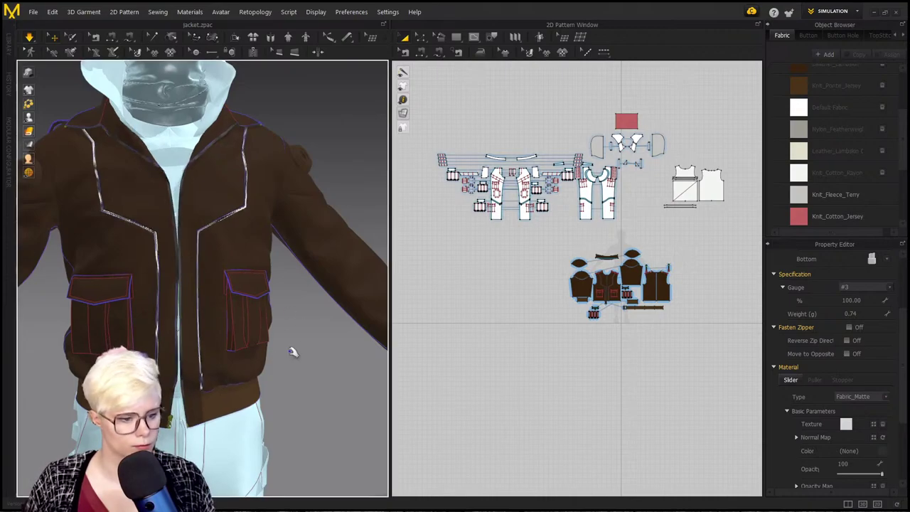
pyautogui.moveTo(244, 266); pyautogui.dragTo(197, 266, button='right')
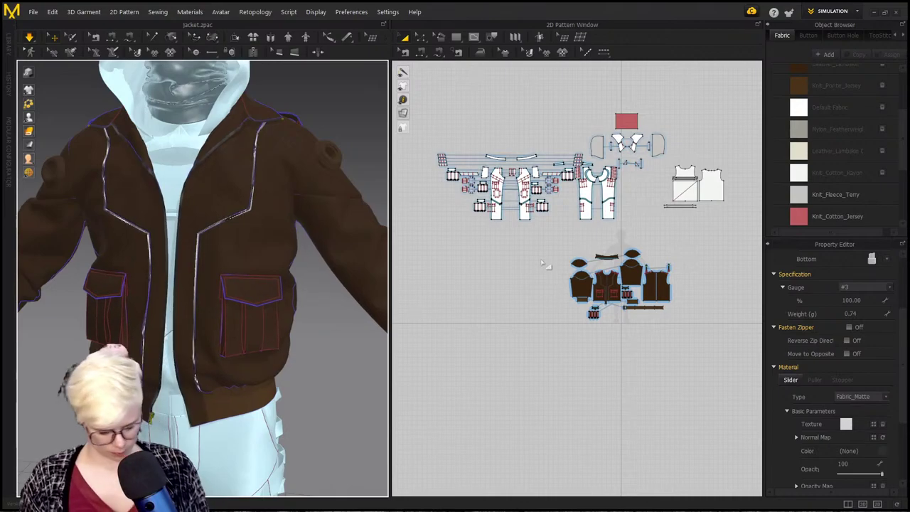
# Step: Place the two hood side panels beside the neck gaiter and move the whole hood and gaiter group up away from the pants patterns
pyautogui.scroll(-3, 479, 341)
pyautogui.scroll(4, 479, 341)
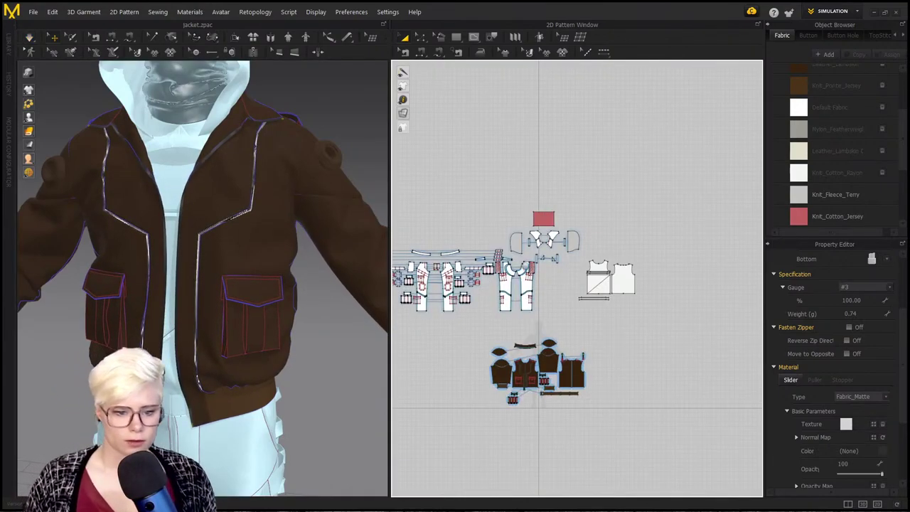
pyautogui.scroll(3, 580, 158)
pyautogui.moveTo(521, 90); pyautogui.dragTo(739, 248)
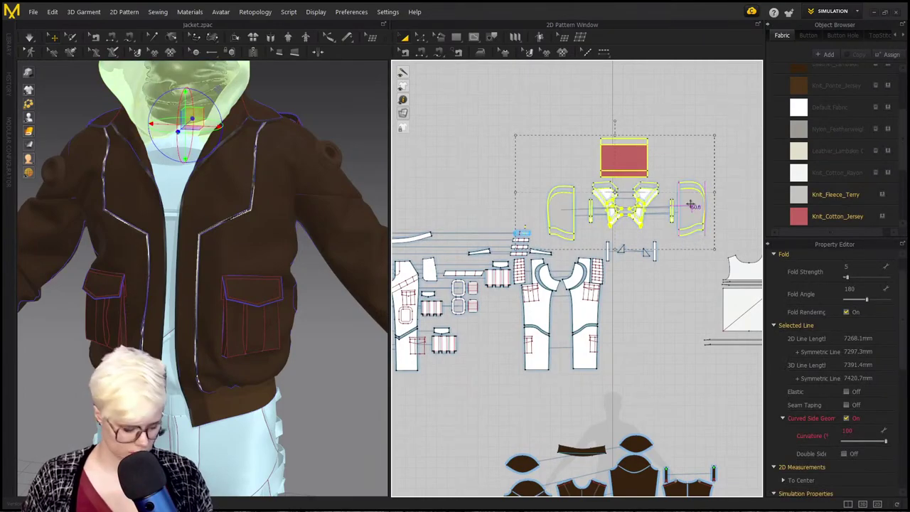
pyautogui.moveTo(690, 204); pyautogui.dragTo(690, 204)
pyautogui.hotkey('ctrl', 'z')
pyautogui.click(554, 120)
pyautogui.moveTo(567, 217); pyautogui.dragTo(579, 154)
pyautogui.moveTo(681, 198); pyautogui.dragTo(664, 146)
pyautogui.moveTo(524, 92)
pyautogui.mouseDown()
pyautogui.moveTo(717, 213)
pyautogui.moveTo(726, 236)
pyautogui.mouseUp()
pyautogui.moveTo(675, 163); pyautogui.dragTo(711, 116)
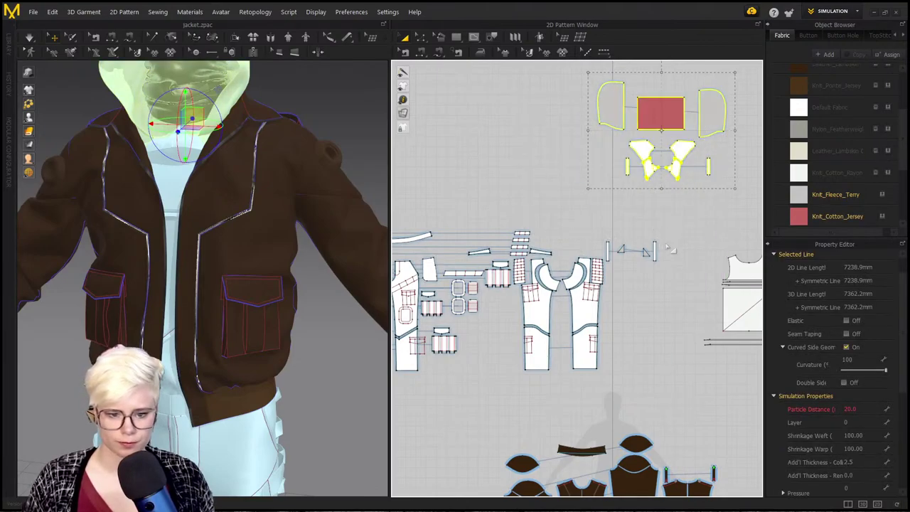
# Step: Move the remaining small strap and triangle patterns up beneath the hood and neck gaiter group
pyautogui.scroll(-2, 675, 242)
pyautogui.moveTo(618, 200); pyautogui.dragTo(664, 245)
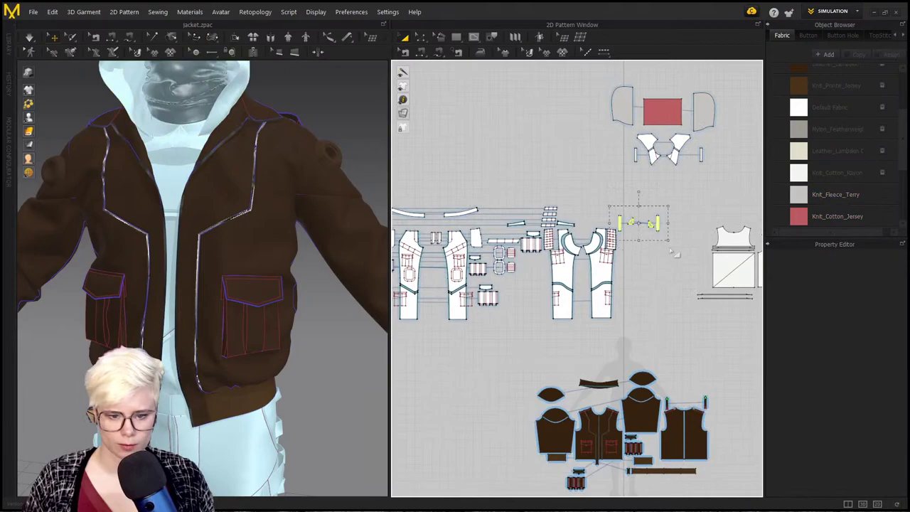
pyautogui.scroll(5, 661, 238)
pyautogui.scroll(-4, 632, 232)
pyautogui.moveTo(639, 193); pyautogui.dragTo(636, 258, button='middle')
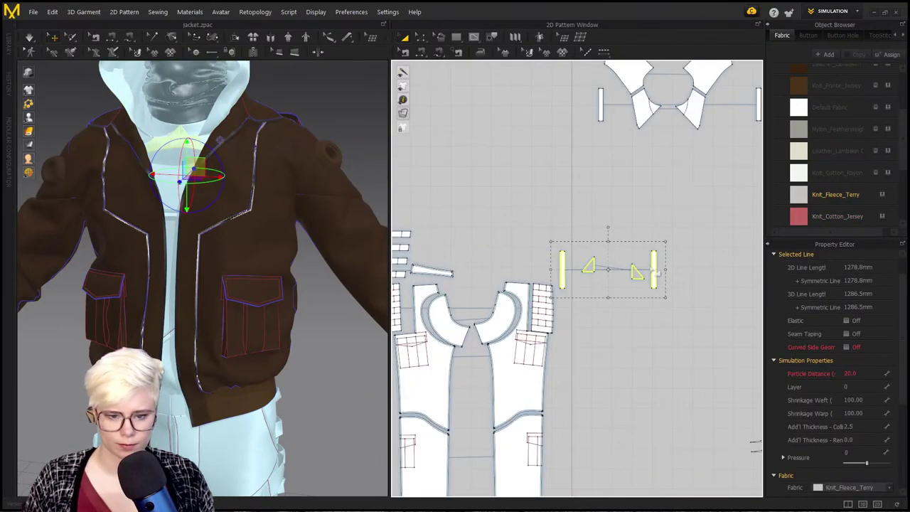
pyautogui.moveTo(654, 267); pyautogui.dragTo(709, 155)
# Step: Clear the pattern selection and add a new blank fabric to the fabric list
pyautogui.scroll(-4, 604, 285)
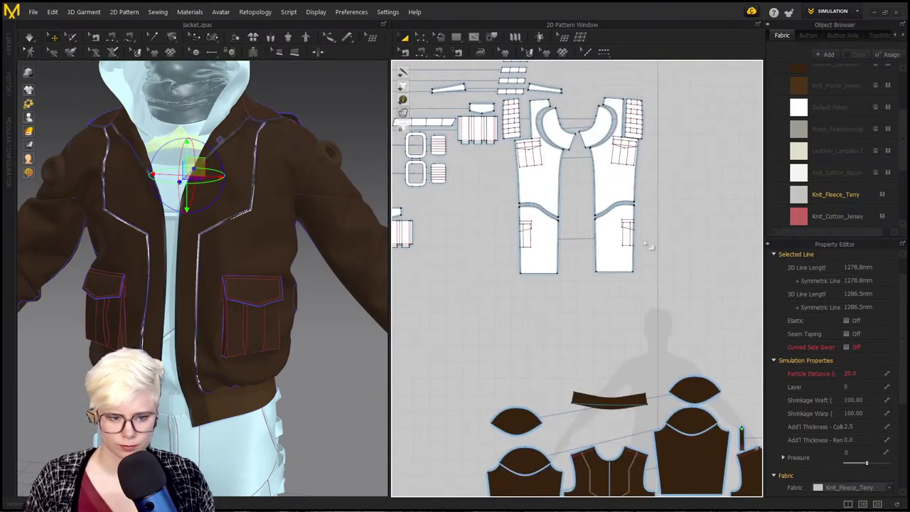
pyautogui.scroll(-4, 819, 86)
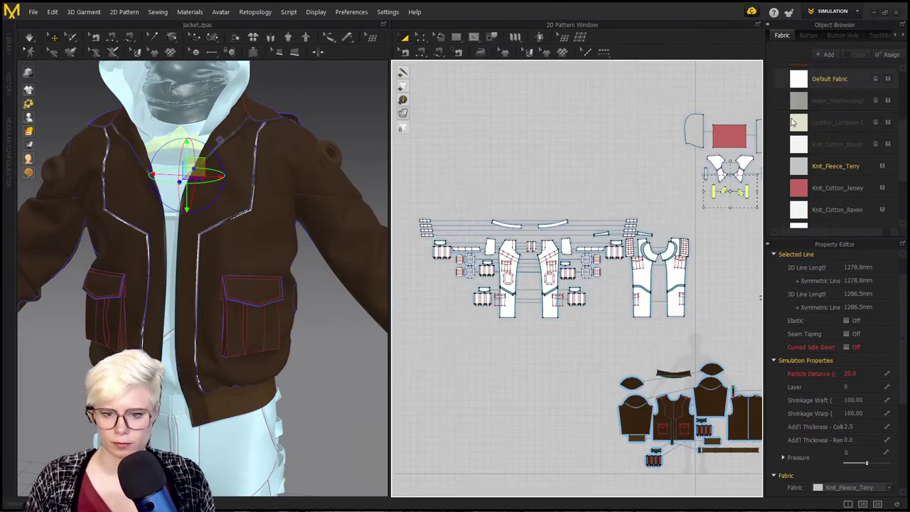
pyautogui.click(681, 148)
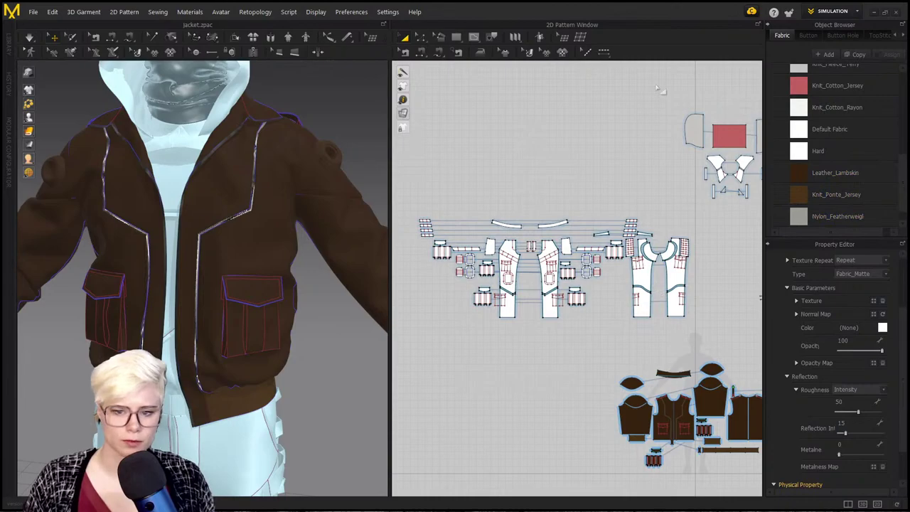
pyautogui.scroll(-1, 819, 155)
pyautogui.scroll(3, 830, 208)
pyautogui.scroll(-3, 832, 212)
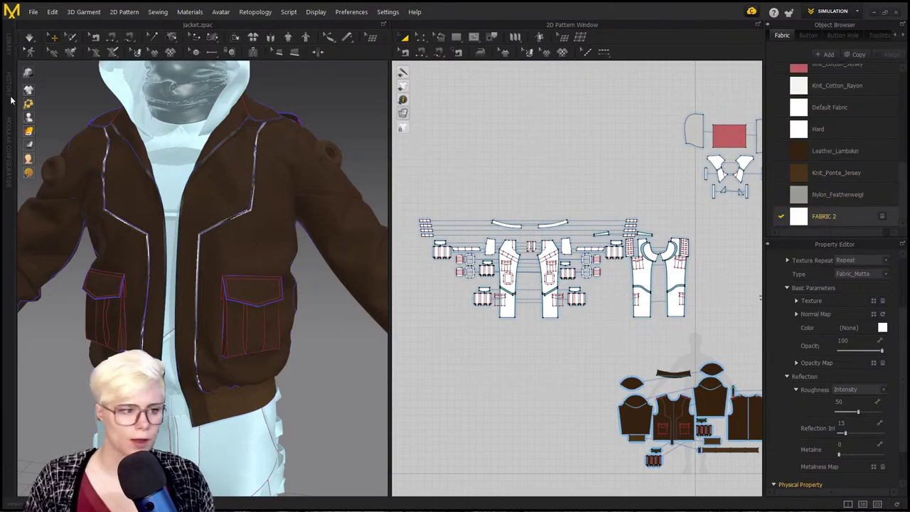
# Step: Search the fabric library for NYLON and replace the new blank fabric with Nylon_Matte
pyautogui.click(7, 44)
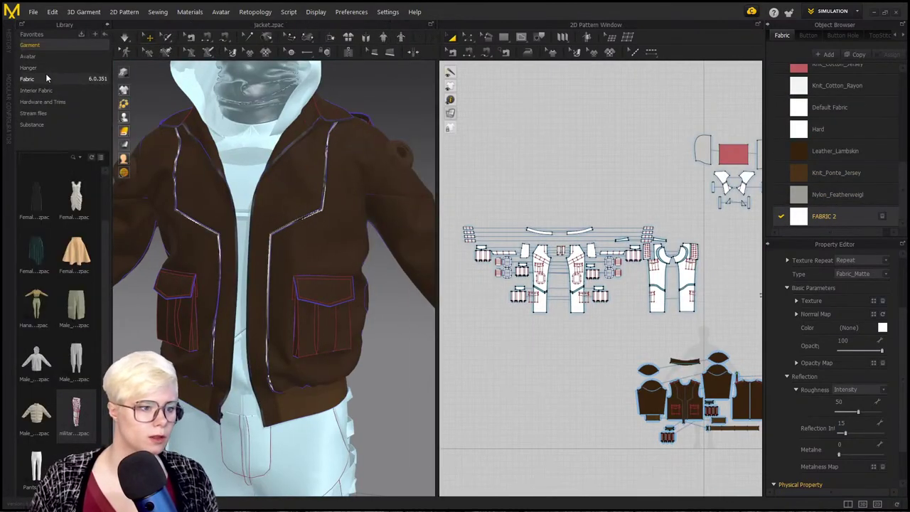
pyautogui.click(46, 76)
pyautogui.write('N')
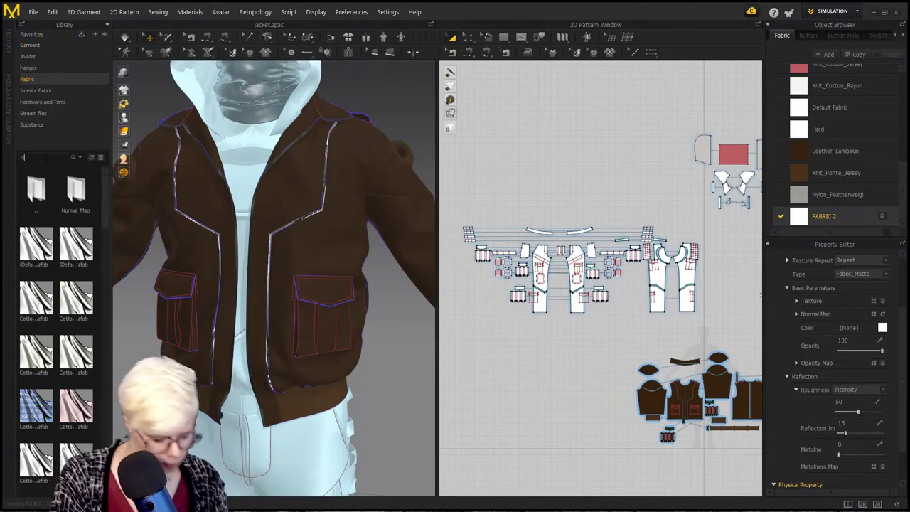
pyautogui.write('YLON')
pyautogui.press('Return')
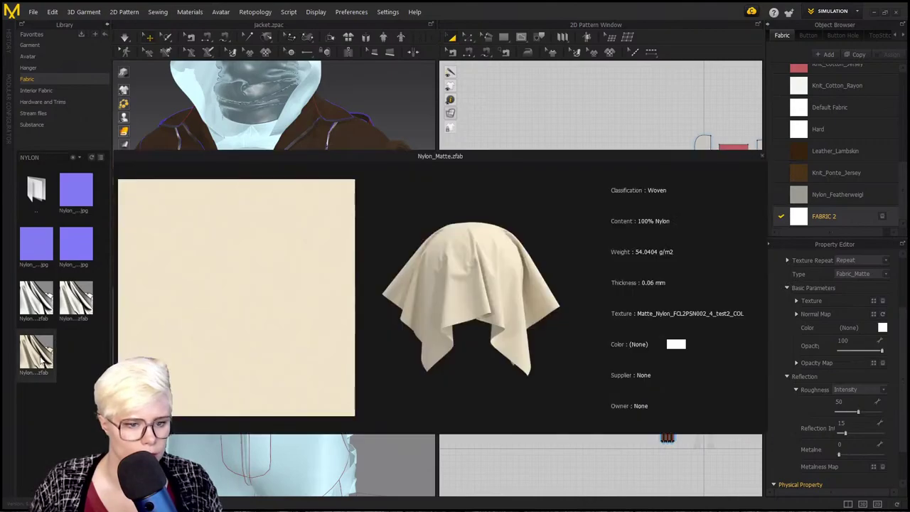
pyautogui.moveTo(43, 359); pyautogui.dragTo(809, 221)
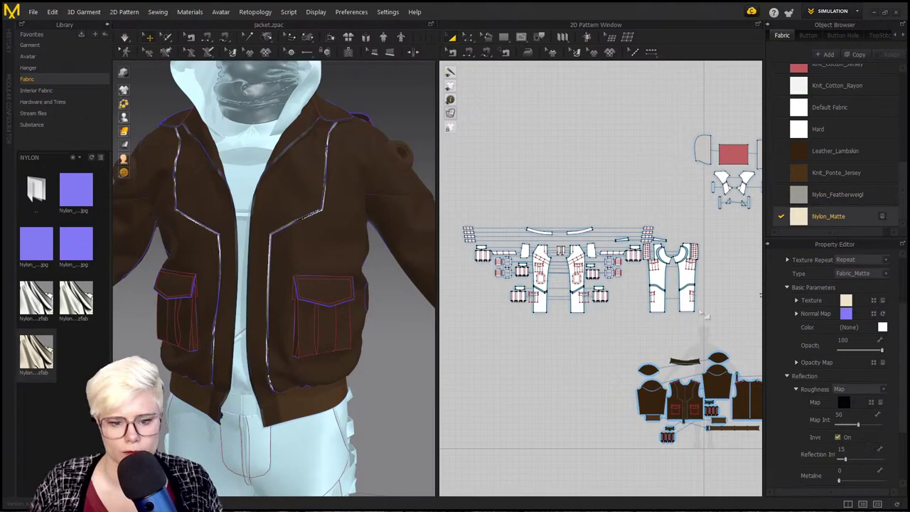
# Step: Select all the military pants patterns and assign the Nylon_Matte fabric to them
pyautogui.moveTo(718, 334); pyautogui.dragTo(462, 215)
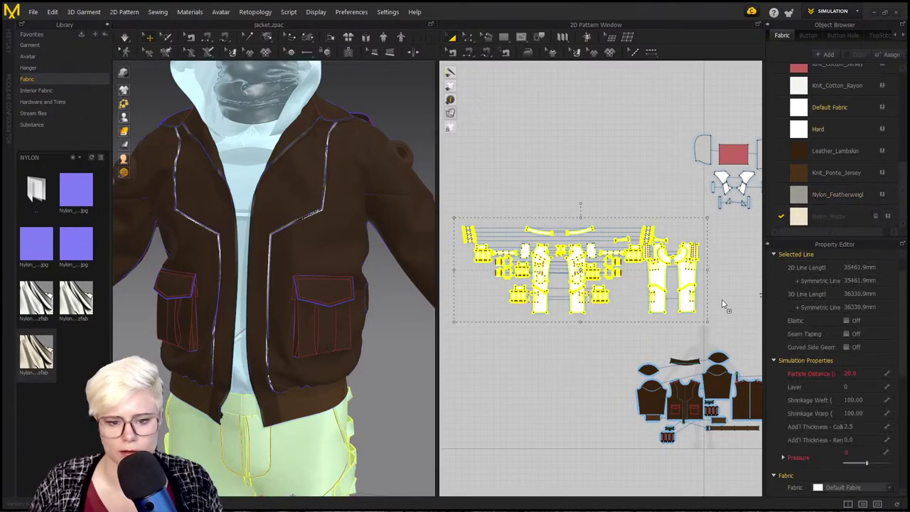
pyautogui.moveTo(722, 302); pyautogui.dragTo(687, 284)
pyautogui.scroll(5, 496, 405)
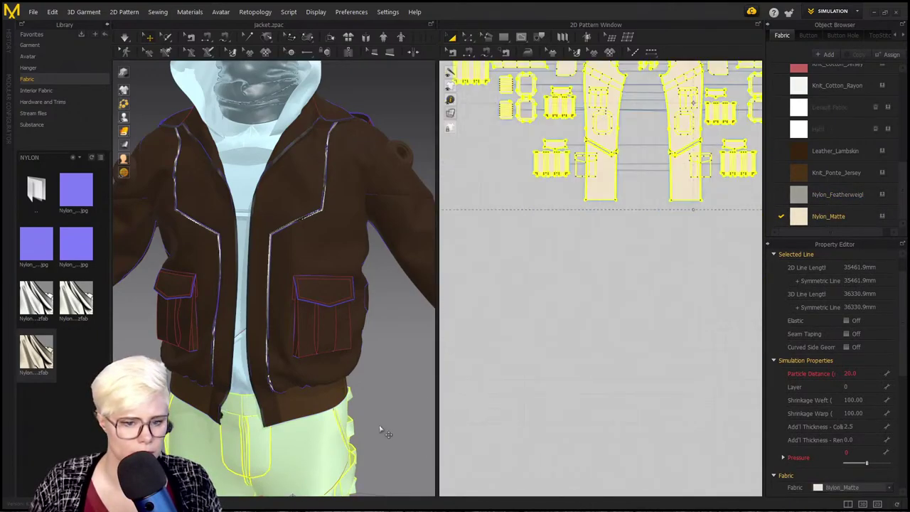
pyautogui.scroll(-3, 381, 430)
pyautogui.moveTo(344, 384); pyautogui.dragTo(362, 214, button='middle')
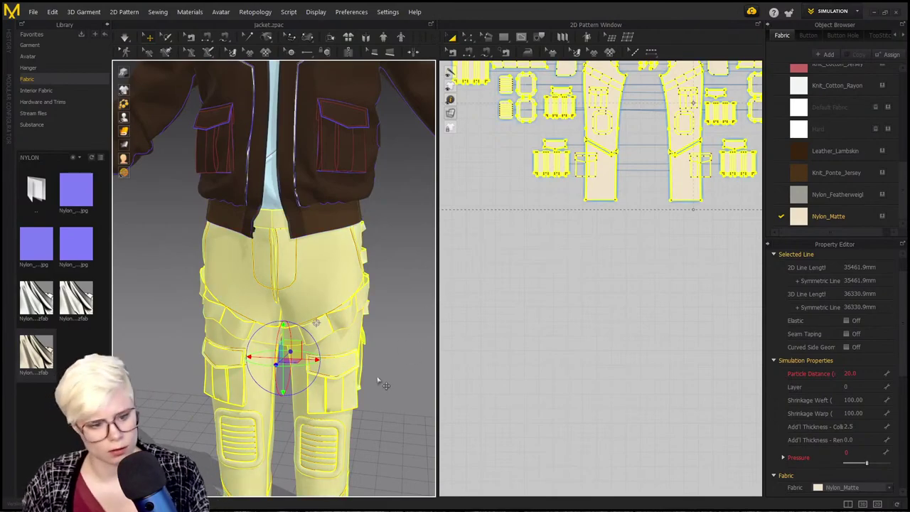
# Step: Set the Nylon_Matte fabric's colour to dark grey 545454 and clear the selection
pyautogui.click(790, 220)
pyautogui.click(792, 219)
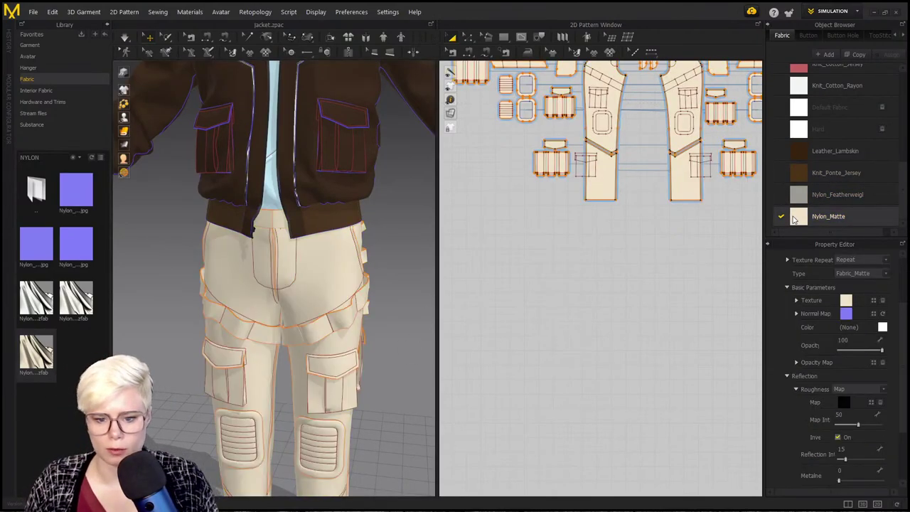
pyautogui.scroll(-3, 881, 342)
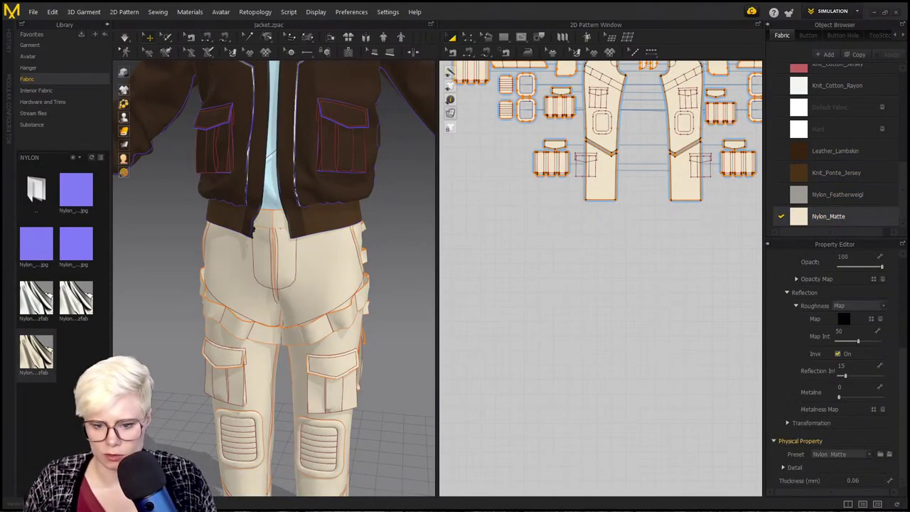
pyautogui.scroll(2, 886, 311)
pyautogui.click(882, 302)
pyautogui.moveTo(282, 145); pyautogui.dragTo(258, 149)
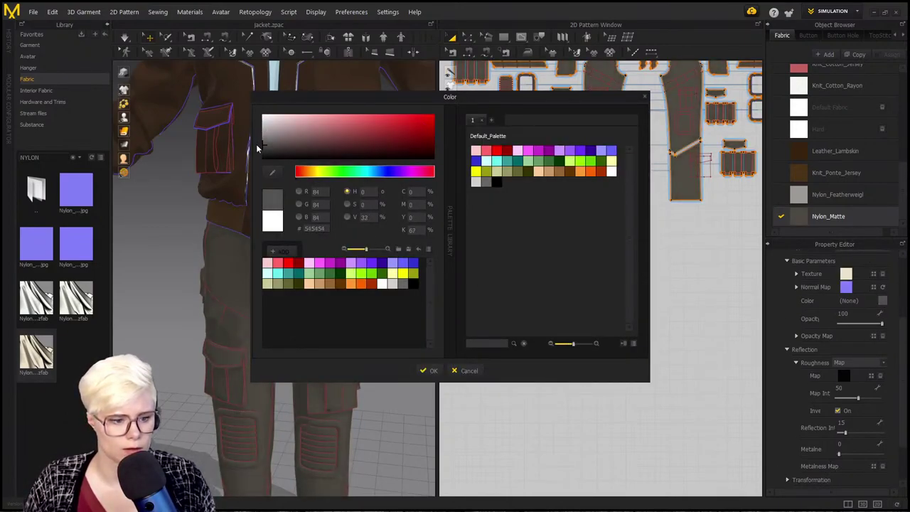
pyautogui.click(430, 370)
pyautogui.click(479, 325)
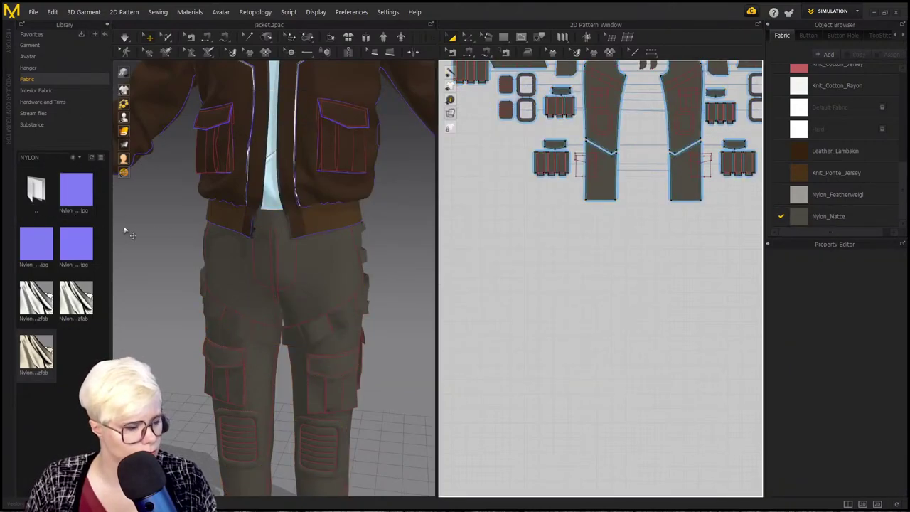
pyautogui.scroll(-5, 196, 238)
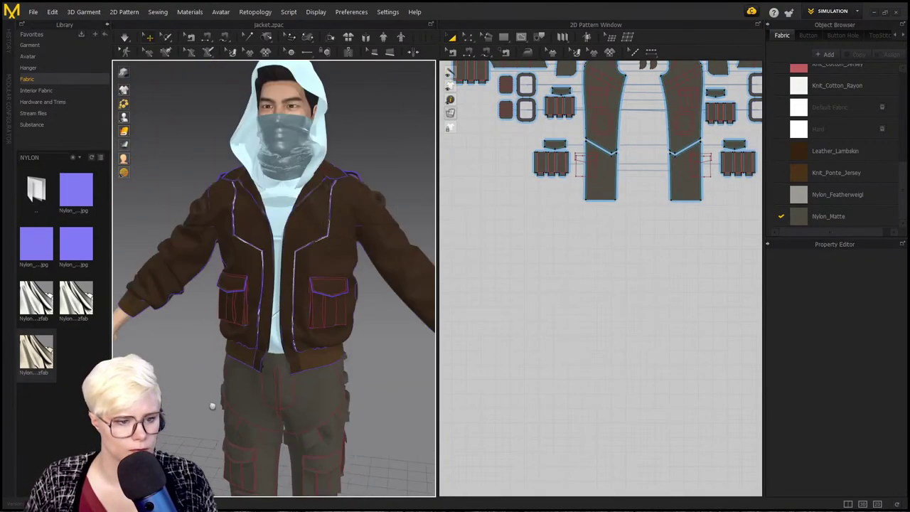
pyautogui.scroll(2, 258, 339)
pyautogui.moveTo(258, 339); pyautogui.dragTo(296, 280, button='right')
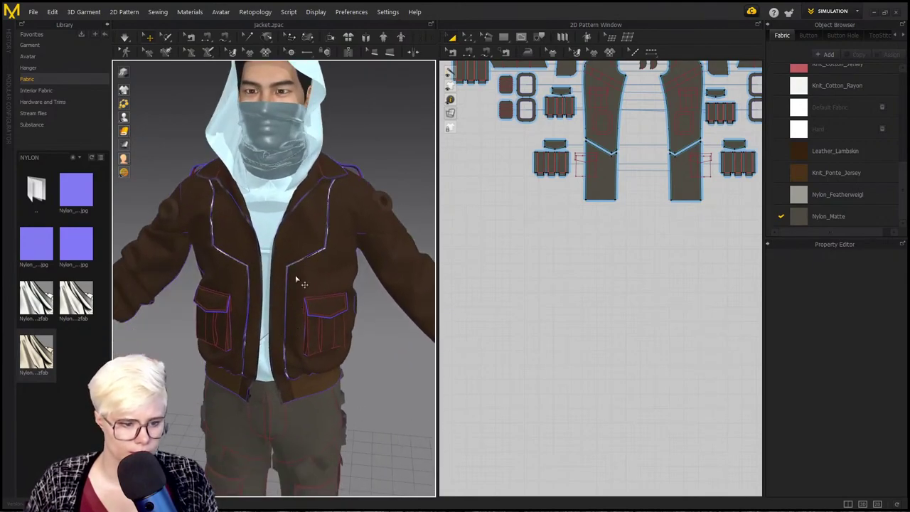
pyautogui.scroll(4, 294, 378)
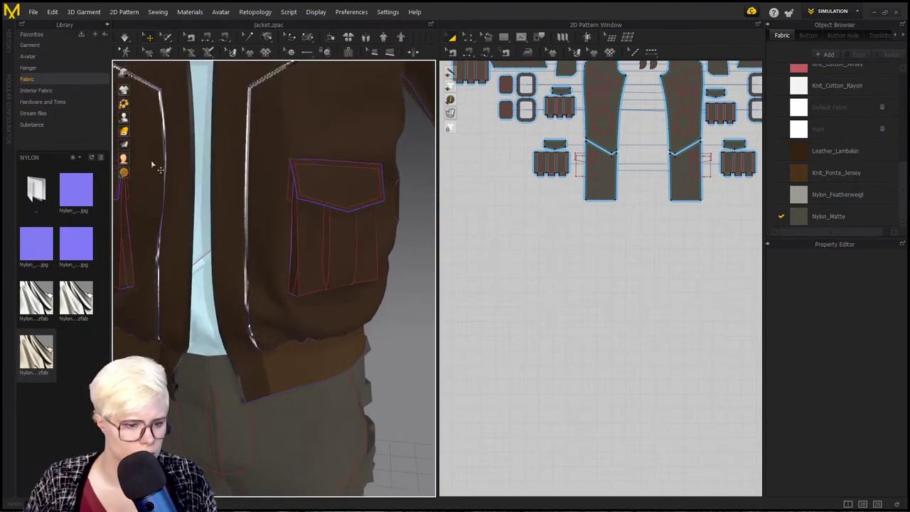
pyautogui.scroll(-3, 237, 266)
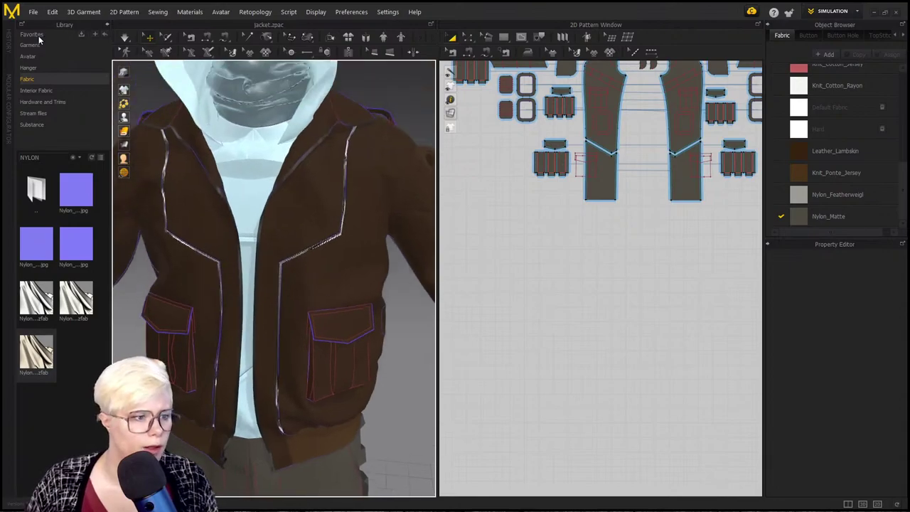
pyautogui.click(9, 41)
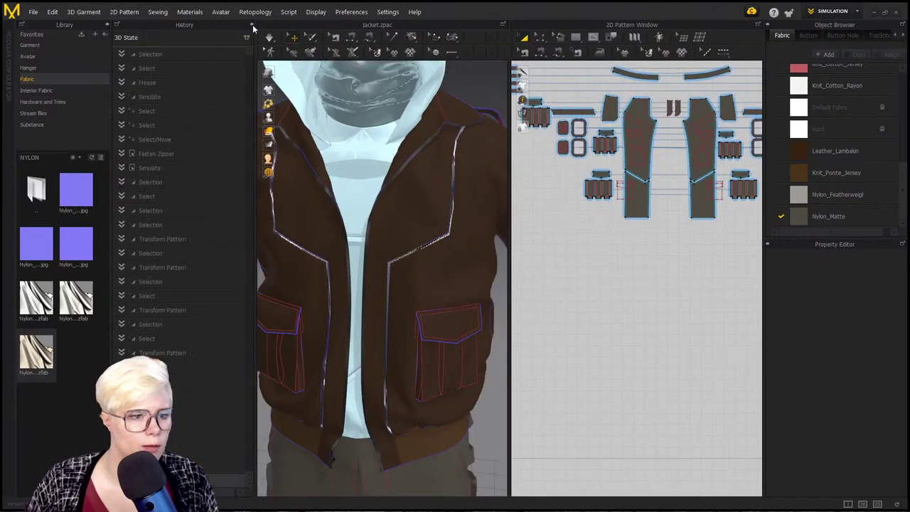
pyautogui.click(252, 25)
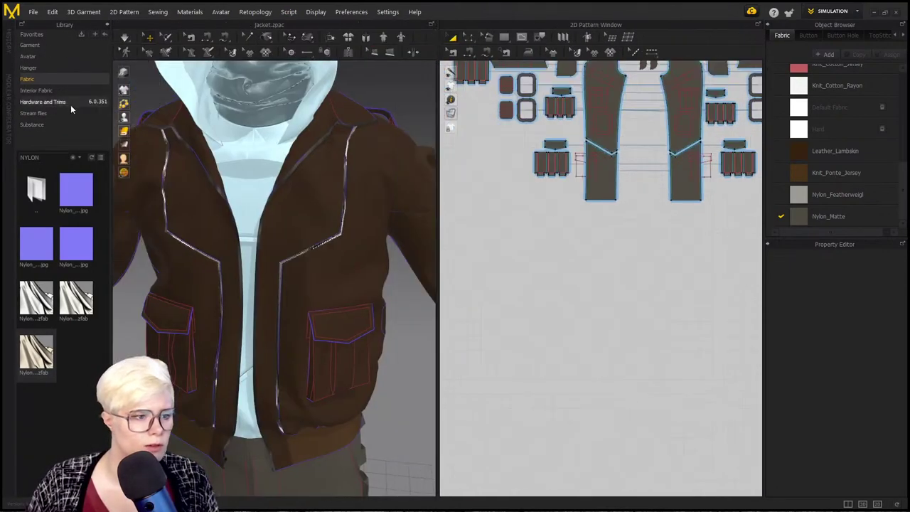
# Step: Select the Knit_Ponte_Jersey fabric, keep its texture repeat type as Repeat, and change its material type to Substance
pyautogui.click(54, 123)
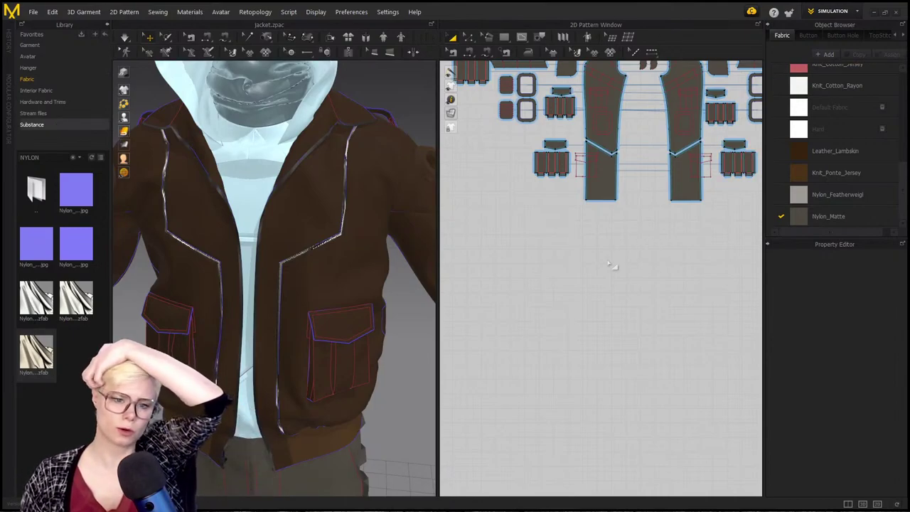
pyautogui.click(811, 174)
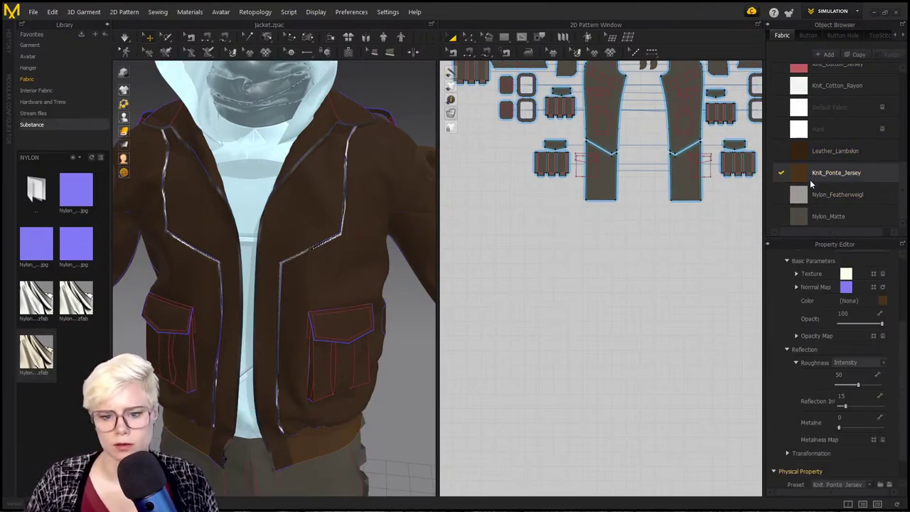
pyautogui.scroll(2, 862, 299)
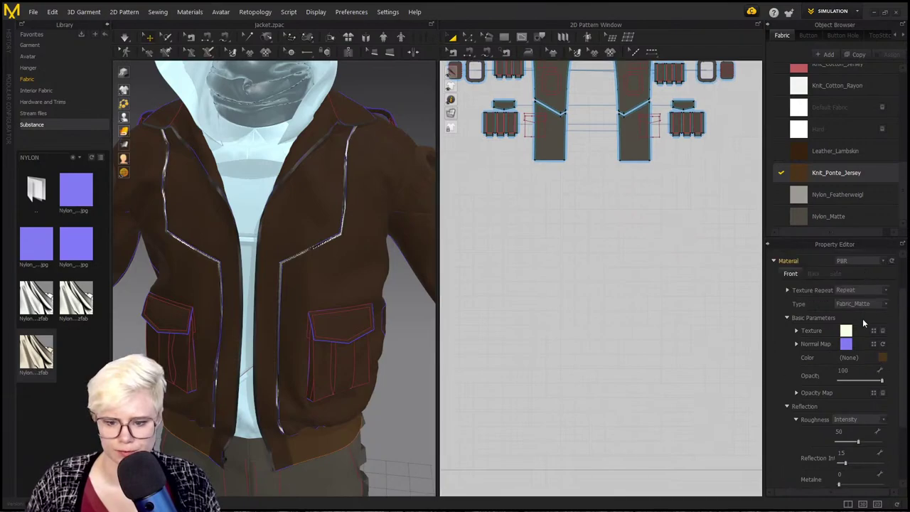
pyautogui.click(881, 291)
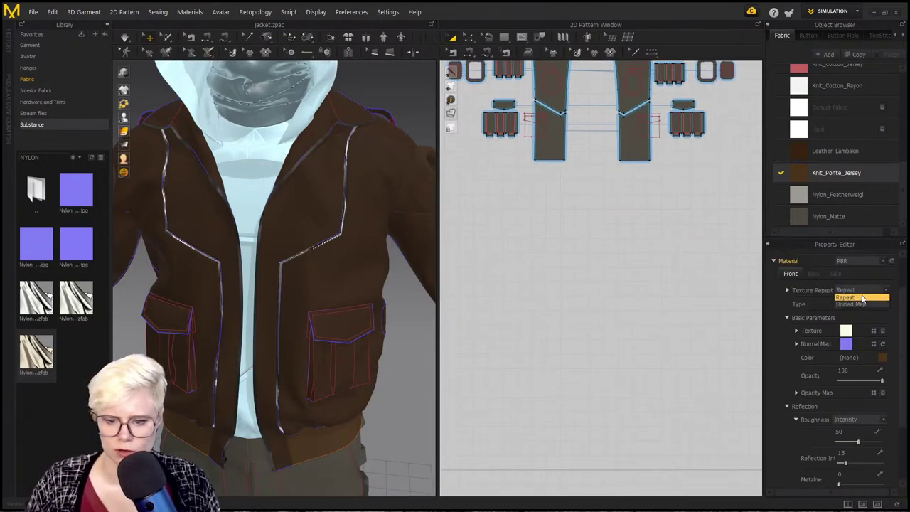
pyautogui.click(862, 297)
pyautogui.click(860, 261)
pyautogui.click(860, 274)
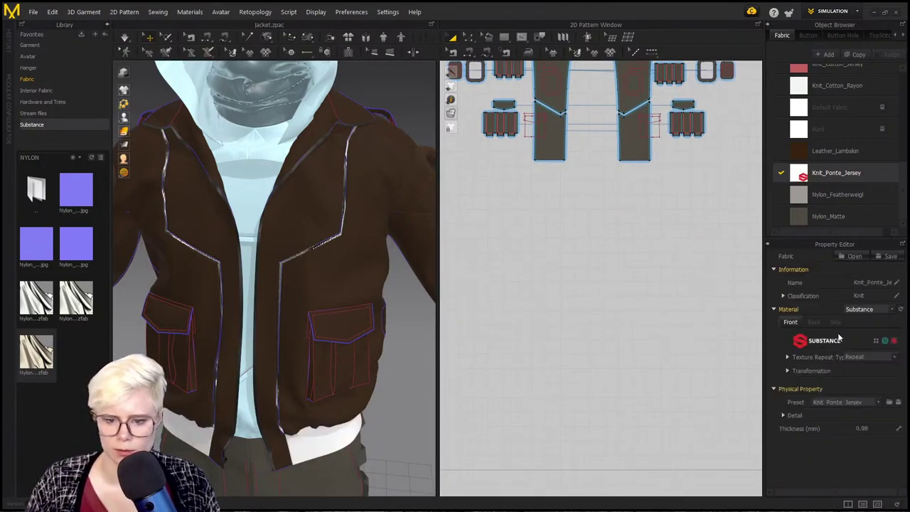
# Step: Browse the Desktop's Stream files > Substance folder for a rib material file, leaving without loading one
pyautogui.click(884, 341)
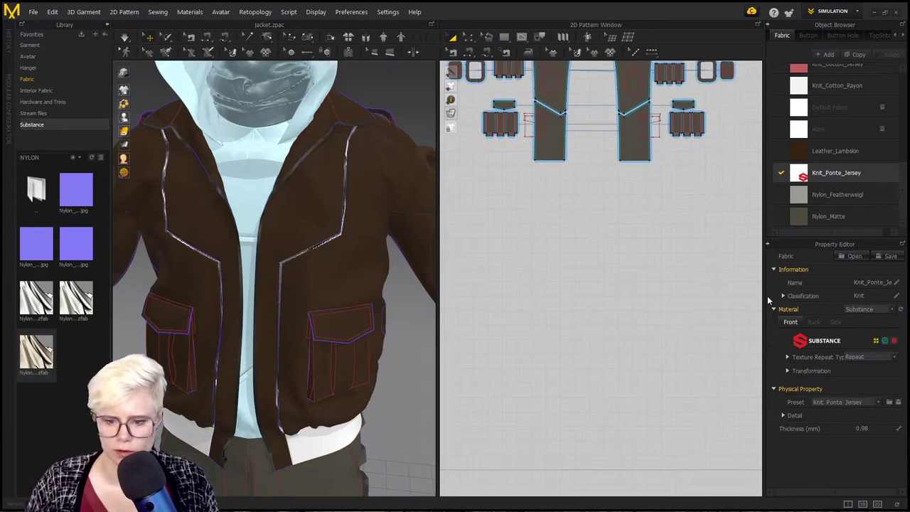
pyautogui.click(287, 69)
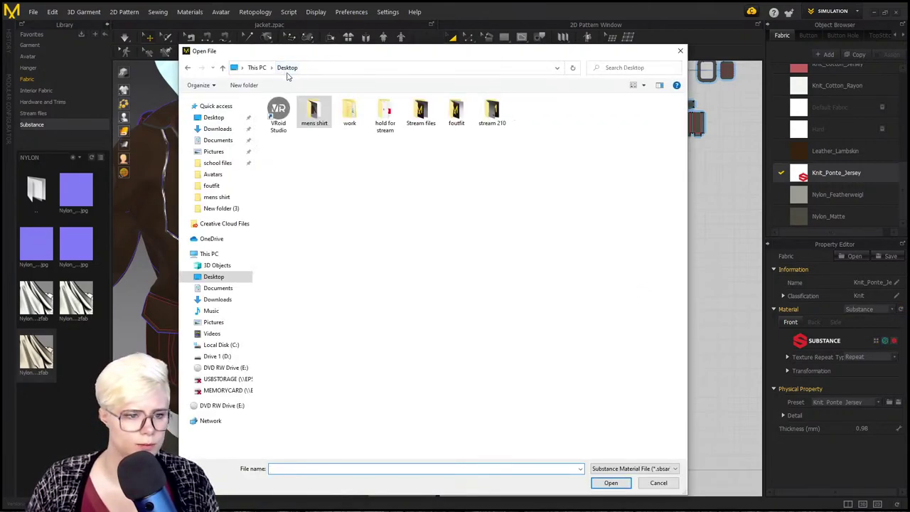
pyautogui.doubleClick(420, 112)
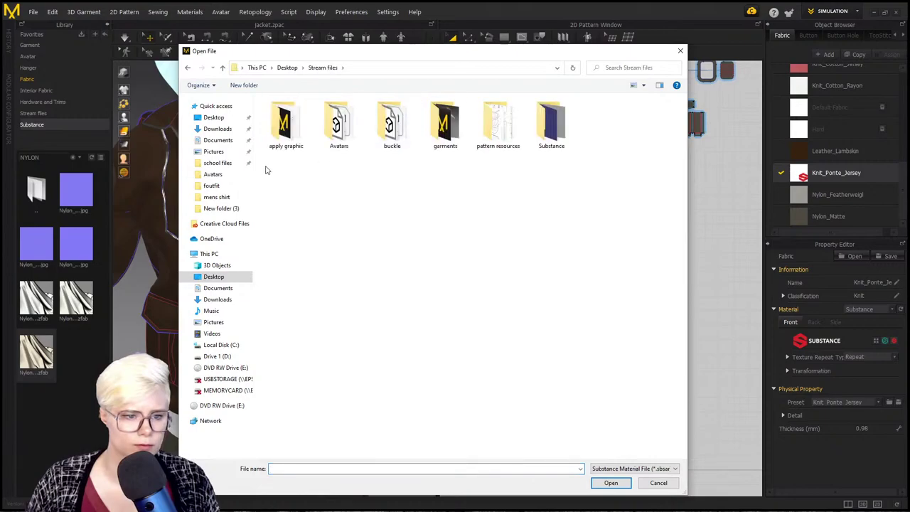
pyautogui.click(601, 485)
pyautogui.scroll(-10, 437, 427)
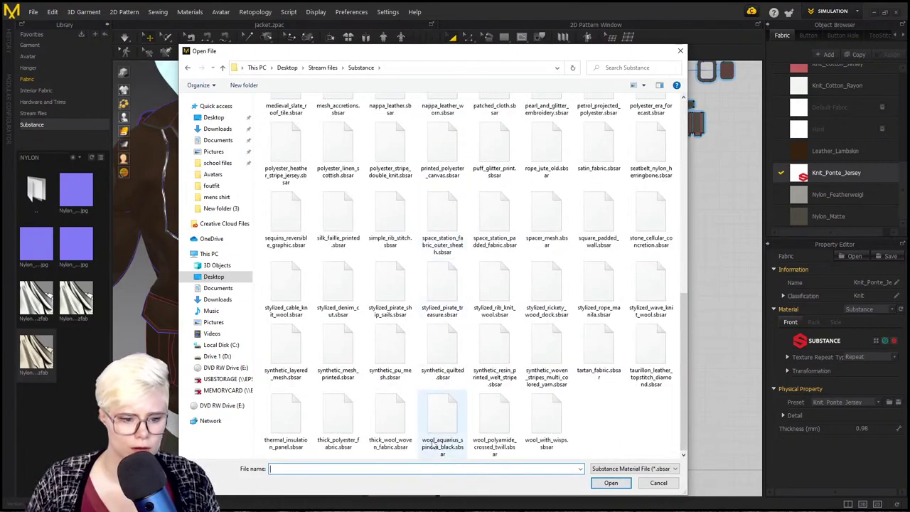
pyautogui.write('nb')
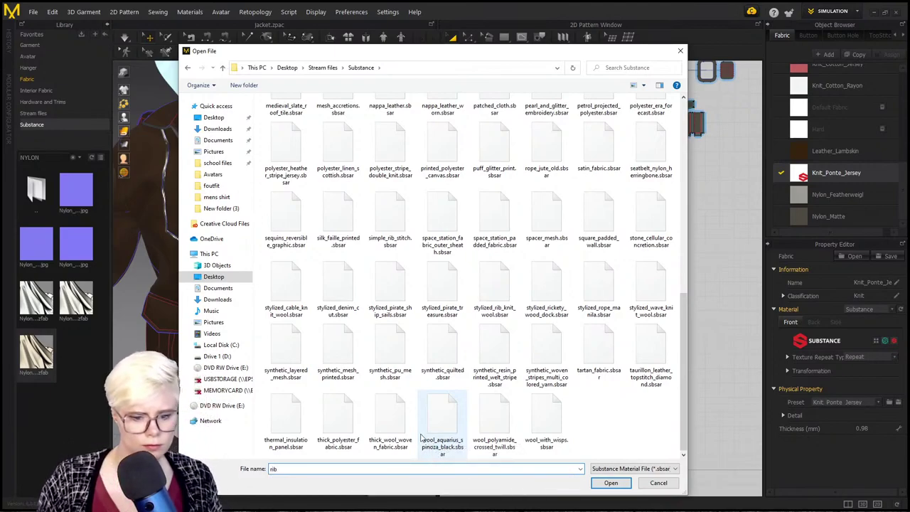
pyautogui.press('BackSpace')
pyautogui.press('BackSpace')
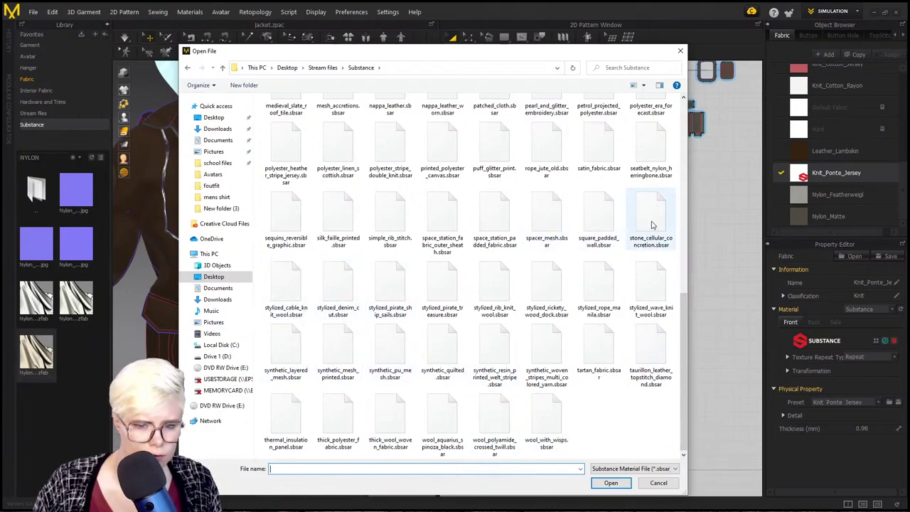
pyautogui.click(680, 51)
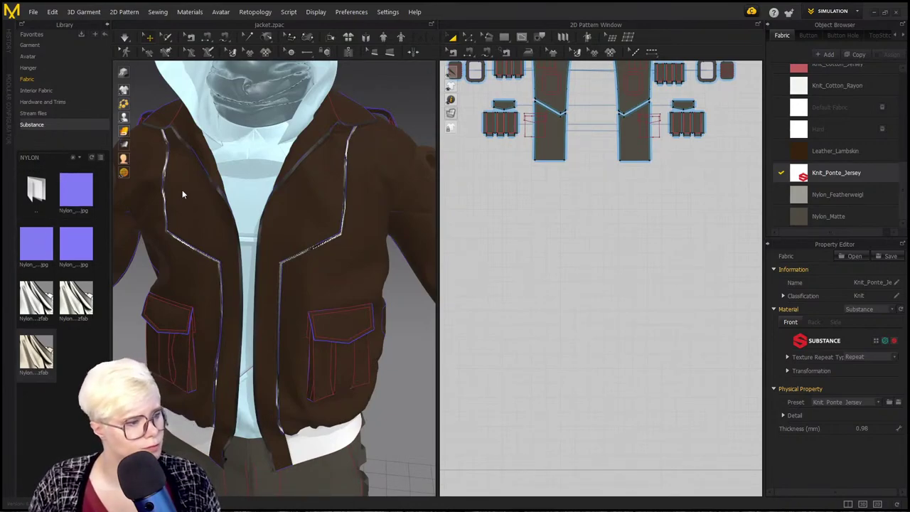
# Step: Look through the materials in the Substance library and search it for "sty"
pyautogui.click(34, 125)
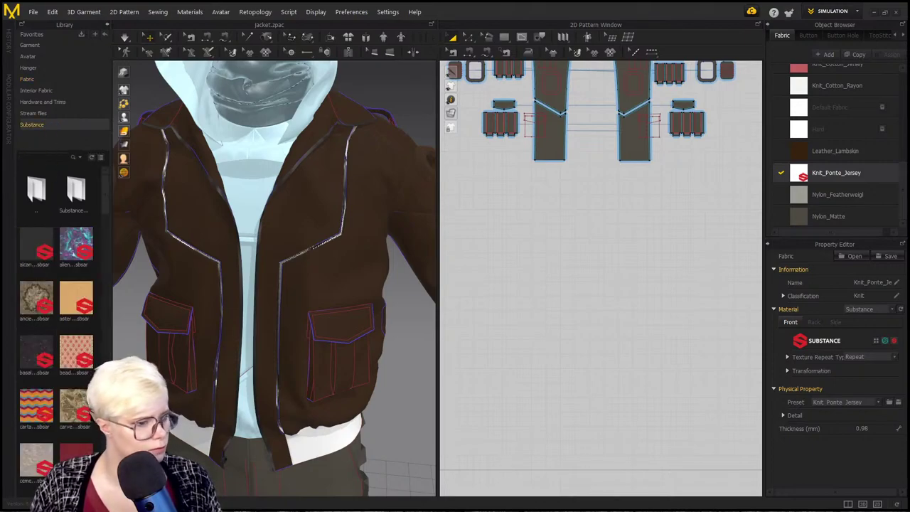
pyautogui.scroll(-3, 76, 298)
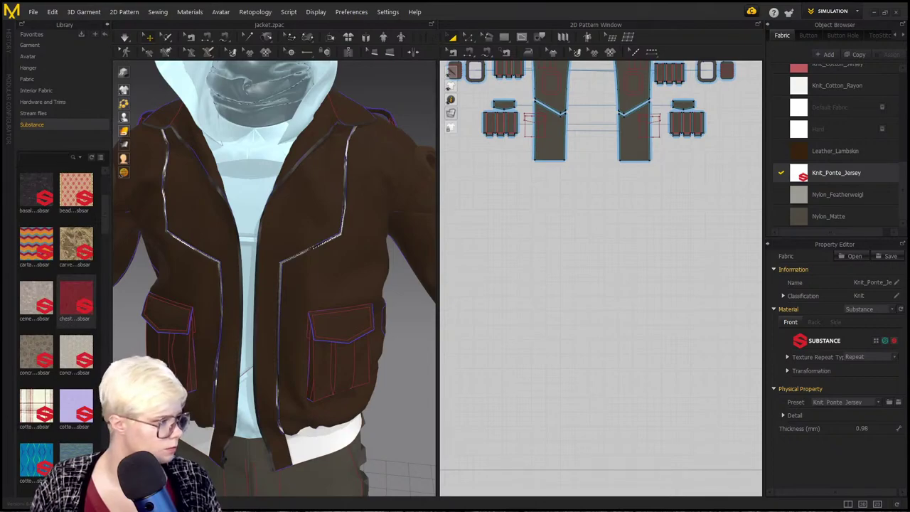
pyautogui.scroll(-5, 76, 298)
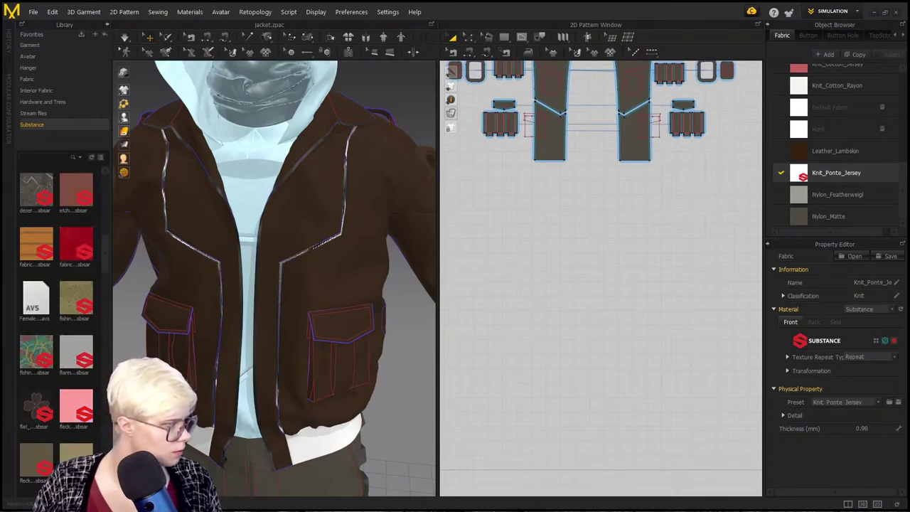
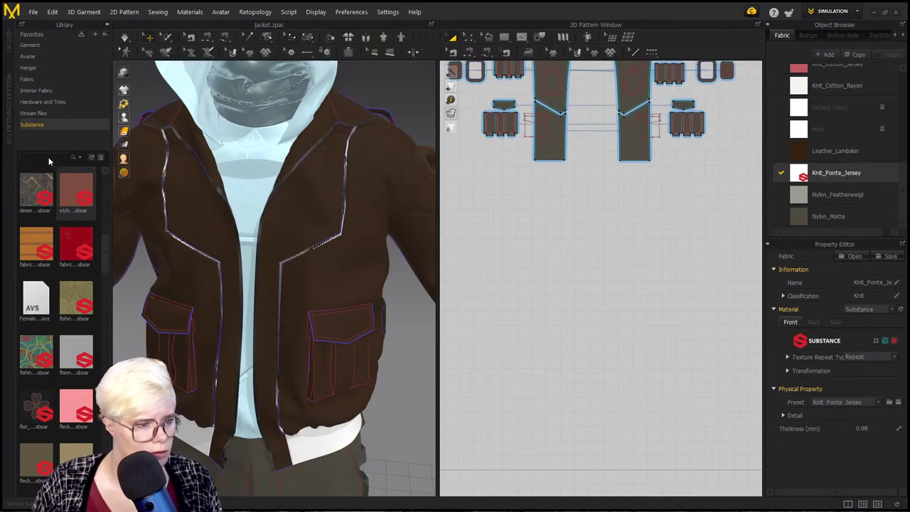
pyautogui.scroll(-3, 57, 213)
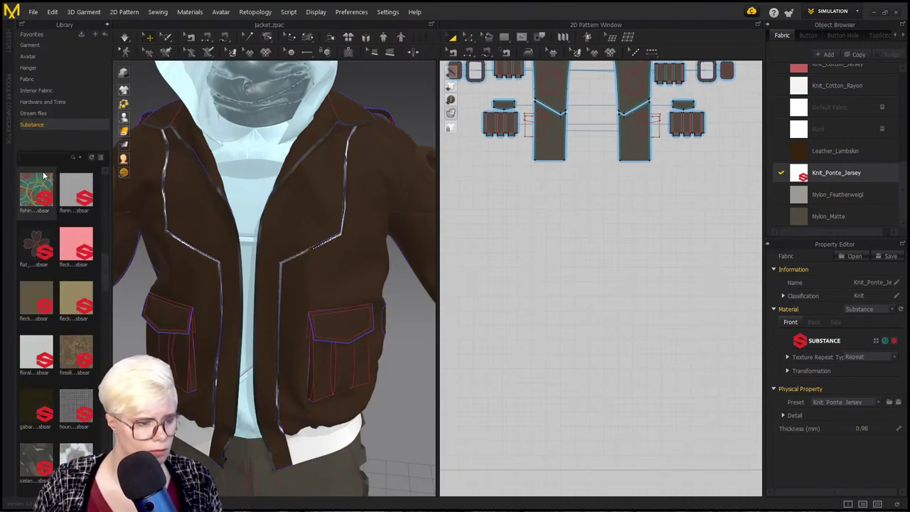
pyautogui.write('ty')
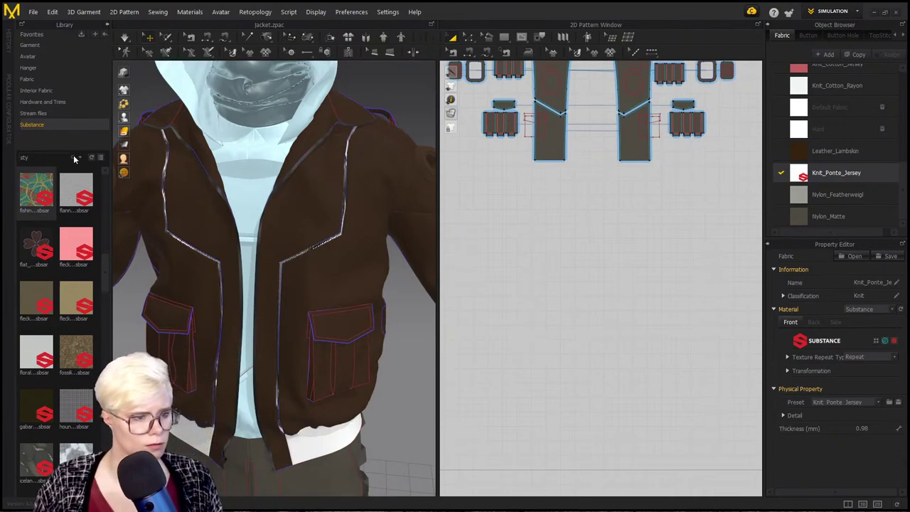
pyautogui.click(74, 158)
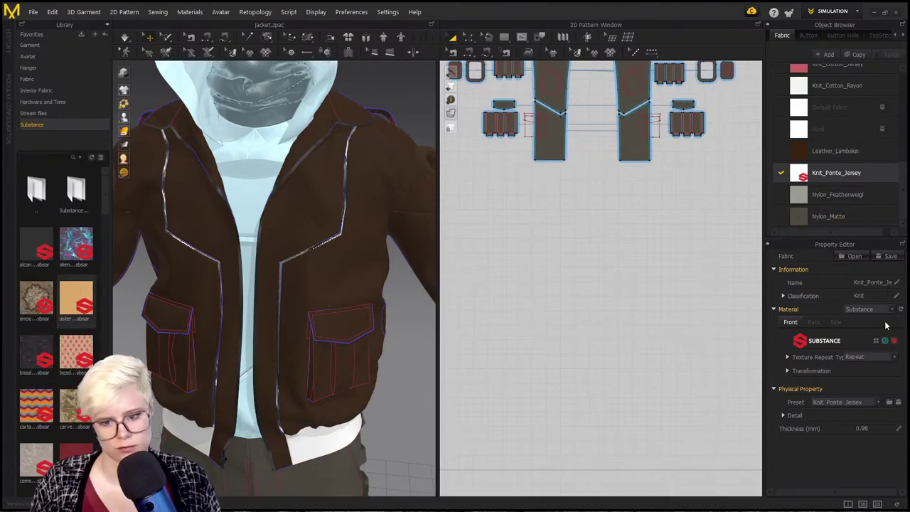
# Step: Try to load stylized_rib_knit_wool.png as the Substance material of the Knit_Ponte_Jersey fabric
pyautogui.click(876, 341)
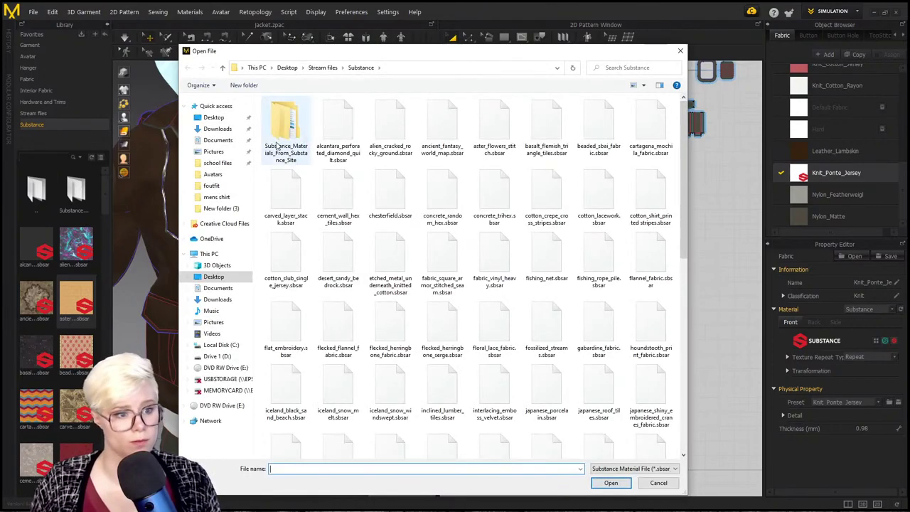
pyautogui.write('sty')
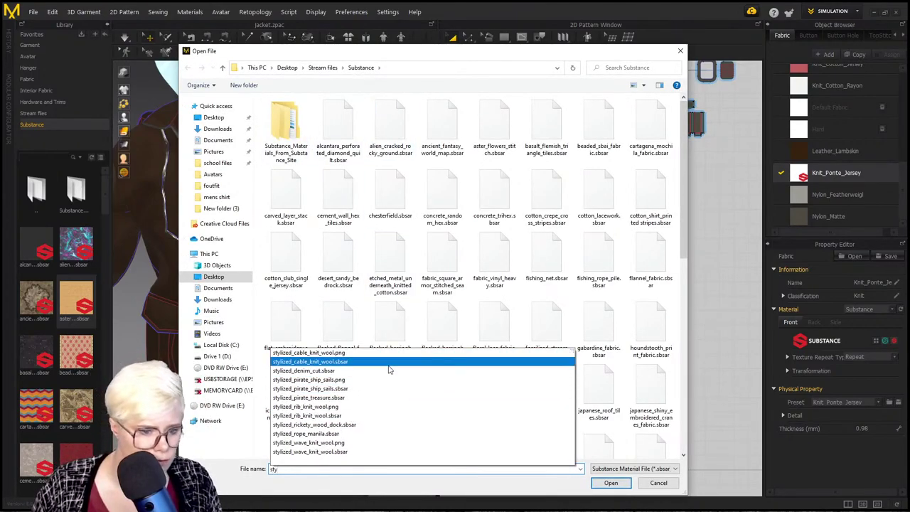
pyautogui.click(369, 406)
pyautogui.click(616, 486)
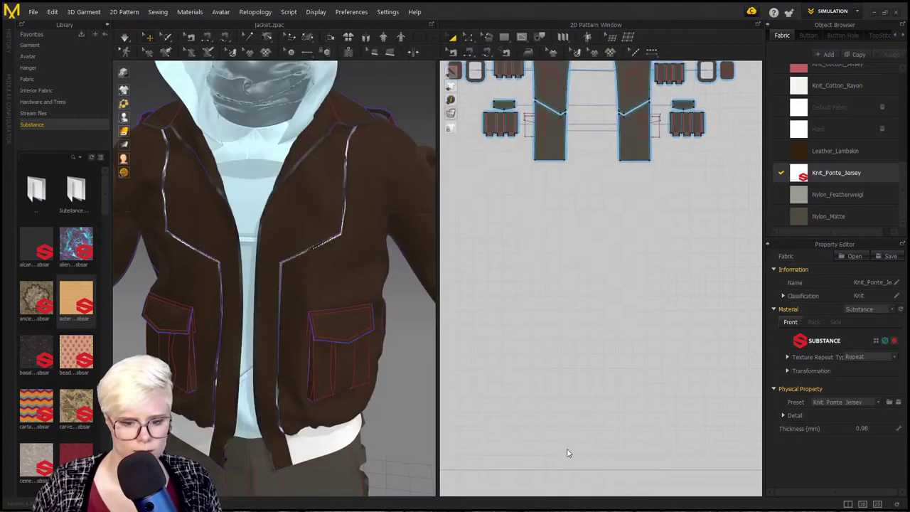
pyautogui.click(459, 291)
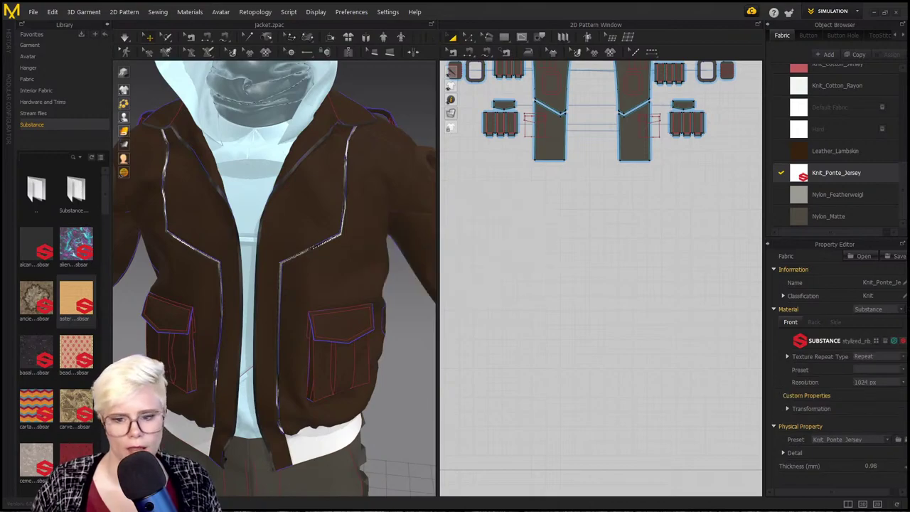
# Step: Load stylized_rib_knit_wool.sbsar as the Knit_Ponte_Jersey fabric's Substance material and collapse the library
pyautogui.click(876, 343)
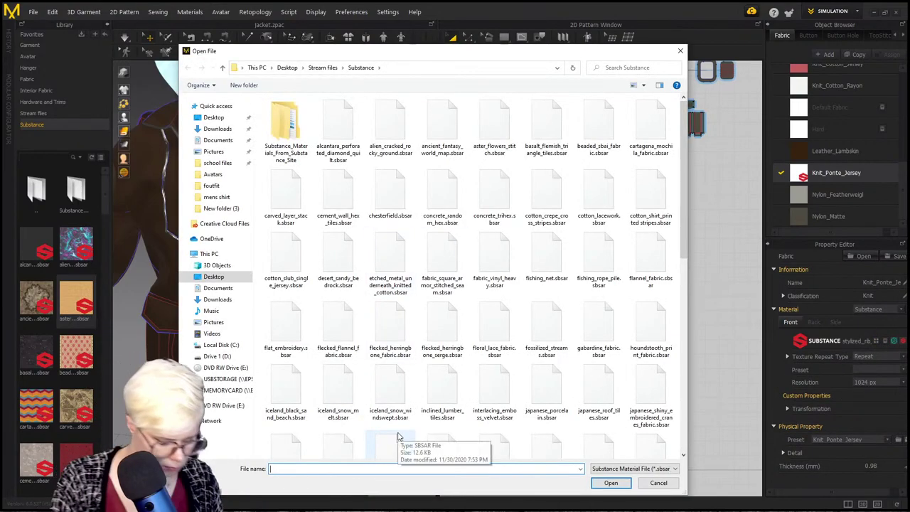
pyautogui.write('rib')
pyautogui.press('Return')
pyautogui.click(513, 264)
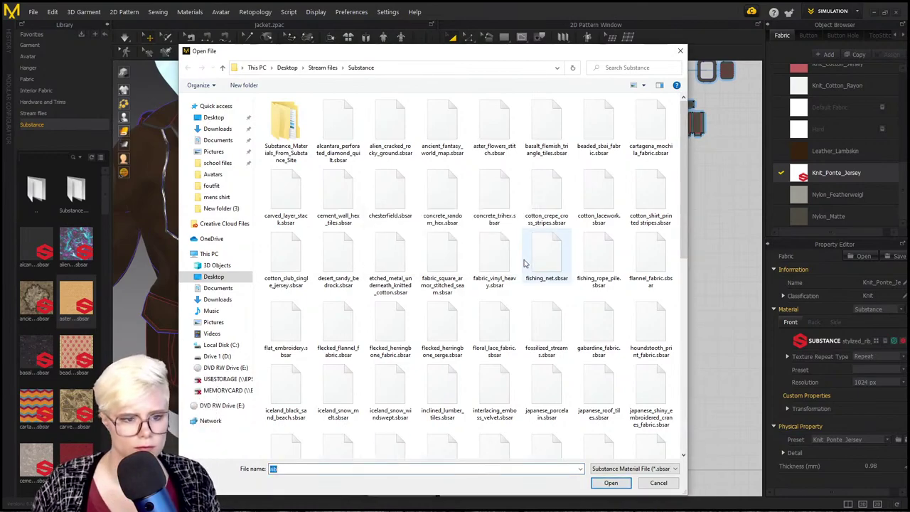
pyautogui.scroll(-10, 389, 426)
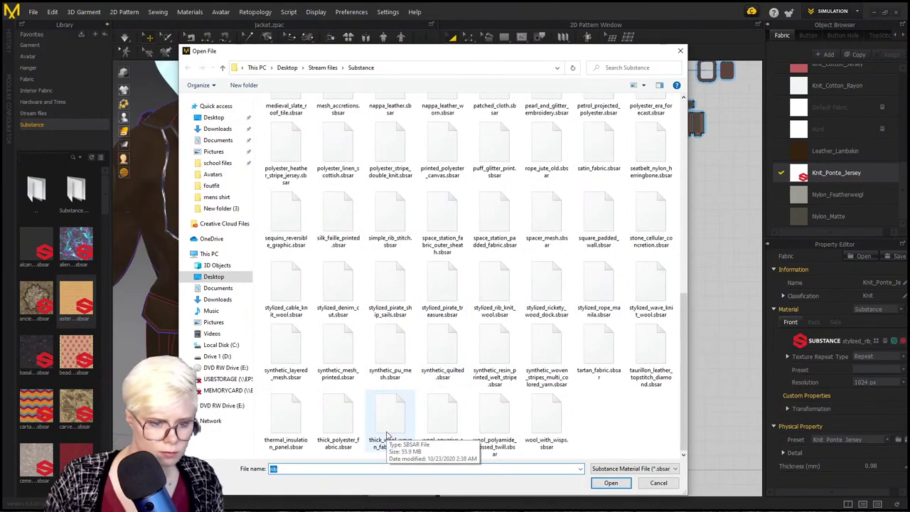
pyautogui.write('styl')
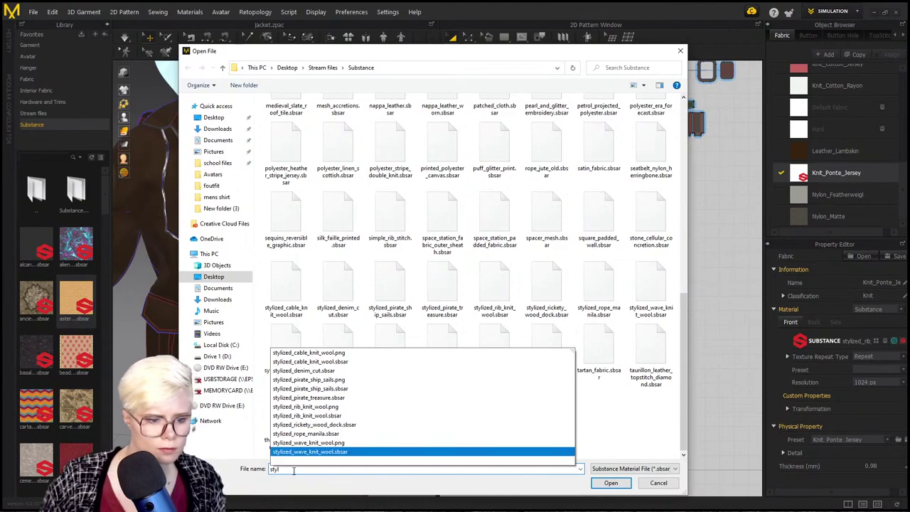
pyautogui.click(362, 416)
pyautogui.click(605, 484)
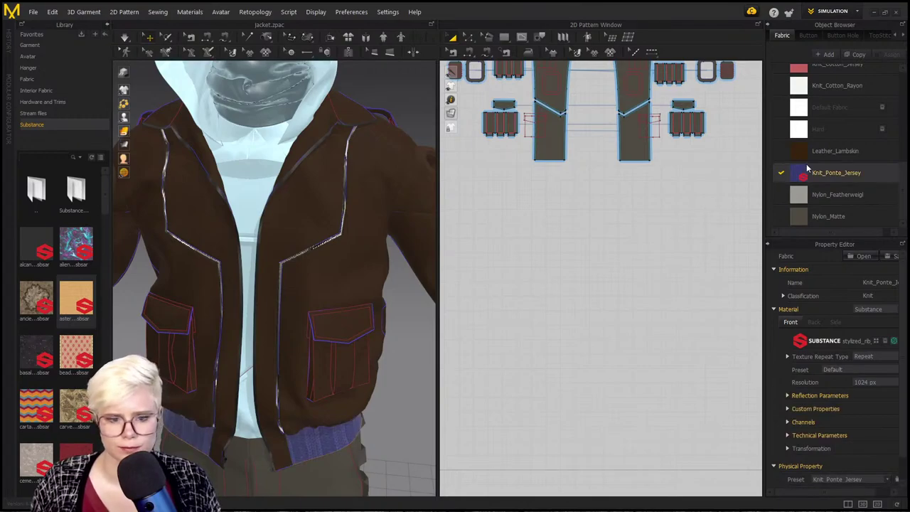
pyautogui.click(106, 25)
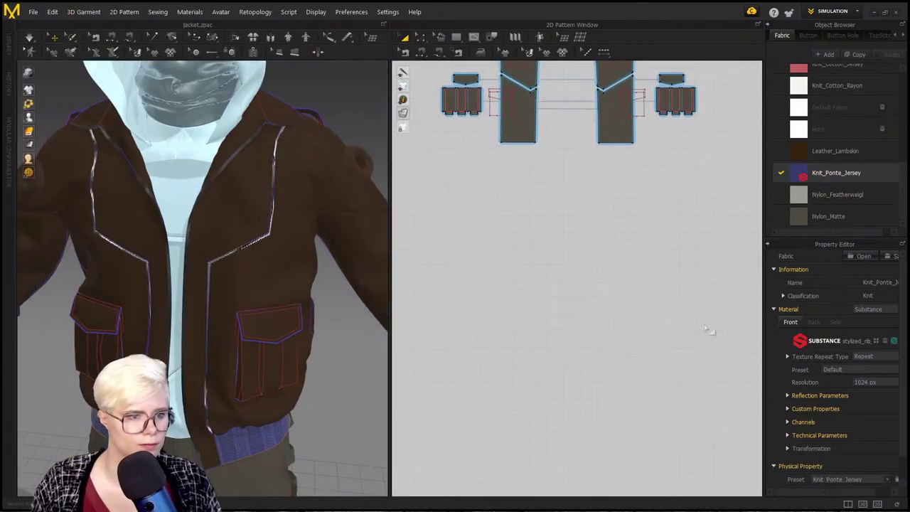
# Step: Scale down the rib knit texture on the jacket's hem band with the Edit Texture tool
pyautogui.scroll(-4, 712, 332)
pyautogui.moveTo(262, 248); pyautogui.dragTo(257, 153, button='middle')
pyautogui.moveTo(264, 183); pyautogui.dragTo(236, 188, button='right')
pyautogui.scroll(2, 244, 266)
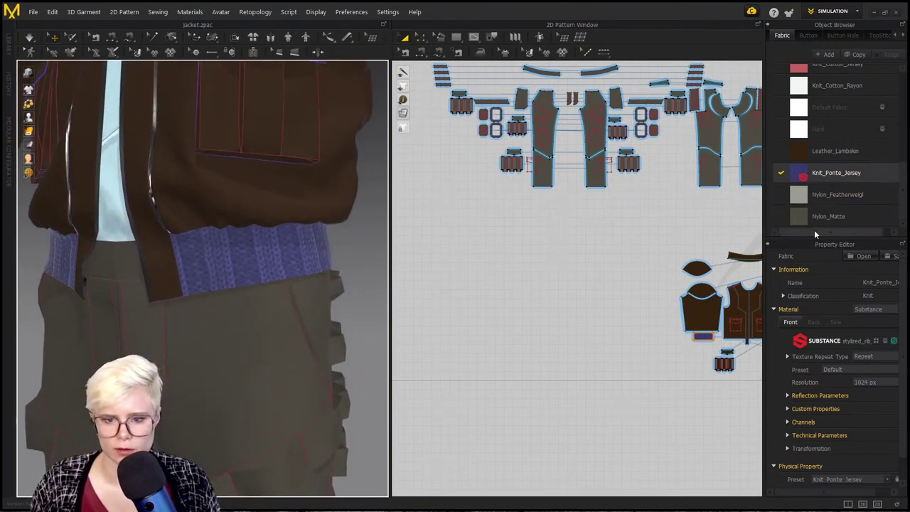
pyautogui.click(533, 55)
pyautogui.click(282, 243)
pyautogui.moveTo(566, 327); pyautogui.dragTo(430, 284, button='middle')
pyautogui.scroll(-2, 434, 286)
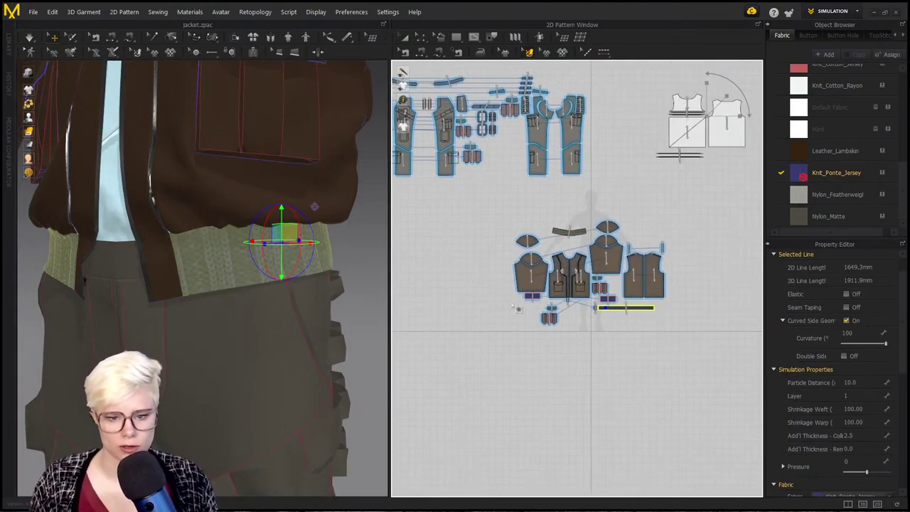
pyautogui.scroll(5, 537, 309)
pyautogui.moveTo(649, 319); pyautogui.dragTo(542, 288, button='middle')
pyautogui.scroll(3, 544, 287)
pyautogui.scroll(5, 692, 260)
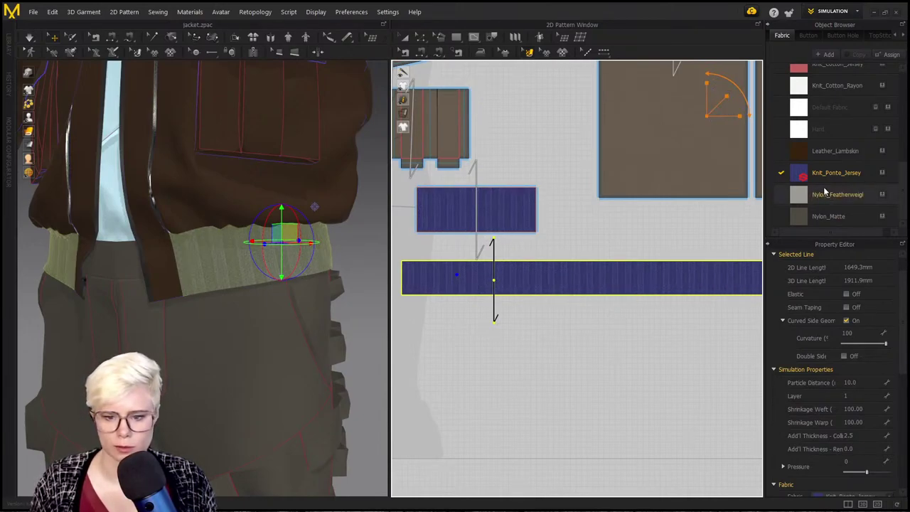
pyautogui.scroll(-10, 849, 383)
pyautogui.scroll(-3, 846, 398)
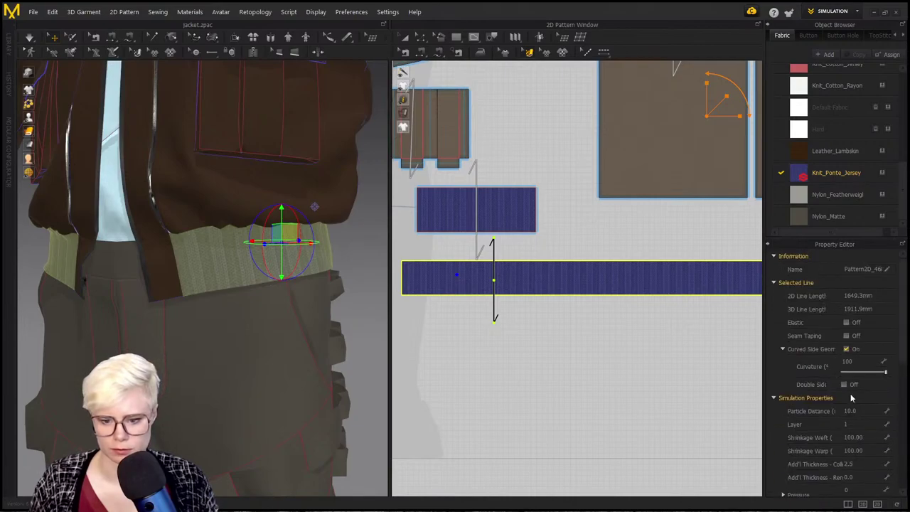
# Step: Try the Clean Beige Wool preset on the Knit_Ponte_Jersey fabric's Substance material, then set it to Dirty Dark Grey Wool
pyautogui.click(813, 174)
pyautogui.scroll(-1, 885, 398)
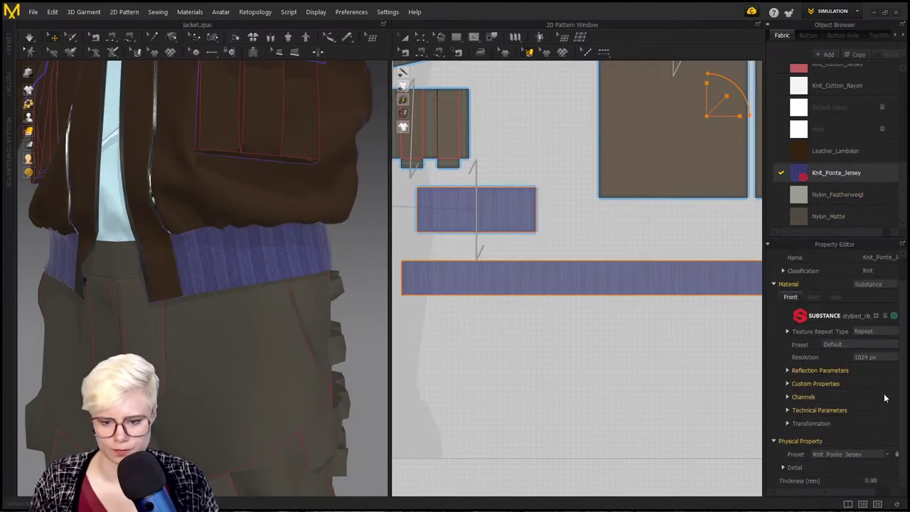
pyautogui.click(856, 345)
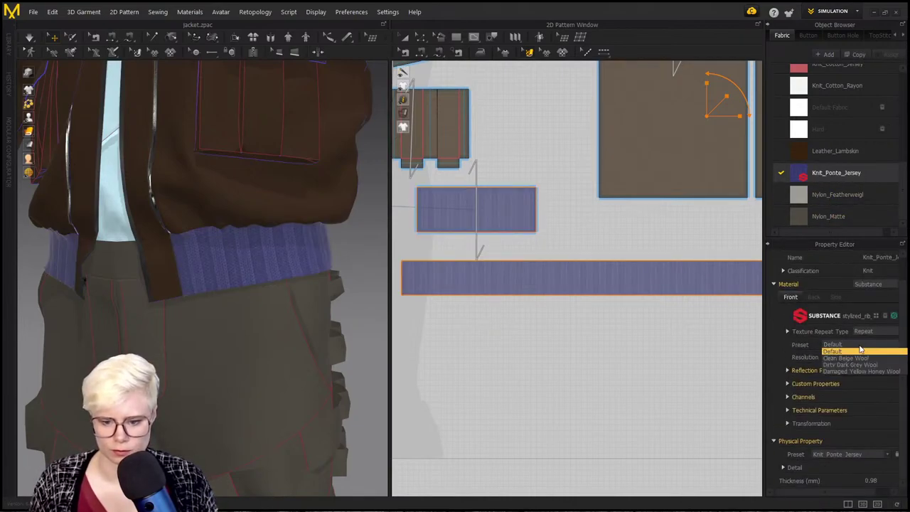
pyautogui.click(892, 358)
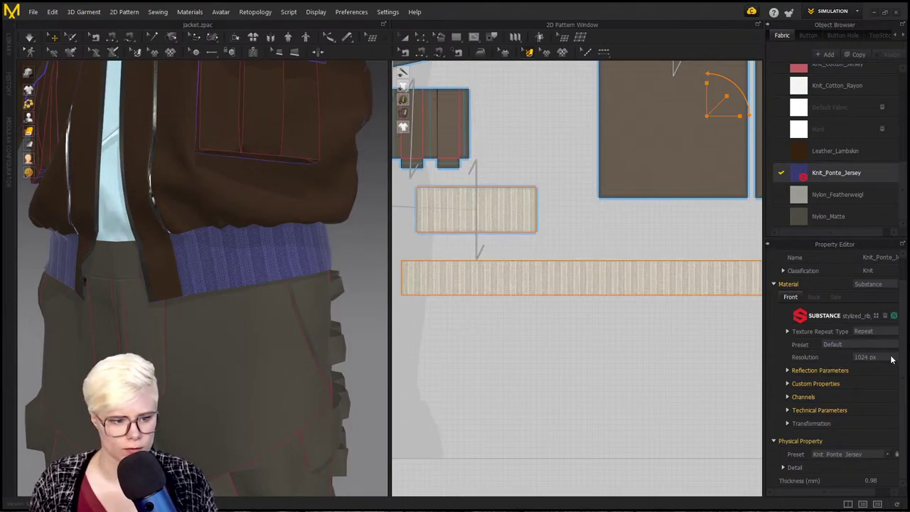
pyautogui.click(879, 347)
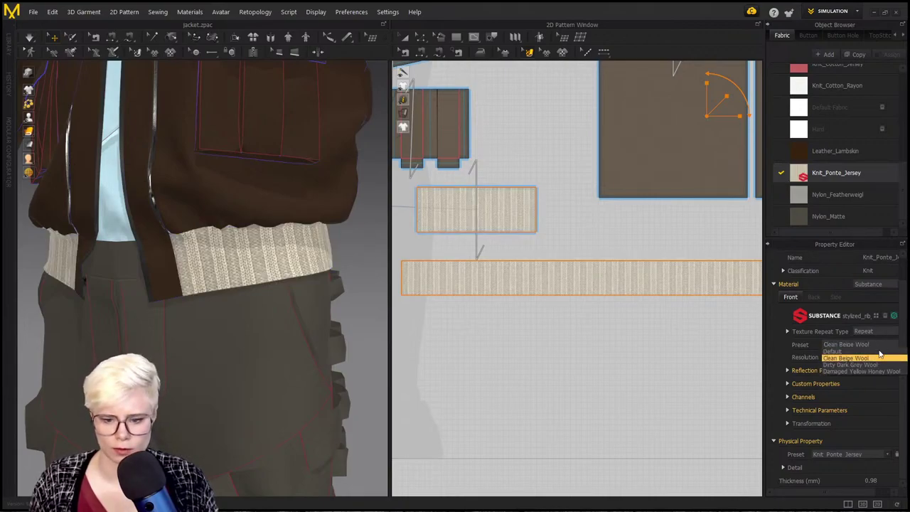
pyautogui.click(878, 364)
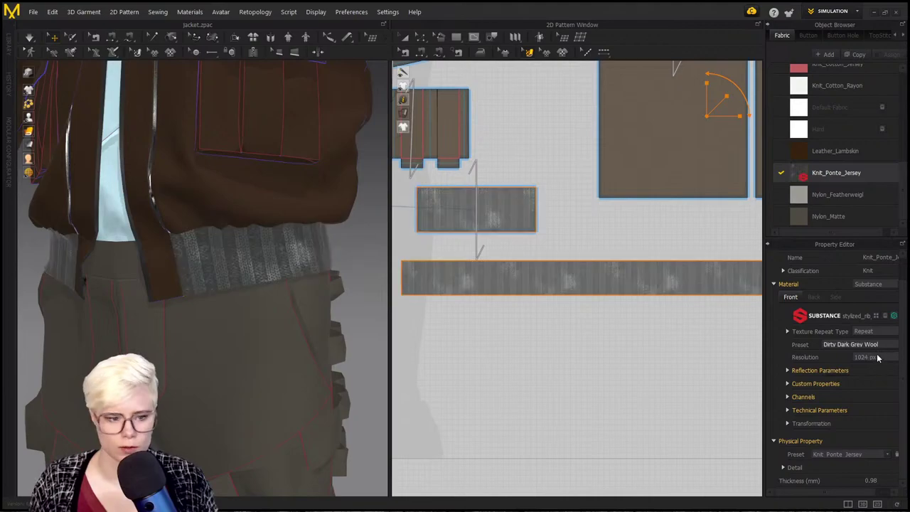
# Step: Set the Knit_Ponte_Jersey material's custom Fabric Color to dark brown #412D1E, starting from a sample of the jacket's colour
pyautogui.scroll(-3, 251, 308)
pyautogui.moveTo(253, 308); pyautogui.dragTo(231, 326, button='right')
pyautogui.scroll(4, 640, 333)
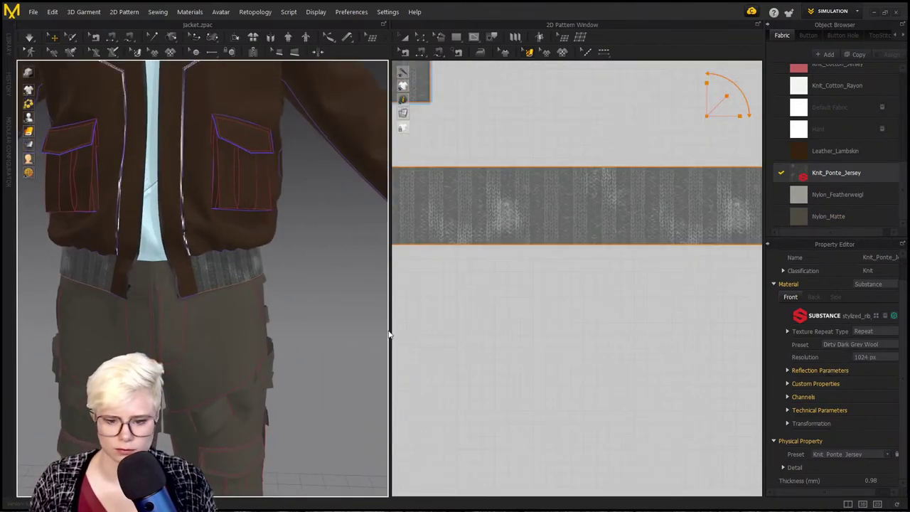
pyautogui.scroll(-3, 310, 353)
pyautogui.click(787, 384)
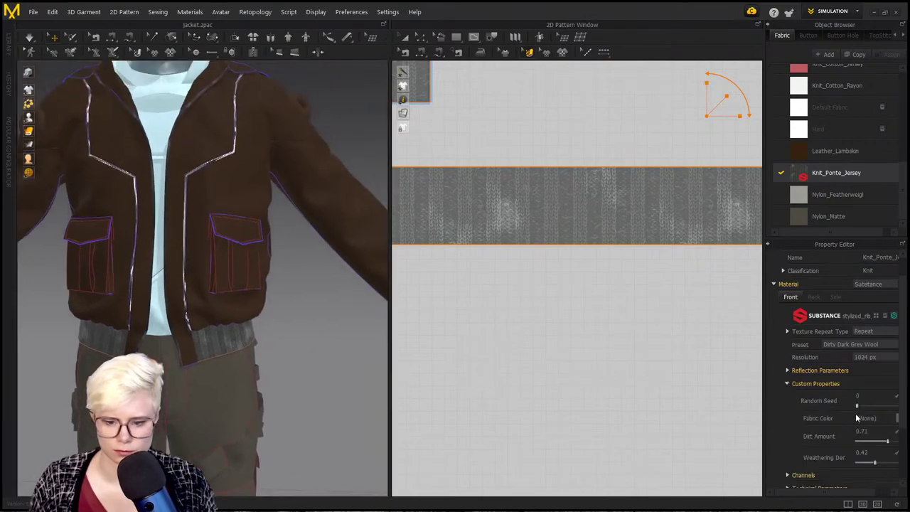
pyautogui.click(897, 420)
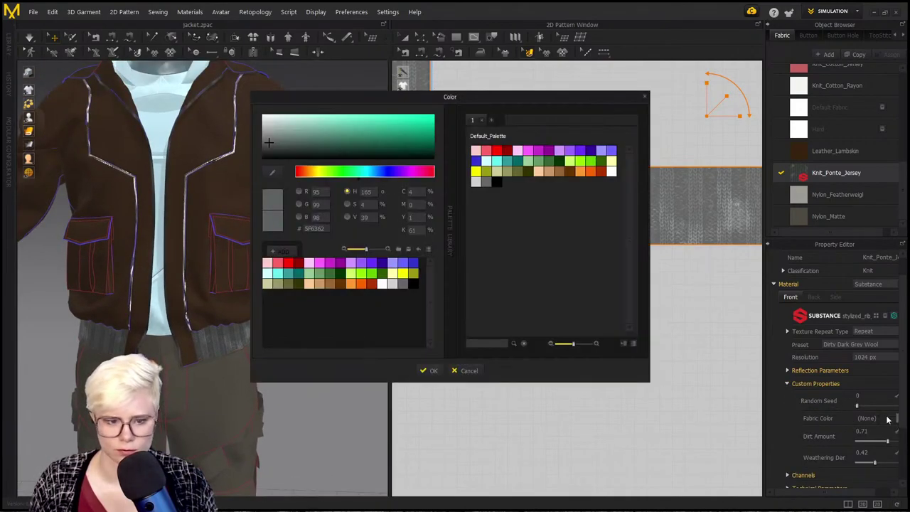
pyautogui.moveTo(389, 180); pyautogui.dragTo(315, 178)
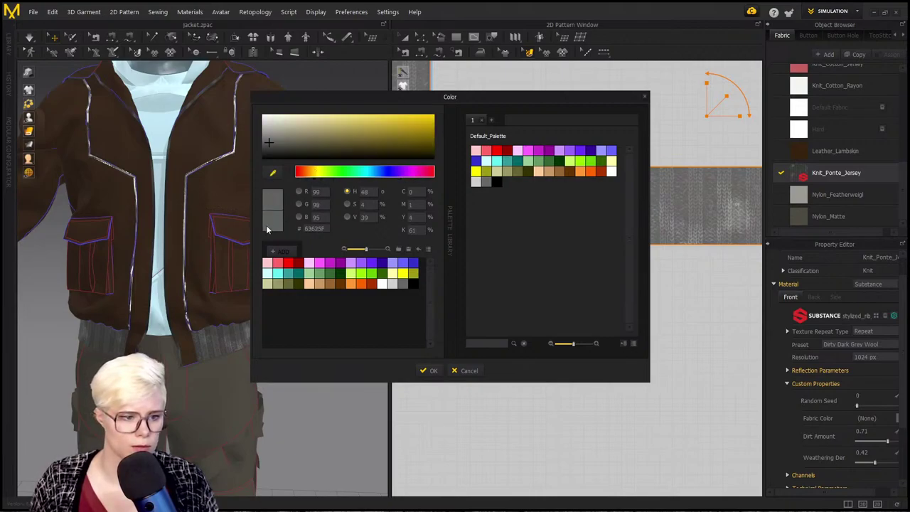
pyautogui.click(211, 187)
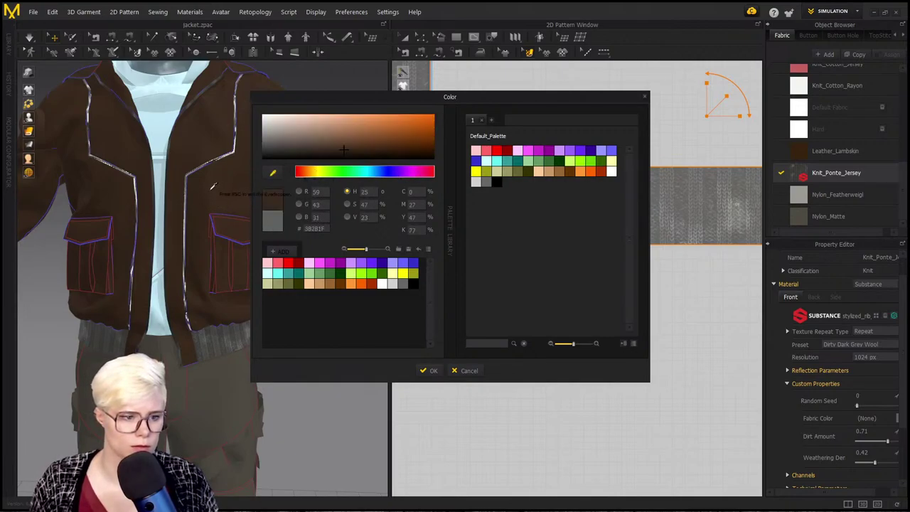
pyautogui.moveTo(347, 140)
pyautogui.mouseDown()
pyautogui.moveTo(350, 154)
pyautogui.moveTo(367, 145)
pyautogui.moveTo(352, 147)
pyautogui.mouseUp()
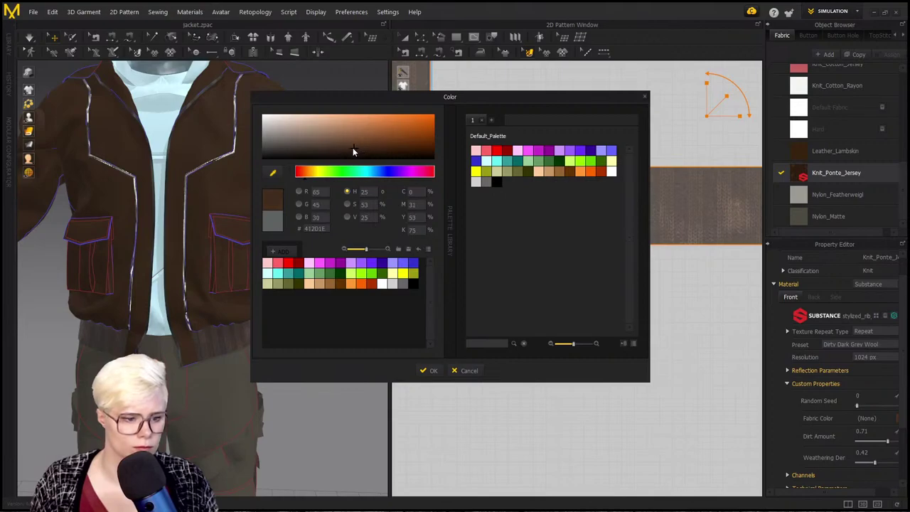
pyautogui.click(431, 370)
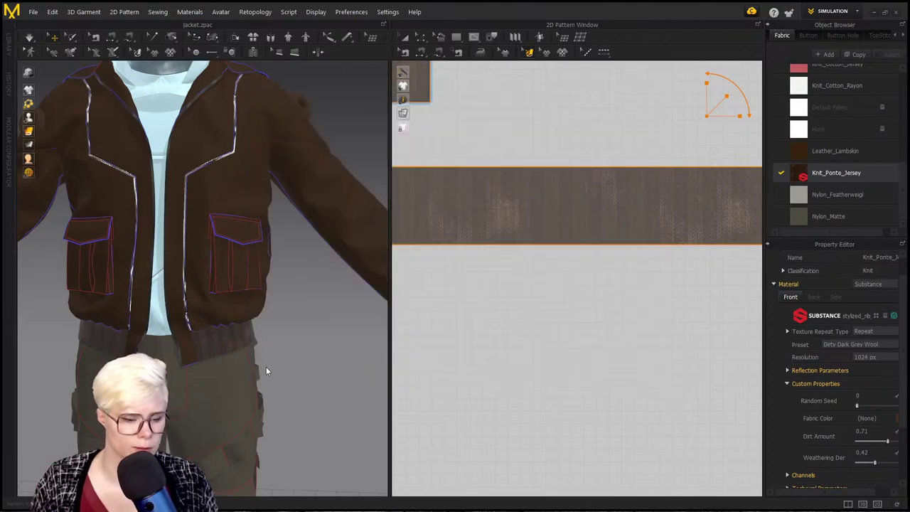
# Step: Examine the brown ribbing on the jacket's hem and sleeve cuff against the rest of the outfit
pyautogui.moveTo(266, 370); pyautogui.dragTo(221, 347, button='right')
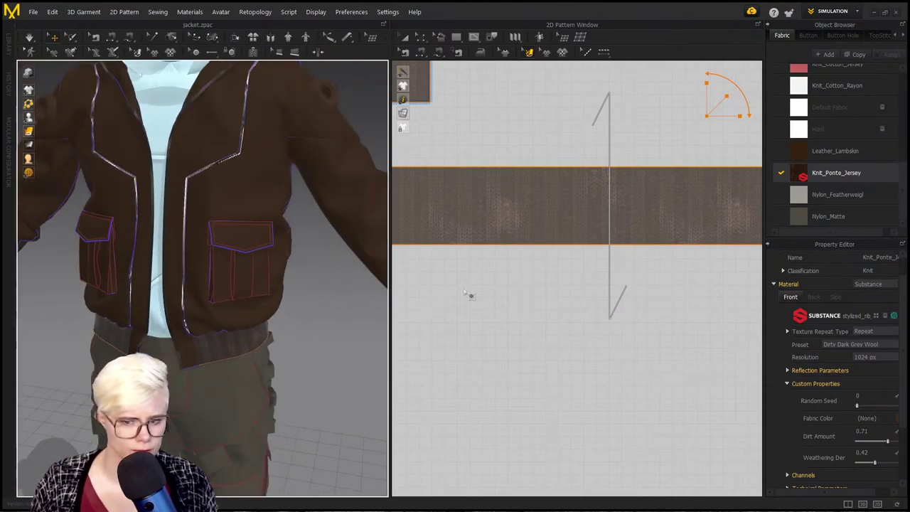
pyautogui.scroll(-3, 263, 258)
pyautogui.moveTo(264, 258); pyautogui.dragTo(291, 309, button='middle')
pyautogui.moveTo(355, 333); pyautogui.dragTo(238, 279, button='middle')
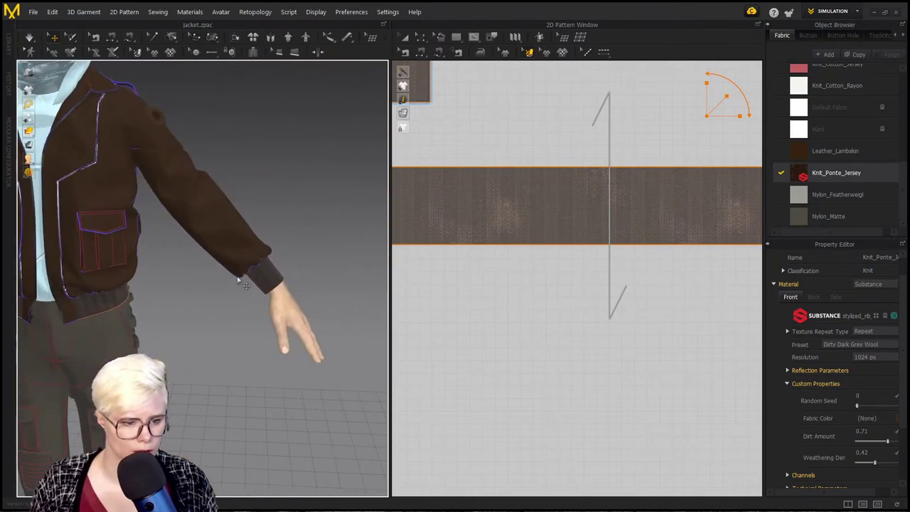
pyautogui.scroll(2, 252, 260)
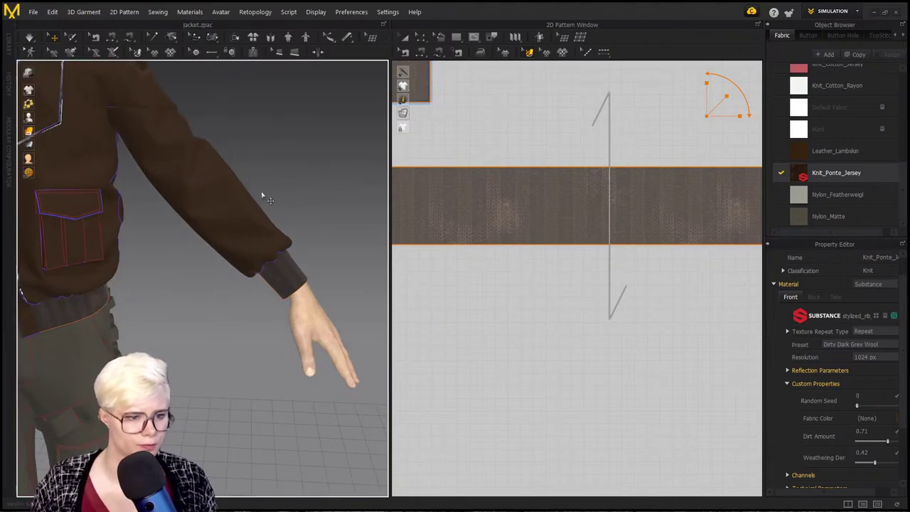
pyautogui.scroll(-2, 263, 197)
pyautogui.scroll(-5, 114, 195)
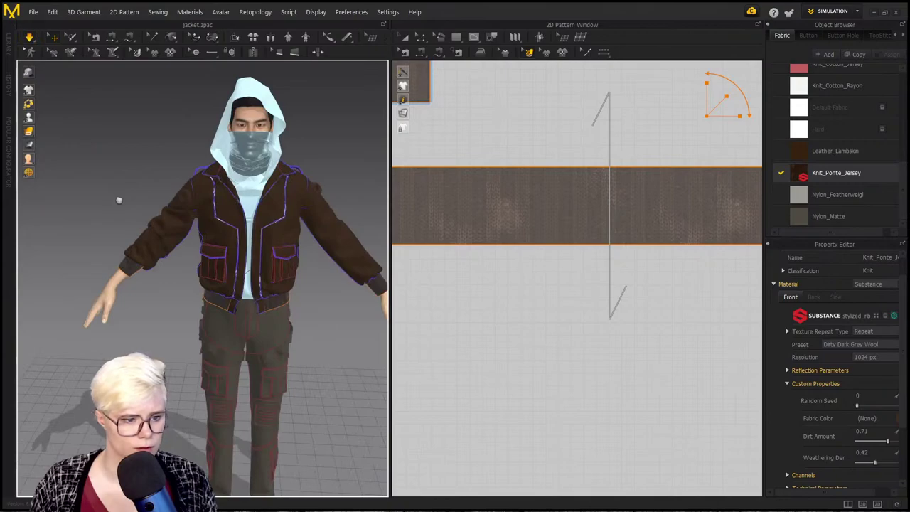
# Step: Pull the lower sleeve on the avatar's right arm during simulation to resettle the jacket, and stop simulating
pyautogui.click(171, 231)
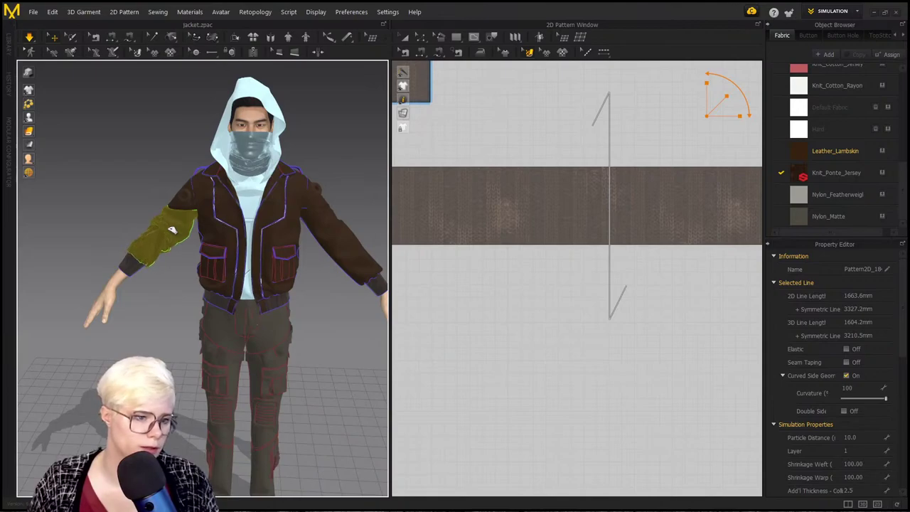
pyautogui.moveTo(177, 225); pyautogui.dragTo(193, 217)
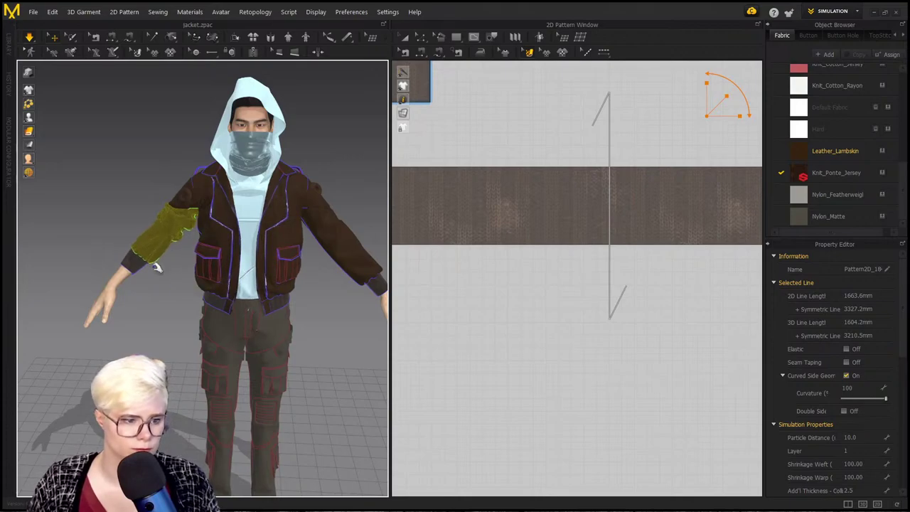
pyautogui.scroll(5, 158, 264)
pyautogui.scroll(-4, 176, 266)
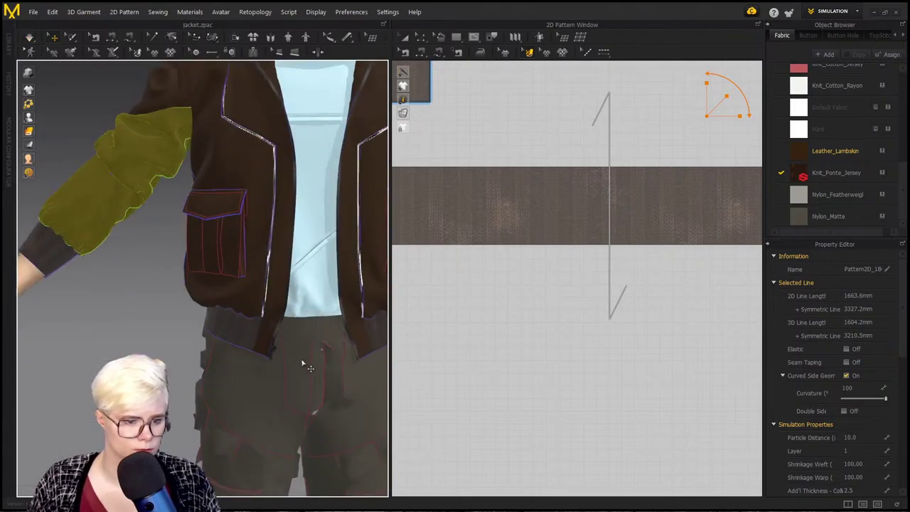
# Step: Clear the sleeve selection and select the two small fly pieces between the trouser fronts with the Transform Pattern tool
pyautogui.scroll(-1, 593, 354)
pyautogui.scroll(-8, 601, 241)
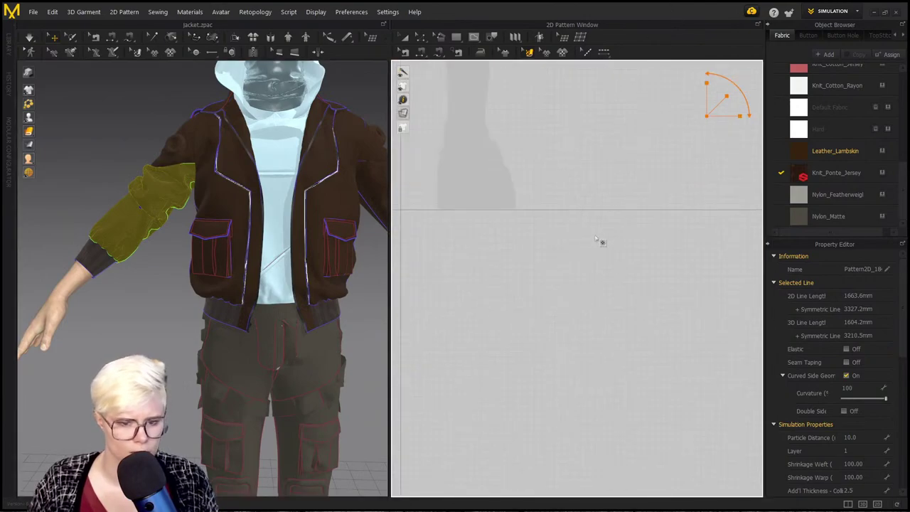
pyautogui.scroll(4, 583, 334)
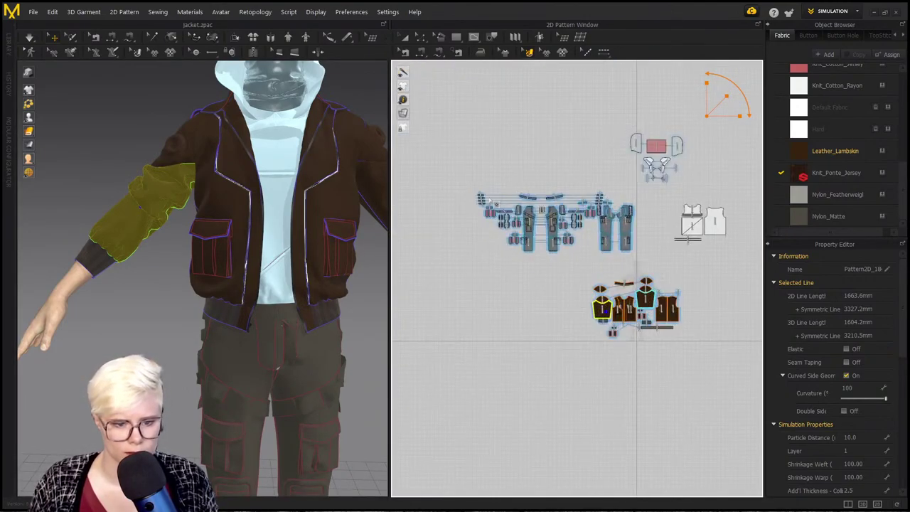
pyautogui.click(457, 172)
pyautogui.scroll(3, 221, 287)
pyautogui.moveTo(276, 365); pyautogui.dragTo(239, 307, button='middle')
pyautogui.scroll(2, 238, 307)
pyautogui.scroll(2, 202, 279)
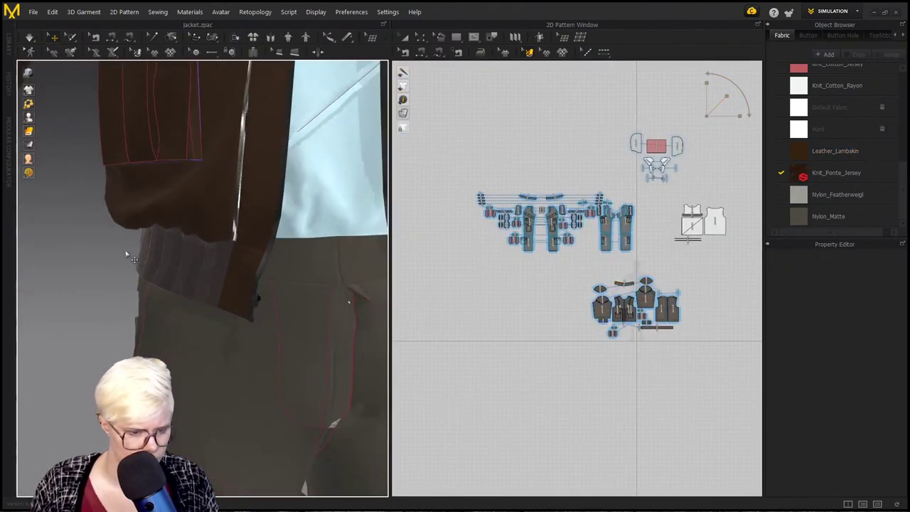
pyautogui.scroll(8, 553, 200)
pyautogui.moveTo(565, 186); pyautogui.dragTo(595, 159, button='middle')
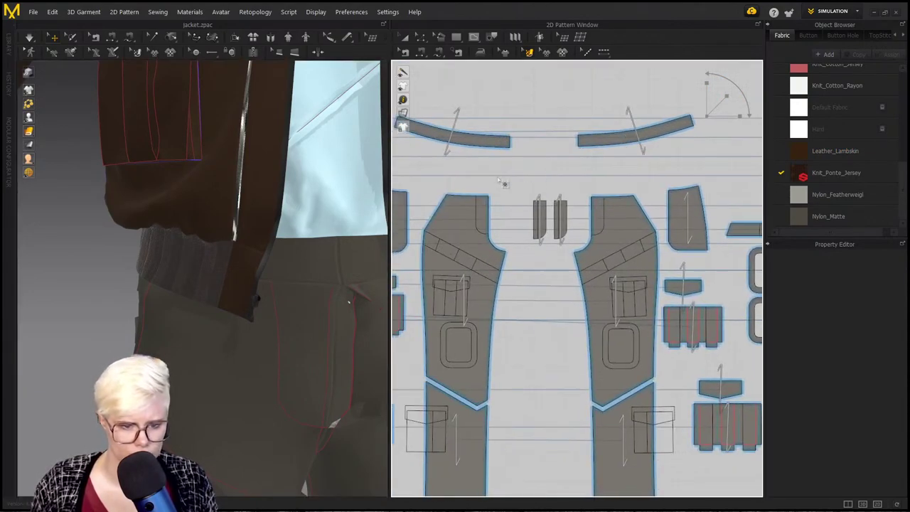
pyautogui.click(407, 35)
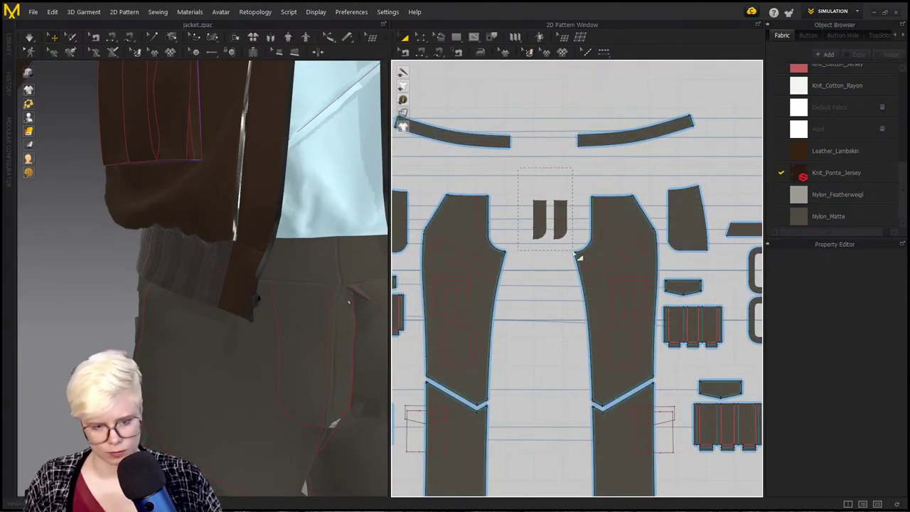
# Step: Delete the two narrow fly pieces lying between the front trouser panels
pyautogui.moveTo(574, 253); pyautogui.dragTo(567, 253)
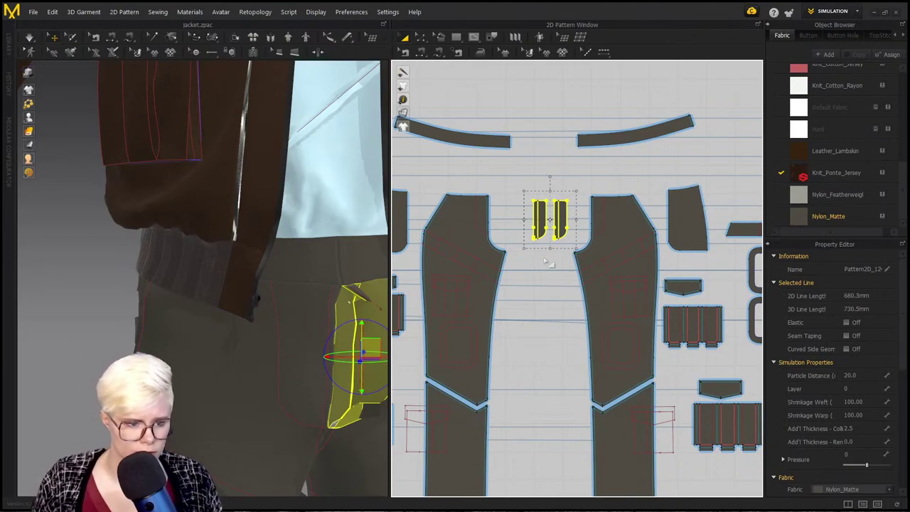
pyautogui.press('Delete')
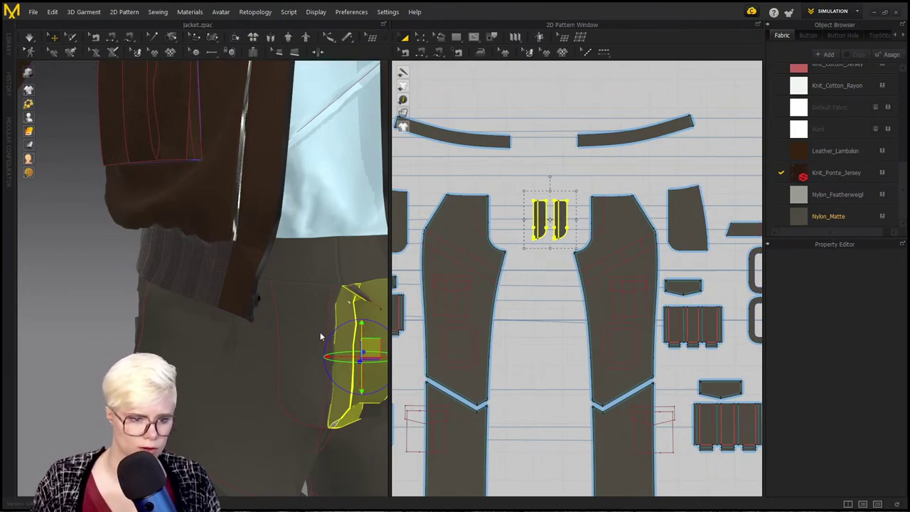
pyautogui.press('Delete')
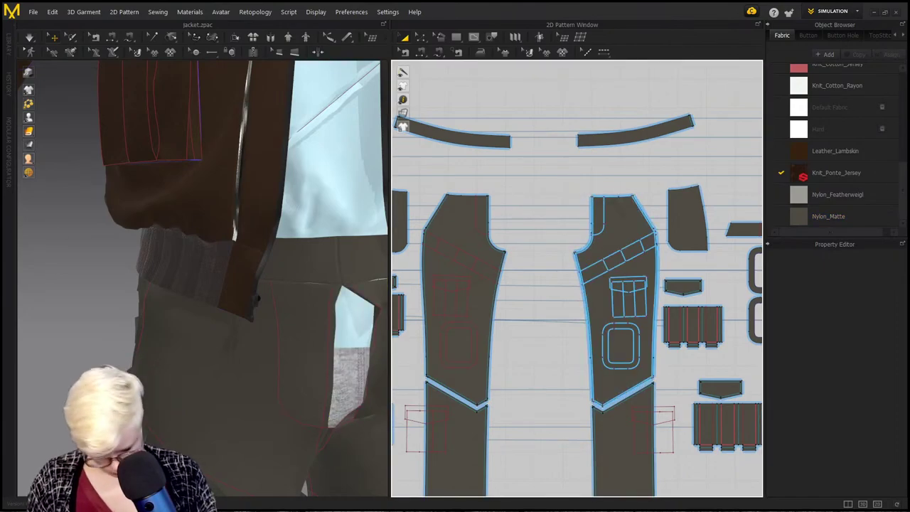
# Step: Sew the open centre-front edges of the two front trouser panels together and simulate to close the gap
pyautogui.press('n')
pyautogui.scroll(4, 481, 208)
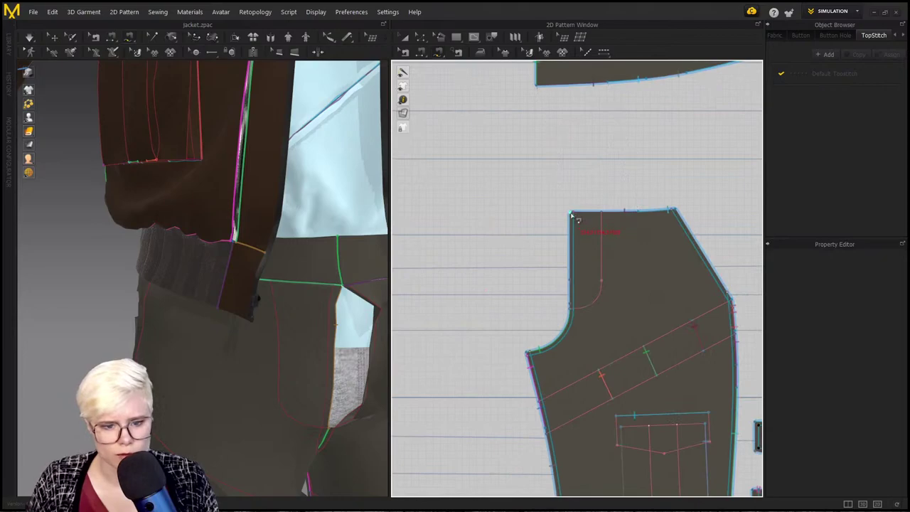
pyautogui.click(571, 214)
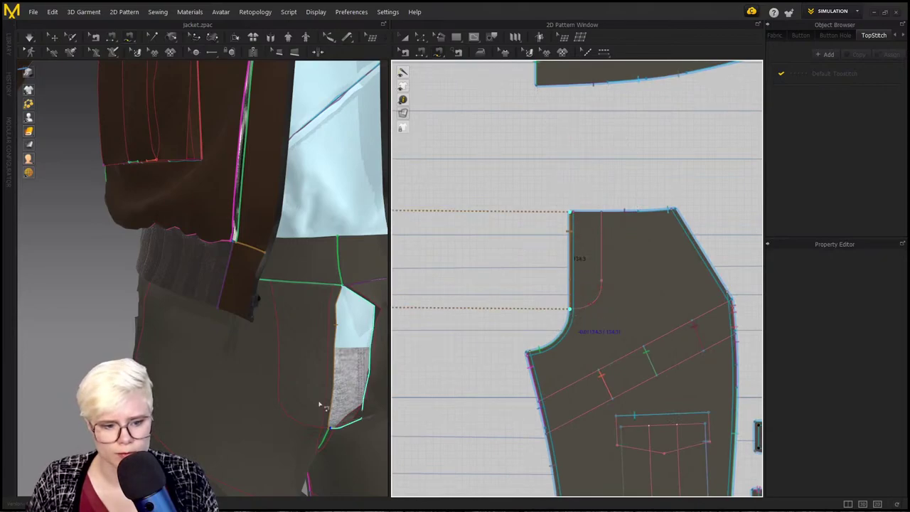
pyautogui.click(342, 401)
pyautogui.press('space')
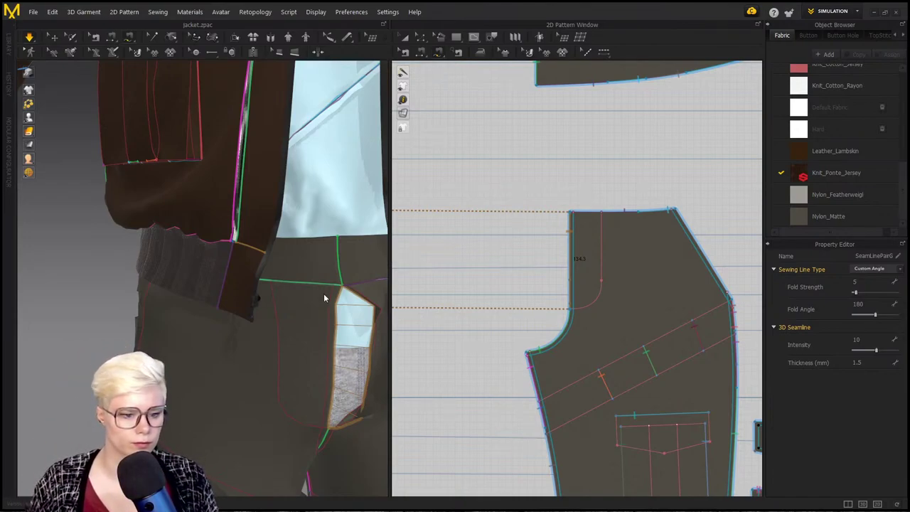
pyautogui.press('q')
pyautogui.press('n')
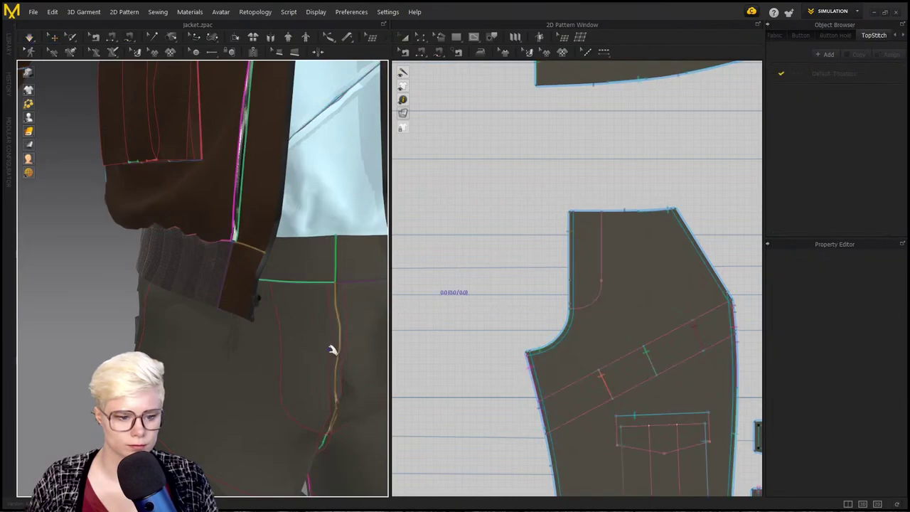
pyautogui.scroll(-3, 332, 350)
pyautogui.moveTo(331, 352); pyautogui.dragTo(286, 303, button='middle')
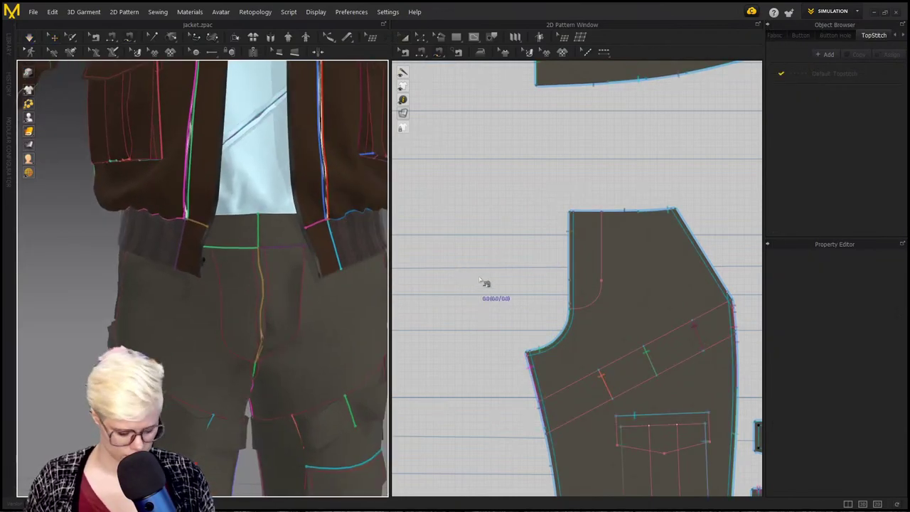
# Step: Delete the fly's internal line from the front trouser panel and start the simulation again
pyautogui.scroll(1, 442, 280)
pyautogui.press('z')
pyautogui.click(612, 267)
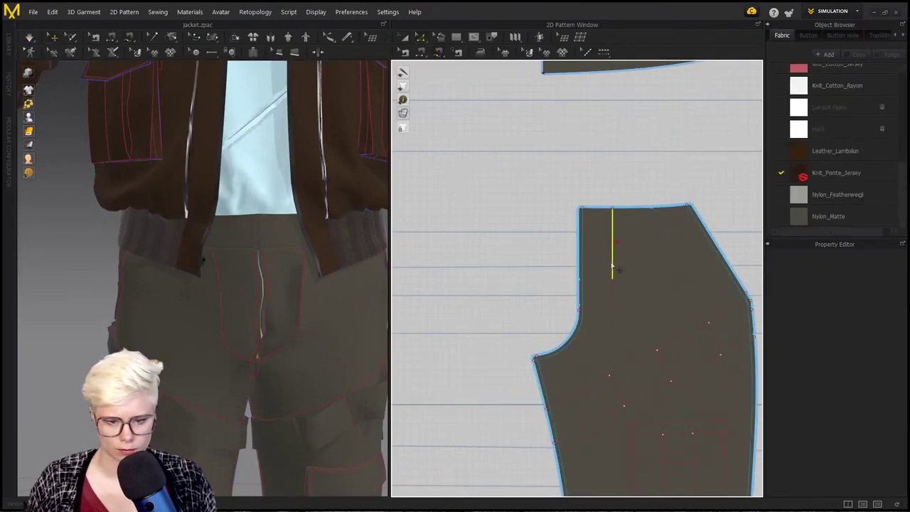
pyautogui.press('Delete')
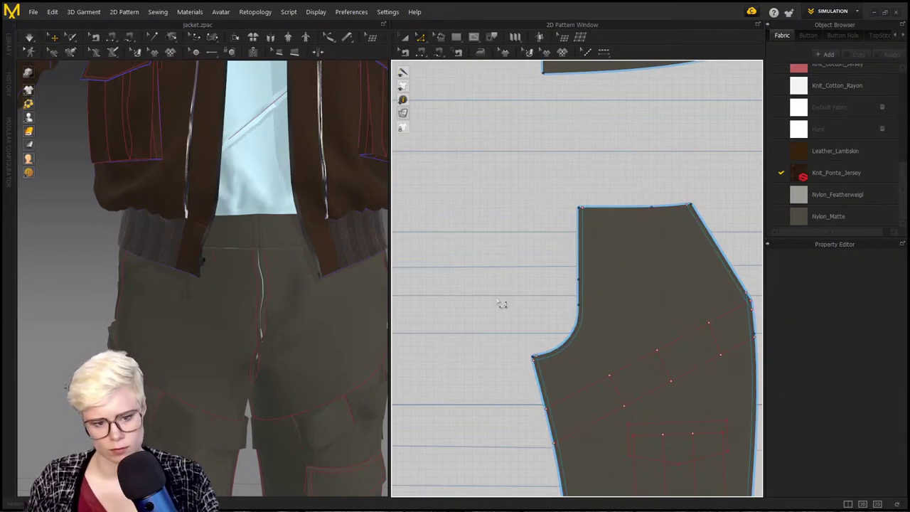
pyautogui.moveTo(501, 304); pyautogui.dragTo(633, 268, button='middle')
pyautogui.scroll(1, 634, 267)
pyautogui.scroll(-3, 634, 269)
pyautogui.press('space')
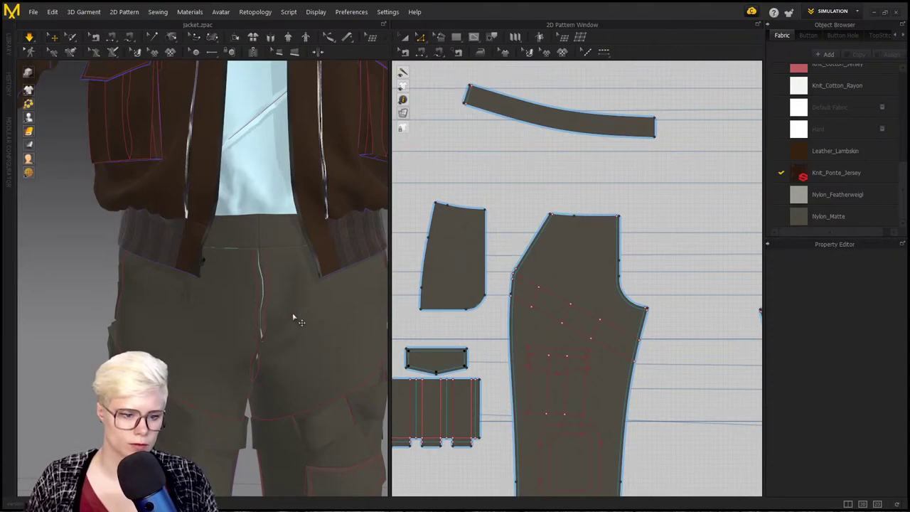
# Step: Let the trousers settle and examine their front, pockets and knees in 3D, ending on the full outfit
pyautogui.scroll(-5, 329, 304)
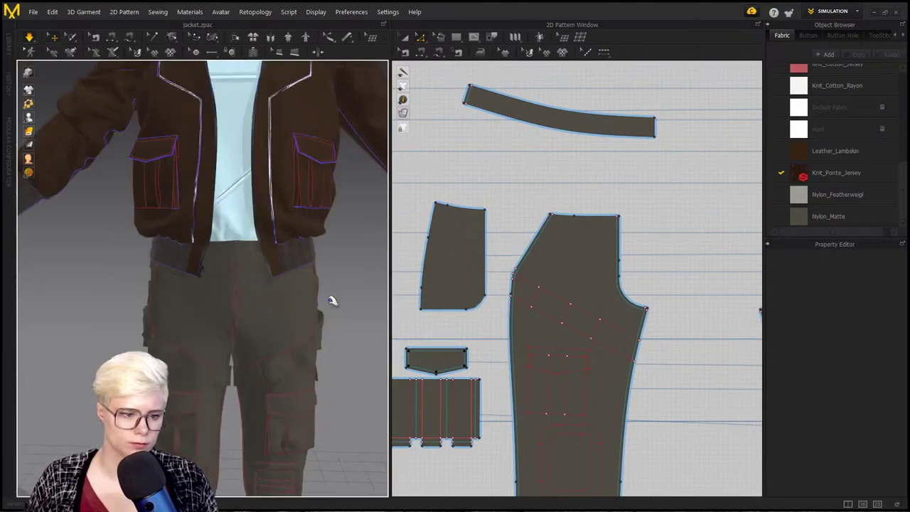
pyautogui.scroll(-6, 603, 276)
pyautogui.moveTo(602, 276); pyautogui.dragTo(457, 317, button='middle')
pyautogui.scroll(4, 196, 260)
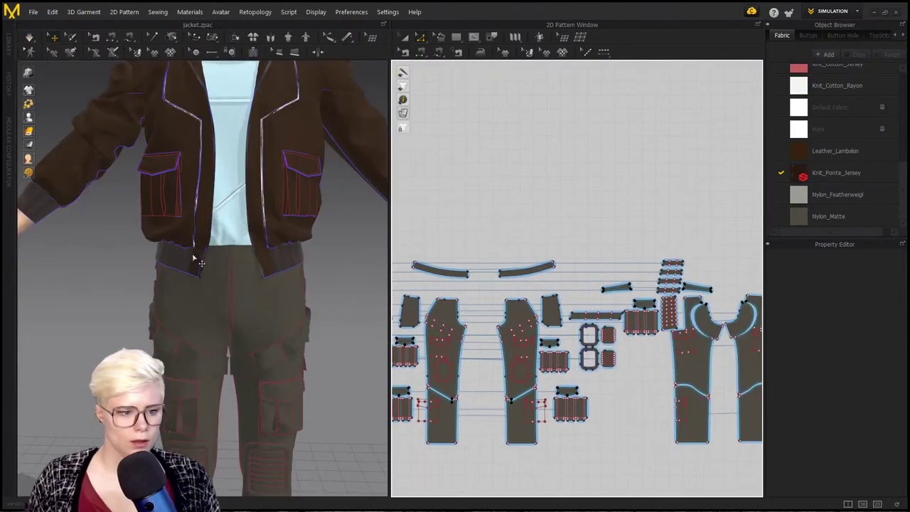
pyautogui.moveTo(197, 261); pyautogui.dragTo(229, 341, button='middle')
pyautogui.moveTo(227, 267); pyautogui.dragTo(313, 274, button='middle')
pyautogui.scroll(-1, 313, 274)
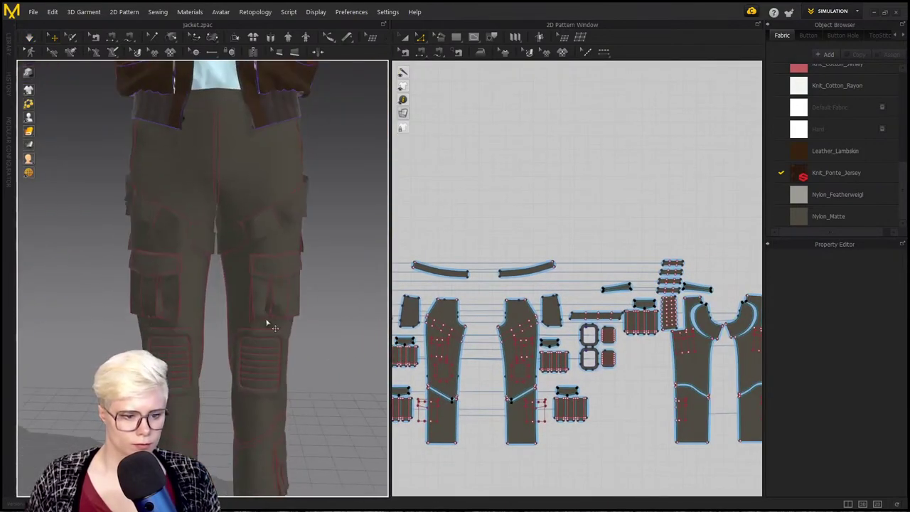
pyautogui.scroll(-3, 267, 323)
pyautogui.moveTo(266, 323); pyautogui.dragTo(277, 490, button='middle')
# Step: Select all the shirt's pattern pieces and show the properties of their Knit_Cotton_Rayon fabric
pyautogui.moveTo(635, 261); pyautogui.dragTo(599, 498, button='middle')
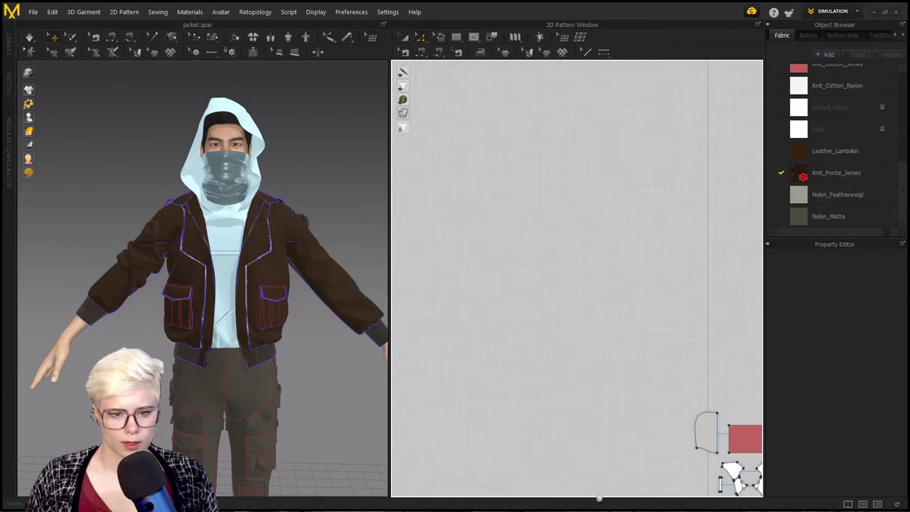
pyautogui.scroll(-2, 536, 379)
pyautogui.moveTo(536, 379); pyautogui.dragTo(413, 132, button='middle')
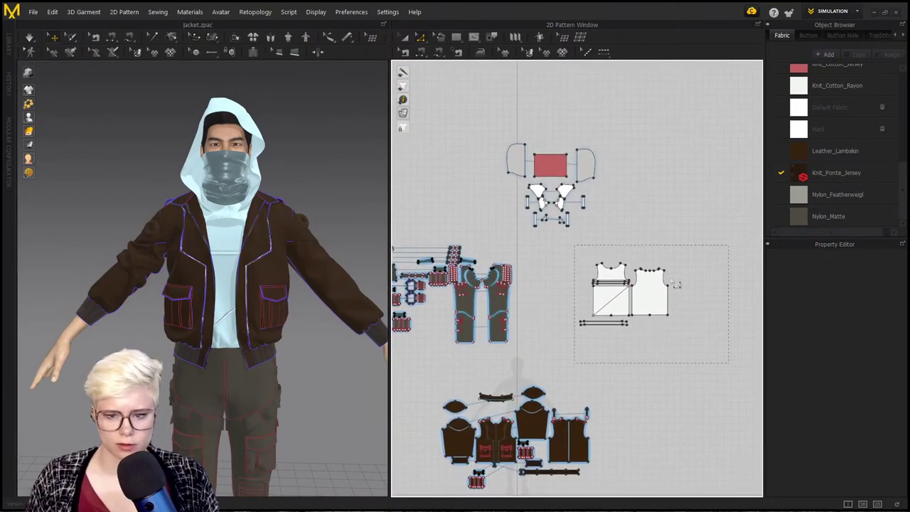
pyautogui.moveTo(728, 362); pyautogui.dragTo(728, 363)
pyautogui.scroll(1, 810, 229)
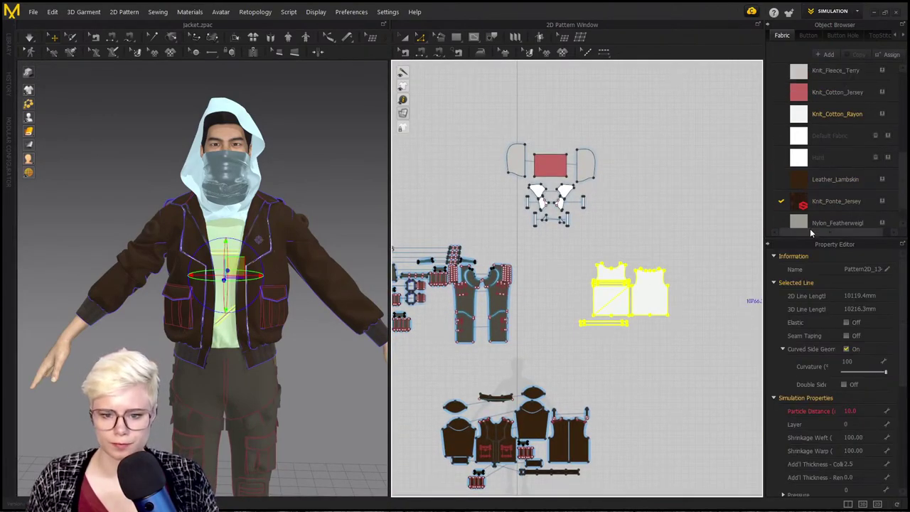
pyautogui.click(824, 115)
pyautogui.scroll(-3, 879, 363)
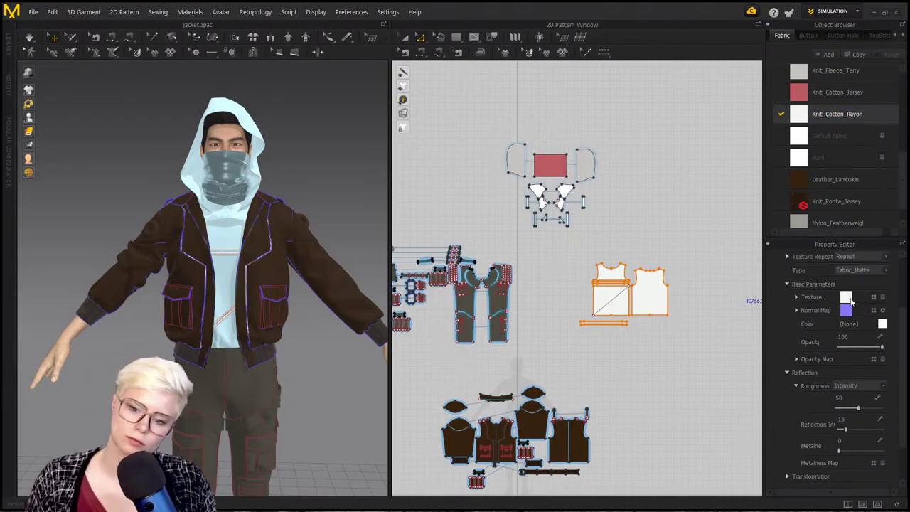
# Step: Look closely at the shirt's upper front panel and the narrow strips beneath it
pyautogui.scroll(5, 702, 321)
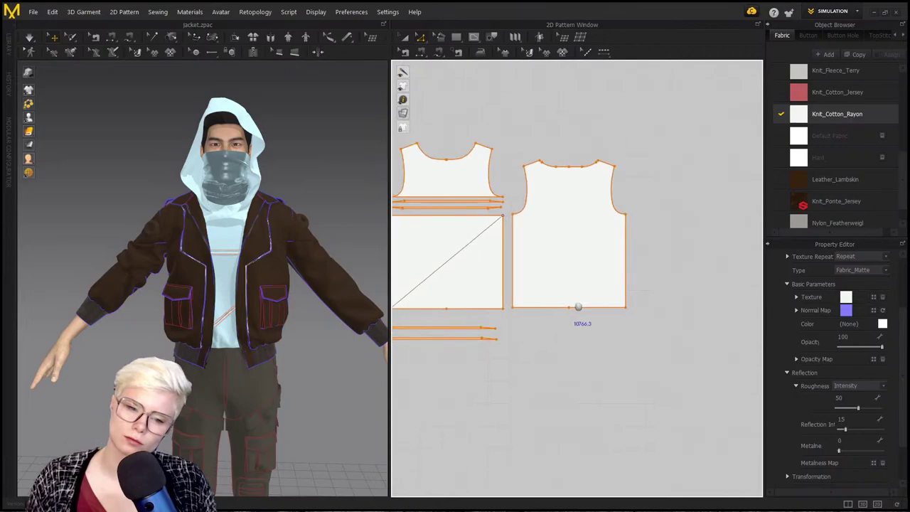
pyautogui.press('a')
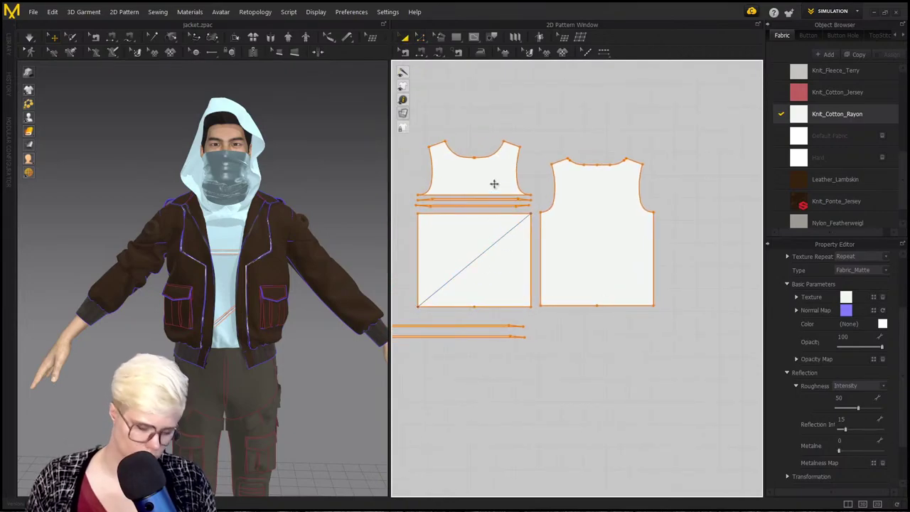
pyautogui.scroll(5, 476, 191)
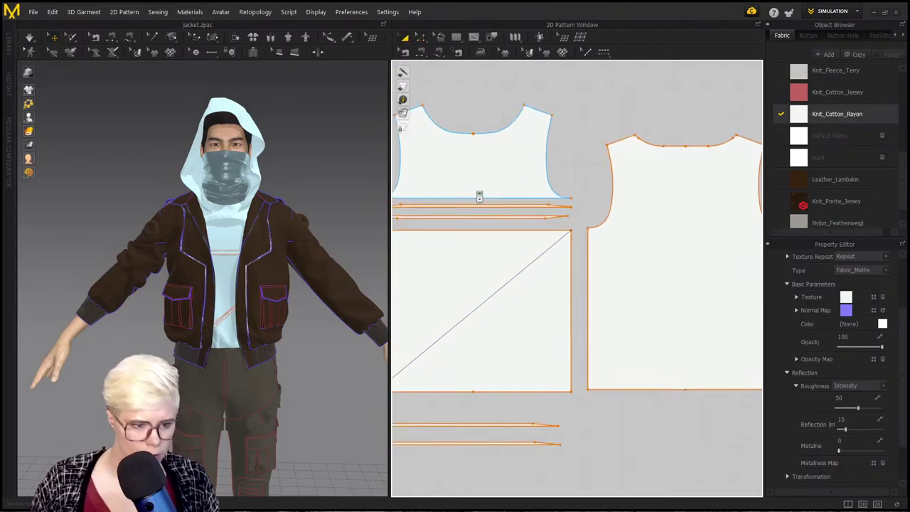
pyautogui.click(516, 145)
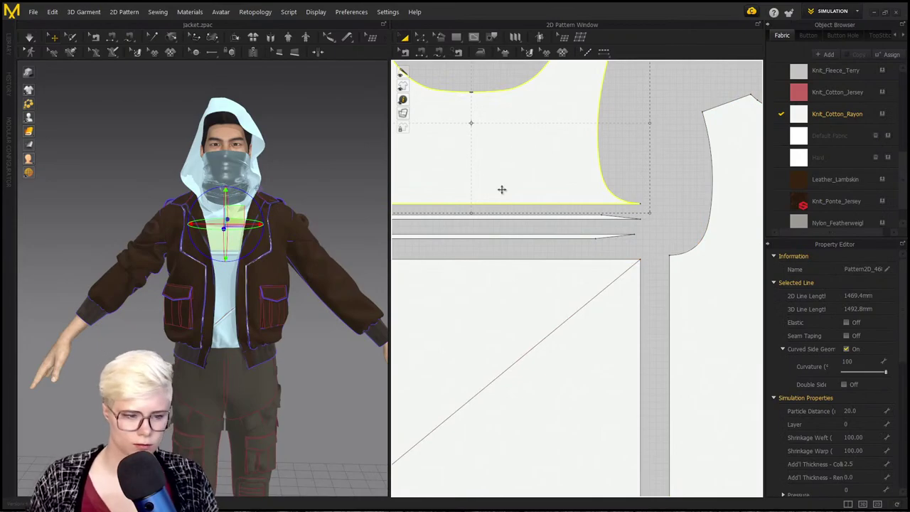
pyautogui.click(664, 140)
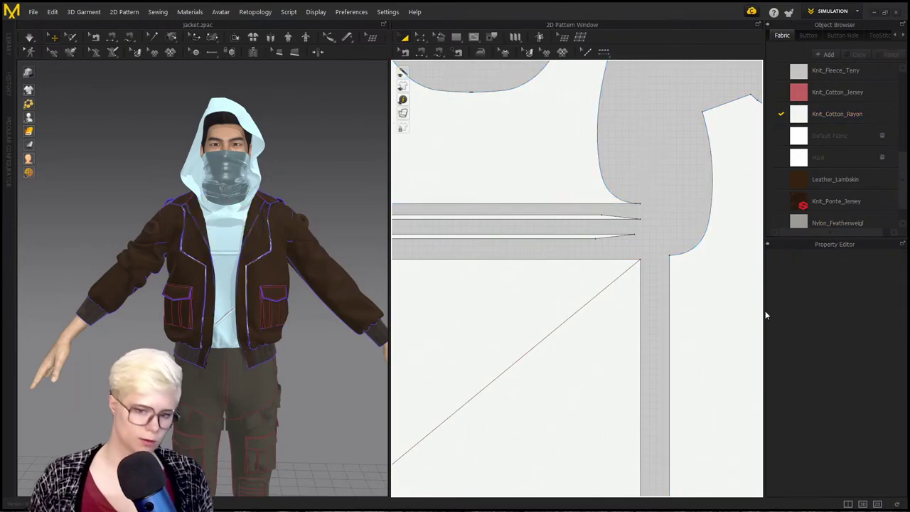
# Step: Set the color of the shirt's Knit_Cotton_Rayon fabric to Gray 2 (666666)
pyautogui.scroll(-8, 686, 287)
pyautogui.moveTo(758, 346); pyautogui.dragTo(765, 354)
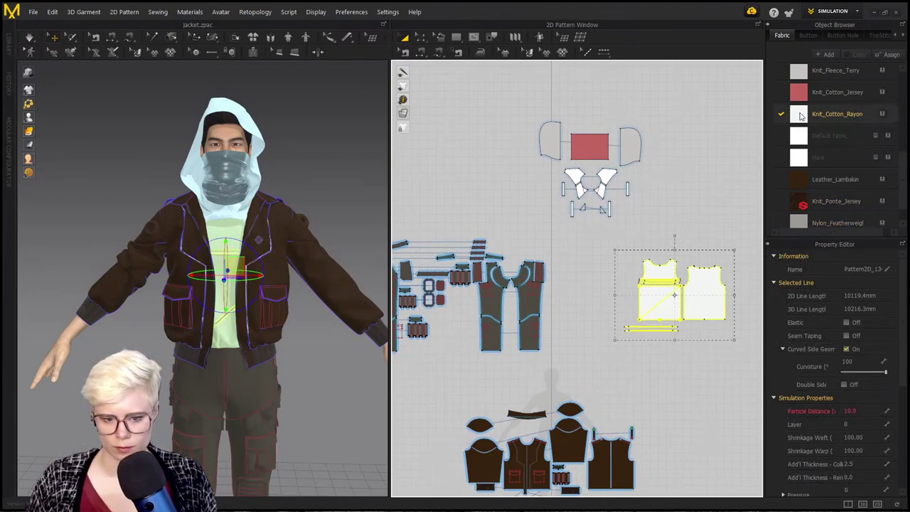
pyautogui.click(800, 115)
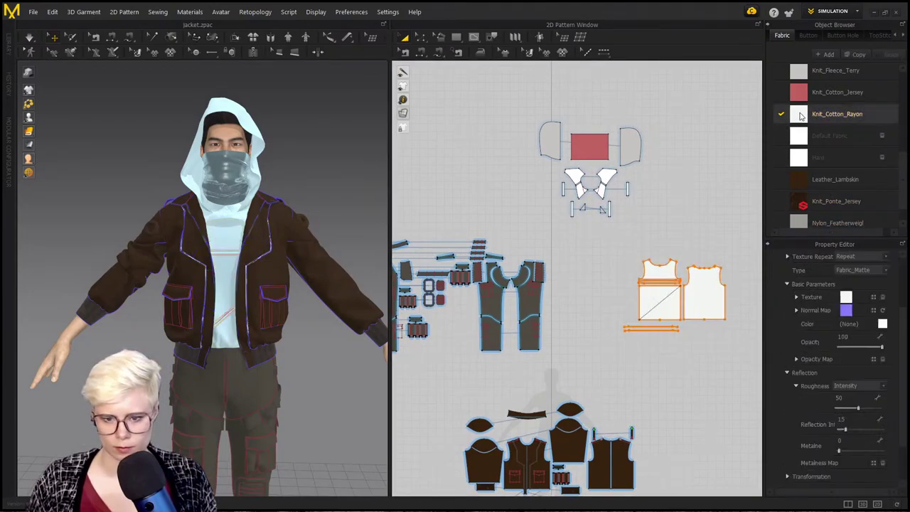
pyautogui.click(882, 325)
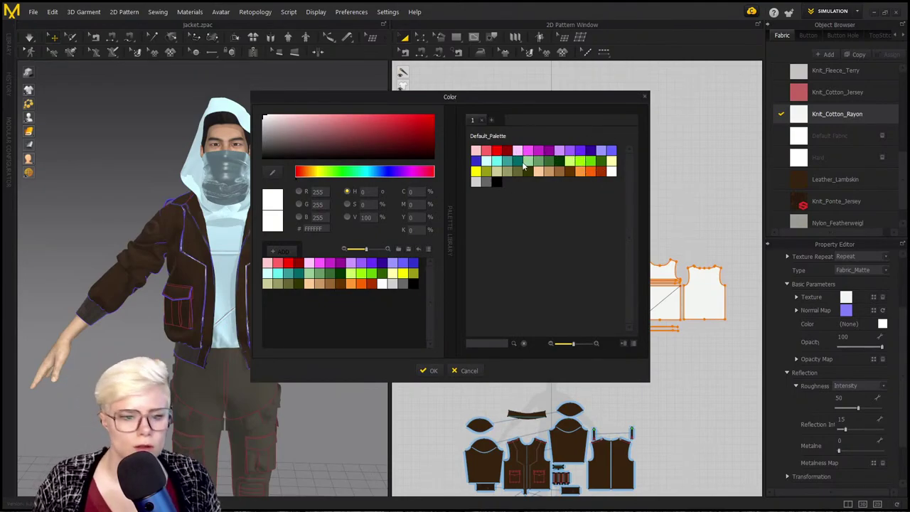
pyautogui.click(476, 182)
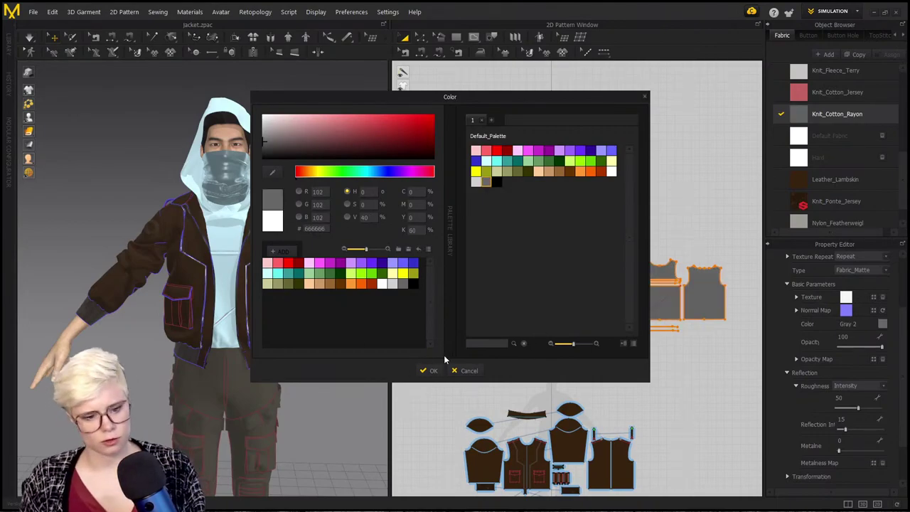
pyautogui.click(433, 376)
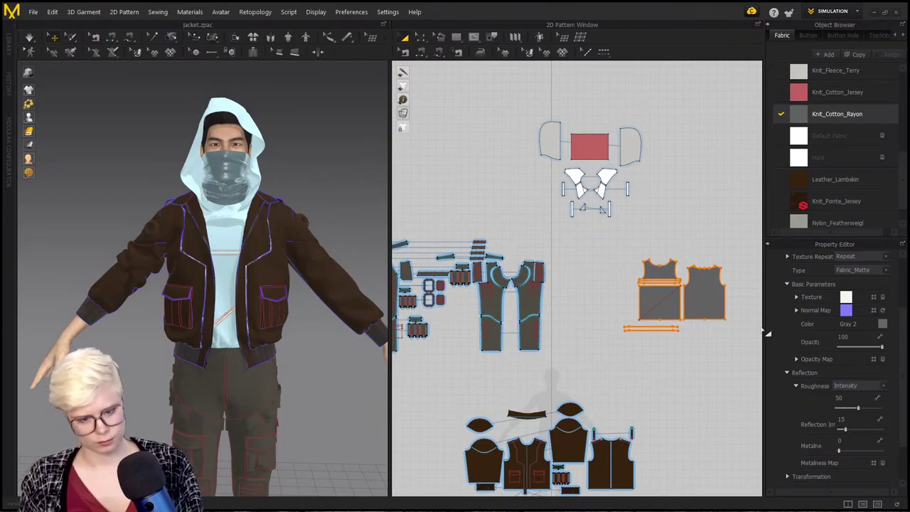
# Step: Examine the recolored shirt under the open jacket in 3D, with the pattern pieces deselected
pyautogui.click(420, 37)
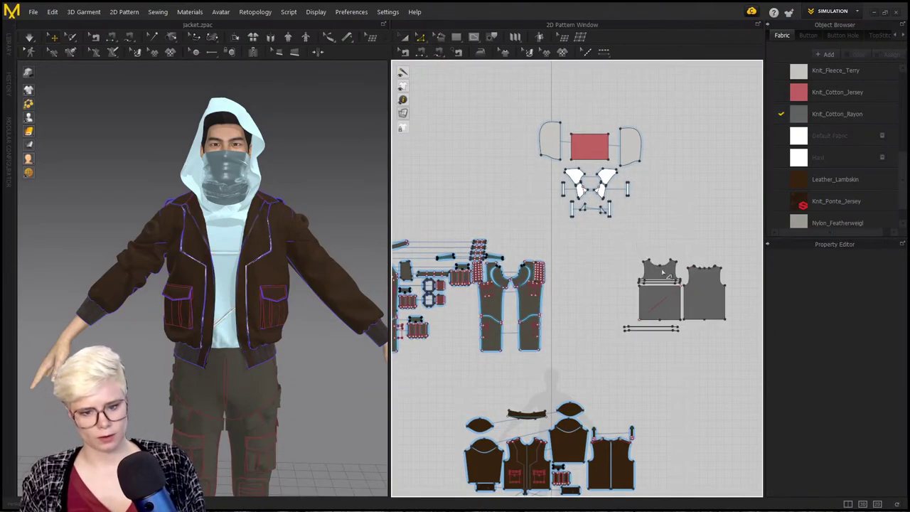
pyautogui.moveTo(790, 387); pyautogui.dragTo(815, 412)
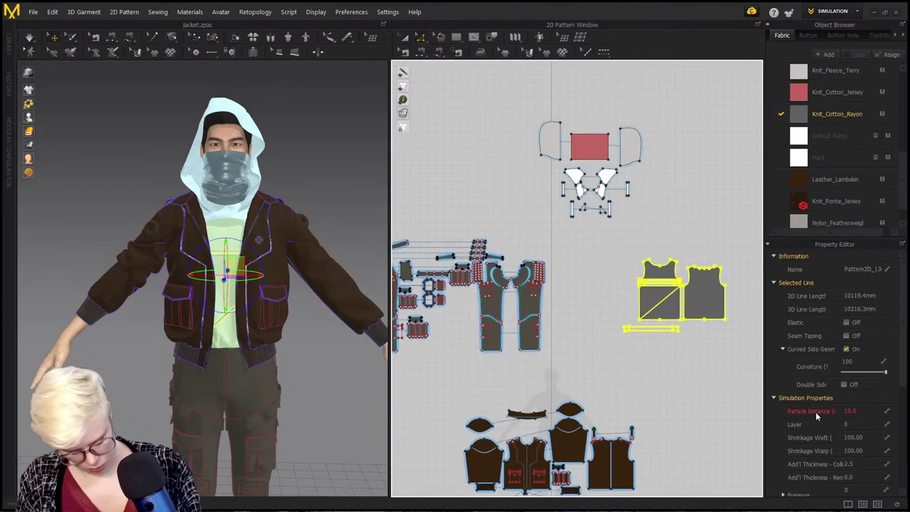
pyautogui.click(321, 158)
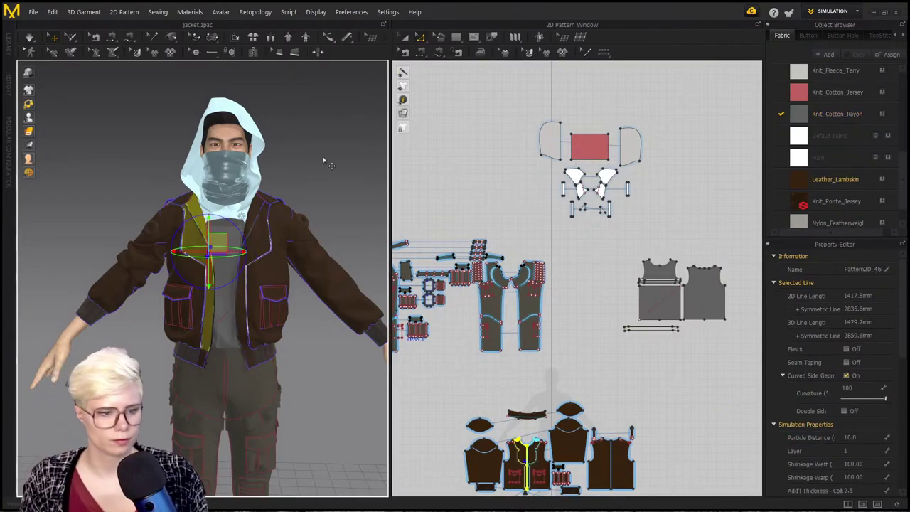
pyautogui.scroll(5, 238, 342)
pyautogui.scroll(-5, 205, 207)
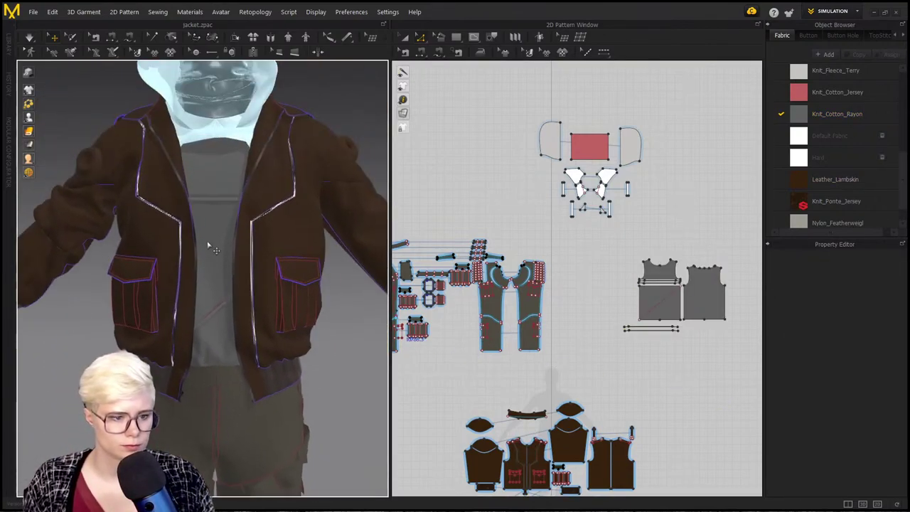
# Step: Set the color of the shirt's Knit_Cotton_Rayon fabric to dark gray (212121)
pyautogui.moveTo(739, 350); pyautogui.dragTo(615, 254)
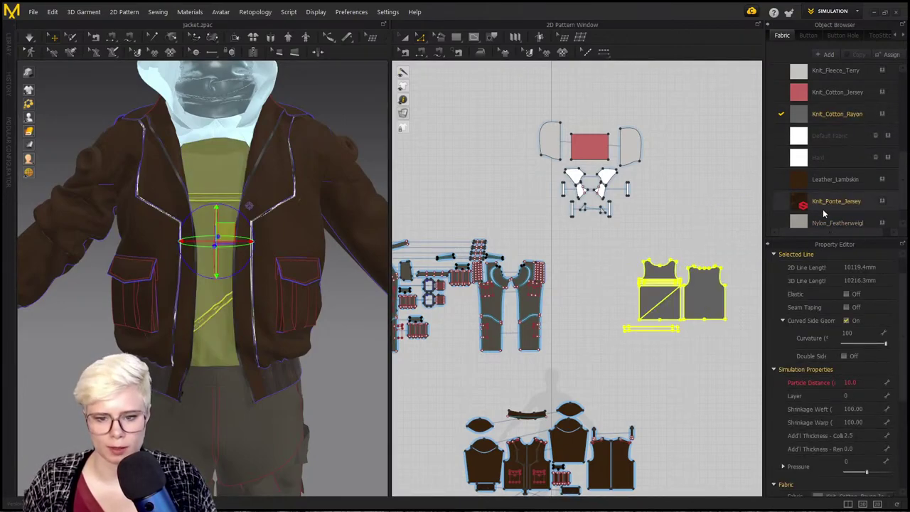
pyautogui.click(799, 116)
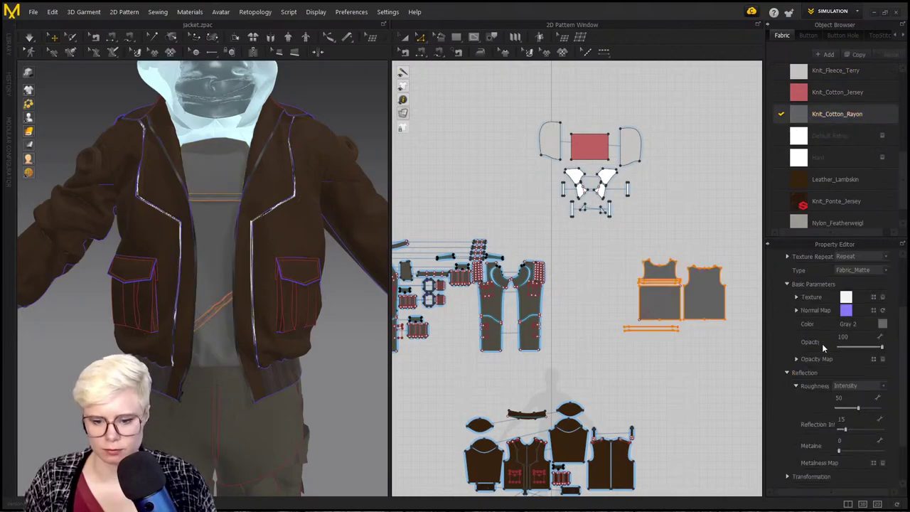
pyautogui.click(882, 324)
pyautogui.moveTo(329, 136); pyautogui.dragTo(241, 187)
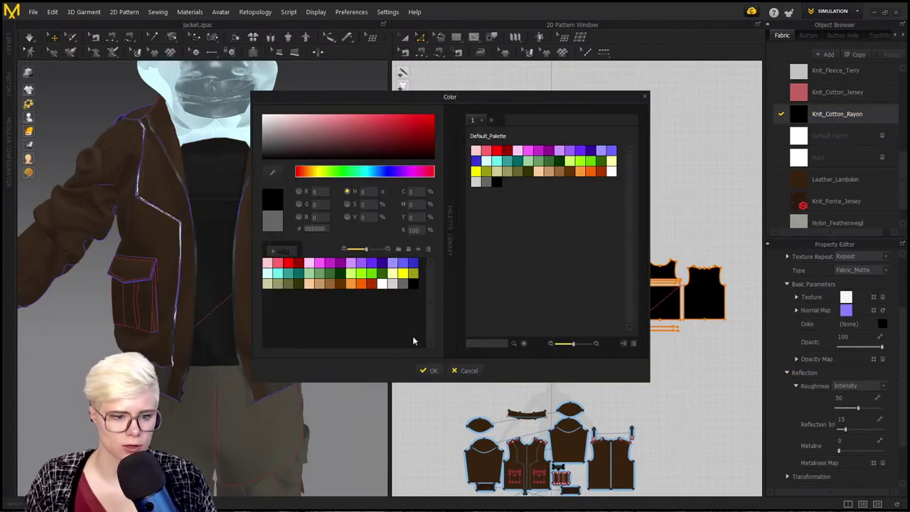
pyautogui.moveTo(268, 144); pyautogui.dragTo(247, 157)
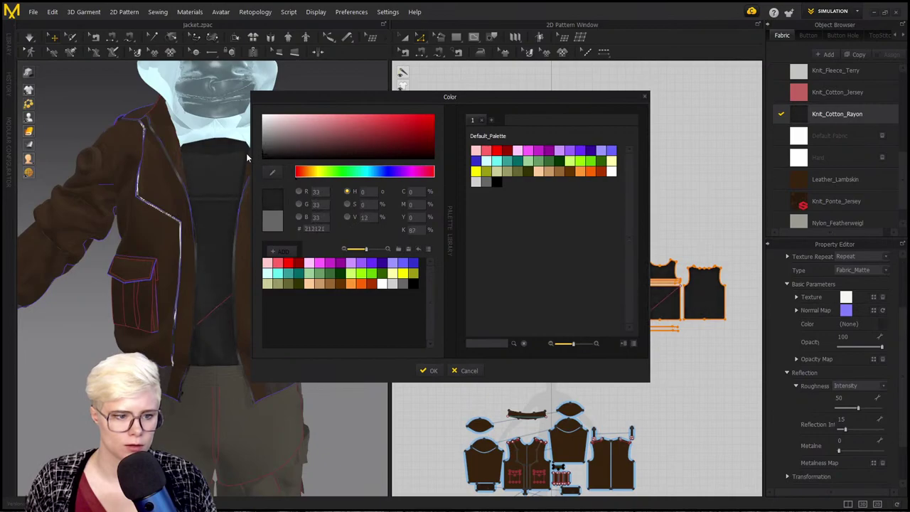
pyautogui.click(432, 371)
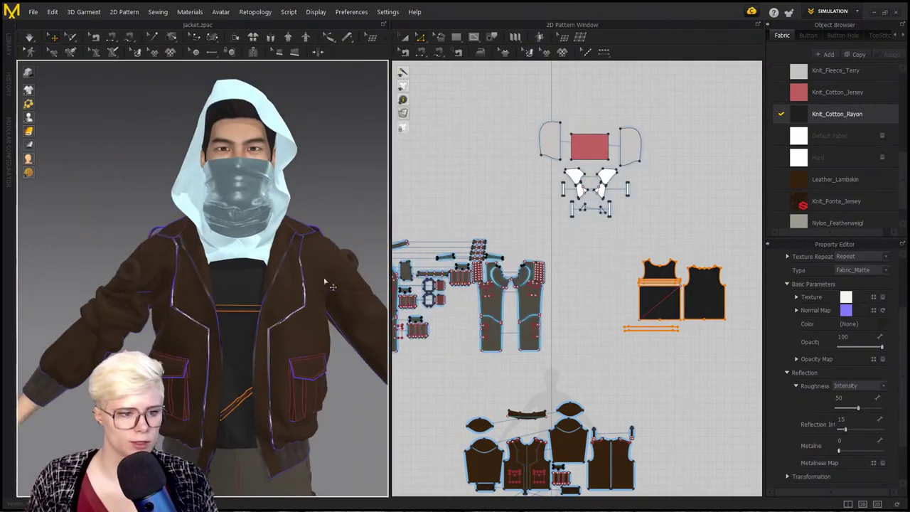
# Step: Add pngegg (1).png from the apply graphic folder as a graphic on the shirt's upper front panel, at the default size
pyautogui.click(563, 53)
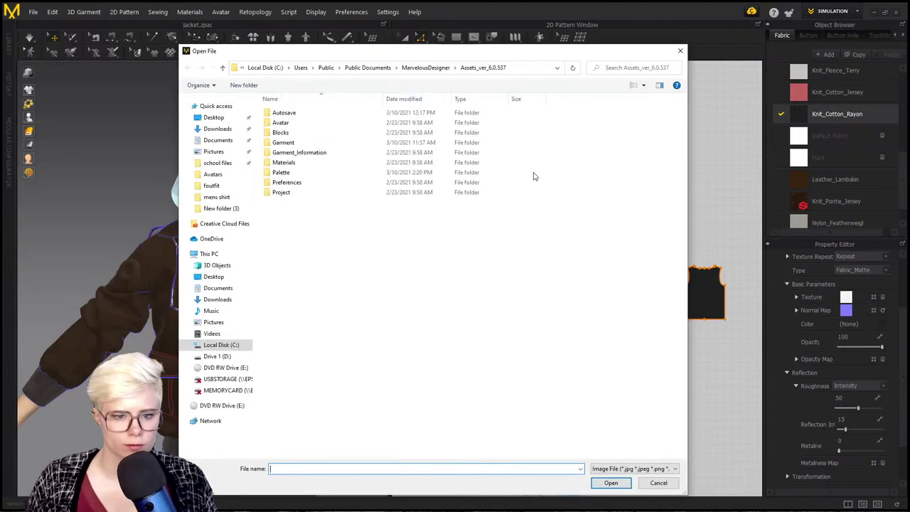
pyautogui.click(213, 117)
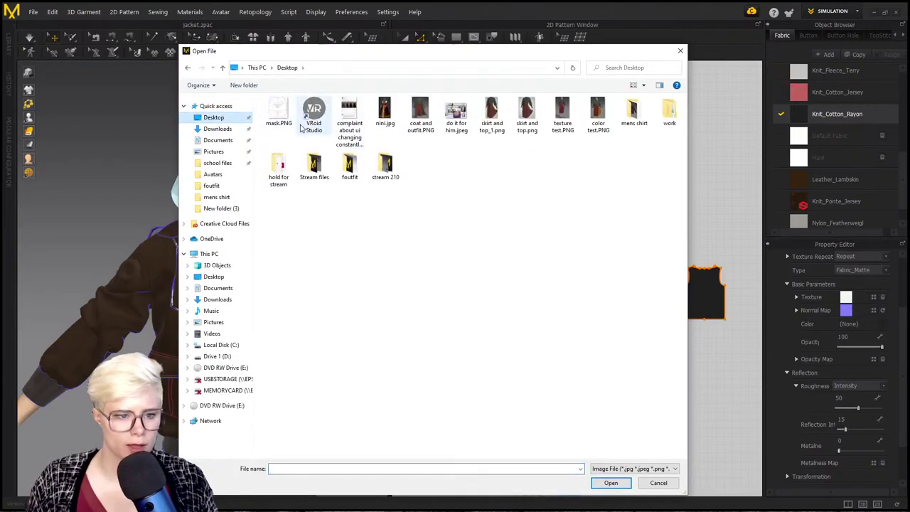
pyautogui.doubleClick(315, 164)
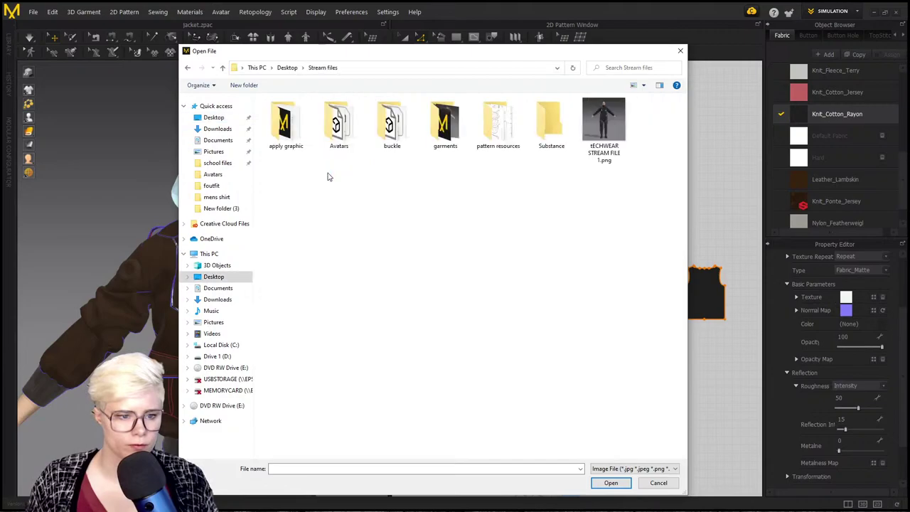
pyautogui.doubleClick(285, 124)
pyautogui.click(392, 124)
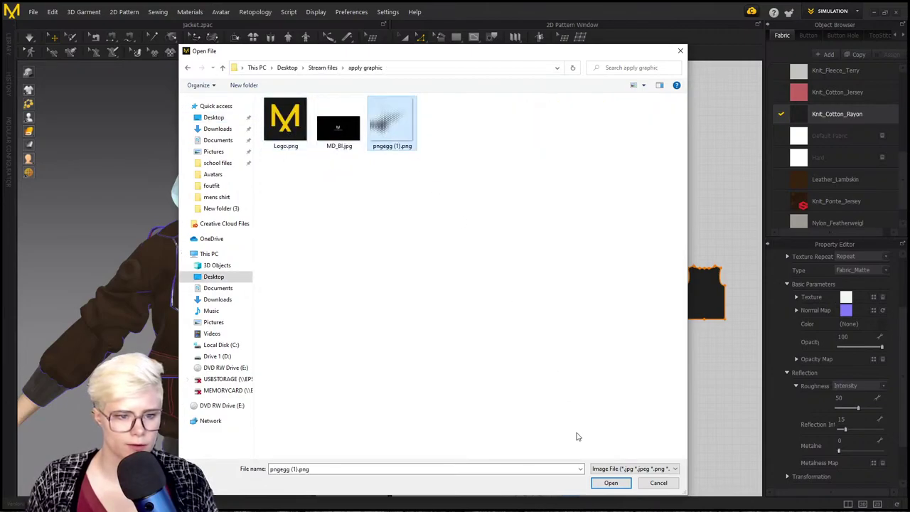
pyautogui.click(610, 483)
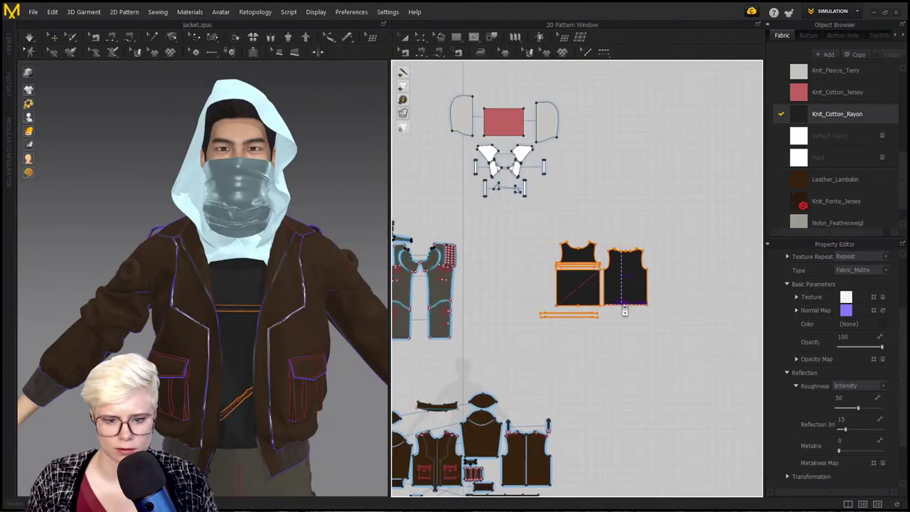
pyautogui.scroll(5, 608, 298)
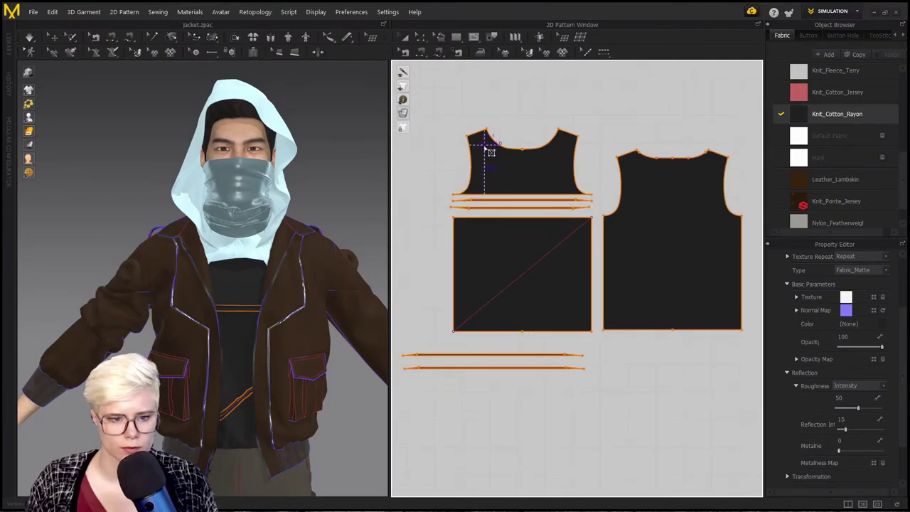
pyautogui.click(486, 146)
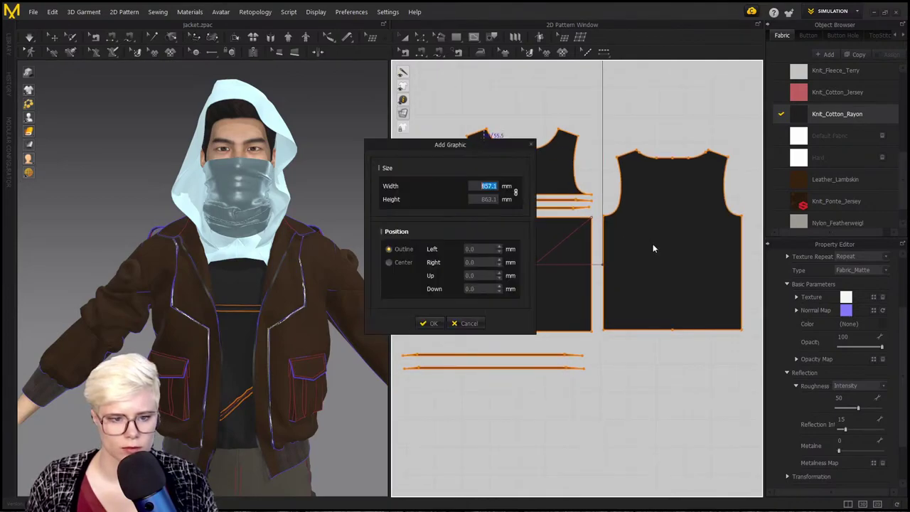
pyautogui.click(432, 324)
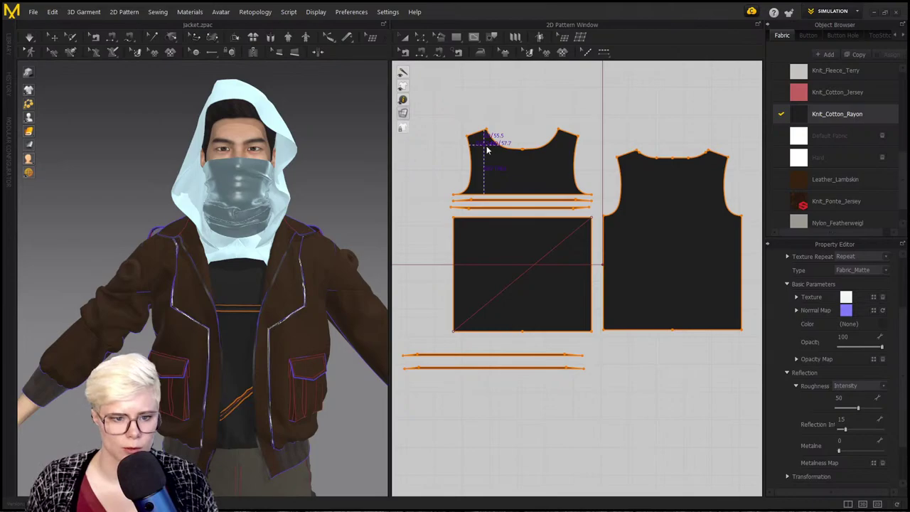
# Step: Recolor the shirt's Knit_Cotton_Rayon fabric to light gray so it contrasts with the graphic
pyautogui.click(531, 168)
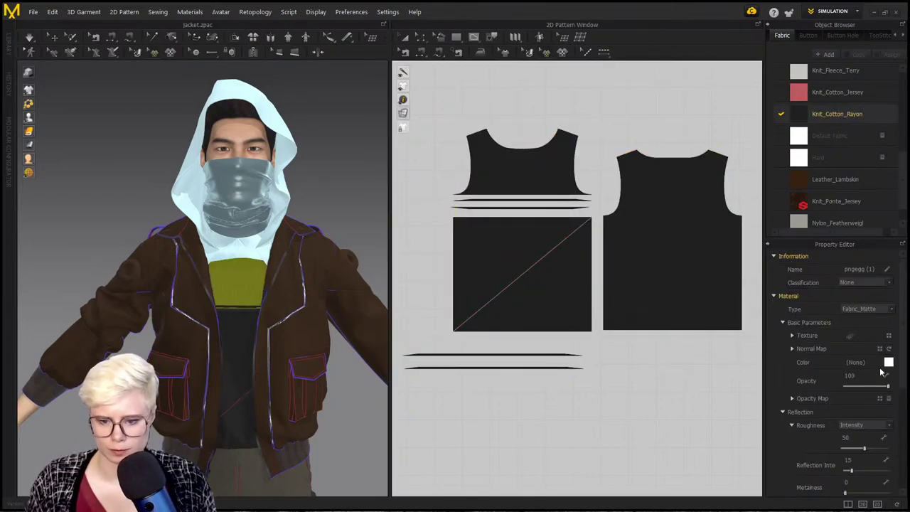
pyautogui.hotkey('ctrl', 'z')
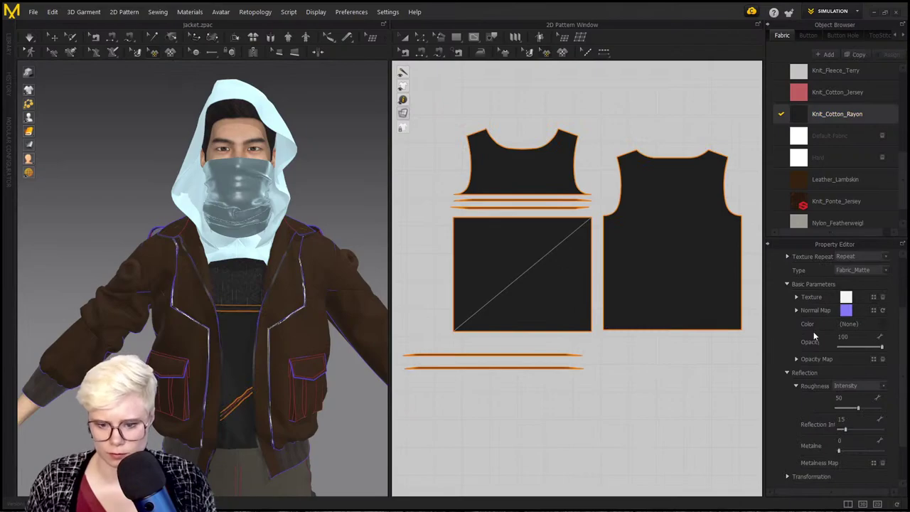
pyautogui.click(882, 324)
pyautogui.moveTo(293, 150); pyautogui.dragTo(255, 126)
pyautogui.click(429, 370)
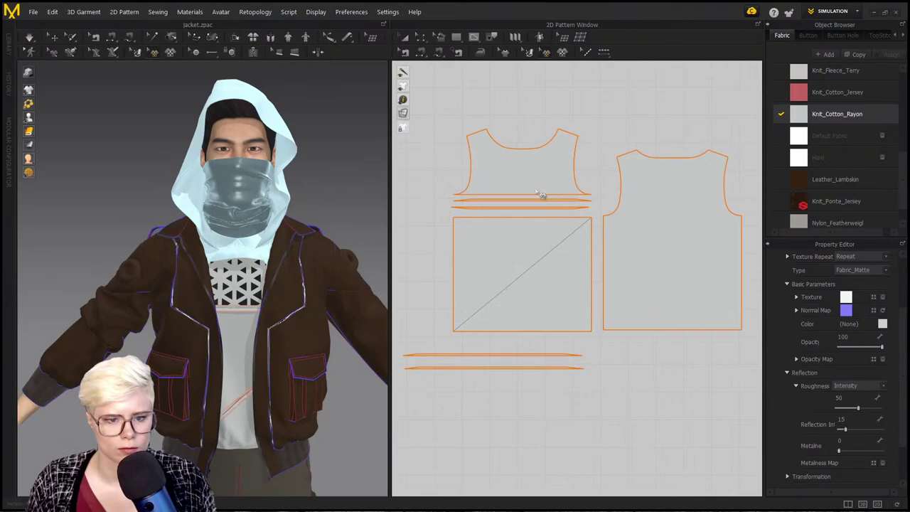
pyautogui.click(405, 37)
pyautogui.click(548, 171)
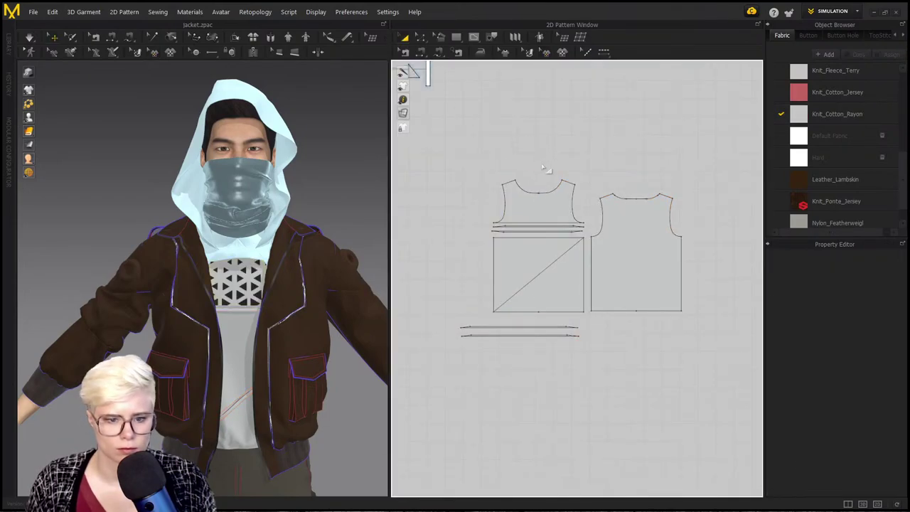
pyautogui.click(560, 57)
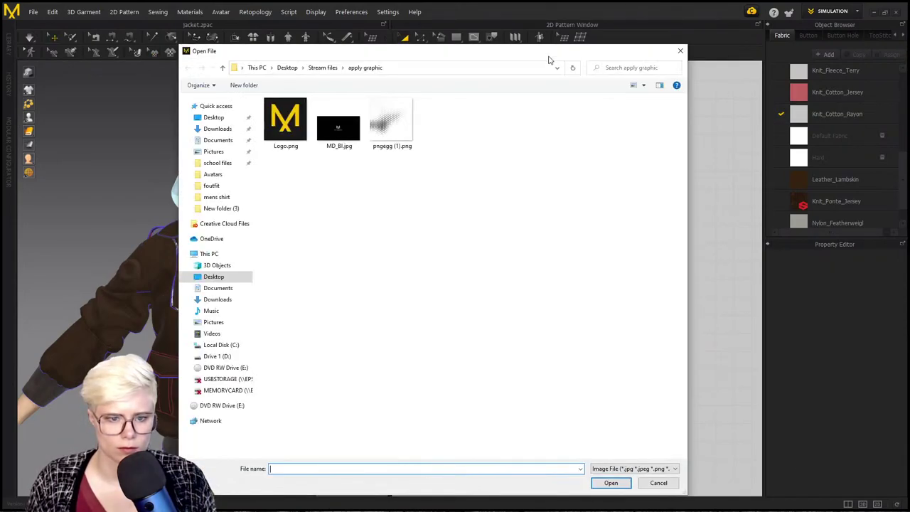
pyautogui.press('Escape')
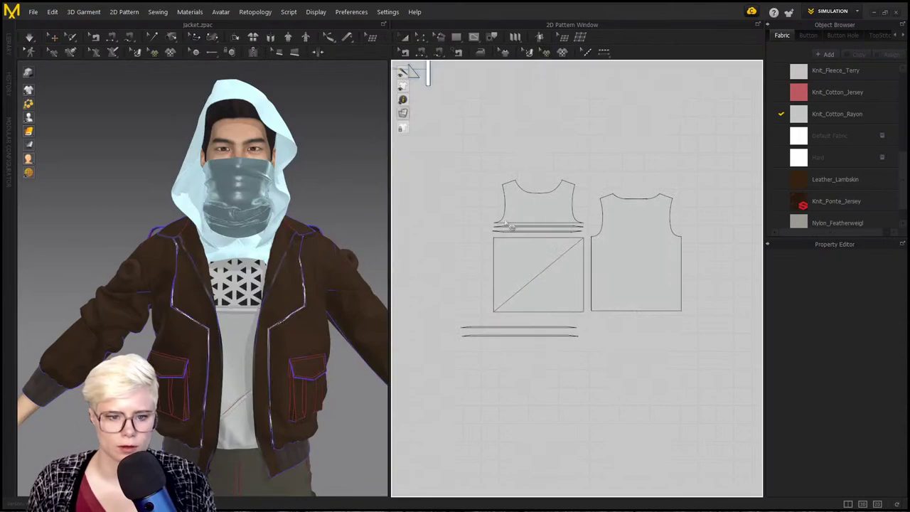
# Step: Shift the triangle graphic downward on the shirt's upper front panel and deselect it
pyautogui.click(244, 288)
pyautogui.moveTo(240, 285); pyautogui.dragTo(245, 327)
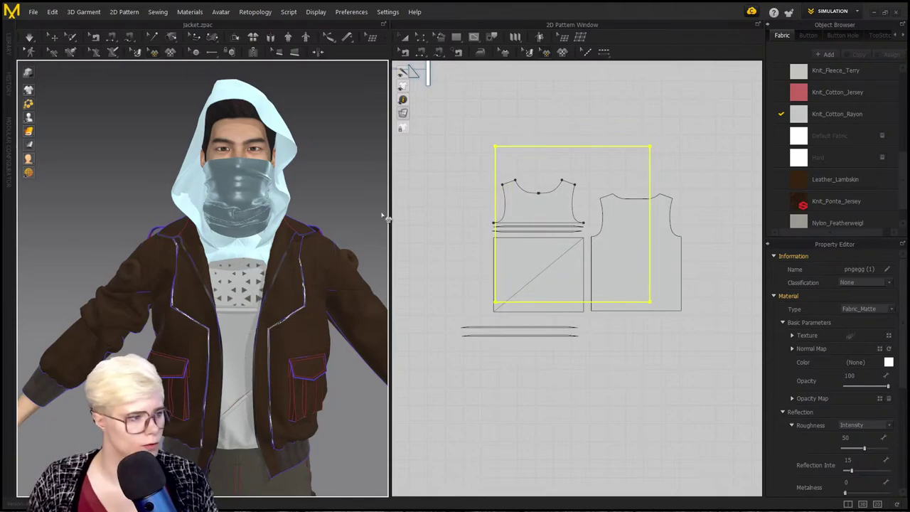
pyautogui.click(455, 156)
pyautogui.scroll(-3, 264, 337)
pyautogui.moveTo(263, 325); pyautogui.dragTo(264, 368, button='middle')
pyautogui.scroll(3, 243, 374)
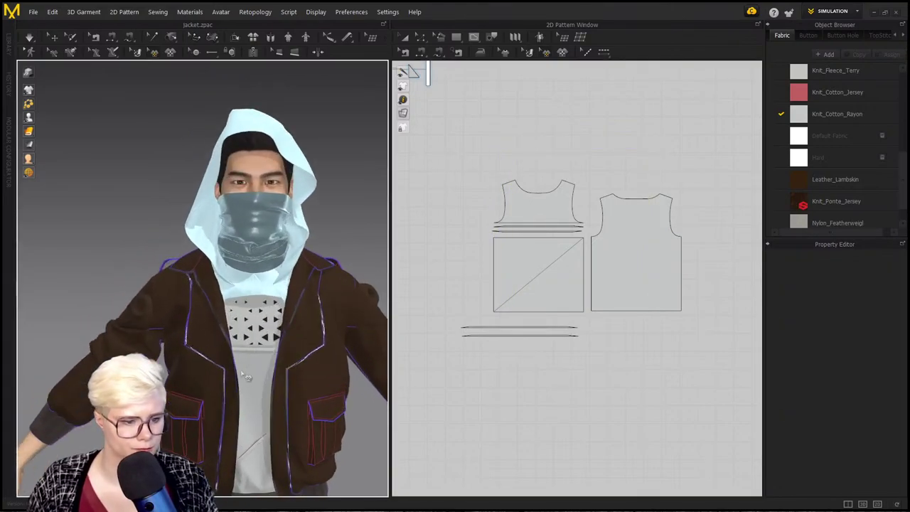
pyautogui.scroll(3, 199, 302)
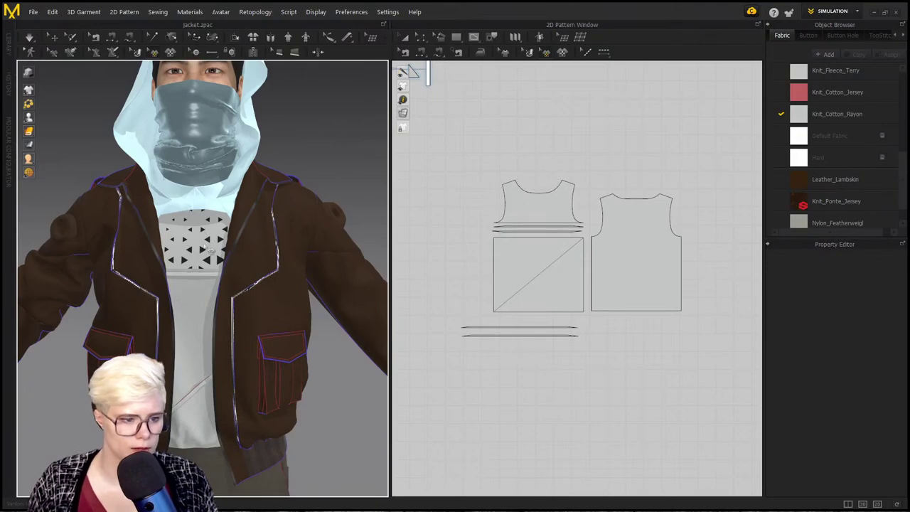
pyautogui.click(208, 249)
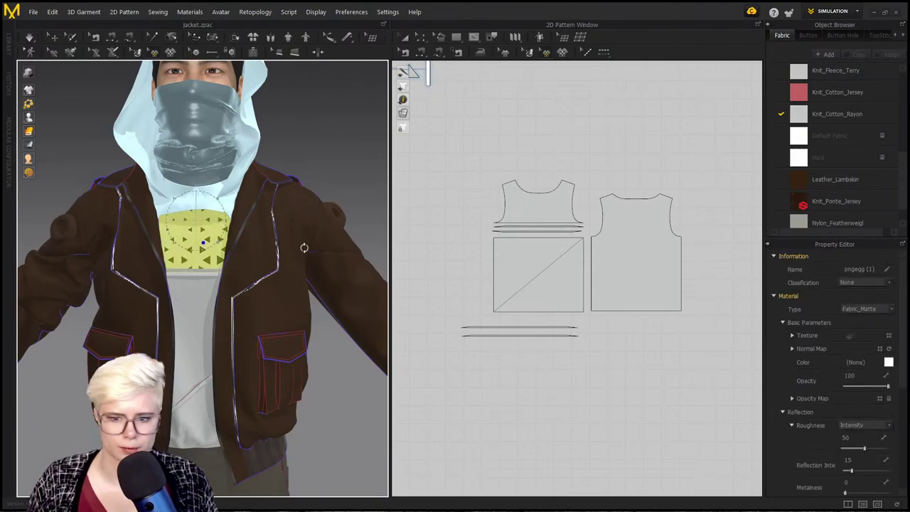
pyautogui.click(522, 124)
# Step: Select all the hood and mask pattern pieces and unfreeze them
pyautogui.scroll(-3, 252, 377)
pyautogui.scroll(-5, 528, 163)
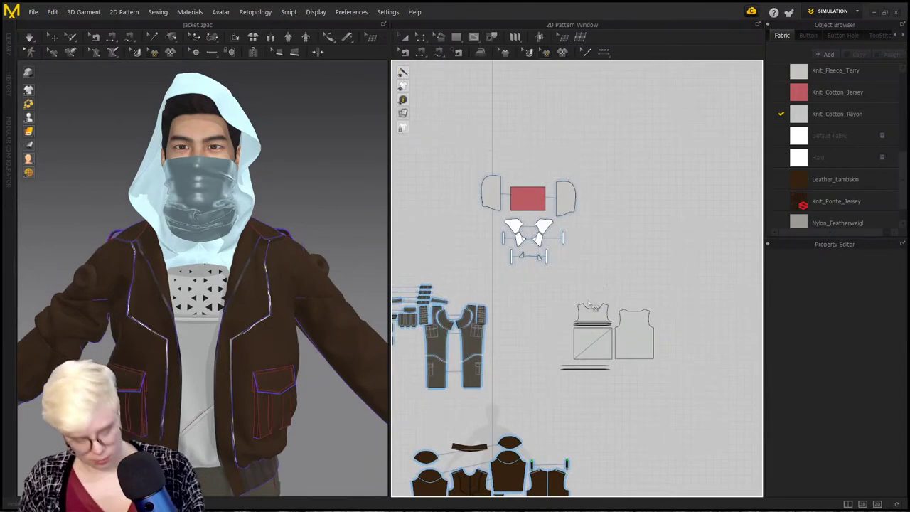
pyautogui.click(405, 37)
pyautogui.moveTo(590, 287); pyautogui.dragTo(590, 287)
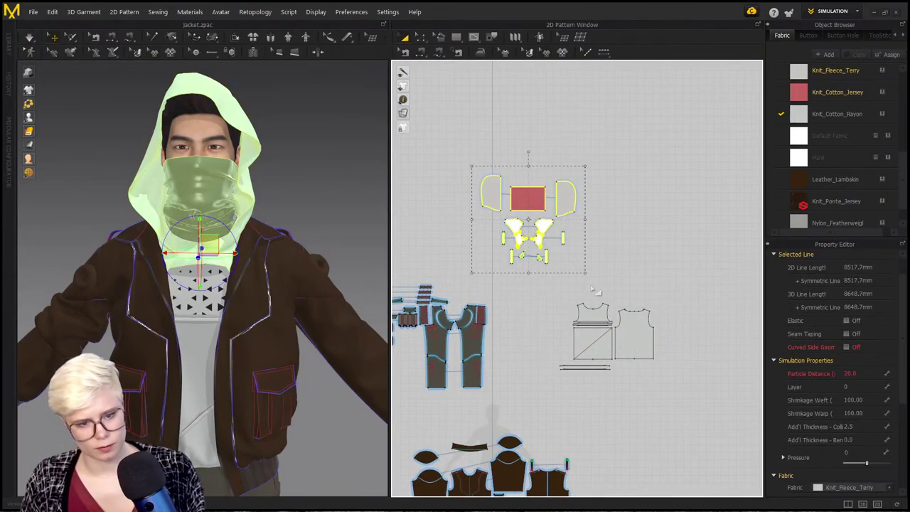
pyautogui.click(510, 95)
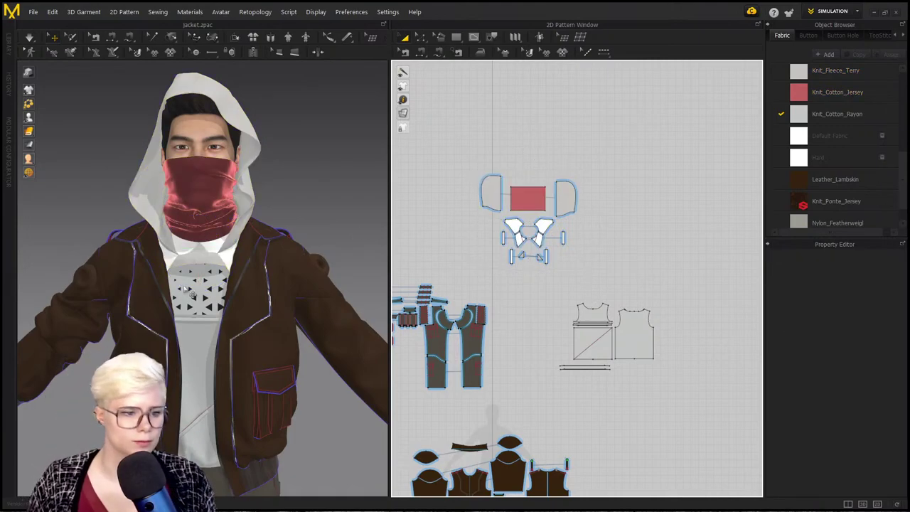
# Step: Move the mask's rectangular pattern piece above the hood pieces in the 2D layout
pyautogui.moveTo(287, 203); pyautogui.dragTo(351, 218, button='right')
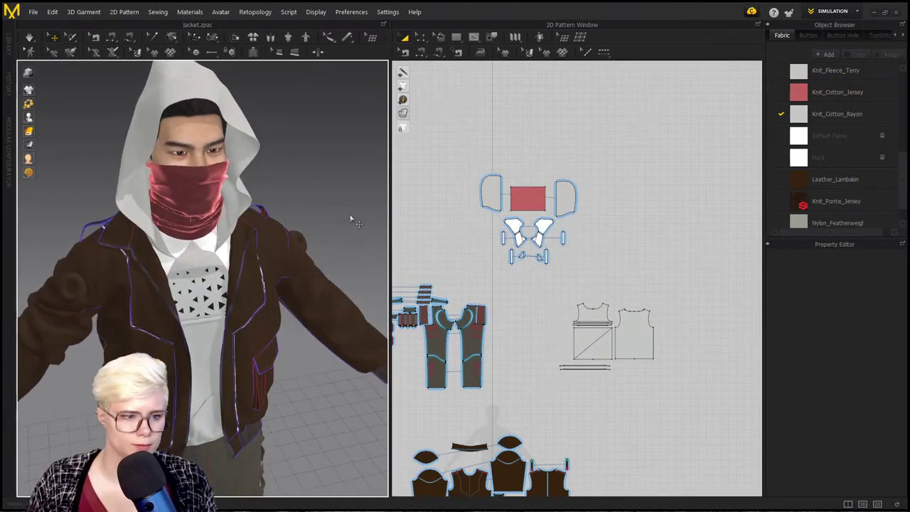
pyautogui.click(799, 97)
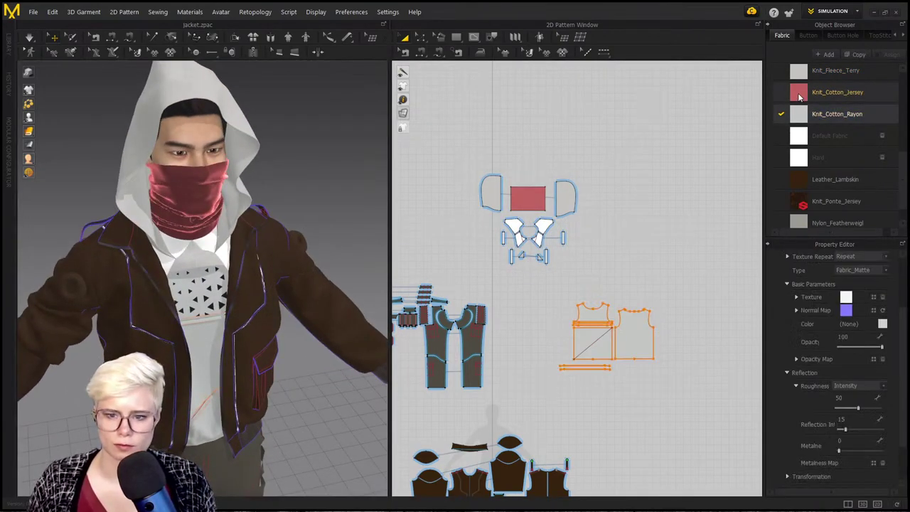
pyautogui.moveTo(212, 179); pyautogui.dragTo(193, 114, button='right')
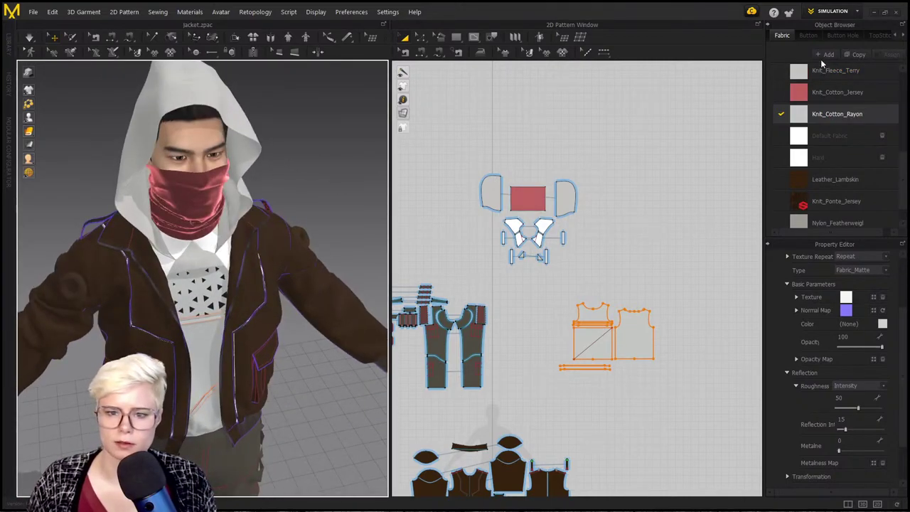
pyautogui.scroll(-1, 784, 182)
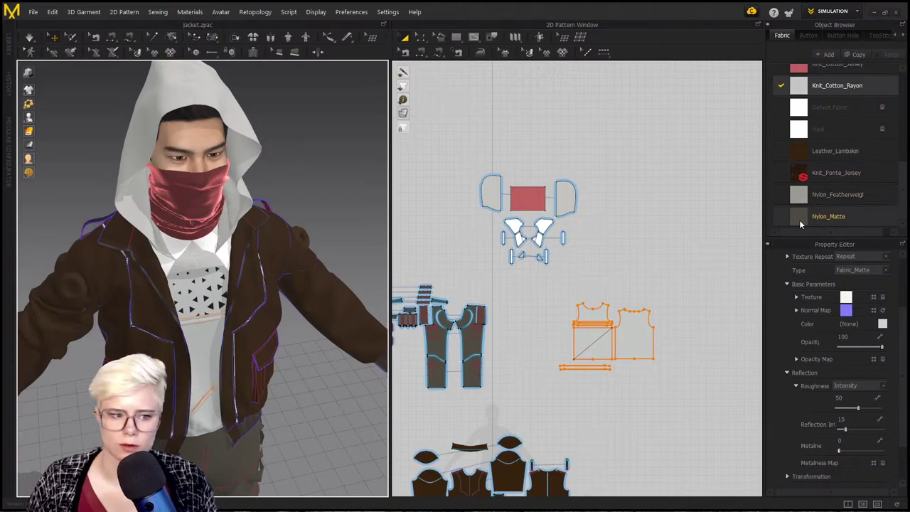
pyautogui.moveTo(538, 203); pyautogui.dragTo(555, 128)
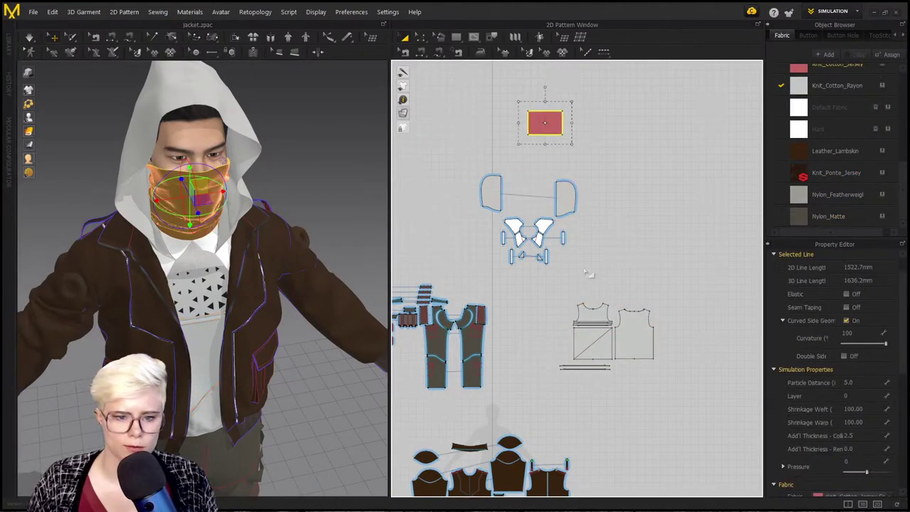
# Step: Assign the Nylon_Matte fabric to all the hood's pattern pieces
pyautogui.moveTo(587, 273); pyautogui.dragTo(430, 145)
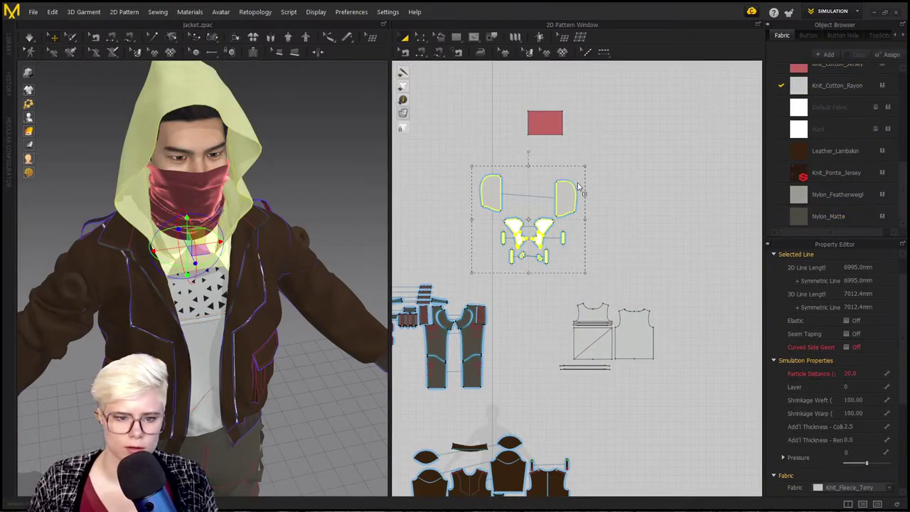
pyautogui.moveTo(577, 184); pyautogui.dragTo(560, 201)
pyautogui.click(471, 184)
pyautogui.moveTo(351, 229); pyautogui.dragTo(327, 256, button='right')
# Step: Assign the Knit_Cotton_Rayon fabric to the mask's rectangular pattern piece and deselect it
pyautogui.click(556, 122)
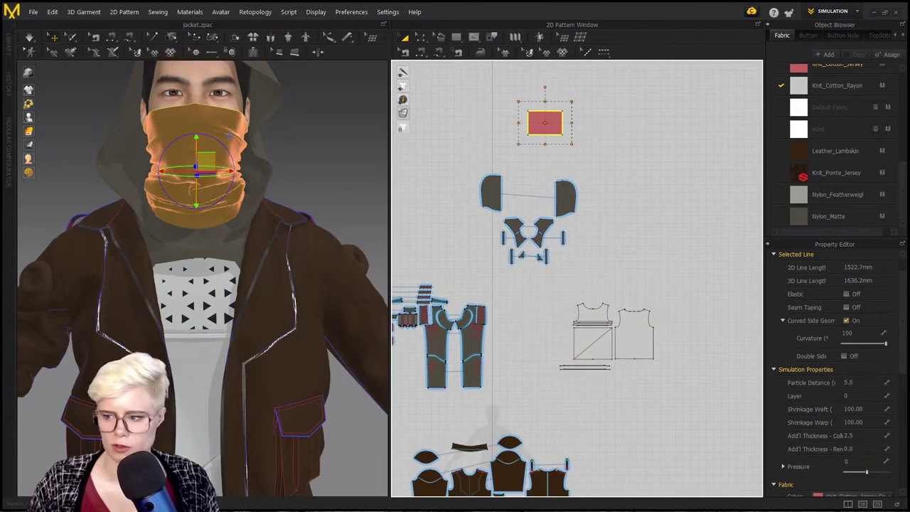
pyautogui.click(599, 141)
pyautogui.click(551, 115)
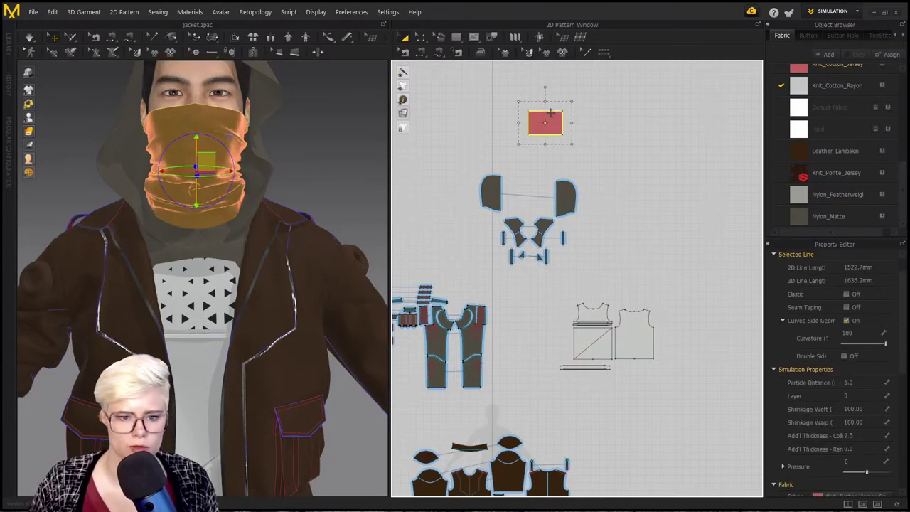
pyautogui.scroll(-5, 865, 346)
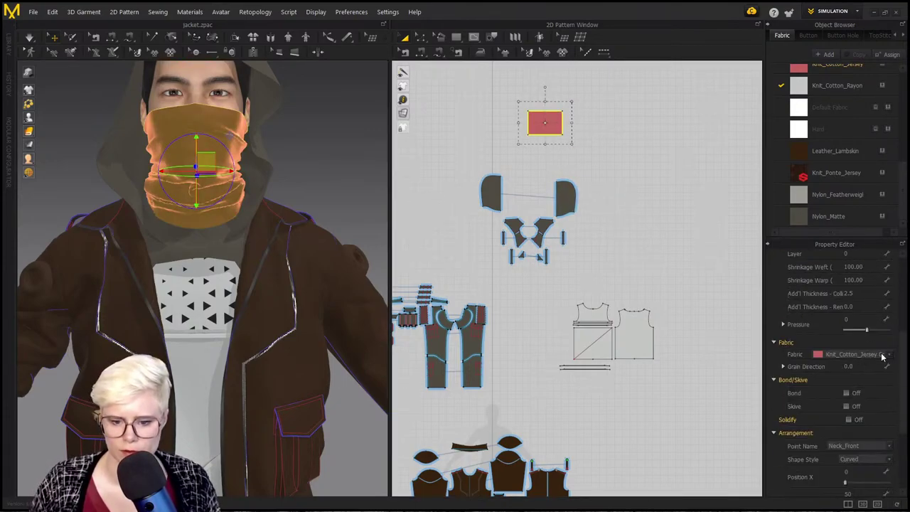
pyautogui.scroll(-2, 882, 357)
pyautogui.scroll(-1, 800, 234)
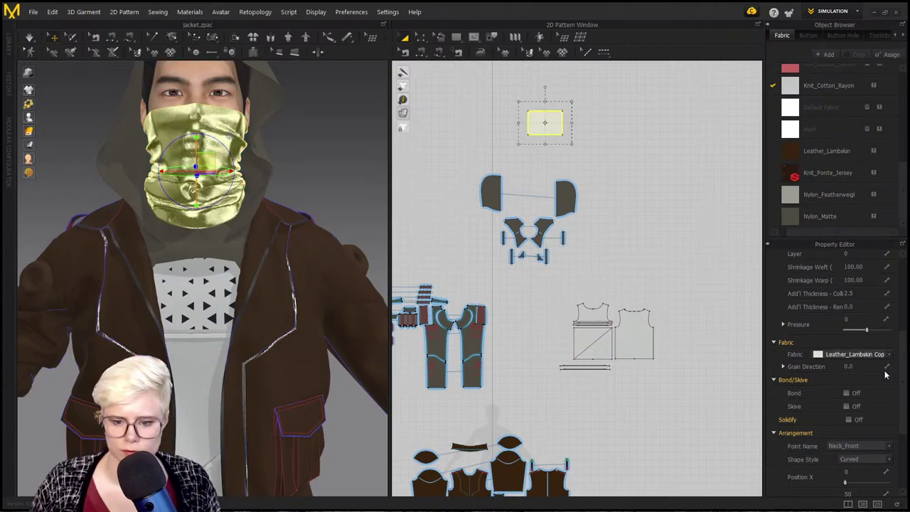
pyautogui.scroll(-2, 887, 359)
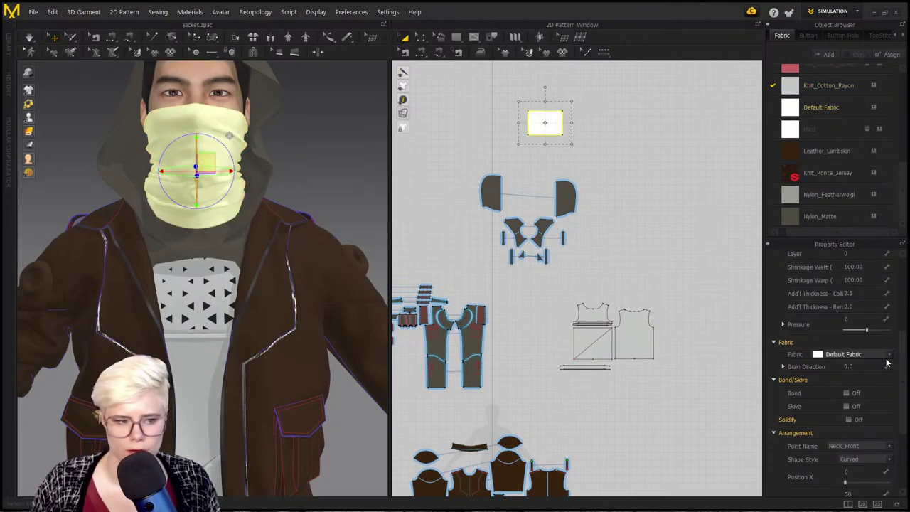
pyautogui.click(817, 85)
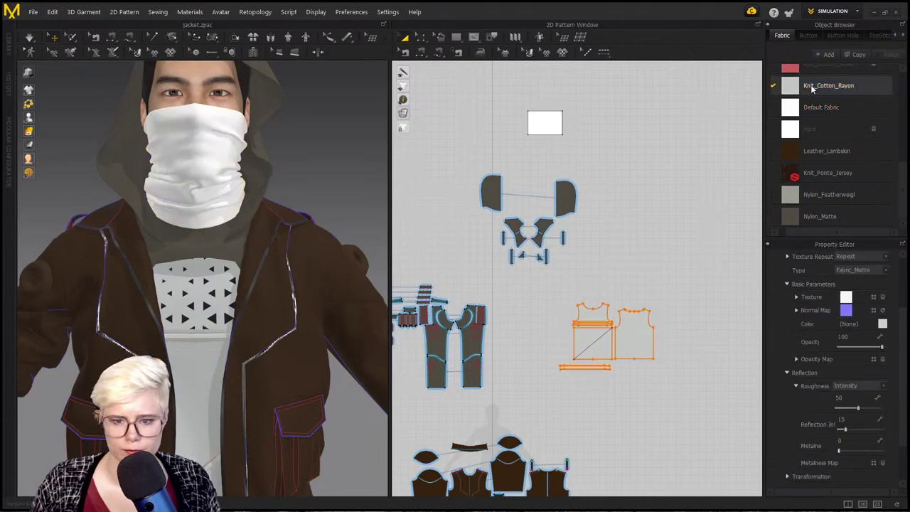
pyautogui.click(553, 122)
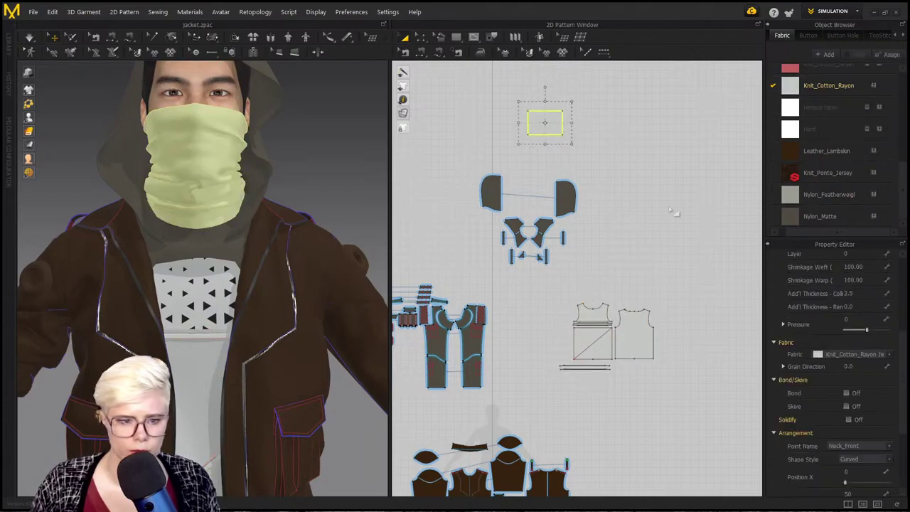
pyautogui.click(628, 163)
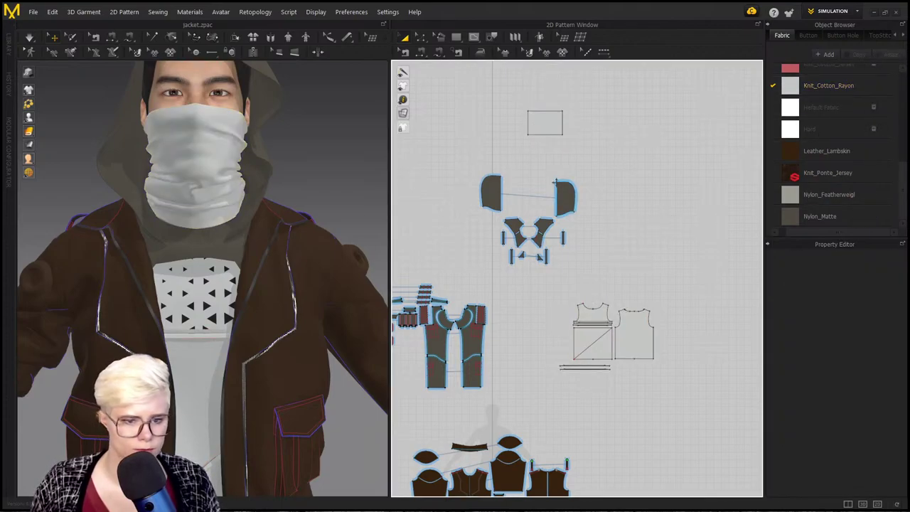
# Step: Run the cloth simulation so the mask settles around the avatar's face and neck with its new fabric
pyautogui.scroll(5, 199, 320)
pyautogui.scroll(-5, 203, 322)
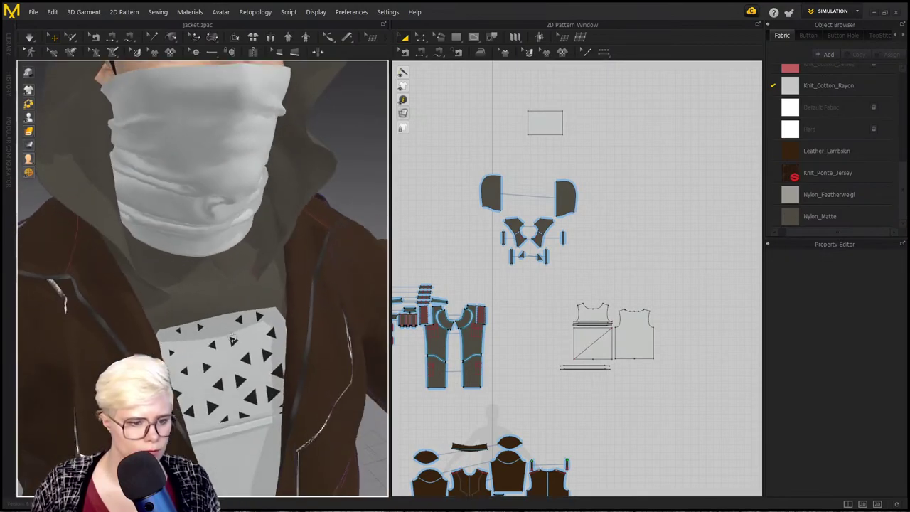
pyautogui.press('space')
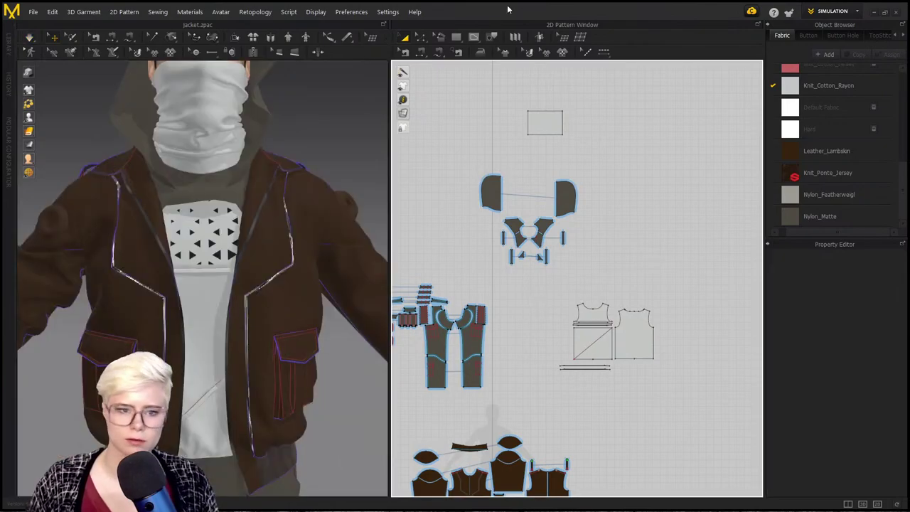
# Step: Recolor the Knit_Cotton_Rayon fabric shared by the shirt and mask to a dark blue
pyautogui.moveTo(545, 297); pyautogui.dragTo(665, 380)
pyautogui.scroll(3, 866, 344)
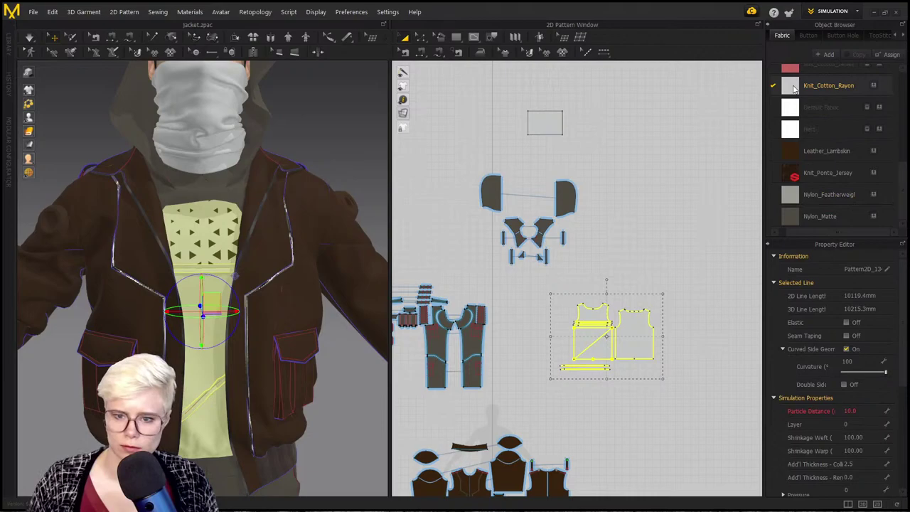
pyautogui.click(794, 88)
pyautogui.click(882, 324)
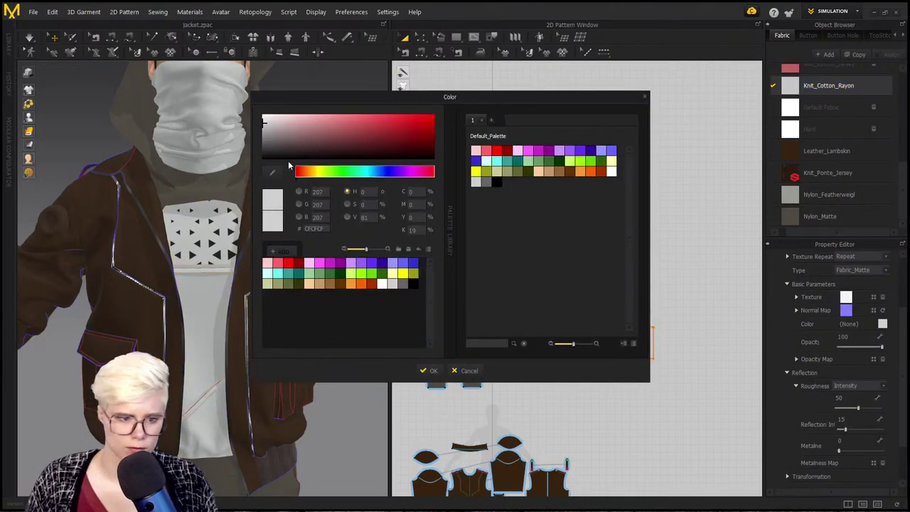
pyautogui.click(413, 173)
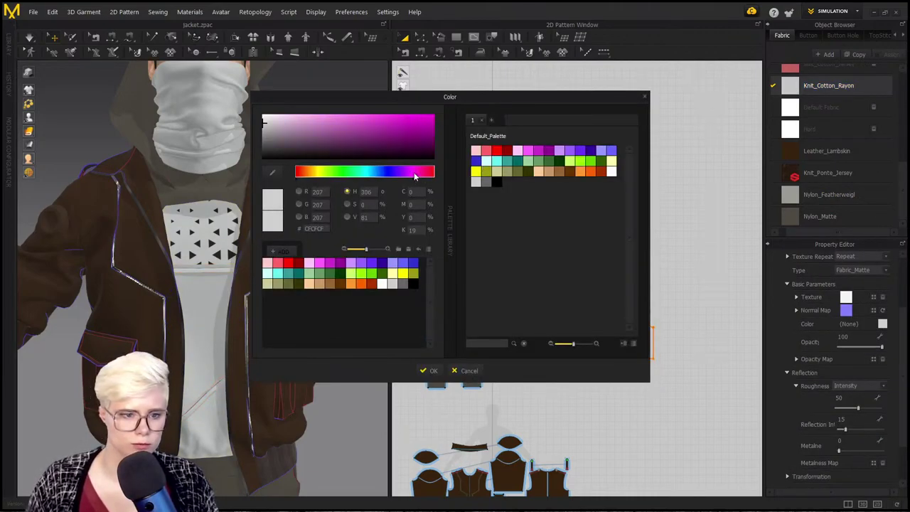
pyautogui.click(315, 115)
pyautogui.click(307, 113)
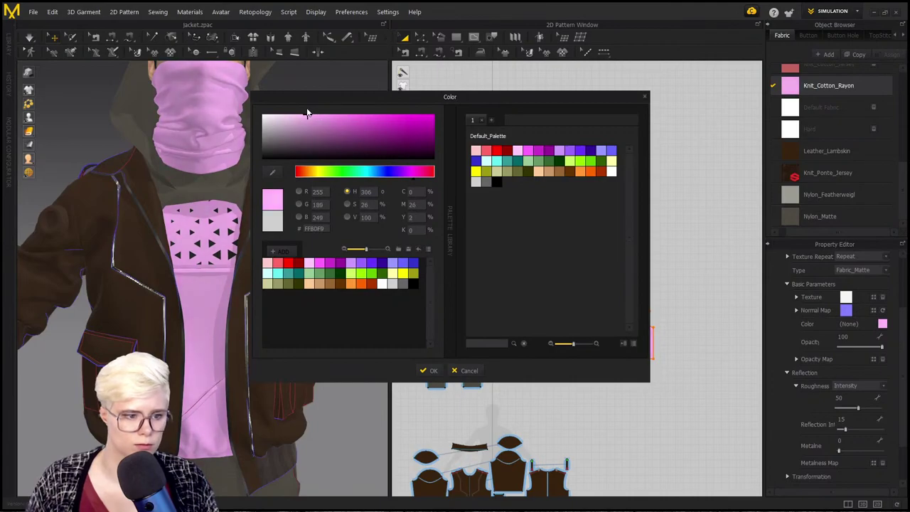
pyautogui.moveTo(307, 113)
pyautogui.mouseDown()
pyautogui.moveTo(266, 122)
pyautogui.moveTo(254, 136)
pyautogui.moveTo(259, 125)
pyautogui.moveTo(241, 124)
pyautogui.moveTo(299, 115)
pyautogui.moveTo(314, 100)
pyautogui.mouseUp()
pyautogui.moveTo(395, 171); pyautogui.dragTo(383, 171)
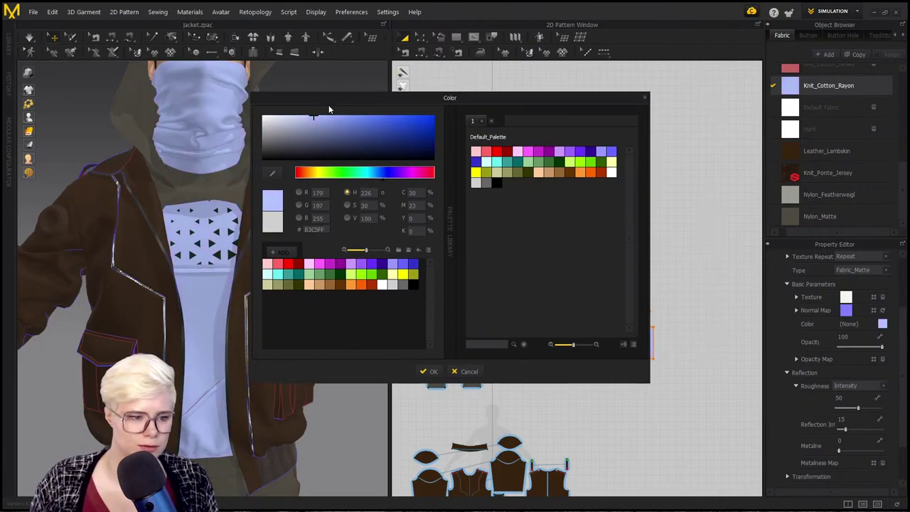
pyautogui.click(337, 133)
pyautogui.moveTo(329, 106); pyautogui.dragTo(377, 148)
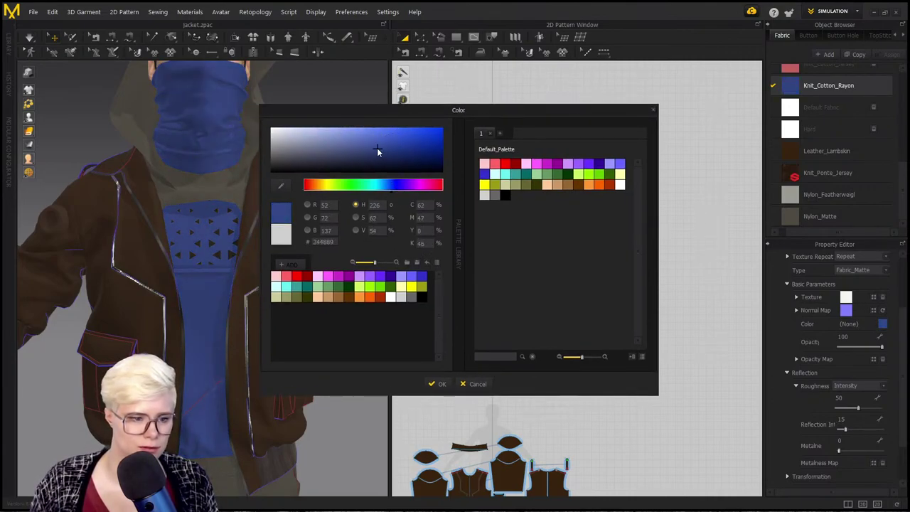
pyautogui.click(438, 384)
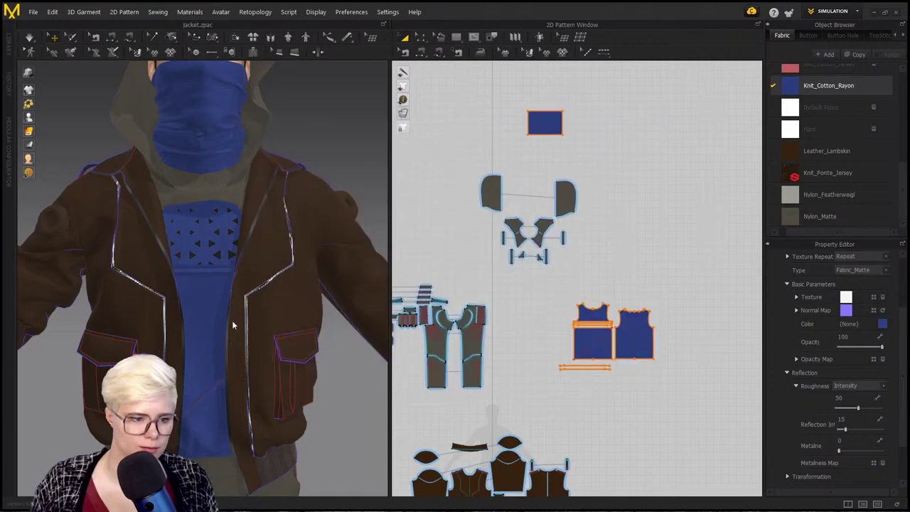
# Step: Recolor the Nylon_Matte fabric used on the pants and hood to a dark gray with a slight purple tint
pyautogui.moveTo(319, 289); pyautogui.dragTo(325, 91, button='middle')
pyautogui.click(236, 346)
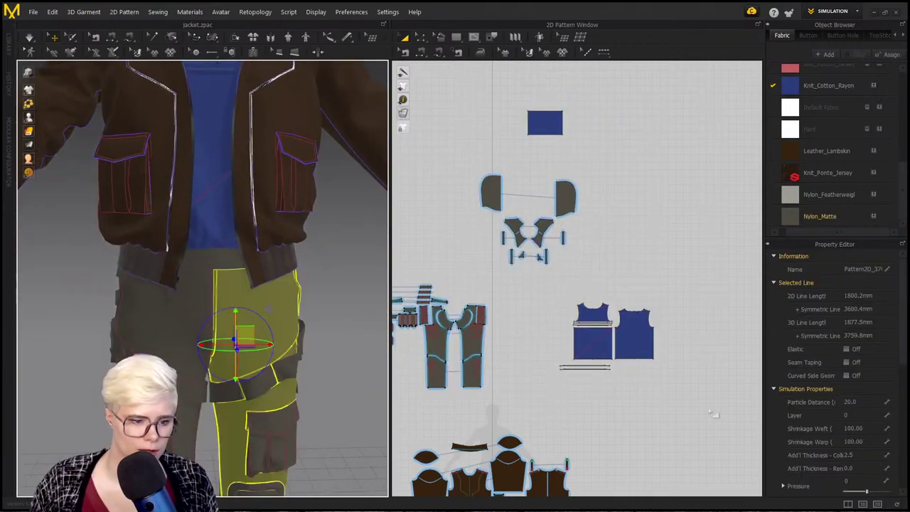
pyautogui.scroll(-1, 715, 414)
pyautogui.moveTo(715, 414); pyautogui.dragTo(734, 283, button='middle')
pyautogui.click(784, 217)
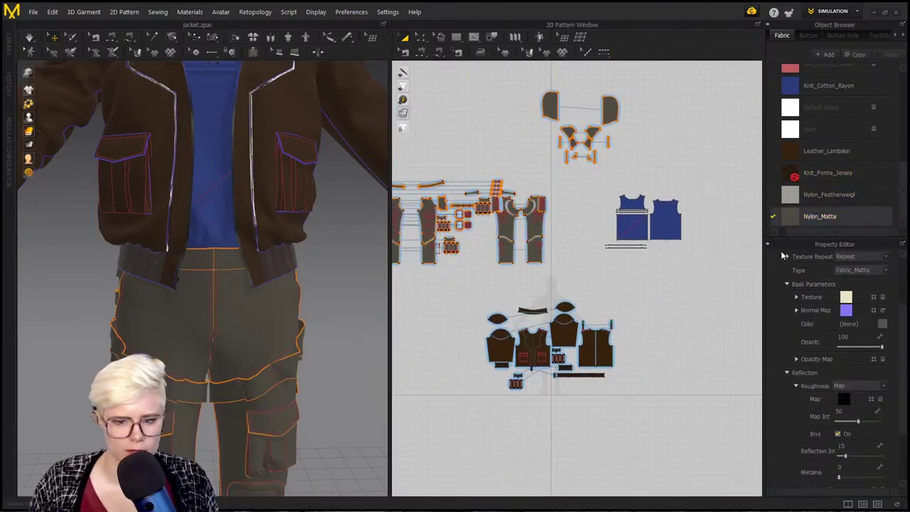
pyautogui.click(883, 324)
pyautogui.moveTo(286, 139); pyautogui.dragTo(253, 154)
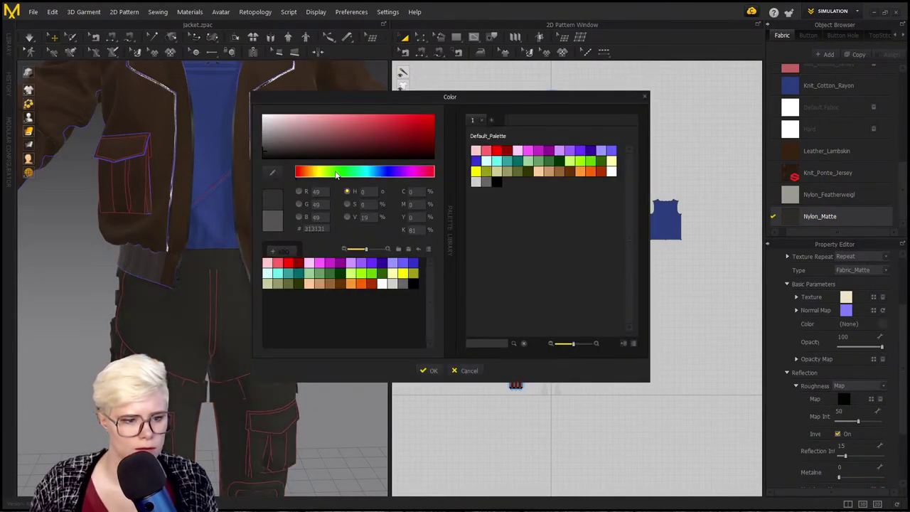
pyautogui.moveTo(338, 174); pyautogui.dragTo(309, 171)
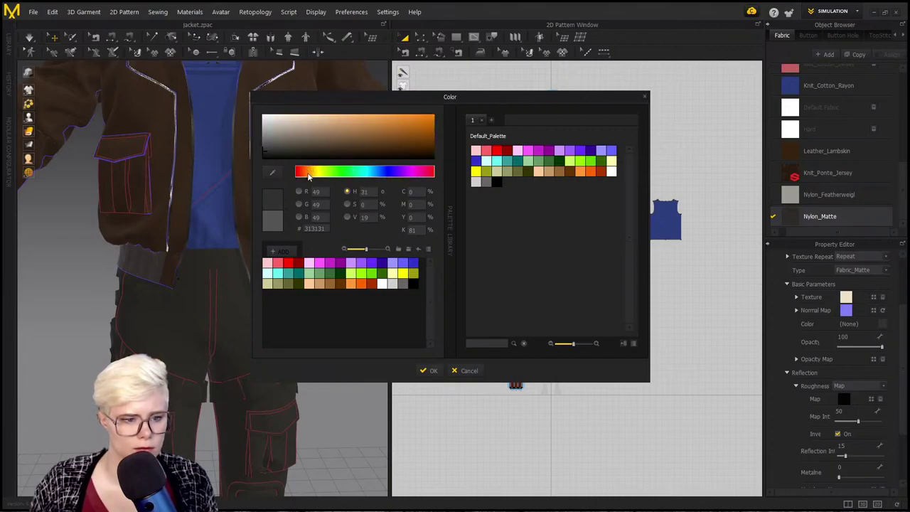
pyautogui.moveTo(303, 139)
pyautogui.mouseDown()
pyautogui.moveTo(349, 148)
pyautogui.moveTo(327, 146)
pyautogui.mouseUp()
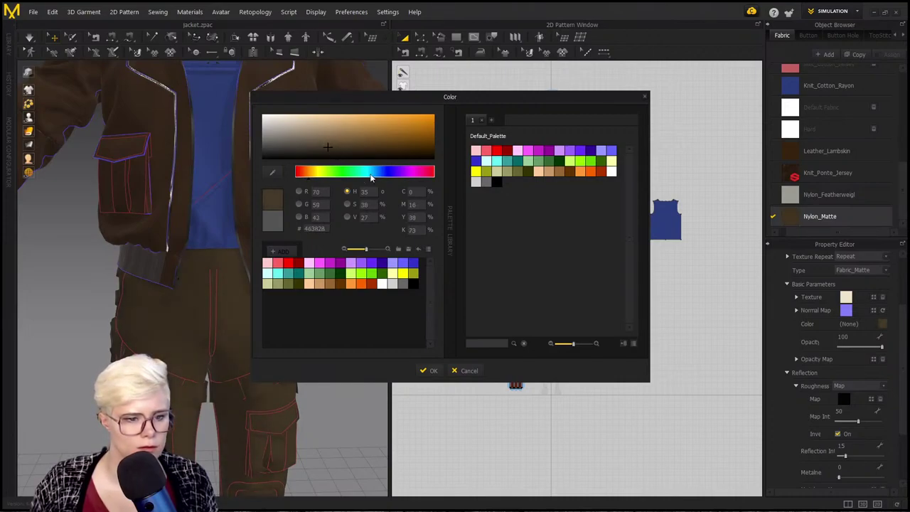
pyautogui.moveTo(381, 174)
pyautogui.mouseDown()
pyautogui.moveTo(397, 174)
pyautogui.moveTo(308, 142)
pyautogui.moveTo(270, 149)
pyautogui.mouseUp()
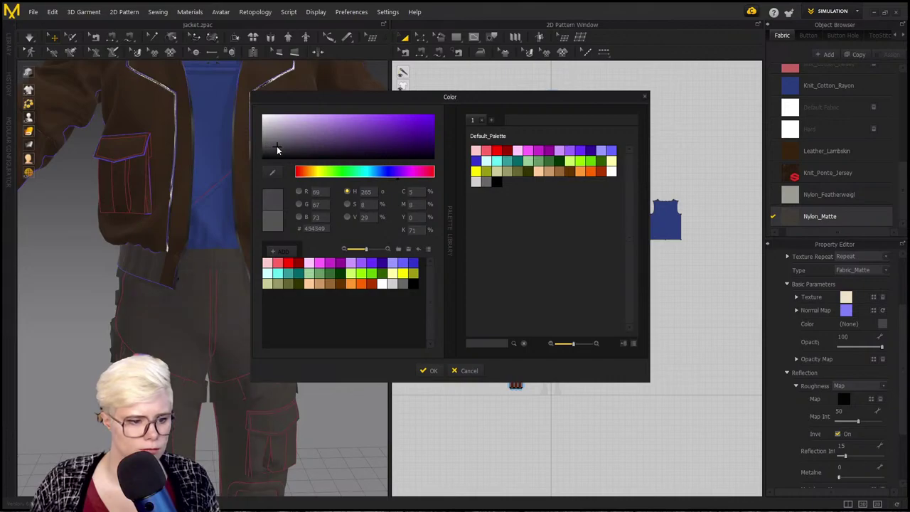
pyautogui.click(431, 370)
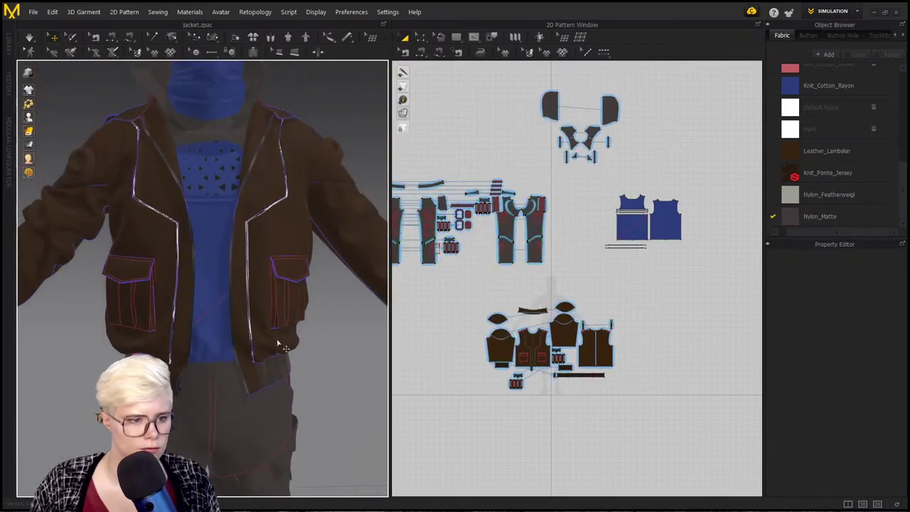
# Step: Recolor the Knit_Cotton_Rayon fabric of the shirt and mask to a neutral medium gray
pyautogui.moveTo(721, 296); pyautogui.dragTo(596, 199)
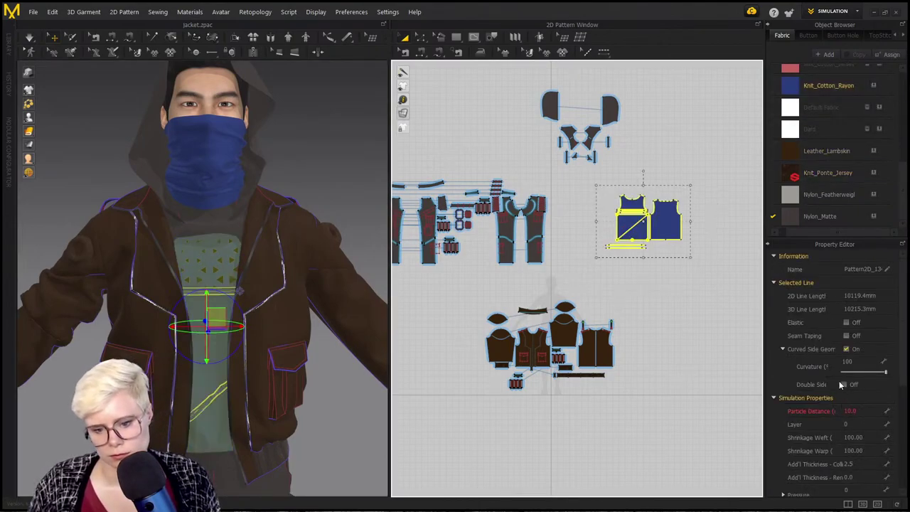
pyautogui.scroll(-5, 841, 384)
pyautogui.scroll(5, 841, 384)
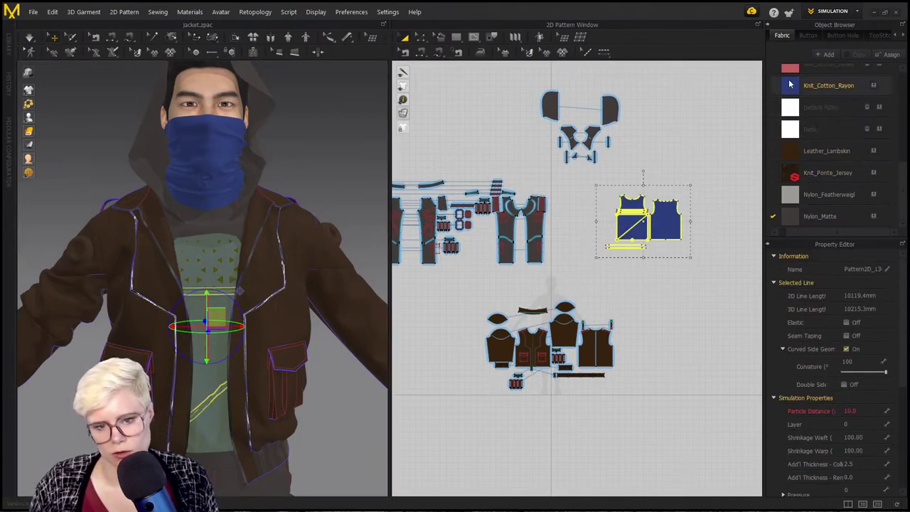
pyautogui.click(818, 86)
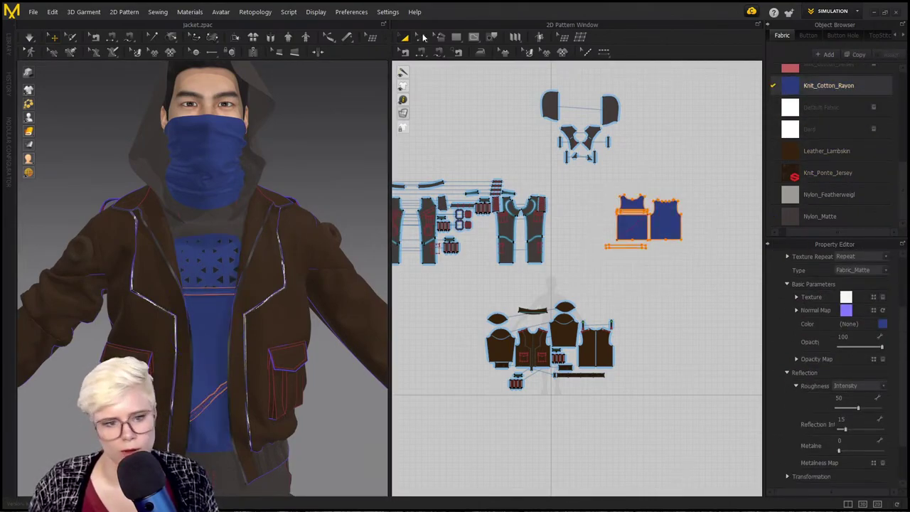
pyautogui.click(882, 324)
pyautogui.moveTo(275, 141)
pyautogui.mouseDown()
pyautogui.moveTo(258, 135)
pyautogui.moveTo(258, 145)
pyautogui.mouseUp()
pyautogui.click(429, 372)
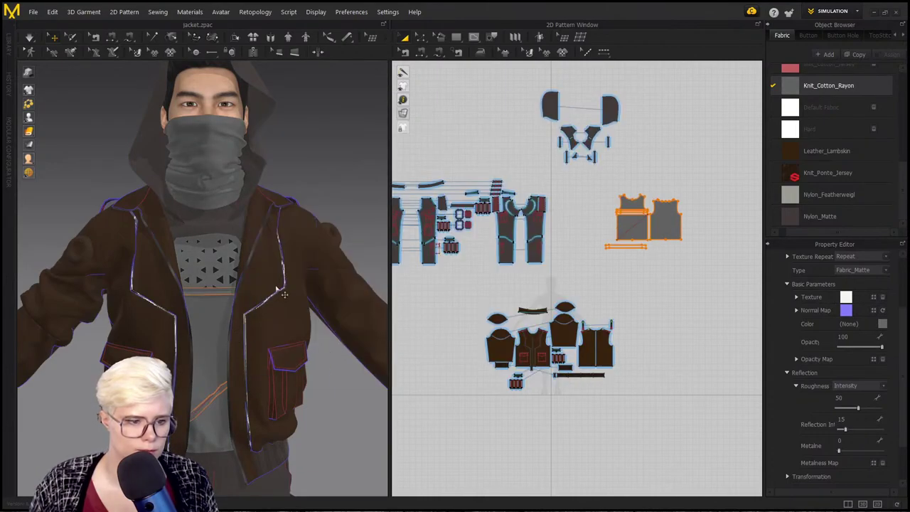
# Step: Review the recolored outfit on the avatar and check the fabrics of the jacket, hood and mask pattern pieces
pyautogui.moveTo(280, 289); pyautogui.dragTo(276, 266, button='right')
pyautogui.scroll(3, 277, 266)
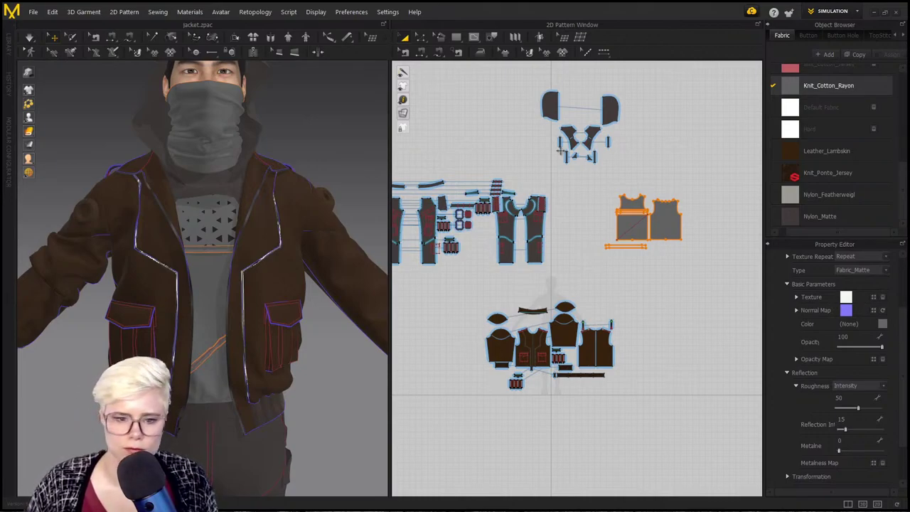
pyautogui.moveTo(567, 157); pyautogui.dragTo(572, 195, button='middle')
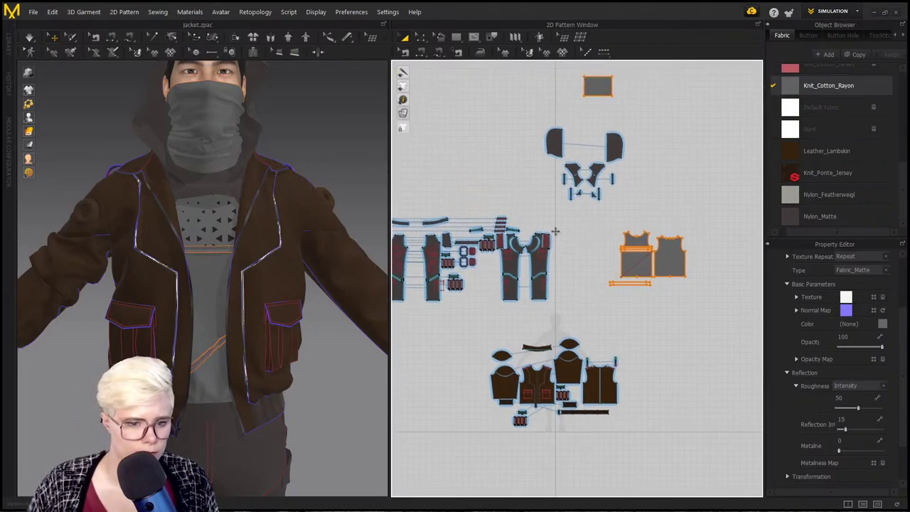
pyautogui.moveTo(670, 436); pyautogui.dragTo(674, 426, button='middle')
pyautogui.moveTo(657, 424); pyautogui.dragTo(448, 312)
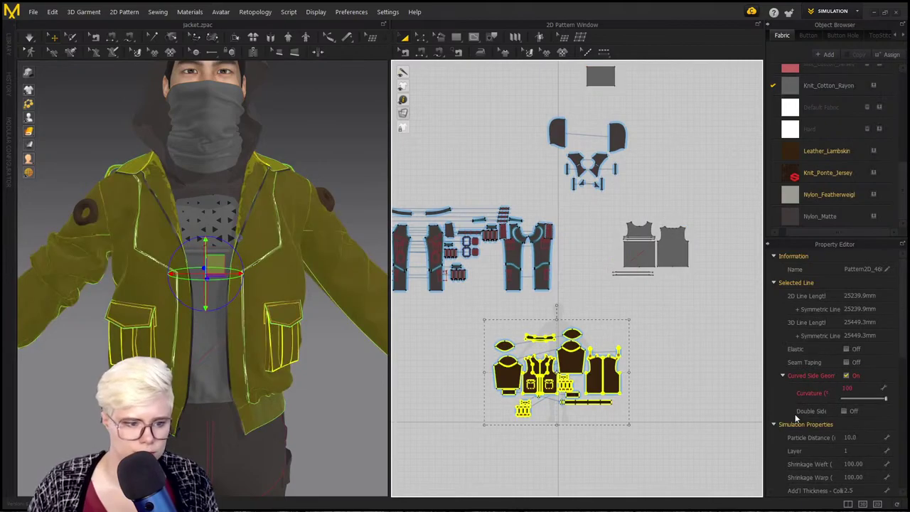
pyautogui.click(644, 161)
pyautogui.moveTo(644, 160); pyautogui.dragTo(643, 186, button='middle')
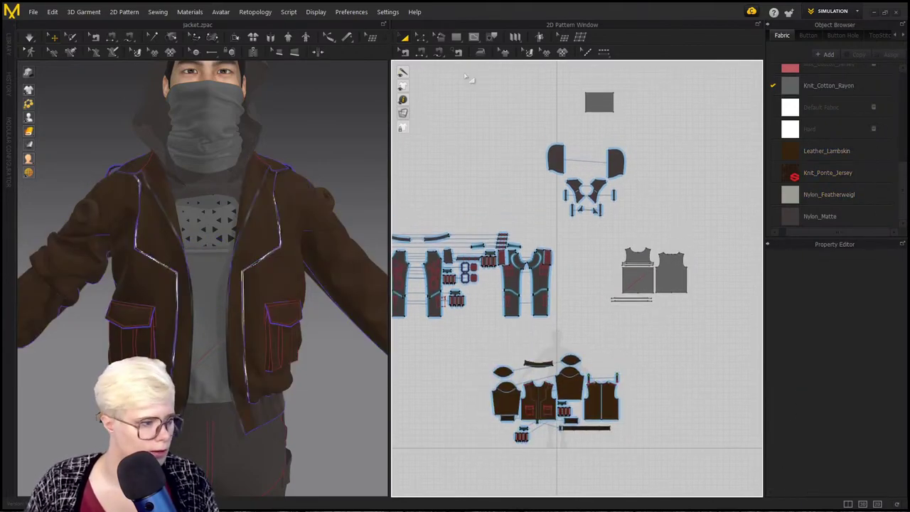
pyautogui.moveTo(667, 226); pyautogui.dragTo(668, 214)
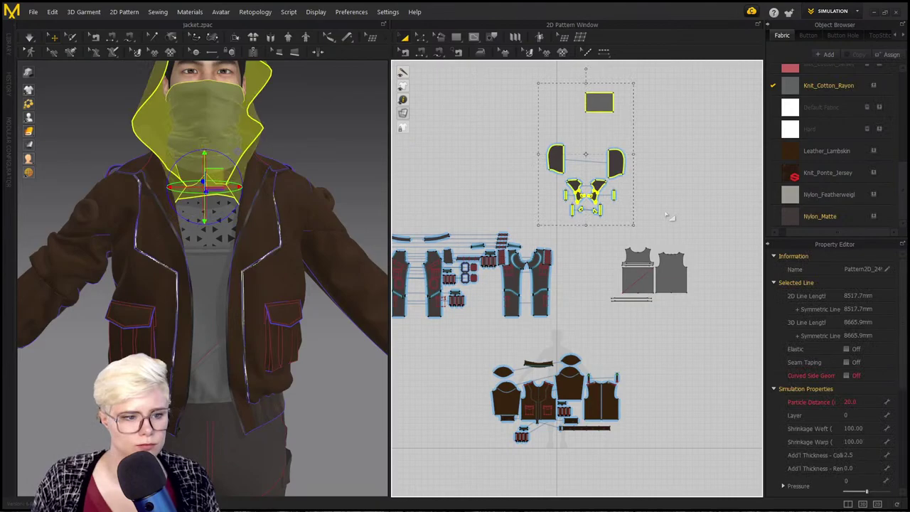
pyautogui.click(828, 85)
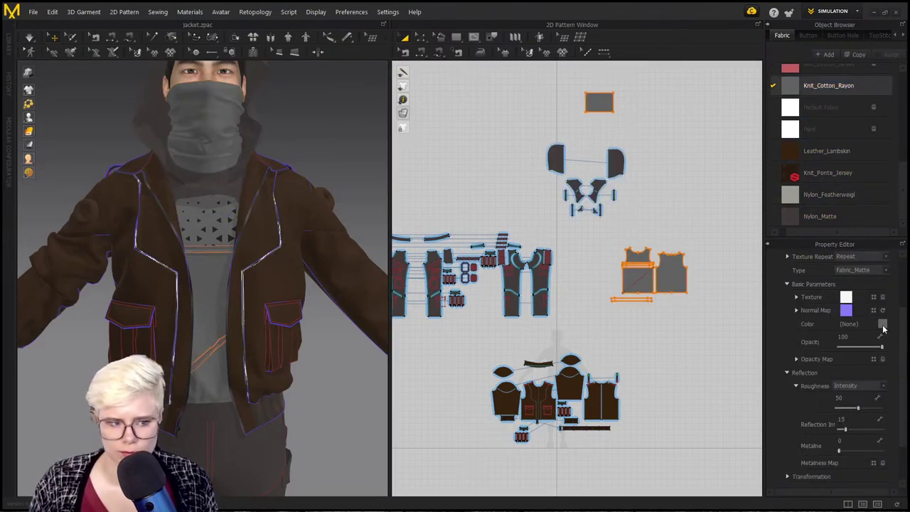
pyautogui.click(689, 195)
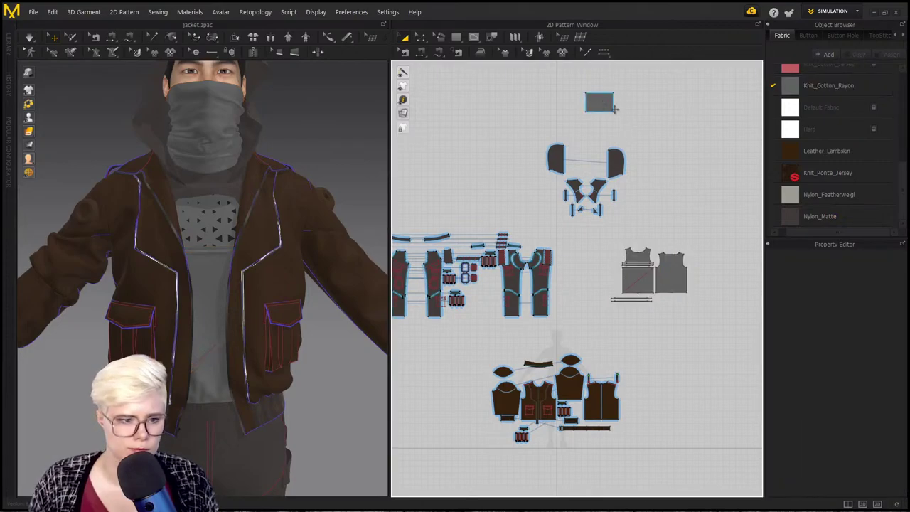
# Step: Move the mask pattern piece down beside the hood pieces and add a new fabric to the fabric list
pyautogui.moveTo(615, 108); pyautogui.dragTo(672, 200)
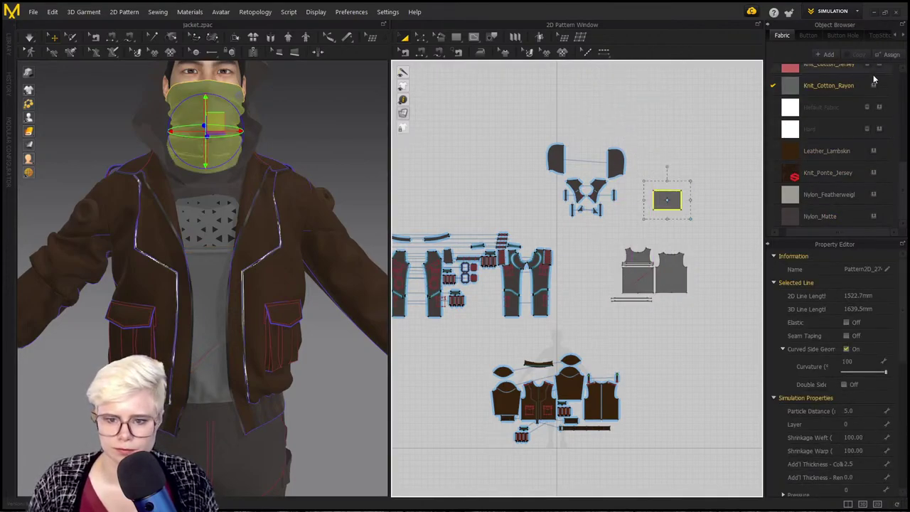
pyautogui.click(826, 54)
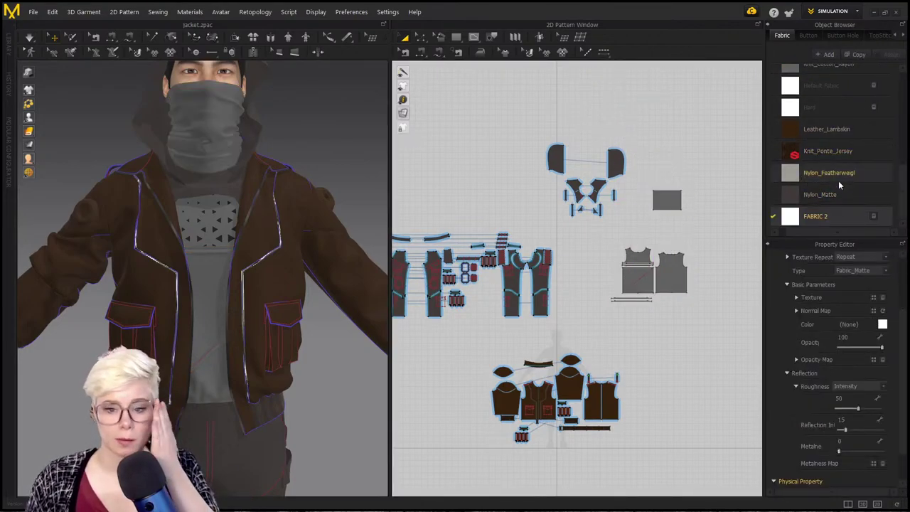
pyautogui.click(882, 324)
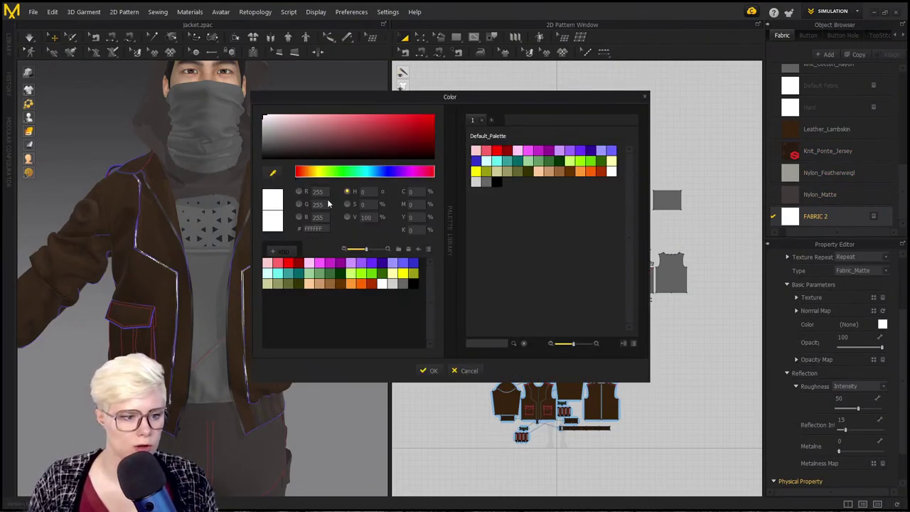
pyautogui.click(462, 370)
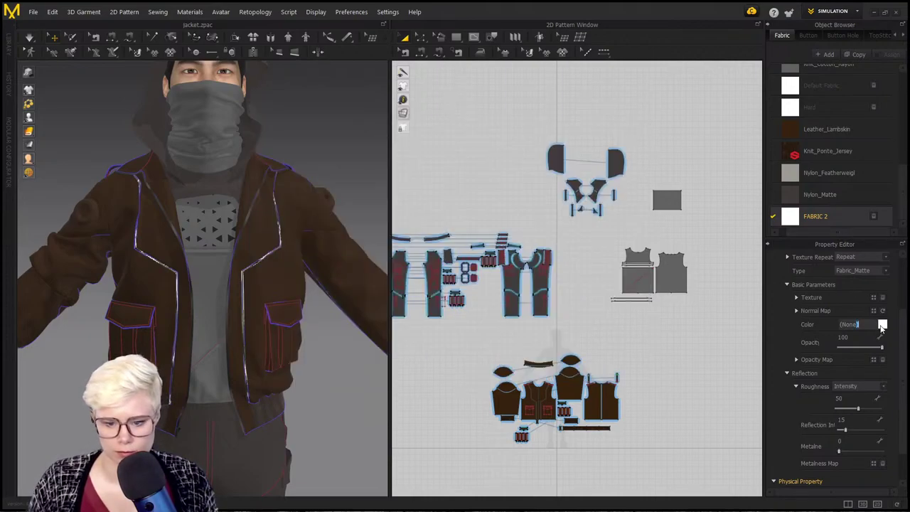
# Step: Color the new fabric dark gray #453F3D, sampled from the dark fabric at the avatar's neck
pyautogui.click(882, 325)
pyautogui.click(274, 174)
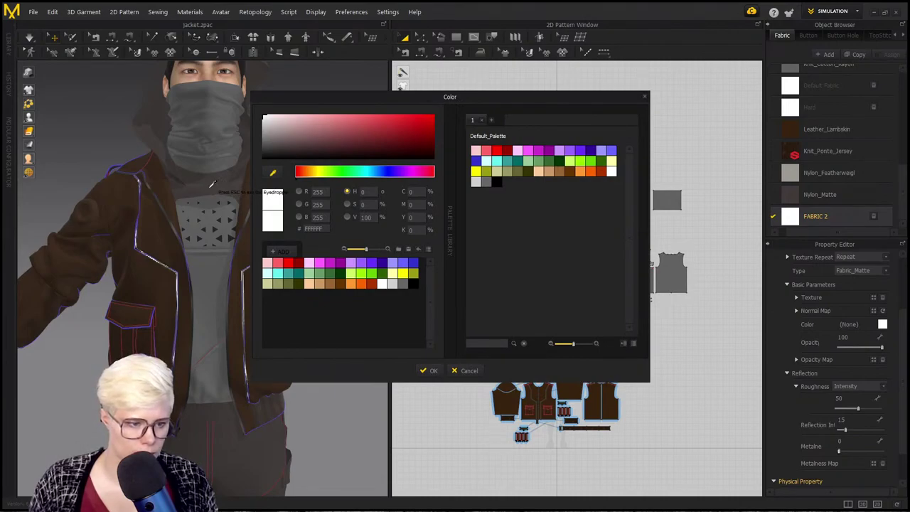
pyautogui.click(233, 204)
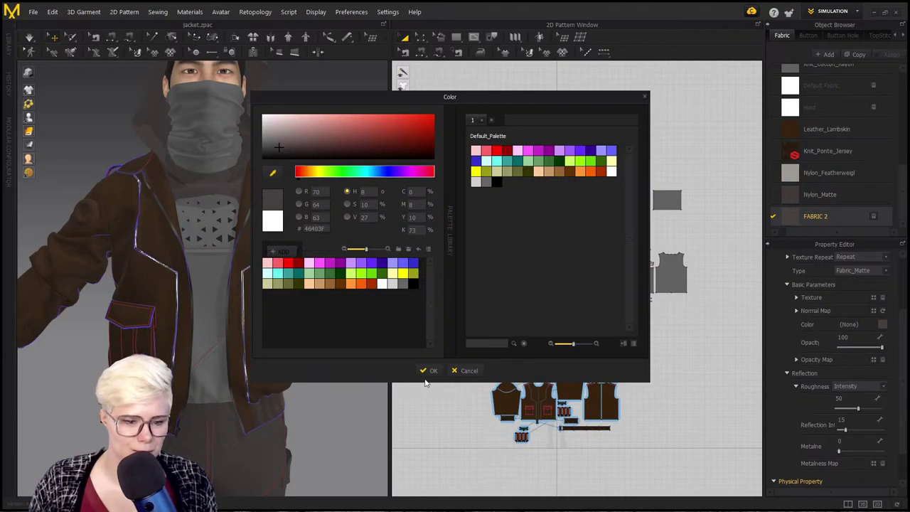
pyautogui.click(272, 172)
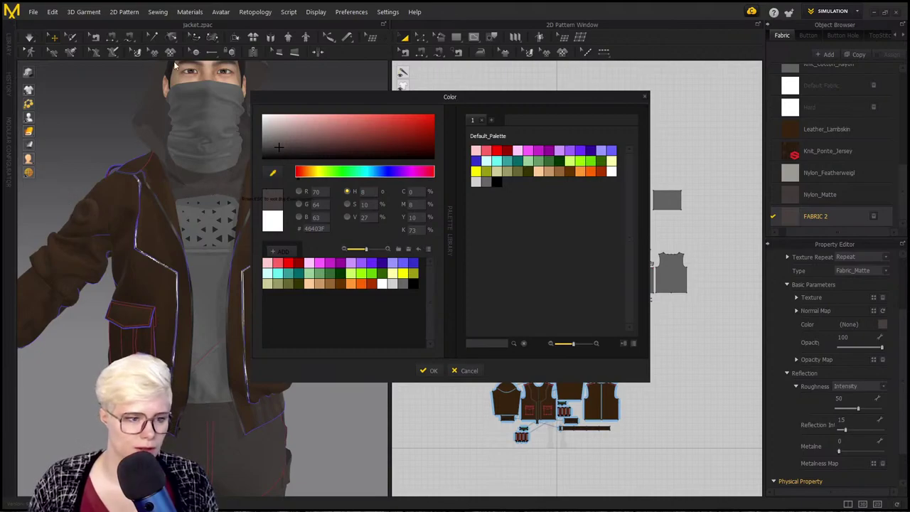
pyautogui.click(222, 189)
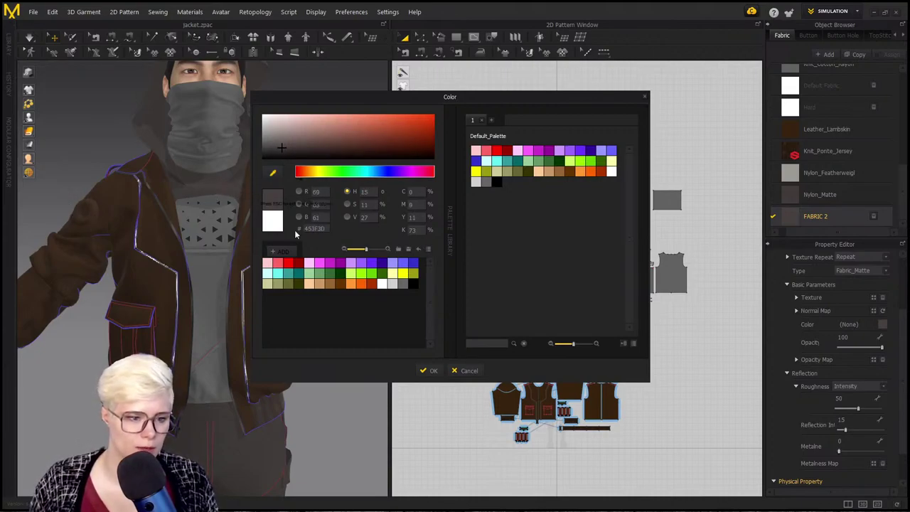
pyautogui.click(430, 370)
# Step: Assign FABRIC 2 to the mask pattern piece
pyautogui.scroll(5, 228, 280)
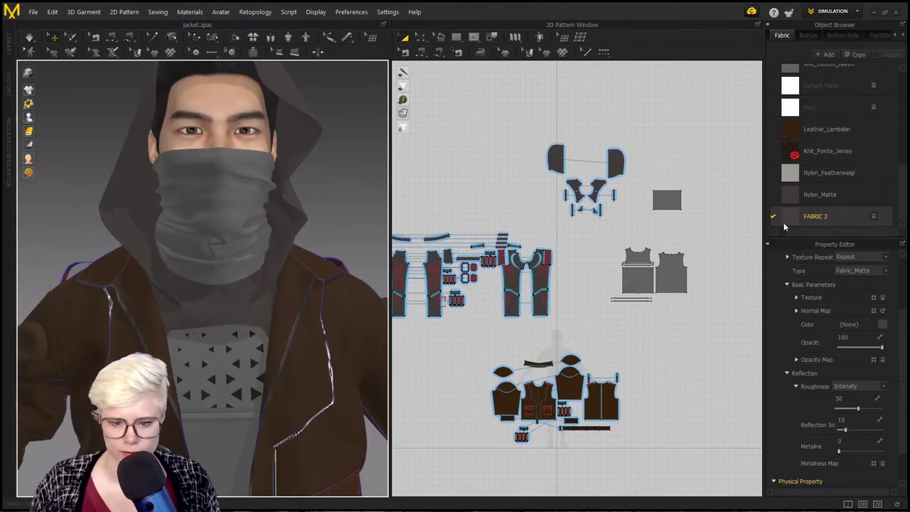
pyautogui.click(668, 199)
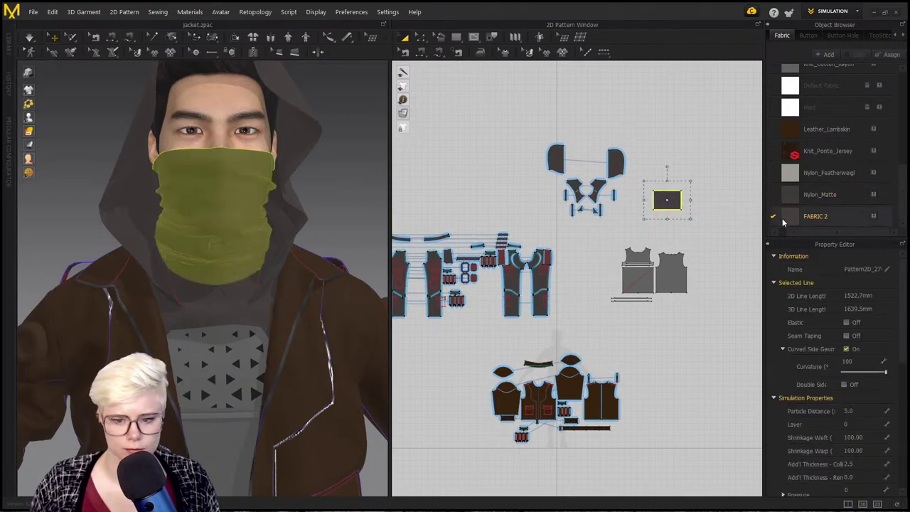
pyautogui.scroll(-4, 844, 388)
# Step: Set the physical property preset of FABRIC 2 to Knit Cotton Jersey
pyautogui.click(818, 217)
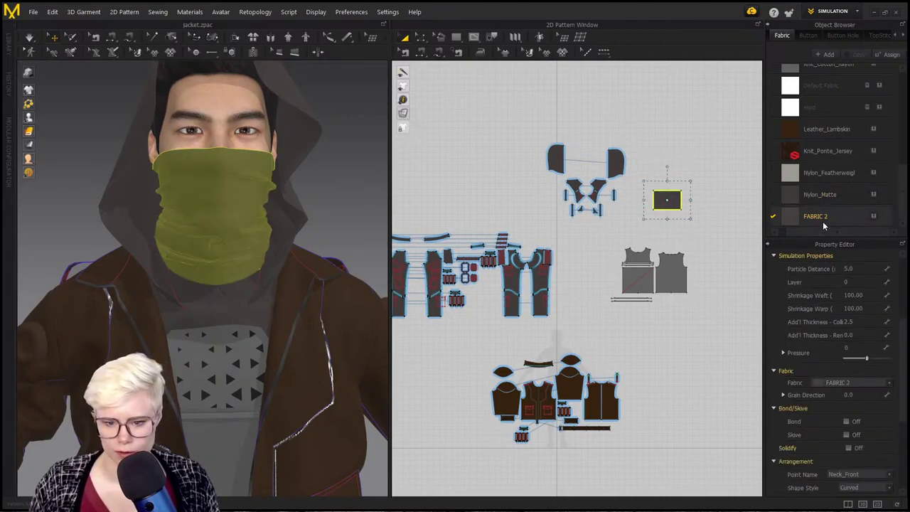
pyautogui.click(869, 454)
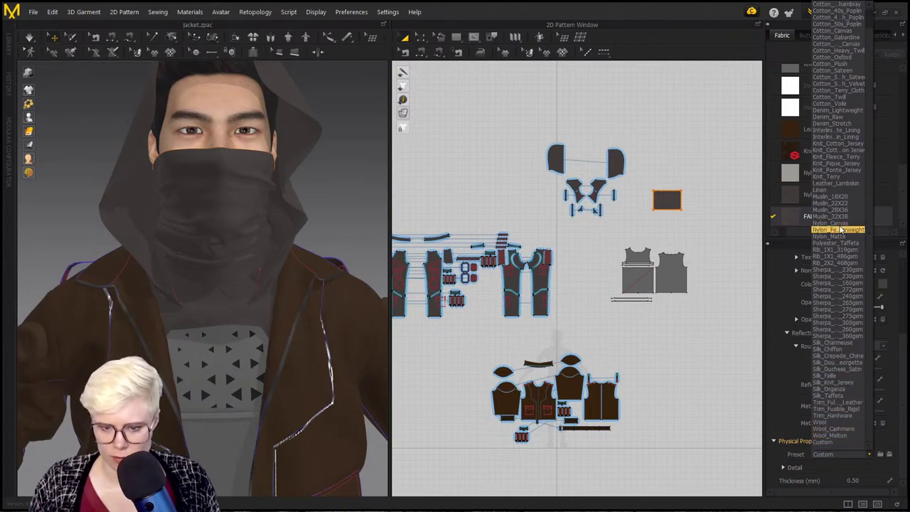
pyautogui.scroll(1, 853, 128)
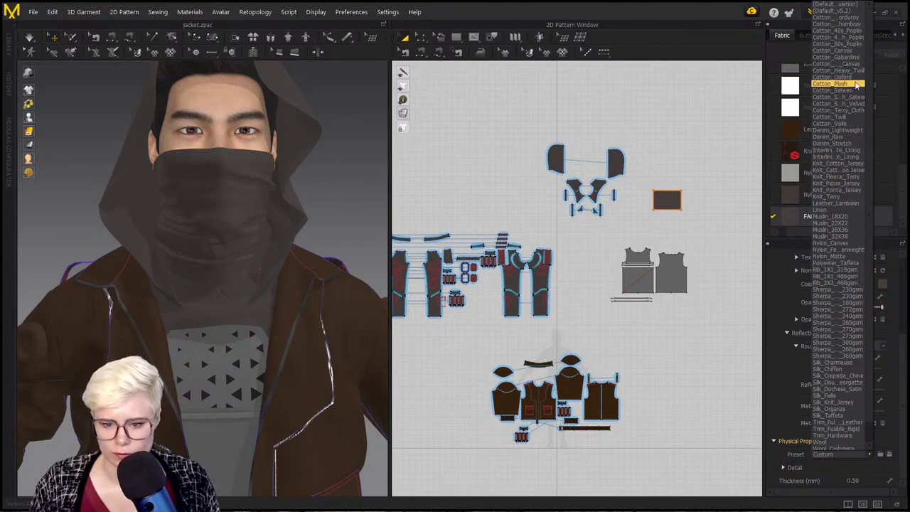
pyautogui.click(850, 170)
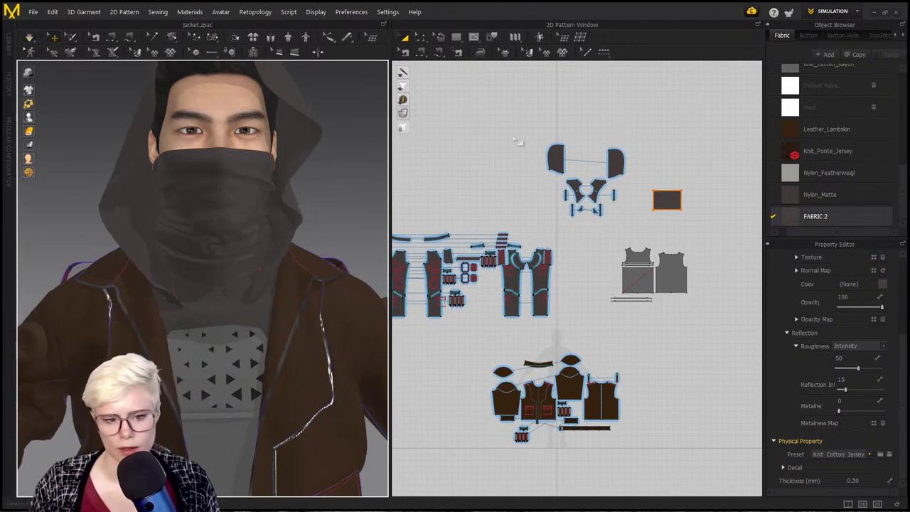
# Step: Layer-clone the two large hood panels under the originals and place the copies above them in the 2D pattern layout
pyautogui.click(555, 160)
pyautogui.keyDown('shift'); pyautogui.click(616, 162); pyautogui.keyUp('shift')
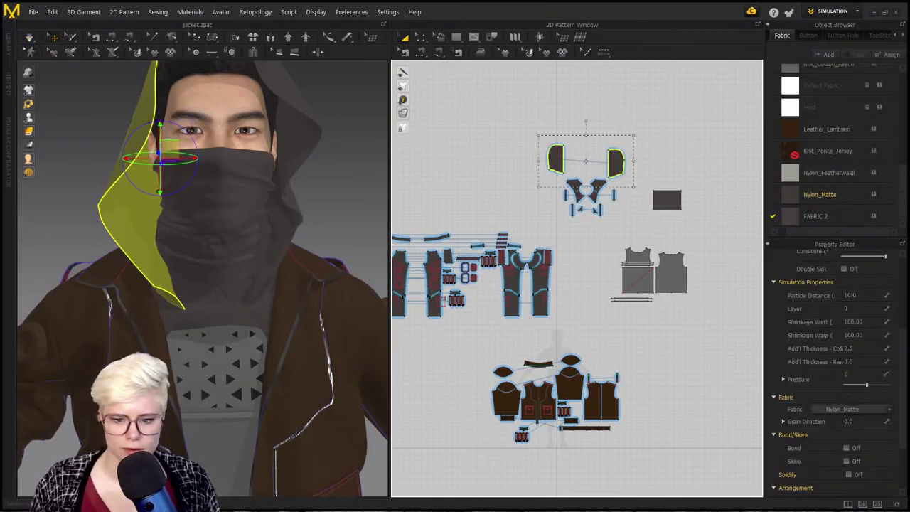
pyautogui.scroll(4, 852, 313)
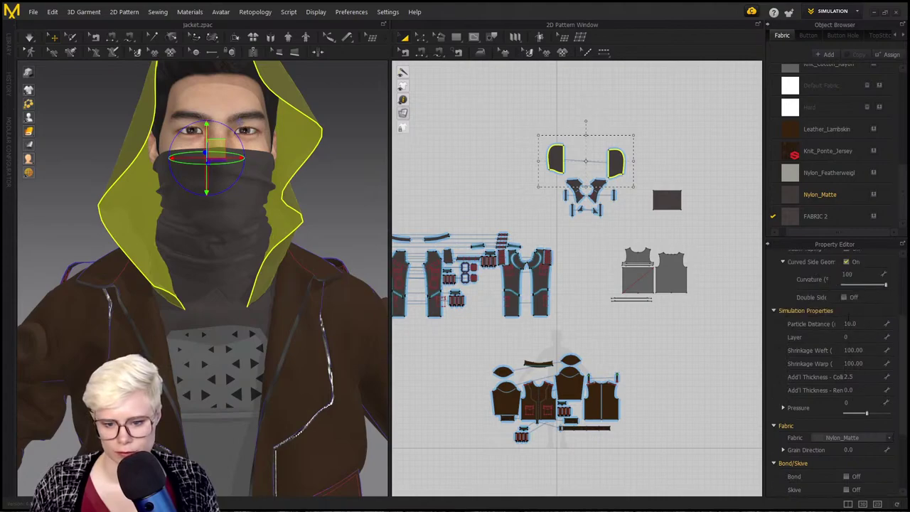
pyautogui.scroll(1, 839, 355)
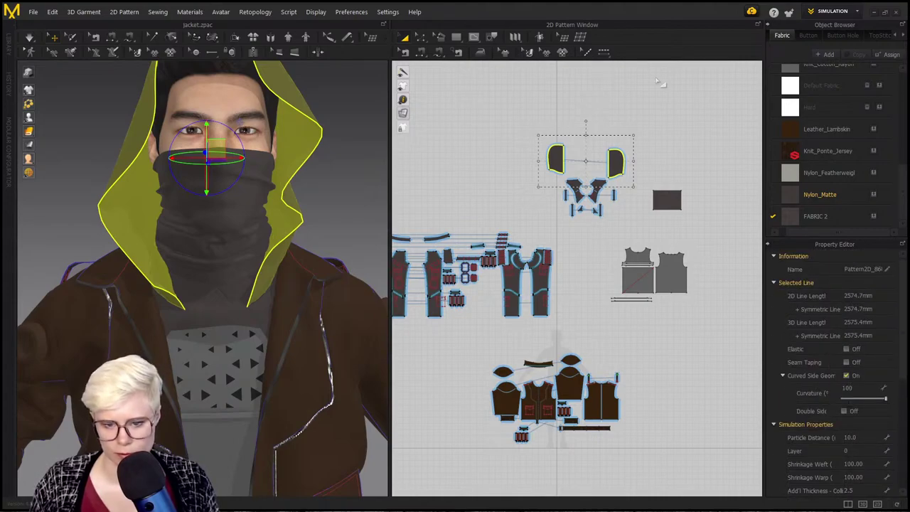
pyautogui.rightClick(616, 162)
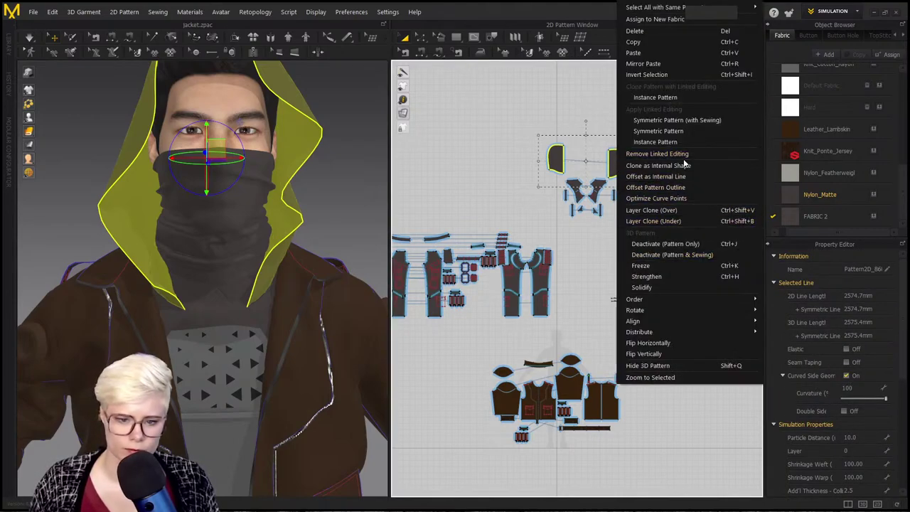
pyautogui.click(692, 219)
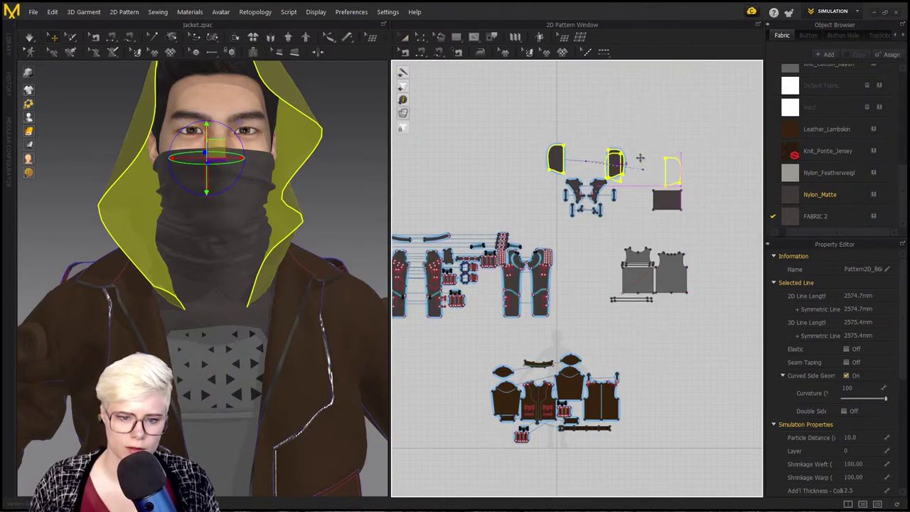
pyautogui.click(594, 158)
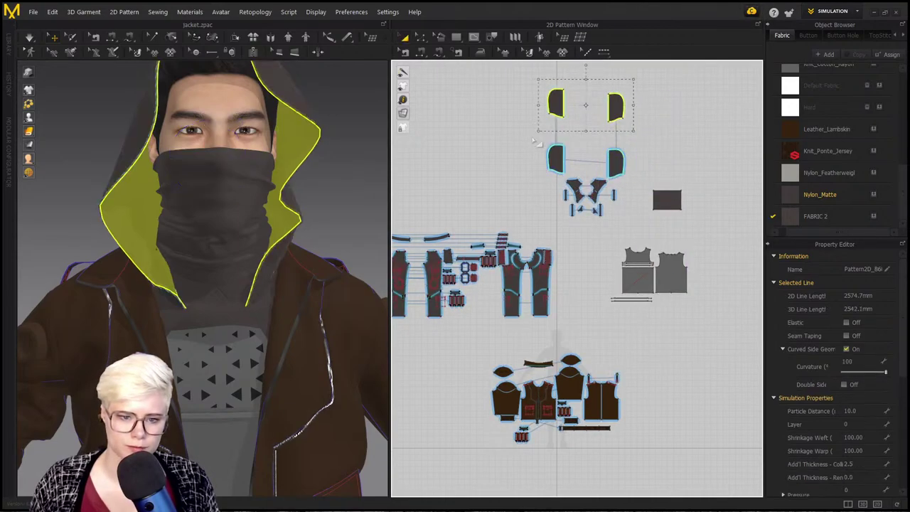
pyautogui.click(642, 172)
pyautogui.click(553, 153)
pyautogui.click(578, 173)
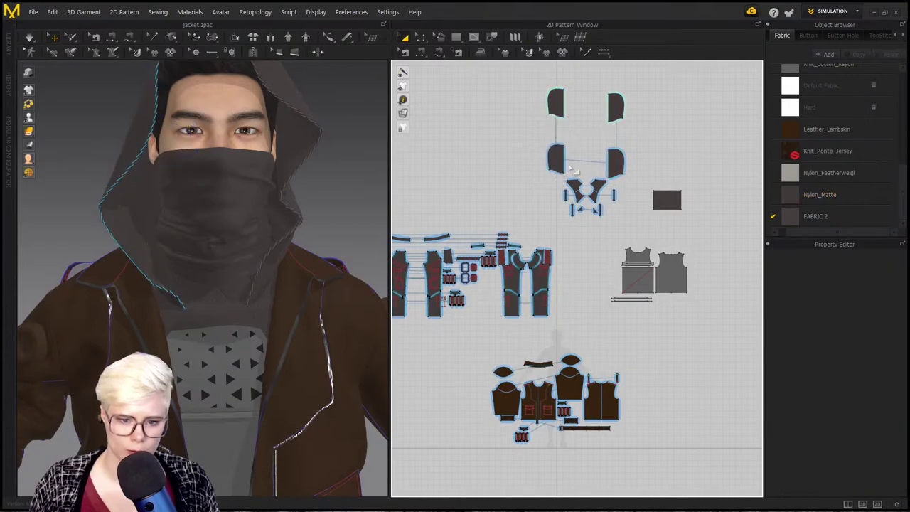
# Step: Rearrange the hood panels in the 2D layout so the originals sit directly above their cloned lining pieces
pyautogui.click(558, 162)
pyautogui.keyDown('shift'); pyautogui.click(614, 165); pyautogui.keyUp('shift')
pyautogui.moveTo(622, 166); pyautogui.dragTo(619, 76)
pyautogui.moveTo(616, 124); pyautogui.dragTo(613, 201, button='middle')
pyautogui.moveTo(533, 100); pyautogui.dragTo(663, 239)
pyautogui.moveTo(615, 151); pyautogui.dragTo(615, 201)
pyautogui.click(694, 235)
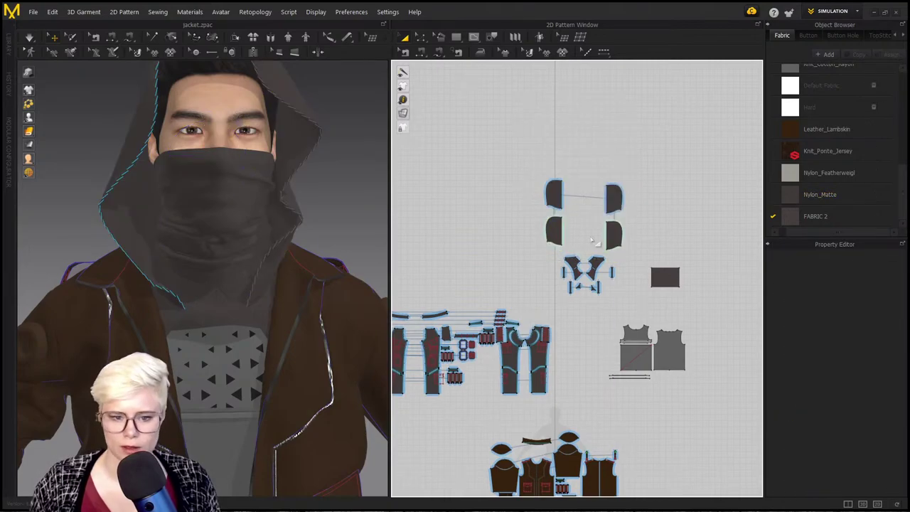
# Step: Add another new fabric and assign it to the two cloned hood lining pieces
pyautogui.click(616, 232)
pyautogui.keyDown('shift'); pyautogui.click(557, 231); pyautogui.keyUp('shift')
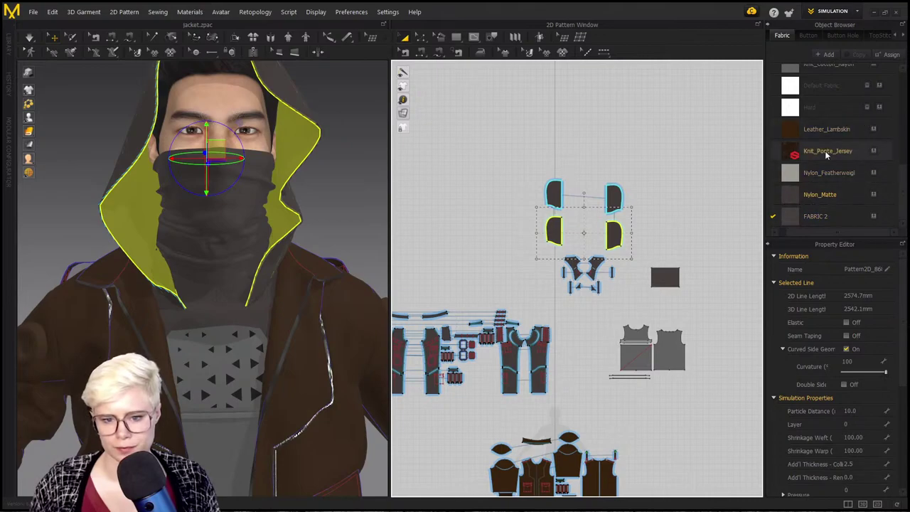
pyautogui.click(827, 57)
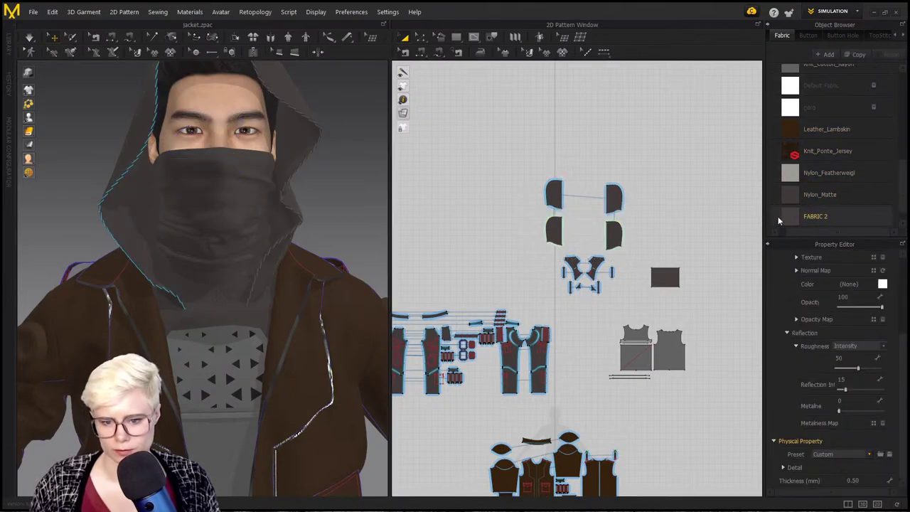
pyautogui.scroll(-1, 810, 206)
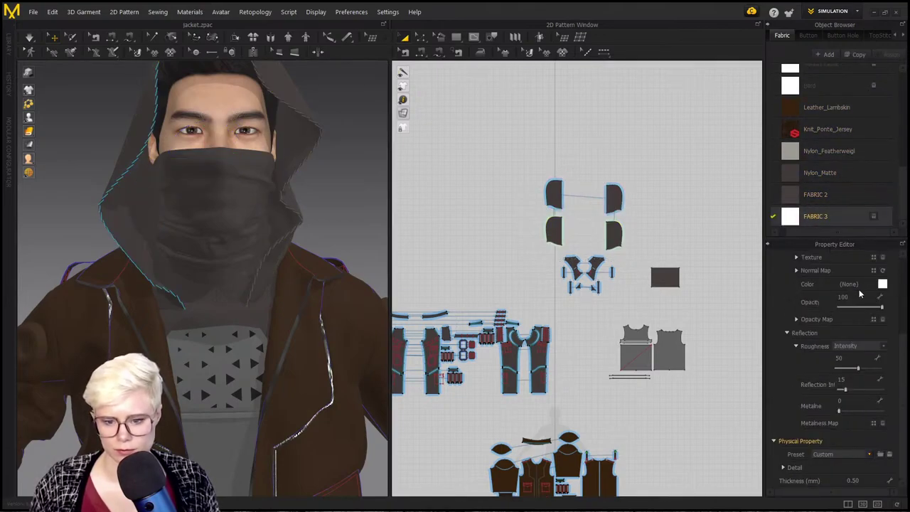
pyautogui.click(882, 284)
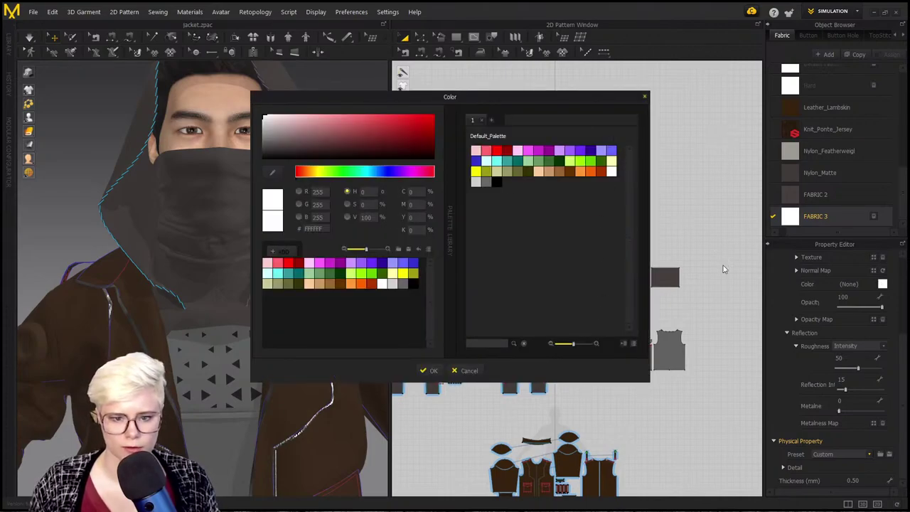
pyautogui.click(644, 97)
pyautogui.click(614, 237)
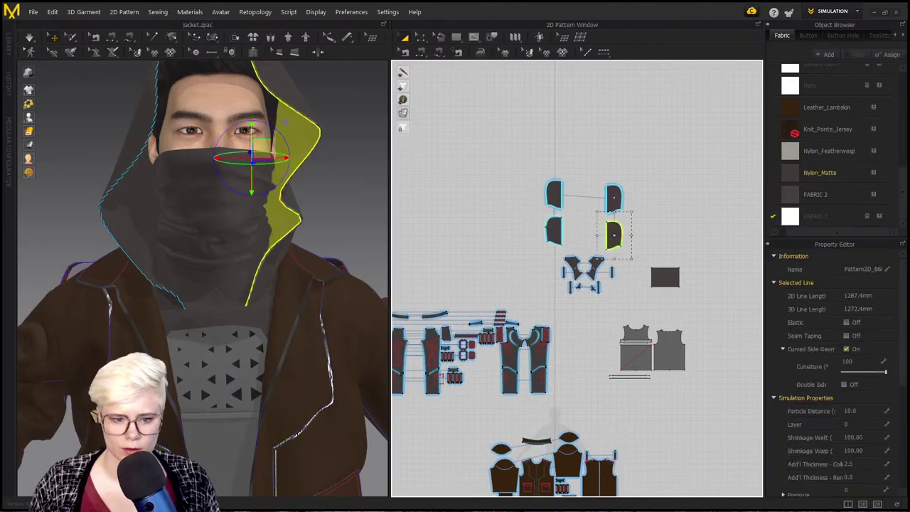
pyautogui.keyDown('shift'); pyautogui.click(554, 233); pyautogui.keyUp('shift')
pyautogui.moveTo(790, 218); pyautogui.dragTo(638, 243)
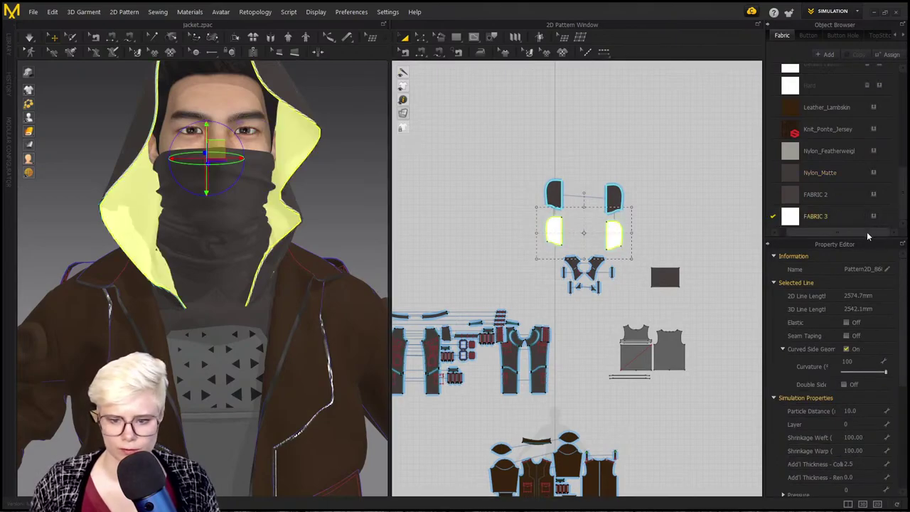
# Step: Recolor FABRIC 3 on the hood lining to a pale yellow, #FFFF99
pyautogui.click(810, 220)
pyautogui.click(882, 284)
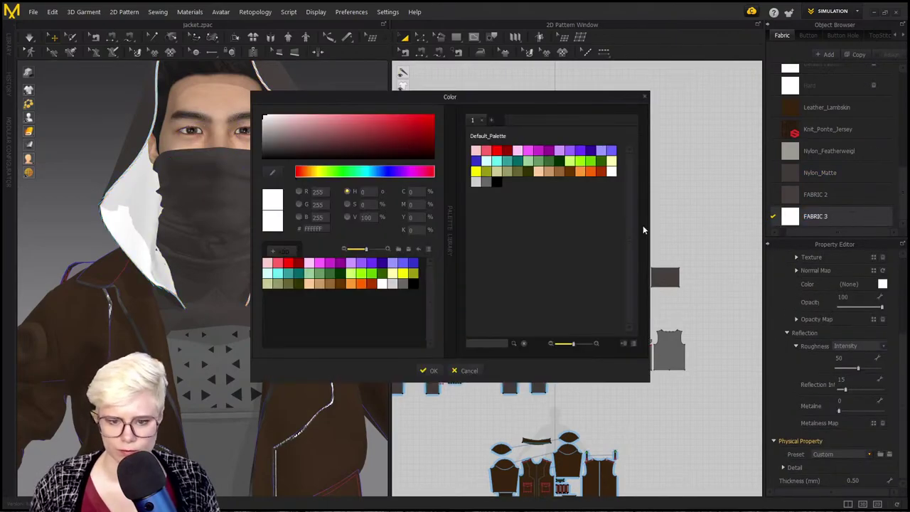
pyautogui.click(414, 173)
pyautogui.moveTo(369, 118); pyautogui.dragTo(329, 110)
pyautogui.moveTo(331, 169); pyautogui.dragTo(319, 174)
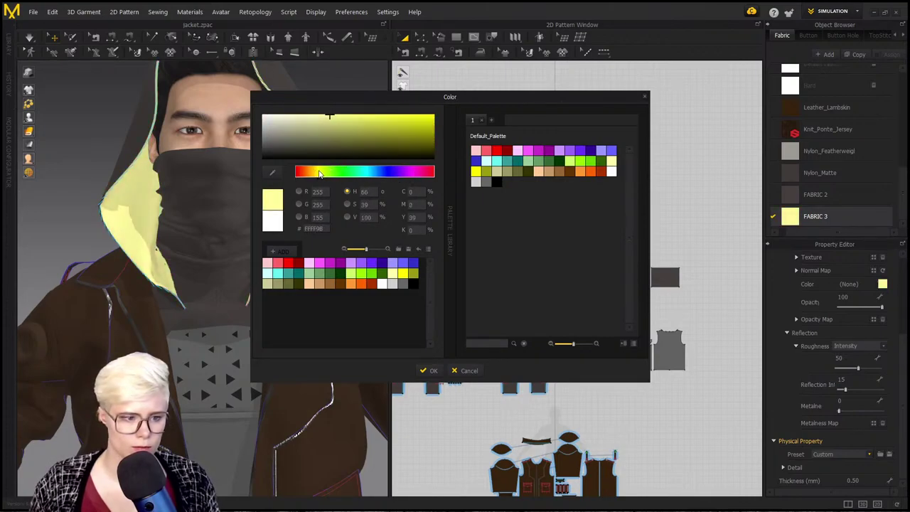
pyautogui.moveTo(320, 139); pyautogui.dragTo(332, 117)
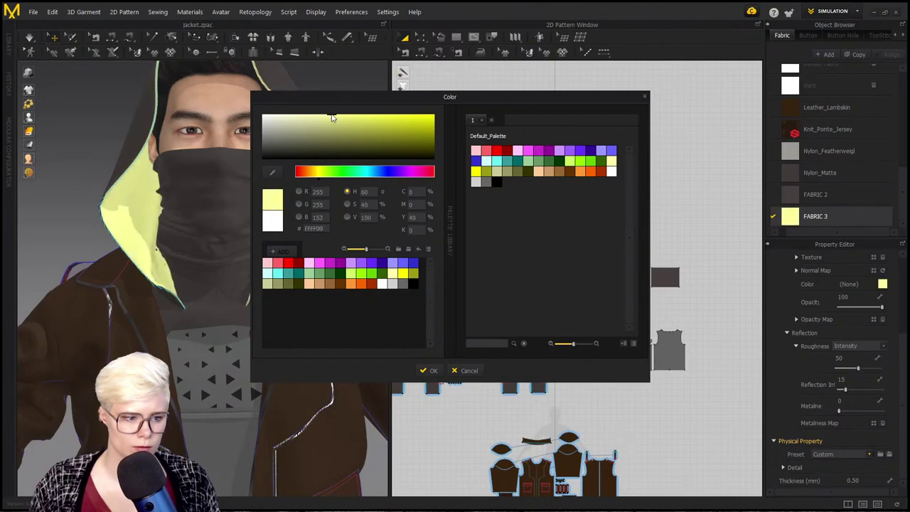
pyautogui.click(433, 371)
pyautogui.click(266, 215)
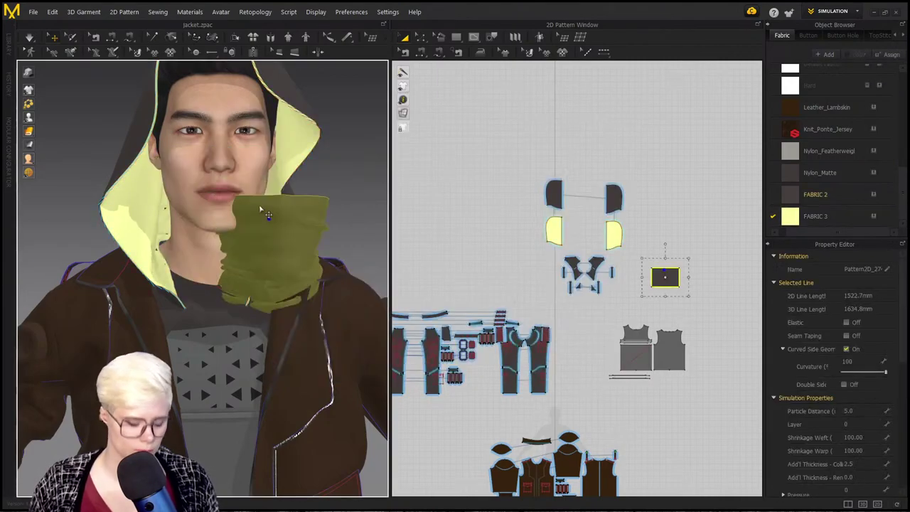
pyautogui.hotkey('ctrl', 'z')
pyautogui.click(337, 223)
# Step: Examine the outfit on the avatar from several angles, checking the hood lining, mask, jacket pockets and pants together
pyautogui.moveTo(366, 262); pyautogui.dragTo(360, 185, button='middle')
pyautogui.moveTo(358, 186); pyautogui.dragTo(206, 217, button='right')
pyautogui.scroll(-5, 206, 217)
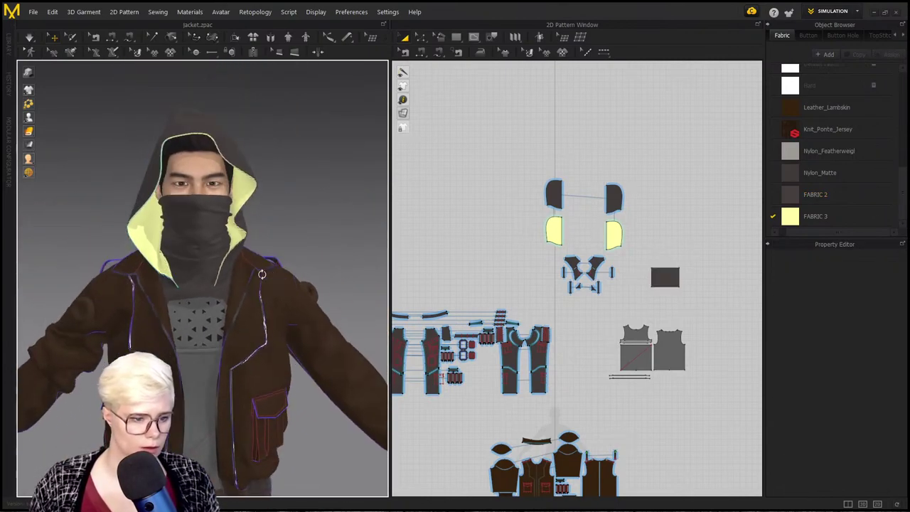
pyautogui.moveTo(242, 331); pyautogui.dragTo(260, 175, button='middle')
pyautogui.scroll(5, 170, 280)
pyautogui.scroll(-3, 169, 281)
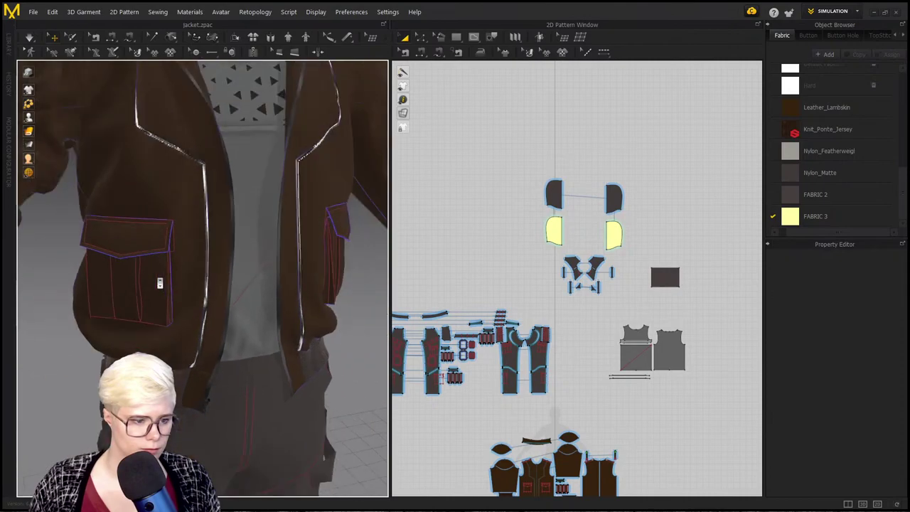
pyautogui.moveTo(159, 282); pyautogui.dragTo(157, 443, button='middle')
pyautogui.scroll(-3, 142, 215)
pyautogui.moveTo(134, 223); pyautogui.dragTo(135, 290, button='middle')
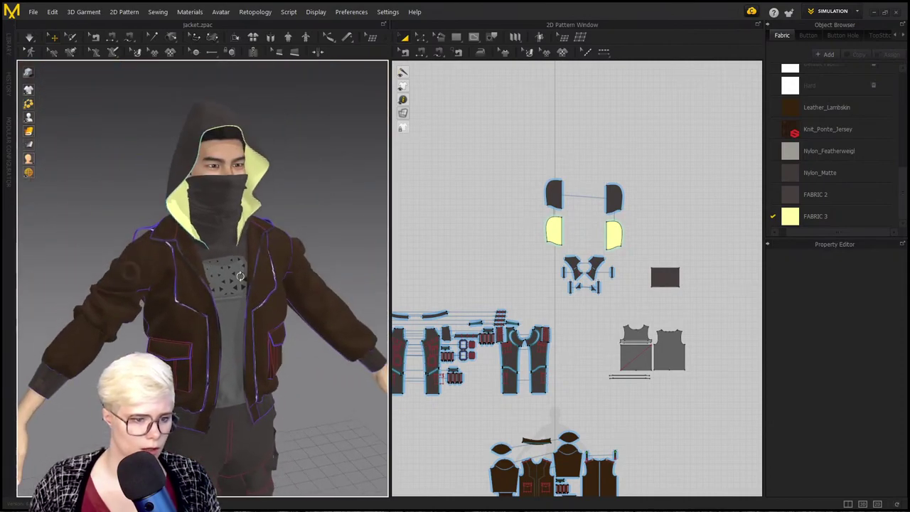
# Step: Examine the dressed avatar from the front and sides, checking the yellow hood lining against the mask, jacket and pants
pyautogui.moveTo(206, 286); pyautogui.dragTo(249, 281, button='right')
pyautogui.scroll(5, 255, 284)
pyautogui.scroll(-5, 270, 256)
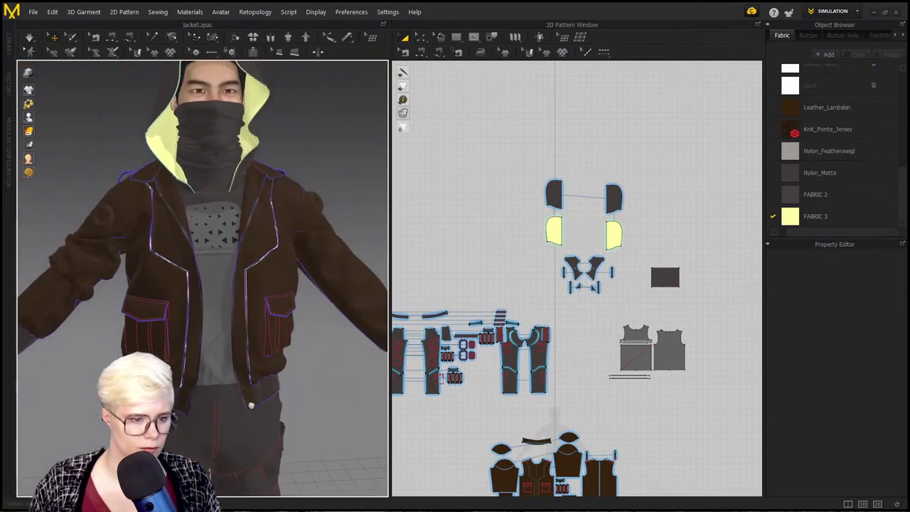
pyautogui.scroll(-2, 213, 284)
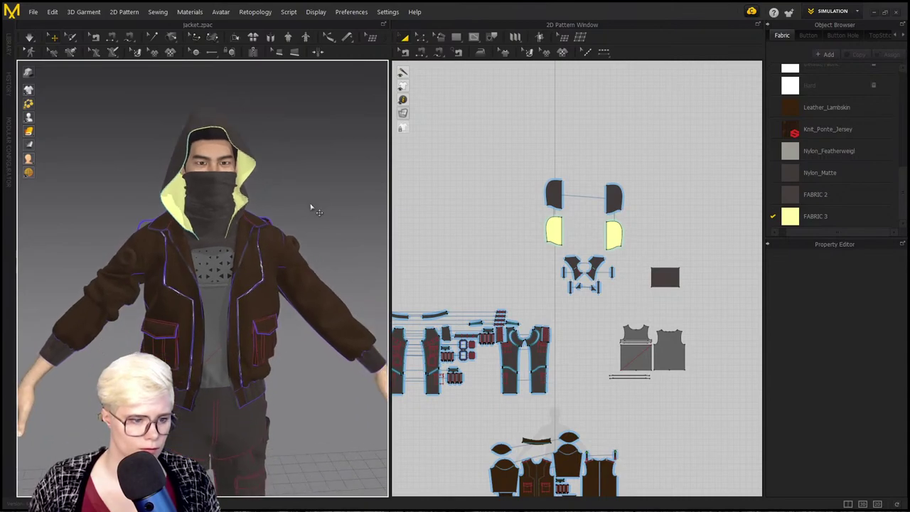
pyautogui.scroll(4, 285, 186)
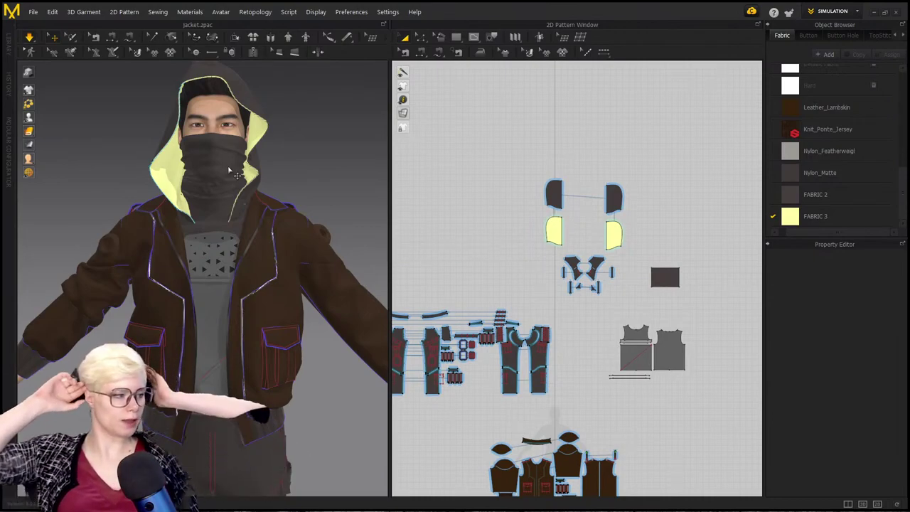
pyautogui.click(82, 259)
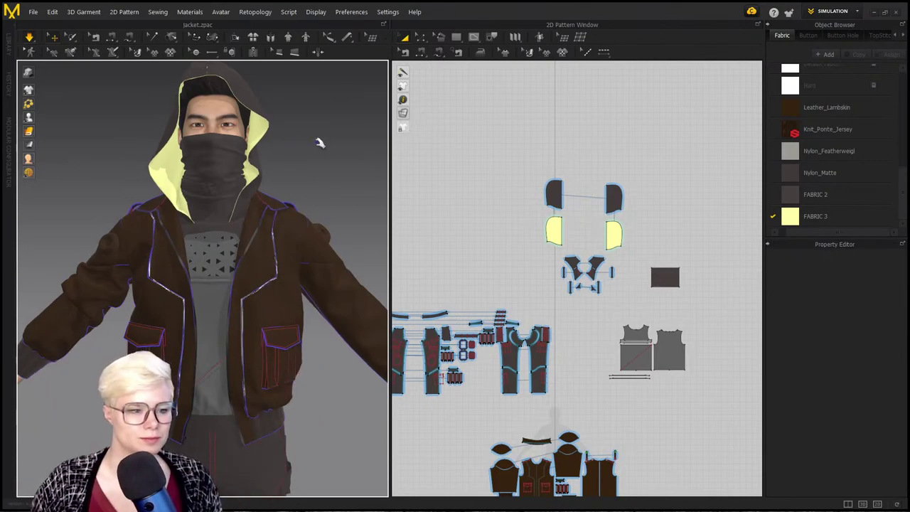
pyautogui.scroll(2, 313, 143)
pyautogui.moveTo(314, 151); pyautogui.dragTo(264, 200, button='right')
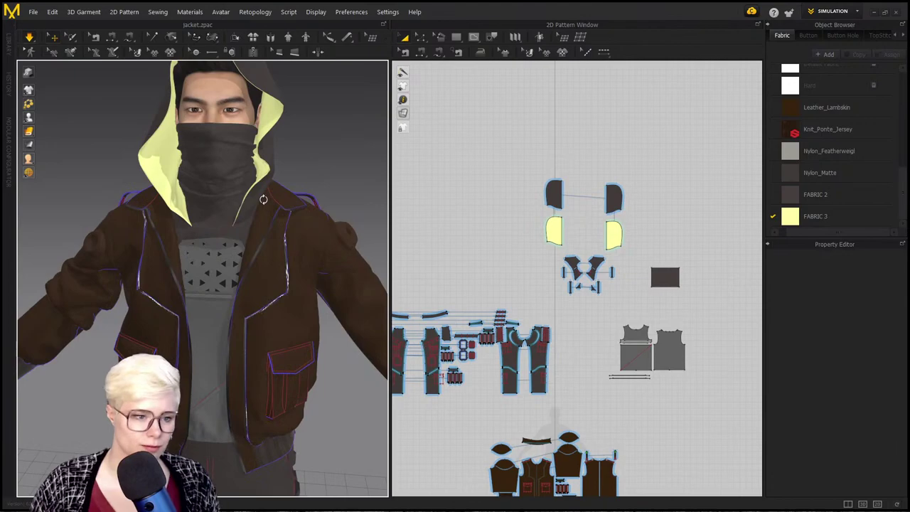
pyautogui.scroll(2, 263, 279)
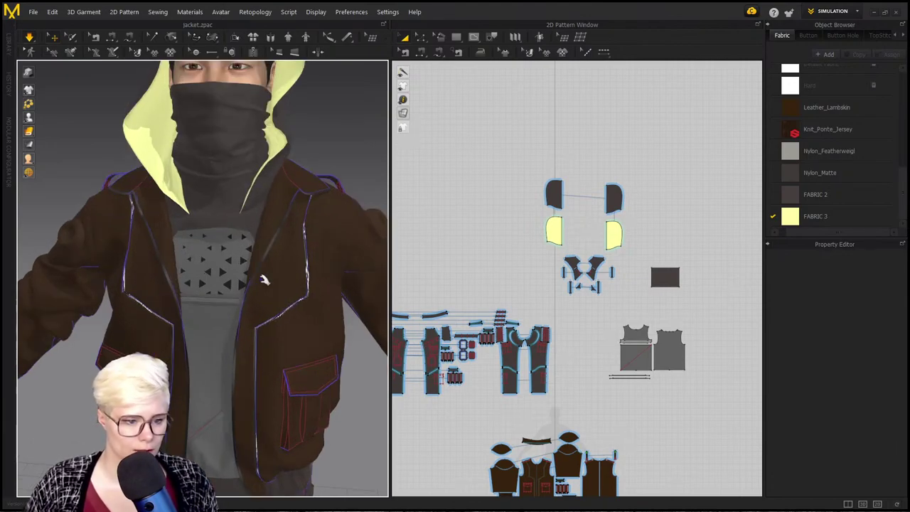
pyautogui.scroll(-2, 264, 282)
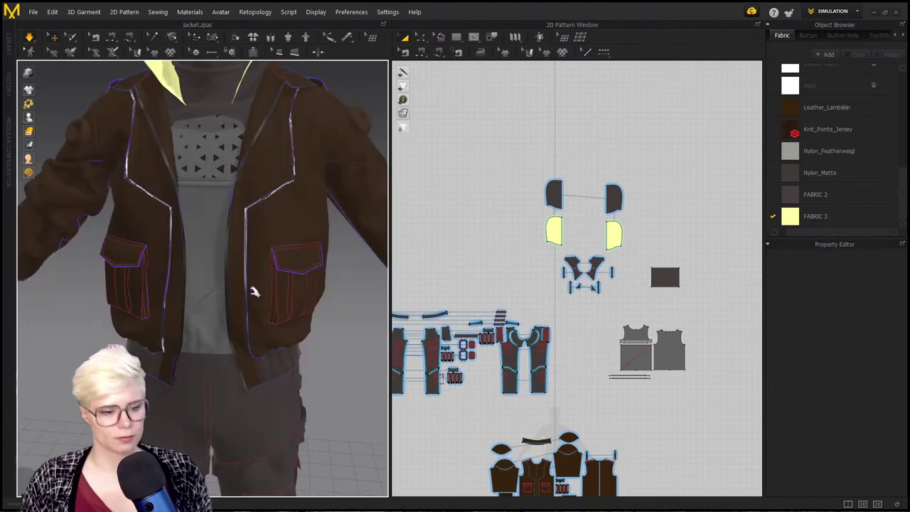
pyautogui.scroll(-2, 254, 293)
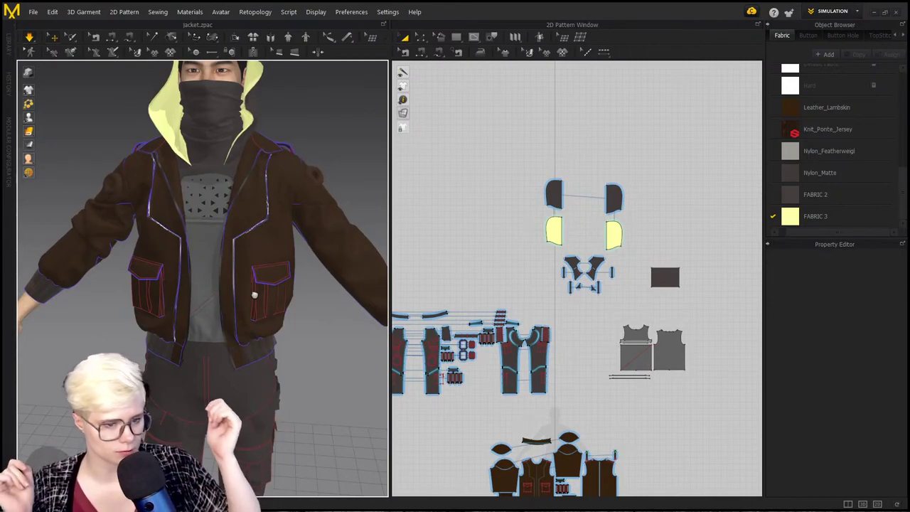
pyautogui.moveTo(243, 131); pyautogui.dragTo(209, 218, button='right')
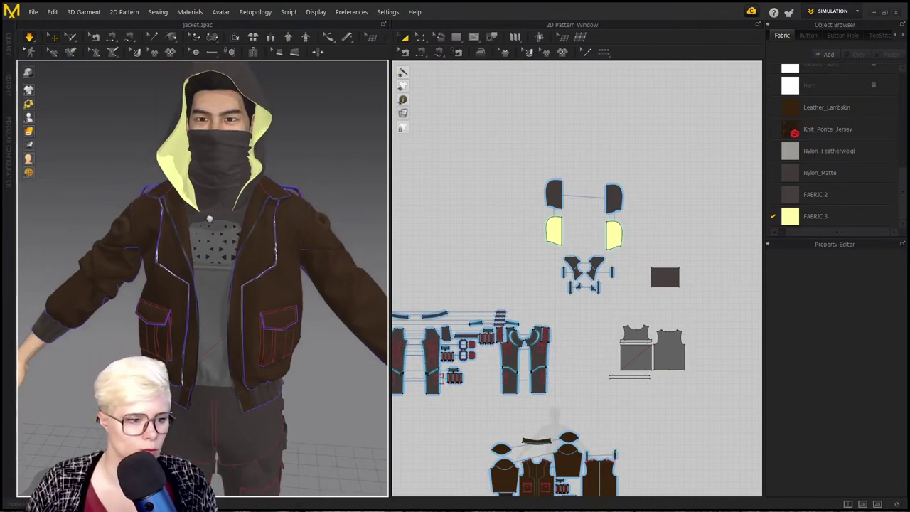
pyautogui.moveTo(249, 182); pyautogui.dragTo(197, 250, button='right')
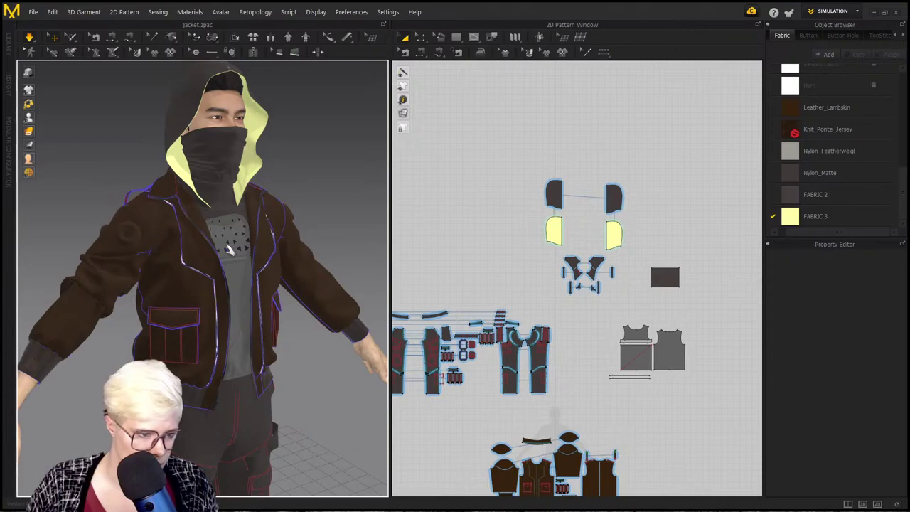
# Step: Try to recolor the ring trim on the avatar's right sleeve by sampling the hood lining's pale yellow
pyautogui.click(137, 234)
pyautogui.moveTo(137, 234); pyautogui.dragTo(100, 241, button='right')
pyautogui.click(93, 243)
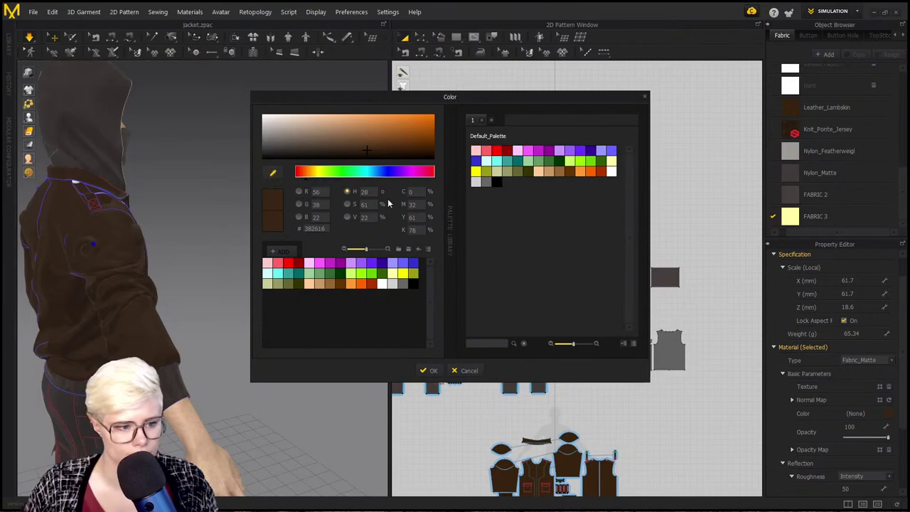
pyautogui.moveTo(628, 96); pyautogui.dragTo(486, 83)
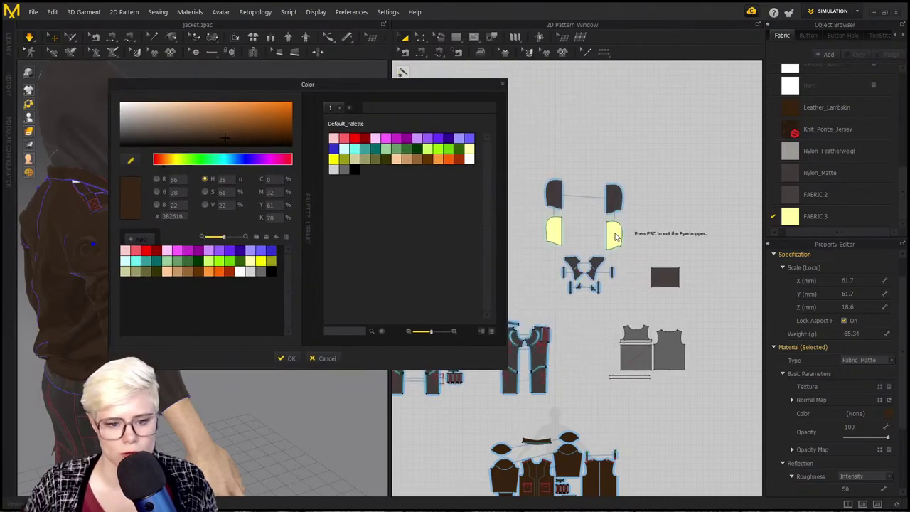
pyautogui.click(281, 359)
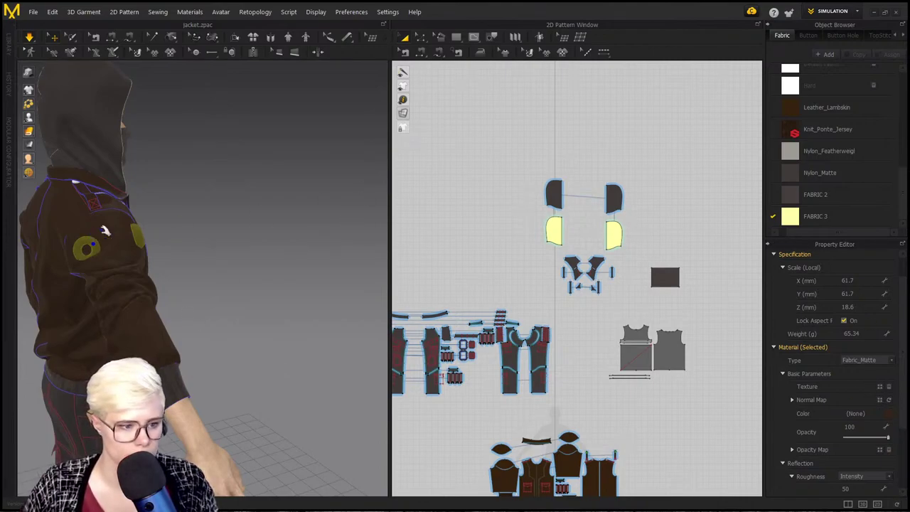
pyautogui.click(234, 232)
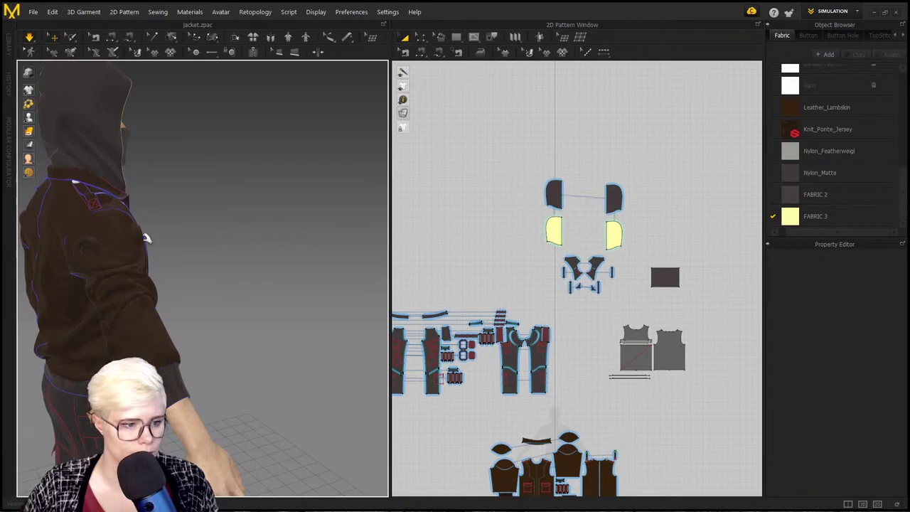
pyautogui.click(145, 238)
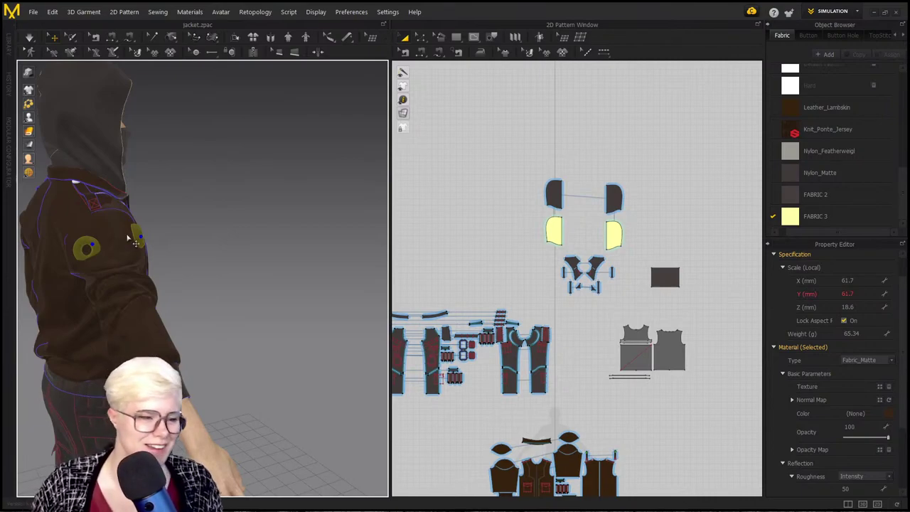
pyautogui.rightClick(139, 235)
pyautogui.rightClick(138, 236)
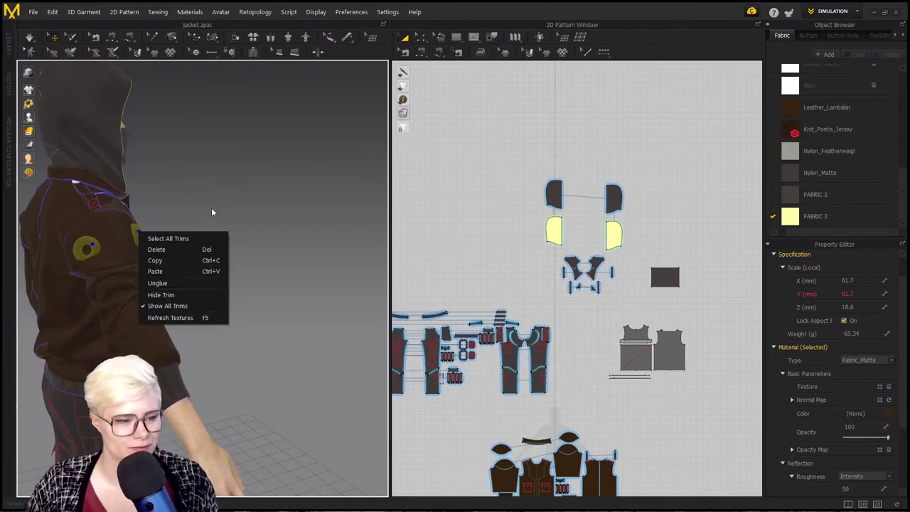
pyautogui.click(270, 197)
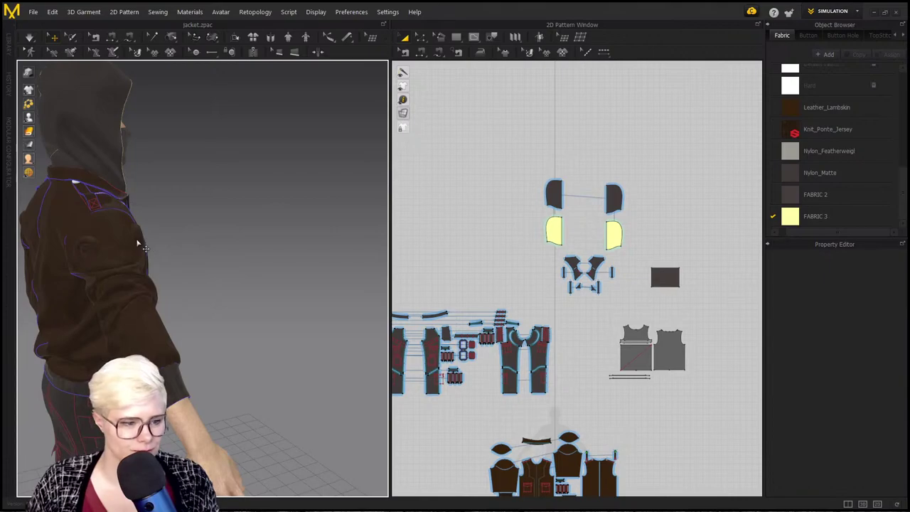
# Step: Recolor both ring trims on the avatar's right sleeve to a bright green
pyautogui.click(139, 242)
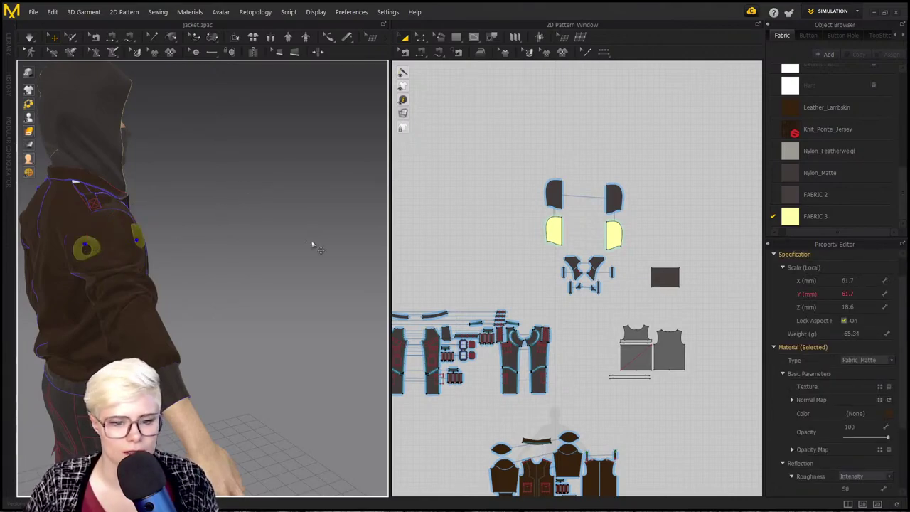
pyautogui.moveTo(262, 255); pyautogui.dragTo(168, 258, button='right')
pyautogui.moveTo(169, 257); pyautogui.dragTo(162, 167, button='middle')
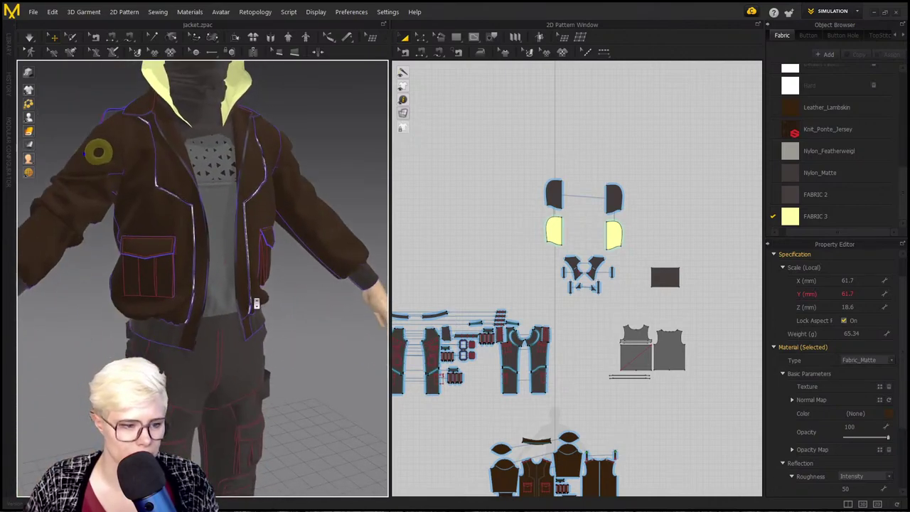
pyautogui.scroll(-2, 252, 306)
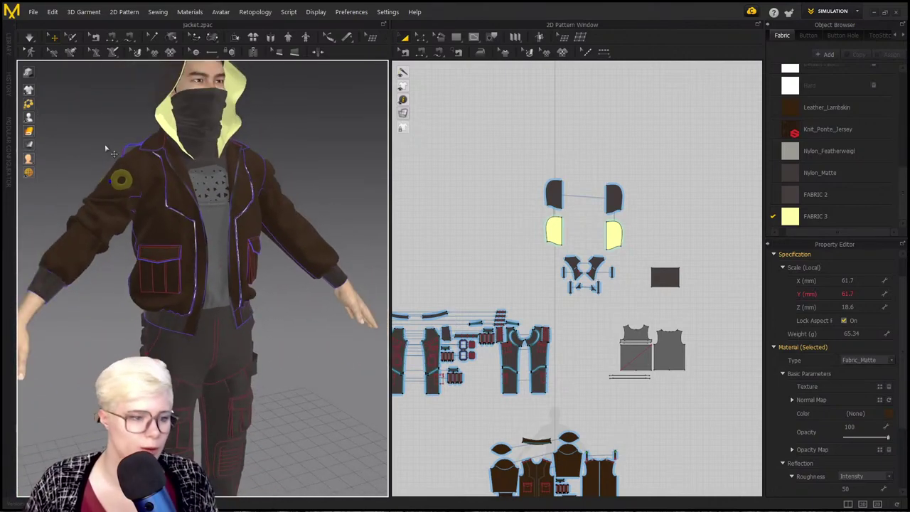
pyautogui.click(126, 182)
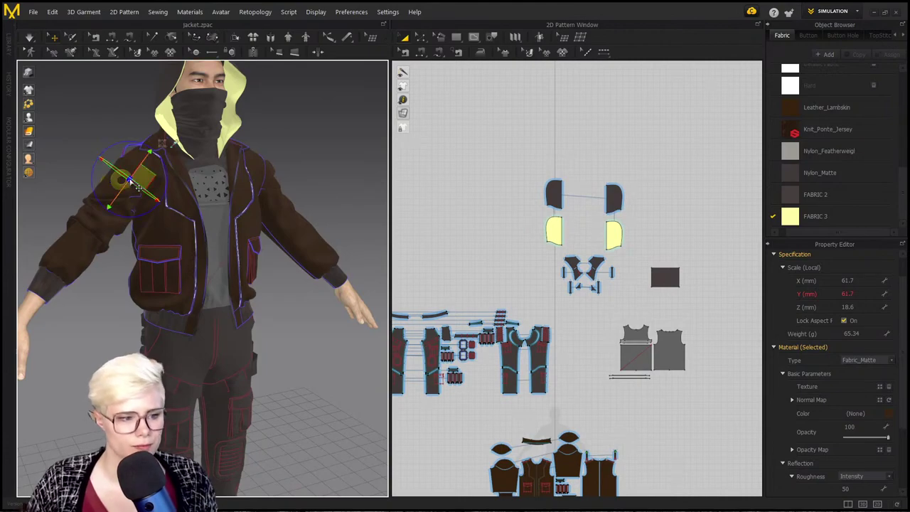
pyautogui.click(892, 412)
pyautogui.moveTo(318, 172)
pyautogui.mouseDown()
pyautogui.moveTo(337, 175)
pyautogui.moveTo(330, 173)
pyautogui.mouseUp()
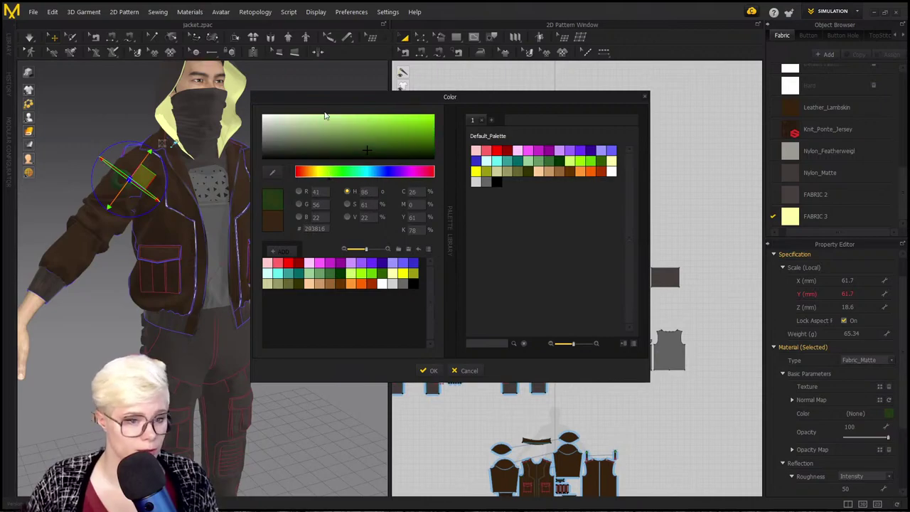
pyautogui.moveTo(324, 115); pyautogui.dragTo(430, 131)
pyautogui.click(428, 369)
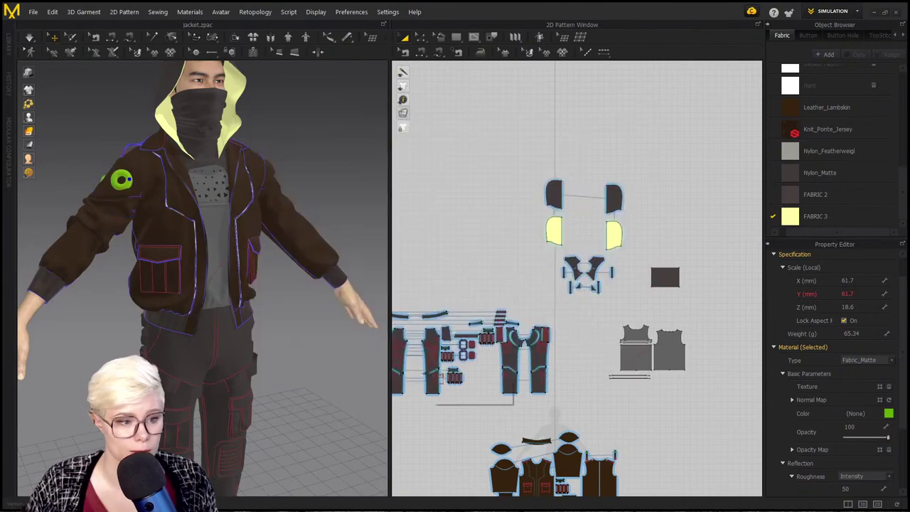
# Step: Recolor both ring trims on the avatar's left sleeve to green #67AE21, sampled from the right sleeve's ring
pyautogui.click(281, 197)
pyautogui.moveTo(282, 197); pyautogui.dragTo(207, 200, button='right')
pyautogui.click(308, 192)
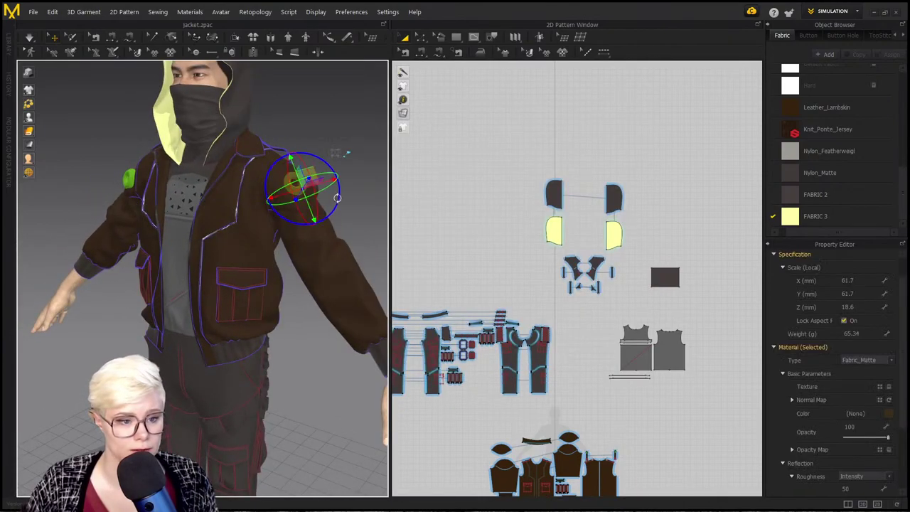
pyautogui.moveTo(308, 192); pyautogui.dragTo(340, 211, button='right')
pyautogui.keyDown('shift'); pyautogui.click(351, 201); pyautogui.keyUp('shift')
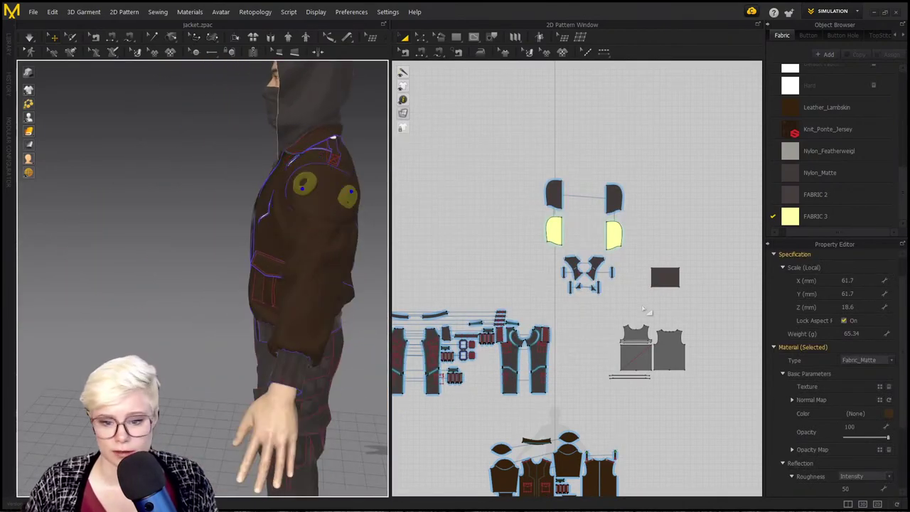
pyautogui.moveTo(225, 247); pyautogui.dragTo(364, 238, button='right')
pyautogui.click(889, 413)
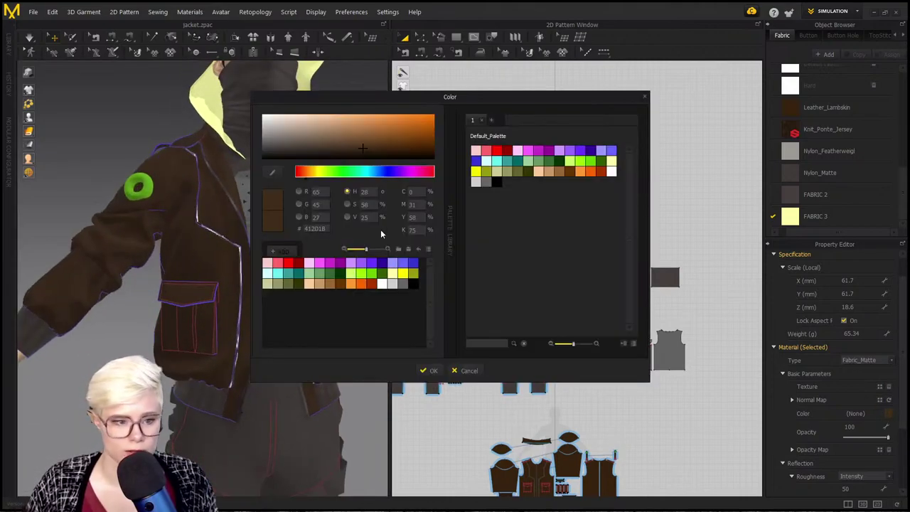
pyautogui.click(140, 175)
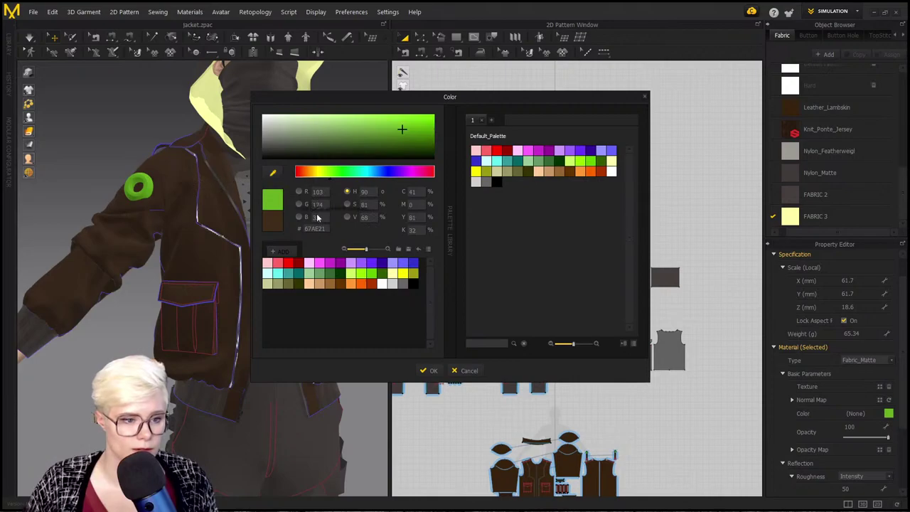
pyautogui.click(430, 370)
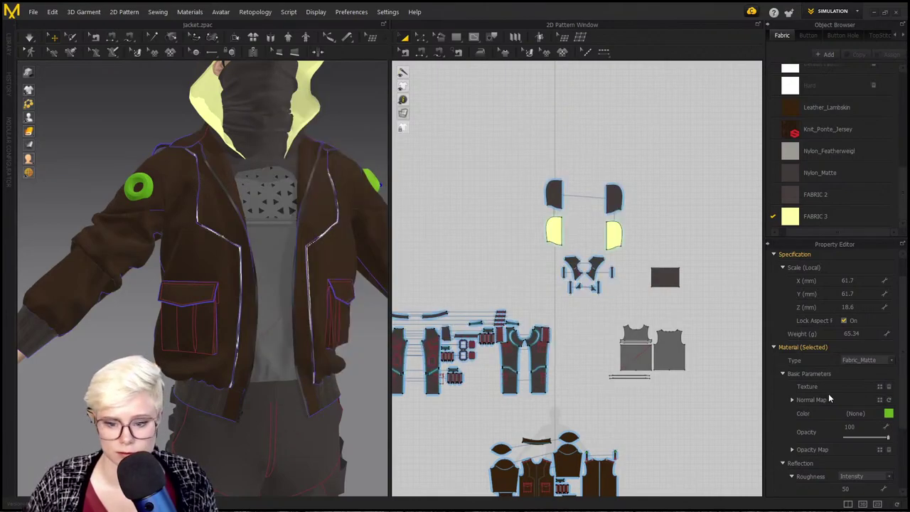
# Step: Set the material type of the left sleeve's two ring trims to Plastic and inspect their surface up close
pyautogui.click(864, 361)
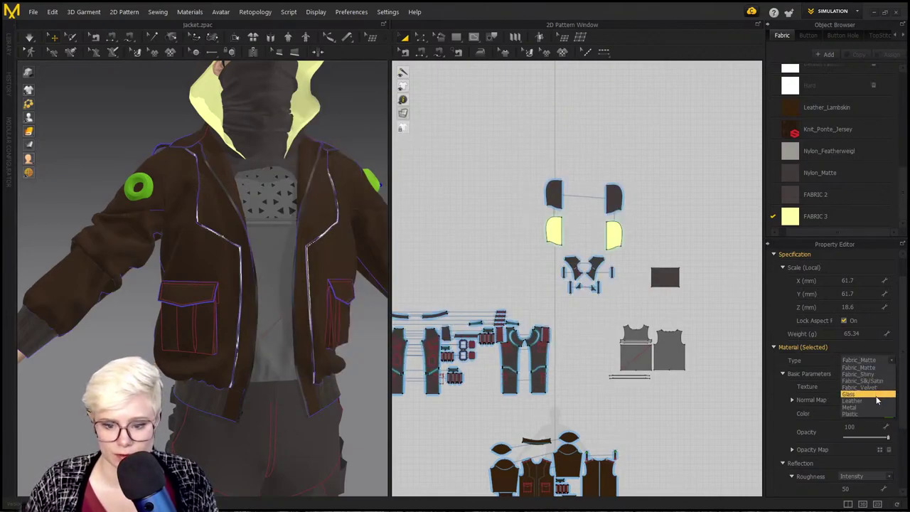
pyautogui.click(876, 414)
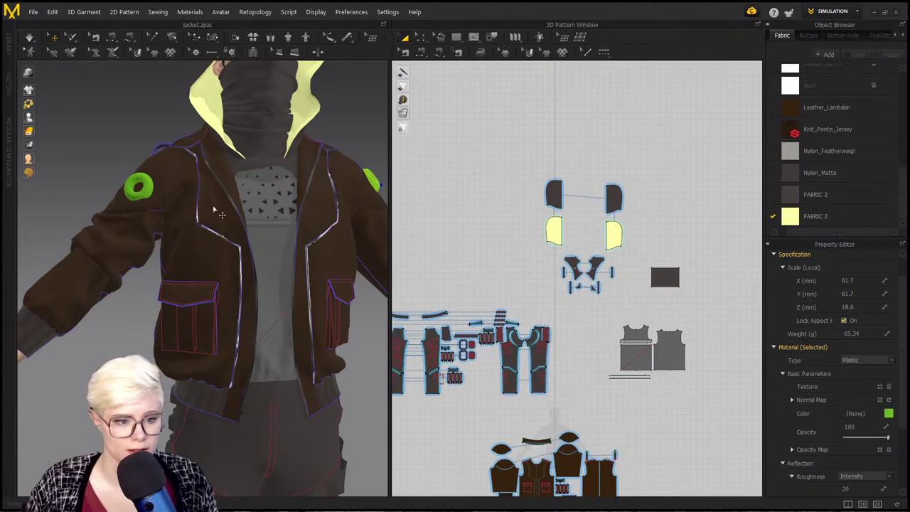
pyautogui.scroll(-3, 215, 212)
pyautogui.moveTo(220, 216); pyautogui.dragTo(114, 206, button='right')
pyautogui.scroll(4, 334, 169)
pyautogui.moveTo(334, 168); pyautogui.dragTo(211, 294, button='middle')
pyautogui.scroll(3, 91, 305)
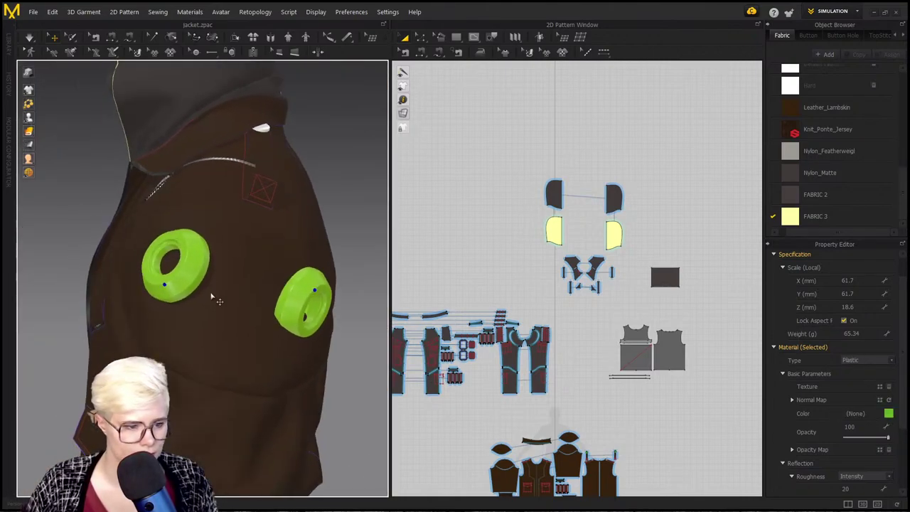
# Step: Set the left sleeve's ring trims to the Metal material type, with reflection intensity 64 and metalness 30
pyautogui.click(859, 362)
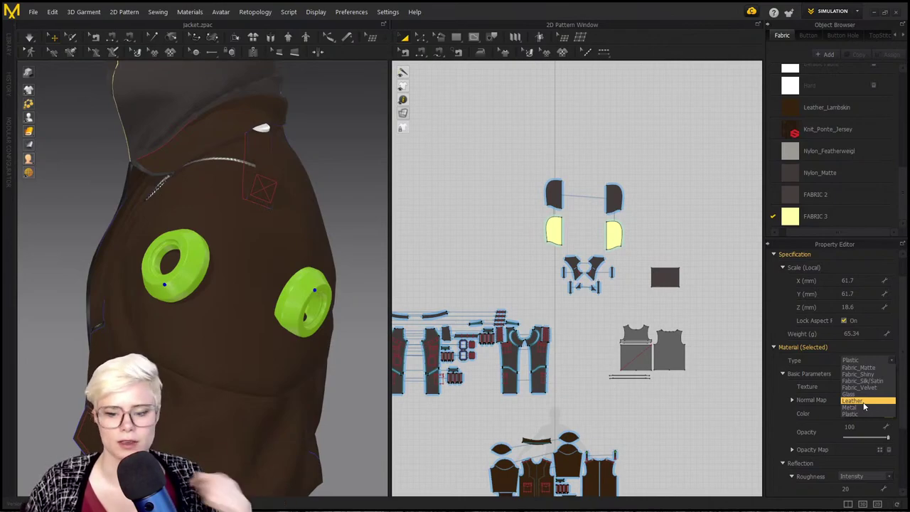
pyautogui.click(859, 410)
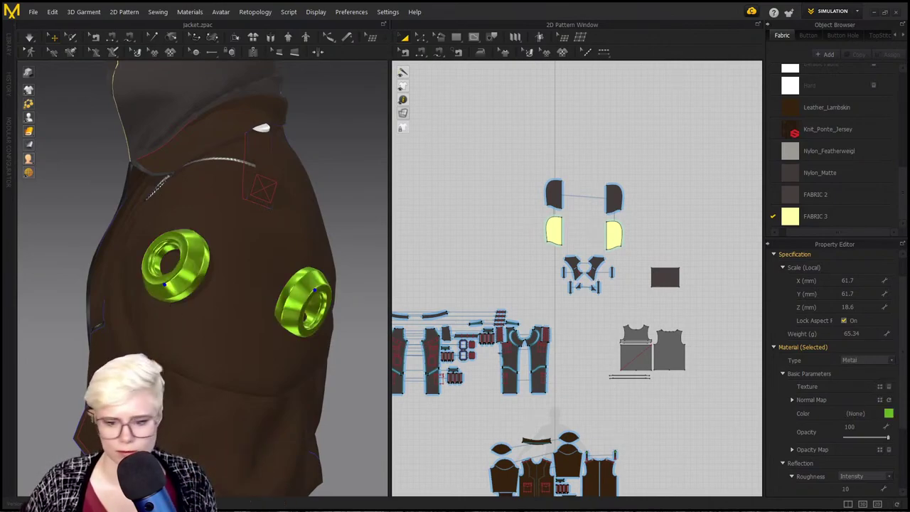
pyautogui.scroll(-1, 878, 444)
pyautogui.scroll(-1, 878, 443)
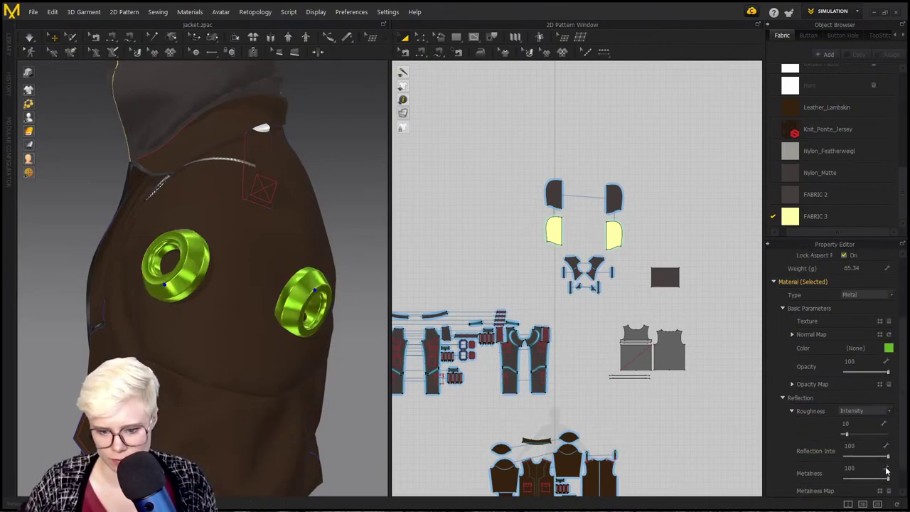
pyautogui.moveTo(887, 458); pyautogui.dragTo(857, 478)
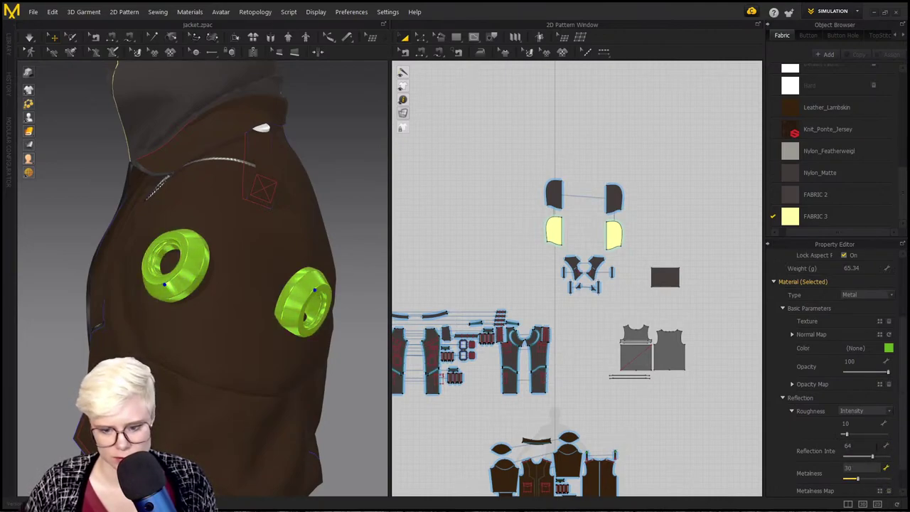
# Step: Select both green ring trims on the avatar's right sleeve and set their material type to Metal
pyautogui.moveTo(153, 325); pyautogui.dragTo(217, 189, button='right')
pyautogui.scroll(-3, 211, 373)
pyautogui.moveTo(217, 189); pyautogui.dragTo(281, 191, button='middle')
pyautogui.moveTo(281, 192); pyautogui.dragTo(305, 186, button='right')
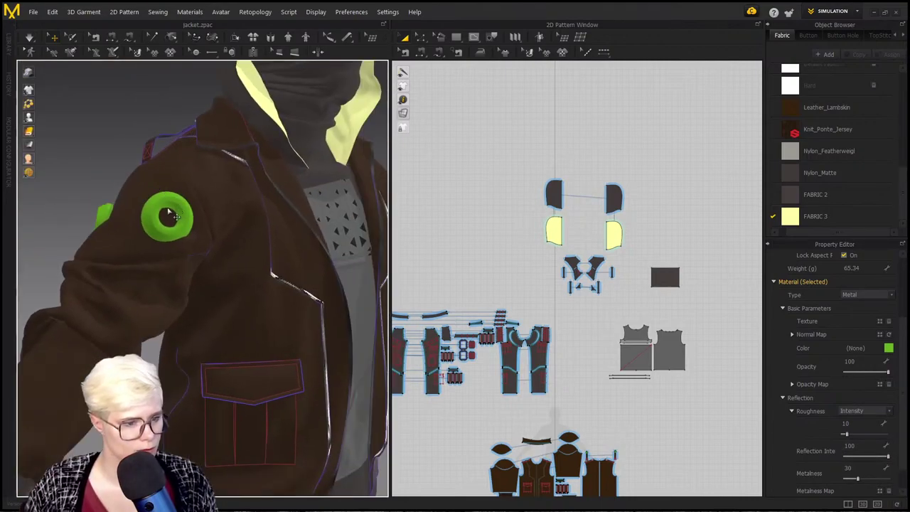
pyautogui.click(159, 218)
pyautogui.moveTo(171, 204); pyautogui.dragTo(274, 189, button='right')
pyautogui.click(47, 229)
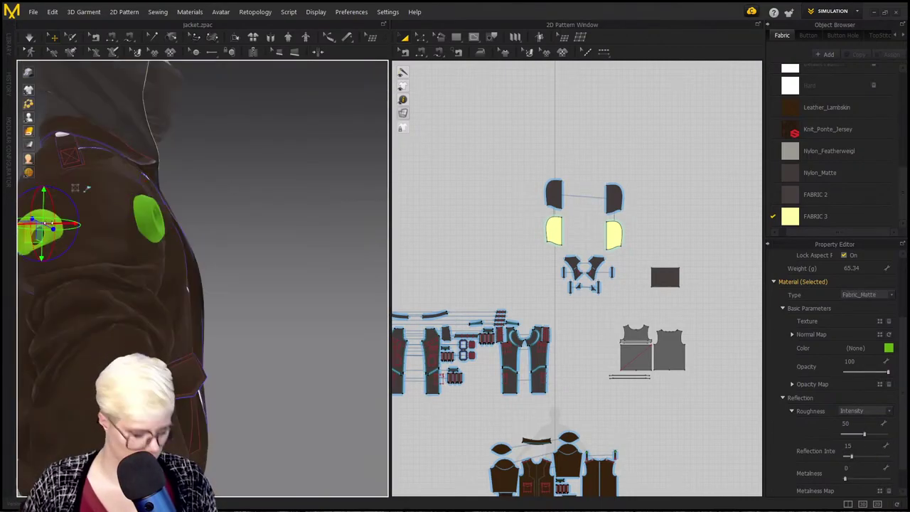
pyautogui.click(140, 216)
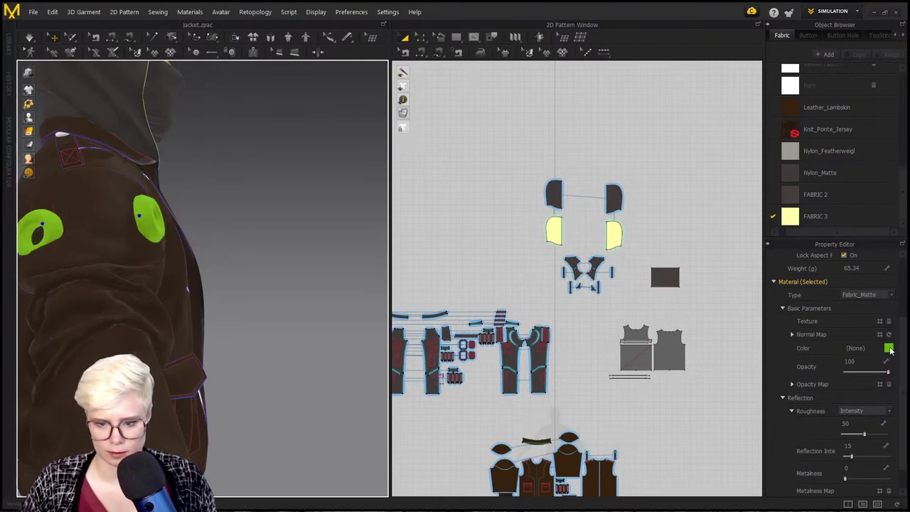
pyautogui.click(867, 294)
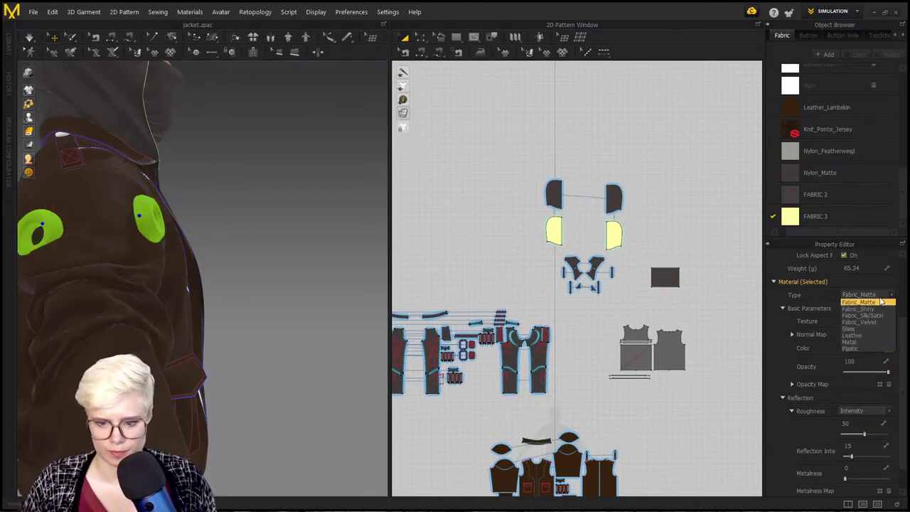
pyautogui.click(867, 342)
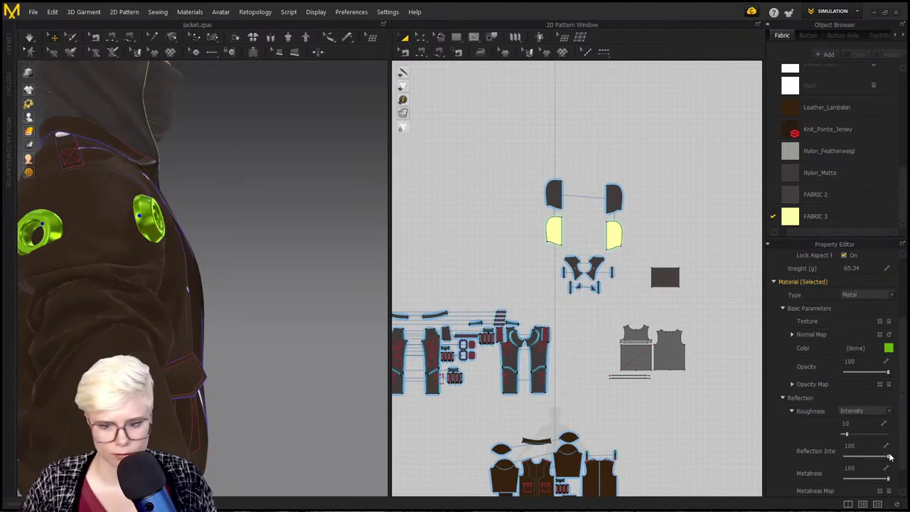
# Step: Set the right sleeve's ring trims to reflection intensity 68 and metalness 45, leaving nothing selected
pyautogui.moveTo(889, 460); pyautogui.dragTo(866, 479)
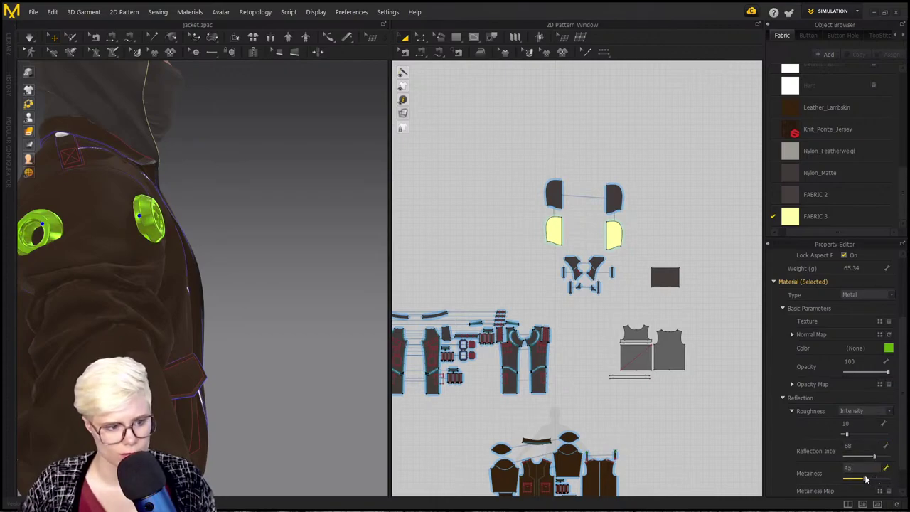
pyautogui.click(875, 456)
pyautogui.click(307, 290)
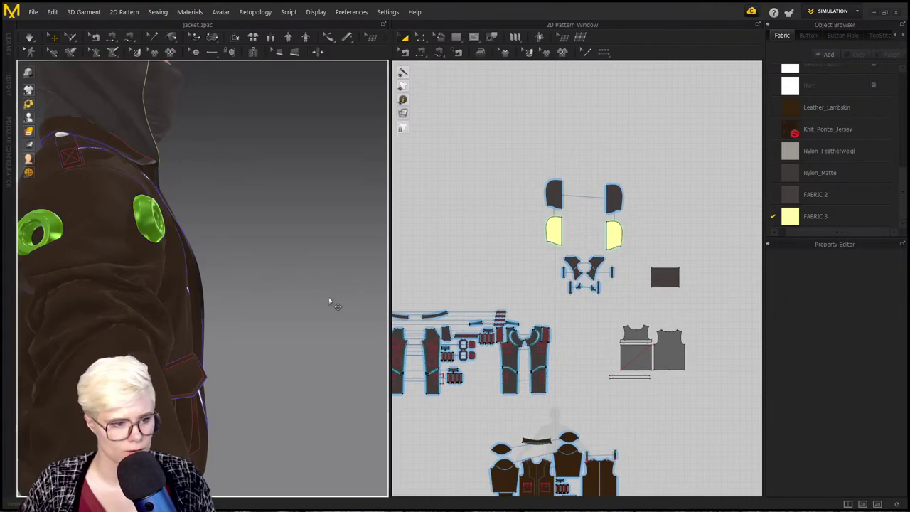
# Step: Select the light piping strips along the jacket's front panels and check which fabric is assigned to them
pyautogui.moveTo(335, 303); pyautogui.dragTo(228, 281, button='right')
pyautogui.scroll(-3, 132, 315)
pyautogui.scroll(-2, 202, 326)
pyautogui.scroll(-2, 202, 326)
pyautogui.scroll(3, 178, 327)
pyautogui.moveTo(169, 234); pyautogui.dragTo(178, 336, button='middle')
pyautogui.scroll(3, 177, 332)
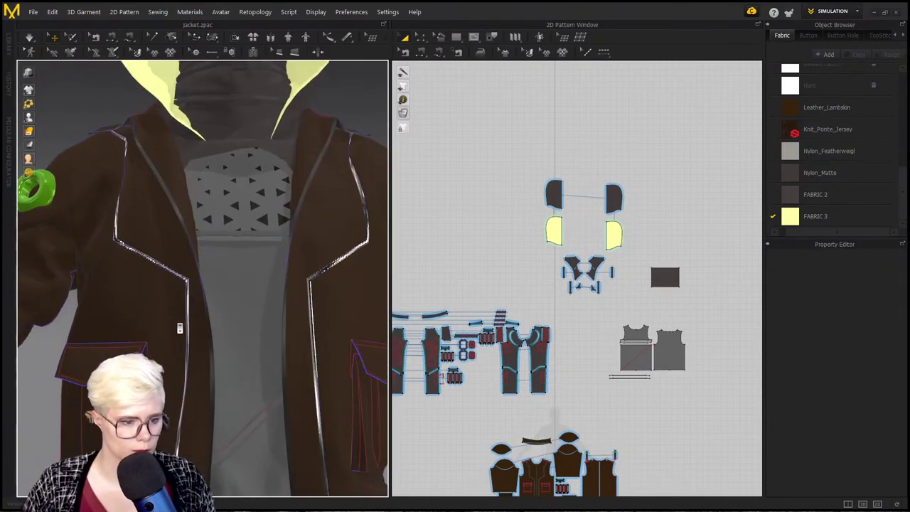
pyautogui.click(187, 319)
pyautogui.keyDown('shift'); pyautogui.click(311, 322); pyautogui.keyUp('shift')
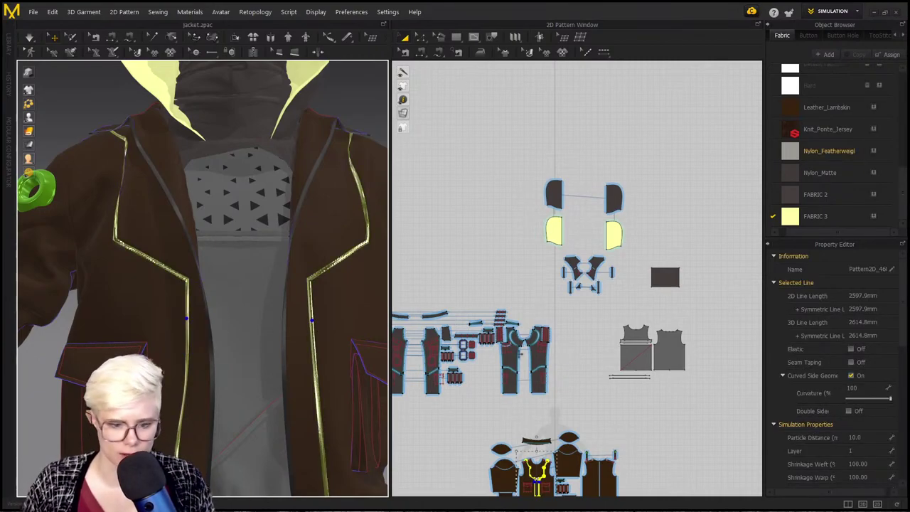
pyautogui.scroll(-5, 904, 370)
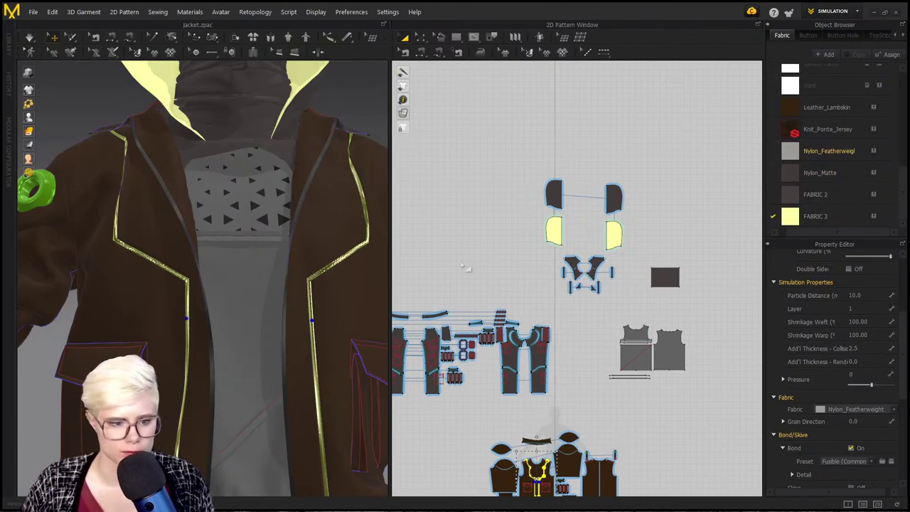
pyautogui.click(461, 268)
pyautogui.click(312, 308)
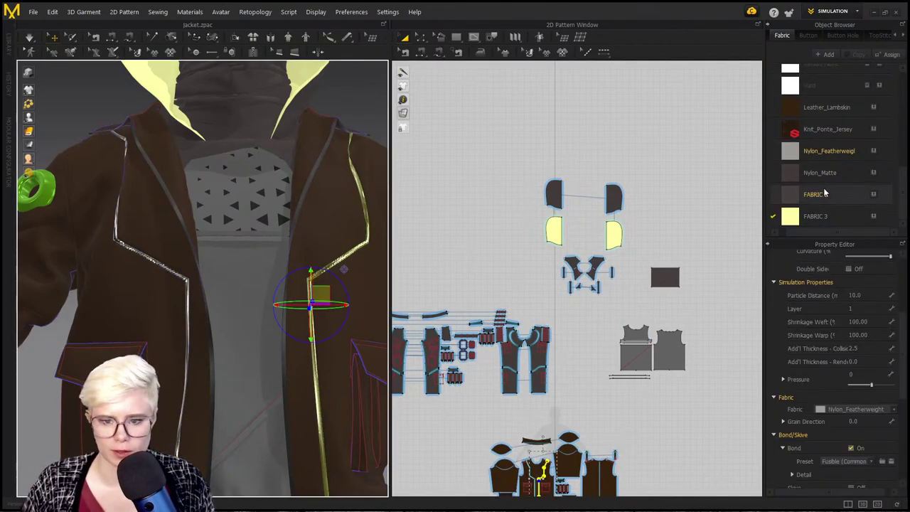
# Step: Recolor the Nylon_Featherweight fabric of the jacket piping to green #548D19, sampled from the right sleeve's ring trim
pyautogui.scroll(2, 835, 189)
pyautogui.scroll(1, 836, 165)
pyautogui.scroll(-6, 836, 164)
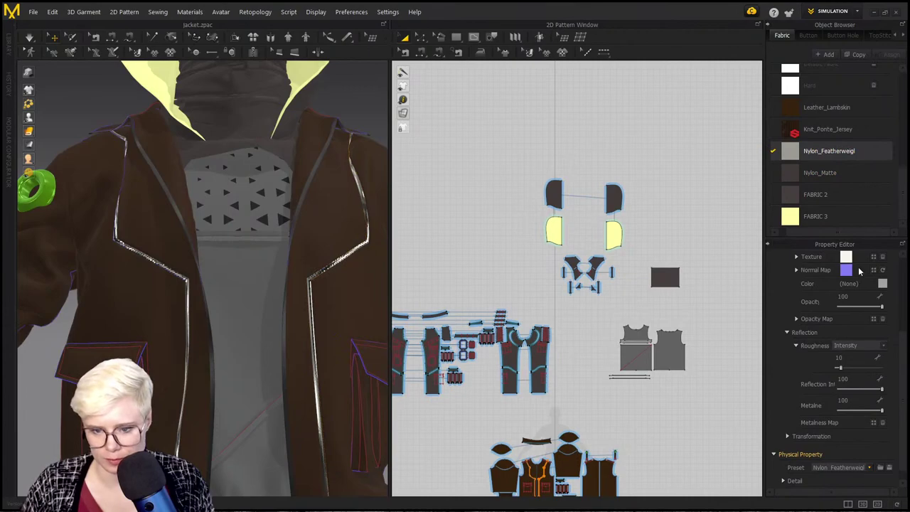
pyautogui.scroll(5, 861, 344)
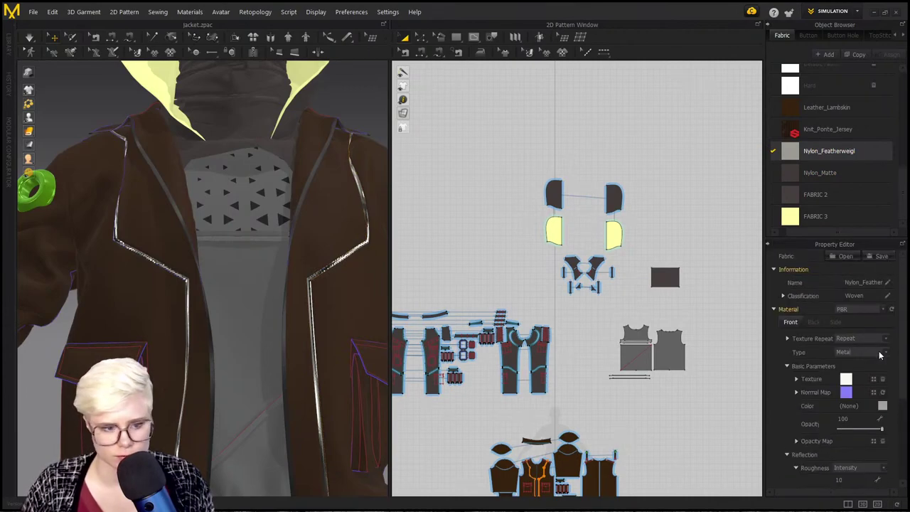
pyautogui.scroll(-1, 879, 382)
pyautogui.click(881, 377)
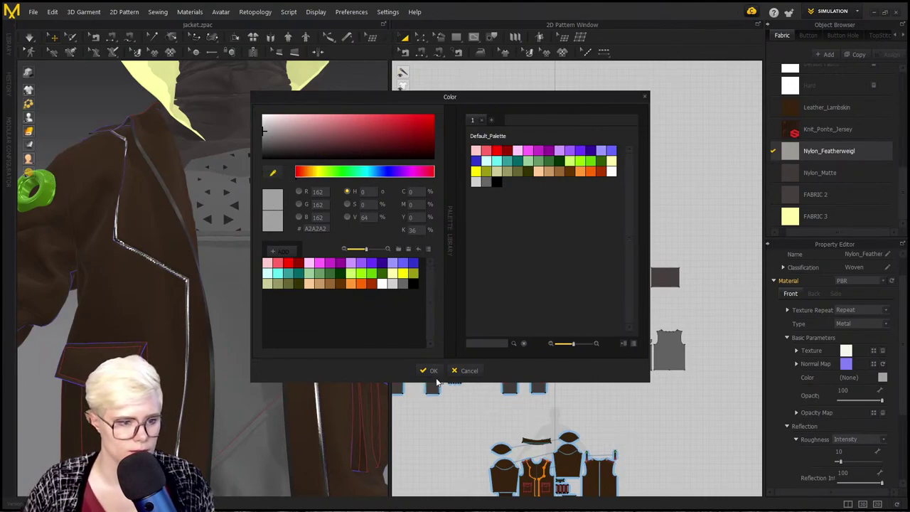
pyautogui.click(49, 185)
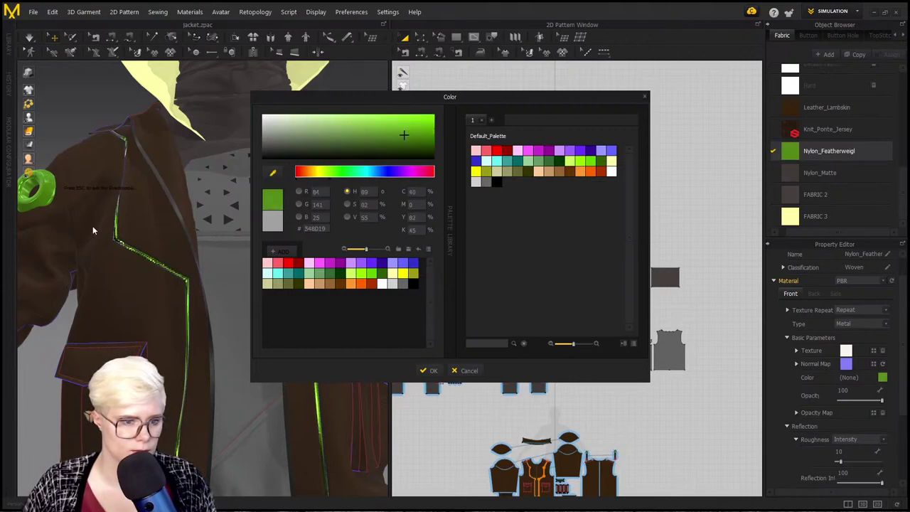
pyautogui.click(430, 371)
# Step: Select all the trouser pattern pieces and open the properties of their Nylon_Matte fabric
pyautogui.scroll(-3, 299, 400)
pyautogui.moveTo(298, 400); pyautogui.dragTo(290, 241, button='middle')
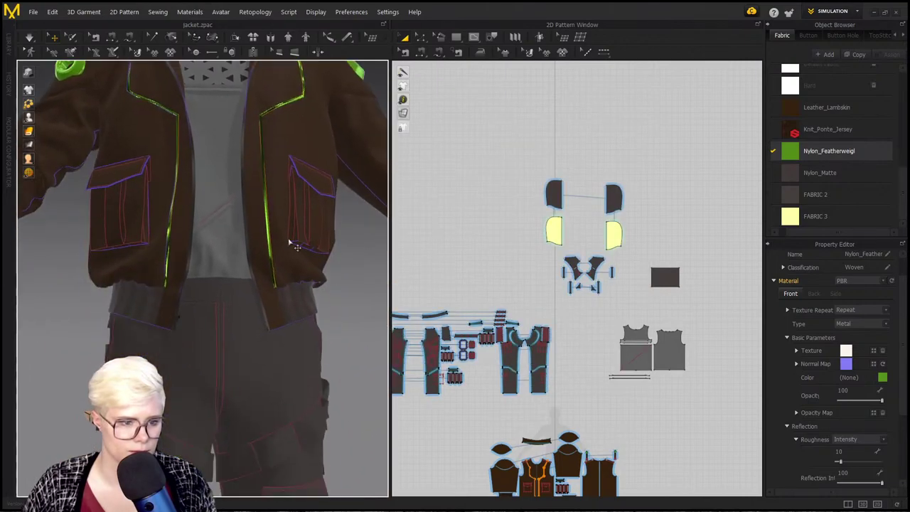
pyautogui.scroll(-4, 294, 313)
pyautogui.moveTo(295, 312); pyautogui.dragTo(294, 206, button='middle')
pyautogui.scroll(-3, 479, 299)
pyautogui.scroll(5, 475, 274)
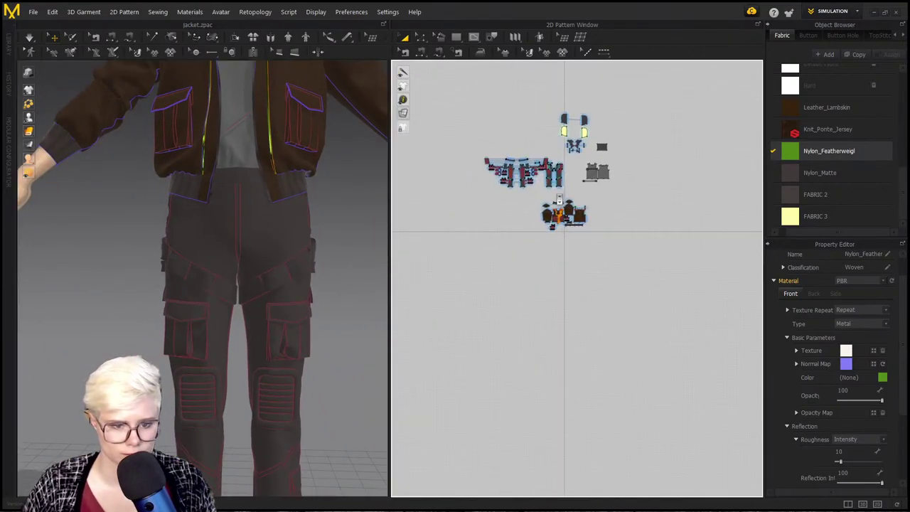
pyautogui.scroll(-2, 498, 245)
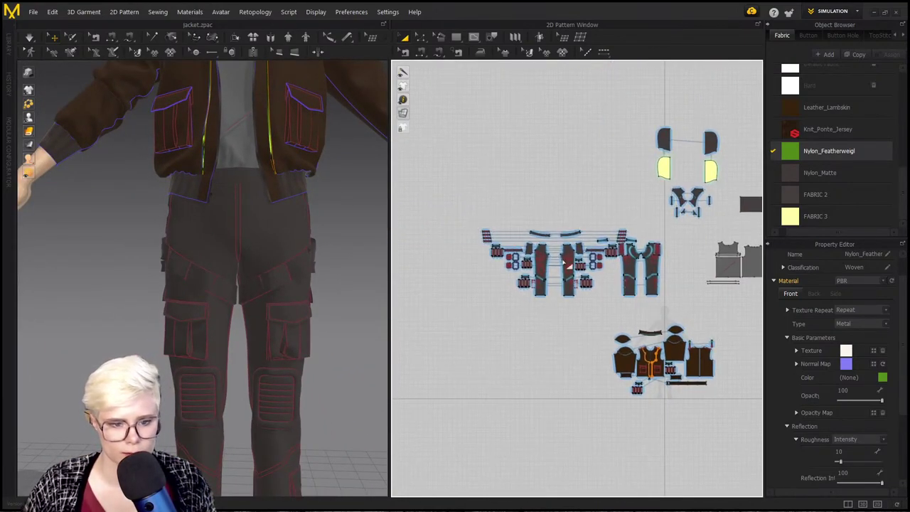
pyautogui.moveTo(471, 223); pyautogui.dragTo(699, 325)
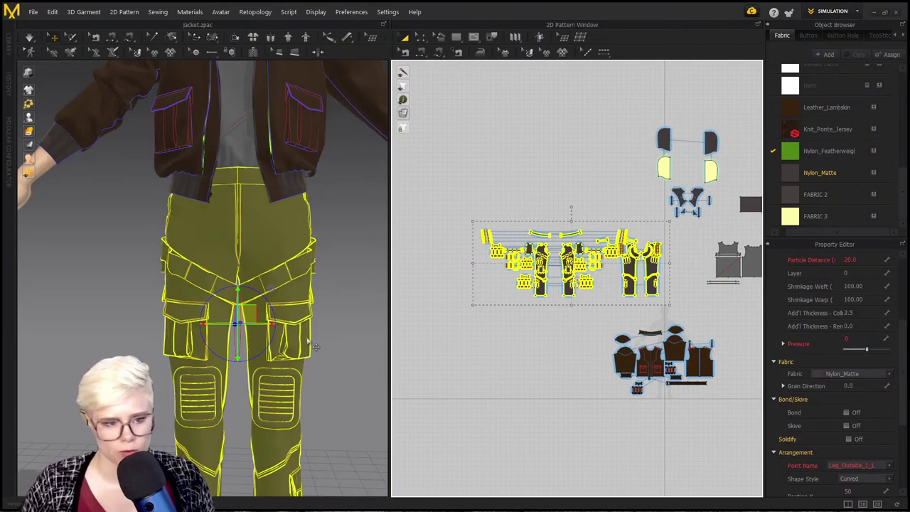
pyautogui.click(879, 373)
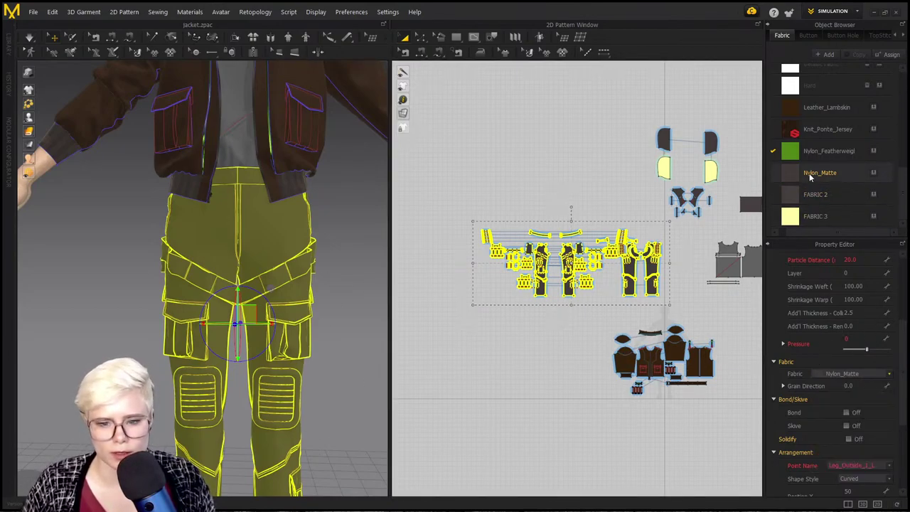
pyautogui.click(817, 174)
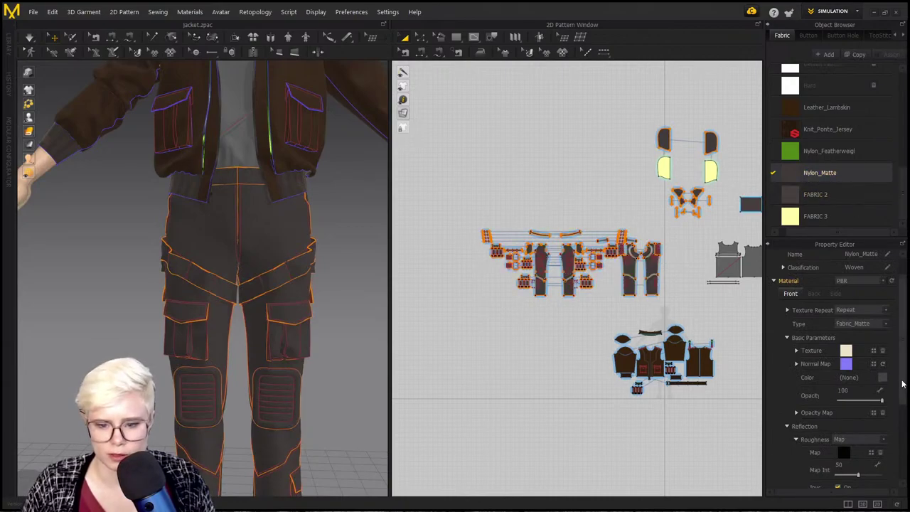
# Step: Set the Nylon_Matte fabric's material type to Fabric_Silk/Satin with reflection intensity 38
pyautogui.click(859, 324)
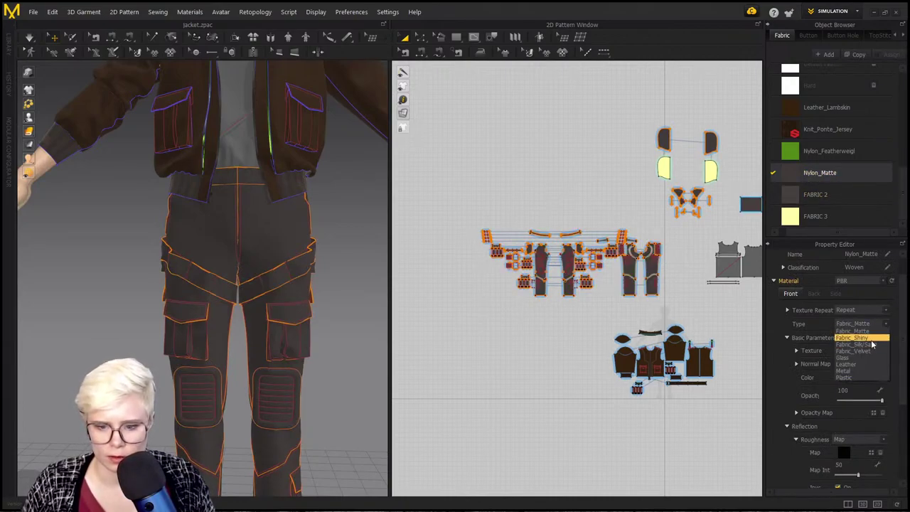
pyautogui.click(875, 346)
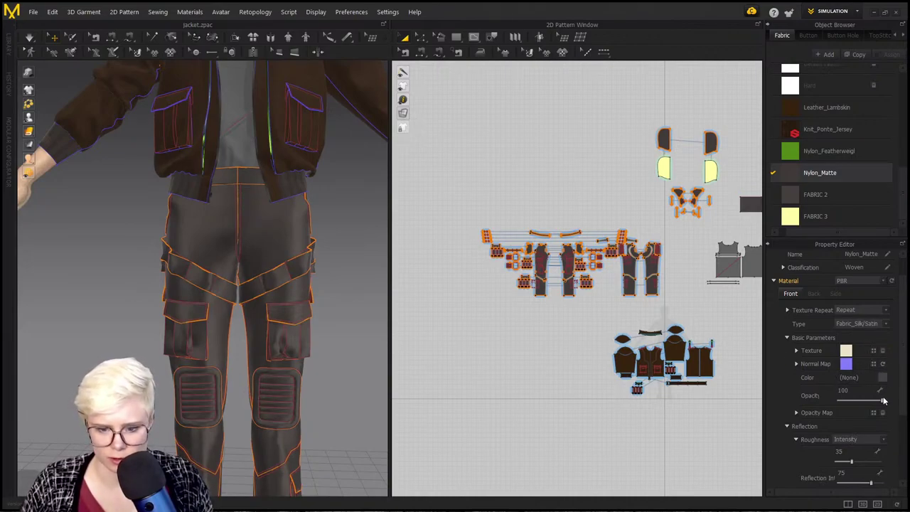
pyautogui.scroll(-2, 855, 467)
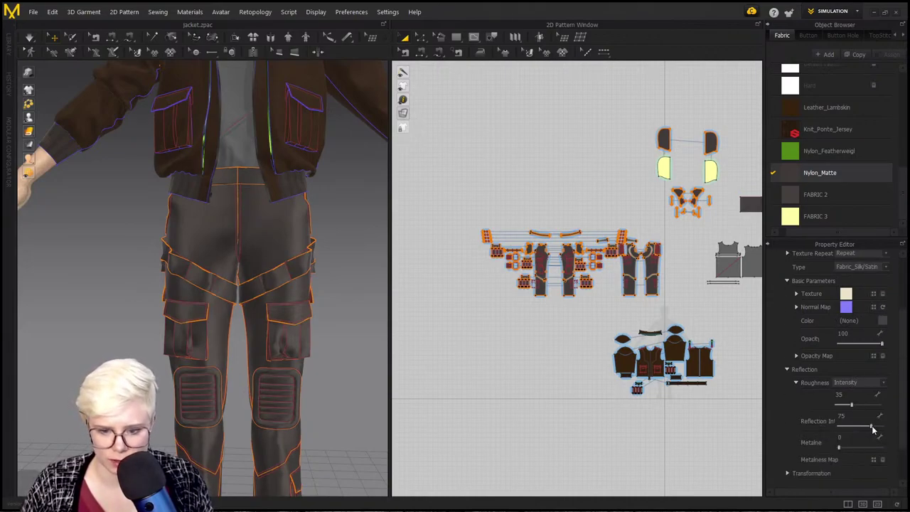
pyautogui.moveTo(871, 426); pyautogui.dragTo(860, 430)
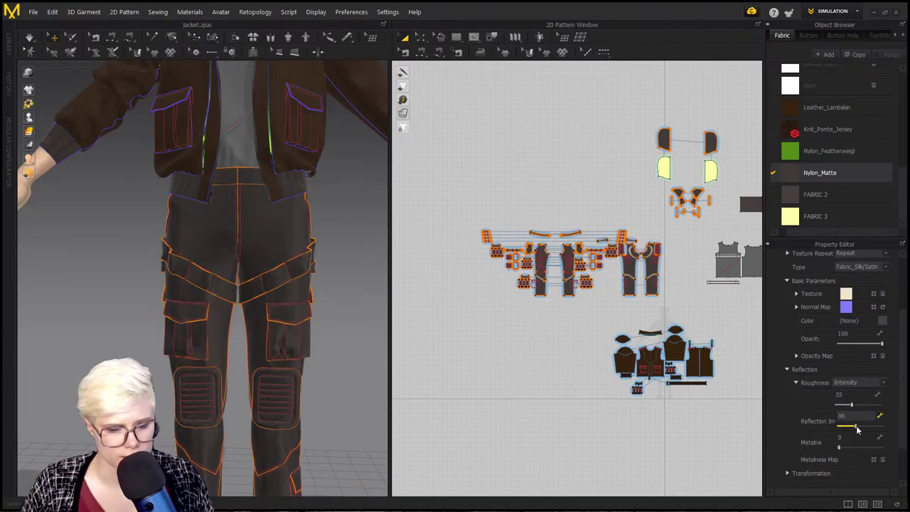
# Step: Recolor the Nylon_Matte fabric of the trousers and hood to dark green #2E641F
pyautogui.click(883, 321)
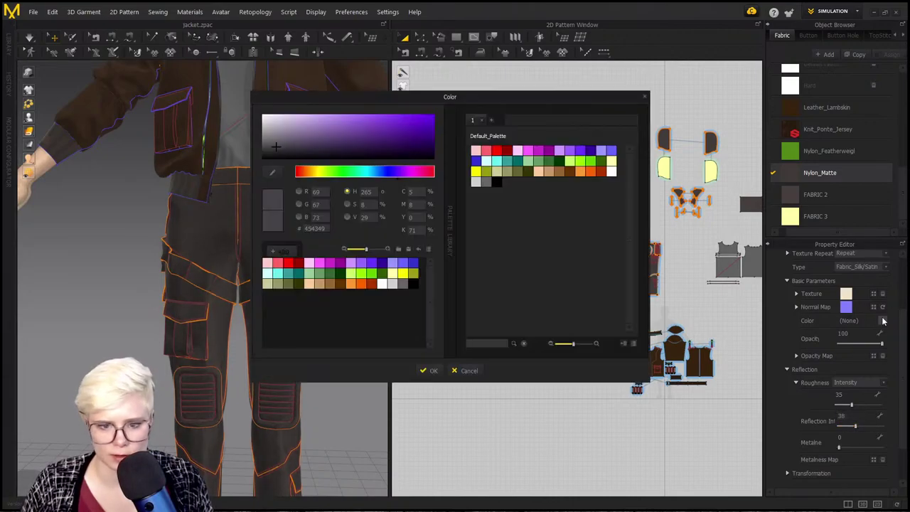
pyautogui.click(336, 172)
pyautogui.moveTo(366, 142)
pyautogui.mouseDown()
pyautogui.moveTo(427, 126)
pyautogui.moveTo(367, 142)
pyautogui.mouseUp()
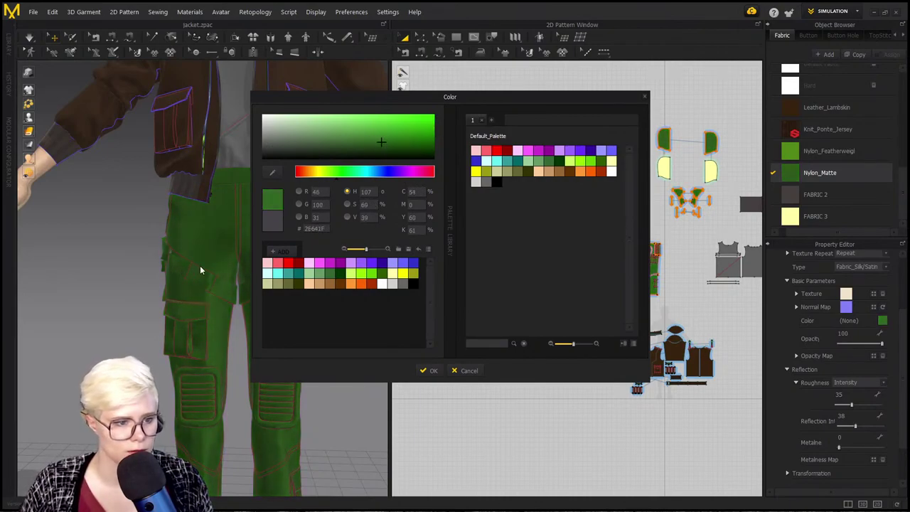
pyautogui.click(431, 371)
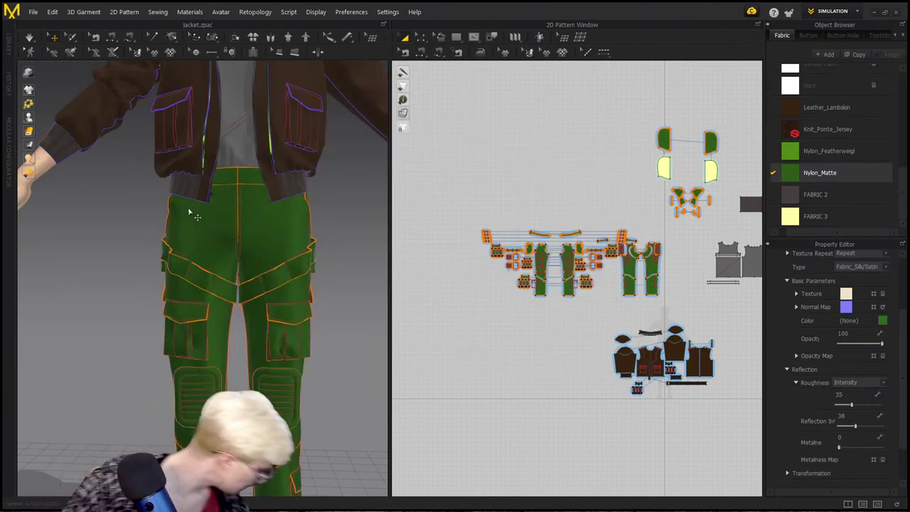
# Step: Examine the green trousers and hood together with the jacket on the avatar and in the 2D pattern layout
pyautogui.scroll(-5, 190, 214)
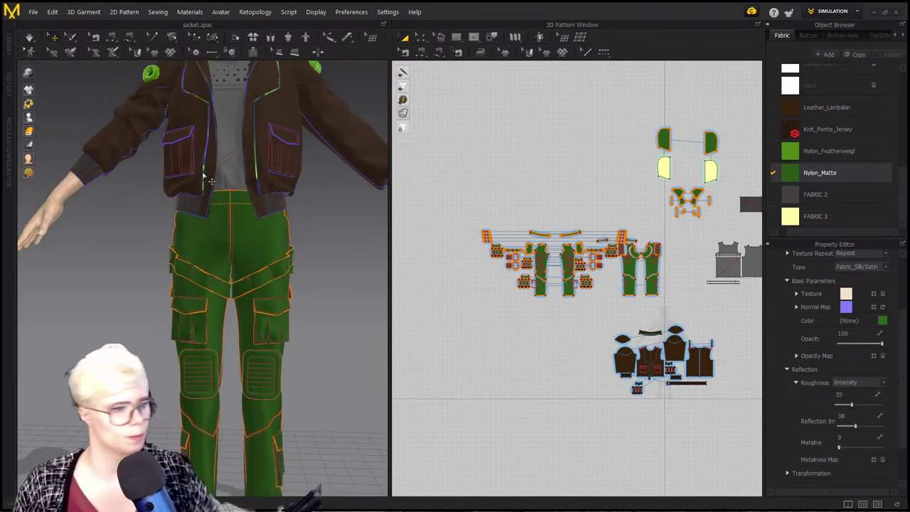
pyautogui.scroll(5, 213, 128)
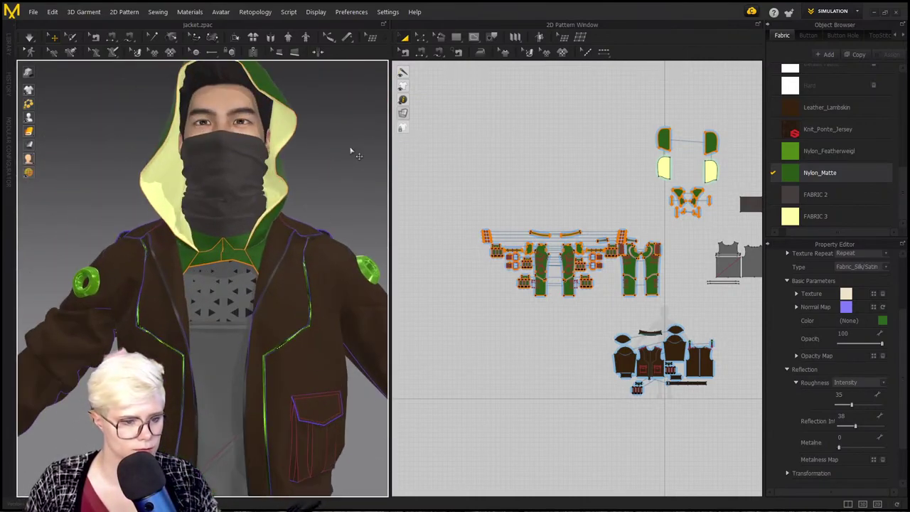
pyautogui.scroll(-4, 212, 229)
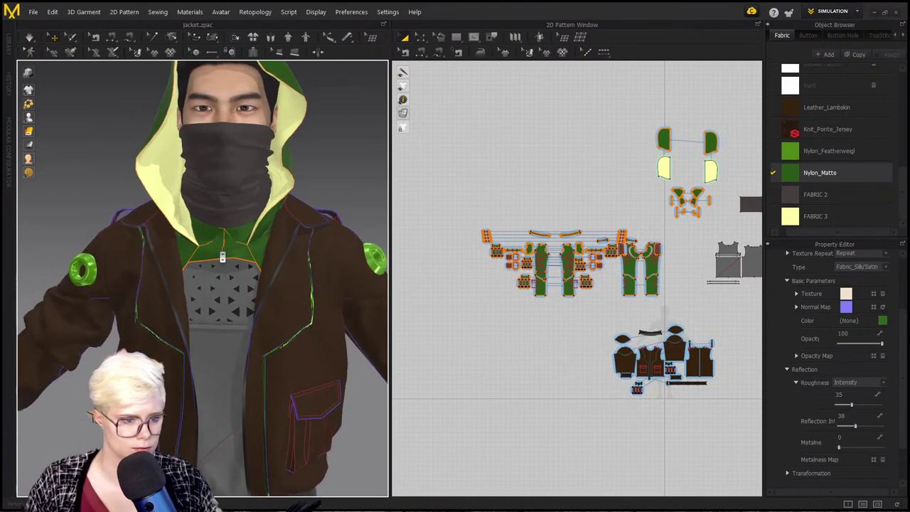
pyautogui.moveTo(227, 242); pyautogui.dragTo(173, 241, button='right')
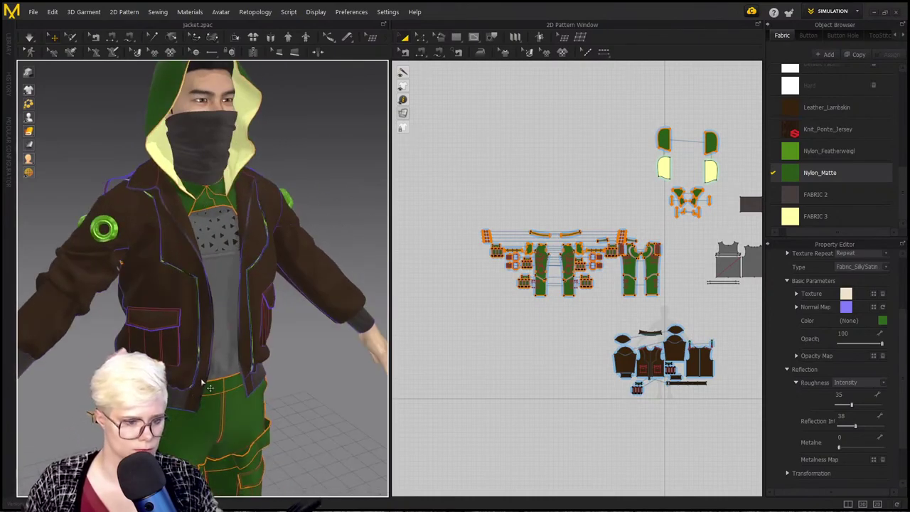
pyautogui.scroll(-2, 693, 144)
pyautogui.moveTo(696, 144); pyautogui.dragTo(602, 155, button='middle')
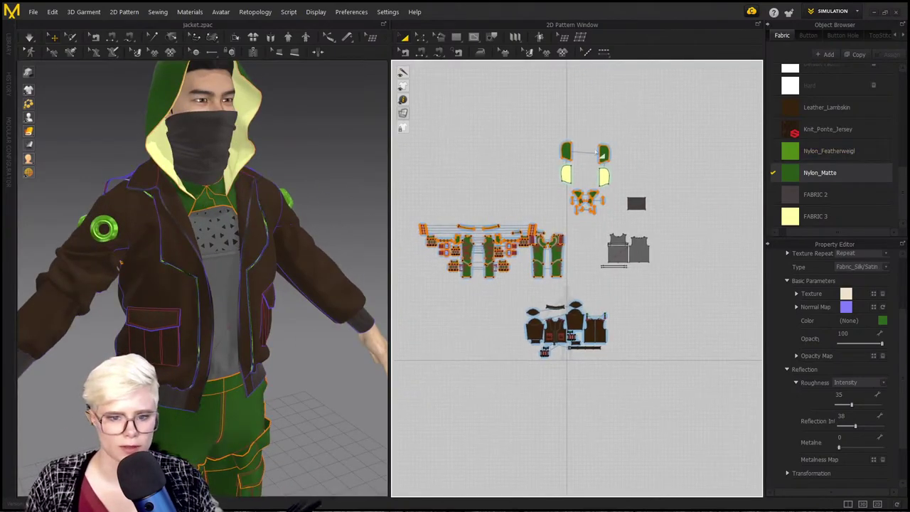
pyautogui.scroll(4, 630, 202)
pyautogui.scroll(3, 630, 203)
pyautogui.moveTo(664, 252); pyautogui.dragTo(713, 174, button='right')
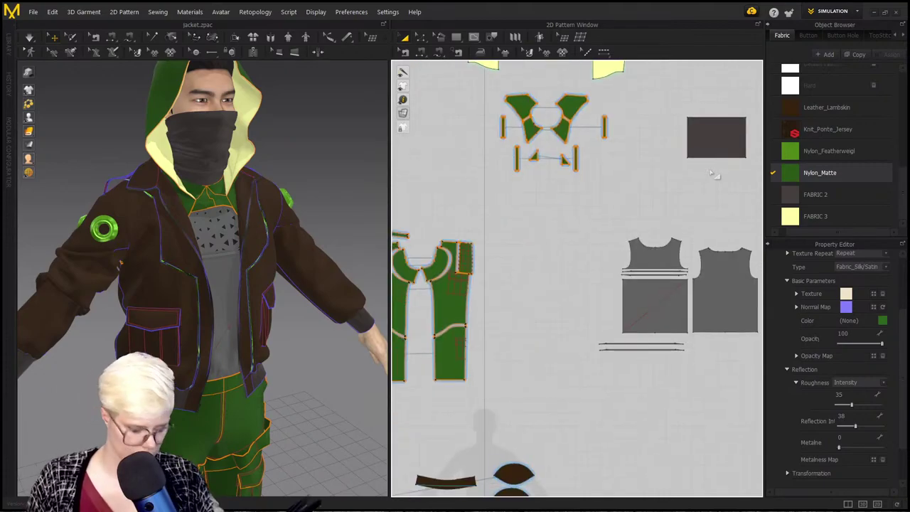
# Step: Undo the green recolor of the Nylon_Matte fabric and clear the selection
pyautogui.hotkey('ctrl', 'z')
pyautogui.hotkey('ctrl', 'a')
pyautogui.click(708, 228)
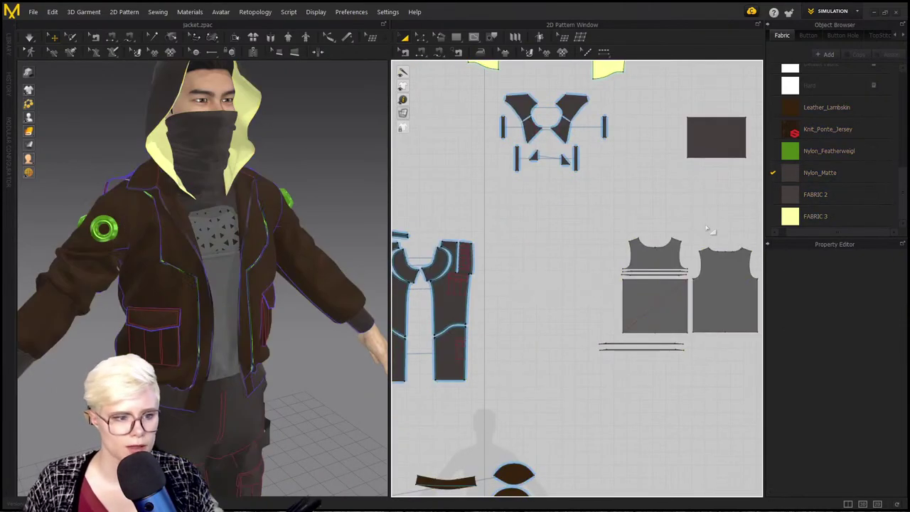
# Step: Duplicate the Nylon_Matte fabric and recolor the copy with the green sampled from the Nylon_Featherweight swatch
pyautogui.click(804, 173)
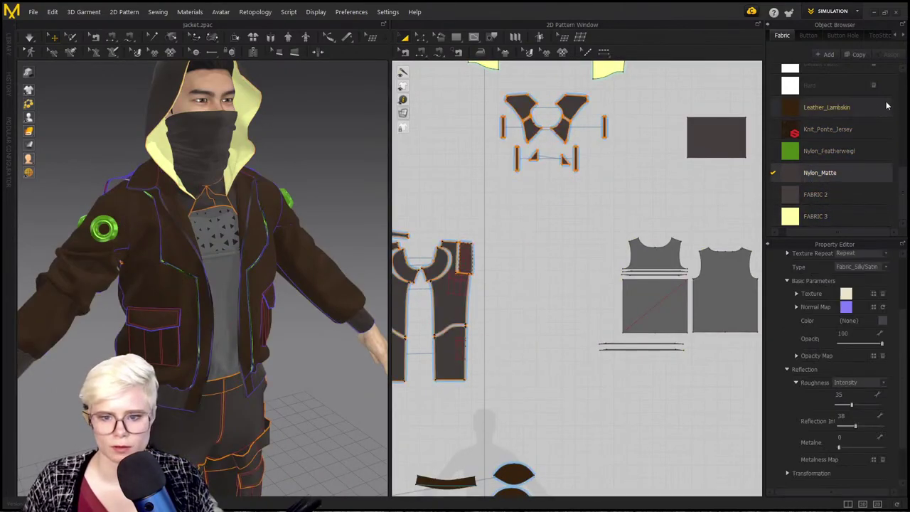
pyautogui.click(857, 56)
pyautogui.click(881, 321)
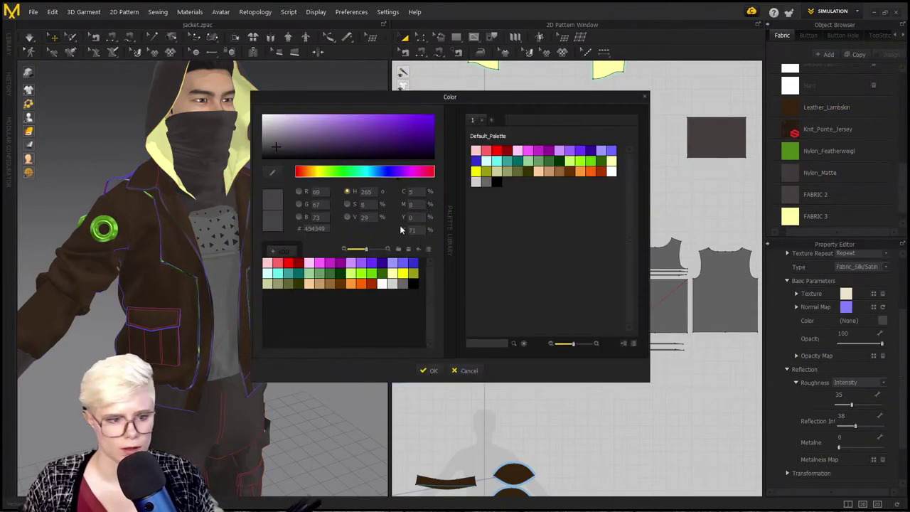
pyautogui.click(273, 173)
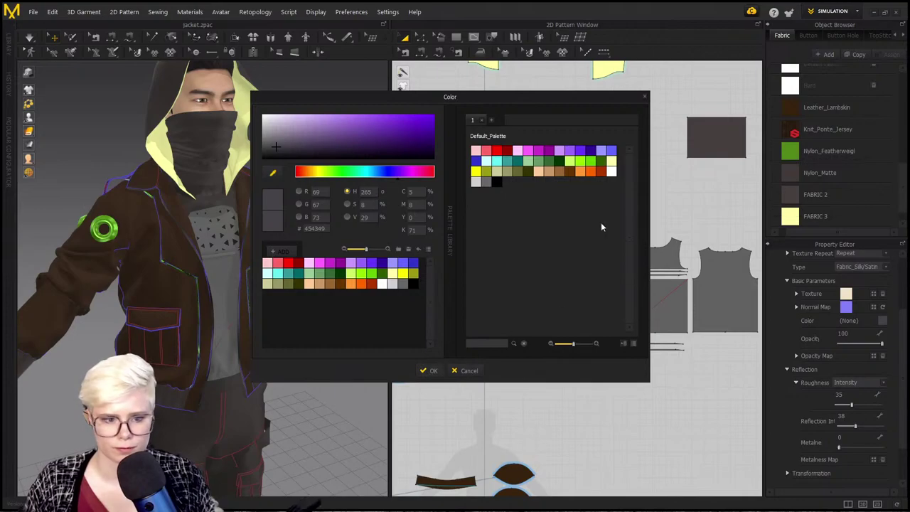
pyautogui.click(790, 152)
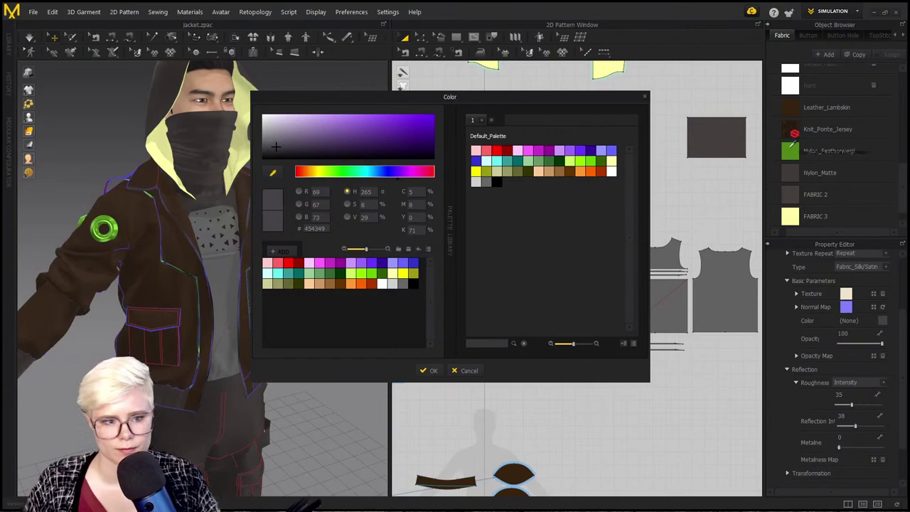
pyautogui.click(429, 370)
# Step: Try the Nylon_Featherweight fabric on all the trouser pattern pieces
pyautogui.scroll(-5, 483, 208)
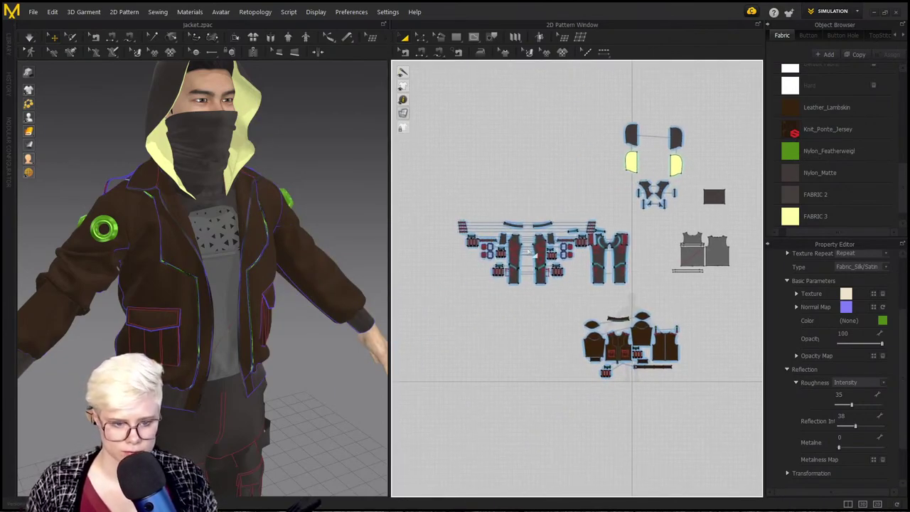
pyautogui.moveTo(430, 209); pyautogui.dragTo(636, 293)
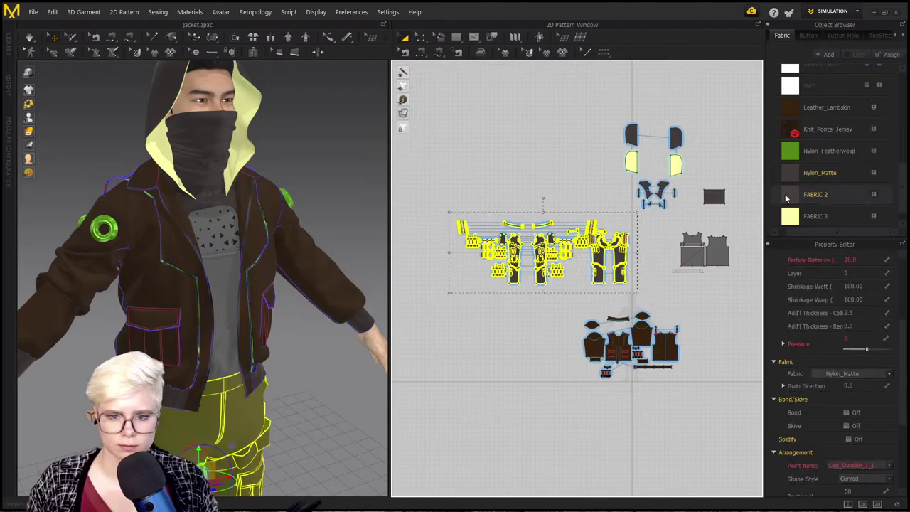
pyautogui.click(873, 152)
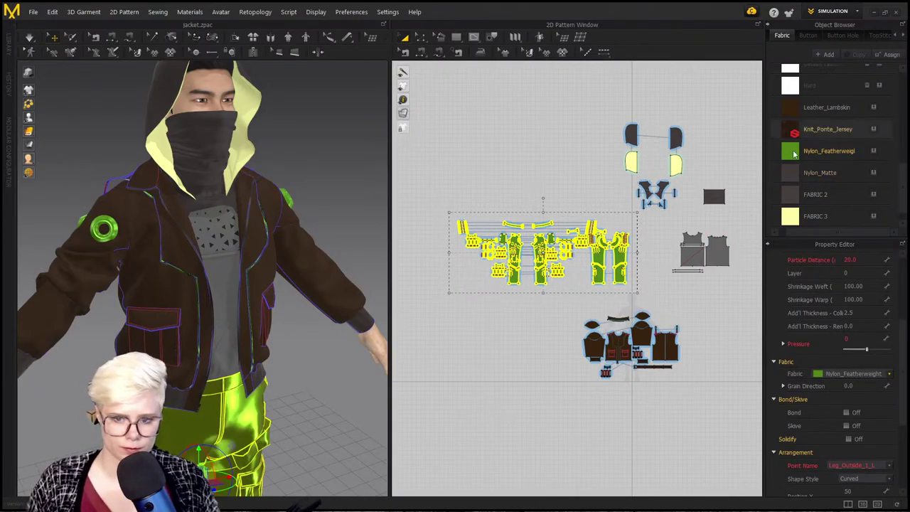
pyautogui.scroll(-2, 867, 393)
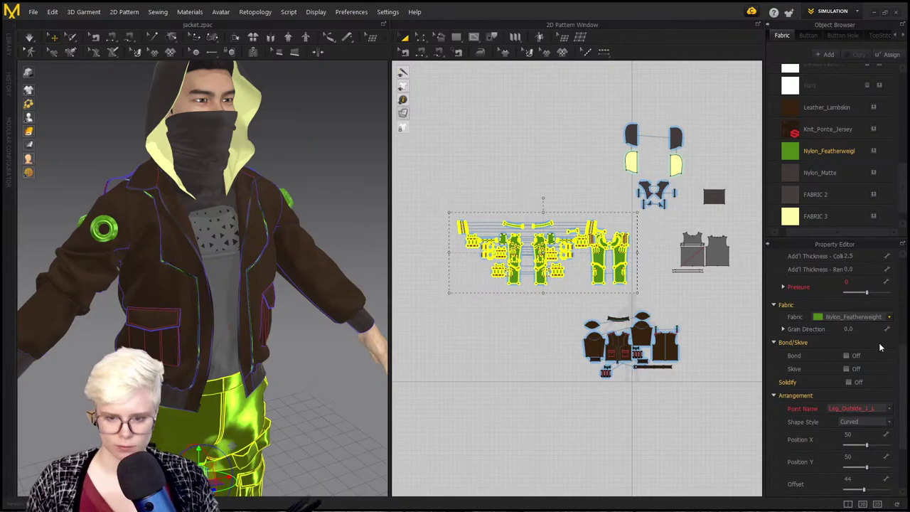
pyautogui.scroll(4, 879, 345)
pyautogui.doubleClick(828, 151)
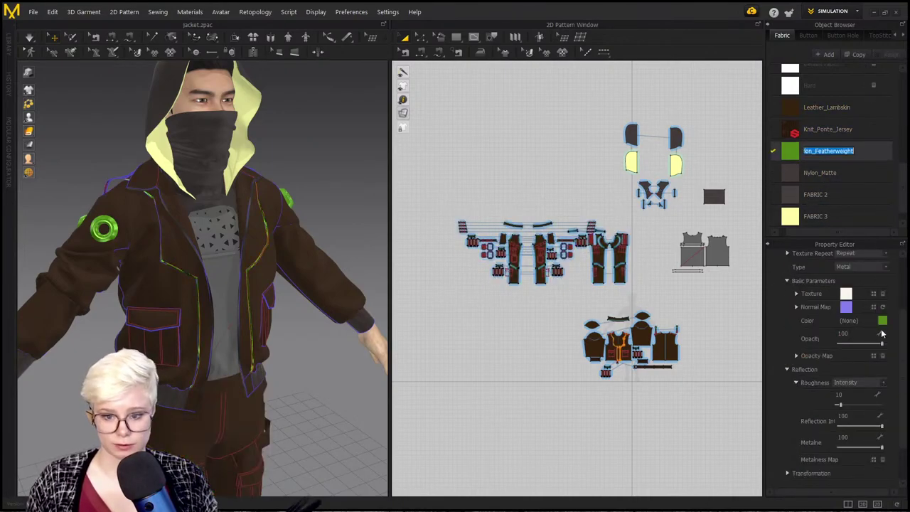
pyautogui.click(675, 208)
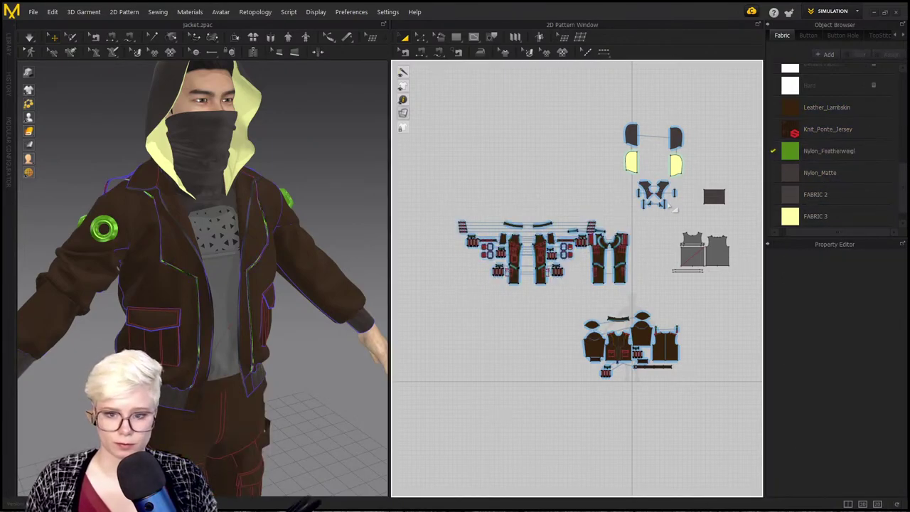
pyautogui.moveTo(627, 294); pyautogui.dragTo(626, 268)
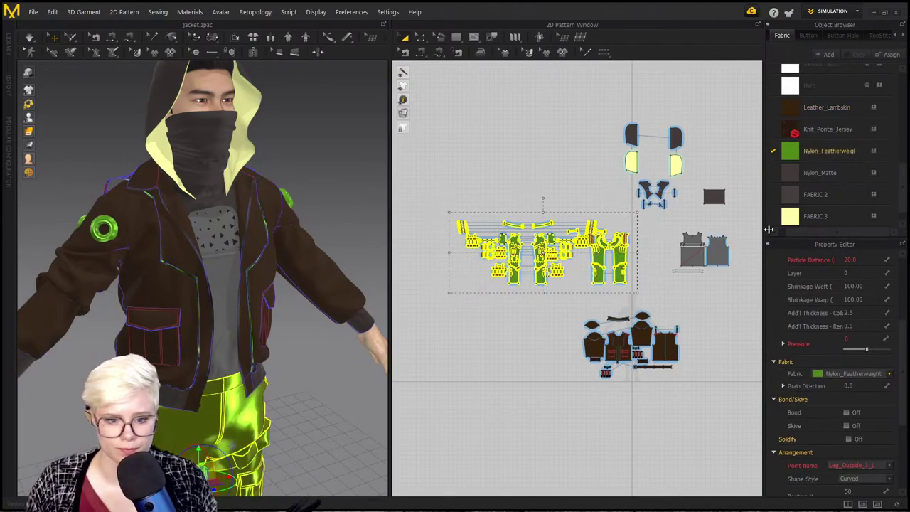
# Step: Check the material properties of the Nylon_Featherweight and FABRIC 2 fabrics and which pattern pieces use them
pyautogui.doubleClick(845, 151)
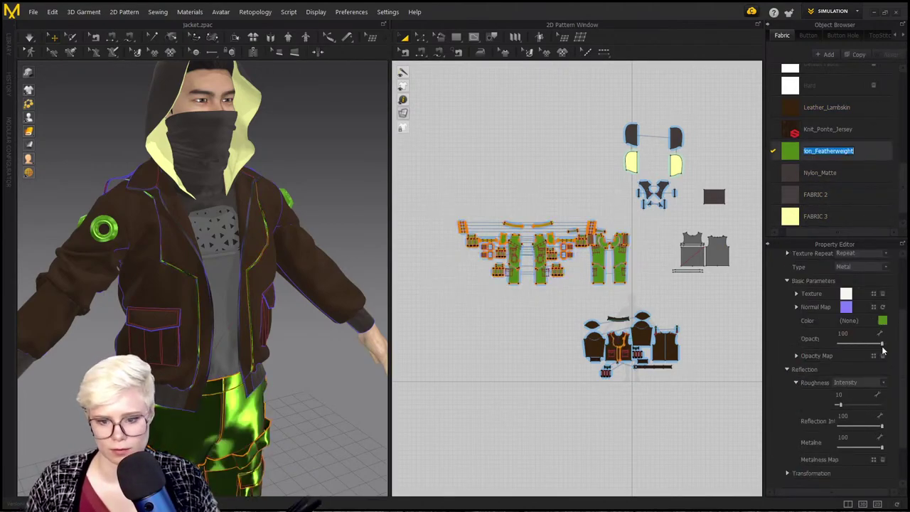
pyautogui.click(872, 270)
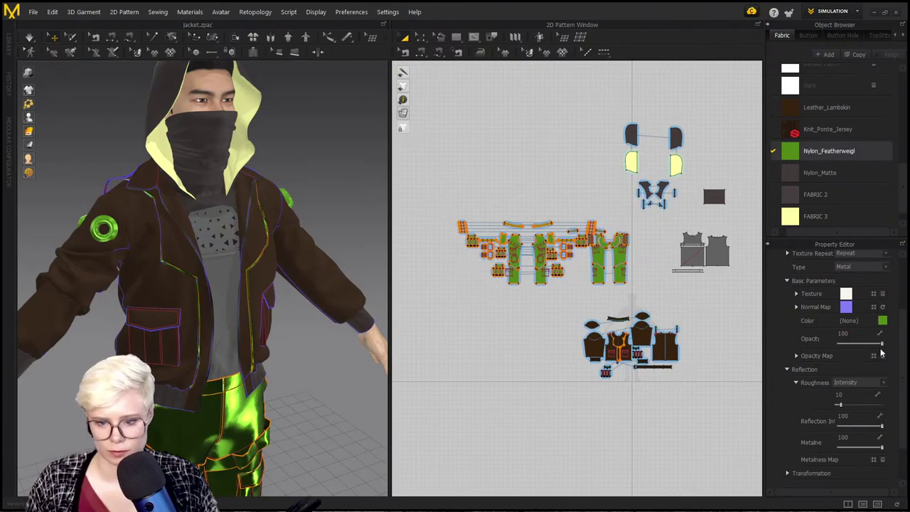
pyautogui.click(828, 172)
pyautogui.click(817, 194)
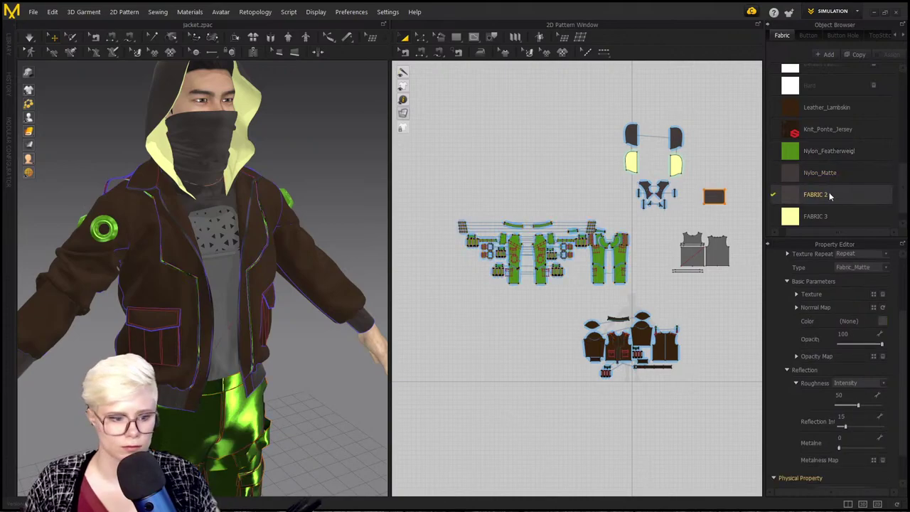
# Step: Examine the metallic green trousers on the avatar, up close and together with the jacket
pyautogui.scroll(-2, 478, 186)
pyautogui.moveTo(478, 186); pyautogui.dragTo(481, 114, button='middle')
pyautogui.moveTo(274, 268); pyautogui.dragTo(320, 284, button='right')
pyautogui.moveTo(327, 302); pyautogui.dragTo(341, 63, button='middle')
pyautogui.moveTo(323, 213); pyautogui.dragTo(339, 211, button='right')
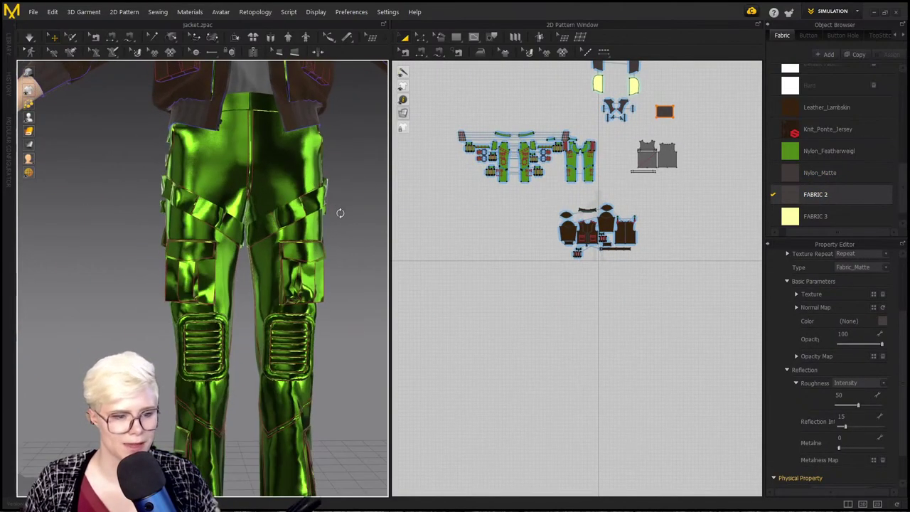
pyautogui.scroll(-1, 341, 213)
pyautogui.moveTo(345, 217); pyautogui.dragTo(347, 229, button='middle')
pyautogui.scroll(-5, 347, 228)
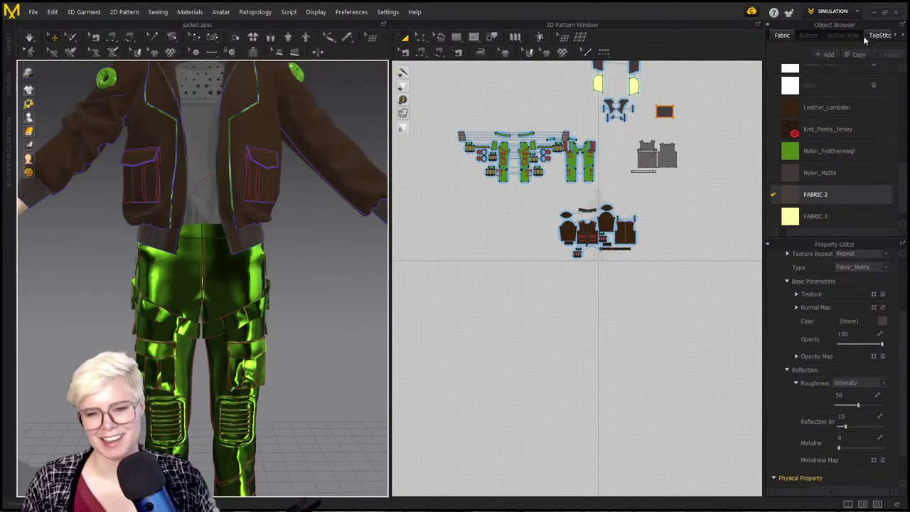
# Step: Delete the unused fabrics from the fabric list, keeping the new Nylon_Matte copy
pyautogui.scroll(5, 810, 176)
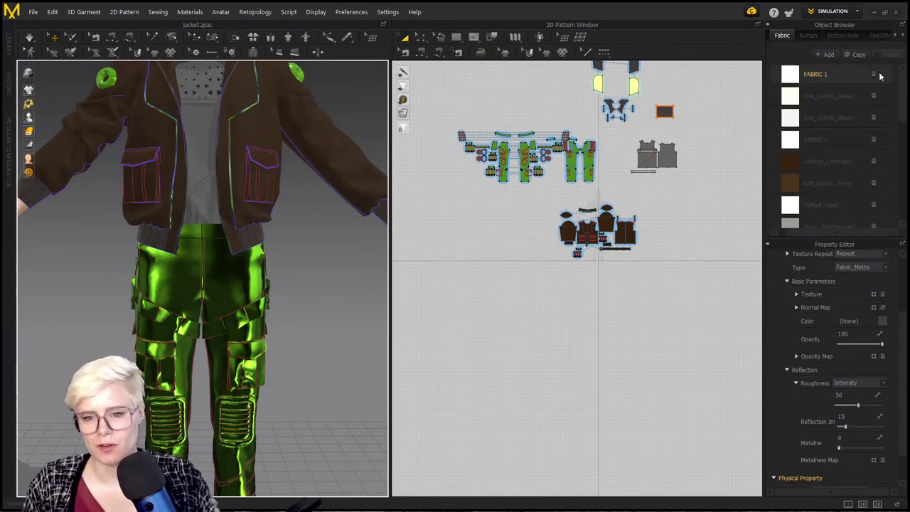
pyautogui.click(874, 75)
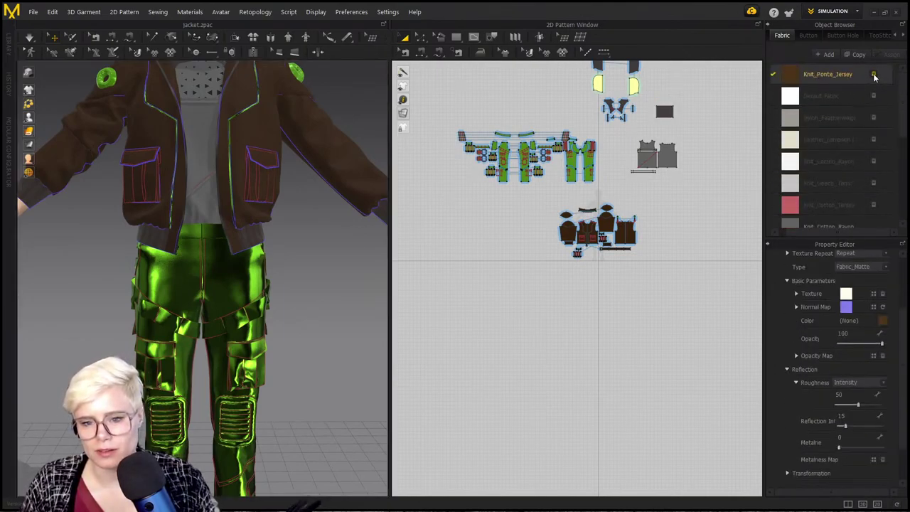
pyautogui.click(873, 76)
pyautogui.click(873, 76)
pyautogui.click(874, 76)
pyautogui.click(873, 76)
pyautogui.click(873, 76)
pyautogui.click(874, 75)
pyautogui.click(873, 76)
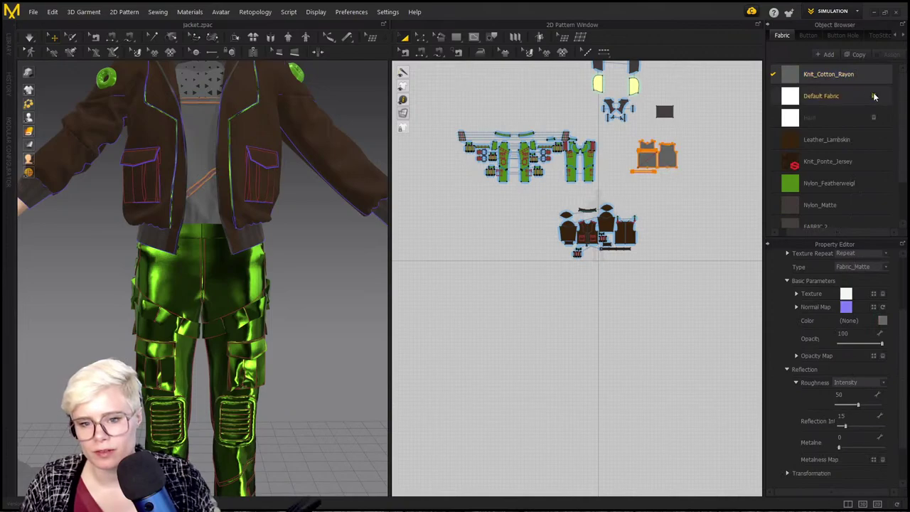
pyautogui.click(874, 96)
pyautogui.click(874, 96)
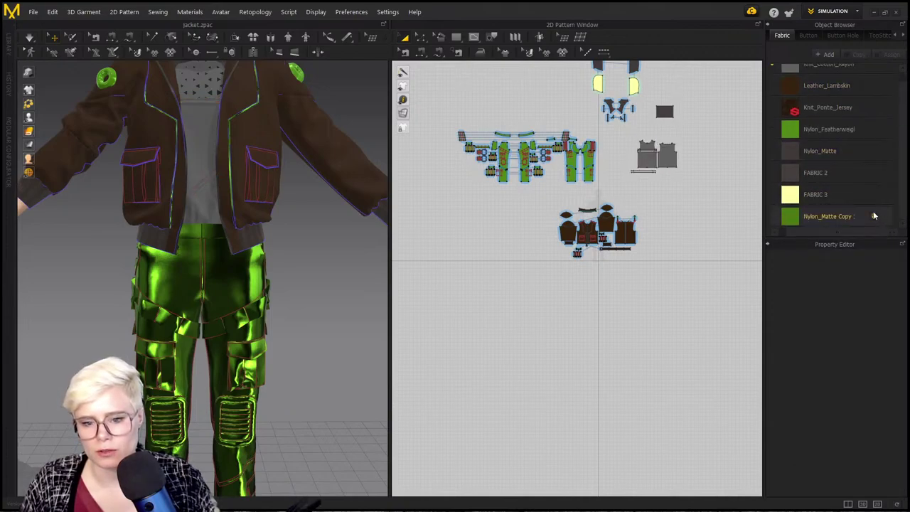
# Step: Assign the green Nylon_Matte copy to all the trouser pattern pieces and clear the selection
pyautogui.click(836, 126)
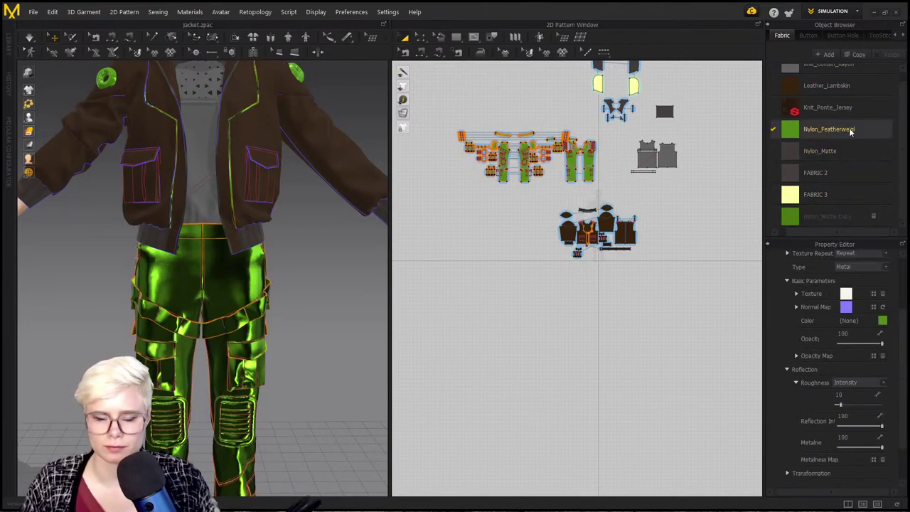
pyautogui.click(828, 216)
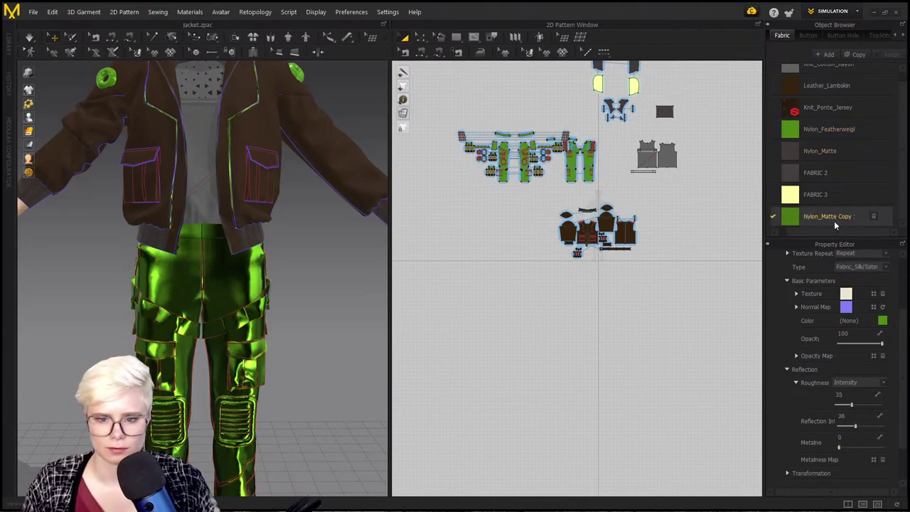
pyautogui.moveTo(435, 124); pyautogui.dragTo(590, 201)
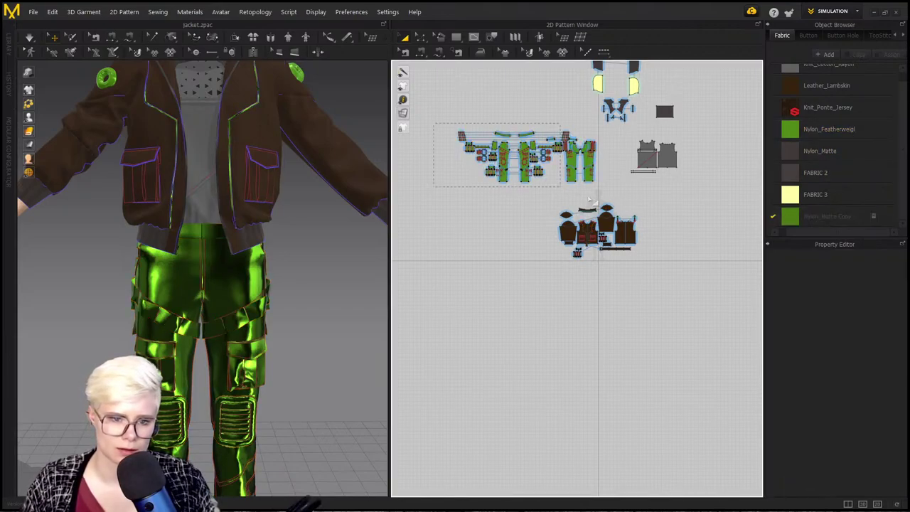
pyautogui.moveTo(659, 207); pyautogui.dragTo(659, 207)
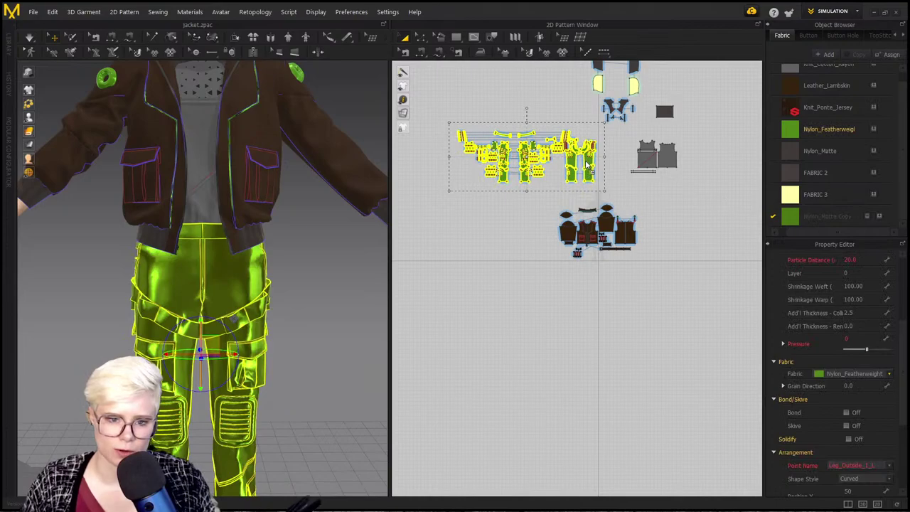
pyautogui.moveTo(589, 165); pyautogui.dragTo(589, 166)
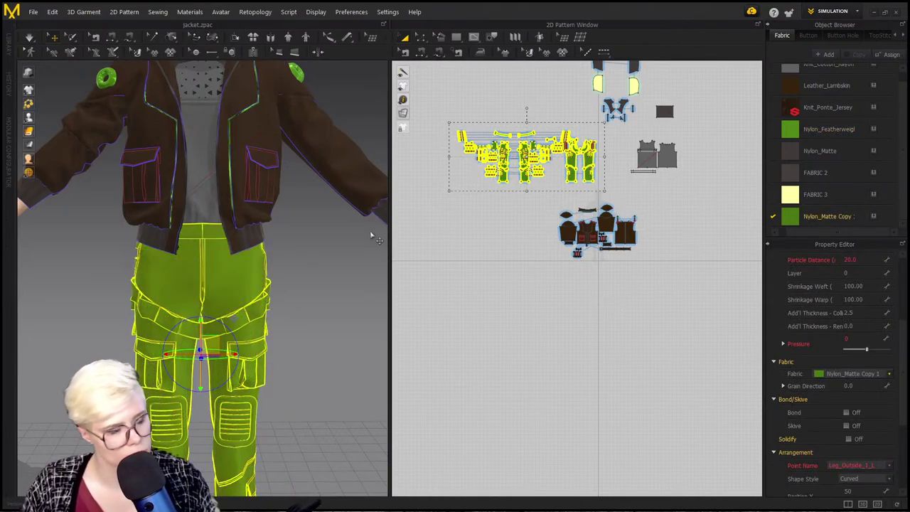
pyautogui.moveTo(185, 272); pyautogui.dragTo(188, 237, button='middle')
pyautogui.click(292, 240)
# Step: Darken the color of the trousers' Nylon_Matte copy fabric to a deep green
pyautogui.moveTo(299, 242); pyautogui.dragTo(287, 182, button='middle')
pyautogui.scroll(-3, 277, 213)
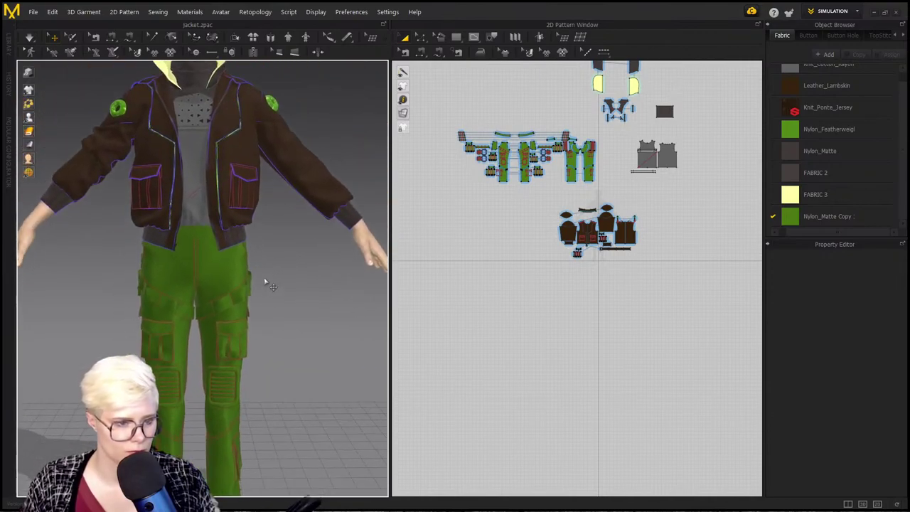
pyautogui.scroll(2, 260, 256)
pyautogui.scroll(3, 257, 245)
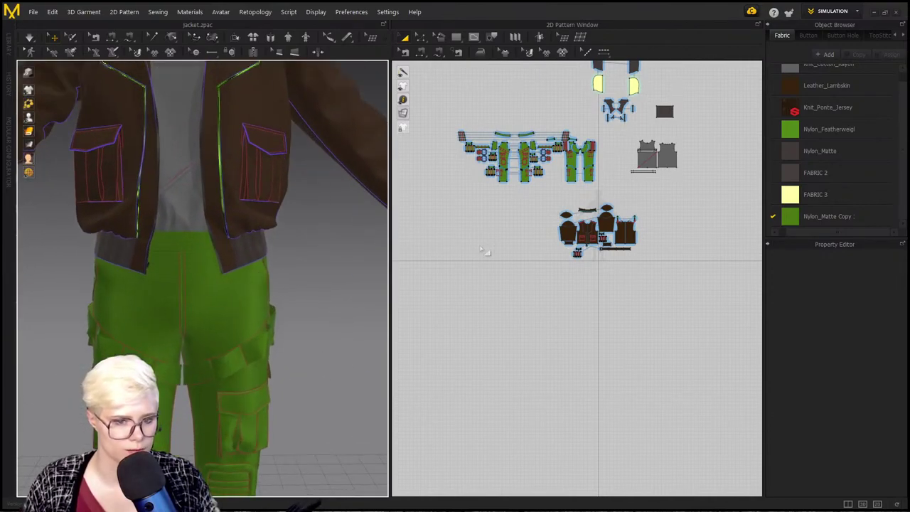
pyautogui.click(795, 220)
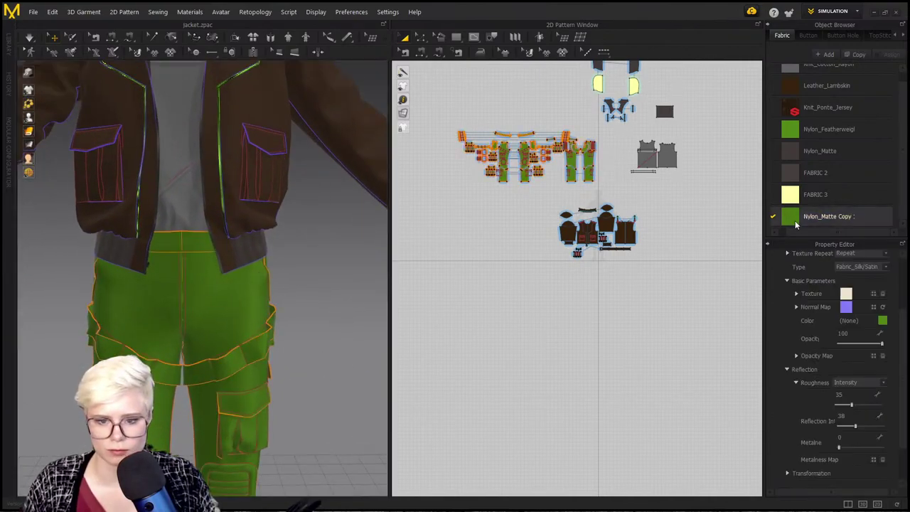
pyautogui.click(882, 320)
pyautogui.moveTo(411, 139); pyautogui.dragTo(402, 149)
pyautogui.click(429, 373)
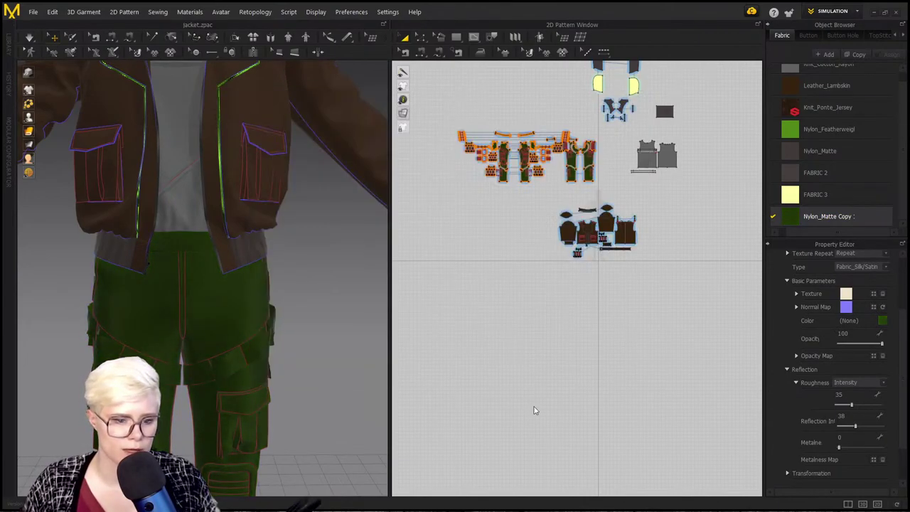
pyautogui.click(535, 409)
# Step: Turn on high-quality rendering in the 3D view and examine the whole outfit from several angles
pyautogui.scroll(-3, 380, 384)
pyautogui.moveTo(378, 377); pyautogui.dragTo(345, 385, button='middle')
pyautogui.scroll(3, 290, 332)
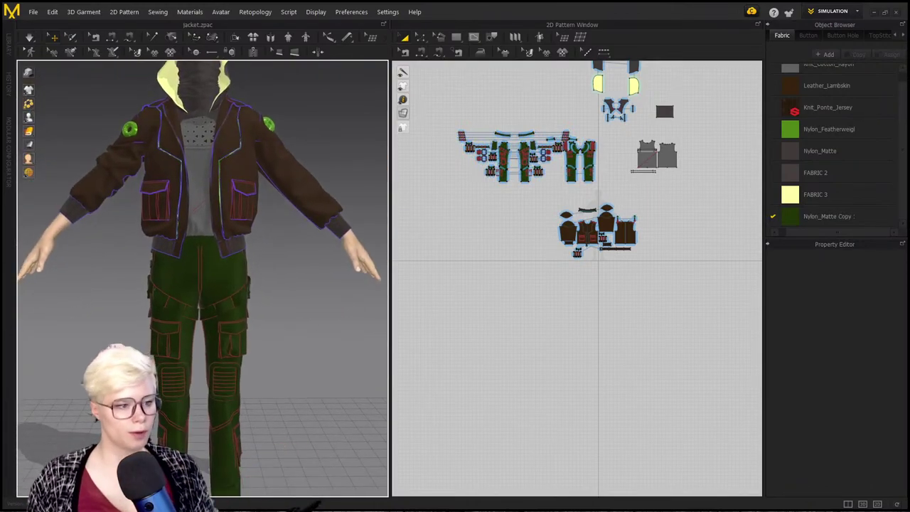
pyautogui.click(29, 73)
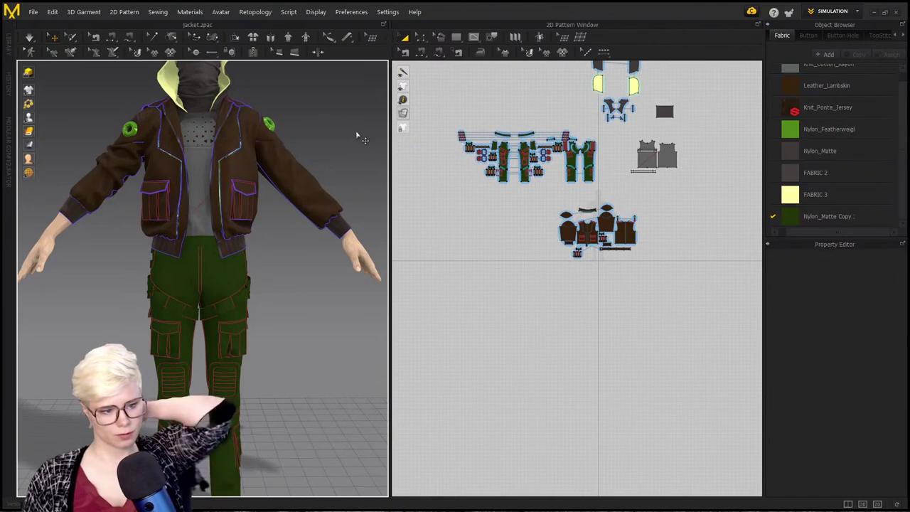
pyautogui.moveTo(264, 203); pyautogui.dragTo(233, 169, button='right')
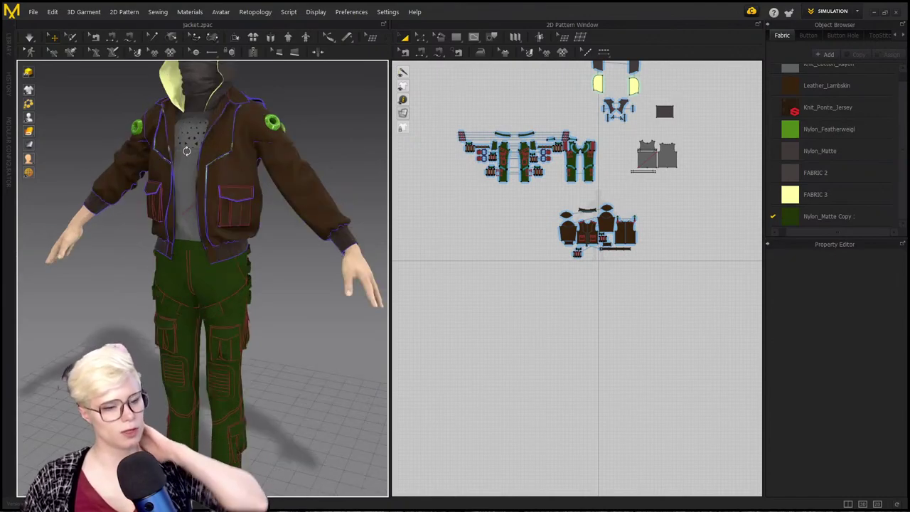
pyautogui.moveTo(187, 151); pyautogui.dragTo(216, 224, button='right')
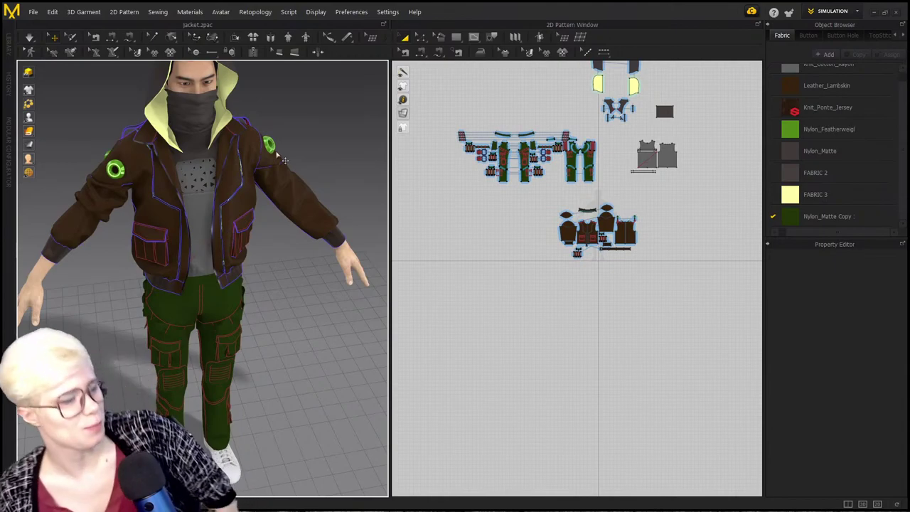
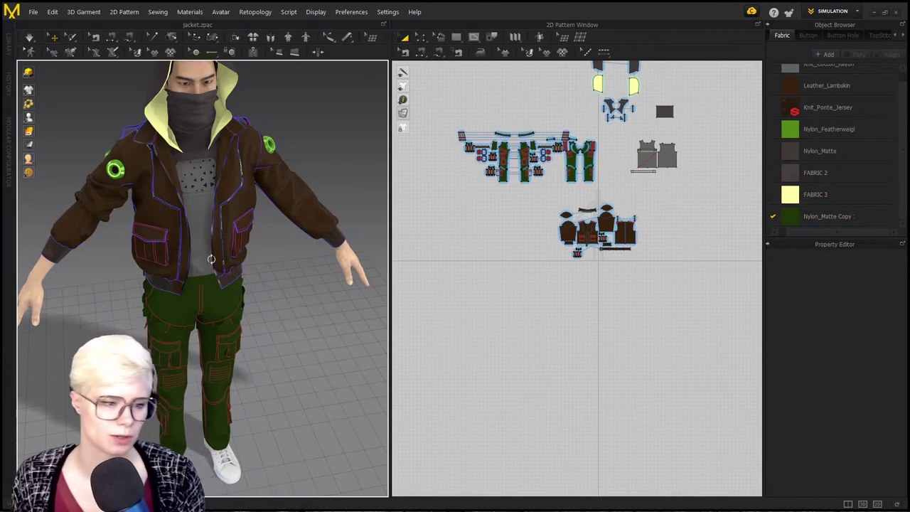
pyautogui.moveTo(185, 226); pyautogui.dragTo(234, 228, button='right')
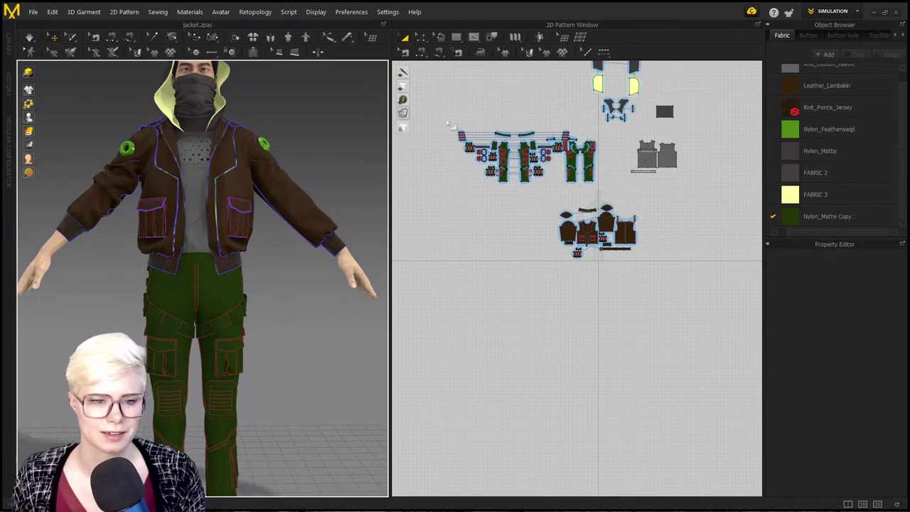
# Step: Recolor the jacket's Leather_Lambskin fabric to a muted gray-brown, #696058
pyautogui.moveTo(448, 124); pyautogui.dragTo(614, 197)
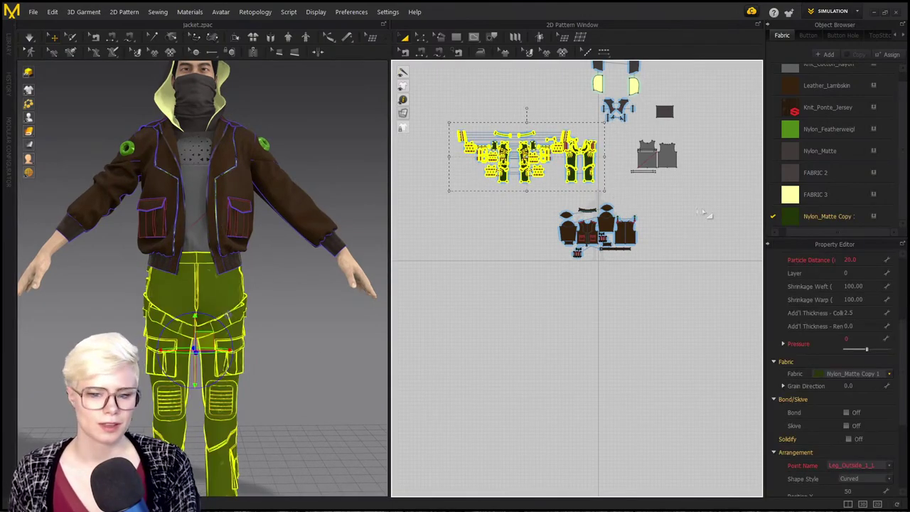
pyautogui.click(792, 215)
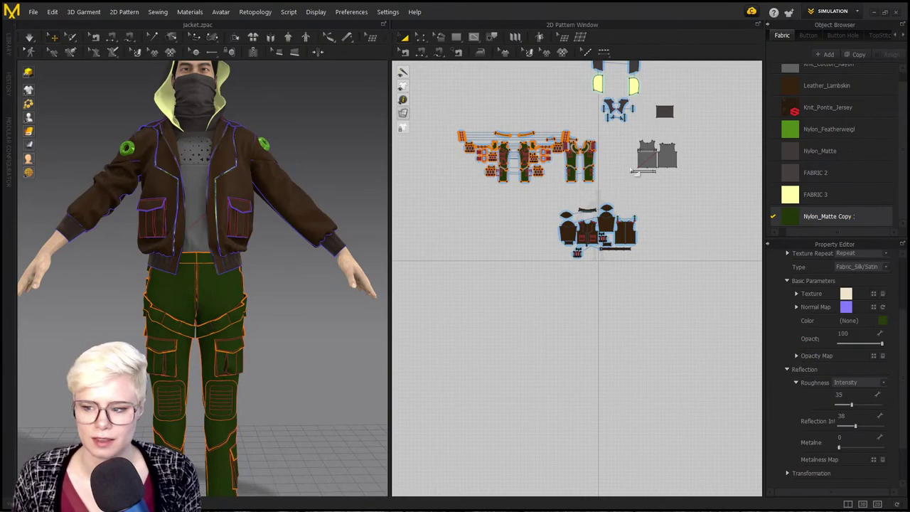
pyautogui.moveTo(650, 281); pyautogui.dragTo(533, 205)
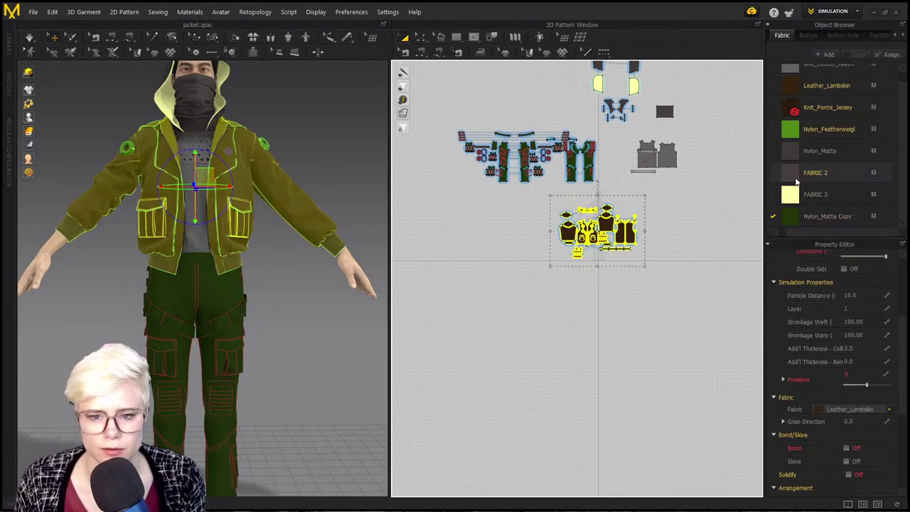
pyautogui.scroll(1, 802, 177)
pyautogui.moveTo(793, 99); pyautogui.dragTo(597, 227)
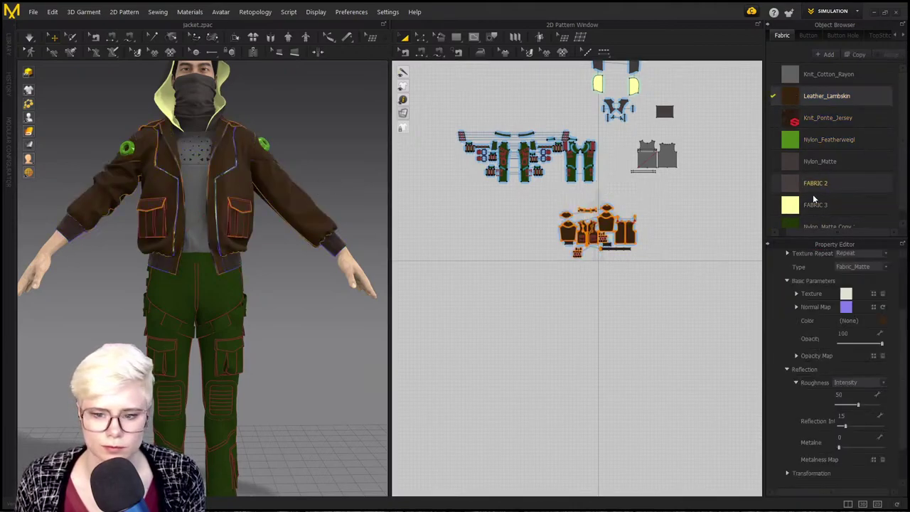
pyautogui.click(882, 320)
pyautogui.moveTo(278, 134); pyautogui.dragTo(290, 141)
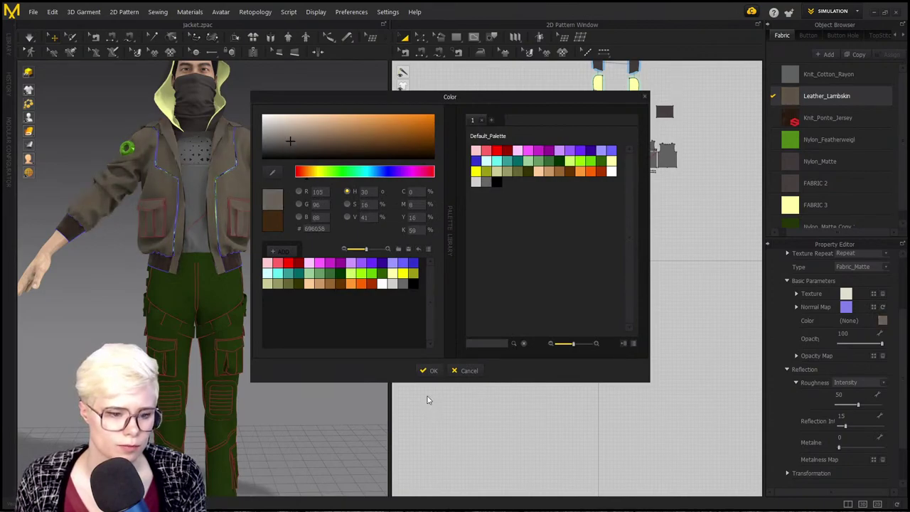
pyautogui.click(428, 371)
# Step: Recolor the trousers' Nylon_Matte copy fabric to a near-black green, #232620
pyautogui.moveTo(643, 223); pyautogui.dragTo(653, 258, button='middle')
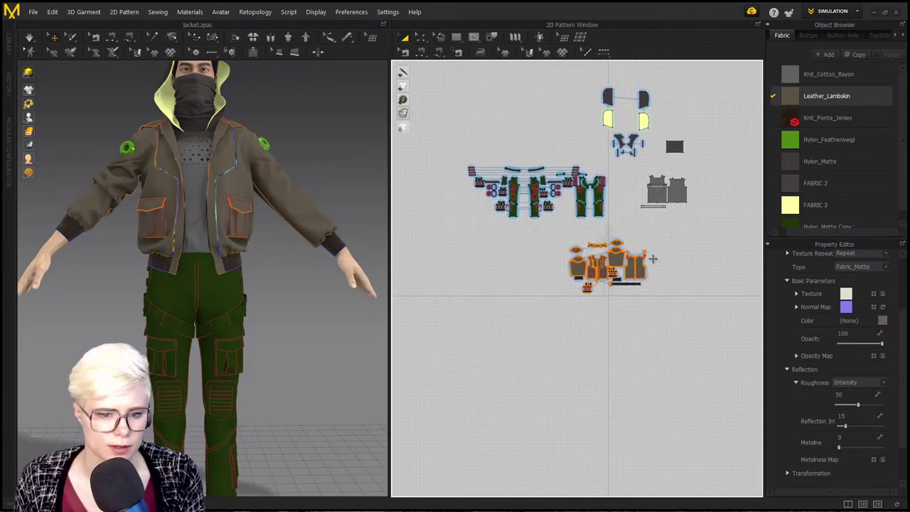
pyautogui.moveTo(441, 157); pyautogui.dragTo(621, 227)
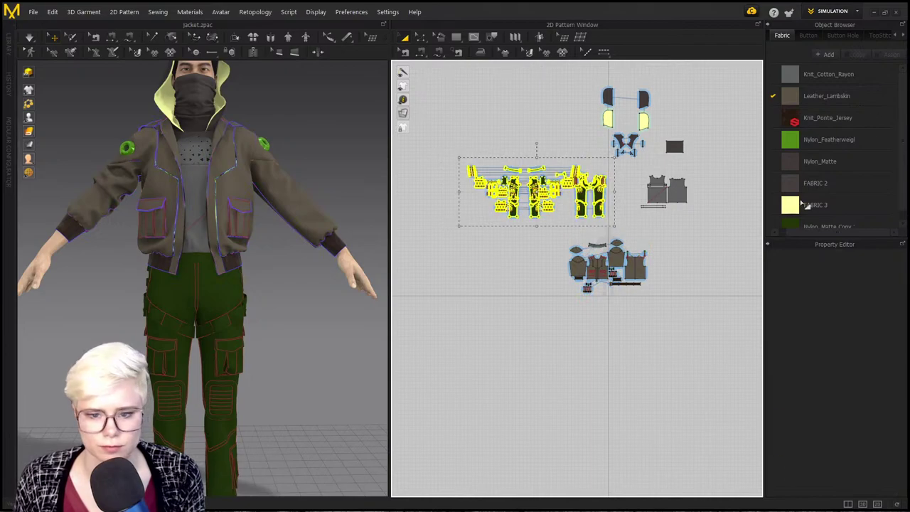
pyautogui.click(796, 226)
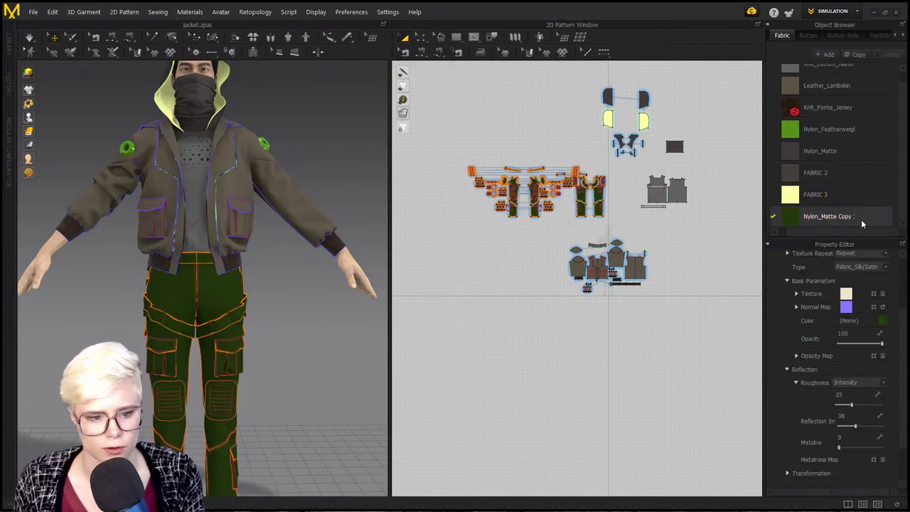
pyautogui.click(882, 324)
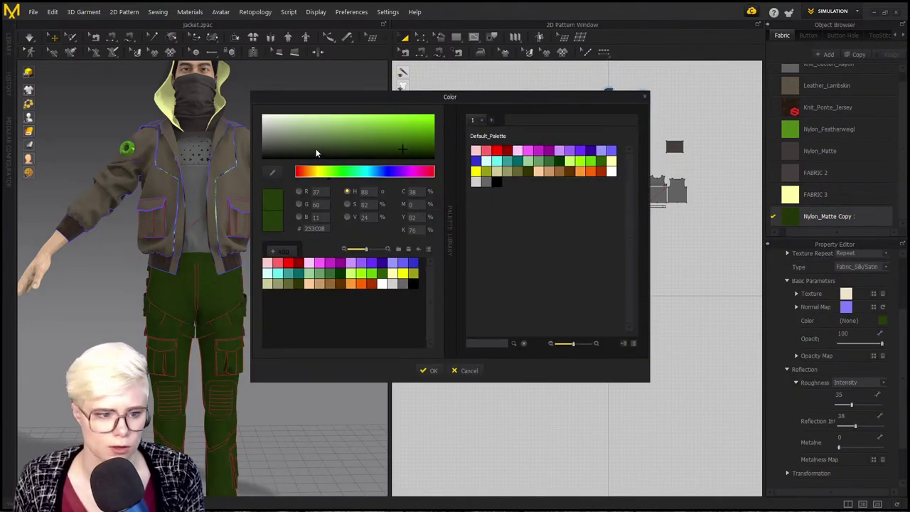
pyautogui.click(291, 154)
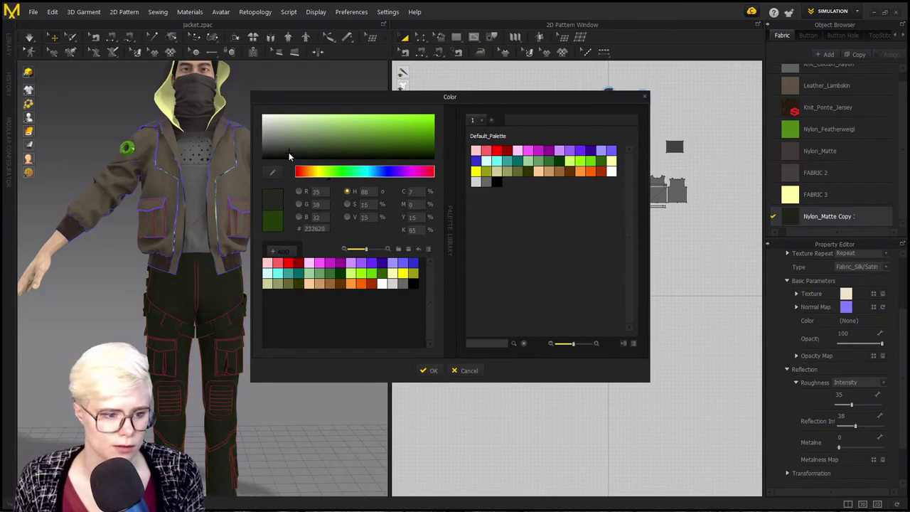
pyautogui.click(429, 370)
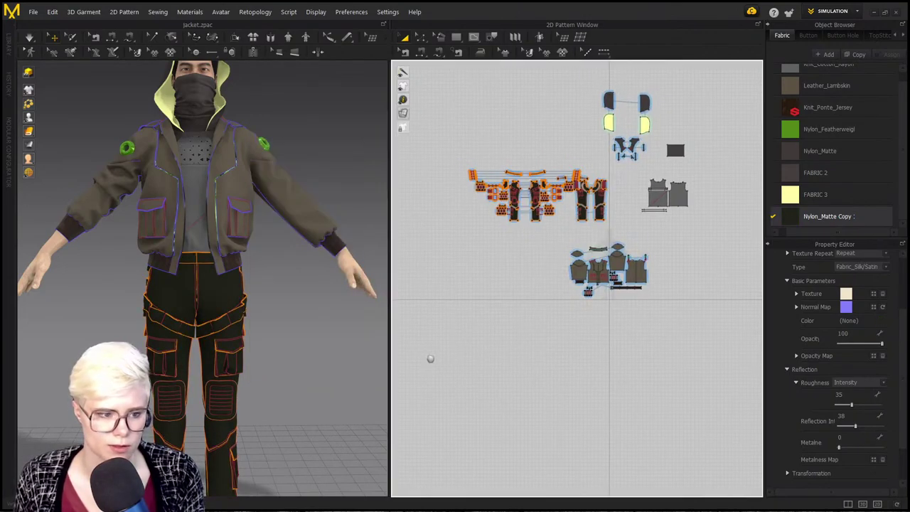
# Step: Clear the selection, turn on high-quality rendering and hide the garments' red internal lines in the 3D view
pyautogui.click(267, 228)
pyautogui.moveTo(266, 228); pyautogui.dragTo(265, 205, button='middle')
pyautogui.moveTo(266, 334); pyautogui.dragTo(268, 328, button='middle')
pyautogui.scroll(-1, 268, 328)
pyautogui.scroll(3, 264, 291)
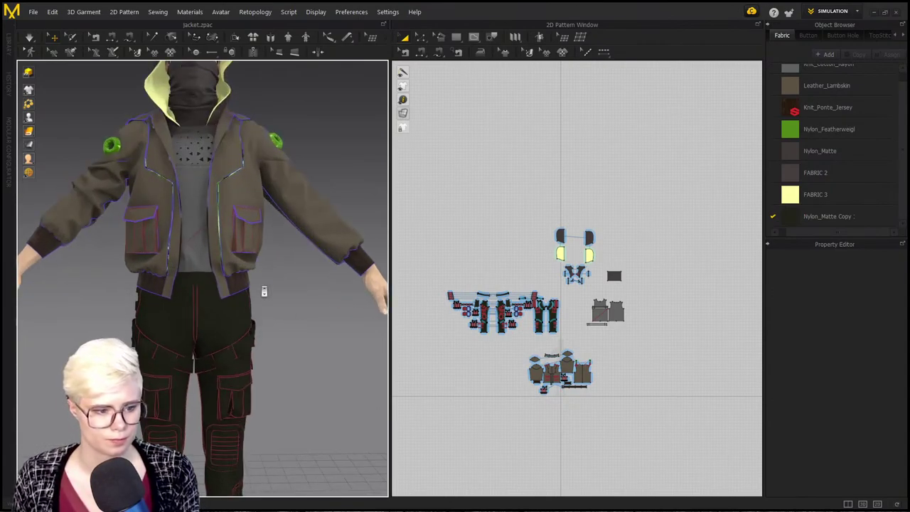
pyautogui.click(31, 75)
pyautogui.moveTo(29, 91)
pyautogui.click(70, 92)
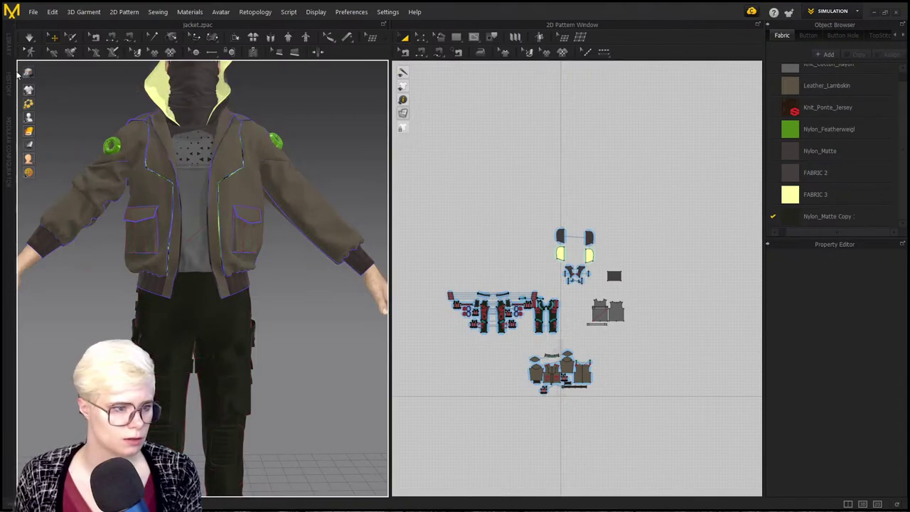
# Step: Delete Button 1 from the button list
pyautogui.moveTo(108, 106); pyautogui.dragTo(225, 291, button='right')
pyautogui.scroll(4, 271, 315)
pyautogui.moveTo(270, 315); pyautogui.dragTo(273, 367, button='middle')
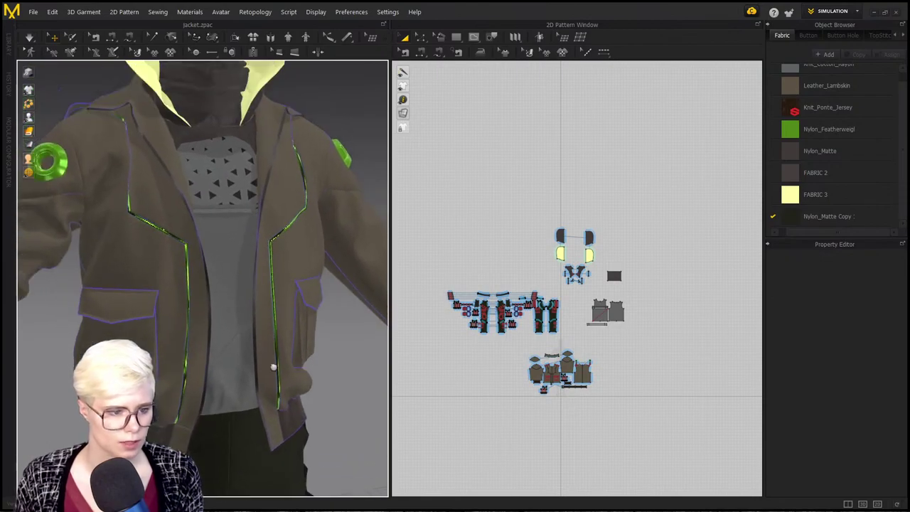
pyautogui.moveTo(273, 366); pyautogui.dragTo(330, 130, button='right')
pyautogui.moveTo(233, 388); pyautogui.dragTo(239, 398, button='middle')
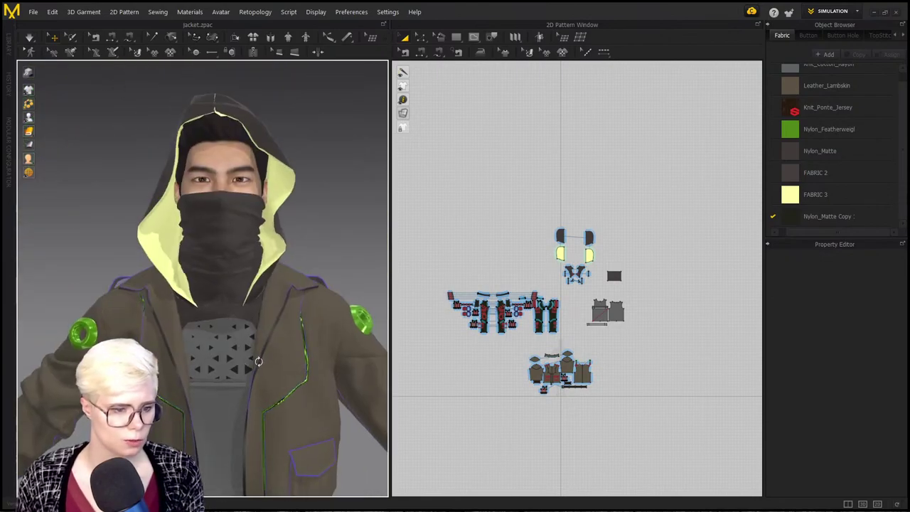
pyautogui.moveTo(256, 361); pyautogui.dragTo(272, 360, button='right')
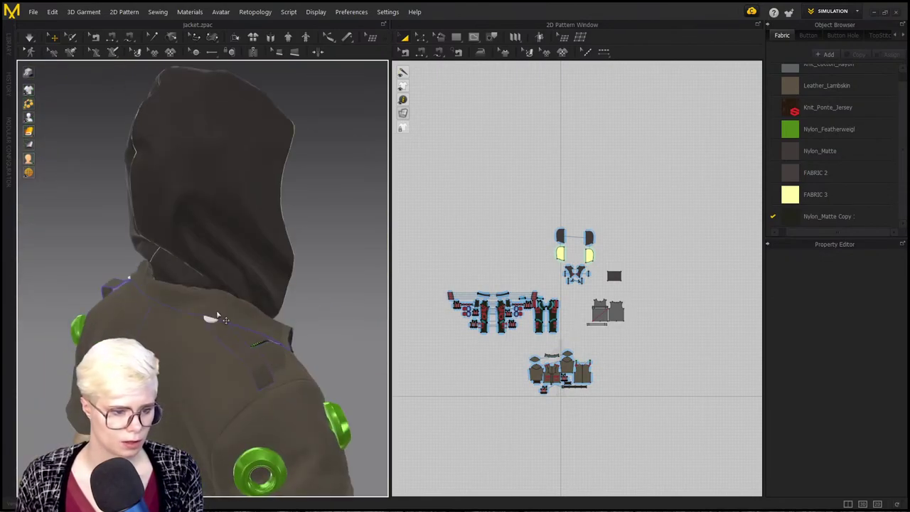
pyautogui.click(877, 34)
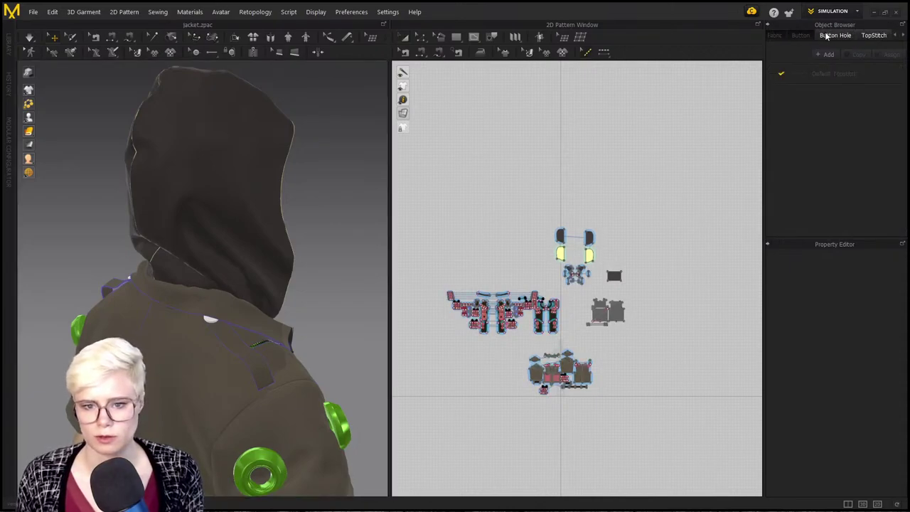
pyautogui.click(801, 35)
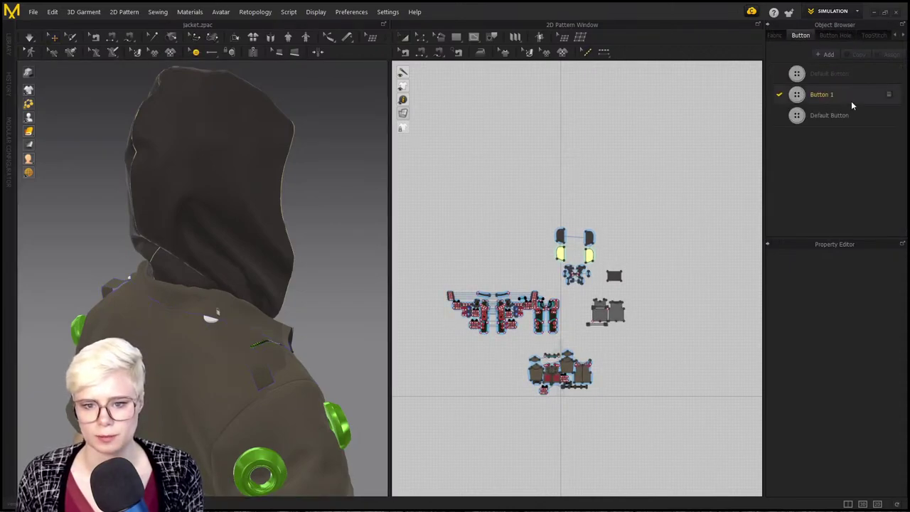
pyautogui.click(888, 95)
# Step: Recolor the white Default Button on the jacket's back to #554D42, sampled from the jacket fabric
pyautogui.click(840, 98)
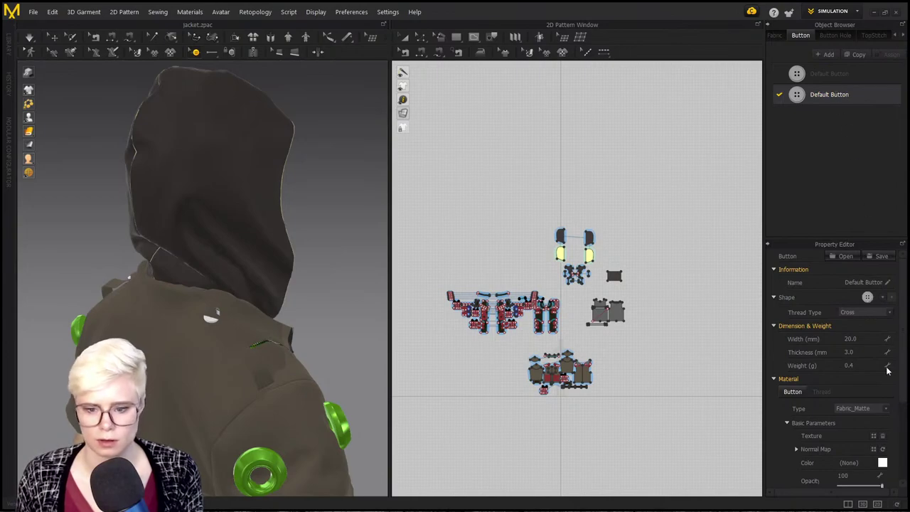
pyautogui.click(882, 463)
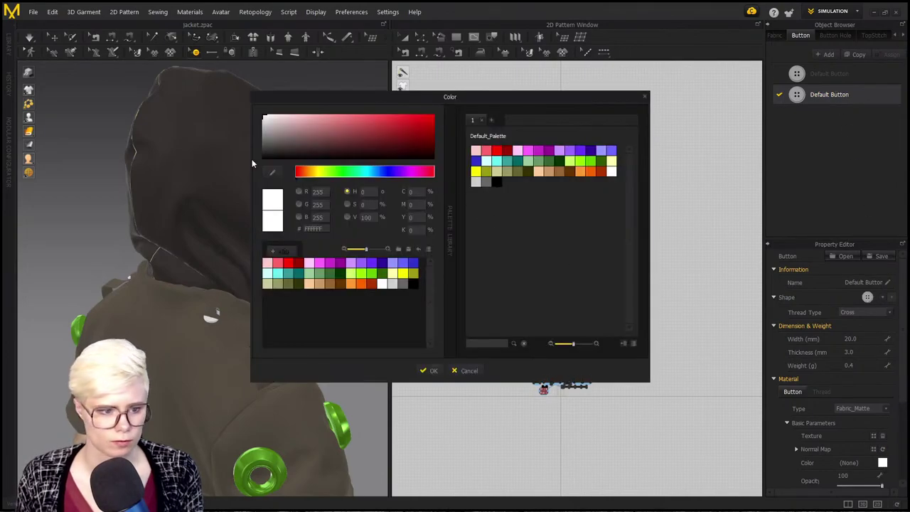
pyautogui.click(270, 172)
pyautogui.click(359, 379)
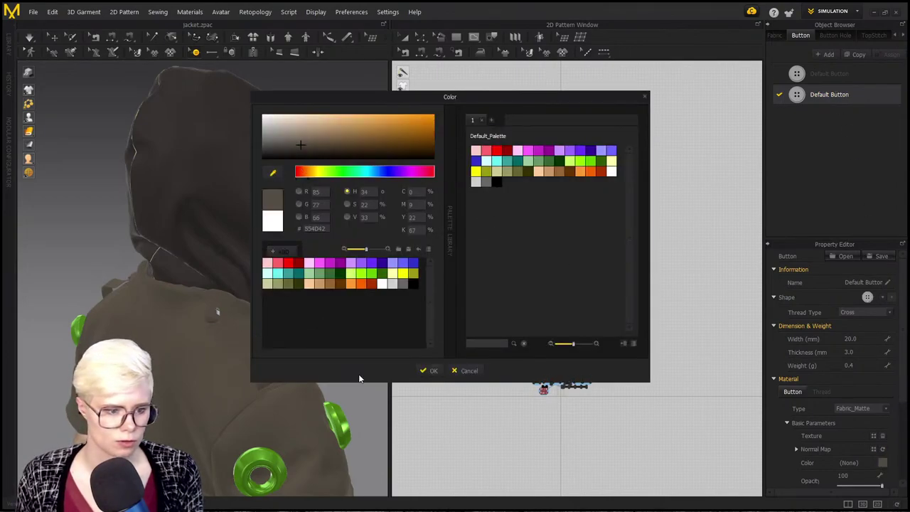
pyautogui.click(431, 370)
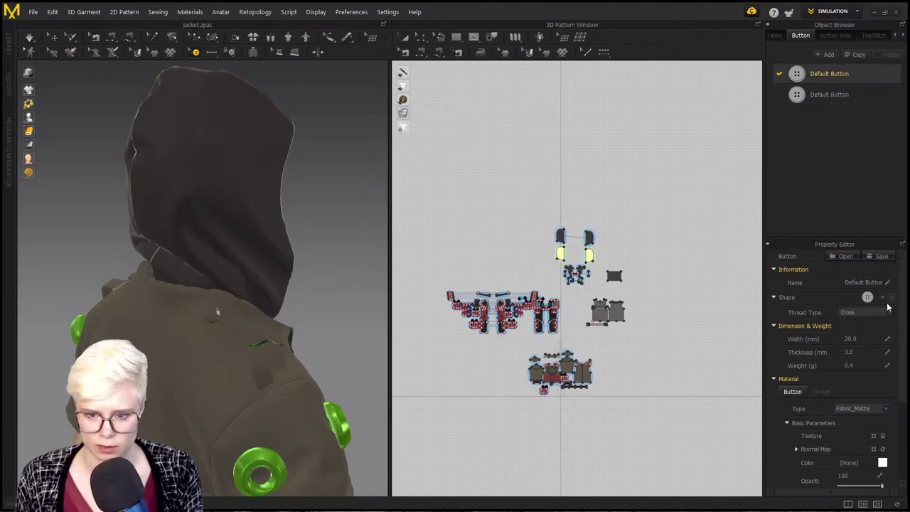
pyautogui.click(882, 463)
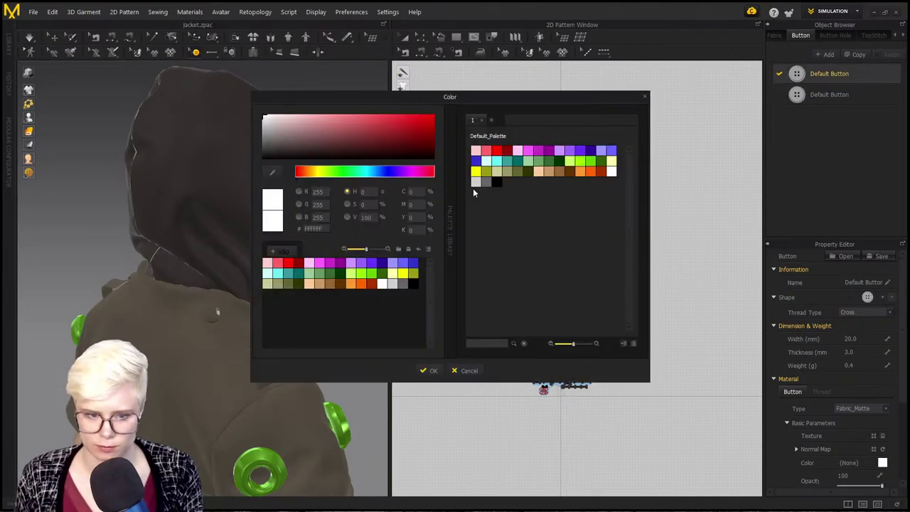
pyautogui.click(422, 371)
pyautogui.moveTo(359, 390); pyautogui.dragTo(248, 380, button='right')
pyautogui.moveTo(248, 380); pyautogui.dragTo(294, 209, button='middle')
pyautogui.moveTo(294, 209); pyautogui.dragTo(255, 154, button='right')
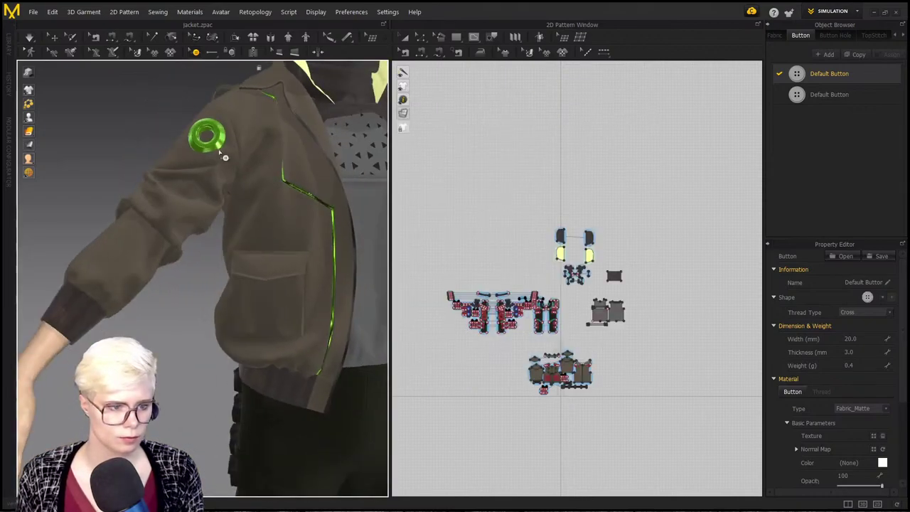
pyautogui.press('q')
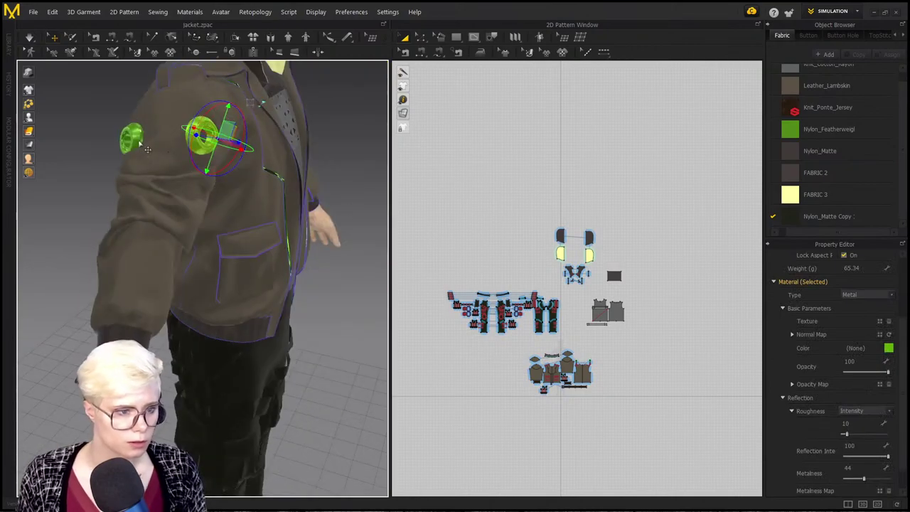
pyautogui.keyDown('shift'); pyautogui.click(140, 142); pyautogui.keyUp('shift')
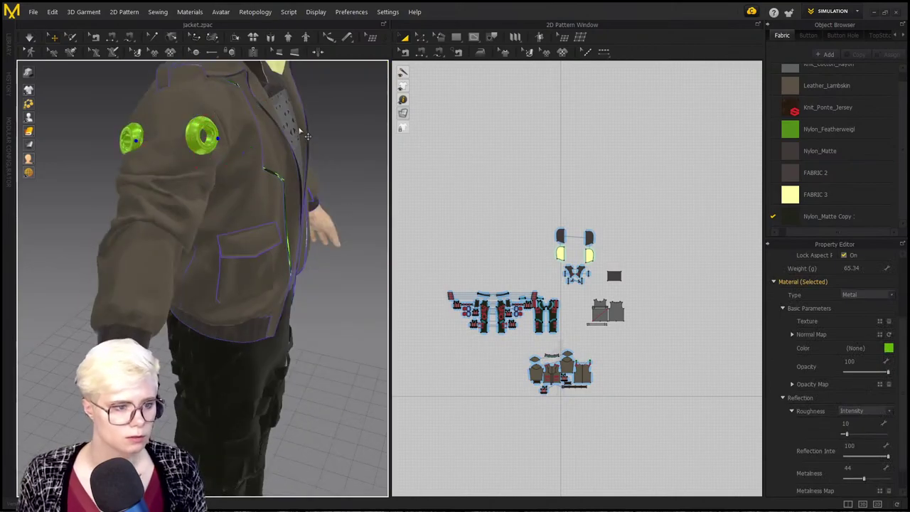
pyautogui.moveTo(299, 130); pyautogui.dragTo(104, 128, button='right')
pyautogui.moveTo(272, 135); pyautogui.dragTo(252, 53, button='middle')
pyautogui.keyDown('shift'); pyautogui.click(229, 249); pyautogui.keyUp('shift')
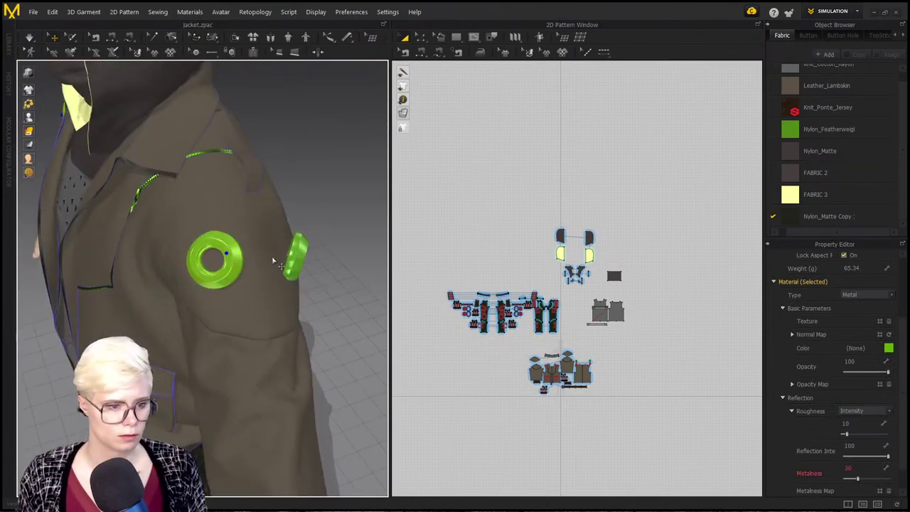
pyautogui.click(888, 348)
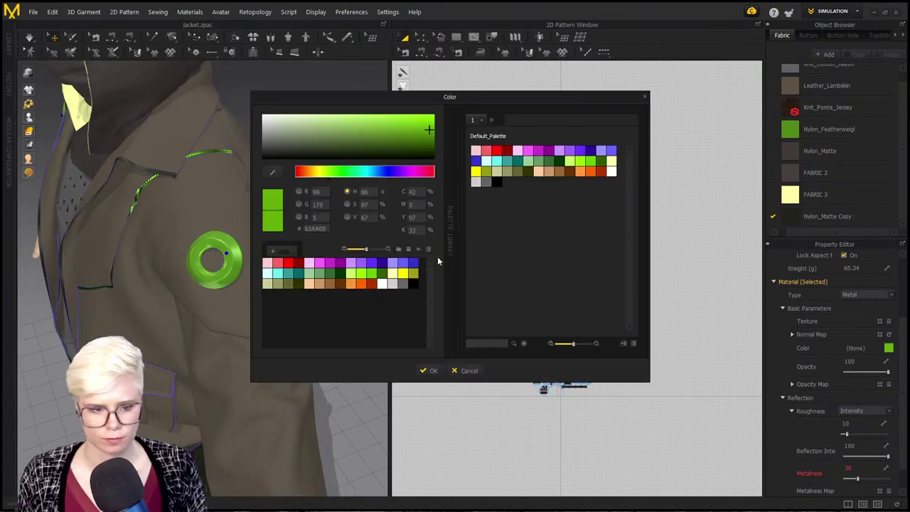
pyautogui.click(232, 185)
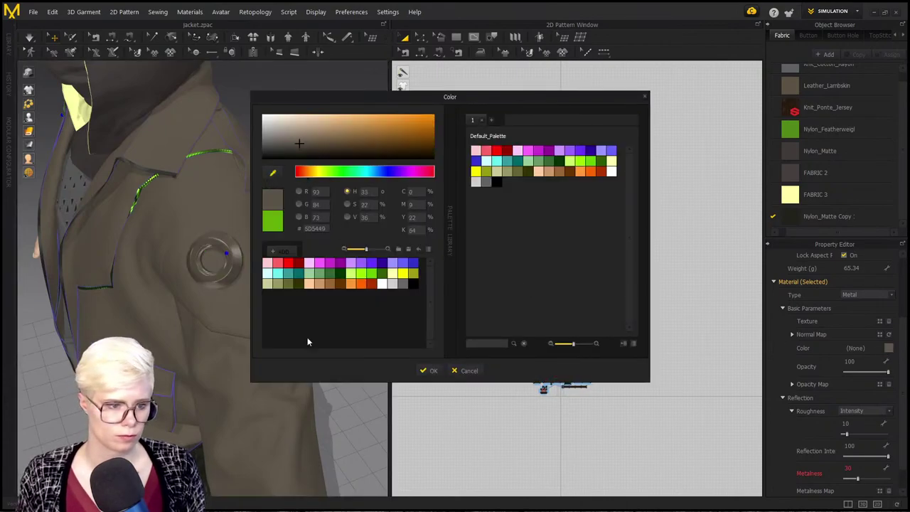
pyautogui.click(463, 371)
pyautogui.click(676, 289)
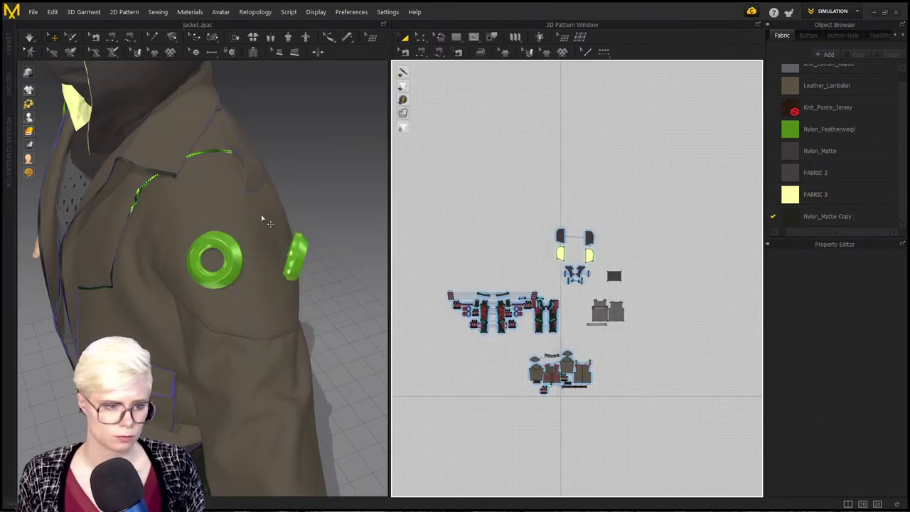
# Step: Recolor the green metal rings on both jacket sleeves to a dark brown, #534C41, sampled from the jacket fabric
pyautogui.click(226, 248)
pyautogui.keyDown('shift'); pyautogui.click(295, 256); pyautogui.keyUp('shift')
pyautogui.moveTo(295, 257); pyautogui.dragTo(202, 167, button='right')
pyautogui.scroll(-3, 266, 323)
pyautogui.moveTo(265, 322); pyautogui.dragTo(263, 177, button='middle')
pyautogui.keyDown('shift'); pyautogui.click(186, 385); pyautogui.keyUp('shift')
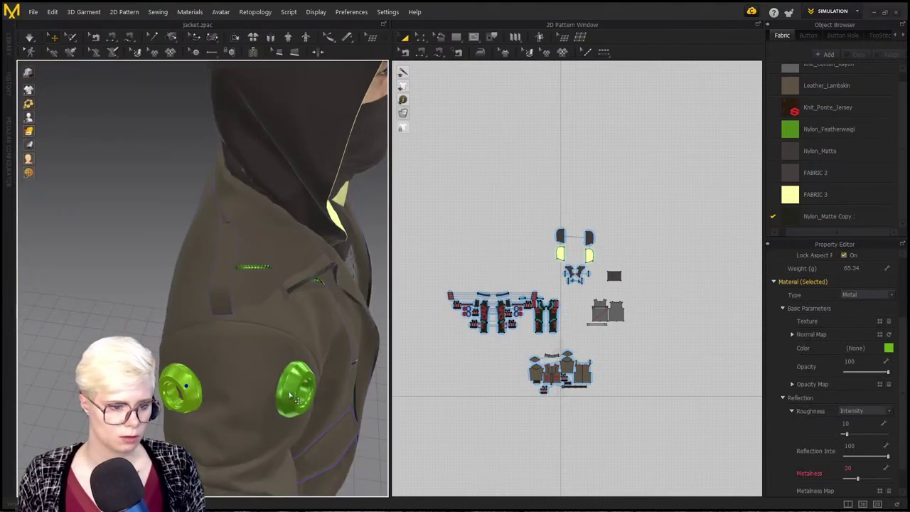
pyautogui.click(888, 348)
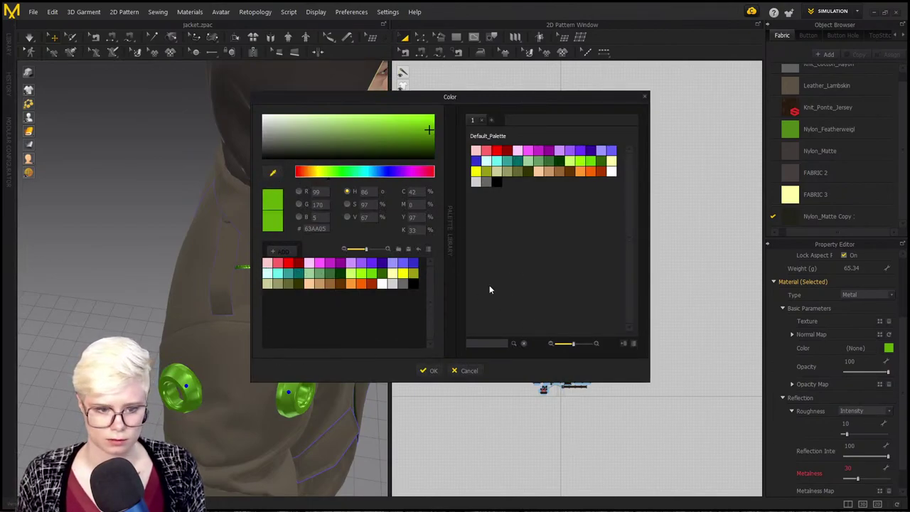
pyautogui.click(273, 175)
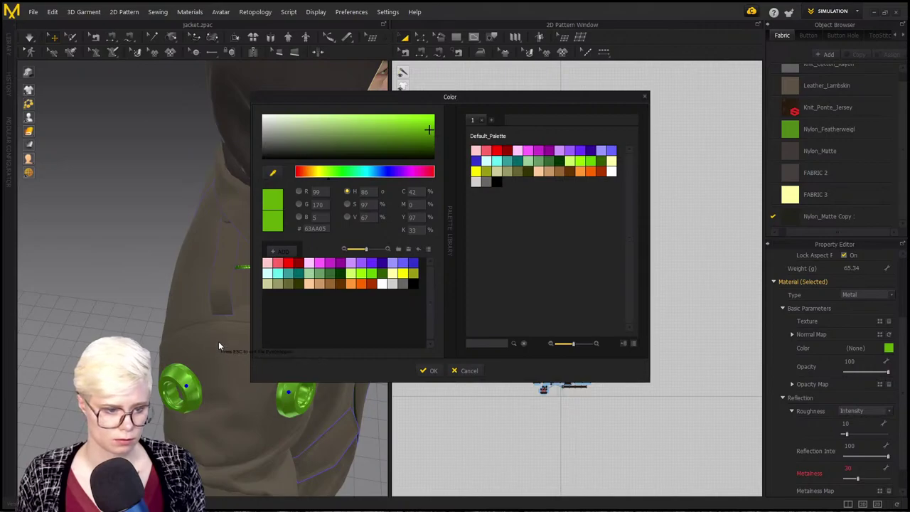
pyautogui.click(226, 338)
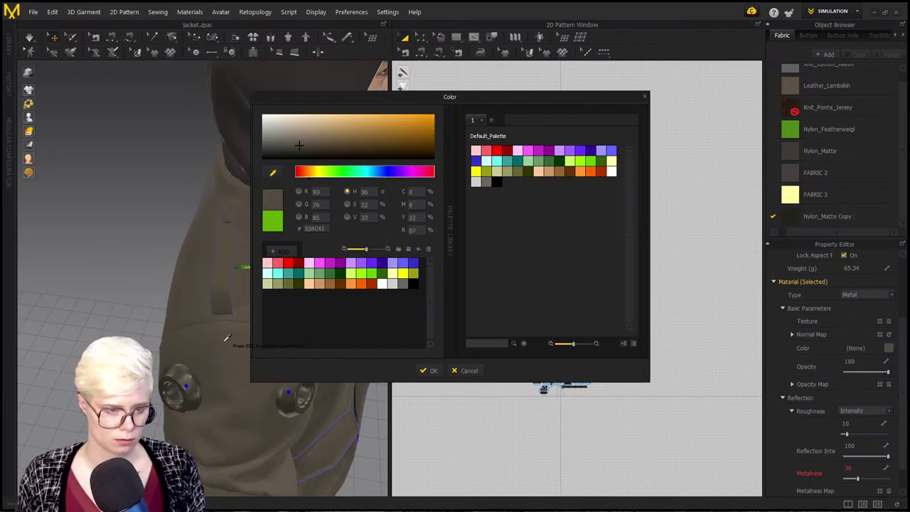
pyautogui.click(429, 370)
pyautogui.moveTo(341, 355); pyautogui.dragTo(225, 301, button='right')
pyautogui.scroll(-5, 226, 301)
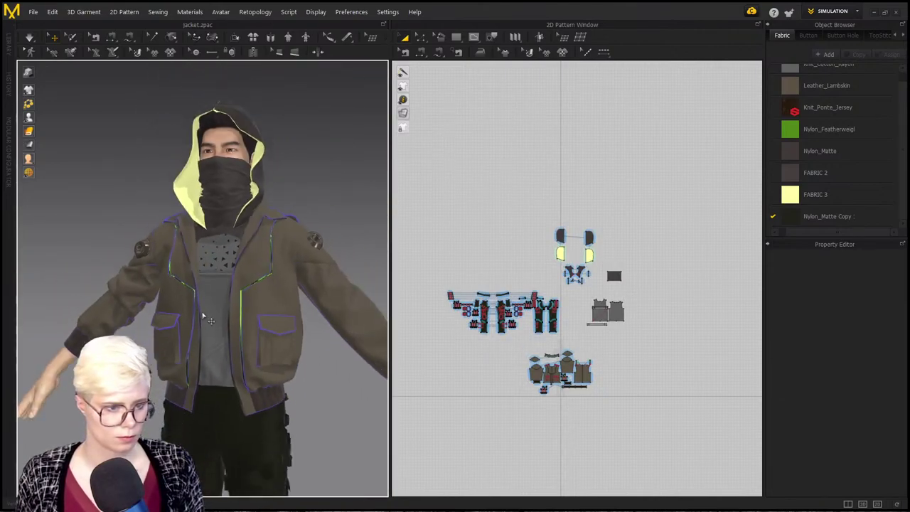
# Step: Examine the green trim along the jacket's front seams up close in the 3D view and select its left strip
pyautogui.moveTo(231, 345); pyautogui.dragTo(240, 310, button='right')
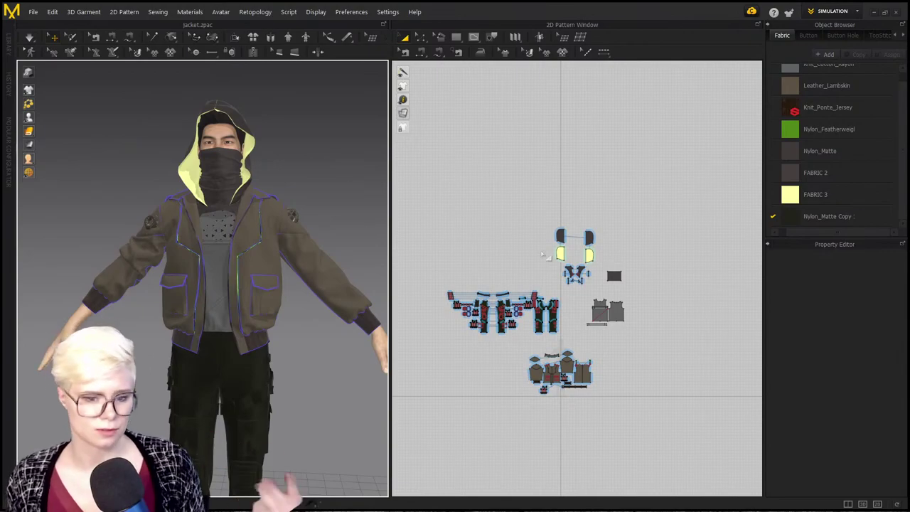
pyautogui.moveTo(645, 335); pyautogui.dragTo(577, 294)
pyautogui.click(347, 226)
pyautogui.scroll(3, 238, 270)
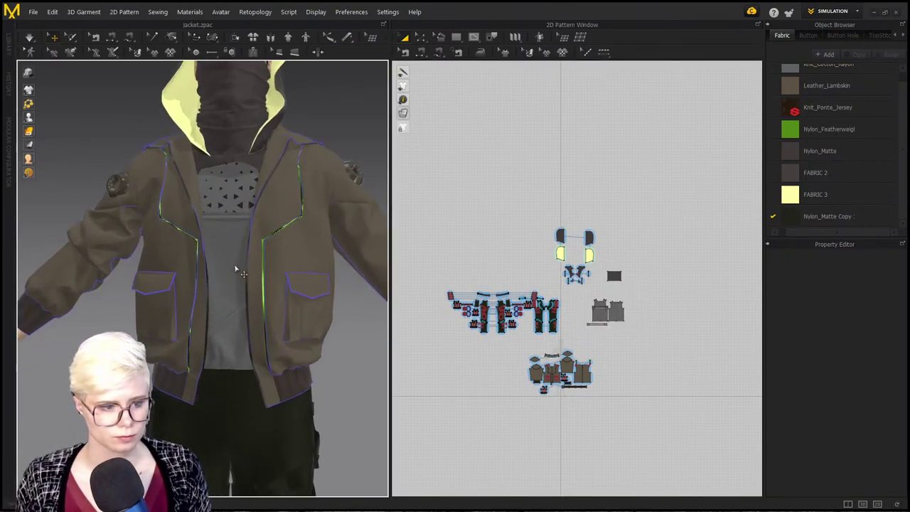
pyautogui.scroll(4, 236, 272)
pyautogui.scroll(-3, 234, 277)
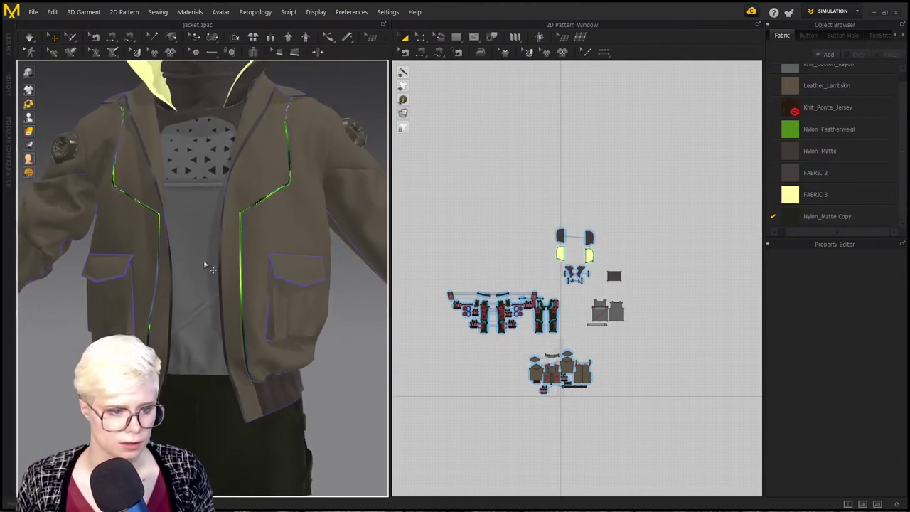
pyautogui.scroll(-2, 233, 231)
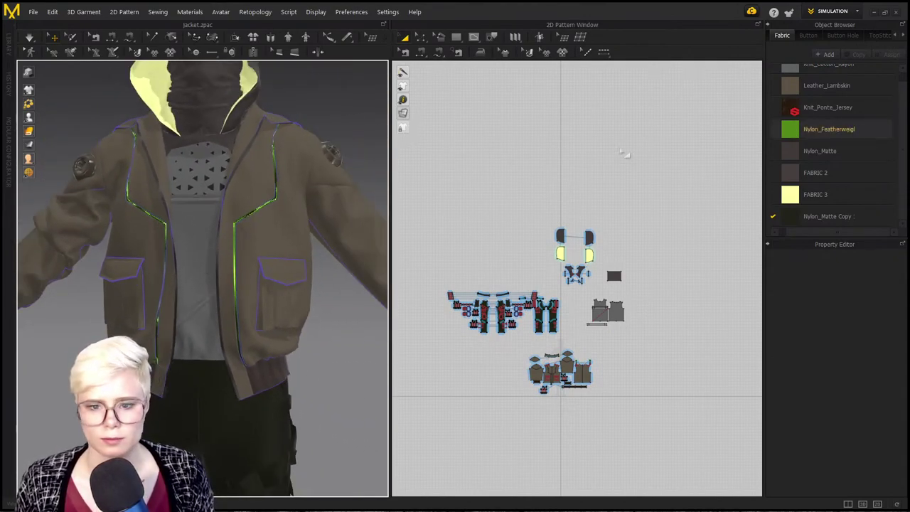
pyautogui.scroll(10, 278, 211)
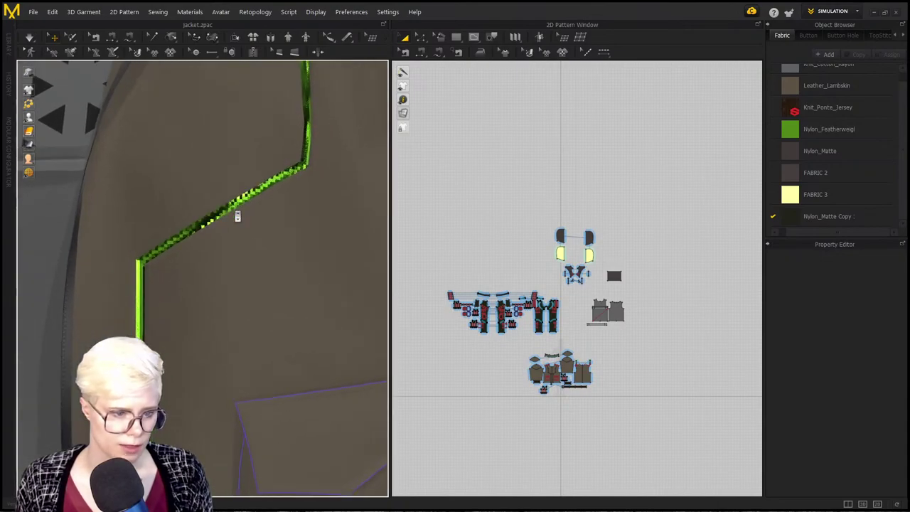
pyautogui.scroll(3, 224, 204)
pyautogui.click(203, 166)
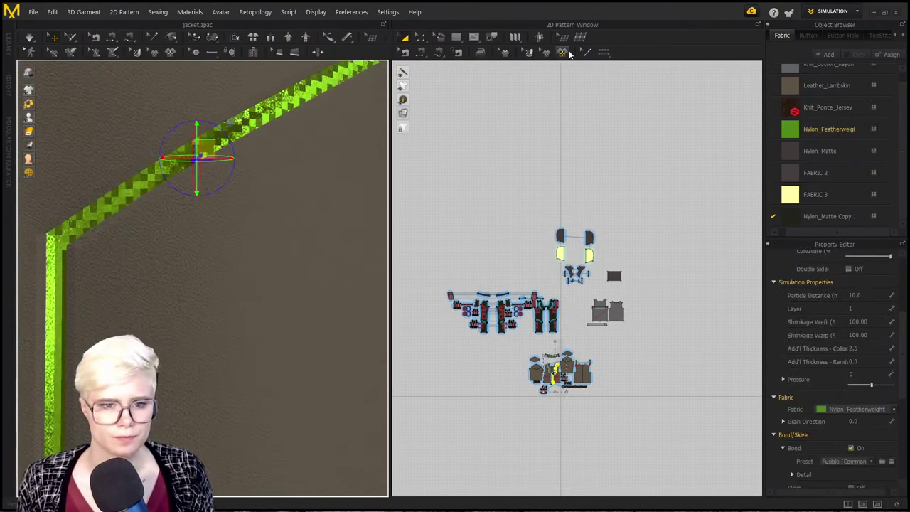
# Step: Inspect the texture direction of the jacket's left front trim strip with the Edit Texture tool, ending back in pattern selection
pyautogui.click(562, 52)
pyautogui.press('Escape')
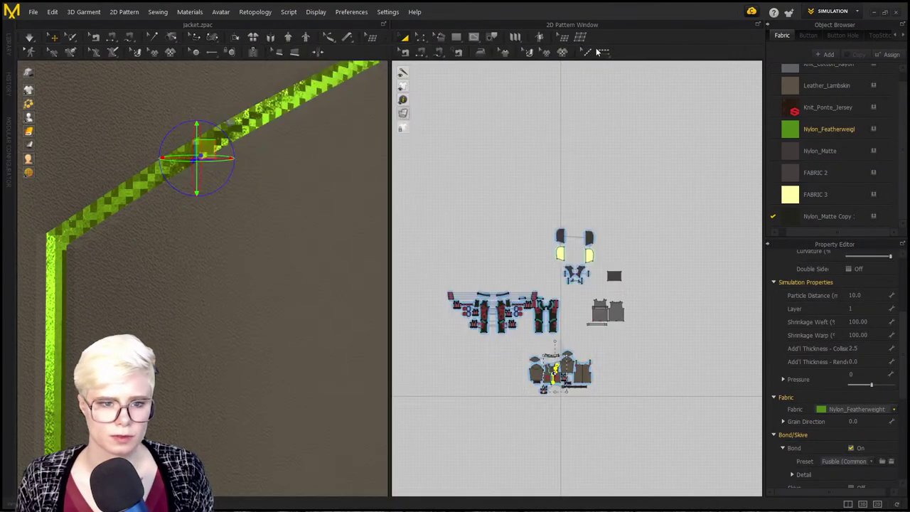
pyautogui.click(529, 52)
pyautogui.click(283, 100)
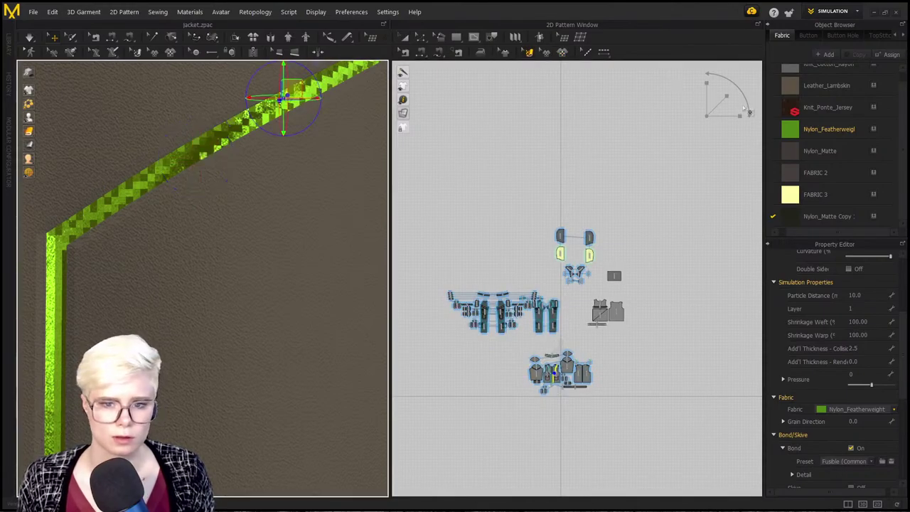
pyautogui.scroll(10, 593, 299)
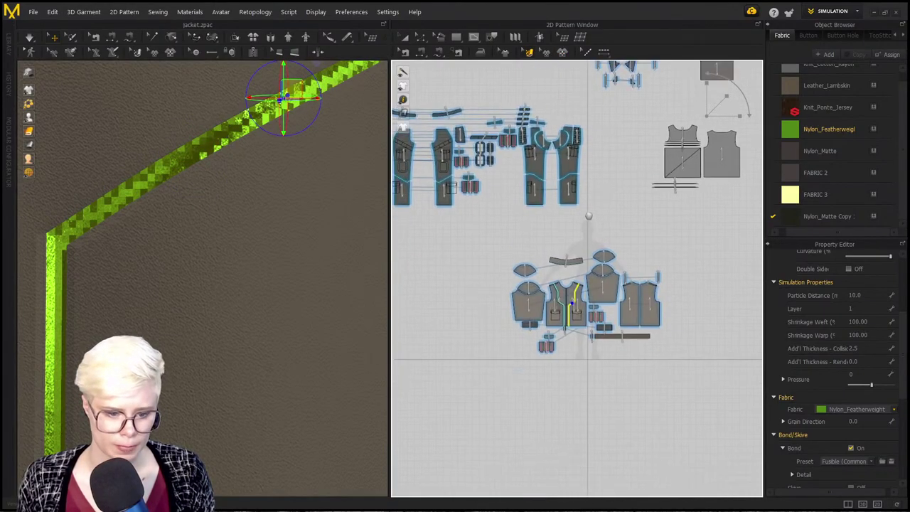
pyautogui.click(595, 182)
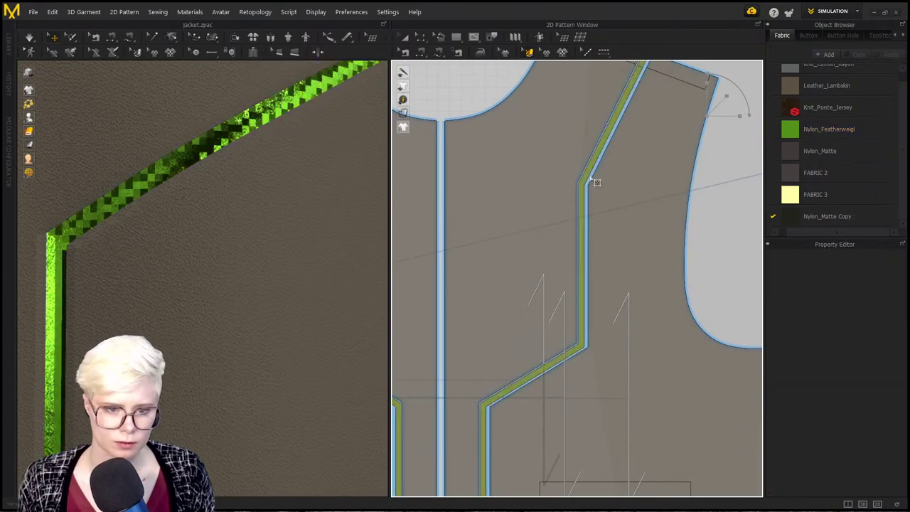
pyautogui.click(587, 174)
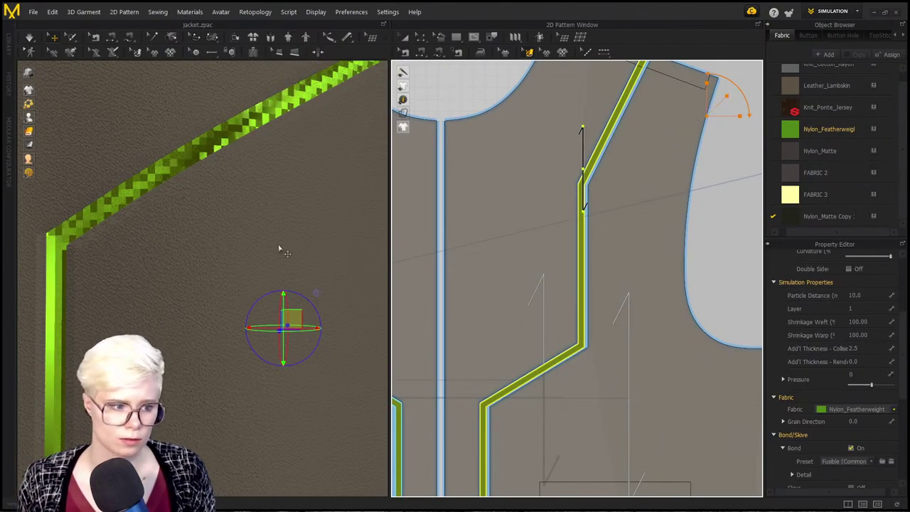
pyautogui.scroll(1, 890, 193)
pyautogui.scroll(-8, 575, 278)
pyautogui.moveTo(583, 256); pyautogui.dragTo(613, 192, button='middle')
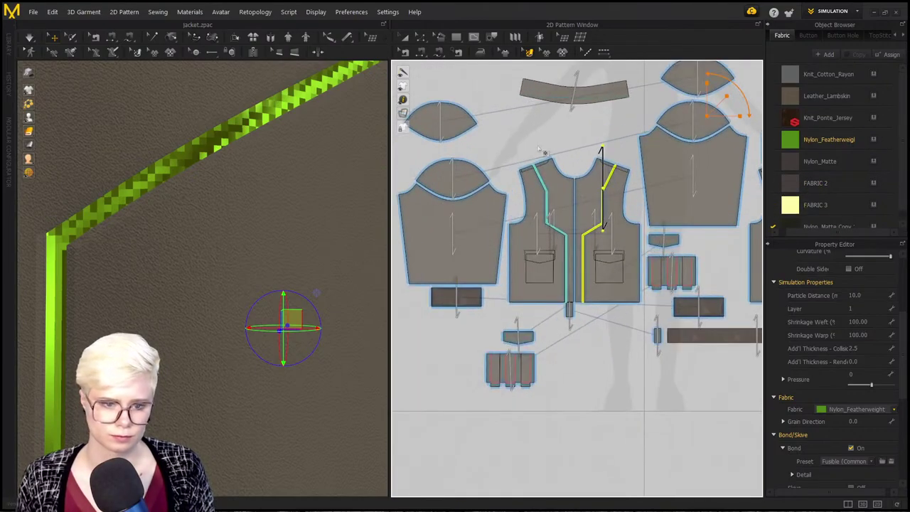
pyautogui.click(538, 149)
pyautogui.press('a')
# Step: Try the Knit_Cotton_Rayon fabric on the jacket's left front trim strip
pyautogui.scroll(-5, 536, 146)
pyautogui.scroll(5, 572, 183)
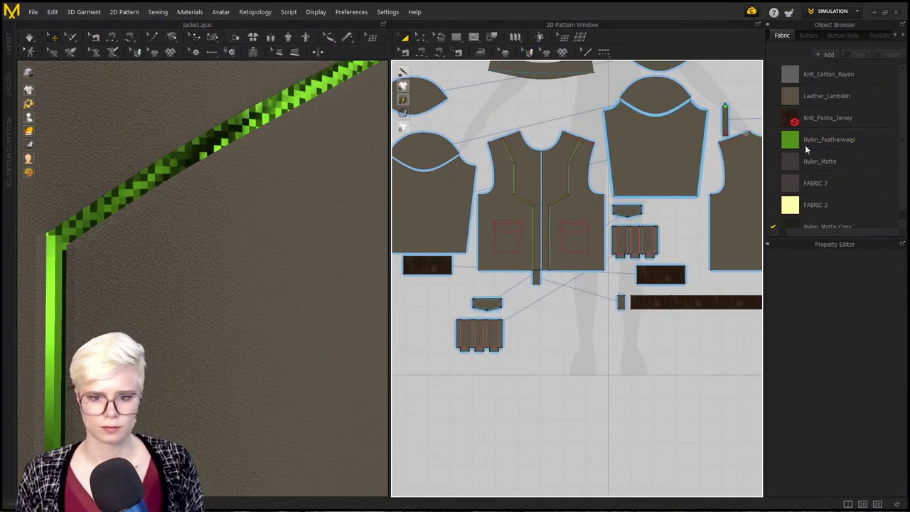
pyautogui.click(818, 140)
pyautogui.scroll(10, 552, 188)
pyautogui.scroll(-5, 590, 209)
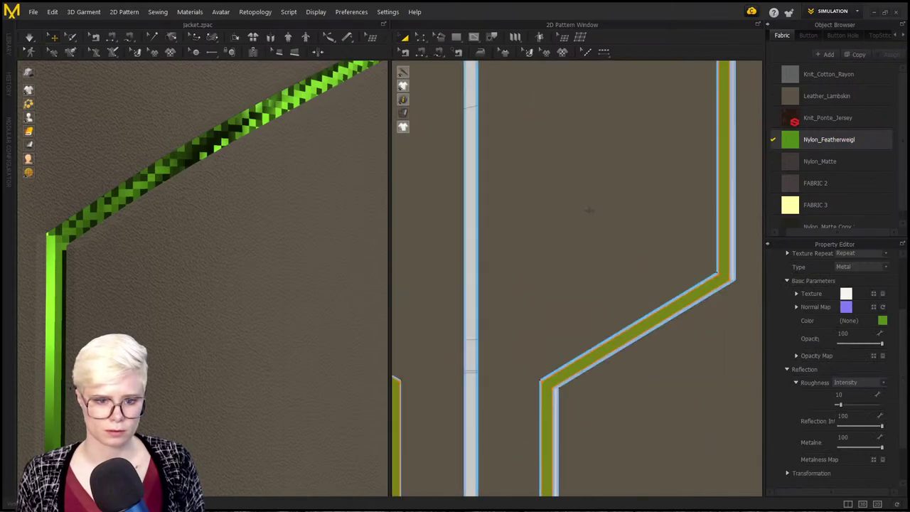
pyautogui.click(494, 325)
pyautogui.scroll(-3, 529, 368)
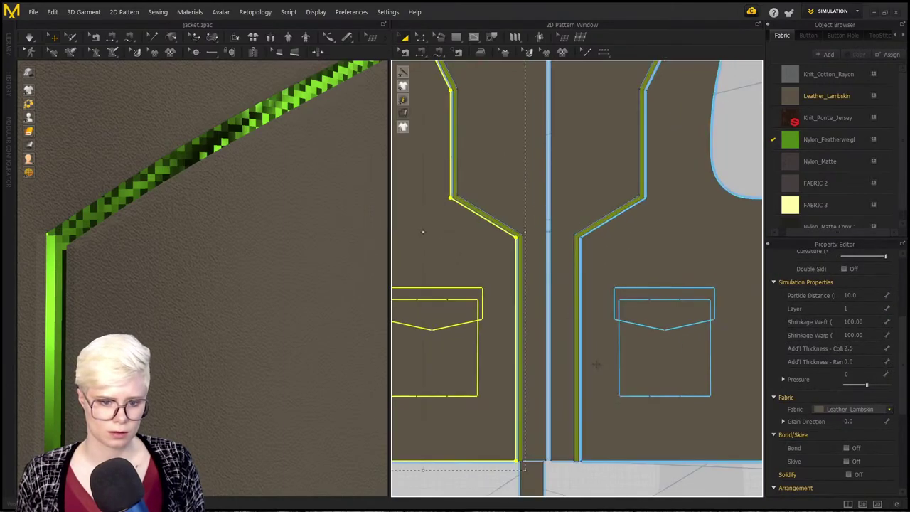
pyautogui.click(577, 368)
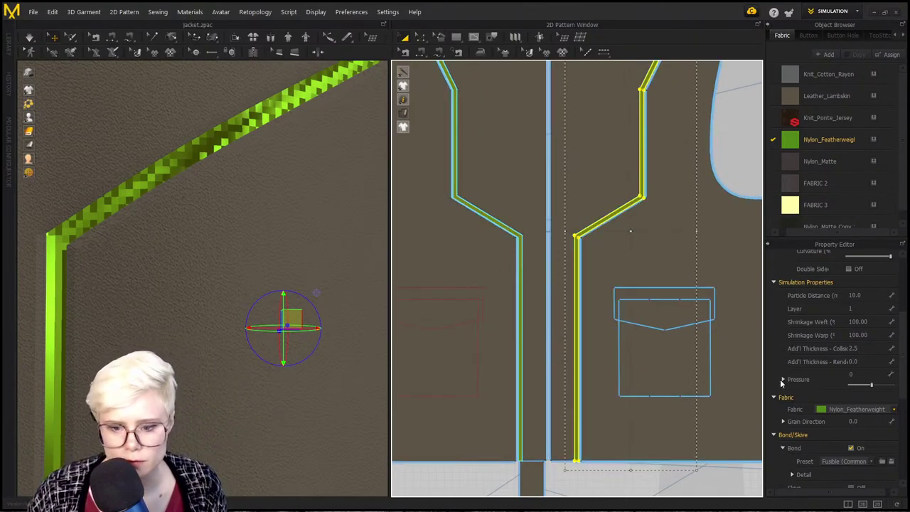
pyautogui.scroll(-1, 874, 382)
pyautogui.scroll(3, 876, 384)
pyautogui.scroll(-3, 866, 349)
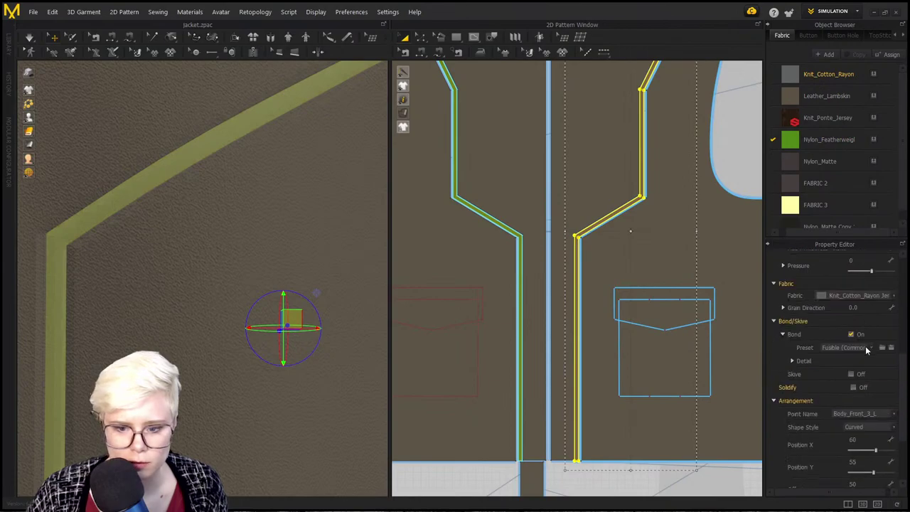
# Step: Reassign the Nylon_Featherweight fabric to the jacket's left front trim strip
pyautogui.scroll(-2, 512, 302)
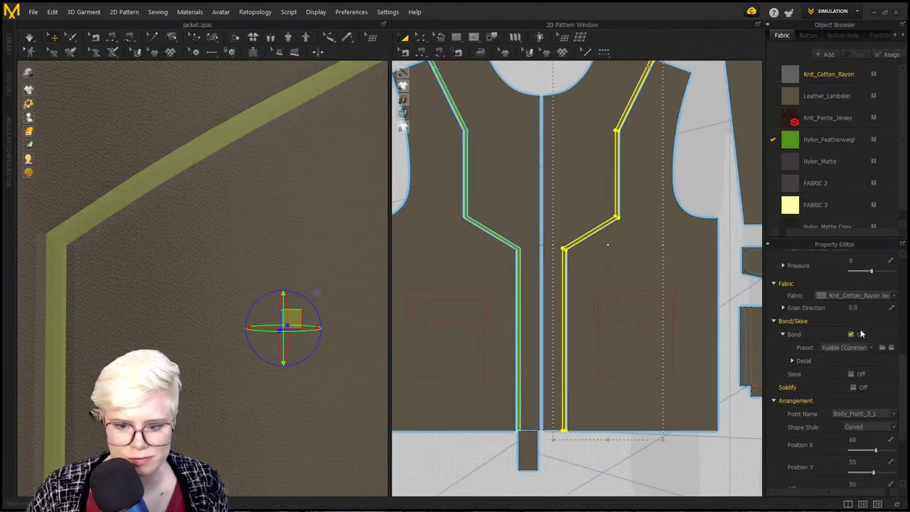
pyautogui.click(858, 295)
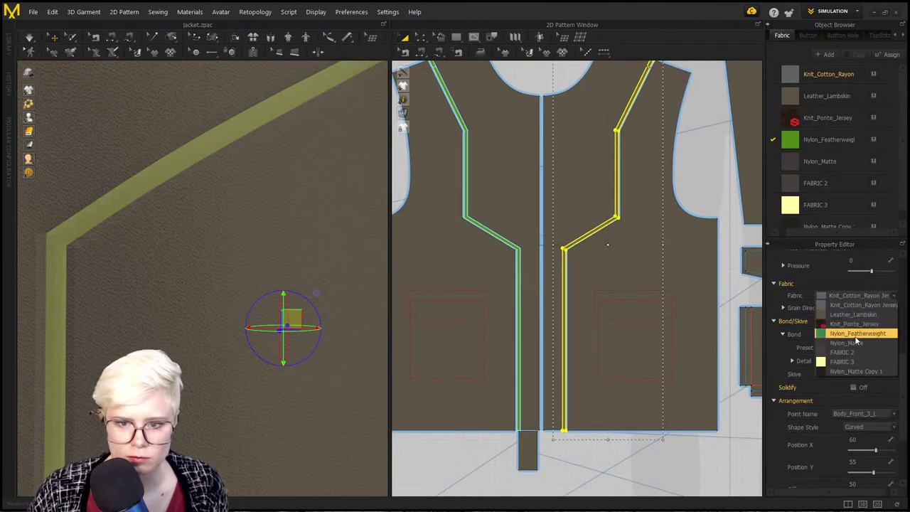
pyautogui.click(856, 334)
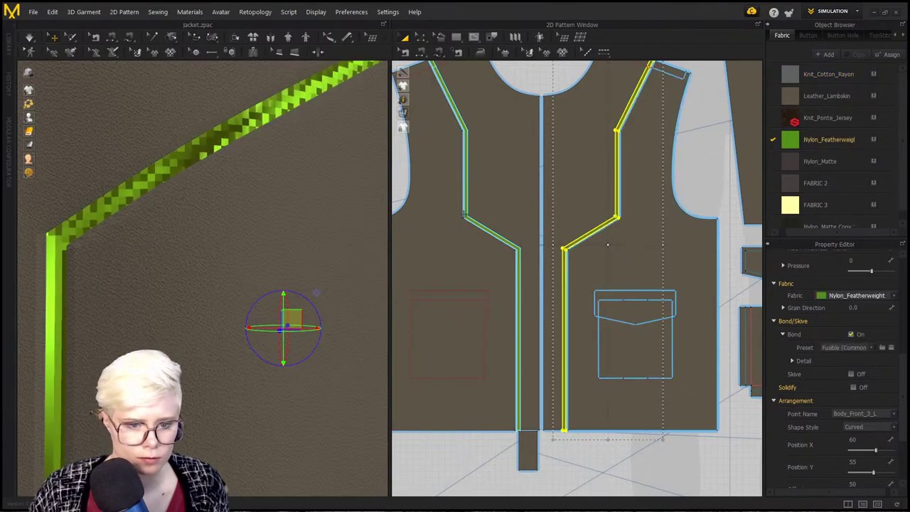
# Step: Try the Nylon_Featherweight fabric on the jacket's inner right front panel and clear the selection
pyautogui.scroll(-3, 578, 229)
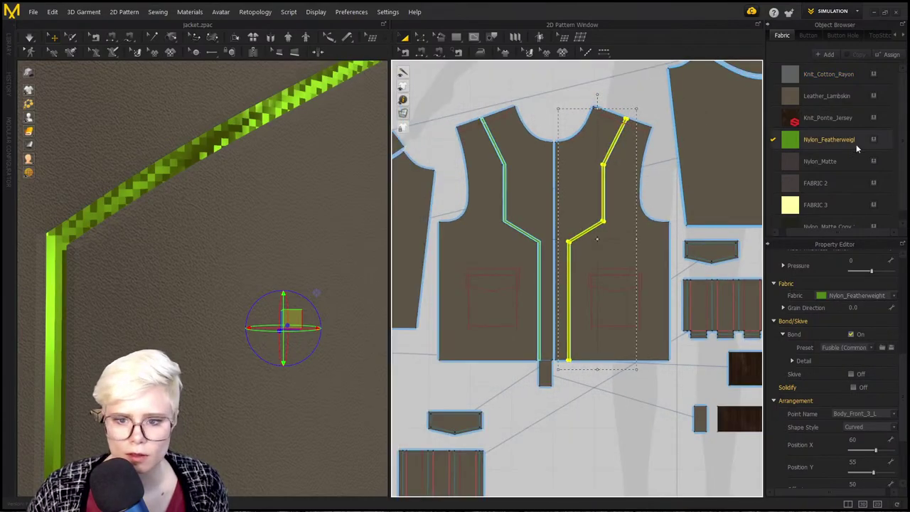
pyautogui.click(530, 135)
pyautogui.scroll(4, 590, 165)
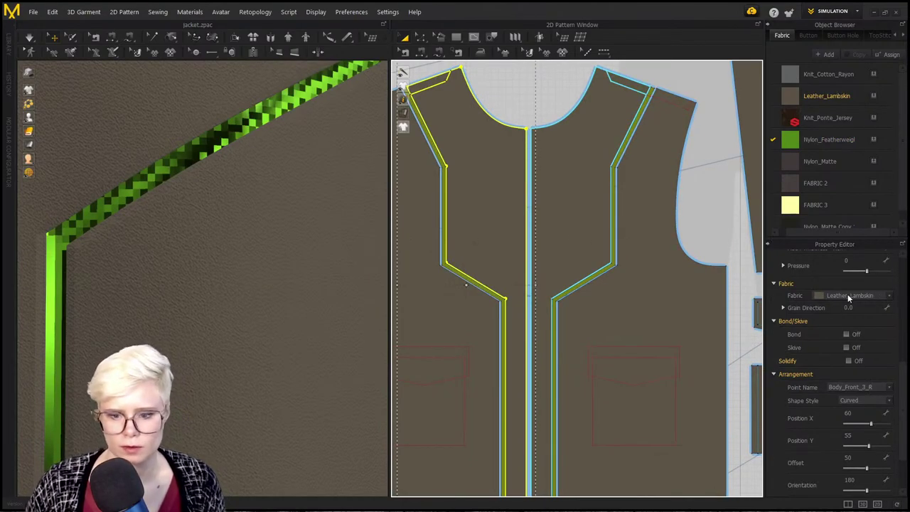
pyautogui.click(847, 295)
pyautogui.click(851, 323)
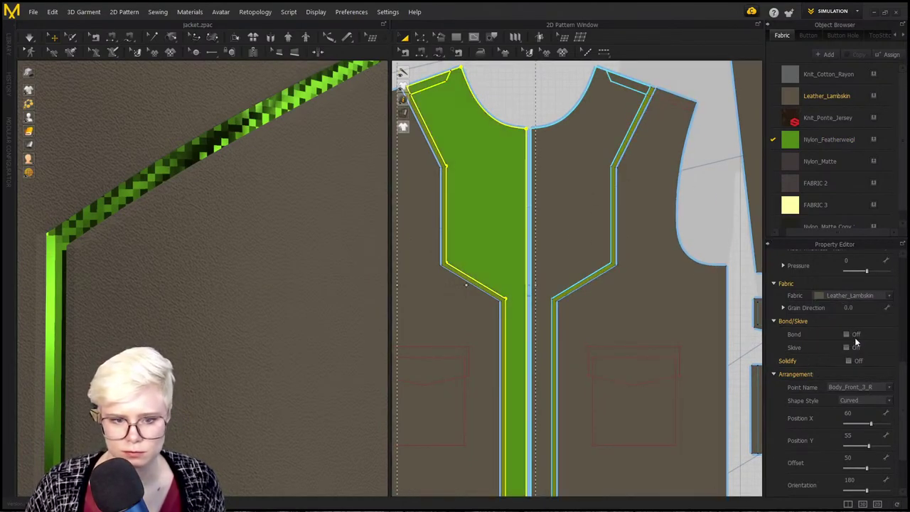
pyautogui.click(400, 225)
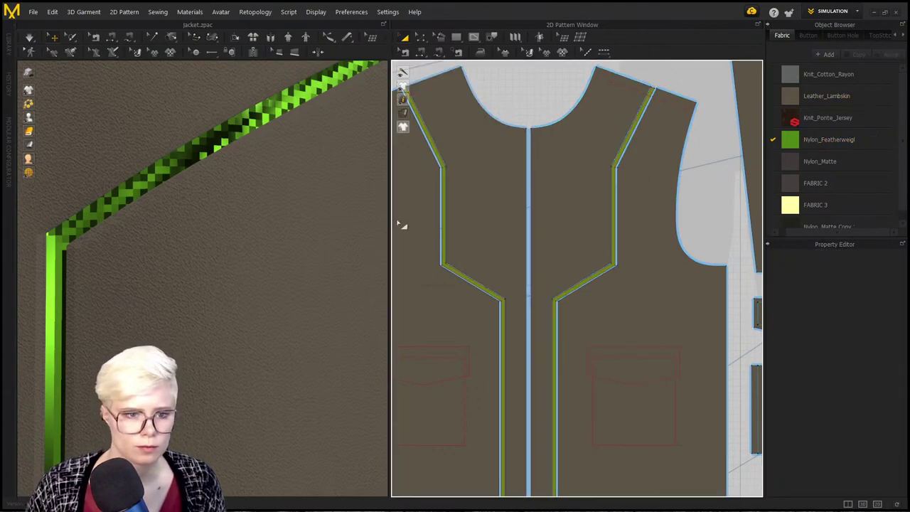
# Step: Add a new fabric of type Metal and color it bright green, #87E12A, sampled from the jacket's front trim
pyautogui.scroll(-5, 256, 320)
pyautogui.moveTo(255, 320); pyautogui.dragTo(260, 341, button='middle')
pyautogui.scroll(-3, 249, 346)
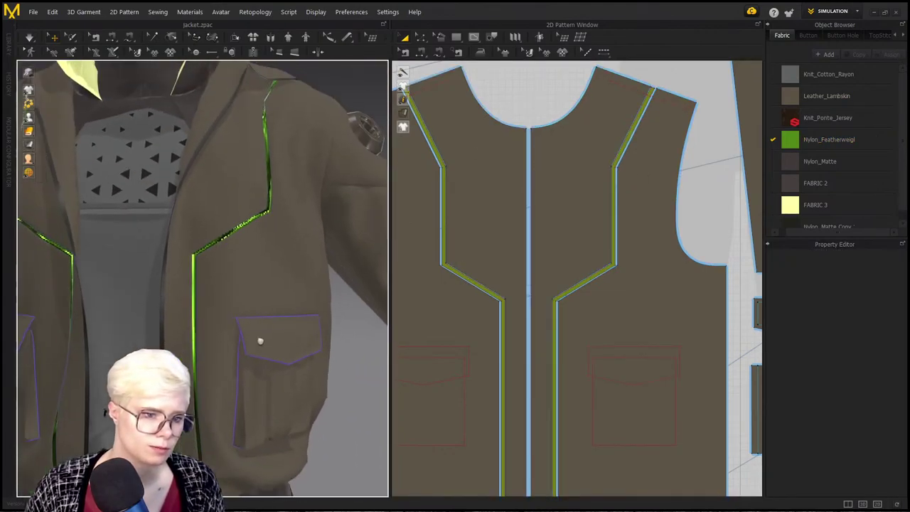
pyautogui.moveTo(260, 341); pyautogui.dragTo(229, 276, button='right')
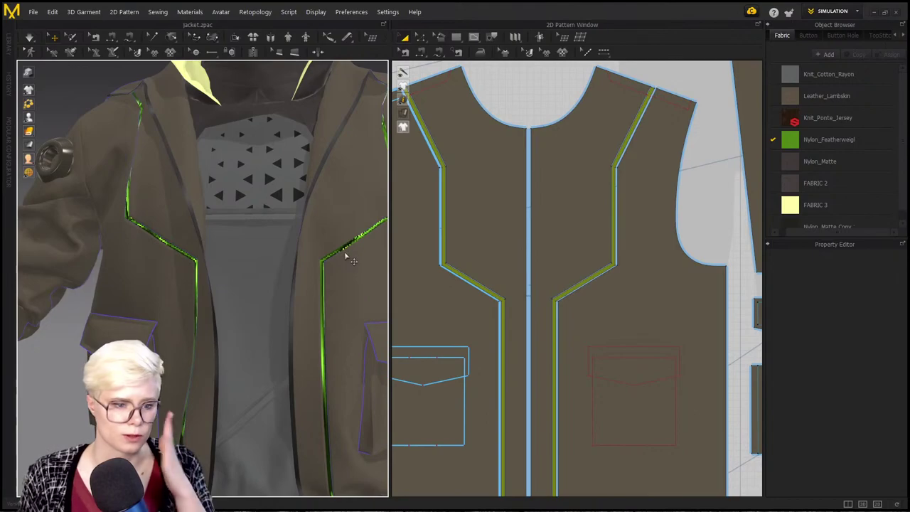
pyautogui.click(828, 54)
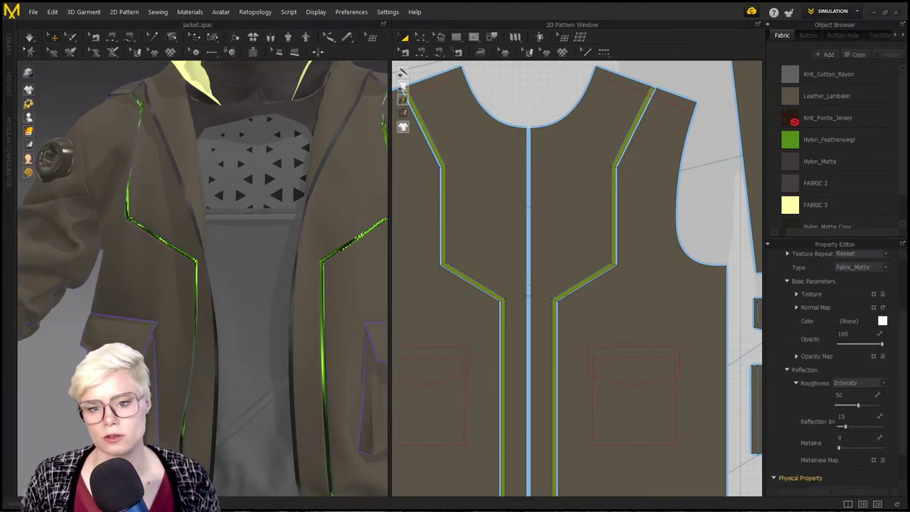
pyautogui.click(877, 269)
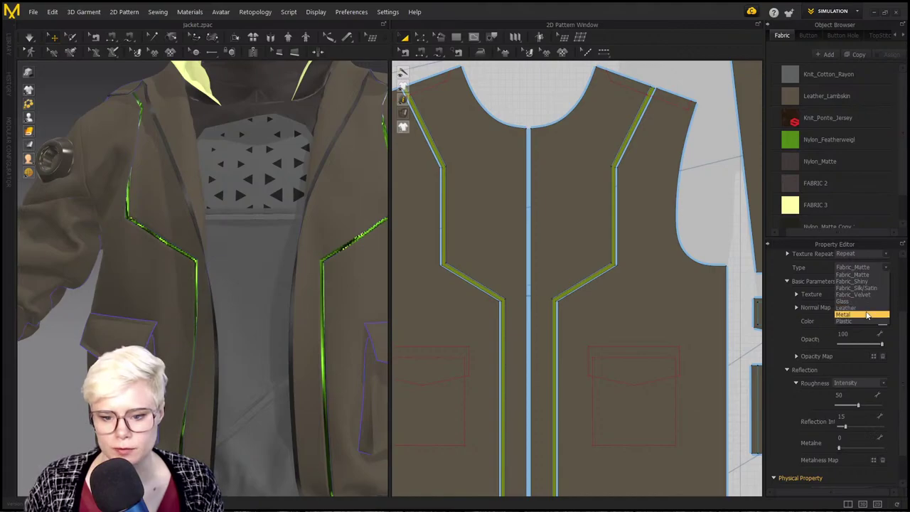
pyautogui.click(867, 314)
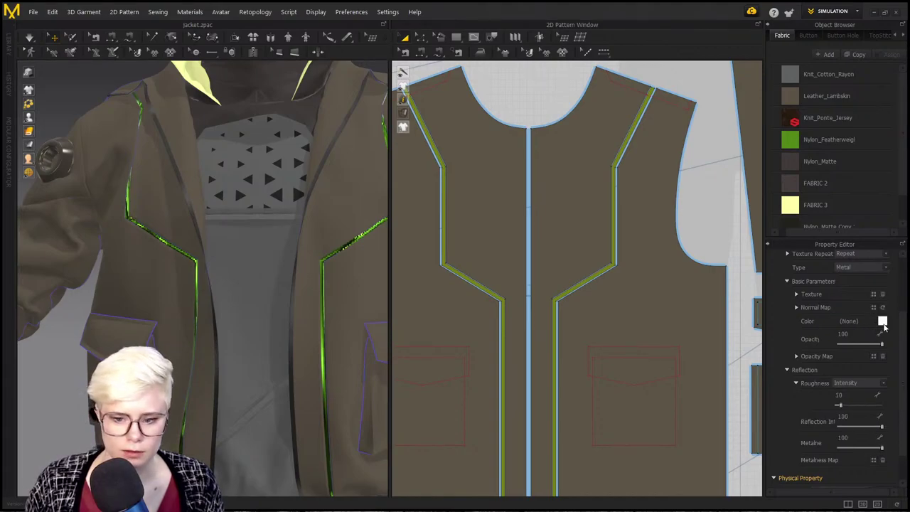
pyautogui.click(882, 322)
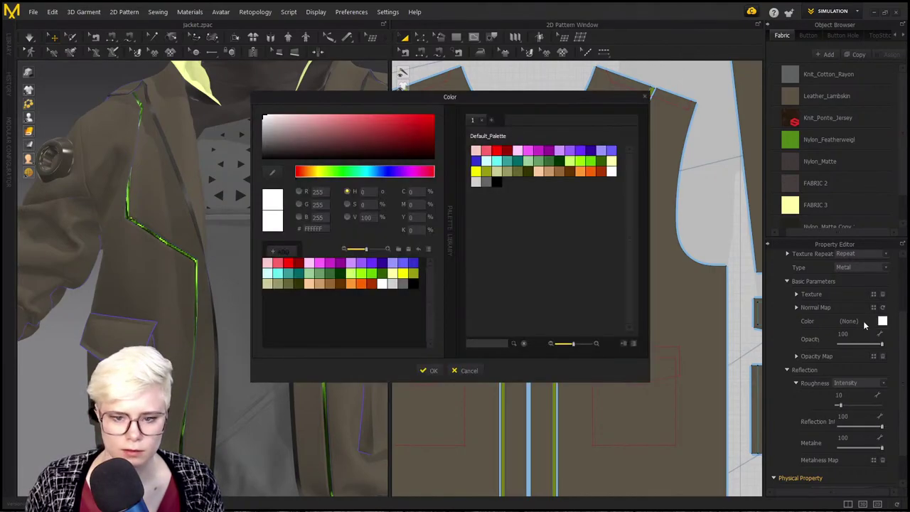
pyautogui.click(130, 192)
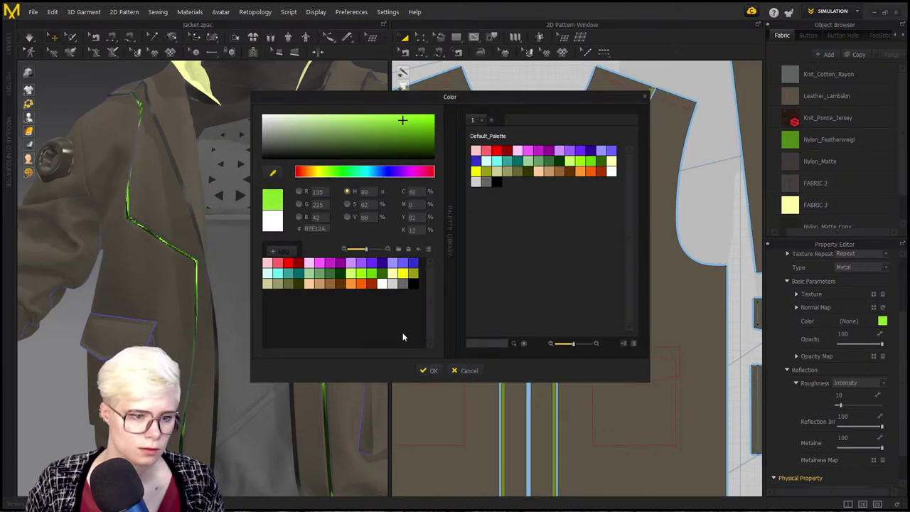
pyautogui.click(430, 370)
pyautogui.scroll(-2, 843, 160)
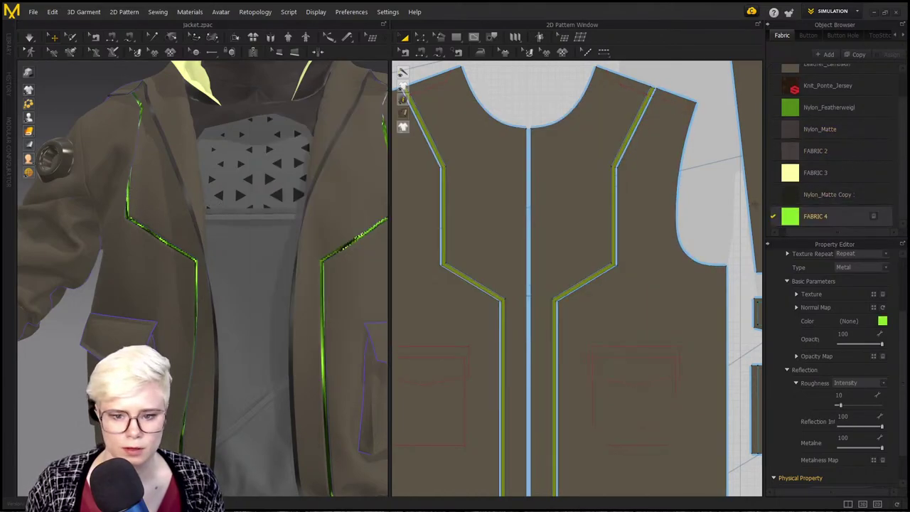
# Step: Assign the bright green FABRIC 4 to both trim strips on the jacket front
pyautogui.click(613, 213)
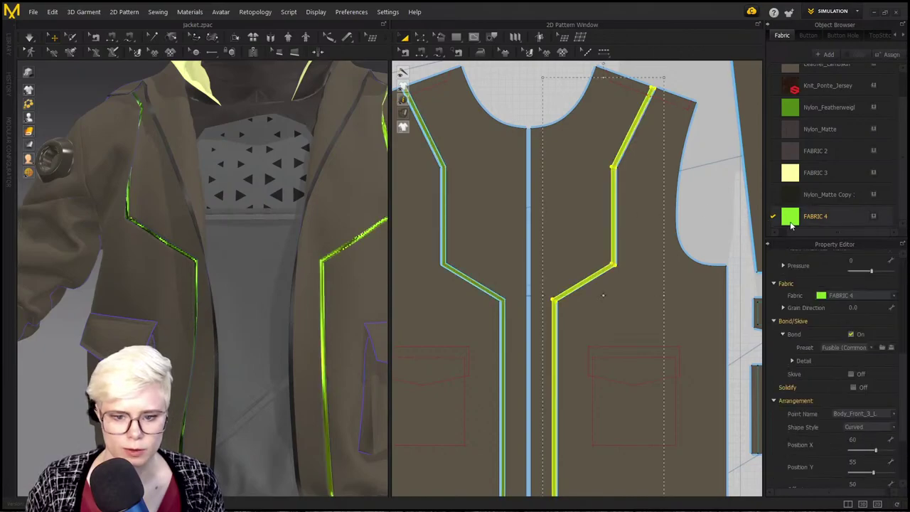
pyautogui.click(444, 218)
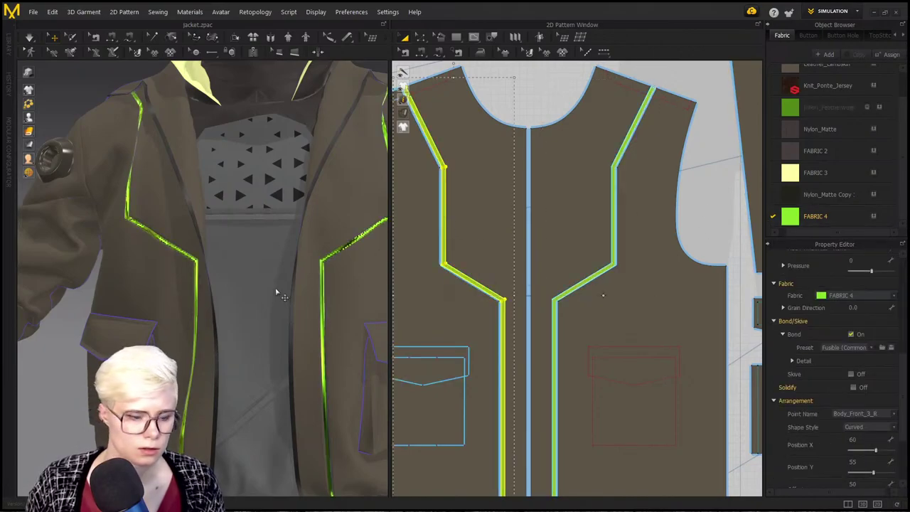
pyautogui.scroll(5, 284, 297)
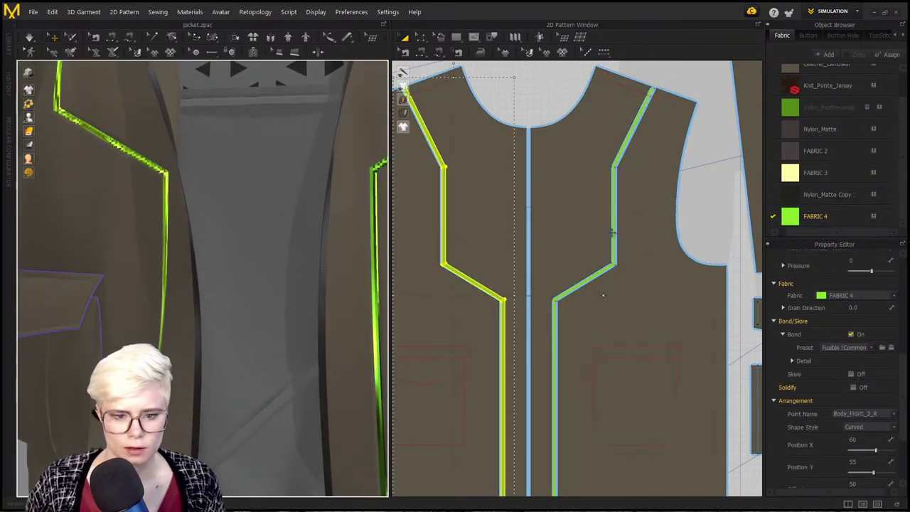
# Step: Set the particle distance of both jacket front trim strips to 5 mm and simulate the garment
pyautogui.keyDown('shift'); pyautogui.click(614, 232); pyautogui.keyUp('shift')
pyautogui.scroll(5, 882, 419)
pyautogui.doubleClick(853, 323)
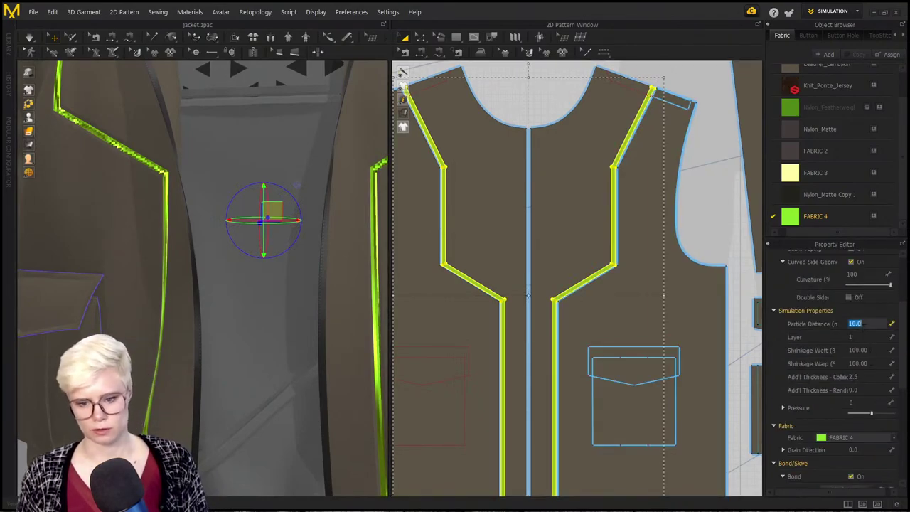
pyautogui.write('5')
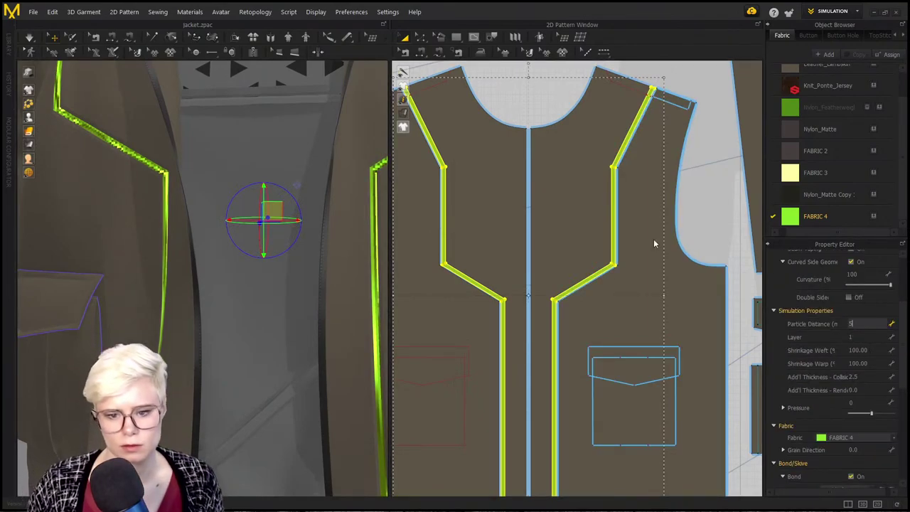
pyautogui.press('Return')
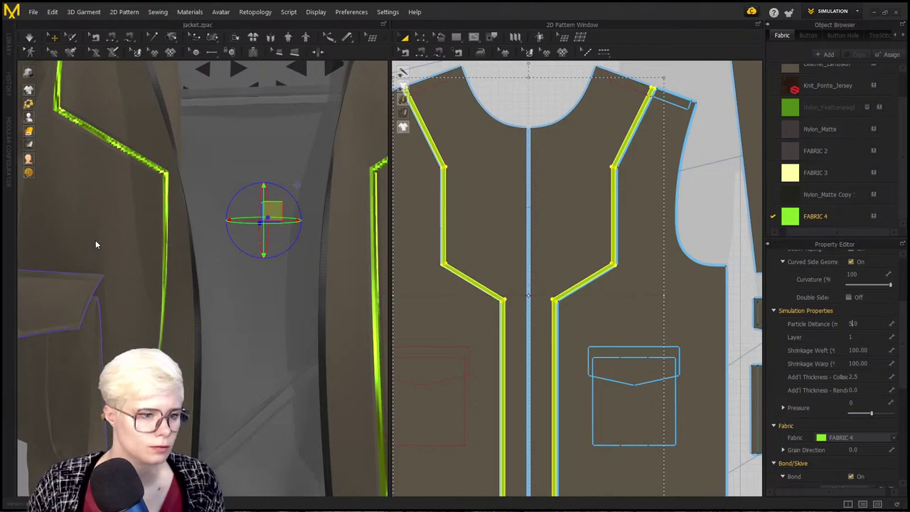
pyautogui.click(30, 37)
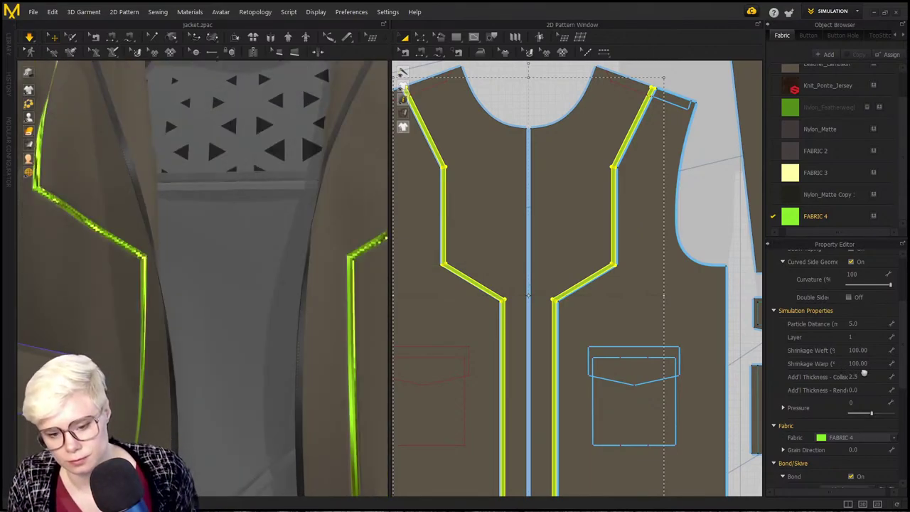
# Step: Tone down the bright green FABRIC 4 by setting its reflection intensity to 29 and metalness to 65
pyautogui.scroll(-1, 875, 357)
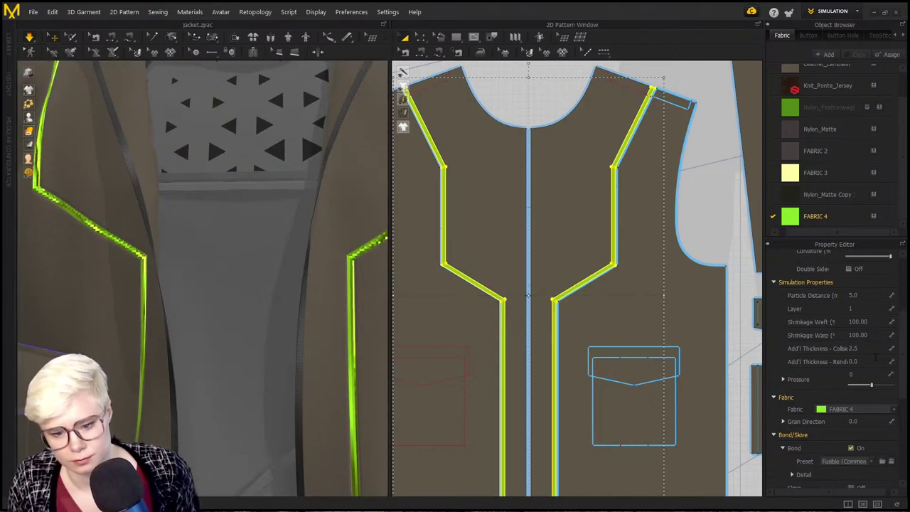
pyautogui.scroll(-1, 856, 193)
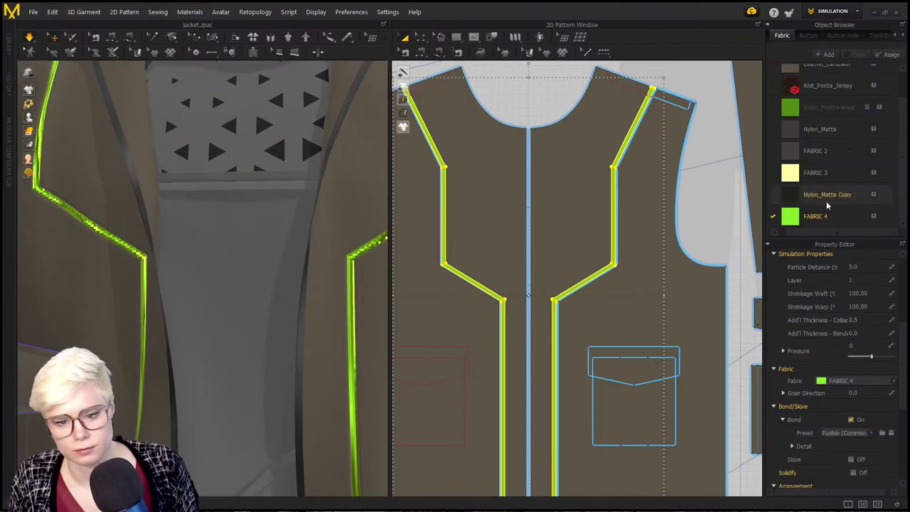
pyautogui.doubleClick(815, 216)
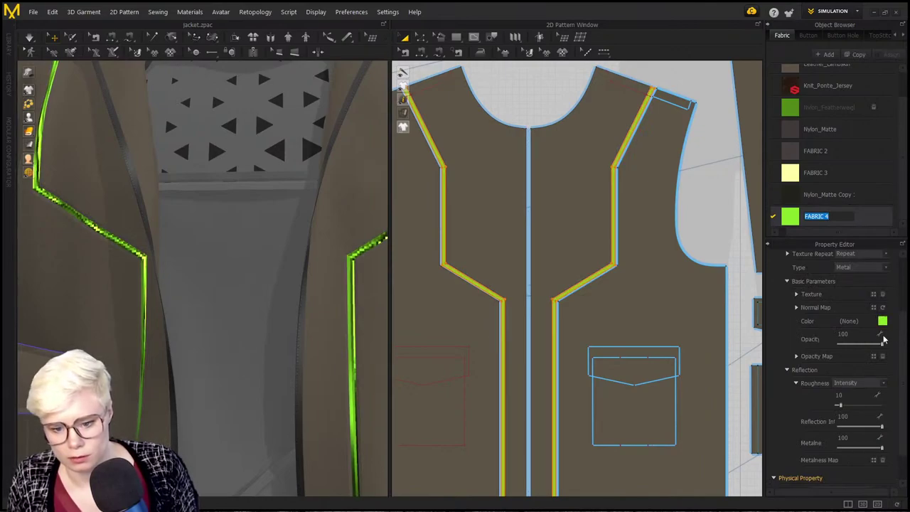
pyautogui.moveTo(881, 426); pyautogui.dragTo(837, 460)
pyautogui.scroll(-5, 143, 234)
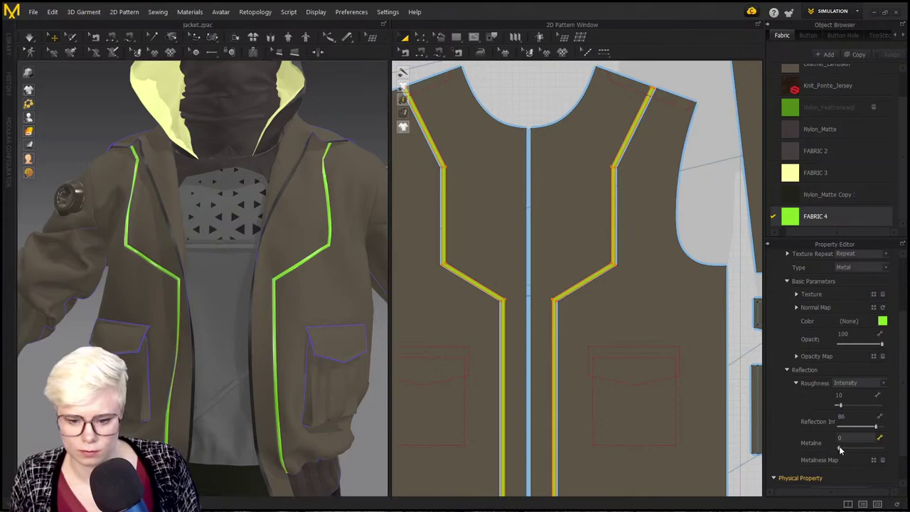
pyautogui.moveTo(838, 447); pyautogui.dragTo(865, 429)
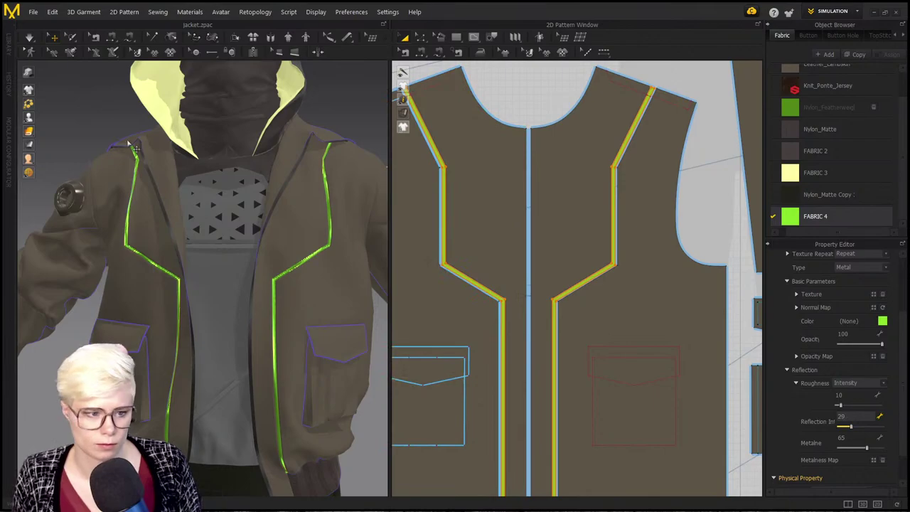
# Step: Clear the selection, enlarge the 3D view to the full workspace and examine the outfit from the front and side
pyautogui.click(113, 111)
pyautogui.scroll(-5, 177, 245)
pyautogui.moveTo(176, 245); pyautogui.dragTo(175, 220, button='middle')
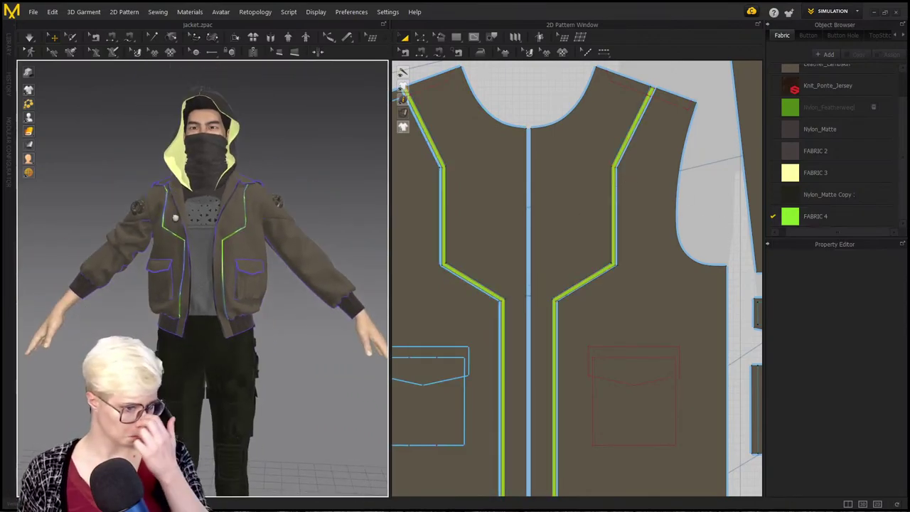
pyautogui.click(864, 503)
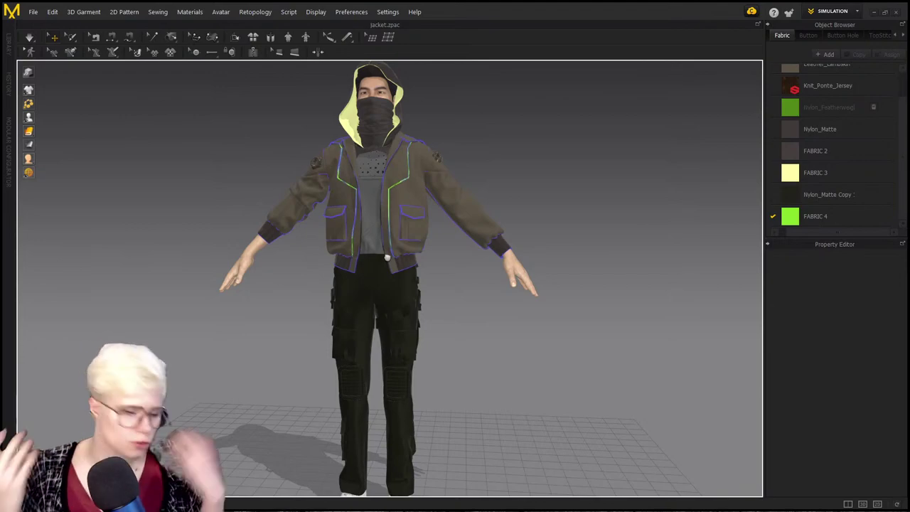
pyautogui.scroll(4, 400, 245)
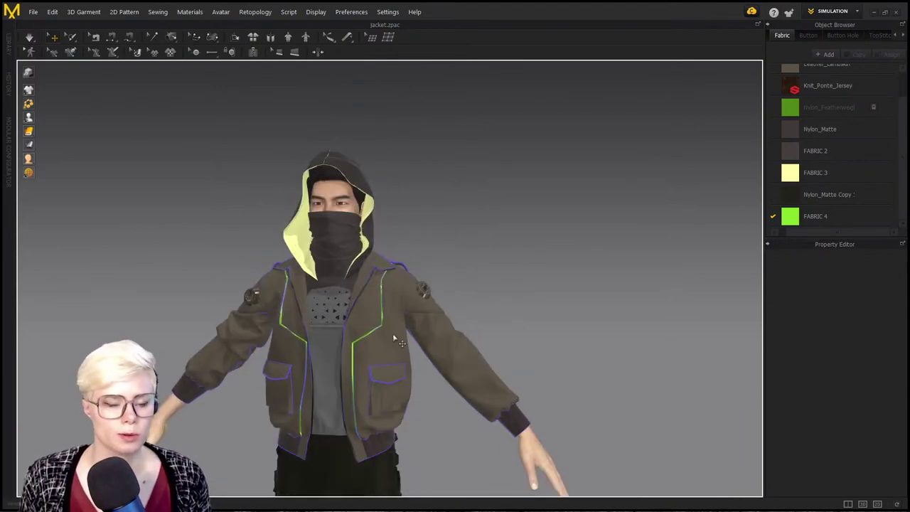
pyautogui.scroll(2, 393, 307)
pyautogui.moveTo(321, 295); pyautogui.dragTo(390, 284, button='right')
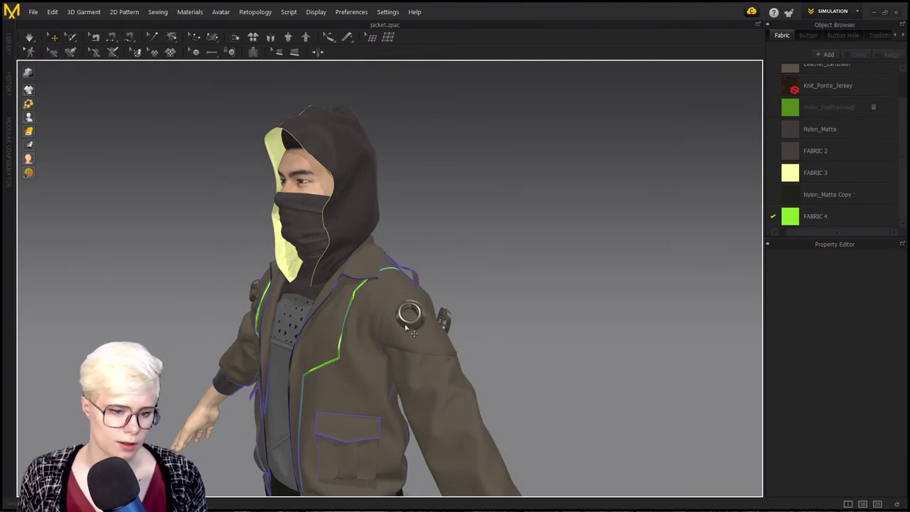
pyautogui.moveTo(401, 317); pyautogui.dragTo(271, 323, button='right')
pyautogui.moveTo(295, 285); pyautogui.dragTo(336, 226, button='middle')
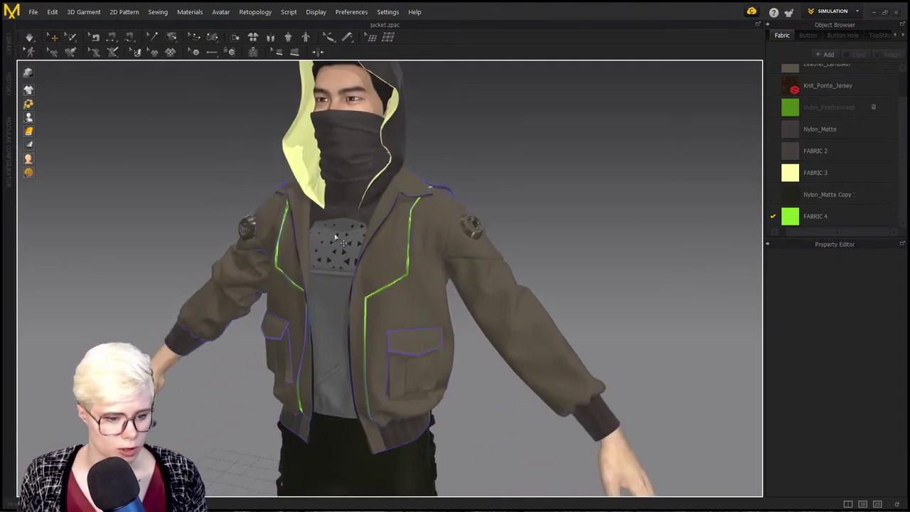
pyautogui.scroll(-1, 421, 313)
pyautogui.moveTo(421, 313); pyautogui.dragTo(459, 349, button='right')
pyautogui.scroll(3, 459, 349)
pyautogui.moveTo(459, 348); pyautogui.dragTo(471, 394, button='middle')
pyautogui.moveTo(467, 148); pyautogui.dragTo(479, 242, button='middle')
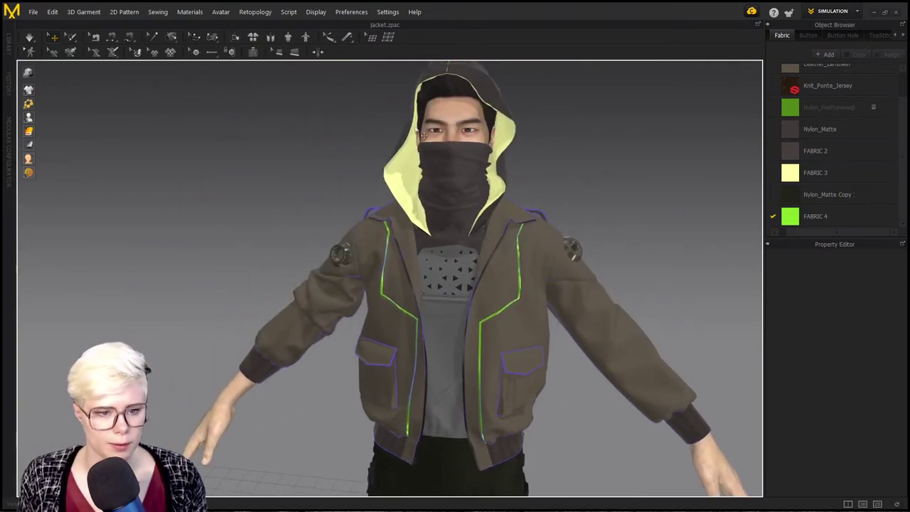
# Step: Select both pale yellow hood lining pieces, restore the split 3D and 2D view, and turn on bonding for them
pyautogui.click(508, 138)
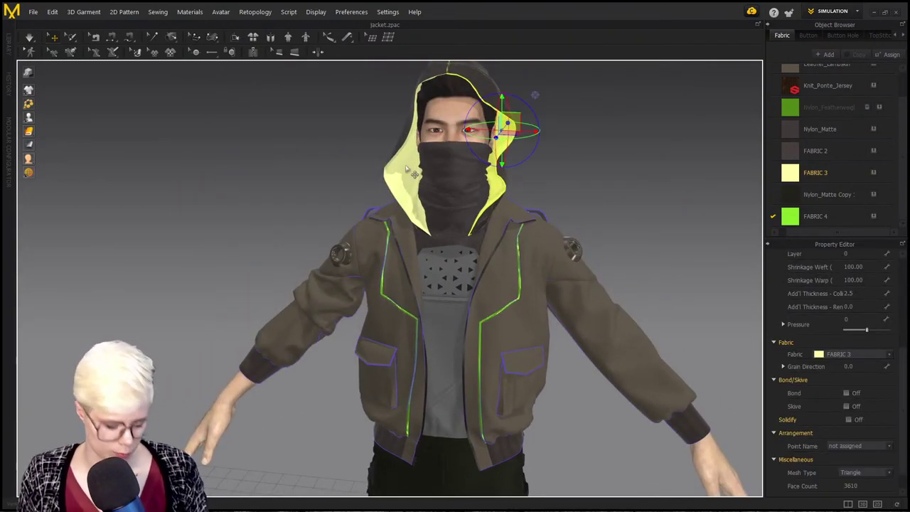
pyautogui.keyDown('shift'); pyautogui.click(405, 165); pyautogui.keyUp('shift')
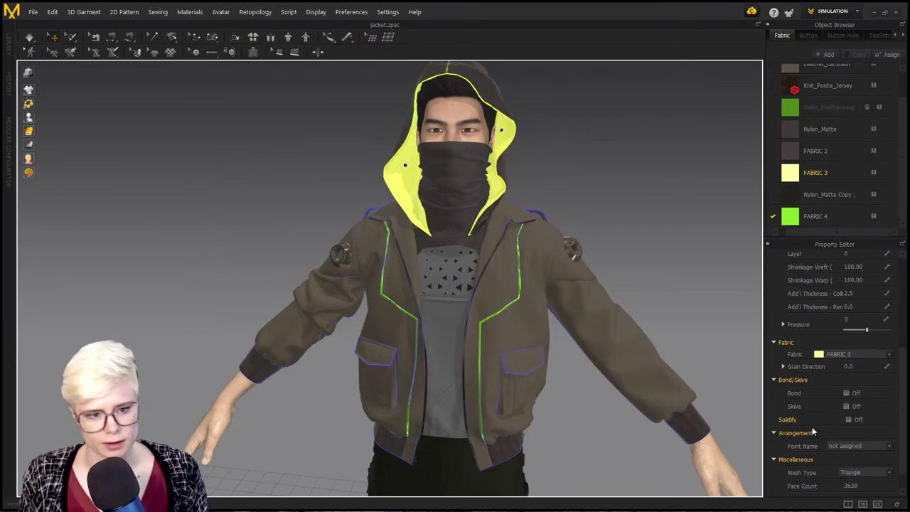
pyautogui.click(862, 503)
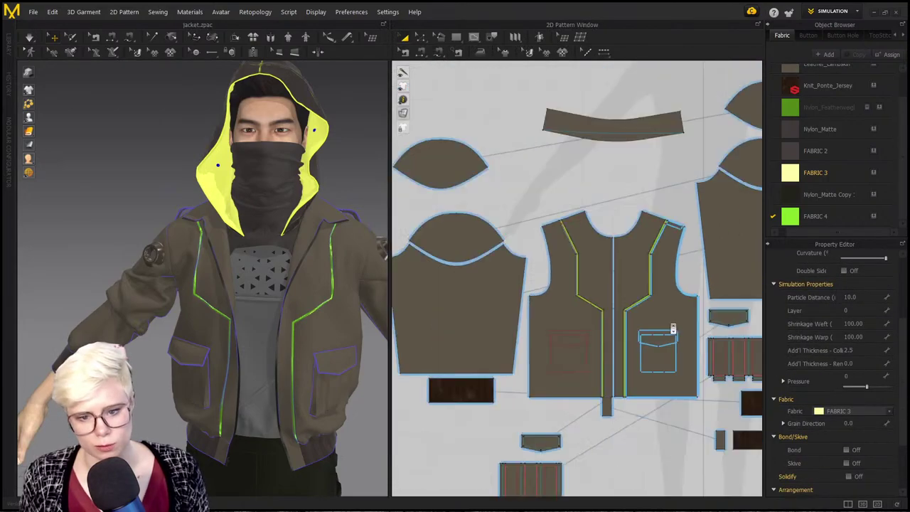
pyautogui.scroll(-2, 673, 328)
pyautogui.moveTo(647, 151); pyautogui.dragTo(656, 331, button='middle')
pyautogui.moveTo(624, 177); pyautogui.dragTo(618, 330, button='middle')
pyautogui.scroll(-5, 618, 331)
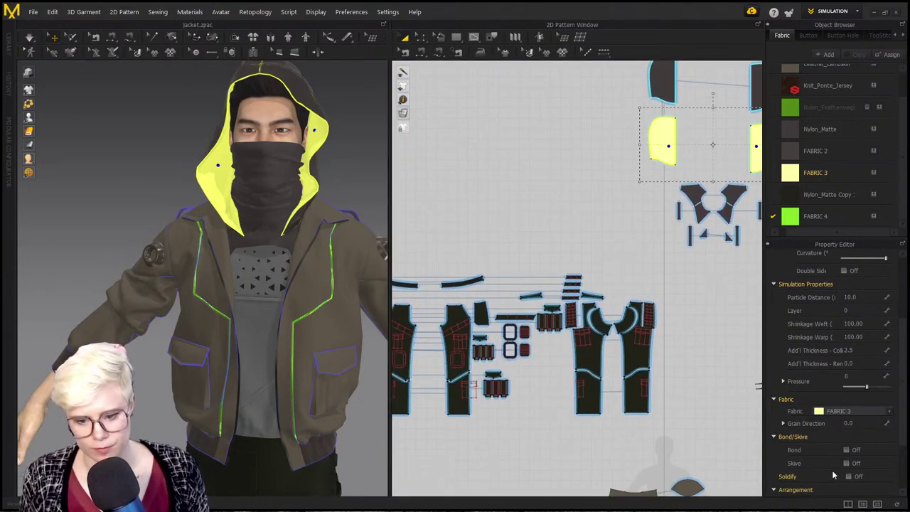
pyautogui.click(846, 449)
# Step: Try simulating the hood with its bonded lining, examine it from the side and undo the resulting drape
pyautogui.moveTo(120, 226); pyautogui.dragTo(217, 233, button='right')
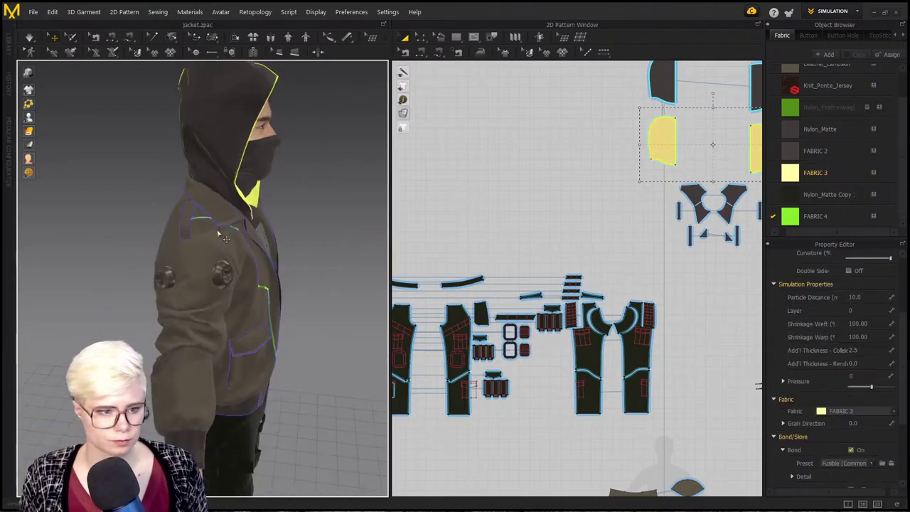
pyautogui.scroll(-2, 218, 233)
pyautogui.moveTo(218, 233); pyautogui.dragTo(205, 327, button='middle')
pyautogui.click(105, 86)
pyautogui.click(29, 37)
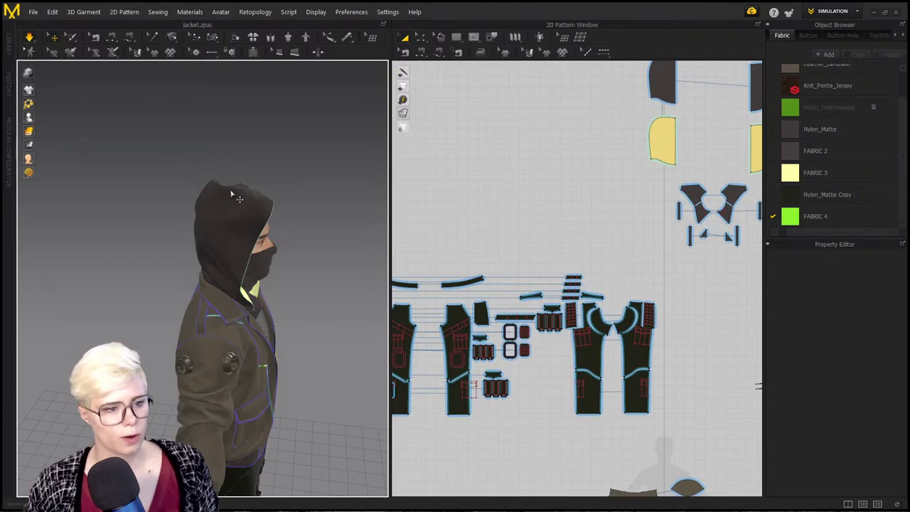
pyautogui.click(249, 199)
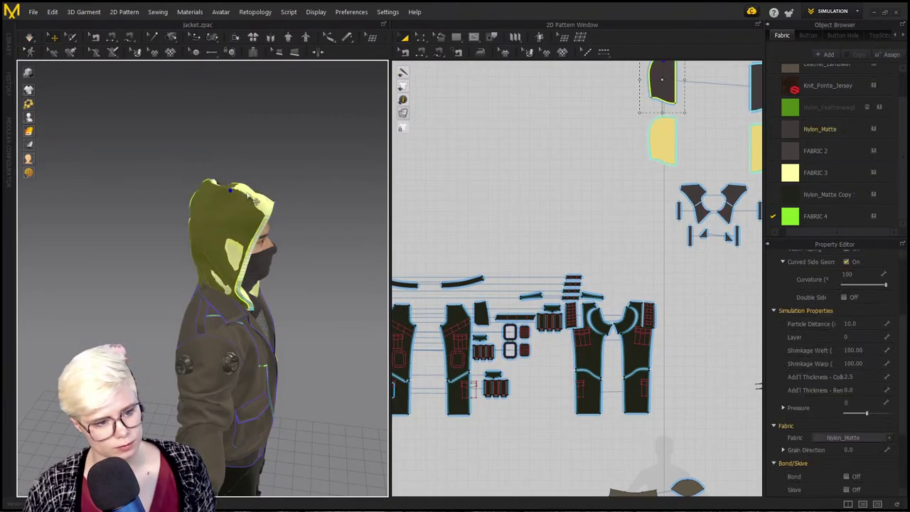
pyautogui.click(267, 137)
pyautogui.hotkey('ctrl', 'z')
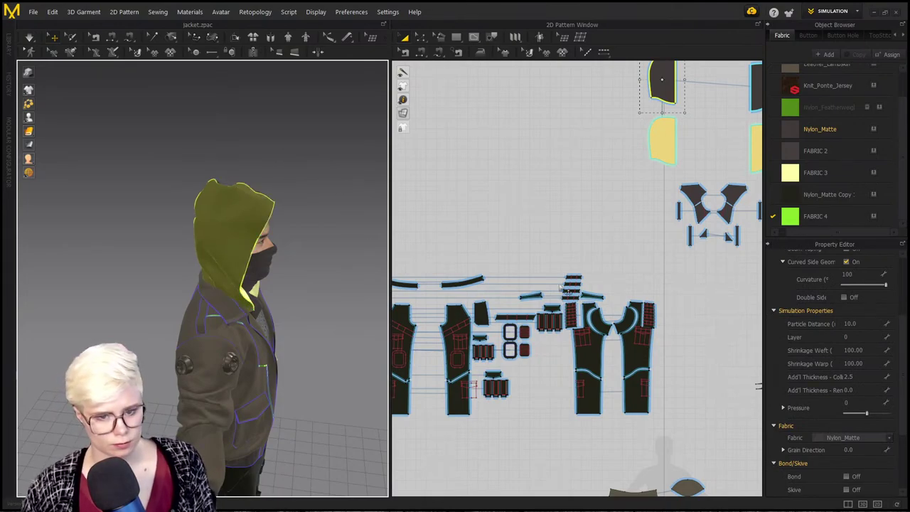
# Step: Freeze every pattern except the four hood pieces by inverting their selection, and start the simulation
pyautogui.scroll(-5, 560, 288)
pyautogui.moveTo(565, 168); pyautogui.dragTo(667, 246)
pyautogui.rightClick(639, 235)
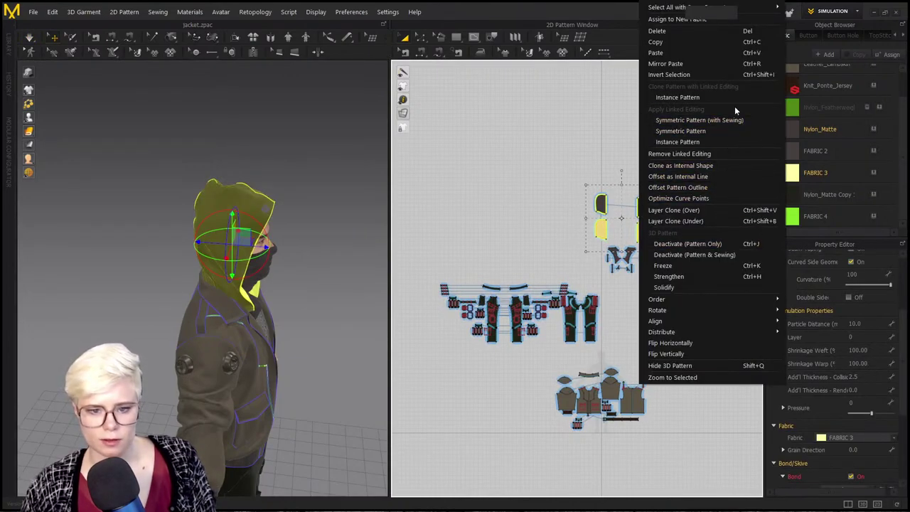
pyautogui.click(732, 74)
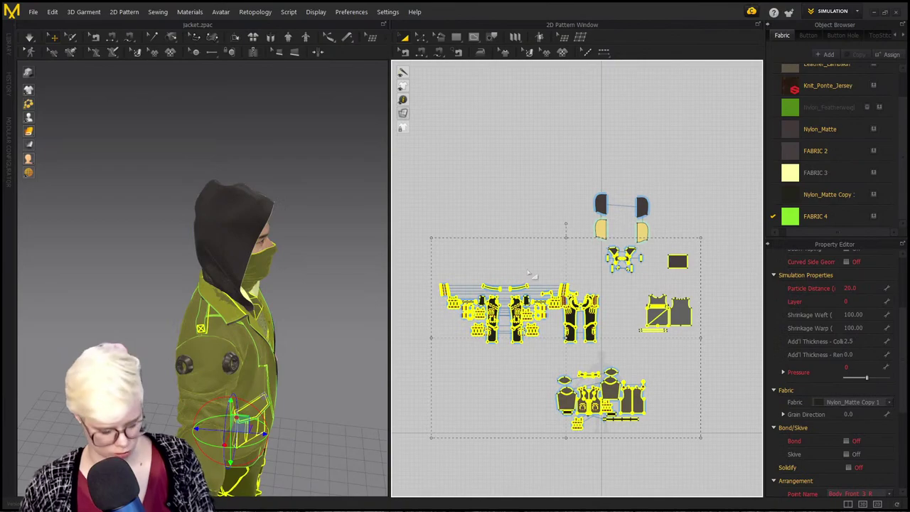
pyautogui.click(280, 189)
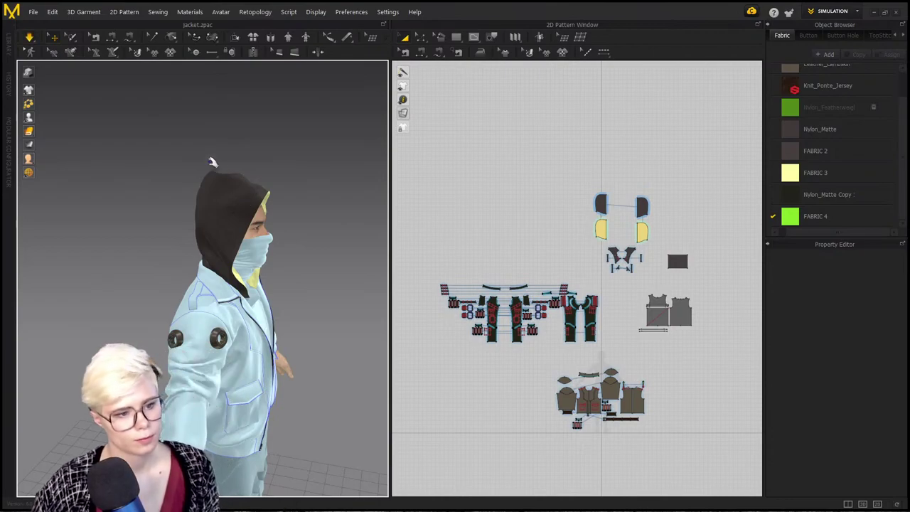
# Step: Pull the hood back off the avatar's head and drape it over the upper back during simulation
pyautogui.click(182, 158)
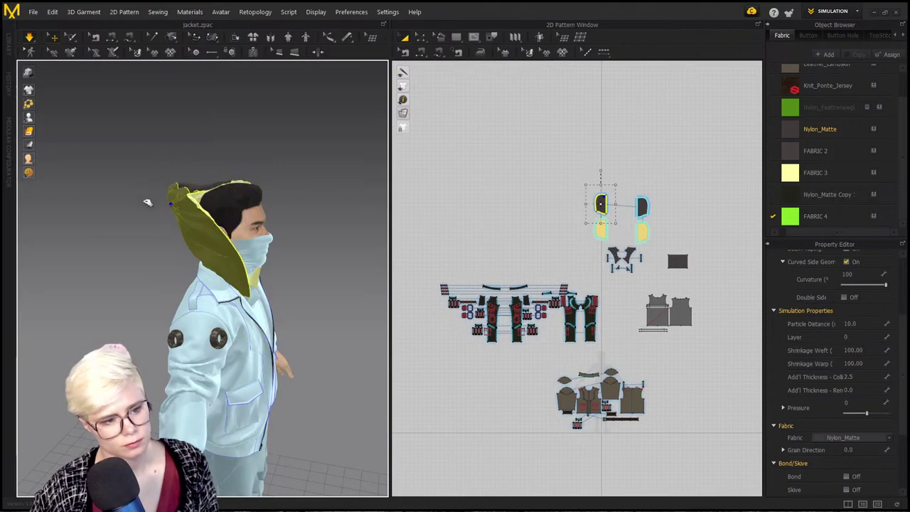
pyautogui.moveTo(148, 204); pyautogui.dragTo(148, 236)
pyautogui.moveTo(206, 237); pyautogui.dragTo(258, 239, button='right')
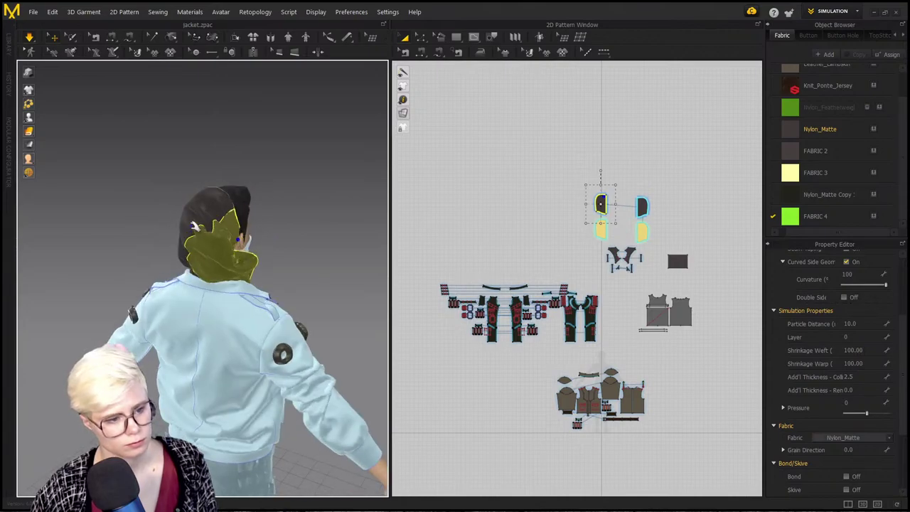
pyautogui.click(168, 260)
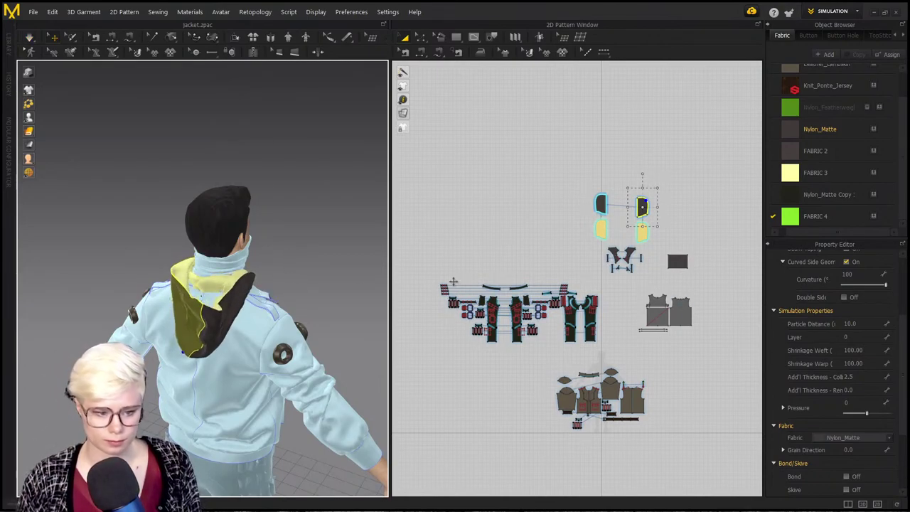
# Step: Examine the lowered hood up close and undo its draping onto the back
pyautogui.hotkey('ctrl', 'z')
pyautogui.hotkey('ctrl', 'z')
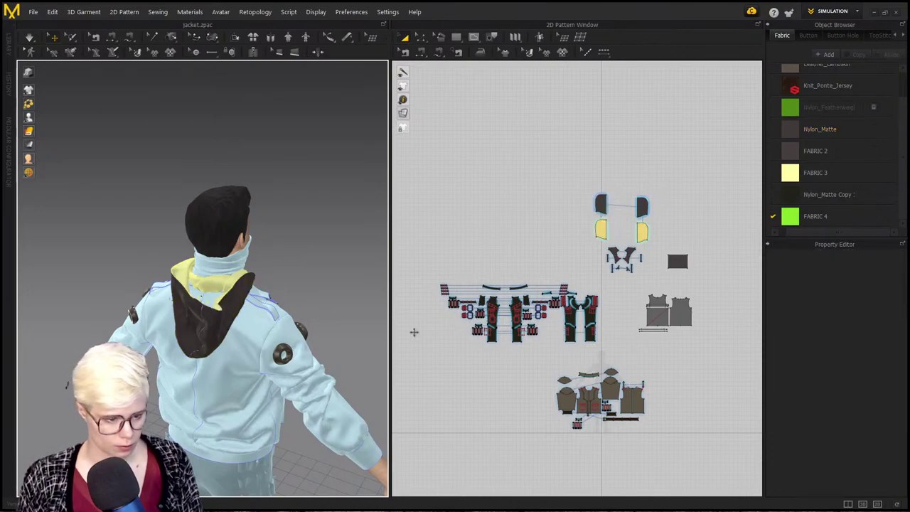
pyautogui.scroll(5, 207, 334)
pyautogui.moveTo(207, 334); pyautogui.dragTo(113, 134, button='right')
pyautogui.moveTo(221, 440); pyautogui.dragTo(209, 239, button='middle')
pyautogui.hotkey('ctrl', 'z')
pyautogui.hotkey('ctrl', 'z')
pyautogui.scroll(-3, 263, 266)
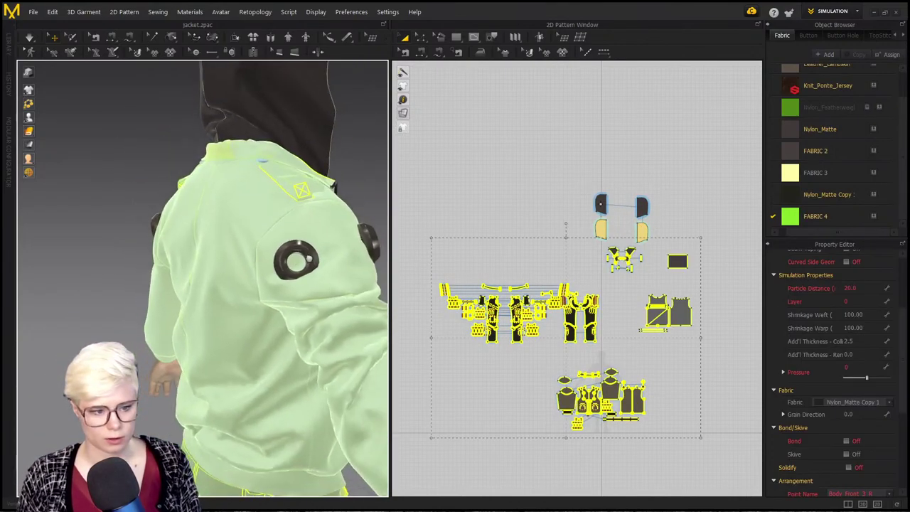
# Step: Set the simulation layer of all patterns in the outfit to 0
pyautogui.hotkey('ctrl', 'a')
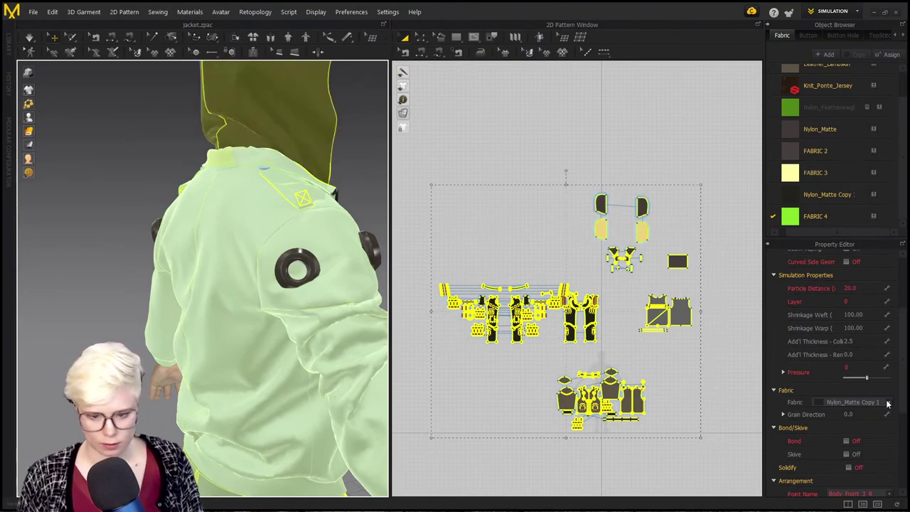
pyautogui.click(865, 301)
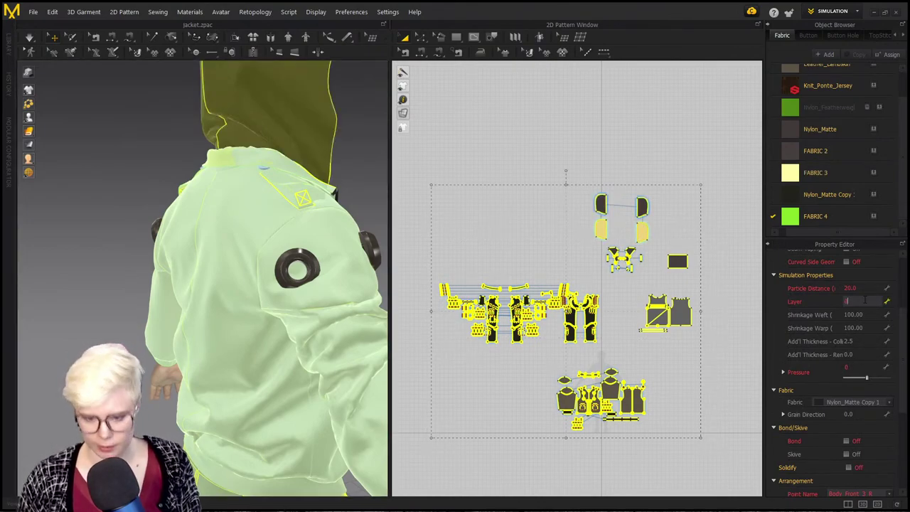
pyautogui.press('Return')
pyautogui.moveTo(219, 161); pyautogui.dragTo(222, 249, button='middle')
pyautogui.scroll(-2, 221, 249)
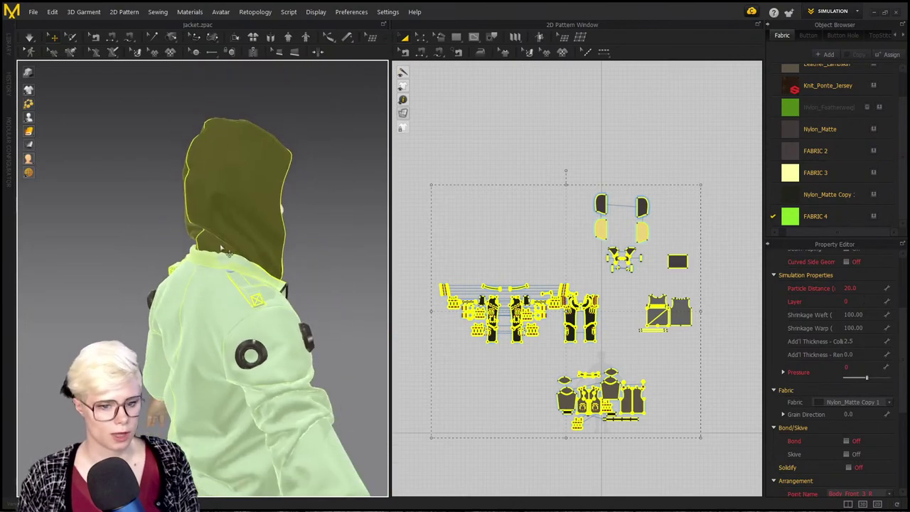
pyautogui.click(860, 302)
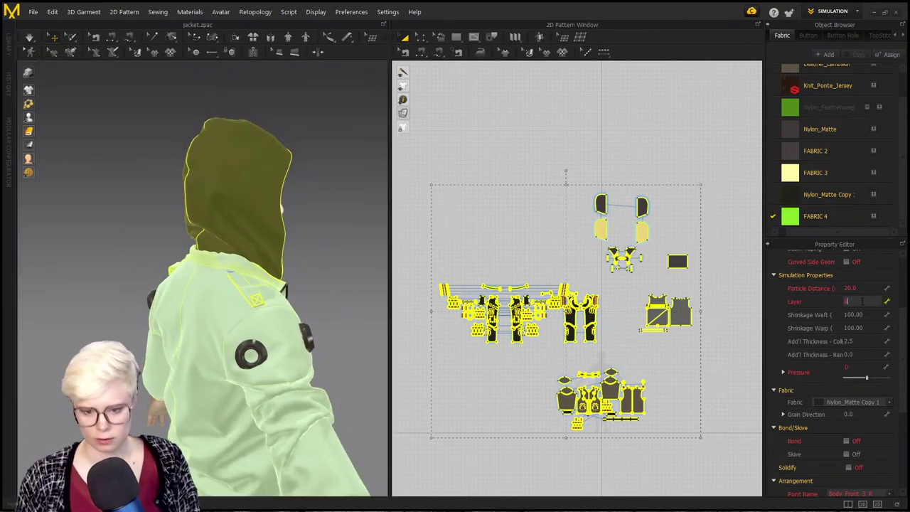
pyautogui.press('Return')
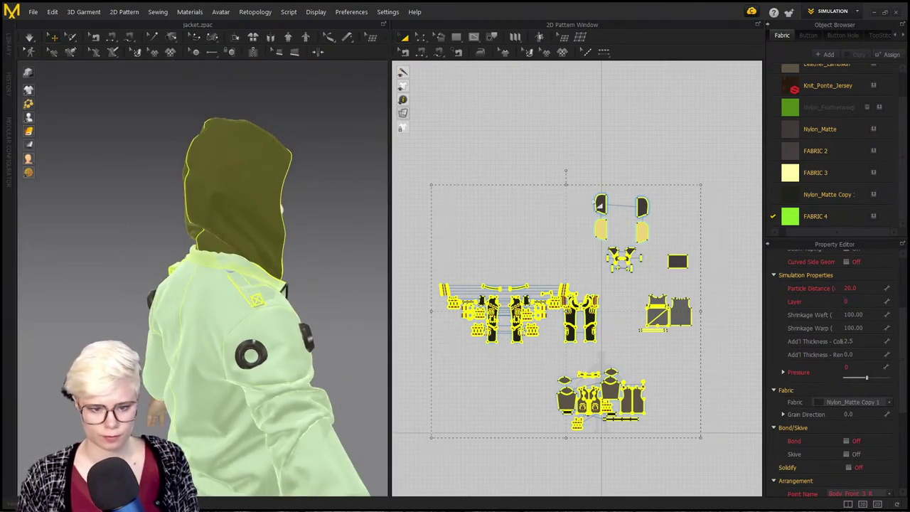
# Step: Simulate with the four hood pieces selected and pull the hood back off the avatar's head onto the upper back
pyautogui.click(558, 177)
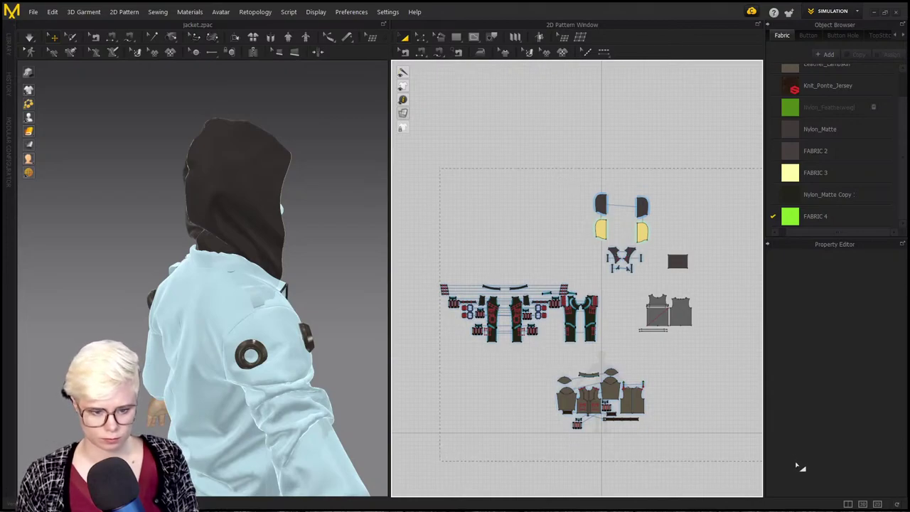
pyautogui.hotkey('ctrl', 'a')
pyautogui.click(598, 198)
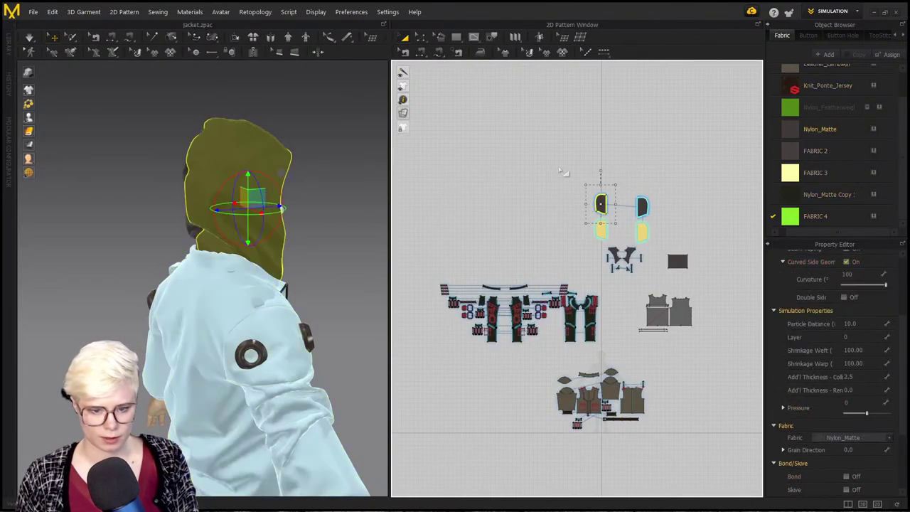
pyautogui.moveTo(559, 167); pyautogui.dragTo(678, 247)
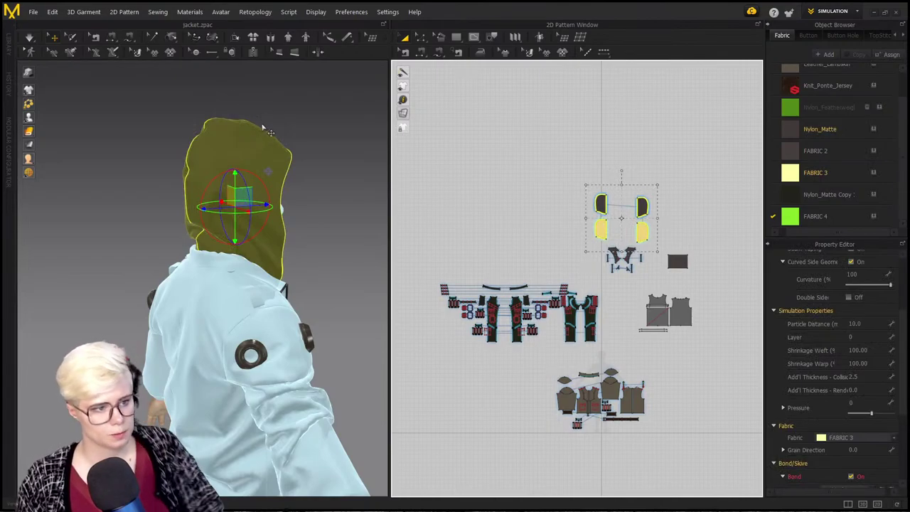
pyautogui.click(30, 38)
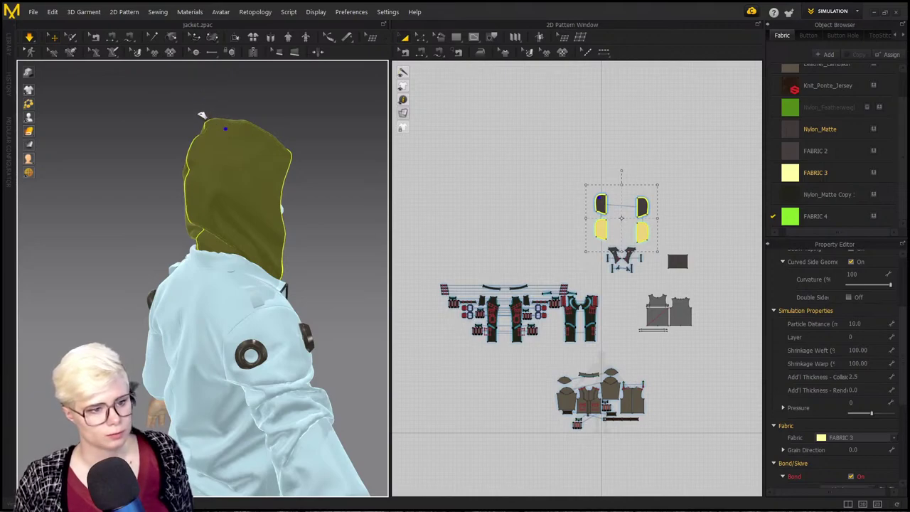
pyautogui.moveTo(190, 113); pyautogui.dragTo(69, 226)
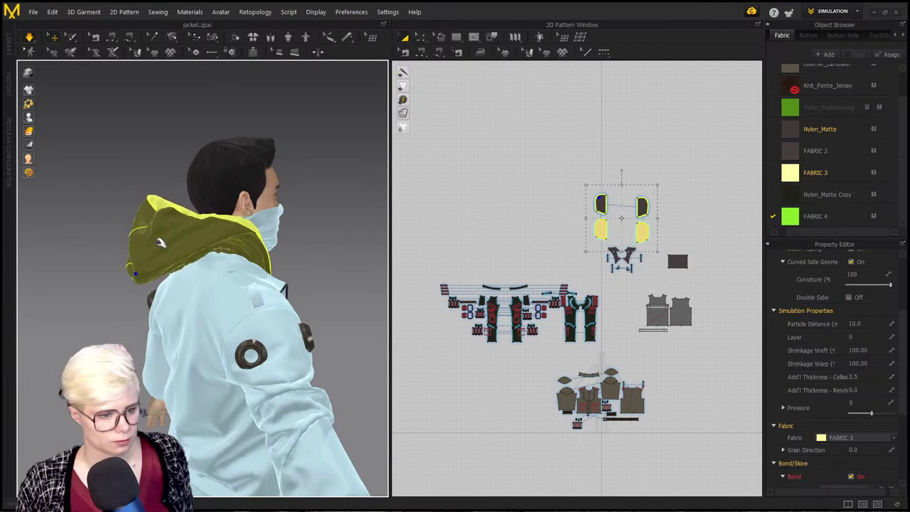
# Step: Arrange the lowered hood during simulation, tugging its back tip down and spreading its front edges outward to expose the yellow lining
pyautogui.moveTo(73, 209); pyautogui.dragTo(178, 283, button='right')
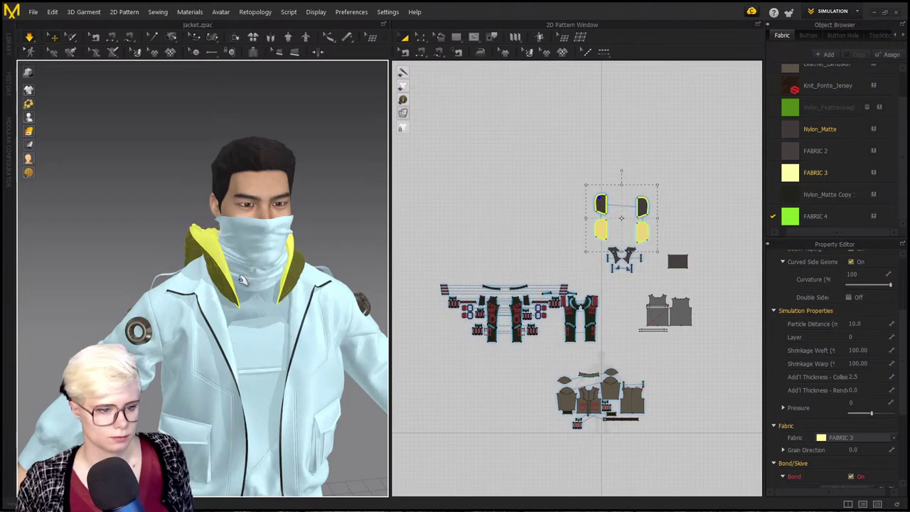
pyautogui.moveTo(310, 264); pyautogui.dragTo(381, 271, button='right')
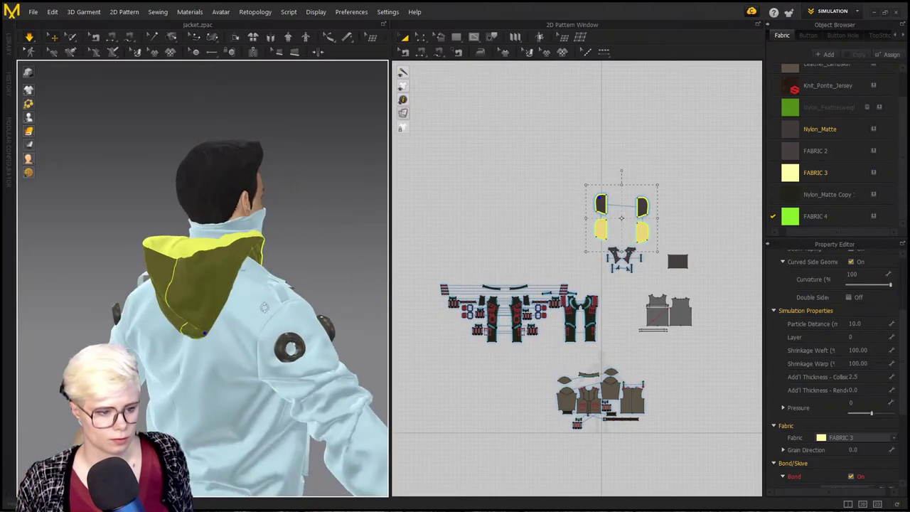
pyautogui.moveTo(179, 324); pyautogui.dragTo(209, 341, button='right')
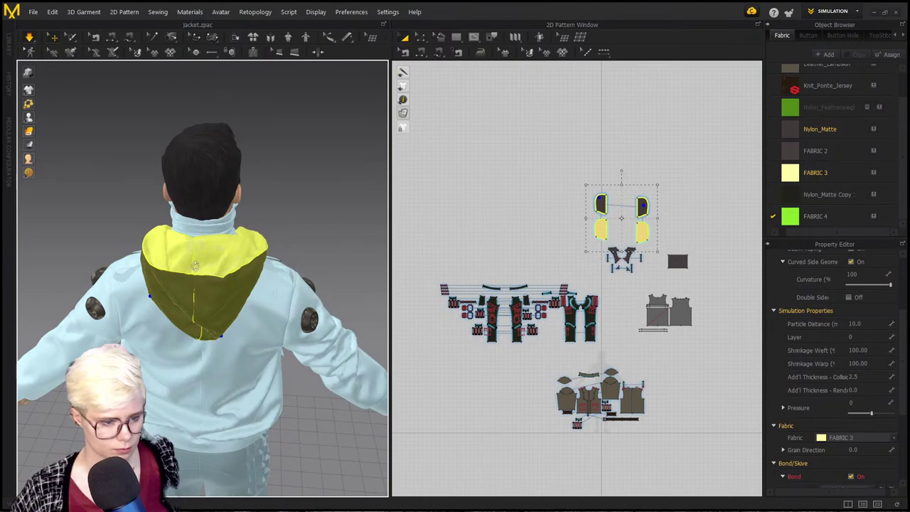
pyautogui.moveTo(275, 288); pyautogui.dragTo(71, 261, button='right')
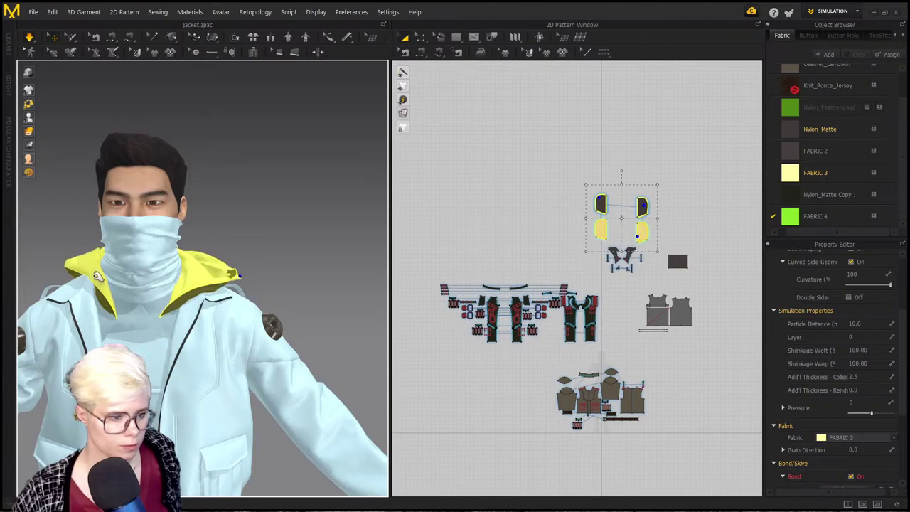
pyautogui.click(88, 273)
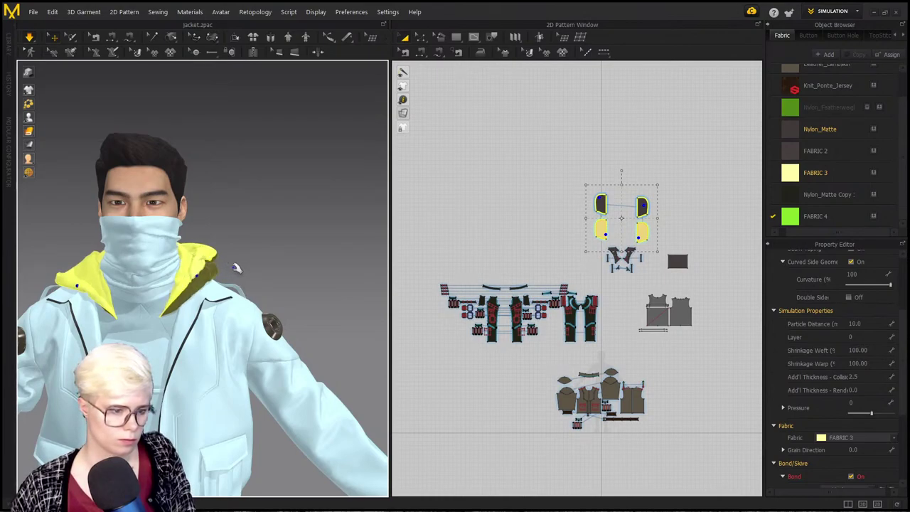
pyautogui.moveTo(230, 250); pyautogui.dragTo(215, 287, button='right')
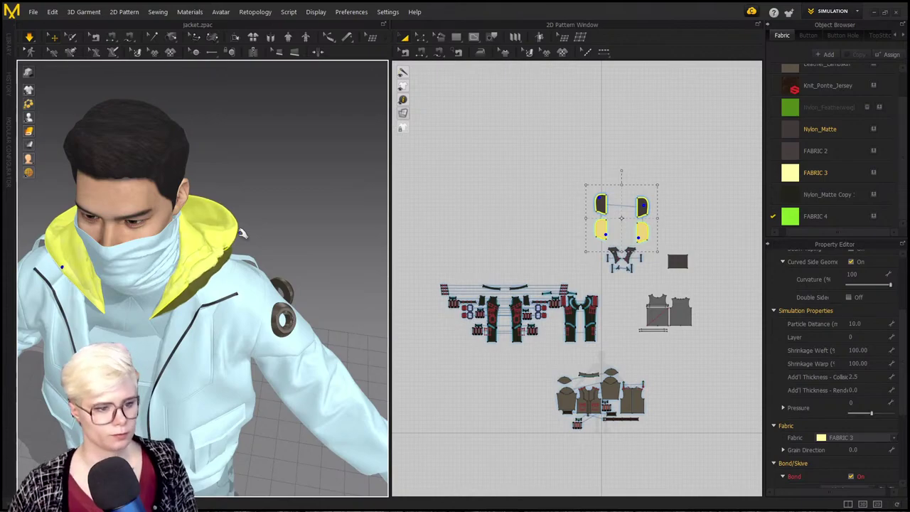
pyautogui.moveTo(209, 207); pyautogui.dragTo(238, 164, button='right')
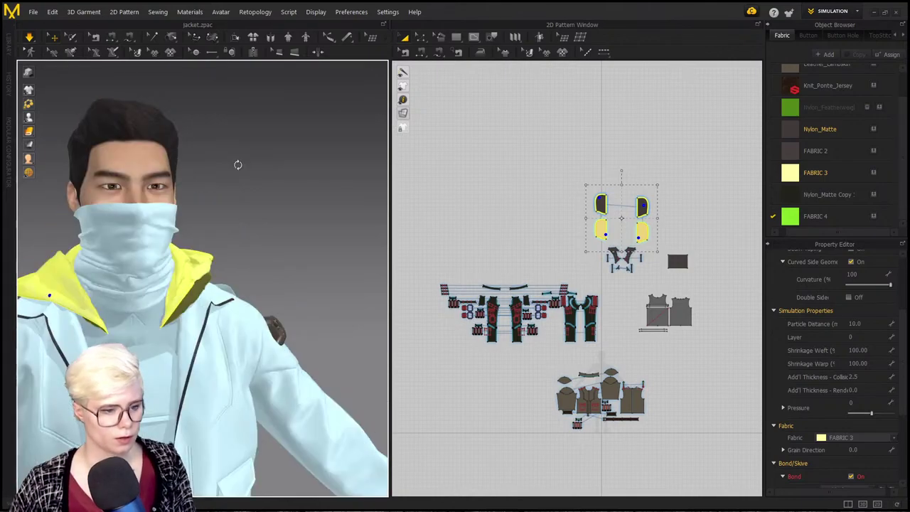
# Step: Stop the simulation, unfreeze all patterns and clear the selection
pyautogui.hotkey('ctrl', 'a')
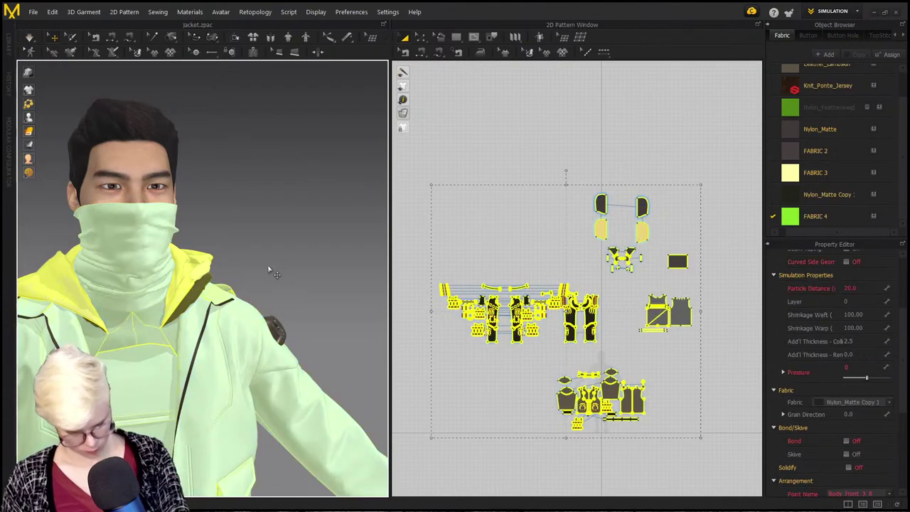
pyautogui.hotkey('ctrl', 'k')
pyautogui.click(265, 281)
pyautogui.moveTo(264, 283); pyautogui.dragTo(222, 297, button='right')
pyautogui.scroll(-3, 221, 297)
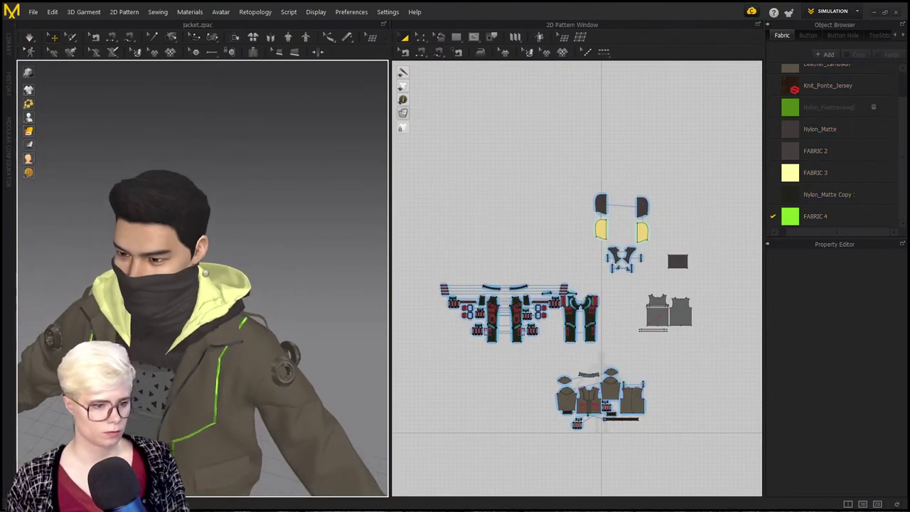
# Step: Examine the whole outfit from the front, back and side in a 3D-only view
pyautogui.moveTo(221, 297); pyautogui.dragTo(238, 192, button='middle')
pyautogui.moveTo(221, 195); pyautogui.dragTo(245, 192, button='right')
pyautogui.scroll(-3, 241, 195)
pyautogui.moveTo(242, 196); pyautogui.dragTo(234, 226, button='middle')
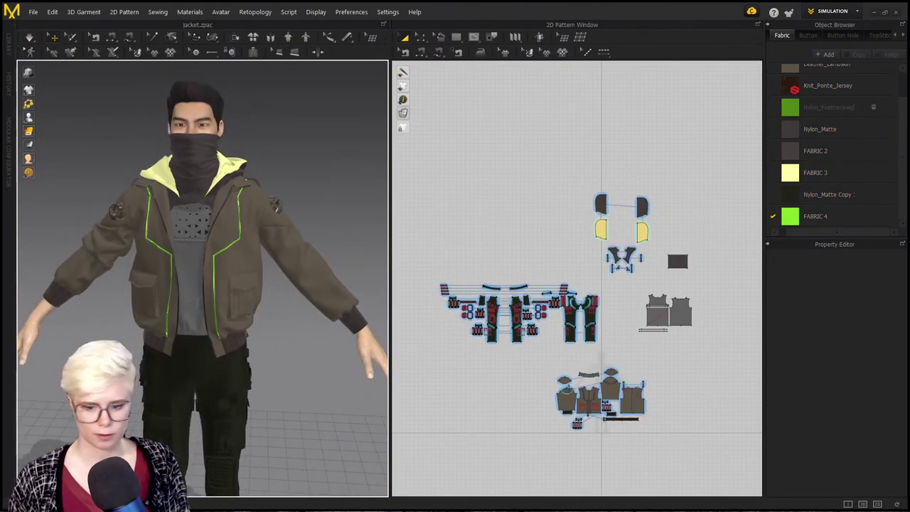
pyautogui.click(860, 504)
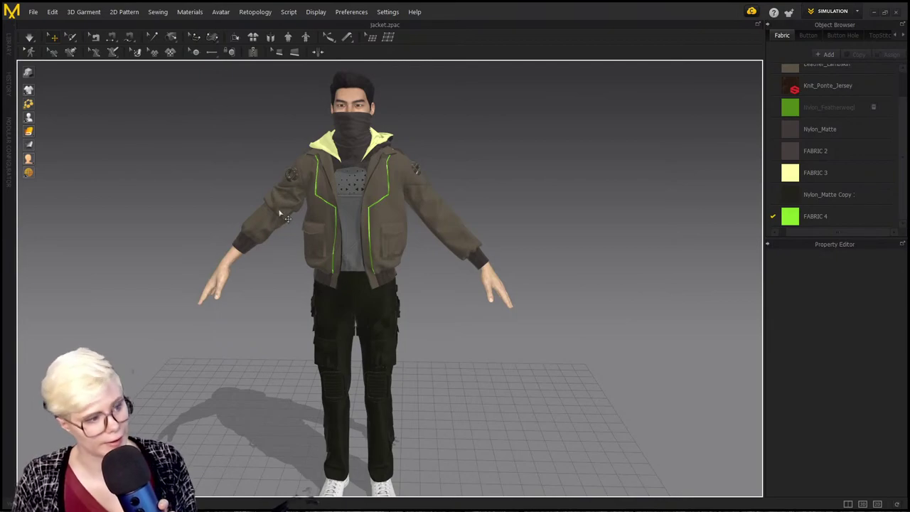
pyautogui.moveTo(353, 270); pyautogui.dragTo(360, 270, button='middle')
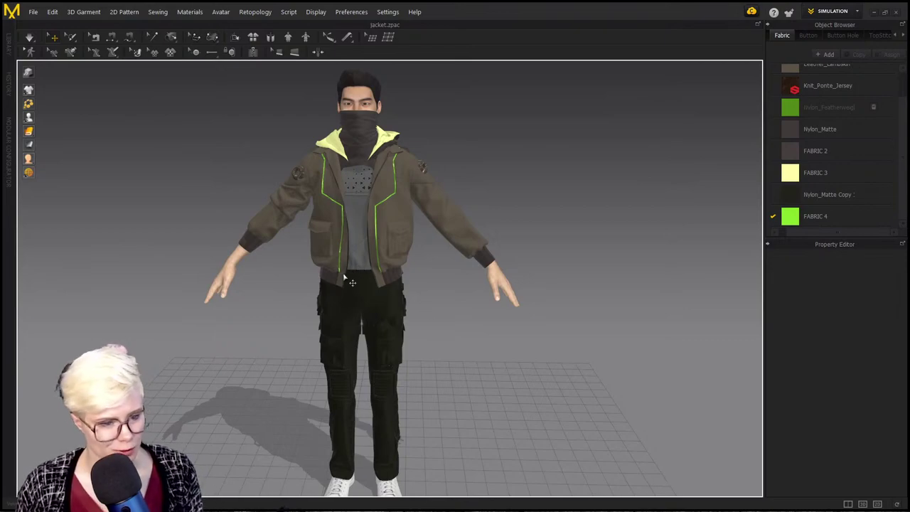
pyautogui.scroll(3, 344, 276)
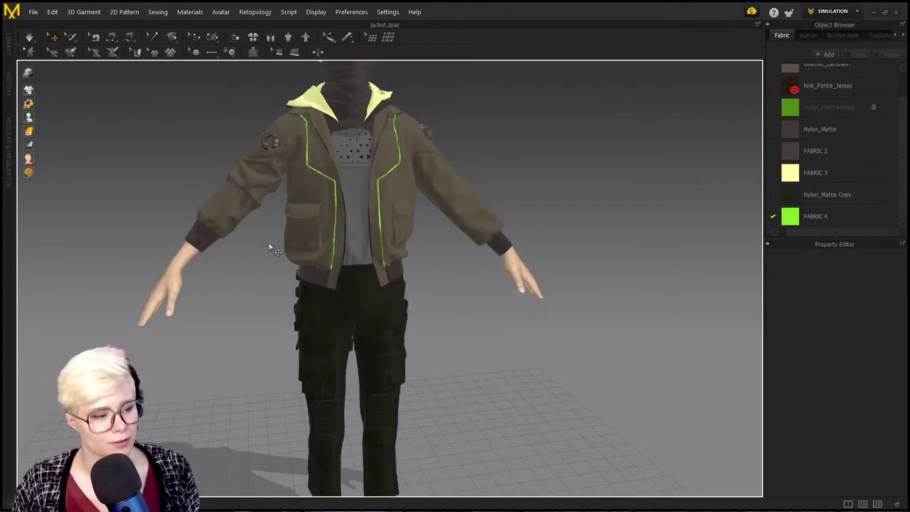
pyautogui.moveTo(271, 248); pyautogui.dragTo(444, 265, button='right')
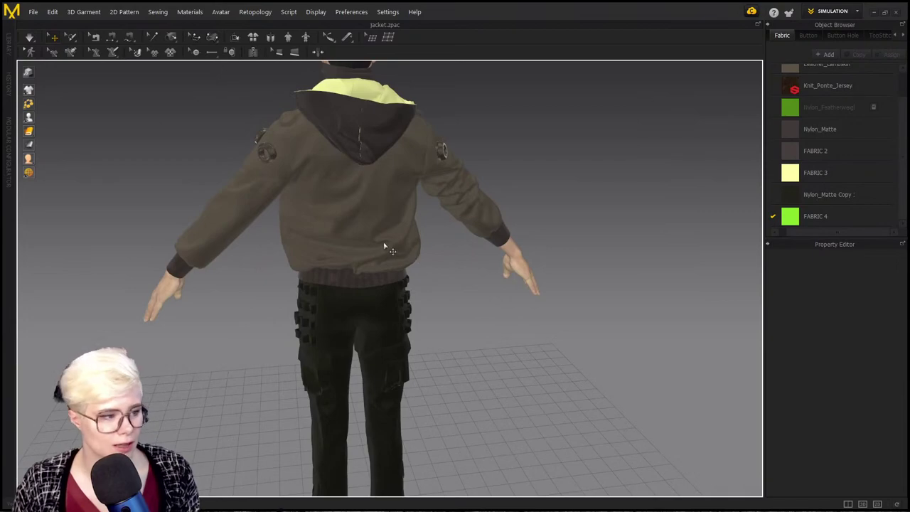
pyautogui.moveTo(384, 247); pyautogui.dragTo(340, 233, button='right')
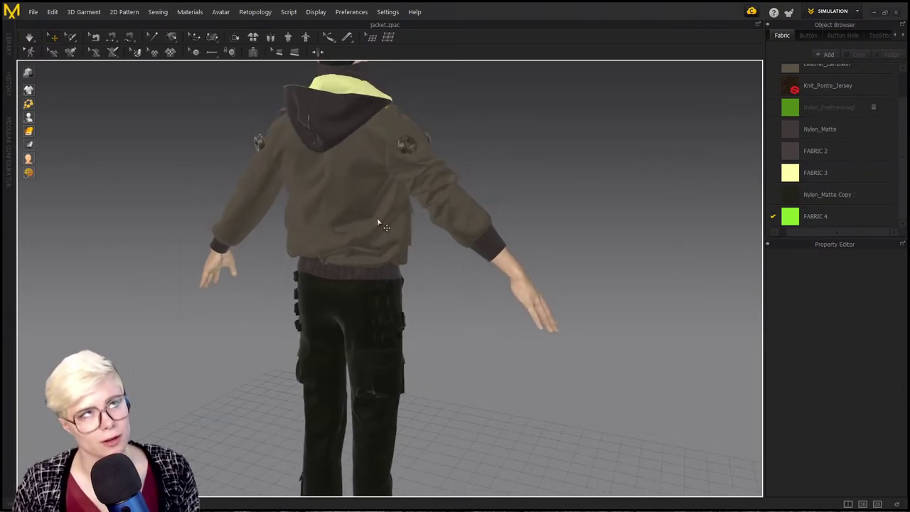
pyautogui.moveTo(379, 223); pyautogui.dragTo(290, 221, button='right')
pyautogui.scroll(3, 345, 207)
pyautogui.moveTo(346, 207); pyautogui.dragTo(331, 218, button='right')
pyautogui.scroll(-5, 334, 226)
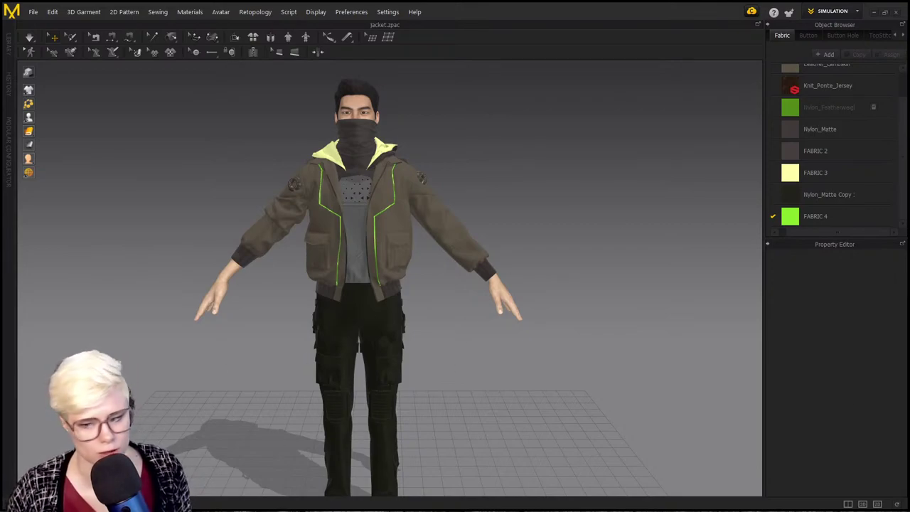
# Step: Browse the sample garments in the Library and close it again
pyautogui.click(9, 63)
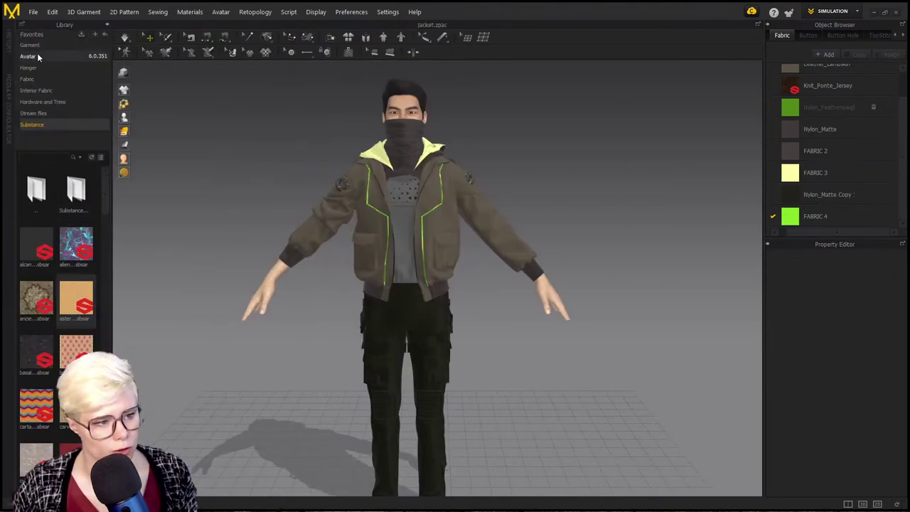
pyautogui.click(38, 44)
pyautogui.scroll(-1, 88, 319)
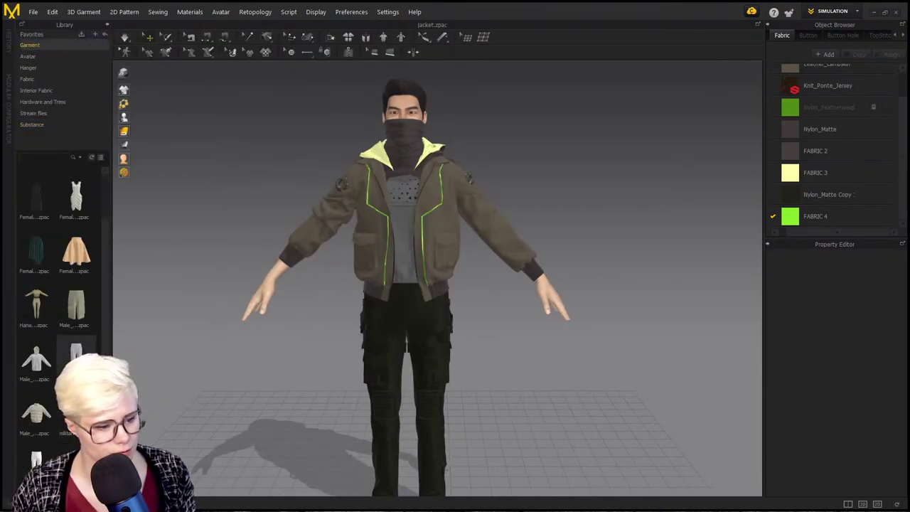
pyautogui.moveTo(76, 355)
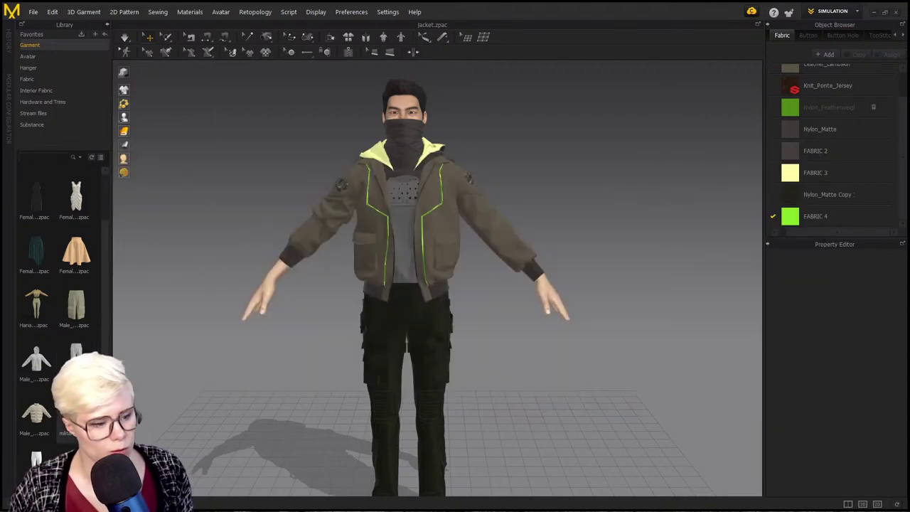
pyautogui.moveTo(36, 459)
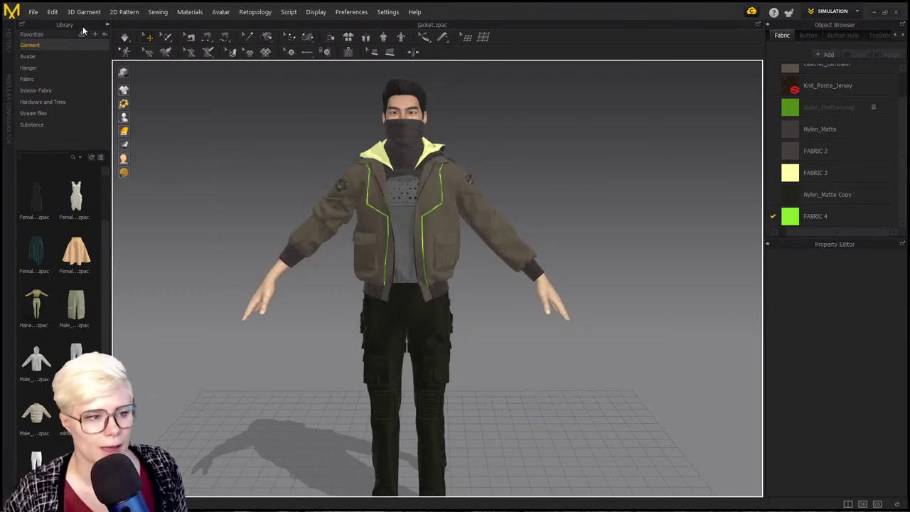
pyautogui.click(106, 25)
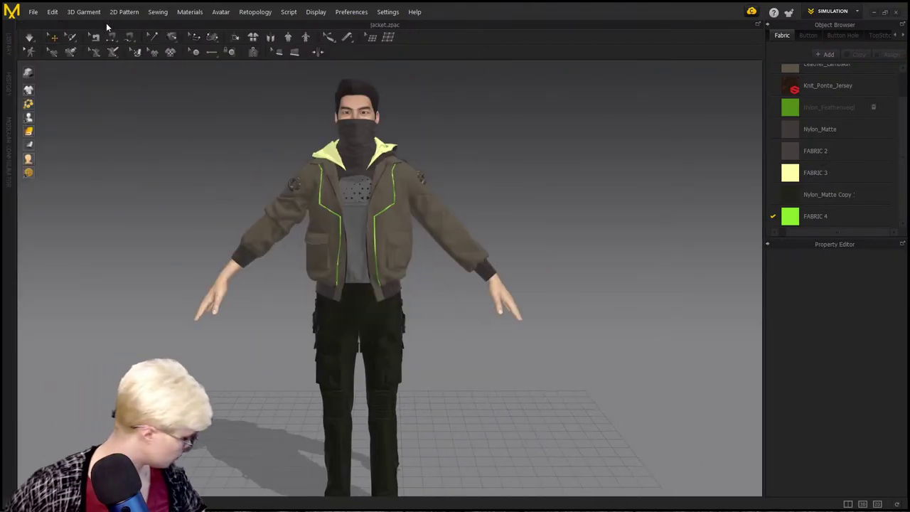